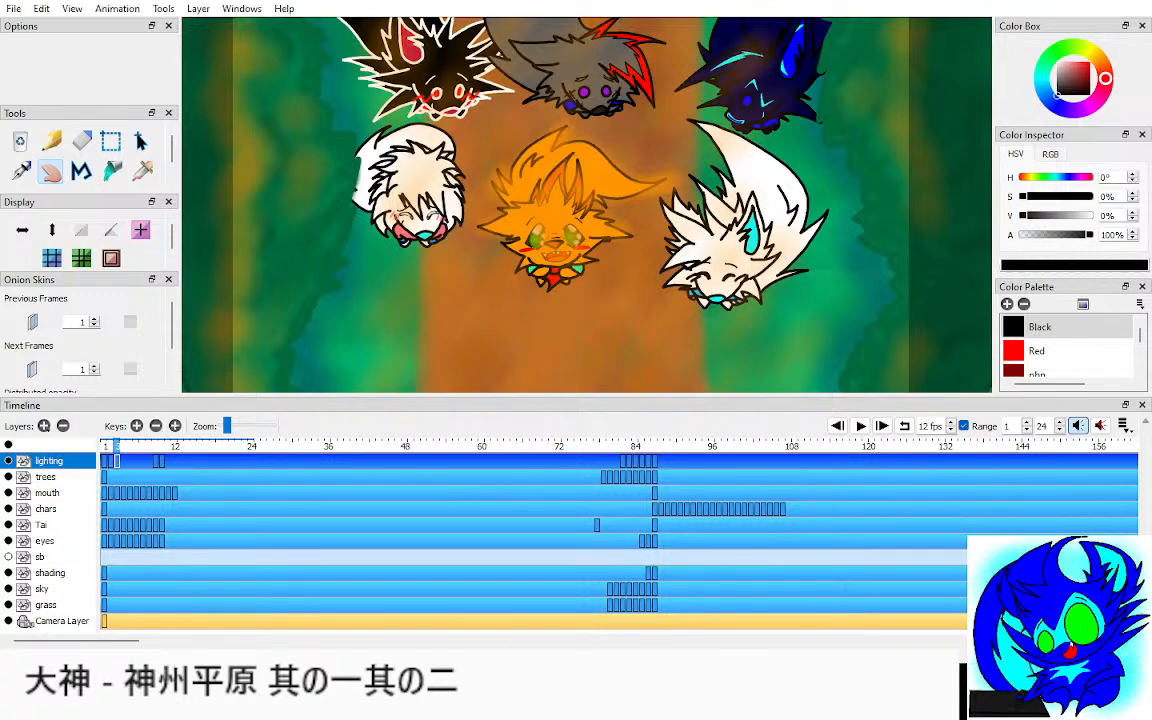
# Step: Show only the current layer and turn off the playback range
pyautogui.click(8, 445)
pyautogui.click(964, 426)
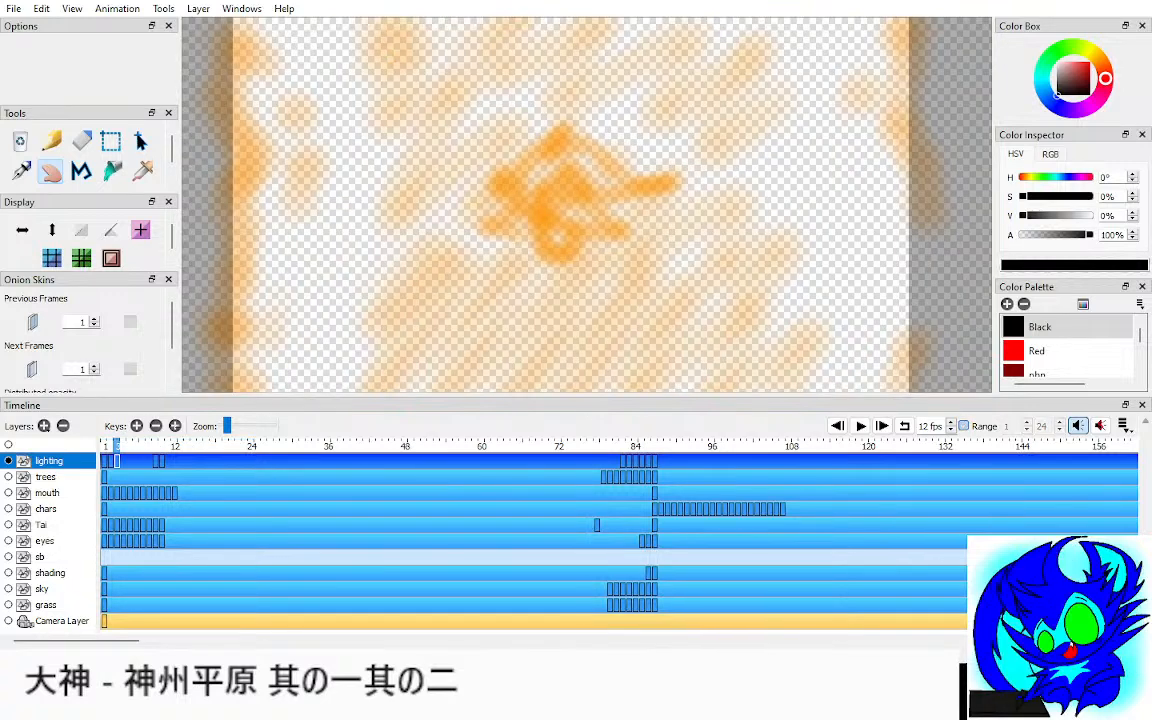
# Step: Delete all key frames at the end of the chars layer, working back from its last one through frame 87
pyautogui.click(882, 426)
pyautogui.scroll(-2, 587, 205)
pyautogui.press('Down')
pyautogui.press('Down')
pyautogui.press('Down')
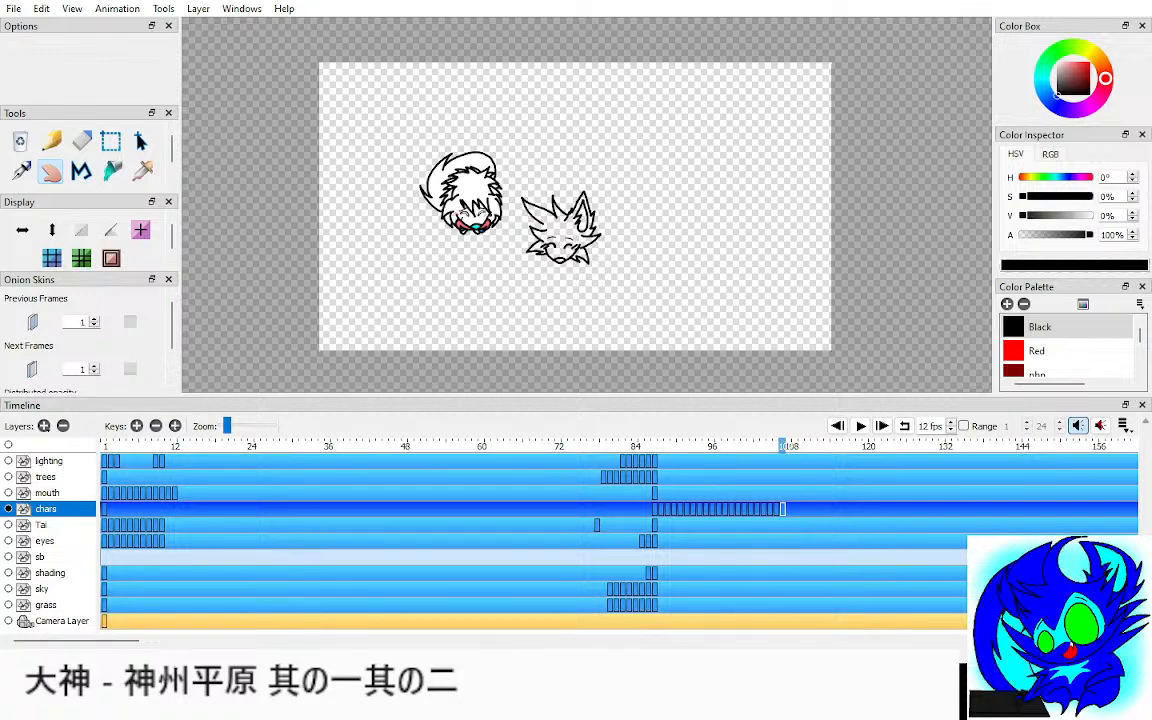
pyautogui.press('Left')
pyautogui.press('Left')
pyautogui.press('Left')
pyautogui.press('Left')
pyautogui.press('Left')
pyautogui.press('Left')
pyautogui.press('Left')
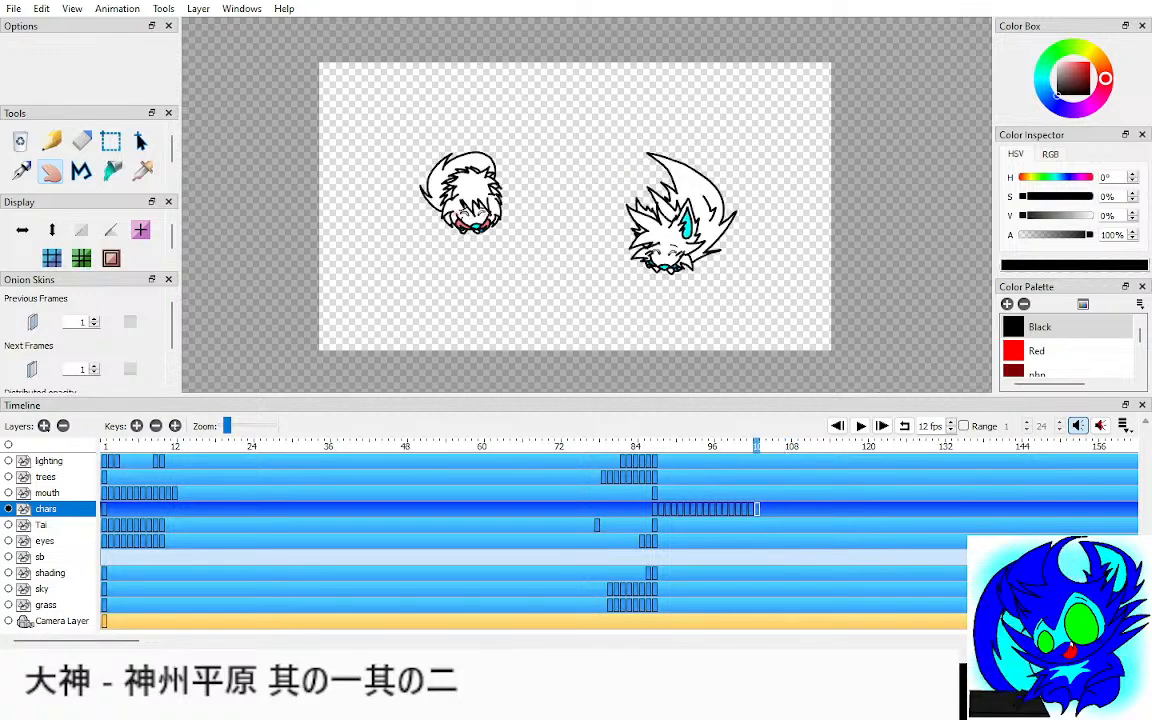
pyautogui.press('Left')
pyautogui.press('Left')
pyautogui.press('Left')
pyautogui.press('Left')
pyautogui.press('Left')
pyautogui.press('Left')
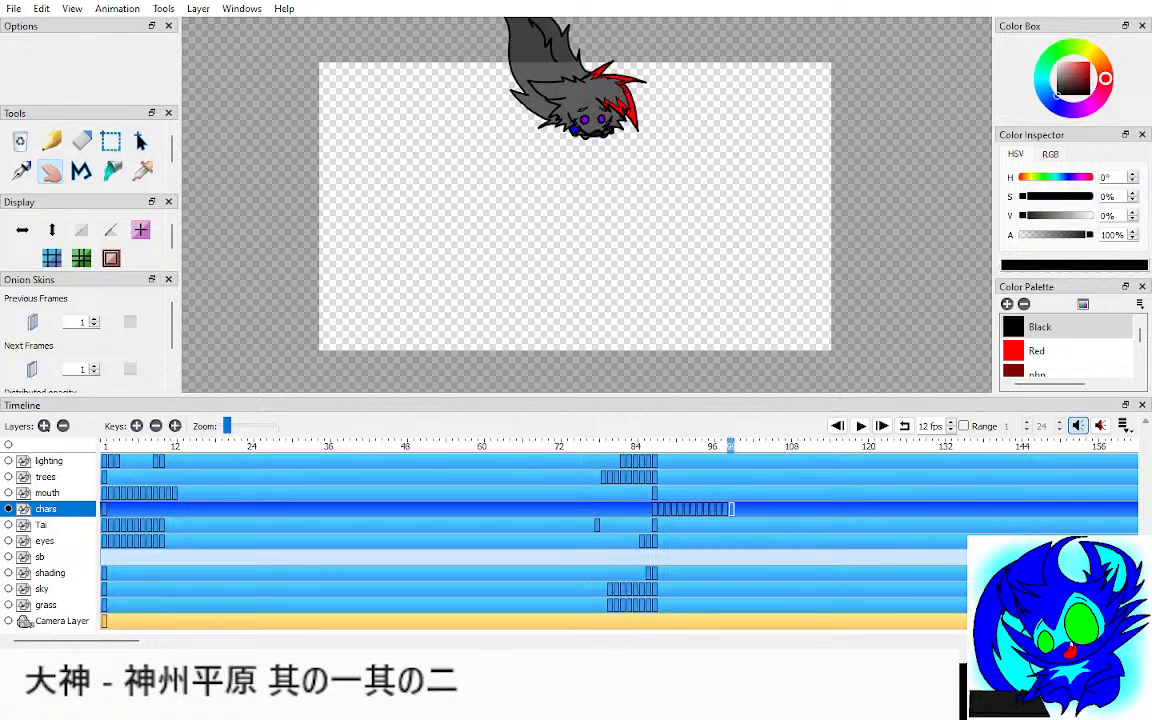
pyautogui.press('Left')
pyautogui.press('Left')
pyautogui.press('Left')
pyautogui.press('Left')
pyautogui.press('Left')
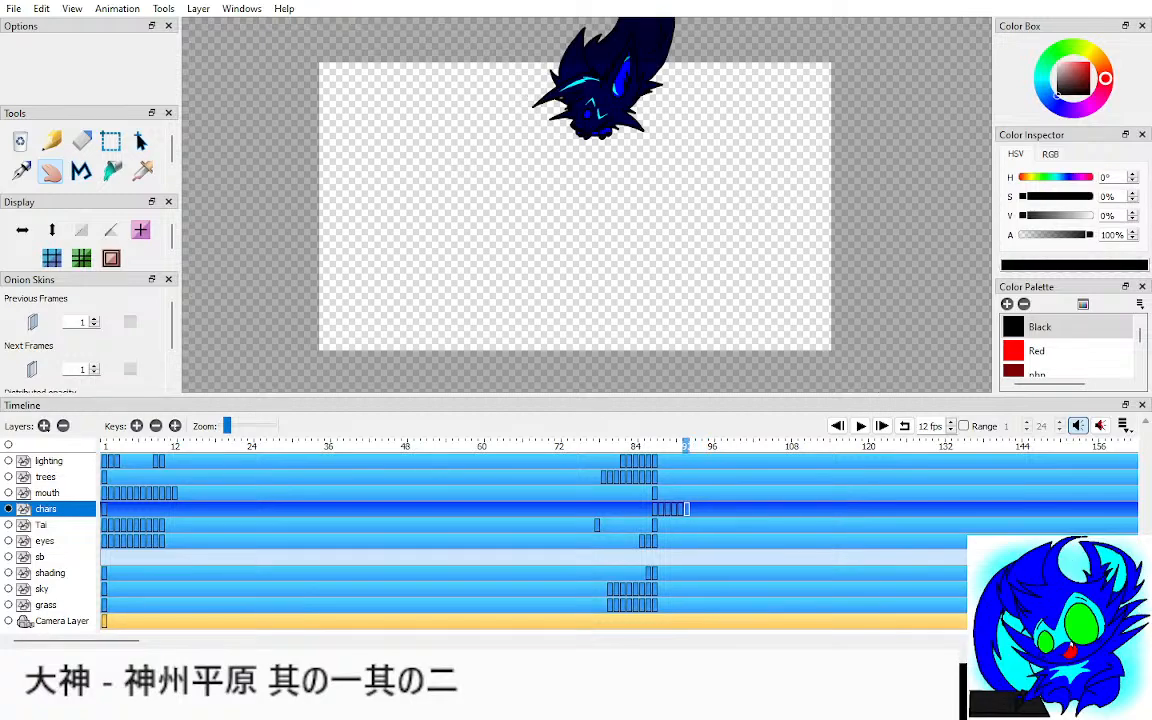
pyautogui.press('Left')
pyautogui.press('Left')
pyautogui.press('Left')
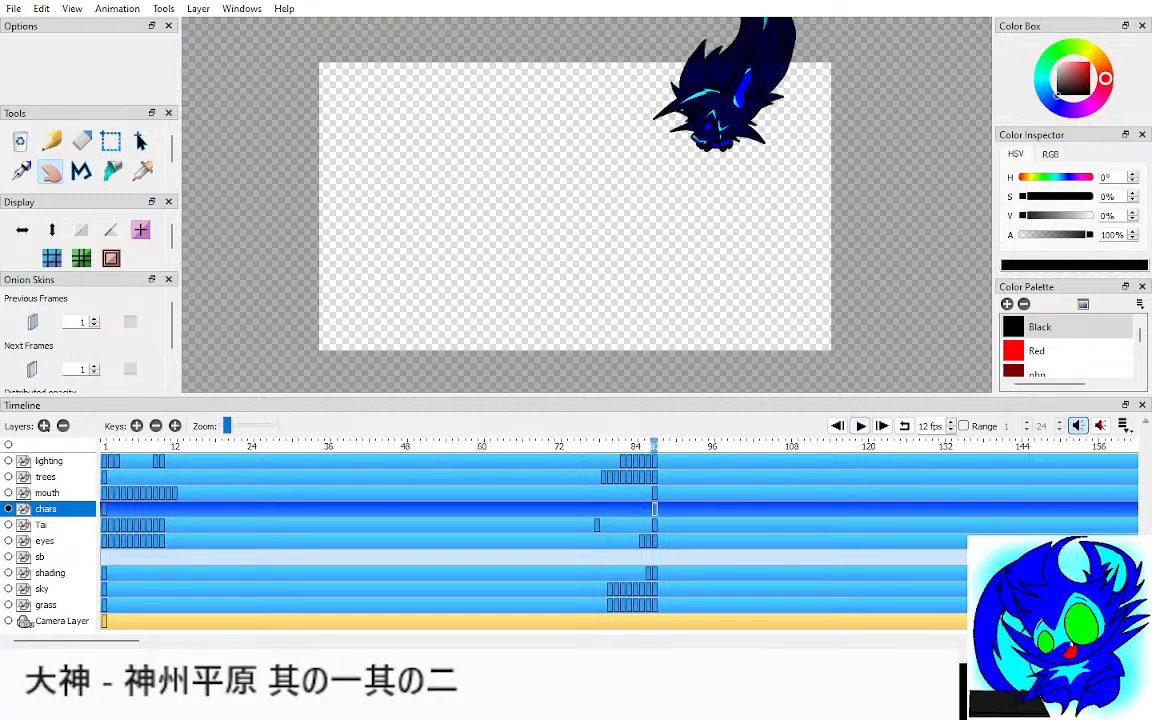
# Step: Make the sb layer visible and review its storyboard drawings back to frame 80
pyautogui.click(41, 557)
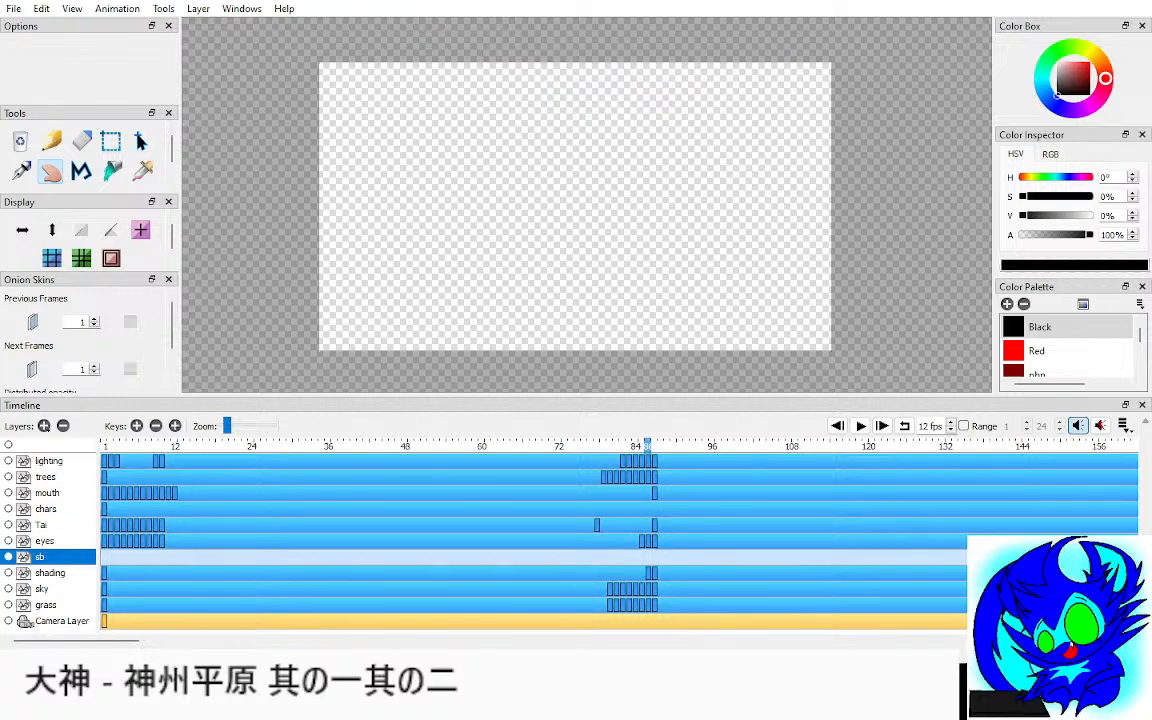
pyautogui.click(8, 557)
pyautogui.press('Right')
pyautogui.press('Left')
pyautogui.press('Left')
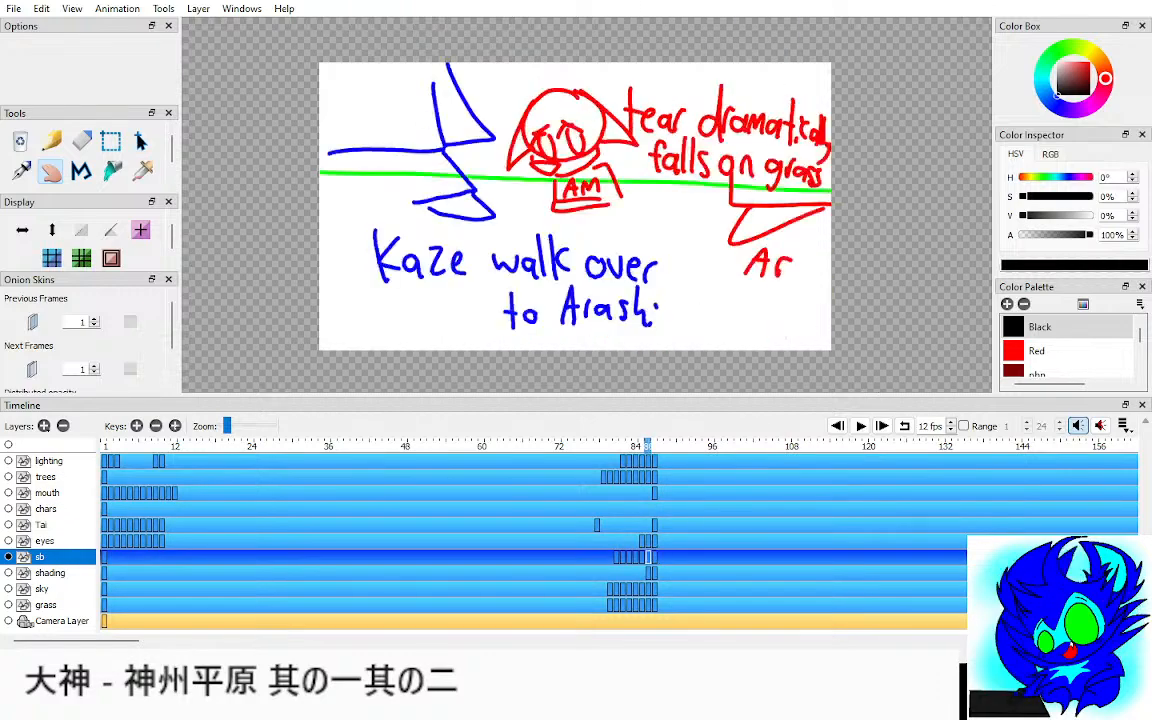
pyautogui.press('Left')
pyautogui.press('Left')
pyautogui.press('Left')
pyautogui.press('Left')
pyautogui.press('Left')
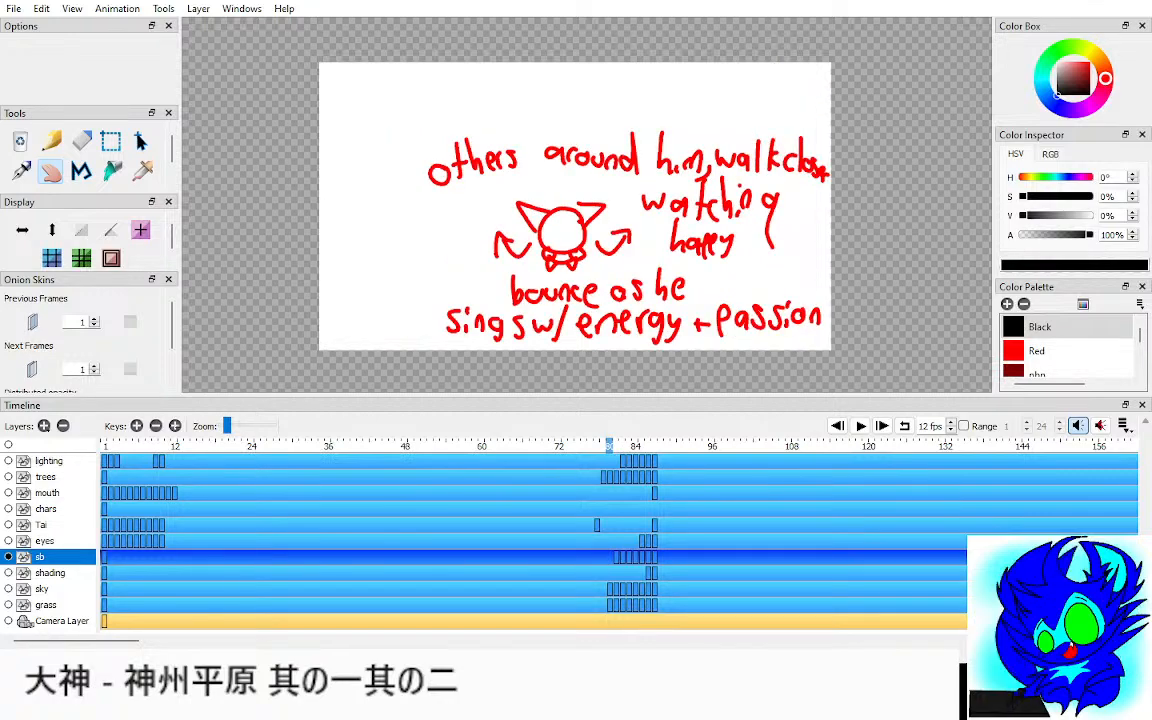
# Step: Compare the eyes layer's drawings at frames 85 and 86 and delete its key frame at 85
pyautogui.click(654, 446)
pyautogui.click(45, 541)
pyautogui.press('Left')
pyautogui.press('Left')
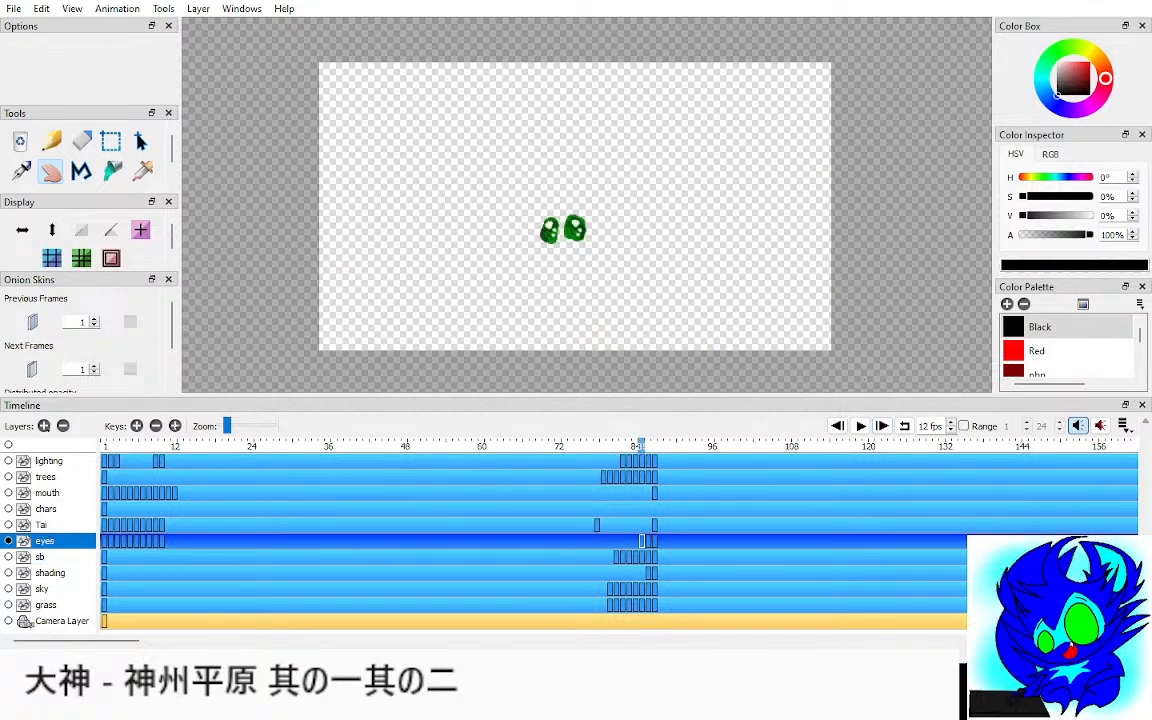
pyautogui.press('Right')
pyautogui.press('Left')
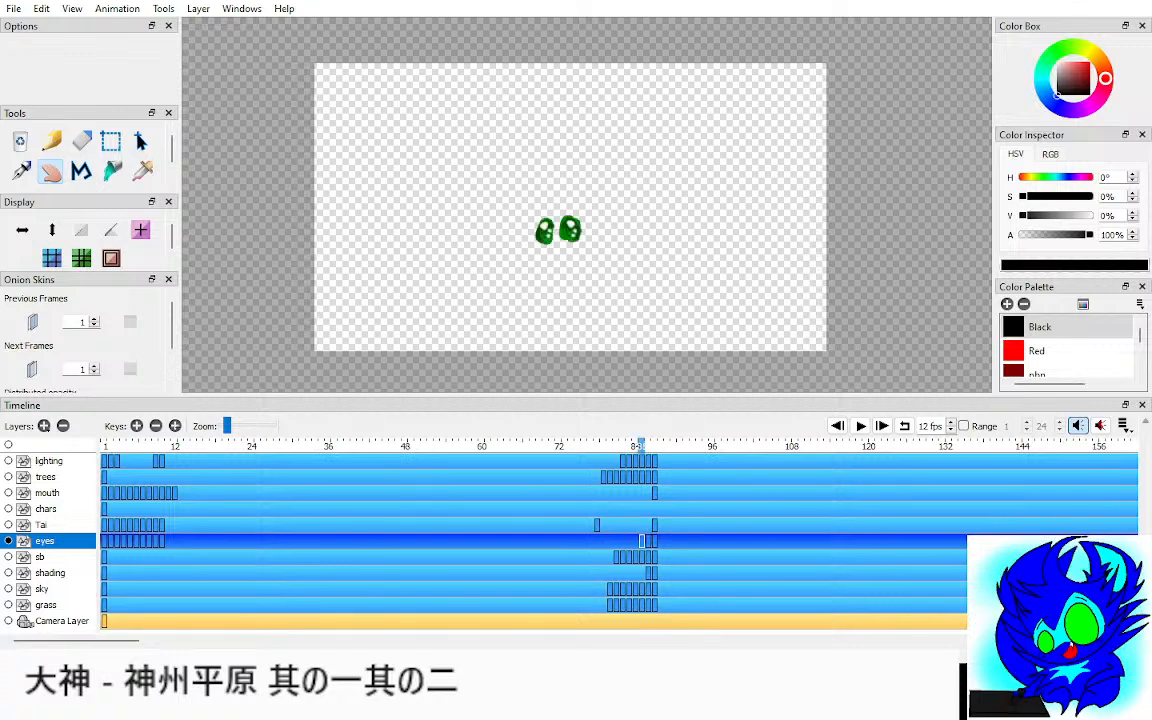
pyautogui.press('Left')
pyautogui.press('Right')
pyautogui.press('Left')
pyautogui.press('Right')
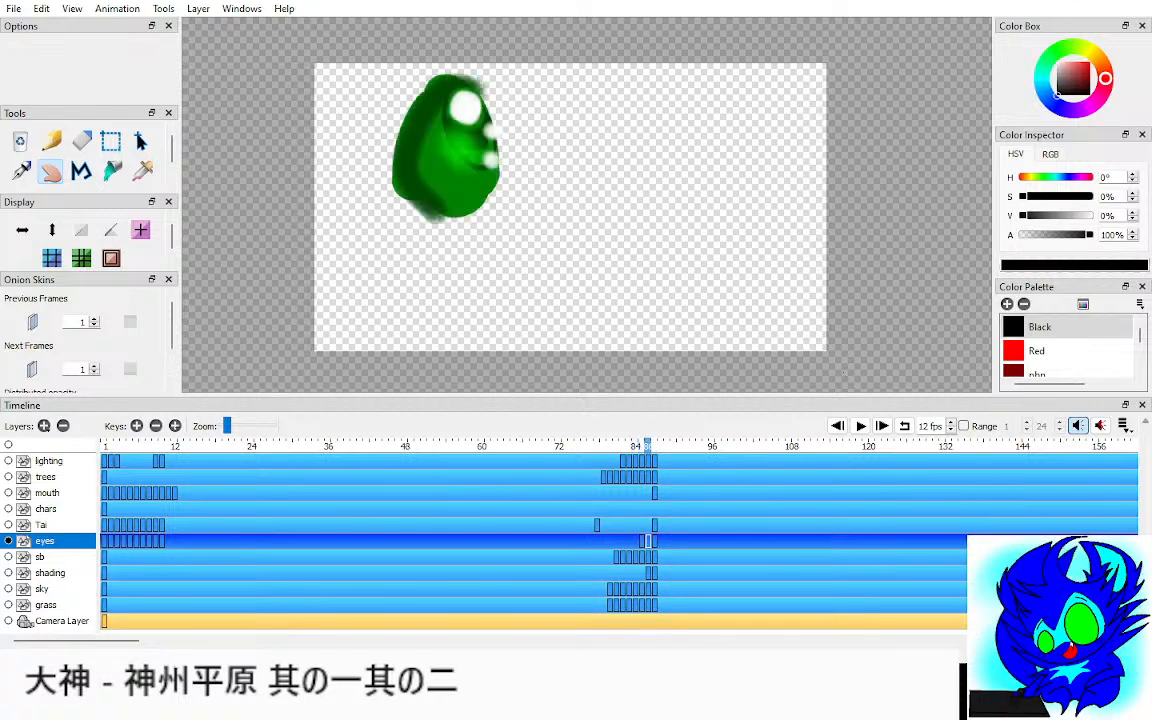
pyautogui.press('Left')
pyautogui.press('Left')
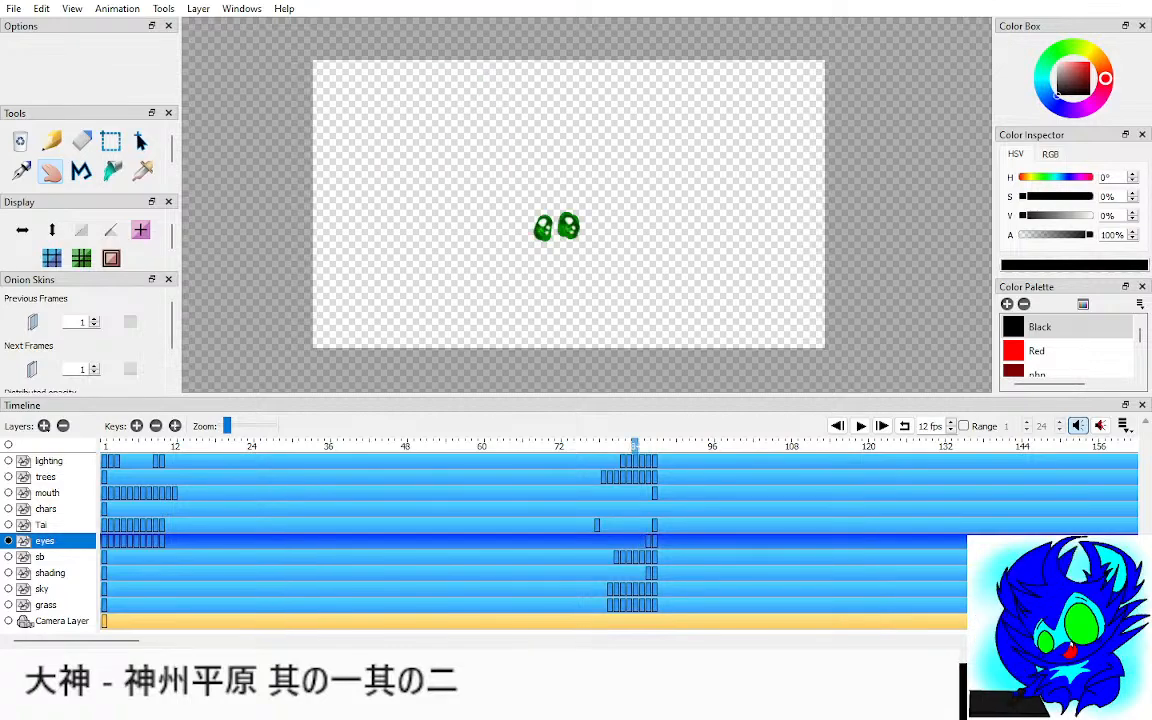
# Step: Delete the Tai layer's key frame at 87 with the orange character's close-up
pyautogui.click(882, 426)
pyautogui.press('Up')
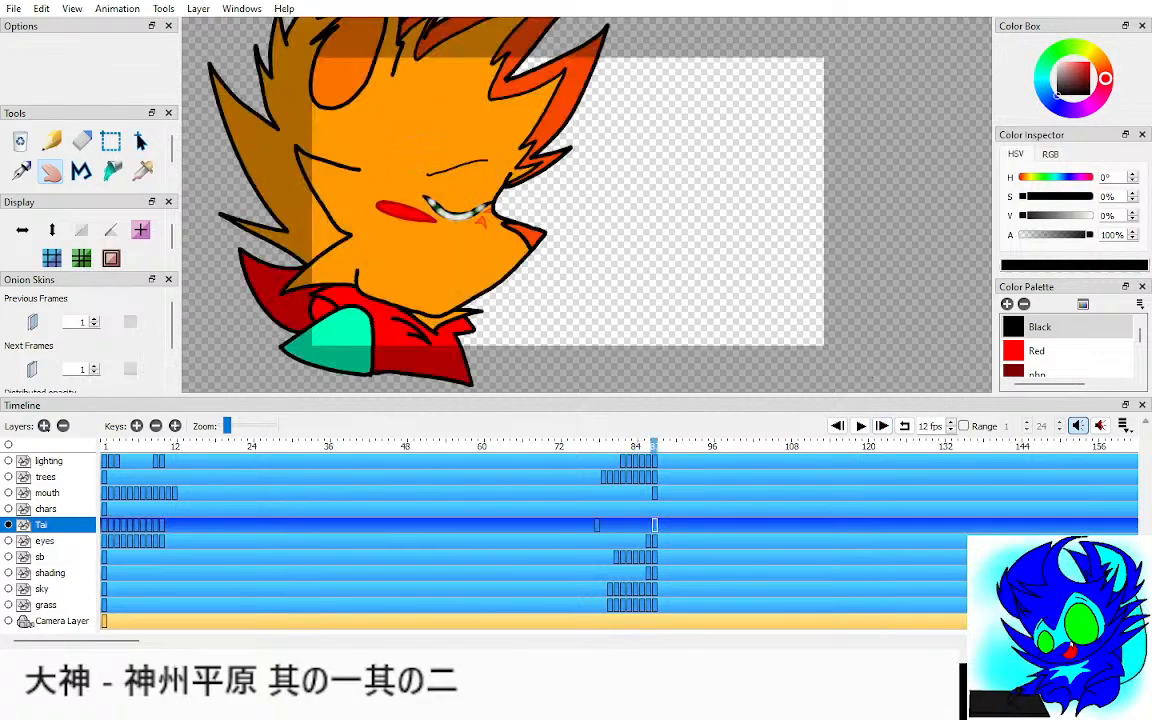
pyautogui.press('Left')
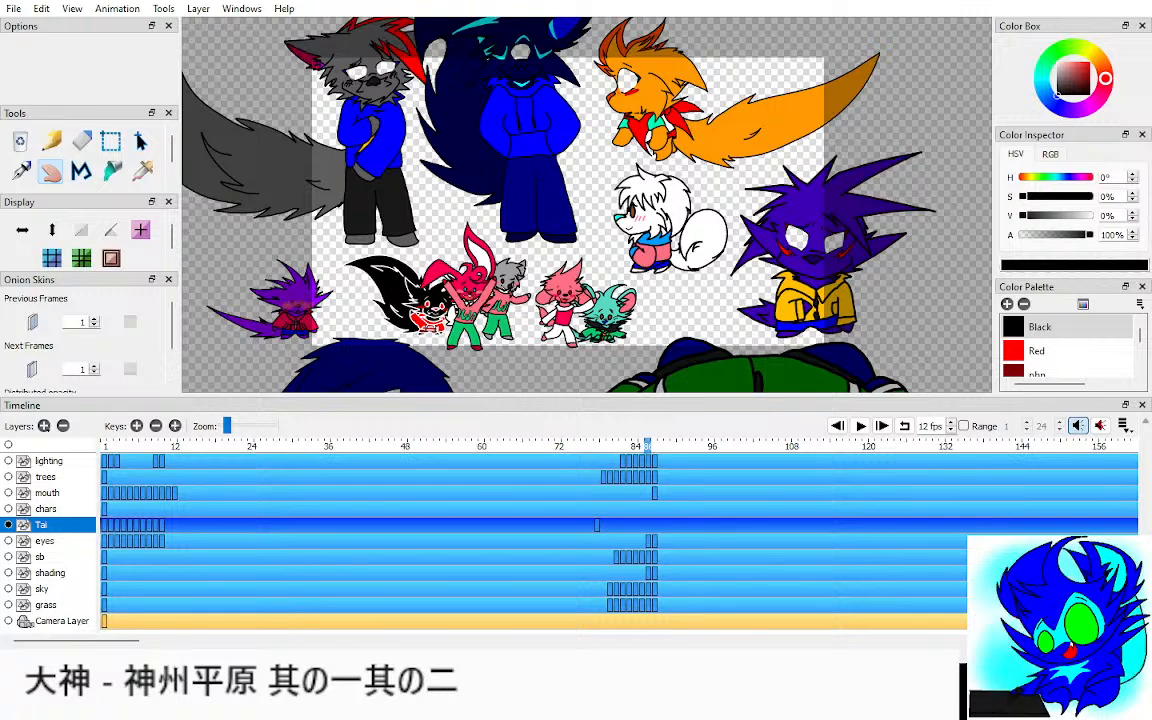
# Step: Look over the Tai layer's character line-up drawing and move its key frame from 79 to 87
pyautogui.scroll(-2, 586, 205)
pyautogui.moveTo(586, 205); pyautogui.dragTo(586, 196)
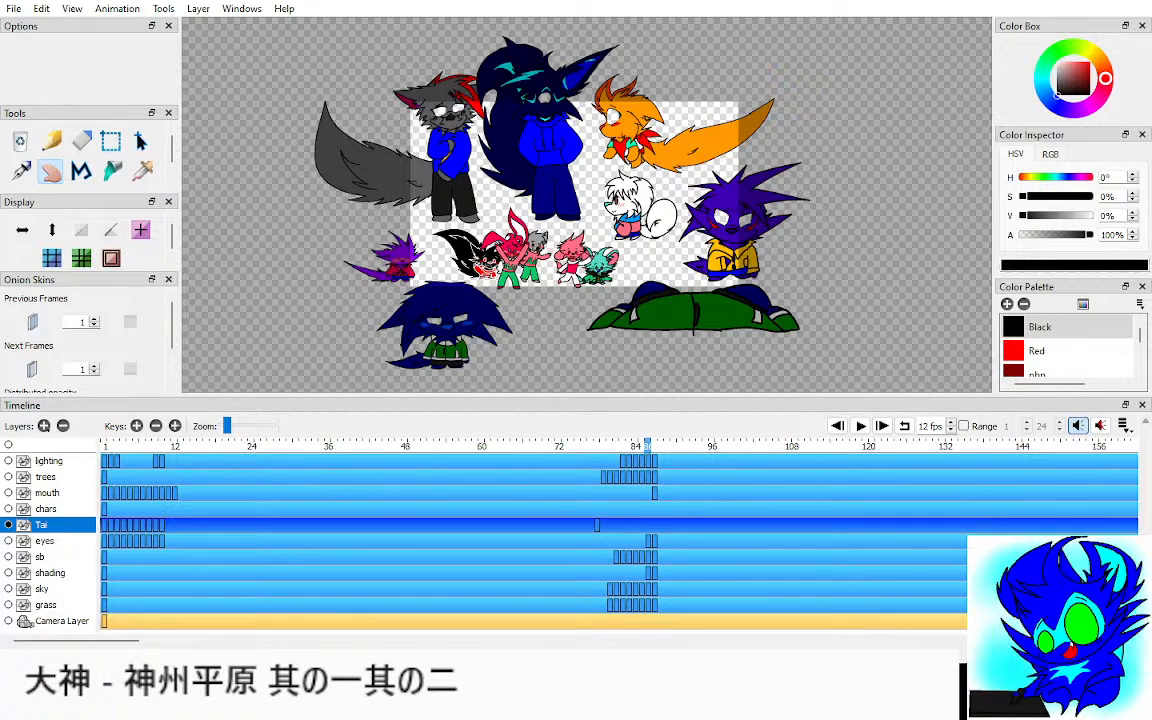
pyautogui.moveTo(545, 98); pyautogui.dragTo(535, 97)
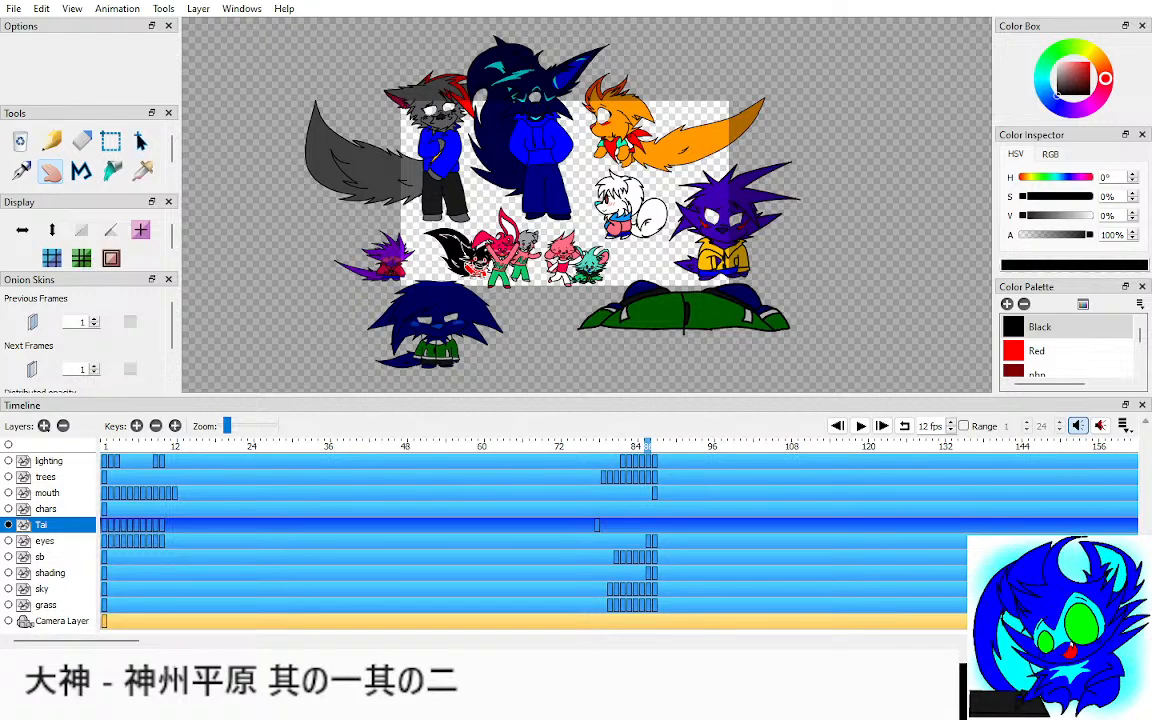
pyautogui.moveTo(586, 204); pyautogui.dragTo(575, 202)
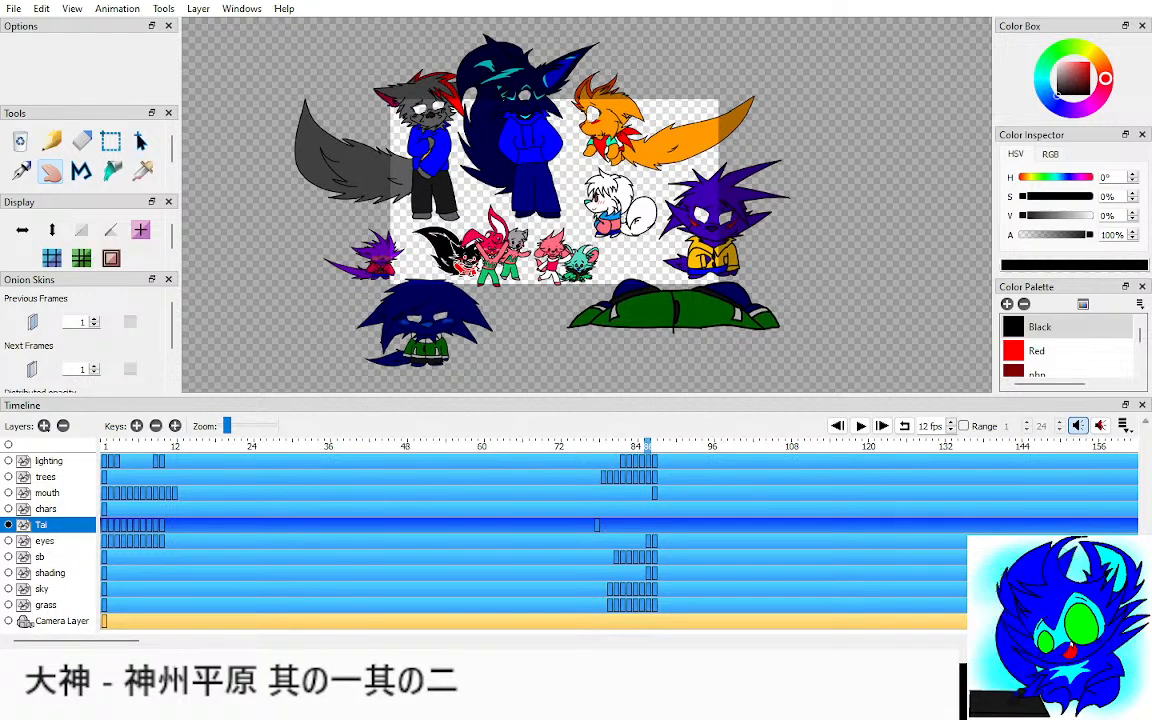
pyautogui.click(882, 426)
pyautogui.moveTo(575, 202); pyautogui.dragTo(583, 213)
# Step: Examine the trees layer's background drawings by stepping back and forth between frames 80 and 87
pyautogui.click(47, 493)
pyautogui.click(46, 477)
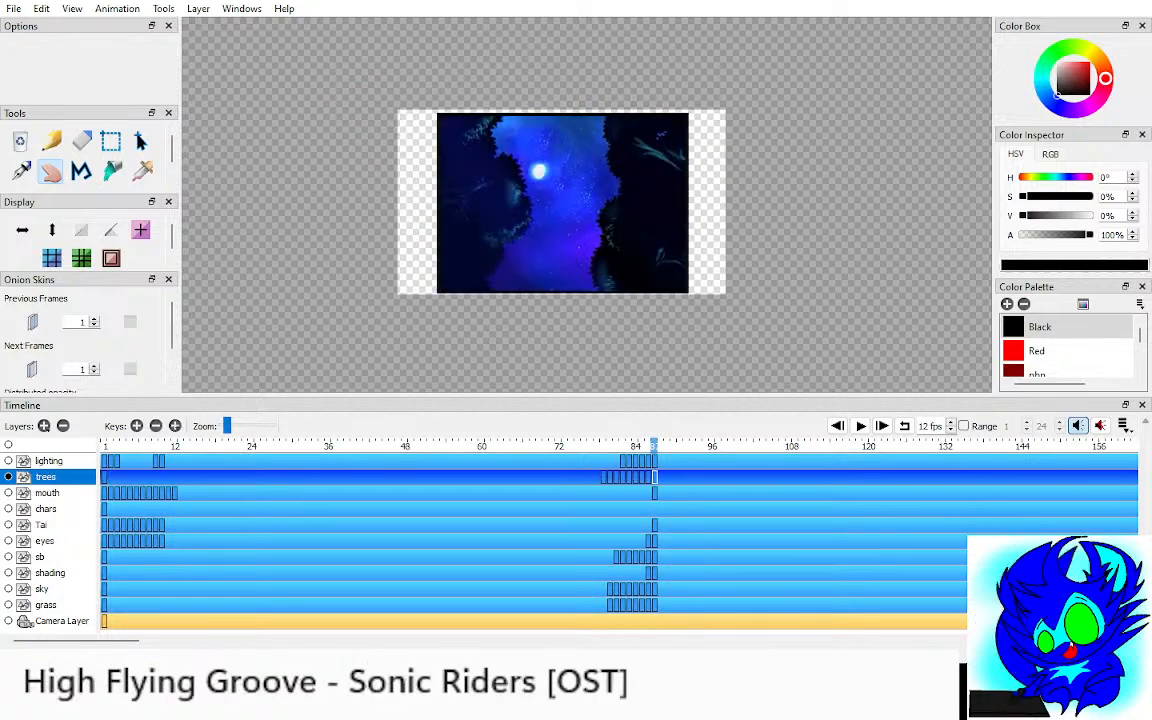
pyautogui.press('Left')
pyautogui.press('Left')
pyautogui.press('Left')
pyautogui.press('Left')
pyautogui.press('Right')
pyautogui.press('Right')
pyautogui.press('Right')
pyautogui.press('Right')
pyautogui.hotkey('ctrl', '=')
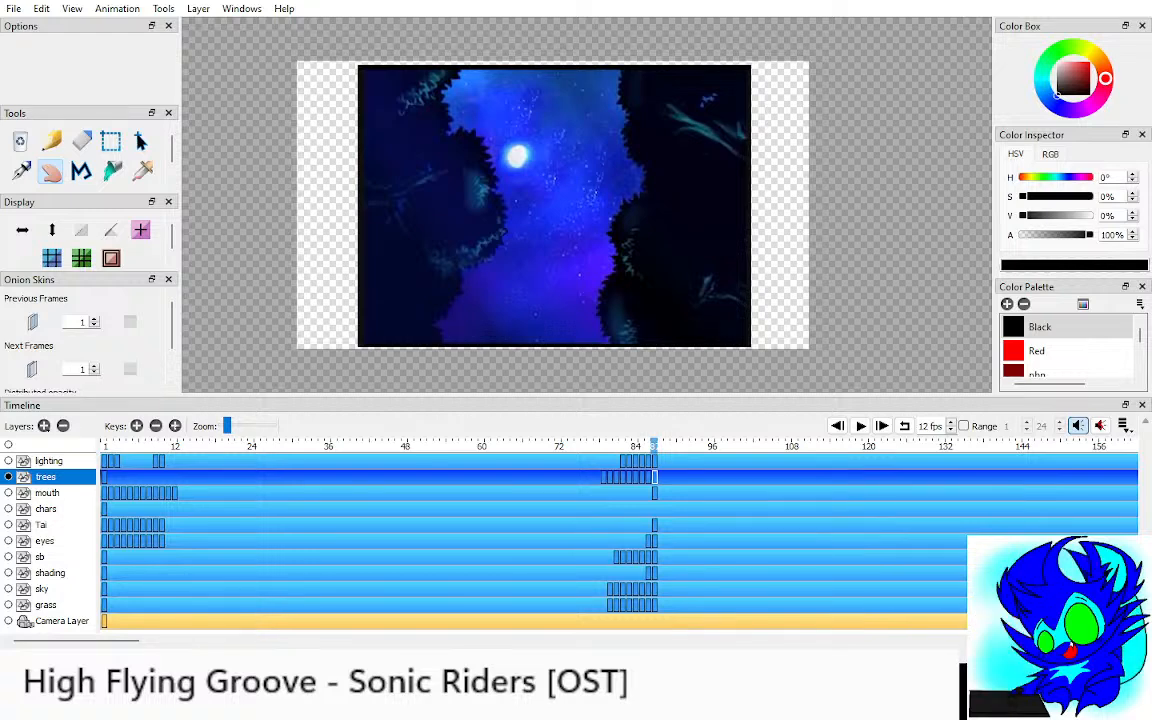
pyautogui.press(',')
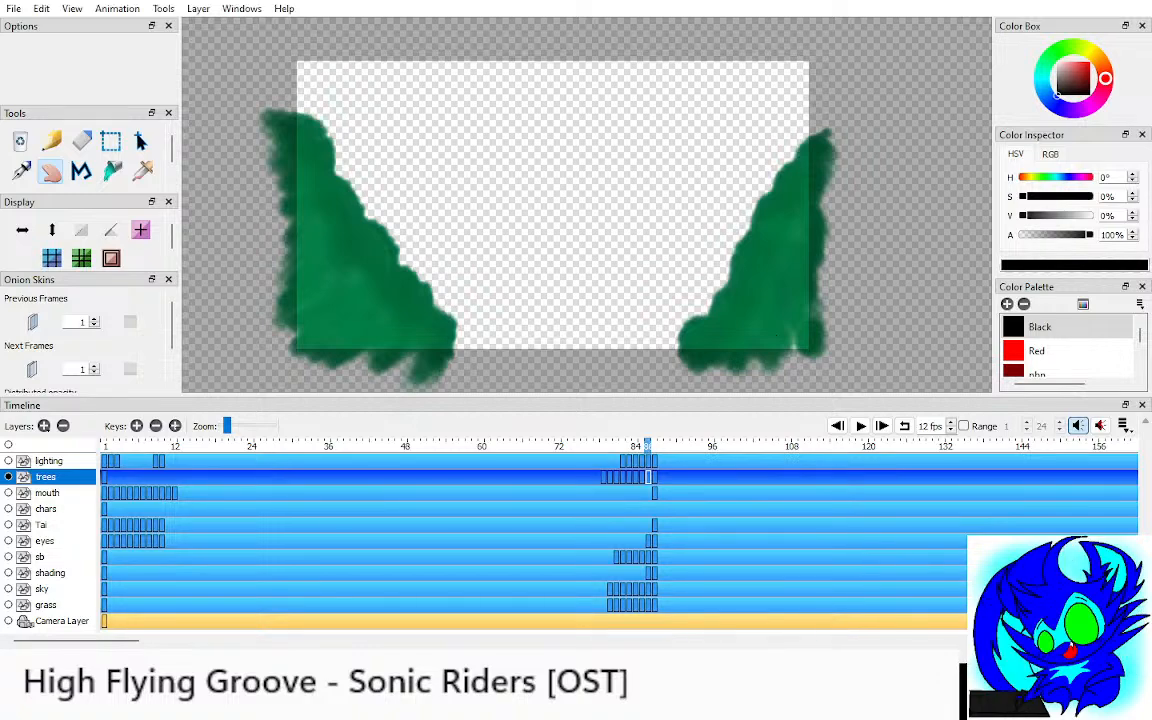
pyautogui.press(',')
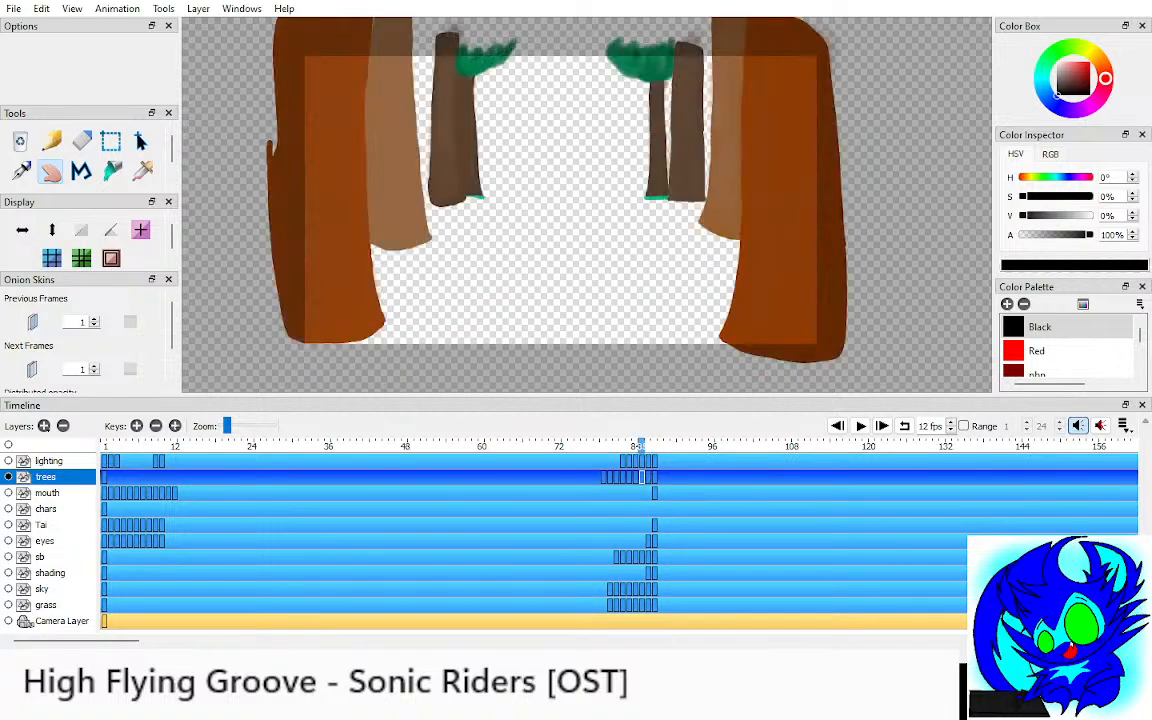
pyautogui.press('.')
pyautogui.press(',')
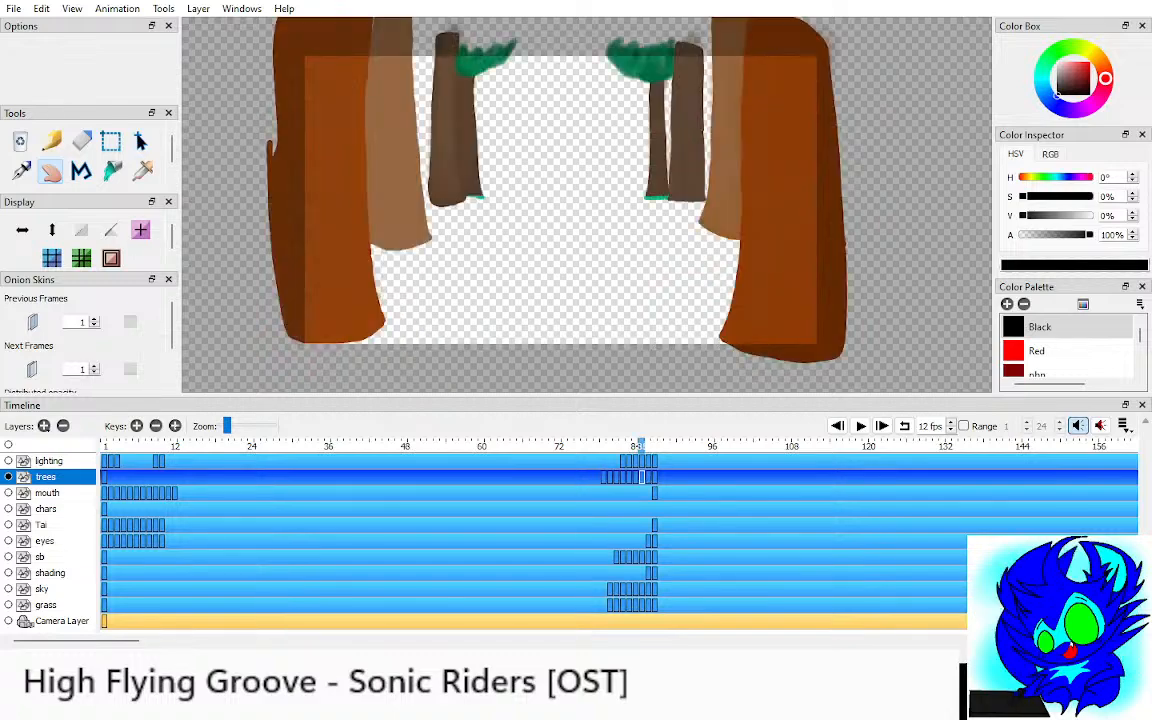
pyautogui.press('.')
pyautogui.press('.')
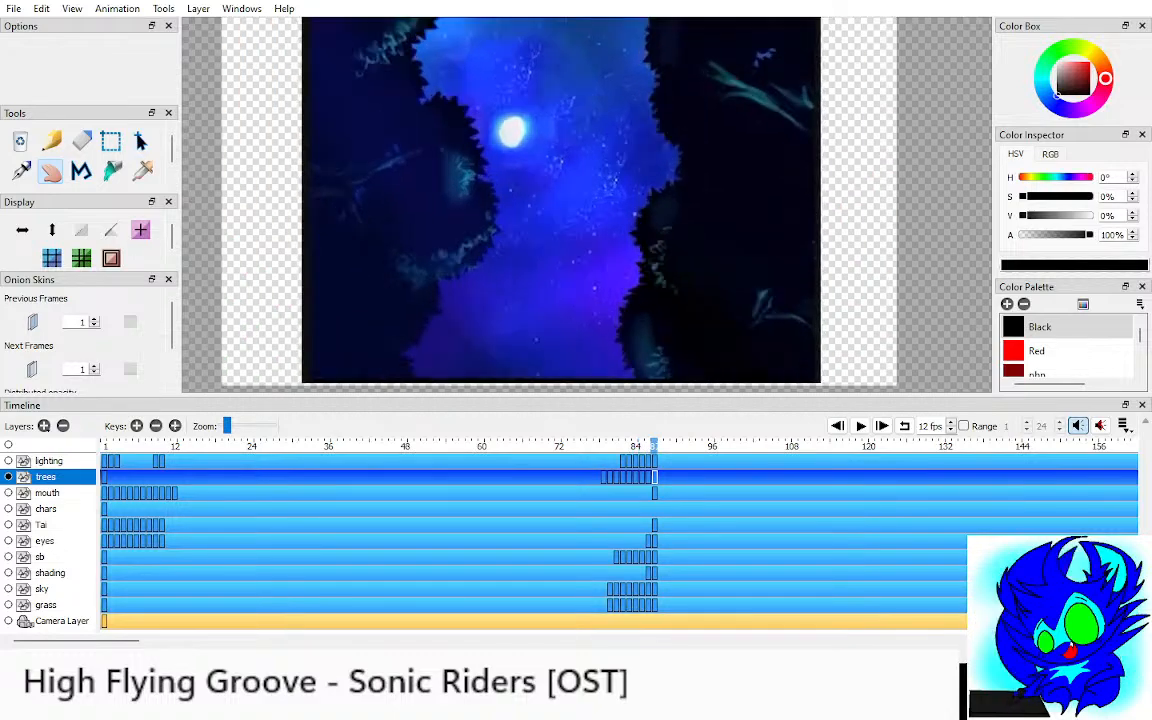
pyautogui.press(',')
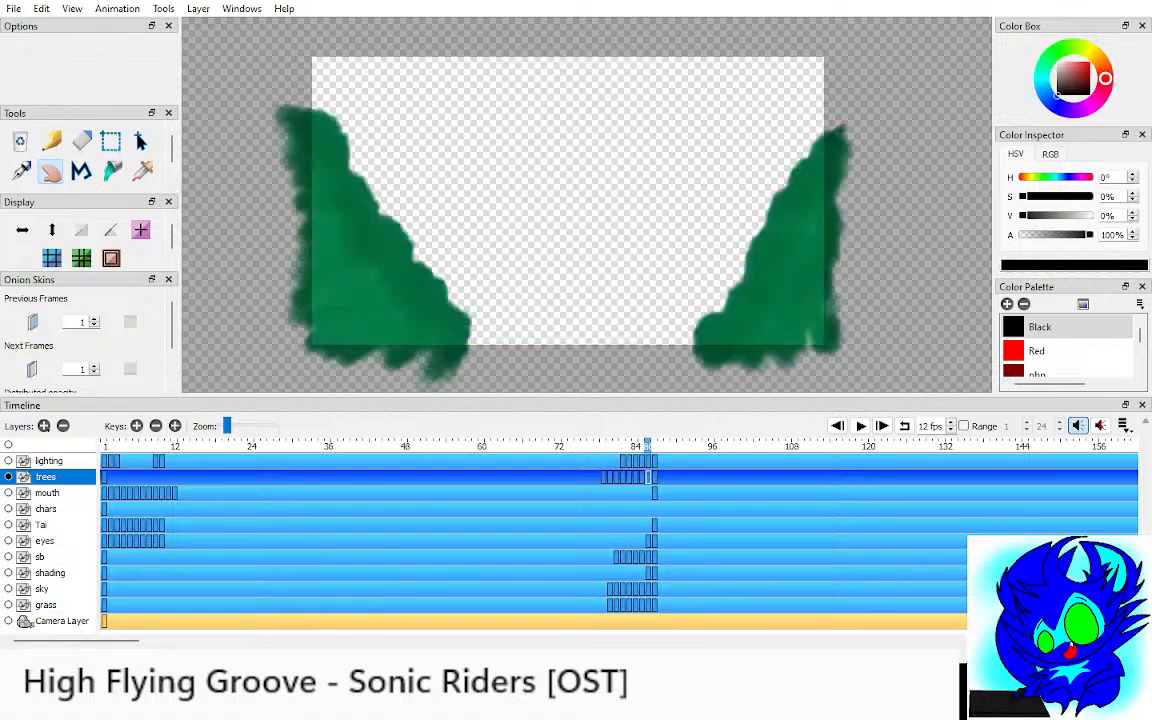
pyautogui.press(',')
pyautogui.press(',')
pyautogui.press(',')
pyautogui.press(',')
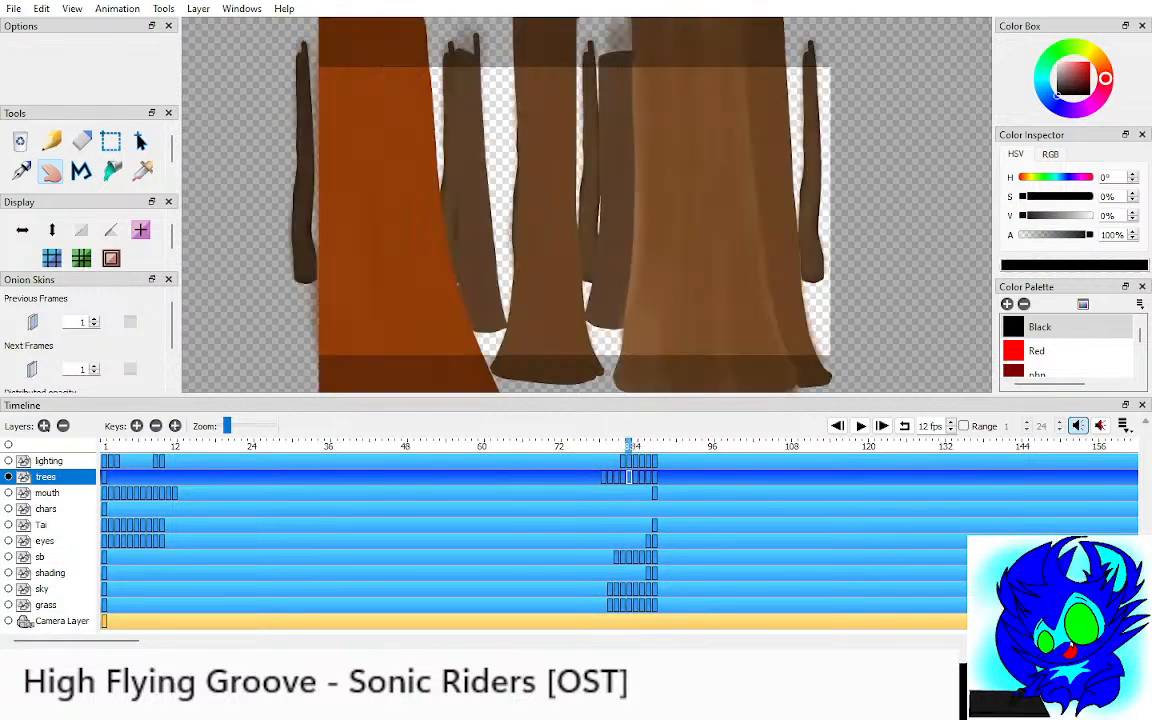
pyautogui.press('.')
pyautogui.press('.')
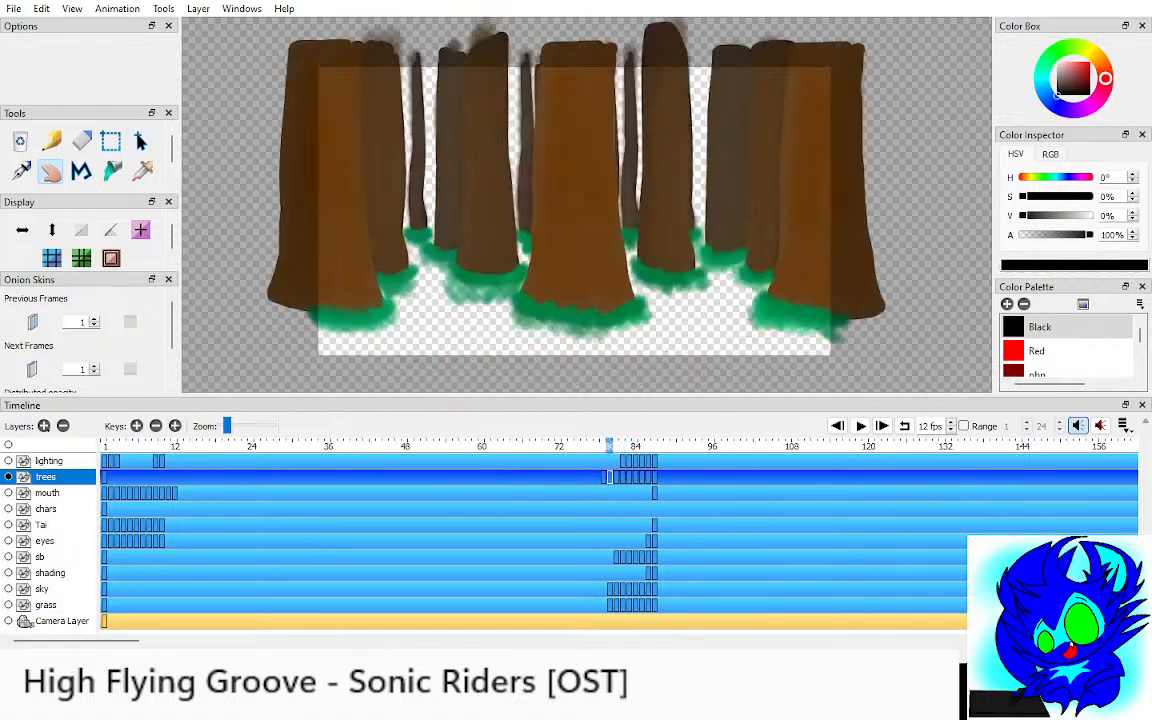
pyautogui.press('.')
pyautogui.press(',')
pyautogui.press(',')
pyautogui.press(',')
pyautogui.press(',')
pyautogui.press('.')
pyautogui.press(',')
pyautogui.press('.')
# Step: Examine the lighting layer's drawings from frame 82 to 87 and compare them with the trees drawing at frame 82
pyautogui.press('Down')
pyautogui.press('Up')
pyautogui.press('Up')
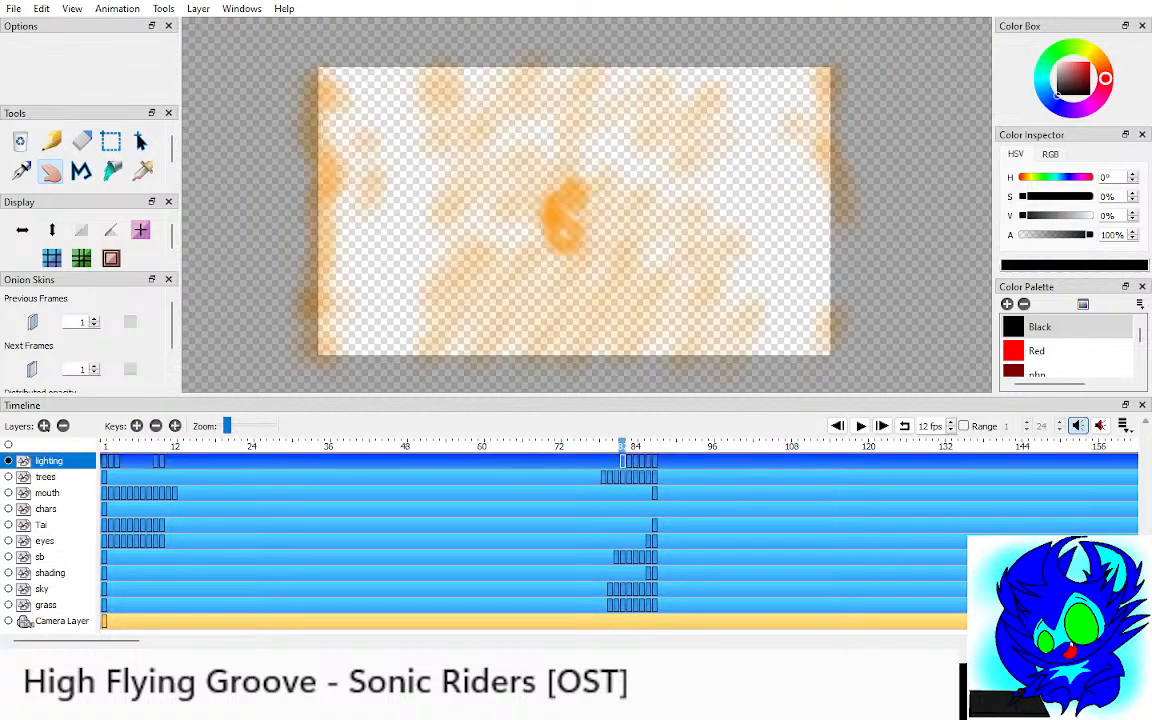
pyautogui.press('.')
pyautogui.press('.')
pyautogui.press('.')
pyautogui.press('.')
pyautogui.press('.')
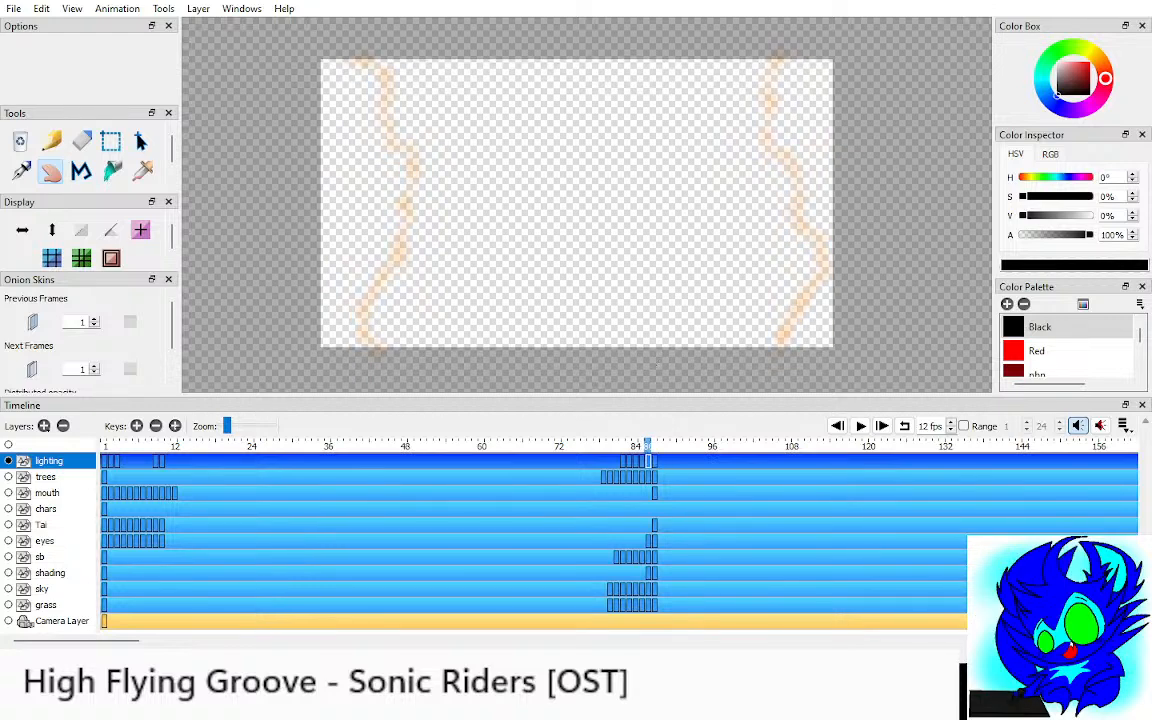
pyautogui.press(',')
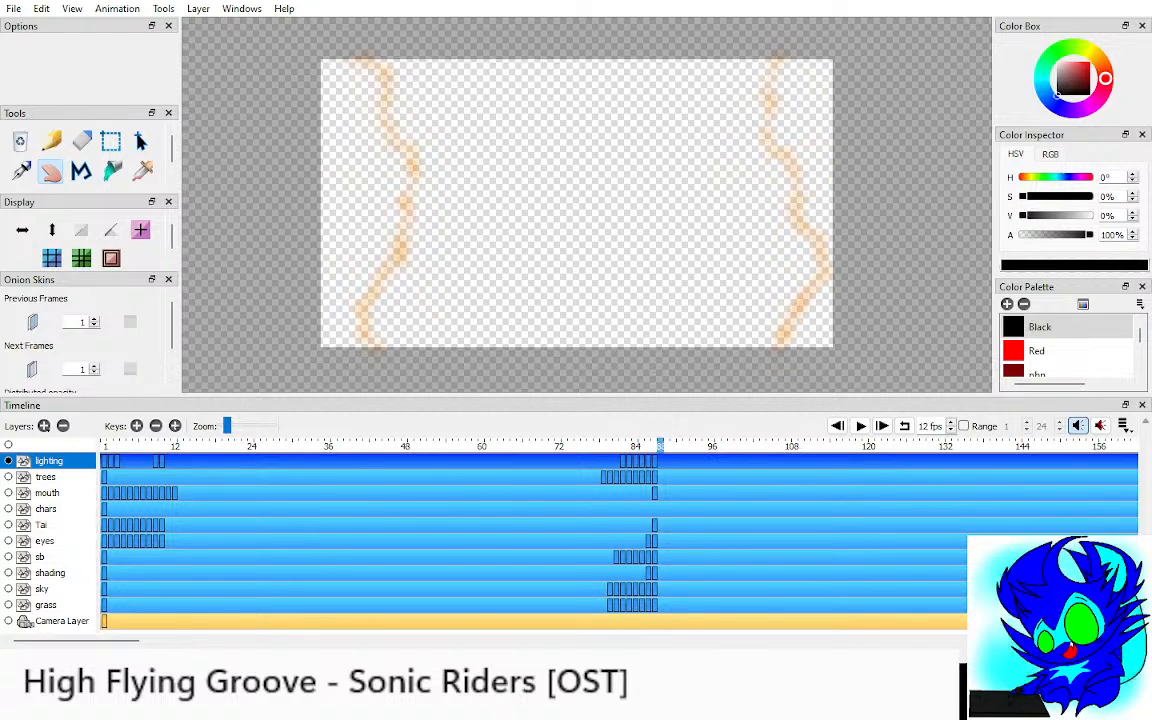
pyautogui.press(',')
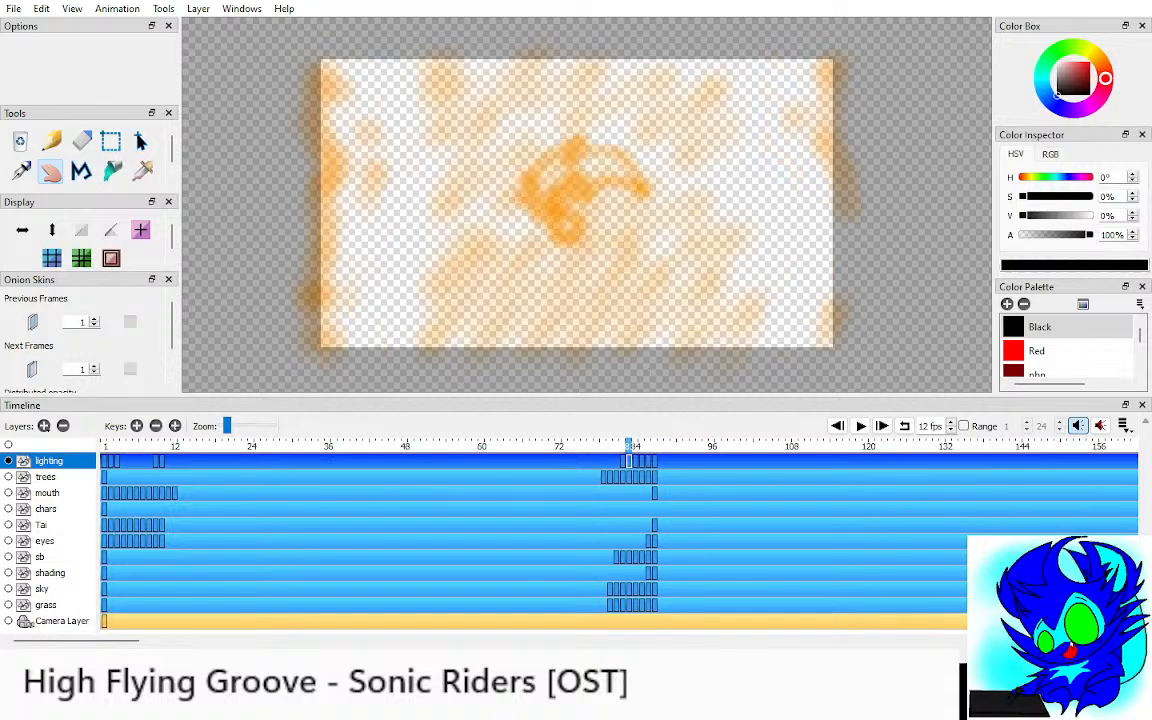
pyautogui.press(',')
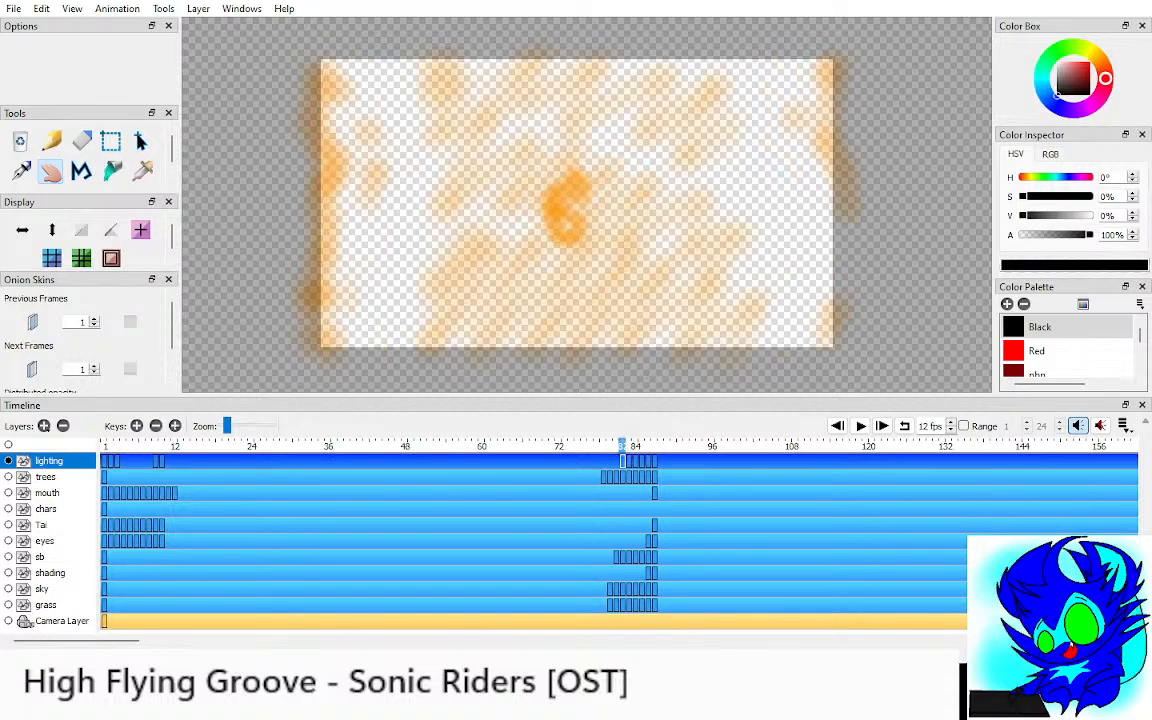
pyautogui.click(46, 477)
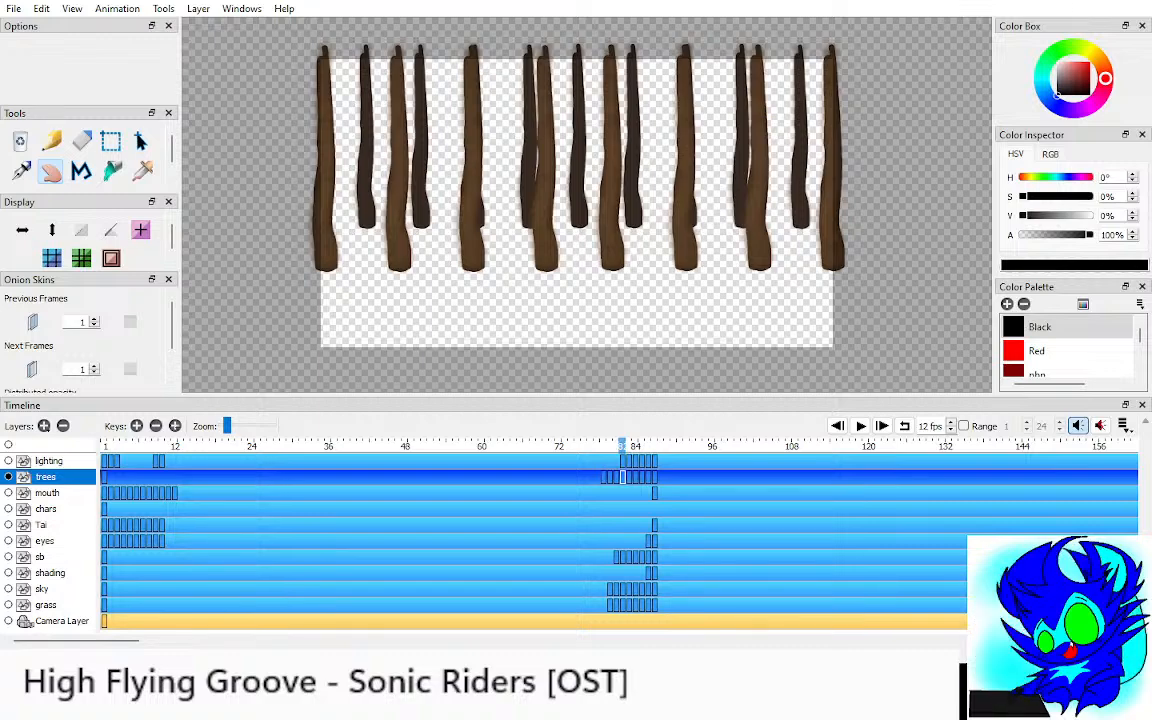
pyautogui.press('Up')
# Step: Delete the lighting layer's key frames from 87 back through 82
pyautogui.press('.')
pyautogui.press('.')
pyautogui.press('.')
pyautogui.press('.')
pyautogui.press('.')
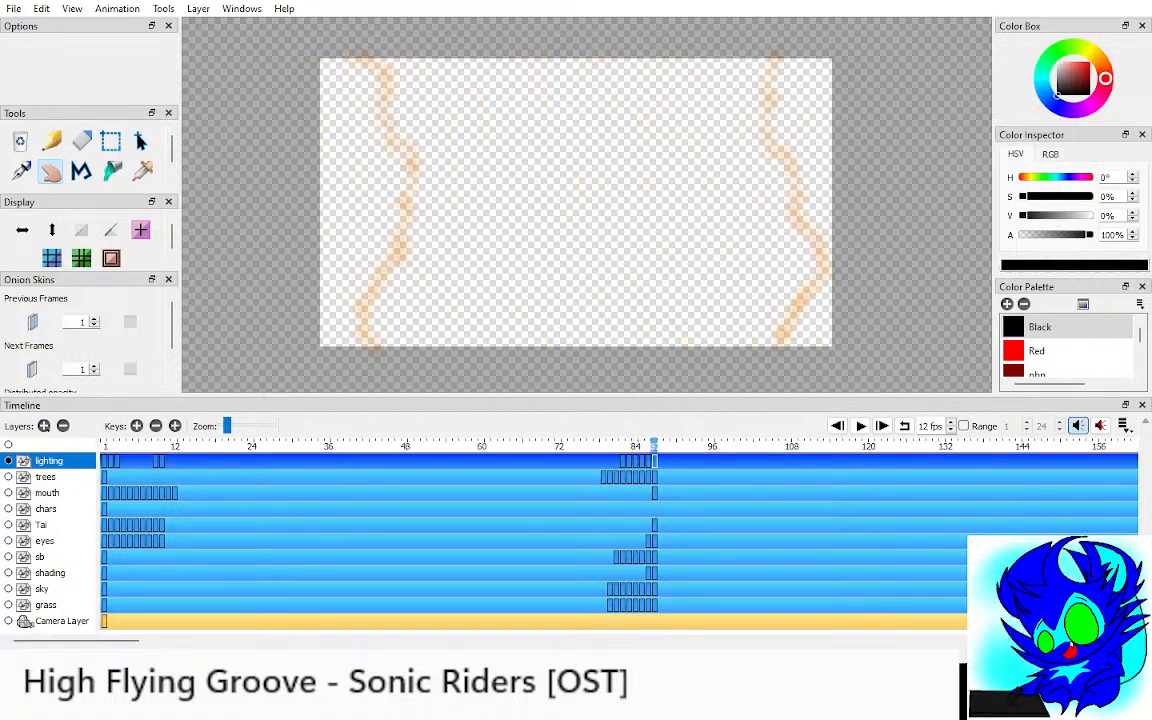
pyautogui.press(',')
pyautogui.press(',')
pyautogui.press(',')
pyautogui.press(',')
pyautogui.press(',')
pyautogui.press(',')
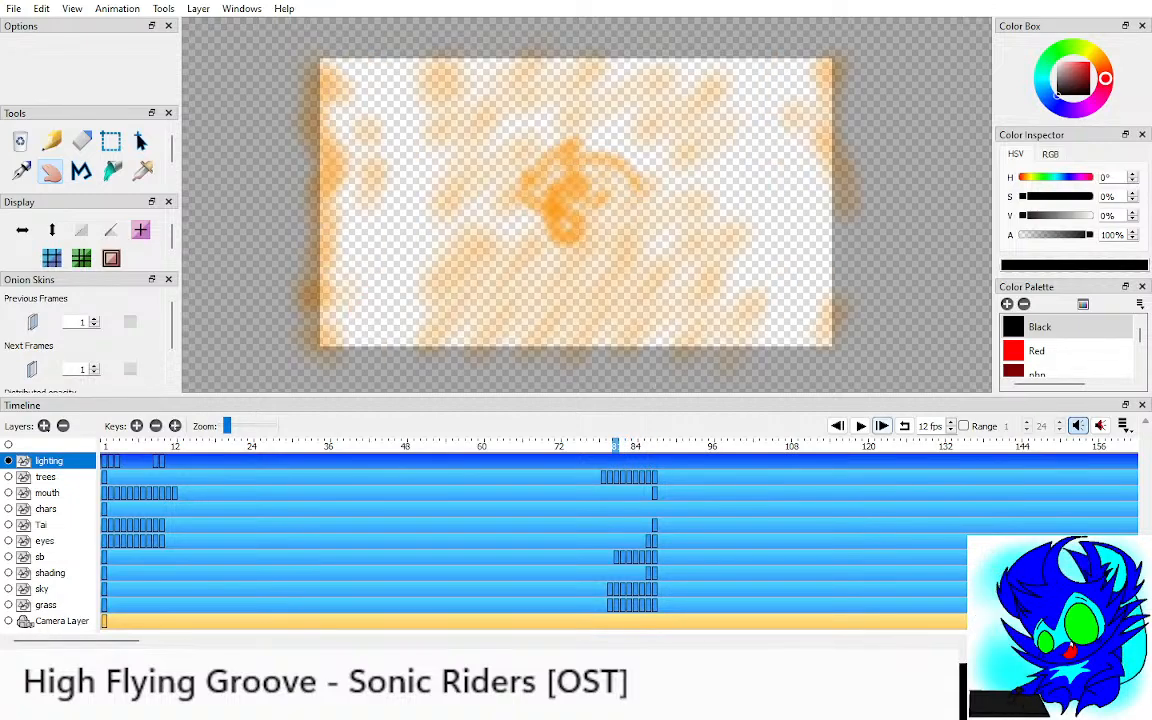
# Step: Review the drawings stored at frame 87 on the layers from lighting down to Tai and sb
pyautogui.press('.')
pyautogui.press('.')
pyautogui.press('.')
pyautogui.press('.')
pyautogui.press('.')
pyautogui.press('.')
pyautogui.press('Down')
pyautogui.press('Down')
pyautogui.press('Down')
pyautogui.press('Down')
pyautogui.press('Down')
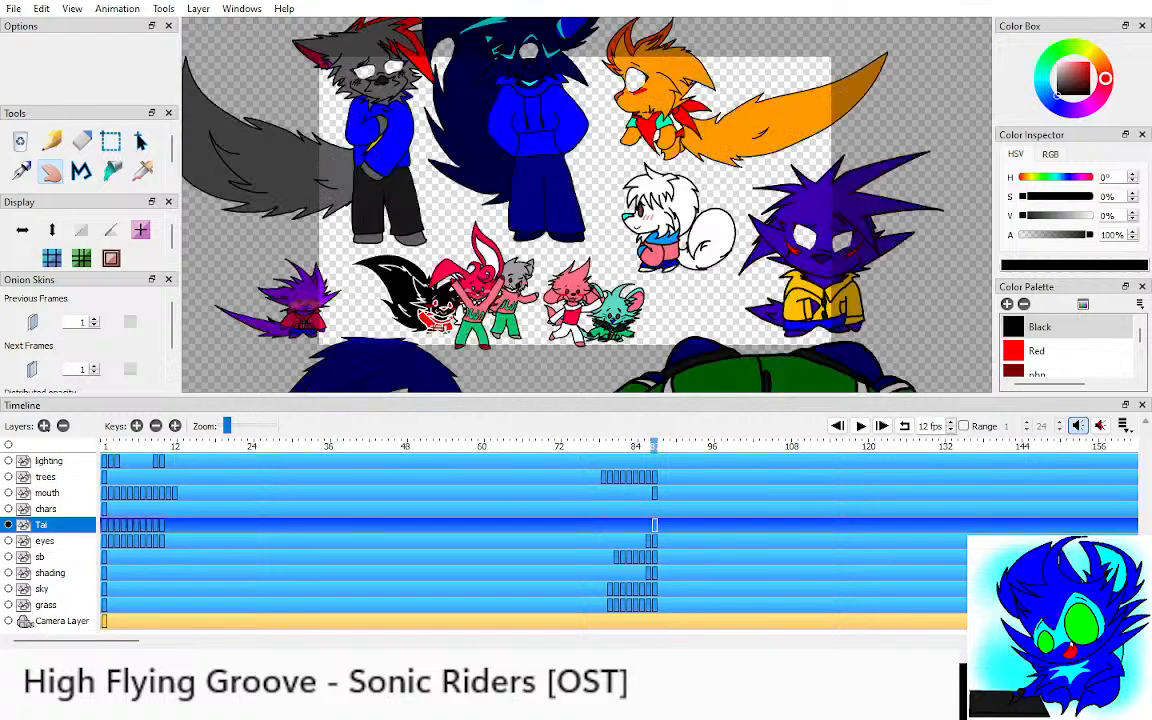
pyautogui.press('Down')
pyautogui.press('Down')
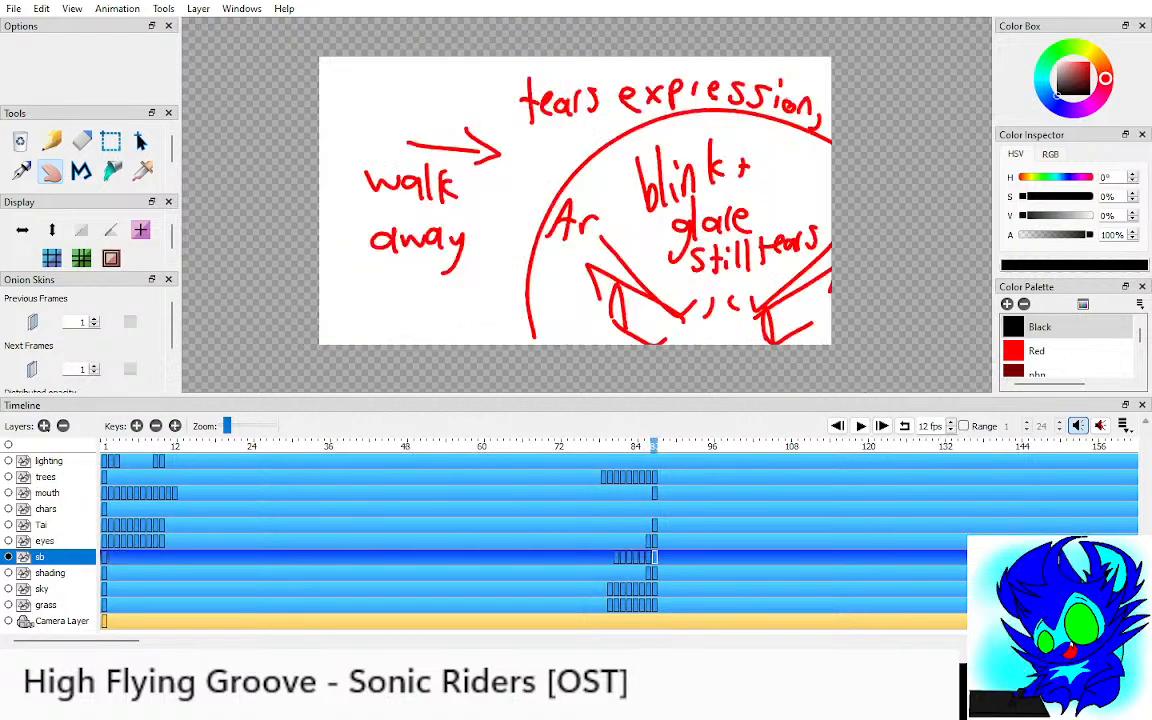
# Step: Check the shading layer's drawings at frames 86 and 87 and delete both key frames
pyautogui.press('Down')
pyautogui.press(',')
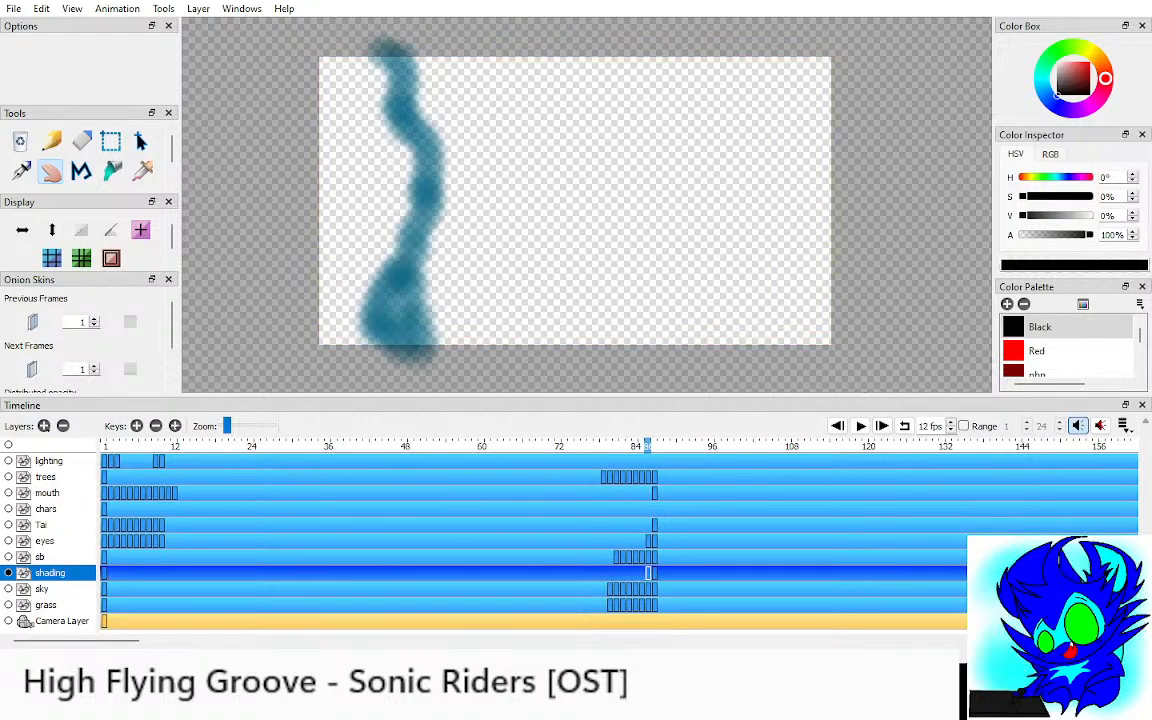
pyautogui.press('.')
pyautogui.press(',')
pyautogui.press('.')
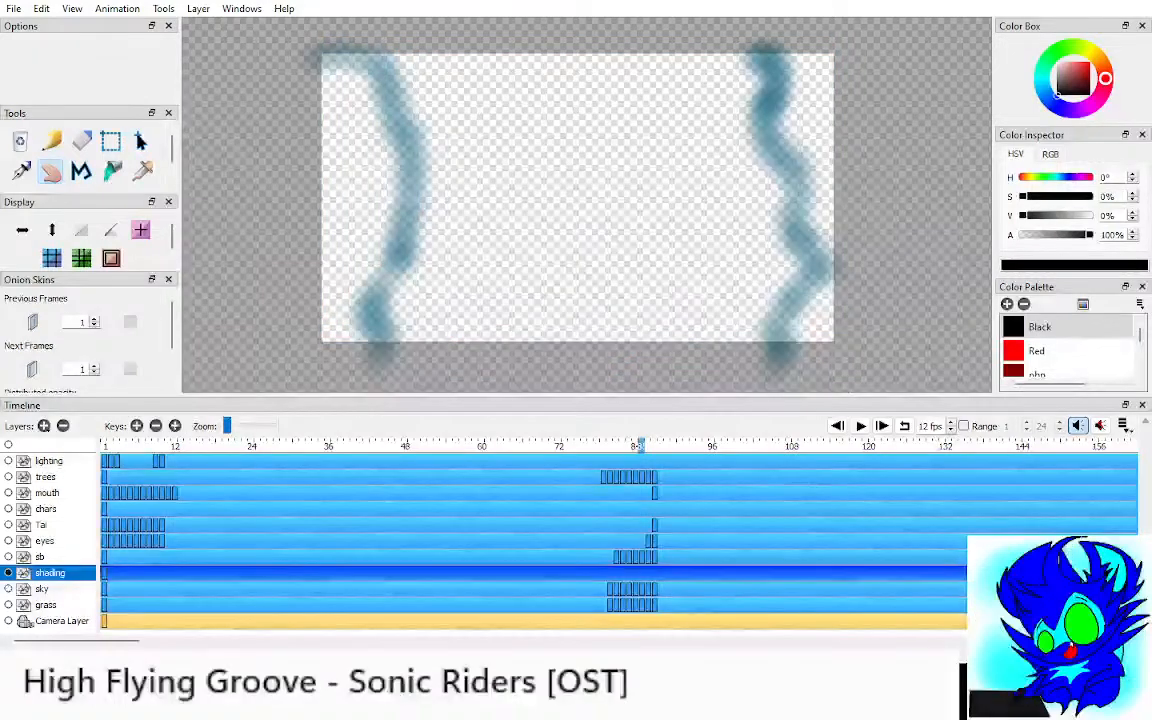
# Step: Examine the sky layer's drawings back to frame 81 and the grass layer's drawings up to frame 87
pyautogui.press('Down')
pyautogui.press(',')
pyautogui.press(',')
pyautogui.press(',')
pyautogui.press(',')
pyautogui.press(',')
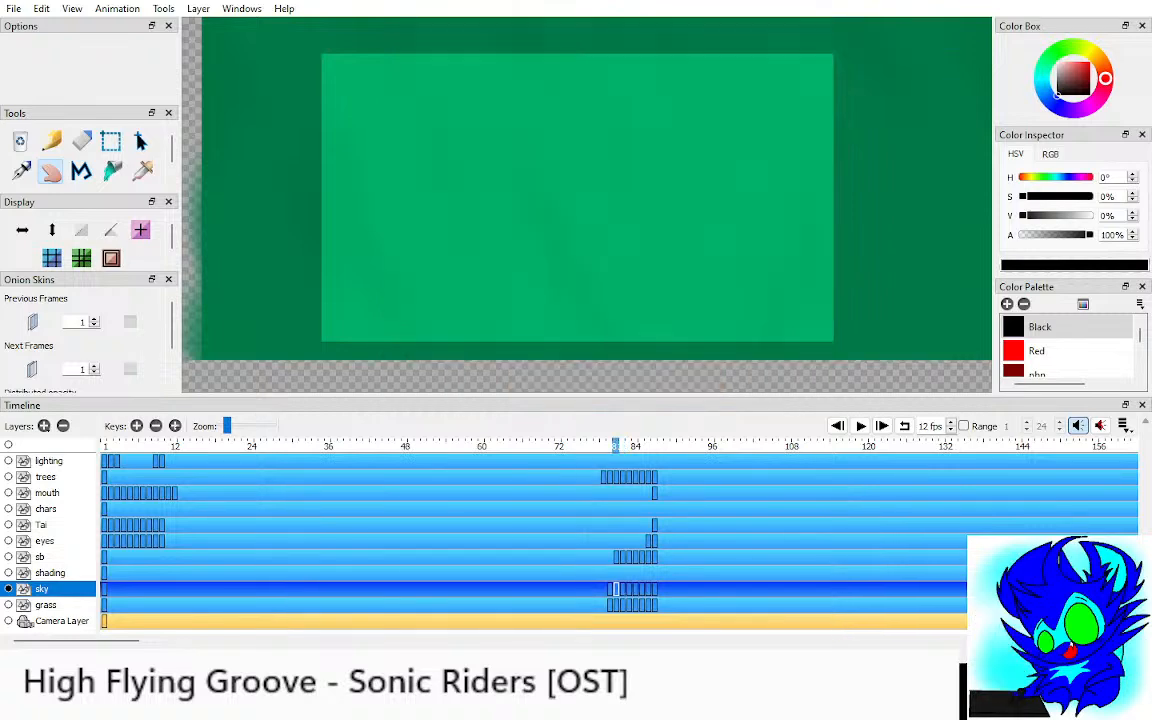
pyautogui.press('Down')
pyautogui.press('.')
pyautogui.press('.')
pyautogui.press('.')
pyautogui.press('.')
pyautogui.press('.')
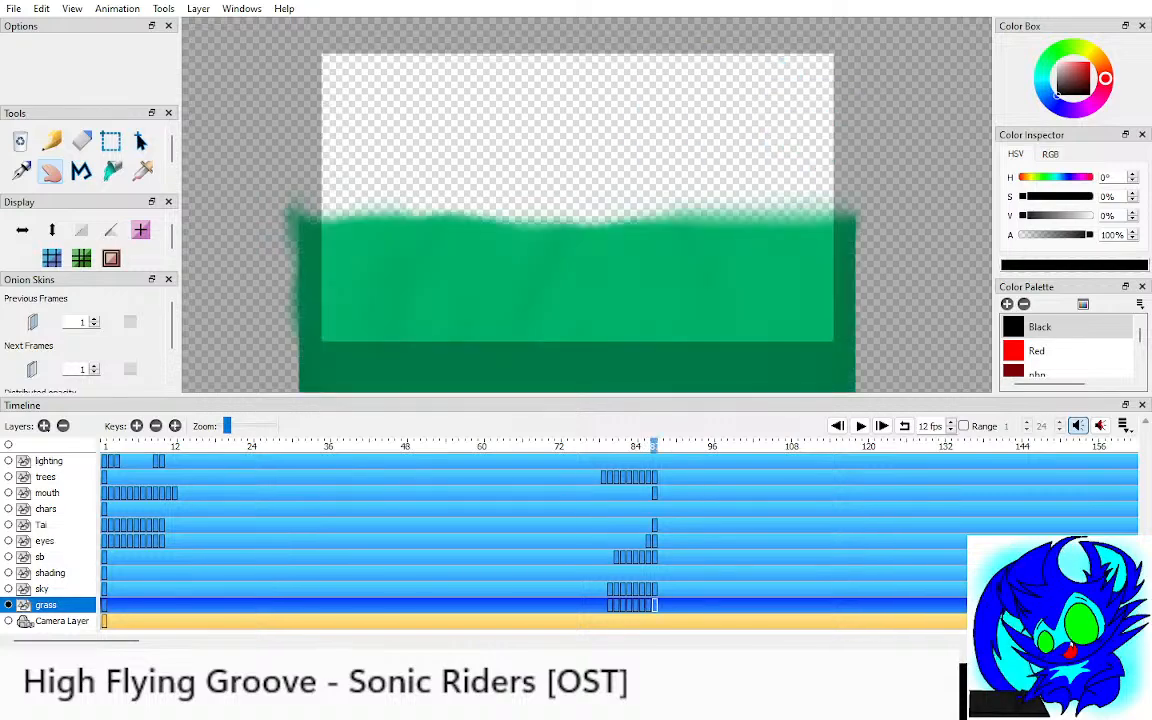
pyautogui.press(',')
pyautogui.press(',')
pyautogui.press(',')
pyautogui.press(',')
pyautogui.press(',')
pyautogui.press(',')
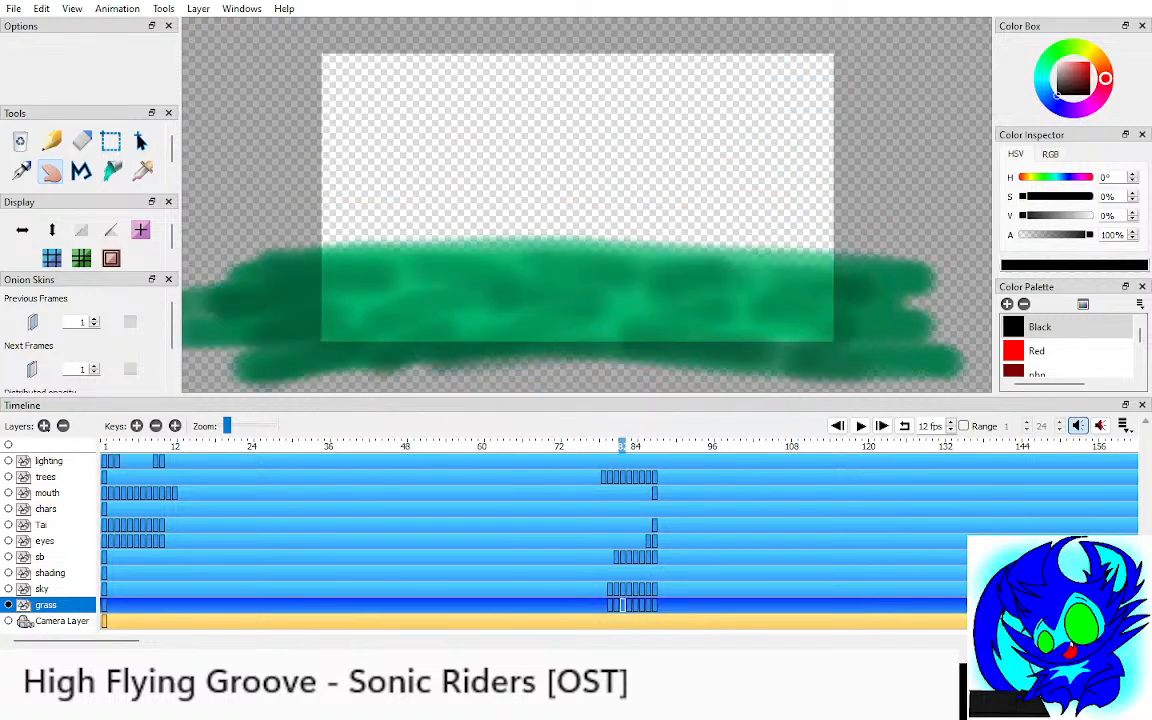
# Step: Return to frame 1, hide the grass, sky and shading layers, and select the sb layer
pyautogui.hotkey('alt', ',')
pyautogui.hotkey('alt', ',')
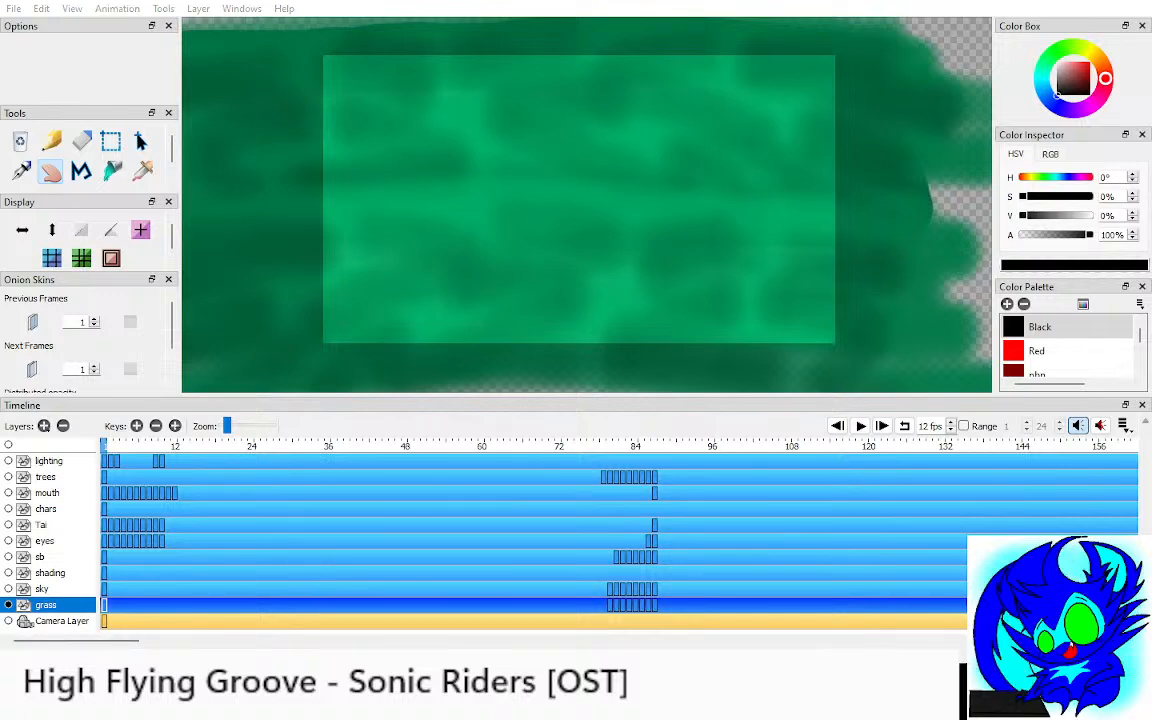
pyautogui.moveTo(580, 200); pyautogui.dragTo(584, 200)
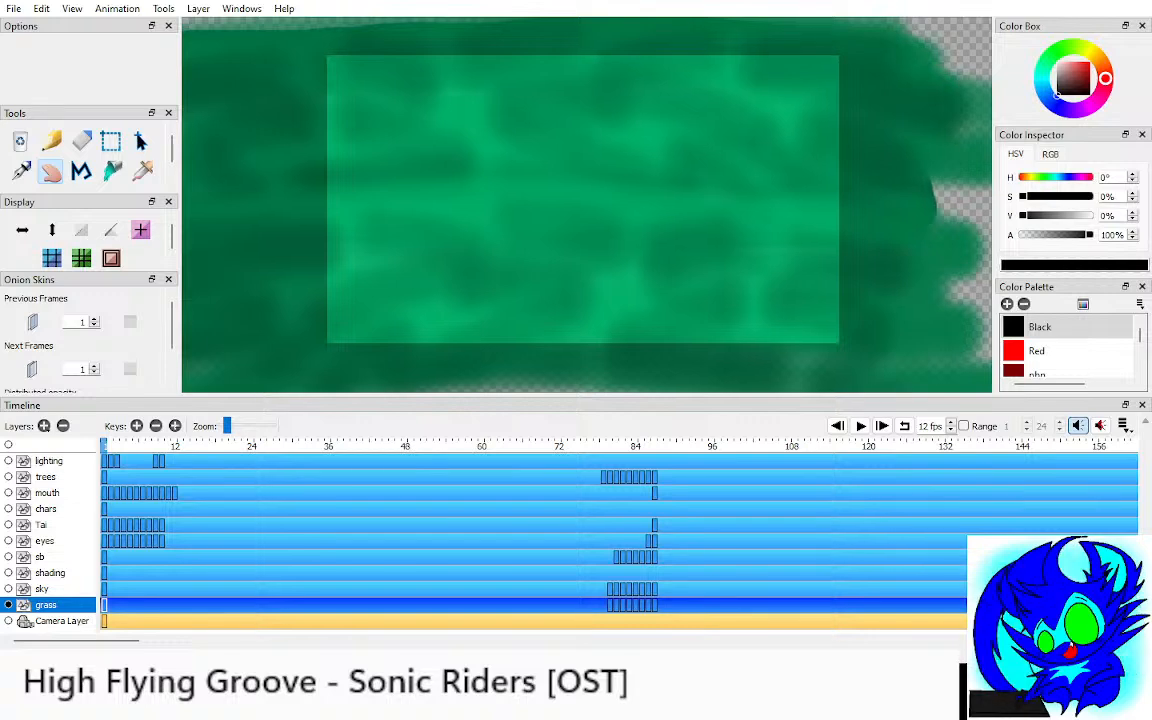
pyautogui.click(42, 589)
pyautogui.click(8, 605)
pyautogui.click(8, 589)
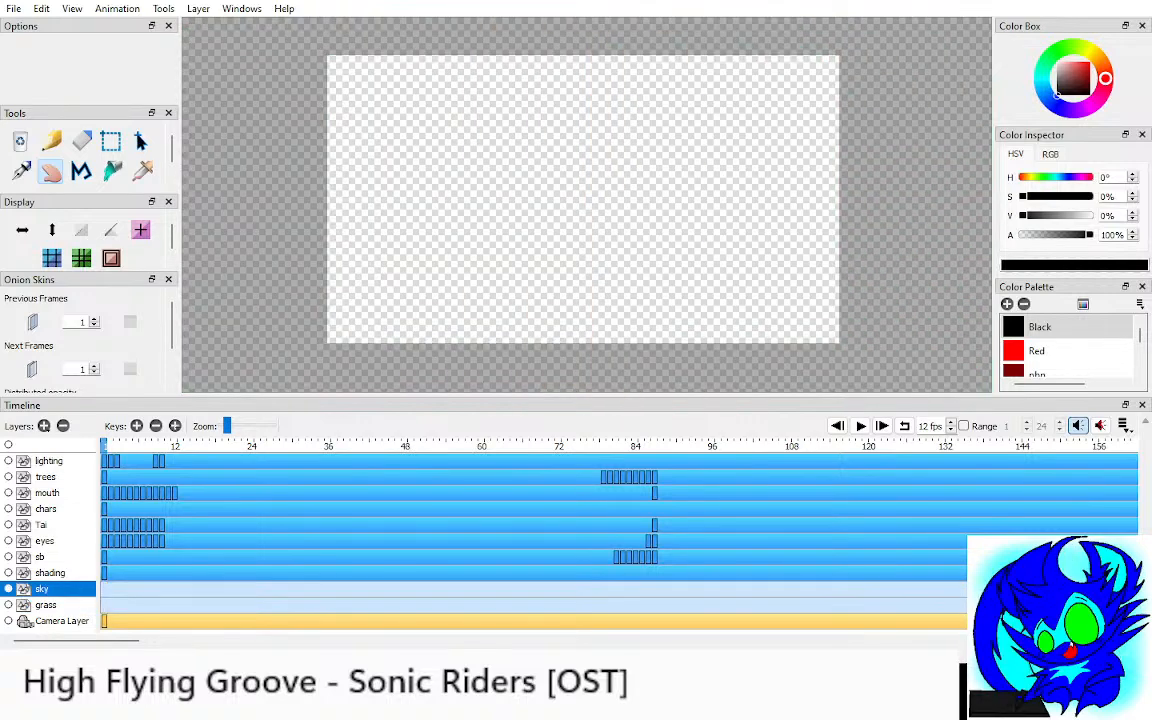
pyautogui.click(50, 573)
pyautogui.click(8, 573)
pyautogui.click(8, 557)
pyautogui.click(8, 557)
pyautogui.click(42, 557)
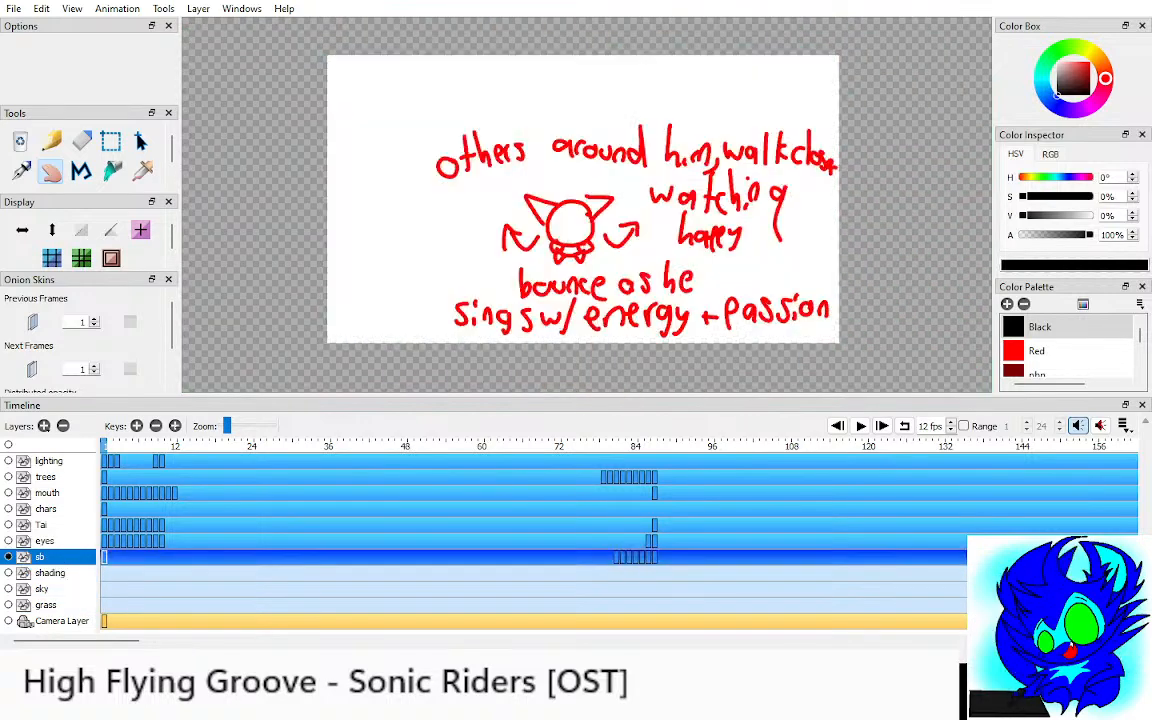
# Step: Step back and forth through the Tai layer's head drawings between frames 1 and 10
pyautogui.click(42, 525)
pyautogui.click(162, 525)
pyautogui.moveTo(585, 200)
pyautogui.mouseDown()
pyautogui.moveTo(596, 213)
pyautogui.moveTo(598, 202)
pyautogui.mouseUp()
pyautogui.scroll(1, 596, 213)
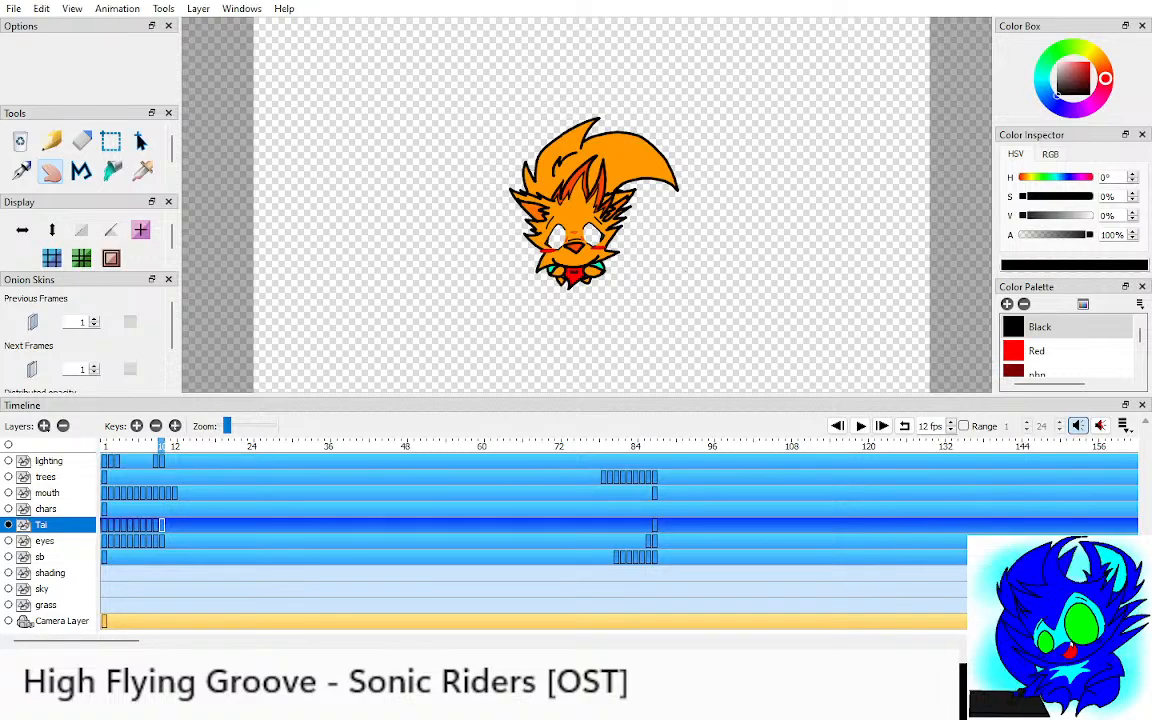
pyautogui.press('Left')
pyautogui.press('Left')
pyautogui.press('Left')
pyautogui.press('Left')
pyautogui.press('Left')
pyautogui.press('Left')
pyautogui.press('Left')
pyautogui.press('Left')
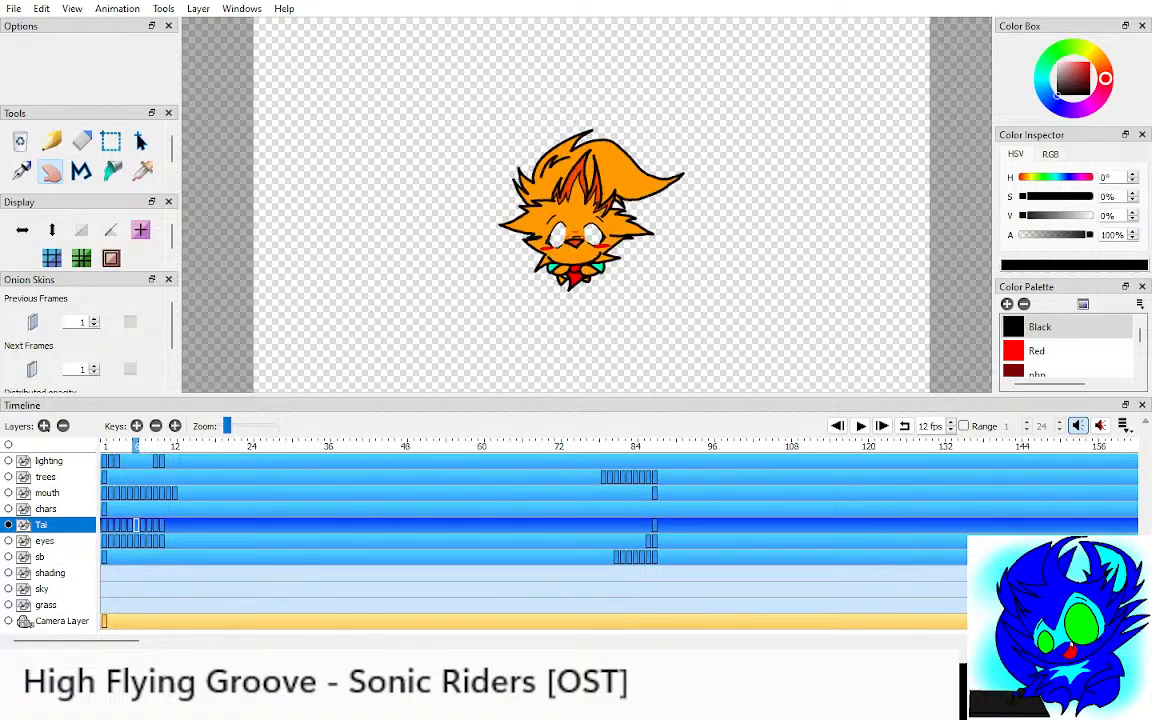
pyautogui.press('Right')
pyautogui.press('Right')
pyautogui.press('Right')
pyautogui.press('Right')
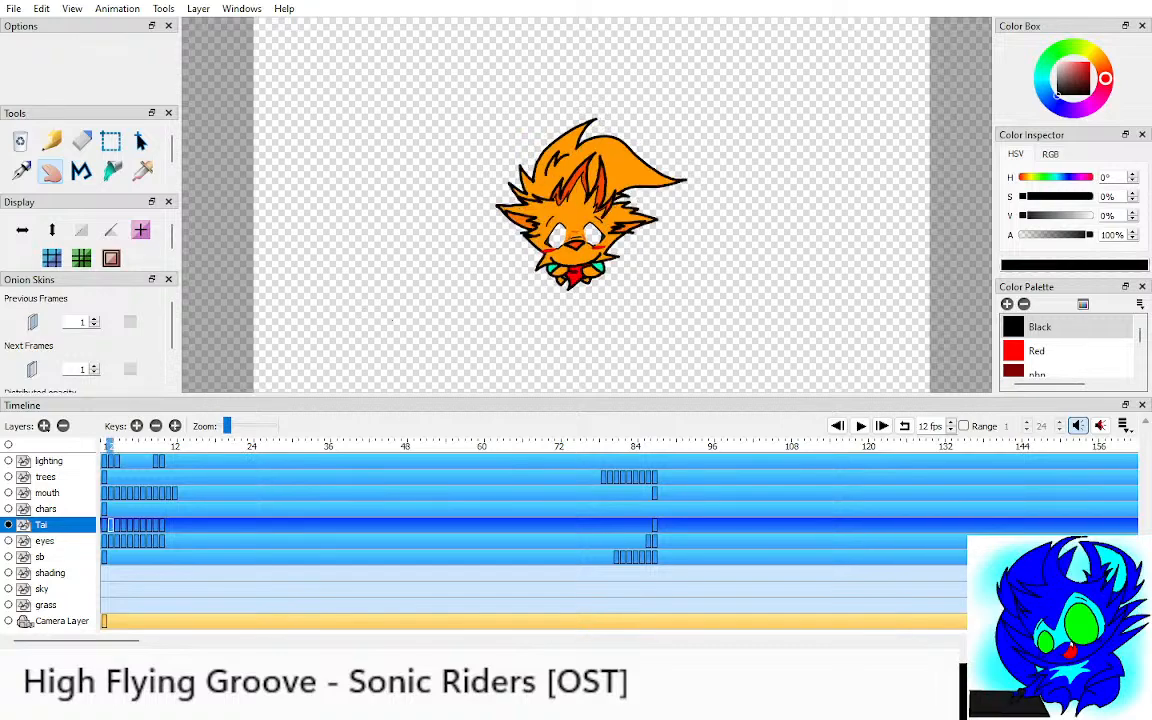
pyautogui.press('Right')
pyautogui.press('Right')
pyautogui.press('Right')
pyautogui.press('Right')
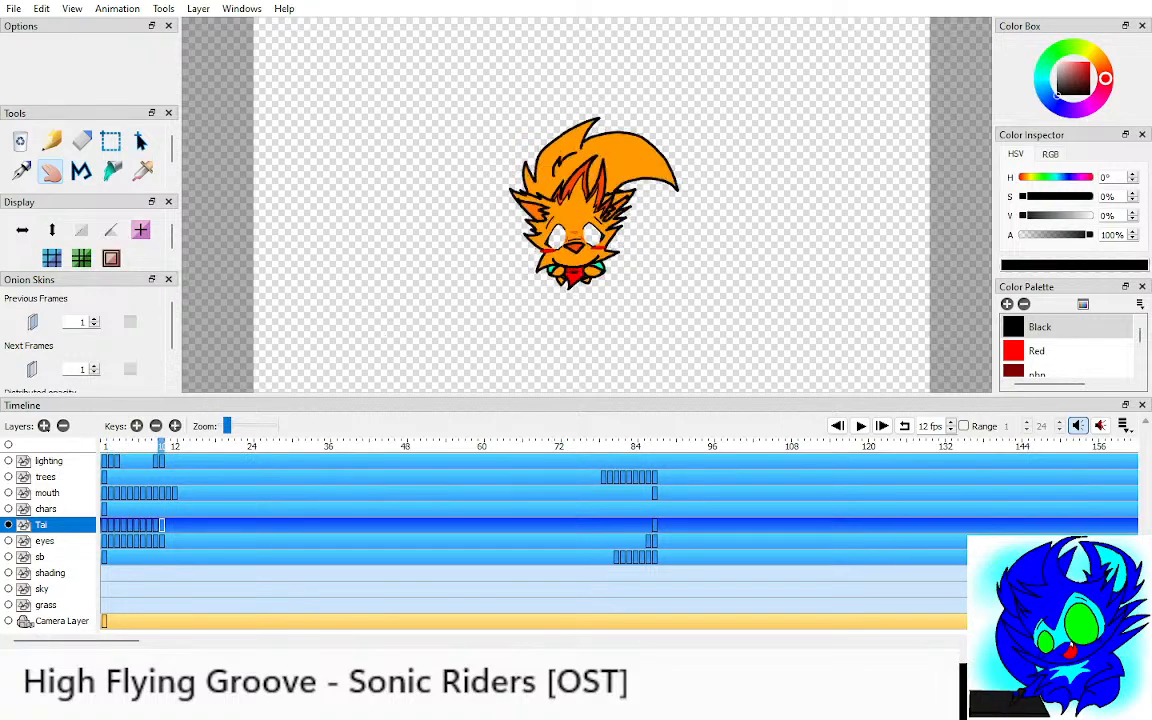
pyautogui.press('Left')
pyautogui.press('Left')
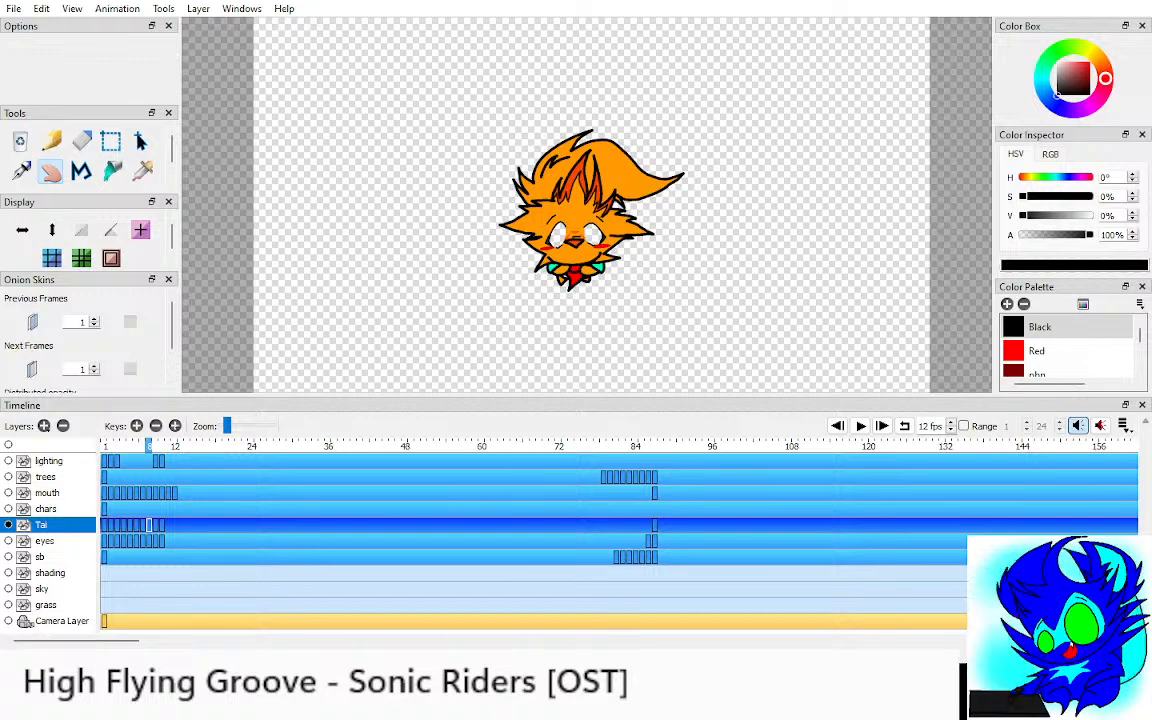
# Step: Inspect the Tai drawing at frame 8 up close and compare it with the poses in frames 1 to 10
pyautogui.scroll(2, 587, 205)
pyautogui.moveTo(587, 205); pyautogui.dragTo(600, 194)
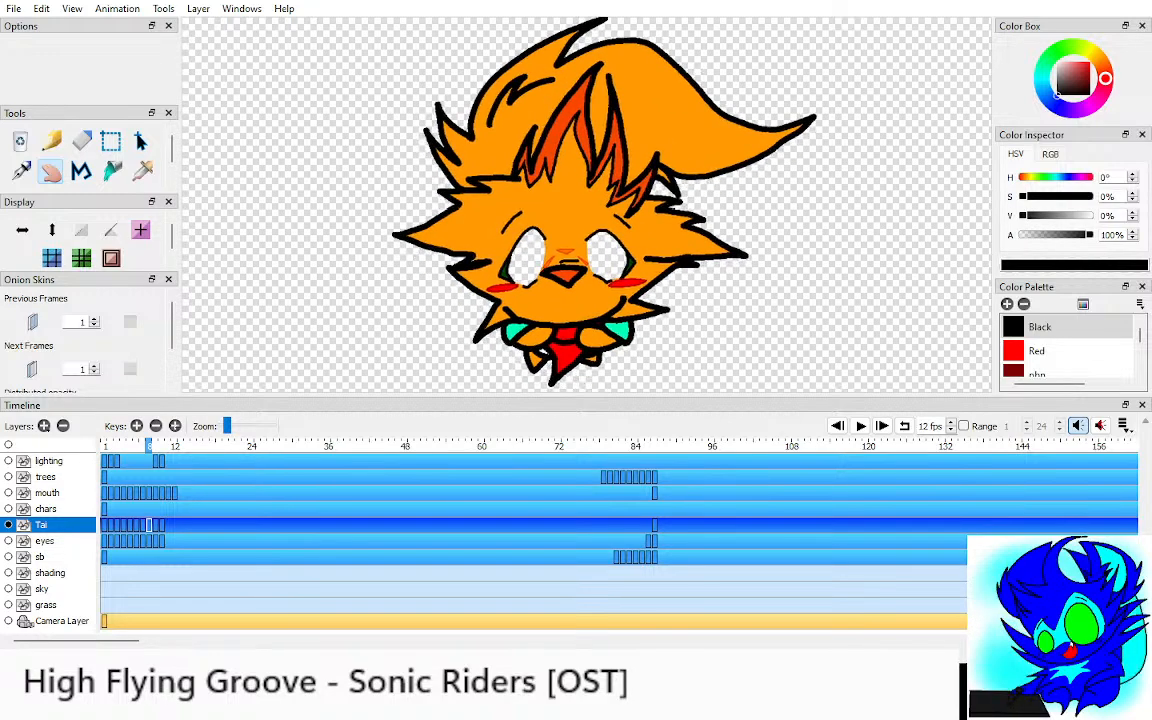
pyautogui.press('Left')
pyautogui.press('Left')
pyautogui.scroll(-2, 620, 198)
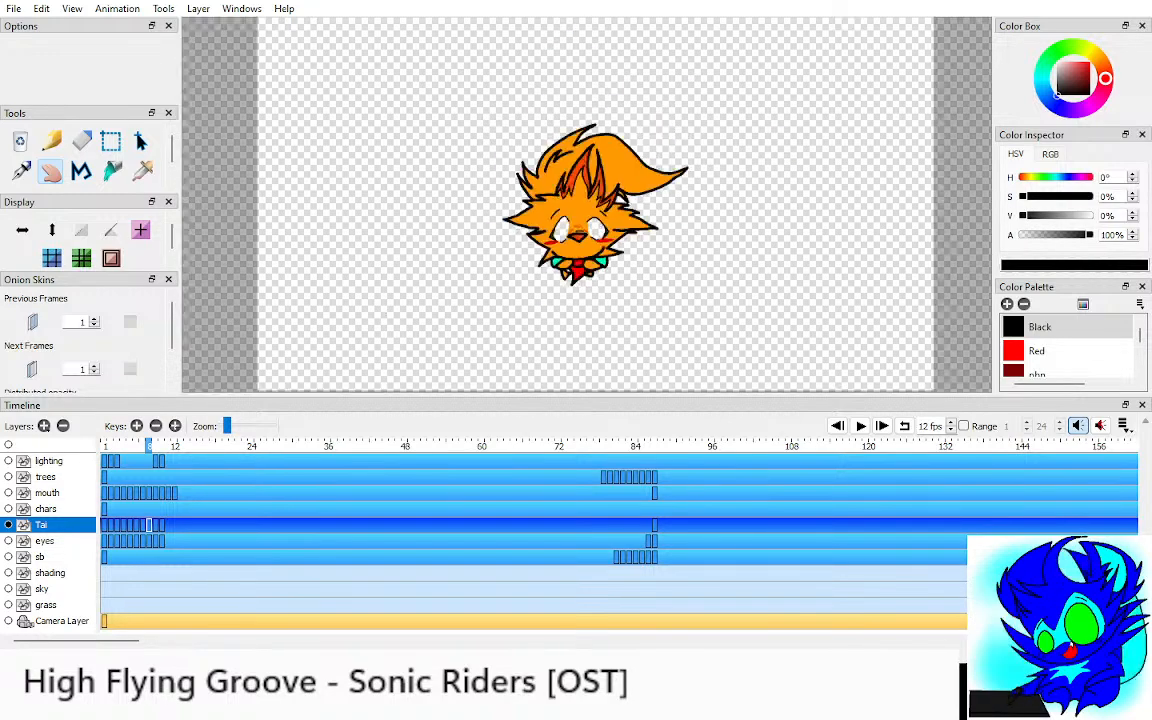
pyautogui.press('Left')
pyautogui.press('Left')
pyautogui.press('Left')
pyautogui.press('Left')
pyautogui.press('Left')
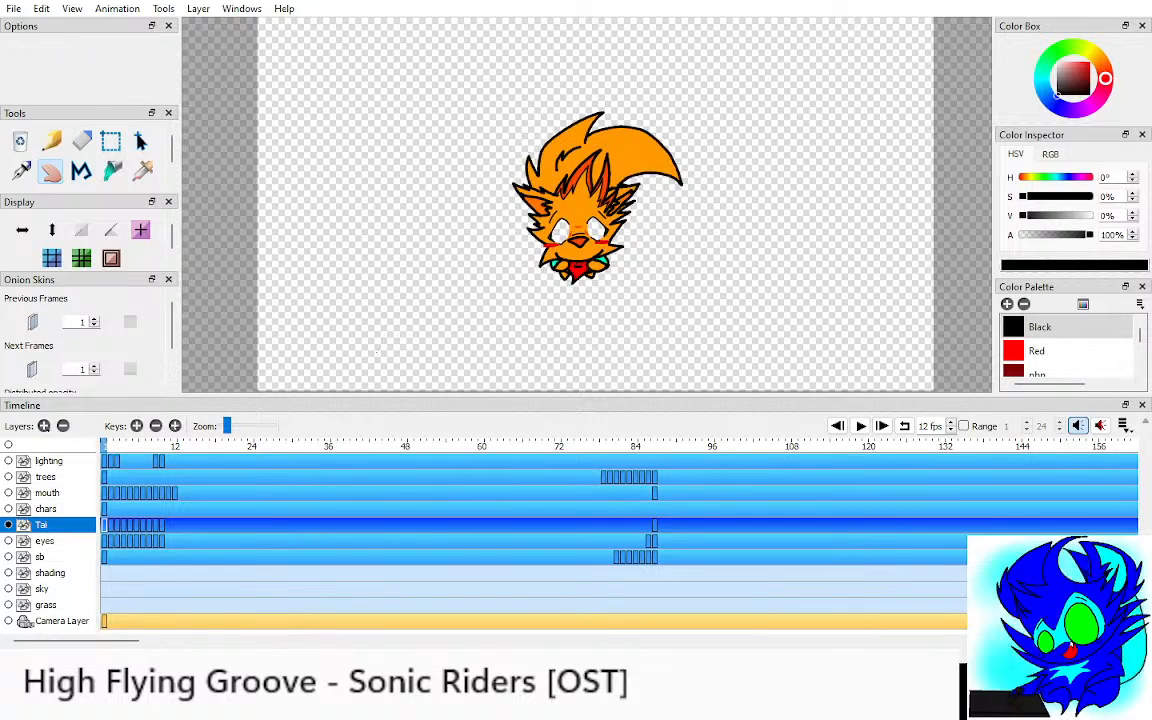
pyautogui.press('Right')
pyautogui.press('Right')
pyautogui.press('Right')
pyautogui.press('Right')
pyautogui.press('Right')
pyautogui.press('Right')
pyautogui.press('Right')
pyautogui.press('Right')
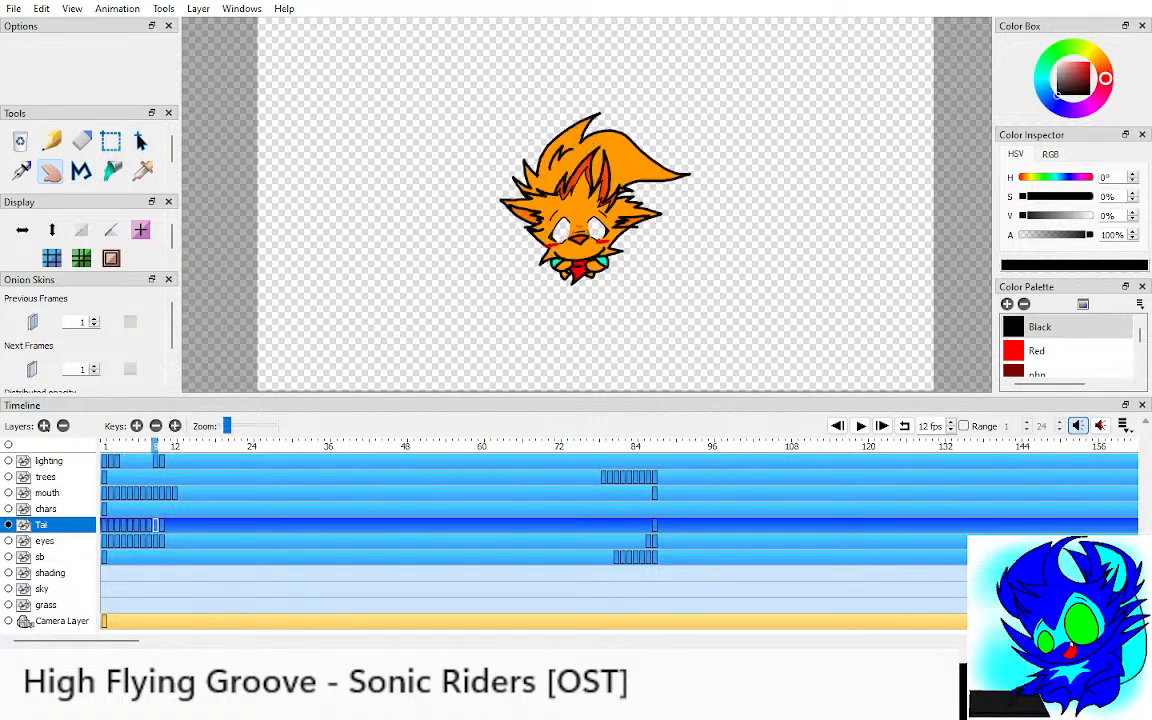
pyautogui.press('Right')
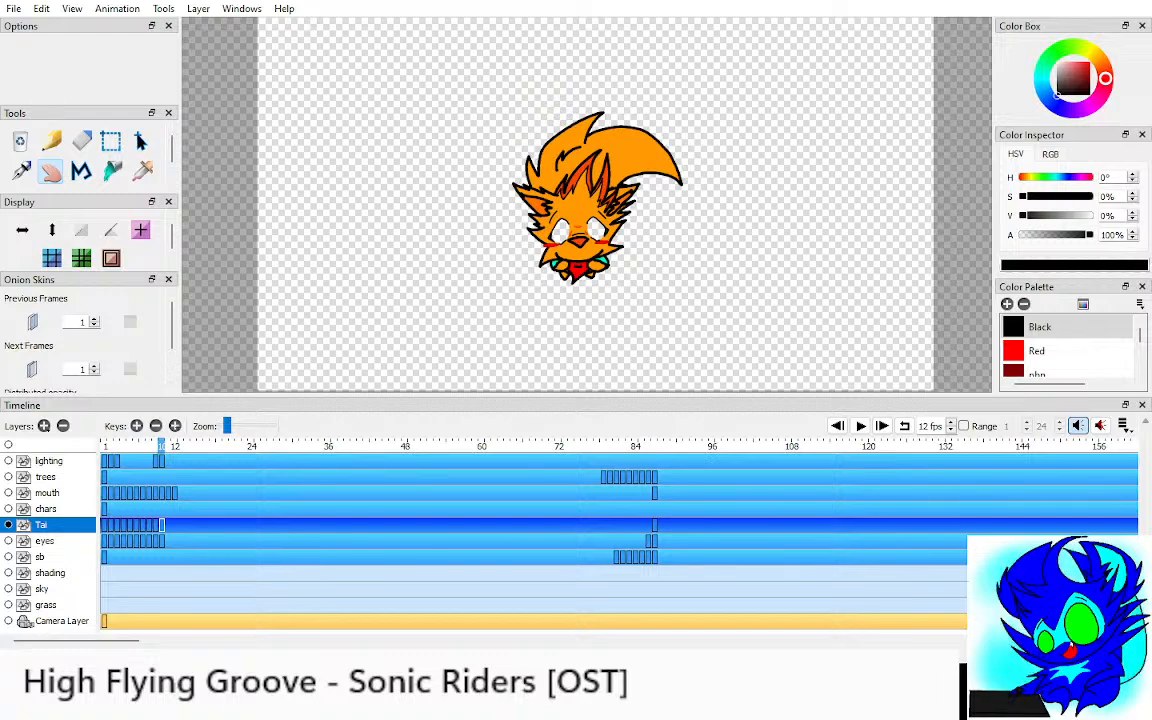
# Step: Move the Tai layer's key frames 2 through 10 together so they start at frame 25
pyautogui.click(104, 446)
pyautogui.moveTo(111, 525); pyautogui.dragTo(309, 525)
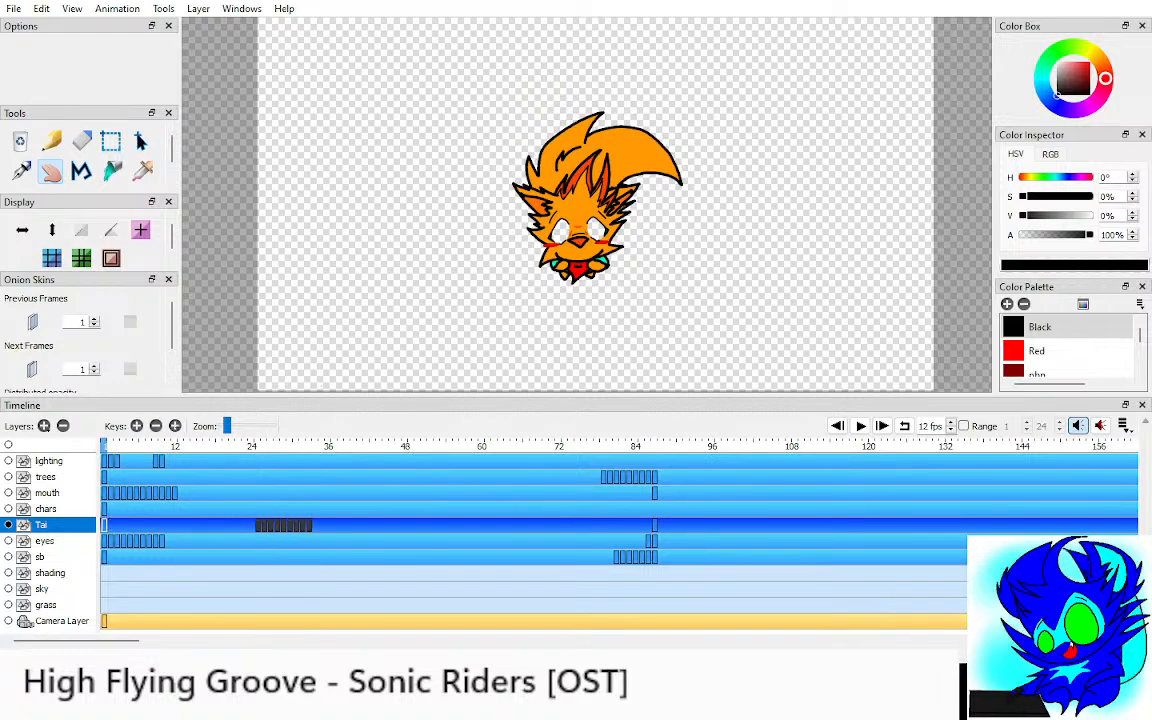
pyautogui.click(325, 525)
# Step: Compare the chars layer's drawing at frame 1 with the Tai drawing on the same frame
pyautogui.click(46, 509)
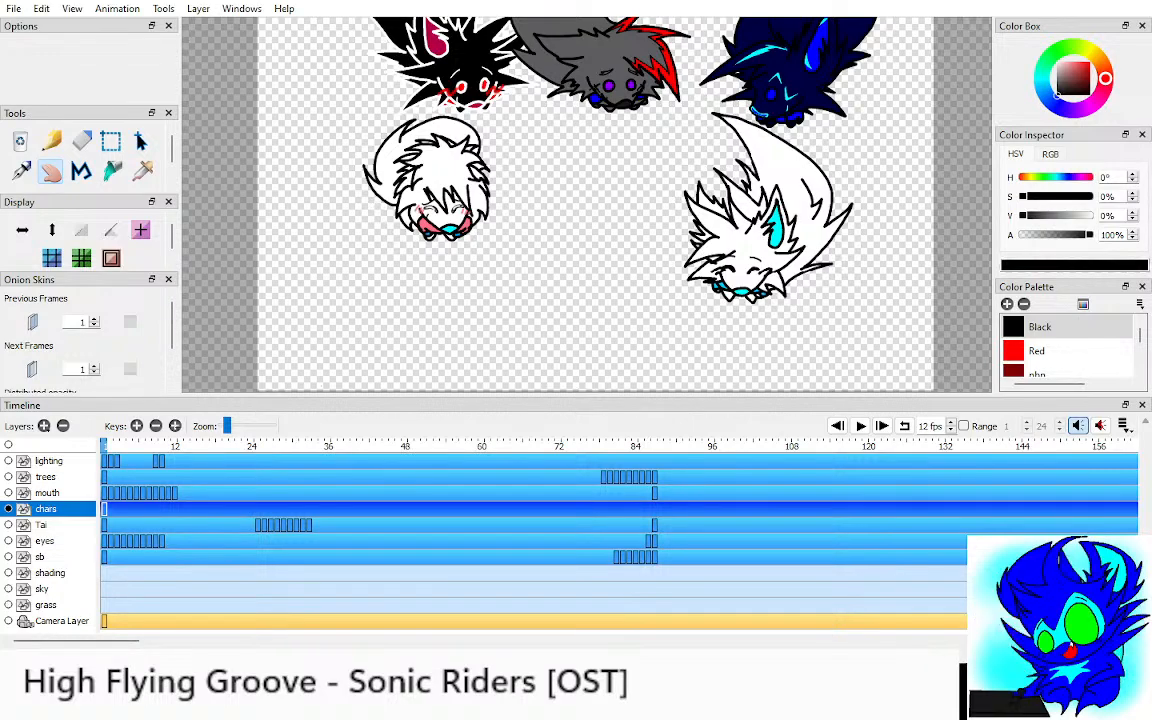
pyautogui.moveTo(587, 204); pyautogui.dragTo(583, 210)
pyautogui.scroll(-1, 585, 208)
pyautogui.scroll(1, 585, 208)
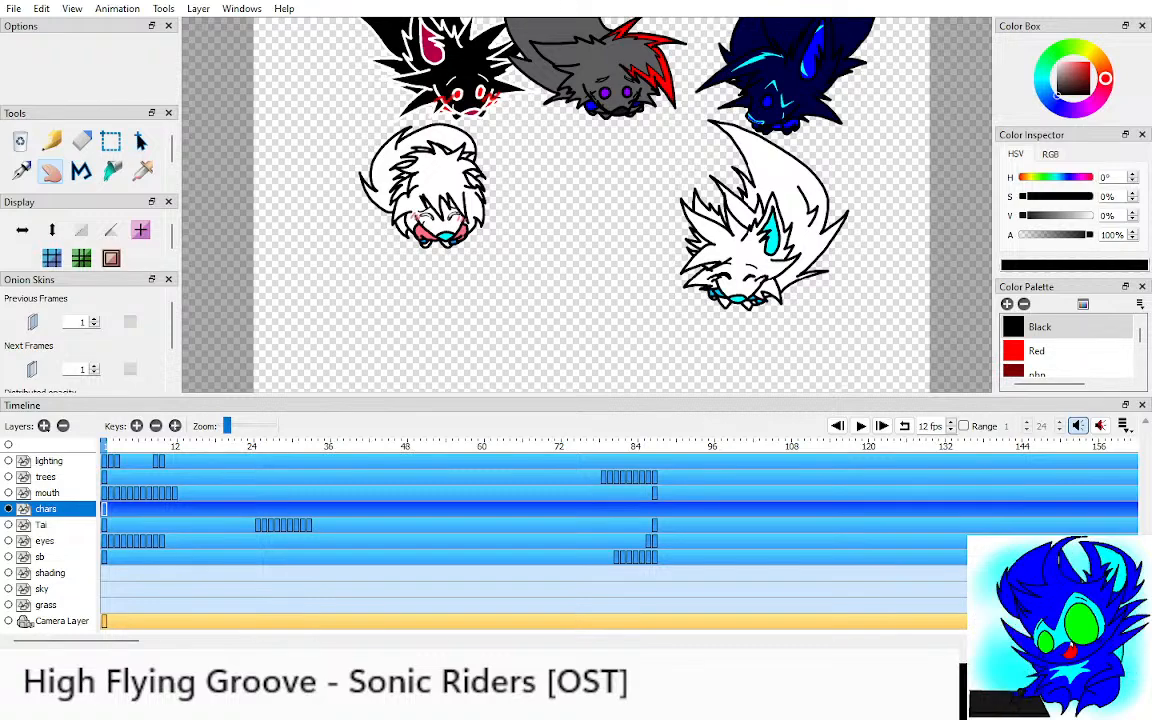
pyautogui.click(41, 525)
pyautogui.click(46, 509)
pyautogui.press('Down')
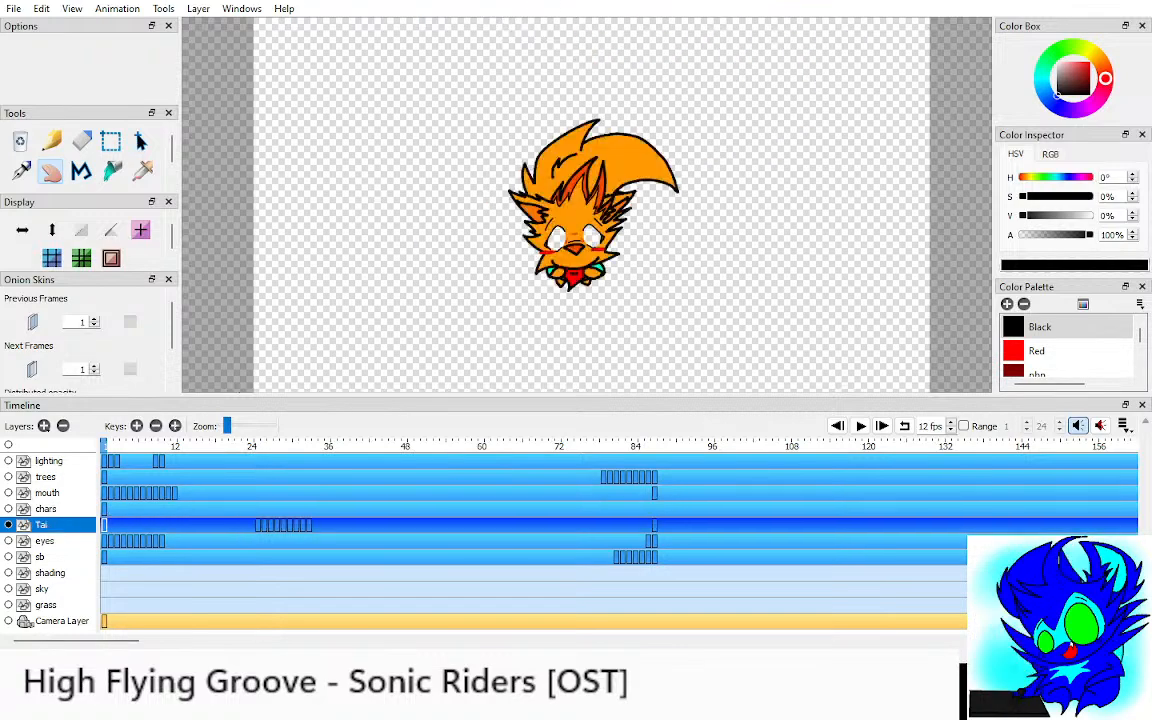
pyautogui.press('Up')
pyautogui.press('Down')
# Step: Add a blank key frame at frame 2 of the Tai layer and enable the previous-frame onion skin
pyautogui.press('Right')
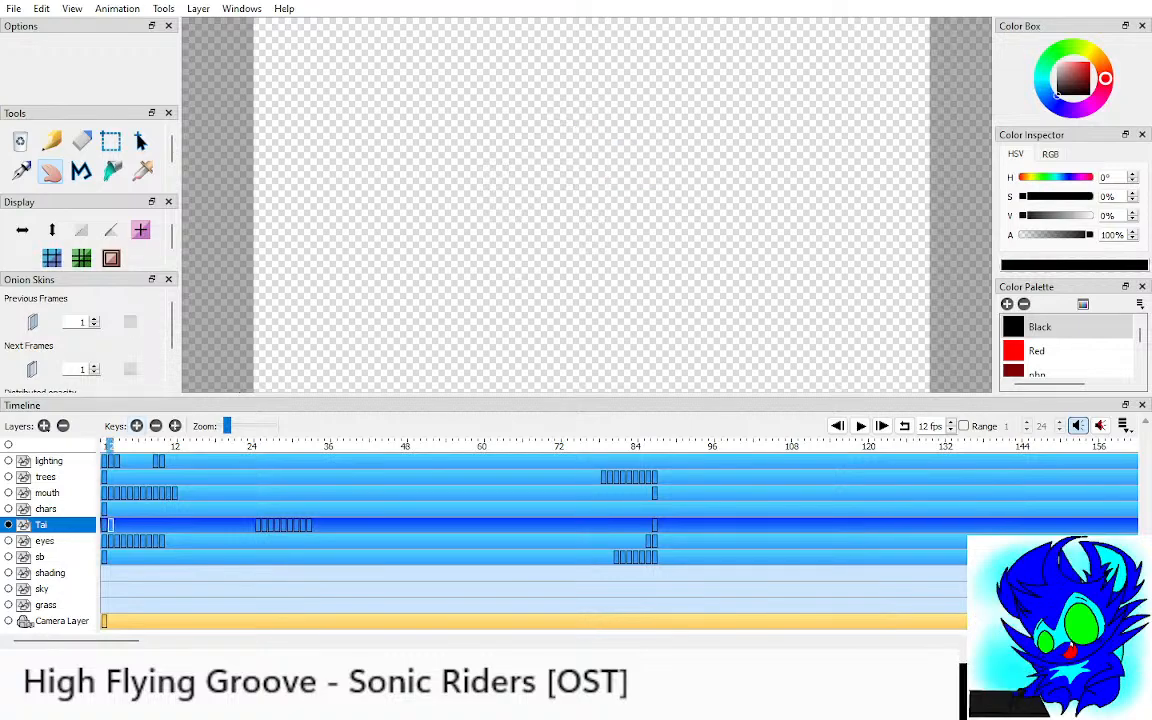
pyautogui.press('o')
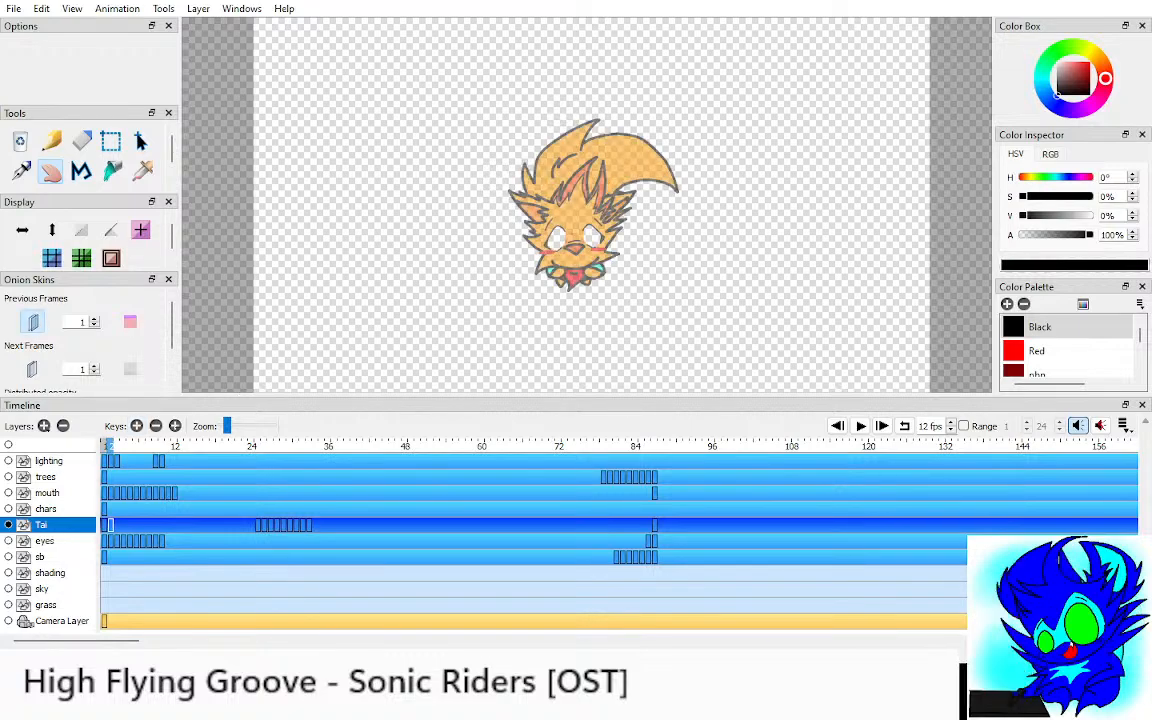
pyautogui.scroll(3, 548, 279)
pyautogui.scroll(-3, 590, 216)
# Step: Compare the Tai drawings around frames 25 to 27, then move key frame 26 to 24 and key frame 25 to 26
pyautogui.click(268, 446)
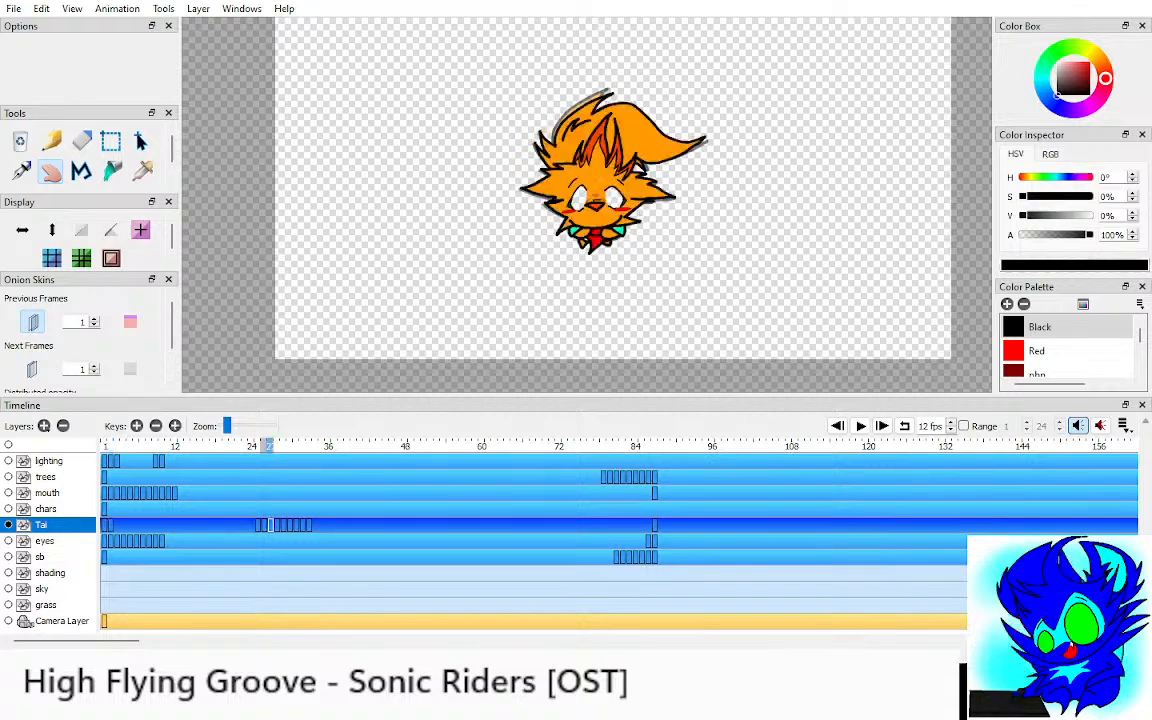
pyautogui.moveTo(590, 216); pyautogui.dragTo(589, 235)
pyautogui.press('Left')
pyautogui.press('Left')
pyautogui.press('Right')
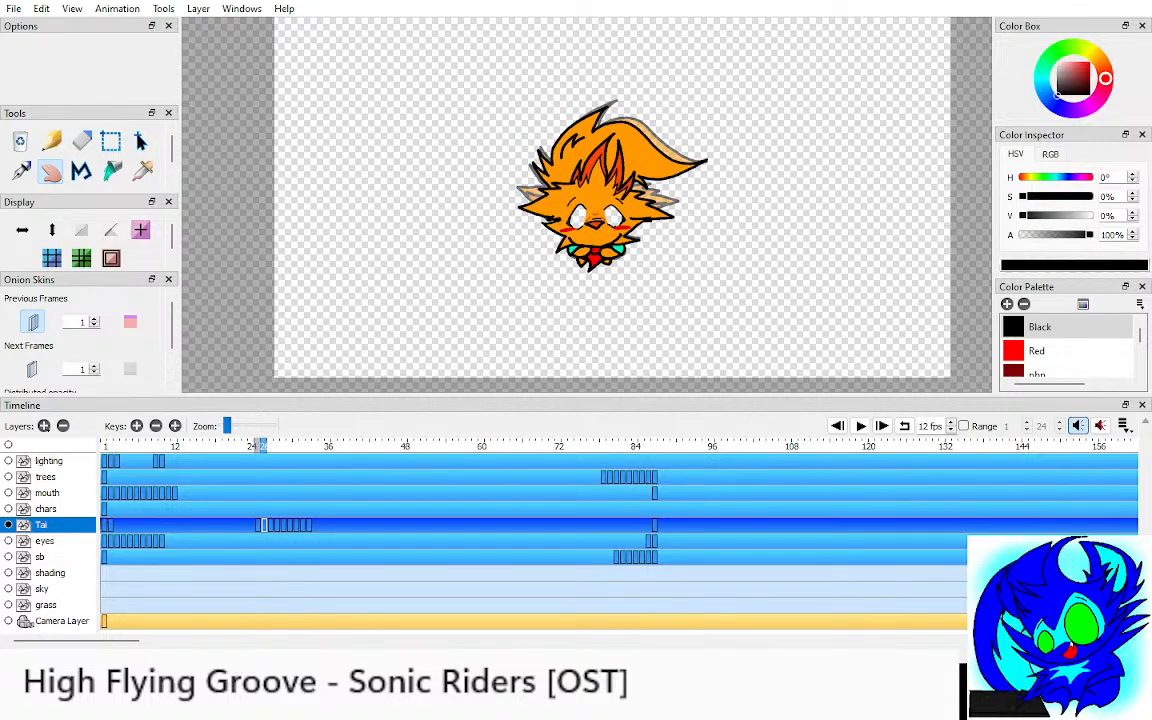
pyautogui.click(264, 525)
pyautogui.moveTo(264, 525); pyautogui.dragTo(251, 525)
pyautogui.click(251, 525)
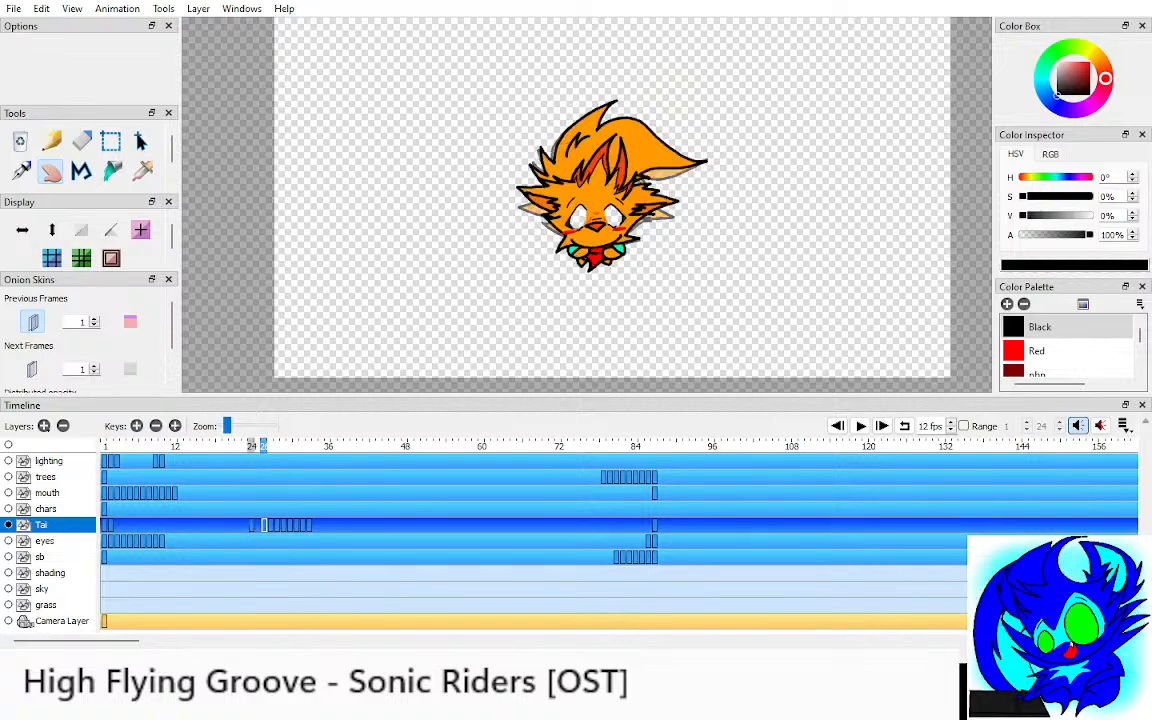
pyautogui.press('Right')
pyautogui.press('Left')
pyautogui.press('Left')
pyautogui.press('Left')
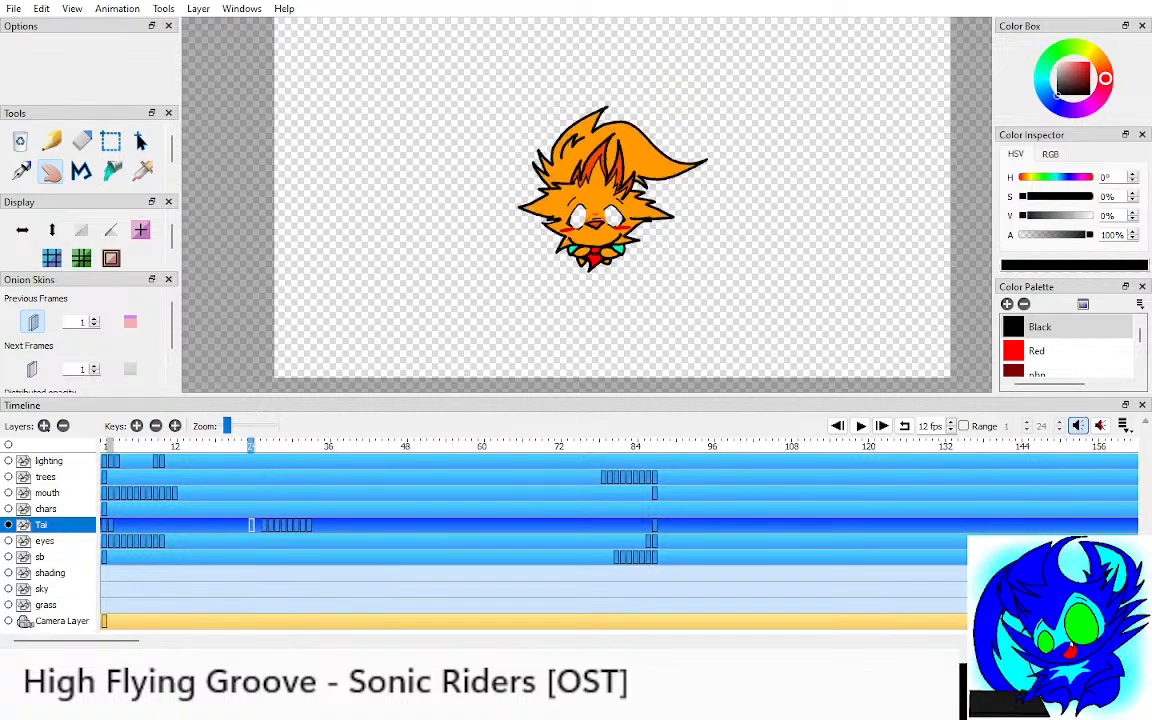
# Step: Return to the Tai layer's frame 2 and show the onion skin of the next frame instead of the previous one
pyautogui.hotkey('alt', ',')
pyautogui.scroll(1, 589, 204)
pyautogui.press('o')
pyautogui.press('o')
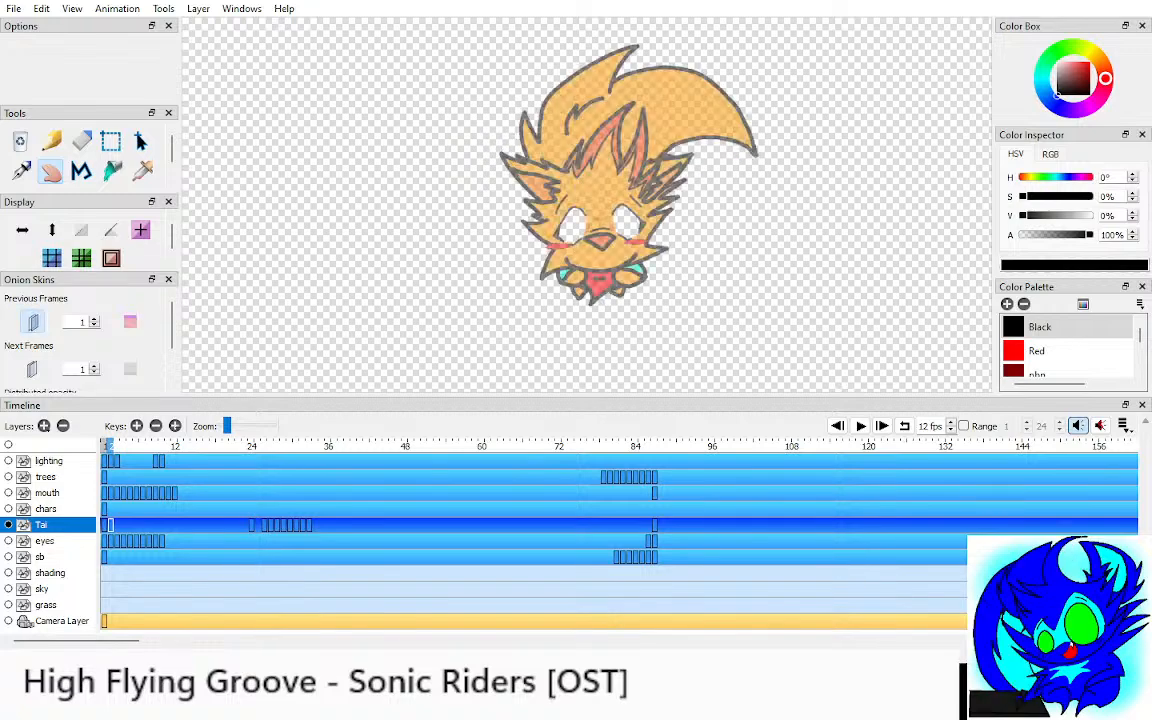
pyautogui.hotkey('alt', 'o')
pyautogui.press('o')
pyautogui.scroll(3, 587, 232)
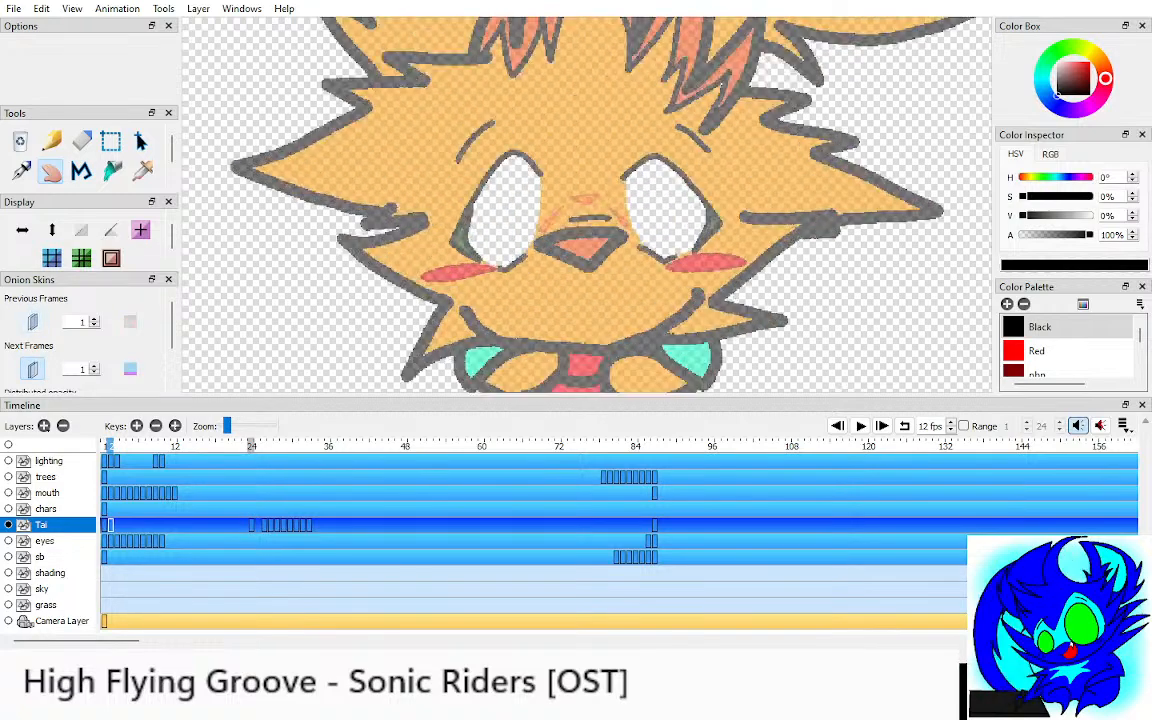
# Step: Choose the Pen tool with a width of 10.00 for tracing the face over the onion skin
pyautogui.press('p')
pyautogui.scroll(8, 125, 55)
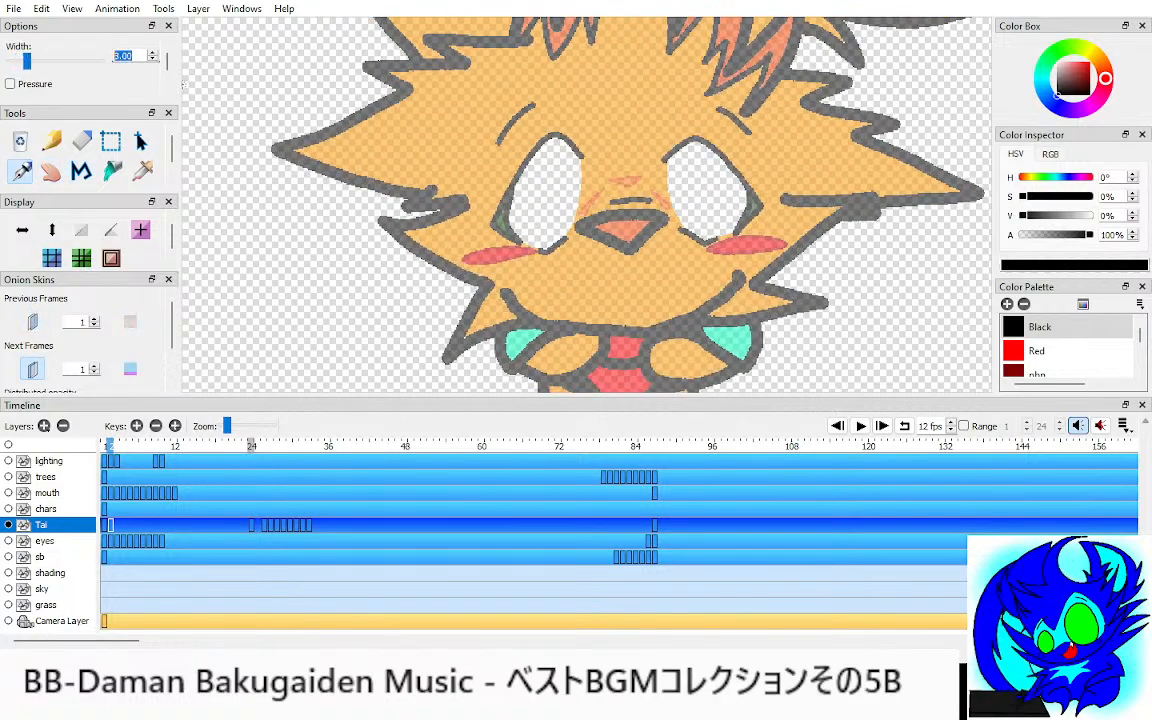
pyautogui.press('space')
pyautogui.moveTo(692, 280); pyautogui.dragTo(752, 255)
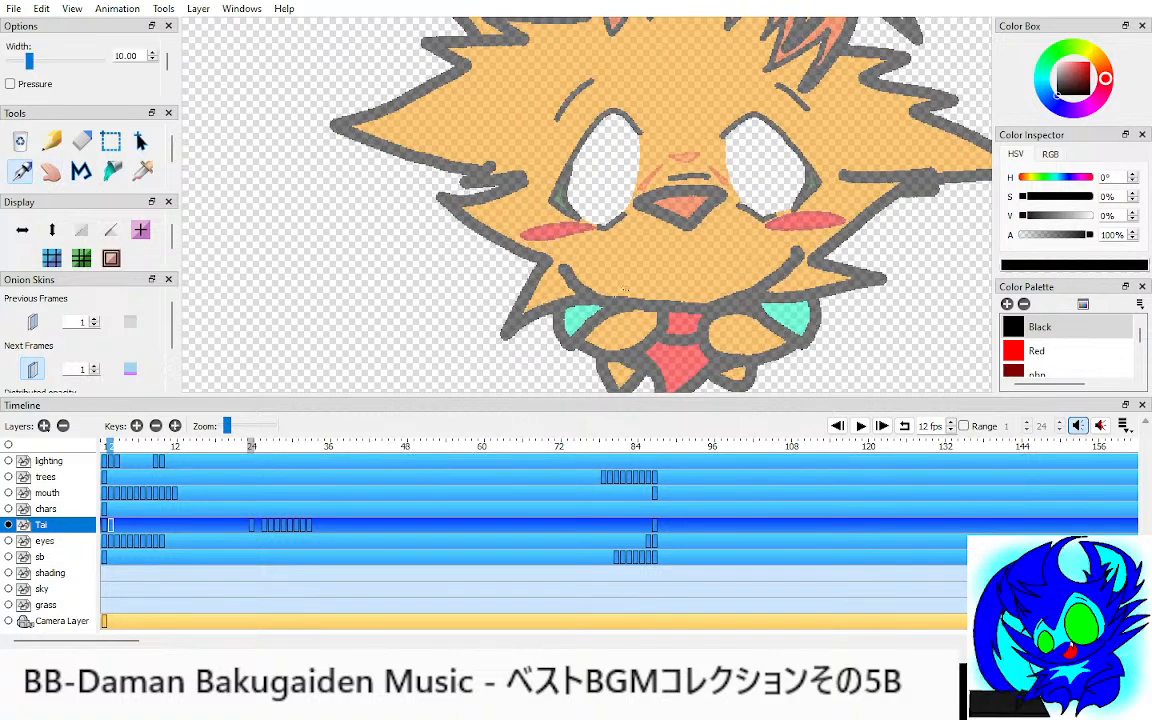
# Step: Draw the jaw line at width 10.00, curving from the cheek to the snout, and outline the pointed nose at its left end
pyautogui.moveTo(705, 246)
pyautogui.mouseDown()
pyautogui.moveTo(672, 289)
pyautogui.moveTo(583, 305)
pyautogui.moveTo(478, 287)
pyautogui.mouseUp()
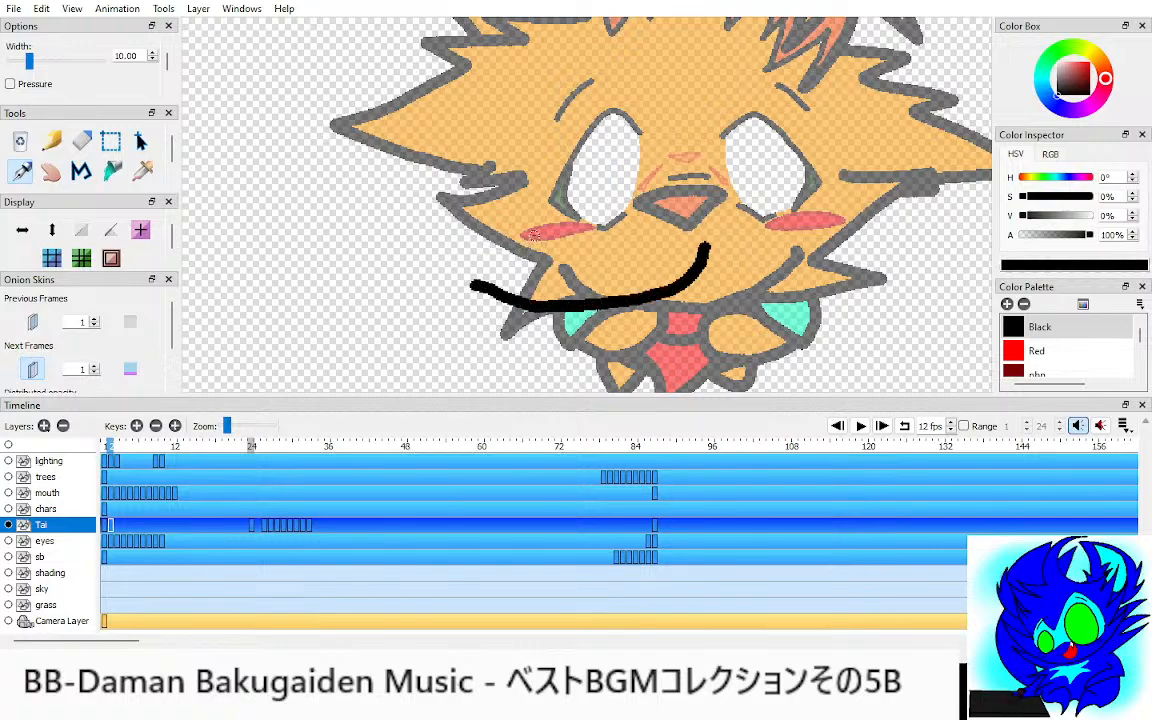
pyautogui.moveTo(535, 234)
pyautogui.mouseDown()
pyautogui.moveTo(484, 236)
pyautogui.moveTo(440, 256)
pyautogui.moveTo(488, 275)
pyautogui.moveTo(528, 240)
pyautogui.mouseUp()
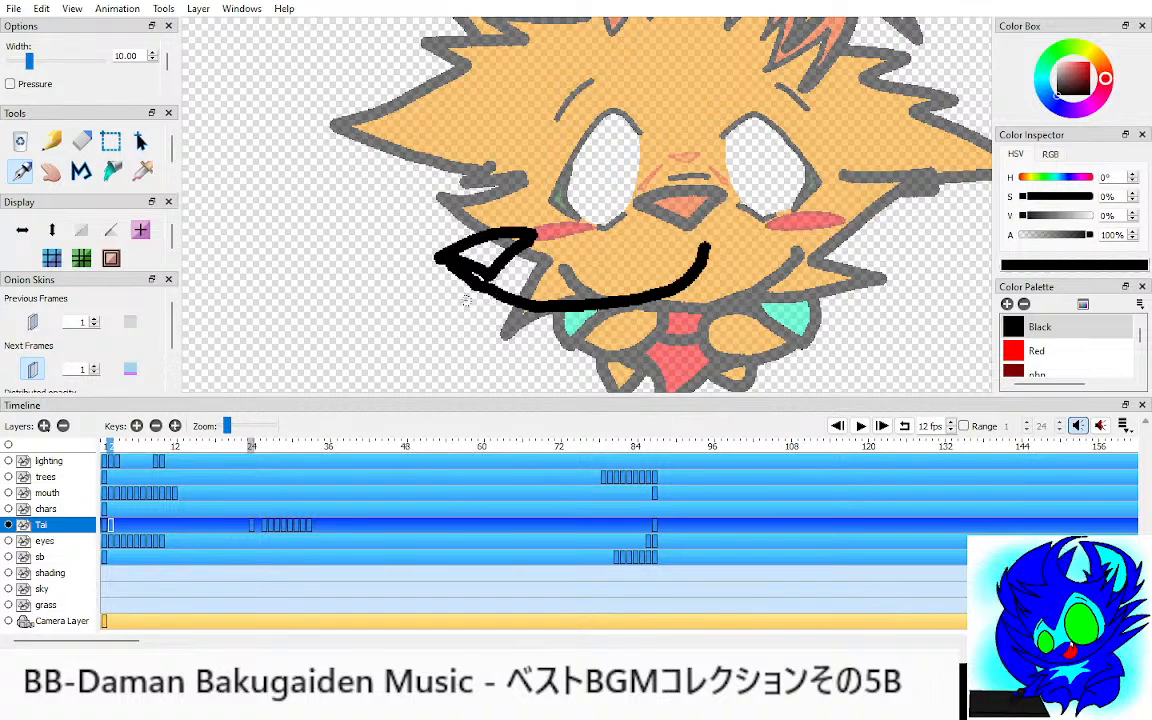
pyautogui.press('e')
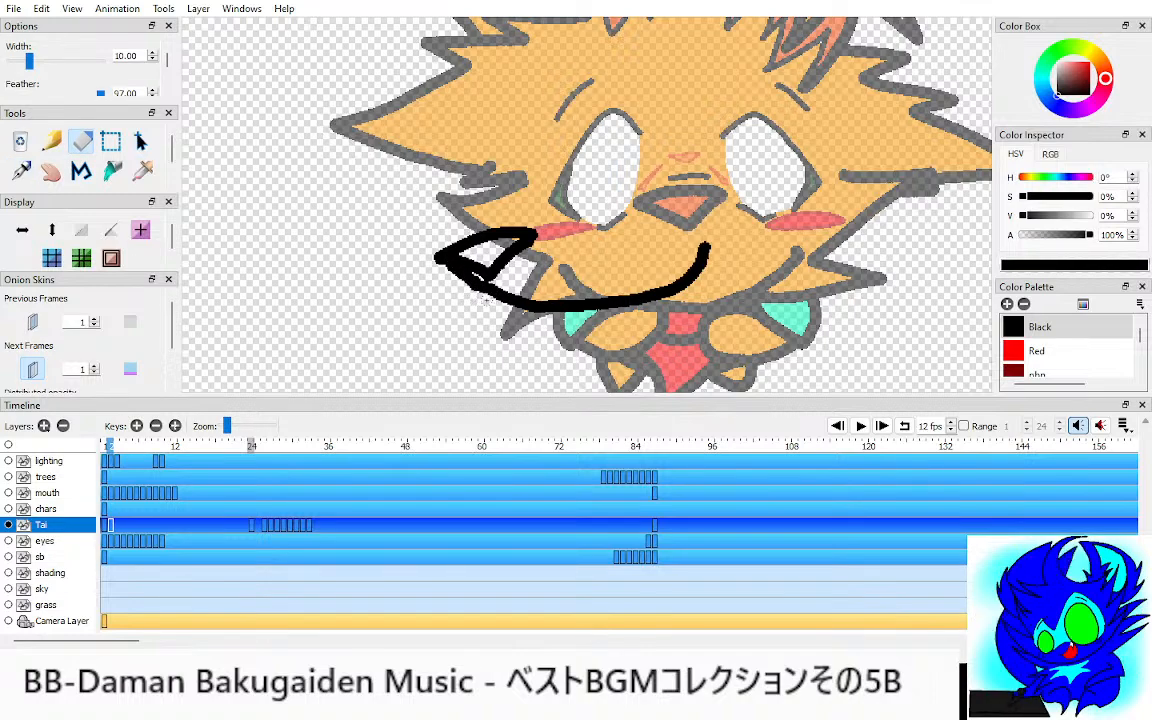
pyautogui.press('p')
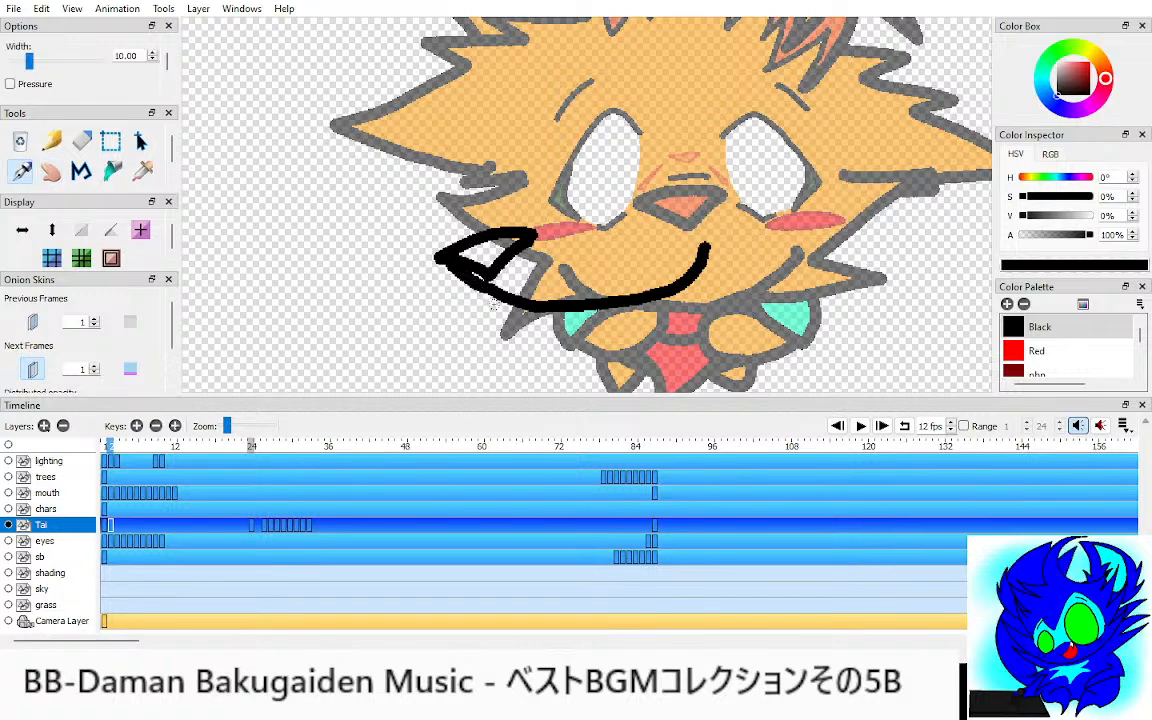
# Step: Set the pen width to 5.00 and draw two arched closed eyes above the snout, with an eyebrow stroke over each
pyautogui.press('h')
pyautogui.moveTo(588, 205); pyautogui.dragTo(551, 241)
pyautogui.press('p')
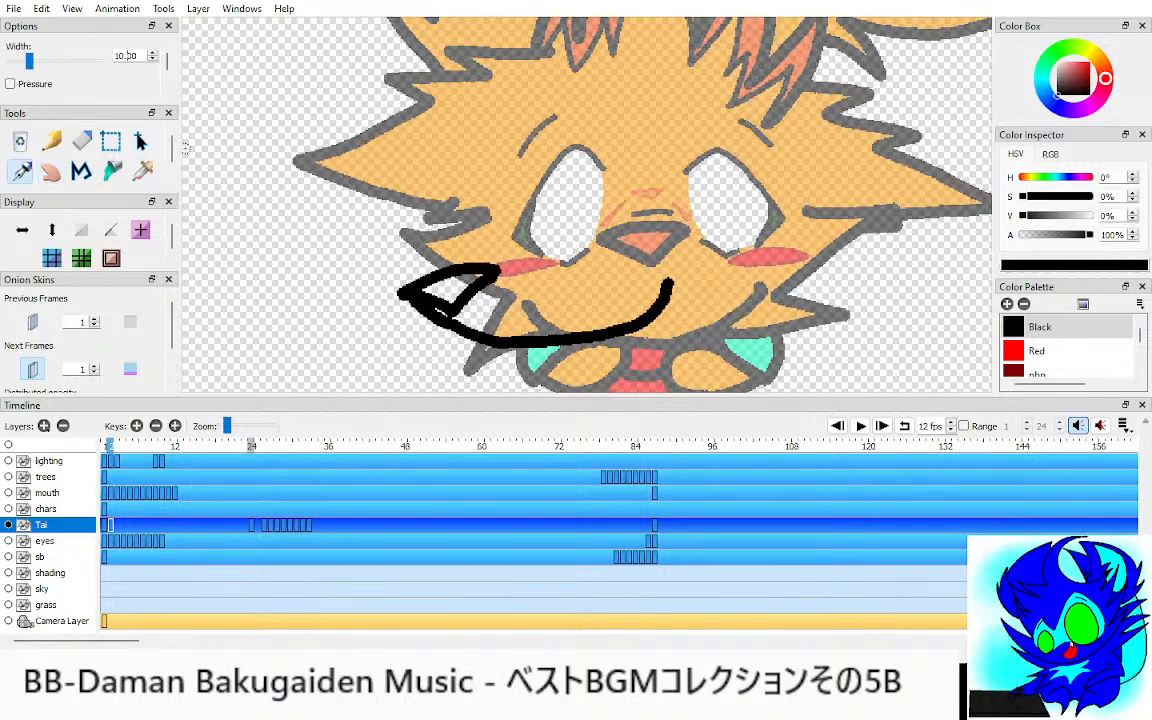
pyautogui.scroll(-5, 130, 57)
pyautogui.scroll(-2, 130, 57)
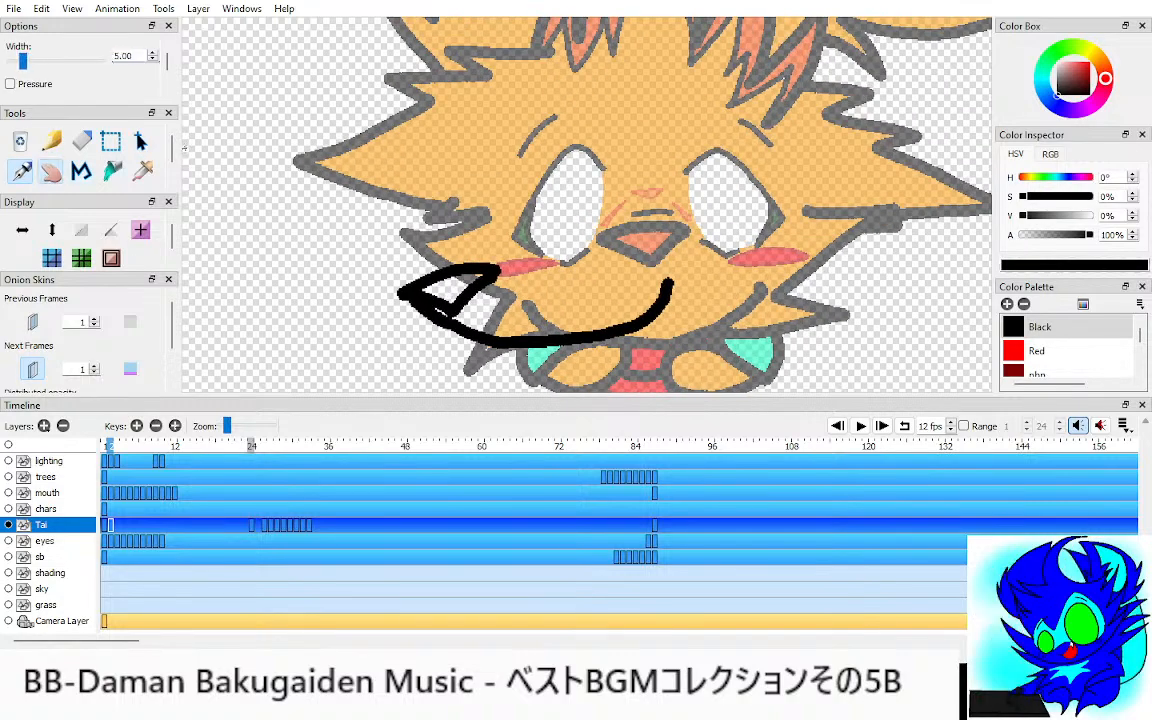
pyautogui.click(51, 172)
pyautogui.scroll(-6, 551, 202)
pyautogui.scroll(6, 580, 195)
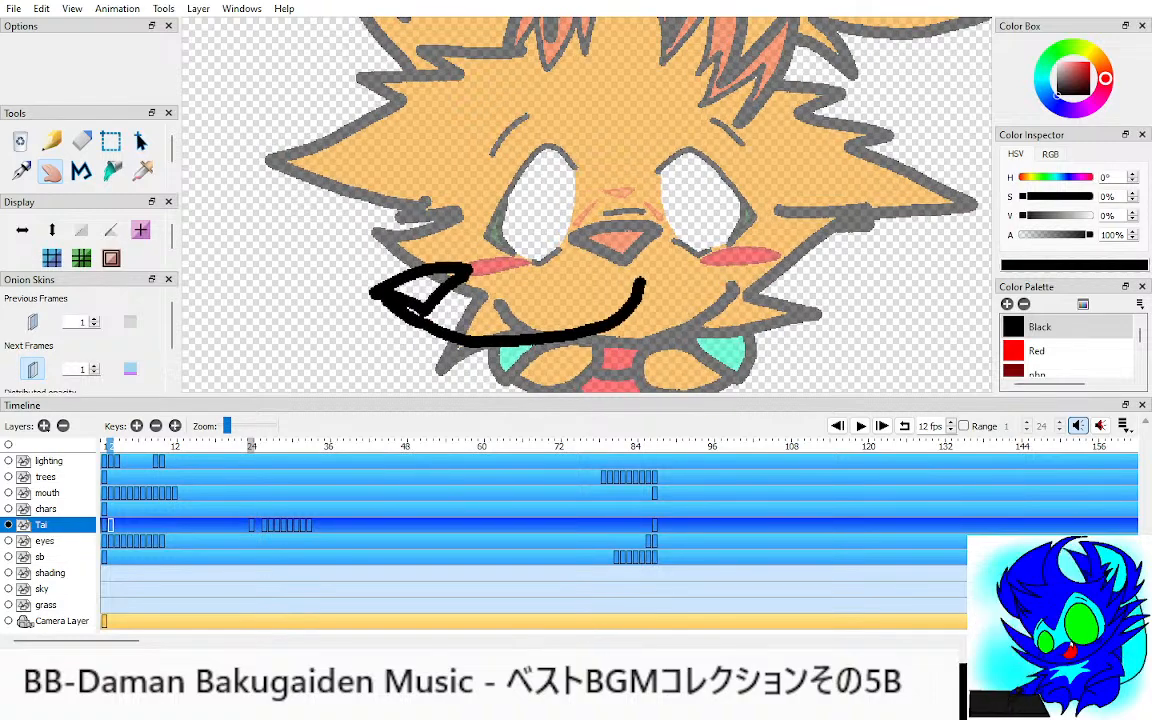
pyautogui.press('p')
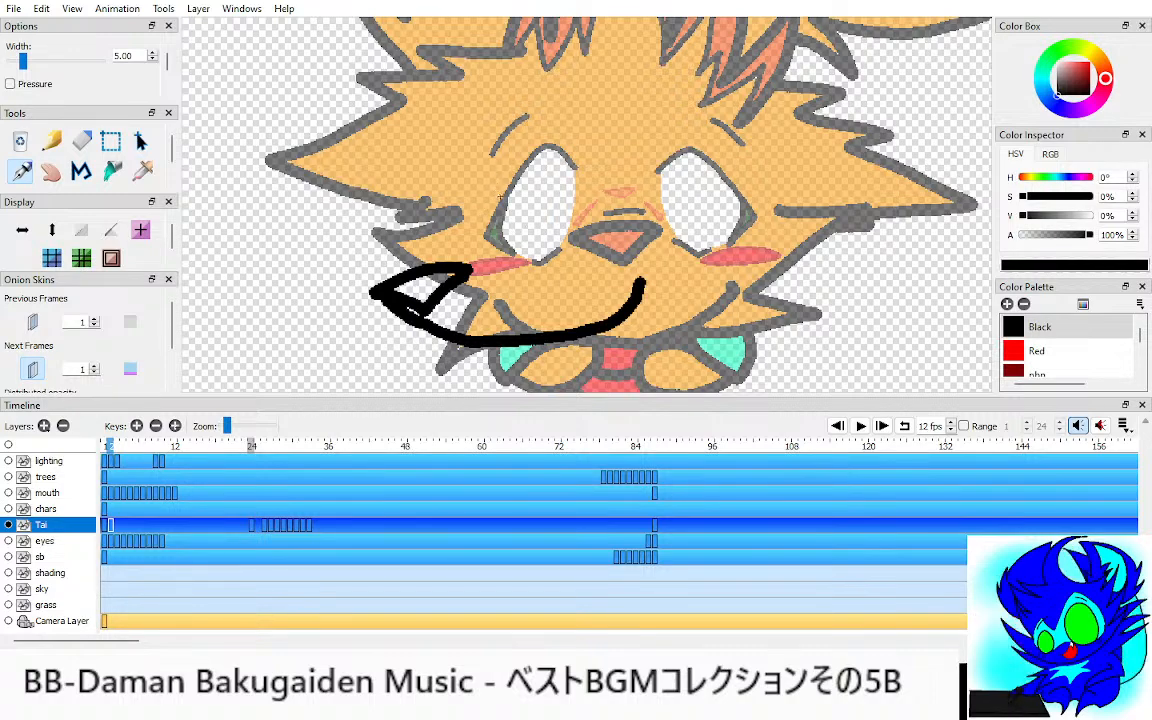
pyautogui.moveTo(484, 262)
pyautogui.mouseDown()
pyautogui.moveTo(490, 204)
pyautogui.moveTo(525, 190)
pyautogui.moveTo(558, 236)
pyautogui.moveTo(496, 222)
pyautogui.mouseUp()
pyautogui.moveTo(380, 248)
pyautogui.mouseDown()
pyautogui.moveTo(384, 213)
pyautogui.moveTo(412, 228)
pyautogui.moveTo(379, 235)
pyautogui.mouseUp()
pyautogui.press('space')
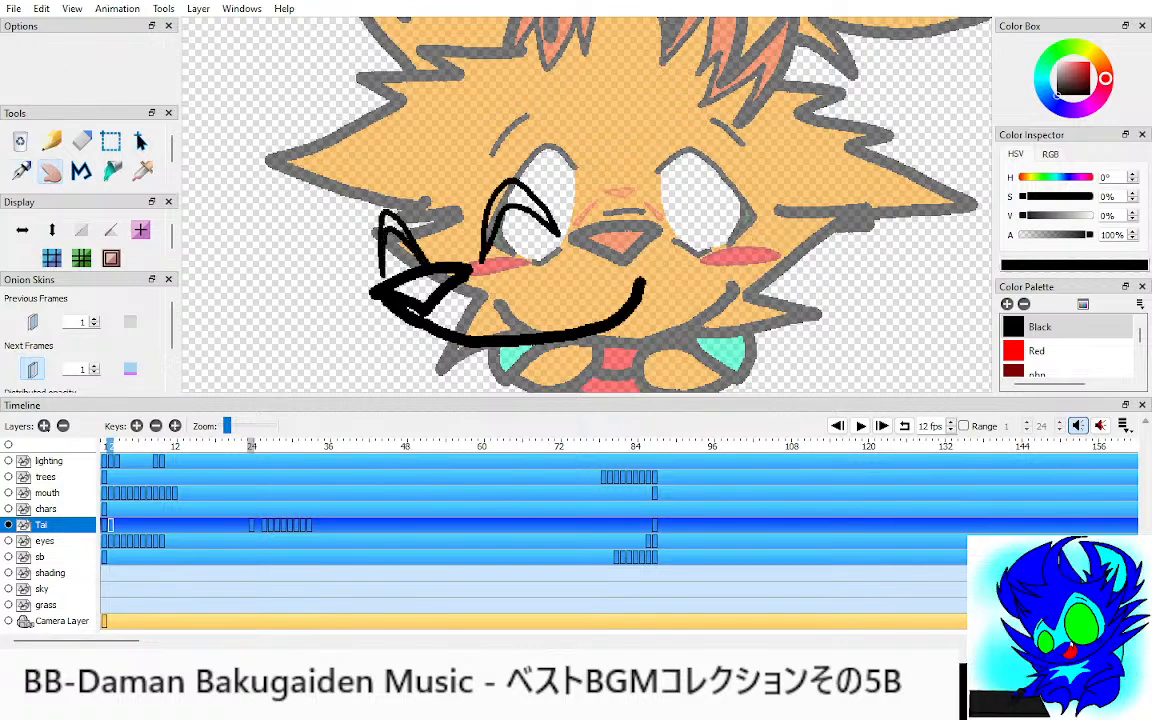
pyautogui.moveTo(541, 166); pyautogui.dragTo(499, 137)
pyautogui.moveTo(356, 204); pyautogui.dragTo(386, 160)
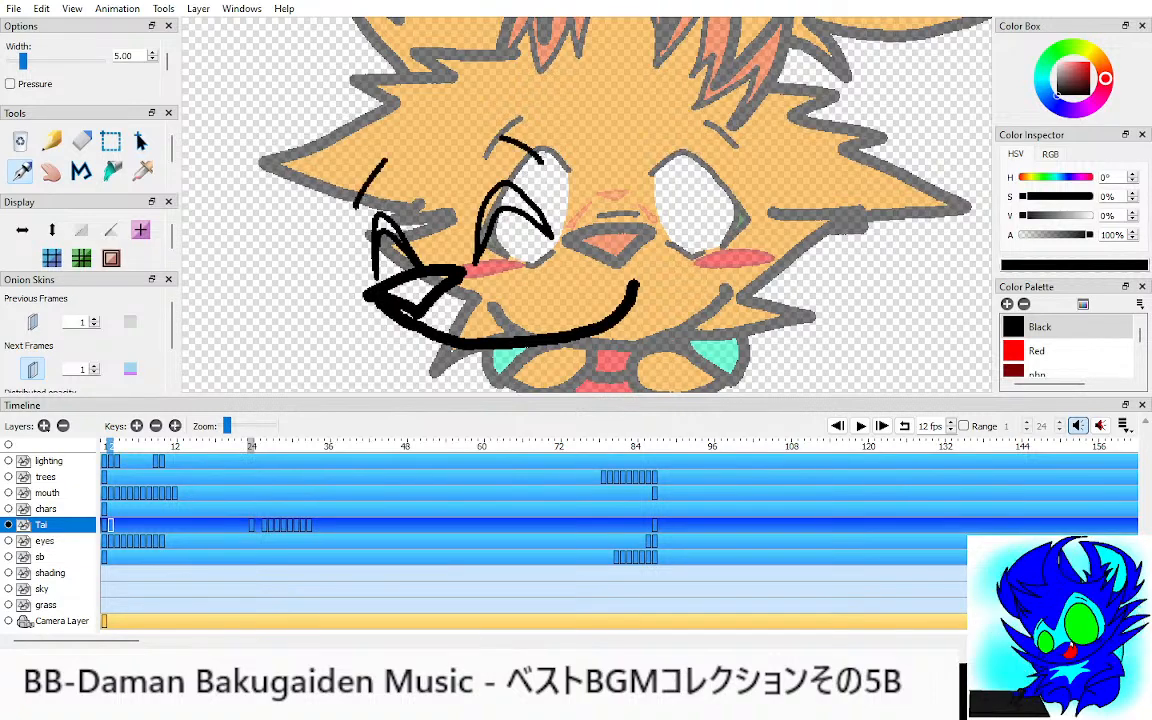
# Step: Set the pen width to 10.00 and draw a thick stroke across the snout just above the nose
pyautogui.press('Up')
pyautogui.press('Up')
pyautogui.click(340, 266)
pyautogui.moveTo(395, 268)
pyautogui.mouseDown()
pyautogui.moveTo(431, 250)
pyautogui.moveTo(468, 257)
pyautogui.mouseUp()
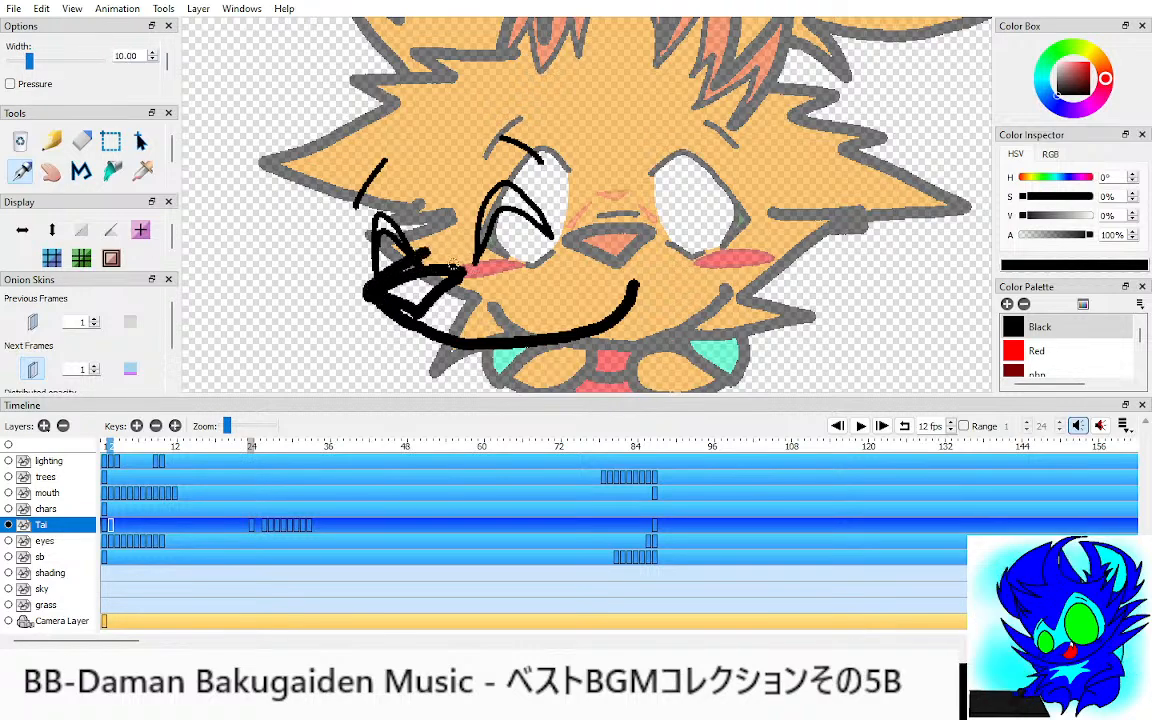
pyautogui.press('e')
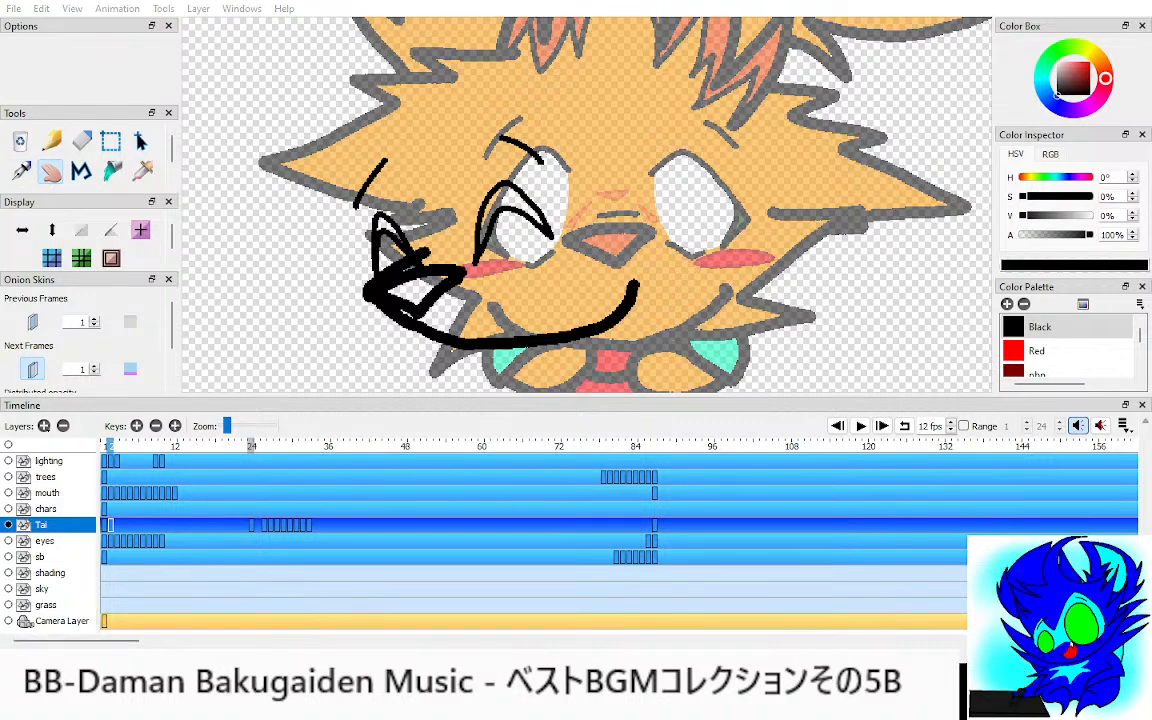
# Step: Draw the rounded cheek loop at the end of the jaw line and the curved collar lobes below the chin
pyautogui.moveTo(648, 328)
pyautogui.mouseDown()
pyautogui.moveTo(610, 315)
pyautogui.moveTo(575, 182)
pyautogui.moveTo(570, 205)
pyautogui.moveTo(645, 158)
pyautogui.moveTo(635, 237)
pyautogui.moveTo(570, 238)
pyautogui.mouseUp()
pyautogui.press('p')
pyautogui.scroll(2, 603, 253)
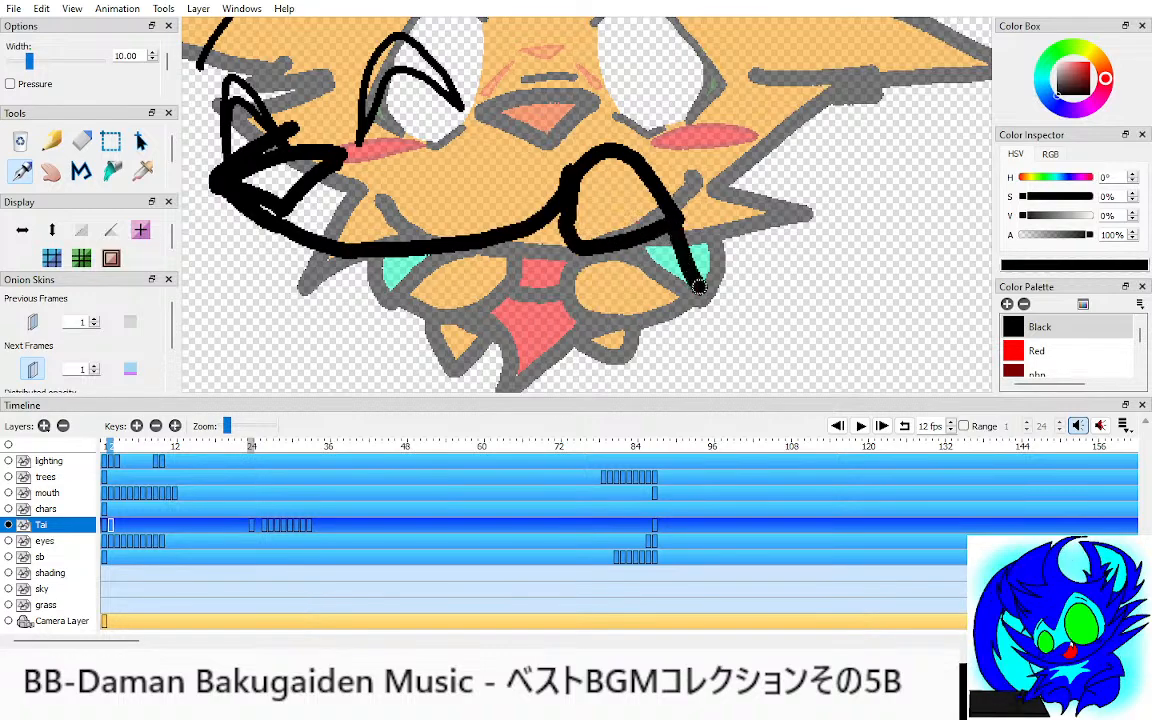
pyautogui.moveTo(660, 248)
pyautogui.mouseDown()
pyautogui.moveTo(619, 318)
pyautogui.moveTo(500, 240)
pyautogui.moveTo(468, 248)
pyautogui.moveTo(540, 255)
pyautogui.moveTo(526, 206)
pyautogui.mouseUp()
pyautogui.press('space')
pyautogui.press('space')
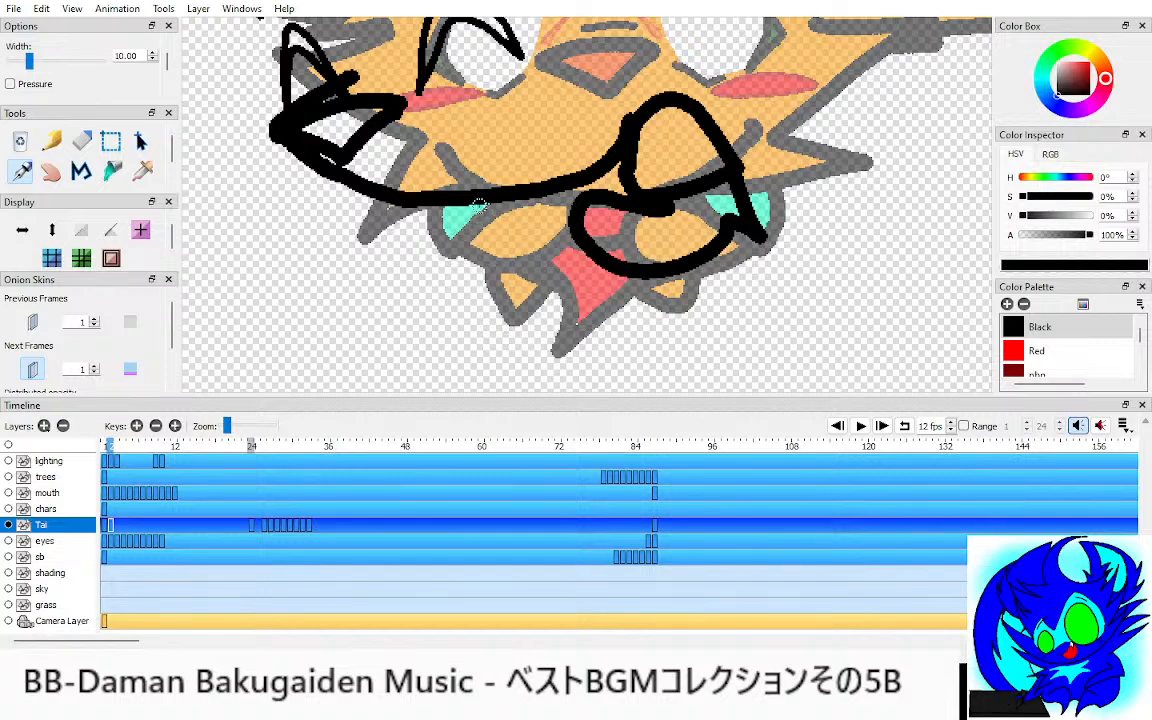
pyautogui.moveTo(445, 214)
pyautogui.mouseDown()
pyautogui.moveTo(490, 246)
pyautogui.moveTo(533, 228)
pyautogui.moveTo(549, 203)
pyautogui.mouseUp()
pyautogui.press('space')
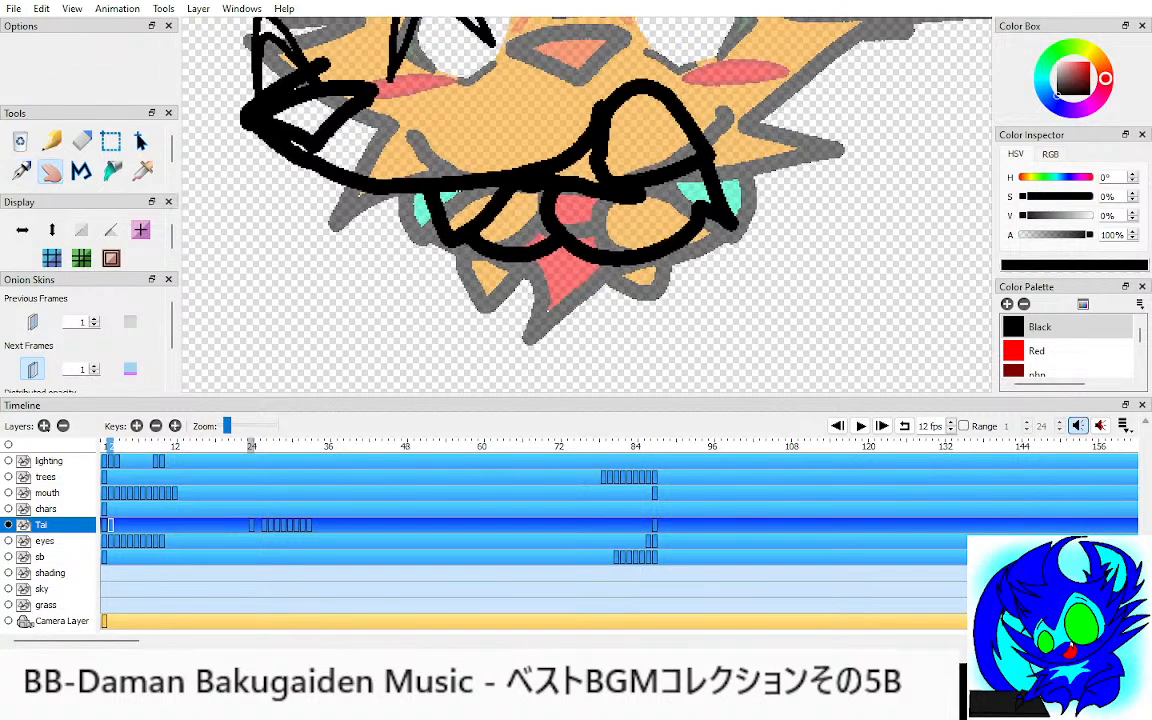
# Step: Draw the pointed centre tuft and the smaller tufts on either side under the collar lobes
pyautogui.moveTo(605, 262)
pyautogui.mouseDown()
pyautogui.moveTo(577, 336)
pyautogui.moveTo(531, 258)
pyautogui.mouseUp()
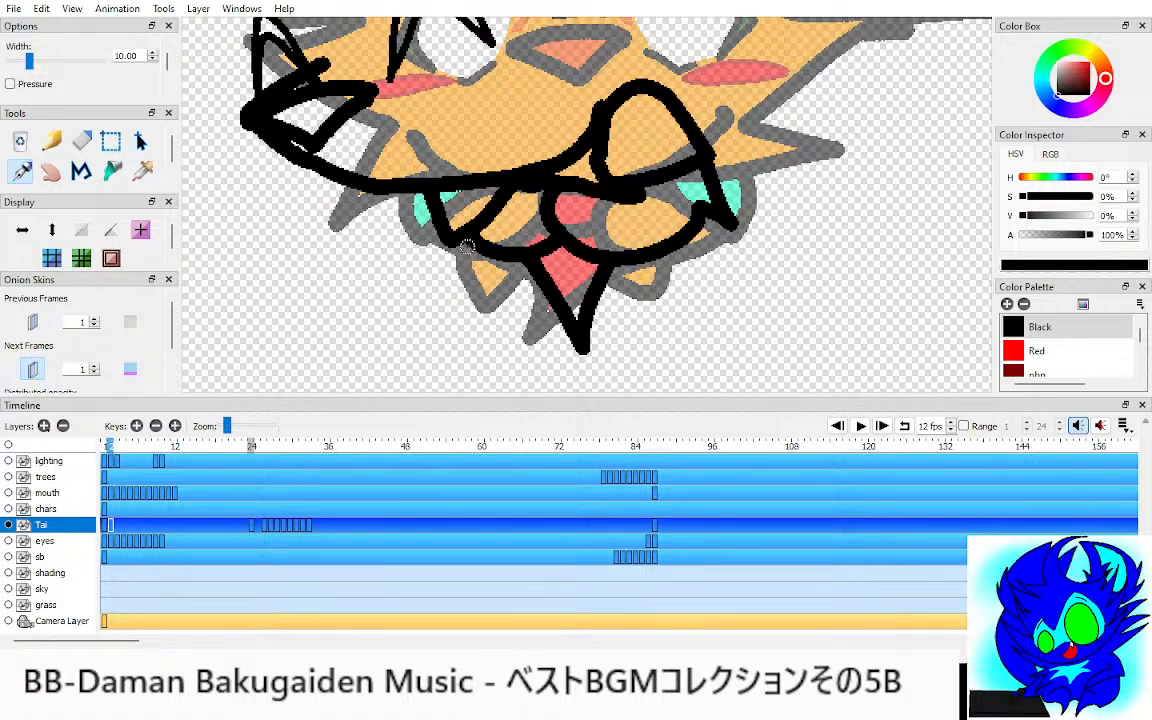
pyautogui.press('space')
pyautogui.moveTo(613, 275); pyautogui.dragTo(508, 290)
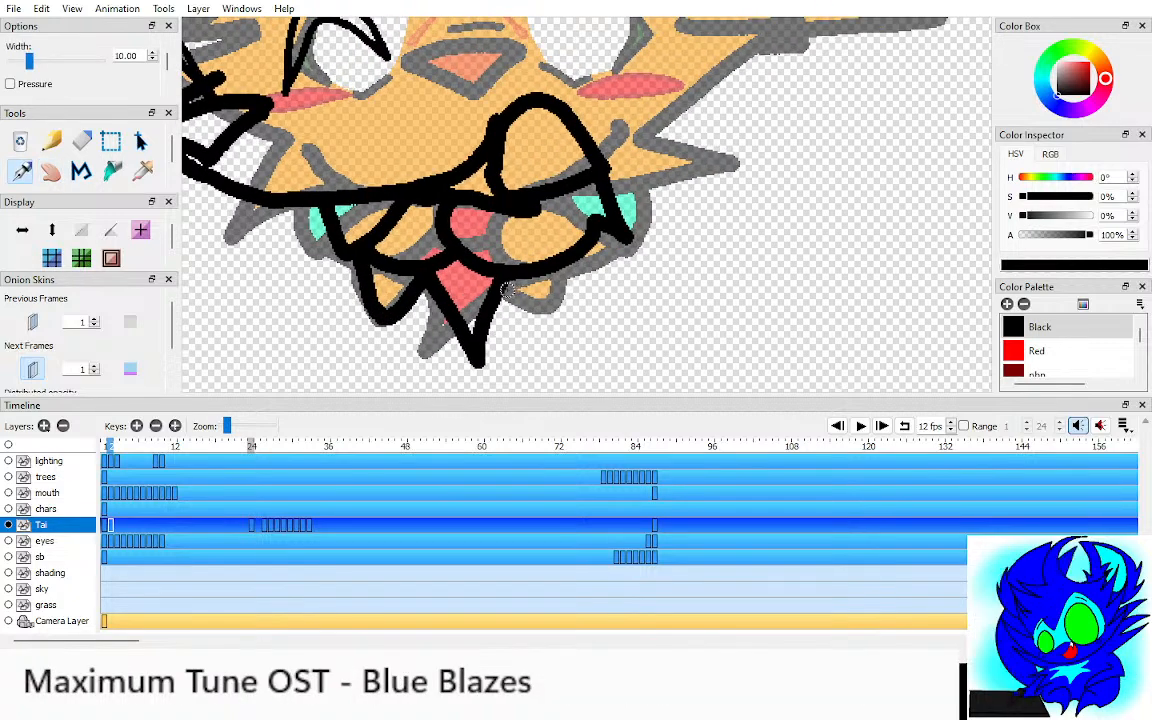
pyautogui.press('space')
pyautogui.moveTo(508, 245); pyautogui.dragTo(470, 340)
pyautogui.press('space')
pyautogui.moveTo(470, 290); pyautogui.dragTo(495, 340)
pyautogui.moveTo(540, 200)
pyautogui.mouseDown()
pyautogui.moveTo(591, 278)
pyautogui.moveTo(600, 250)
pyautogui.moveTo(590, 222)
pyautogui.moveTo(631, 235)
pyautogui.mouseUp()
pyautogui.press('space')
pyautogui.hotkey('ctrl', 'z')
pyautogui.press('space')
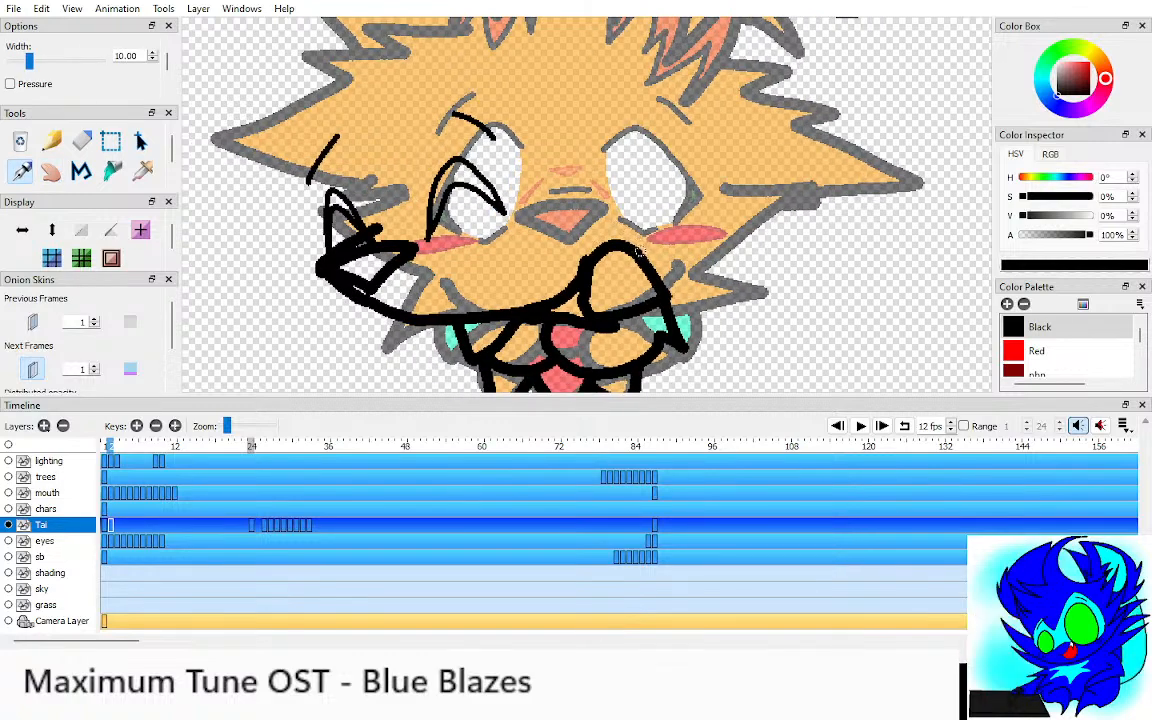
# Step: Draw the spiked cheek fur above the cheek loop and continue it into the upright ear with a jagged inner outline
pyautogui.moveTo(728, 213)
pyautogui.mouseDown()
pyautogui.moveTo(602, 205)
pyautogui.moveTo(600, 188)
pyautogui.moveTo(680, 72)
pyautogui.moveTo(615, 128)
pyautogui.moveTo(625, 148)
pyautogui.mouseUp()
pyautogui.press('h')
pyautogui.moveTo(650, 210); pyautogui.dragTo(617, 229)
pyautogui.scroll(-1, 586, 204)
pyautogui.press('p')
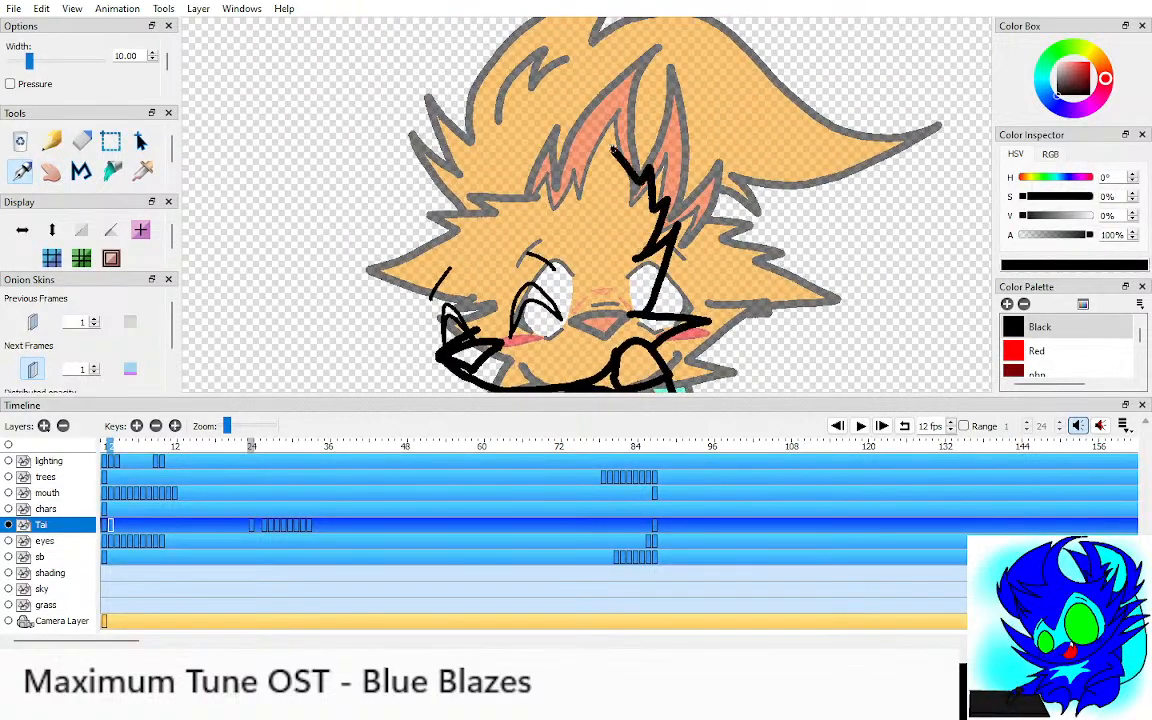
pyautogui.moveTo(612, 148)
pyautogui.mouseDown()
pyautogui.moveTo(567, 96)
pyautogui.moveTo(542, 210)
pyautogui.moveTo(574, 150)
pyautogui.moveTo(589, 235)
pyautogui.moveTo(629, 205)
pyautogui.moveTo(576, 136)
pyautogui.mouseUp()
pyautogui.press('h')
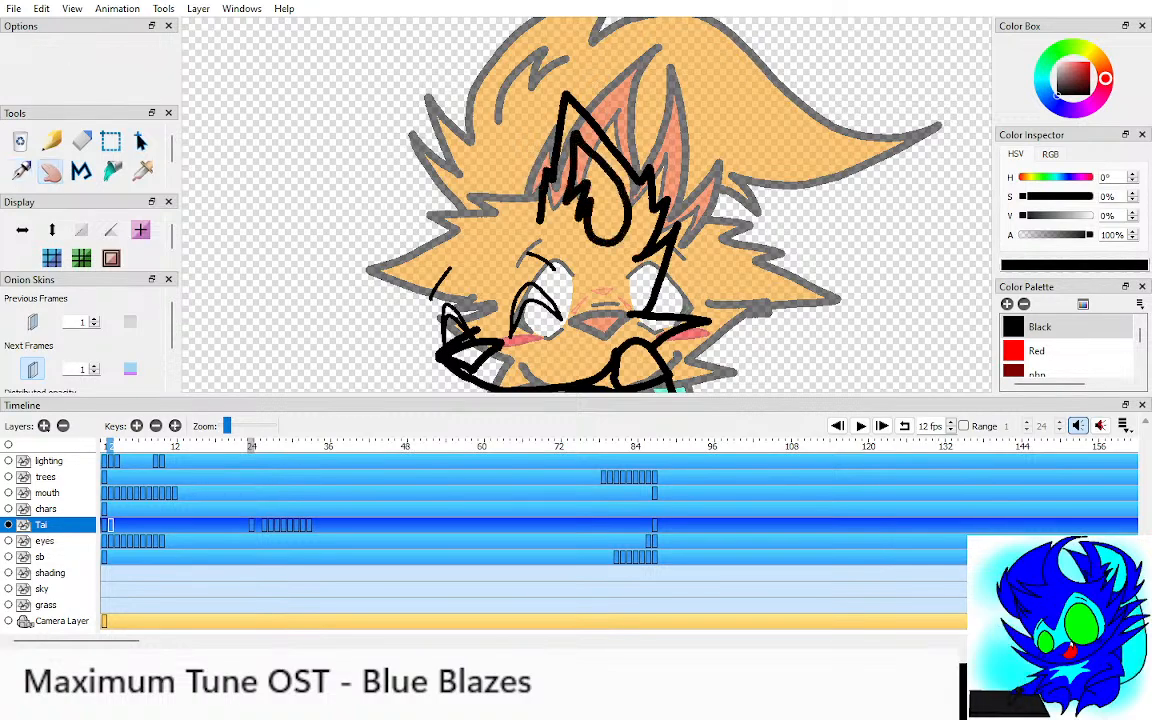
# Step: Outline the left-pointing ear and left cheek spikes at width 10.00, and add jagged inner fur lines along them at width 5.00
pyautogui.press('p')
pyautogui.moveTo(531, 202)
pyautogui.mouseDown()
pyautogui.moveTo(581, 182)
pyautogui.moveTo(507, 121)
pyautogui.moveTo(548, 182)
pyautogui.moveTo(345, 170)
pyautogui.moveTo(505, 228)
pyautogui.mouseUp()
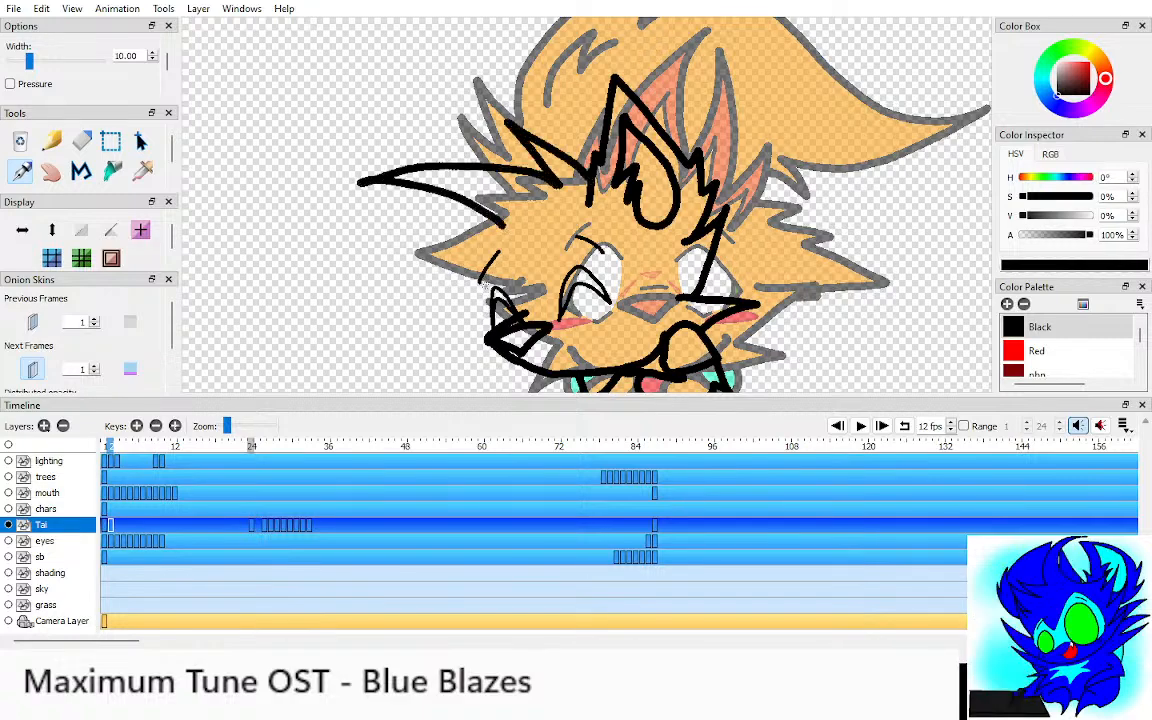
pyautogui.moveTo(444, 260)
pyautogui.mouseDown()
pyautogui.moveTo(380, 232)
pyautogui.moveTo(355, 180)
pyautogui.moveTo(450, 208)
pyautogui.mouseUp()
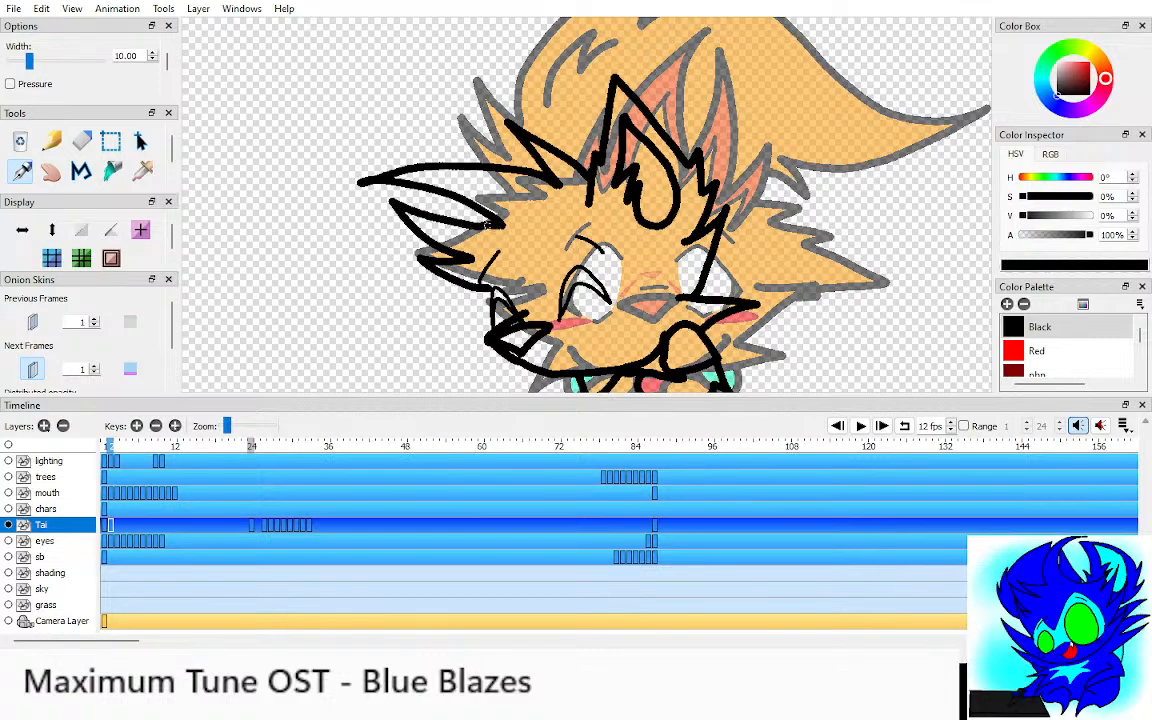
pyautogui.scroll(2, 528, 150)
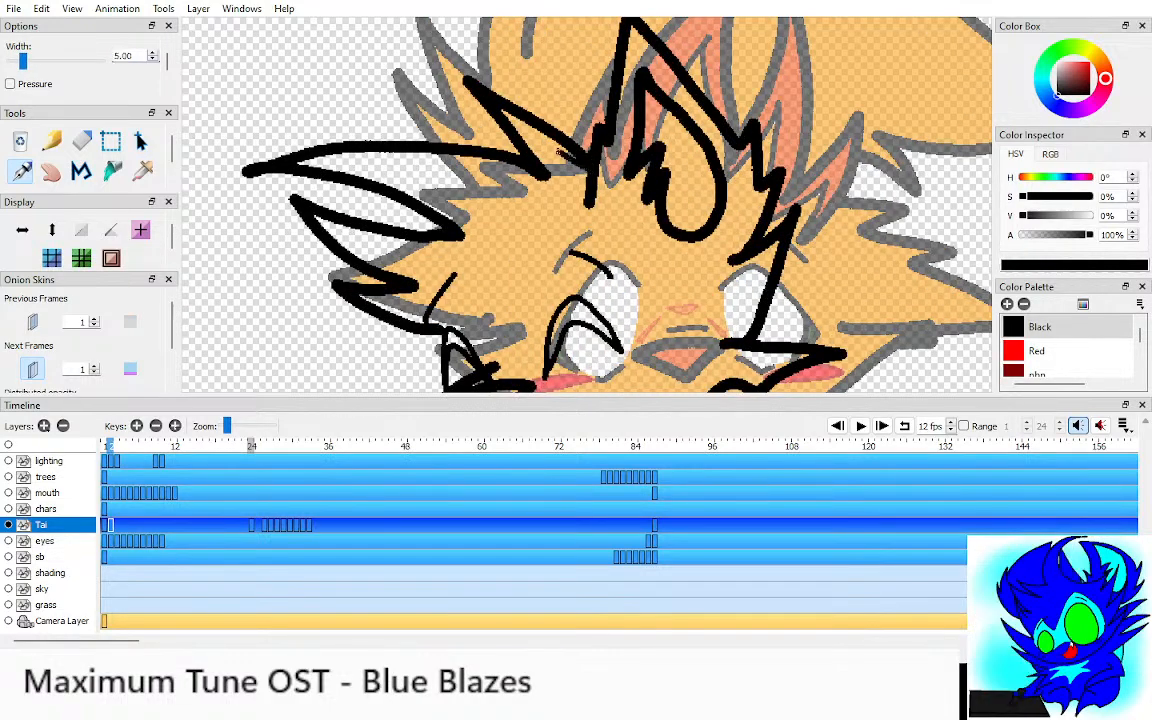
pyautogui.moveTo(510, 162)
pyautogui.mouseDown()
pyautogui.moveTo(400, 165)
pyautogui.moveTo(452, 228)
pyautogui.moveTo(385, 252)
pyautogui.moveTo(400, 308)
pyautogui.mouseUp()
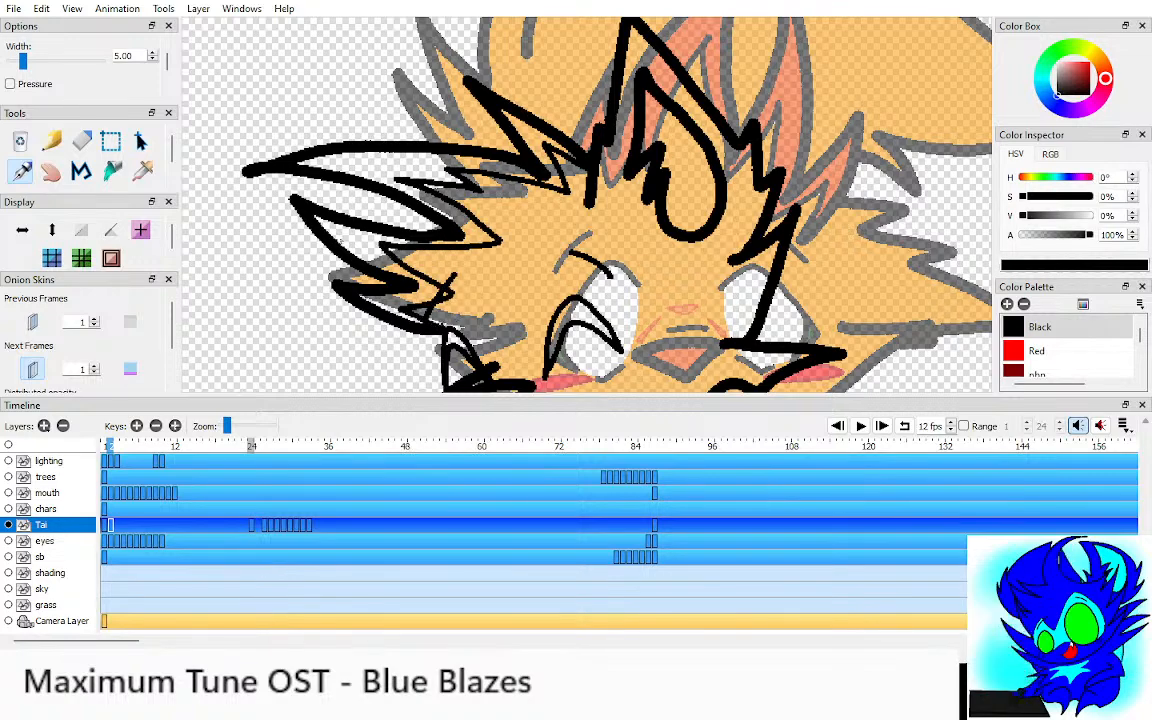
# Step: Check the drawing with the next-frame onion skin off, restore it, and add a pointed tuft above the left ear at pen width 10.00
pyautogui.scroll(-2, 609, 204)
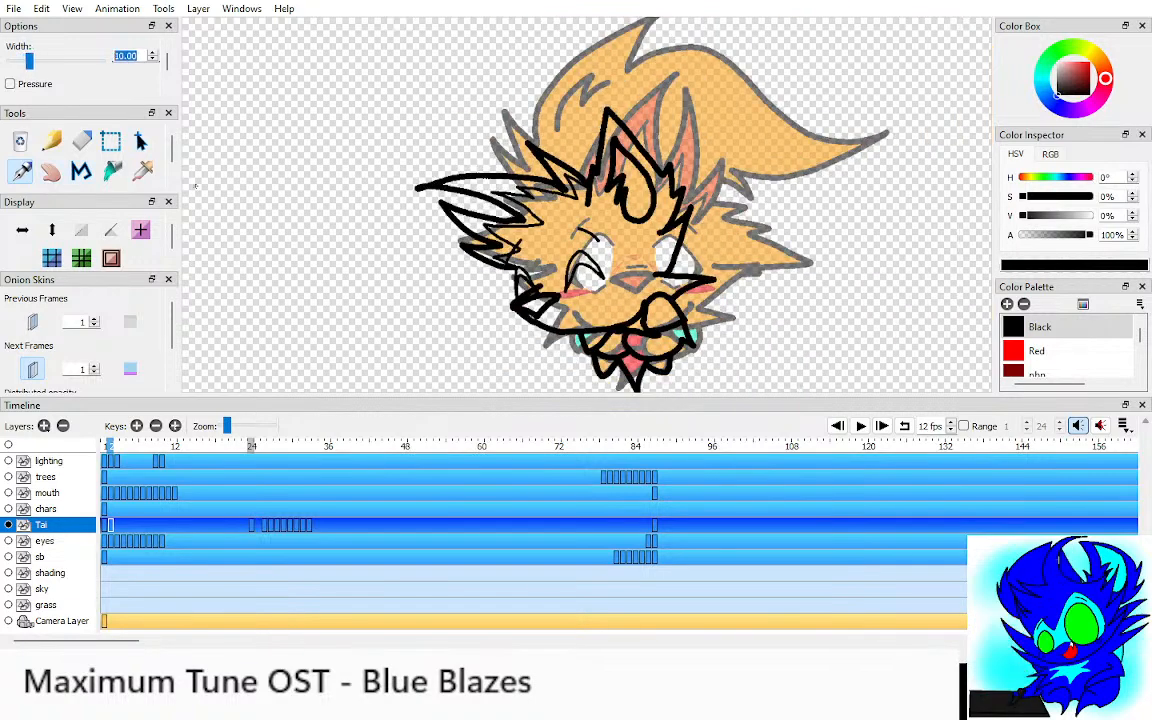
pyautogui.click(51, 171)
pyautogui.moveTo(600, 235); pyautogui.dragTo(632, 224)
pyautogui.scroll(1, 593, 208)
pyautogui.click(33, 369)
pyautogui.scroll(-2, 587, 206)
pyautogui.click(33, 369)
pyautogui.scroll(4, 640, 190)
pyautogui.click(21, 171)
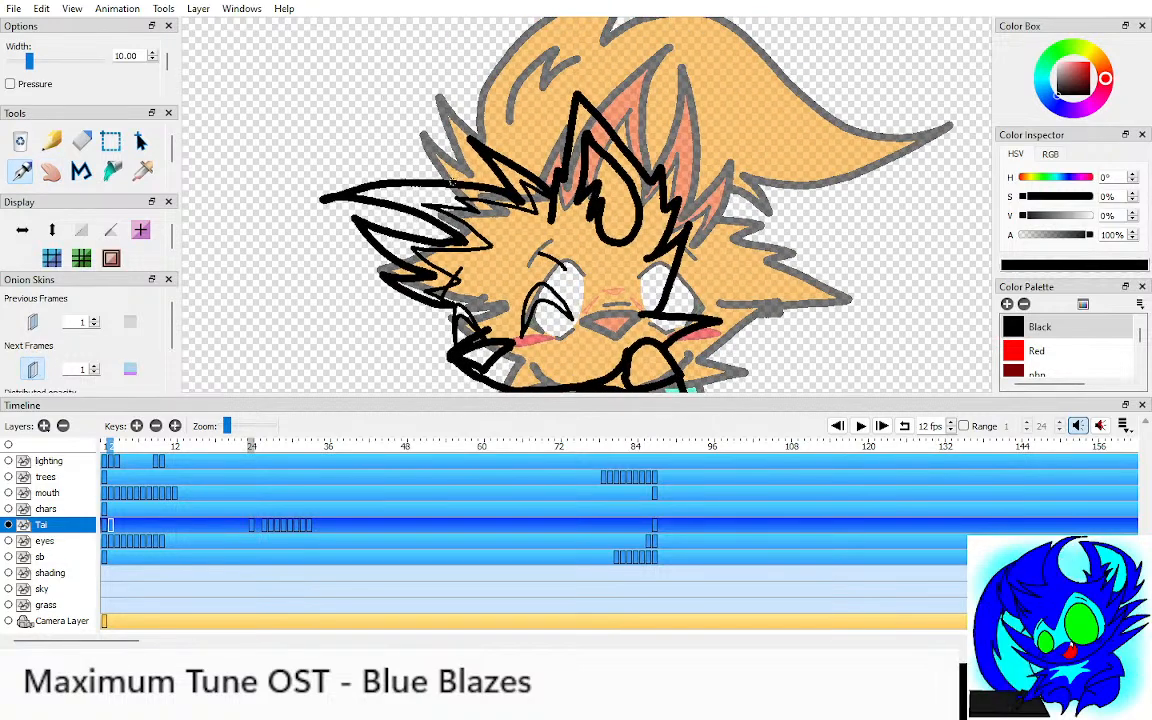
pyautogui.moveTo(453, 183)
pyautogui.mouseDown()
pyautogui.moveTo(485, 131)
pyautogui.moveTo(492, 152)
pyautogui.mouseUp()
# Step: Inspect the whole line drawing without the onion skin and compare it with the previous frame
pyautogui.click(51, 171)
pyautogui.moveTo(438, 232); pyautogui.dragTo(378, 144)
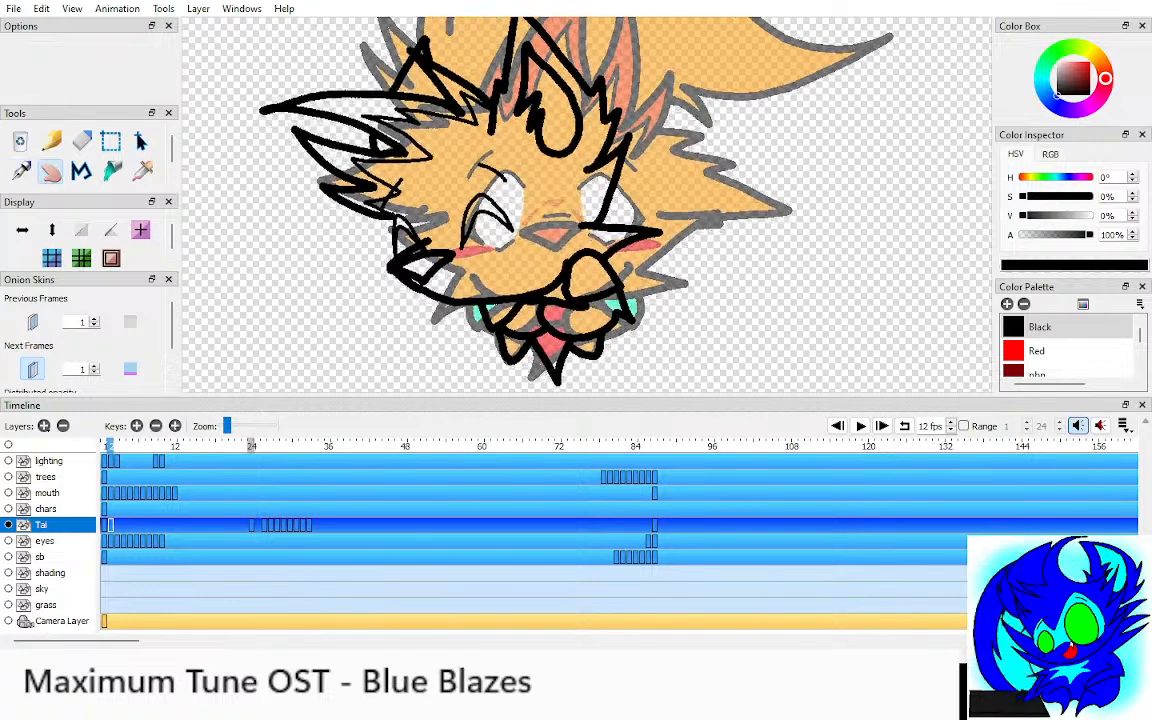
pyautogui.scroll(-2, 584, 203)
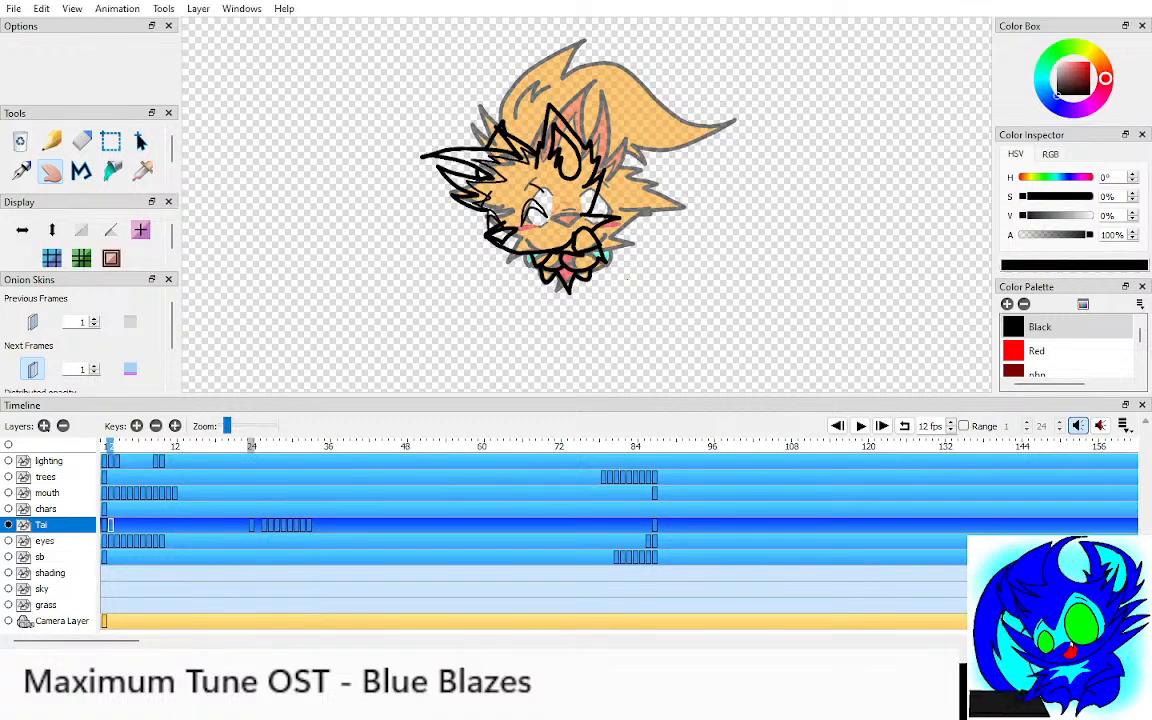
pyautogui.scroll(2, 584, 203)
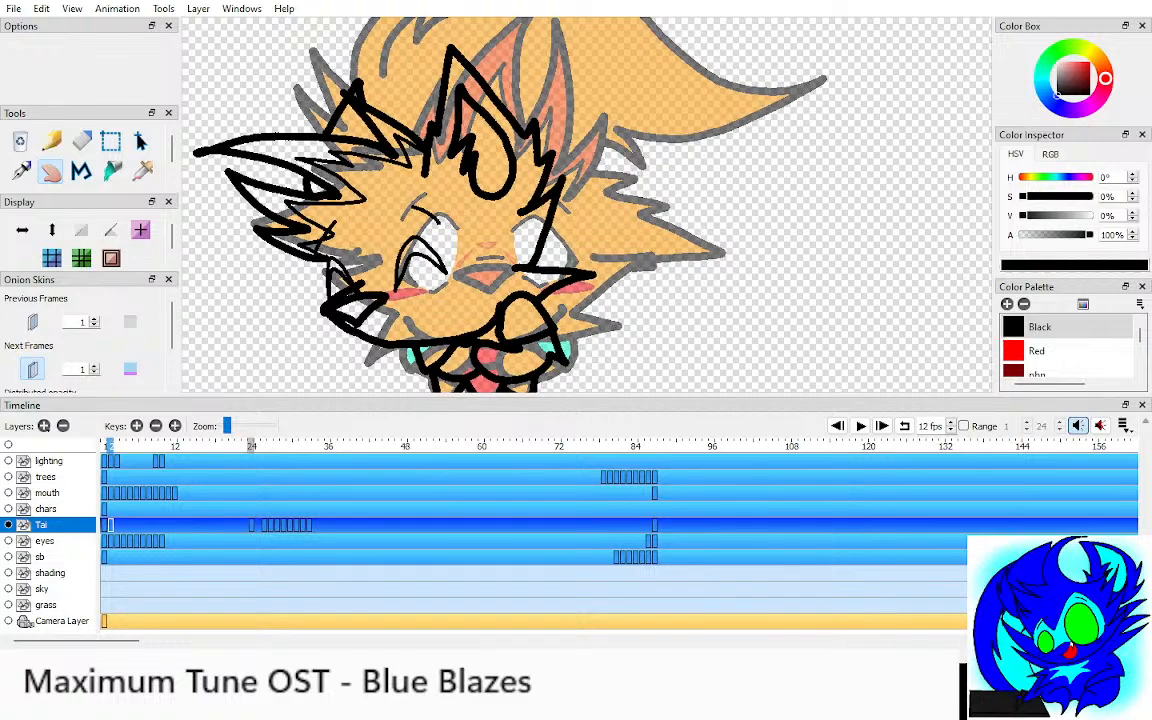
pyautogui.scroll(-3, 584, 203)
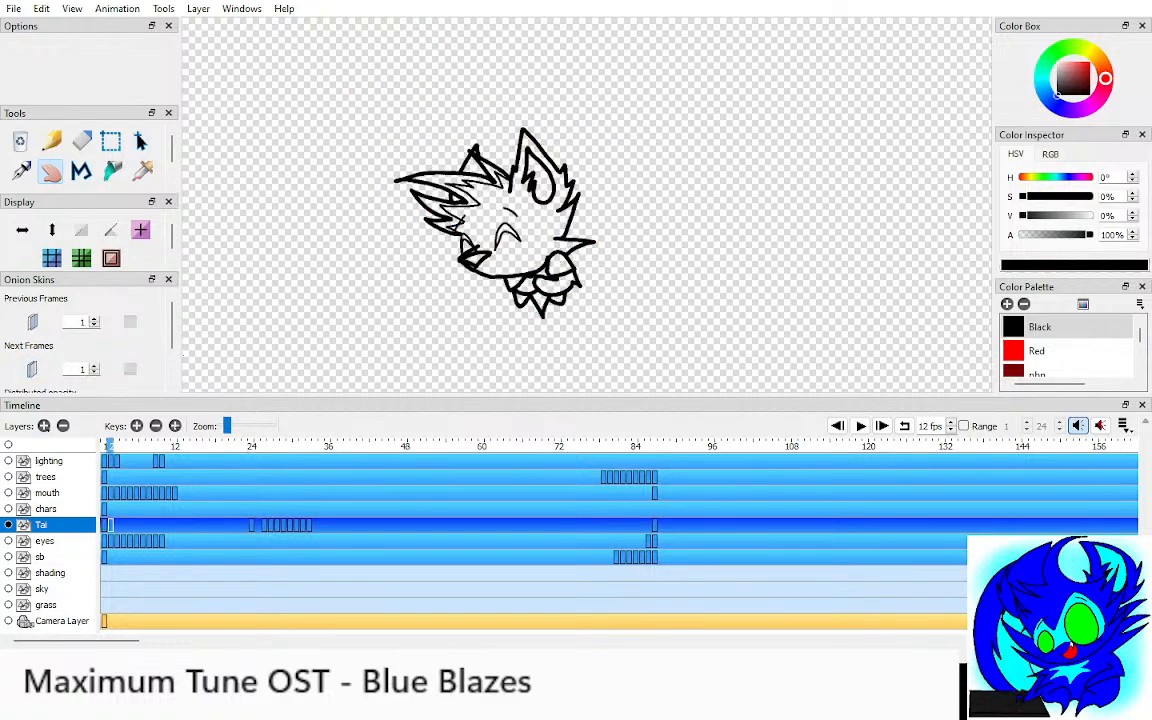
pyautogui.press(',')
pyautogui.press('.')
pyautogui.click(32, 369)
# Step: Draw the large sweeping shape behind the head from the collar to a point above the ears, with jagged inner edges
pyautogui.scroll(2, 699, 161)
pyautogui.press('p')
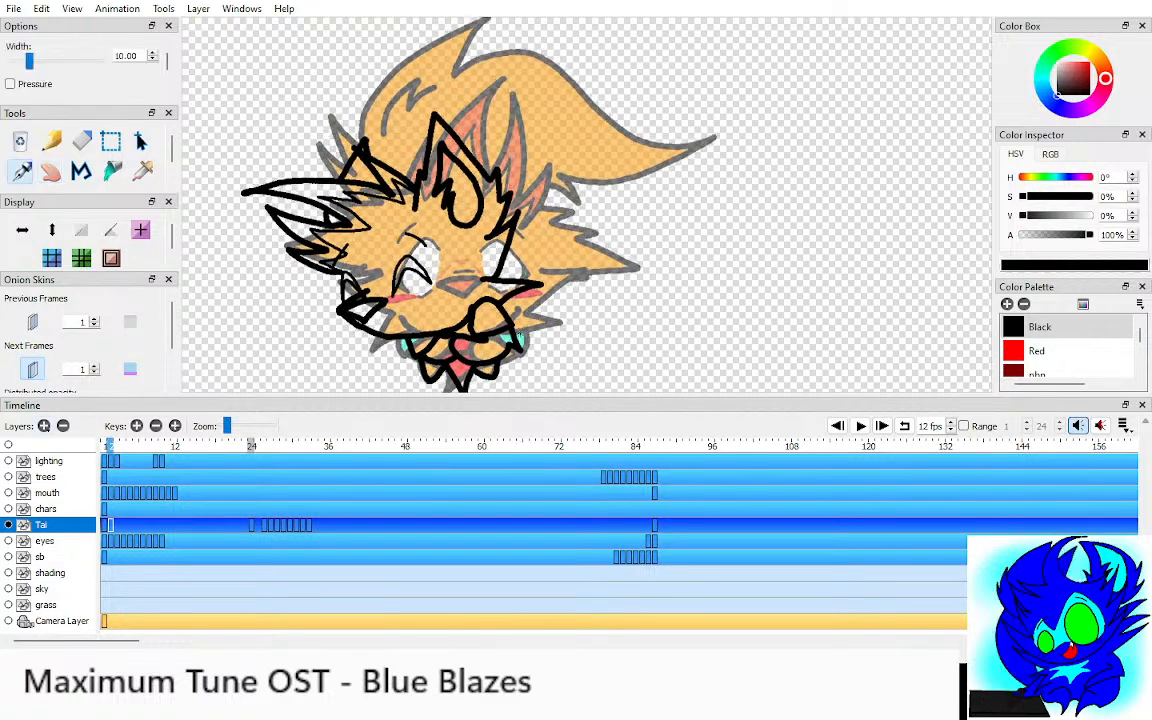
pyautogui.moveTo(555, 340); pyautogui.dragTo(640, 270)
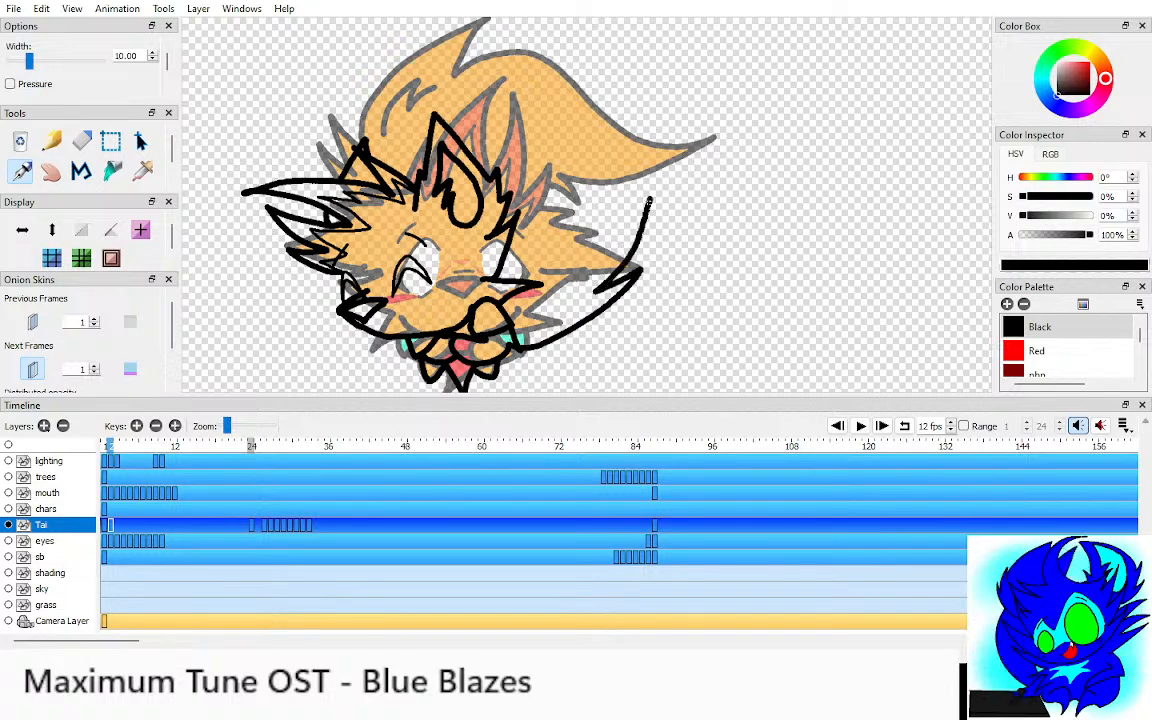
pyautogui.moveTo(648, 203)
pyautogui.mouseDown()
pyautogui.moveTo(625, 232)
pyautogui.moveTo(630, 183)
pyautogui.moveTo(537, 68)
pyautogui.moveTo(383, 40)
pyautogui.moveTo(476, 128)
pyautogui.mouseUp()
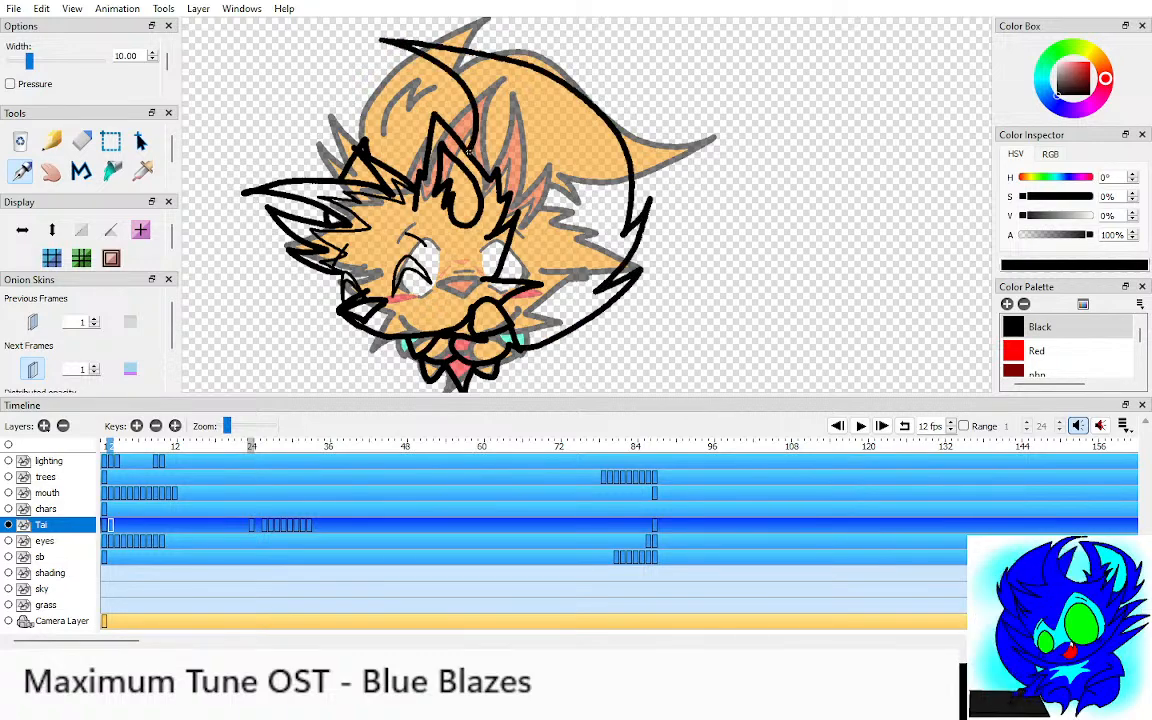
pyautogui.moveTo(590, 205); pyautogui.dragTo(552, 122)
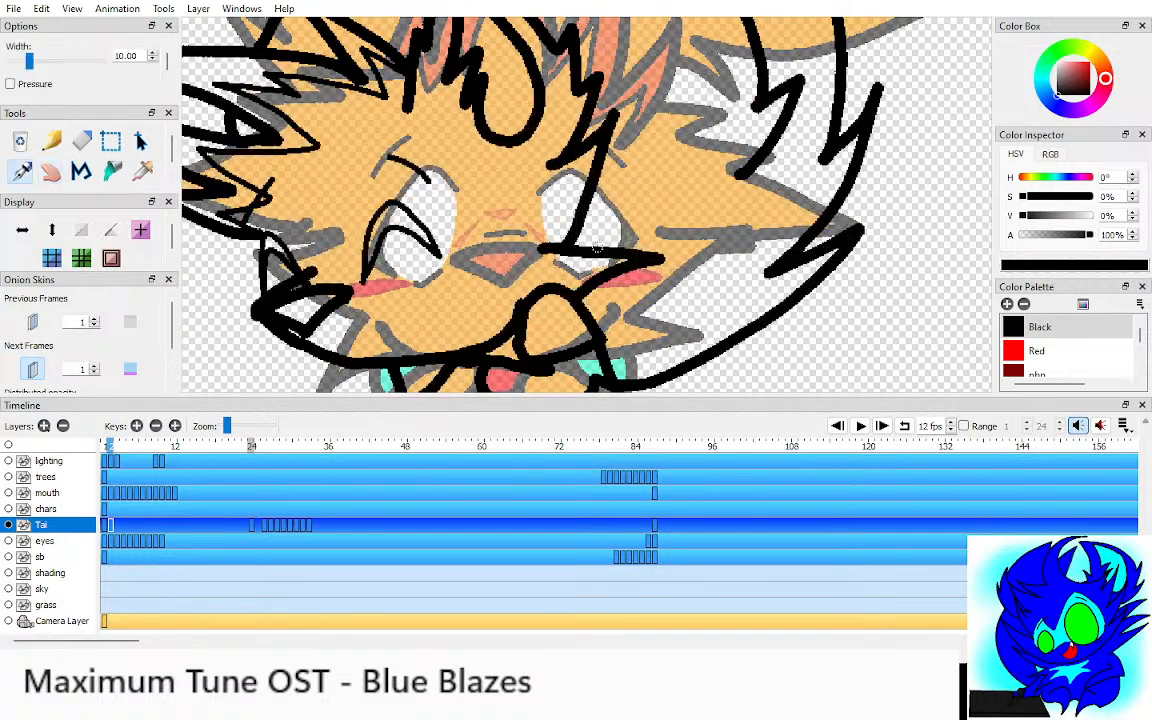
# Step: Draw jagged fur strokes along the right cheek, running up beside the central ear, at pen width 10.00
pyautogui.moveTo(545, 231)
pyautogui.mouseDown()
pyautogui.moveTo(595, 122)
pyautogui.moveTo(548, 150)
pyautogui.moveTo(597, 57)
pyautogui.moveTo(593, 108)
pyautogui.mouseUp()
pyautogui.press('space')
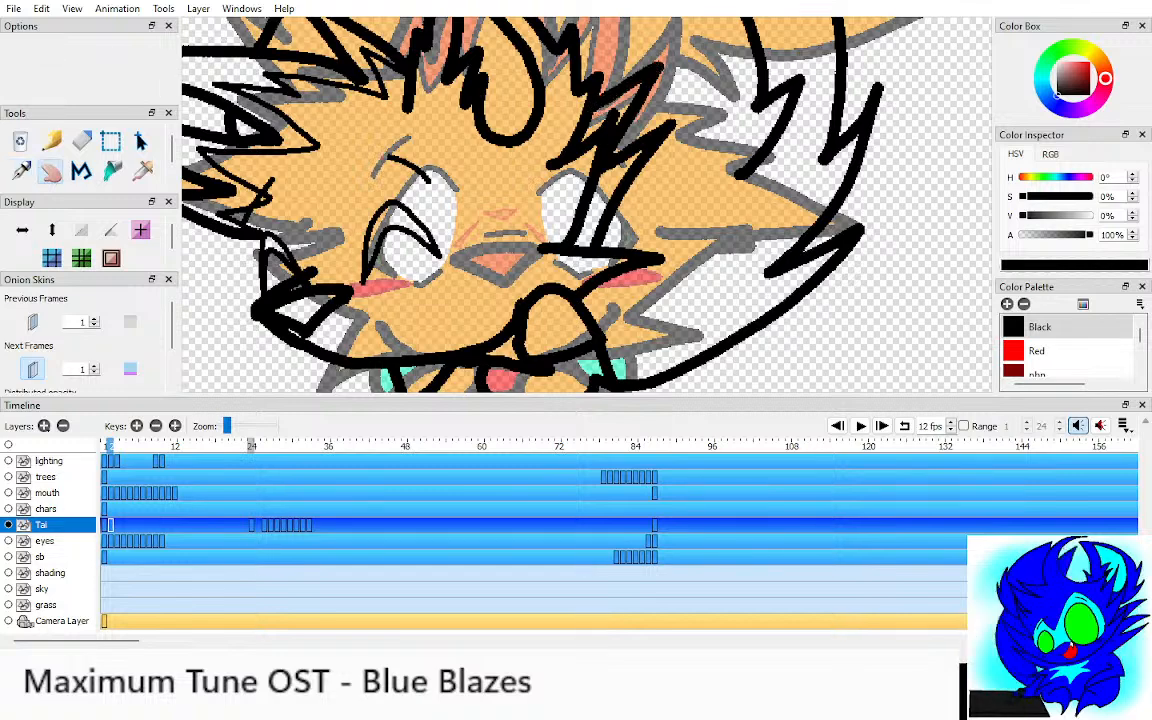
pyautogui.moveTo(604, 314)
pyautogui.mouseDown()
pyautogui.moveTo(560, 238)
pyautogui.moveTo(645, 177)
pyautogui.moveTo(612, 184)
pyautogui.mouseUp()
pyautogui.press('space')
# Step: Inspect the whole line drawing without onion skins and compare it with the previous frame
pyautogui.press('o')
pyautogui.press('o')
pyautogui.hotkey('alt', 'o')
pyautogui.moveTo(520, 197); pyautogui.dragTo(582, 242)
pyautogui.scroll(-3, 598, 209)
pyautogui.press(',')
pyautogui.press('.')
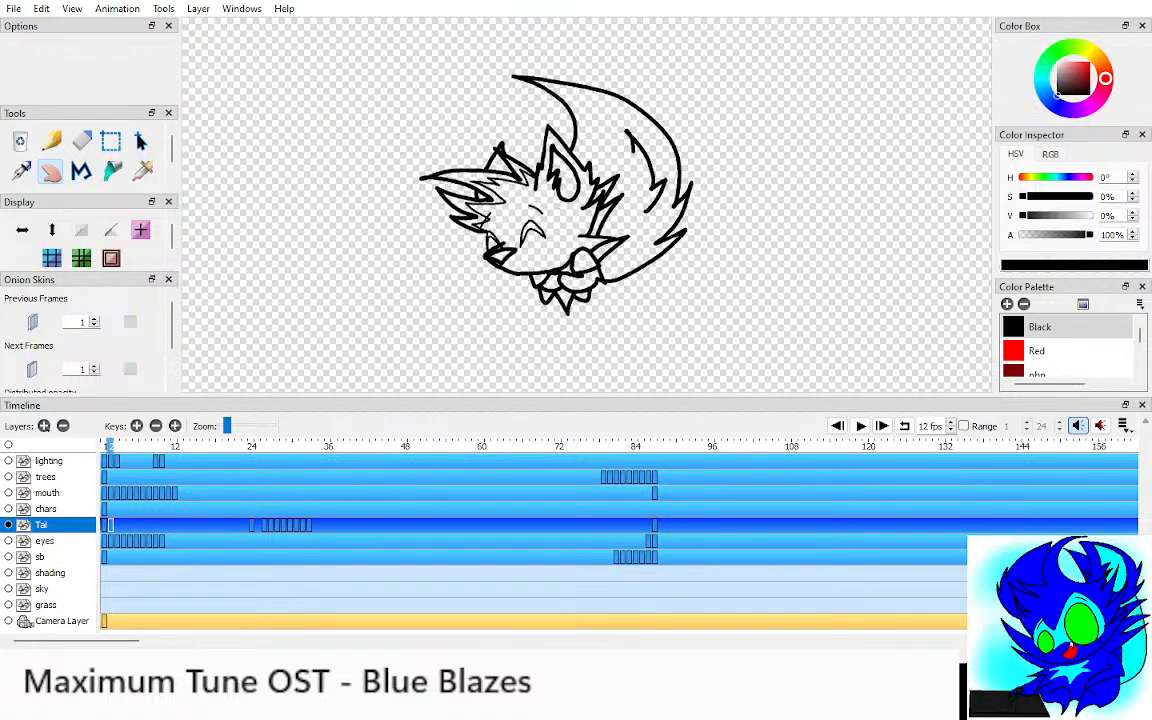
# Step: Move the line drawing to frame 3, add an empty Tai frame 2, and show both the previous-frame and next-frame onion skins
pyautogui.press(',')
pyautogui.press('.')
pyautogui.press(',')
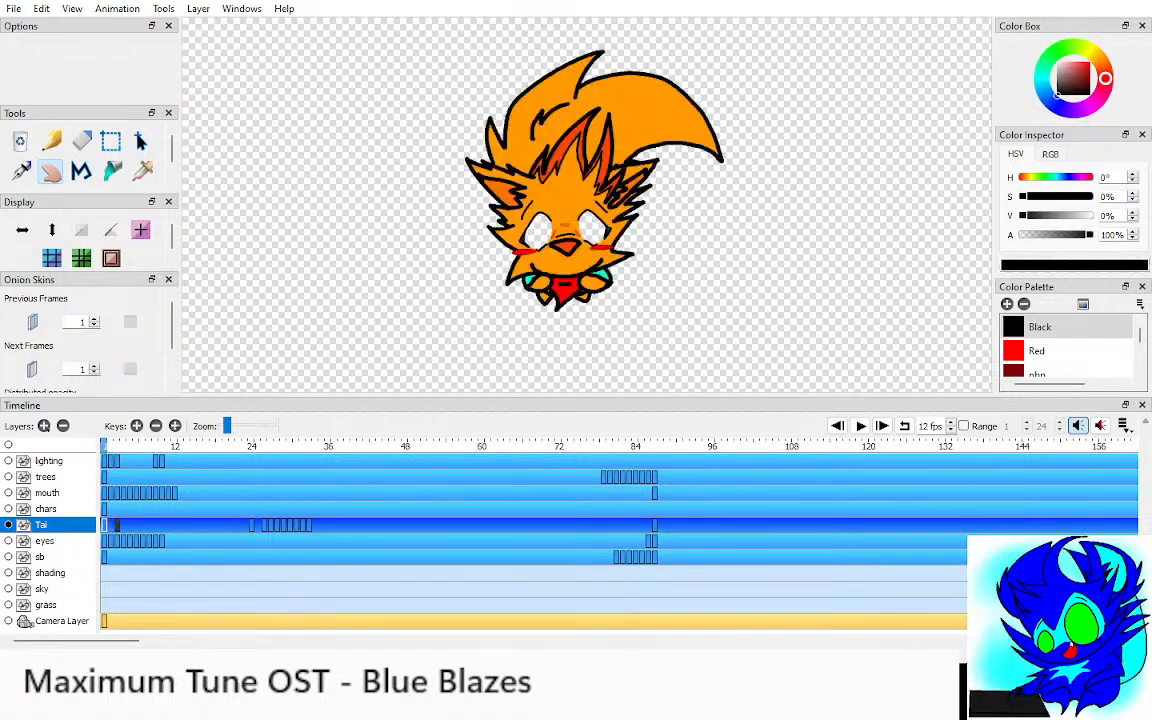
pyautogui.press('.')
pyautogui.press('o')
pyautogui.scroll(3, 550, 270)
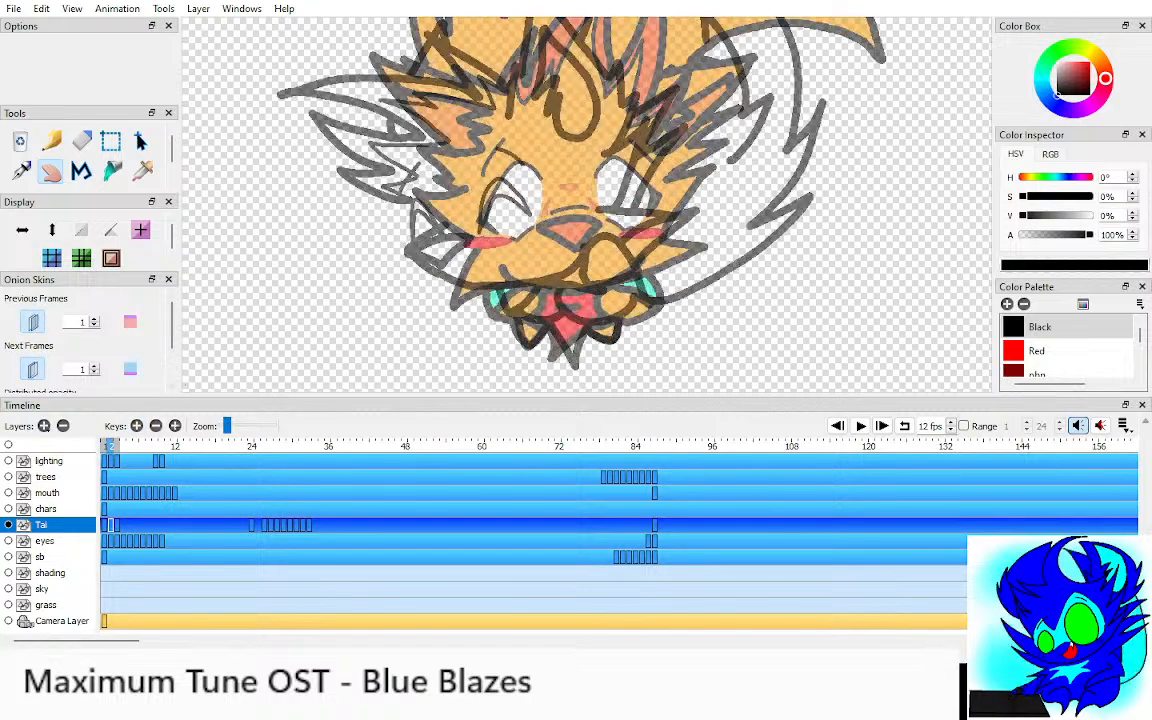
pyautogui.hotkey('alt', 'o')
pyautogui.scroll(4, 484, 222)
pyautogui.press('p')
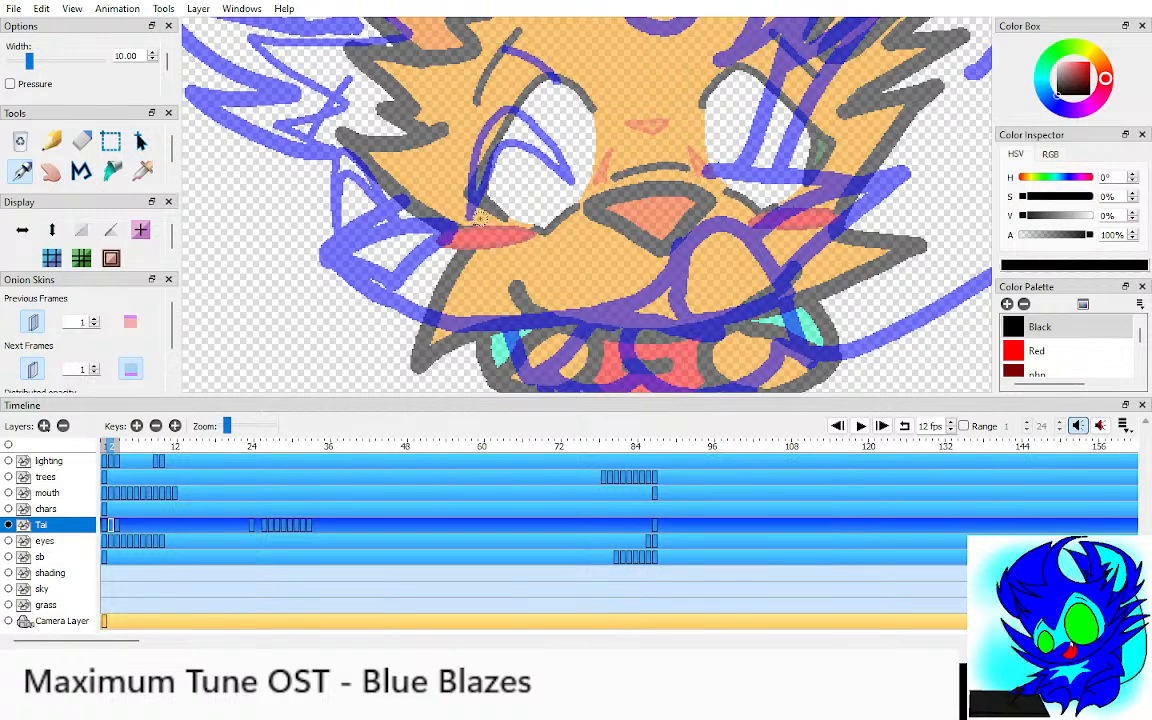
# Step: Draw the left-pointing snout with its nose and the start of the jaw line at pen width 10.00
pyautogui.moveTo(481, 216)
pyautogui.mouseDown()
pyautogui.moveTo(386, 231)
pyautogui.moveTo(405, 250)
pyautogui.moveTo(480, 217)
pyautogui.moveTo(448, 226)
pyautogui.mouseUp()
pyautogui.press('h')
pyautogui.press('p')
pyautogui.moveTo(383, 197)
pyautogui.mouseDown()
pyautogui.moveTo(328, 244)
pyautogui.moveTo(365, 289)
pyautogui.moveTo(415, 318)
pyautogui.moveTo(552, 333)
pyautogui.mouseUp()
# Step: Draw the upper and lower lid lines, lashes and eyebrows of both eyes at pen width 5.00
pyautogui.write('5')
pyautogui.press('Return')
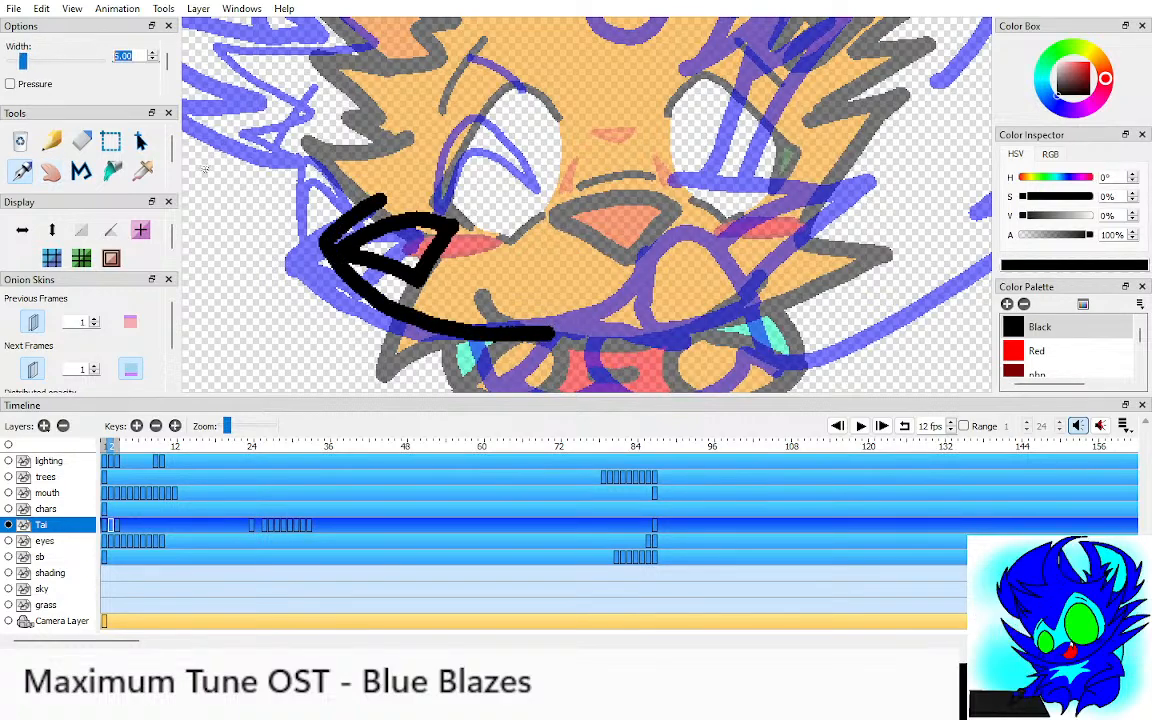
pyautogui.press('space')
pyautogui.moveTo(541, 129)
pyautogui.mouseDown()
pyautogui.moveTo(519, 165)
pyautogui.moveTo(595, 167)
pyautogui.mouseUp()
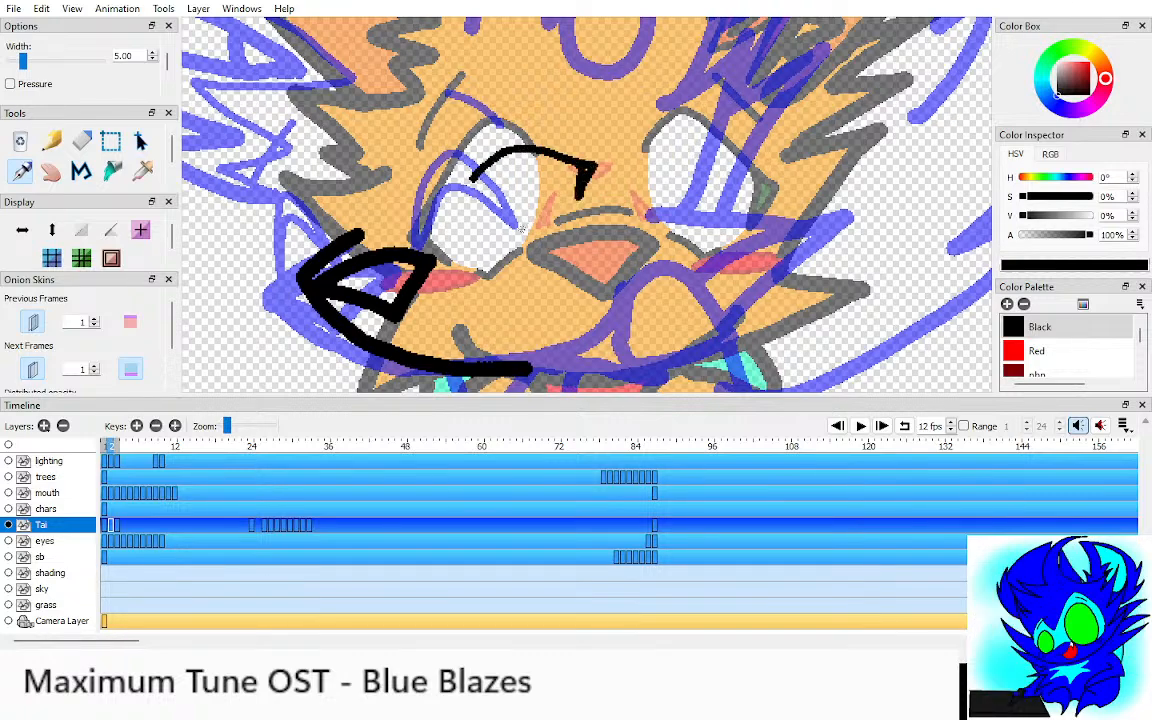
pyautogui.press('space')
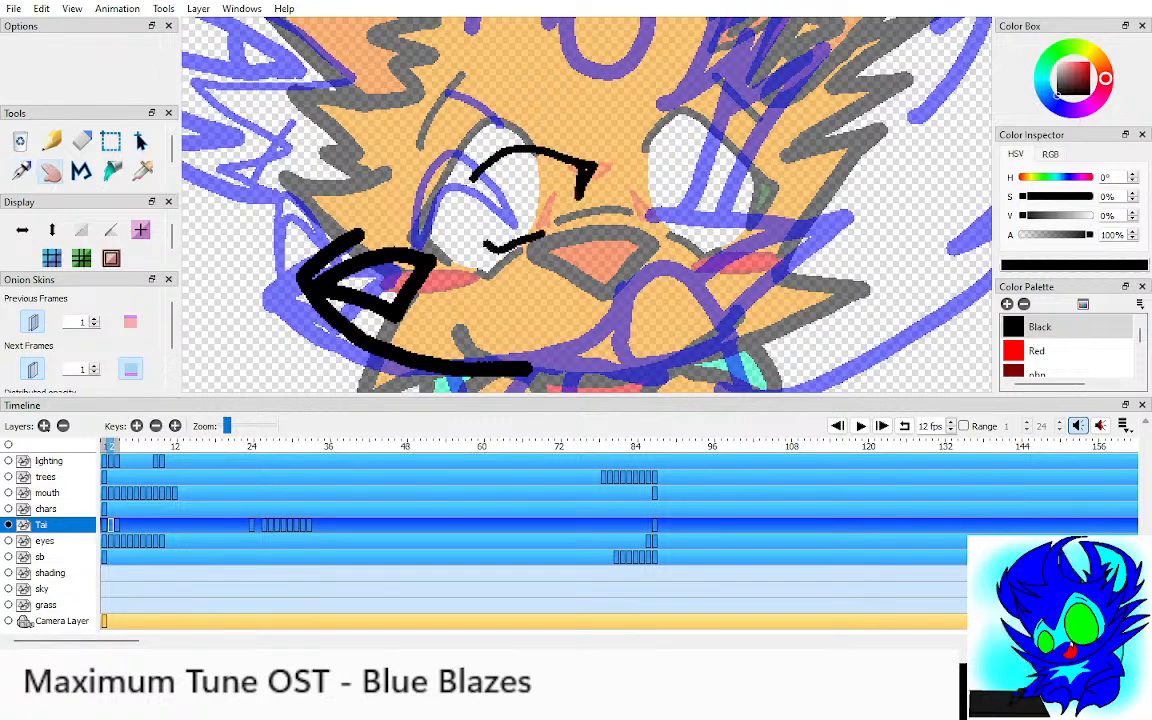
pyautogui.moveTo(386, 192)
pyautogui.mouseDown()
pyautogui.moveTo(407, 206)
pyautogui.moveTo(337, 201)
pyautogui.moveTo(348, 202)
pyautogui.mouseUp()
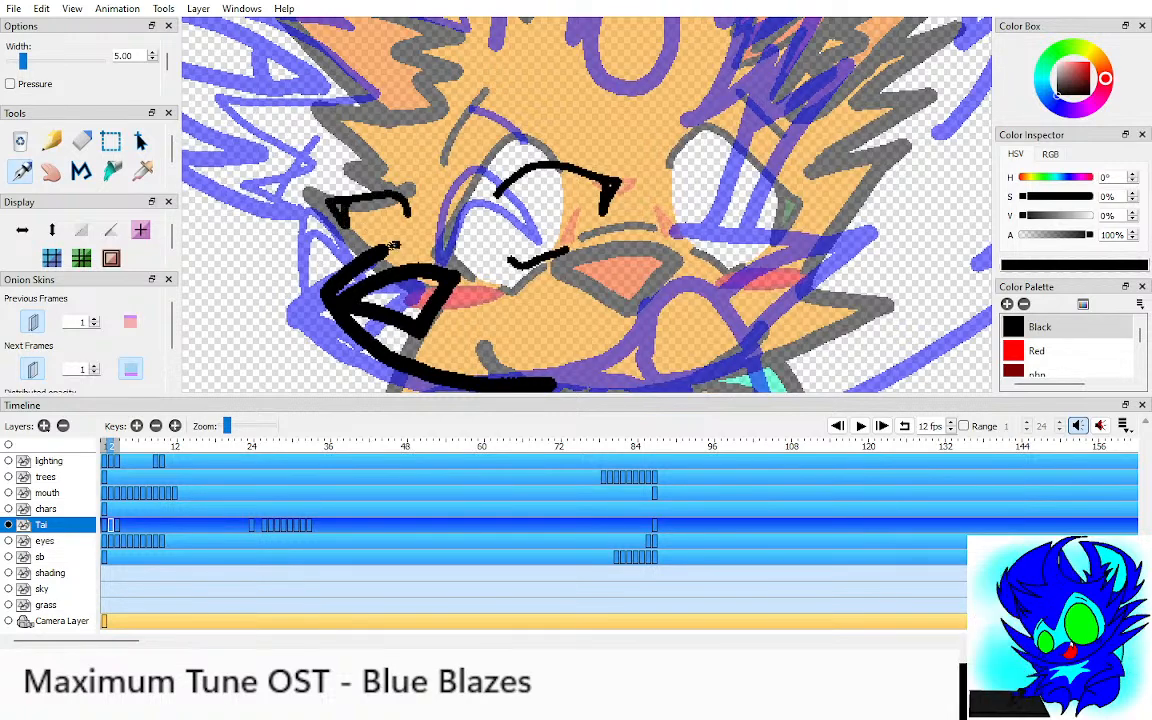
pyautogui.press('space')
pyautogui.moveTo(534, 136); pyautogui.dragTo(510, 156)
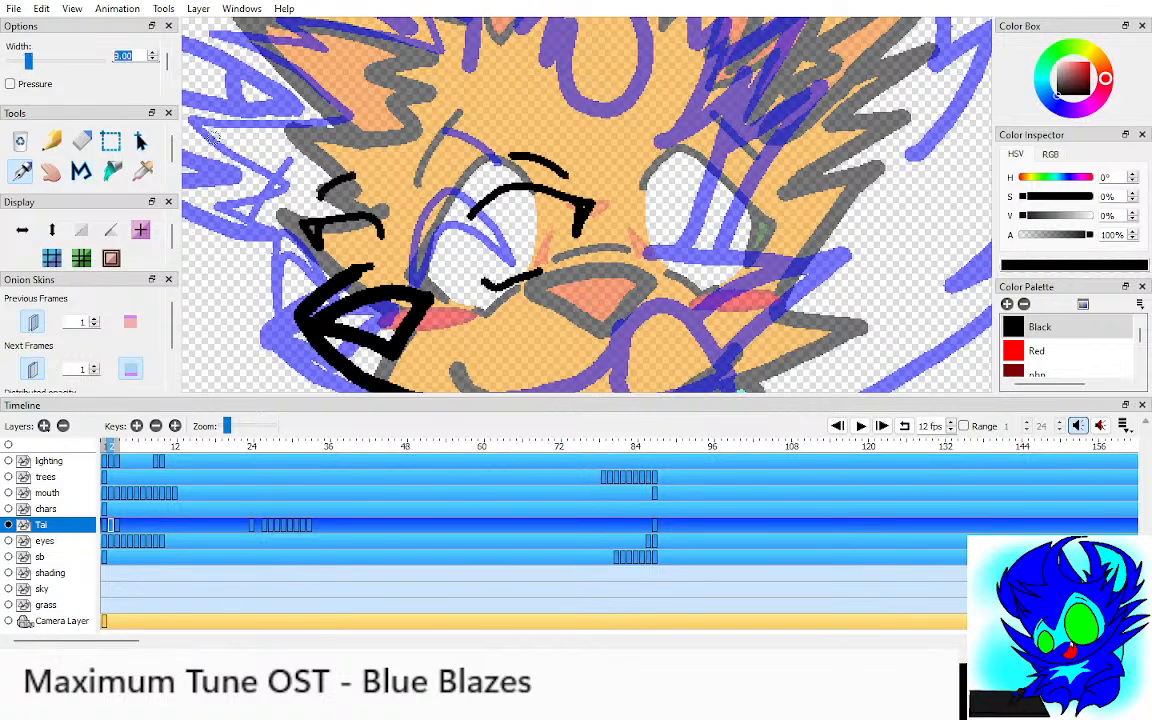
# Step: Extend the jaw line at width 10.00 and draw the rounded shape at its right end and the rounded shapes beneath it
pyautogui.press('space')
pyautogui.moveTo(642, 302); pyautogui.dragTo(557, 172)
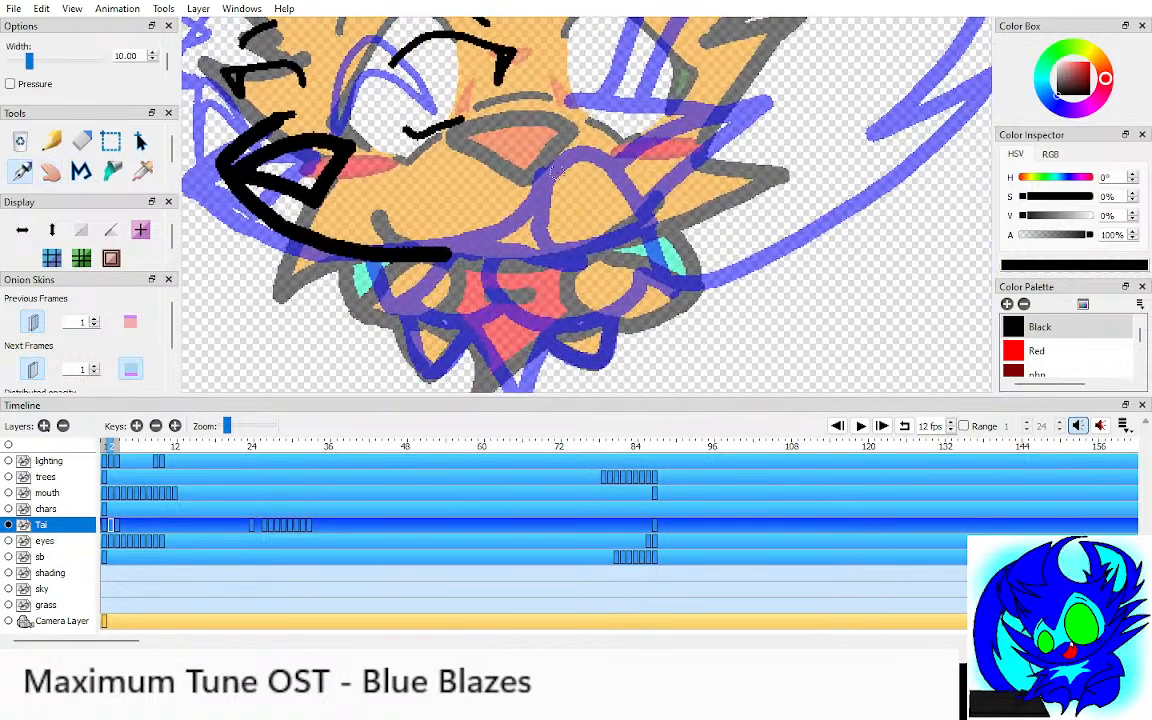
pyautogui.moveTo(554, 245)
pyautogui.mouseDown()
pyautogui.moveTo(600, 178)
pyautogui.moveTo(651, 223)
pyautogui.moveTo(657, 248)
pyautogui.moveTo(580, 257)
pyautogui.moveTo(554, 241)
pyautogui.mouseUp()
pyautogui.moveTo(650, 256)
pyautogui.mouseDown()
pyautogui.moveTo(654, 319)
pyautogui.moveTo(640, 305)
pyautogui.moveTo(584, 328)
pyautogui.moveTo(504, 293)
pyautogui.moveTo(568, 262)
pyautogui.mouseUp()
pyautogui.press('space')
pyautogui.moveTo(470, 258); pyautogui.dragTo(593, 243)
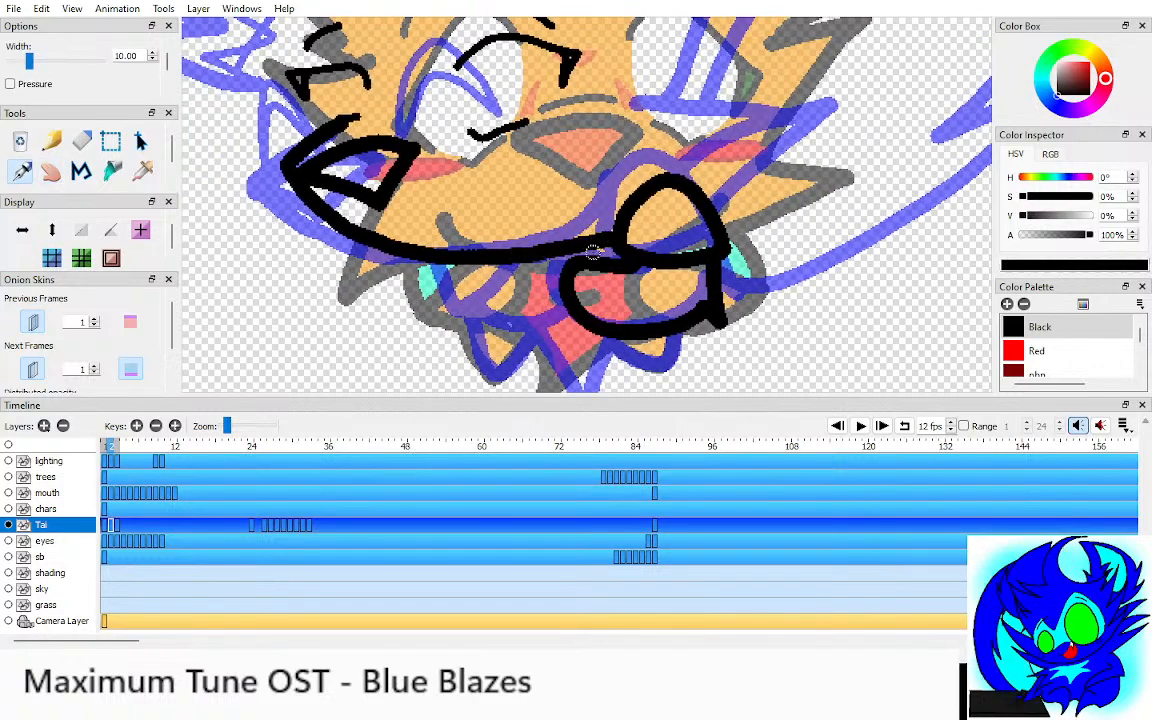
pyautogui.press('space')
pyautogui.moveTo(380, 240)
pyautogui.mouseDown()
pyautogui.moveTo(415, 183)
pyautogui.moveTo(520, 222)
pyautogui.mouseUp()
pyautogui.moveTo(445, 222)
pyautogui.mouseDown()
pyautogui.moveTo(572, 252)
pyautogui.moveTo(465, 175)
pyautogui.mouseUp()
# Step: Draw the pointed scarf tip and one small rounded foot on each side of it, redoing the right foot once
pyautogui.press('space')
pyautogui.moveTo(480, 240)
pyautogui.mouseDown()
pyautogui.moveTo(514, 291)
pyautogui.moveTo(523, 348)
pyautogui.moveTo(573, 272)
pyautogui.moveTo(630, 285)
pyautogui.mouseUp()
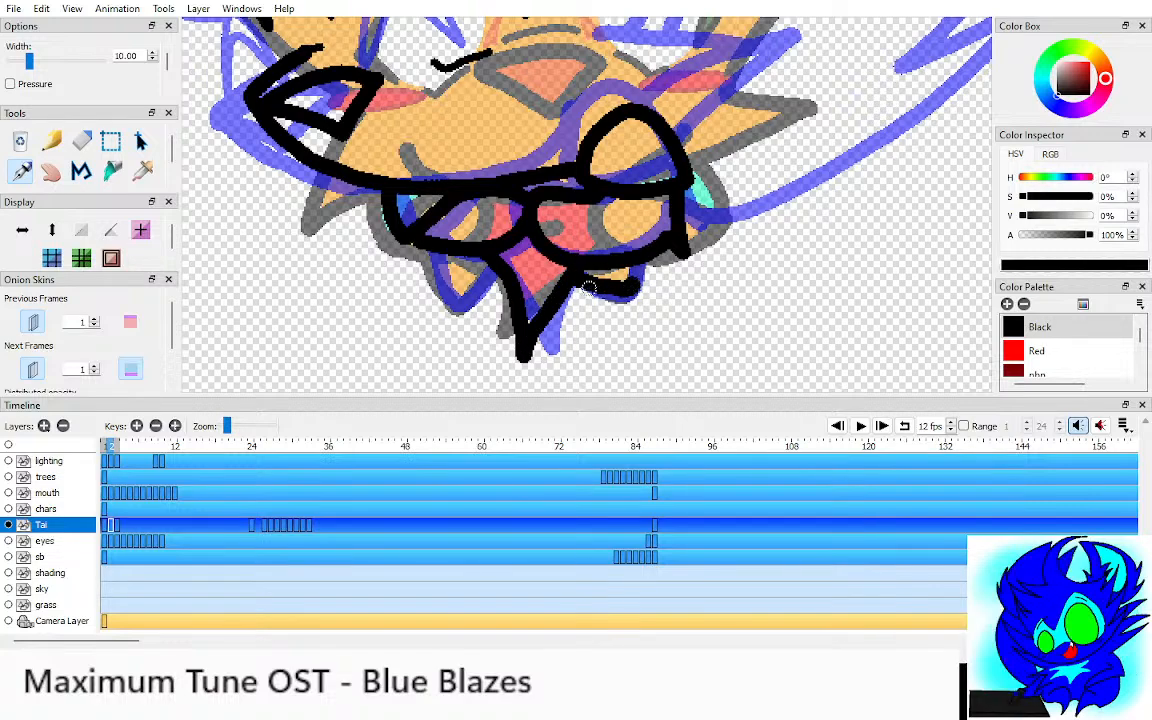
pyautogui.hotkey('ctrl', 'z')
pyautogui.moveTo(515, 248)
pyautogui.mouseDown()
pyautogui.moveTo(560, 272)
pyautogui.moveTo(637, 270)
pyautogui.mouseUp()
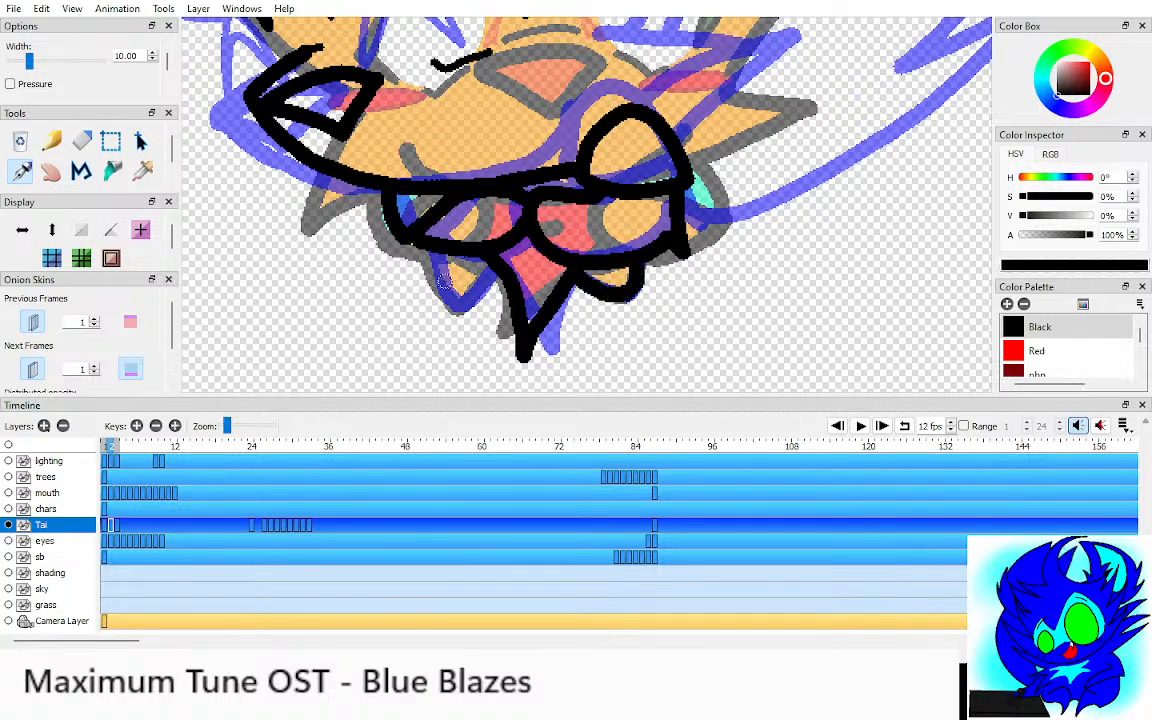
pyautogui.moveTo(380, 221)
pyautogui.mouseDown()
pyautogui.moveTo(400, 262)
pyautogui.moveTo(447, 280)
pyautogui.mouseUp()
pyautogui.press('h')
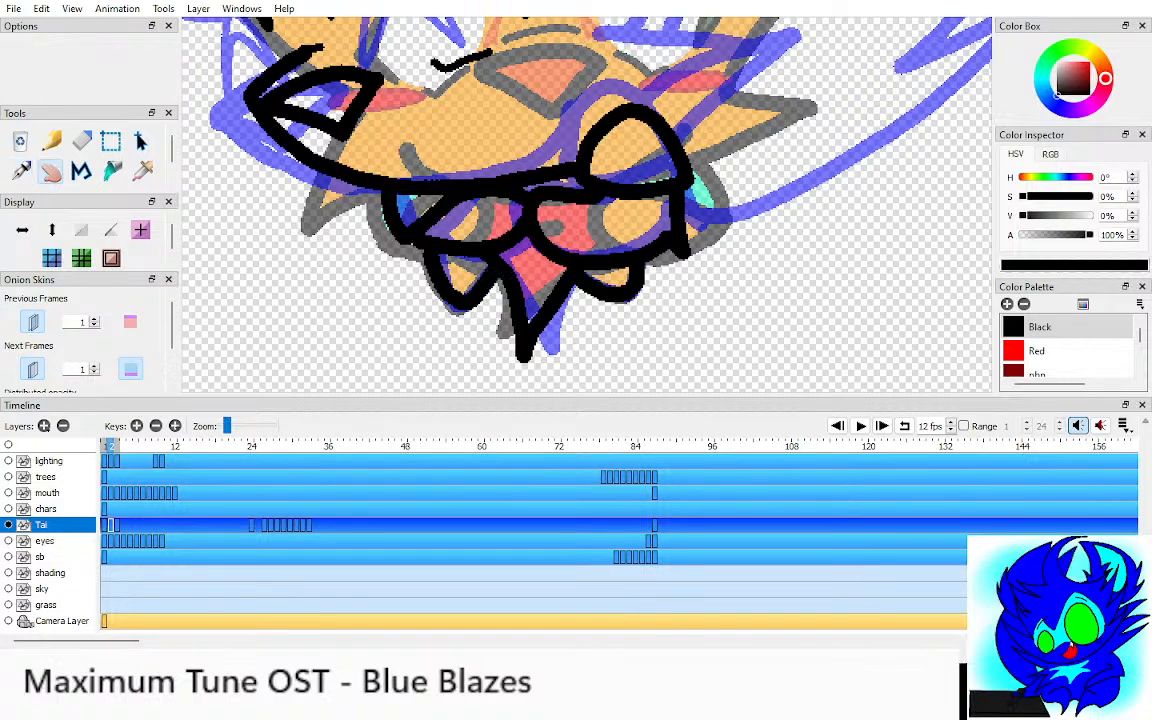
# Step: Draw the right cheek spike and jagged fur rising from it toward the central ear
pyautogui.moveTo(740, 90)
pyautogui.mouseDown()
pyautogui.moveTo(655, 119)
pyautogui.moveTo(524, 247)
pyautogui.moveTo(531, 317)
pyautogui.moveTo(613, 260)
pyautogui.moveTo(503, 260)
pyautogui.moveTo(568, 292)
pyautogui.moveTo(622, 203)
pyautogui.moveTo(532, 245)
pyautogui.moveTo(600, 320)
pyautogui.moveTo(630, 320)
pyautogui.mouseUp()
pyautogui.scroll(-1, 560, 210)
pyautogui.press('p')
pyautogui.press('space')
pyautogui.press('h')
pyautogui.scroll(-2, 632, 287)
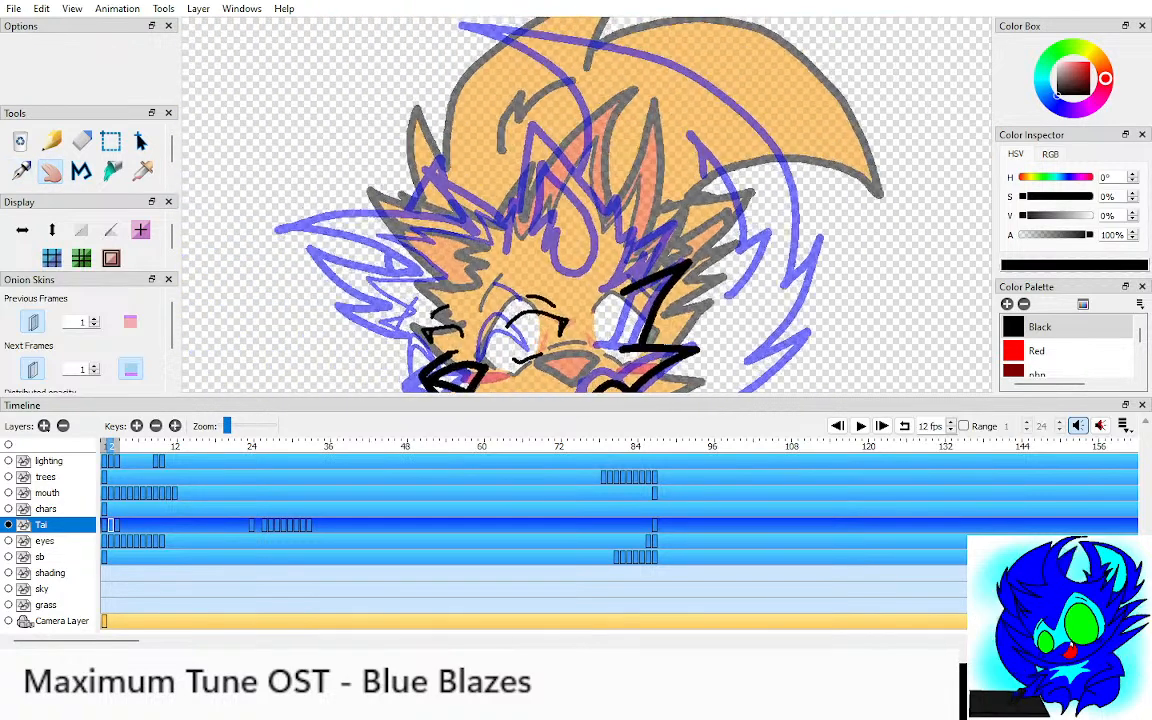
pyautogui.press('p')
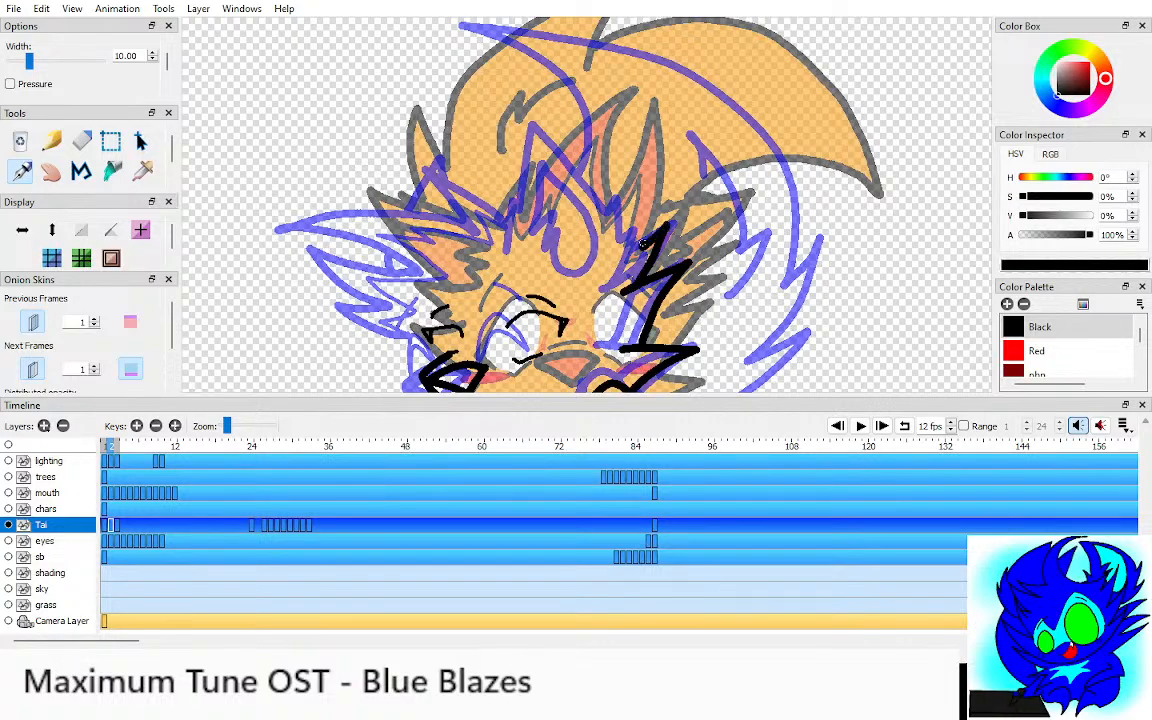
# Step: Draw the tall central ear with its jagged inner loop, and add the pointed hair tuft to its left
pyautogui.moveTo(640, 212)
pyautogui.mouseDown()
pyautogui.moveTo(602, 103)
pyautogui.moveTo(515, 250)
pyautogui.mouseUp()
pyautogui.moveTo(545, 125)
pyautogui.mouseDown()
pyautogui.moveTo(510, 215)
pyautogui.moveTo(555, 255)
pyautogui.moveTo(545, 135)
pyautogui.moveTo(615, 190)
pyautogui.moveTo(633, 230)
pyautogui.mouseUp()
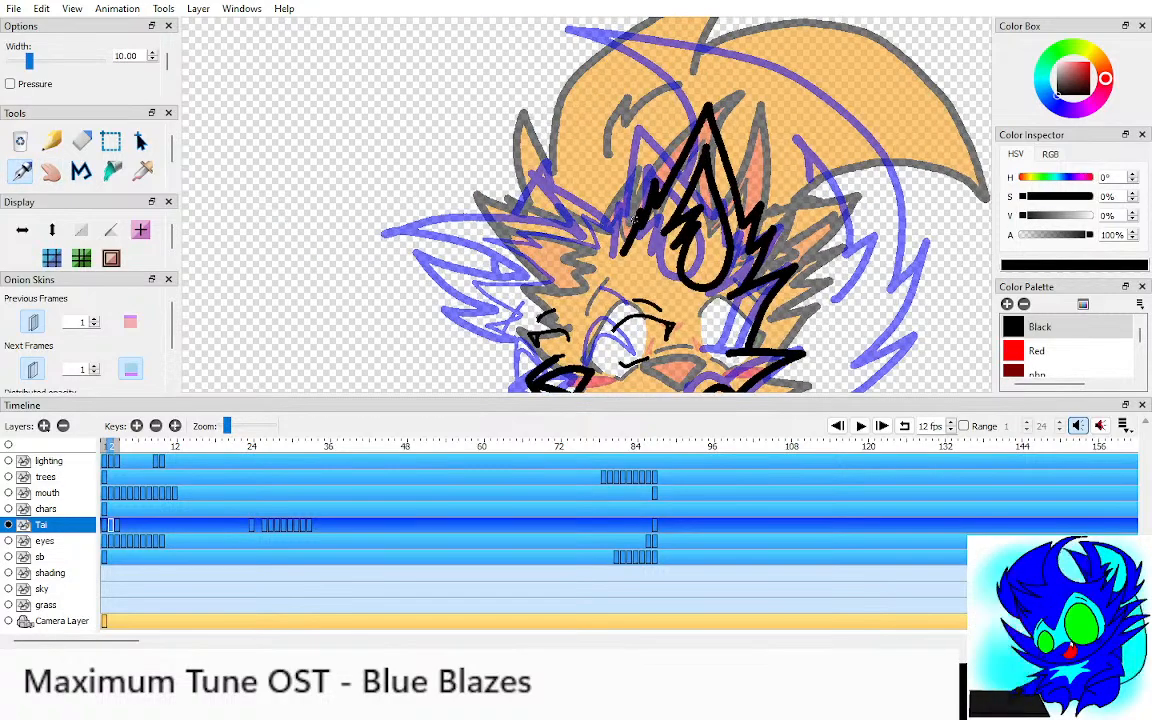
pyautogui.moveTo(567, 152)
pyautogui.mouseDown()
pyautogui.moveTo(590, 200)
pyautogui.moveTo(620, 225)
pyautogui.mouseUp()
# Step: Outline the left-pointing ear and the long cheek spikes below it at pen width 10.00
pyautogui.moveTo(412, 178)
pyautogui.mouseDown()
pyautogui.moveTo(515, 192)
pyautogui.moveTo(545, 255)
pyautogui.mouseUp()
pyautogui.moveTo(455, 288); pyautogui.dragTo(525, 305)
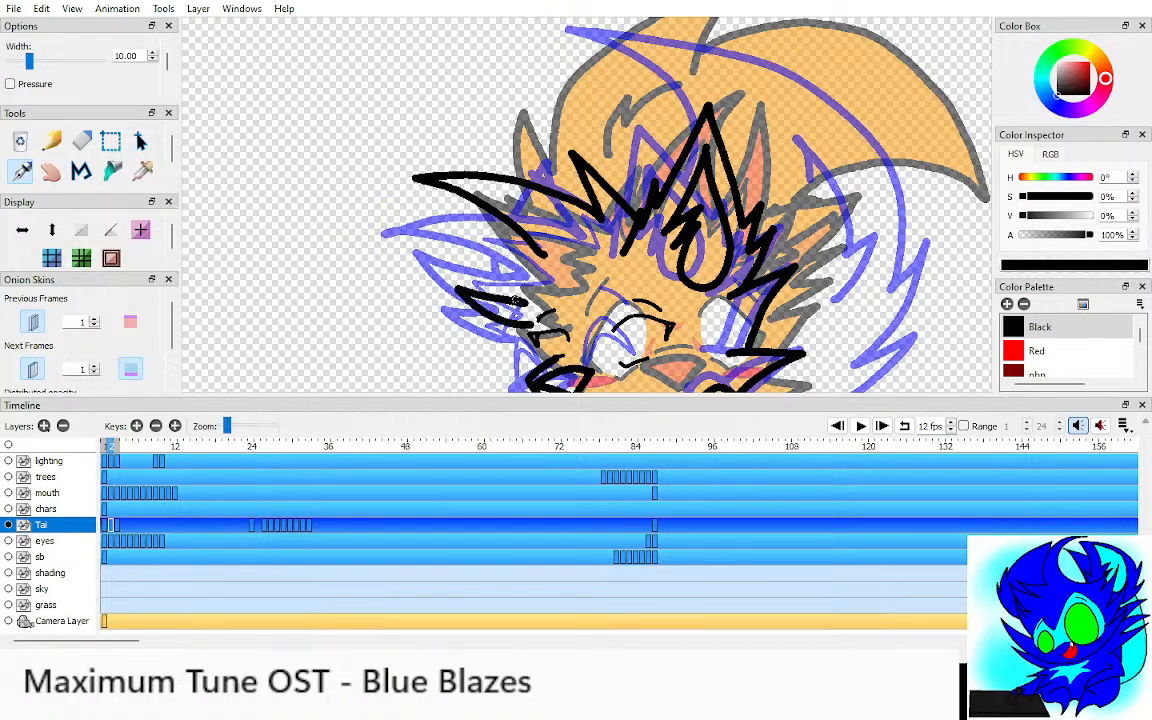
pyautogui.moveTo(440, 222); pyautogui.dragTo(523, 262)
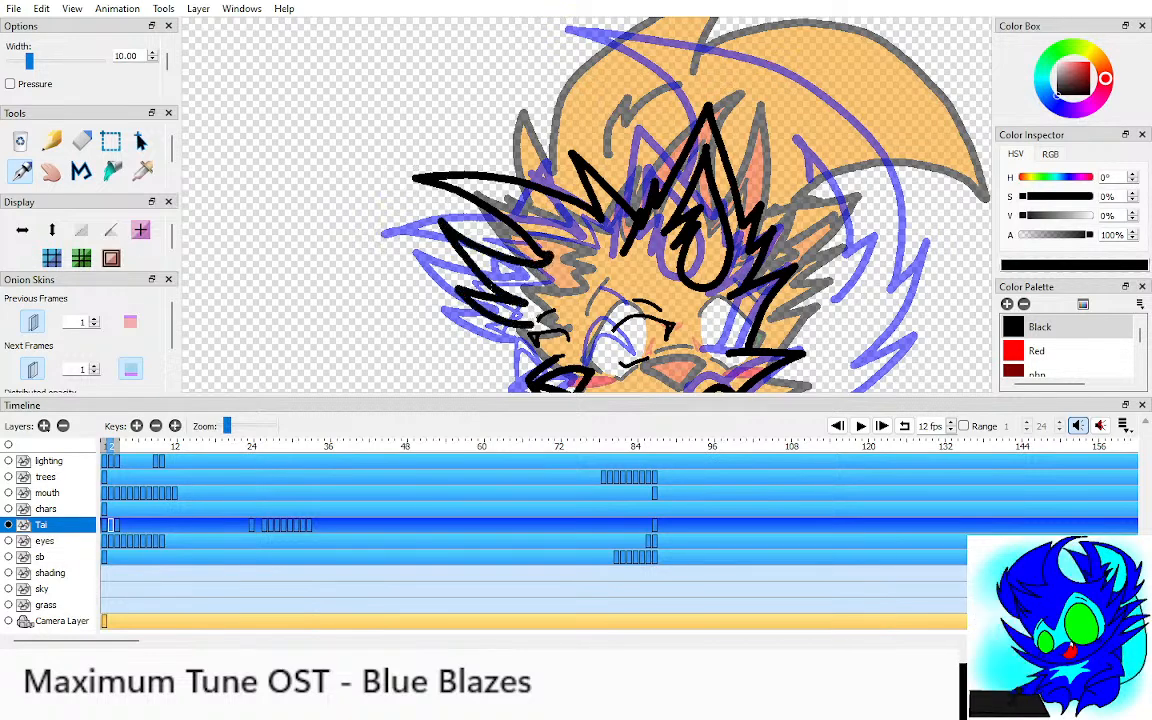
# Step: Add jagged inner fur lines along the left ear and cheek spikes at pen width 5.00
pyautogui.doubleClick(122, 55)
pyautogui.write('3')
pyautogui.press('Return')
pyautogui.scroll(2, 577, 215)
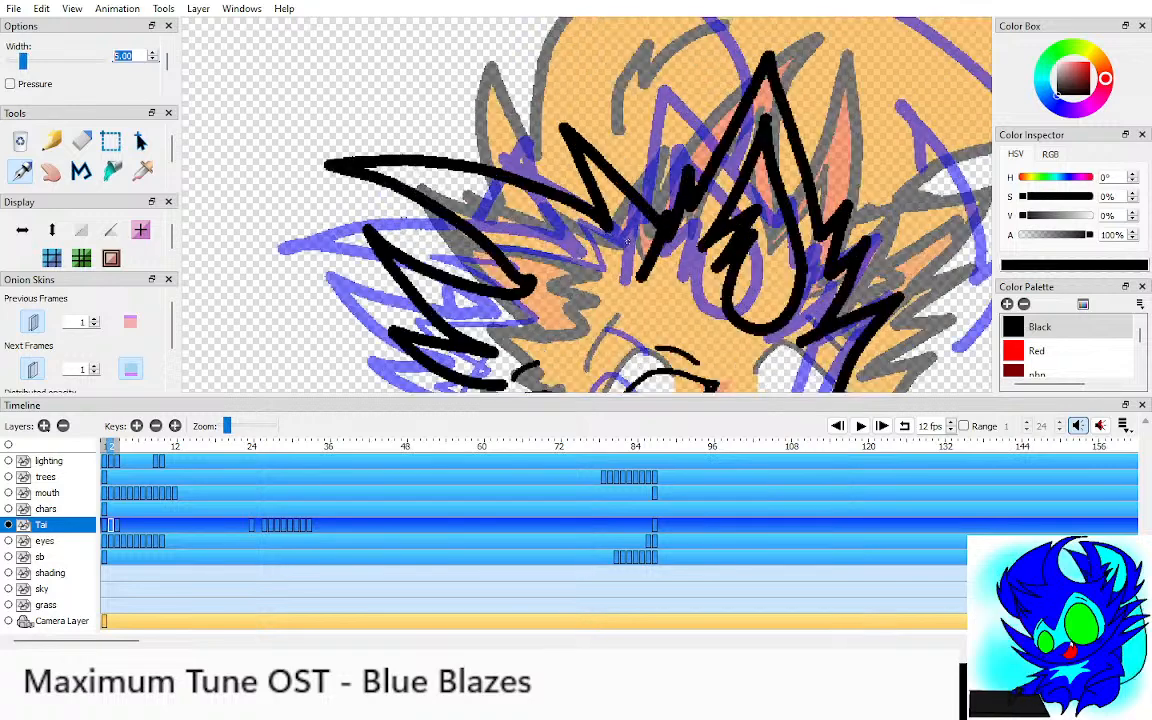
pyautogui.moveTo(655, 228)
pyautogui.mouseDown()
pyautogui.moveTo(556, 200)
pyautogui.moveTo(525, 215)
pyautogui.moveTo(475, 200)
pyautogui.moveTo(415, 230)
pyautogui.mouseUp()
pyautogui.moveTo(535, 262)
pyautogui.mouseDown()
pyautogui.moveTo(452, 278)
pyautogui.moveTo(401, 268)
pyautogui.moveTo(500, 383)
pyautogui.moveTo(470, 306)
pyautogui.mouseUp()
# Step: Draw a lower left cheek spike down to the snout and a small pointed tuft beneath the snout at width 10.00
pyautogui.press('space')
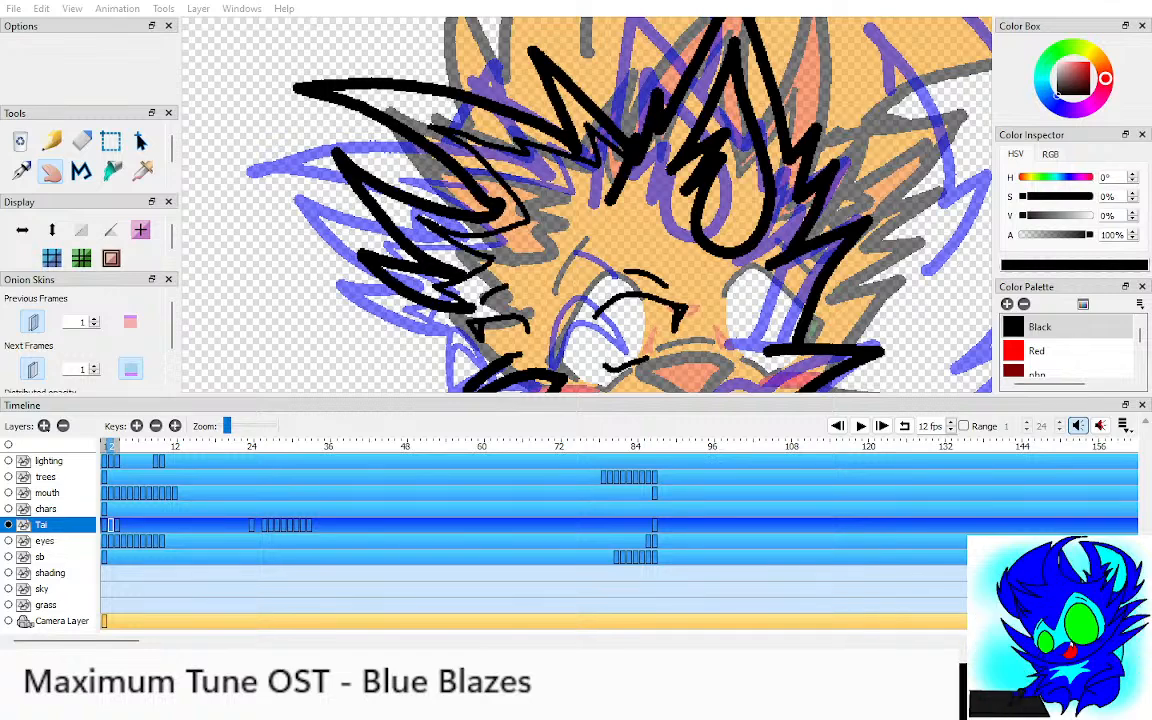
pyautogui.moveTo(470, 306); pyautogui.dragTo(462, 226)
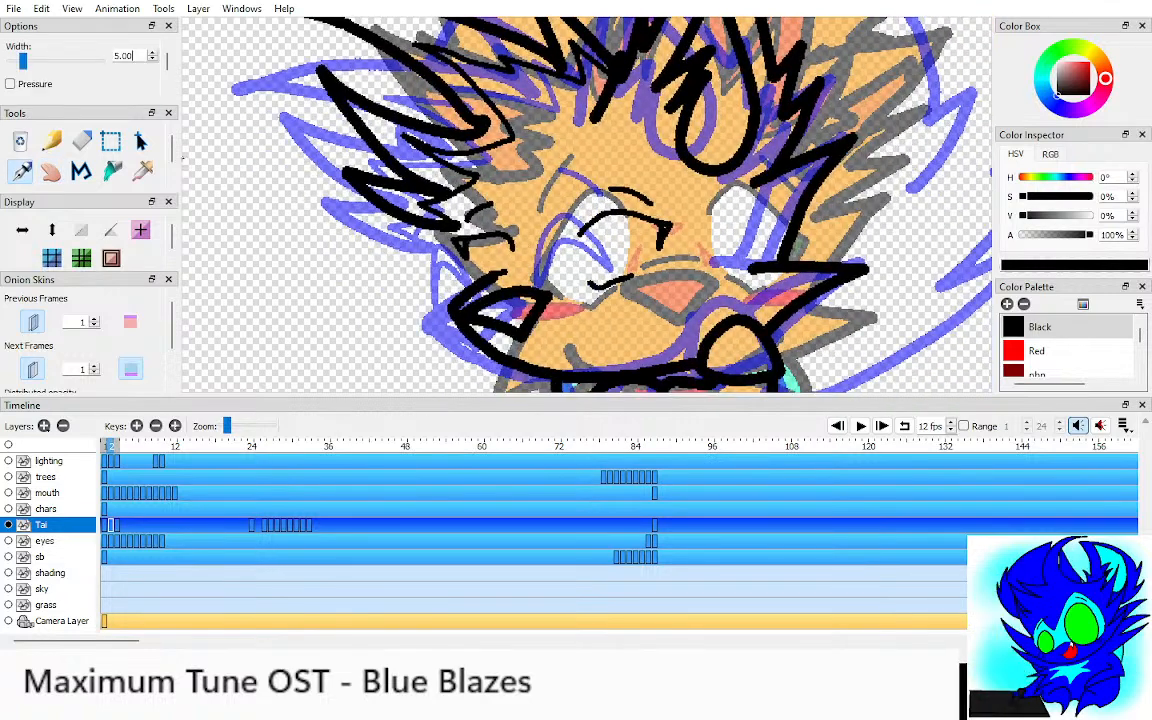
pyautogui.press('space')
pyautogui.moveTo(462, 226); pyautogui.dragTo(407, 213)
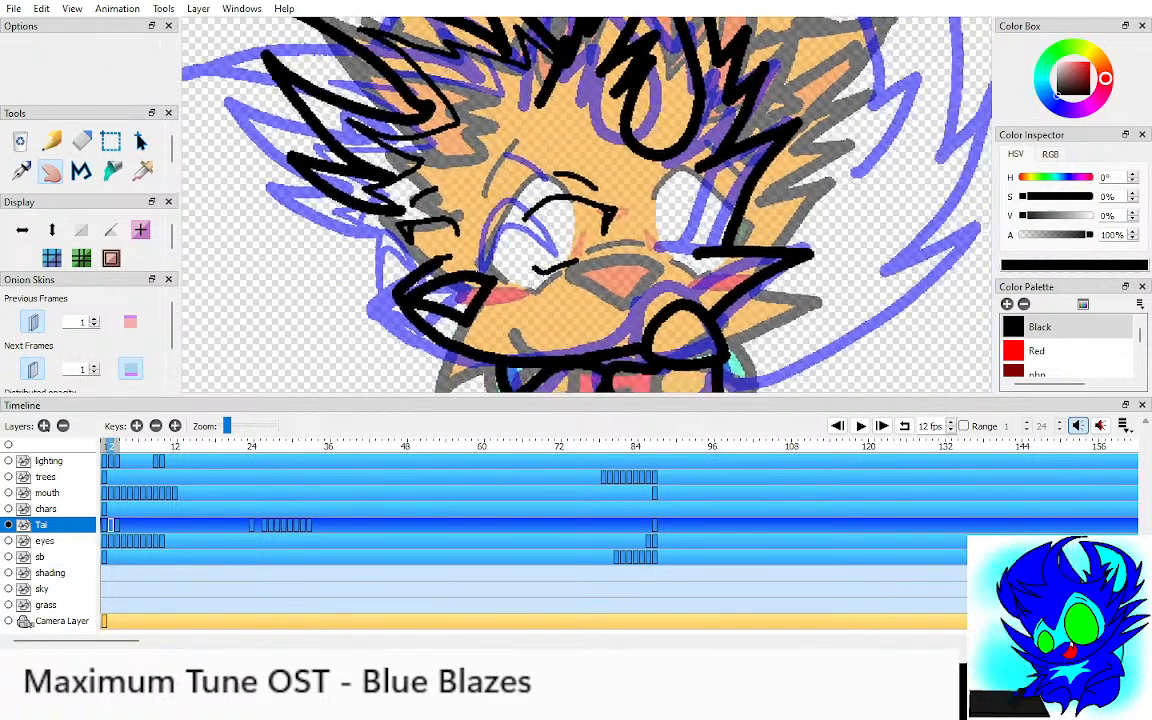
pyautogui.moveTo(413, 262); pyautogui.dragTo(366, 232)
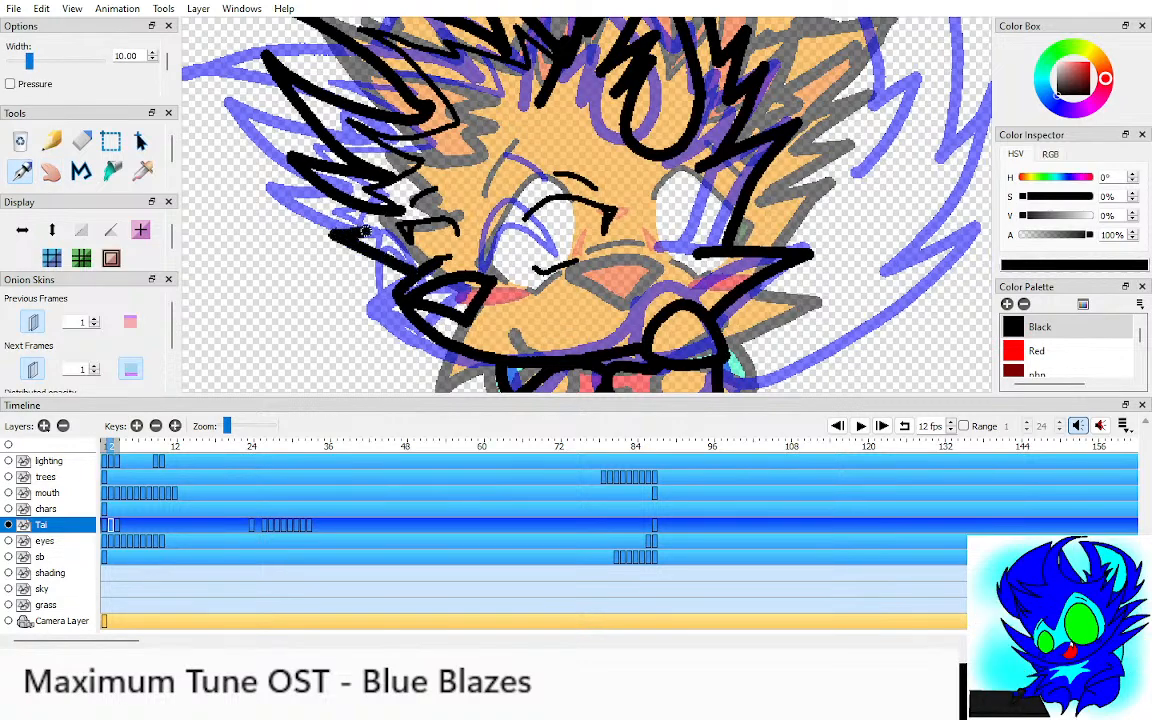
pyautogui.moveTo(397, 303)
pyautogui.mouseDown()
pyautogui.moveTo(340, 316)
pyautogui.moveTo(350, 286)
pyautogui.moveTo(222, 282)
pyautogui.mouseUp()
# Step: Draw a second pointed cheek spike on the right, just above the rounded shape at the jaw's end
pyautogui.press('space')
pyautogui.scroll(-2, 575, 205)
pyautogui.moveTo(500, 200); pyautogui.dragTo(478, 210)
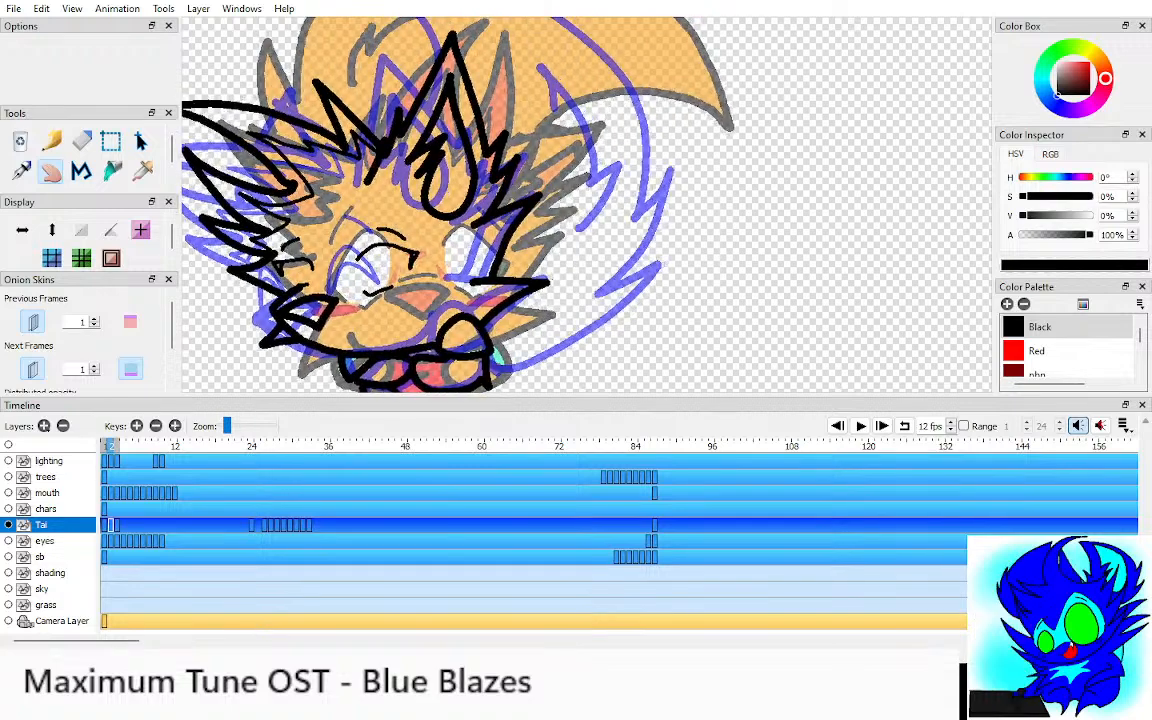
pyautogui.press('p')
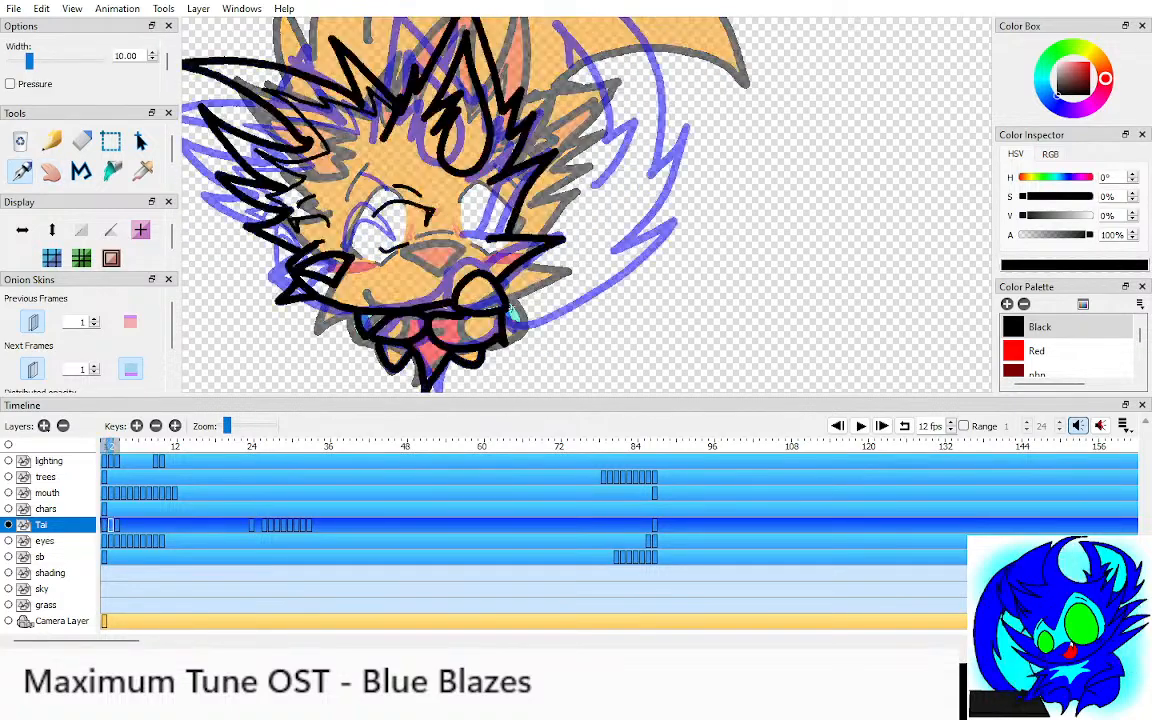
pyautogui.moveTo(508, 300); pyautogui.dragTo(561, 263)
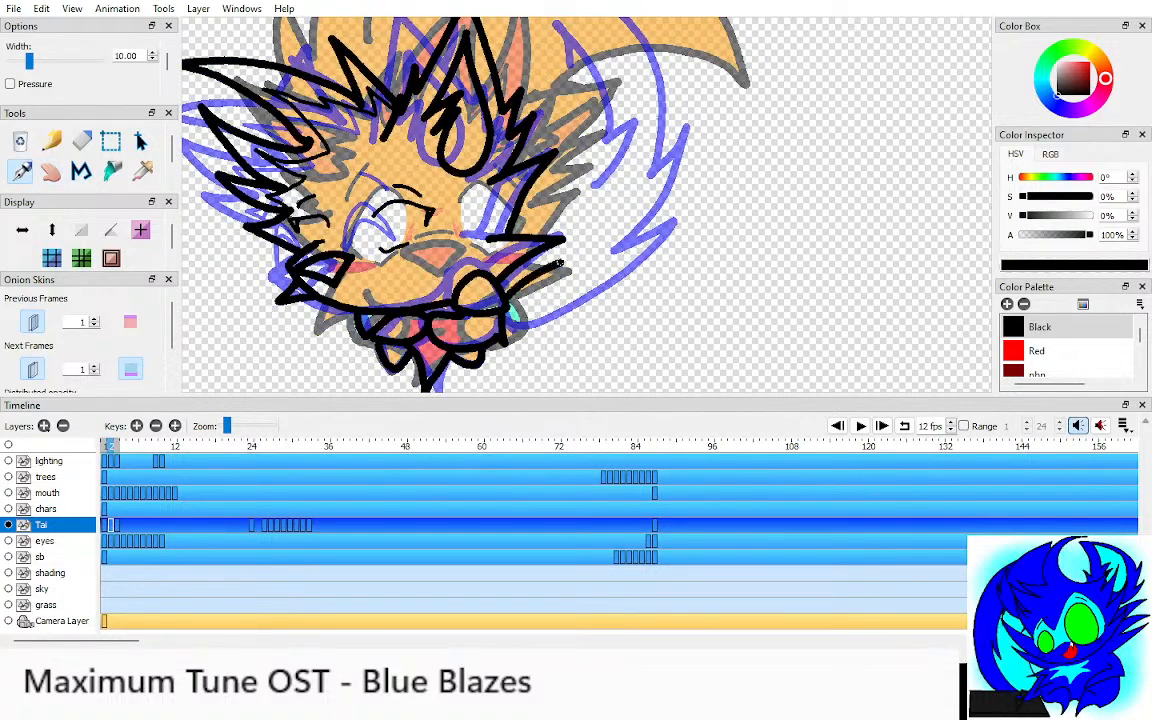
# Step: Draw the large sweeping tail behind the head from the collar upward, with jagged inner edges
pyautogui.scroll(-2, 500, 320)
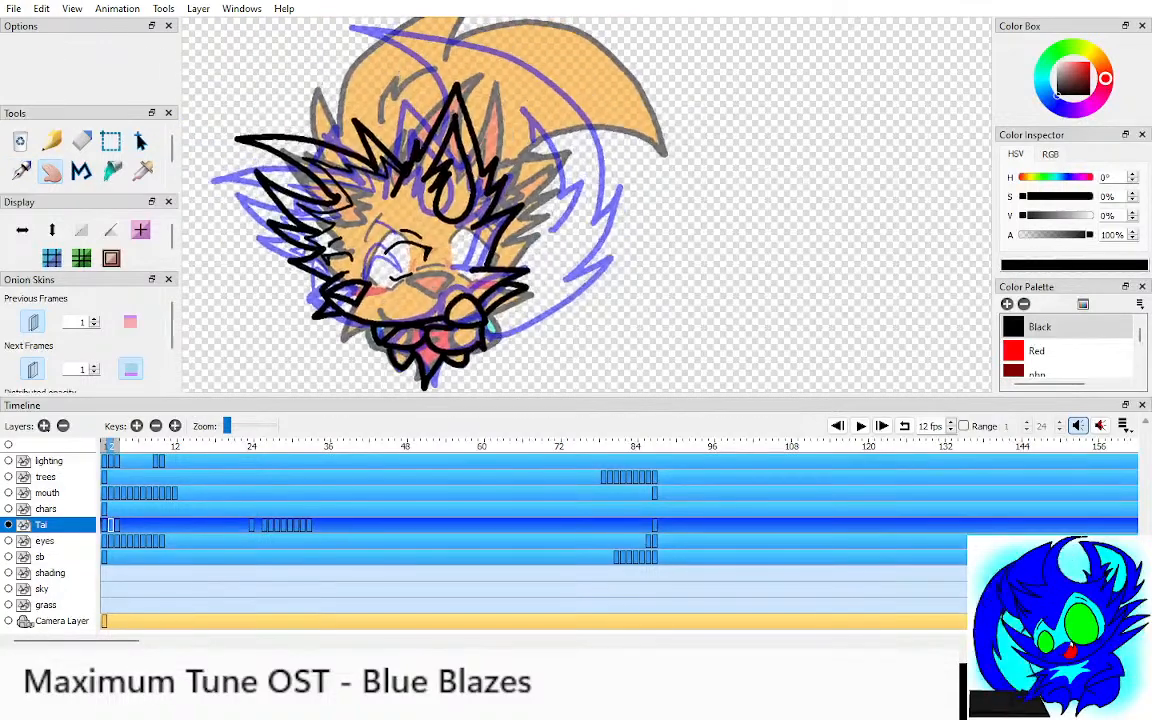
pyautogui.moveTo(485, 333)
pyautogui.mouseDown()
pyautogui.moveTo(541, 212)
pyautogui.moveTo(478, 248)
pyautogui.moveTo(536, 154)
pyautogui.mouseUp()
pyautogui.press('space')
pyautogui.moveTo(500, 220); pyautogui.dragTo(503, 295)
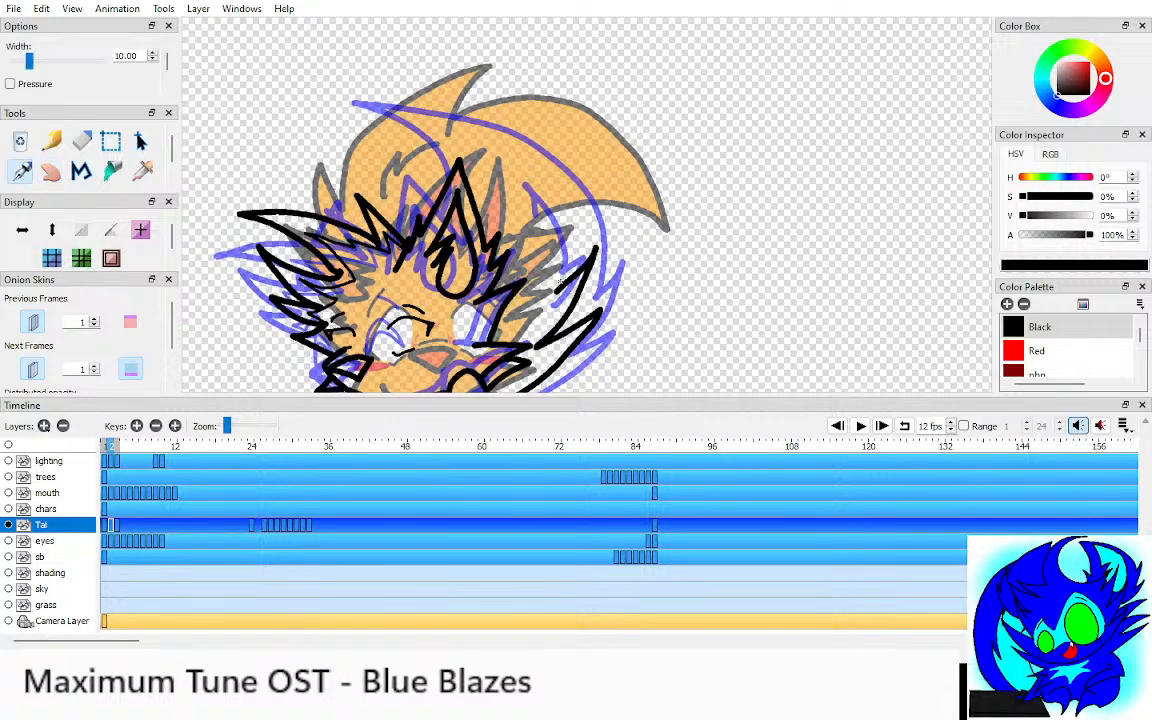
pyautogui.moveTo(571, 262)
pyautogui.mouseDown()
pyautogui.moveTo(450, 118)
pyautogui.moveTo(418, 55)
pyautogui.moveTo(396, 176)
pyautogui.moveTo(489, 136)
pyautogui.mouseUp()
pyautogui.press('space')
pyautogui.moveTo(636, 205)
pyautogui.mouseDown()
pyautogui.moveTo(604, 215)
pyautogui.moveTo(684, 130)
pyautogui.mouseUp()
# Step: Compare the finished frame 2 line art with frames 3 and 1 without onion skins
pyautogui.press('space')
pyautogui.press('.')
pyautogui.press('.')
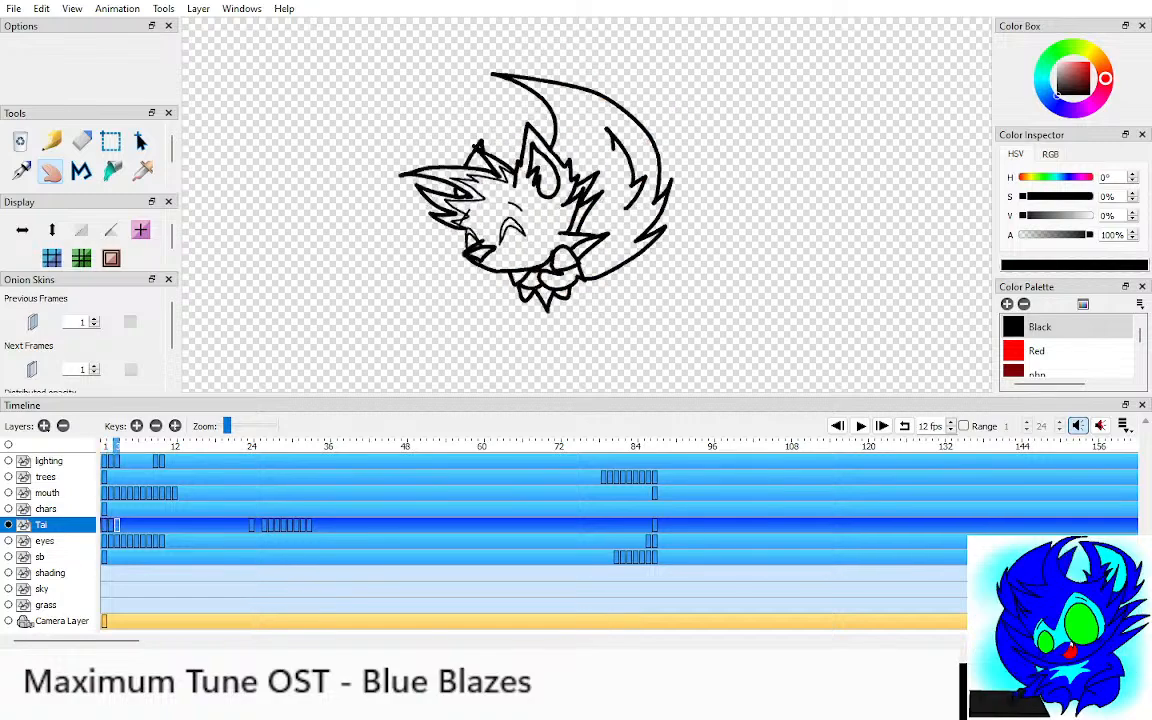
pyautogui.press(',')
pyautogui.press(',')
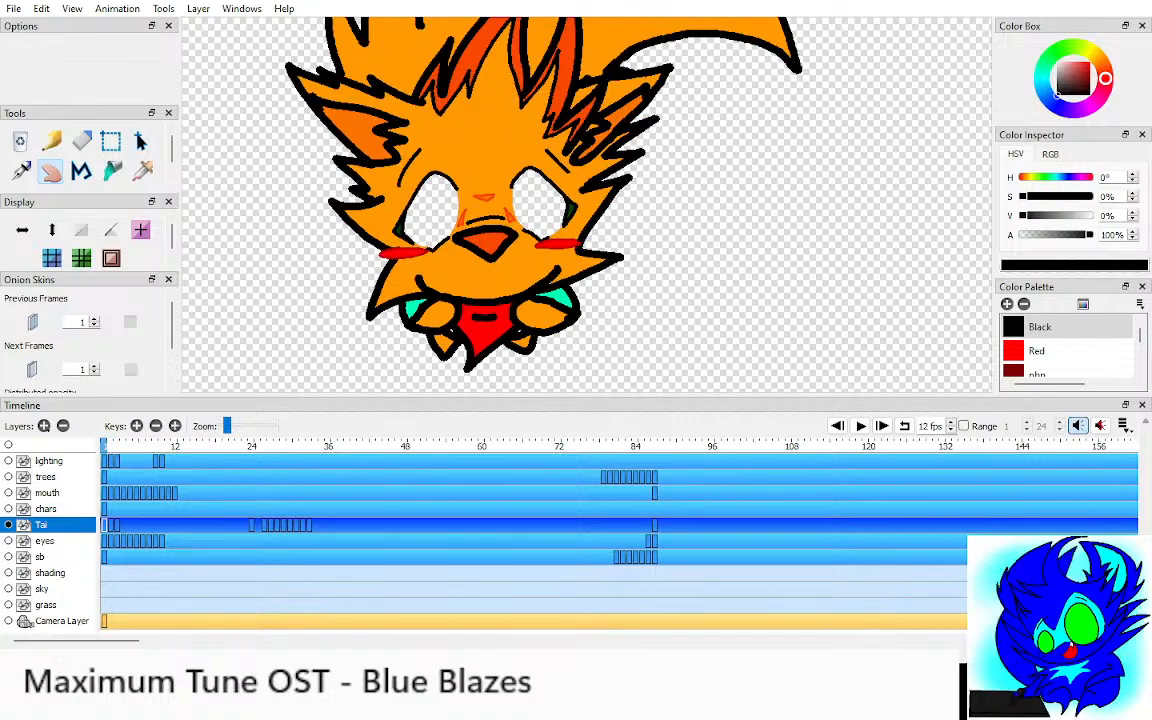
# Step: Return to frame 2 and fill the right rounded shape beneath the jaw with Tai's orange
pyautogui.press('.')
pyautogui.press('k')
pyautogui.click(517, 312)
pyautogui.moveTo(517, 312); pyautogui.dragTo(543, 280)
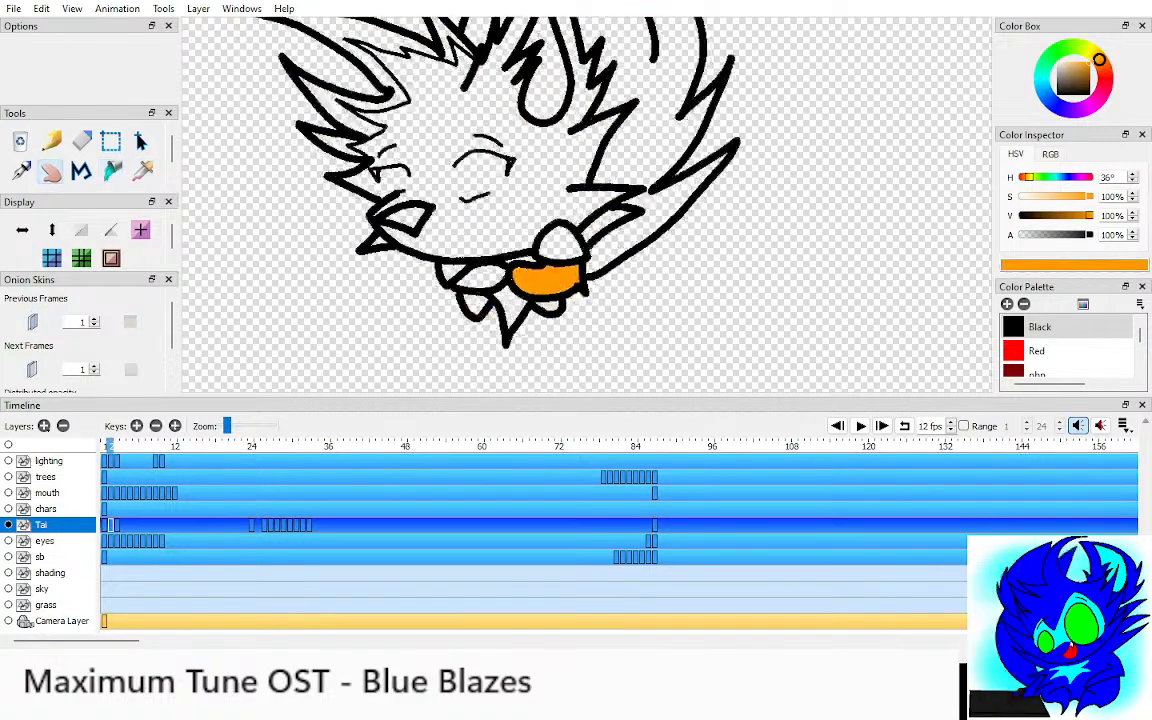
# Step: Fill frame 2's remaining paw, feet, tail and small spike beneath the snout with orange
pyautogui.scroll(3, 460, 297)
pyautogui.click(490, 308)
pyautogui.click(500, 262)
pyautogui.click(640, 315)
pyautogui.click(860, 90)
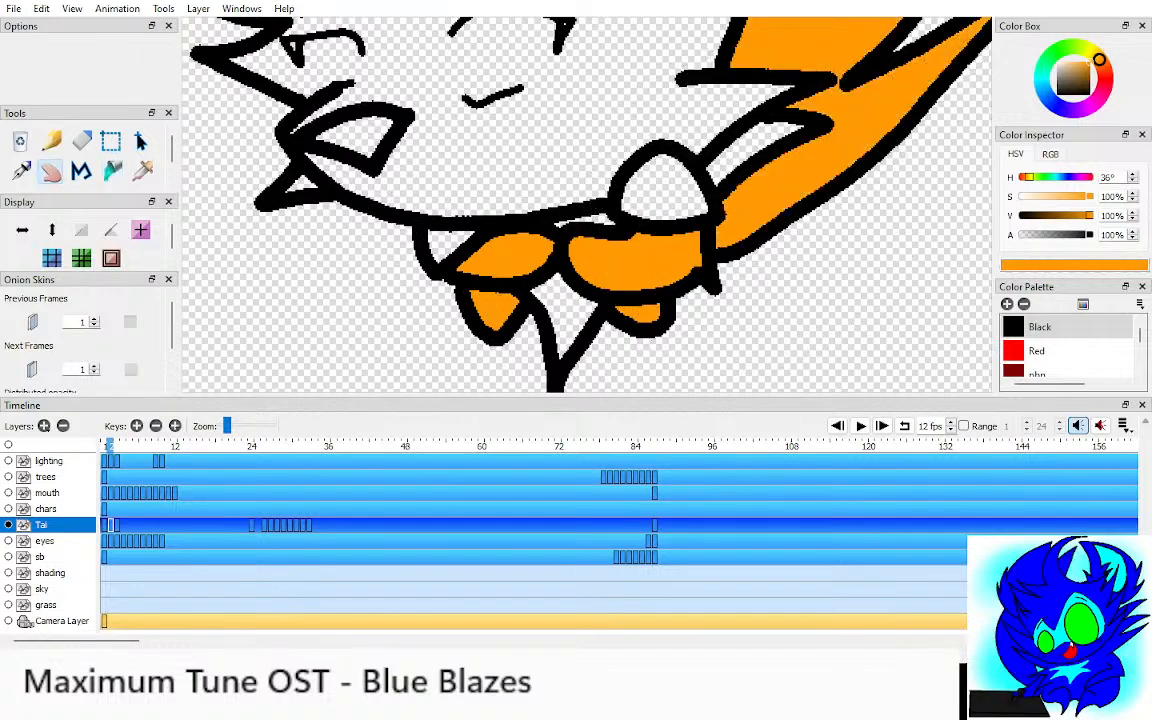
pyautogui.moveTo(389, 164); pyautogui.dragTo(549, 323)
pyautogui.press('space')
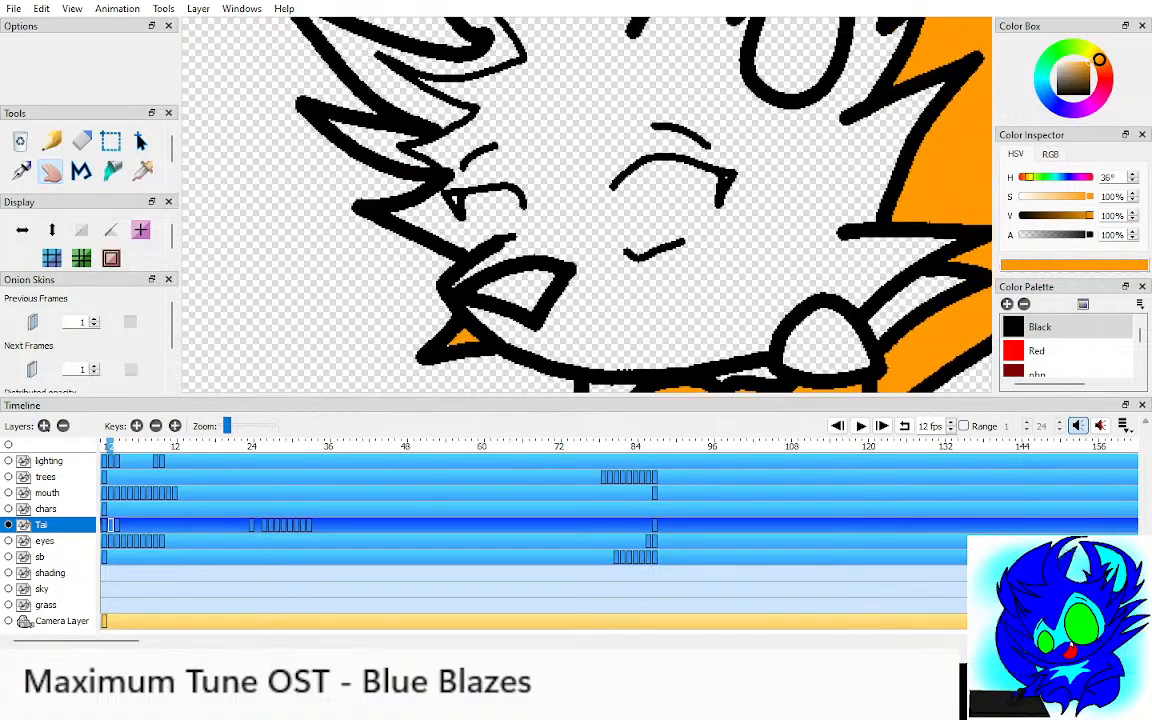
pyautogui.moveTo(560, 80); pyautogui.dragTo(570, 390)
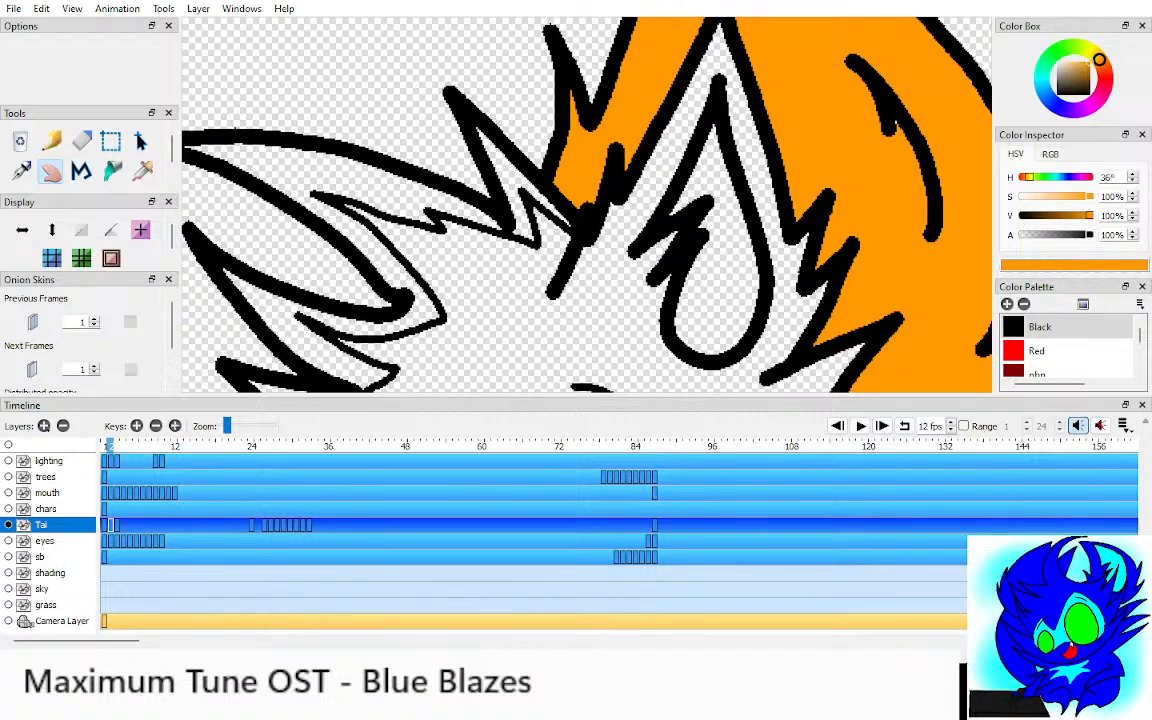
# Step: Draw orange 4-pixel-wide lines closing both sides of the smaller left eye's outline
pyautogui.scroll(6, 570, 250)
pyautogui.press('p')
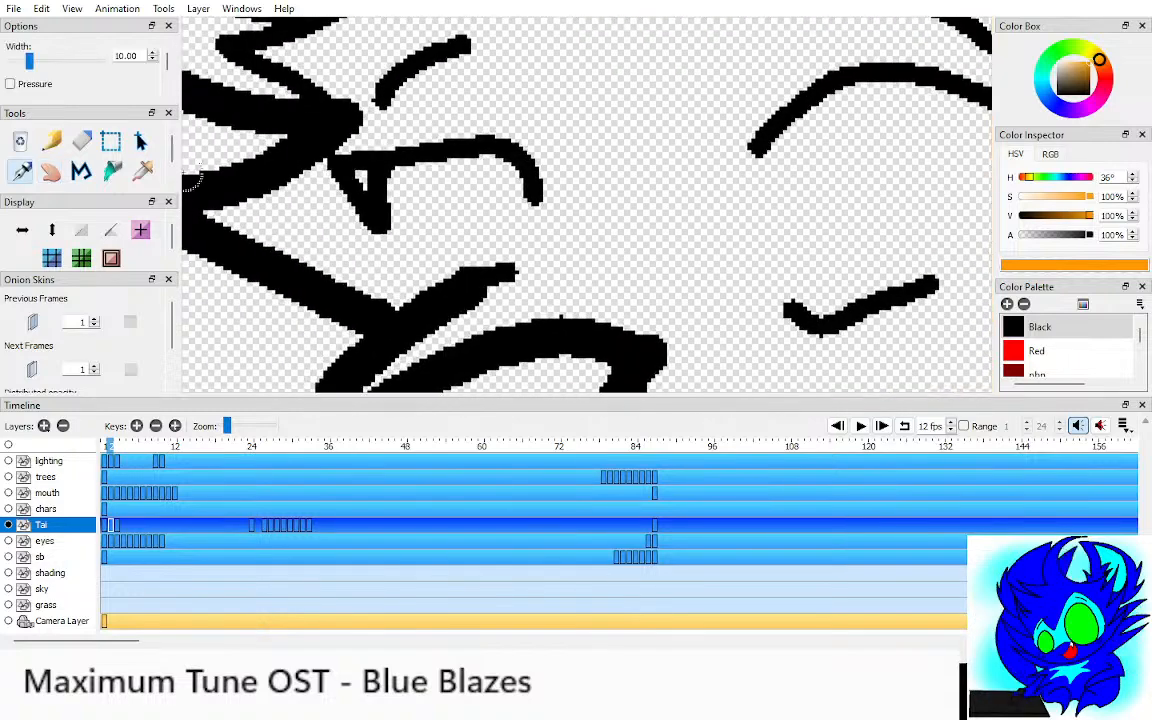
pyautogui.click(125, 56)
pyautogui.press('Down')
pyautogui.scroll(1, 186, 171)
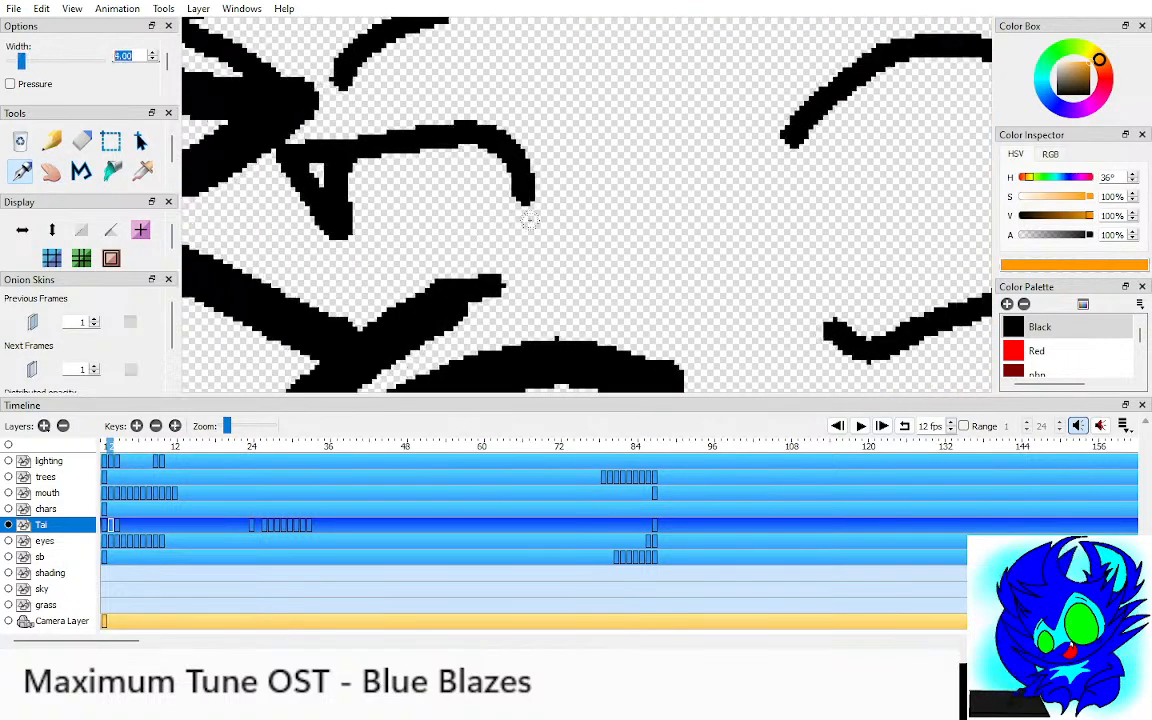
pyautogui.moveTo(526, 205); pyautogui.dragTo(515, 259)
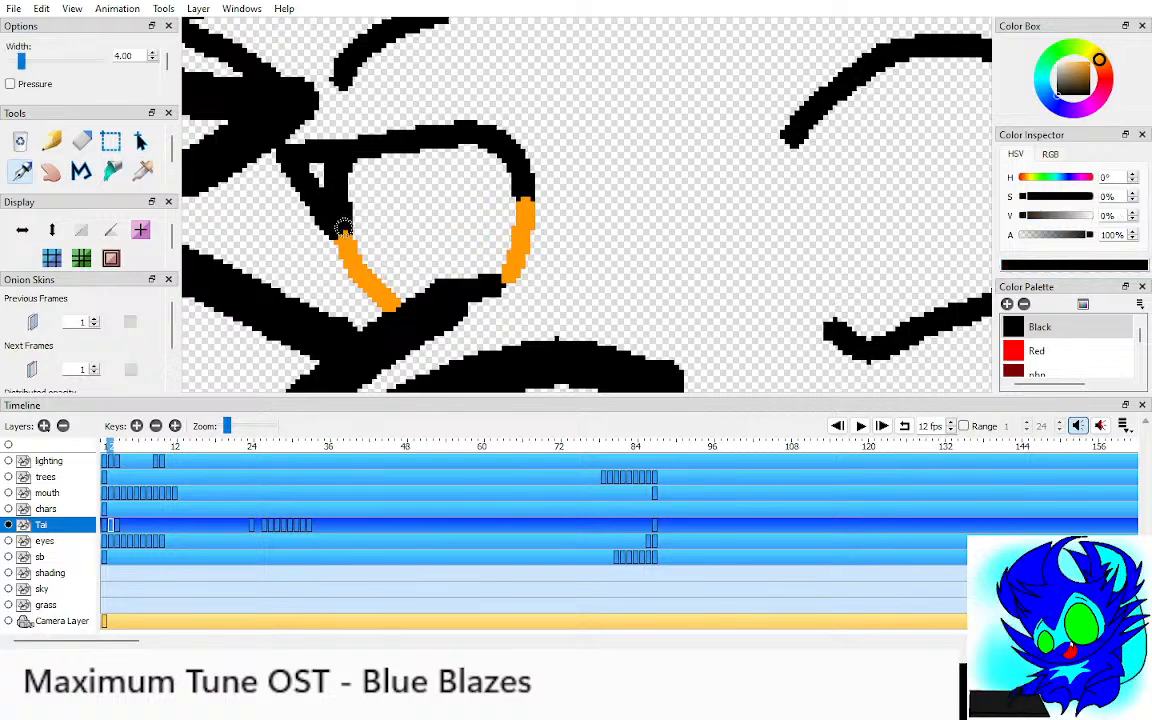
# Step: Draw matching orange lines closing both sides of the larger right eye's outline
pyautogui.press('e')
pyautogui.moveTo(946, 258); pyautogui.dragTo(652, 266)
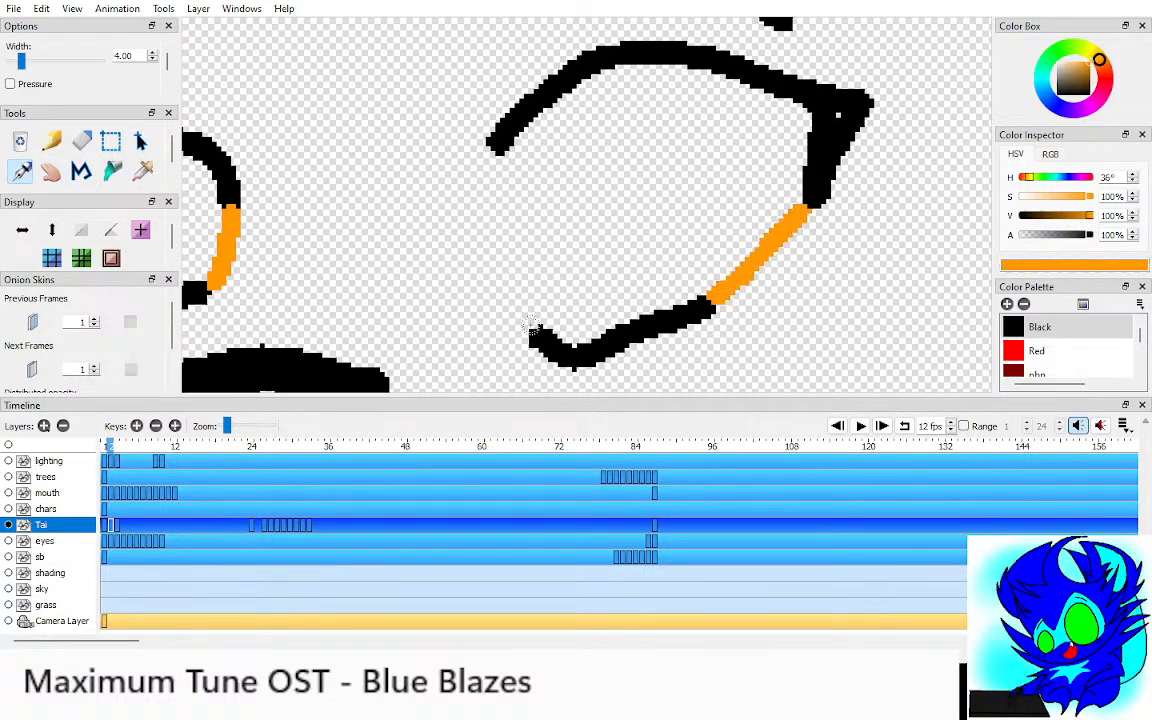
pyautogui.moveTo(533, 328)
pyautogui.mouseDown()
pyautogui.moveTo(497, 257)
pyautogui.moveTo(495, 153)
pyautogui.mouseUp()
# Step: Fill the face and the cheek area beside the smaller left eye with orange, leaving the eyes empty
pyautogui.scroll(-4, 498, 150)
pyautogui.press('k')
pyautogui.click(516, 143)
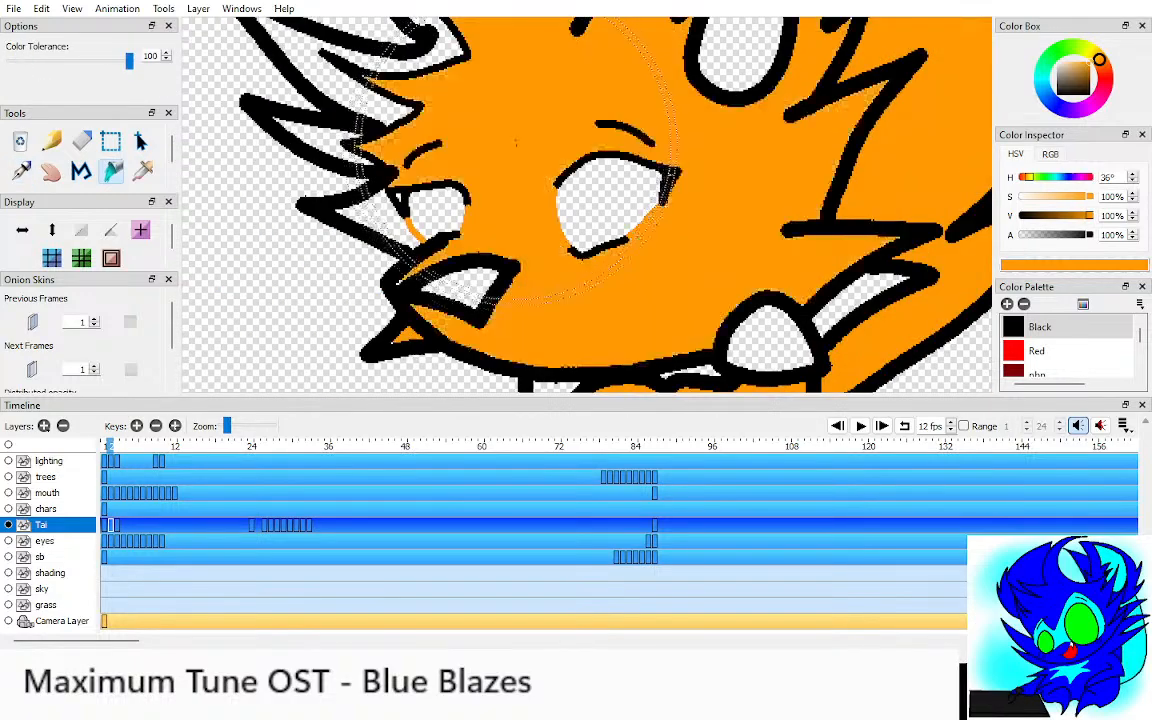
pyautogui.click(397, 286)
pyautogui.hotkey('ctrl', 'z')
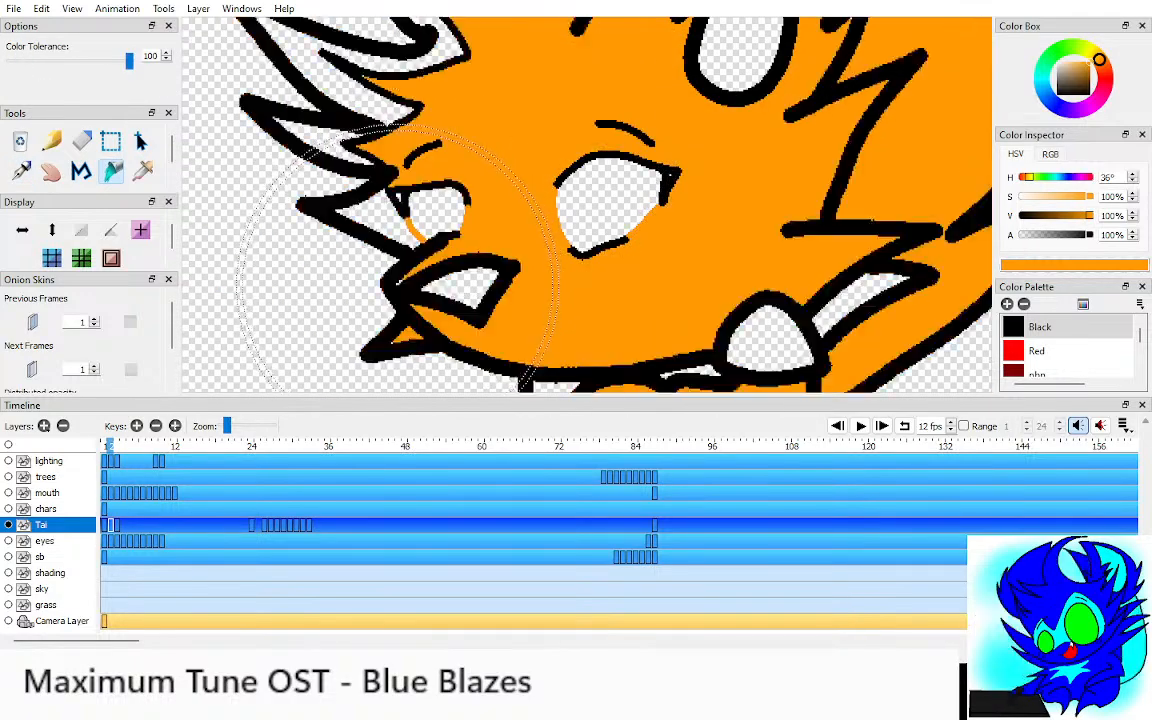
pyautogui.click(397, 275)
pyautogui.hotkey('ctrl', 'z')
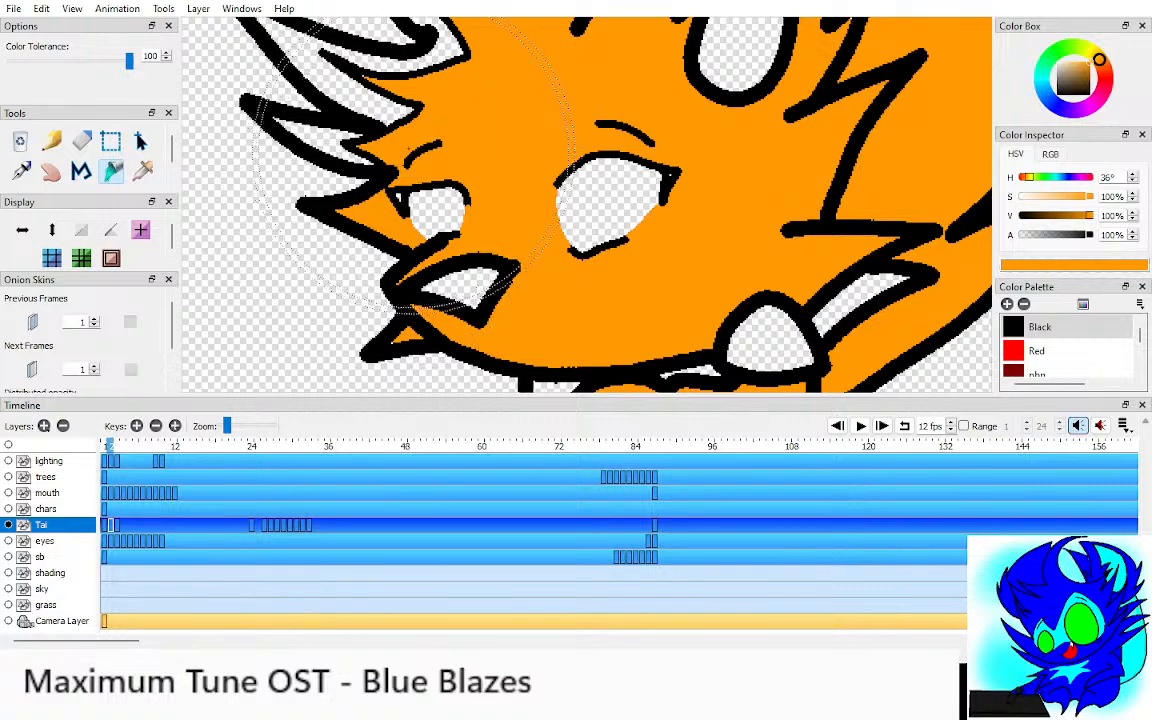
# Step: Compare the orange-filled frame 2 with the frames before and after it
pyautogui.scroll(-1, 413, 152)
pyautogui.press('h')
pyautogui.moveTo(413, 152)
pyautogui.mouseDown()
pyautogui.moveTo(339, 293)
pyautogui.moveTo(313, 378)
pyautogui.moveTo(306, 297)
pyautogui.moveTo(350, 338)
pyautogui.mouseUp()
pyautogui.scroll(-2, 313, 378)
pyautogui.press('Left')
pyautogui.press('Right')
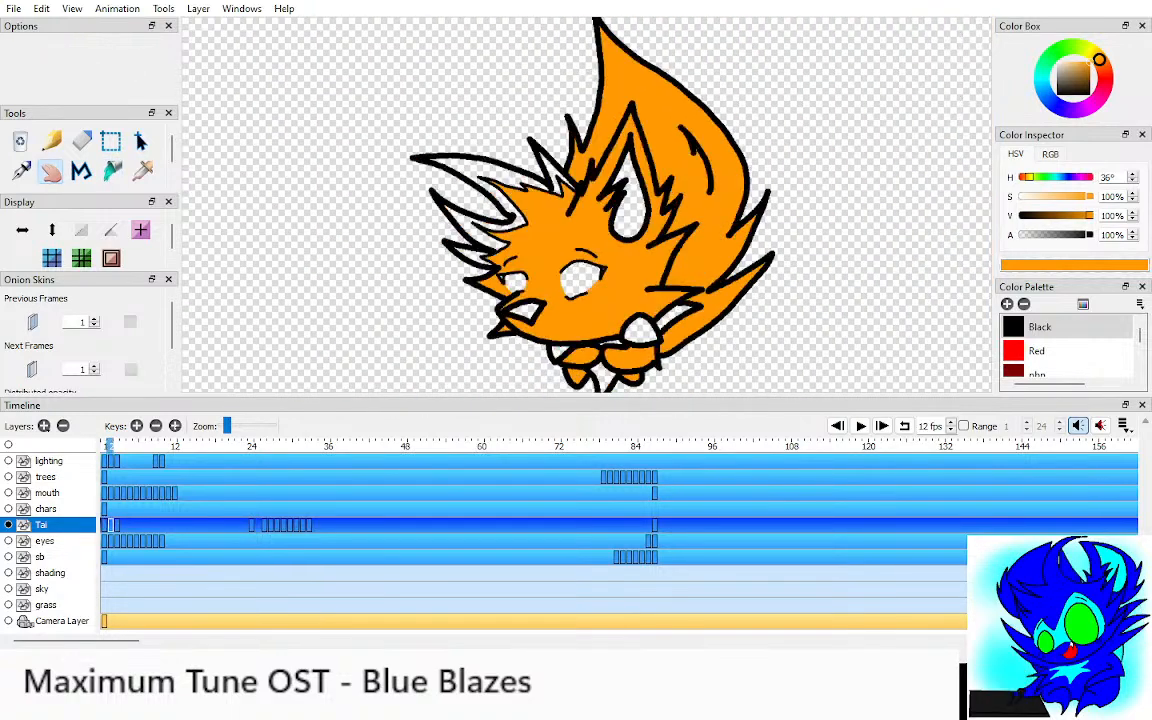
pyautogui.press('Right')
pyautogui.press('Left')
# Step: Draw a black spike line, 10 pixels wide, inside frame 2's left ear, using the neighbouring frames' onion skins
pyautogui.click(1066, 327)
pyautogui.scroll(2, 588, 201)
pyautogui.moveTo(588, 201); pyautogui.dragTo(629, 212)
pyautogui.press('p')
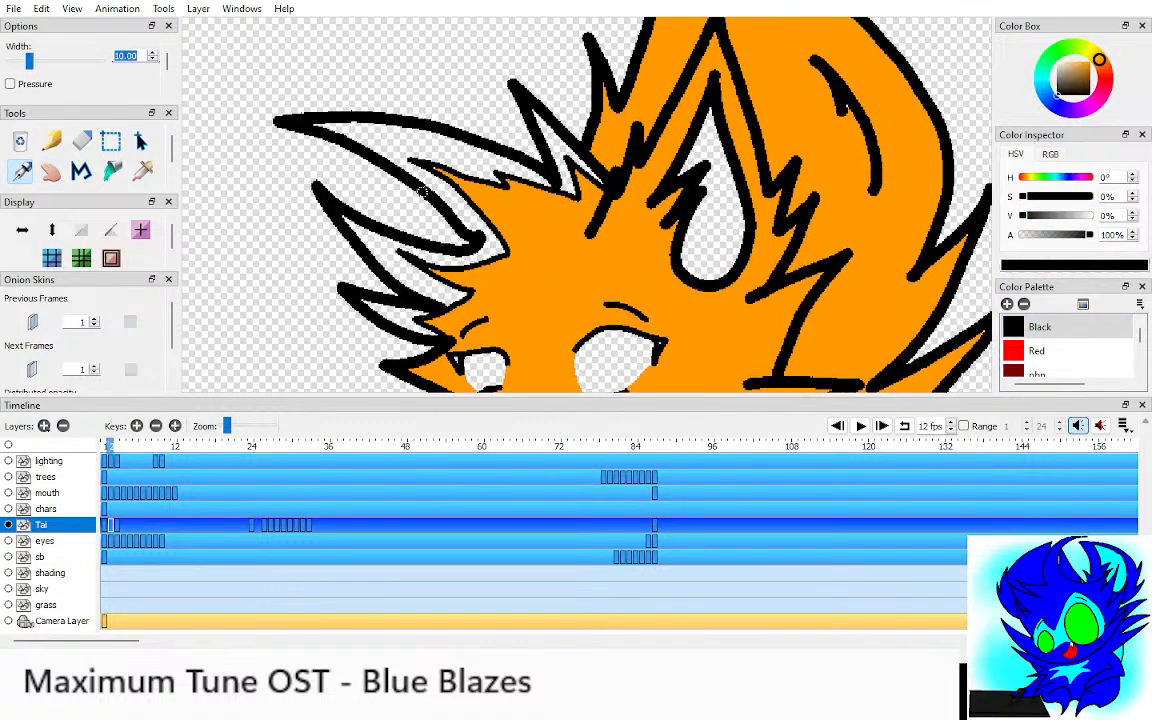
pyautogui.press('o')
pyautogui.hotkey('alt', 'o')
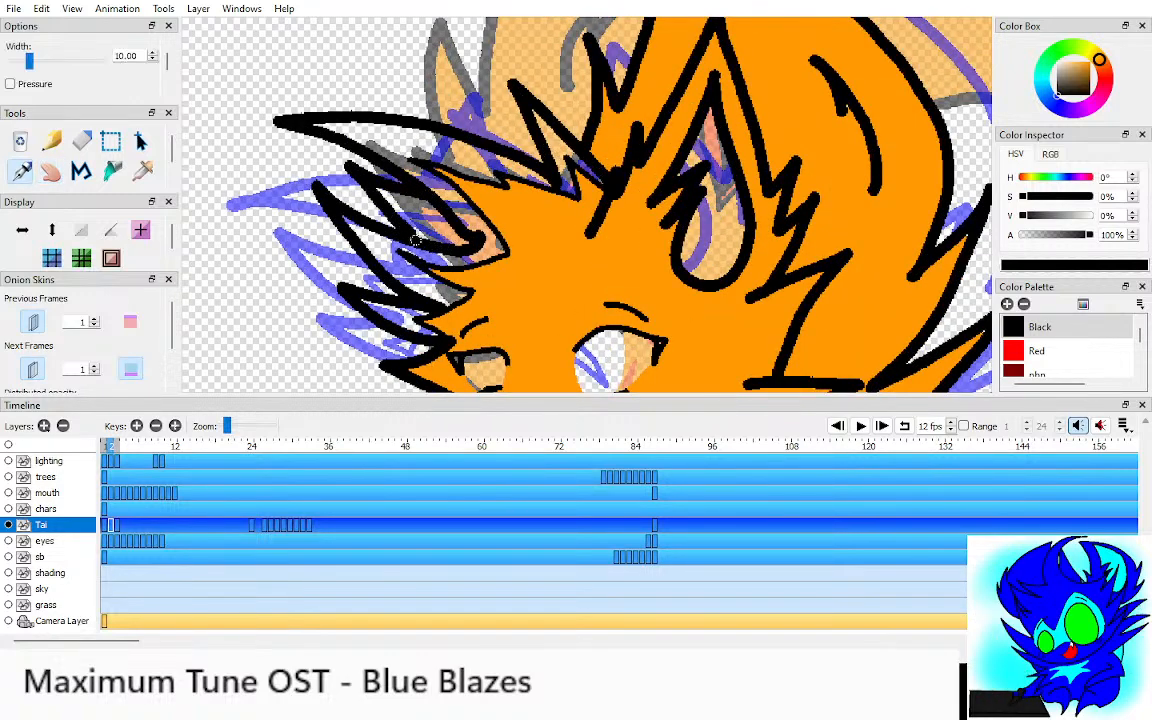
pyautogui.press('o')
pyautogui.hotkey('alt', 'o')
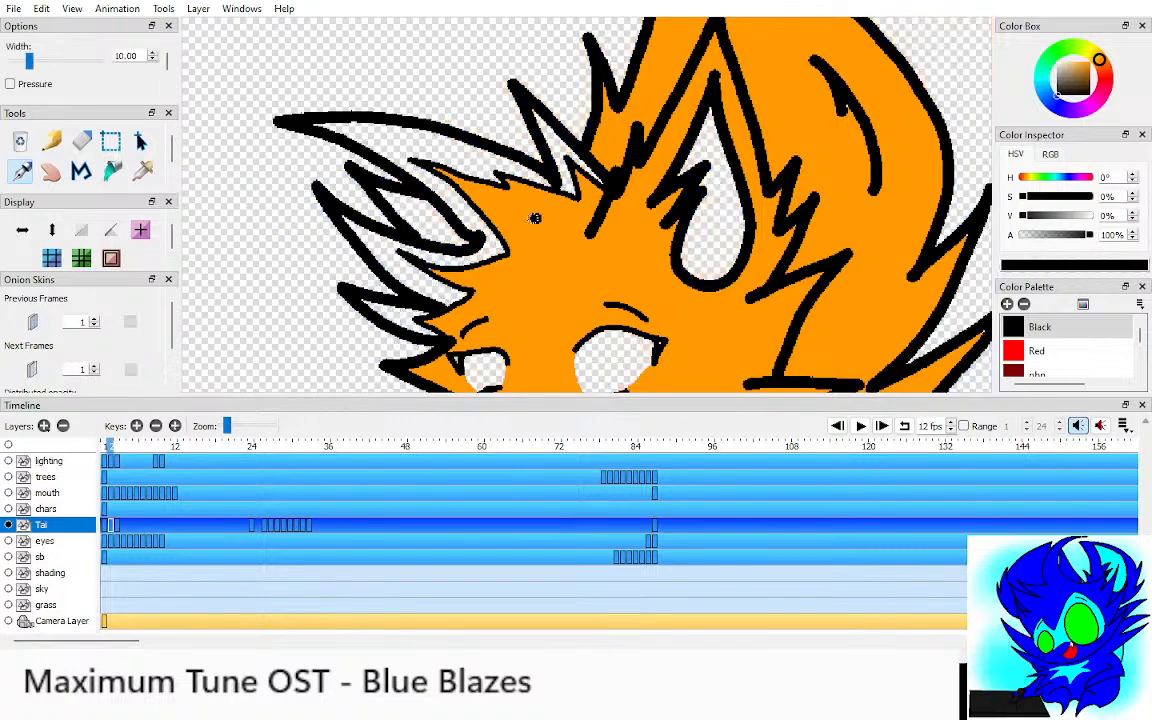
pyautogui.hotkey('ctrl', 'z')
# Step: Sample the face's orange and fill the new spike area inside frame 2's left ear
pyautogui.press('i')
pyautogui.click(508, 212)
pyautogui.press('k')
pyautogui.click(412, 213)
pyautogui.press('h')
pyautogui.moveTo(412, 225); pyautogui.dragTo(413, 131)
pyautogui.hotkey('ctrl', 'Down')
pyautogui.hotkey('ctrl', 'Down')
pyautogui.hotkey('ctrl', 'Down')
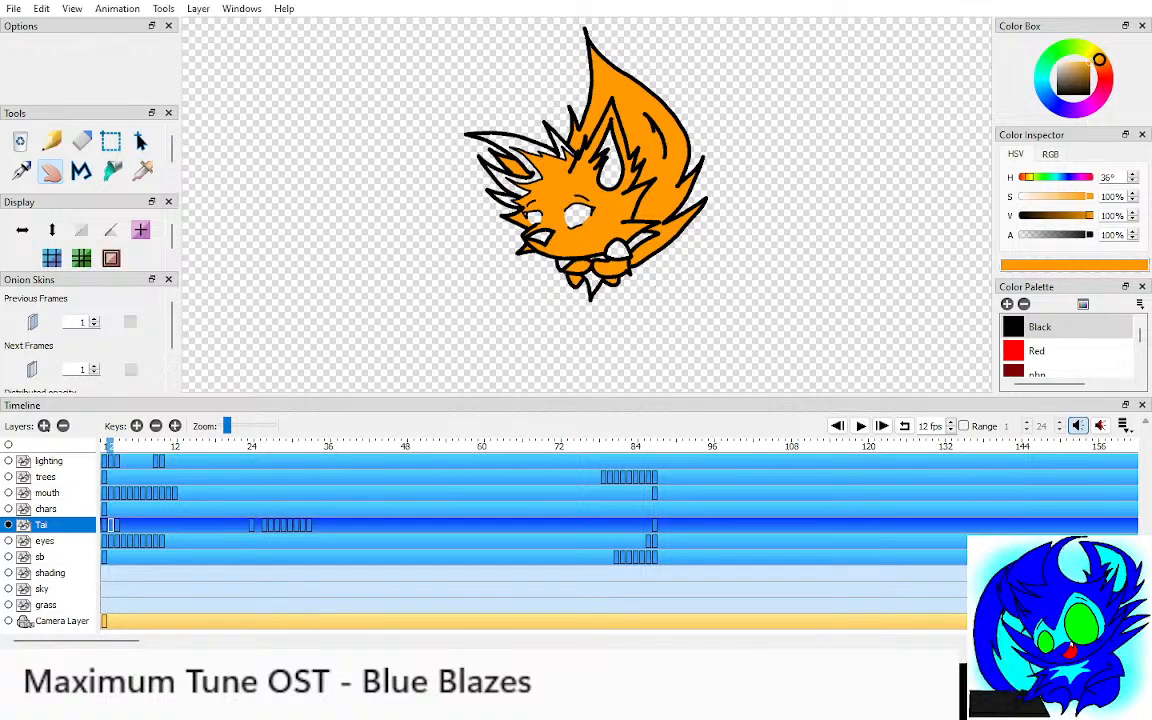
pyautogui.moveTo(560, 200)
pyautogui.mouseDown()
pyautogui.moveTo(551, 224)
pyautogui.moveTo(581, 202)
pyautogui.mouseUp()
# Step: Go to frame 3 and fill the head's left spike, the small left ear gaps and the face with orange
pyautogui.hotkey('ctrl', 'Up')
pyautogui.press('.')
pyautogui.hotkey('ctrl', 'Up')
pyautogui.hotkey('ctrl', 'Up')
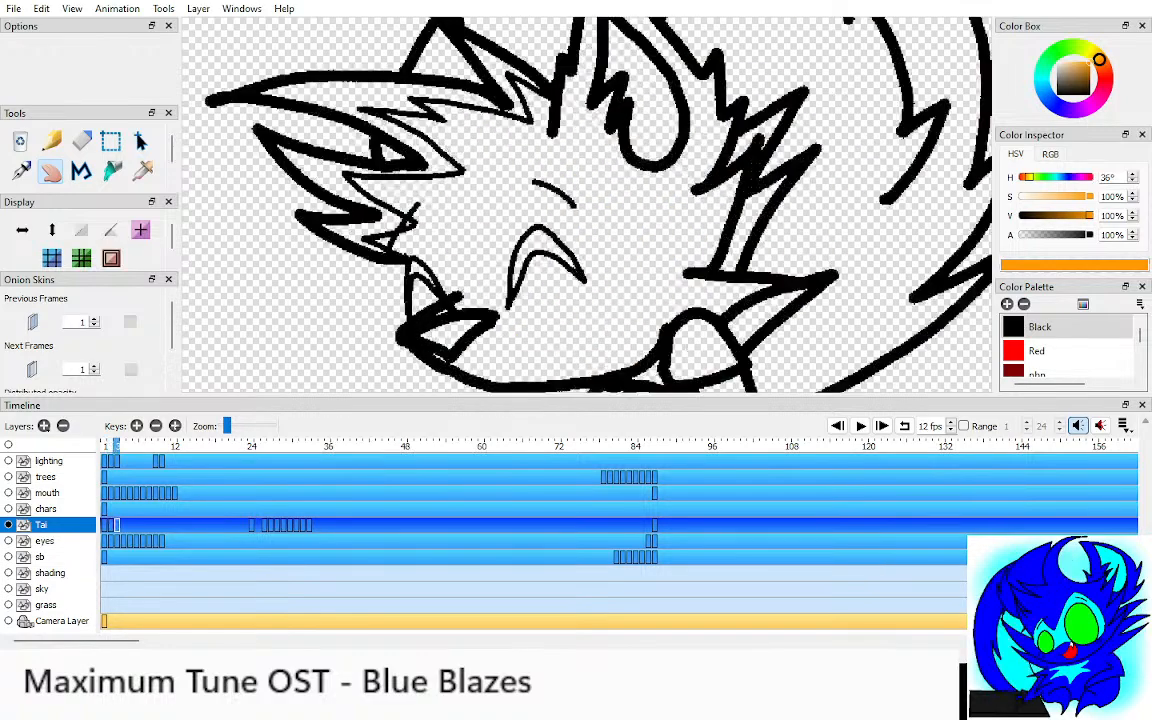
pyautogui.press('k')
pyautogui.click(390, 152)
pyautogui.click(441, 62)
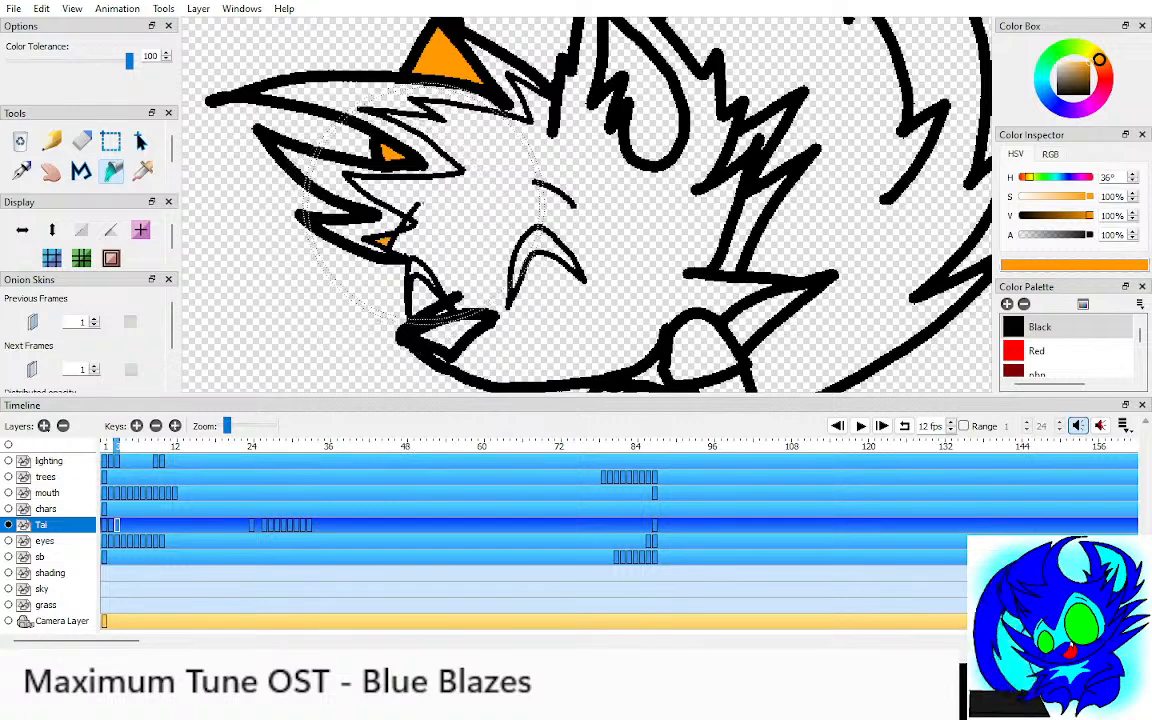
pyautogui.click(450, 270)
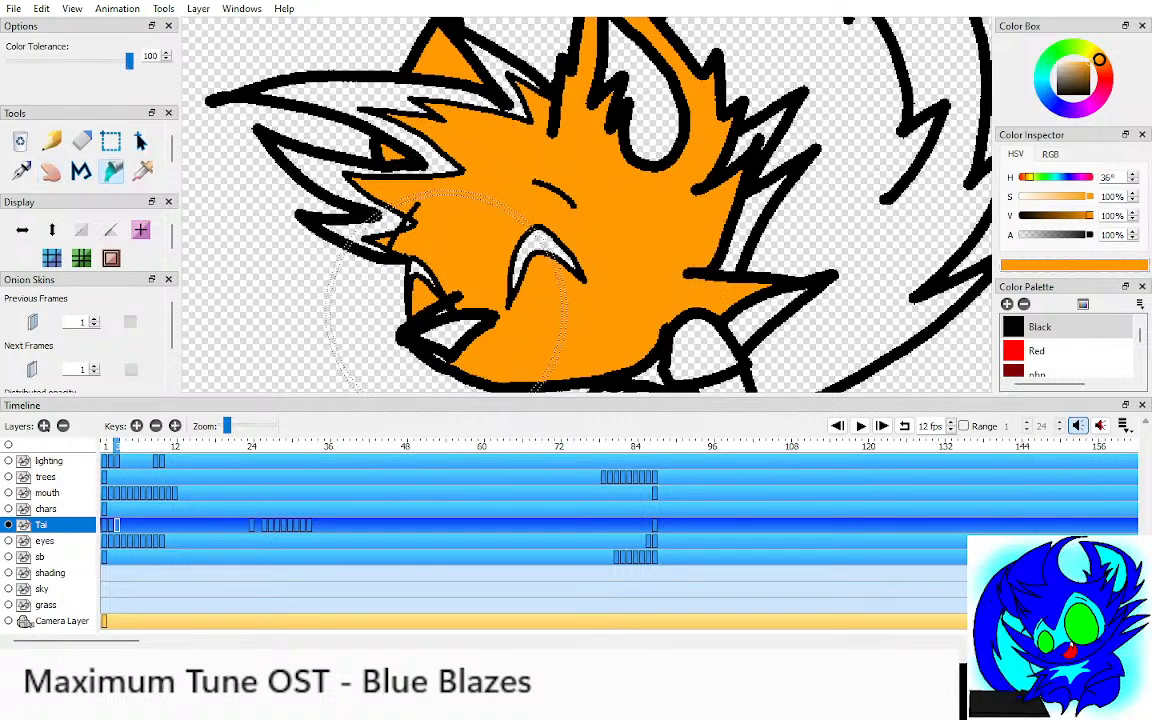
# Step: Fill the tiny gaps between the outlines around frame 3's nose with orange
pyautogui.click(435, 316)
pyautogui.press('h')
pyautogui.moveTo(435, 316); pyautogui.dragTo(544, 208)
pyautogui.hotkey('ctrl', 'z')
pyautogui.hotkey('ctrl', 'Up')
pyautogui.hotkey('ctrl', 'Up')
pyautogui.hotkey('ctrl', 'Up')
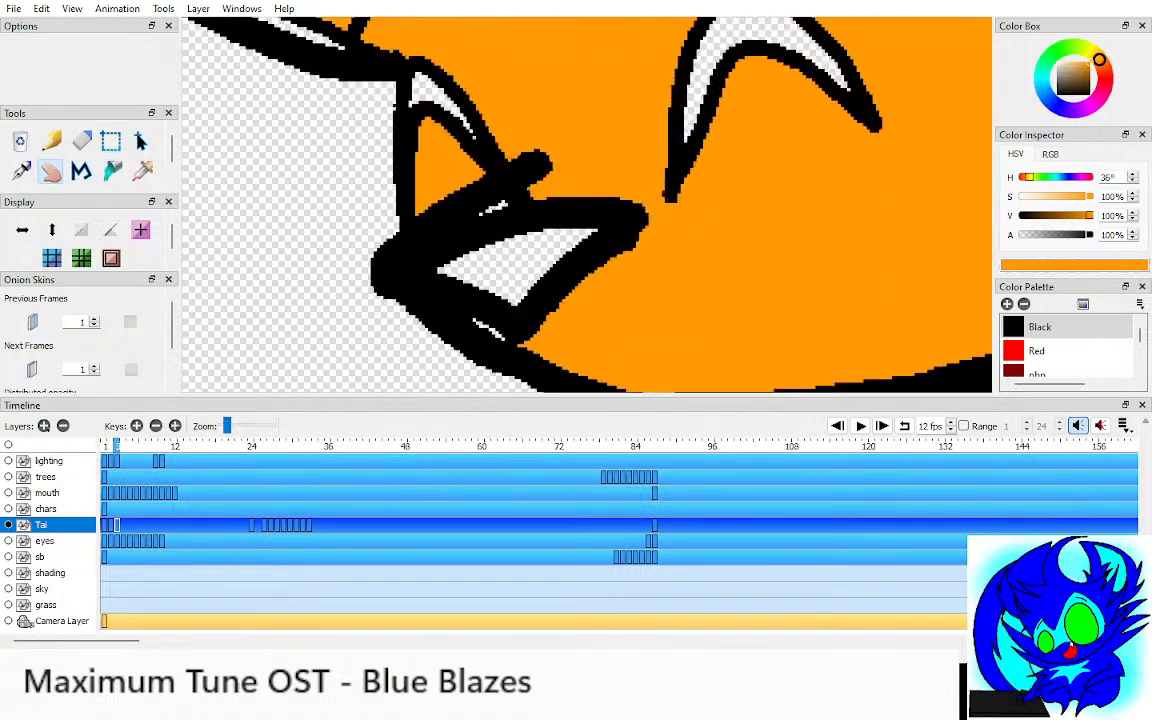
pyautogui.press('k')
pyautogui.press('space')
pyautogui.moveTo(418, 300); pyautogui.dragTo(418, 216)
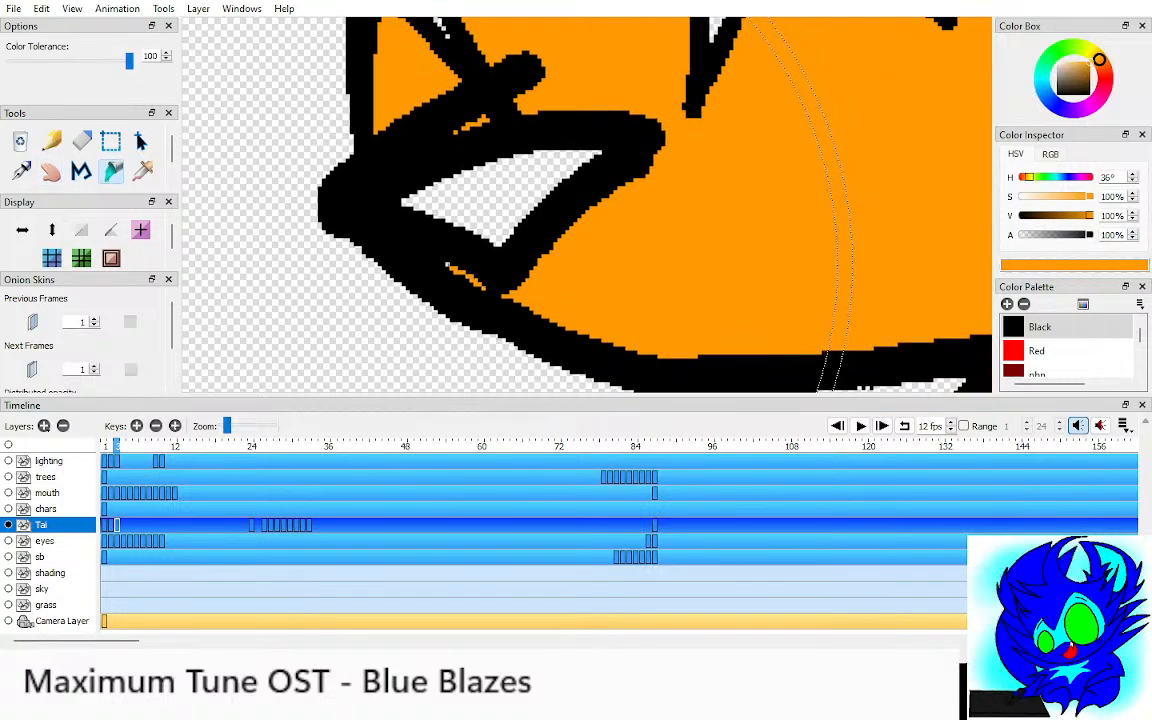
# Step: Fill frame 3's paws, feet and large tail with orange
pyautogui.hotkey('ctrl', 'Down')
pyautogui.hotkey('ctrl', 'Down')
pyautogui.hotkey('ctrl', 'Down')
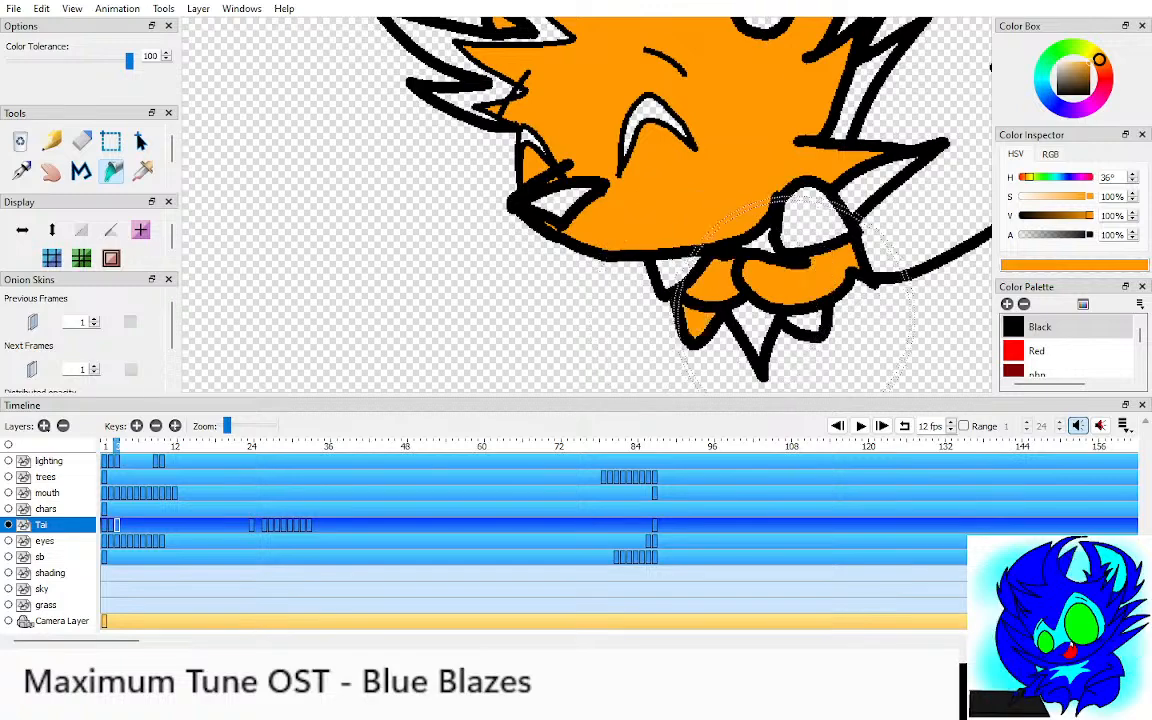
pyautogui.press('space')
pyautogui.moveTo(797, 308); pyautogui.dragTo(590, 345)
pyautogui.moveTo(671, 120); pyautogui.dragTo(581, 211)
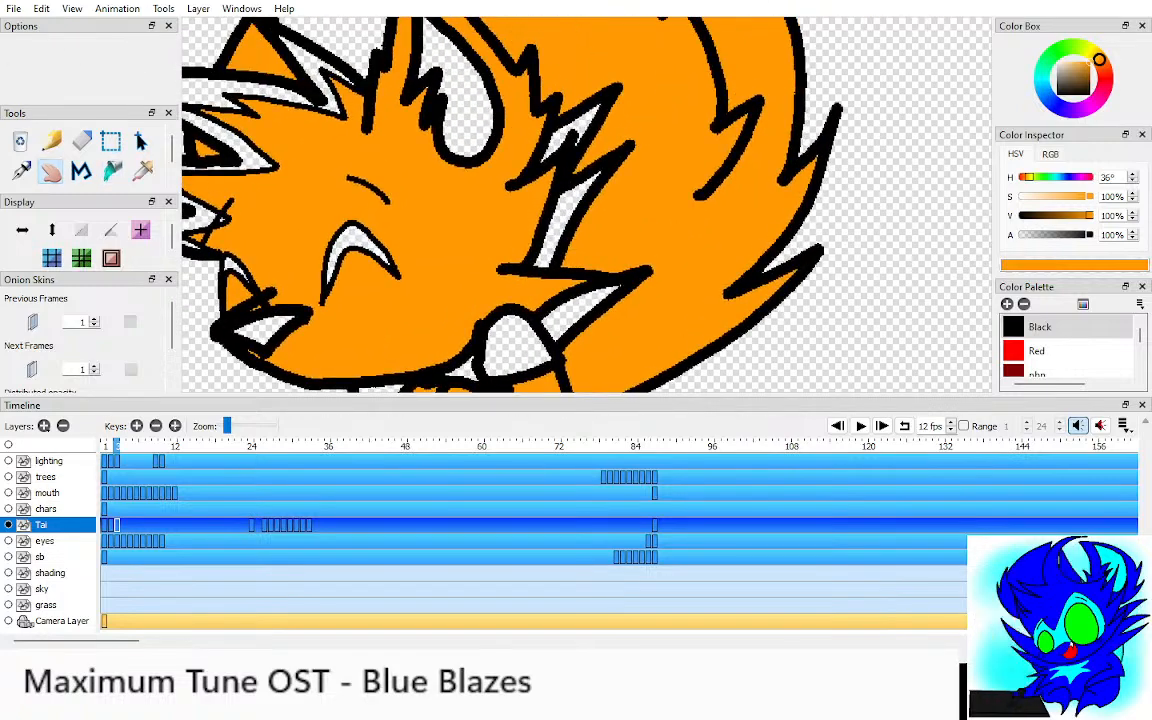
# Step: Fill the gaps between frame 3's jagged cheek fur and the tail with orange
pyautogui.click(571, 209)
pyautogui.click(569, 151)
pyautogui.press('space')
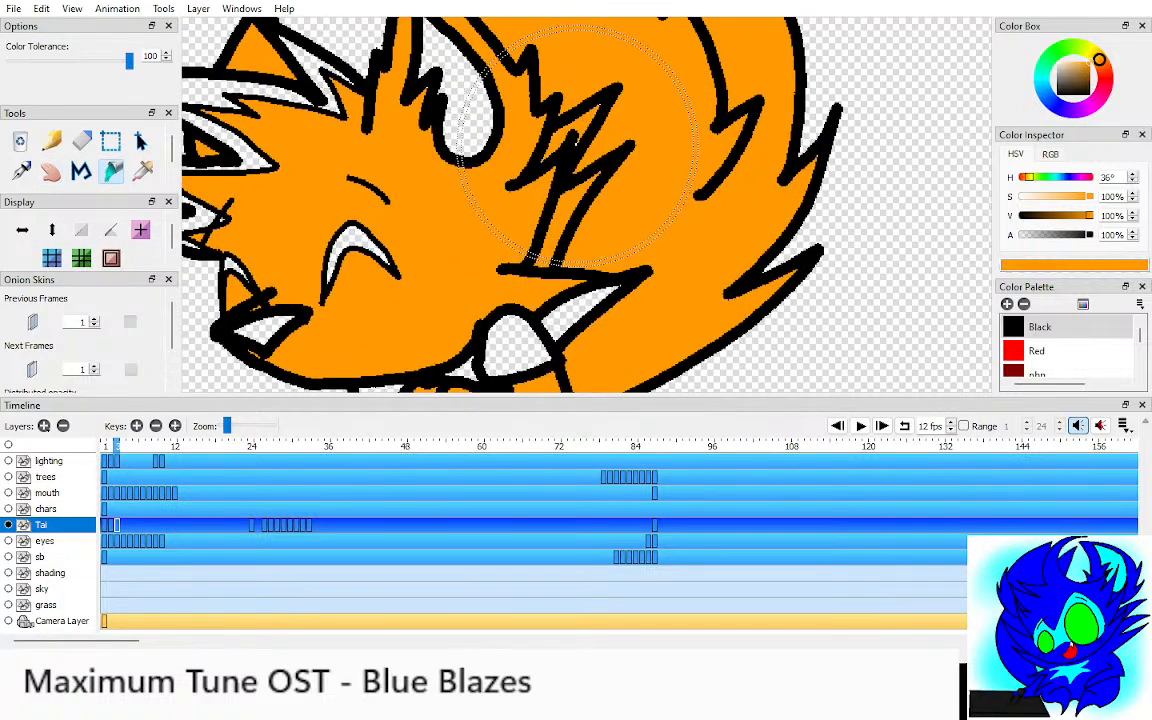
pyautogui.click(577, 145)
pyautogui.hotkey('ctrl', 'z')
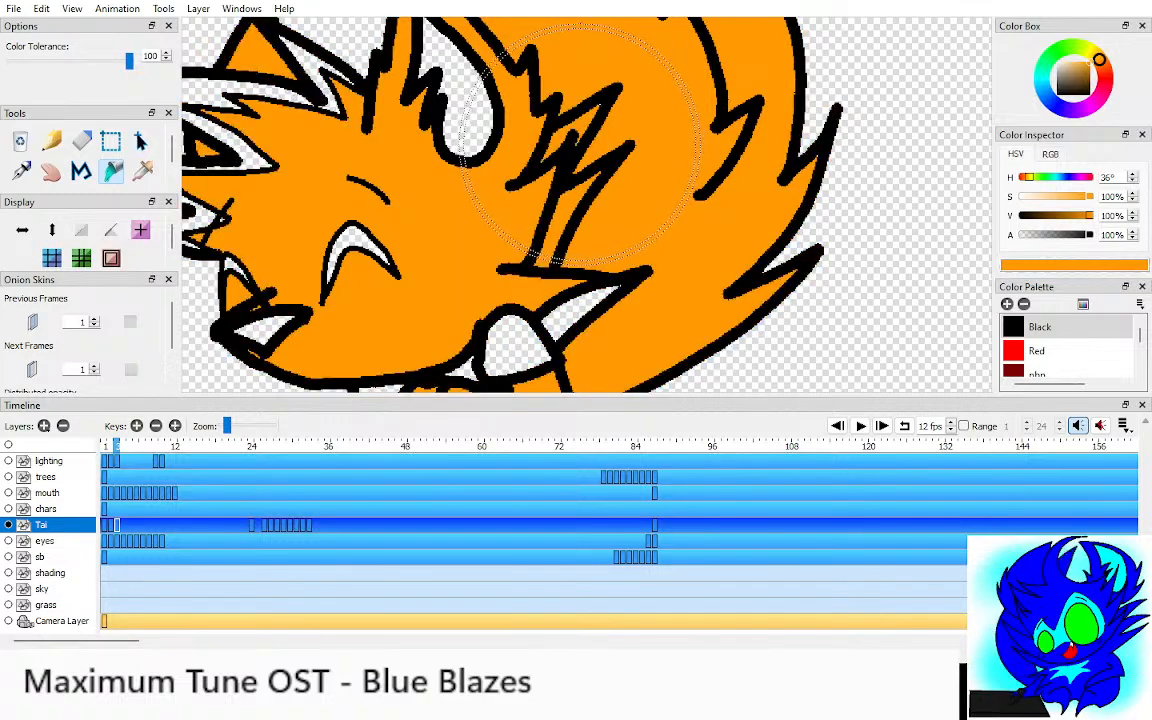
pyautogui.press('space')
pyautogui.moveTo(580, 145); pyautogui.dragTo(654, 356)
# Step: Try to fill the area at the tip of the head's left spike on frame 3 with orange
pyautogui.scroll(-3, 654, 356)
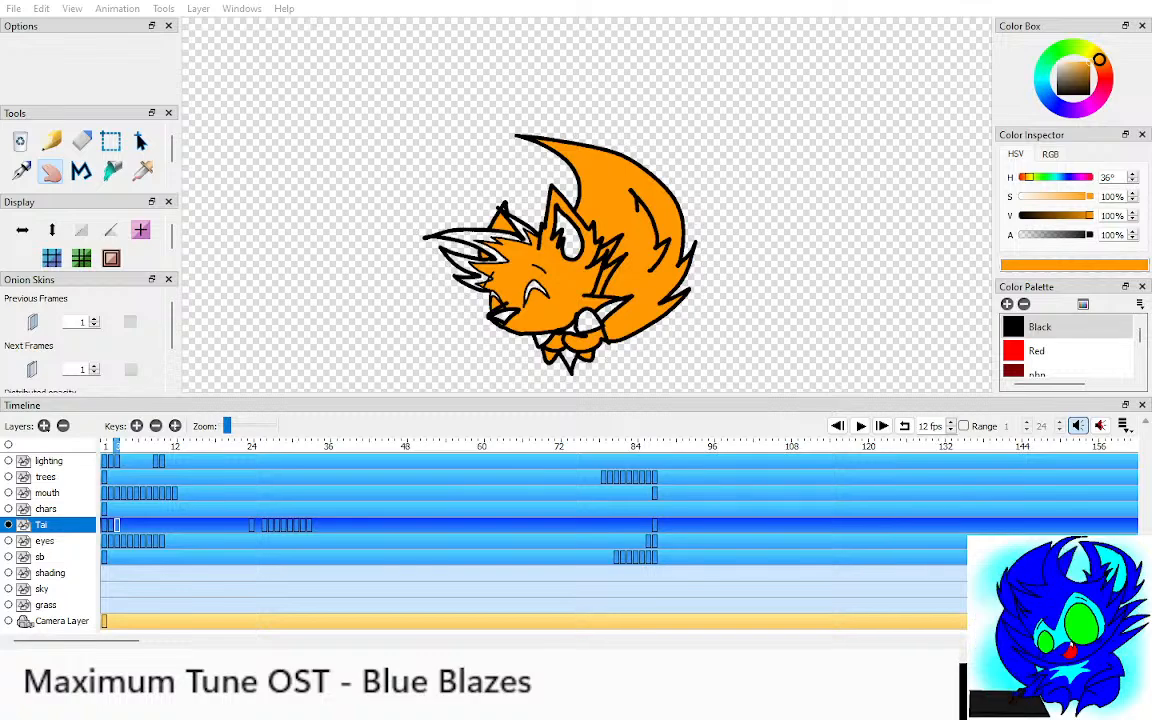
pyautogui.moveTo(562, 231); pyautogui.dragTo(584, 209)
pyautogui.scroll(8, 584, 209)
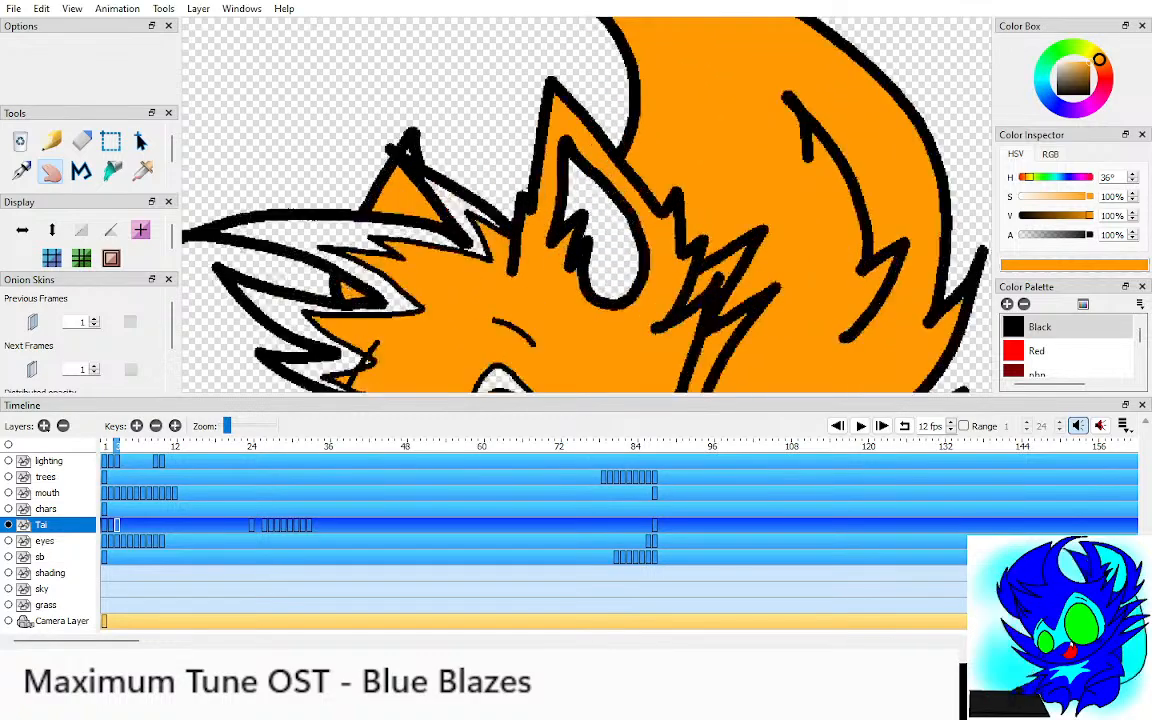
pyautogui.click(112, 171)
pyautogui.click(347, 130)
pyautogui.hotkey('ctrl', 'z')
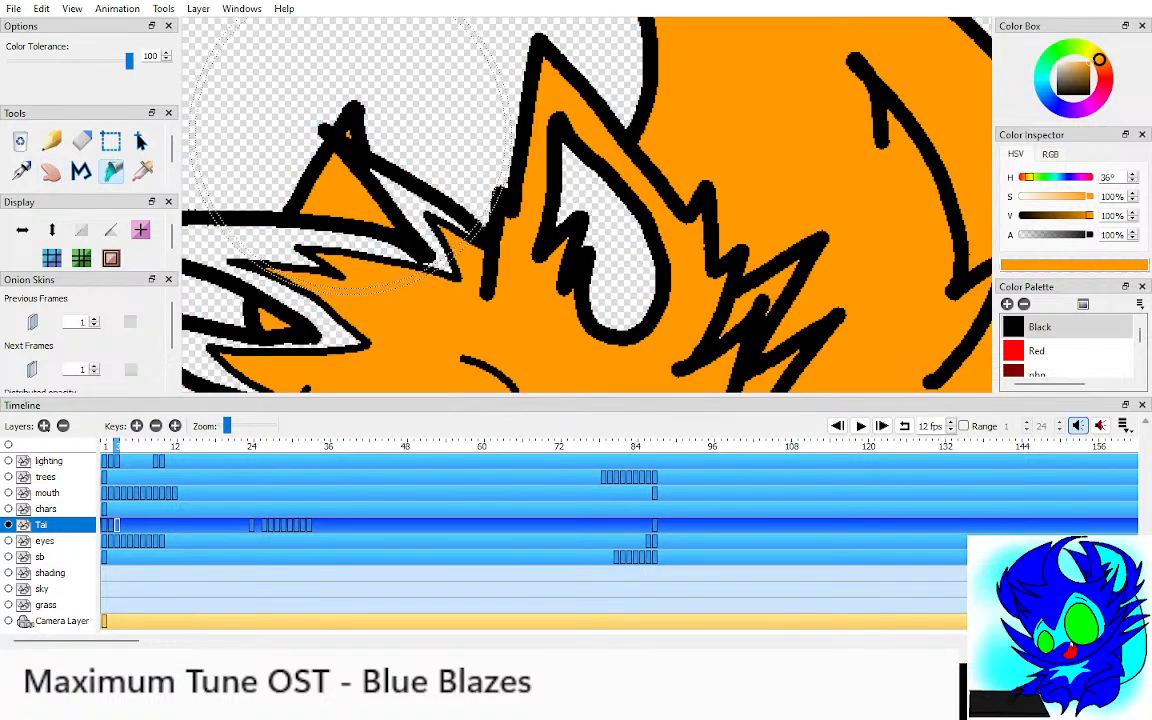
pyautogui.press('space')
pyautogui.moveTo(355, 155); pyautogui.dragTo(367, 28)
pyautogui.scroll(-7, 587, 205)
pyautogui.moveTo(580, 250); pyautogui.dragTo(588, 181)
pyautogui.scroll(1, 588, 190)
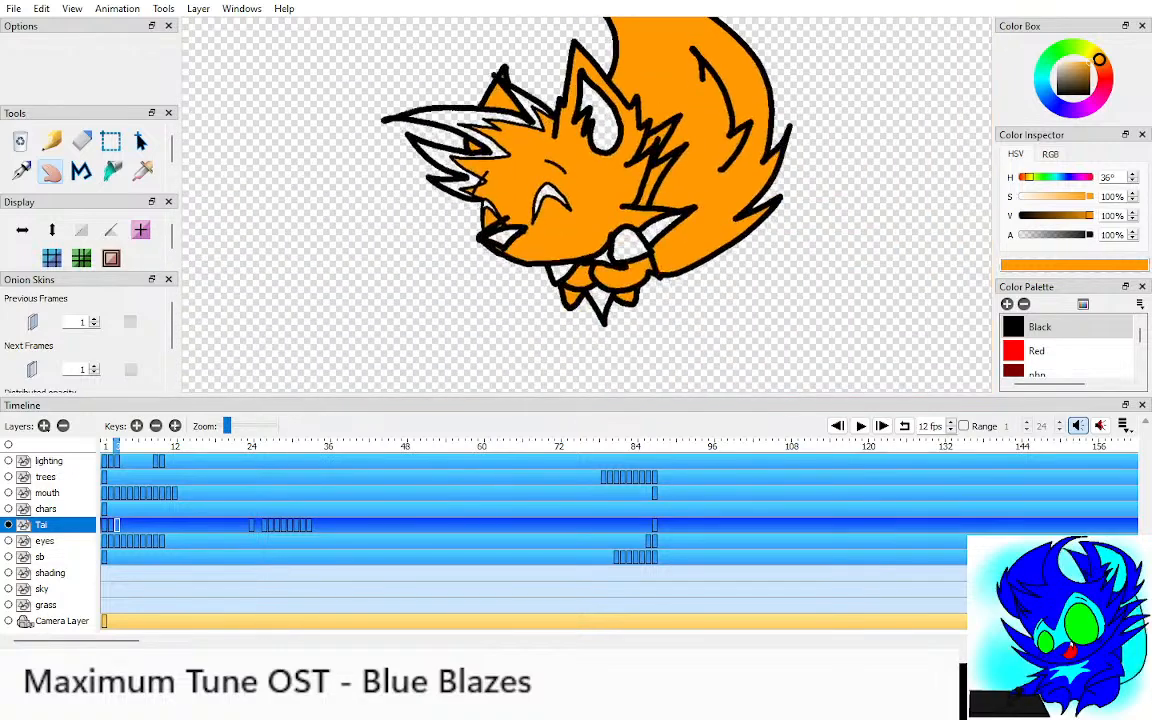
# Step: Check frame 1's bandana, then fill frame 2's matching bandana point, gap under the jaw and side spike with Red
pyautogui.press(',')
pyautogui.press(',')
pyautogui.scroll(4, 587, 205)
pyautogui.click(1037, 351)
pyautogui.press('.')
pyautogui.press('k')
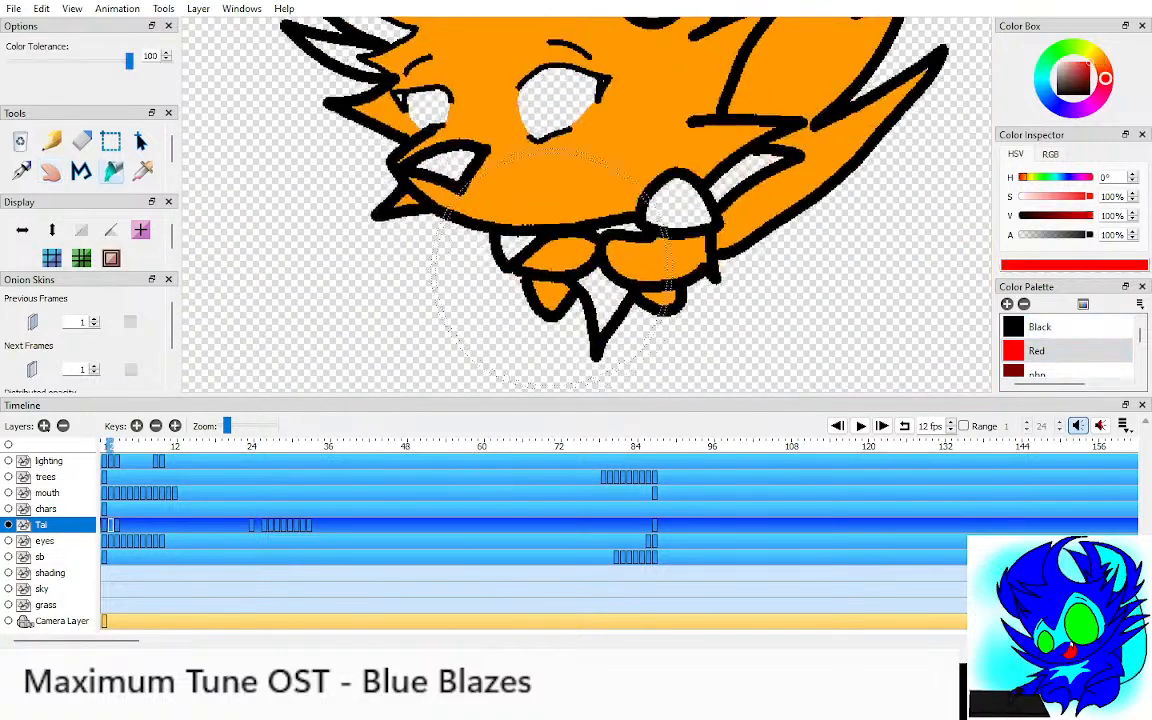
pyautogui.click(602, 297)
pyautogui.click(627, 229)
pyautogui.click(742, 175)
# Step: Fill frame 3's bandana point, gap under the jaw and side spike with Red
pyautogui.moveTo(710, 200); pyautogui.dragTo(653, 209)
pyautogui.press('.')
pyautogui.click(558, 343)
pyautogui.click(566, 264)
pyautogui.click(668, 200)
# Step: Sample frame 1's teal and fill frame 2's rounded shape at the jaw's end and small left shape under the jaw
pyautogui.press('h')
pyautogui.press('i')
pyautogui.press(',')
pyautogui.press(',')
pyautogui.click(645, 250)
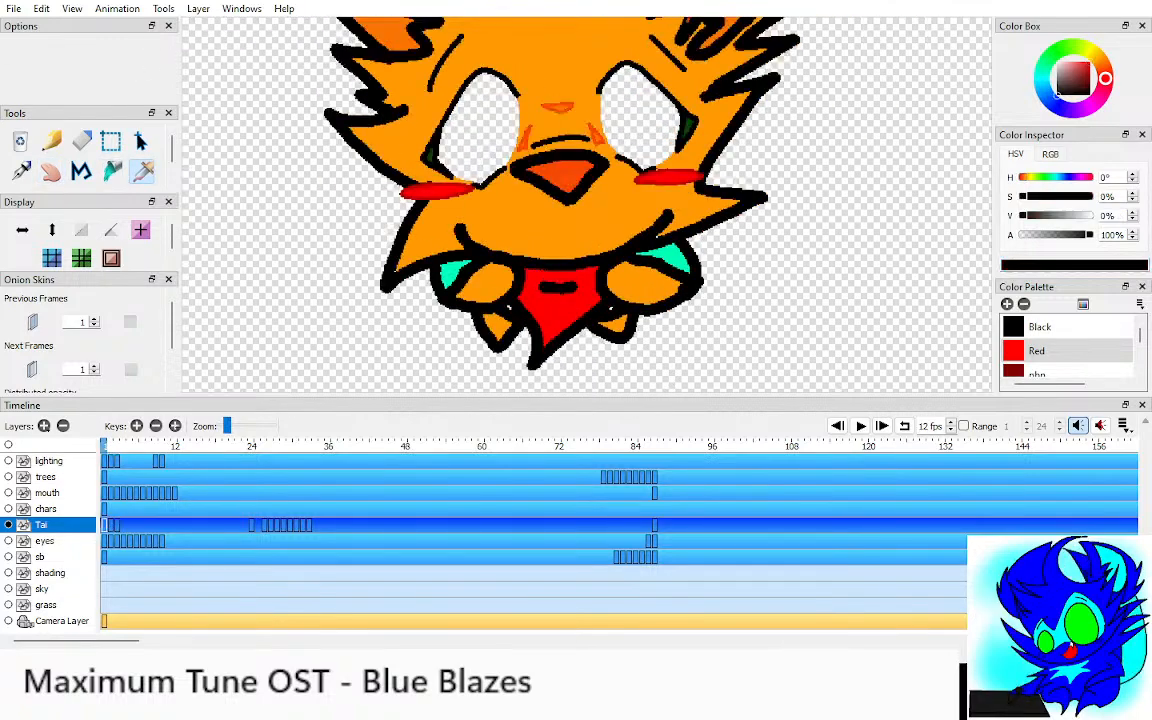
pyautogui.click(655, 259)
pyautogui.press('.')
pyautogui.press('k')
pyautogui.click(630, 235)
pyautogui.click(473, 270)
# Step: Fill frame 3's small left shape under the jaw and rounded shape at the jaw's end with teal
pyautogui.press('.')
pyautogui.click(481, 271)
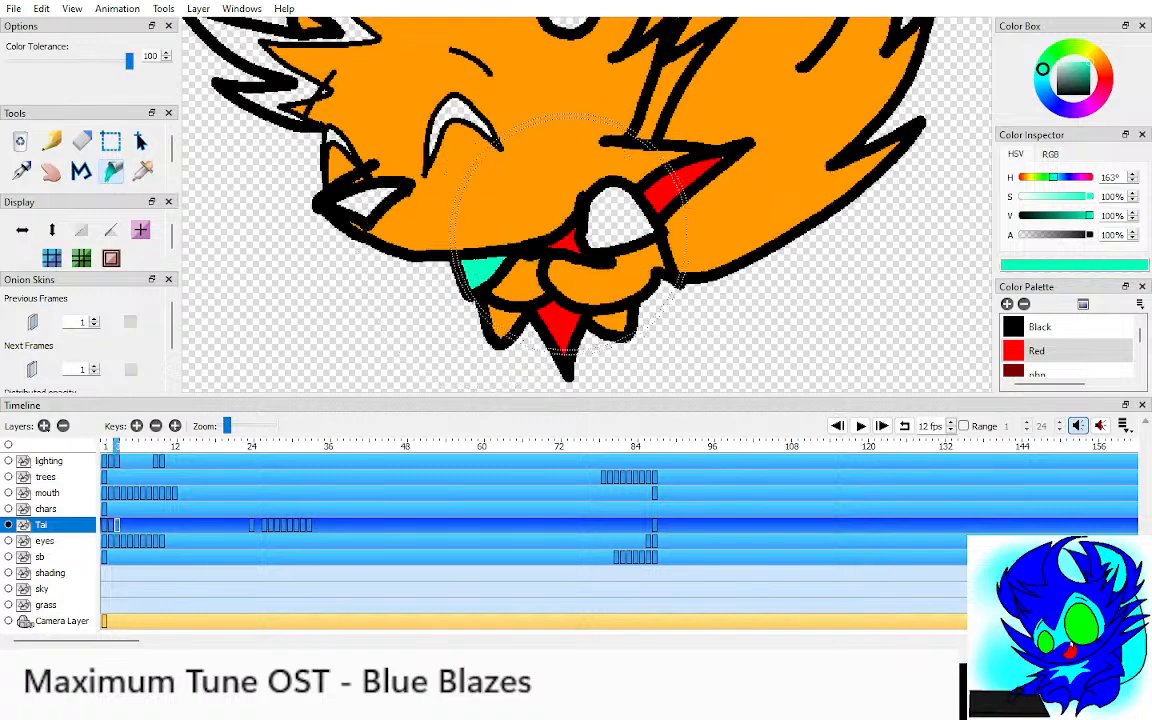
pyautogui.click(620, 228)
# Step: Sample frame 1's orange-red nose colour and fill frame 2's nose with it
pyautogui.press('h')
pyautogui.moveTo(620, 230); pyautogui.dragTo(704, 243)
pyautogui.press(',')
pyautogui.press(',')
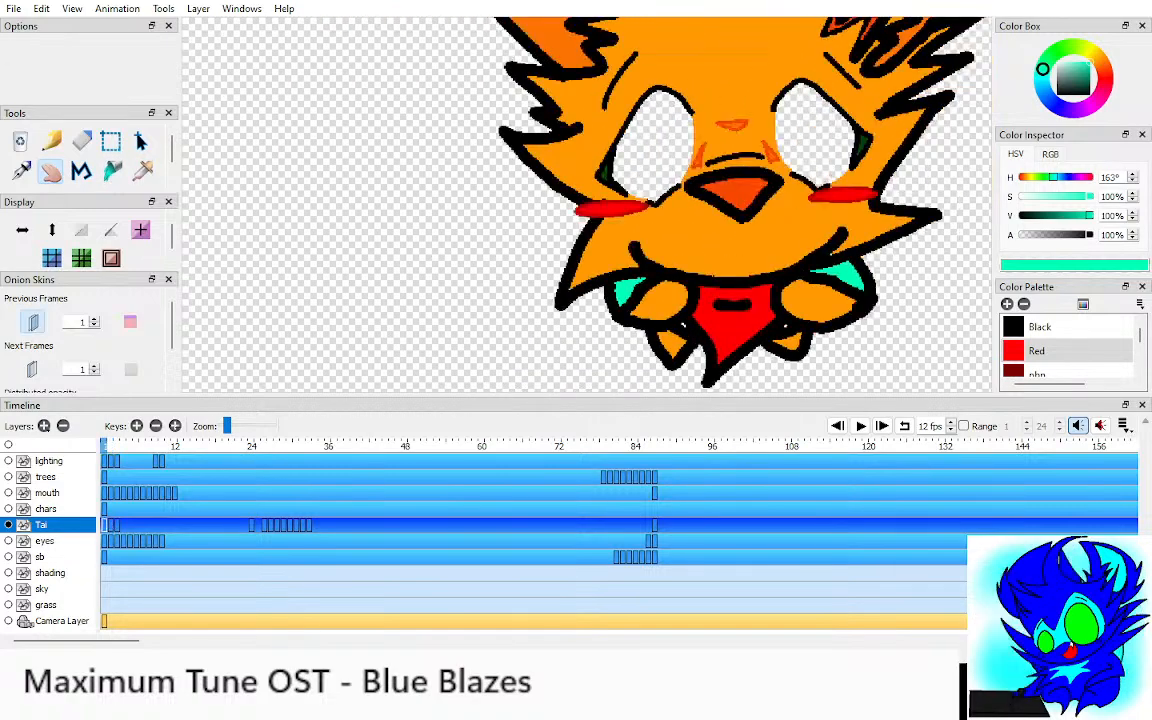
pyautogui.click(735, 191)
pyautogui.press('.')
pyautogui.scroll(2, 572, 225)
pyautogui.press('k')
pyautogui.click(573, 216)
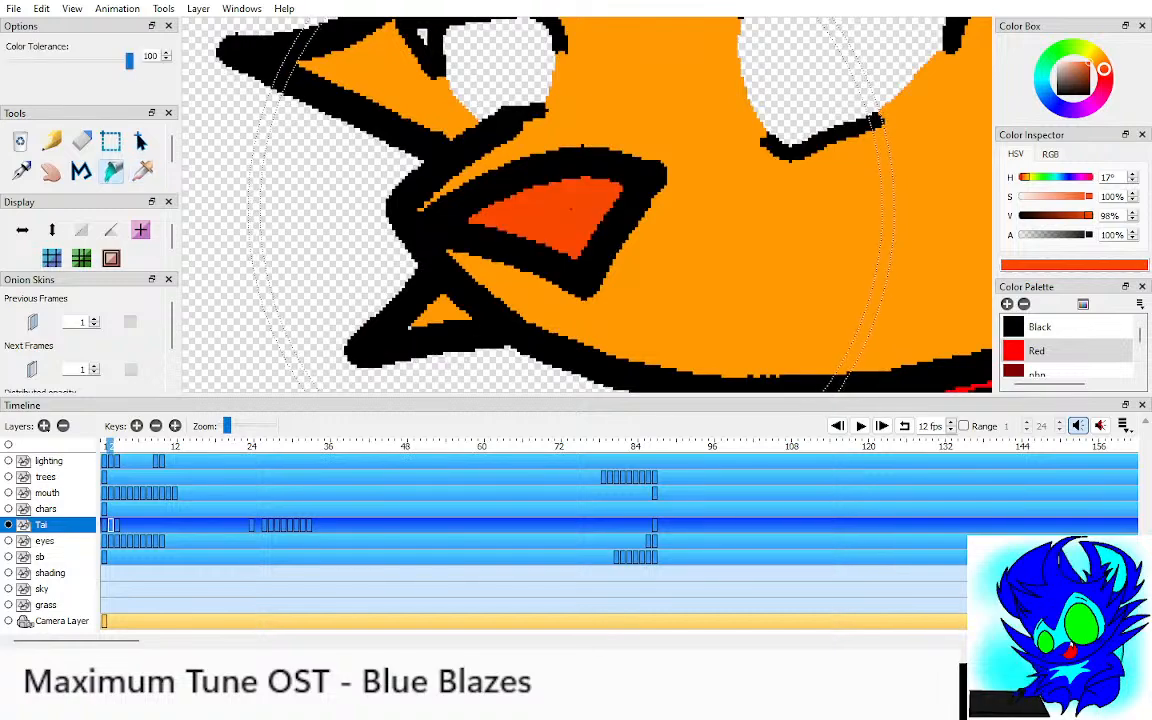
# Step: Fill frame 3's nose with the same orange-red
pyautogui.press('.')
pyautogui.click(463, 240)
pyautogui.scroll(-3, 463, 240)
pyautogui.press('h')
pyautogui.scroll(-1, 463, 240)
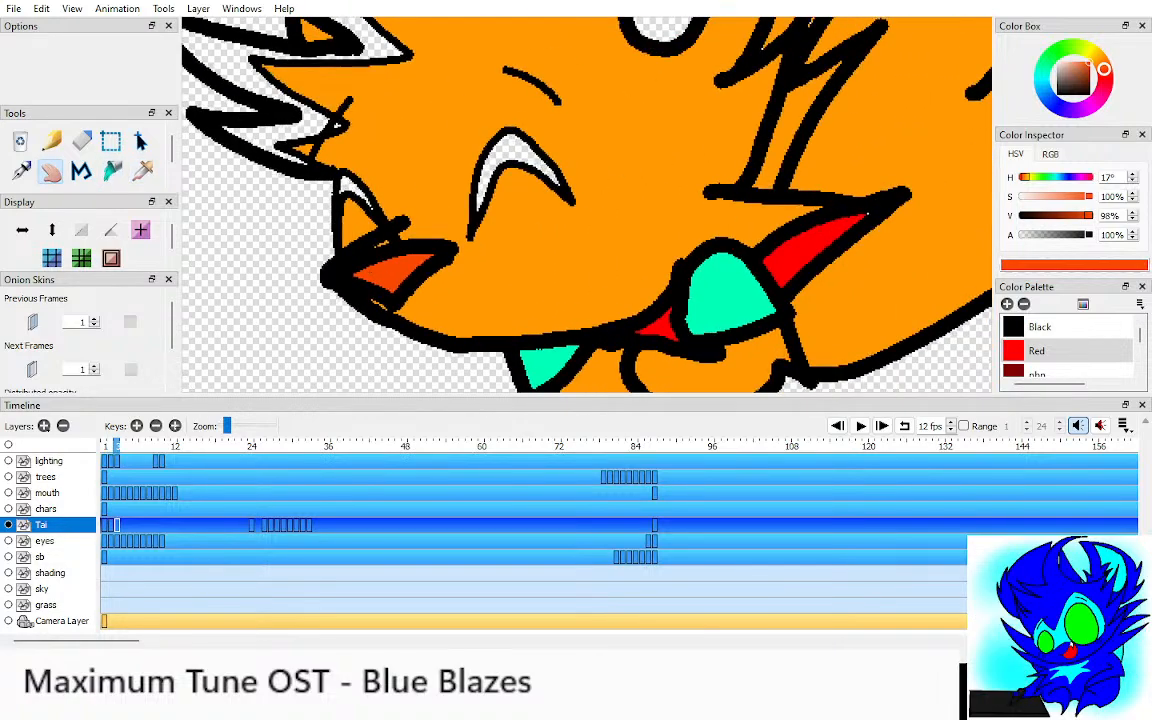
# Step: Sample the dark red of the cheek mark outlines on frame 1
pyautogui.press('o')
pyautogui.press('o')
pyautogui.press(',')
pyautogui.press(',')
pyautogui.press('i')
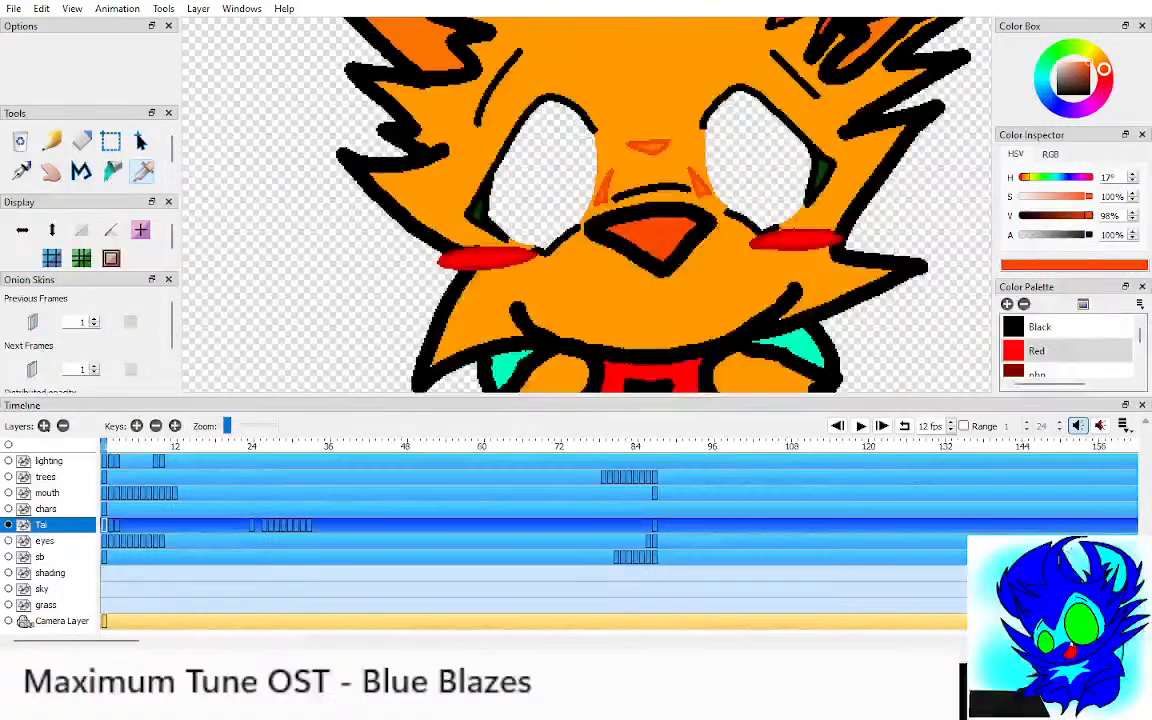
pyautogui.press('.')
pyautogui.scroll(2, 575, 200)
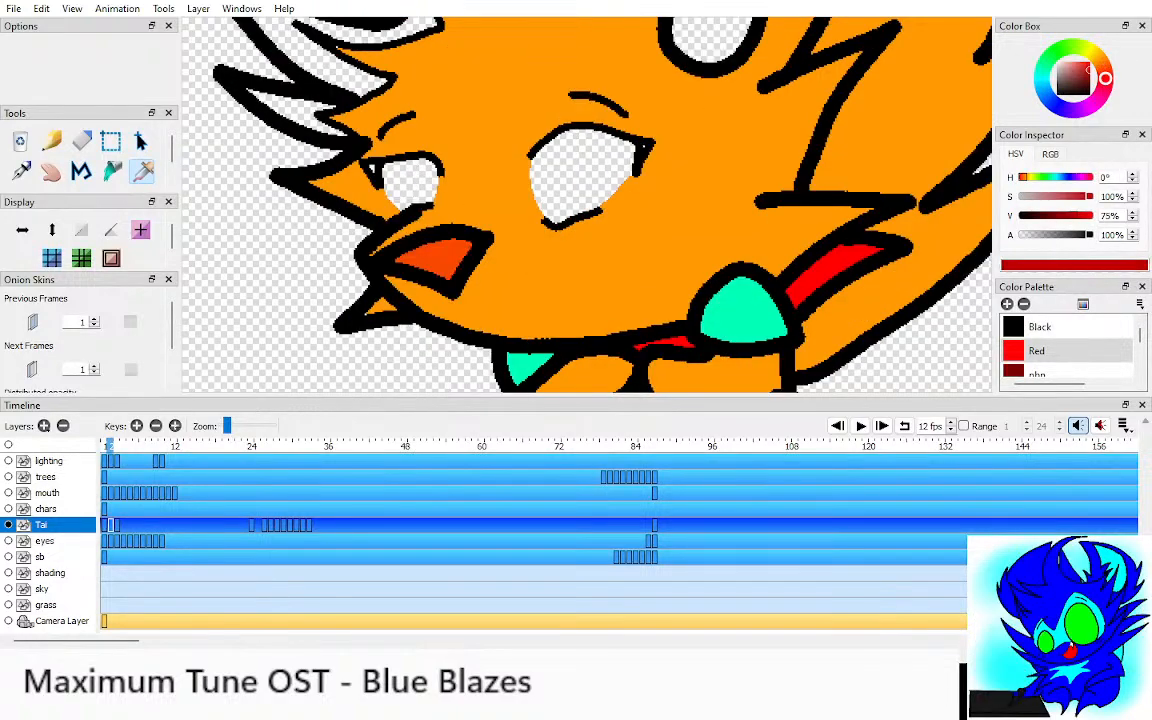
pyautogui.press(',')
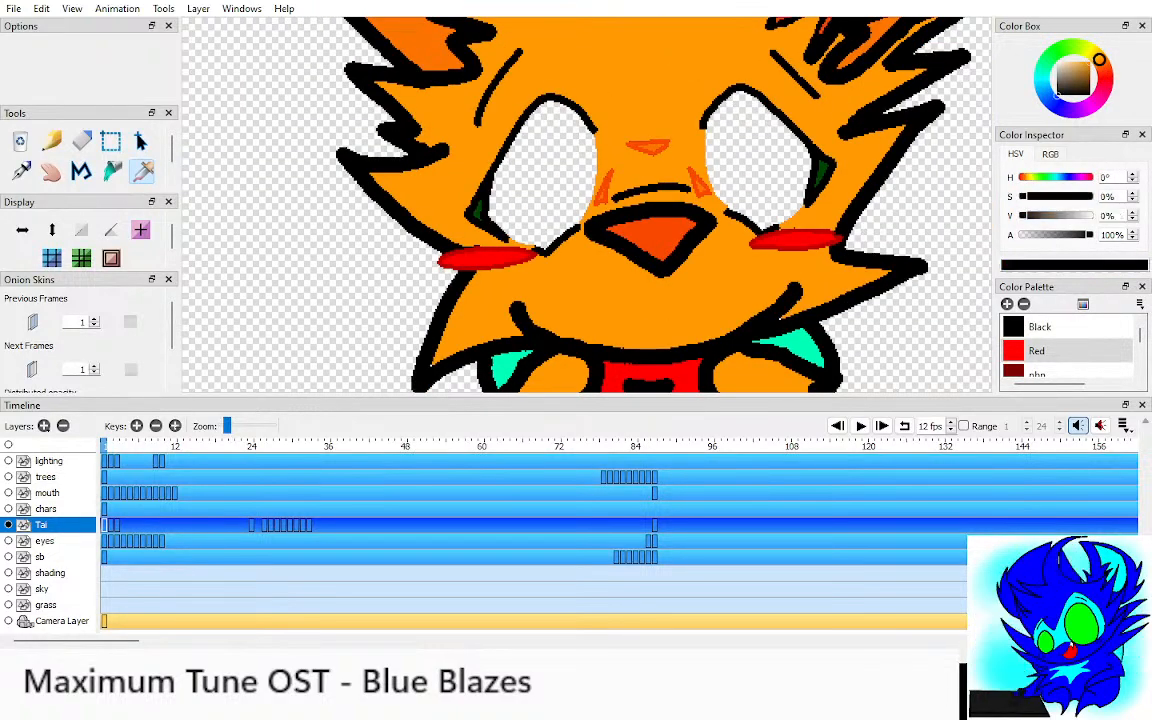
# Step: Draw a slanted dark red oval outline for the cheek below frame 2's larger eye with a 5.00-wide pen
pyautogui.press('.')
pyautogui.press('k')
pyautogui.moveTo(600, 200); pyautogui.dragTo(578, 192)
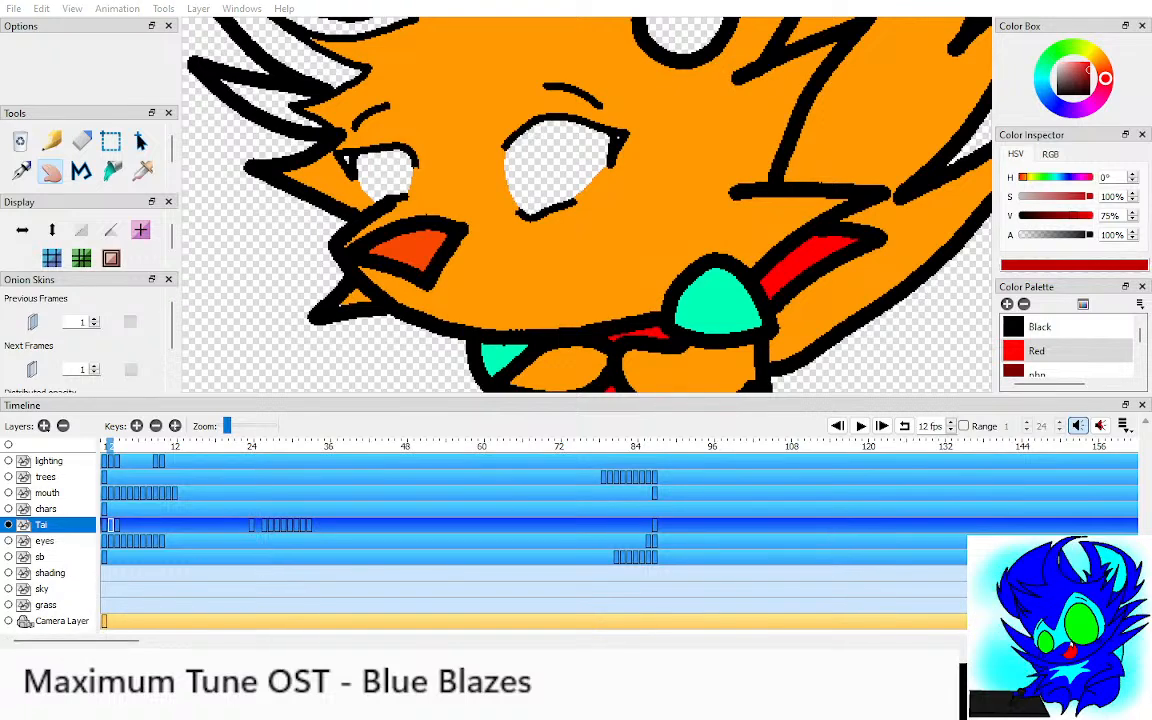
pyautogui.scroll(3, 615, 230)
pyautogui.press('p')
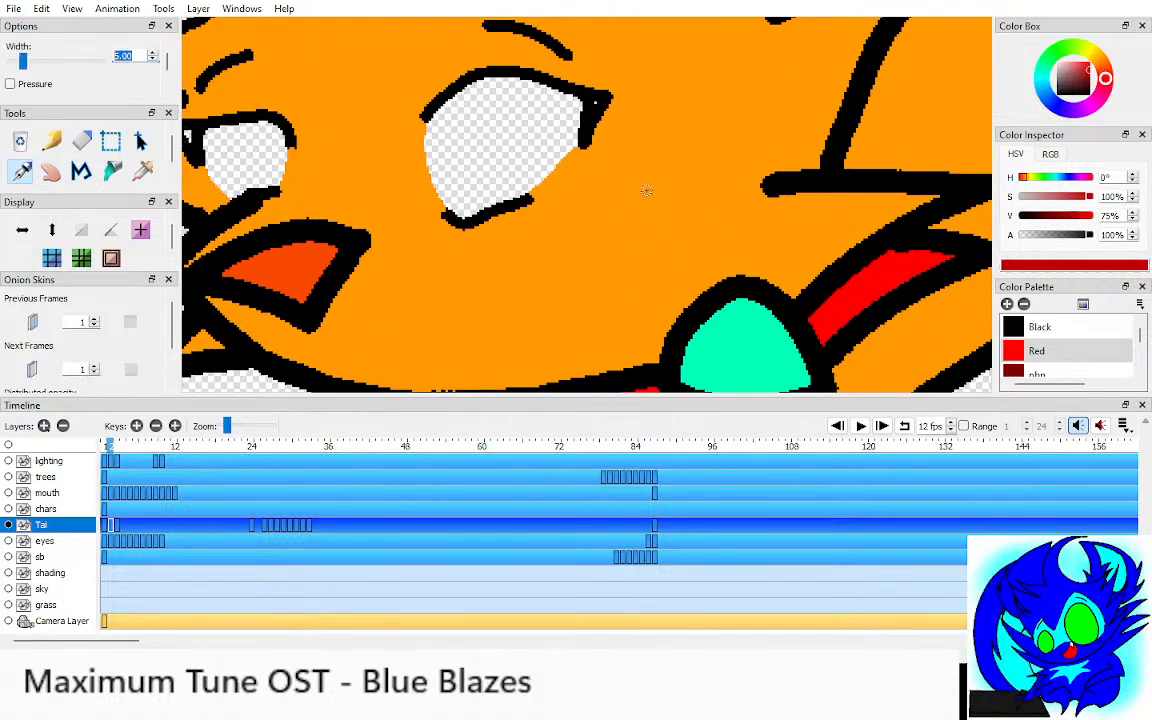
pyautogui.moveTo(672, 176); pyautogui.dragTo(703, 182)
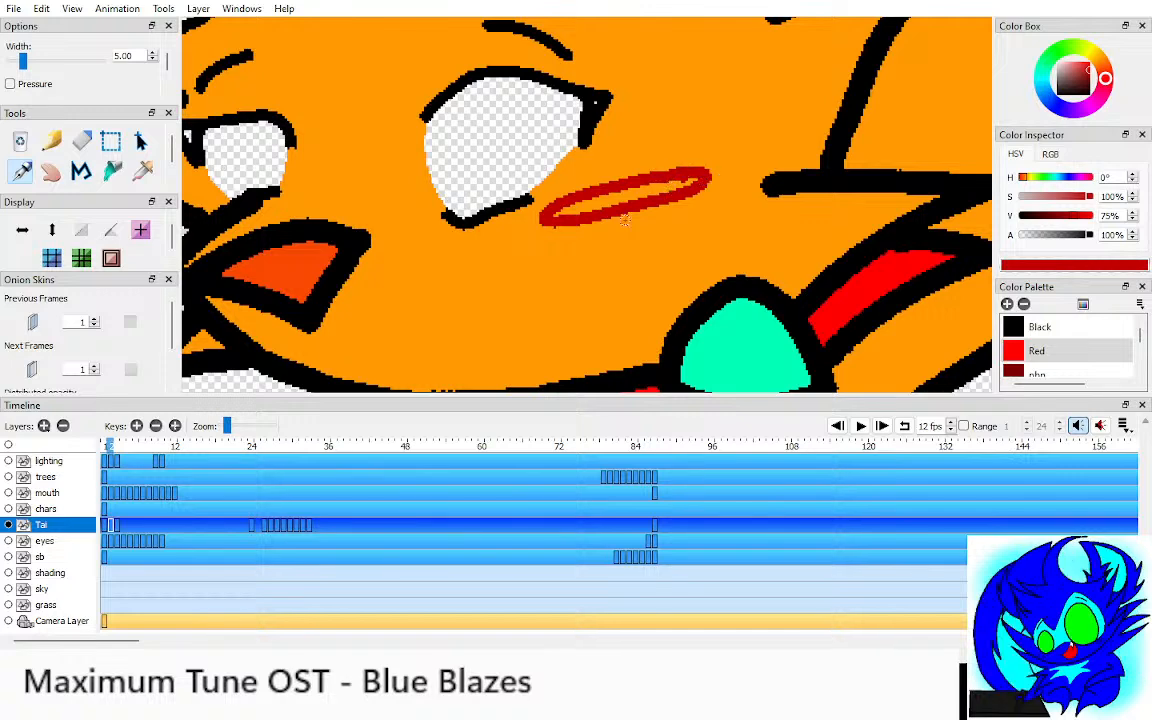
# Step: Outline the other cheek mark beside frame 2's nose and both cheek marks on frame 3 in dark red, comparing the two frames
pyautogui.scroll(-3, 625, 220)
pyautogui.press('.')
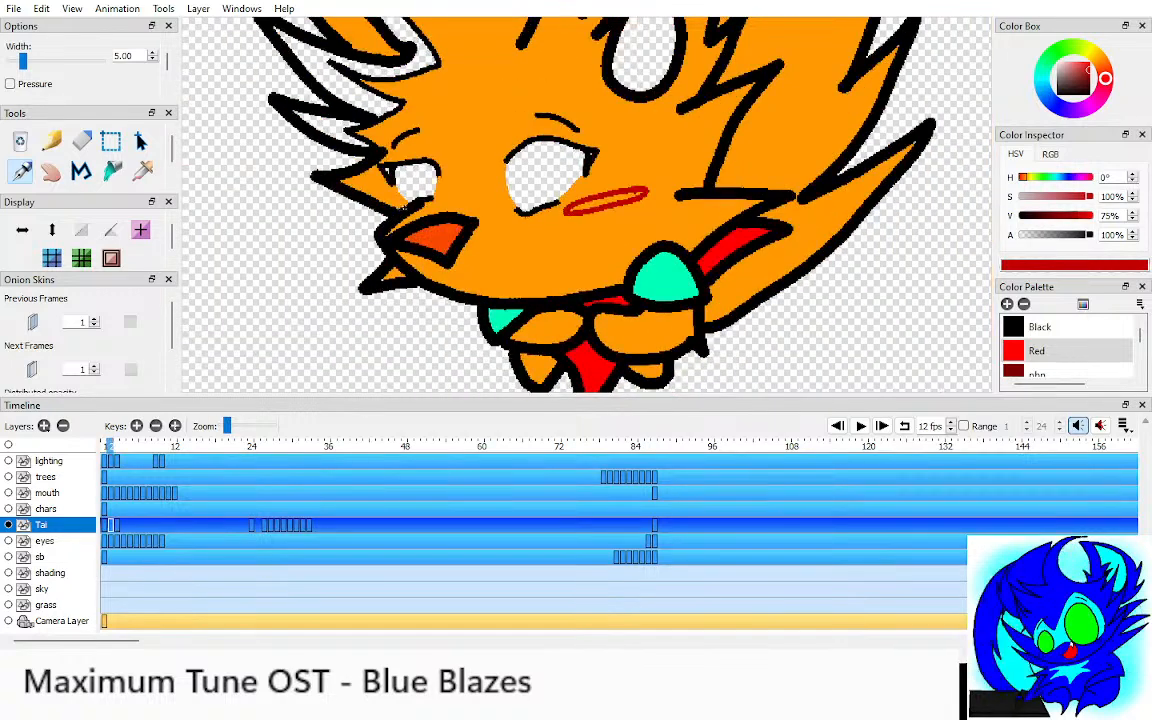
pyautogui.press('.')
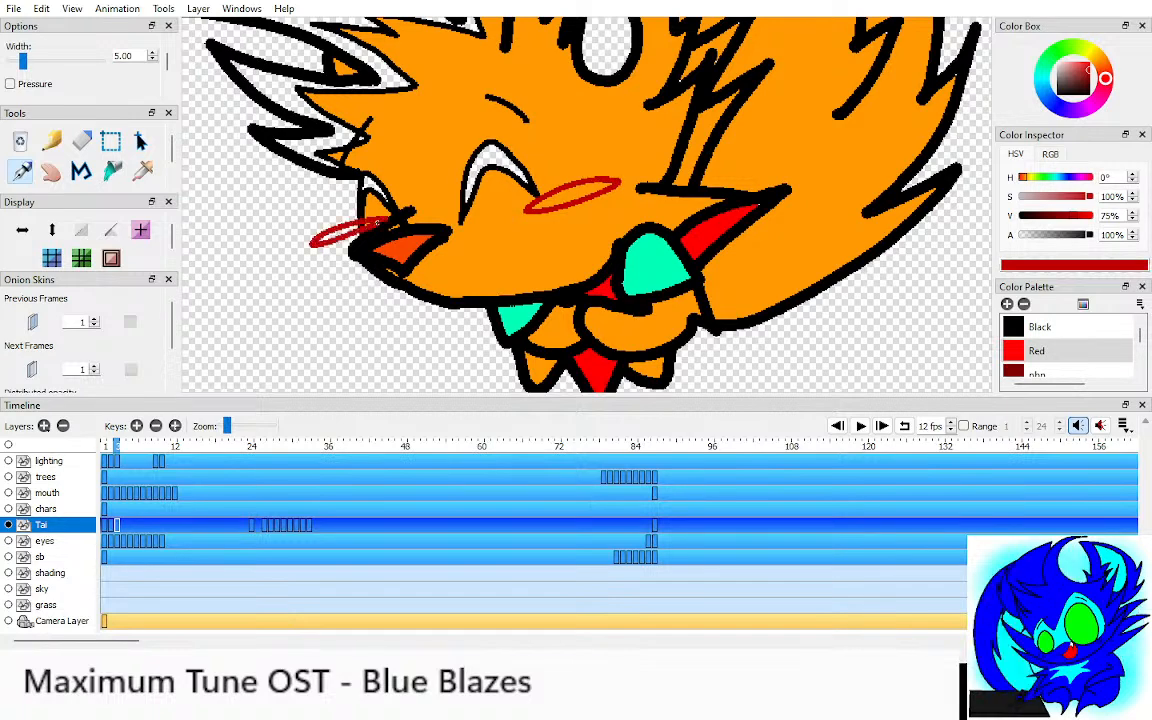
pyautogui.press(',')
pyautogui.press('.')
pyautogui.press(',')
pyautogui.press('.')
pyautogui.press(',')
pyautogui.press('.')
# Step: Fill both of frame 3's cheek ovals with the palette's Red
pyautogui.click(1036, 350)
pyautogui.click(113, 171)
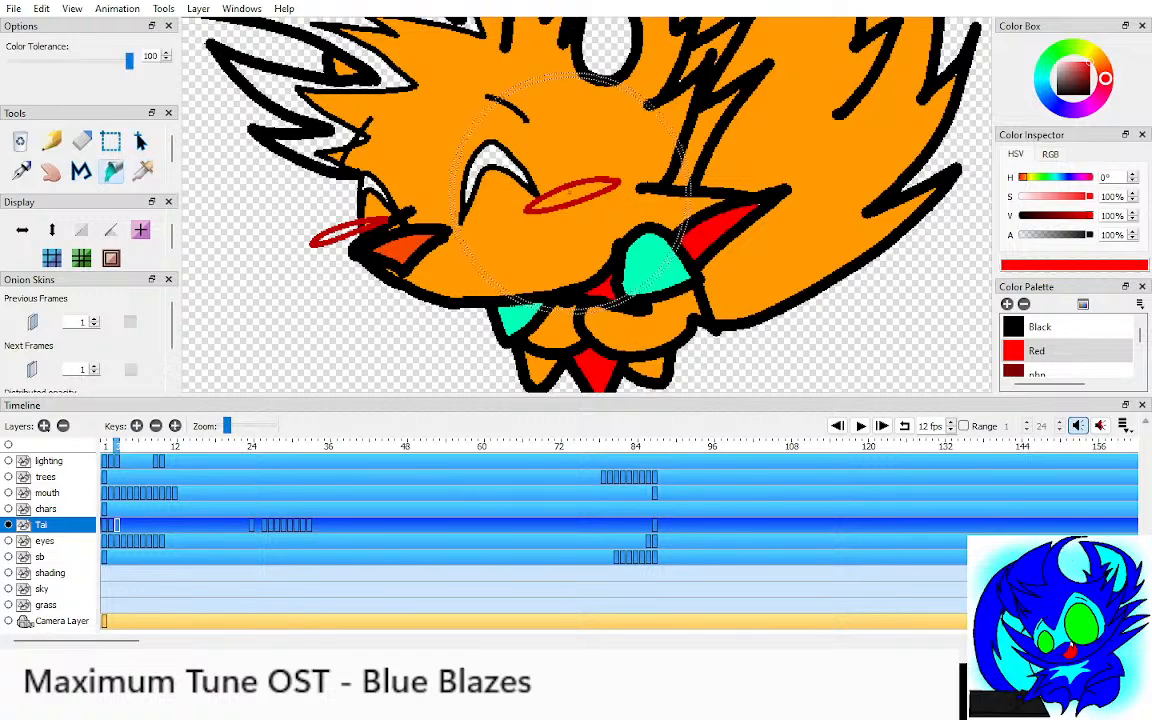
pyautogui.click(570, 196)
pyautogui.press('h')
pyautogui.moveTo(345, 230); pyautogui.dragTo(355, 335)
pyautogui.scroll(5, 355, 335)
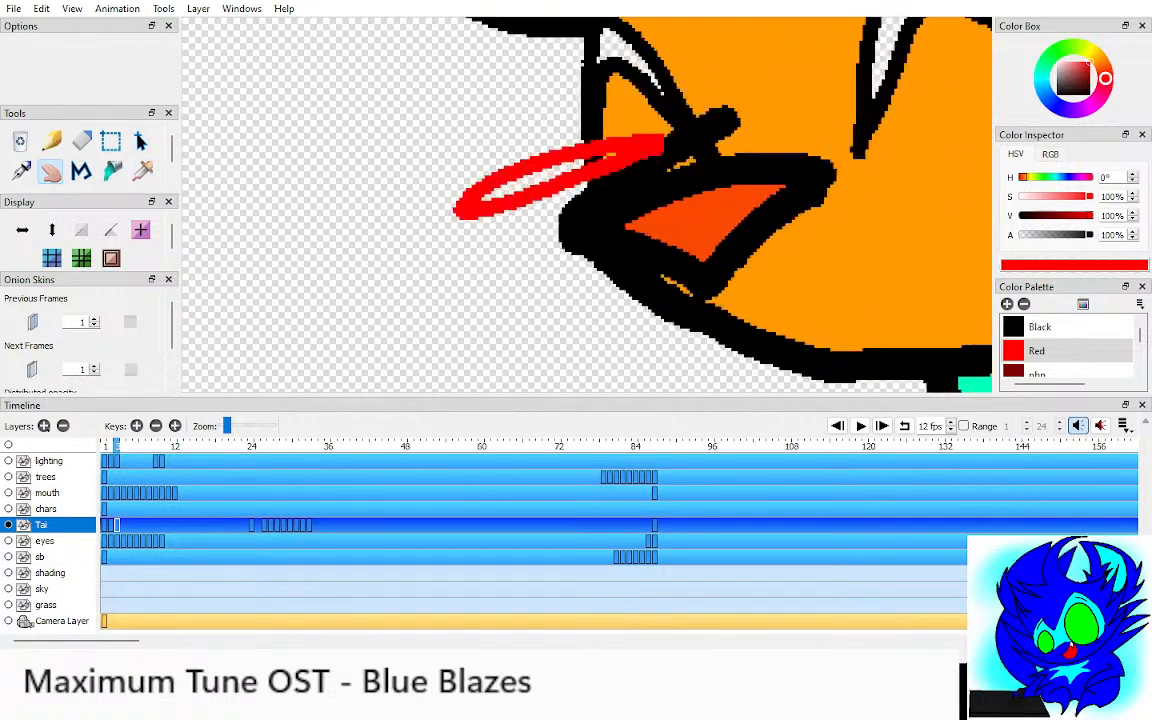
pyautogui.press('g')
pyautogui.click(500, 165)
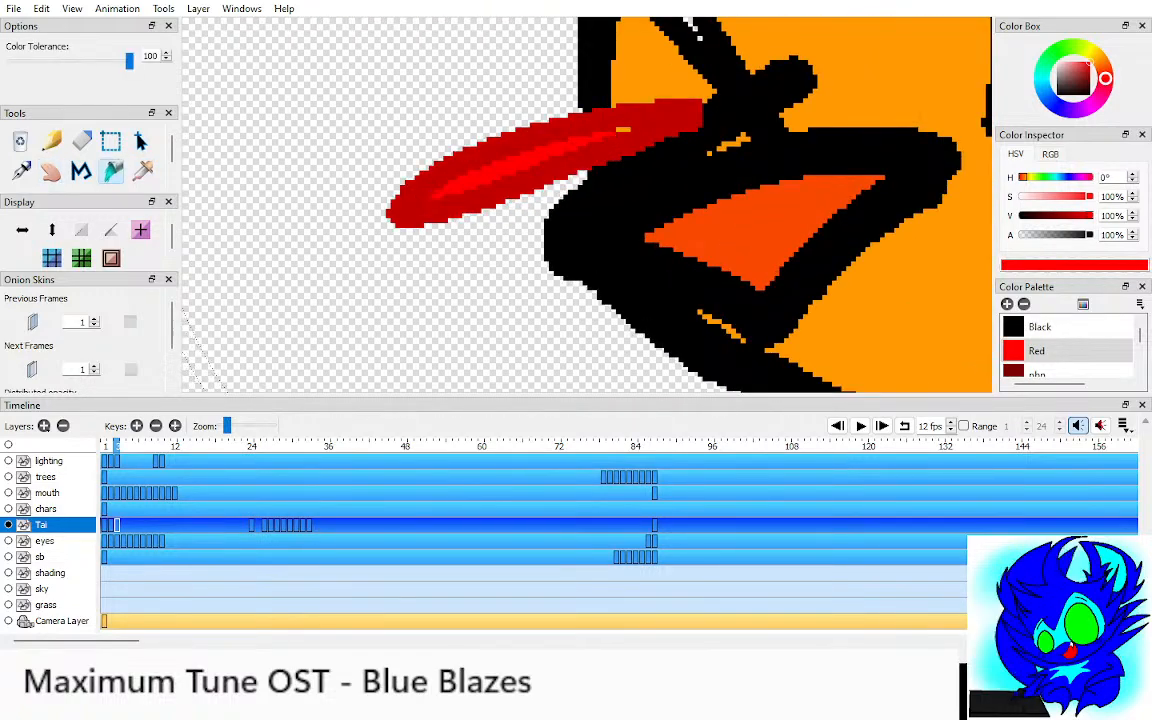
# Step: Fill both of frame 2's cheek ovals with Red
pyautogui.scroll(-5, 587, 205)
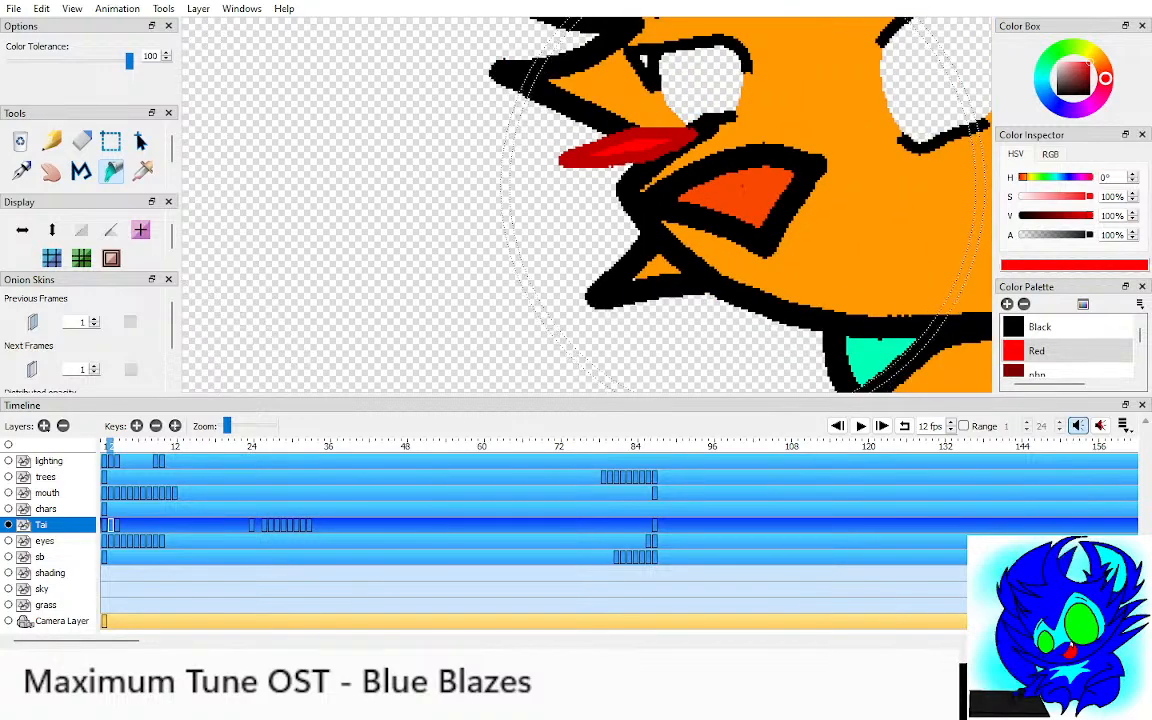
pyautogui.scroll(3, 587, 205)
pyautogui.click(755, 189)
pyautogui.scroll(-6, 755, 189)
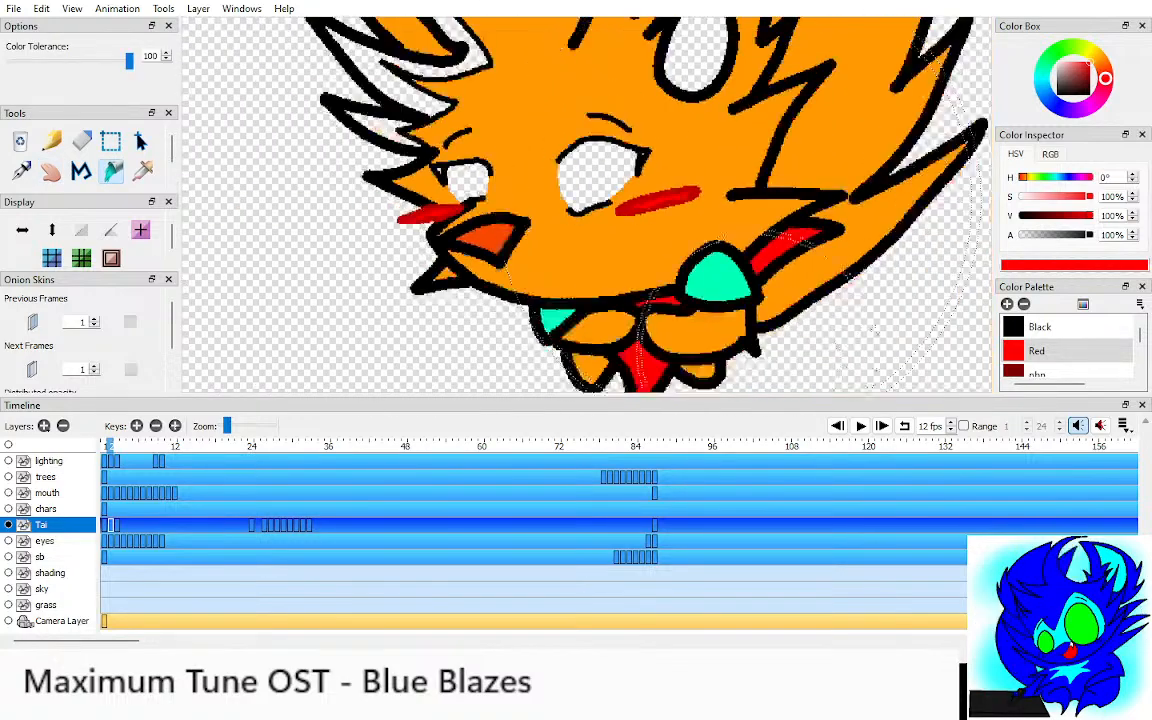
pyautogui.press('h')
pyautogui.moveTo(755, 189); pyautogui.dragTo(720, 235)
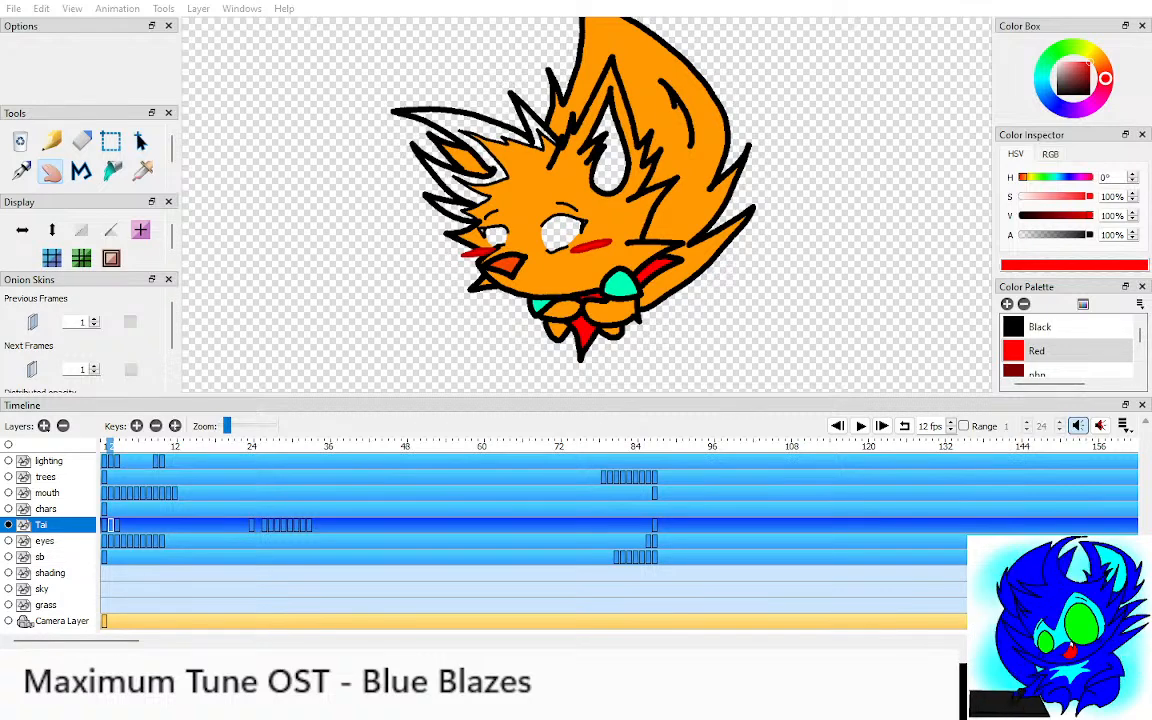
# Step: Sample frame 1's inner-ear orange and fill the inner ear on frames 2 and 3 with it
pyautogui.press(',')
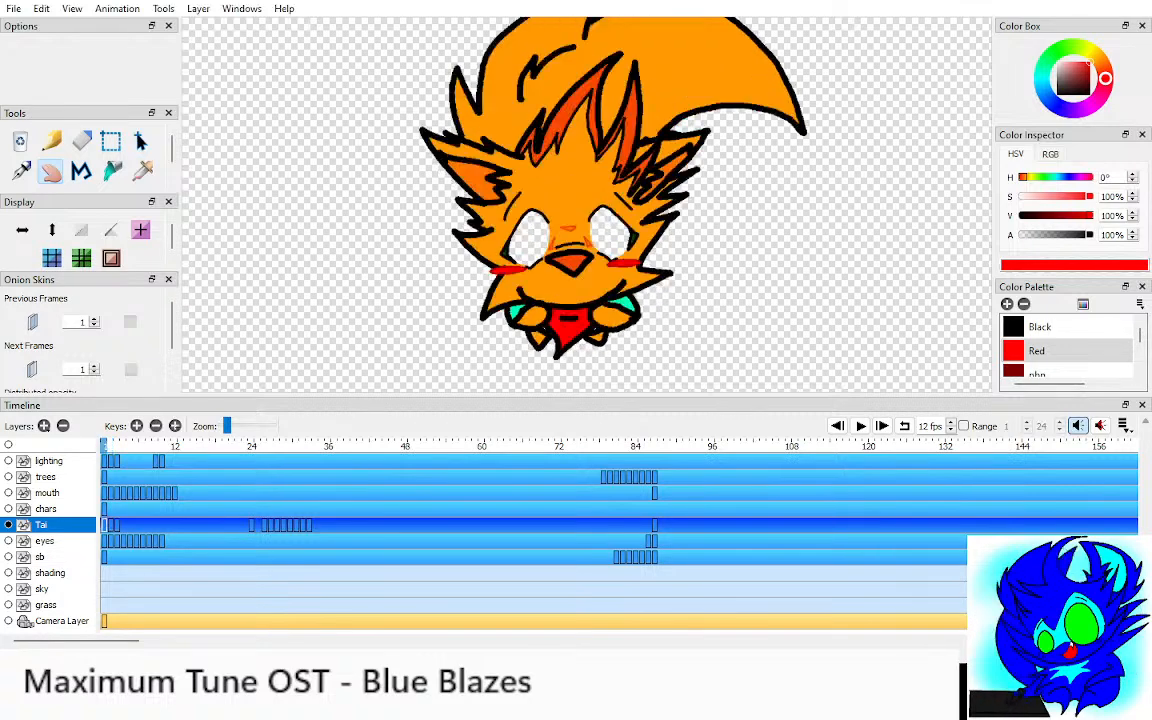
pyautogui.press('i')
pyautogui.click(482, 180)
pyautogui.press('.')
pyautogui.press('k')
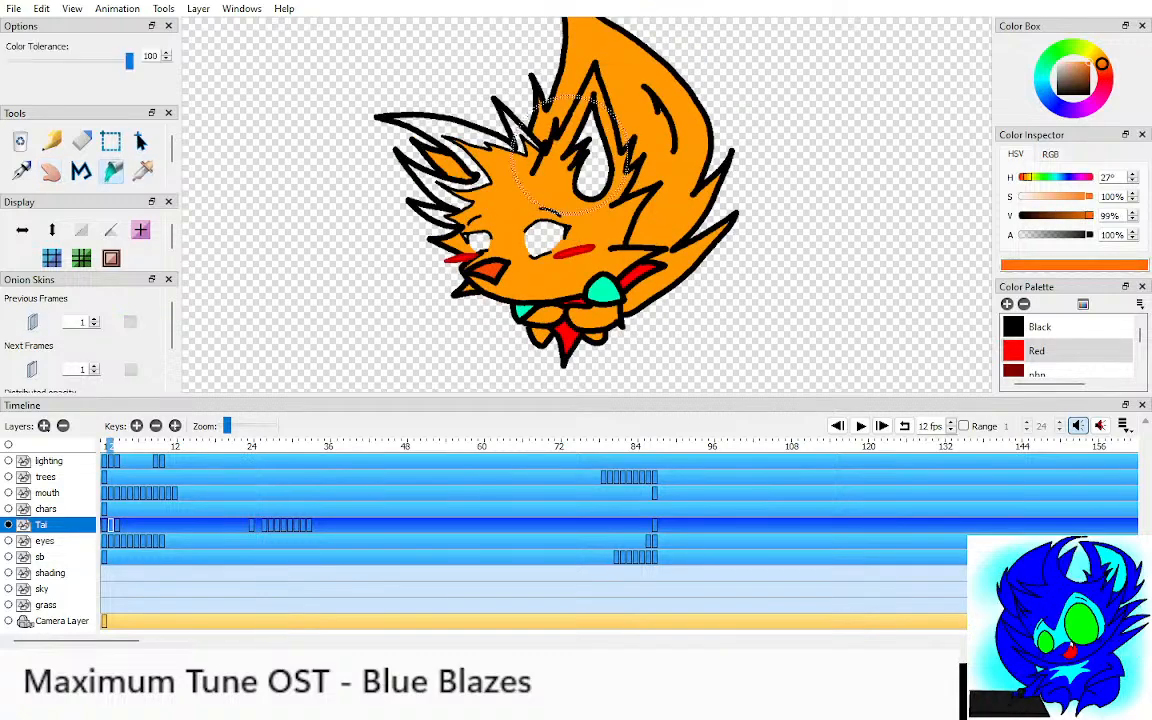
pyautogui.click(596, 163)
pyautogui.scroll(1, 594, 163)
pyautogui.press('.')
# Step: Sample frame 1's orange-red hair colour and fill frame 3's unfilled hair tufts with it
pyautogui.press('i')
pyautogui.press(',')
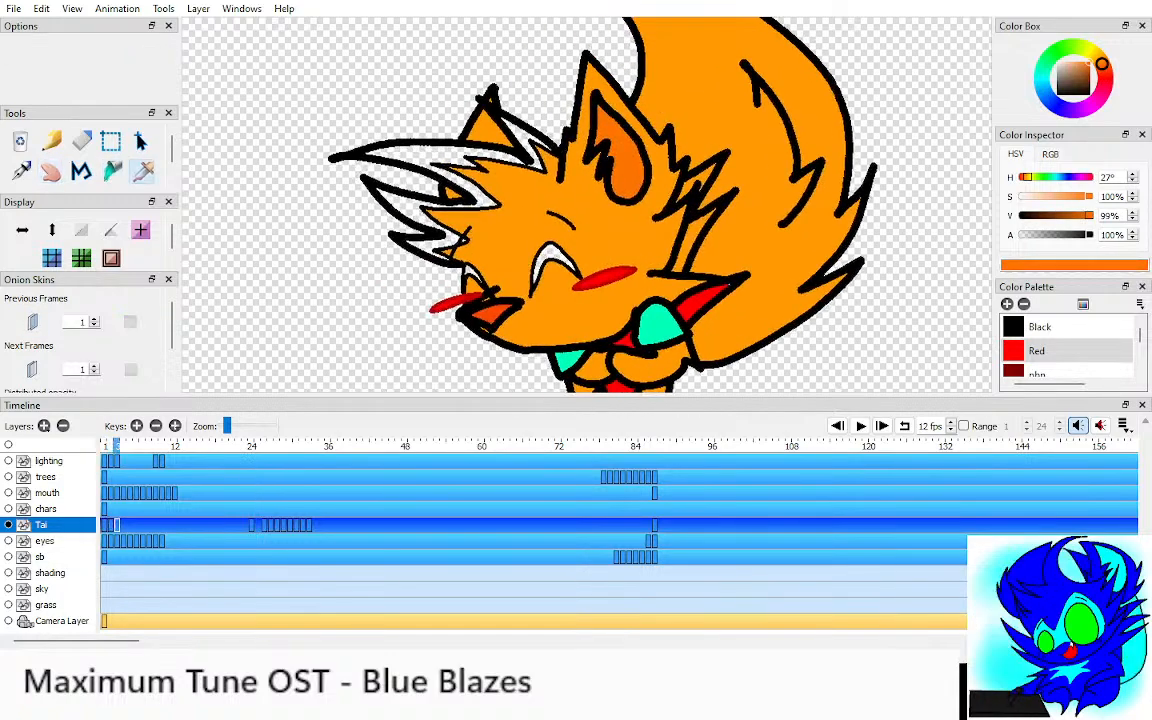
pyautogui.click(620, 172)
pyautogui.press('k')
pyautogui.moveTo(400, 130)
pyautogui.mouseDown()
pyautogui.moveTo(340, 240)
pyautogui.moveTo(380, 270)
pyautogui.moveTo(467, 240)
pyautogui.mouseUp()
pyautogui.hotkey('ctrl', 'z')
pyautogui.hotkey('ctrl', 'z')
pyautogui.hotkey('ctrl', 'z')
pyautogui.hotkey('ctrl', 'z')
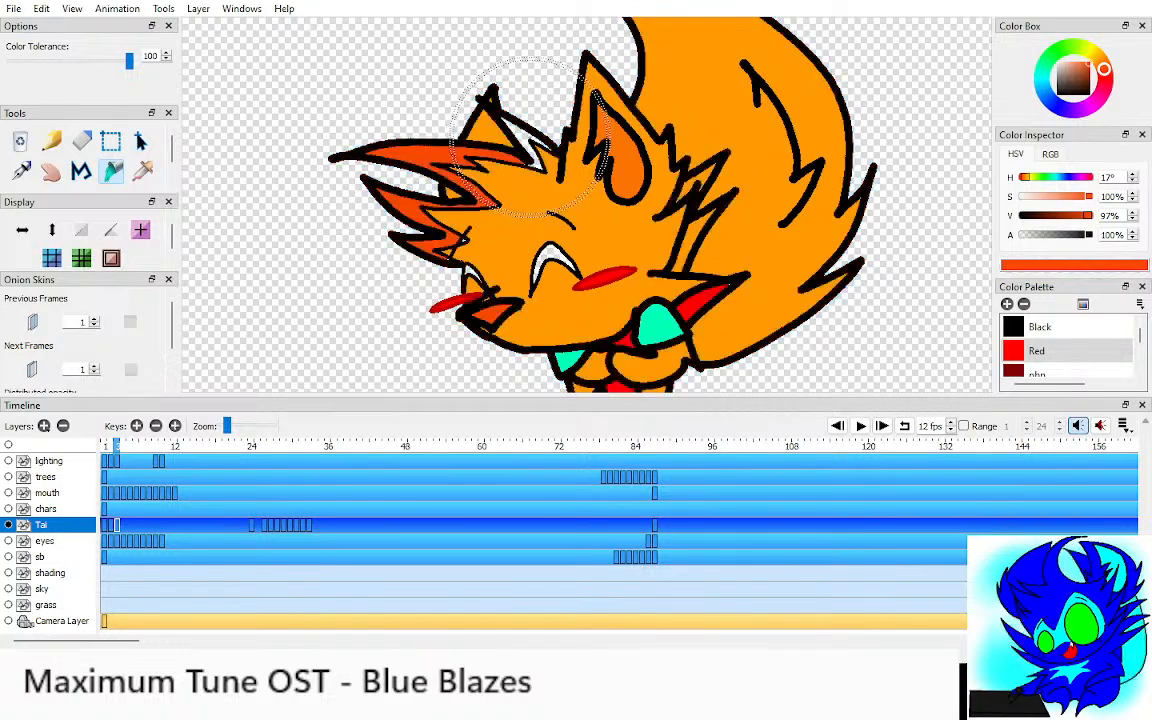
pyautogui.press(',')
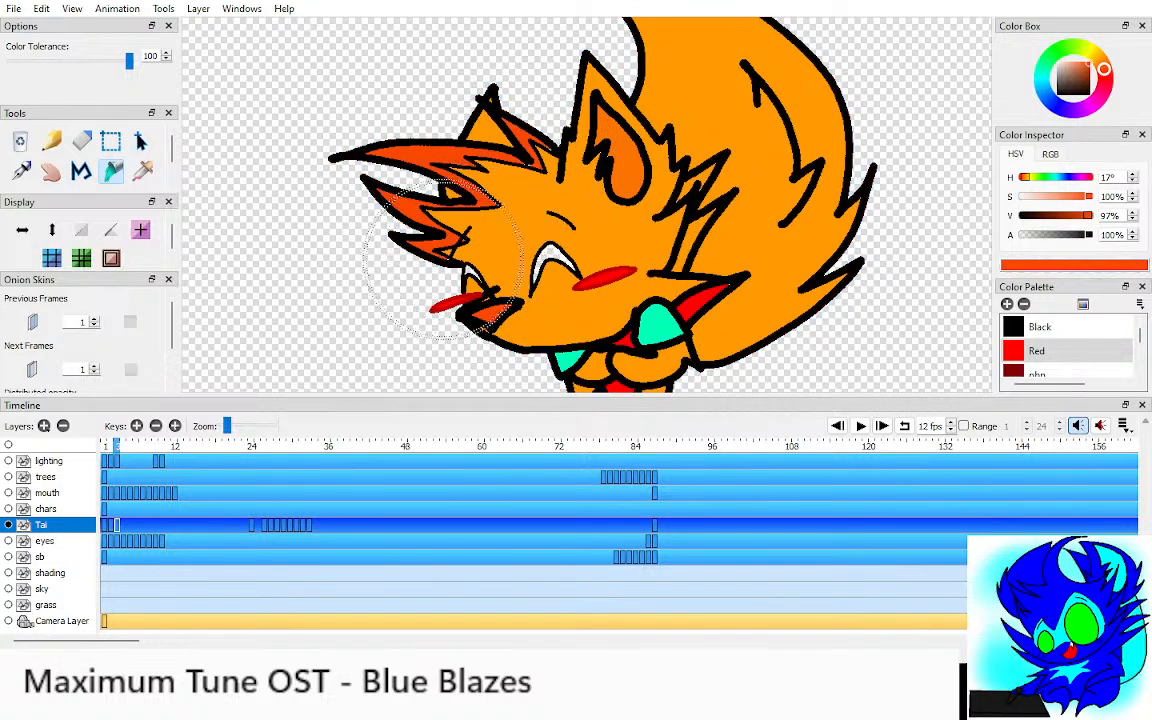
pyautogui.press('.')
# Step: Paint over the white gaps at frame 3's hair tips in orange-red with a 2.00-wide pen
pyautogui.press('h')
pyautogui.scroll(8, 522, 190)
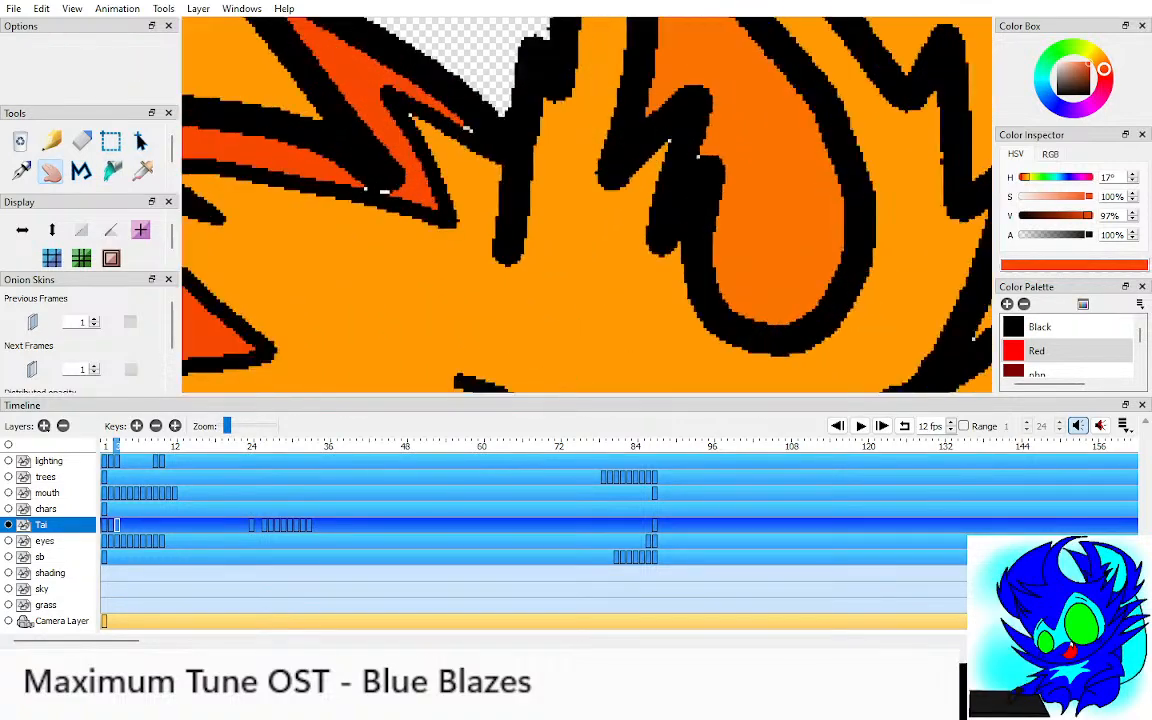
pyautogui.press('p')
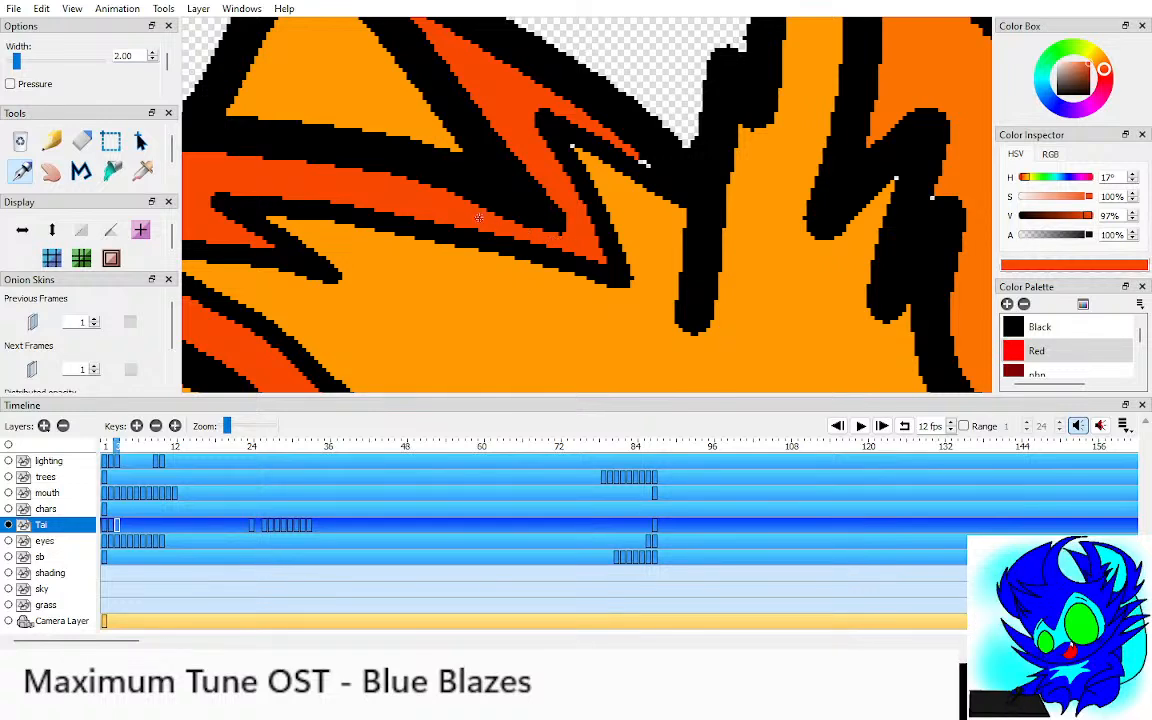
# Step: Sample the fur orange and fill the stray white speck beside frame 3's hair tip with it
pyautogui.press('i')
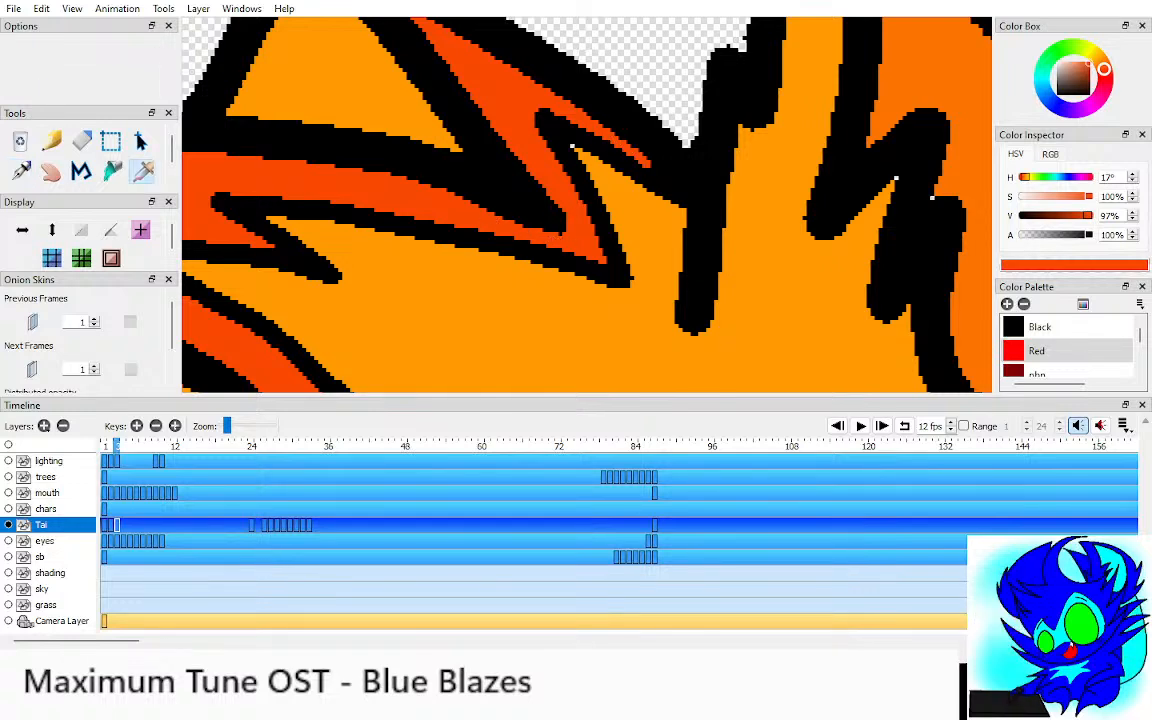
pyautogui.click(590, 165)
pyautogui.press('k')
pyautogui.click(571, 147)
pyautogui.scroll(-3, 571, 147)
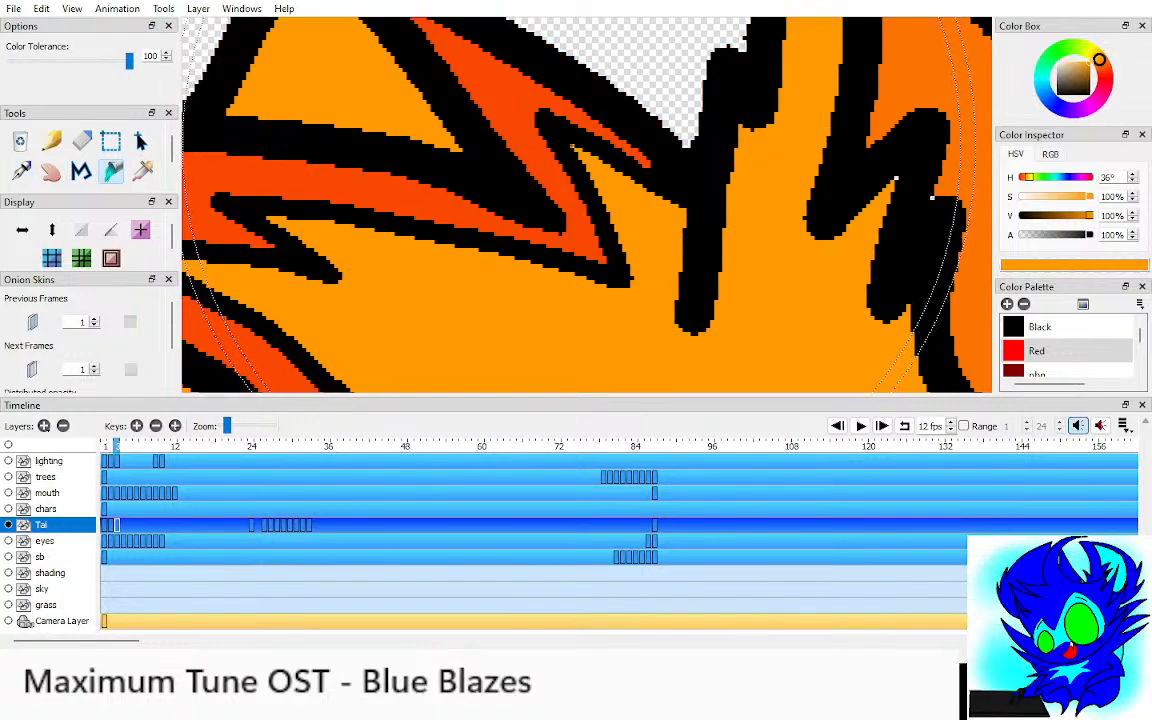
pyautogui.press('h')
pyautogui.scroll(-3, 571, 147)
pyautogui.moveTo(571, 147); pyautogui.dragTo(564, 140)
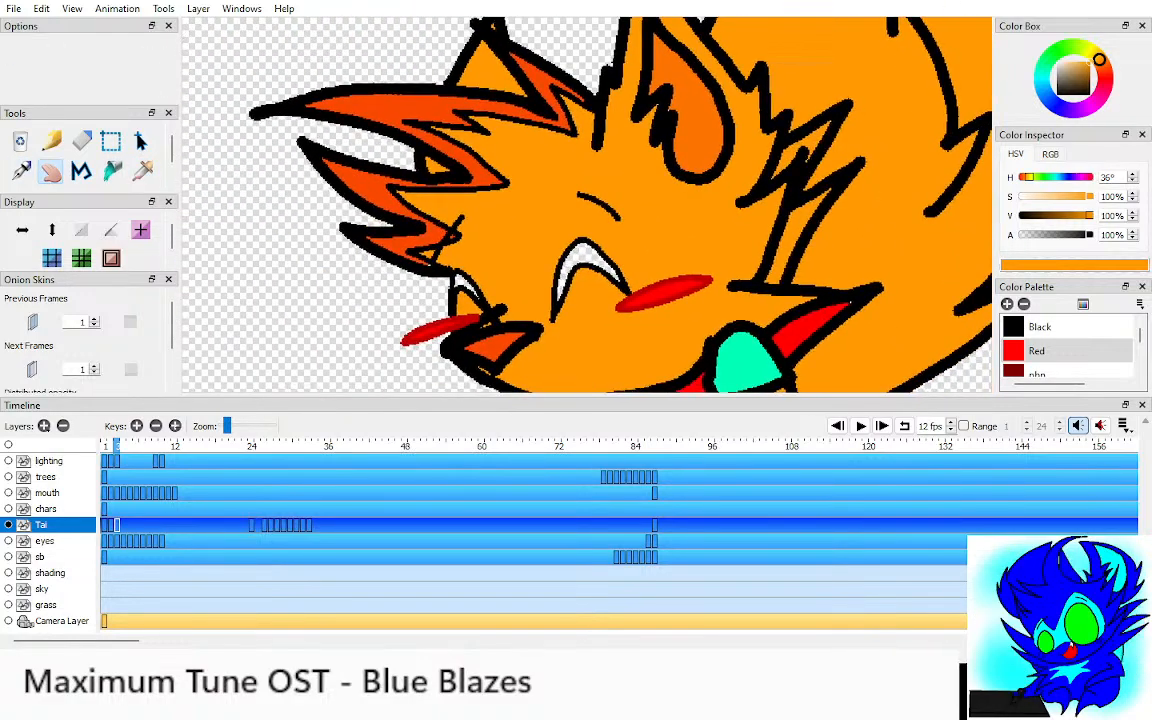
# Step: Fill frame 2's hair tufts with the same orange-red as frame 3's
pyautogui.click(1103, 69)
pyautogui.press('Left')
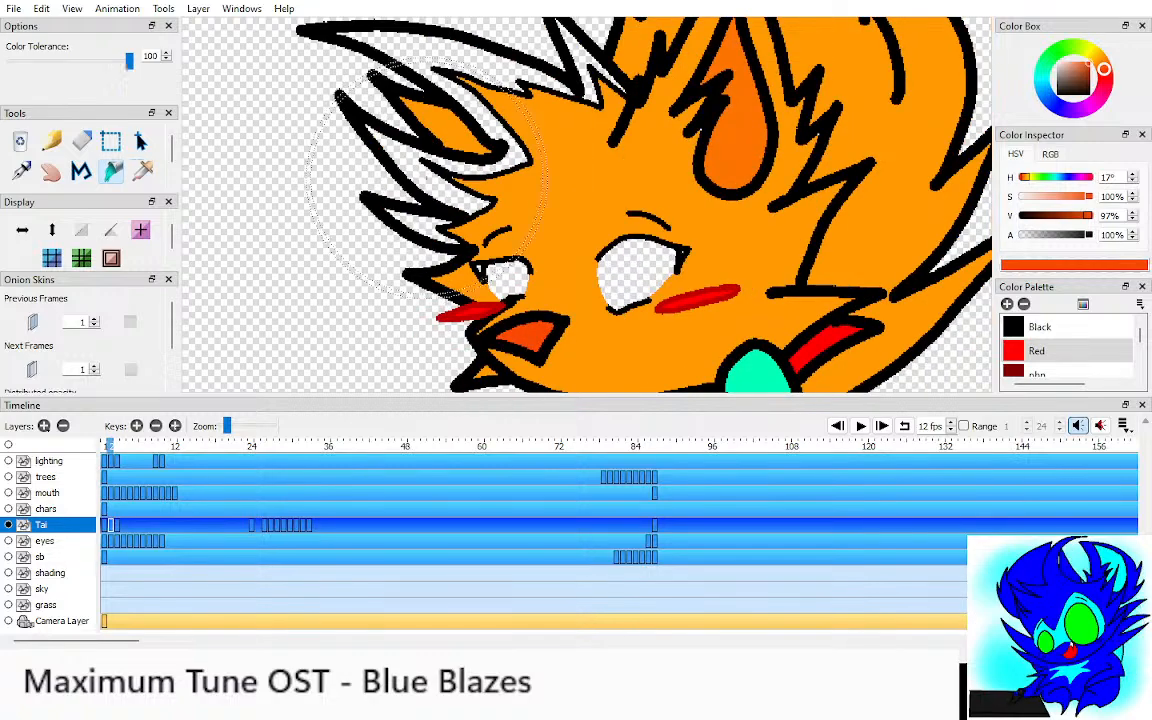
pyautogui.press('h')
pyautogui.moveTo(600, 200); pyautogui.dragTo(580, 155)
# Step: Sample frame 1's dark green eye-corner colour and fill the corner of frame 2's smaller eye, undoing a misplaced fill
pyautogui.press('b')
pyautogui.press('Left')
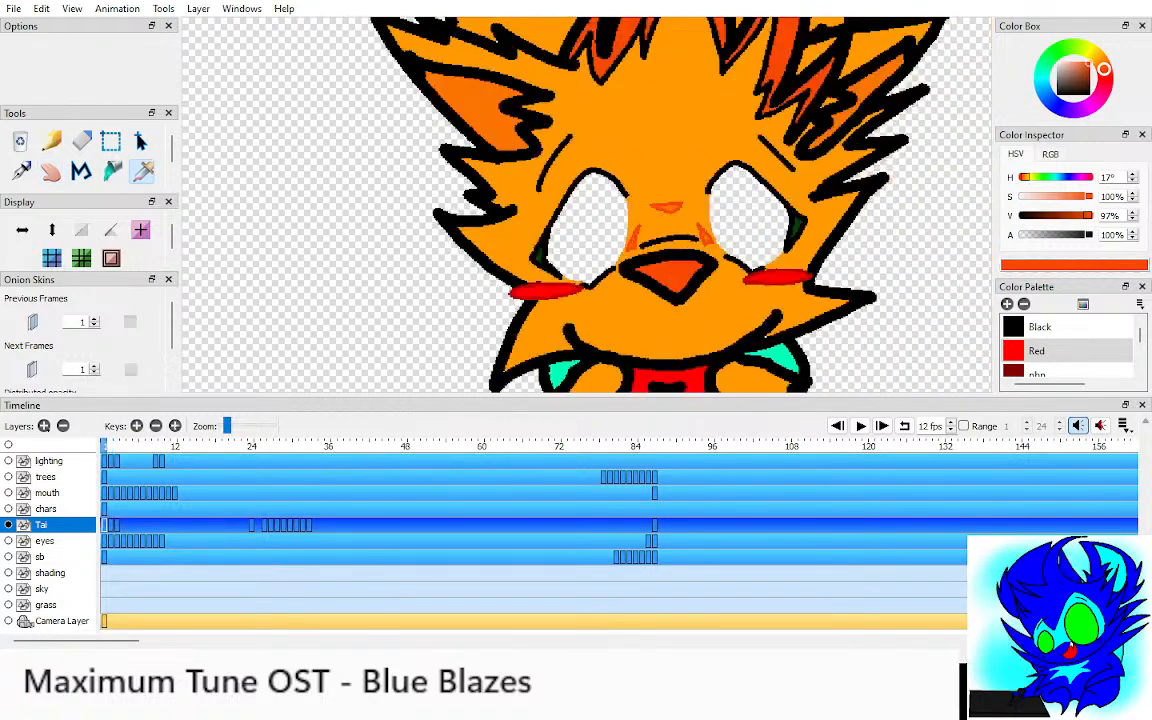
pyautogui.click(541, 252)
pyautogui.press('Right')
pyautogui.press('k')
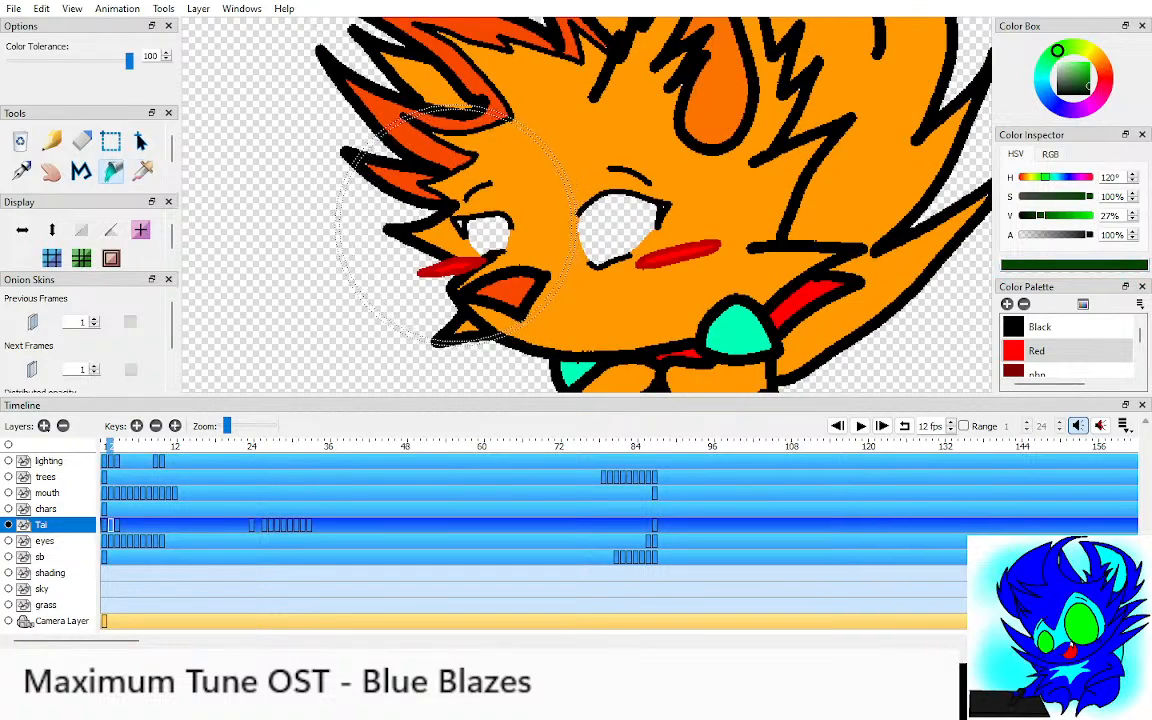
pyautogui.click(460, 220)
pyautogui.hotkey('ctrl', 'z')
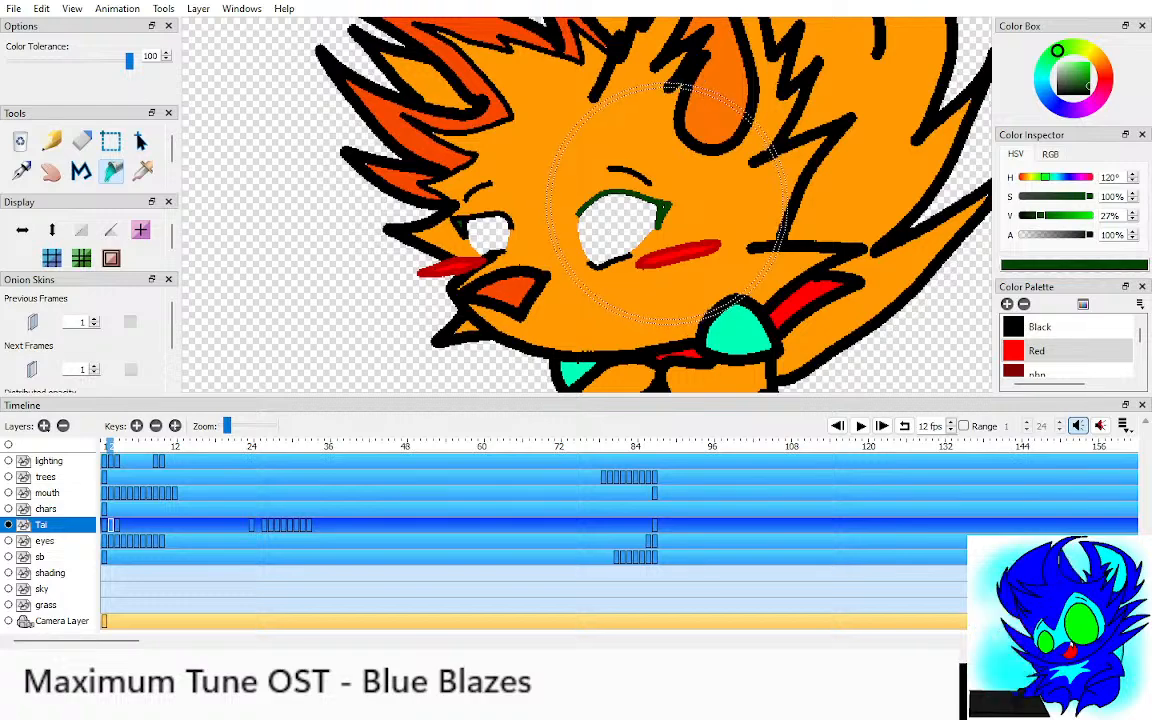
# Step: Try to fill the outer corner of frame 2's larger eye with dark green
pyautogui.scroll(3, 690, 210)
pyautogui.hotkey('ctrl', 'z')
pyautogui.click(770, 205)
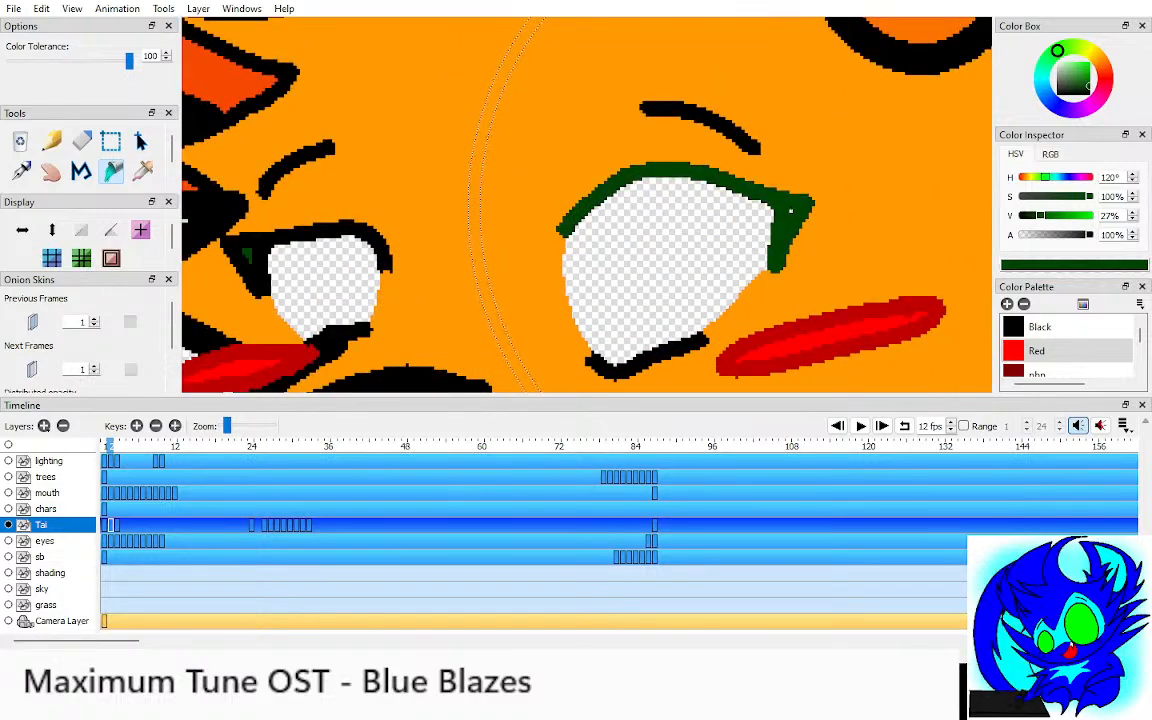
pyautogui.hotkey('ctrl', 'z')
# Step: Fill both of frame 3's closed eye shapes with dark green
pyautogui.scroll(-2, 600, 220)
pyautogui.click(520, 240)
pyautogui.scroll(-2, 400, 240)
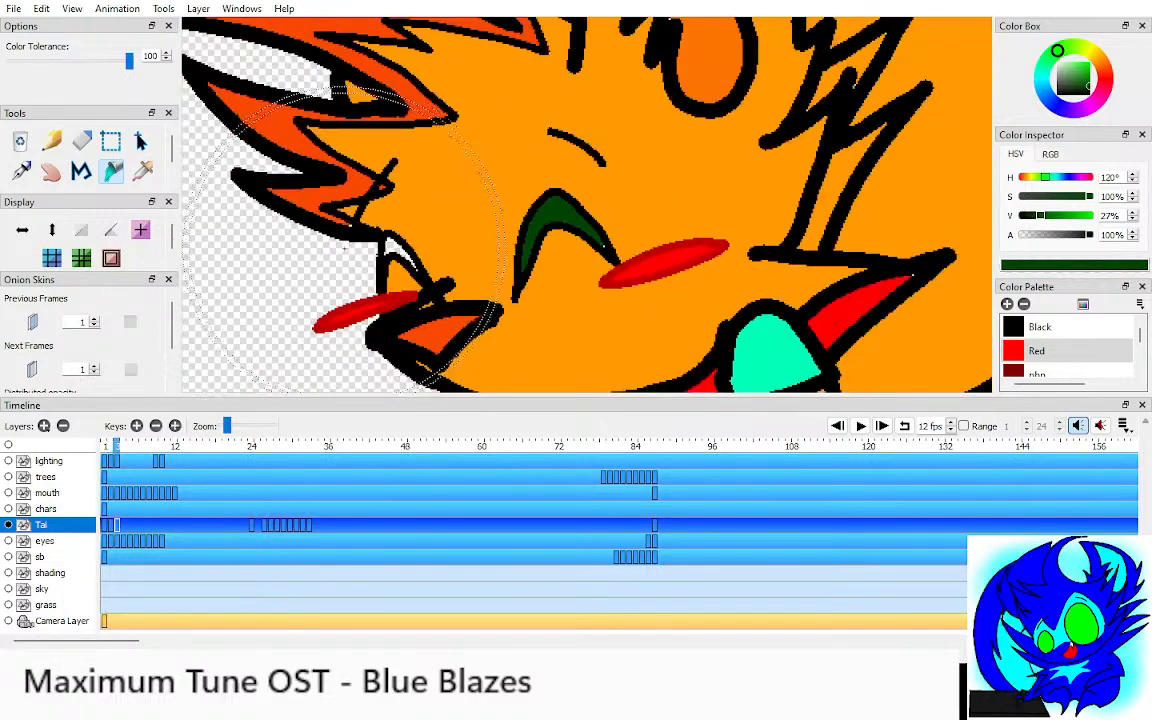
pyautogui.press('h')
pyautogui.scroll(4, 340, 270)
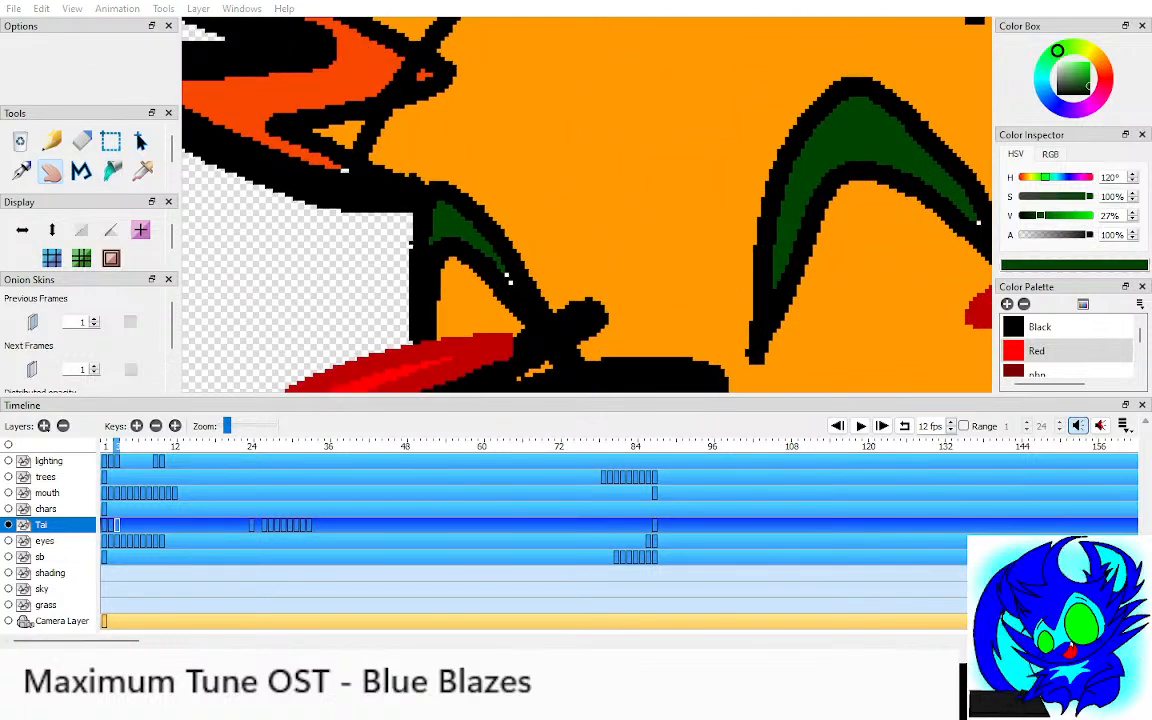
pyautogui.scroll(2, 510, 281)
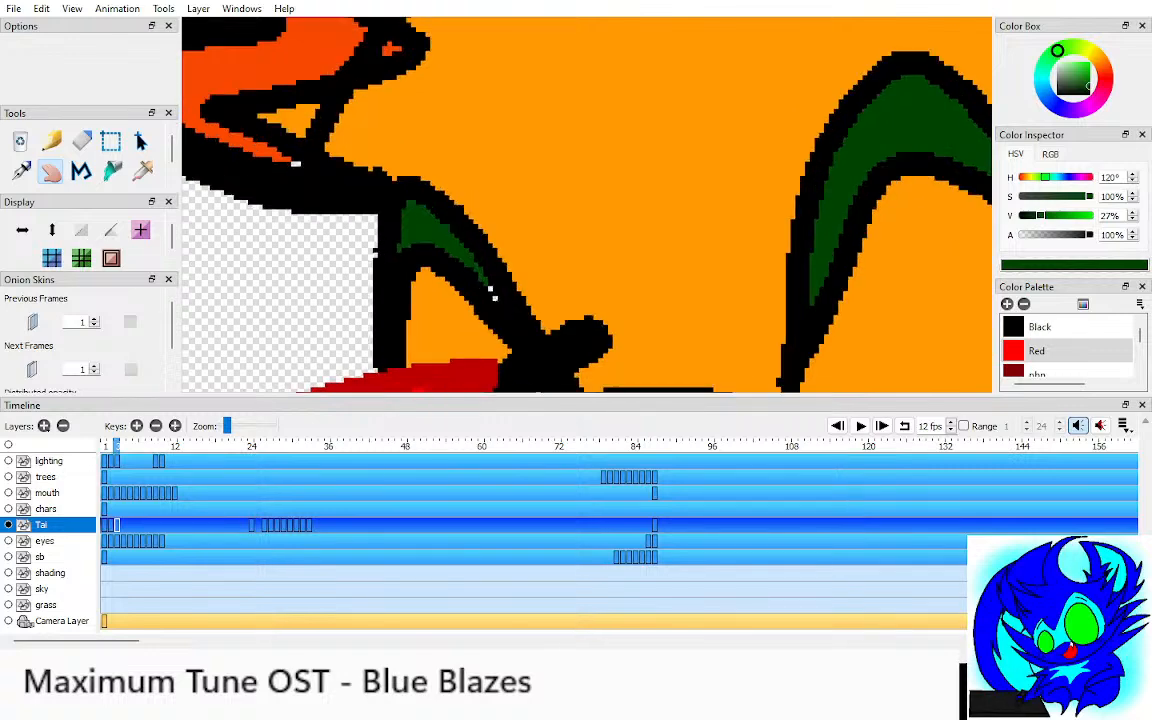
# Step: Fill the leftover white specks in frame 3's closed eyes with dark green, undoing the fill that recolours the line art
pyautogui.press('k')
pyautogui.click(499, 288)
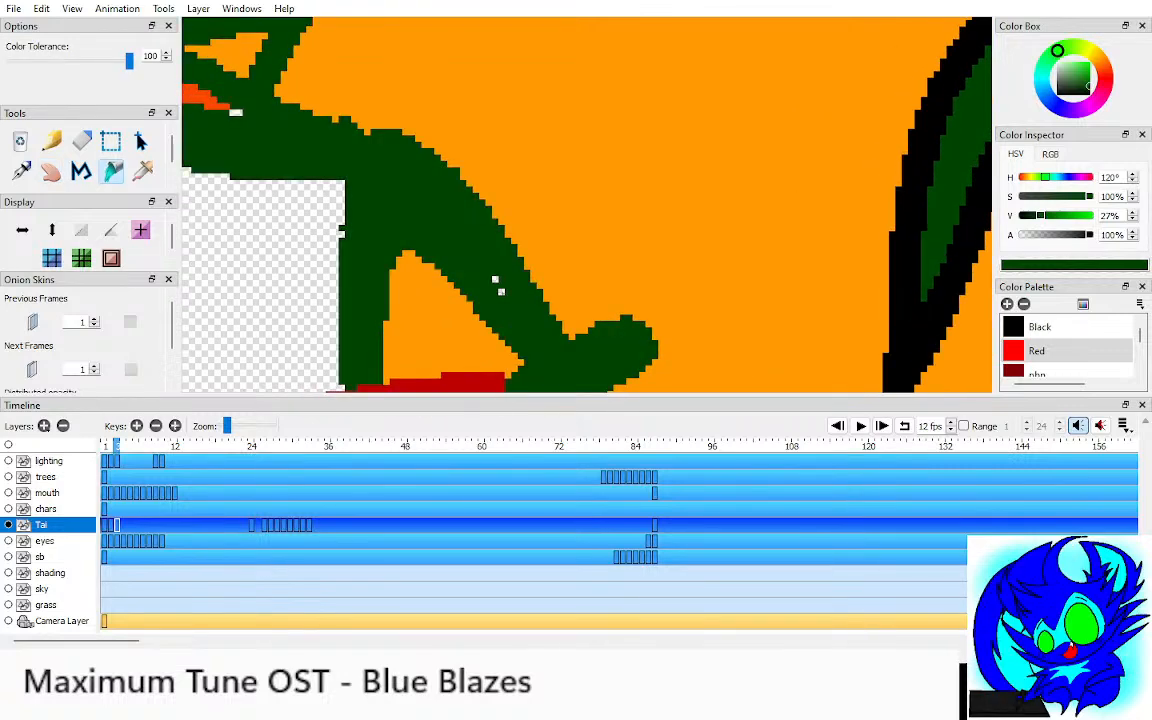
pyautogui.scroll(-2, 499, 288)
pyautogui.hotkey('ctrl', 'z')
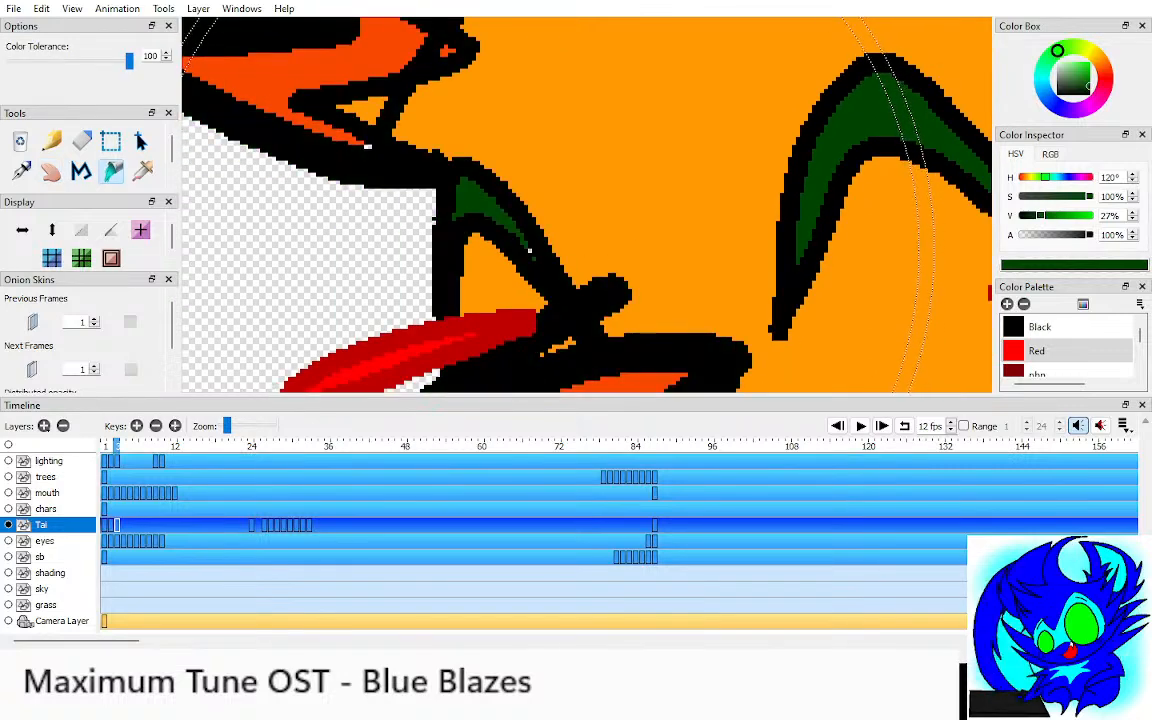
pyautogui.hscroll(5, 620, 238)
pyautogui.press('h')
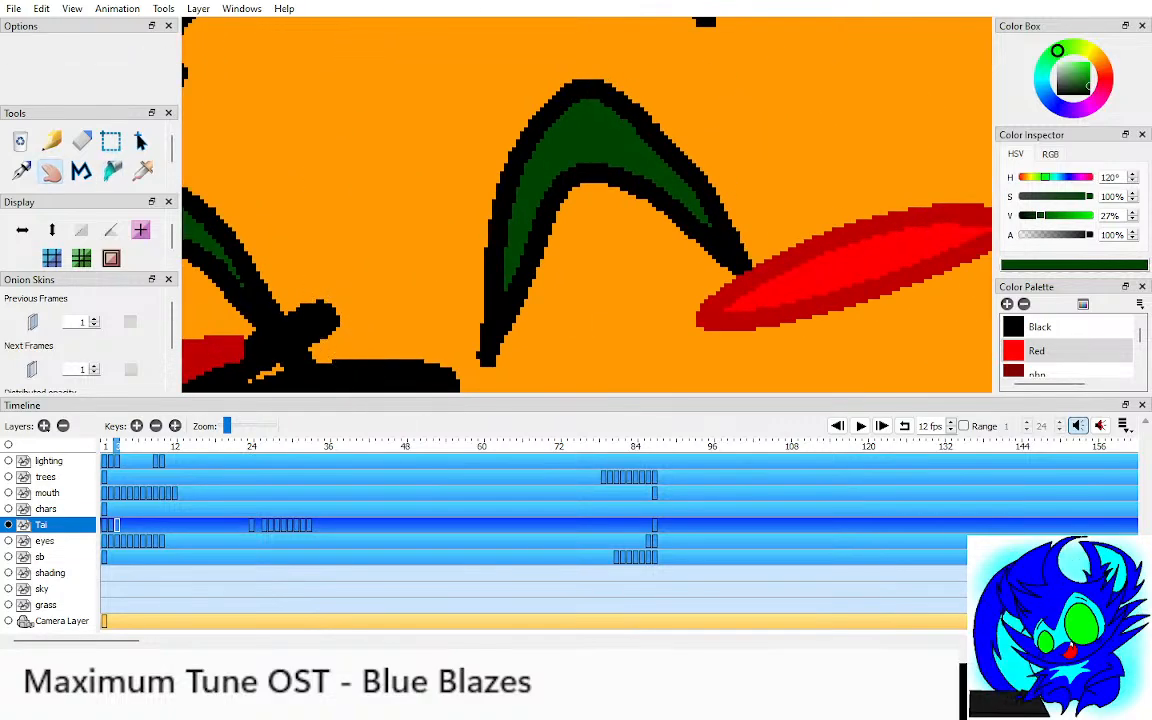
# Step: Pick white and paint soft highlights over the dark green in both of frame 3's closed eyes with the 15-wide Pencil
pyautogui.scroll(-5, 709, 225)
pyautogui.press('Left')
pyautogui.scroll(-2, 615, 205)
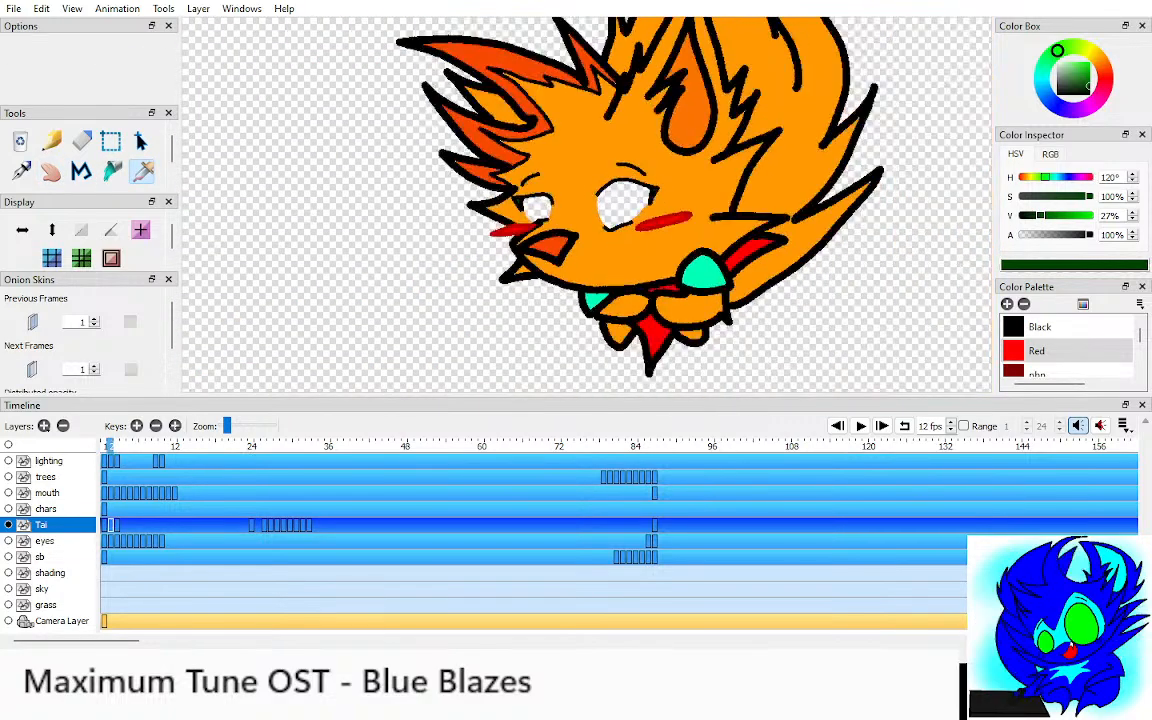
pyautogui.press('Left')
pyautogui.press('Right')
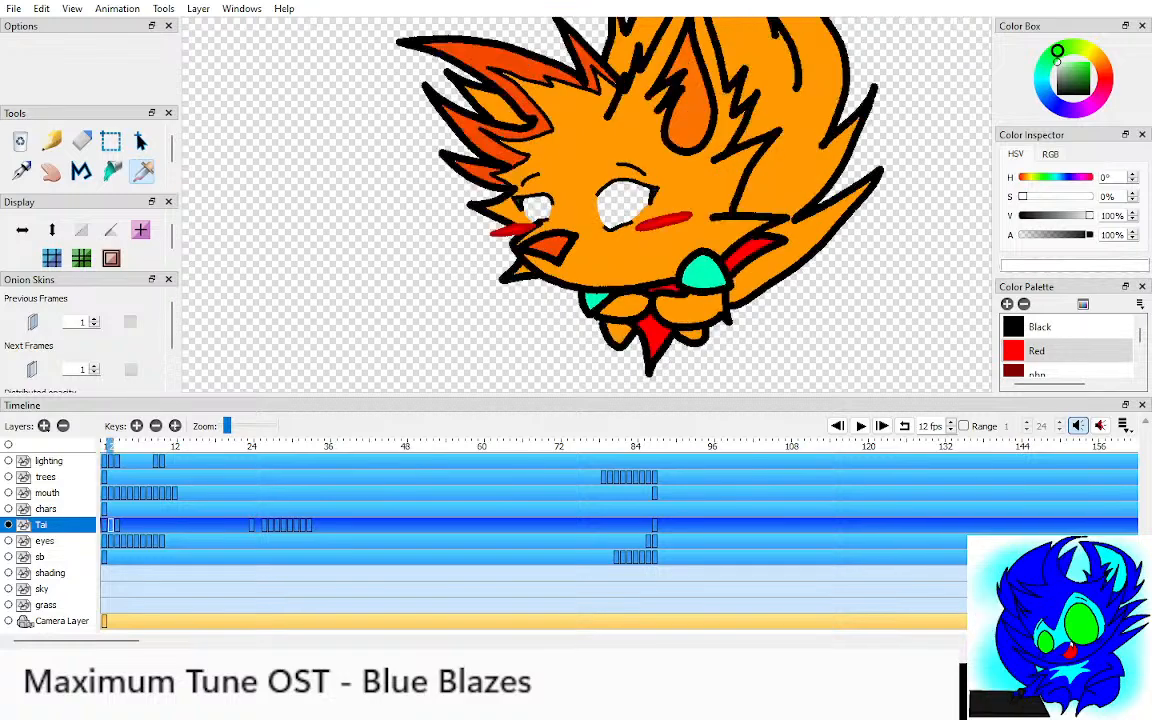
pyautogui.scroll(4, 718, 236)
pyautogui.press('n')
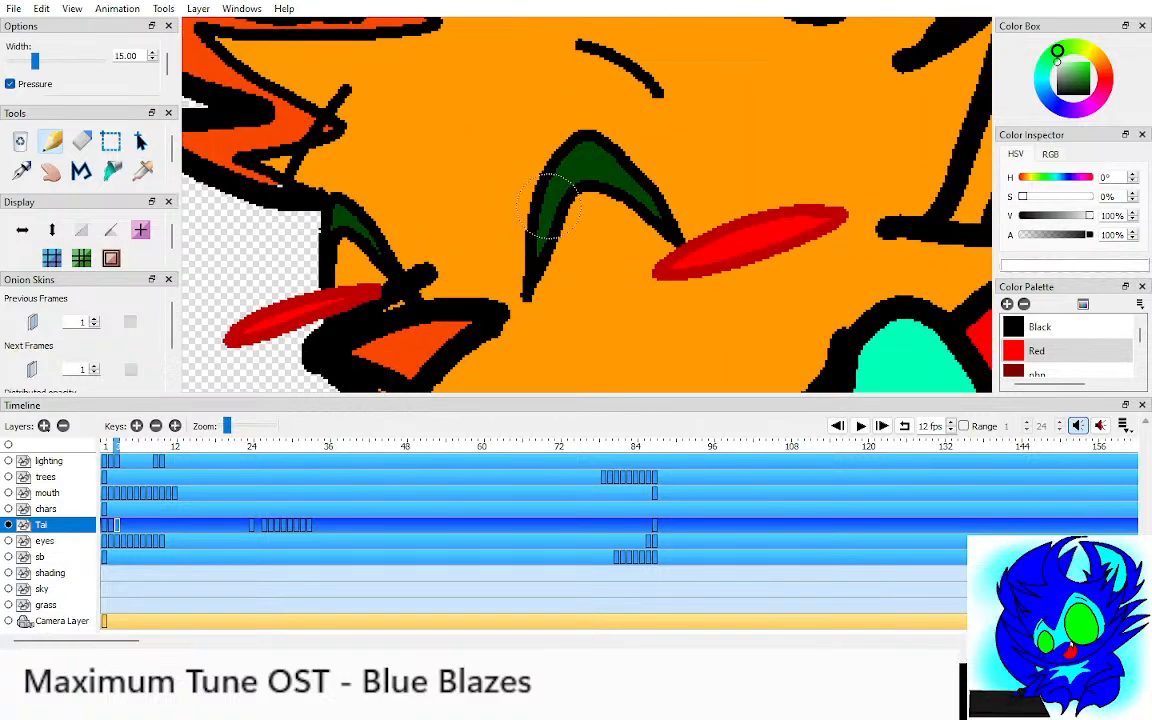
pyautogui.moveTo(548, 210)
pyautogui.mouseDown()
pyautogui.moveTo(568, 165)
pyautogui.moveTo(605, 170)
pyautogui.mouseUp()
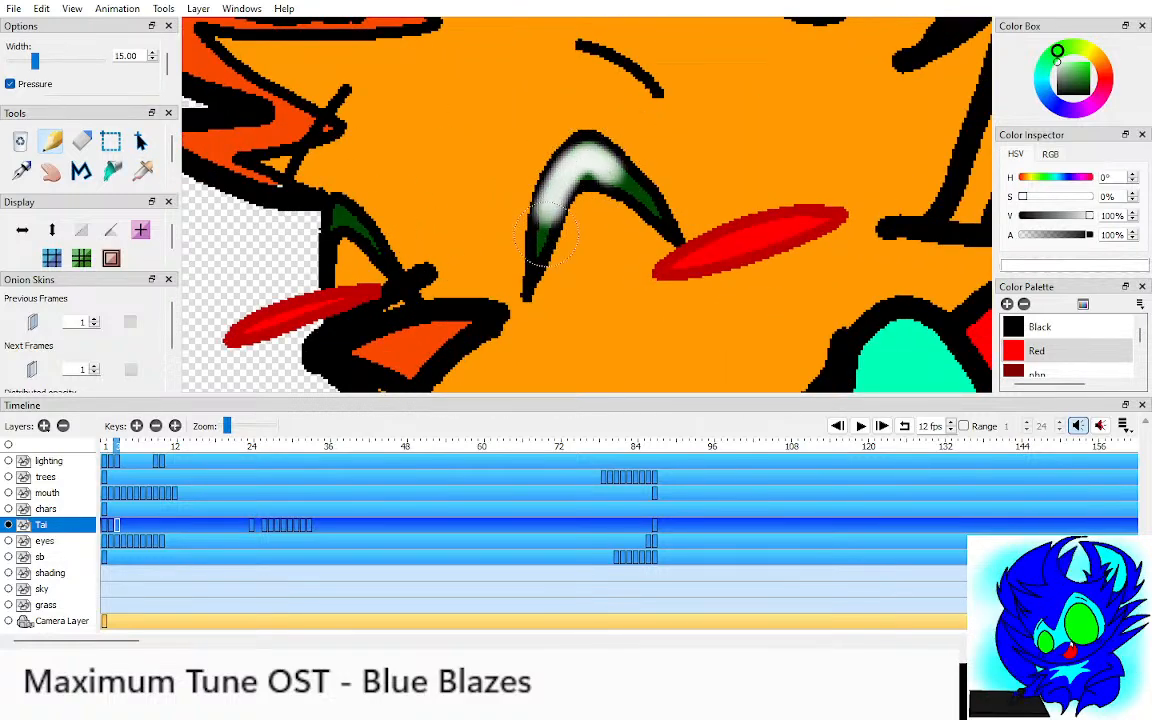
pyautogui.moveTo(545, 228); pyautogui.dragTo(612, 208)
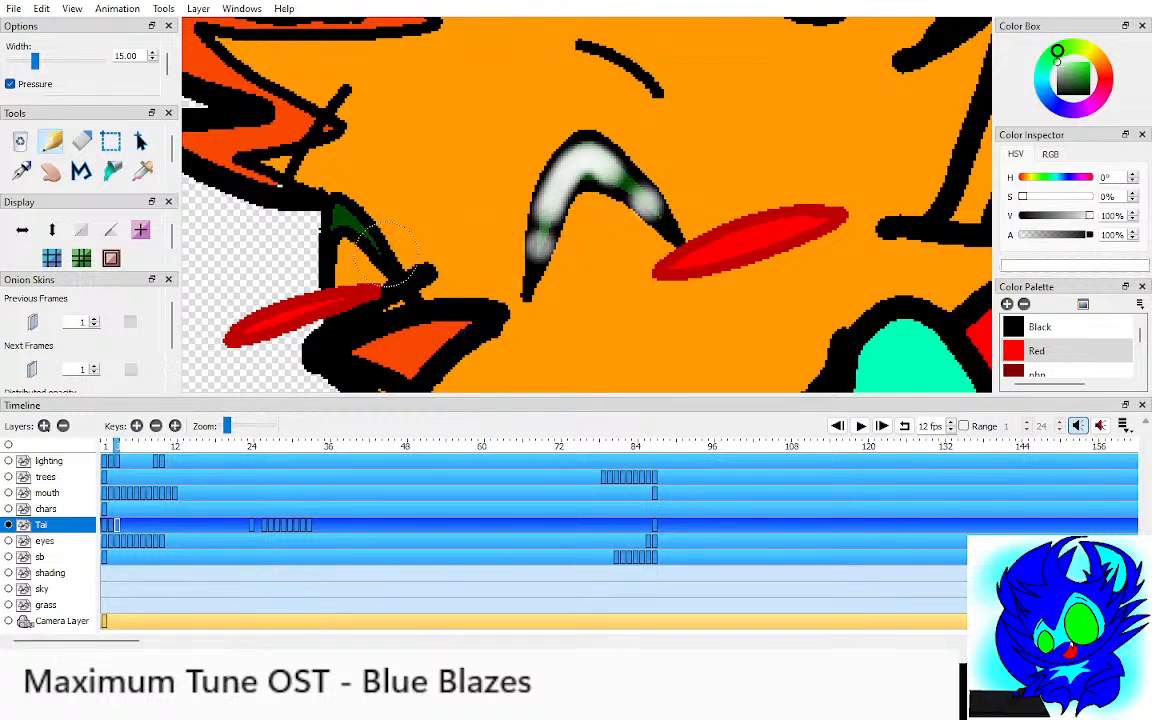
pyautogui.moveTo(368, 240)
pyautogui.mouseDown()
pyautogui.moveTo(336, 225)
pyautogui.moveTo(398, 268)
pyautogui.mouseUp()
pyautogui.press('h')
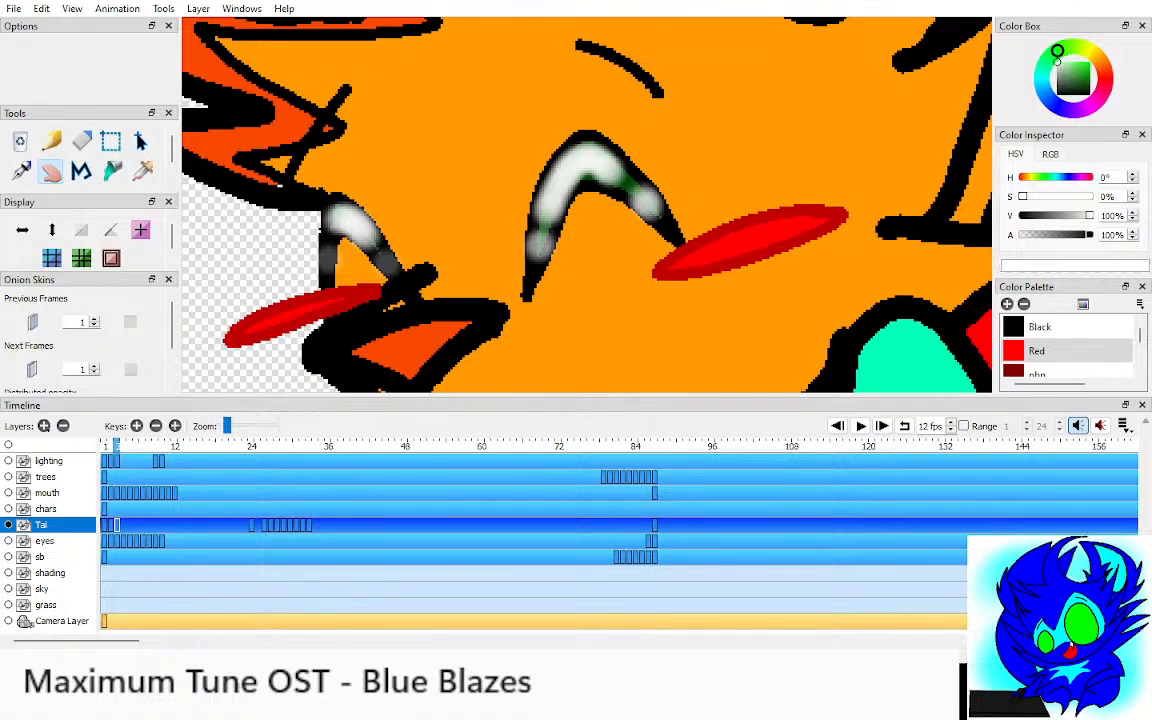
# Step: Sample the reddish-orange marking colour and outline the small nose-bridge and inner-eye markings on frame 3 with the 2-wide pen
pyautogui.scroll(-10, 587, 205)
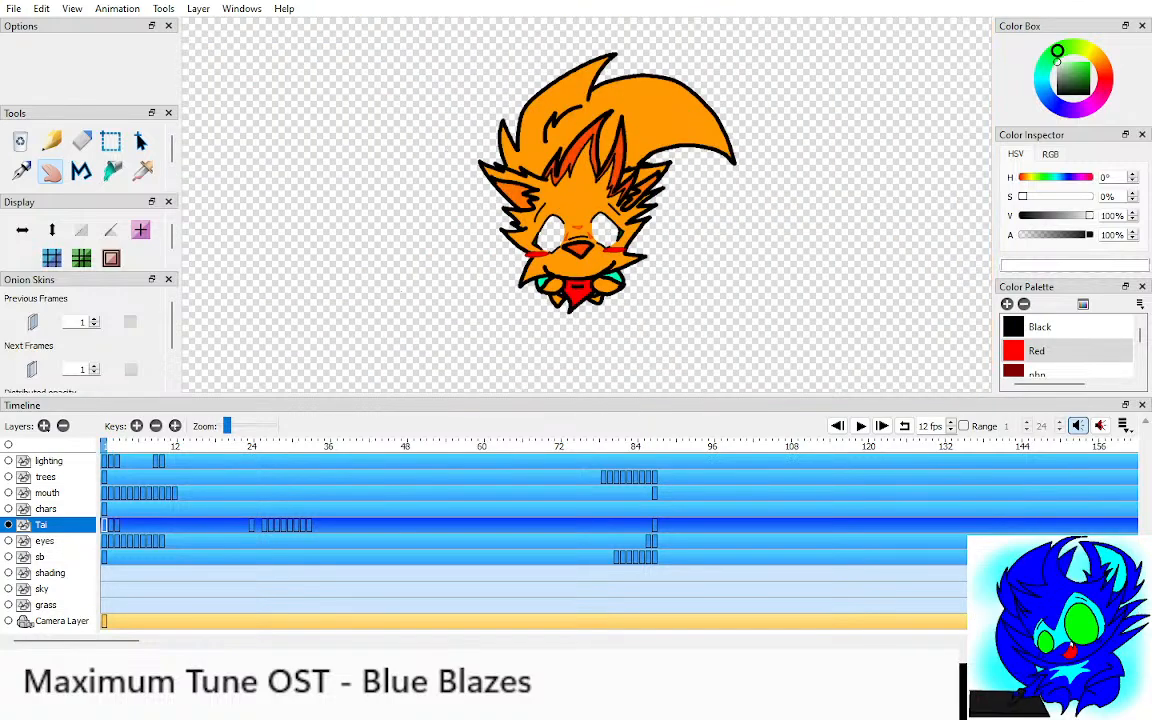
pyautogui.press('.')
pyautogui.press('.')
pyautogui.scroll(6, 580, 230)
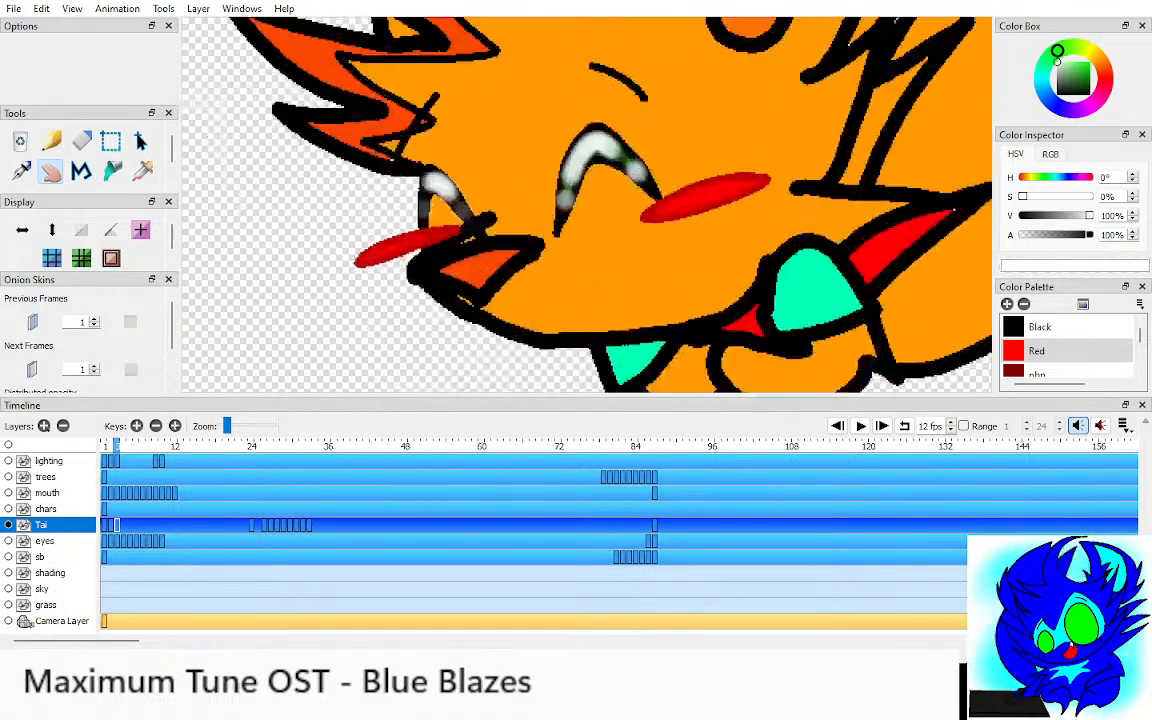
pyautogui.scroll(3, 590, 210)
pyautogui.press('p')
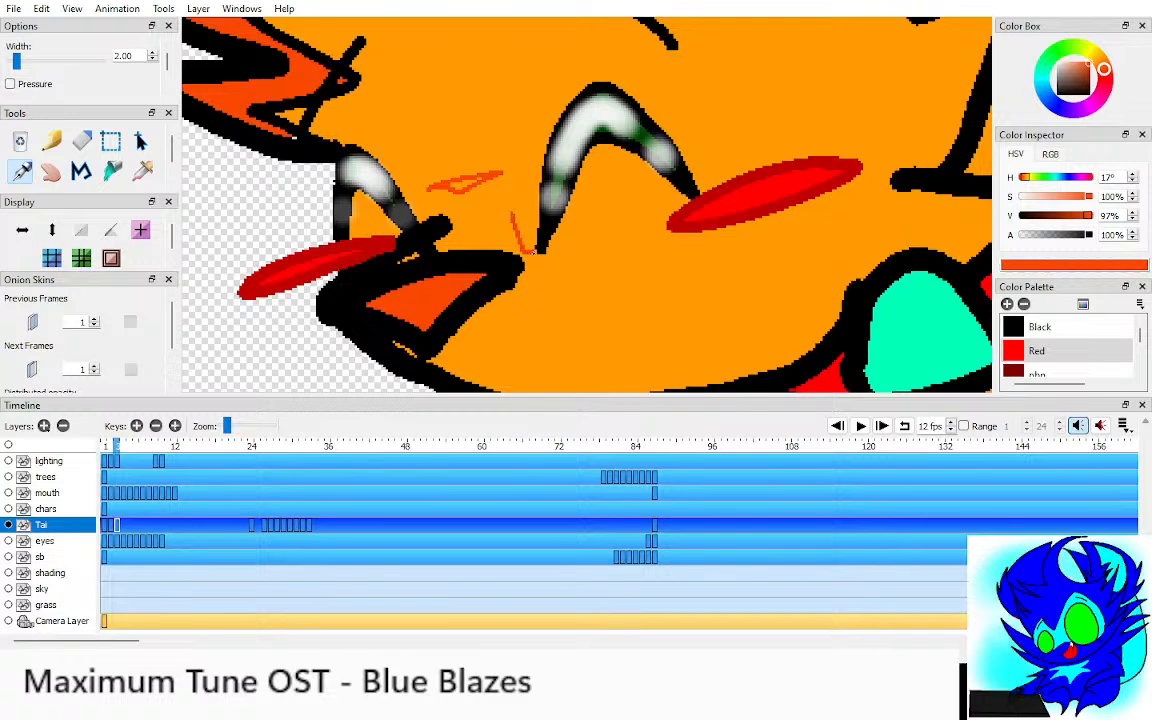
pyautogui.press('h')
pyautogui.moveTo(466, 243); pyautogui.dragTo(486, 278)
# Step: Outline the nose-bridge marking and both inner-eye markings on frame 2 in reddish orange
pyautogui.press(',')
pyautogui.press(',')
pyautogui.press('p')
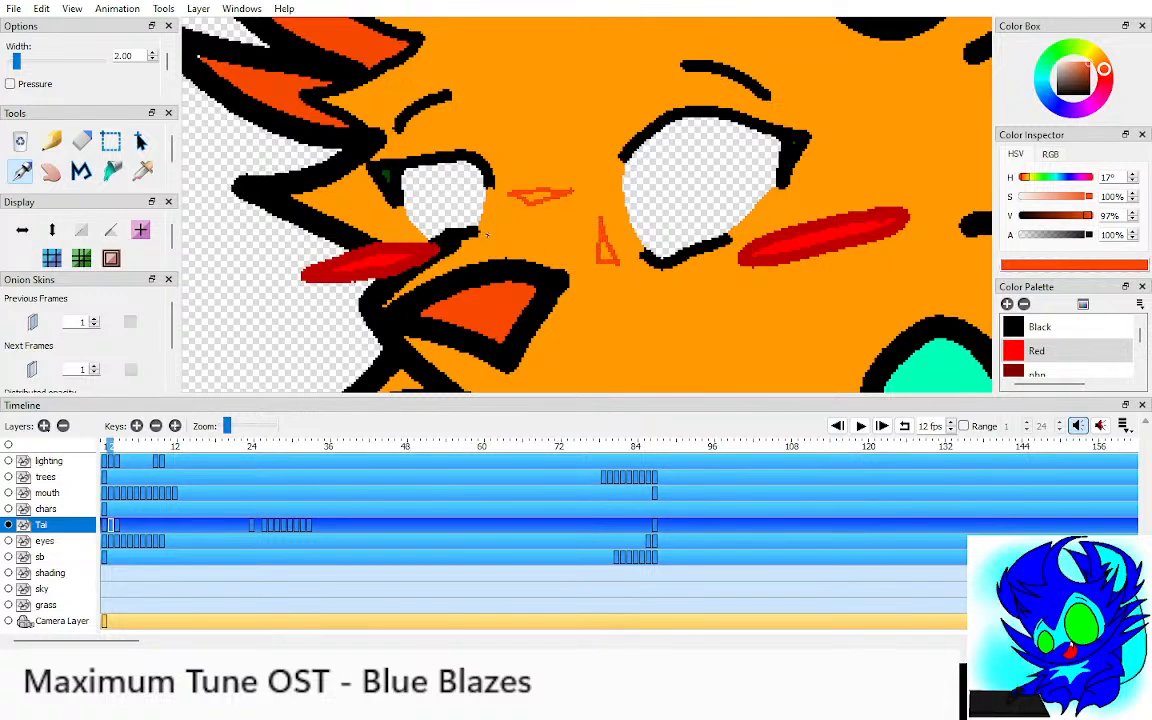
pyautogui.press('h')
# Step: Sample frame 1's lighter orange, colour in frame 2's three face markings, and touch up their outlines in reddish orange
pyautogui.moveTo(518, 238); pyautogui.dragTo(703, 285)
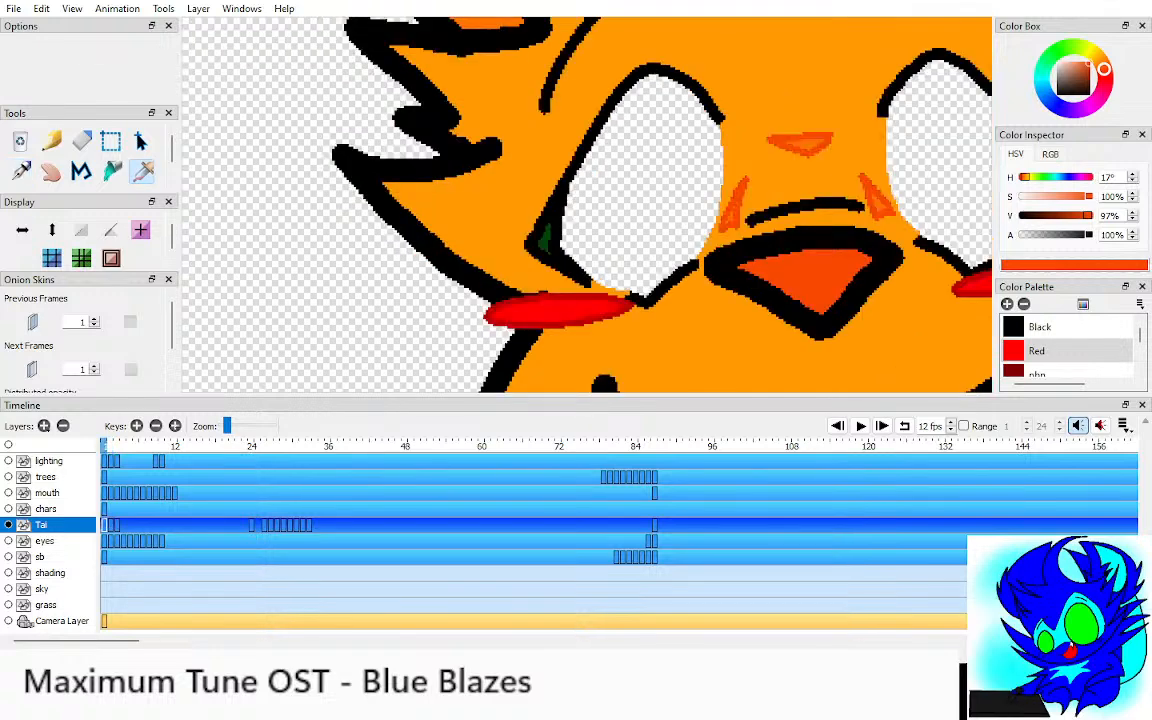
pyautogui.click(732, 213)
pyautogui.press('.')
pyautogui.scroll(2, 586, 205)
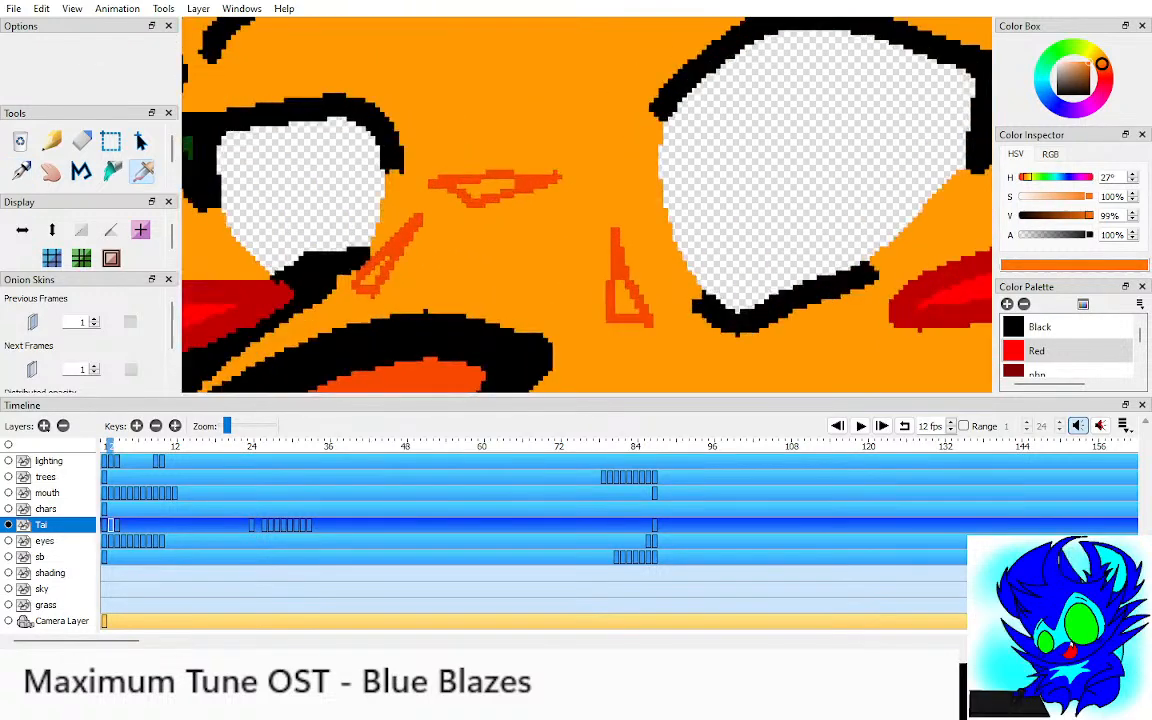
pyautogui.press('k')
pyautogui.press('p')
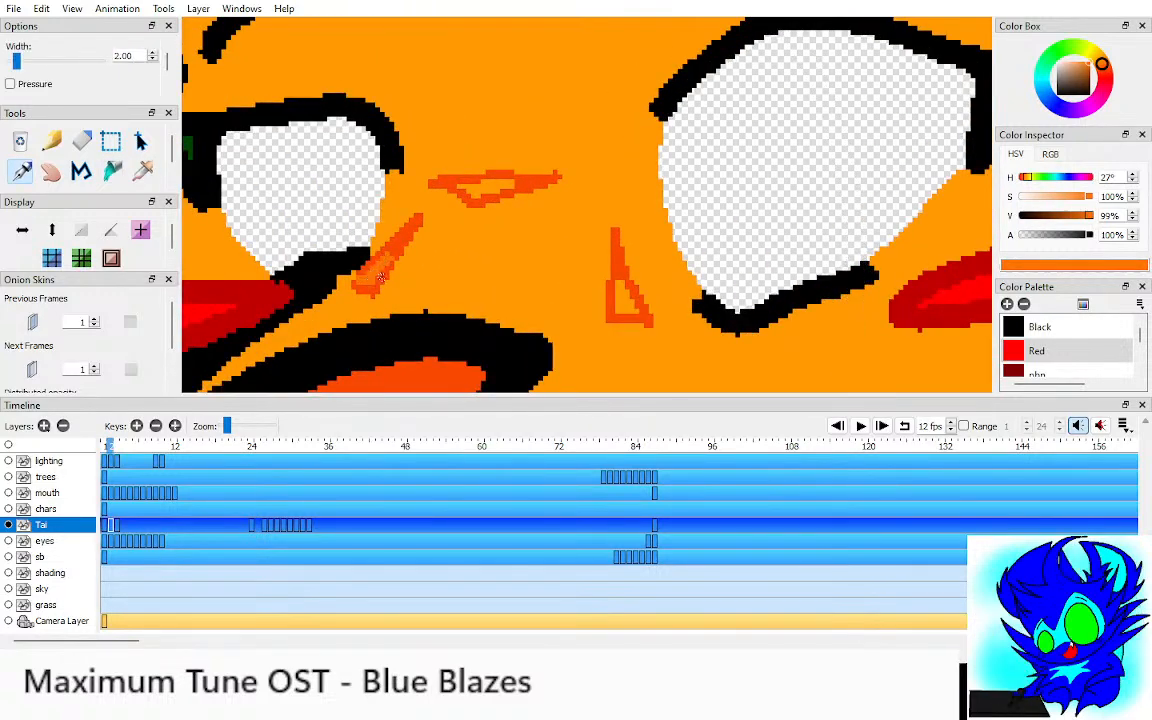
pyautogui.moveTo(465, 187); pyautogui.dragTo(506, 184)
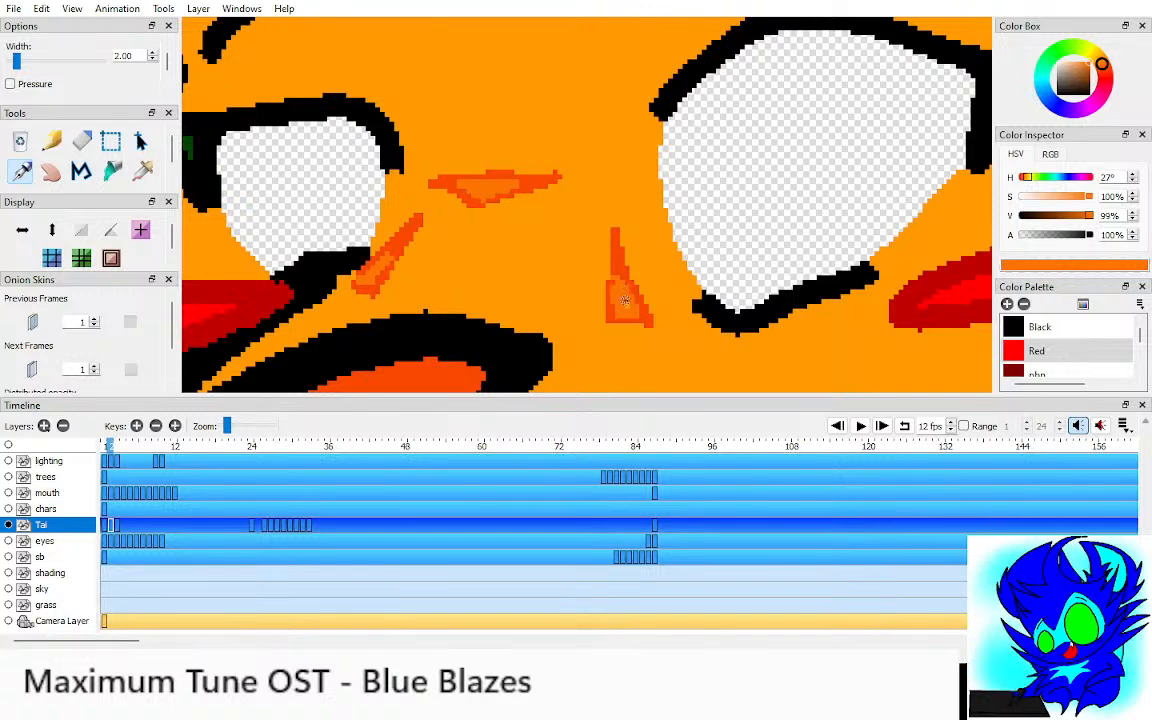
pyautogui.click(610, 288)
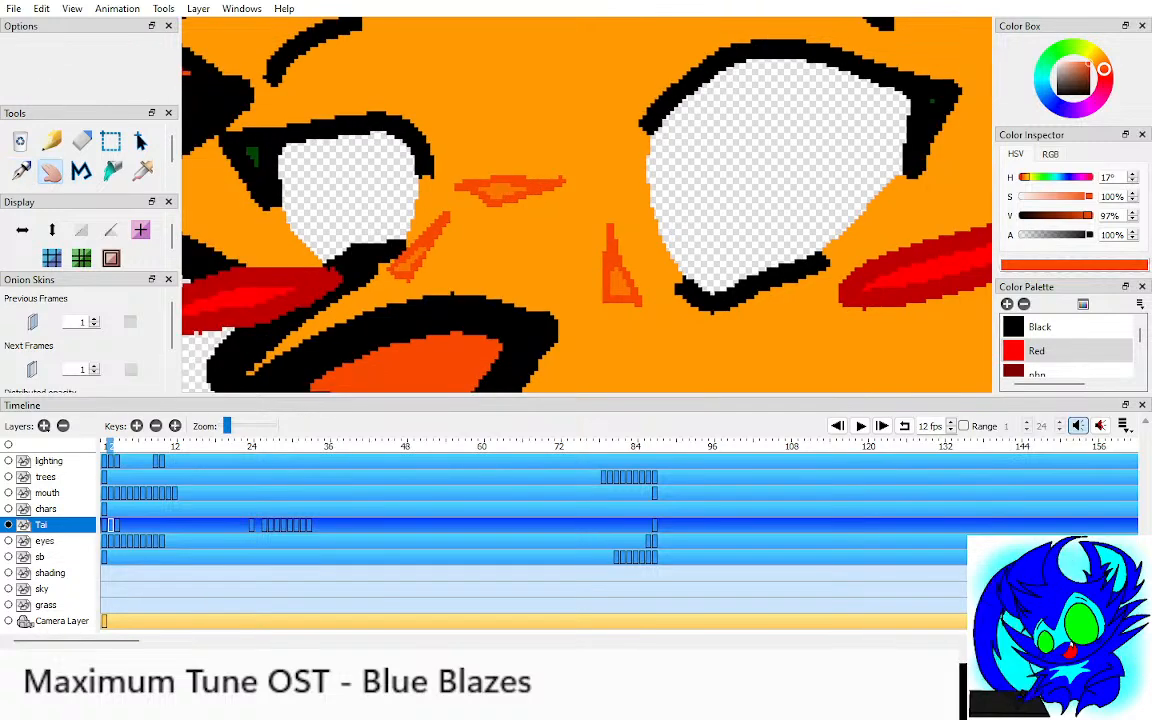
pyautogui.scroll(-5, 396, 258)
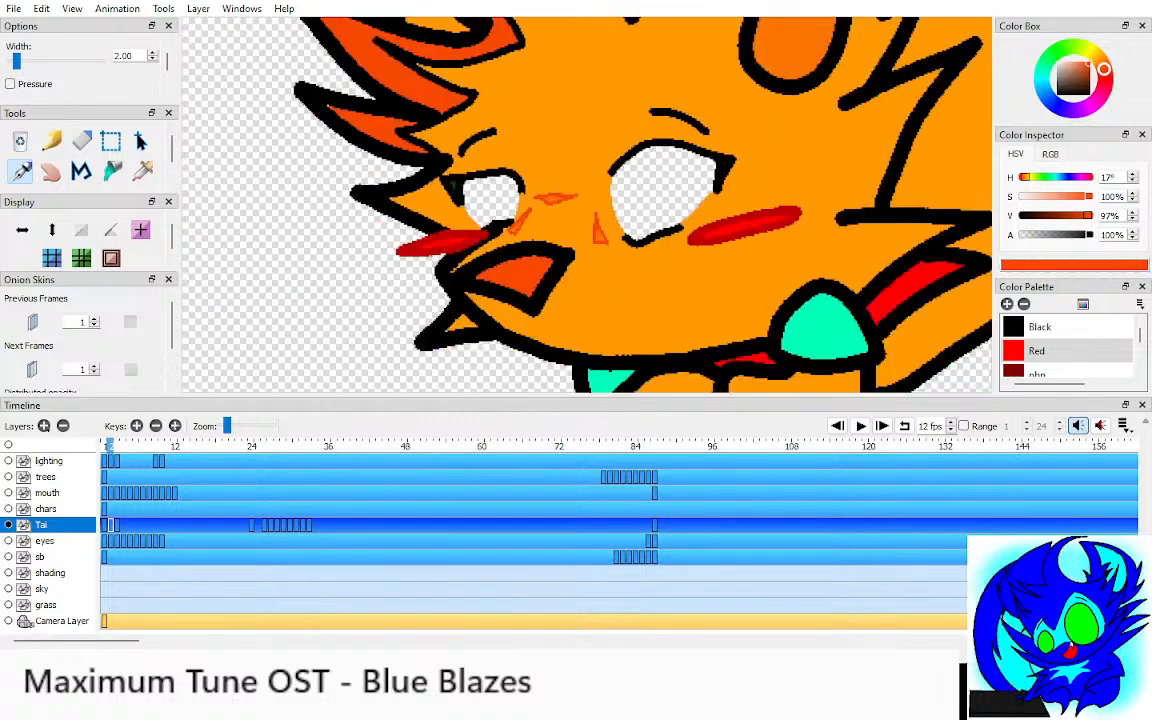
pyautogui.scroll(5, 586, 207)
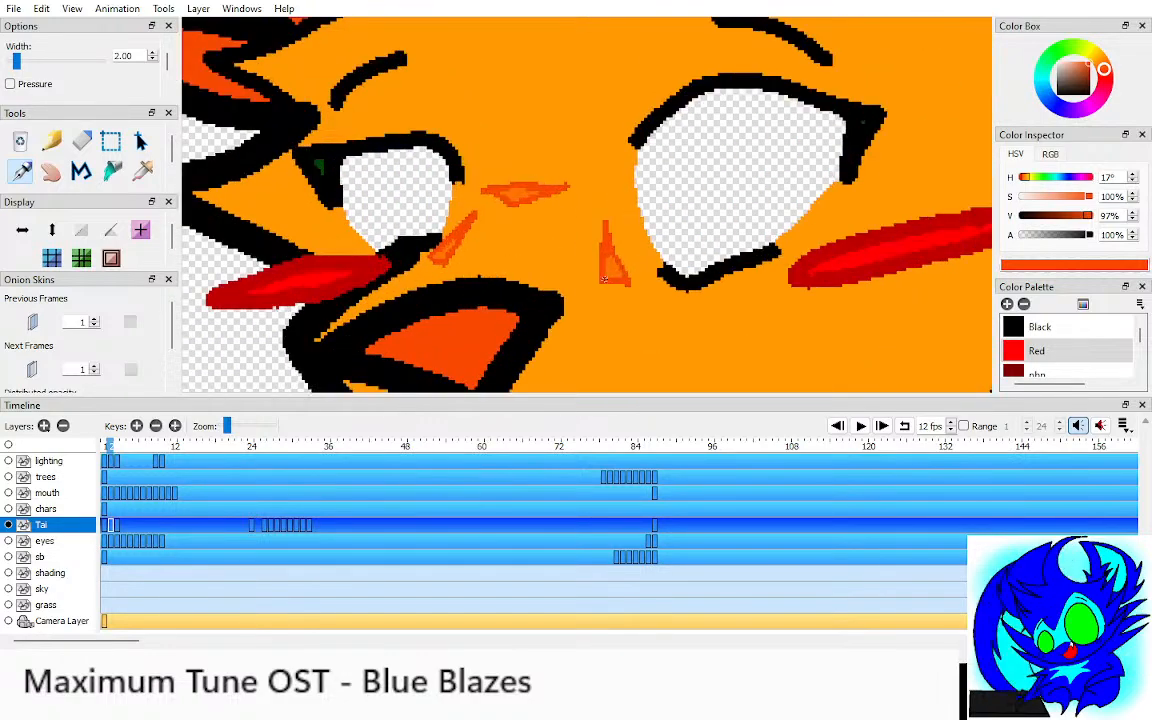
# Step: Sample the lighter orange from frame 2's marking and colour in frame 3's nose-bridge and inner-eye markings
pyautogui.press('i')
pyautogui.click(612, 254)
pyautogui.press('.')
pyautogui.scroll(4, 646, 202)
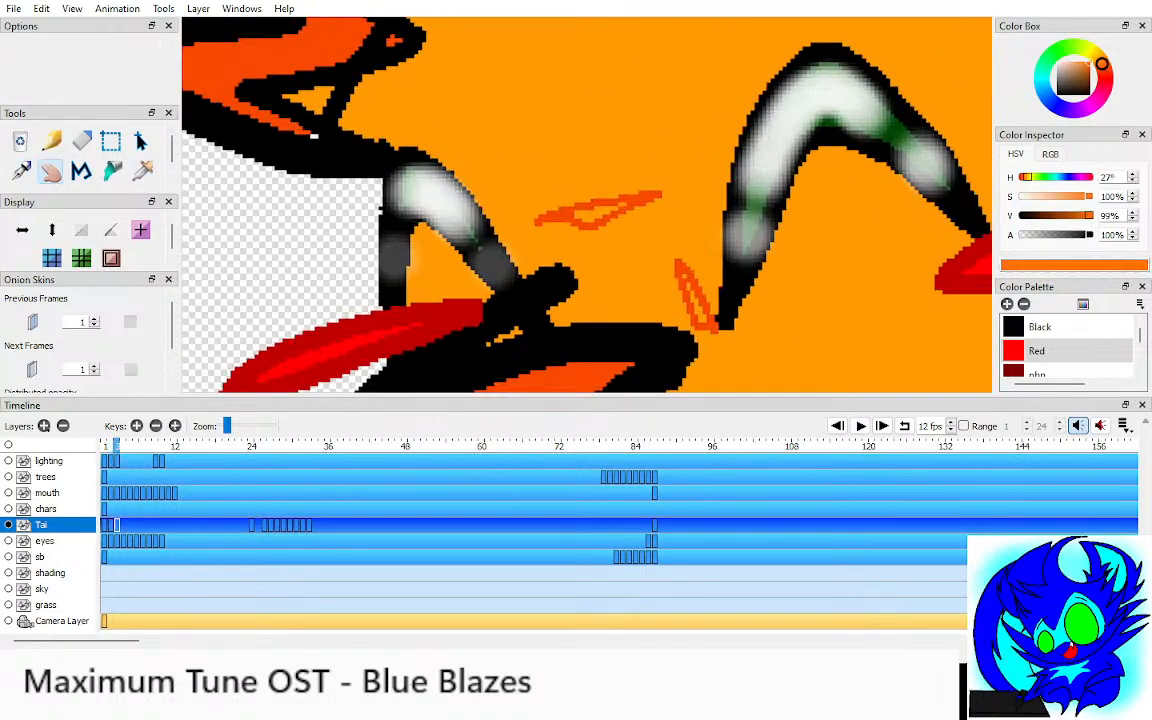
pyautogui.press('p')
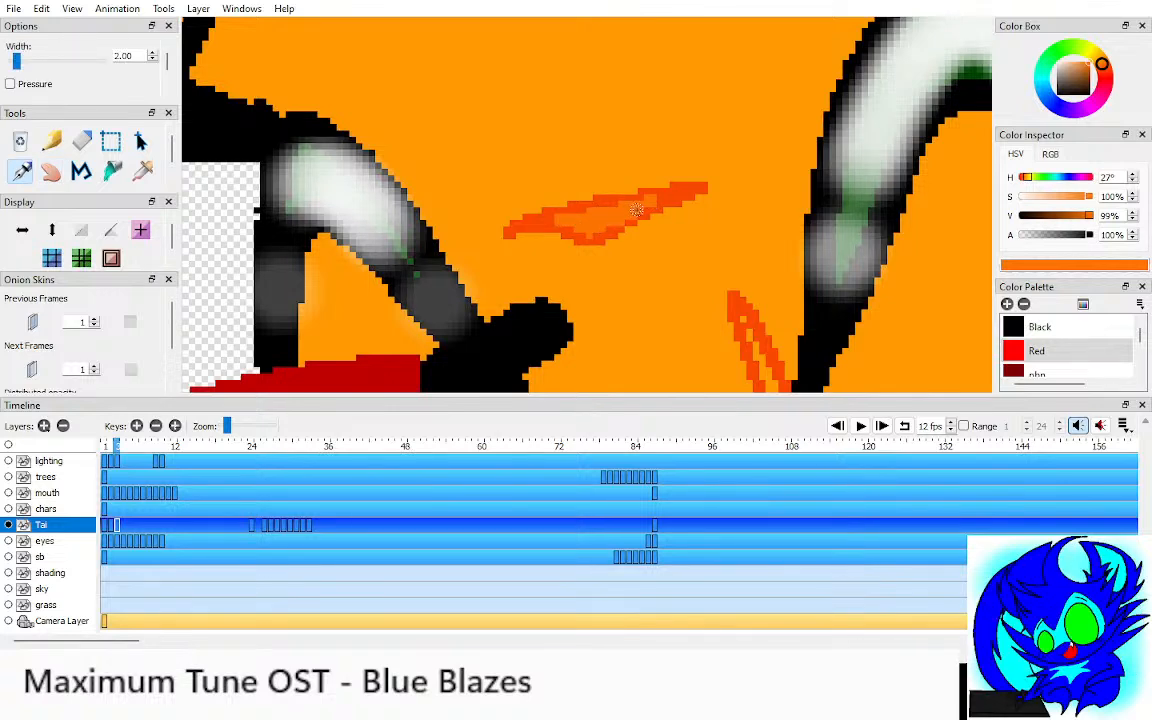
pyautogui.press('h')
pyautogui.moveTo(576, 192); pyautogui.dragTo(398, 110)
pyautogui.press('p')
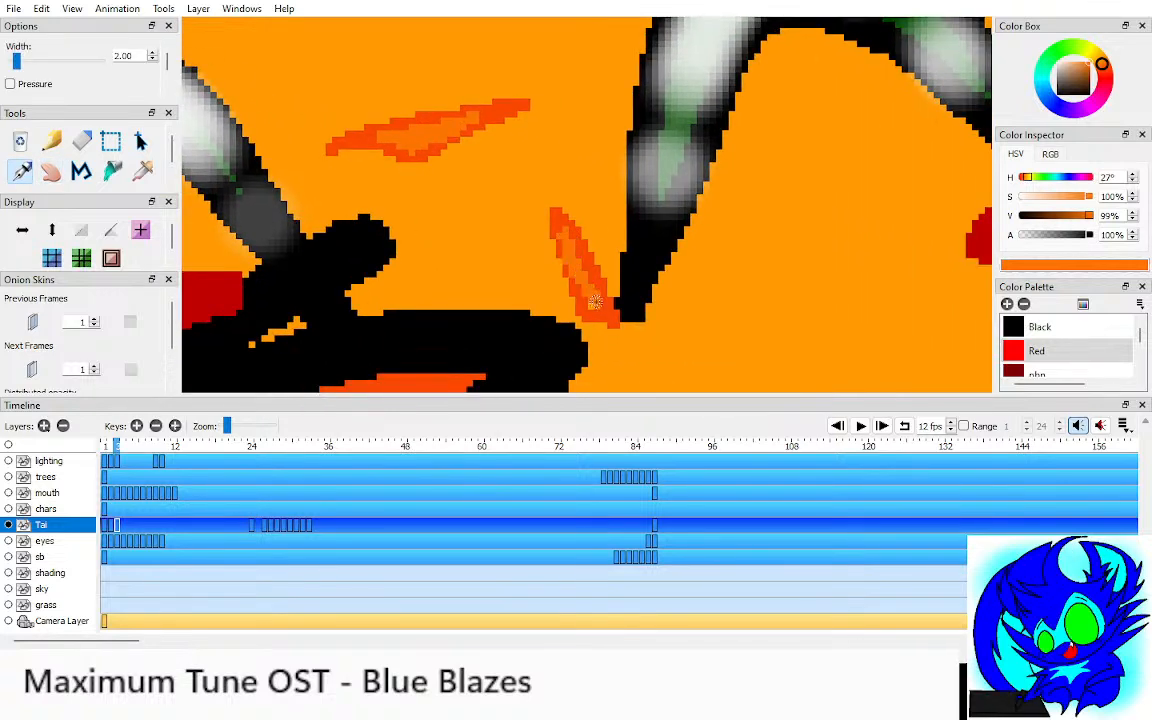
# Step: Sample the reddish orange again and touch up the outline of frame 3's inner-eye marking
pyautogui.press('i')
pyautogui.click(557, 222)
pyautogui.press('p')
pyautogui.moveTo(559, 230)
pyautogui.mouseDown()
pyautogui.moveTo(591, 308)
pyautogui.moveTo(606, 314)
pyautogui.mouseUp()
pyautogui.press('h')
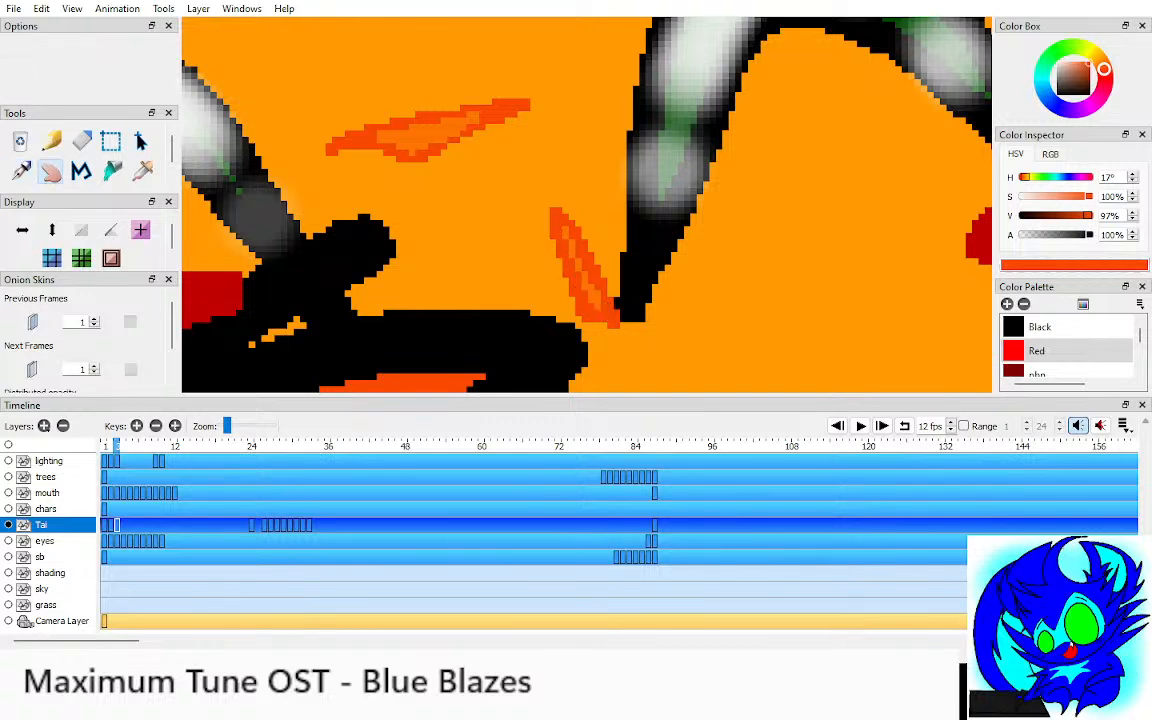
pyautogui.press('p')
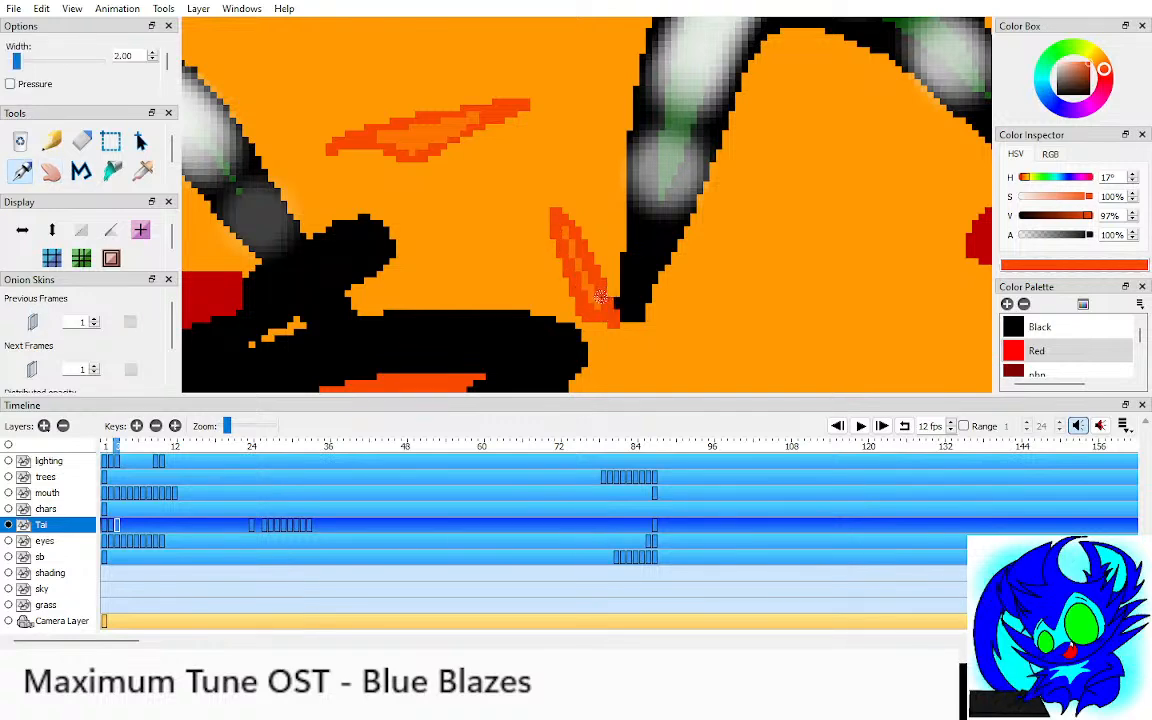
pyautogui.press('h')
# Step: Flip back and forth through frames 1 to 3 to check Tai's coloured drawings in motion
pyautogui.scroll(-10, 586, 205)
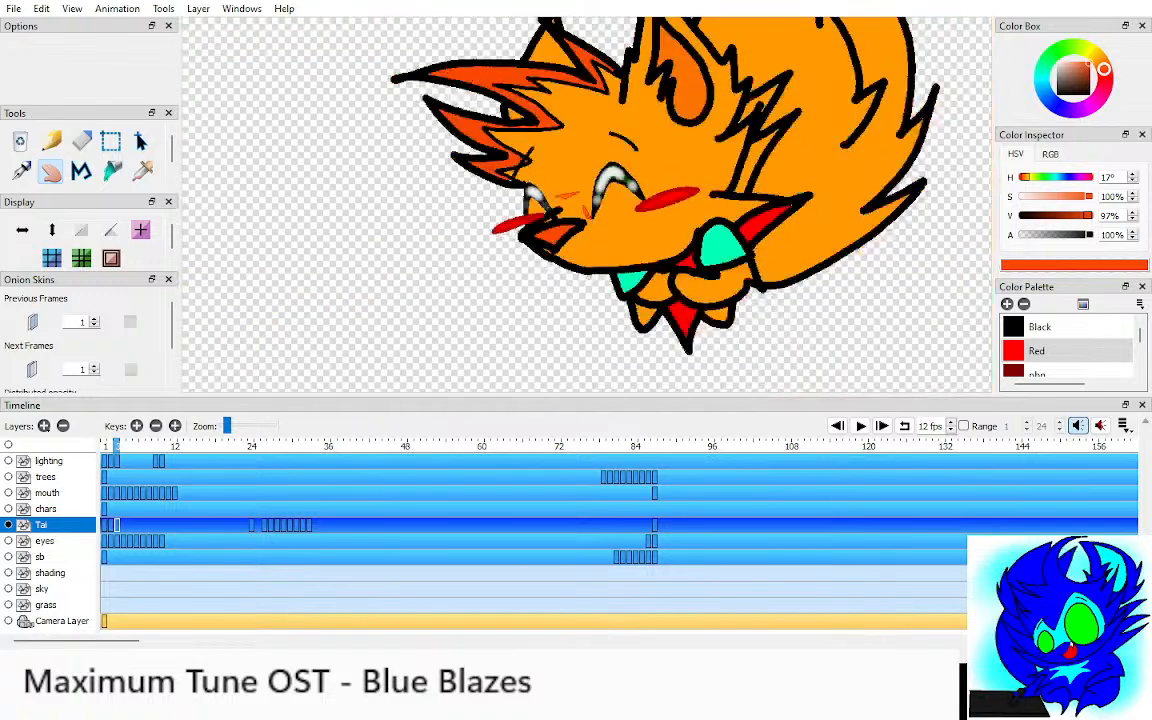
pyautogui.moveTo(640, 190); pyautogui.dragTo(572, 221)
pyautogui.scroll(-2, 586, 205)
pyautogui.press('Right')
pyautogui.press('Right')
pyautogui.press('Left')
pyautogui.press('Left')
pyautogui.press('Right')
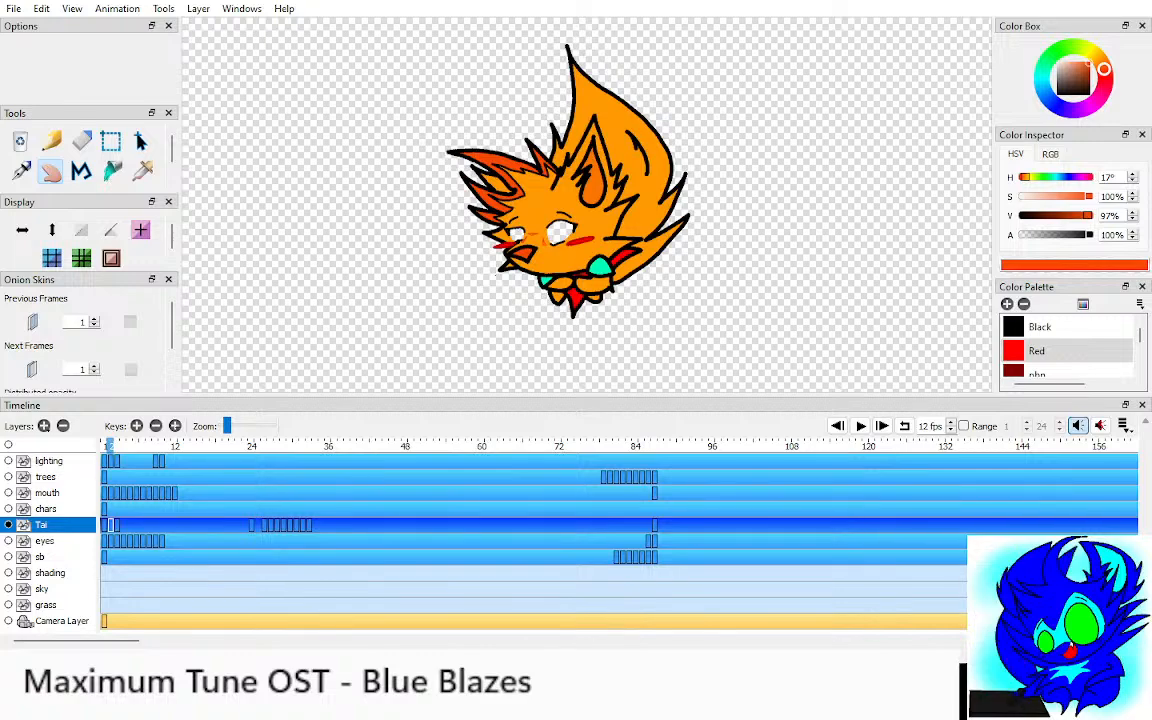
pyautogui.press('Right')
pyautogui.press('Left')
pyautogui.press('Left')
pyautogui.press('Right')
pyautogui.press('Right')
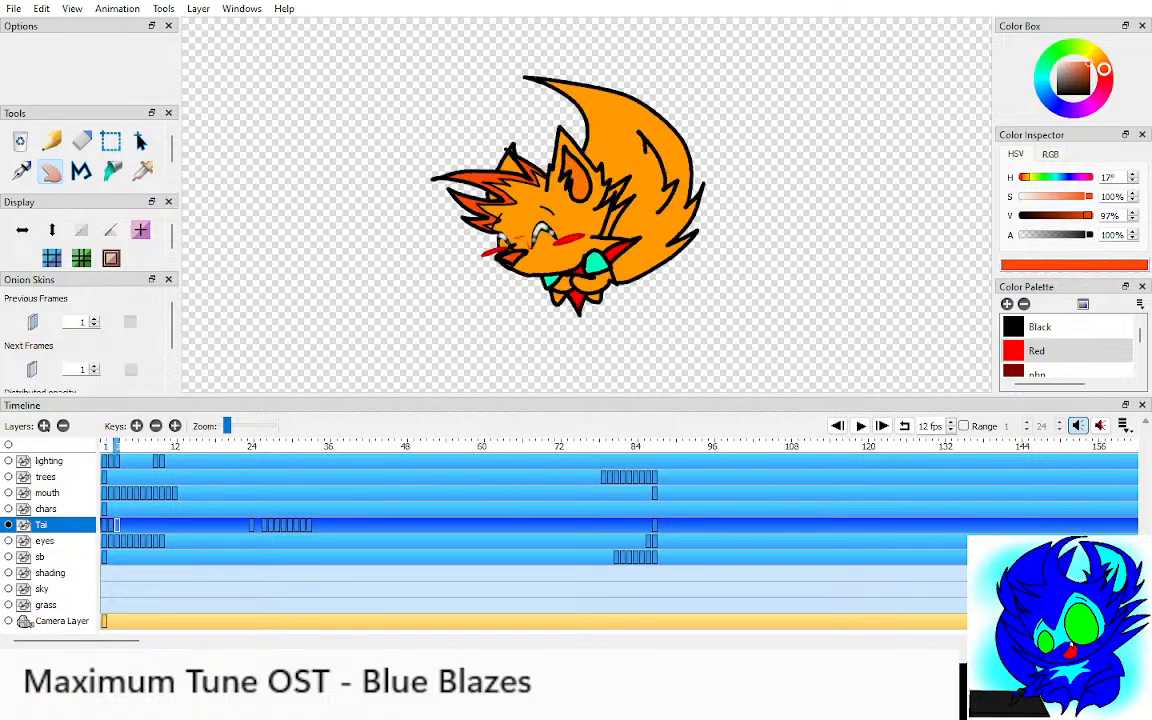
pyautogui.press('Left')
pyautogui.press('Left')
pyautogui.press('Right')
pyautogui.press('Right')
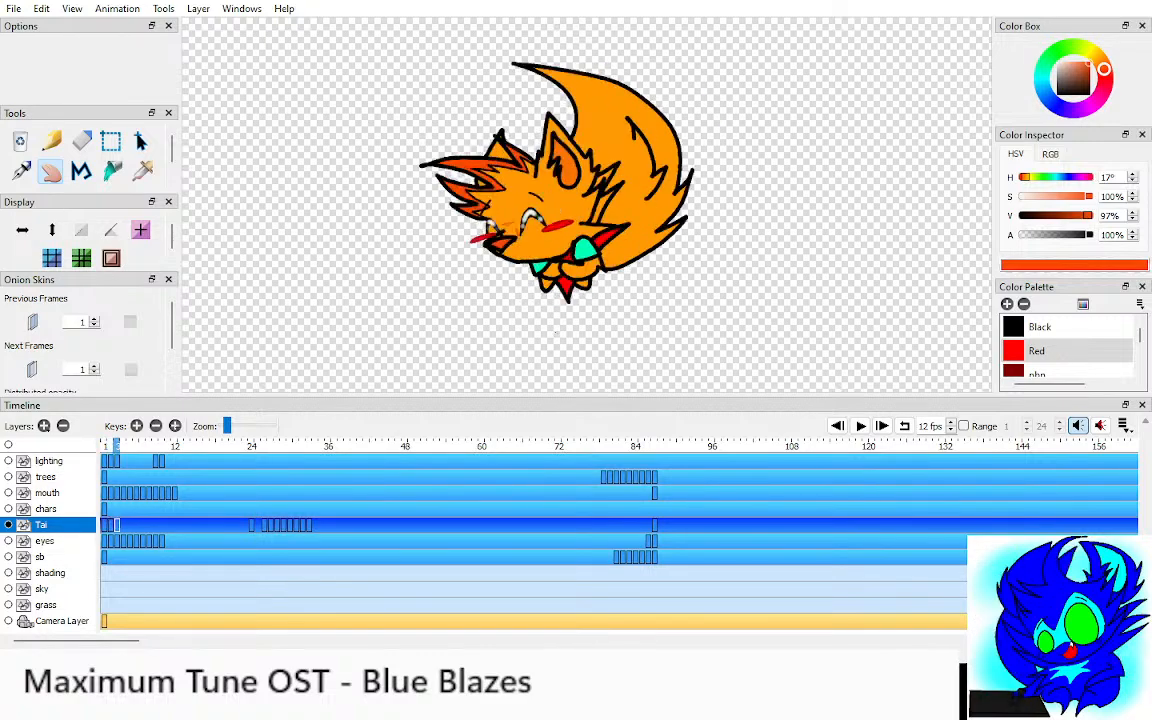
pyautogui.hotkey('ctrl', 'Down')
pyautogui.hotkey('ctrl', 'Down')
pyautogui.hotkey('ctrl', 'Up')
pyautogui.hotkey('ctrl', 'Up')
pyautogui.hotkey('ctrl', 'Up')
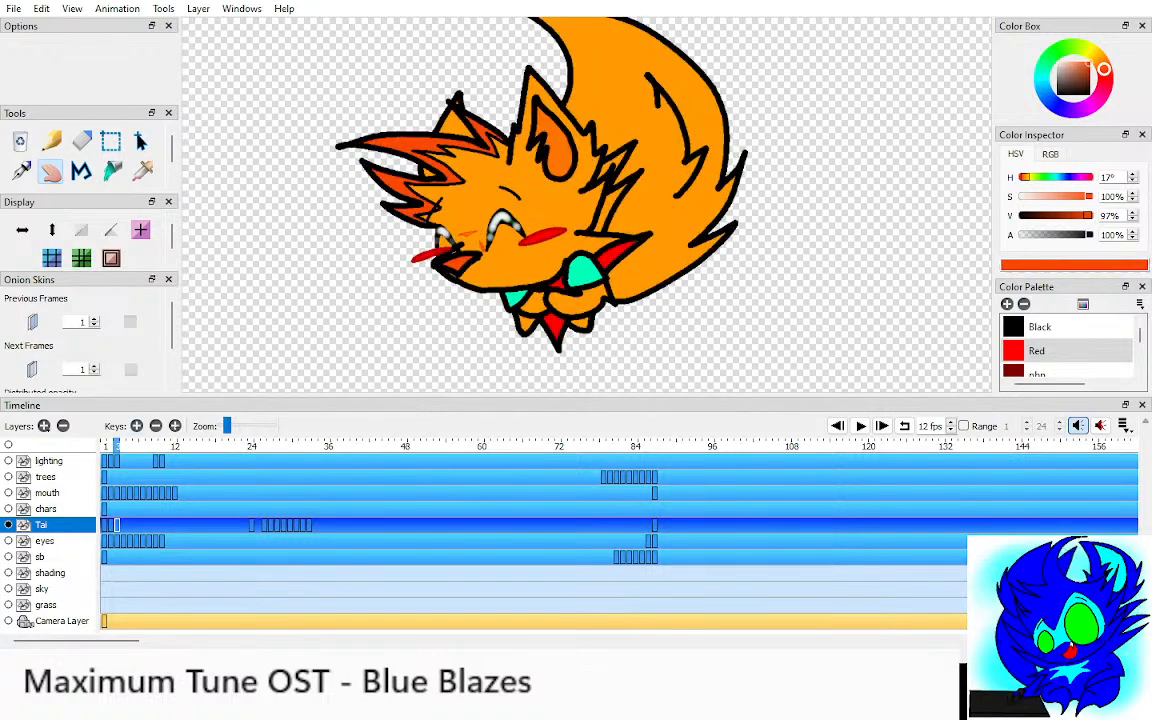
# Step: Add a blank keyframe at frame 4 on the Tai layer and show the previous frame as an onion skin
pyautogui.press('F7')
pyautogui.press('o')
pyautogui.scroll(3, 501, 238)
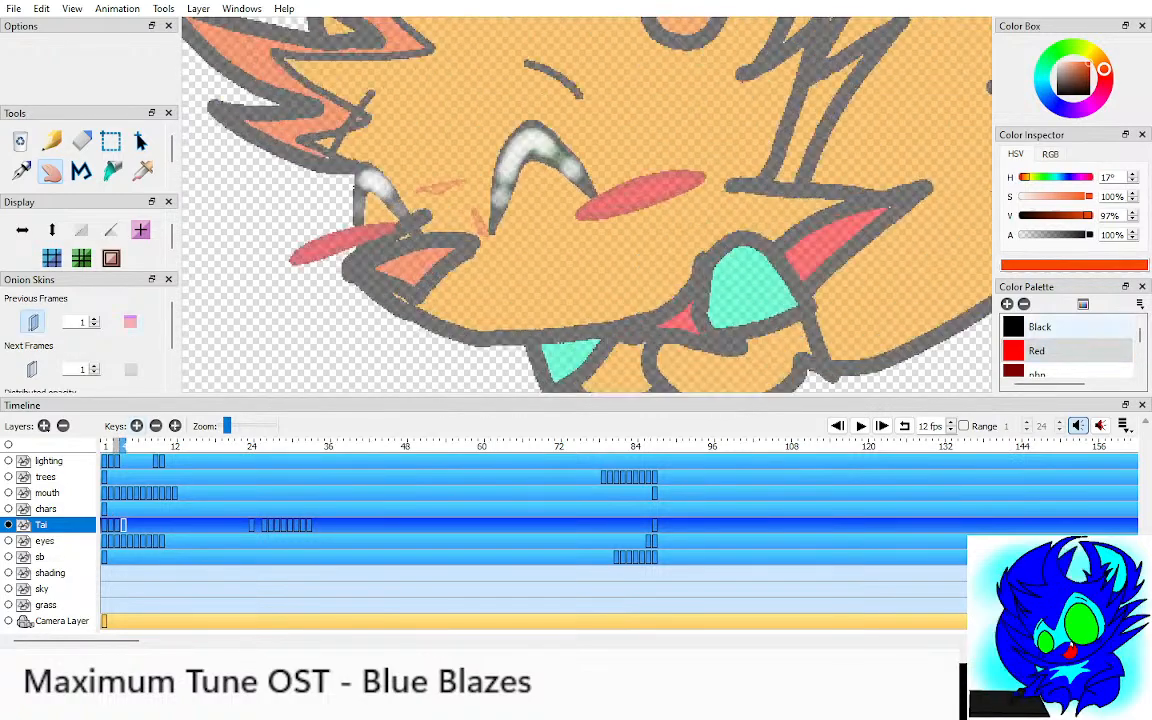
# Step: Trace Tai's nose, mouth line, chin and bandana knot on frame 4 with a black pen 10 wide
pyautogui.click(1040, 327)
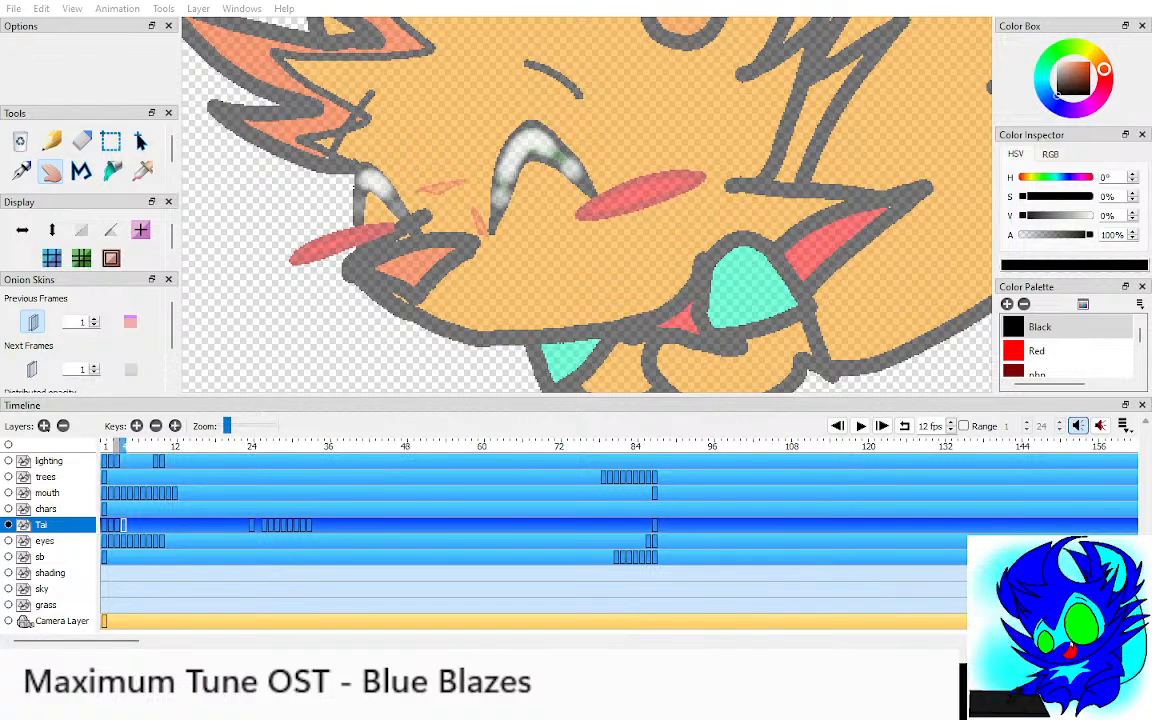
pyautogui.moveTo(445, 256); pyautogui.dragTo(462, 252)
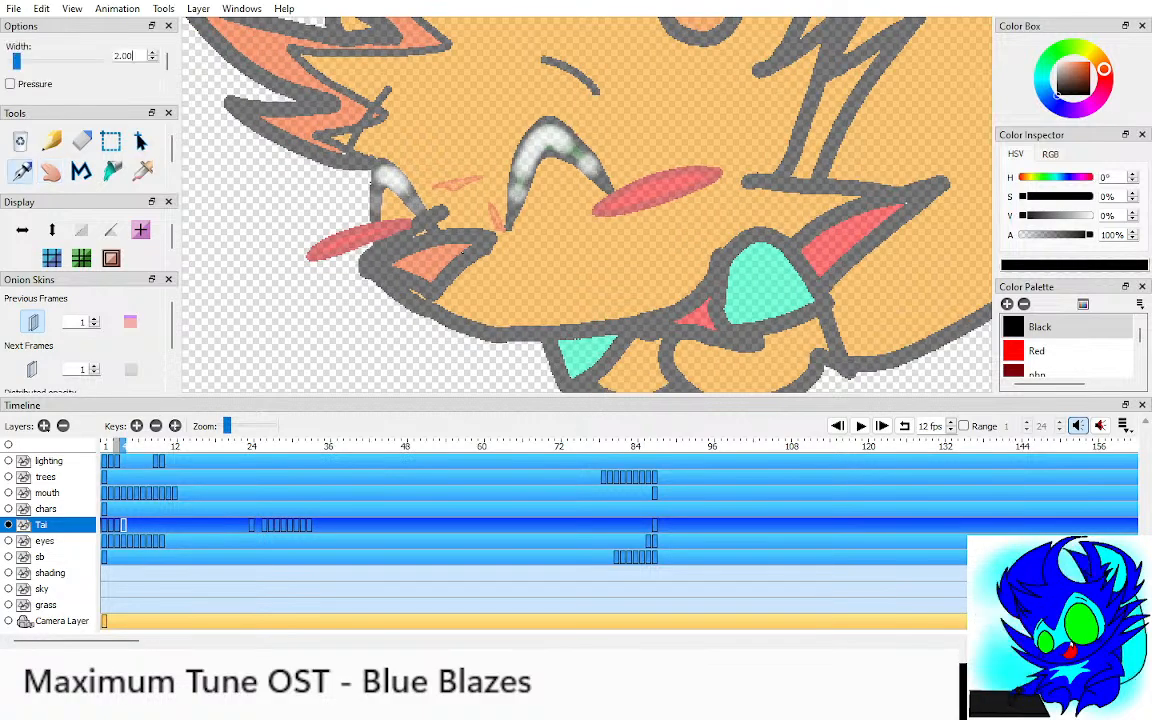
pyautogui.press('Up')
pyautogui.press('Up')
pyautogui.press('Up')
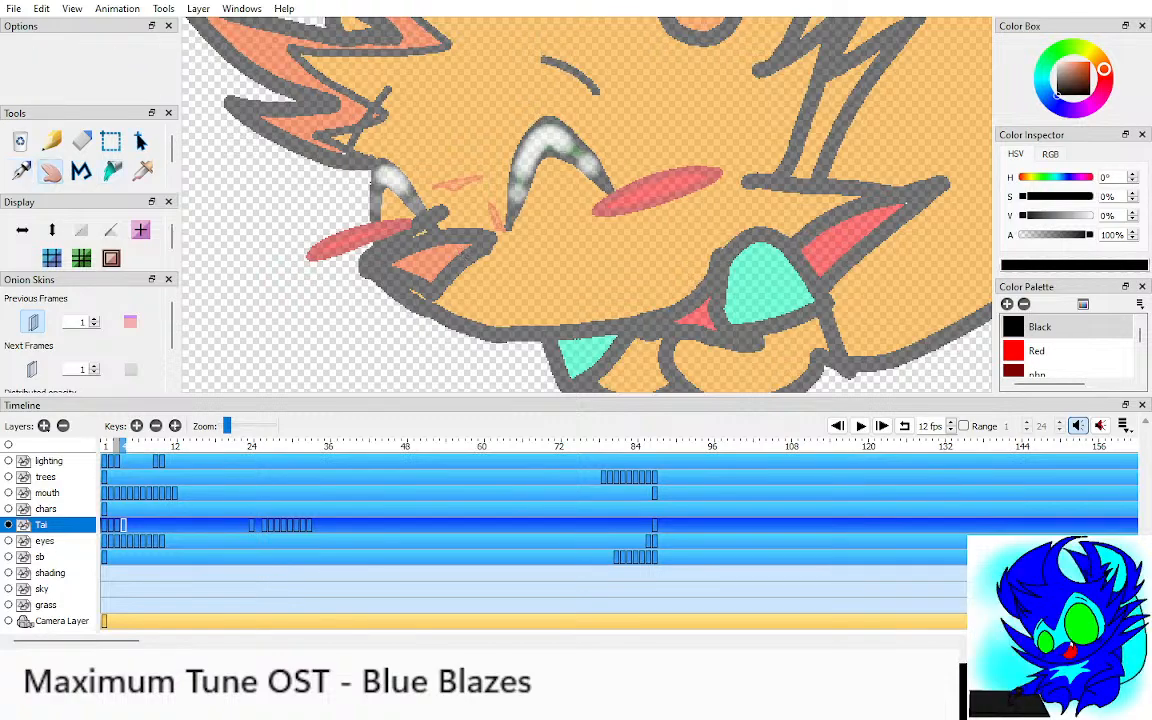
pyautogui.moveTo(463, 253); pyautogui.dragTo(437, 222)
pyautogui.moveTo(690, 292)
pyautogui.mouseDown()
pyautogui.moveTo(751, 211)
pyautogui.moveTo(805, 266)
pyautogui.moveTo(738, 293)
pyautogui.moveTo(694, 294)
pyautogui.moveTo(684, 194)
pyautogui.mouseUp()
pyautogui.moveTo(785, 178)
pyautogui.mouseDown()
pyautogui.moveTo(813, 247)
pyautogui.moveTo(777, 229)
pyautogui.moveTo(705, 276)
pyautogui.moveTo(656, 267)
pyautogui.moveTo(632, 232)
pyautogui.moveTo(648, 207)
pyautogui.moveTo(715, 212)
pyautogui.mouseUp()
pyautogui.moveTo(643, 157)
pyautogui.mouseDown()
pyautogui.moveTo(726, 184)
pyautogui.moveTo(755, 228)
pyautogui.moveTo(630, 268)
pyautogui.moveTo(515, 258)
pyautogui.moveTo(451, 221)
pyautogui.moveTo(478, 260)
pyautogui.moveTo(594, 223)
pyautogui.moveTo(537, 265)
pyautogui.moveTo(498, 250)
pyautogui.moveTo(499, 227)
pyautogui.moveTo(544, 203)
pyautogui.mouseUp()
pyautogui.press('h')
pyautogui.press('e')
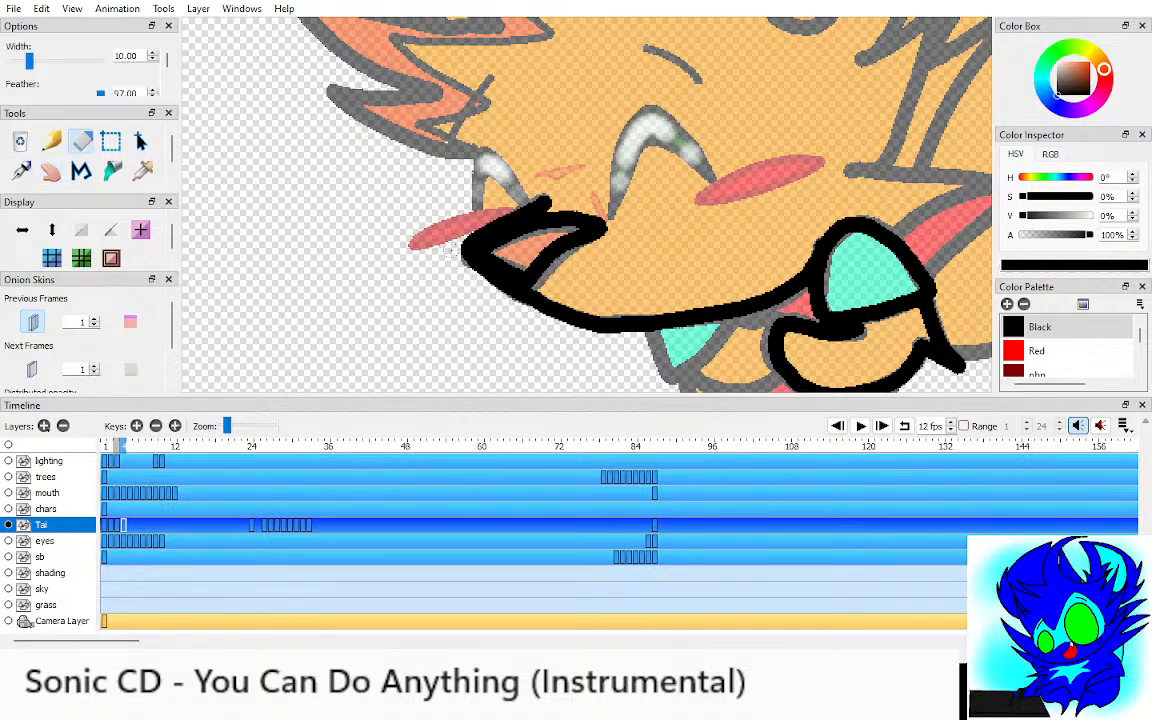
pyautogui.press('h')
pyautogui.moveTo(413, 248); pyautogui.dragTo(291, 311)
# Step: Trace both of Tai's closed eyes on frame 4 with a black pen 5 wide
pyautogui.press('i')
pyautogui.scroll(-1, 140, 68)
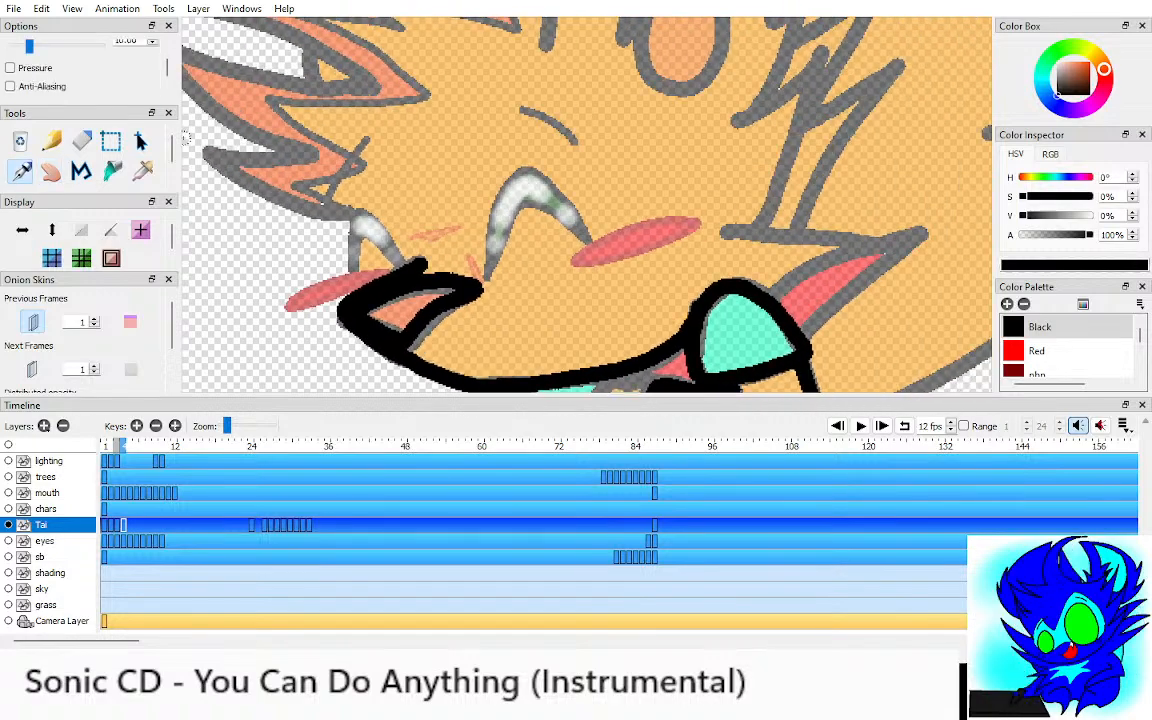
pyautogui.scroll(1, 90, 62)
pyautogui.click(152, 59)
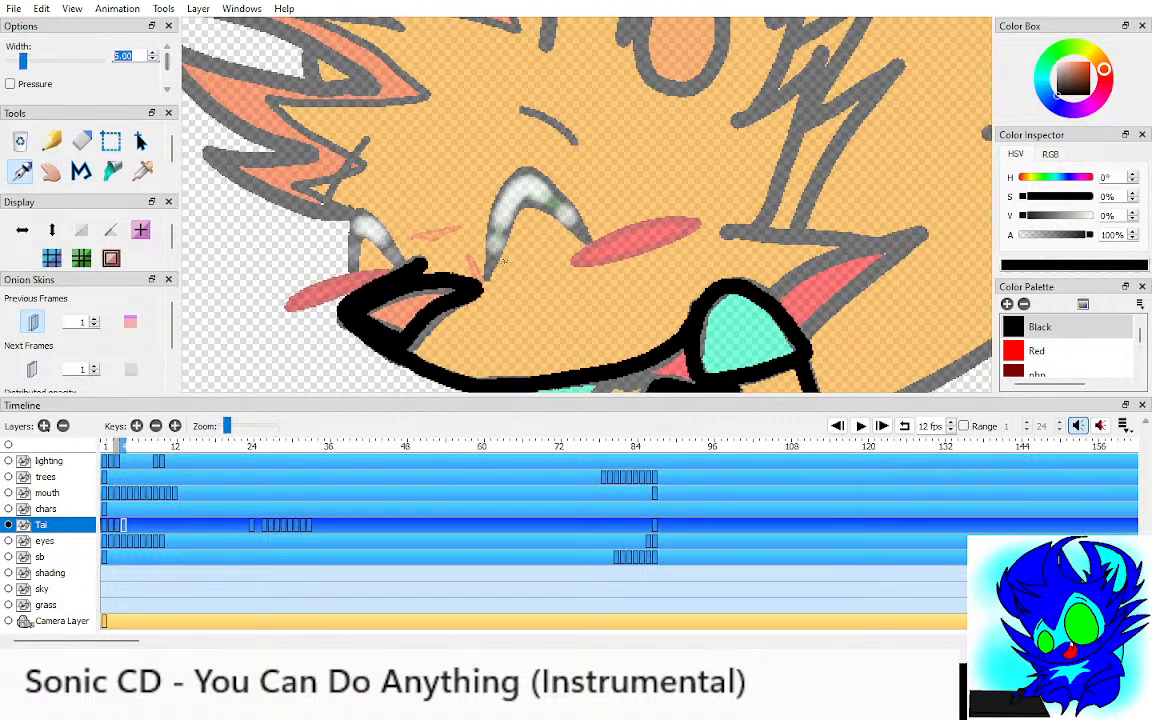
pyautogui.scroll(3, 491, 265)
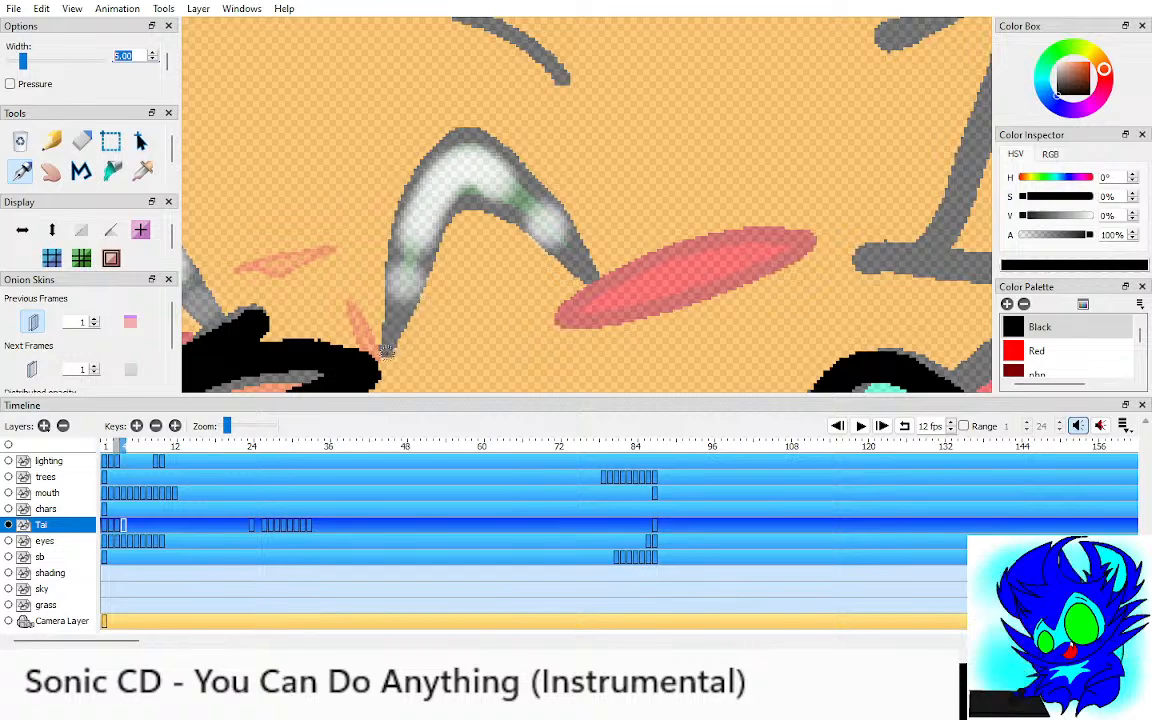
pyautogui.moveTo(386, 351)
pyautogui.mouseDown()
pyautogui.moveTo(398, 250)
pyautogui.moveTo(440, 135)
pyautogui.moveTo(505, 165)
pyautogui.moveTo(593, 280)
pyautogui.moveTo(483, 200)
pyautogui.moveTo(389, 350)
pyautogui.moveTo(638, 304)
pyautogui.mouseUp()
pyautogui.press('space')
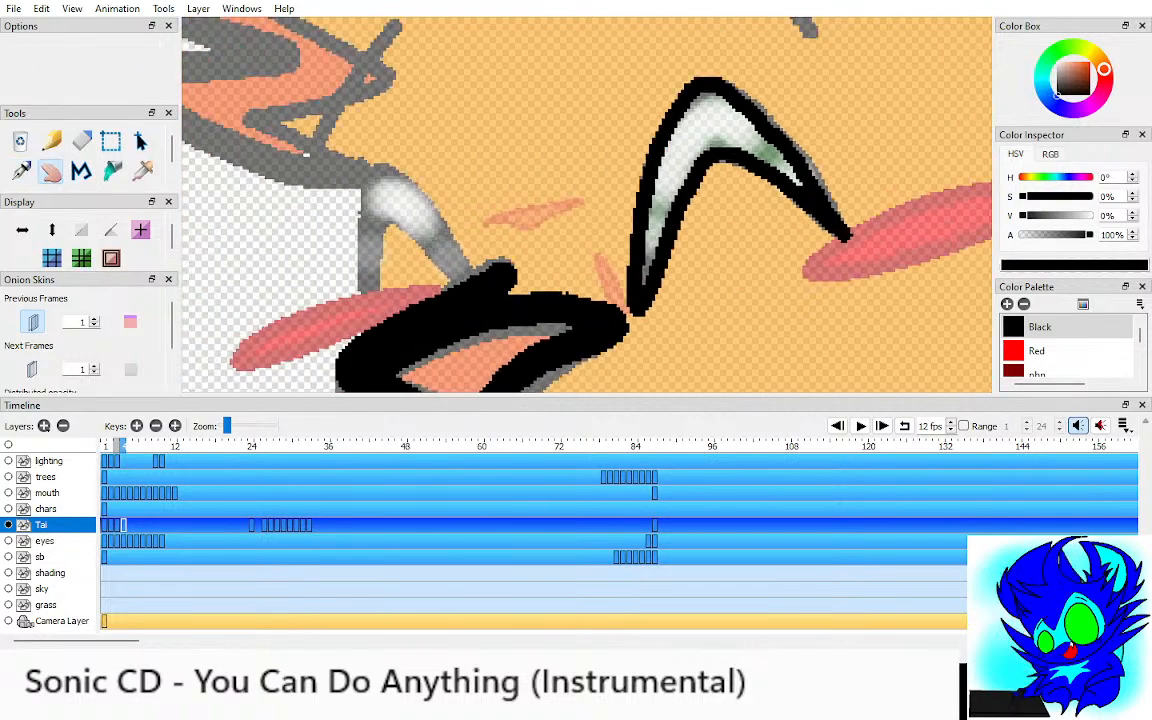
pyautogui.moveTo(440, 260)
pyautogui.mouseDown()
pyautogui.moveTo(405, 235)
pyautogui.moveTo(372, 172)
pyautogui.moveTo(356, 230)
pyautogui.moveTo(362, 300)
pyautogui.mouseUp()
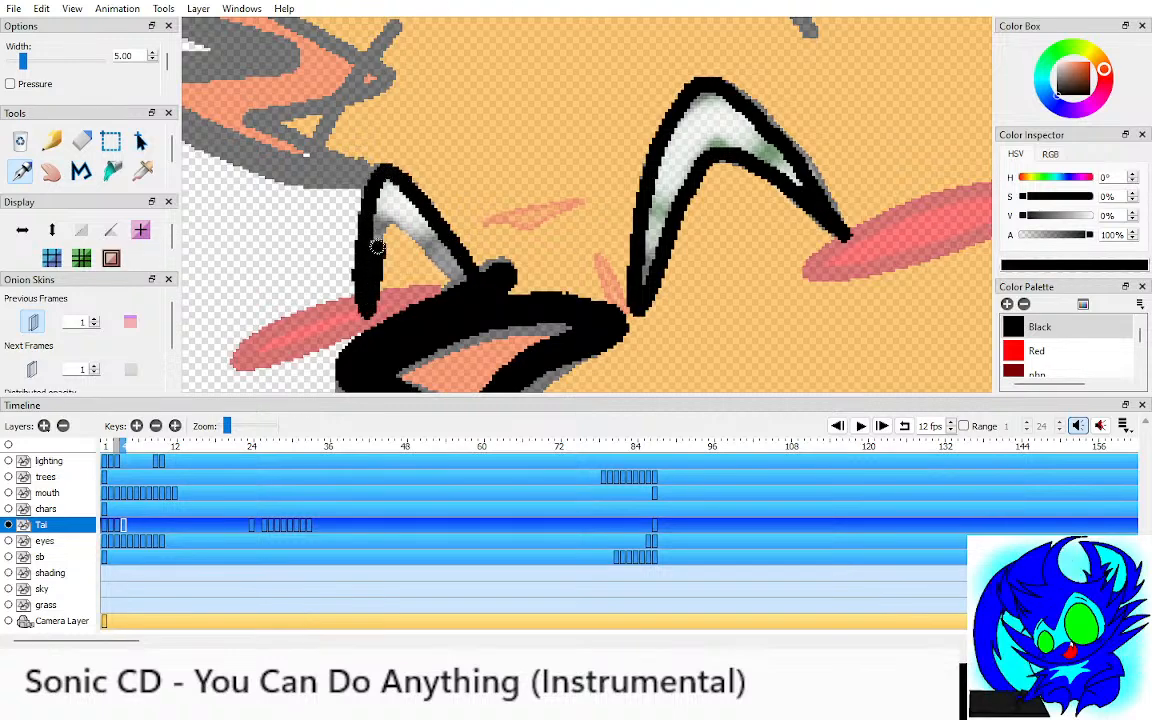
pyautogui.moveTo(376, 247)
pyautogui.mouseDown()
pyautogui.moveTo(398, 228)
pyautogui.moveTo(428, 265)
pyautogui.mouseUp()
# Step: Trace Tai's two short eyebrow lines on frame 4 with the black pen 5 wide
pyautogui.press('e')
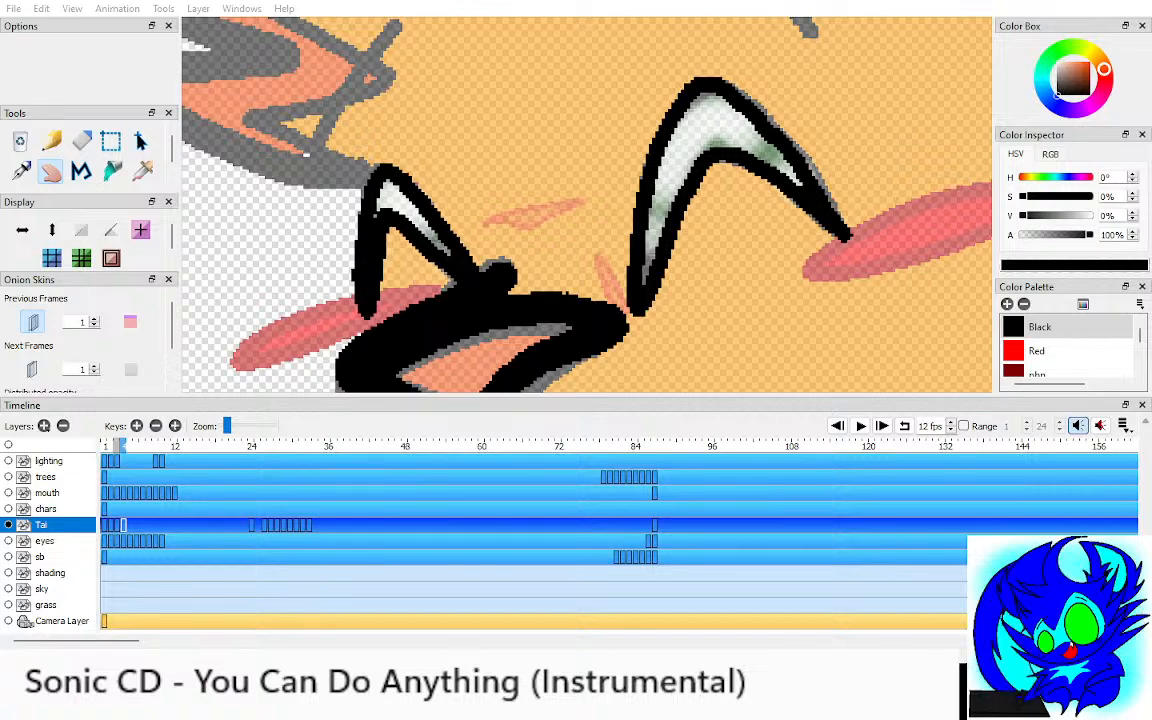
pyautogui.moveTo(808, 27); pyautogui.dragTo(693, 92)
pyautogui.hotkey('ctrl', 'Down')
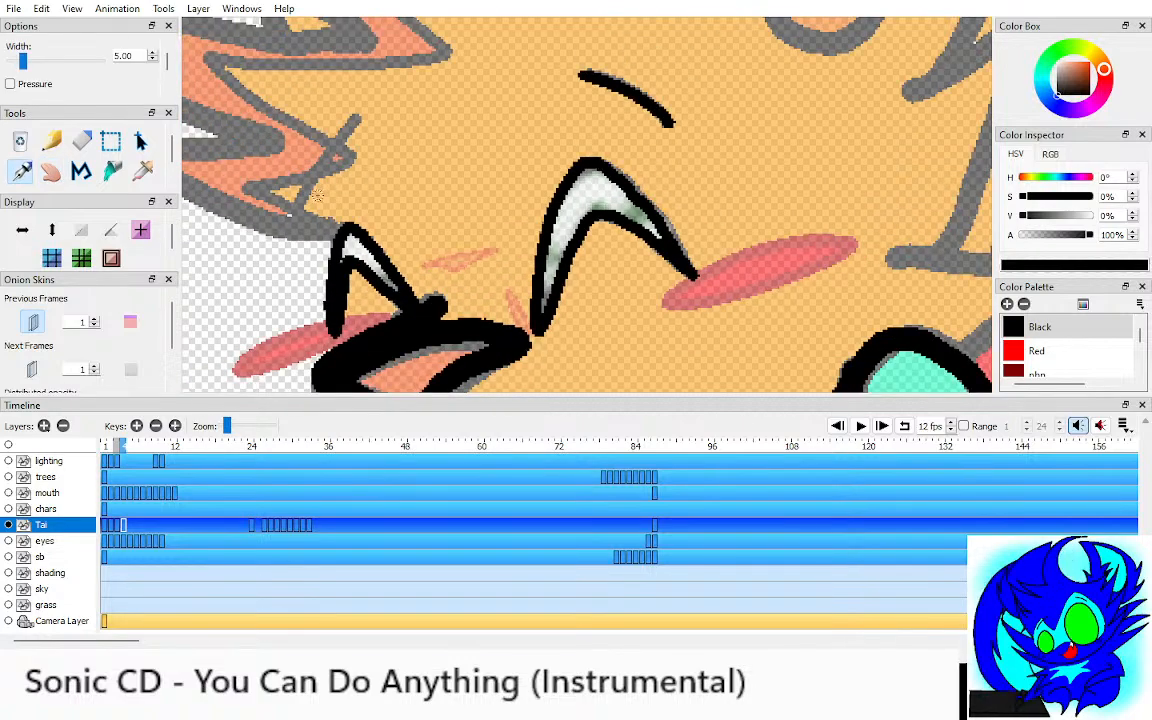
pyautogui.moveTo(290, 213); pyautogui.dragTo(358, 118)
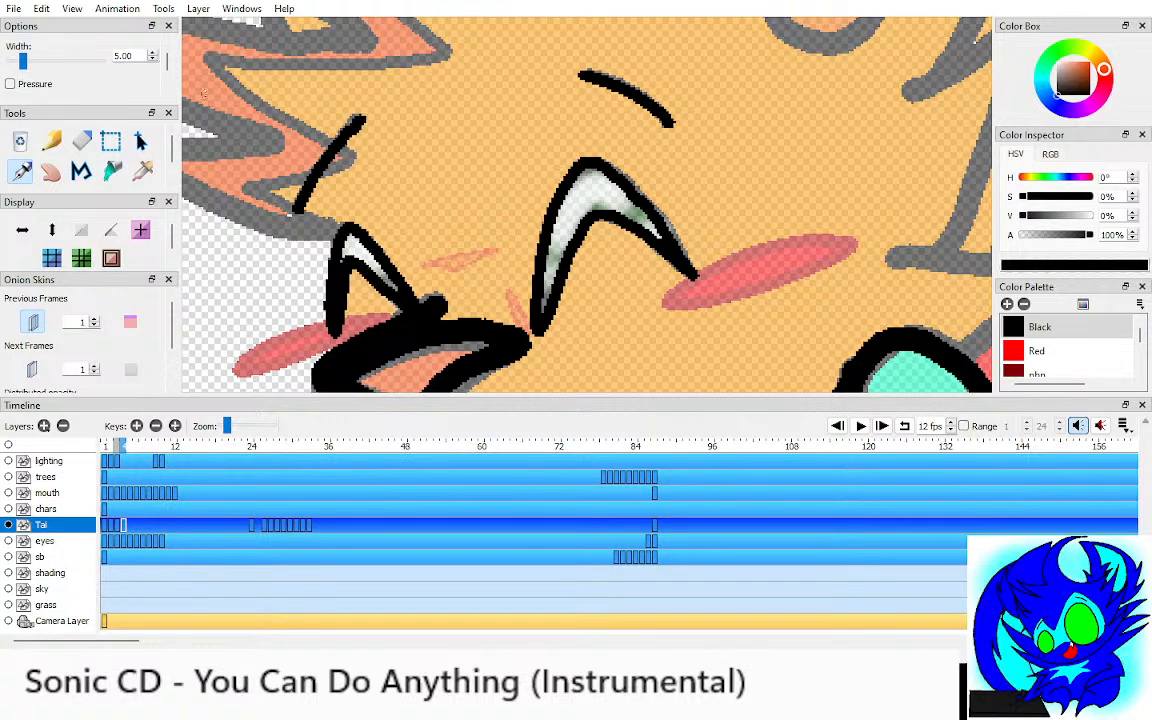
# Step: Trace the small turquoise piece beneath Tai's chin and the rounded orange shape beside it with the pen 10 wide
pyautogui.press('Up')
pyautogui.press('Up')
pyautogui.press('h')
pyautogui.hotkey('ctrl', 'Down')
pyautogui.hotkey('ctrl', 'Down')
pyautogui.hotkey('ctrl', 'Down')
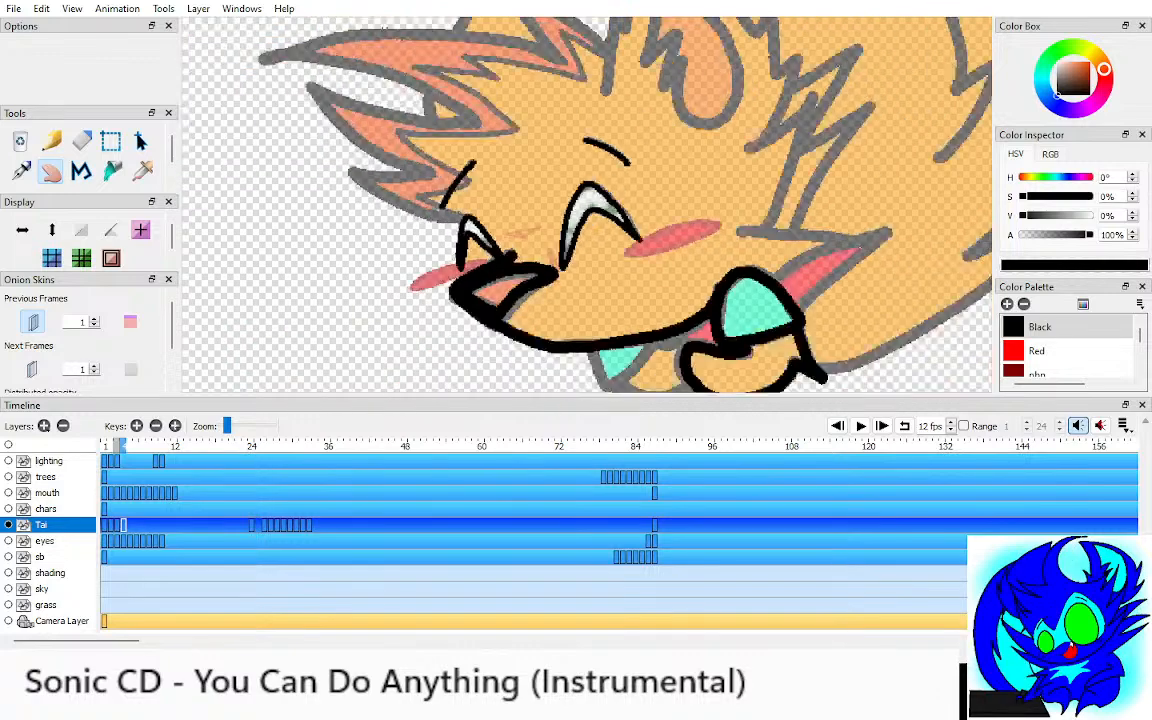
pyautogui.hotkey('ctrl', 'Up')
pyautogui.hotkey('ctrl', 'Up')
pyautogui.hotkey('ctrl', 'Up')
pyautogui.hotkey('ctrl', 'Up')
pyautogui.moveTo(414, 285)
pyautogui.mouseDown()
pyautogui.moveTo(414, 195)
pyautogui.moveTo(437, 267)
pyautogui.moveTo(540, 219)
pyautogui.moveTo(571, 167)
pyautogui.mouseUp()
pyautogui.press('p')
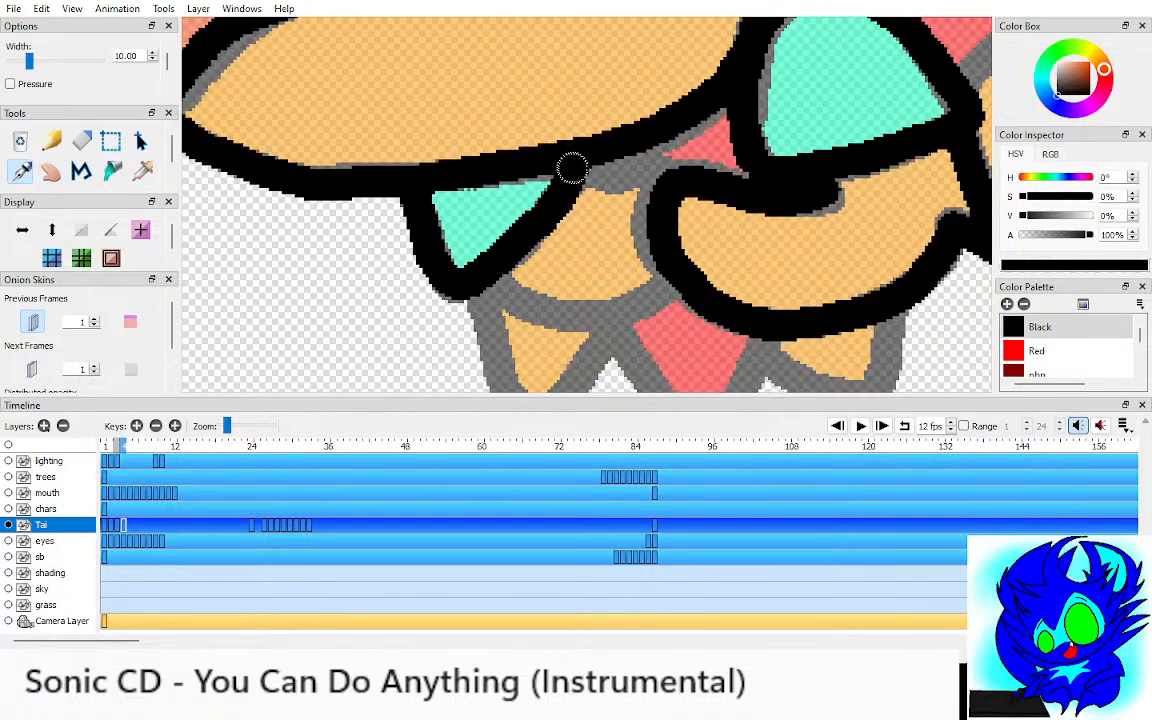
pyautogui.moveTo(445, 290)
pyautogui.mouseDown()
pyautogui.moveTo(571, 305)
pyautogui.moveTo(665, 278)
pyautogui.mouseUp()
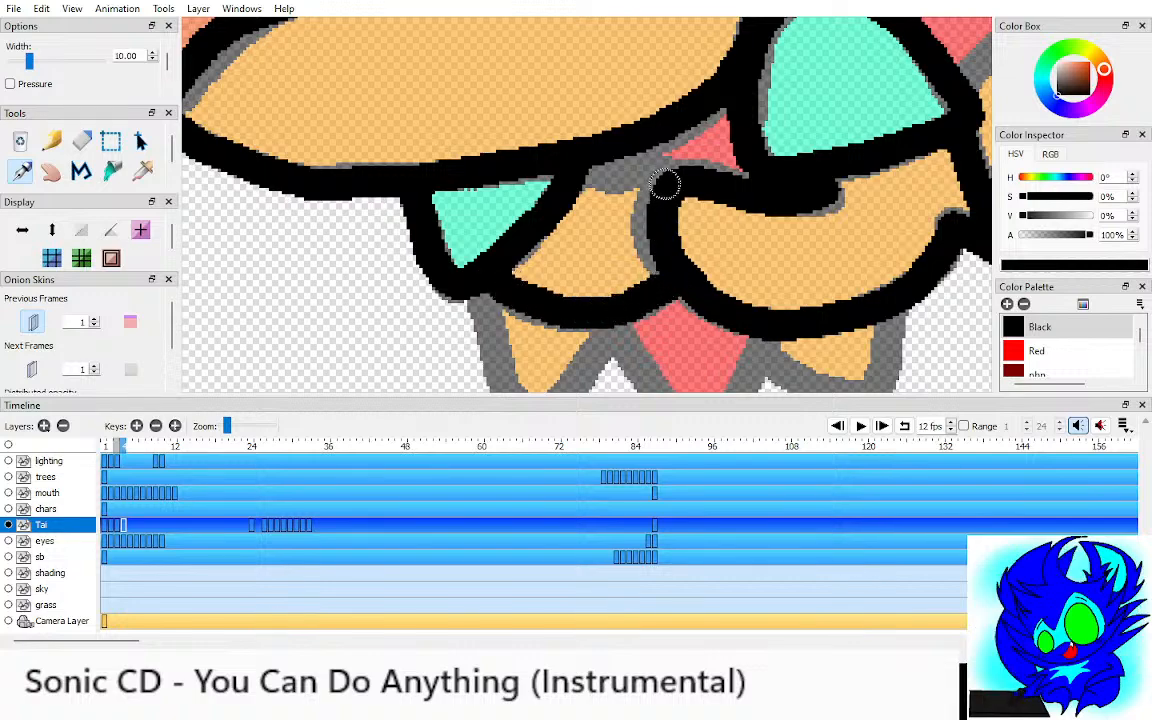
pyautogui.moveTo(665, 184); pyautogui.dragTo(580, 172)
# Step: Trace the two small orange points and the red pointed tip hanging beneath Tai's chin
pyautogui.press('space')
pyautogui.moveTo(540, 240); pyautogui.dragTo(445, 182)
pyautogui.moveTo(391, 246)
pyautogui.mouseDown()
pyautogui.moveTo(419, 339)
pyautogui.moveTo(465, 345)
pyautogui.moveTo(539, 258)
pyautogui.moveTo(501, 231)
pyautogui.moveTo(564, 330)
pyautogui.moveTo(572, 249)
pyautogui.moveTo(597, 207)
pyautogui.mouseUp()
pyautogui.scroll(-3, 495, 210)
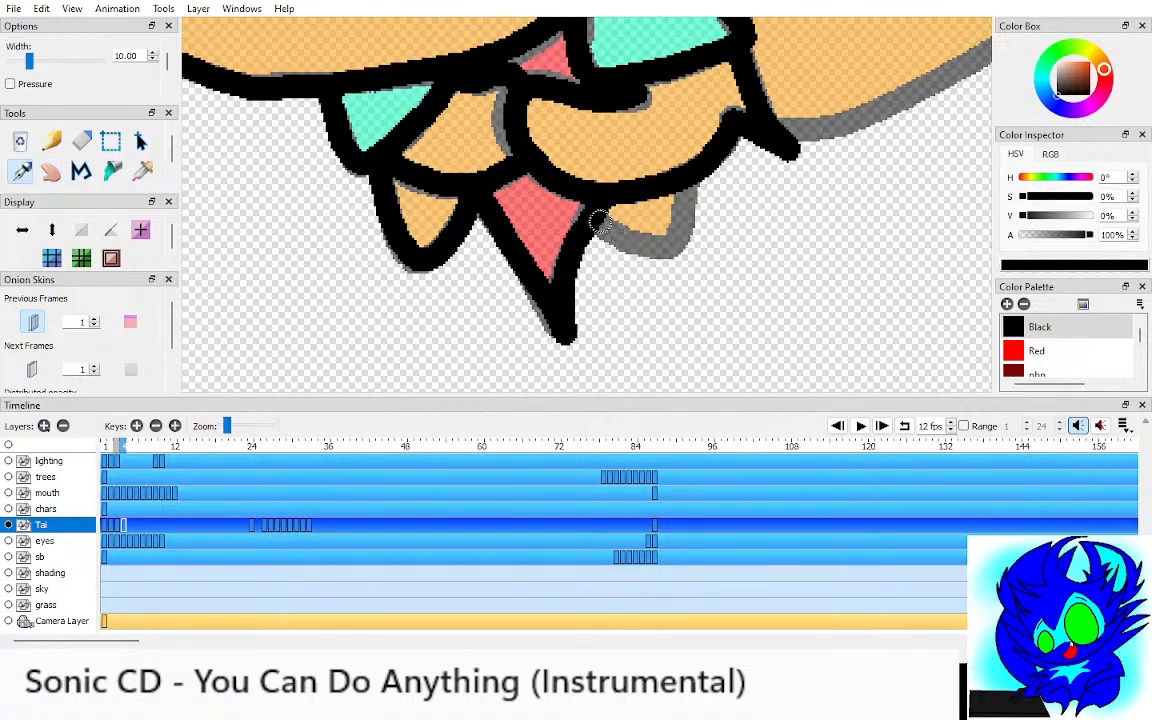
pyautogui.moveTo(600, 222)
pyautogui.mouseDown()
pyautogui.moveTo(674, 242)
pyautogui.moveTo(682, 187)
pyautogui.moveTo(389, 385)
pyautogui.mouseUp()
# Step: Trace the upper edge of the red bandana band and the jagged cheek fur rising toward the ear
pyautogui.press('h')
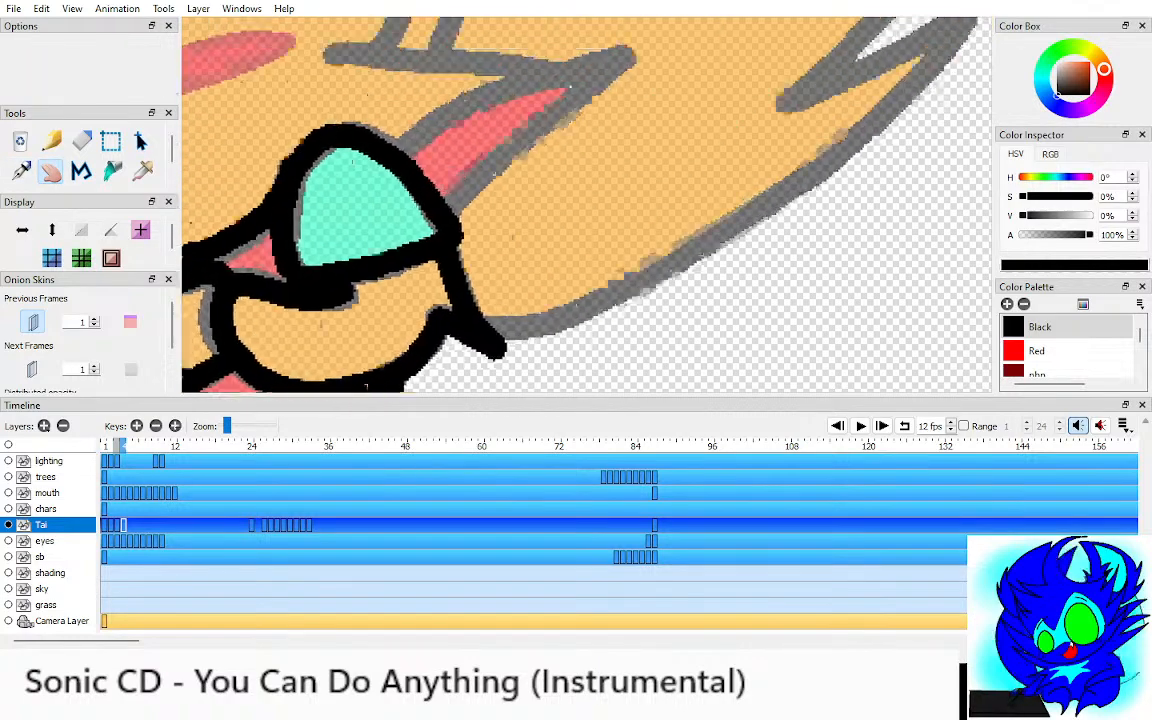
pyautogui.moveTo(400, 200); pyautogui.dragTo(520, 330)
pyautogui.press('p')
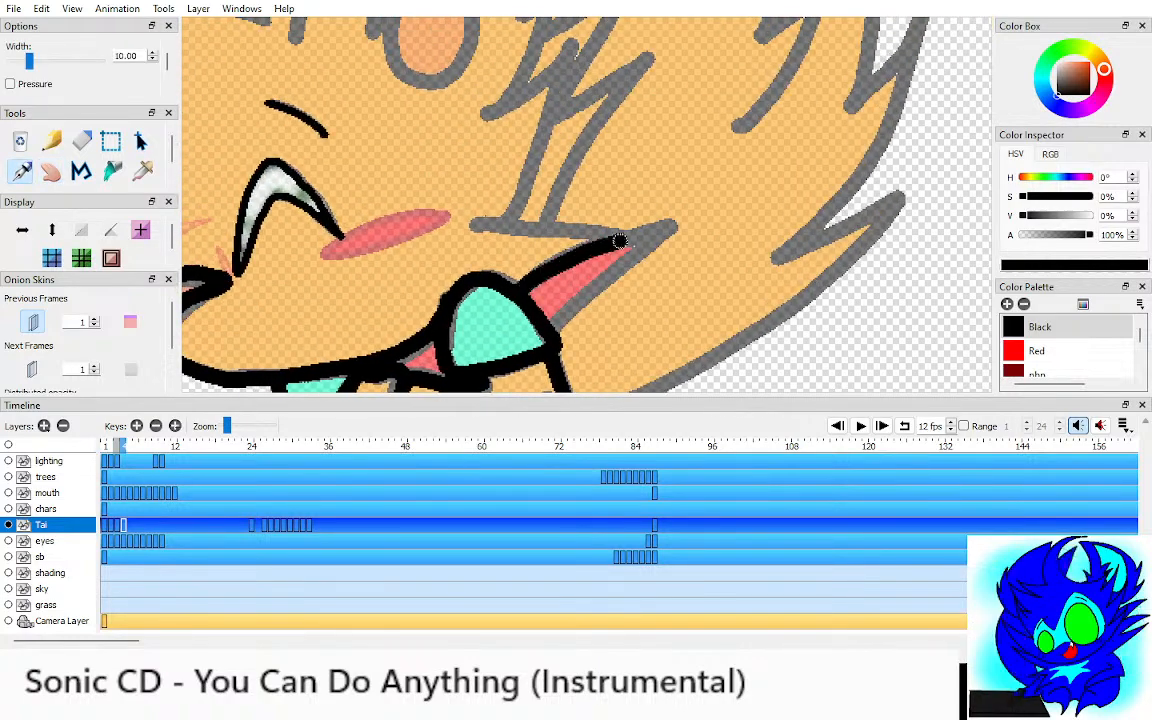
pyautogui.moveTo(620, 242)
pyautogui.mouseDown()
pyautogui.moveTo(440, 205)
pyautogui.moveTo(467, 278)
pyautogui.moveTo(589, 170)
pyautogui.moveTo(600, 118)
pyautogui.moveTo(468, 216)
pyautogui.mouseUp()
pyautogui.press('h')
pyautogui.press('p')
pyautogui.press('h')
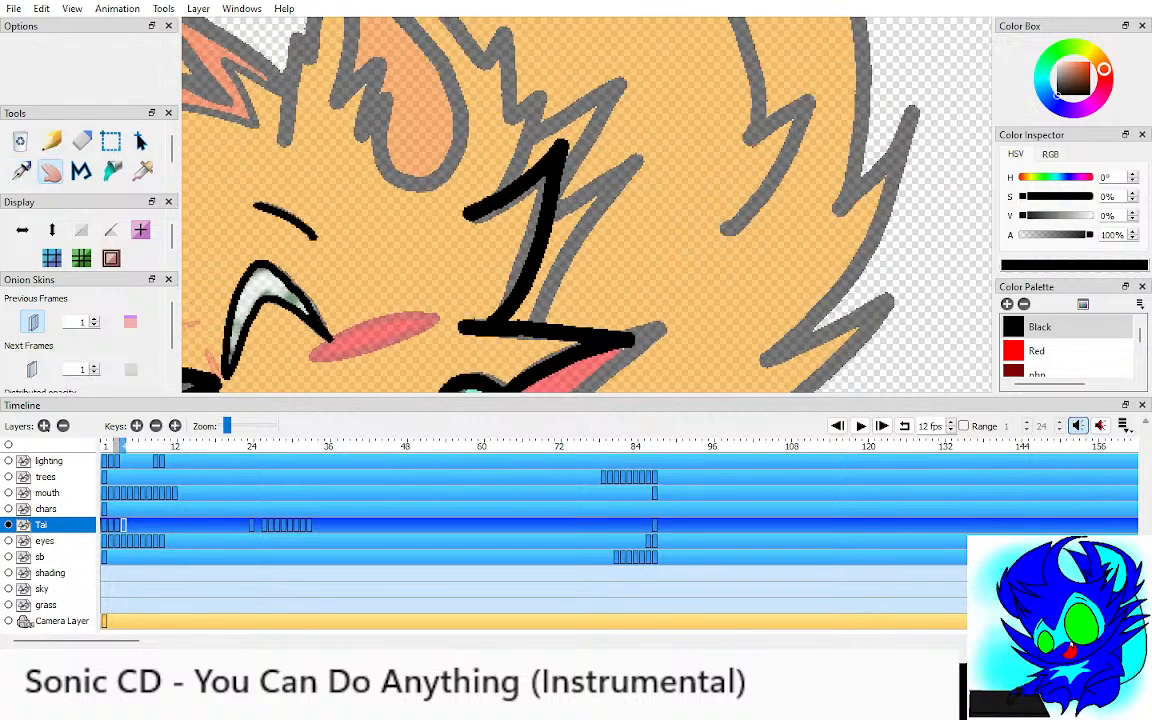
pyautogui.press('p')
pyautogui.moveTo(487, 298)
pyautogui.mouseDown()
pyautogui.moveTo(560, 154)
pyautogui.moveTo(578, 197)
pyautogui.moveTo(575, 66)
pyautogui.moveTo(482, 124)
pyautogui.moveTo(617, 262)
pyautogui.mouseUp()
pyautogui.press('h')
pyautogui.press('p')
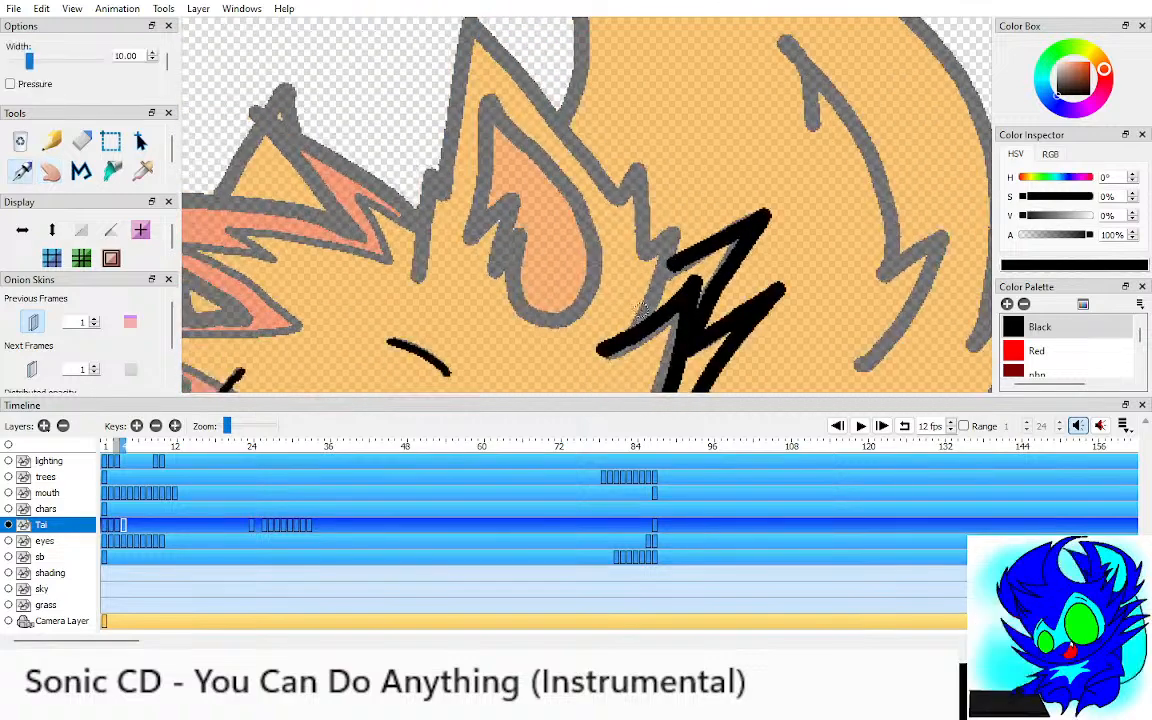
pyautogui.moveTo(632, 334)
pyautogui.mouseDown()
pyautogui.moveTo(676, 219)
pyautogui.moveTo(641, 239)
pyautogui.moveTo(634, 162)
pyautogui.moveTo(610, 210)
pyautogui.mouseUp()
# Step: Trace the near ear's outline and inner shape, redrawing the jagged fur at its front base
pyautogui.press('h')
pyautogui.moveTo(671, 264); pyautogui.dragTo(760, 350)
pyautogui.press('p')
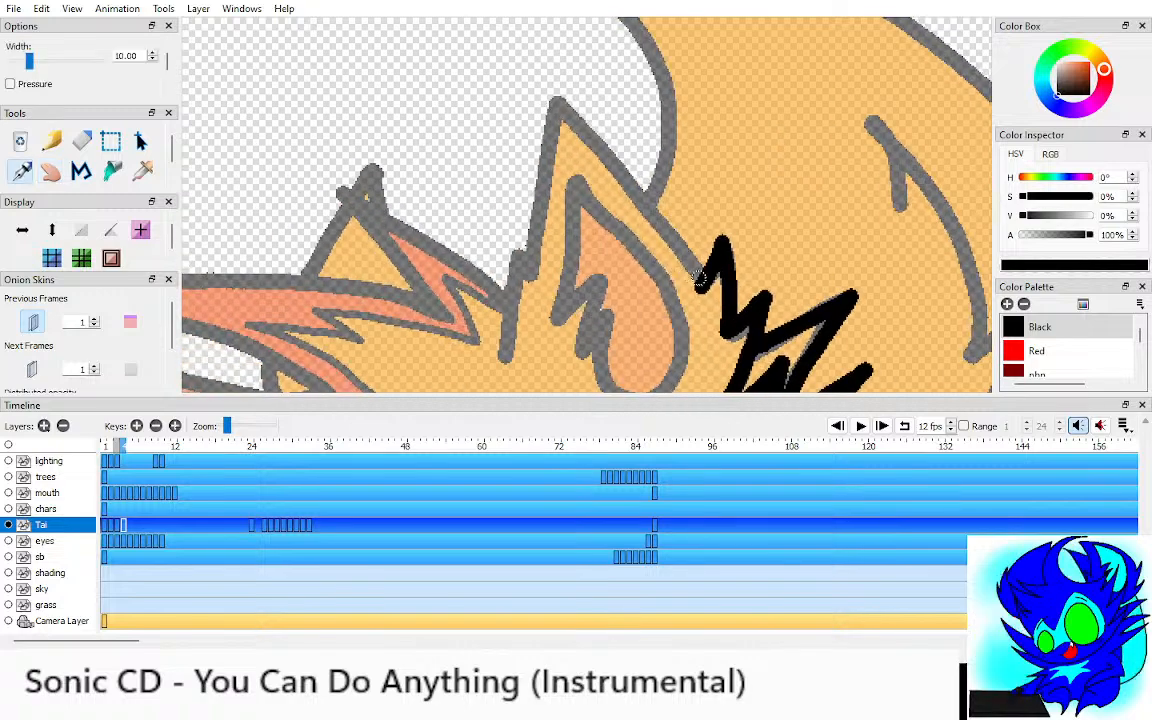
pyautogui.moveTo(710, 268)
pyautogui.mouseDown()
pyautogui.moveTo(557, 99)
pyautogui.moveTo(514, 270)
pyautogui.moveTo(506, 360)
pyautogui.moveTo(394, 281)
pyautogui.mouseUp()
pyautogui.press('h')
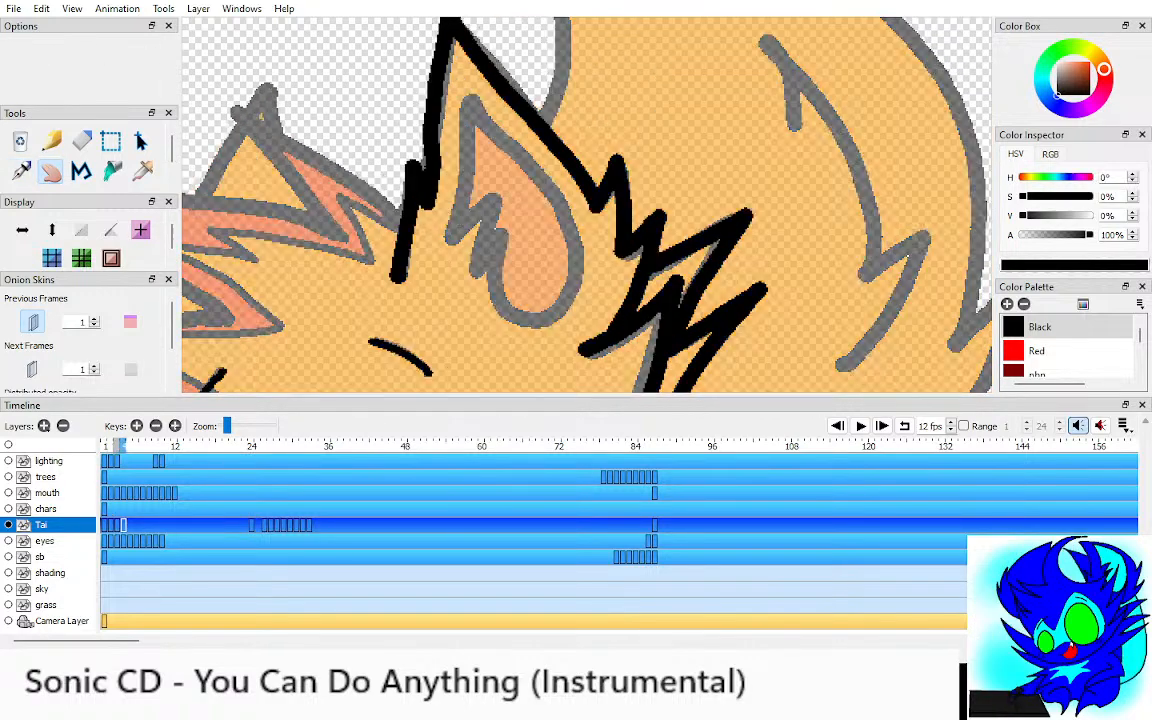
pyautogui.press('p')
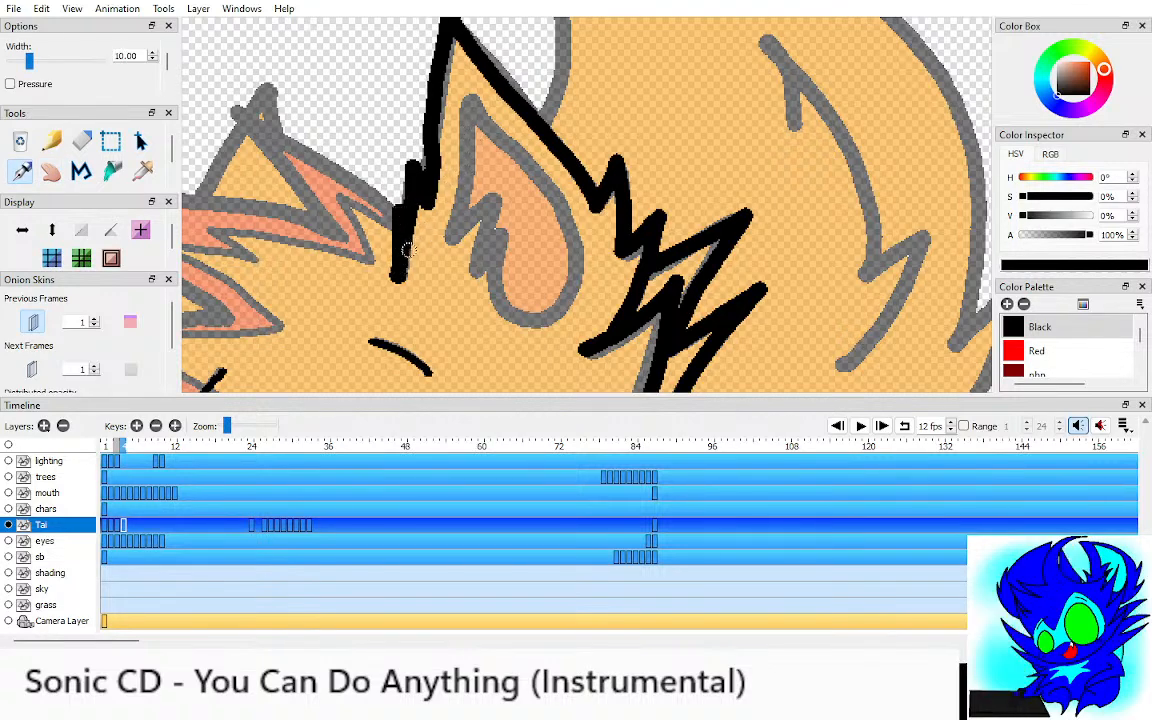
pyautogui.hotkey('ctrl', 'z')
pyautogui.moveTo(395, 280); pyautogui.dragTo(425, 162)
pyautogui.moveTo(466, 103)
pyautogui.mouseDown()
pyautogui.moveTo(451, 238)
pyautogui.moveTo(483, 207)
pyautogui.moveTo(475, 255)
pyautogui.moveTo(490, 260)
pyautogui.moveTo(517, 321)
pyautogui.moveTo(570, 291)
pyautogui.moveTo(567, 217)
pyautogui.moveTo(470, 110)
pyautogui.mouseUp()
# Step: Trace the outer edges of Tai's front hair spikes down to the far eye, checking them against frame 3
pyautogui.moveTo(368, 208)
pyautogui.mouseDown()
pyautogui.moveTo(658, 208)
pyautogui.moveTo(512, 106)
pyautogui.moveTo(500, 185)
pyautogui.moveTo(228, 227)
pyautogui.mouseUp()
pyautogui.moveTo(288, 258)
pyautogui.mouseDown()
pyautogui.moveTo(444, 272)
pyautogui.moveTo(513, 308)
pyautogui.mouseUp()
pyautogui.moveTo(513, 308); pyautogui.dragTo(655, 210)
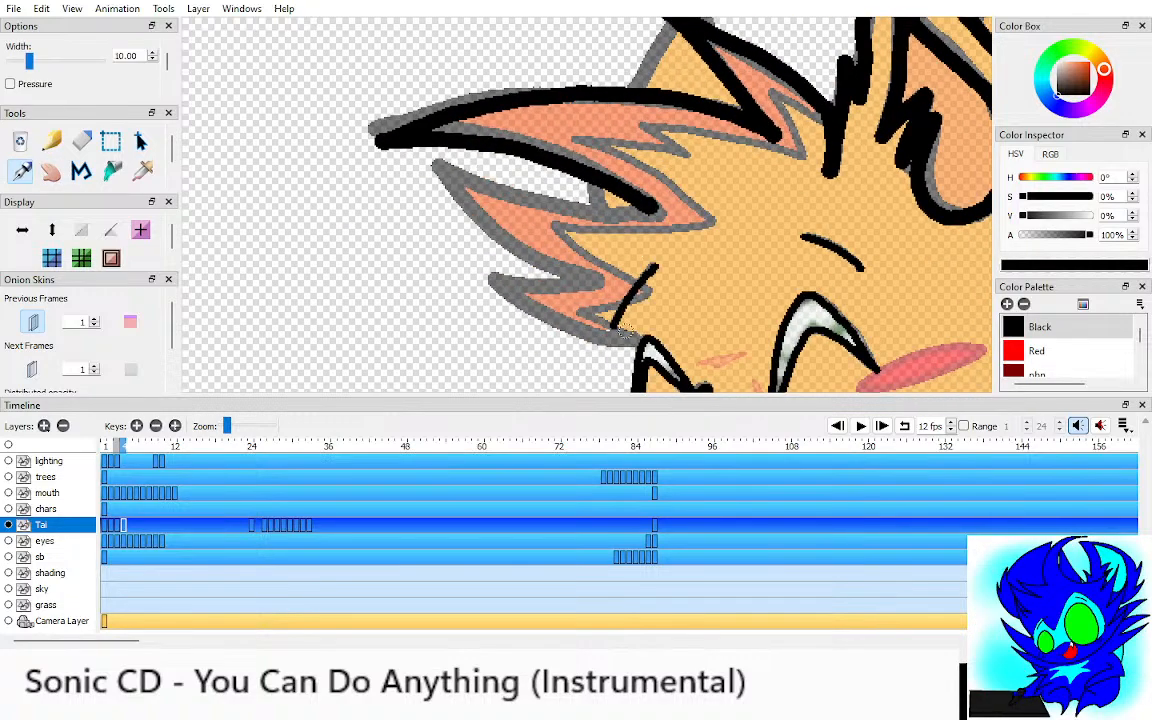
pyautogui.moveTo(643, 343)
pyautogui.mouseDown()
pyautogui.moveTo(440, 262)
pyautogui.moveTo(547, 255)
pyautogui.moveTo(390, 142)
pyautogui.moveTo(607, 218)
pyautogui.moveTo(588, 192)
pyautogui.moveTo(610, 186)
pyautogui.moveTo(500, 160)
pyautogui.moveTo(550, 60)
pyautogui.mouseUp()
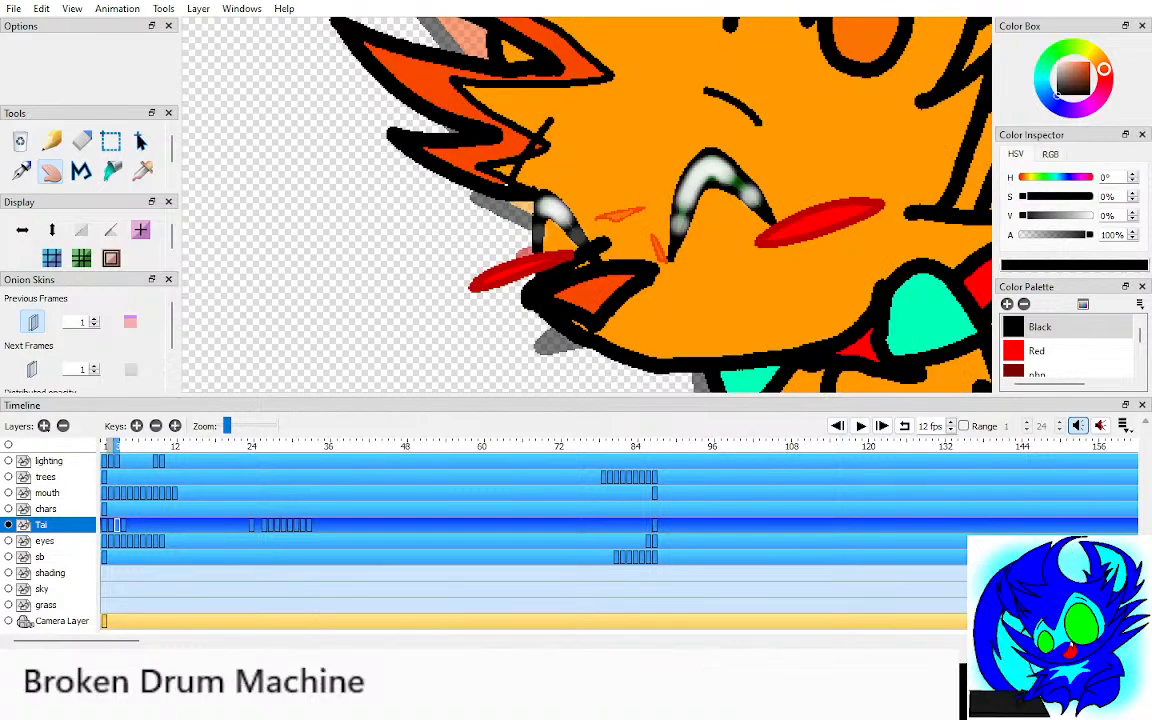
pyautogui.scroll(4, 504, 263)
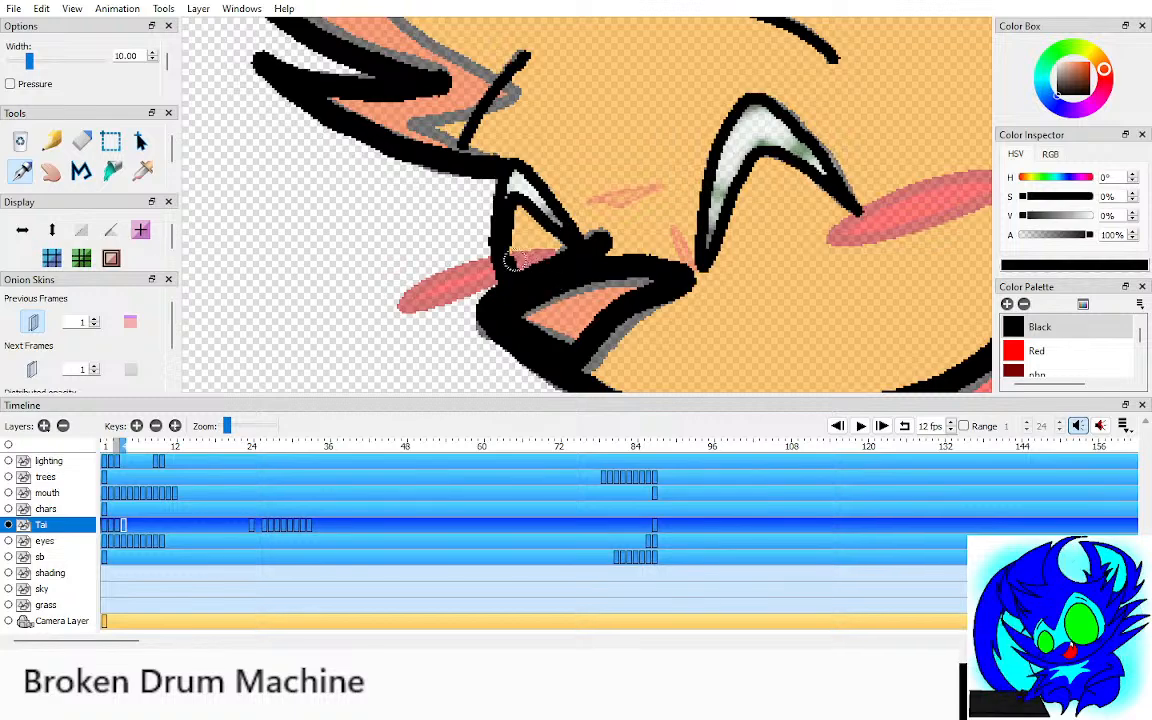
pyautogui.scroll(-2, 542, 267)
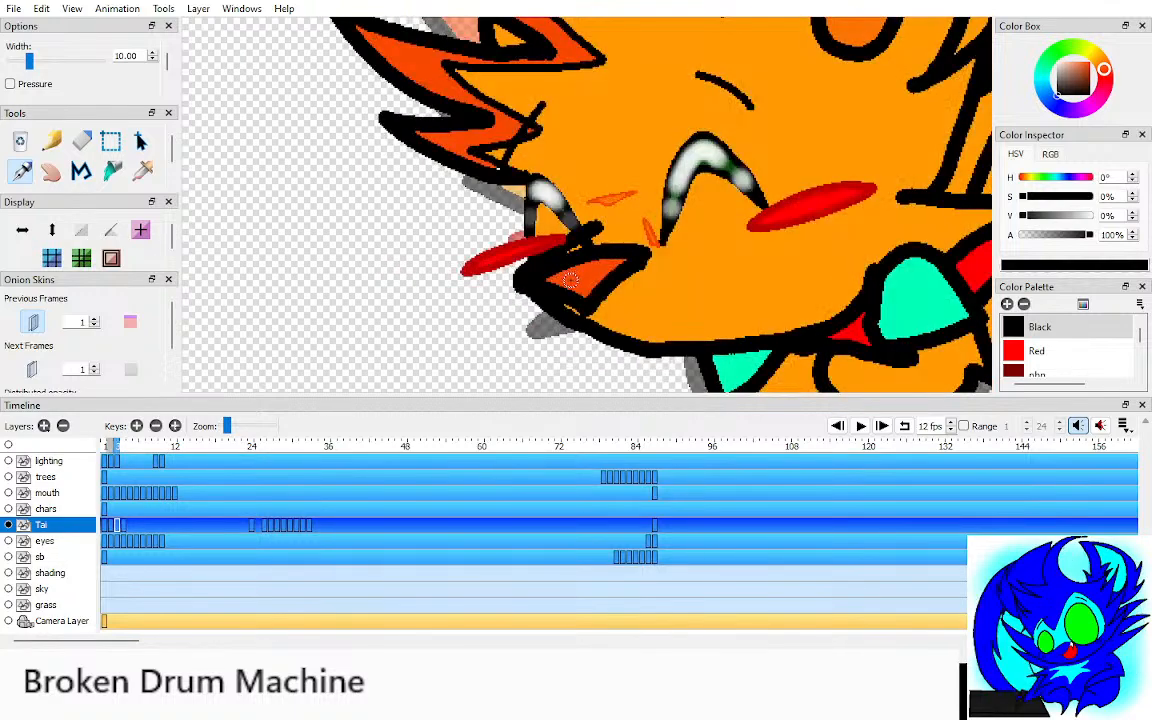
pyautogui.scroll(3, 568, 280)
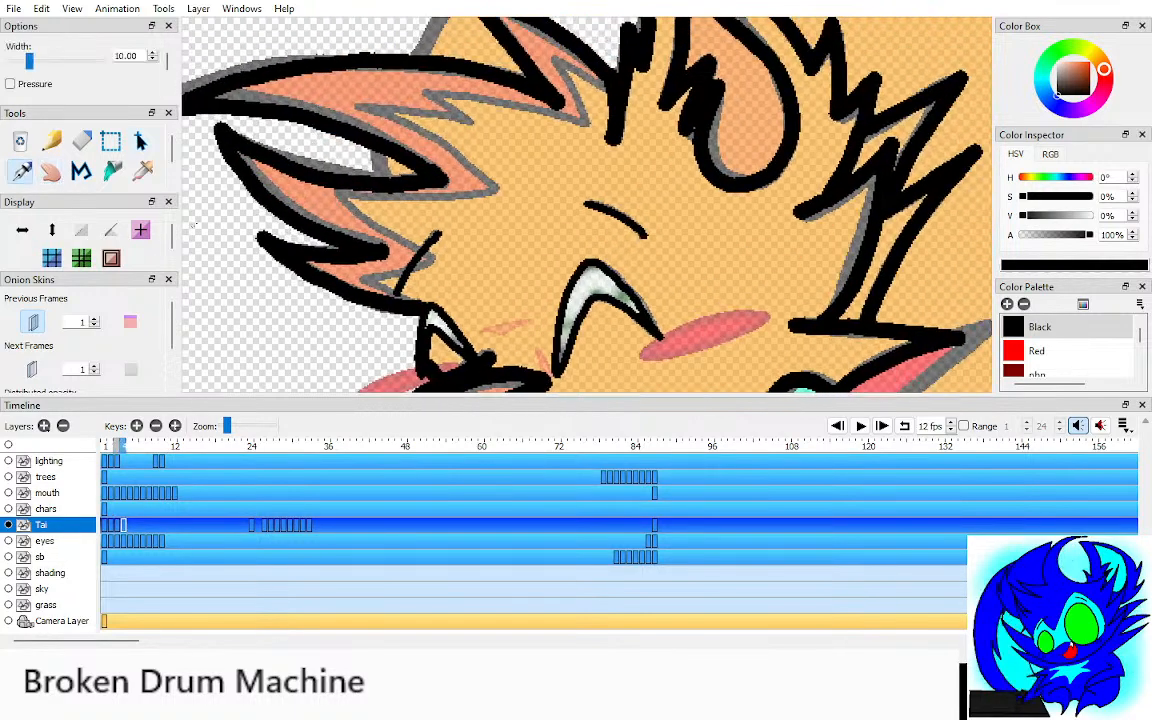
# Step: Trace the jagged inner edges of the reddish hair spikes with the pen 5 wide
pyautogui.press('h')
pyautogui.moveTo(193, 225); pyautogui.dragTo(228, 300)
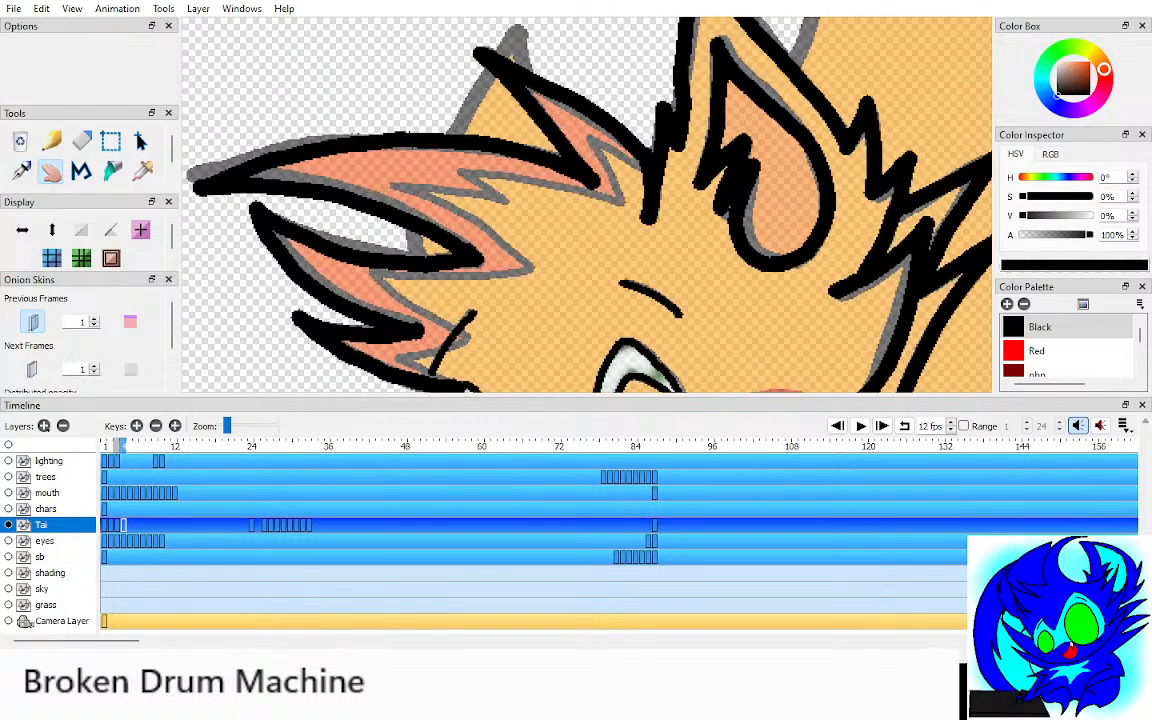
pyautogui.press('p')
pyautogui.moveTo(613, 150)
pyautogui.mouseDown()
pyautogui.moveTo(560, 185)
pyautogui.moveTo(412, 150)
pyautogui.moveTo(400, 187)
pyautogui.moveTo(480, 228)
pyautogui.moveTo(395, 256)
pyautogui.moveTo(320, 250)
pyautogui.moveTo(473, 340)
pyautogui.moveTo(393, 357)
pyautogui.mouseUp()
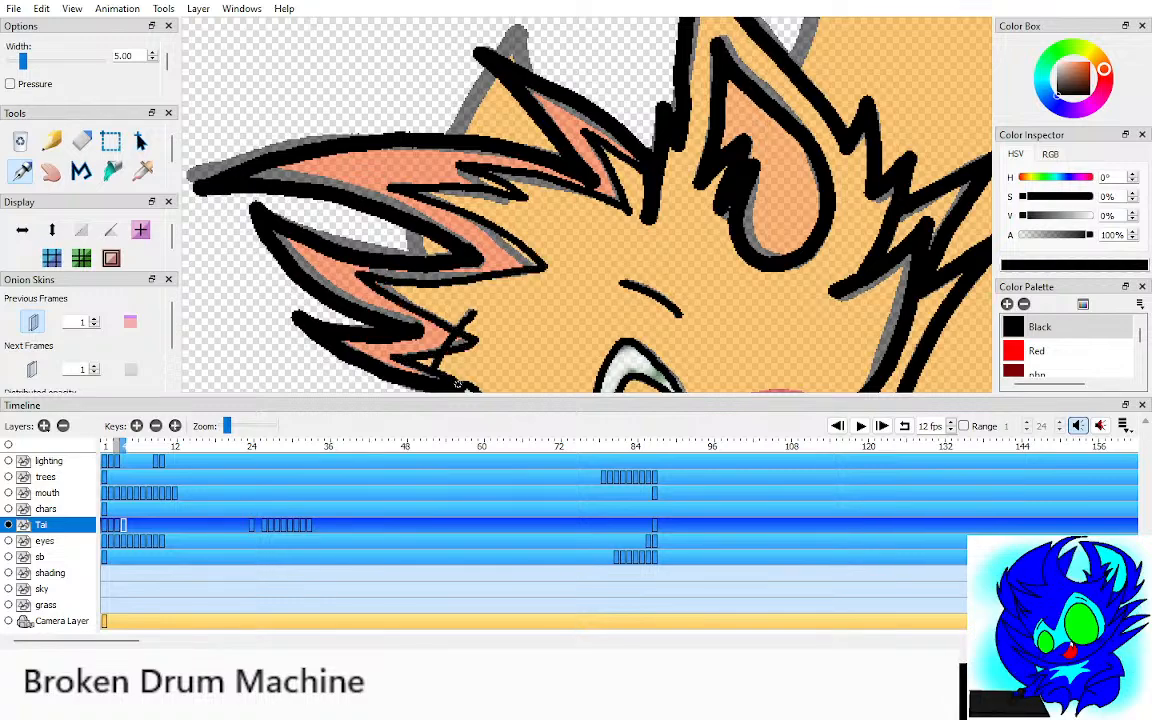
pyautogui.press('e')
pyautogui.moveTo(586, 205); pyautogui.dragTo(551, 142)
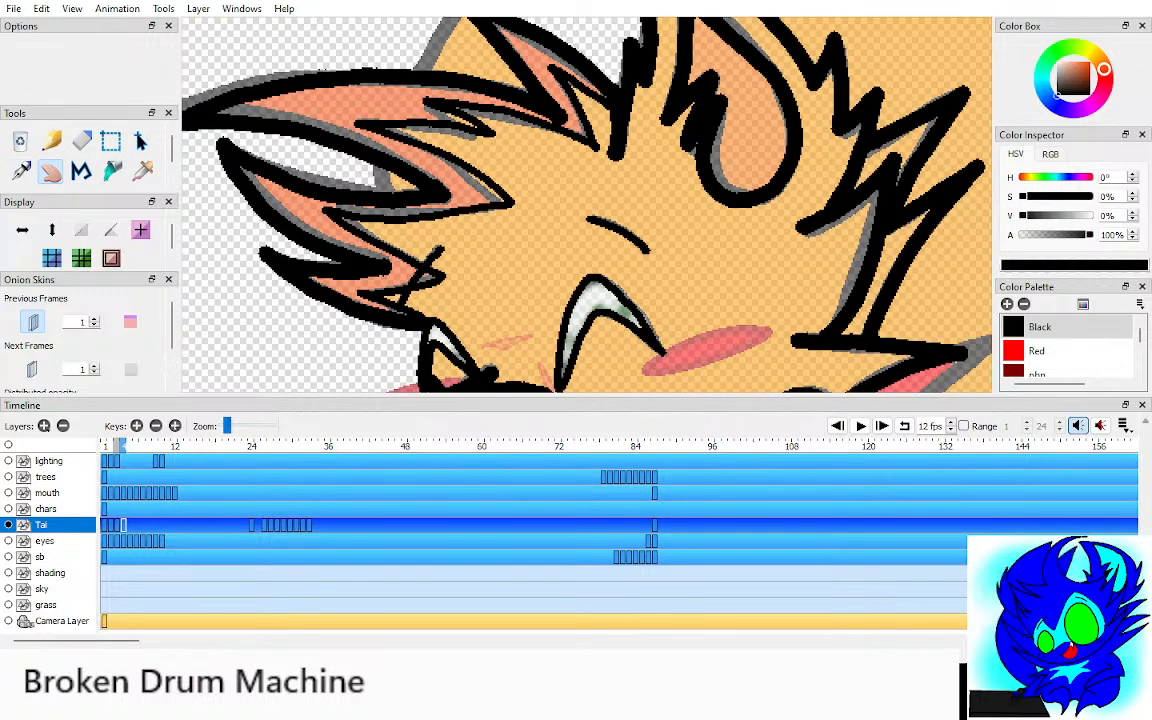
pyautogui.press('p')
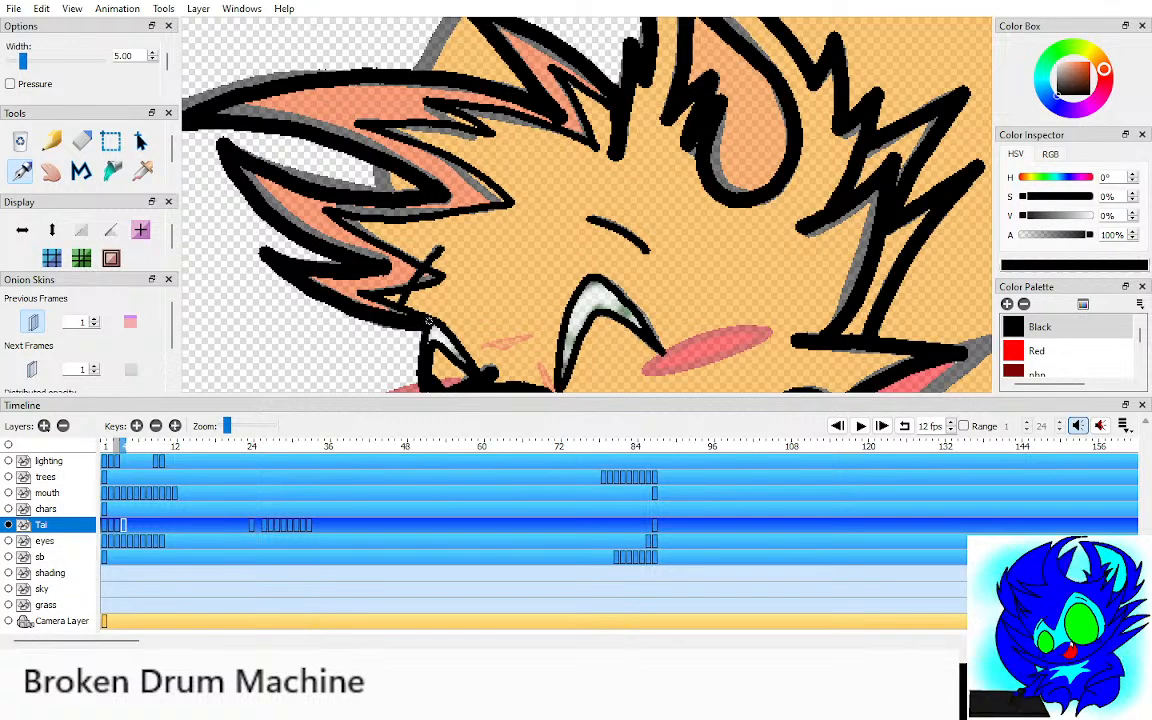
pyautogui.press('e')
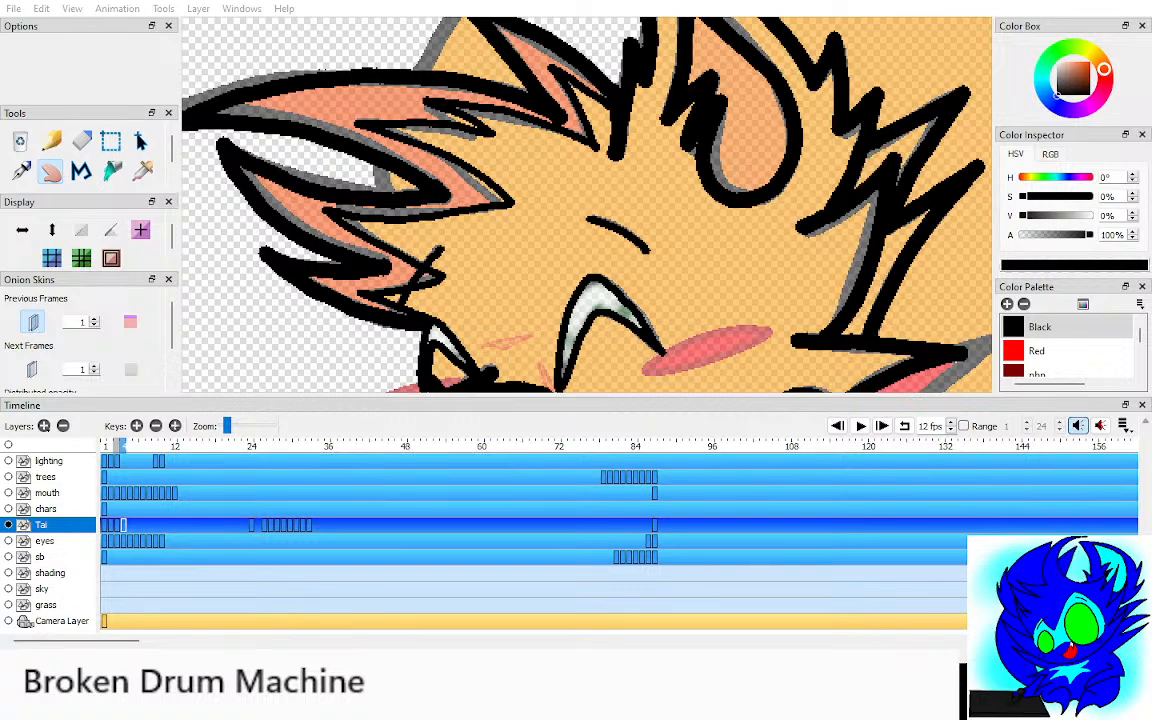
# Step: Trace the small gap between the hair spikes and the pointed far ear with the pen 10 wide
pyautogui.scroll(3, 585, 205)
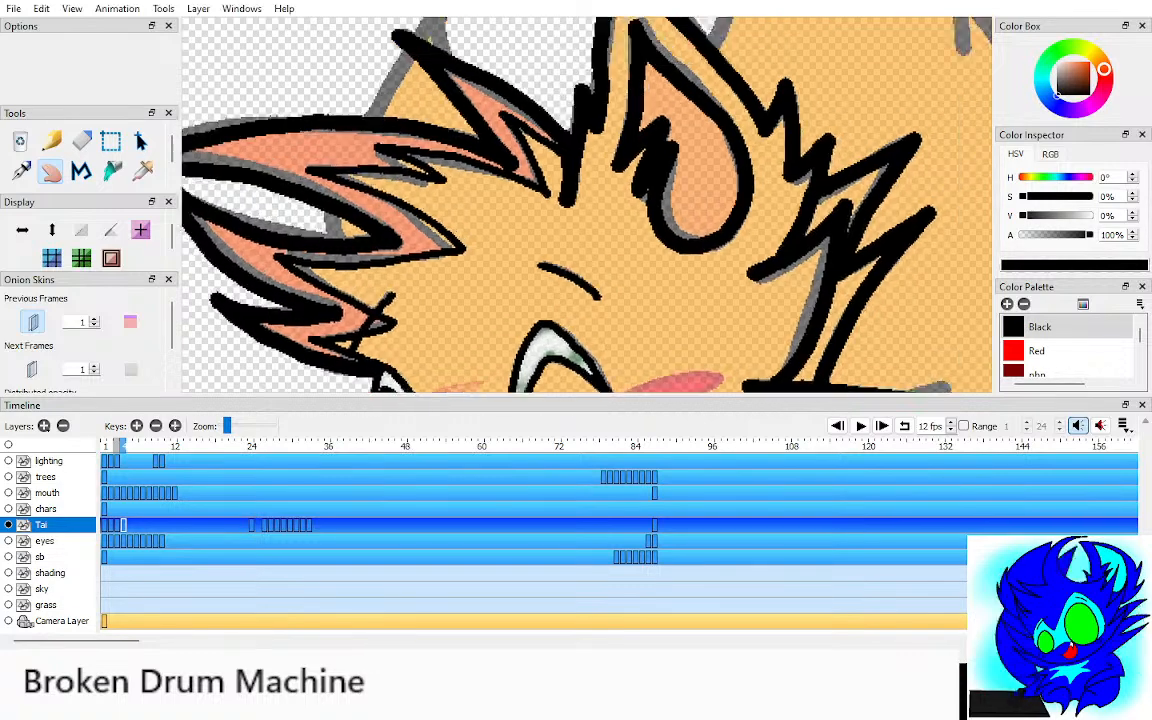
pyautogui.press('p')
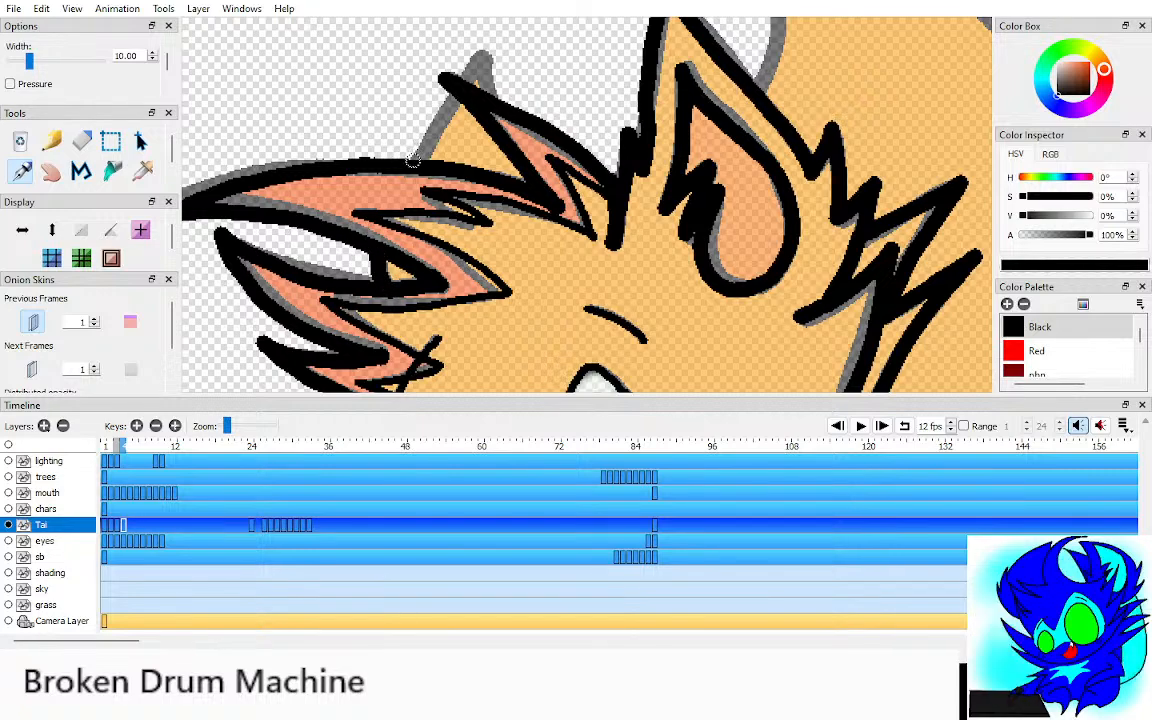
pyautogui.moveTo(411, 160)
pyautogui.mouseDown()
pyautogui.moveTo(458, 85)
pyautogui.moveTo(486, 79)
pyautogui.moveTo(332, 99)
pyautogui.mouseUp()
pyautogui.press('h')
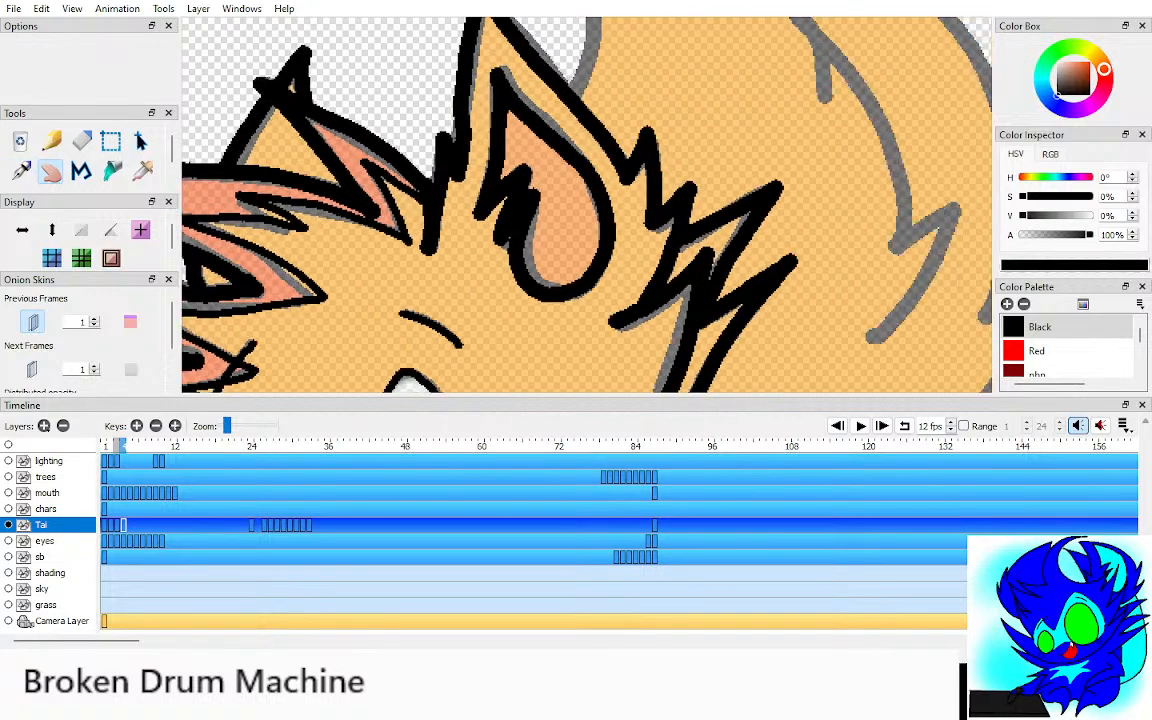
# Step: Trace the outline of the large curved tail behind Tai's head, including its jagged spikes, with the pen 10 wide
pyautogui.scroll(-2, 587, 204)
pyautogui.moveTo(587, 204); pyautogui.dragTo(418, 59)
pyautogui.scroll(1, 587, 204)
pyautogui.moveTo(418, 238)
pyautogui.mouseDown()
pyautogui.moveTo(392, 261)
pyautogui.moveTo(475, 183)
pyautogui.moveTo(396, 189)
pyautogui.mouseUp()
pyautogui.press('p')
pyautogui.press('h')
pyautogui.press('p')
pyautogui.moveTo(369, 337)
pyautogui.mouseDown()
pyautogui.moveTo(466, 296)
pyautogui.moveTo(601, 177)
pyautogui.moveTo(502, 228)
pyautogui.mouseUp()
pyautogui.press('h')
pyautogui.moveTo(502, 228)
pyautogui.mouseDown()
pyautogui.moveTo(489, 336)
pyautogui.moveTo(583, 199)
pyautogui.moveTo(600, 137)
pyautogui.moveTo(553, 212)
pyautogui.moveTo(653, 328)
pyautogui.moveTo(666, 247)
pyautogui.moveTo(617, 156)
pyautogui.moveTo(532, 104)
pyautogui.moveTo(335, 75)
pyautogui.moveTo(458, 166)
pyautogui.mouseUp()
pyautogui.press('p')
pyautogui.press('h')
pyautogui.scroll(-1, 650, 338)
pyautogui.press('p')
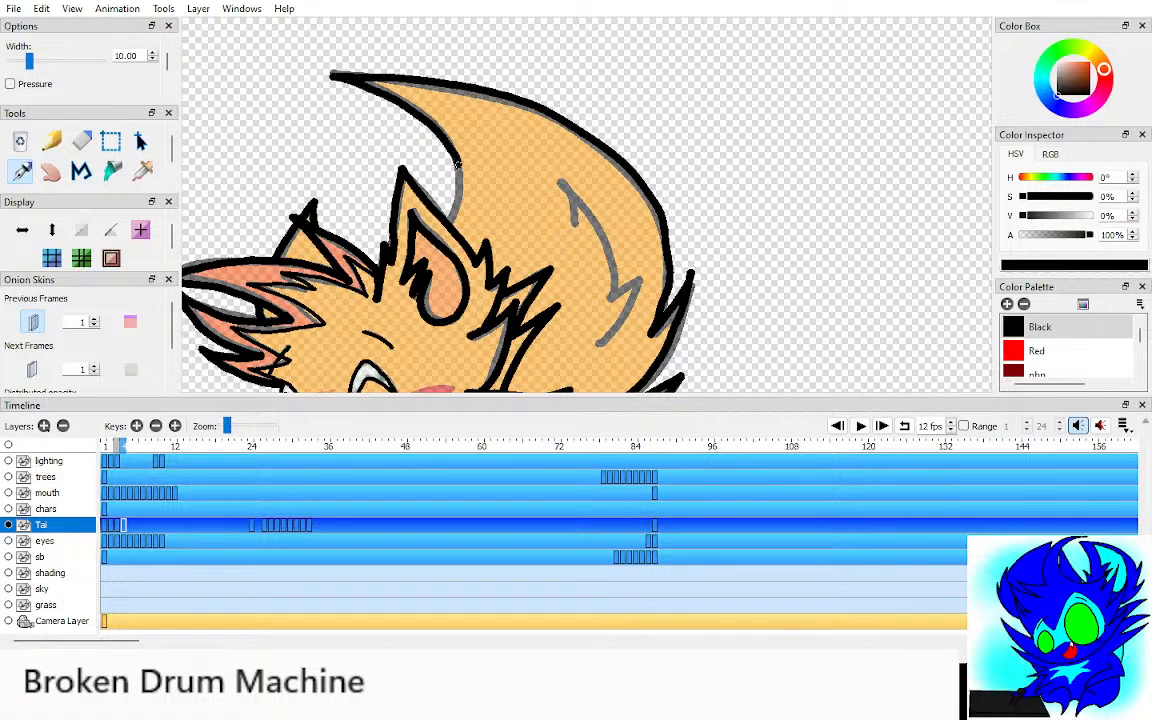
# Step: Trace the jagged fur line inside the large curved tail
pyautogui.moveTo(598, 340); pyautogui.dragTo(640, 272)
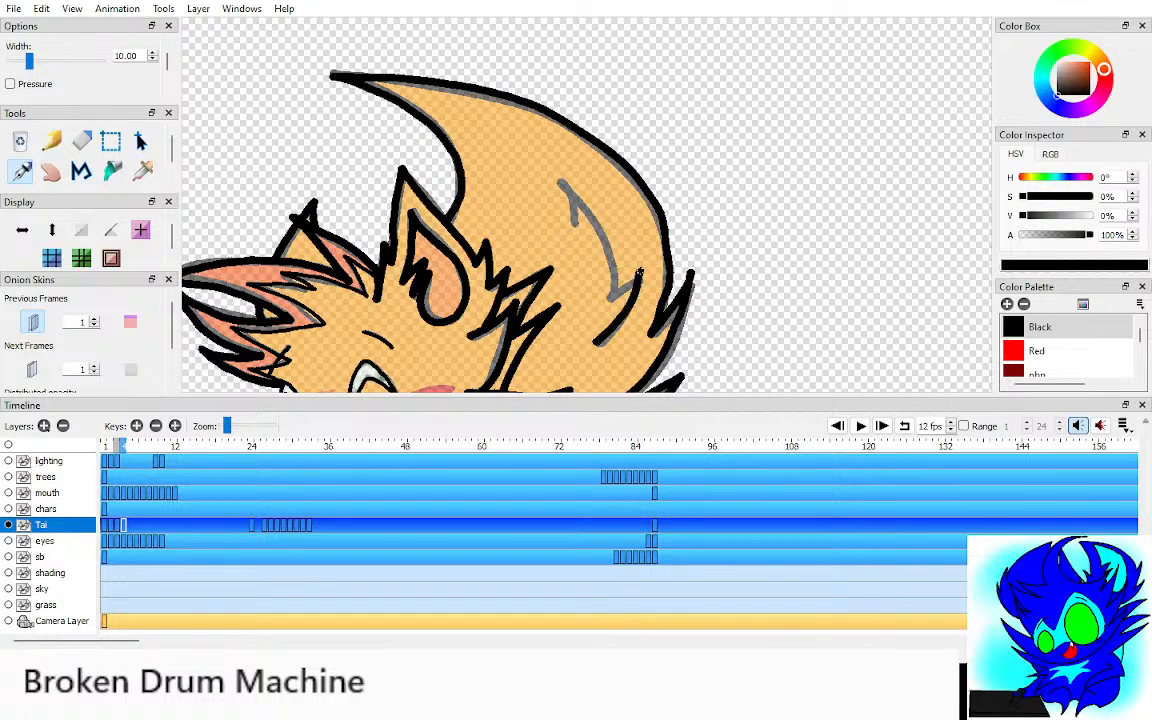
pyautogui.moveTo(576, 228); pyautogui.dragTo(560, 182)
pyautogui.press('h')
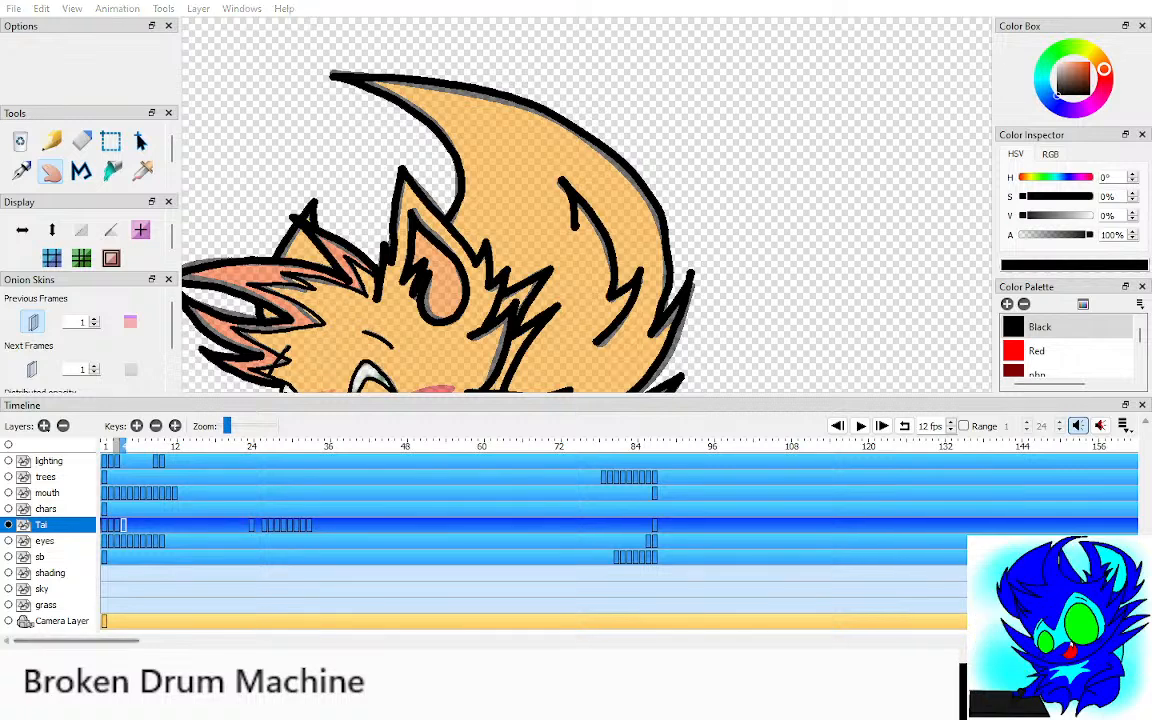
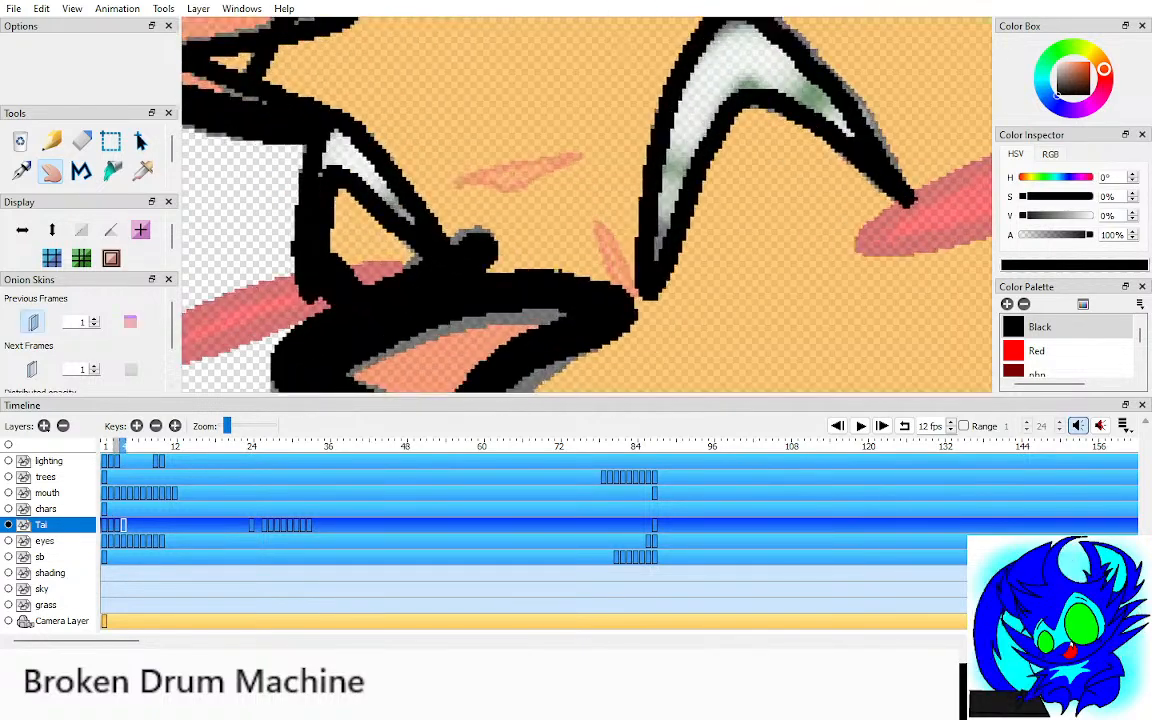
# Step: Outline the two small marks between Tai's eyes and beside the nose with a red-orange pen 2 wide
pyautogui.write('n')
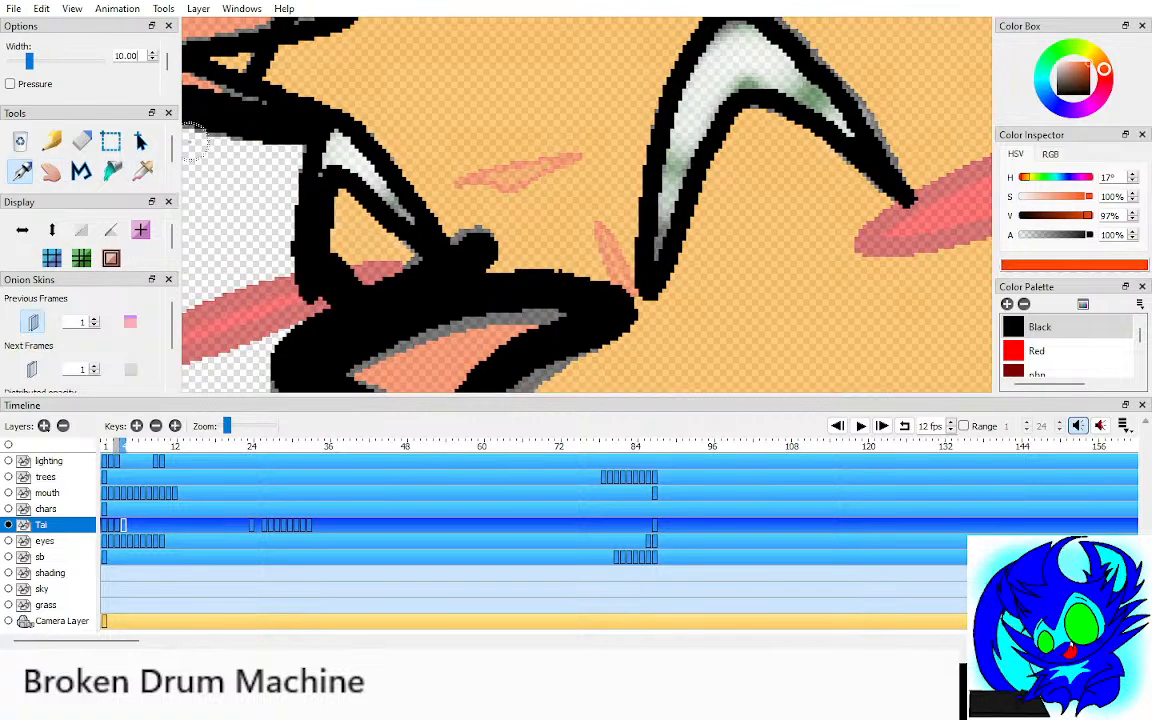
pyautogui.write('2')
pyautogui.scroll(1, 577, 150)
pyautogui.moveTo(578, 148)
pyautogui.mouseDown()
pyautogui.moveTo(430, 177)
pyautogui.moveTo(490, 186)
pyautogui.moveTo(515, 150)
pyautogui.mouseUp()
pyautogui.moveTo(603, 228)
pyautogui.mouseDown()
pyautogui.moveTo(648, 320)
pyautogui.moveTo(608, 270)
pyautogui.mouseUp()
# Step: Sample the lighter orange from frame 3 and fill both small facial marks in frame 4 with it
pyautogui.press('i')
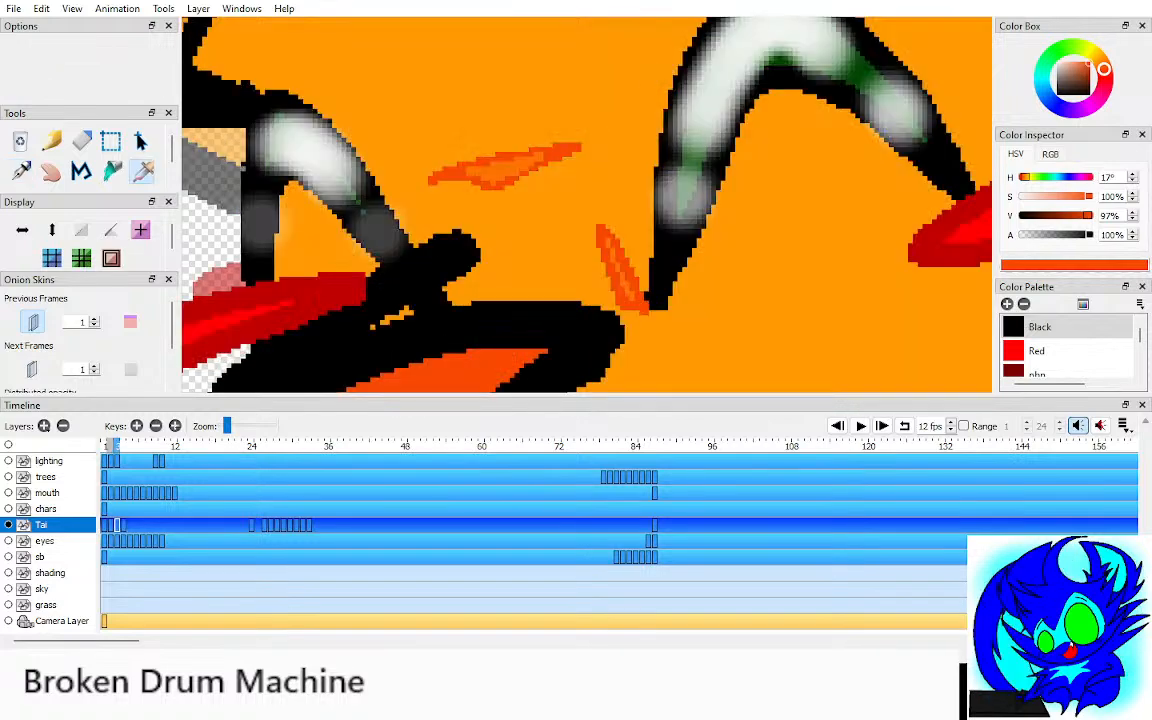
pyautogui.click(497, 172)
pyautogui.press('.')
pyautogui.press('k')
pyautogui.click(495, 173)
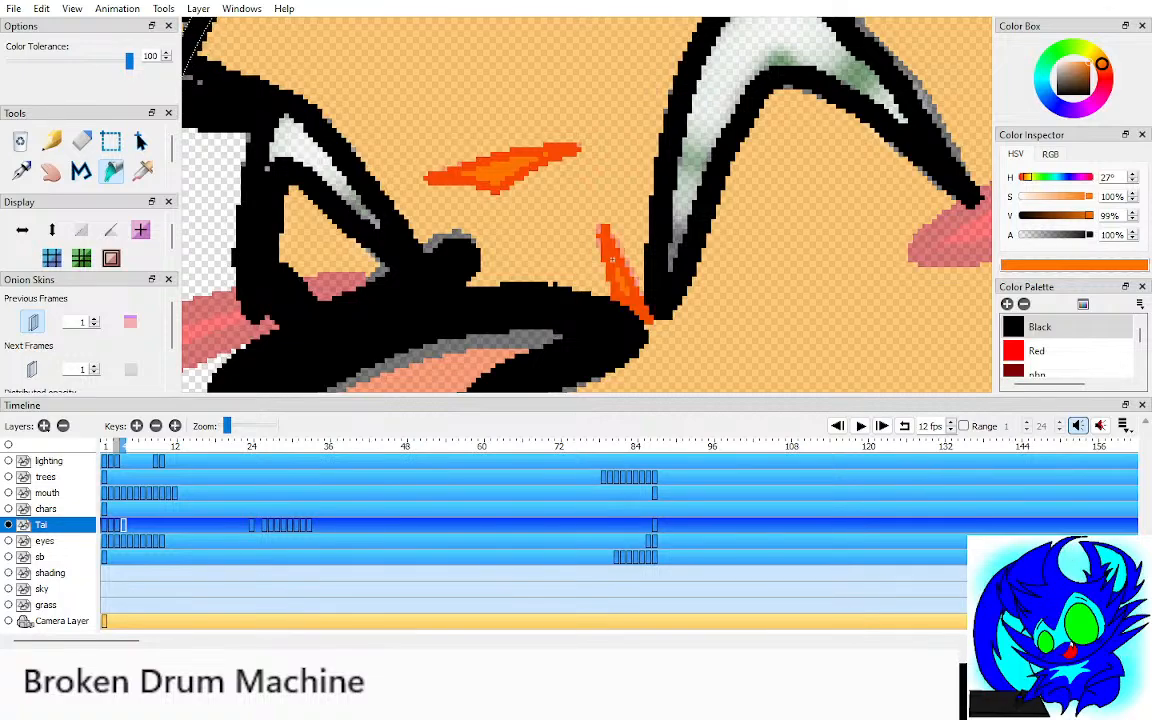
# Step: Hide the previous-frame onion skin and fill the nose at the muzzle tip with frame 3's red-orange, hue 17°
pyautogui.press('h')
pyautogui.press('o')
pyautogui.scroll(-1, 587, 205)
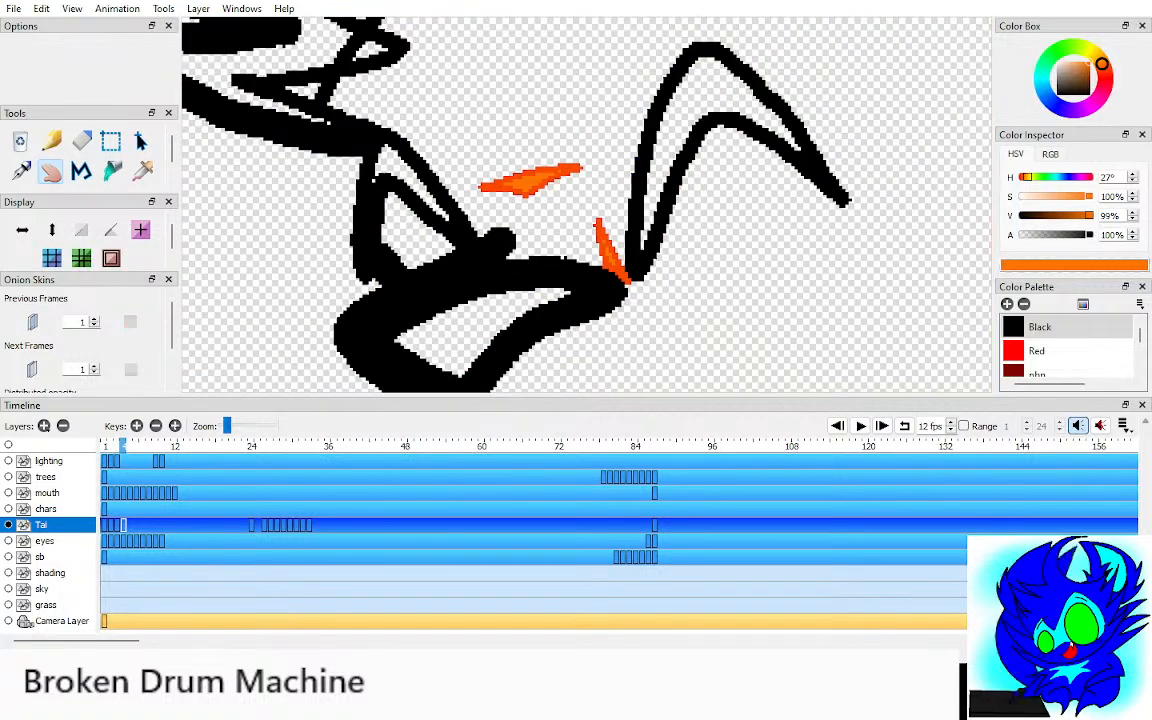
pyautogui.press(',')
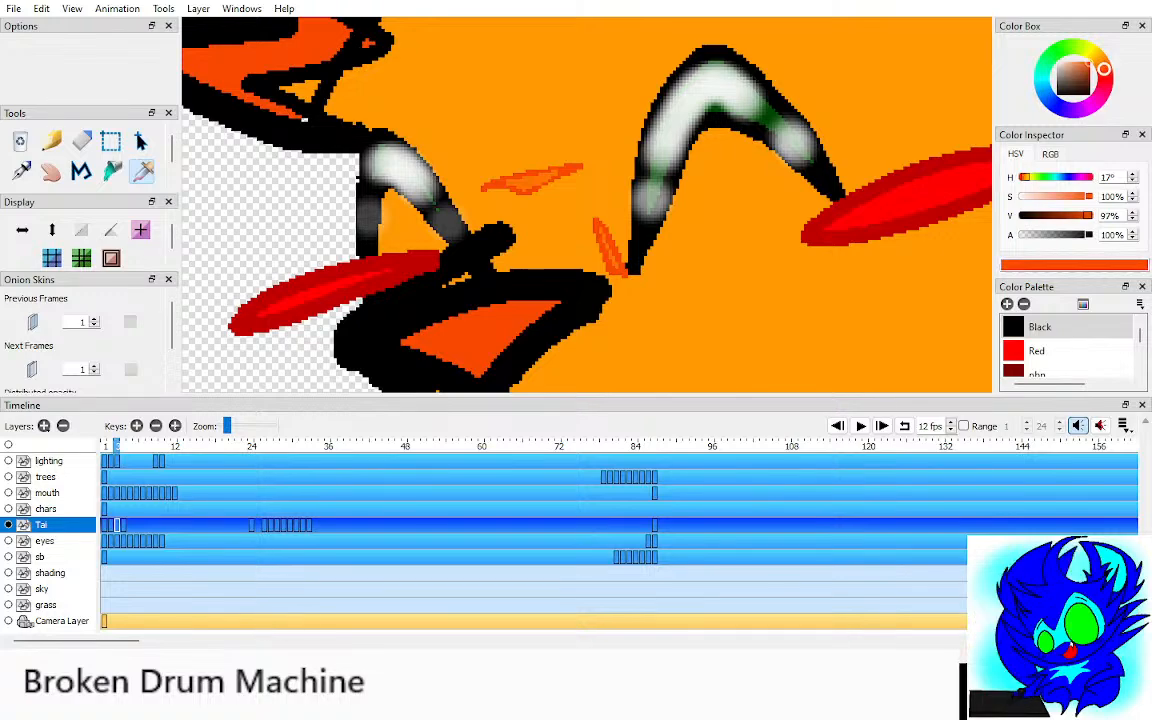
pyautogui.press('.')
pyautogui.scroll(-3, 587, 205)
pyautogui.press('k')
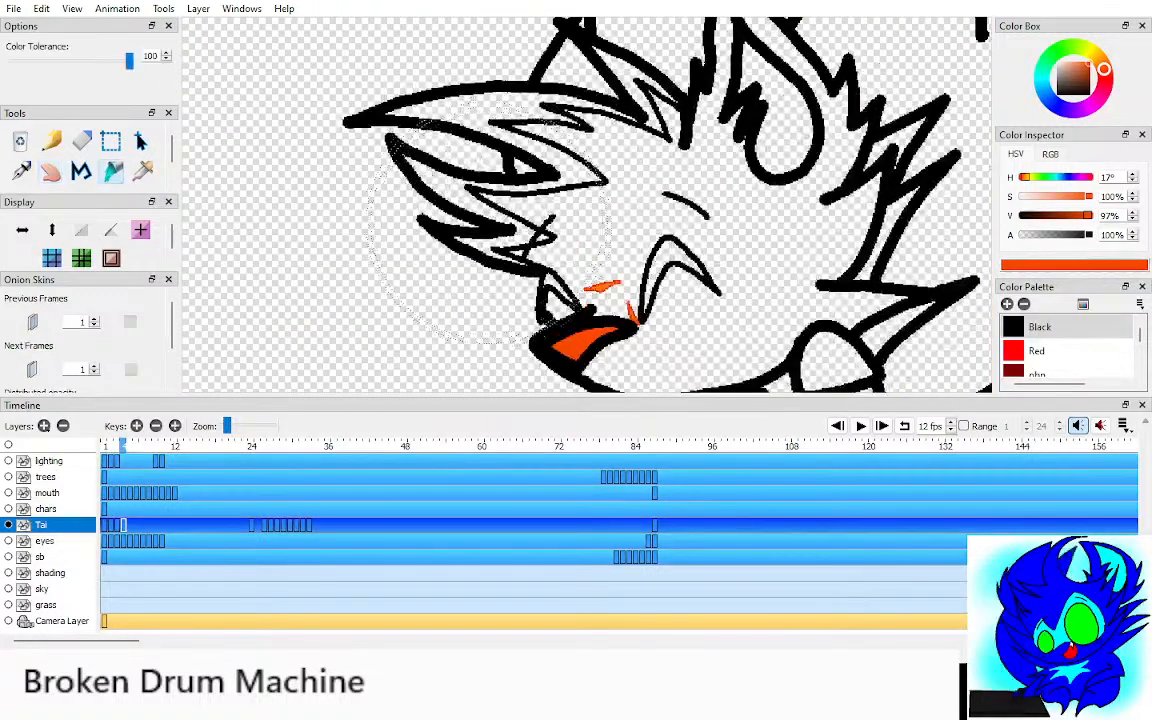
# Step: Fill the hair spikes around Tai's forehead with the same red-orange, redoing any fill that misses its area
pyautogui.press('o')
pyautogui.hotkey('ctrl', 'z')
pyautogui.click(463, 195)
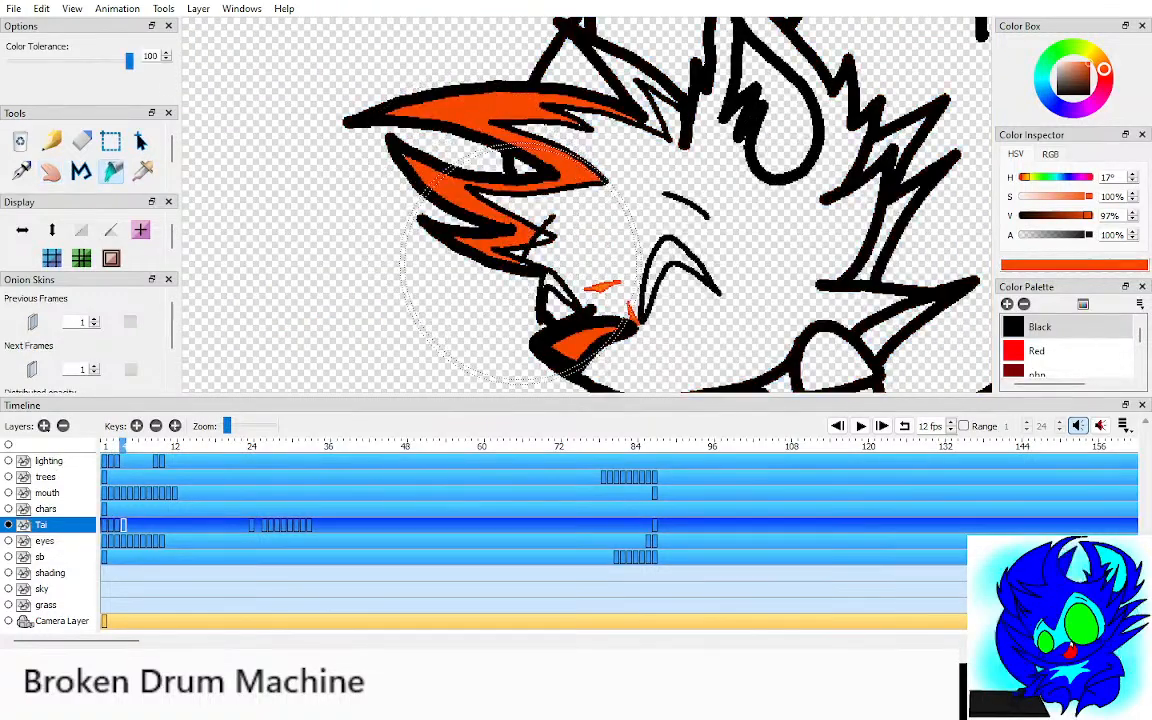
pyautogui.click(516, 256)
pyautogui.hotkey('ctrl', 'z')
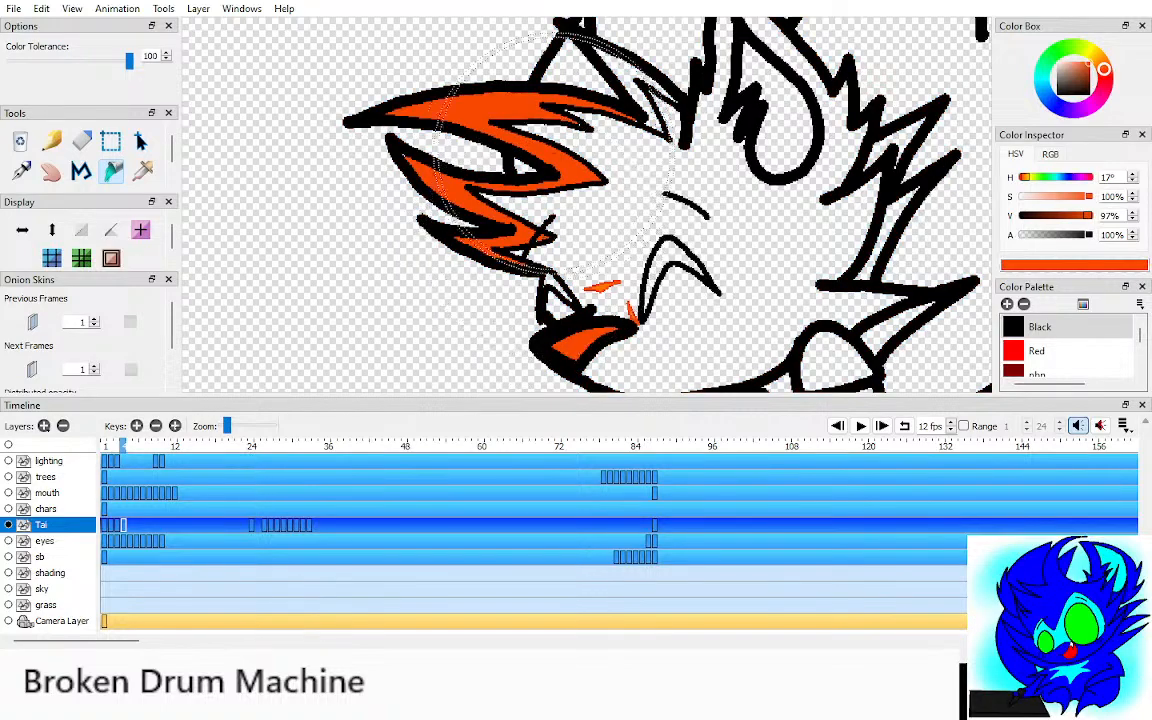
pyautogui.click(648, 90)
# Step: Fill the inner ear with frame 3's darker orange, hue 27°, and both closed eyes with dark green, hue 120°
pyautogui.press('h')
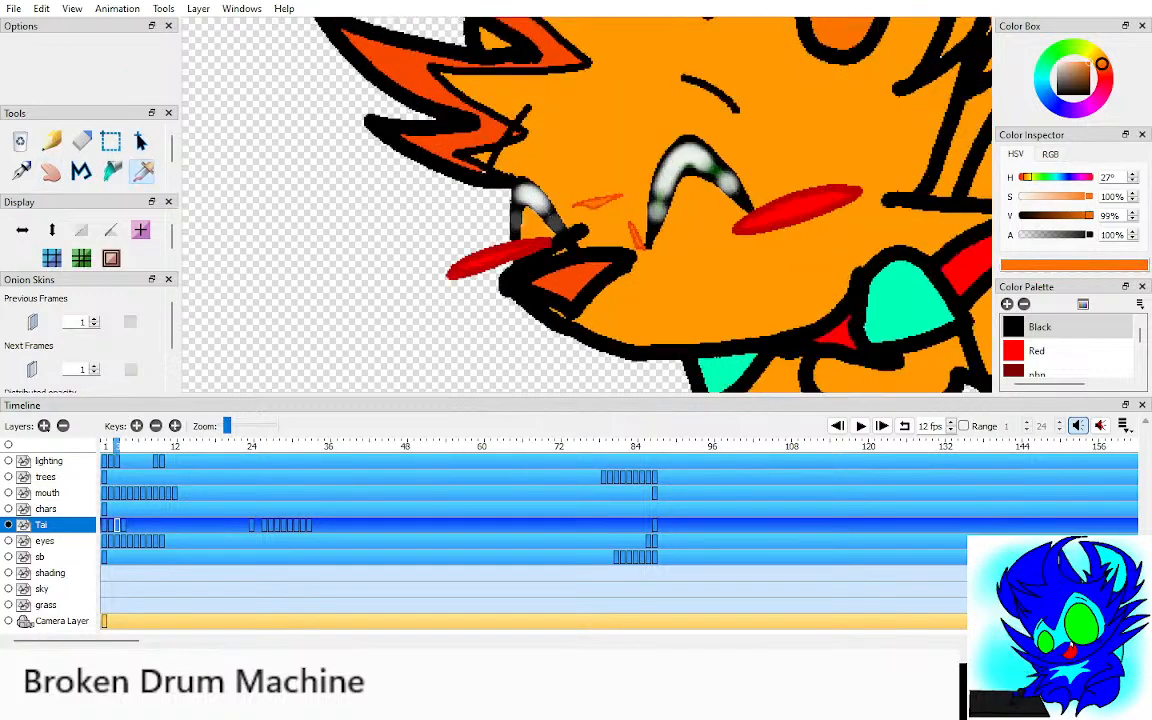
pyautogui.scroll(3, 557, 222)
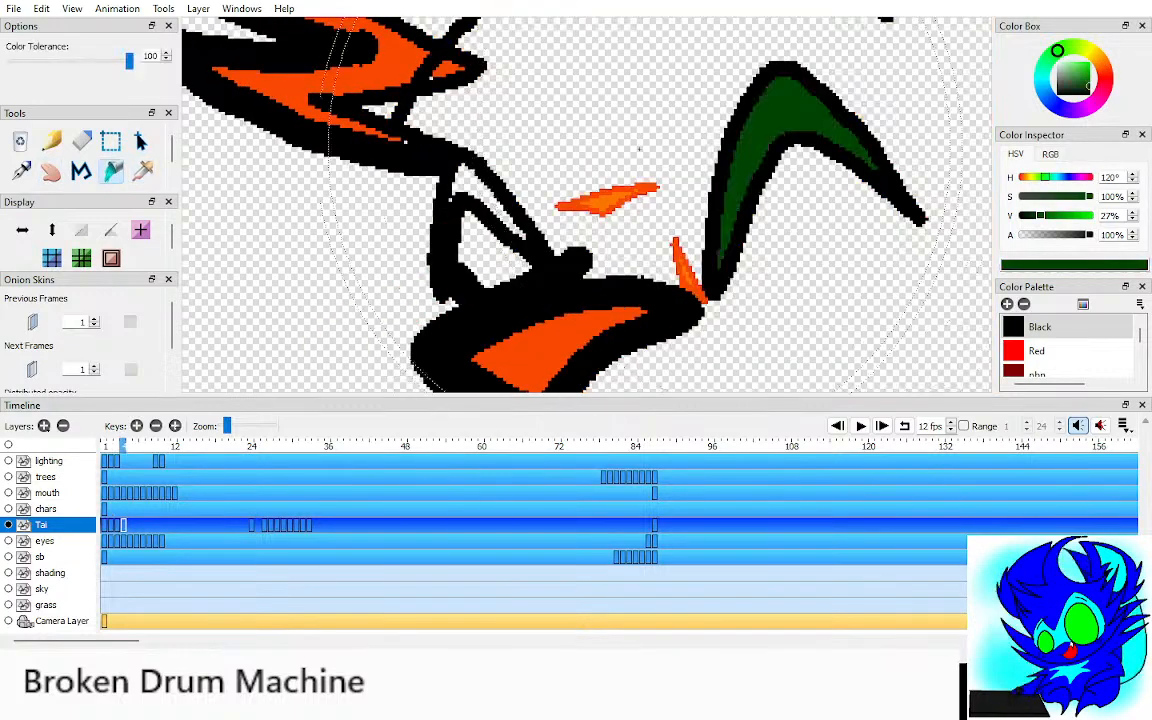
pyautogui.click(455, 199)
pyautogui.hotkey('ctrl', 'z')
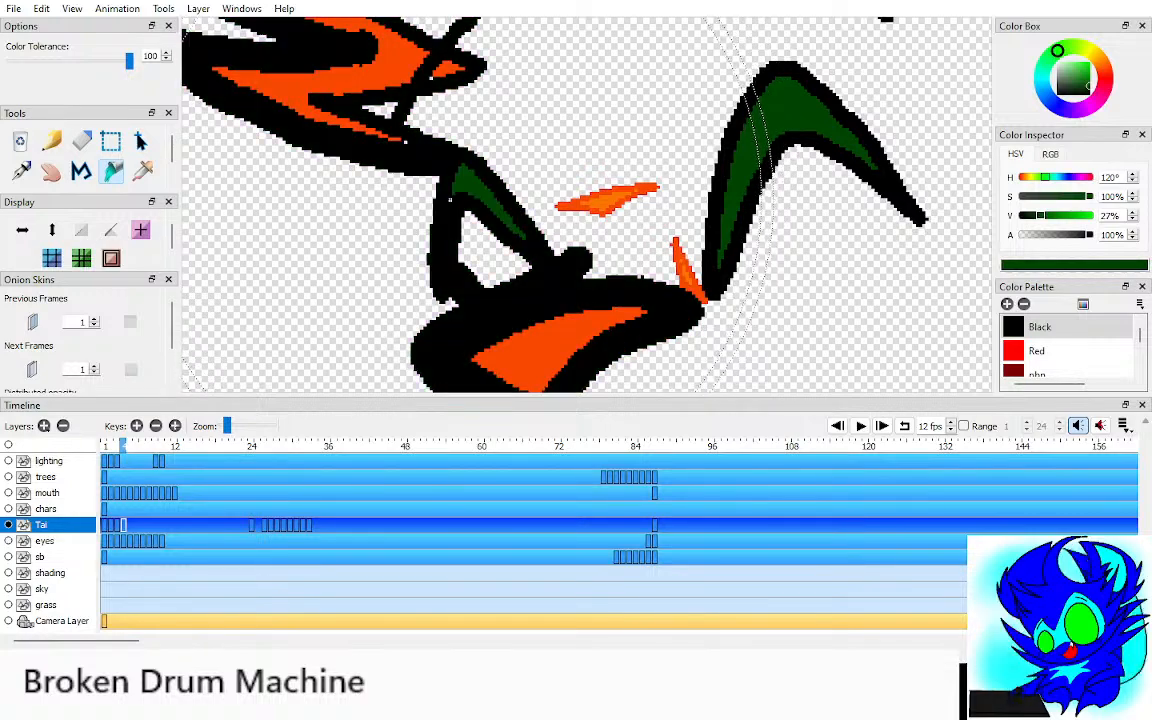
# Step: Fill the face, both ears and the large tail with frame 3's fur orange, hue 36°
pyautogui.press('i')
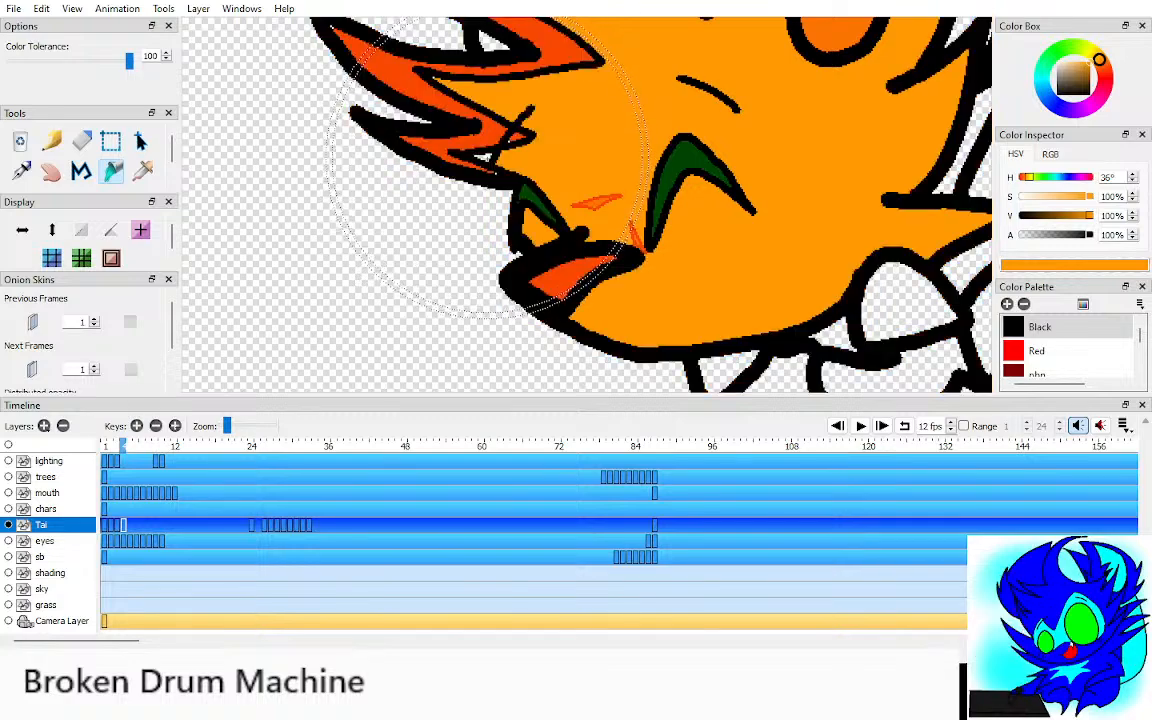
pyautogui.press('h')
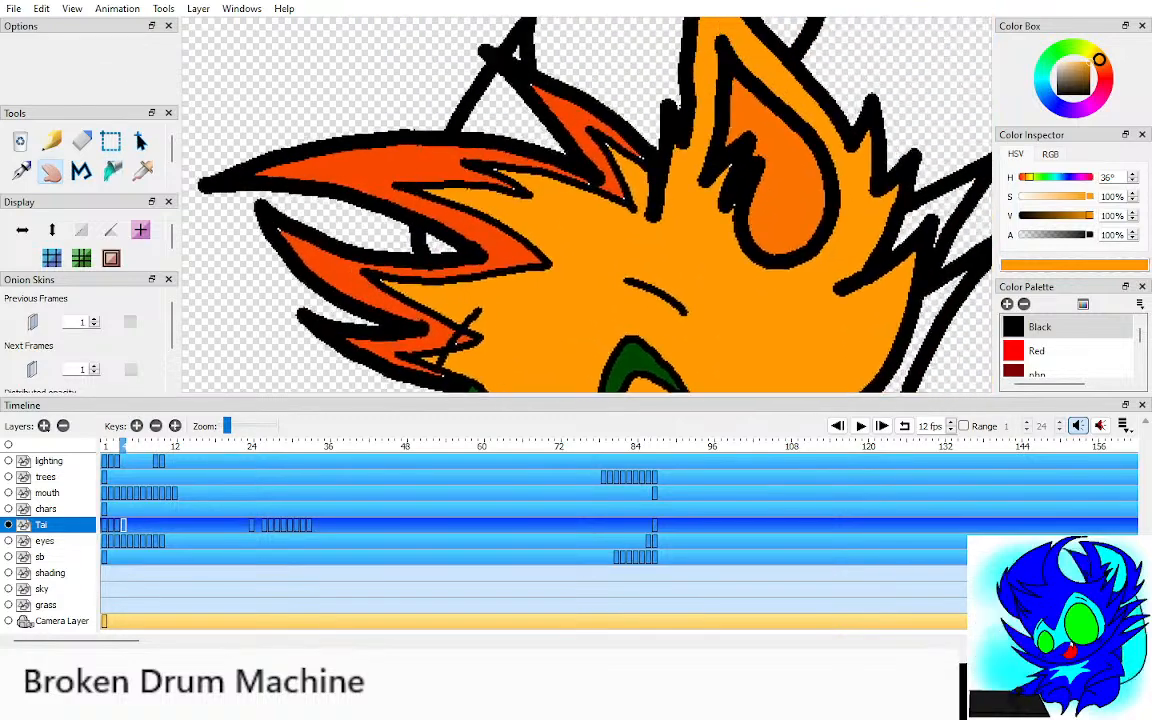
pyautogui.press('k')
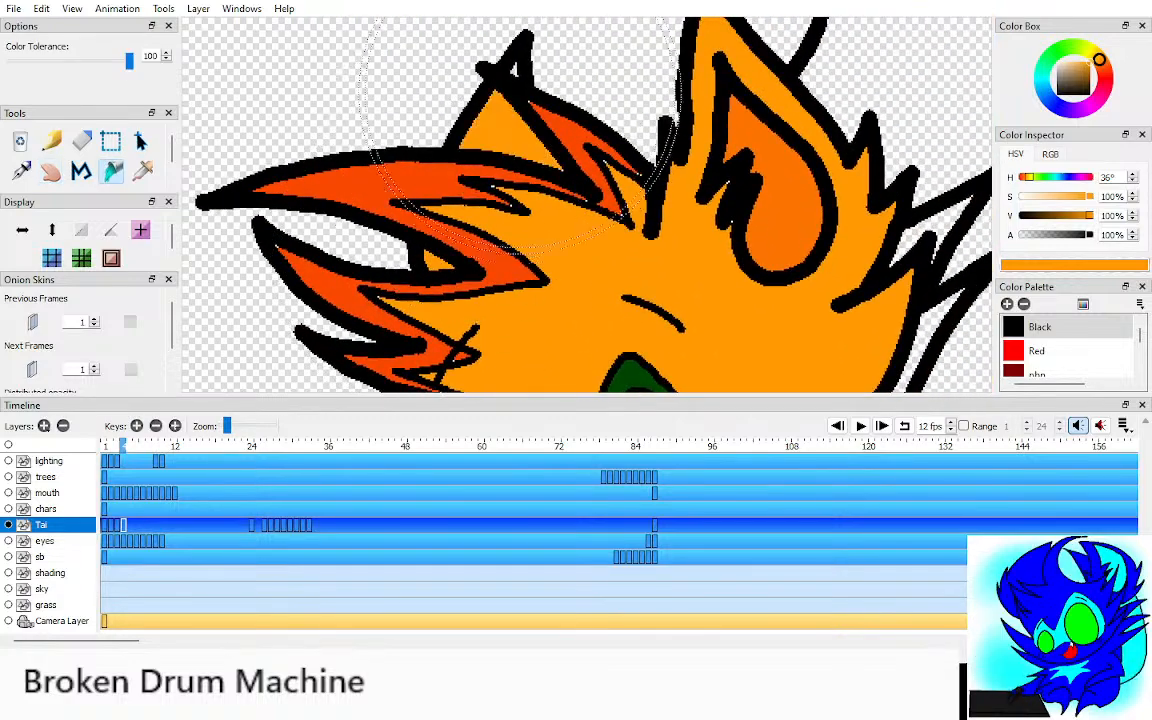
pyautogui.press('h')
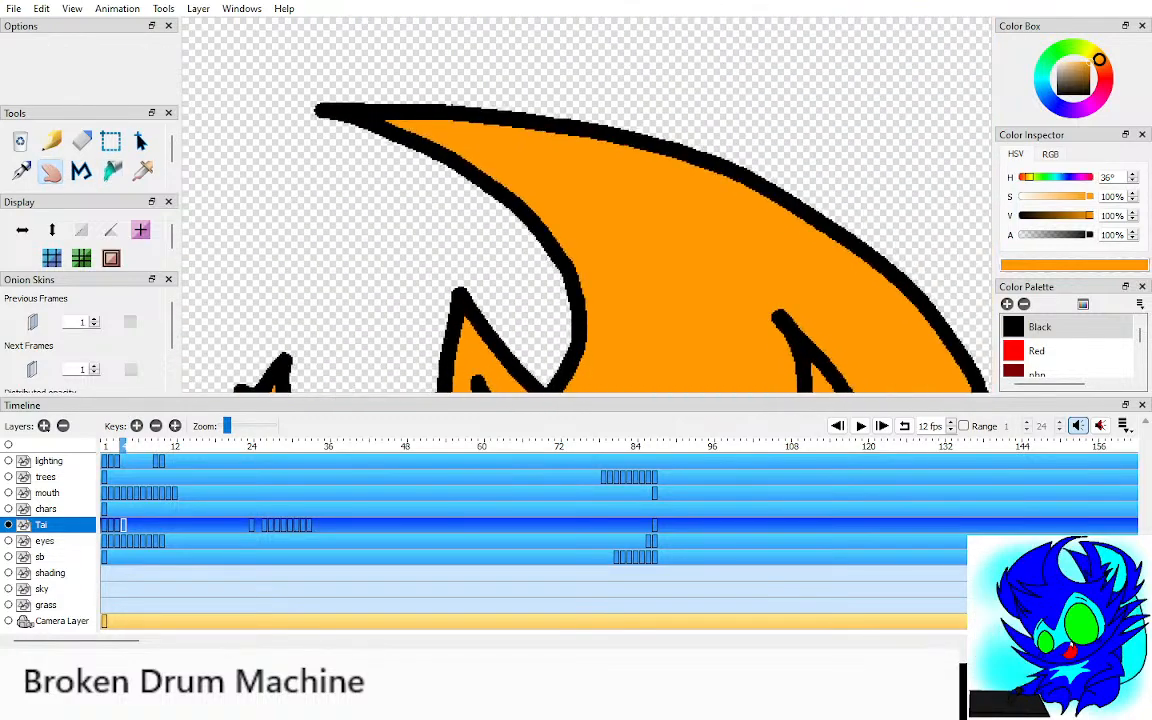
pyautogui.press('k')
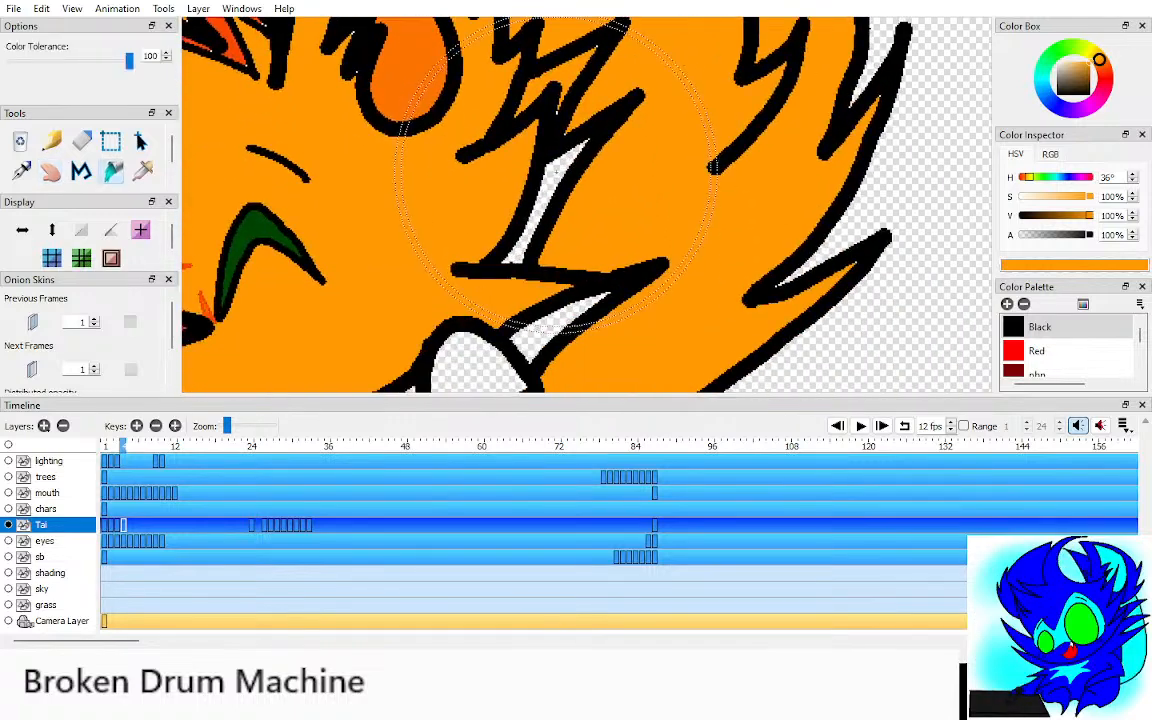
# Step: Fill the pointed scarf pieces behind the neck, under the chin and between the feet with red, hue 0°
pyautogui.press('h')
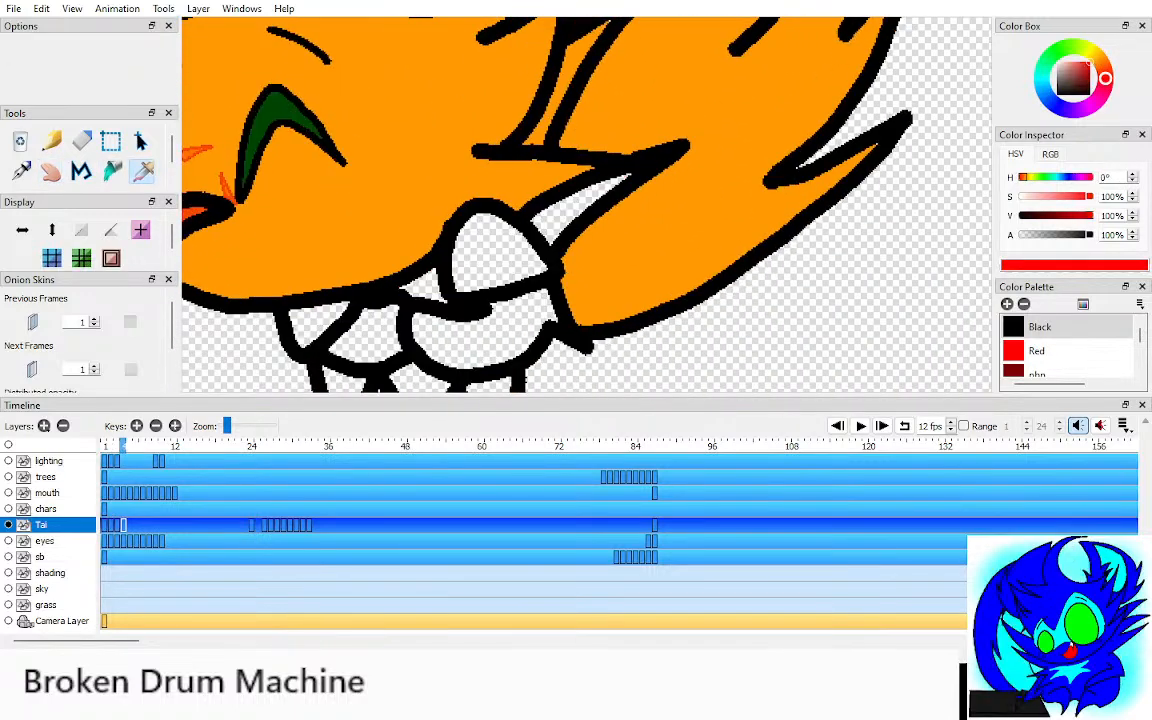
pyautogui.press('k')
pyautogui.press('h')
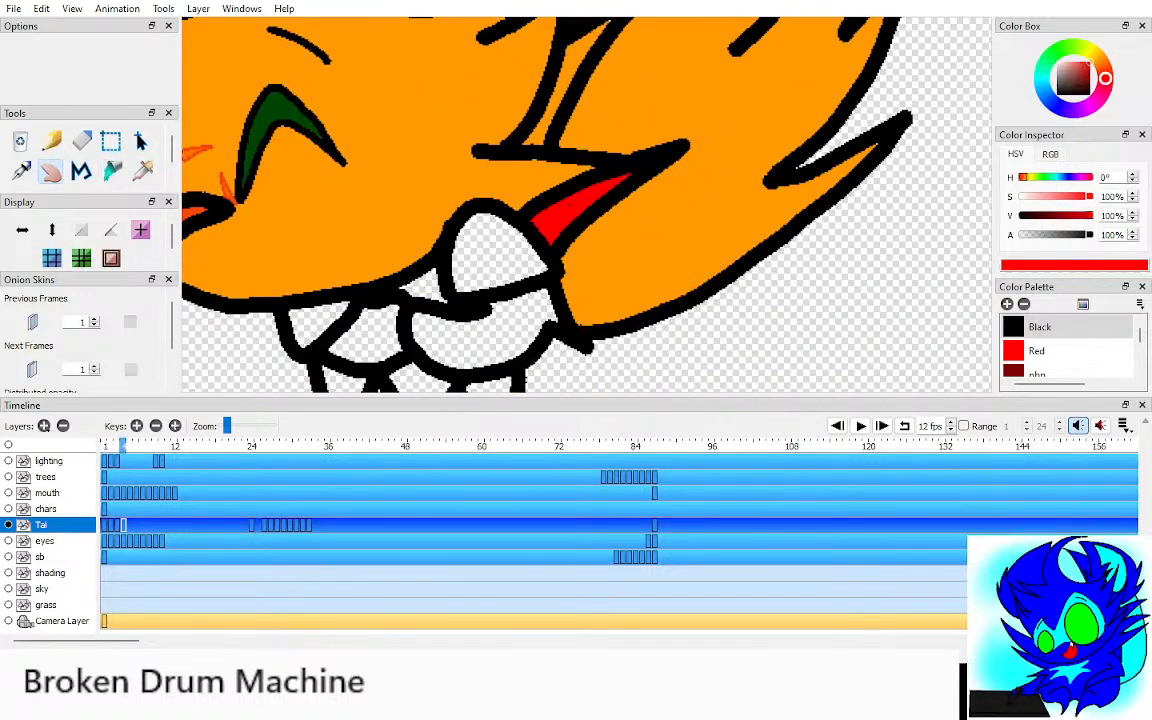
pyautogui.press('k')
pyautogui.press('h')
# Step: Fill the paws and the small feet below the chin with the fur orange, hue 36°
pyautogui.press('k')
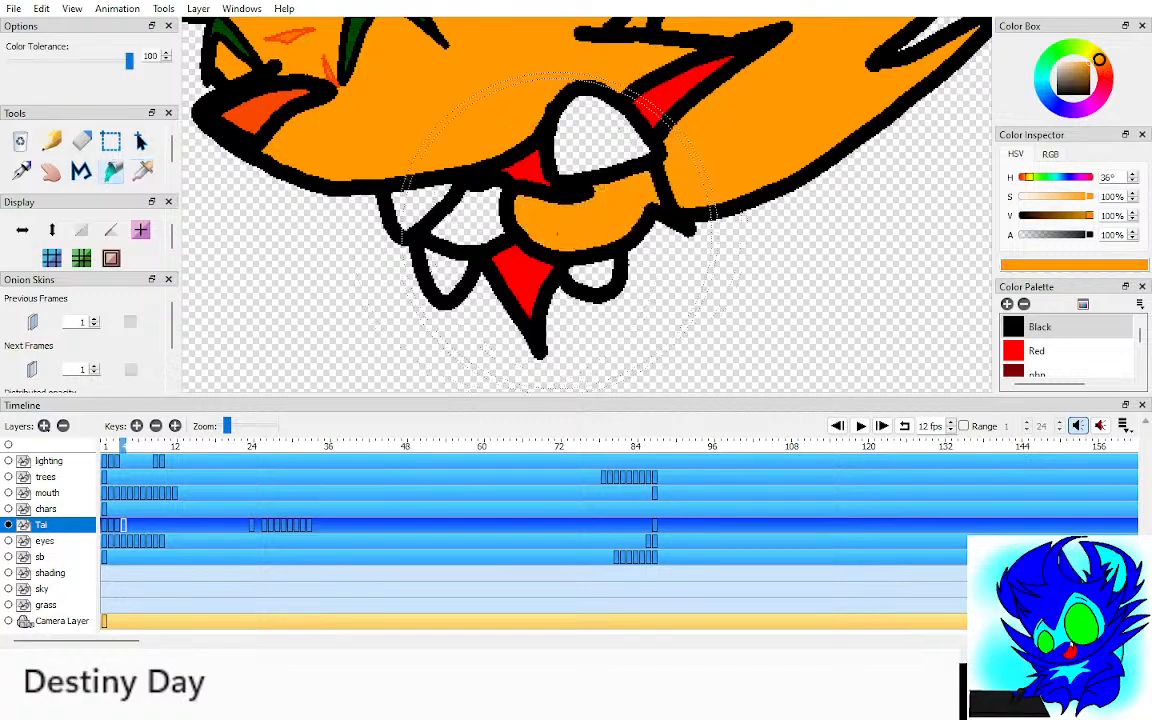
pyautogui.click(453, 264)
pyautogui.click(588, 273)
pyautogui.press('h')
pyautogui.moveTo(620, 160); pyautogui.dragTo(242, 419)
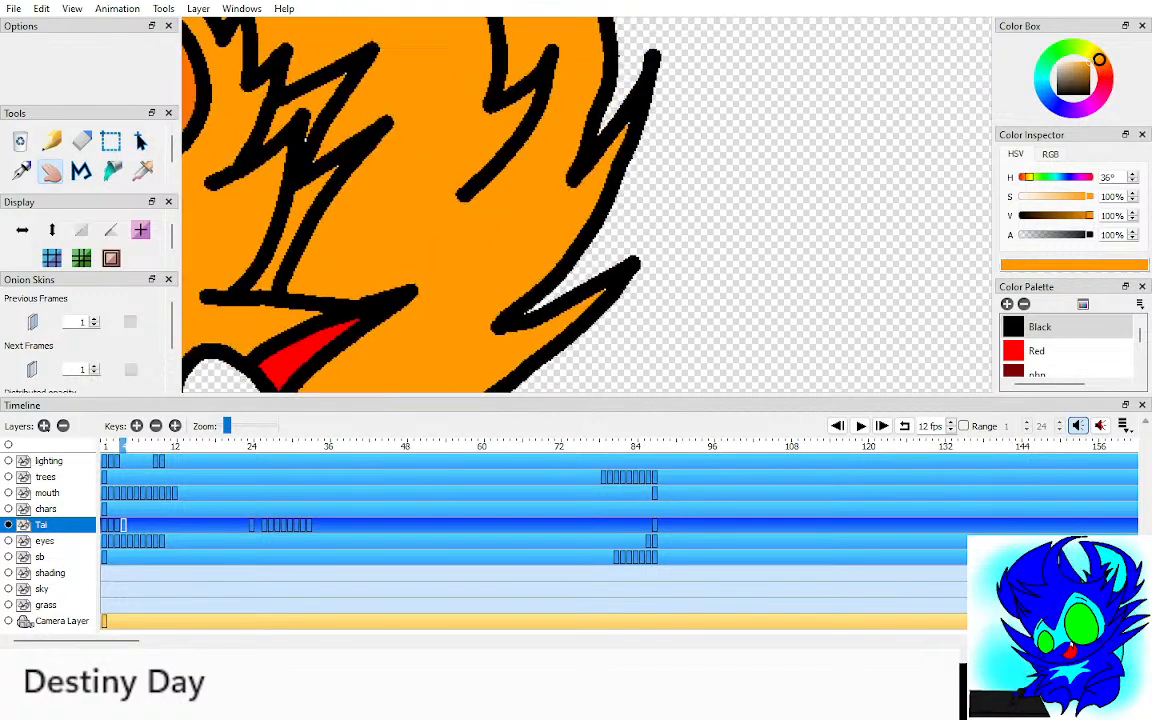
# Step: Sample the teal from frame 3 and fill the rounded pieces beside and under the chin in frame 4
pyautogui.moveTo(500, 180); pyautogui.dragTo(547, 302)
pyautogui.scroll(-3, 588, 205)
pyautogui.moveTo(480, 352); pyautogui.dragTo(612, 285)
pyautogui.press(',')
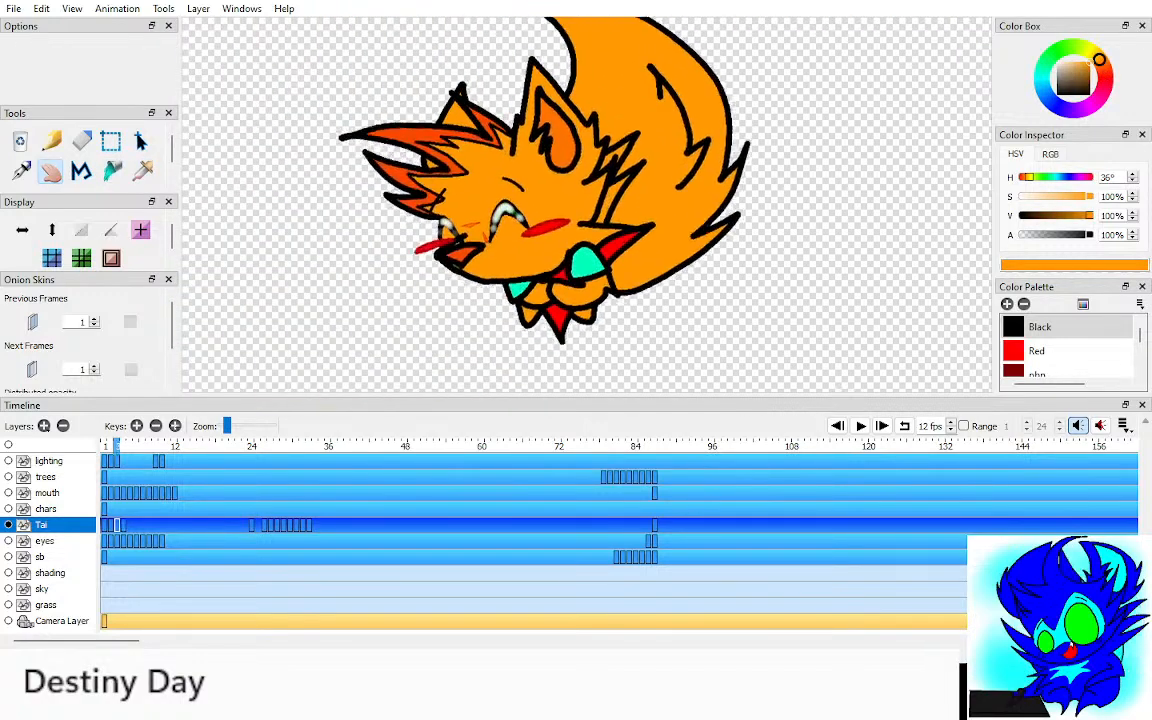
pyautogui.scroll(3, 612, 285)
pyautogui.press('.')
pyautogui.press('k')
pyautogui.click(540, 231)
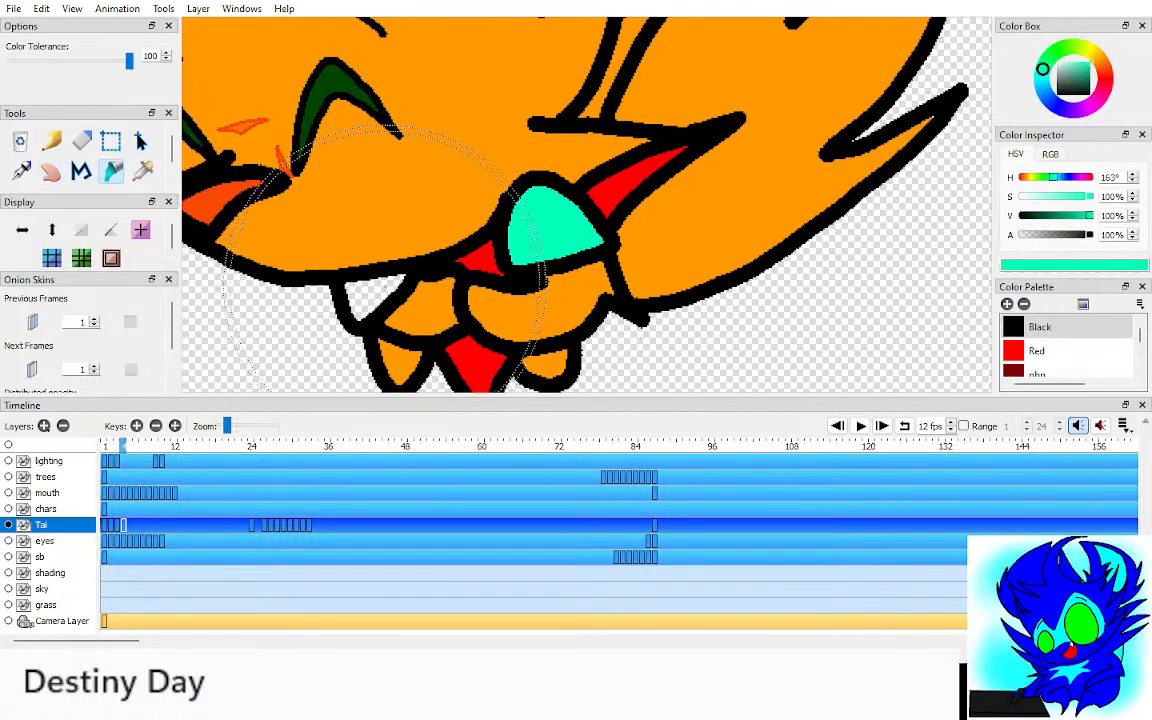
pyautogui.press('h')
pyautogui.moveTo(540, 231); pyautogui.dragTo(735, 235)
# Step: Outline the slanted oval blush beside the near eye in frame 3's dark red with the pen 5 wide
pyautogui.scroll(-3, 910, 316)
pyautogui.press(',')
pyautogui.scroll(4, 910, 316)
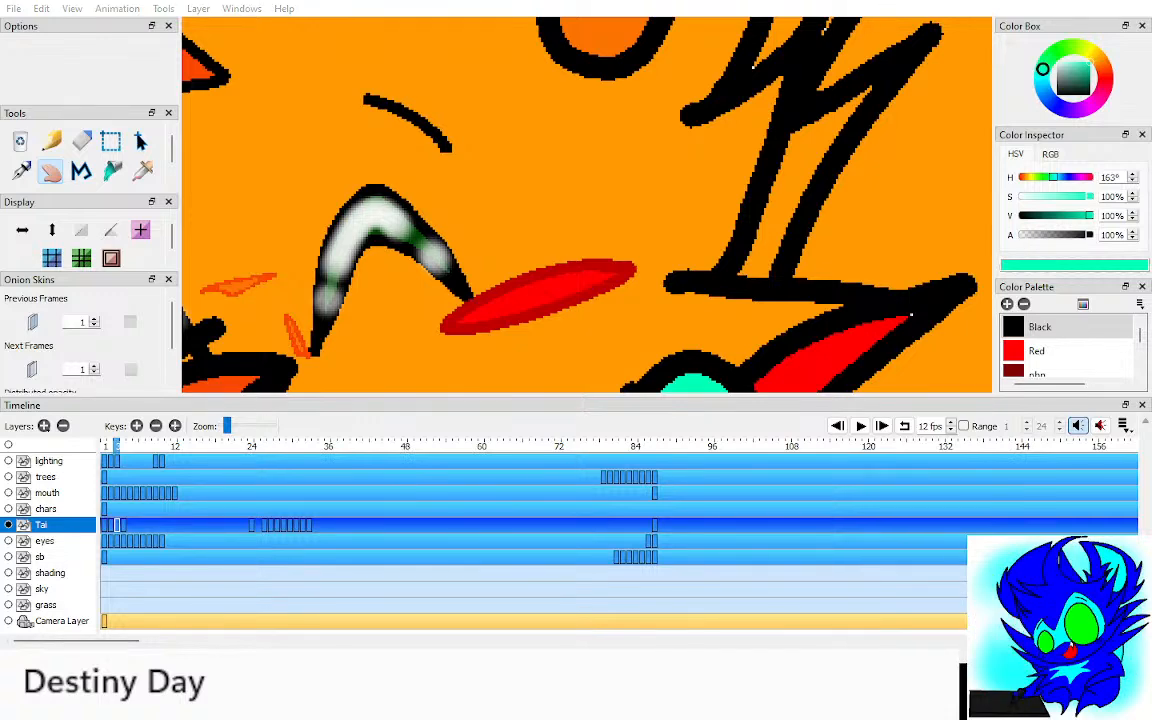
pyautogui.moveTo(560, 306)
pyautogui.mouseDown()
pyautogui.moveTo(647, 248)
pyautogui.moveTo(652, 212)
pyautogui.moveTo(630, 192)
pyautogui.moveTo(652, 221)
pyautogui.mouseUp()
pyautogui.press('i')
pyautogui.click(645, 255)
pyautogui.press('.')
pyautogui.press('n')
pyautogui.press(',')
pyautogui.press('.')
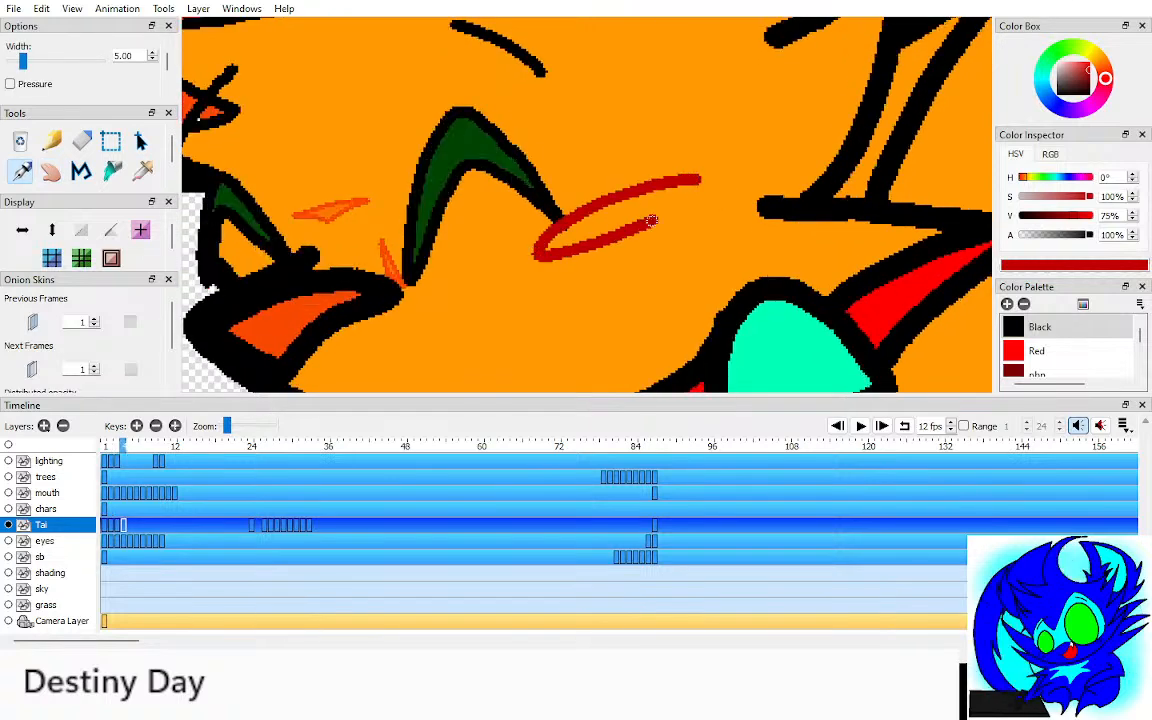
pyautogui.press(',')
pyautogui.press('.')
# Step: Outline the smaller blush oval on the far cheek beside the nose in dark red, matching frame 3
pyautogui.hotkey('ctrl', 'Down')
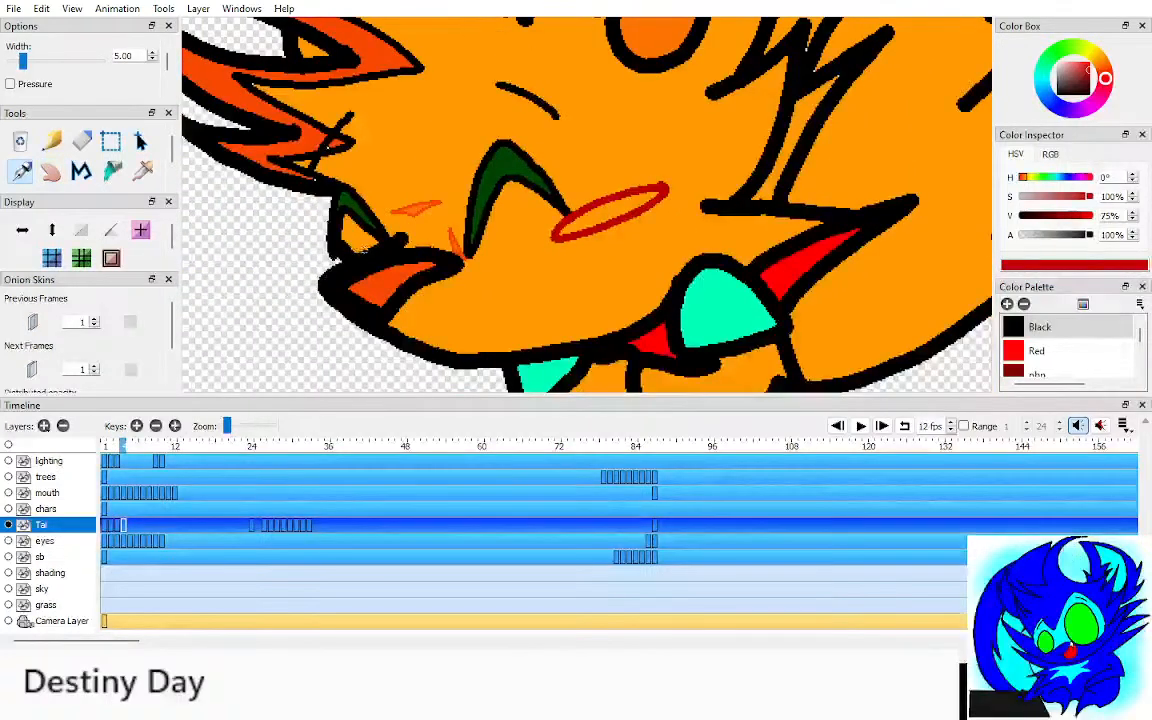
pyautogui.moveTo(365, 250)
pyautogui.mouseDown()
pyautogui.moveTo(288, 268)
pyautogui.moveTo(355, 272)
pyautogui.mouseUp()
pyautogui.press(',')
pyautogui.press('.')
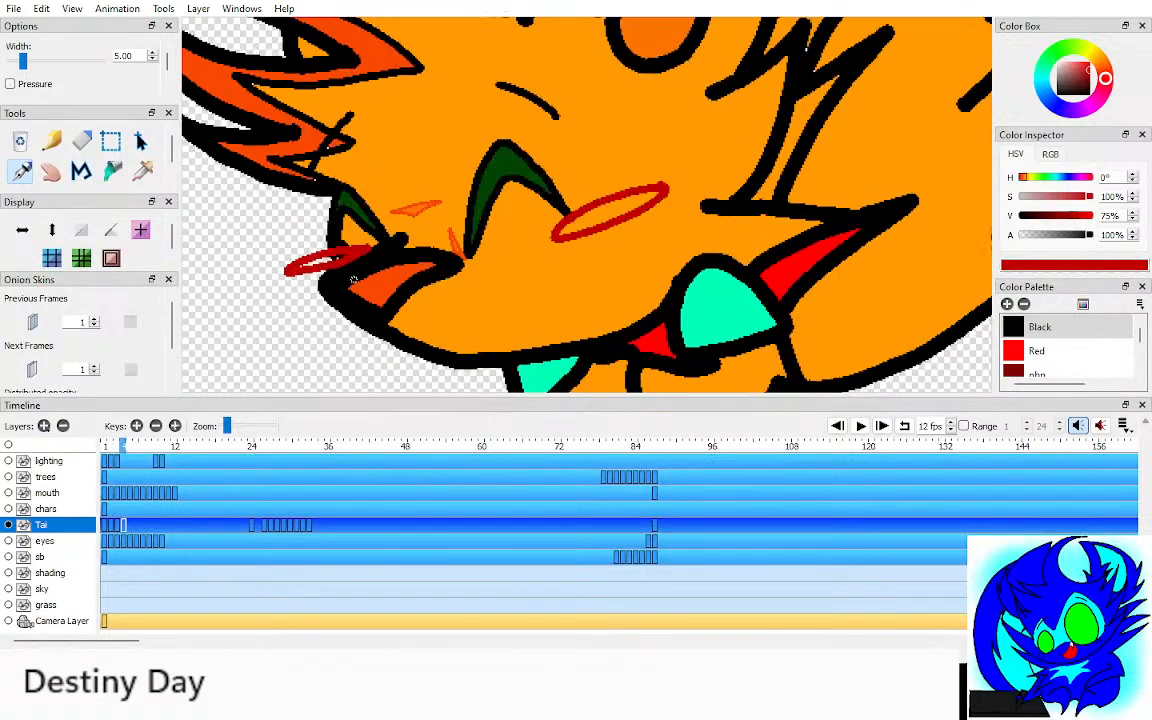
# Step: Sample frame 3's bright red and fill the inside of both blush ovals
pyautogui.press('i')
pyautogui.press('k')
pyautogui.click(590, 212)
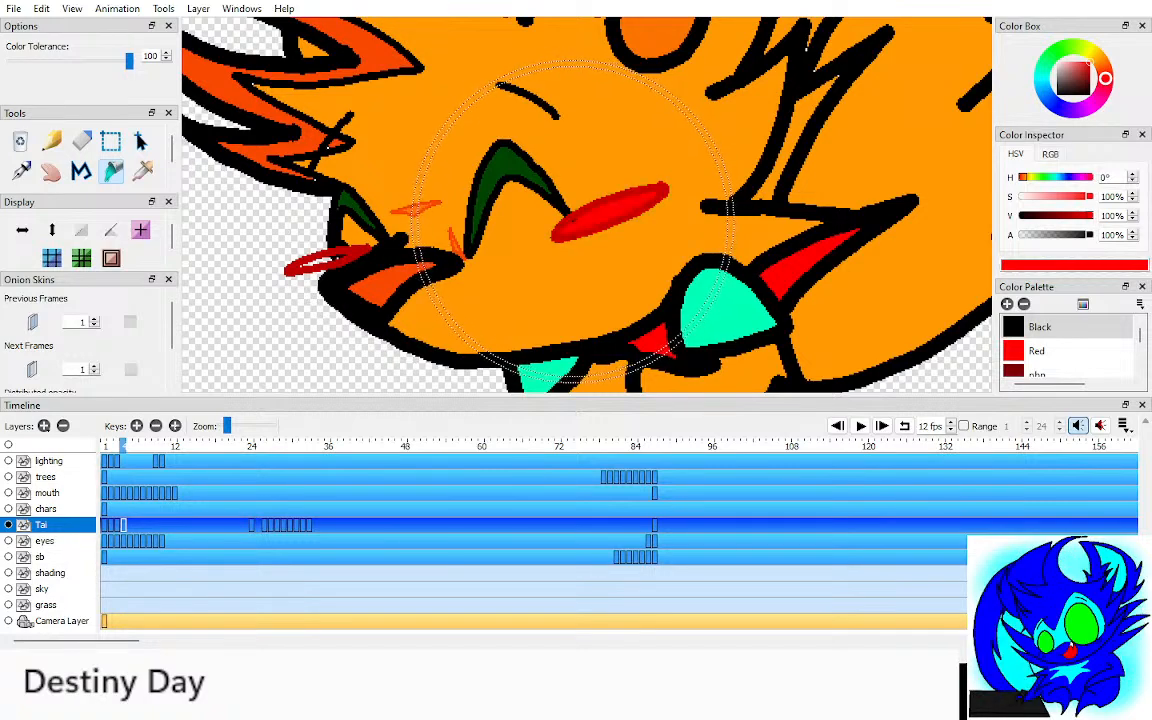
pyautogui.scroll(6, 330, 250)
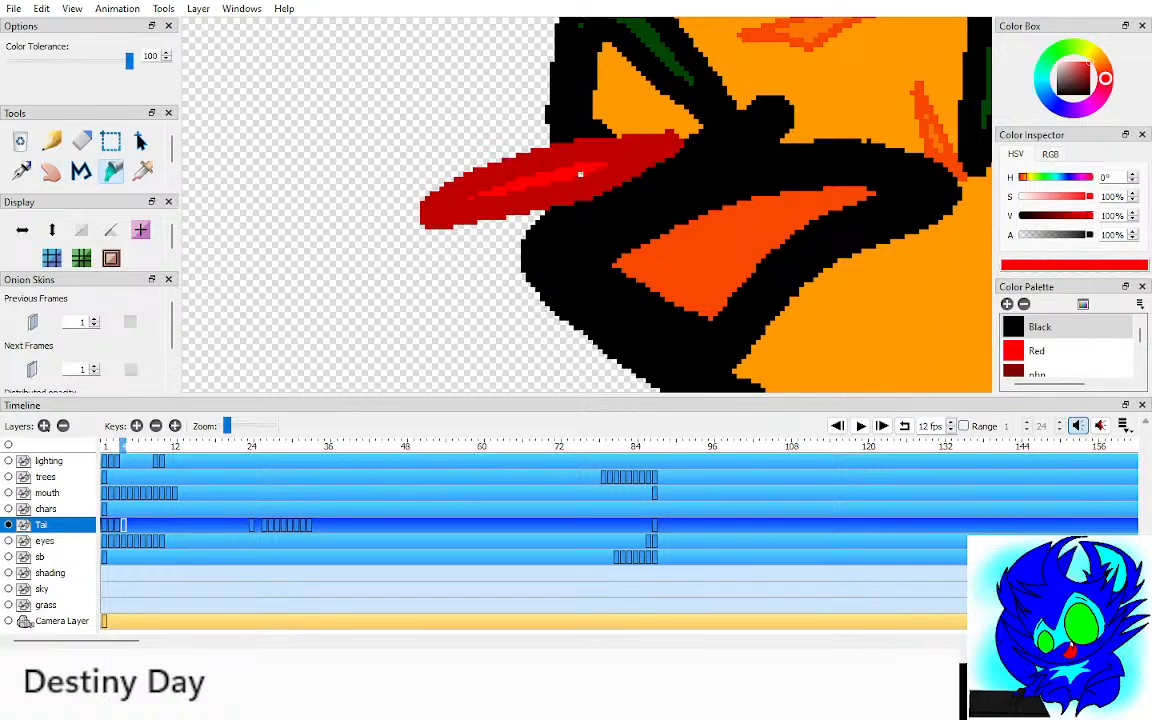
# Step: Show the previous-frame onion skin and move the outer end of the far-cheek blush outward to match frame 3
pyautogui.press('h')
pyautogui.scroll(-5, 580, 174)
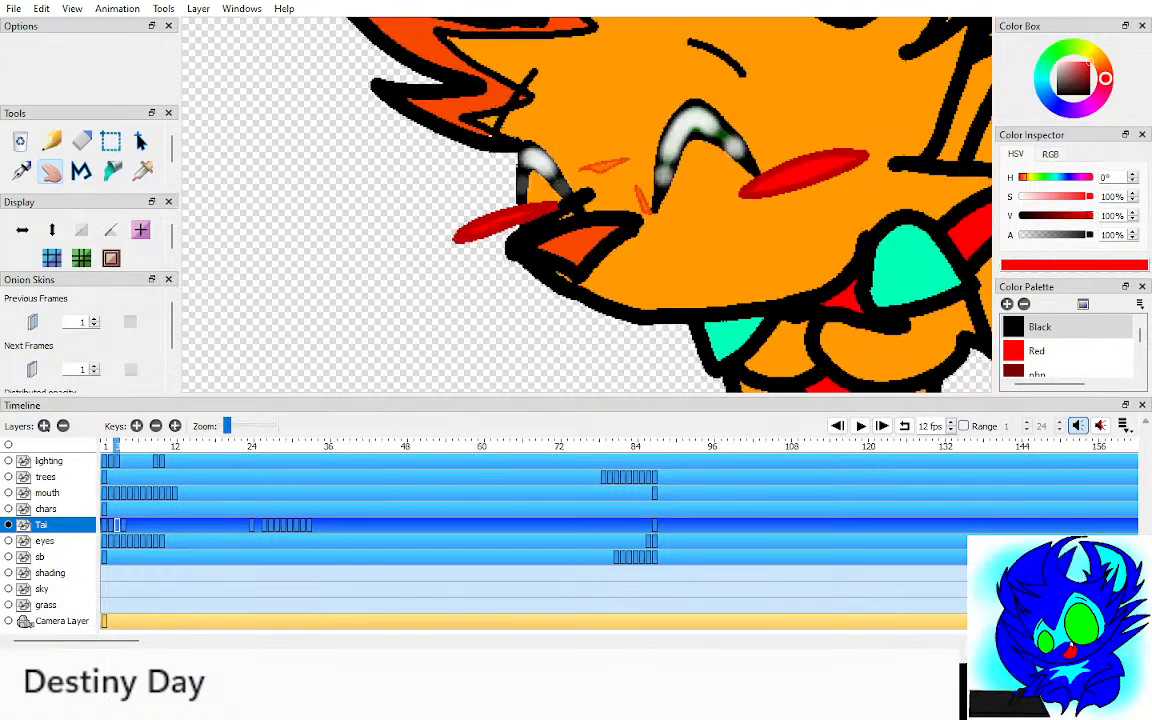
pyautogui.scroll(5, 487, 217)
pyautogui.press('o')
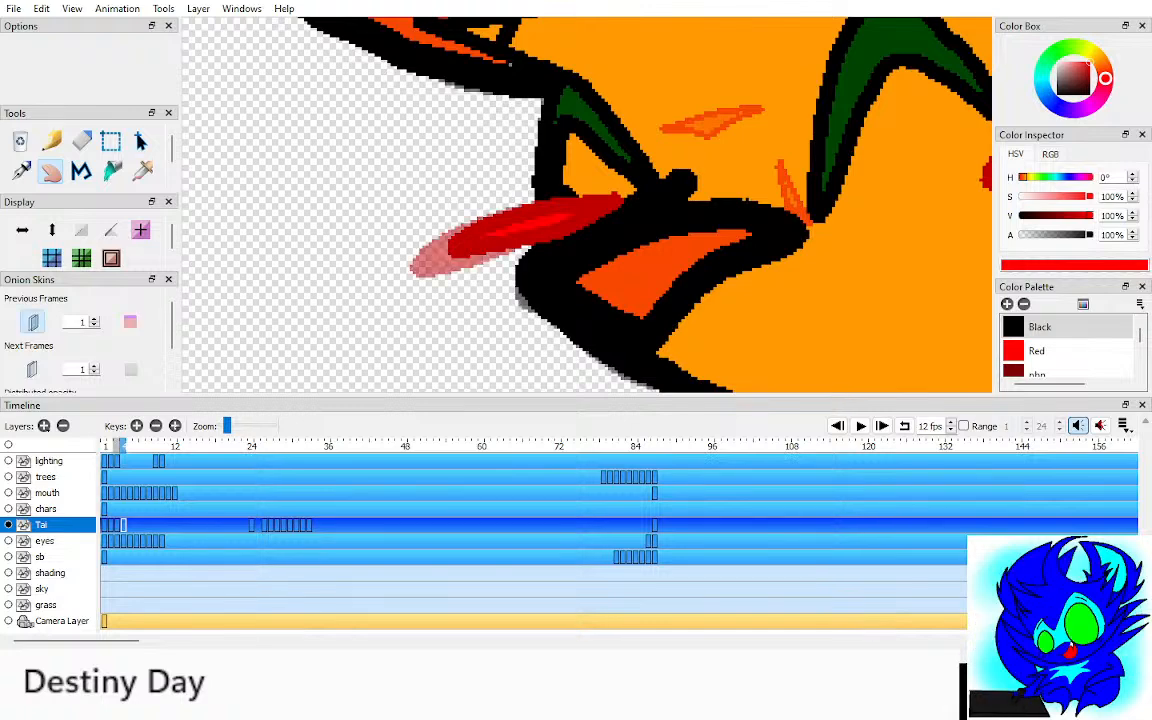
pyautogui.moveTo(487, 217); pyautogui.dragTo(524, 217)
pyautogui.press('v')
pyautogui.moveTo(443, 173); pyautogui.dragTo(533, 259)
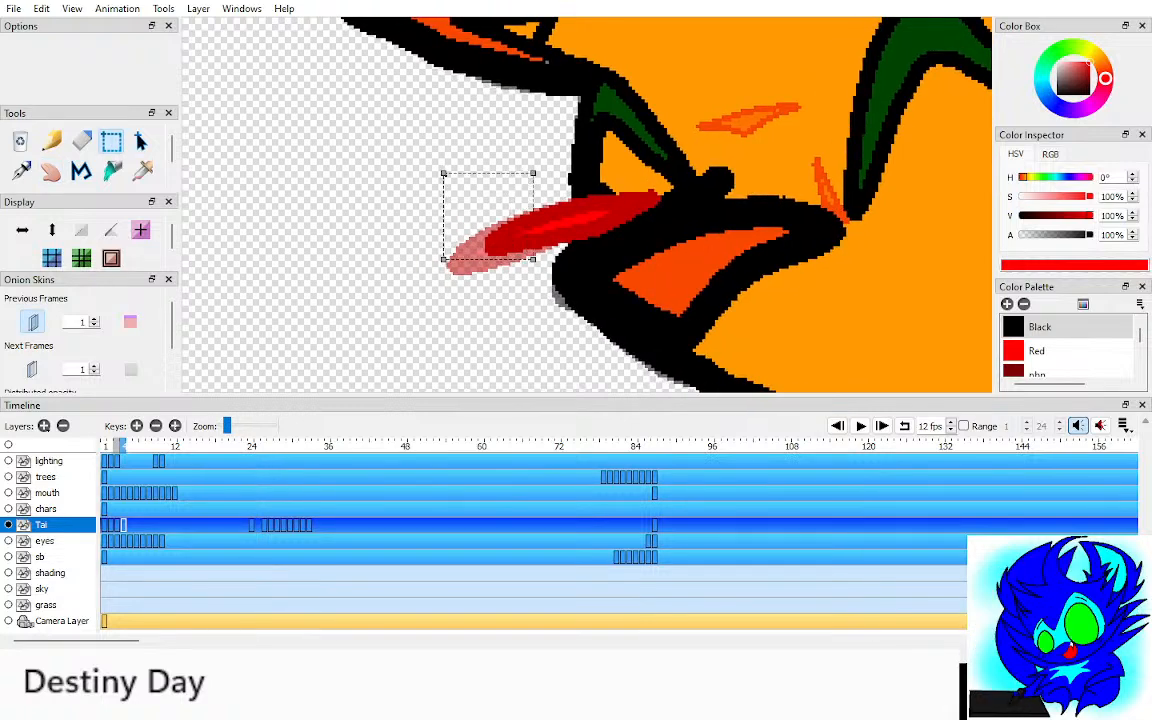
pyautogui.press('q')
pyautogui.moveTo(490, 215)
pyautogui.mouseDown()
pyautogui.moveTo(455, 235)
pyautogui.moveTo(551, 238)
pyautogui.mouseUp()
pyautogui.hotkey('ctrl', 'd')
# Step: Repaint the gap in the far-cheek blush with a dark red edge 5 wide and a bright red centre
pyautogui.press('p')
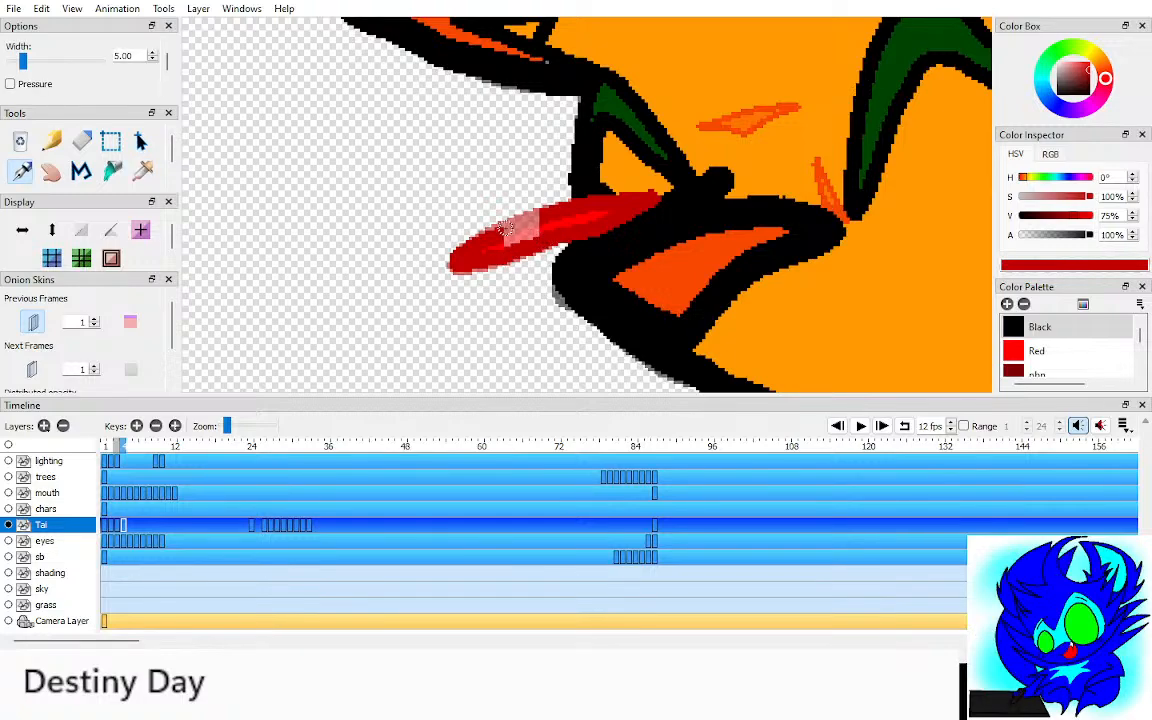
pyautogui.press('i')
pyautogui.click(600, 212)
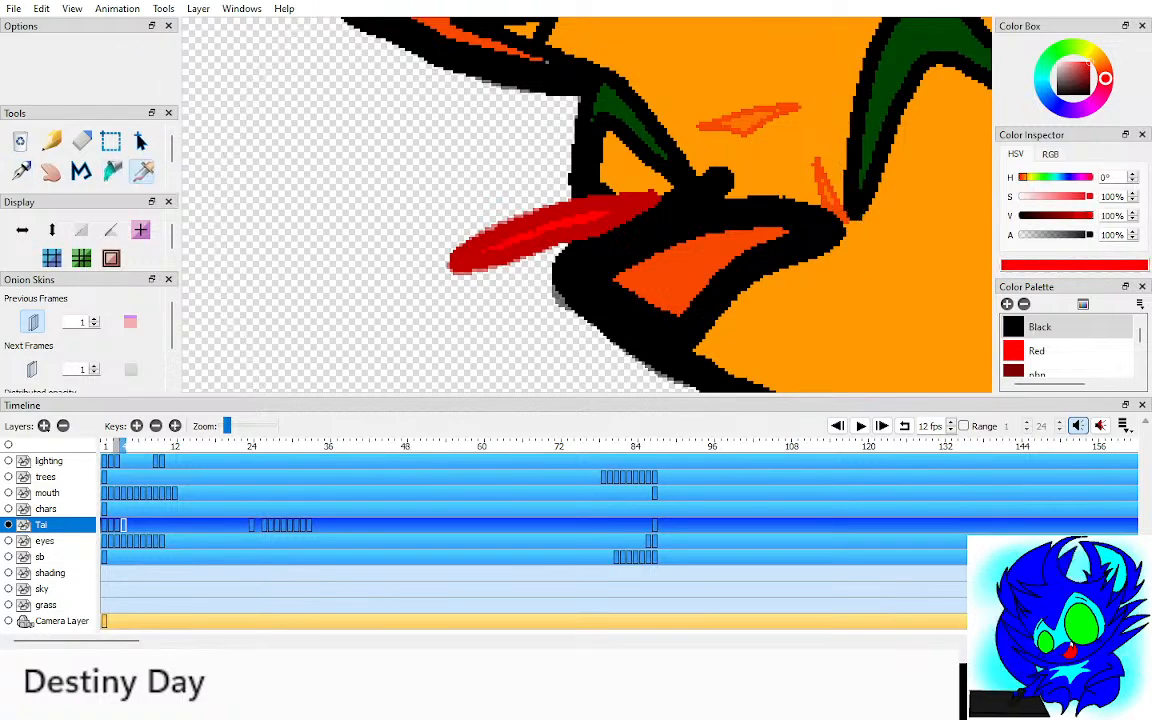
pyautogui.scroll(-5, 587, 205)
pyautogui.press('h')
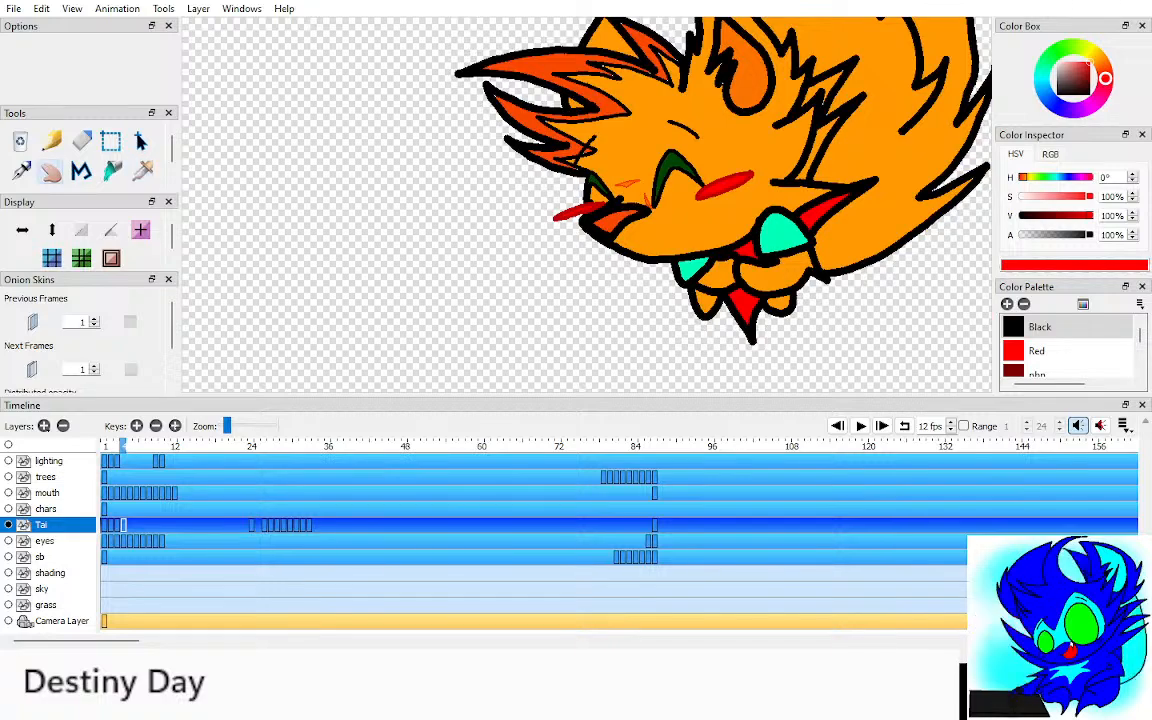
# Step: Sample the white highlight from frame 3's eyes and paint soft 15-wide highlights inside both closed eyes on frame 4
pyautogui.scroll(4, 700, 155)
pyautogui.press('i')
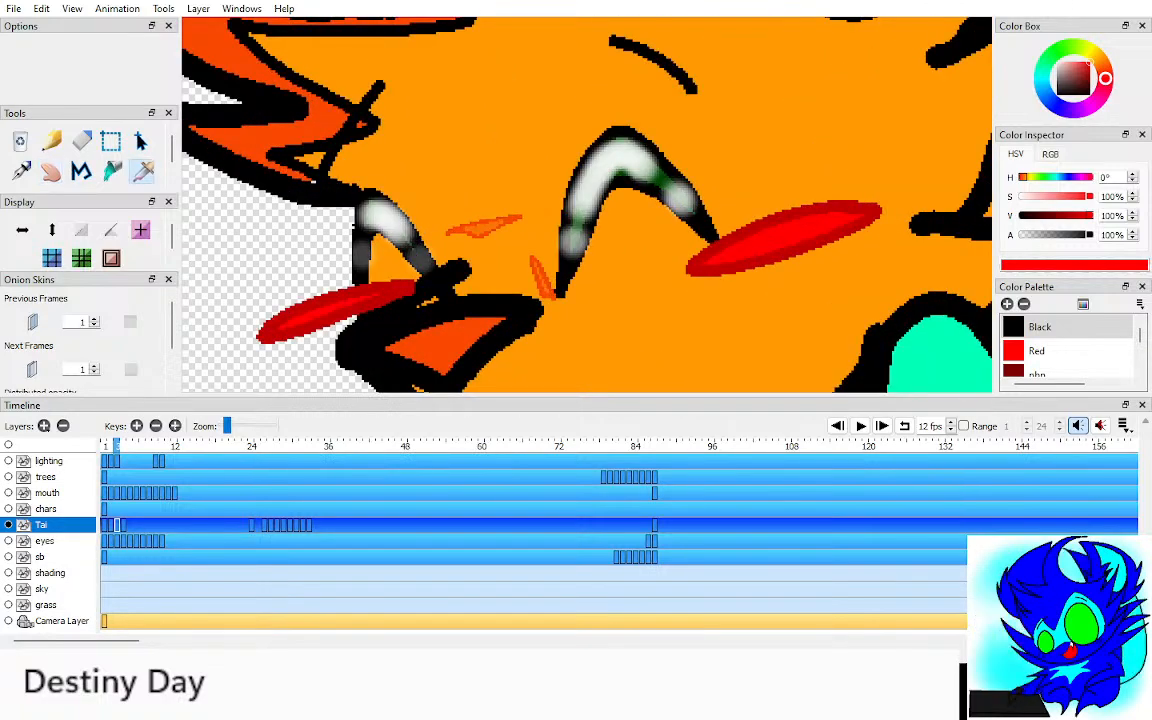
pyautogui.click(590, 190)
pyautogui.press('.')
pyautogui.press('n')
pyautogui.click(588, 195)
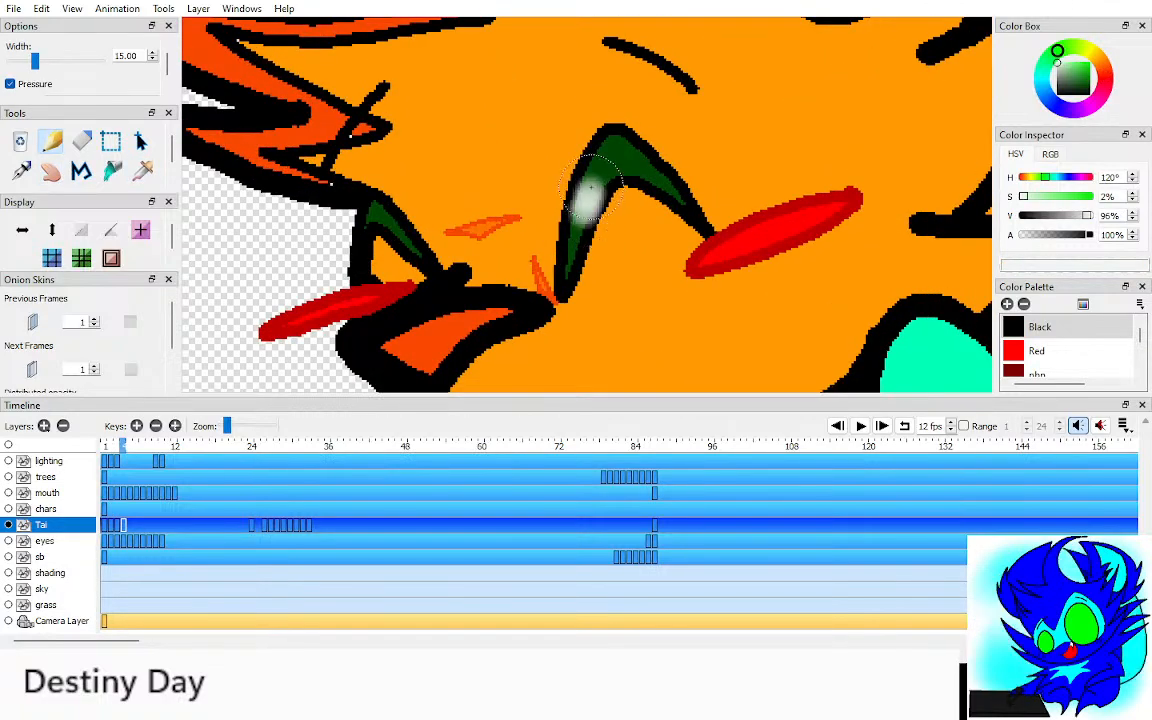
pyautogui.moveTo(590, 190)
pyautogui.mouseDown()
pyautogui.moveTo(606, 155)
pyautogui.moveTo(635, 164)
pyautogui.moveTo(573, 254)
pyautogui.moveTo(662, 188)
pyautogui.mouseUp()
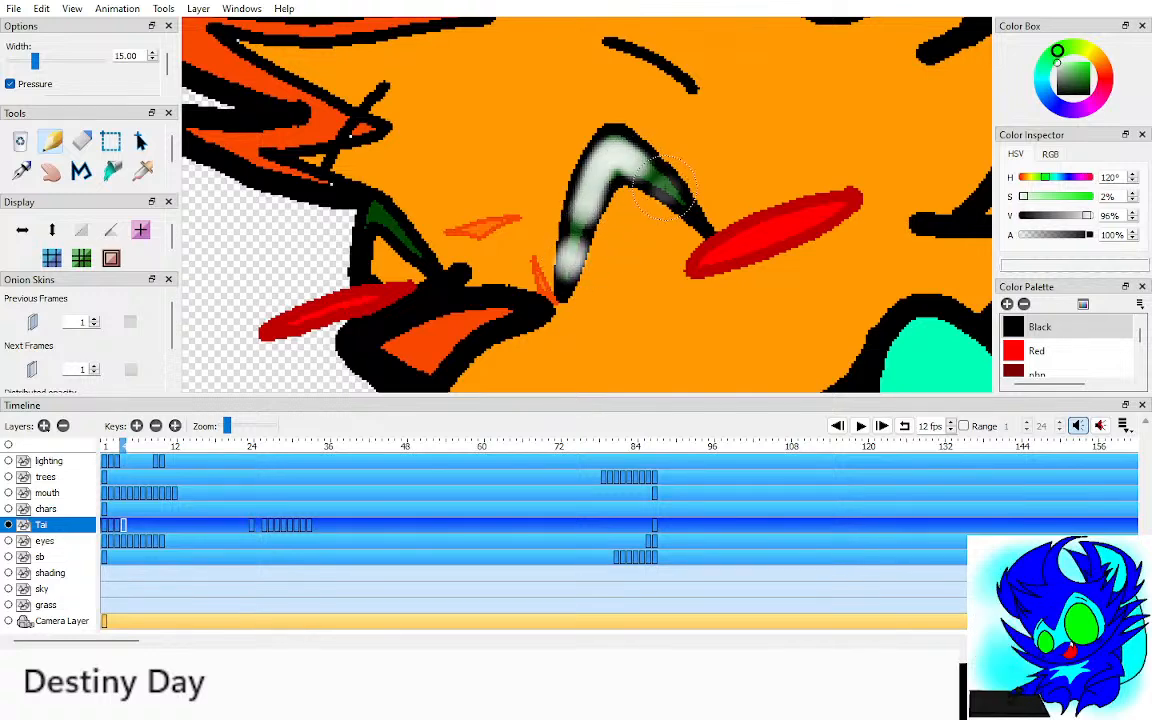
pyautogui.moveTo(362, 205); pyautogui.dragTo(418, 268)
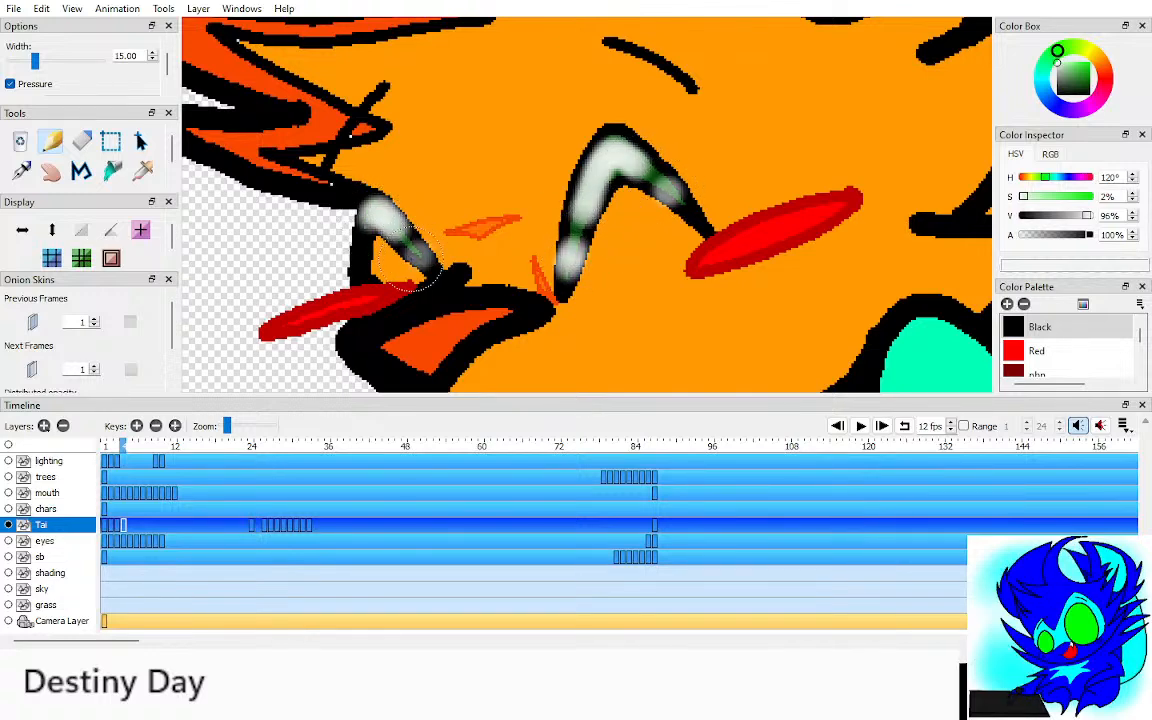
# Step: Flip back and forth between Tai's frames 3 and 4 to compare the two drawings
pyautogui.press('i')
pyautogui.hotkey('ctrl', 'Down')
pyautogui.hotkey('ctrl', 'Down')
pyautogui.hotkey('ctrl', 'Down')
pyautogui.hotkey('ctrl', 'Down')
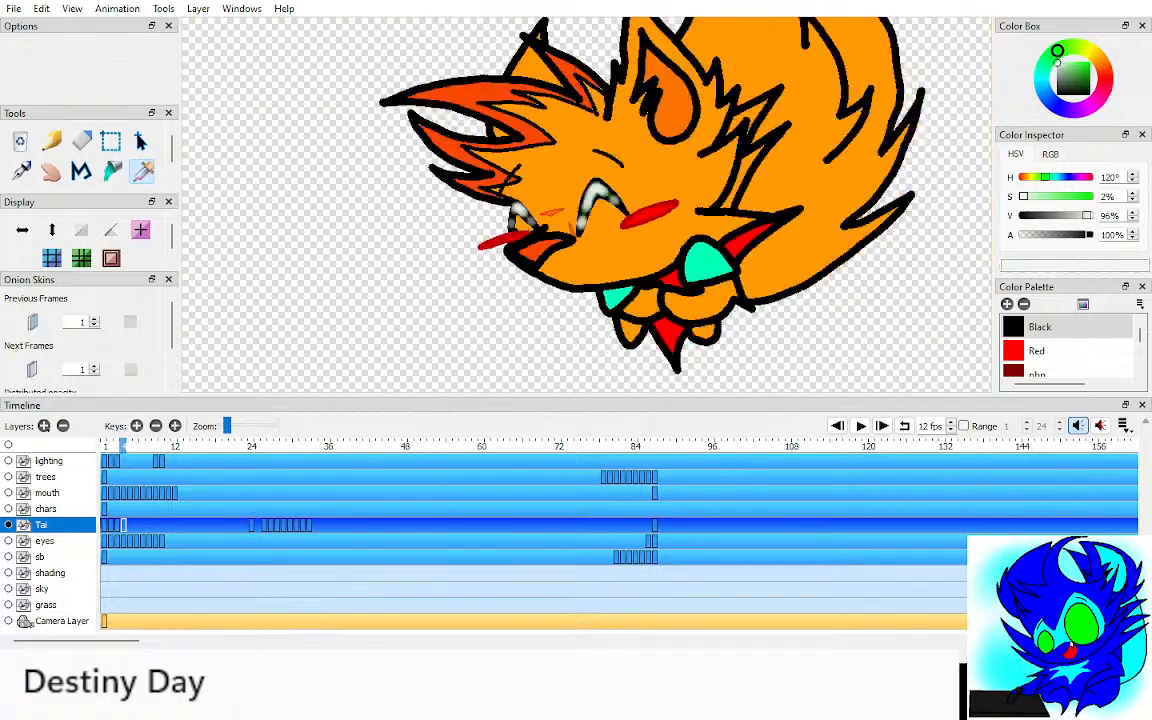
pyautogui.press('h')
pyautogui.moveTo(576, 200); pyautogui.dragTo(554, 204)
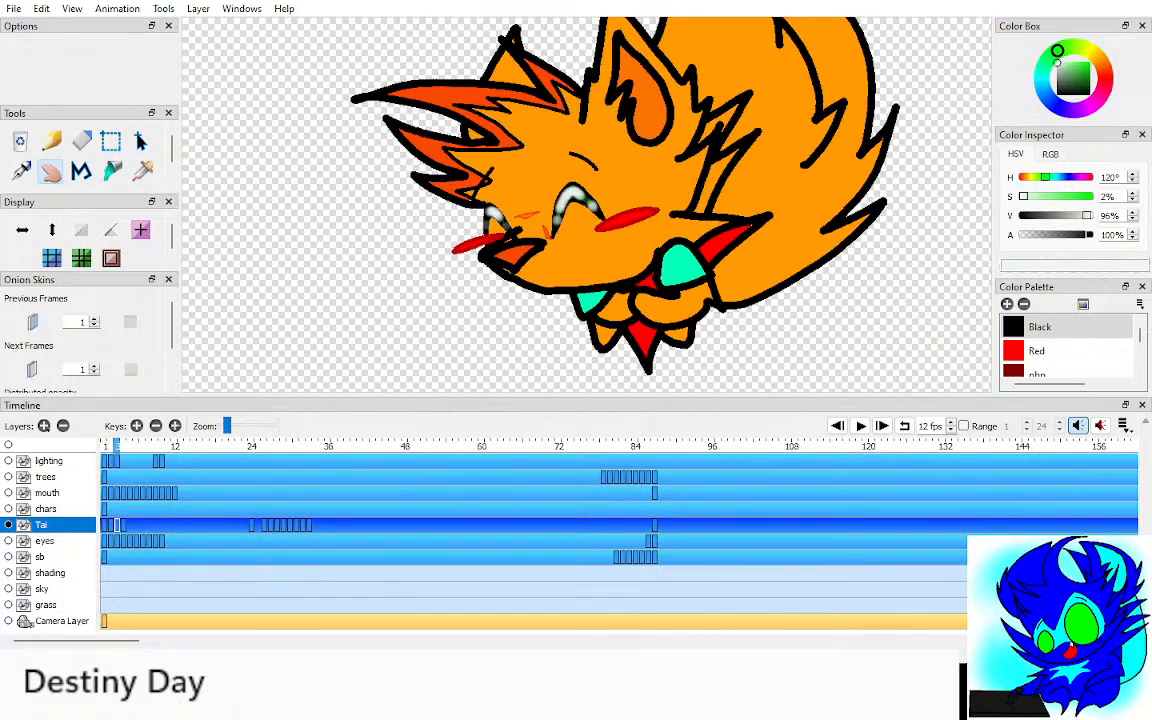
pyautogui.hotkey('ctrl', 'Down')
pyautogui.hotkey('ctrl', 'Down')
pyautogui.hotkey('ctrl', 'Down')
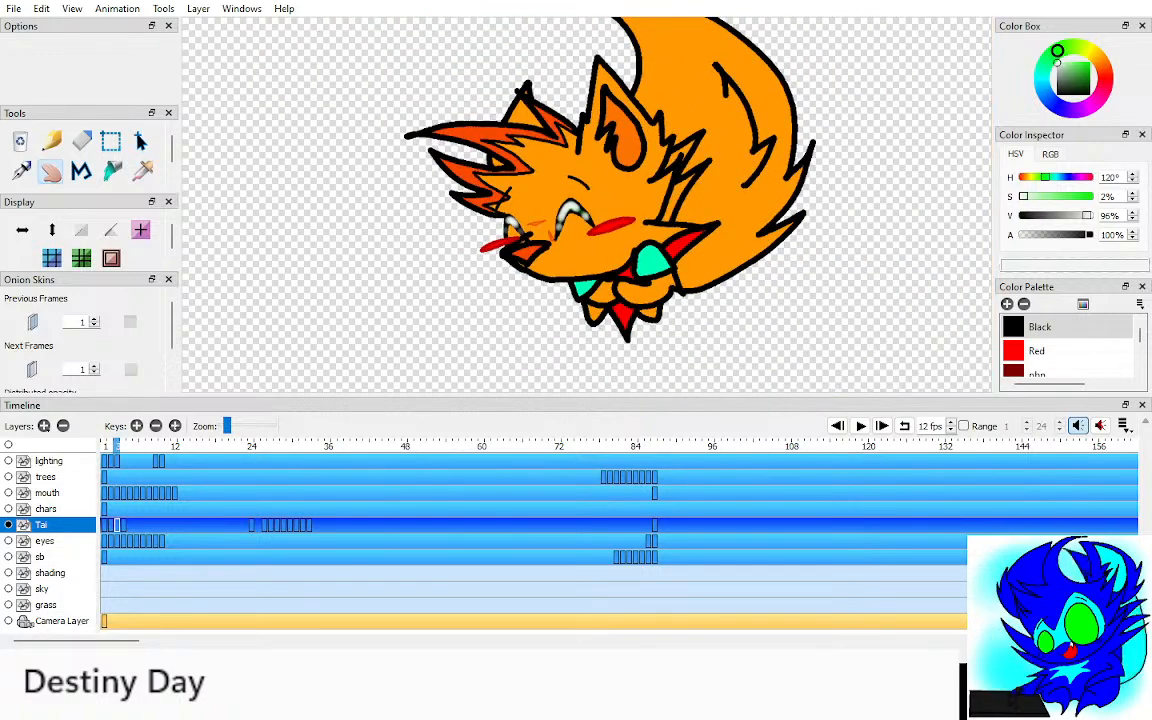
pyautogui.press('.')
pyautogui.press(',')
pyautogui.press('.')
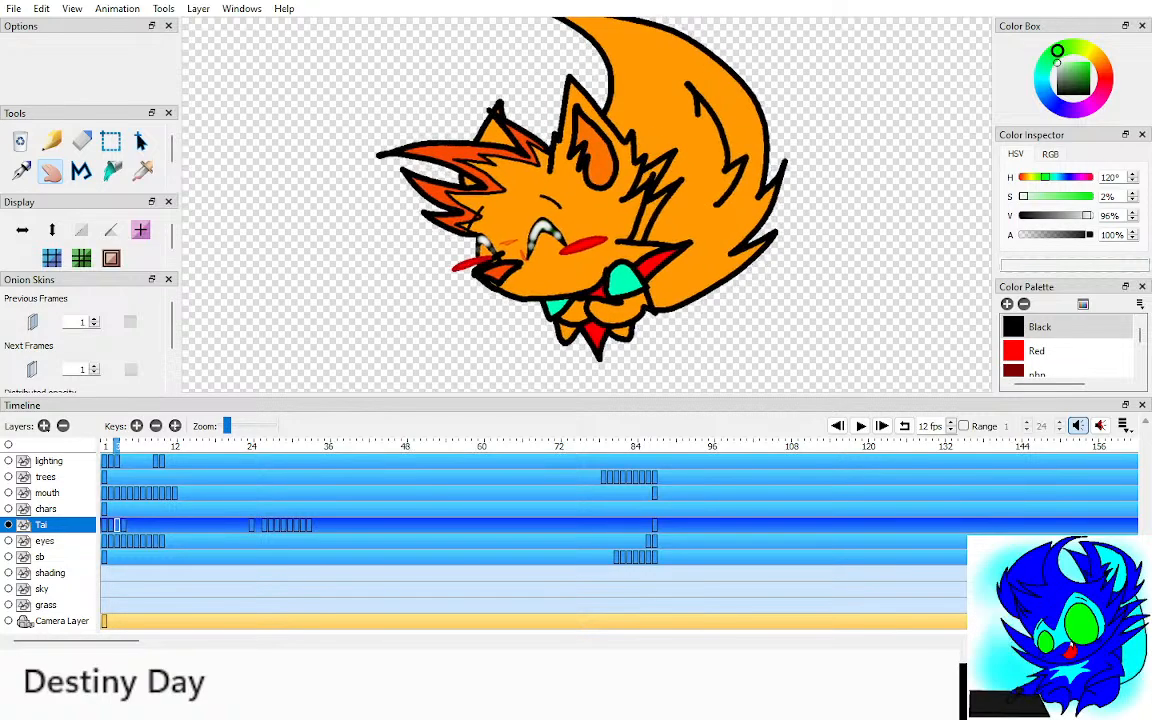
pyautogui.hotkey('ctrl', 'Down')
pyautogui.hotkey('ctrl', 'Down')
pyautogui.hotkey('ctrl', 'Down')
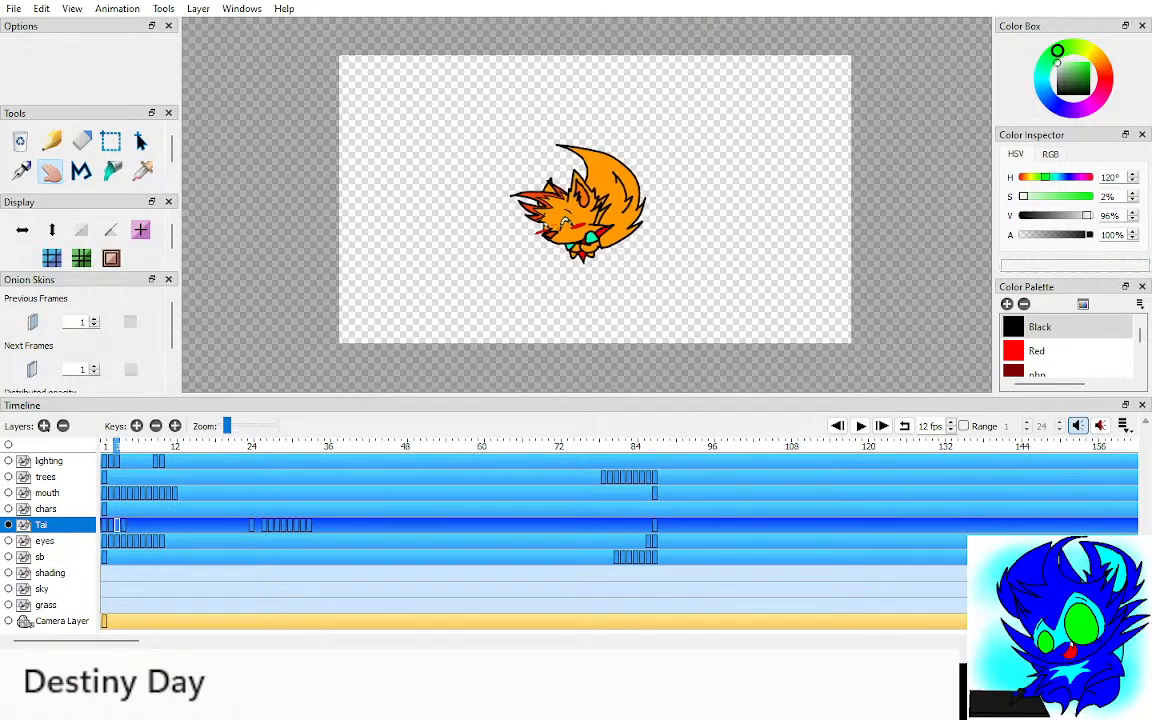
pyautogui.hotkey('ctrl', 'Up')
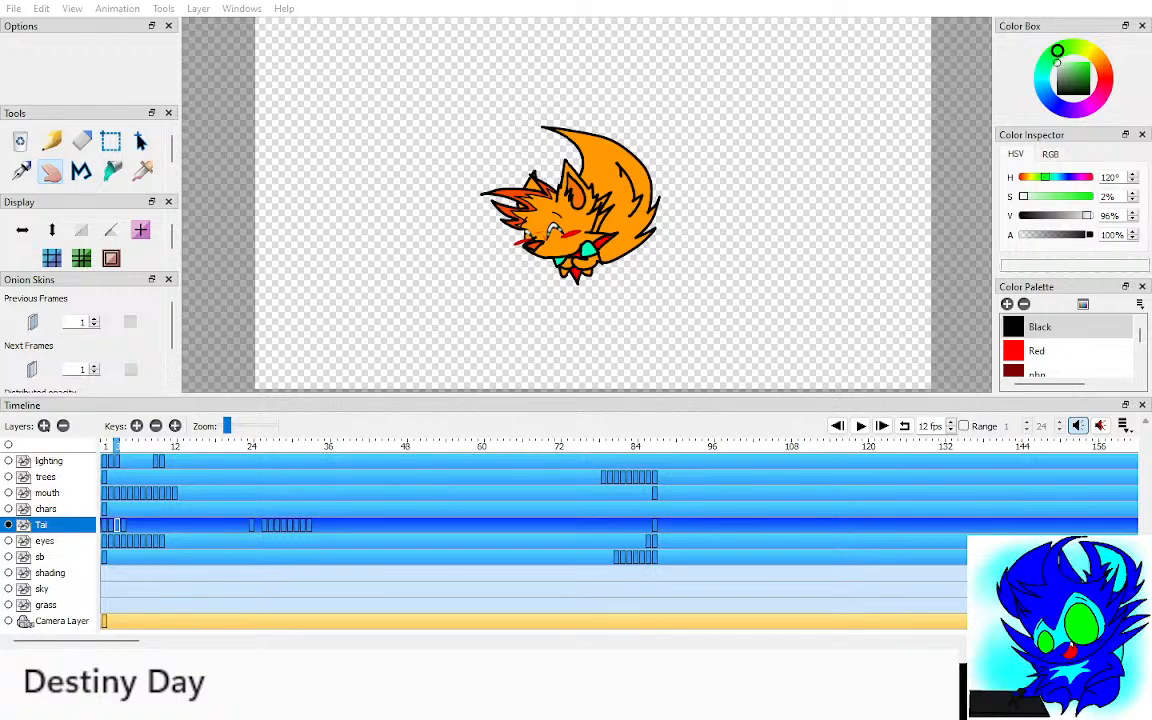
pyautogui.press('.')
pyautogui.press(',')
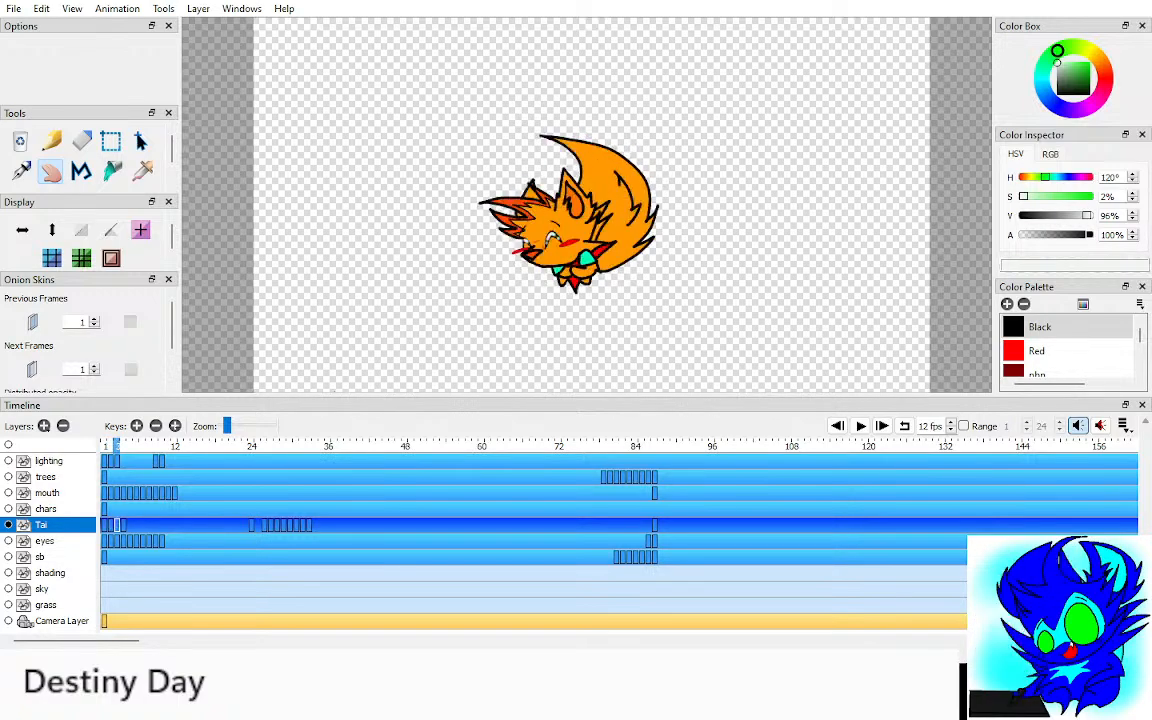
pyautogui.press('.')
pyautogui.press(',')
pyautogui.press('.')
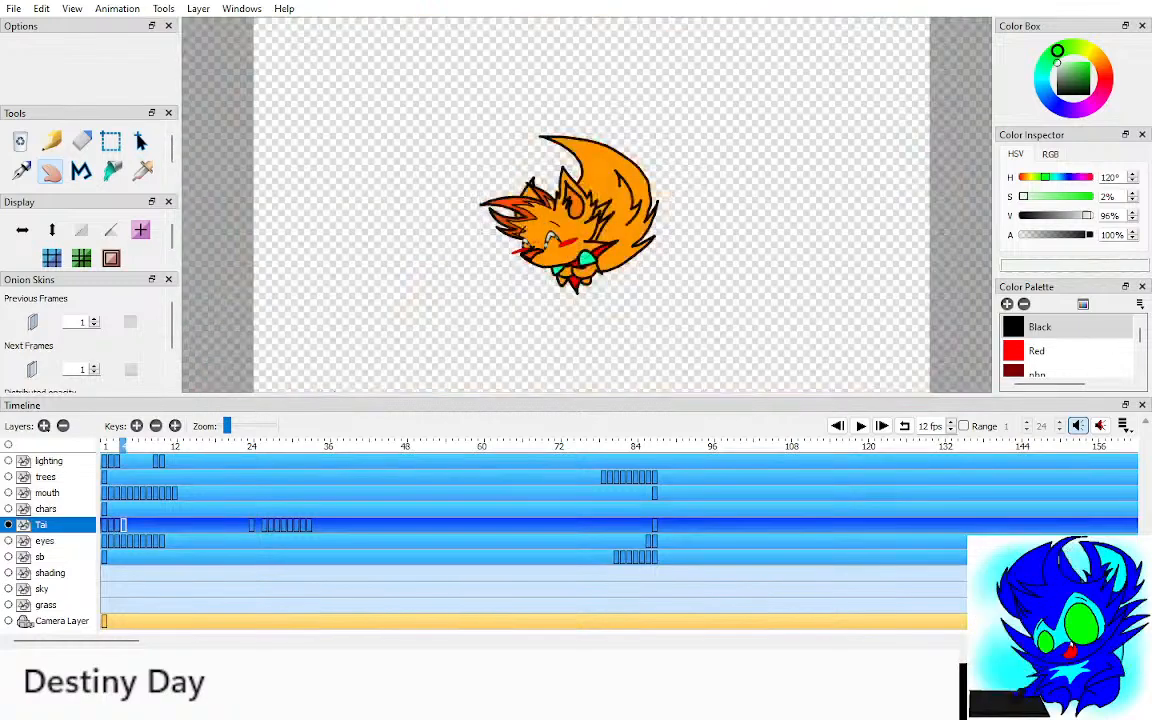
# Step: Duplicate Tai's existing poses as keyframes on frames 5 to 10 of the Tai layer
pyautogui.press('.')
pyautogui.press('.')
pyautogui.press('.')
pyautogui.press('.')
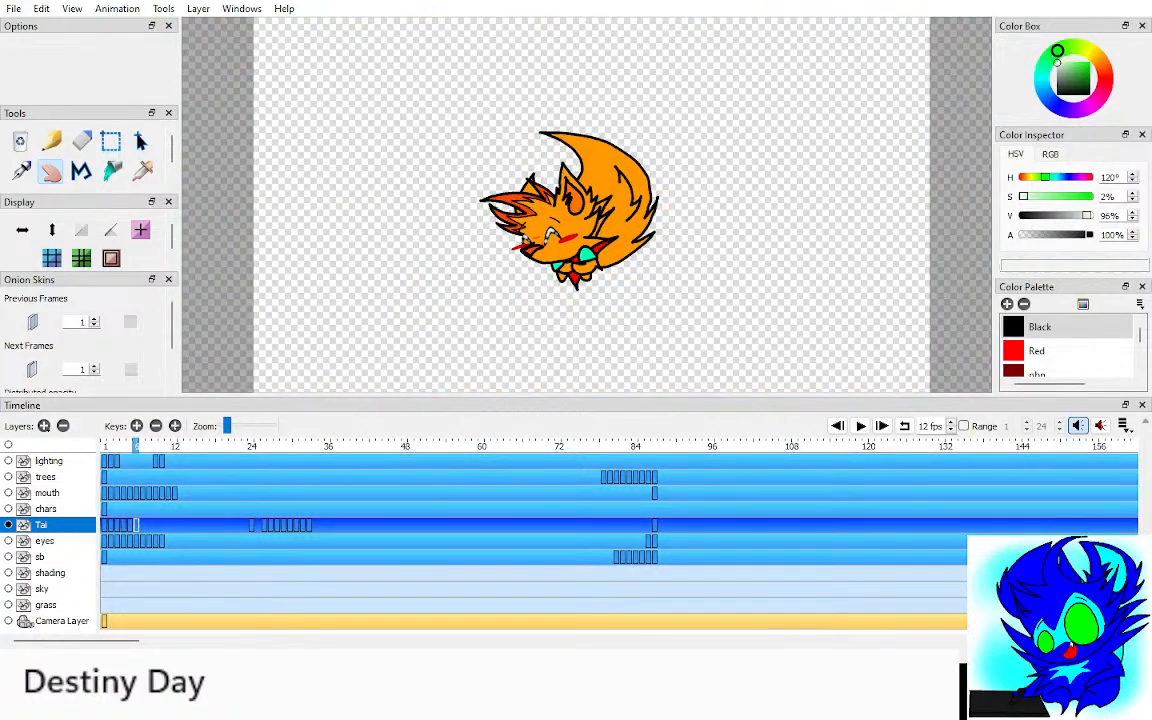
pyautogui.press(',')
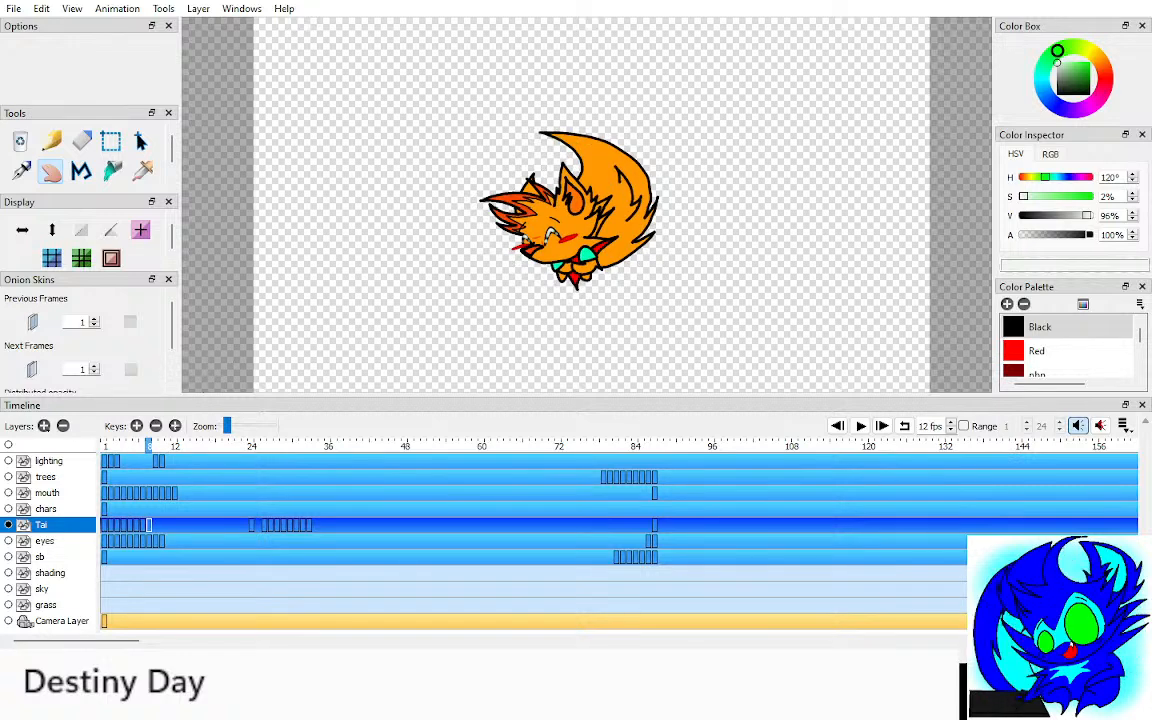
pyautogui.hotkey('alt', '.')
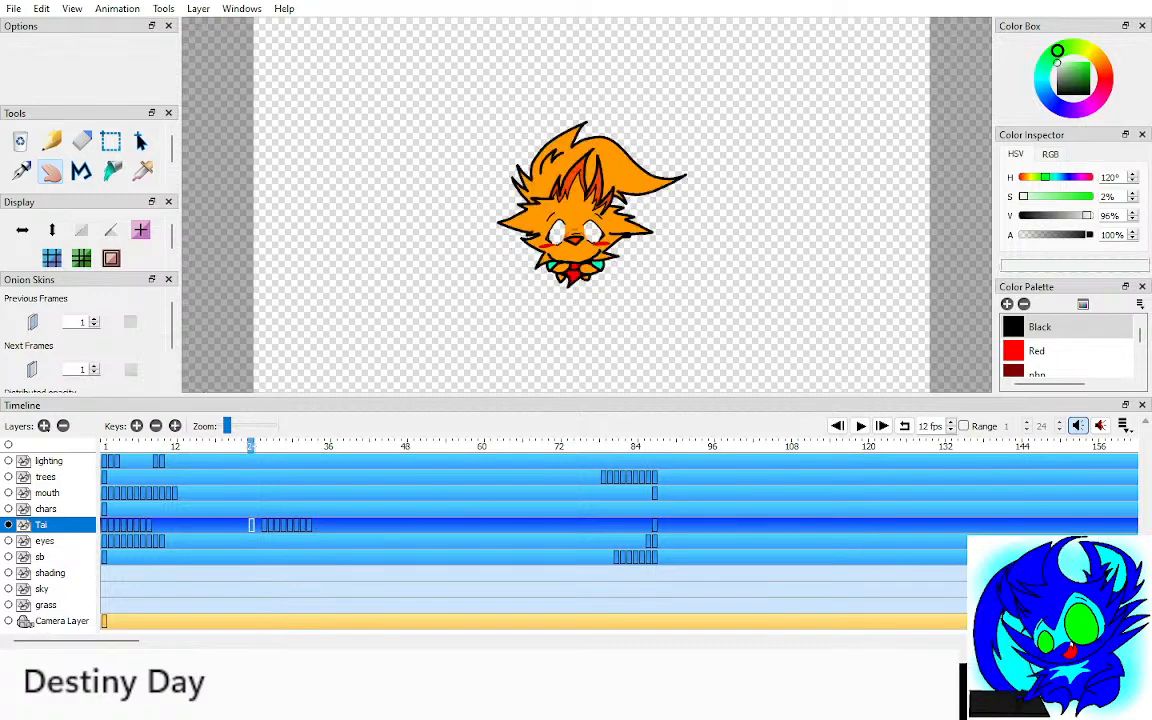
pyautogui.hotkey('alt', ',')
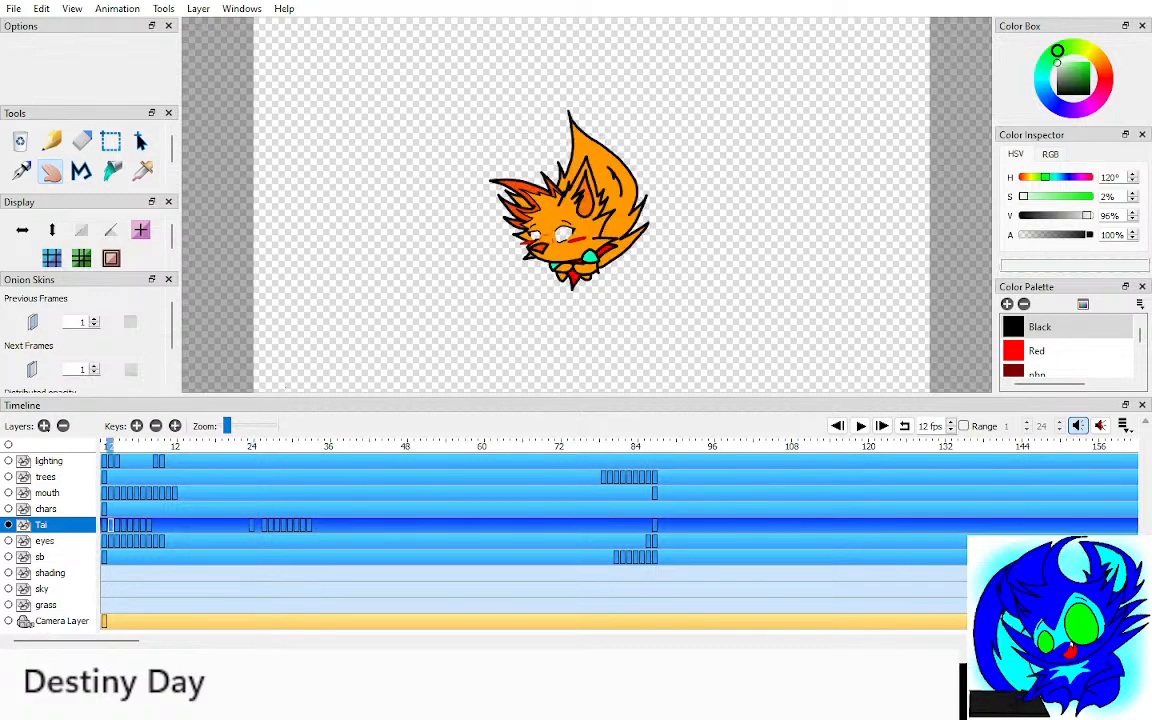
pyautogui.hotkey('alt', ',')
# Step: Show the other characters, mouth and eyes along with Tai, hiding the lighting, trees and sb layers
pyautogui.hotkey('ctrl', 'alt', '3')
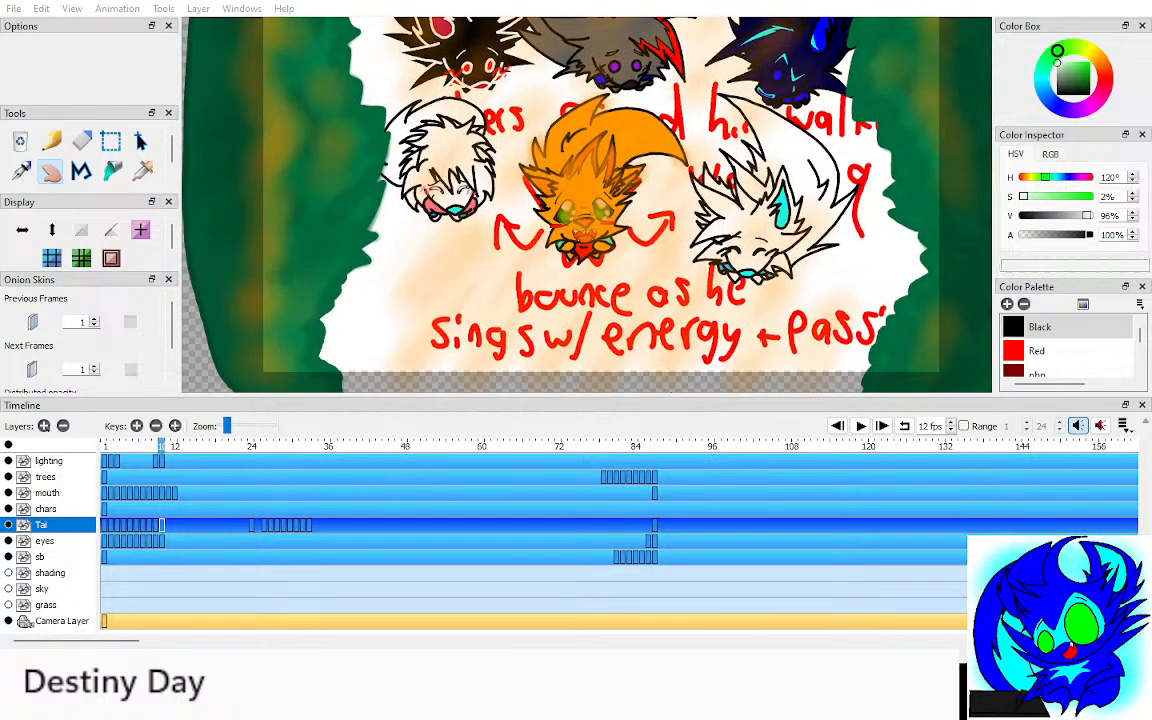
pyautogui.hotkey('ctrl', 'z')
pyautogui.hotkey('ctrl', 'z')
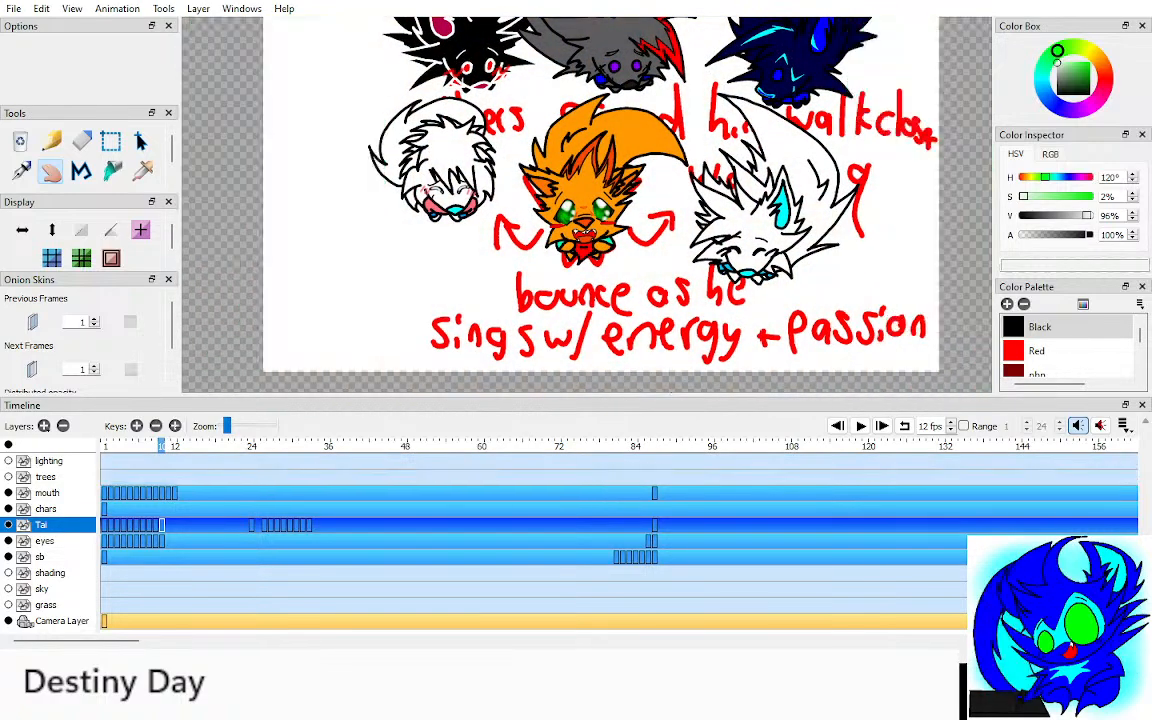
pyautogui.hotkey('ctrl', 'z')
pyautogui.hotkey('ctrl', 'z')
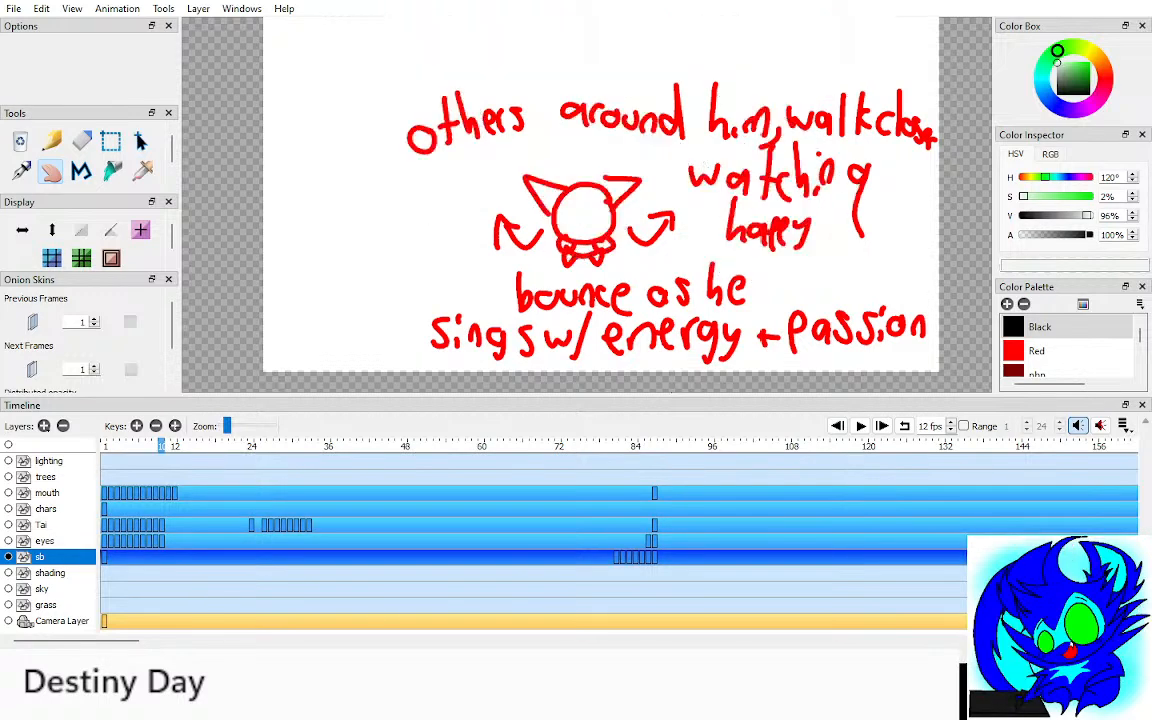
pyautogui.hotkey('ctrl', 'z')
pyautogui.hotkey('ctrl', 'z')
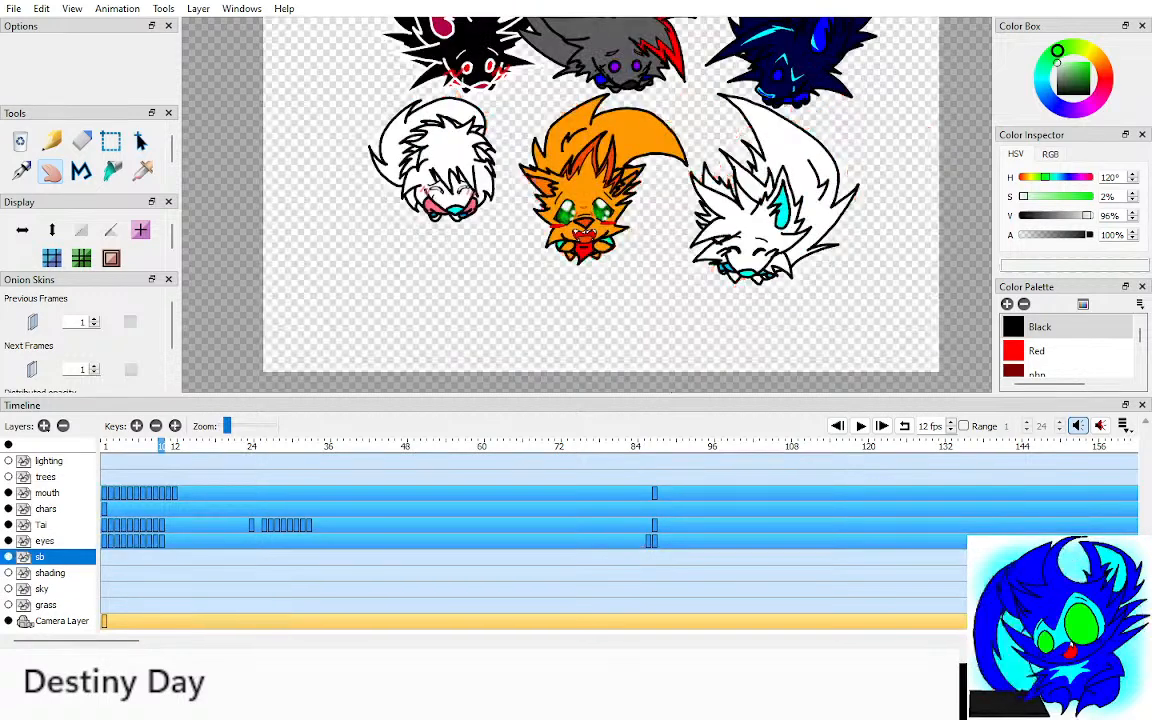
pyautogui.hotkey('ctrl', 'z')
# Step: Move the mouth layer's keyframes on frames 1 to 12 together so that they start at frame 21
pyautogui.scroll(3, 620, 190)
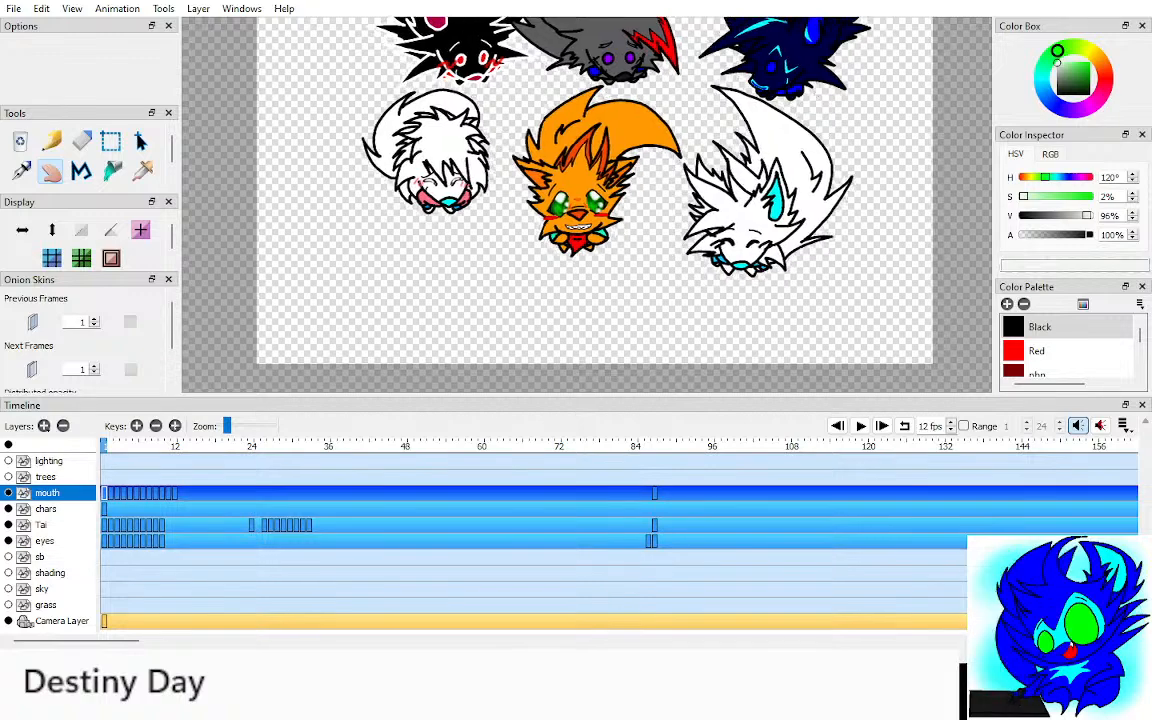
pyautogui.scroll(1, 590, 190)
pyautogui.click(174, 445)
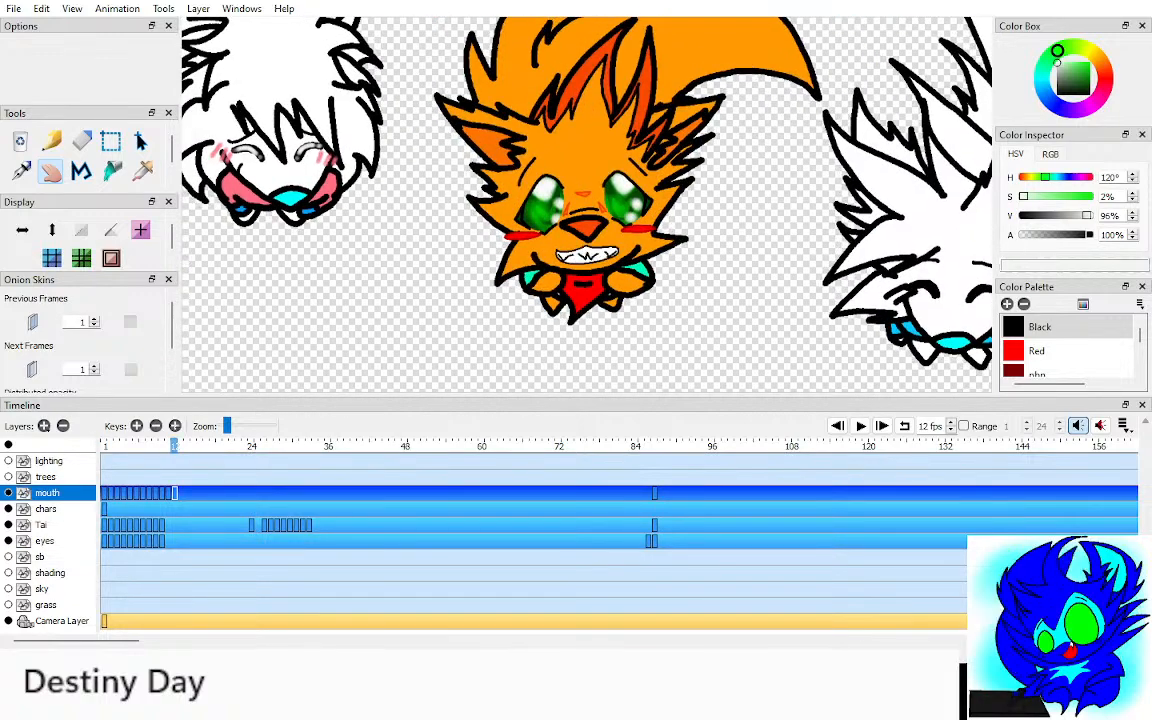
pyautogui.press('Home')
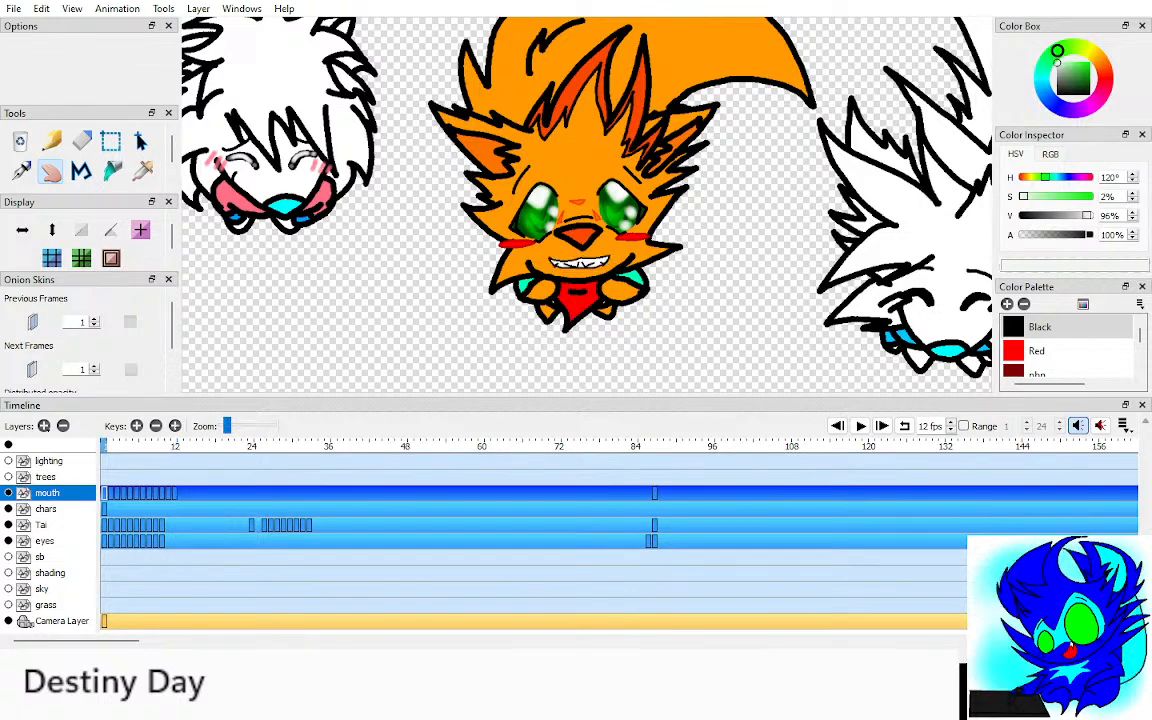
pyautogui.moveTo(104, 493); pyautogui.dragTo(302, 493)
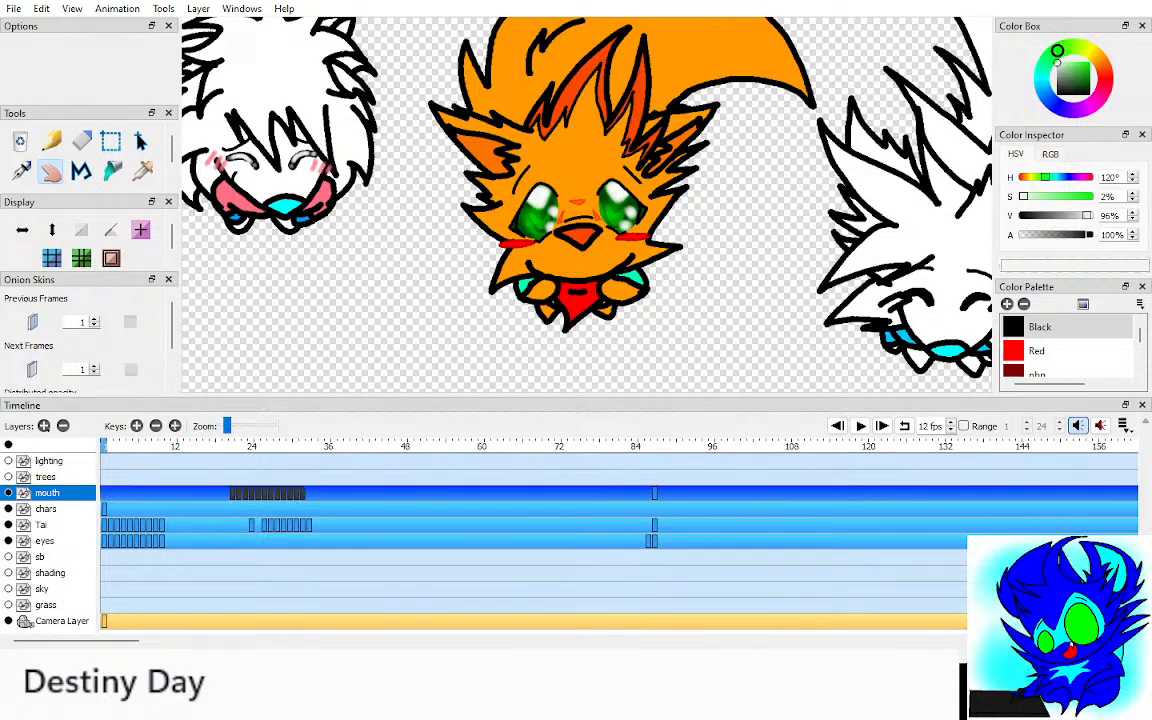
pyautogui.click(318, 493)
# Step: Add a blank mouth keyframe on frame 1 and show the next-frame onion skin without its colour tint
pyautogui.click(33, 322)
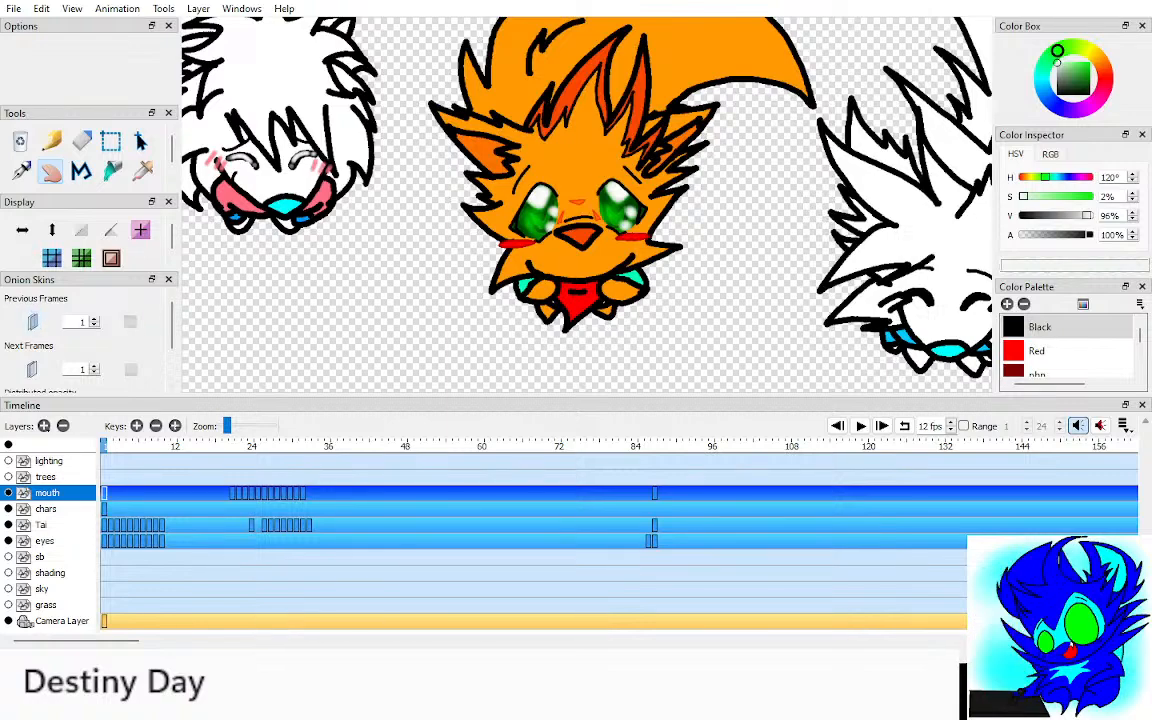
pyautogui.click(33, 369)
pyautogui.moveTo(598, 234)
pyautogui.mouseDown()
pyautogui.moveTo(585, 204)
pyautogui.moveTo(610, 217)
pyautogui.mouseUp()
pyautogui.scroll(3, 585, 204)
pyautogui.click(1040, 327)
pyautogui.scroll(2, 586, 205)
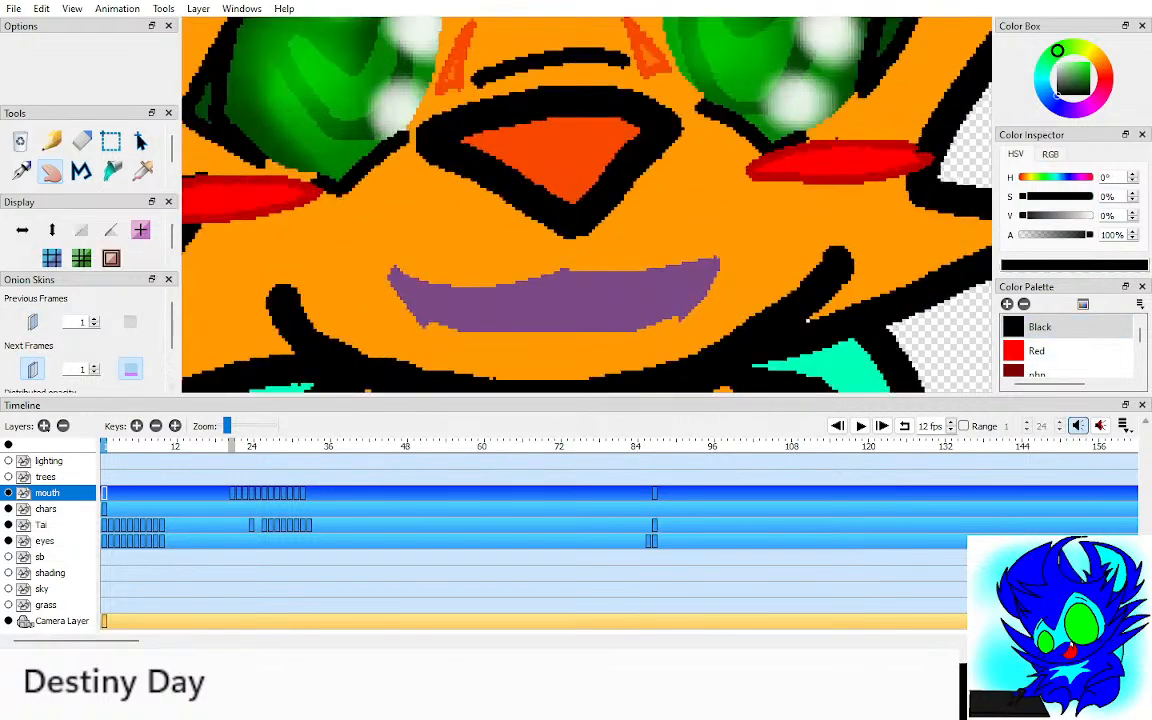
pyautogui.click(131, 369)
pyautogui.moveTo(560, 260); pyautogui.dragTo(548, 242)
# Step: Draw a thin upper lip line with two pointed front teeth in black, 3 wide, over the onion-skinned mouth
pyautogui.click(21, 171)
pyautogui.click(152, 60)
pyautogui.click(152, 60)
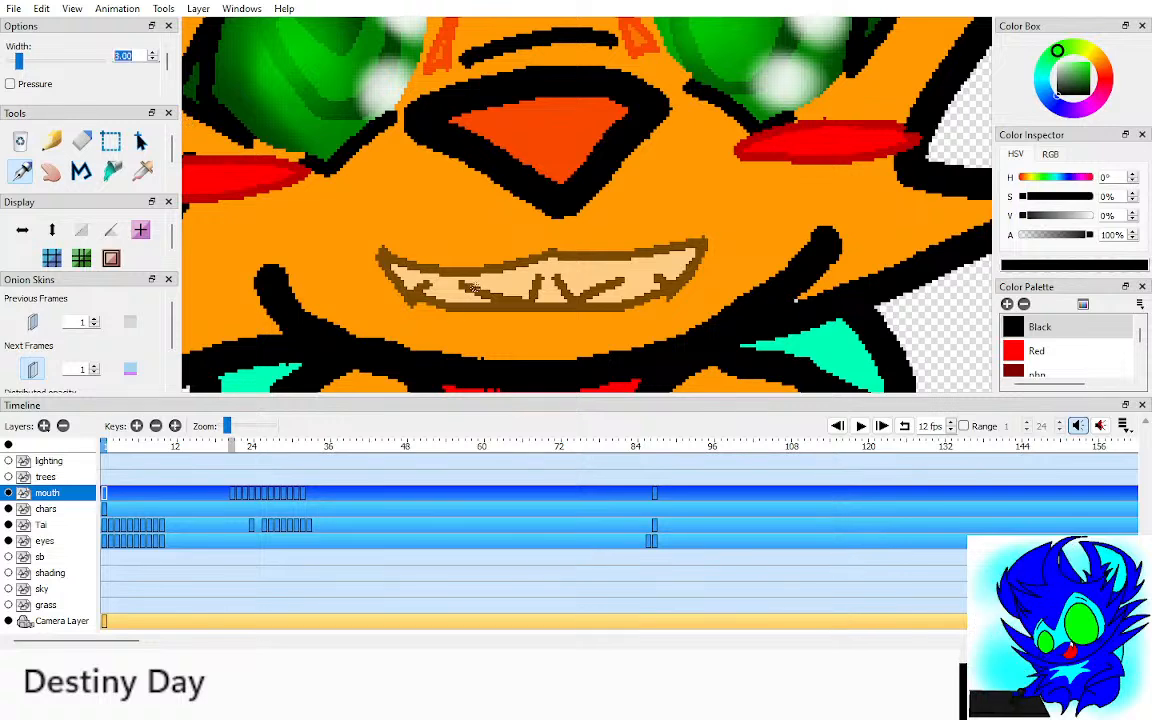
pyautogui.moveTo(380, 255); pyautogui.dragTo(705, 248)
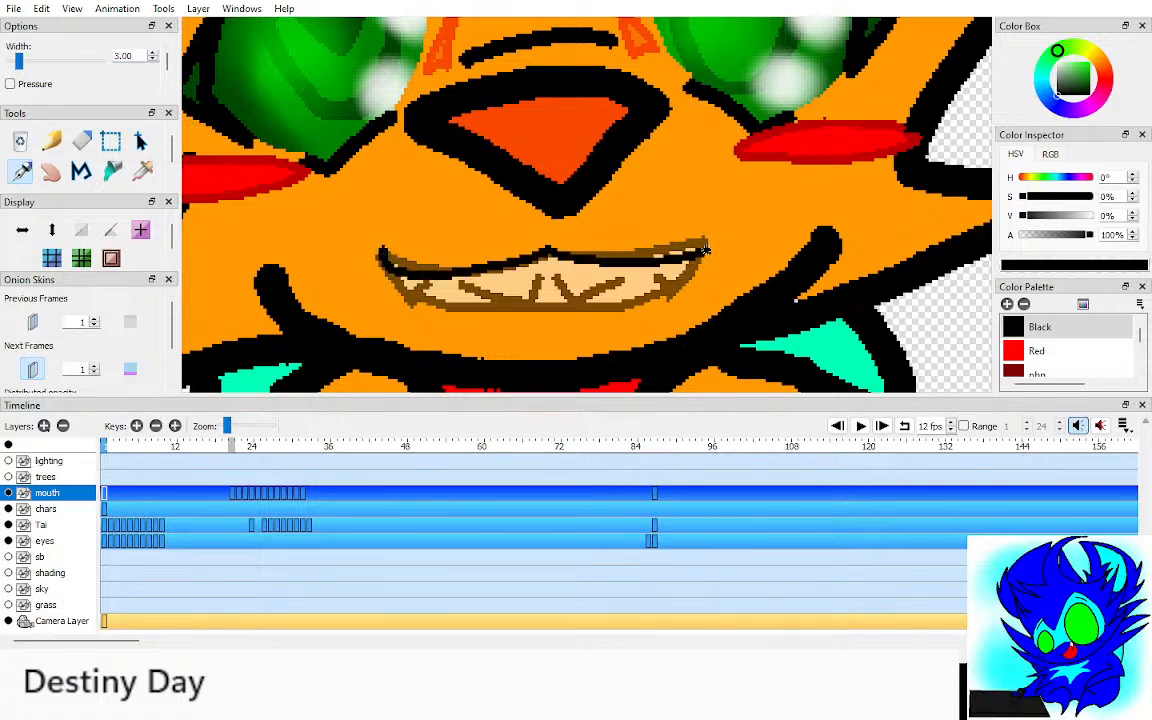
pyautogui.moveTo(607, 265)
pyautogui.mouseDown()
pyautogui.moveTo(558, 290)
pyautogui.moveTo(548, 252)
pyautogui.mouseUp()
pyautogui.moveTo(547, 254)
pyautogui.mouseDown()
pyautogui.moveTo(538, 282)
pyautogui.moveTo(511, 268)
pyautogui.mouseUp()
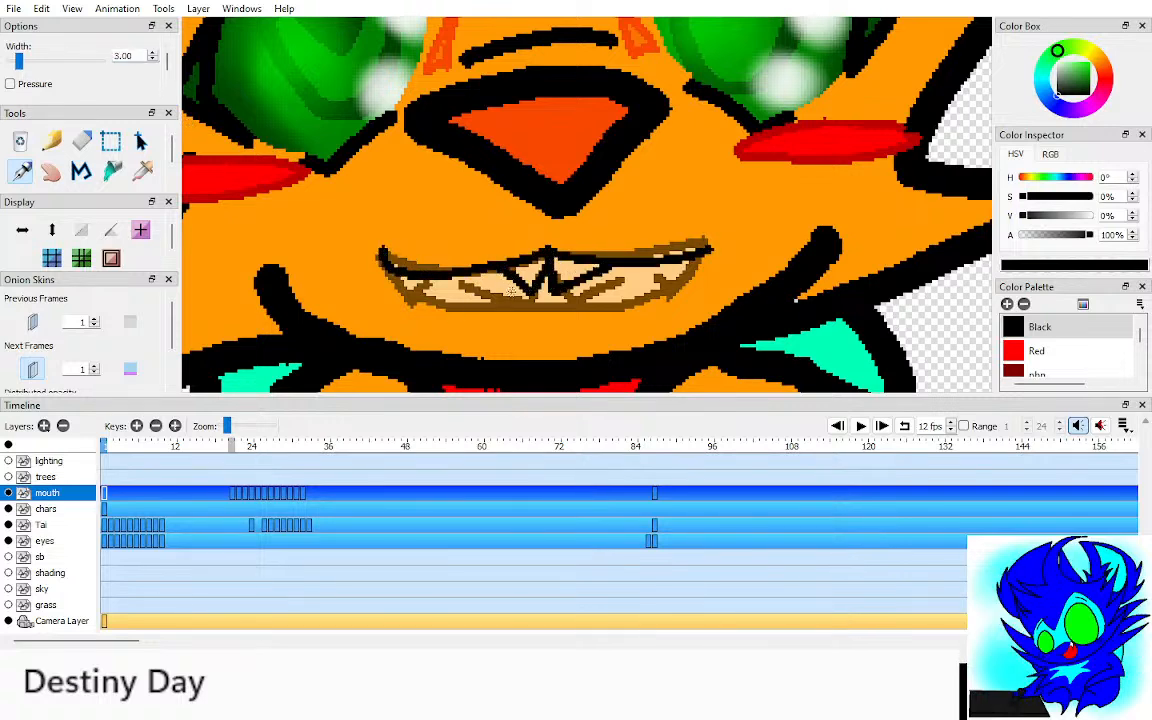
# Step: Hide the next-frame onion skin, sample white from the original toothy mouth and fill both front teeth
pyautogui.press('h')
pyautogui.press('o')
pyautogui.press('o')
pyautogui.hotkey('alt', 'o')
pyautogui.press('i')
pyautogui.press('.')
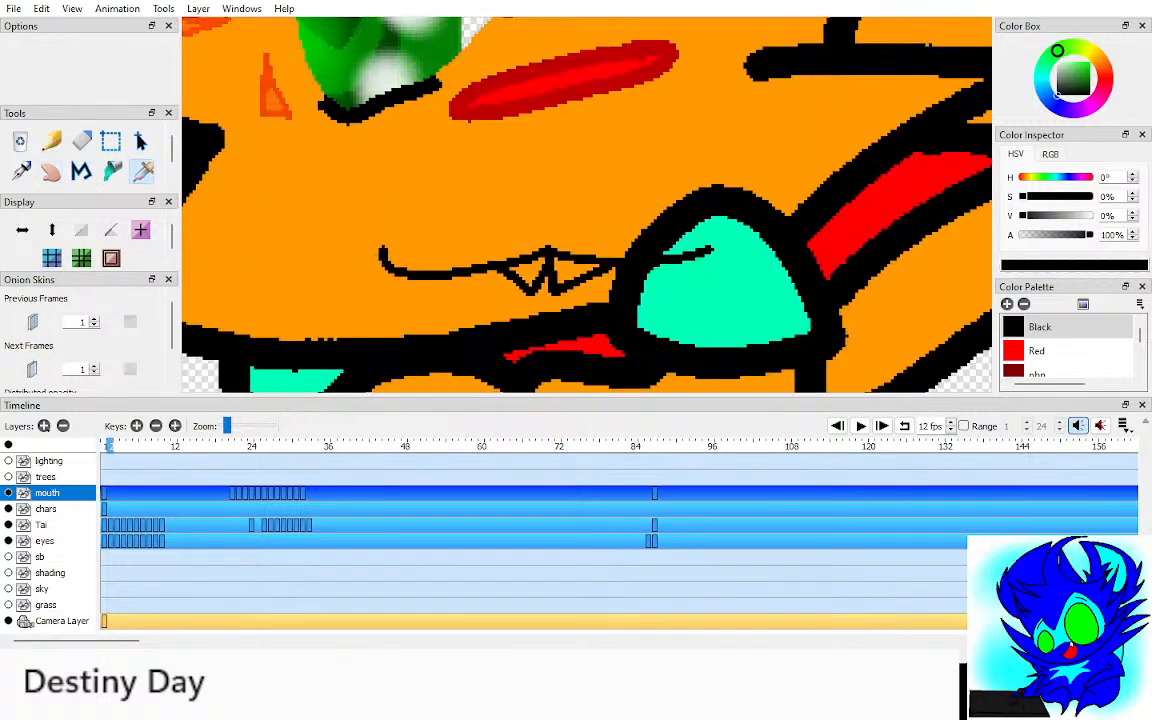
pyautogui.press(',')
pyautogui.press('.')
pyautogui.click(572, 270)
pyautogui.press(',')
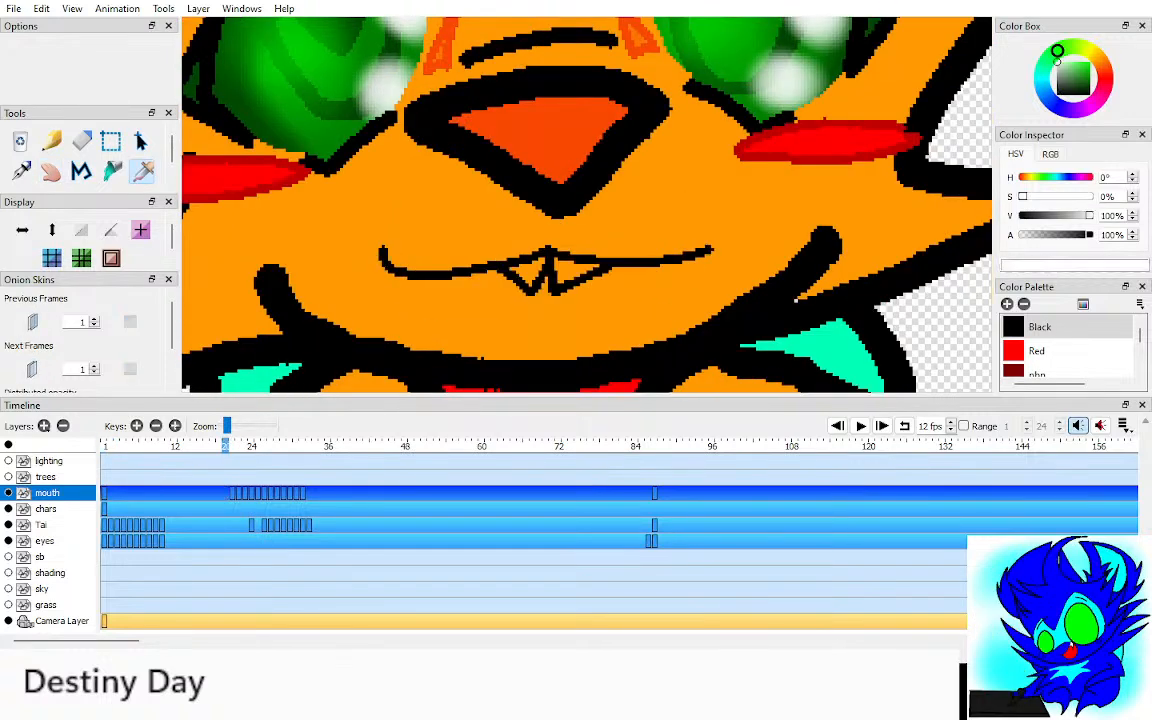
pyautogui.press('k')
pyautogui.click(527, 270)
pyautogui.click(573, 271)
pyautogui.press('h')
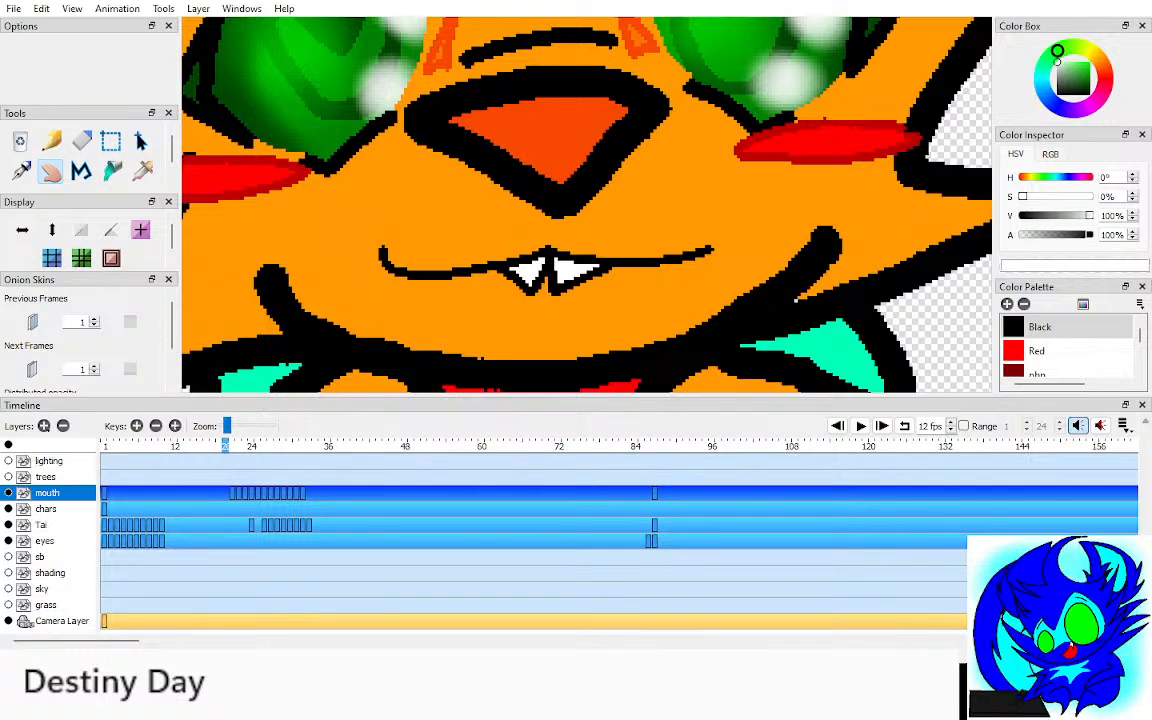
# Step: Go to frame 3 and add a blank keyframe on the mouth layer
pyautogui.scroll(-4, 587, 205)
pyautogui.moveTo(587, 205); pyautogui.dragTo(580, 266)
pyautogui.scroll(-1, 592, 215)
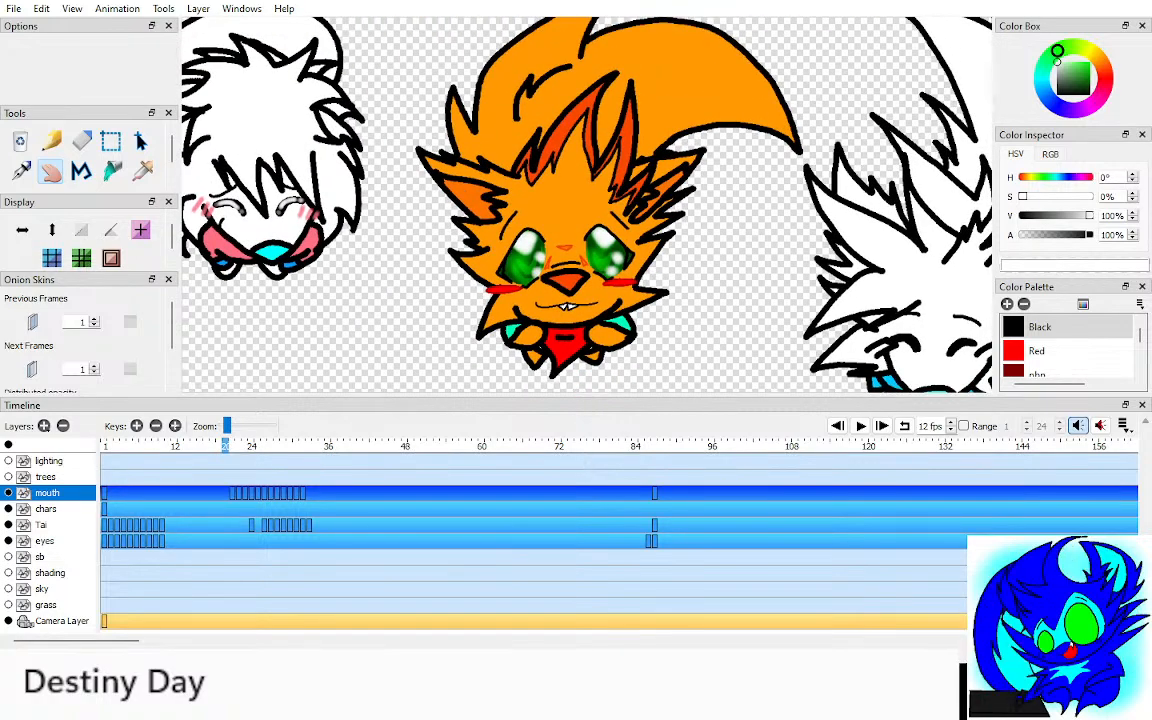
pyautogui.click(838, 426)
pyautogui.moveTo(587, 205); pyautogui.dragTo(583, 197)
pyautogui.scroll(-1, 587, 205)
pyautogui.scroll(1, 587, 205)
pyautogui.press('.')
pyautogui.press('.')
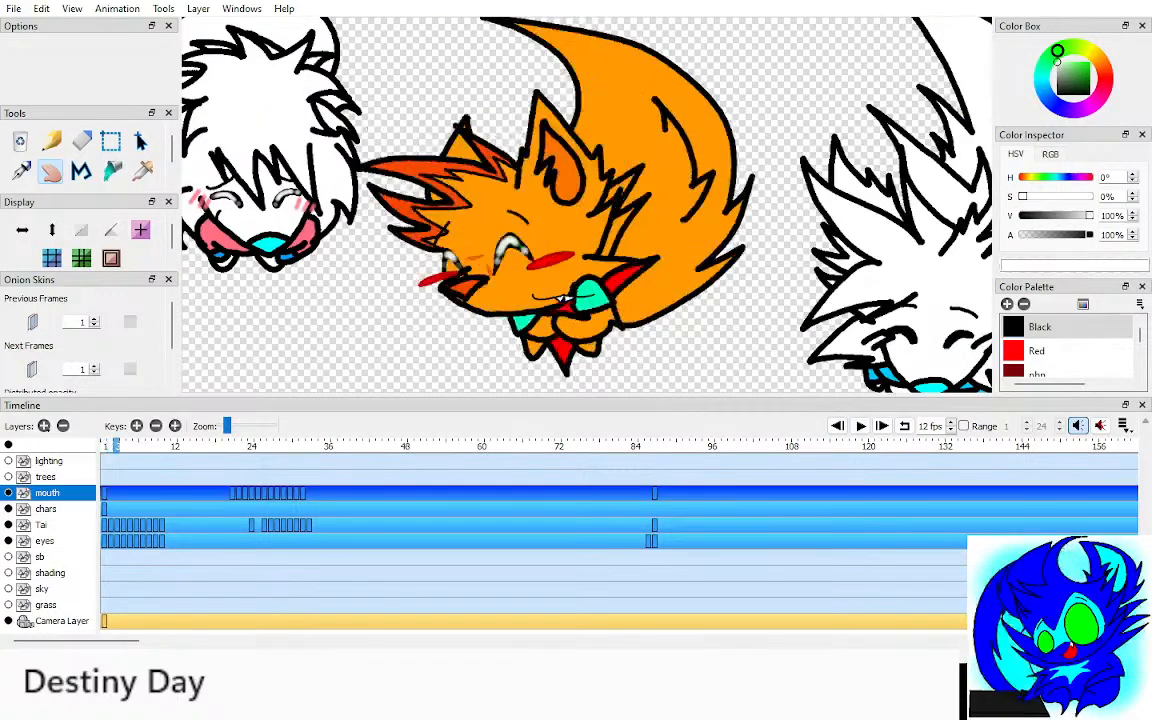
pyautogui.press('F7')
# Step: Draw the outline of a wide-open smiling mouth in black, 3 wide, under the nose on frame 3
pyautogui.moveTo(545, 270); pyautogui.dragTo(616, 151)
pyautogui.scroll(3, 587, 205)
pyautogui.moveTo(487, 155); pyautogui.dragTo(400, 270)
pyautogui.scroll(1, 400, 270)
pyautogui.press('p')
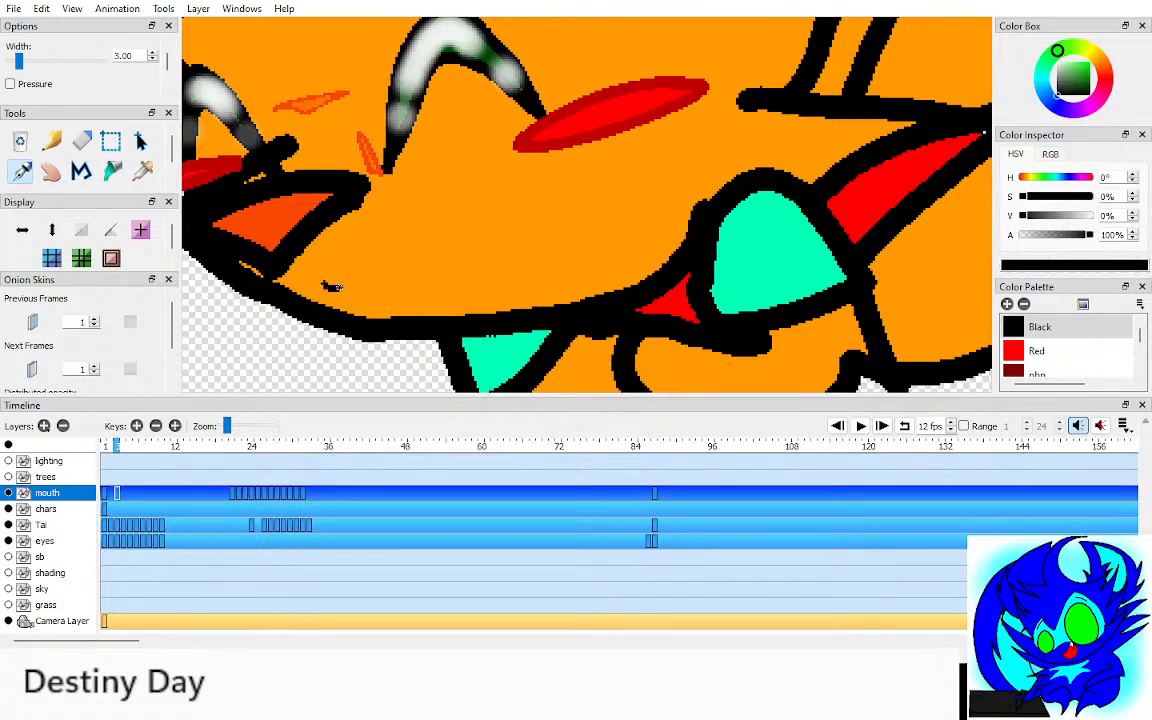
pyautogui.moveTo(331, 286)
pyautogui.mouseDown()
pyautogui.moveTo(450, 165)
pyautogui.moveTo(560, 265)
pyautogui.moveTo(360, 282)
pyautogui.moveTo(326, 256)
pyautogui.mouseUp()
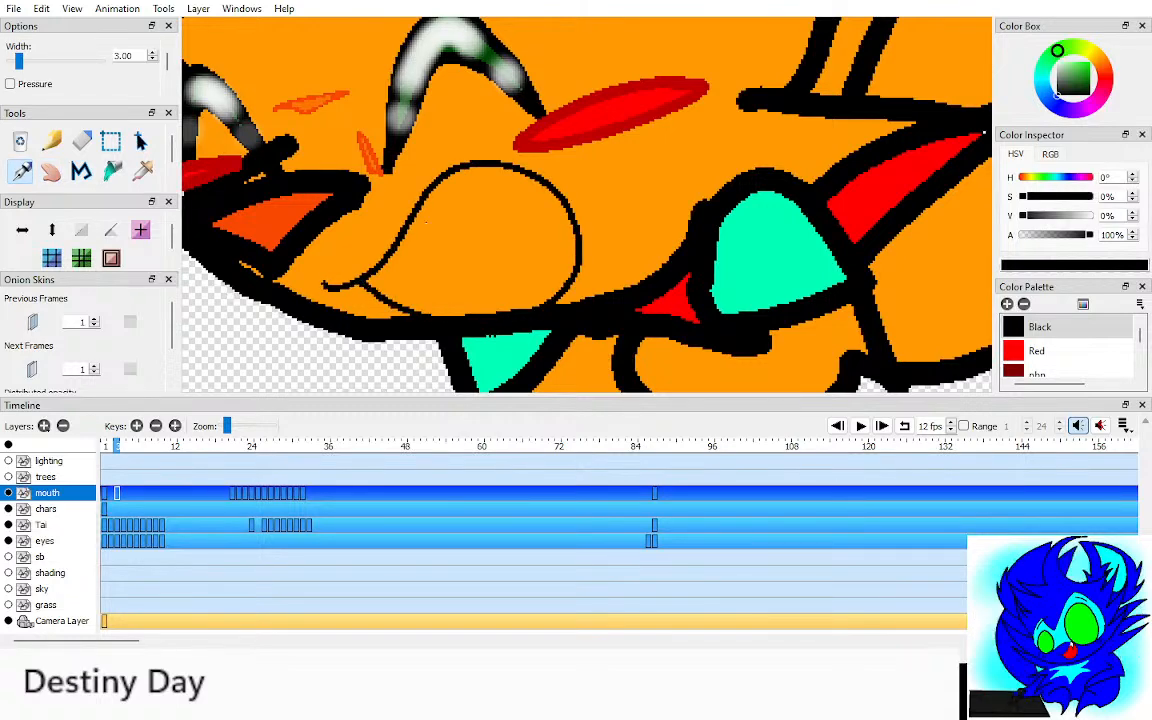
# Step: Draw the front fangs, the curved tongue edge and a small back fang inside the open mouth on frame 3
pyautogui.moveTo(456, 189)
pyautogui.mouseDown()
pyautogui.moveTo(413, 286)
pyautogui.moveTo(383, 292)
pyautogui.mouseUp()
pyautogui.moveTo(502, 314)
pyautogui.mouseDown()
pyautogui.moveTo(469, 258)
pyautogui.moveTo(496, 192)
pyautogui.mouseUp()
pyautogui.moveTo(550, 226); pyautogui.dragTo(576, 259)
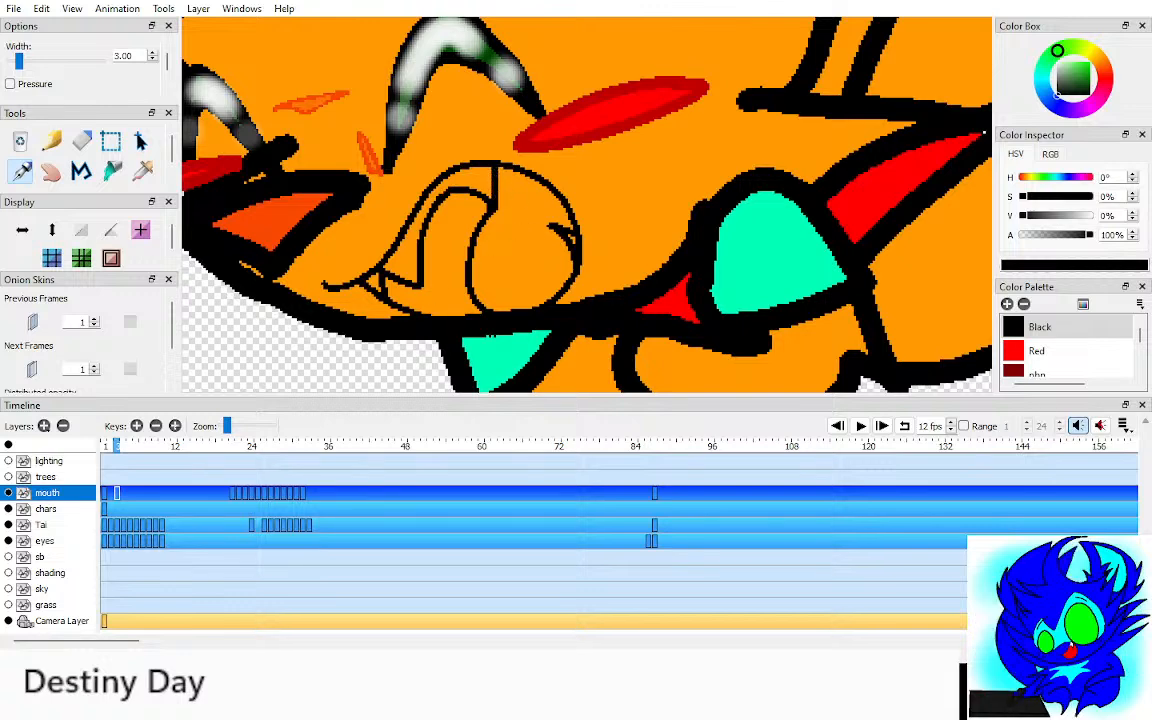
# Step: Add a blank mouth keyframe on frame 2 and show the previous-frame and next-frame onion skins
pyautogui.press(',')
pyautogui.press('F7')
pyautogui.hotkey('alt', 'o')
pyautogui.press('o')
# Step: Draw a half-open in-between mouth with front fangs, tongue line and back fang in black, 3 wide, on frame 2
pyautogui.moveTo(367, 283)
pyautogui.mouseDown()
pyautogui.moveTo(343, 291)
pyautogui.moveTo(477, 250)
pyautogui.moveTo(578, 257)
pyautogui.moveTo(405, 304)
pyautogui.mouseUp()
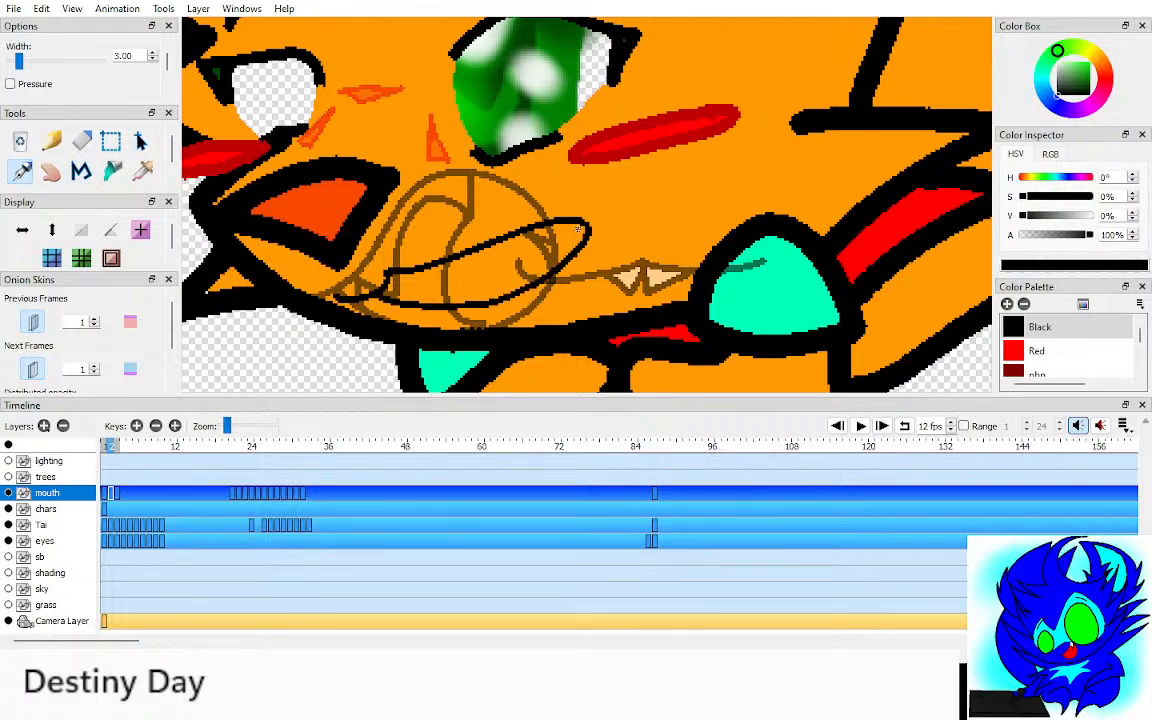
pyautogui.moveTo(447, 260)
pyautogui.mouseDown()
pyautogui.moveTo(414, 288)
pyautogui.moveTo(397, 273)
pyautogui.moveTo(395, 296)
pyautogui.moveTo(456, 277)
pyautogui.moveTo(483, 248)
pyautogui.mouseUp()
pyautogui.moveTo(574, 250); pyautogui.dragTo(564, 266)
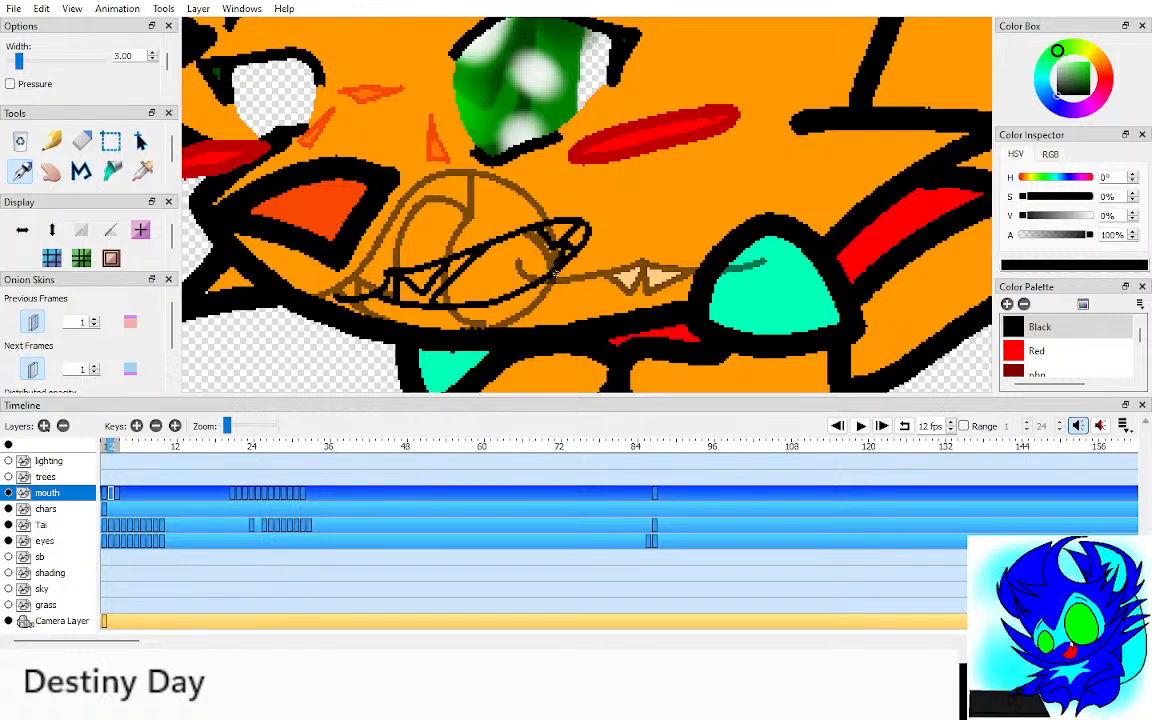
# Step: Hide both onion skins and fill the mouth interior in front of the tongue with Red on frames 2 and 3
pyautogui.press('h')
pyautogui.press('o')
pyautogui.hotkey('alt', 'o')
pyautogui.click(1037, 351)
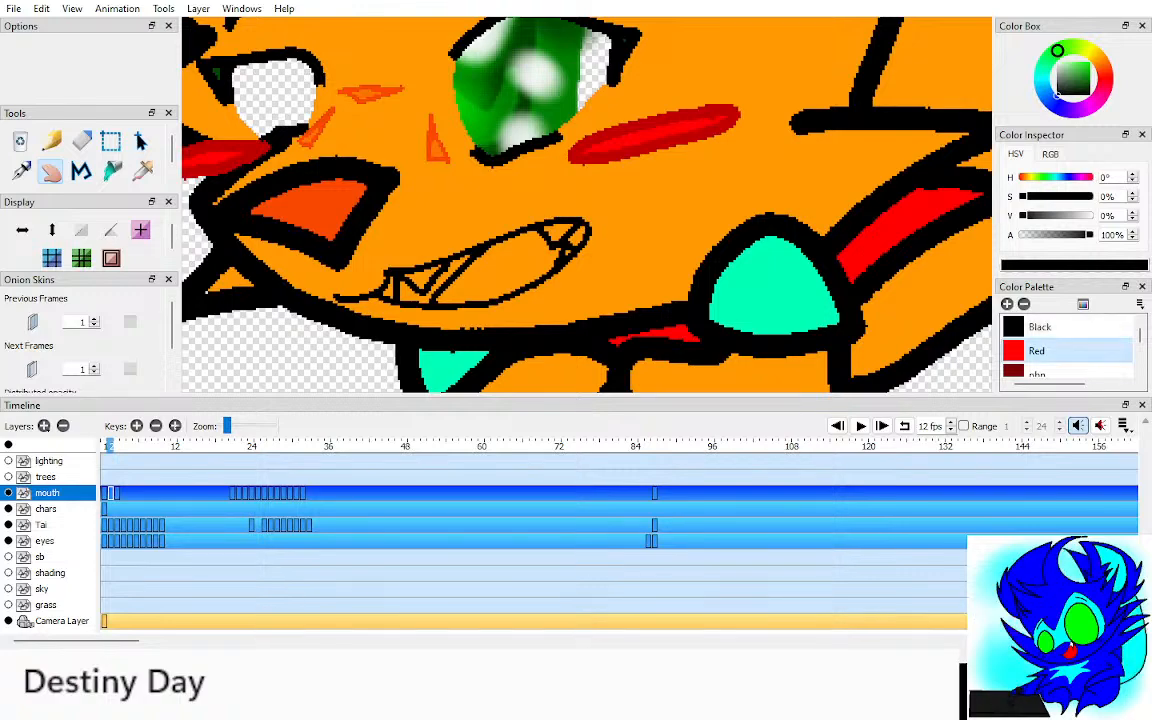
pyautogui.press('k')
pyautogui.click(430, 290)
pyautogui.press('.')
pyautogui.click(400, 250)
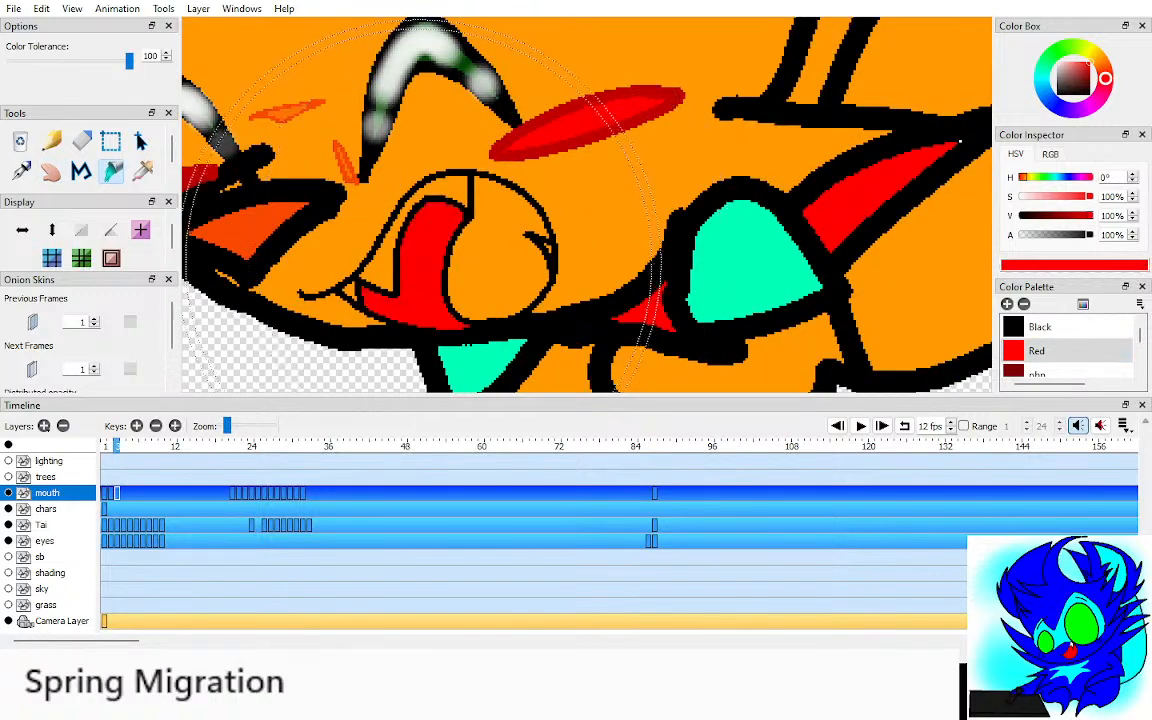
# Step: Sample the nose's dark orange from the Tai layer and fill the tongue with it on the mouth layer of frames 3 and 2
pyautogui.press('Down')
pyautogui.press('Down')
pyautogui.press('i')
pyautogui.click(252, 232)
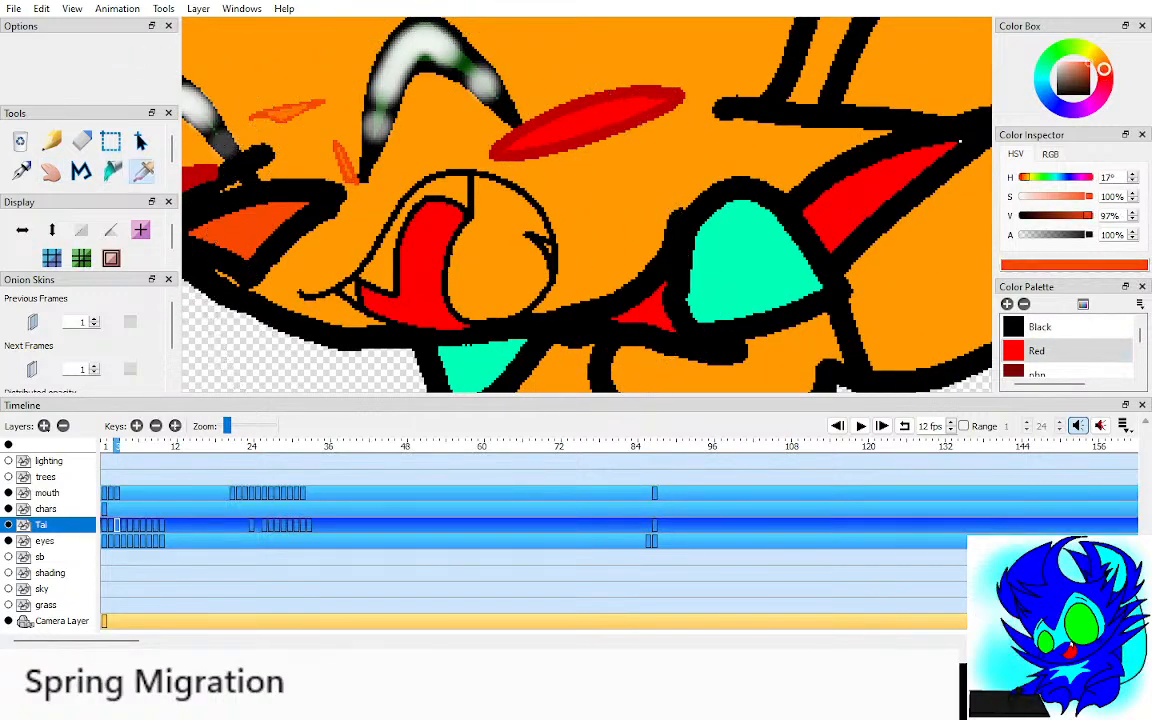
pyautogui.press('Up')
pyautogui.press('Up')
pyautogui.press('k')
pyautogui.click(500, 262)
pyautogui.press(',')
pyautogui.click(502, 272)
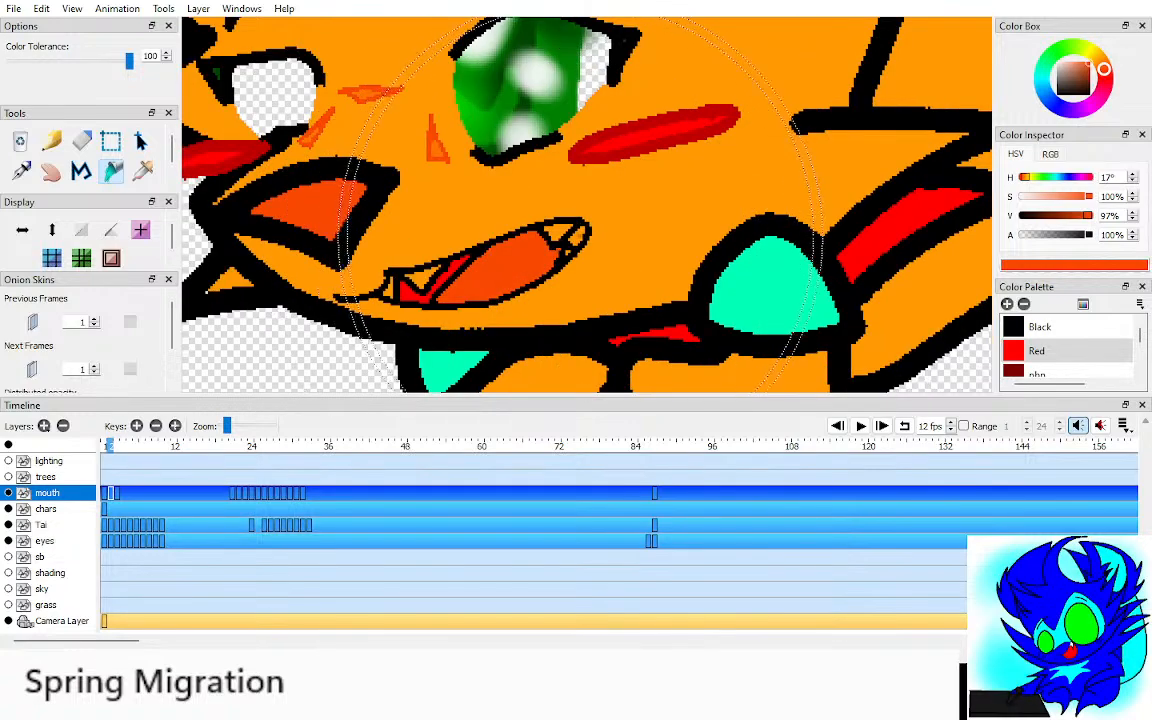
pyautogui.press('.')
pyautogui.press('i')
pyautogui.press('p')
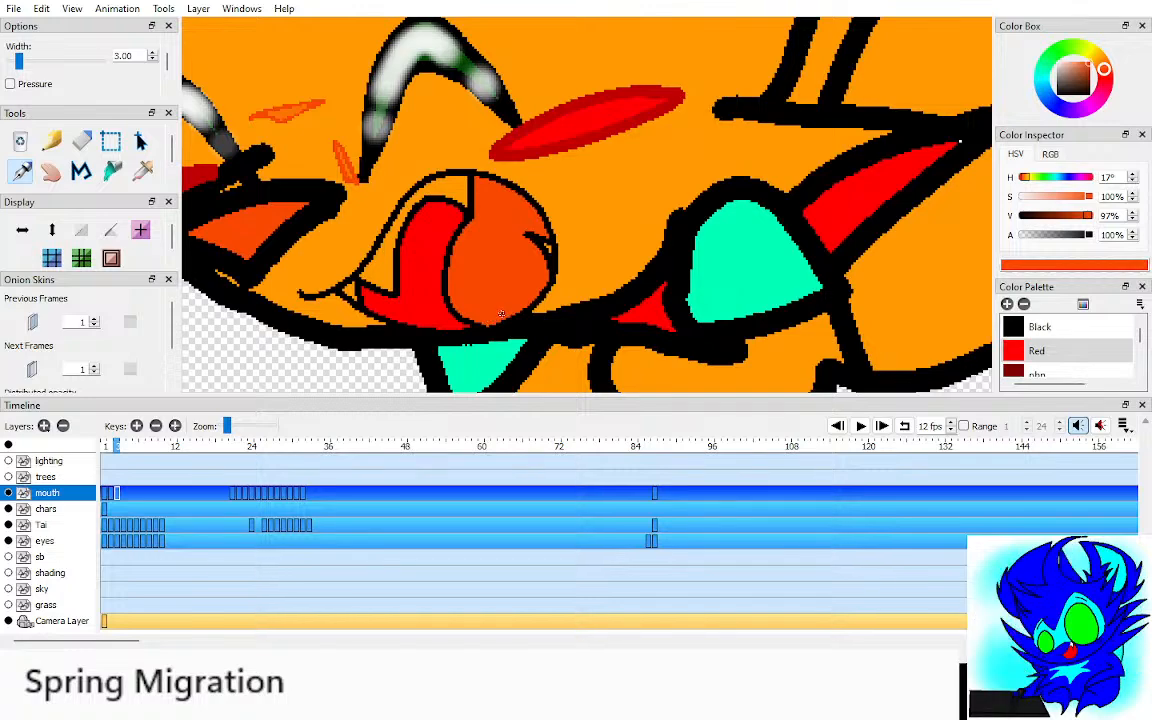
pyautogui.press('i')
pyautogui.press('Down')
pyautogui.press('Up')
# Step: Sample white from the teeth on frame 1 and fill the front fangs of the frame 2 mouth
pyautogui.press(',')
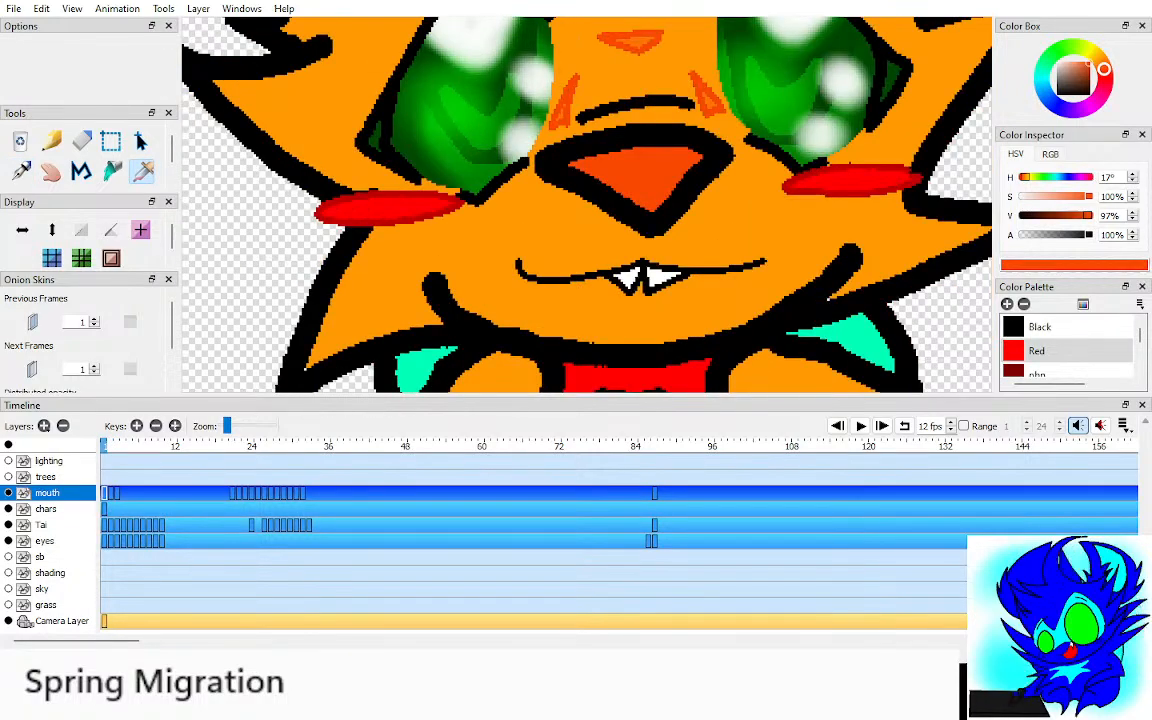
pyautogui.click(660, 277)
pyautogui.press('.')
pyautogui.press('k')
pyautogui.click(424, 277)
pyautogui.click(391, 289)
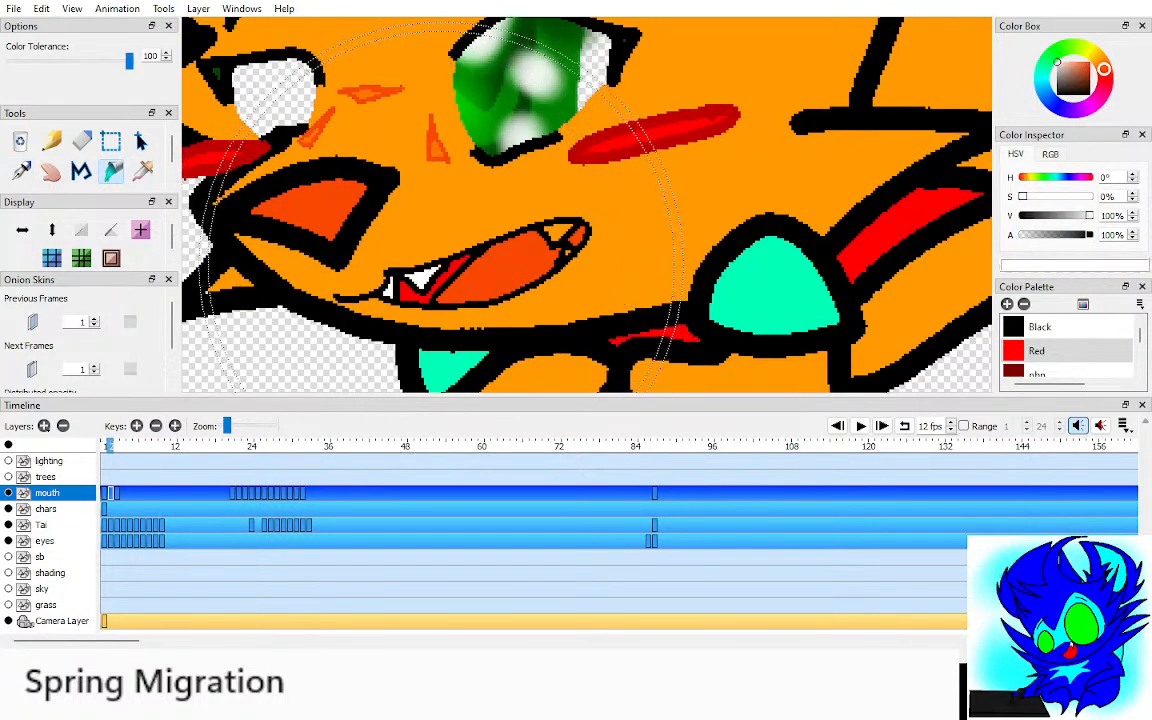
# Step: Fill the remaining unpainted teeth of the orange fox's mouth with white on frames 2 and 3
pyautogui.click(556, 234)
pyautogui.click(576, 237)
pyautogui.press('.')
pyautogui.click(452, 190)
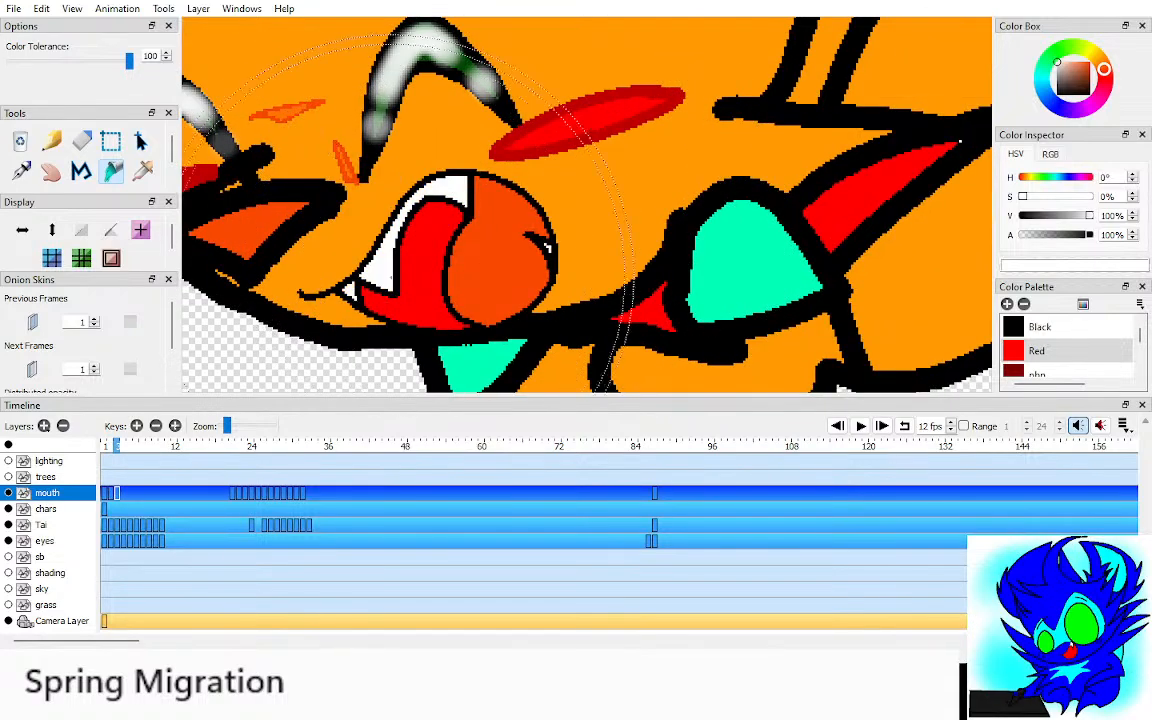
# Step: Flip between frames 2, 3 and 4 to check how the orange fox's mouth changes
pyautogui.scroll(-5, 560, 230)
pyautogui.press('h')
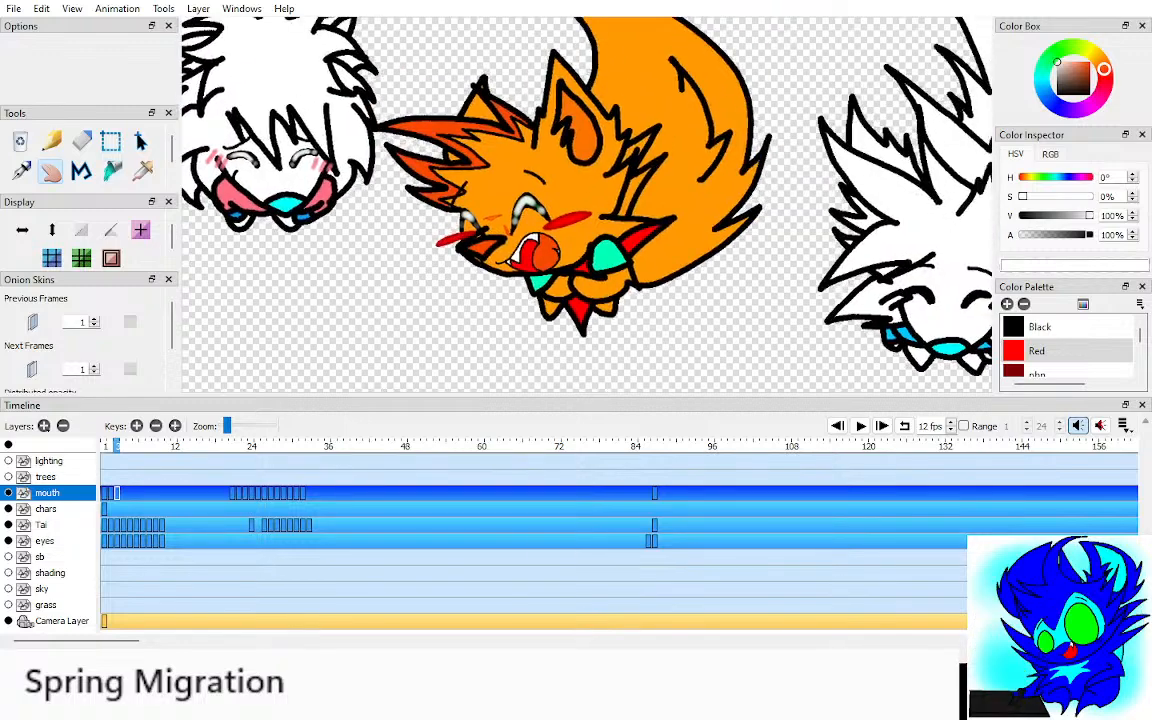
pyautogui.press(',')
pyautogui.press('.')
pyautogui.press(',')
pyautogui.press('.')
pyautogui.press('.')
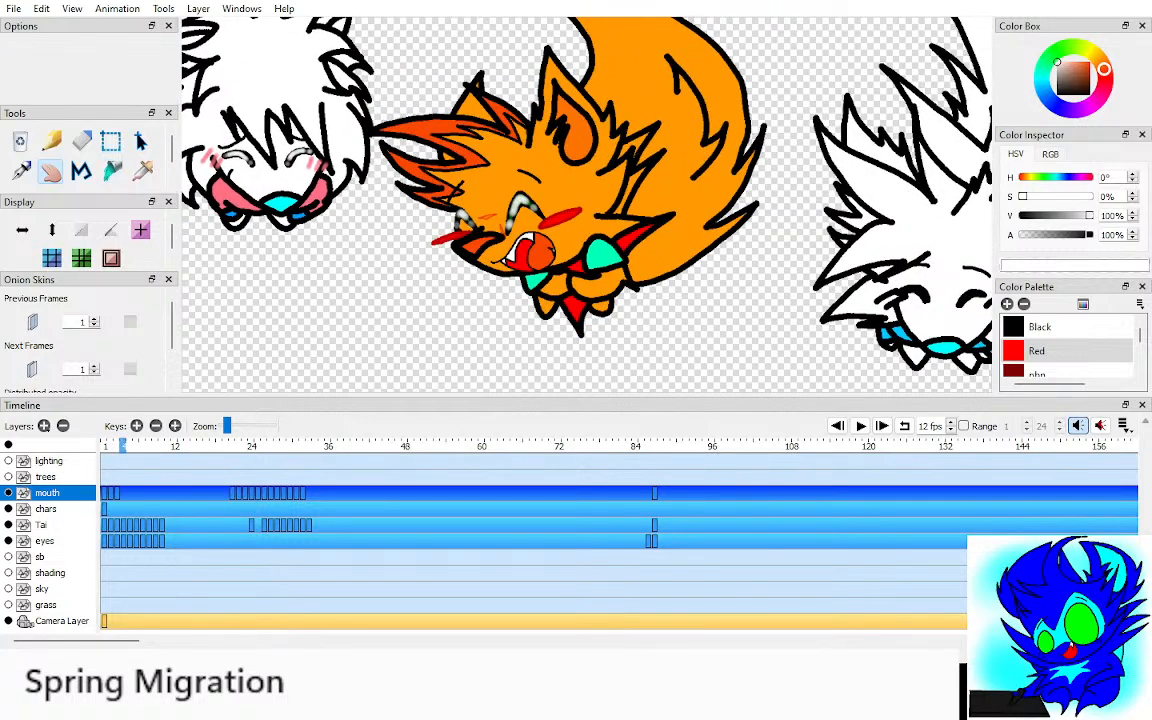
pyautogui.press(',')
# Step: With the previous frame's onion skin shown, draw a narrower fox mouth with jagged teeth in black on the mouth layer's frame 4
pyautogui.press('o')
pyautogui.scroll(5, 545, 242)
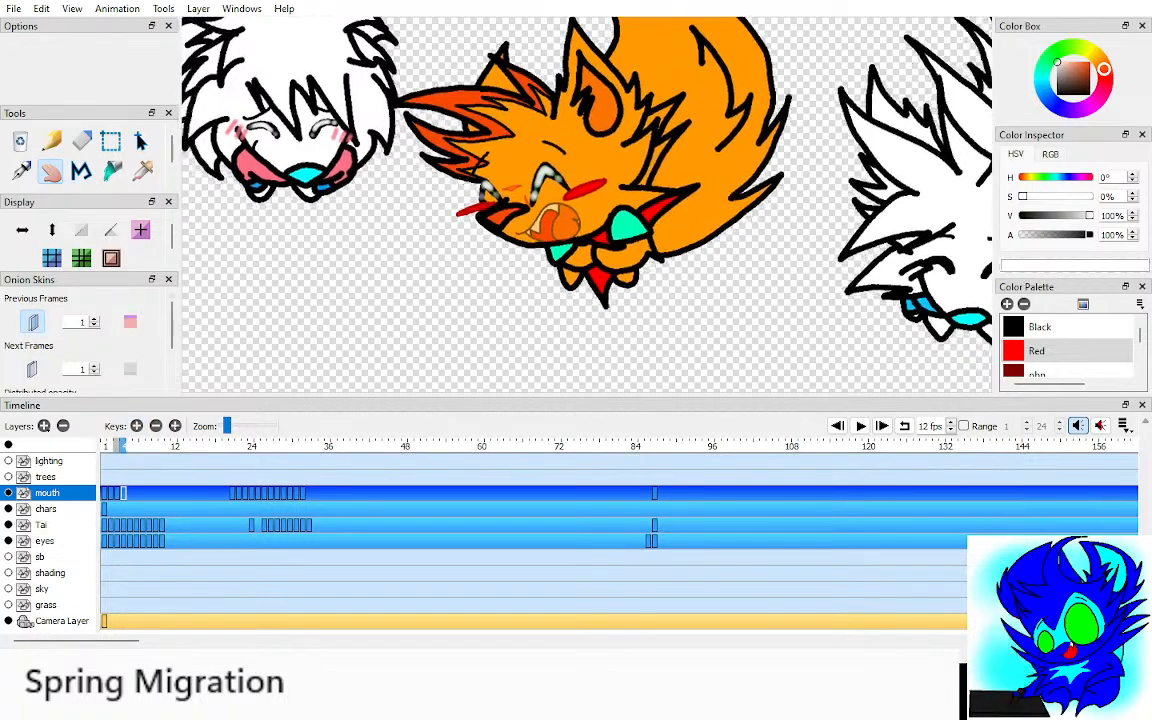
pyautogui.scroll(2, 338, 296)
pyautogui.press('p')
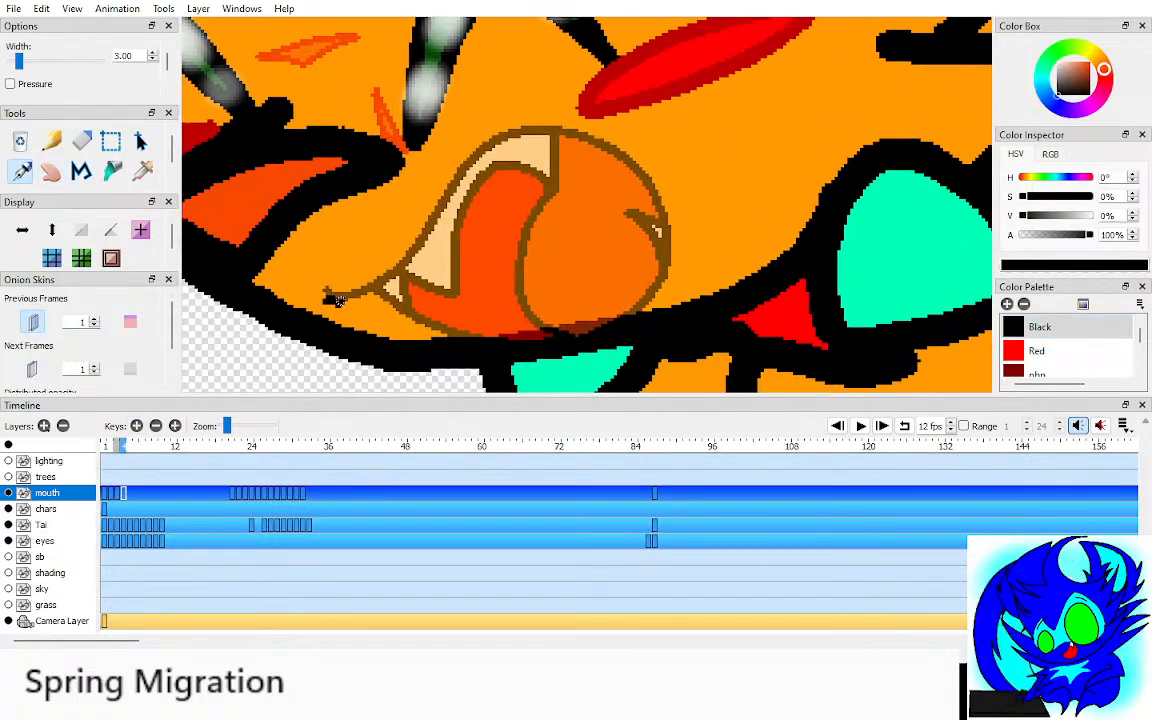
pyautogui.moveTo(340, 300)
pyautogui.mouseDown()
pyautogui.moveTo(546, 156)
pyautogui.moveTo(617, 160)
pyautogui.moveTo(541, 260)
pyautogui.moveTo(468, 319)
pyautogui.moveTo(419, 343)
pyautogui.moveTo(375, 285)
pyautogui.mouseUp()
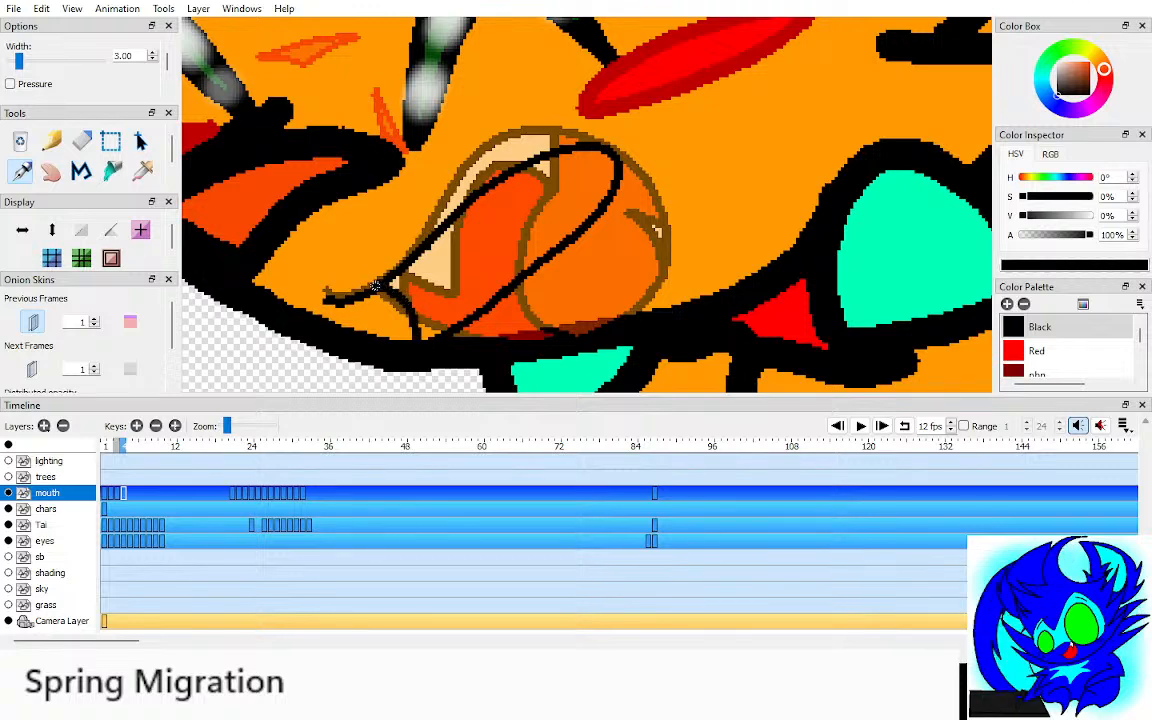
pyautogui.moveTo(505, 215)
pyautogui.mouseDown()
pyautogui.moveTo(575, 180)
pyautogui.moveTo(430, 225)
pyautogui.moveTo(441, 300)
pyautogui.mouseUp()
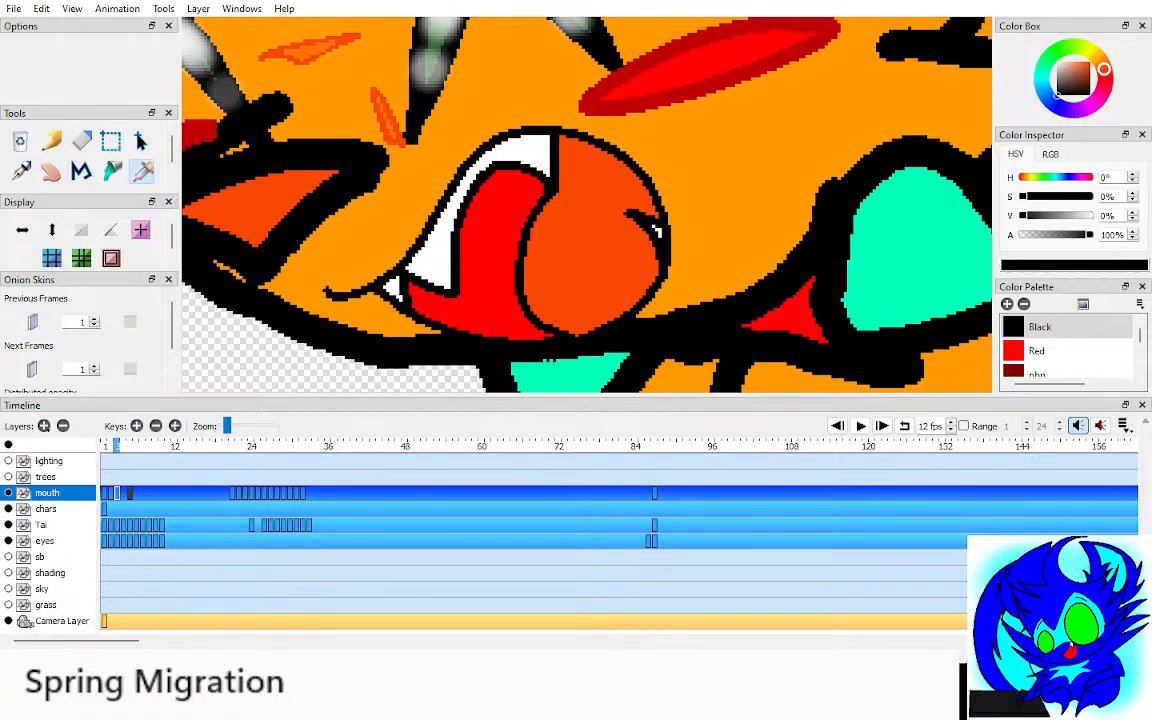
# Step: Insert a new mouth keyframe at frame 4 and show tinted onion skins of the previous and next frames
pyautogui.press('.')
pyautogui.press('F7')
pyautogui.press('o')
pyautogui.press('p')
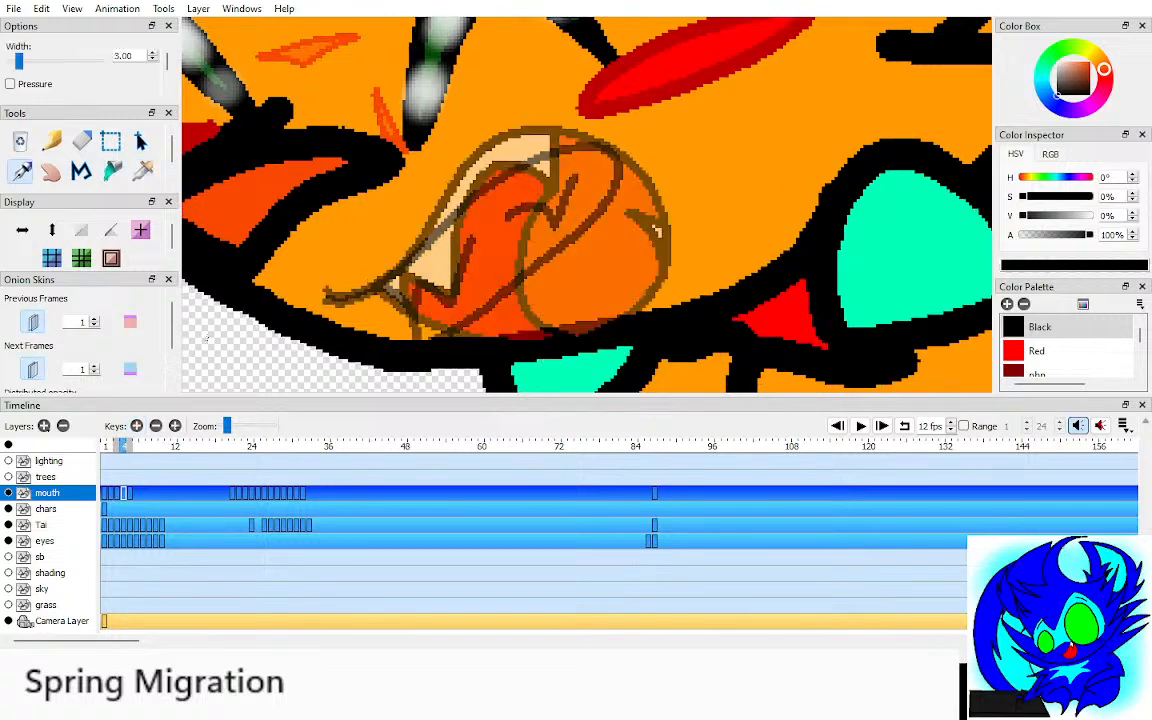
pyautogui.click(130, 369)
# Step: Draw the in-between open mouth on frame 4 in black, with outline, teeth and tongue line, and hide the onion skins
pyautogui.moveTo(325, 296)
pyautogui.mouseDown()
pyautogui.moveTo(423, 243)
pyautogui.moveTo(507, 162)
pyautogui.moveTo(572, 144)
pyautogui.moveTo(625, 158)
pyautogui.moveTo(623, 224)
pyautogui.moveTo(568, 306)
pyautogui.moveTo(513, 340)
pyautogui.moveTo(447, 331)
pyautogui.moveTo(370, 289)
pyautogui.mouseUp()
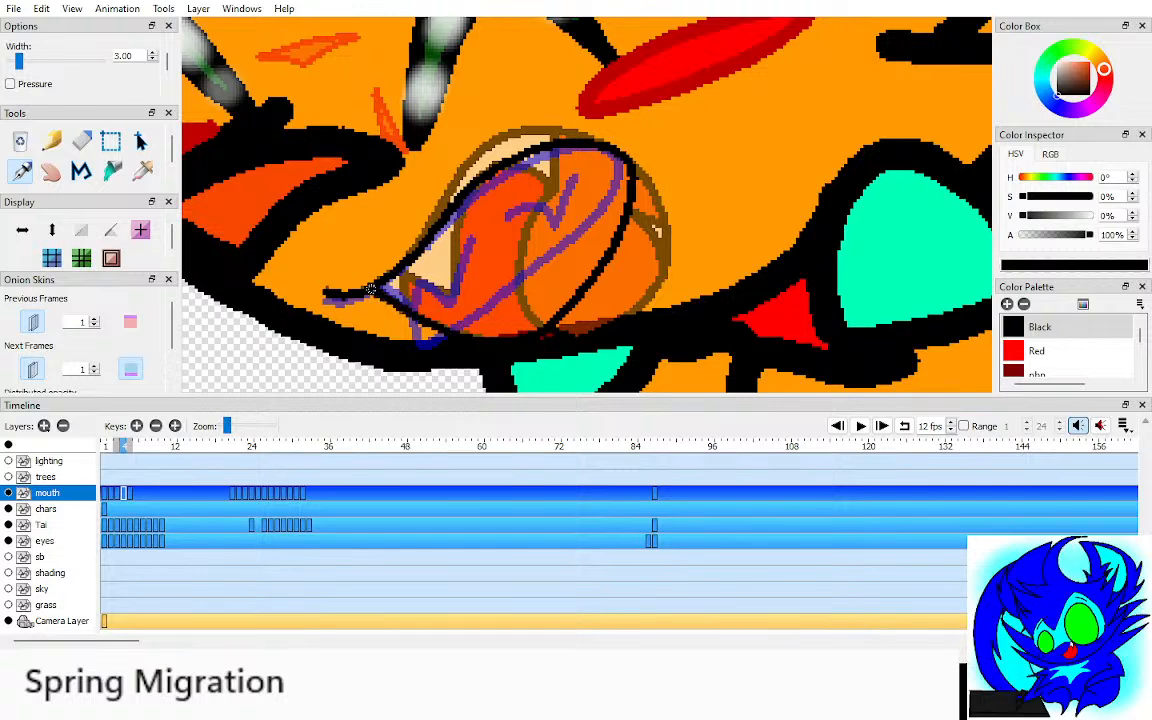
pyautogui.moveTo(568, 150)
pyautogui.mouseDown()
pyautogui.moveTo(551, 196)
pyautogui.moveTo(479, 222)
pyautogui.moveTo(449, 293)
pyautogui.moveTo(365, 250)
pyautogui.moveTo(372, 282)
pyautogui.mouseUp()
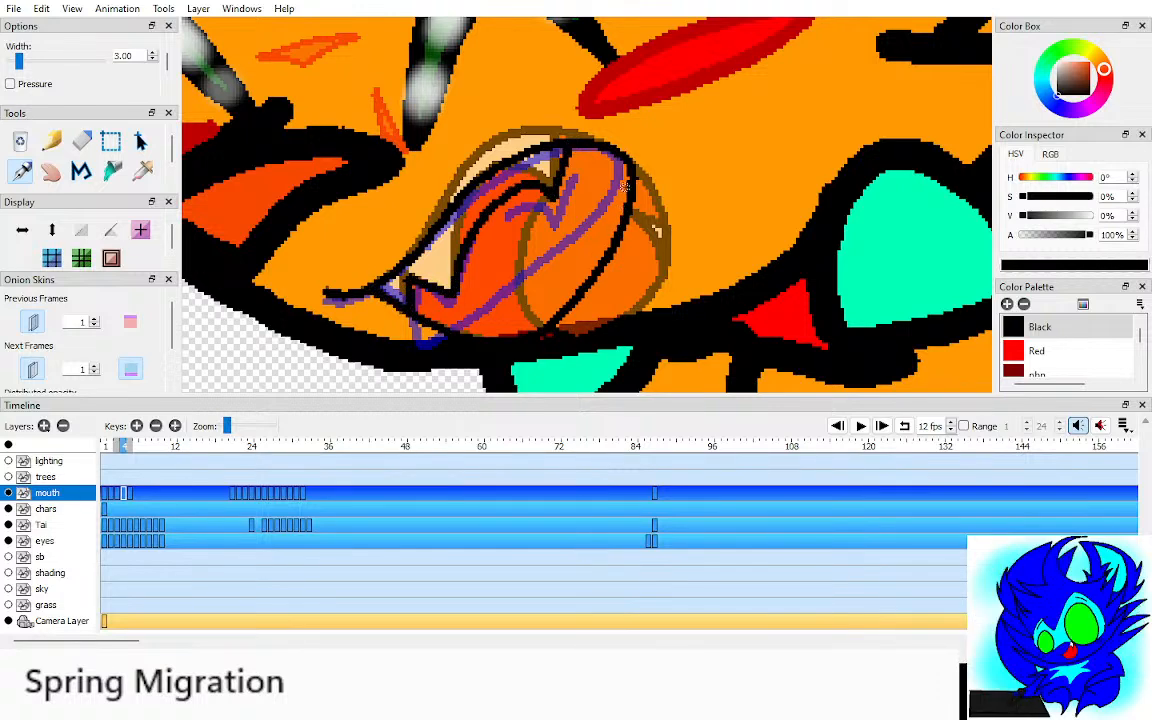
pyautogui.moveTo(623, 185); pyautogui.dragTo(558, 307)
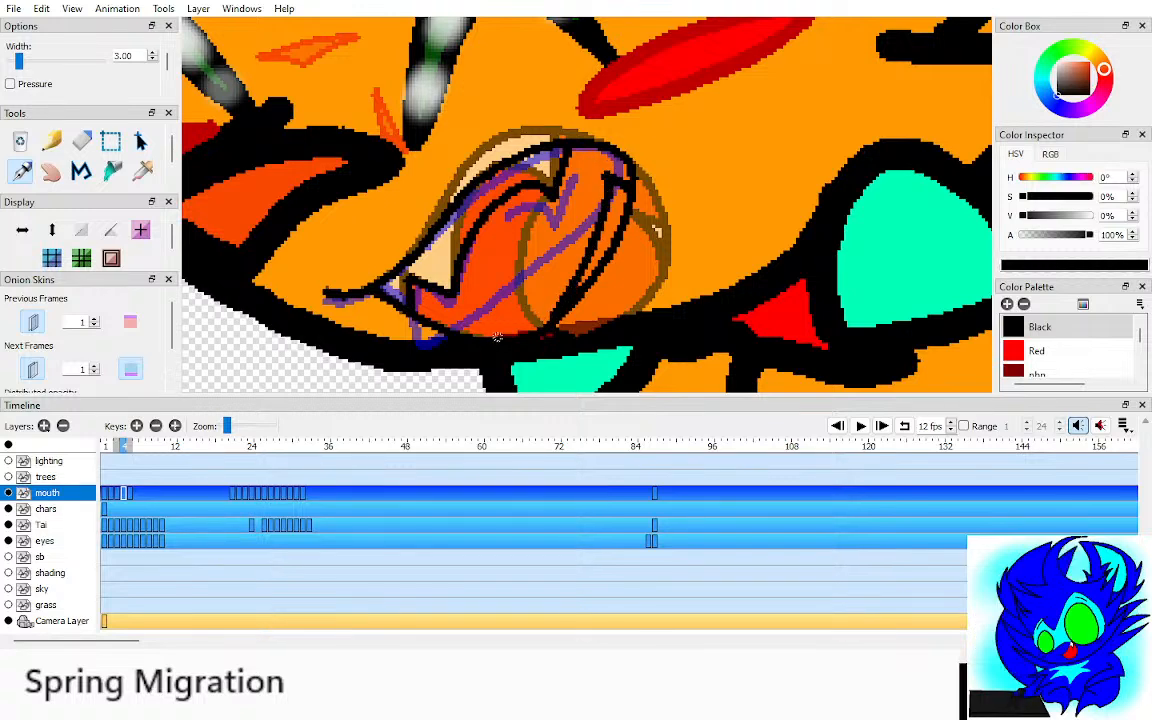
pyautogui.moveTo(481, 336)
pyautogui.mouseDown()
pyautogui.moveTo(508, 250)
pyautogui.moveTo(554, 195)
pyautogui.mouseUp()
pyautogui.press('i')
pyautogui.press('o')
pyautogui.hotkey('alt', 'o')
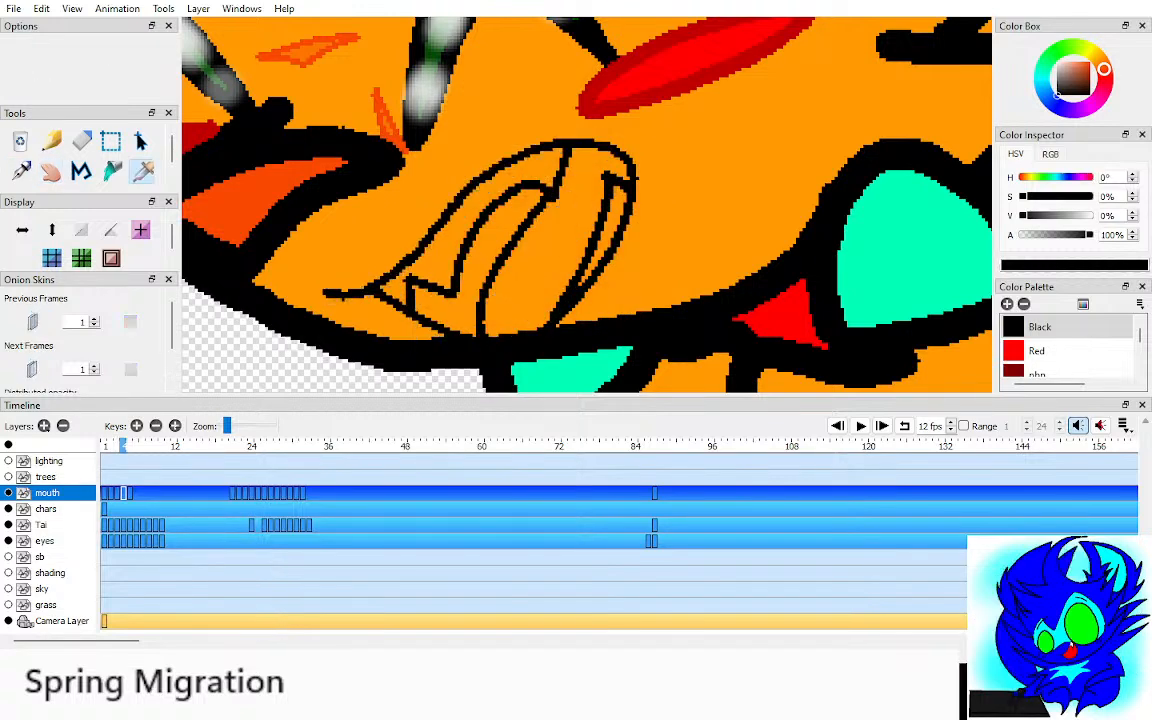
# Step: Fill the frame 4 mouth interior with red, the tongue with orange and the teeth with white
pyautogui.scroll(-3, 587, 205)
pyautogui.click(1036, 350)
pyautogui.scroll(3, 587, 205)
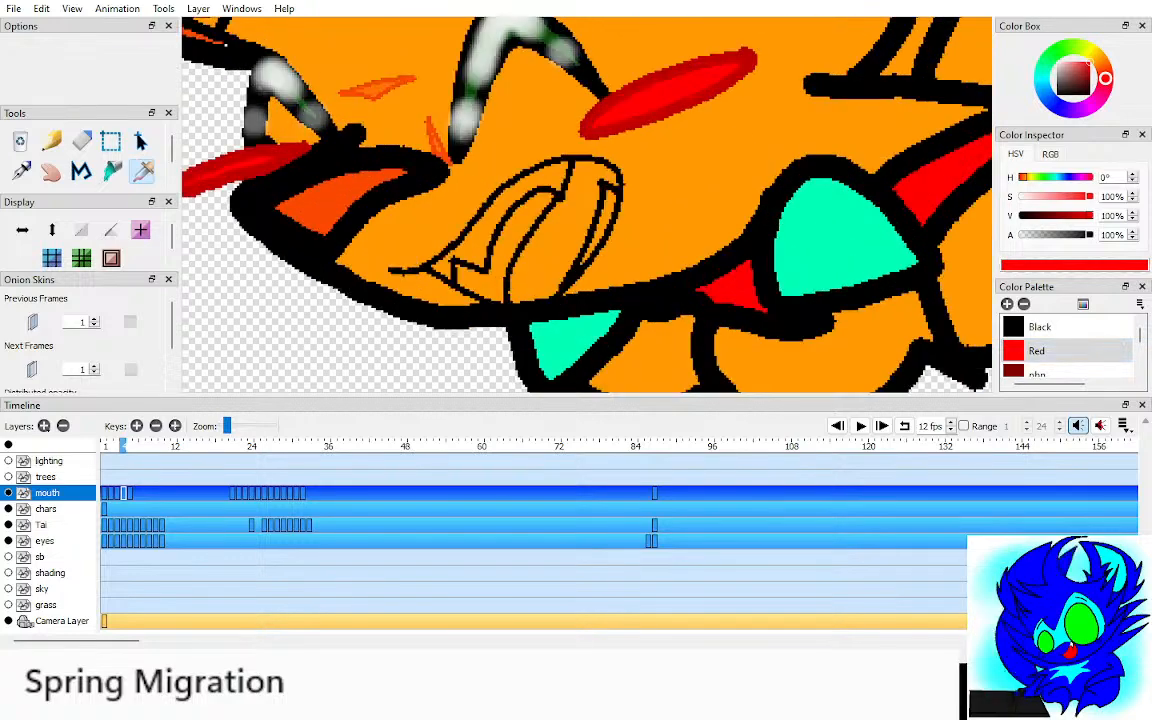
pyautogui.press('k')
pyautogui.click(515, 235)
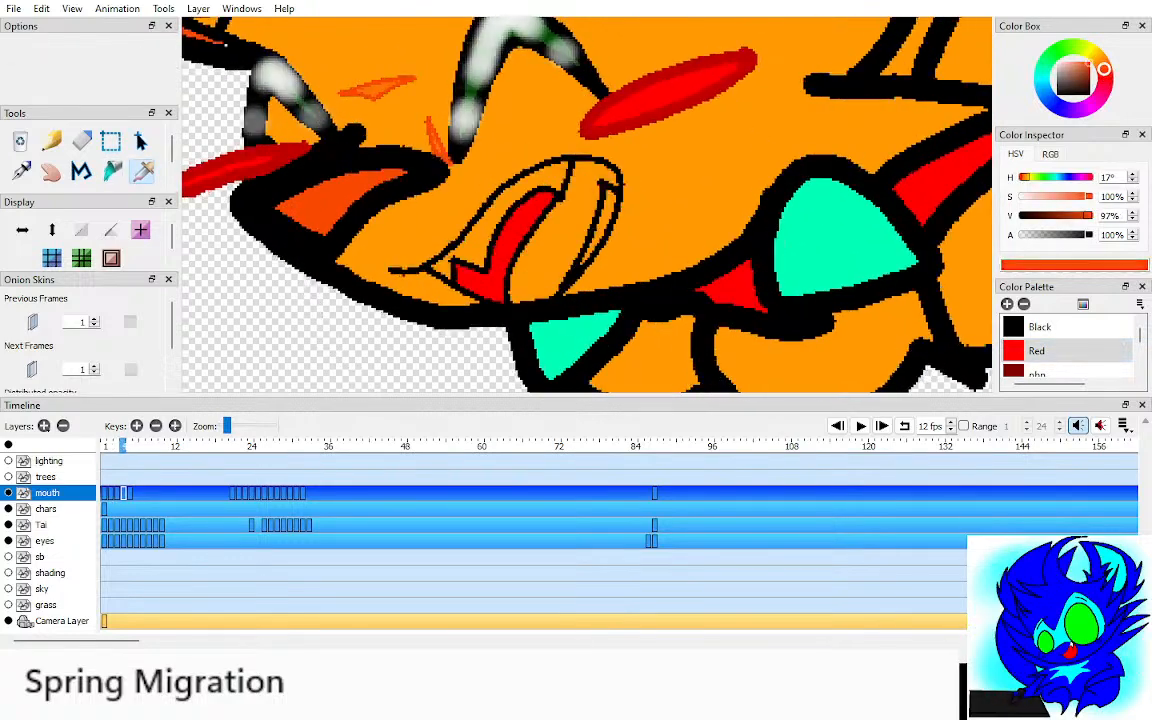
pyautogui.press('k')
pyautogui.click(540, 235)
pyautogui.click(1057, 62)
pyautogui.click(520, 190)
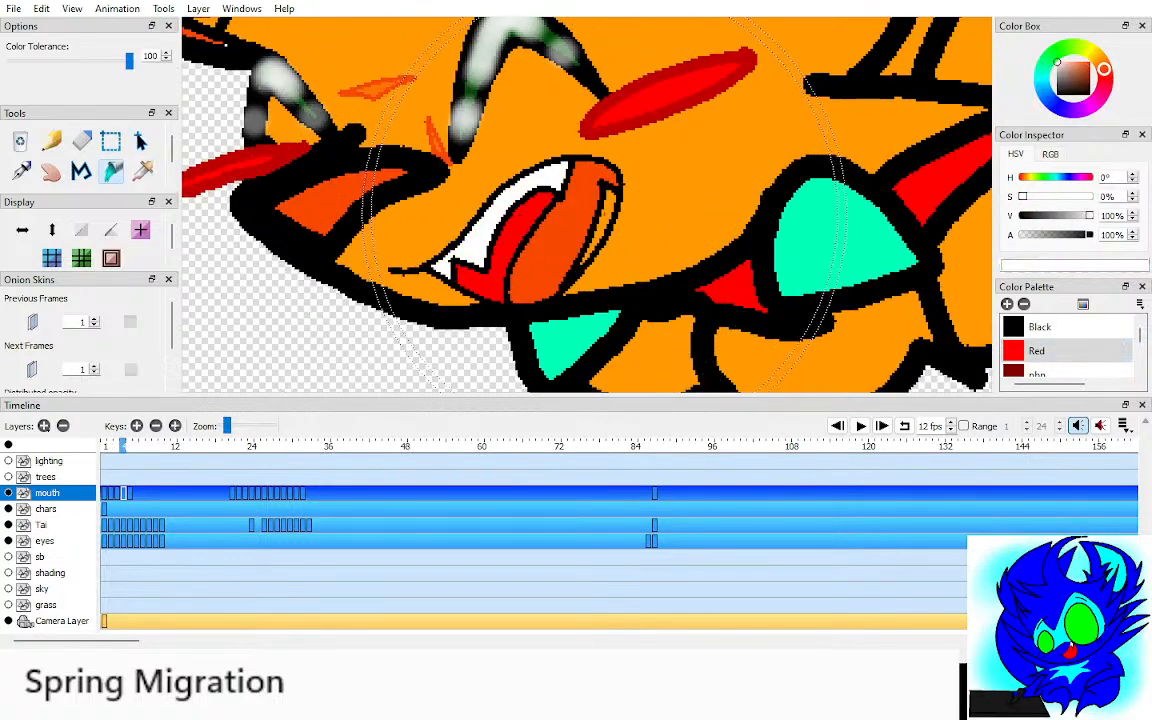
pyautogui.click(606, 205)
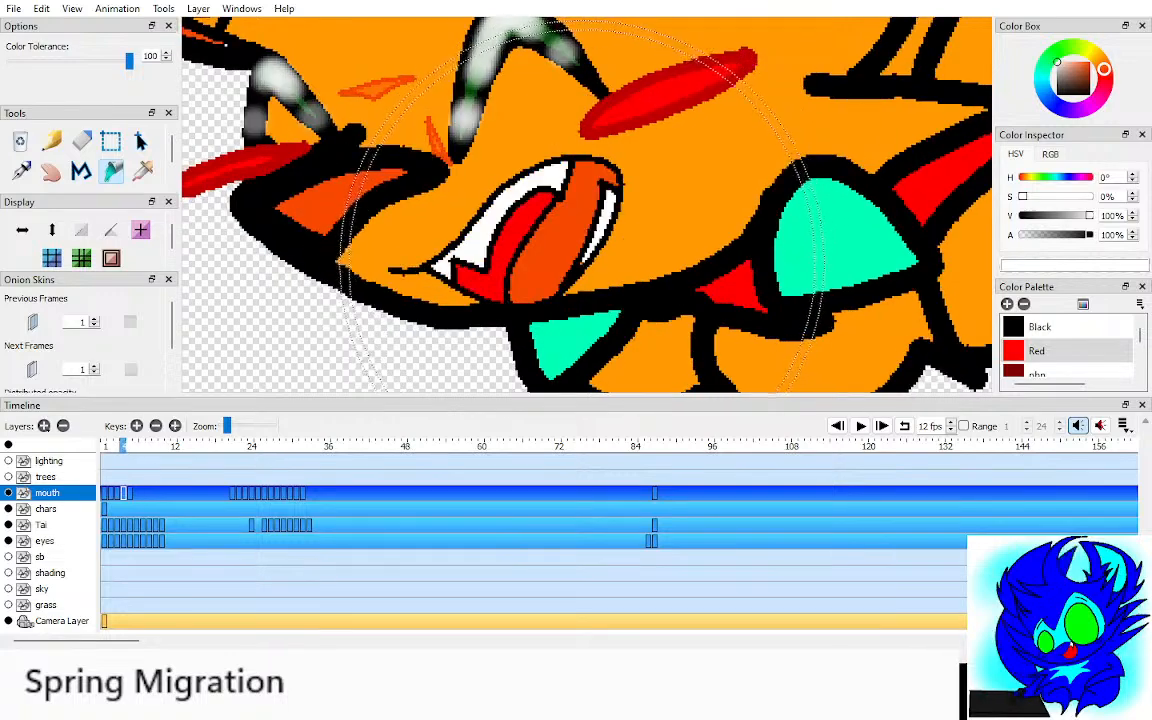
# Step: Compare the coloured mouth with its neighbouring frames, up close and with the whole group in view
pyautogui.press('.')
pyautogui.press('h')
pyautogui.scroll(1, 528, 185)
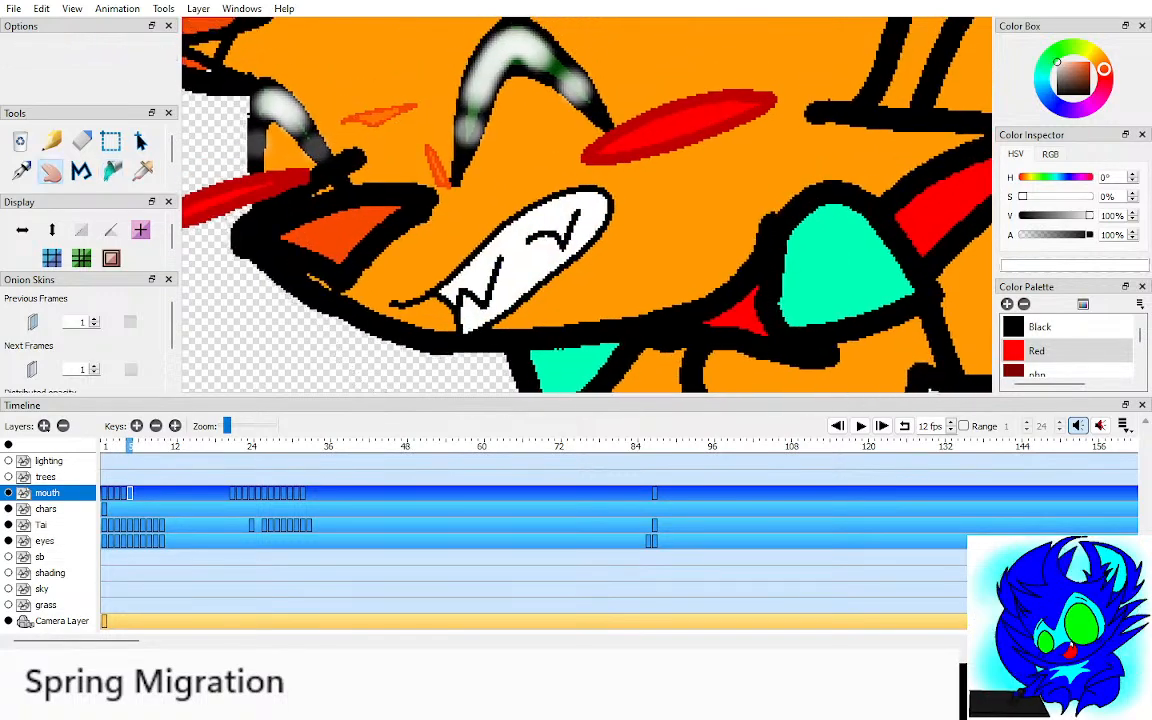
pyautogui.scroll(-4, 587, 205)
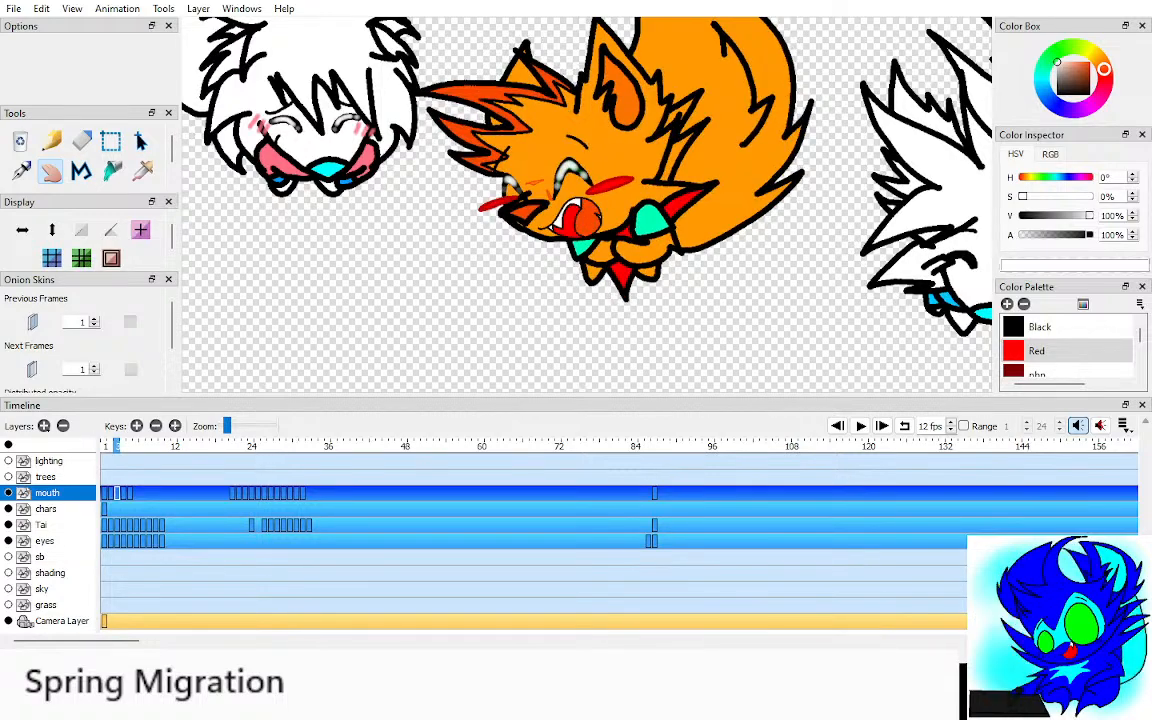
pyautogui.scroll(-4, 587, 205)
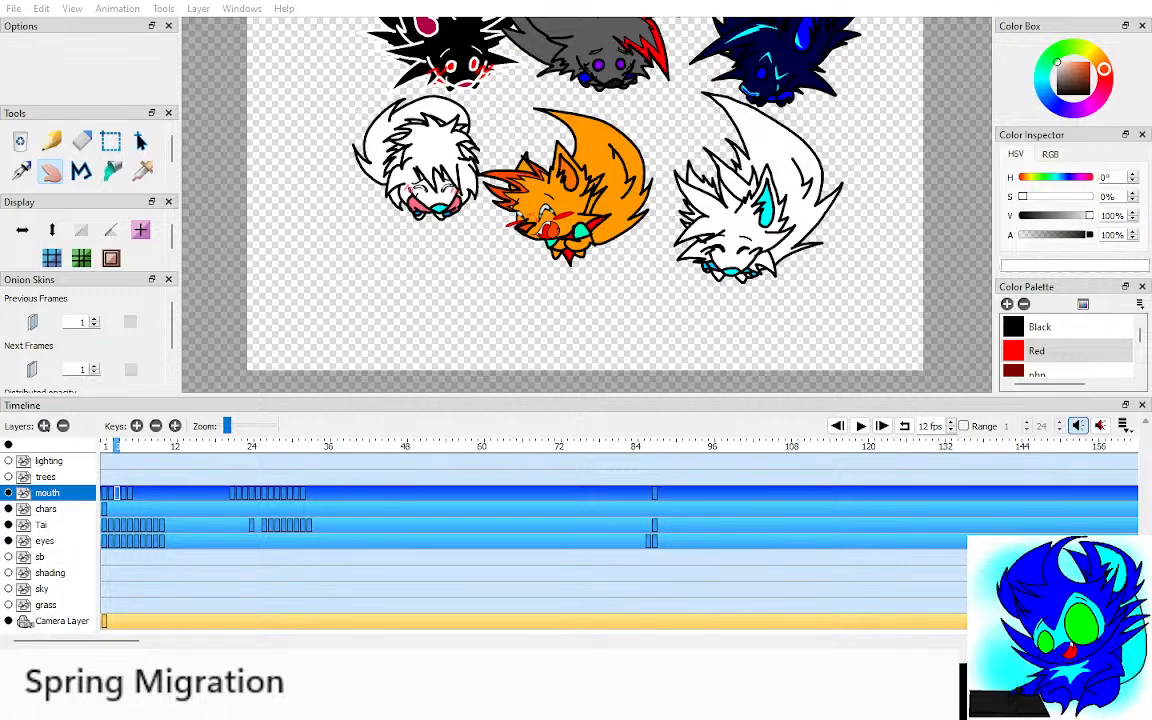
# Step: Draw a wide open fox mouth with teeth and a tongue line in black on empty frame 4, tracing the previous frame's onion skin
pyautogui.scroll(1, 587, 205)
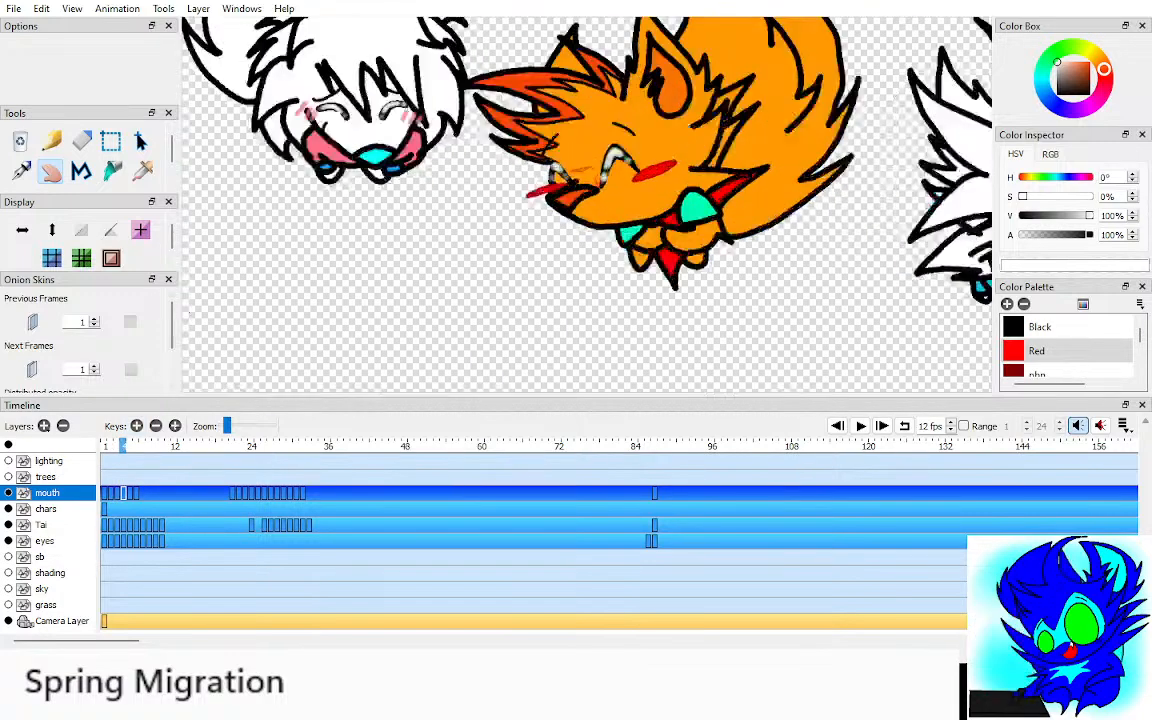
pyautogui.press('p')
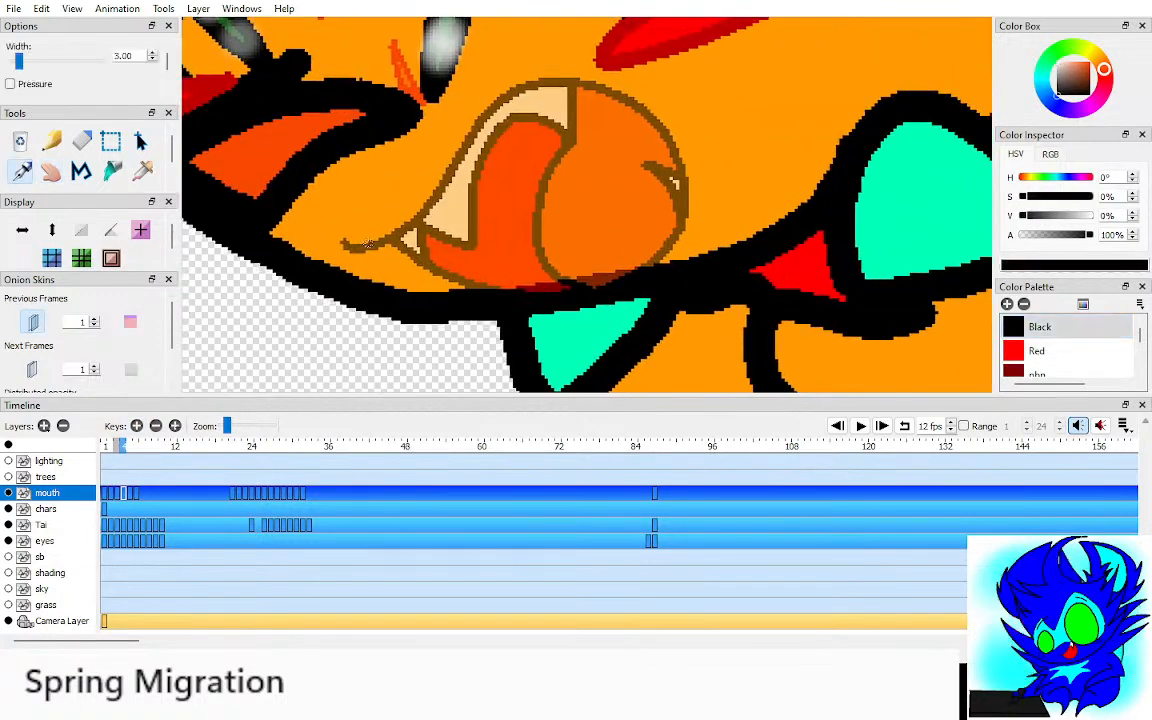
pyautogui.moveTo(340, 242)
pyautogui.mouseDown()
pyautogui.moveTo(560, 68)
pyautogui.moveTo(682, 165)
pyautogui.moveTo(565, 272)
pyautogui.moveTo(428, 272)
pyautogui.moveTo(352, 226)
pyautogui.moveTo(348, 204)
pyautogui.mouseUp()
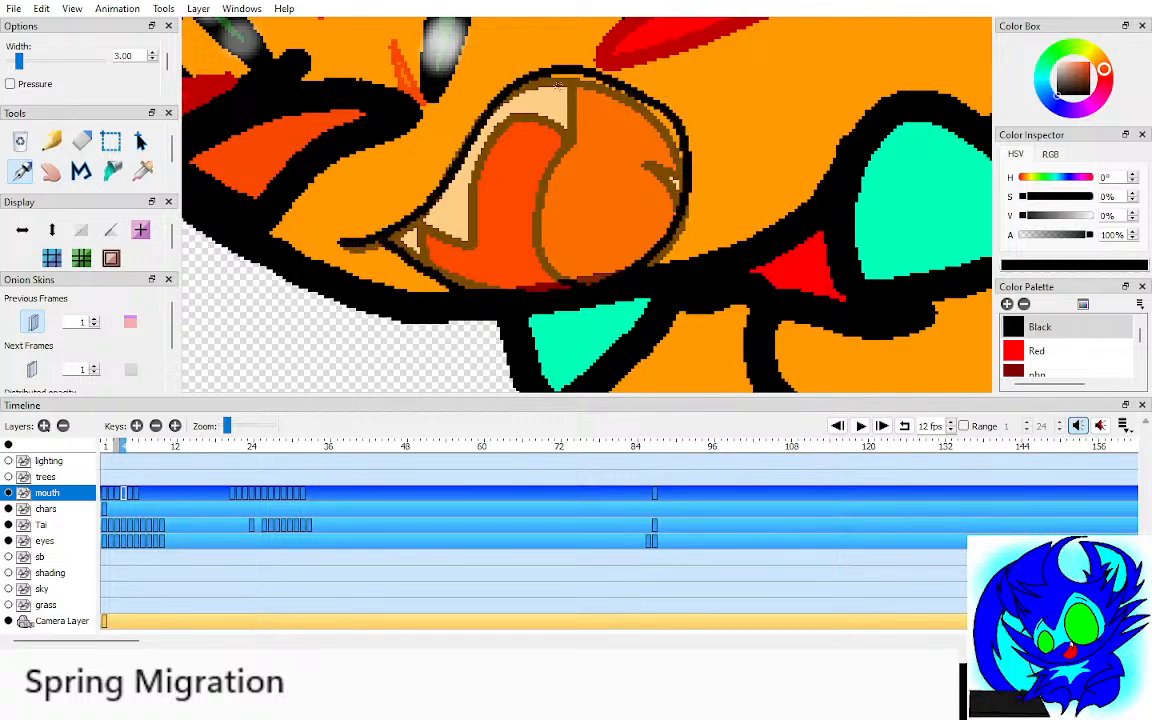
pyautogui.moveTo(568, 72)
pyautogui.mouseDown()
pyautogui.moveTo(420, 160)
pyautogui.moveTo(396, 218)
pyautogui.moveTo(413, 224)
pyautogui.moveTo(382, 240)
pyautogui.mouseUp()
pyautogui.moveTo(640, 160); pyautogui.dragTo(672, 207)
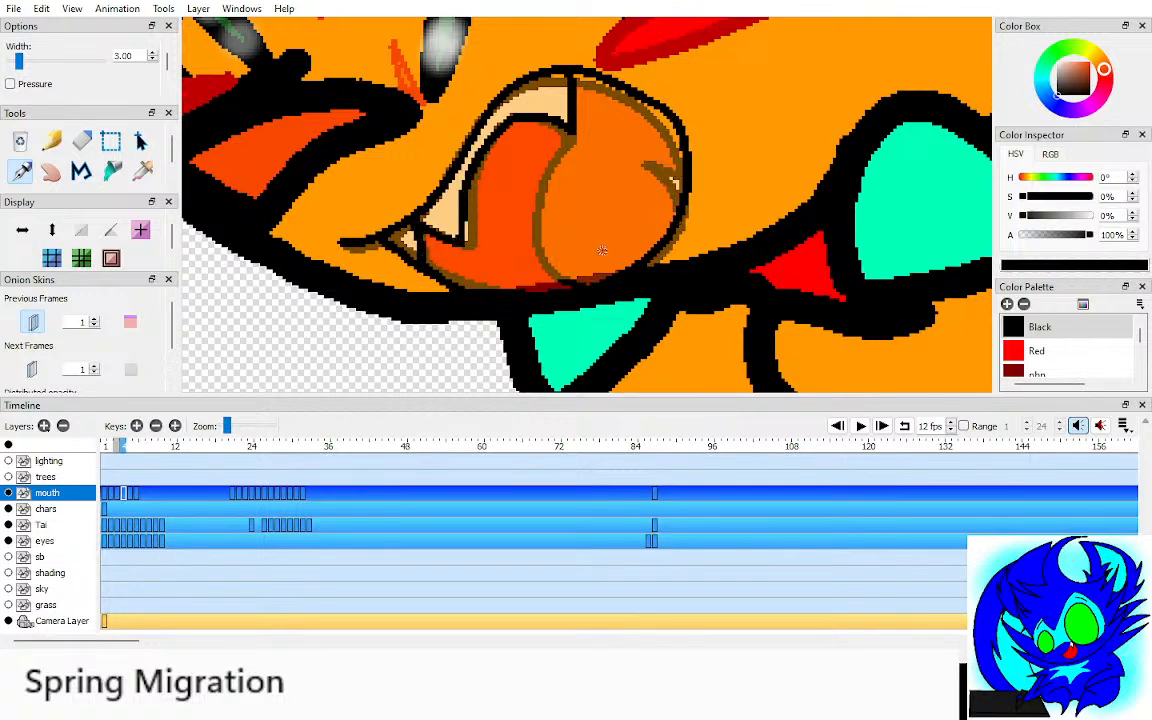
pyautogui.moveTo(575, 138)
pyautogui.mouseDown()
pyautogui.moveTo(540, 225)
pyautogui.moveTo(557, 270)
pyautogui.mouseUp()
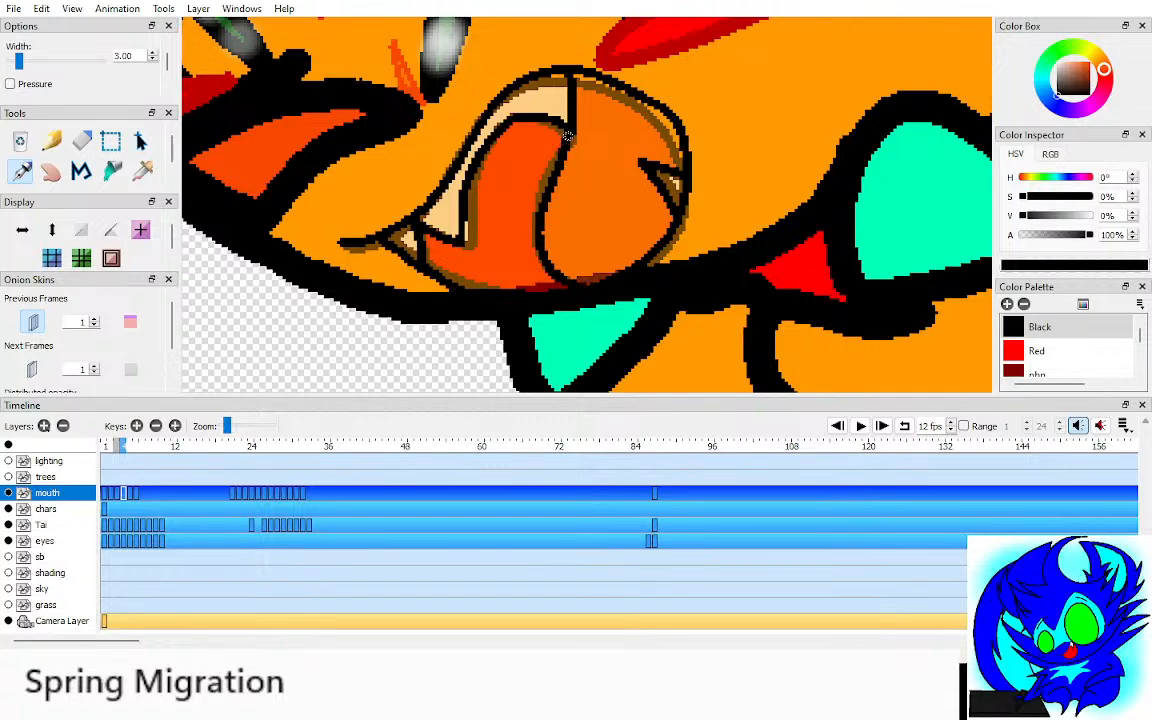
# Step: Fill the new frame 4 mouth interior with the red sampled from the frame 3 mouth
pyautogui.press('h')
pyautogui.moveTo(547, 193); pyautogui.dragTo(547, 201)
pyautogui.press('Left')
pyautogui.press('Down')
pyautogui.press('i')
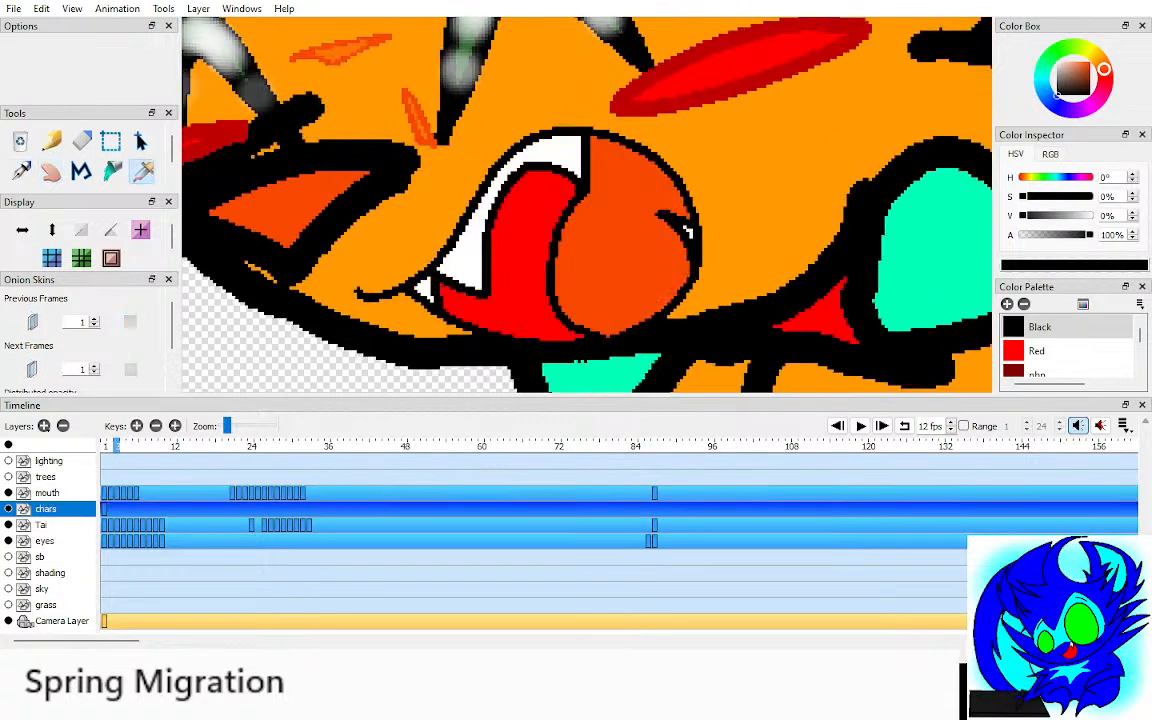
pyautogui.click(510, 240)
pyautogui.press('Right')
pyautogui.press('Up')
pyautogui.press('k')
pyautogui.click(510, 240)
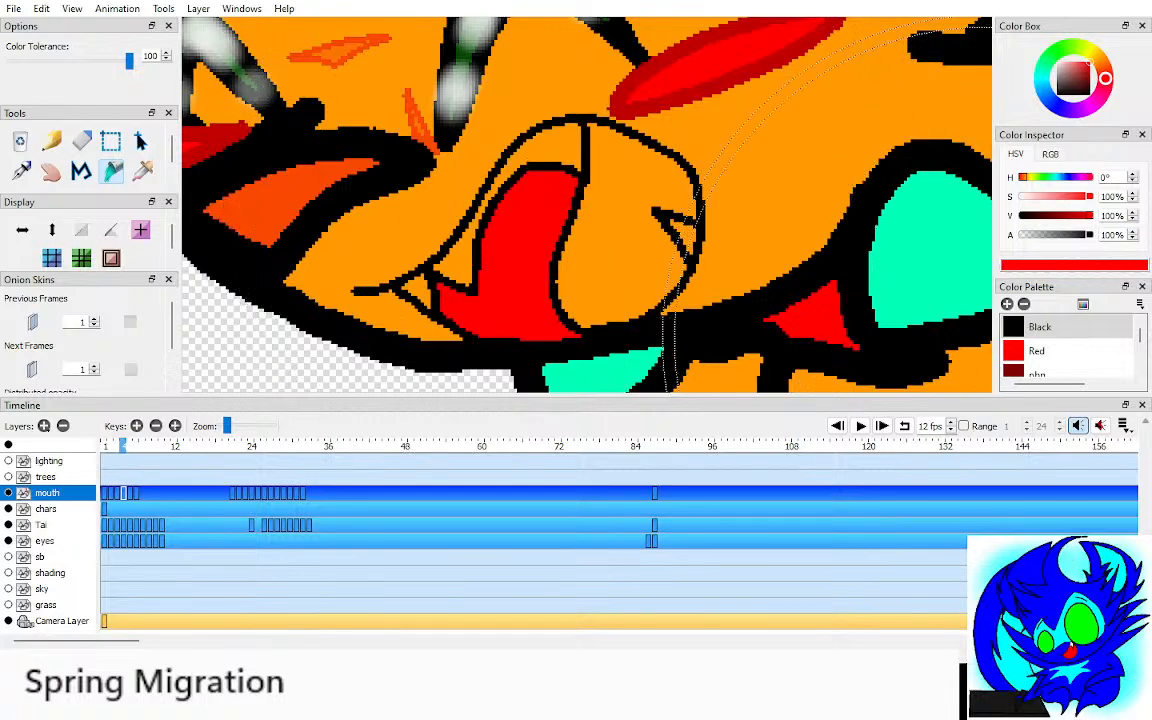
# Step: Fill the tongue in the frame 4 mouth with the orange sampled from the previous frame's tongue
pyautogui.hotkey('alt', 'p')
pyautogui.hotkey('alt', 'p')
pyautogui.press('i')
pyautogui.click(616, 234)
pyautogui.press('k')
pyautogui.click(616, 234)
# Step: Fill the upper, lower and side teeth of the frame 4 mouth with white sampled from the frame 3 teeth
pyautogui.press('i')
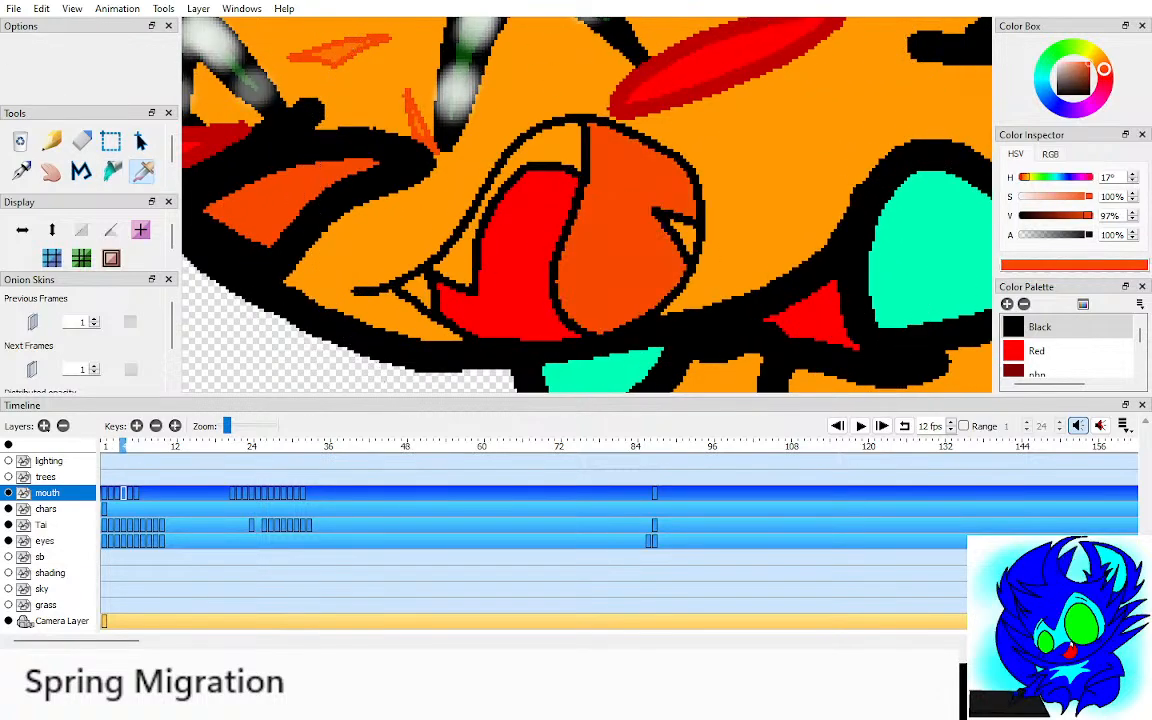
pyautogui.press('Left')
pyautogui.click(555, 240)
pyautogui.click(545, 165)
pyautogui.press('Right')
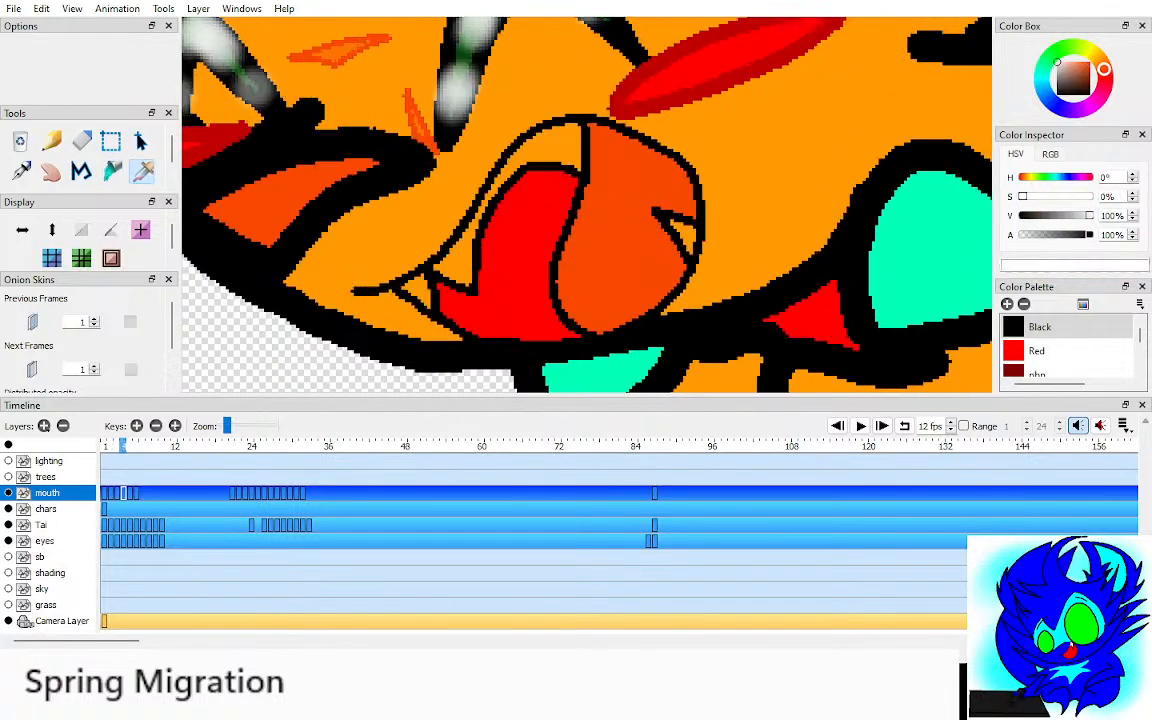
pyautogui.press('k')
pyautogui.click(678, 232)
pyautogui.click(540, 160)
pyautogui.click(412, 292)
pyautogui.press('h')
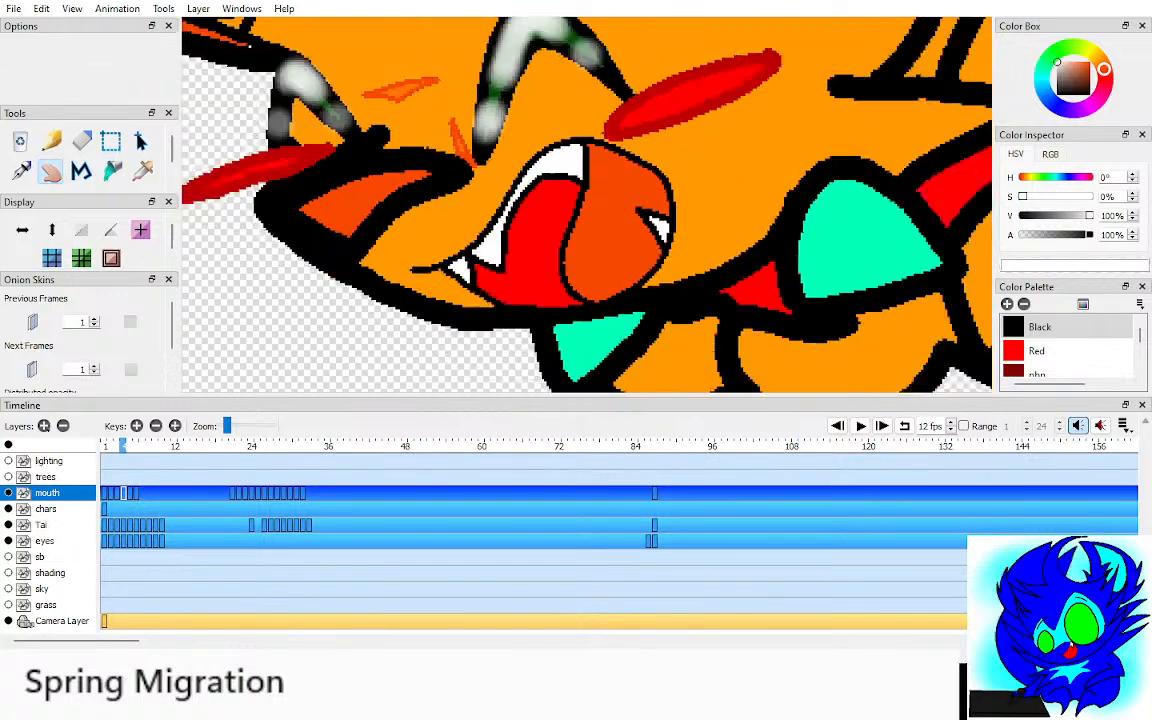
# Step: Step back and forth through frames 1 to 6 to review the orange fox's mouth movement
pyautogui.scroll(-10, 587, 205)
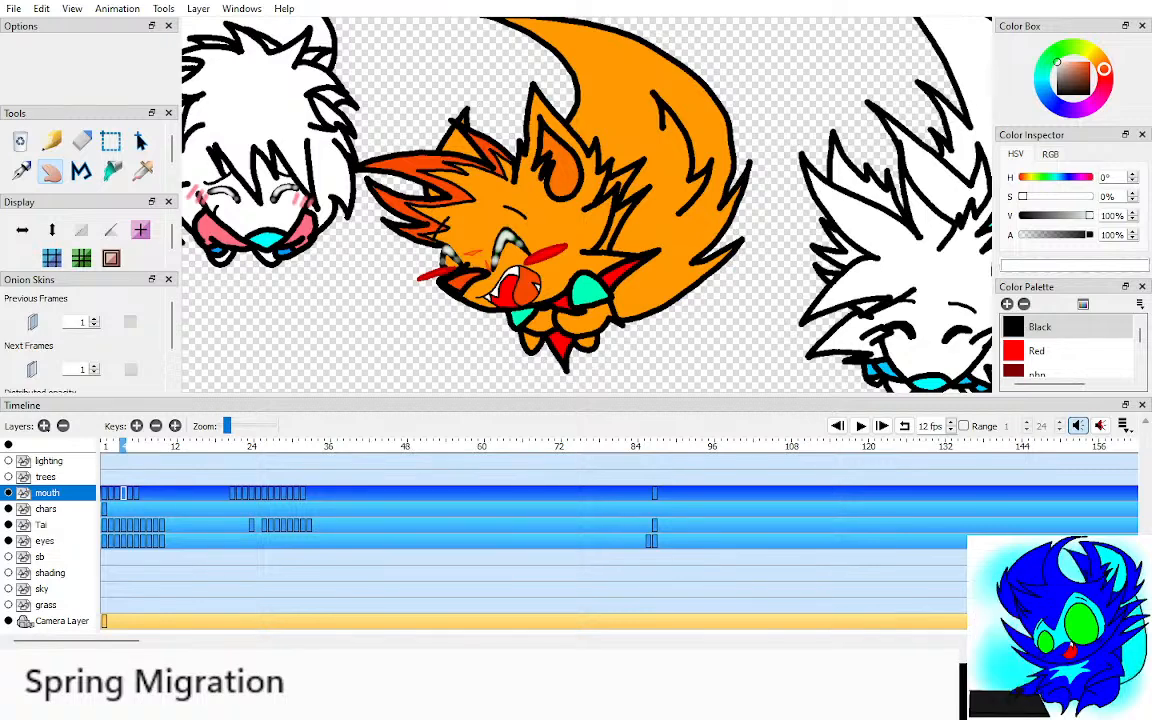
pyautogui.scroll(-5, 588, 205)
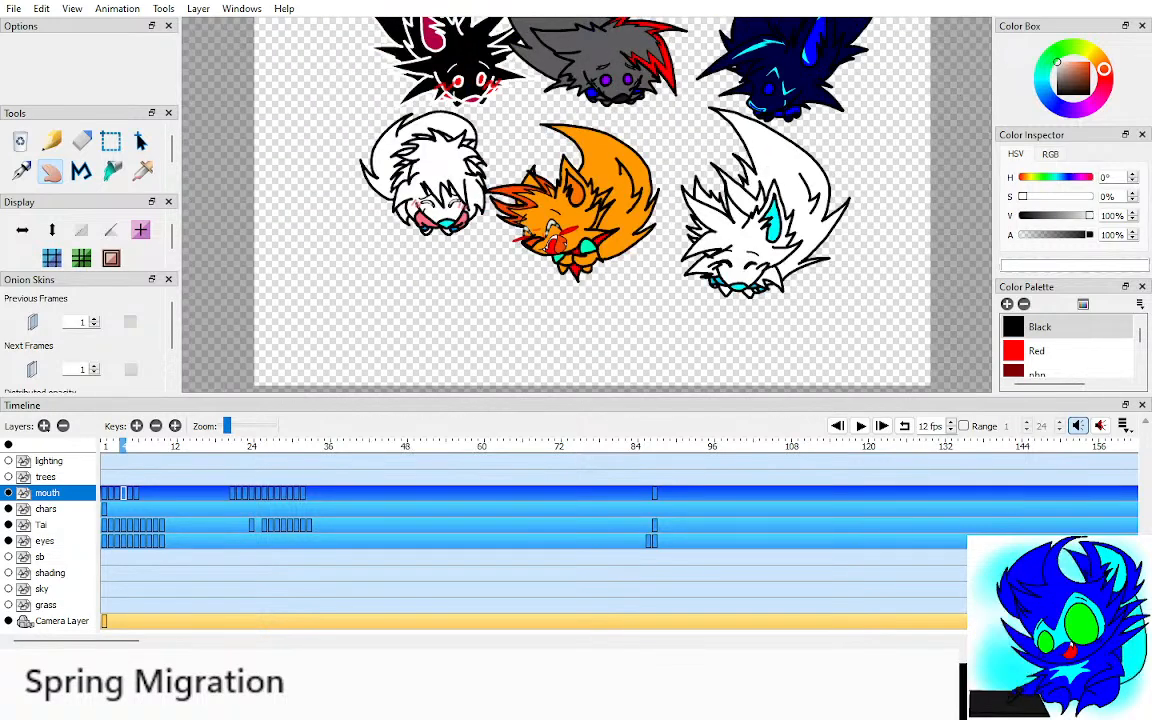
pyautogui.moveTo(588, 205); pyautogui.dragTo(558, 286)
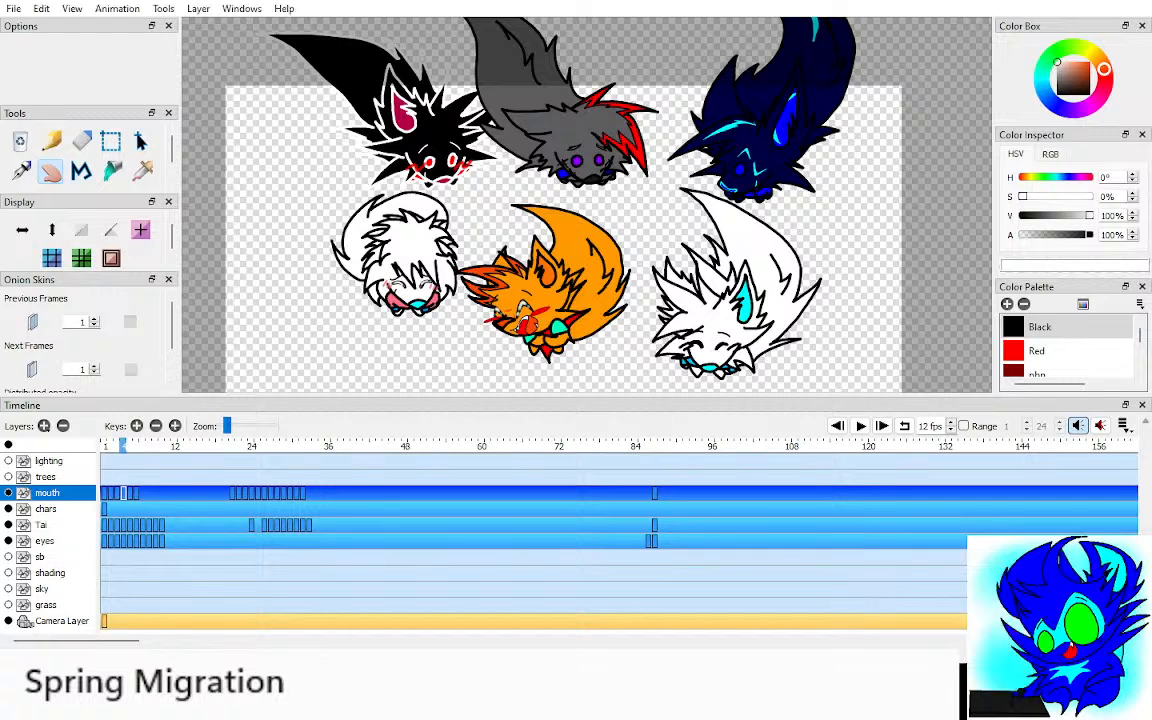
pyautogui.press('Right')
pyautogui.press('Right')
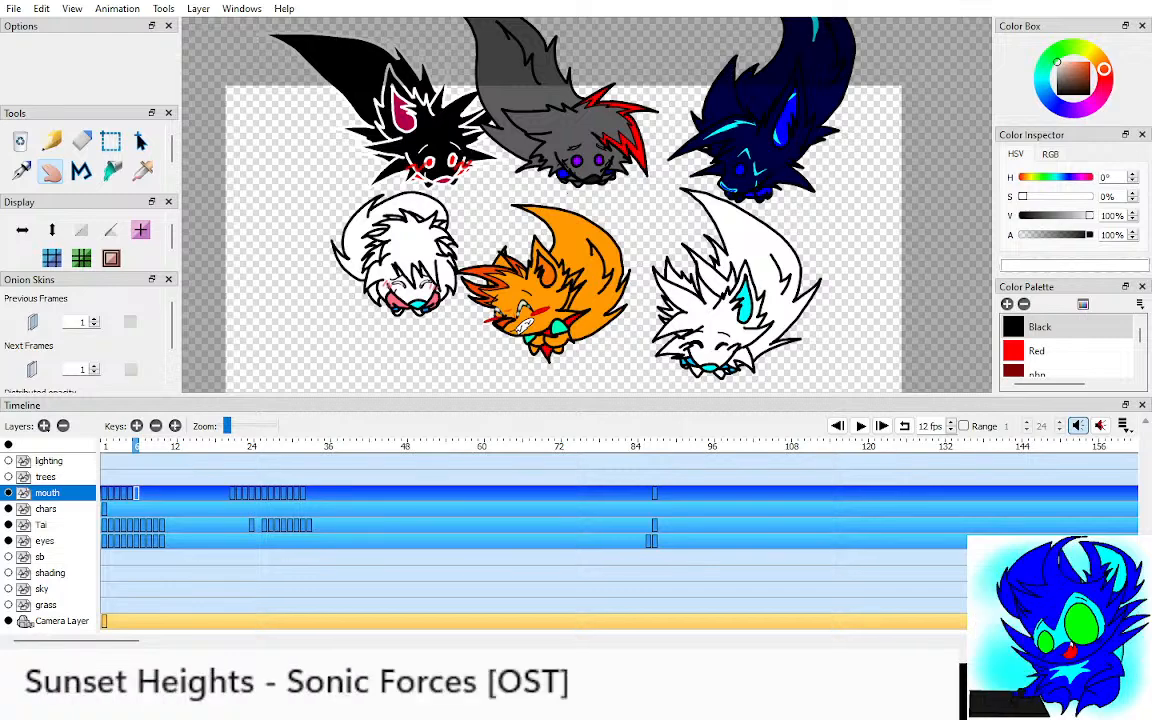
pyautogui.press('Left')
pyautogui.press('Left')
pyautogui.press('Left')
pyautogui.press('Left')
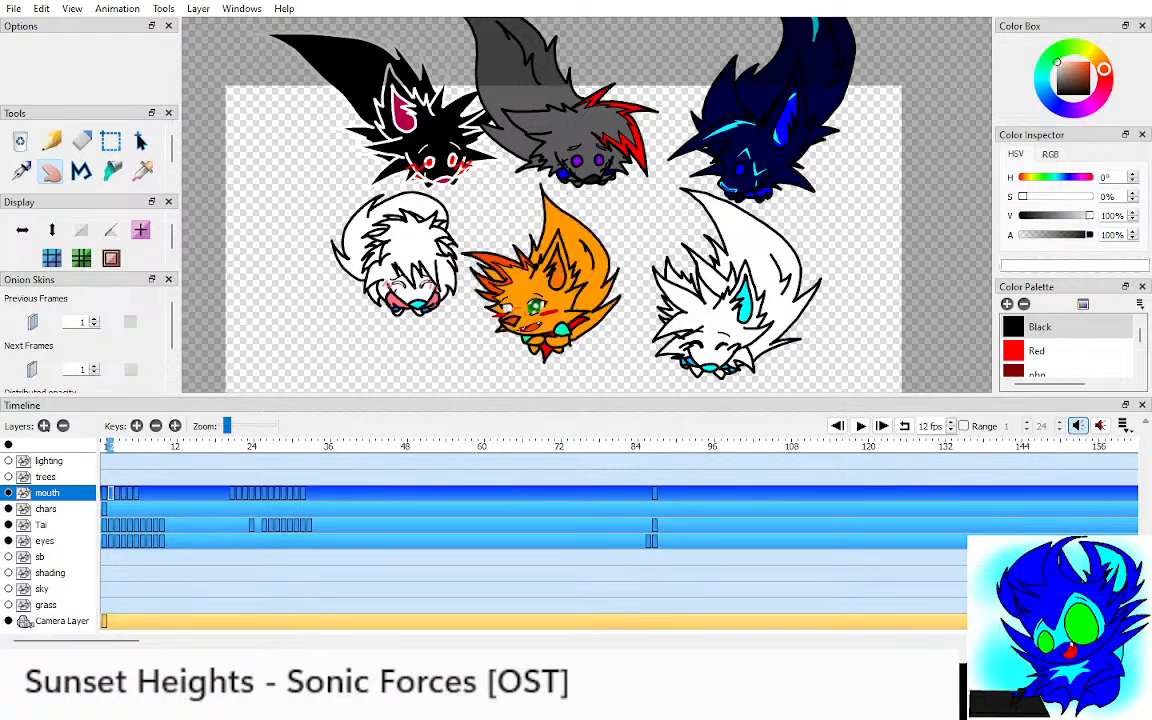
pyautogui.press('Left')
pyautogui.moveTo(560, 290); pyautogui.dragTo(689, 150)
pyautogui.press('Right')
pyautogui.press('Left')
pyautogui.press('Right')
pyautogui.press('Right')
pyautogui.press('Right')
pyautogui.press('Right')
pyautogui.press('Right')
pyautogui.scroll(3, 580, 209)
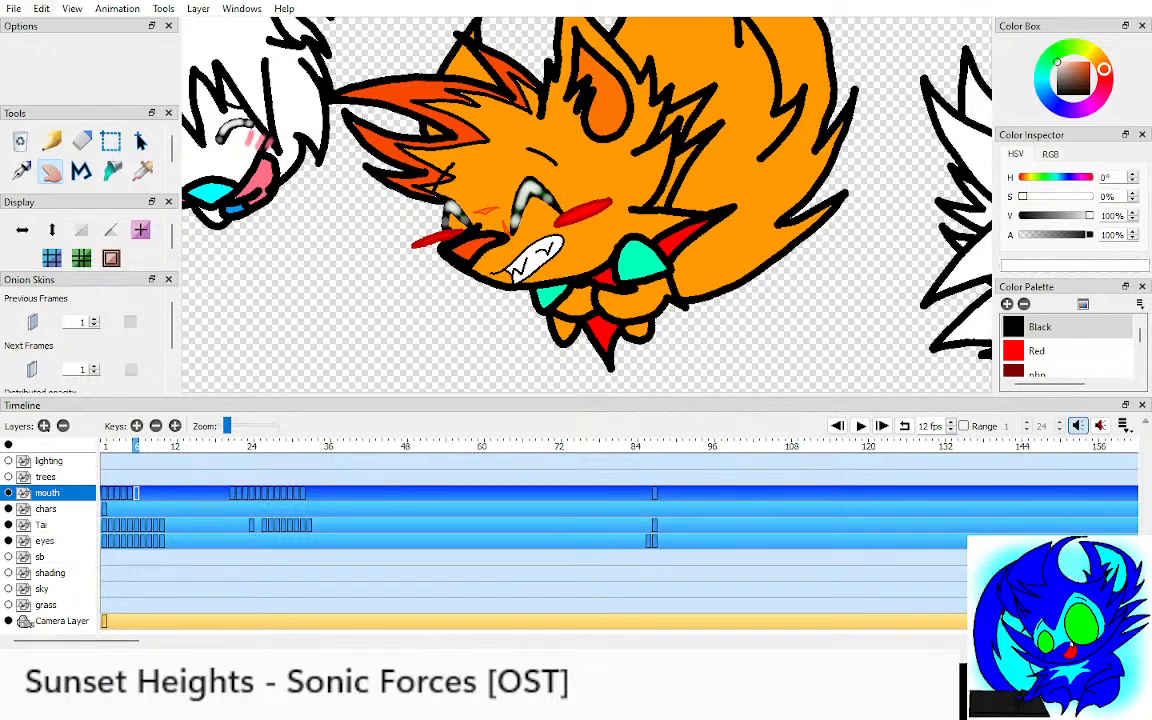
# Step: Step back and forth between frames 1 and 6 and check how the orange fox's mouth shapes flow
pyautogui.moveTo(689, 150); pyautogui.dragTo(691, 153)
pyautogui.press(',')
pyautogui.press(',')
pyautogui.press(',')
pyautogui.press(',')
pyautogui.press(',')
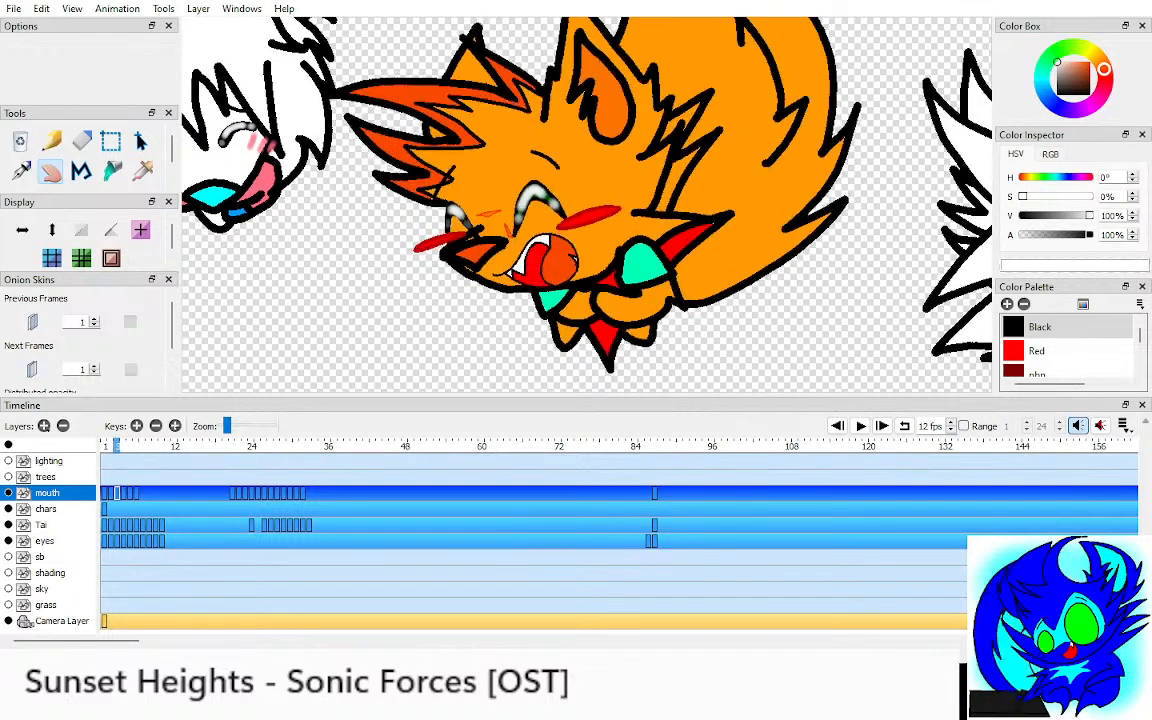
pyautogui.press('.')
pyautogui.press('.')
pyautogui.press('.')
pyautogui.press('.')
pyautogui.press('.')
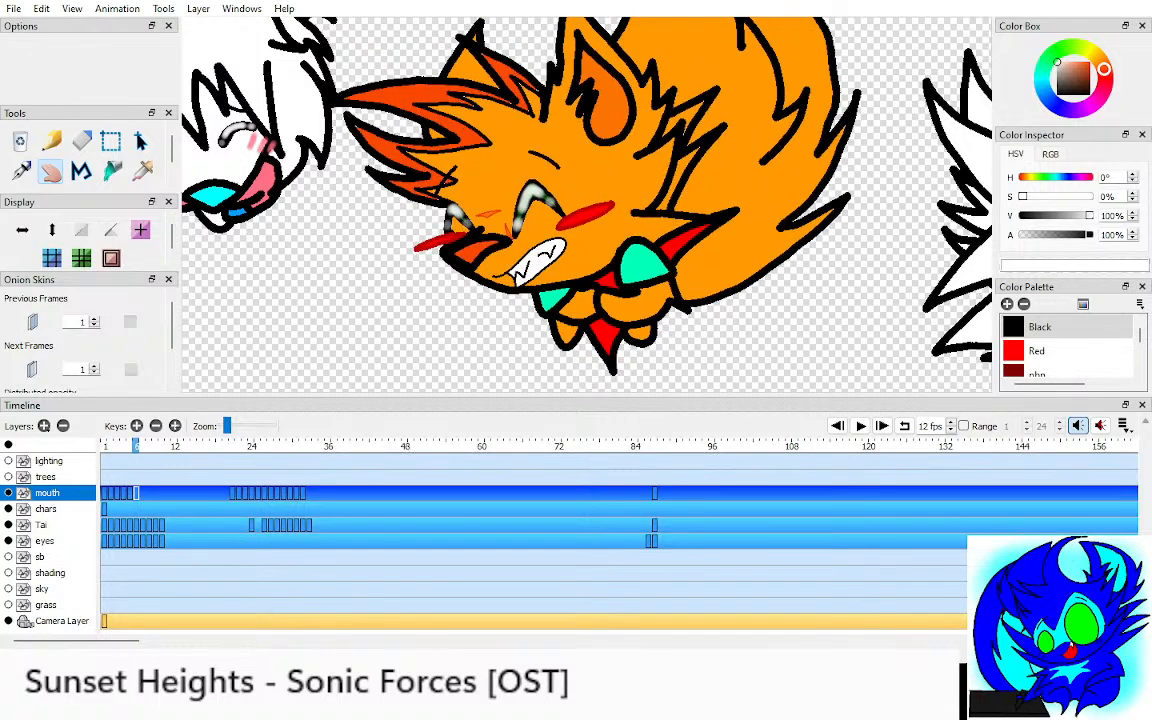
pyautogui.moveTo(640, 190); pyautogui.dragTo(652, 185)
pyautogui.press(',')
pyautogui.press(',')
pyautogui.press(',')
pyautogui.press(',')
pyautogui.press(',')
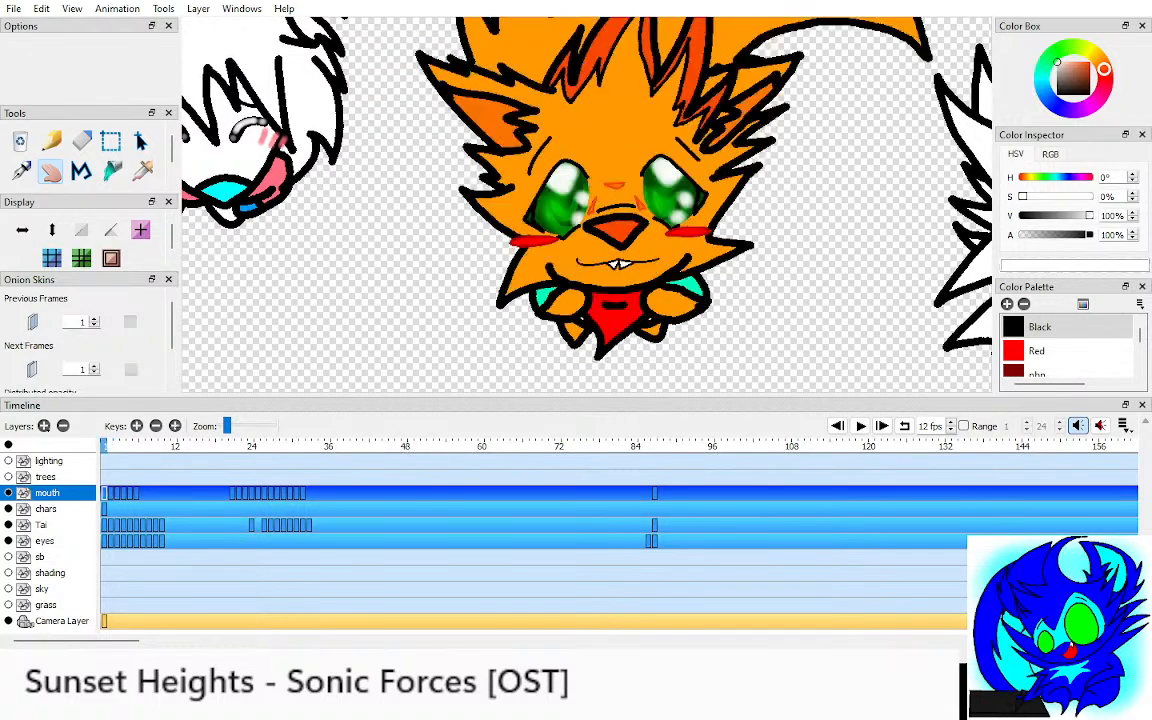
pyautogui.press('.')
pyautogui.press('.')
pyautogui.press('.')
pyautogui.press('.')
pyautogui.press('.')
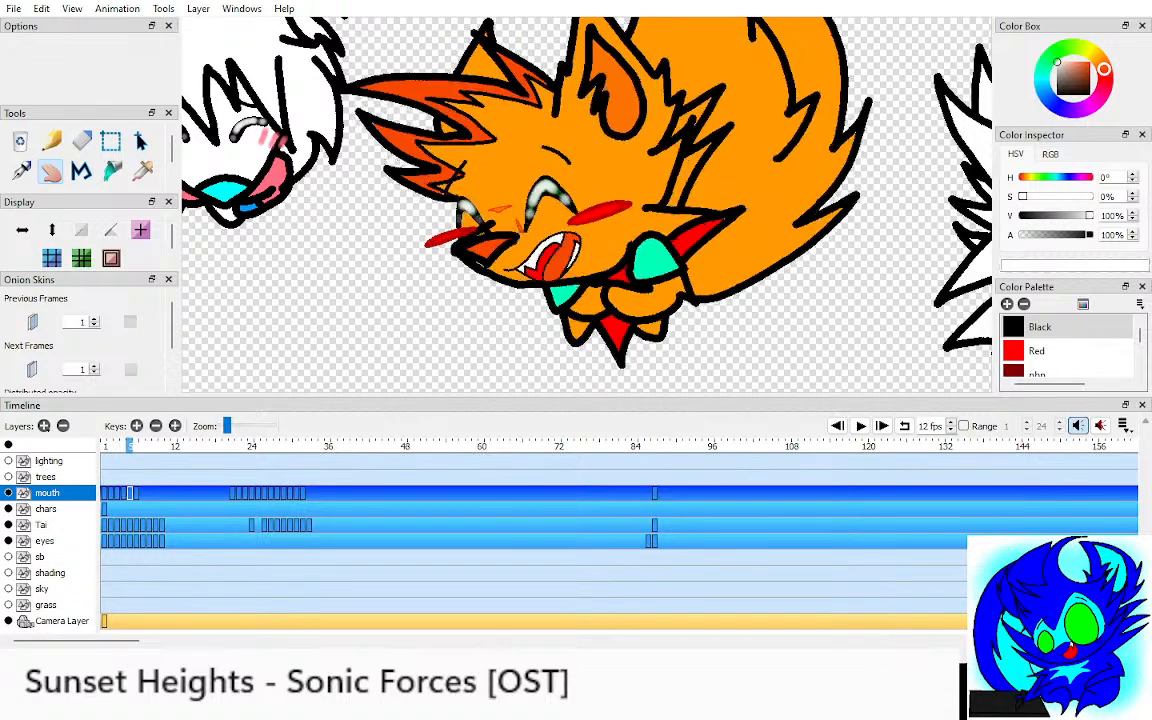
pyautogui.press(',')
pyautogui.press('.')
pyautogui.press(',')
pyautogui.press('.')
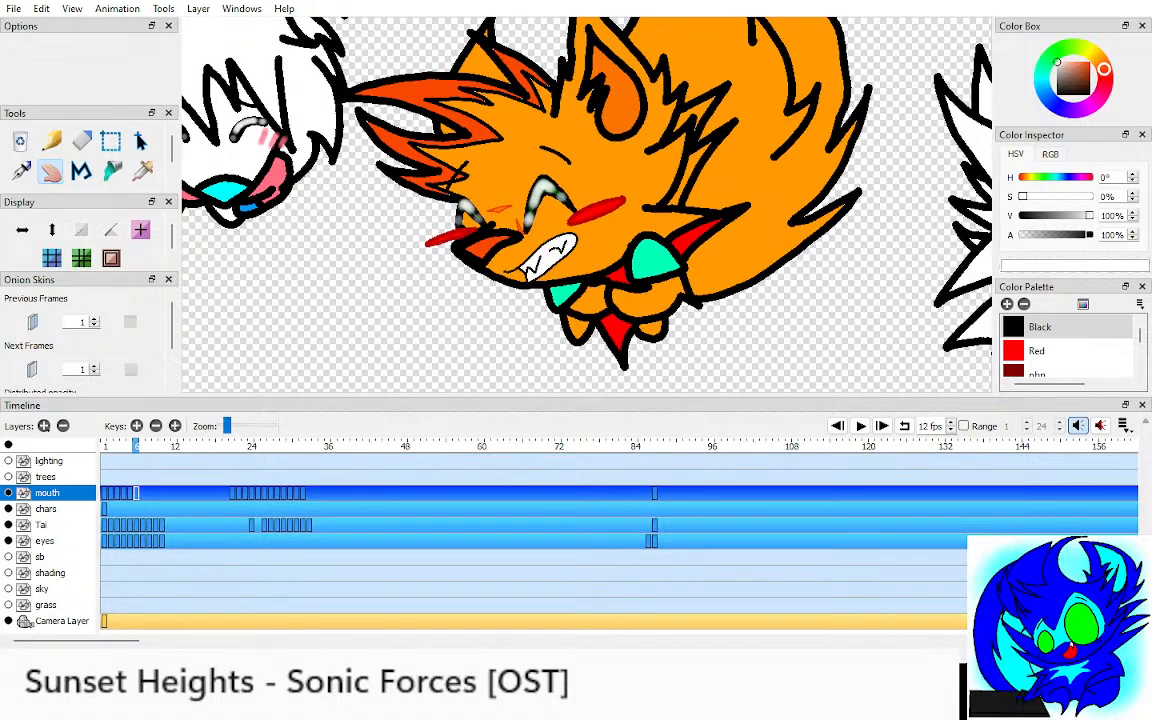
pyautogui.moveTo(527, 225); pyautogui.dragTo(545, 205)
pyautogui.scroll(2, 545, 205)
# Step: Duplicate the frame 5 mouth onto frame 7 and the wide-open frame 4 mouth onto frame 8 of the mouth layer
pyautogui.press('.')
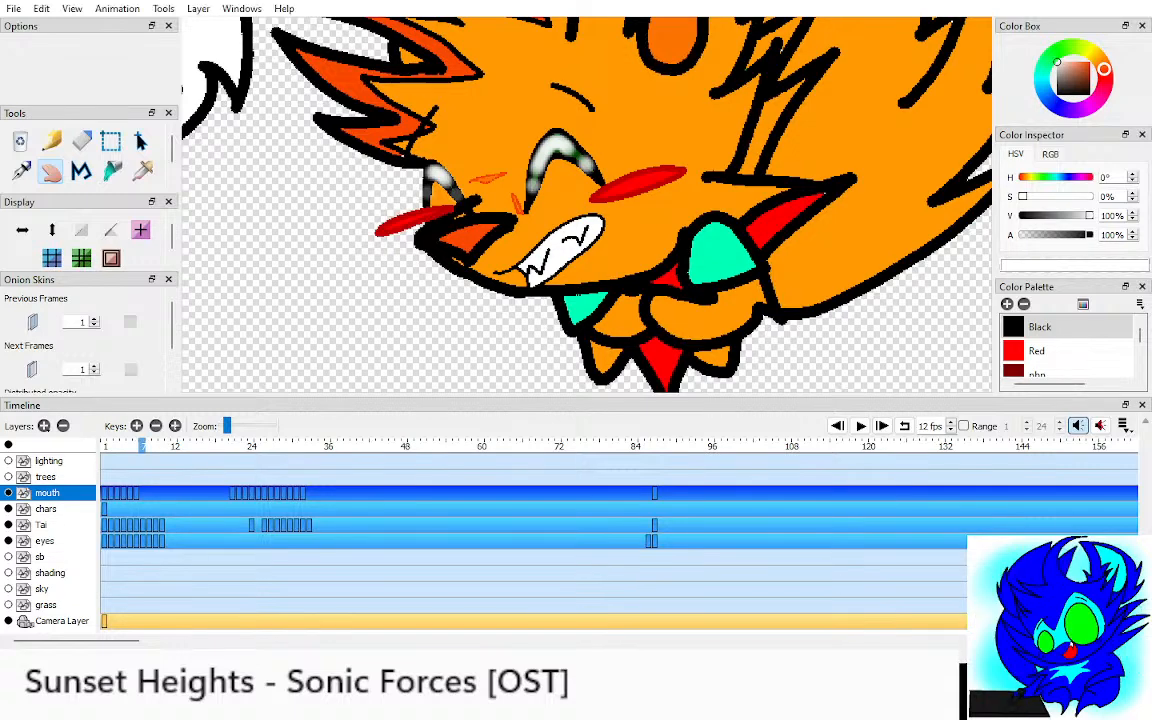
pyautogui.press('Left')
pyautogui.press('Left')
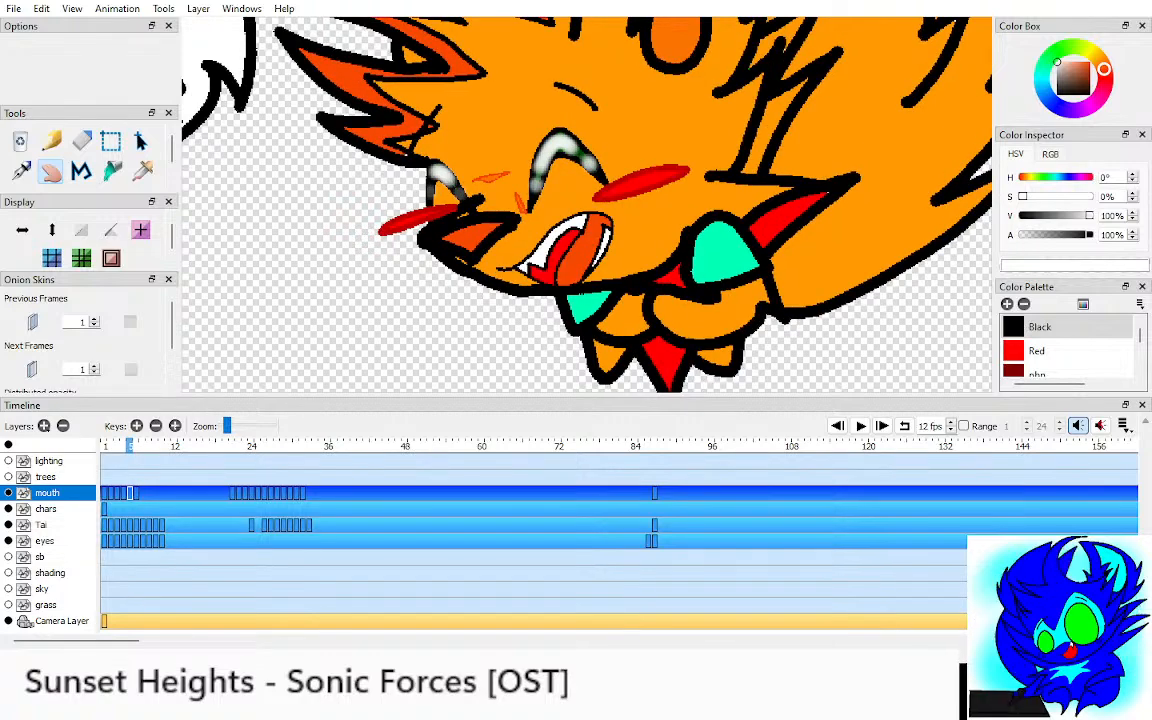
pyautogui.press('Right')
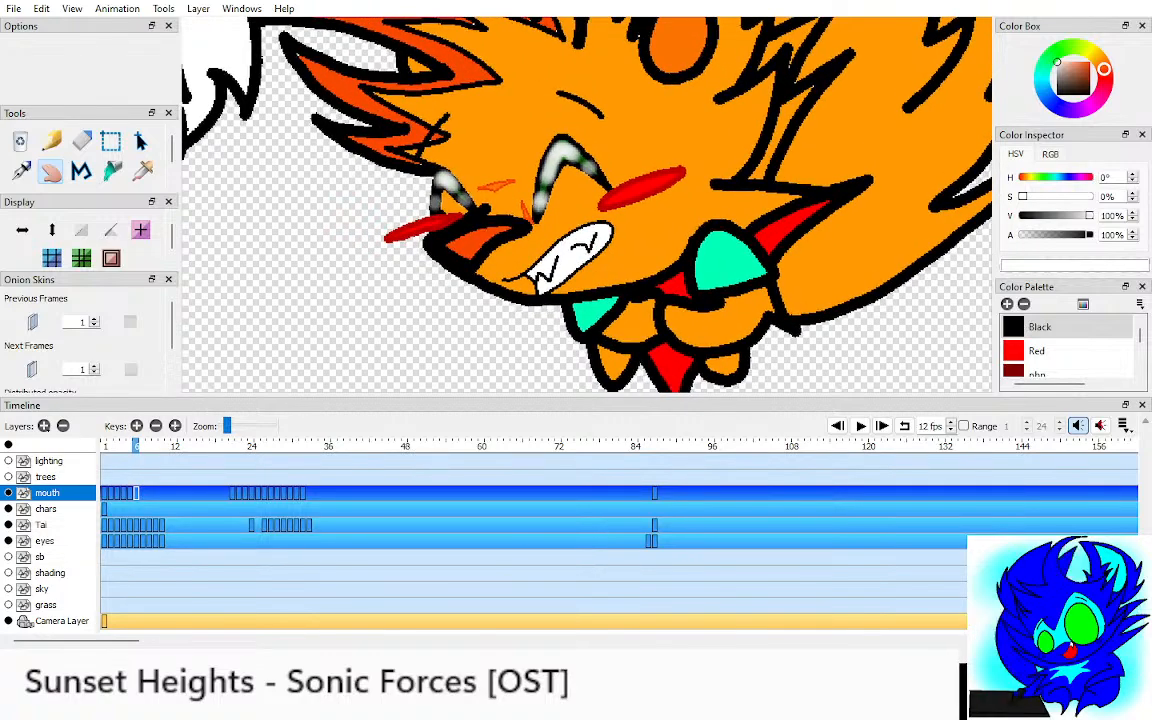
pyautogui.press('Left')
pyautogui.press('Left')
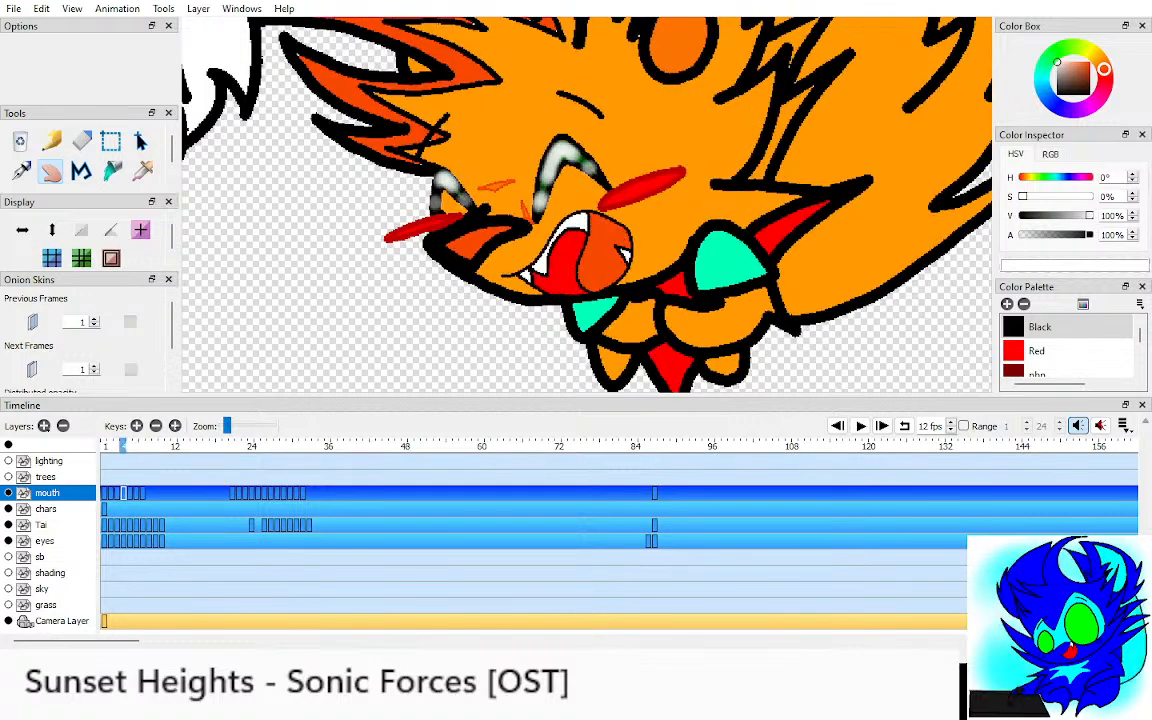
pyautogui.press('F6')
# Step: Duplicate the frame 7 mouth onto frame 9 and the frame 6 toothy grin onto frame 10 of the mouth layer
pyautogui.press('Left')
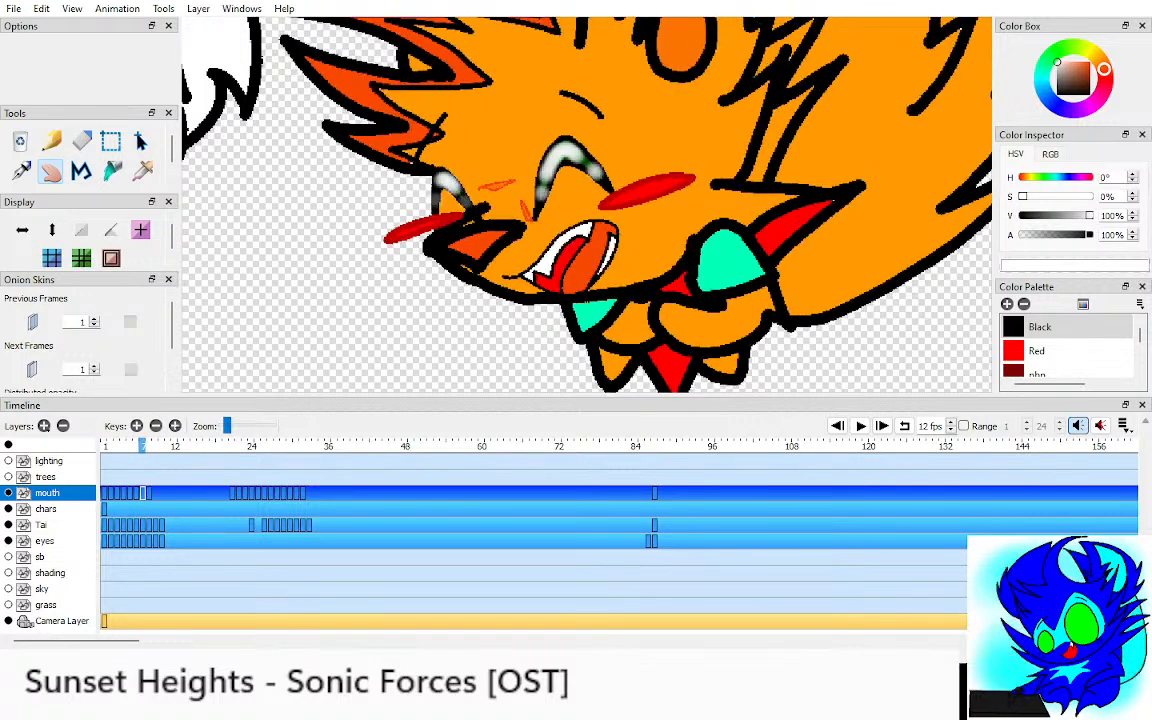
pyautogui.press('F6')
pyautogui.press('Left')
pyautogui.press('Left')
pyautogui.press('Left')
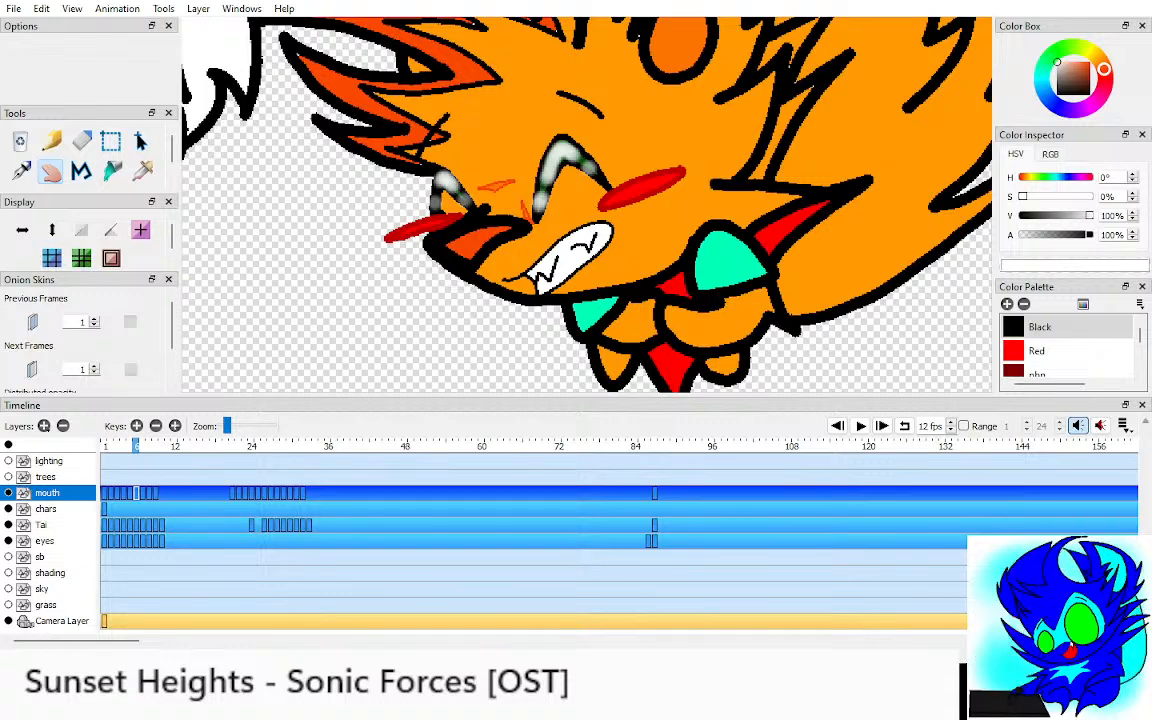
pyautogui.press('F6')
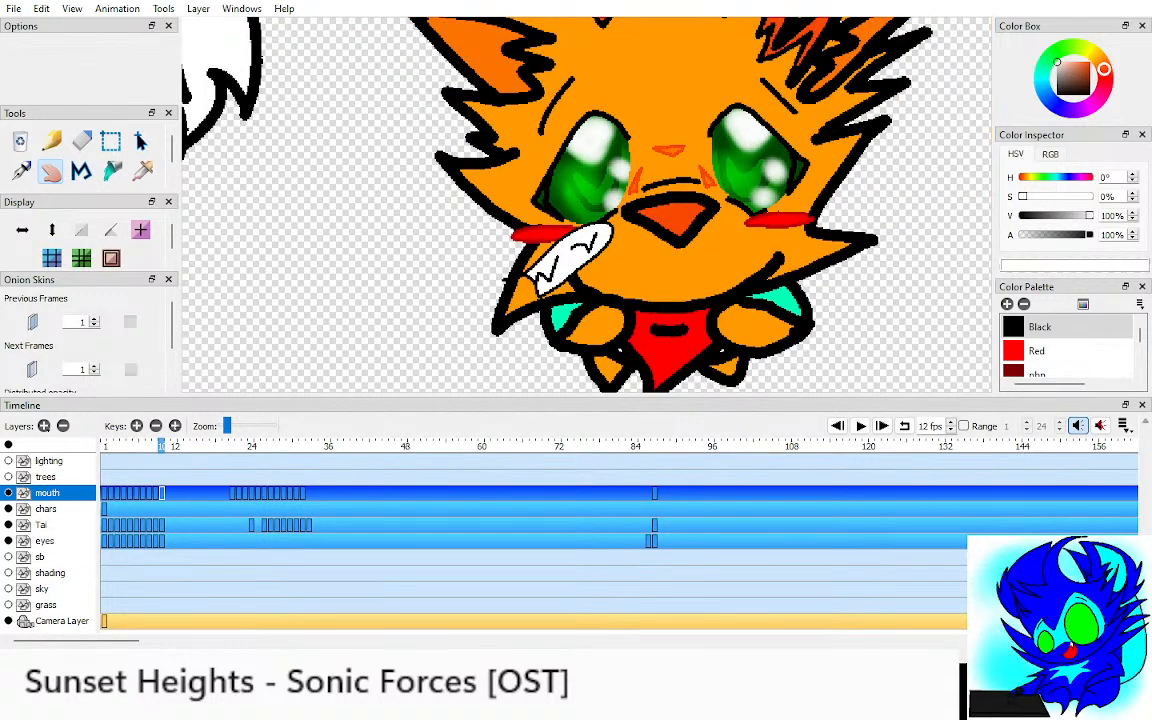
# Step: Step through the mouth animation from frame 1 to frame 10, checking the newly duplicated mouths against the head poses
pyautogui.press('Right')
pyautogui.press('Left')
pyautogui.press('Home')
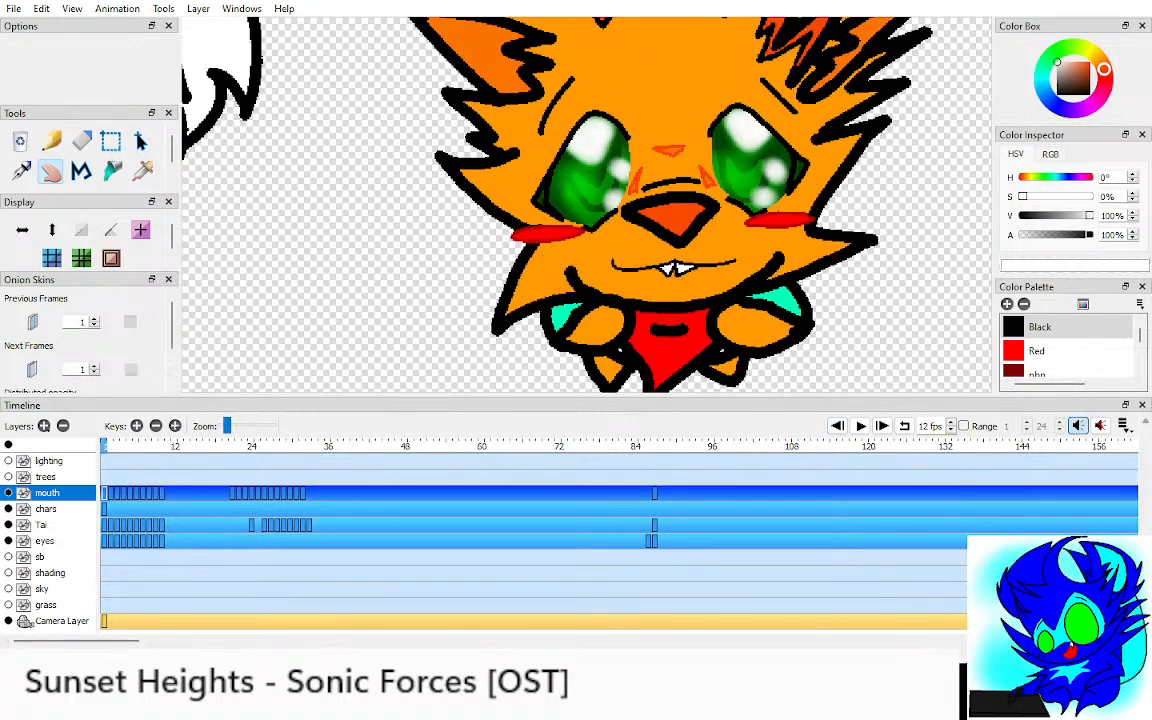
pyautogui.press('Right')
pyautogui.press('Right')
pyautogui.press('Right')
pyautogui.press('Right')
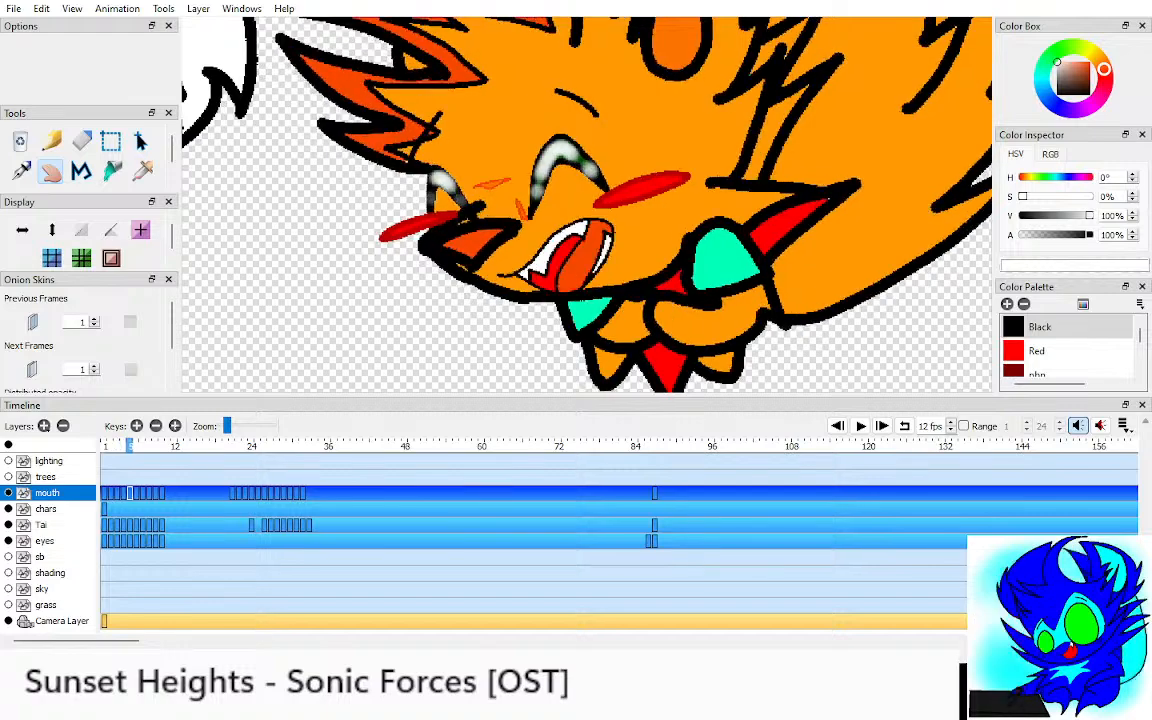
pyautogui.press('Right')
pyautogui.press('Right')
pyautogui.press('Right')
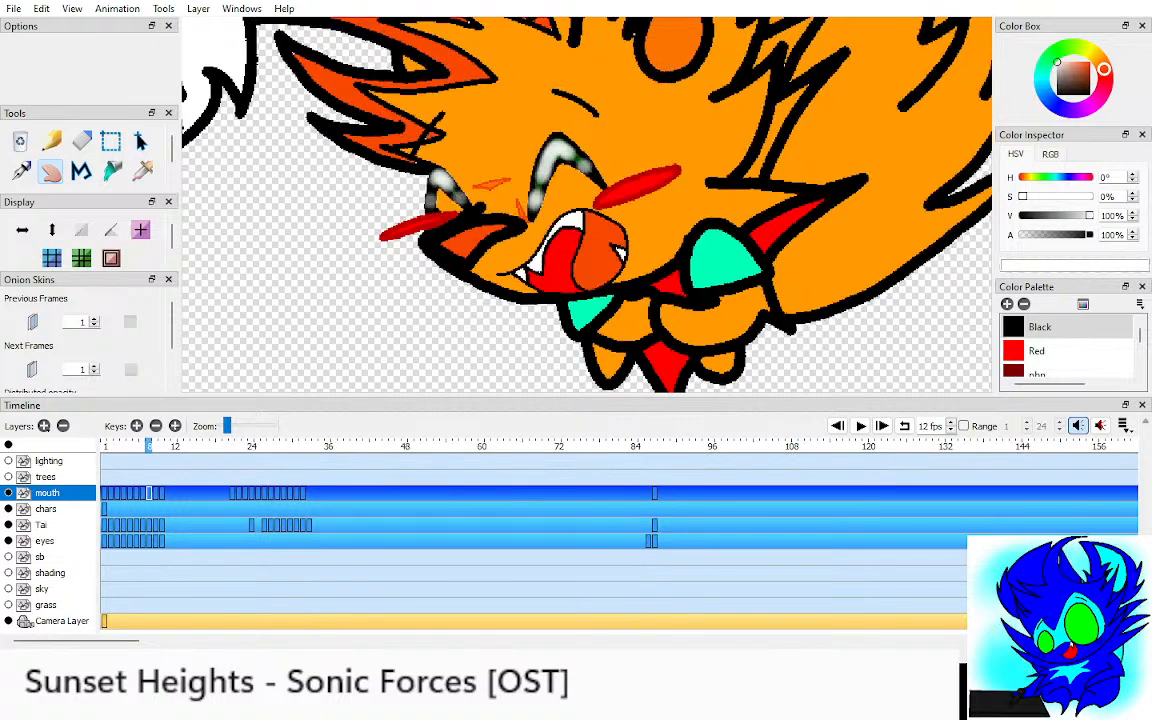
pyautogui.press('Right')
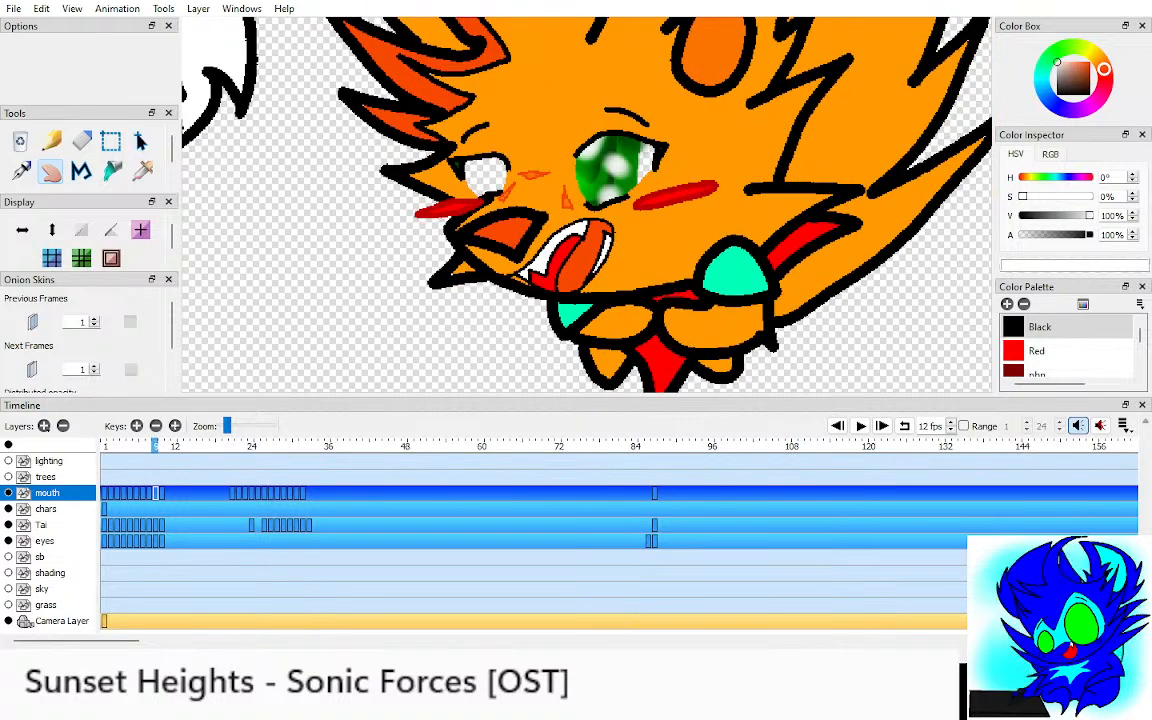
pyautogui.press('Right')
pyautogui.press('Right')
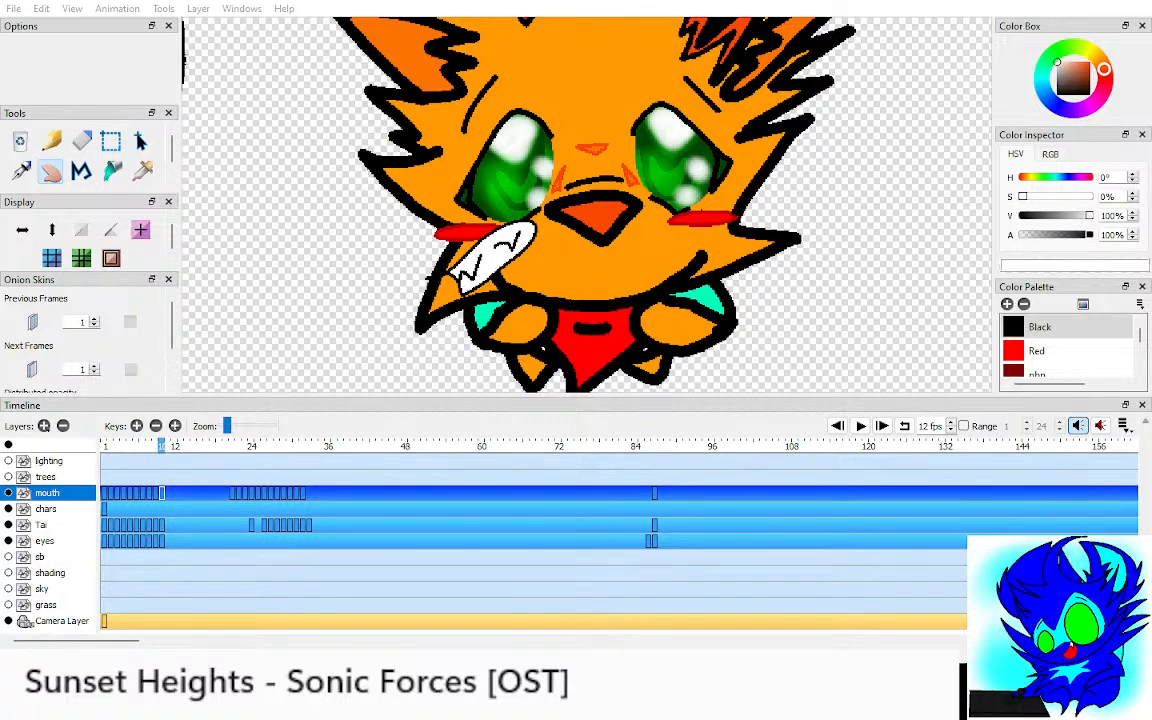
# Step: Enable the playback range of frames 1 to 24 and play the animation from the first frame
pyautogui.moveTo(600, 205); pyautogui.dragTo(578, 208)
pyautogui.click(838, 426)
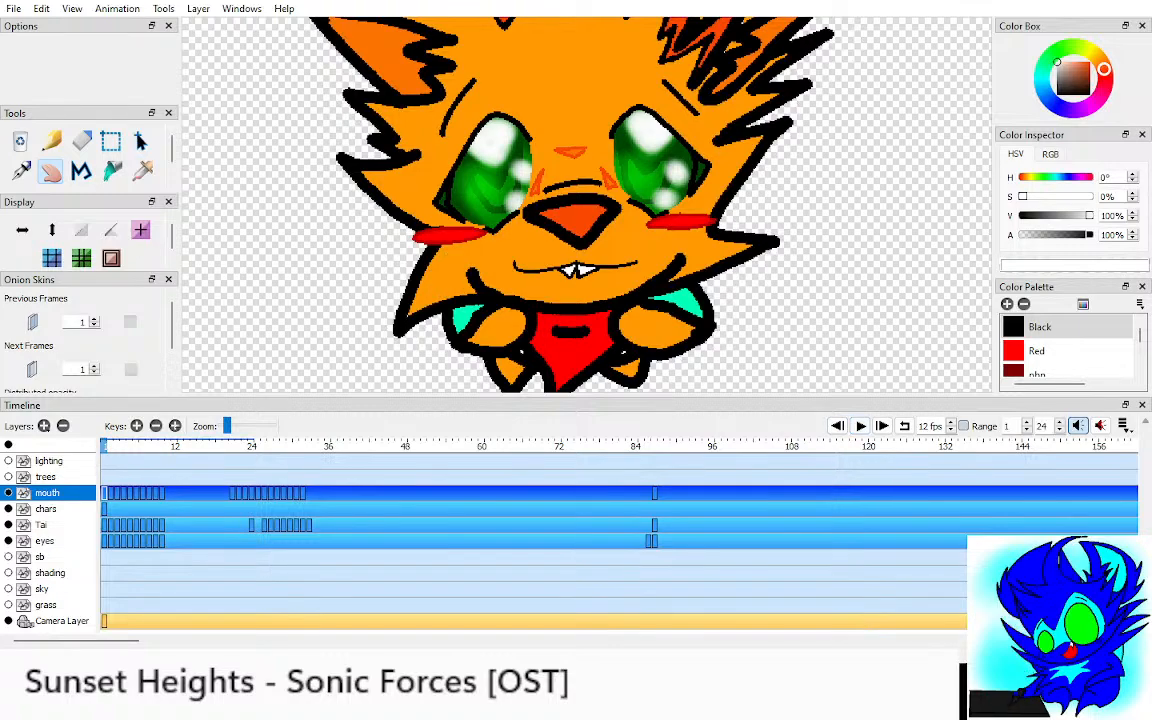
pyautogui.click(860, 426)
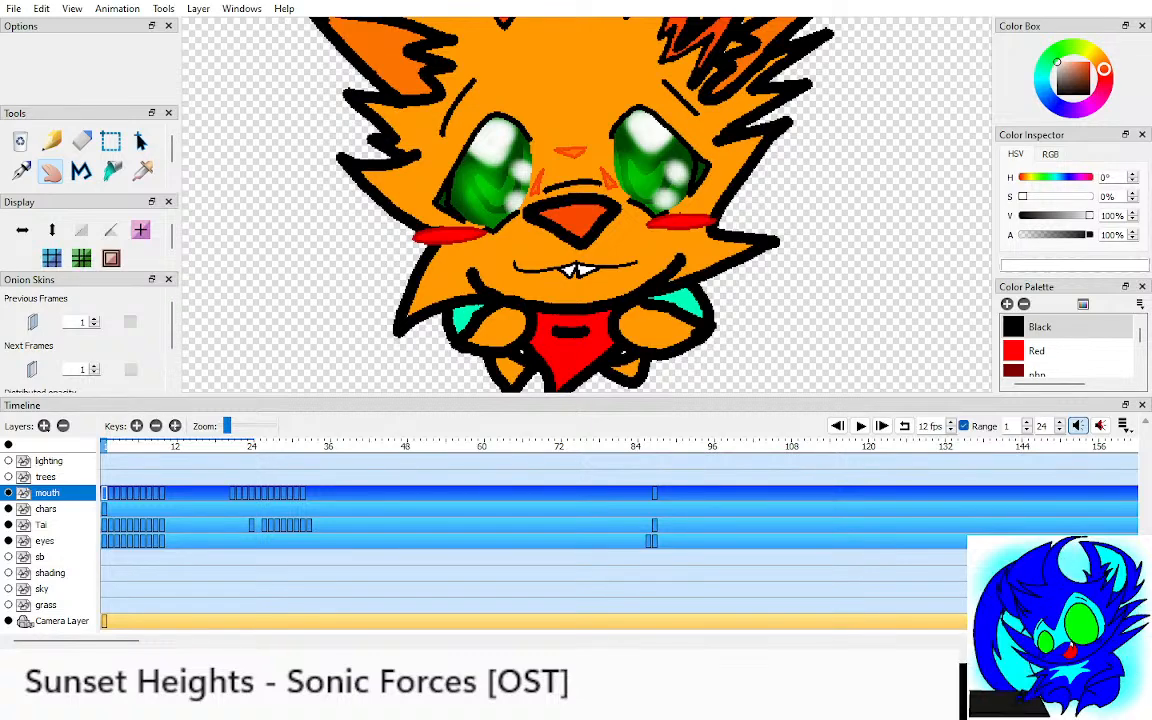
# Step: Show only the eyes layer and compare its eye drawings around frames 8 to 10
pyautogui.click(148, 541)
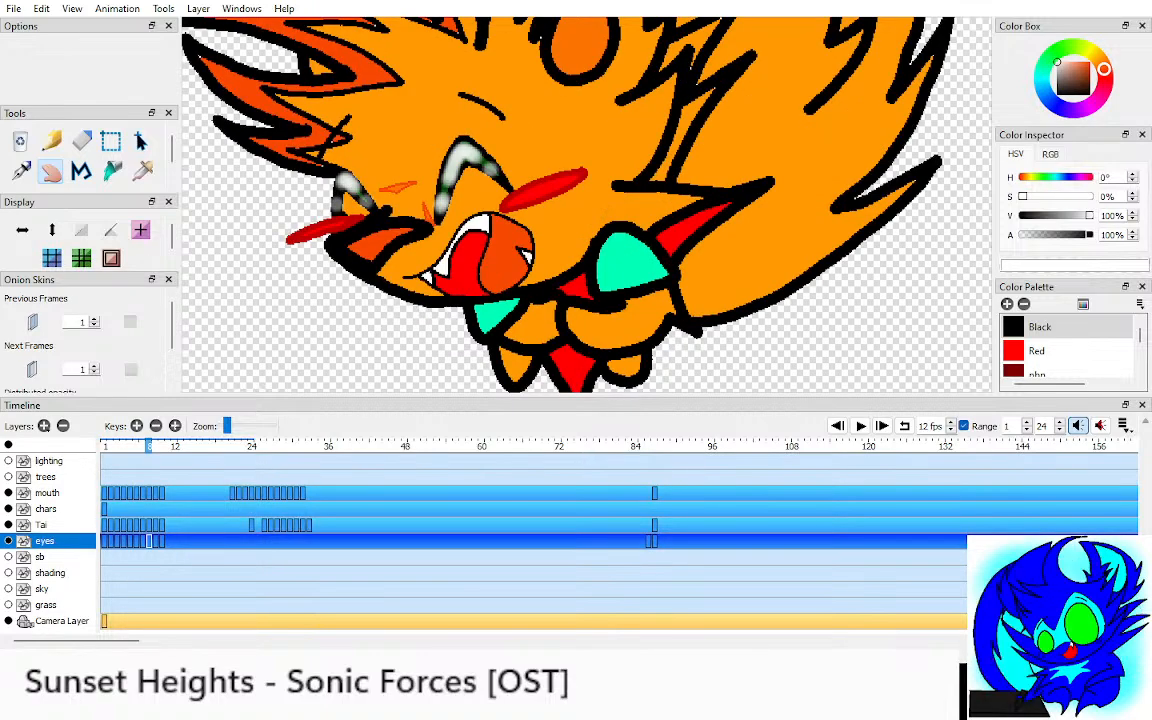
pyautogui.hotkey('alt', 'l')
pyautogui.press('.')
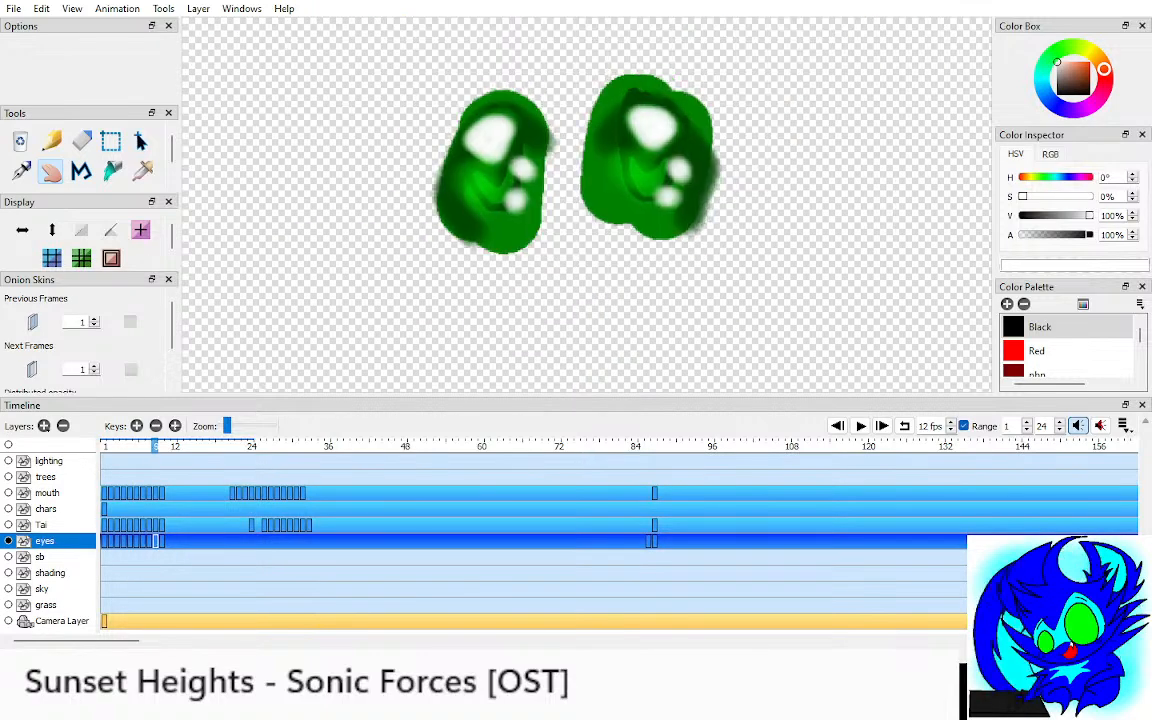
pyautogui.press(',')
pyautogui.press('.')
pyautogui.press(',')
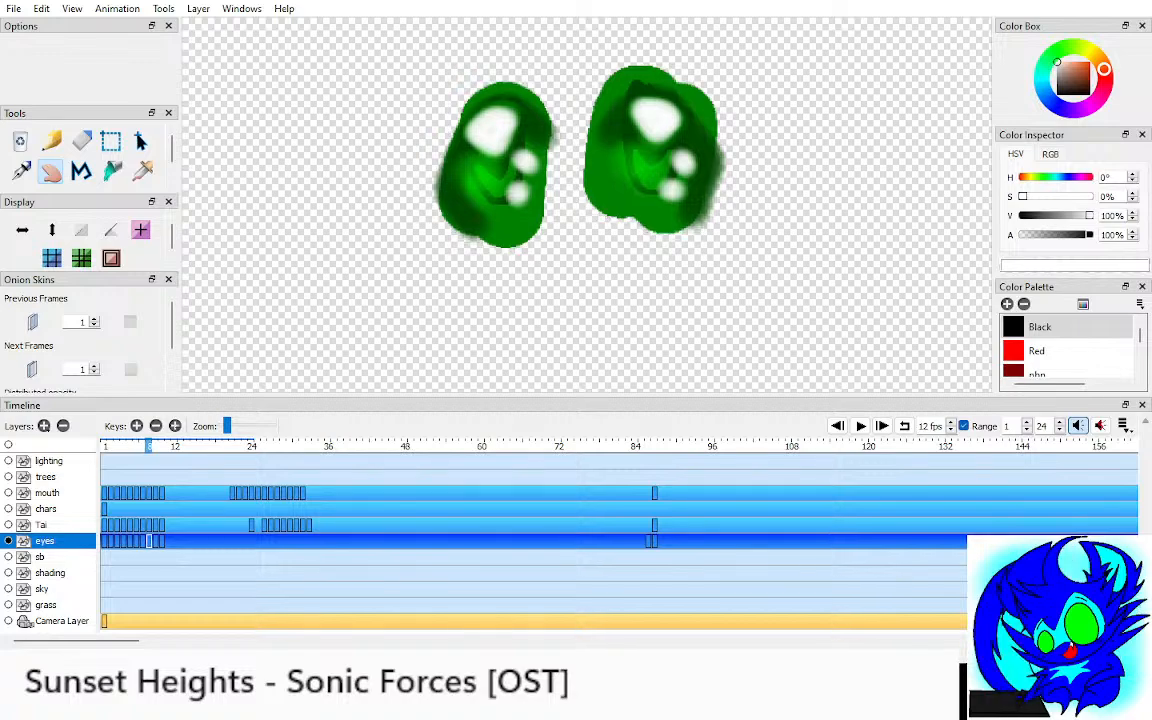
pyautogui.press('.')
pyautogui.press('.')
# Step: Inspect the isolated Tai layer's face at frame 1 up close and choose Black from the colour palette
pyautogui.click(104, 446)
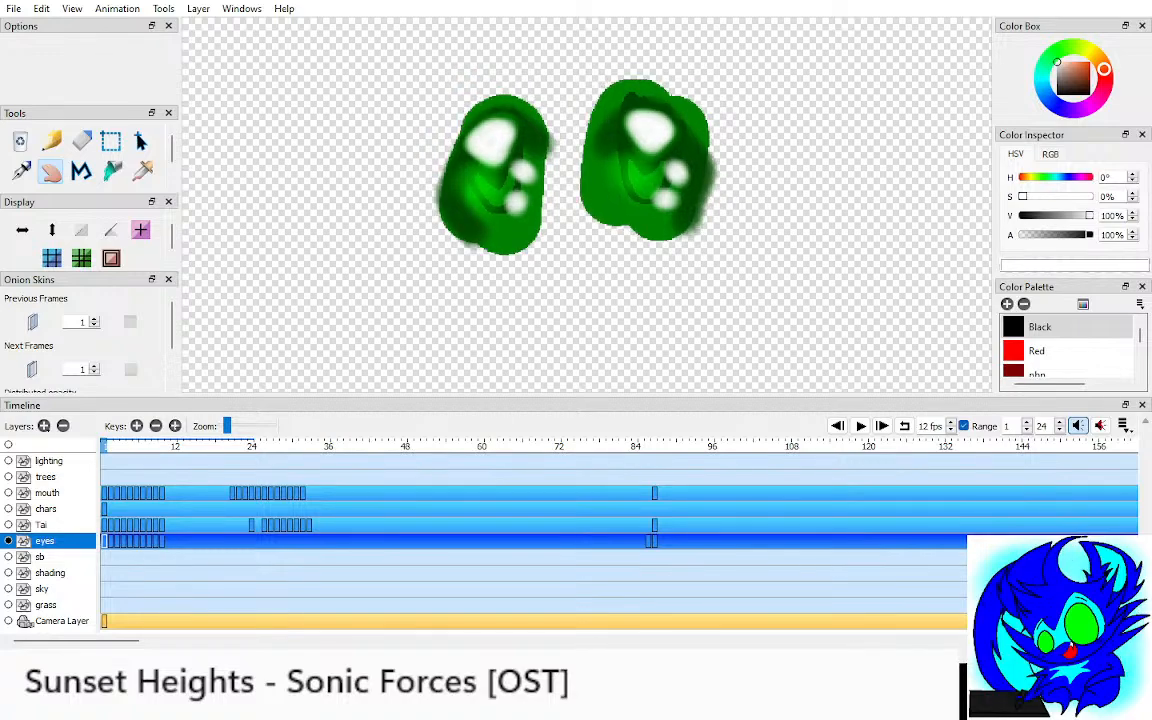
pyautogui.scroll(-2, 588, 205)
pyautogui.click(42, 525)
pyautogui.scroll(2, 597, 123)
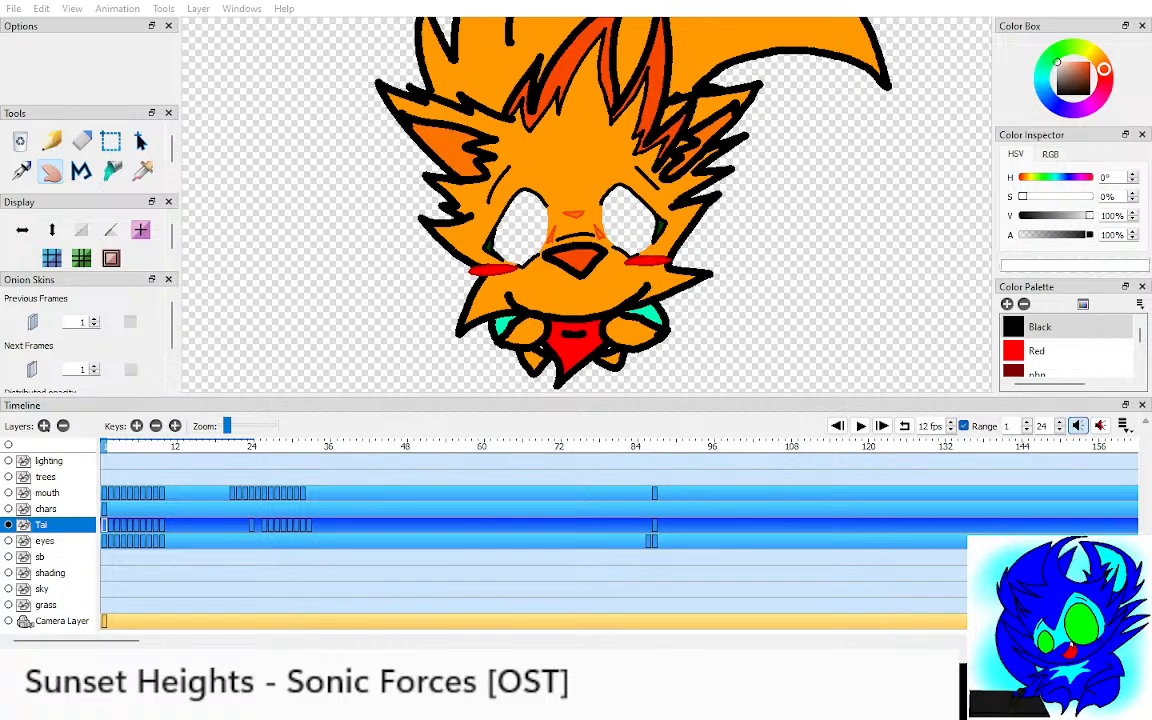
pyautogui.click(1040, 327)
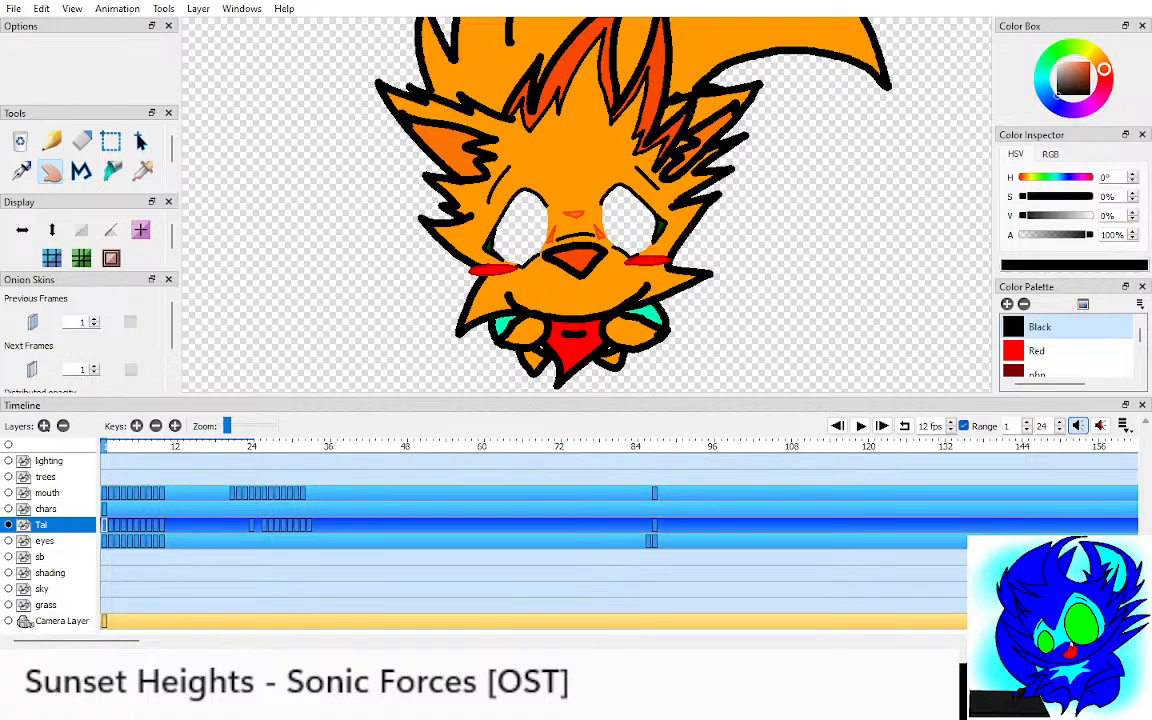
pyautogui.scroll(3, 560, 200)
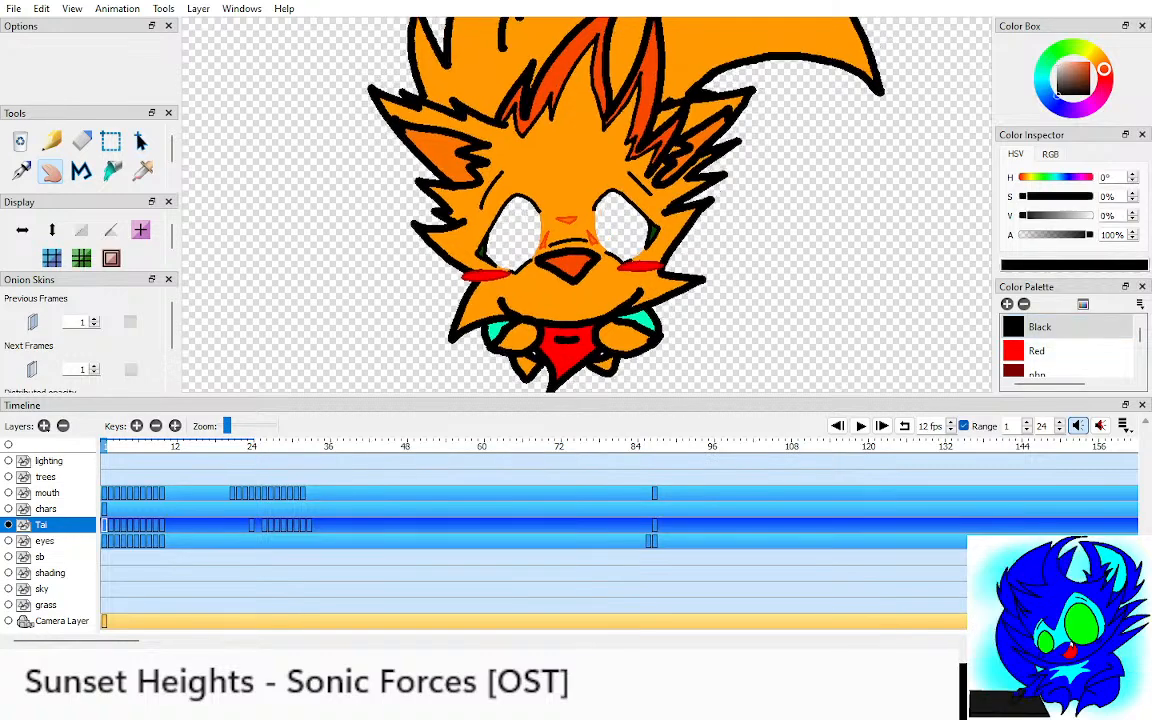
pyautogui.scroll(2, 560, 200)
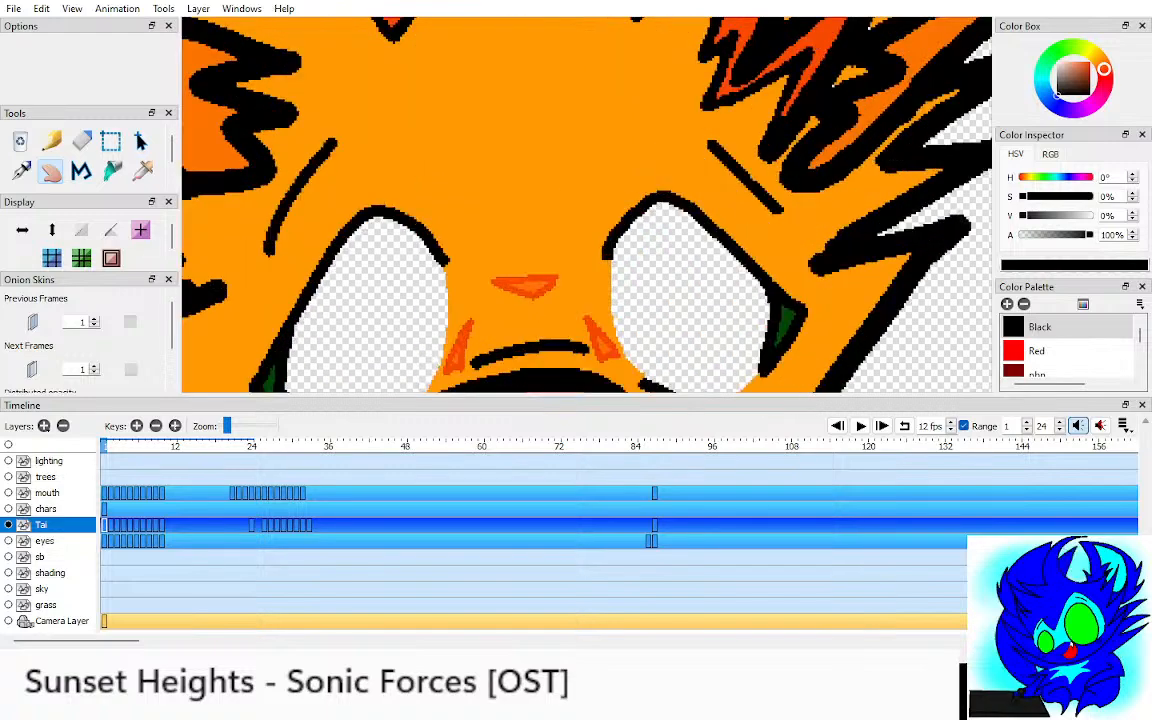
pyautogui.scroll(-3, 560, 200)
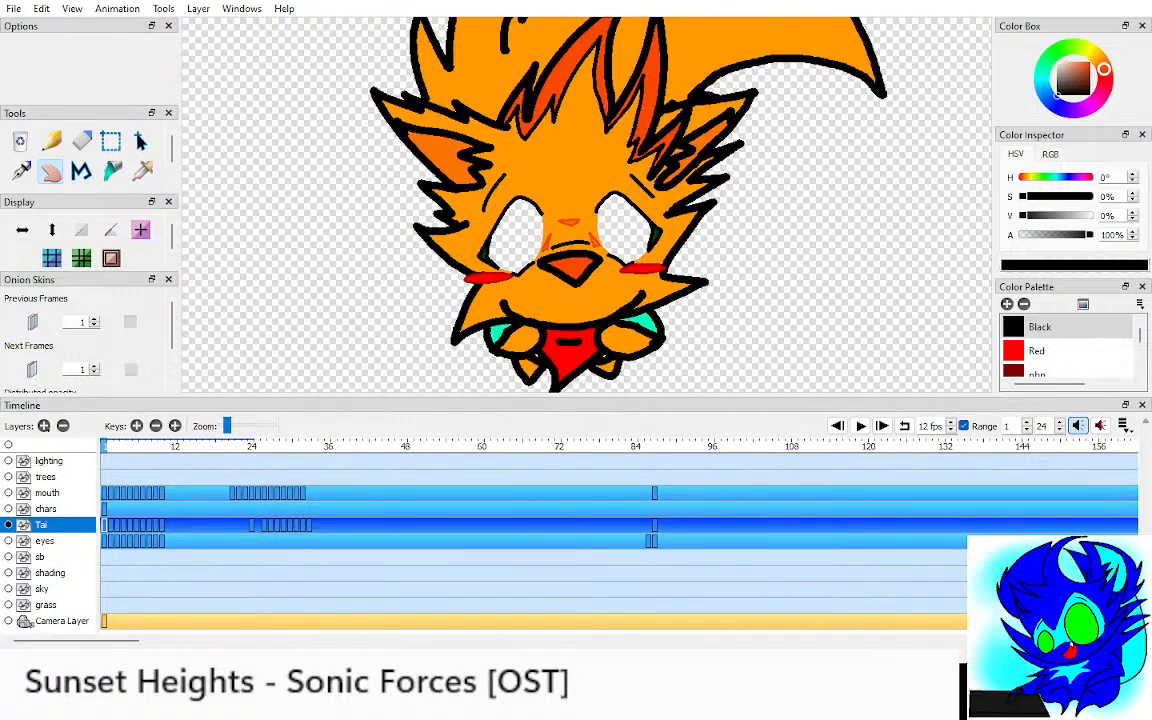
# Step: Examine the isolated mouth layer from frame 1 to frame 6, and restore the visibility of the other character layers
pyautogui.click(46, 508)
pyautogui.press('Up')
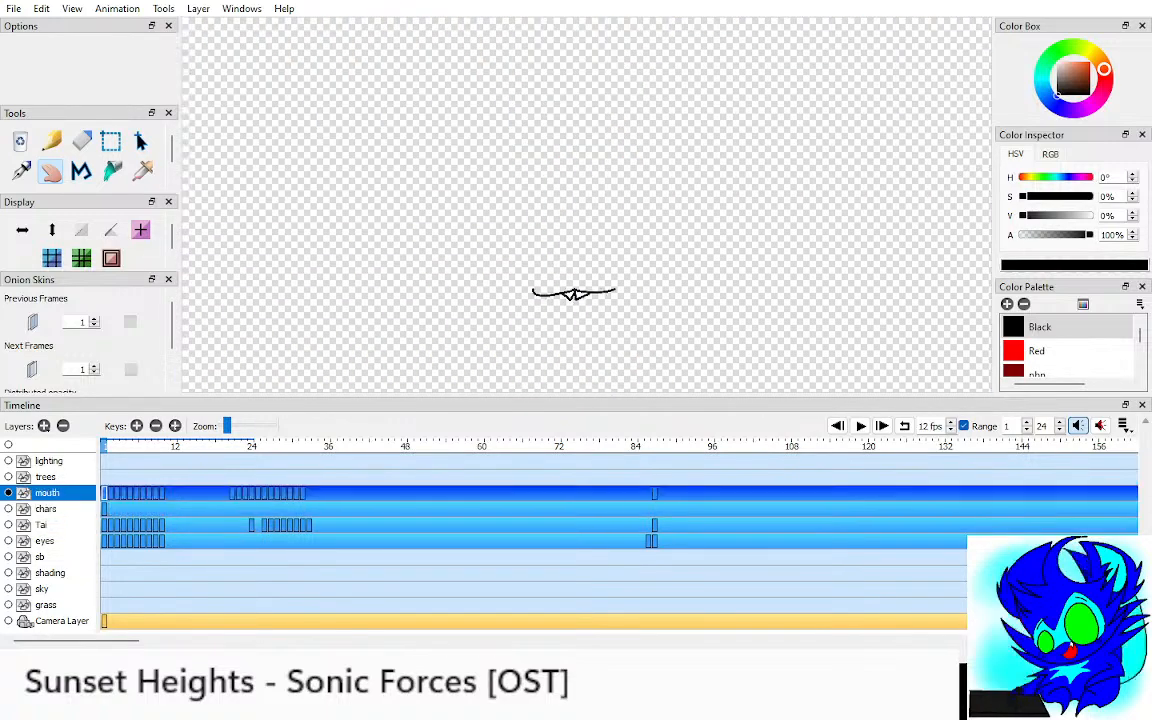
pyautogui.press('Right')
pyautogui.press('Right')
pyautogui.press('Right')
pyautogui.press('Right')
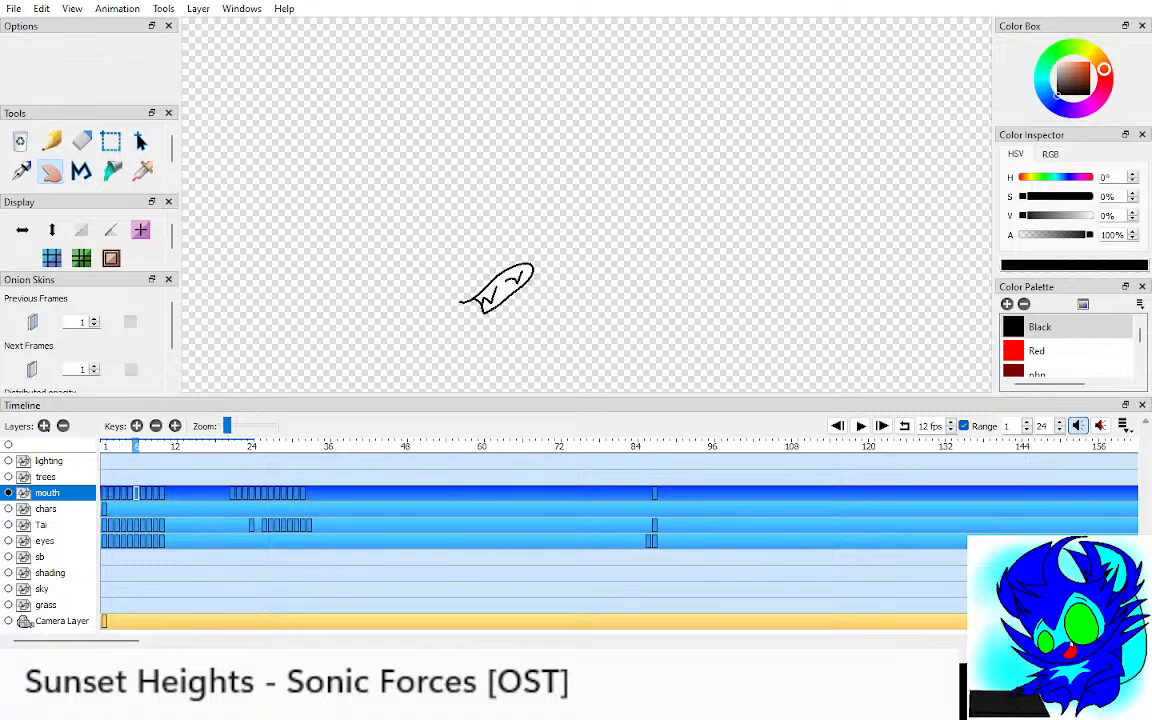
pyautogui.click(8, 444)
pyautogui.click(8, 444)
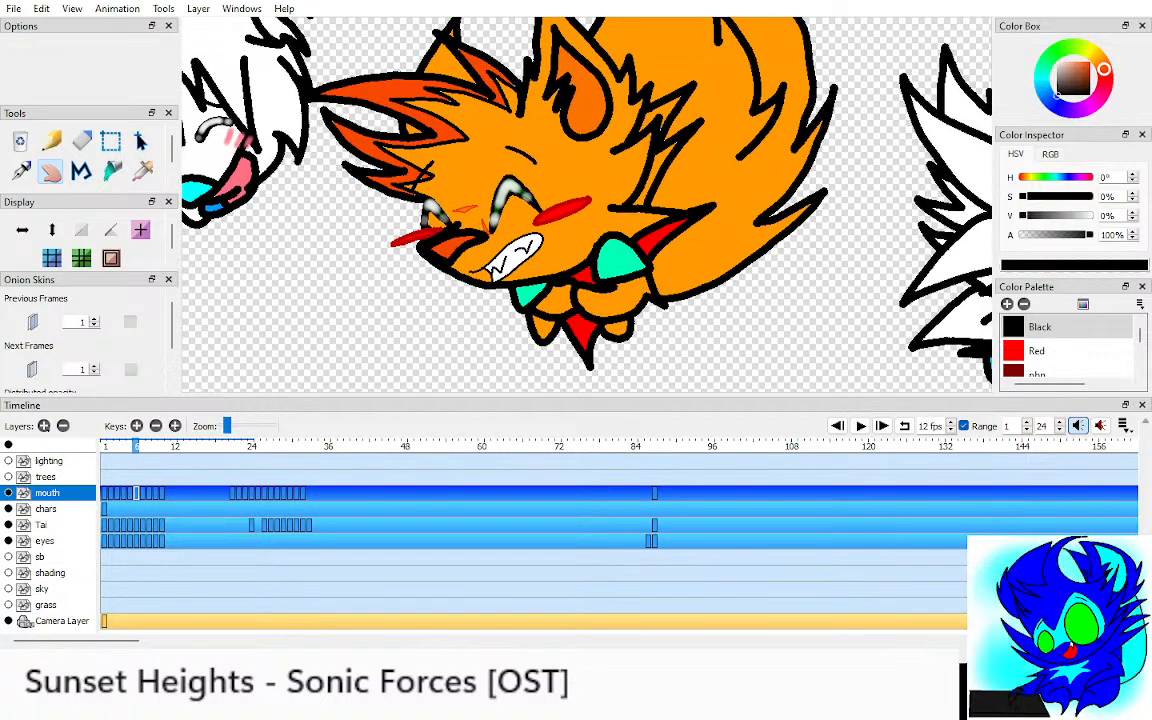
# Step: Review the mouth with the full character from frame 6 through frame 10 and back to frame 1
pyautogui.scroll(3, 530, 225)
pyautogui.press('Right')
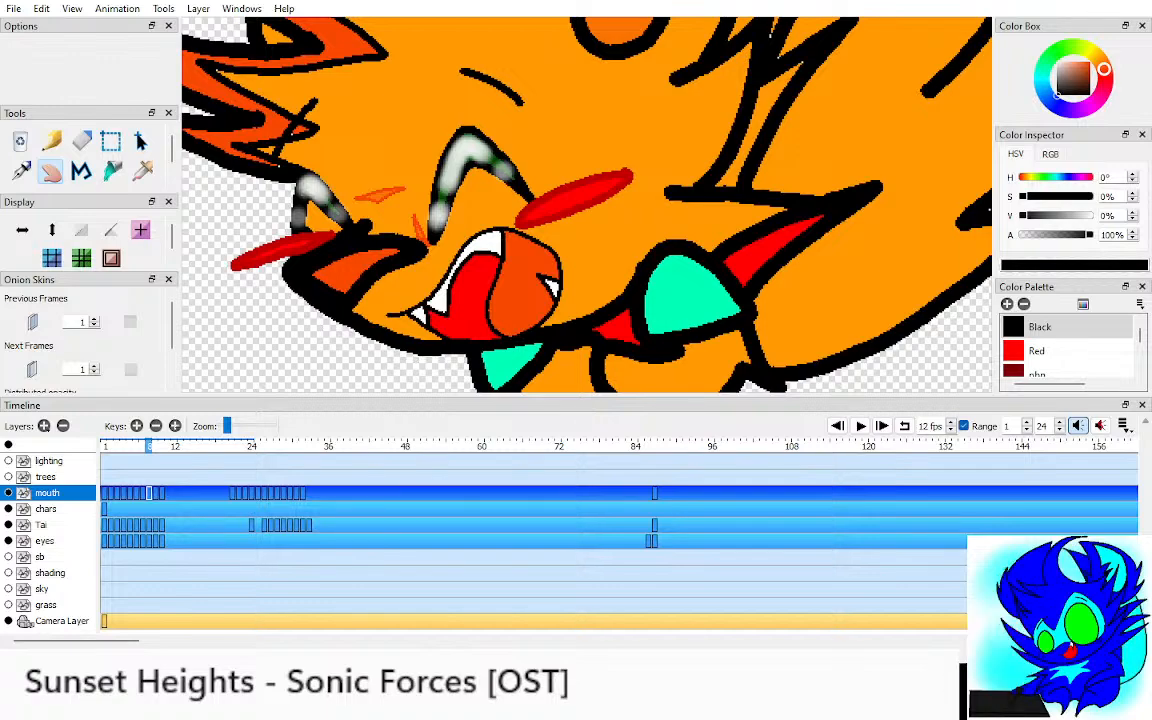
pyautogui.press('Return')
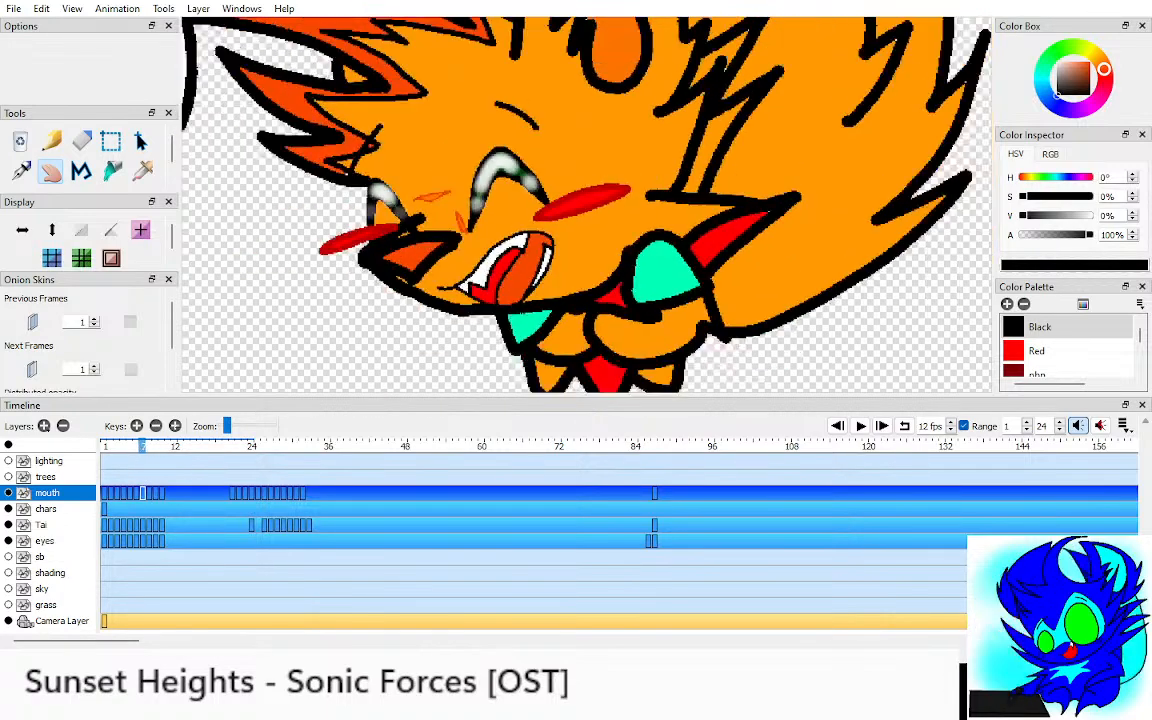
pyautogui.press('Right')
pyautogui.press('Right')
pyautogui.press('Right')
pyautogui.press('Right')
pyautogui.press('Right')
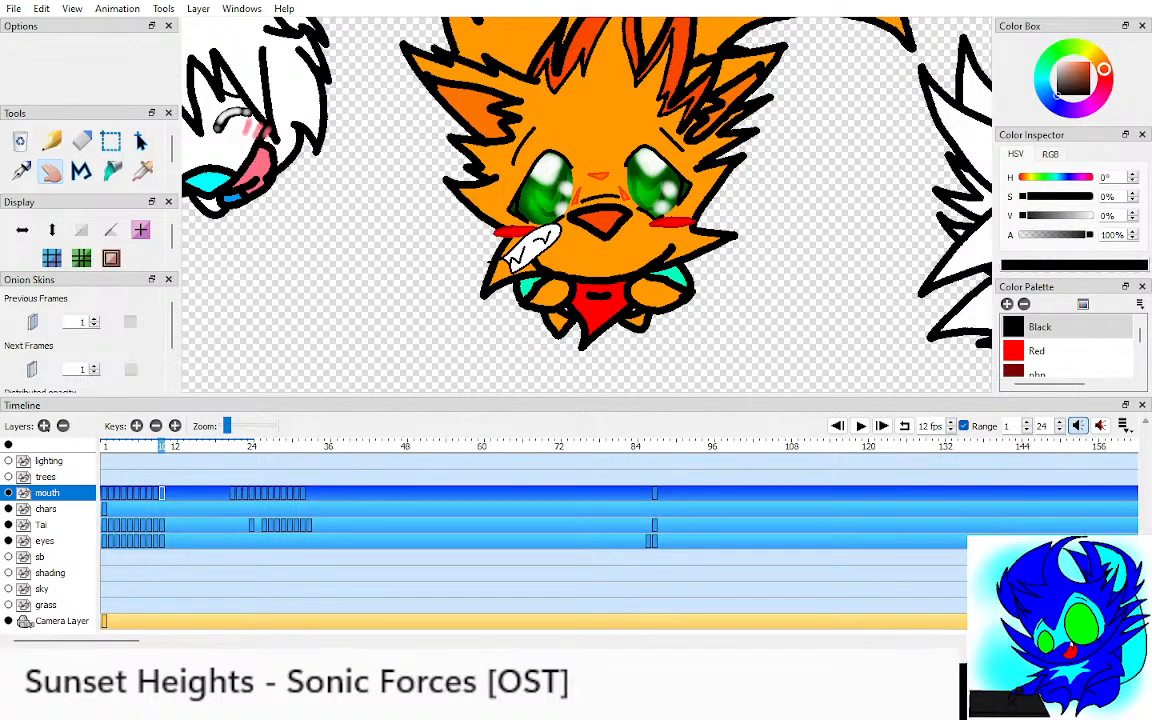
pyautogui.press('Left')
pyautogui.press('Left')
pyautogui.press('Left')
pyautogui.press('Left')
pyautogui.press('Left')
pyautogui.press('Left')
pyautogui.press('Left')
pyautogui.press('Left')
pyautogui.press('Left')
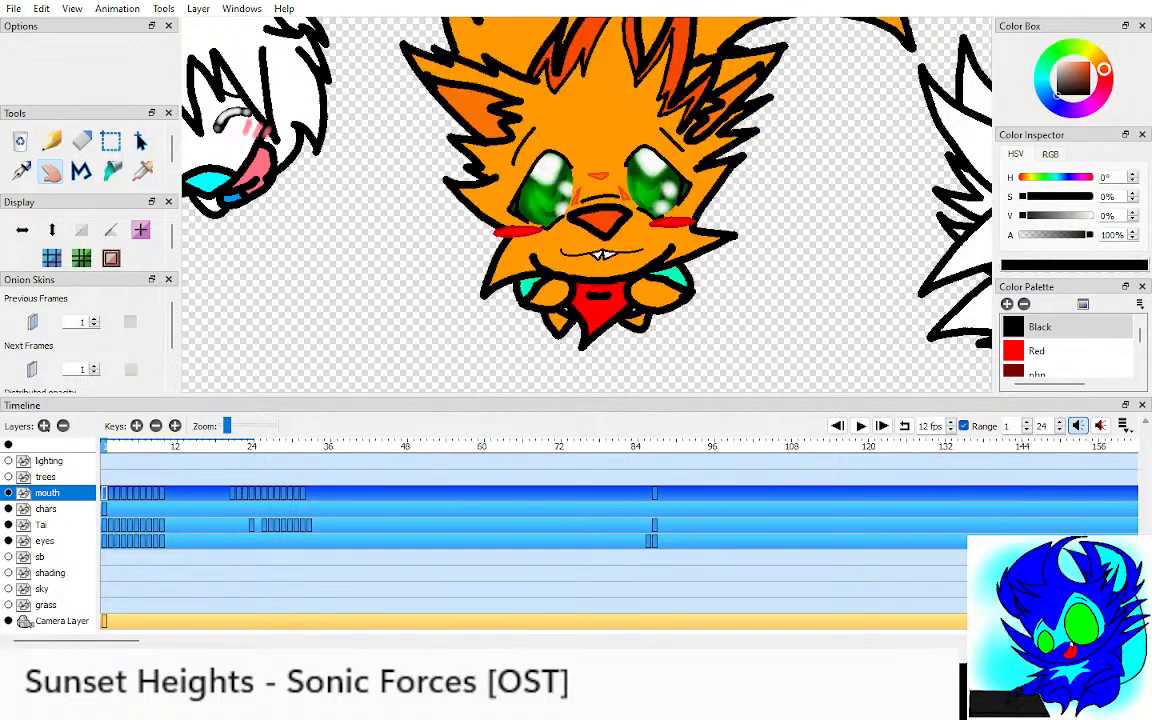
# Step: Check the mouth against the full character from frame 1 to frame 7 and again over the opening frames
pyautogui.press('Right')
pyautogui.press('Right')
pyautogui.press('Right')
pyautogui.press('Right')
pyautogui.press('Right')
pyautogui.press('Right')
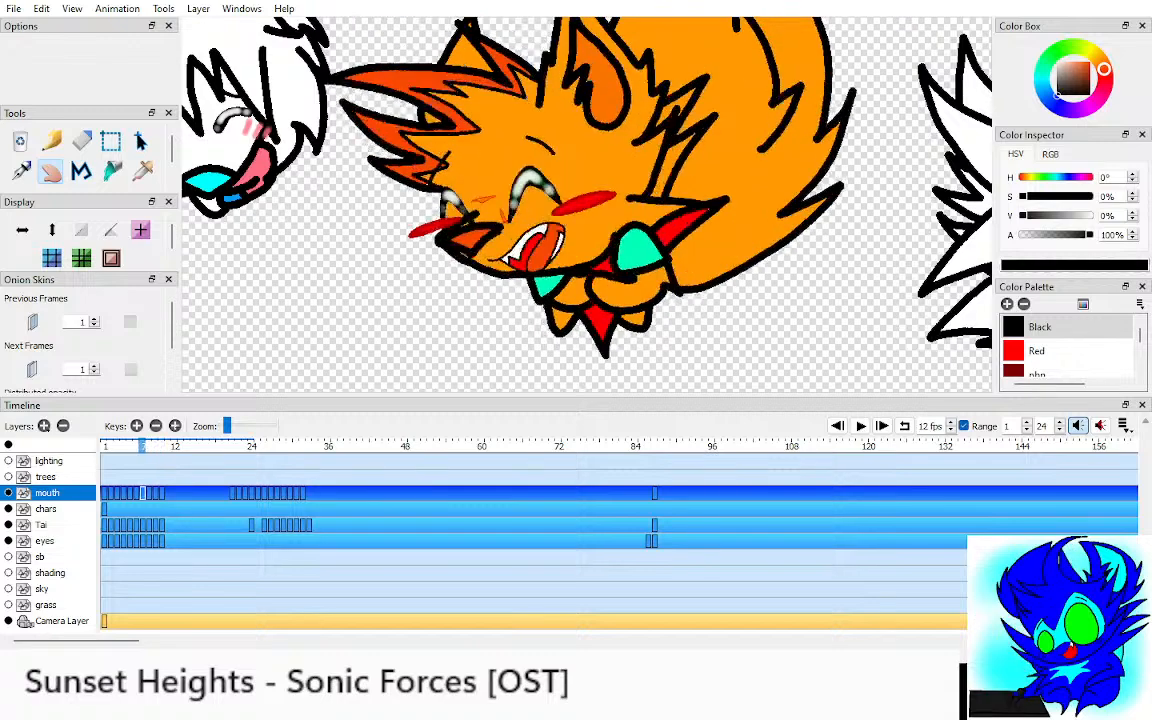
pyautogui.press('Left')
pyautogui.press('Left')
pyautogui.press('Left')
pyautogui.press('Left')
pyautogui.press('Left')
pyautogui.press('Left')
pyautogui.press('Right')
pyautogui.press('Right')
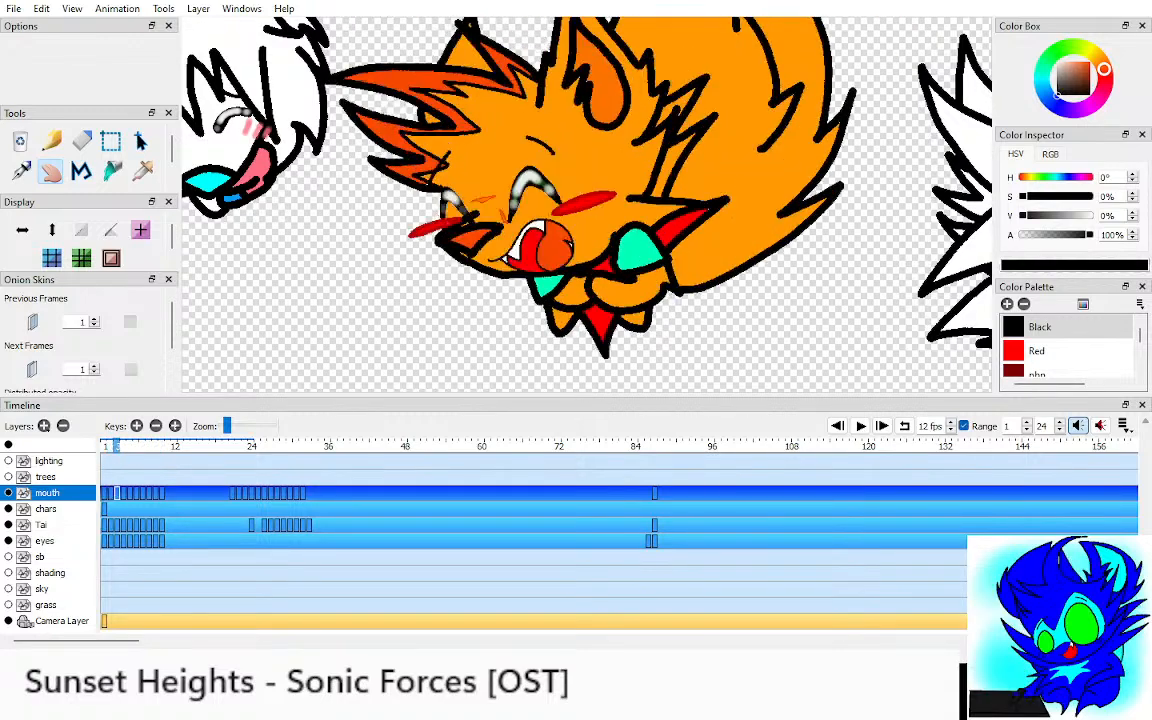
# Step: Inspect the remaining frames through frame 10 and compare the mouth and head poses of frames 8 to 10
pyautogui.press('Right')
pyautogui.press('Right')
pyautogui.press('Right')
pyautogui.press('Right')
pyautogui.press('Right')
pyautogui.press('Right')
pyautogui.press('Right')
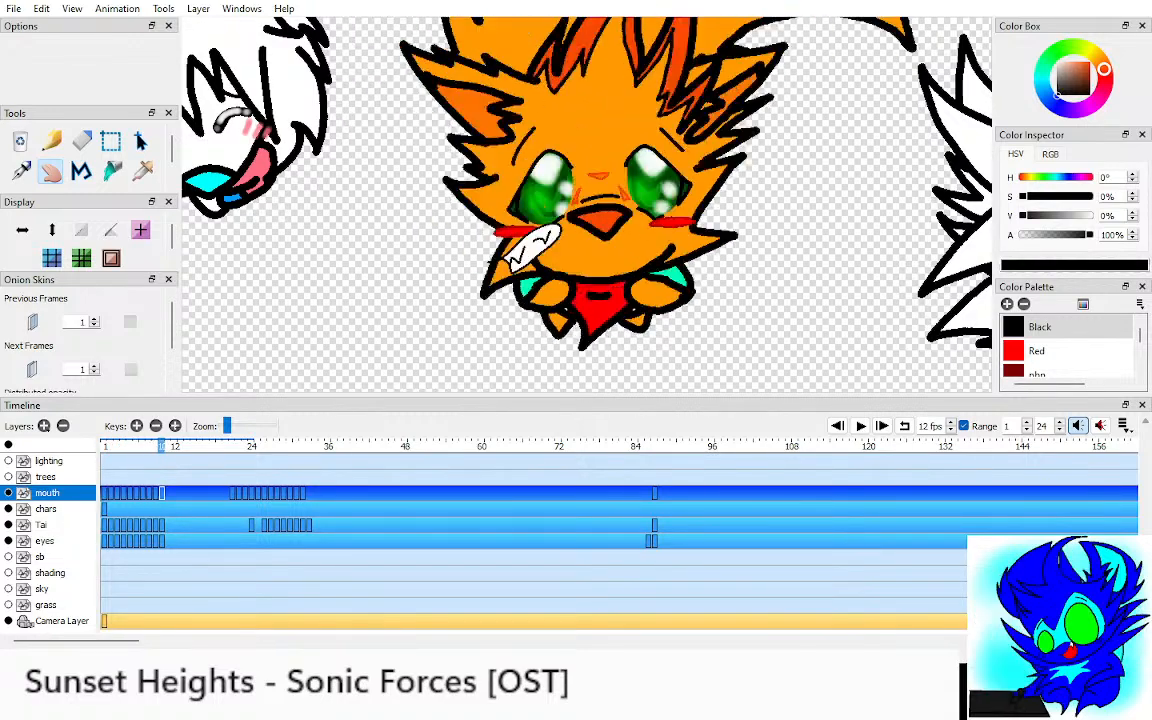
pyautogui.press('Left')
pyautogui.press('Left')
pyautogui.press('Left')
pyautogui.press('Right')
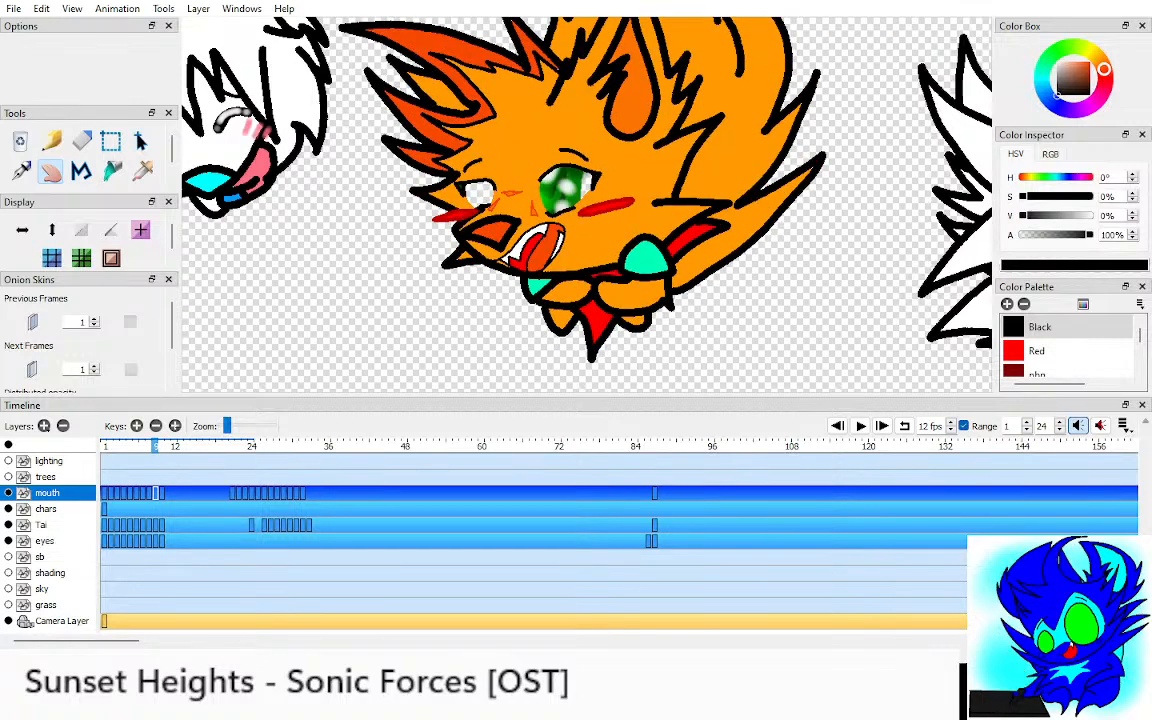
pyautogui.press('Right')
pyautogui.press('Right')
pyautogui.press('Left')
pyautogui.press('Left')
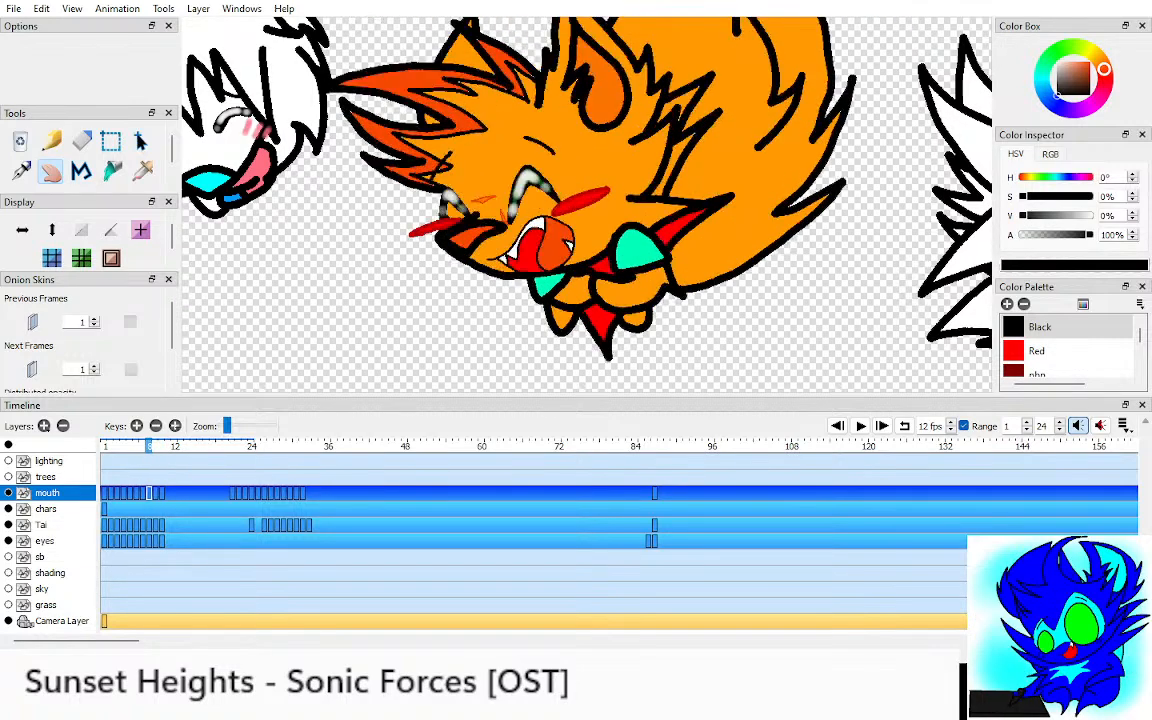
# Step: Return to frame 1, play the animation, and view the orange fox together with the surrounding characters
pyautogui.press('Left')
pyautogui.press('Left')
pyautogui.press('Left')
pyautogui.press('Left')
pyautogui.press('Left')
pyautogui.press('Left')
pyautogui.press('Left')
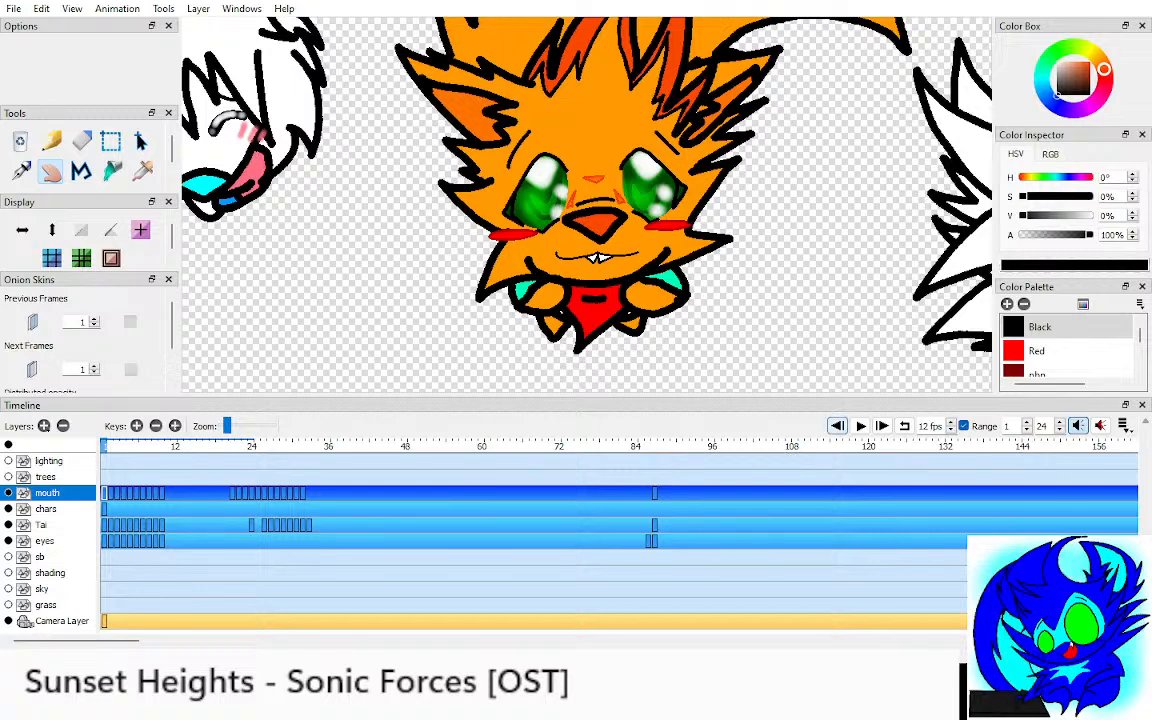
pyautogui.press('Return')
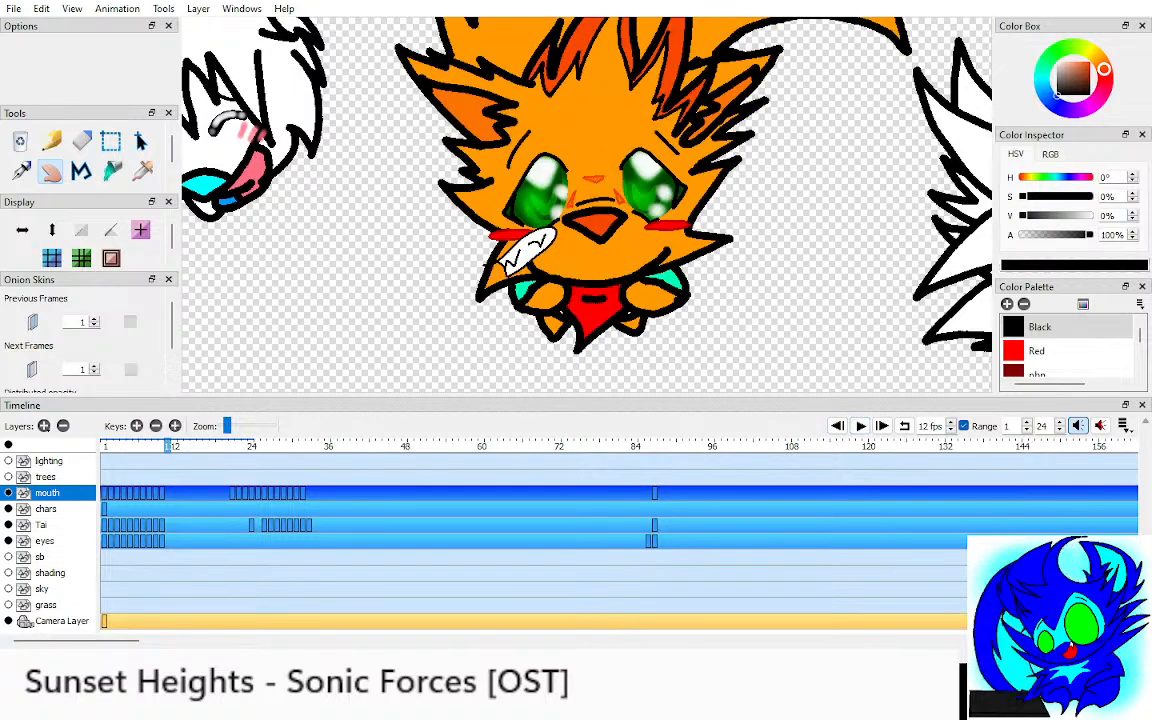
pyautogui.press('Return')
pyautogui.scroll(-6, 587, 200)
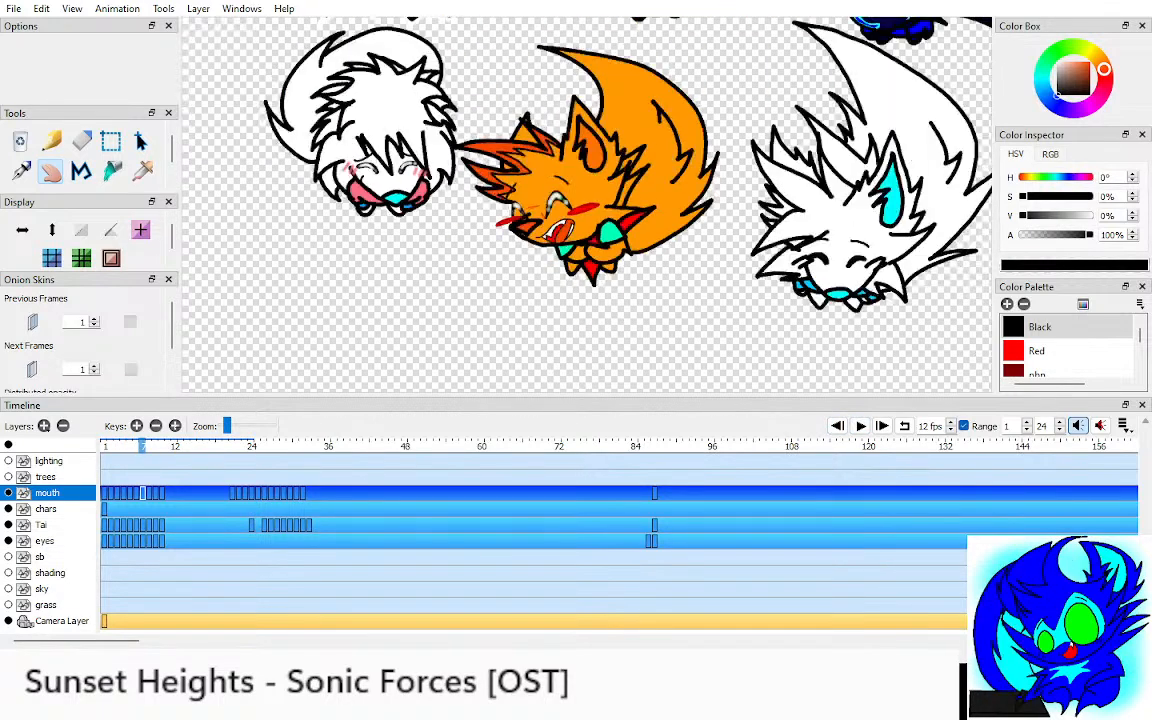
pyautogui.scroll(2, 587, 200)
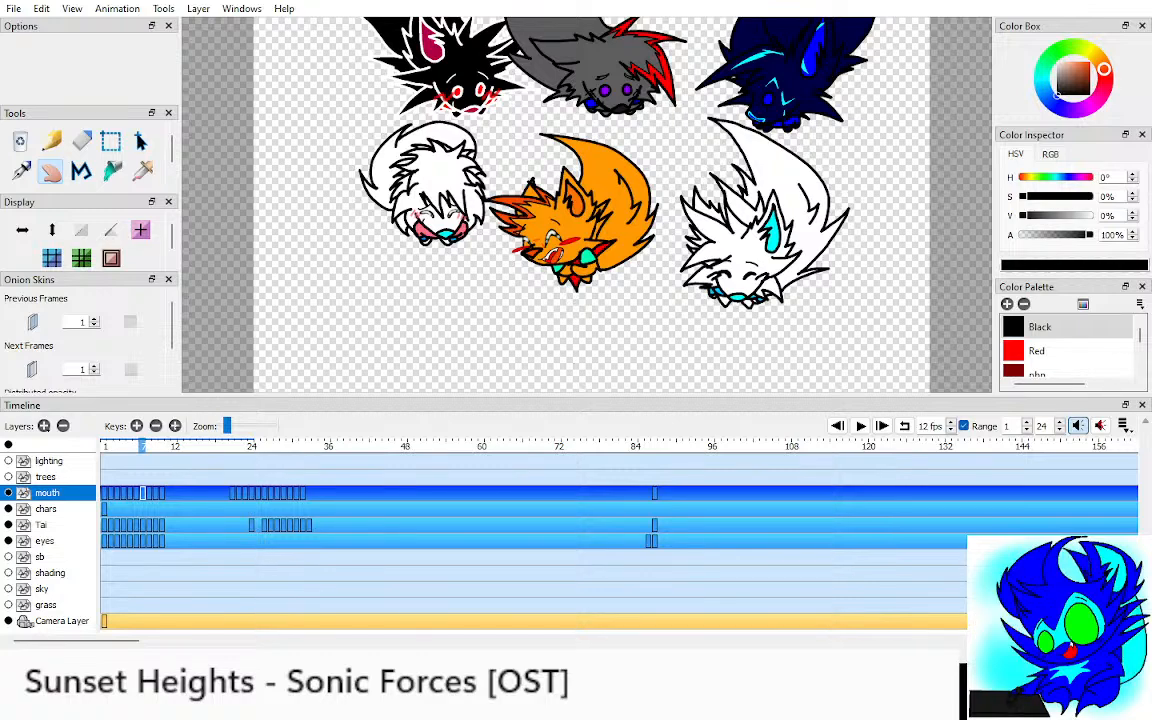
pyautogui.scroll(6, 575, 210)
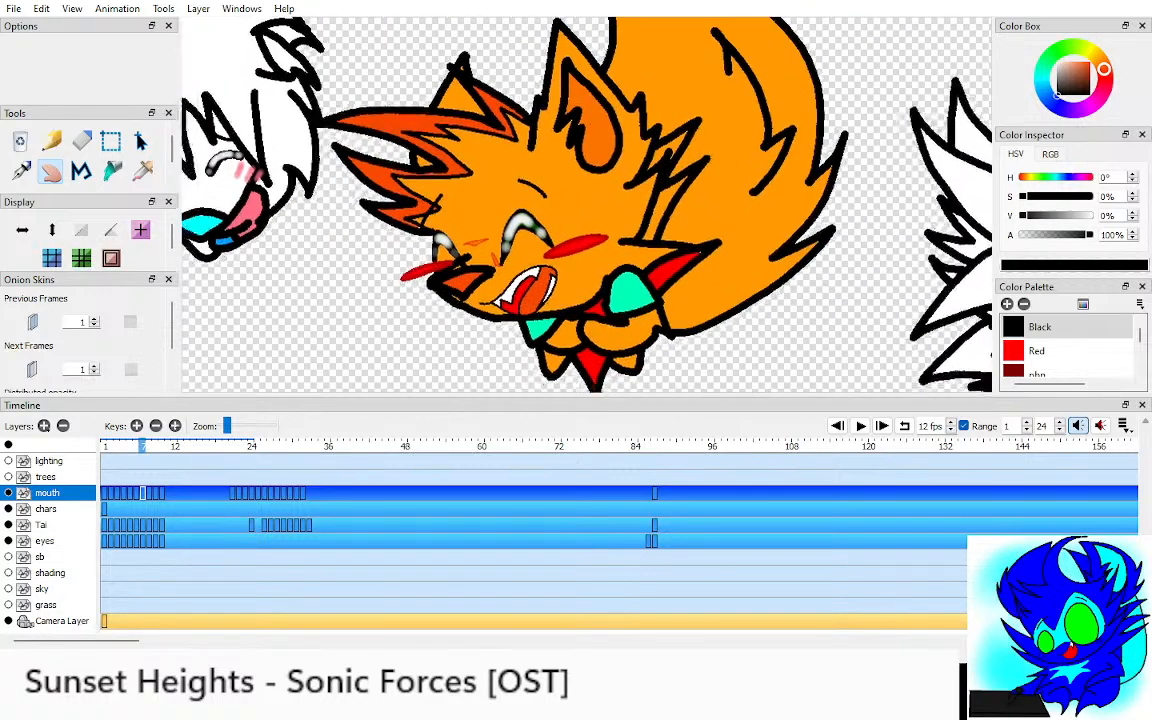
# Step: Compare the orange fox's poses from frame 6 to frame 10 up close
pyautogui.press('Left')
pyautogui.press('Right')
pyautogui.press('Right')
pyautogui.press('Right')
pyautogui.press('Right')
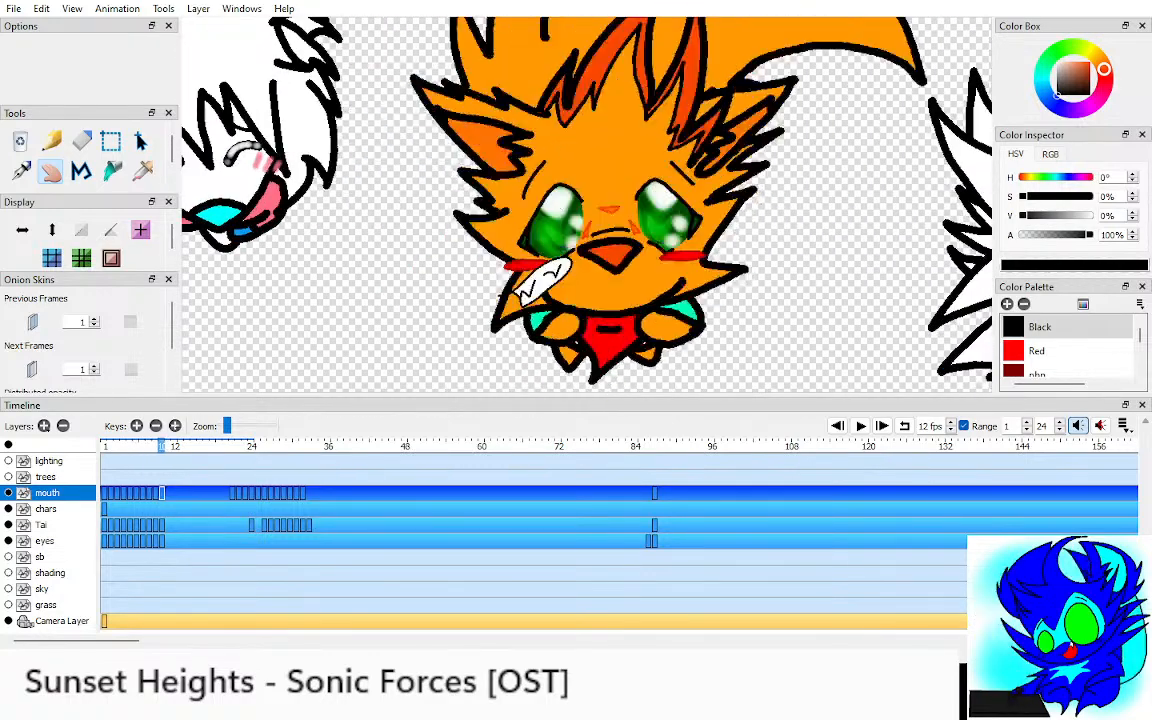
pyautogui.press('Left')
pyautogui.press('Left')
pyautogui.press('Left')
pyautogui.press('Left')
# Step: Move the Tai layer's keys at frames 9 and 10 to frames 16 and 17
pyautogui.press('Down')
pyautogui.press('Down')
pyautogui.press('Right')
pyautogui.press('Right')
pyautogui.press('Right')
pyautogui.press('Right')
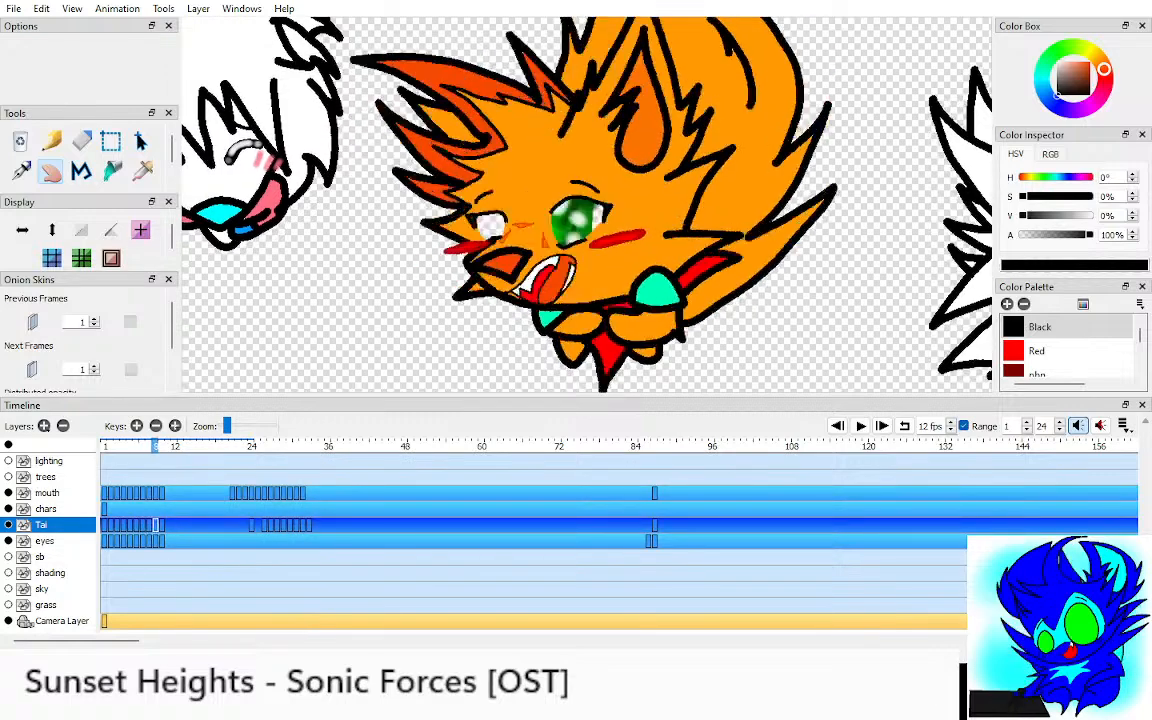
pyautogui.press('Right')
pyautogui.press('Left')
pyautogui.press('Left')
pyautogui.press('Right')
pyautogui.press('Left')
pyautogui.press('Right')
pyautogui.press('Left')
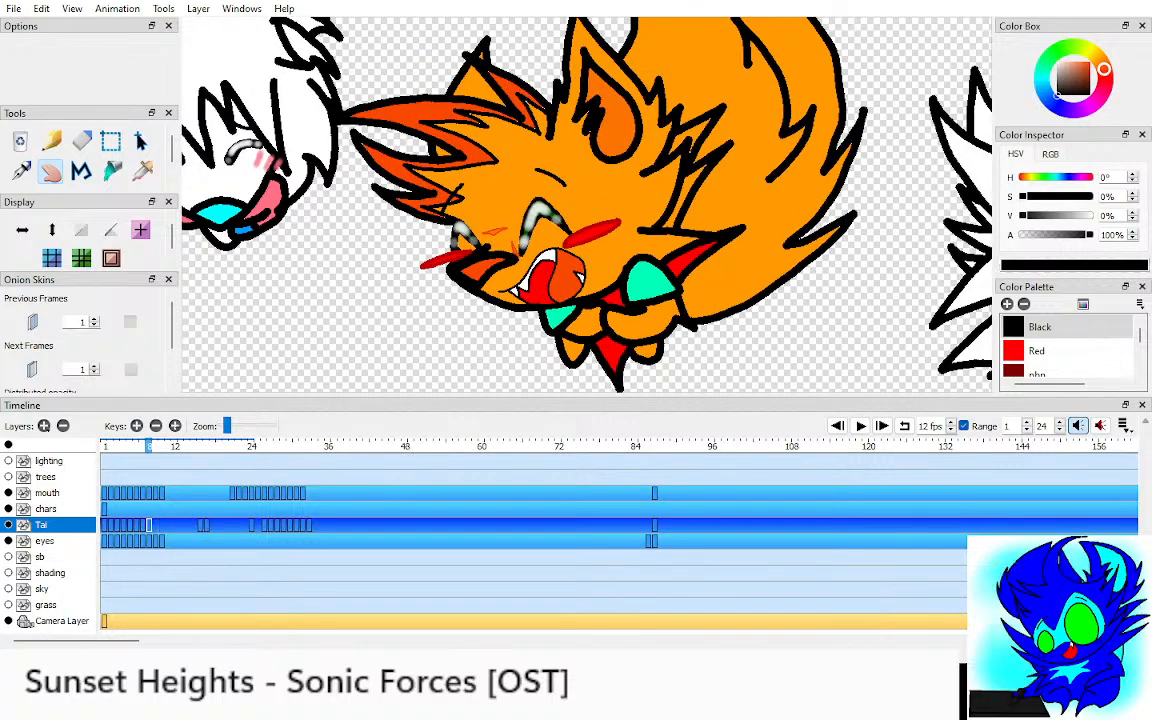
# Step: Fill frames 9 to 14 of the Tai layer with copied body drawings and place the two moved keys at frames 15 and 16
pyautogui.press('Left')
pyautogui.press('Right')
pyautogui.press('Right')
pyautogui.press('Right')
pyautogui.press('Right')
pyautogui.press('Right')
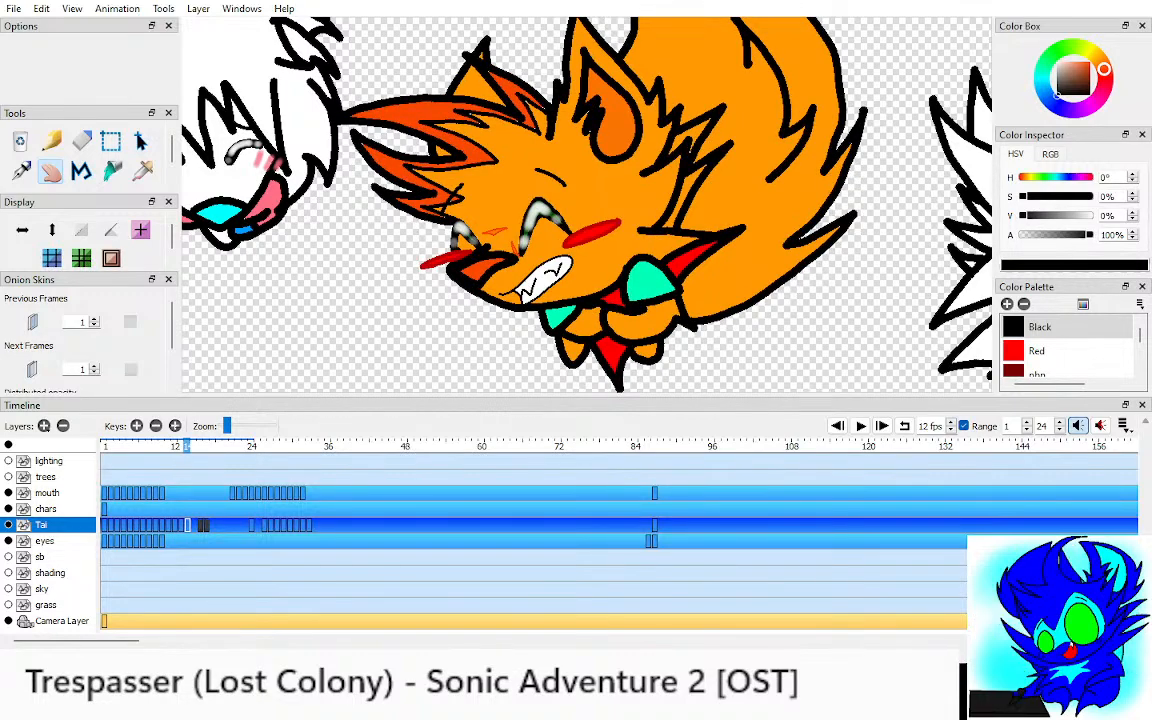
pyautogui.press('Right')
pyautogui.press('Right')
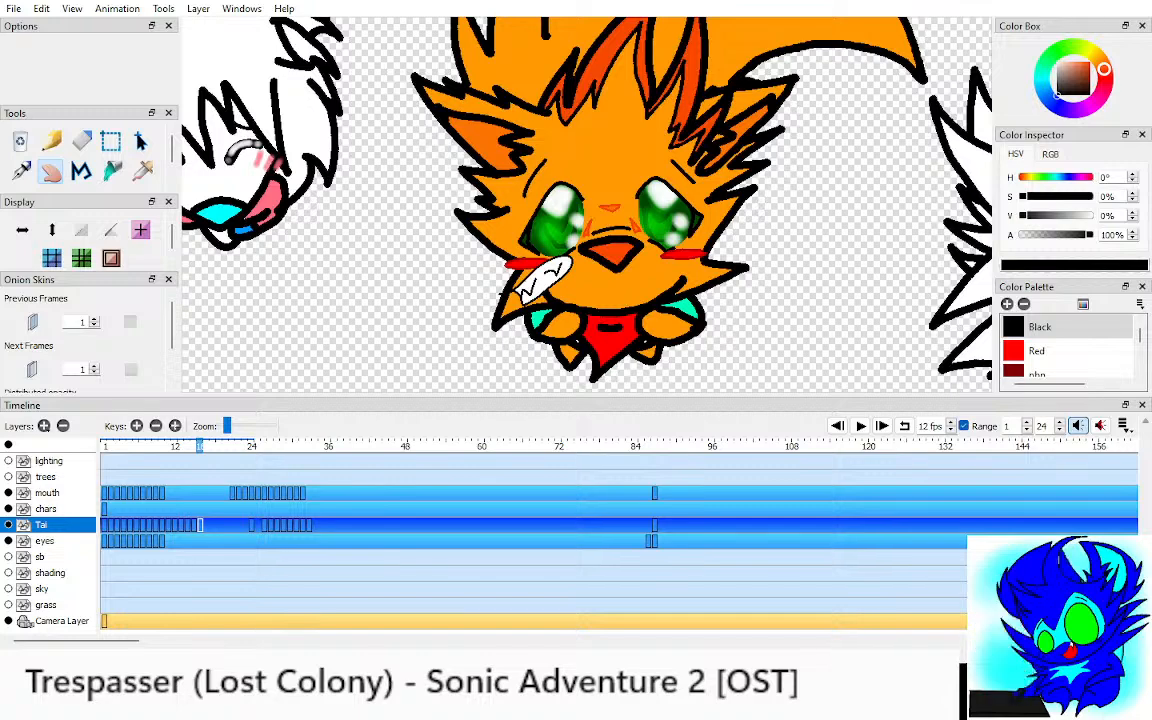
pyautogui.moveTo(590, 205); pyautogui.dragTo(584, 217)
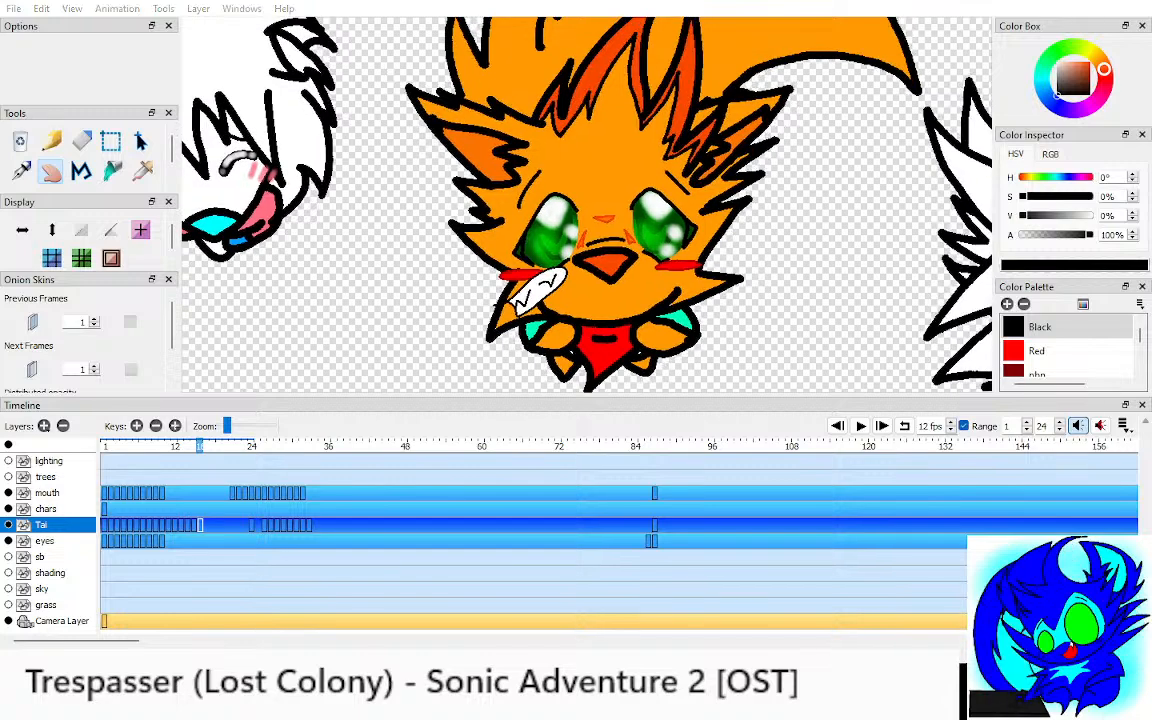
pyautogui.click(1070, 351)
pyautogui.click(1070, 327)
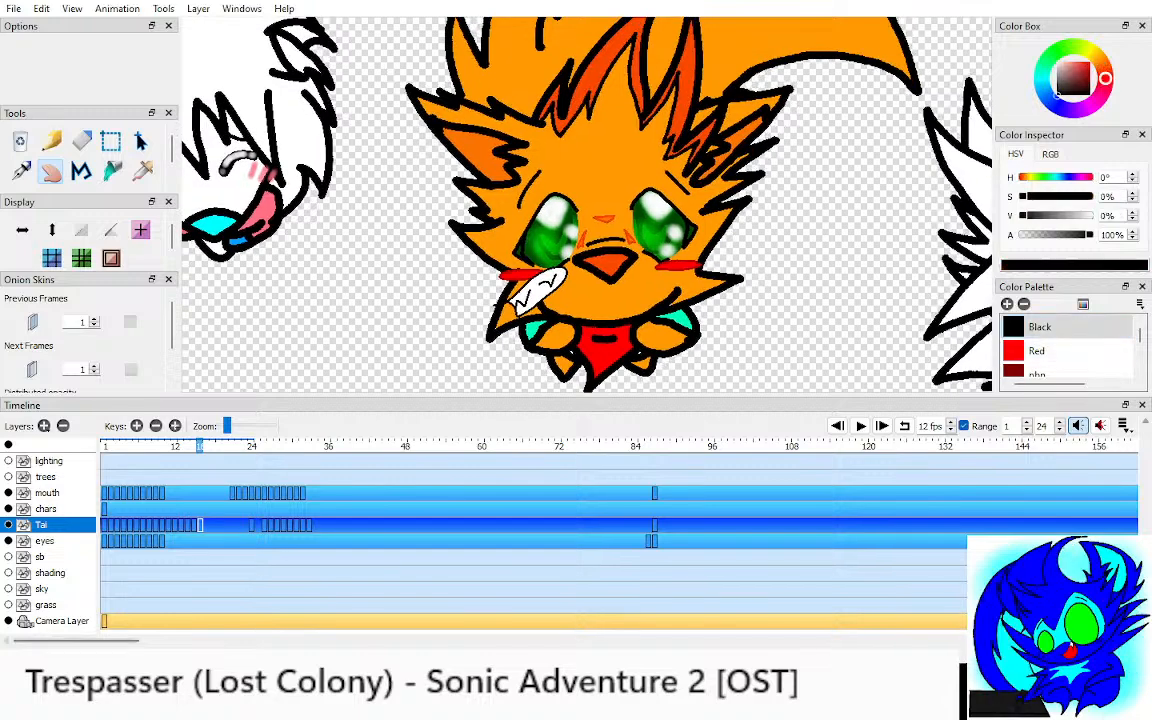
pyautogui.hotkey('alt', 'Tab')
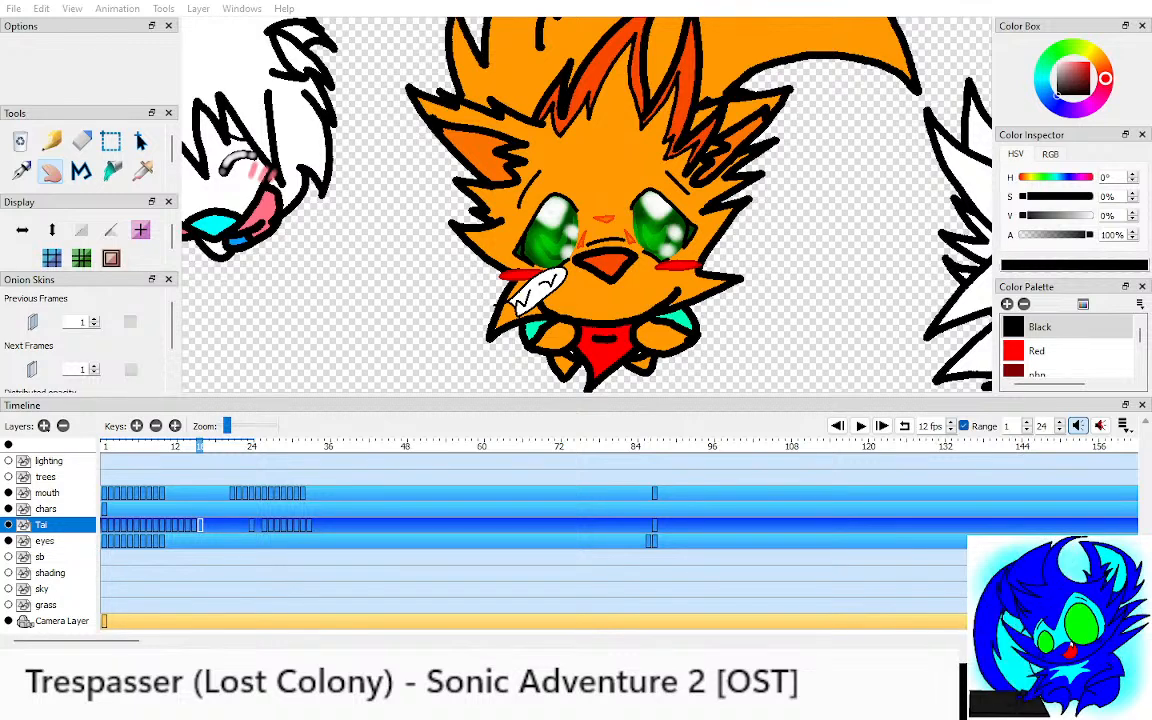
pyautogui.hotkey('alt', 'Tab')
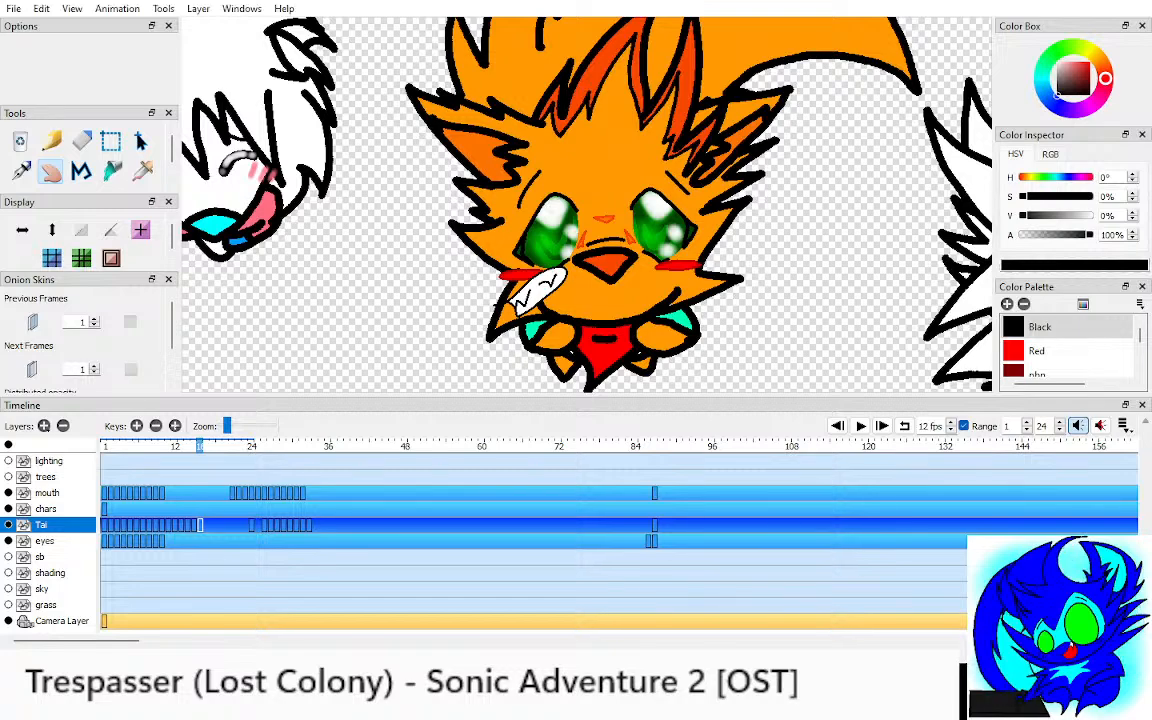
pyautogui.moveTo(600, 210); pyautogui.dragTo(586, 195)
# Step: Return to the mouth layer and review the mouth shapes against the extended body animation from frame 15 back to frame 8
pyautogui.press('Left')
pyautogui.press('Left')
pyautogui.press('Left')
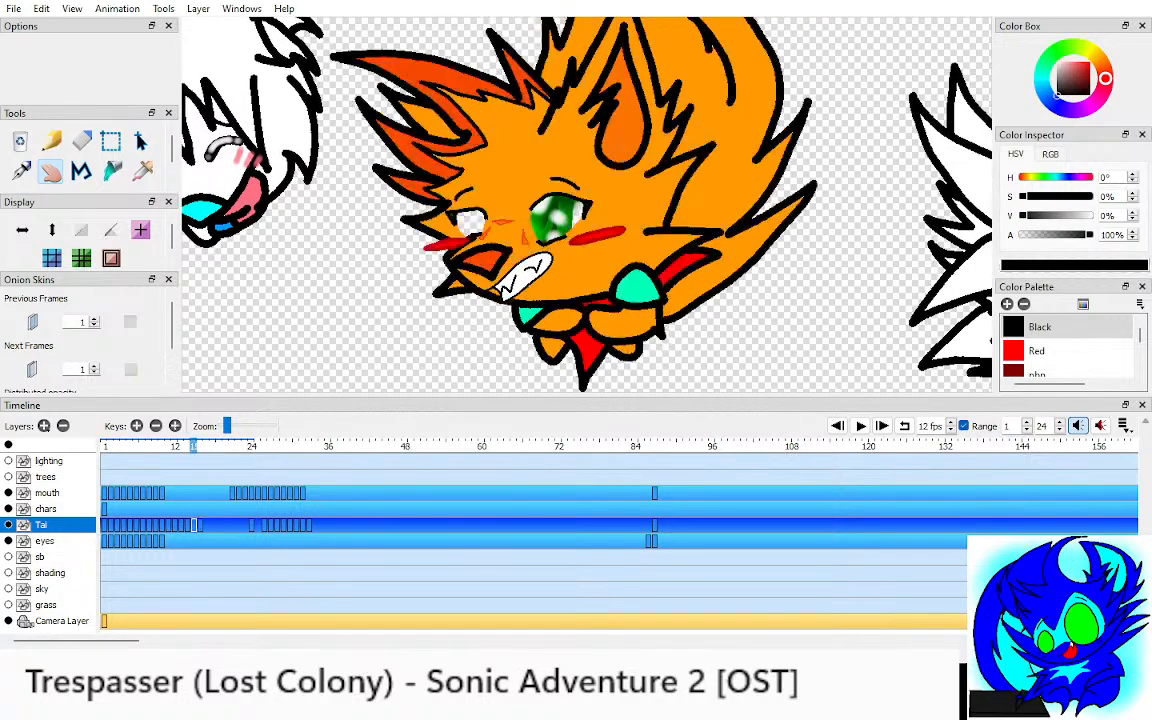
pyautogui.press('Up')
pyautogui.press('Up')
pyautogui.press('Left')
pyautogui.press('Left')
pyautogui.press('Left')
pyautogui.press('Left')
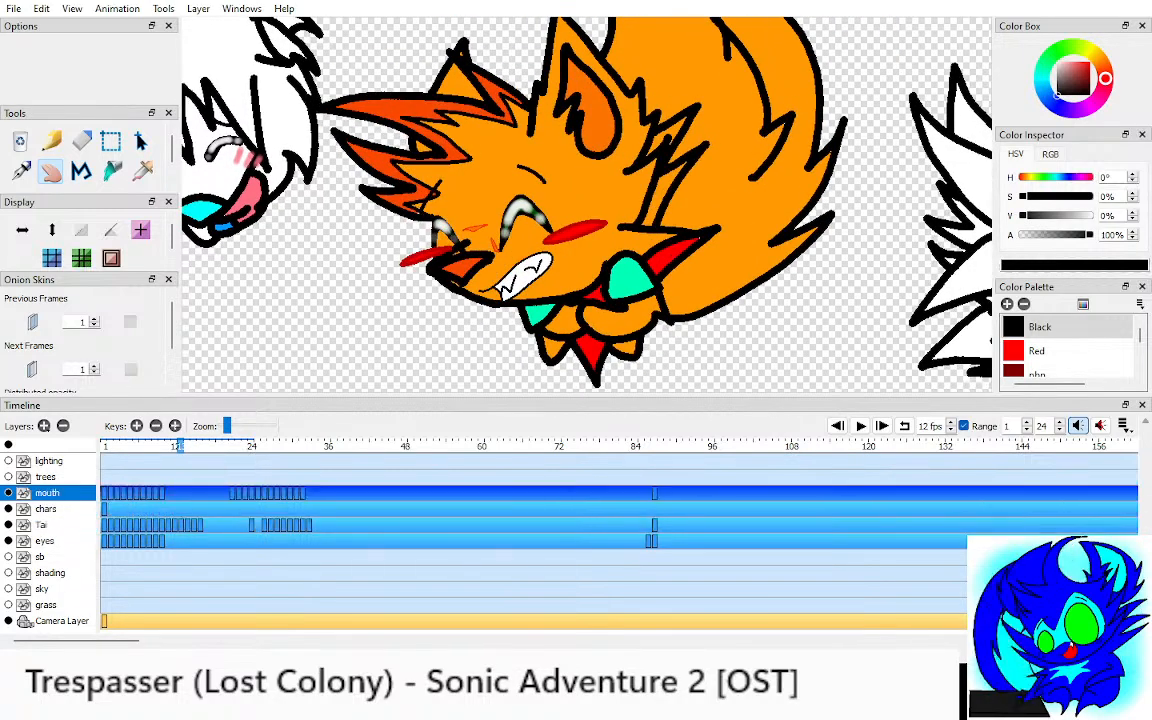
pyautogui.press('Right')
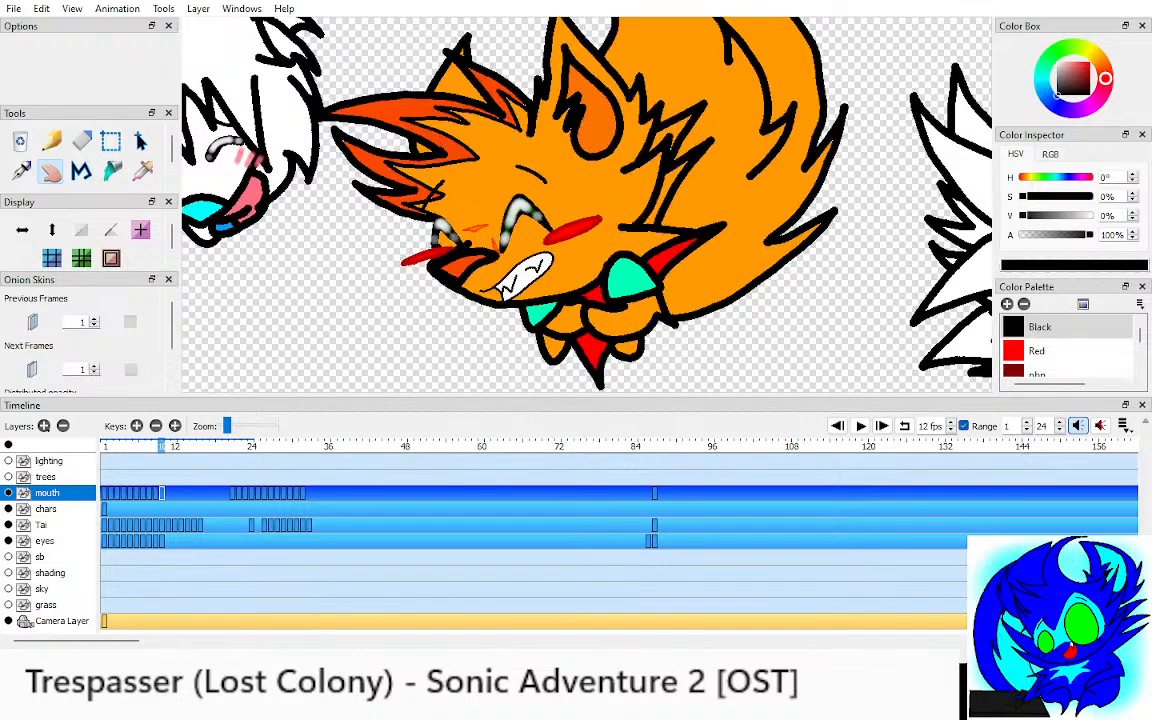
pyautogui.press('Right')
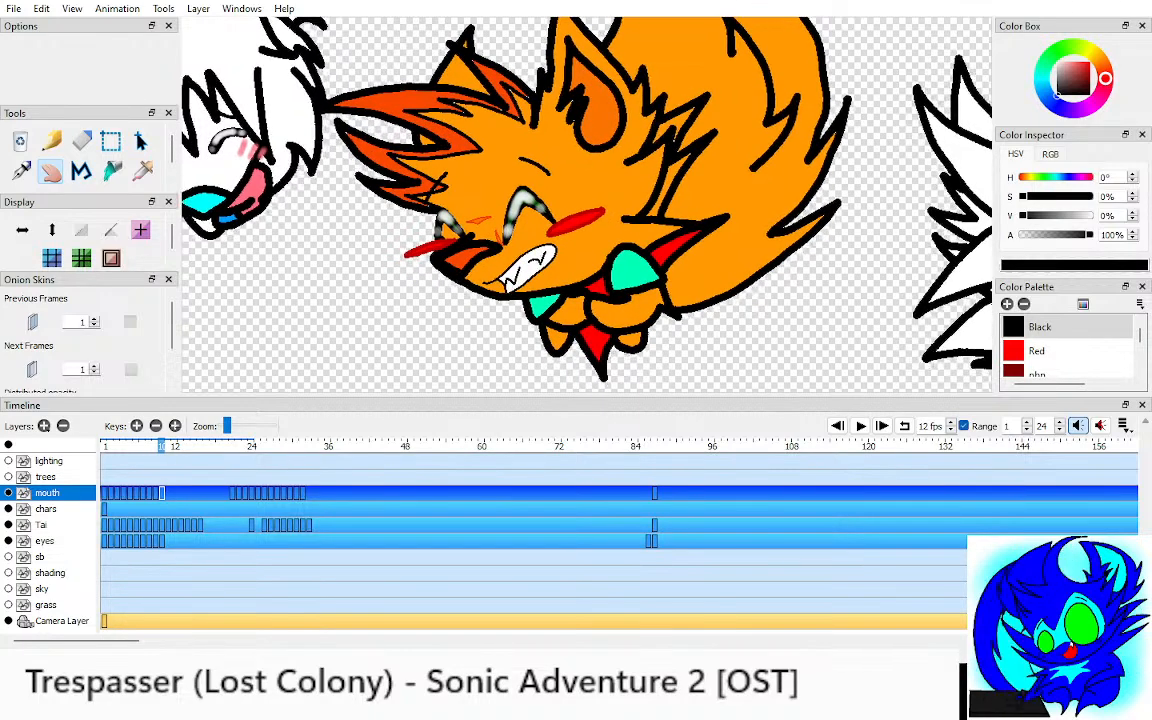
pyautogui.press('Left')
pyautogui.press('Left')
pyautogui.press('Right')
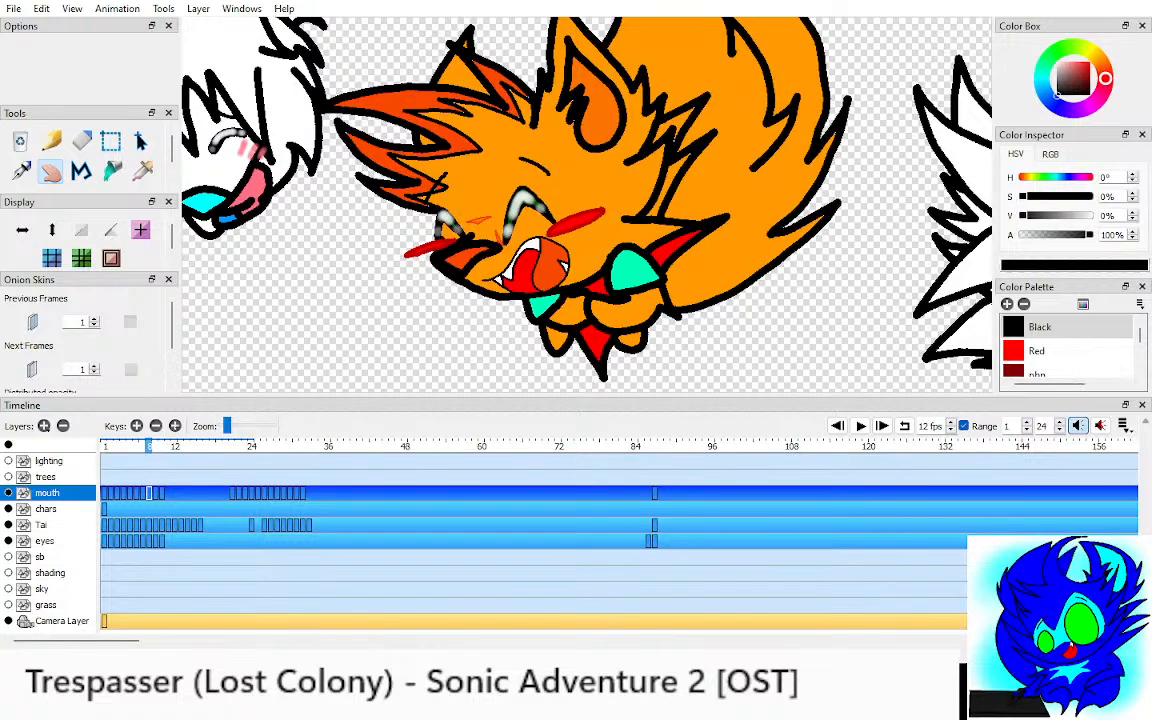
pyautogui.press('Left')
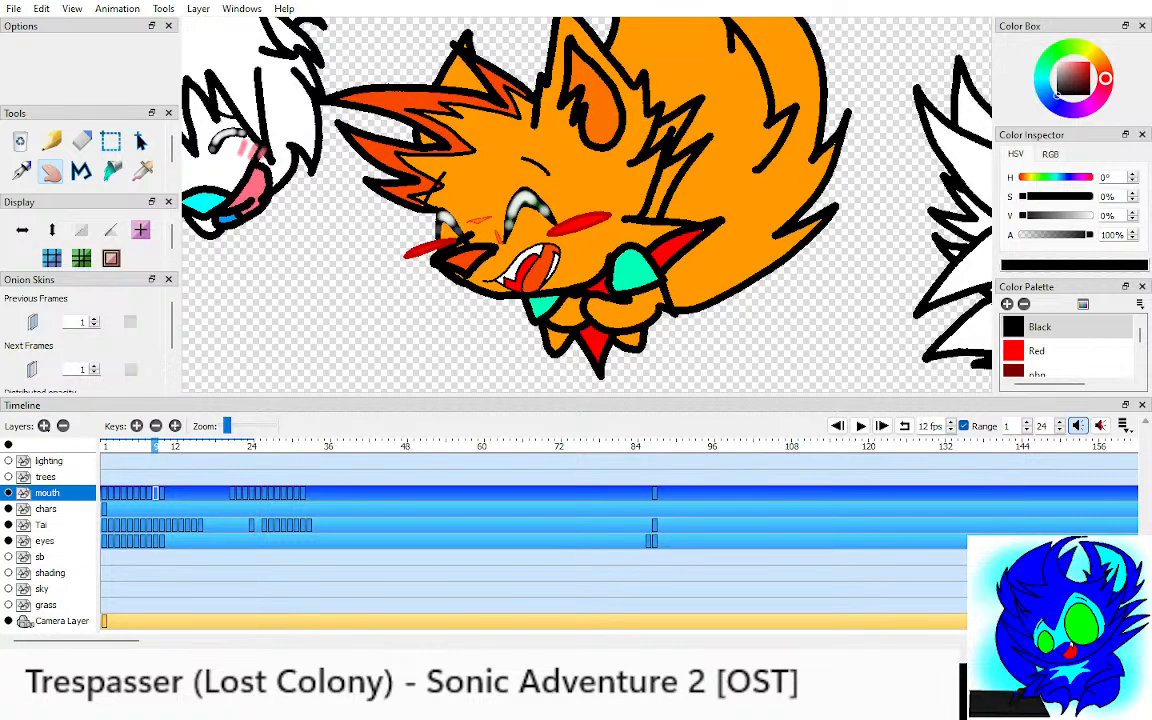
# Step: Add an empty mouth key at frame 11 and show the previous frame as onion skin for pen drawing
pyautogui.press('Right')
pyautogui.press('F7')
pyautogui.moveTo(540, 290); pyautogui.dragTo(561, 262)
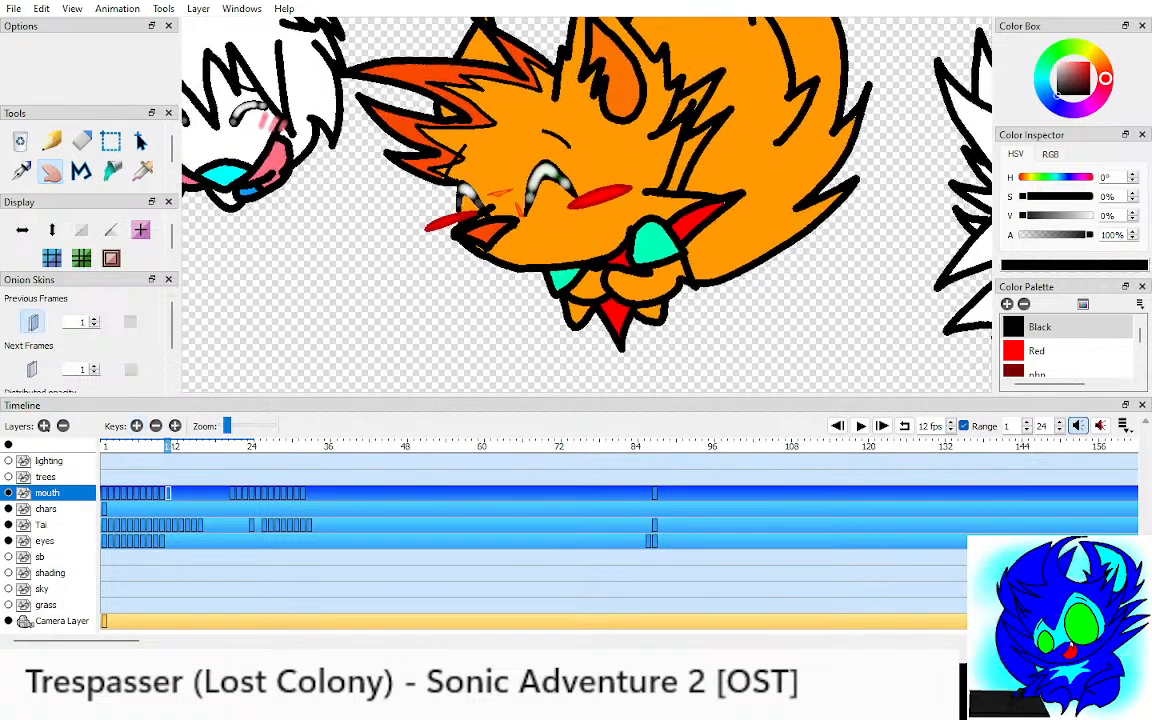
pyautogui.press('o')
pyautogui.moveTo(104, 446); pyautogui.dragTo(167, 446)
pyautogui.scroll(4, 553, 213)
pyautogui.press('p')
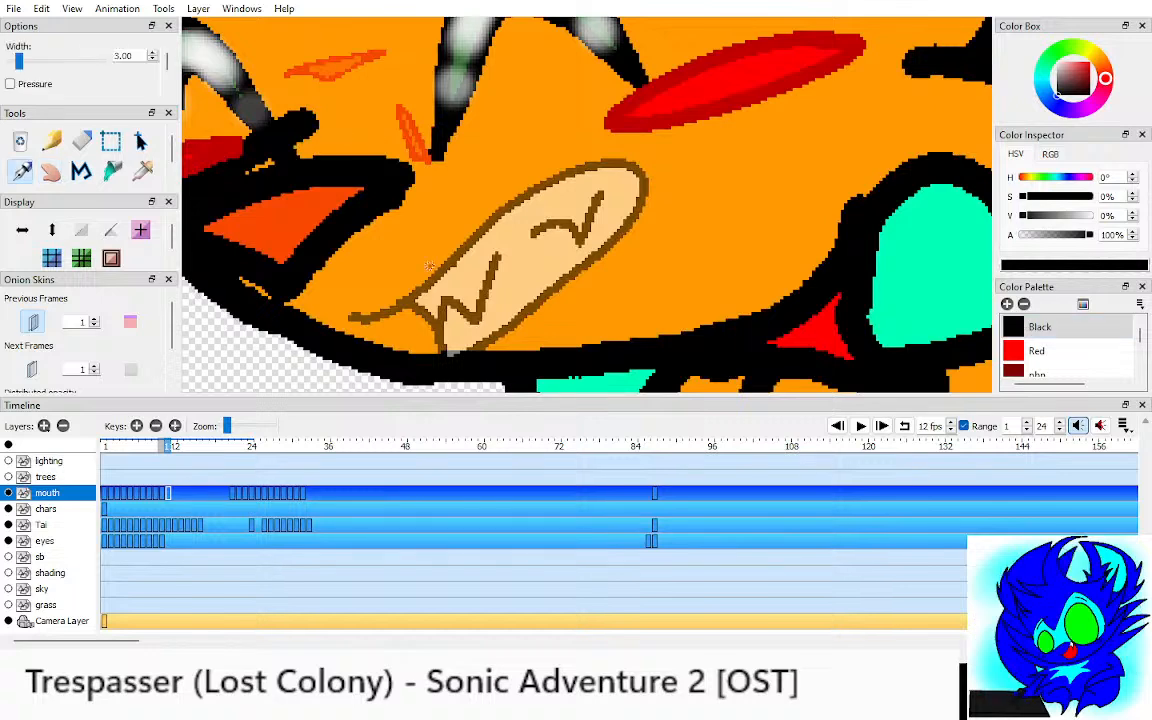
# Step: Draw a black open mouth with three teeth and a tongue line at frame 11 using a 3.00-wide pen, and hide the onion skin
pyautogui.moveTo(363, 315)
pyautogui.mouseDown()
pyautogui.moveTo(440, 258)
pyautogui.moveTo(608, 172)
pyautogui.moveTo(769, 145)
pyautogui.moveTo(724, 193)
pyautogui.moveTo(599, 269)
pyautogui.moveTo(430, 308)
pyautogui.mouseUp()
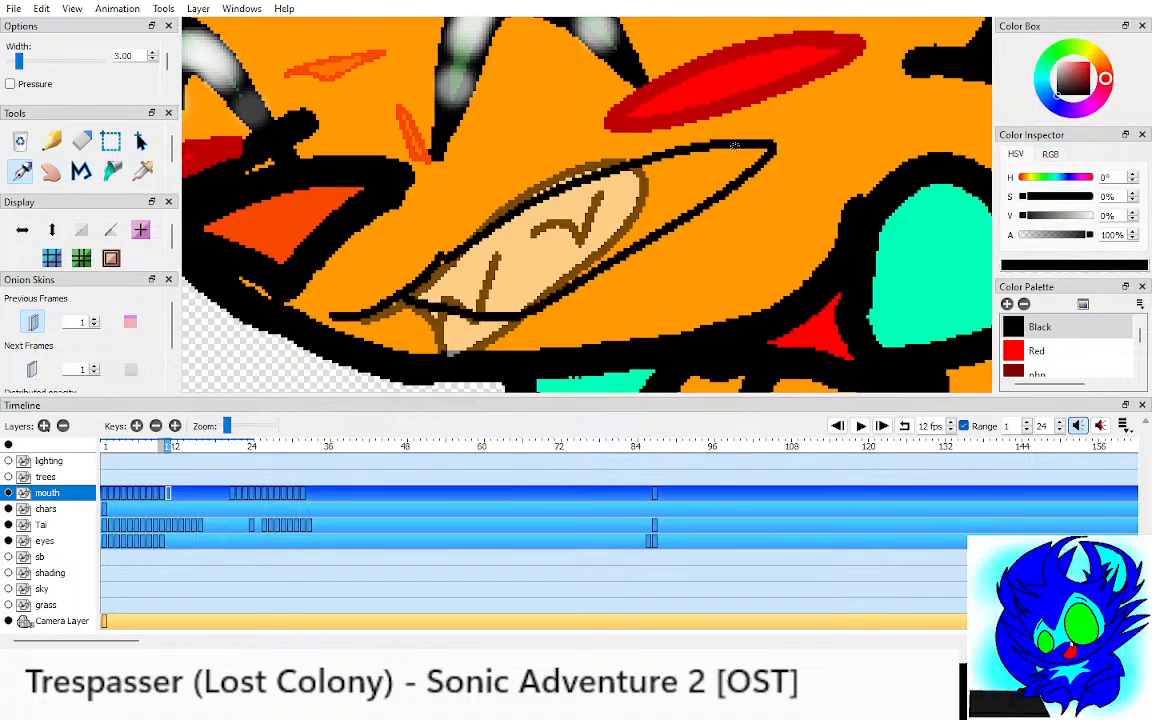
pyautogui.moveTo(735, 147); pyautogui.dragTo(669, 184)
pyautogui.moveTo(512, 214)
pyautogui.mouseDown()
pyautogui.moveTo(473, 277)
pyautogui.moveTo(442, 258)
pyautogui.moveTo(447, 289)
pyautogui.mouseUp()
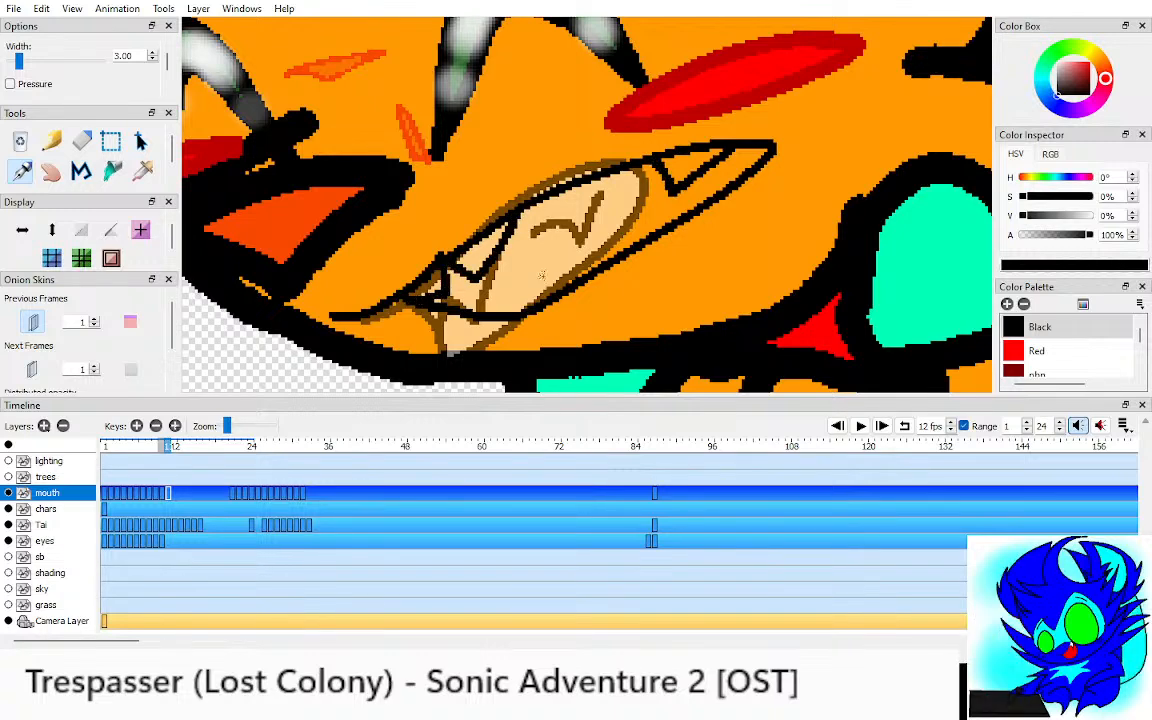
pyautogui.moveTo(511, 314)
pyautogui.mouseDown()
pyautogui.moveTo(503, 284)
pyautogui.moveTo(541, 214)
pyautogui.mouseUp()
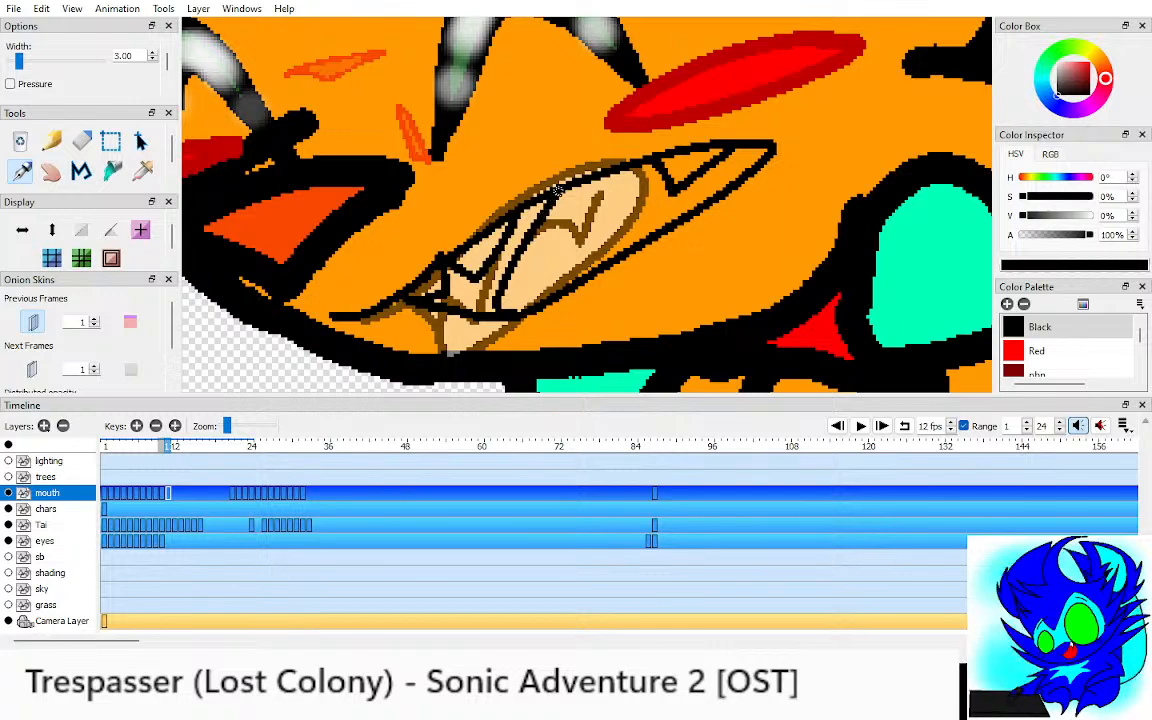
pyautogui.press('h')
pyautogui.press('o')
# Step: Sample the white of the teeth from the frame 10 mouth and fill the three teeth at frame 11
pyautogui.press('i')
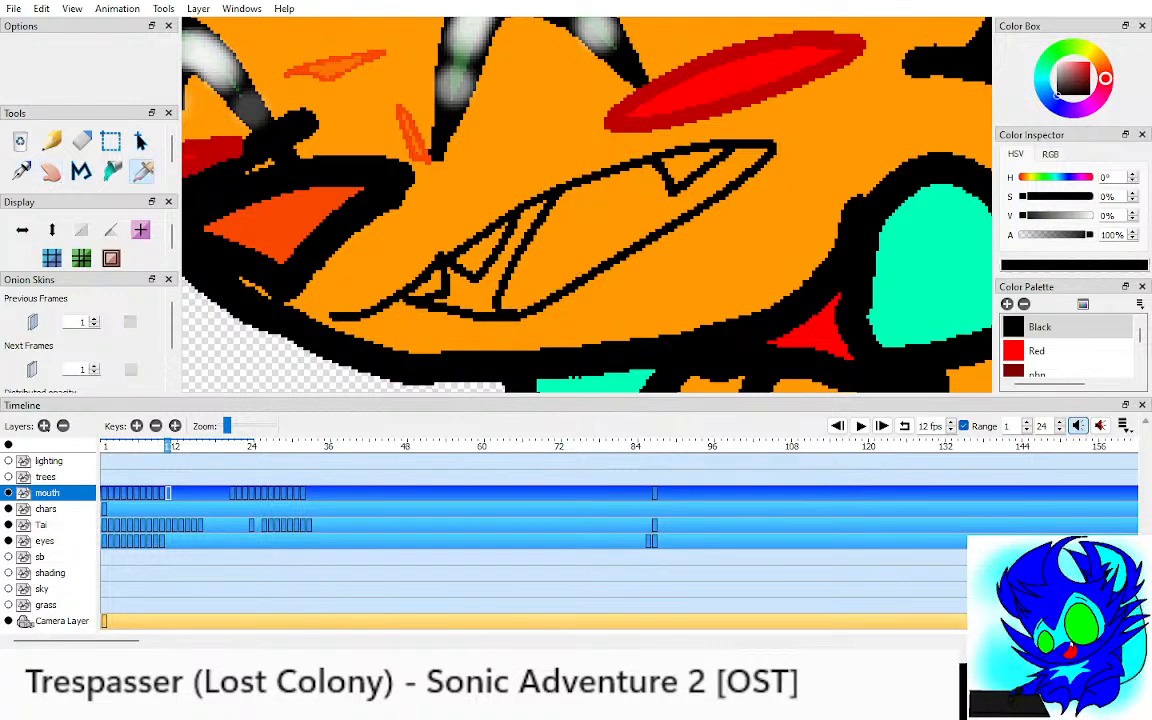
pyautogui.hotkey('ctrl', 'Down')
pyautogui.hotkey('ctrl', 'Down')
pyautogui.hotkey('ctrl', 'Down')
pyautogui.hotkey('ctrl', 'Down')
pyautogui.hotkey('ctrl', 'Down')
pyautogui.press(',')
pyautogui.hotkey('ctrl', 'Up')
pyautogui.hotkey('ctrl', 'Up')
pyautogui.hotkey('ctrl', 'Up')
pyautogui.hotkey('ctrl', 'Up')
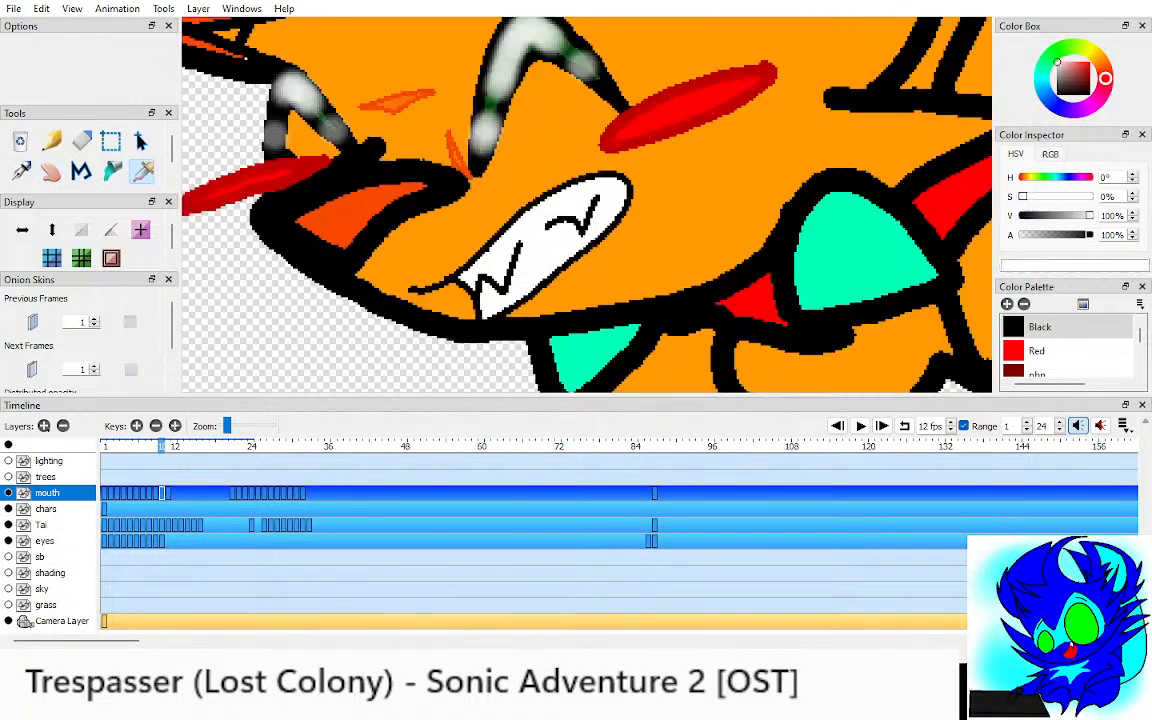
pyautogui.press('.')
pyautogui.press('k')
pyautogui.click(468, 264)
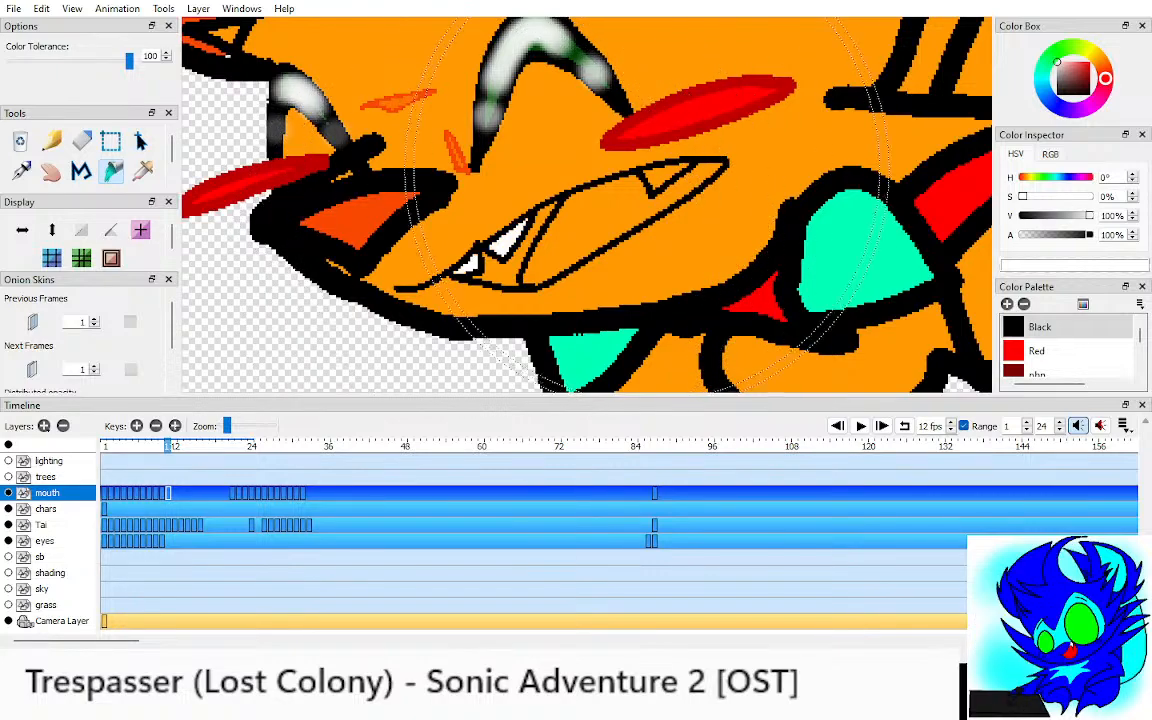
pyautogui.click(662, 179)
# Step: Fill the inside of the frame 11 mouth with the palette's Red
pyautogui.press('i')
pyautogui.click(1036, 350)
pyautogui.press('k')
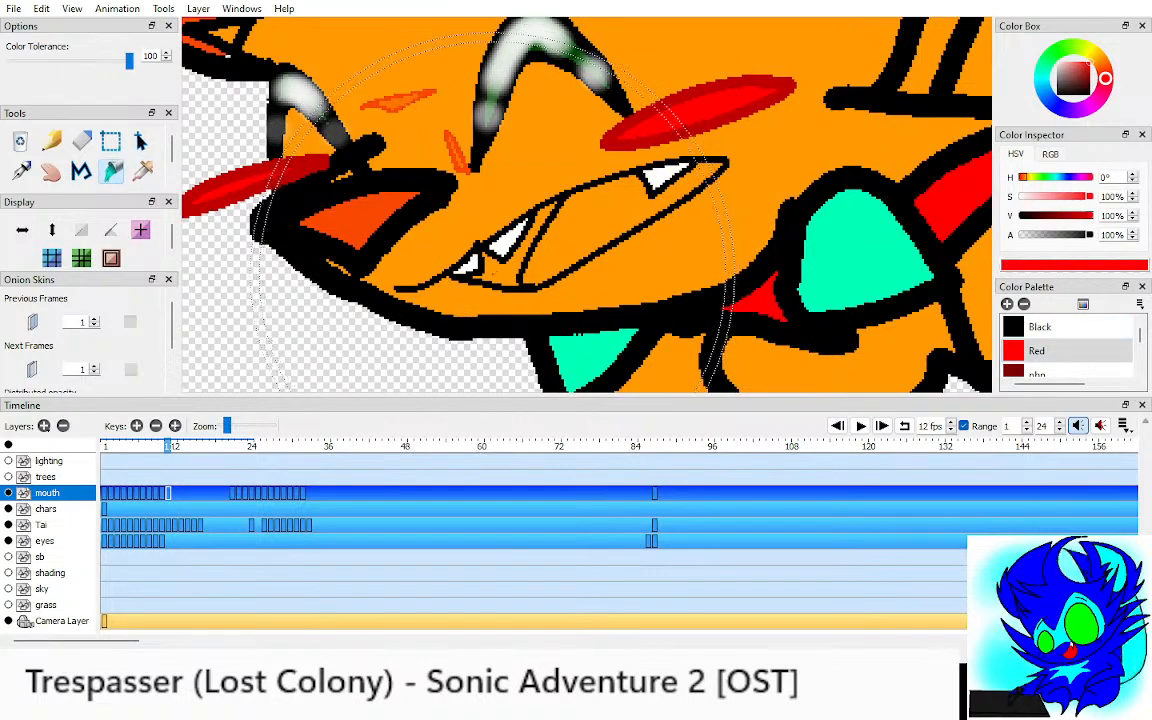
pyautogui.click(555, 225)
# Step: Sample the orange-red tongue color from an earlier mouth frame and fill the frame 11 tongue with it
pyautogui.press('i')
pyautogui.press(',')
pyautogui.press(',')
pyautogui.press(',')
pyautogui.press(',')
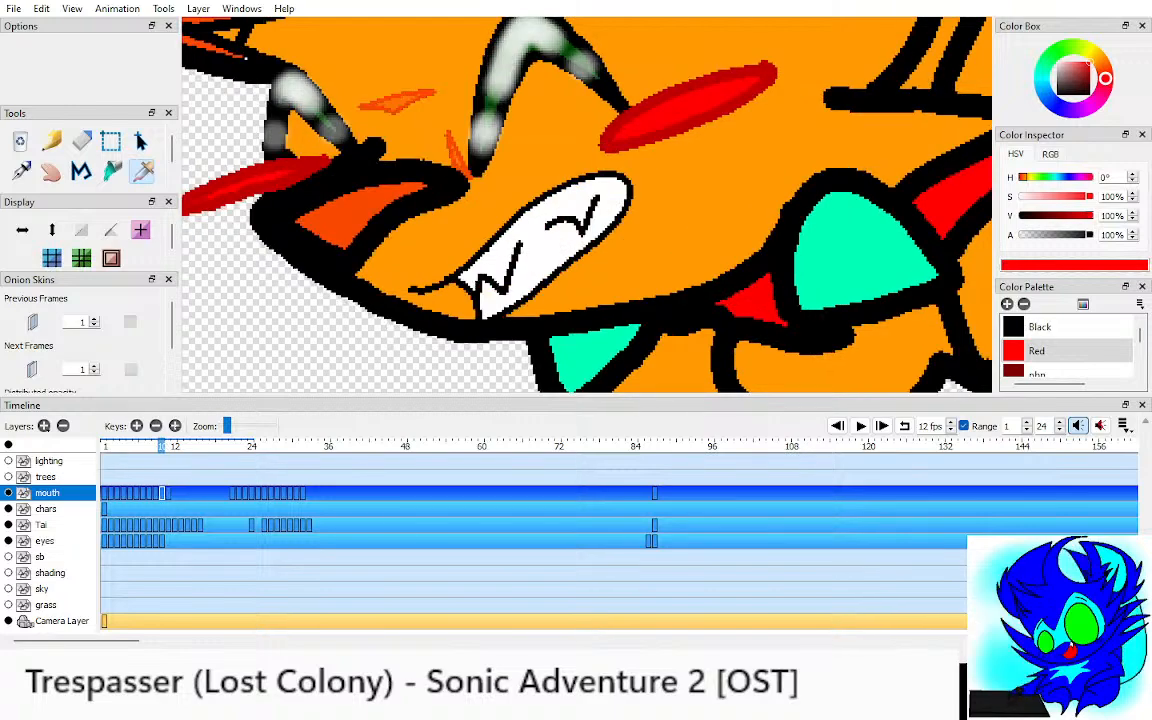
pyautogui.click(607, 232)
pyautogui.press('.')
pyautogui.press('.')
pyautogui.press('.')
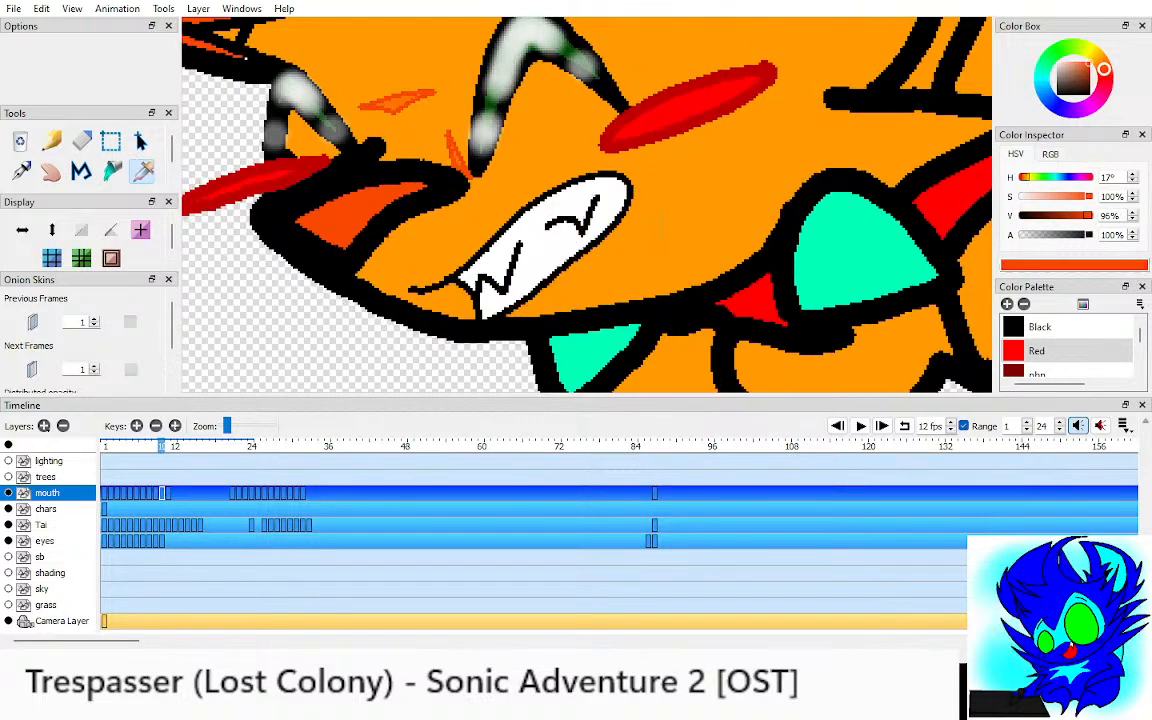
pyautogui.press('k')
pyautogui.click(610, 228)
pyautogui.moveTo(610, 228); pyautogui.dragTo(619, 313)
pyautogui.scroll(-10, 587, 205)
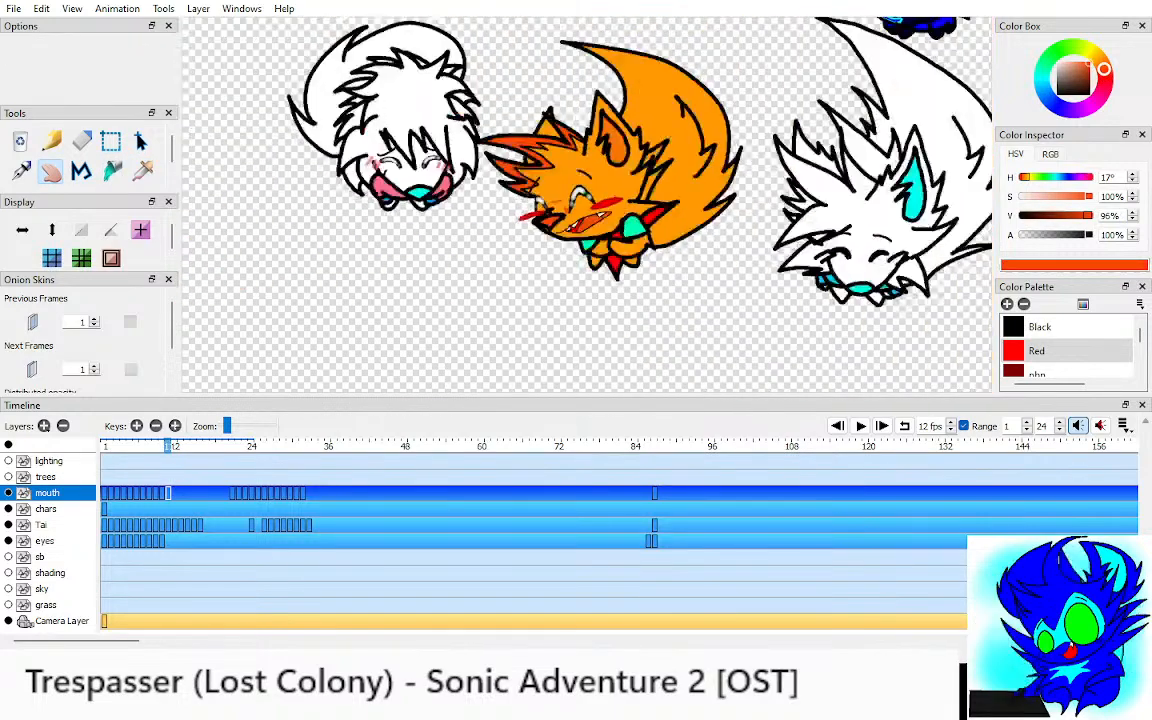
# Step: Shift the open mouth to frame 12, leaving an empty frame 11 key with previous and next onion skins for black pen drawing
pyautogui.press(',')
pyautogui.press('.')
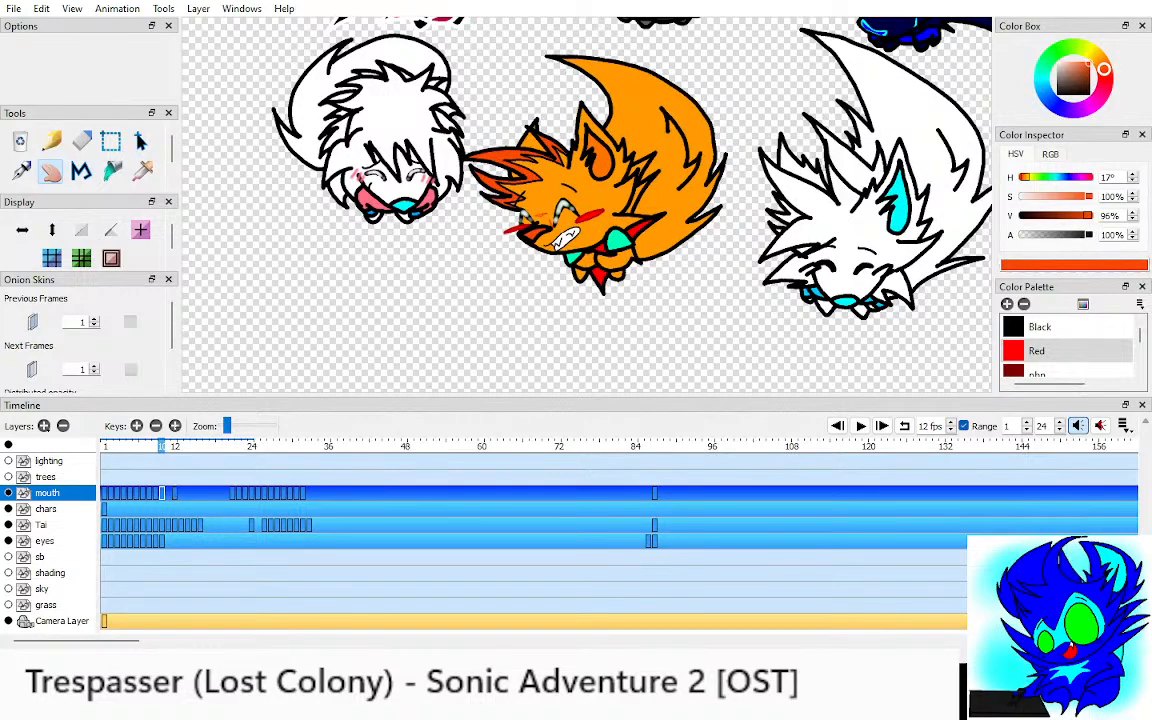
pyautogui.hotkey('alt', 'o')
pyautogui.press('o')
pyautogui.scroll(5, 585, 201)
pyautogui.moveTo(540, 300); pyautogui.dragTo(585, 217)
pyautogui.scroll(5, 586, 209)
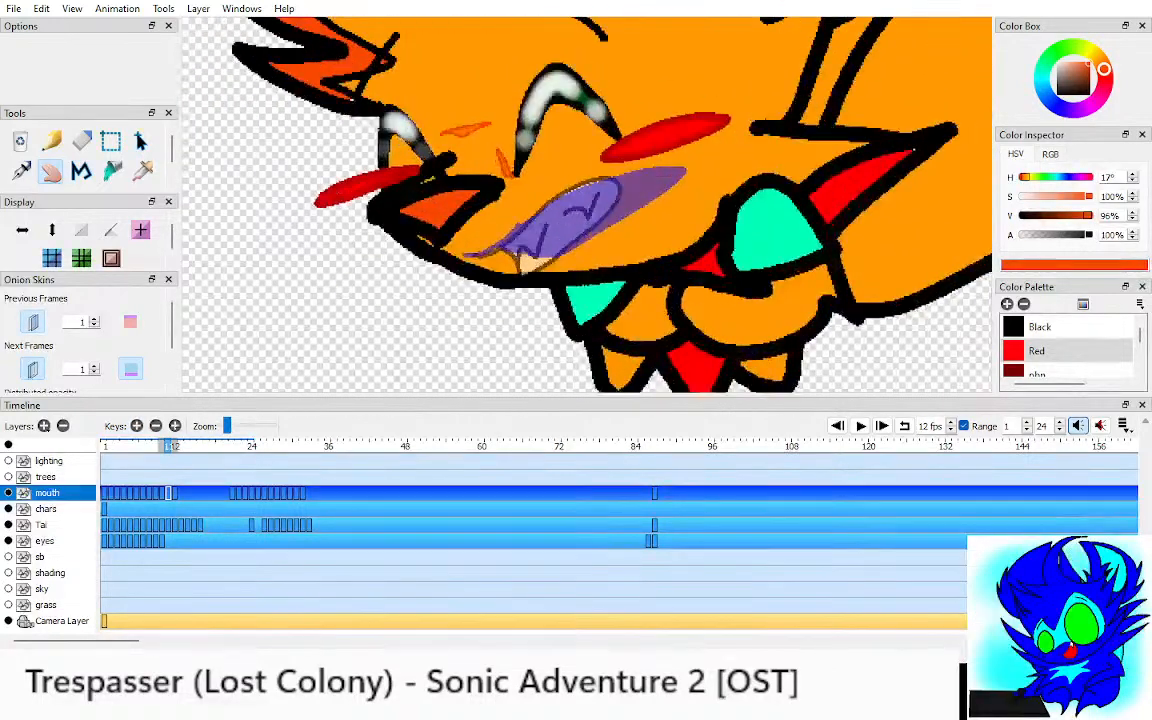
pyautogui.click(130, 369)
pyautogui.click(1030, 327)
pyautogui.press('p')
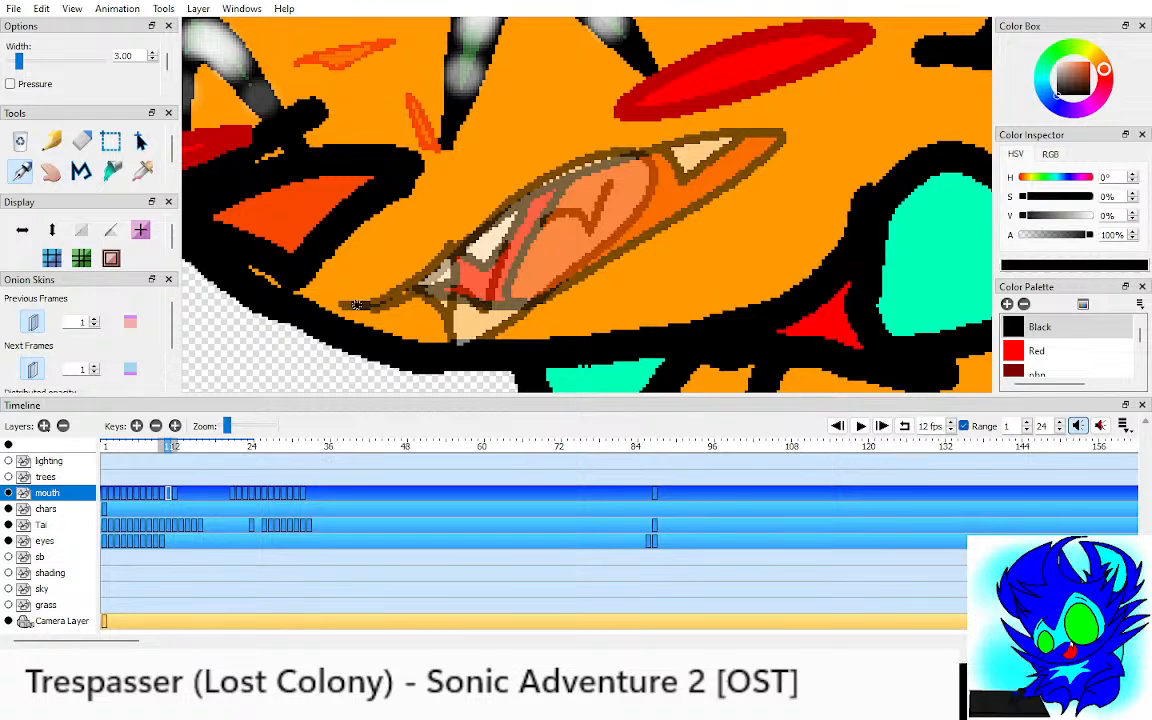
# Step: Draw a black in-between mouth with upper teeth and fangs at frame 11 using a 3.00-wide pen, and hide the onion skins
pyautogui.moveTo(356, 305)
pyautogui.mouseDown()
pyautogui.moveTo(409, 293)
pyautogui.moveTo(508, 208)
pyautogui.moveTo(625, 150)
pyautogui.moveTo(697, 135)
pyautogui.moveTo(716, 143)
pyautogui.moveTo(692, 180)
pyautogui.moveTo(566, 283)
pyautogui.mouseUp()
pyautogui.moveTo(486, 320); pyautogui.dragTo(452, 297)
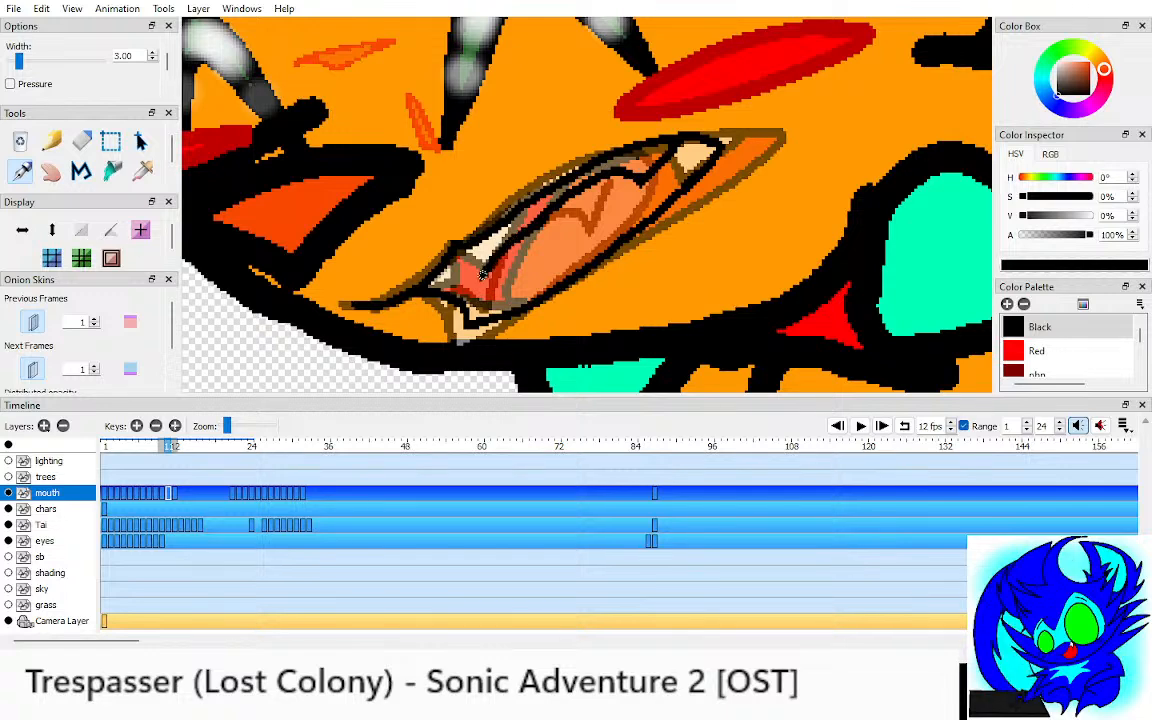
pyautogui.moveTo(482, 274)
pyautogui.mouseDown()
pyautogui.moveTo(453, 293)
pyautogui.moveTo(511, 290)
pyautogui.moveTo(500, 317)
pyautogui.moveTo(497, 258)
pyautogui.mouseUp()
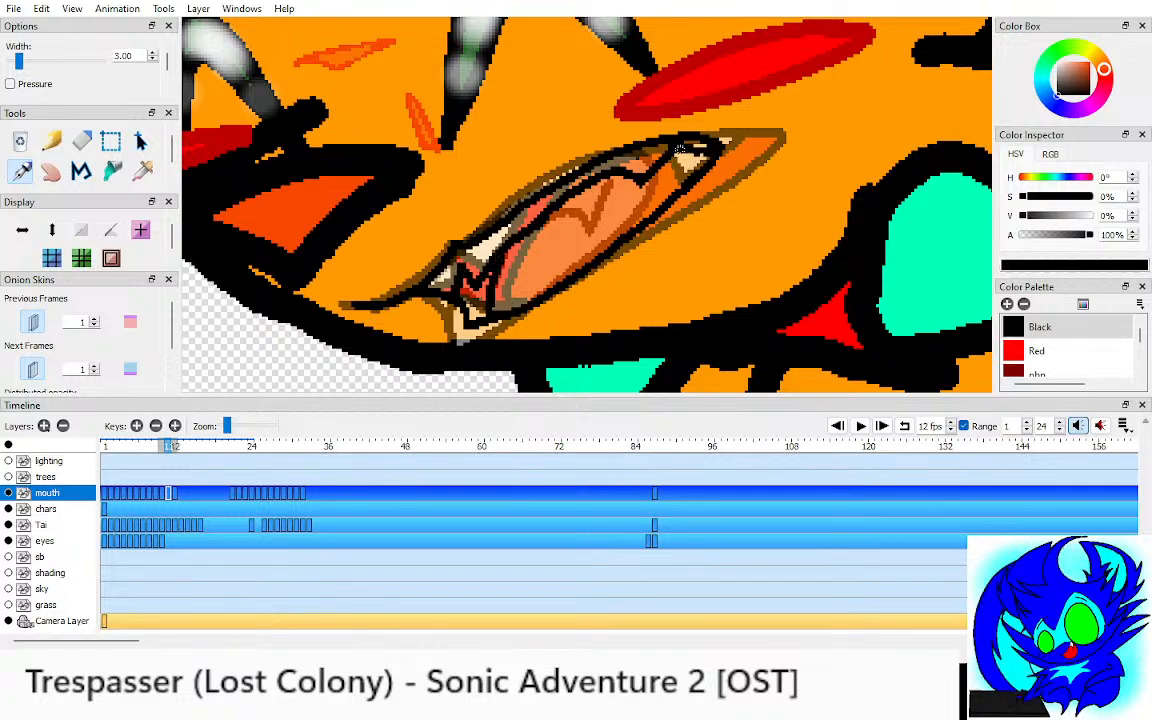
pyautogui.moveTo(680, 150); pyautogui.dragTo(697, 157)
pyautogui.press('i')
pyautogui.press('o')
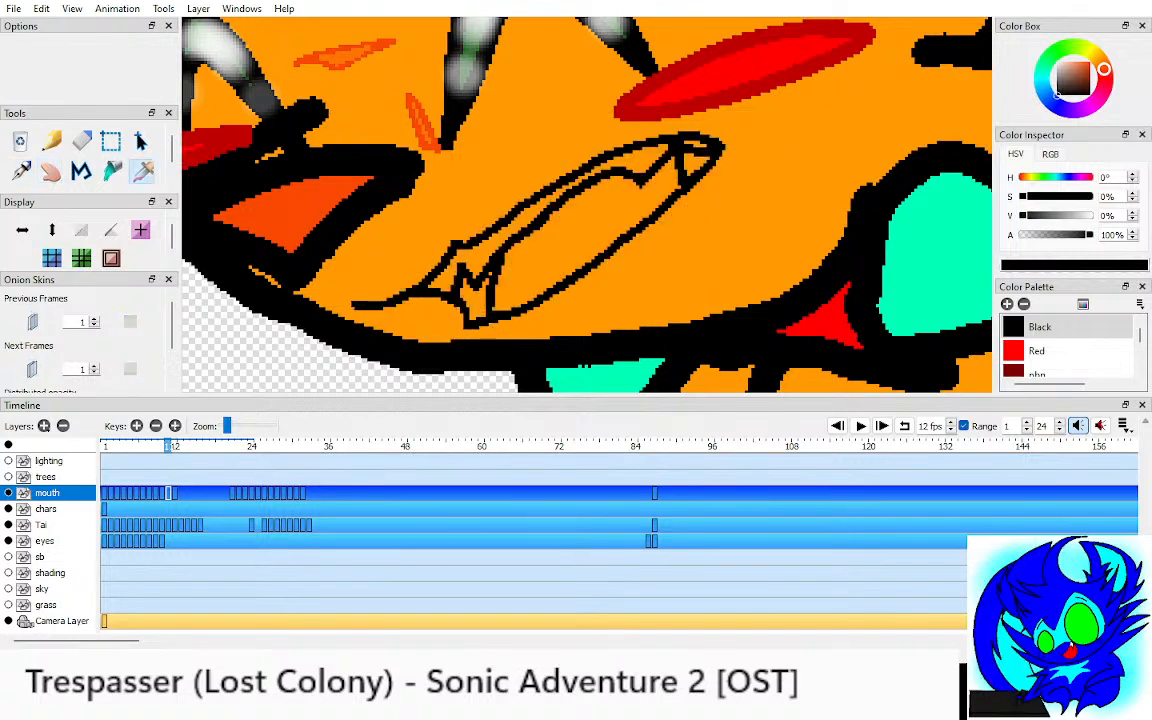
# Step: Fill the upper teeth and the back tooth of the frame 11 mouth with white sampled from frame 10
pyautogui.press(',')
pyautogui.press('.')
pyautogui.press('k')
pyautogui.click(620, 155)
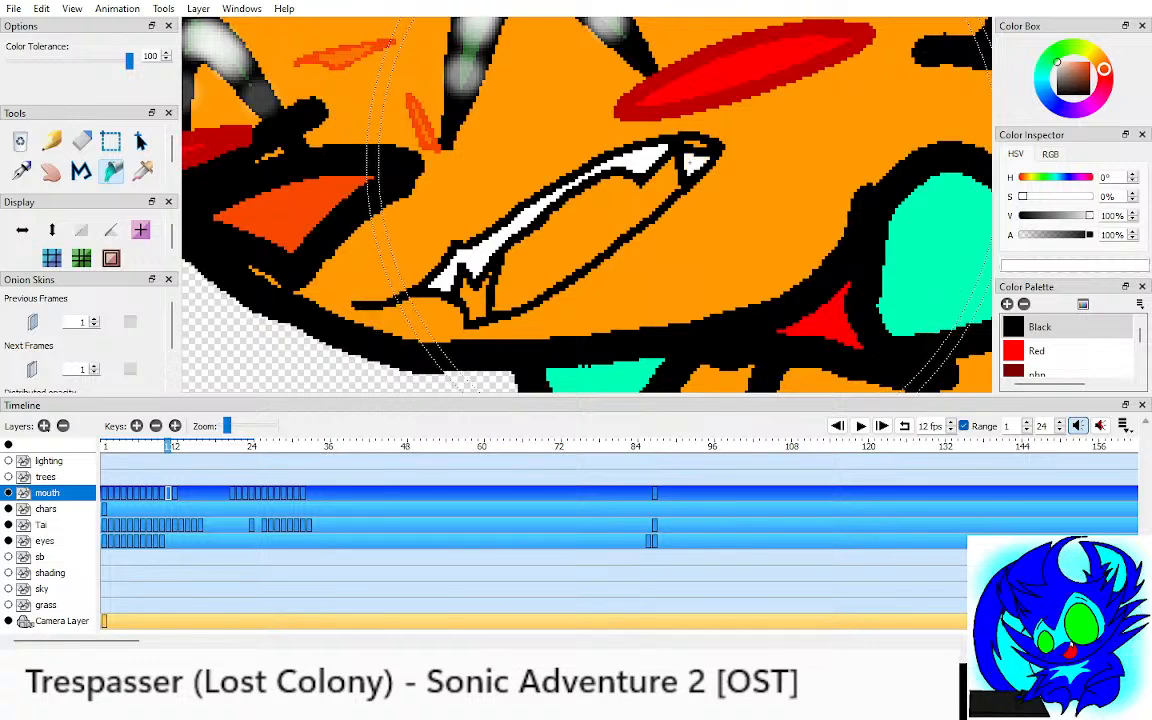
pyautogui.press('i')
pyautogui.press(',')
pyautogui.press('.')
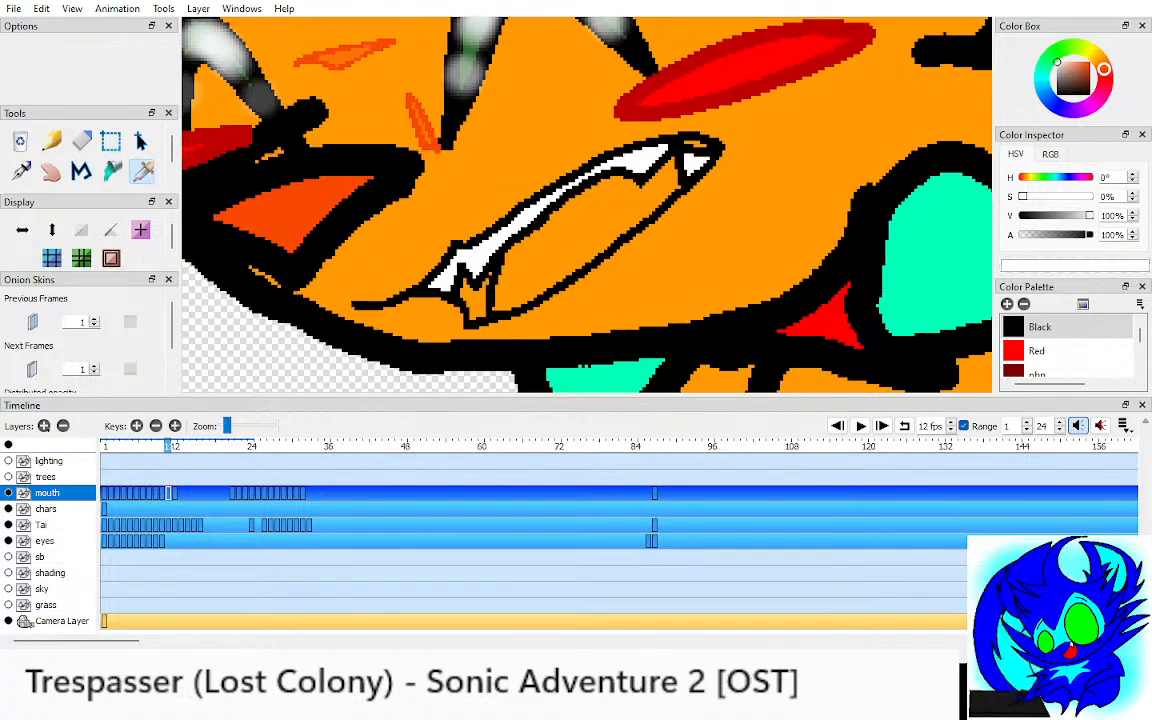
# Step: Draw a black lower-teeth line along the bottom of the frame 11 mouth, using the previous frame's onion skin, and hide the skin
pyautogui.press('o')
pyautogui.press('o')
pyautogui.press('o')
pyautogui.click(679, 185)
pyautogui.press('p')
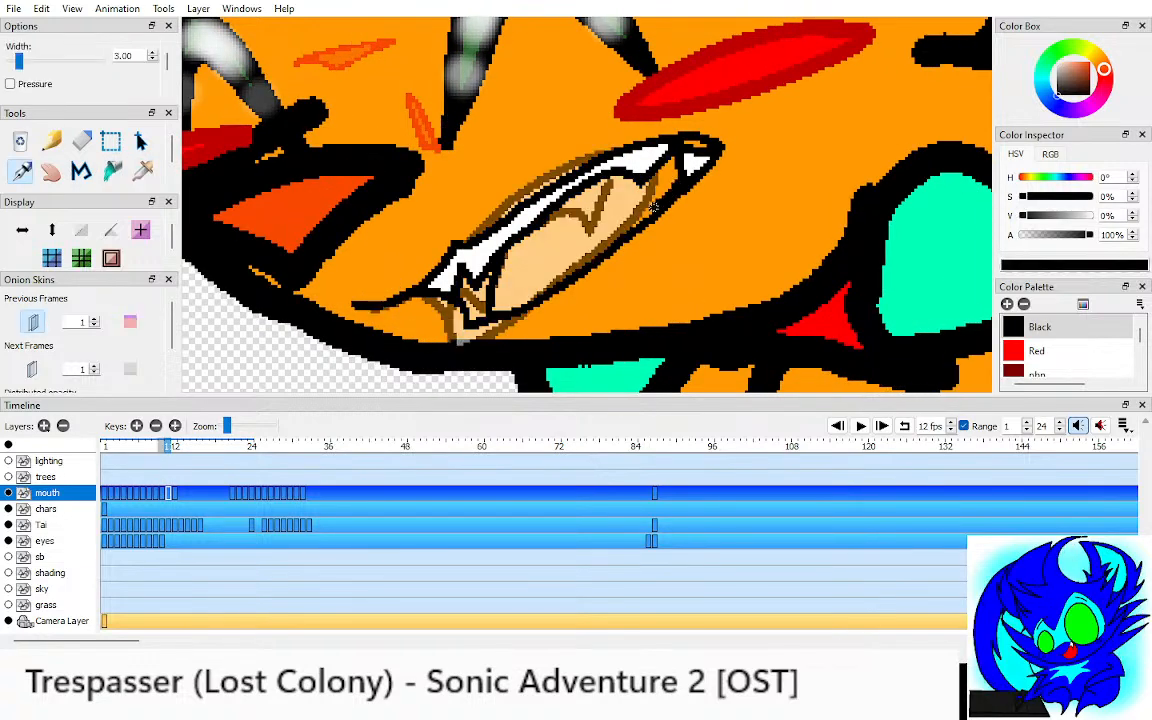
pyautogui.moveTo(652, 207)
pyautogui.mouseDown()
pyautogui.moveTo(510, 248)
pyautogui.moveTo(456, 280)
pyautogui.moveTo(463, 261)
pyautogui.moveTo(535, 220)
pyautogui.moveTo(661, 195)
pyautogui.mouseUp()
pyautogui.hotkey('ctrl', 'z')
pyautogui.press('h')
pyautogui.press('o')
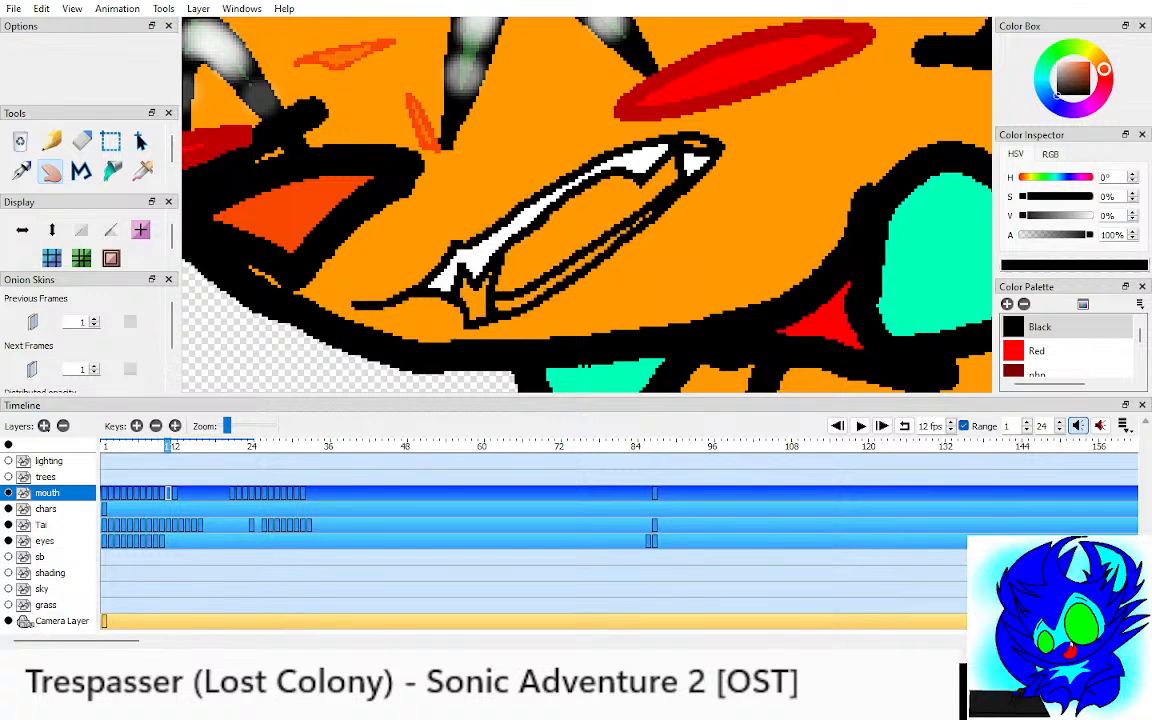
# Step: Sample white from the upper teeth and fill the lower row of teeth at frame 11
pyautogui.press('i')
pyautogui.click(522, 222)
pyautogui.press('k')
pyautogui.click(578, 262)
# Step: Paint over the leftover orange gaps in the lower teeth in white with a 1.00-wide pen
pyautogui.press('h')
pyautogui.moveTo(578, 262); pyautogui.dragTo(492, 257)
pyautogui.scroll(4, 492, 257)
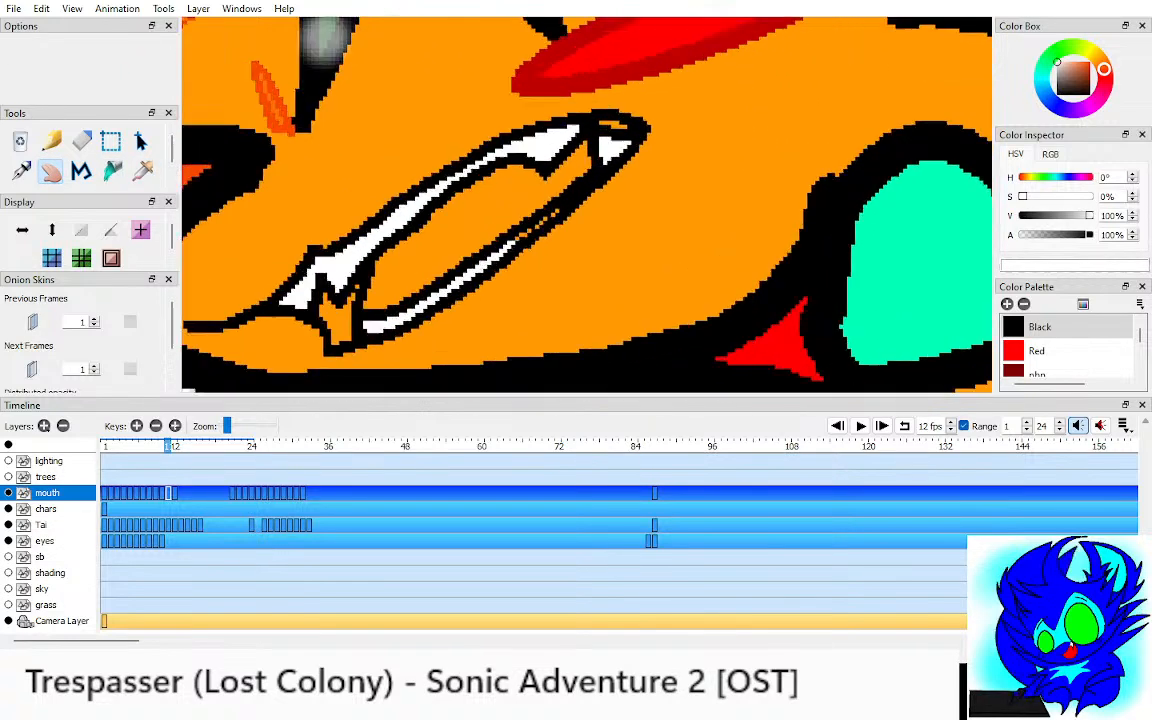
pyautogui.press('p')
pyautogui.press('Down')
pyautogui.press('Down')
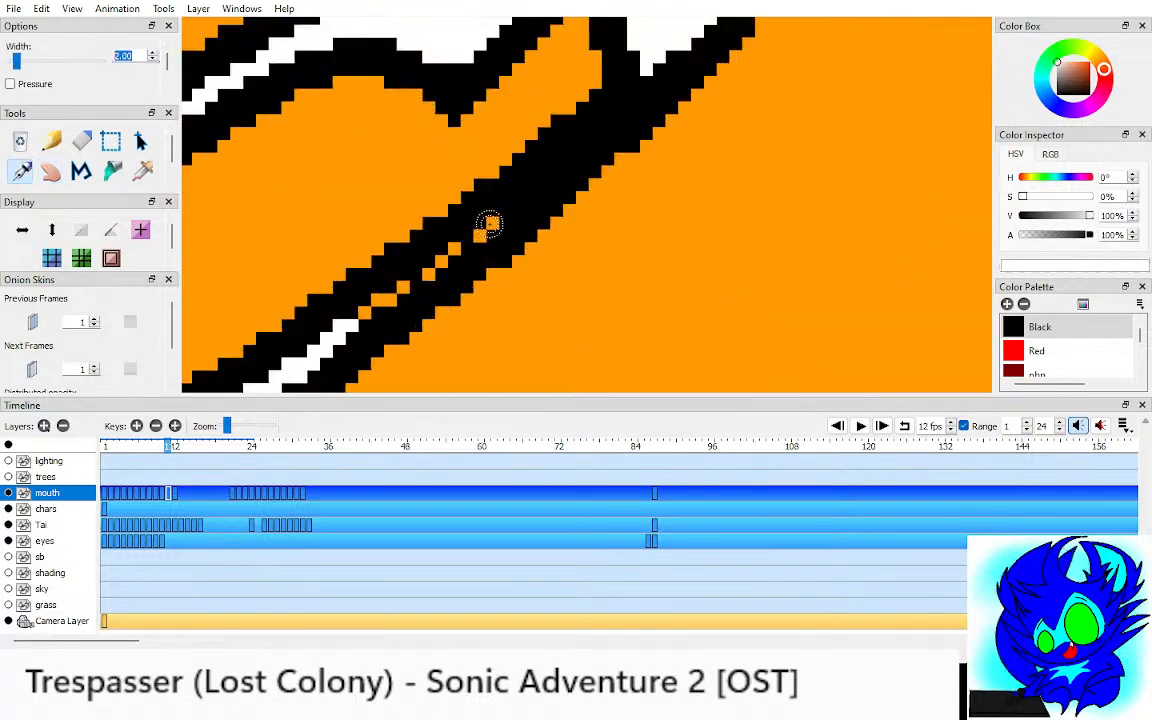
pyautogui.moveTo(493, 222); pyautogui.dragTo(350, 335)
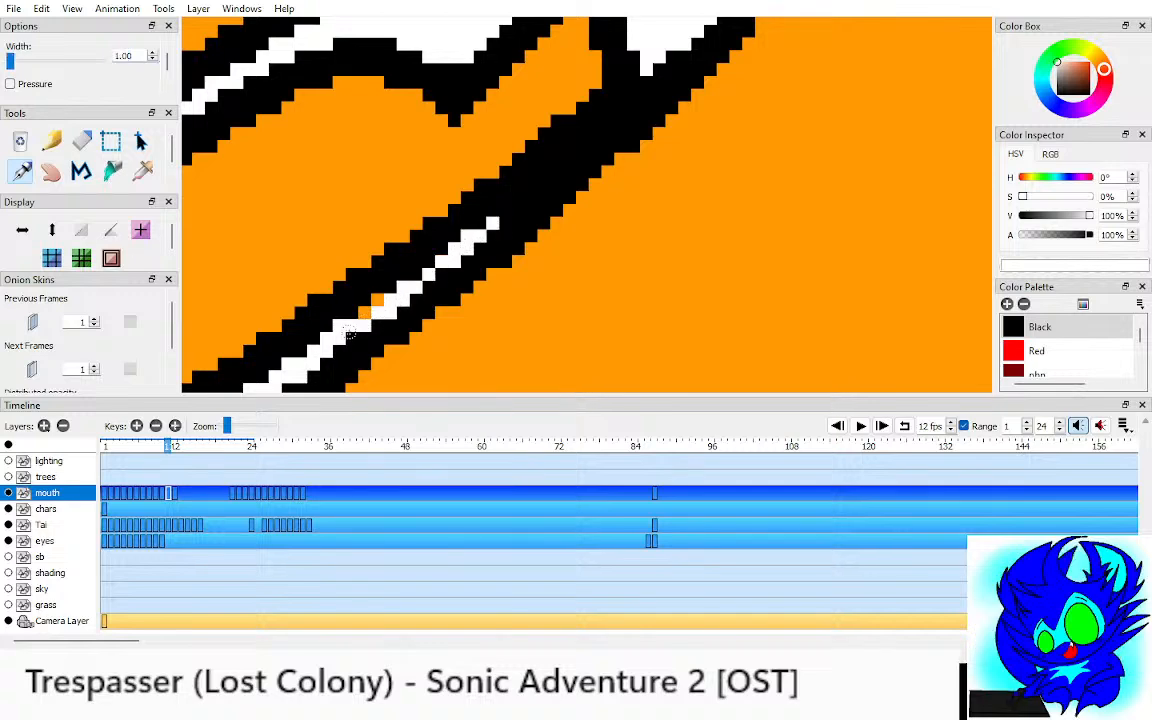
pyautogui.hotkey('ctrl', 'z')
pyautogui.moveTo(488, 226)
pyautogui.mouseDown()
pyautogui.moveTo(390, 300)
pyautogui.moveTo(437, 314)
pyautogui.mouseUp()
# Step: Fill the small area at the front of the frame 11 mouth with the palette's Red
pyautogui.scroll(-4, 390, 300)
pyautogui.press('h')
pyautogui.click(1036, 351)
pyautogui.press('k')
pyautogui.click(437, 310)
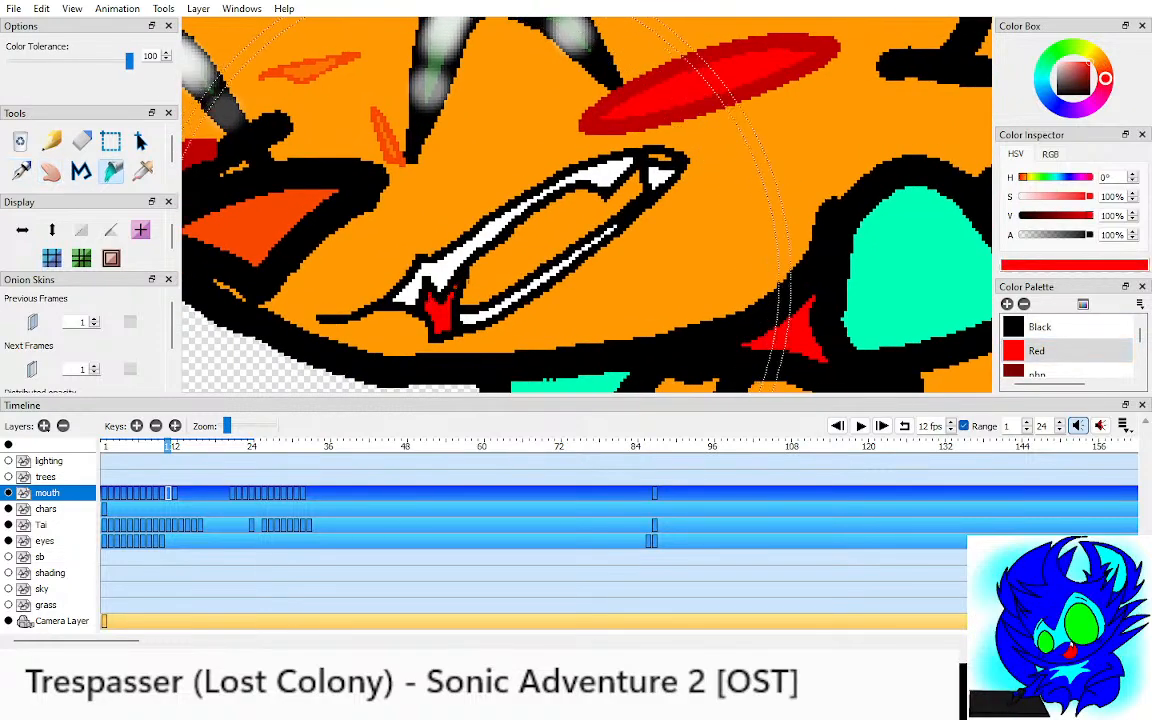
# Step: Sample the orange-red shown at frame 12 and fill the frame 11 tongue with it
pyautogui.click(142, 171)
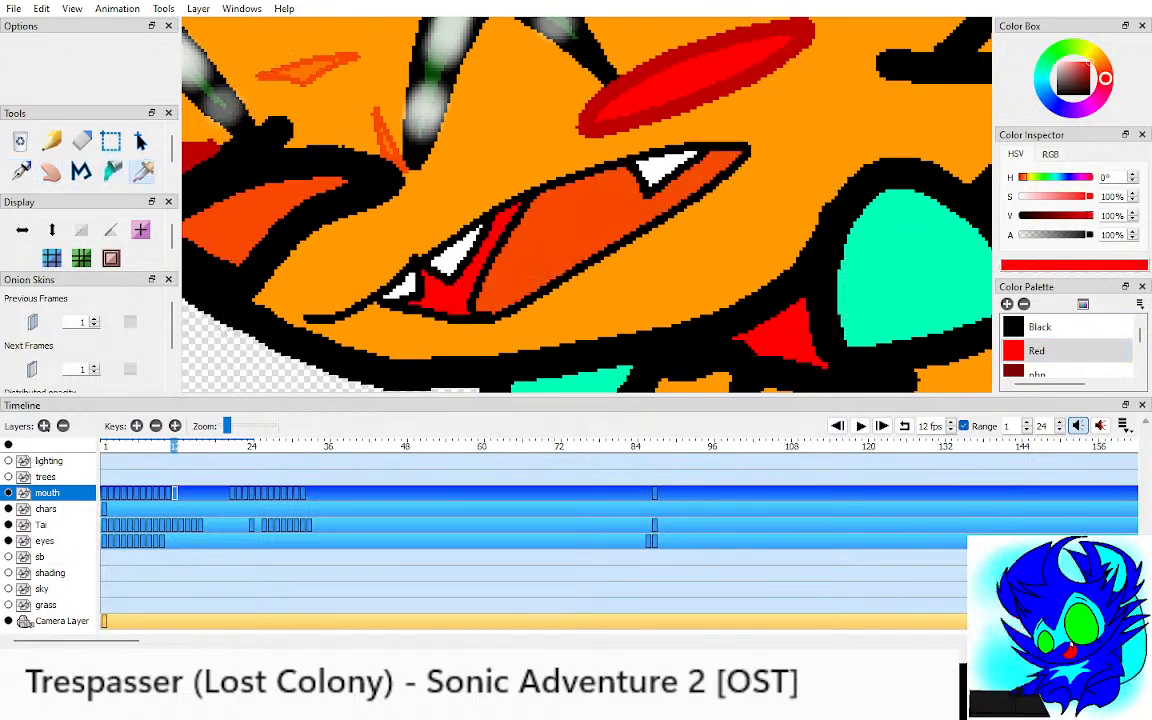
pyautogui.click(260, 225)
pyautogui.press('k')
pyautogui.click(500, 235)
pyautogui.press('h')
pyautogui.scroll(-5, 580, 200)
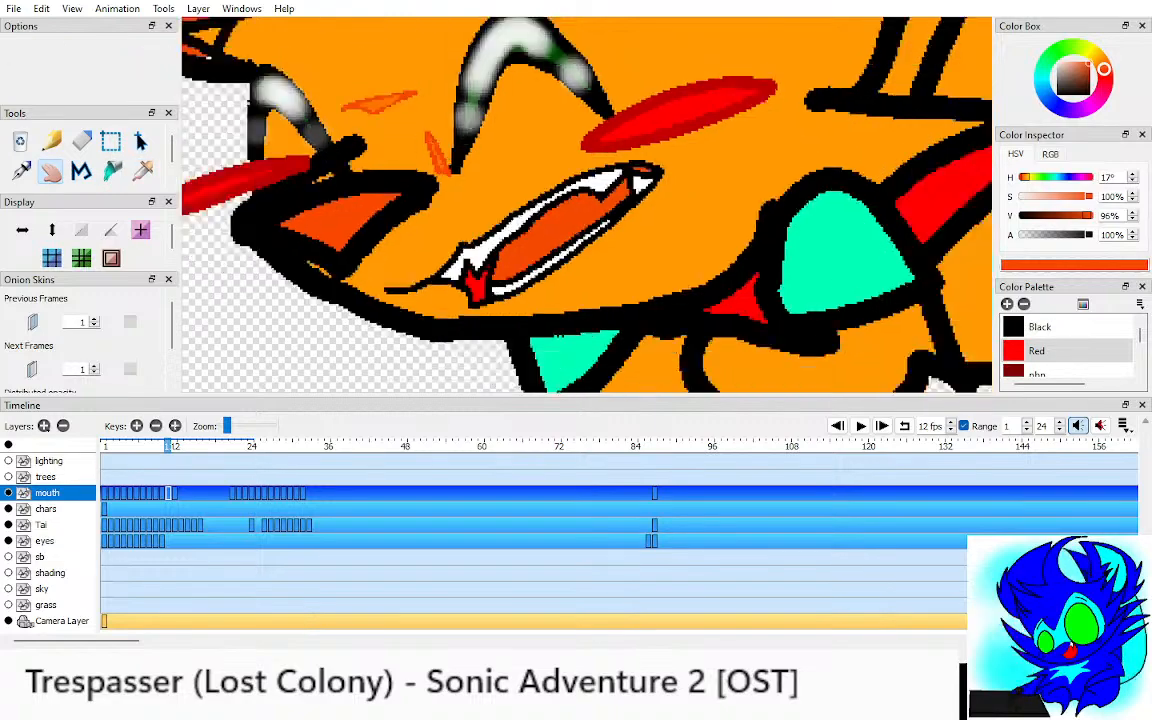
pyautogui.scroll(-6, 580, 200)
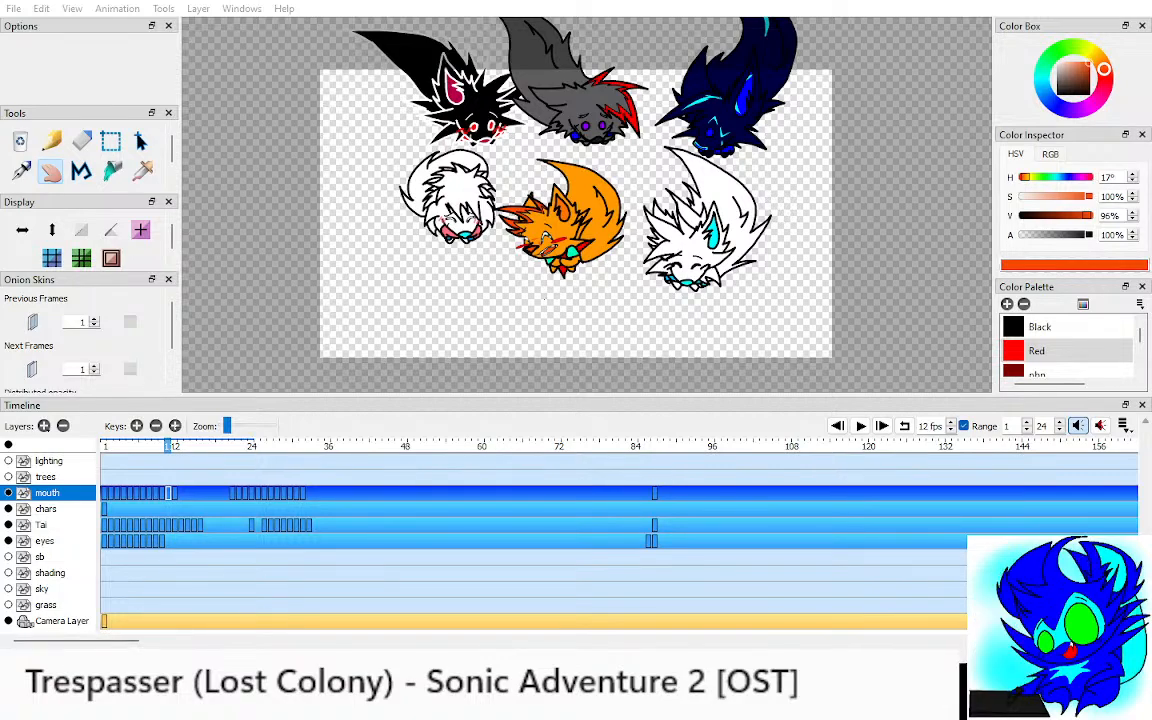
pyautogui.scroll(8, 560, 230)
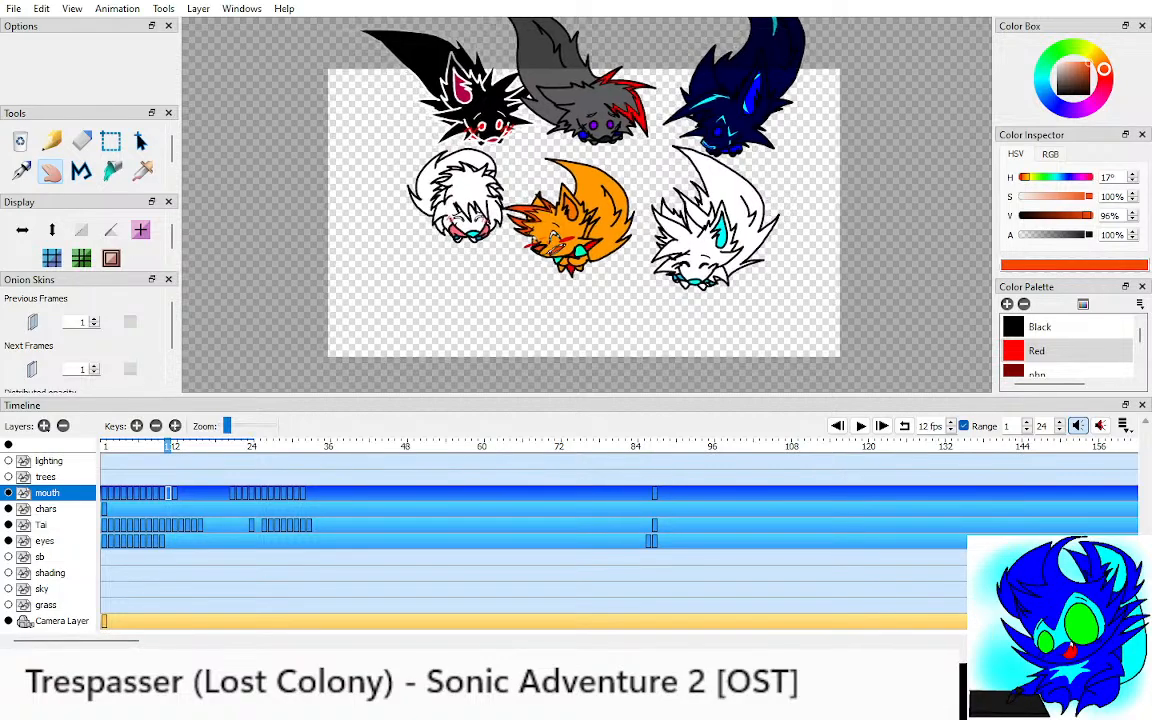
pyautogui.scroll(-10, 575, 230)
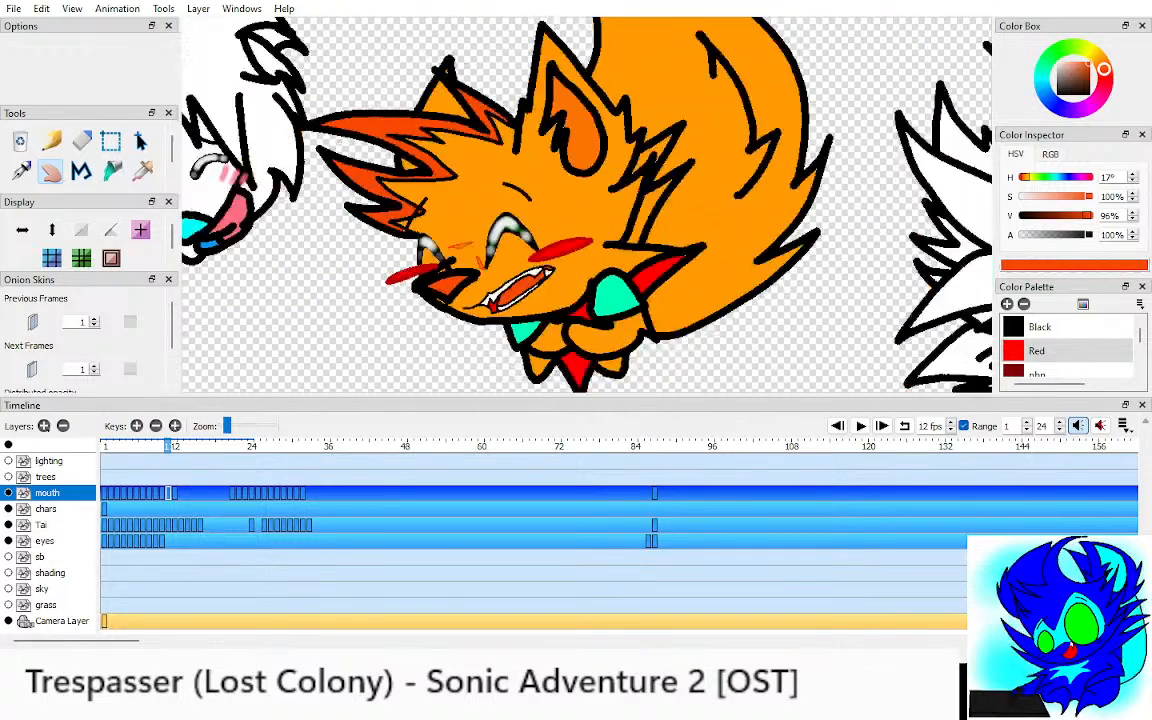
# Step: Draw a narrow mouth with jagged teeth at frame 13 using a 3.00-wide black pen, and fill its teeth white
pyautogui.scroll(4, 575, 205)
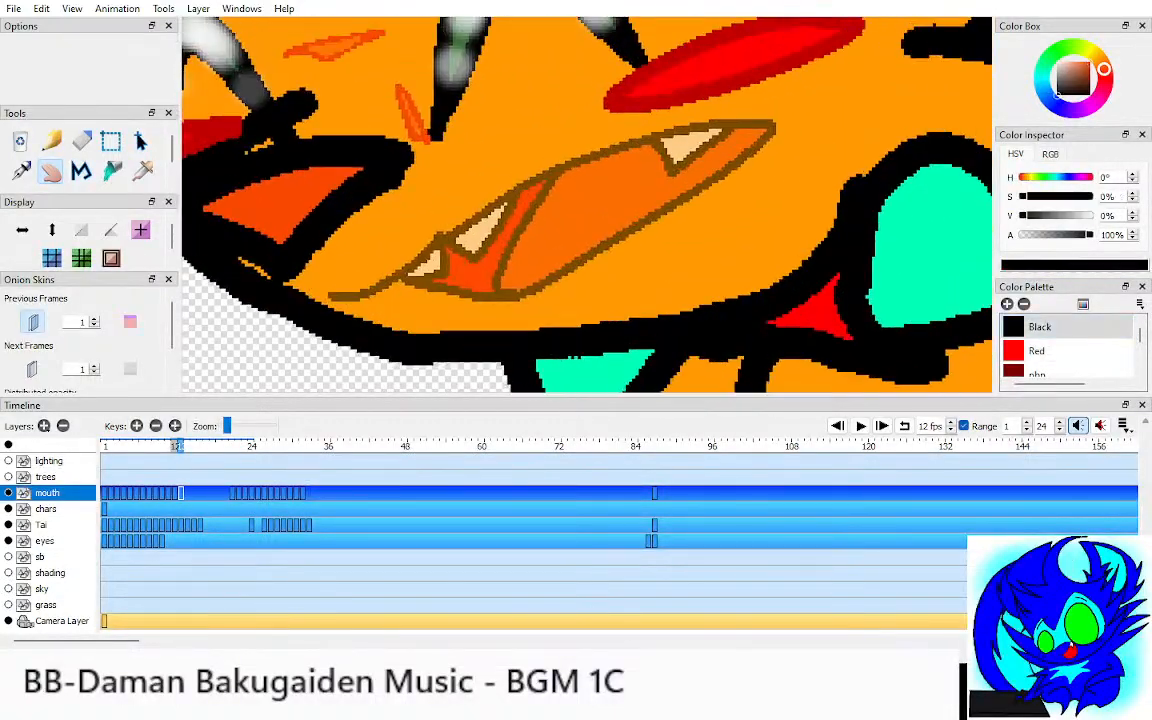
pyautogui.press('p')
pyautogui.press('Up')
pyautogui.press('Up')
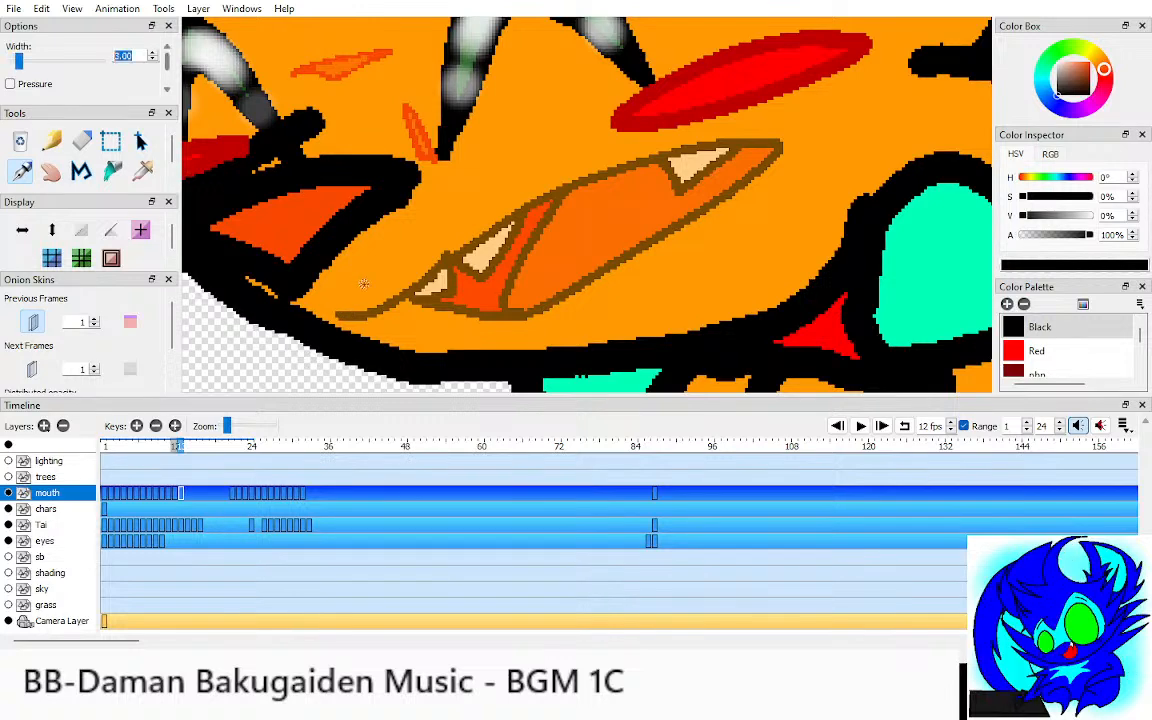
pyautogui.moveTo(343, 320)
pyautogui.mouseDown()
pyautogui.moveTo(543, 217)
pyautogui.moveTo(717, 159)
pyautogui.moveTo(612, 228)
pyautogui.moveTo(597, 214)
pyautogui.moveTo(477, 295)
pyautogui.mouseUp()
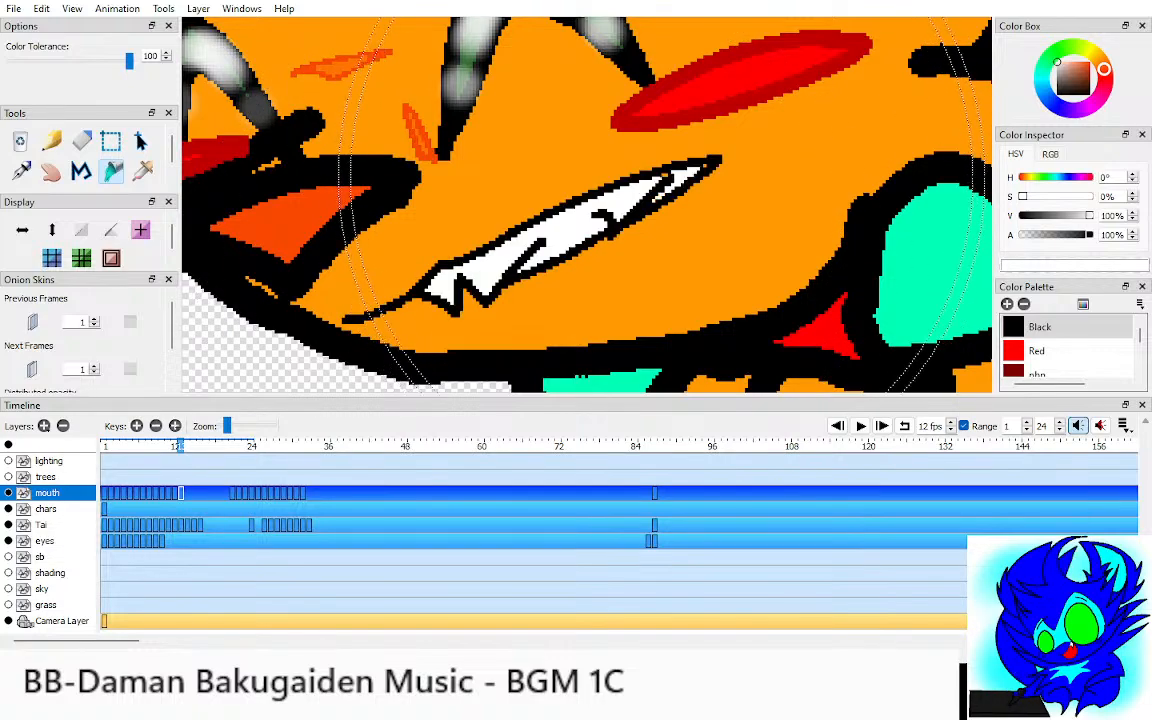
# Step: Shift the narrow mouth to frame 14, leaving an empty frame 13 key with both onion skins shown and Black selected
pyautogui.press('h')
pyautogui.click(1040, 327)
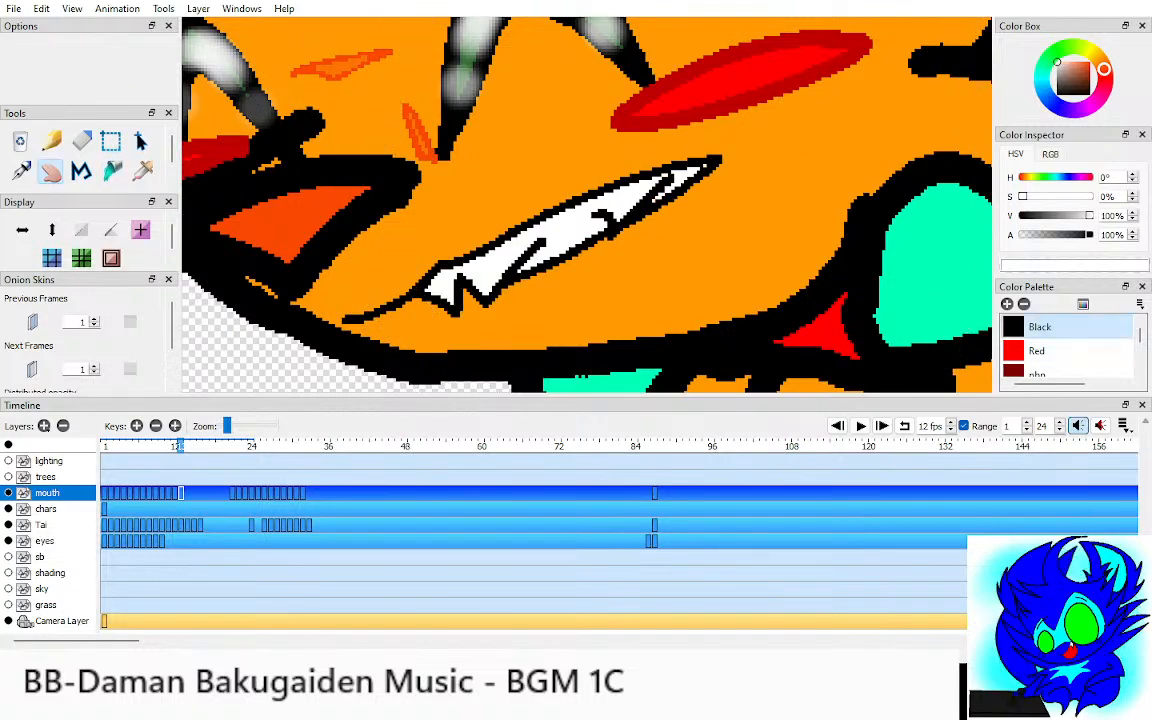
pyautogui.scroll(-5, 587, 205)
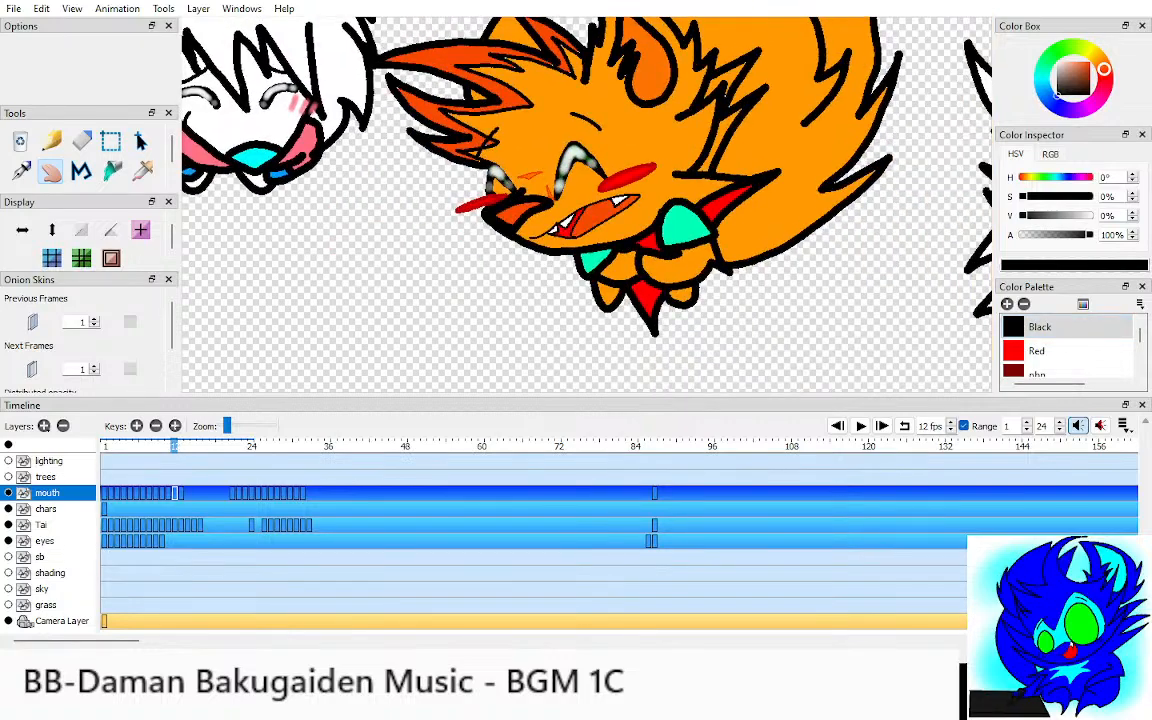
pyautogui.scroll(10, 600, 217)
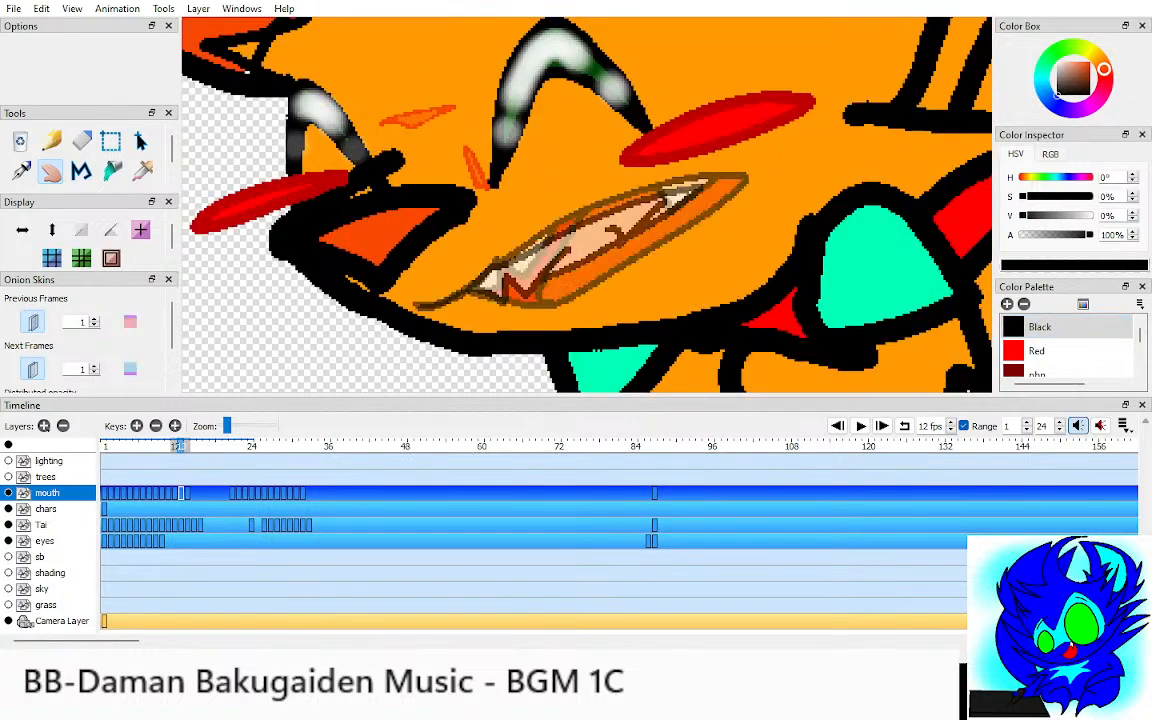
# Step: Draw a black in-between mouth with pointed teeth at frame 13 using a 3.00-wide pen, and hide both onion skins
pyautogui.press('p')
pyautogui.moveTo(277, 321)
pyautogui.mouseDown()
pyautogui.moveTo(520, 190)
pyautogui.moveTo(752, 112)
pyautogui.moveTo(675, 140)
pyautogui.moveTo(436, 270)
pyautogui.mouseUp()
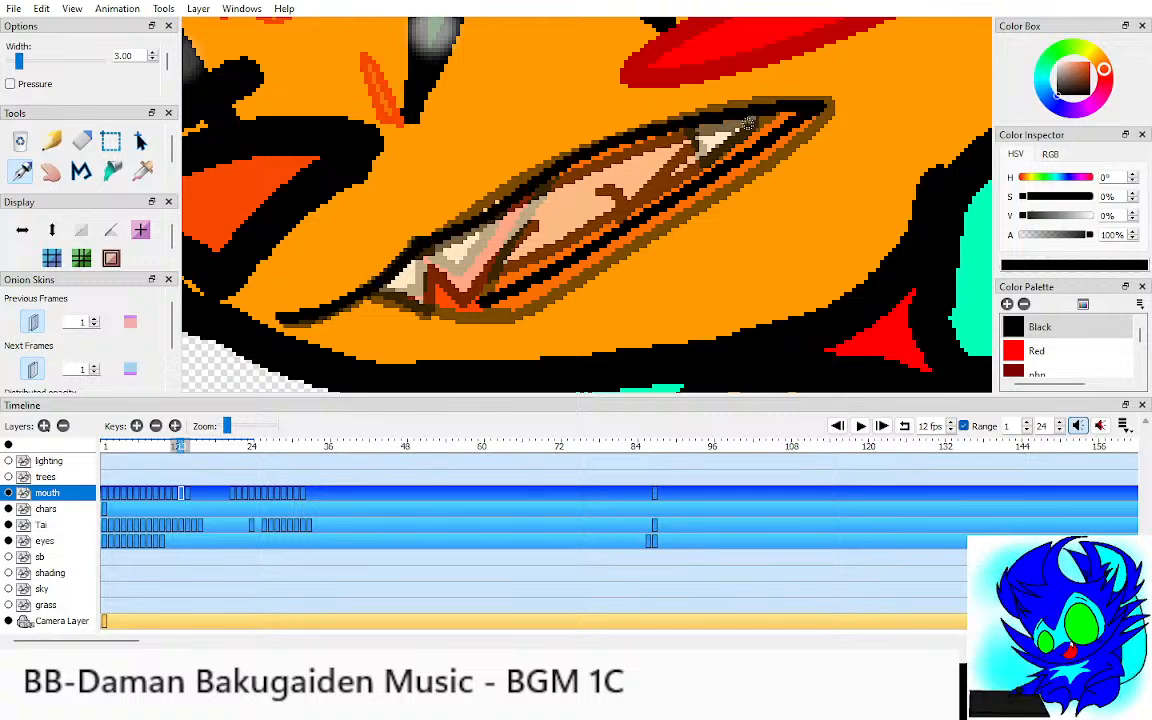
pyautogui.press(',')
pyautogui.press('.')
pyautogui.press('.')
pyautogui.press(',')
pyautogui.moveTo(722, 128)
pyautogui.mouseDown()
pyautogui.moveTo(657, 200)
pyautogui.moveTo(644, 174)
pyautogui.moveTo(540, 220)
pyautogui.moveTo(468, 290)
pyautogui.moveTo(424, 268)
pyautogui.moveTo(423, 306)
pyautogui.moveTo(374, 288)
pyautogui.mouseUp()
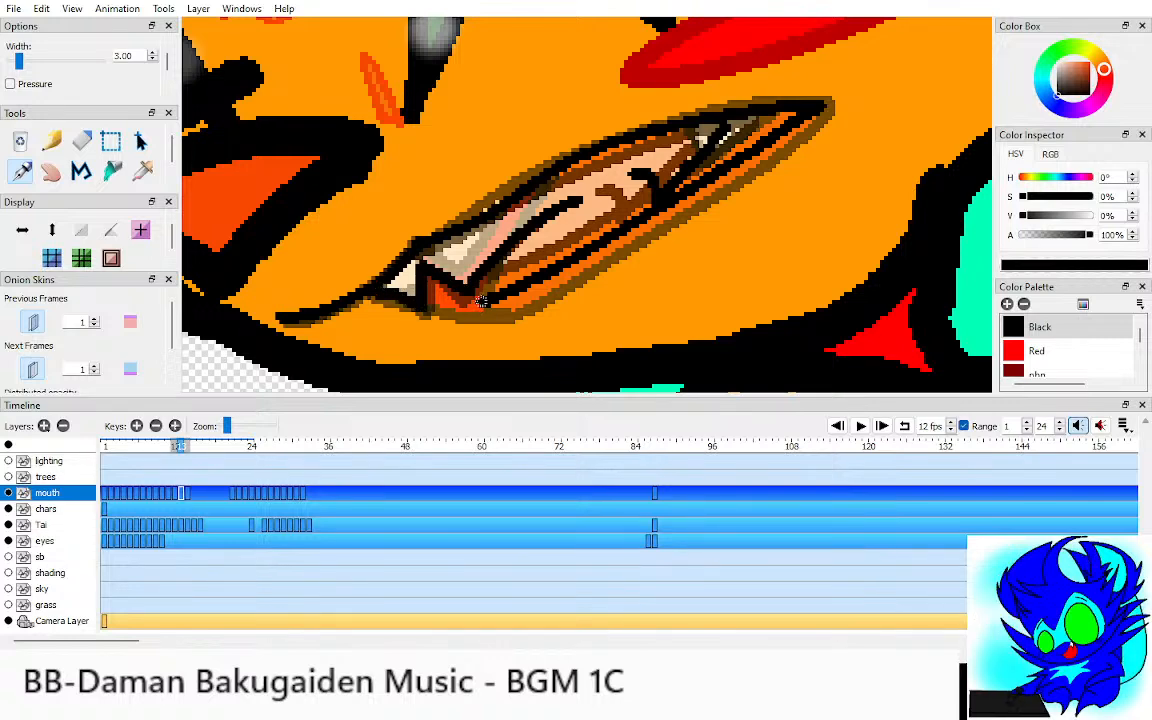
pyautogui.moveTo(448, 297); pyautogui.dragTo(437, 299)
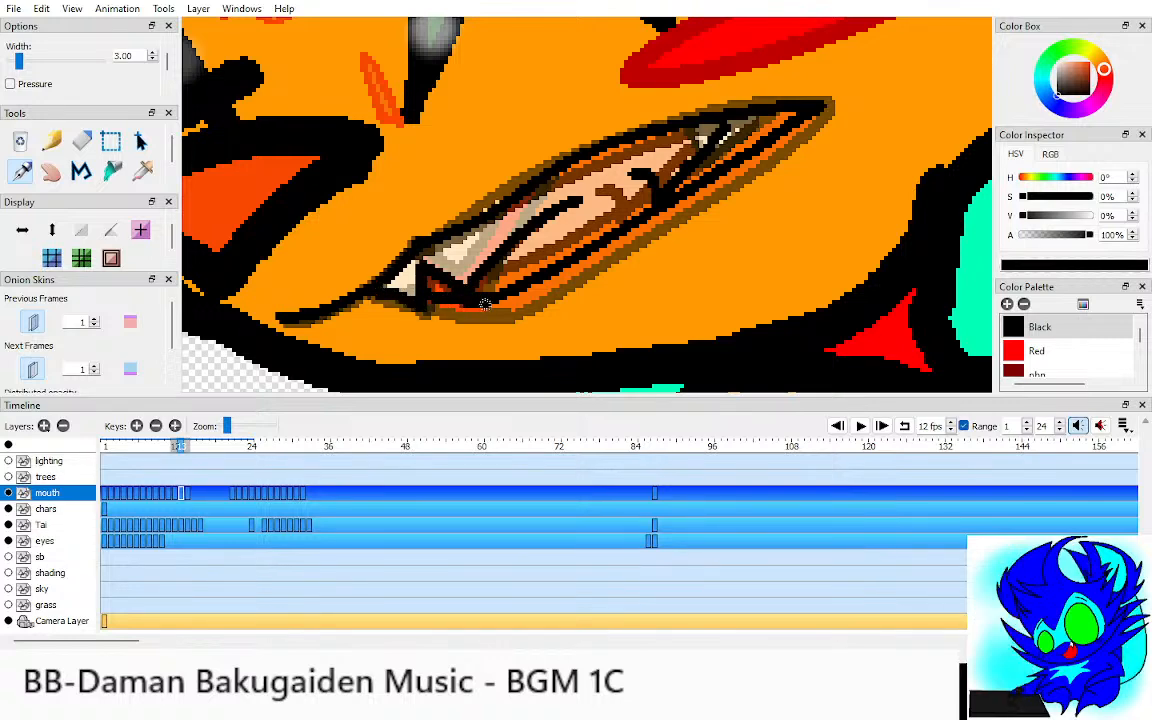
pyautogui.press('h')
pyautogui.press('o')
pyautogui.hotkey('alt', 'o')
# Step: Sample white from the frame 12 teeth and fill the inside of the frame 13 mouth with it
pyautogui.press('i')
pyautogui.press(',')
pyautogui.click(466, 235)
pyautogui.press('.')
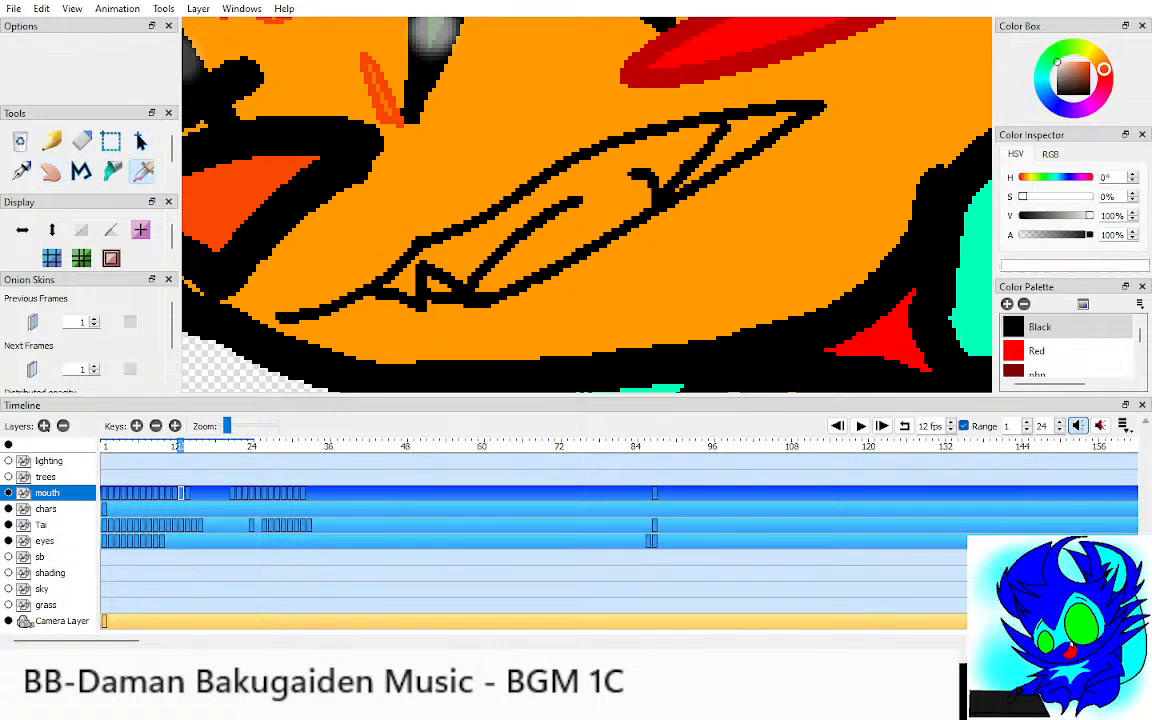
pyautogui.press('k')
pyautogui.click(451, 276)
pyautogui.hotkey('ctrl', 'z')
pyautogui.click(440, 284)
pyautogui.click(440, 256)
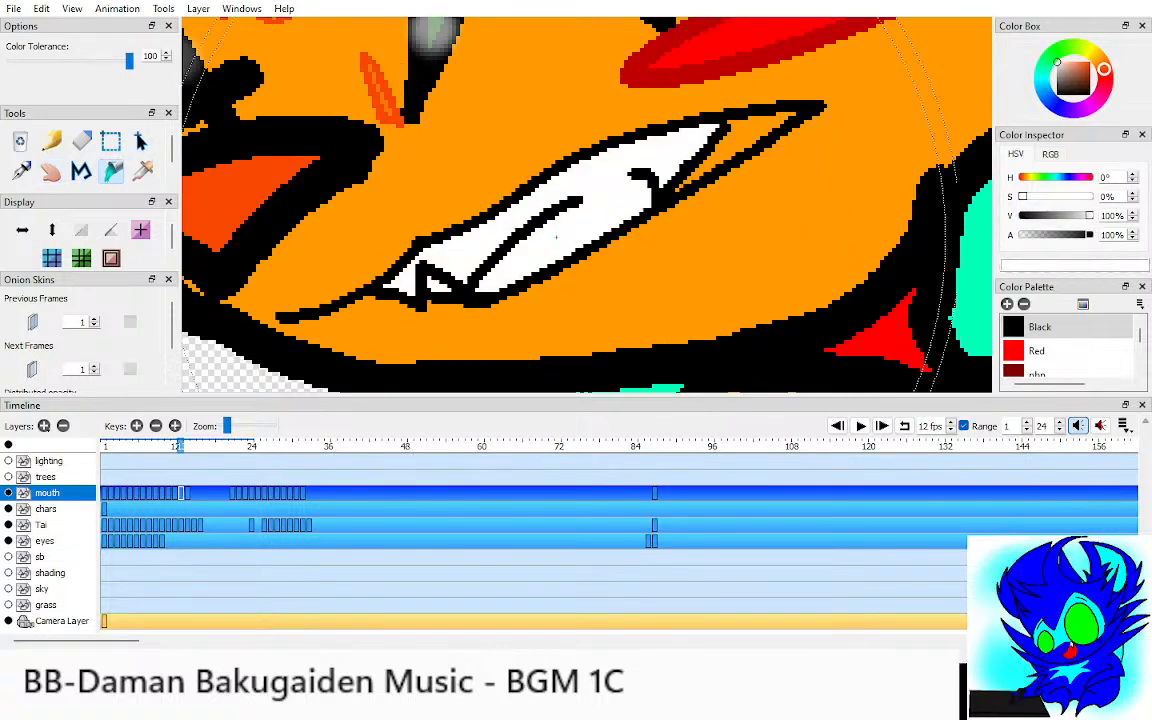
# Step: Try a white fill near the back corner of the frame 13 mouth, undo it, and step back to frame 12
pyautogui.click(680, 186)
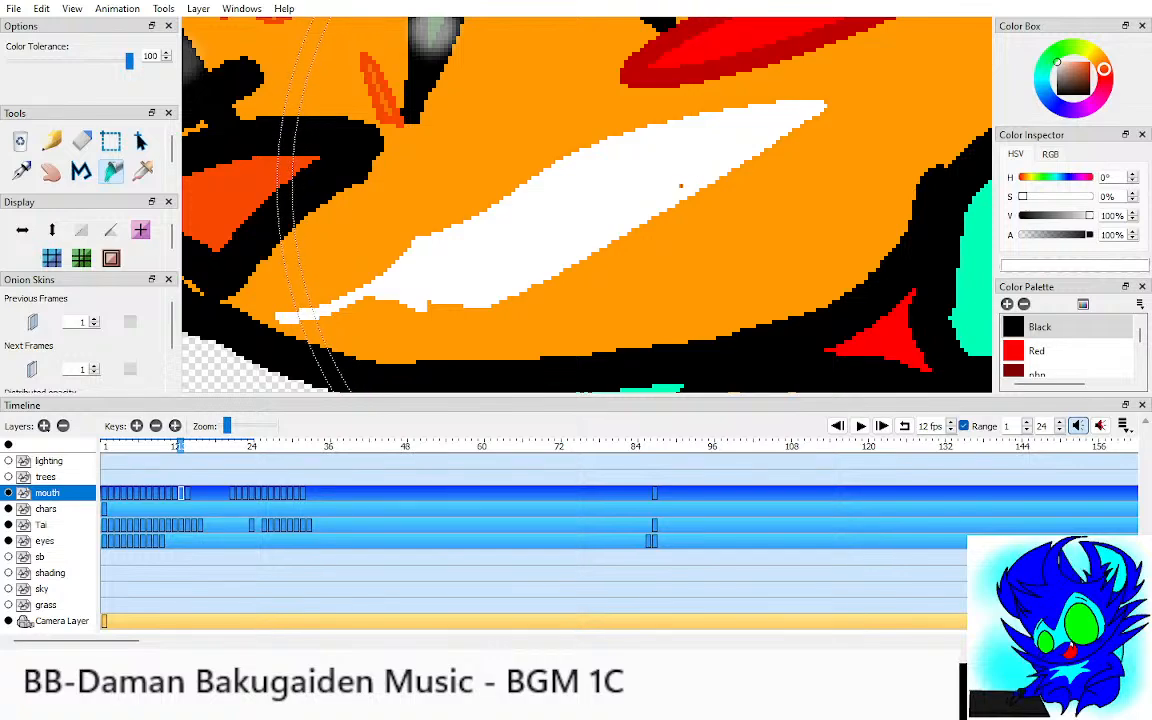
pyautogui.hotkey('ctrl', 'z')
pyautogui.press('.')
pyautogui.press(',')
pyautogui.press(',')
pyautogui.hotkey('ctrl', 'Down')
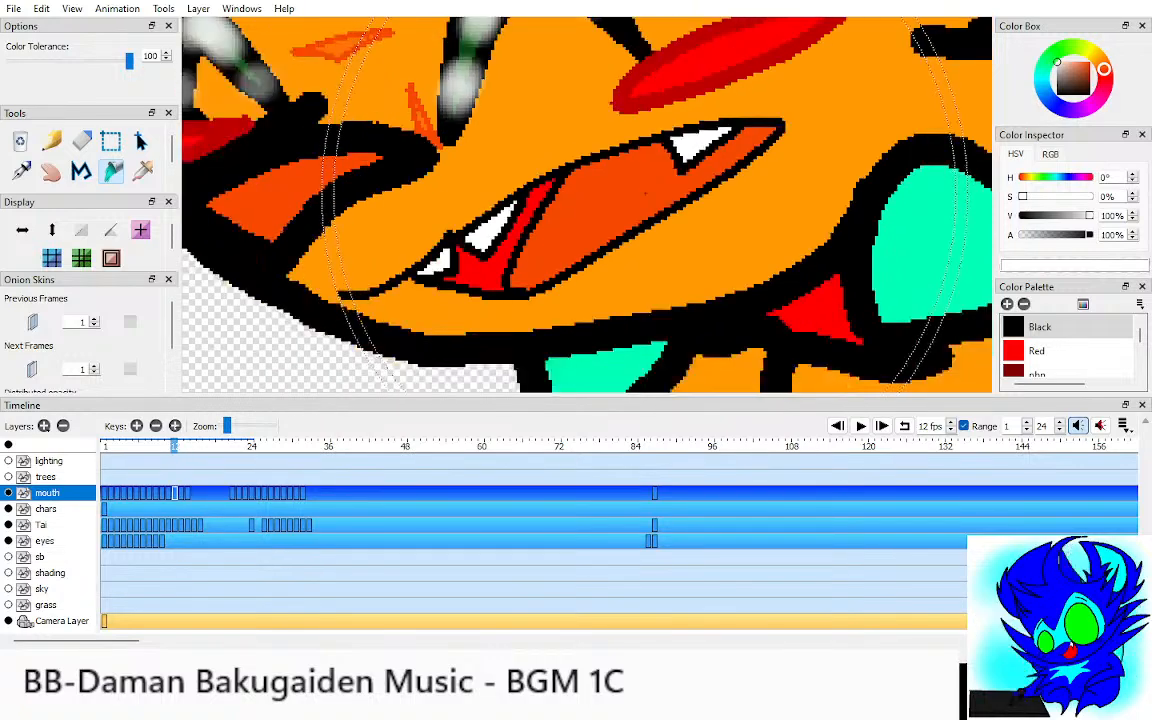
# Step: View the fox among the other characters at frame 14 and play the animation to check the mouth motion
pyautogui.hotkey('ctrl', 'Down')
pyautogui.hotkey('ctrl', 'Down')
pyautogui.hotkey('ctrl', 'Down')
pyautogui.press('h')
pyautogui.press('.')
pyautogui.press('.')
pyautogui.hotkey('ctrl', 'Down')
pyautogui.hotkey('ctrl', 'Down')
pyautogui.hotkey('ctrl', 'Down')
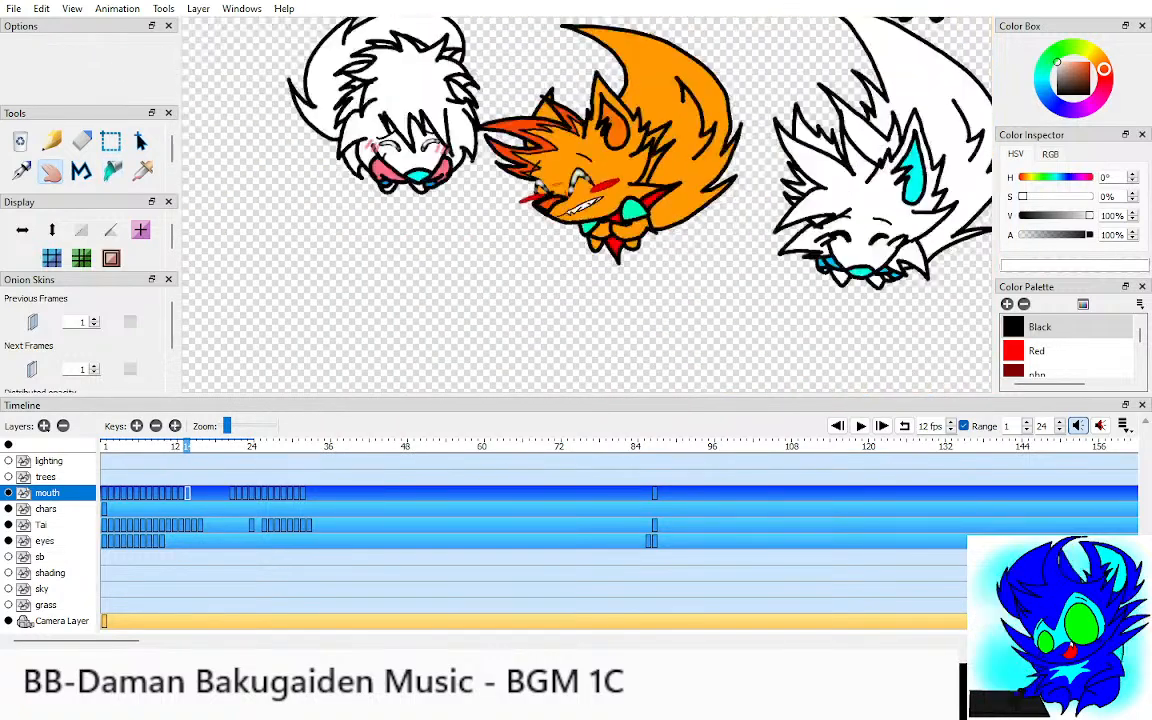
pyautogui.moveTo(586, 204); pyautogui.dragTo(573, 231)
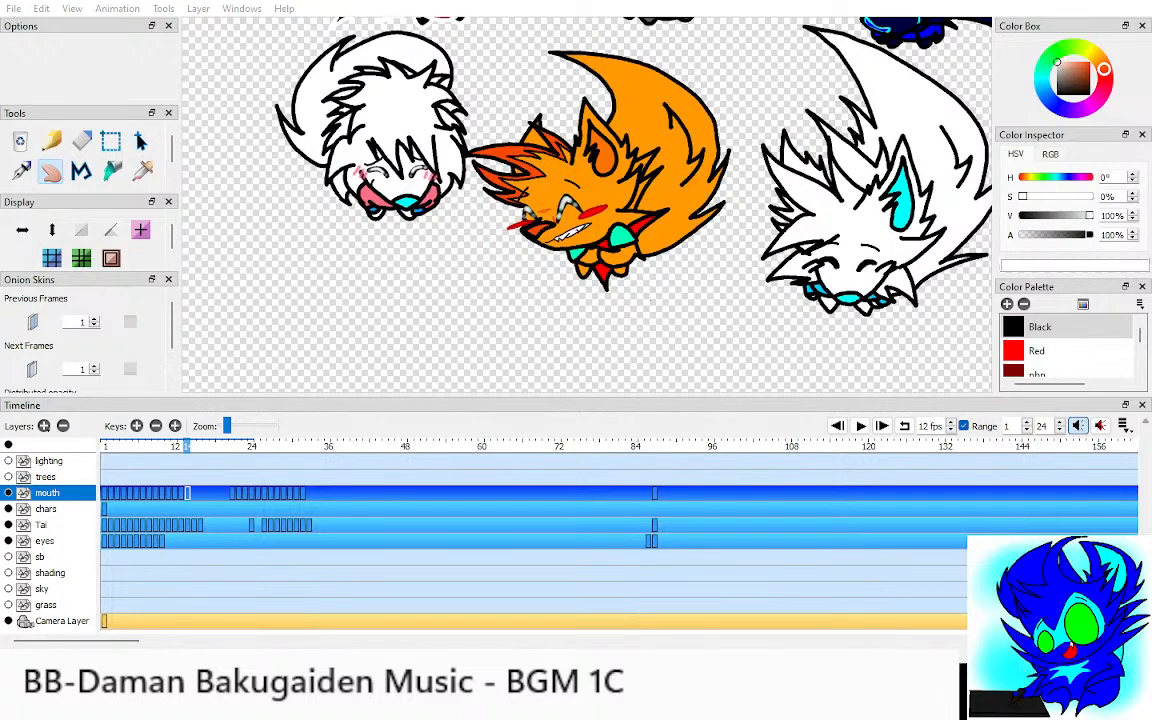
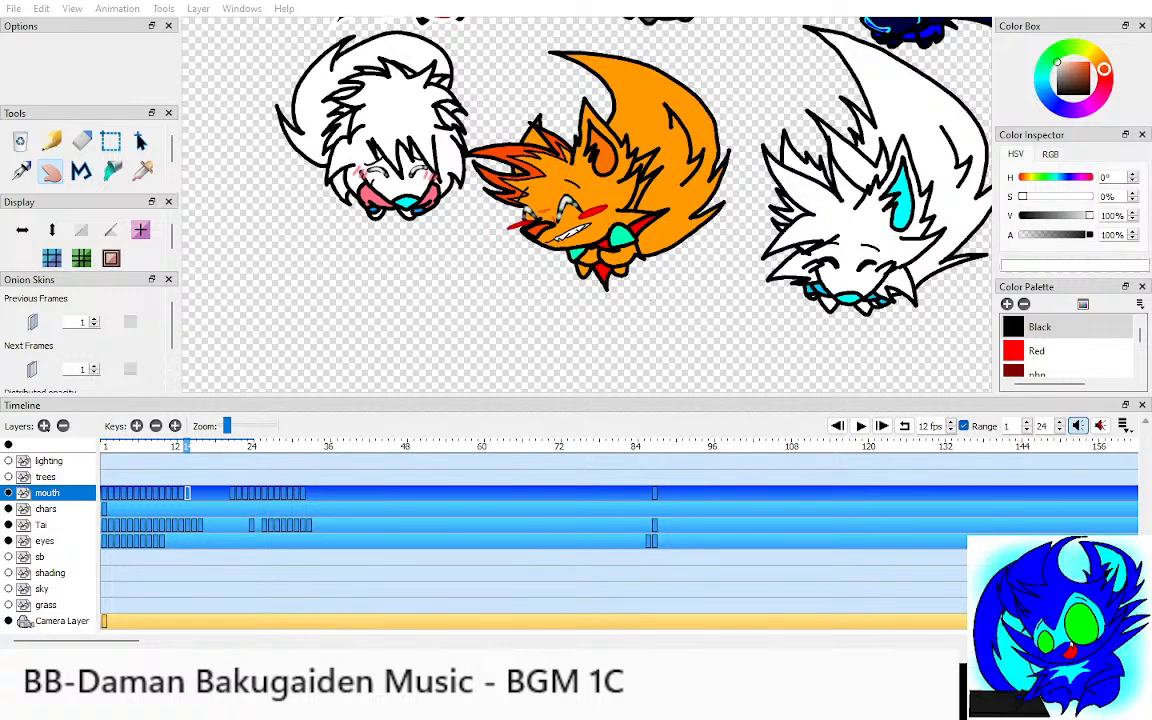
pyautogui.scroll(6, 572, 242)
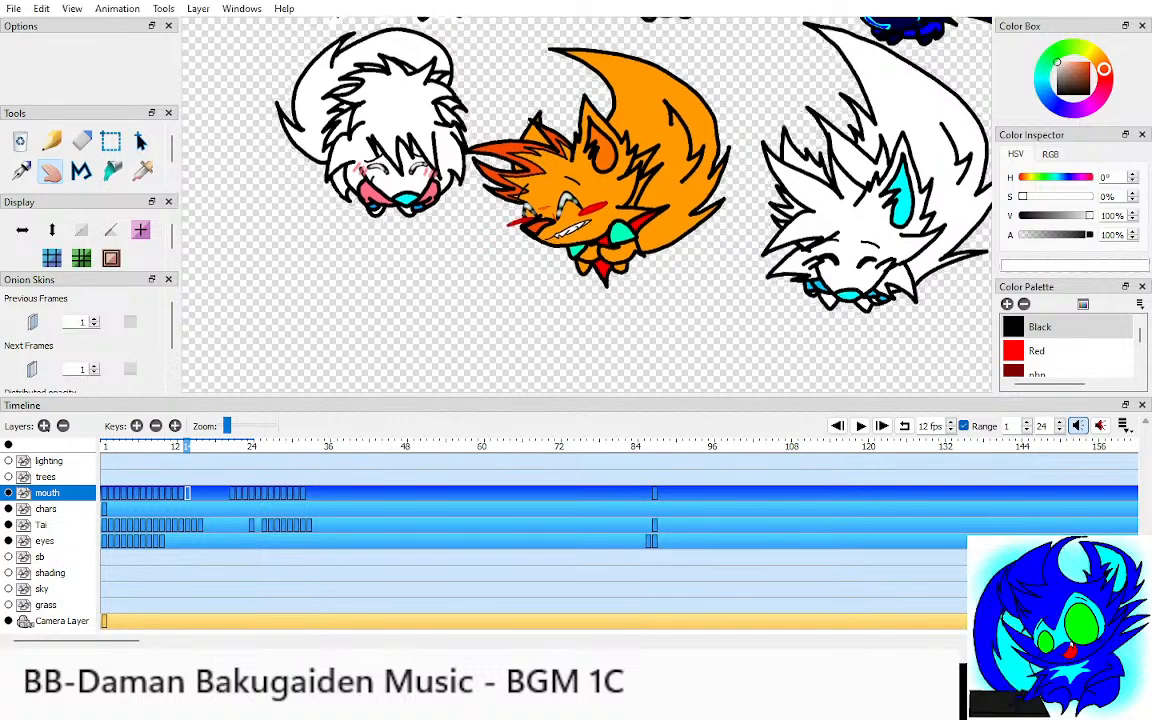
pyautogui.scroll(-5, 586, 233)
pyautogui.moveTo(587, 233); pyautogui.dragTo(567, 261)
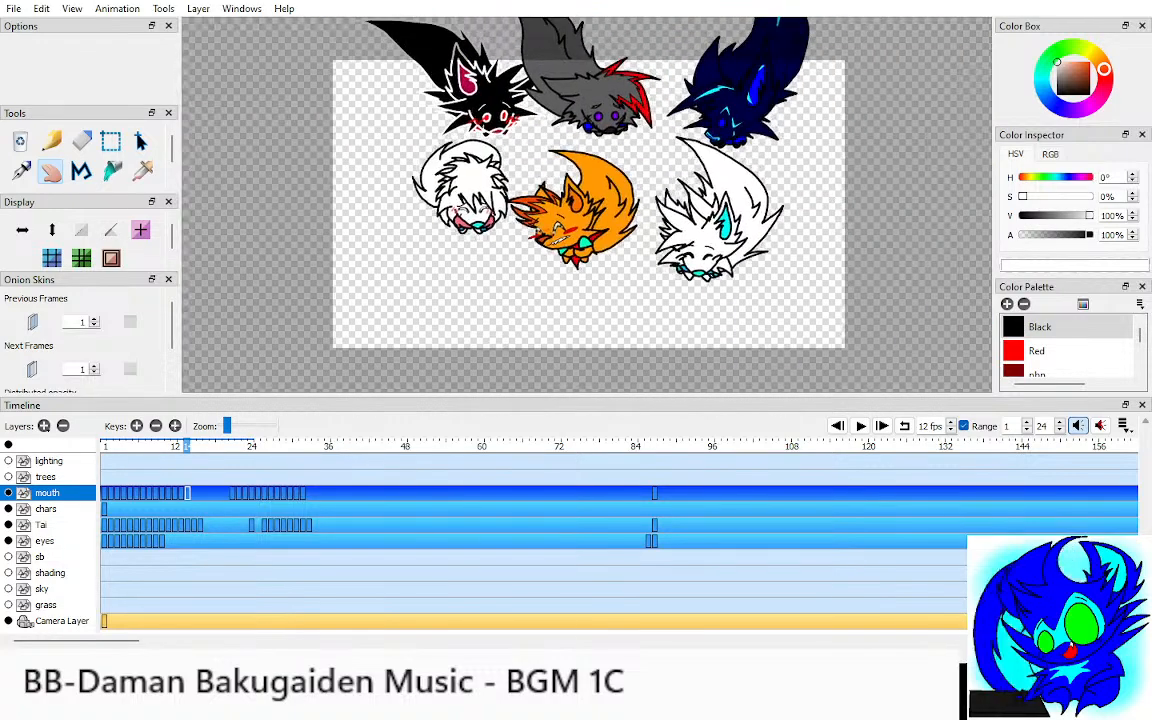
pyautogui.scroll(1, 587, 222)
pyautogui.hotkey('ctrl', 'Return')
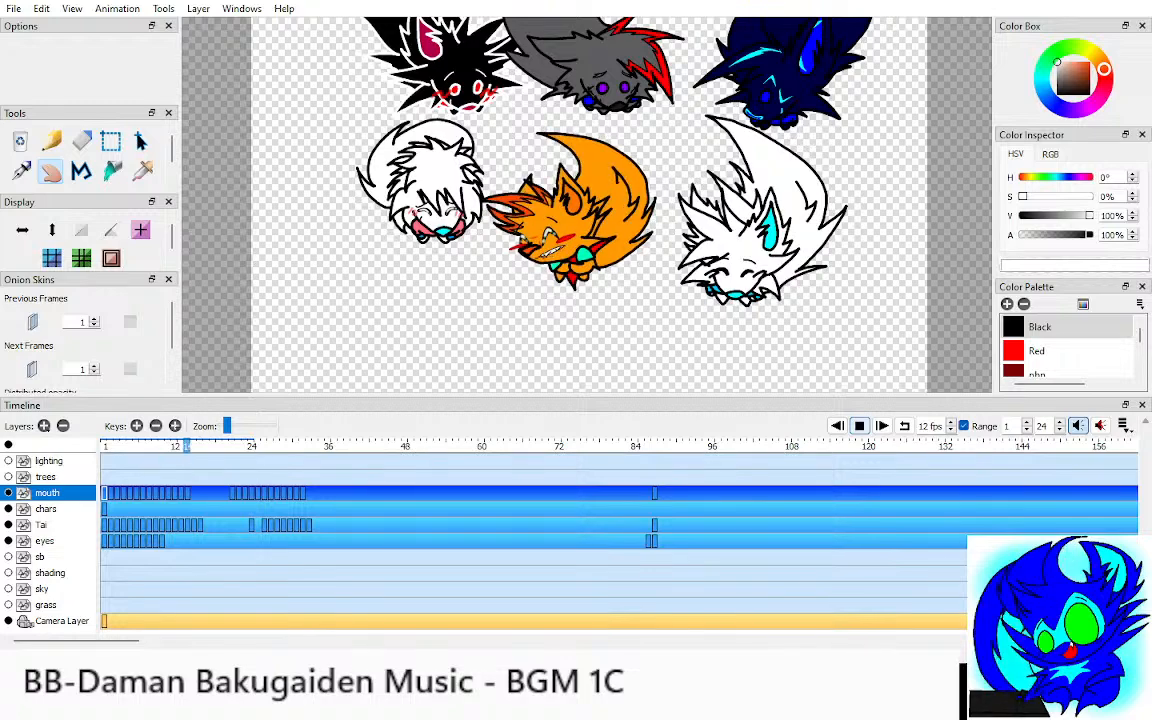
pyautogui.press('Return')
pyautogui.click(175, 446)
pyautogui.press('Left')
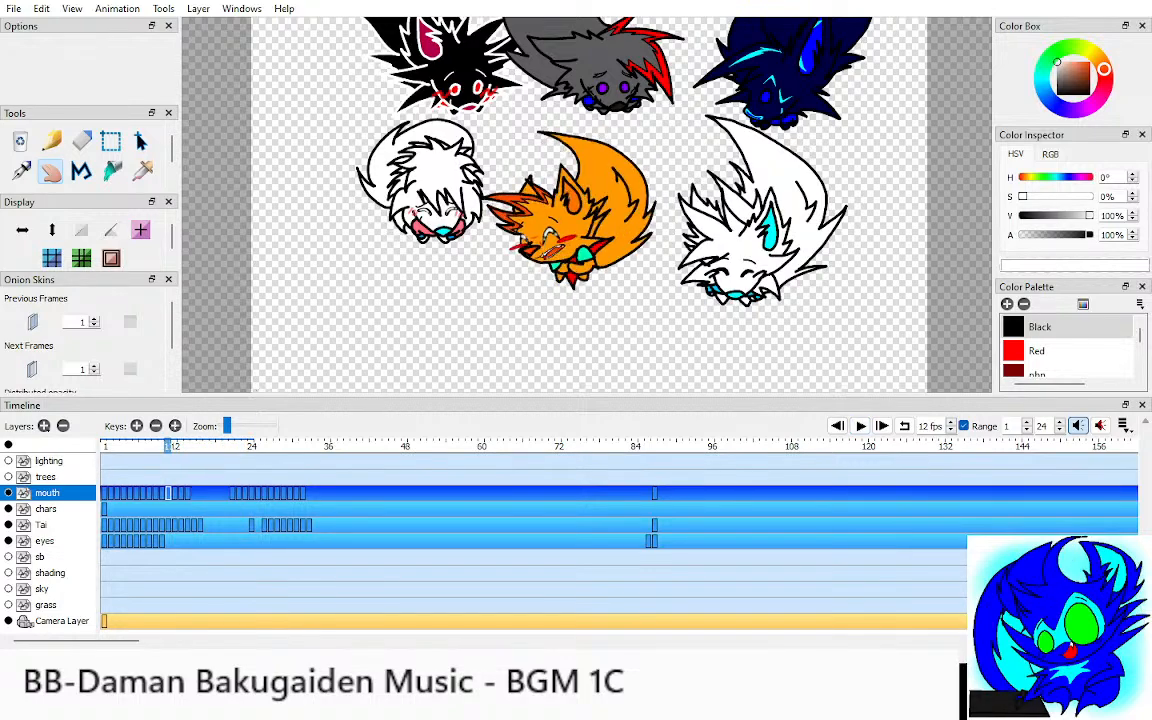
# Step: Flip back and forth between frames 11 and 14 to compare the fox's mouth shapes
pyautogui.press('Right')
pyautogui.press('Right')
pyautogui.press('Left')
pyautogui.press('Left')
pyautogui.press('Right')
pyautogui.press('Right')
pyautogui.press('Left')
pyautogui.press('Right')
pyautogui.press('Right')
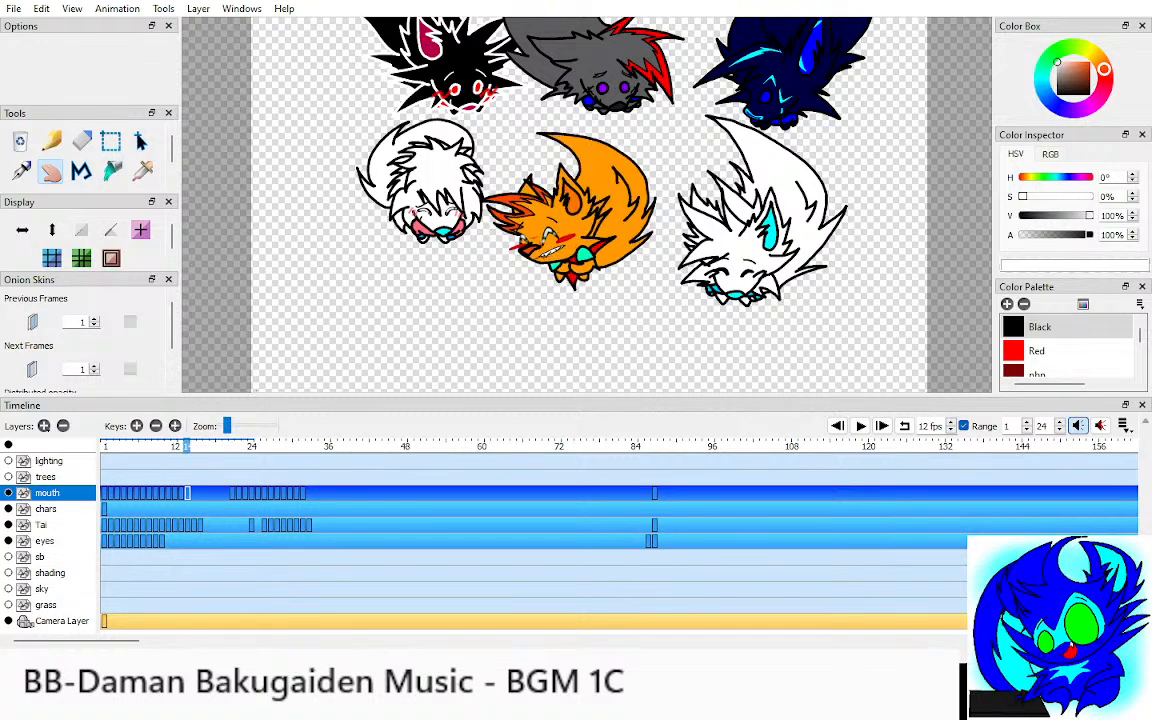
pyautogui.press('Left')
pyautogui.press('Left')
pyautogui.press('Right')
# Step: Shift the mouth keys after frame 12 one frame later and add an empty frame 13 key with both onion skins shown
pyautogui.moveTo(540, 287); pyautogui.dragTo(540, 267)
pyautogui.scroll(3, 540, 267)
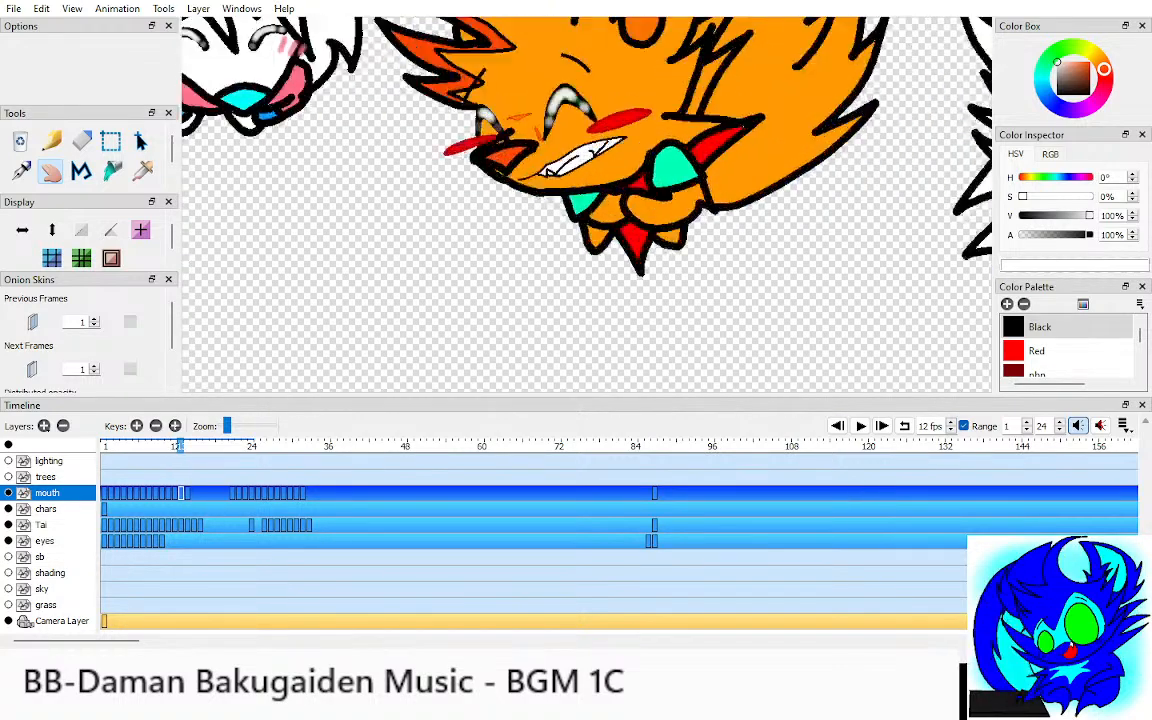
pyautogui.scroll(3, 590, 130)
pyautogui.press('Left')
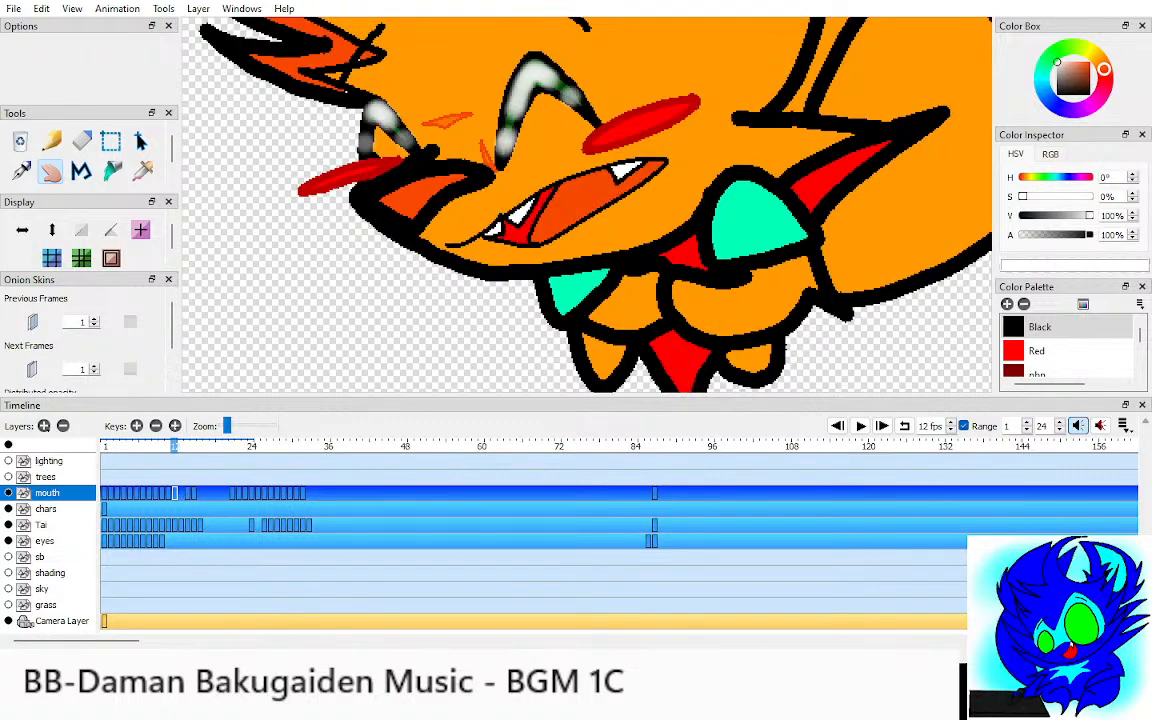
pyautogui.press('F7')
pyautogui.press('o')
pyautogui.hotkey('alt', 'o')
pyautogui.hotkey('ctrl', 'Up')
pyautogui.hotkey('ctrl', 'Up')
pyautogui.hotkey('ctrl', 'Up')
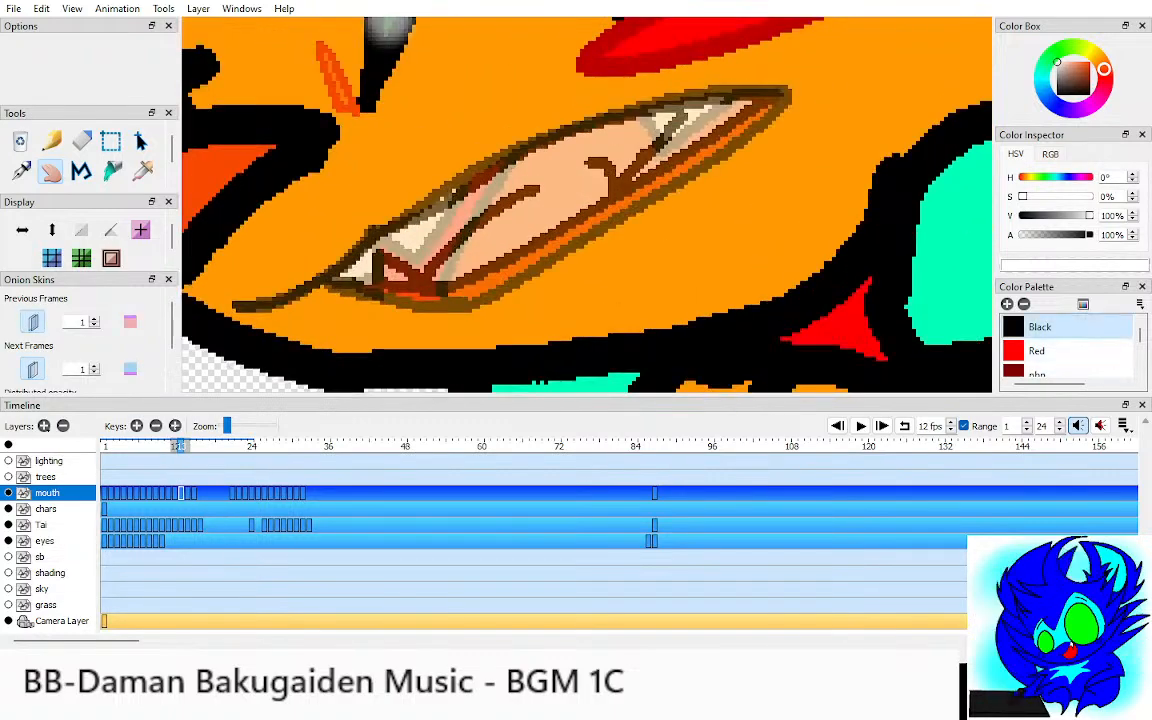
# Step: Draw a black in-between open mouth with pointed teeth at frame 13 using a 3.00-wide pen, and hide both onion skins
pyautogui.press('p')
pyautogui.moveTo(245, 303)
pyautogui.mouseDown()
pyautogui.moveTo(286, 294)
pyautogui.moveTo(372, 227)
pyautogui.moveTo(542, 139)
pyautogui.moveTo(704, 97)
pyautogui.moveTo(784, 97)
pyautogui.moveTo(683, 168)
pyautogui.moveTo(636, 195)
pyautogui.mouseUp()
pyautogui.moveTo(717, 104)
pyautogui.mouseDown()
pyautogui.moveTo(626, 183)
pyautogui.moveTo(618, 143)
pyautogui.mouseUp()
pyautogui.moveTo(548, 142)
pyautogui.mouseDown()
pyautogui.moveTo(440, 230)
pyautogui.moveTo(414, 277)
pyautogui.moveTo(375, 250)
pyautogui.mouseUp()
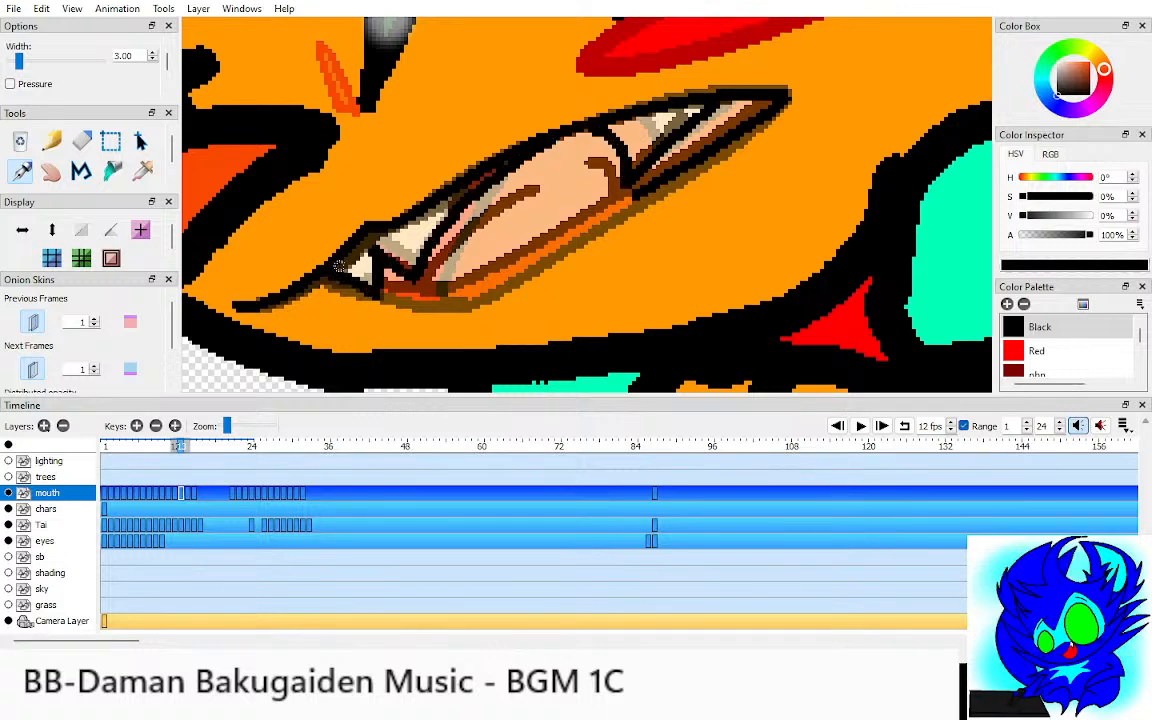
pyautogui.moveTo(630, 198)
pyautogui.mouseDown()
pyautogui.moveTo(507, 275)
pyautogui.moveTo(454, 295)
pyautogui.moveTo(410, 293)
pyautogui.mouseUp()
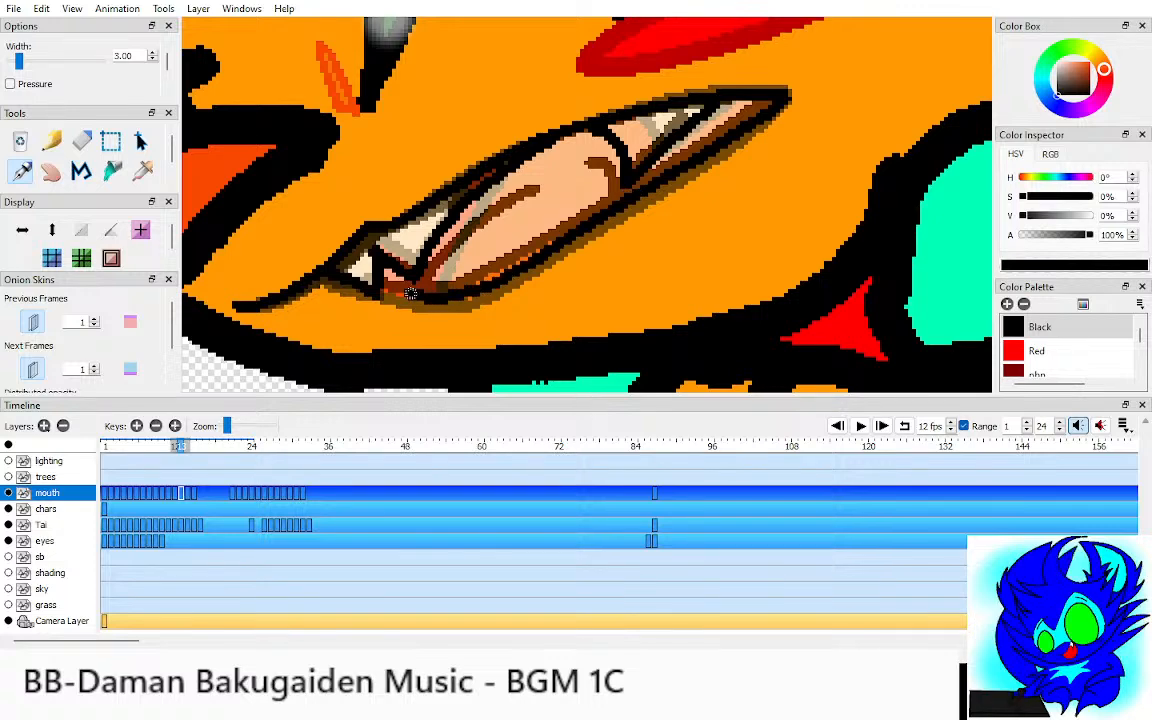
pyautogui.press('h')
pyautogui.press('o')
pyautogui.hotkey('alt', 'o')
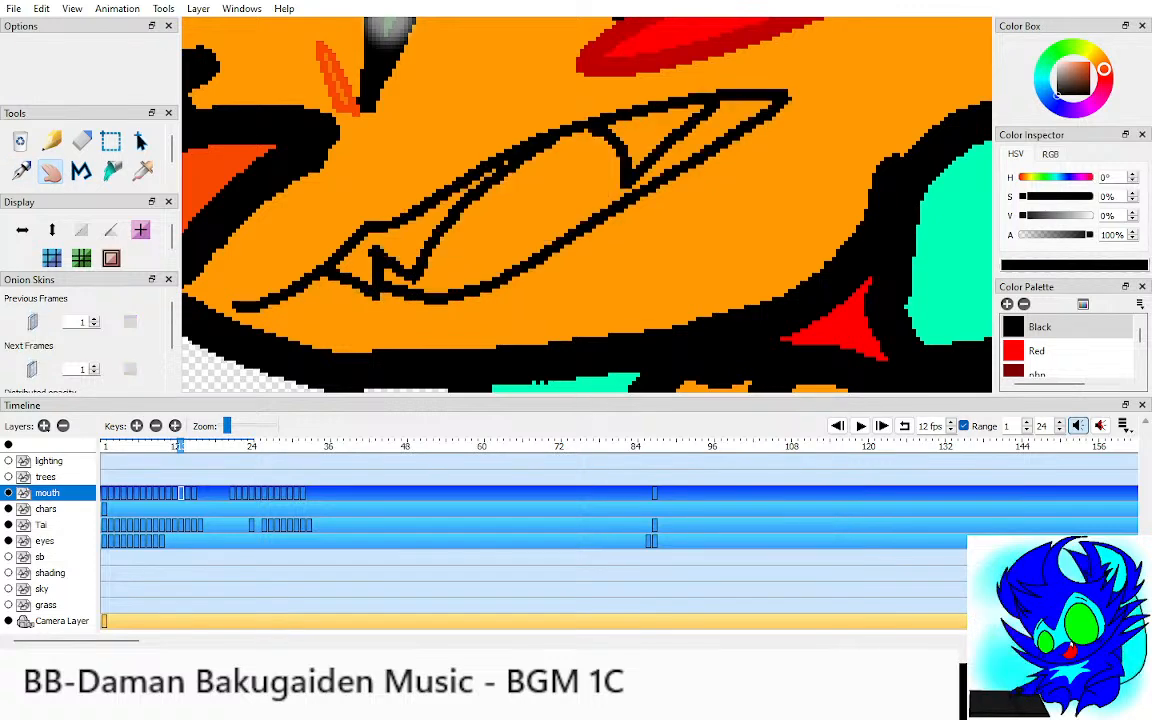
# Step: Add a black tooth line near the back corner of the frame 13 mouth and a second line along its lower edge
pyautogui.press(',')
pyautogui.press('.')
pyautogui.press(',')
pyautogui.press('.')
pyautogui.press('p')
pyautogui.moveTo(724, 96); pyautogui.dragTo(713, 143)
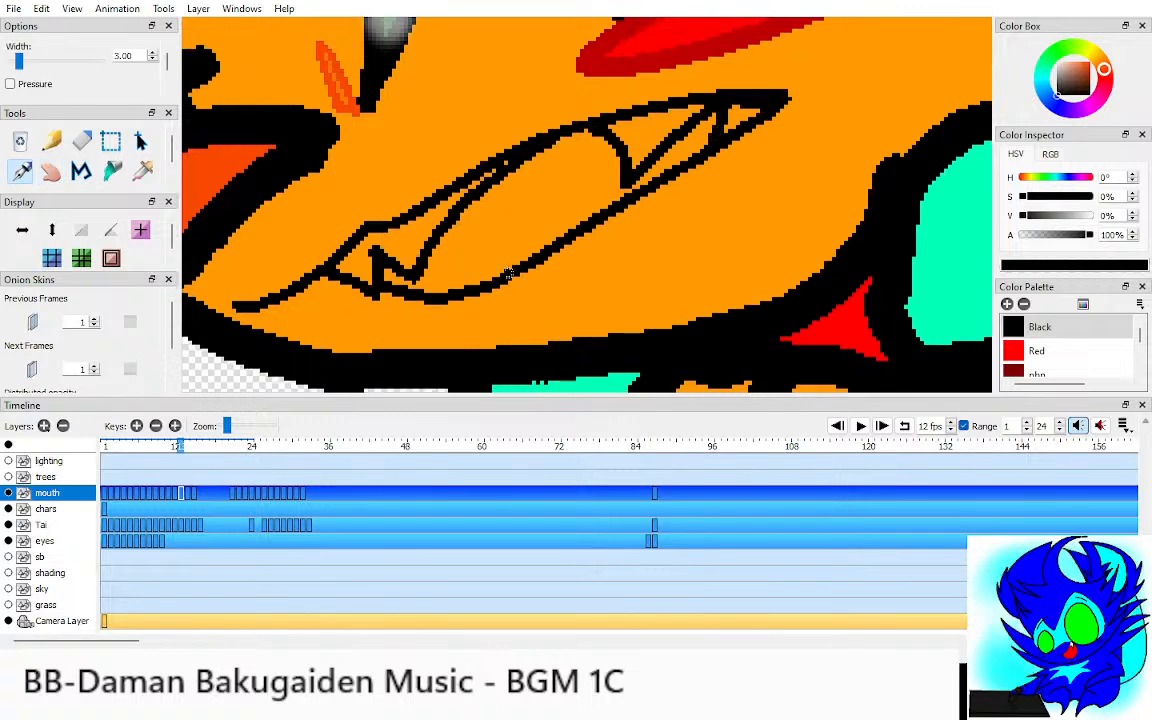
pyautogui.moveTo(385, 266); pyautogui.dragTo(636, 132)
pyautogui.press('e')
pyautogui.press('p')
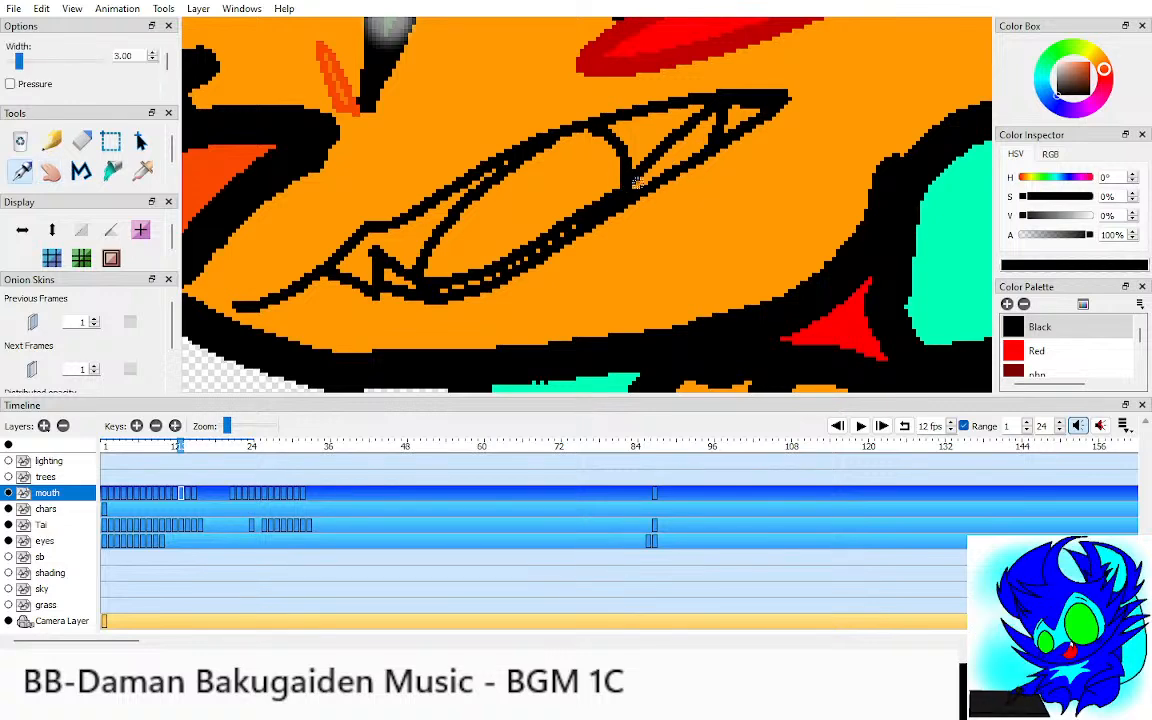
# Step: Fill the small gap below the front teeth of the frame 13 mouth with the palette's Red
pyautogui.press('o')
pyautogui.press('o')
pyautogui.press('i')
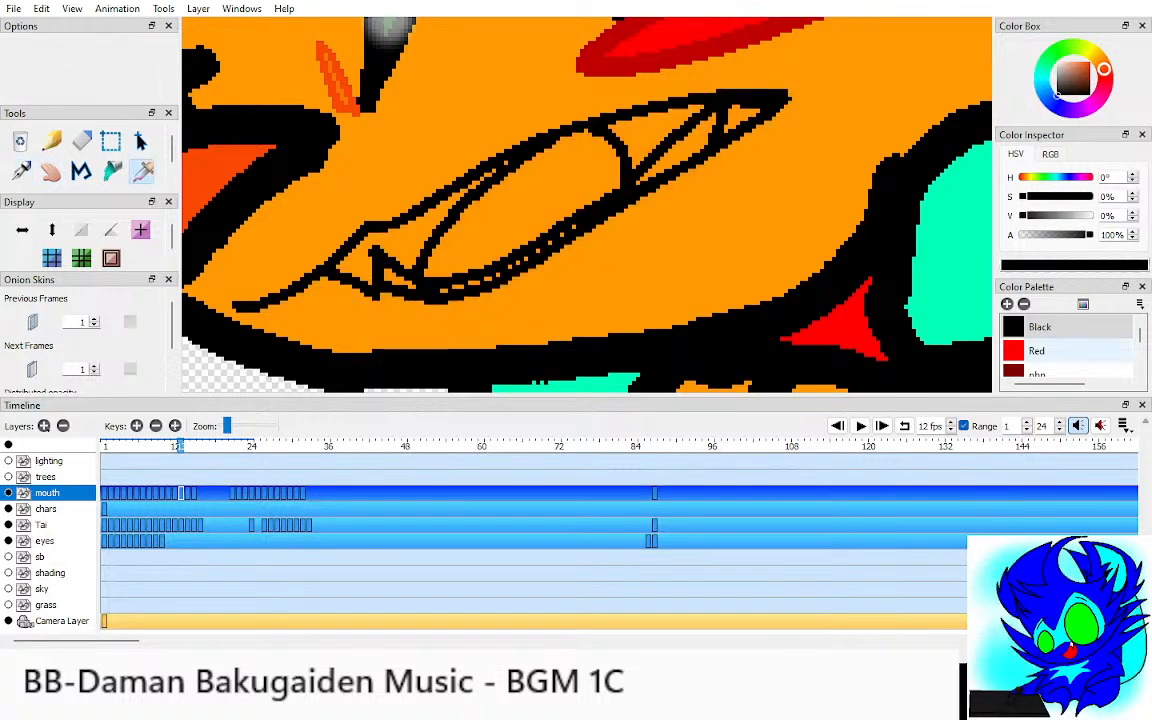
pyautogui.click(1060, 350)
pyautogui.press('k')
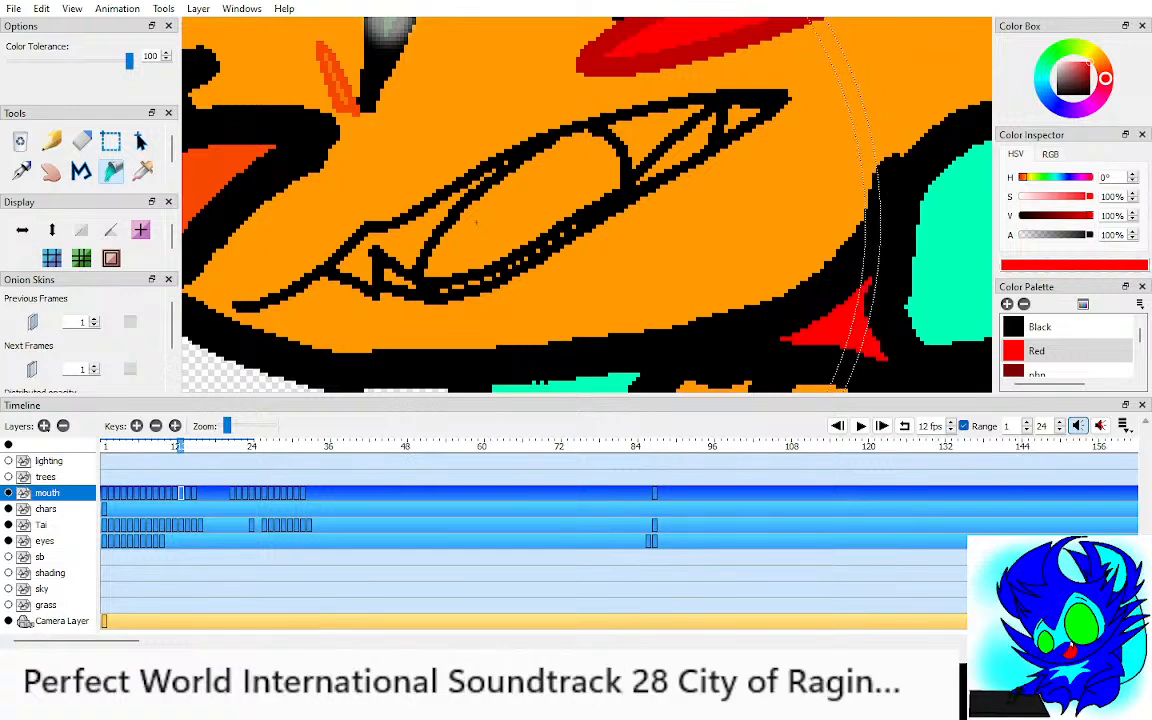
pyautogui.click(397, 280)
# Step: Sample the tongue orange from frame 12, fill the tongue and back mouth gap at frame 13, and undo the fill that recolors the outline
pyautogui.press('i')
pyautogui.press(',')
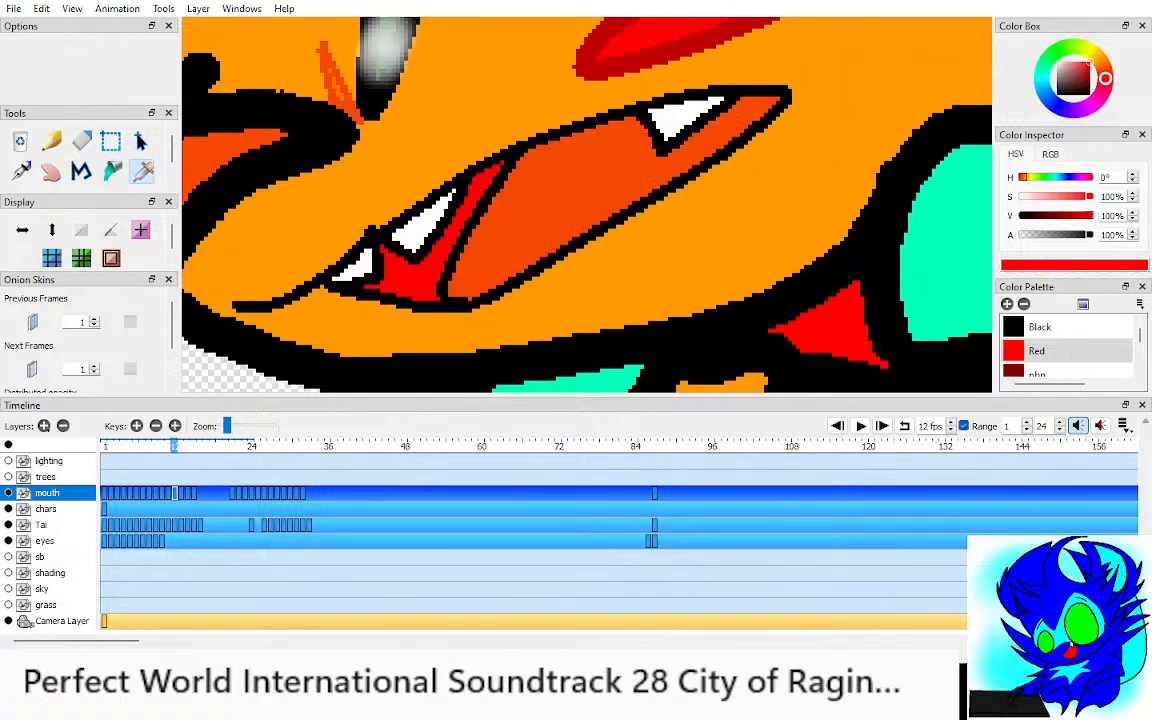
pyautogui.click(533, 202)
pyautogui.press('.')
pyautogui.press('k')
pyautogui.click(533, 202)
pyautogui.click(697, 145)
pyautogui.click(624, 156)
pyautogui.press('i')
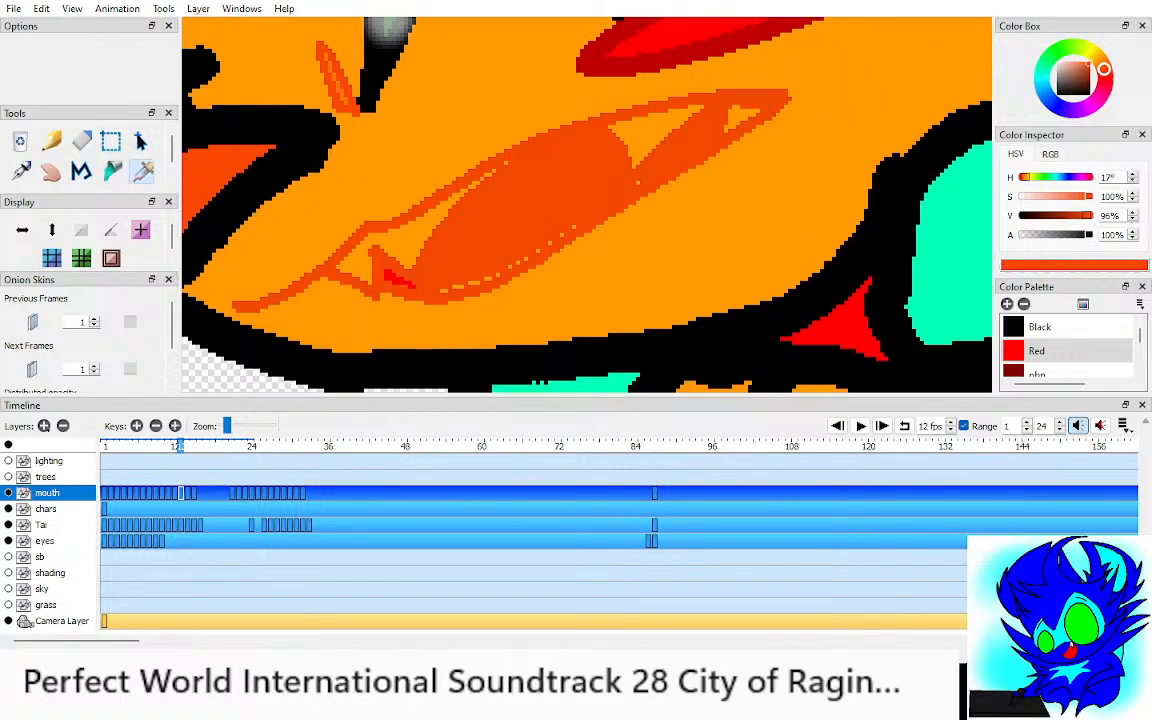
pyautogui.hotkey('ctrl', 'z')
pyautogui.press('k')
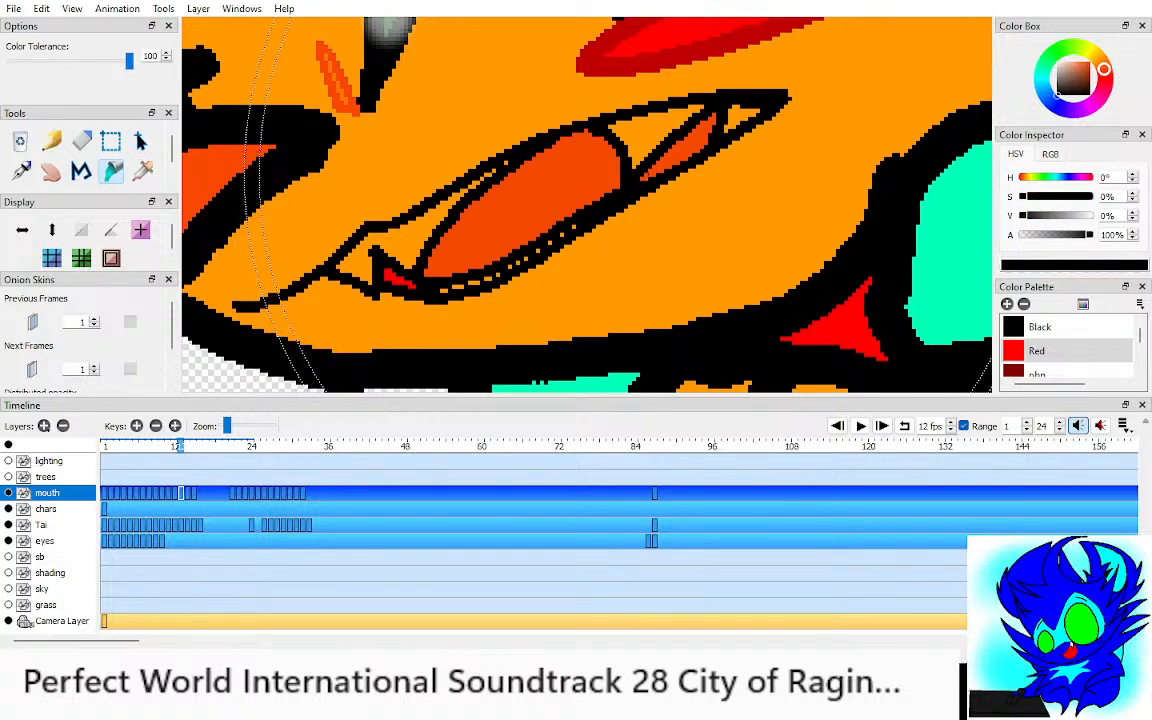
pyautogui.press('i')
pyautogui.click(684, 151)
pyautogui.press('k')
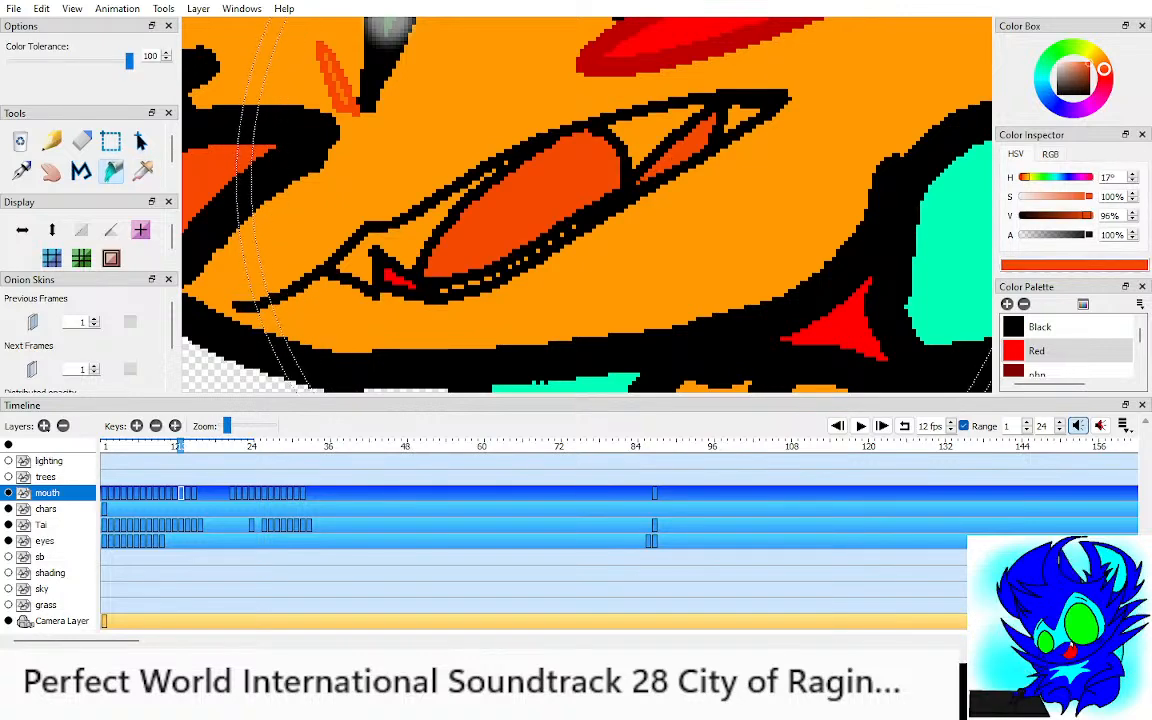
# Step: Sample white from the frame 12 teeth and fill the upper, front, back and lower teeth of the frame 13 mouth
pyautogui.press('i')
pyautogui.press(',')
pyautogui.click(680, 120)
pyautogui.press('.')
pyautogui.press('k')
pyautogui.click(625, 135)
pyautogui.click(668, 108)
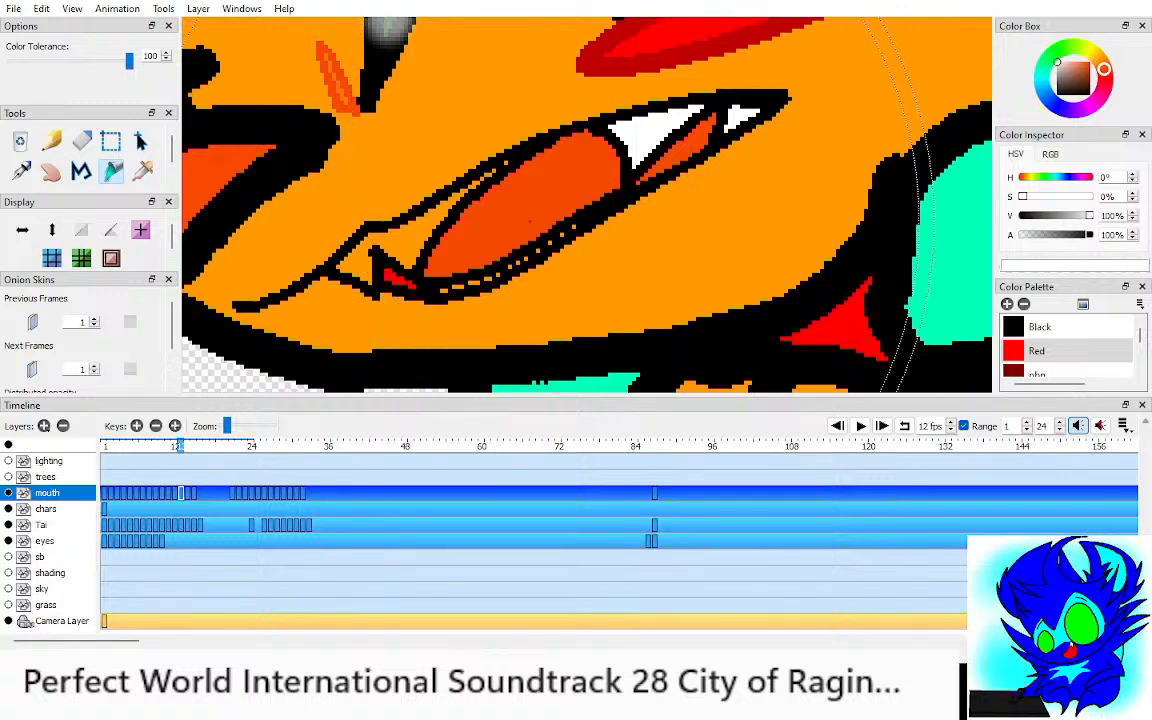
pyautogui.click(410, 237)
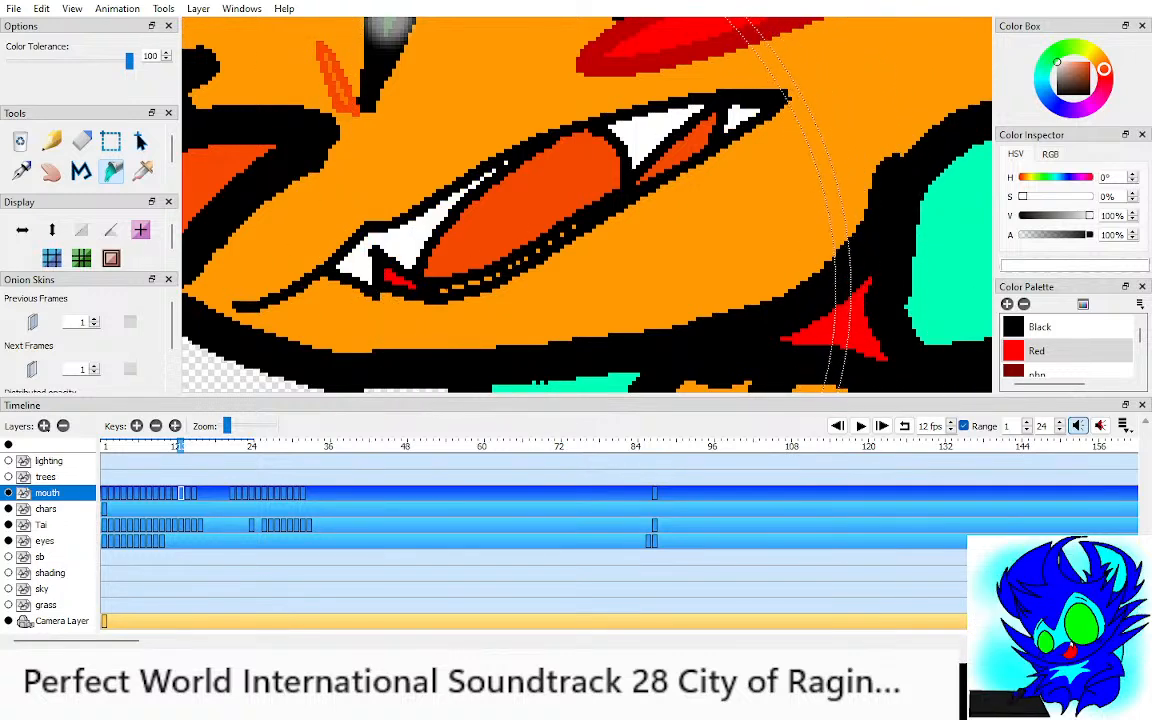
pyautogui.press(',')
pyautogui.press('.')
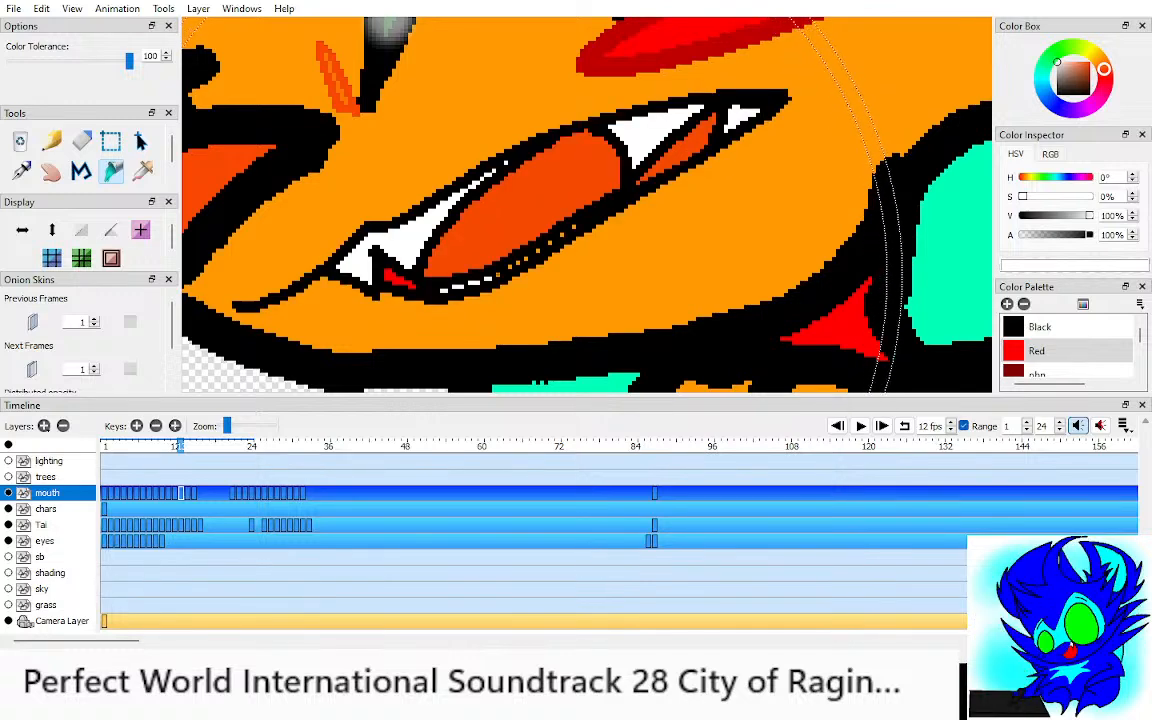
pyautogui.press(',')
pyautogui.press('.')
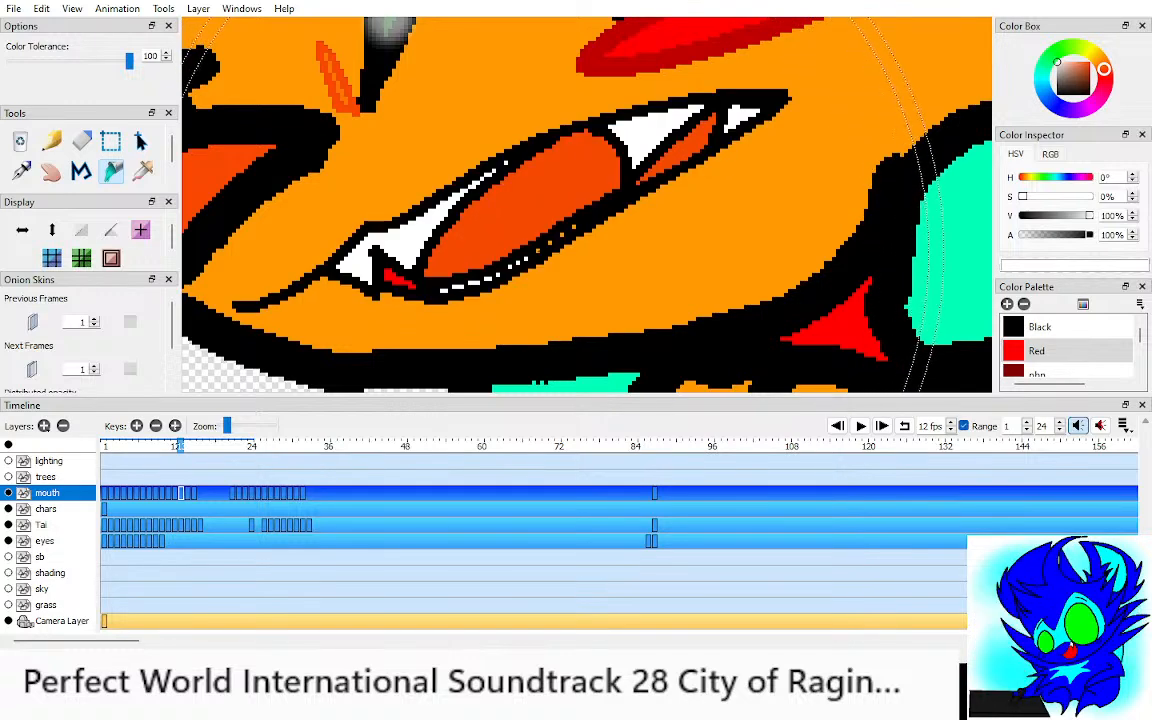
# Step: Play the animation with the whole fox in view and step through frames 13 to 15 to check the new mouth
pyautogui.press('h')
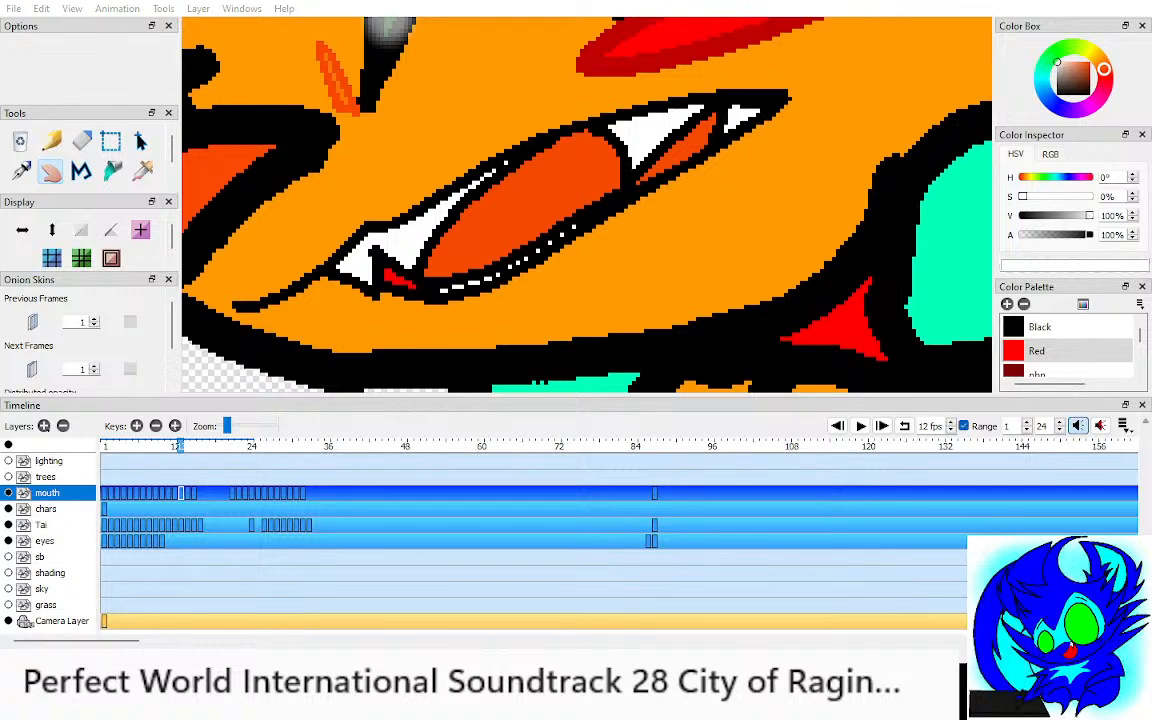
pyautogui.scroll(-8, 587, 205)
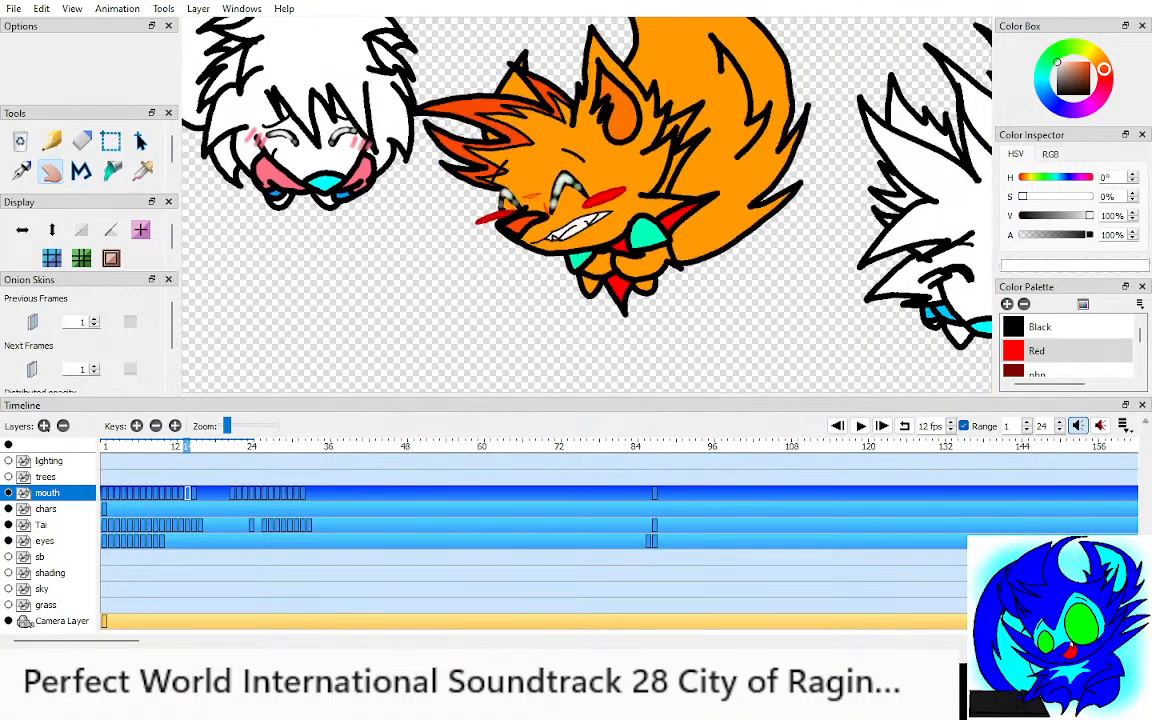
pyautogui.press('Return')
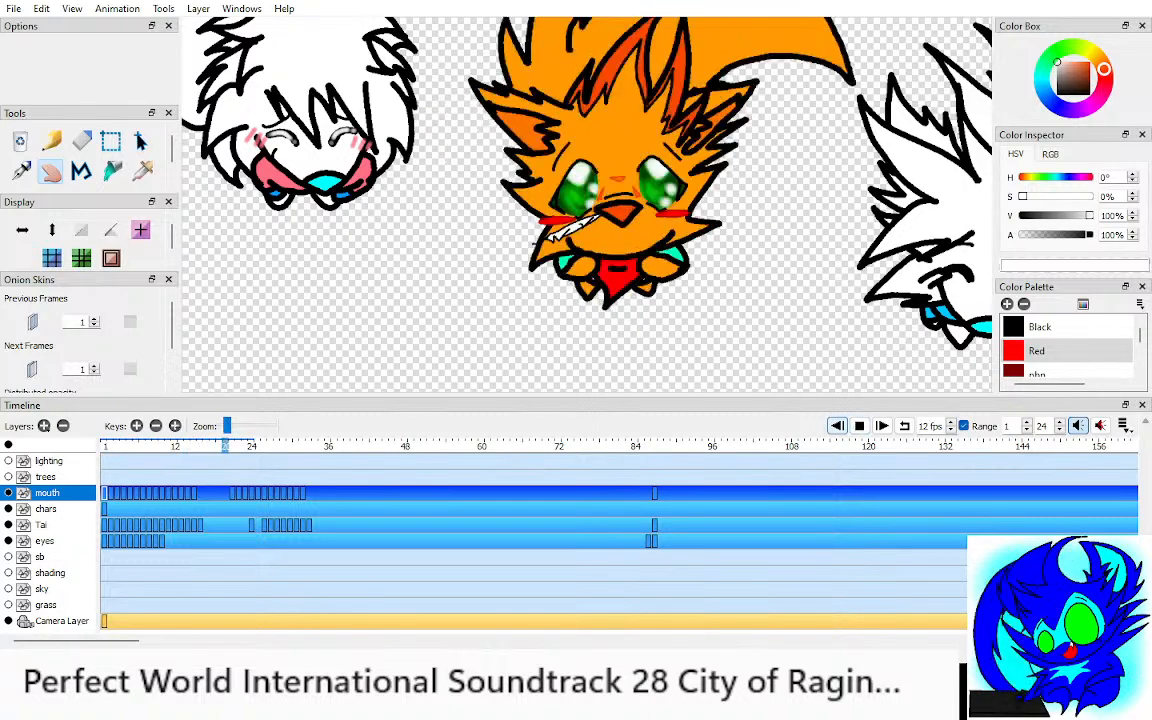
pyautogui.press('Return')
pyautogui.press('.')
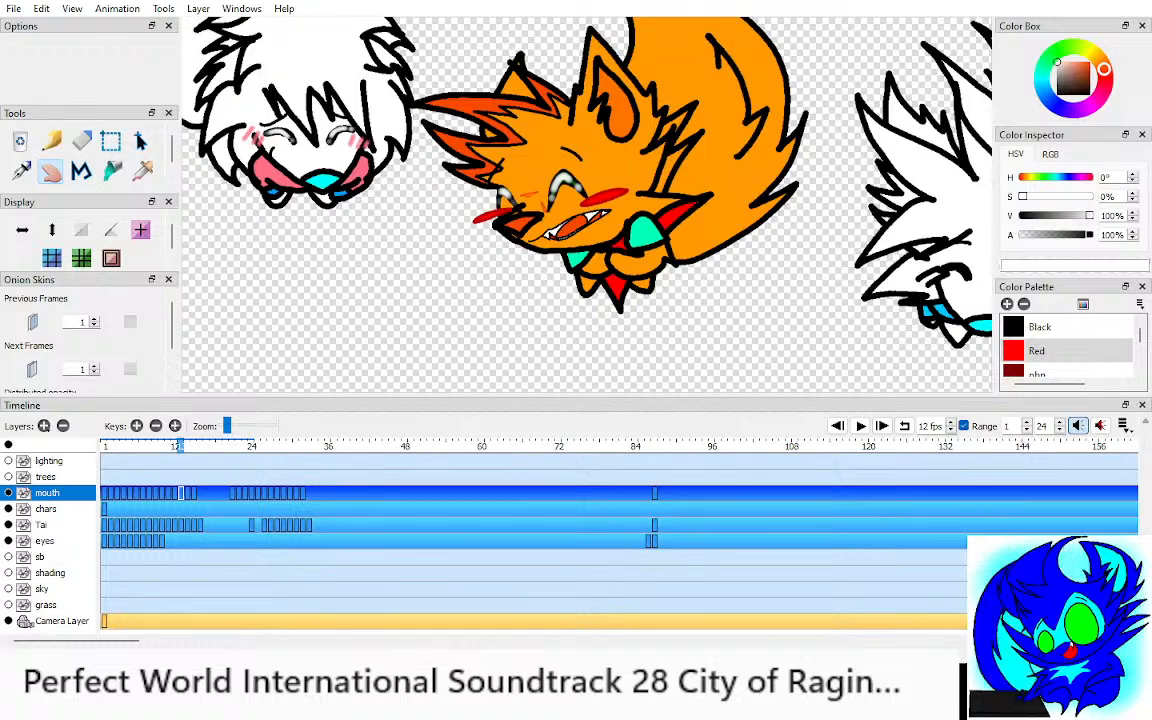
pyautogui.press('.')
pyautogui.press('.')
pyautogui.press(',')
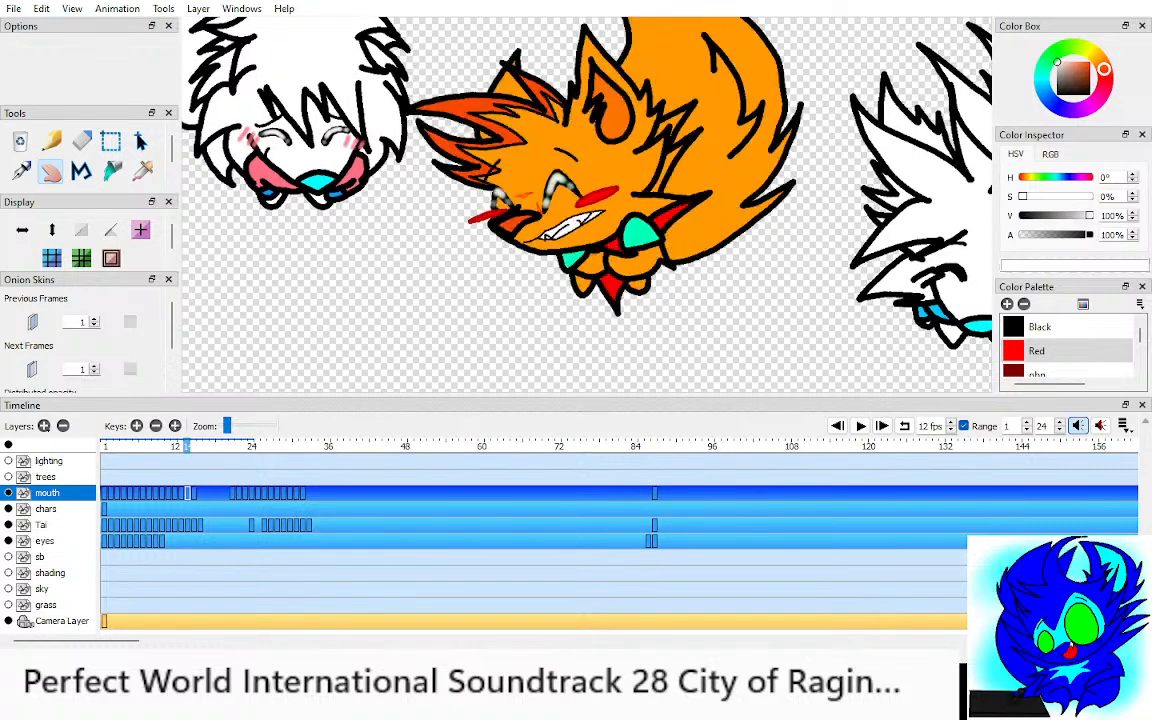
# Step: Shift the Tai layer's keys at frames 15 and 16 one frame later and add a key with the laughing pose at frame 15
pyautogui.press('Down')
pyautogui.press('Down')
pyautogui.press('.')
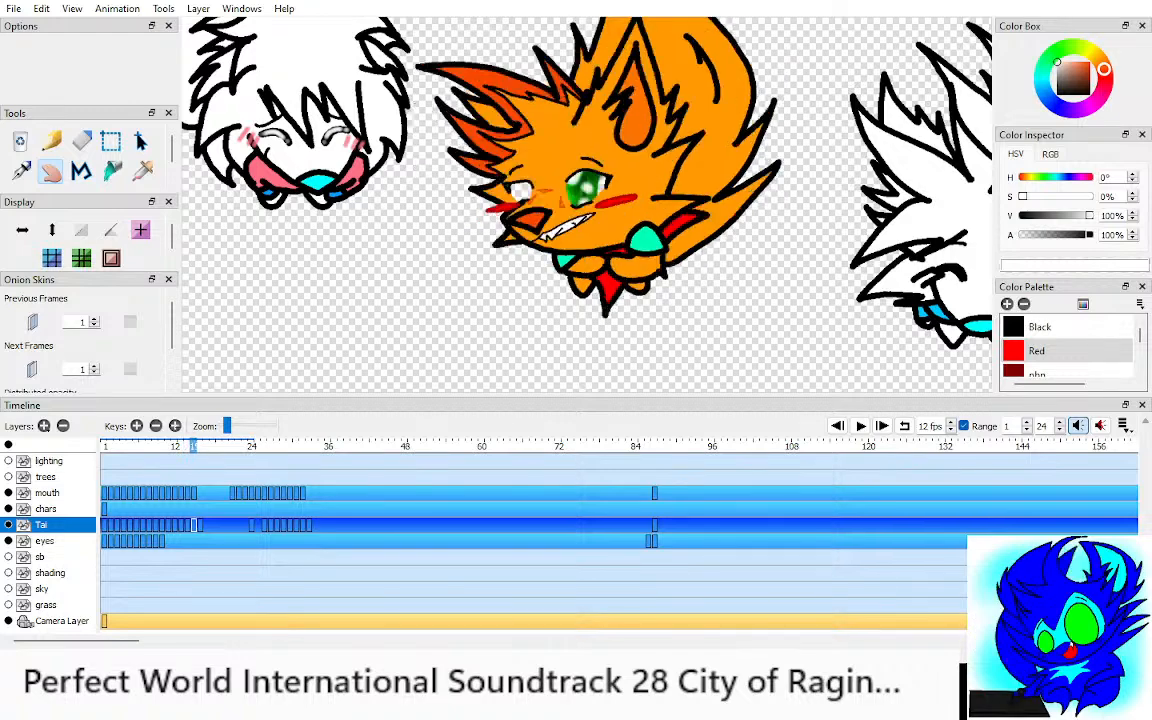
pyautogui.press(',')
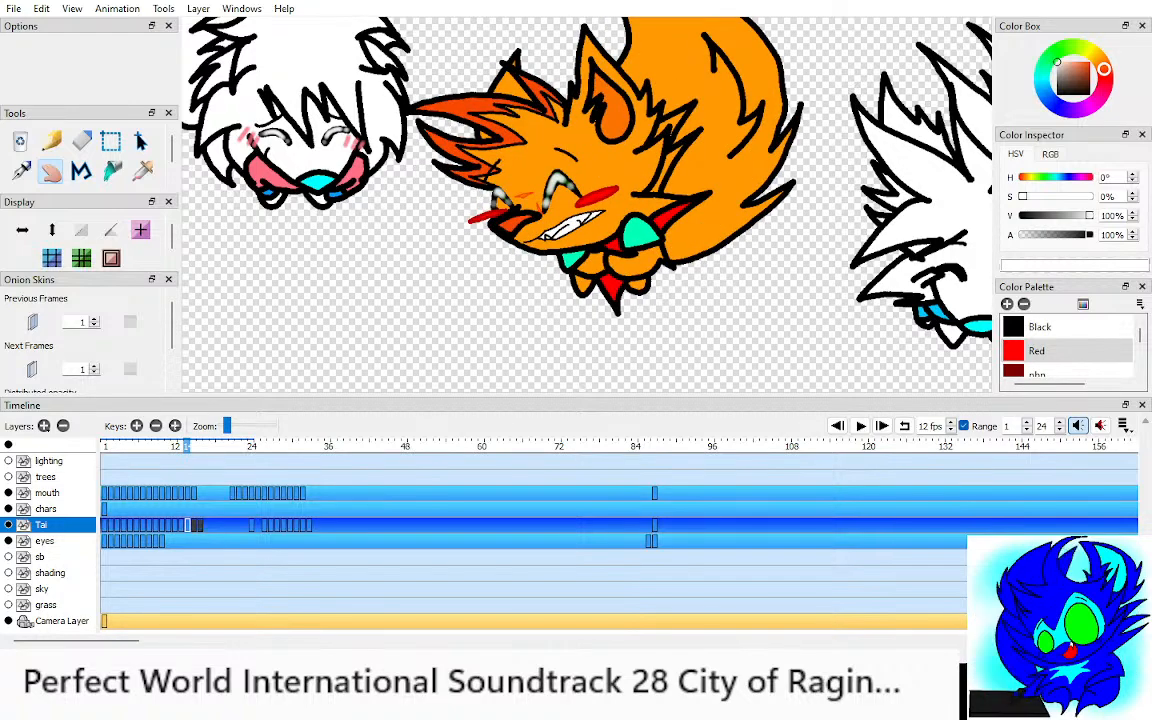
pyautogui.press(',')
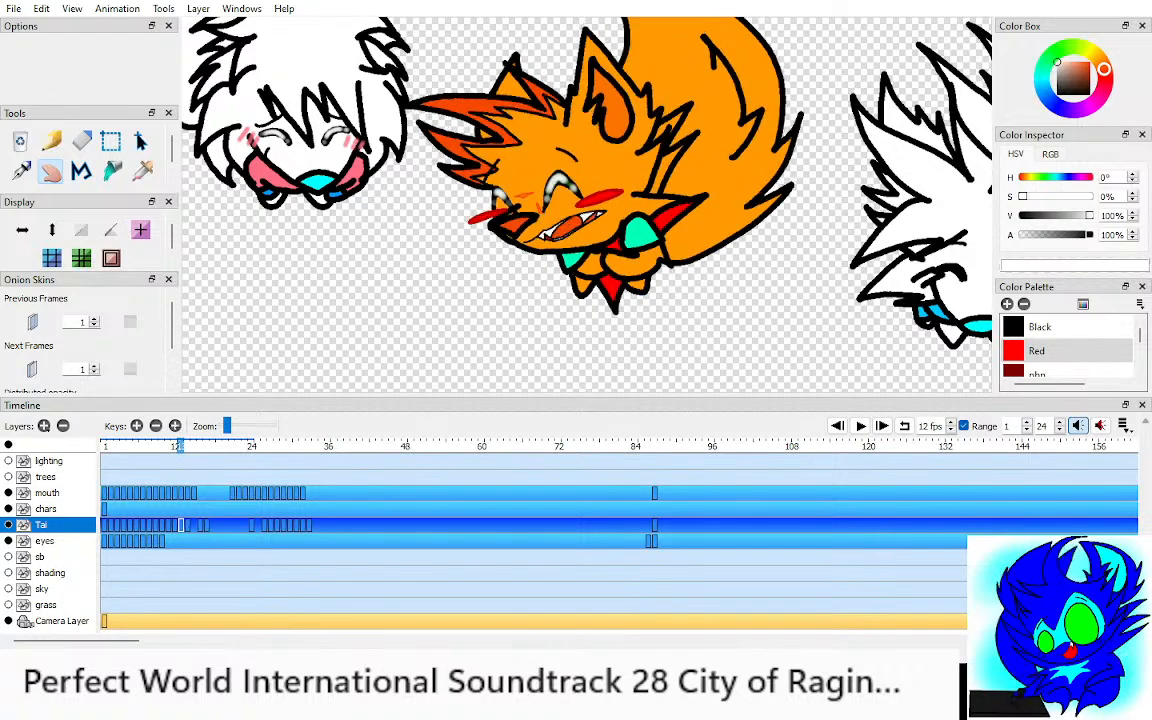
pyautogui.press('.')
pyautogui.press('.')
pyautogui.press('.')
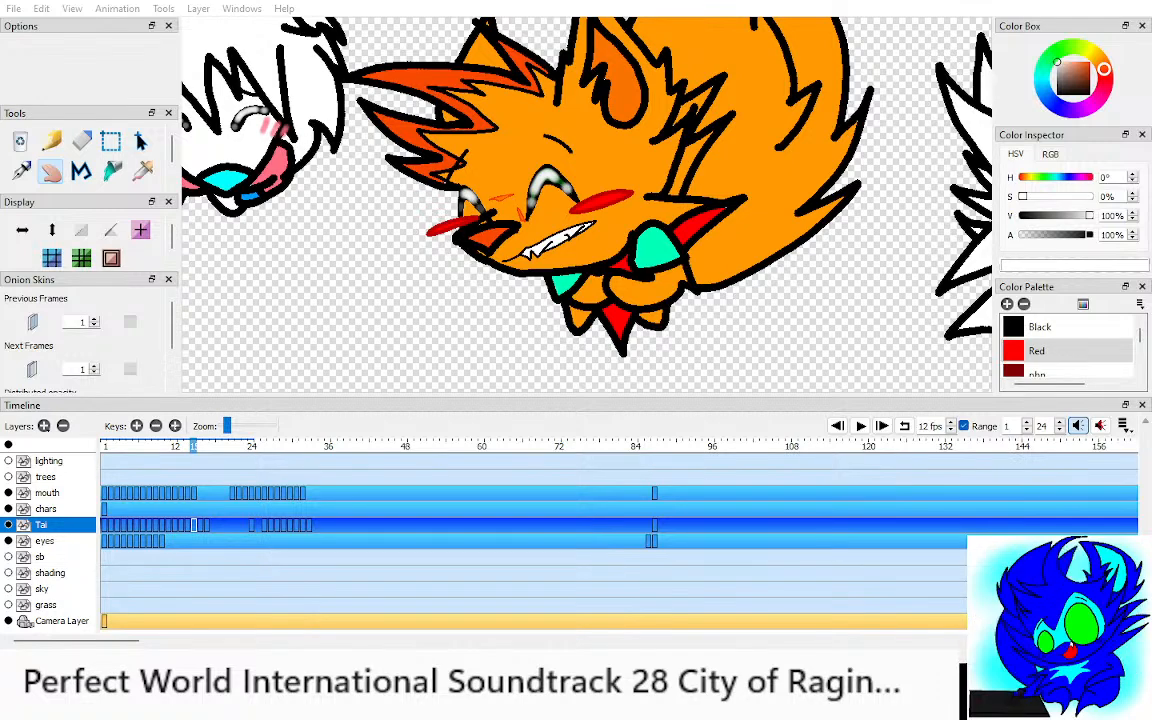
# Step: Add a mouth layer key at frame 17 and draw the upper lip line below the nose with the black 3.00-wide pen
pyautogui.scroll(-5, 587, 200)
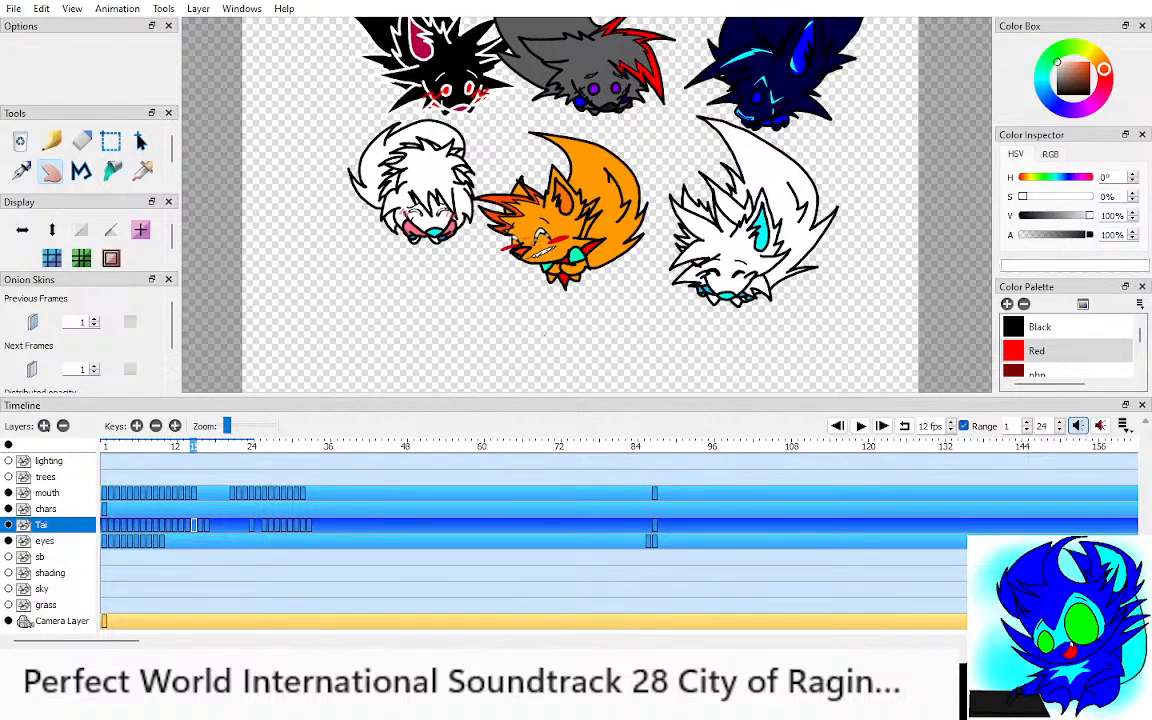
pyautogui.hotkey('ctrl', '.')
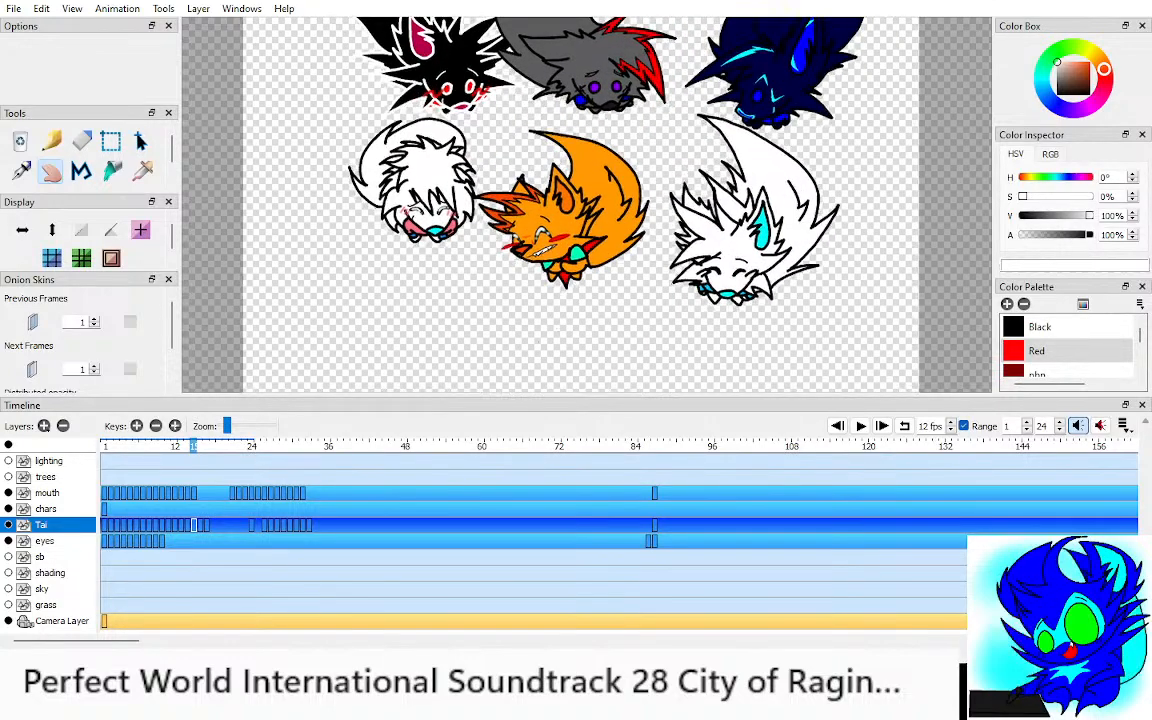
pyautogui.click(47, 492)
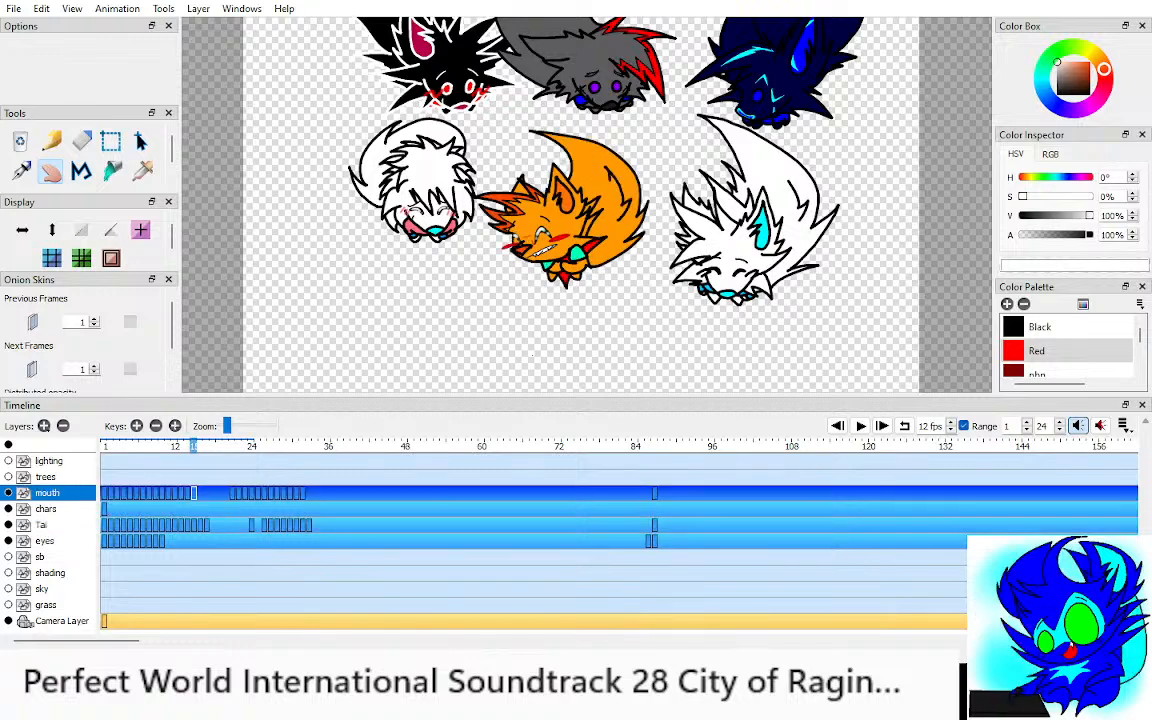
pyautogui.press('.')
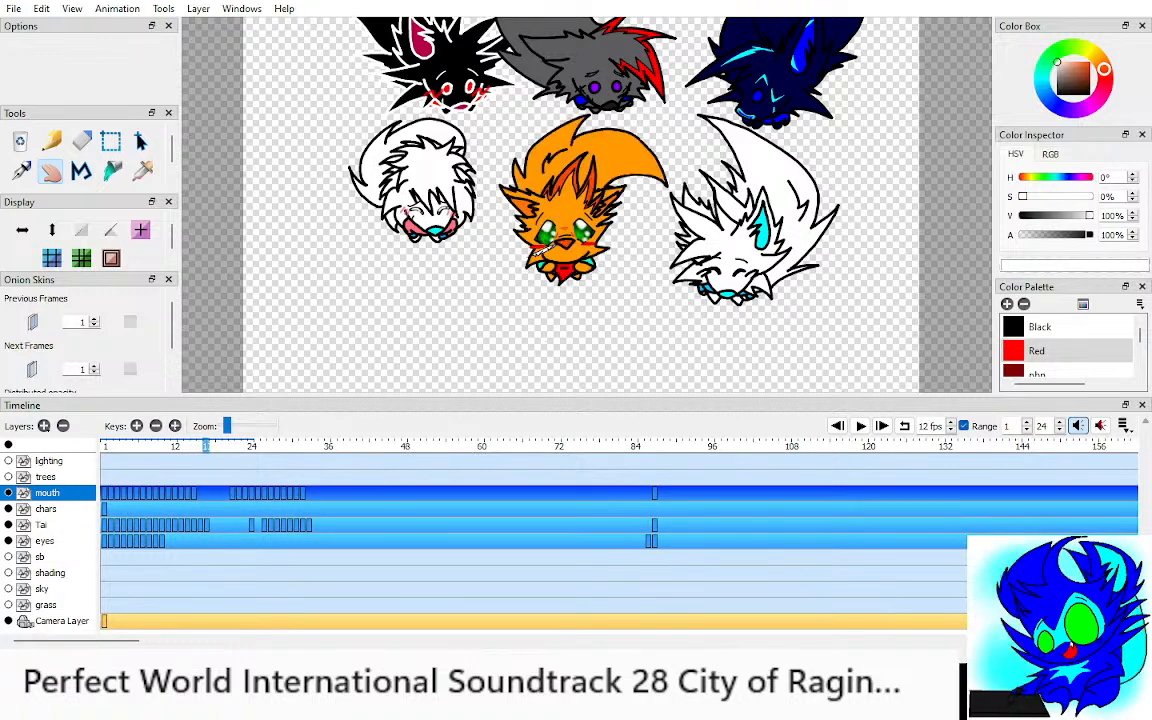
pyautogui.scroll(6, 557, 259)
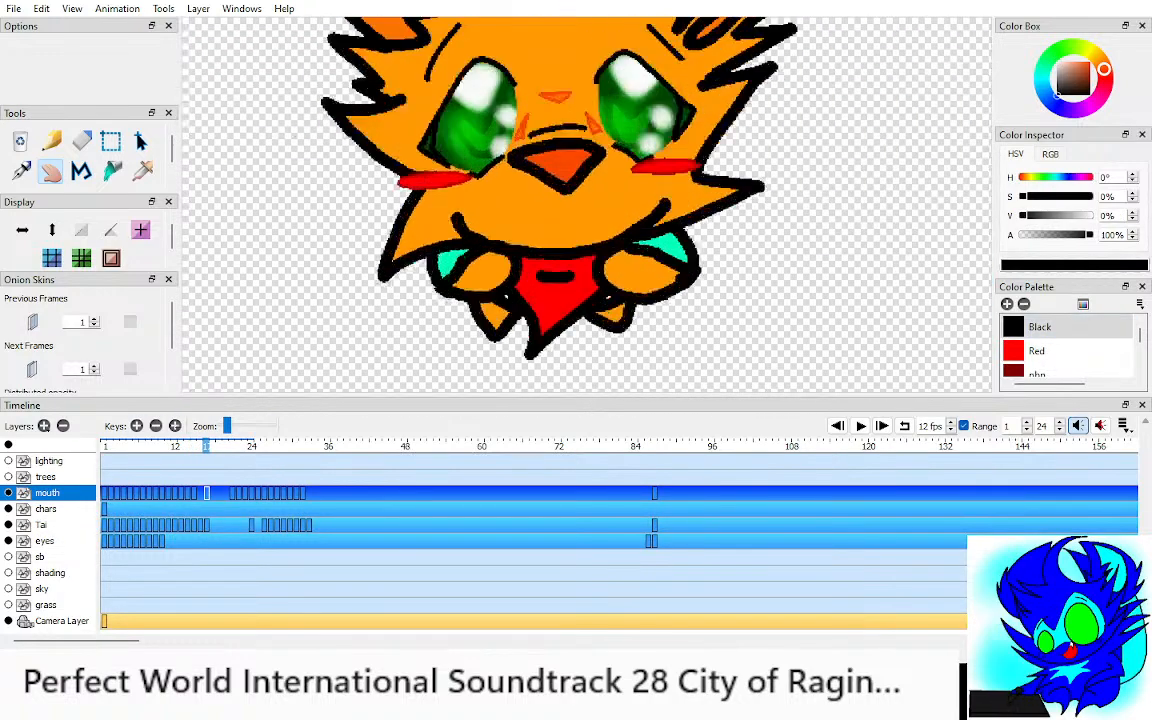
pyautogui.scroll(3, 582, 180)
pyautogui.press('p')
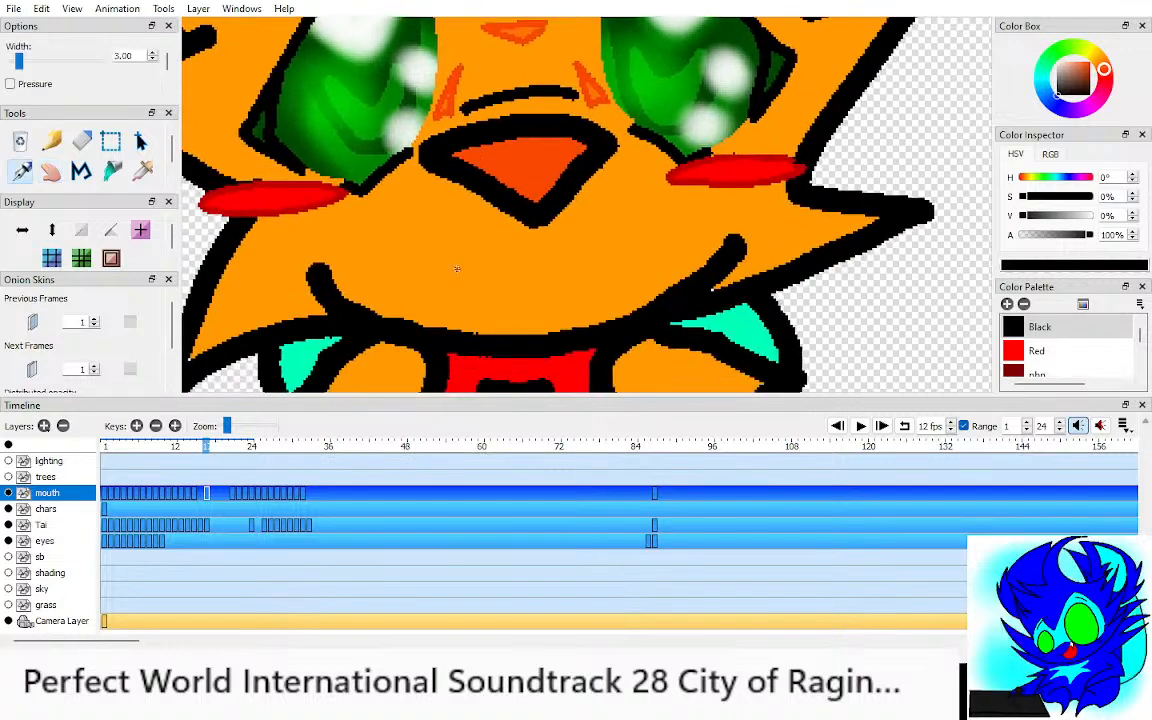
pyautogui.moveTo(397, 246); pyautogui.dragTo(522, 246)
pyautogui.moveTo(592, 249); pyautogui.dragTo(657, 237)
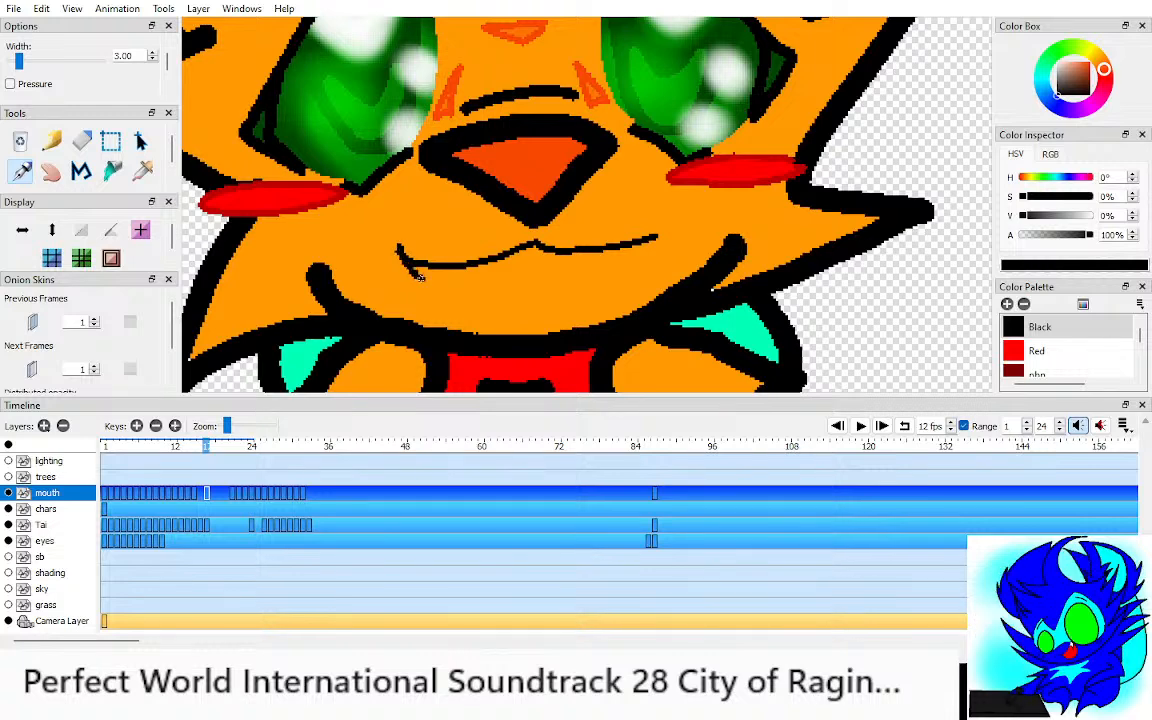
# Step: Draw the lower lip curve and pointed lower teeth to close the front-facing mouth at frame 17
pyautogui.moveTo(420, 277); pyautogui.dragTo(478, 300)
pyautogui.moveTo(648, 248); pyautogui.dragTo(566, 300)
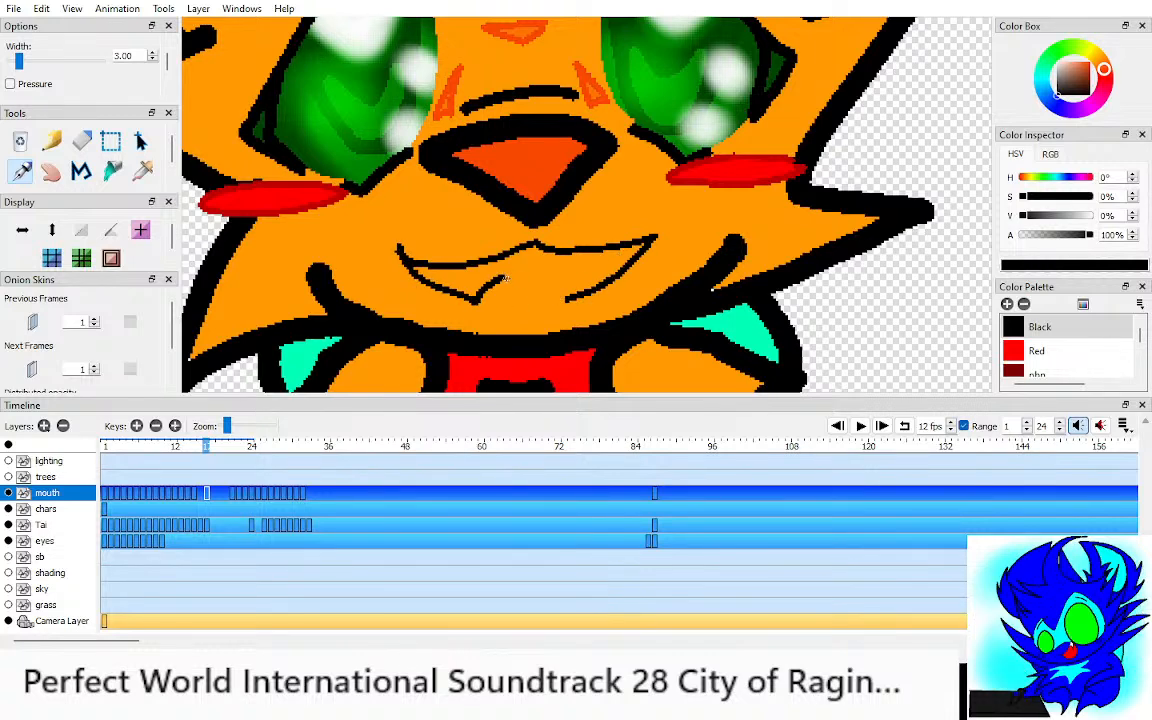
pyautogui.moveTo(502, 280)
pyautogui.mouseDown()
pyautogui.moveTo(532, 272)
pyautogui.moveTo(541, 285)
pyautogui.moveTo(588, 270)
pyautogui.mouseUp()
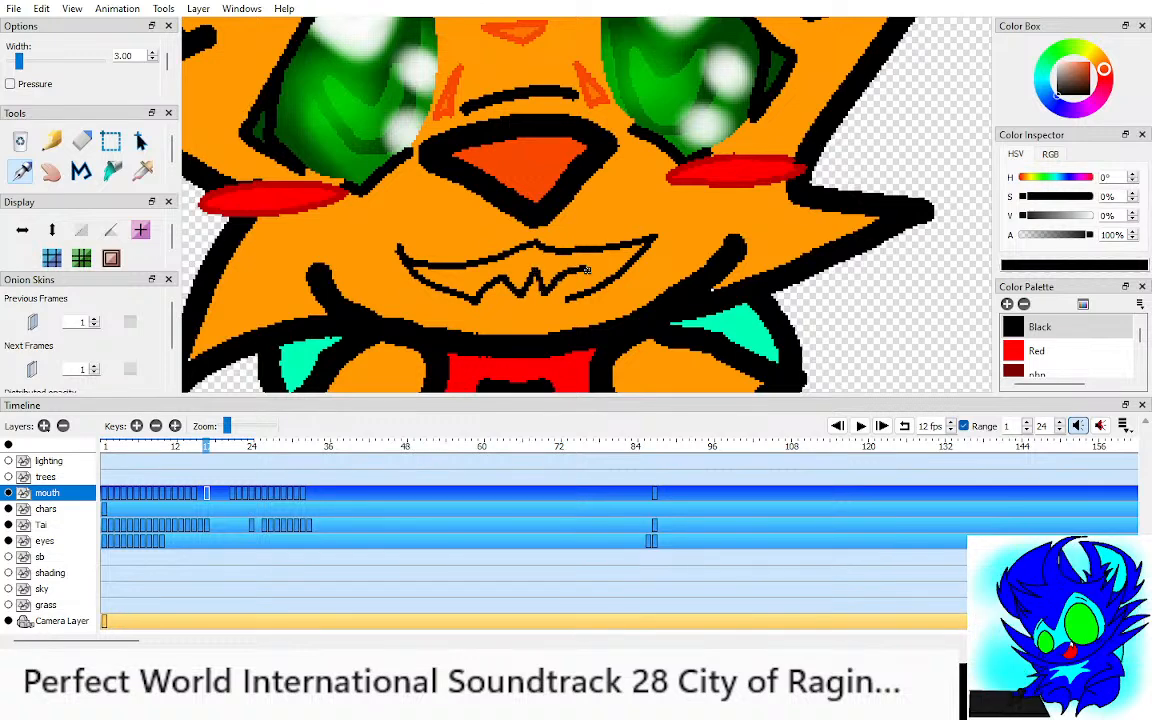
pyautogui.moveTo(466, 274); pyautogui.dragTo(509, 264)
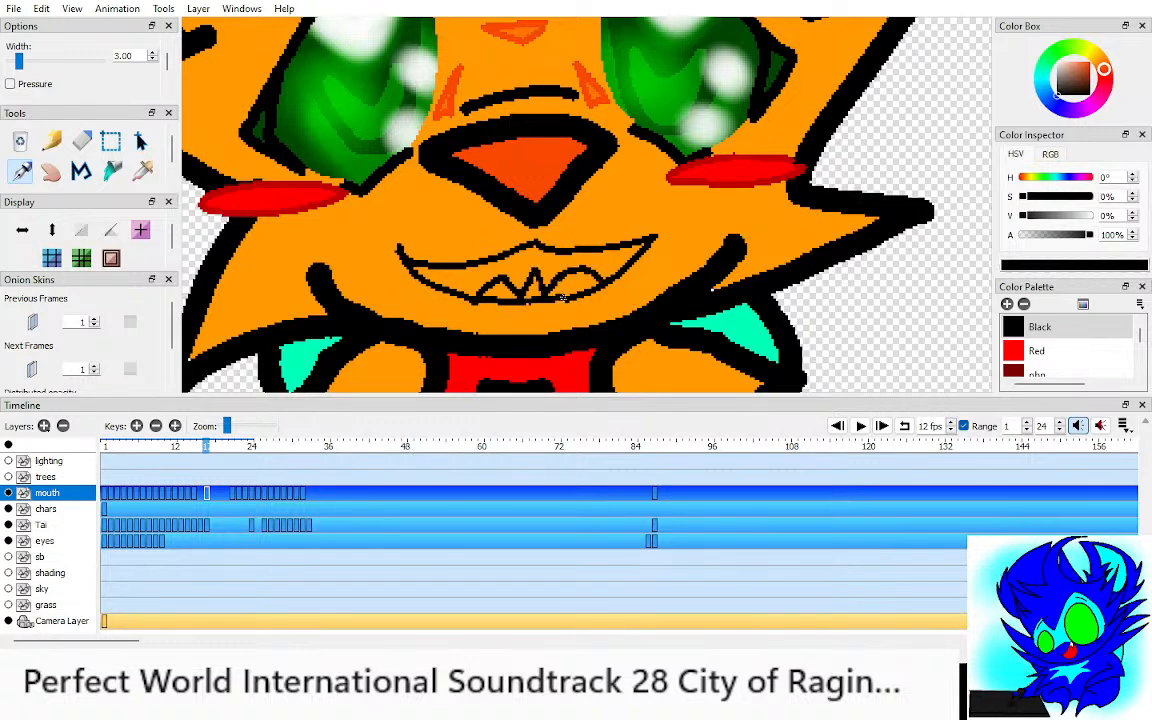
# Step: Sample white from the eye highlight and fill the upper and lower teeth of the frame 17 mouth
pyautogui.press('i')
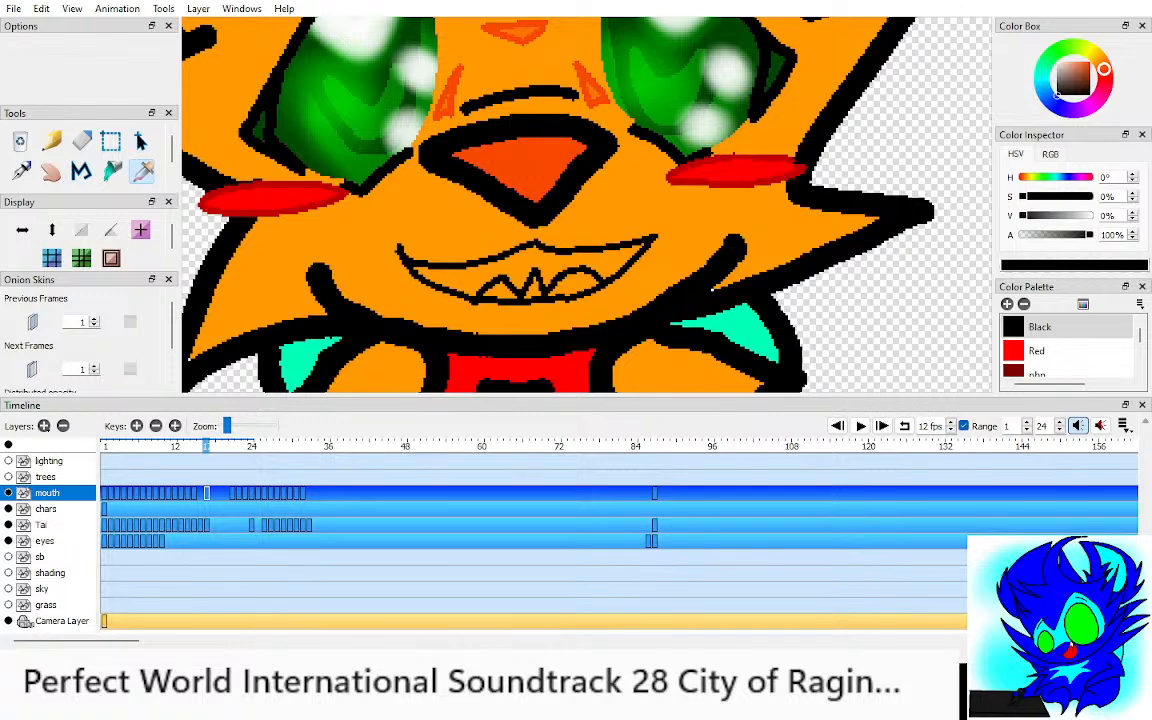
pyautogui.click(725, 70)
pyautogui.press('k')
pyautogui.click(520, 262)
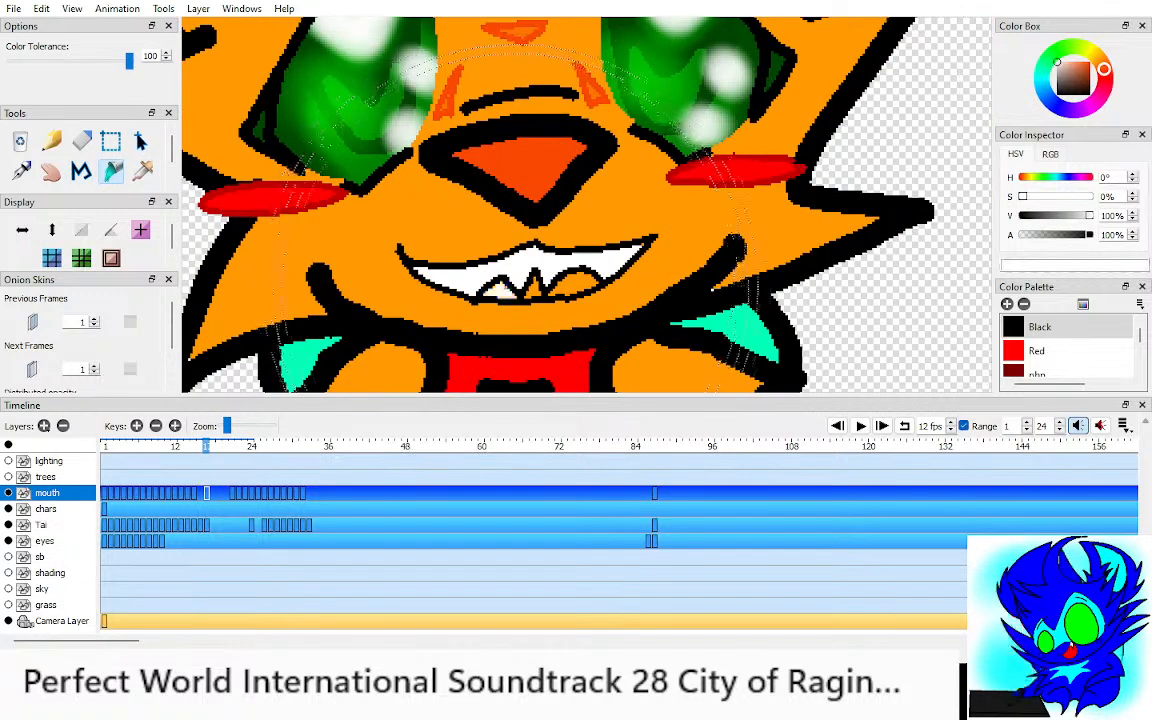
pyautogui.click(482, 285)
pyautogui.click(515, 285)
pyautogui.press('e')
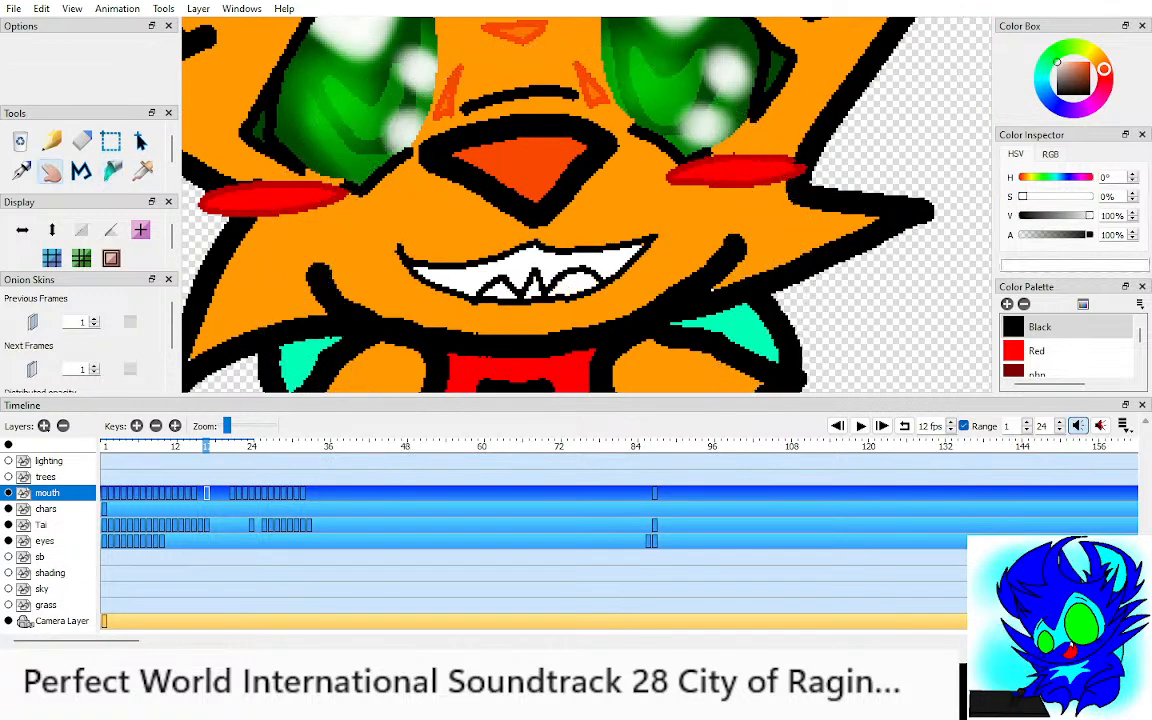
# Step: Add a mouth key at frame 16 and draw the in-between toothy grin in black, using the previous and next onion skins as guides
pyautogui.scroll(-5, 585, 205)
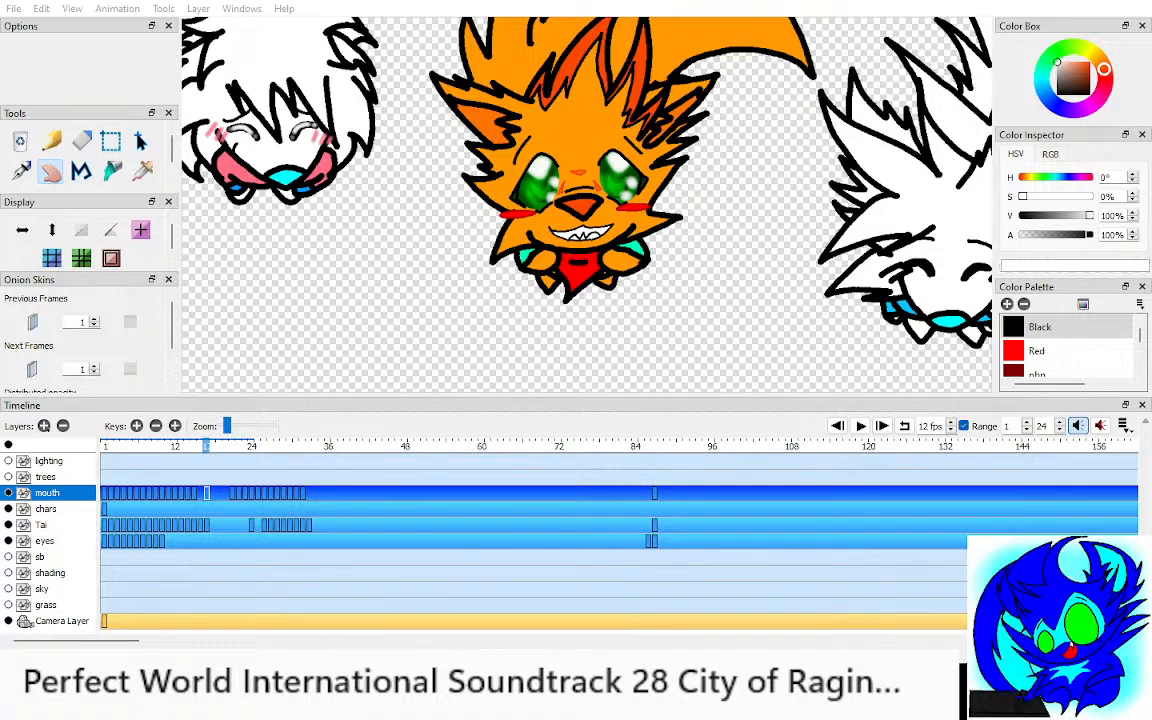
pyautogui.scroll(-5, 585, 205)
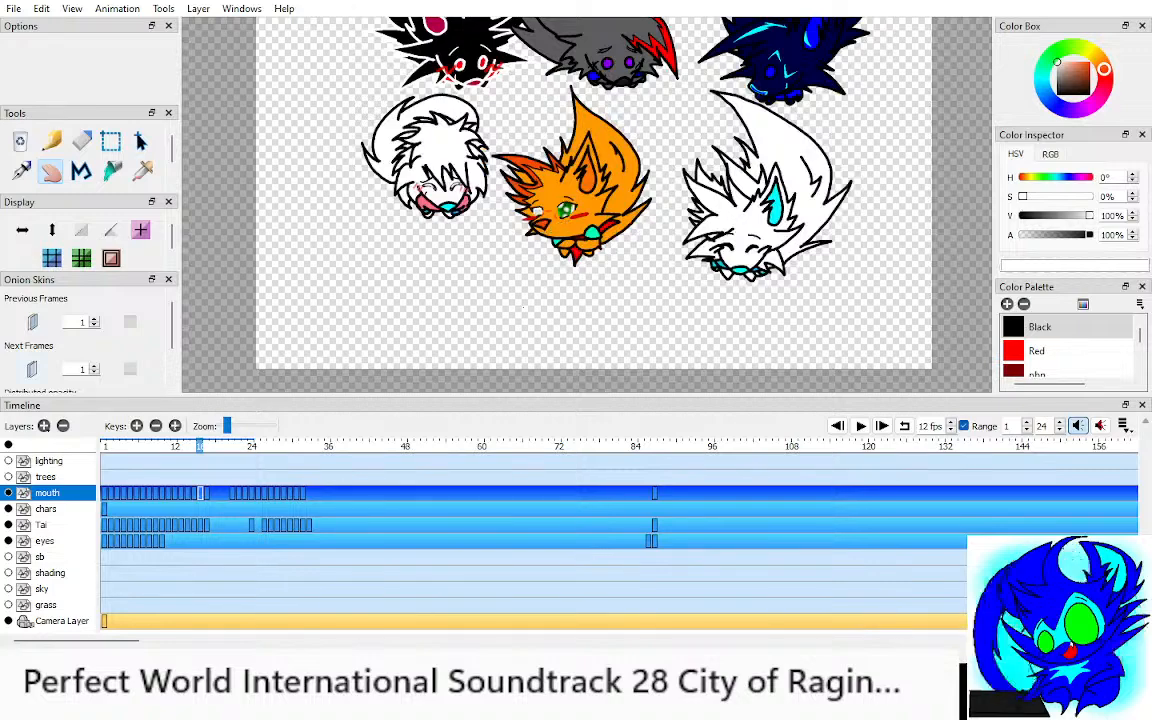
pyautogui.scroll(6, 572, 230)
pyautogui.scroll(2, 585, 205)
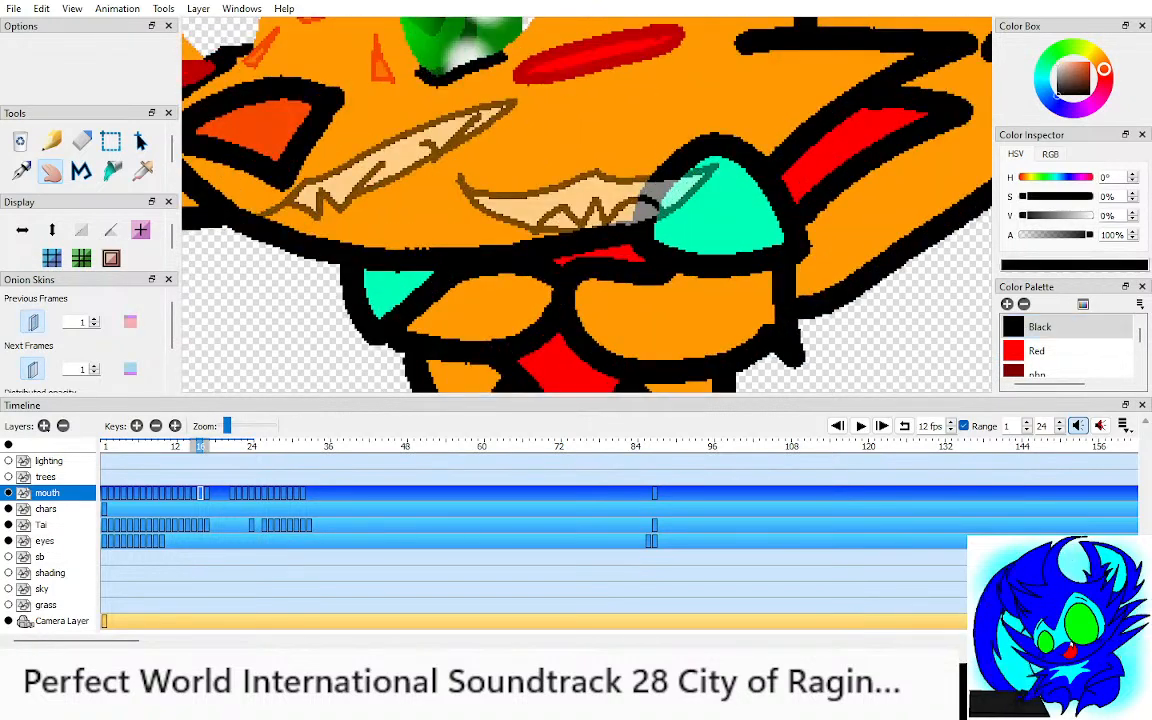
pyautogui.scroll(2, 585, 205)
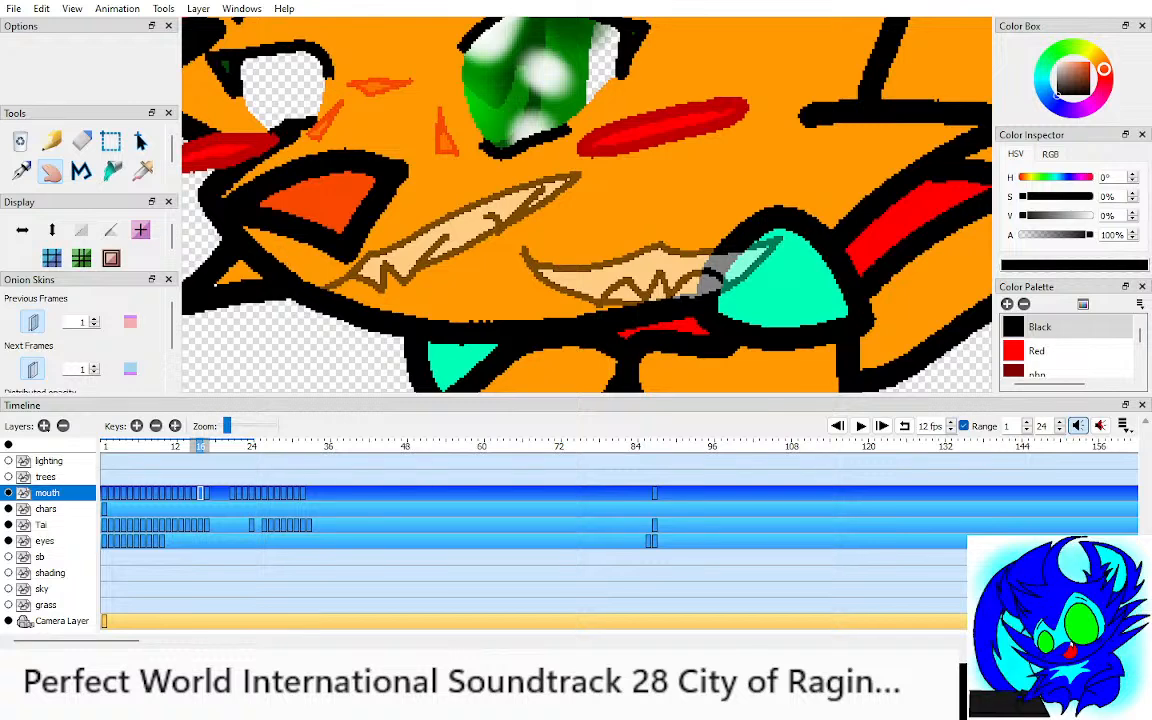
pyautogui.press('p')
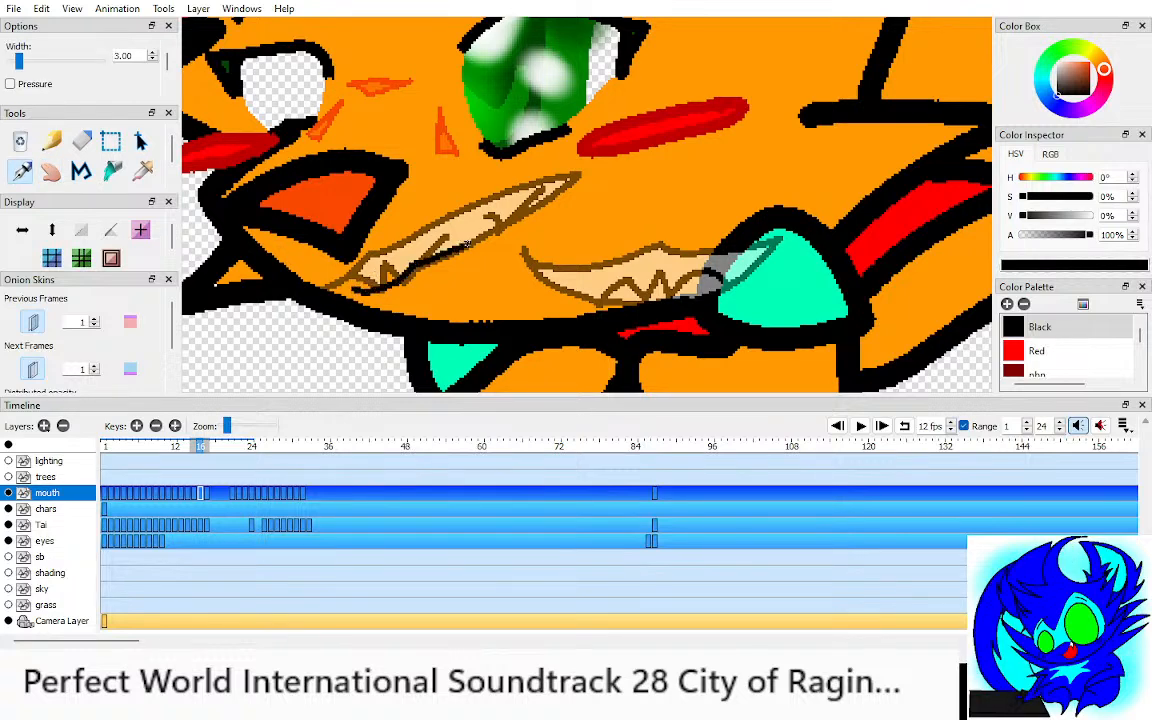
pyautogui.moveTo(467, 243)
pyautogui.mouseDown()
pyautogui.moveTo(621, 190)
pyautogui.moveTo(549, 255)
pyautogui.moveTo(485, 280)
pyautogui.moveTo(428, 283)
pyautogui.mouseUp()
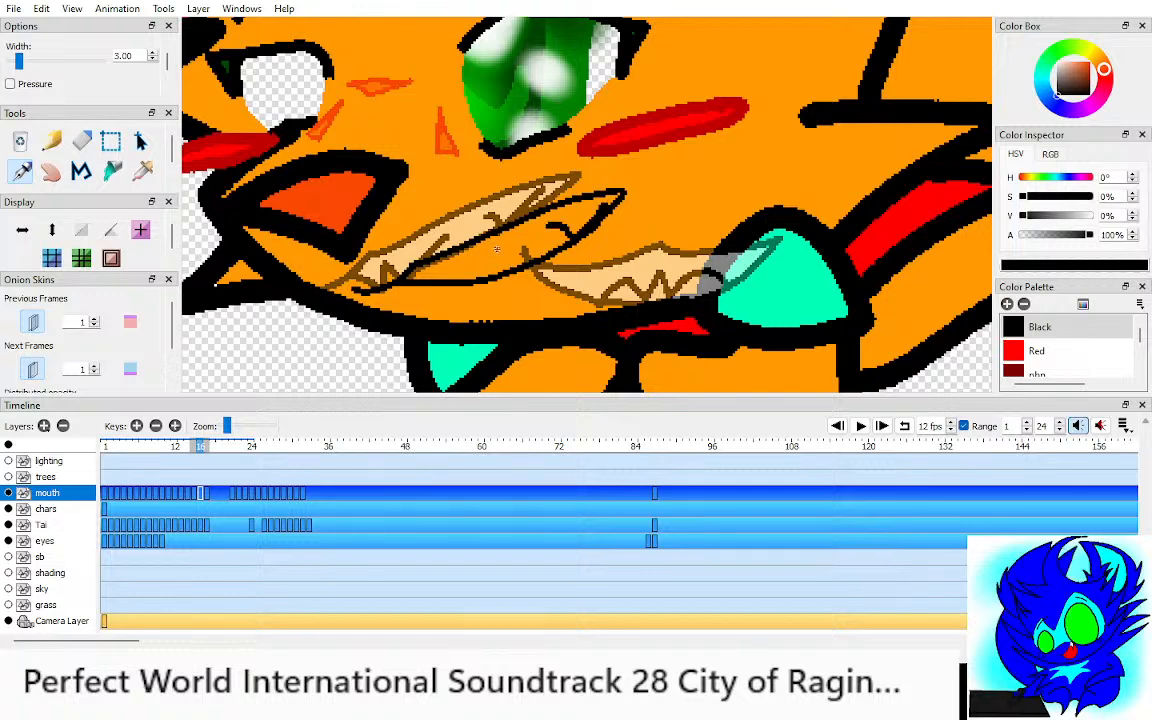
pyautogui.press('o')
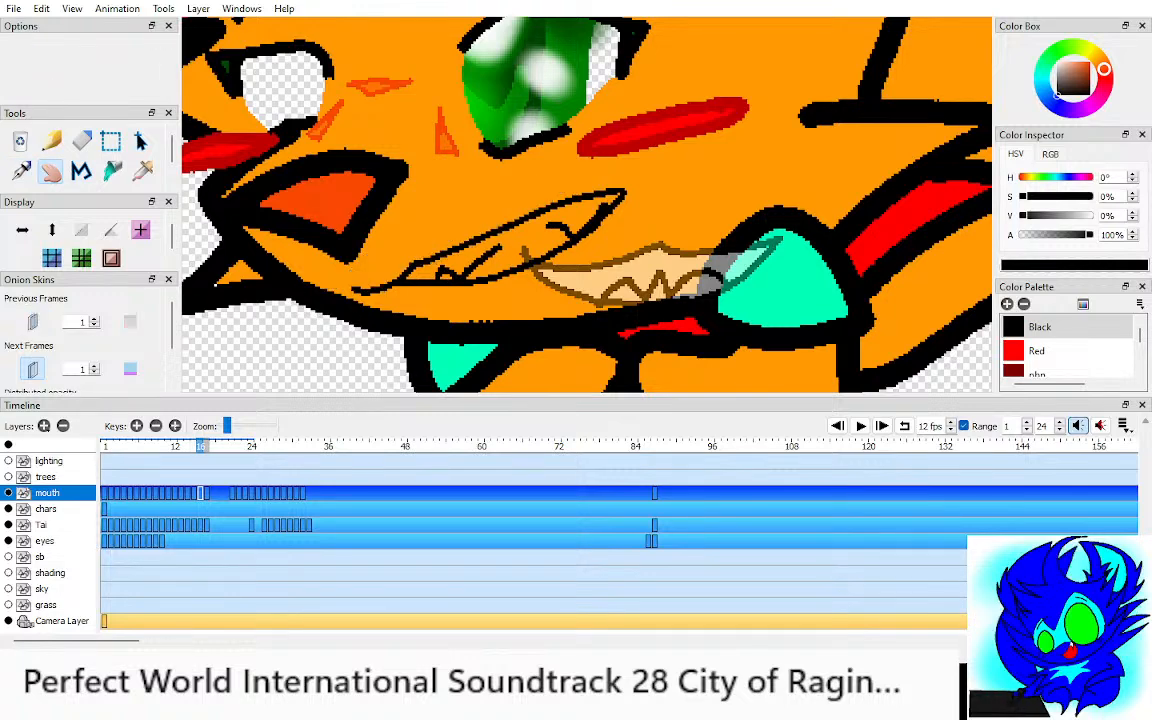
pyautogui.hotkey('alt', 'o')
# Step: Sample white from the frame 15 teeth and fill the teeth of the frame 16 grin
pyautogui.press('i')
pyautogui.press(',')
pyautogui.press('.')
pyautogui.press('k')
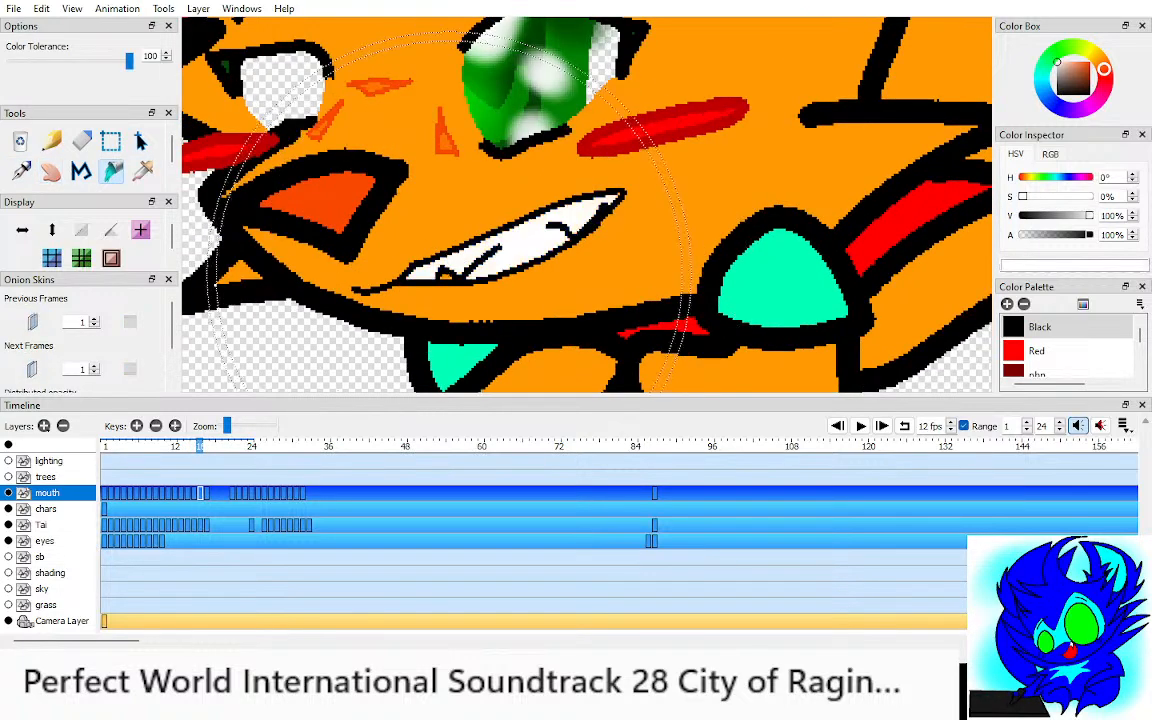
pyautogui.hotkey('ctrl', 'z')
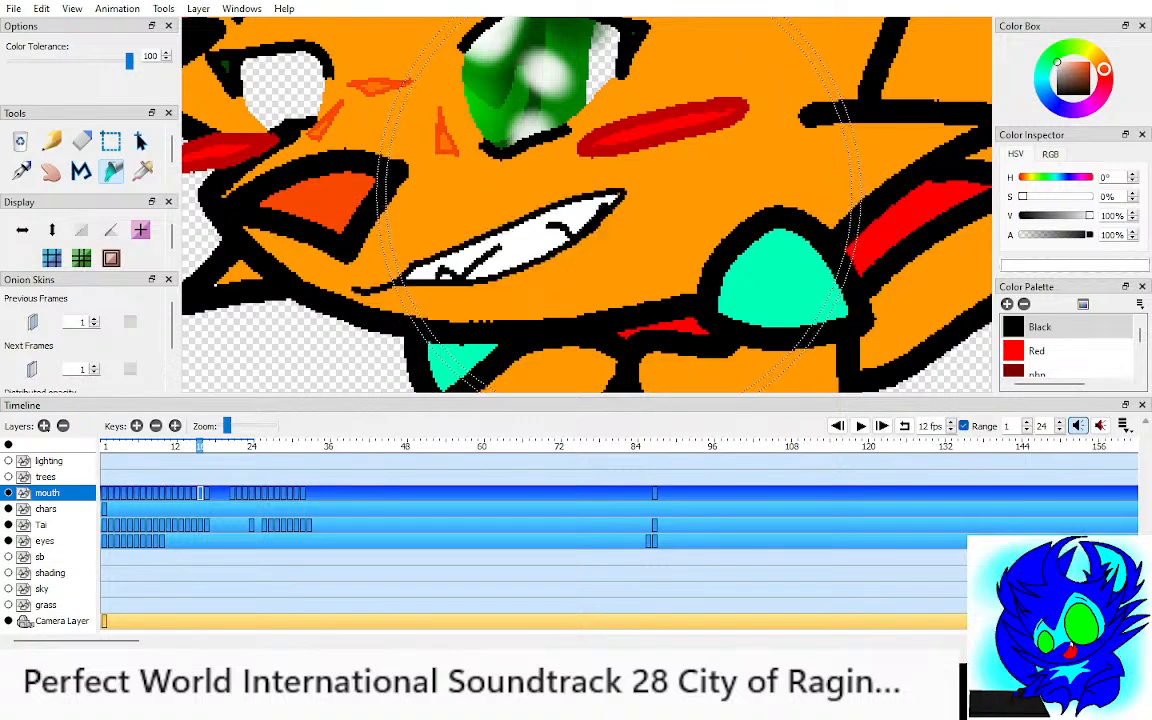
# Step: Step back and forth through frames 15 to 18 with the whole fox in view to check the new mouths
pyautogui.press('h')
pyautogui.moveTo(621, 192); pyautogui.dragTo(651, 208)
pyautogui.scroll(-2, 651, 208)
pyautogui.scroll(-3, 651, 208)
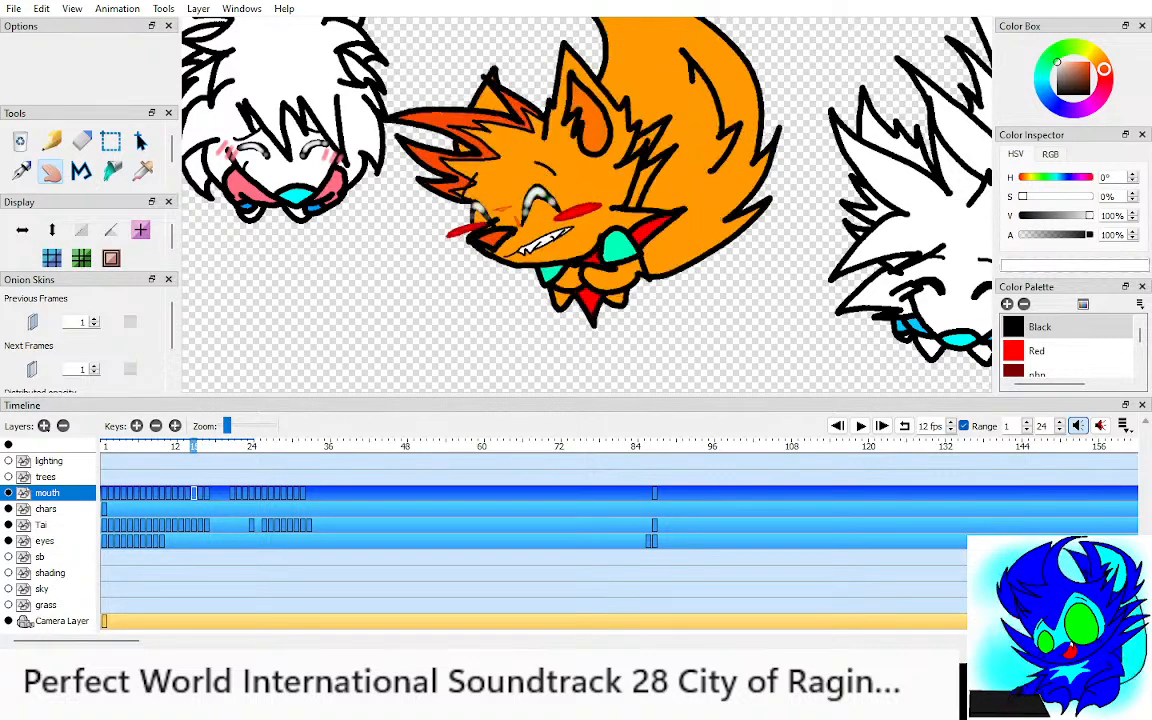
pyautogui.scroll(-2, 590, 200)
pyautogui.scroll(-2, 571, 200)
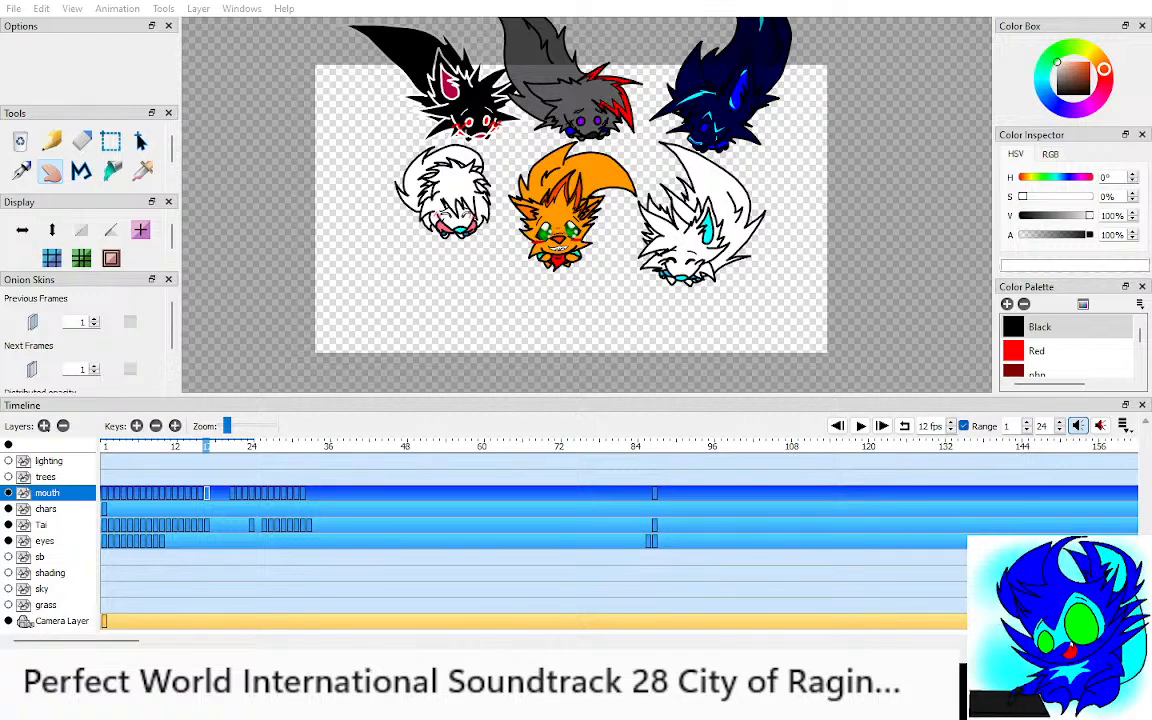
pyautogui.moveTo(571, 205); pyautogui.dragTo(577, 193)
pyautogui.scroll(3, 585, 203)
pyautogui.press('Left')
pyautogui.press('Left')
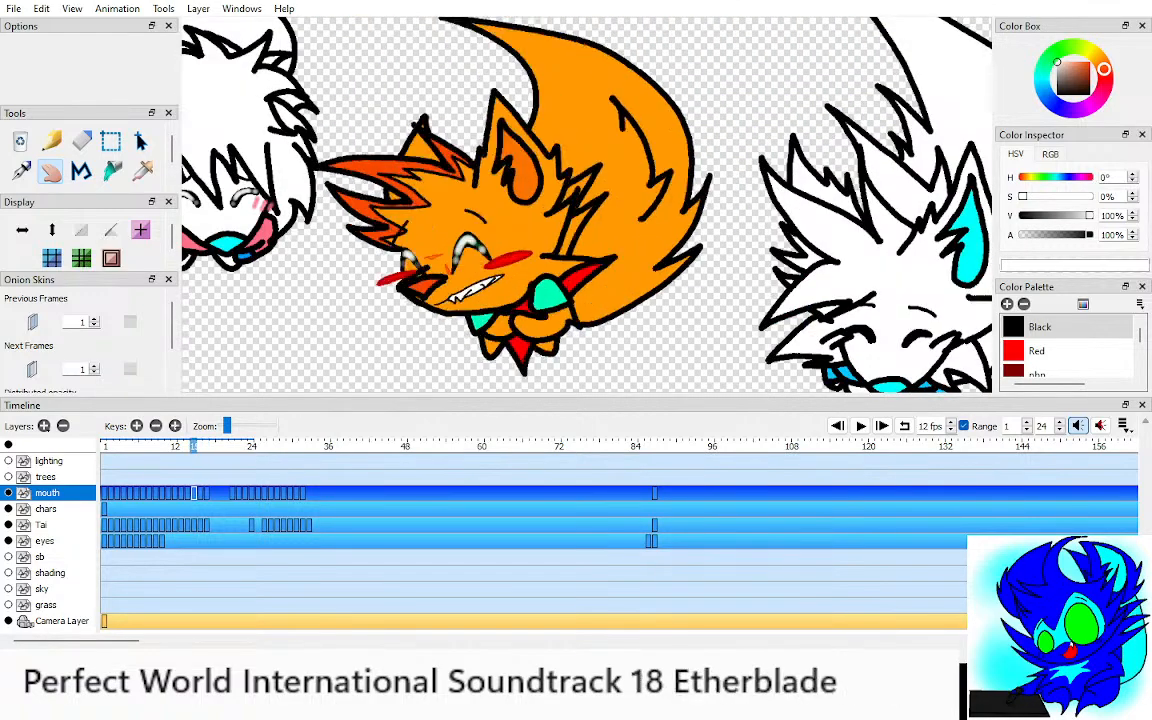
pyautogui.press('Right')
pyautogui.press('Right')
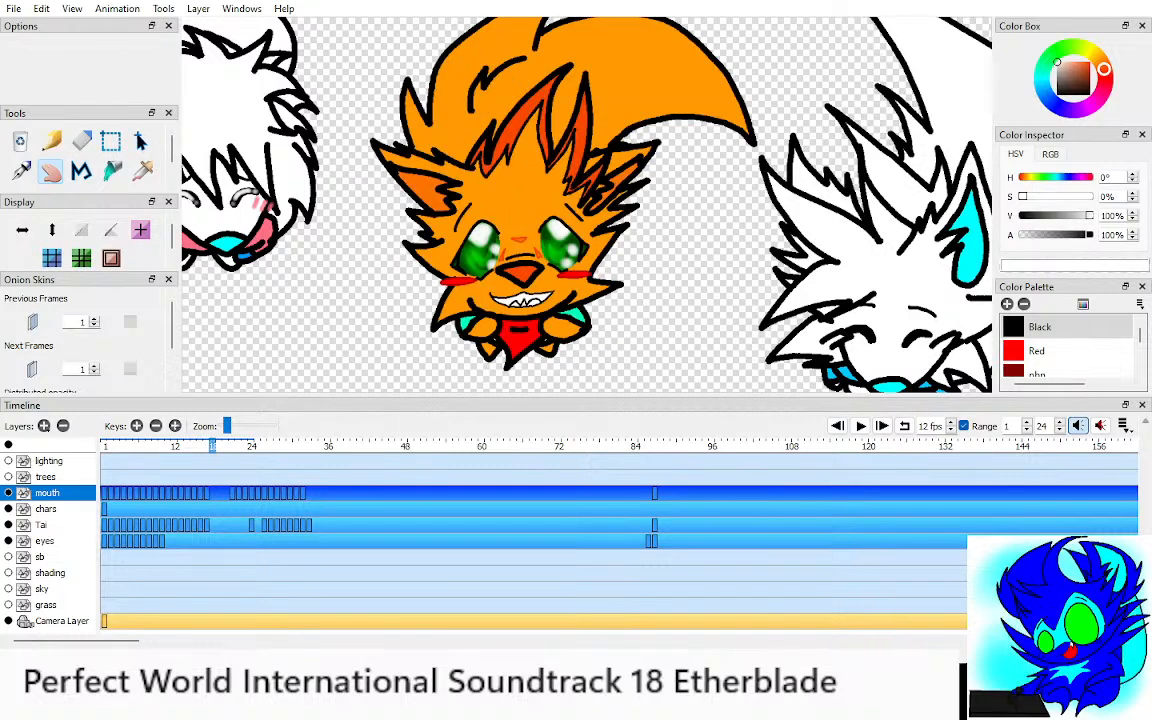
pyautogui.press('Left')
pyautogui.press('Left')
pyautogui.press('Left')
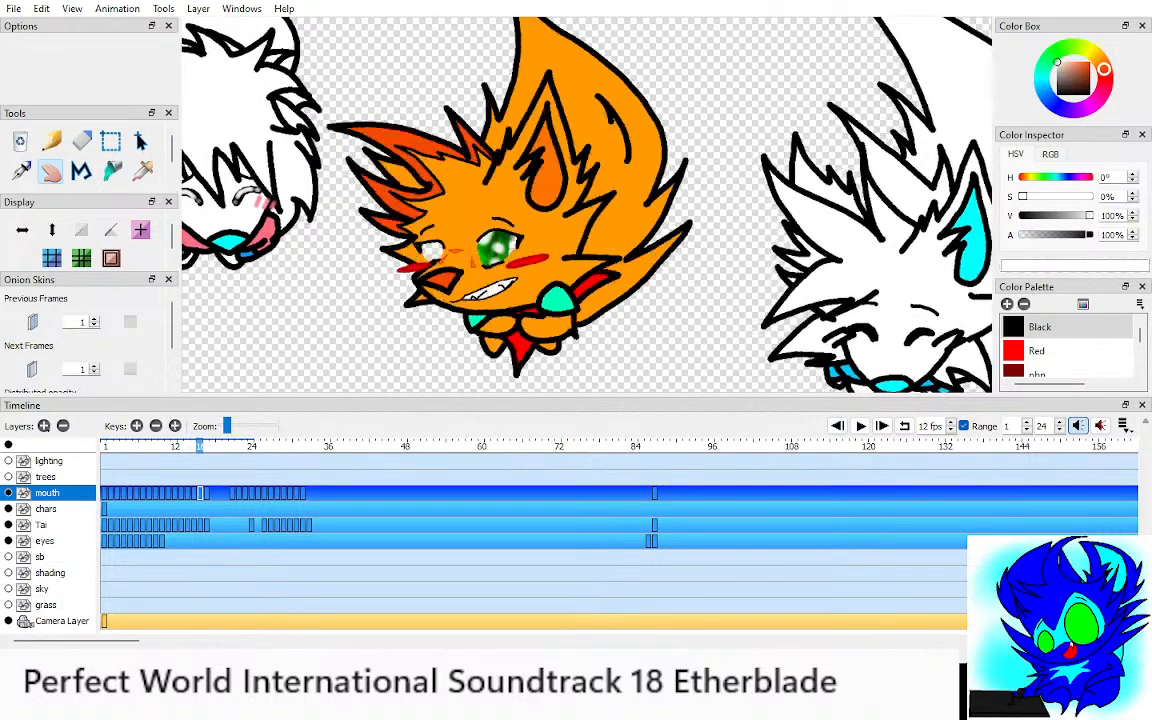
pyautogui.press('Right')
pyautogui.press('Left')
pyautogui.press('Left')
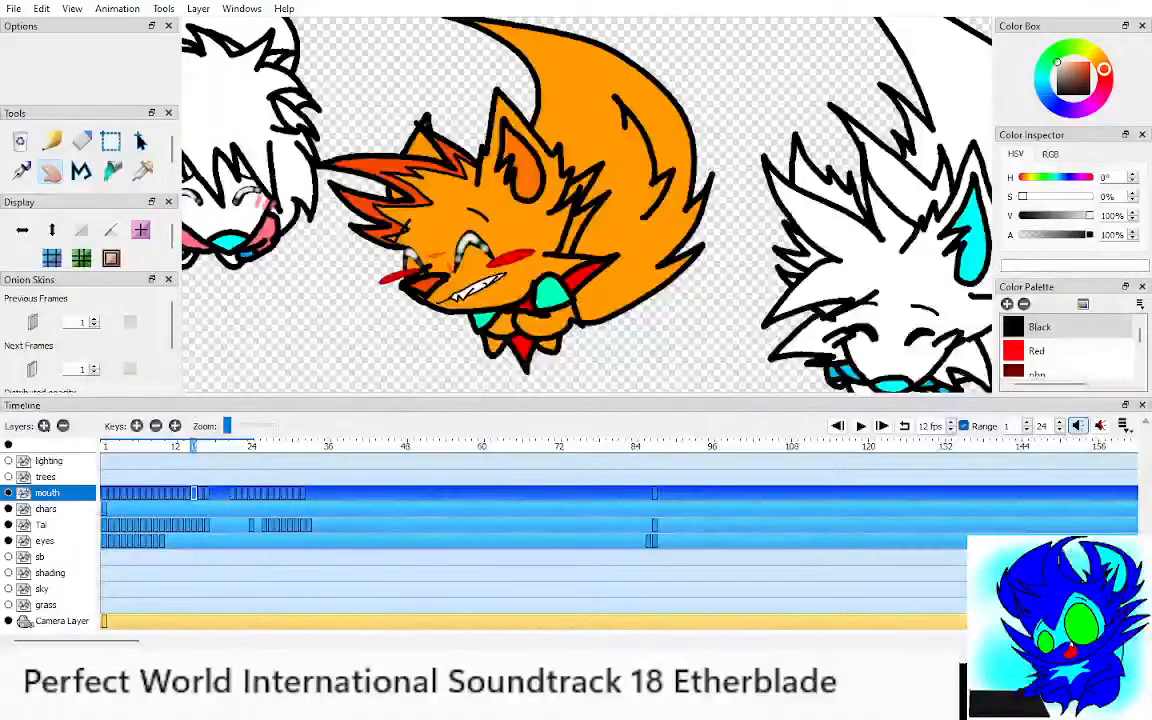
pyautogui.press('Right')
pyautogui.press('Right')
pyautogui.press('Left')
pyautogui.press('Left')
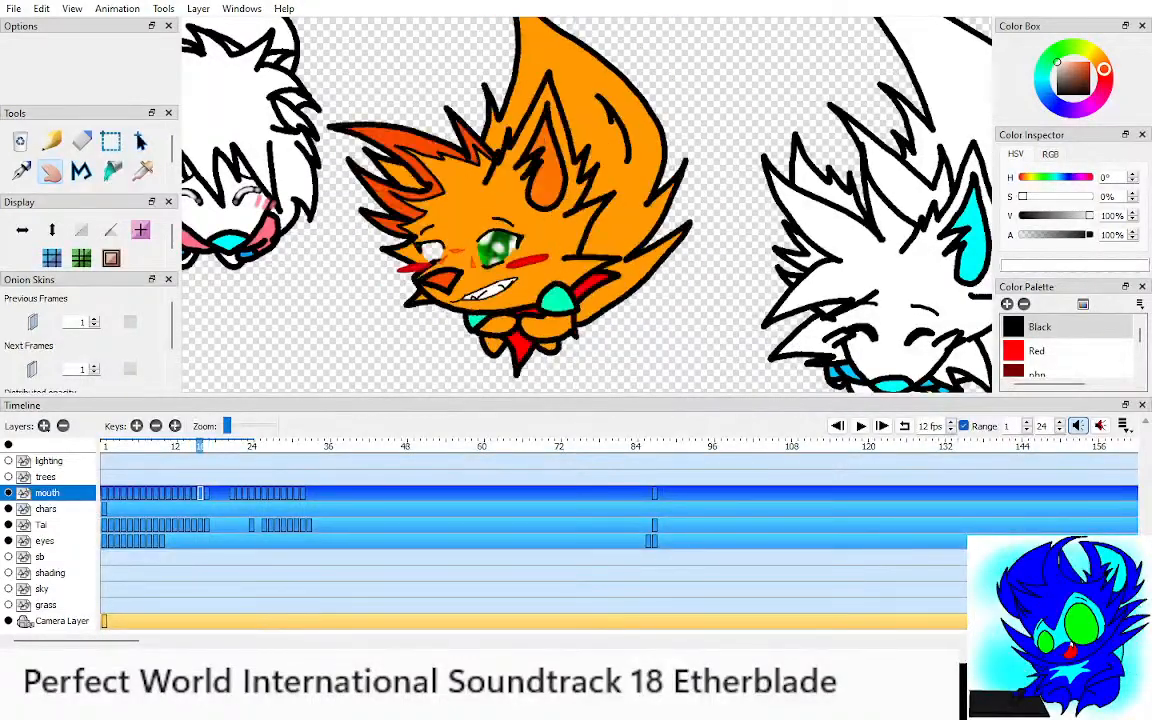
pyautogui.press('Right')
pyautogui.press('Right')
pyautogui.moveTo(586, 210); pyautogui.dragTo(610, 192)
pyautogui.press('Left')
pyautogui.press('Left')
pyautogui.press('Right')
pyautogui.press('Right')
# Step: Select everything on the eyes layer at frame 2 and move the green irises up into the fox's eye outlines
pyautogui.press('Down')
pyautogui.press('Down')
pyautogui.press('Down')
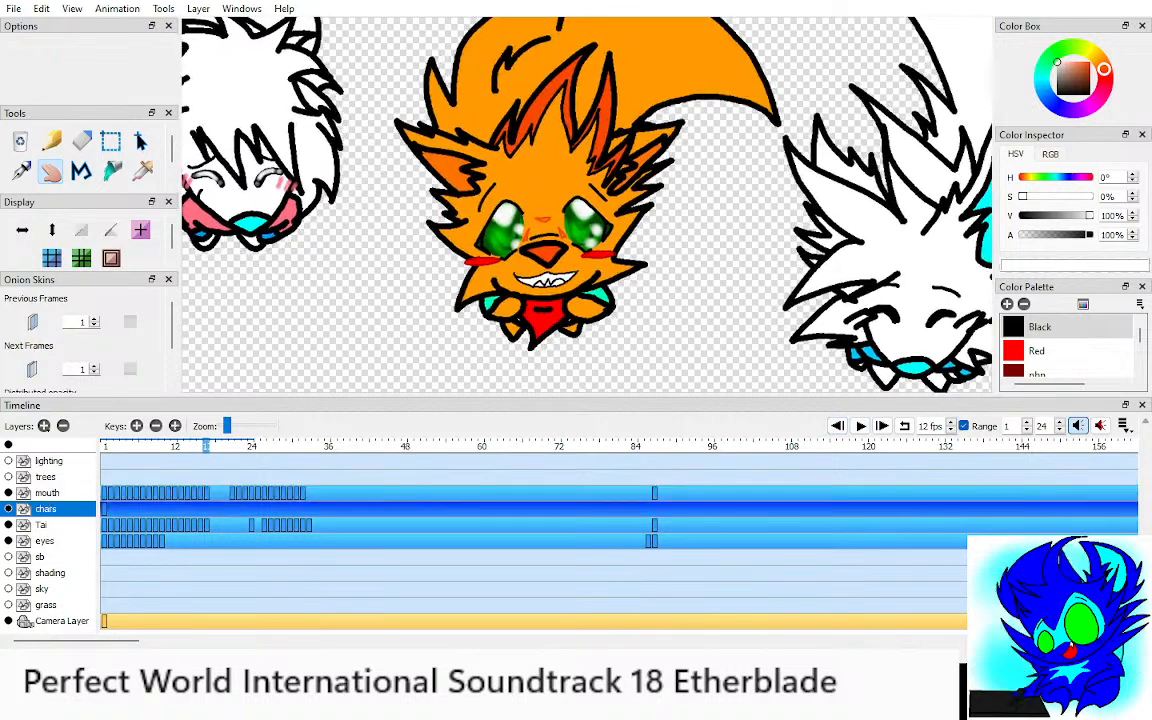
pyautogui.click(838, 426)
pyautogui.press('Right')
pyautogui.press('Right')
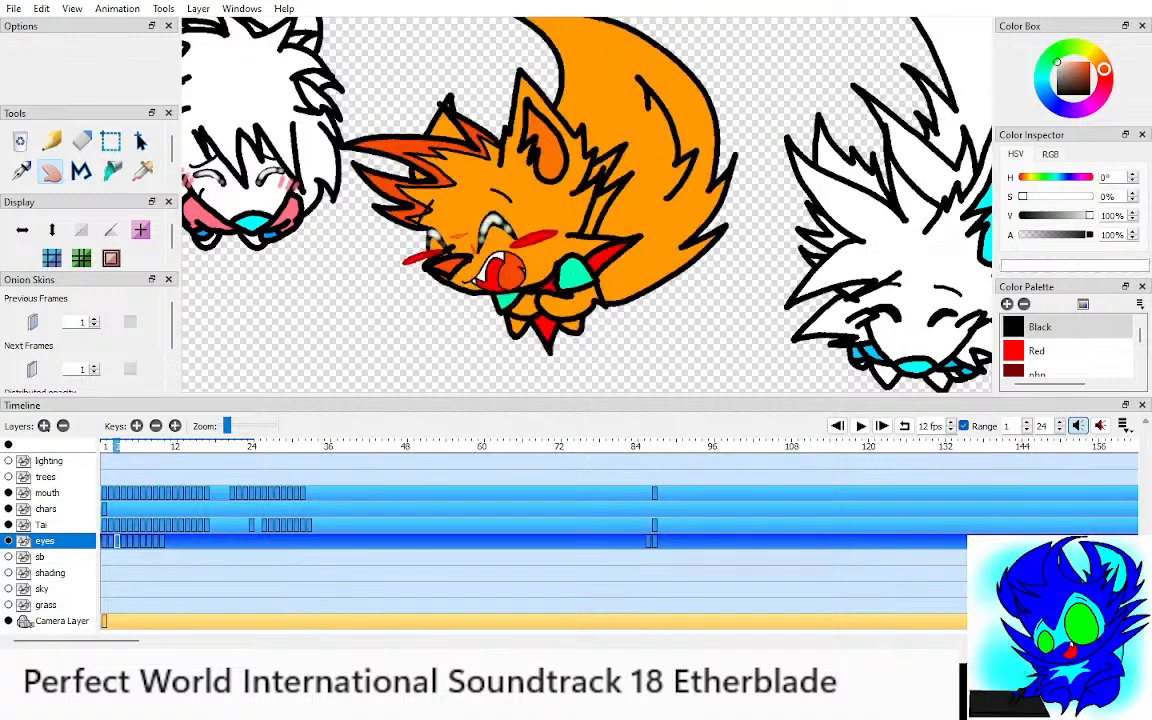
pyautogui.press('Left')
pyautogui.press('Left')
pyautogui.moveTo(528, 274)
pyautogui.mouseDown()
pyautogui.moveTo(541, 262)
pyautogui.moveTo(502, 215)
pyautogui.moveTo(456, 209)
pyautogui.moveTo(454, 227)
pyautogui.mouseUp()
pyautogui.press('Right')
pyautogui.scroll(2, 541, 262)
pyautogui.scroll(1, 541, 262)
pyautogui.hotkey('ctrl', 'a')
pyautogui.press('q')
pyautogui.moveTo(607, 111); pyautogui.dragTo(515, 167)
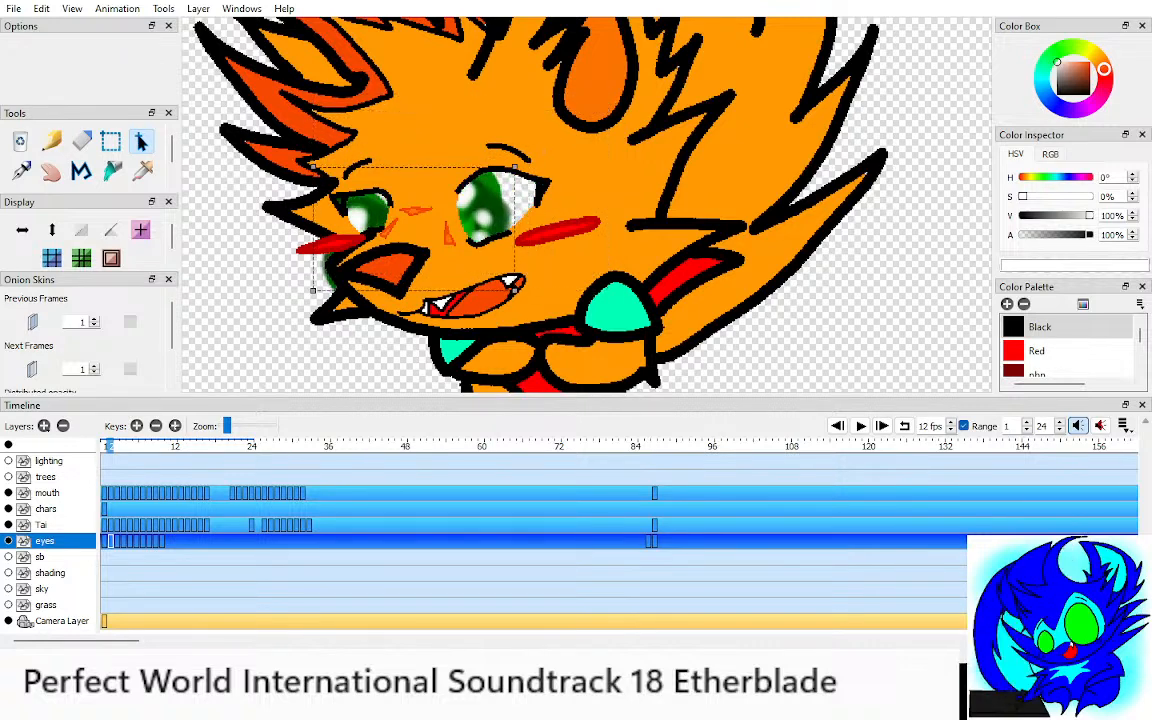
pyautogui.moveTo(470, 220)
pyautogui.mouseDown()
pyautogui.moveTo(484, 201)
pyautogui.moveTo(496, 215)
pyautogui.moveTo(488, 178)
pyautogui.moveTo(562, 148)
pyautogui.moveTo(470, 172)
pyautogui.moveTo(474, 200)
pyautogui.mouseUp()
pyautogui.press('Escape')
# Step: Enlarge the frame 2 irises and reposition them so the nearer one fills its eye outline
pyautogui.hotkey('ctrl', 'a')
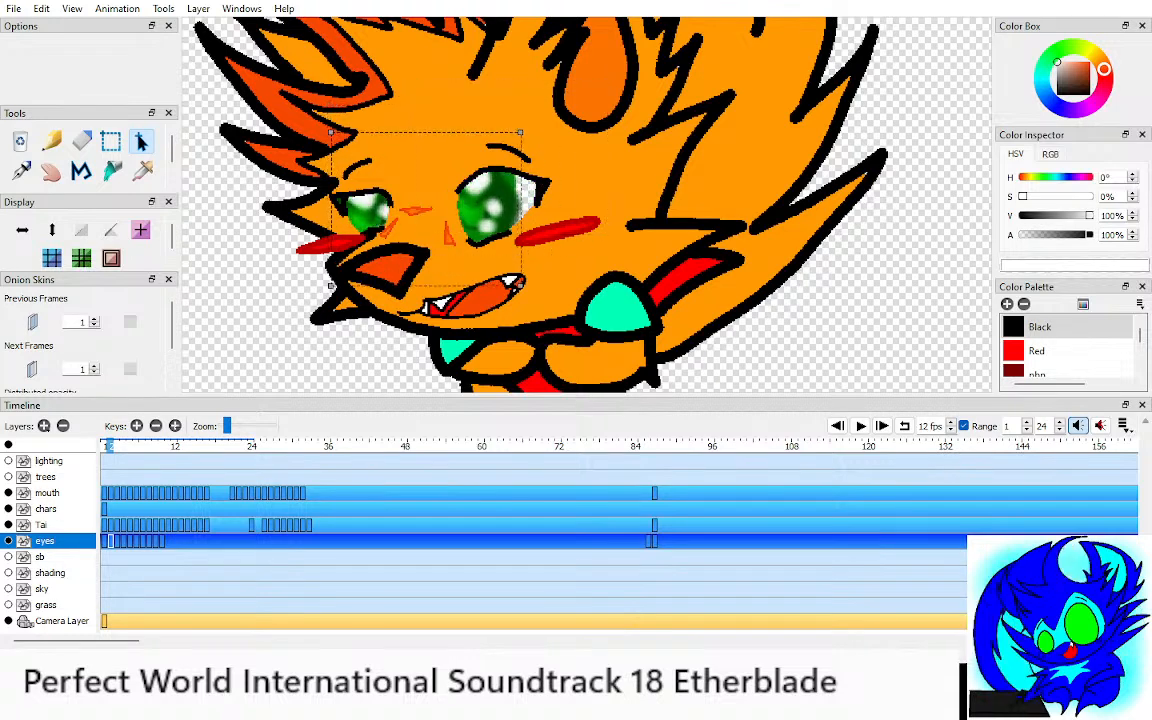
pyautogui.moveTo(522, 133); pyautogui.dragTo(549, 110)
pyautogui.moveTo(480, 190); pyautogui.dragTo(476, 201)
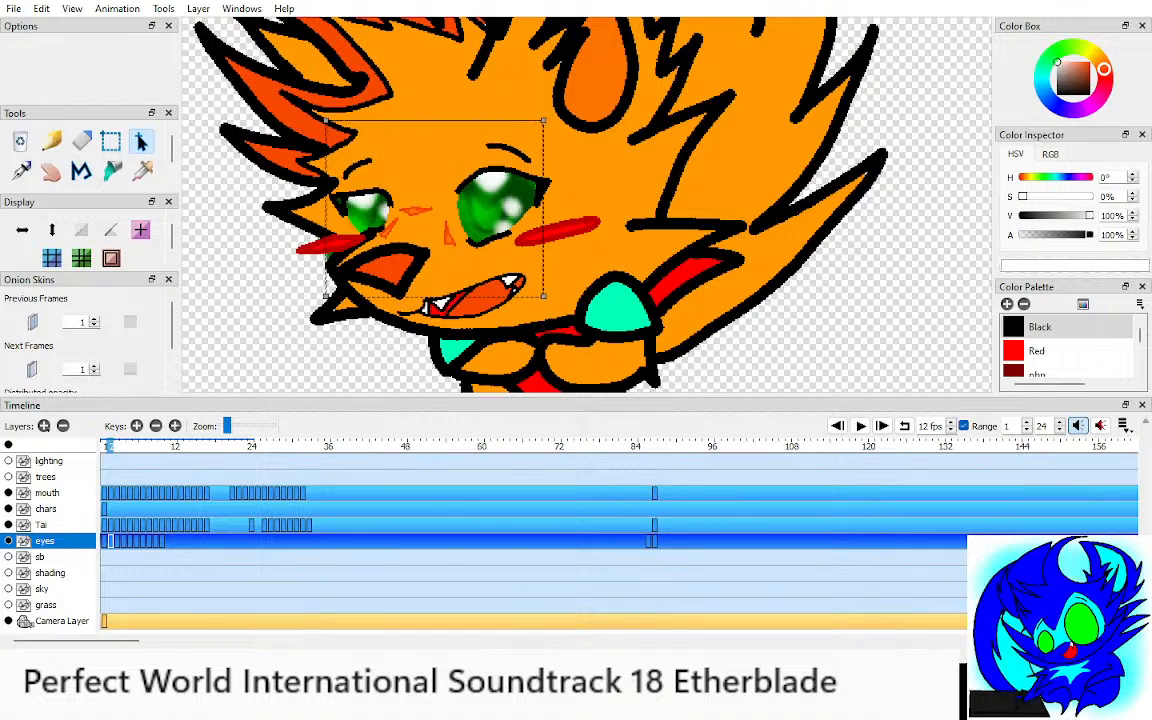
pyautogui.hotkey('ctrl', 'd')
# Step: Select only the iris of the fox's smaller far eye at frame 2 and move it to fit its outline
pyautogui.press('v')
pyautogui.moveTo(272, 373); pyautogui.dragTo(390, 150)
pyautogui.press('q')
pyautogui.moveTo(340, 245); pyautogui.dragTo(358, 212)
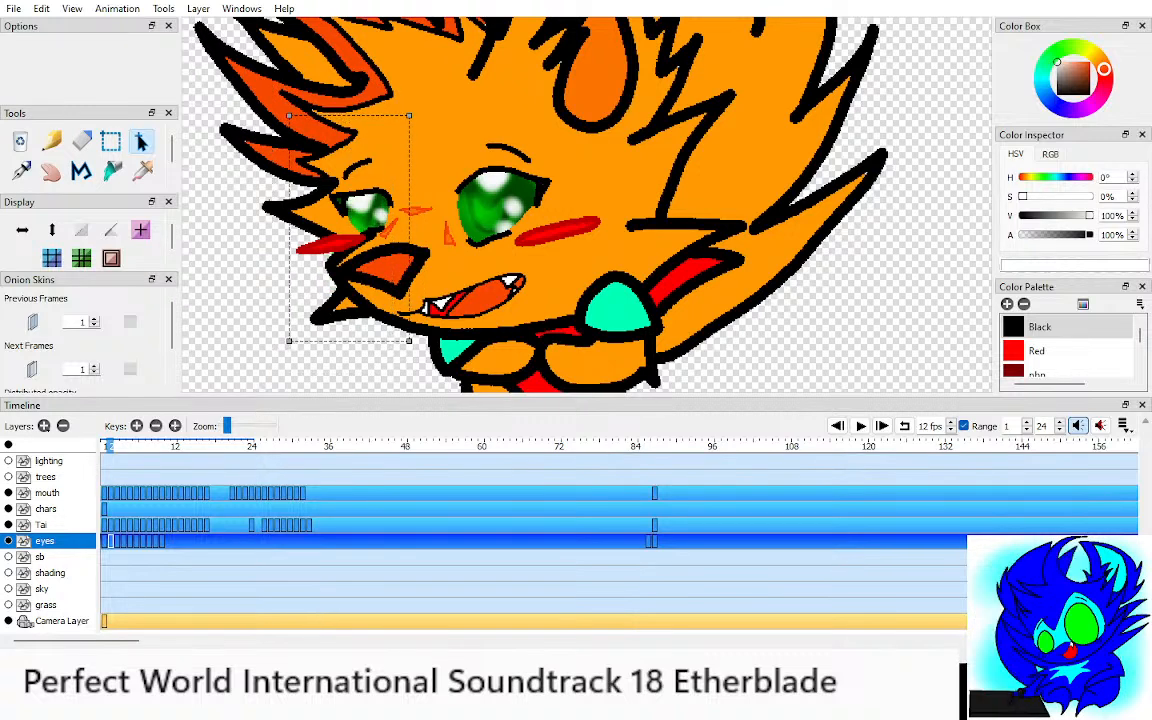
# Step: Clear the iris selection at frame 2 and display only the eyes layer
pyautogui.hotkey('ctrl', 'd')
pyautogui.press('e')
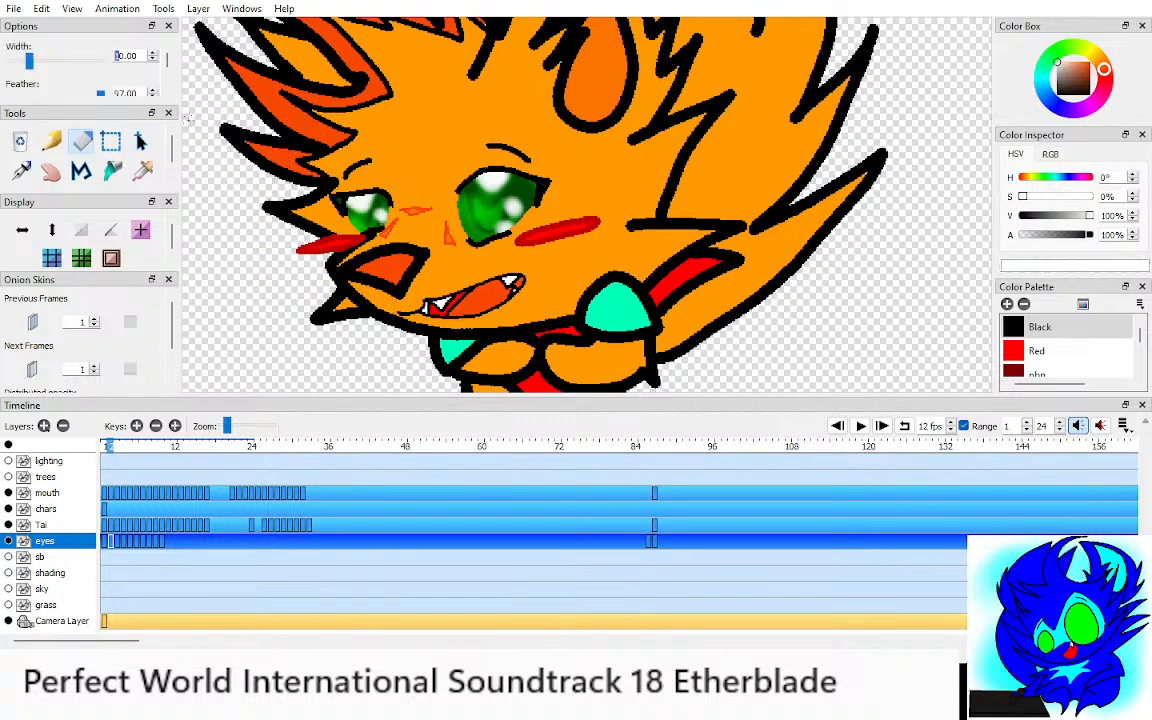
pyautogui.write('4h')
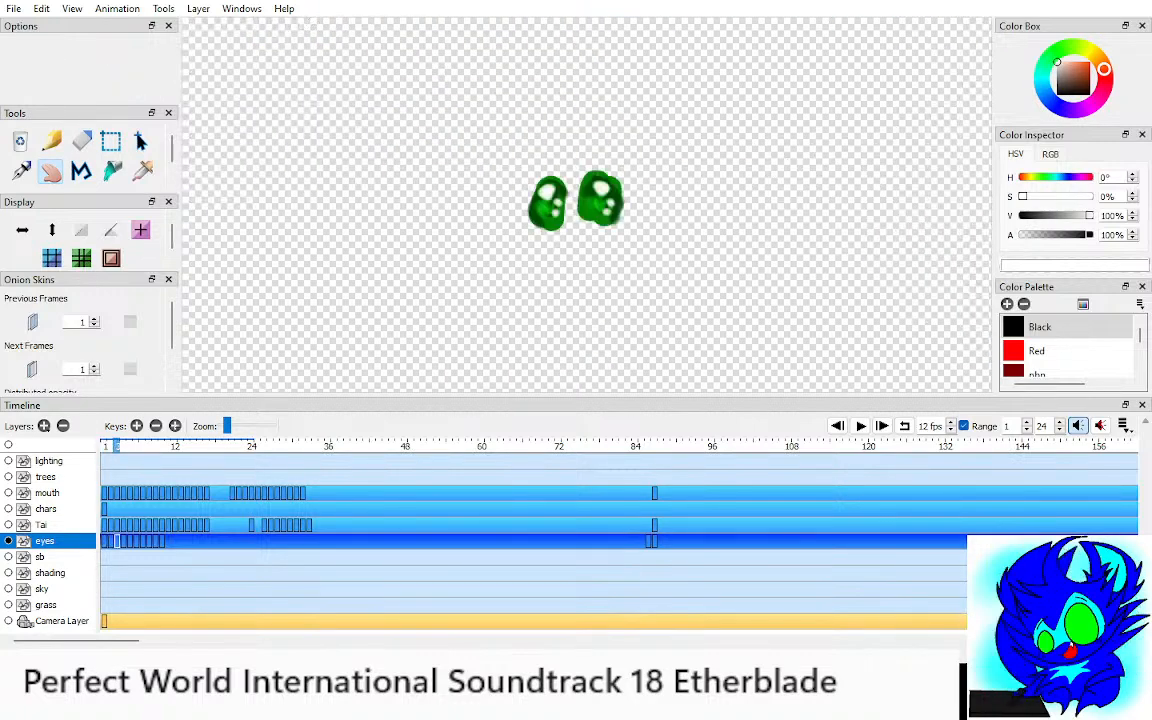
pyautogui.press(',')
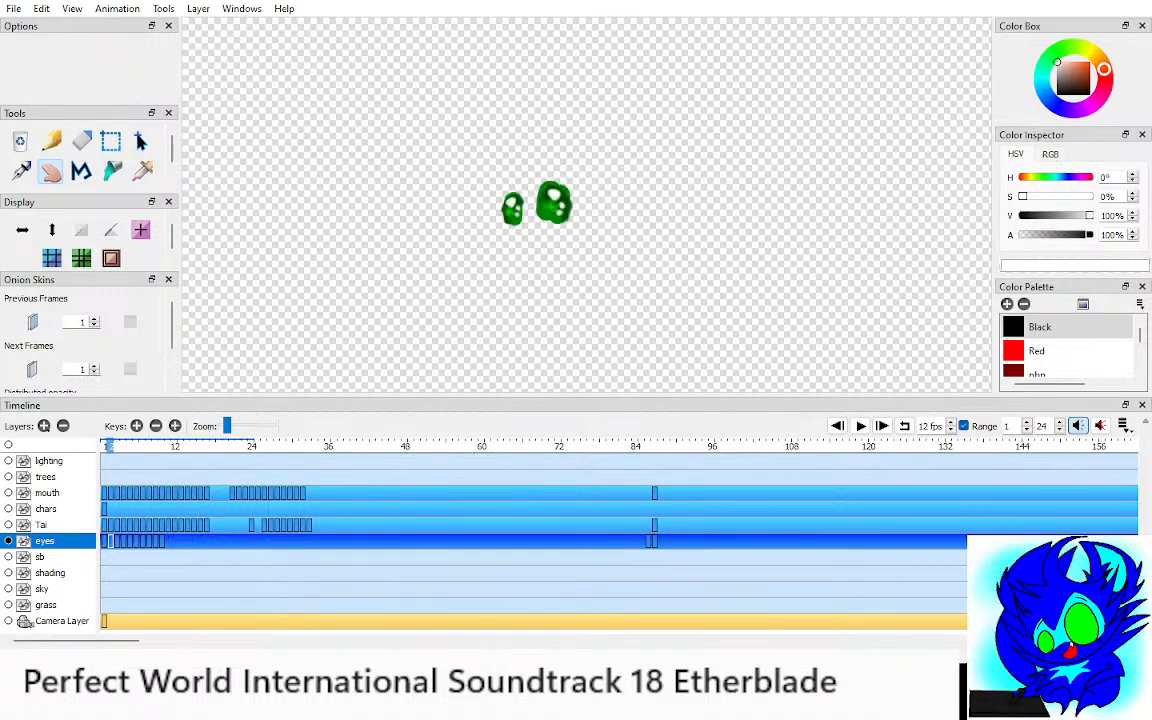
# Step: Step forward and back through frames 2 to 11 of the eyes layer to compare the iris drawings
pyautogui.press('.')
pyautogui.press('.')
pyautogui.press('.')
pyautogui.press('.')
pyautogui.press('.')
pyautogui.press('.')
pyautogui.press('.')
pyautogui.press('.')
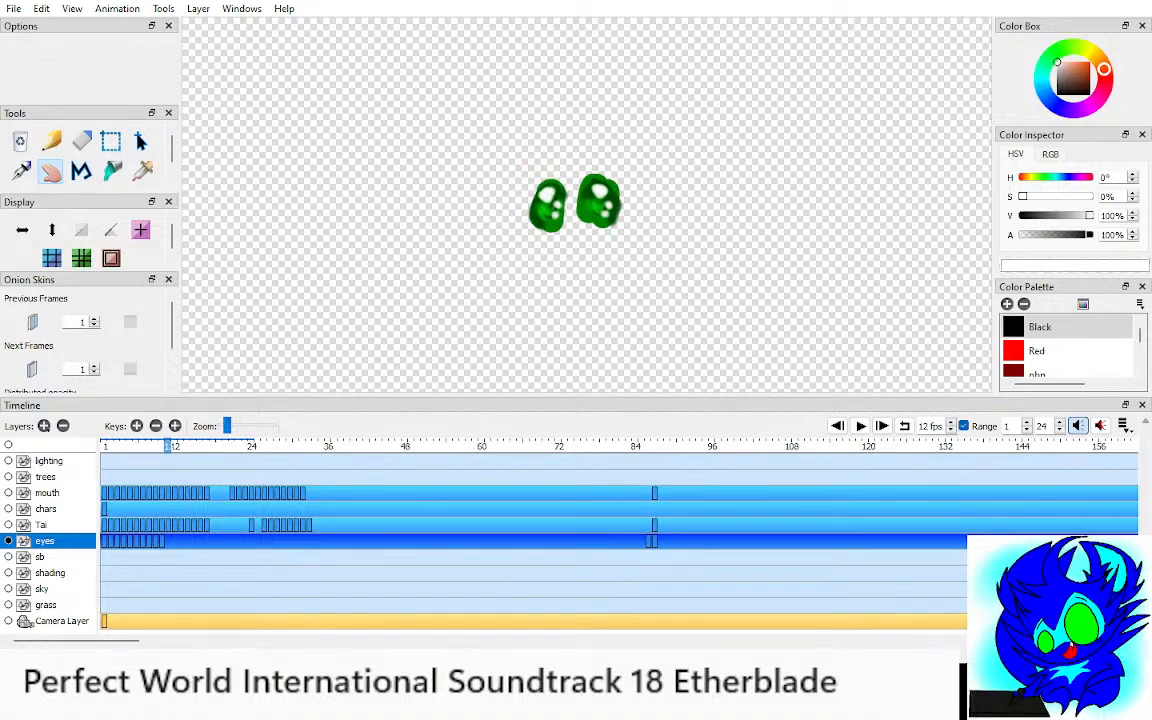
pyautogui.press(',')
pyautogui.press(',')
pyautogui.press(',')
pyautogui.press(',')
pyautogui.press(',')
pyautogui.press(',')
pyautogui.press(',')
pyautogui.press(',')
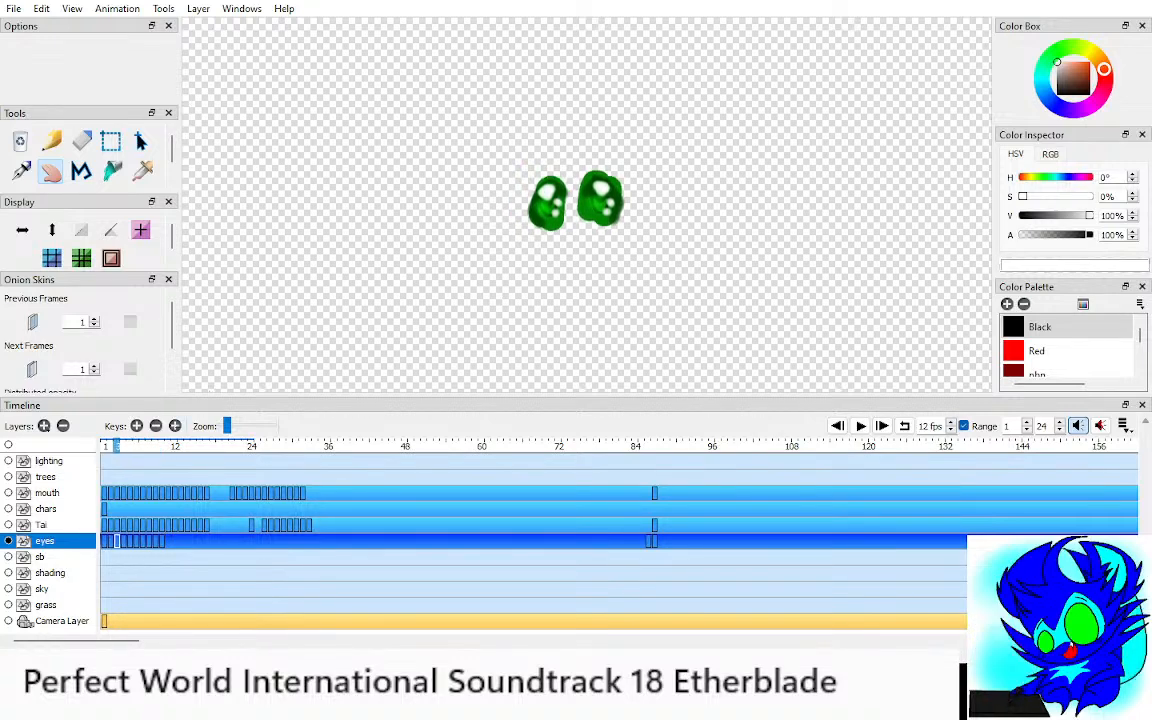
# Step: Recheck the irises in the first frames and remove the eyes keyframes at frames 8 to 10
pyautogui.press('.')
pyautogui.press('.')
pyautogui.press('.')
pyautogui.press('.')
pyautogui.press(',')
pyautogui.press(',')
pyautogui.press(',')
pyautogui.press(',')
pyautogui.press(',')
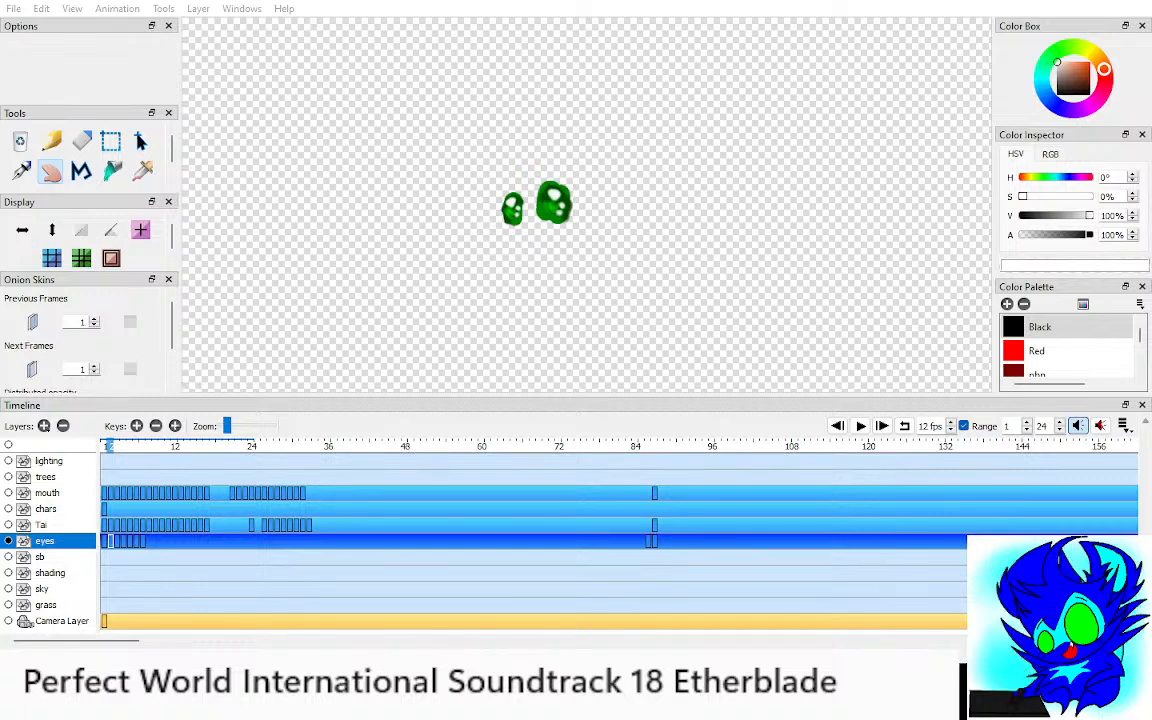
# Step: View the irises up close and flip repeatedly through frames 1 to 7 of the eyes layer to compare their shapes and positions
pyautogui.scroll(5, 574, 205)
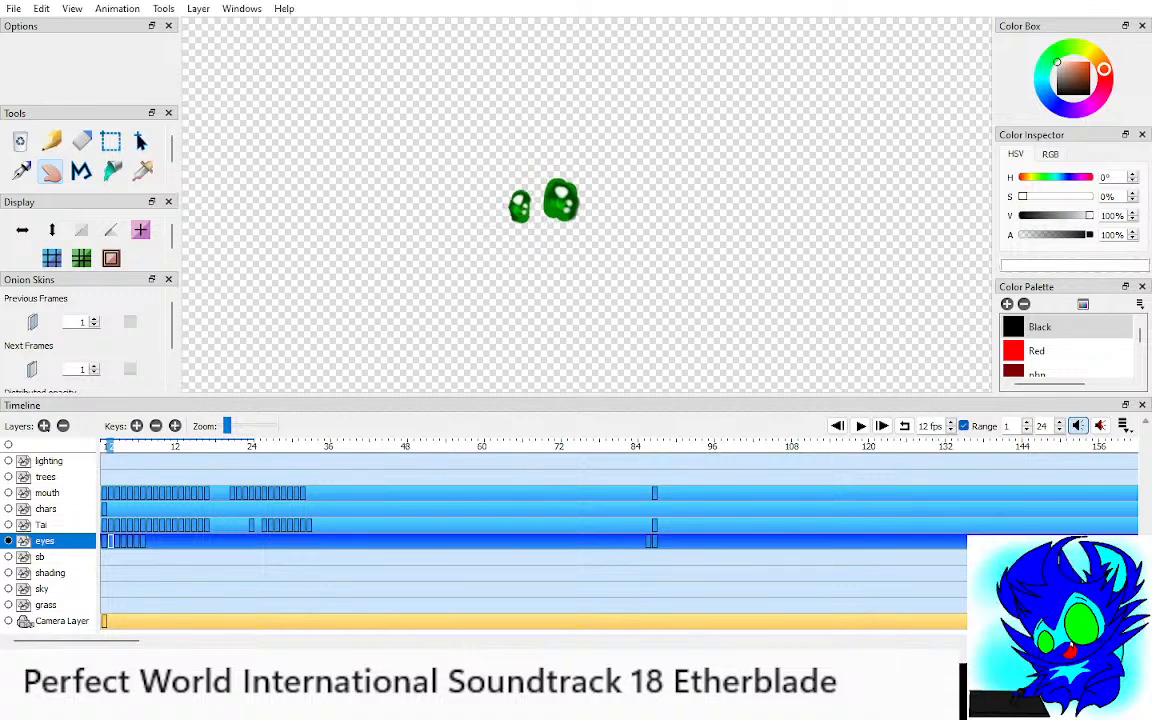
pyautogui.press(',')
pyautogui.press('.')
pyautogui.press('.')
pyautogui.press('.')
pyautogui.press('.')
pyautogui.press('.')
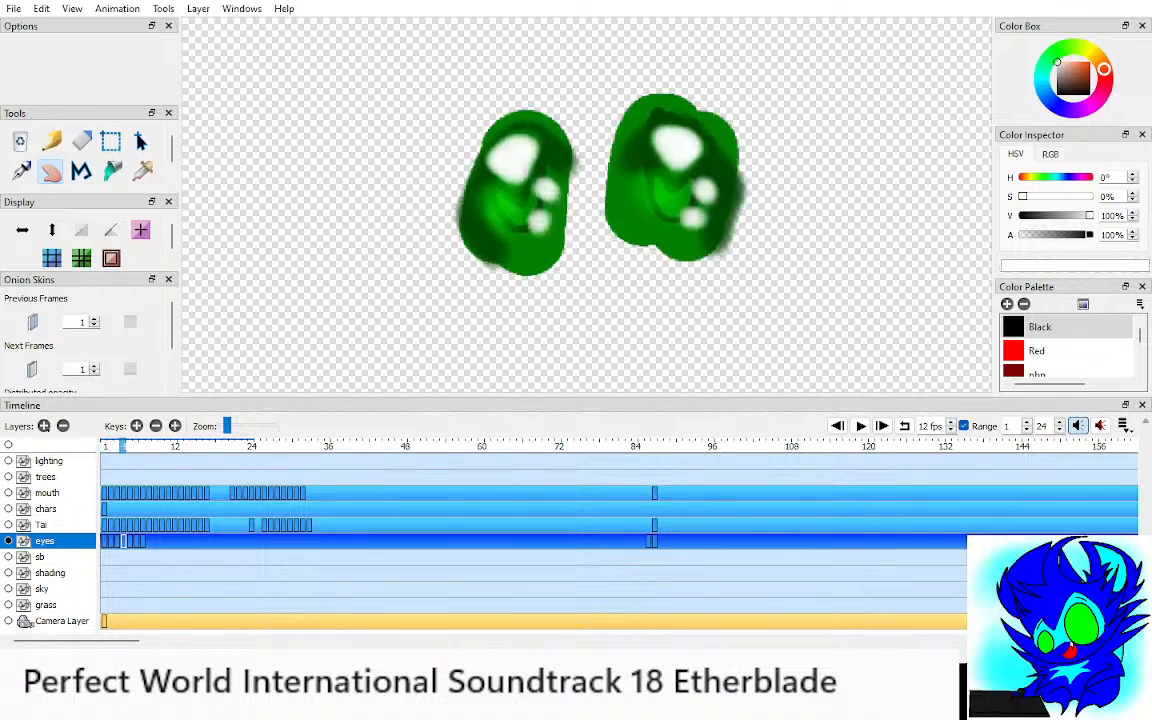
pyautogui.press('.')
pyautogui.press(',')
pyautogui.press(',')
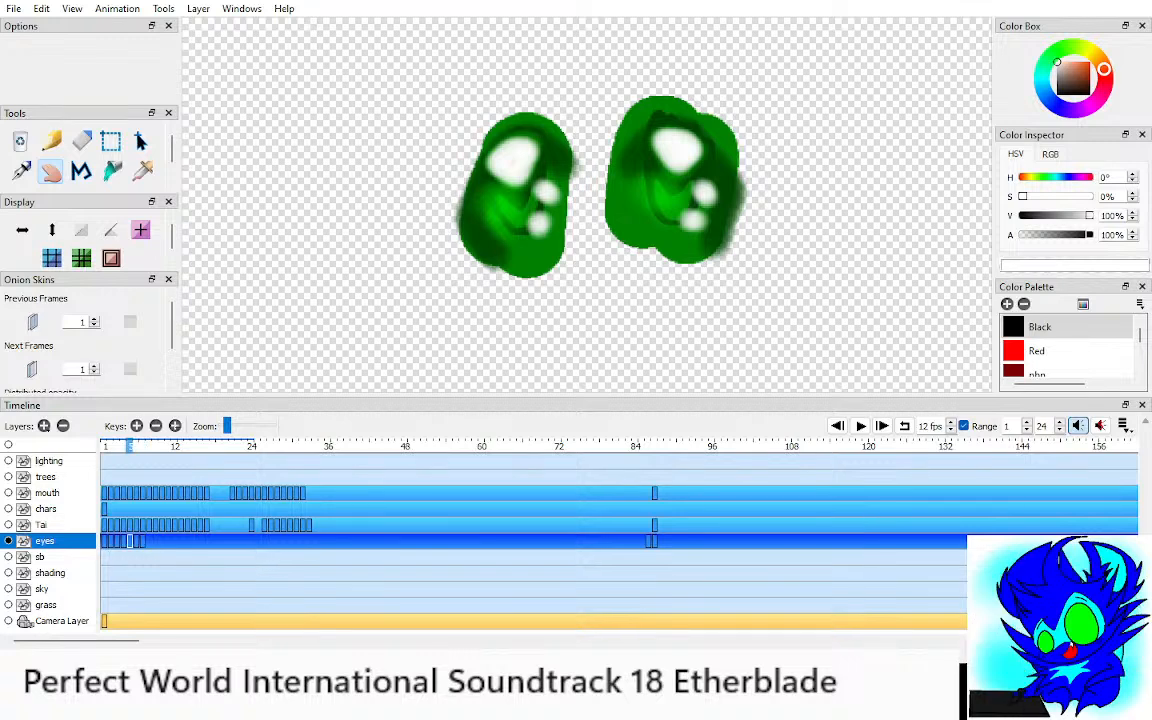
pyautogui.press('.')
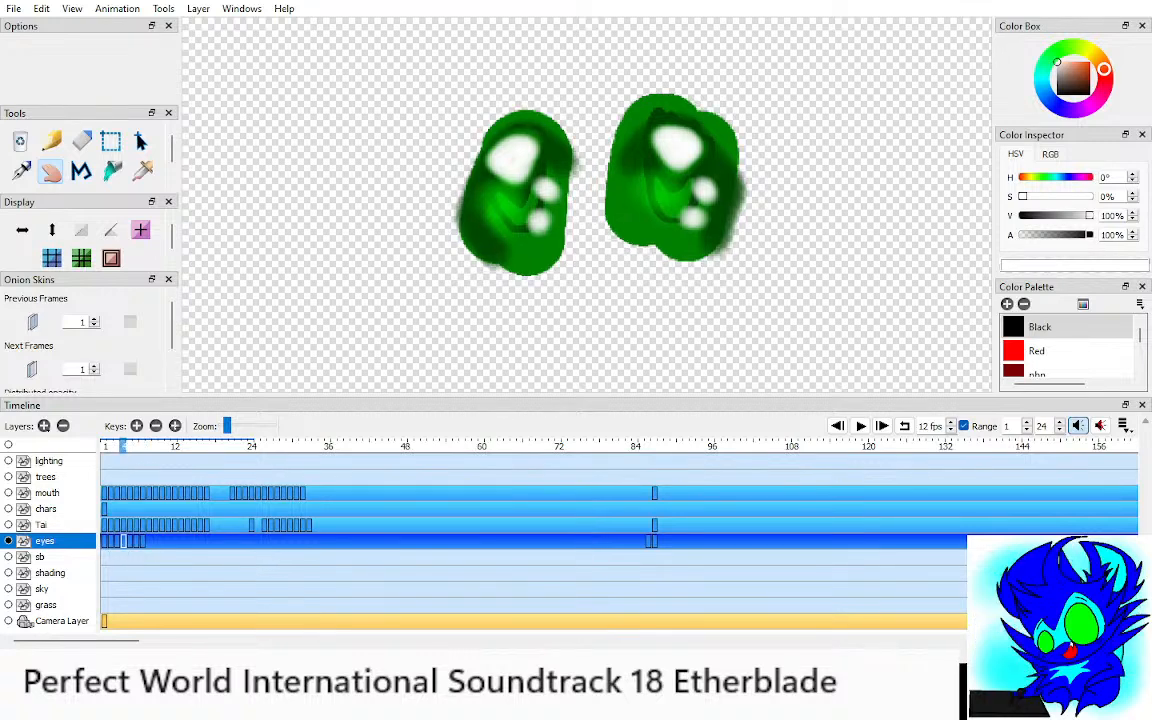
pyautogui.press(',')
pyautogui.press(',')
pyautogui.press(',')
pyautogui.press('.')
pyautogui.press('.')
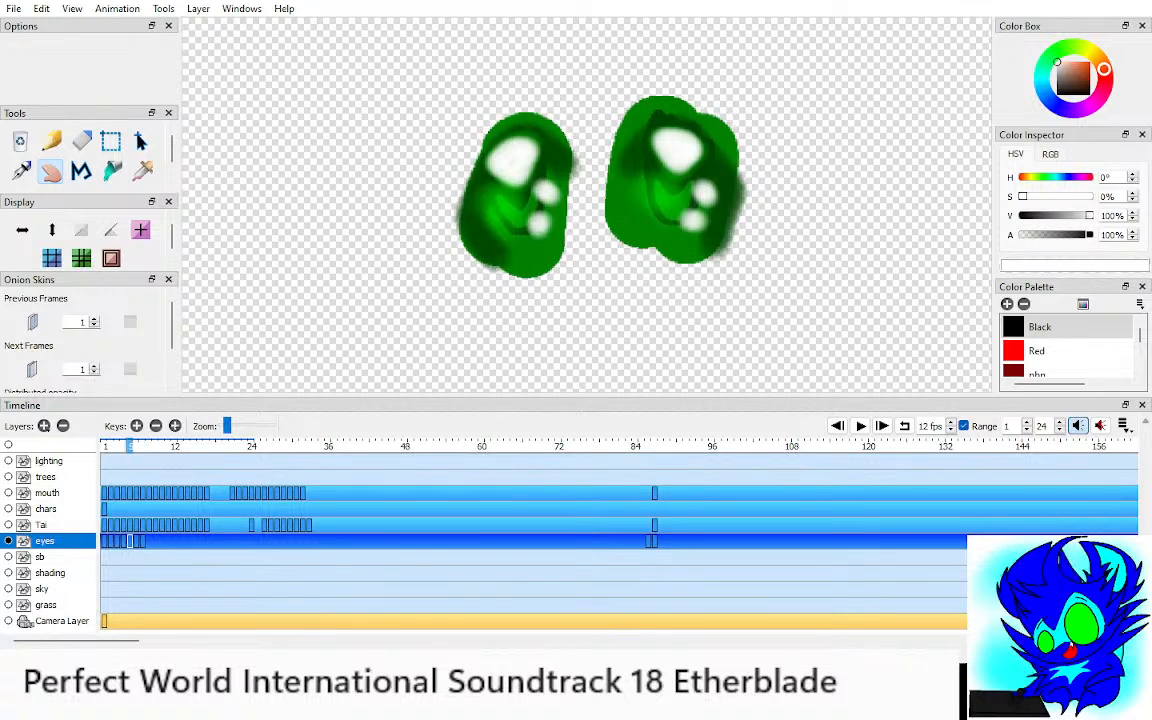
pyautogui.press(',')
pyautogui.press(',')
pyautogui.press(',')
pyautogui.press(',')
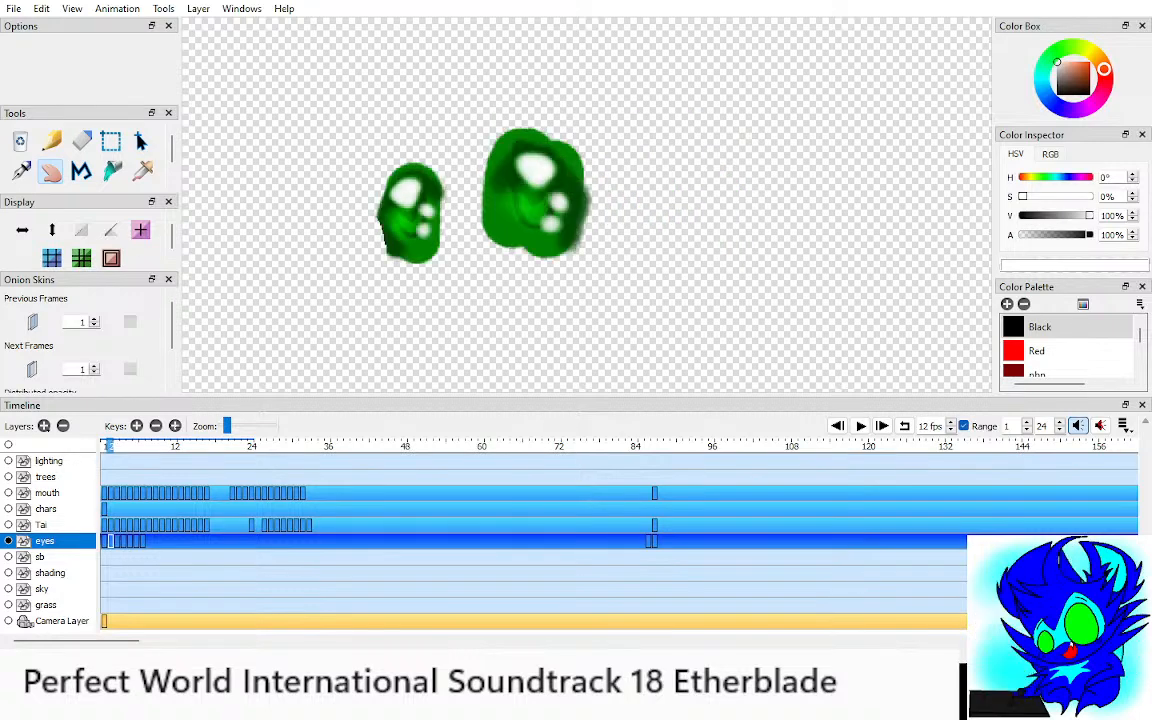
pyautogui.press('.')
pyautogui.press('.')
pyautogui.press('.')
pyautogui.press('.')
pyautogui.press('.')
pyautogui.press('.')
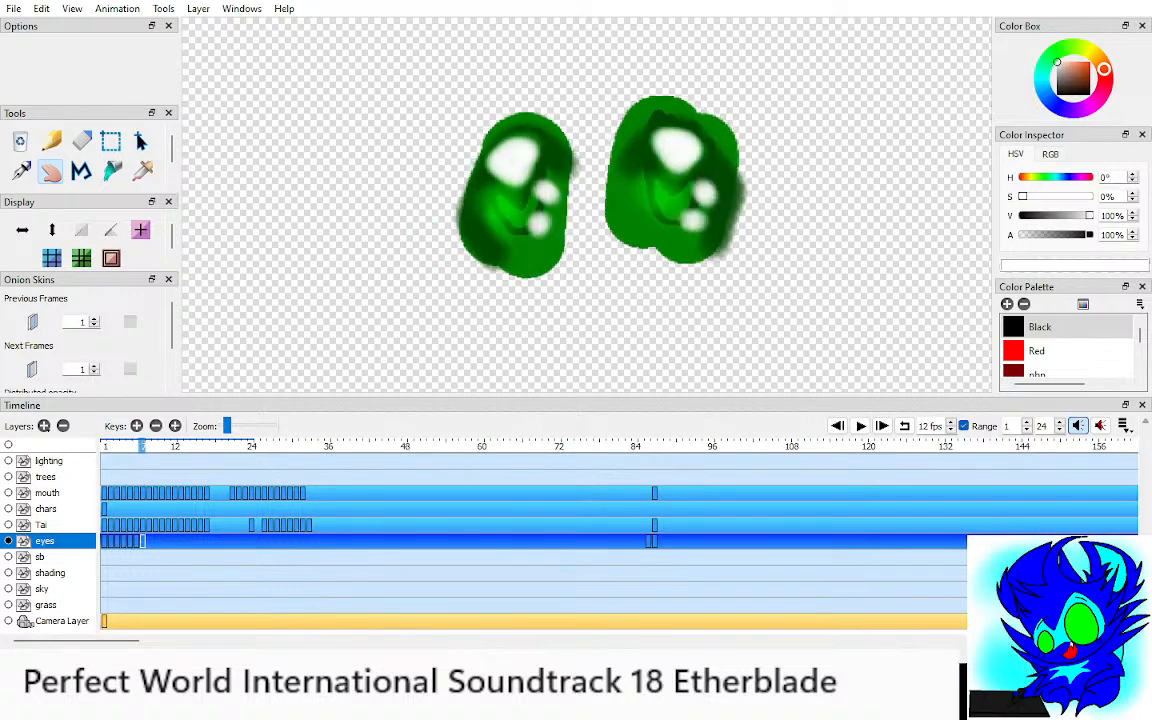
pyautogui.press(',')
pyautogui.press(',')
pyautogui.press(',')
pyautogui.press(',')
pyautogui.press(',')
pyautogui.press(',')
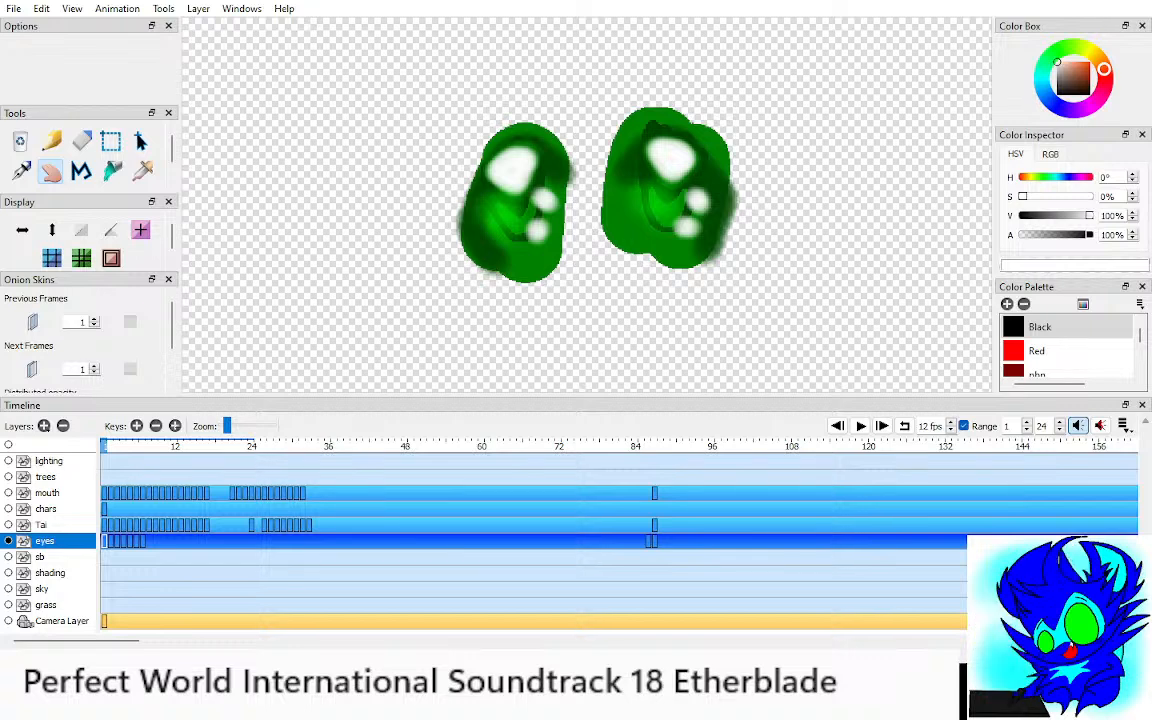
pyautogui.press('.')
pyautogui.press('.')
pyautogui.press('.')
pyautogui.press('.')
pyautogui.press('.')
pyautogui.press('.')
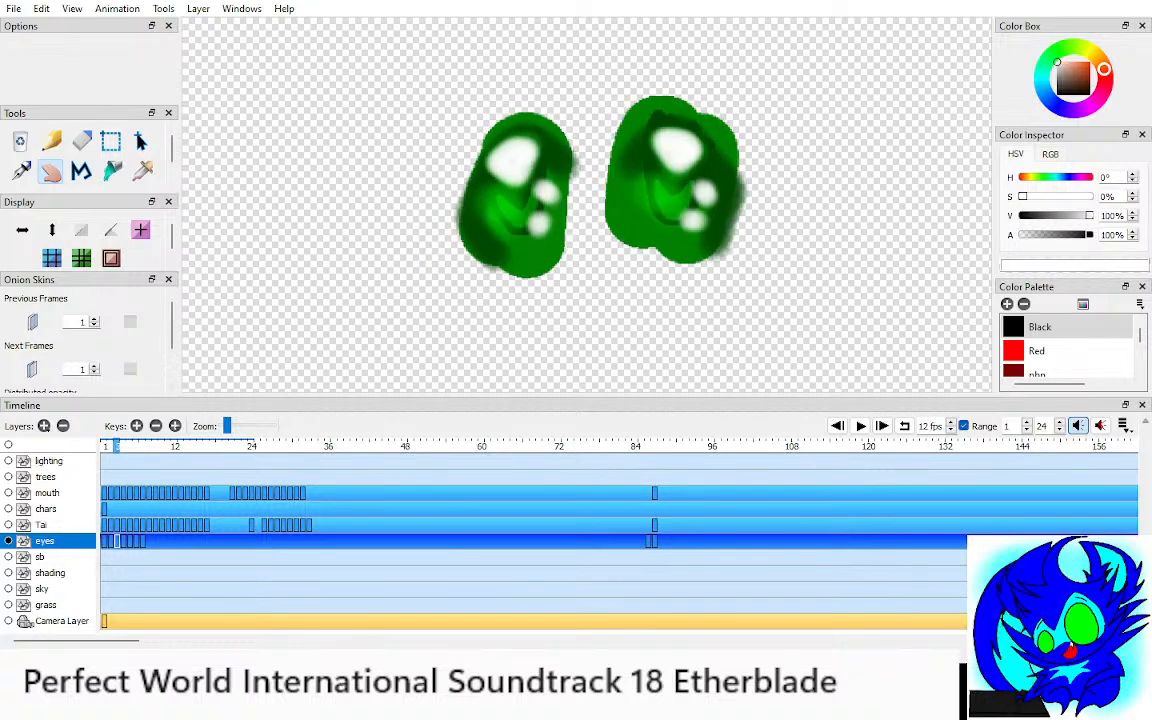
pyautogui.press(',')
pyautogui.press(',')
pyautogui.press(',')
pyautogui.press(',')
pyautogui.press(',')
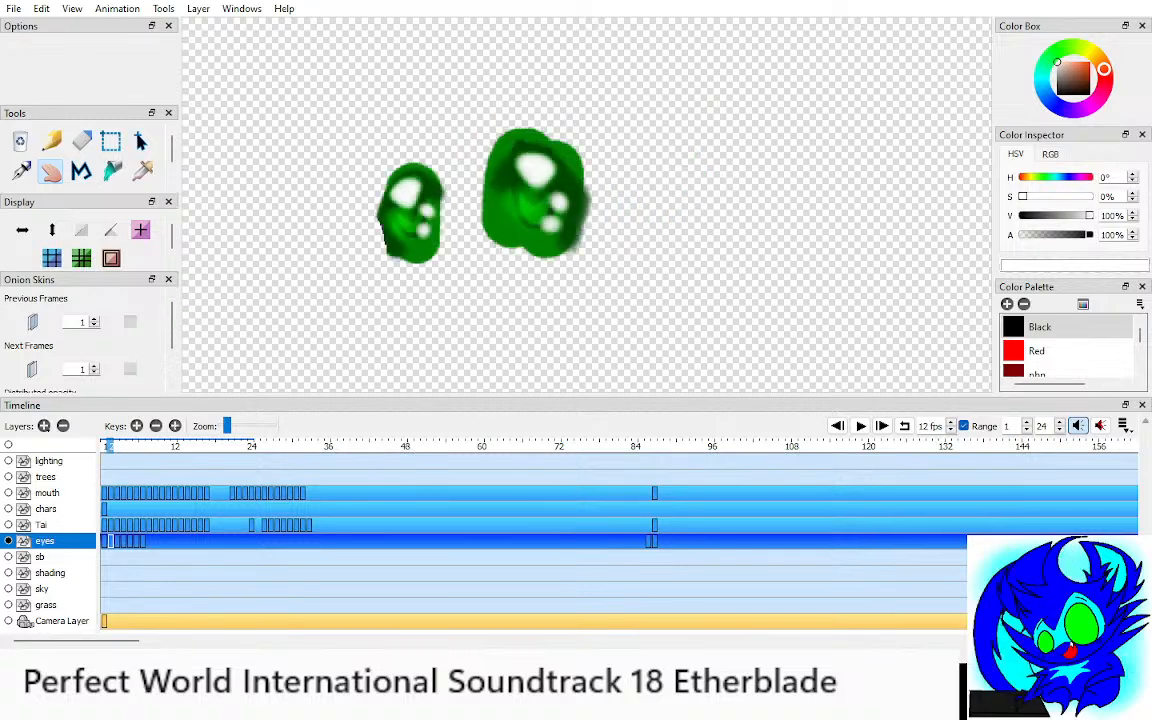
# Step: Compare frames 2 to 5 of the eyes layer and remove its keyframes at frames 5 to 7
pyautogui.press('.')
pyautogui.press('.')
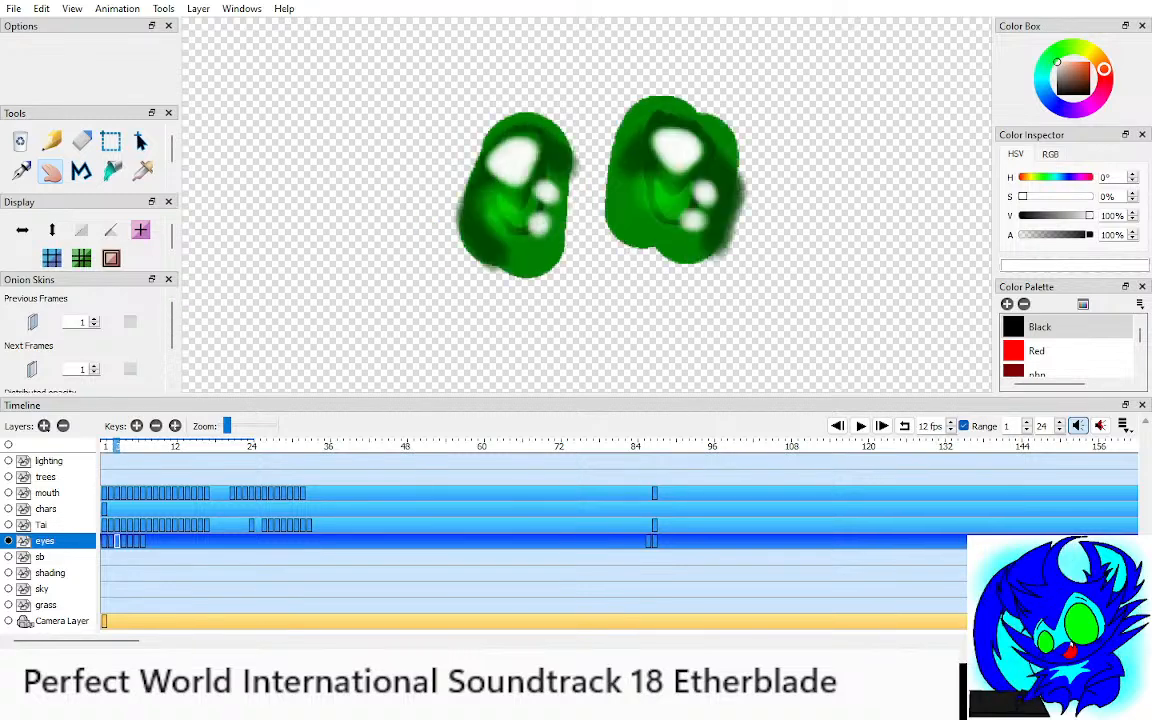
pyautogui.press(',')
pyautogui.press('.')
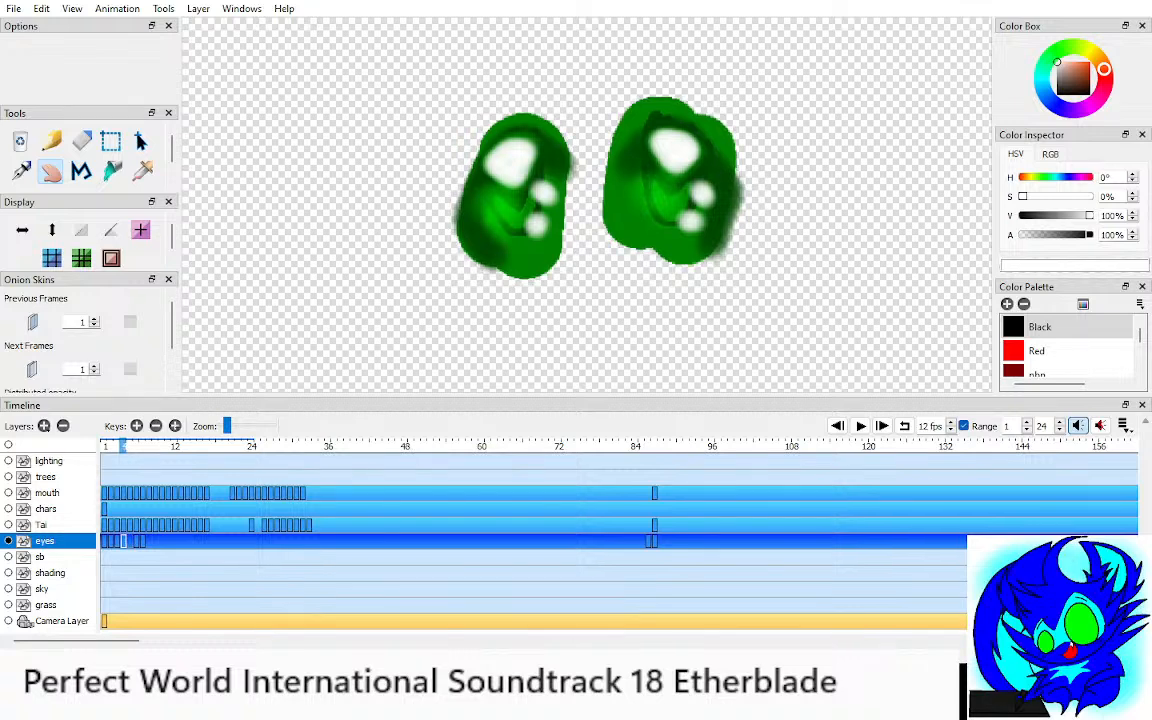
pyautogui.press(',')
pyautogui.press('.')
pyautogui.press('.')
pyautogui.press(',')
pyautogui.press(',')
pyautogui.press(',')
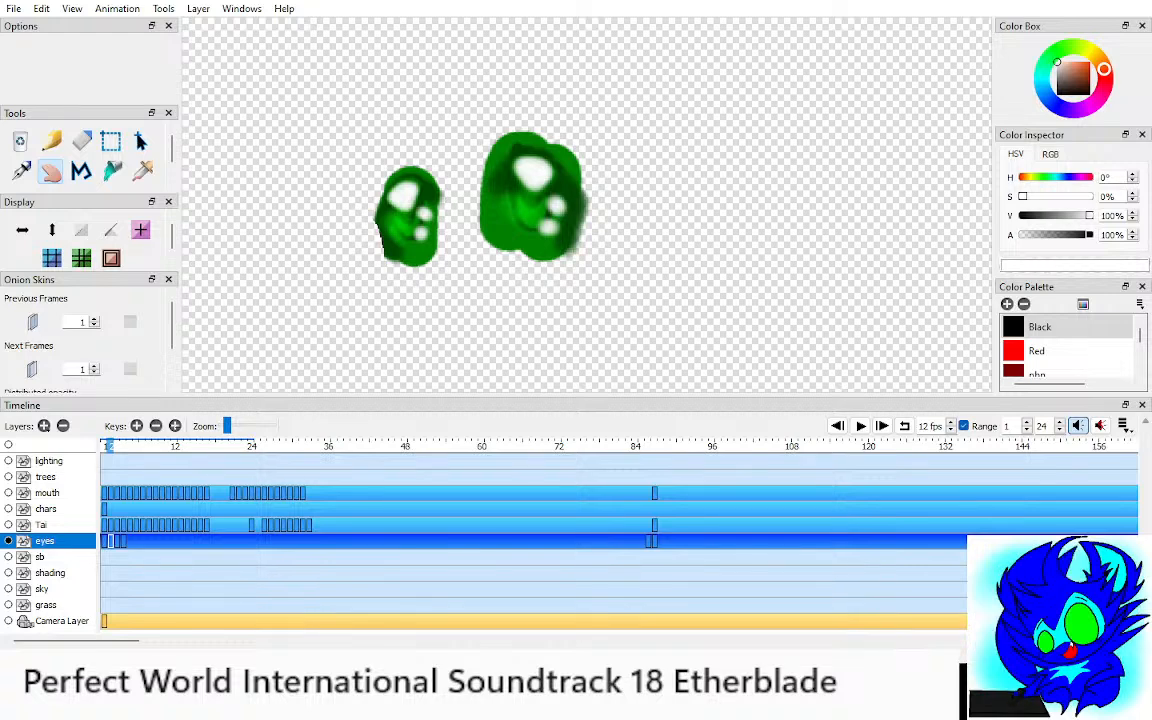
# Step: Move the eyes keyframes at frames 3 and 4 along the timeline to directly before the pair near frame 86
pyautogui.press('Right')
pyautogui.press('Right')
pyautogui.press('Left')
pyautogui.press('Left')
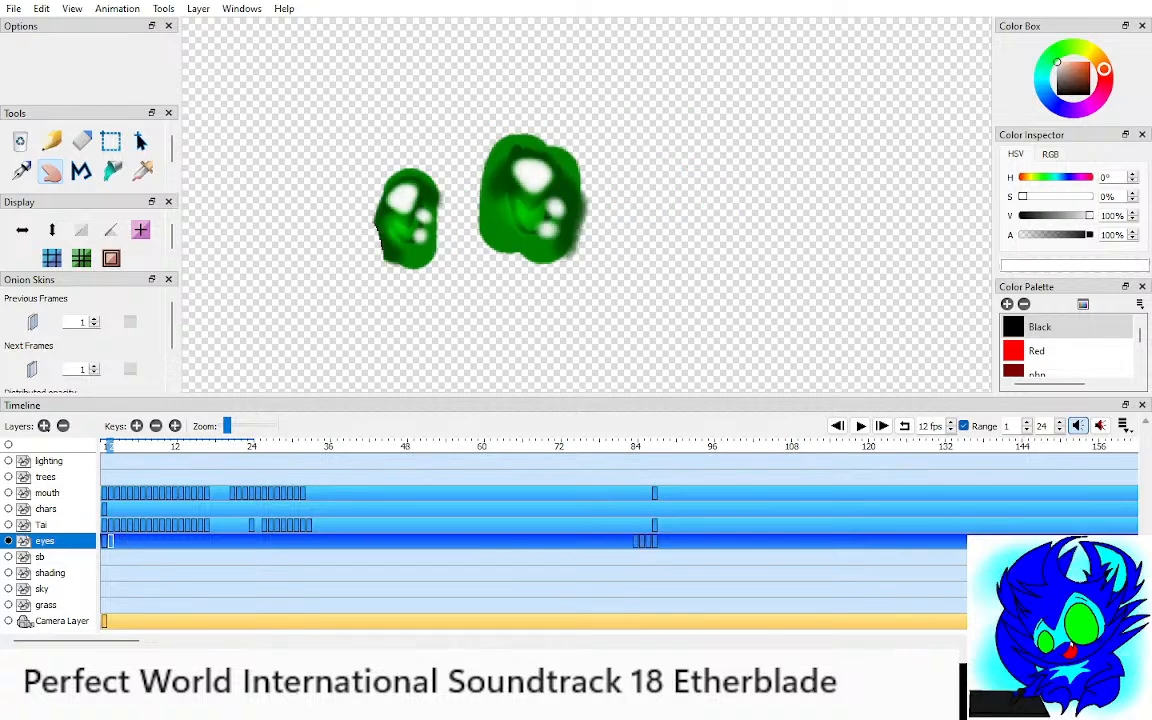
# Step: Display all the character layers again and add an eyes keyframe at frame 3
pyautogui.click(8, 444)
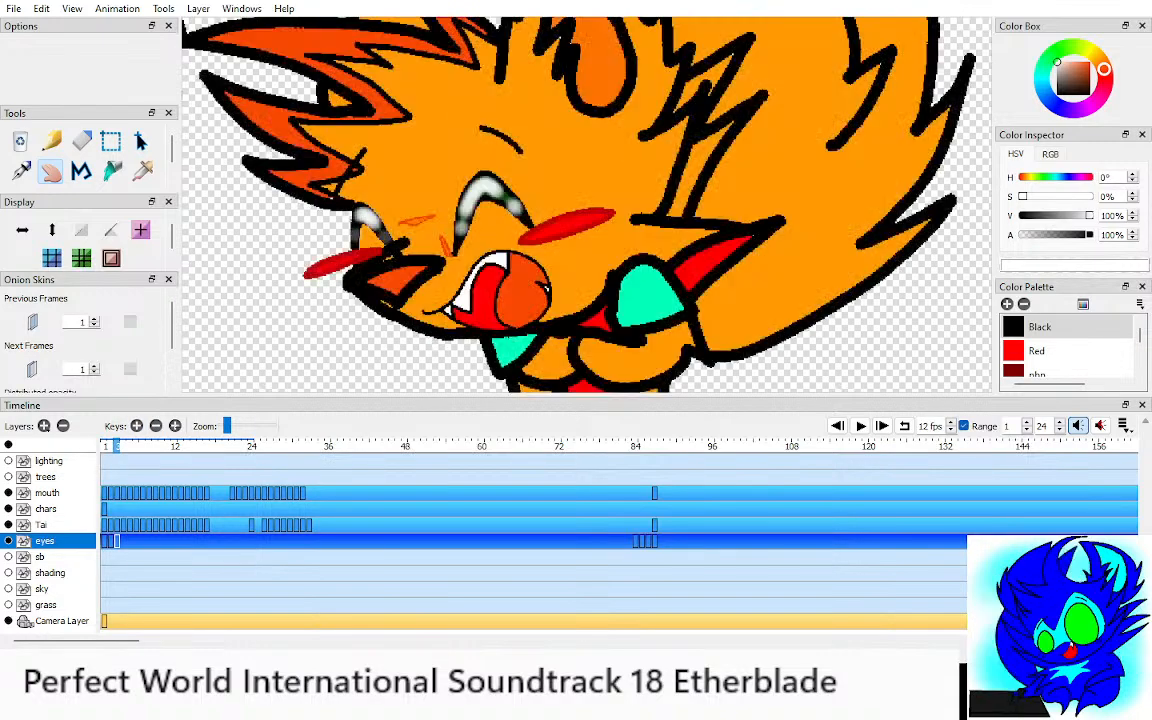
pyautogui.scroll(-3, 585, 200)
pyautogui.scroll(-2, 585, 200)
pyautogui.hotkey('shift', 'ctrl', 'Left')
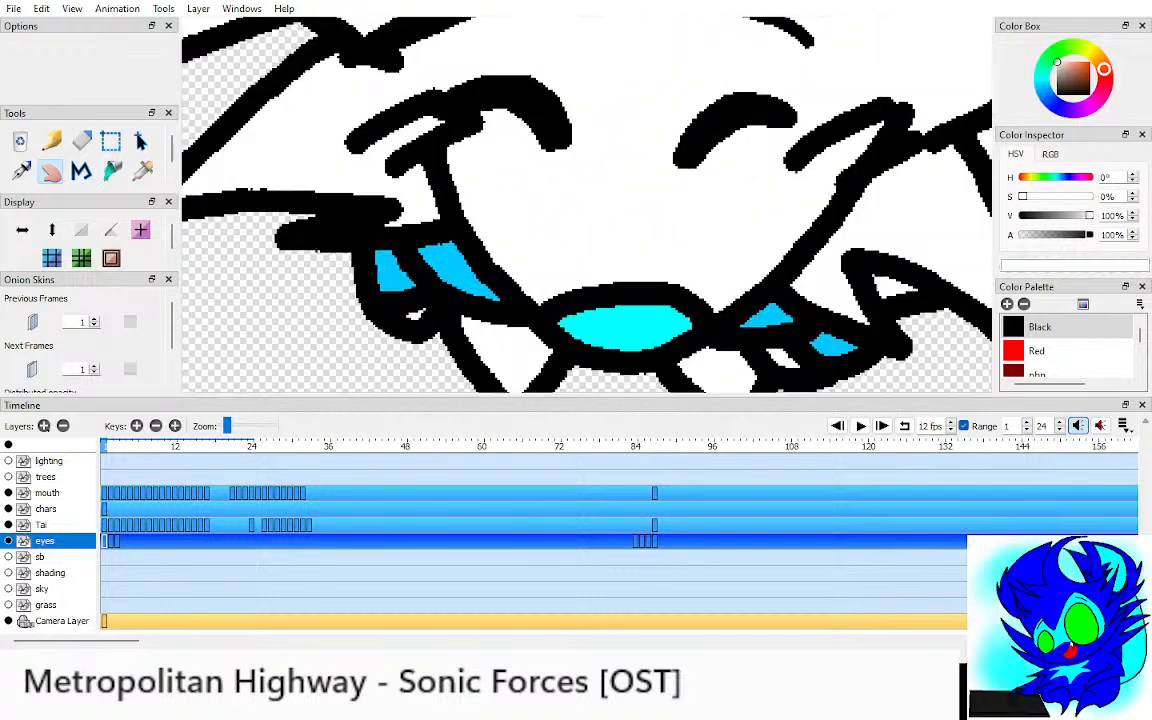
# Step: Check the animation with the whole group of characters in view and place eyes keyframes at frames 16 and 17
pyautogui.click(45, 508)
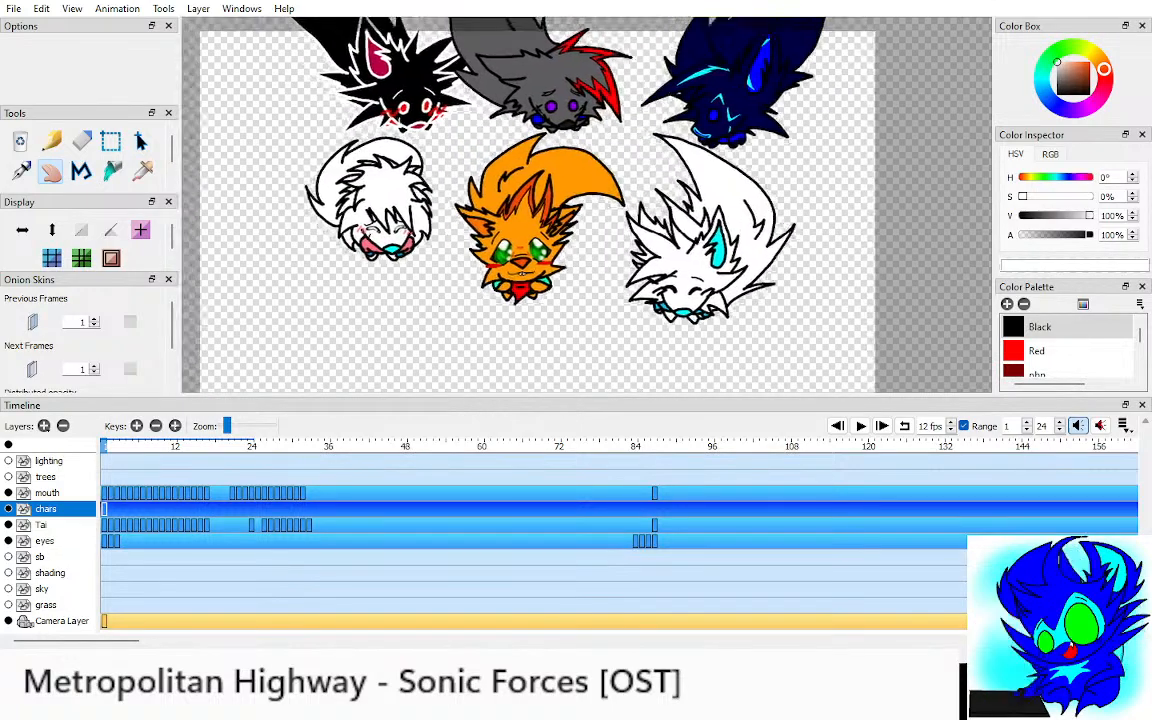
pyautogui.click(40, 524)
pyautogui.click(44, 540)
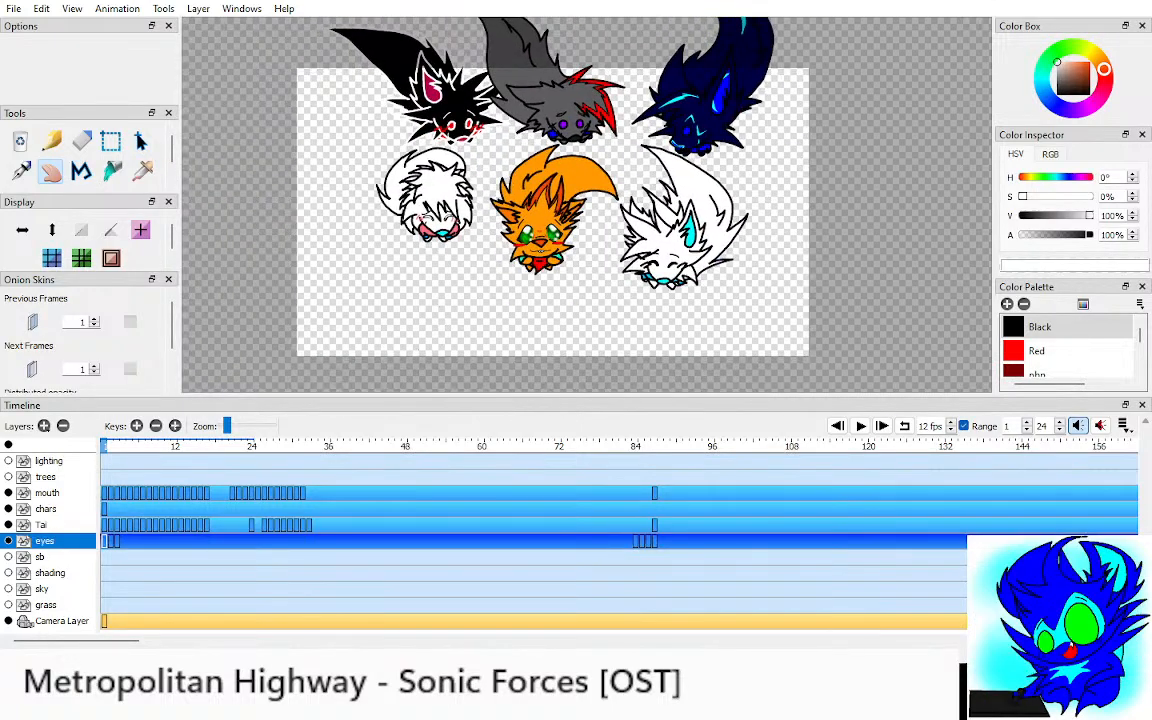
pyautogui.press('Right')
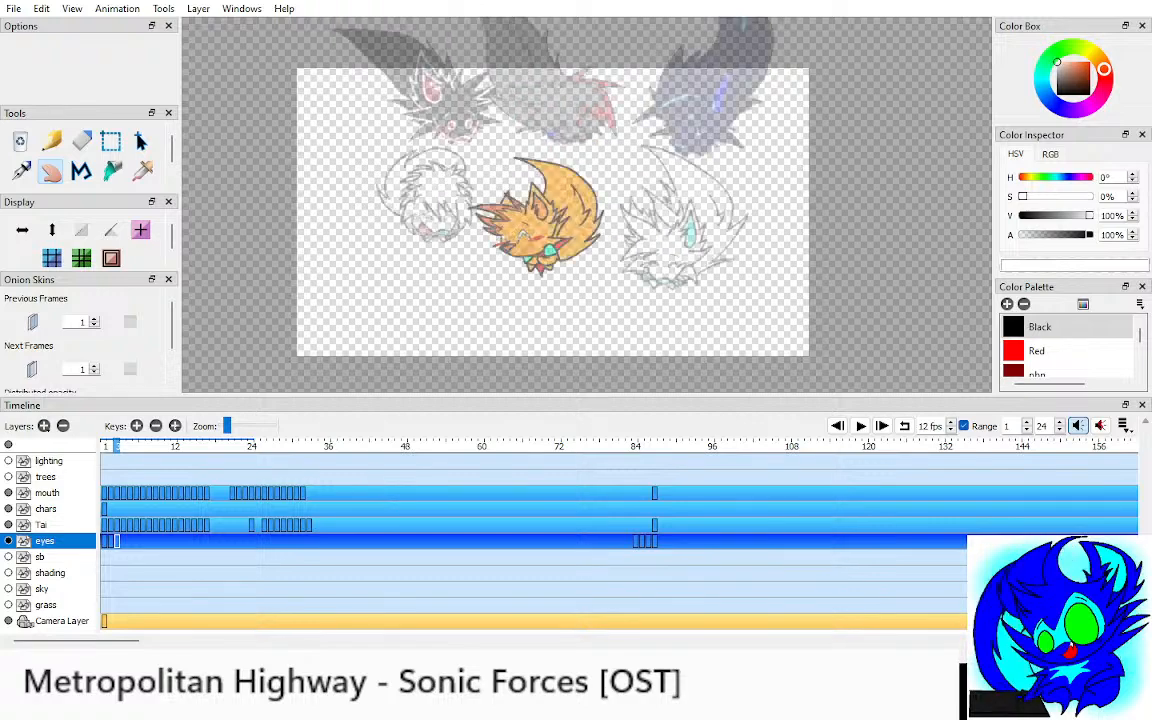
pyautogui.press('space')
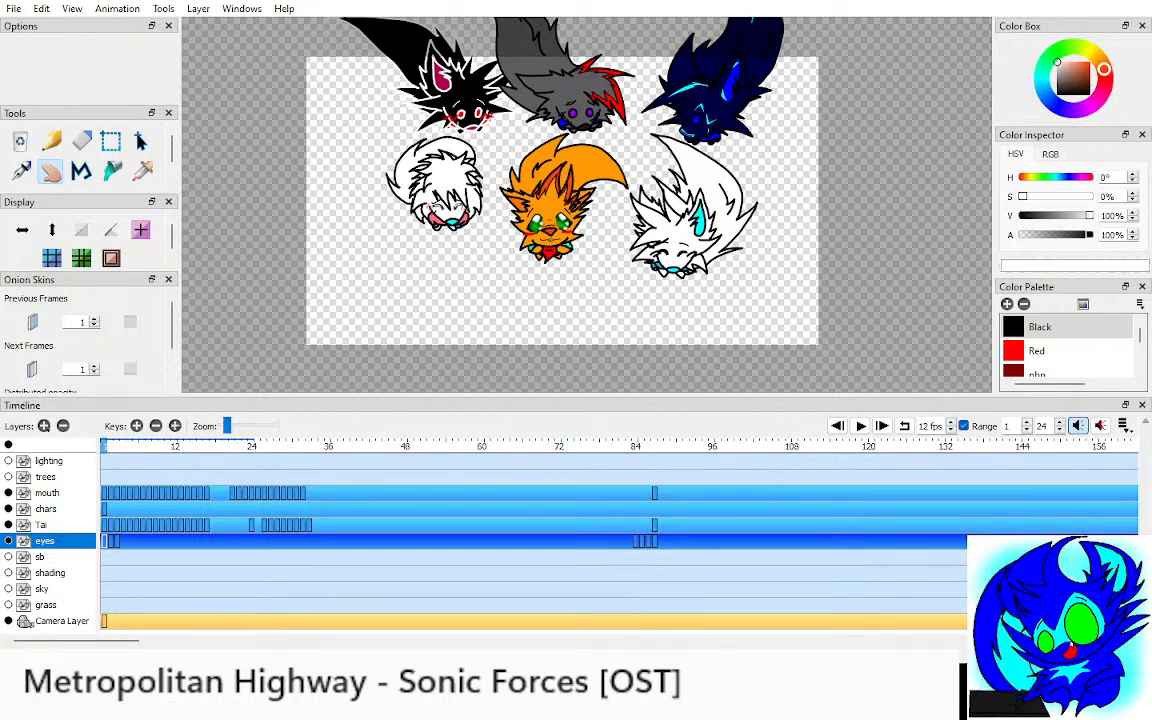
pyautogui.press('space')
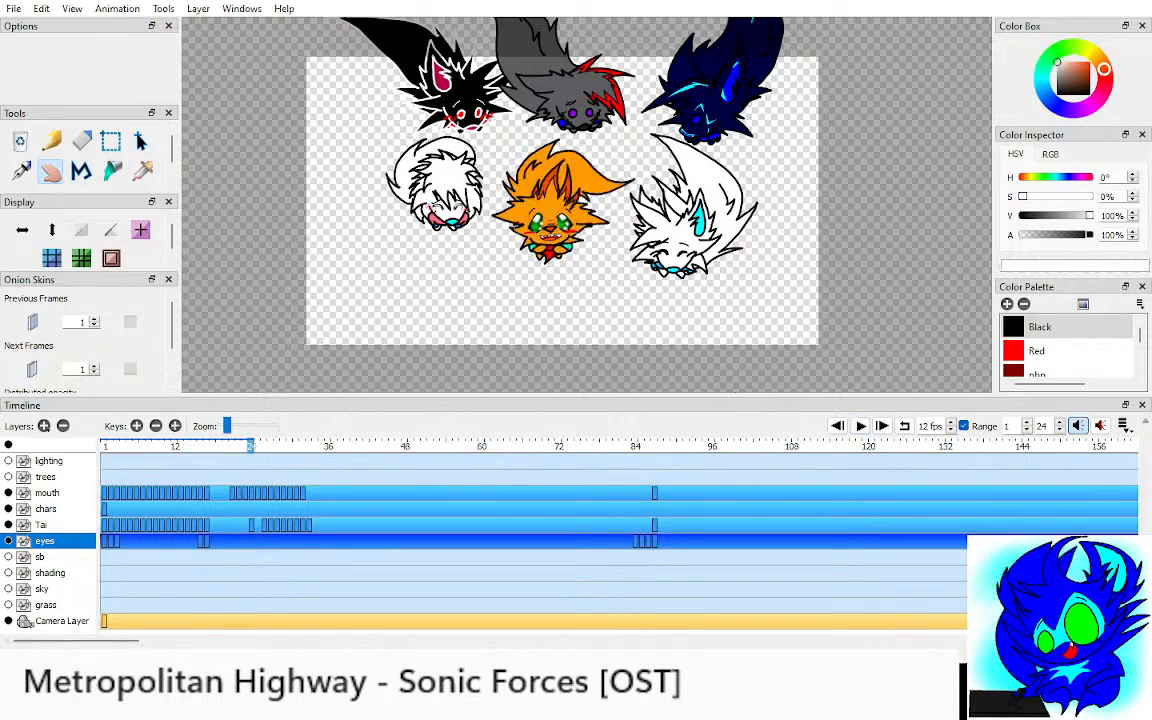
# Step: Move the mouth and Tai keyframes that follow frame 17 to directly before each layer's last keyframe near frame 87
pyautogui.moveTo(566, 204); pyautogui.dragTo(586, 224)
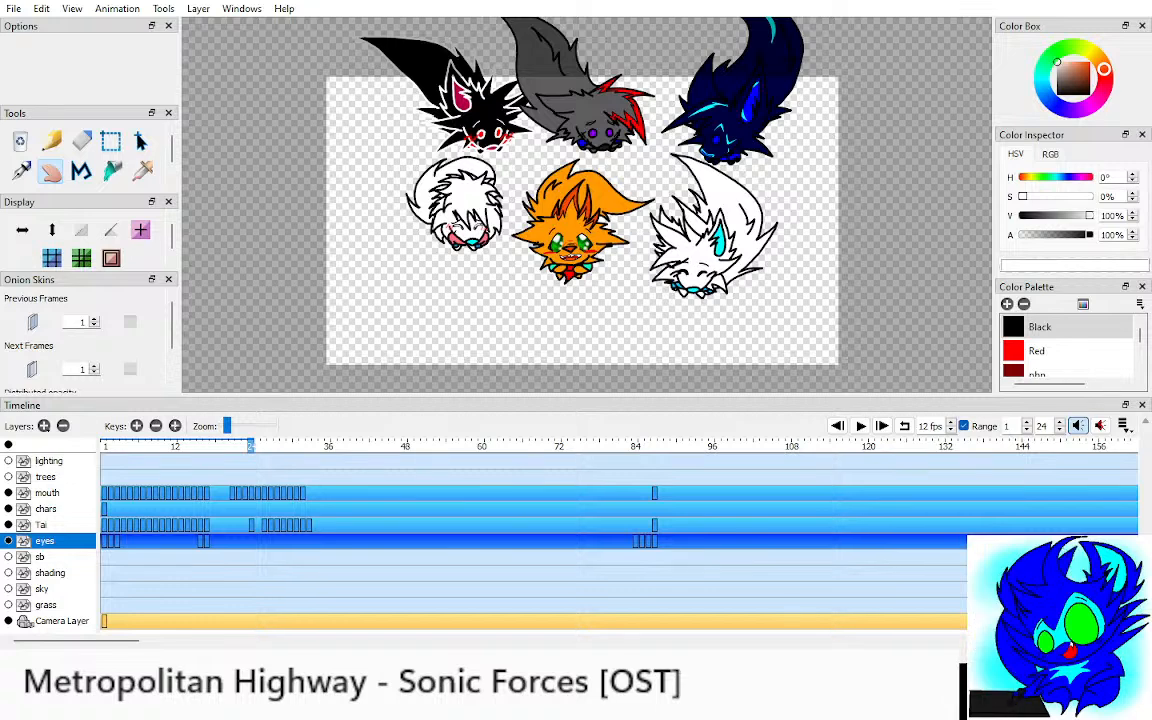
pyautogui.moveTo(270, 493); pyautogui.dragTo(616, 493)
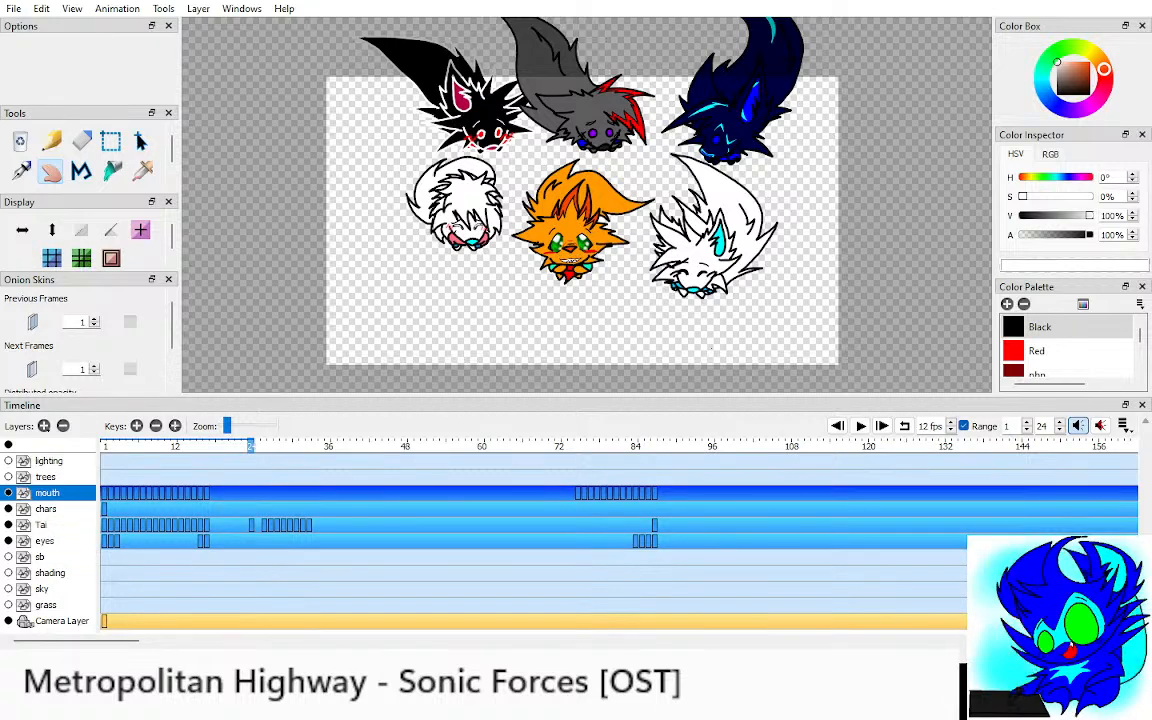
pyautogui.moveTo(245, 525); pyautogui.dragTo(624, 525)
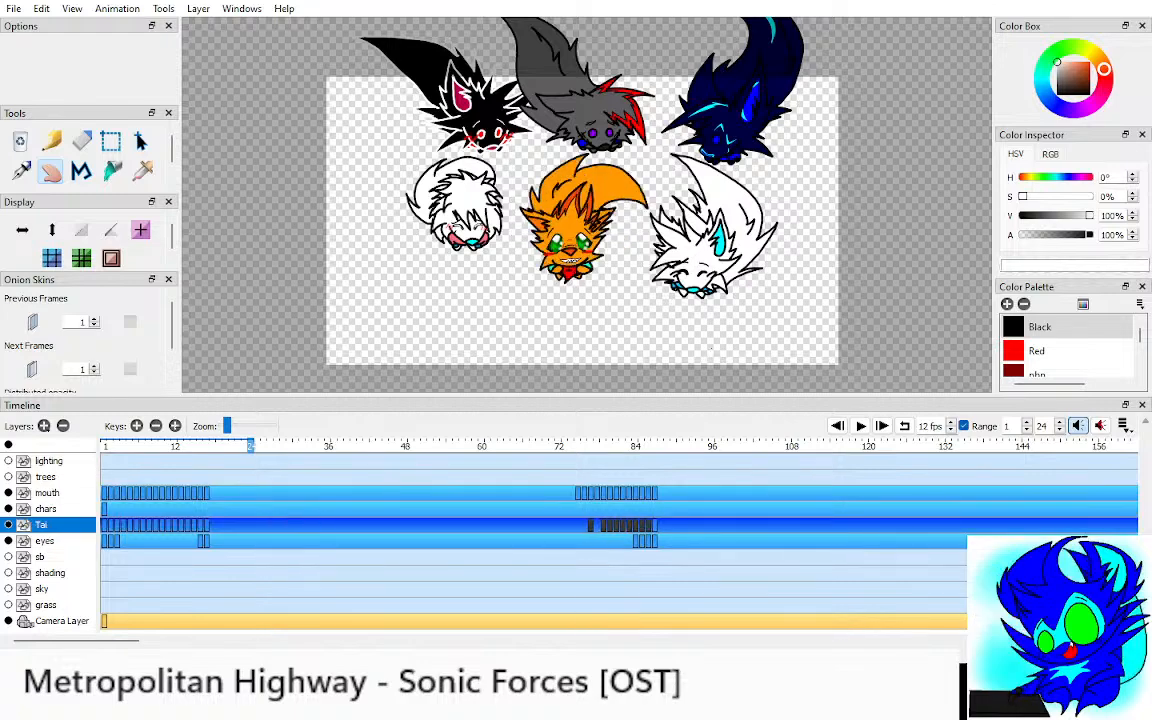
pyautogui.click(624, 525)
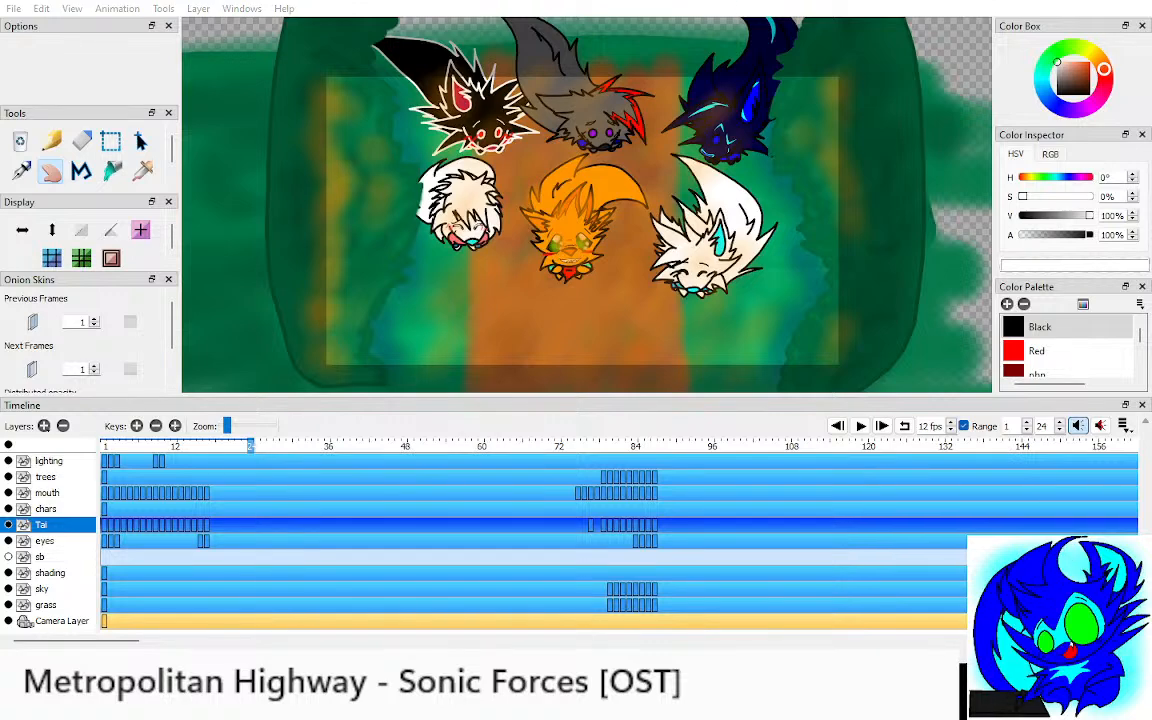
# Step: Display only the lighting layer and examine its orange glow drawings at frames 1, 2, 9 and 11
pyautogui.click(49, 461)
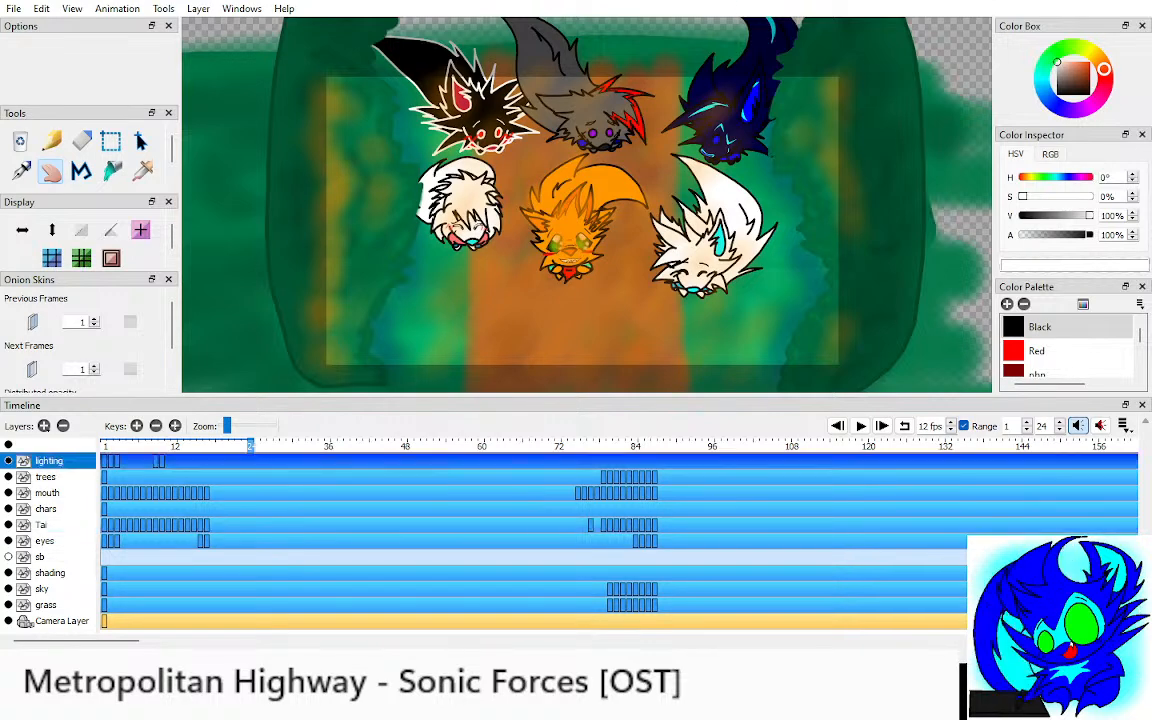
pyautogui.click(104, 446)
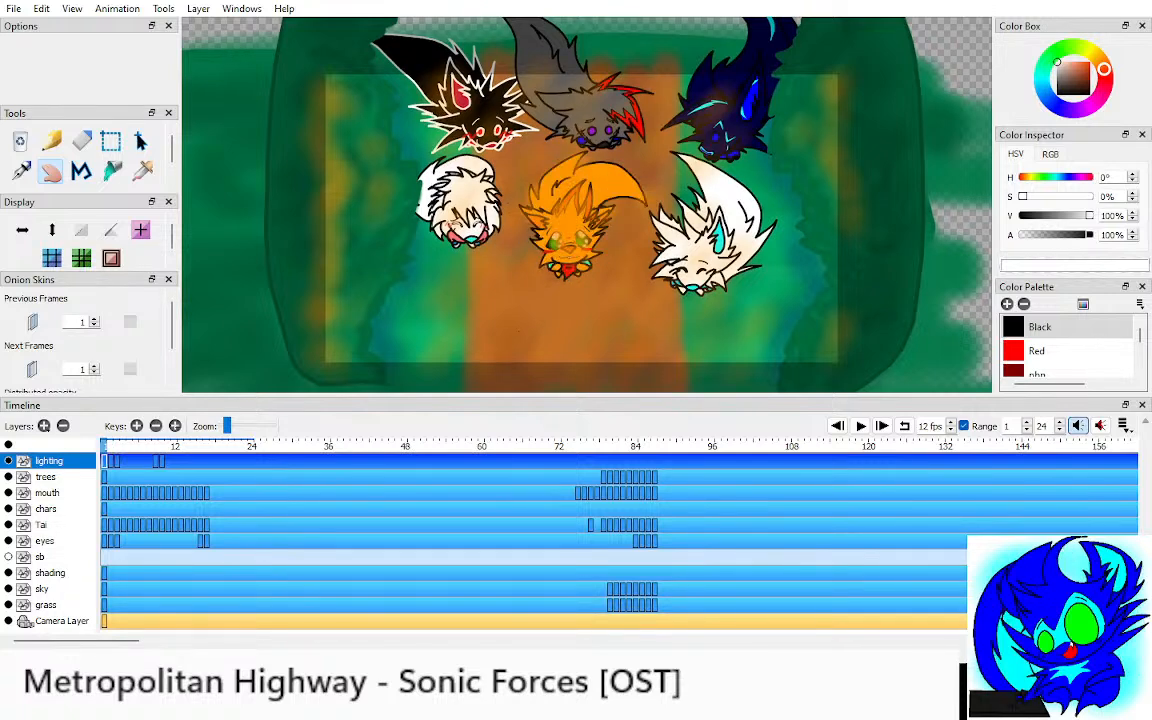
pyautogui.click(8, 445)
pyautogui.click(170, 446)
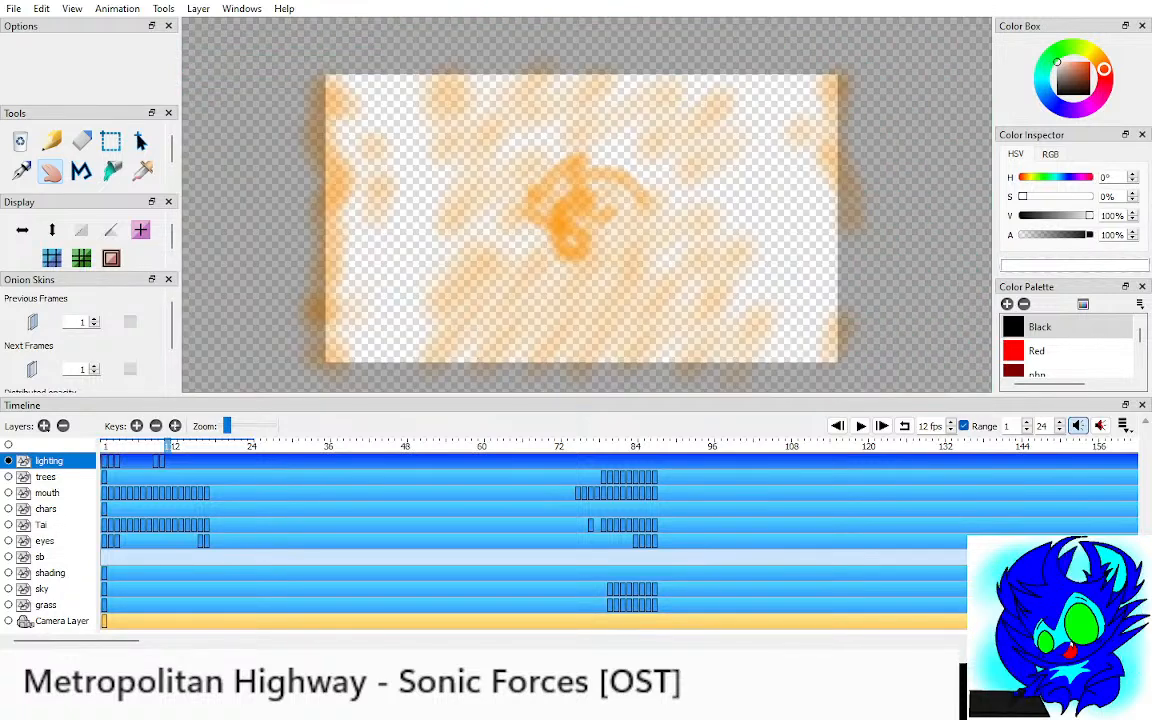
pyautogui.click(155, 446)
pyautogui.click(110, 446)
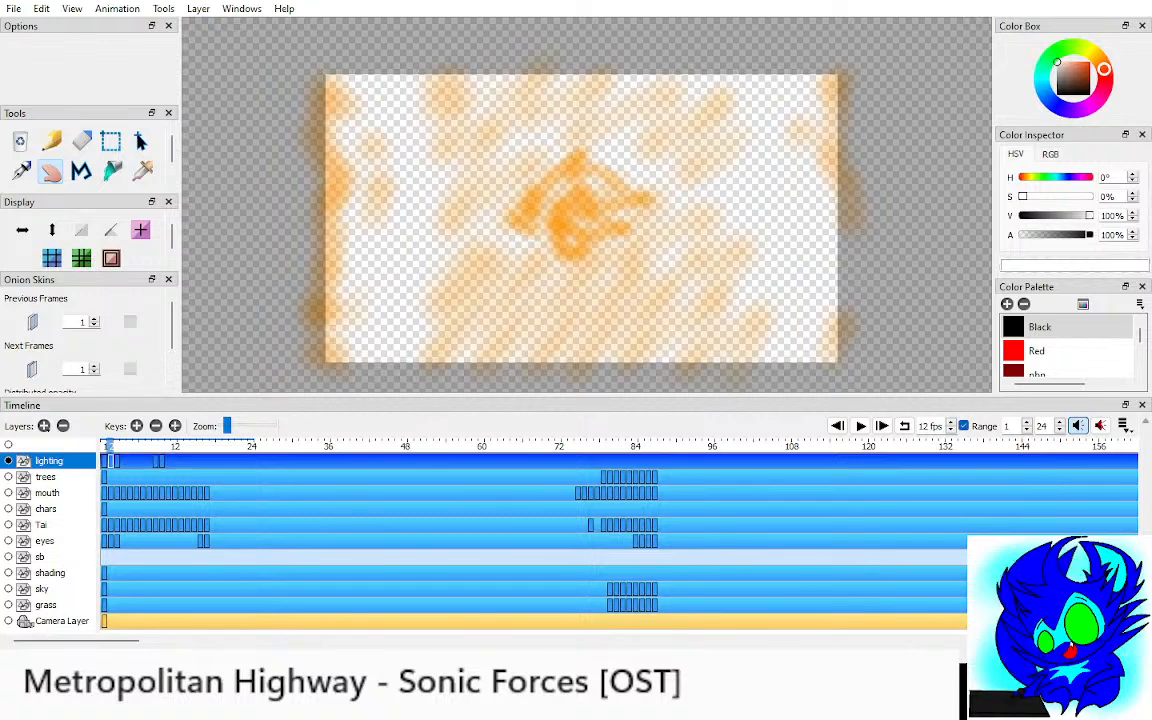
# Step: Delete the two lighting keyframes near frame 10 and move those at frames 2 and 3 to frames 86 and 87
pyautogui.click(117, 446)
pyautogui.click(162, 446)
pyautogui.hotkey('shift', 'F5')
pyautogui.hotkey('shift', 'F5')
pyautogui.click(104, 446)
pyautogui.moveTo(111, 461); pyautogui.dragTo(466, 461)
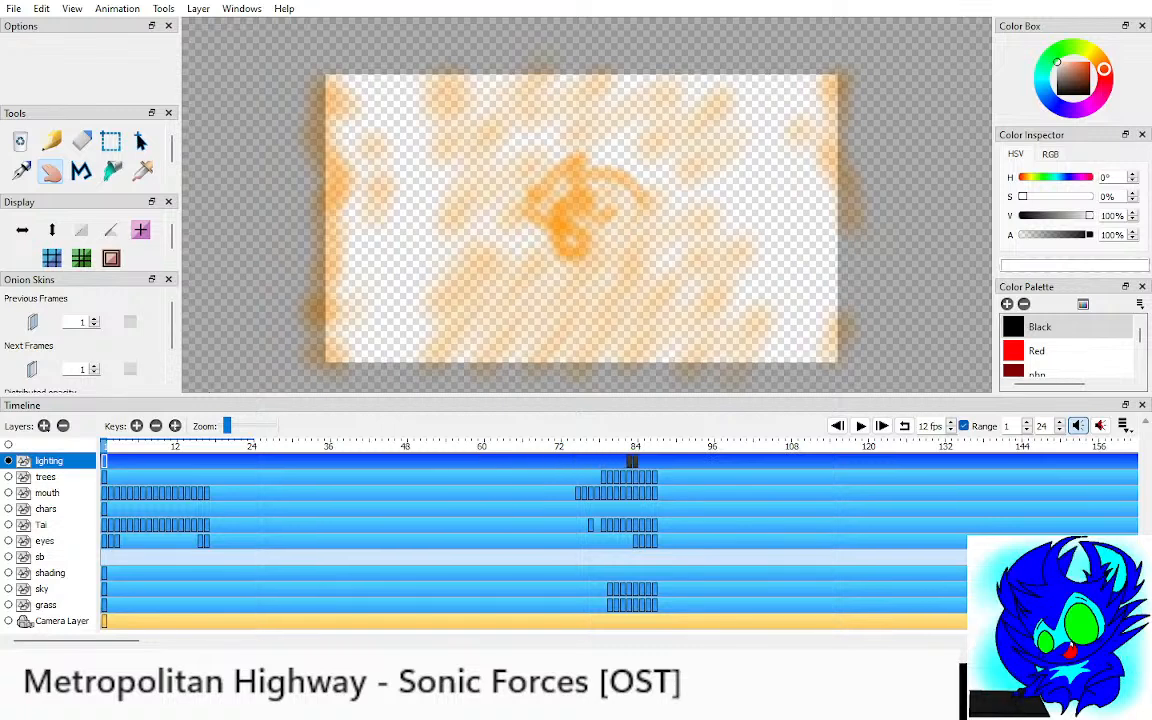
pyautogui.moveTo(632, 461); pyautogui.dragTo(645, 461)
pyautogui.hotkey('alt', 'Tab')
pyautogui.hotkey('alt', '.')
pyautogui.hotkey('alt', '.')
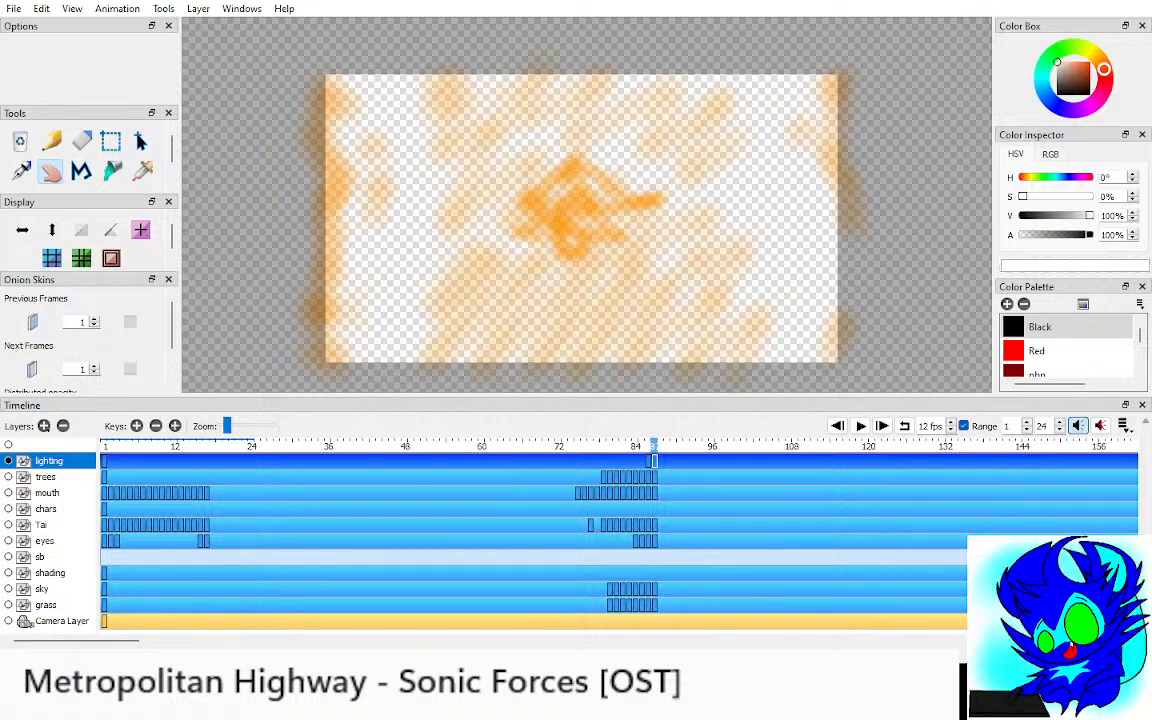
pyautogui.press(',')
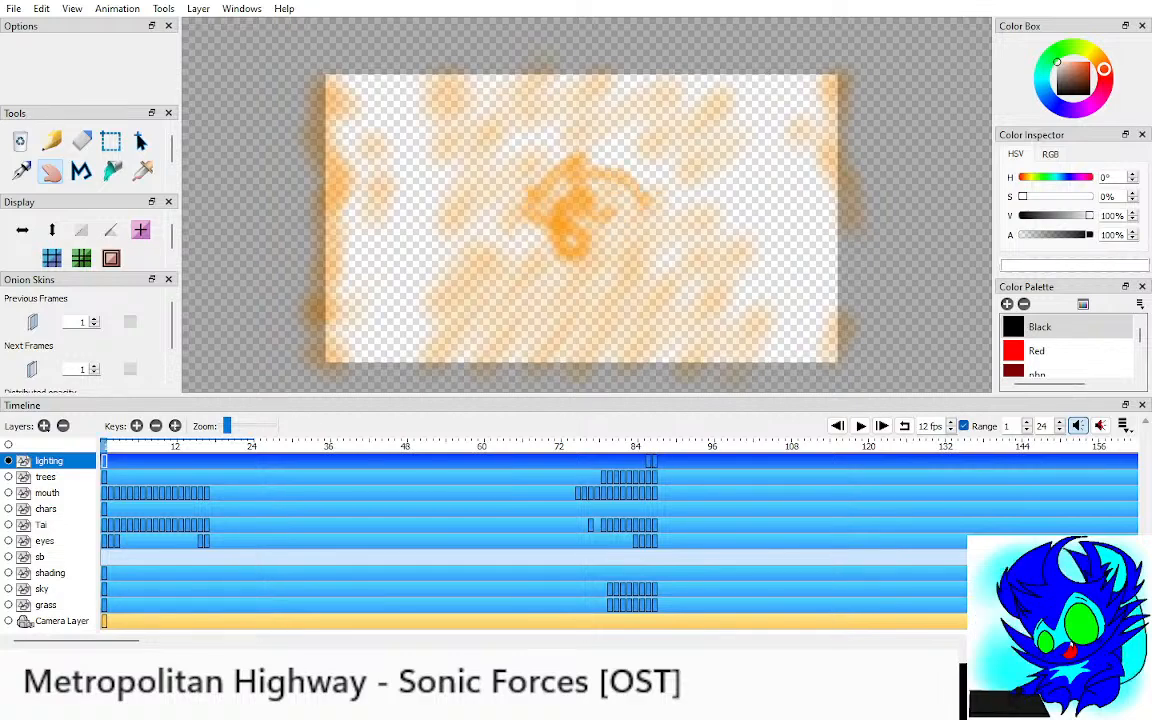
# Step: Duplicate the first lighting keyframe to frame 2 and display all layers again around the orange fox
pyautogui.press('F6')
pyautogui.click(8, 444)
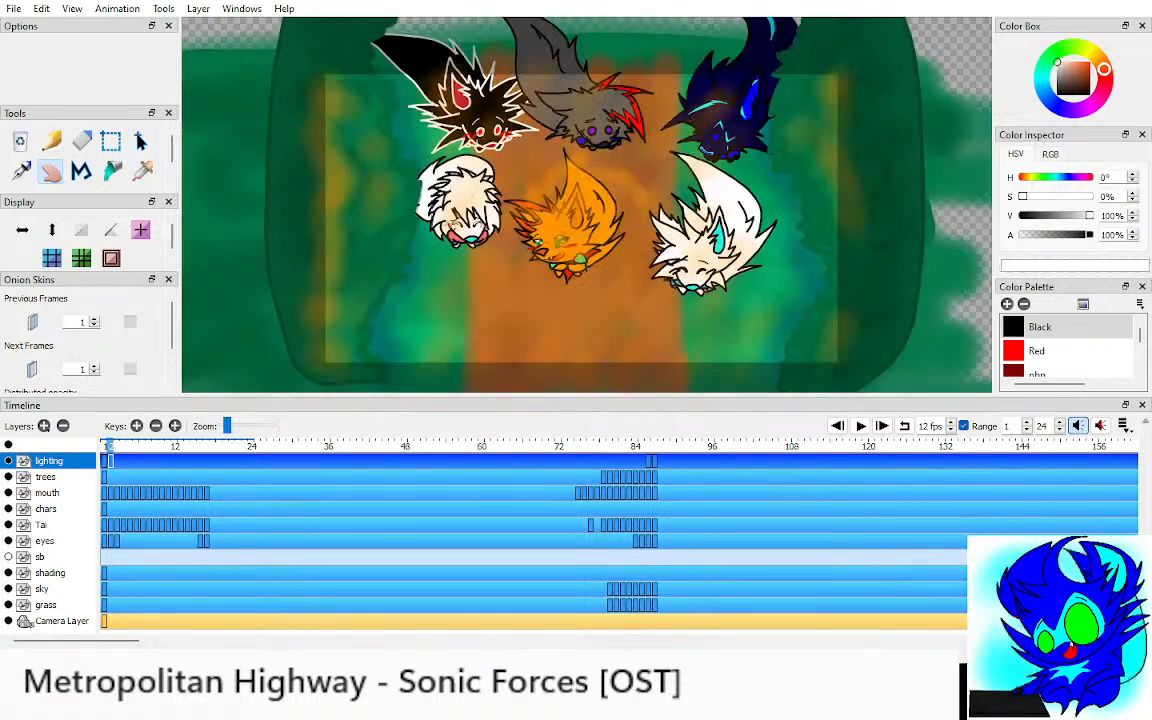
pyautogui.moveTo(587, 215)
pyautogui.mouseDown()
pyautogui.moveTo(594, 202)
pyautogui.moveTo(586, 215)
pyautogui.mouseUp()
pyautogui.hotkey('ctrl', 'Up')
pyautogui.hotkey('ctrl', 'Up')
pyautogui.press(',')
pyautogui.press('.')
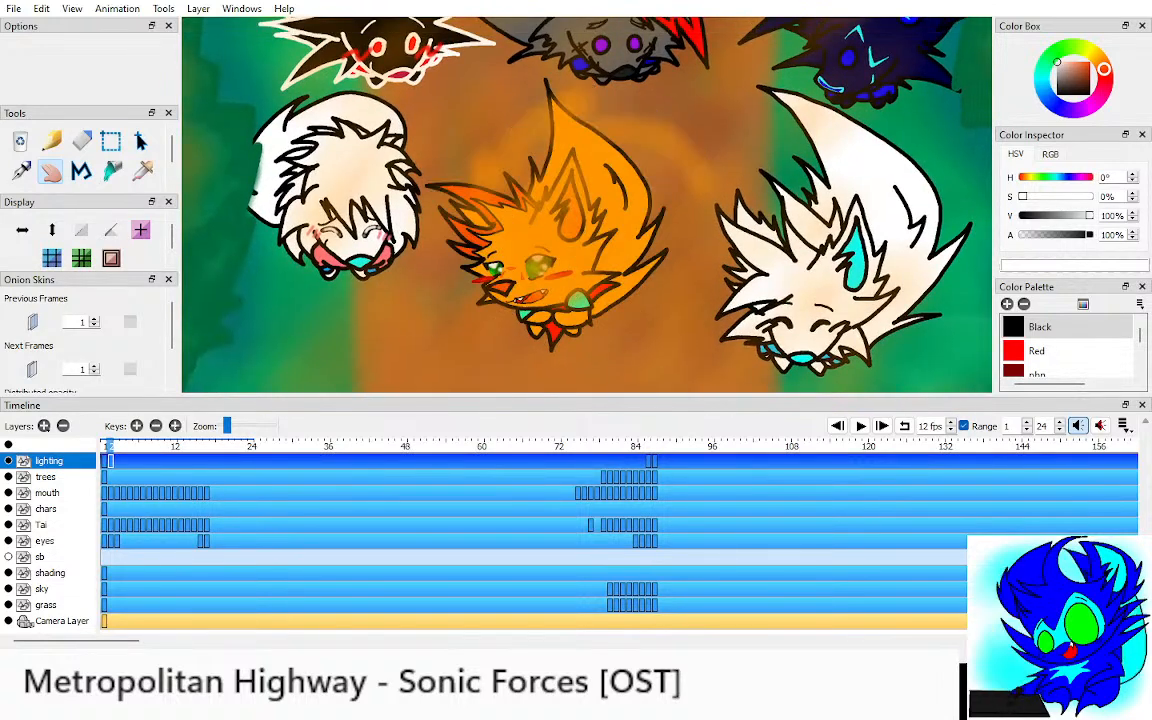
# Step: Erase the old glow around the orange fox's tail on the frame 2 lighting using an eraser feather of 97
pyautogui.press('e')
pyautogui.moveTo(50, 61); pyautogui.dragTo(167, 67)
pyautogui.click(10, 83)
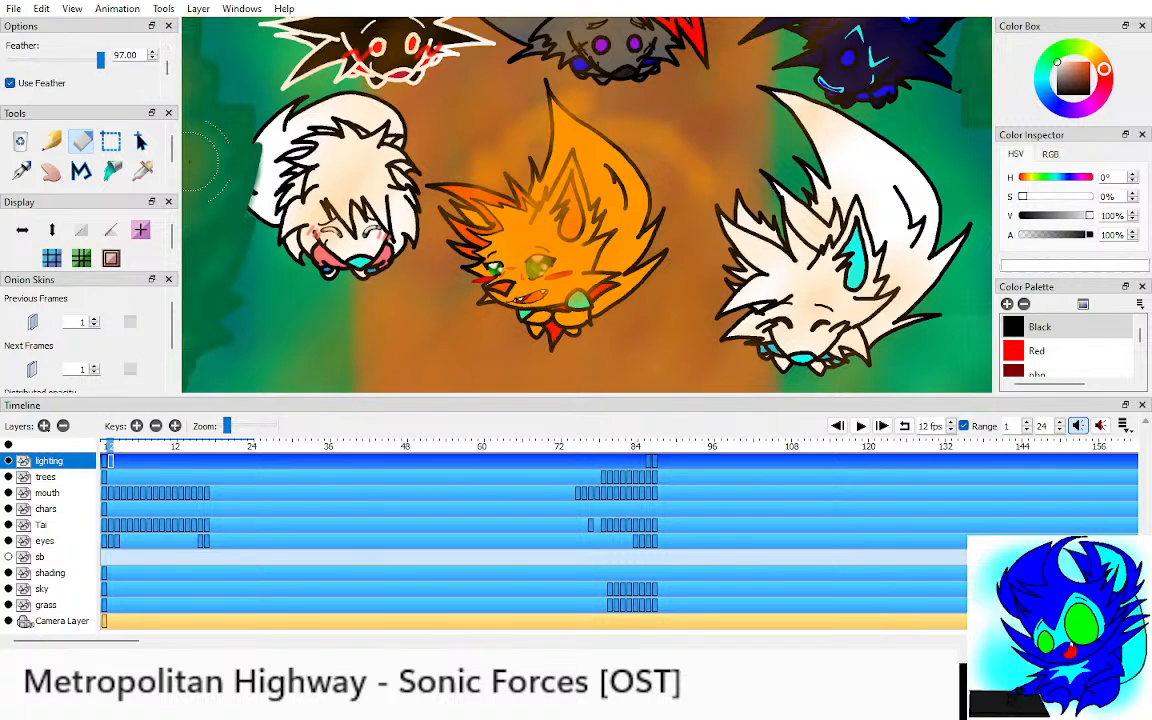
pyautogui.moveTo(575, 120)
pyautogui.mouseDown()
pyautogui.moveTo(518, 103)
pyautogui.moveTo(487, 166)
pyautogui.moveTo(493, 178)
pyautogui.moveTo(500, 125)
pyautogui.moveTo(552, 152)
pyautogui.moveTo(570, 145)
pyautogui.moveTo(703, 180)
pyautogui.mouseUp()
pyautogui.moveTo(580, 115)
pyautogui.mouseDown()
pyautogui.moveTo(500, 155)
pyautogui.moveTo(512, 158)
pyautogui.moveTo(490, 188)
pyautogui.mouseUp()
pyautogui.moveTo(687, 145)
pyautogui.mouseDown()
pyautogui.moveTo(697, 182)
pyautogui.moveTo(700, 151)
pyautogui.moveTo(557, 114)
pyautogui.moveTo(508, 160)
pyautogui.moveTo(578, 188)
pyautogui.mouseUp()
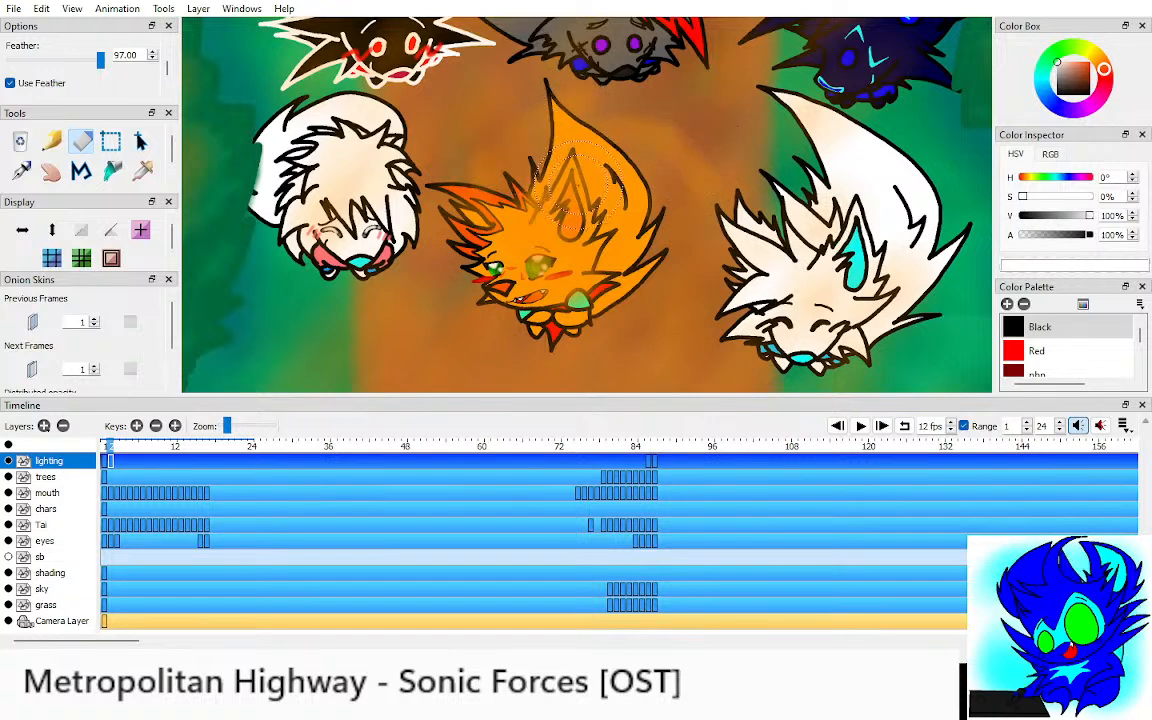
# Step: Brush a soft glow over the fox's tail at frame 2 using the sampled orange at 59% alpha and a width of 200
pyautogui.press('i')
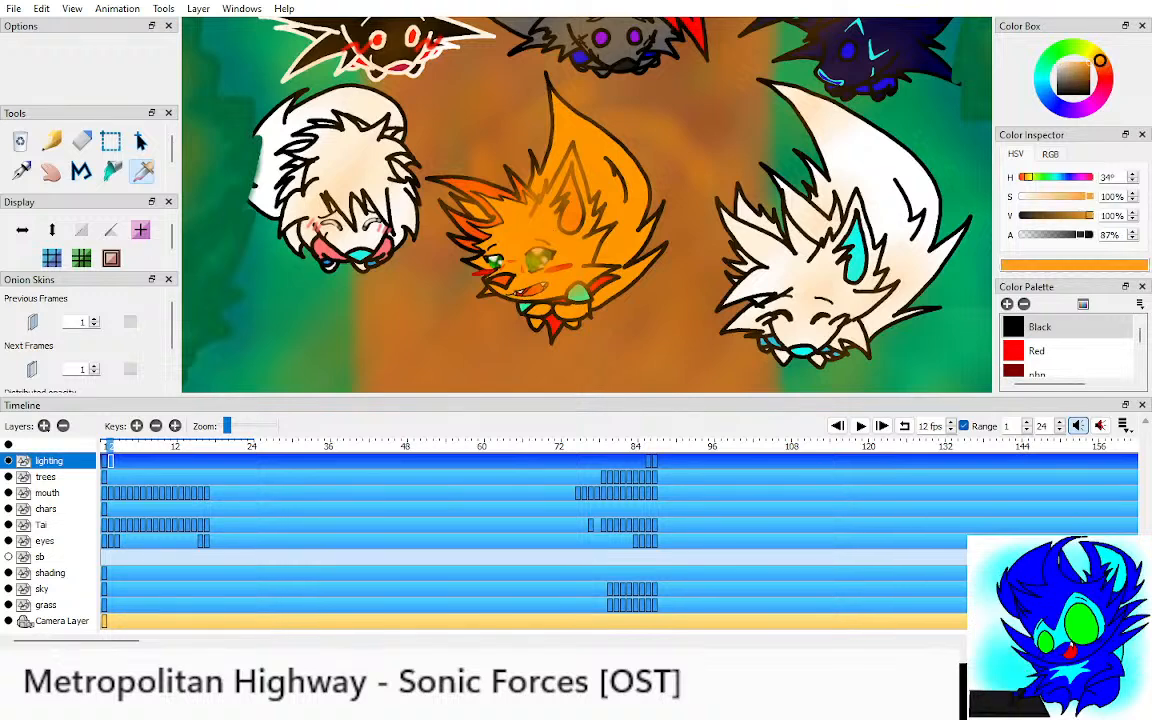
pyautogui.moveTo(1081, 235); pyautogui.dragTo(1064, 235)
pyautogui.press('n')
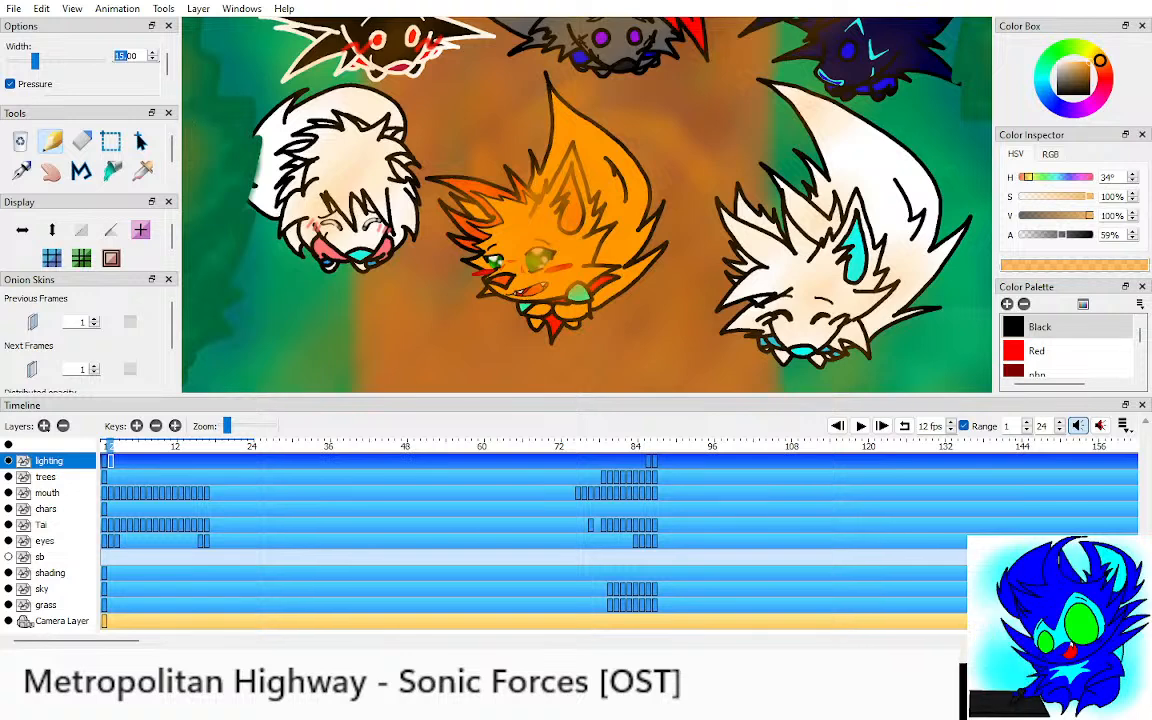
pyautogui.write('200')
pyautogui.press('Return')
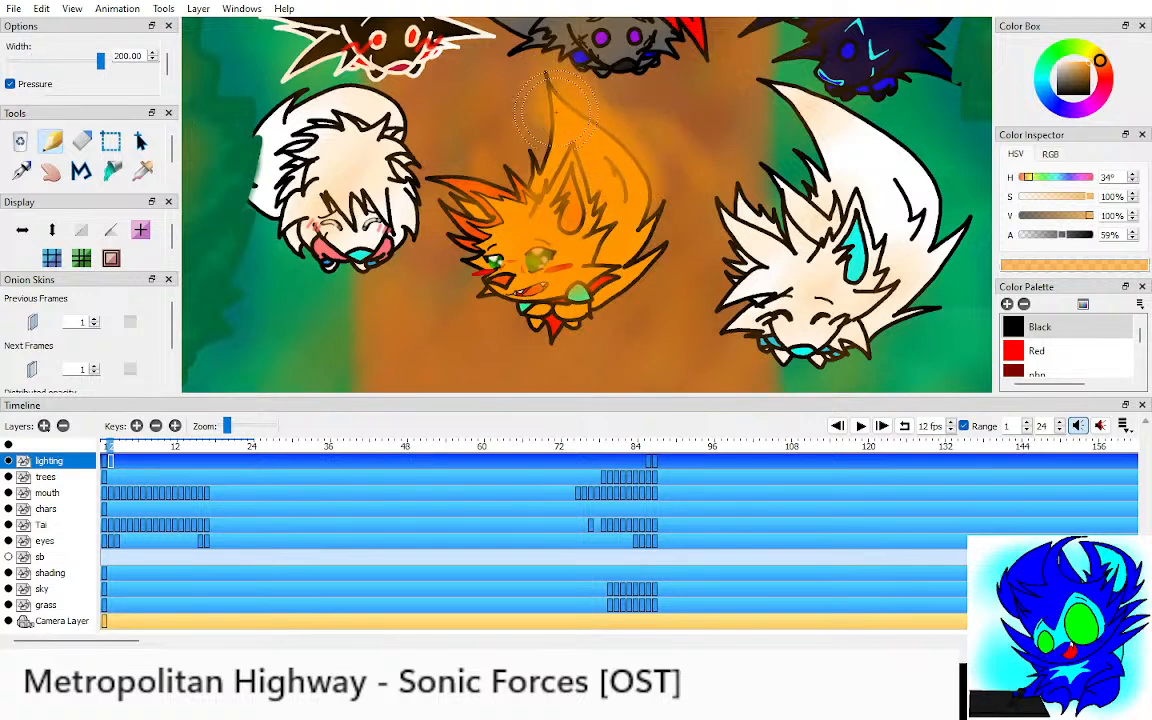
pyautogui.press('e')
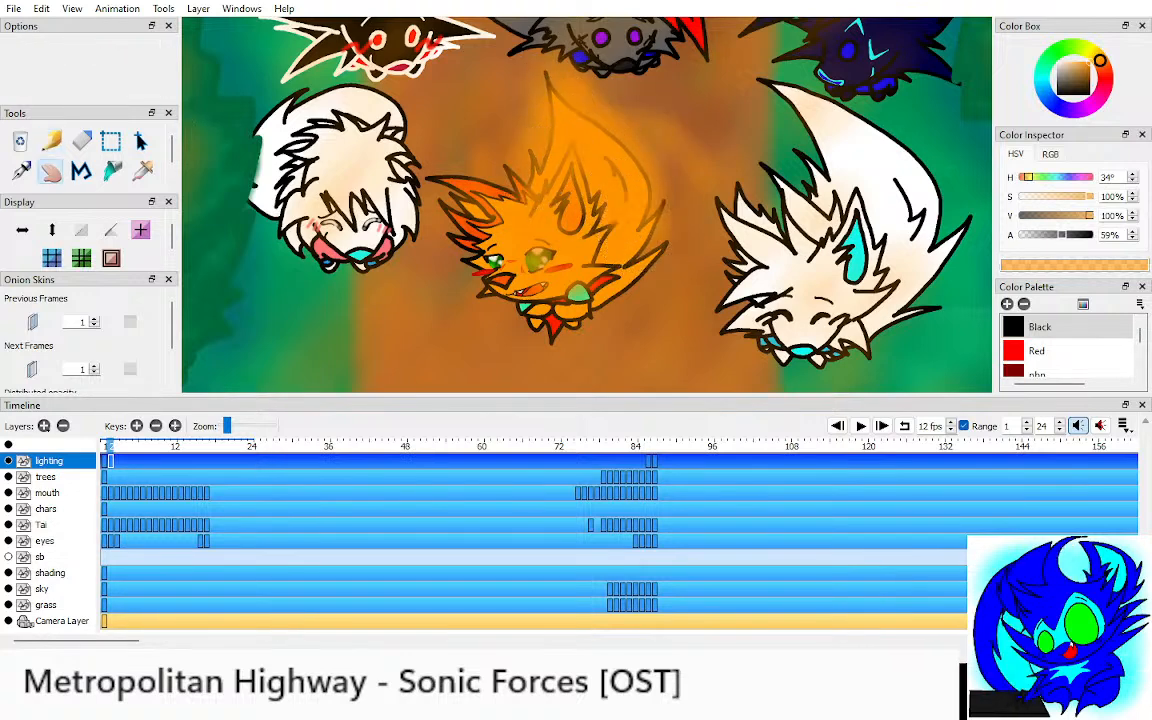
# Step: Add a lighting keyframe at frame 3, compare it with frame 2, and move the spare lighting keyframe at frame 5 to frame 85
pyautogui.press('.')
pyautogui.press(',')
pyautogui.press('.')
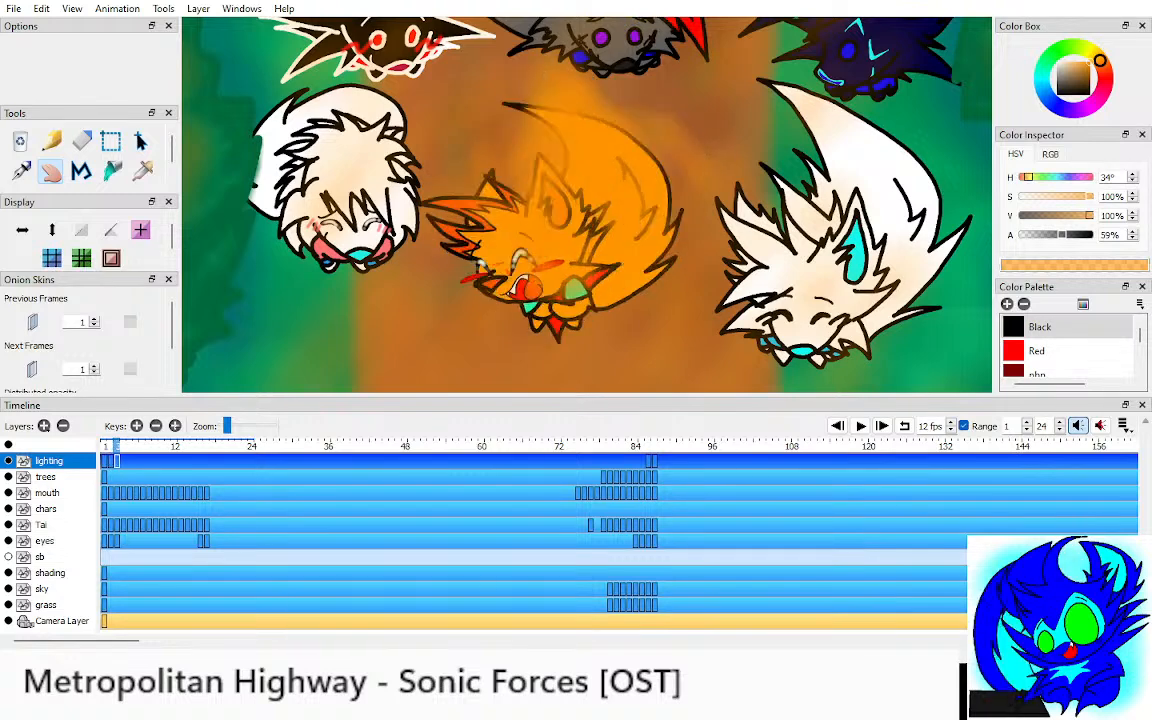
pyautogui.press(',')
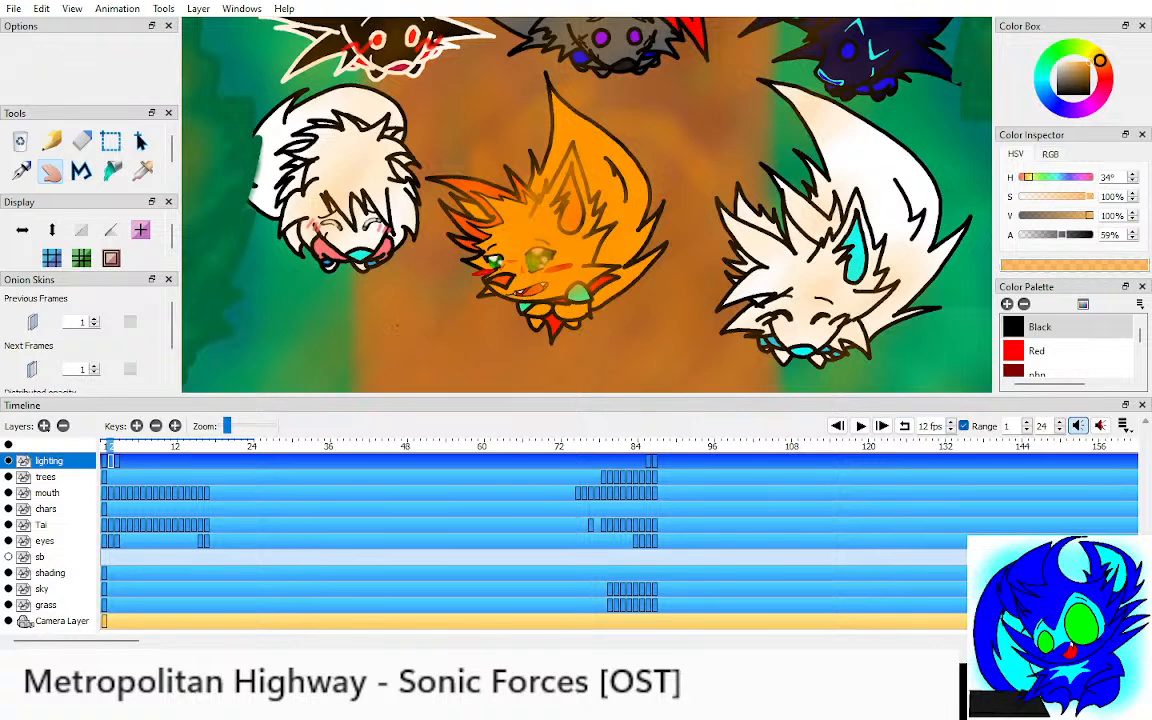
pyautogui.press('.')
pyautogui.press(',')
pyautogui.press('.')
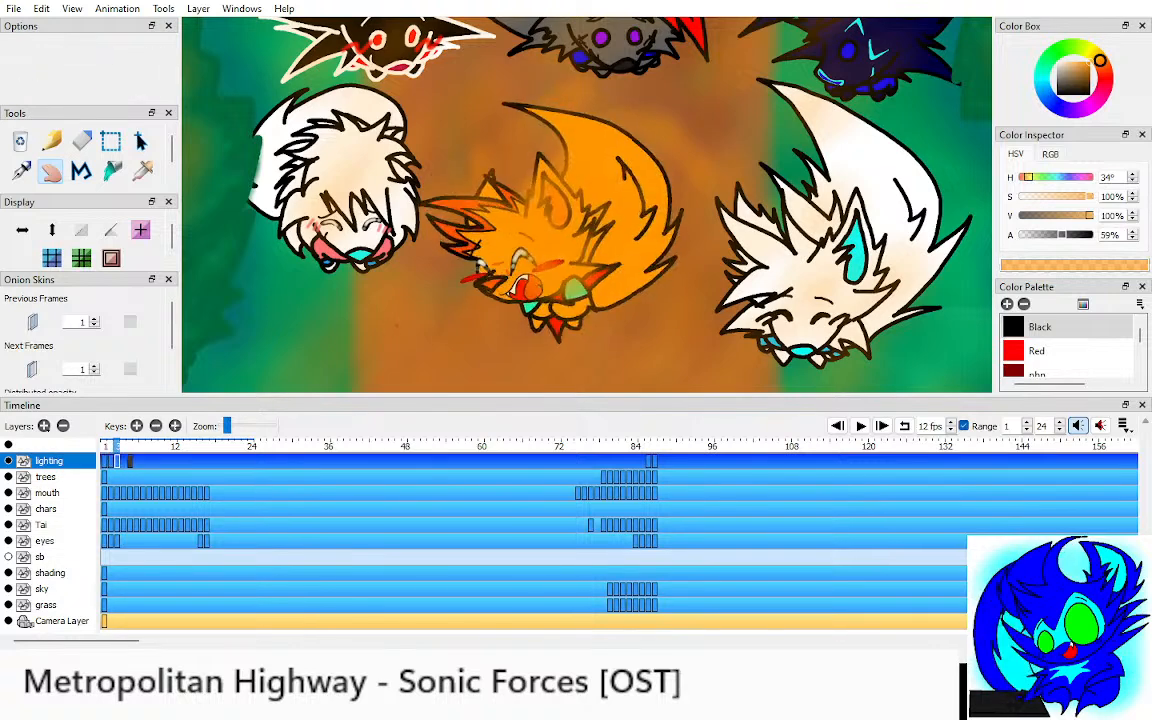
pyautogui.moveTo(130, 461); pyautogui.dragTo(642, 461)
pyautogui.click(642, 447)
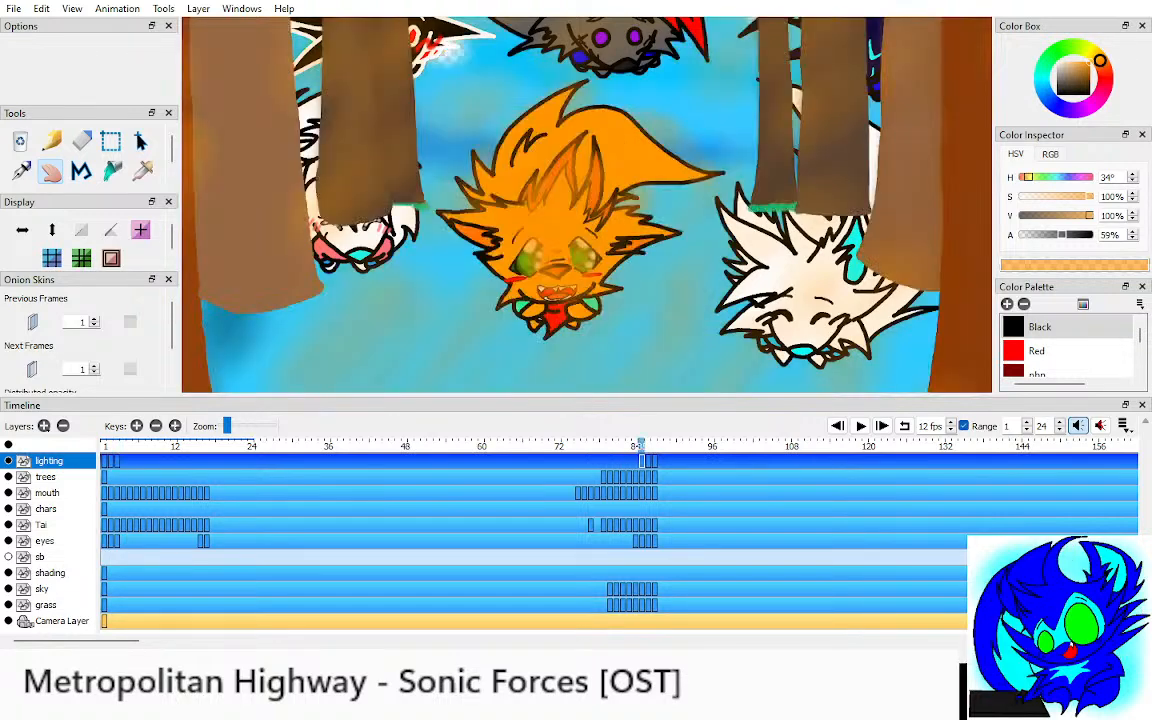
# Step: Check the frame 3 lighting on its own and brush orange glow over the fox's curled tail with the 200-wide brush
pyautogui.click(8, 445)
pyautogui.click(117, 447)
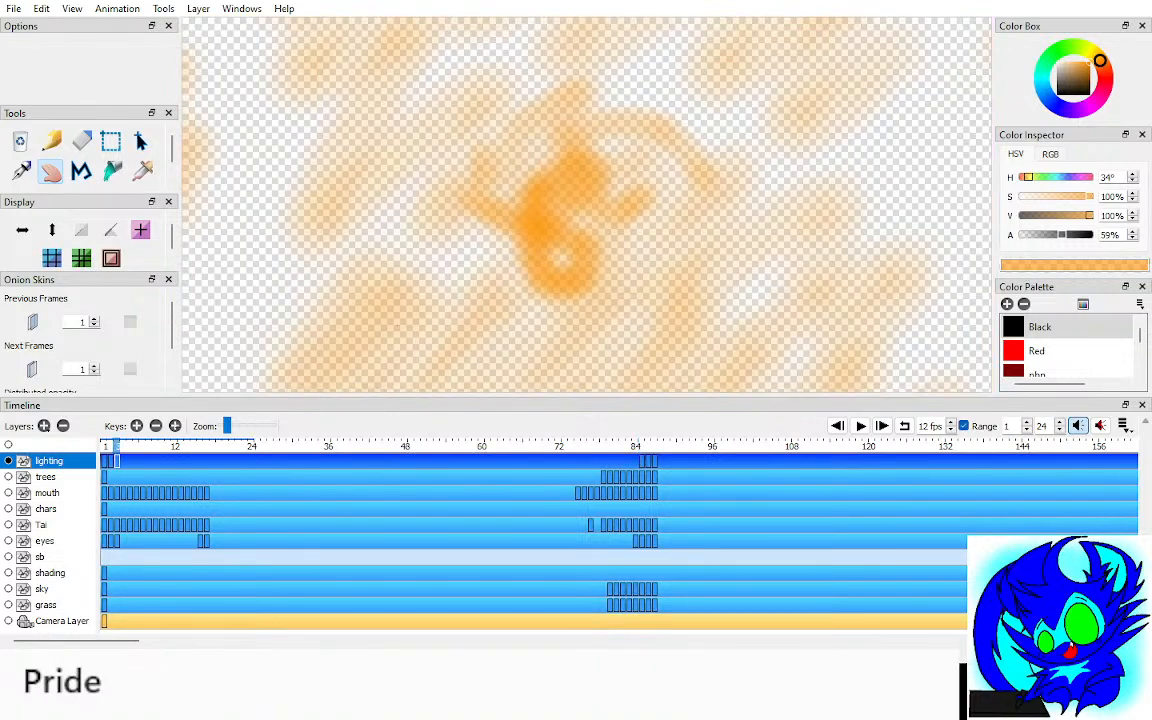
pyautogui.click(8, 445)
pyautogui.click(8, 445)
pyautogui.press('n')
pyautogui.scroll(1, 605, 185)
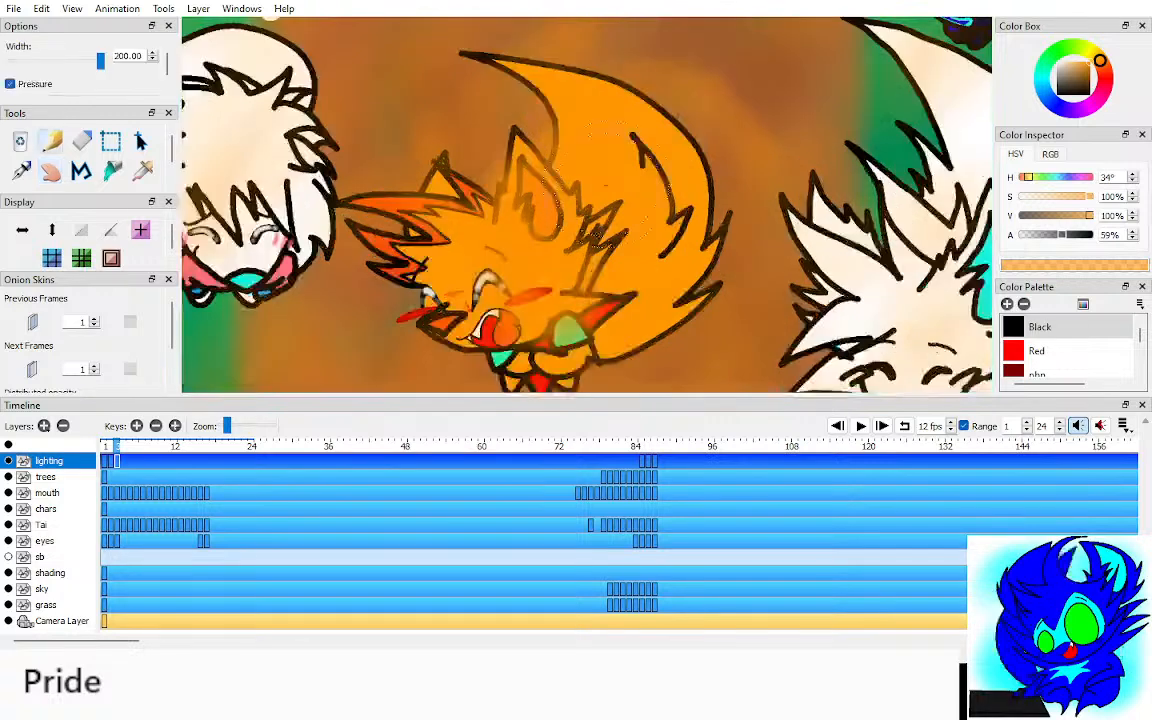
pyautogui.moveTo(610, 125)
pyautogui.mouseDown()
pyautogui.moveTo(612, 140)
pyautogui.moveTo(471, 70)
pyautogui.mouseUp()
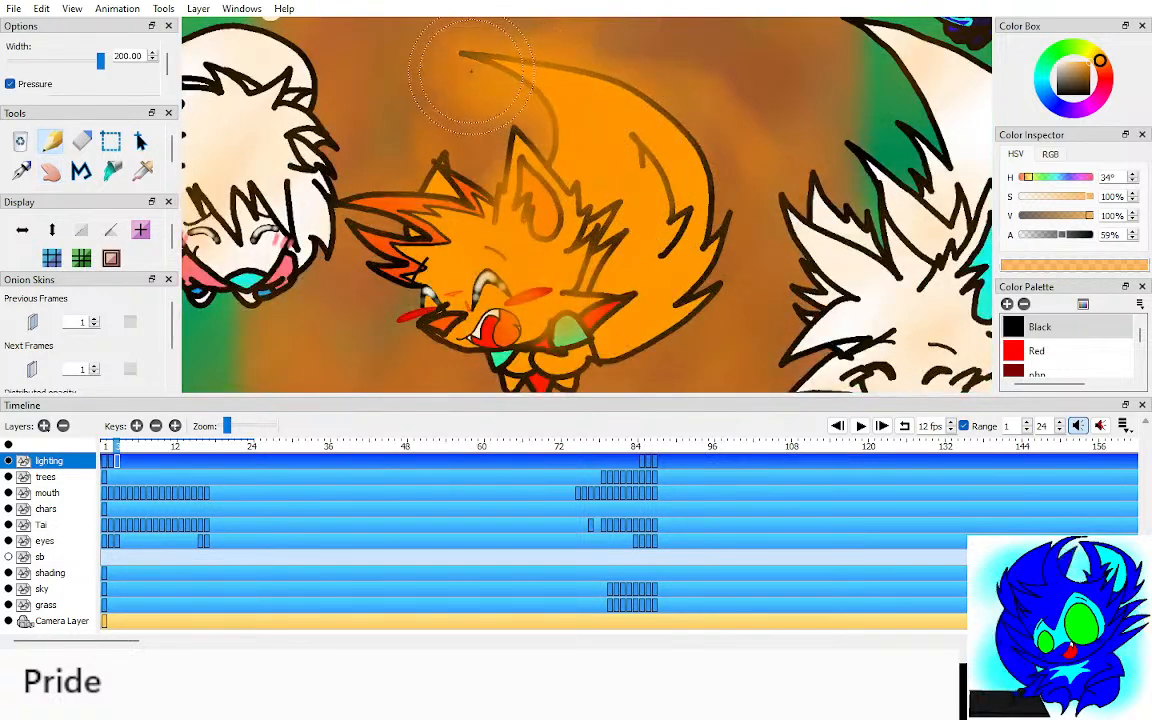
# Step: View the whole group of characters and check the new tail lighting across the first frames
pyautogui.press('h')
pyautogui.scroll(-3, 587, 205)
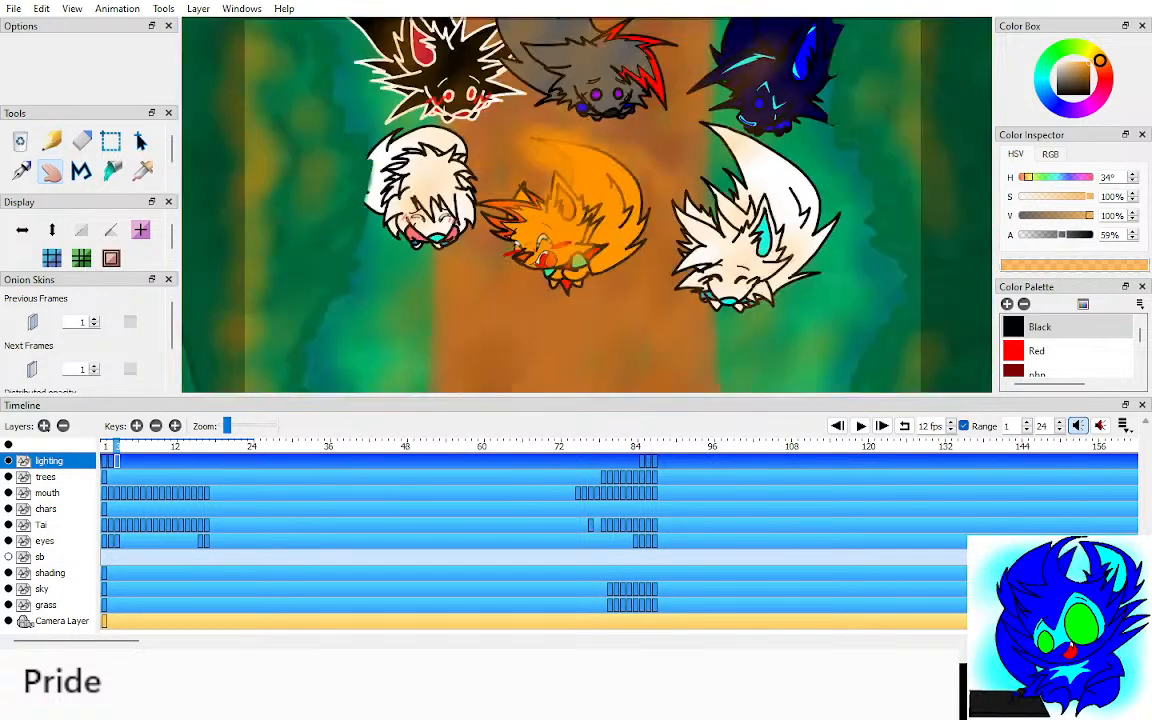
pyautogui.scroll(-1, 587, 205)
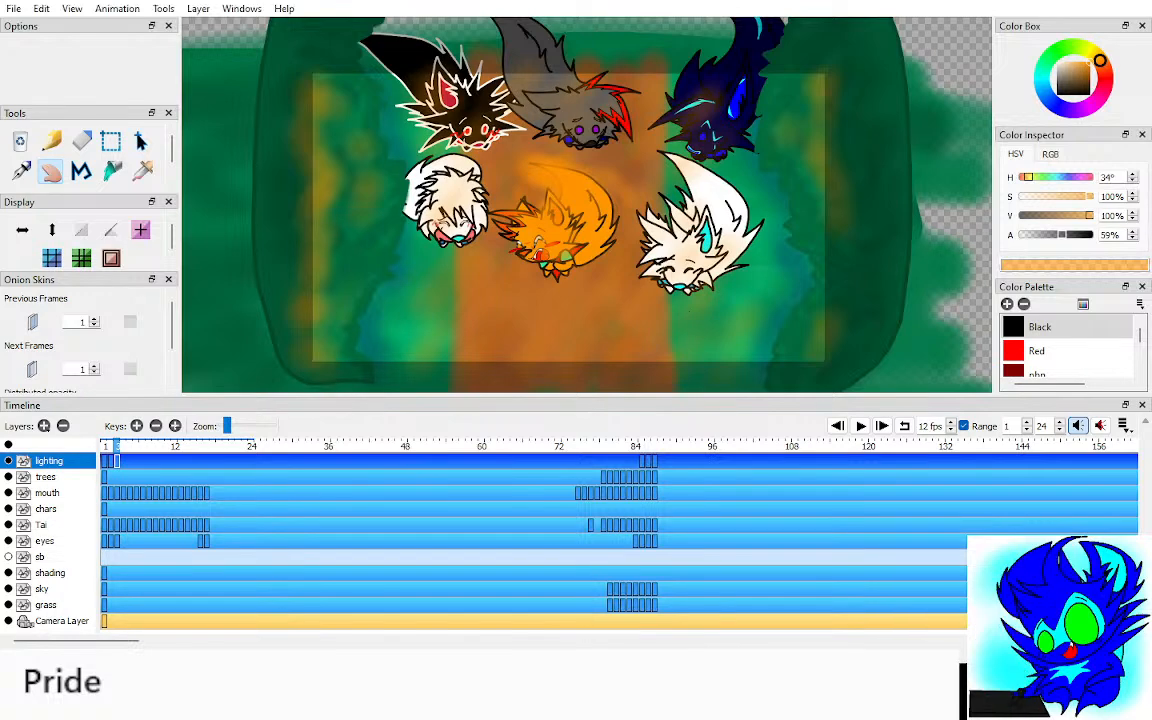
pyautogui.press(',')
pyautogui.press('.')
pyautogui.press('.')
pyautogui.press('.')
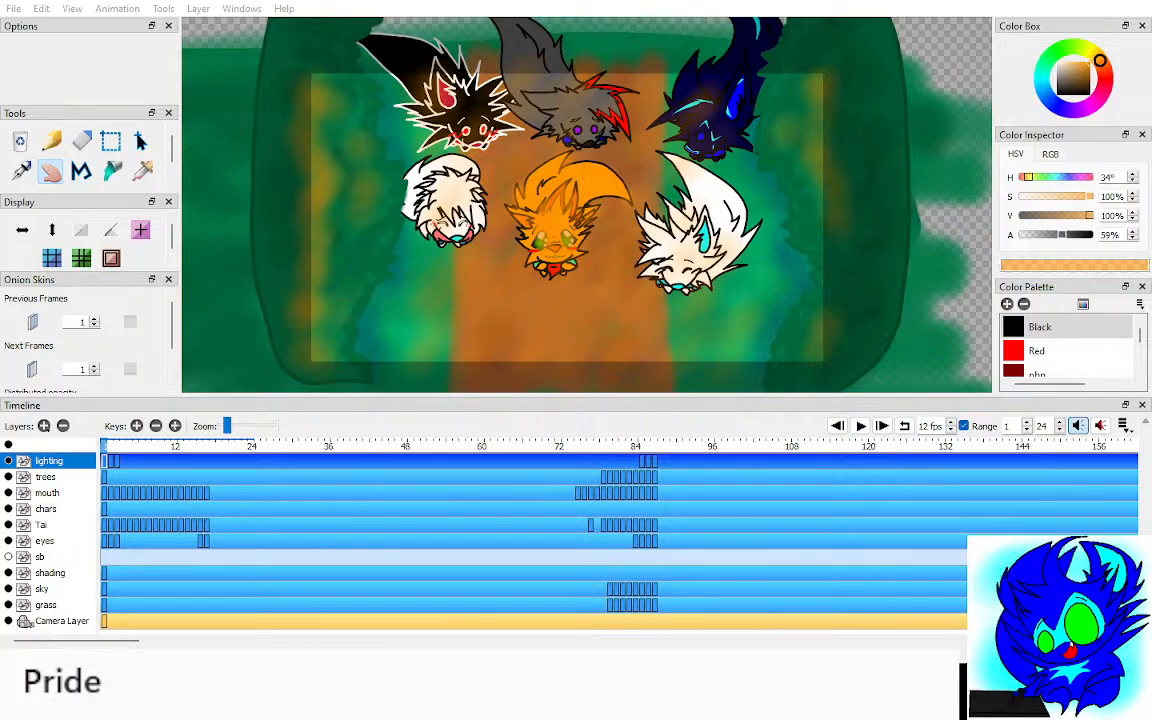
pyautogui.press('Return')
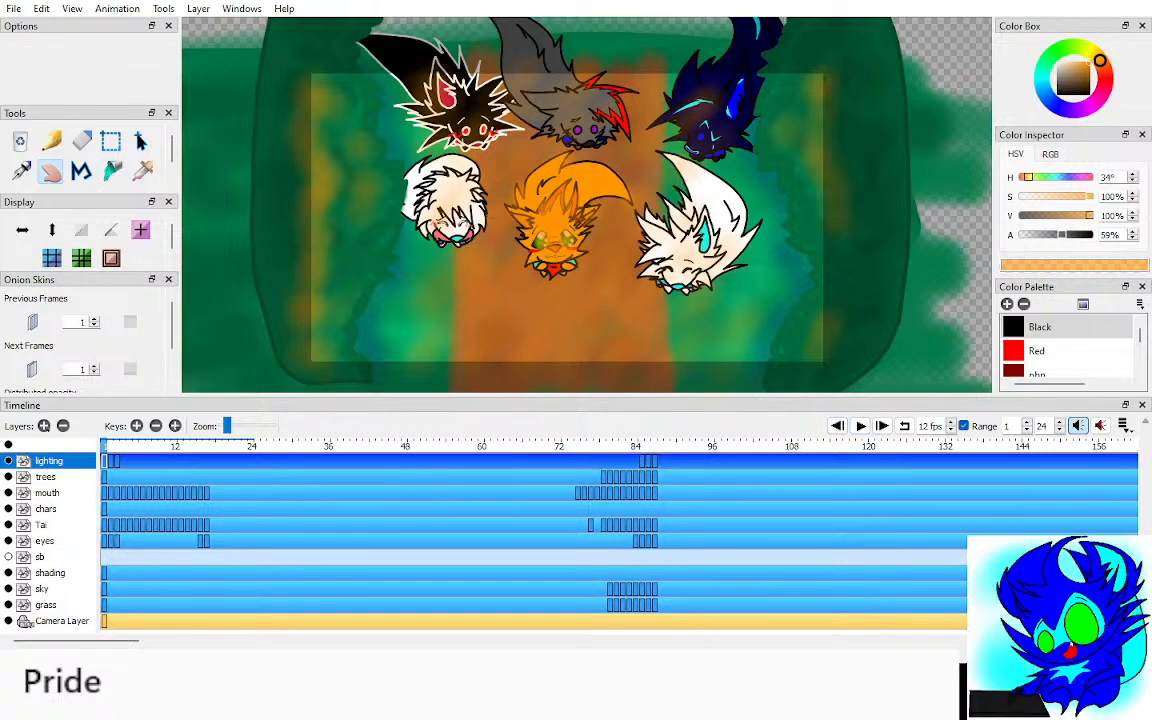
# Step: Add lighting keyframes at frames 16 and 17 and check the glow frame by frame up to frame 17
pyautogui.press('Return')
pyautogui.press('Right')
pyautogui.press('Right')
pyautogui.press('Right')
pyautogui.press('Right')
pyautogui.press('Right')
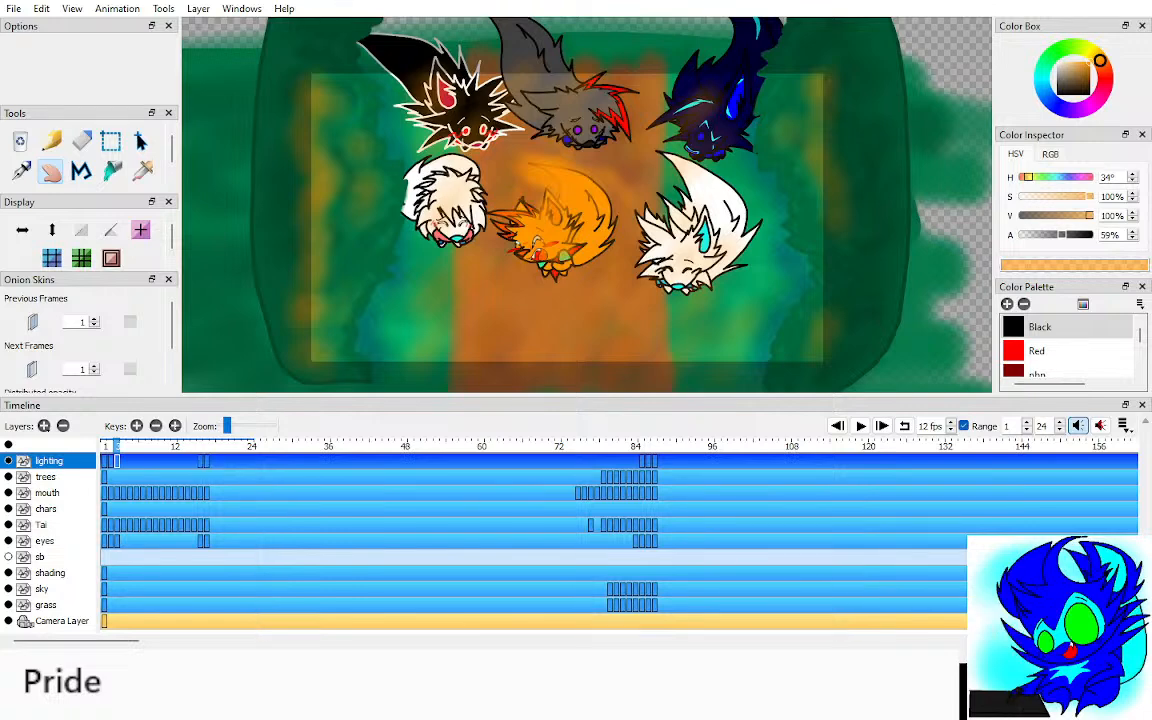
pyautogui.press('Right')
pyautogui.press('Right')
pyautogui.press('Right')
pyautogui.press('Right')
pyautogui.press('Right')
pyautogui.press('Right')
pyautogui.press('Right')
pyautogui.press('Right')
pyautogui.press('Right')
pyautogui.press('Right')
pyautogui.press('Right')
pyautogui.press('Left')
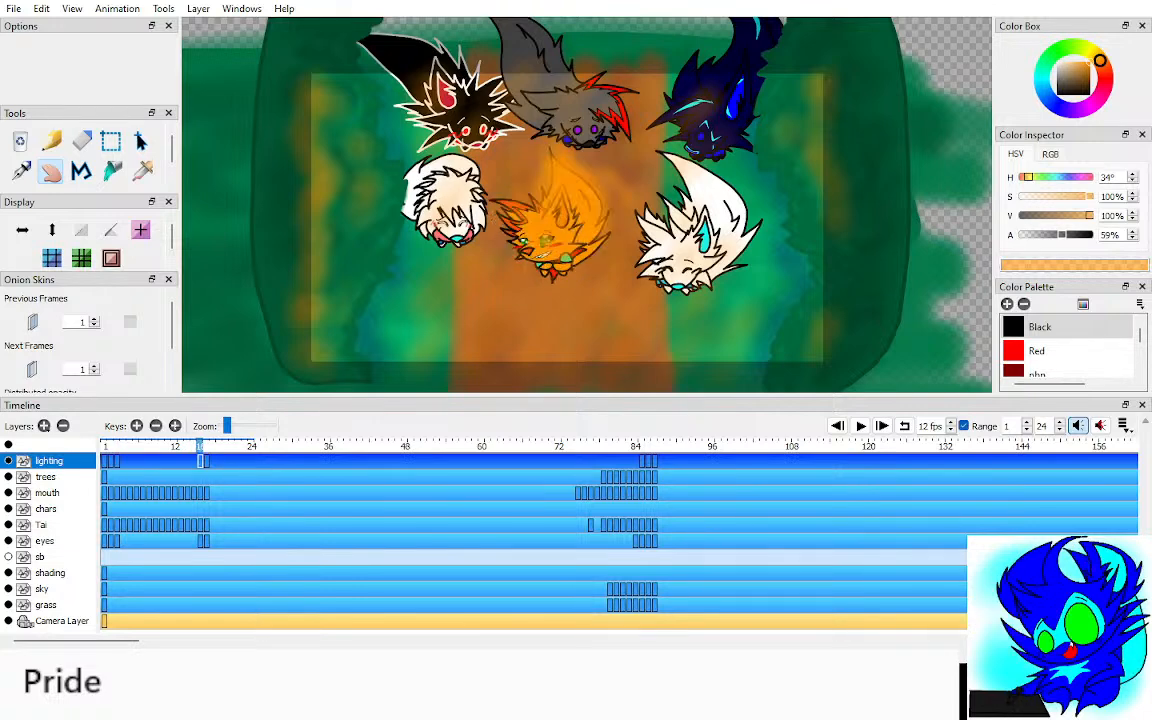
pyautogui.press('Right')
pyautogui.press('Home')
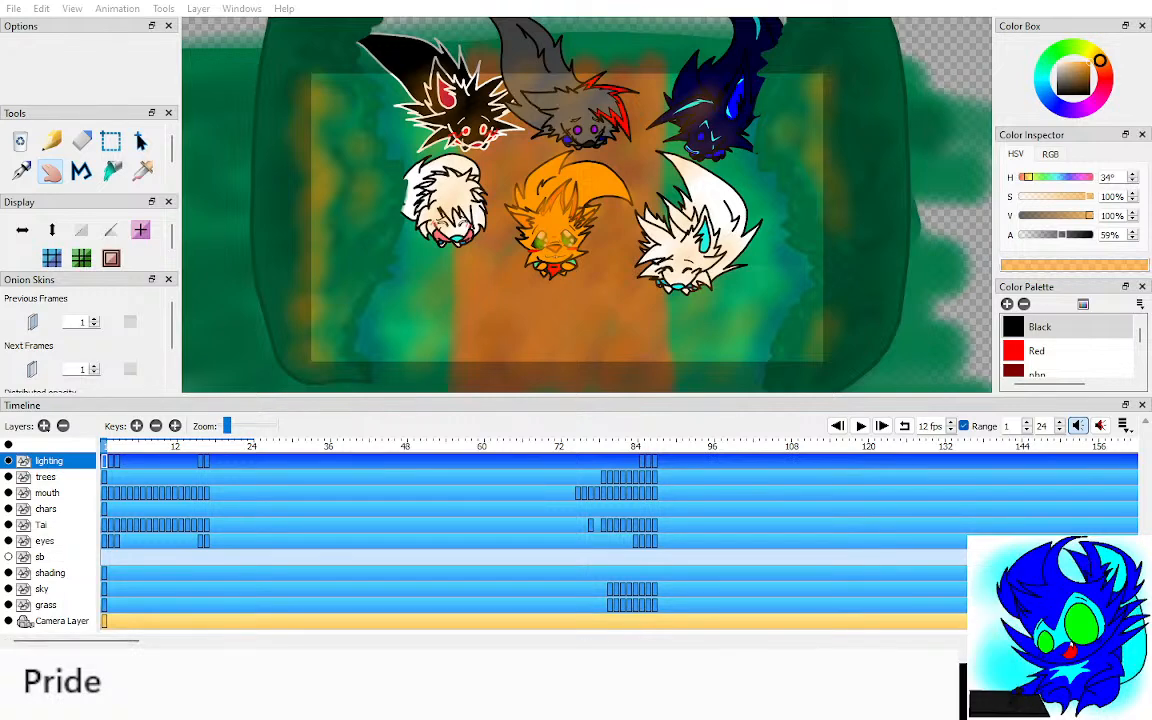
# Step: Choose Black from the palette and play the animation to review the lighting
pyautogui.click(1040, 327)
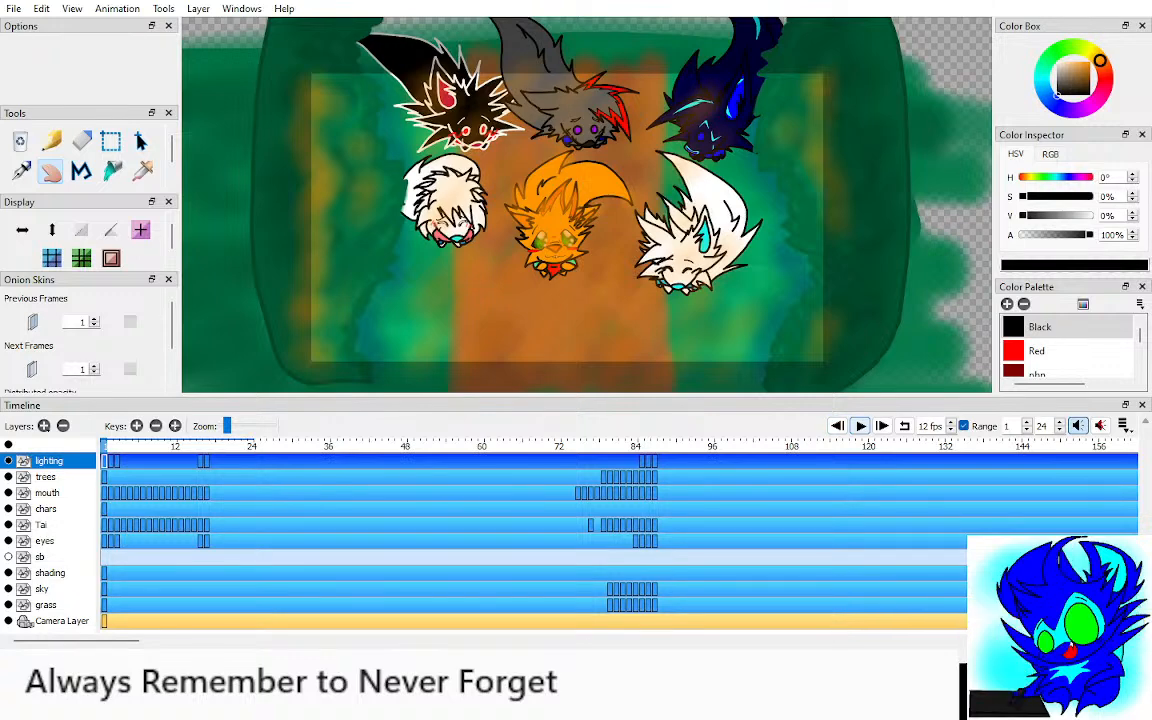
pyautogui.click(860, 426)
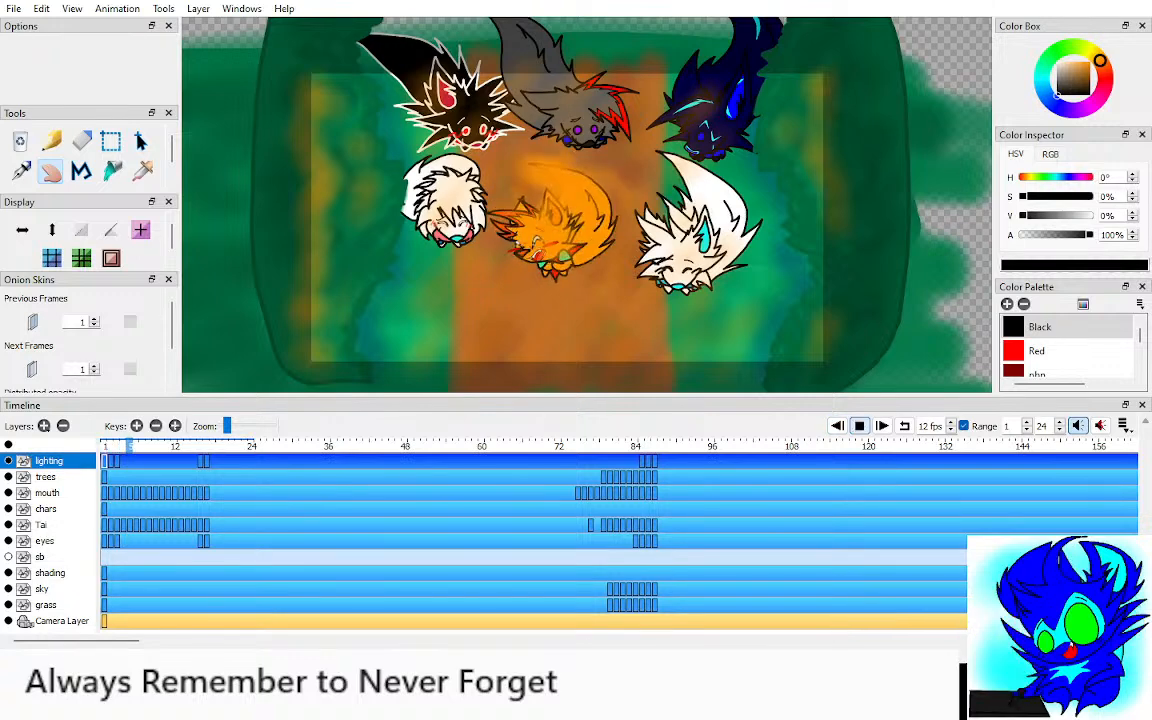
pyautogui.click(859, 426)
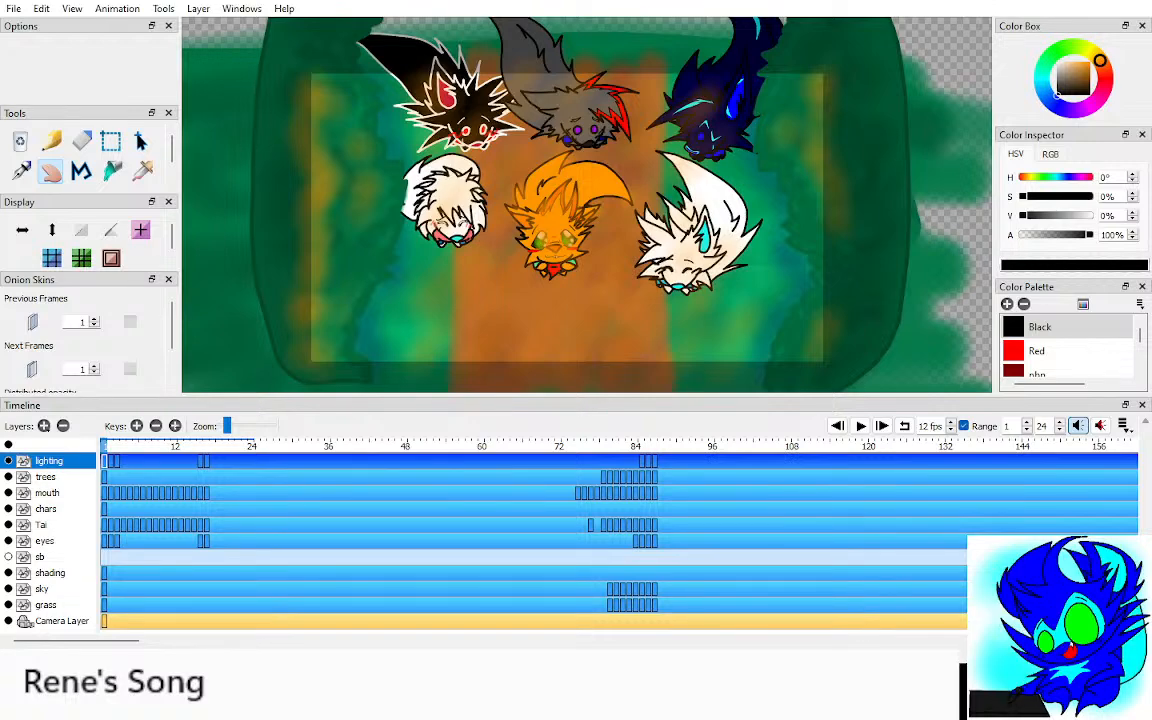
pyautogui.moveTo(645, 292); pyautogui.dragTo(647, 296)
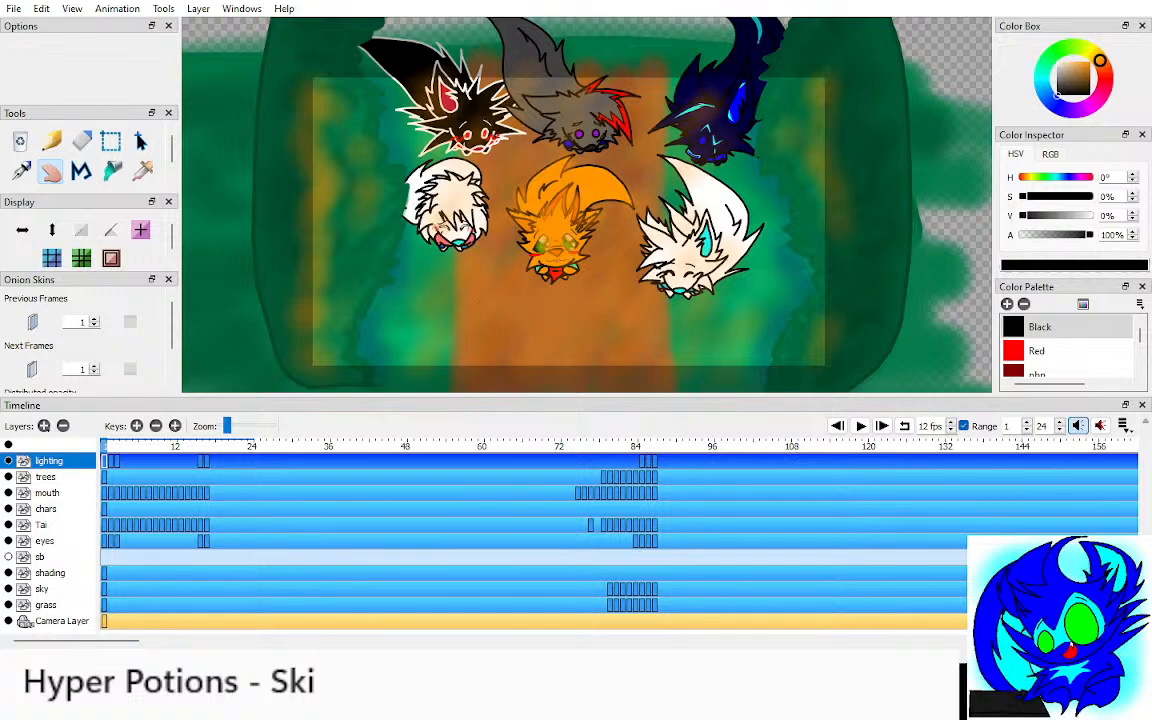
# Step: Display only the current layer, switch off the playback range, and examine the lighting drawings near frames 87, 17 and 1
pyautogui.hotkey('ctrl', 'alt', 'l')
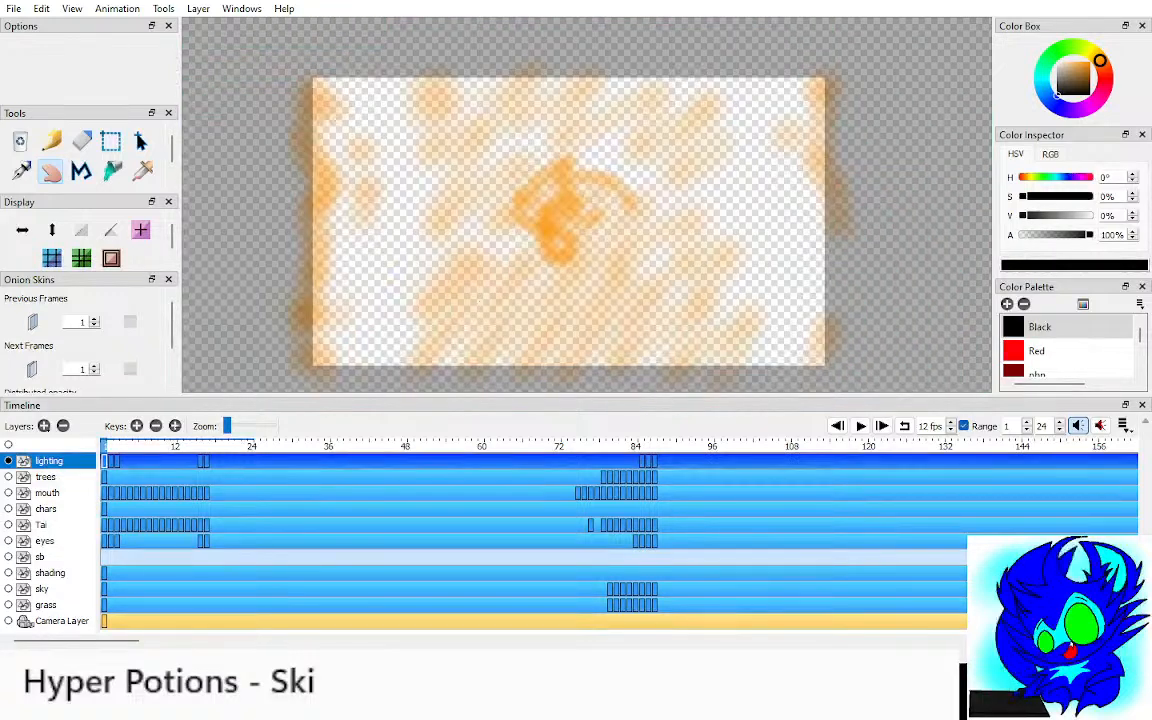
pyautogui.click(964, 426)
pyautogui.click(640, 446)
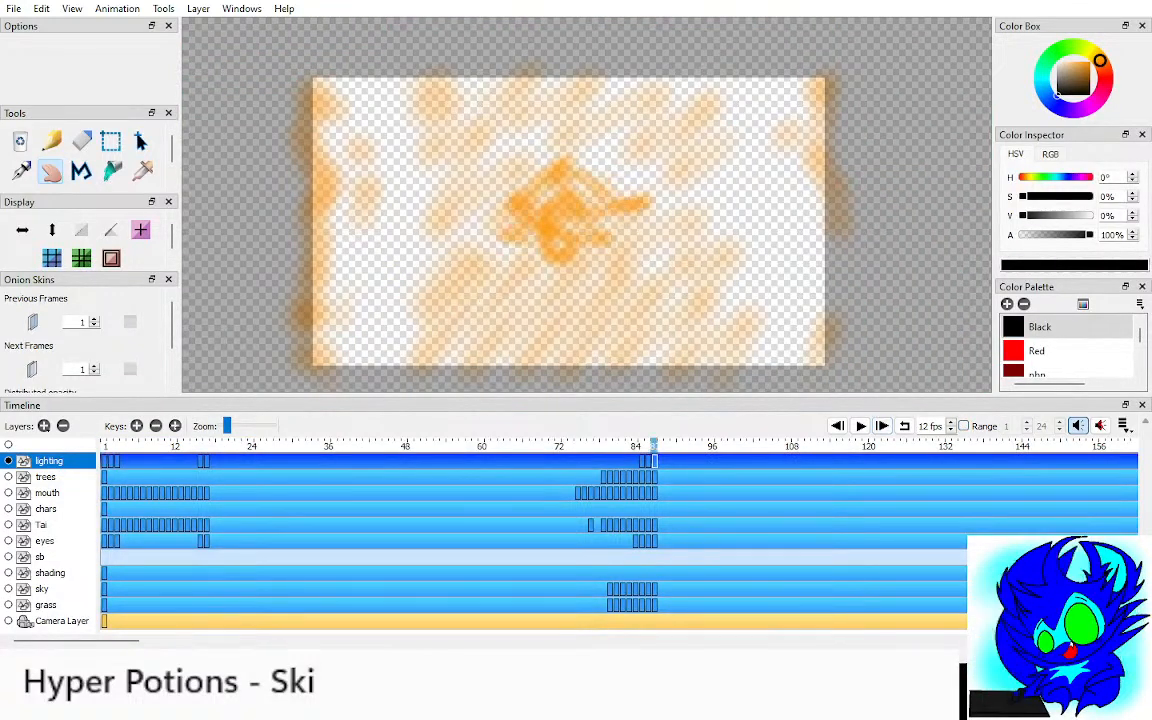
pyautogui.moveTo(640, 446); pyautogui.dragTo(653, 446)
pyautogui.click(207, 446)
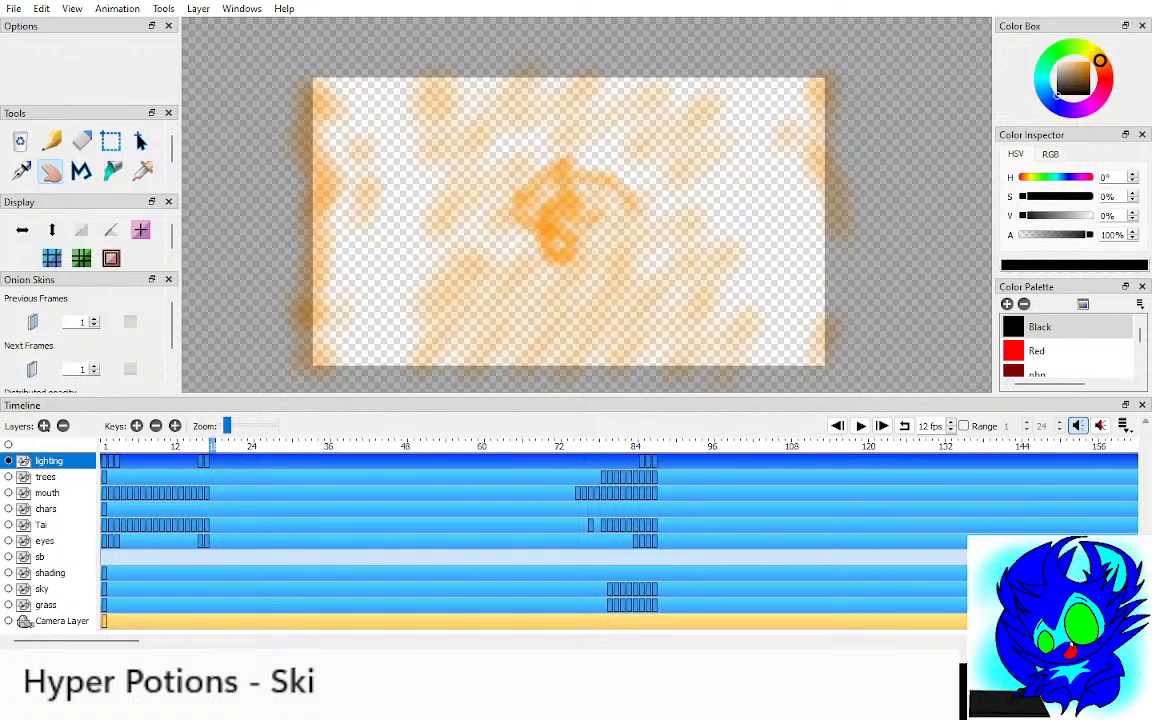
pyautogui.press(',')
pyautogui.press('.')
pyautogui.click(117, 446)
pyautogui.press(',')
pyautogui.press(',')
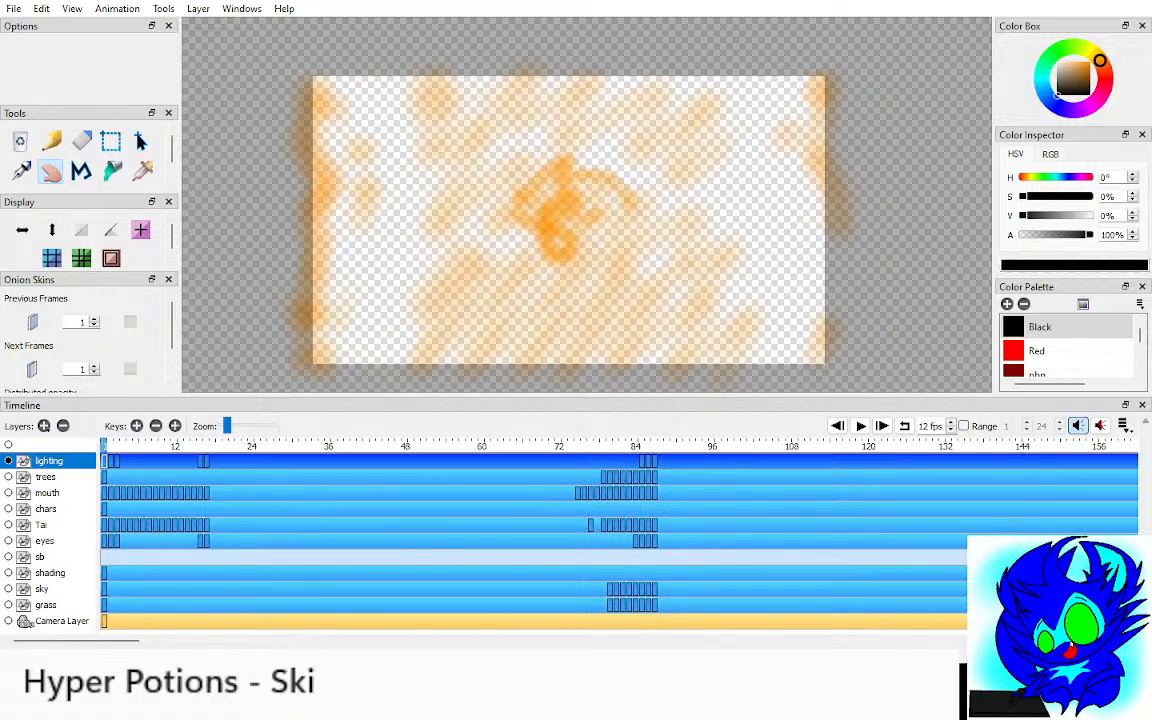
# Step: Examine the trees layer at frame 1, and go through the mouth drawings from frame 1 to frame 8 and back
pyautogui.click(104, 477)
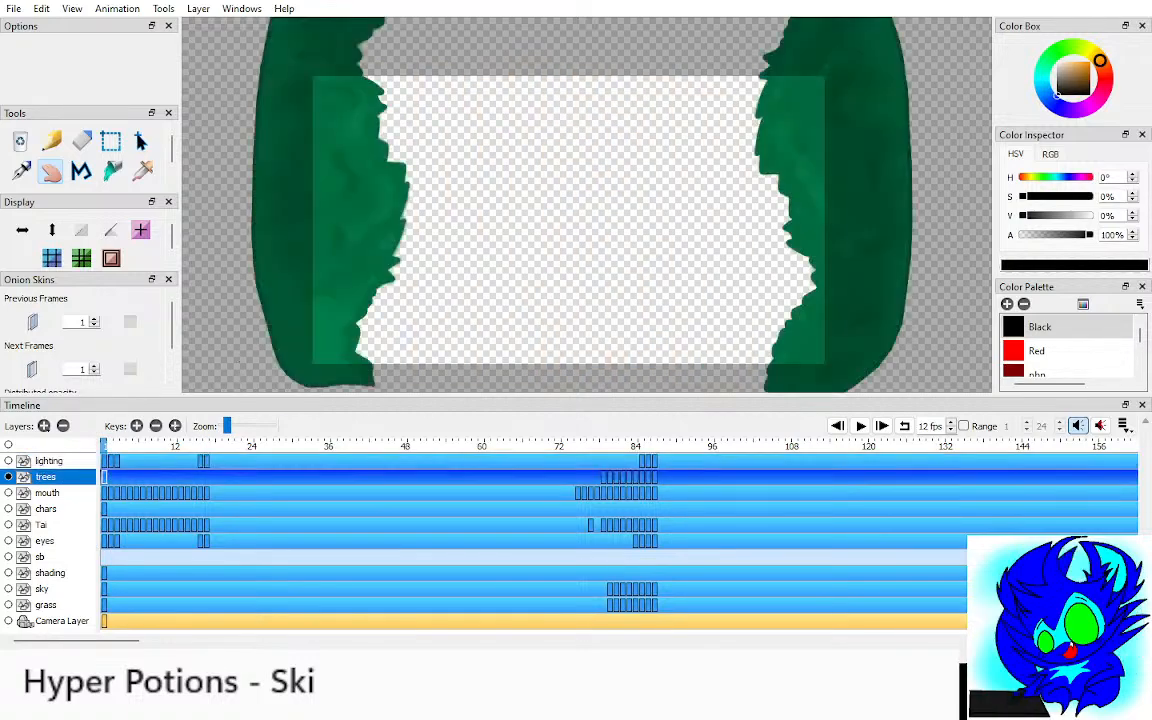
pyautogui.press('Down')
pyautogui.press('.')
pyautogui.press('.')
pyautogui.press('.')
pyautogui.press('.')
pyautogui.press('.')
pyautogui.press('.')
pyautogui.press('.')
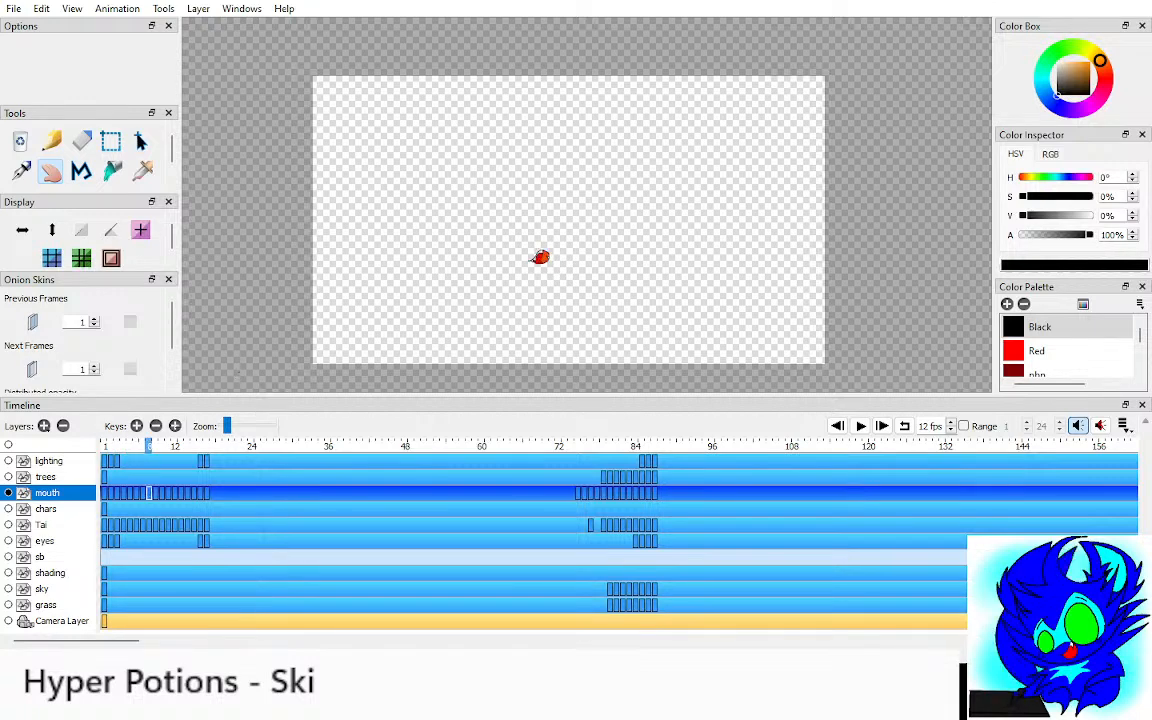
pyautogui.press(',')
pyautogui.press(',')
pyautogui.press(',')
pyautogui.press(',')
pyautogui.press(',')
pyautogui.press(',')
pyautogui.press(',')
pyautogui.press(',')
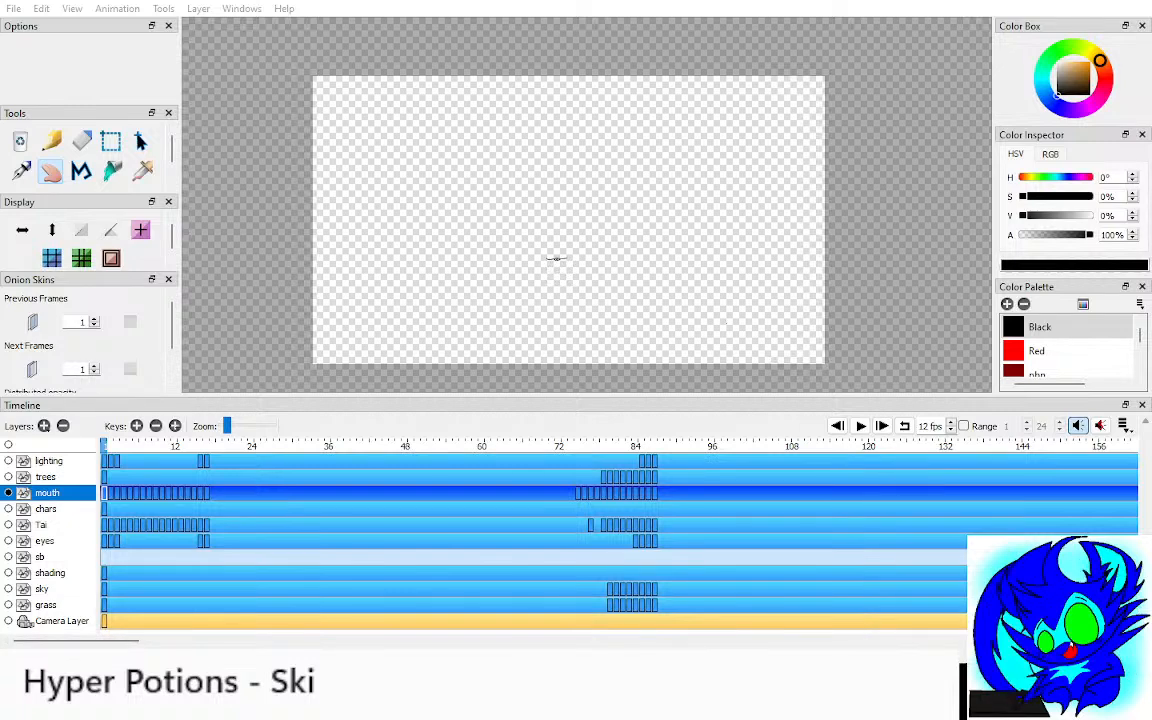
# Step: Inspect the closed mouth at frame 1 up close and compare it with the mouths at frames 86, 87 and 3
pyautogui.scroll(5, 503, 255)
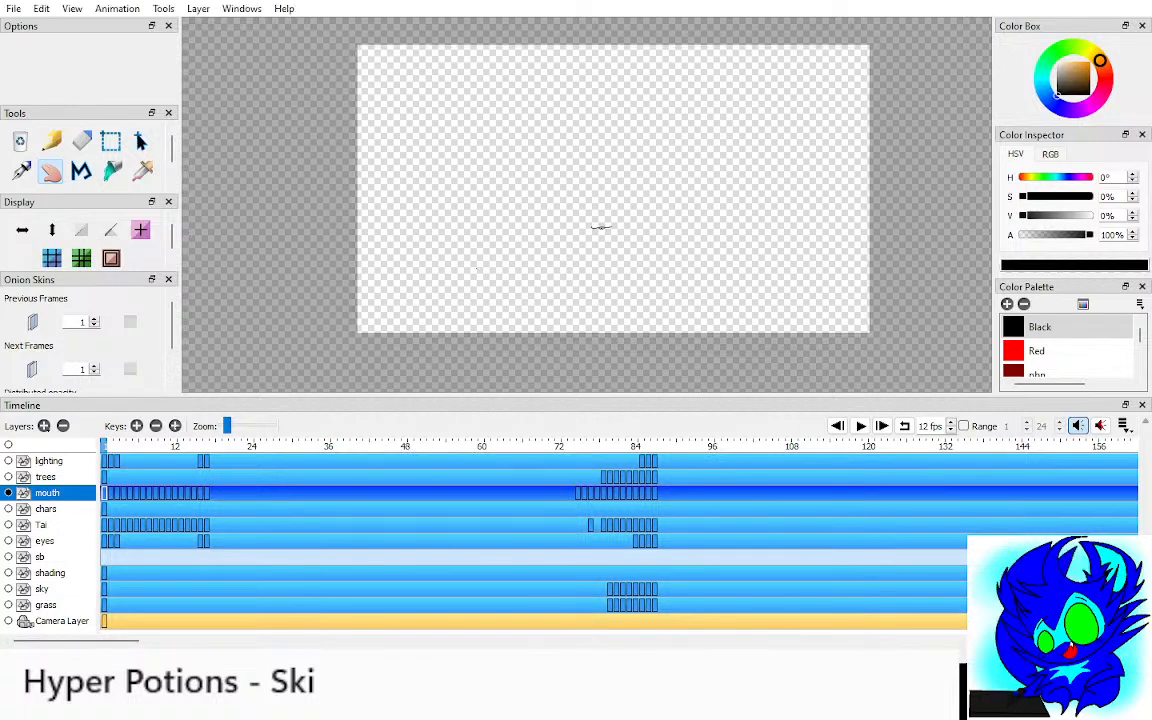
pyautogui.scroll(8, 572, 235)
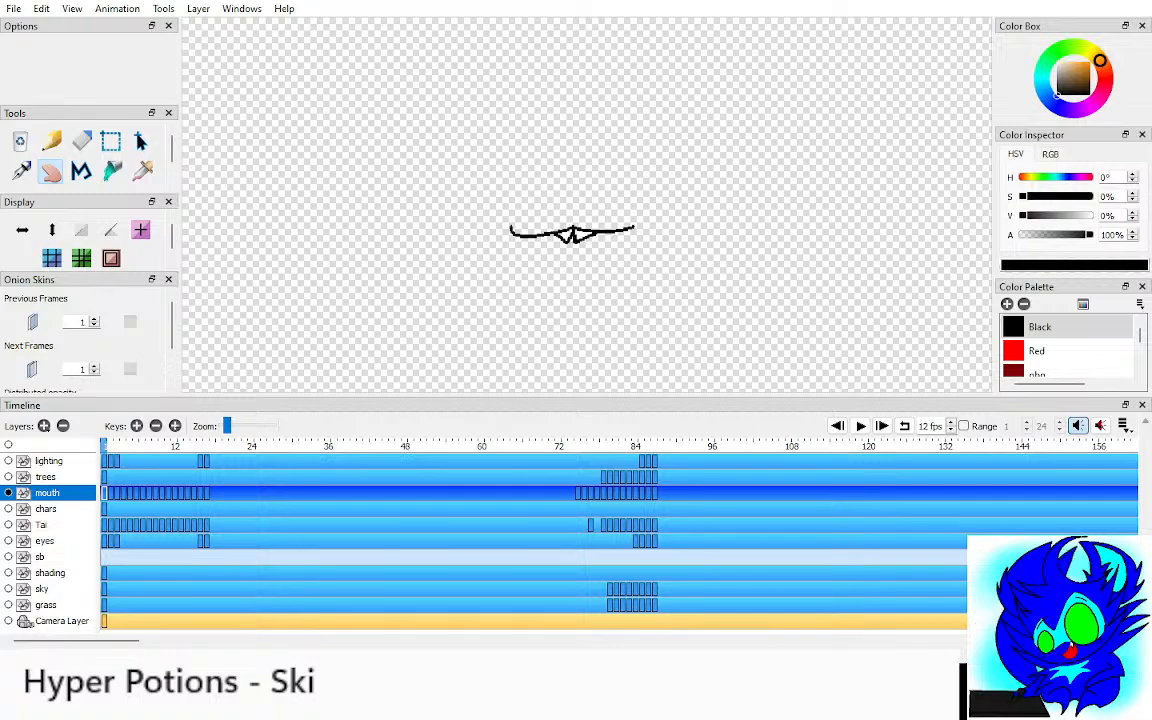
pyautogui.scroll(-10, 572, 235)
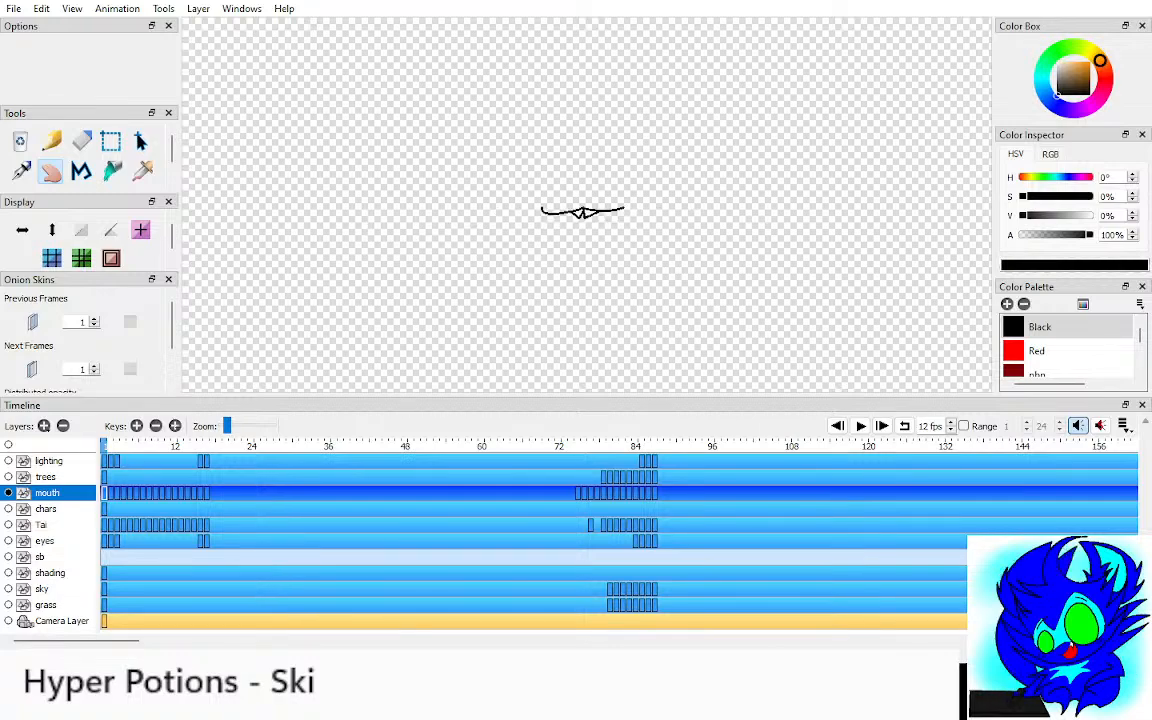
pyautogui.scroll(1, 572, 235)
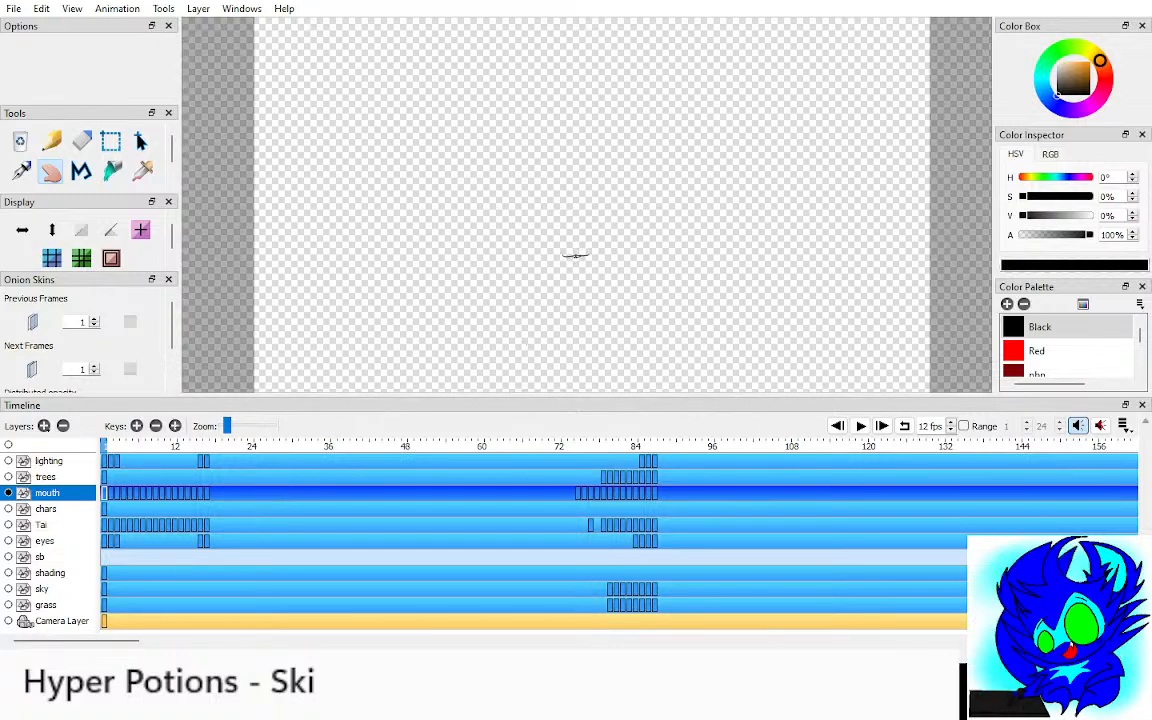
pyautogui.scroll(-2, 575, 240)
pyautogui.click(881, 426)
pyautogui.press('Left')
pyautogui.press('Right')
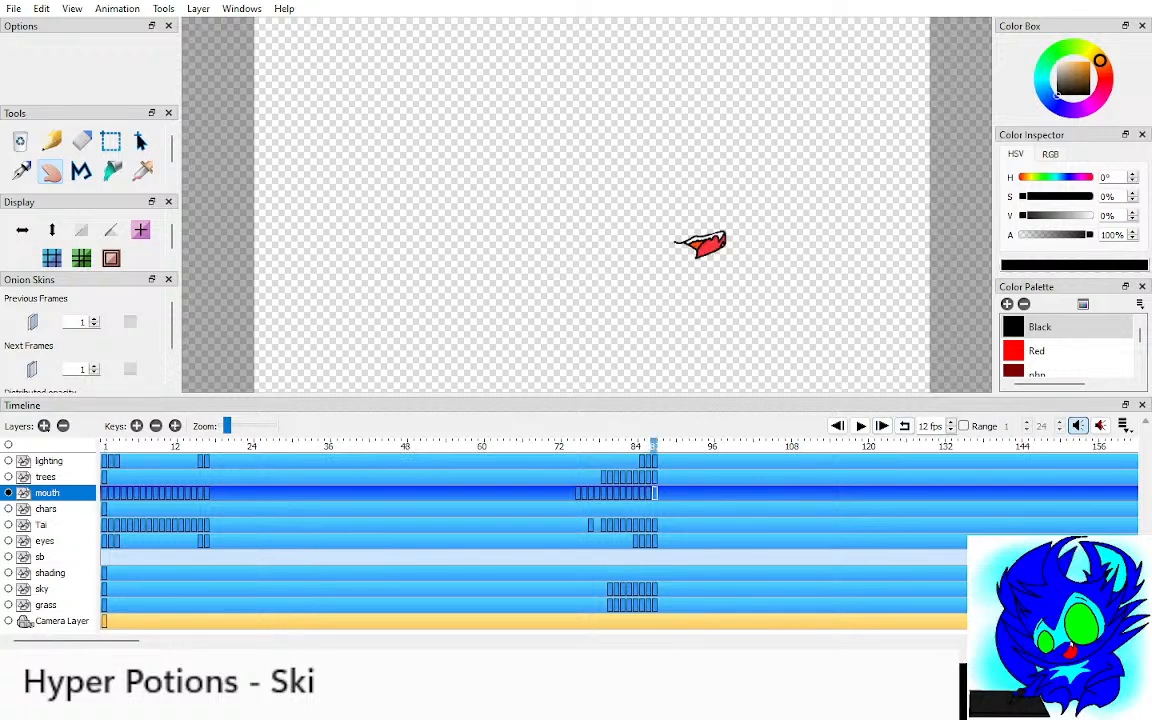
pyautogui.press('Left')
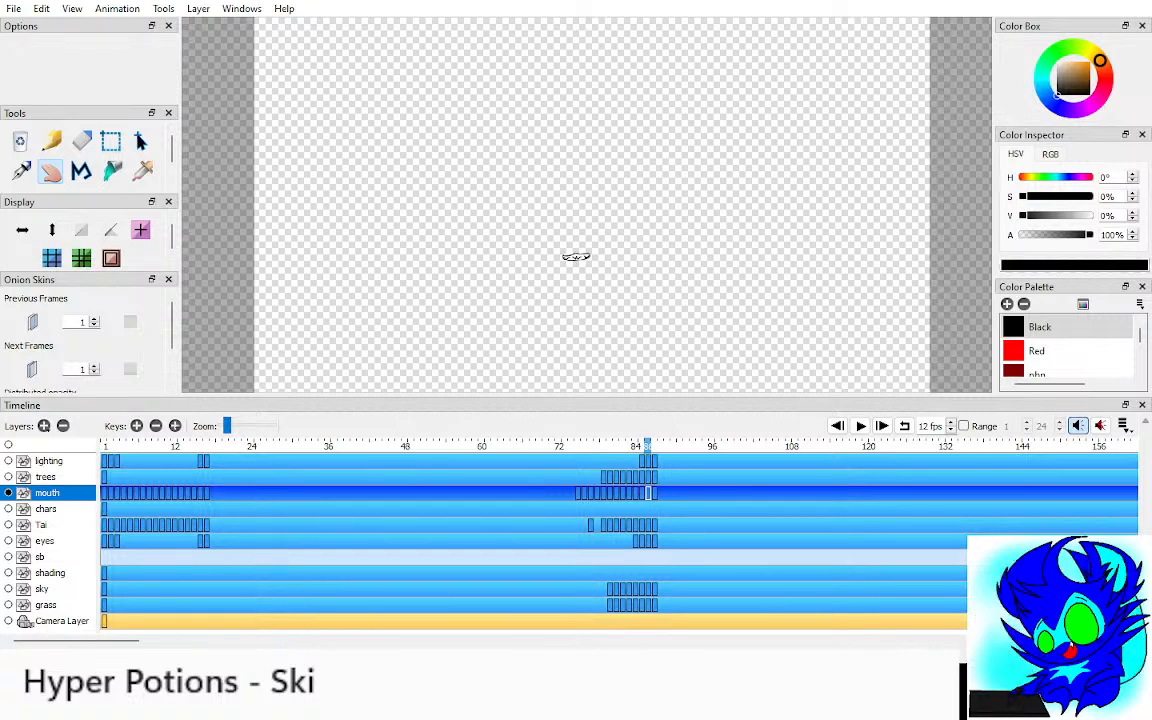
pyautogui.click(110, 446)
pyautogui.press('Right')
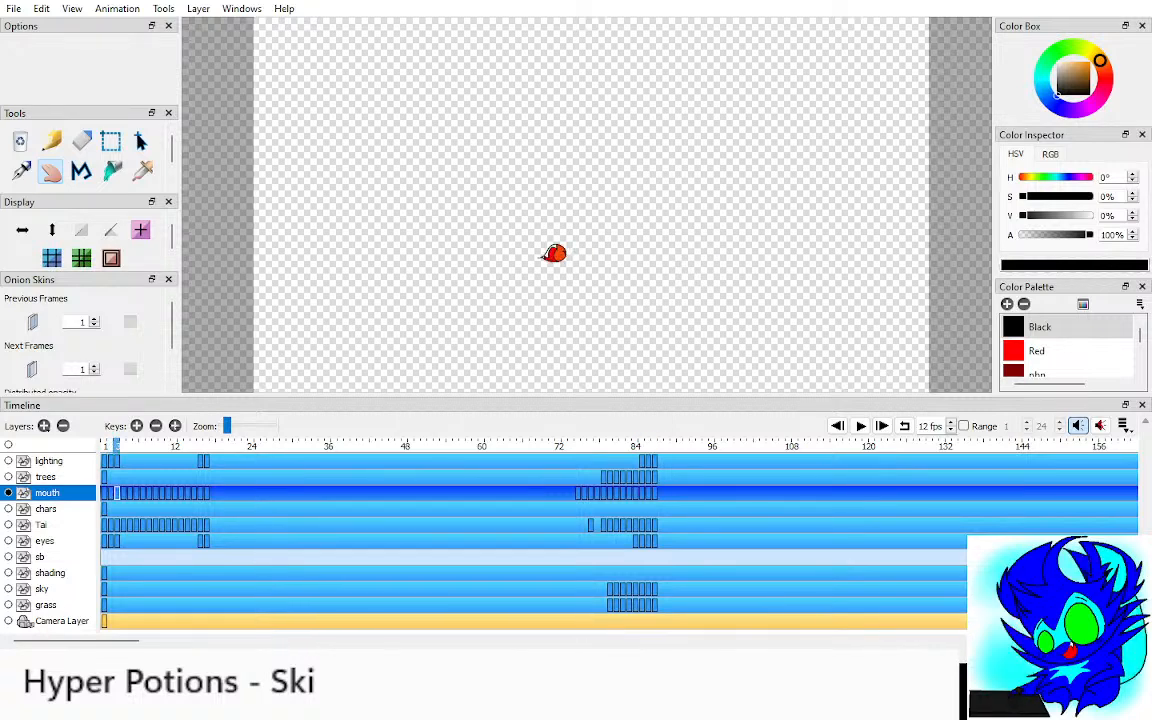
pyautogui.press('Left')
pyautogui.press('Left')
# Step: Go back through the mouth drawings from frame 17 and replace the closed mouth at frame 1 with an open toothy grin
pyautogui.click(206, 446)
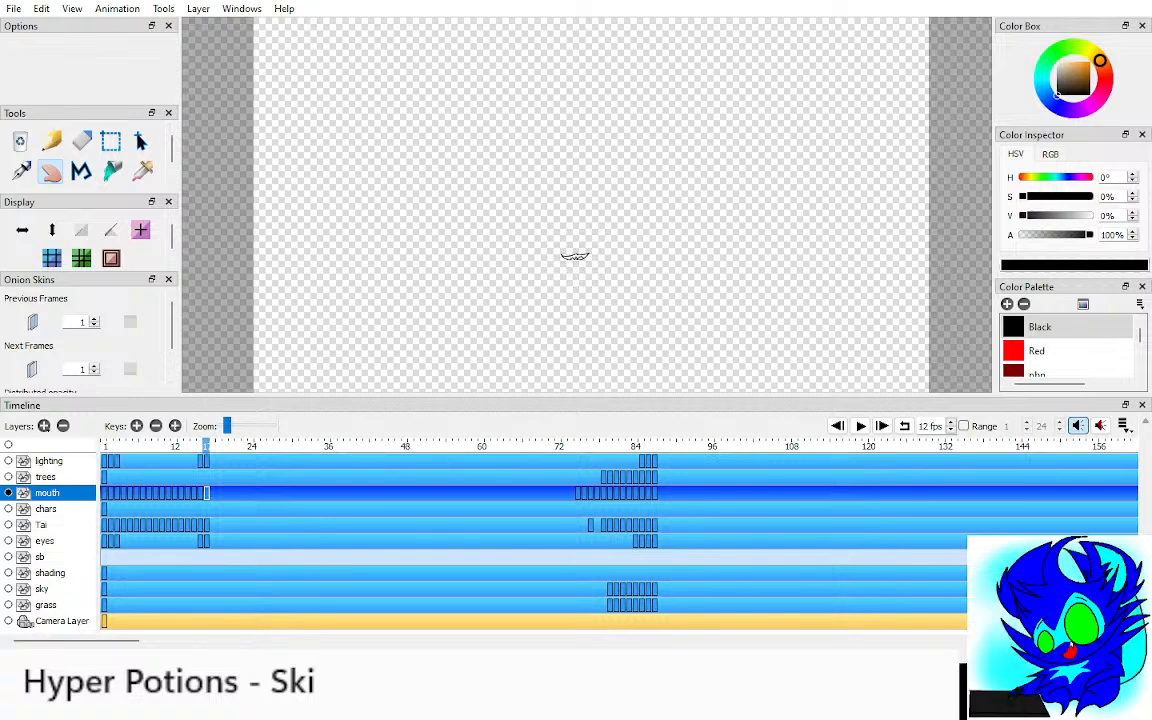
pyautogui.press('Left')
pyautogui.press('Left')
pyautogui.press('Left')
pyautogui.press('Left')
pyautogui.press('Left')
pyautogui.press('Left')
pyautogui.press('Left')
pyautogui.press('Left')
pyautogui.press('Left')
pyautogui.press('Left')
pyautogui.press('Left')
pyautogui.press('Left')
pyautogui.press('Left')
pyautogui.press('Left')
pyautogui.press('Left')
pyautogui.press('Left')
pyautogui.click(104, 493)
# Step: Display all layers and examine the grin on the orange fox's face at frame 1, both up close and on its own layer
pyautogui.click(8, 444)
pyautogui.click(8, 444)
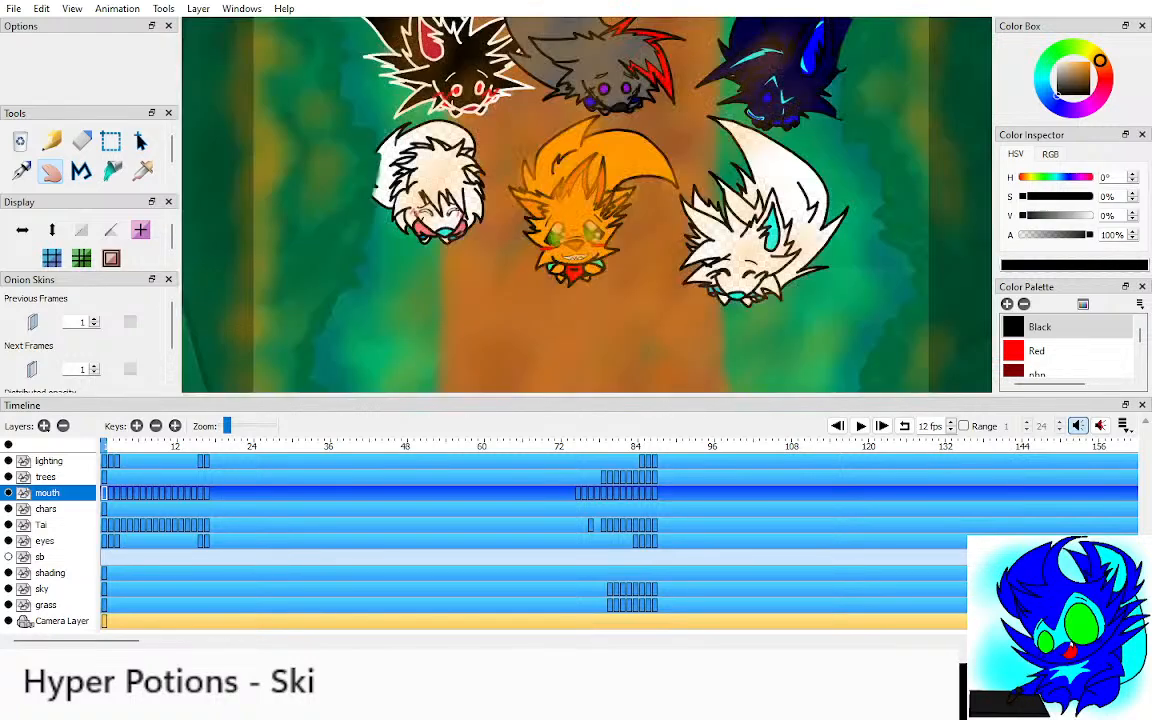
pyautogui.moveTo(575, 257)
pyautogui.mouseDown()
pyautogui.moveTo(592, 221)
pyautogui.moveTo(581, 218)
pyautogui.moveTo(575, 235)
pyautogui.mouseUp()
pyautogui.scroll(4, 590, 207)
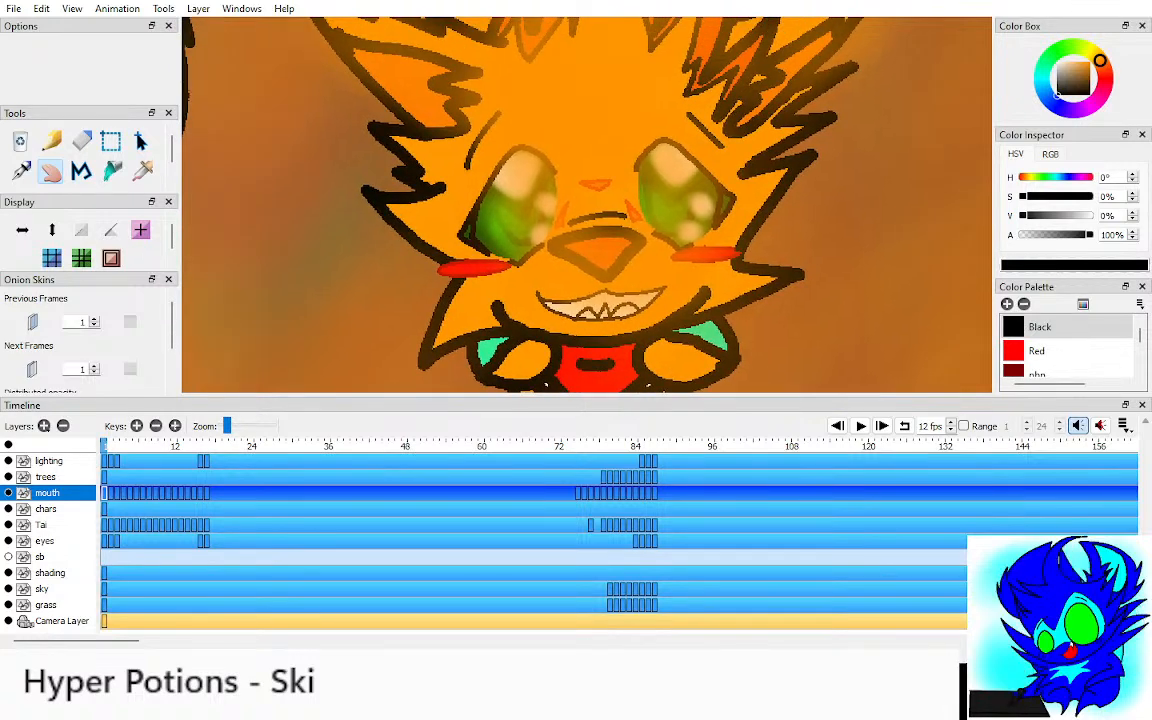
pyautogui.scroll(-5, 587, 205)
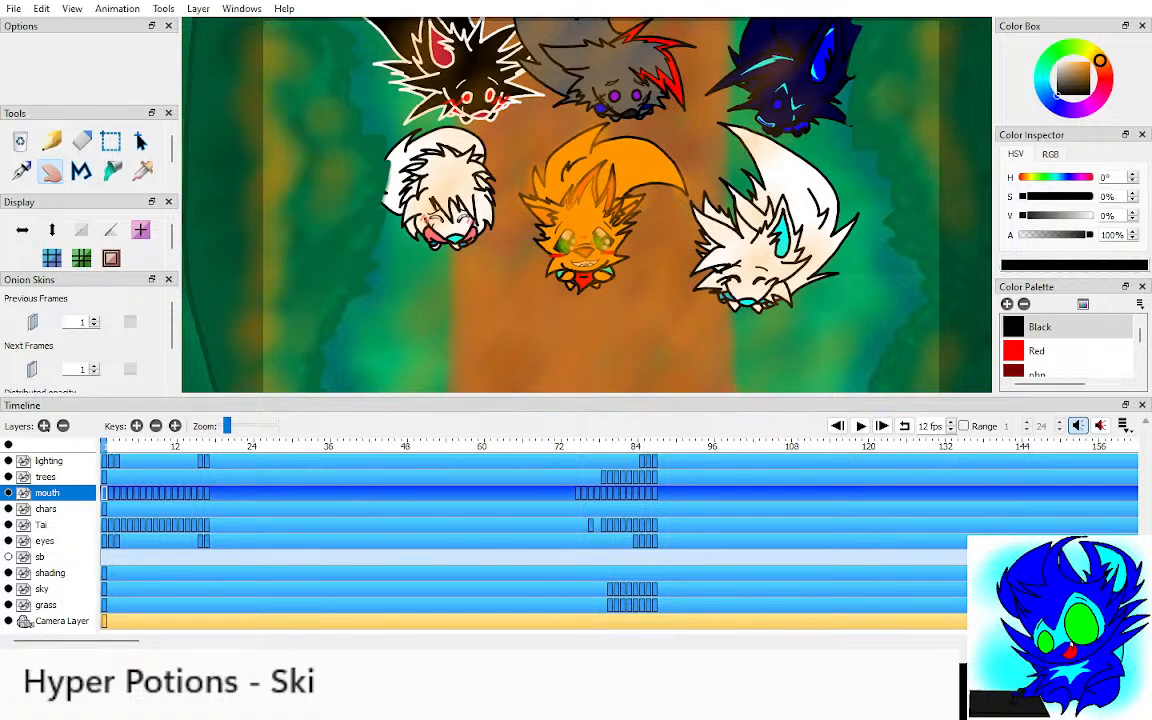
pyautogui.scroll(-1, 590, 220)
pyautogui.scroll(1, 590, 220)
pyautogui.click(8, 445)
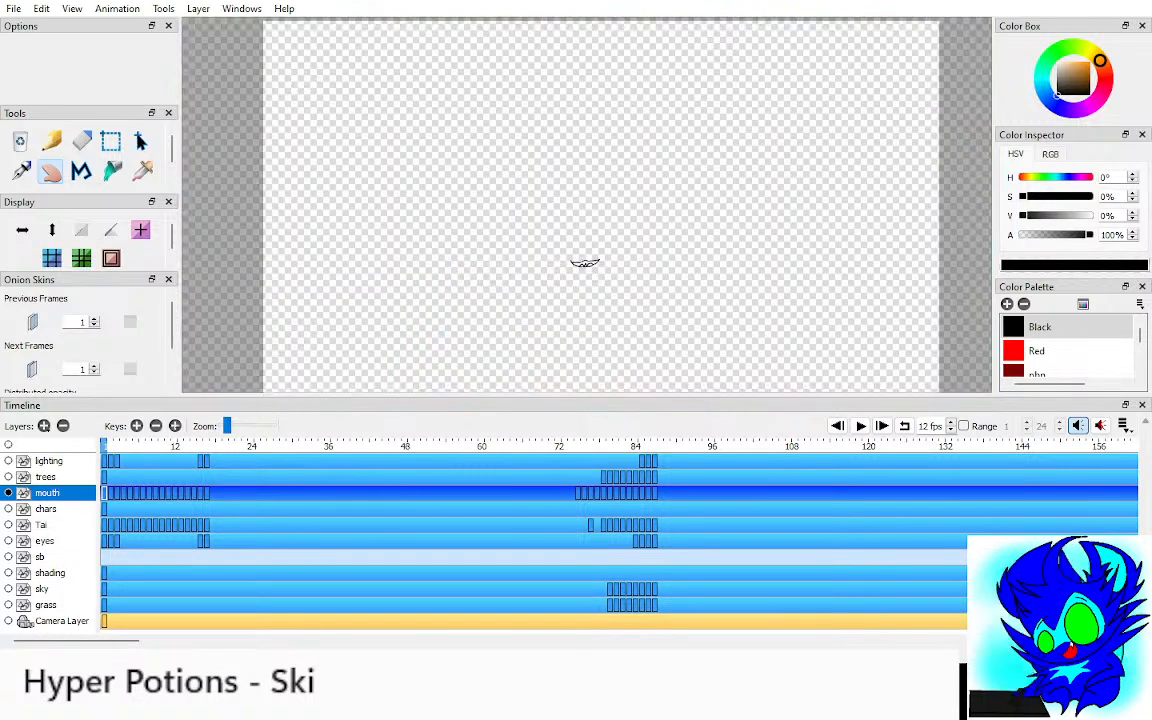
pyautogui.click(8, 445)
pyautogui.click(8, 445)
pyautogui.scroll(5, 591, 256)
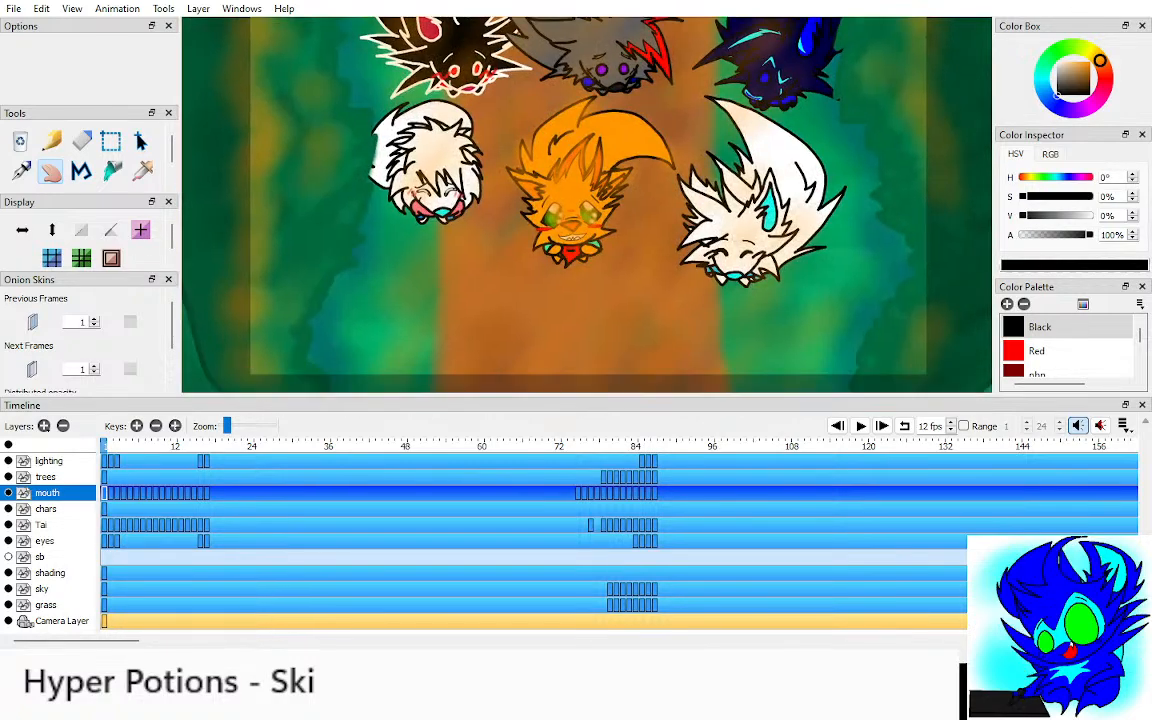
pyautogui.scroll(2, 591, 256)
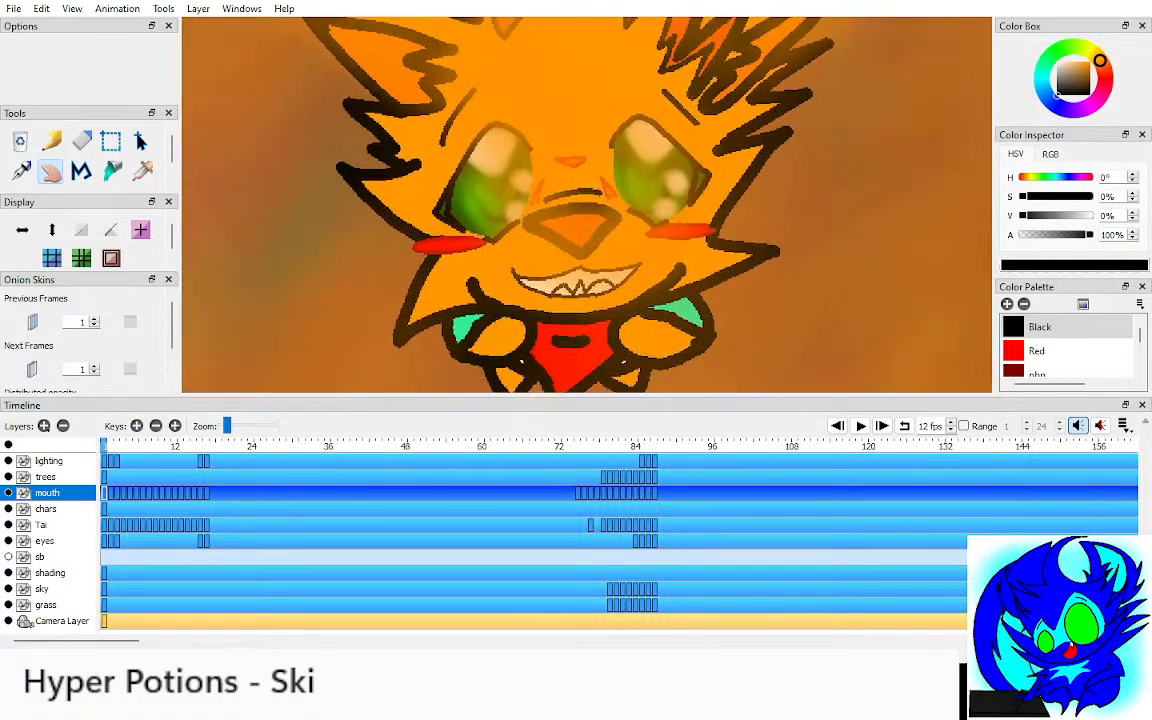
pyautogui.scroll(1, 591, 256)
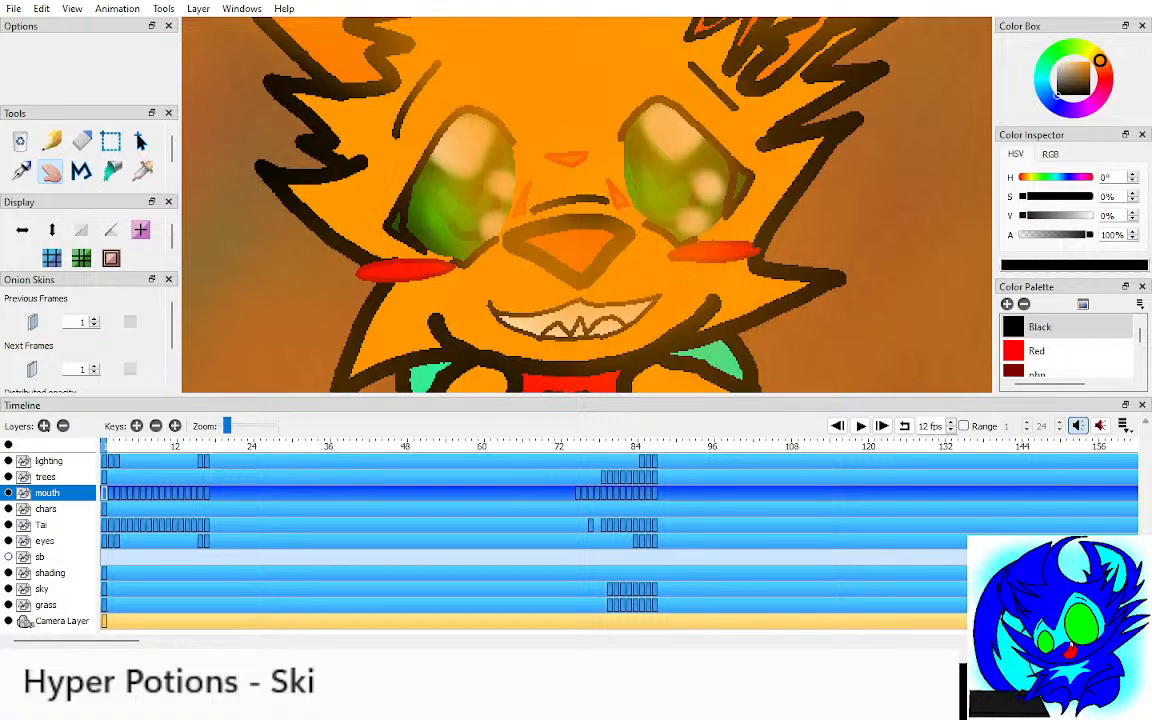
pyautogui.scroll(-3, 591, 256)
pyautogui.scroll(-4, 591, 256)
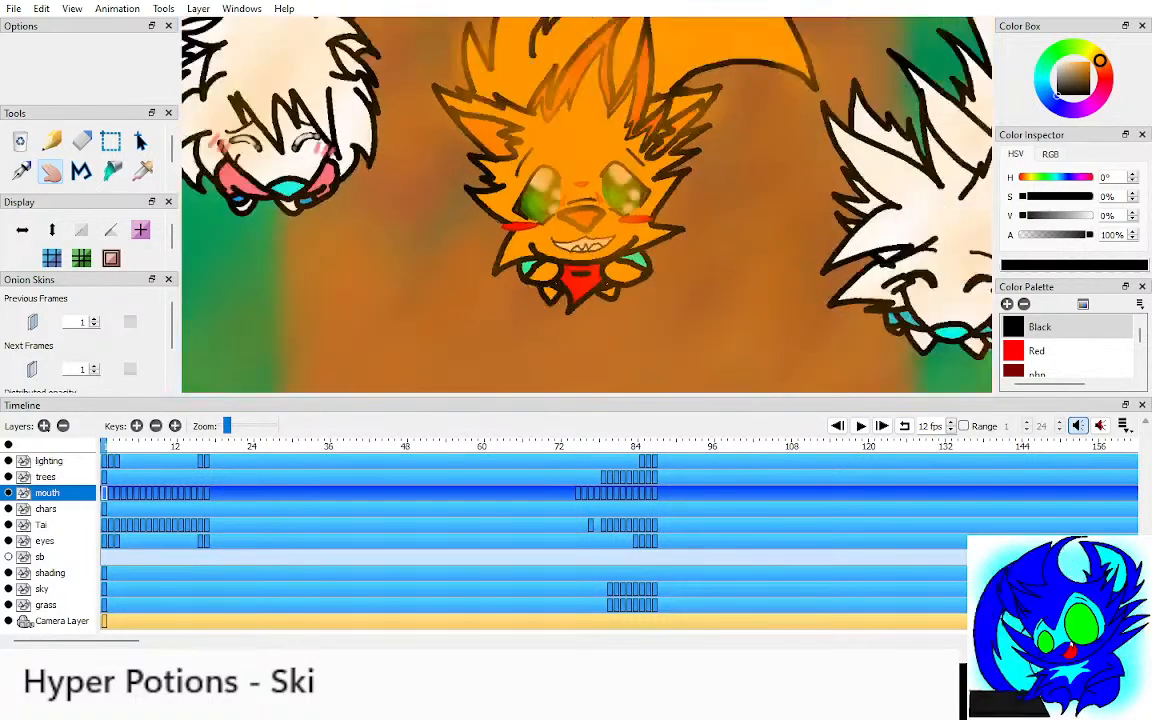
# Step: Check the fox at frames 17 and 16, and view only the mouth layer back to frame 12
pyautogui.moveTo(110, 446); pyautogui.dragTo(206, 446)
pyautogui.press('Left')
pyautogui.press('Left')
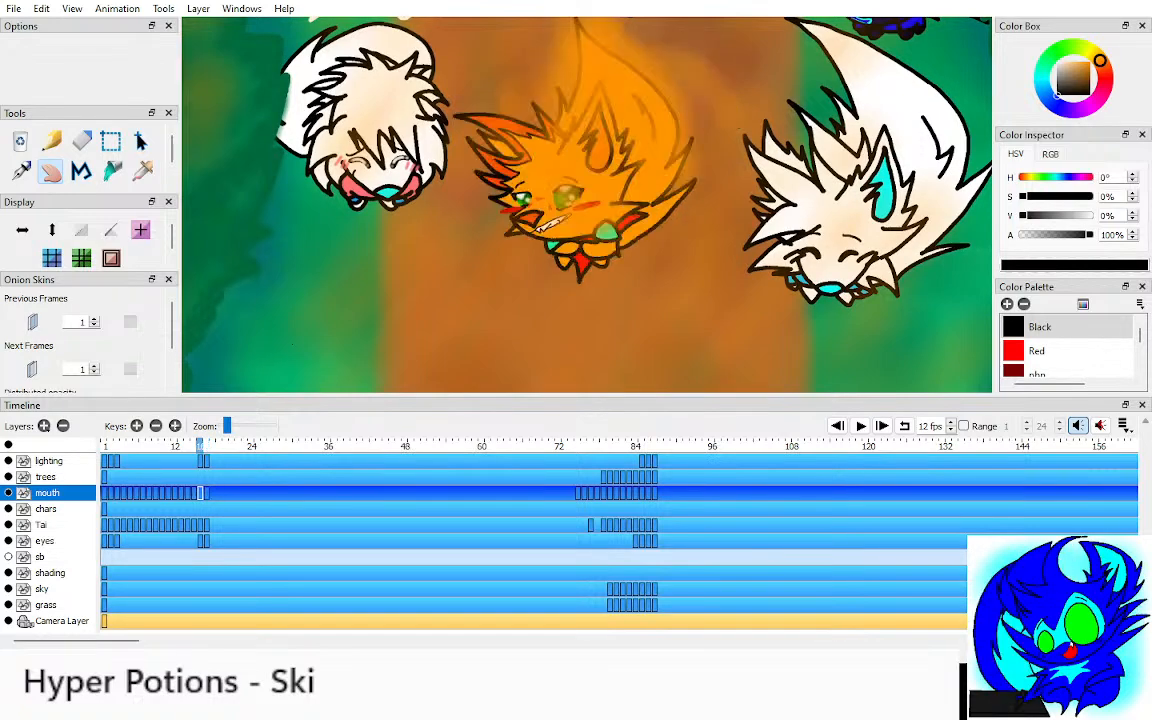
pyautogui.click(8, 445)
pyautogui.press('Left')
pyautogui.press('Left')
pyautogui.press('Left')
pyautogui.press('Left')
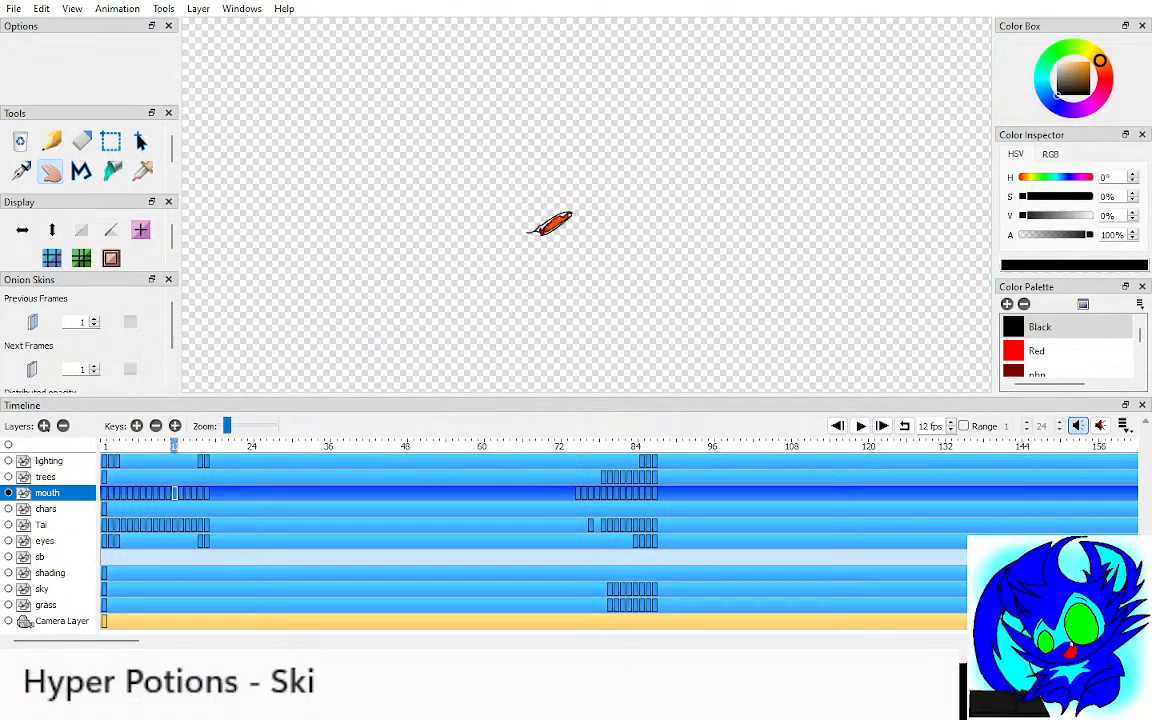
# Step: Display all layers and compare the fox's expression at frame 1 with frames 18 back to 14, returning to frame 1
pyautogui.click(104, 446)
pyautogui.click(8, 445)
pyautogui.click(8, 445)
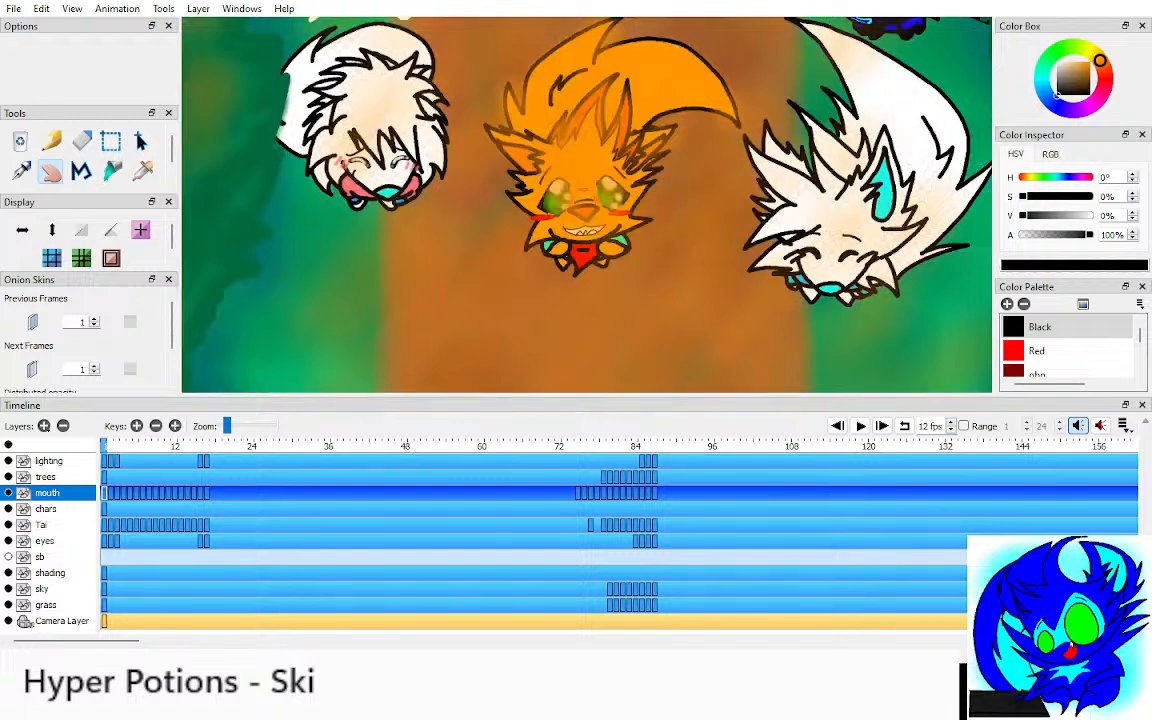
pyautogui.press('Right')
pyautogui.press('Left')
pyautogui.click(206, 446)
pyautogui.press('Right')
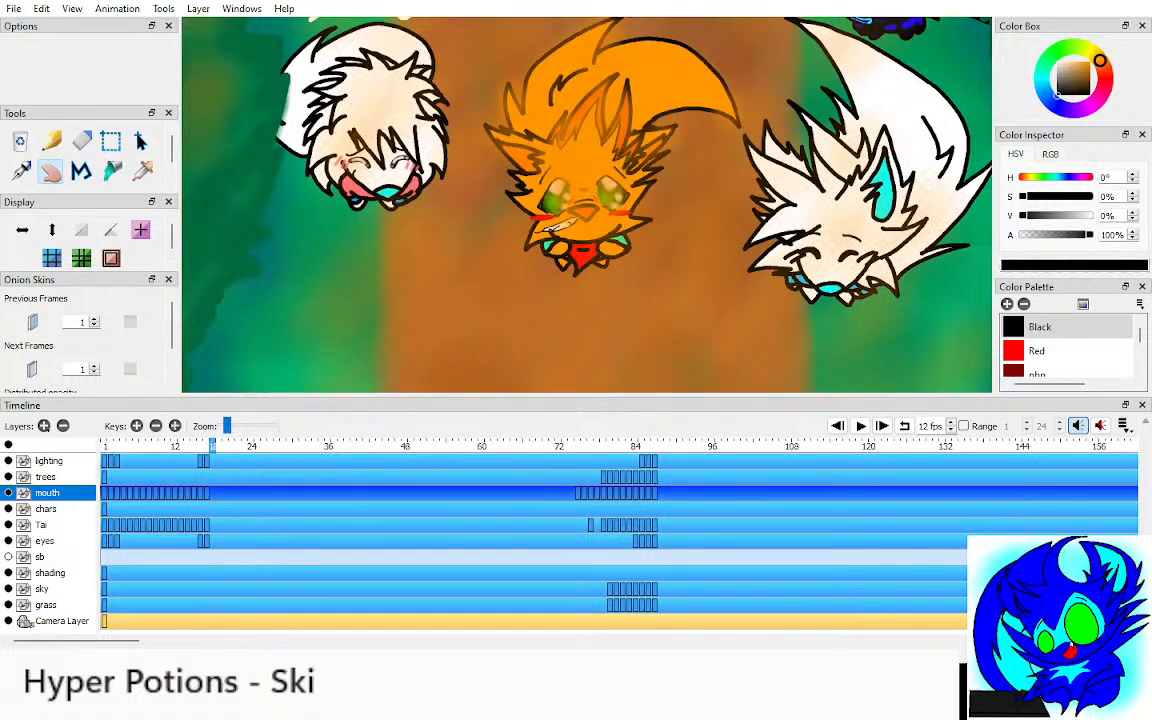
pyautogui.press('Left')
pyautogui.press('Left')
pyautogui.press('Left')
pyautogui.press('Left')
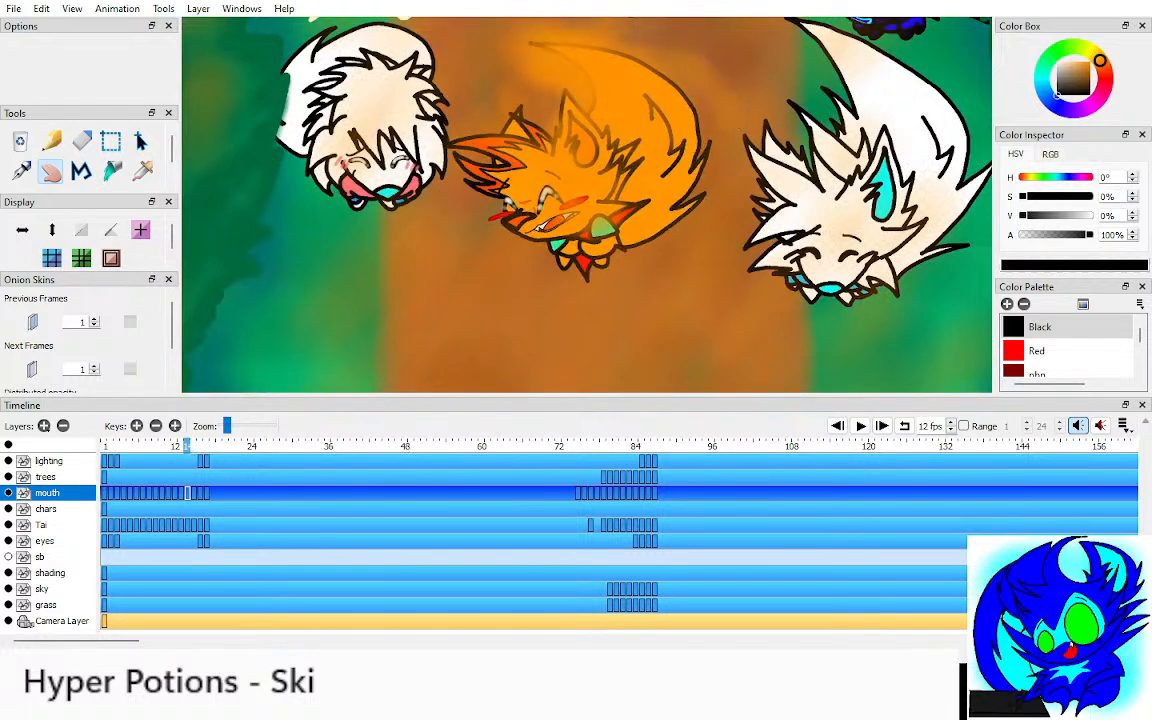
pyautogui.moveTo(187, 446); pyautogui.dragTo(104, 446)
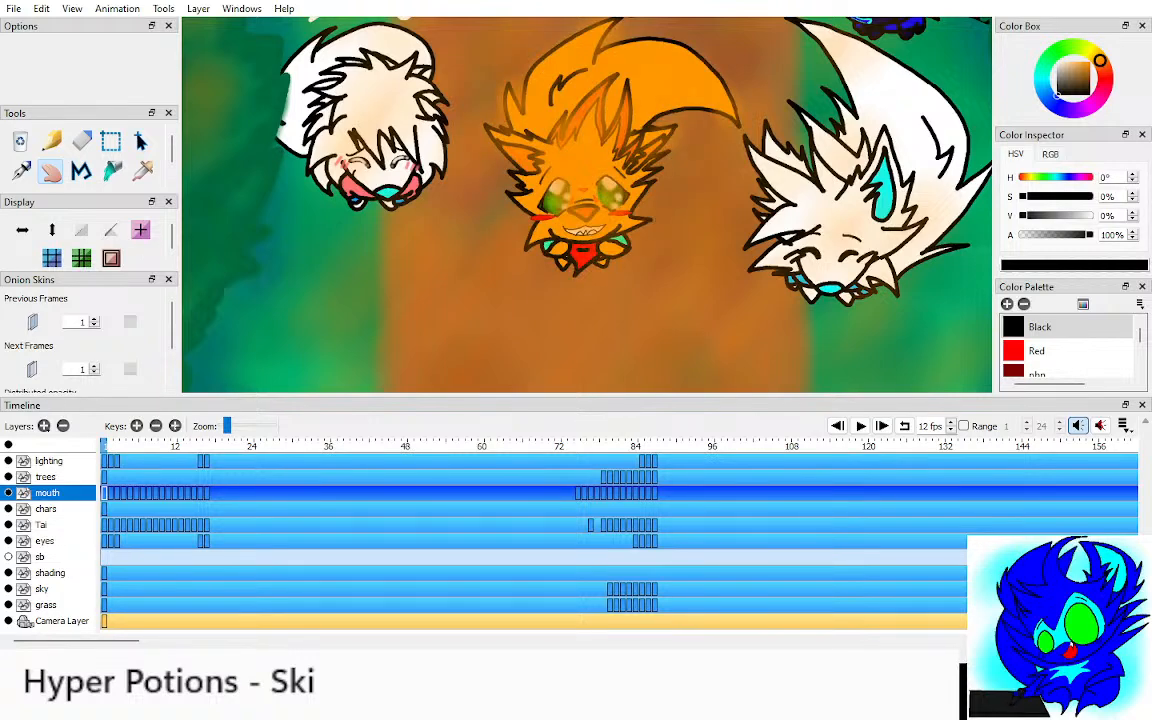
# Step: Display only the mouth layer and inspect the mouth drawings between frames 17 and 14, enlarging the one at frame 16
pyautogui.click(206, 446)
pyautogui.click(8, 445)
pyautogui.press('Left')
pyautogui.press('Left')
pyautogui.press('Left')
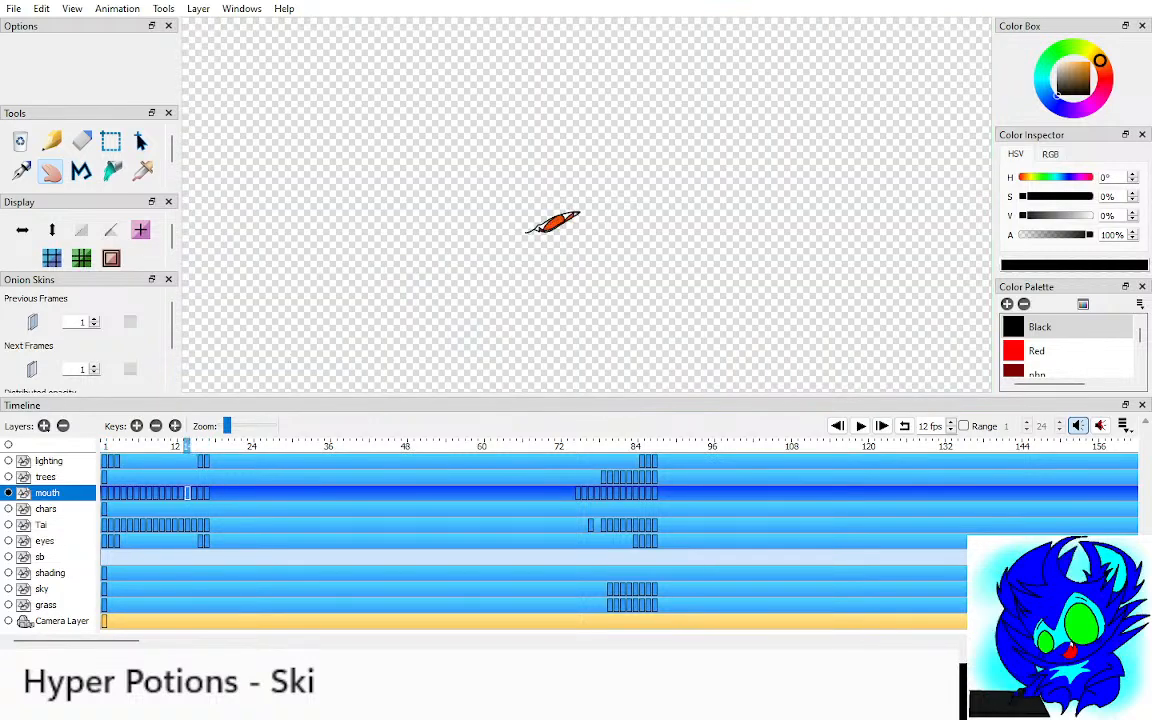
pyautogui.press('Right')
pyautogui.press('Right')
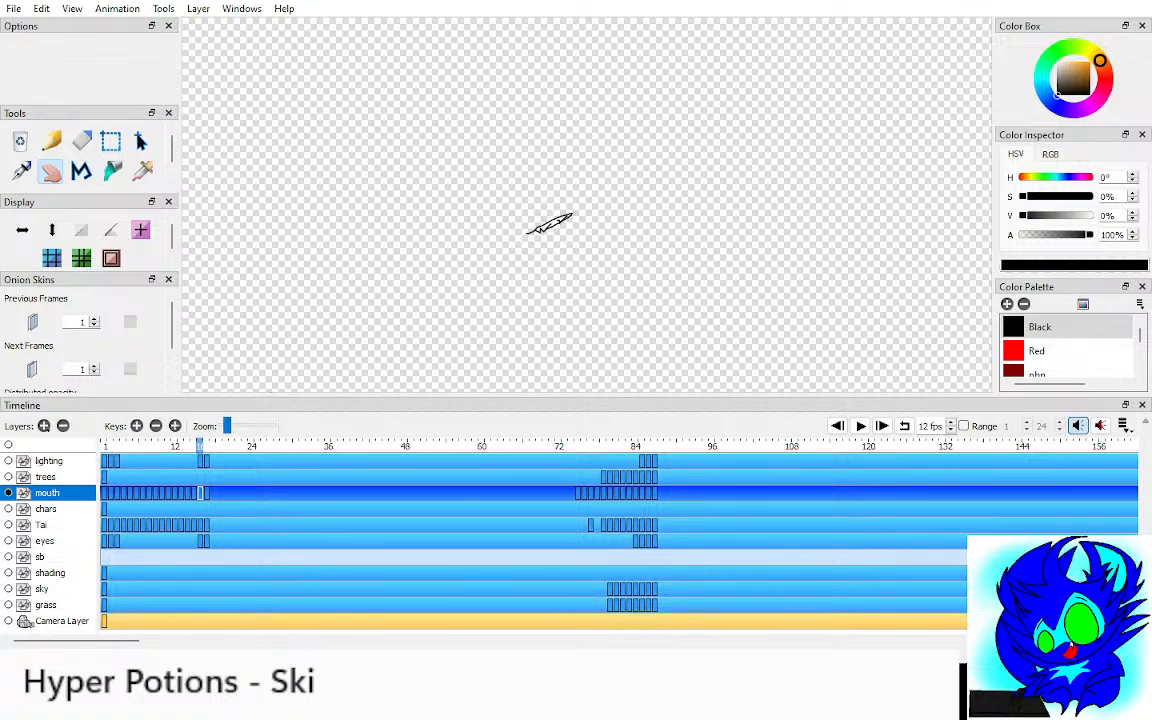
pyautogui.scroll(6, 566, 222)
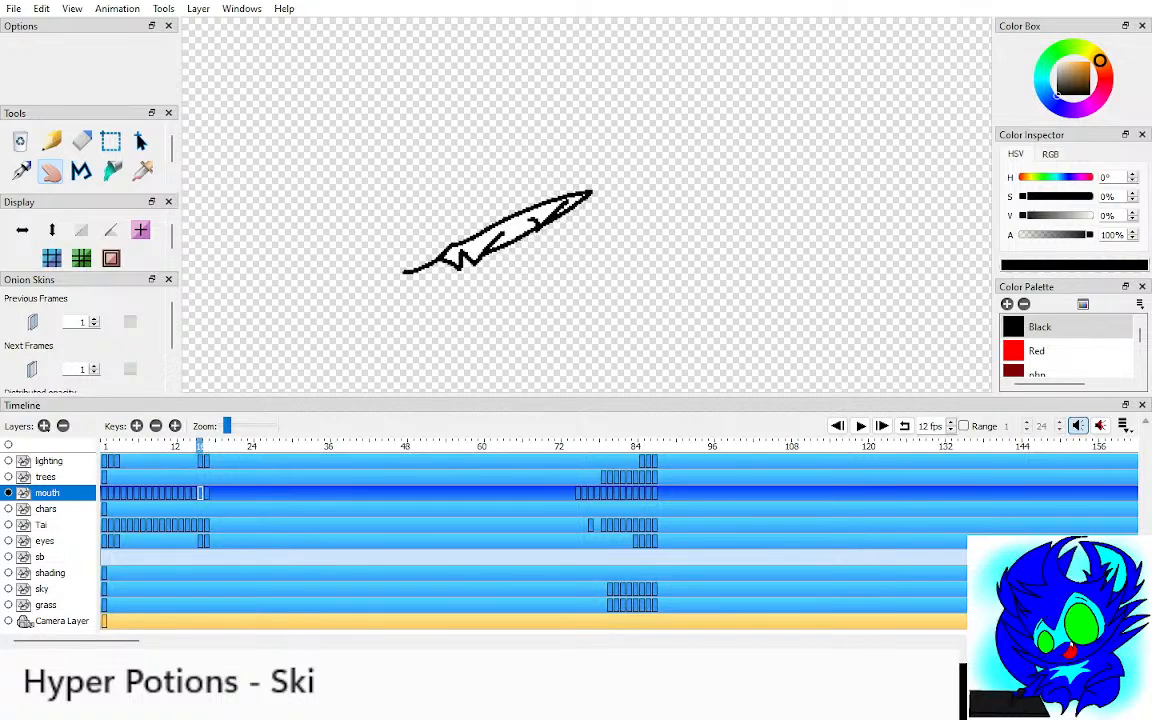
# Step: Compare the mouth drawings at frames 14 to 16 and delete the mouth keyframe at frame 14
pyautogui.press('Left')
pyautogui.press('Right')
pyautogui.press('Left')
pyautogui.press('Left')
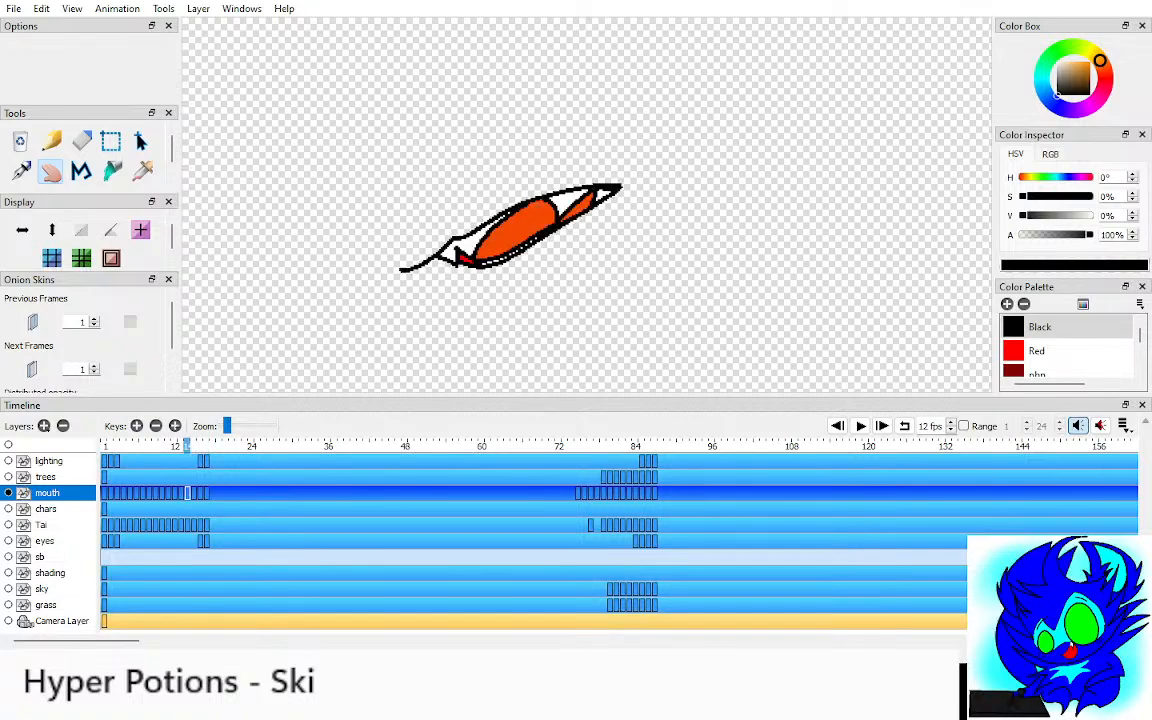
pyautogui.press('Right')
pyautogui.press('Left')
pyautogui.press('Left')
pyautogui.press('Left')
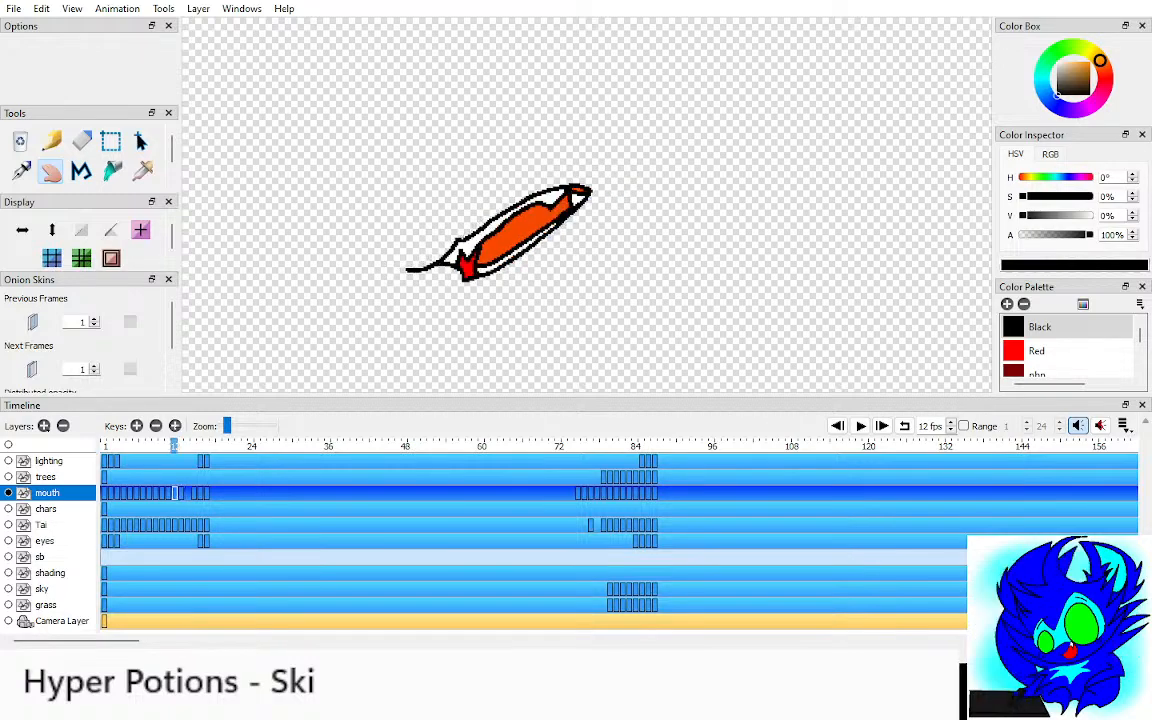
# Step: Examine the earlier mouth drawings back from frame 12, paying attention to the shape changes between frames 3 and 6
pyautogui.press('Left')
pyautogui.press('Left')
pyautogui.press('Left')
pyautogui.press('Left')
pyautogui.press('Left')
pyautogui.press('Left')
pyautogui.press('Left')
pyautogui.press('Left')
pyautogui.press('Left')
pyautogui.press('Left')
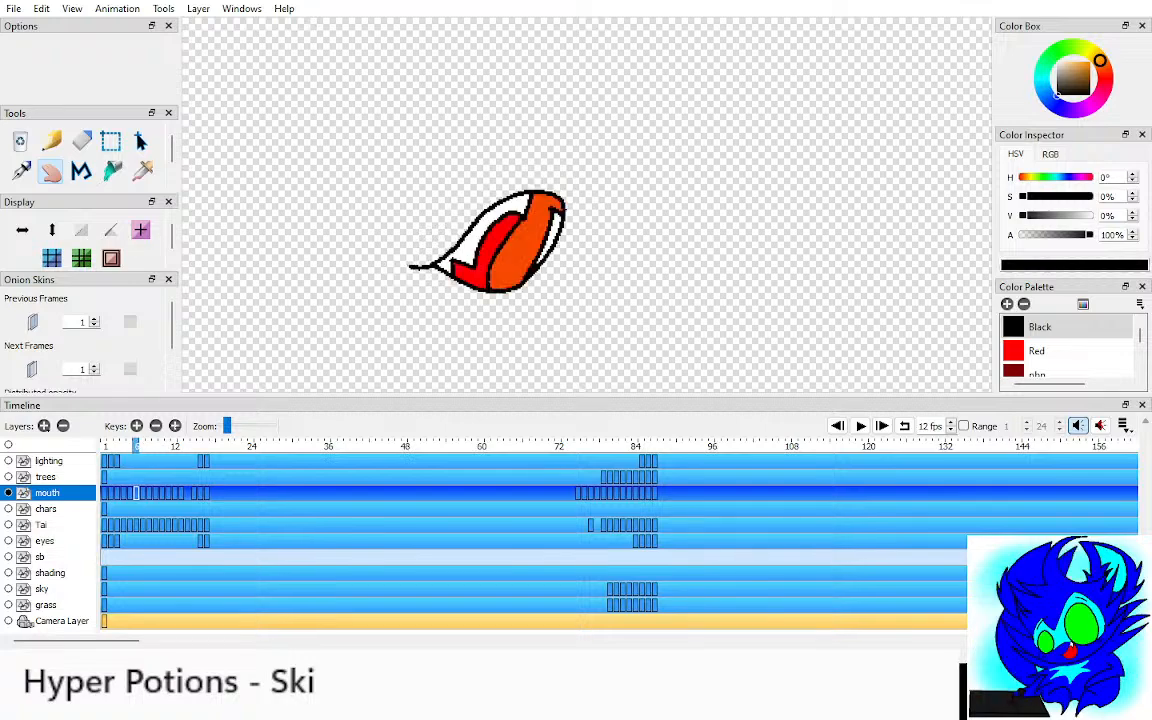
pyautogui.press('Right')
pyautogui.press('Right')
pyautogui.press('Right')
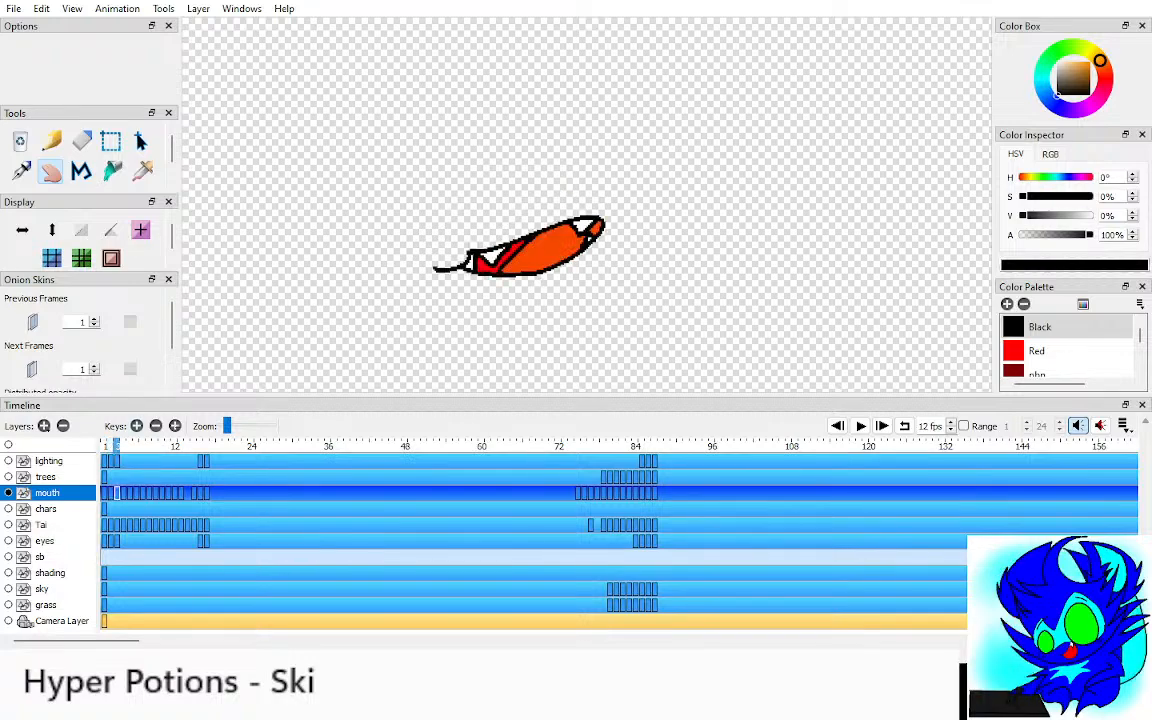
pyautogui.press('Right')
pyautogui.press('Right')
pyautogui.press('Right')
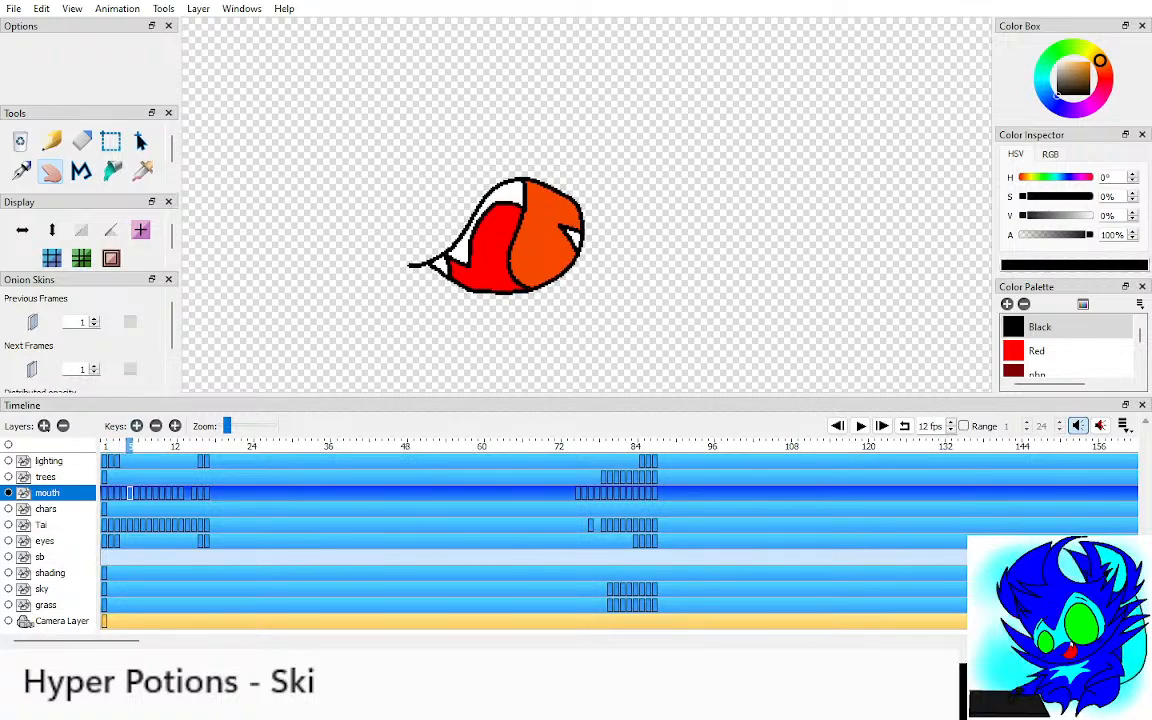
# Step: Delete the mouth keyframe at frame 8 and check the following mouth drawings up to frame 11
pyautogui.press('Right')
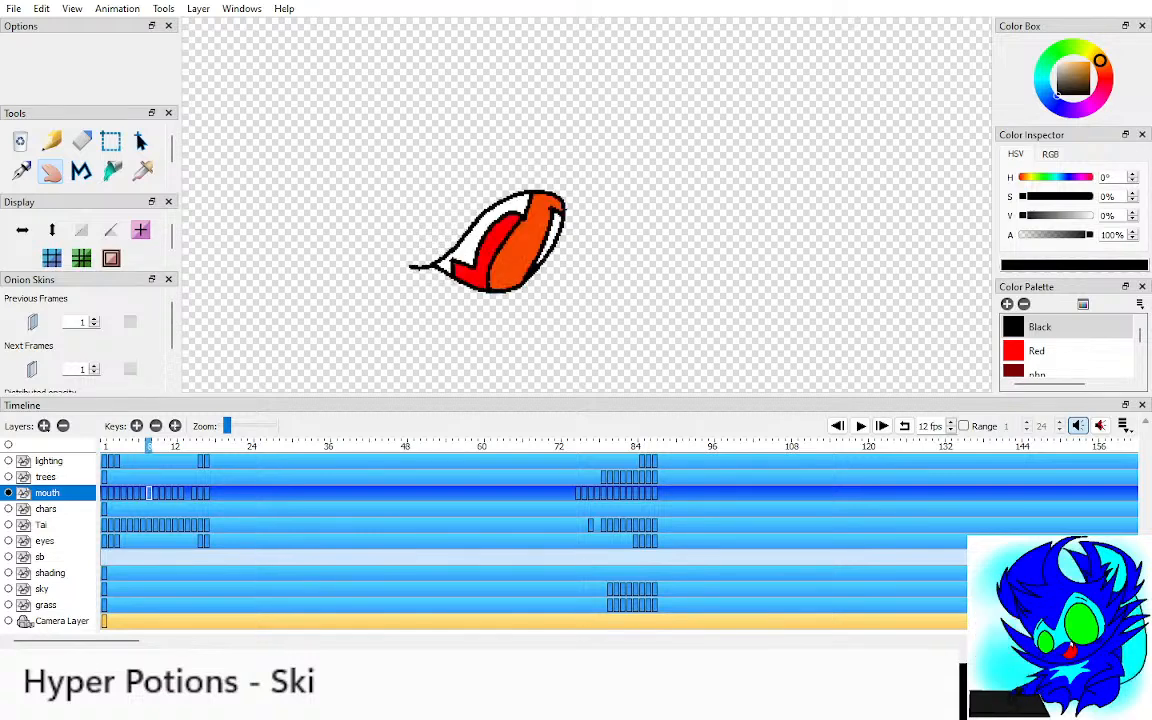
pyautogui.press('Right')
pyautogui.press('Right')
pyautogui.press('Right')
pyautogui.press('Right')
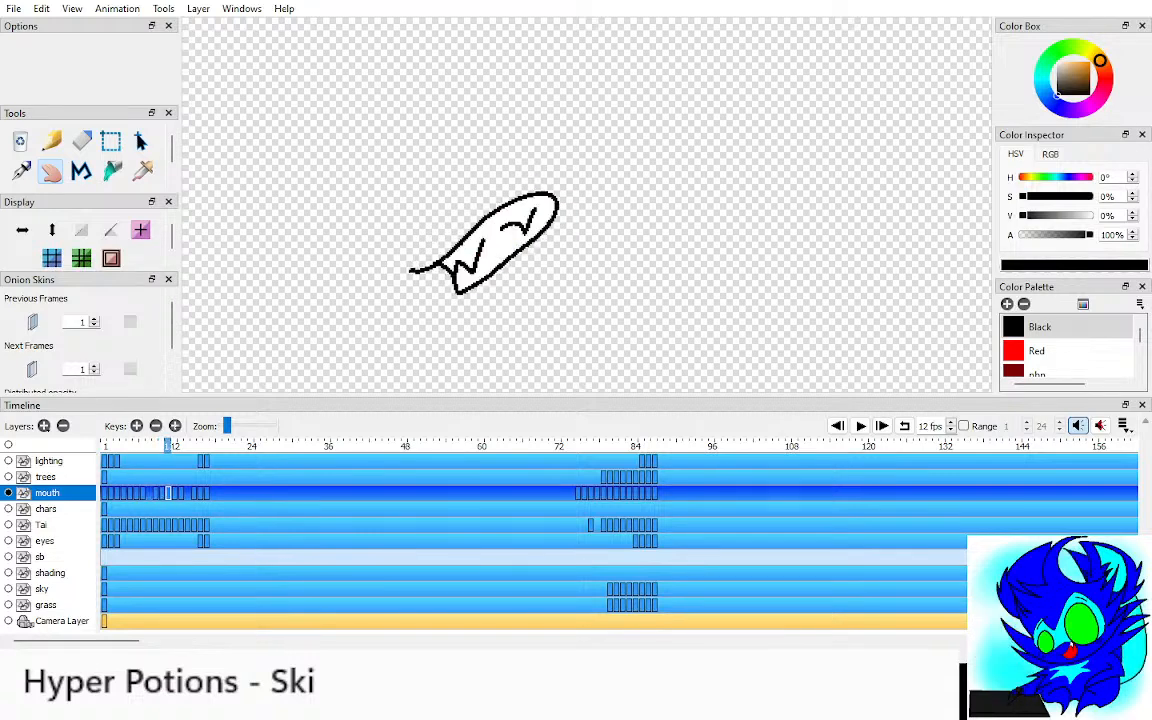
# Step: Compare the mouth drawings around frame 12 and delete the mouth keyframes at frames 12, 11, 10 and 9
pyautogui.press('Left')
pyautogui.press('Right')
pyautogui.press('Right')
pyautogui.press('Left')
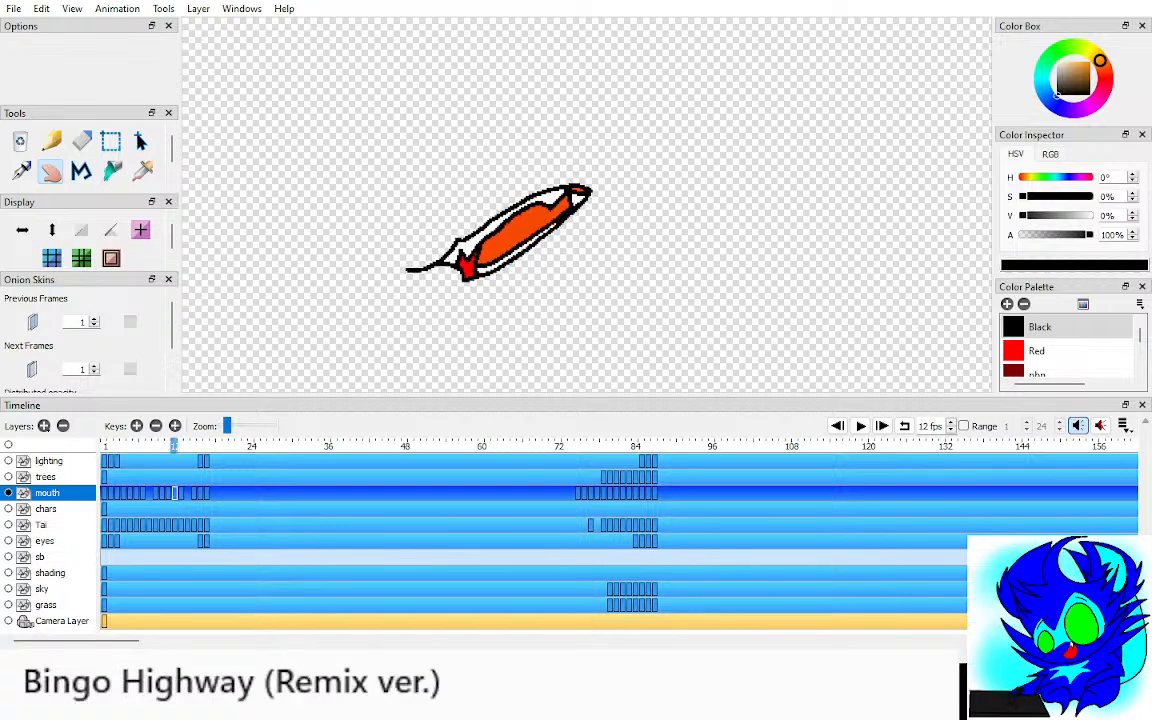
pyautogui.hotkey('shift', 'F5')
pyautogui.press('Left')
pyautogui.hotkey('shift', 'F5')
pyautogui.press('Left')
pyautogui.hotkey('shift', 'F5')
pyautogui.press('Left')
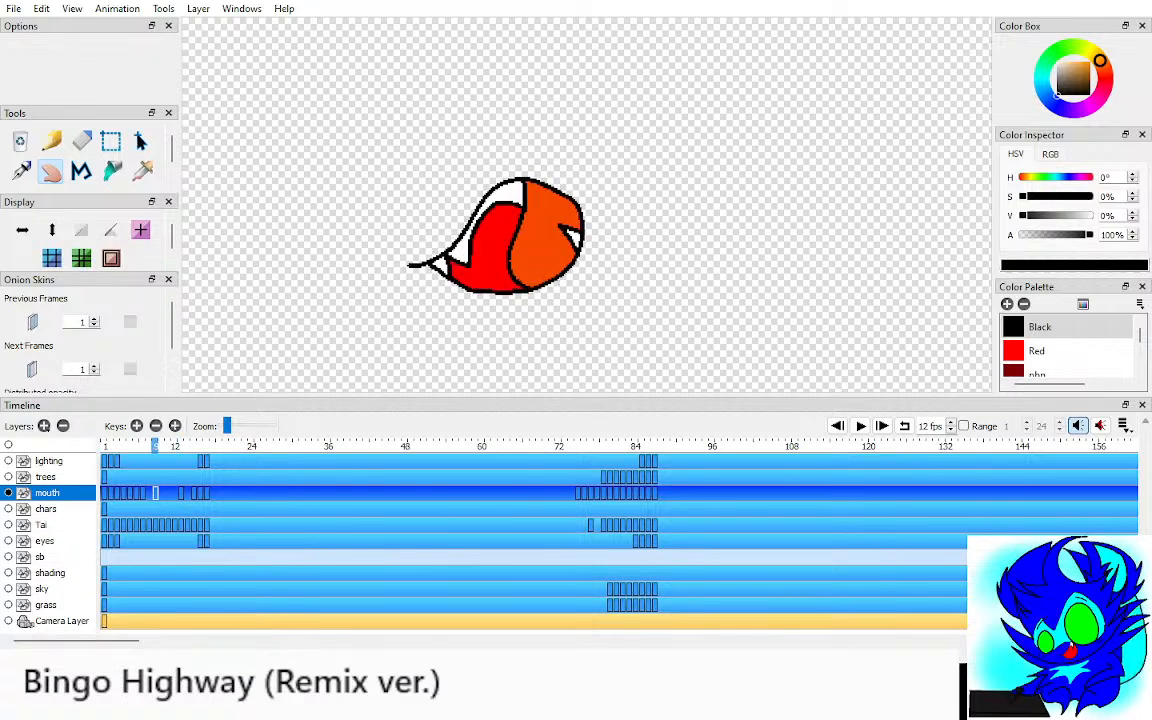
pyautogui.hotkey('shift', 'F5')
# Step: Move the early mouth keyframes after frame 1 to frames 76 to 85 and those at frames 75 to 87 to frames 2 to 14
pyautogui.press('Left')
pyautogui.press('Left')
pyautogui.press('Left')
pyautogui.press('Left')
pyautogui.press('Left')
pyautogui.press('Left')
pyautogui.press('Left')
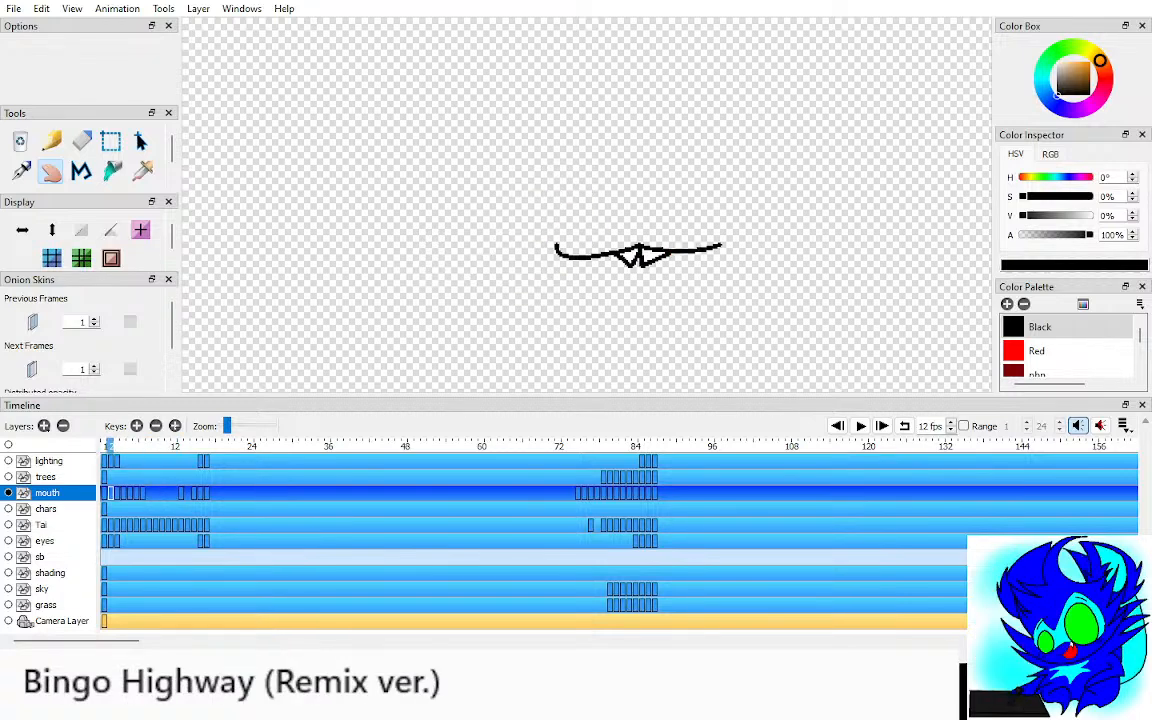
pyautogui.moveTo(110, 493); pyautogui.dragTo(175, 493)
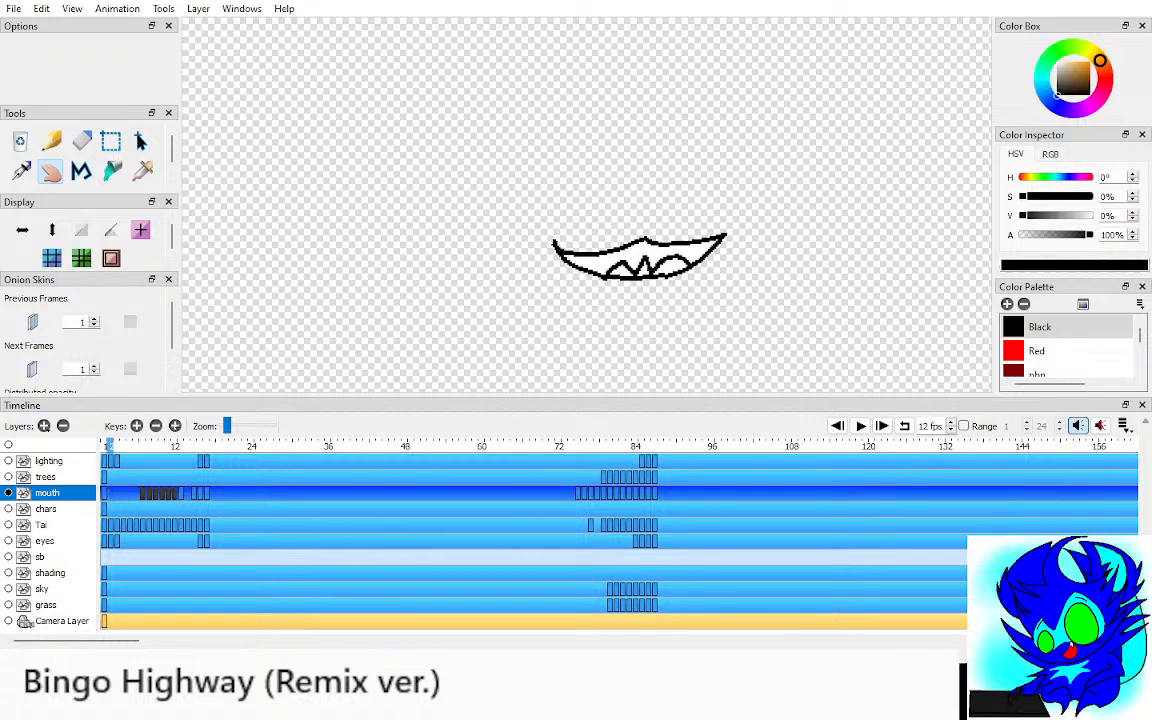
pyautogui.click(181, 493)
pyautogui.keyDown('shift'); pyautogui.click(143, 493); pyautogui.keyUp('shift')
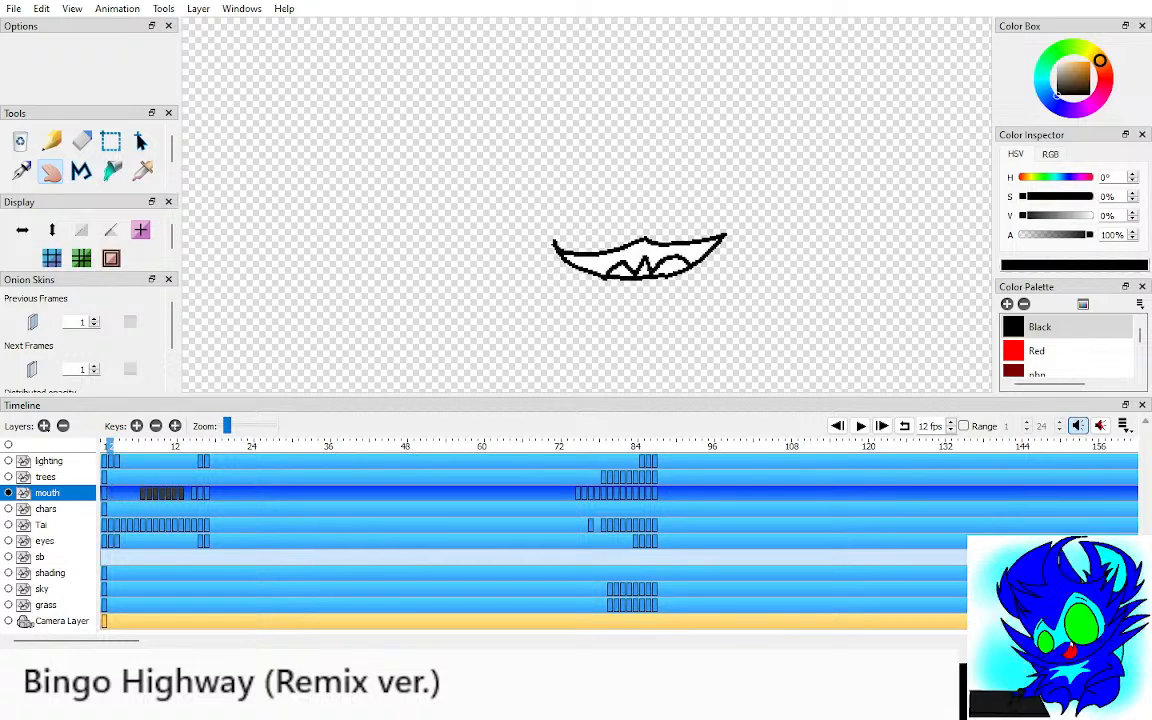
pyautogui.moveTo(175, 493)
pyautogui.mouseDown()
pyautogui.moveTo(655, 493)
pyautogui.moveTo(182, 493)
pyautogui.mouseUp()
pyautogui.doubleClick(571, 493)
pyautogui.click(230, 493)
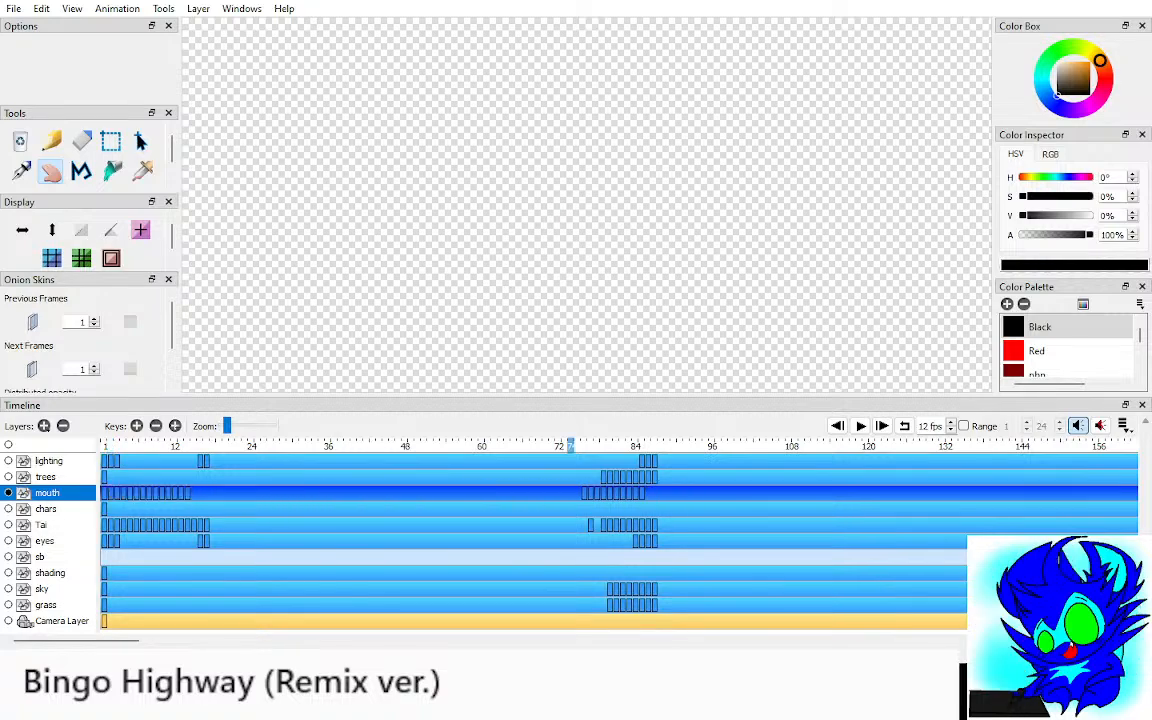
# Step: Display all layers again from frame 1 and hide the sky, grass, shading, trees and lighting layers
pyautogui.click(104, 446)
pyautogui.scroll(-5, 587, 206)
pyautogui.click(8, 445)
pyautogui.click(8, 445)
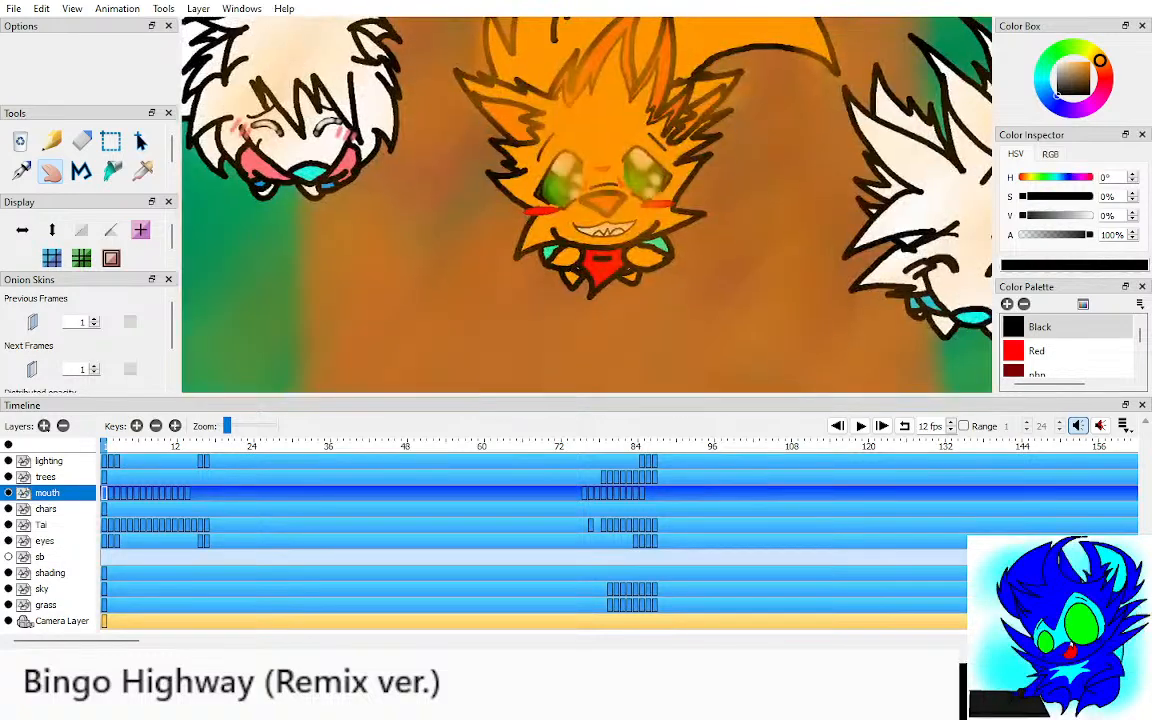
pyautogui.scroll(2, 621, 138)
pyautogui.press('.')
pyautogui.click(8, 589)
pyautogui.click(8, 605)
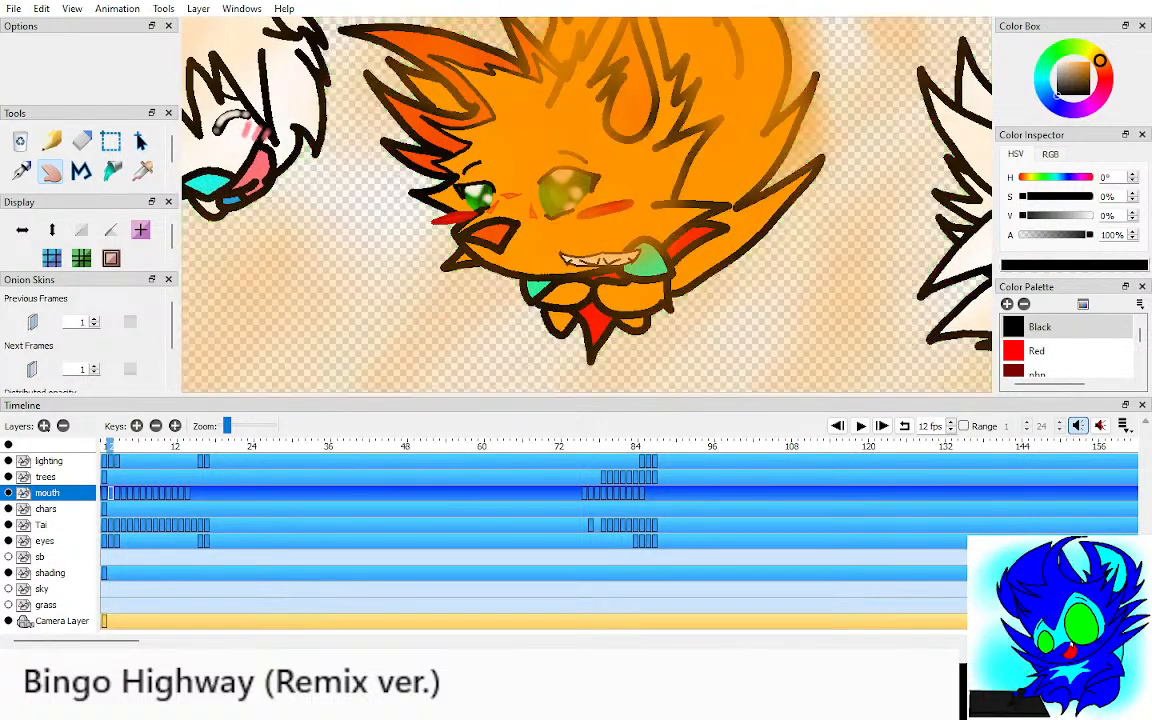
pyautogui.click(8, 573)
pyautogui.click(8, 477)
pyautogui.click(8, 461)
pyautogui.moveTo(600, 205); pyautogui.dragTo(594, 205)
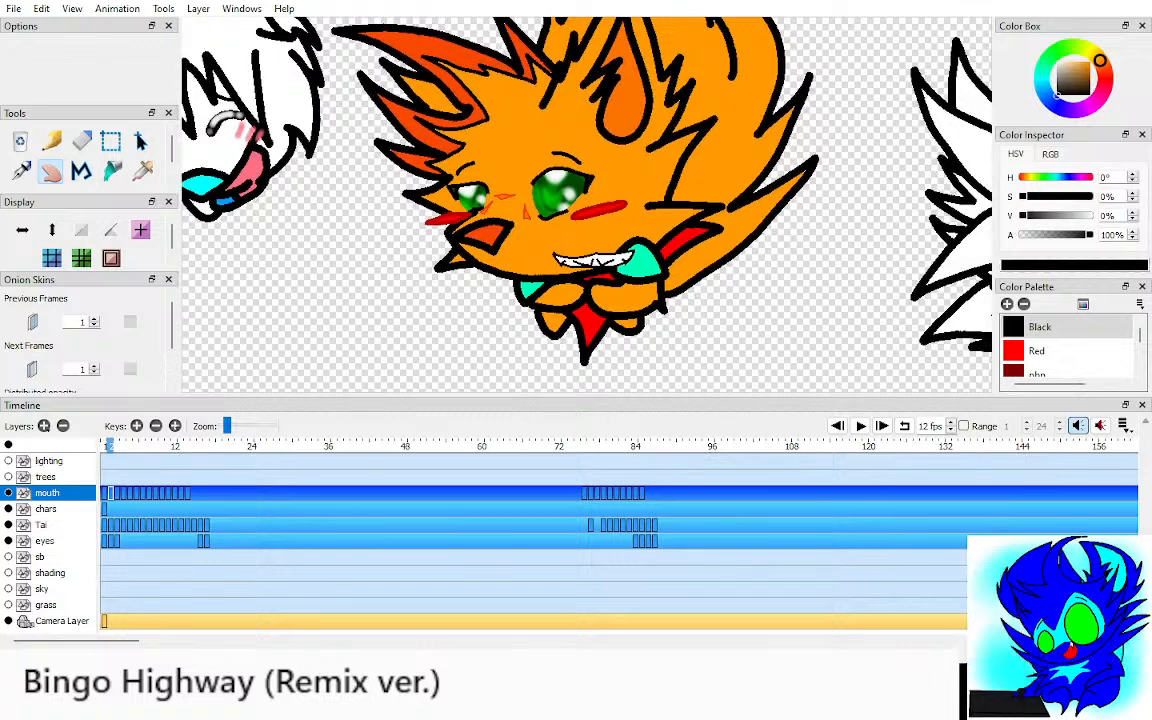
# Step: Compare the fox's mouth and head pose across frames 1 to 3 up close
pyautogui.scroll(2, 590, 206)
pyautogui.press(',')
pyautogui.press('.')
pyautogui.press('.')
pyautogui.press(',')
pyautogui.press(',')
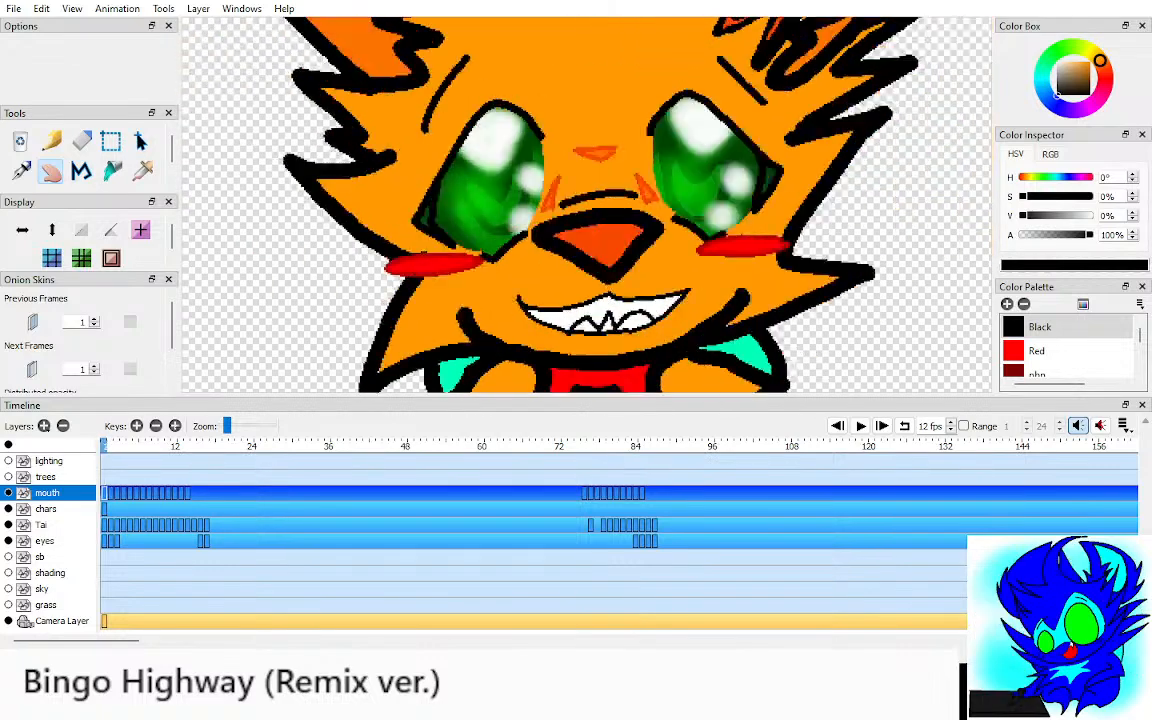
# Step: Display only the Tai layer and review its head drawings from frame 1 to frame 17
pyautogui.click(45, 525)
pyautogui.click(8, 444)
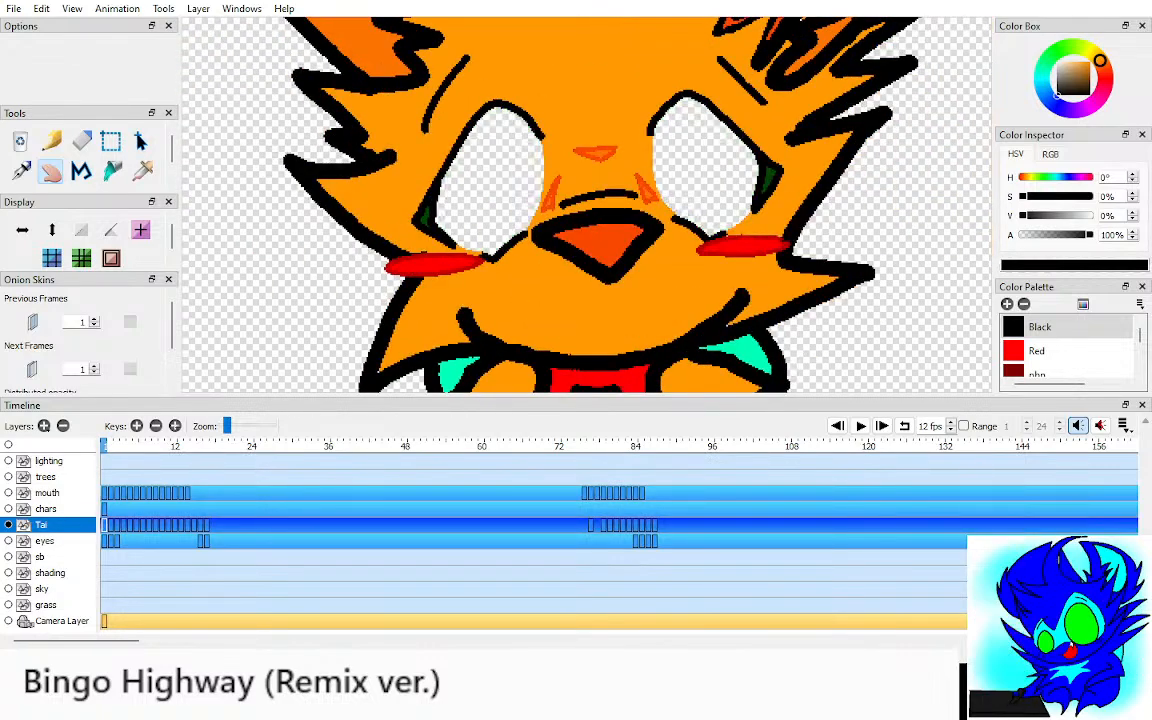
pyautogui.press('.')
pyautogui.press('.')
pyautogui.press('.')
pyautogui.press('.')
pyautogui.press('.')
pyautogui.press('.')
pyautogui.press('.')
pyautogui.press('.')
pyautogui.press('.')
pyautogui.press('.')
pyautogui.press('.')
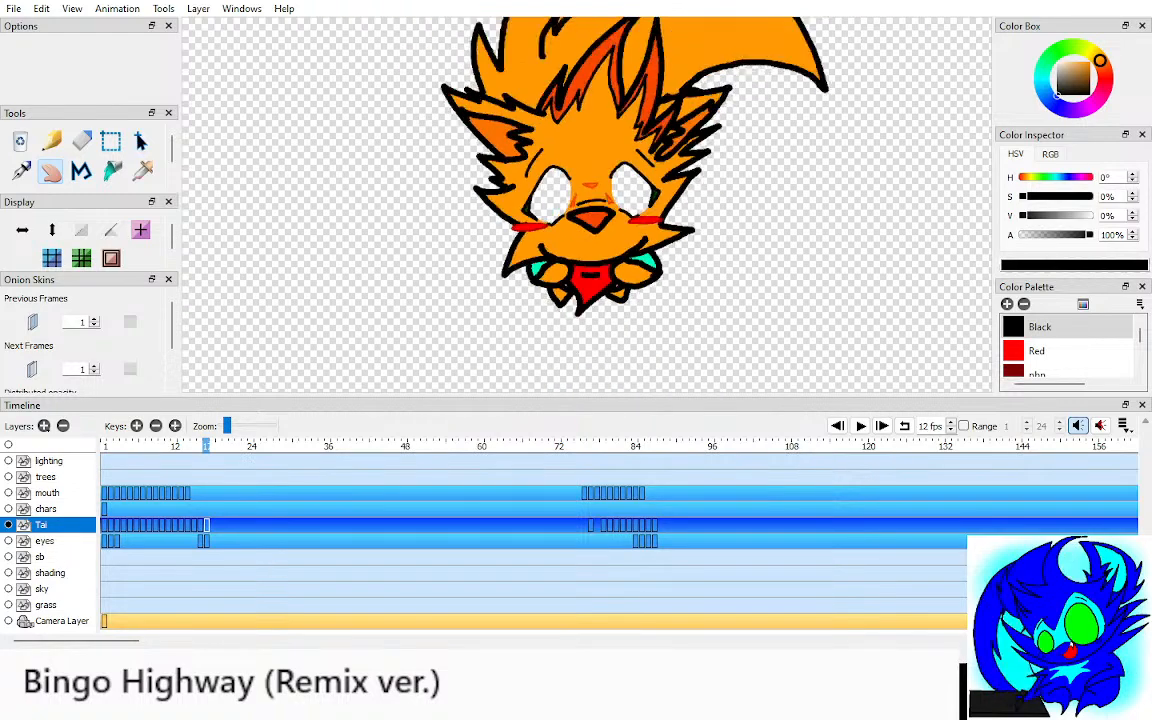
# Step: Delete the Tai keyframes one by one from frame 17 back to frame 9
pyautogui.press(',')
pyautogui.press(',')
pyautogui.press(',')
pyautogui.press(',')
pyautogui.press(',')
pyautogui.press(',')
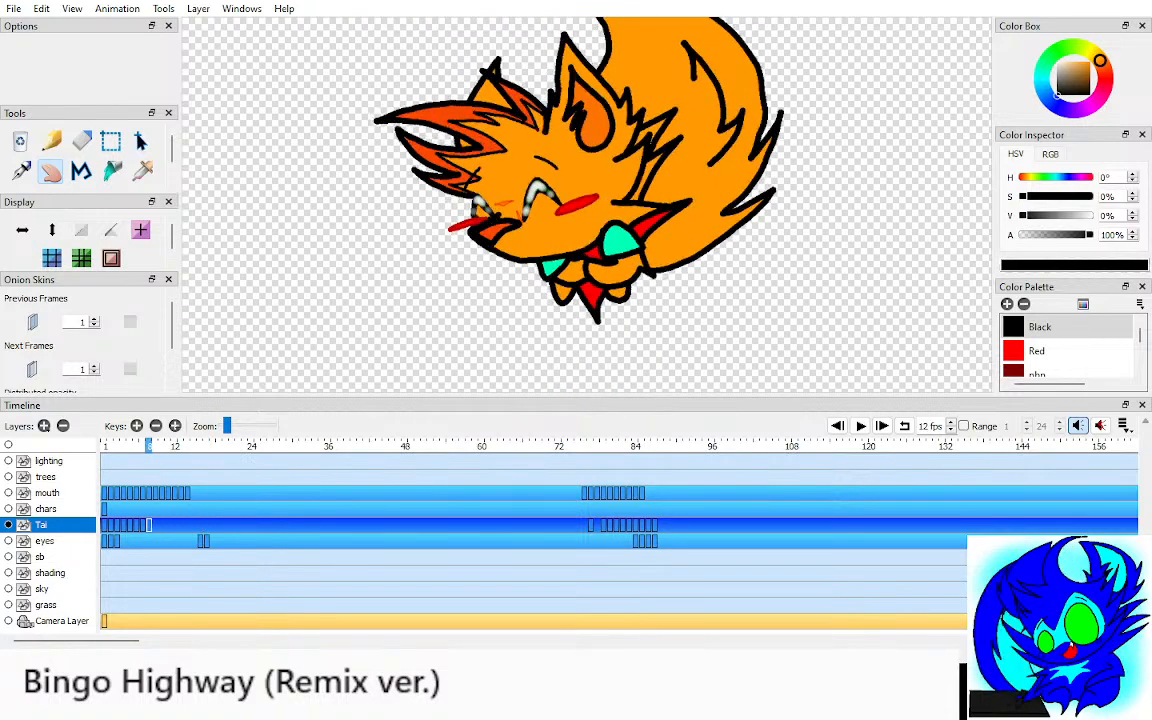
# Step: Delete the Tai keyframes from frame 8 back to frame 5 and move the three at frames 2 to 4 to frames 72 to 74
pyautogui.press(',')
pyautogui.press(',')
pyautogui.press(',')
pyautogui.press(',')
pyautogui.moveTo(113, 525); pyautogui.dragTo(565, 525)
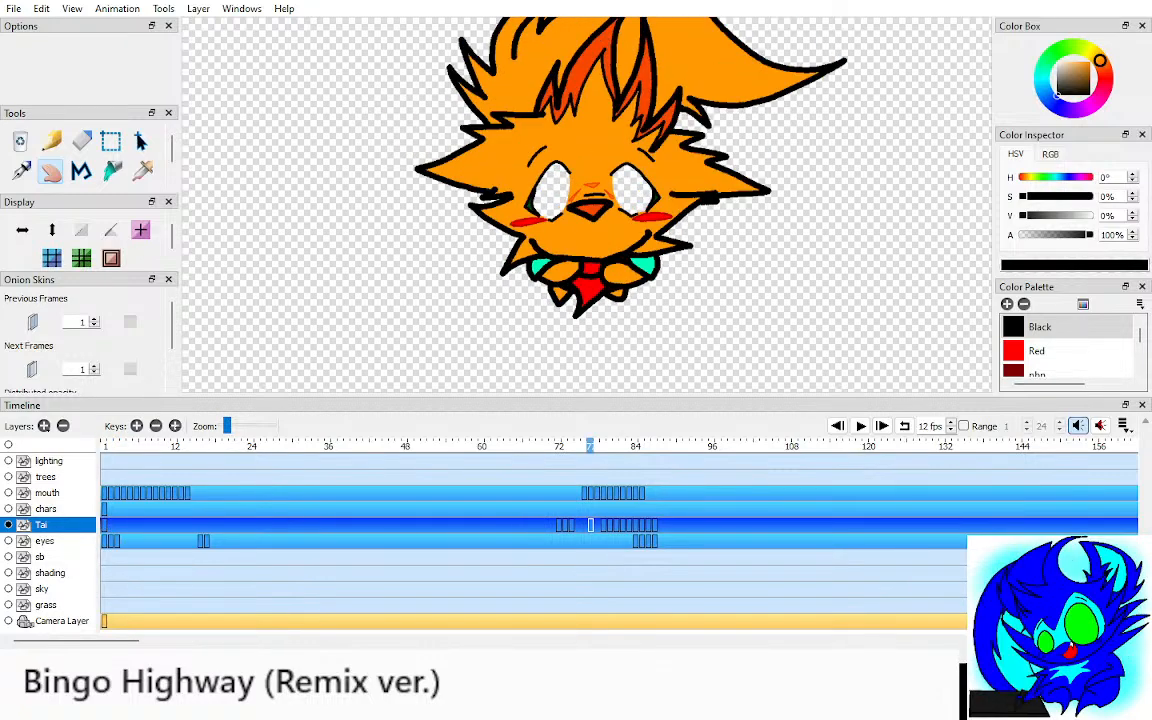
# Step: Compare the Tai head drawings at frames 78 and 79 with the pose held at frame 69
pyautogui.click(602, 446)
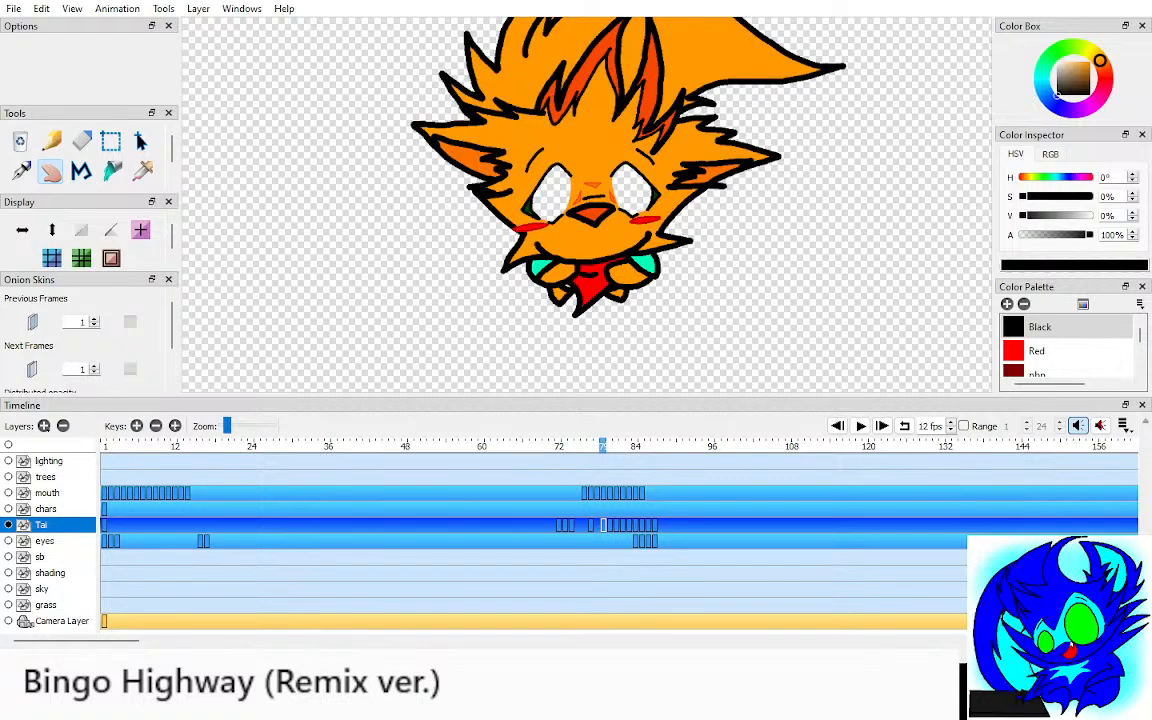
pyautogui.click(538, 446)
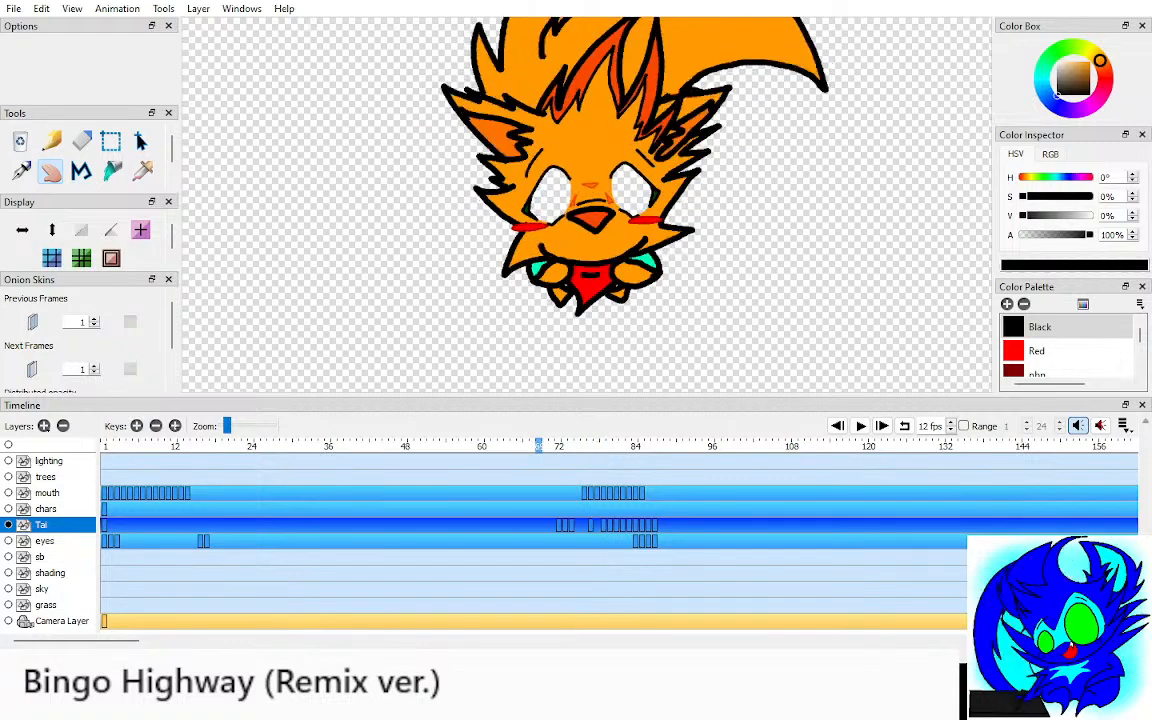
pyautogui.click(602, 446)
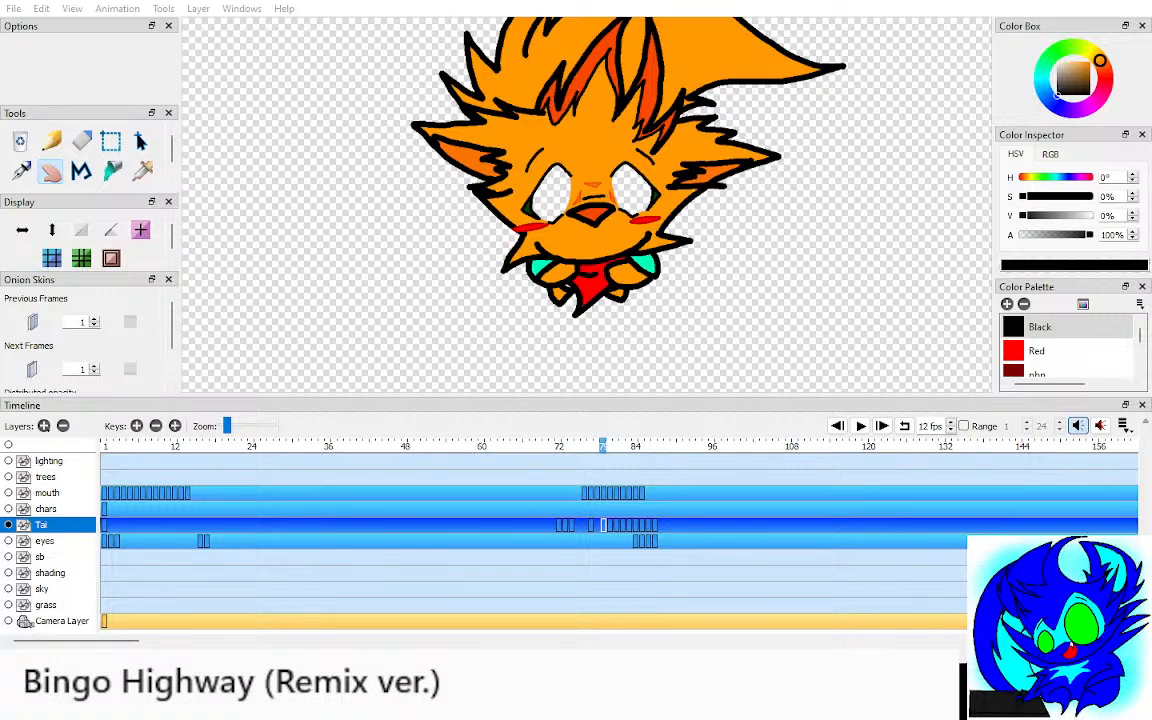
pyautogui.click(602, 446)
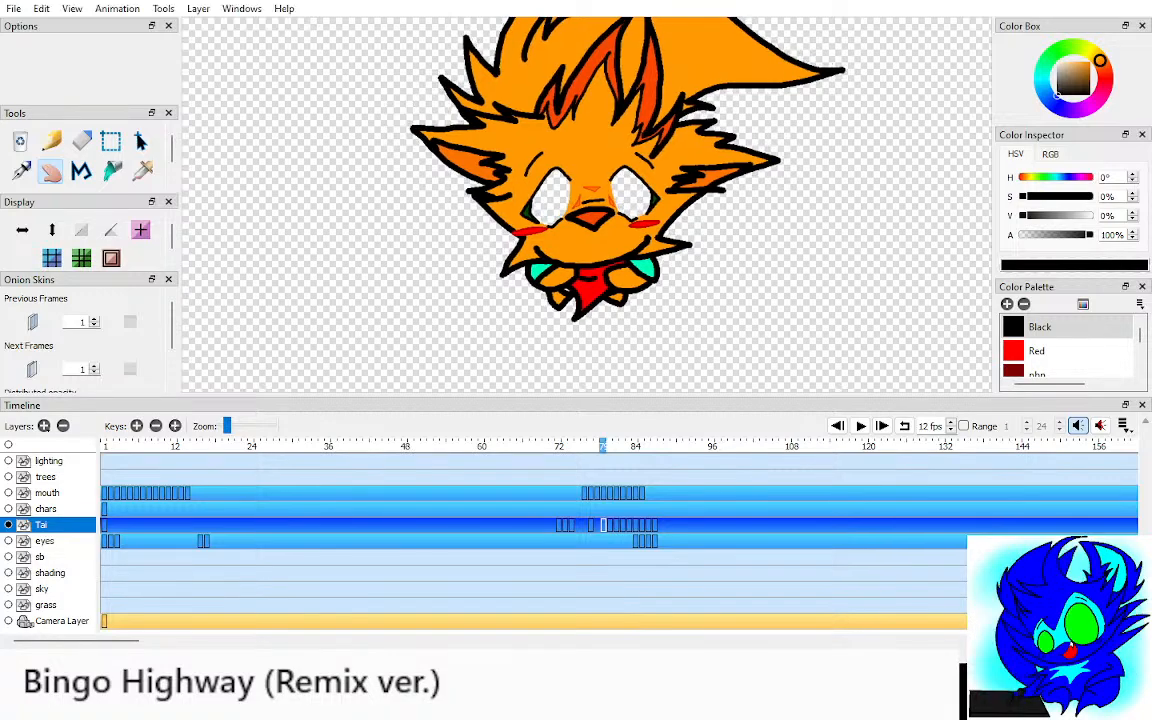
pyautogui.click(538, 446)
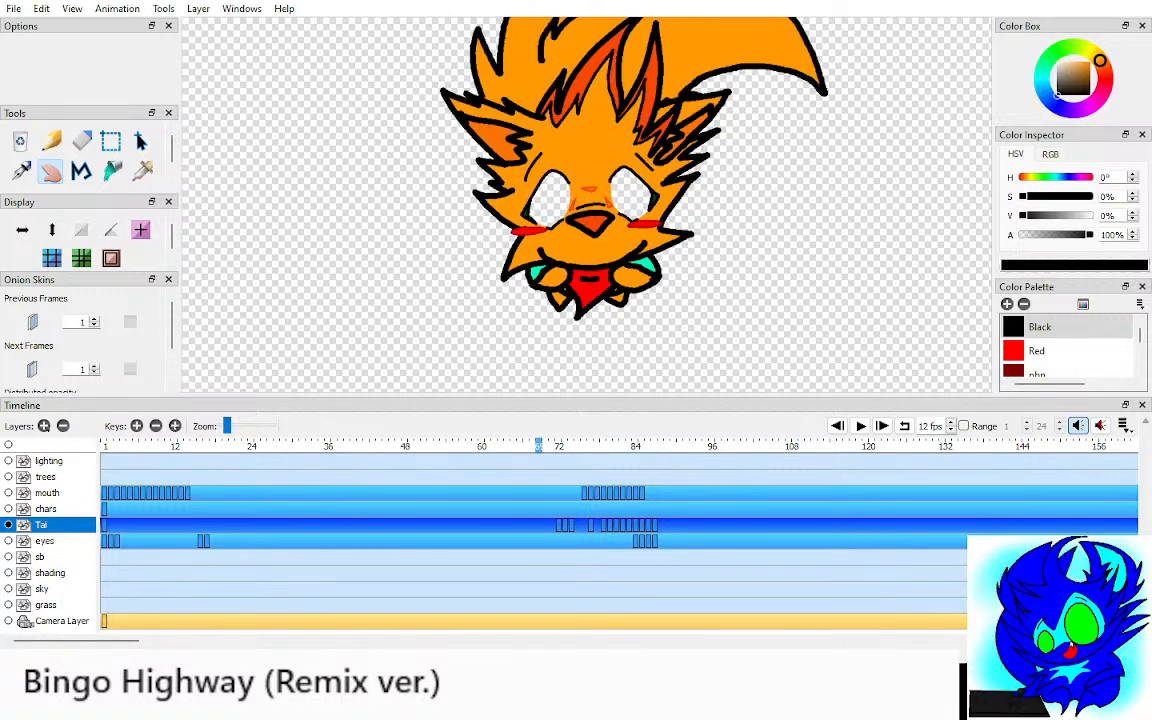
pyautogui.click(617, 446)
pyautogui.click(604, 446)
pyautogui.click(597, 446)
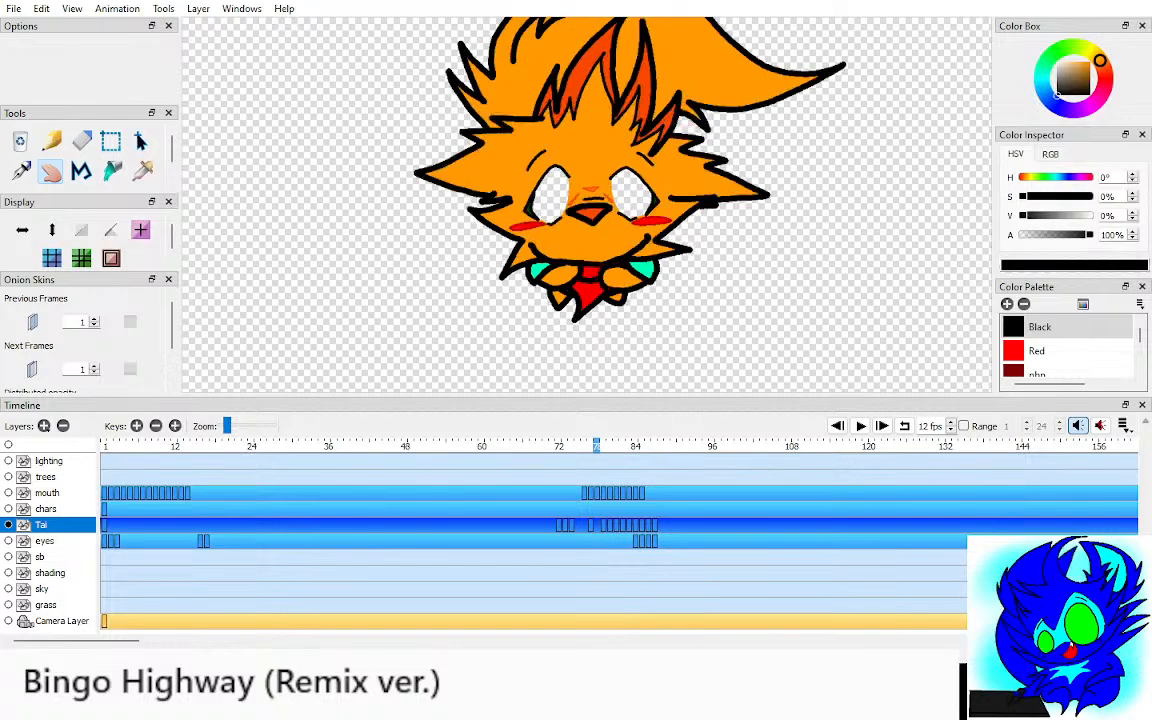
pyautogui.press('.')
pyautogui.press(',')
pyautogui.press('.')
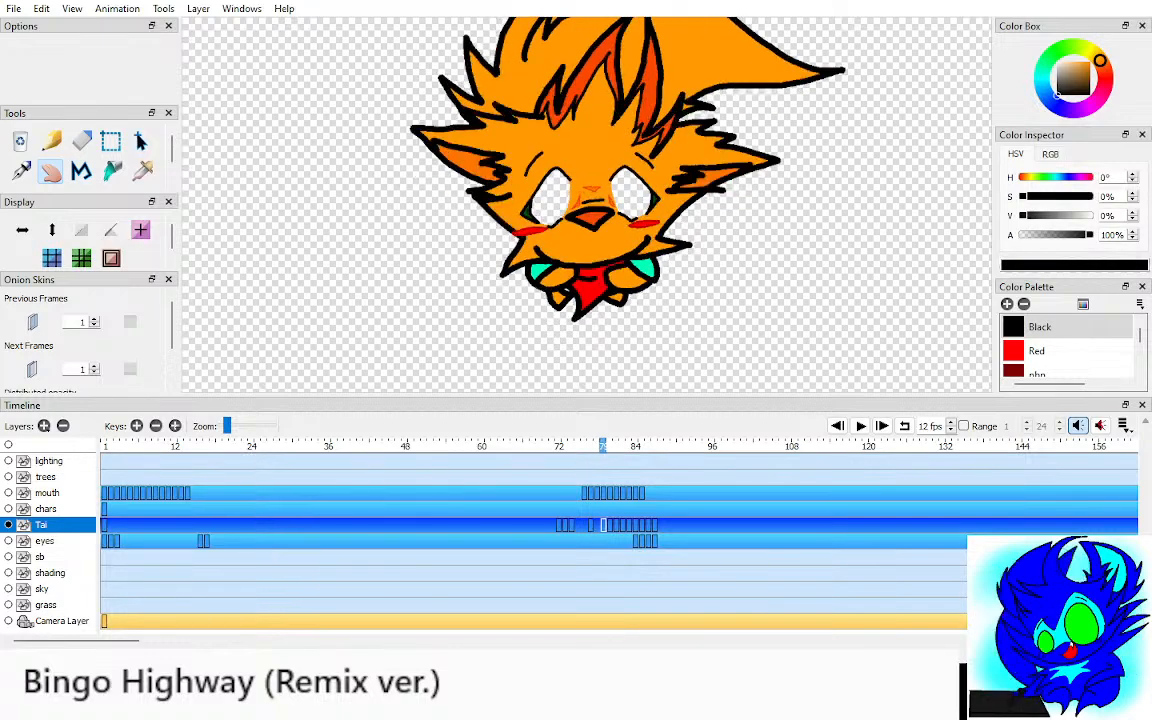
# Step: Move the Tai keyframes of frames 77 to 87 to frames 2 to 11 and the three spare ones to frames 82 to 84
pyautogui.click(545, 446)
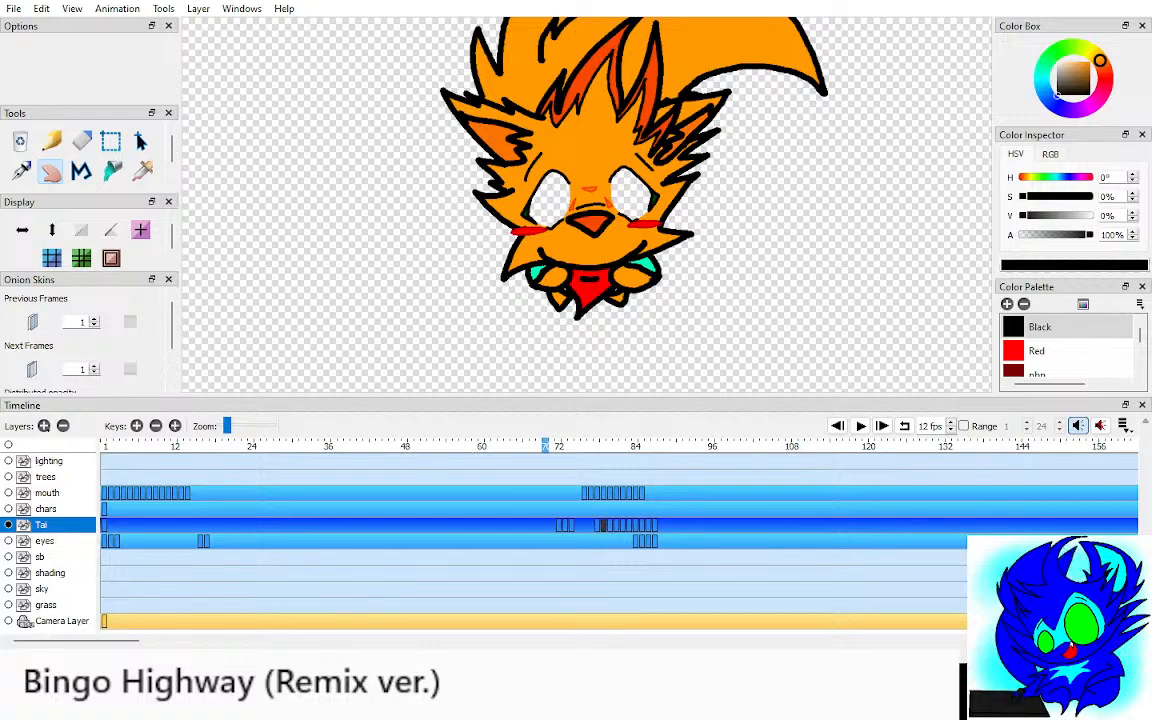
pyautogui.moveTo(600, 524); pyautogui.dragTo(118, 524)
pyautogui.click(106, 524)
# Step: Check the rearranged Tai drawings at frames 1 to 3 together with the other characters, eyes and mouth
pyautogui.click(104, 446)
pyautogui.scroll(-9, 587, 205)
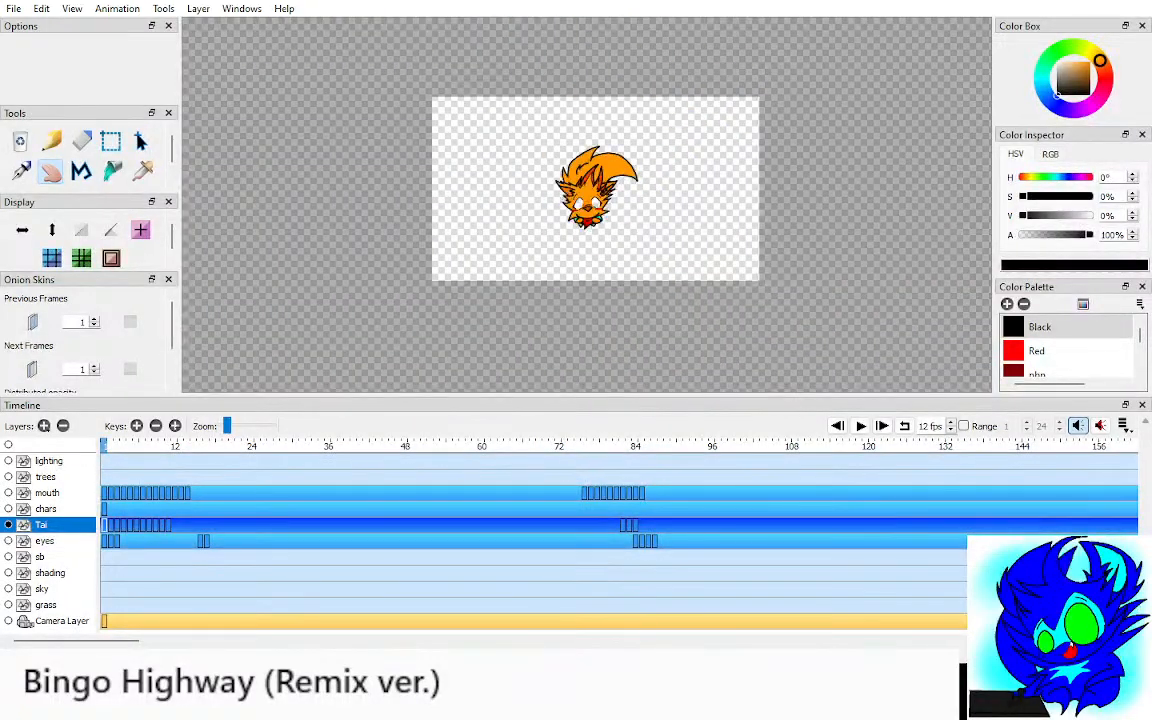
pyautogui.click(8, 444)
pyautogui.scroll(5, 587, 205)
pyautogui.press('.')
pyautogui.press('.')
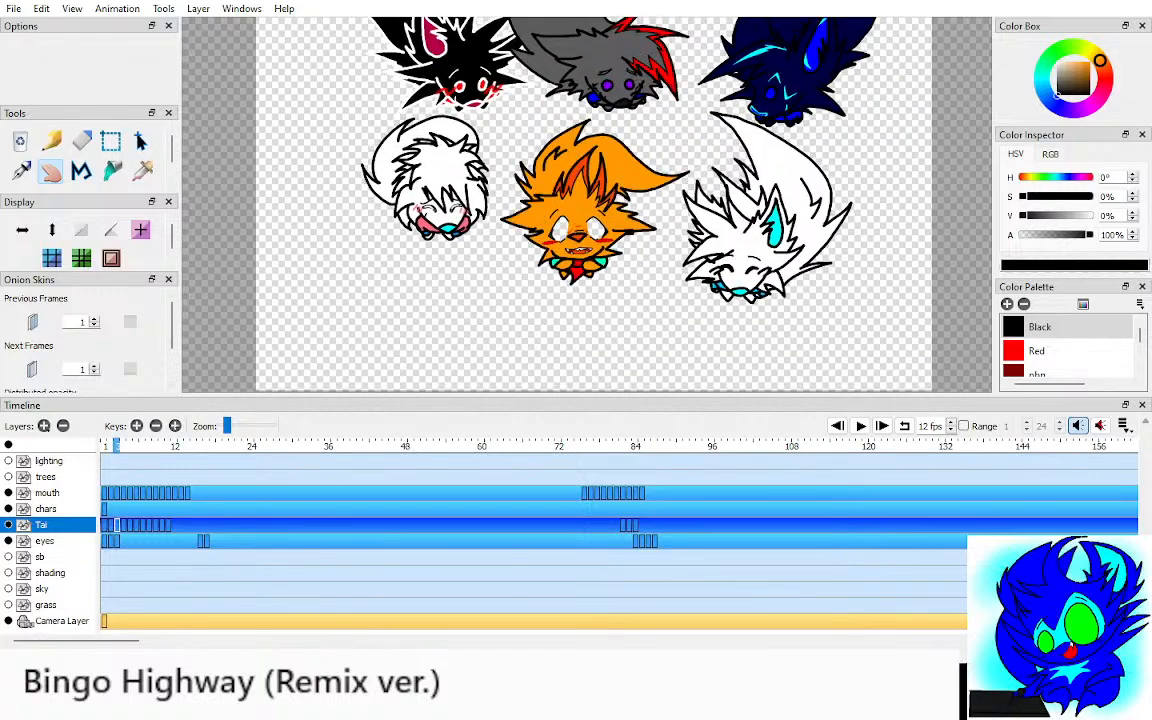
pyautogui.press(',')
pyautogui.press(',')
pyautogui.click(8, 444)
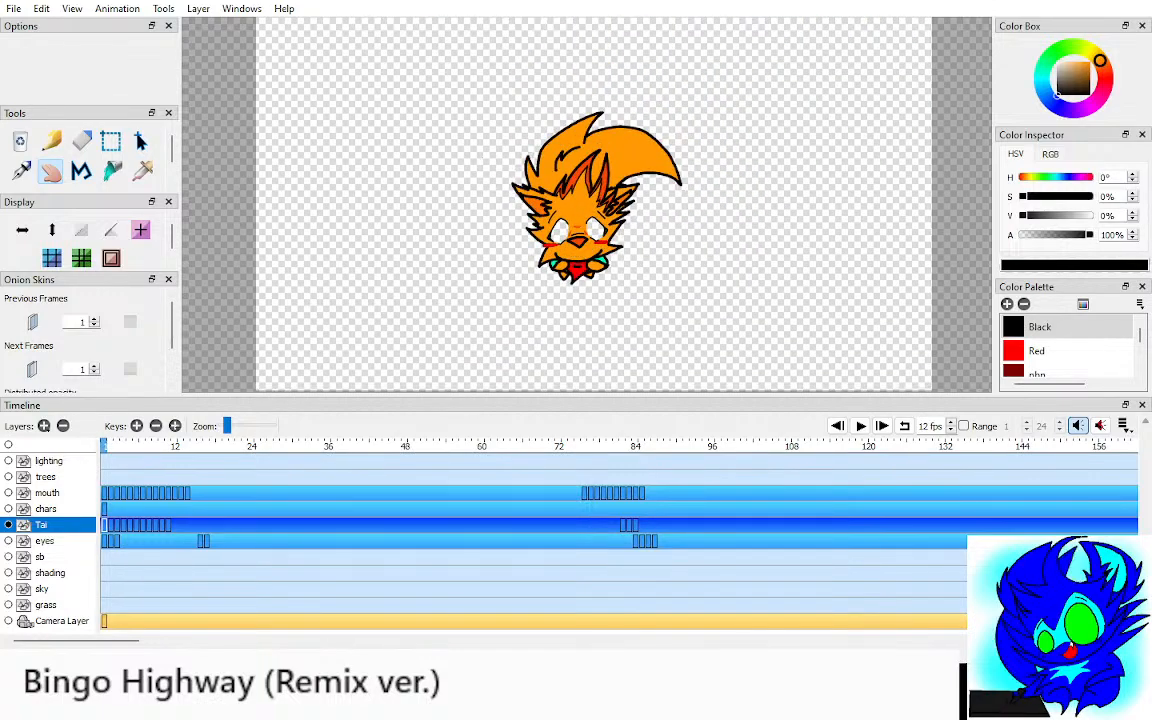
pyautogui.click(8, 444)
pyautogui.scroll(4, 587, 205)
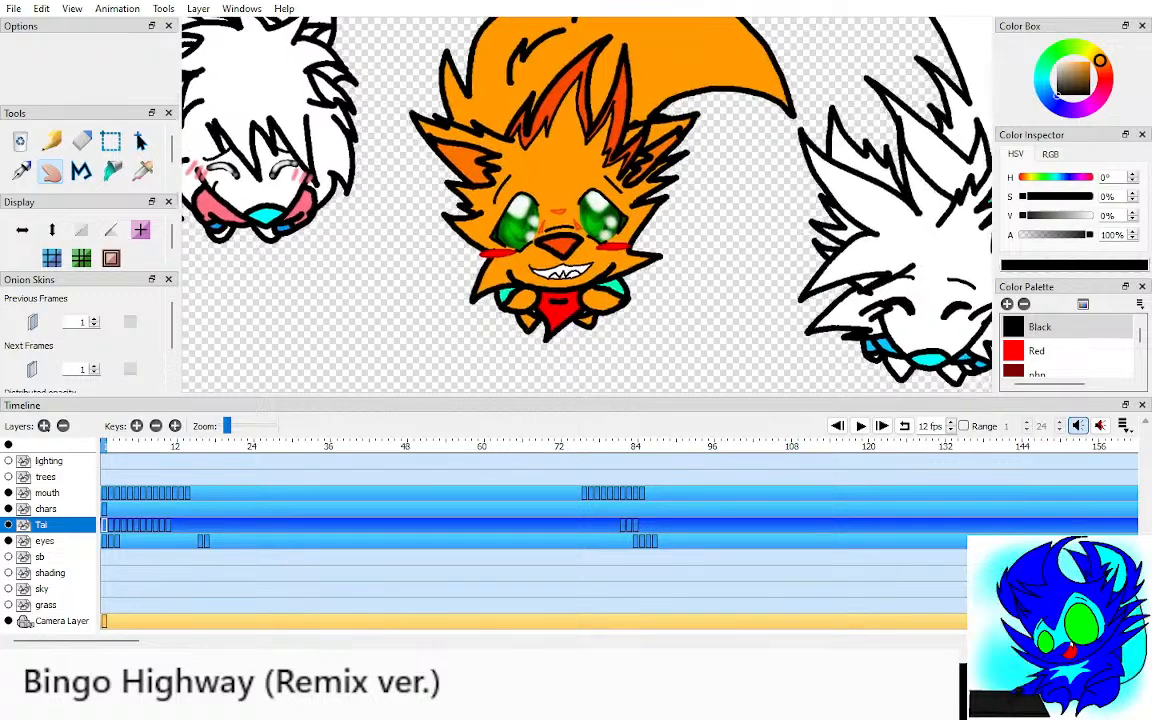
# Step: Hide the eyes layer, activate the mouth layer and check how the mouths fit the head in the first frames
pyautogui.click(47, 492)
pyautogui.press('.')
pyautogui.press('.')
pyautogui.press('.')
pyautogui.scroll(4, 587, 205)
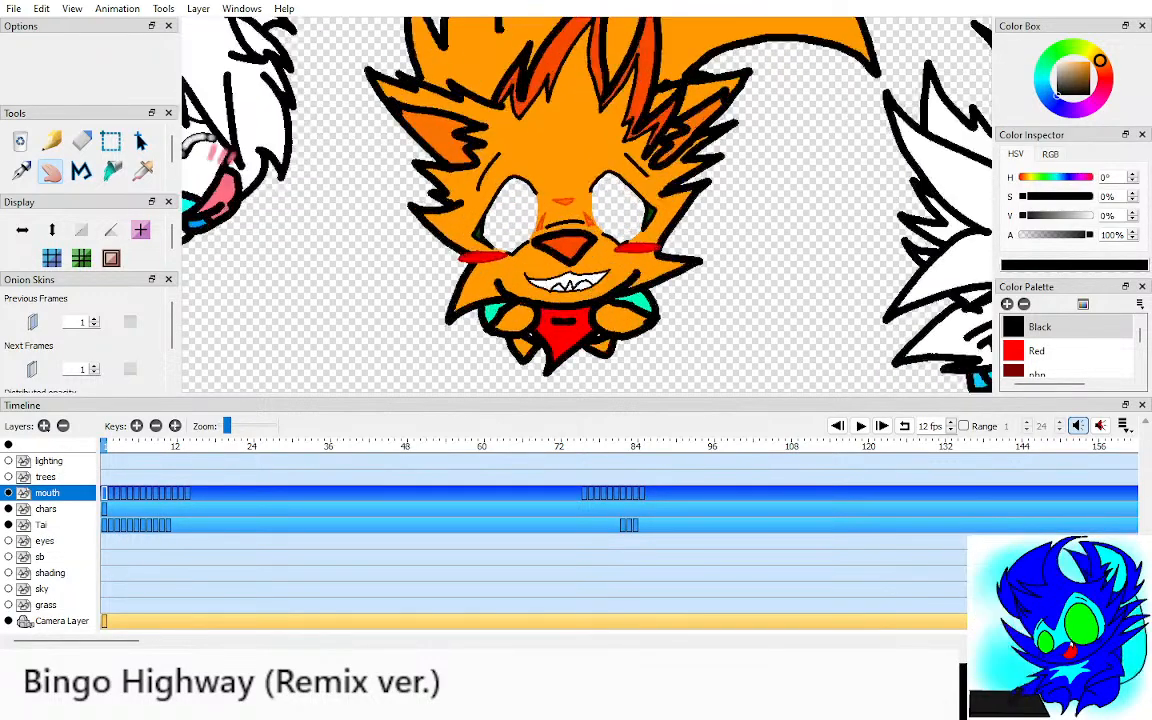
pyautogui.press(',')
pyautogui.press(',')
pyautogui.press(',')
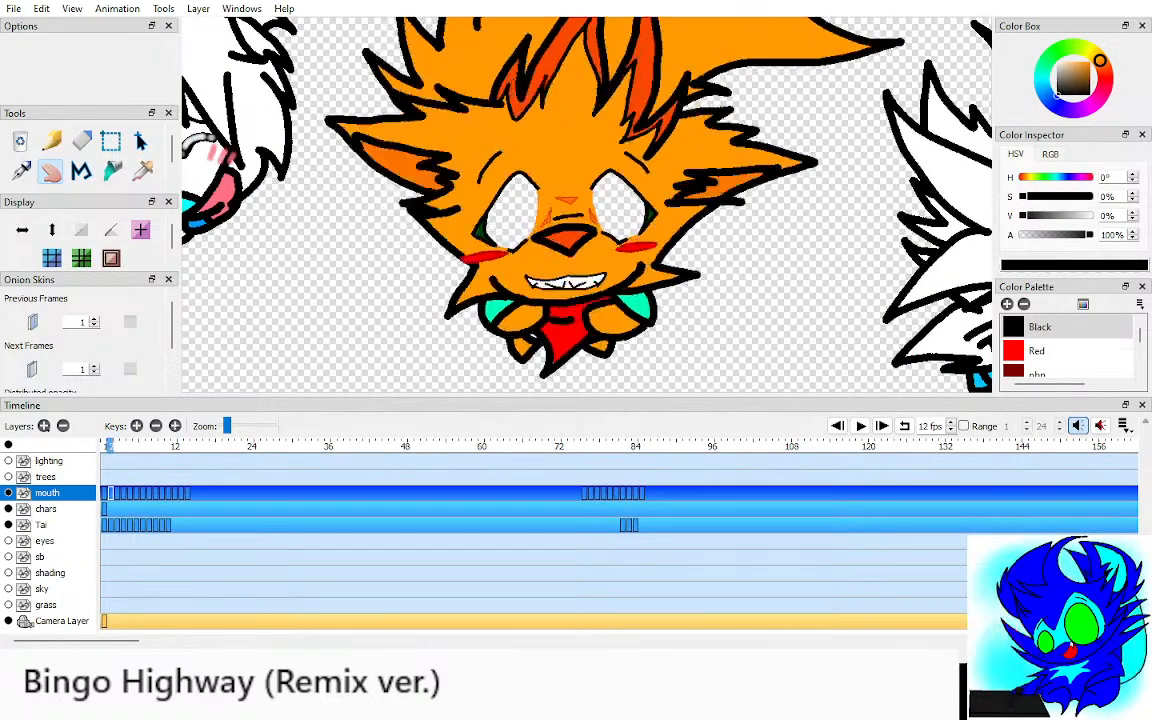
# Step: Compare the first three mouth drawings, viewing the mouth layer both alone and together with the head
pyautogui.click(8, 444)
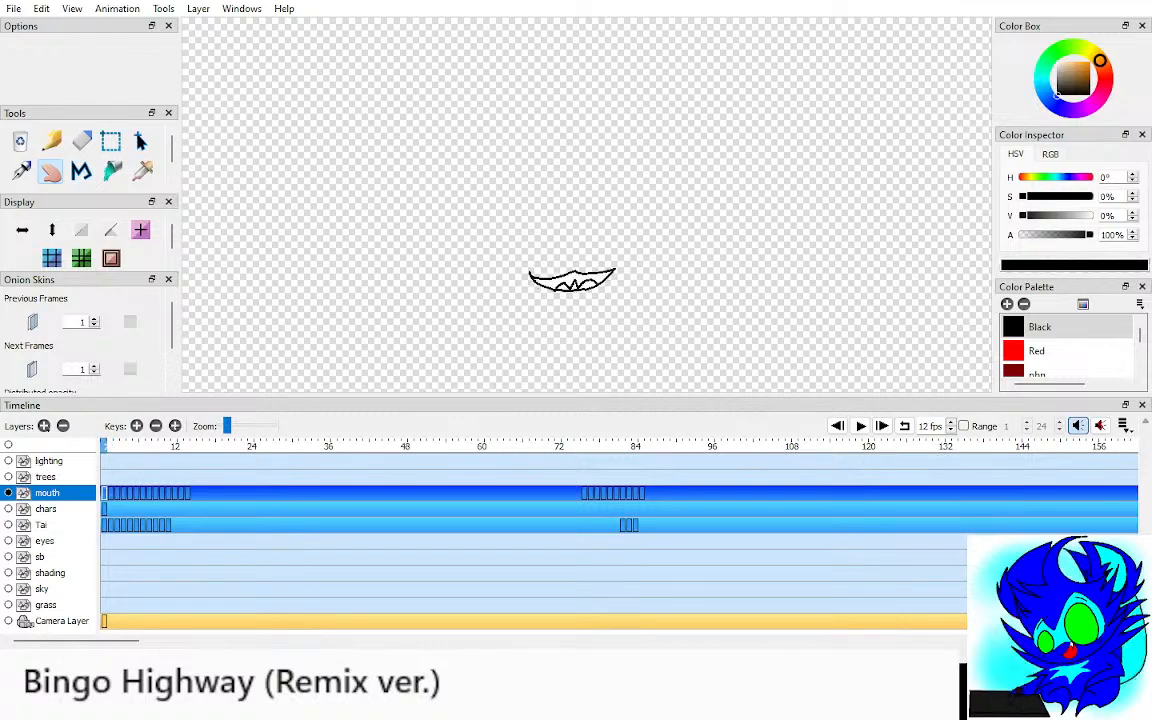
pyautogui.click(8, 444)
pyautogui.press('.')
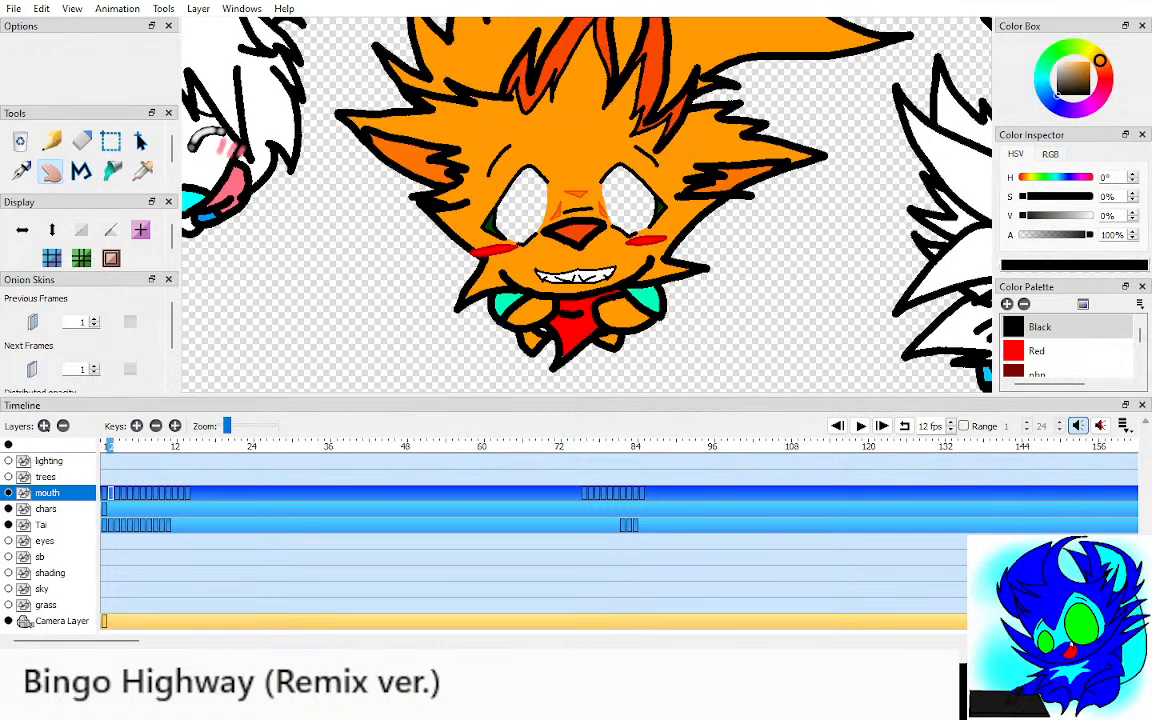
pyautogui.click(8, 444)
pyautogui.press('.')
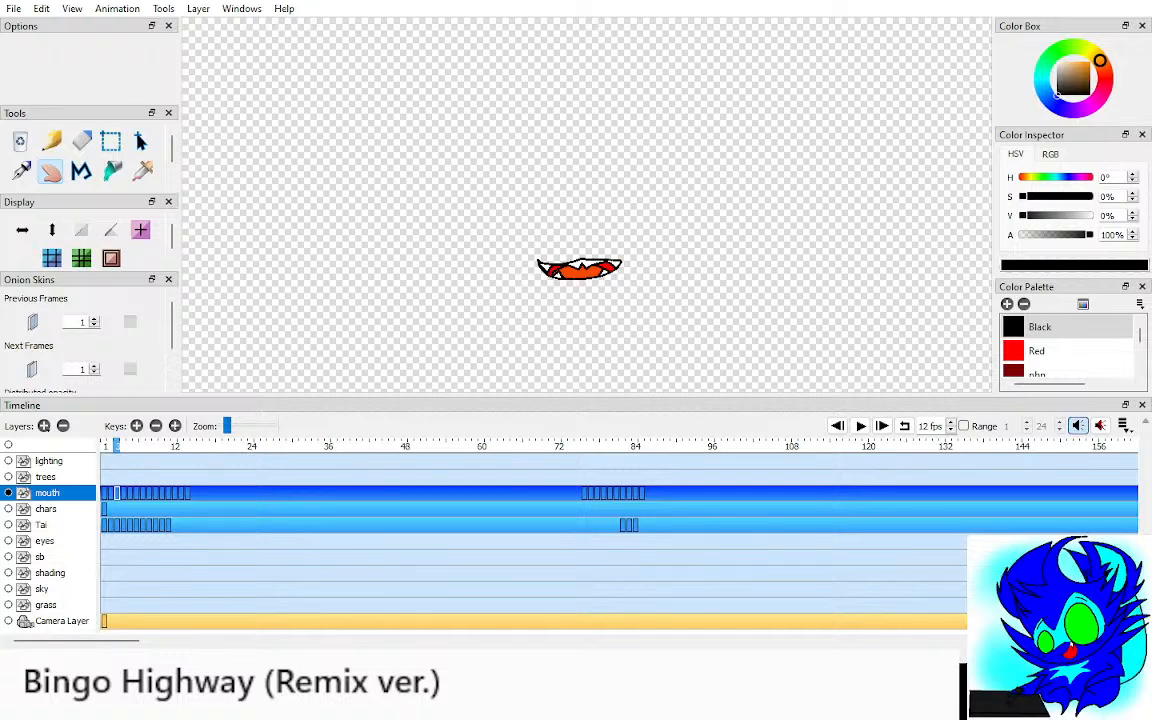
# Step: Move the mouth keyframe at frame 2 out to frame 25 and shift the following mouth keyframes one frame earlier
pyautogui.press(',')
pyautogui.press('.')
pyautogui.press(',')
pyautogui.press('.')
pyautogui.press(',')
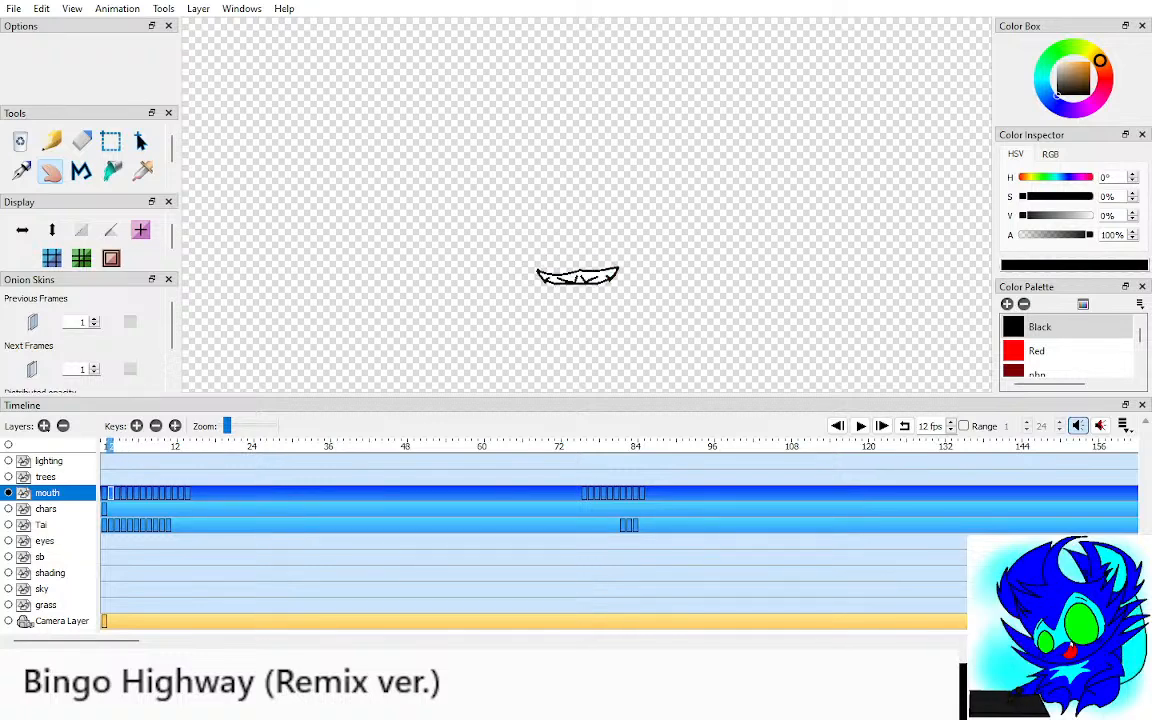
pyautogui.press('.')
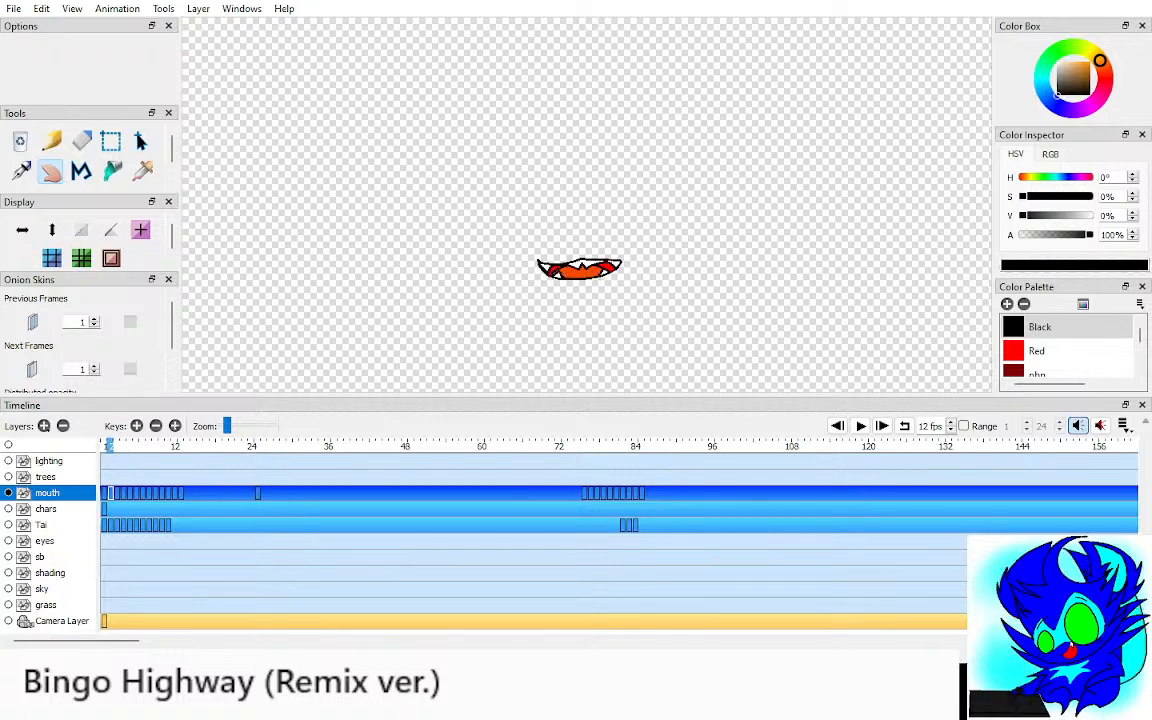
# Step: Display the other layers again and check the mouths against the fox's head over frames 1 to 5
pyautogui.press('.')
pyautogui.click(8, 444)
pyautogui.press('.')
pyautogui.press('.')
pyautogui.press('.')
pyautogui.press('.')
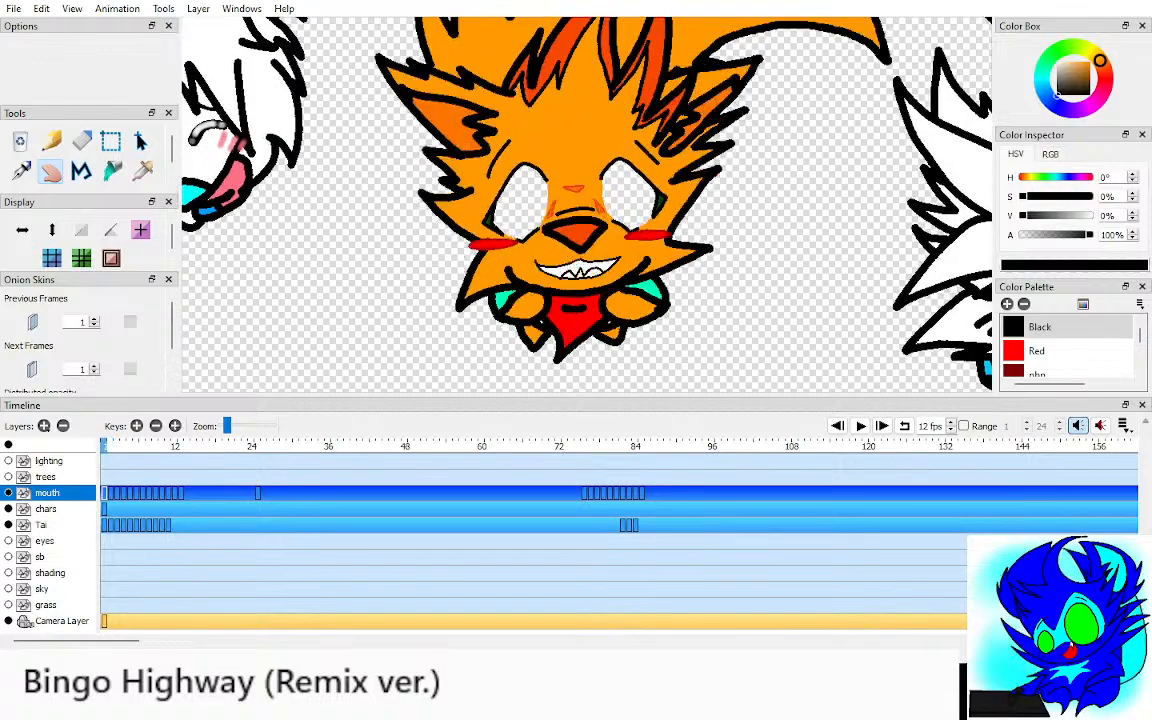
pyautogui.press(',')
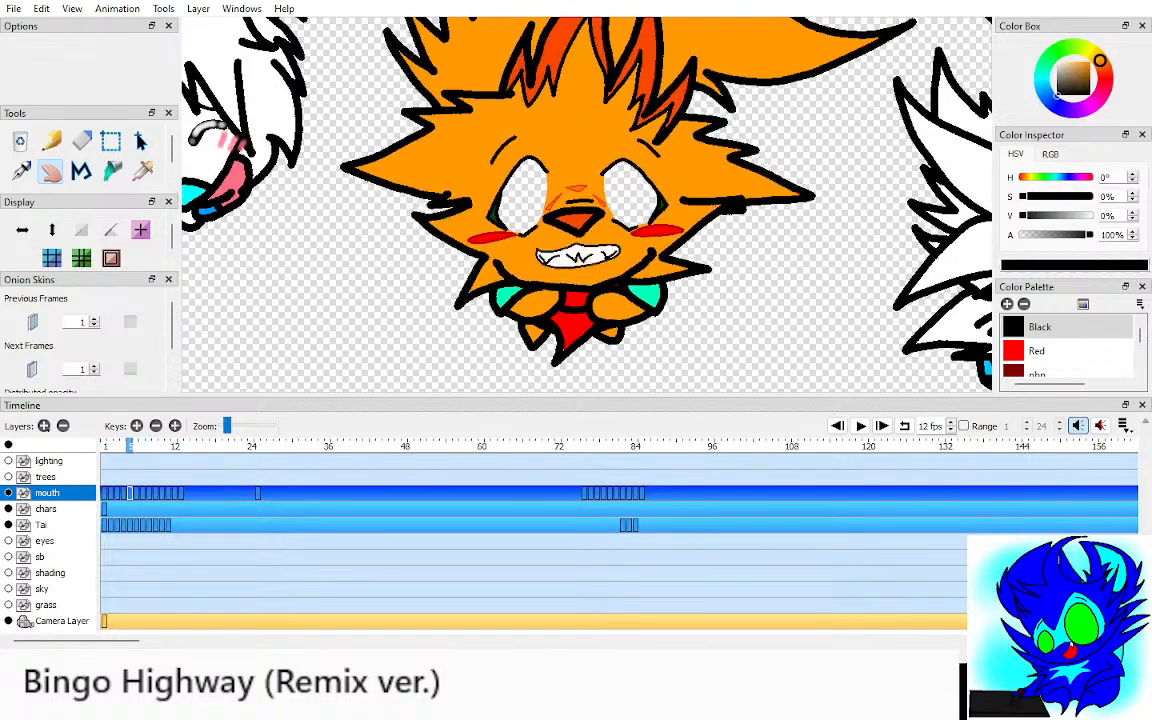
# Step: Check how the mouth drawings fit the fox's head from frame 5 to about frame 8 and back to frame 2
pyautogui.press('.')
pyautogui.press(',')
pyautogui.press('.')
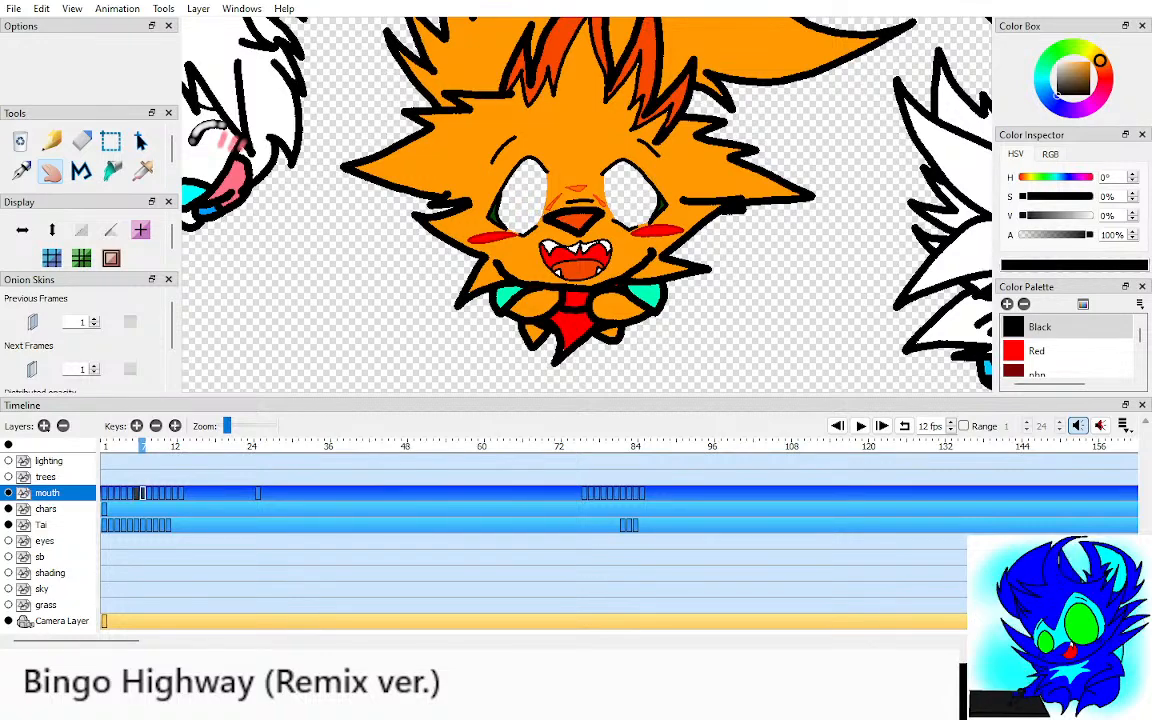
pyautogui.press('.')
pyautogui.press(',')
pyautogui.press(',')
pyautogui.press(',')
pyautogui.press(',')
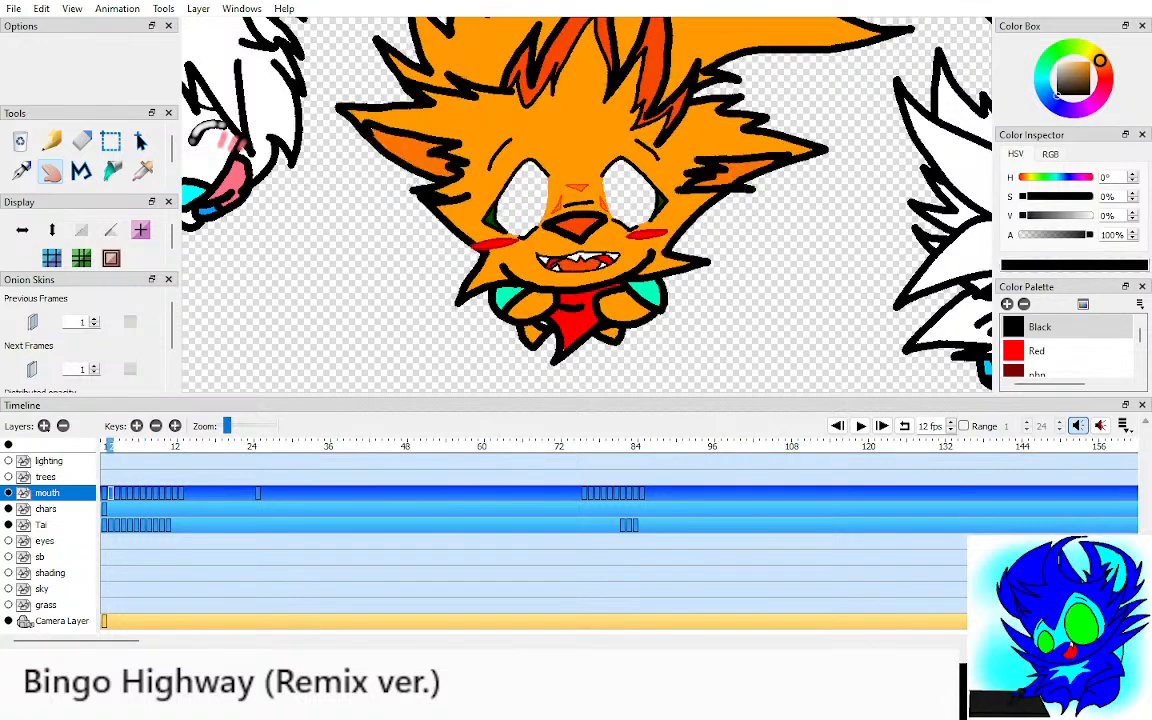
# Step: Compare the mouths over frames 1 to 5, then move an early mouth keyframe to frame 24 and shift the following ones one frame earlier
pyautogui.press('.')
pyautogui.press('.')
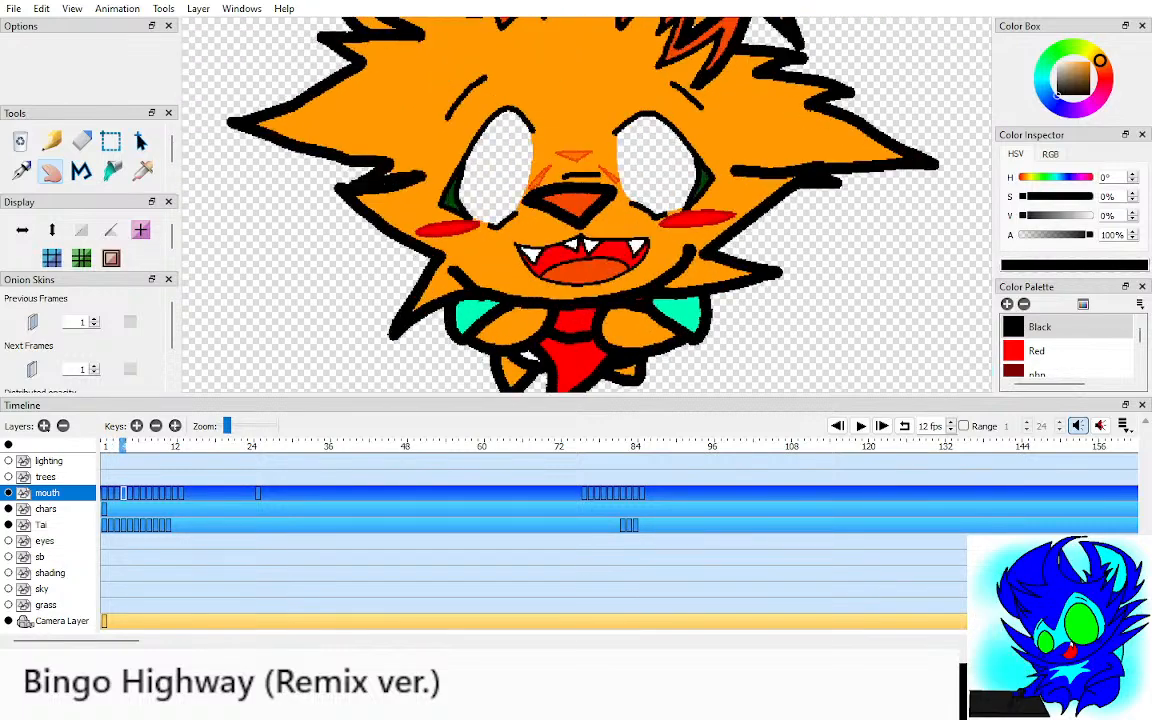
pyautogui.press(',')
pyautogui.press(',')
pyautogui.press('.')
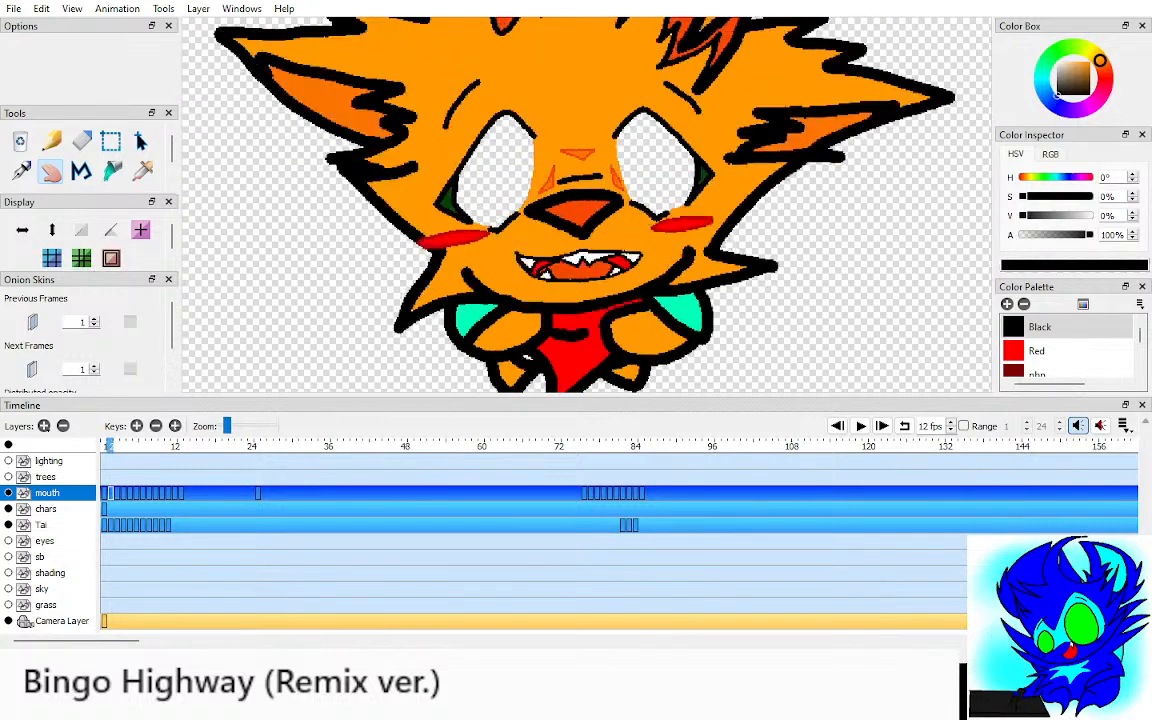
pyautogui.press(',')
pyautogui.press('.')
pyautogui.press('.')
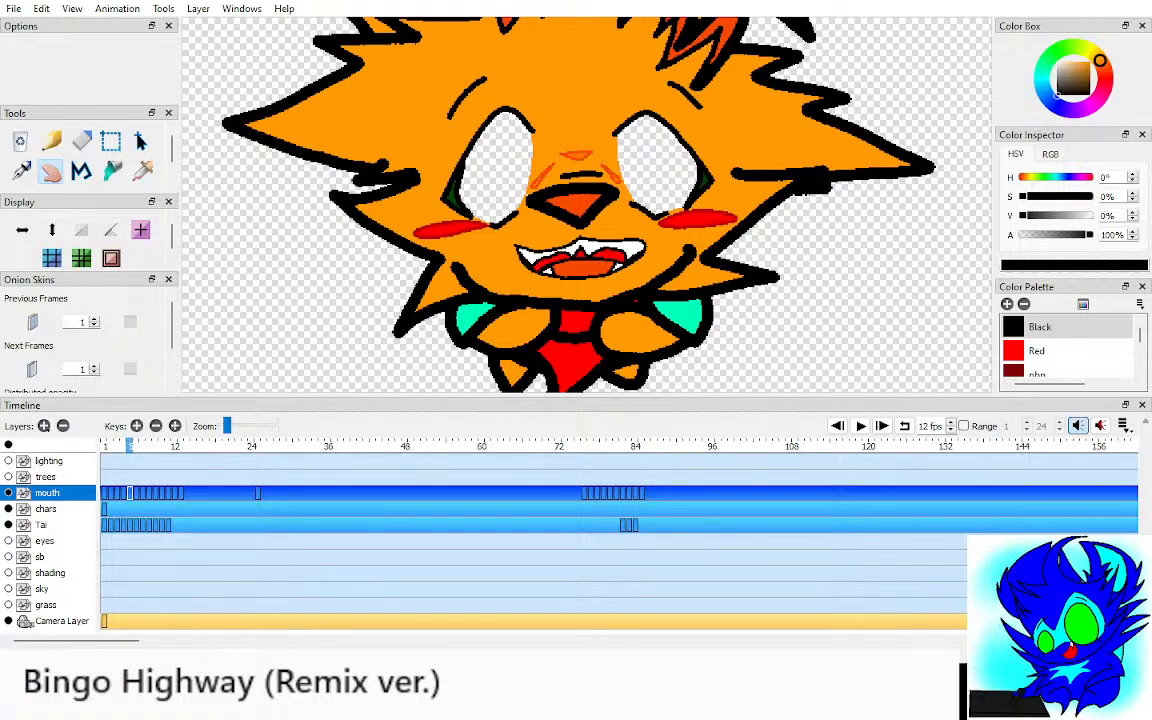
pyautogui.press('.')
pyautogui.press('Return')
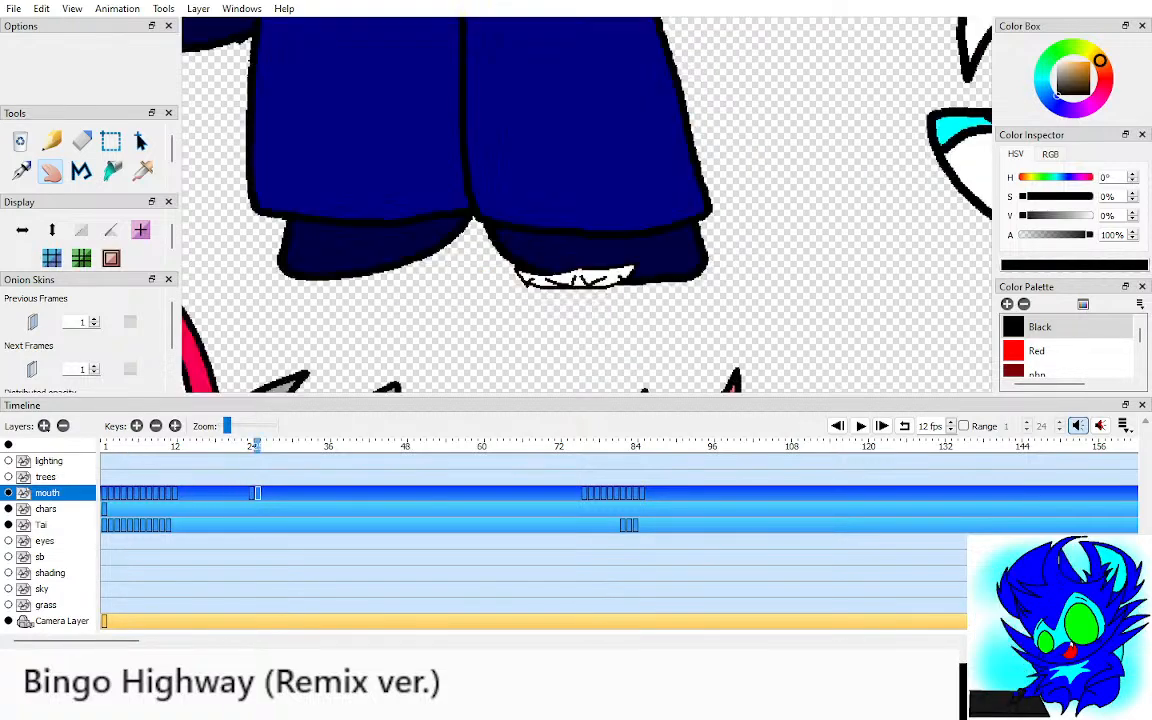
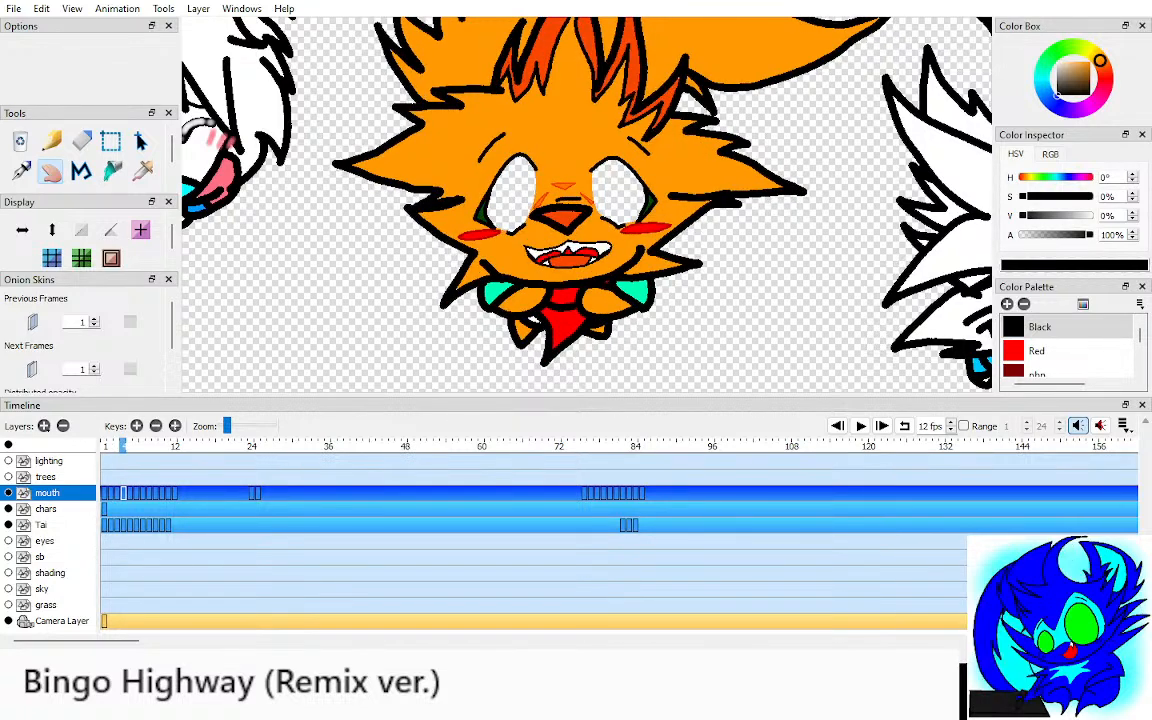
# Step: Move the mouth layer's keyframes from frames 5–12 to frames 12–19
pyautogui.moveTo(181, 493)
pyautogui.mouseDown()
pyautogui.moveTo(130, 493)
pyautogui.moveTo(175, 493)
pyautogui.mouseUp()
pyautogui.click(117, 446)
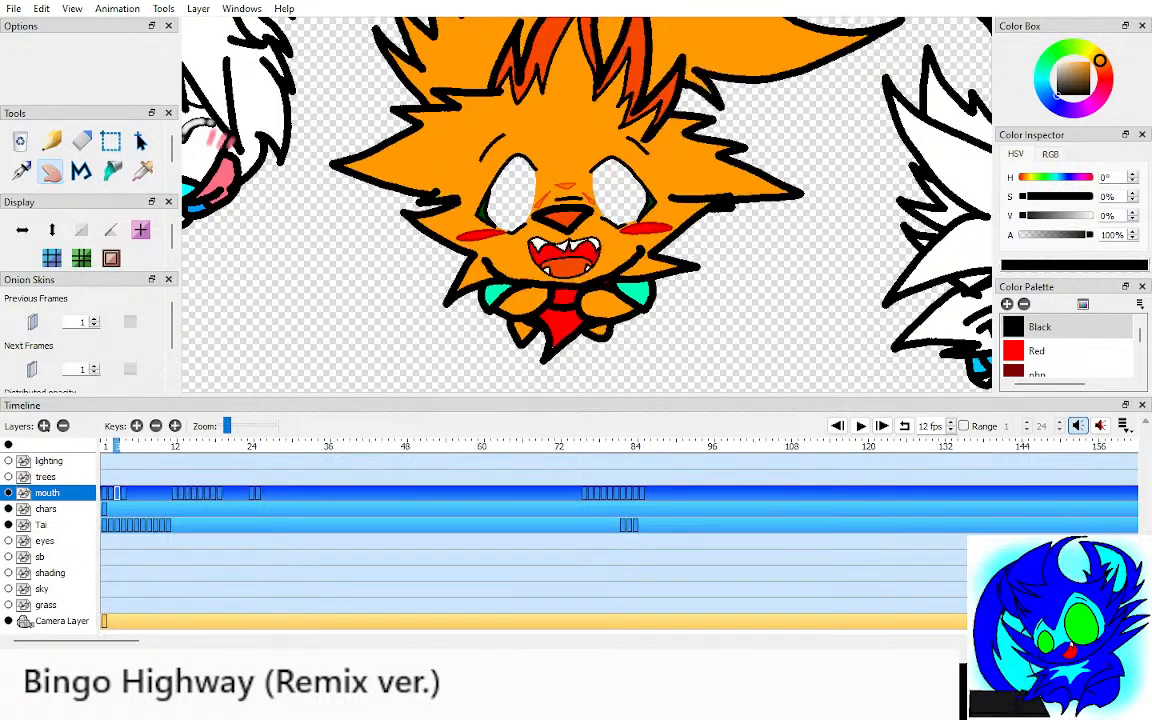
pyautogui.click(175, 446)
pyautogui.click(181, 446)
pyautogui.press('Left')
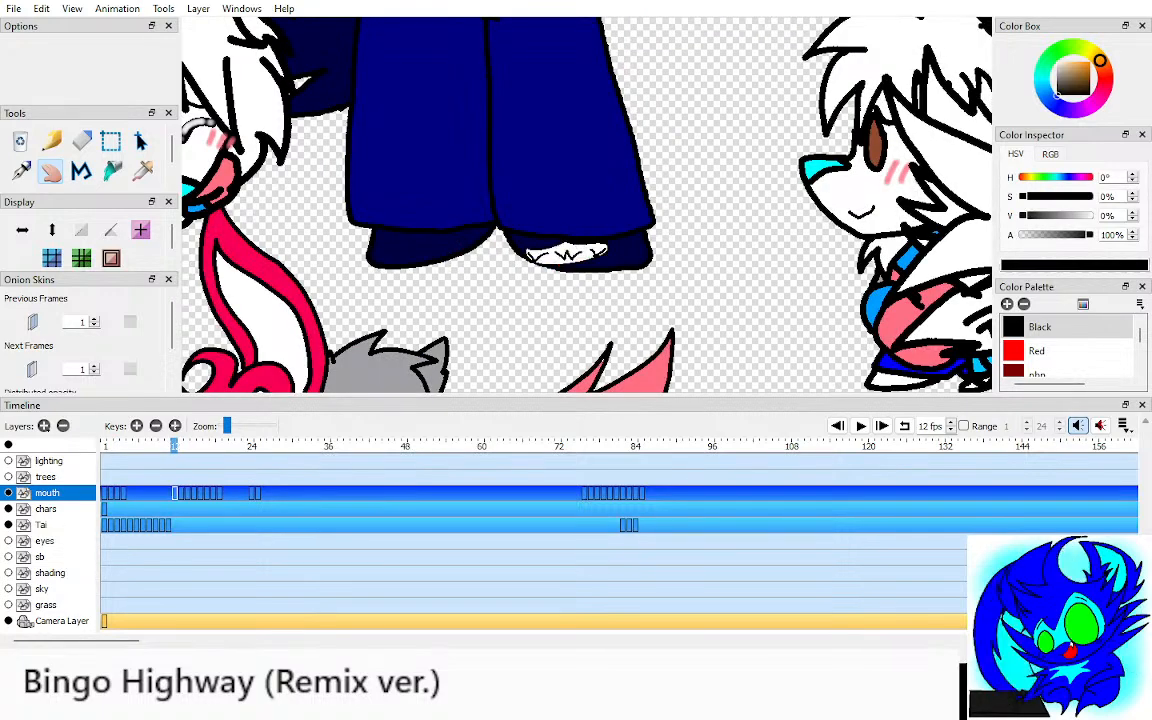
# Step: Step through the mouth layer from frame 12 to frame 24 to examine the spare mouth drawings
pyautogui.press('Right')
pyautogui.press('Right')
pyautogui.press('Right')
pyautogui.press('Right')
pyautogui.press('Right')
pyautogui.press('Right')
pyautogui.press('Right')
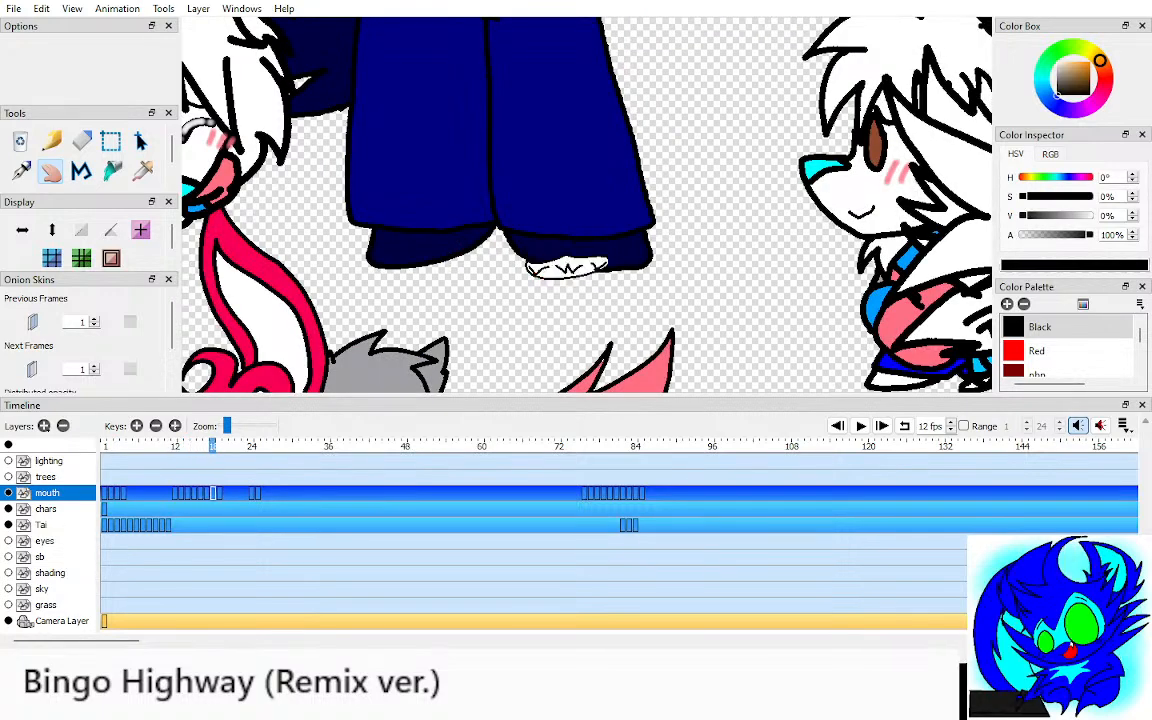
pyautogui.press('Right')
pyautogui.press('Right')
pyautogui.press('Right')
pyautogui.press('Right')
pyautogui.press('Right')
pyautogui.press('Right')
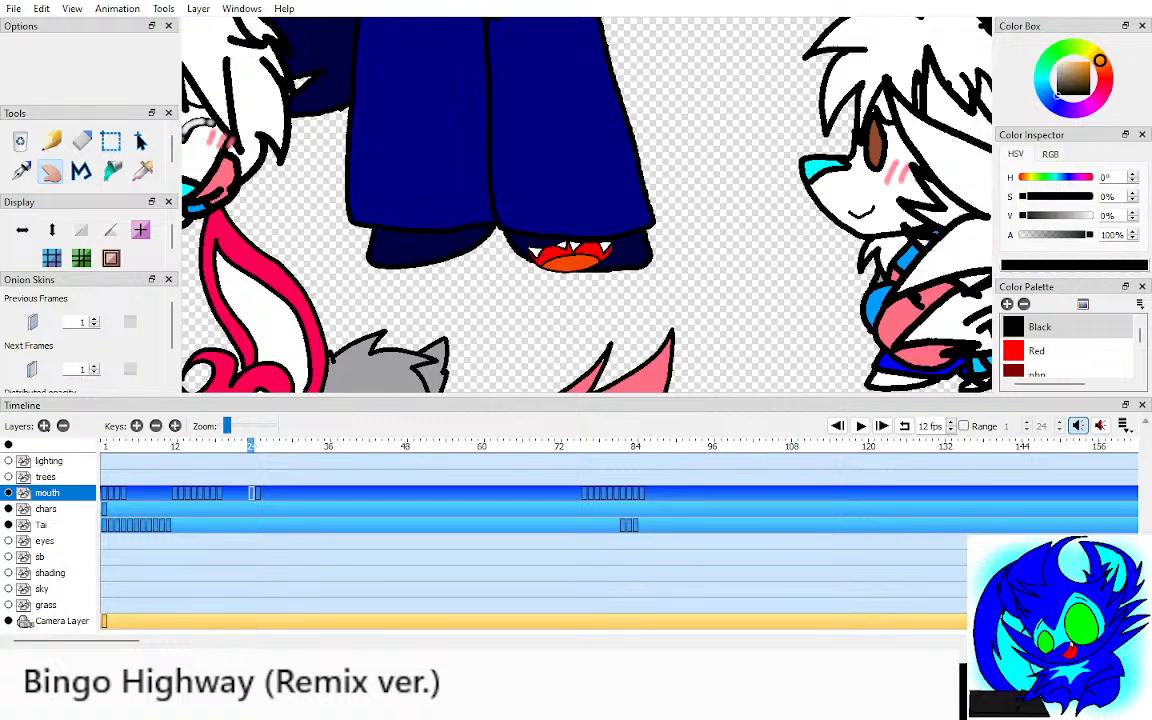
# Step: Move the mouth keyframe at frame 24 to frame 5 and shift the frame 12 block to start at frame 13
pyautogui.press('Left')
pyautogui.moveTo(252, 493); pyautogui.dragTo(130, 493)
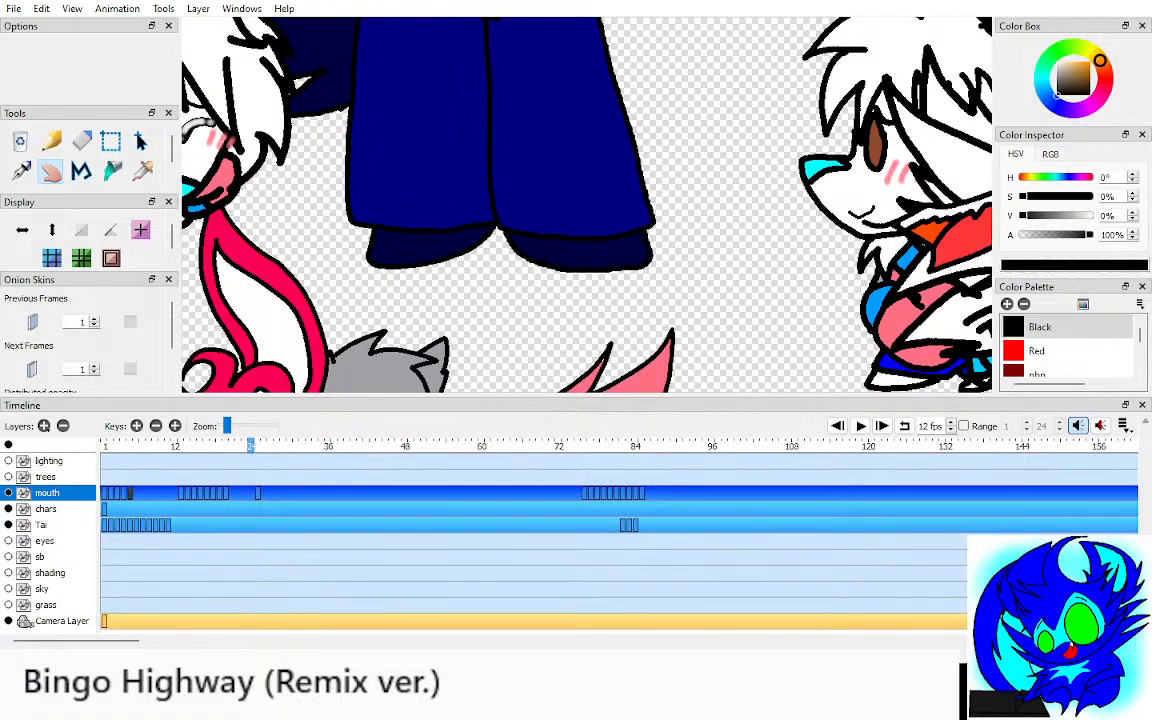
pyautogui.doubleClick(130, 493)
pyautogui.hotkey('ctrl', 'Up')
pyautogui.press('Left')
pyautogui.press('Left')
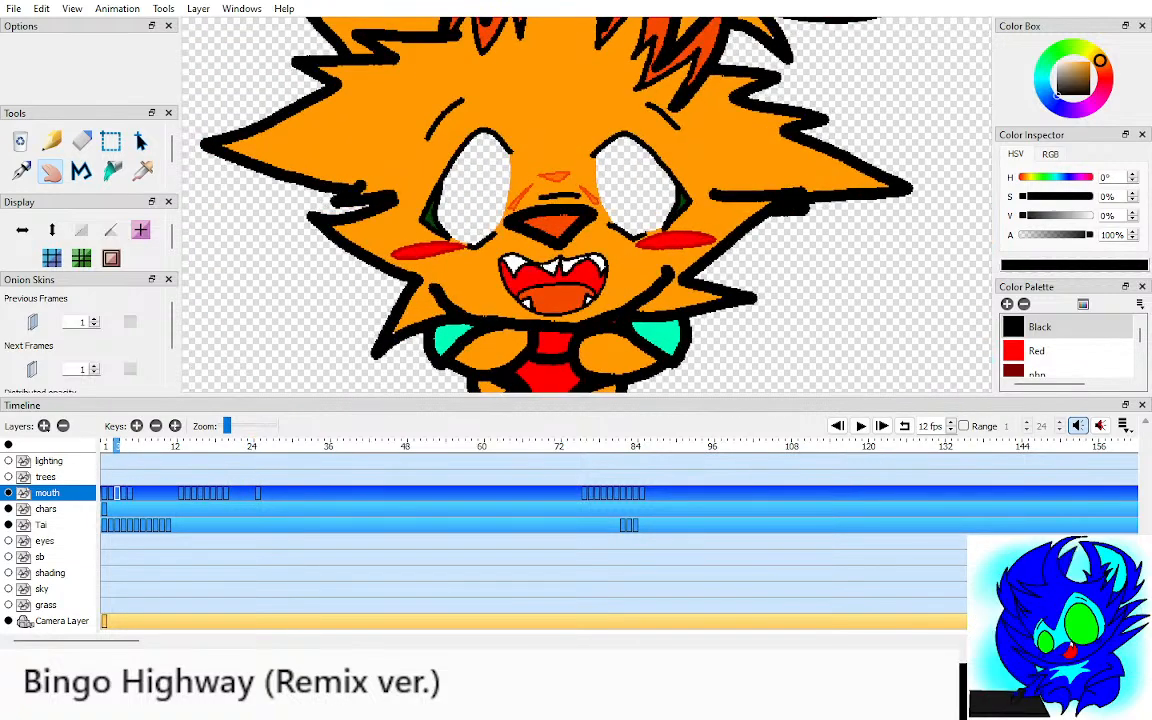
pyautogui.press('Right')
pyautogui.press('Right')
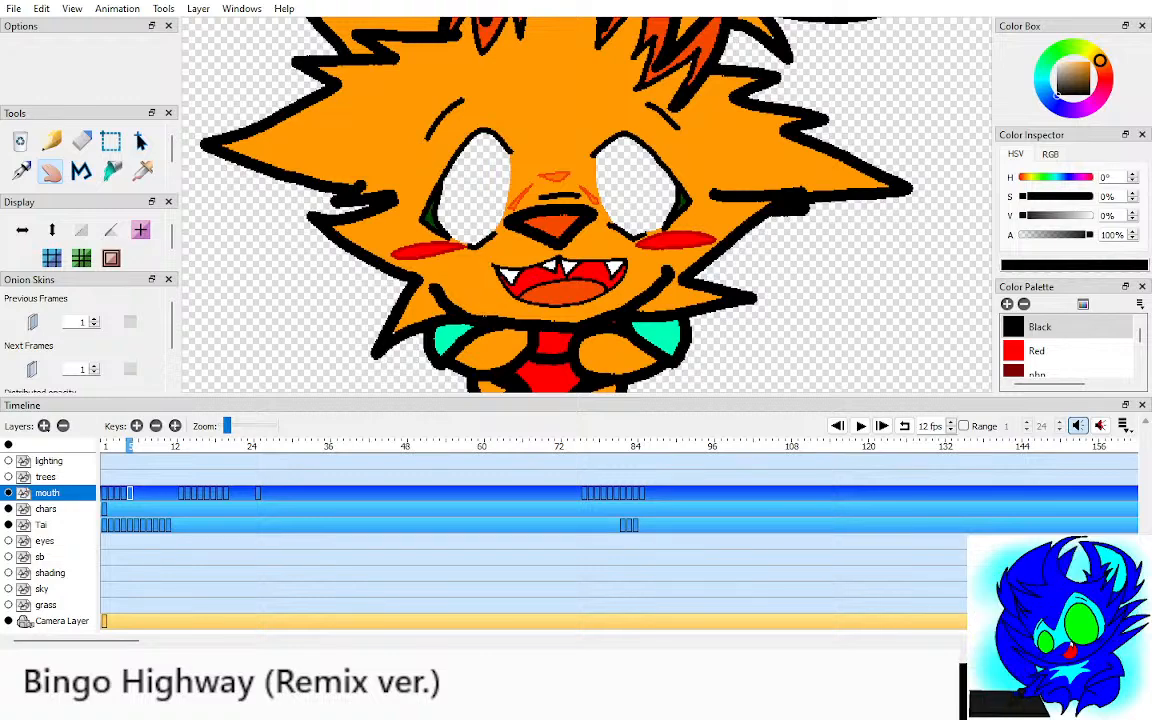
# Step: Play the animation from frame 1 to check the orange character's mouth movement, and stop playback
pyautogui.hotkey('ctrl', 'Down')
pyautogui.hotkey('ctrl', 'Down')
pyautogui.hotkey('ctrl', 'Down')
pyautogui.press('Home')
pyautogui.moveTo(575, 212); pyautogui.dragTo(550, 244)
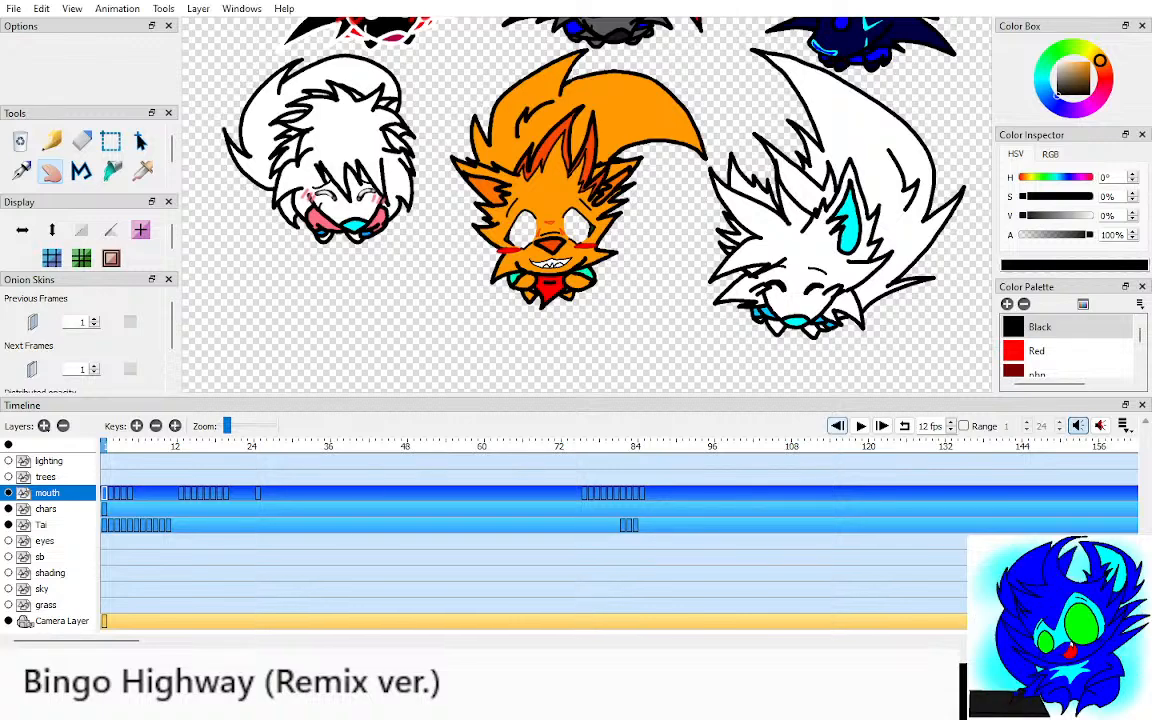
pyautogui.press('Return')
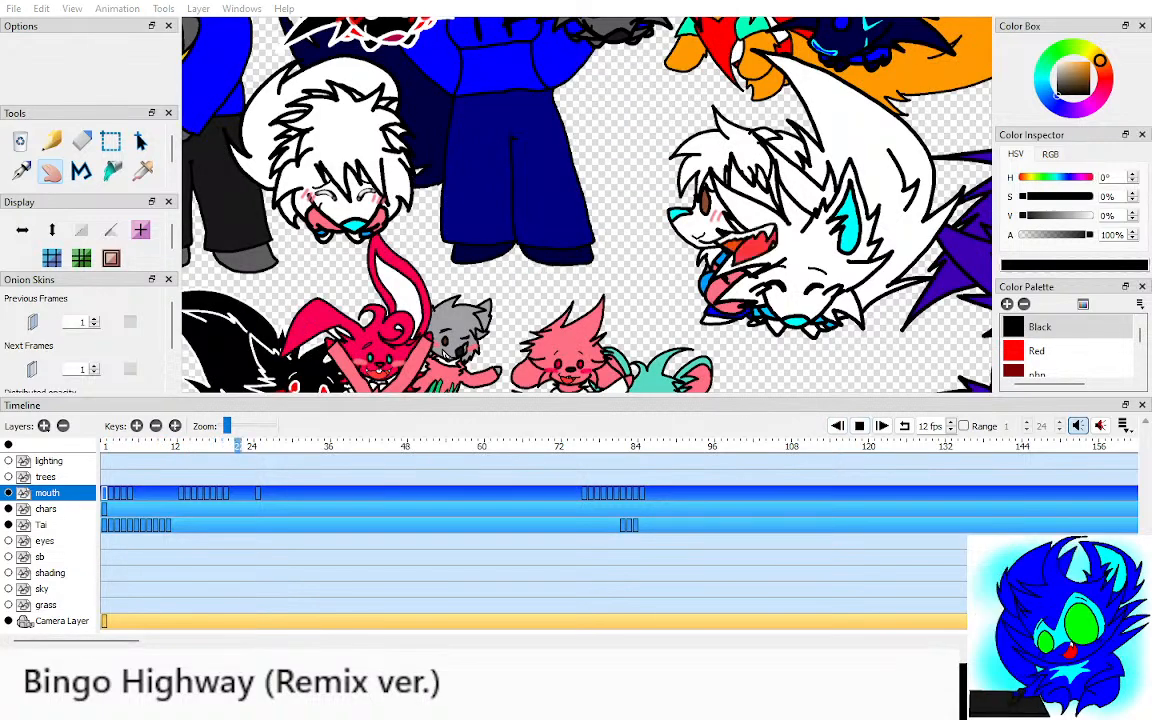
pyautogui.press('Return')
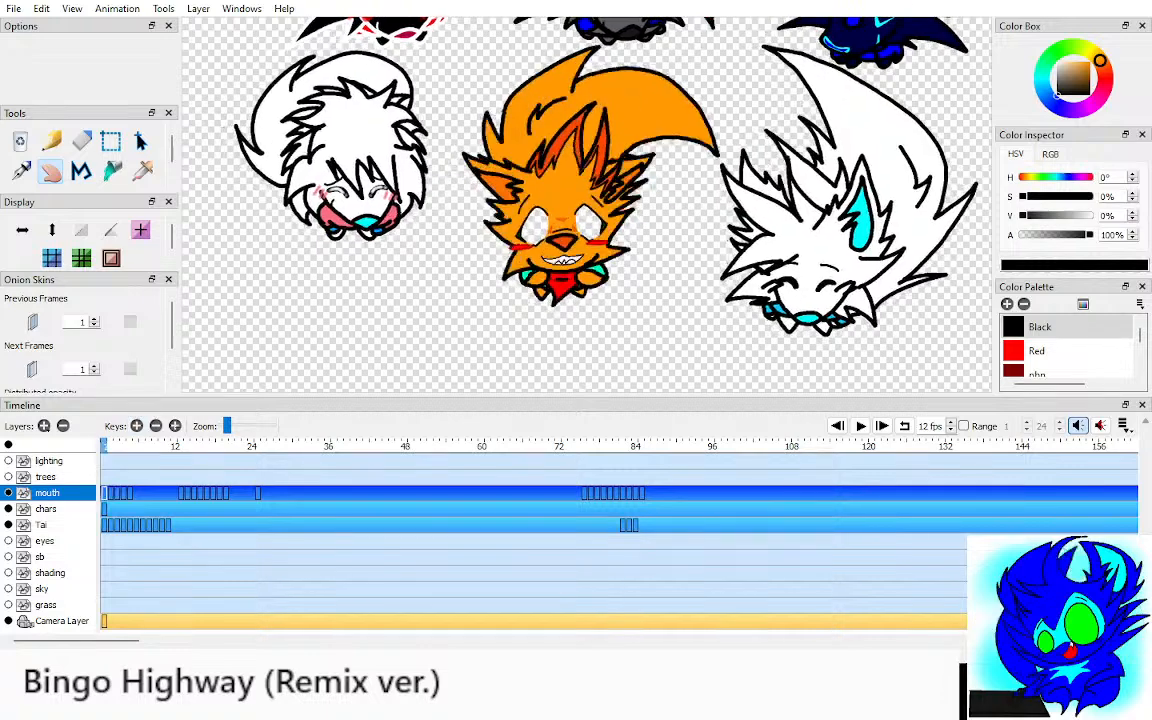
# Step: Compare the orange character's mouth drawings in frames 1 to 4 with the one in frame 17
pyautogui.press('Right')
pyautogui.press('Right')
pyautogui.press('Right')
pyautogui.press('Right')
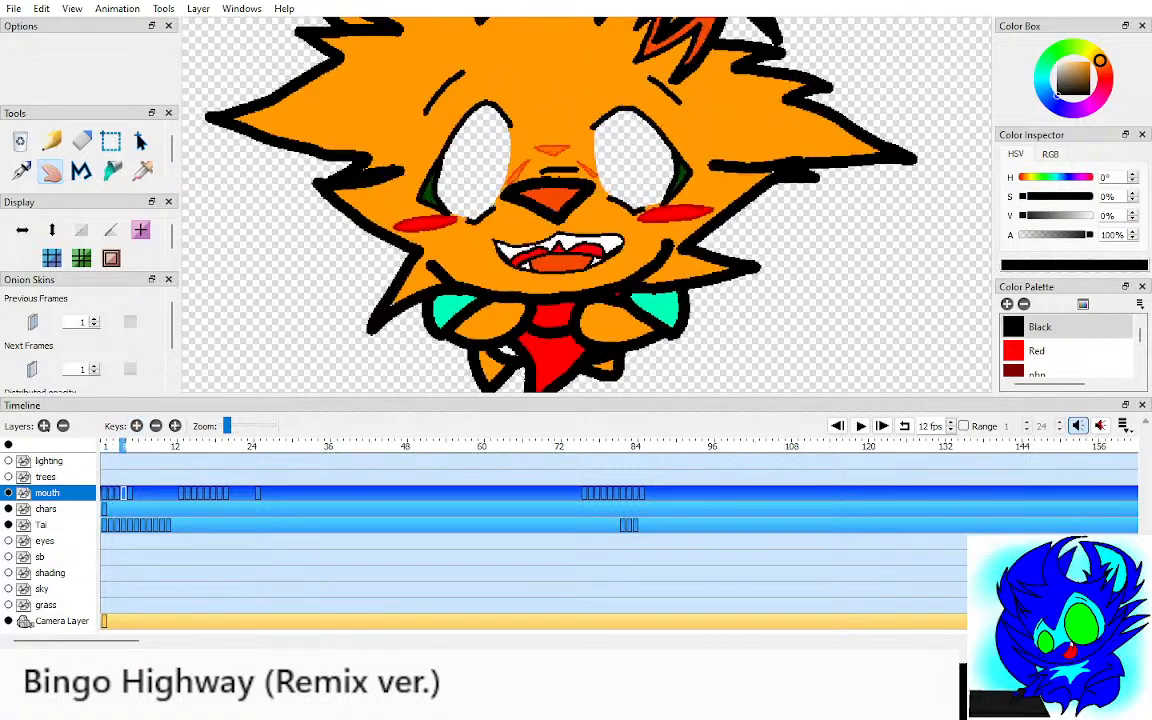
pyautogui.press('Left')
pyautogui.press('Left')
pyautogui.click(206, 446)
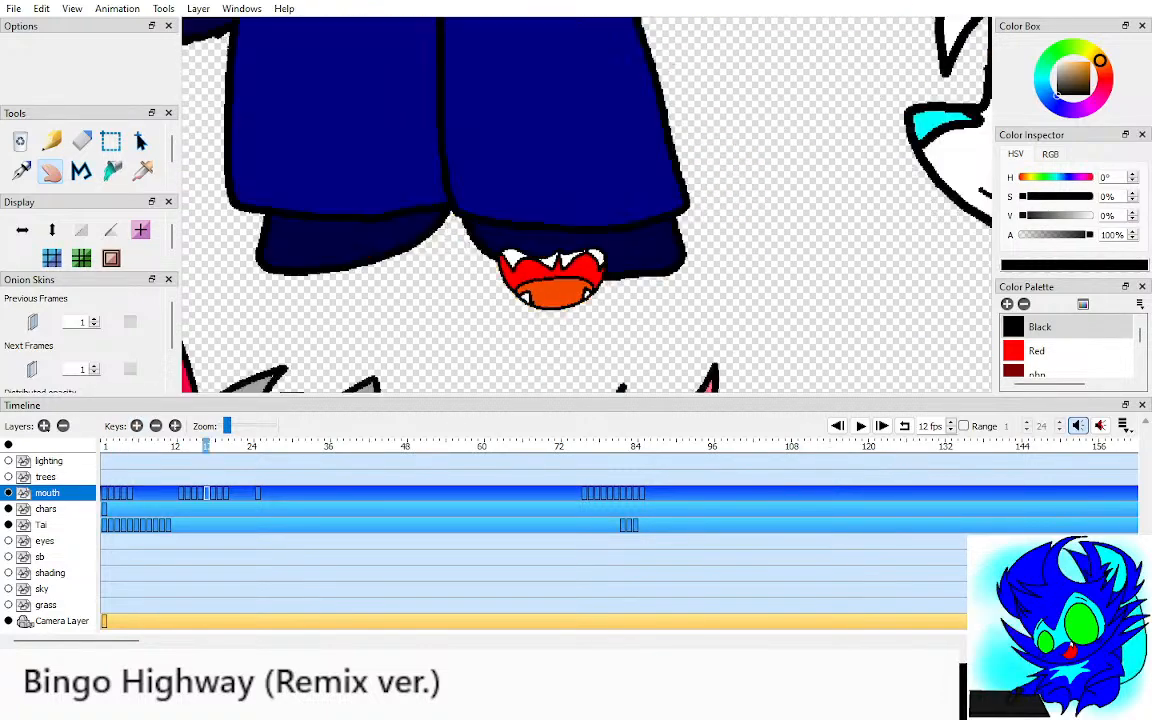
# Step: Show only the mouth layer and examine its drawings in frame 3 and frames 14 to 20
pyautogui.click(8, 445)
pyautogui.click(117, 446)
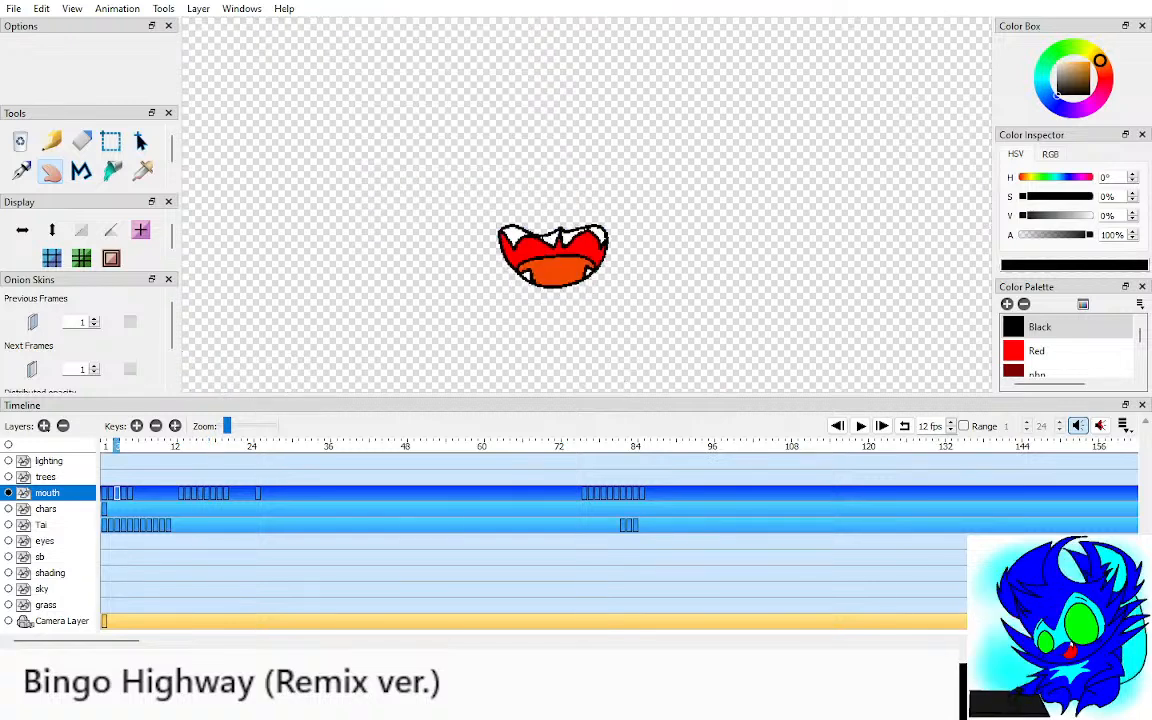
pyautogui.click(200, 446)
pyautogui.press('Left')
pyautogui.press('Right')
pyautogui.press('Right')
pyautogui.press('Right')
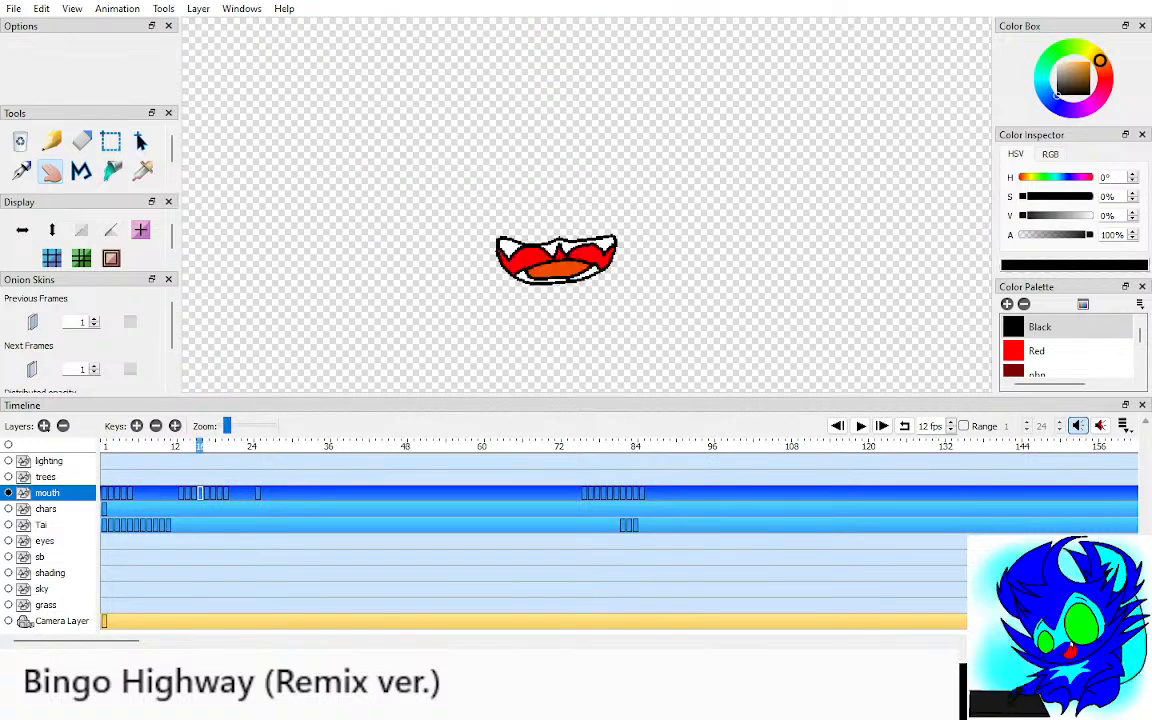
pyautogui.press('Right')
pyautogui.press('Left')
pyautogui.press('Left')
pyautogui.press('Left')
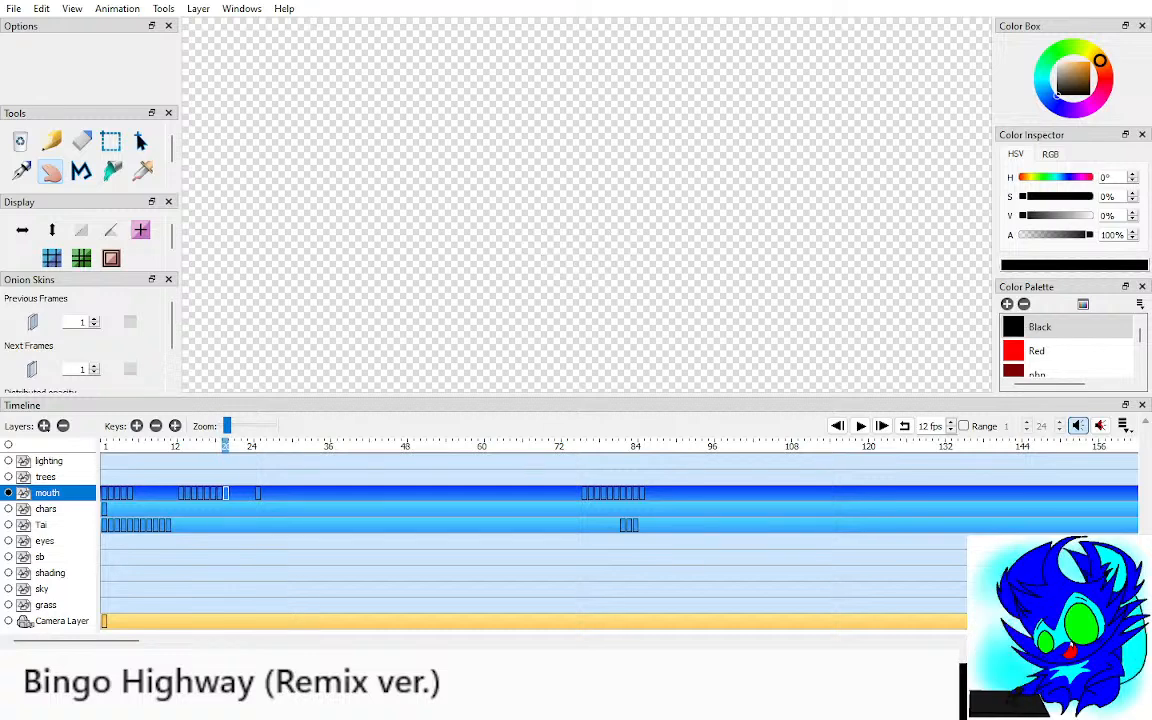
pyautogui.press('Left')
pyautogui.press('Left')
pyautogui.press('Left')
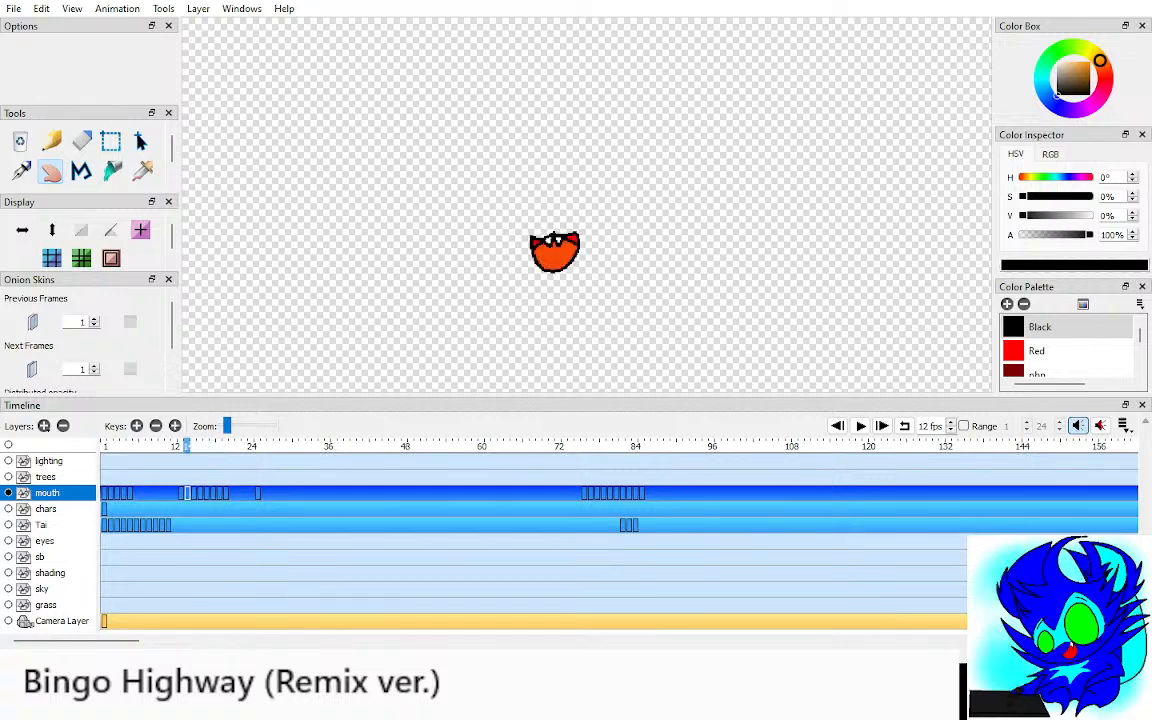
# Step: Step back to the mouth drawing in frame 2 and compare it with those in frames 17 to 19
pyautogui.press('Left')
pyautogui.press('Left')
pyautogui.press('Left')
pyautogui.press('Left')
pyautogui.press('Left')
pyautogui.press('Left')
pyautogui.press('Left')
pyautogui.press('Left')
pyautogui.press('Left')
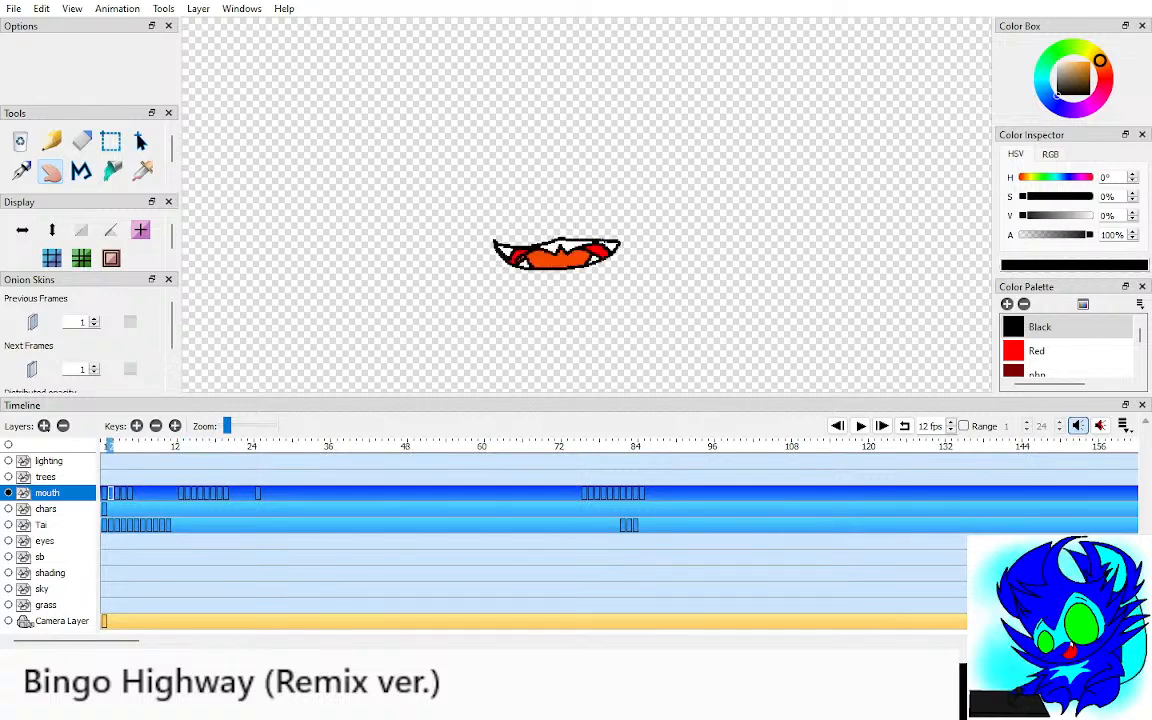
pyautogui.click(213, 446)
pyautogui.press('Right')
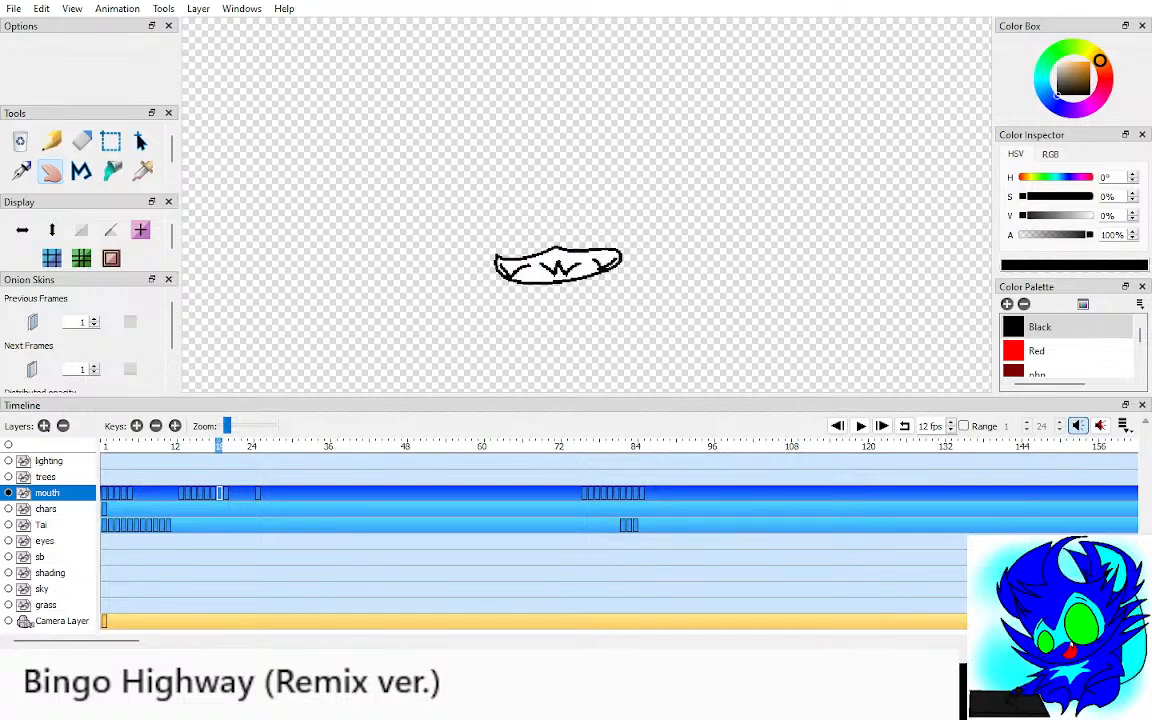
pyautogui.press('Left')
pyautogui.press('Left')
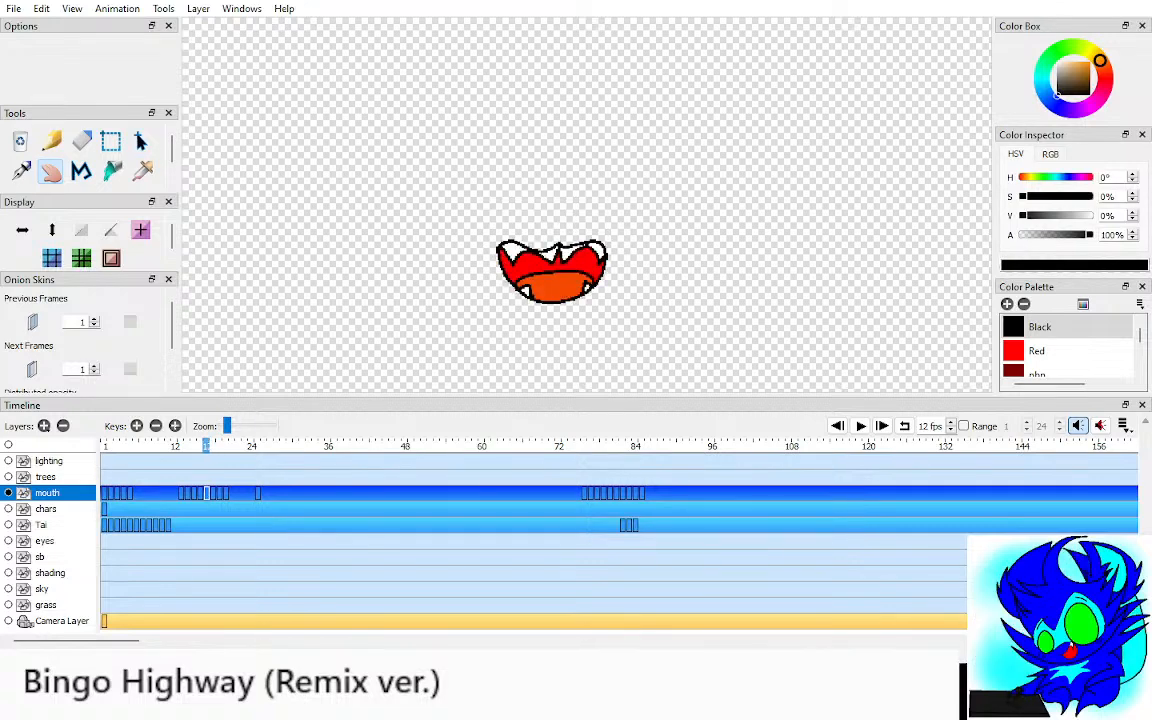
pyautogui.press('Right')
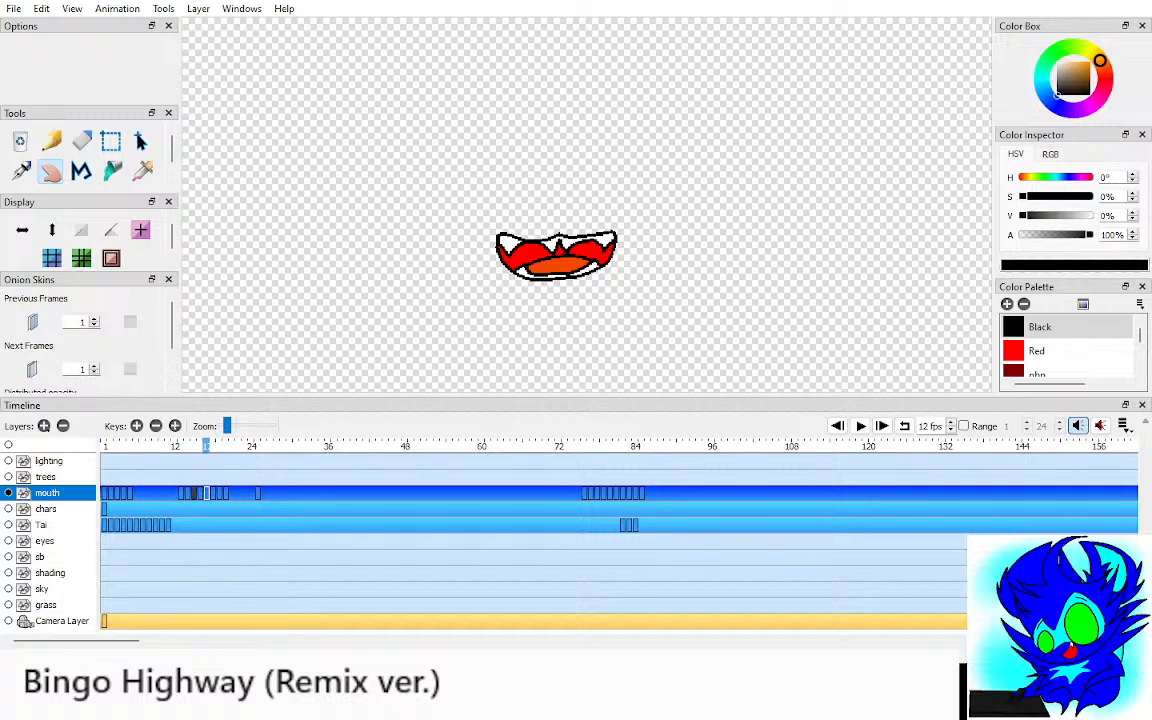
# Step: Move the wide-open mouth keyframe from frame 17 to frame 4 and compare it with frame 3
pyautogui.press('Left')
pyautogui.press('Left')
pyautogui.press('Left')
pyautogui.press('Left')
pyautogui.press('Left')
pyautogui.press('Left')
pyautogui.press('Left')
pyautogui.press('Left')
pyautogui.press('Left')
pyautogui.press('Left')
pyautogui.press('Left')
pyautogui.press('Left')
pyautogui.press('Left')
pyautogui.press('Right')
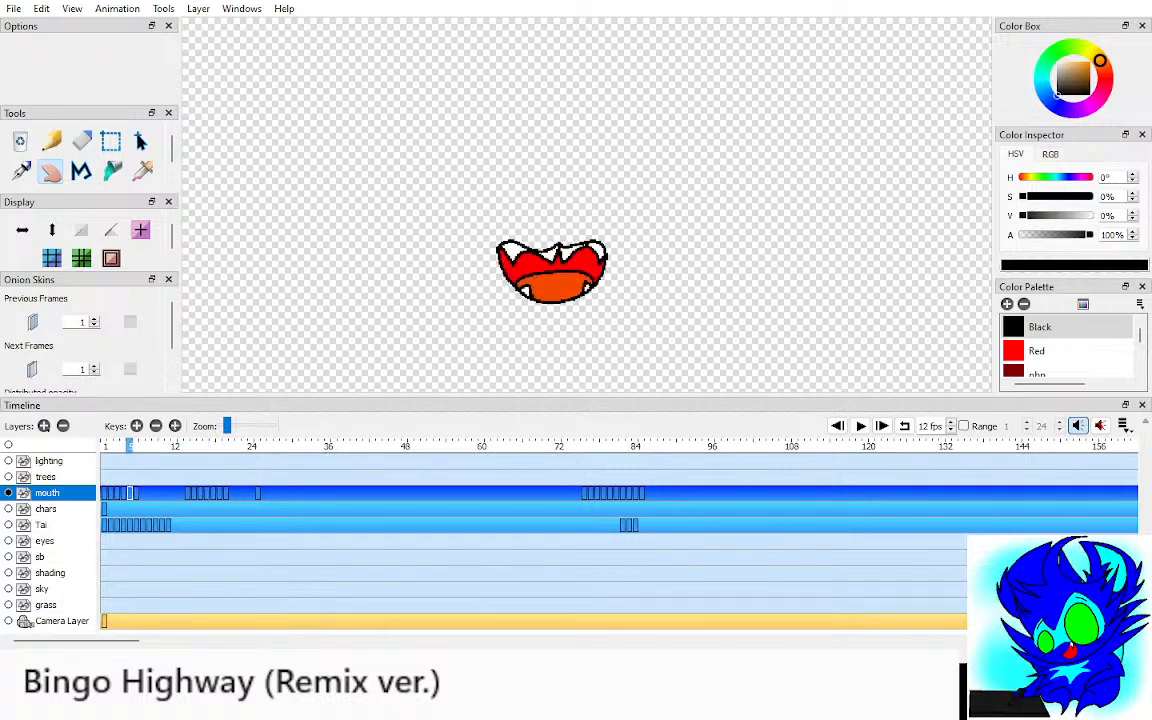
pyautogui.press('Left')
pyautogui.press('Left')
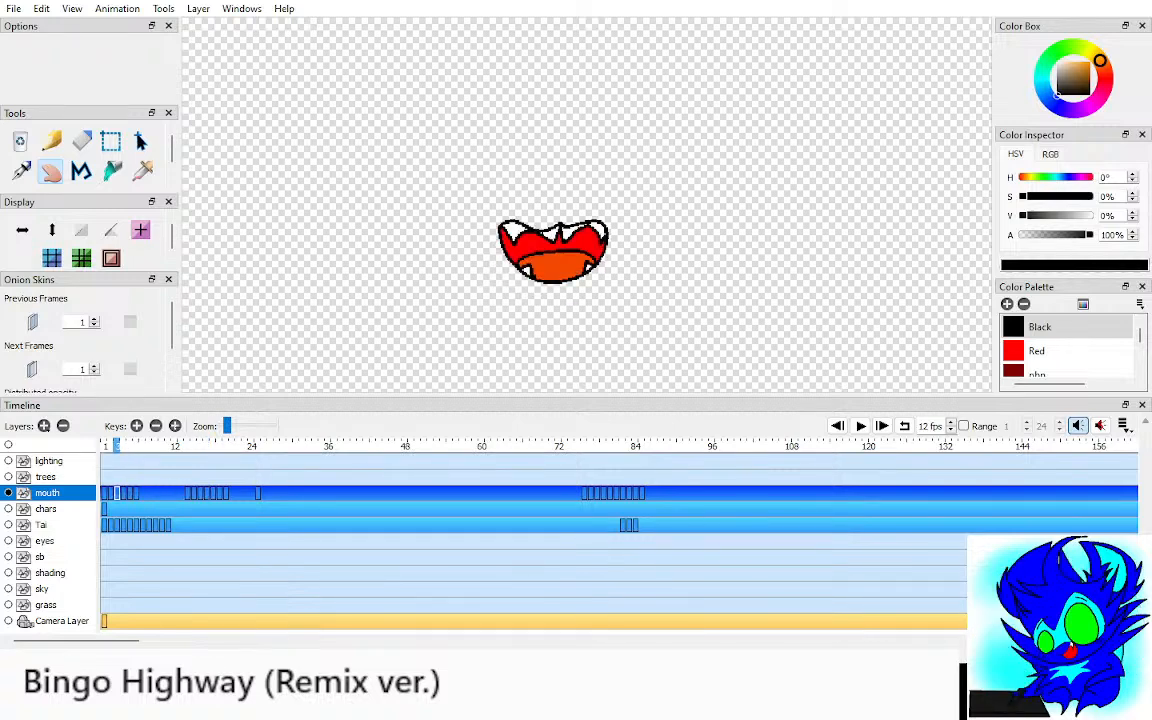
pyautogui.press('Right')
pyautogui.press('Left')
pyautogui.press('Right')
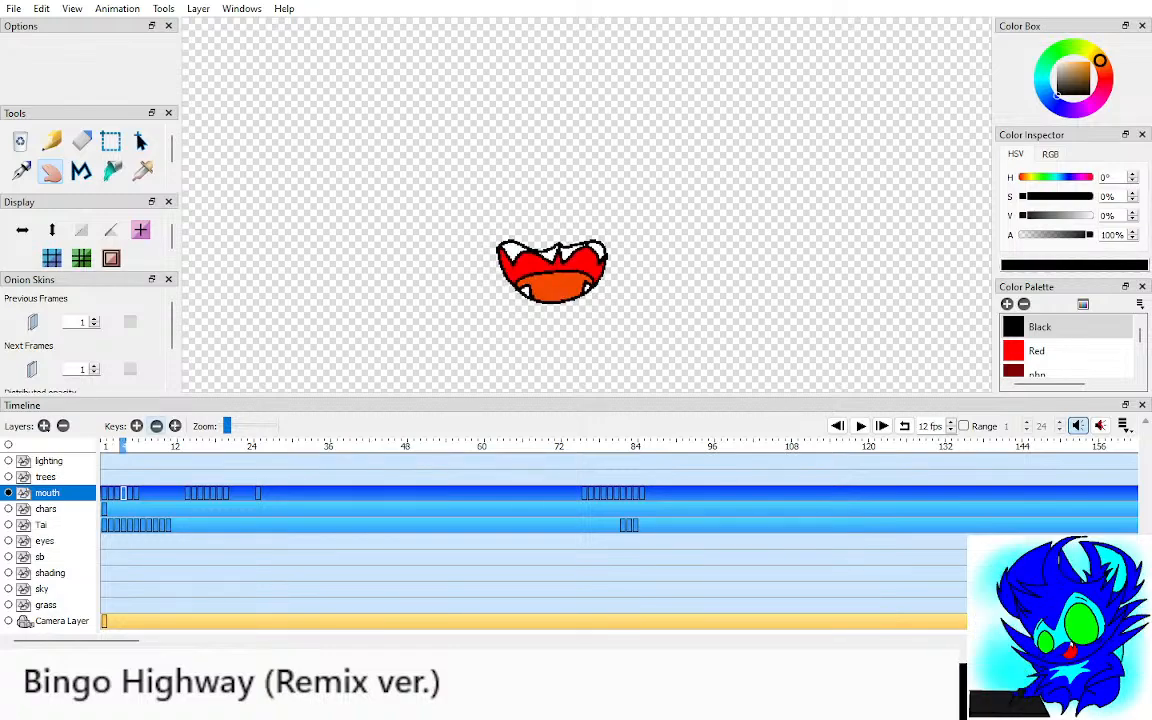
# Step: Replace the mouth drawing at frame 4 with a blank keyframe, showing all layers and the previous frame's onion skin
pyautogui.press('Right')
pyautogui.press('o')
pyautogui.press('Right')
pyautogui.hotkey('ctrl', 'alt', 'v')
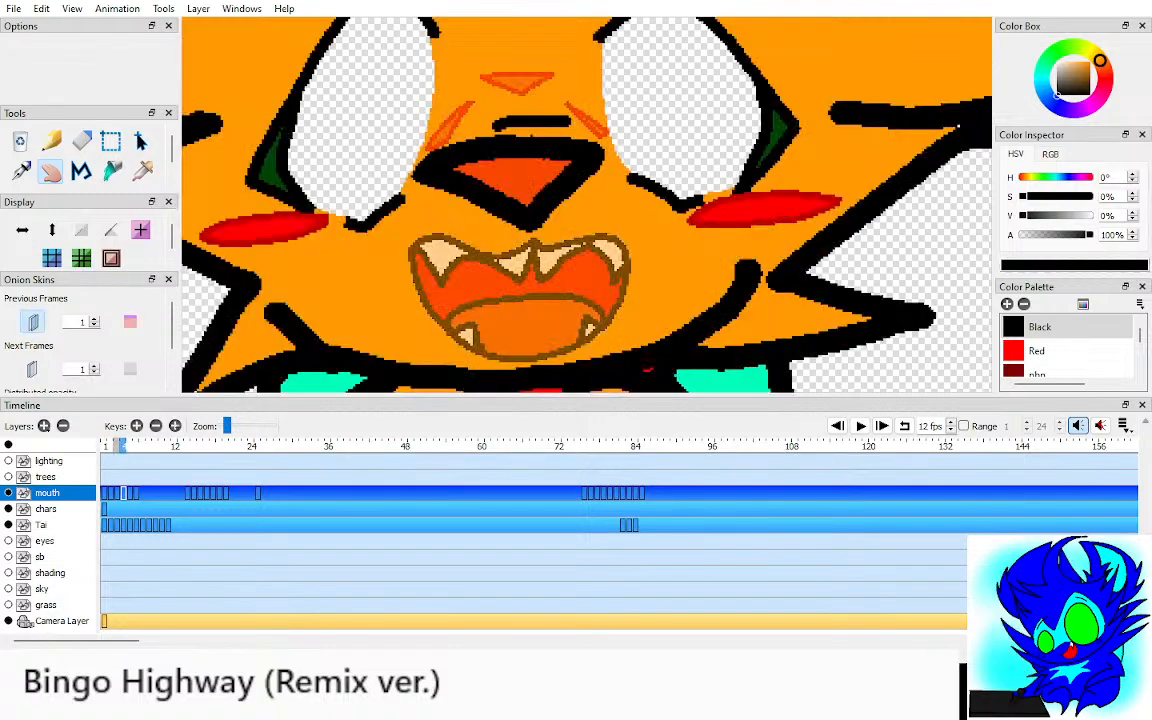
pyautogui.scroll(5, 490, 340)
# Step: Trace the open mouth, fangs and tongue at frame 4 in black with the Pen tool at width 3
pyautogui.press('p')
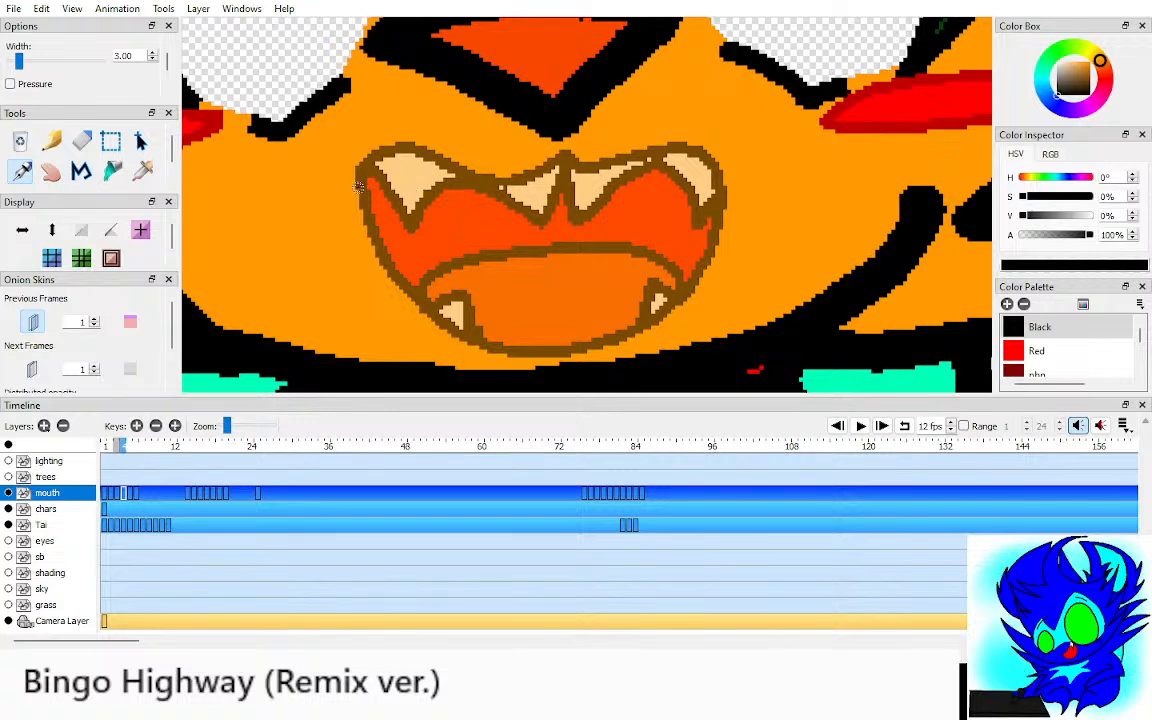
pyautogui.moveTo(358, 186)
pyautogui.mouseDown()
pyautogui.moveTo(393, 148)
pyautogui.moveTo(474, 174)
pyautogui.moveTo(550, 152)
pyautogui.moveTo(584, 161)
pyautogui.moveTo(698, 145)
pyautogui.moveTo(716, 251)
pyautogui.moveTo(614, 337)
pyautogui.moveTo(470, 323)
pyautogui.moveTo(387, 256)
pyautogui.moveTo(358, 196)
pyautogui.moveTo(363, 181)
pyautogui.moveTo(369, 172)
pyautogui.moveTo(396, 211)
pyautogui.moveTo(420, 216)
pyautogui.moveTo(466, 183)
pyautogui.moveTo(533, 214)
pyautogui.moveTo(554, 209)
pyautogui.moveTo(569, 162)
pyautogui.moveTo(574, 209)
pyautogui.moveTo(640, 168)
pyautogui.moveTo(685, 184)
pyautogui.moveTo(696, 227)
pyautogui.moveTo(722, 193)
pyautogui.mouseUp()
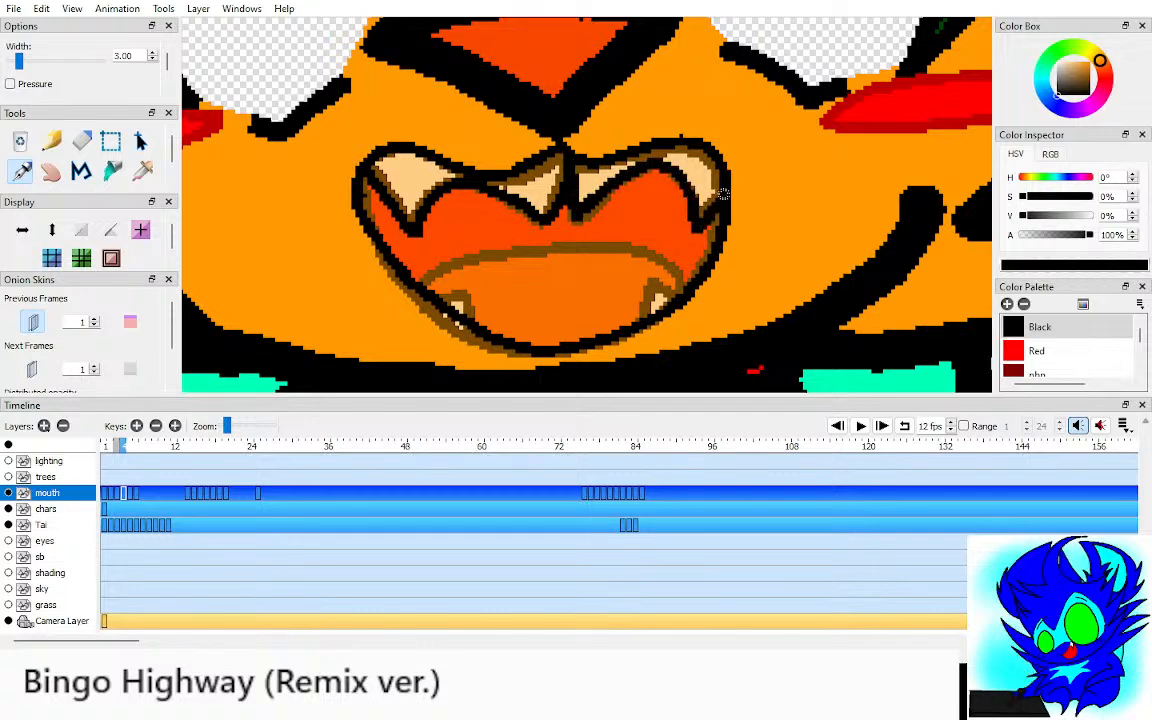
pyautogui.moveTo(441, 300)
pyautogui.mouseDown()
pyautogui.moveTo(468, 282)
pyautogui.moveTo(468, 318)
pyautogui.mouseUp()
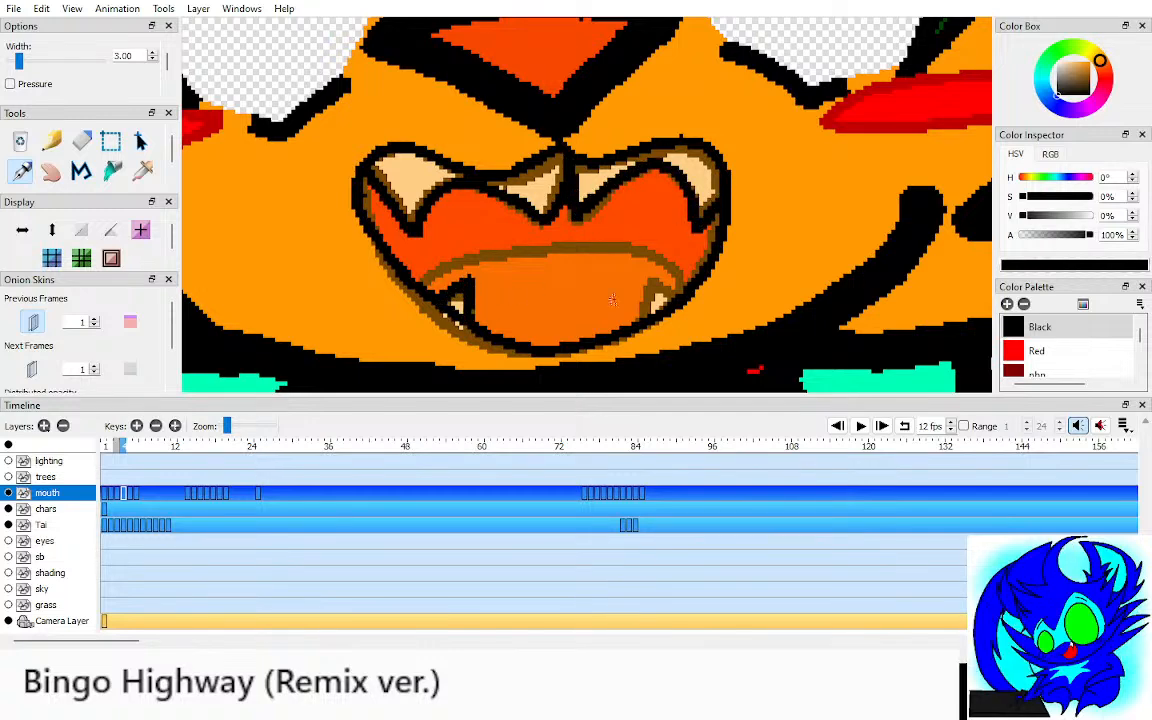
pyautogui.moveTo(640, 278)
pyautogui.mouseDown()
pyautogui.moveTo(675, 300)
pyautogui.moveTo(648, 280)
pyautogui.moveTo(645, 317)
pyautogui.moveTo(680, 285)
pyautogui.moveTo(606, 240)
pyautogui.moveTo(501, 248)
pyautogui.moveTo(429, 280)
pyautogui.mouseUp()
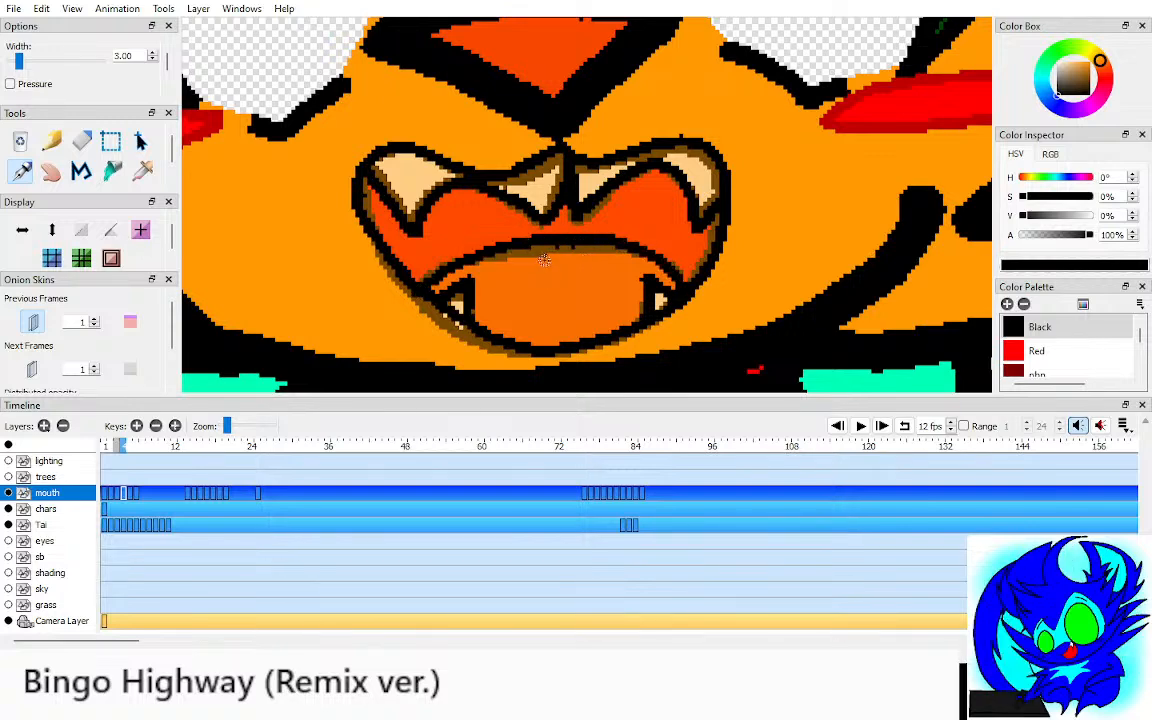
# Step: Reduce the eraser size and turn off the previous-frame onion skin
pyautogui.press('e')
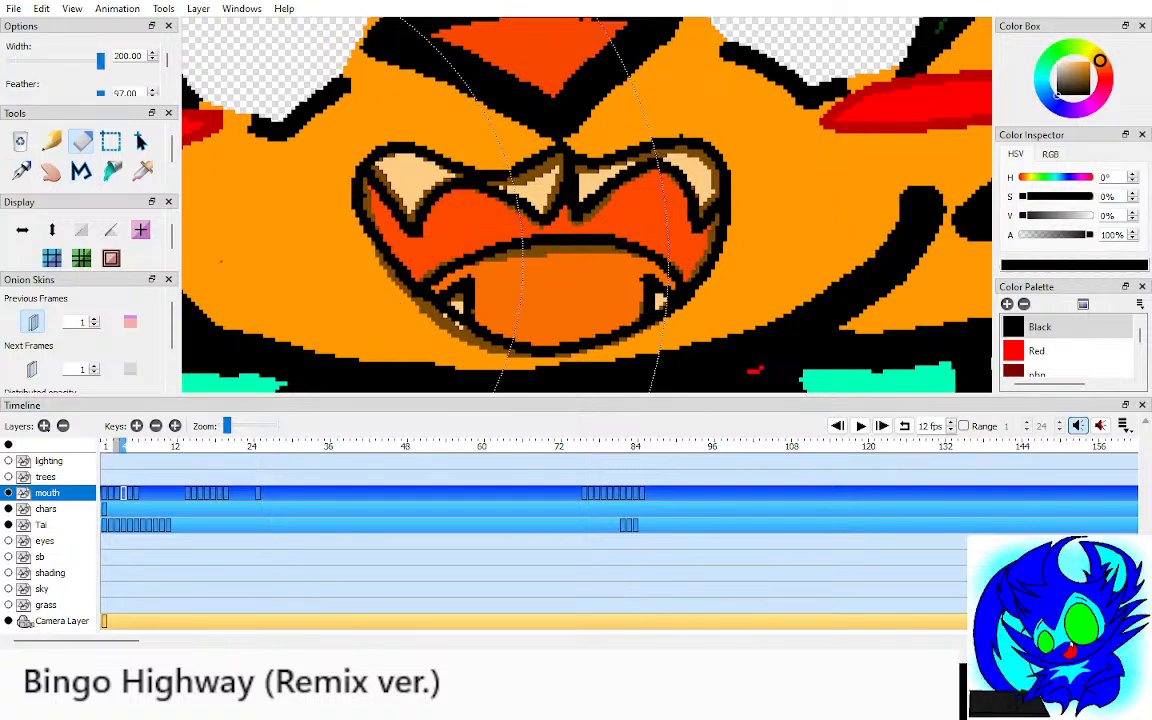
pyautogui.write('0')
pyautogui.moveTo(167, 60); pyautogui.dragTo(167, 65)
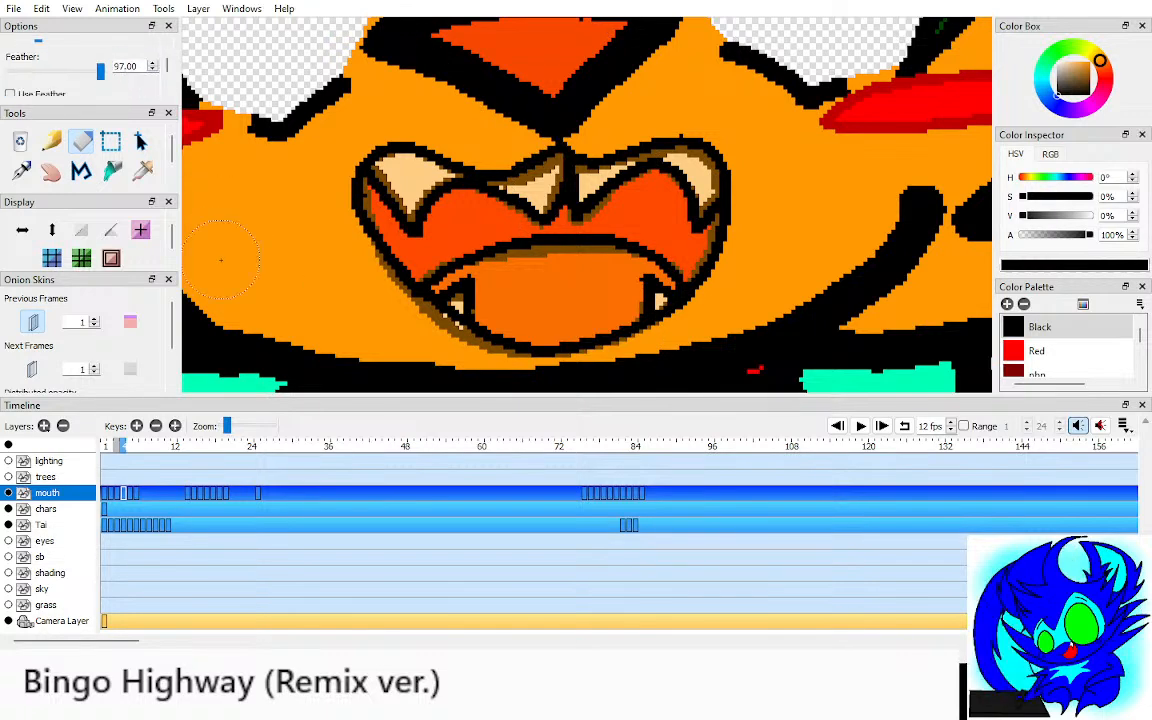
pyautogui.press('i')
pyautogui.press(',')
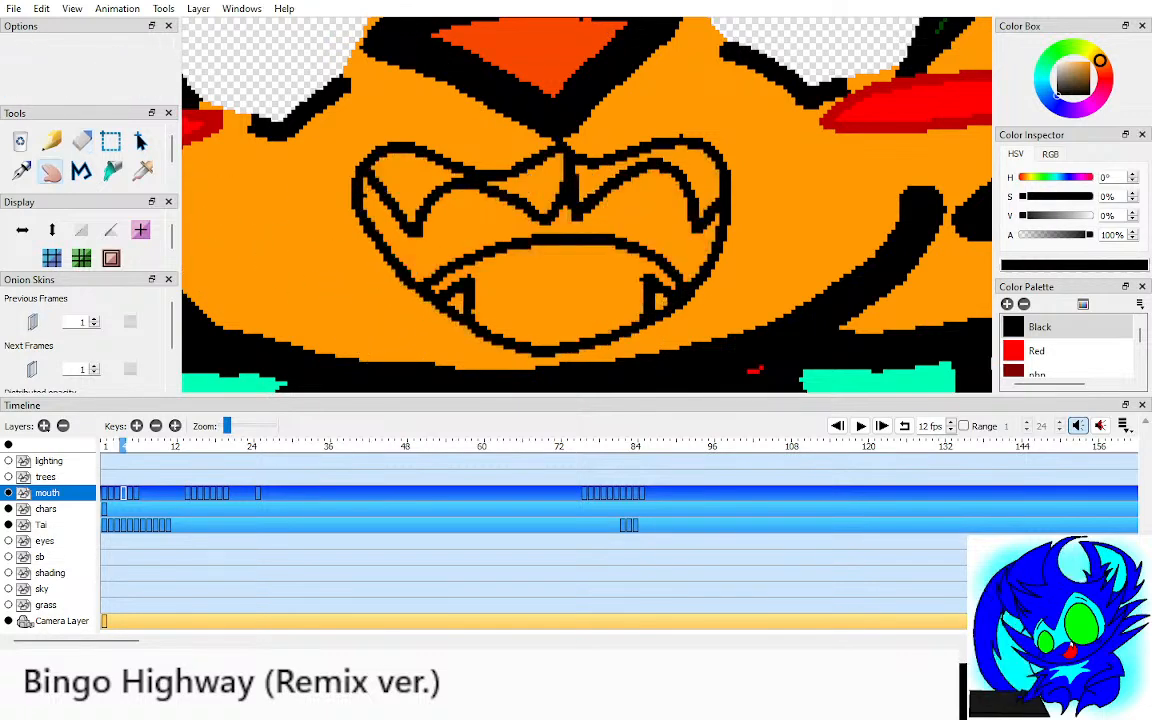
# Step: Fill the frame 4 mouth with colors sampled from frame 3: orange-red tongue, red interior and white teeth
pyautogui.press(',')
pyautogui.press('.')
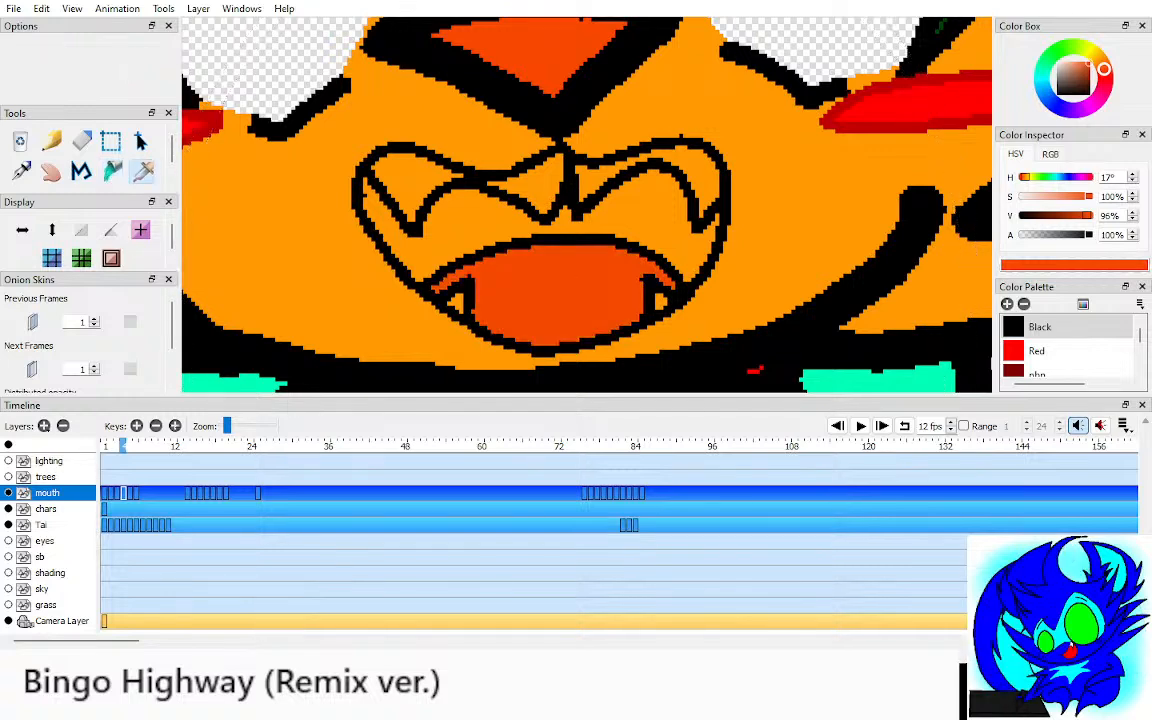
pyautogui.press('Down')
pyautogui.press('Up')
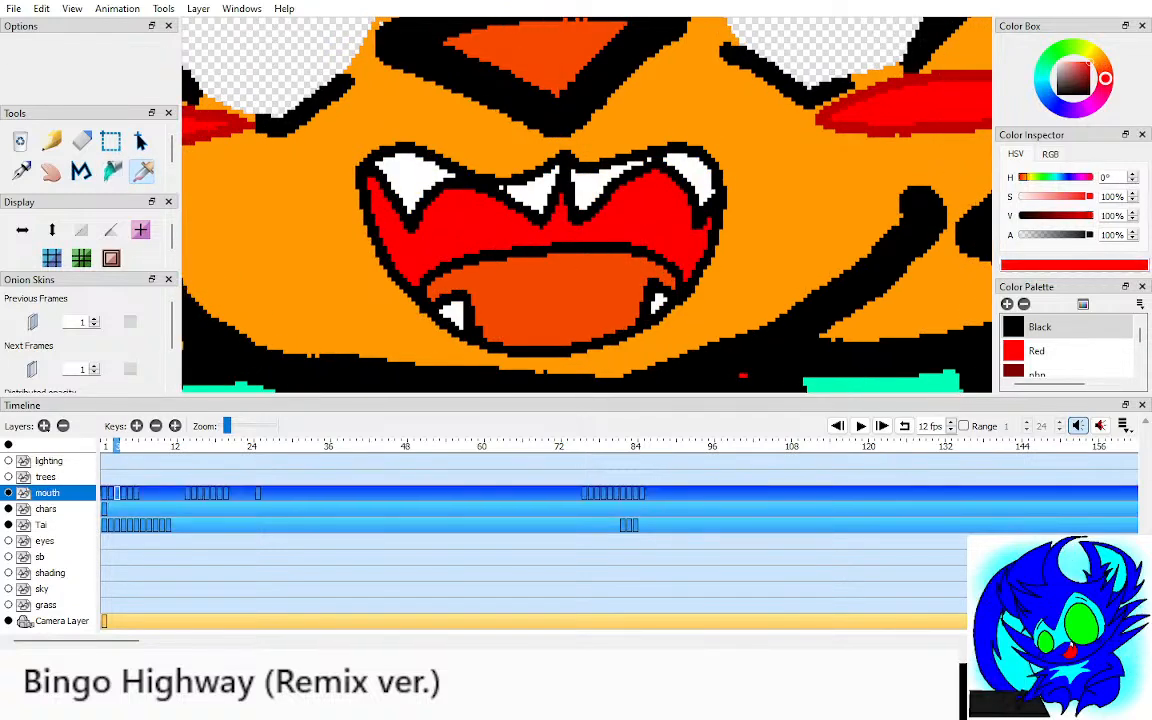
pyautogui.press('k')
pyautogui.click(590, 184)
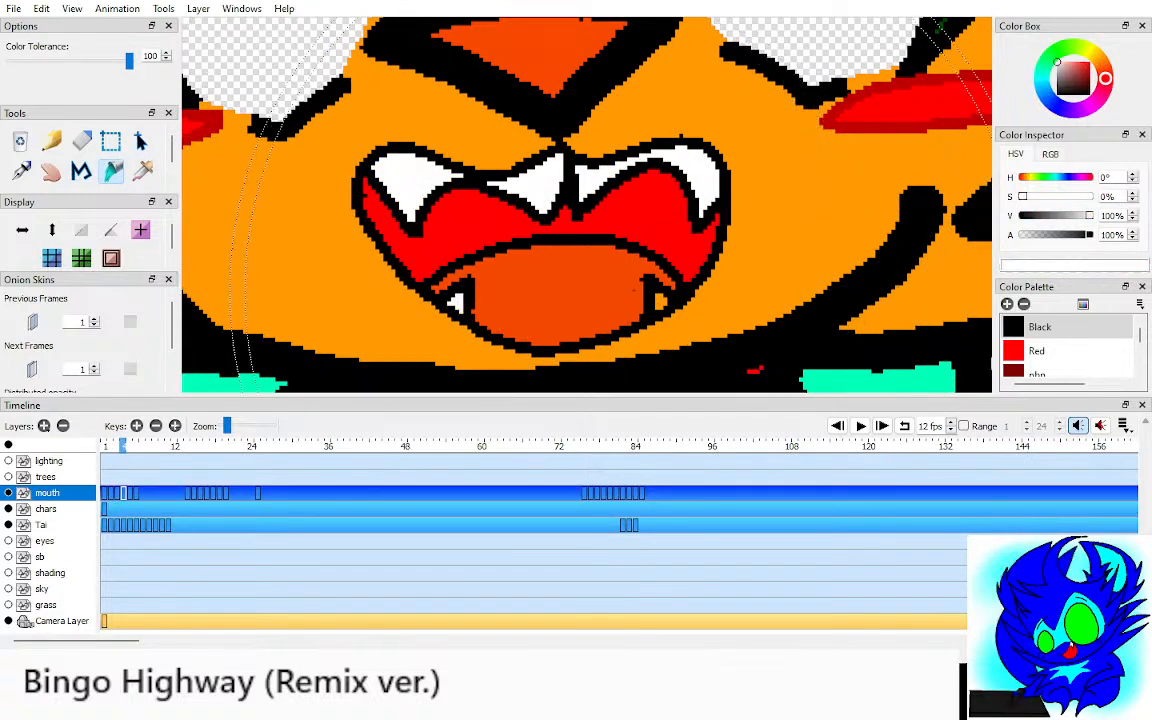
pyautogui.press('h')
pyautogui.hotkey('ctrl', '-')
pyautogui.hotkey('ctrl', '-')
pyautogui.hotkey('ctrl', '-')
pyautogui.hotkey('ctrl', '-')
pyautogui.hotkey('ctrl', '-')
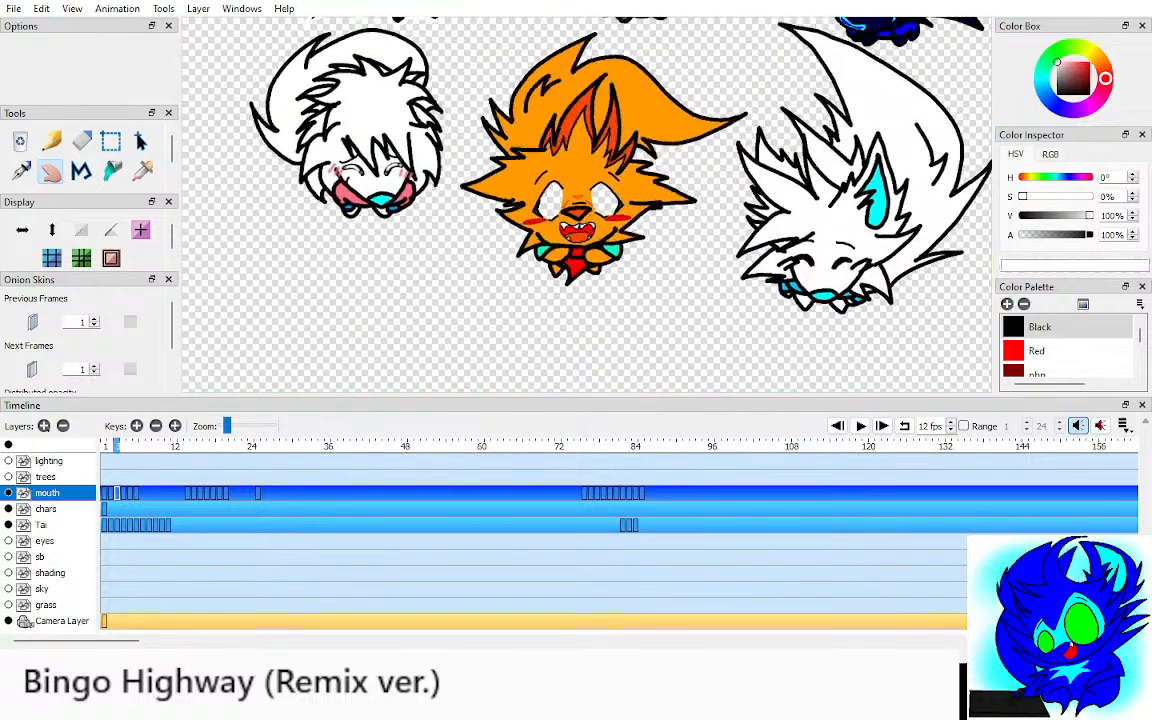
# Step: Play back the animation and step through the first seven frames to check the orange character's mouth movement
pyautogui.press(',')
pyautogui.press('Return')
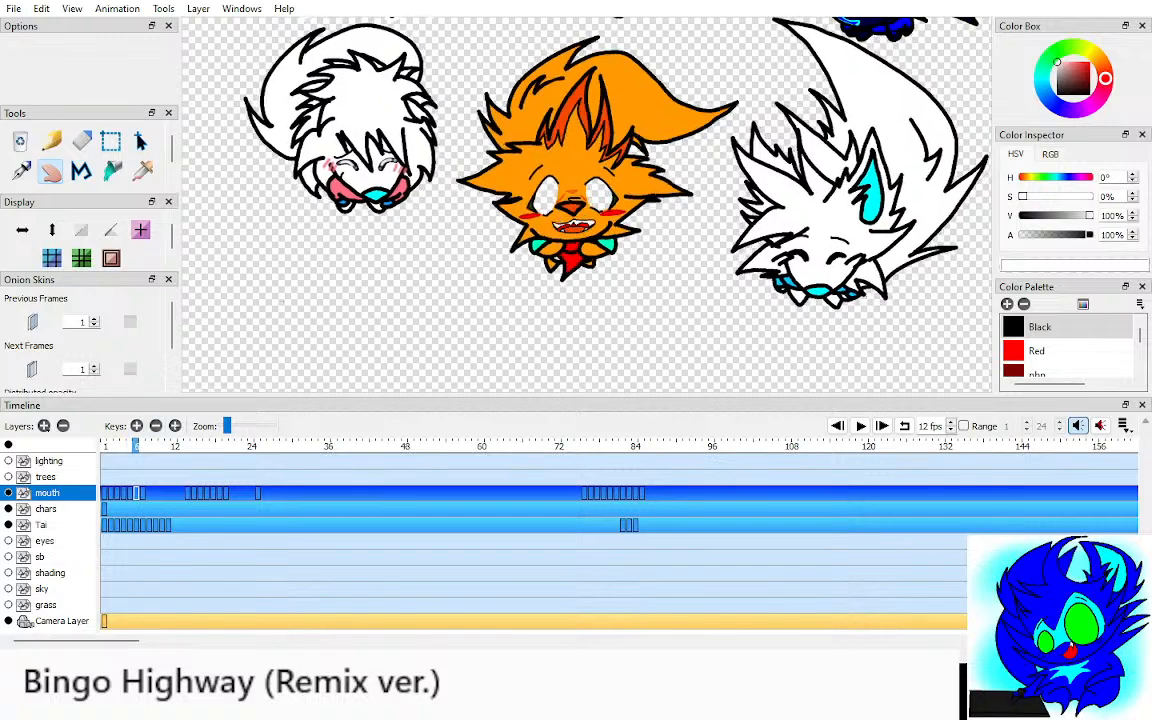
pyautogui.hotkey('ctrl', '=')
pyautogui.hotkey('ctrl', '=')
pyautogui.hotkey('ctrl', '=')
pyautogui.hotkey('ctrl', '-')
pyautogui.hotkey('ctrl', '-')
pyautogui.hotkey('ctrl', '-')
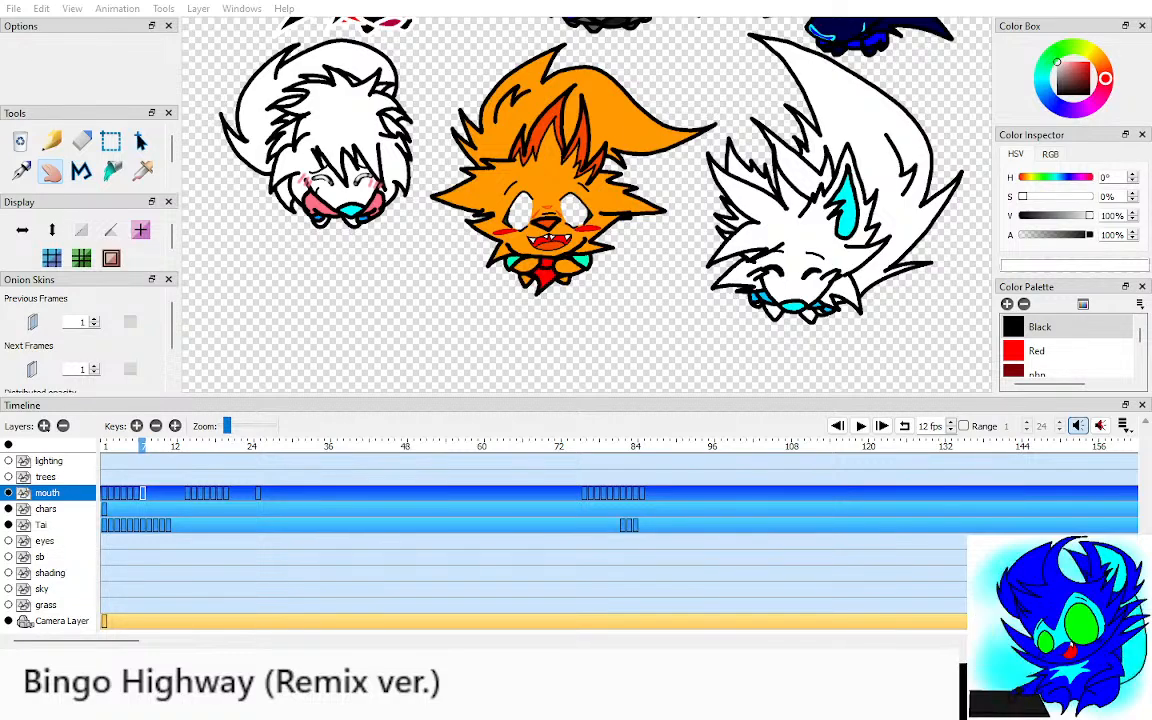
pyautogui.press('Return')
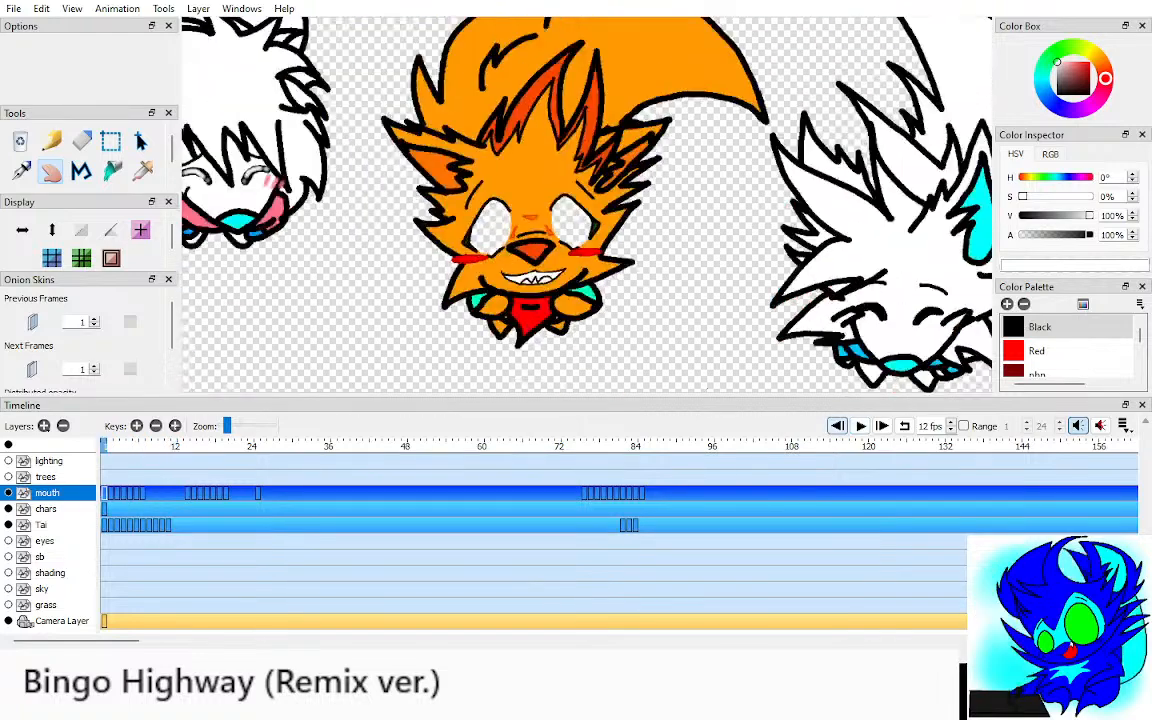
pyautogui.press('Return')
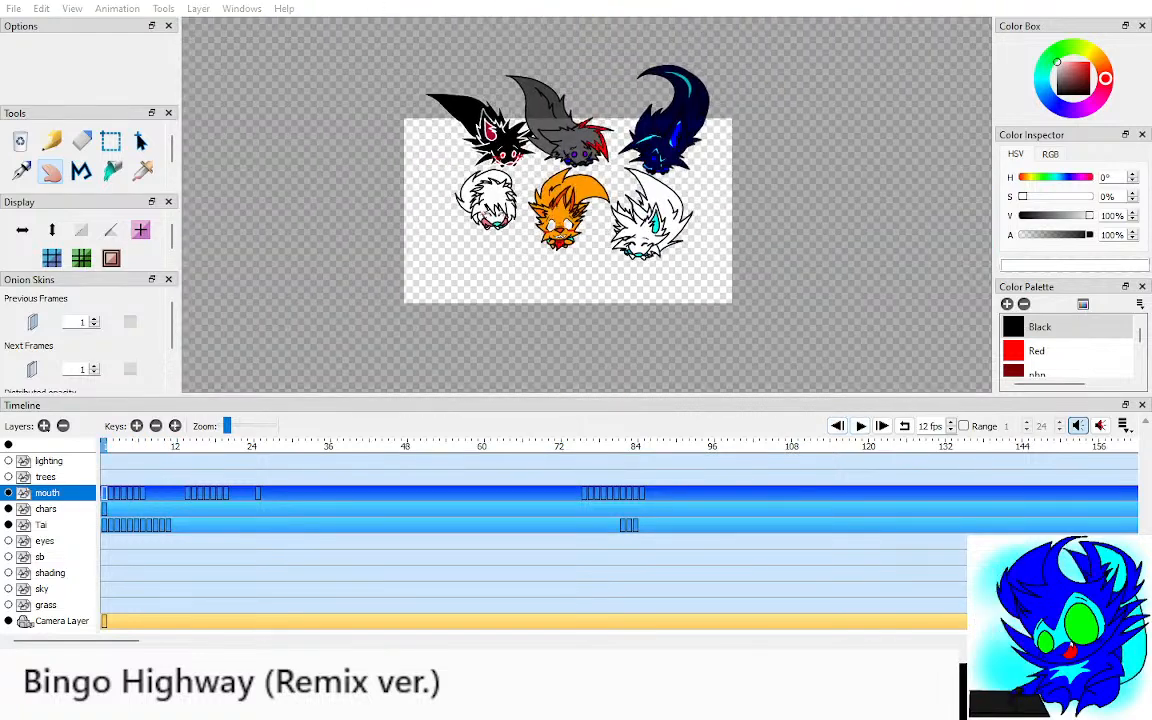
pyautogui.scroll(5, 587, 205)
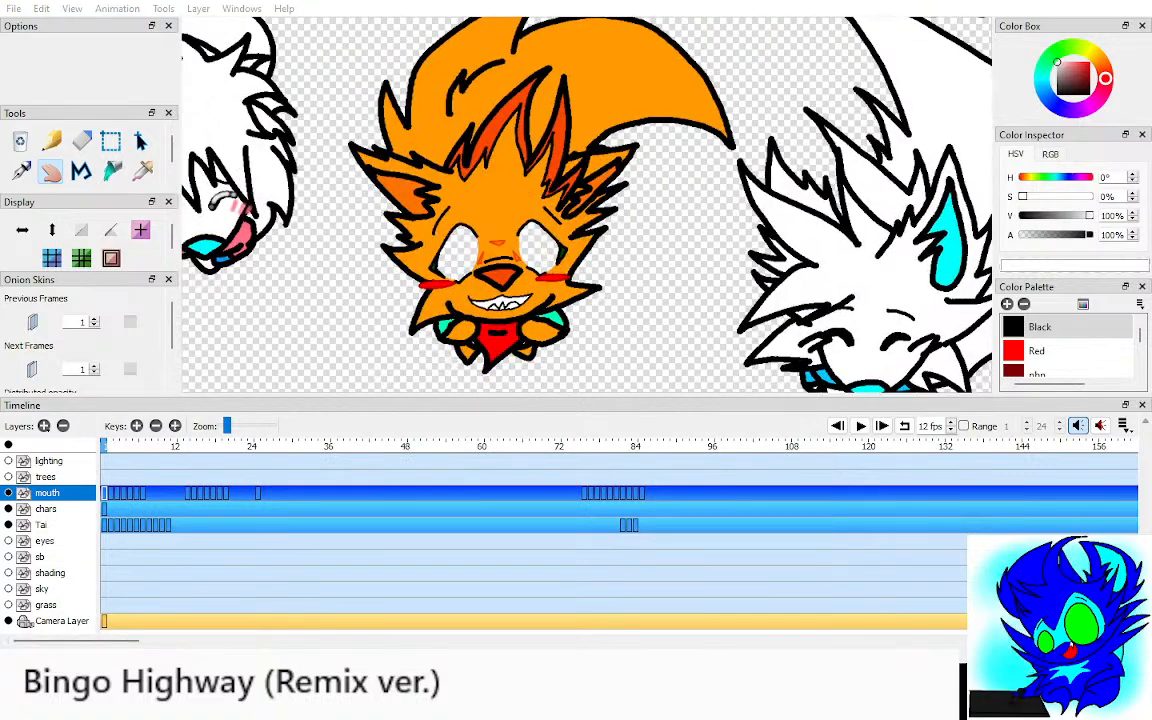
pyautogui.press('Return')
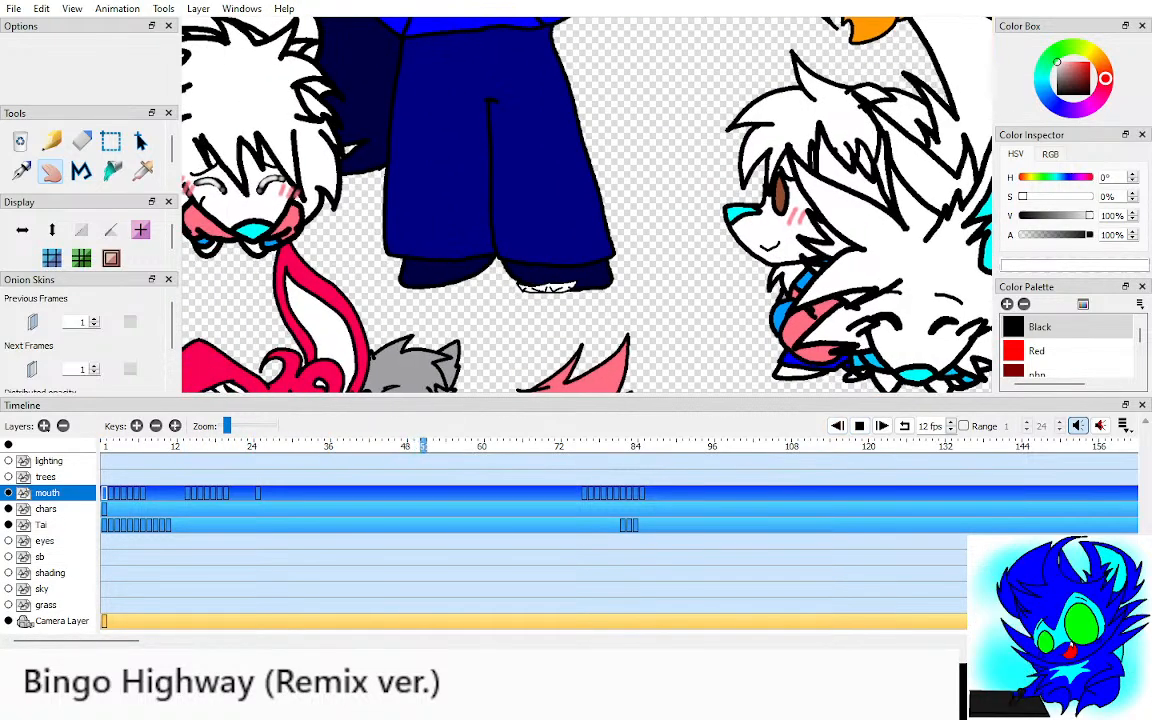
pyautogui.press('Return')
pyautogui.press('.')
pyautogui.press('.')
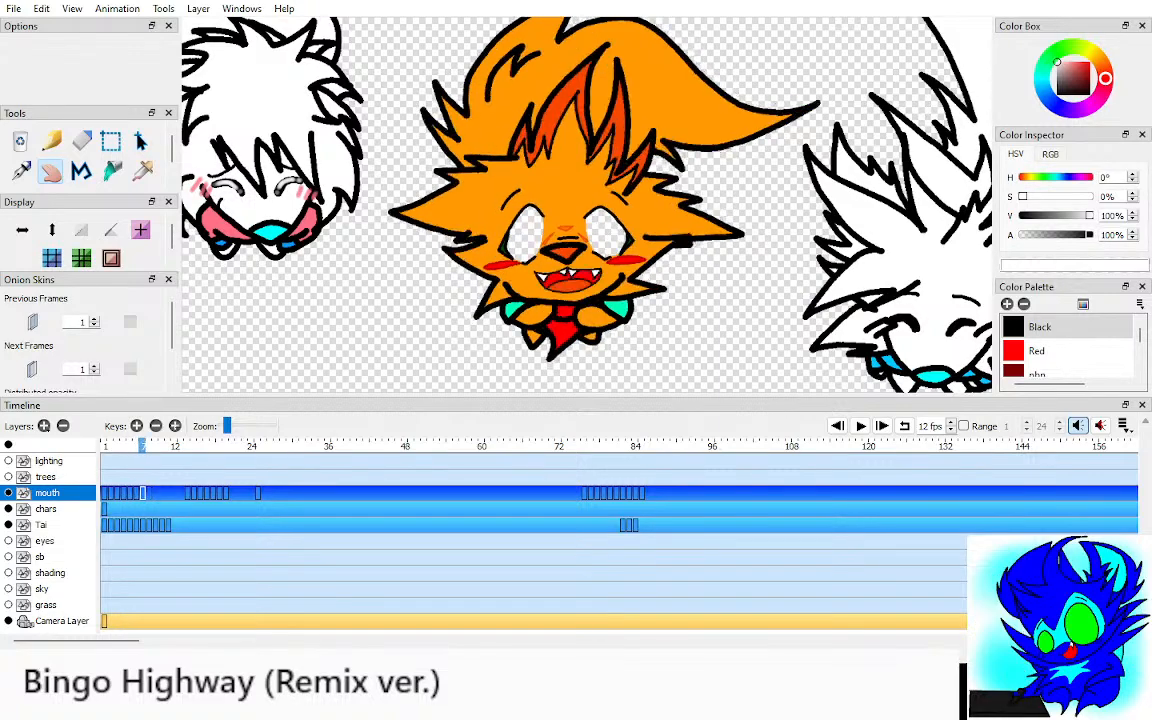
pyautogui.press('.')
pyautogui.press(',')
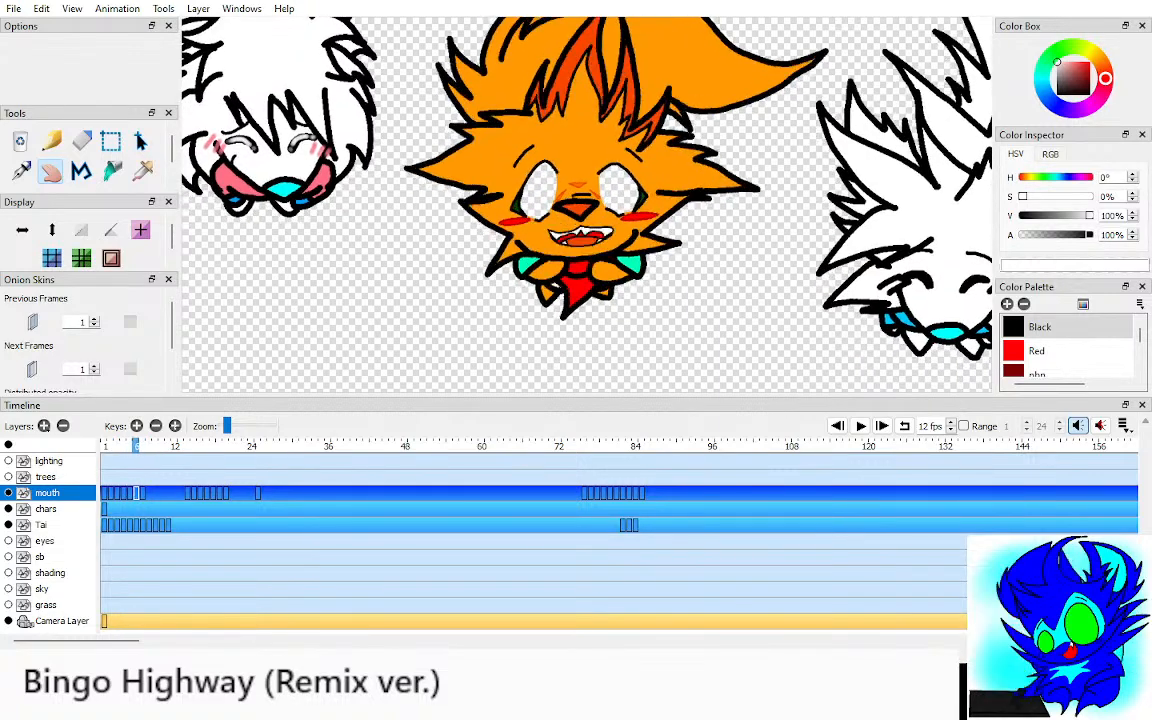
# Step: Move the old mouth keyframes from frame 7 onward further along the timeline, directly in front of the group starting near frame 76
pyautogui.press('.')
pyautogui.press('.')
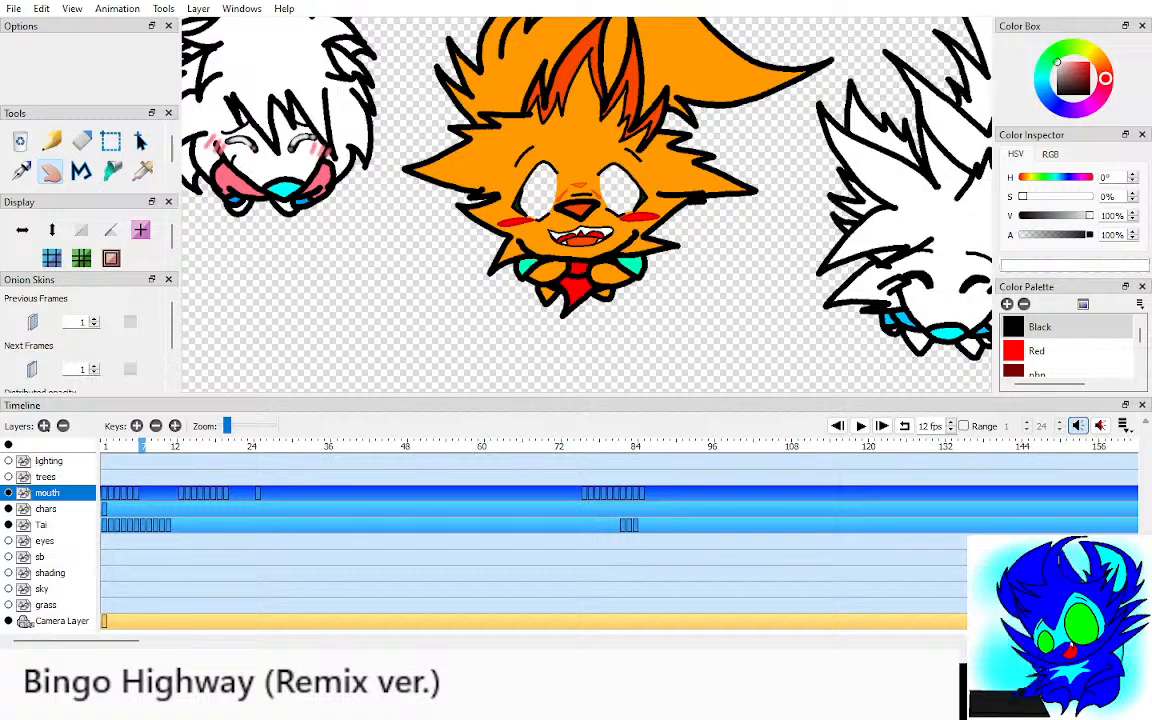
pyautogui.press('.')
pyautogui.press('.')
pyautogui.press('.')
pyautogui.press('.')
pyautogui.press('.')
pyautogui.press('.')
pyautogui.press('.')
pyautogui.press('.')
pyautogui.press('.')
pyautogui.press('.')
pyautogui.press('.')
pyautogui.press('.')
pyautogui.press('.')
pyautogui.press('.')
pyautogui.press('.')
pyautogui.press('.')
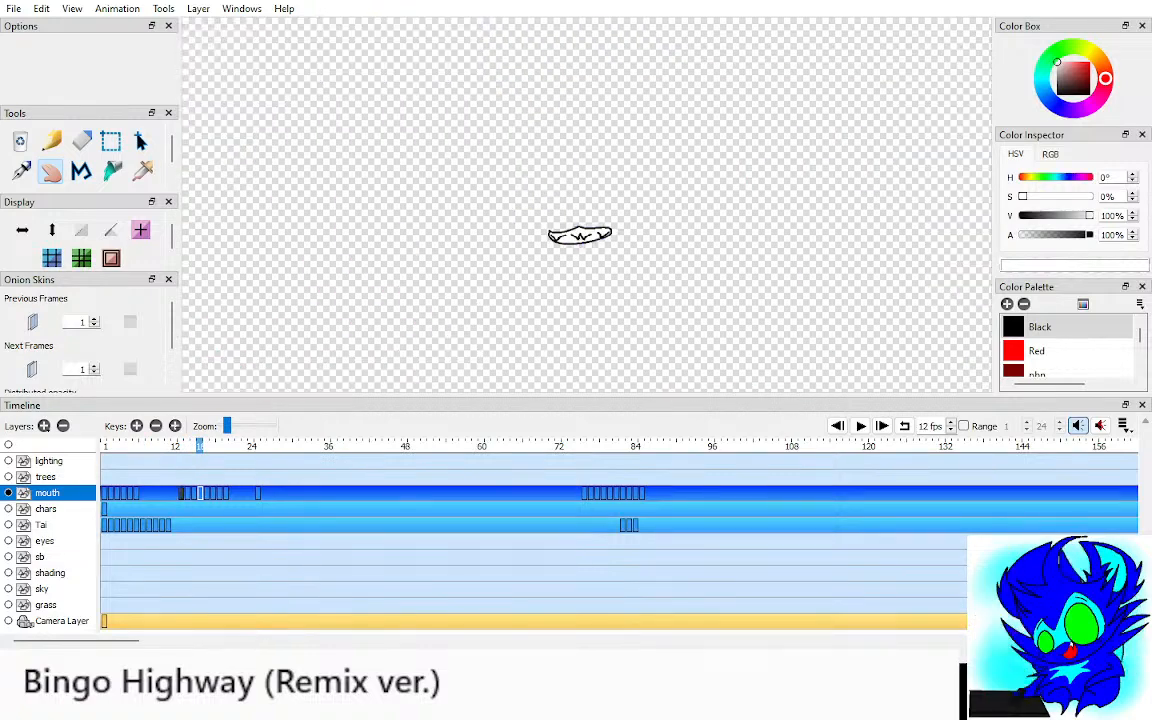
pyautogui.moveTo(205, 493); pyautogui.dragTo(552, 493)
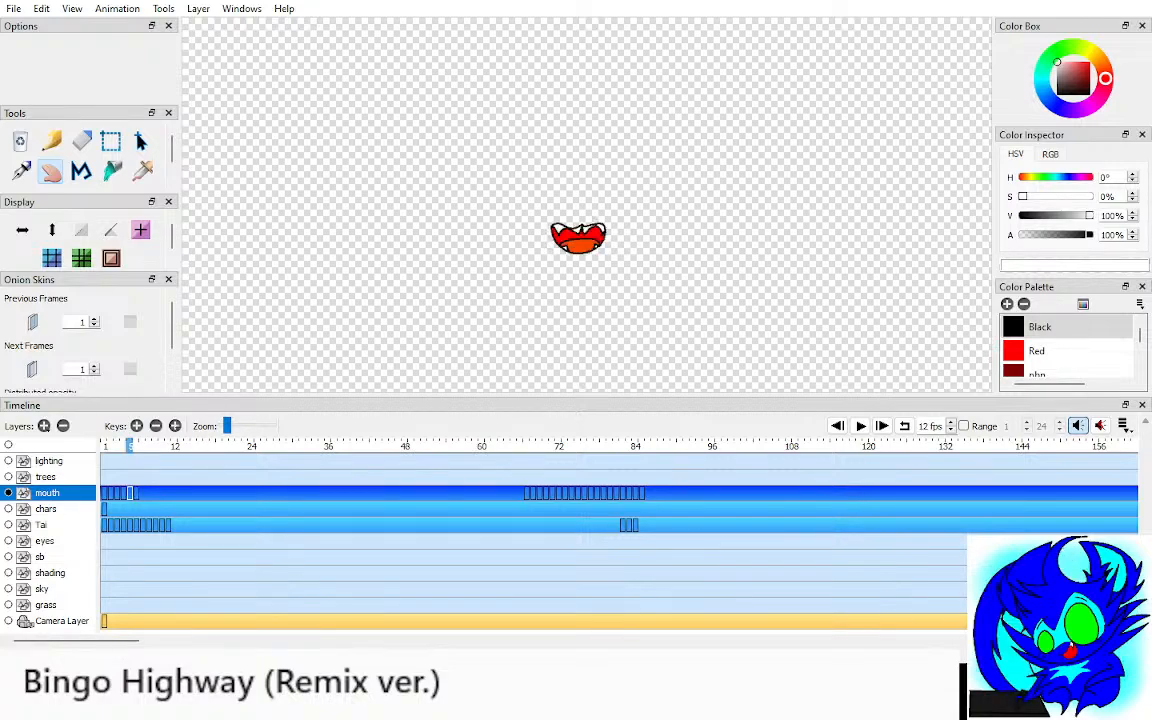
# Step: Add a blank mouth keyframe at frame 7, with the previous frame's onion skin on and all layers fully visible
pyautogui.press(',')
pyautogui.press(',')
pyautogui.press(',')
pyautogui.press(',')
pyautogui.press(',')
pyautogui.press(',')
pyautogui.press('F7')
pyautogui.press('o')
pyautogui.hotkey('ctrl', '=')
pyautogui.hotkey('alt', 'l')
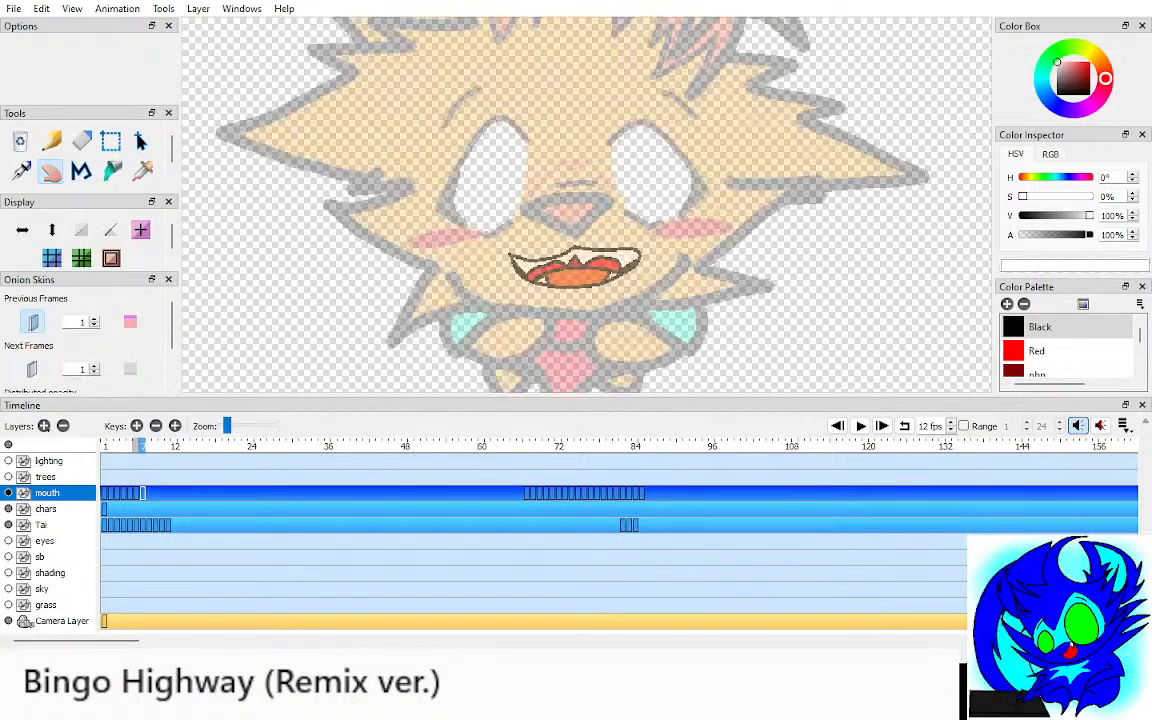
pyautogui.hotkey('alt', 'l')
pyautogui.hotkey('ctrl', '=')
pyautogui.hotkey('ctrl', '=')
pyautogui.hotkey('ctrl', '=')
# Step: Draw a wider open mouth with fangs and tongue at frame 7 in black with the Pen tool at width 3
pyautogui.press('p')
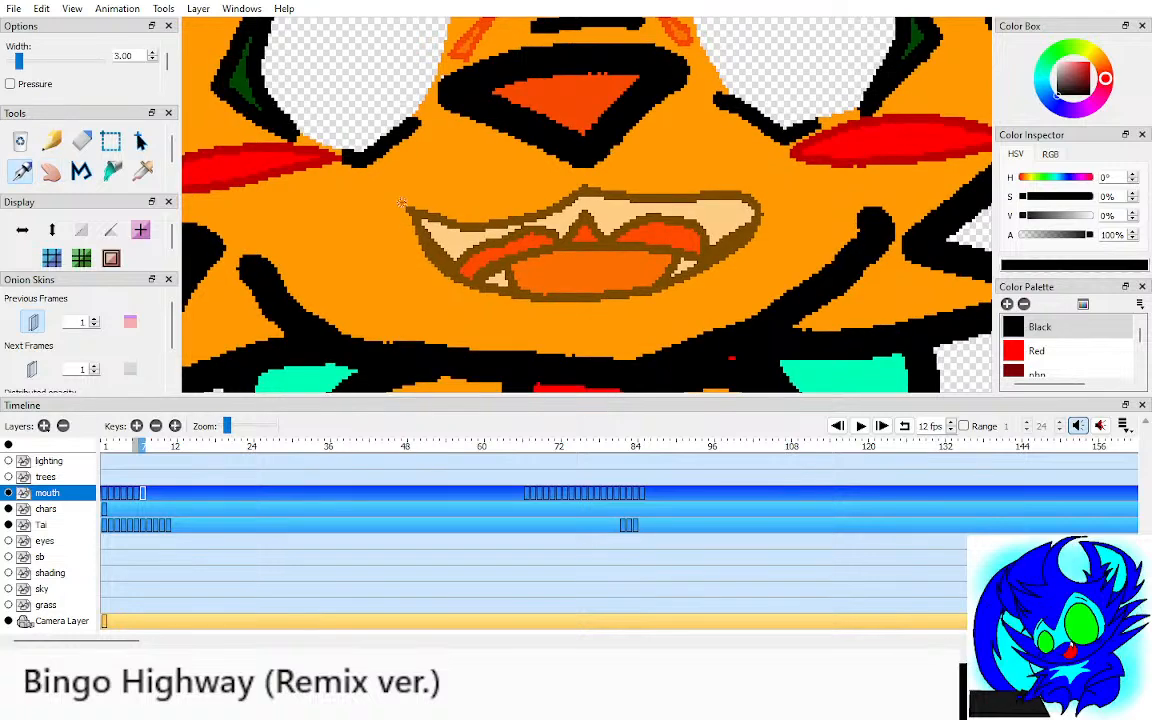
pyautogui.moveTo(378, 198)
pyautogui.mouseDown()
pyautogui.moveTo(660, 181)
pyautogui.moveTo(785, 265)
pyautogui.moveTo(480, 330)
pyautogui.moveTo(380, 204)
pyautogui.moveTo(405, 238)
pyautogui.moveTo(508, 181)
pyautogui.moveTo(500, 190)
pyautogui.mouseUp()
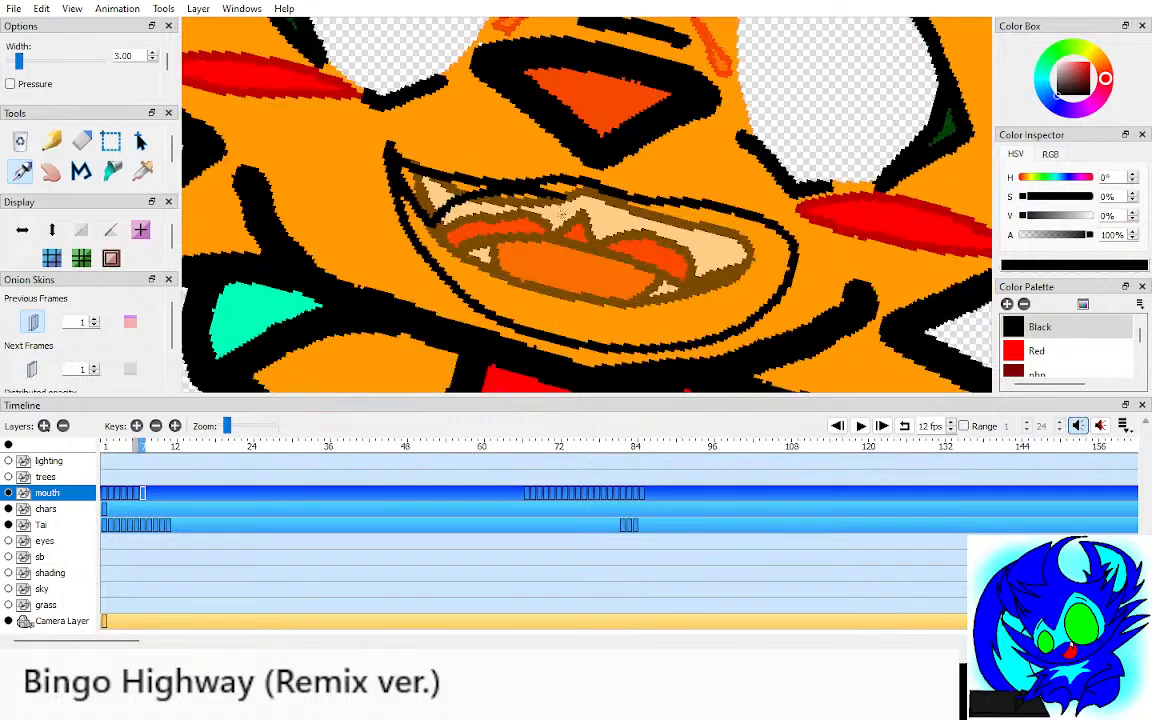
pyautogui.press('e')
pyautogui.press('p')
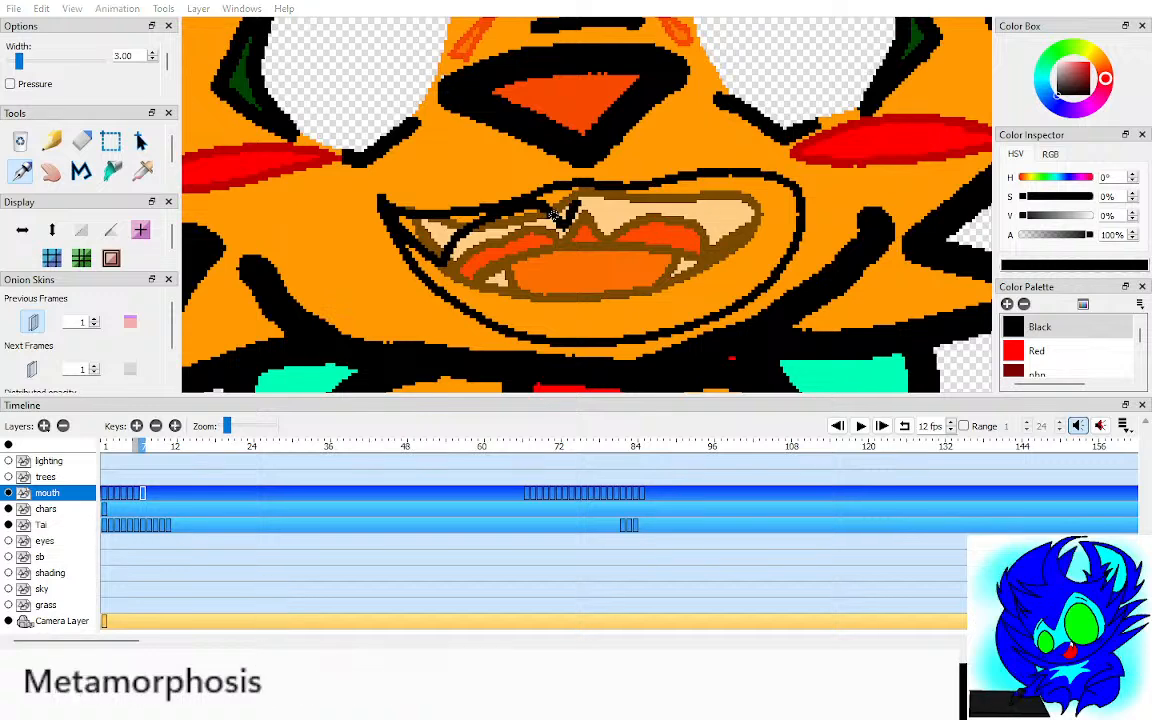
pyautogui.press('e')
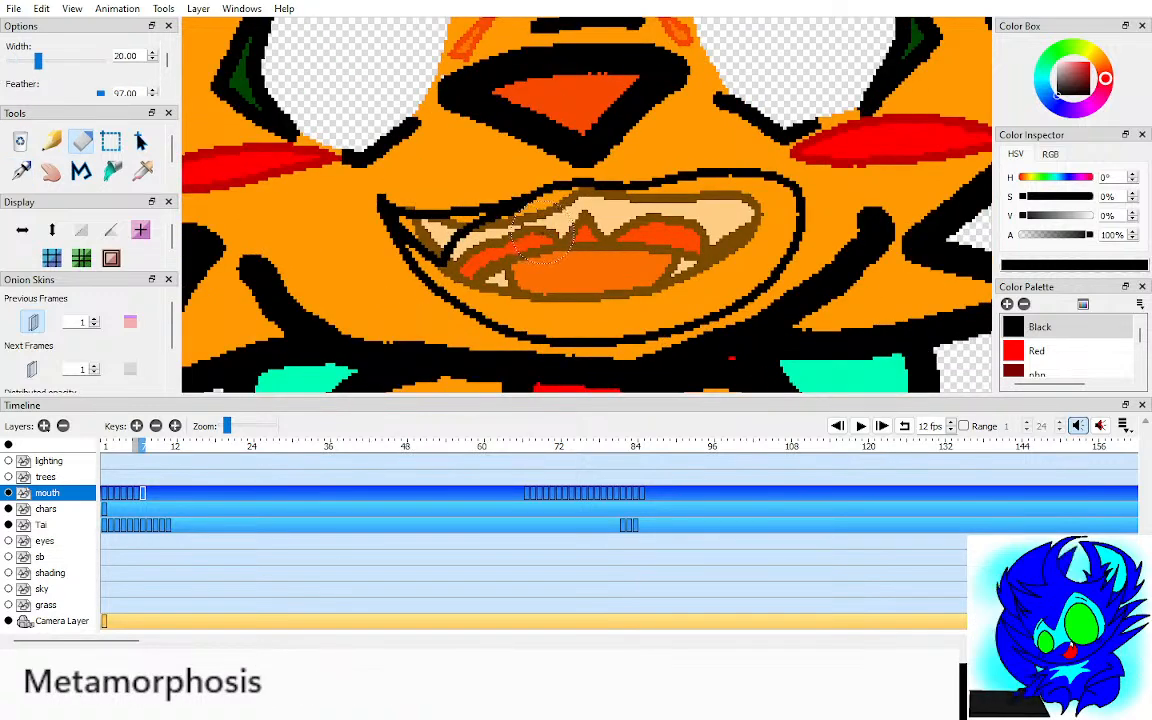
pyautogui.press('p')
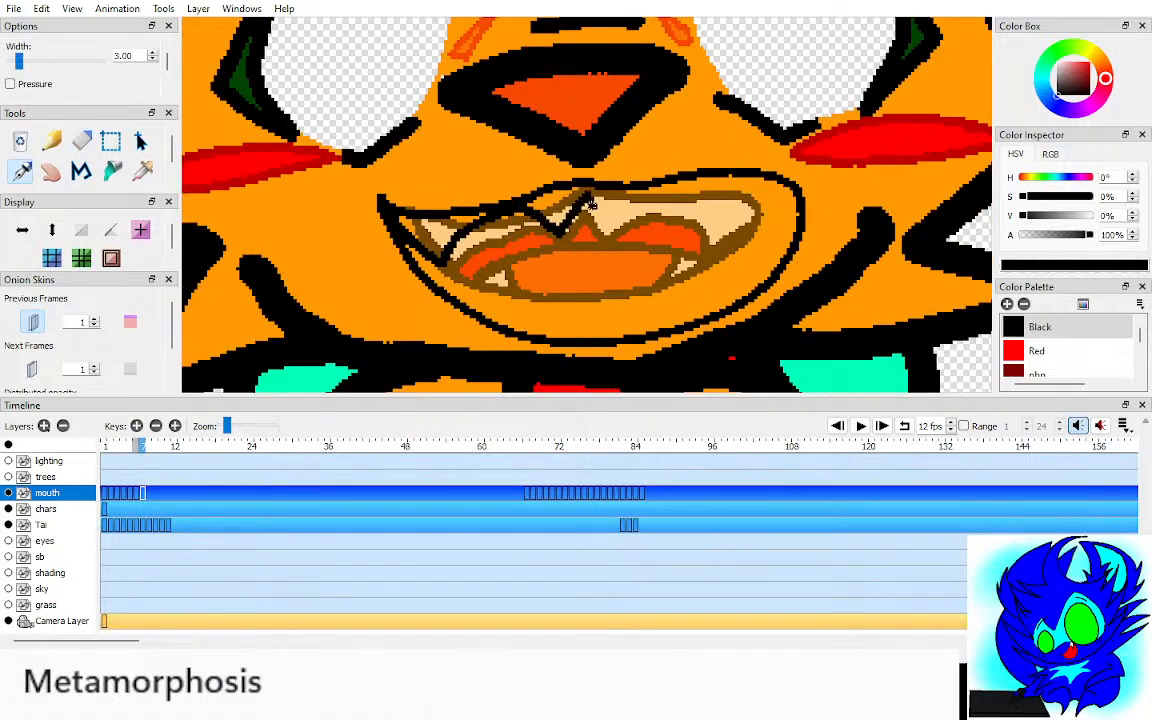
pyautogui.moveTo(638, 205)
pyautogui.mouseDown()
pyautogui.moveTo(695, 195)
pyautogui.moveTo(716, 222)
pyautogui.mouseUp()
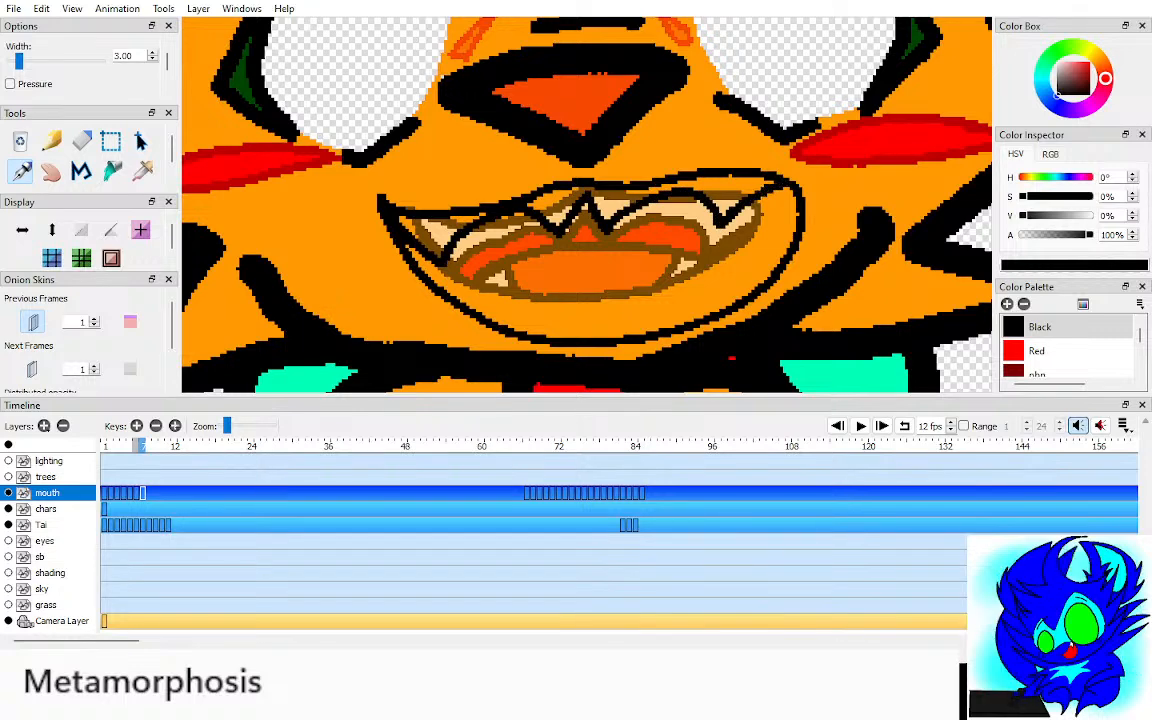
pyautogui.moveTo(430, 272)
pyautogui.mouseDown()
pyautogui.moveTo(640, 258)
pyautogui.moveTo(742, 297)
pyautogui.mouseUp()
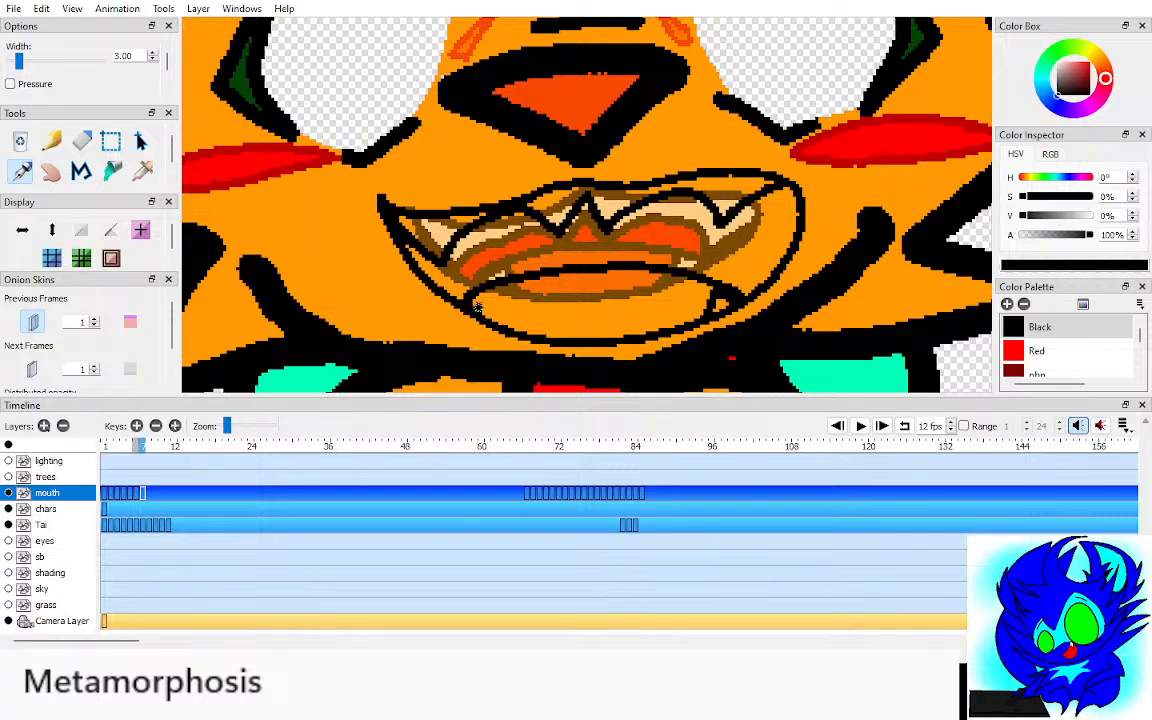
pyautogui.moveTo(477, 308); pyautogui.dragTo(508, 328)
# Step: Turn off the onion skin and fill the frame 7 tongue with the orange-red sampled from frame 6
pyautogui.press('h')
pyautogui.press('o')
pyautogui.press('i')
pyautogui.press(',')
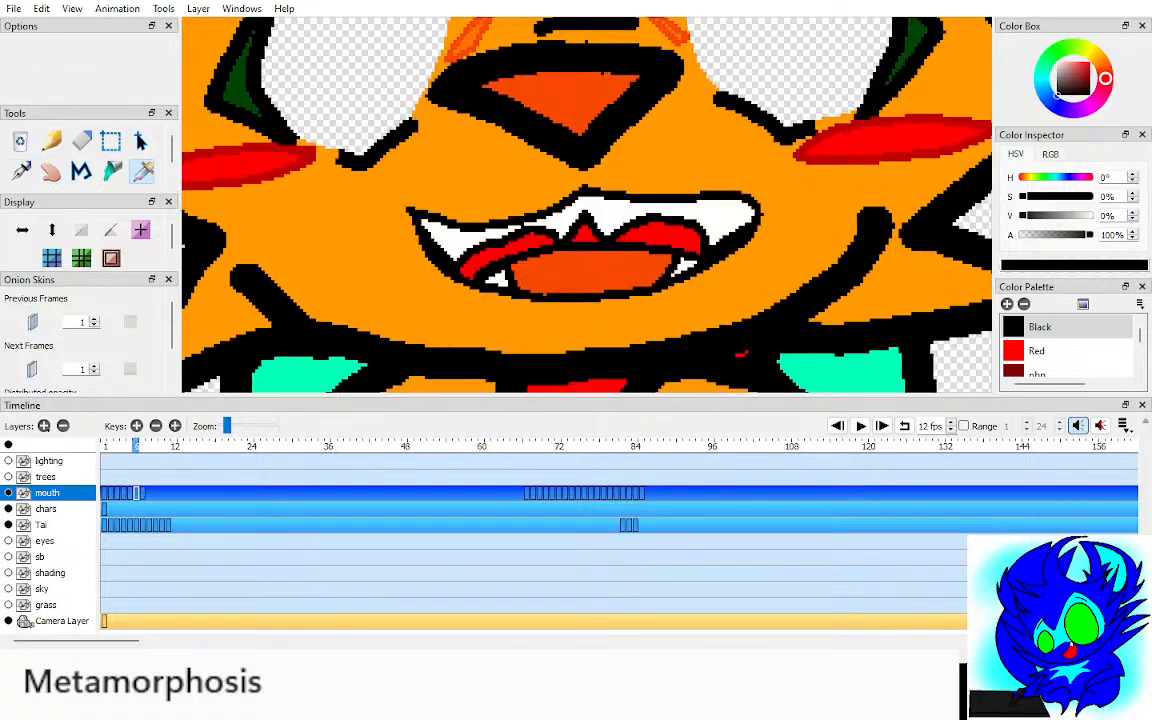
pyautogui.click(590, 279)
pyautogui.press('.')
pyautogui.press('k')
pyautogui.click(590, 279)
# Step: Fill the frame 7 mouth interior with the palette color Red
pyautogui.press('i')
pyautogui.click(1062, 351)
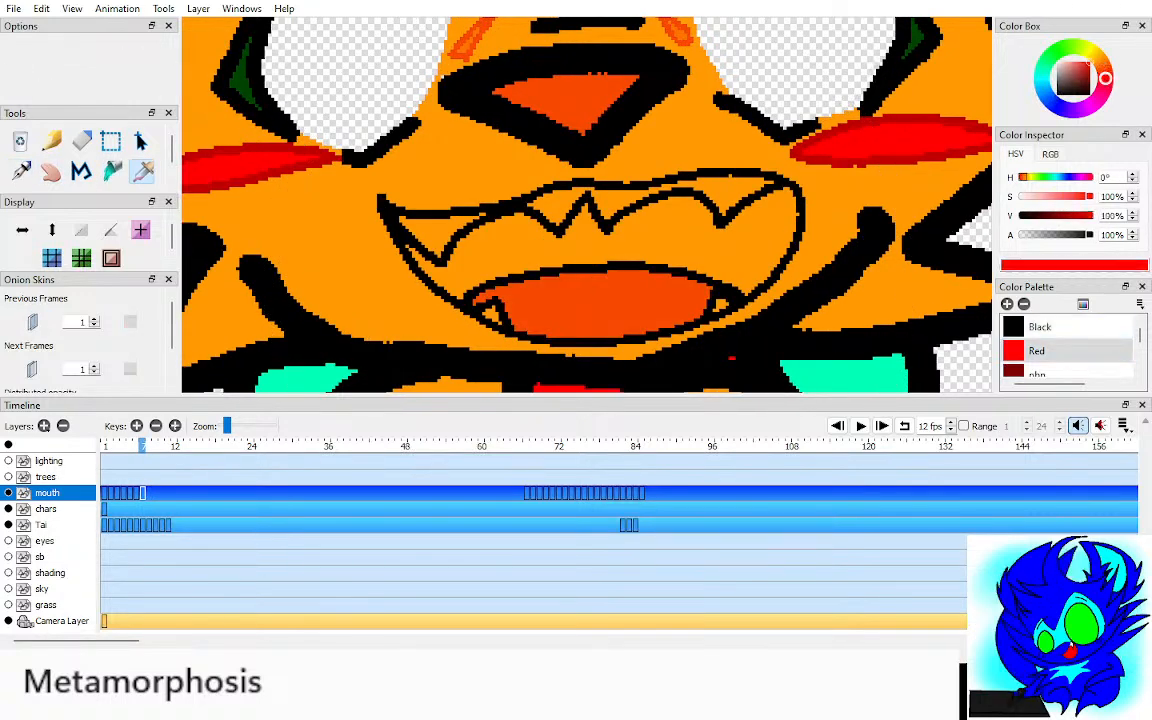
pyautogui.press('k')
pyautogui.click(488, 250)
pyautogui.click(412, 251)
pyautogui.hotkey('ctrl', 'z')
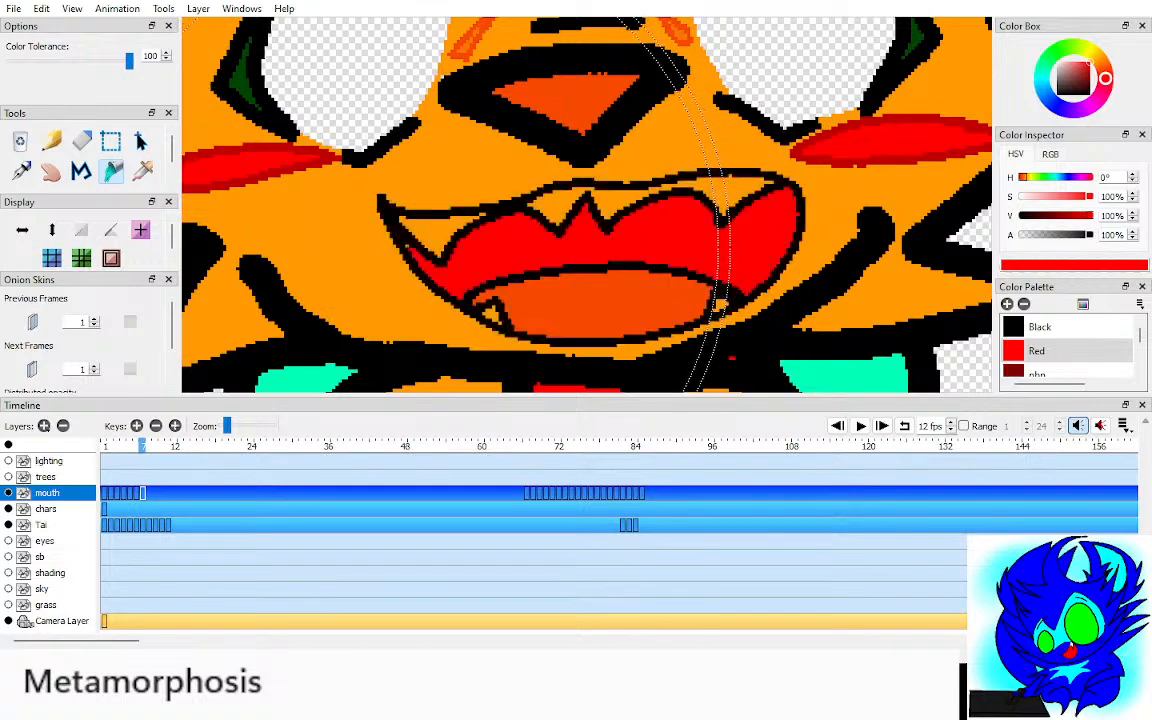
# Step: Fill the upper and lower teeth at frame 7 with the white sampled from frame 6
pyautogui.press('i')
pyautogui.press(',')
pyautogui.click(443, 238)
pyautogui.press('.')
pyautogui.press('k')
pyautogui.click(442, 232)
pyautogui.click(487, 303)
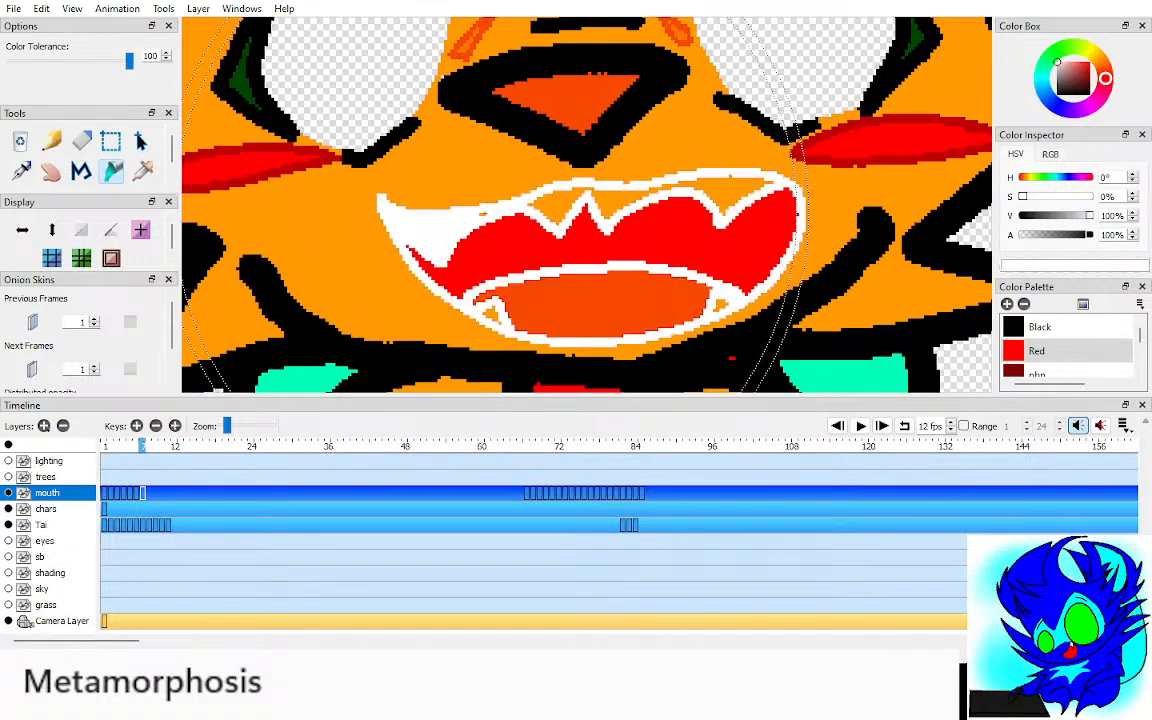
pyautogui.hotkey('ctrl', 'z')
pyautogui.click(488, 304)
pyautogui.hotkey('ctrl', 'z')
pyautogui.click(490, 313)
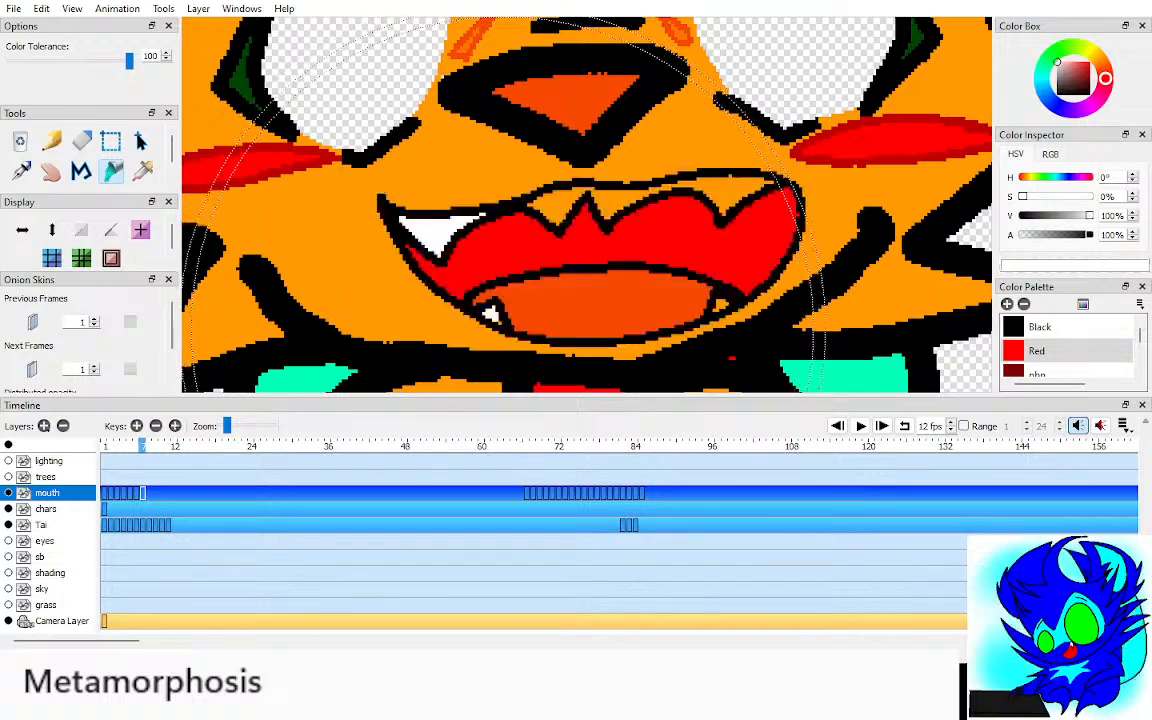
pyautogui.click(487, 304)
pyautogui.hotkey('ctrl', 'z')
pyautogui.click(549, 206)
pyautogui.click(720, 304)
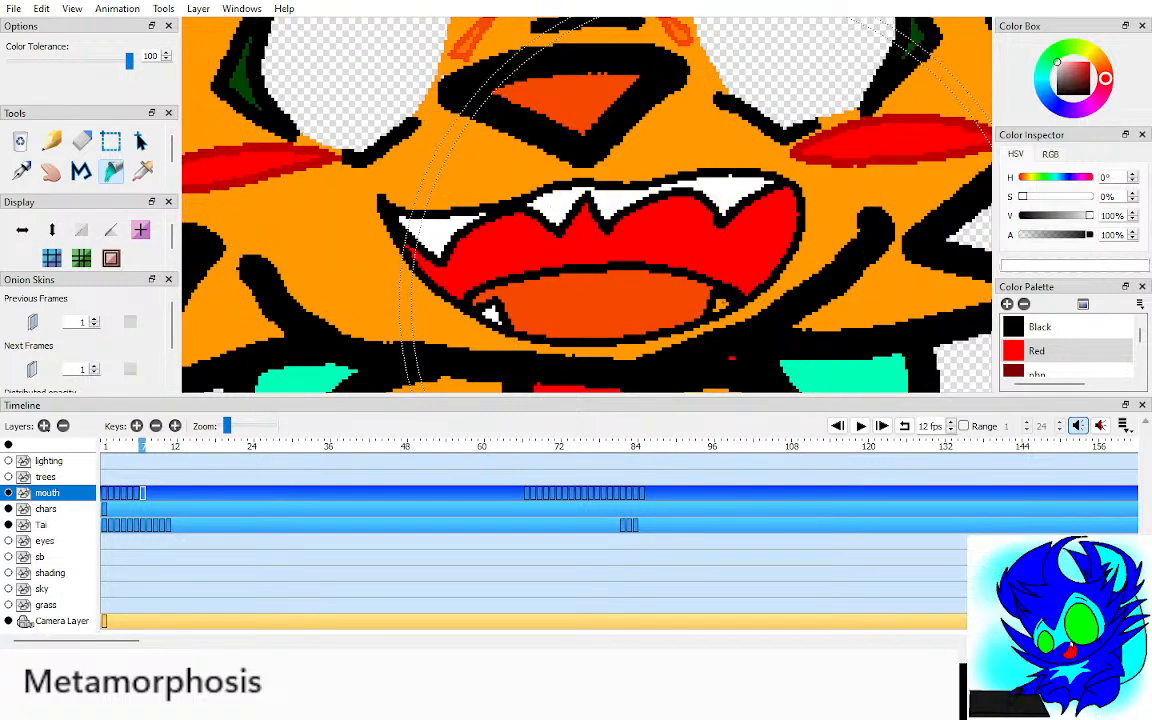
# Step: Compare the frame 7 mouth with its neighboring frames and play the animation from the start
pyautogui.press('h')
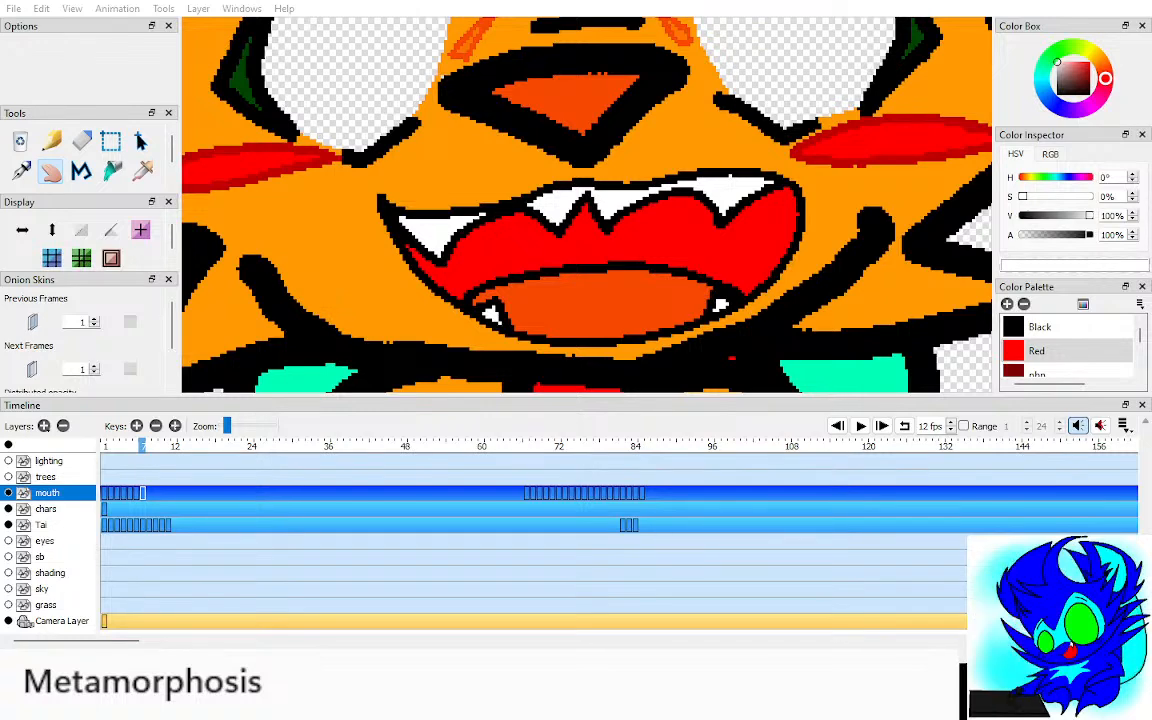
pyautogui.scroll(-8, 580, 240)
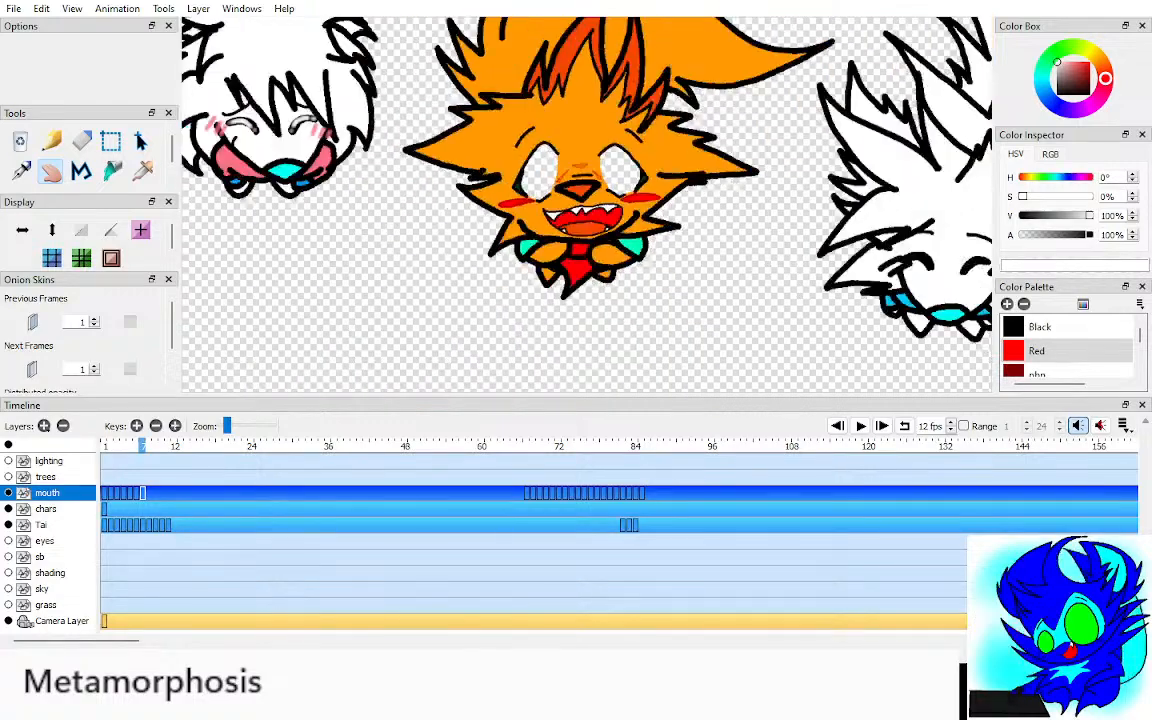
pyautogui.press(',')
pyautogui.press('.')
pyautogui.press('.')
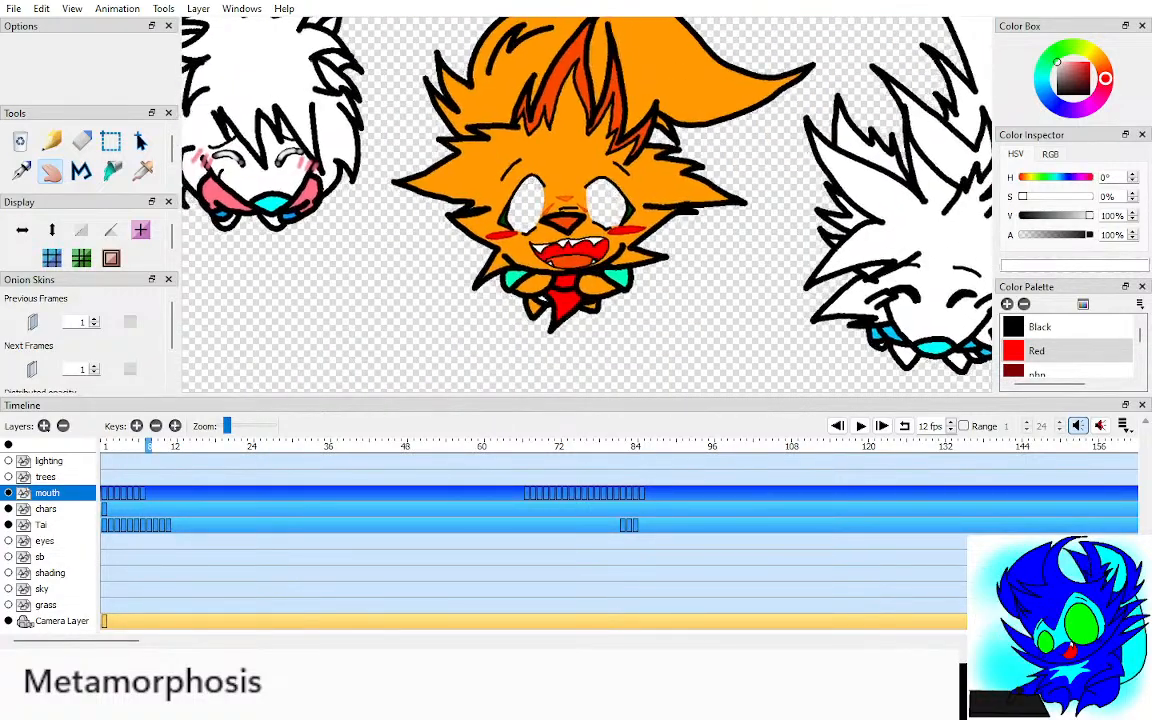
pyautogui.press(',')
pyautogui.click(838, 426)
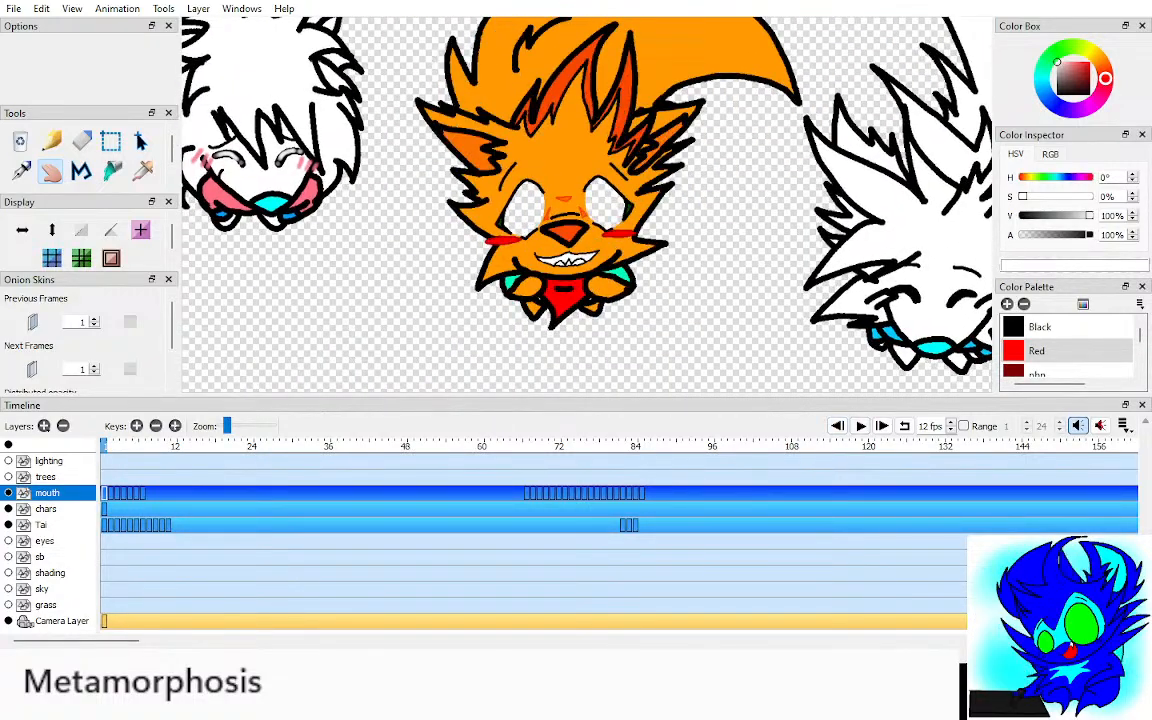
pyautogui.press('Return')
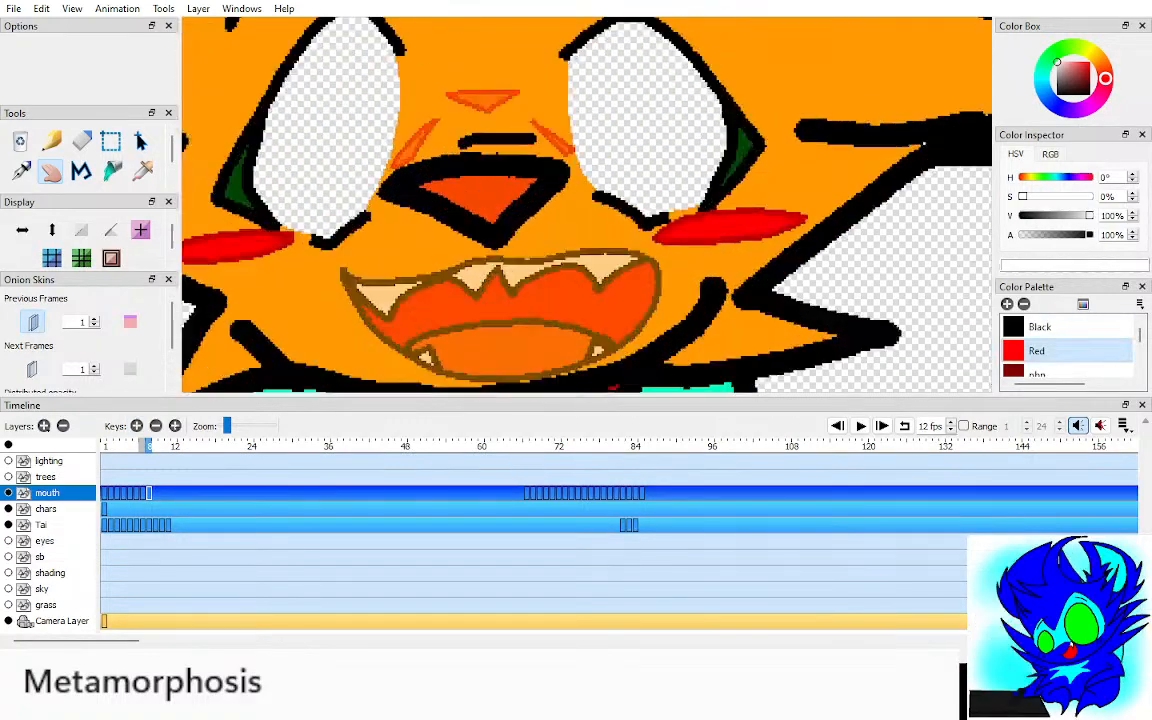
# Step: Trace the mouth outline, fangs and tongue on the blank frame 8 in black with the Pen tool at width 3
pyautogui.scroll(1, 411, 289)
pyautogui.moveTo(400, 295); pyautogui.dragTo(540, 225)
pyautogui.press('p')
pyautogui.moveTo(410, 213)
pyautogui.mouseDown()
pyautogui.moveTo(435, 230)
pyautogui.moveTo(607, 194)
pyautogui.moveTo(803, 186)
pyautogui.moveTo(842, 254)
pyautogui.moveTo(762, 341)
pyautogui.moveTo(596, 364)
pyautogui.moveTo(415, 228)
pyautogui.mouseUp()
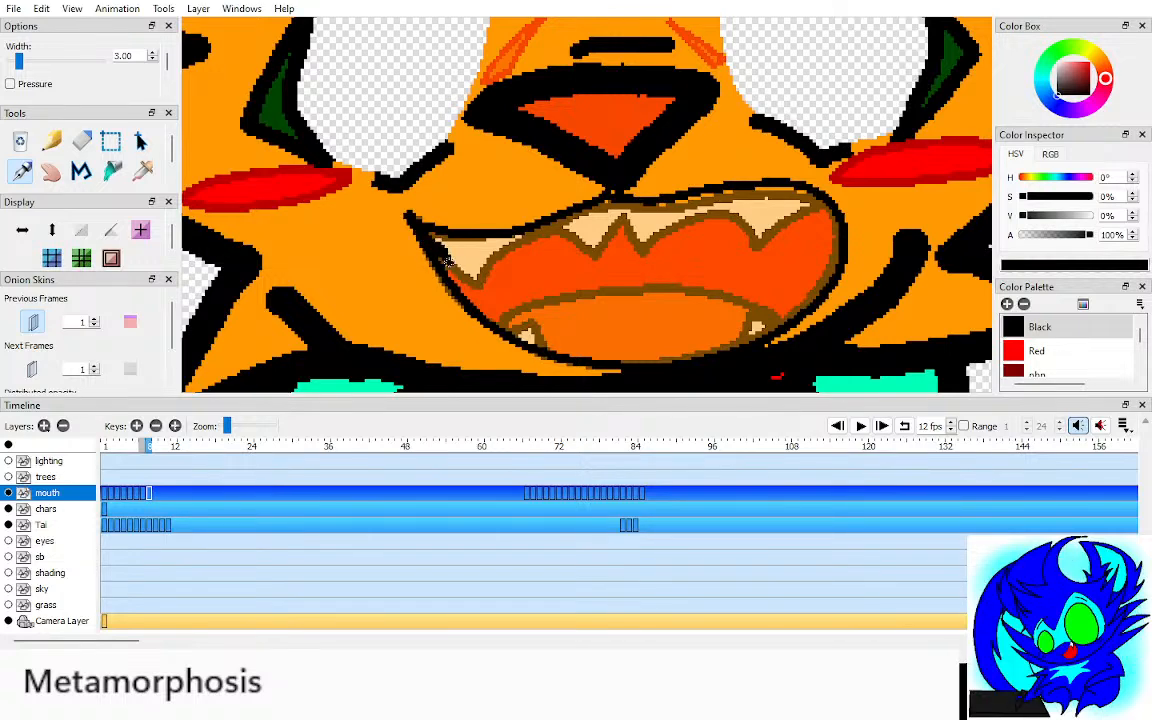
pyautogui.scroll(2, 470, 235)
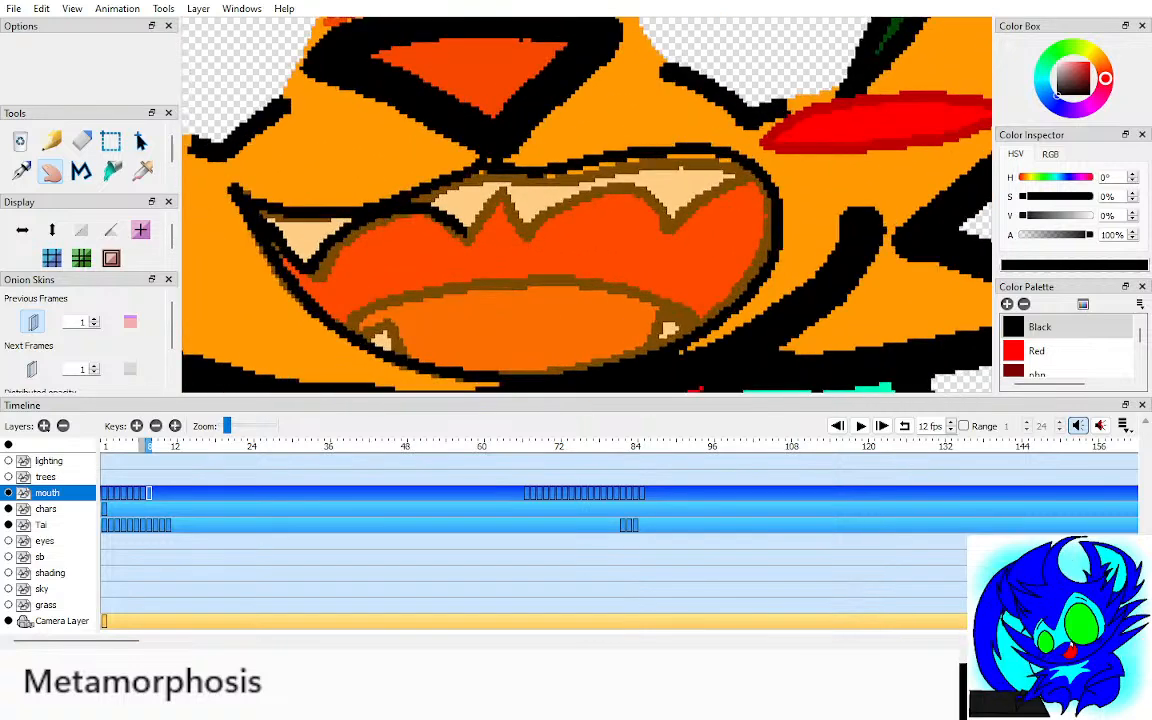
pyautogui.moveTo(420, 205)
pyautogui.mouseDown()
pyautogui.moveTo(458, 166)
pyautogui.moveTo(496, 200)
pyautogui.moveTo(704, 188)
pyautogui.moveTo(748, 166)
pyautogui.mouseUp()
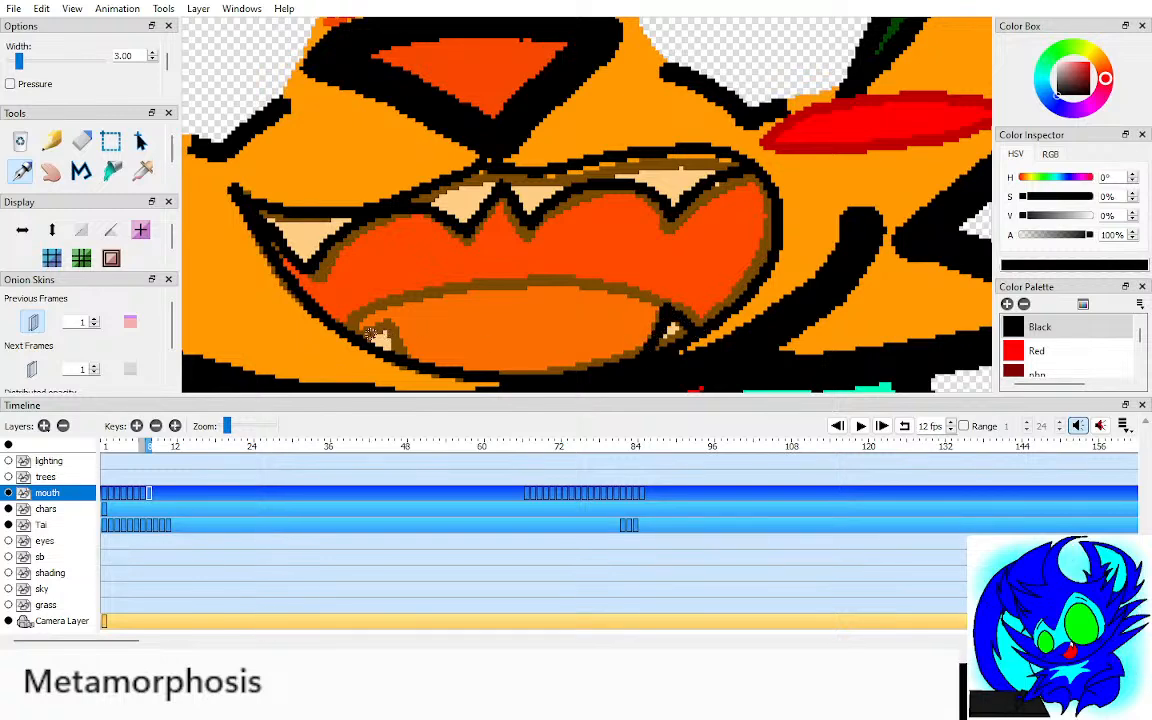
pyautogui.moveTo(385, 320)
pyautogui.mouseDown()
pyautogui.moveTo(315, 298)
pyautogui.moveTo(505, 280)
pyautogui.moveTo(657, 297)
pyautogui.mouseUp()
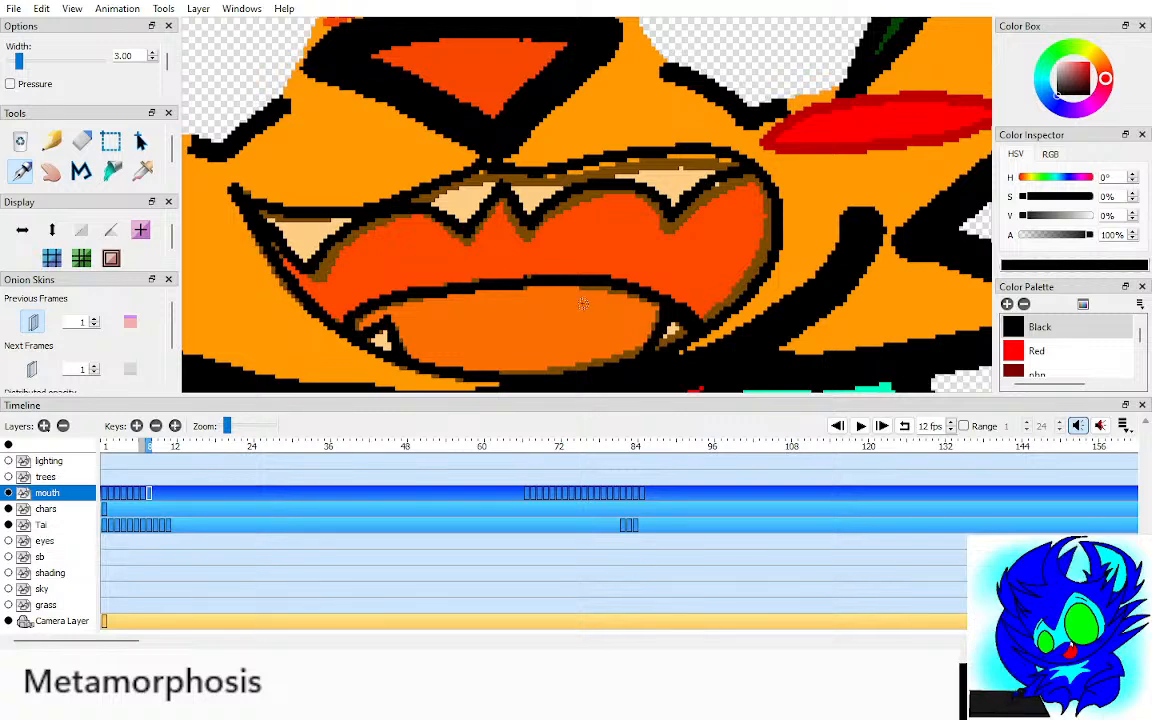
# Step: Fill the frame 8 tongue with the orange-red sampled from the frame 7 tongue
pyautogui.press('i')
pyautogui.press('o')
pyautogui.press(',')
pyautogui.click(535, 255)
pyautogui.press('.')
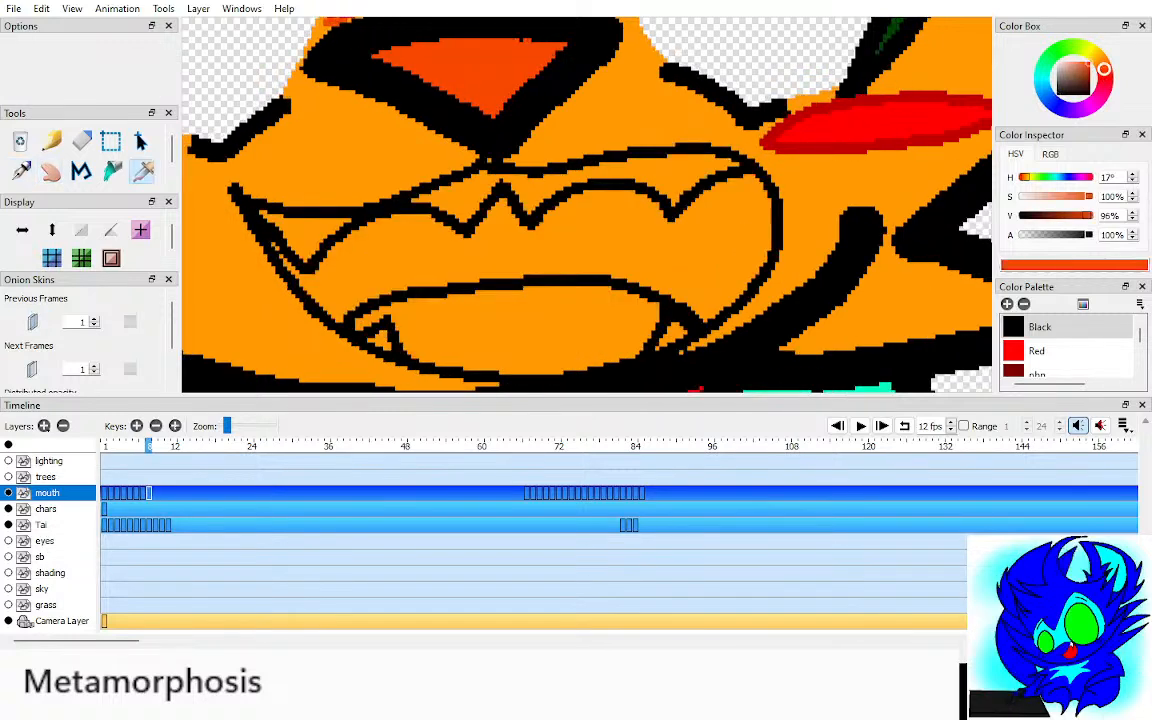
pyautogui.press('k')
pyautogui.click(500, 335)
# Step: Fill the frame 8 mouth interior with the red sampled from frame 7
pyautogui.press('i')
pyautogui.press(',')
pyautogui.click(430, 252)
pyautogui.press('.')
pyautogui.press('k')
pyautogui.click(375, 255)
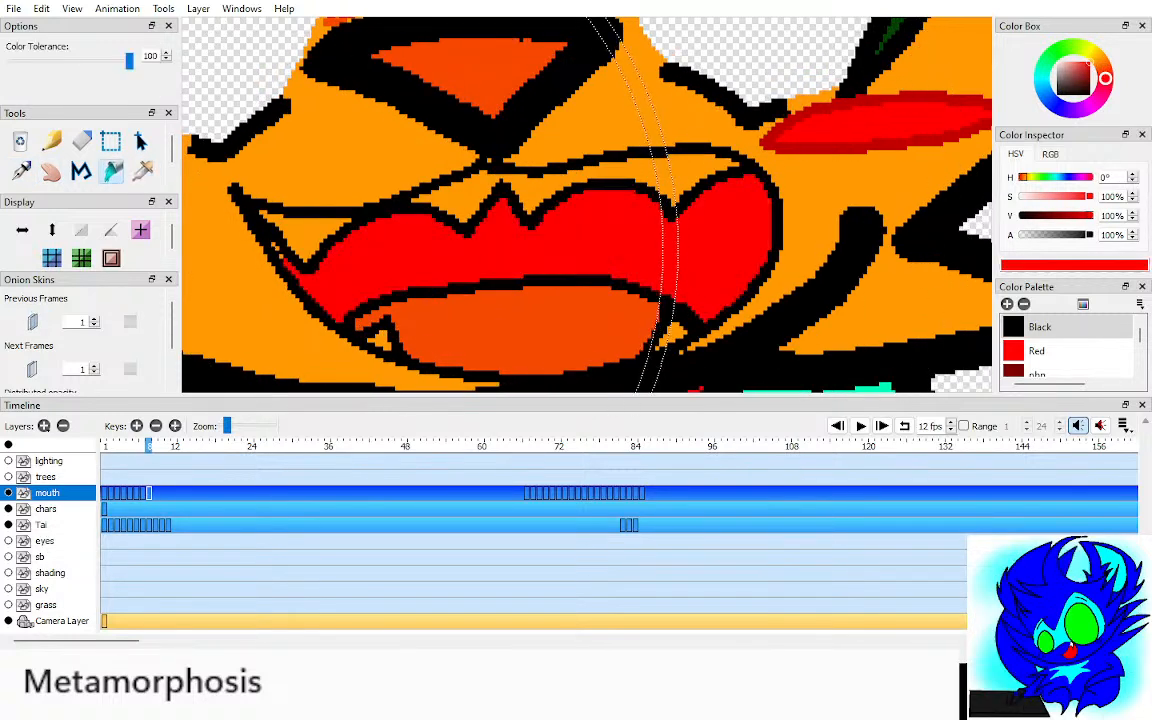
pyautogui.click(273, 249)
pyautogui.click(275, 250)
pyautogui.hotkey('ctrl', 'z')
pyautogui.hotkey('ctrl', 'z')
pyautogui.click(281, 257)
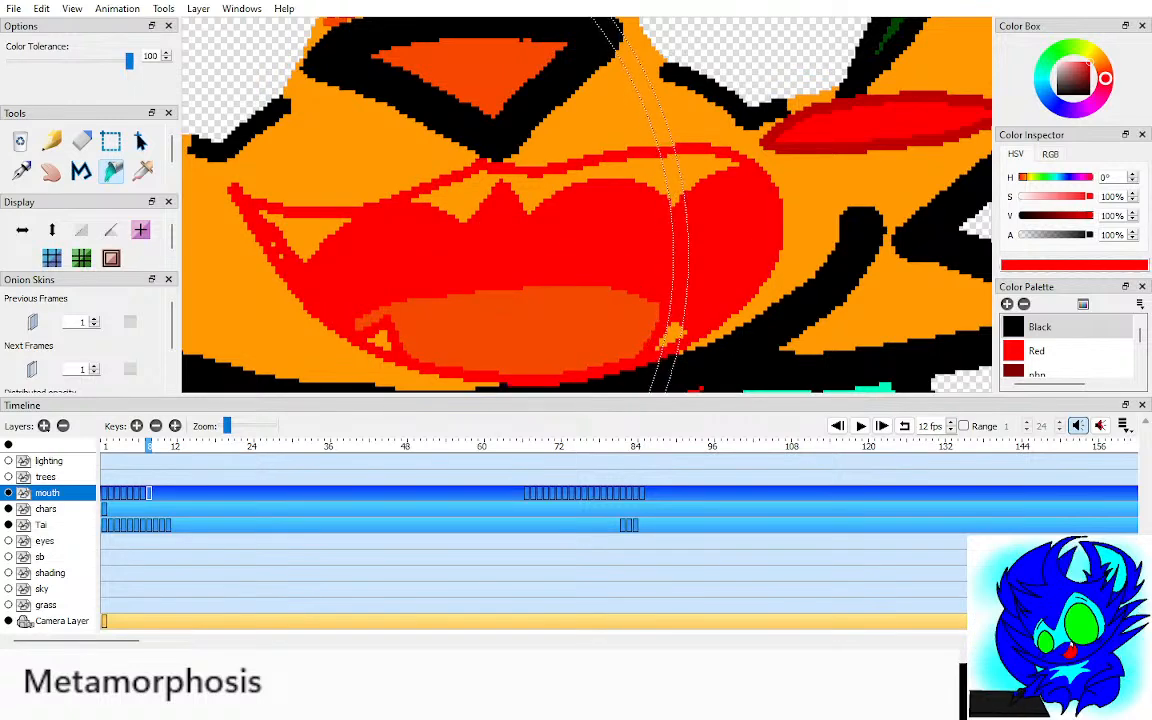
pyautogui.hotkey('ctrl', 'z')
# Step: Fill the upper teeth and both lower fangs at frame 8 with the white sampled from frame 7
pyautogui.press('i')
pyautogui.press(',')
pyautogui.click(296, 240)
pyautogui.press('.')
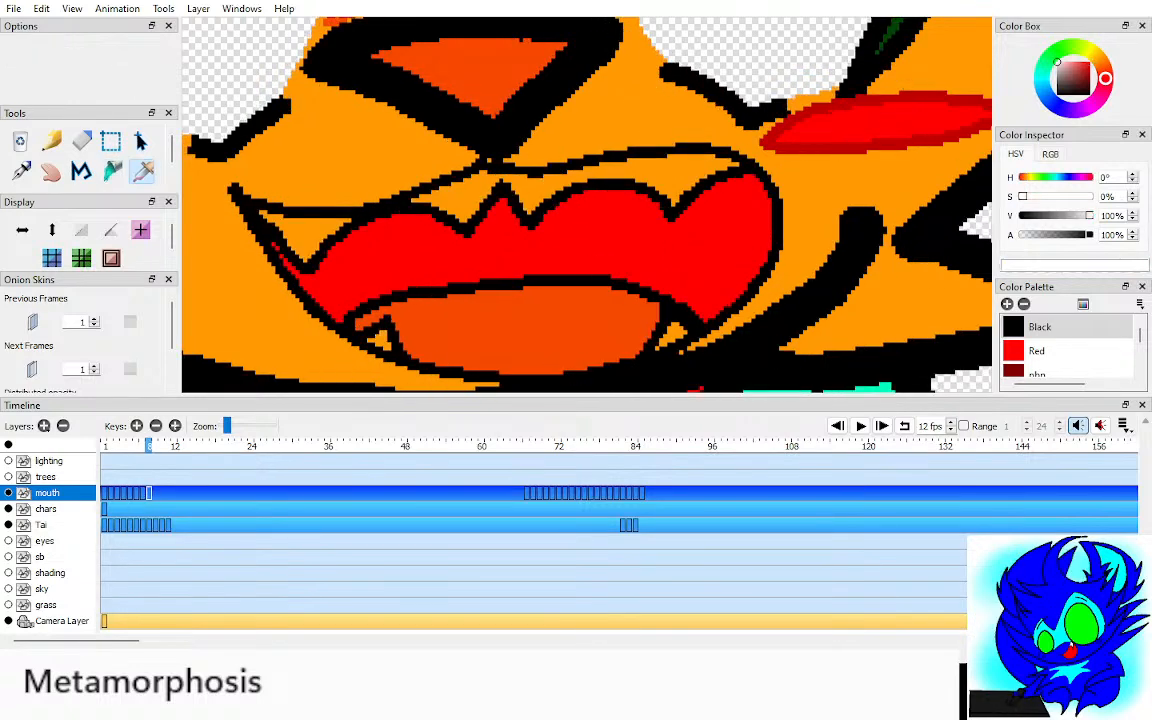
pyautogui.press('k')
pyautogui.click(304, 236)
pyautogui.click(455, 203)
pyautogui.click(379, 341)
pyautogui.click(671, 338)
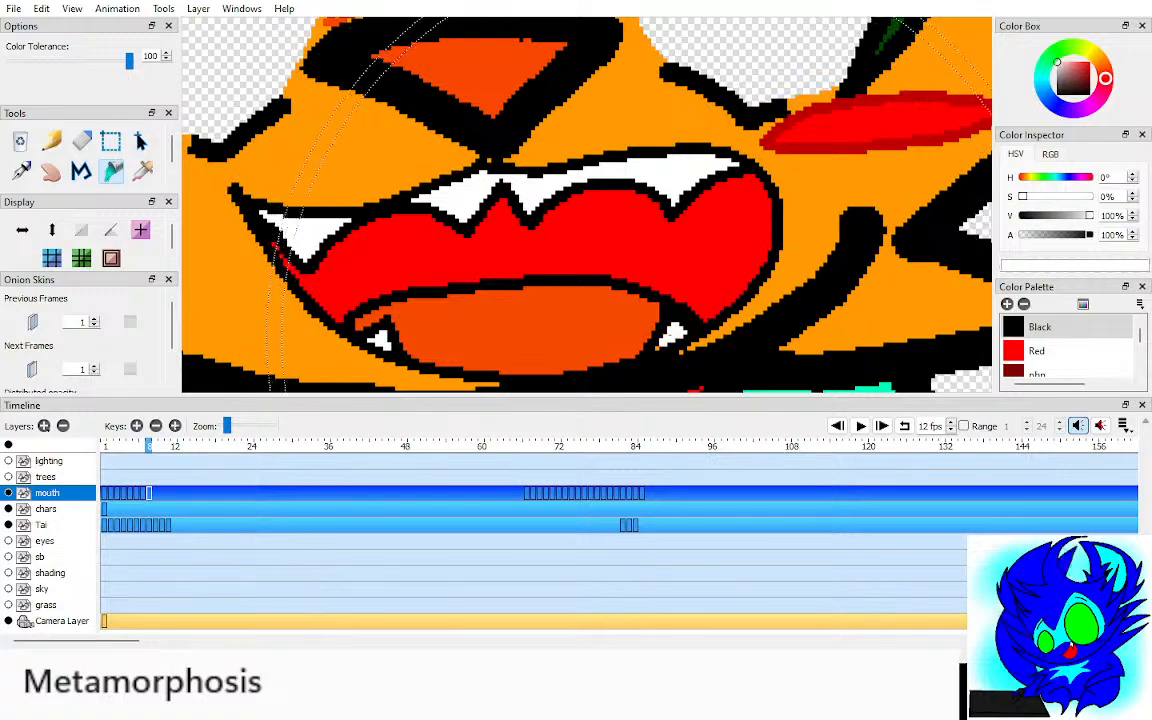
# Step: Show only the eyes layer's drawing and go to frame 1
pyautogui.press('h')
pyautogui.scroll(-5, 565, 220)
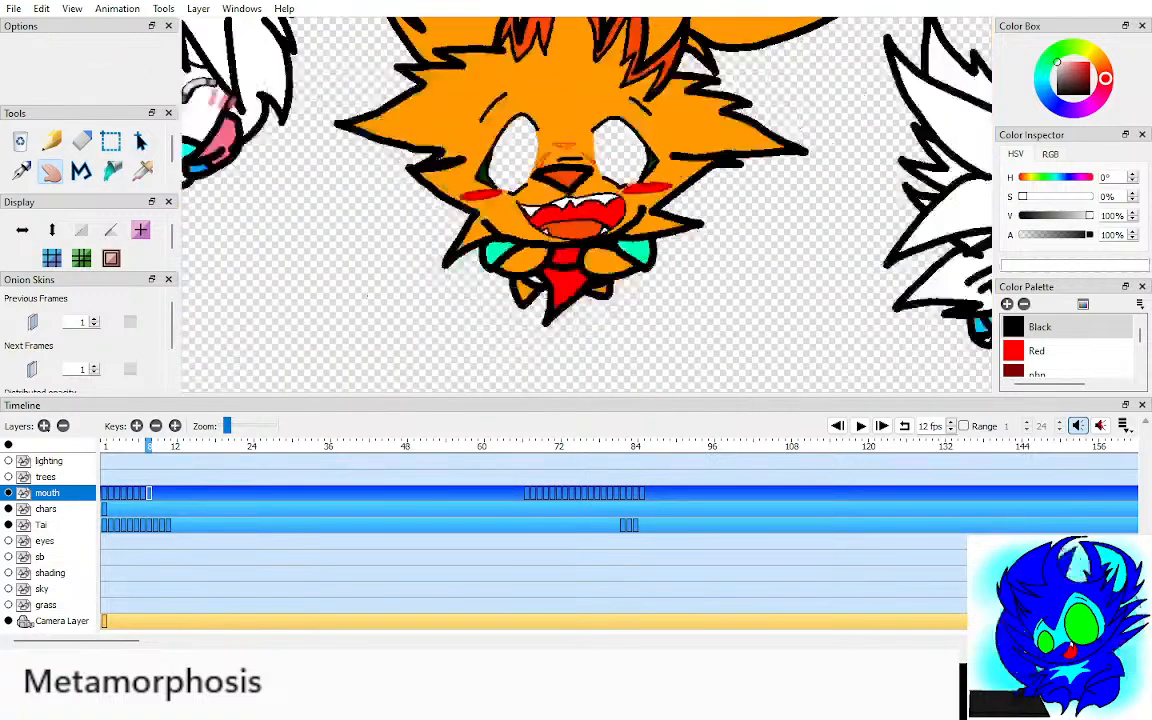
pyautogui.scroll(3, 590, 206)
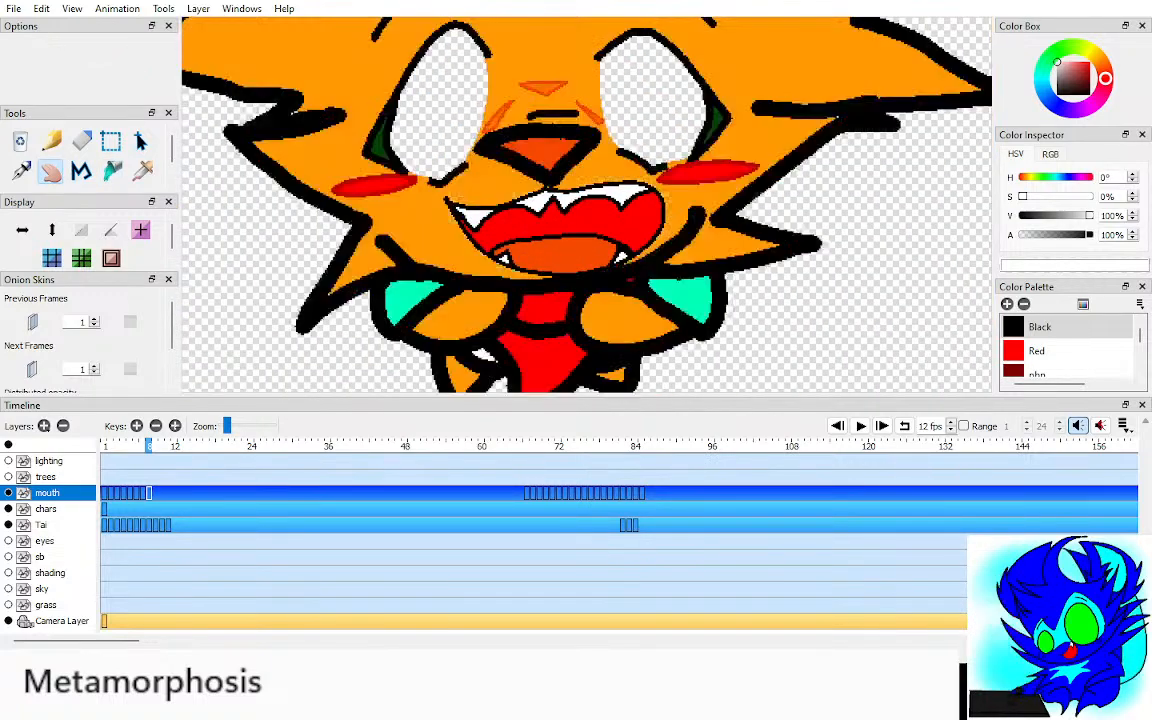
pyautogui.scroll(-4, 587, 205)
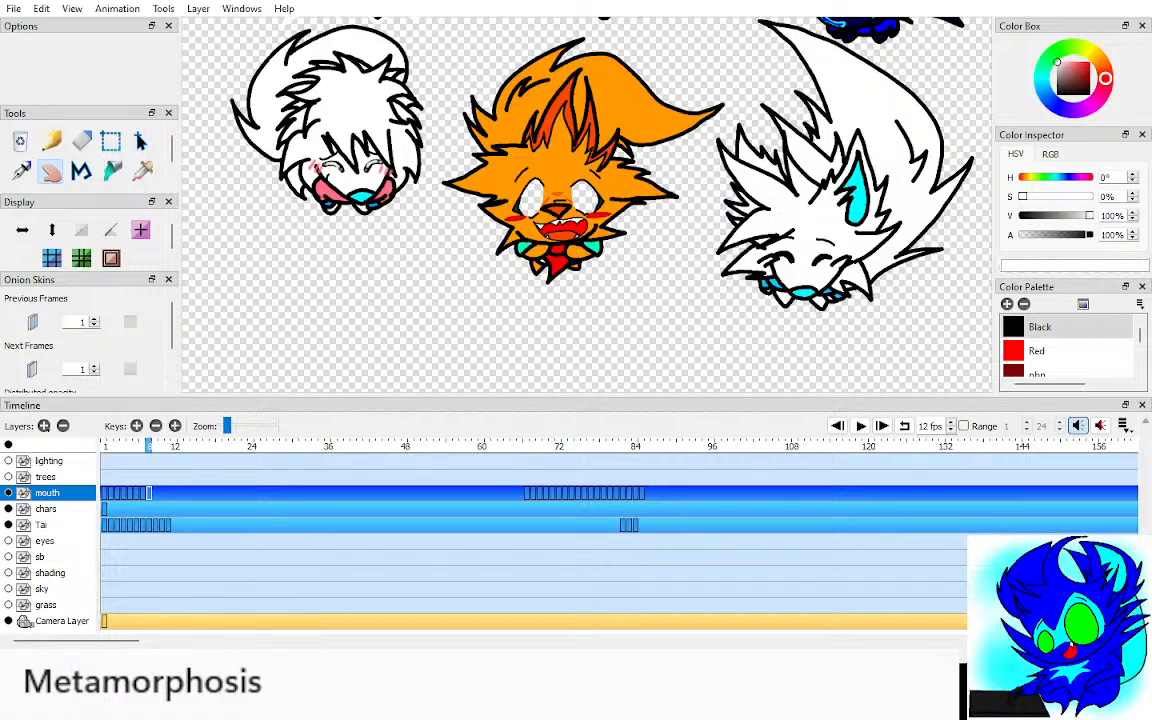
pyautogui.moveTo(586, 204); pyautogui.dragTo(574, 215)
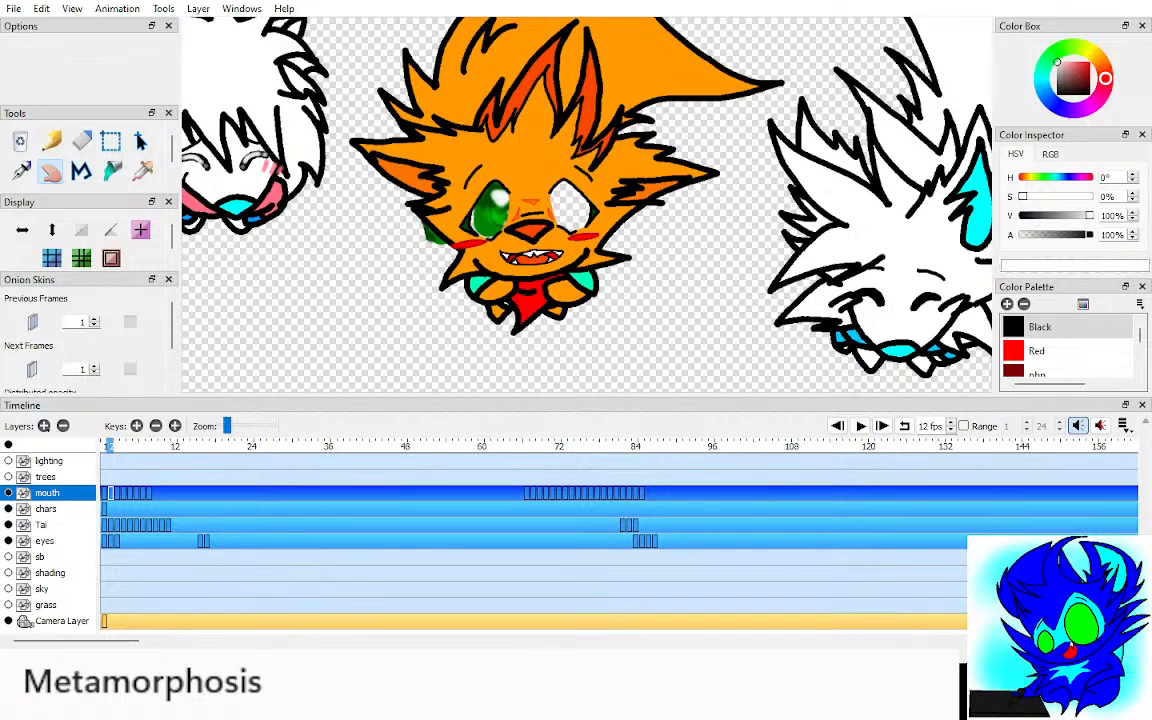
pyautogui.click(8, 445)
pyautogui.click(46, 509)
pyautogui.click(42, 525)
pyautogui.click(45, 541)
pyautogui.click(104, 446)
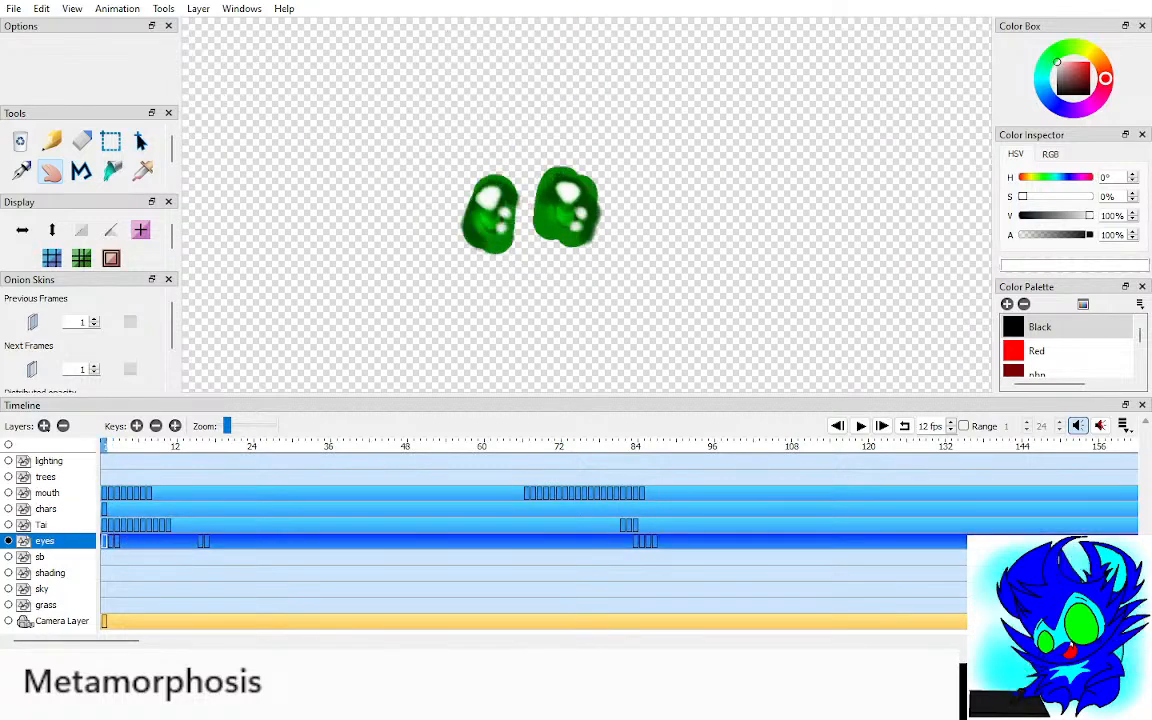
# Step: Move an early eyes layer keyframe to frame 15, just before the one at frame 16, and check the neighboring eye drawings
pyautogui.press('Right')
pyautogui.click(110, 541)
pyautogui.moveTo(110, 541); pyautogui.dragTo(199, 541)
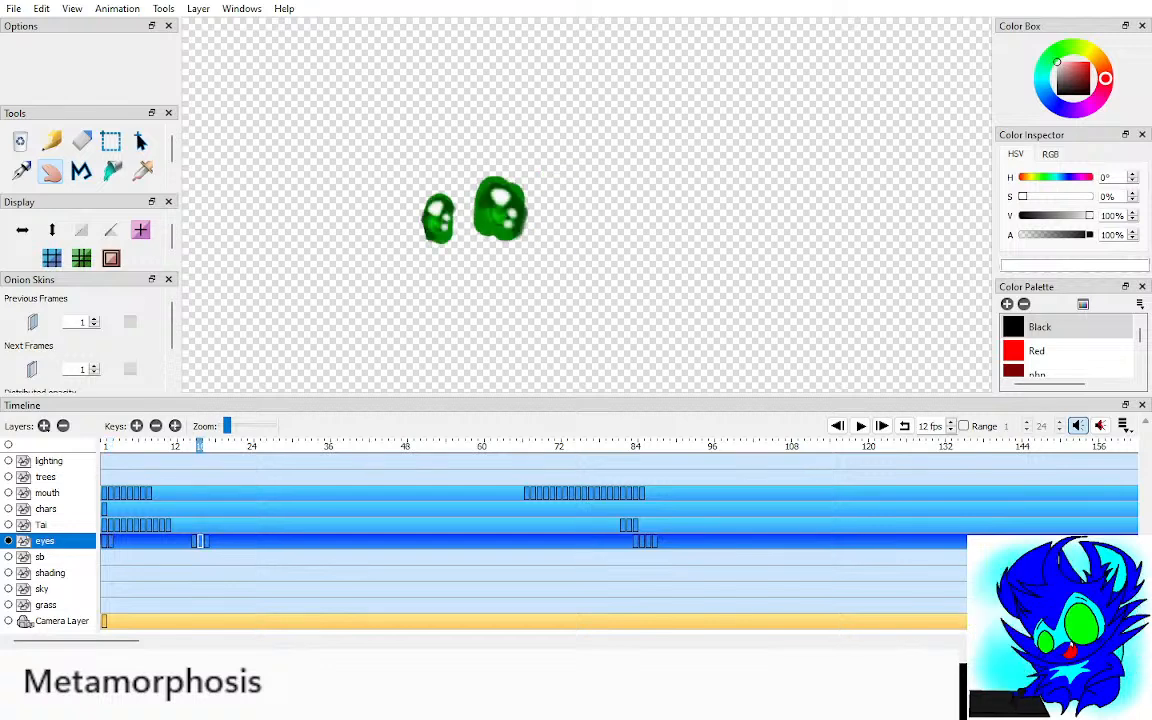
pyautogui.press('Right')
pyautogui.press('Left')
pyautogui.press('Left')
pyautogui.press('Left')
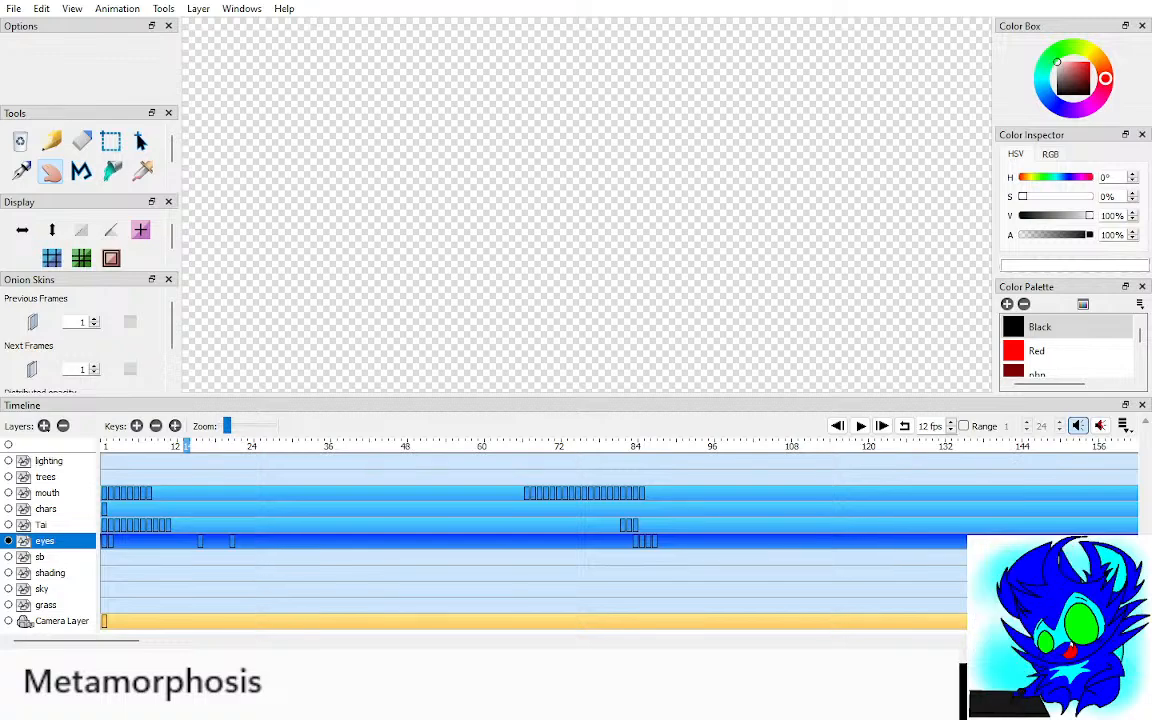
# Step: Arrange the eyes layer's opening keyframes on frames 1 to 3 and show the other layers' drawings again at frame 2
pyautogui.click(104, 446)
pyautogui.click(110, 541)
pyautogui.moveTo(110, 541); pyautogui.dragTo(117, 541)
pyautogui.click(110, 446)
pyautogui.click(8, 445)
pyautogui.click(8, 445)
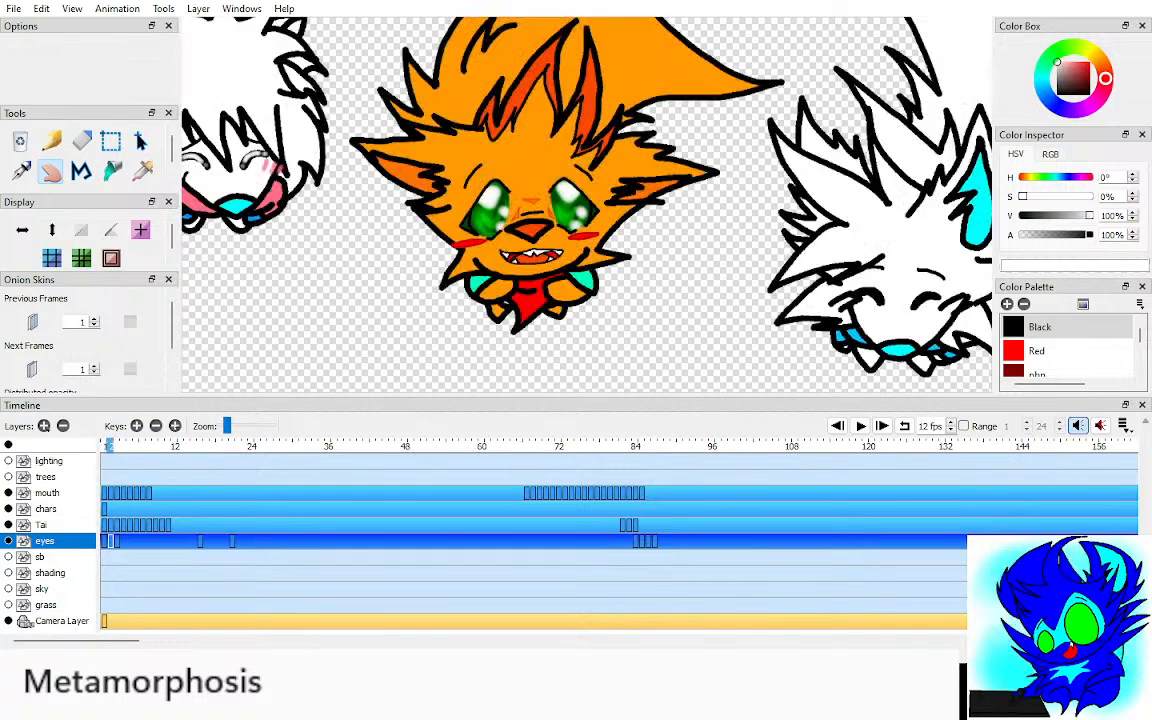
# Step: Place the green eyes drawing at frame 3 inside the orange character's eye openings
pyautogui.scroll(5, 530, 220)
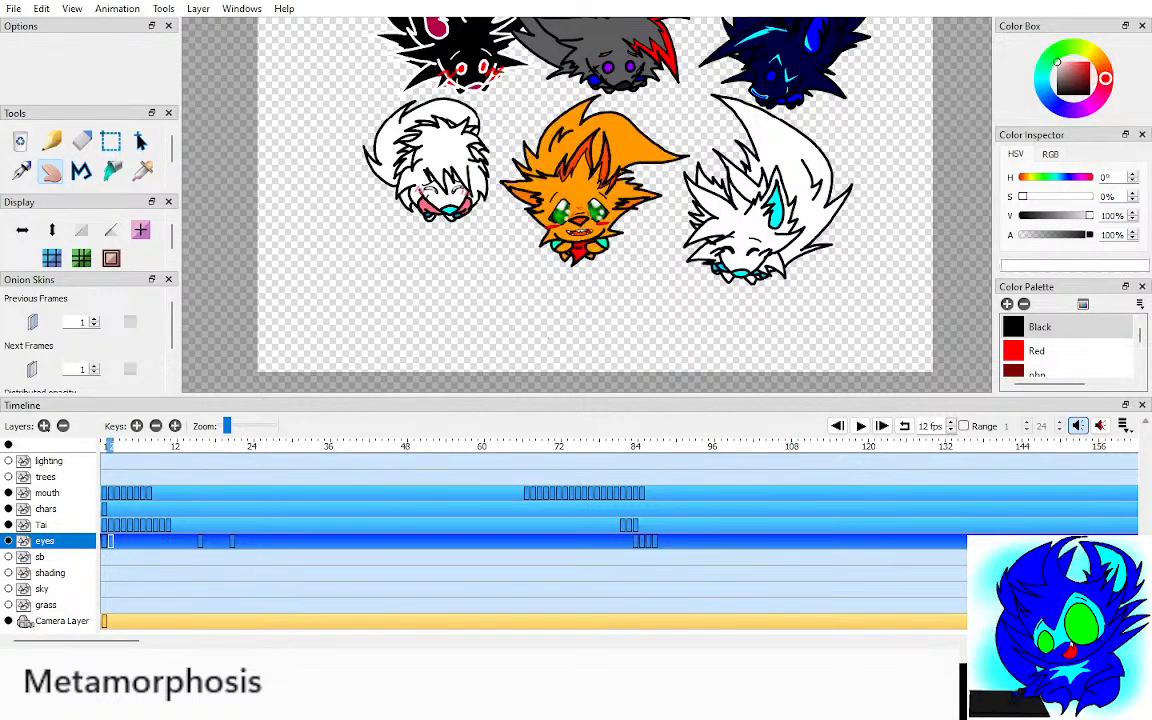
pyautogui.hotkey('ctrl', 'a')
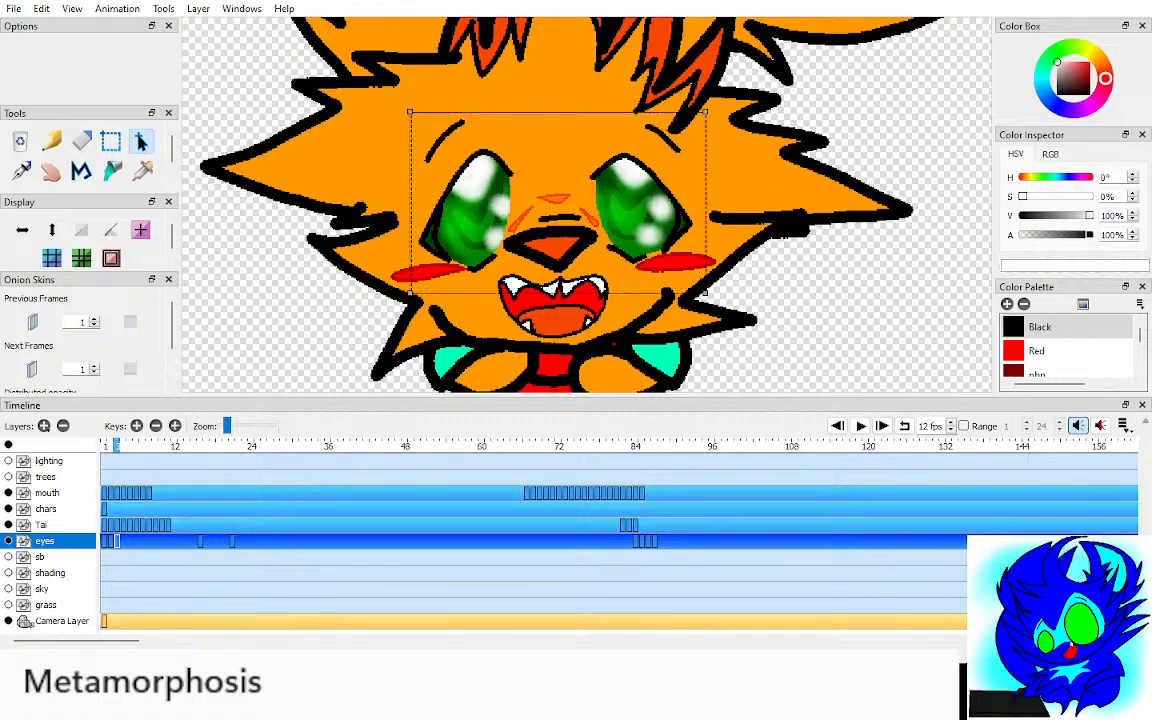
pyautogui.press('h')
# Step: Compare the orange character's eye placement across frames 1 to 3
pyautogui.press('Left')
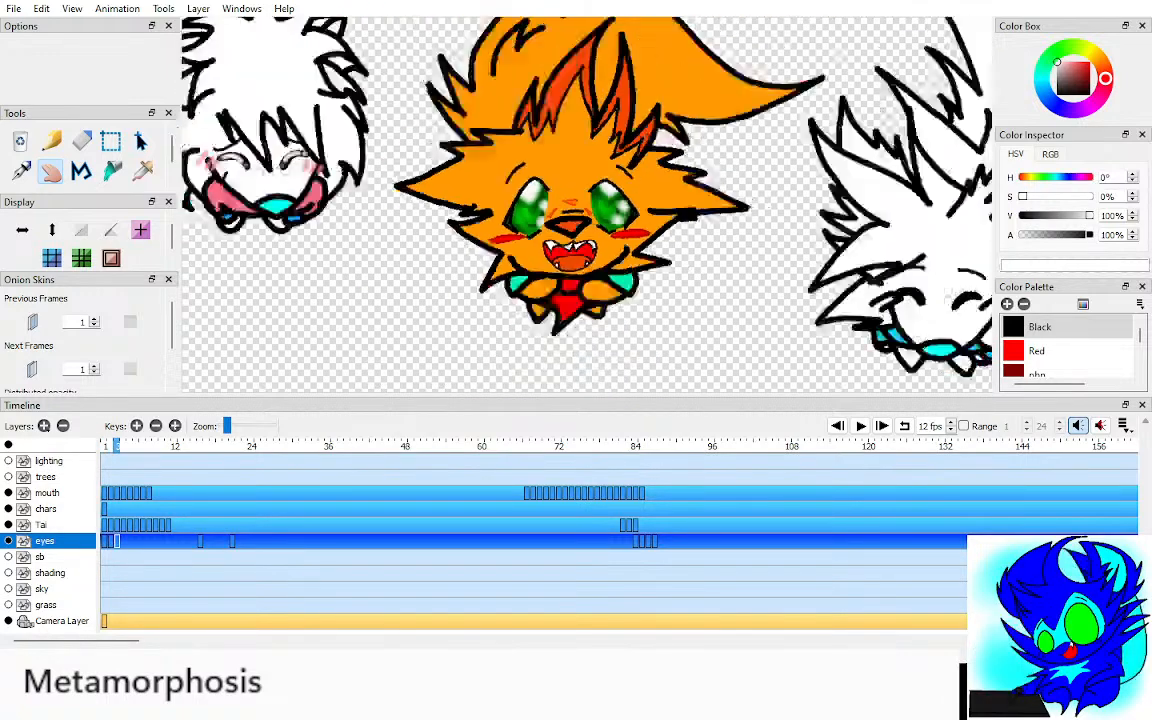
pyautogui.scroll(-2, 574, 200)
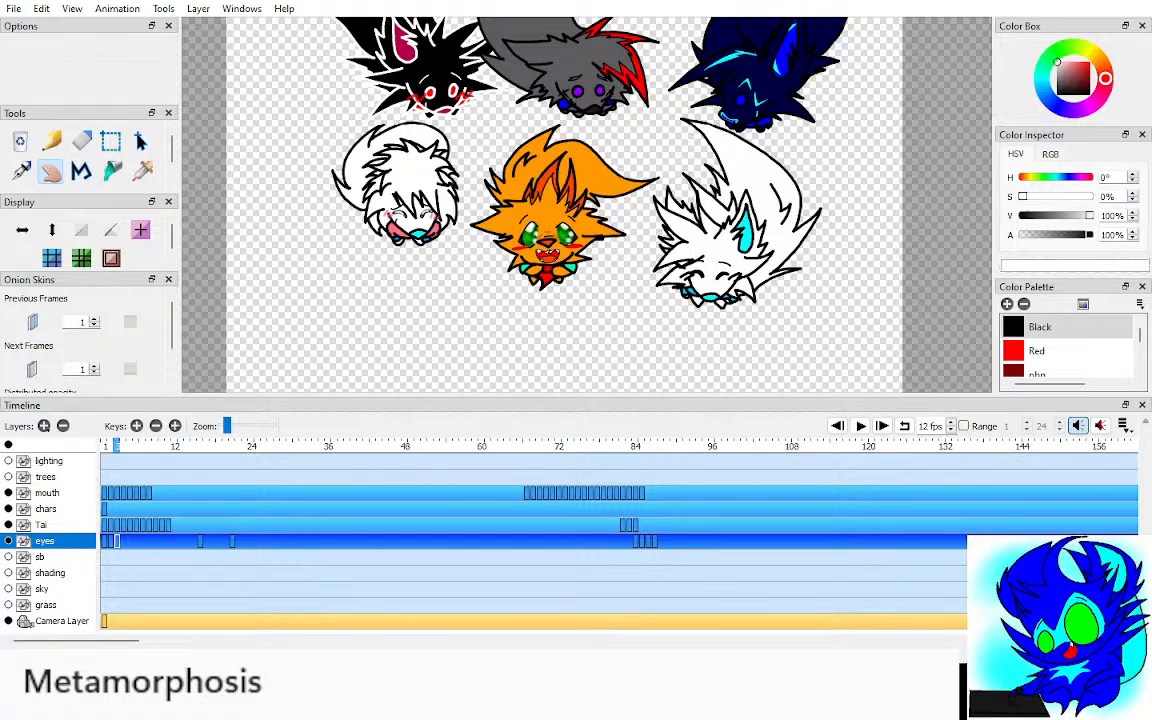
pyautogui.press('Left')
pyautogui.press('Left')
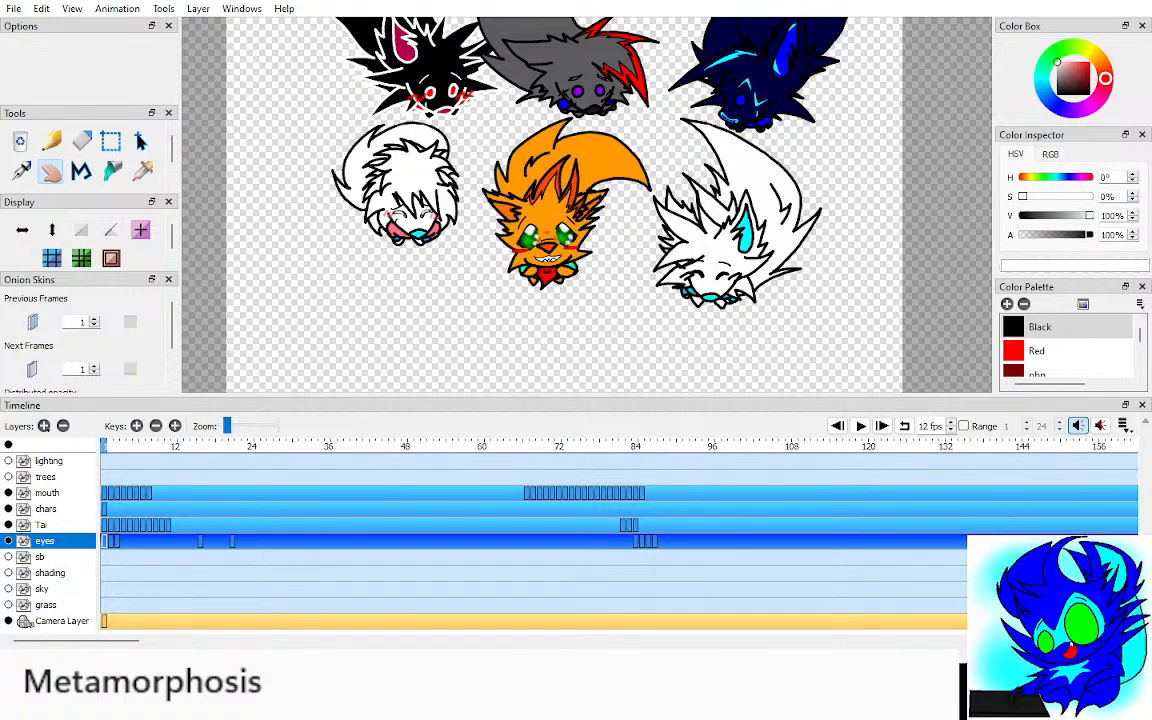
pyautogui.press('Right')
pyautogui.press('Right')
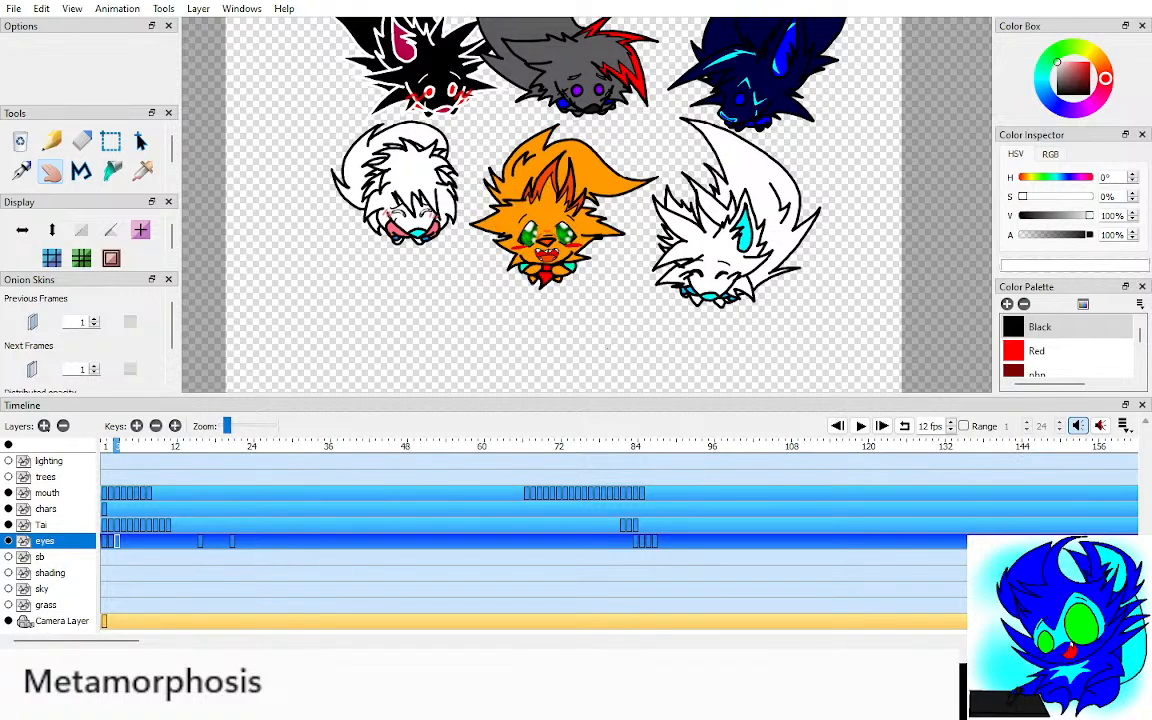
pyautogui.press('Left')
pyautogui.press('Left')
pyautogui.press('Right')
pyautogui.press('Right')
pyautogui.press('Left')
pyautogui.press('Left')
# Step: Play the animation from frame 1 several times to check the eyes and mouth in motion
pyautogui.press('Return')
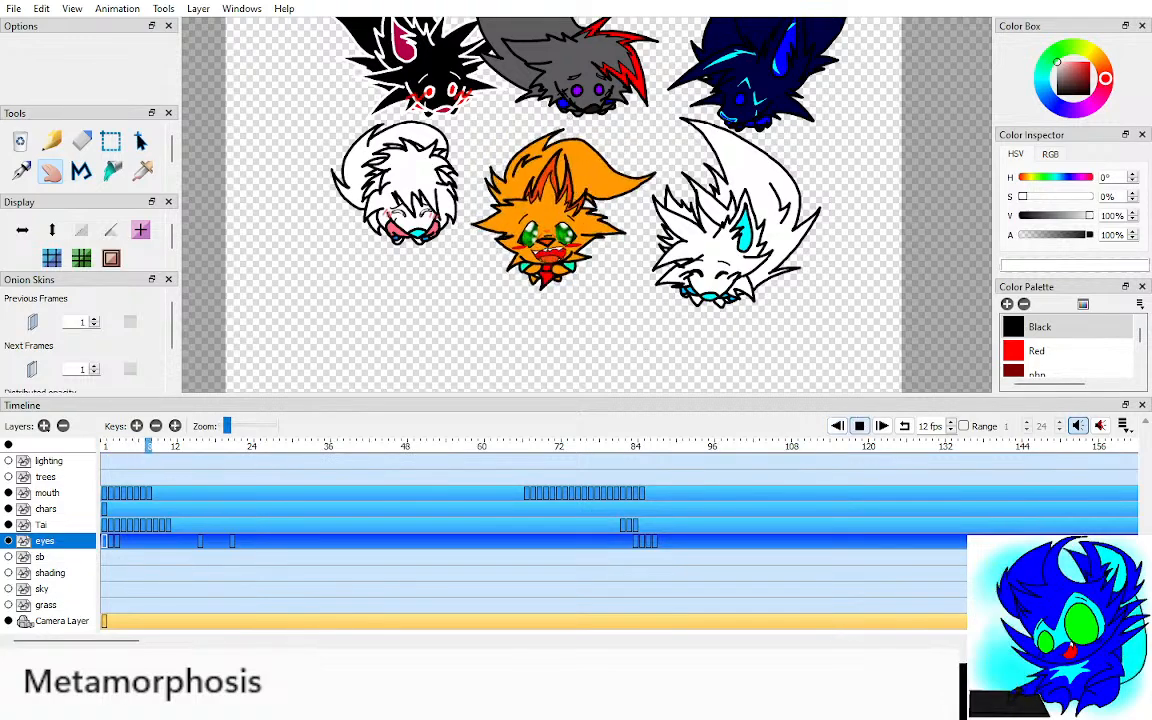
pyautogui.press('Return')
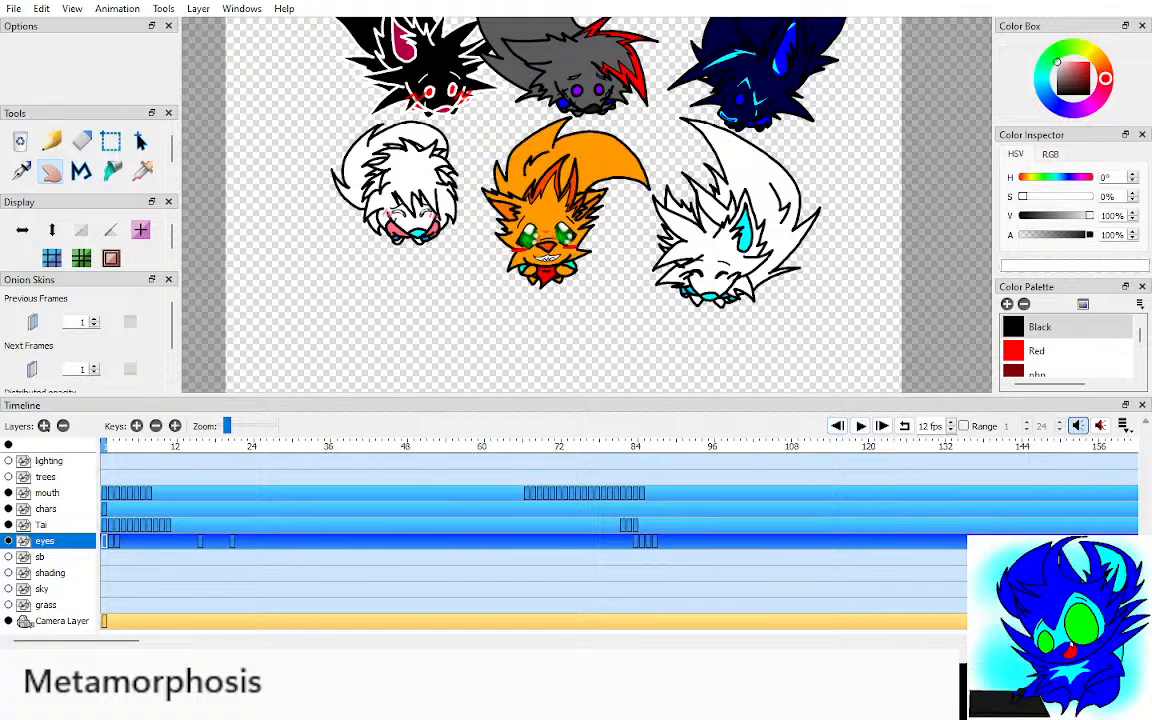
pyautogui.press('Right')
pyautogui.press('Right')
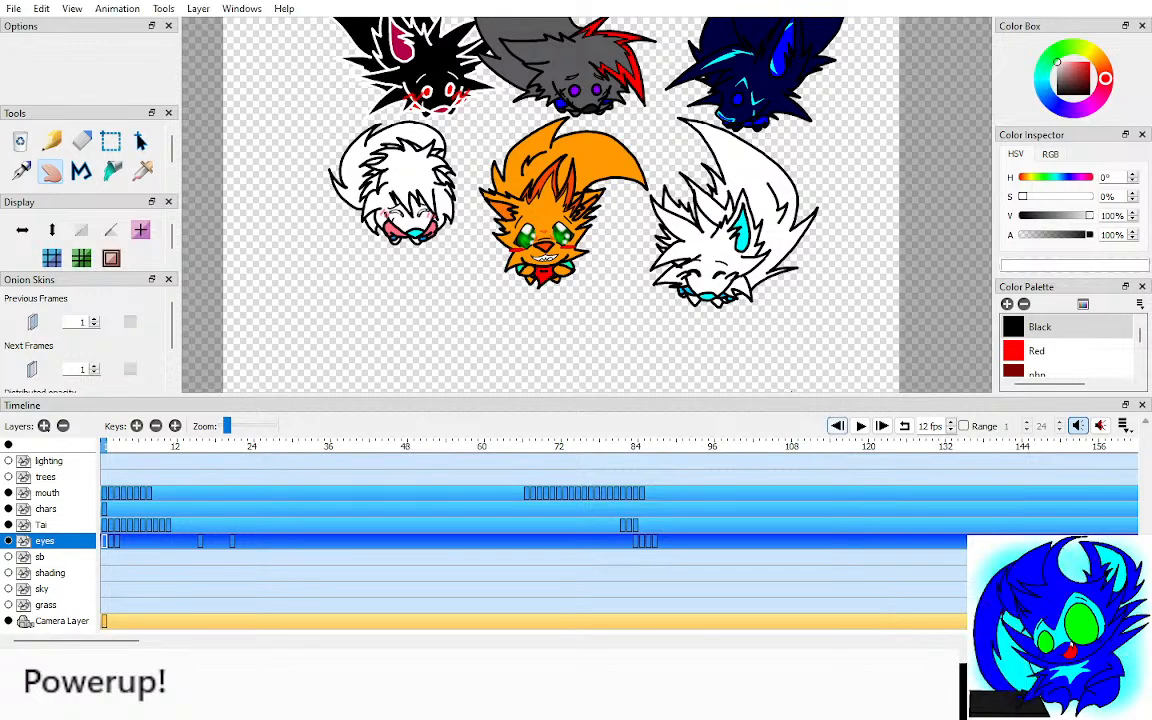
pyautogui.press('Return')
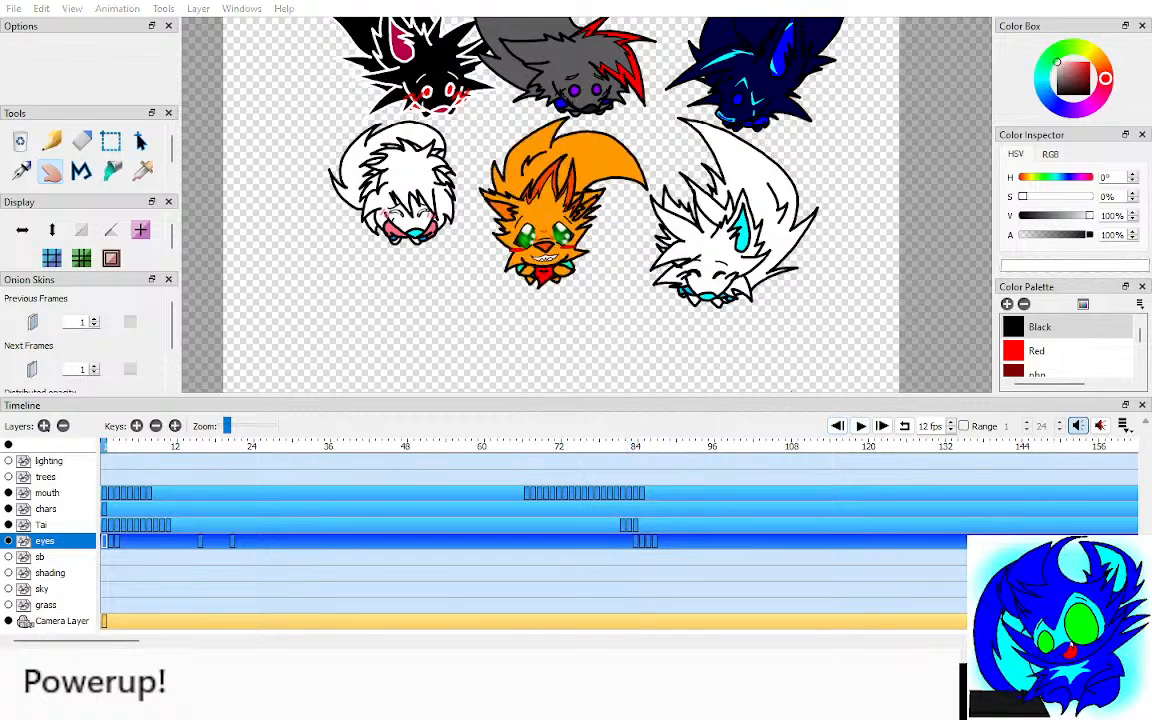
pyautogui.press('Return')
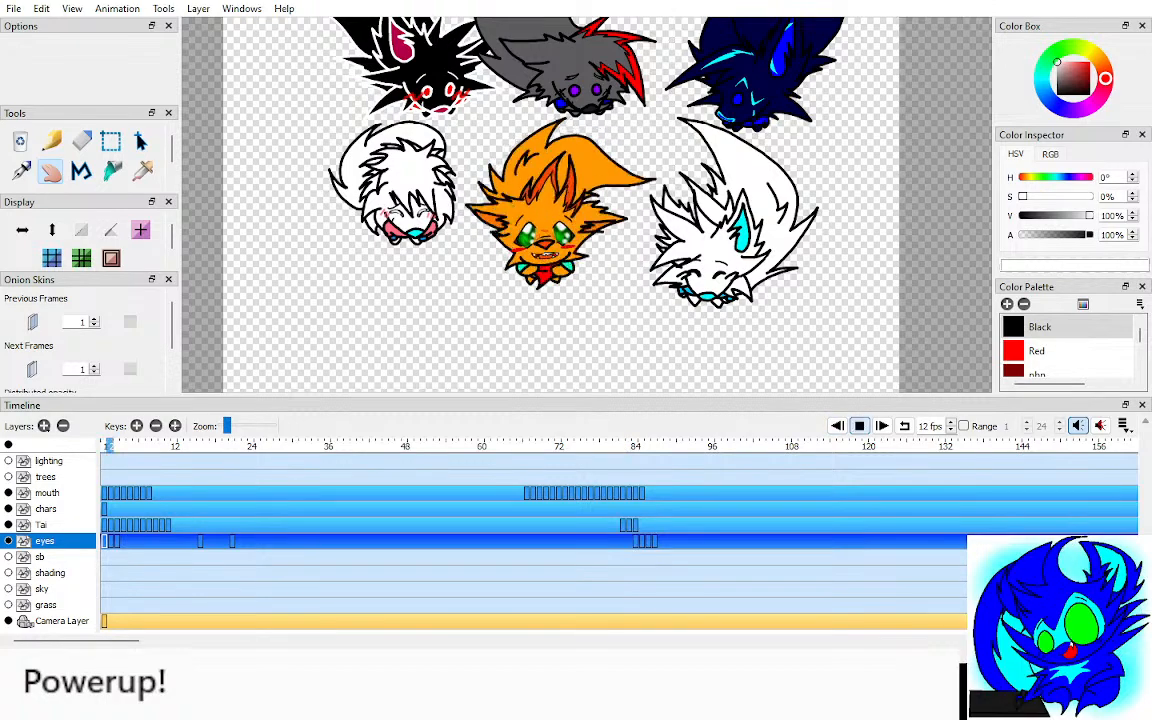
pyautogui.press('Return')
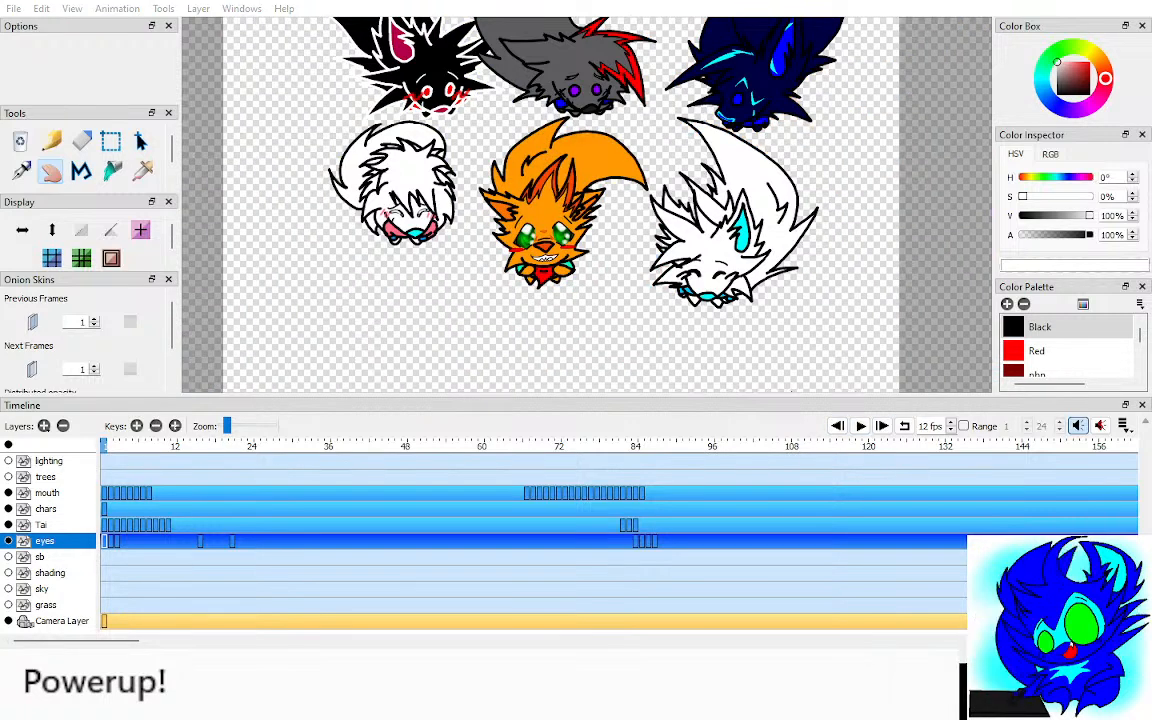
# Step: Step through the mouth layer from frame 1 to frame 8 and look closely at the face
pyautogui.click(47, 493)
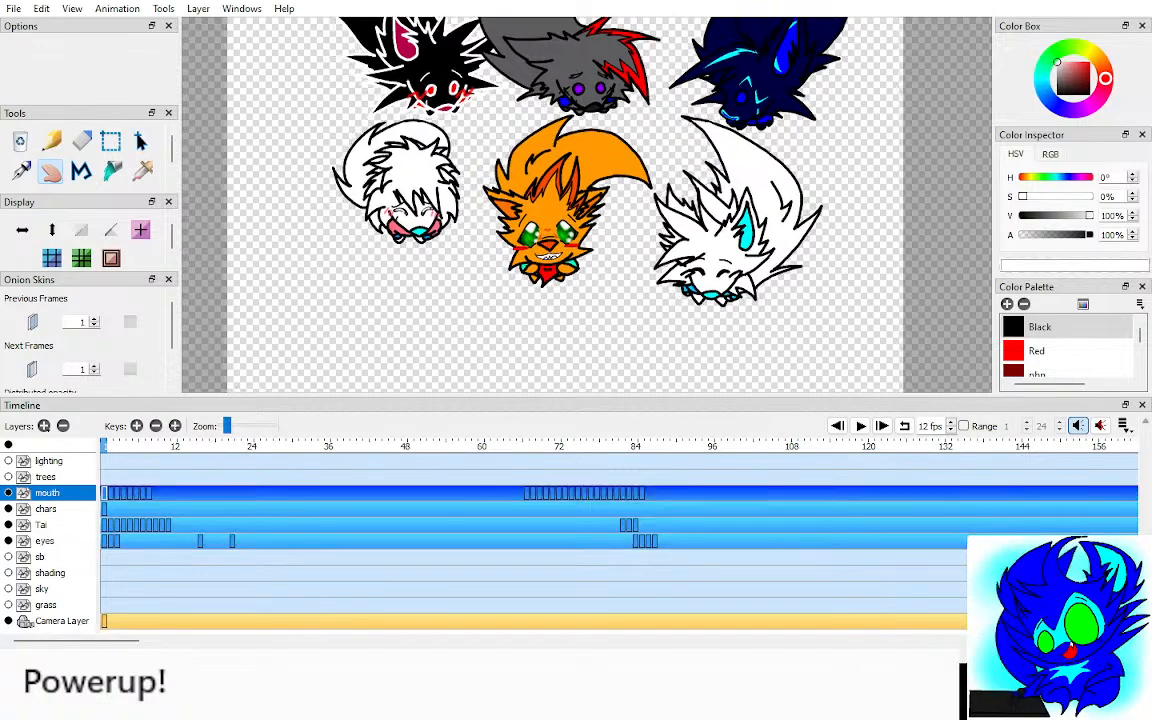
pyautogui.press('Right')
pyautogui.press('Right')
pyautogui.press('Right')
pyautogui.press('Right')
pyautogui.press('Right')
pyautogui.press('Right')
pyautogui.press('Right')
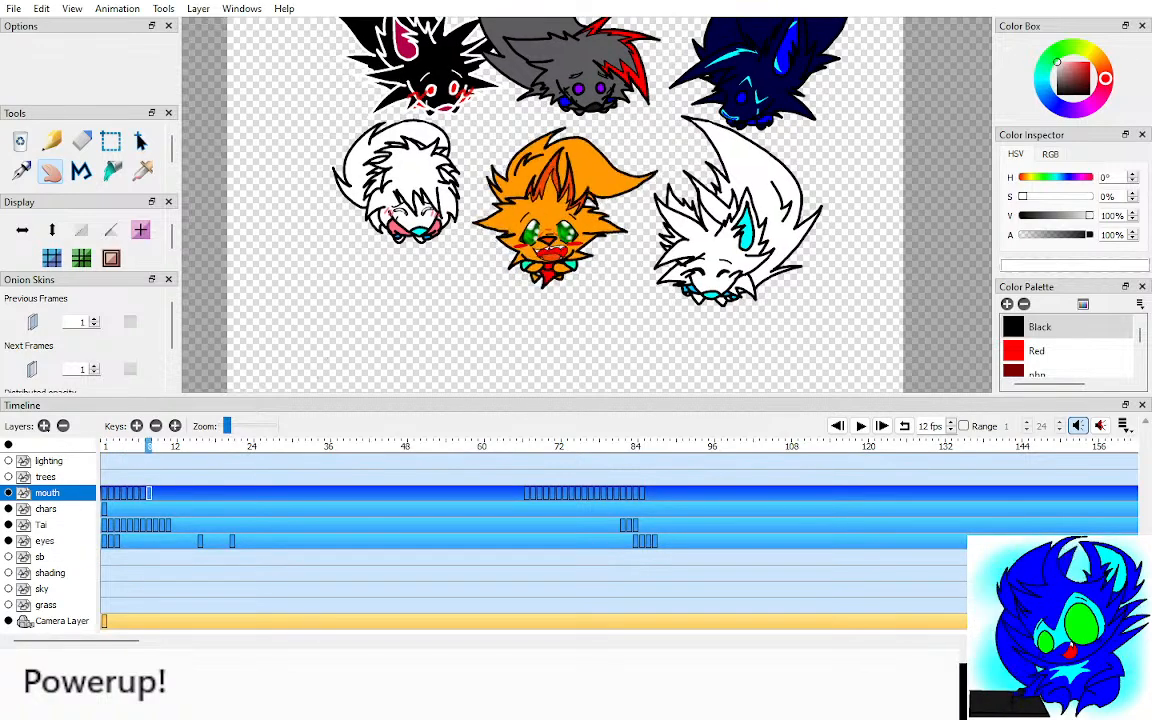
pyautogui.scroll(6, 560, 210)
pyautogui.moveTo(560, 210); pyautogui.dragTo(565, 225)
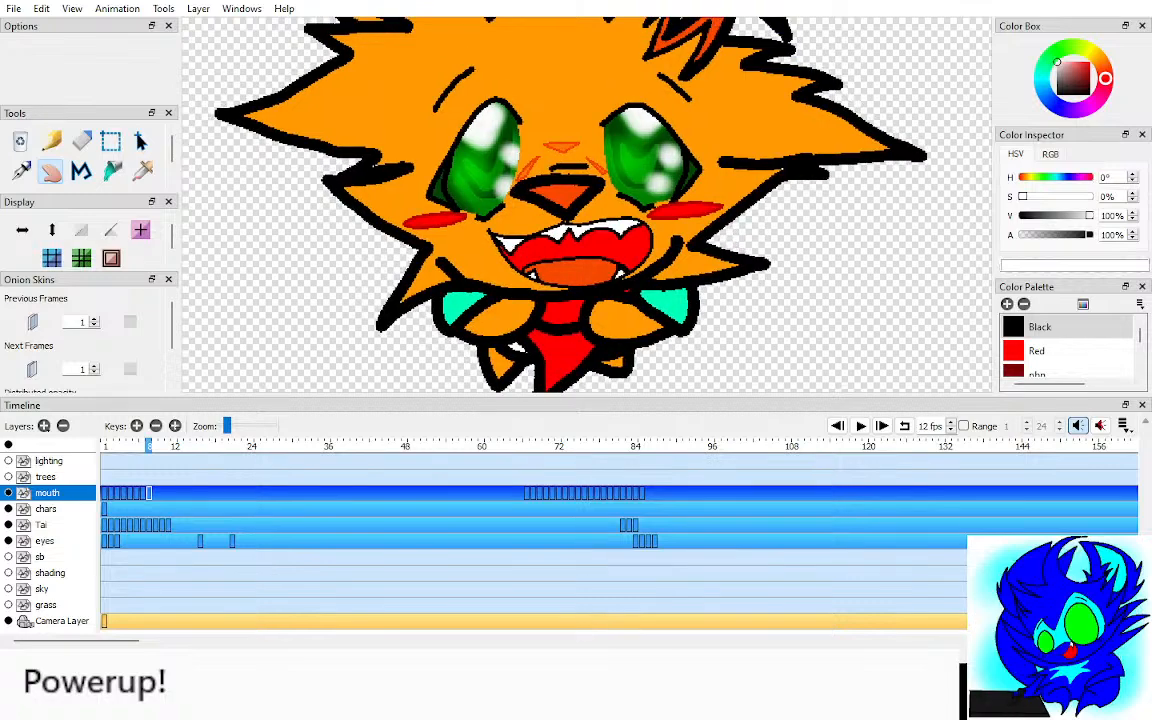
# Step: Compare the frame 8 mouth shape with the mouths at frames 5 to 7
pyautogui.press('Left')
pyautogui.press('Left')
pyautogui.press('Right')
pyautogui.press('Left')
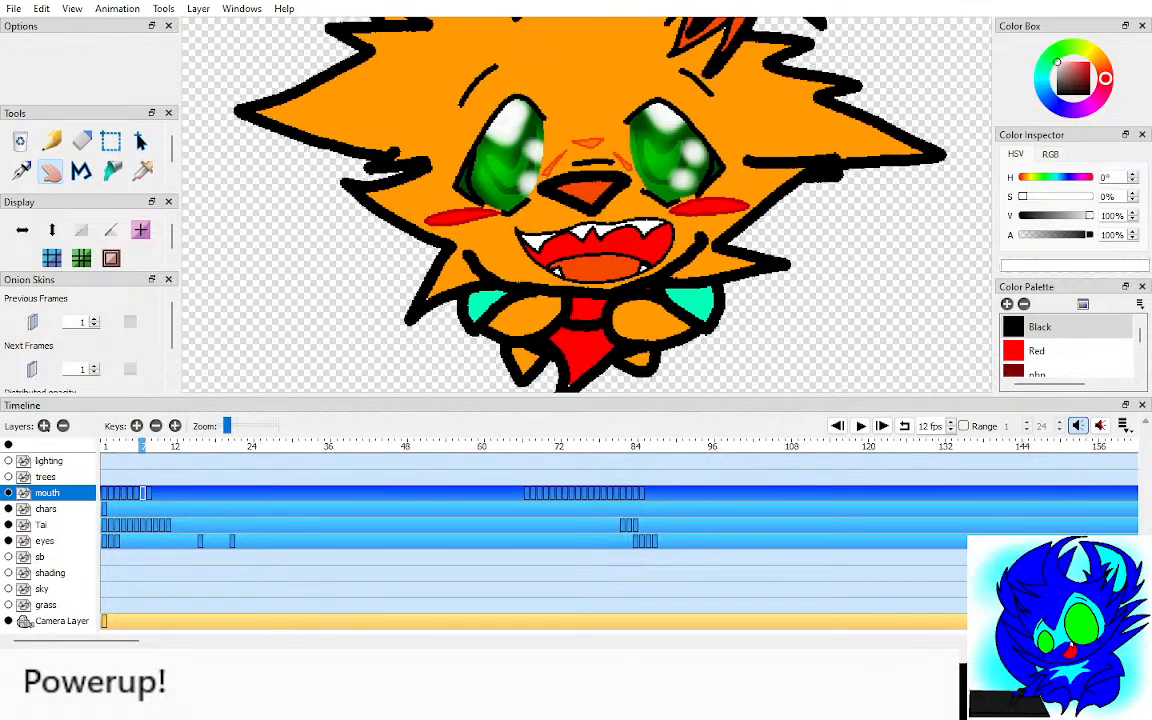
pyautogui.press('Right')
pyautogui.press('Right')
pyautogui.moveTo(560, 210); pyautogui.dragTo(568, 208)
pyautogui.press('Left')
pyautogui.press('Left')
pyautogui.press('Left')
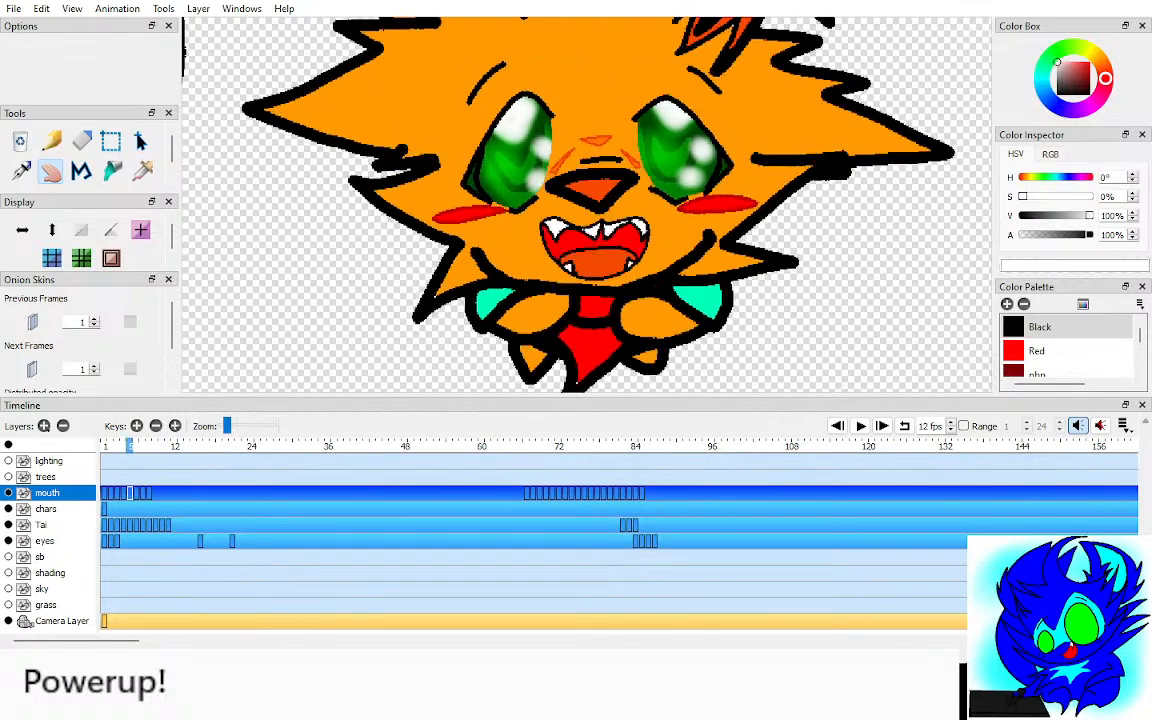
pyautogui.press('Right')
pyautogui.press('Right')
pyautogui.press('Right')
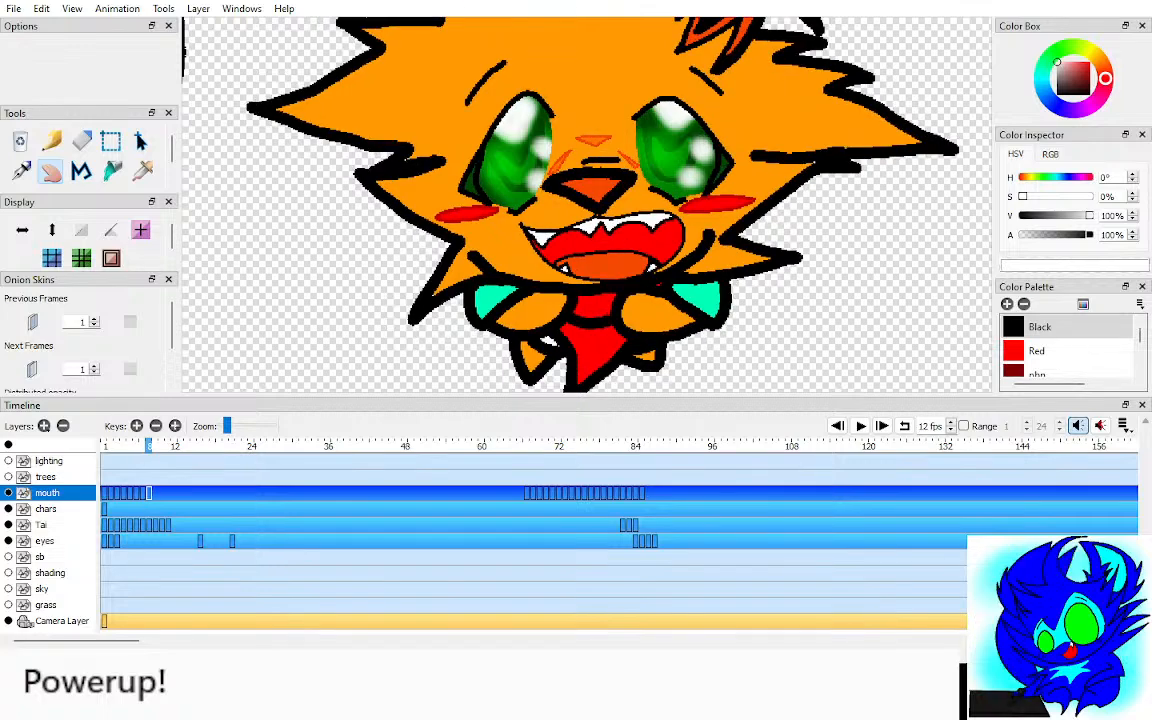
# Step: Add a blank keyframe at frame 9 on the mouth layer and turn on the onion skin for the previous frame
pyautogui.moveTo(575, 210); pyautogui.dragTo(574, 259)
pyautogui.scroll(2, 585, 207)
pyautogui.scroll(-3, 585, 207)
pyautogui.scroll(5, 583, 228)
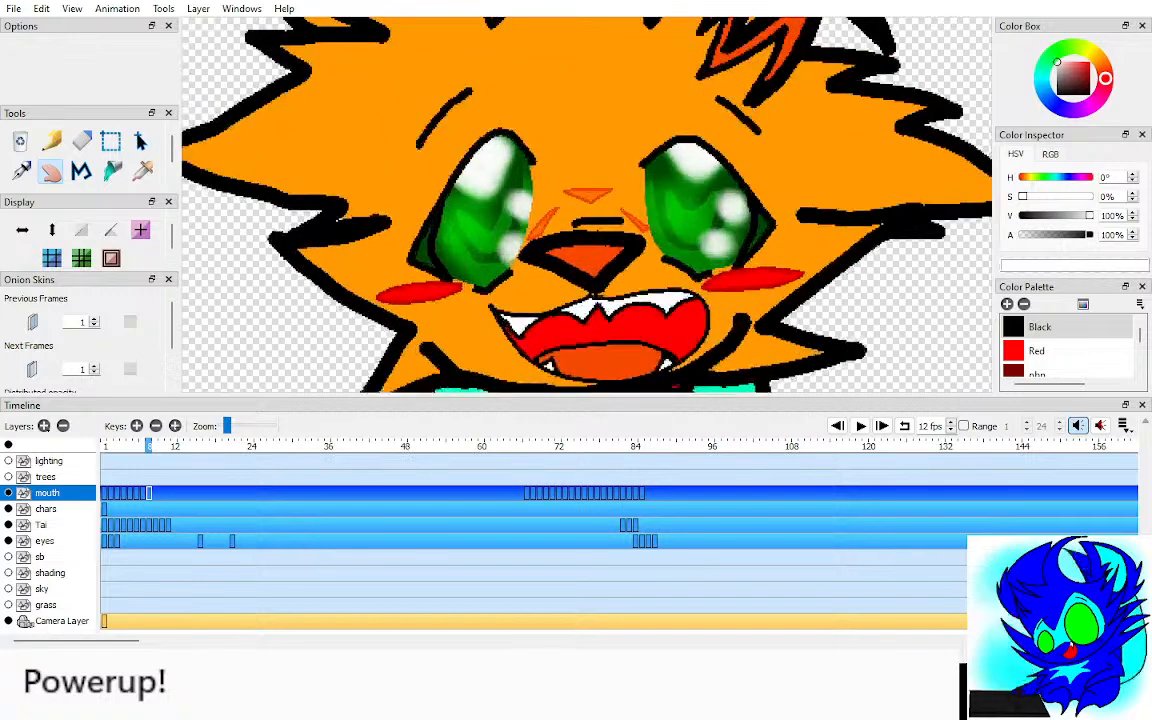
pyautogui.scroll(-4, 585, 228)
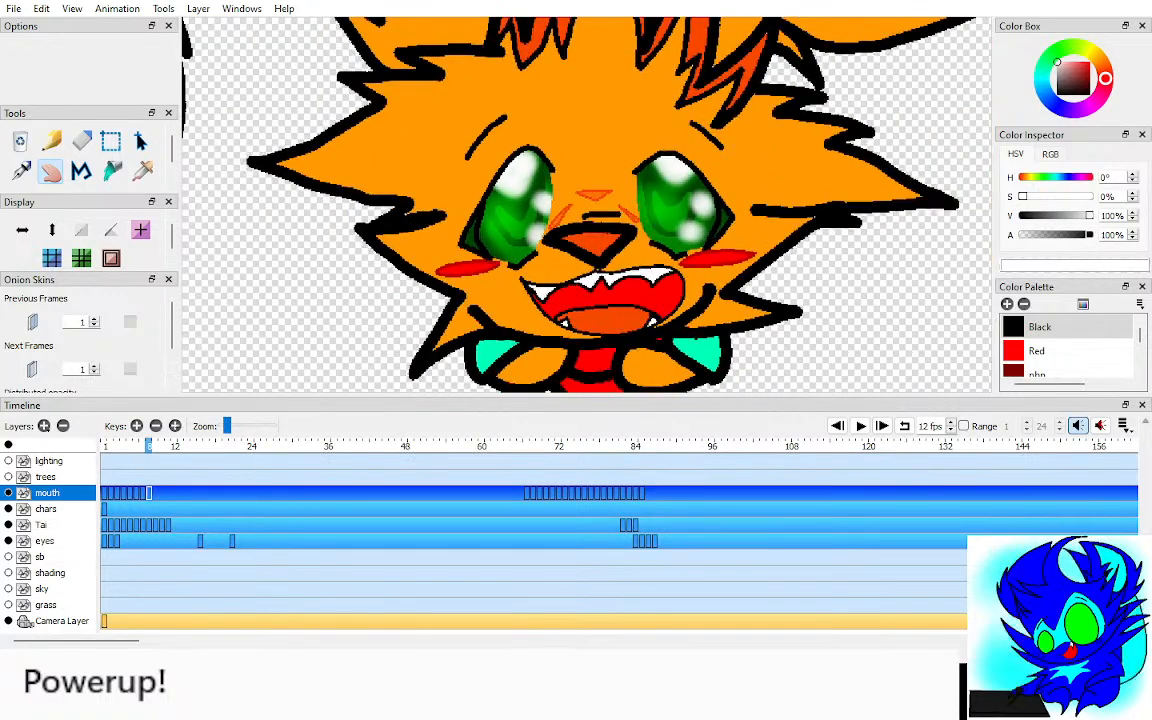
pyautogui.press('F7')
pyautogui.press('o')
pyautogui.moveTo(588, 270); pyautogui.dragTo(592, 218)
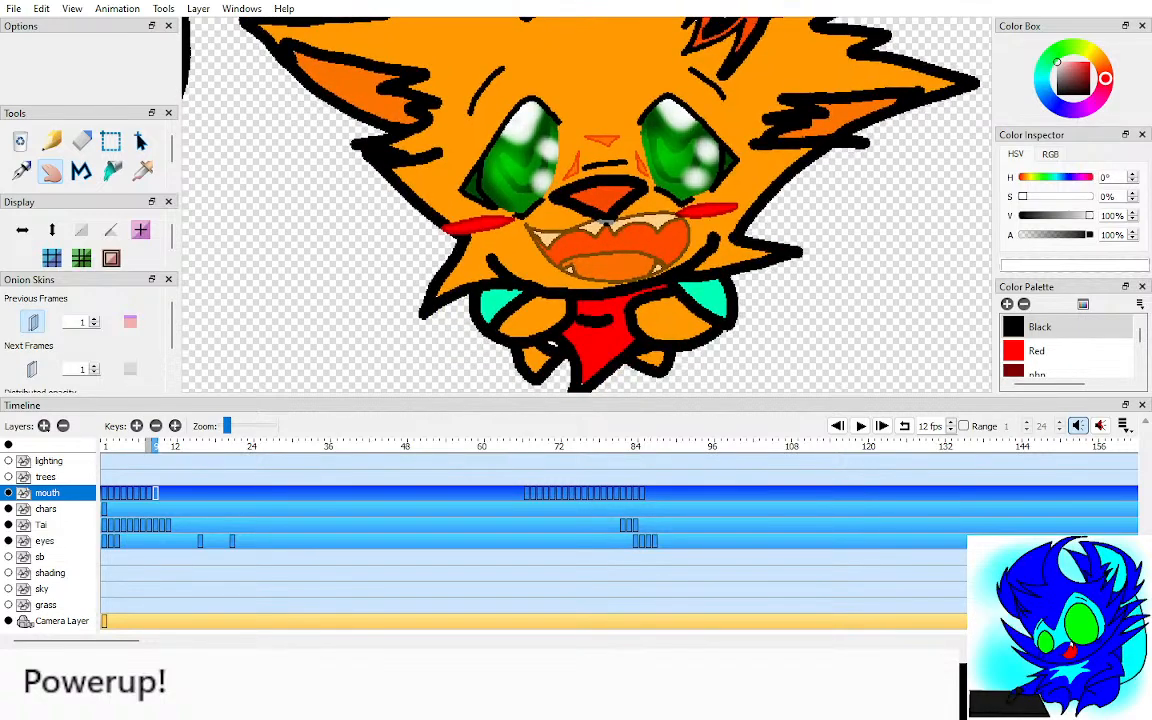
# Step: Compare the character's head drawing on the Tai layer at frames 9 and 10
pyautogui.click(42, 525)
pyautogui.press('Right')
pyautogui.press('Left')
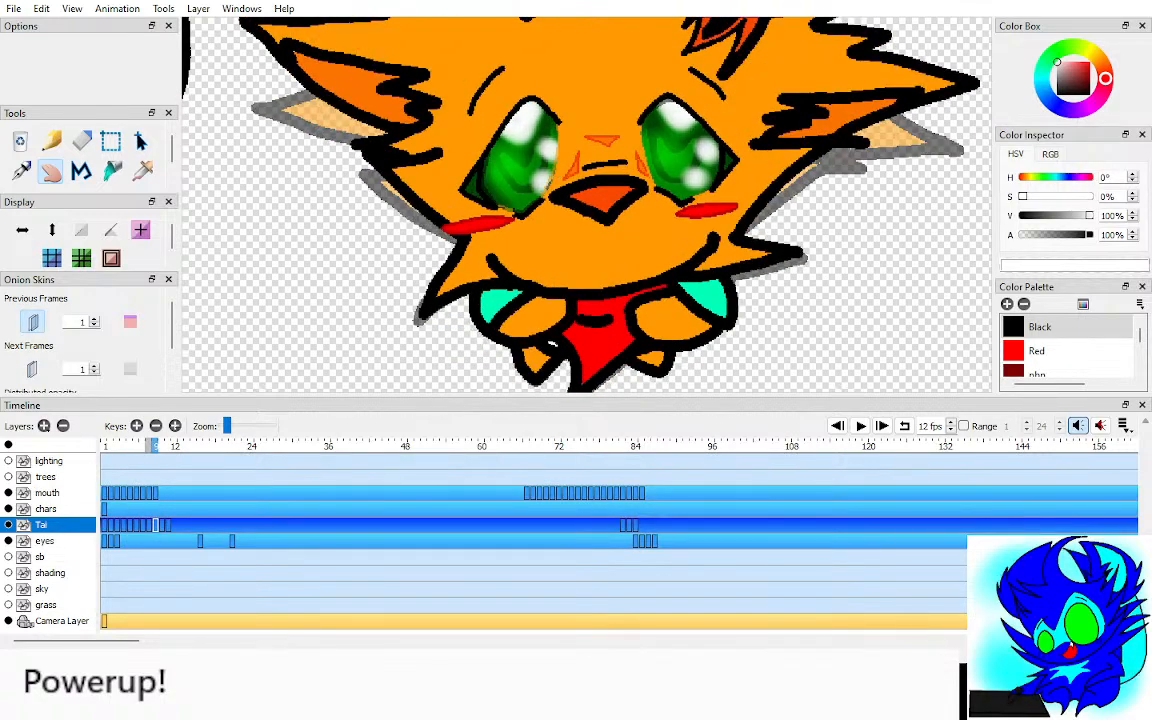
# Step: Step back and forth through the Tai layer's head drawings between frames 8 and 11
pyautogui.press('Right')
pyautogui.press('Right')
pyautogui.press('Left')
pyautogui.press('Left')
pyautogui.press('Left')
pyautogui.press('Right')
pyautogui.press('Left')
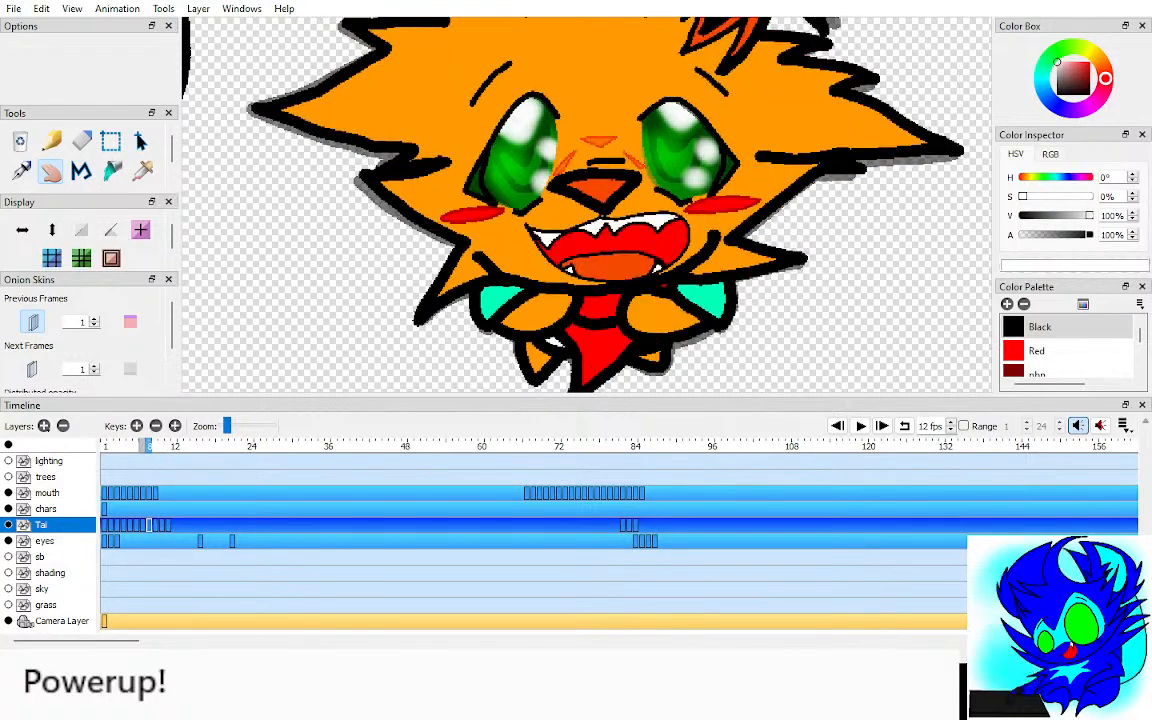
# Step: Draw the black outline of a narrow clenched mouth at frame 9 on the mouth layer, using the previous frame's onion skin
pyautogui.press('Left')
pyautogui.press('Up')
pyautogui.press('Up')
pyautogui.press('Right')
pyautogui.press('Left')
pyautogui.press('Right')
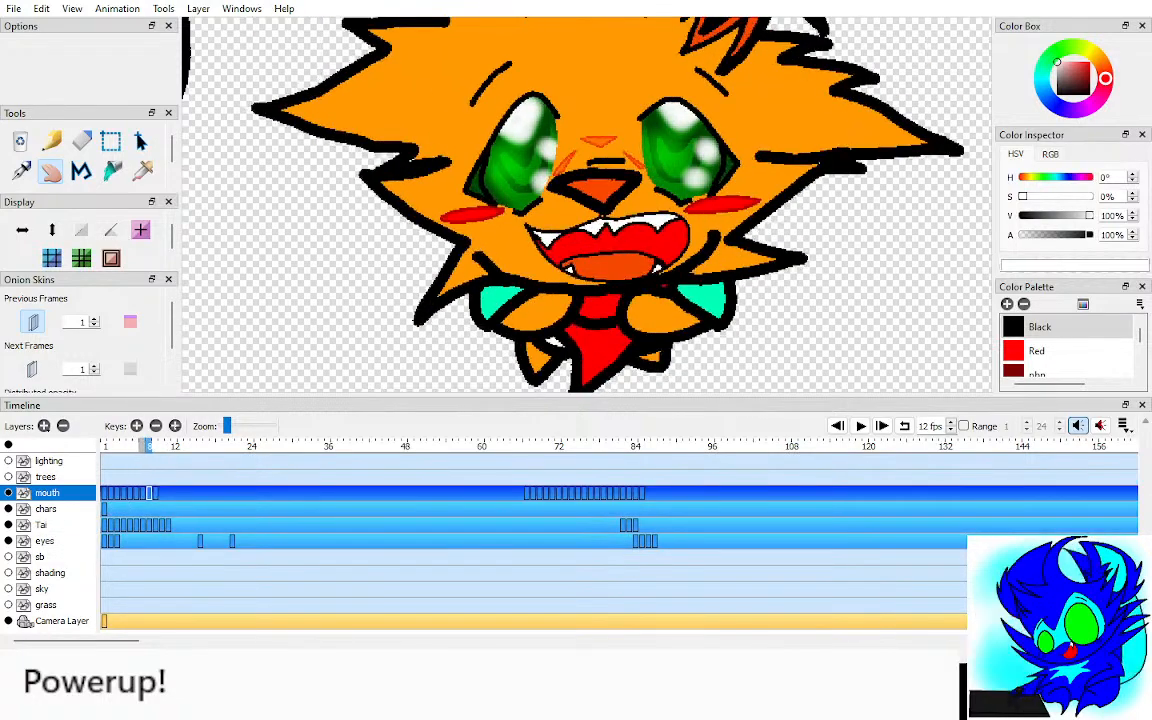
pyautogui.press('Right')
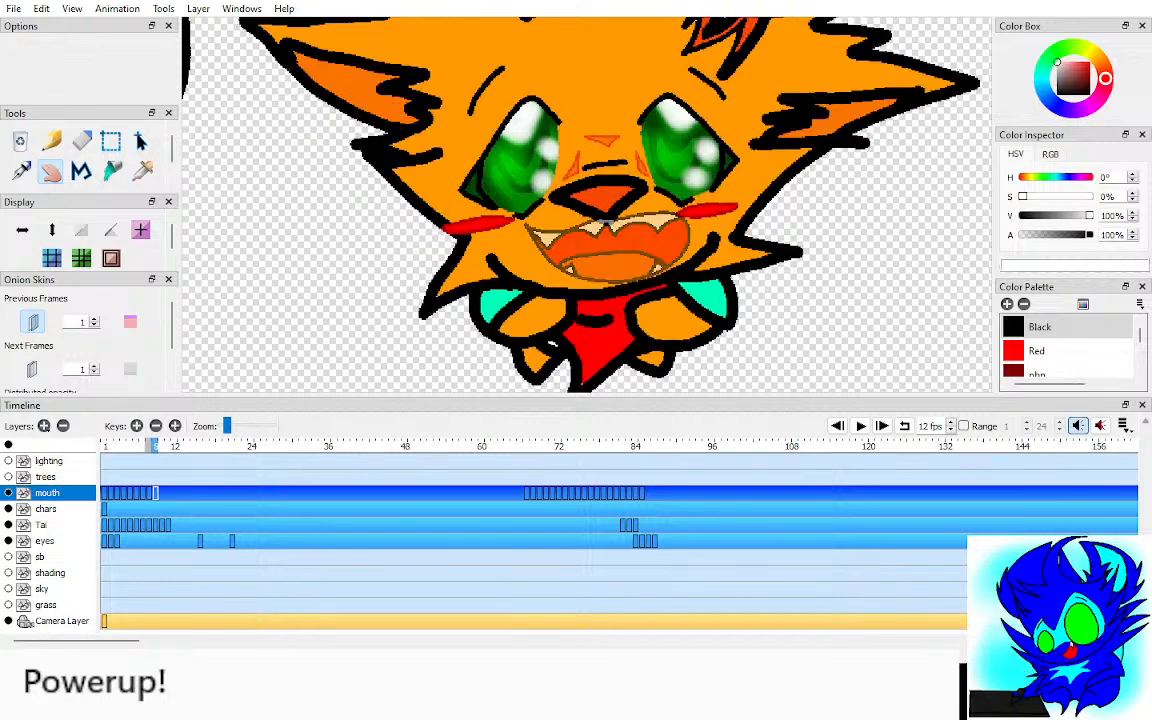
pyautogui.scroll(3, 588, 235)
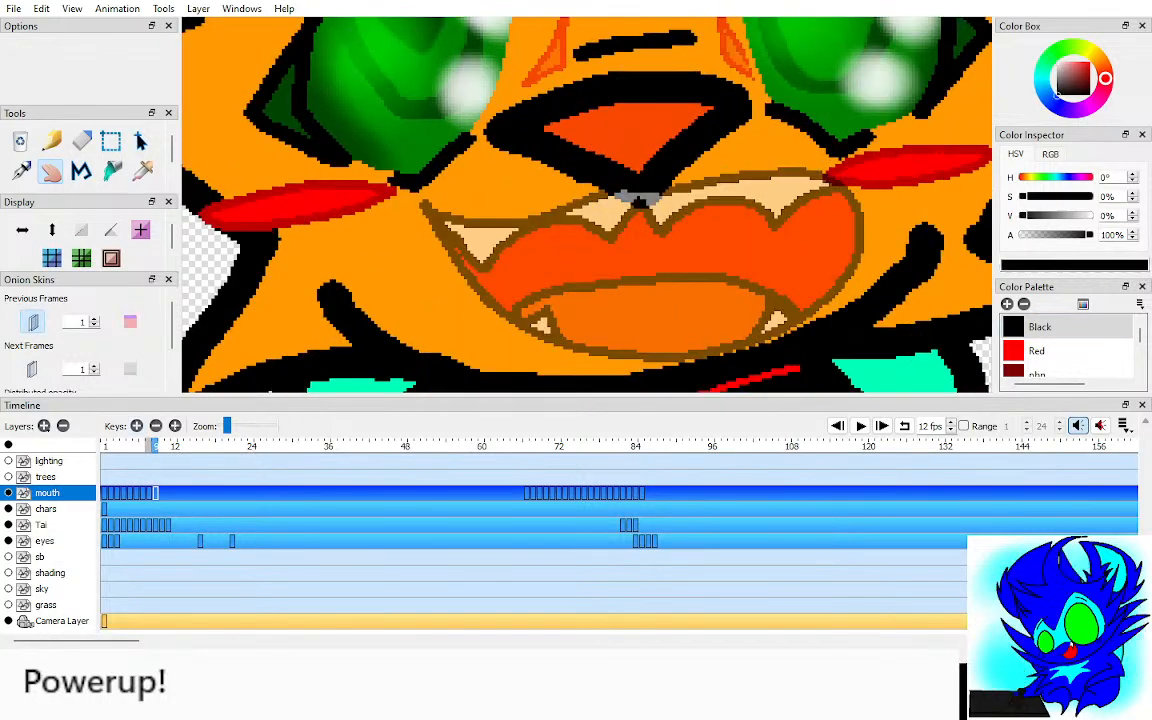
pyautogui.press('p')
pyautogui.moveTo(440, 243)
pyautogui.mouseDown()
pyautogui.moveTo(380, 222)
pyautogui.moveTo(465, 226)
pyautogui.moveTo(750, 195)
pyautogui.moveTo(769, 211)
pyautogui.moveTo(649, 281)
pyautogui.moveTo(604, 283)
pyautogui.mouseUp()
# Step: Draw the lower jaw line and pointed teeth inside the frame 9 mouth and turn off the onion skin
pyautogui.moveTo(385, 240)
pyautogui.mouseDown()
pyautogui.moveTo(440, 281)
pyautogui.moveTo(481, 254)
pyautogui.mouseUp()
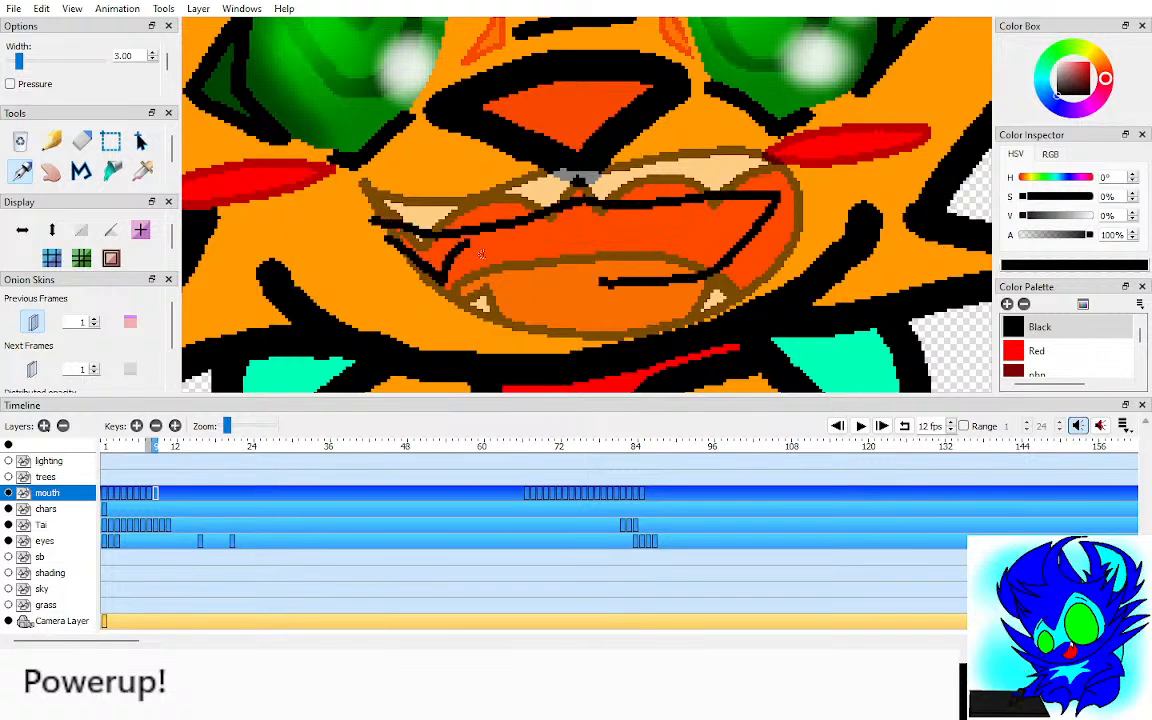
pyautogui.moveTo(745, 224); pyautogui.dragTo(702, 266)
pyautogui.moveTo(641, 237)
pyautogui.mouseDown()
pyautogui.moveTo(596, 262)
pyautogui.moveTo(582, 231)
pyautogui.moveTo(443, 272)
pyautogui.moveTo(398, 254)
pyautogui.moveTo(377, 220)
pyautogui.moveTo(441, 281)
pyautogui.moveTo(602, 283)
pyautogui.mouseUp()
pyautogui.press('a')
pyautogui.press('o')
# Step: Fill the frame 9 teeth with the white sampled from the frame 8 mouth and compare both frames
pyautogui.press('i')
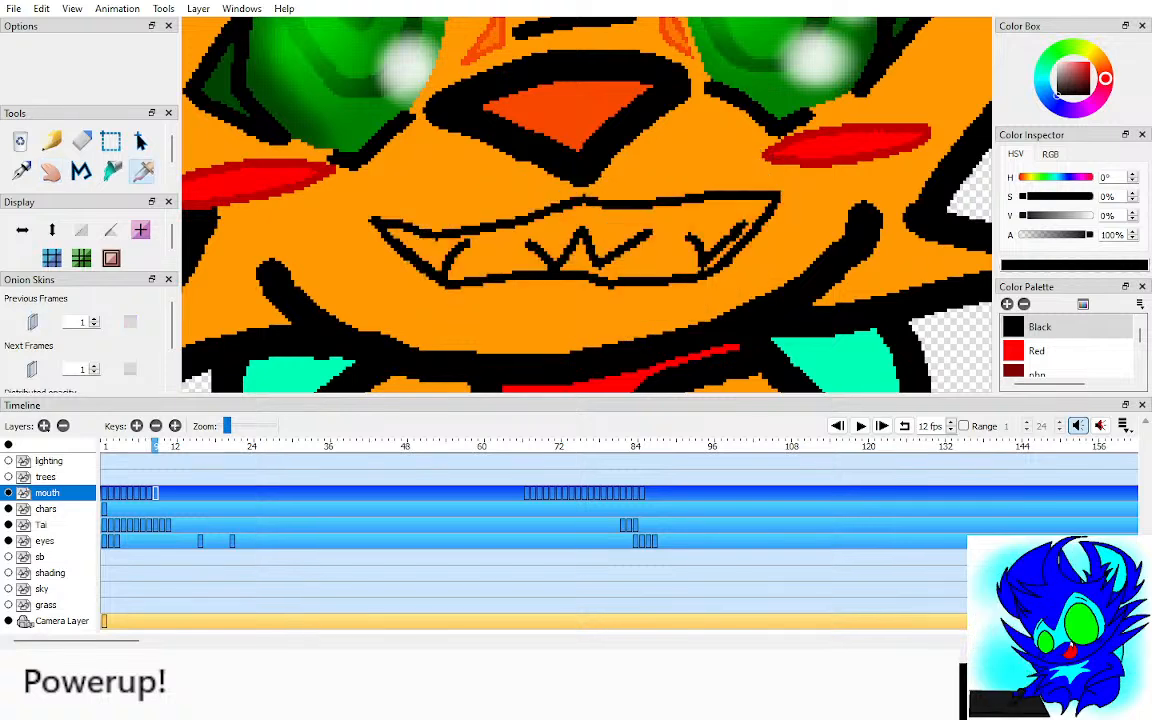
pyautogui.press(',')
pyautogui.click(668, 185)
pyautogui.press('.')
pyautogui.press('k')
pyautogui.click(680, 250)
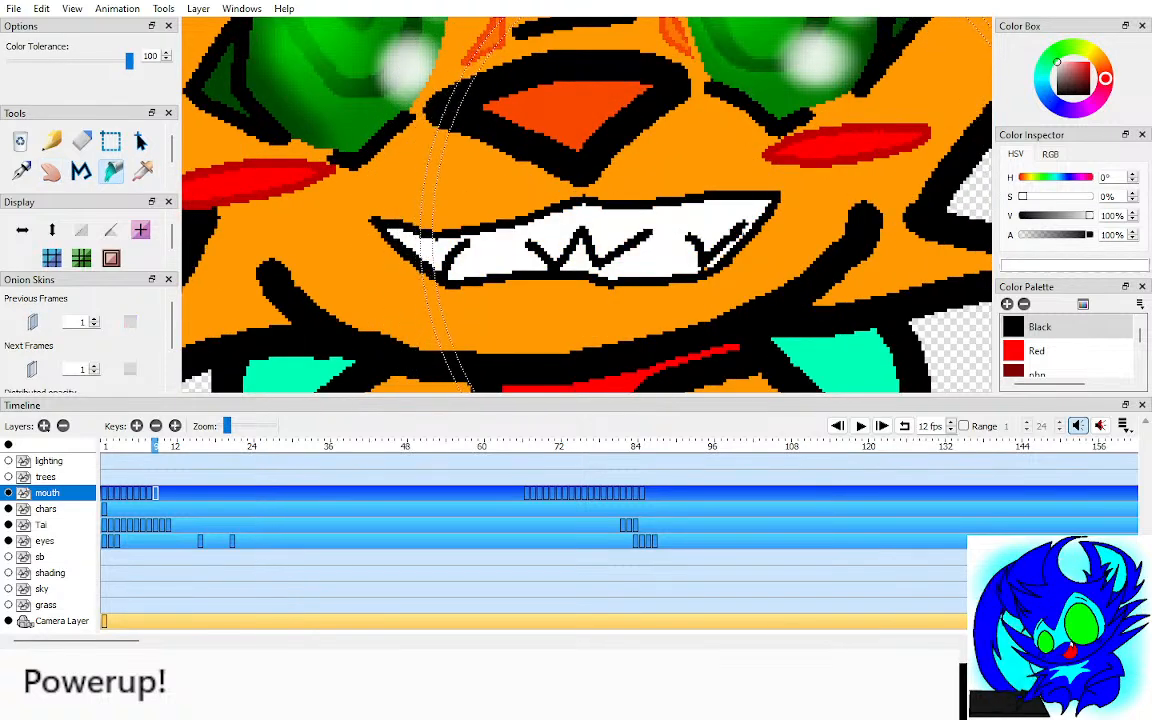
pyautogui.press(',')
pyautogui.press('.')
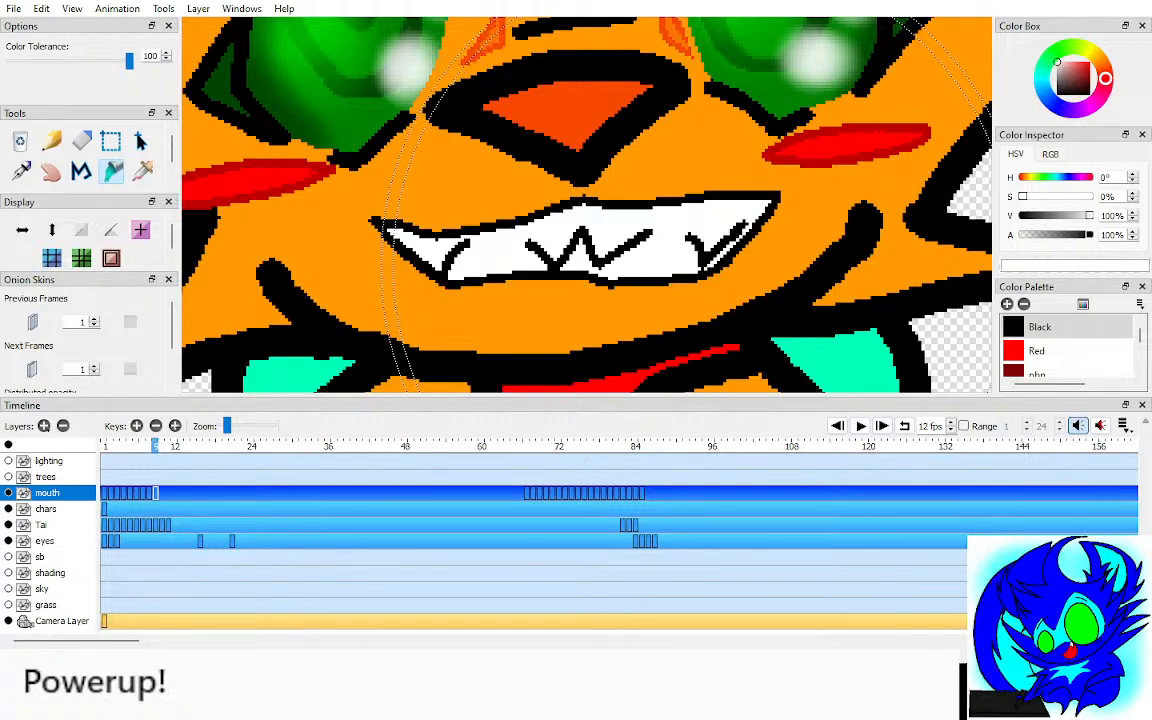
# Step: Add a keyframe at frame 10 on the mouth layer and outline a small open mouth in black below the nose
pyautogui.press('h')
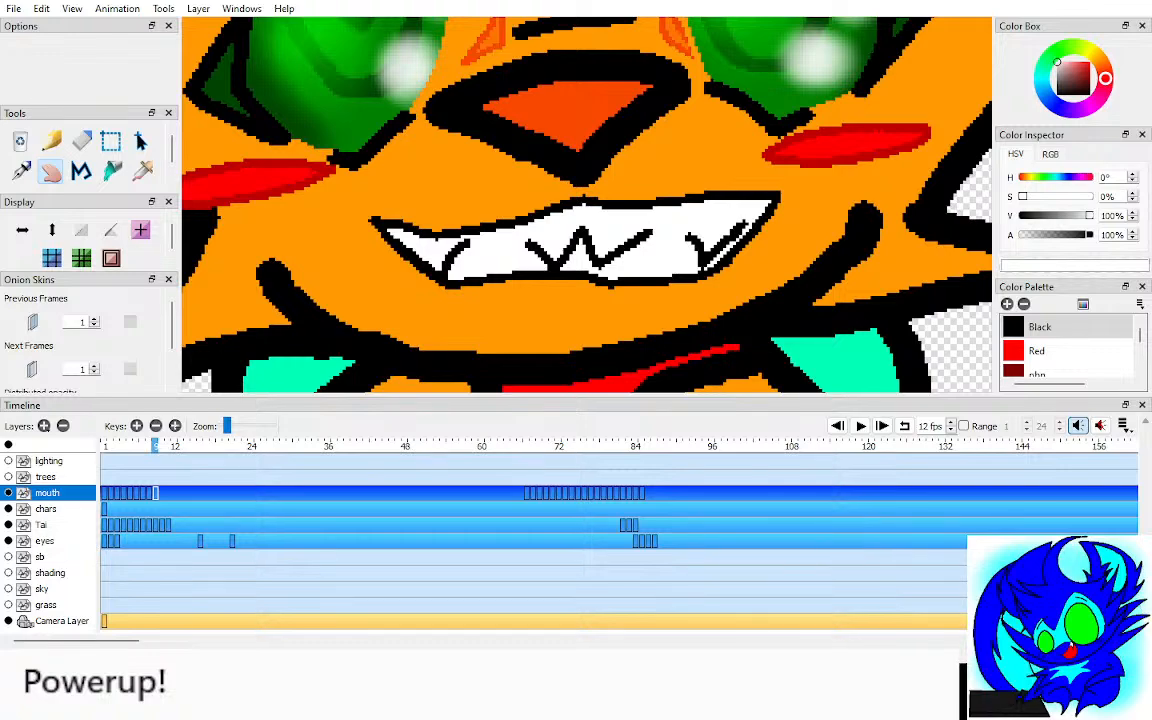
pyautogui.scroll(-5, 580, 250)
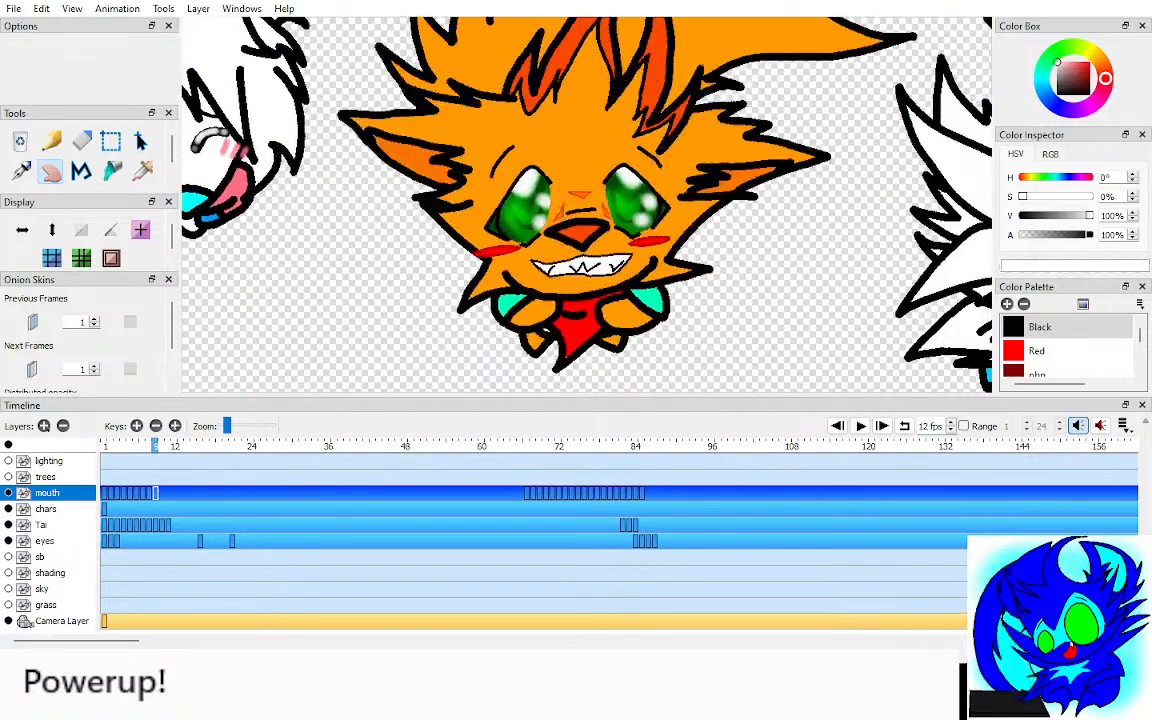
pyautogui.scroll(4, 580, 230)
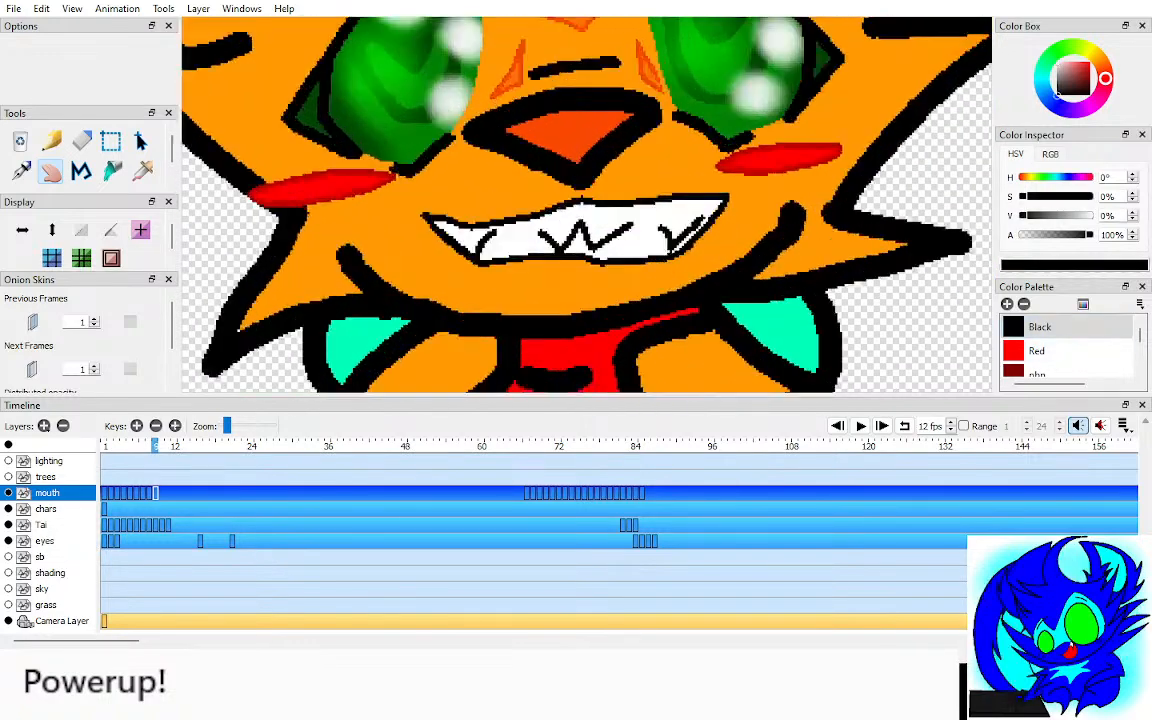
pyautogui.scroll(2, 584, 215)
pyautogui.click(137, 426)
pyautogui.press('p')
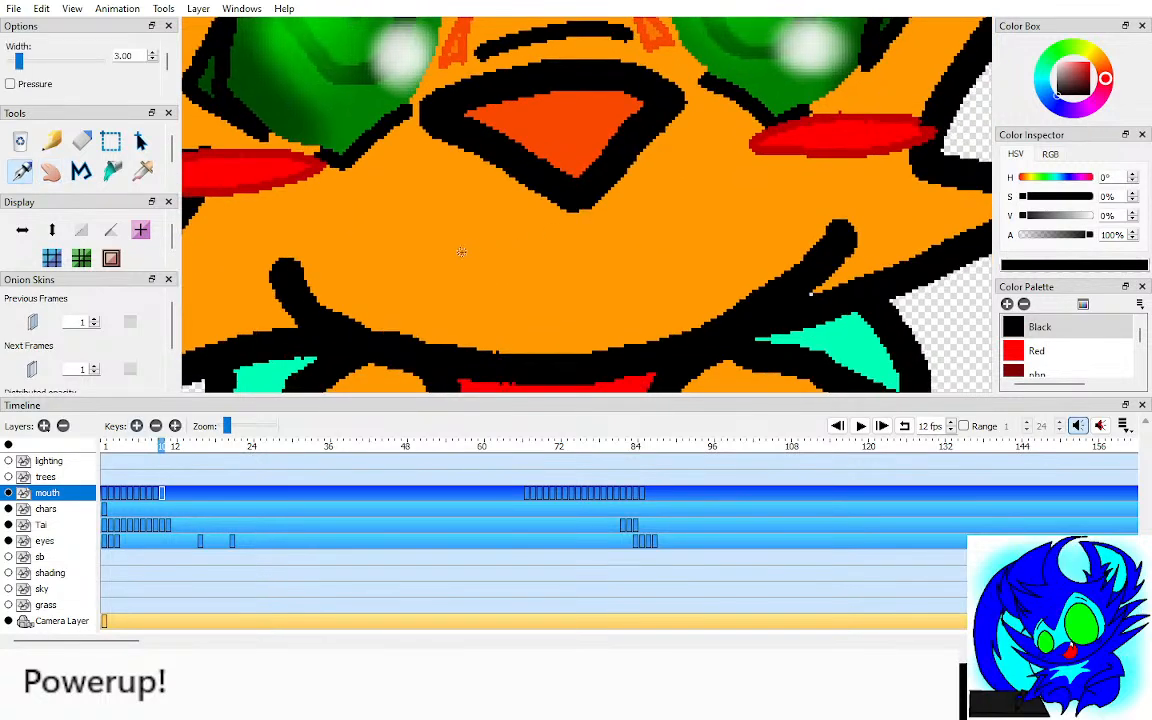
pyautogui.moveTo(477, 252)
pyautogui.mouseDown()
pyautogui.moveTo(641, 231)
pyautogui.moveTo(634, 302)
pyautogui.moveTo(540, 354)
pyautogui.moveTo(474, 295)
pyautogui.moveTo(472, 253)
pyautogui.mouseUp()
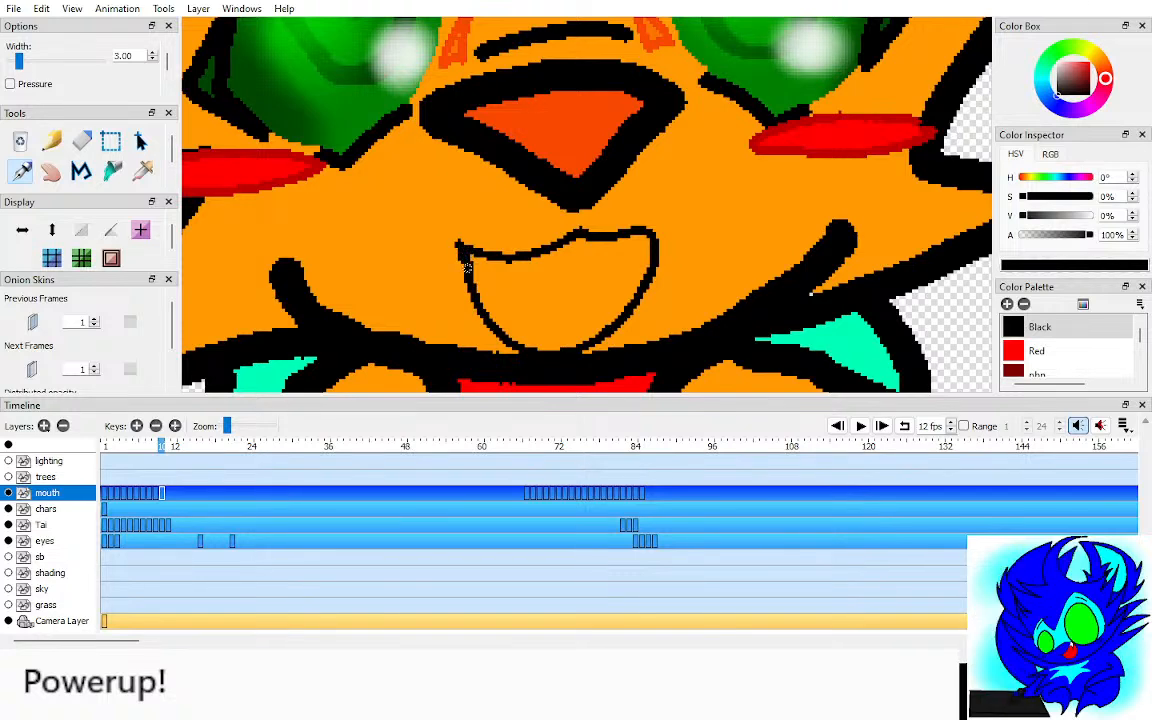
# Step: Draw the pointed upper teeth, the tongue and two small lower fangs inside the frame 10 mouth
pyautogui.moveTo(478, 262)
pyautogui.mouseDown()
pyautogui.moveTo(554, 270)
pyautogui.moveTo(576, 241)
pyautogui.moveTo(595, 265)
pyautogui.moveTo(616, 239)
pyautogui.moveTo(645, 262)
pyautogui.mouseUp()
pyautogui.moveTo(507, 333)
pyautogui.mouseDown()
pyautogui.moveTo(529, 303)
pyautogui.moveTo(605, 318)
pyautogui.mouseUp()
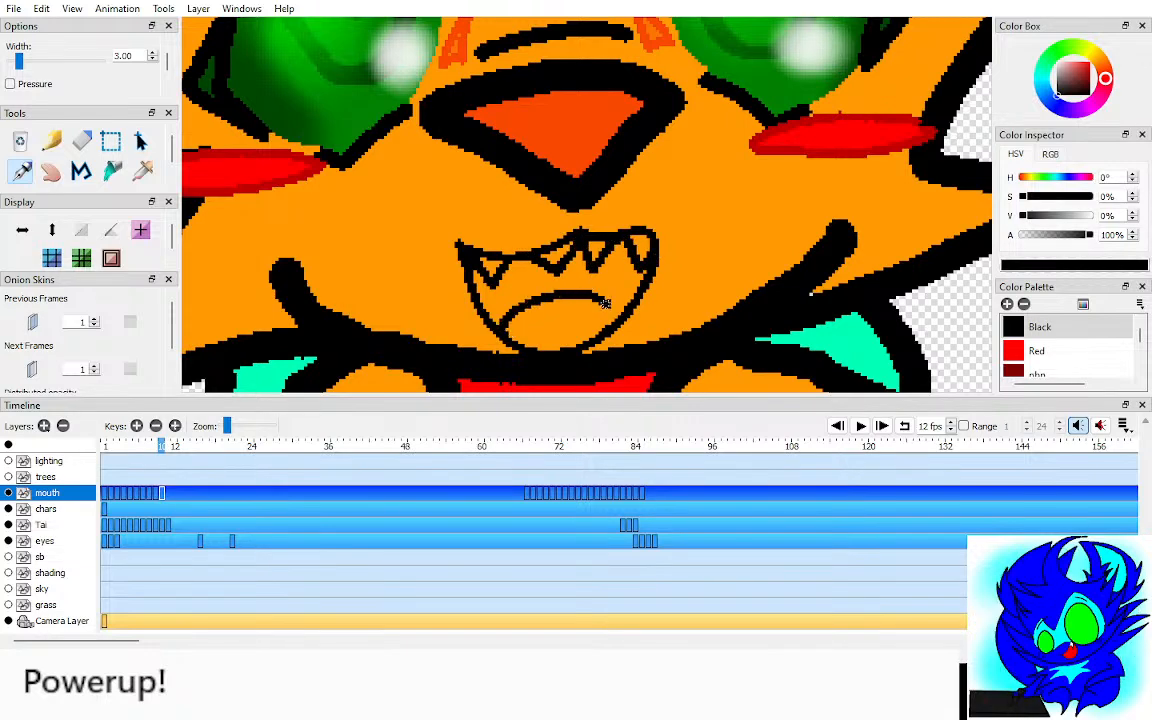
pyautogui.moveTo(505, 331); pyautogui.dragTo(537, 345)
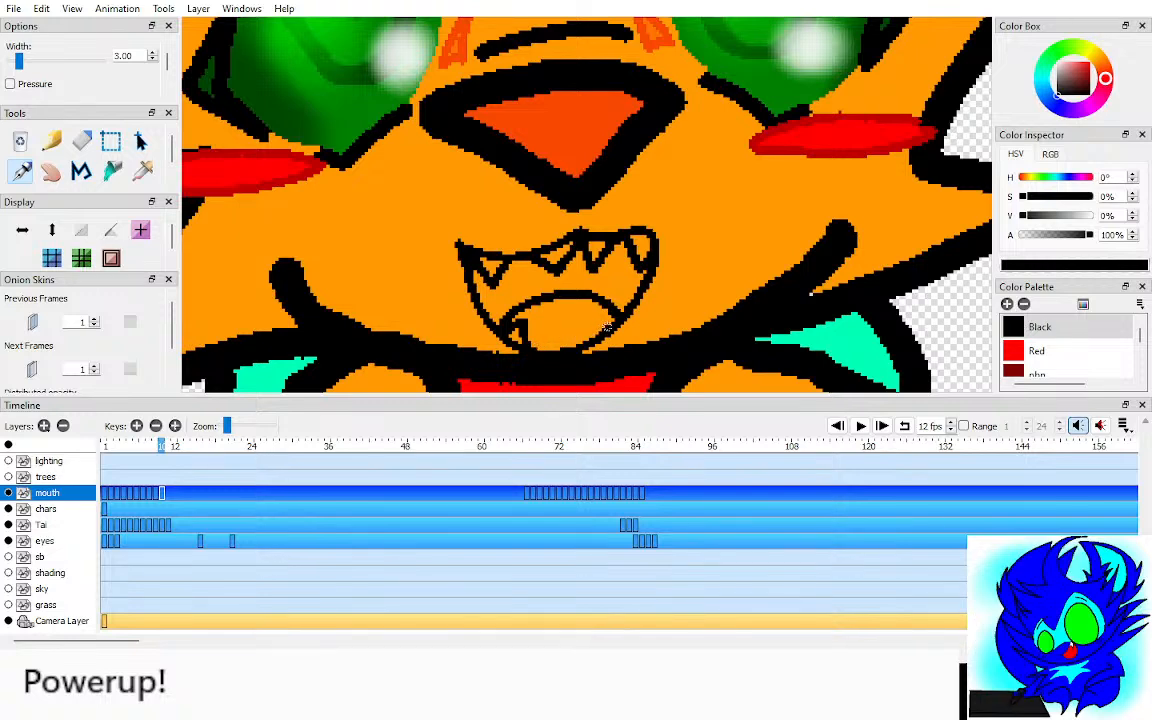
pyautogui.moveTo(609, 316); pyautogui.dragTo(594, 330)
# Step: Fill the inside of the frame 10 mouth with the palette's Red
pyautogui.press('i')
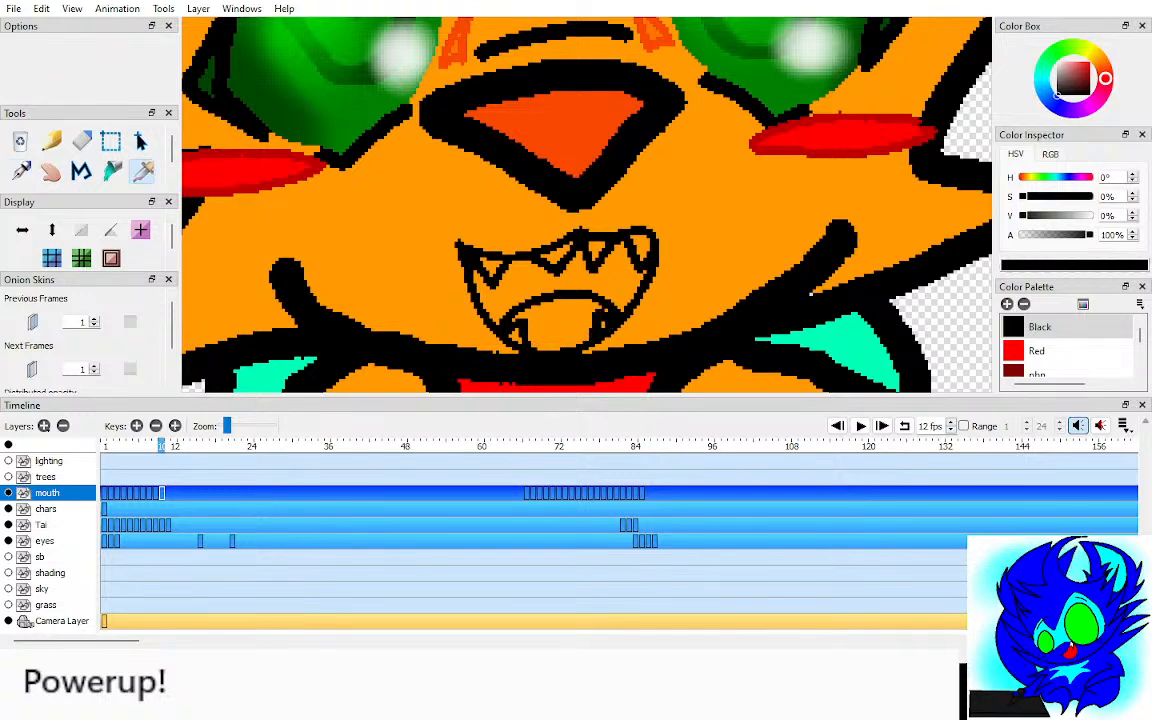
pyautogui.click(1037, 351)
pyautogui.press('k')
pyautogui.click(617, 284)
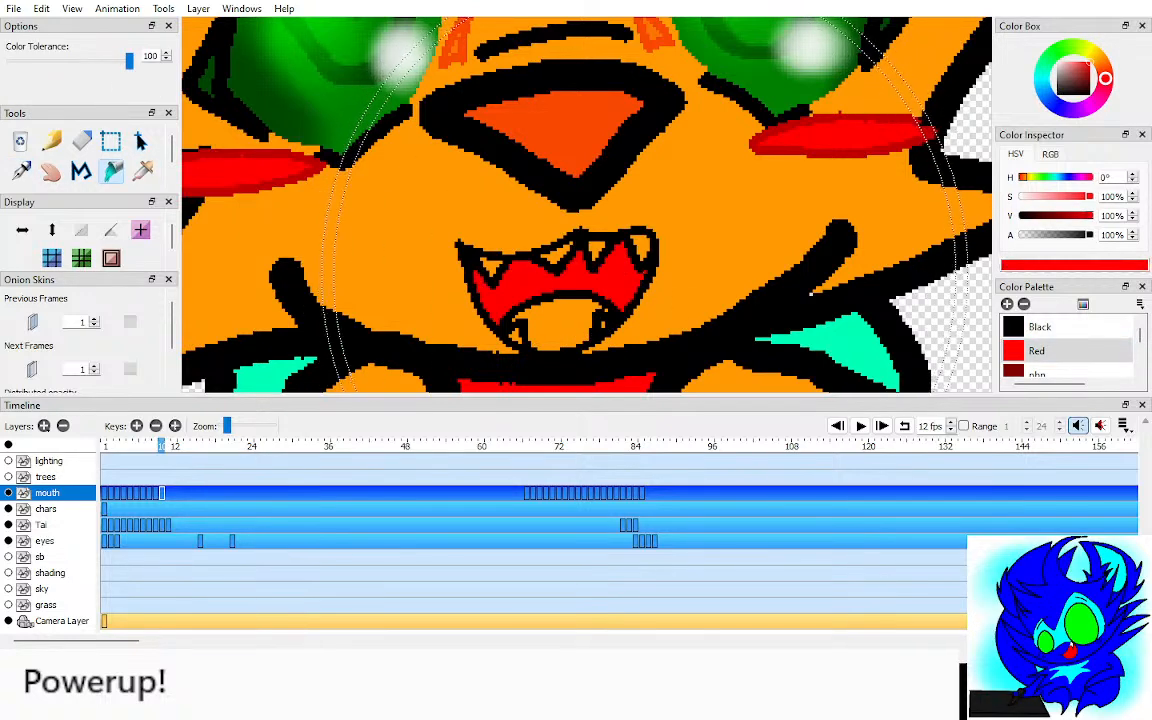
# Step: Fill the frame 10 tongue with the orange-red sampled from the tongue at frame 8
pyautogui.press('i')
pyautogui.press(',')
pyautogui.press(',')
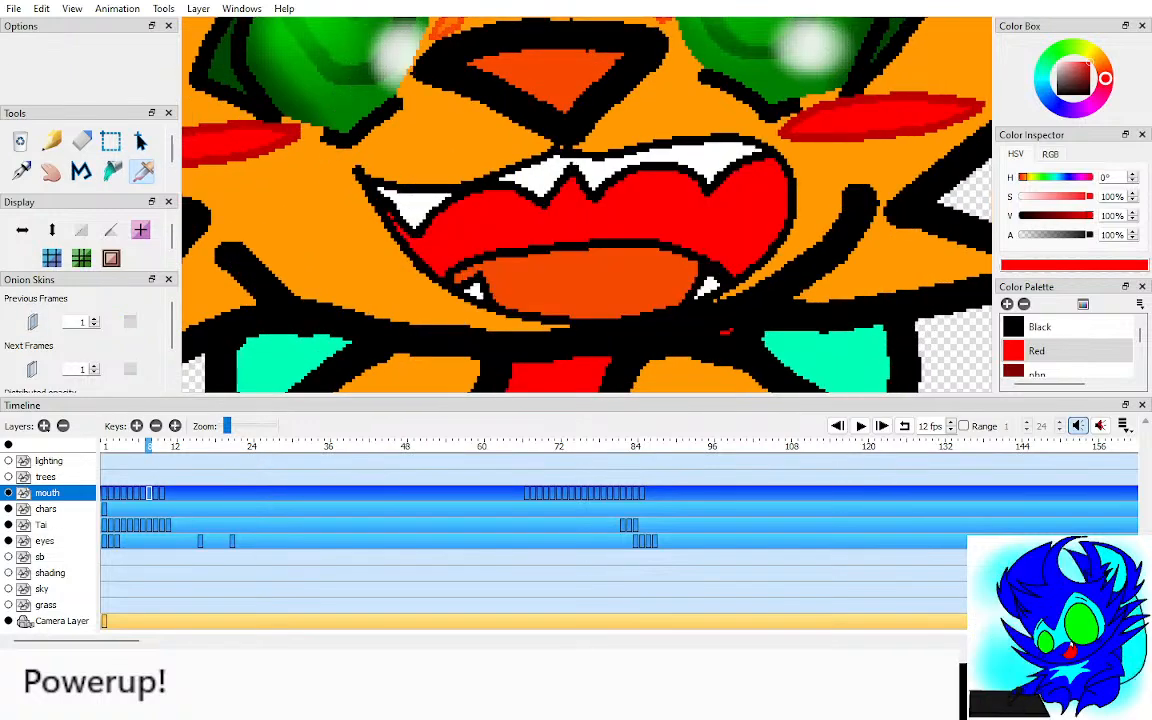
pyautogui.click(545, 295)
pyautogui.press('.')
pyautogui.press('.')
pyautogui.press('k')
pyautogui.click(544, 316)
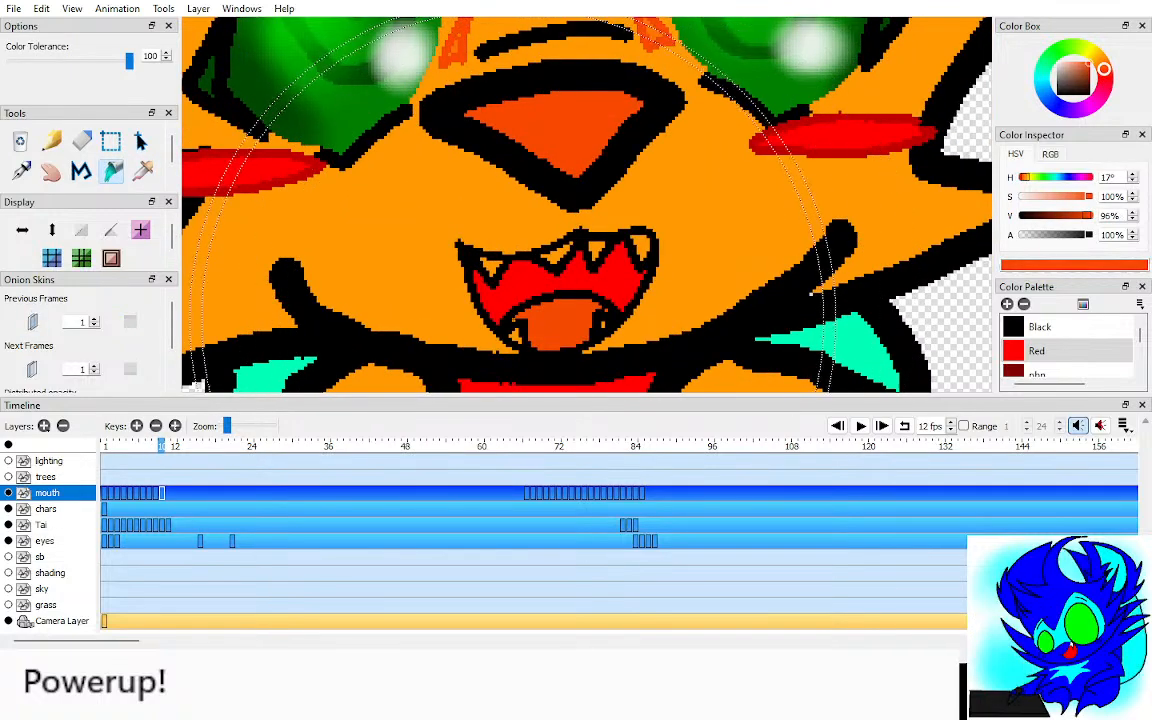
# Step: Fill the first two upper teeth of the frame 10 mouth with white
pyautogui.press('i')
pyautogui.click(490, 265)
pyautogui.press('k')
pyautogui.click(489, 266)
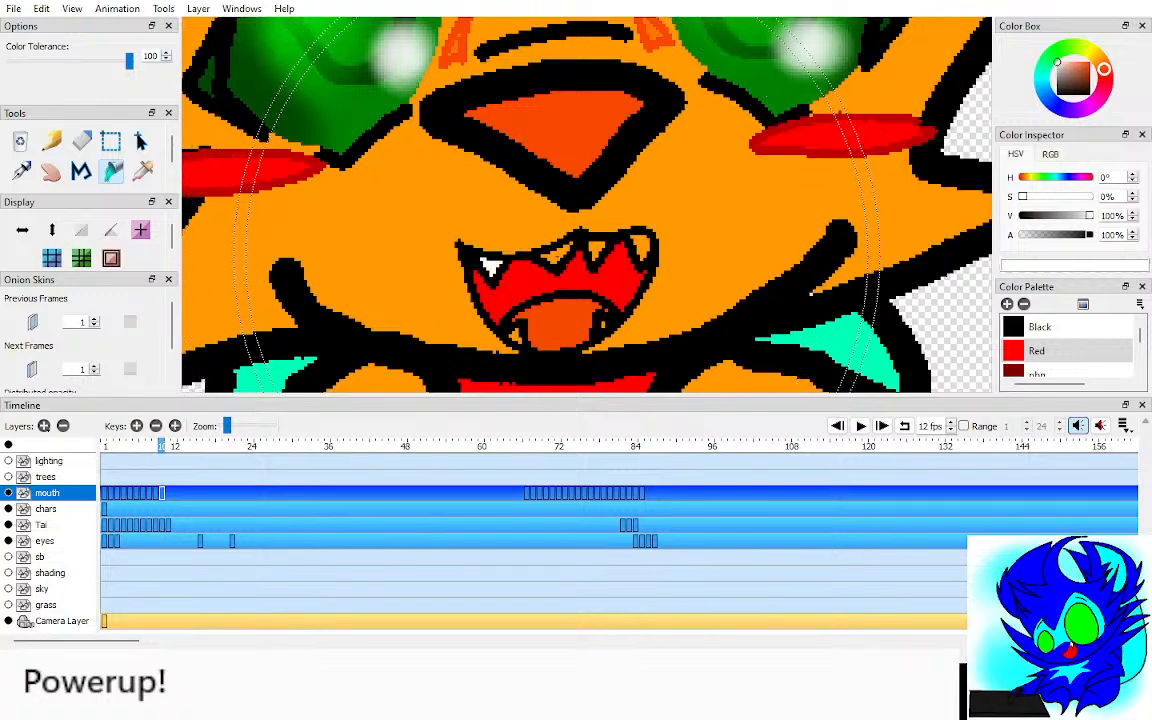
pyautogui.click(556, 252)
pyautogui.click(575, 243)
pyautogui.hotkey('ctrl', 'z')
pyautogui.click(574, 240)
pyautogui.hotkey('ctrl', 'z')
pyautogui.click(577, 241)
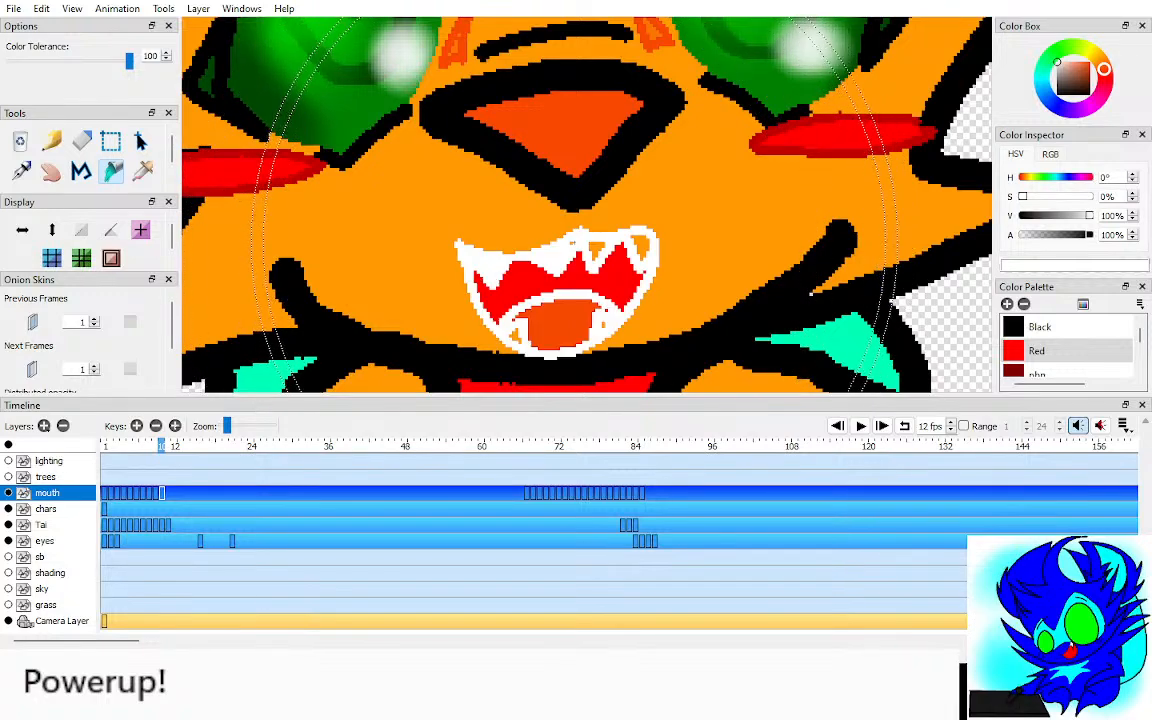
pyautogui.hotkey('ctrl', 'z')
# Step: Fill the remaining upper teeth and the lower fangs of the frame 10 mouth with white
pyautogui.click(596, 249)
pyautogui.click(641, 246)
pyautogui.click(600, 320)
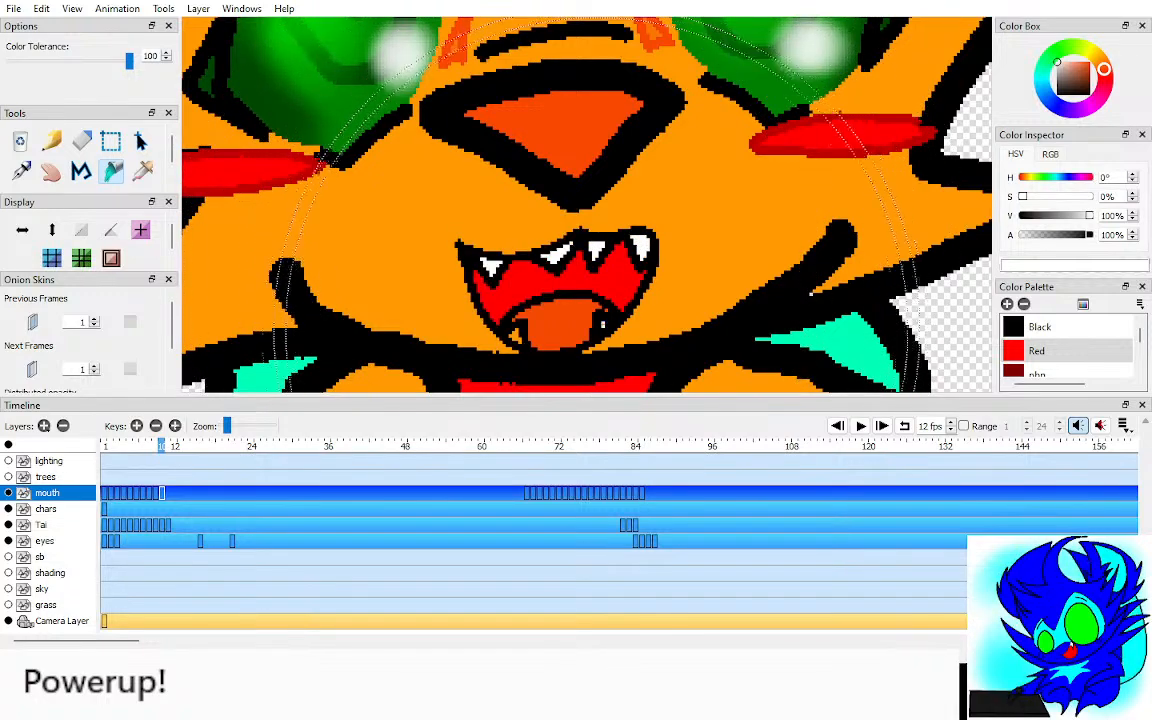
pyautogui.click(518, 328)
# Step: Move the eyes layer's keyframes at frames 4 and 5 to frames 10 and 11
pyautogui.press('h')
pyautogui.scroll(-3, 520, 326)
pyautogui.scroll(-3, 586, 200)
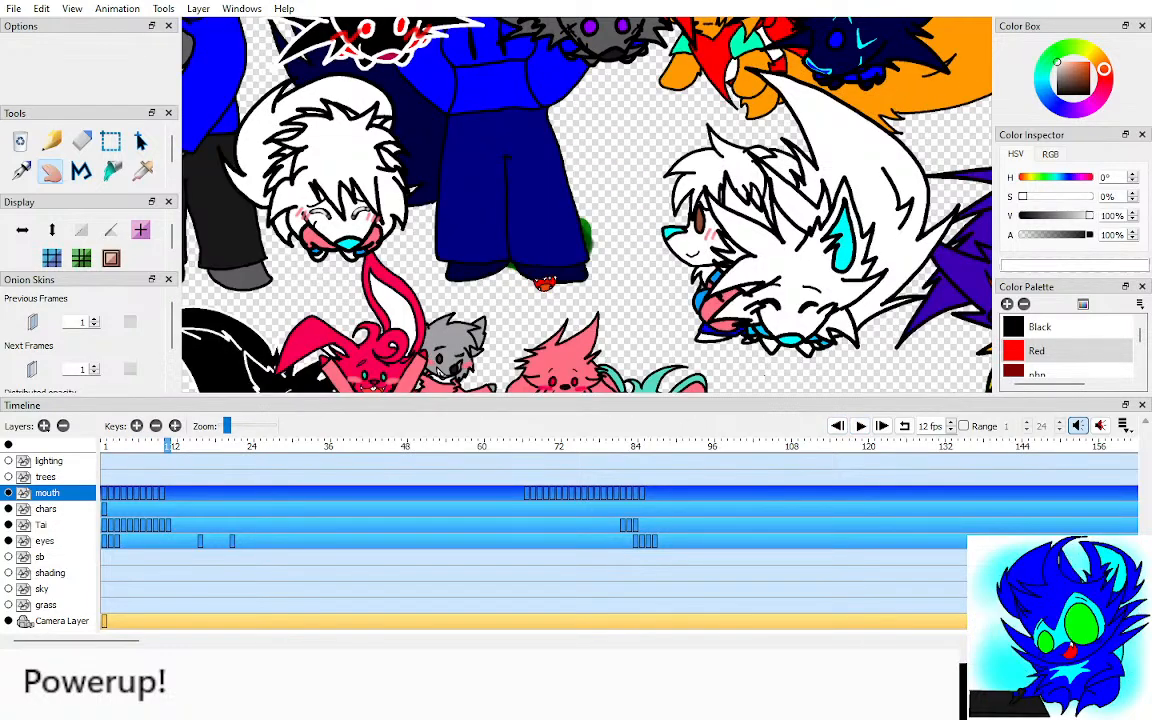
pyautogui.click(45, 540)
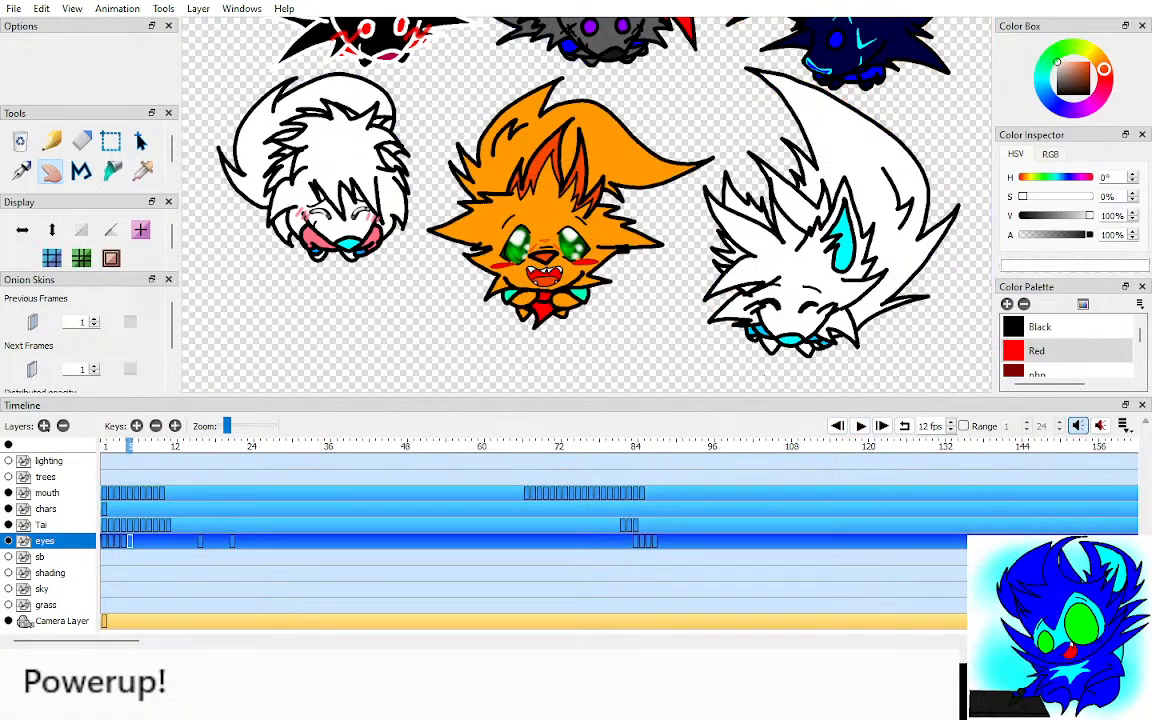
pyautogui.moveTo(129, 541); pyautogui.dragTo(165, 541)
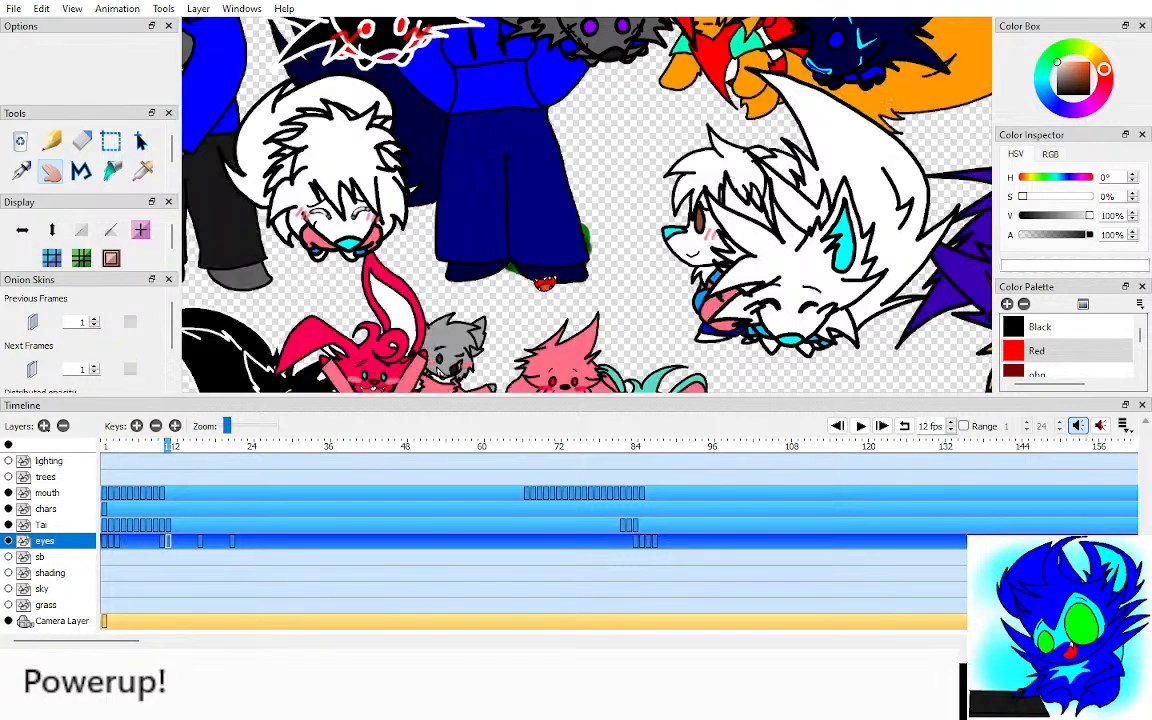
# Step: Show only the Tai layer and move its frame 11 keyframe together with its last keyframe group to frames 84 to 87
pyautogui.click(41, 524)
pyautogui.scroll(-3, 587, 205)
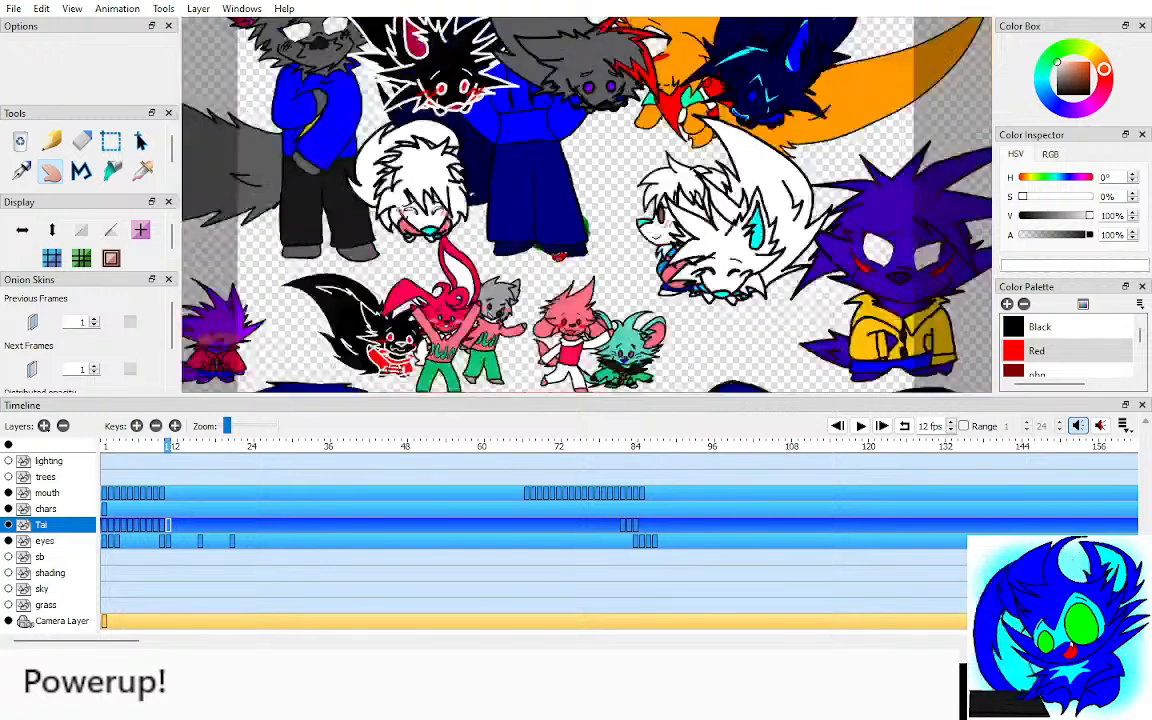
pyautogui.click(8, 445)
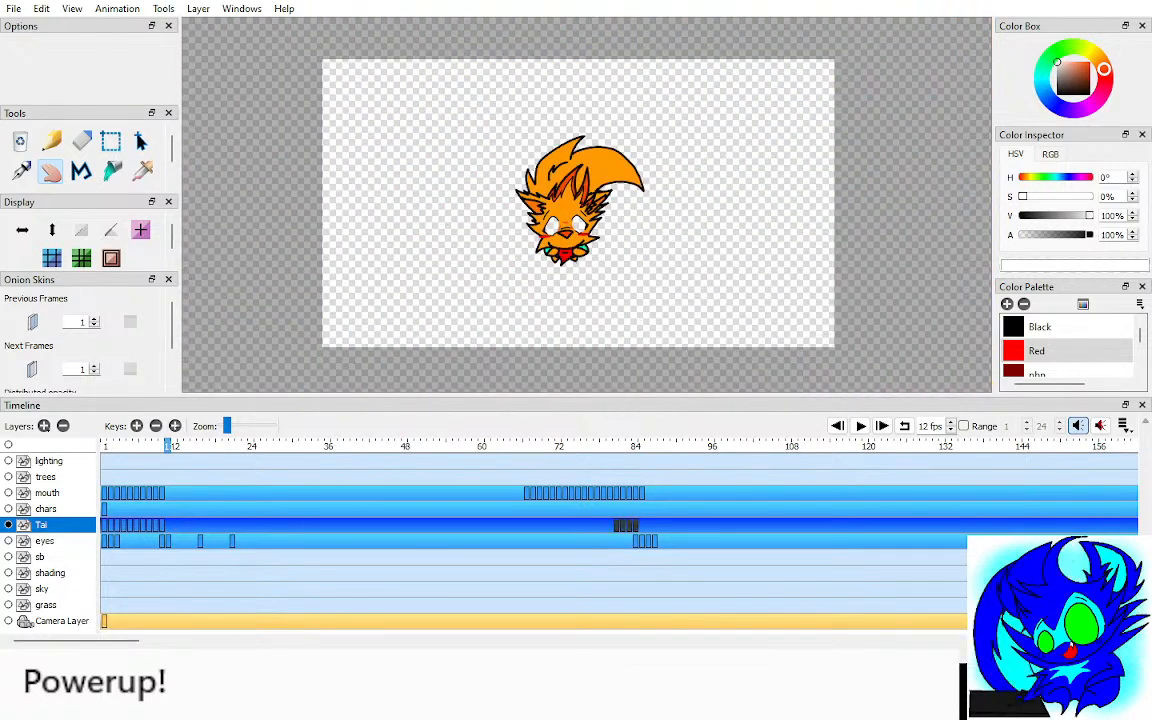
pyautogui.moveTo(617, 525); pyautogui.dragTo(636, 525)
pyautogui.click(638, 525)
pyautogui.moveTo(636, 446); pyautogui.dragTo(635, 446)
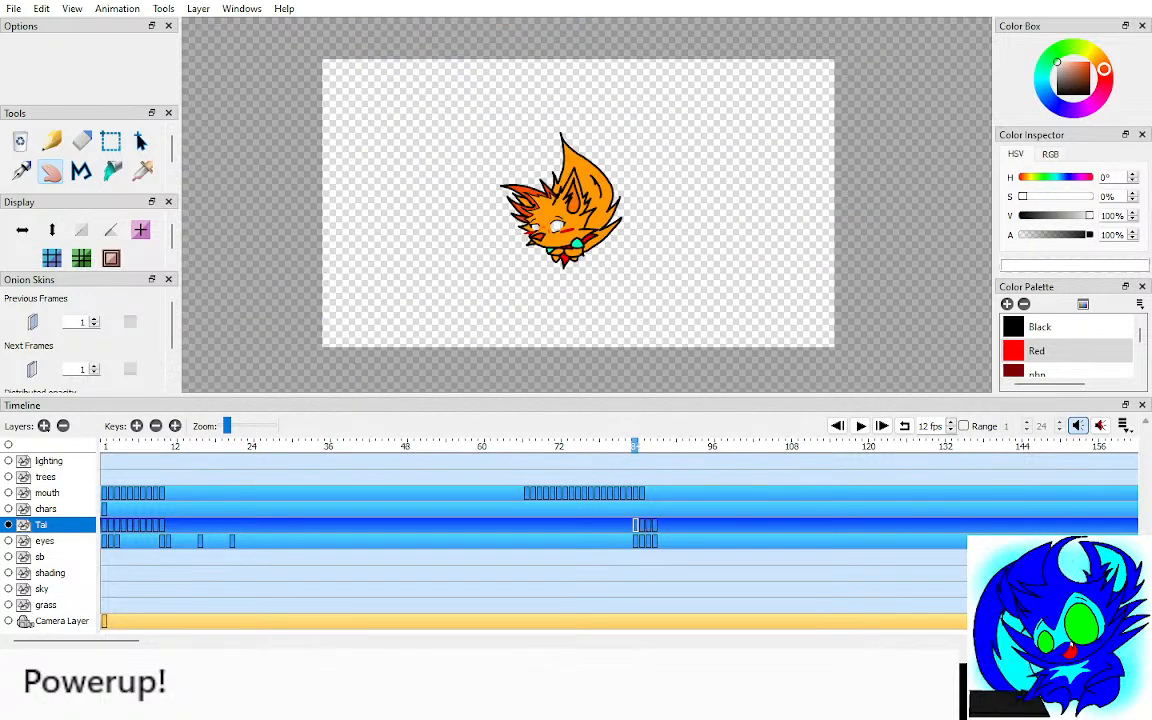
# Step: Return to frame 10, make the other layers visible again and select the mouth layer
pyautogui.click(161, 446)
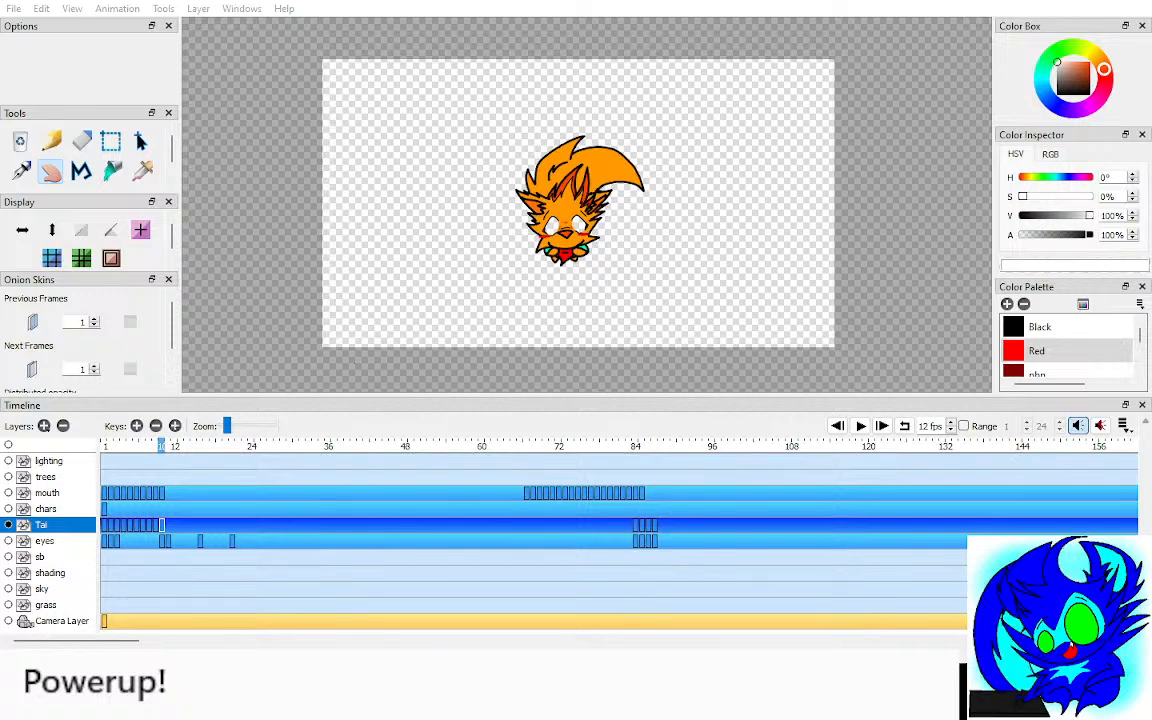
pyautogui.scroll(5, 590, 200)
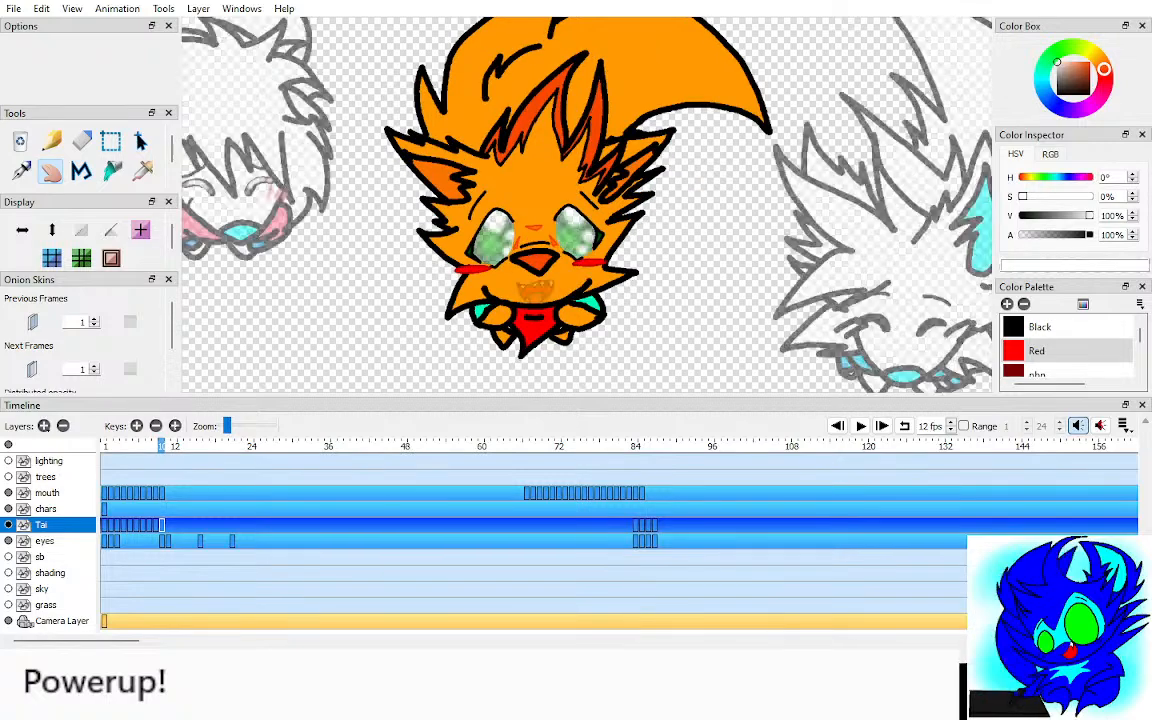
pyautogui.click(47, 492)
pyautogui.press('Right')
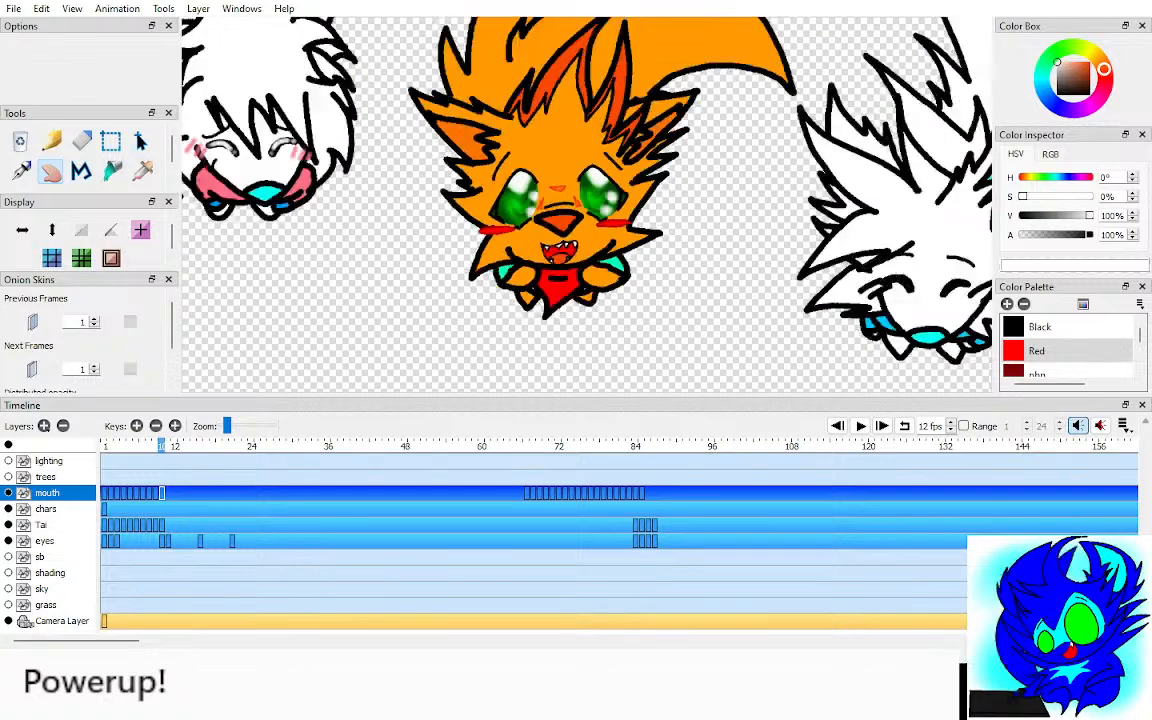
# Step: Play back the animation and shift the eyes layer's keyframes at frames 10 and 11 to frames 9 and 10
pyautogui.scroll(-5, 585, 200)
pyautogui.click(837, 426)
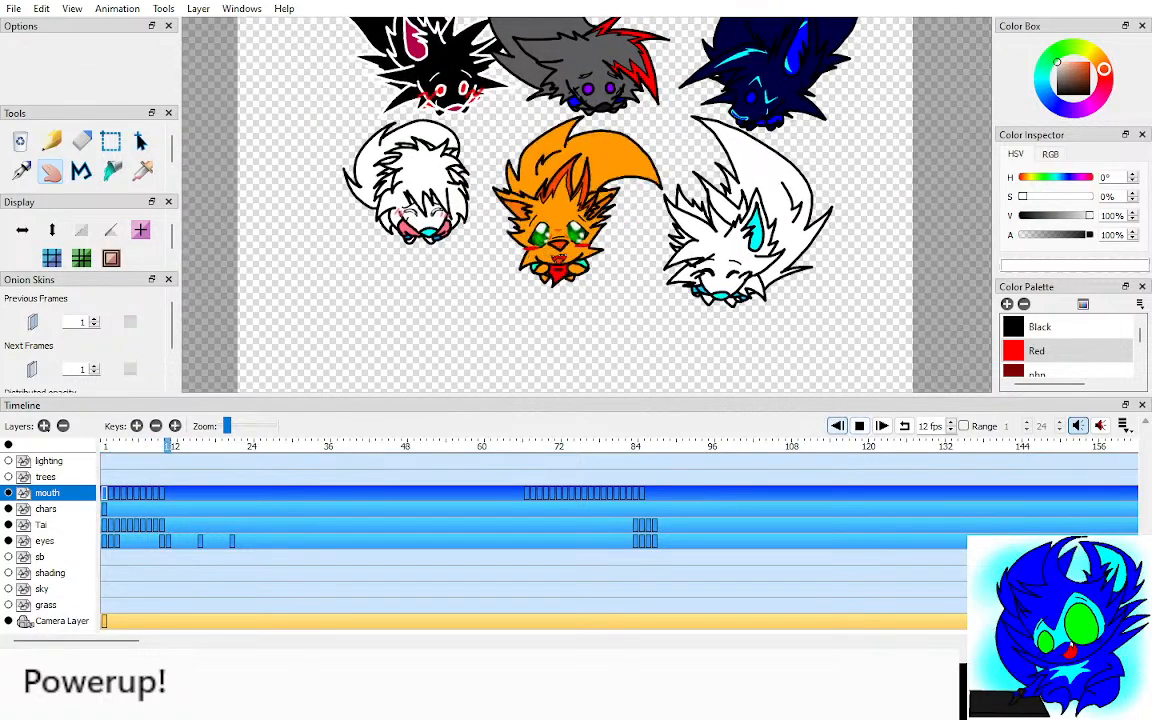
pyautogui.press('Return')
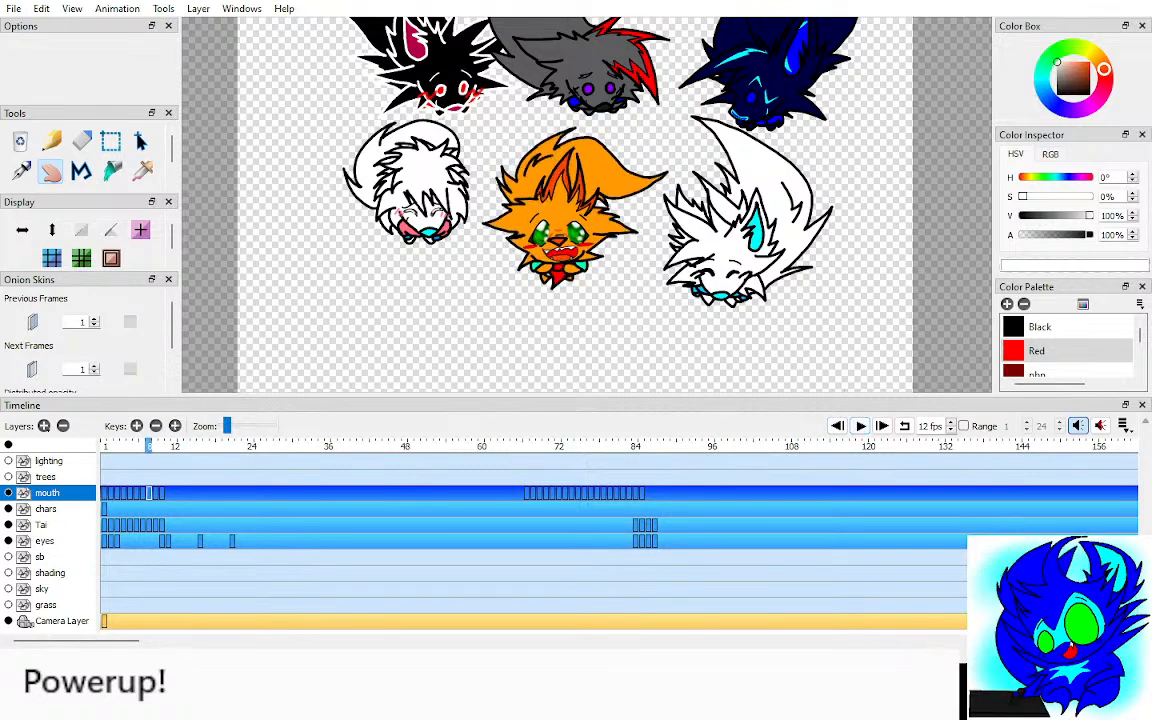
pyautogui.click(45, 541)
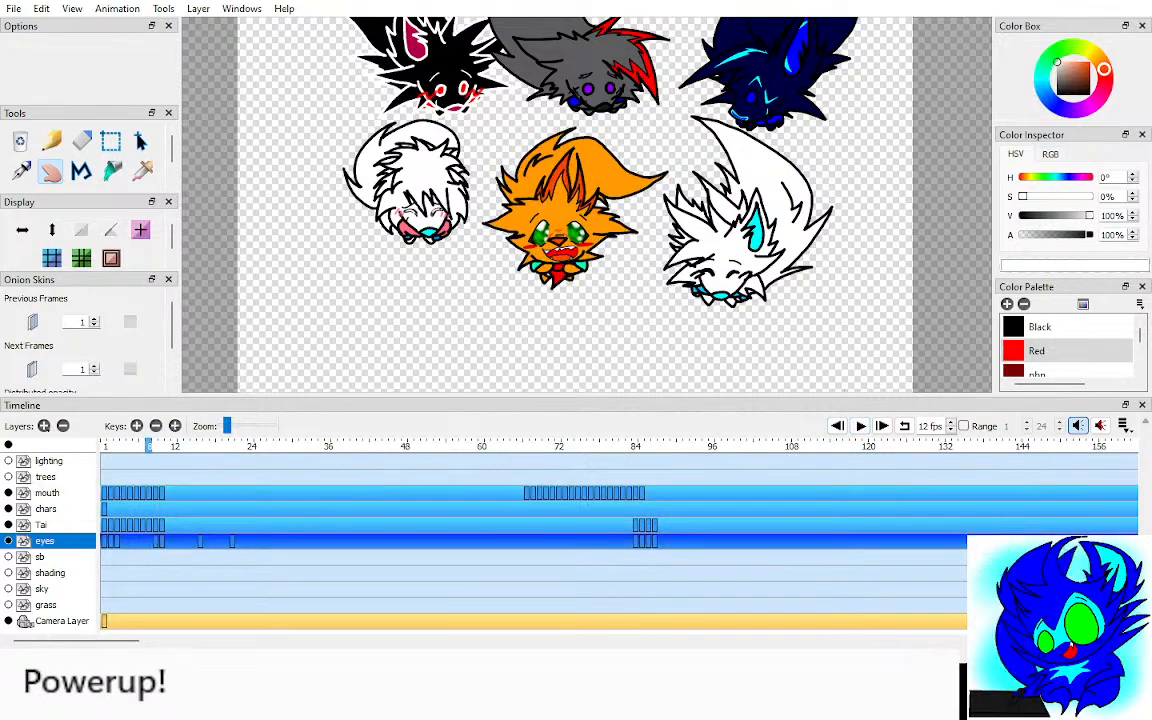
pyautogui.press('Return')
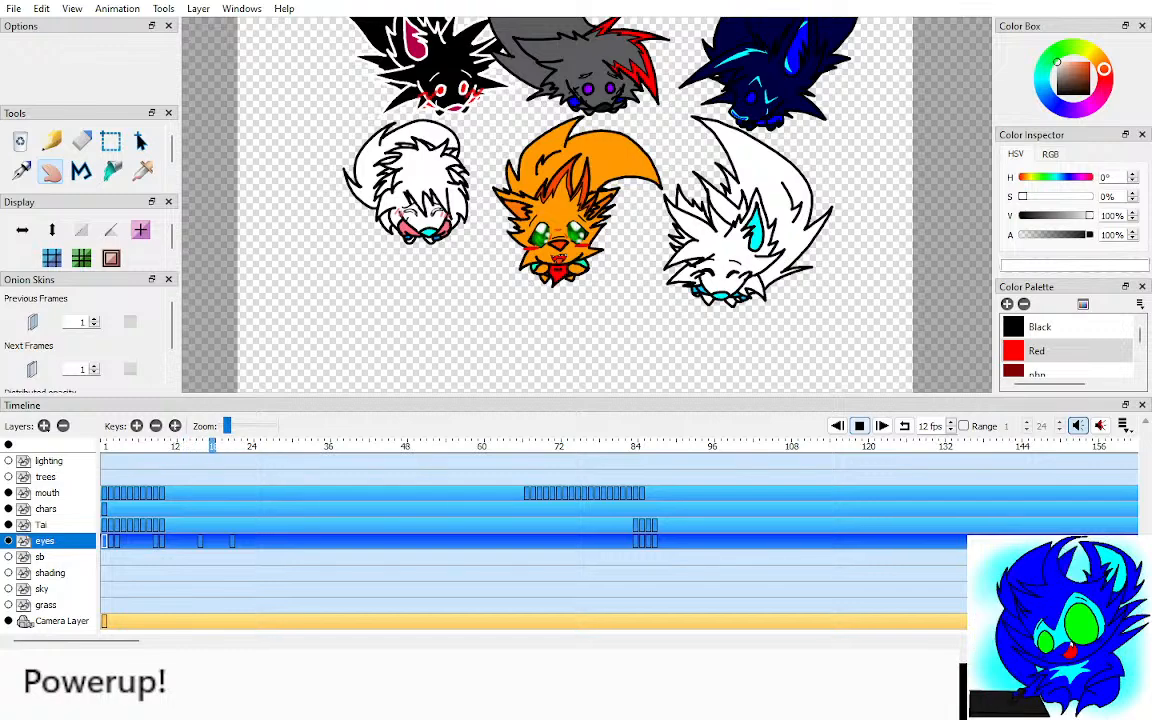
# Step: Stop playback, select the Tai layer at frame 10 and choose the Black palette color
pyautogui.press('Return')
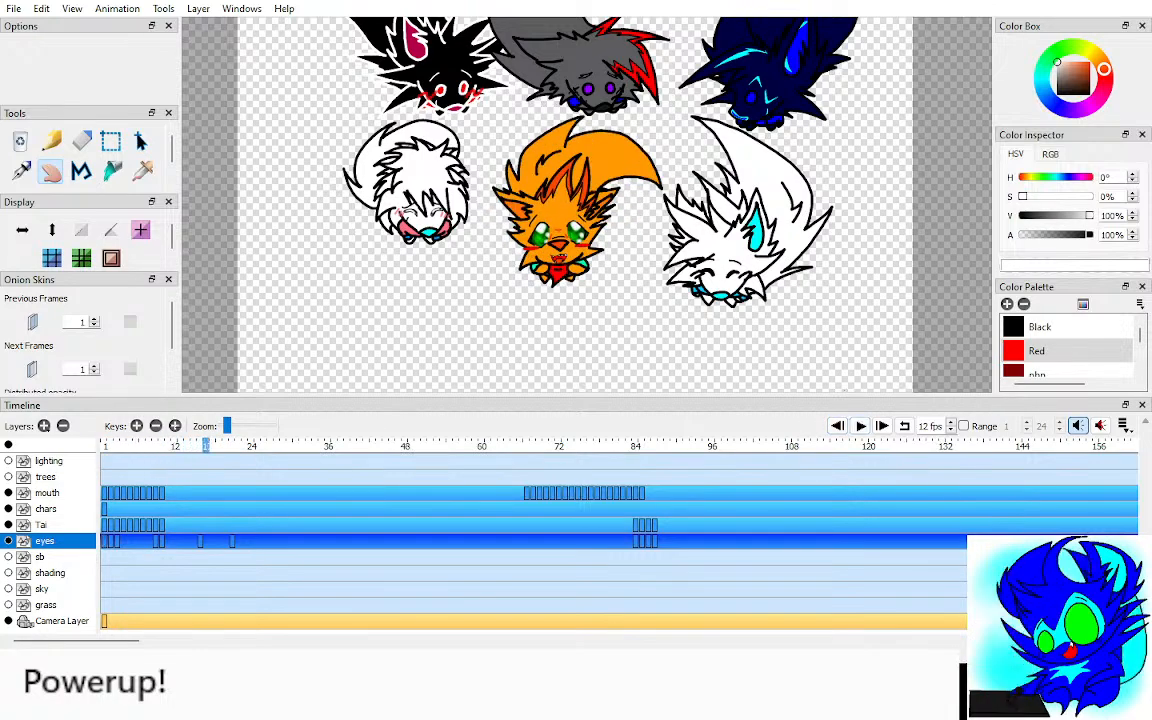
pyautogui.click(42, 524)
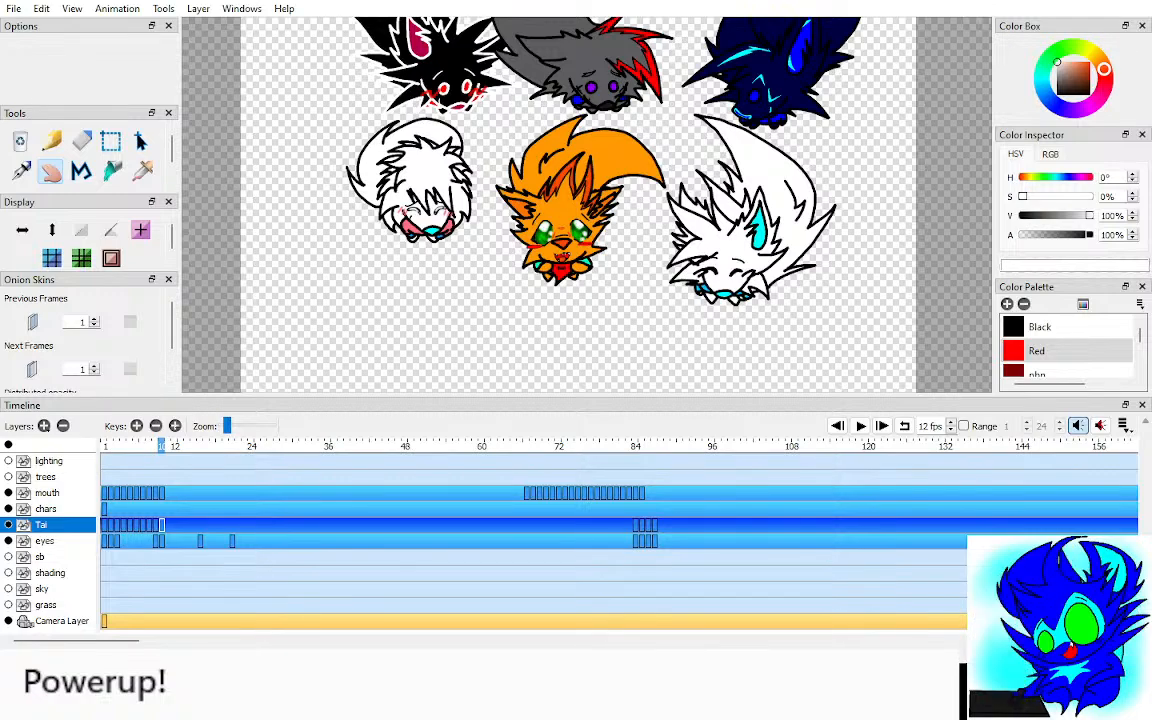
pyautogui.scroll(5, 575, 217)
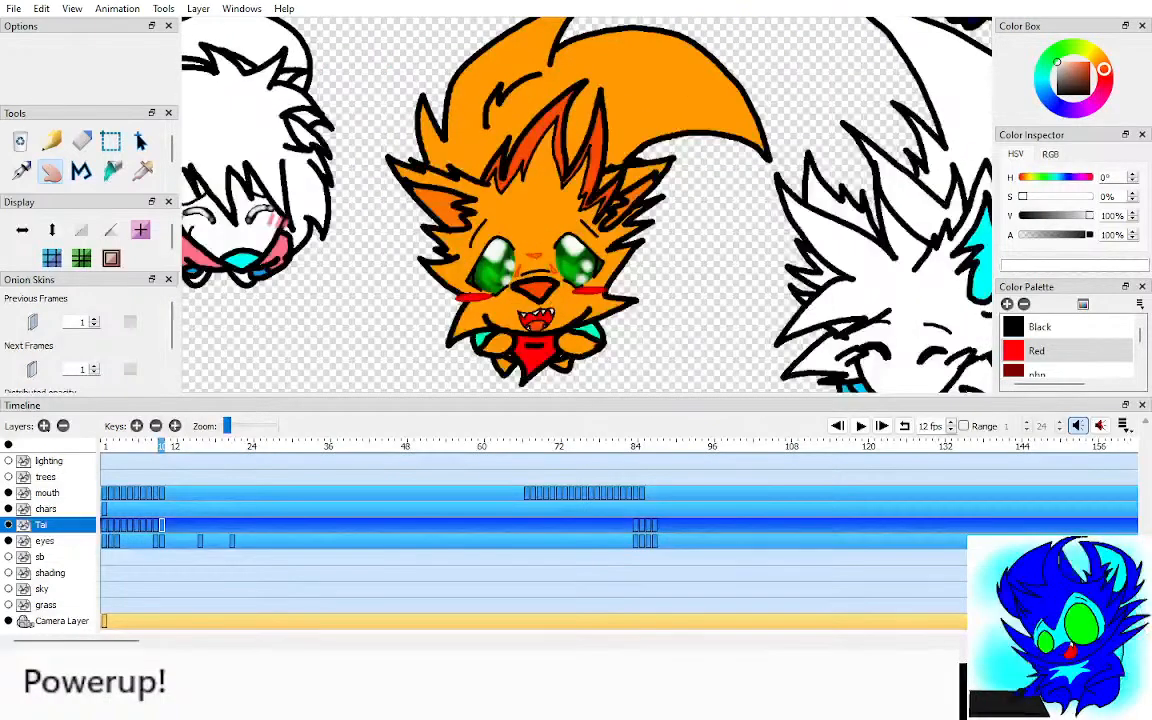
pyautogui.scroll(-5, 589, 204)
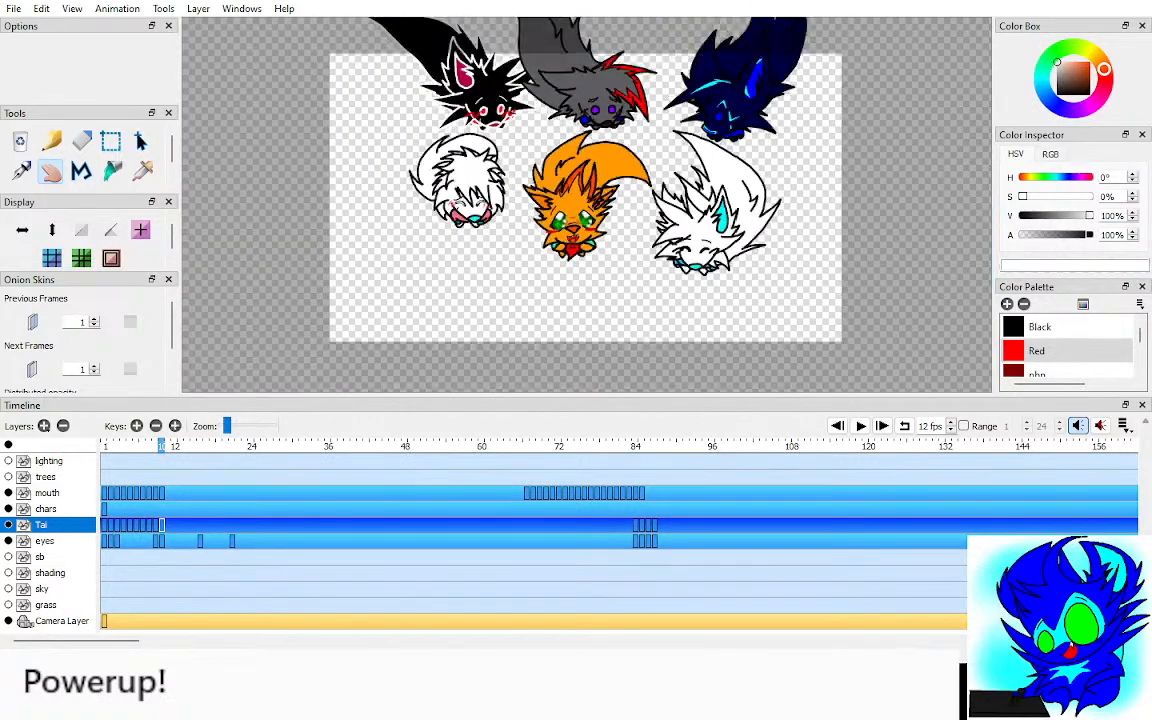
pyautogui.scroll(1, 590, 205)
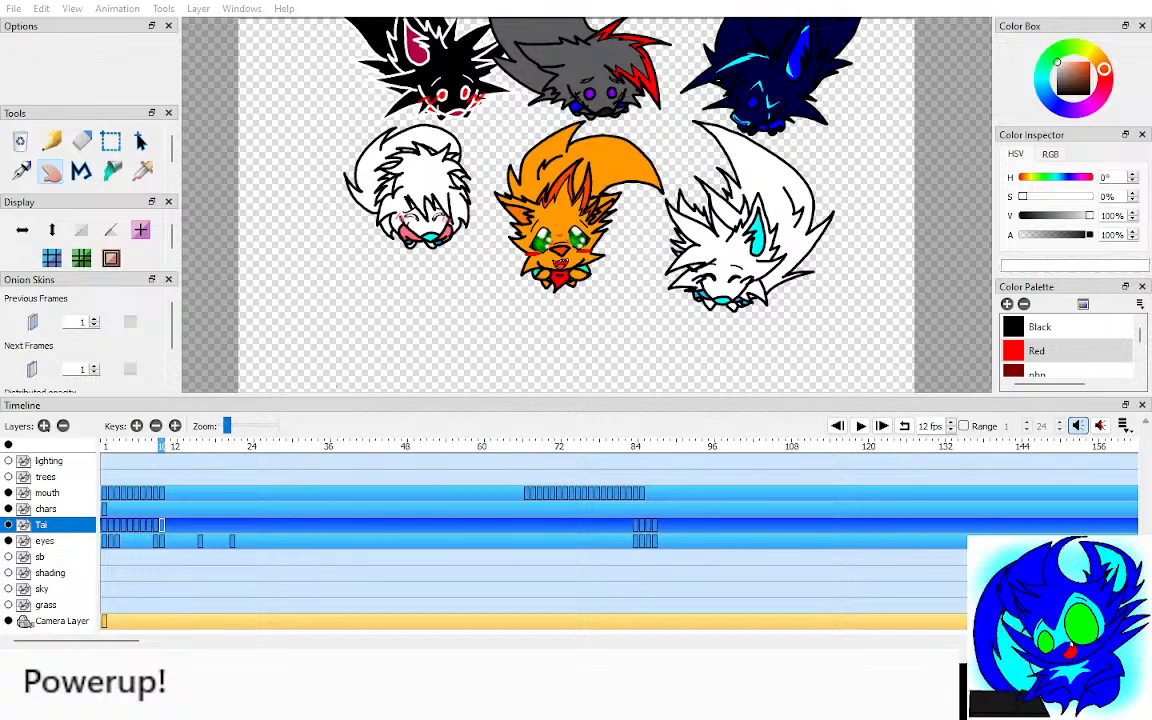
pyautogui.click(1040, 327)
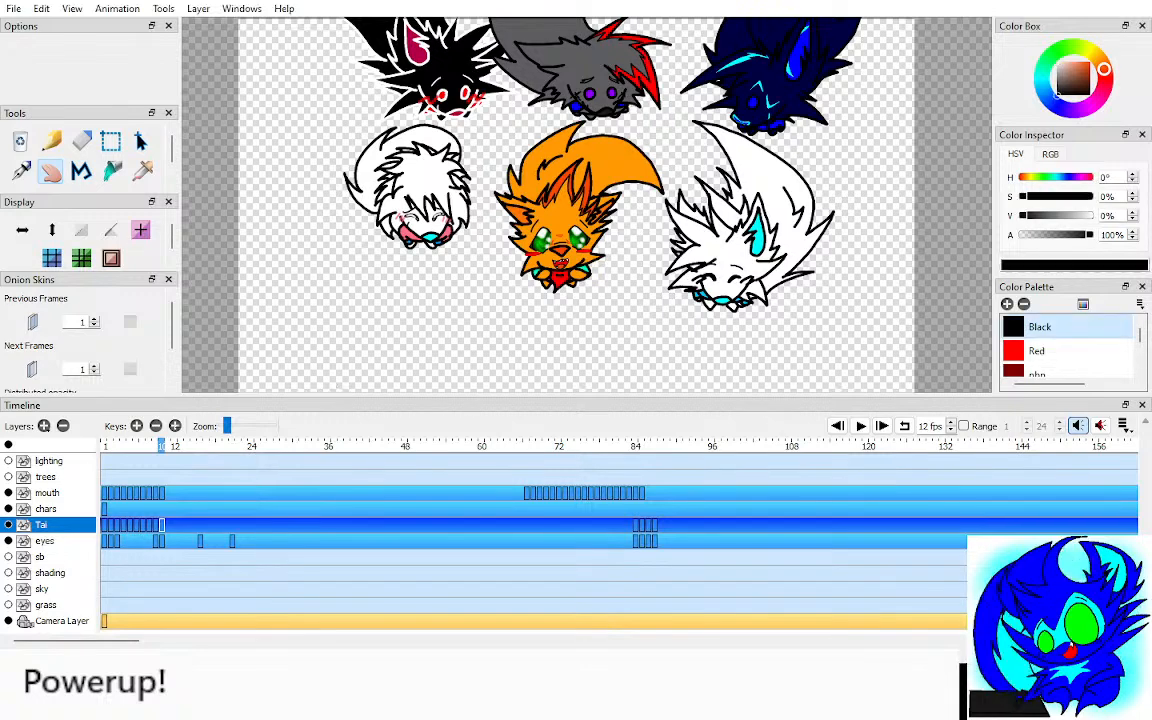
pyautogui.moveTo(575, 330); pyautogui.dragTo(572, 330)
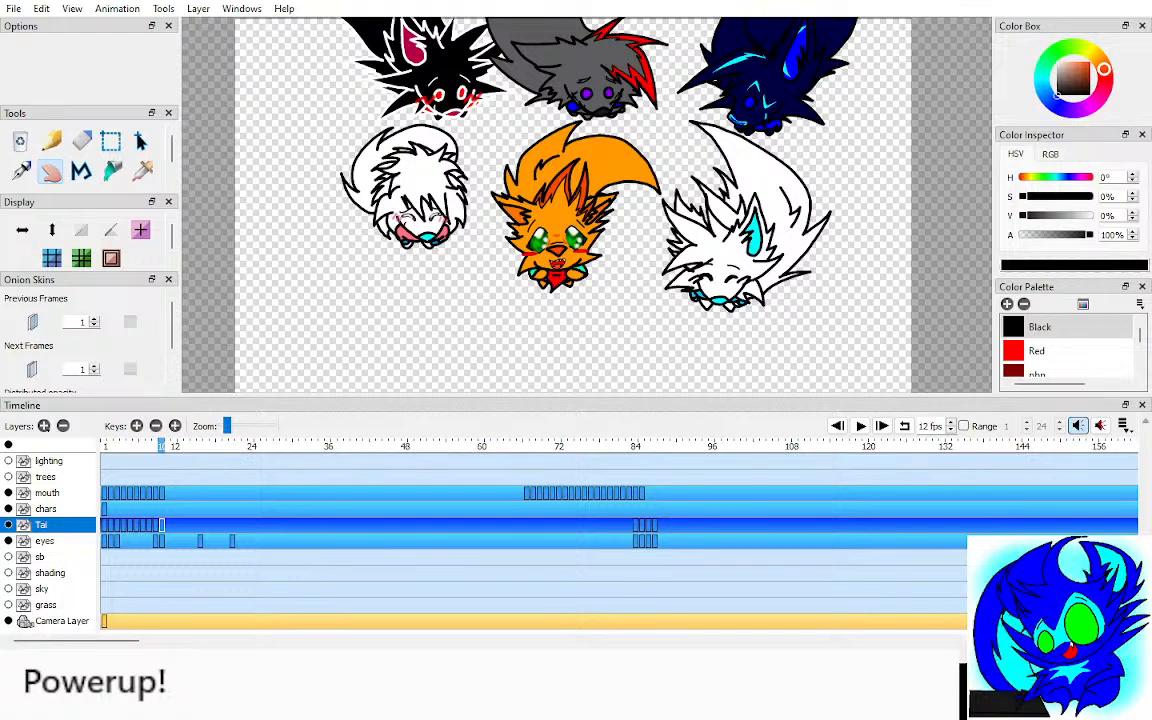
# Step: Play back the animation from frame 1 to review the orange character's motion
pyautogui.click(837, 426)
pyautogui.press('space')
pyautogui.press('space')
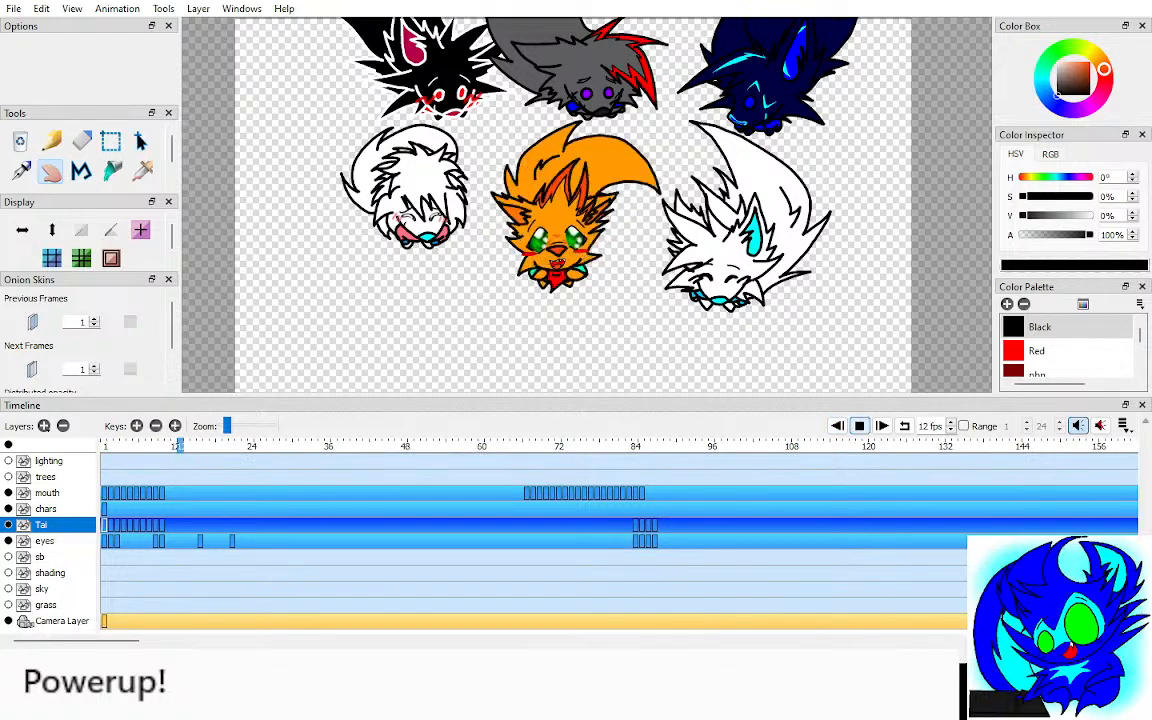
pyautogui.click(837, 426)
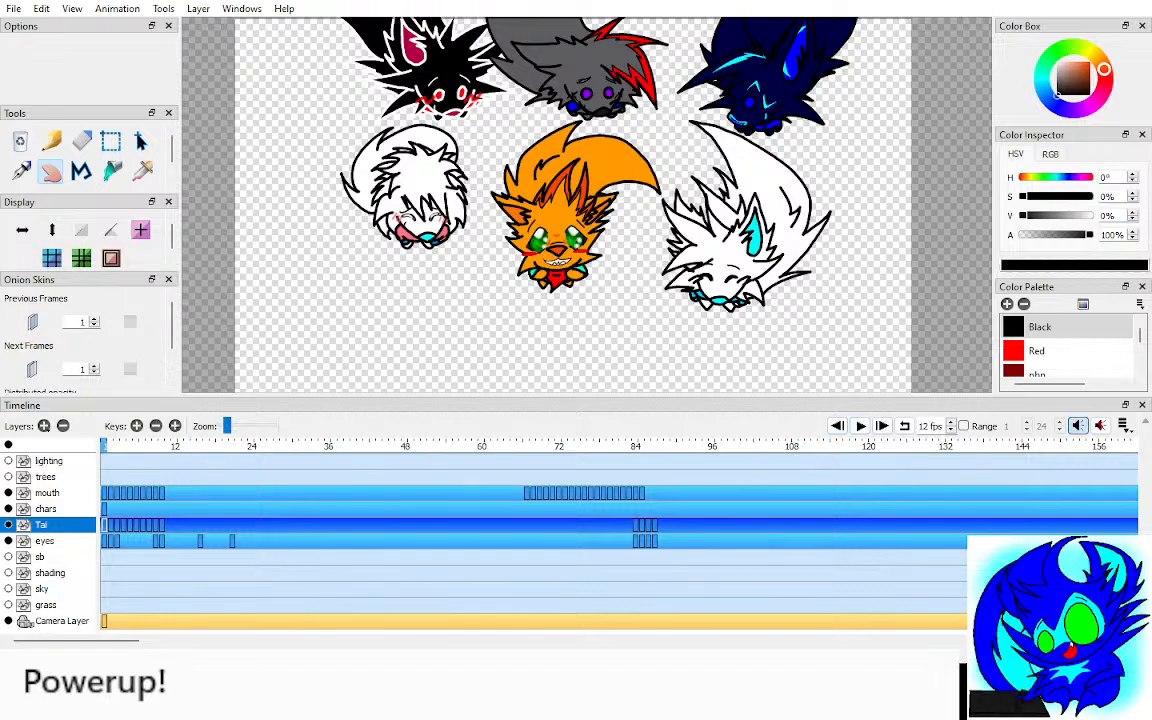
pyautogui.click(860, 426)
pyautogui.press('space')
# Step: Draw the black outline of an open mouth with teeth and tongue on the mouth layer at frame 11, using the previous frame's onion skin
pyautogui.click(47, 492)
pyautogui.scroll(10, 555, 262)
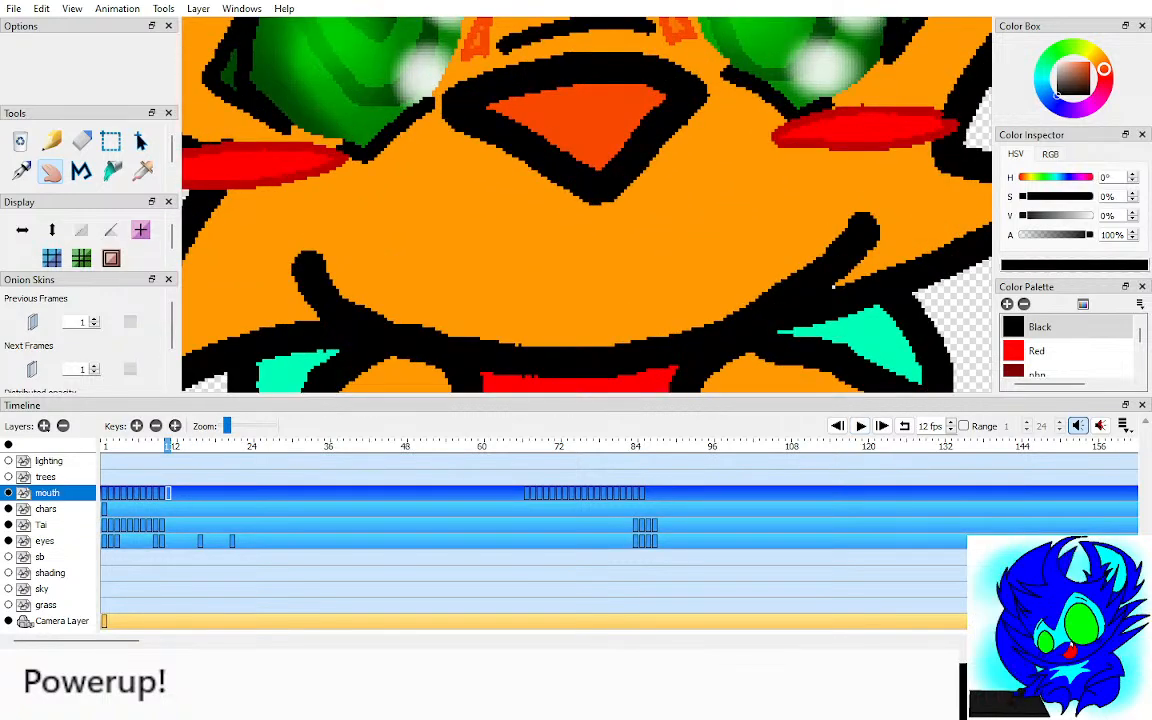
pyautogui.press('o')
pyautogui.press('p')
pyautogui.moveTo(557, 237)
pyautogui.mouseDown()
pyautogui.moveTo(590, 220)
pyautogui.moveTo(675, 236)
pyautogui.moveTo(659, 290)
pyautogui.moveTo(602, 334)
pyautogui.moveTo(545, 328)
pyautogui.moveTo(505, 292)
pyautogui.moveTo(481, 236)
pyautogui.moveTo(509, 266)
pyautogui.moveTo(520, 247)
pyautogui.moveTo(554, 240)
pyautogui.moveTo(578, 251)
pyautogui.moveTo(594, 229)
pyautogui.moveTo(606, 251)
pyautogui.moveTo(652, 224)
pyautogui.moveTo(642, 224)
pyautogui.moveTo(657, 250)
pyautogui.moveTo(673, 240)
pyautogui.moveTo(639, 229)
pyautogui.moveTo(668, 249)
pyautogui.mouseUp()
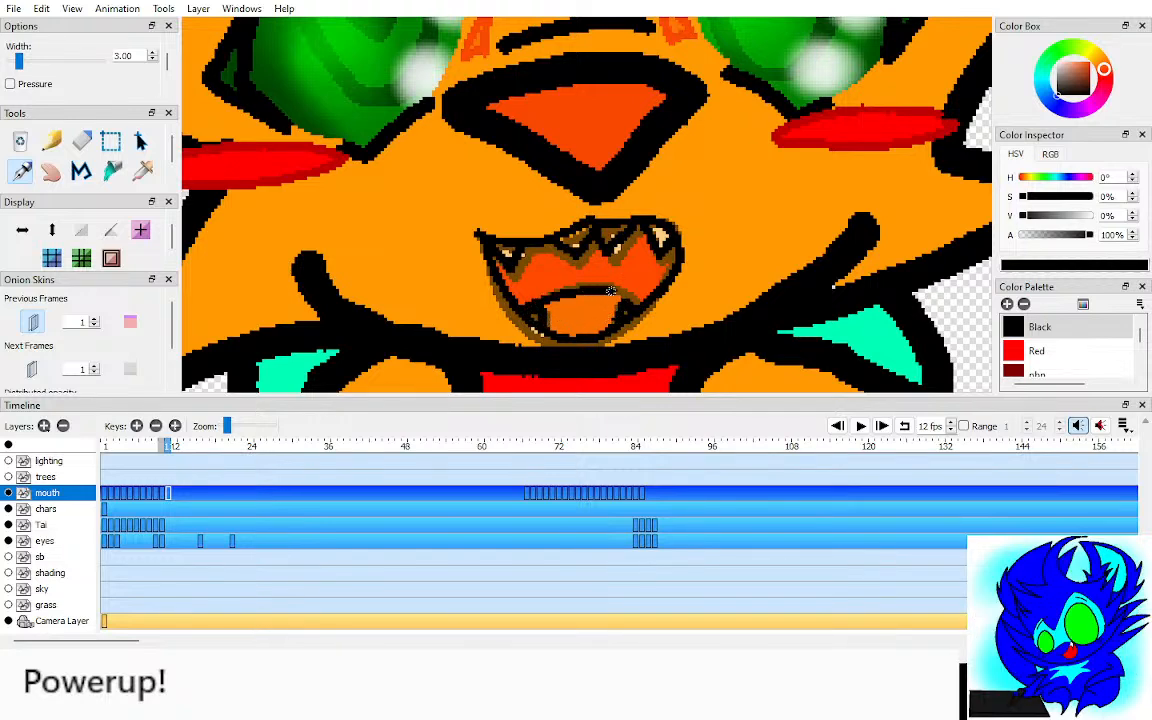
pyautogui.press('h')
pyautogui.press('o')
# Step: Fill the frame 11 mouth's tongue orange and its interior red, using colors sampled from the frame 10 mouth
pyautogui.press('i')
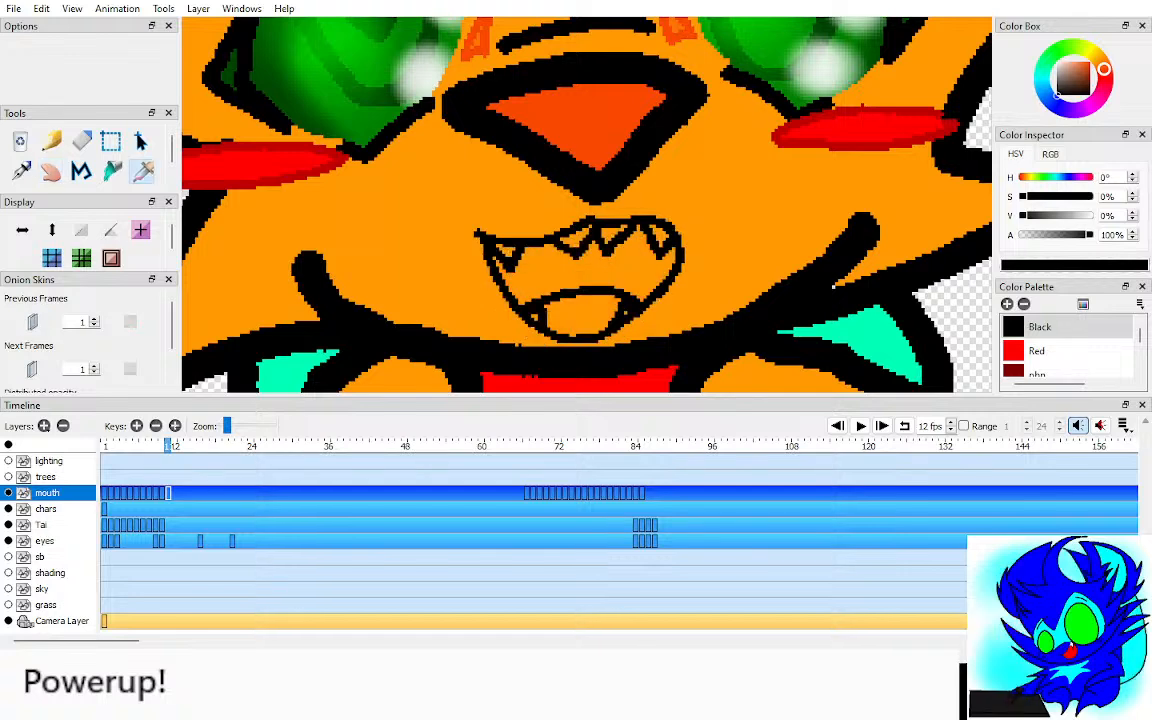
pyautogui.press(',')
pyautogui.click(590, 318)
pyautogui.press('.')
pyautogui.press('k')
pyautogui.click(590, 318)
pyautogui.press('i')
pyautogui.press(',')
pyautogui.click(592, 272)
pyautogui.press('.')
pyautogui.press('k')
pyautogui.click(600, 270)
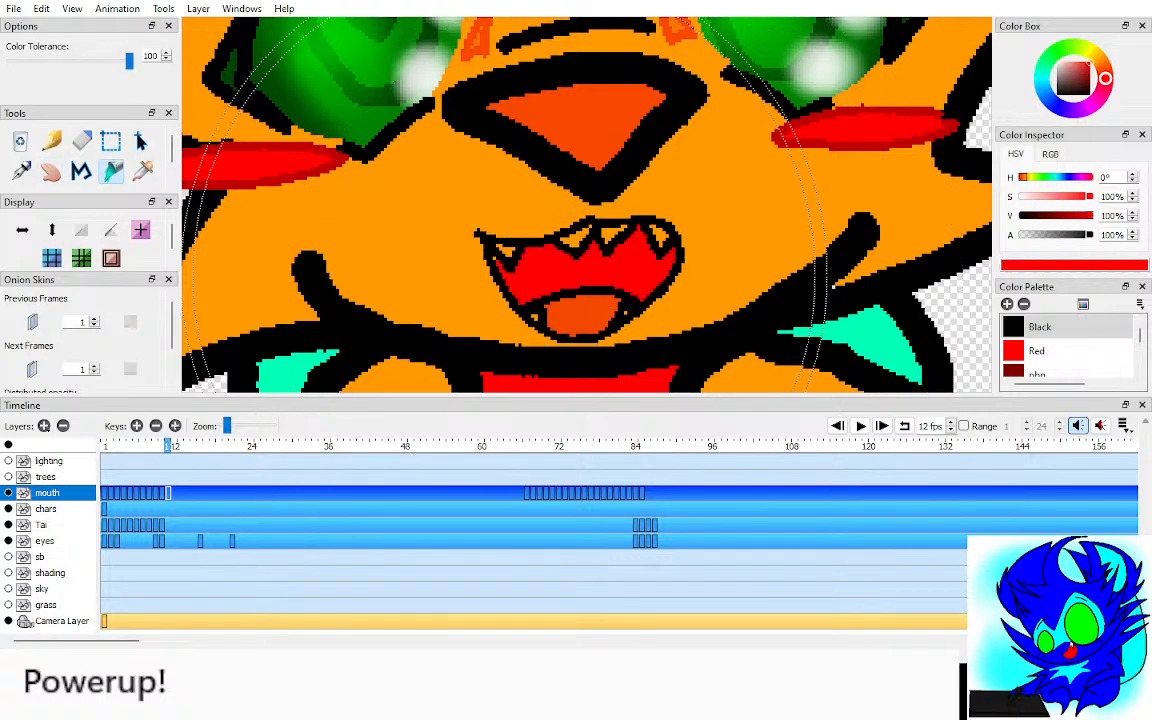
# Step: Sample white from the frame 10 teeth and fill the leftmost upper and lower teeth of the frame 11 mouth
pyautogui.click(506, 258)
pyautogui.hotkey('ctrl', 'z')
pyautogui.press('i')
pyautogui.press(',')
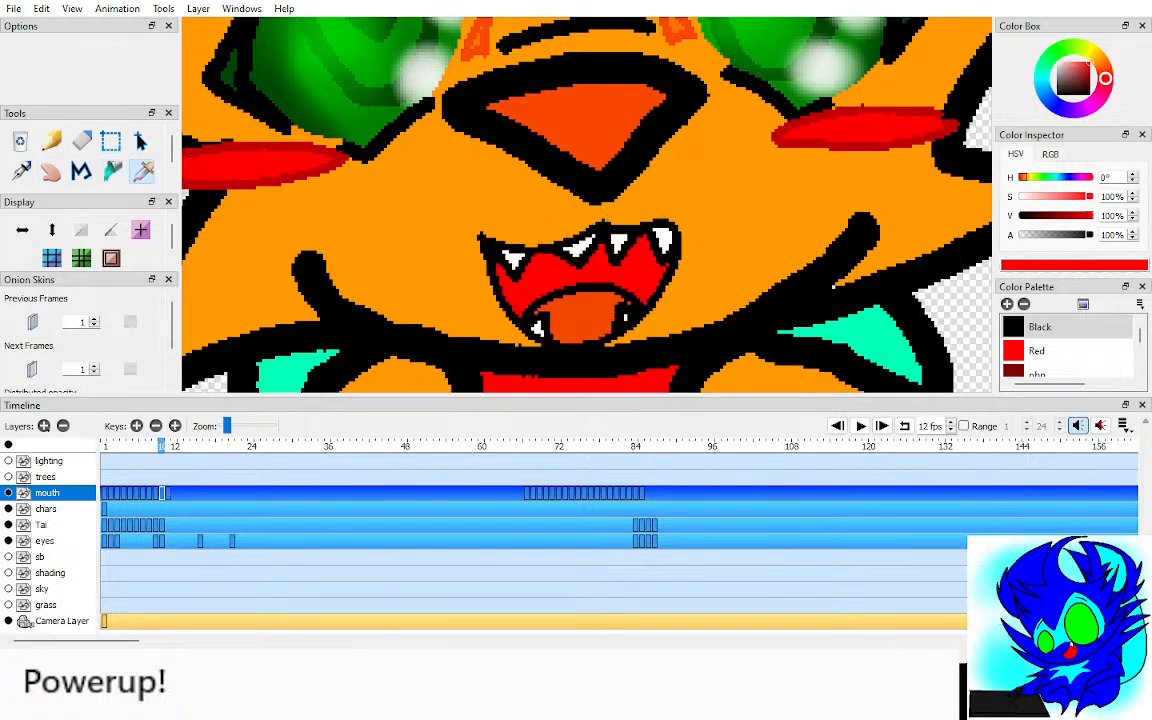
pyautogui.click(511, 251)
pyautogui.press('.')
pyautogui.press('k')
pyautogui.click(506, 252)
pyautogui.click(531, 313)
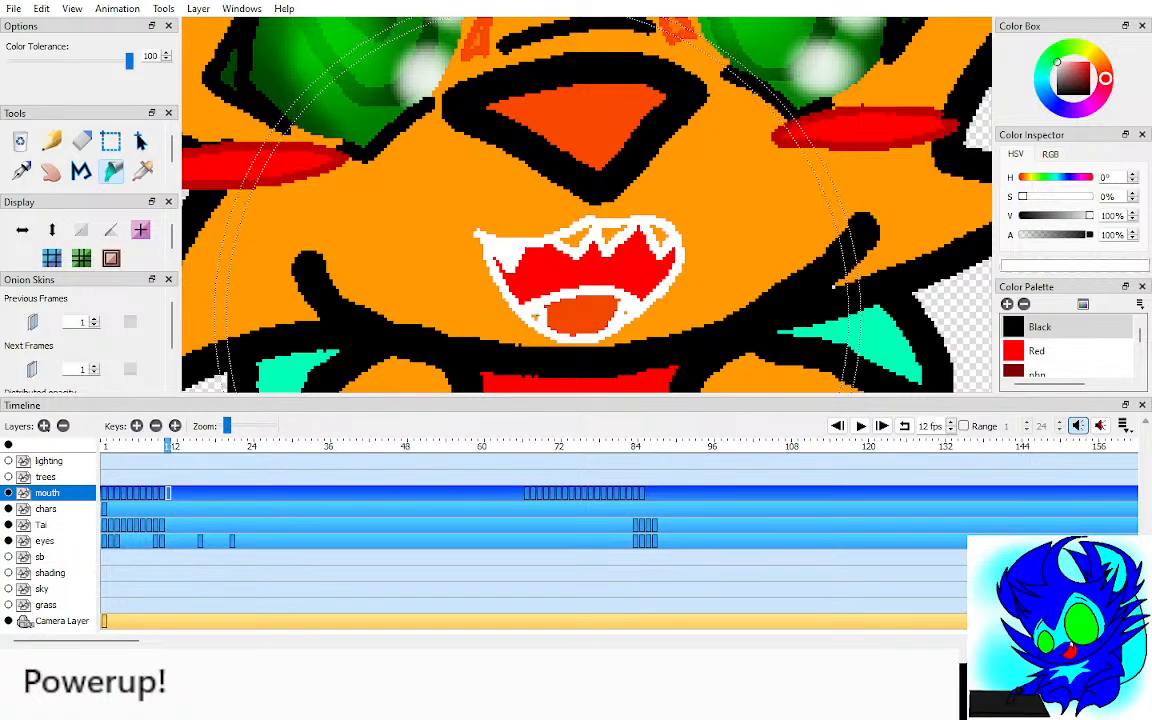
pyautogui.hotkey('ctrl', 'z')
pyautogui.click(535, 317)
# Step: Fill the remaining upper teeth and the lower right tooth of the frame 11 mouth with white
pyautogui.click(579, 238)
pyautogui.click(598, 237)
pyautogui.hotkey('ctrl', 'z')
pyautogui.click(611, 235)
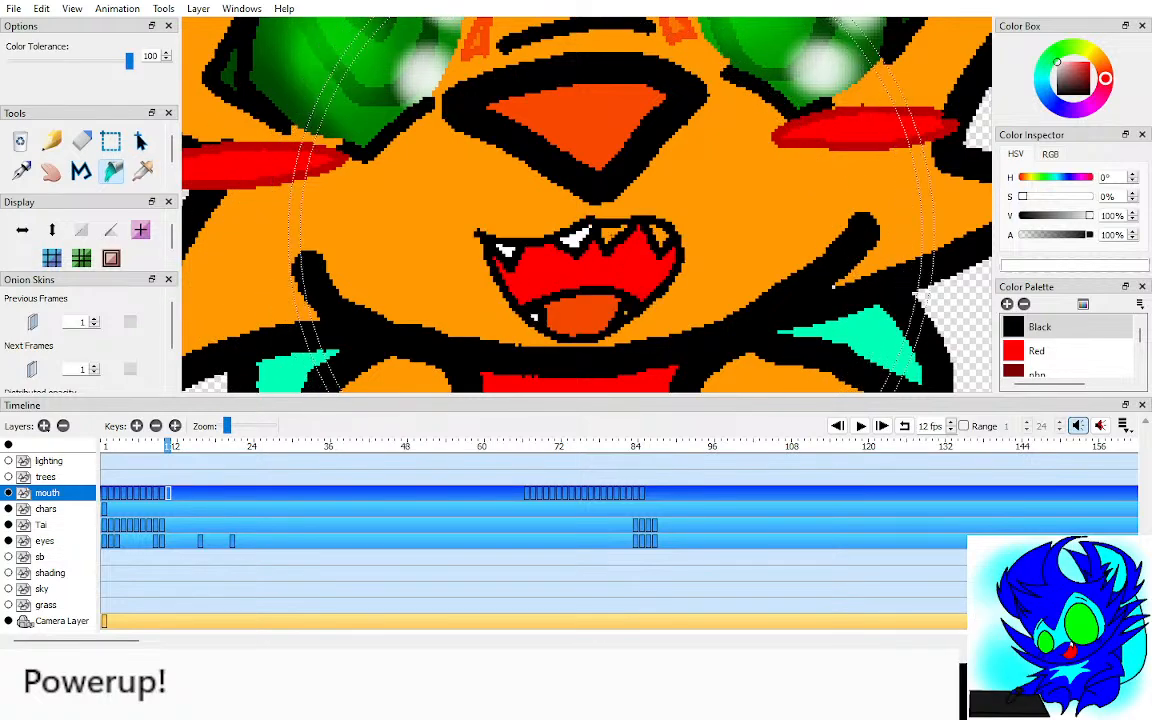
pyautogui.click(657, 235)
pyautogui.click(626, 313)
# Step: Duplicate the mouth layer's keyframes at frames 10 and 11 to frames 12 and 13
pyautogui.press('h')
pyautogui.scroll(-10, 587, 204)
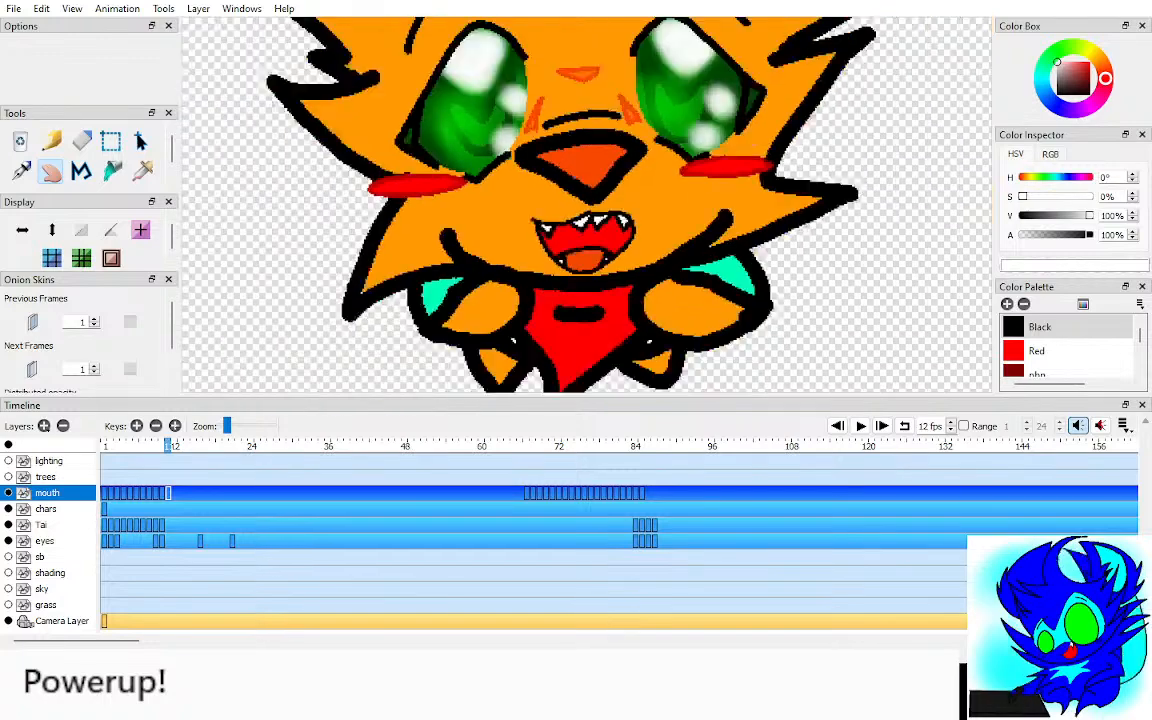
pyautogui.press(',')
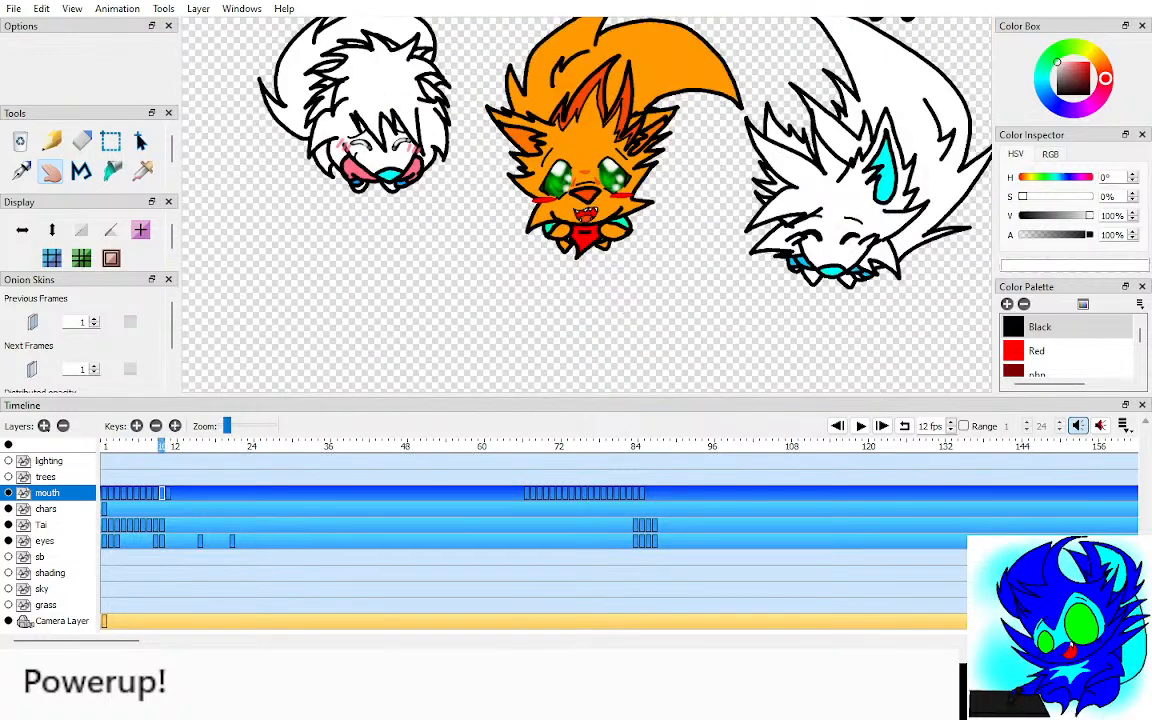
pyautogui.moveTo(587, 204); pyautogui.dragTo(584, 225)
pyautogui.press('F6')
pyautogui.press(',')
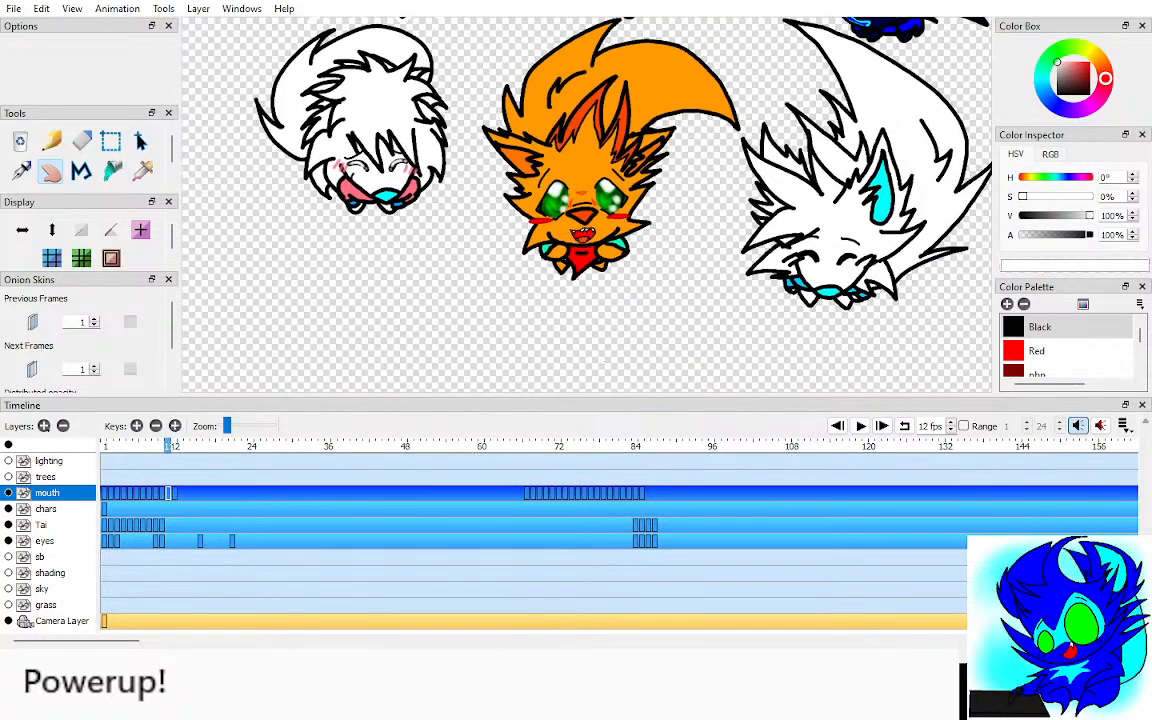
pyautogui.press('F6')
# Step: Return to frame 1 and play back the animation to check the added mouth frames
pyautogui.click(104, 446)
pyautogui.scroll(-7, 587, 204)
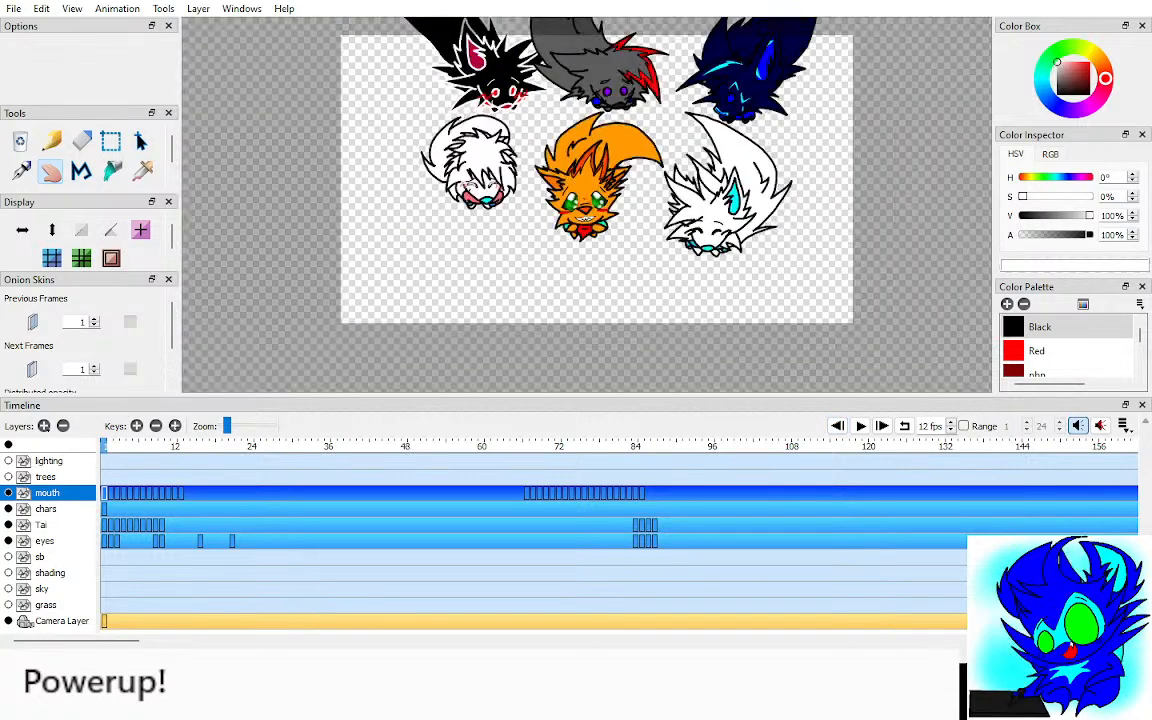
pyautogui.moveTo(587, 204); pyautogui.dragTo(574, 227)
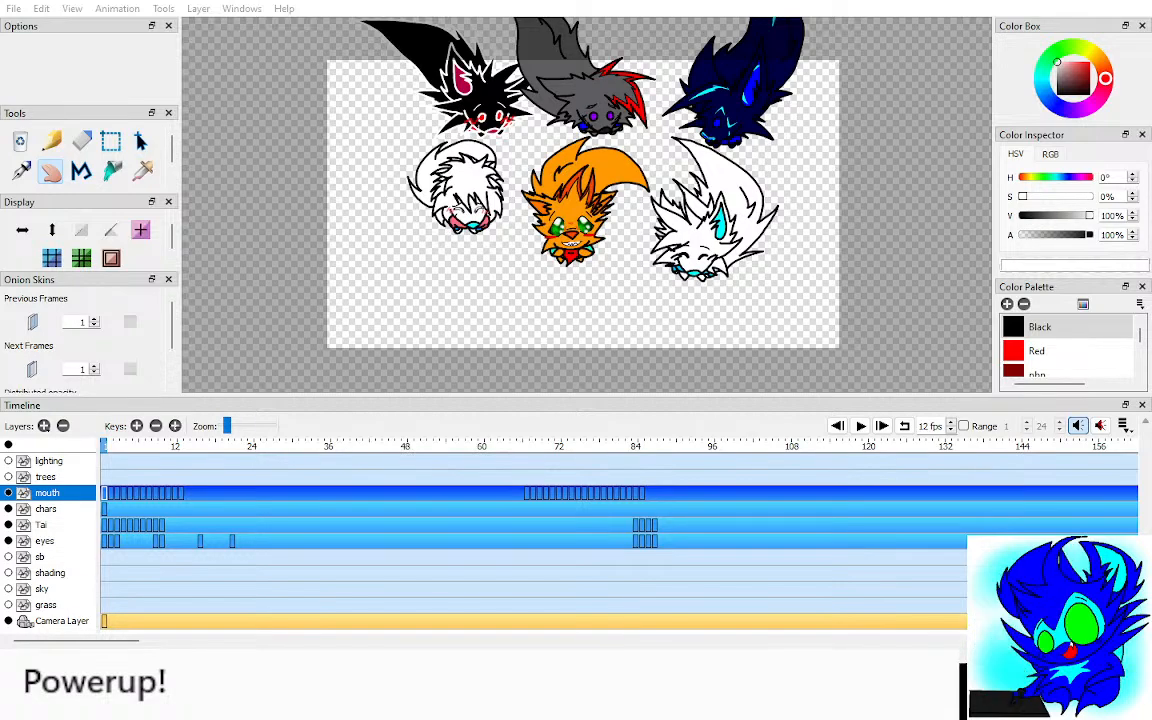
pyautogui.moveTo(583, 204); pyautogui.dragTo(574, 206)
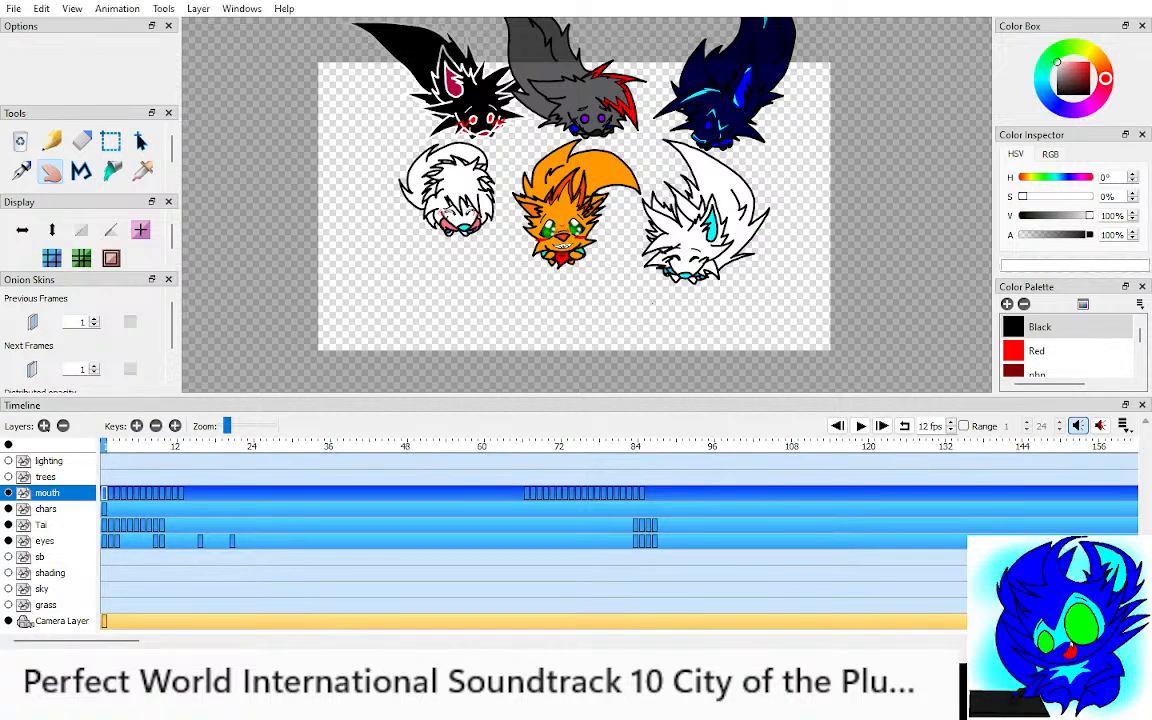
pyautogui.scroll(3, 605, 215)
pyautogui.scroll(-1, 605, 215)
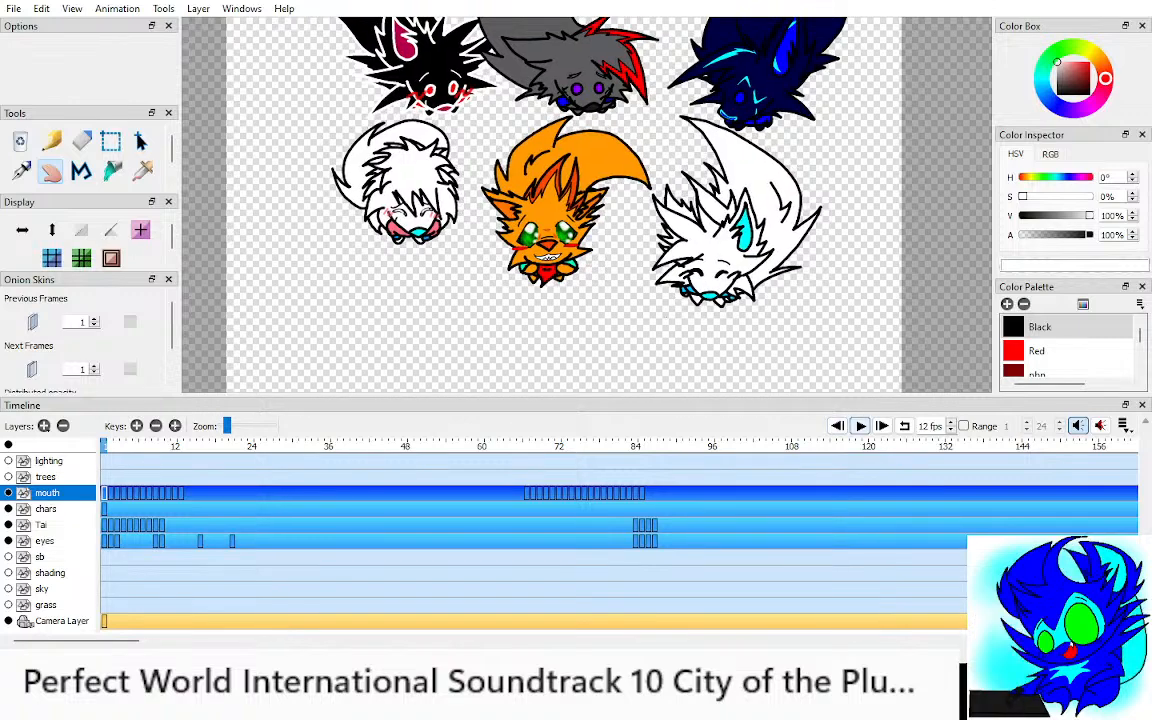
pyautogui.press('Return')
pyautogui.click(859, 426)
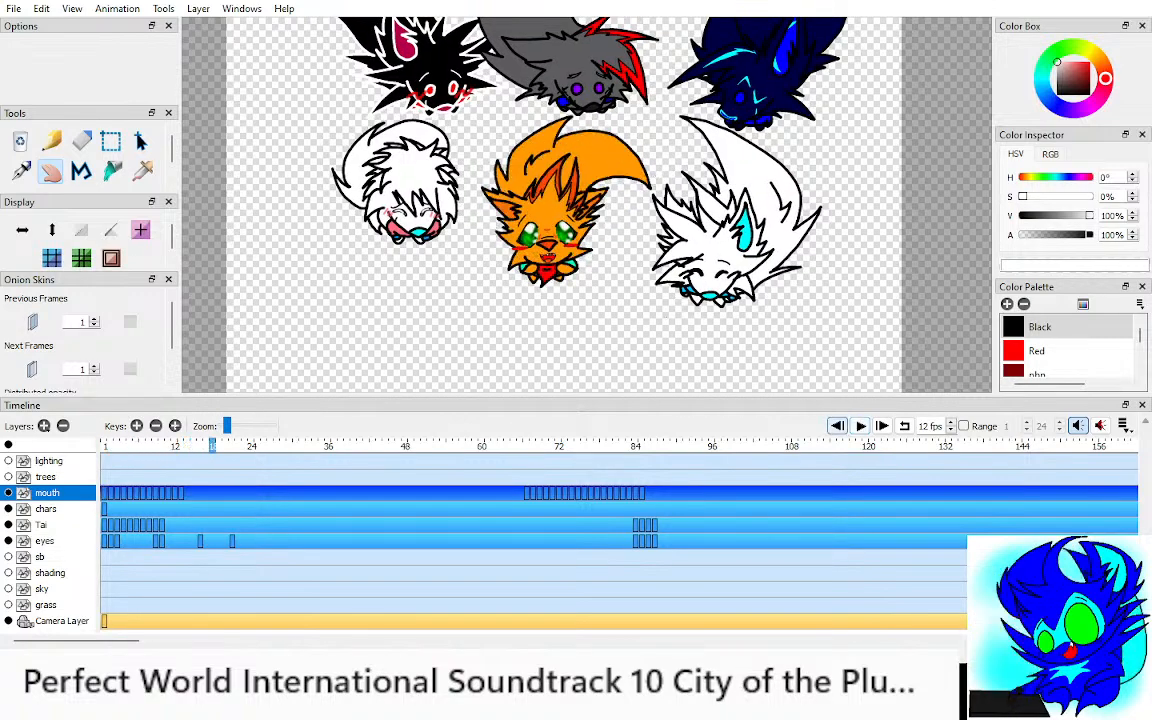
pyautogui.click(838, 426)
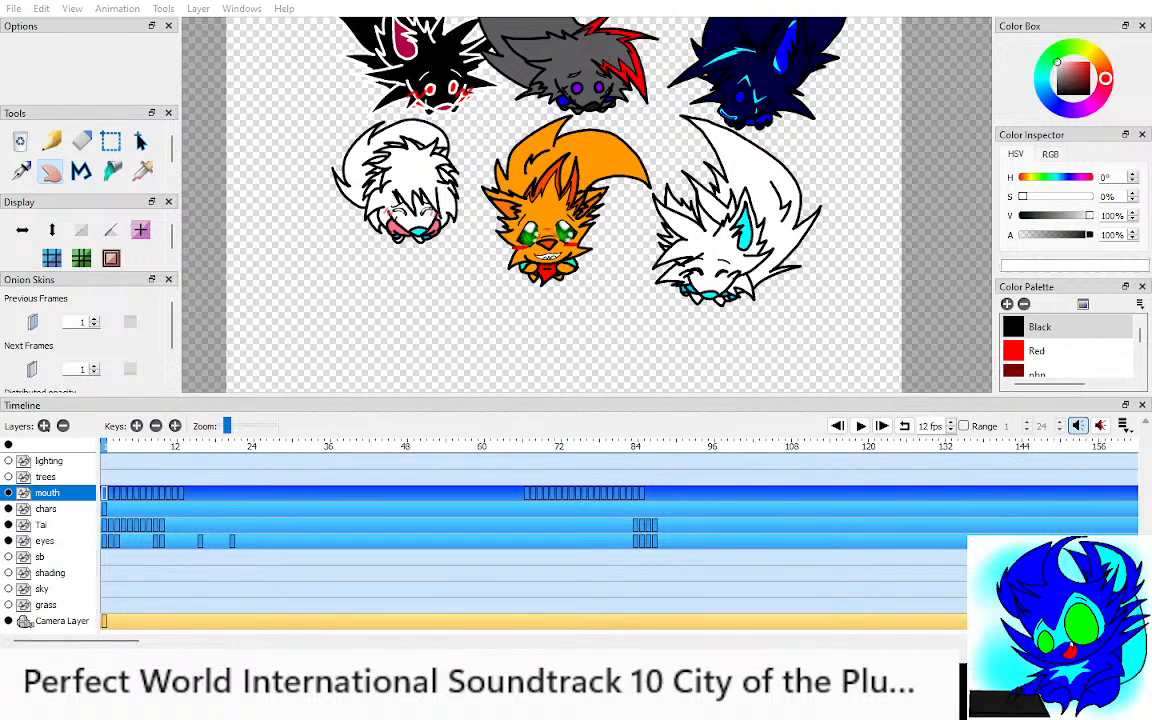
pyautogui.press('Return')
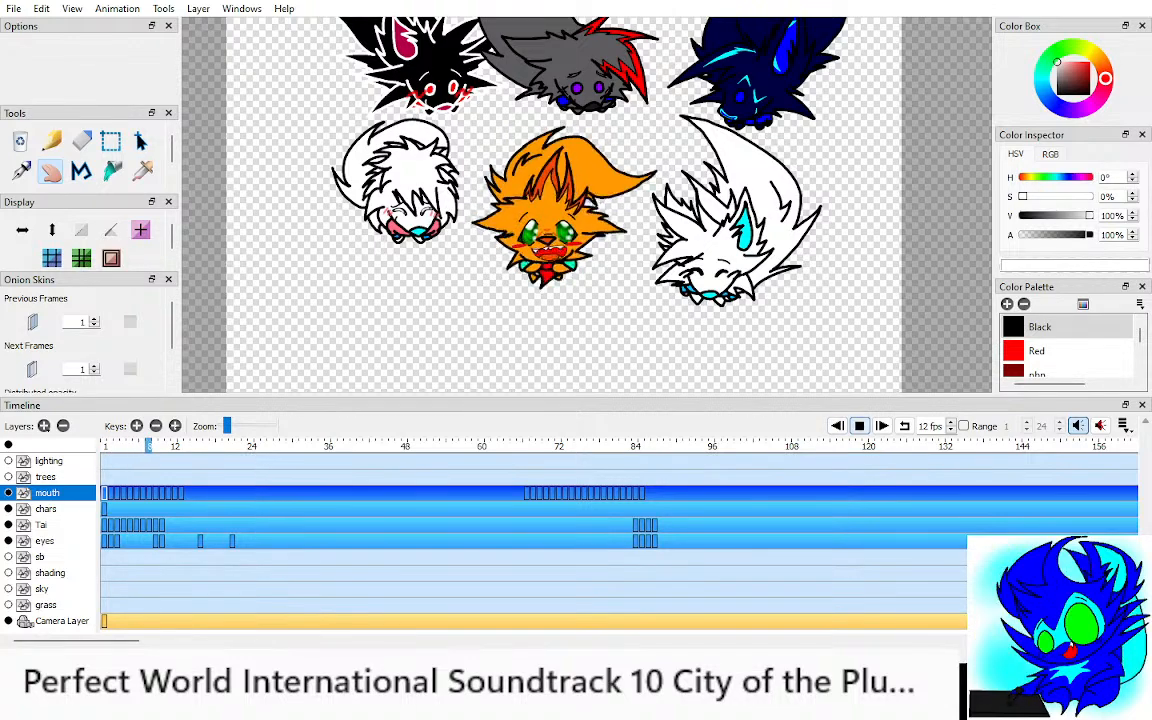
pyautogui.press('Return')
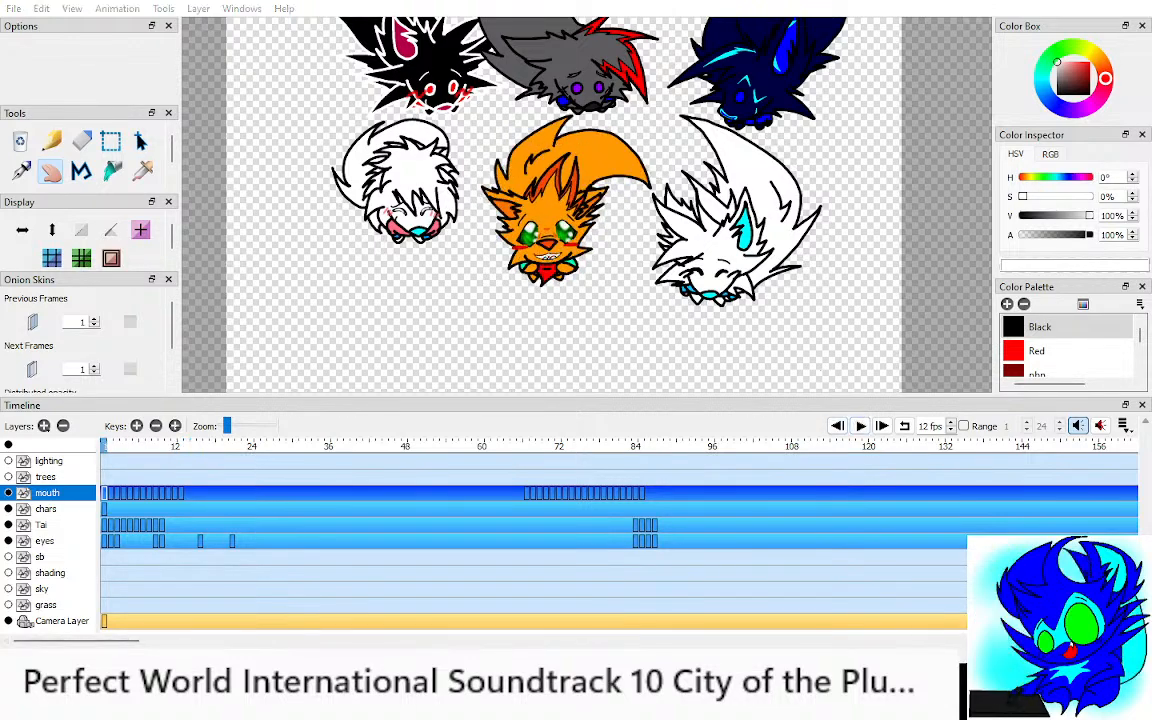
# Step: Duplicate the Tai layer's frame 10 keyframe to frame 11
pyautogui.click(45, 525)
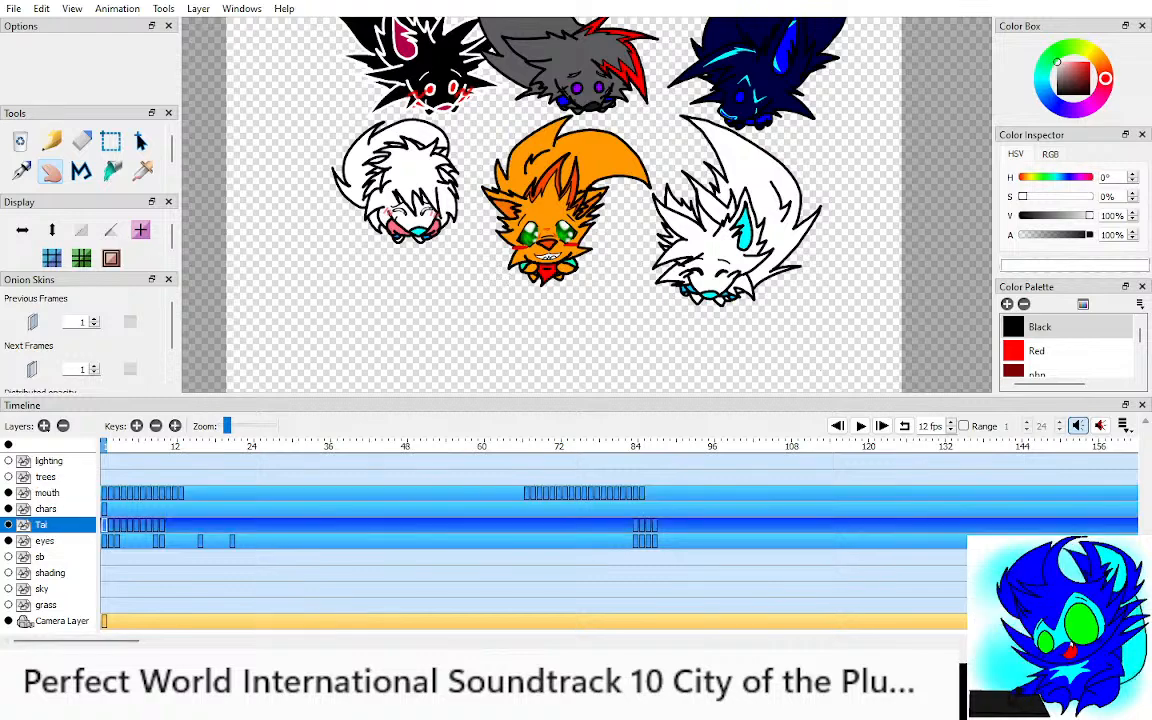
pyautogui.click(162, 525)
pyautogui.press('F6')
pyautogui.press(',')
# Step: Select the orange character's whole drawing on the Tai layer at frame 10, compare it with frame 11 and clear the selection
pyautogui.moveTo(550, 220); pyautogui.dragTo(582, 206)
pyautogui.scroll(1, 587, 205)
pyautogui.press(',')
pyautogui.press('.')
pyautogui.hotkey('ctrl', 'a')
pyautogui.press('q')
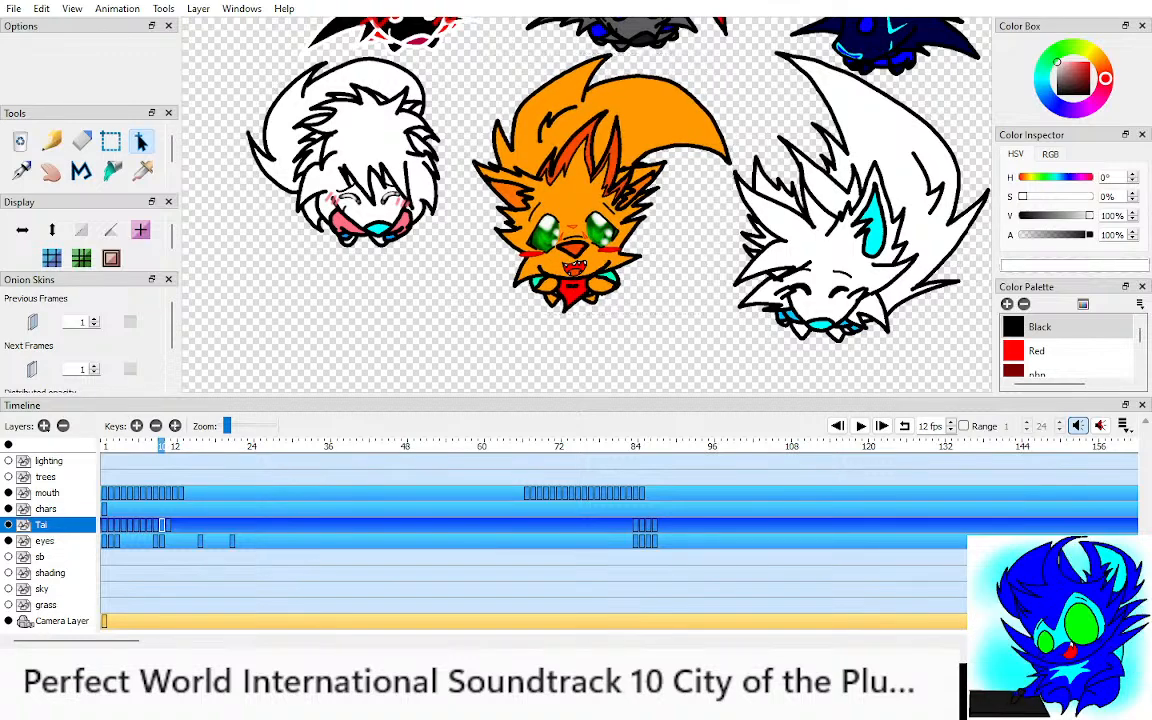
pyautogui.hotkey('ctrl', 'shift', 'a')
pyautogui.press('.')
pyautogui.press(',')
pyautogui.hotkey('ctrl', 'a')
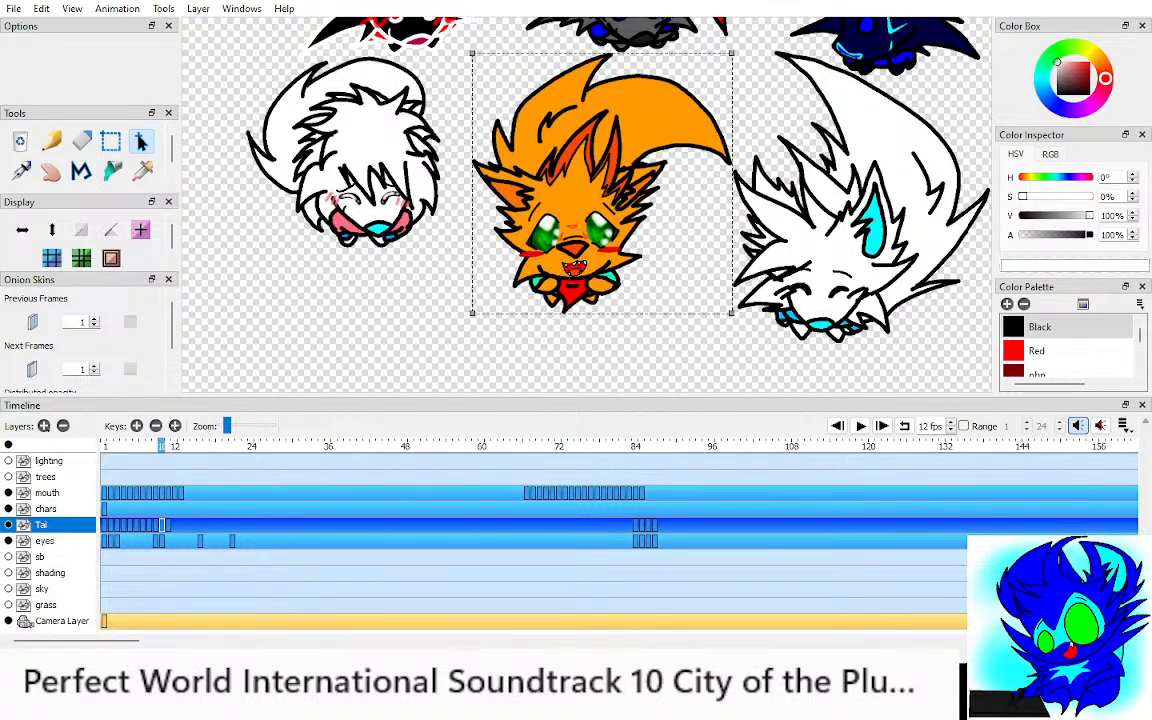
pyautogui.hotkey('ctrl', 'shift', 'a')
pyautogui.scroll(5, 575, 230)
pyautogui.scroll(-5, 575, 230)
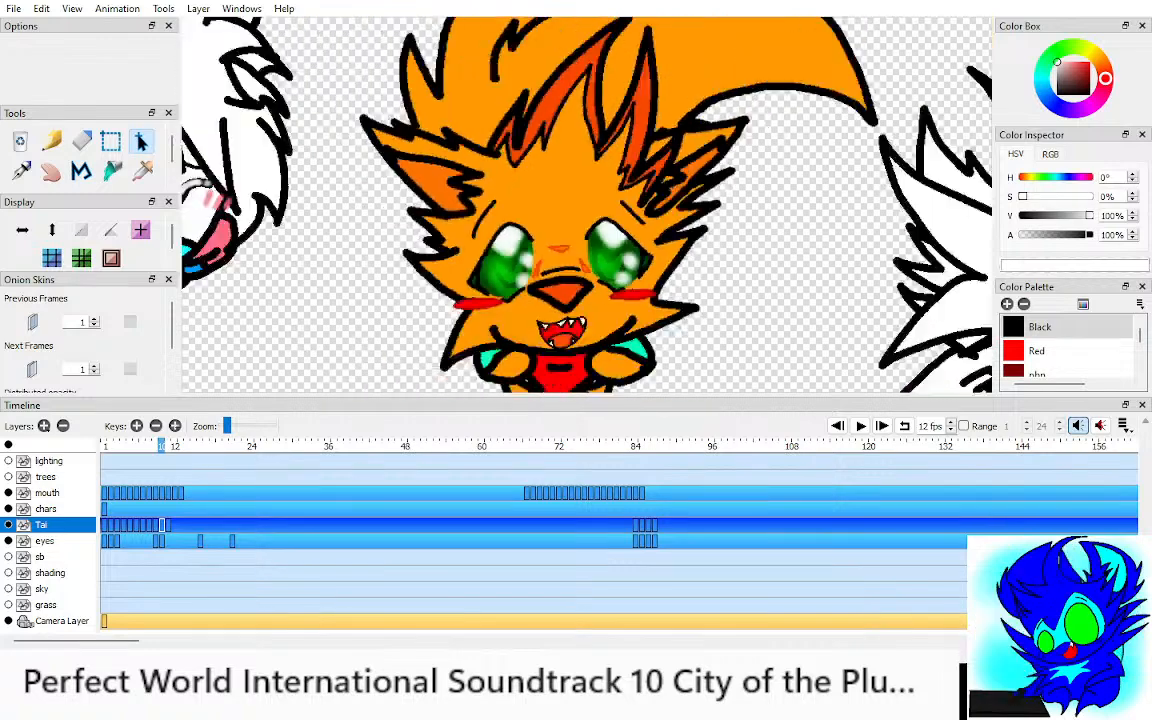
# Step: Flip repeatedly between frames 10 and 11 of the Tai layer to examine the character's movement, ending on frame 10
pyautogui.press('.')
pyautogui.press(',')
pyautogui.press('.')
pyautogui.press(',')
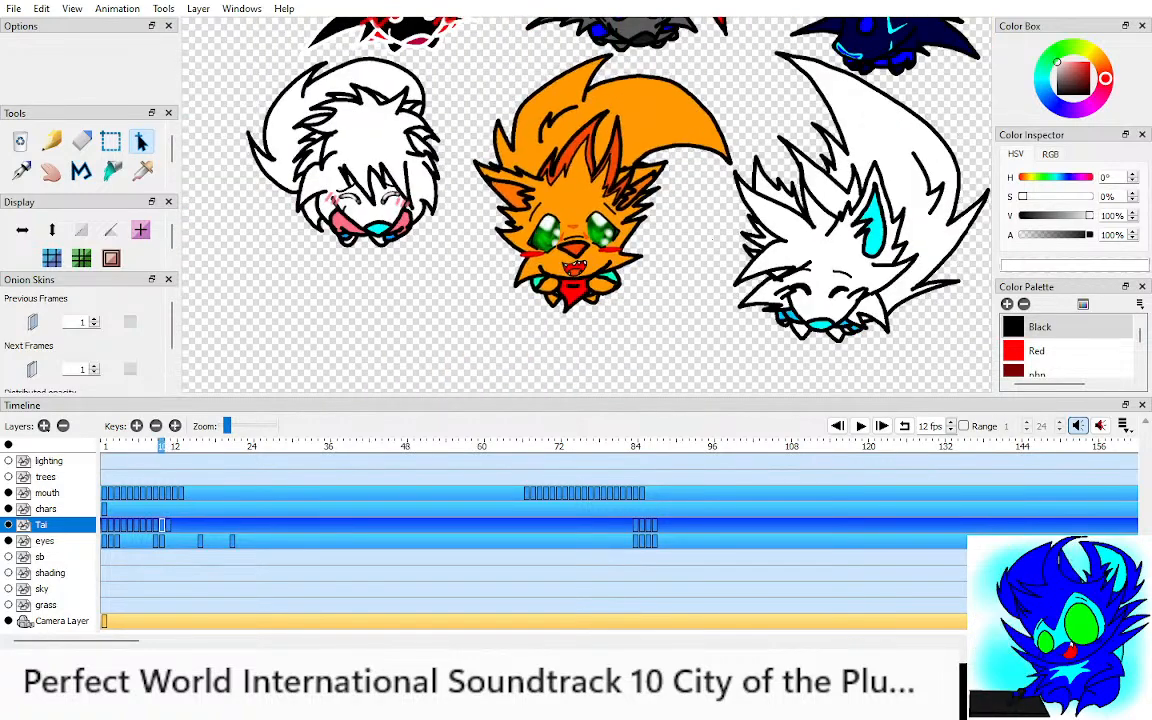
pyautogui.press('.')
pyautogui.press(',')
pyautogui.hotkey('ctrl', 'a')
pyautogui.hotkey('ctrl', 'shift', 'a')
pyautogui.press('.')
pyautogui.press(',')
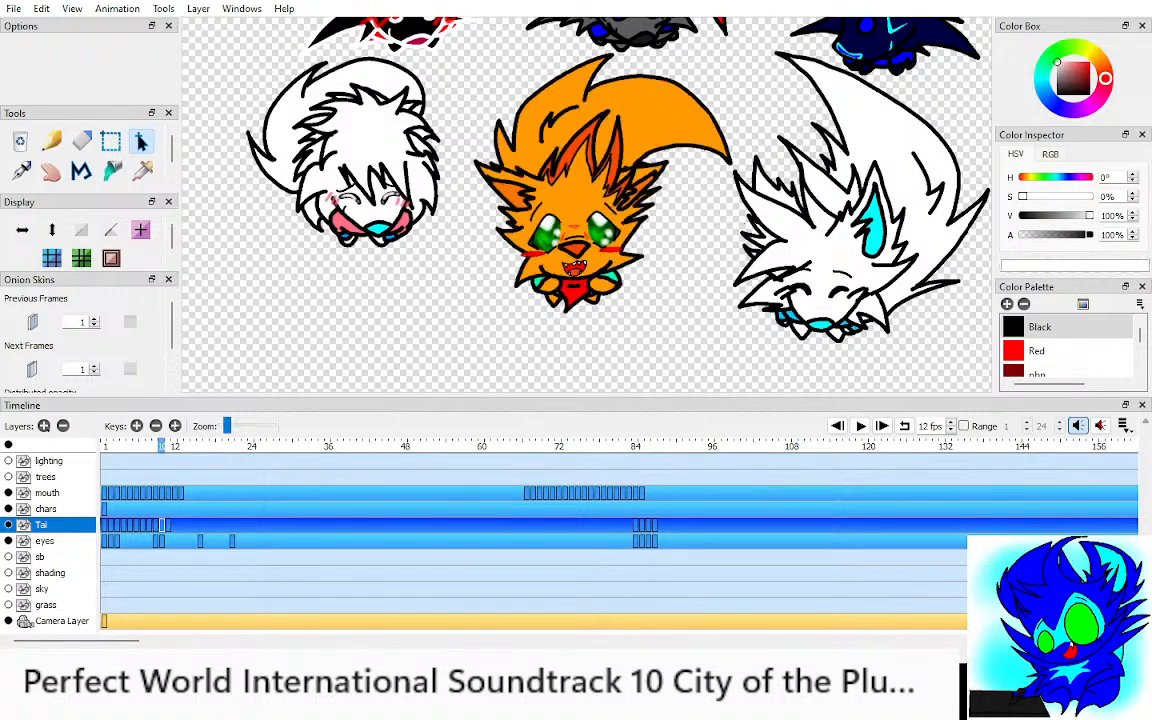
pyautogui.press('.')
pyautogui.press(',')
pyautogui.press('.')
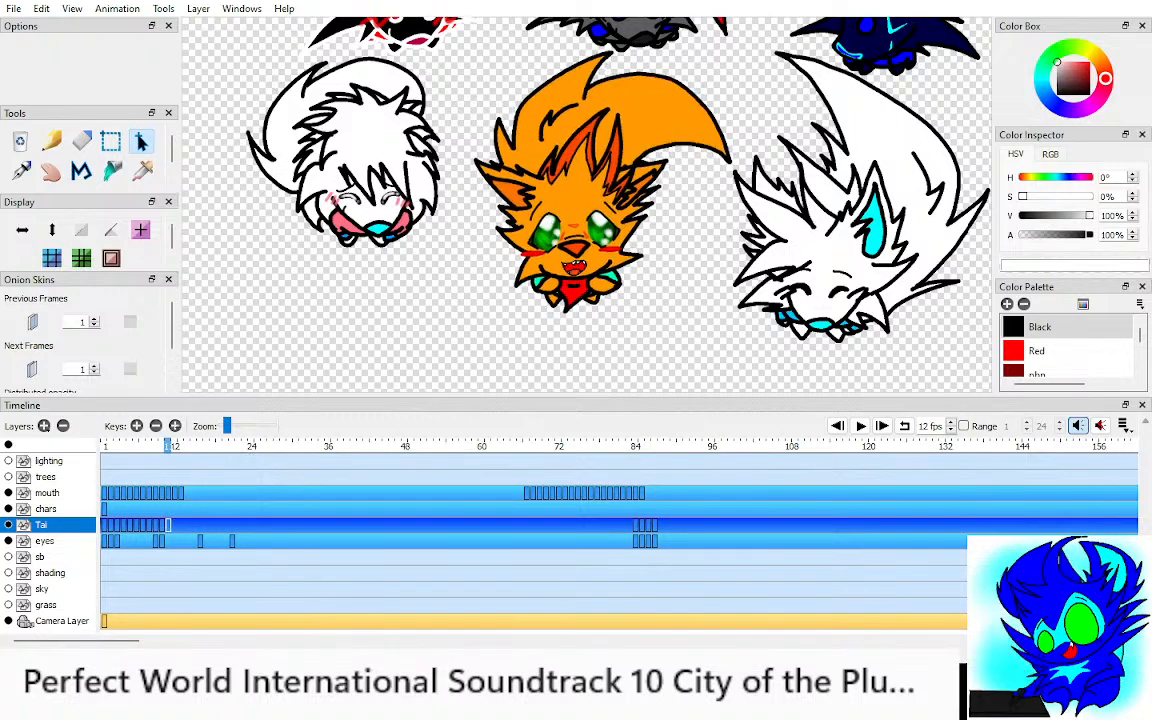
pyautogui.press(',')
pyautogui.press('h')
pyautogui.hotkey('ctrl', '-')
pyautogui.hotkey('ctrl', '-')
pyautogui.hotkey('ctrl', '-')
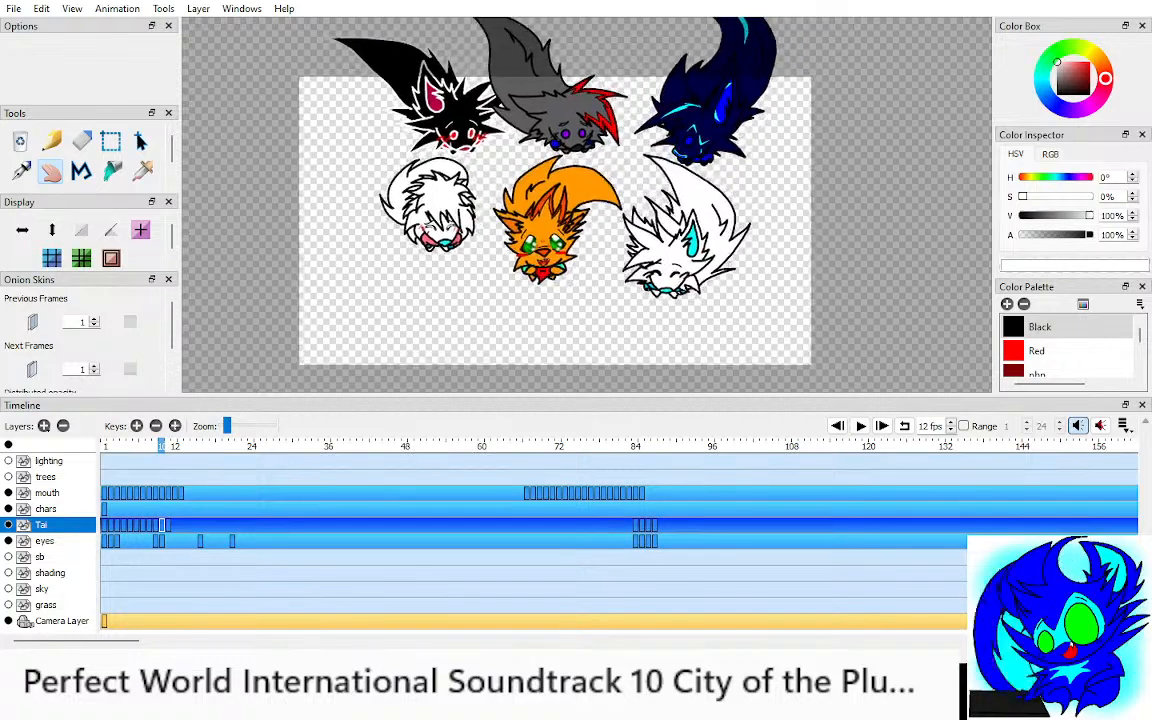
# Step: Play back the animation from frame 1 to check the orange character's movement, then stop playback
pyautogui.moveTo(555, 220); pyautogui.dragTo(567, 214)
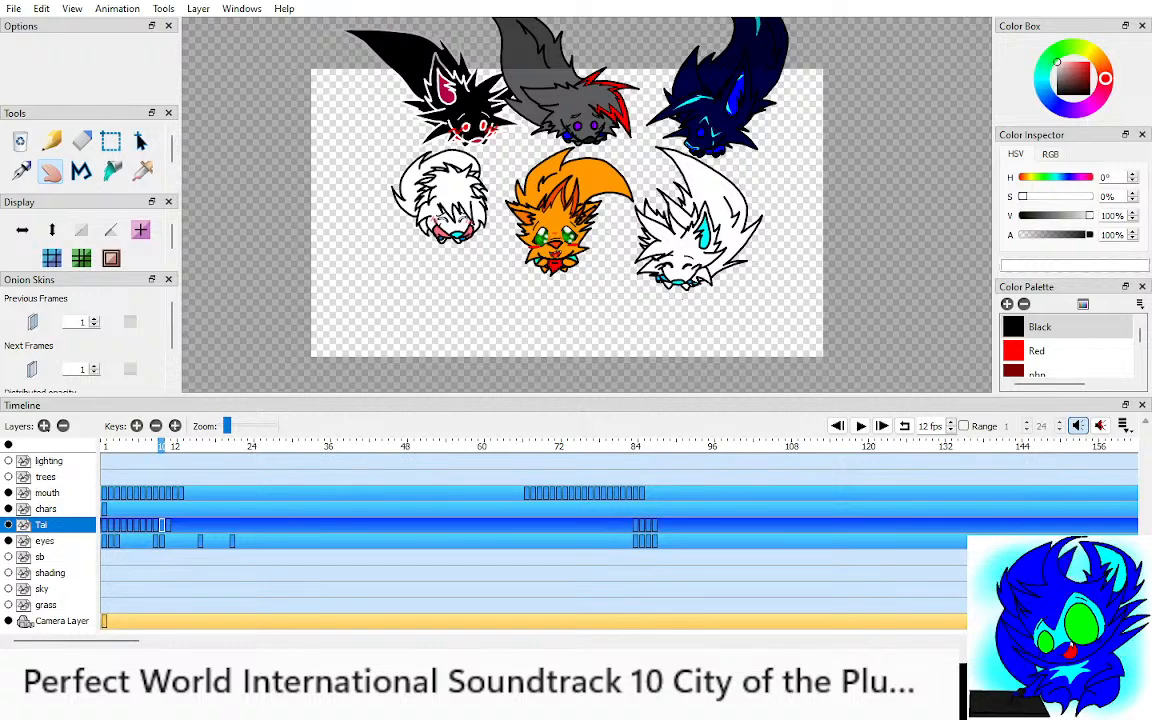
pyautogui.click(104, 446)
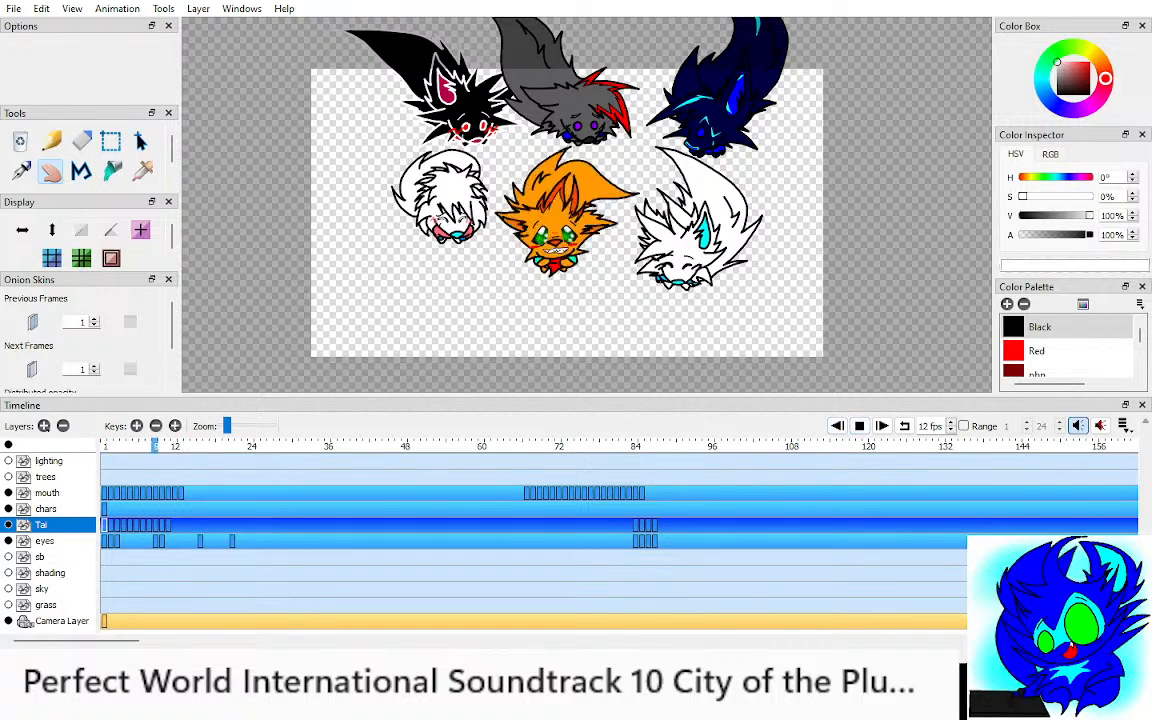
pyautogui.press('Return')
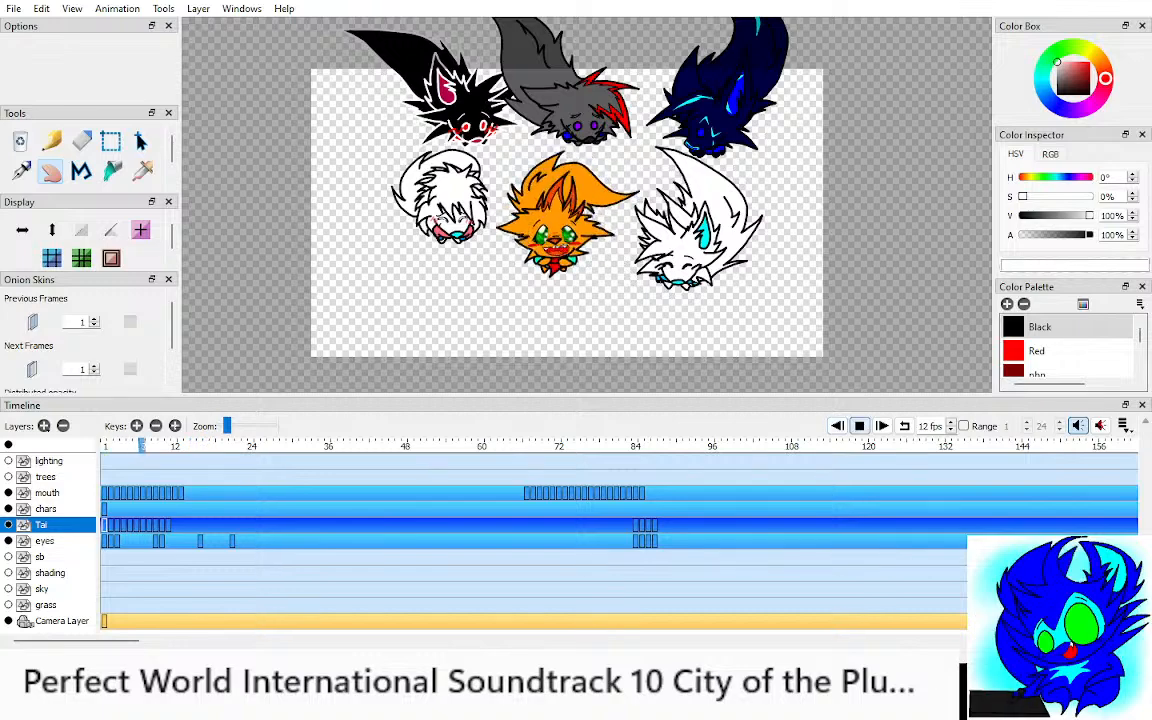
pyautogui.press('Return')
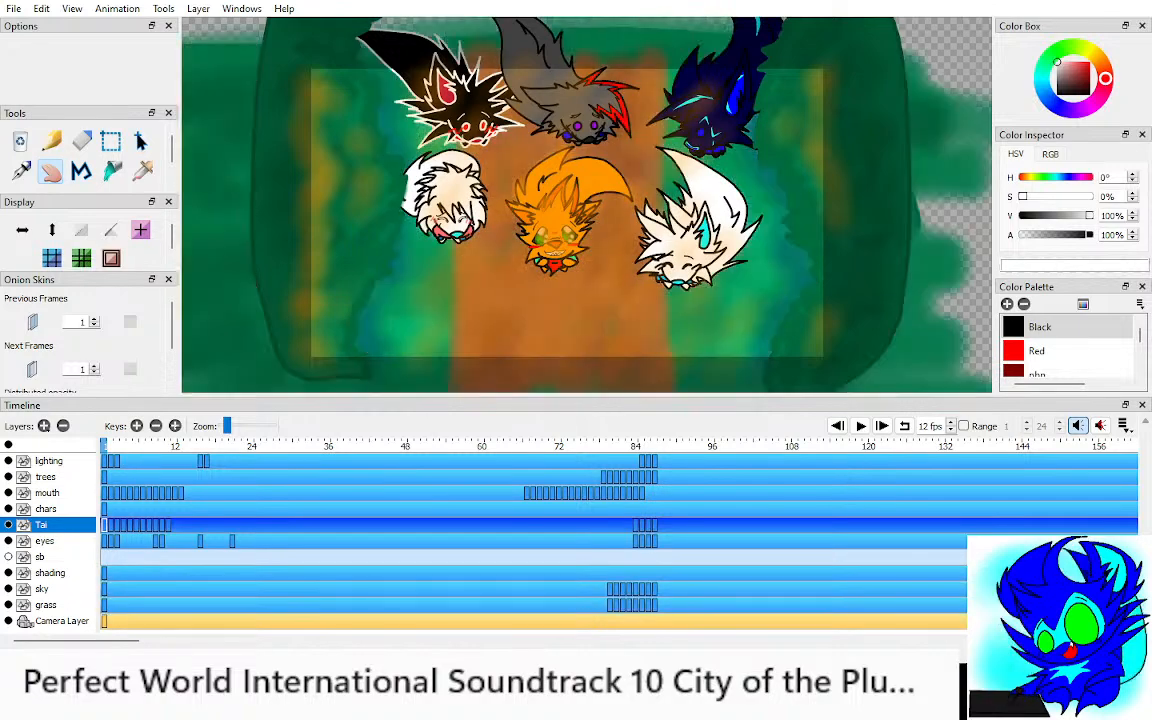
# Step: Compare the lighting layer on its own with the full scene and move its frame 17 keyframe to frame 84
pyautogui.click(48, 460)
pyautogui.click(8, 444)
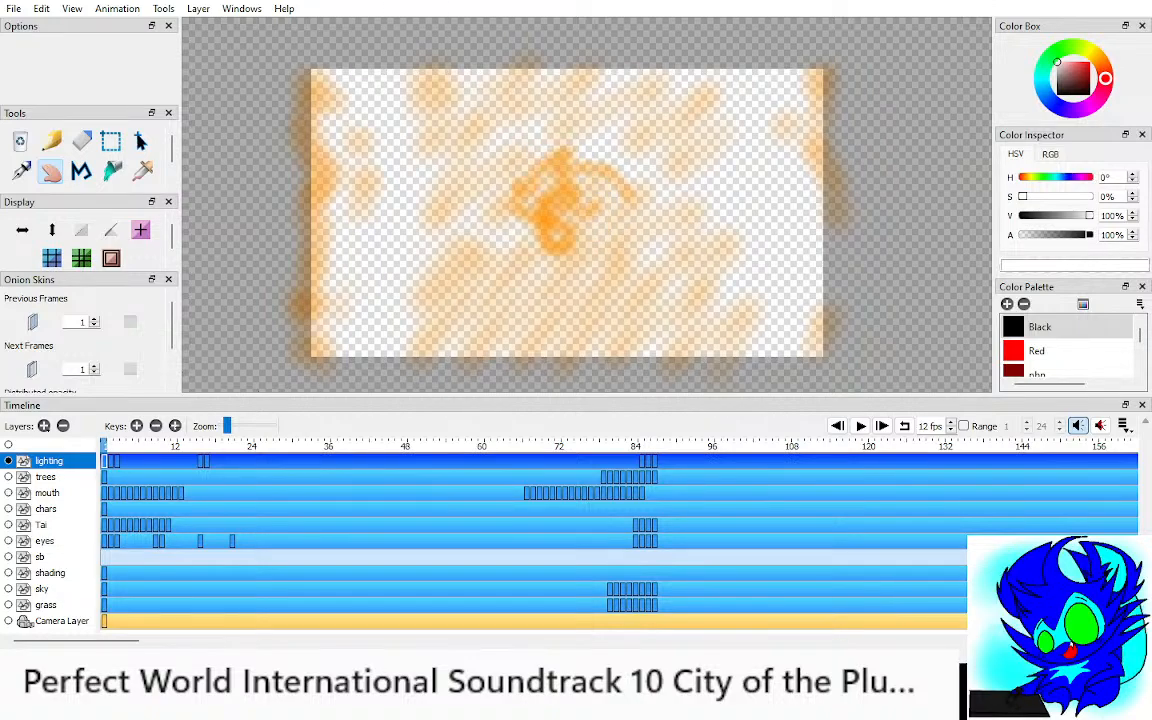
pyautogui.click(8, 444)
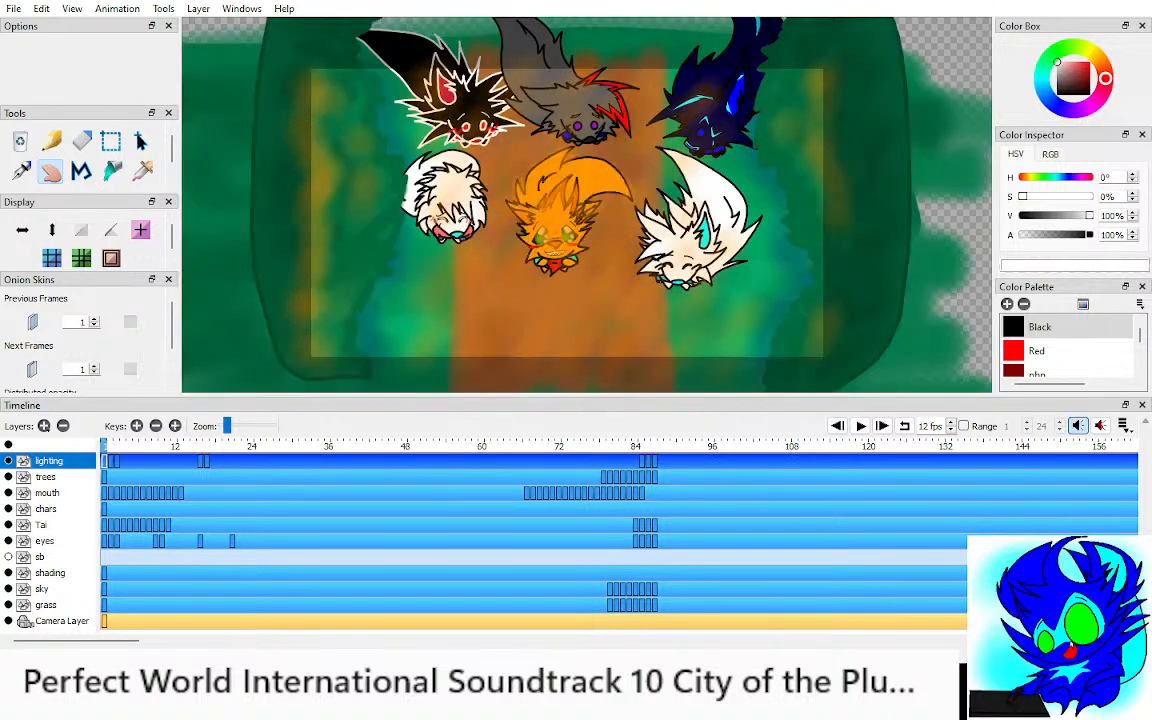
pyautogui.click(8, 444)
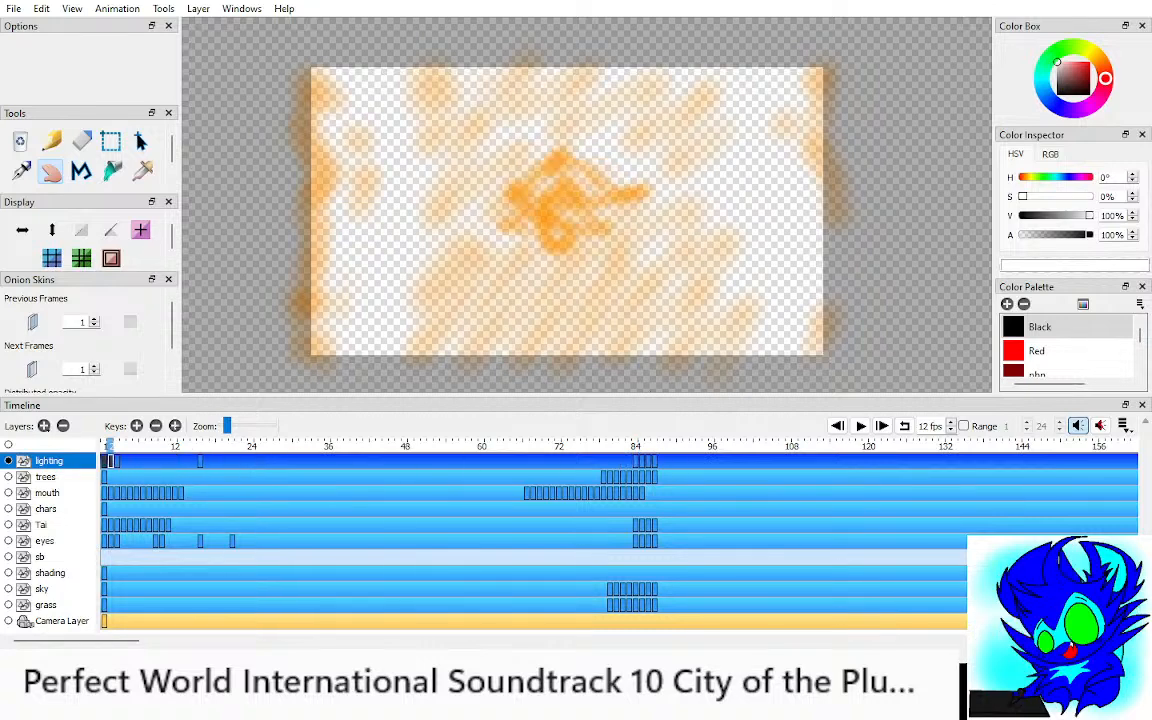
# Step: Move the lighting layer's pair of separate keyframes to frames 9 and 10, checking them with all layers shown
pyautogui.hotkey('alt', 'v')
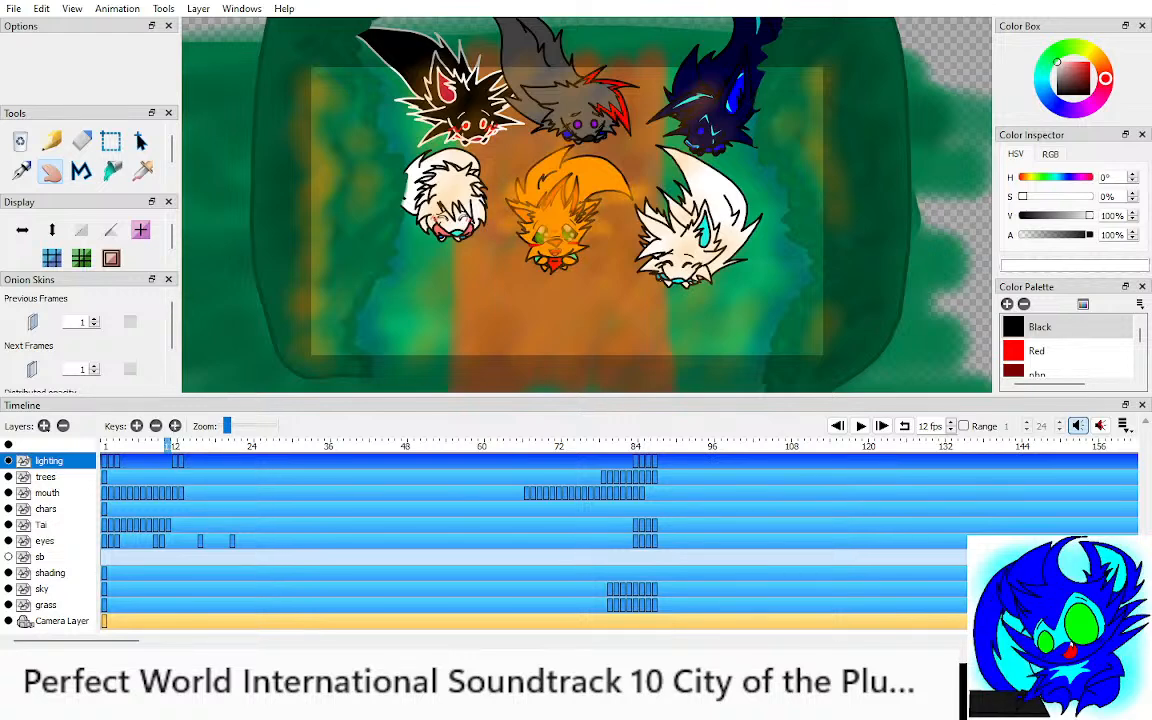
pyautogui.hotkey('ctrl', 'alt', 'l')
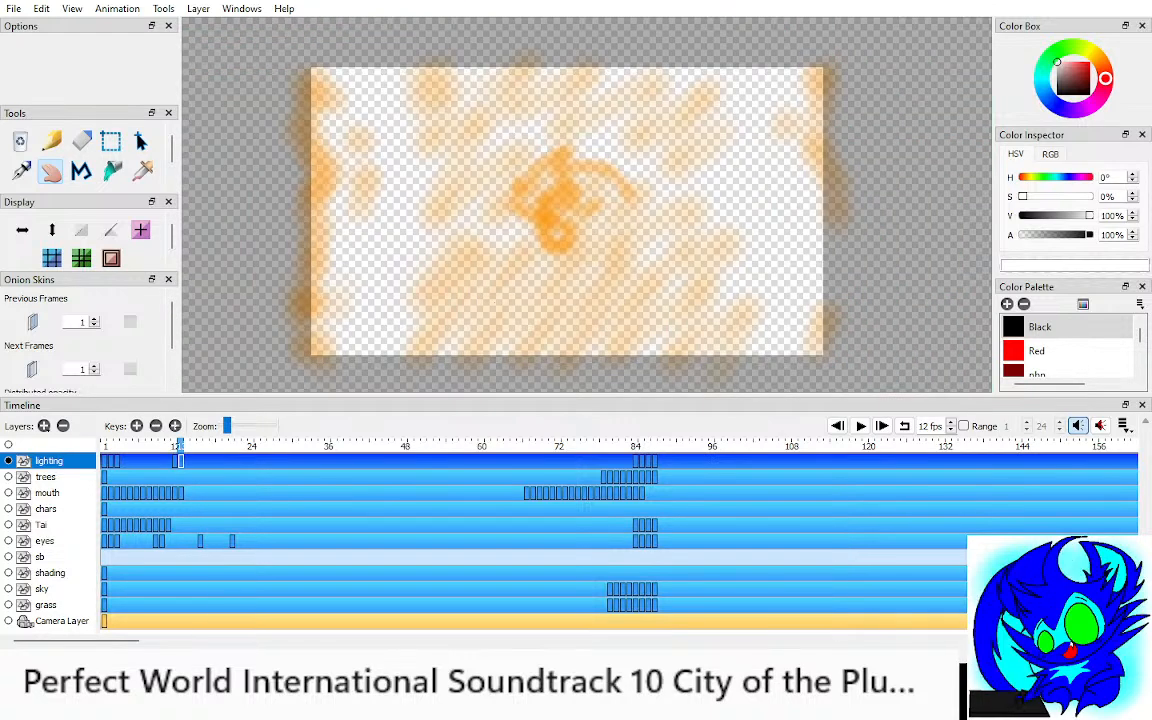
pyautogui.hotkey('ctrl', 'alt', 'l')
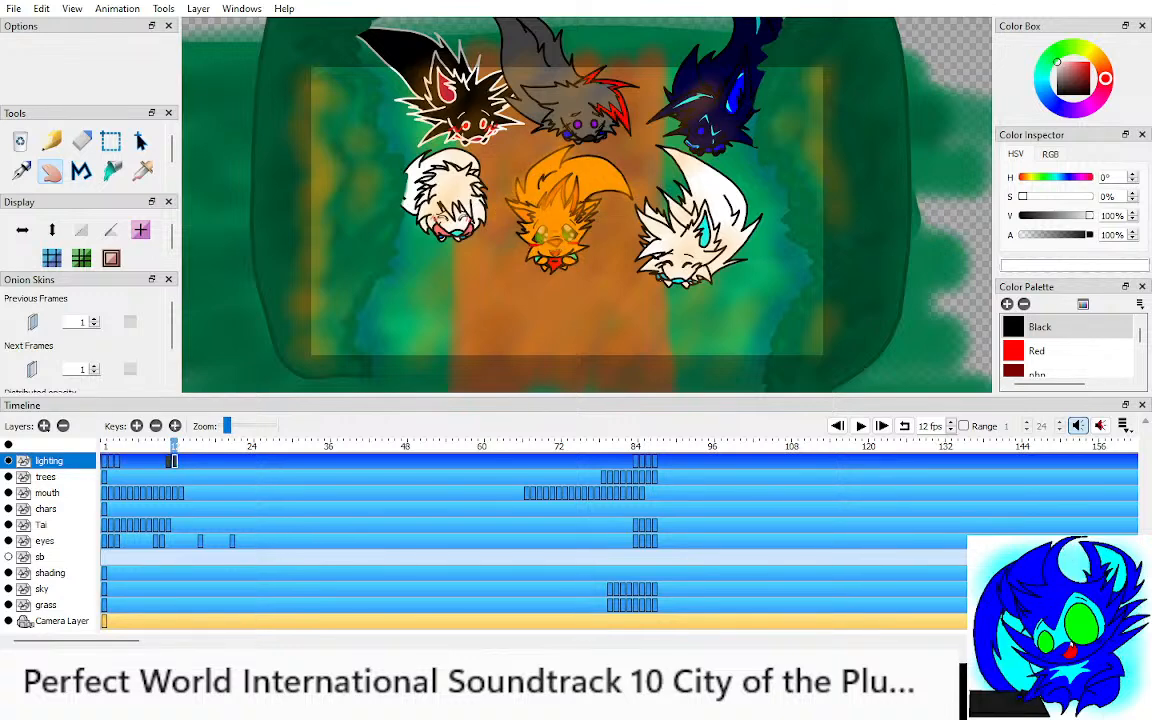
pyautogui.press(',')
pyautogui.press(',')
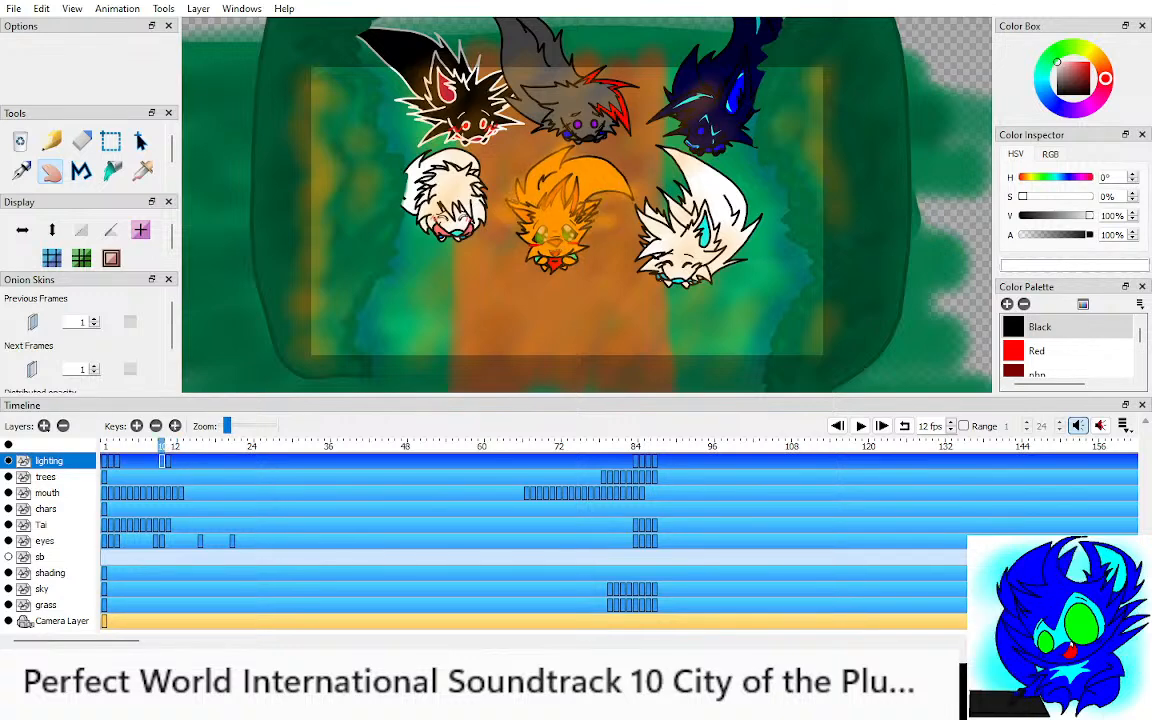
pyautogui.press('.')
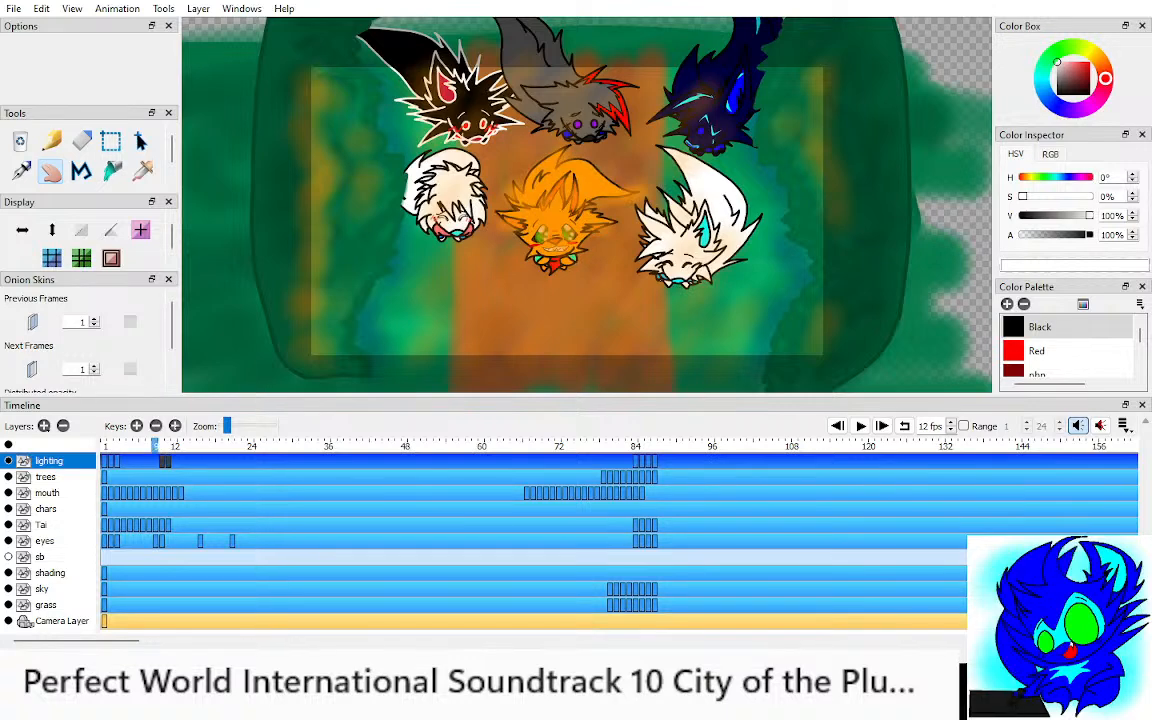
pyautogui.moveTo(163, 461); pyautogui.dragTo(157, 461)
pyautogui.press('.')
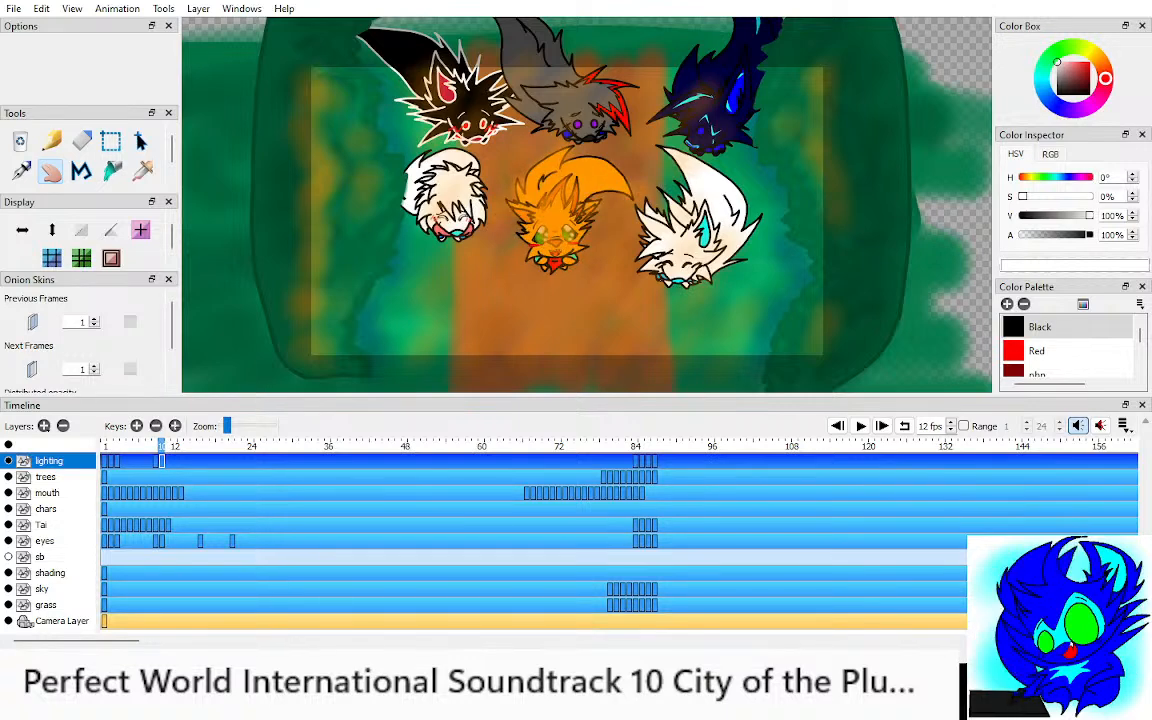
pyautogui.press(',')
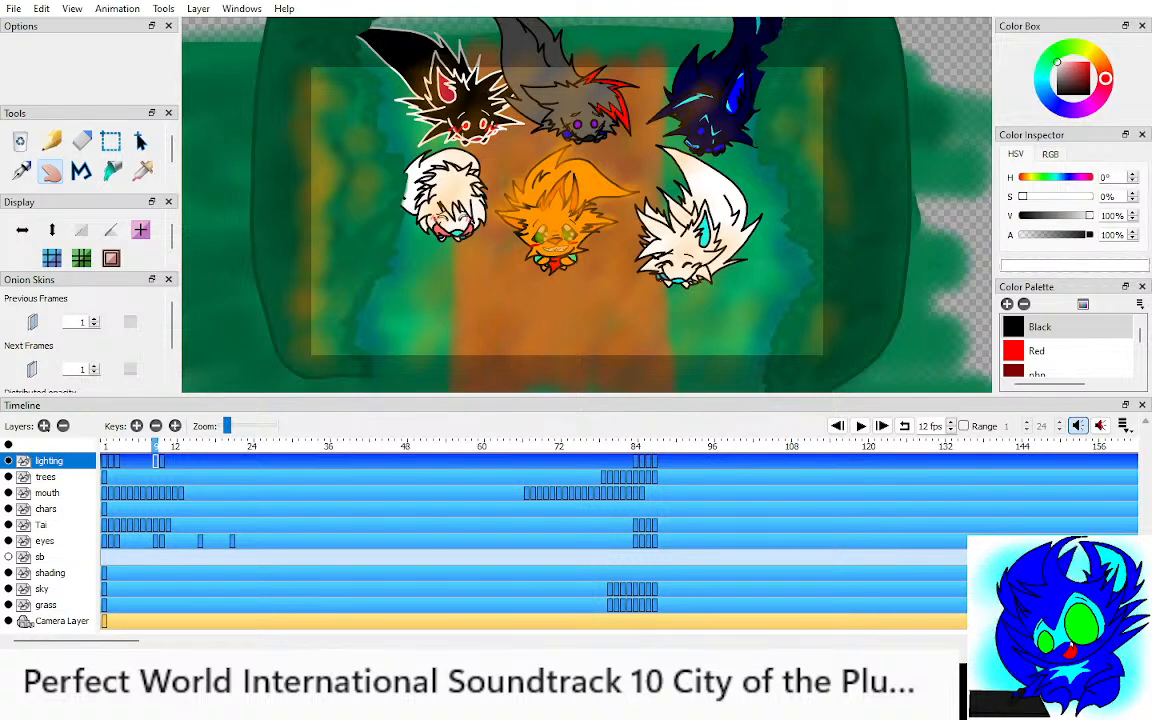
# Step: Duplicate the eyes layer's frame 10 keyframe to frame 11 after checking the first and last lighting keyframes
pyautogui.click(882, 426)
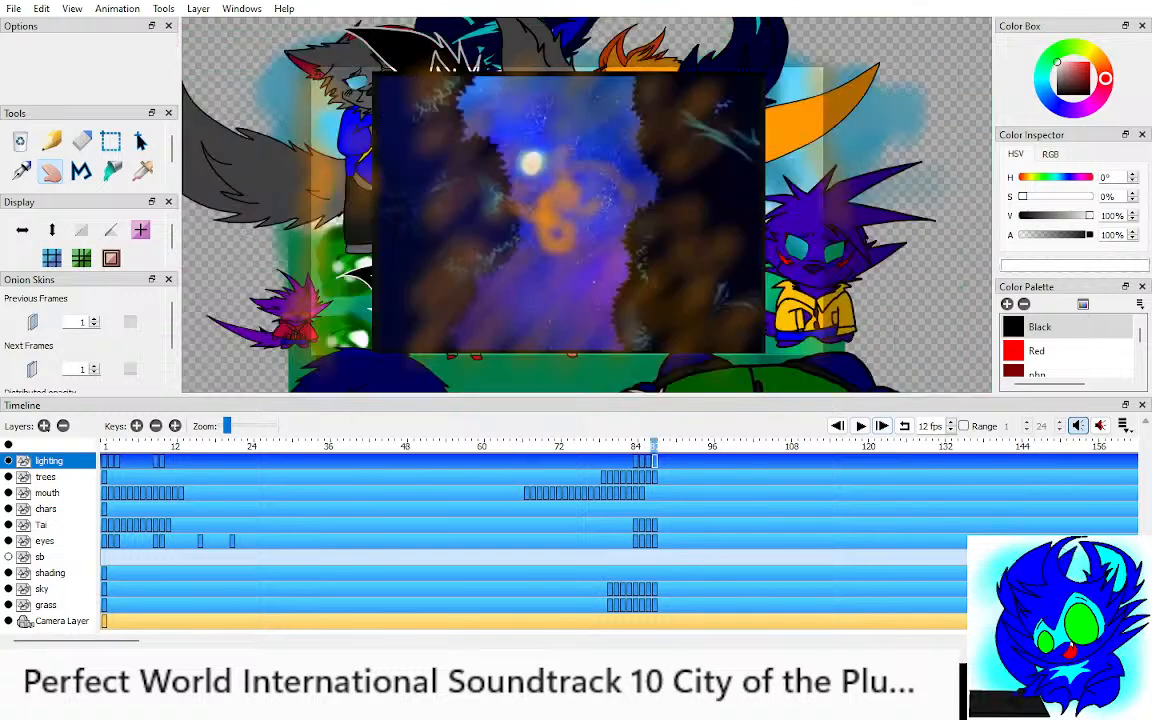
pyautogui.click(838, 426)
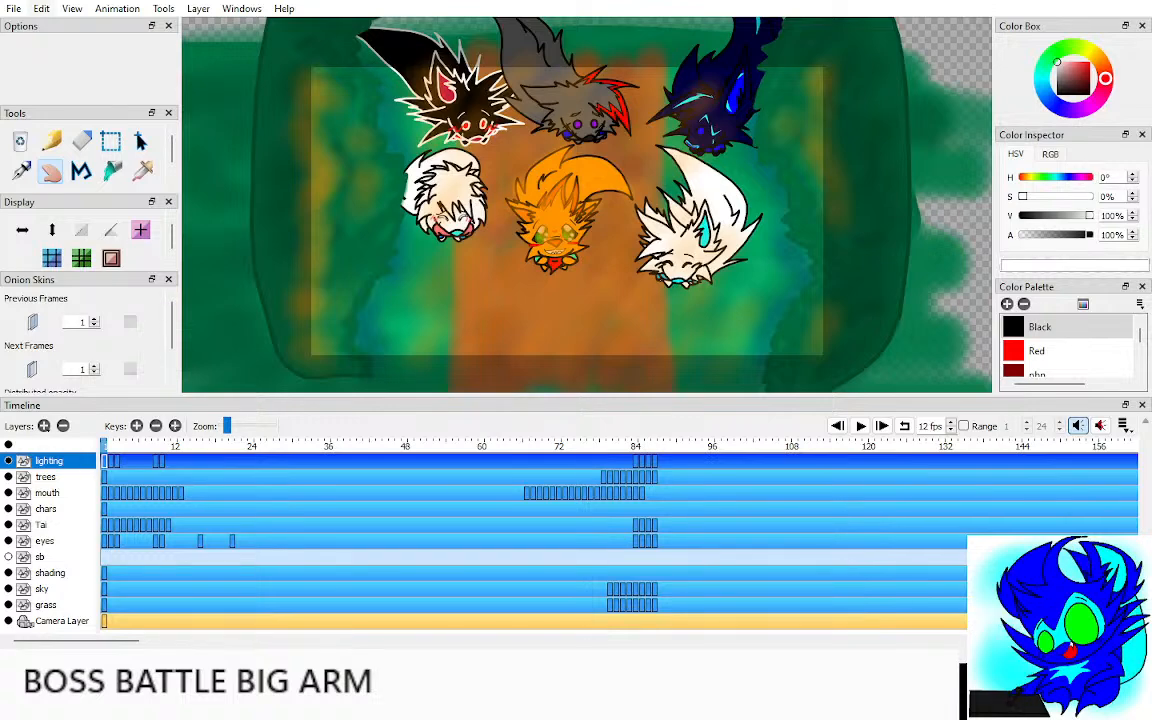
pyautogui.click(157, 541)
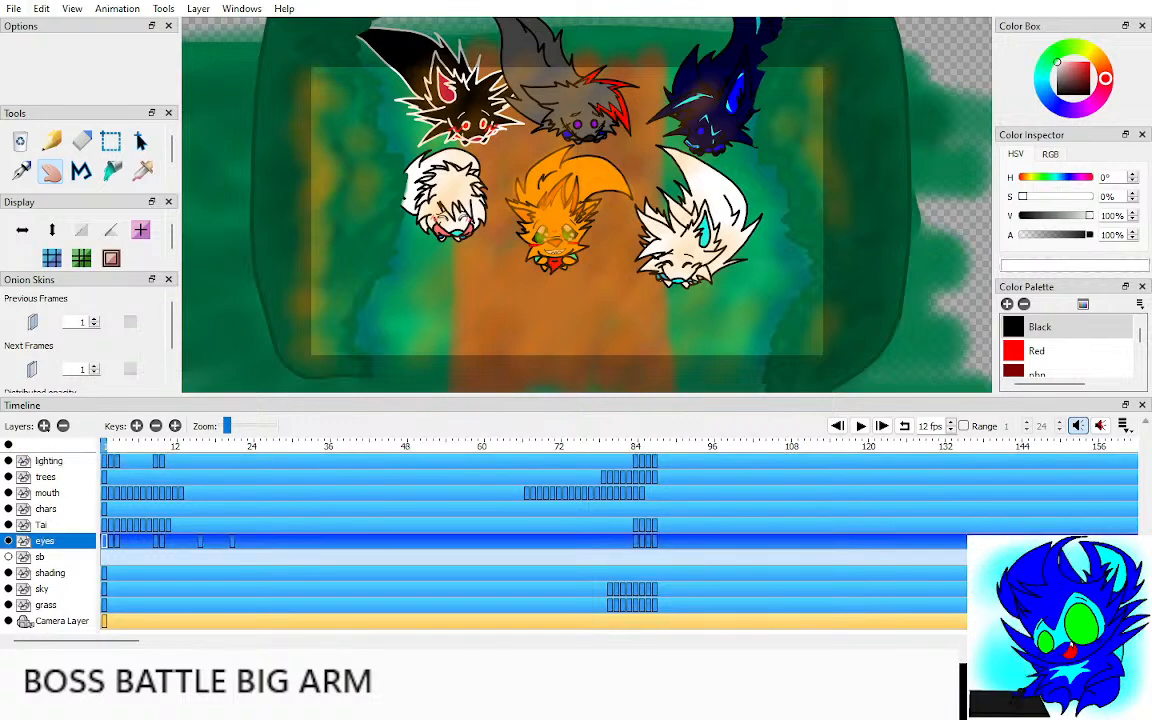
pyautogui.press('Right')
pyautogui.press('Right')
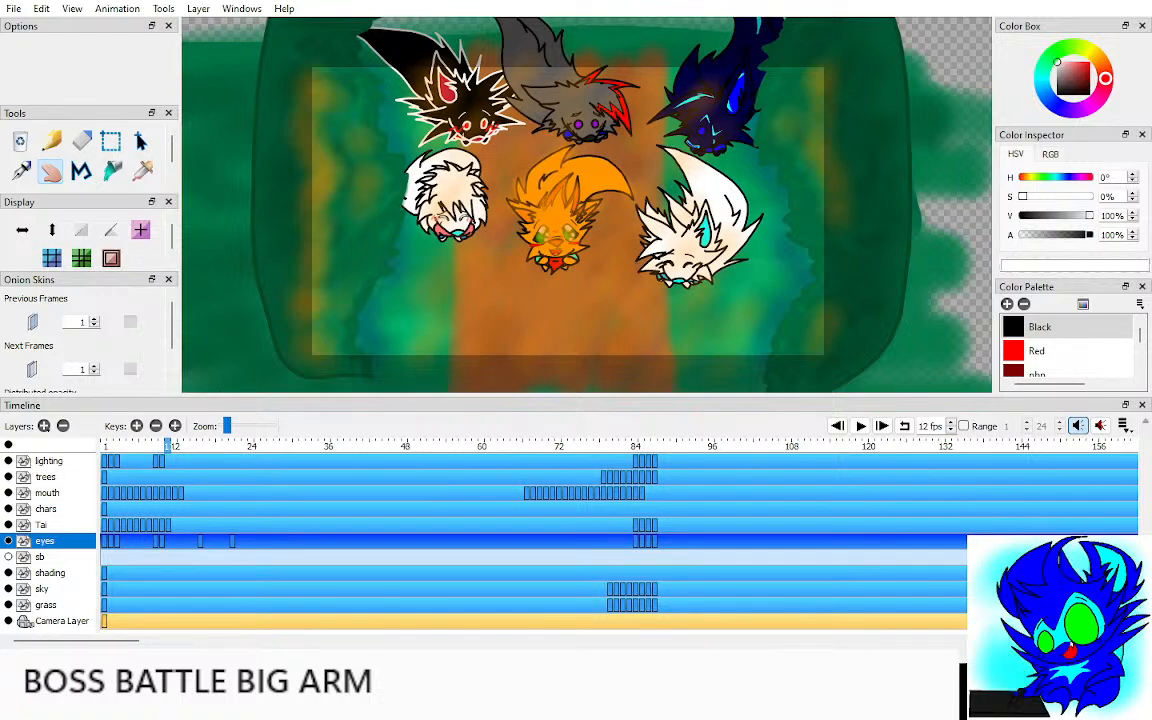
pyautogui.scroll(5, 583, 208)
pyautogui.moveTo(556, 245); pyautogui.dragTo(577, 233)
pyautogui.press(',')
pyautogui.press('F6')
pyautogui.press(',')
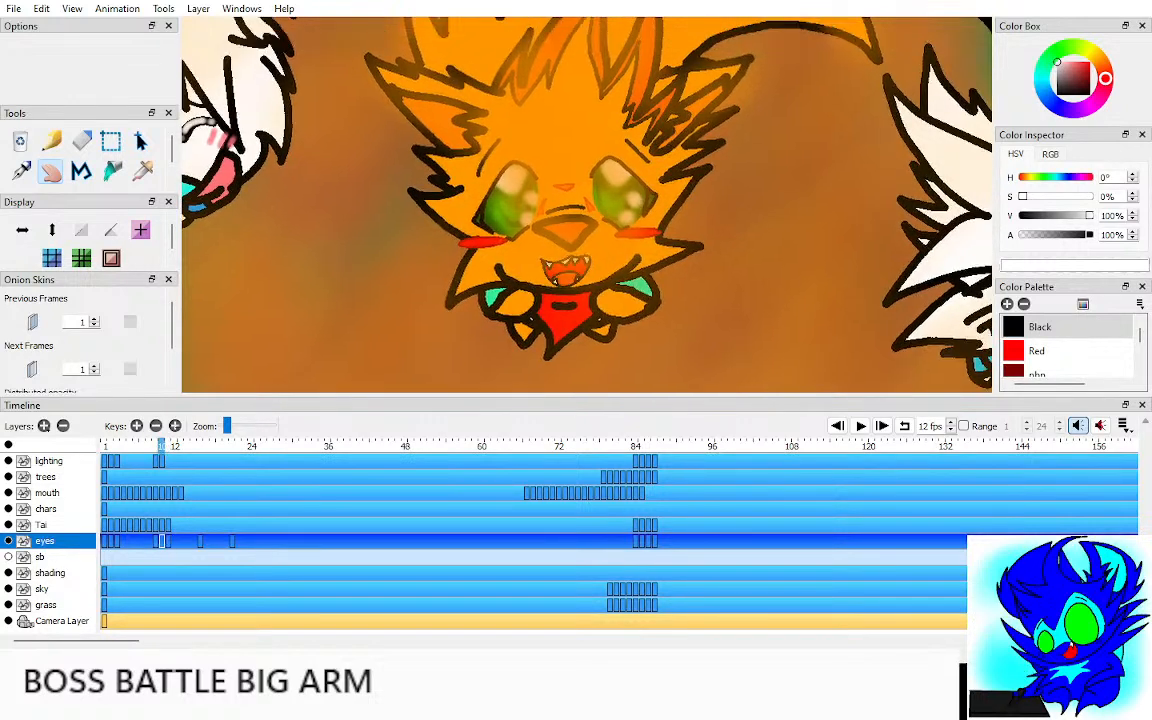
# Step: Select the whole eyes drawing at frame 10, clear the selection and compare frames 10 and 11
pyautogui.hotkey('ctrl', 'a')
pyautogui.press('q')
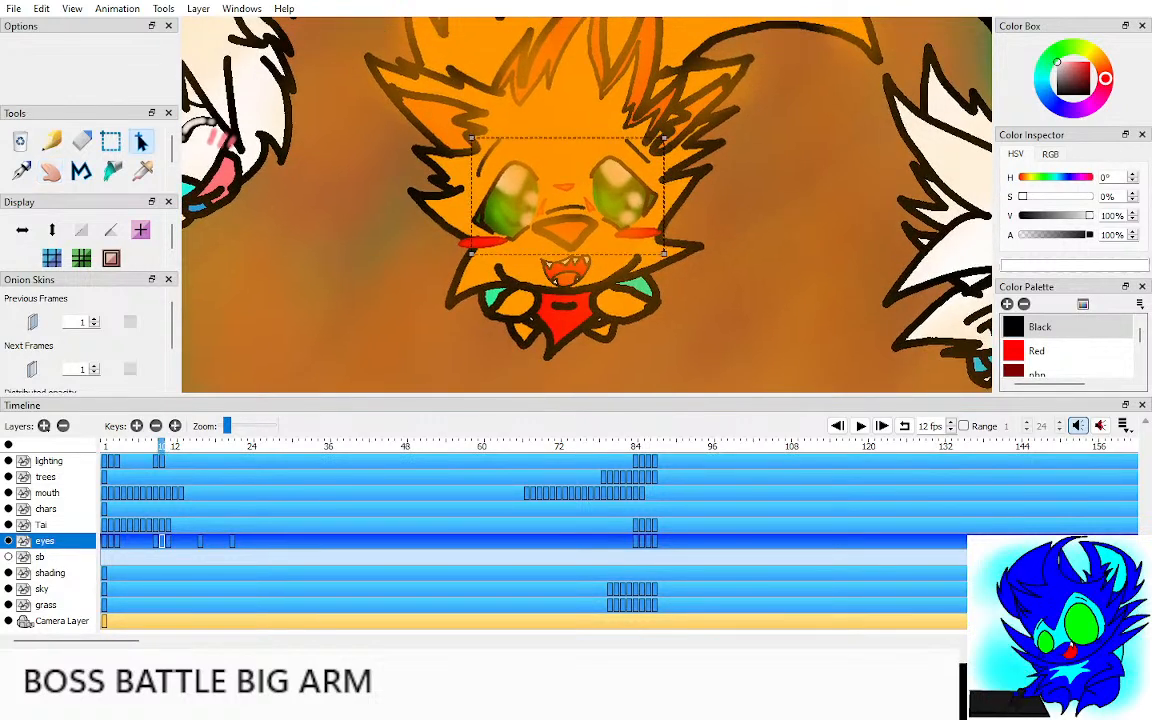
pyautogui.press('Escape')
pyautogui.press('.')
pyautogui.press(',')
pyautogui.press('.')
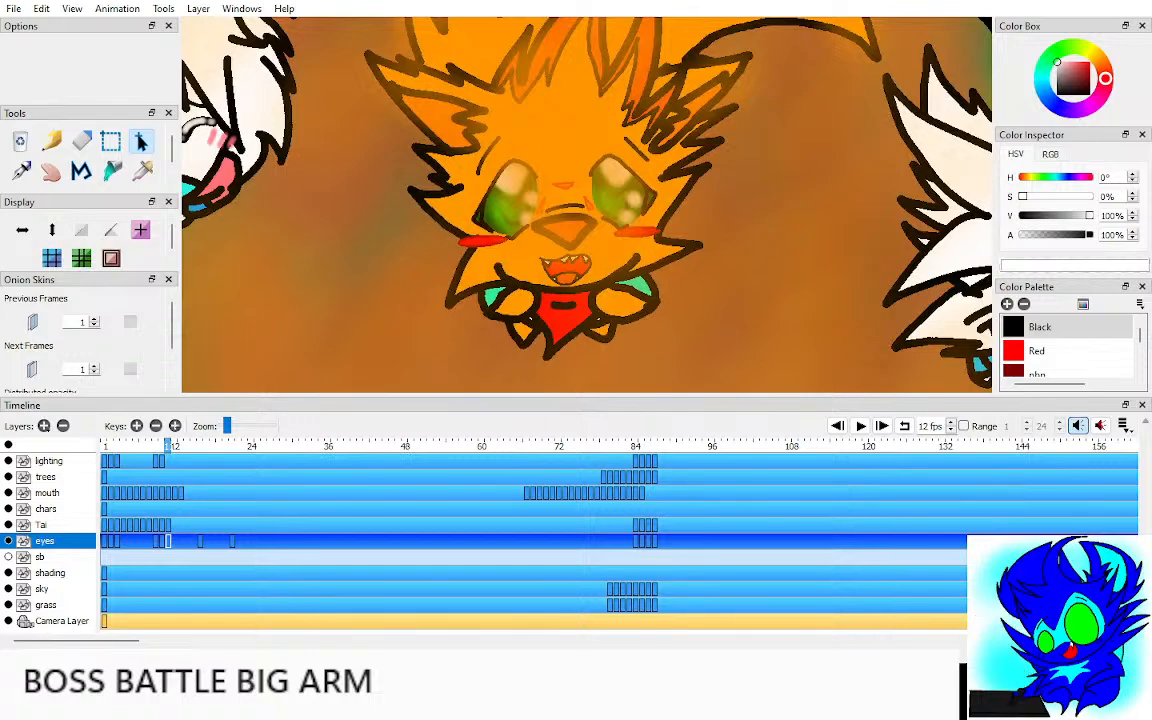
# Step: Isolate the eyes layer and examine its drawings from frame 15 through the keyframe at frame 21
pyautogui.scroll(-4, 586, 205)
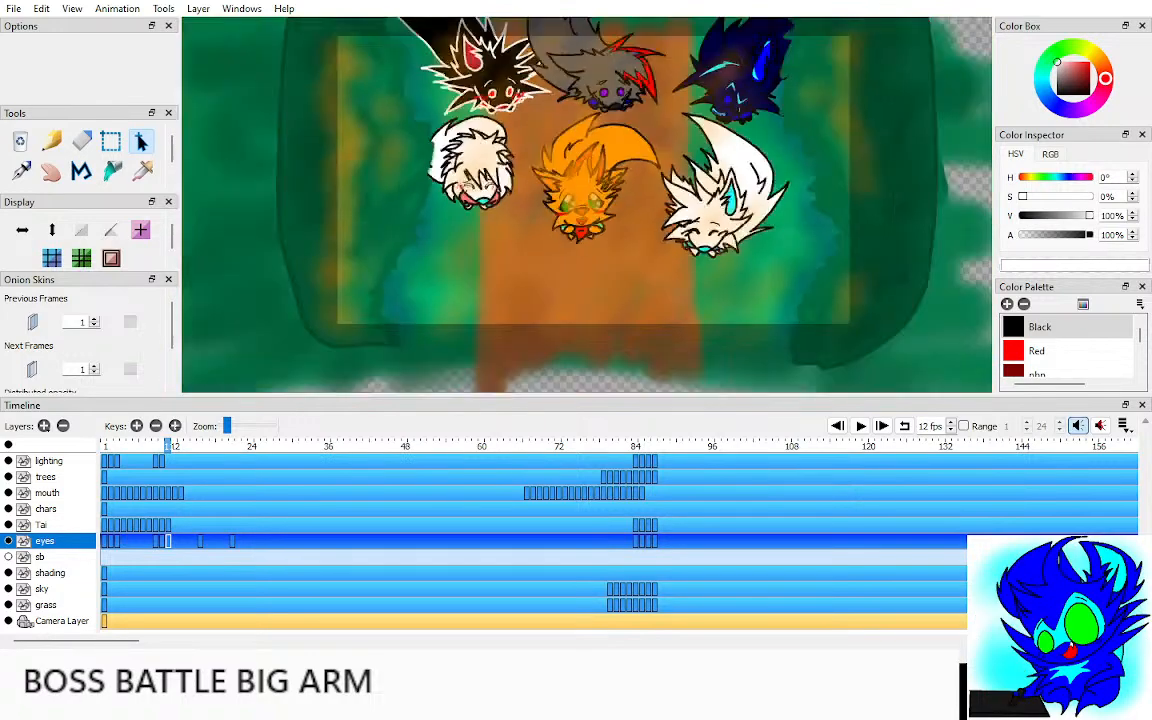
pyautogui.click(8, 445)
pyautogui.hotkey('alt', '.')
pyautogui.press(',')
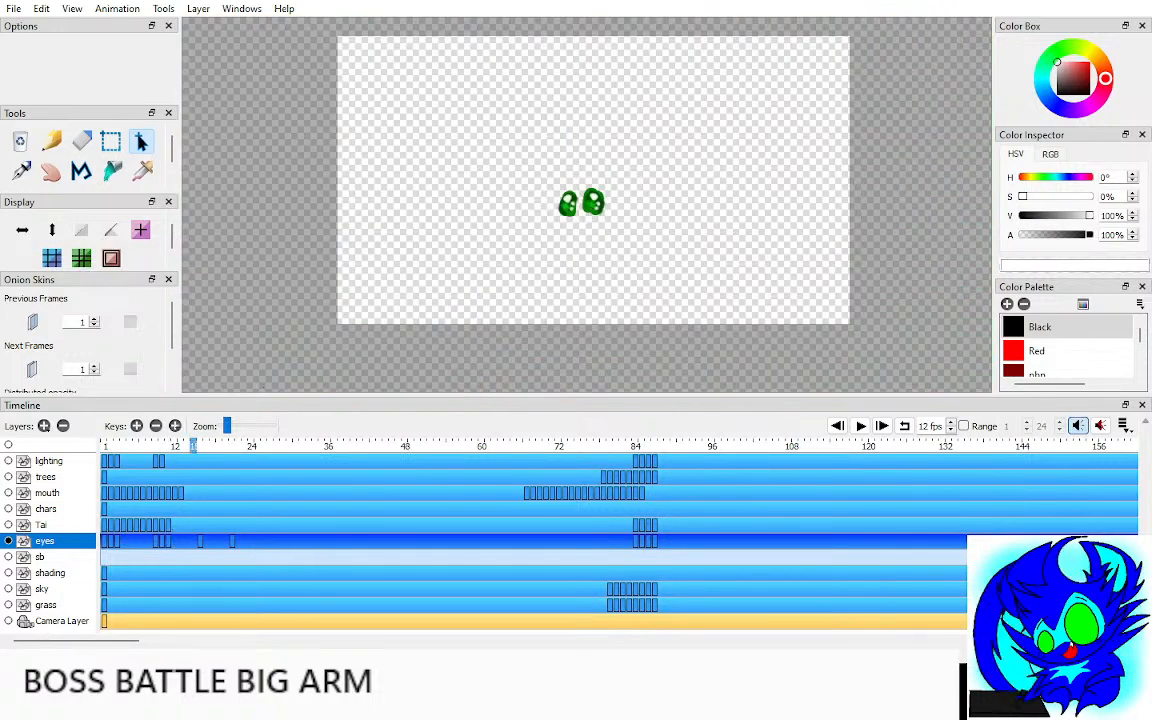
pyautogui.press('.')
pyautogui.scroll(4, 586, 205)
pyautogui.press(',')
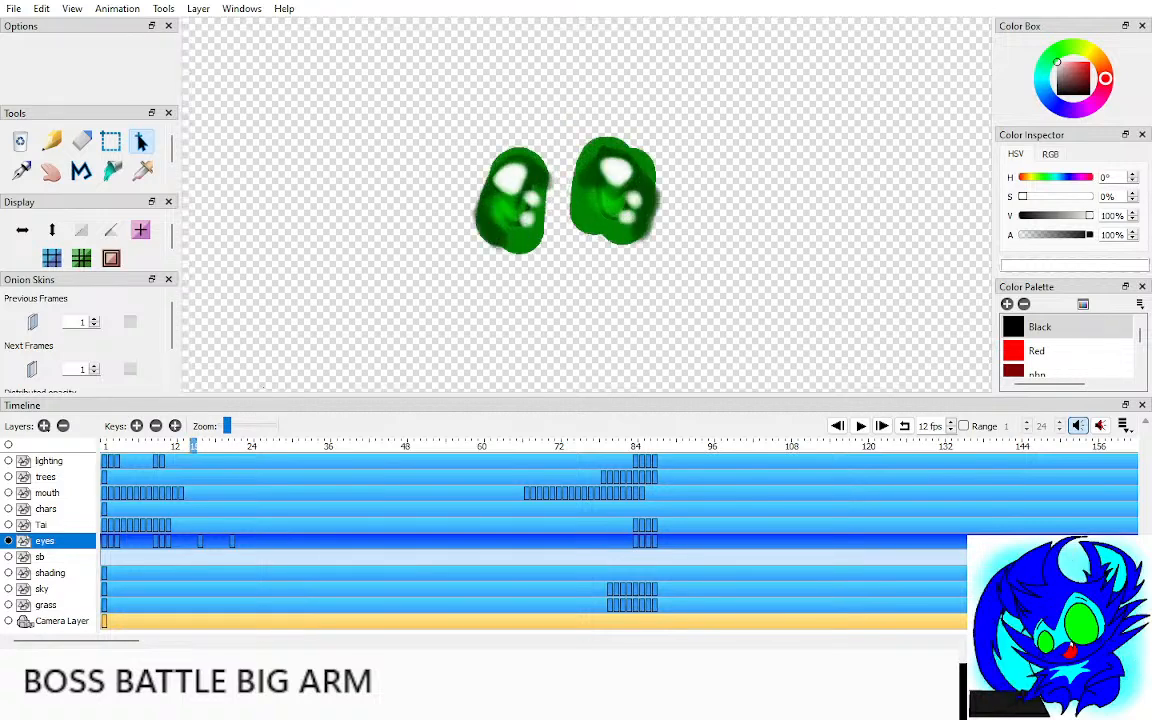
pyautogui.press('.')
pyautogui.hotkey('alt', '.')
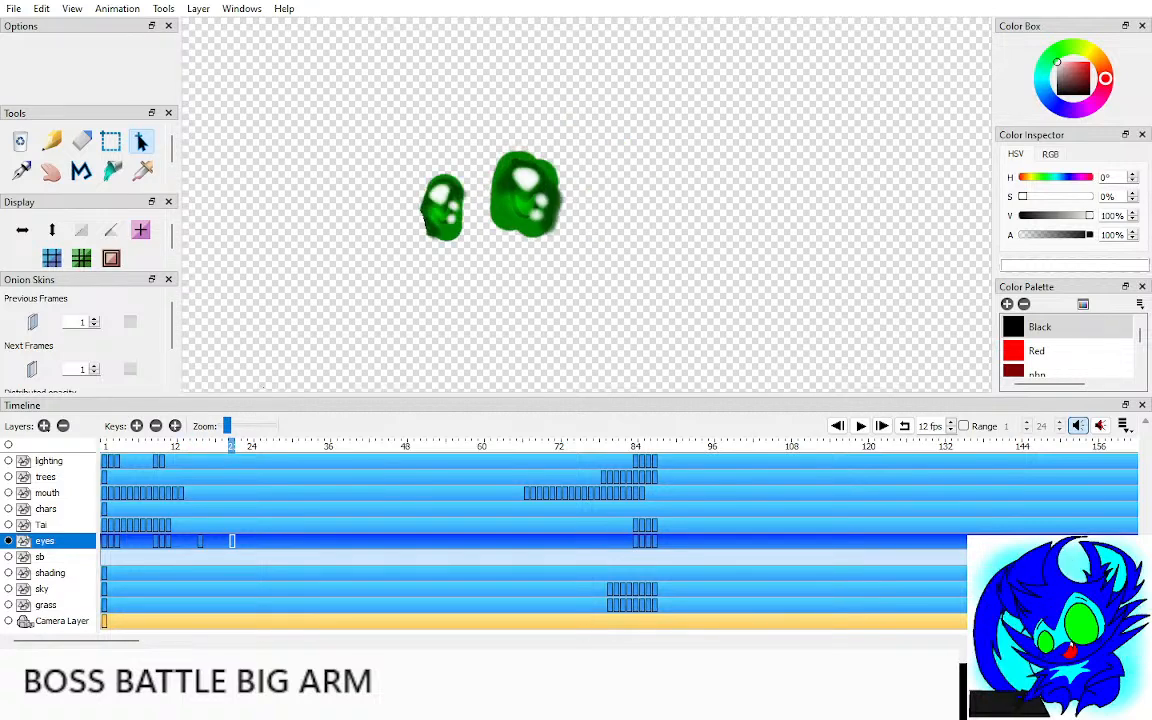
# Step: Move the eyes layer's frame 16 and 21 keyframes to frames 82 and 83 and show all layers again
pyautogui.click(200, 541)
pyautogui.moveTo(200, 541); pyautogui.dragTo(626, 541)
pyautogui.click(612, 541)
pyautogui.scroll(-5, 585, 205)
pyautogui.click(8, 445)
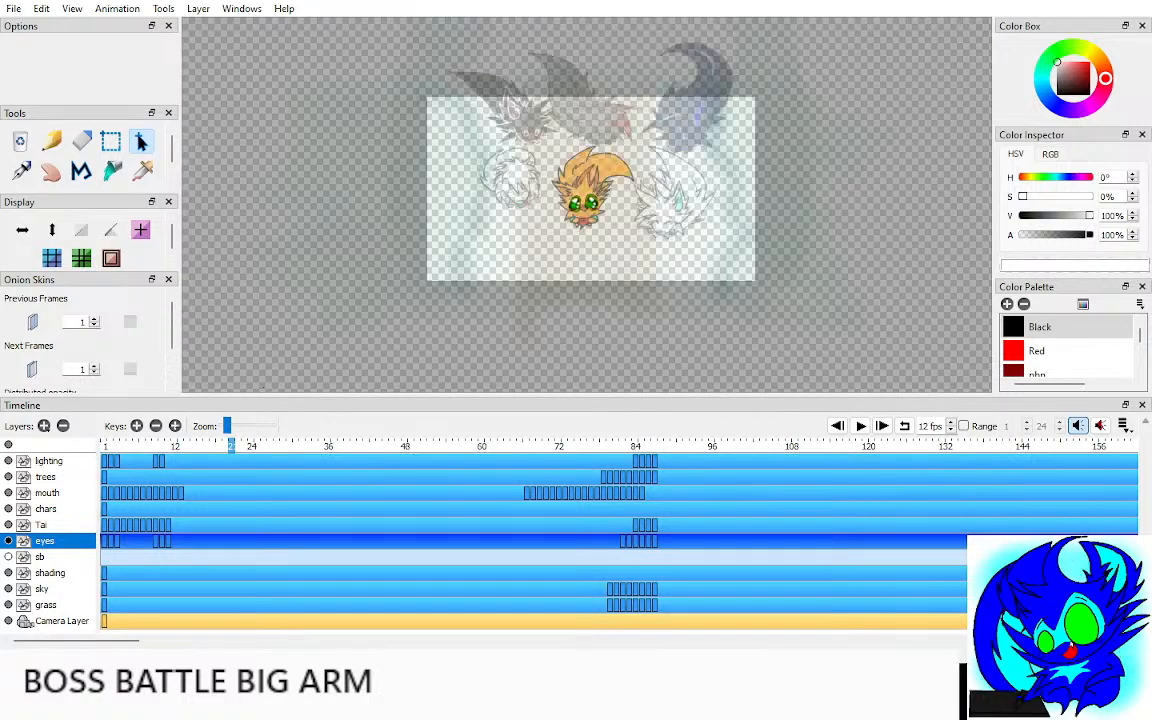
pyautogui.click(8, 445)
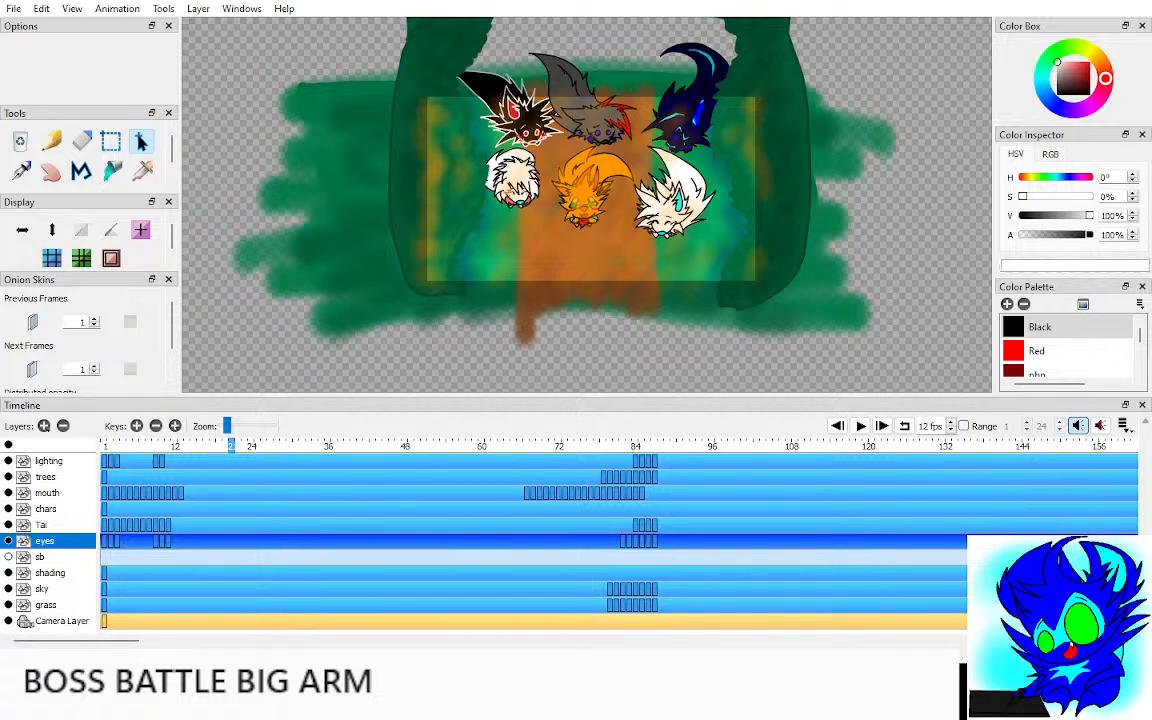
# Step: Display the sb layer alone to read its handwritten storyboard notes
pyautogui.press('h')
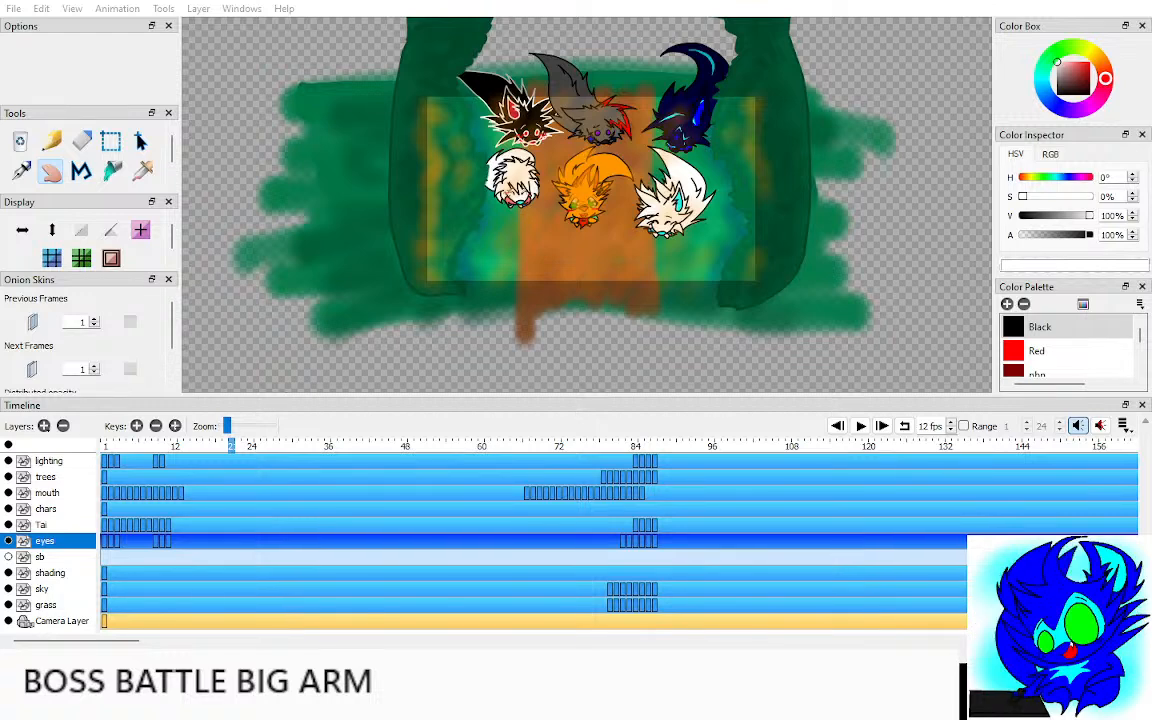
pyautogui.moveTo(590, 189); pyautogui.dragTo(590, 201)
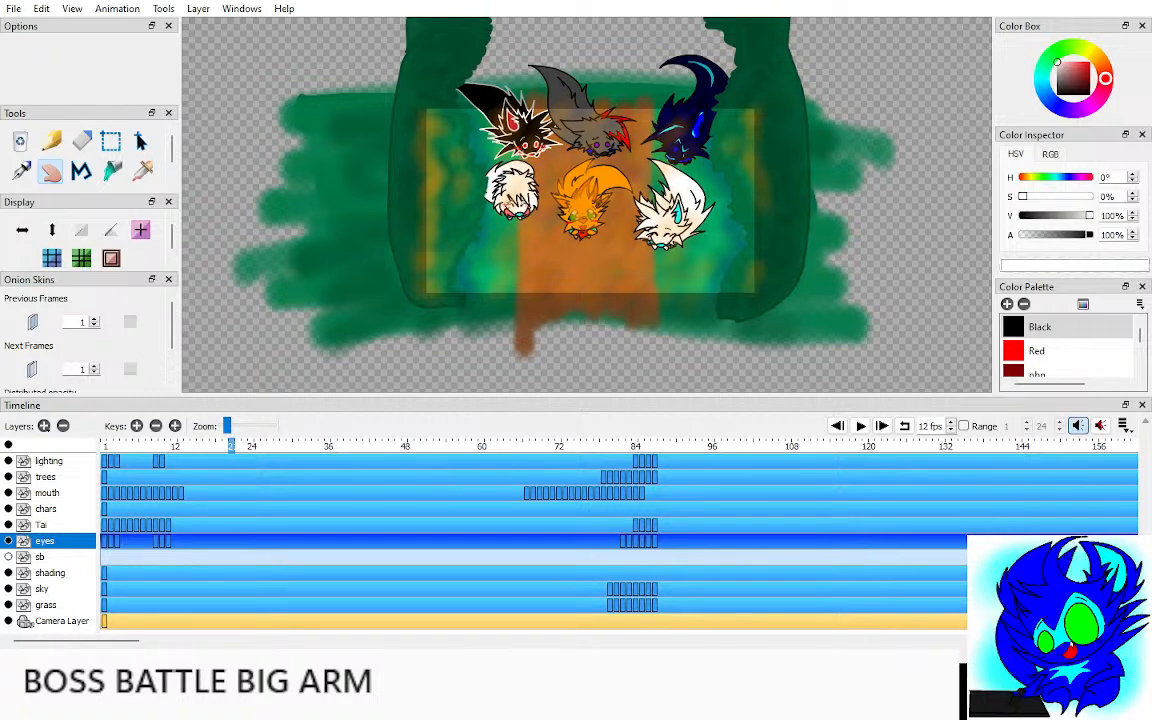
pyautogui.click(8, 445)
pyautogui.click(40, 557)
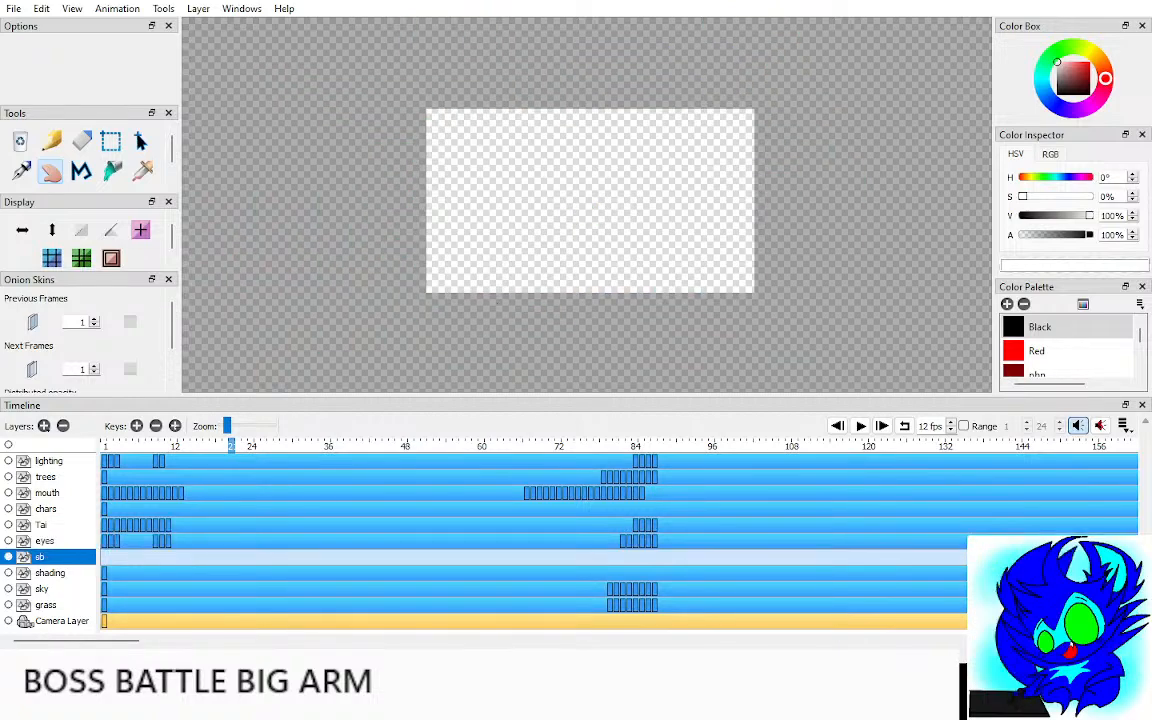
pyautogui.click(8, 557)
pyautogui.scroll(1, 587, 205)
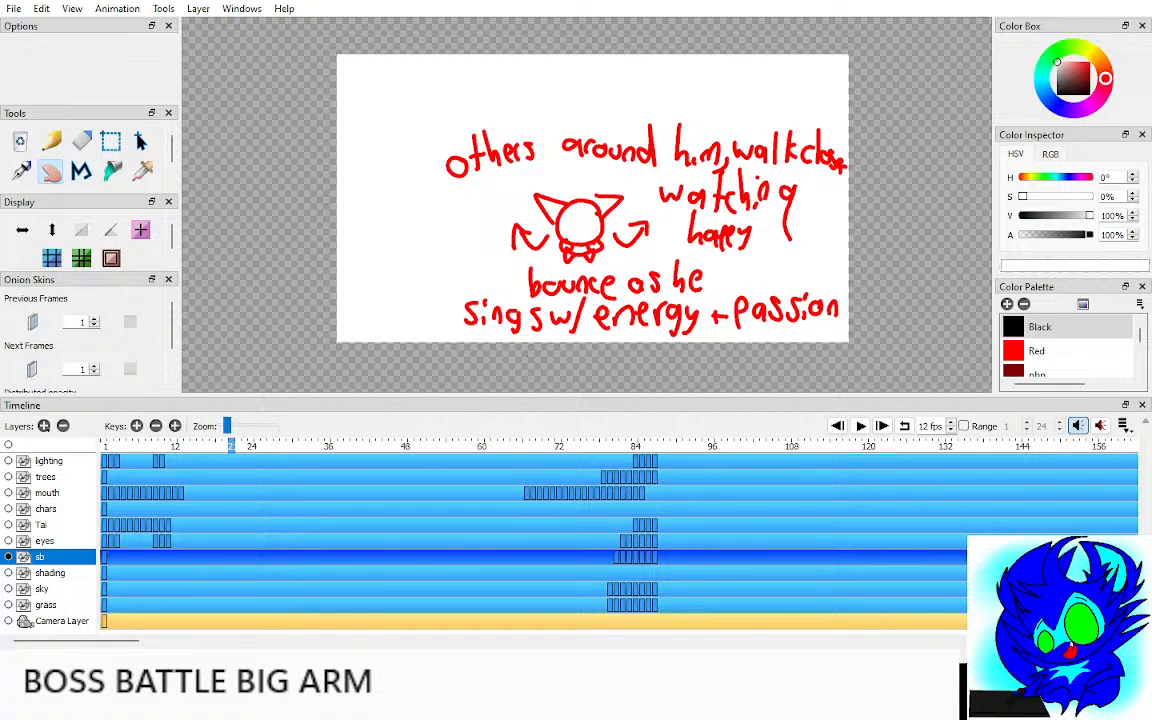
# Step: Look through the sb layer's storyboard notes from the frame 1 keyframe to the last one at frame 87
pyautogui.moveTo(590, 205); pyautogui.dragTo(578, 201)
pyautogui.click(837, 426)
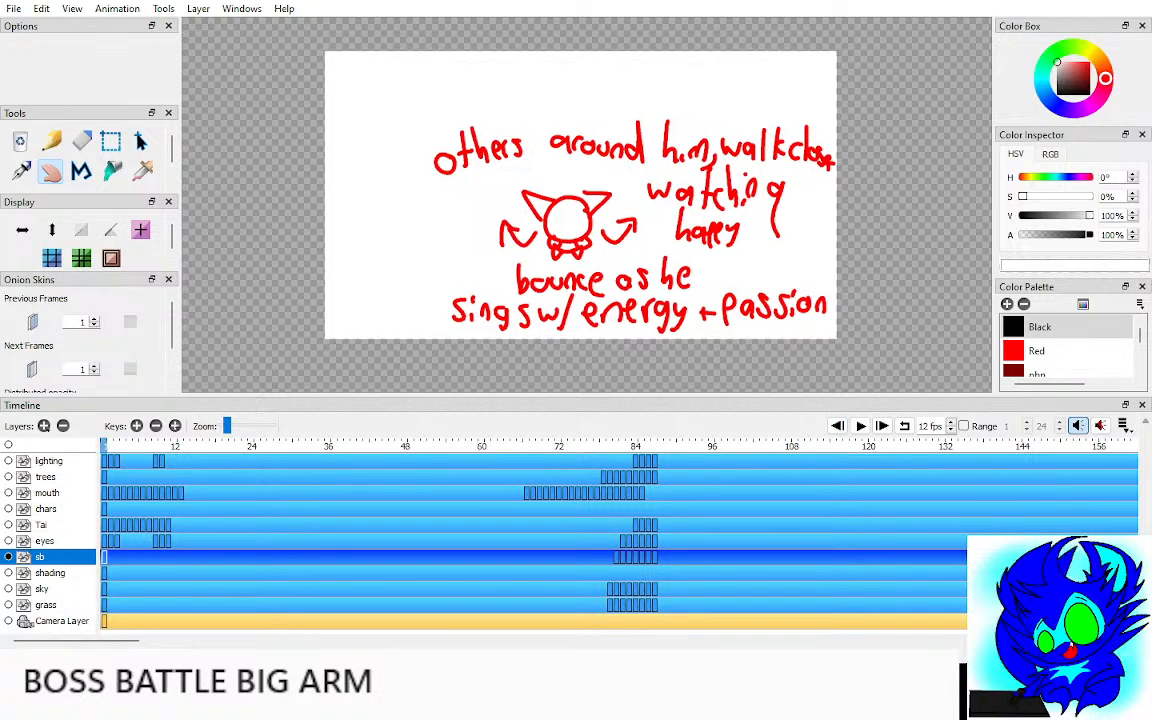
pyautogui.click(617, 446)
pyautogui.click(838, 426)
pyautogui.click(882, 426)
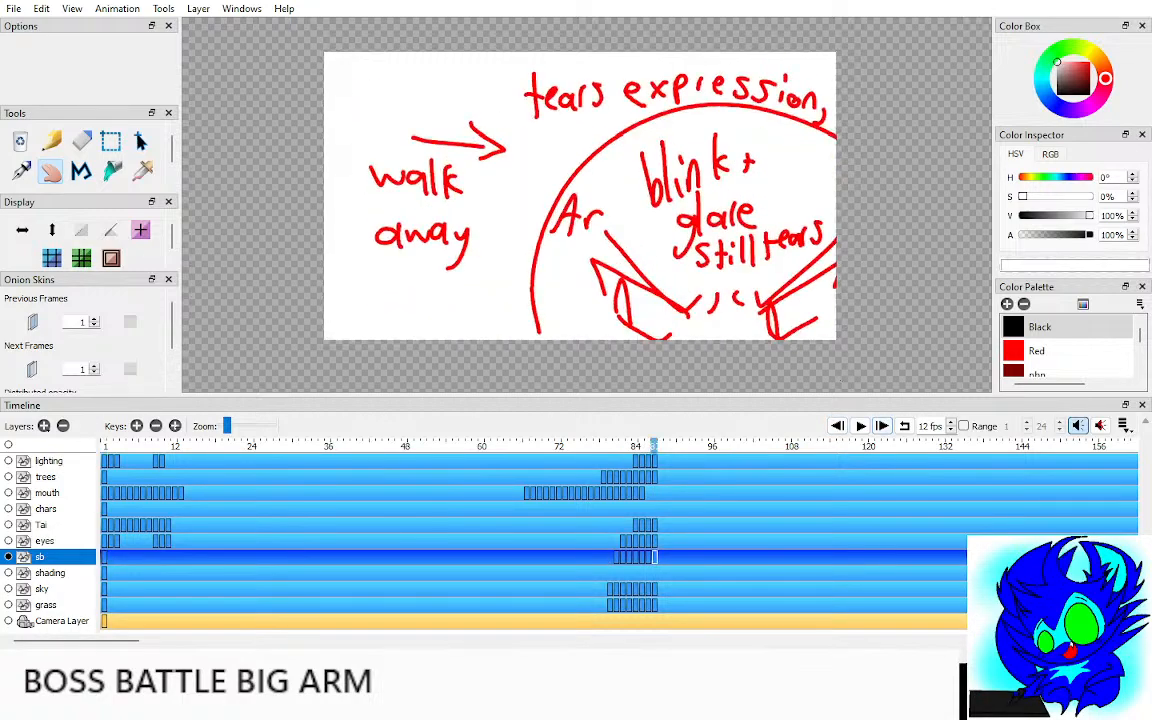
# Step: Switch to the eyes layer and step back through its late keyframes from frame 87 to frame 82
pyautogui.click(45, 541)
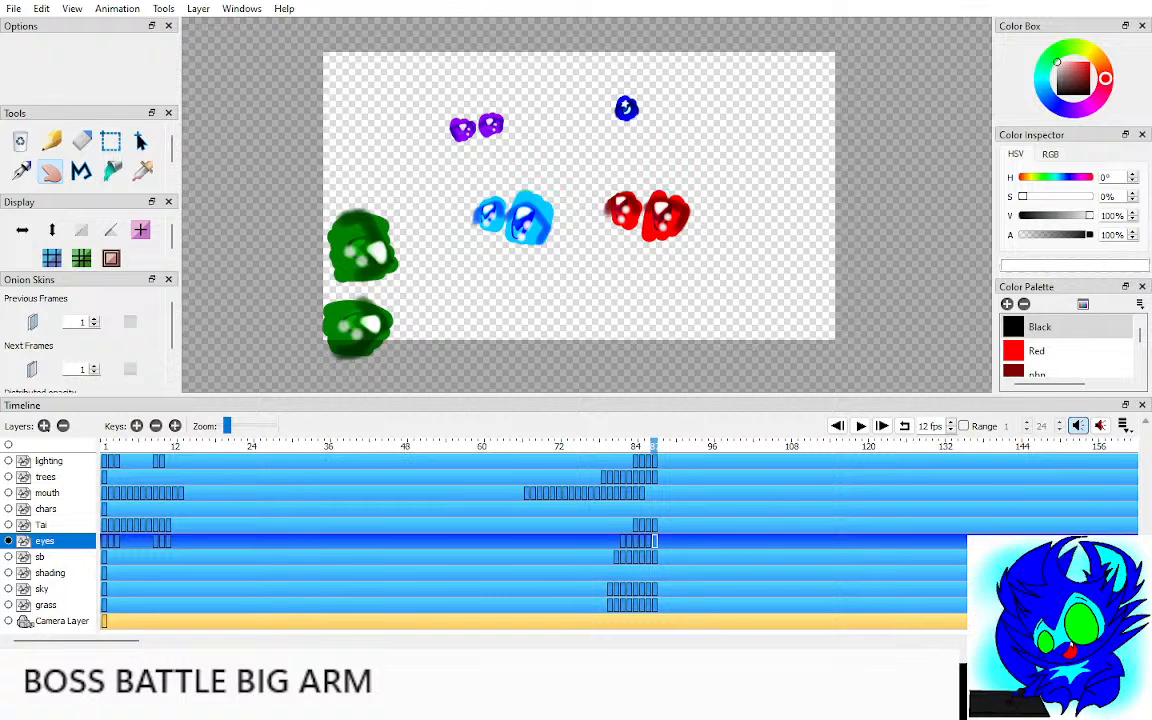
pyautogui.press(',')
pyautogui.press(',')
pyautogui.press(',')
pyautogui.press(',')
pyautogui.press(',')
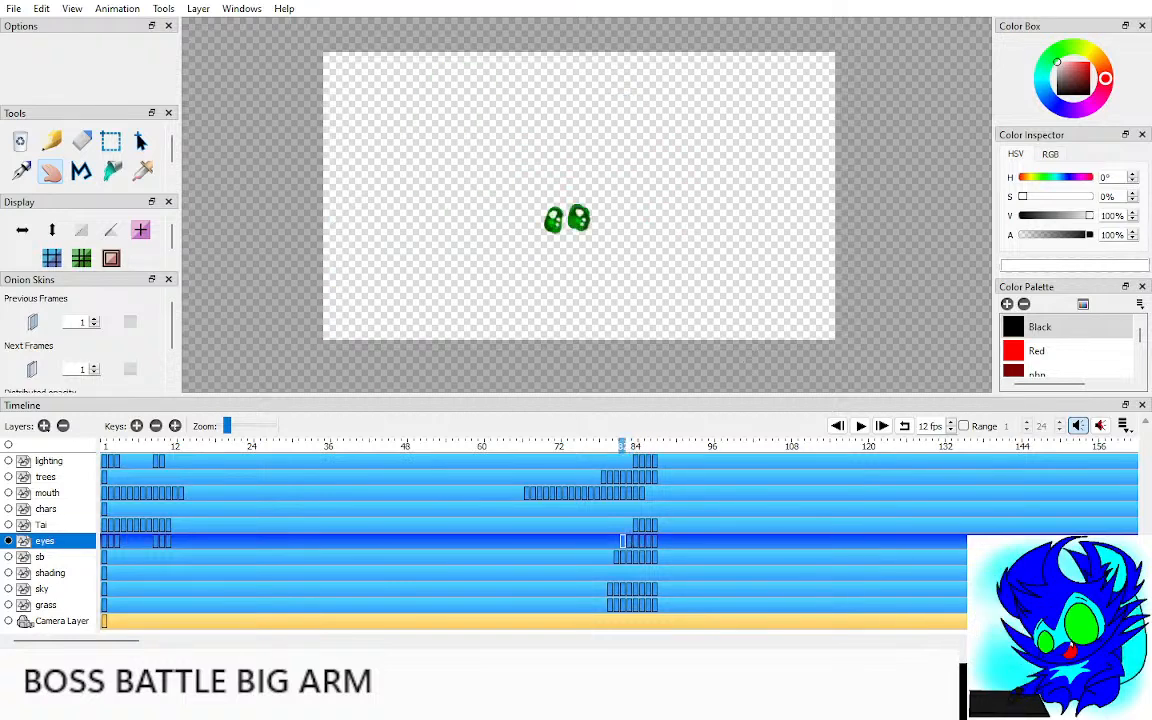
# Step: Step back and forth through the eyes layer's late keyframes between frames 82 and 87 to review the drawings
pyautogui.press('.')
pyautogui.press('.')
pyautogui.press('.')
pyautogui.press('.')
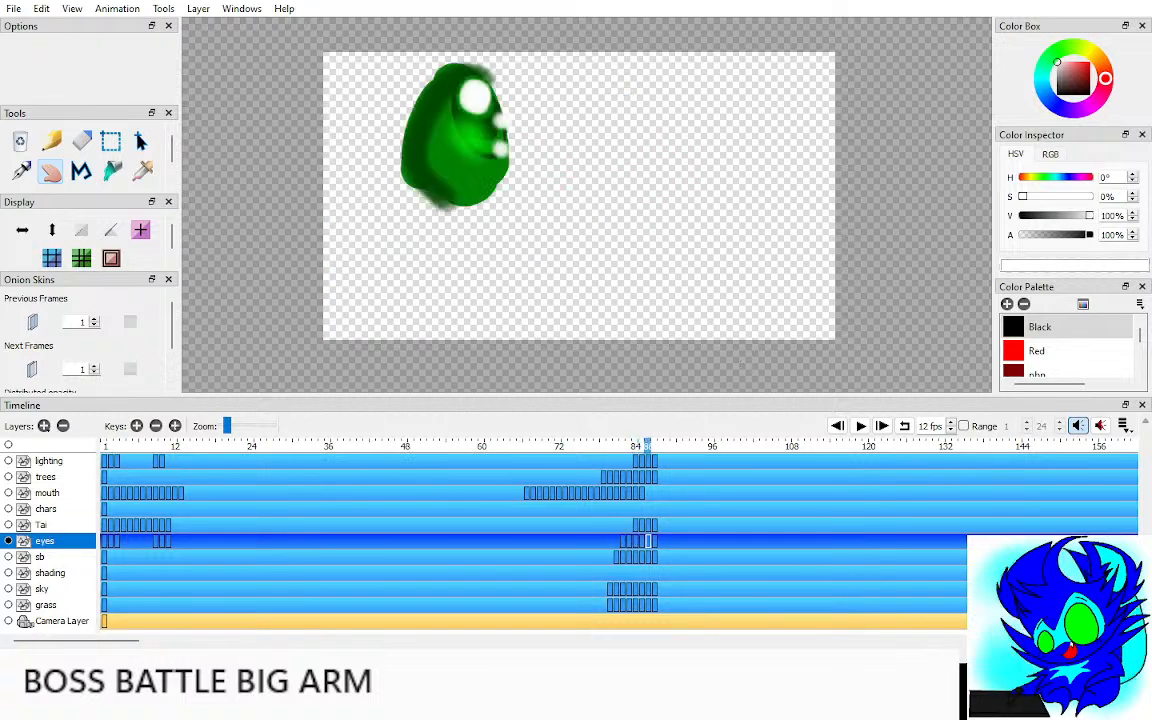
pyautogui.press('.')
pyautogui.press(',')
pyautogui.press(',')
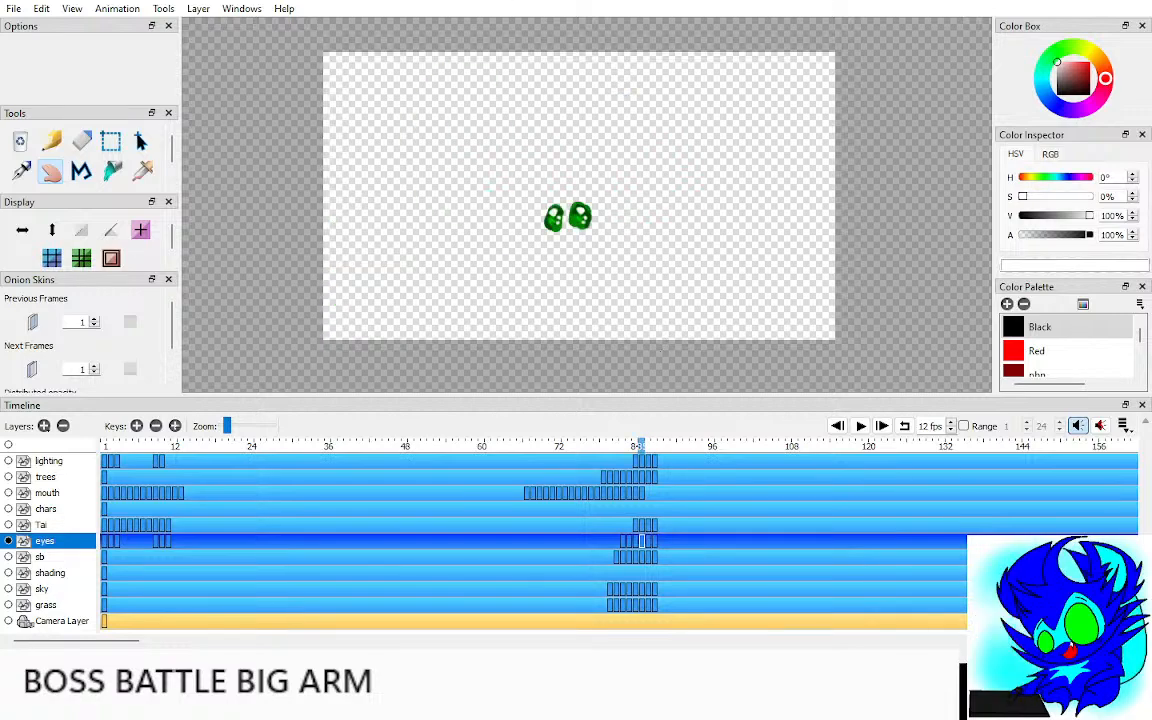
pyautogui.press(',')
pyautogui.press(',')
pyautogui.press('.')
pyautogui.press('.')
pyautogui.moveTo(570, 217); pyautogui.dragTo(584, 207)
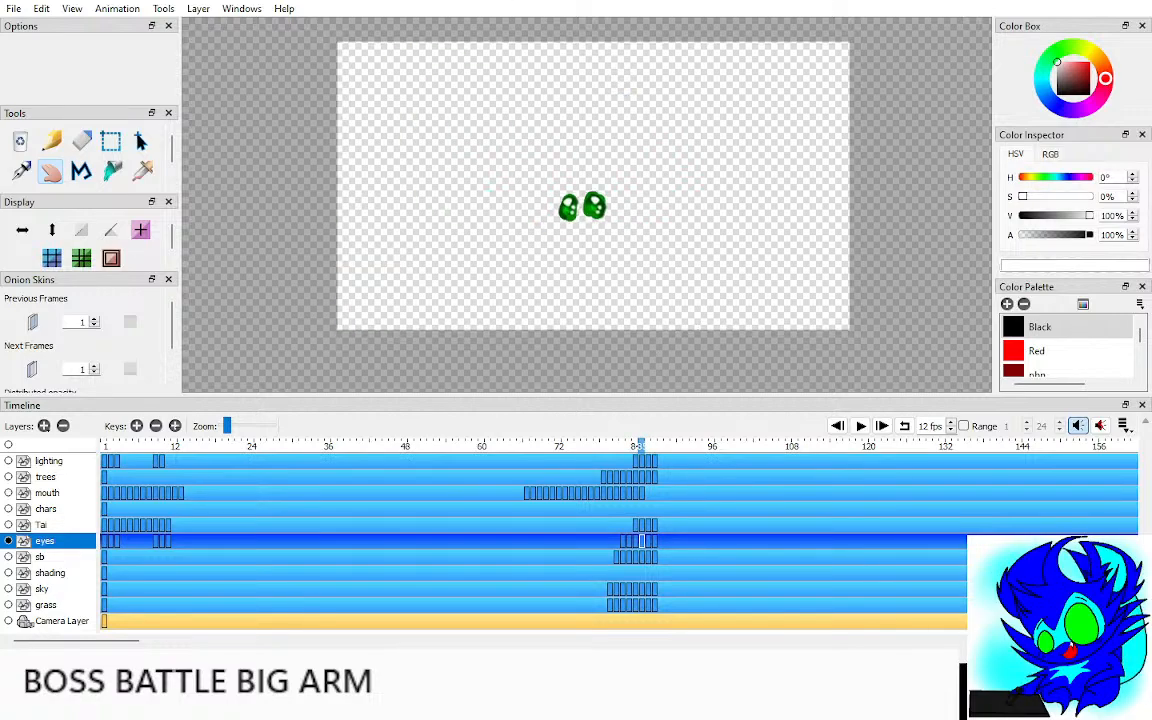
# Step: Compare the eyes drawings up close across frames 82 to 86
pyautogui.scroll(10, 587, 204)
pyautogui.press(',')
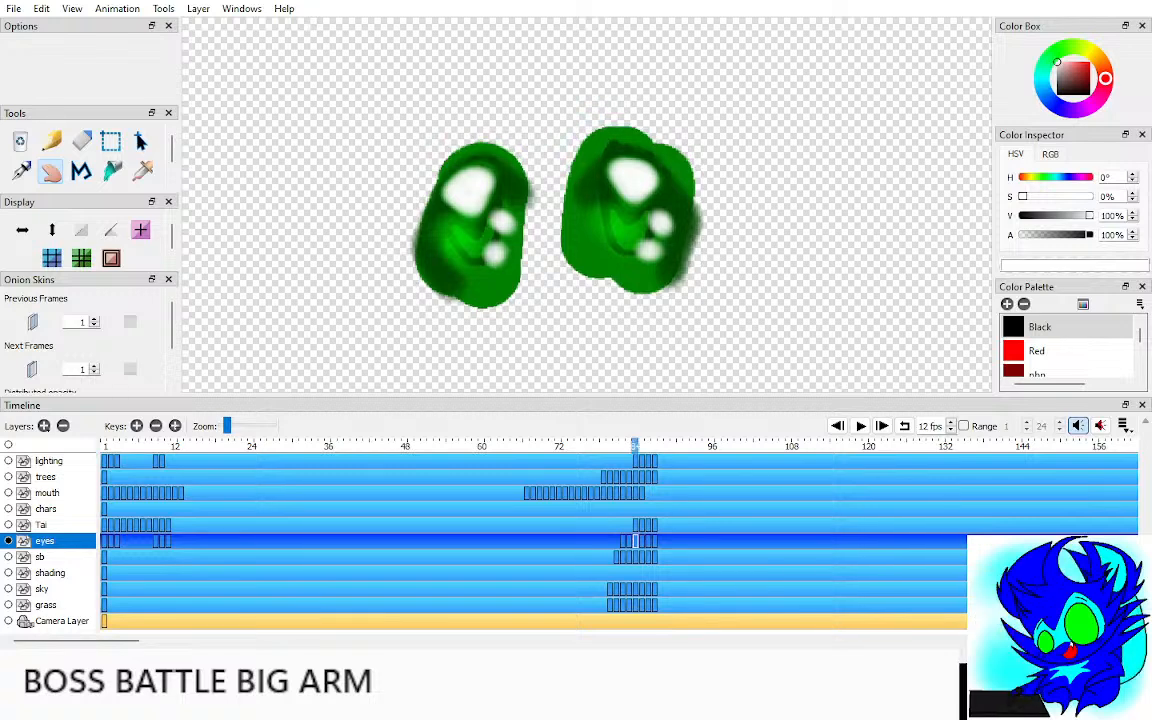
pyautogui.press(',')
pyautogui.press('.')
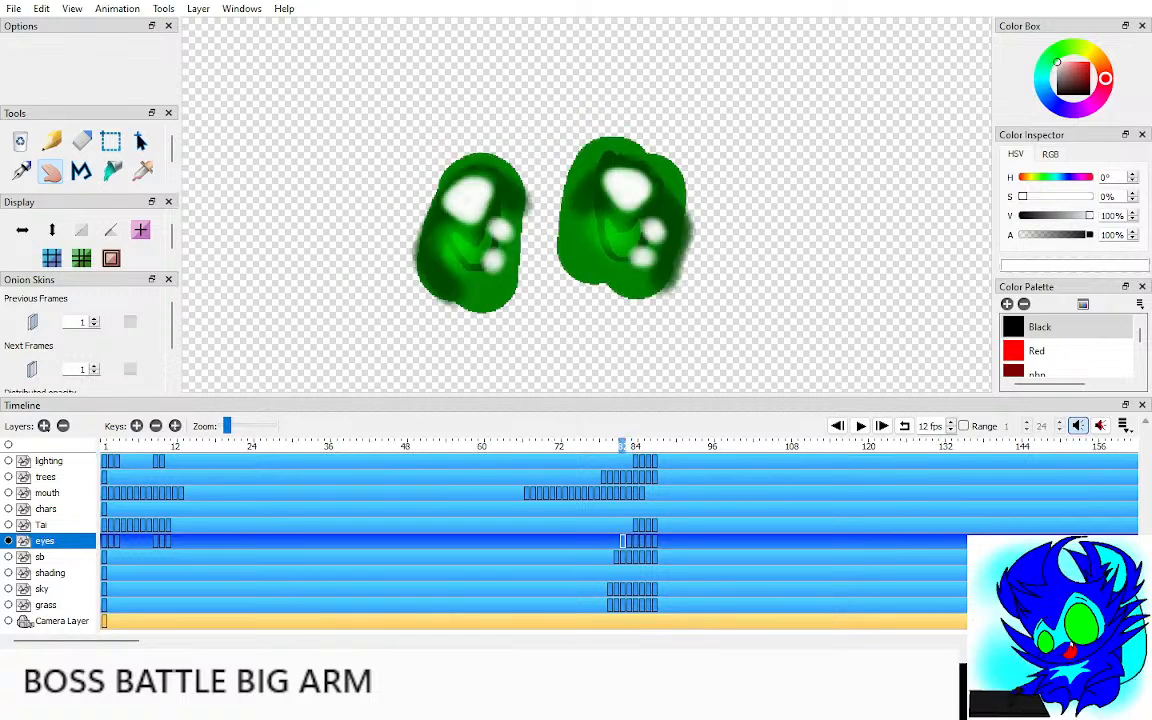
pyautogui.press(',')
pyautogui.press('.')
pyautogui.press('.')
pyautogui.press('.')
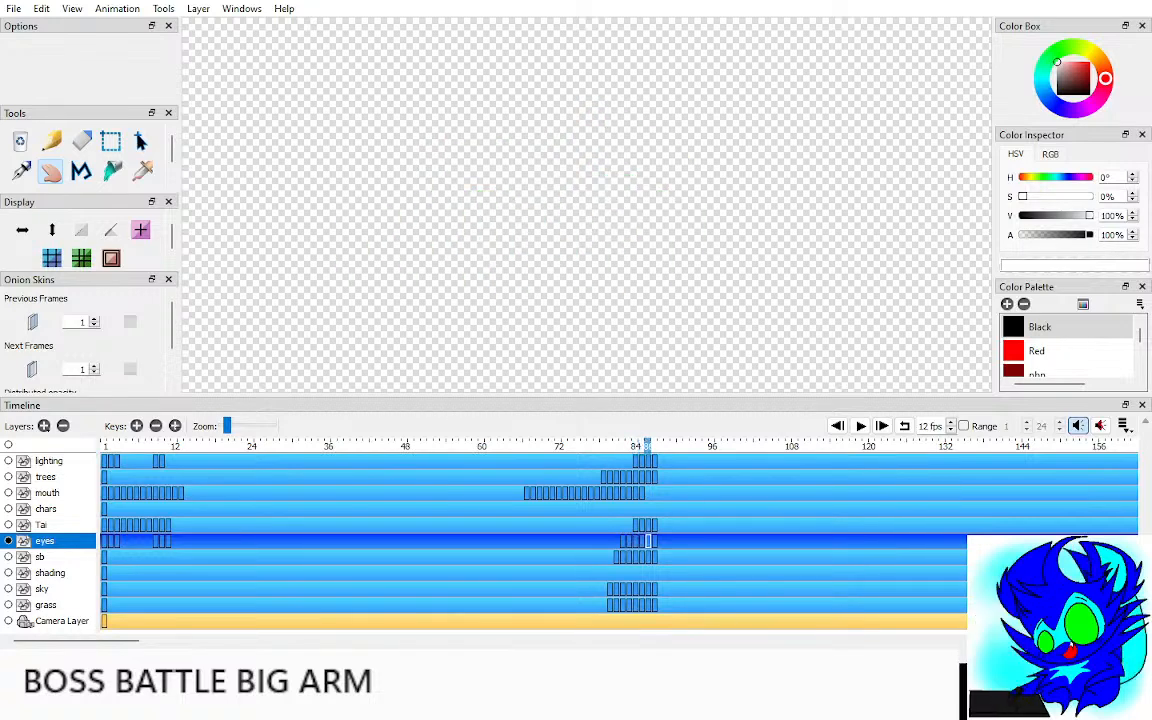
pyautogui.press(',')
pyautogui.scroll(-8, 587, 204)
pyautogui.press('.')
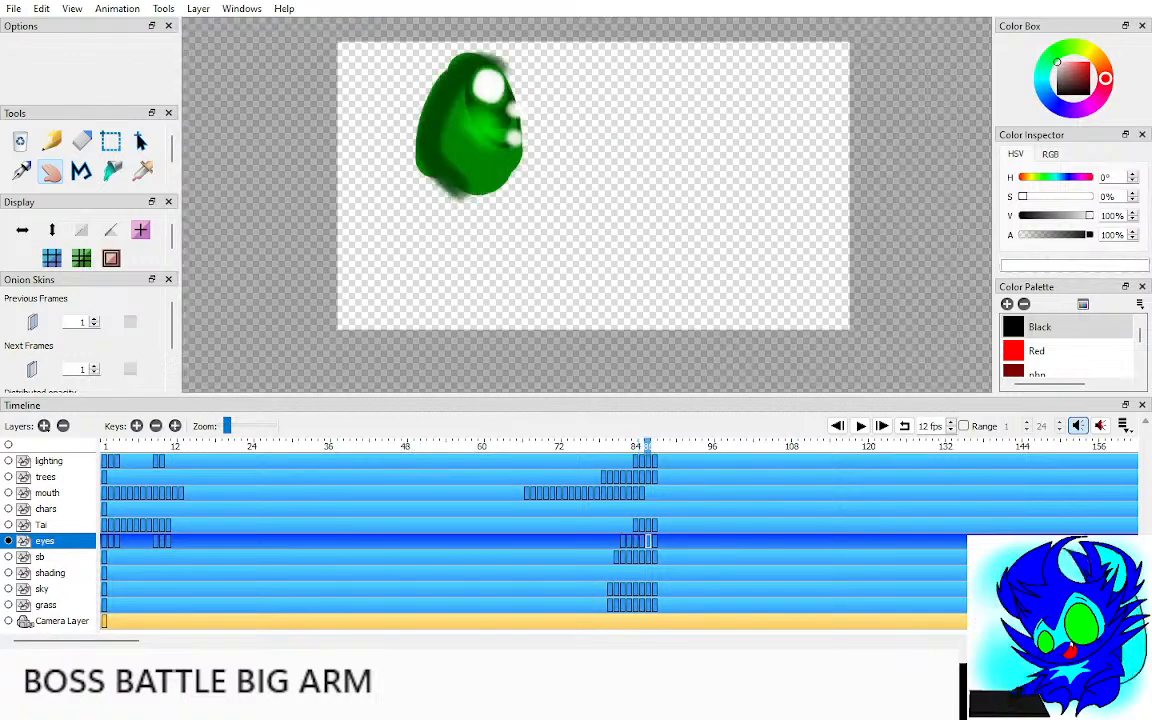
pyautogui.press(',')
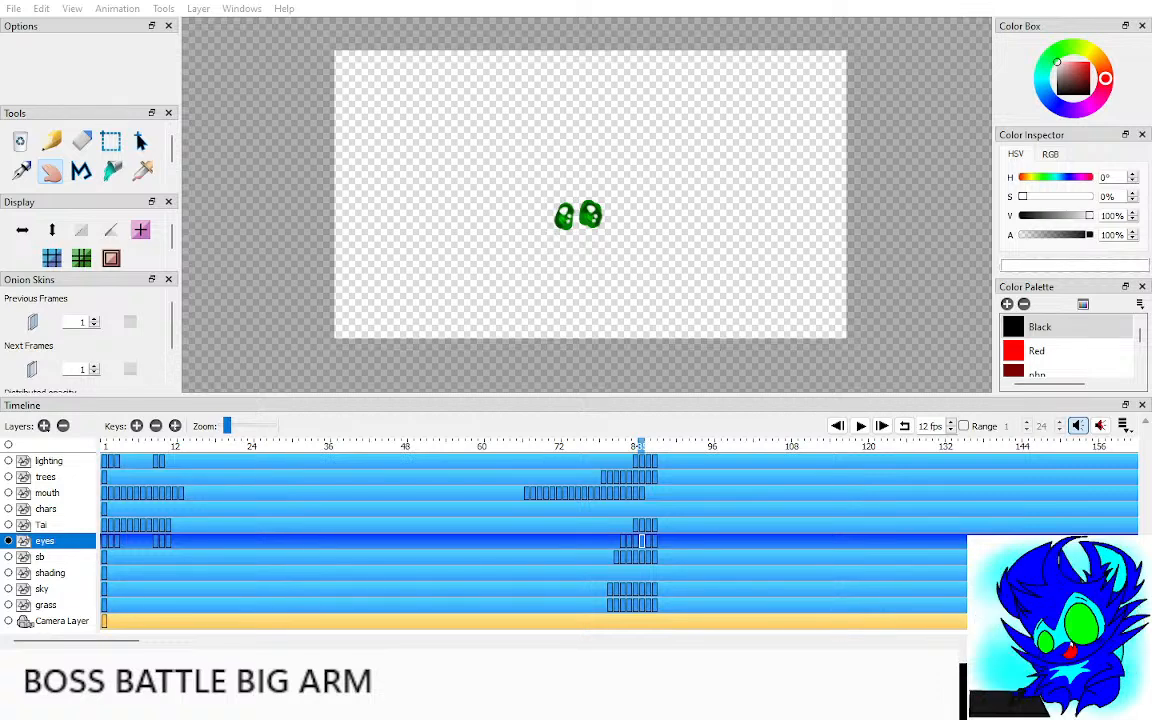
# Step: Flip between the eyes layer's frame 84 and 85 keyframes at high magnification to compare the two drawings
pyautogui.moveTo(590, 208); pyautogui.dragTo(587, 204)
pyautogui.scroll(4, 587, 205)
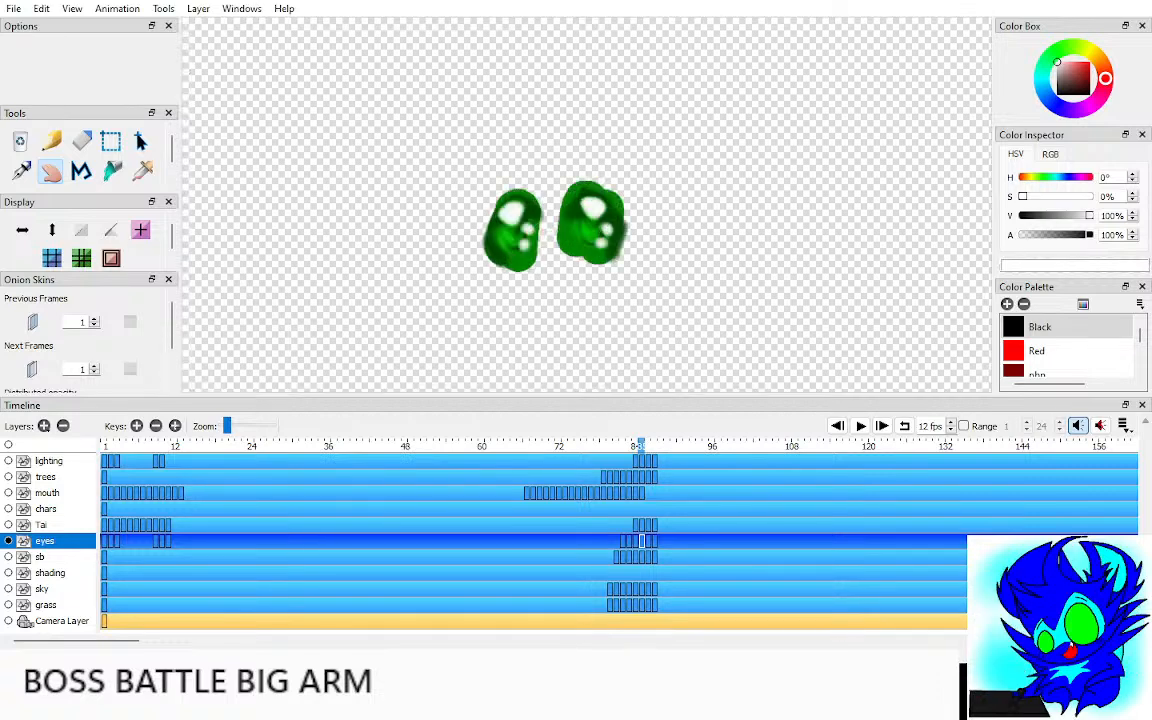
pyautogui.press('Left')
pyautogui.scroll(3, 545, 232)
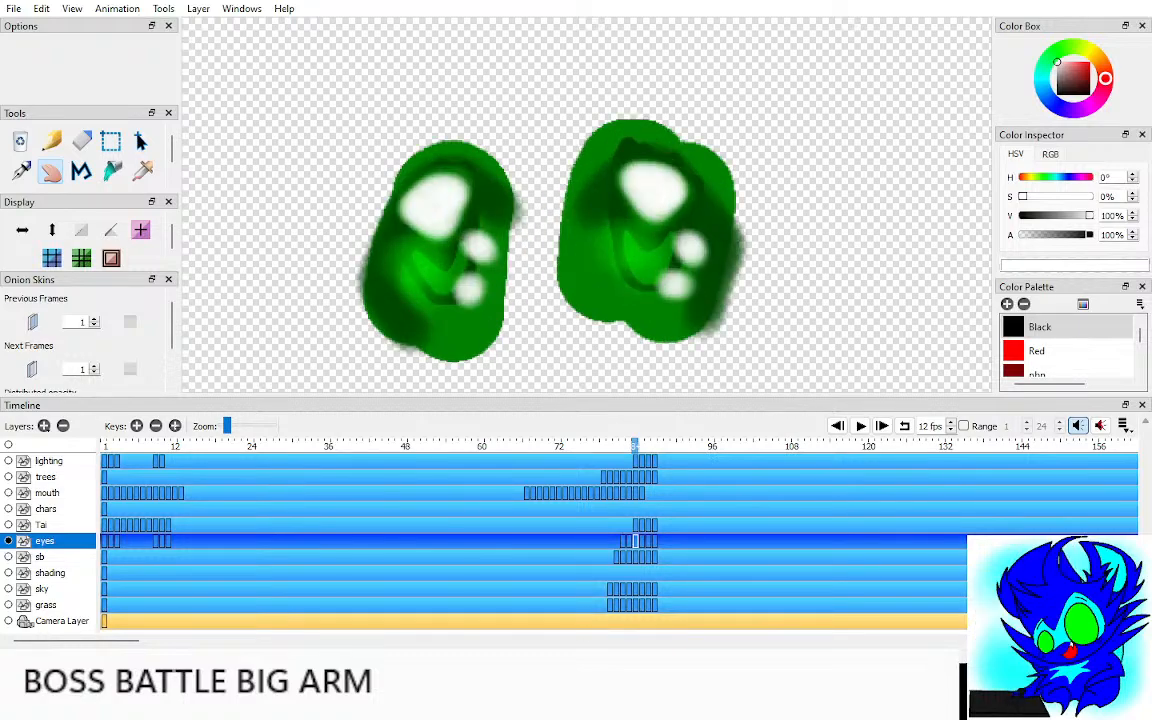
pyautogui.moveTo(545, 232); pyautogui.dragTo(551, 216)
pyautogui.press('Right')
pyautogui.press('Left')
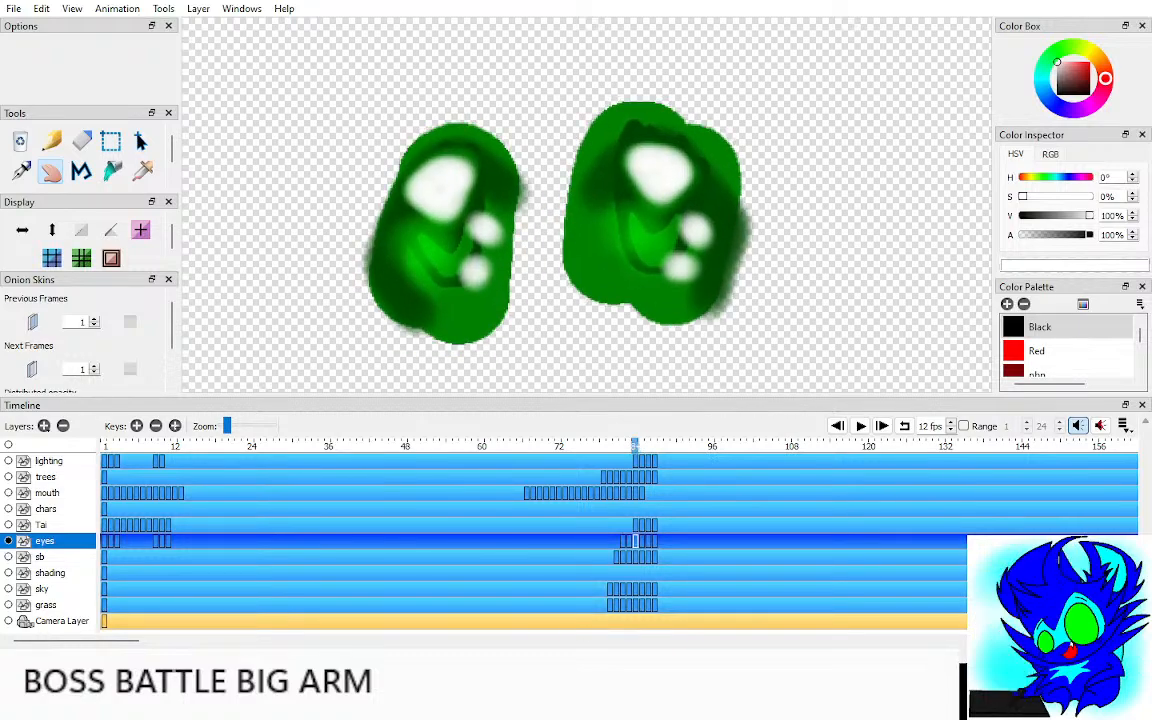
pyautogui.press('Right')
pyautogui.press('Left')
pyautogui.press('Right')
pyautogui.scroll(-10, 587, 204)
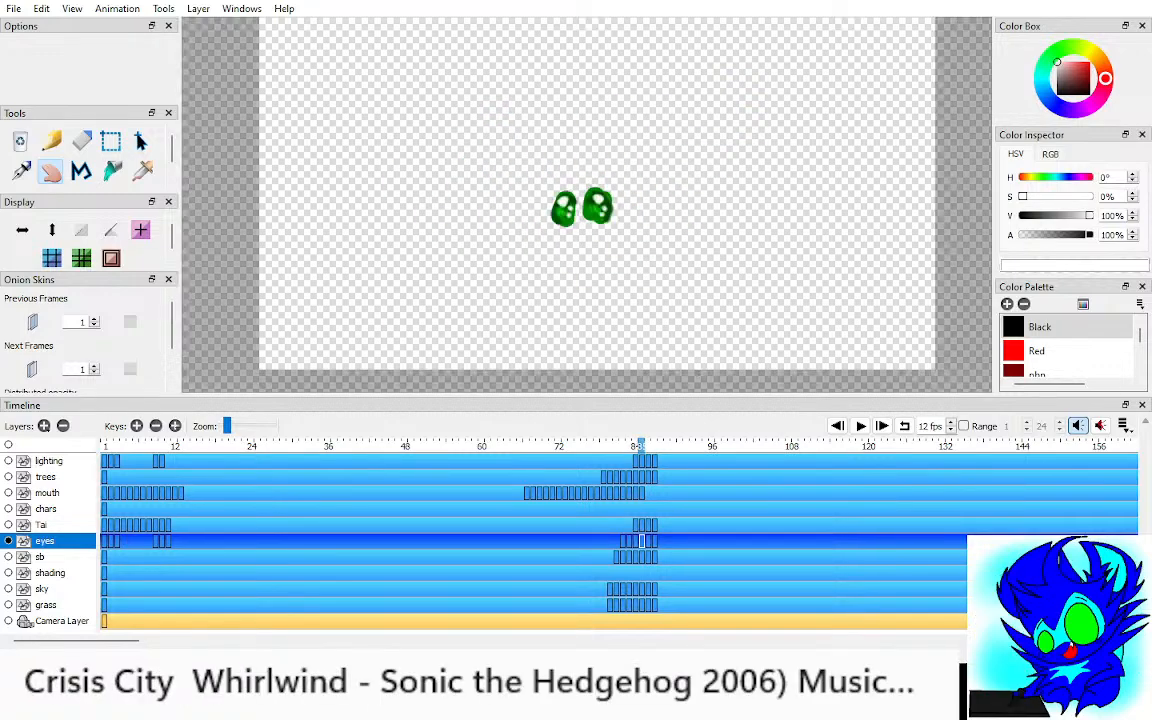
# Step: Set the drawing colour to Black and bring the frame 85 eyes into close view
pyautogui.moveTo(587, 204); pyautogui.dragTo(581, 226)
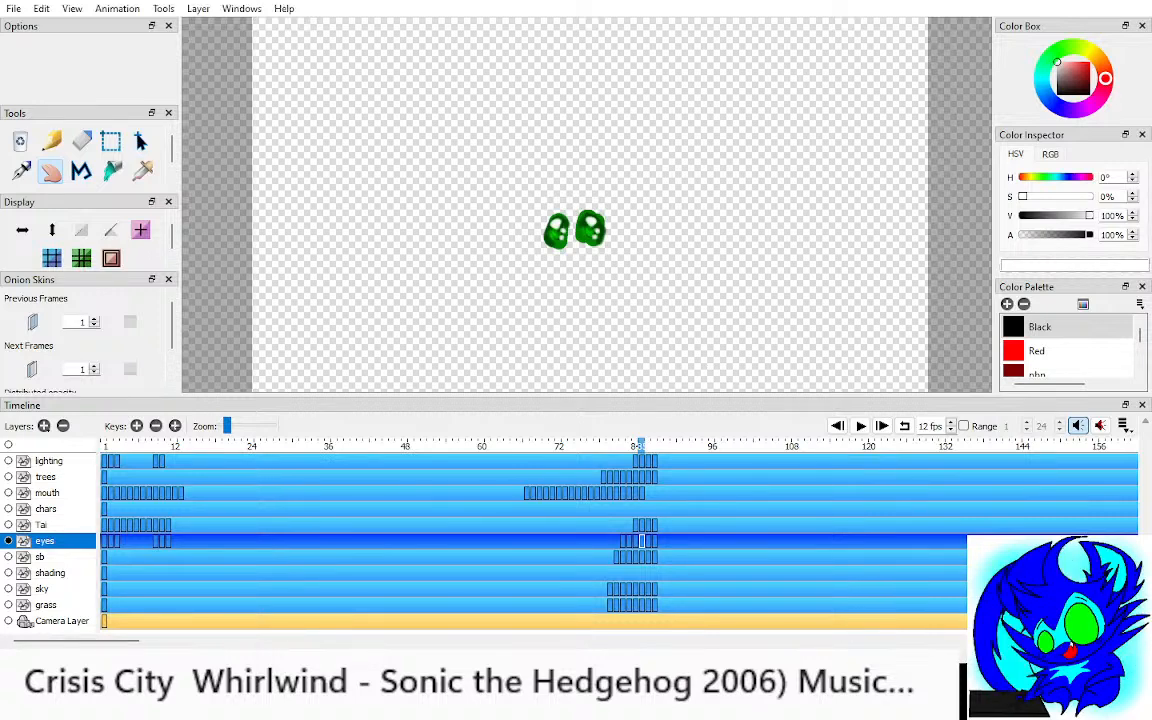
pyautogui.moveTo(578, 230); pyautogui.dragTo(575, 231)
pyautogui.click(1041, 327)
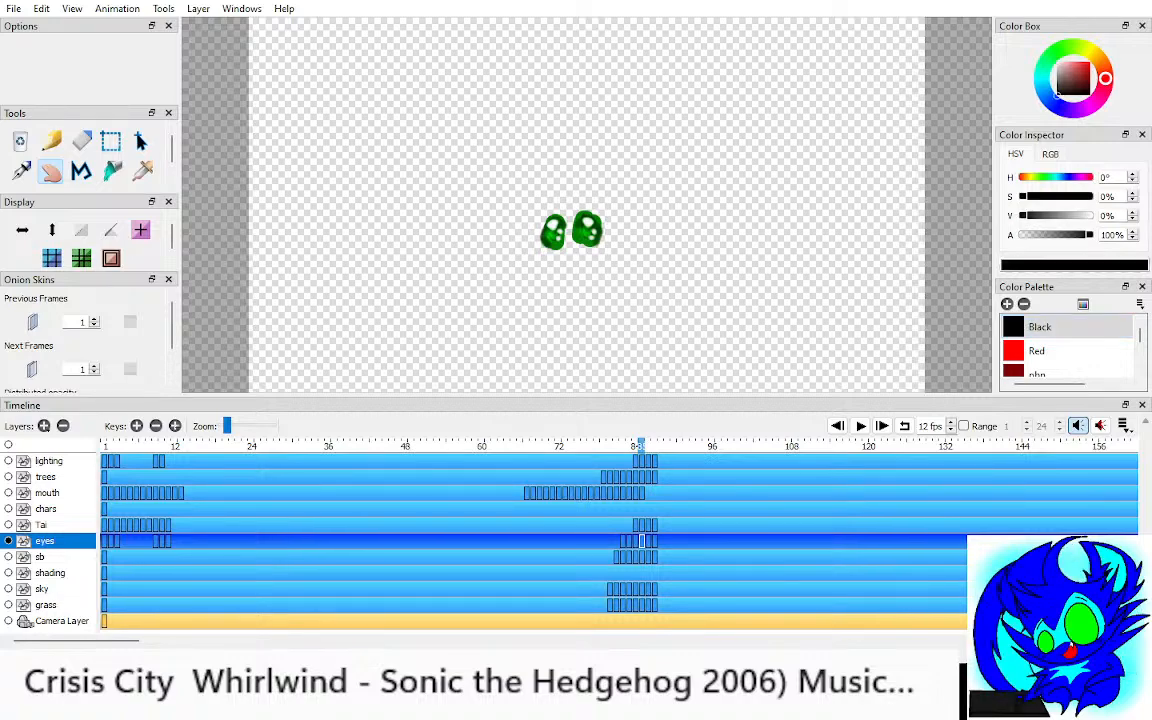
pyautogui.scroll(8, 570, 230)
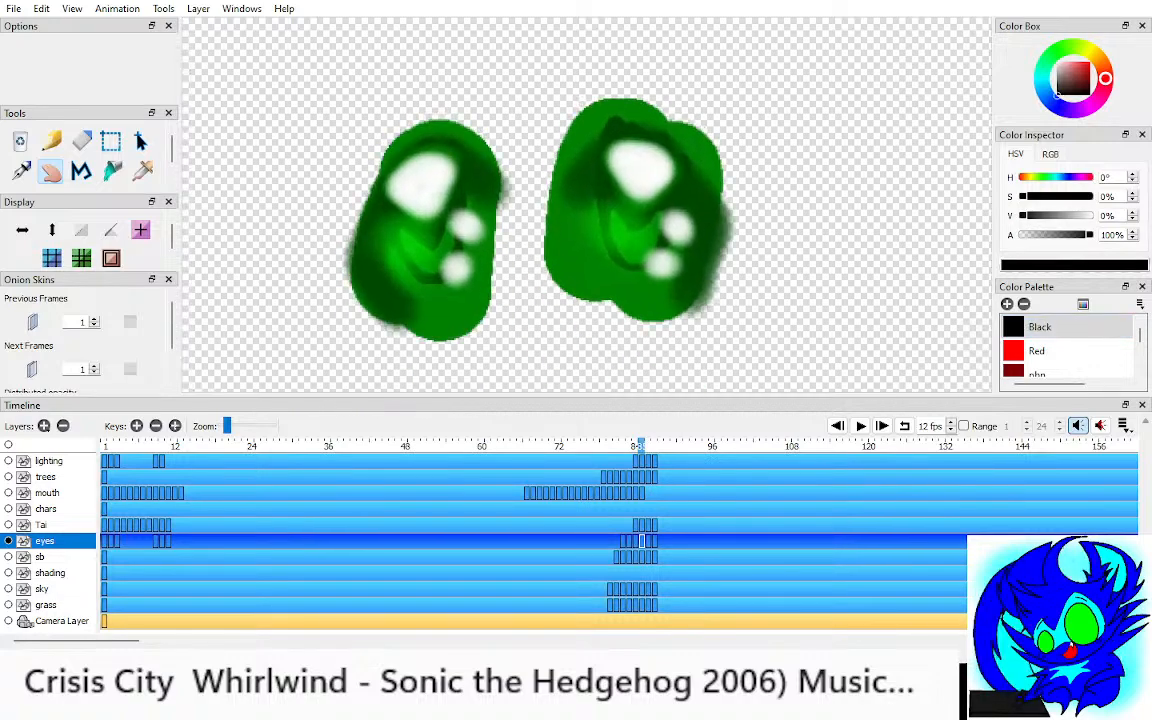
pyautogui.scroll(6, 566, 245)
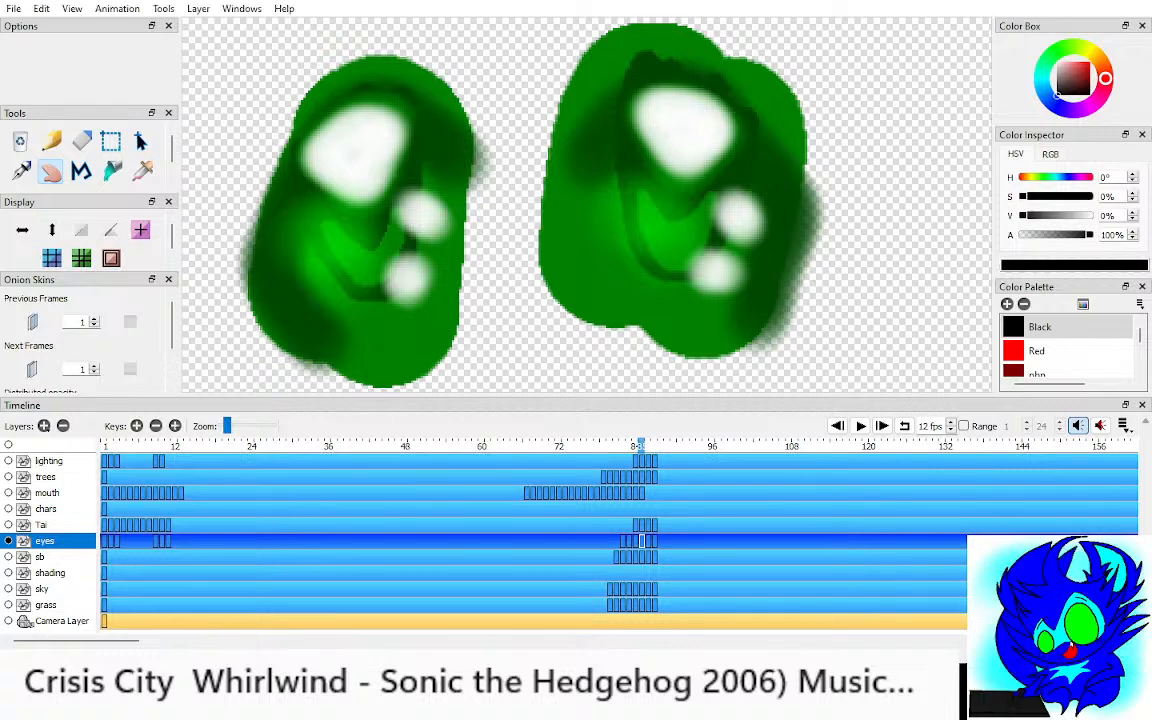
# Step: Compare the eyes drawings on frames 82, 83 and 84 with the one on frame 85
pyautogui.scroll(-8, 586, 204)
pyautogui.moveTo(586, 204)
pyautogui.mouseDown()
pyautogui.moveTo(584, 231)
pyautogui.moveTo(596, 211)
pyautogui.mouseUp()
pyautogui.press('Left')
pyautogui.press('Left')
pyautogui.press('Left')
pyautogui.press('Right')
pyautogui.press('Right')
pyautogui.scroll(5, 590, 215)
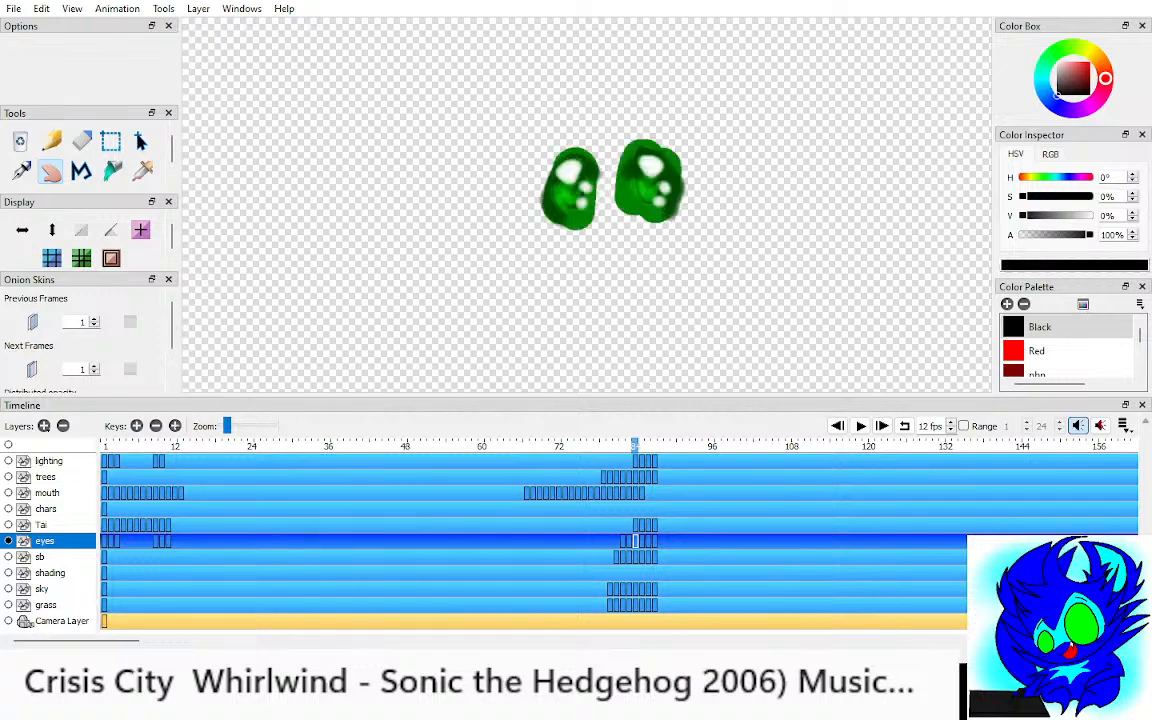
pyautogui.scroll(3, 588, 205)
pyautogui.press('Left')
pyautogui.press('Left')
pyautogui.press('Right')
pyautogui.scroll(-3, 588, 205)
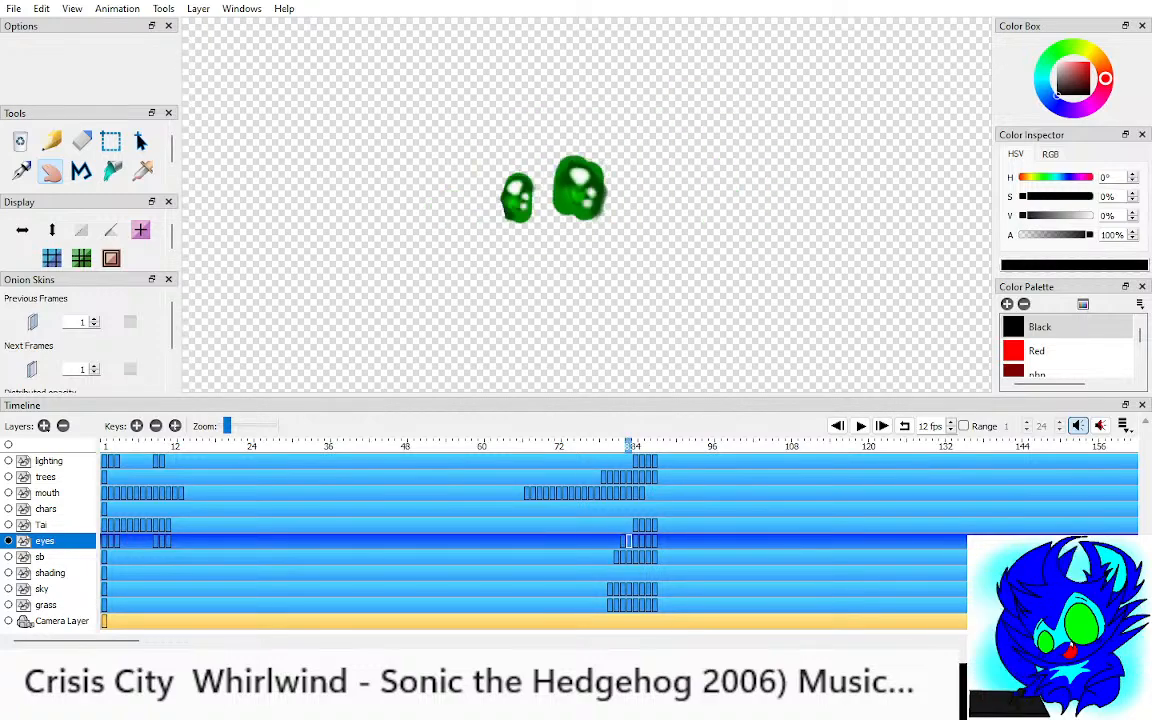
# Step: Delete the eyes layer's duplicate keyframe at frame 85 and shift the frame 82 to 84 keyframes one frame later
pyautogui.press('Right')
pyautogui.scroll(5, 538, 180)
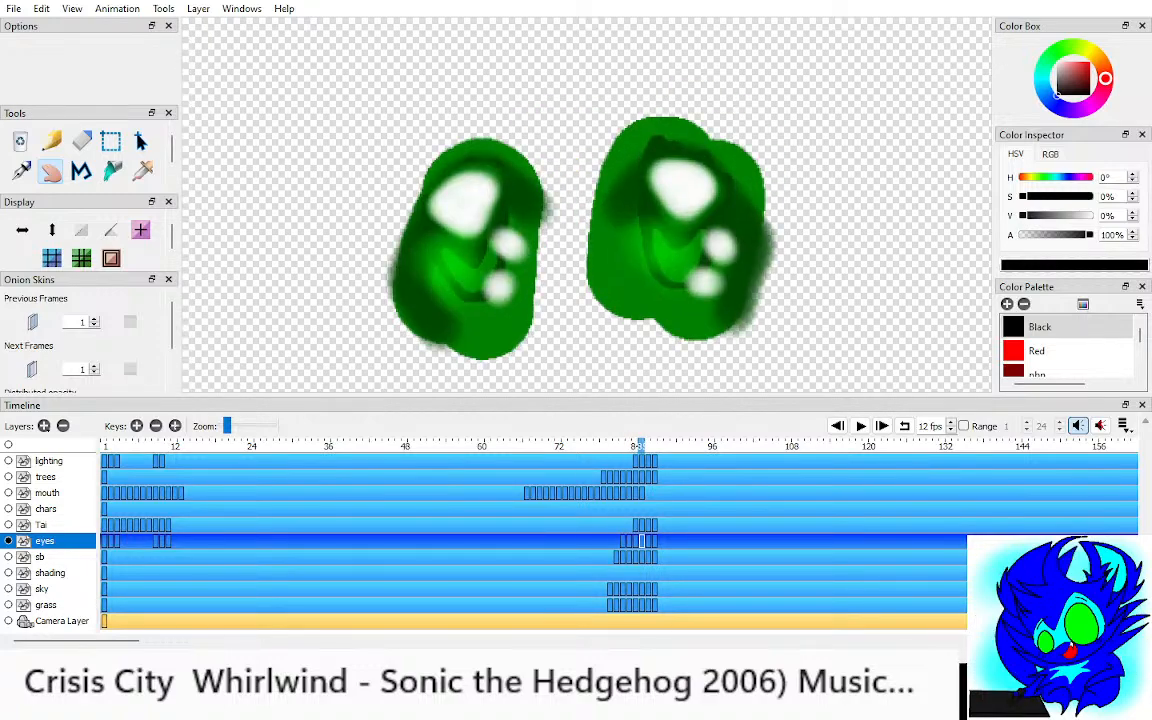
pyautogui.press('Left')
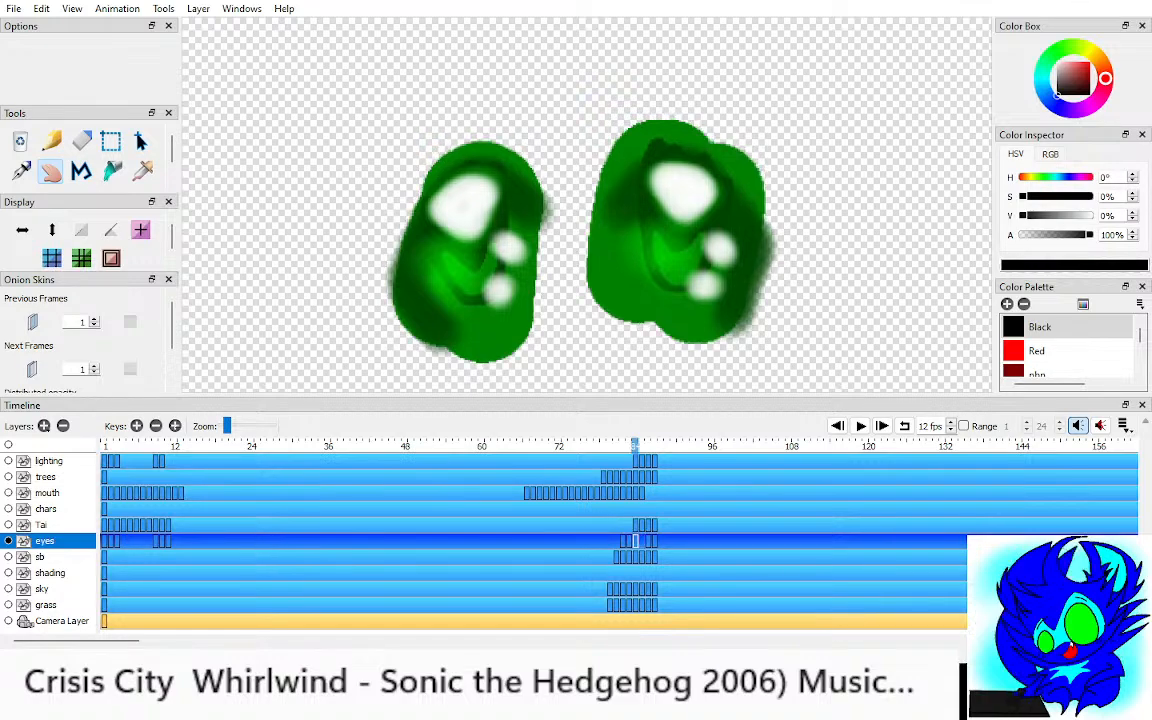
pyautogui.scroll(-5, 562, 215)
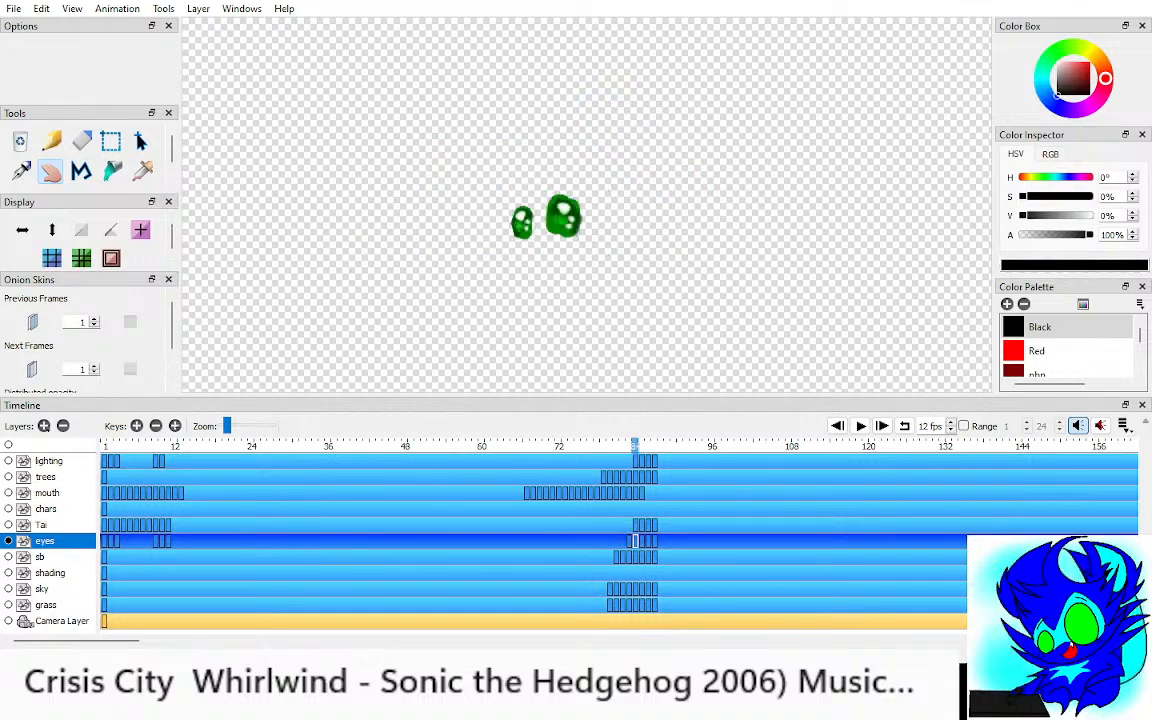
# Step: Check the eyes layer's early keyframes from frame 11 back to frame 9, alone and with all layers shown
pyautogui.scroll(1, 598, 169)
pyautogui.hotkey('alt', ',')
pyautogui.hotkey('alt', ',')
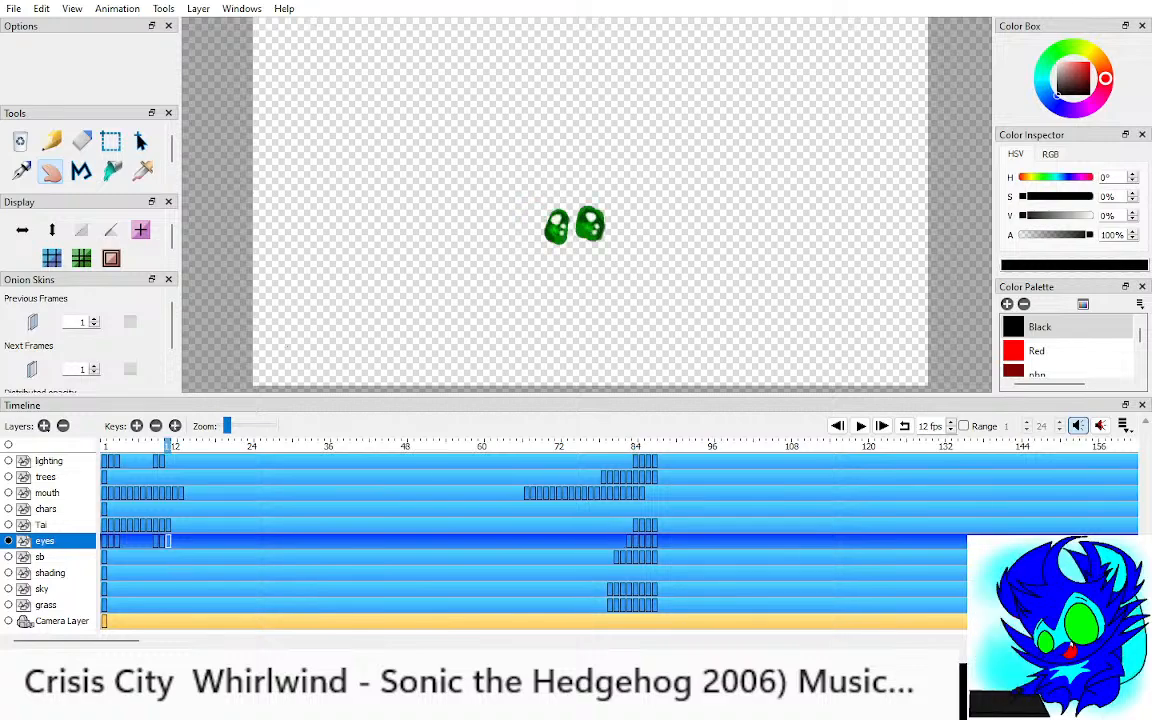
pyautogui.moveTo(598, 200); pyautogui.dragTo(600, 206)
pyautogui.hotkey('alt', ',')
pyautogui.hotkey('alt', ',')
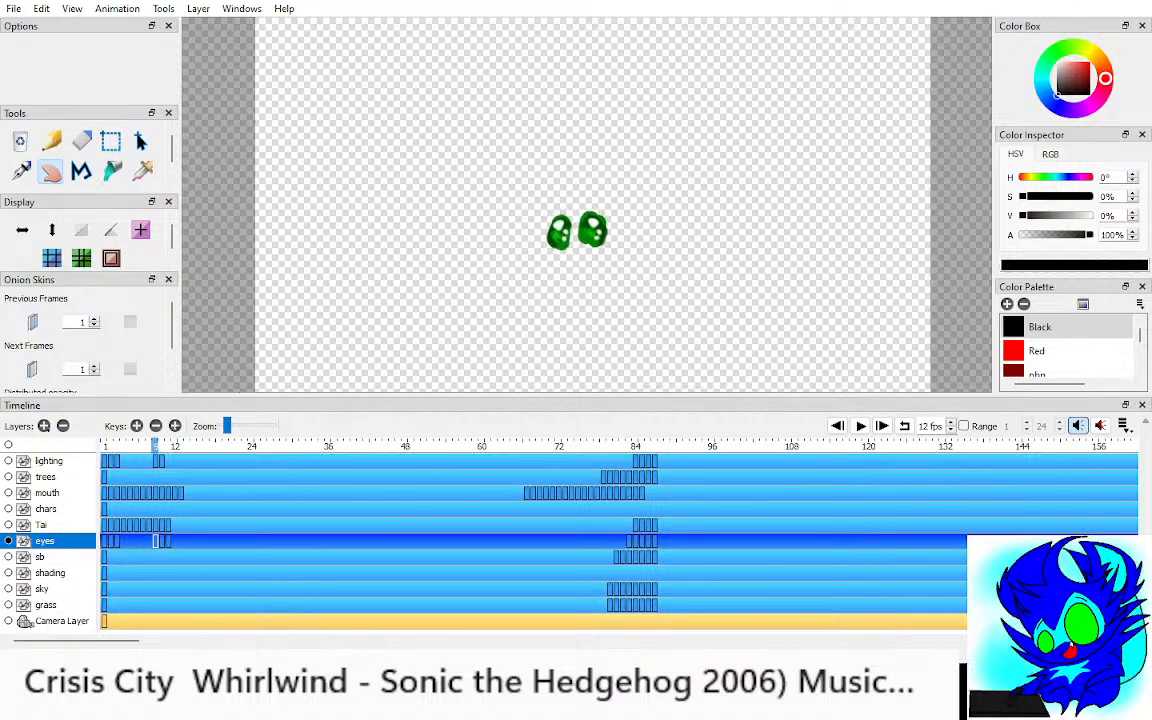
pyautogui.hotkey('ctrl', 'alt', 'l')
pyautogui.hotkey('ctrl', 'alt', 'l')
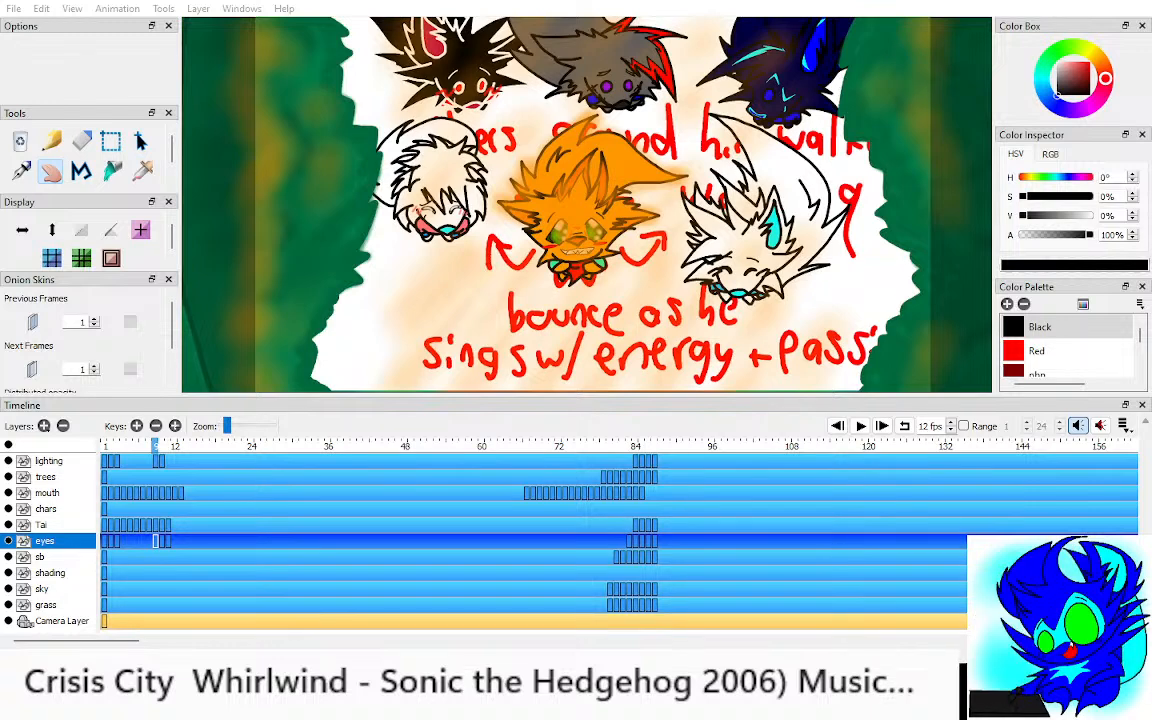
pyautogui.hotkey('ctrl', 'alt', 'l')
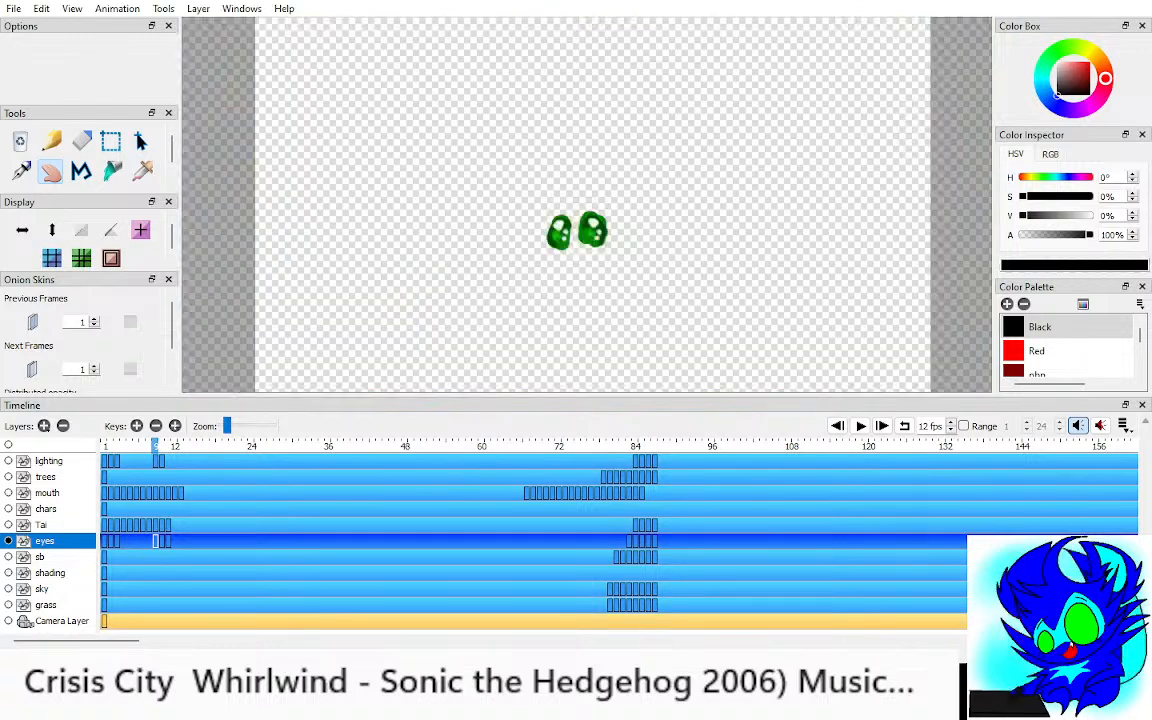
# Step: Go to the Tai layer's frame 2, hide the trees, sb, shading, sky, grass and lighting layers, and display only Tai
pyautogui.click(110, 541)
pyautogui.click(110, 525)
pyautogui.moveTo(590, 220); pyautogui.dragTo(588, 227)
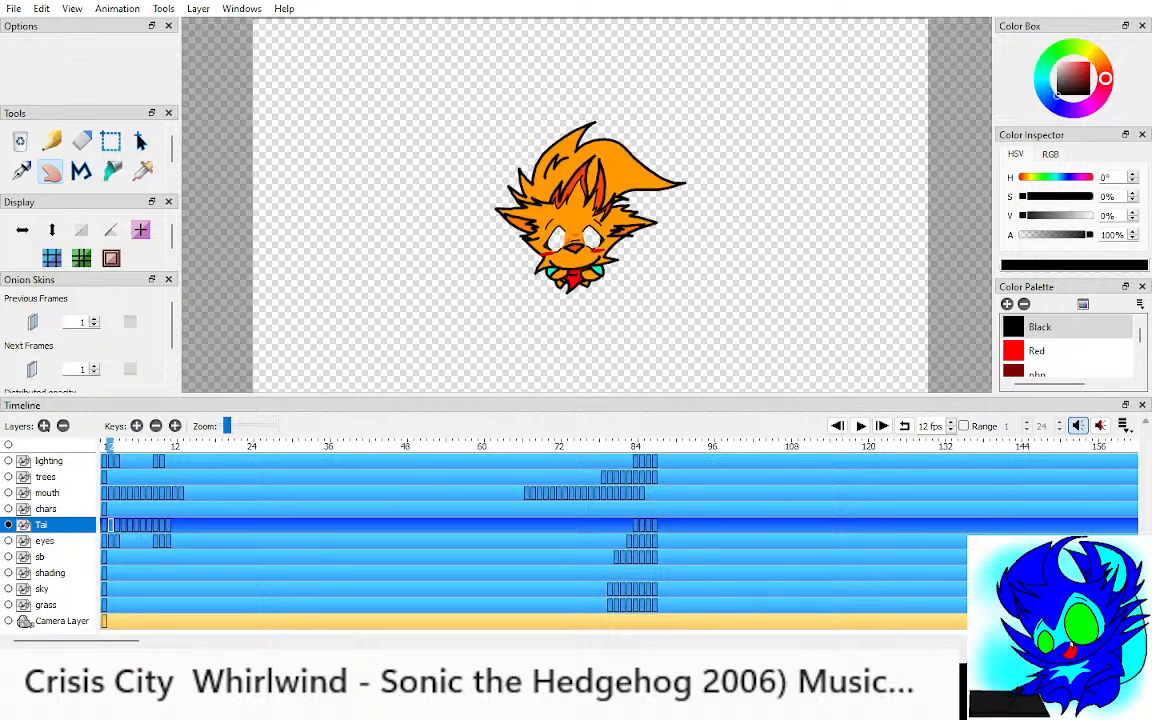
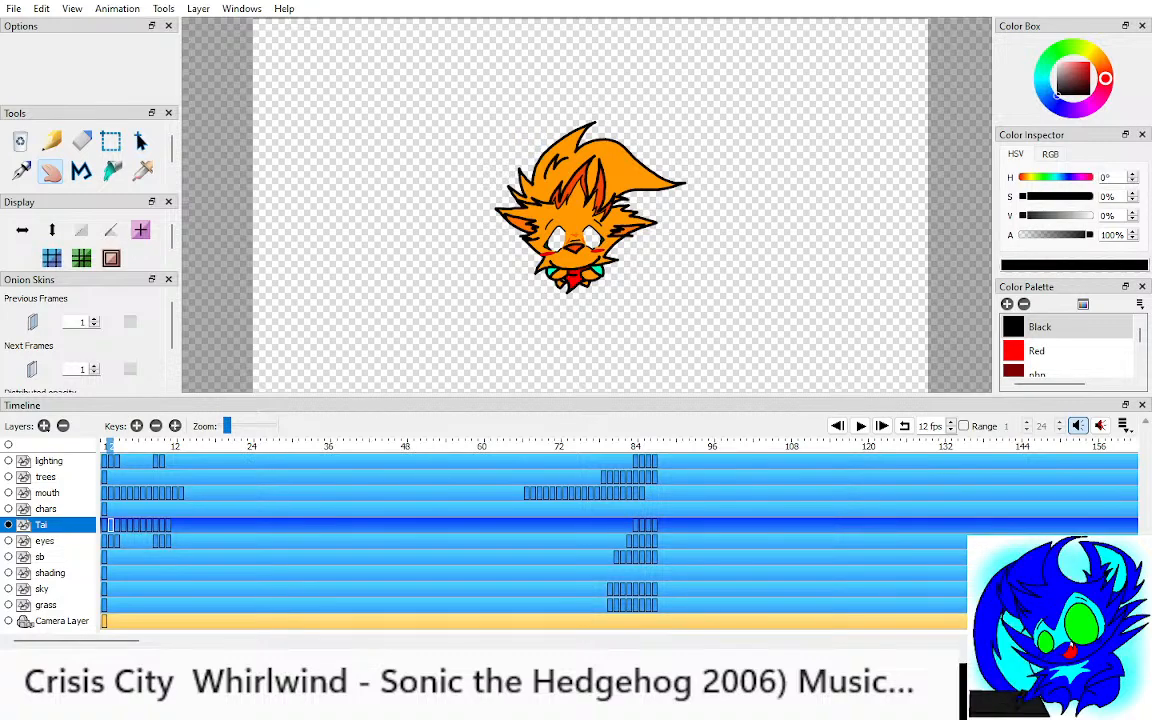
pyautogui.hotkey('ctrl', 'alt', 'h')
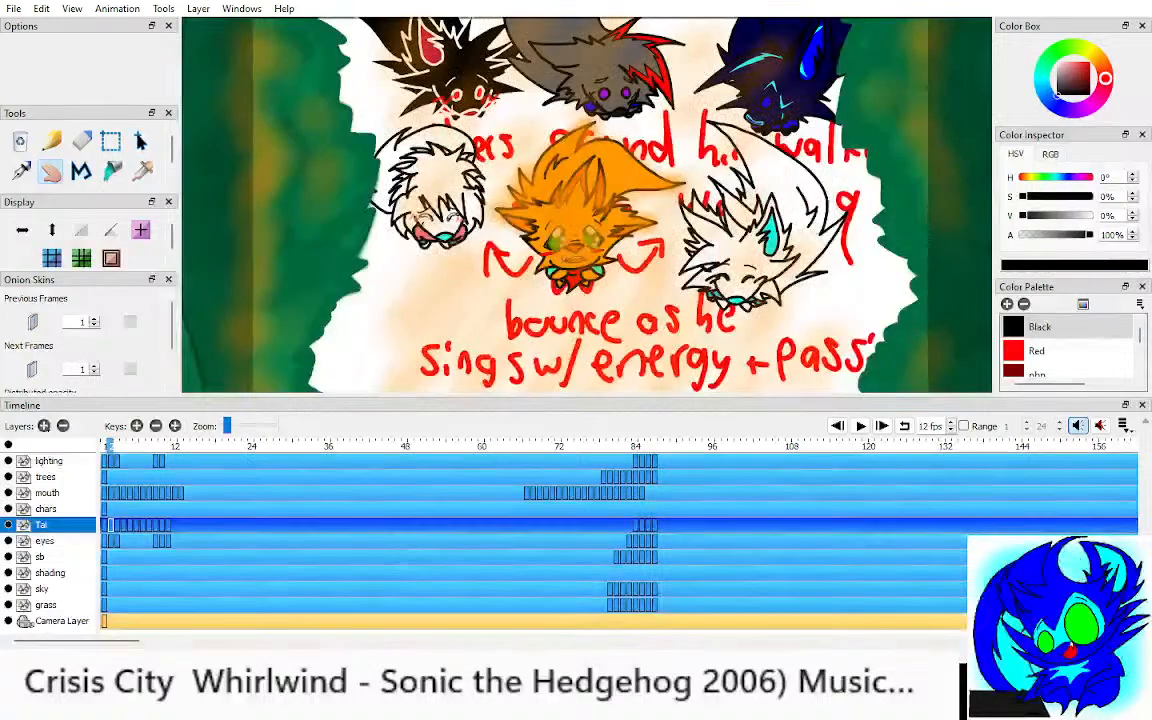
pyautogui.hotkey('ctrl', 'Down')
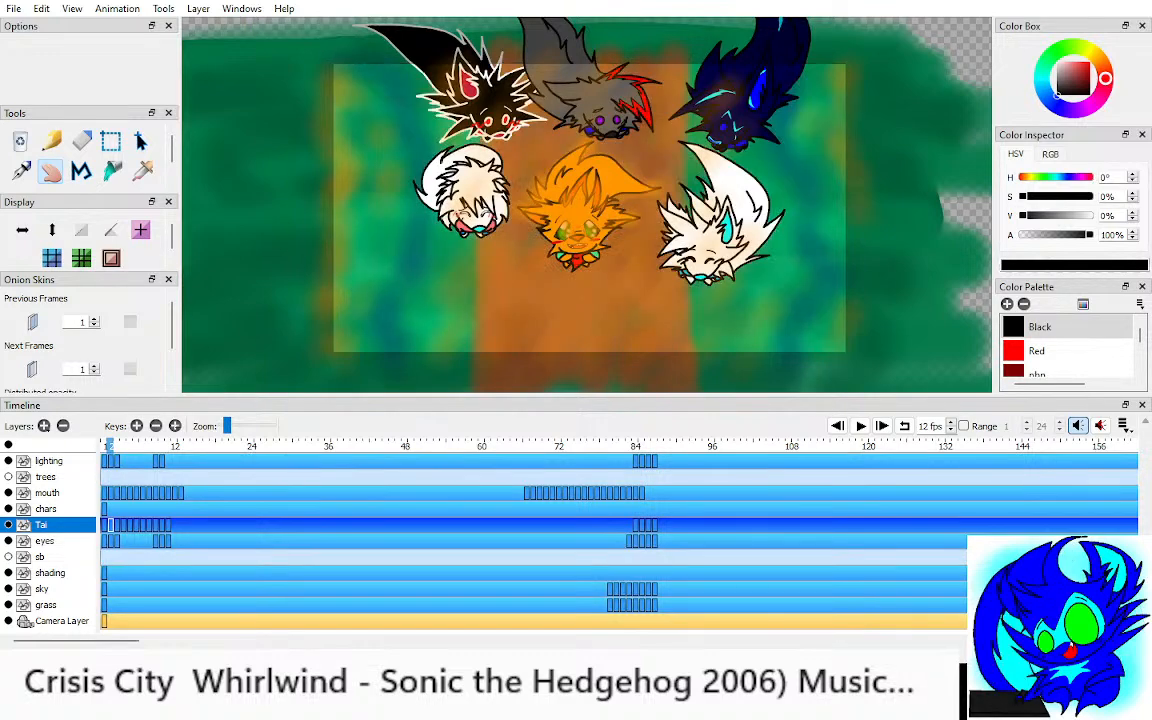
pyautogui.click(8, 573)
pyautogui.click(8, 589)
pyautogui.click(8, 605)
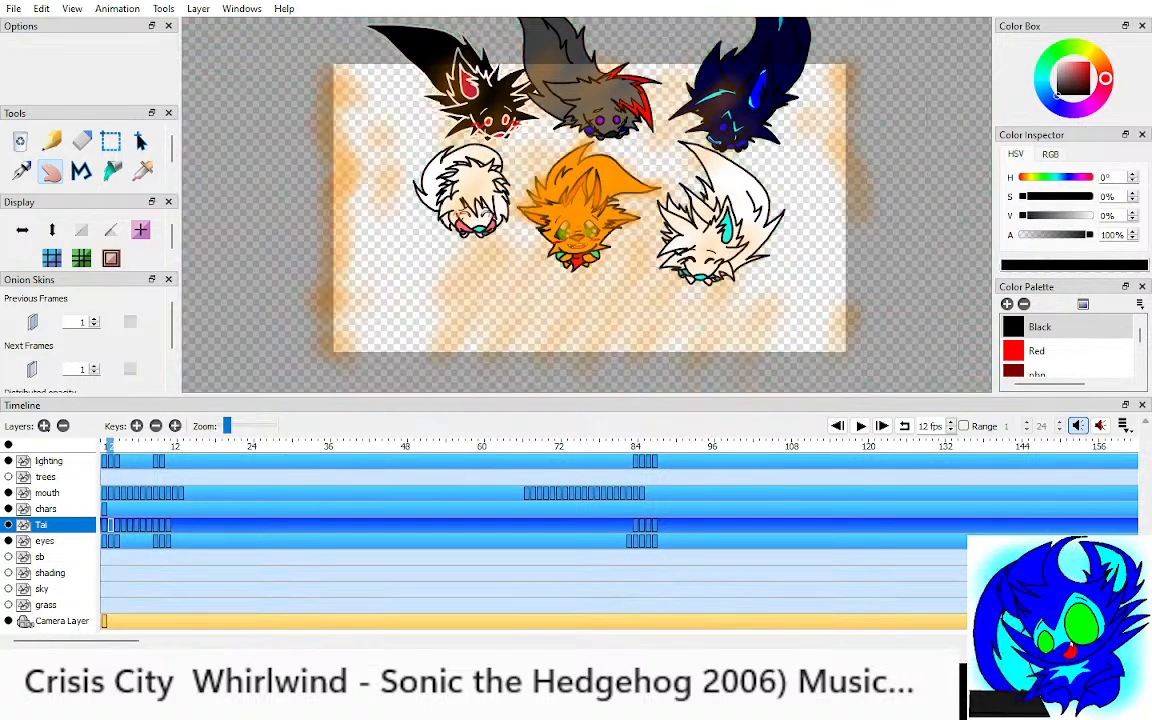
pyautogui.click(8, 461)
pyautogui.click(8, 445)
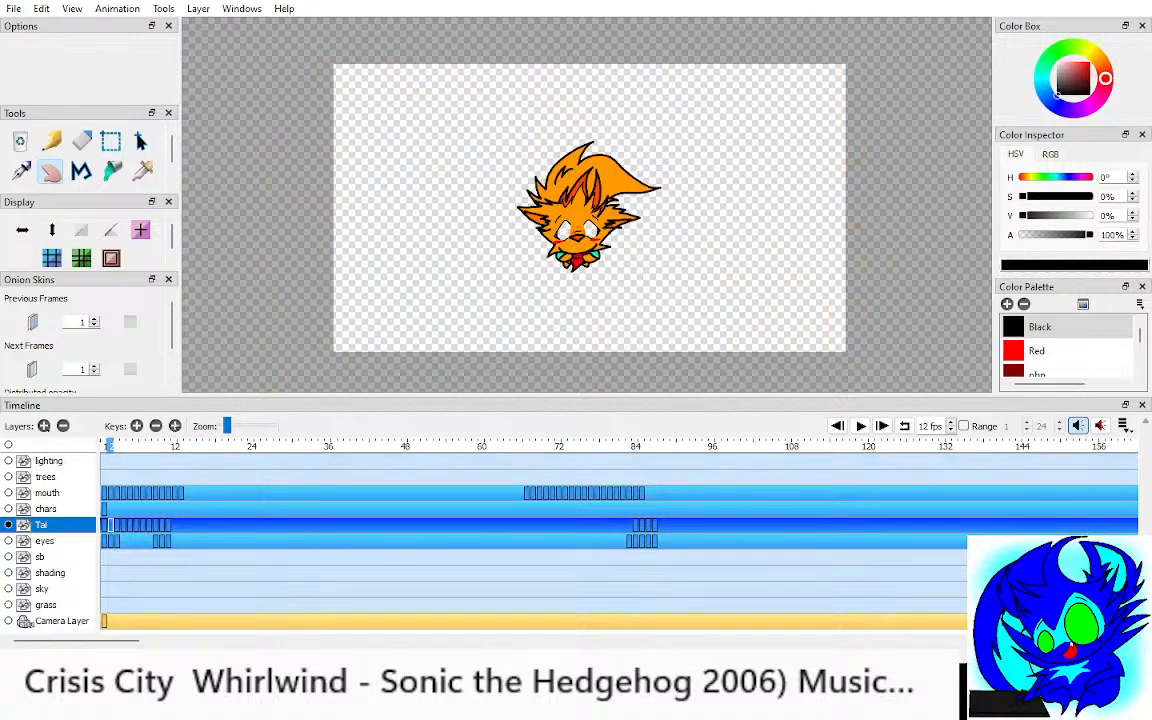
# Step: Step through the Tai layer's keyframes from frame 2 to frame 11, examining each drawing up close
pyautogui.moveTo(585, 213); pyautogui.dragTo(586, 208)
pyautogui.scroll(2, 585, 208)
pyautogui.press('Right')
pyautogui.press('Right')
pyautogui.press('Right')
pyautogui.press('Right')
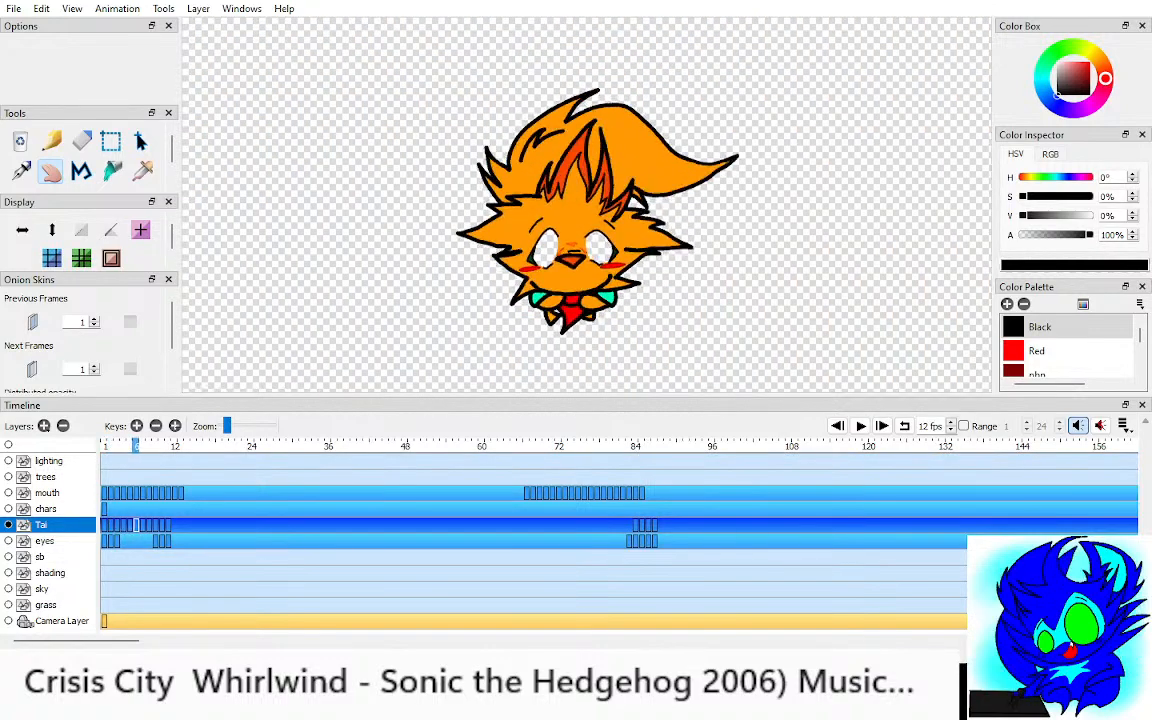
pyautogui.press('Right')
pyautogui.press('Right')
pyautogui.press('Right')
pyautogui.press('Right')
# Step: Compare the Tai drawings on frames 10 and 11 and delete the frame 10 keyframe
pyautogui.press('Left')
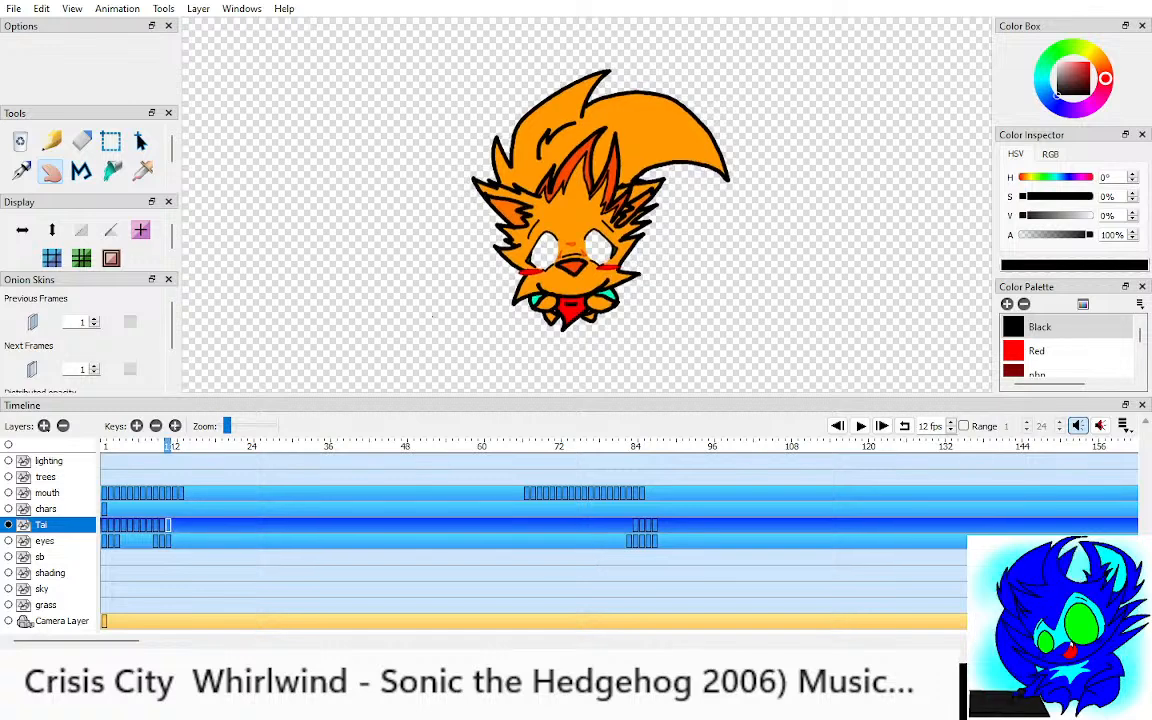
pyautogui.press('Right')
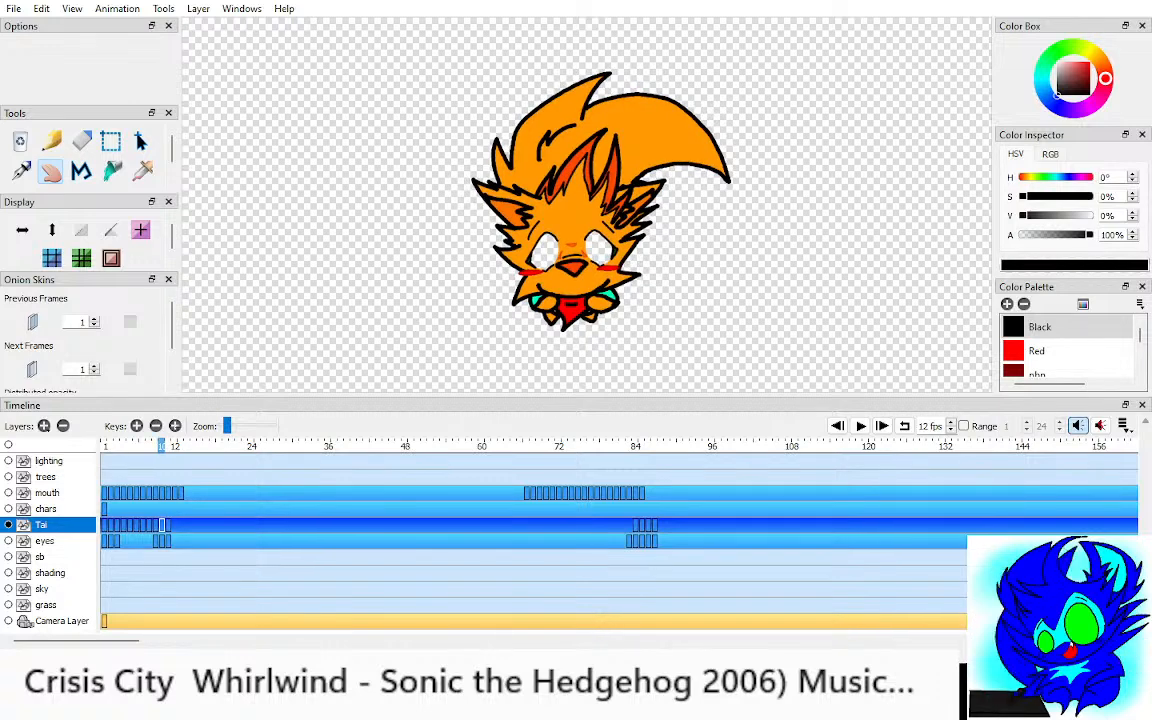
pyautogui.press('Left')
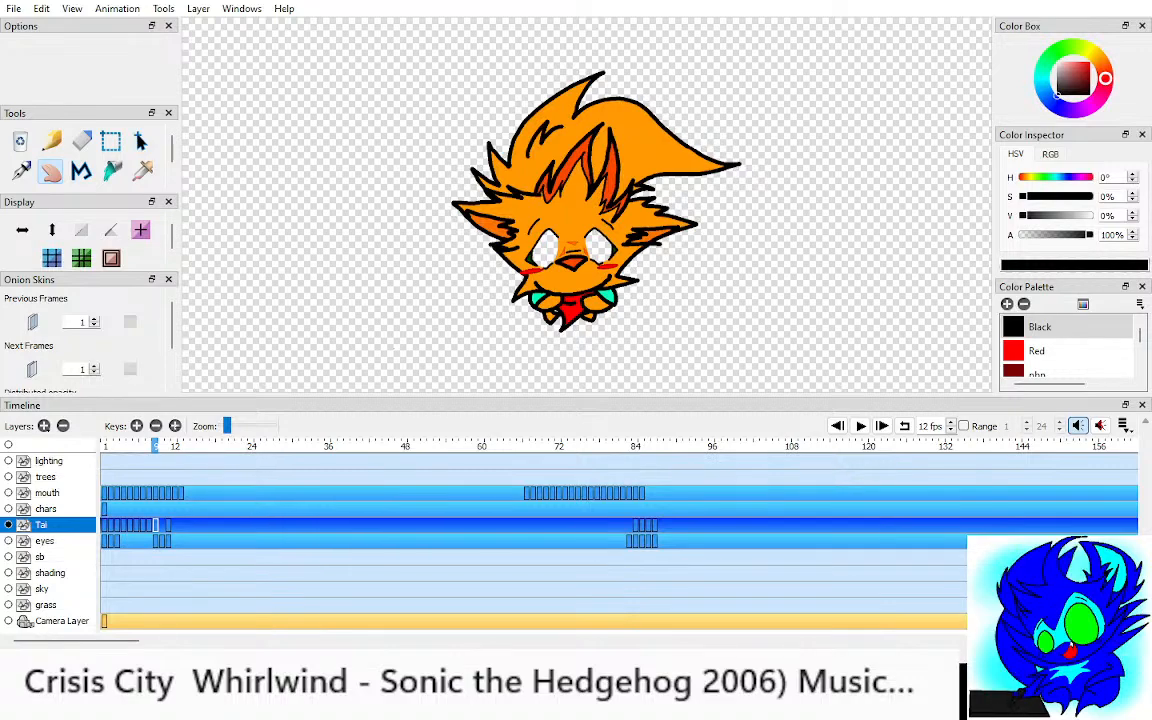
# Step: Step back through the Tai layer's drawings from frame 9 to frame 2
pyautogui.press('Right')
pyautogui.press('Left')
pyautogui.press('Left')
pyautogui.press('Left')
pyautogui.press('Left')
pyautogui.press('Left')
pyautogui.press('Left')
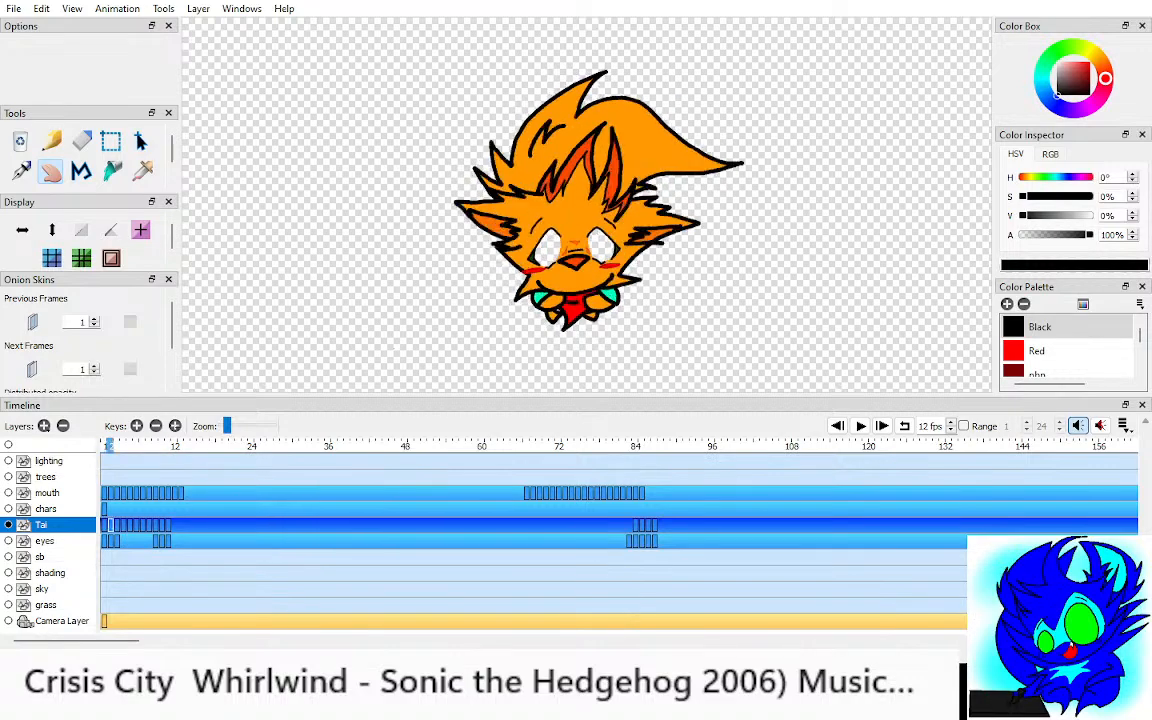
# Step: Compare the Tai drawings on frames 84 to 86 and delete the duplicate keyframe on frame 86
pyautogui.click(634, 445)
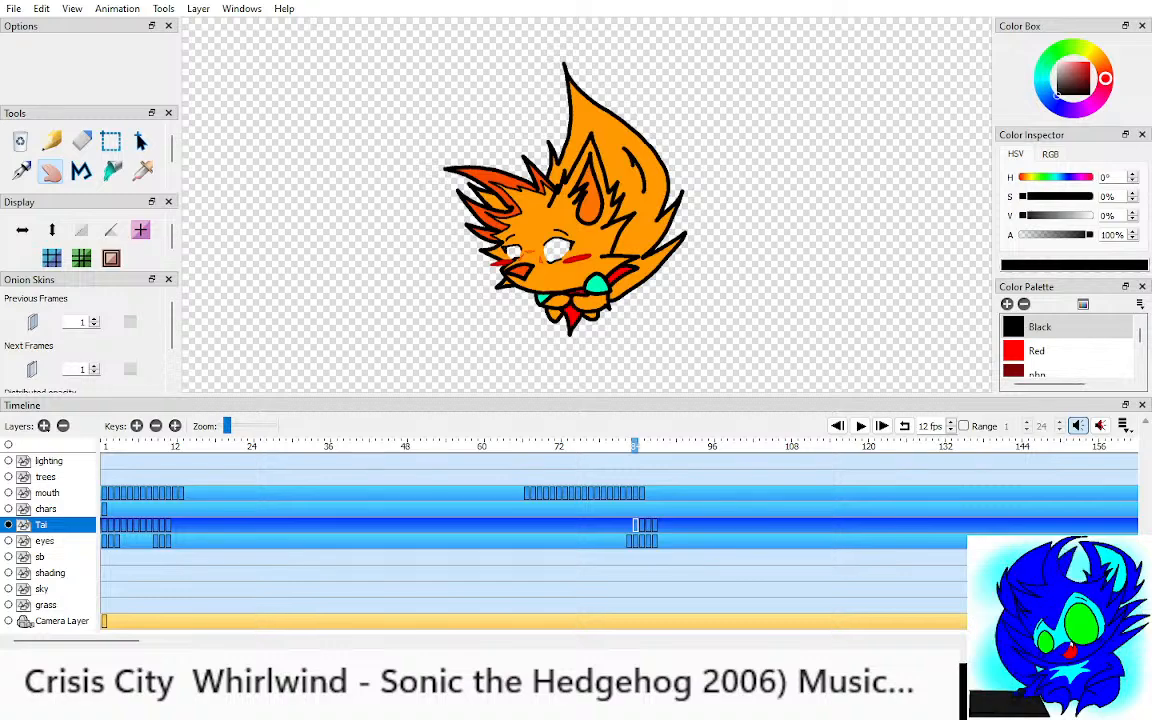
pyautogui.press('Right')
pyautogui.press('Right')
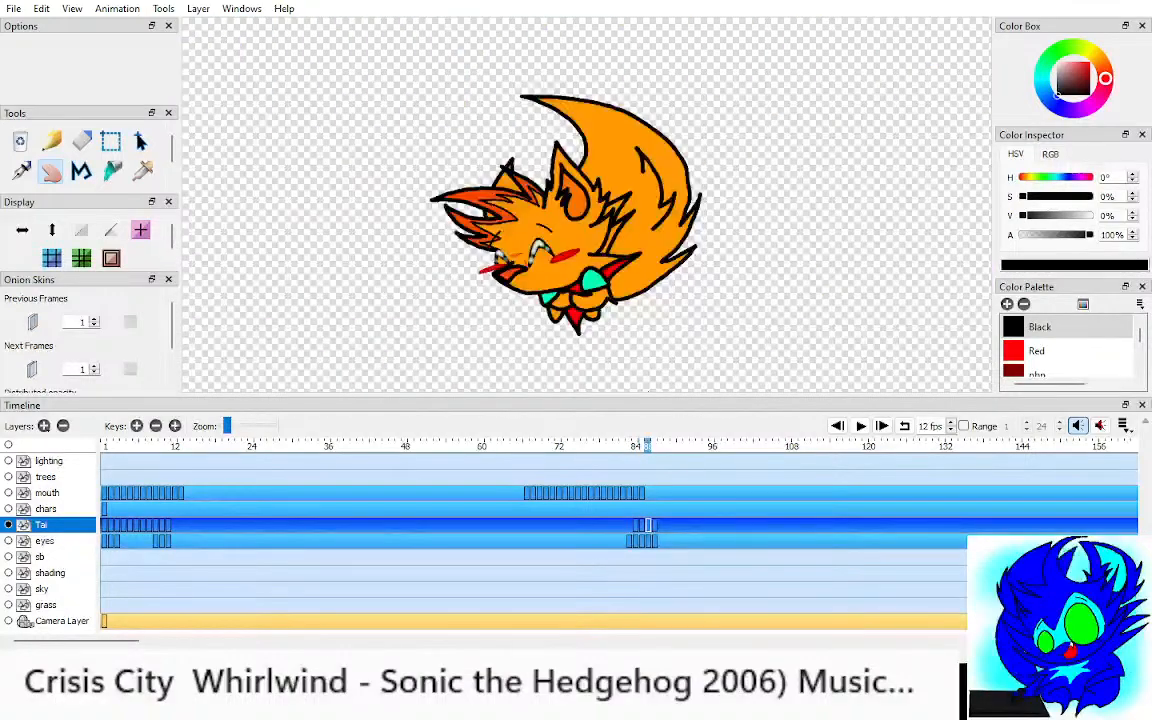
pyautogui.press('Left')
pyautogui.press('Right')
pyautogui.press('Left')
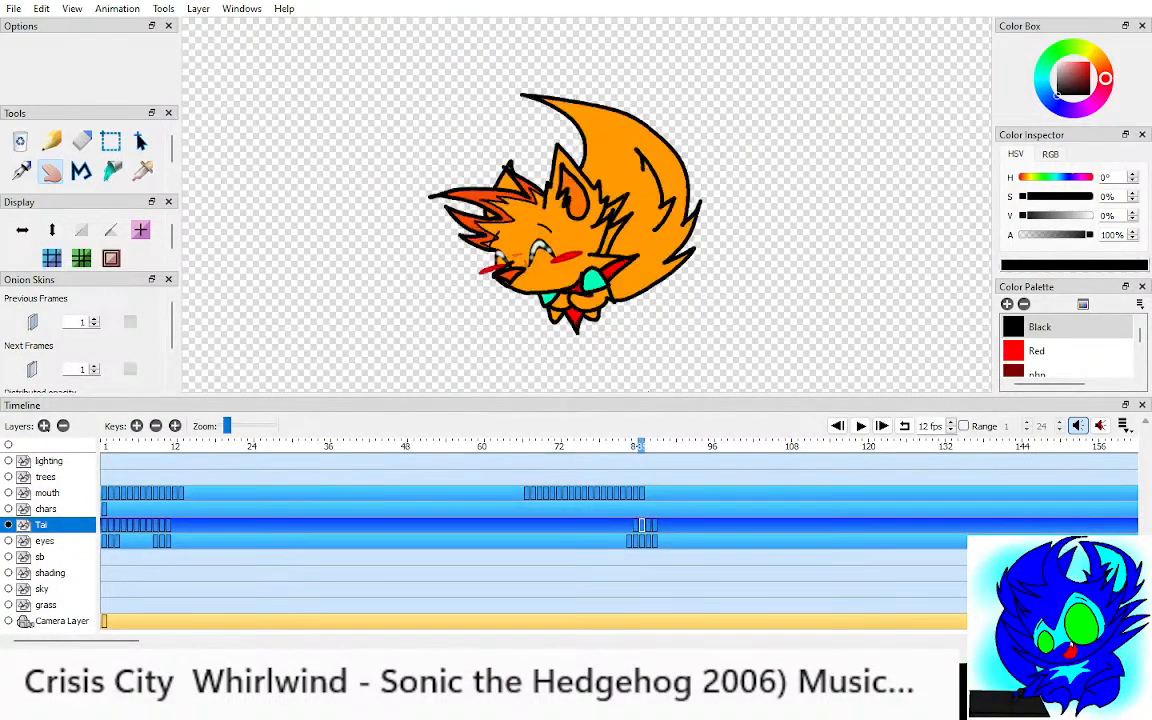
pyautogui.press('Right')
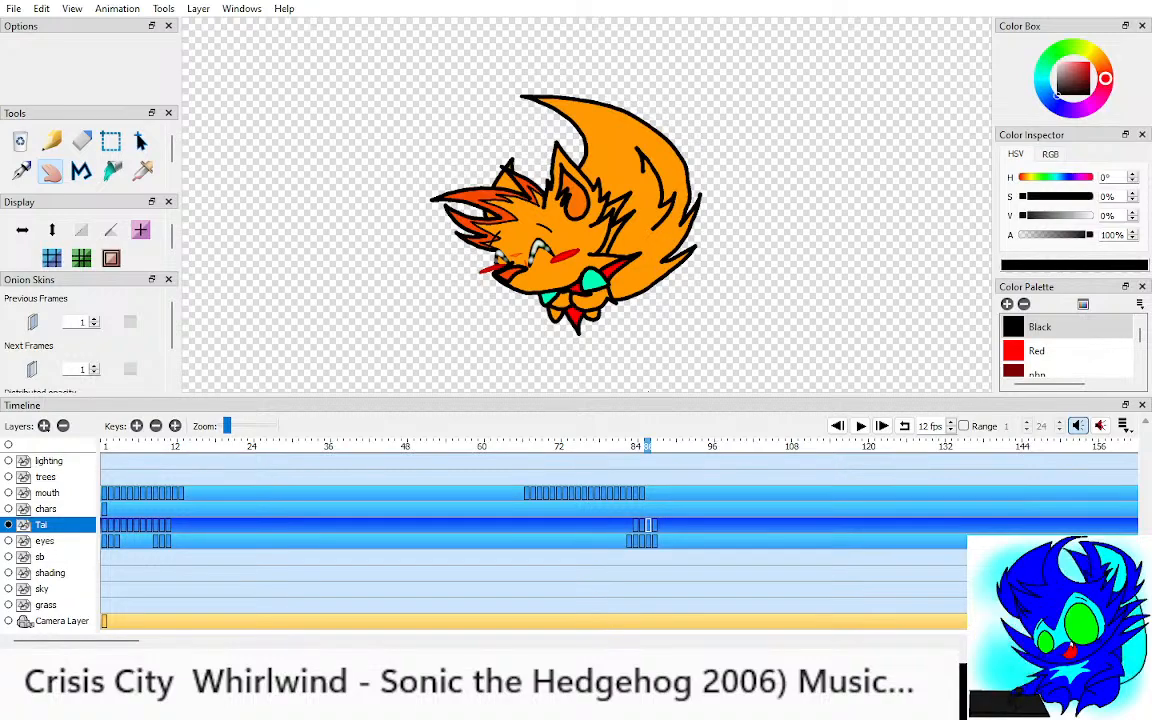
pyautogui.press('Left')
pyautogui.press('Left')
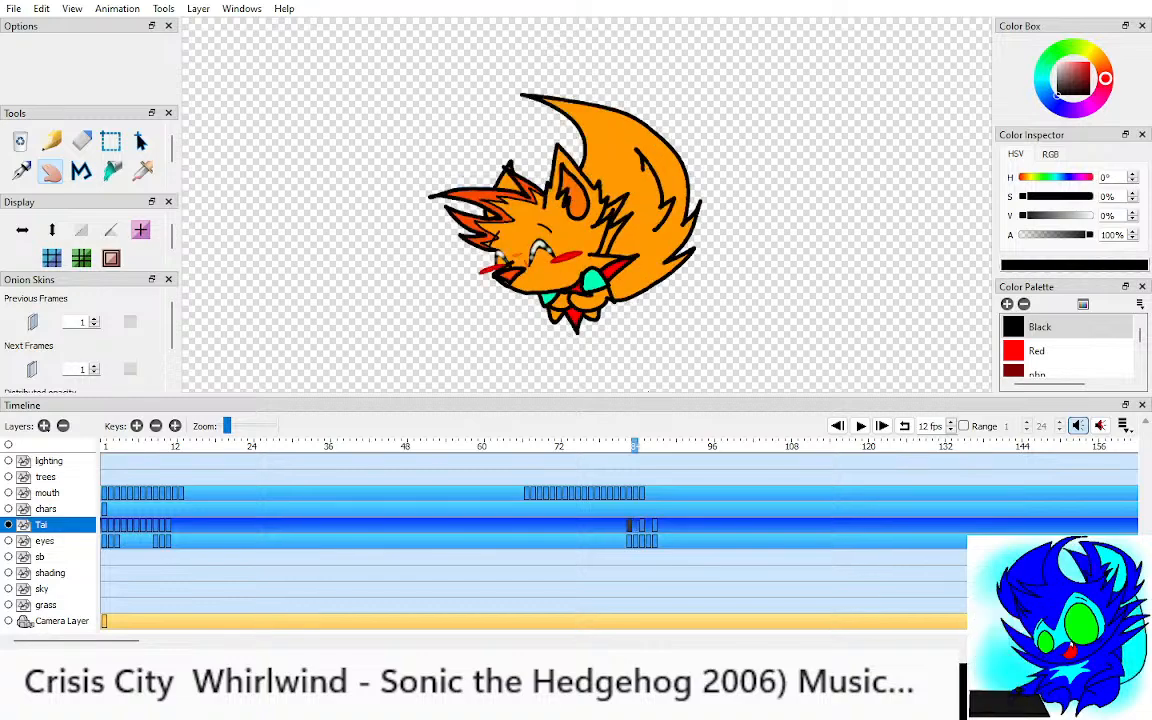
# Step: Step through the Tai drawings from frame 1 to frame 9 and examine the character's face up close
pyautogui.press('Home')
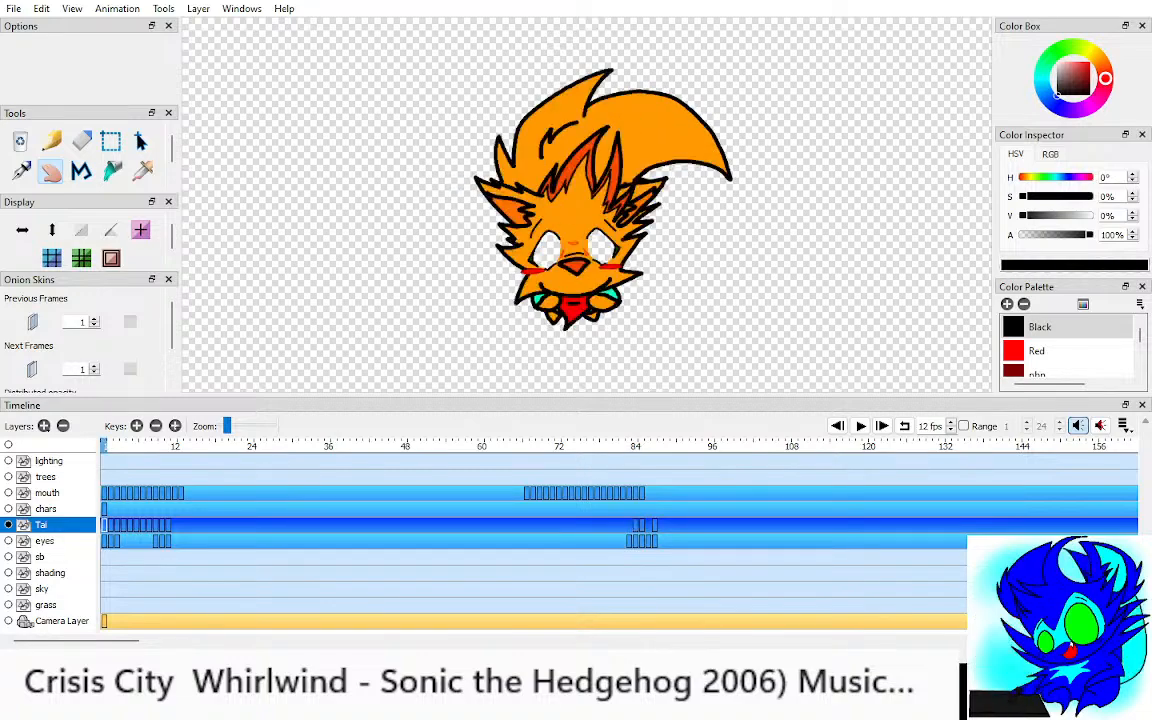
pyautogui.press('Right')
pyautogui.press('Right')
pyautogui.press('Right')
pyautogui.press('Right')
pyautogui.press('Right')
pyautogui.press('Right')
pyautogui.press('Right')
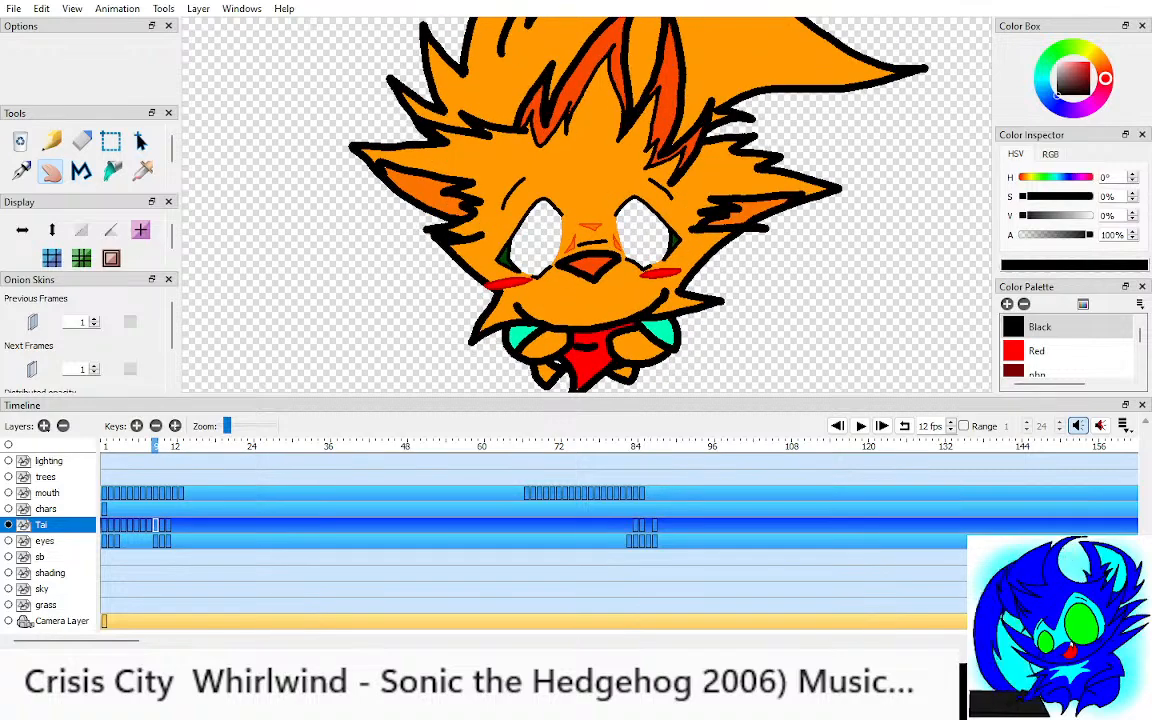
# Step: Compare the Tai drawings backwards from frame 9 and delete the keyframes on frames 5 to 9
pyautogui.press('Left')
pyautogui.press('Left')
pyautogui.press('Left')
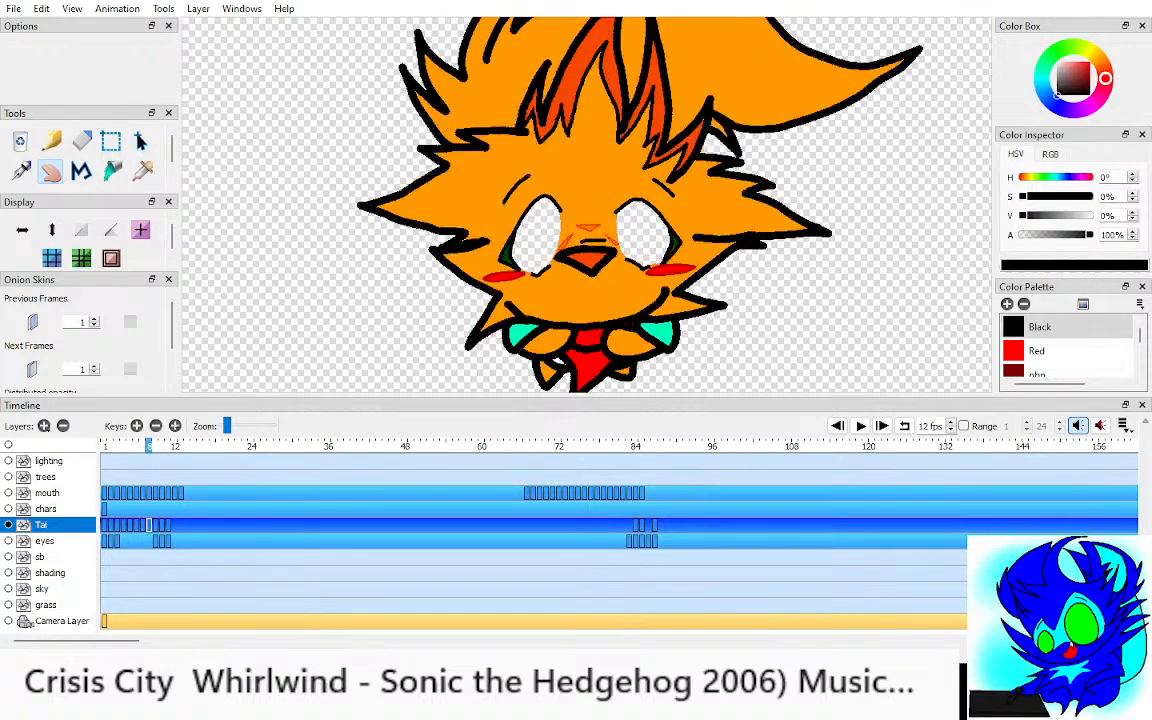
pyautogui.press('Left')
pyautogui.press('Left')
pyautogui.press('Left')
pyautogui.press('Left')
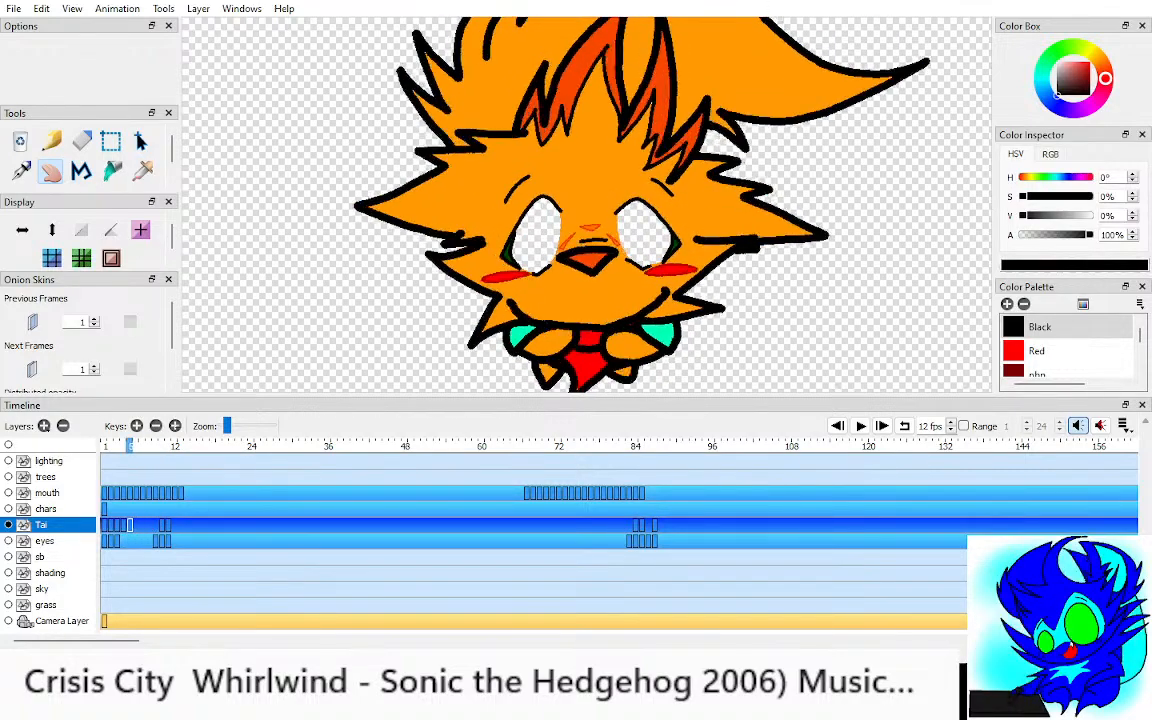
pyautogui.press('Right')
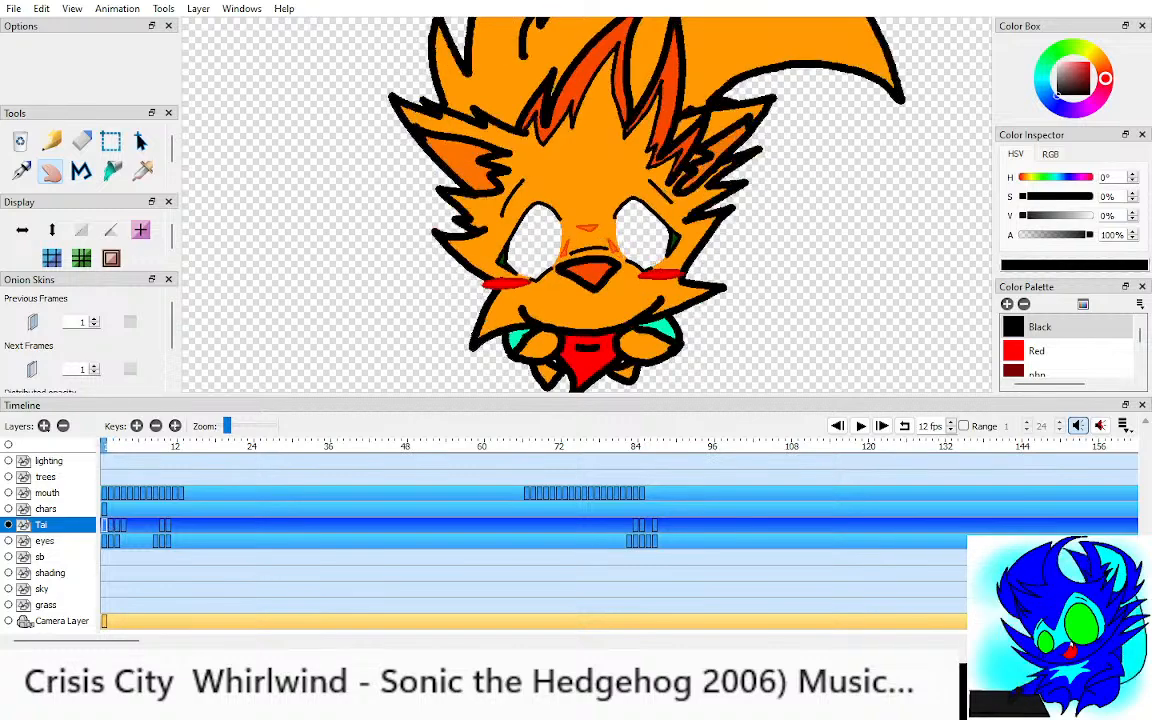
# Step: Review the remaining early Tai drawings, move those after frame 1 to frames 79 to 83, and add an empty keyframe on frame 2
pyautogui.press('Right')
pyautogui.press('Left')
pyautogui.press('Left')
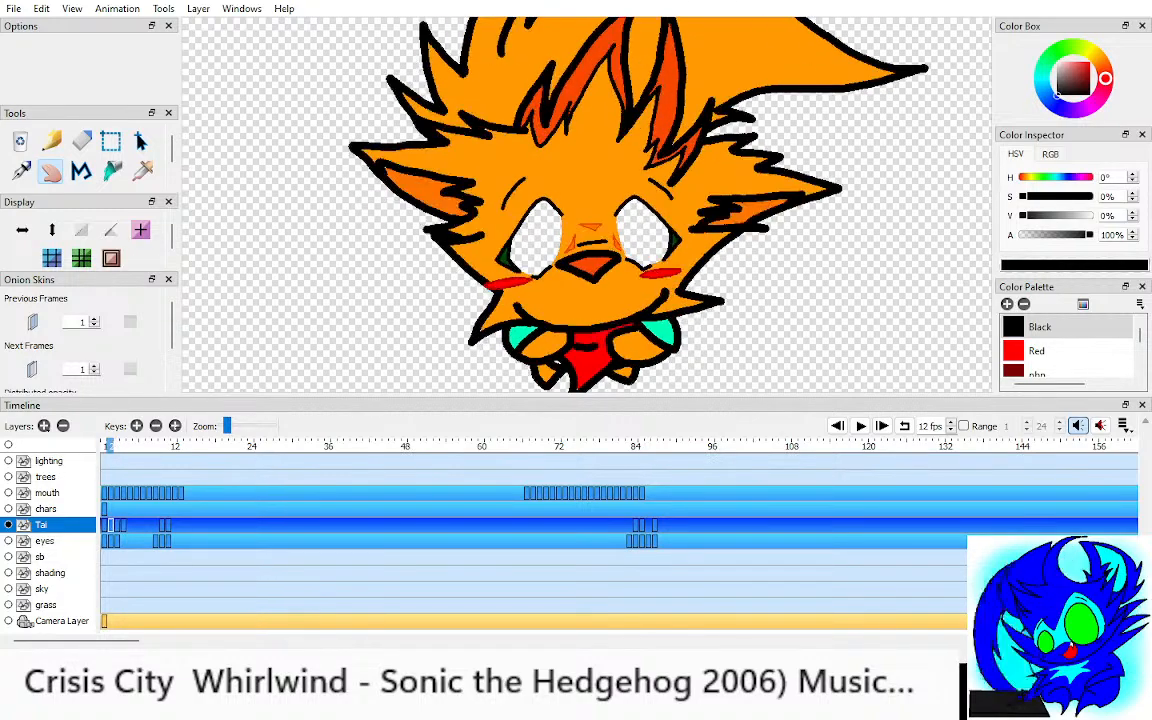
pyautogui.press('Right')
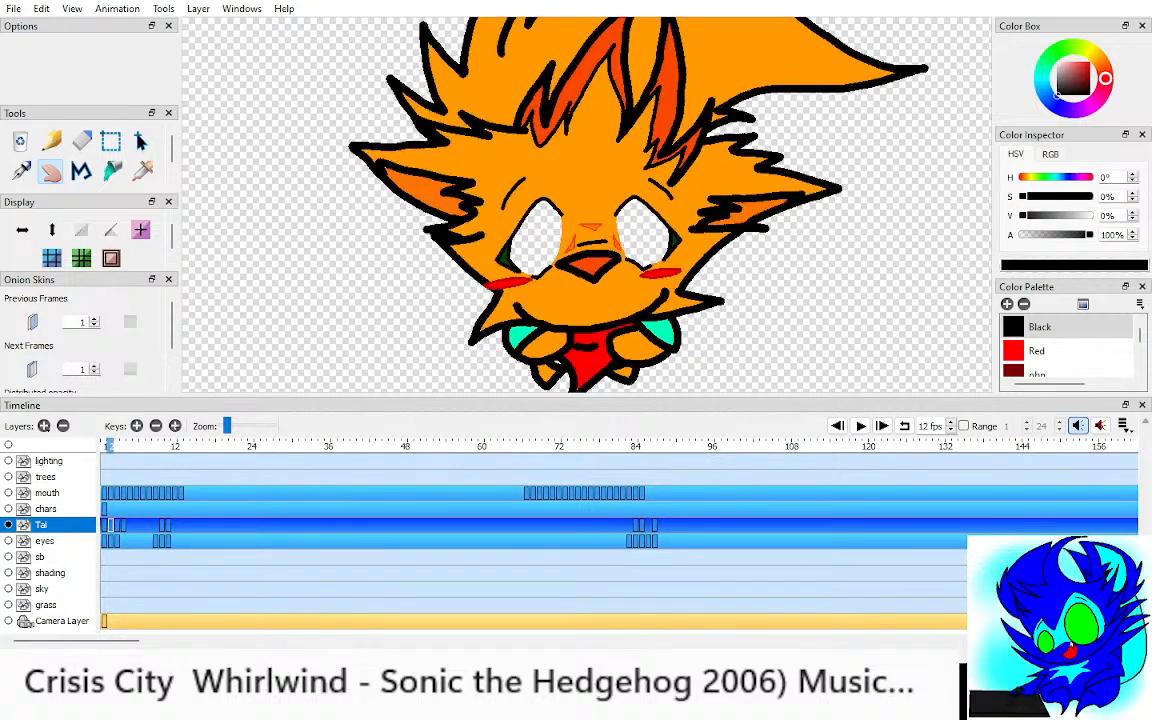
pyautogui.press('Left')
pyautogui.press('Right')
pyautogui.press('Right')
pyautogui.press('Right')
pyautogui.press('Right')
pyautogui.press('Right')
pyautogui.press('Right')
pyautogui.press('Right')
pyautogui.press('Right')
pyautogui.press('Right')
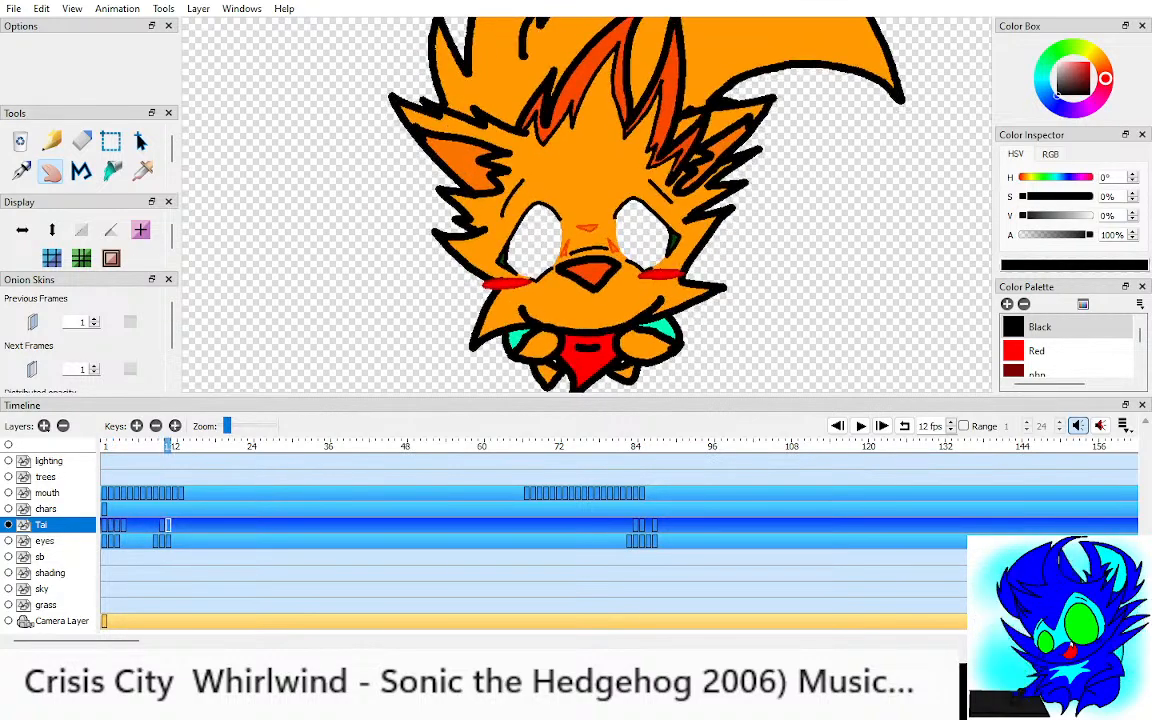
pyautogui.moveTo(110, 525); pyautogui.dragTo(612, 525)
# Step: Show the next frame as an onion skin and set the Pen tool's width to 10
pyautogui.hotkey('alt', 'o')
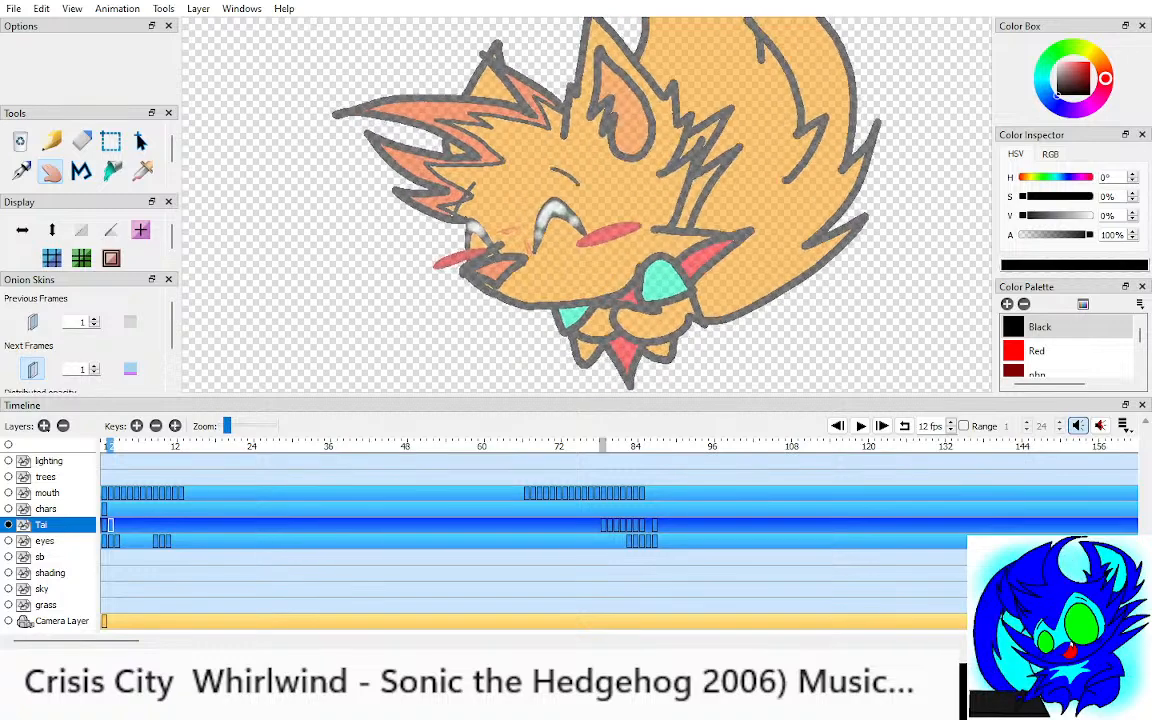
pyautogui.scroll(2, 585, 205)
pyautogui.press('p')
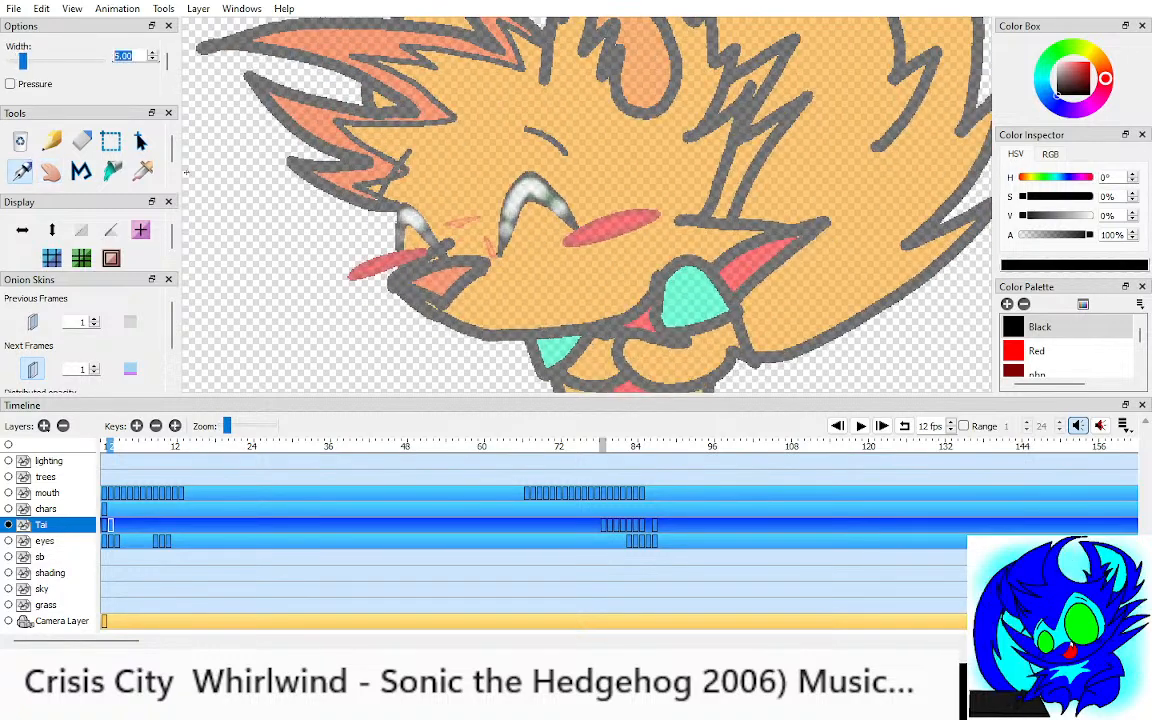
pyautogui.scroll(2, 450, 330)
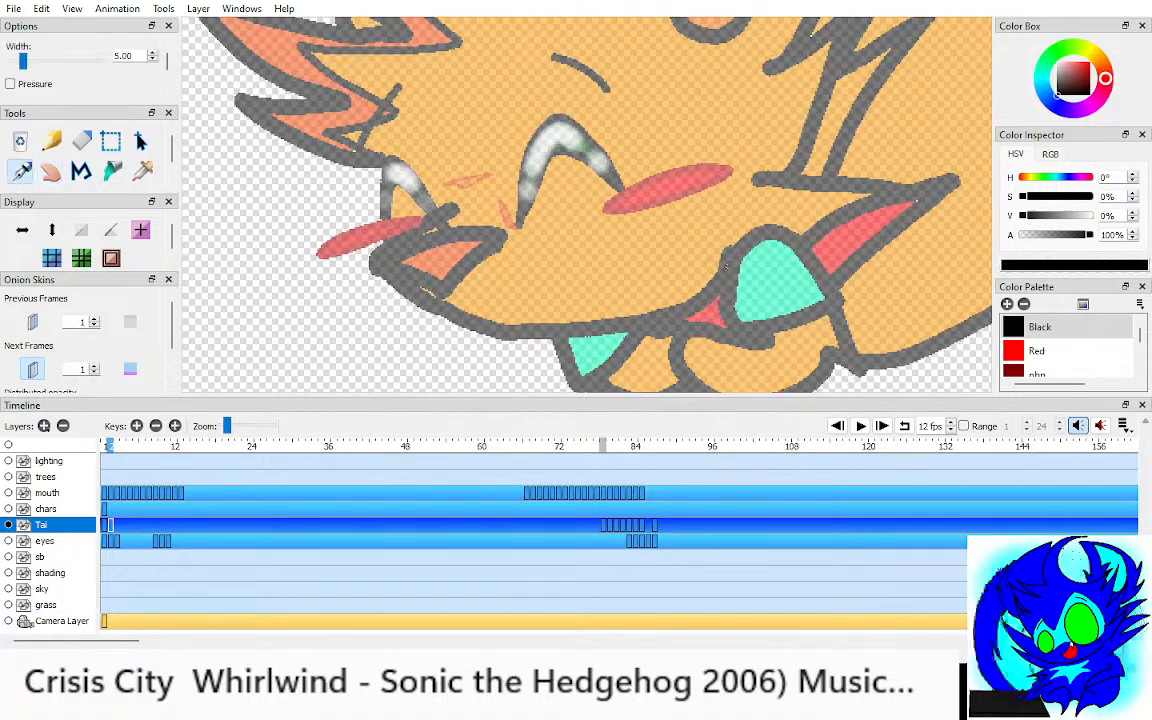
pyautogui.press('Up')
pyautogui.press('Up')
pyautogui.press('Up')
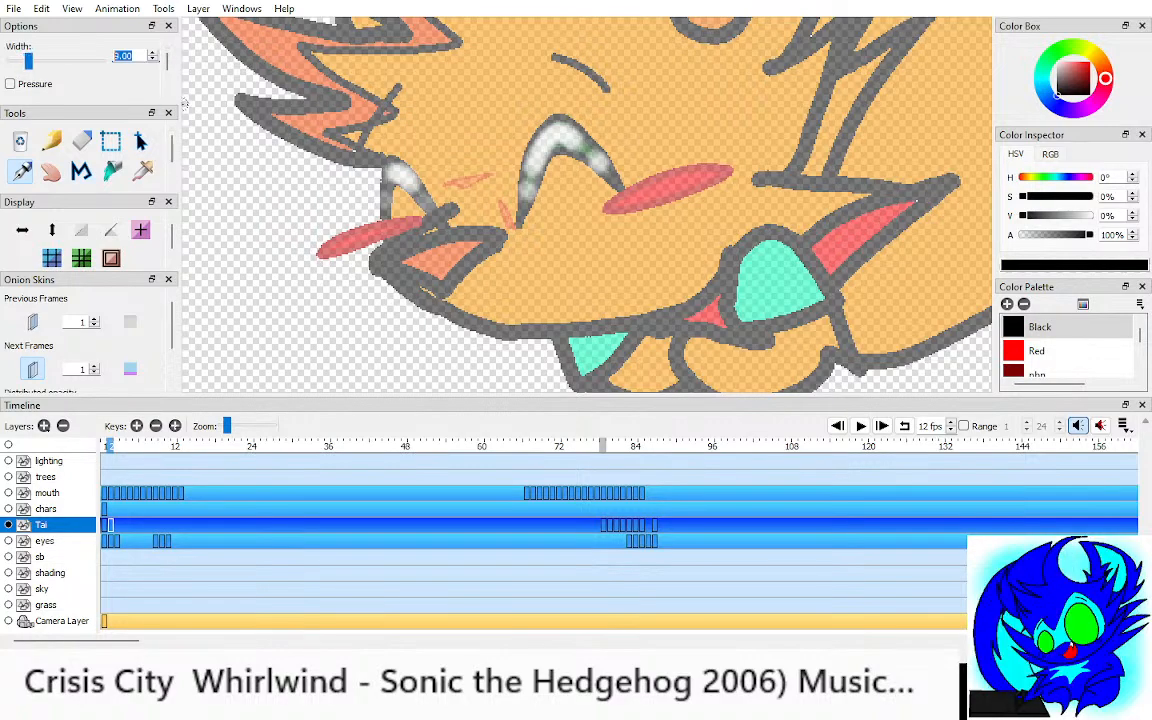
pyautogui.press('Up')
pyautogui.press('Up')
# Step: Trace the character's nose and lower jaw line in black over the onion skin on Tai frame 2
pyautogui.moveTo(479, 244); pyautogui.dragTo(507, 222)
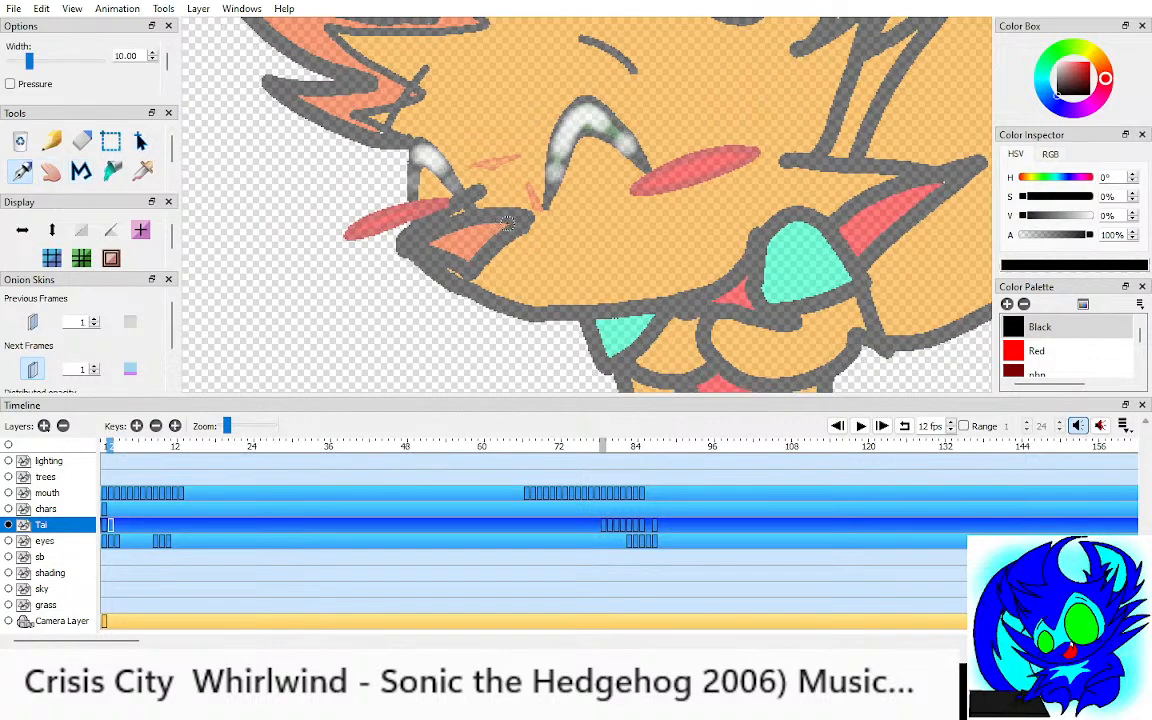
pyautogui.press('h')
pyautogui.scroll(-4, 507, 222)
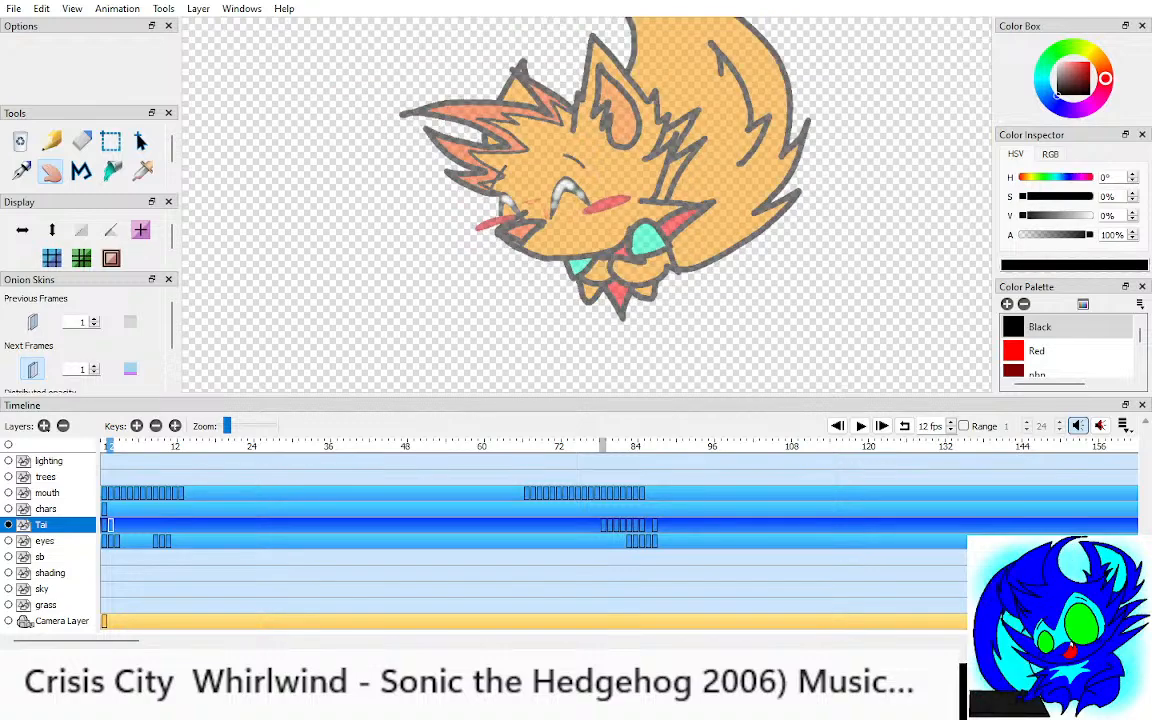
pyautogui.scroll(4, 507, 222)
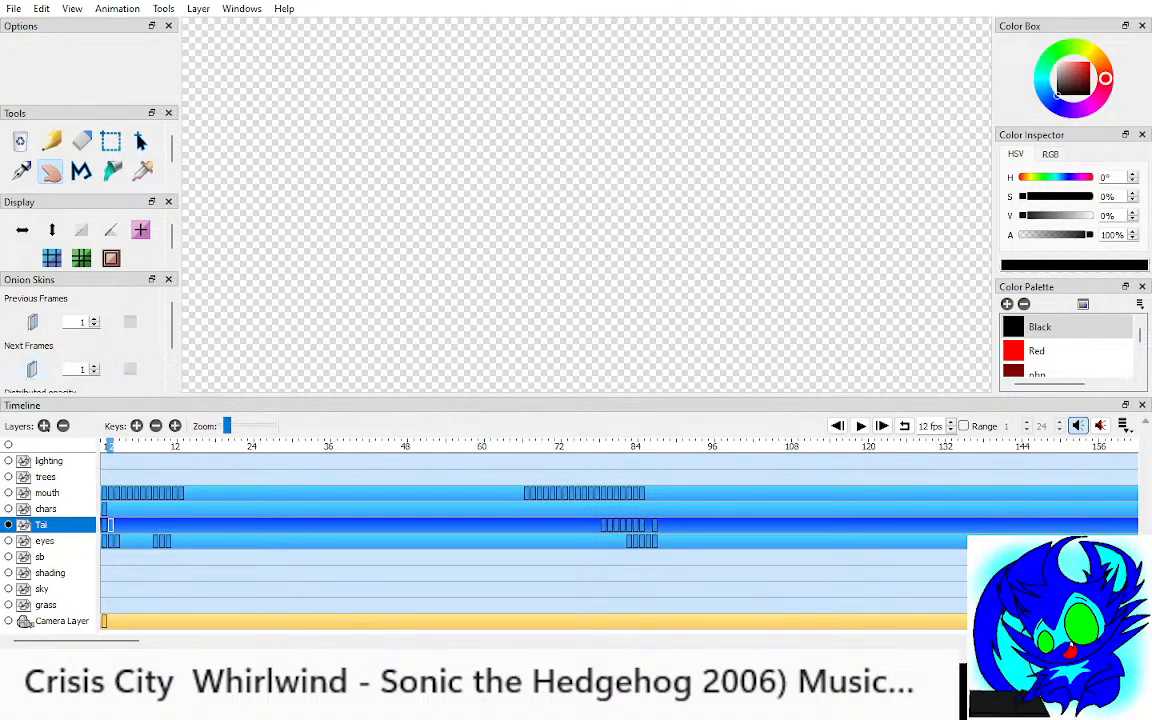
pyautogui.press('Return')
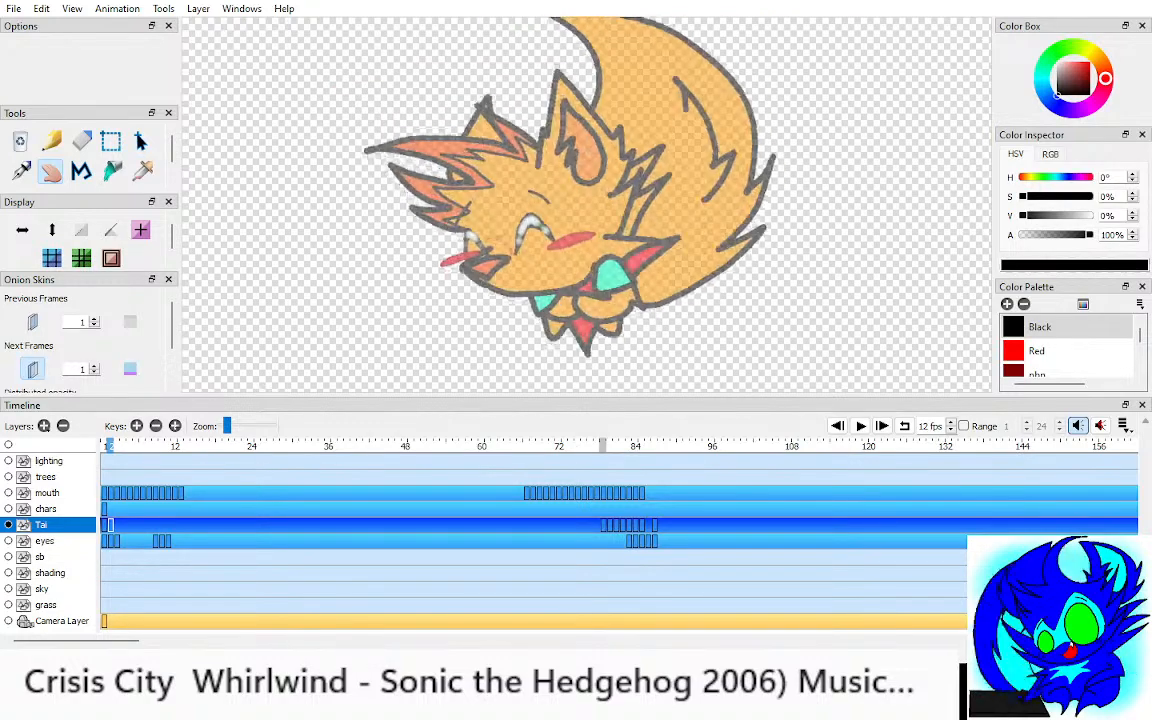
pyautogui.moveTo(586, 204); pyautogui.dragTo(597, 195)
pyautogui.scroll(2, 586, 204)
pyautogui.scroll(1, 493, 236)
pyautogui.press('p')
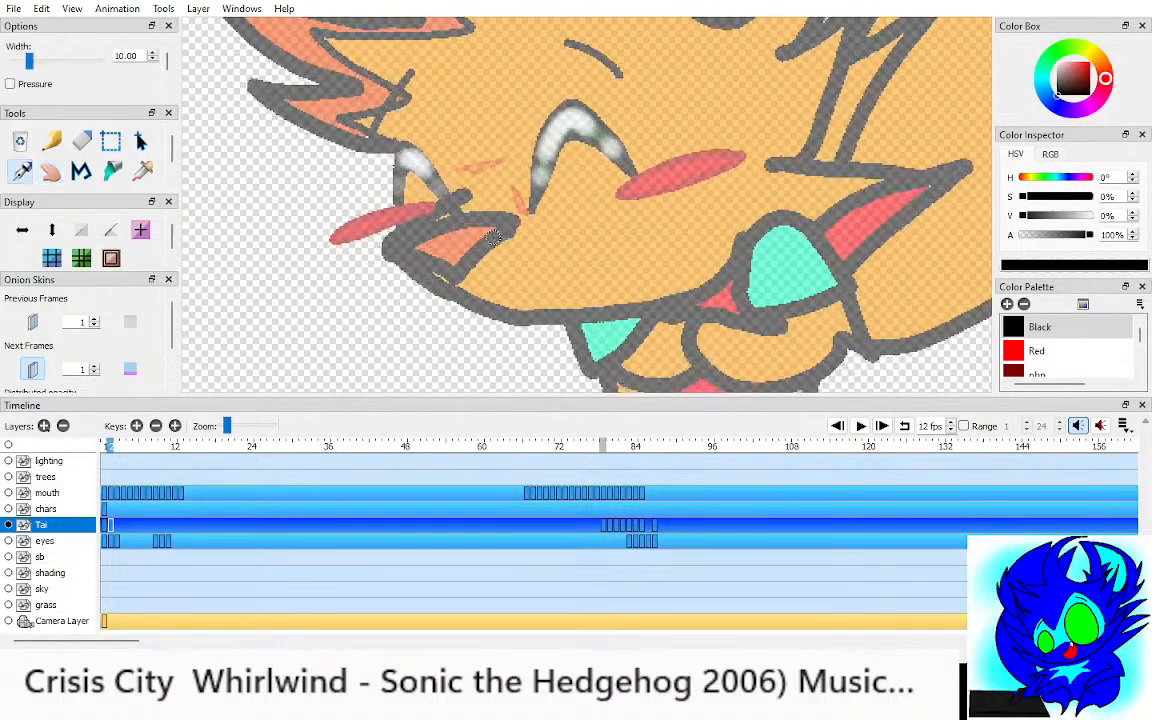
pyautogui.moveTo(510, 220)
pyautogui.mouseDown()
pyautogui.moveTo(412, 231)
pyautogui.moveTo(392, 245)
pyautogui.moveTo(458, 273)
pyautogui.moveTo(515, 215)
pyautogui.mouseUp()
pyautogui.press('h')
pyautogui.press('p')
pyautogui.moveTo(413, 262)
pyautogui.mouseDown()
pyautogui.moveTo(322, 268)
pyautogui.moveTo(488, 320)
pyautogui.moveTo(617, 308)
pyautogui.moveTo(672, 245)
pyautogui.moveTo(545, 183)
pyautogui.moveTo(626, 197)
pyautogui.mouseUp()
# Step: Outline the larger teal shape below the character's jaw with the black Pen
pyautogui.press('h')
pyautogui.press('p')
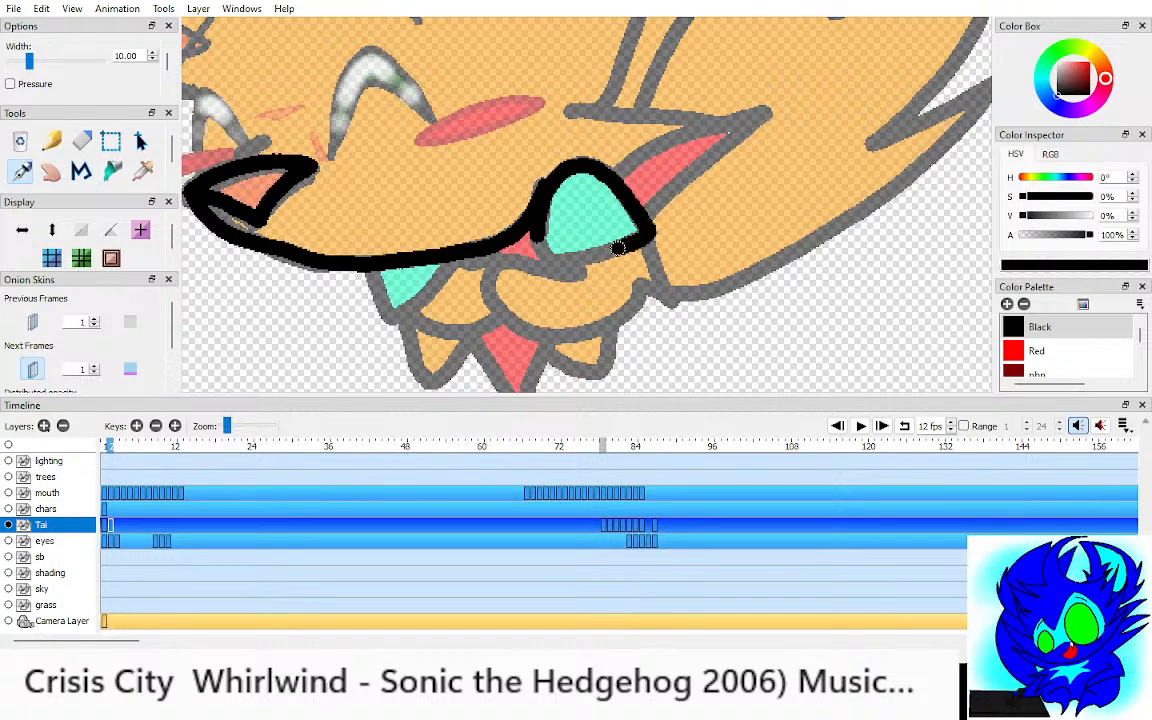
pyautogui.moveTo(620, 248)
pyautogui.mouseDown()
pyautogui.moveTo(570, 259)
pyautogui.moveTo(530, 240)
pyautogui.mouseUp()
pyautogui.press('h')
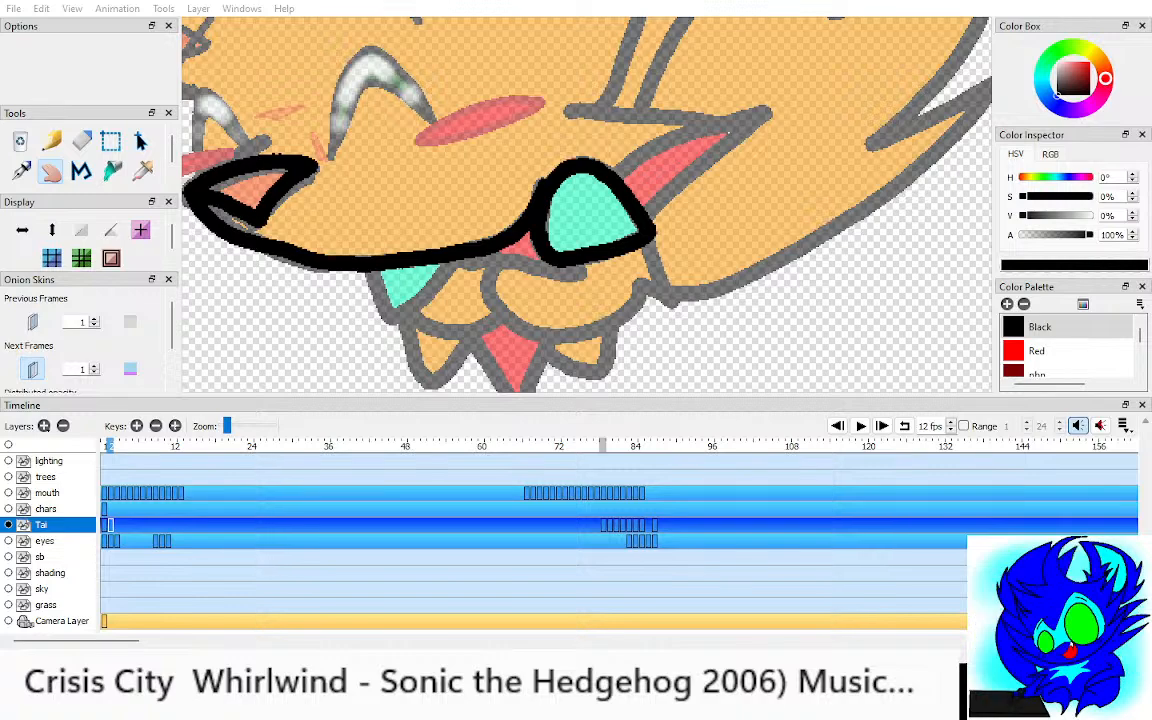
# Step: Trace the paws, the smaller teal shape and the short line beside the larger paw
pyautogui.scroll(2, 757, 188)
pyautogui.press('p')
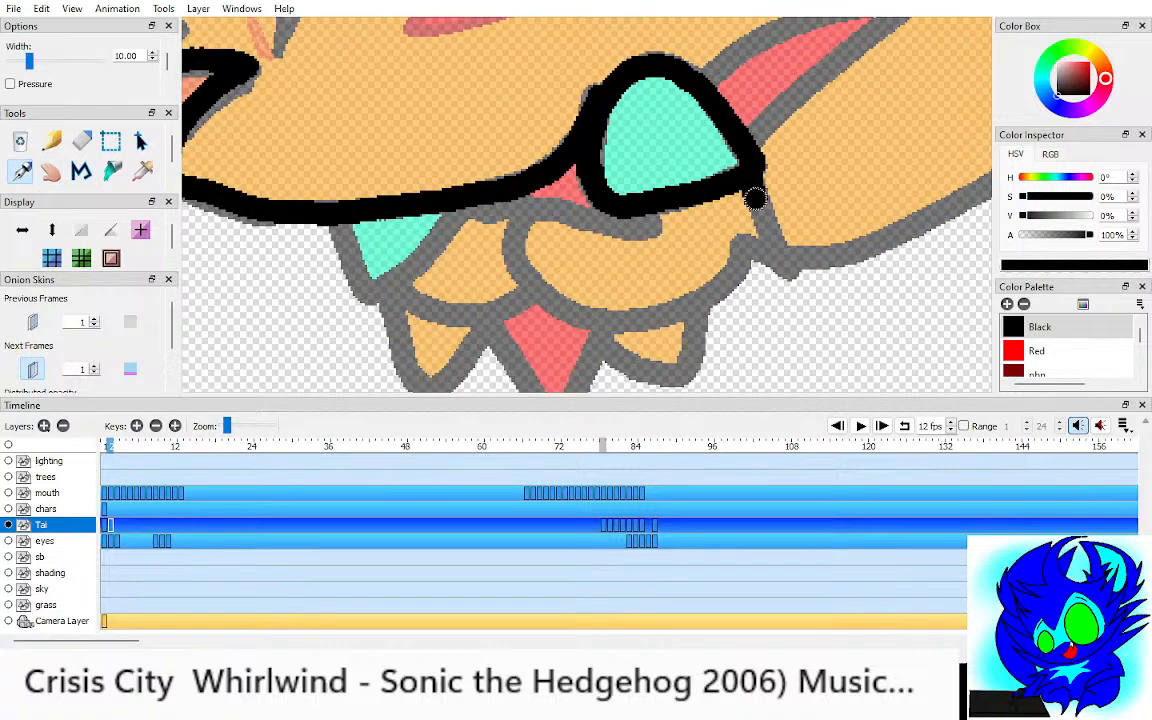
pyautogui.moveTo(755, 199)
pyautogui.mouseDown()
pyautogui.moveTo(748, 246)
pyautogui.moveTo(672, 314)
pyautogui.moveTo(524, 262)
pyautogui.moveTo(593, 222)
pyautogui.moveTo(681, 219)
pyautogui.mouseUp()
pyautogui.press('h')
pyautogui.press('p')
pyautogui.moveTo(406, 216)
pyautogui.mouseDown()
pyautogui.moveTo(444, 286)
pyautogui.moveTo(488, 266)
pyautogui.moveTo(541, 206)
pyautogui.mouseUp()
pyautogui.moveTo(447, 295); pyautogui.dragTo(610, 288)
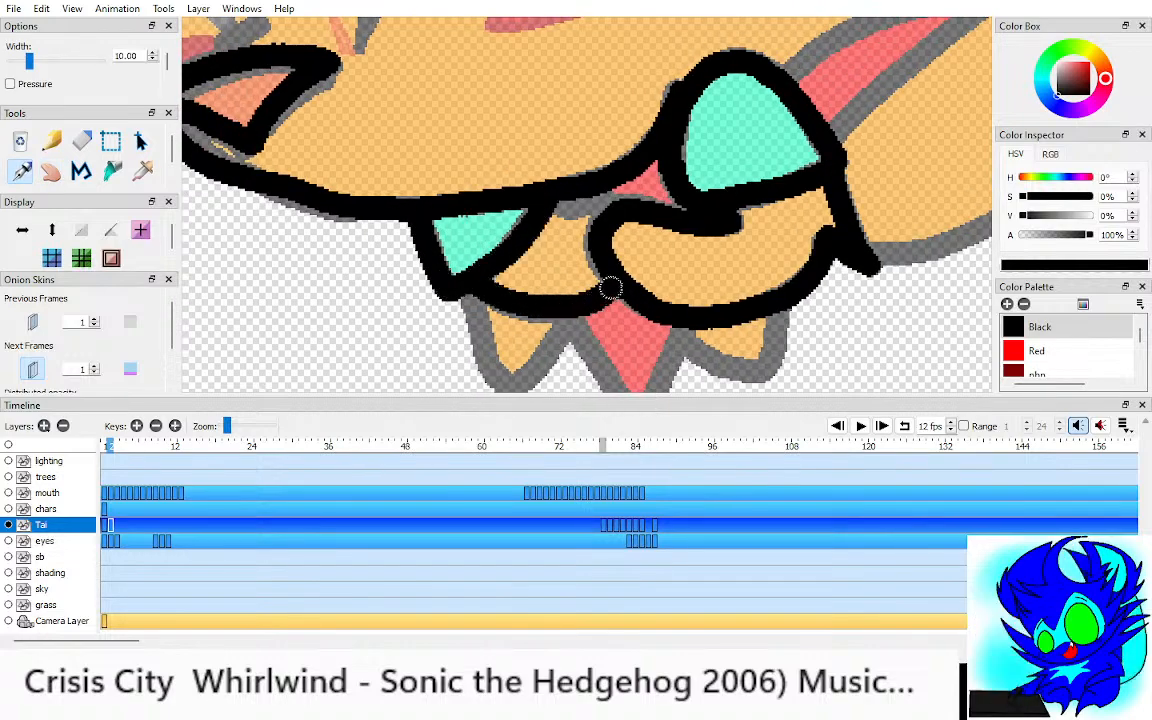
pyautogui.moveTo(556, 210)
pyautogui.mouseDown()
pyautogui.moveTo(624, 200)
pyautogui.moveTo(558, 205)
pyautogui.mouseUp()
# Step: Trace the feet and the pointed red scarf tip beneath the paws in black
pyautogui.press('h')
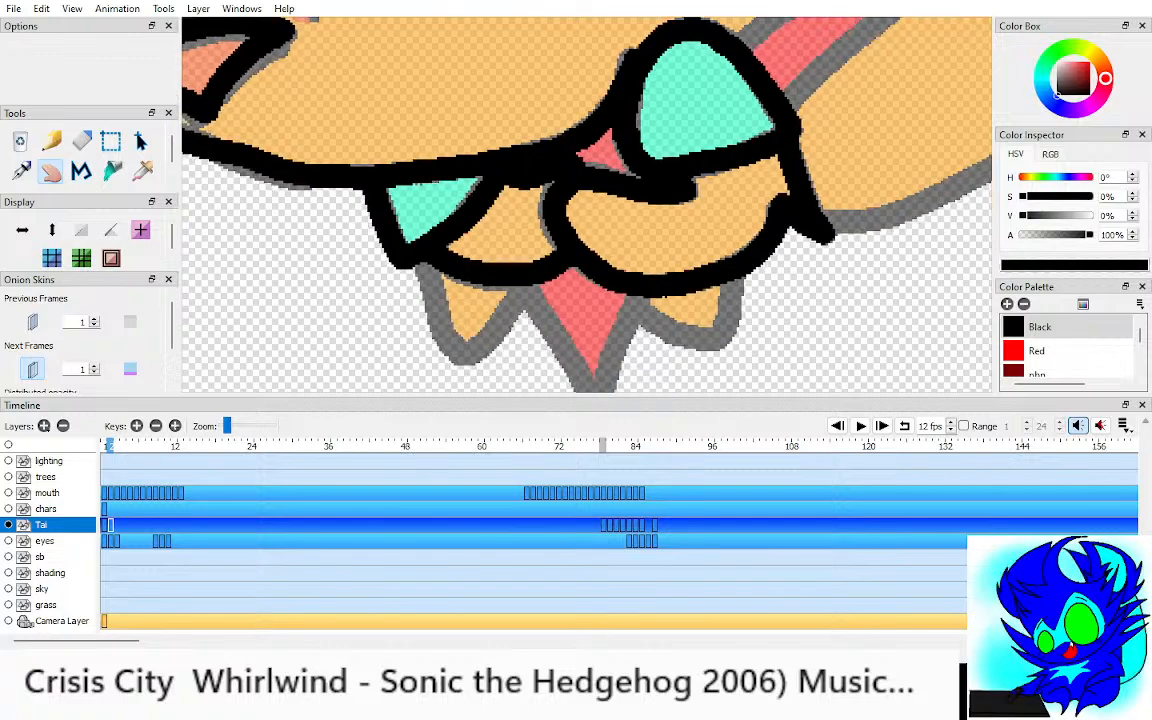
pyautogui.press('p')
pyautogui.moveTo(425, 268)
pyautogui.mouseDown()
pyautogui.moveTo(440, 334)
pyautogui.moveTo(466, 353)
pyautogui.moveTo(507, 298)
pyautogui.mouseUp()
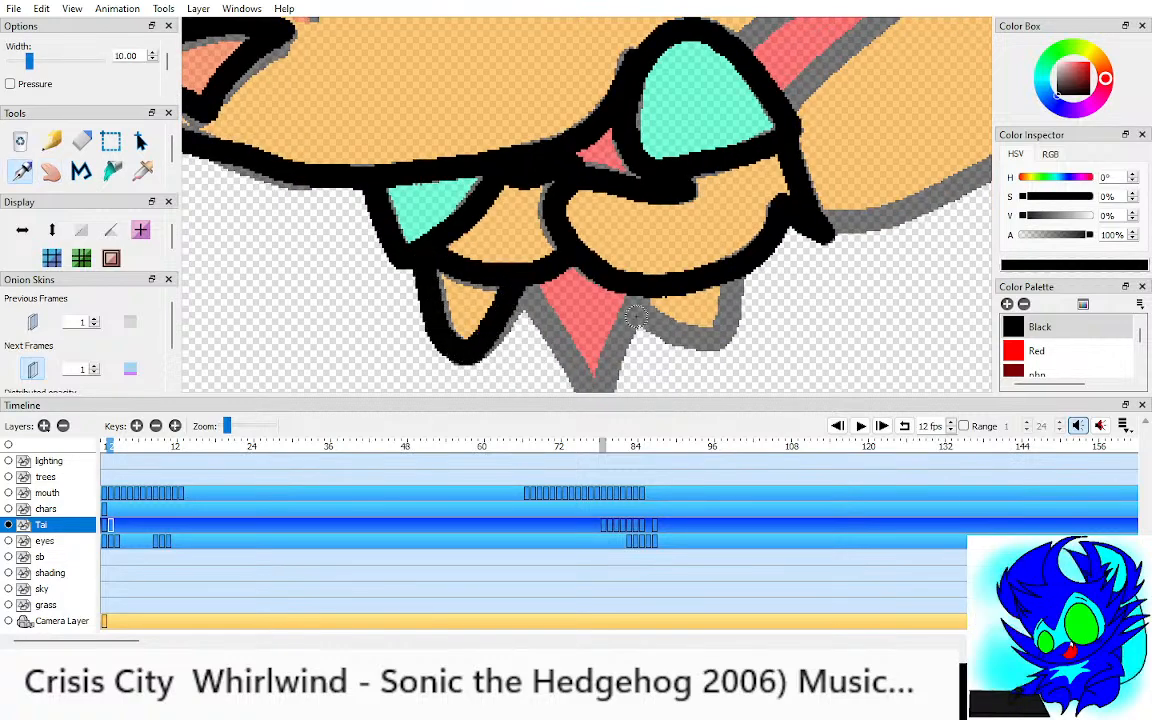
pyautogui.press('h')
pyautogui.moveTo(636, 316); pyautogui.dragTo(600, 264)
pyautogui.press('p')
pyautogui.moveTo(694, 226)
pyautogui.mouseDown()
pyautogui.moveTo(683, 278)
pyautogui.moveTo(606, 250)
pyautogui.moveTo(566, 372)
pyautogui.moveTo(435, 206)
pyautogui.moveTo(320, 311)
pyautogui.mouseUp()
# Step: Trace the cheek line above the red scarf end and the long line rising from it towards the ear
pyautogui.press('h')
pyautogui.scroll(-2, 597, 195)
pyautogui.scroll(1, 597, 195)
pyautogui.moveTo(599, 118)
pyautogui.mouseDown()
pyautogui.moveTo(570, 244)
pyautogui.moveTo(578, 292)
pyautogui.moveTo(674, 246)
pyautogui.moveTo(524, 238)
pyautogui.moveTo(604, 303)
pyautogui.moveTo(668, 128)
pyautogui.mouseUp()
pyautogui.press('p')
pyautogui.press('h')
pyautogui.press('p')
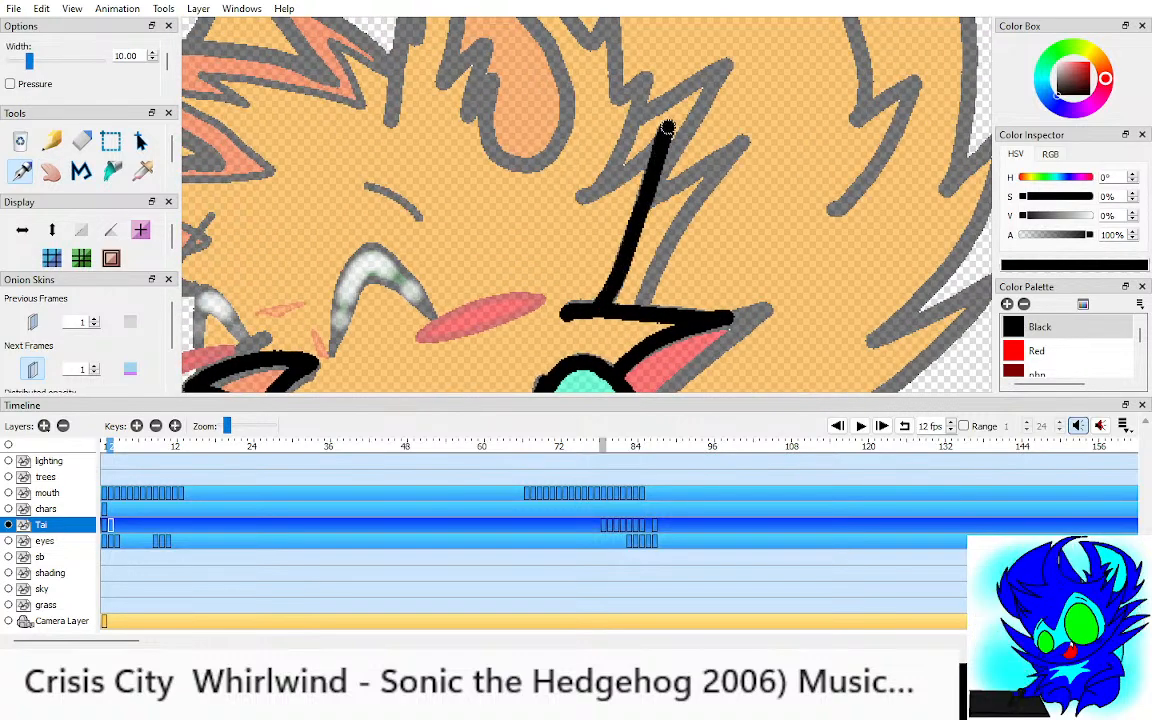
# Step: Trace the jagged fur behind the cheek, the near ear's outline and its inner ear shape
pyautogui.press('h')
pyautogui.moveTo(585, 196)
pyautogui.mouseDown()
pyautogui.moveTo(660, 309)
pyautogui.moveTo(683, 310)
pyautogui.moveTo(695, 248)
pyautogui.mouseUp()
pyautogui.scroll(-1, 655, 290)
pyautogui.press('p')
pyautogui.moveTo(688, 183)
pyautogui.mouseDown()
pyautogui.moveTo(562, 73)
pyautogui.moveTo(543, 201)
pyautogui.mouseUp()
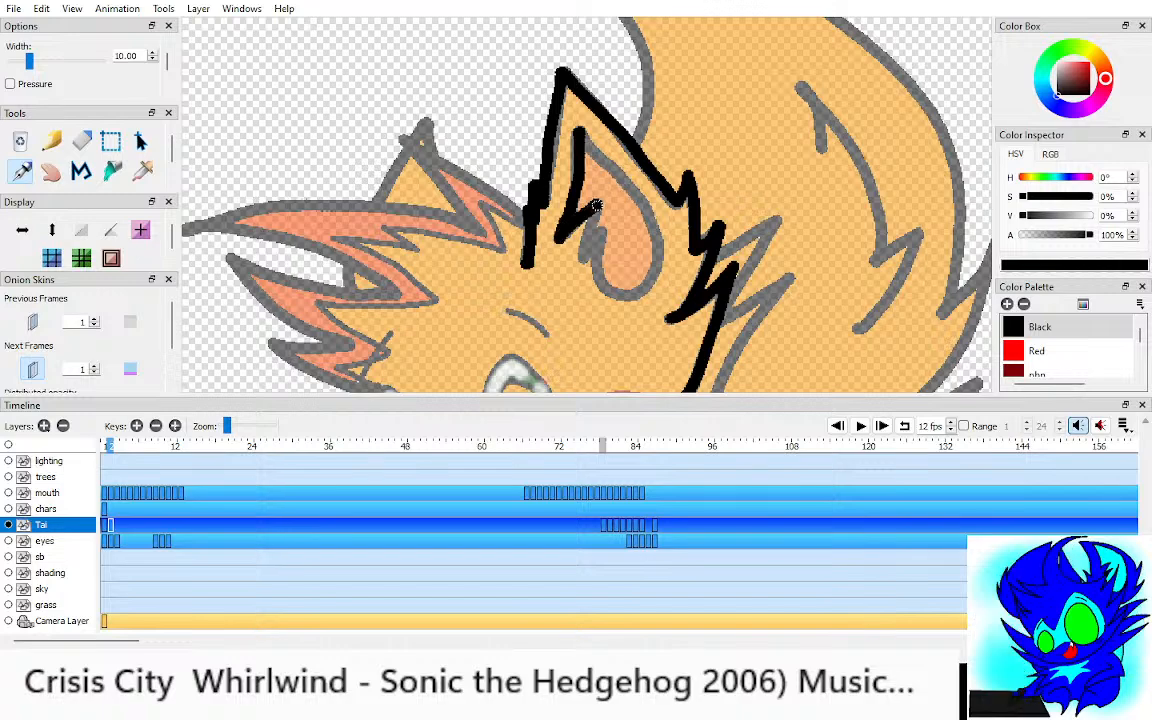
pyautogui.moveTo(604, 230)
pyautogui.mouseDown()
pyautogui.moveTo(652, 276)
pyautogui.moveTo(648, 214)
pyautogui.moveTo(604, 162)
pyautogui.mouseUp()
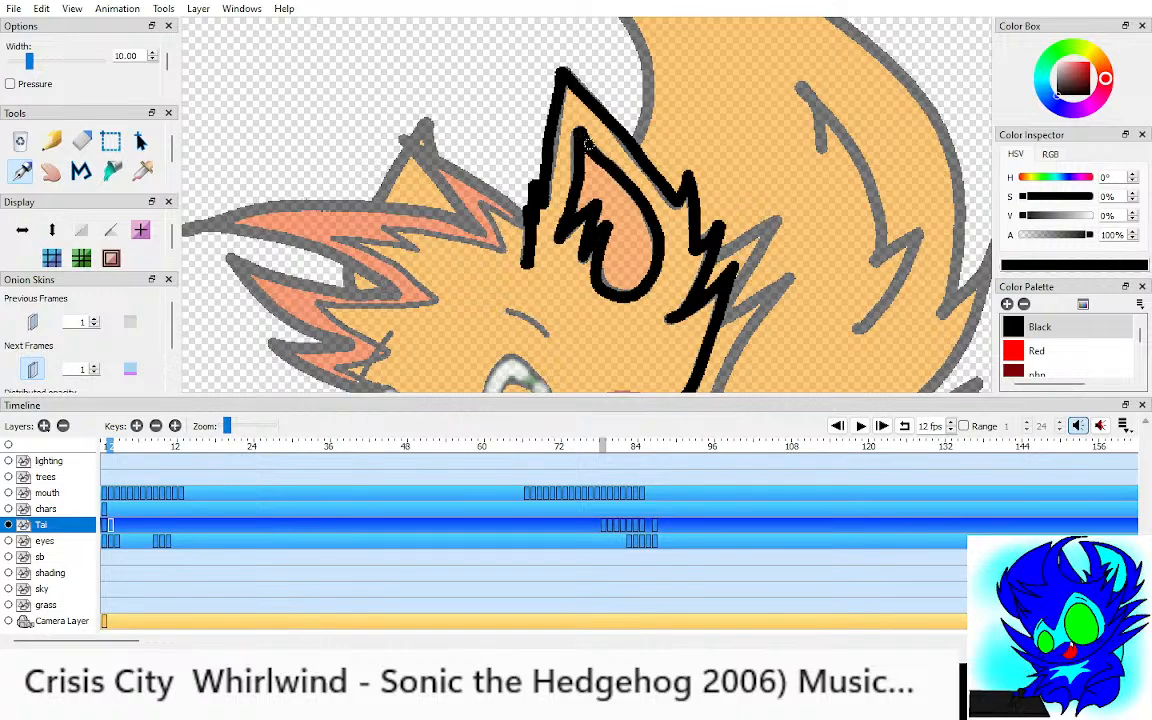
# Step: Trace the outer outlines of the spiky fringe from the ear to the face in black at width 10
pyautogui.moveTo(517, 222)
pyautogui.mouseDown()
pyautogui.moveTo(719, 204)
pyautogui.moveTo(651, 147)
pyautogui.mouseUp()
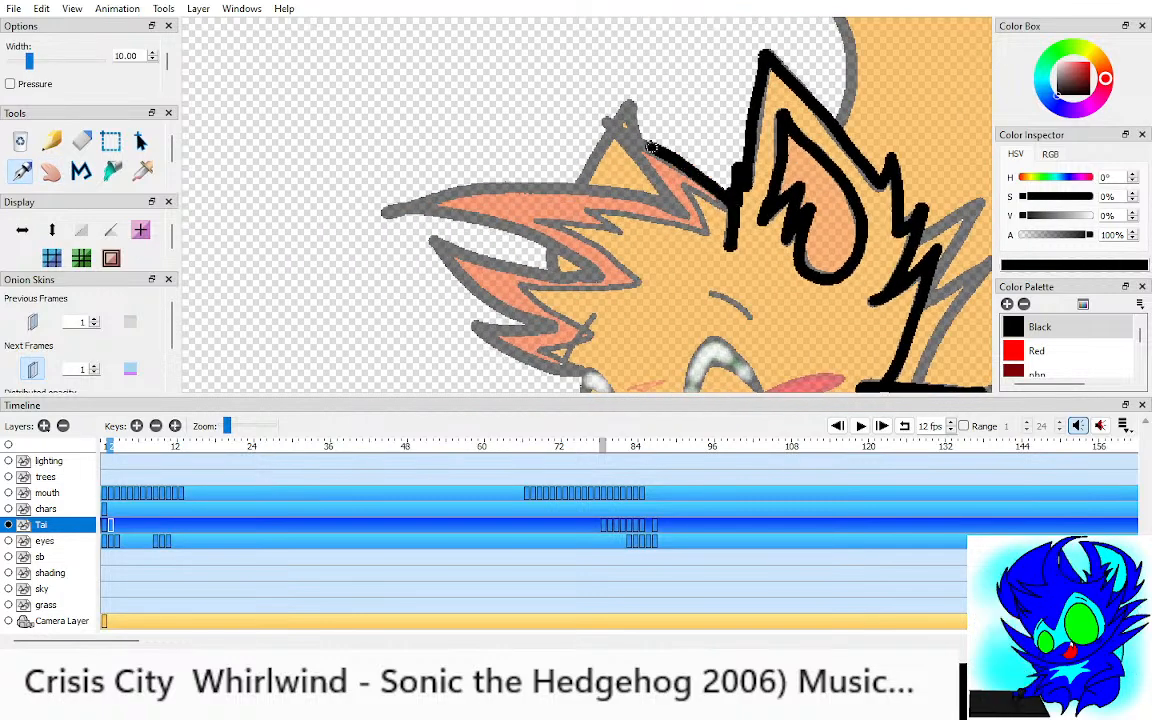
pyautogui.moveTo(676, 200)
pyautogui.mouseDown()
pyautogui.moveTo(709, 182)
pyautogui.moveTo(580, 163)
pyautogui.moveTo(433, 193)
pyautogui.moveTo(550, 195)
pyautogui.moveTo(651, 245)
pyautogui.moveTo(518, 236)
pyautogui.moveTo(470, 210)
pyautogui.moveTo(547, 279)
pyautogui.moveTo(608, 305)
pyautogui.moveTo(520, 292)
pyautogui.moveTo(638, 350)
pyautogui.mouseUp()
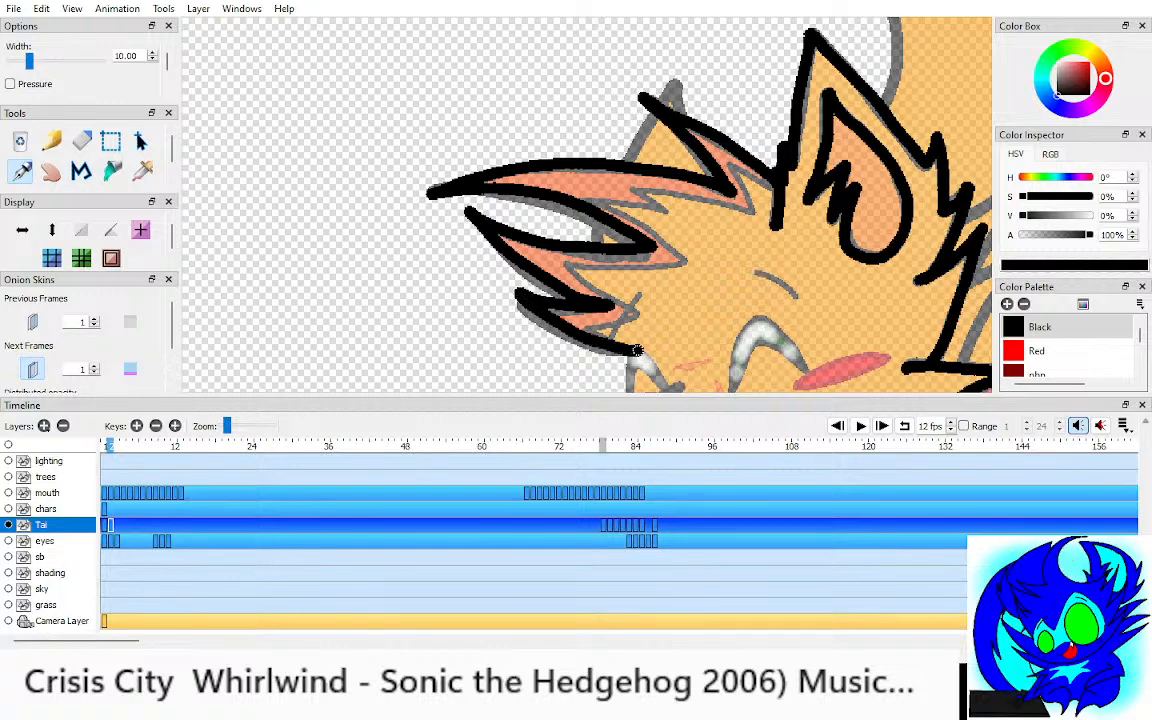
# Step: Trace the far closed eye above the nose in black with a pen width of 5
pyautogui.press('space')
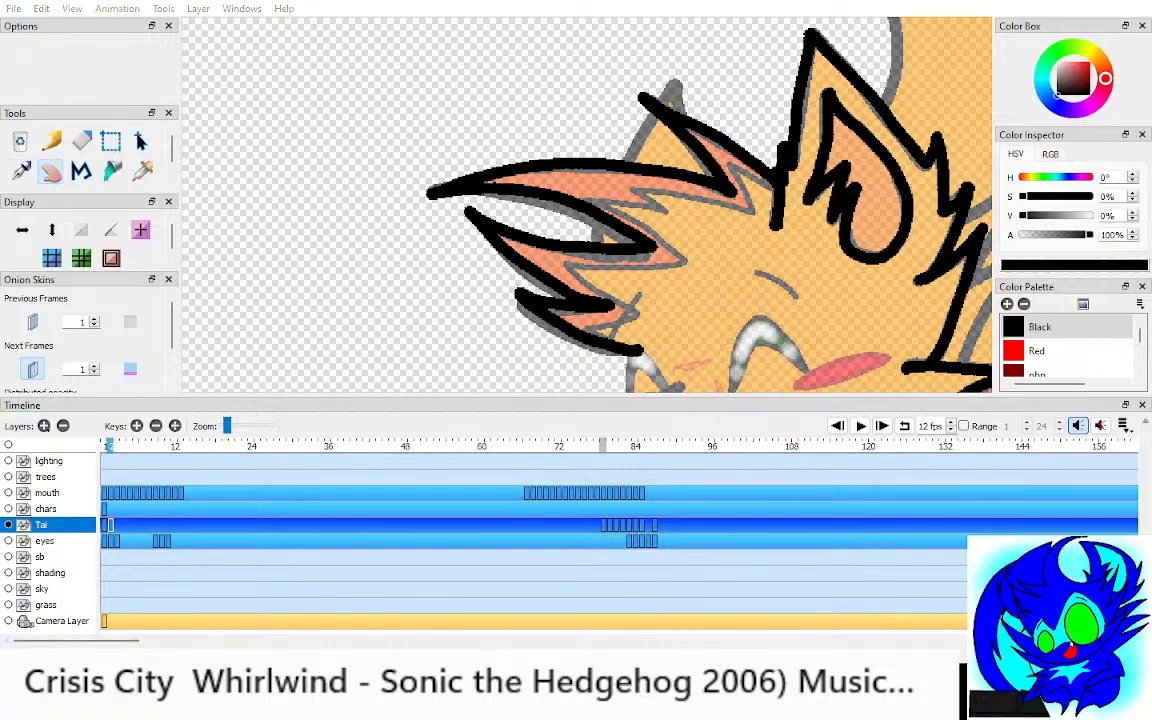
pyautogui.moveTo(638, 350); pyautogui.dragTo(521, 223)
pyautogui.scroll(2, 473, 180)
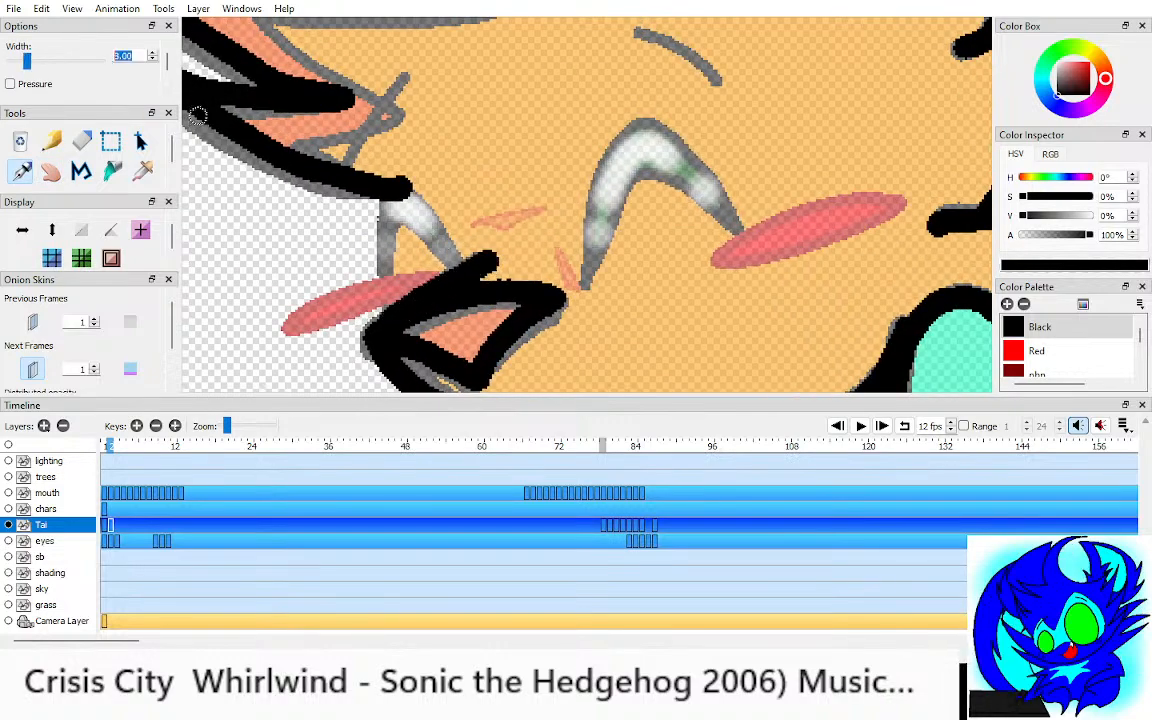
pyautogui.press('space')
pyautogui.moveTo(411, 272)
pyautogui.mouseDown()
pyautogui.moveTo(354, 209)
pyautogui.moveTo(332, 219)
pyautogui.moveTo(331, 302)
pyautogui.moveTo(345, 243)
pyautogui.moveTo(399, 292)
pyautogui.moveTo(342, 265)
pyautogui.mouseUp()
pyautogui.press('space')
pyautogui.moveTo(543, 269)
pyautogui.mouseDown()
pyautogui.moveTo(460, 291)
pyautogui.moveTo(484, 205)
pyautogui.moveTo(510, 177)
pyautogui.mouseUp()
pyautogui.hotkey('ctrl', 'z')
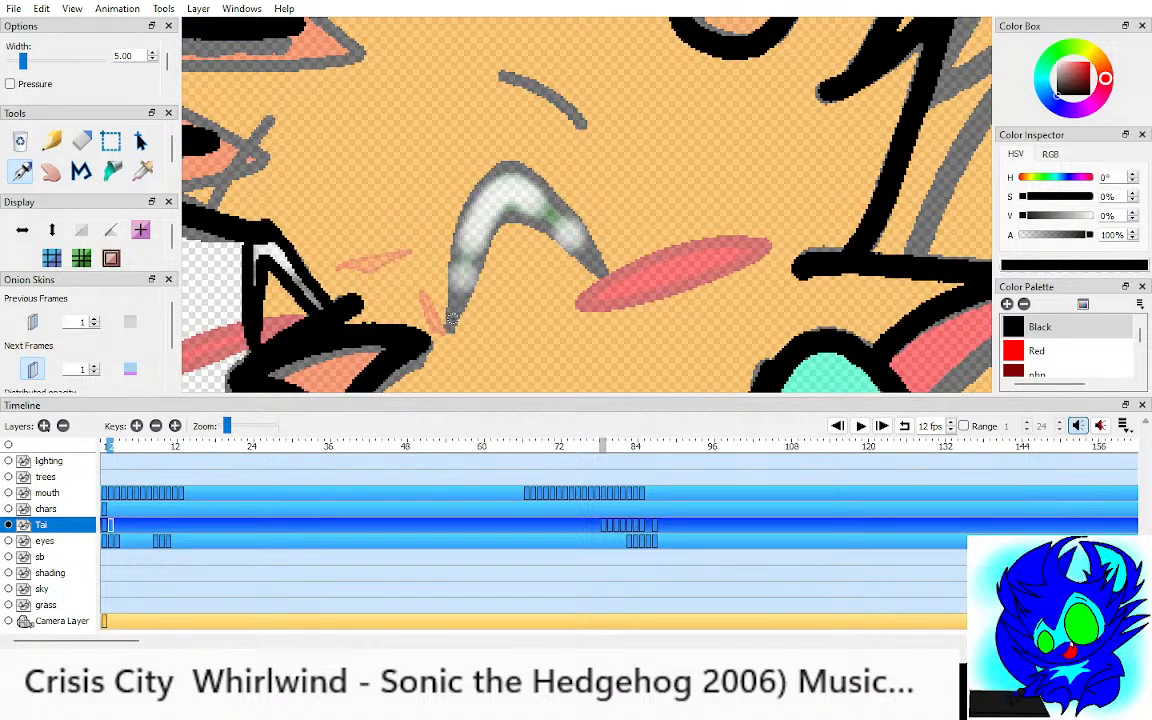
# Step: Trace the near closed eye's curved outline and both eyebrow lines in black at width 5
pyautogui.moveTo(449, 328); pyautogui.dragTo(452, 243)
pyautogui.moveTo(515, 171)
pyautogui.mouseDown()
pyautogui.moveTo(550, 189)
pyautogui.moveTo(607, 282)
pyautogui.mouseUp()
pyautogui.moveTo(607, 282)
pyautogui.mouseDown()
pyautogui.moveTo(512, 215)
pyautogui.moveTo(479, 256)
pyautogui.mouseUp()
pyautogui.press('space')
pyautogui.moveTo(456, 326); pyautogui.dragTo(452, 366)
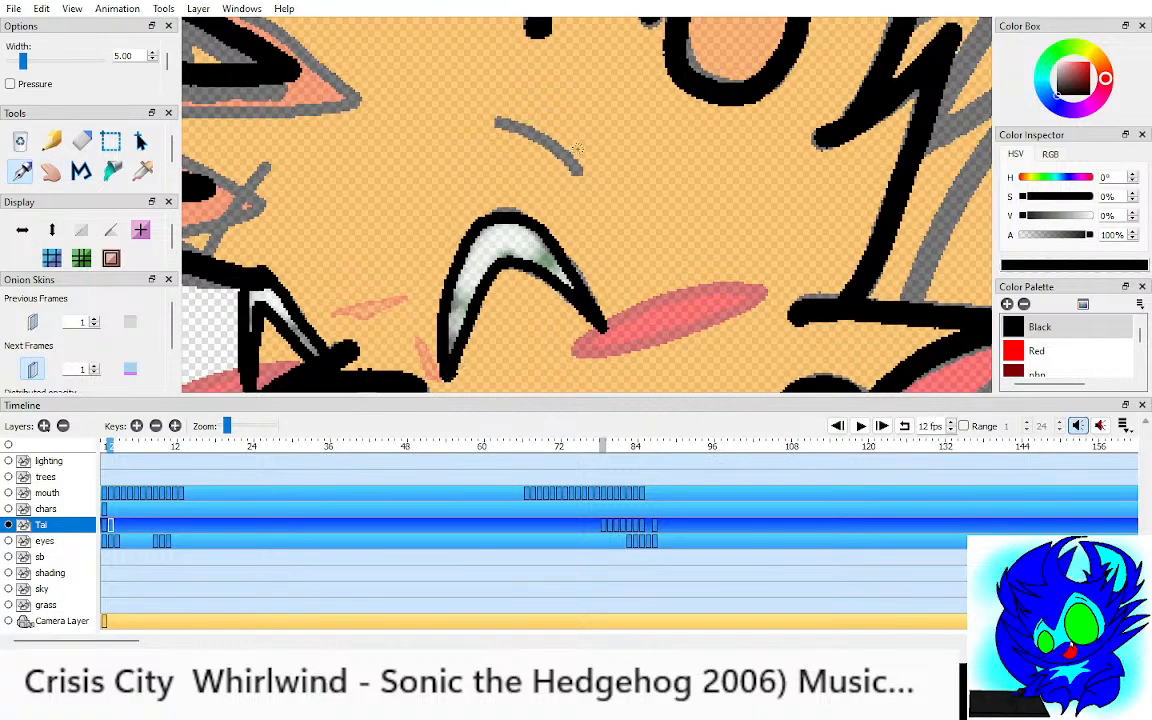
pyautogui.moveTo(496, 120)
pyautogui.mouseDown()
pyautogui.moveTo(580, 172)
pyautogui.moveTo(692, 169)
pyautogui.mouseUp()
pyautogui.press('space')
pyautogui.moveTo(310, 238); pyautogui.dragTo(380, 157)
# Step: Trace the jagged inner edges of the fringe's coloured strands in black at width 5
pyautogui.press('space')
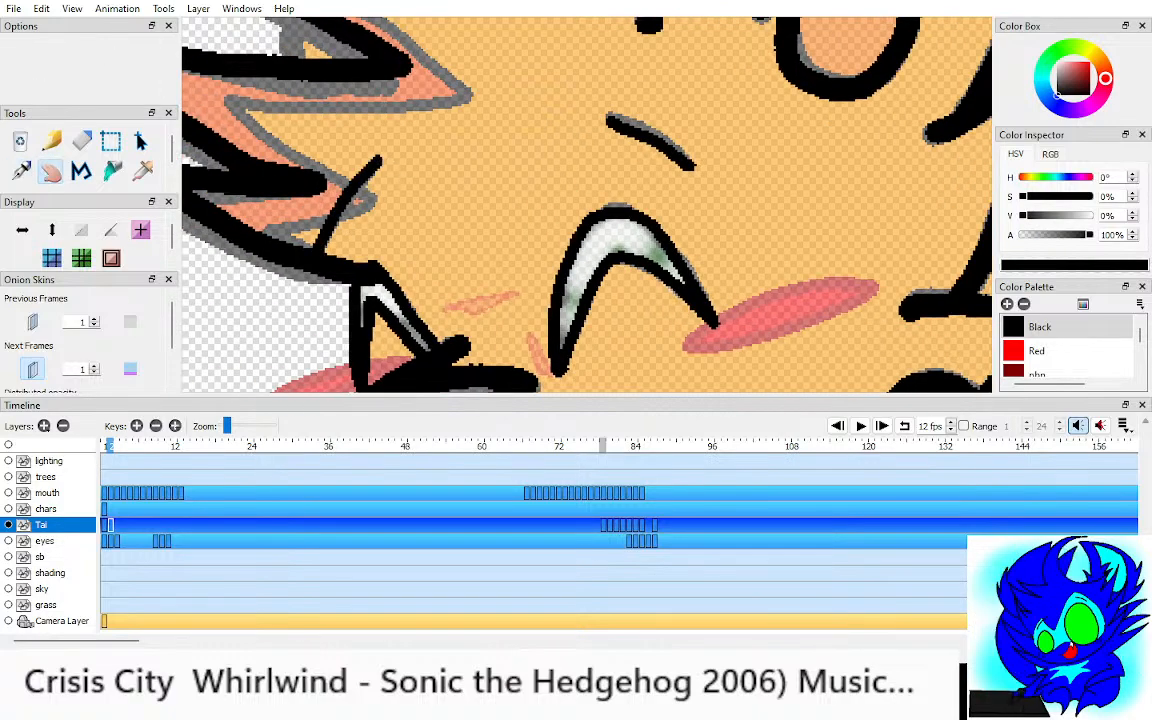
pyautogui.moveTo(636, 35)
pyautogui.mouseDown()
pyautogui.moveTo(651, 183)
pyautogui.moveTo(510, 176)
pyautogui.mouseUp()
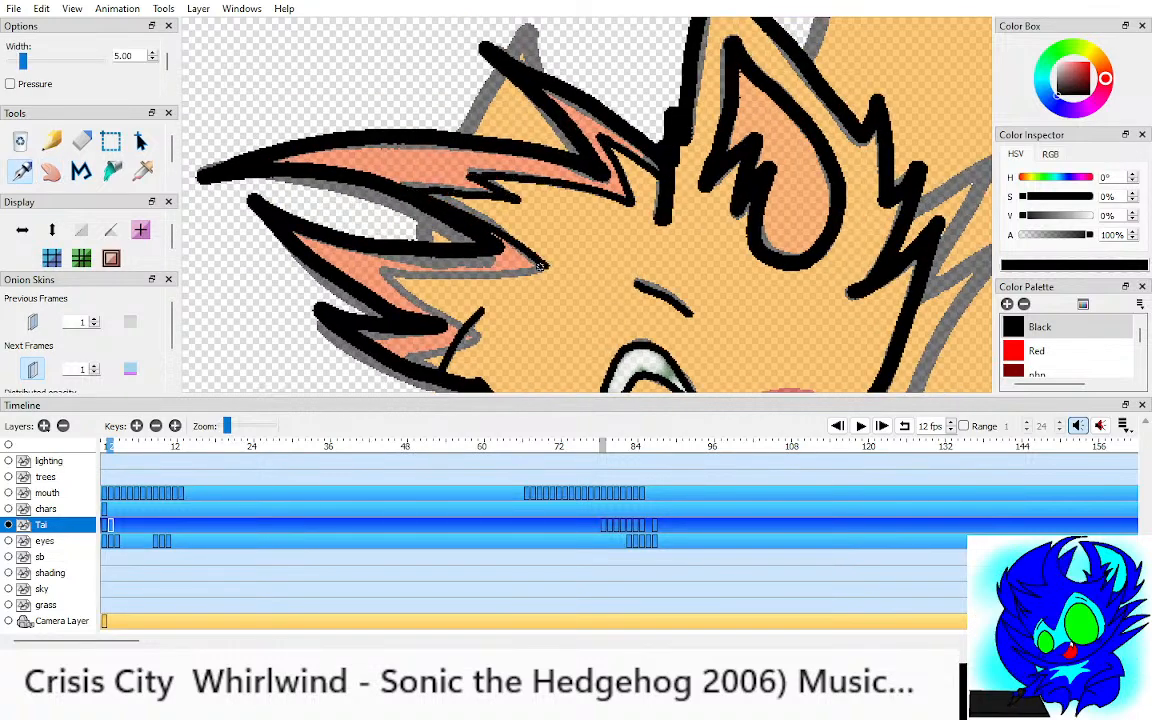
pyautogui.moveTo(540, 265)
pyautogui.mouseDown()
pyautogui.moveTo(430, 277)
pyautogui.moveTo(385, 270)
pyautogui.mouseUp()
pyautogui.moveTo(485, 318)
pyautogui.mouseDown()
pyautogui.moveTo(458, 343)
pyautogui.moveTo(412, 345)
pyautogui.moveTo(474, 376)
pyautogui.mouseUp()
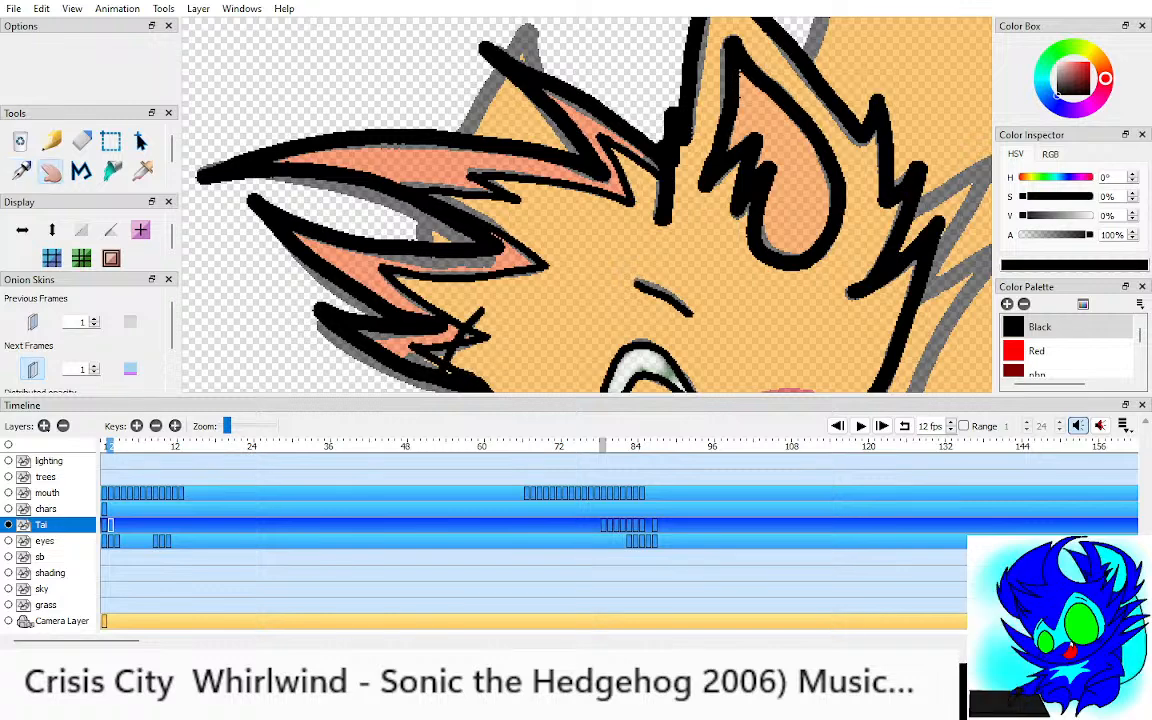
# Step: Trace the far ear's edge and the short head line between the fringe spikes in black at width 10
pyautogui.moveTo(435, 20); pyautogui.dragTo(185, 113)
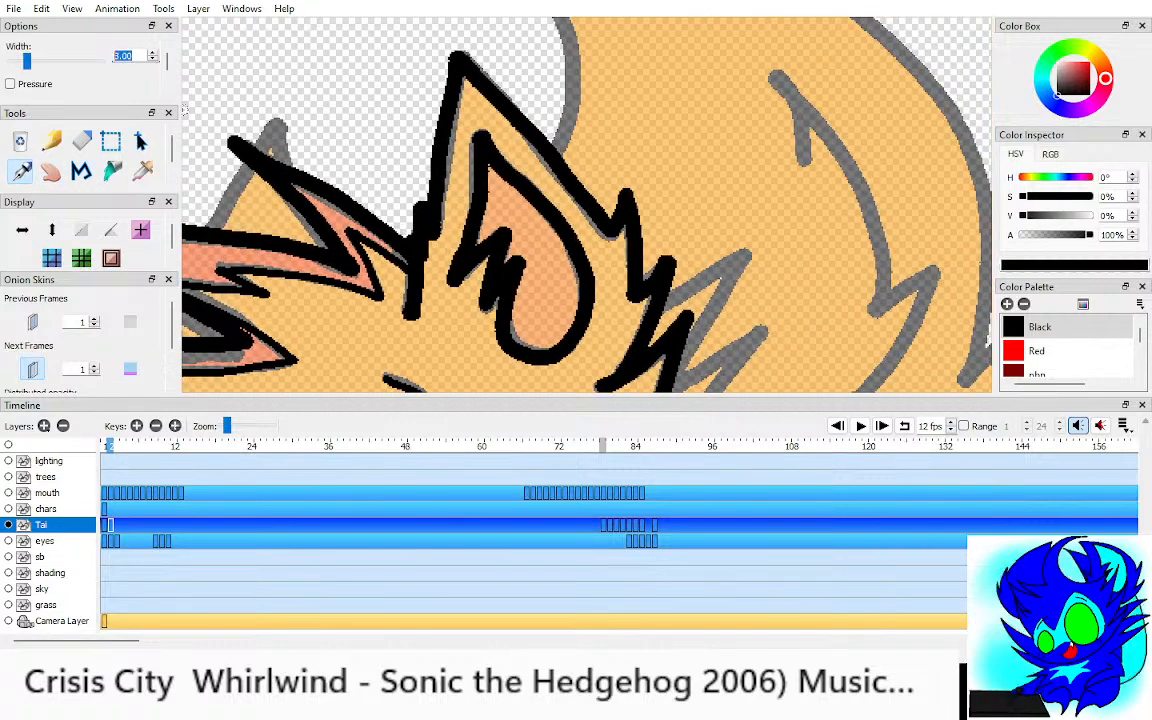
pyautogui.moveTo(186, 333); pyautogui.dragTo(347, 311)
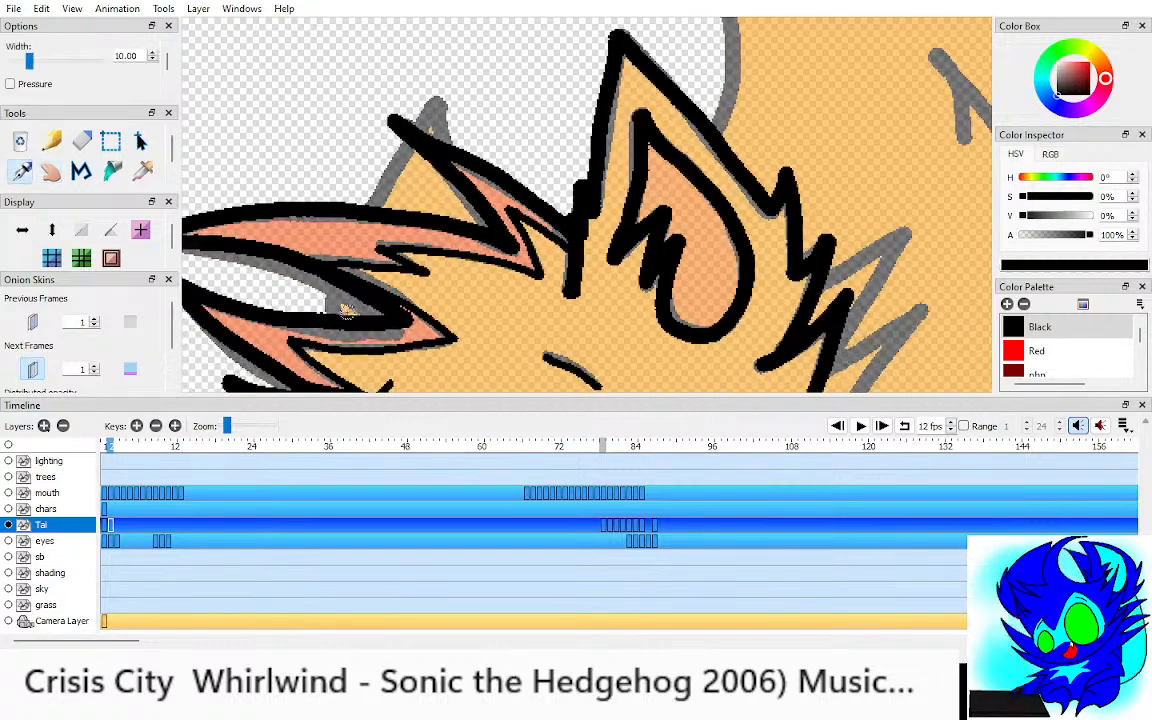
pyautogui.moveTo(376, 200); pyautogui.dragTo(397, 158)
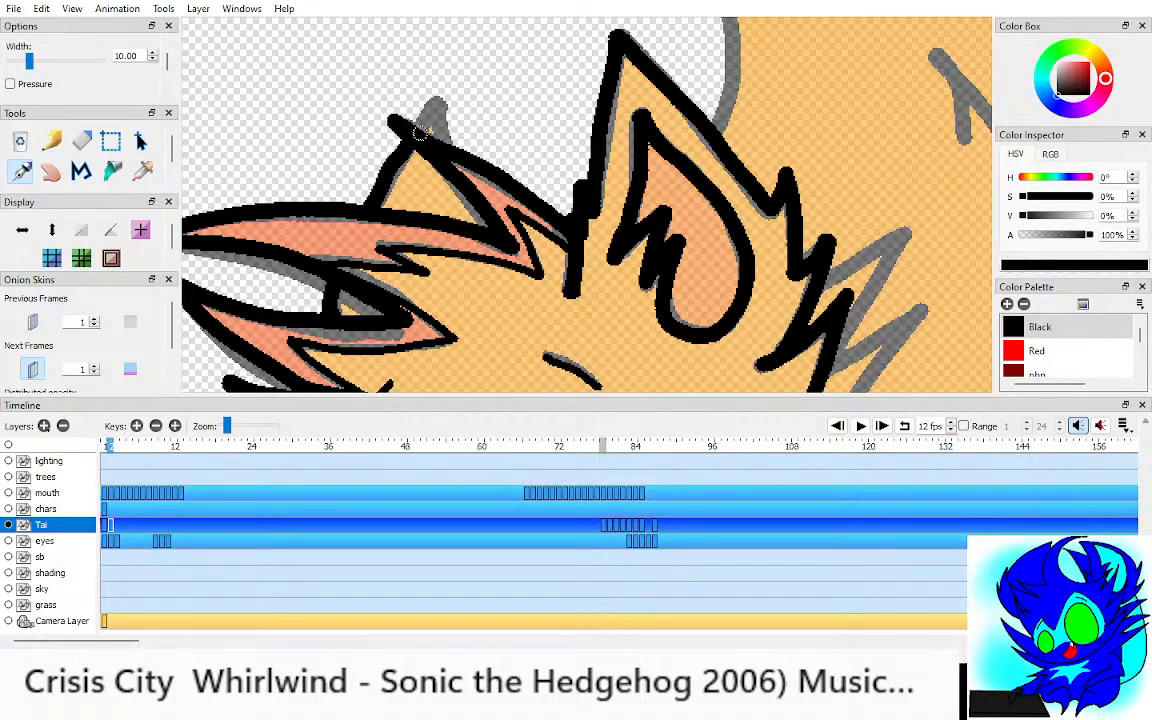
# Step: Compare frame 2's line art without onion skins against the coloured character on frame 1
pyautogui.press('h')
pyautogui.hotkey('ctrl', '-')
pyautogui.hotkey('ctrl', '-')
pyautogui.hotkey('ctrl', '-')
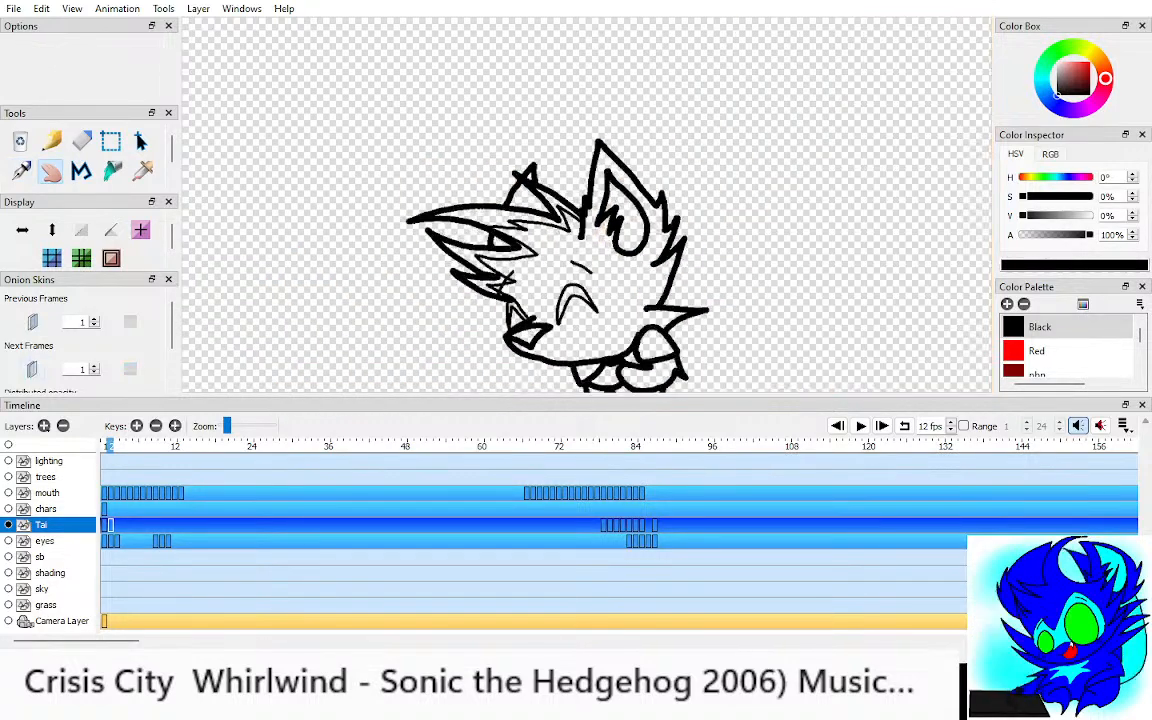
pyautogui.moveTo(590, 290)
pyautogui.mouseDown()
pyautogui.moveTo(524, 237)
pyautogui.moveTo(535, 225)
pyautogui.mouseUp()
pyautogui.hotkey('alt', 'o')
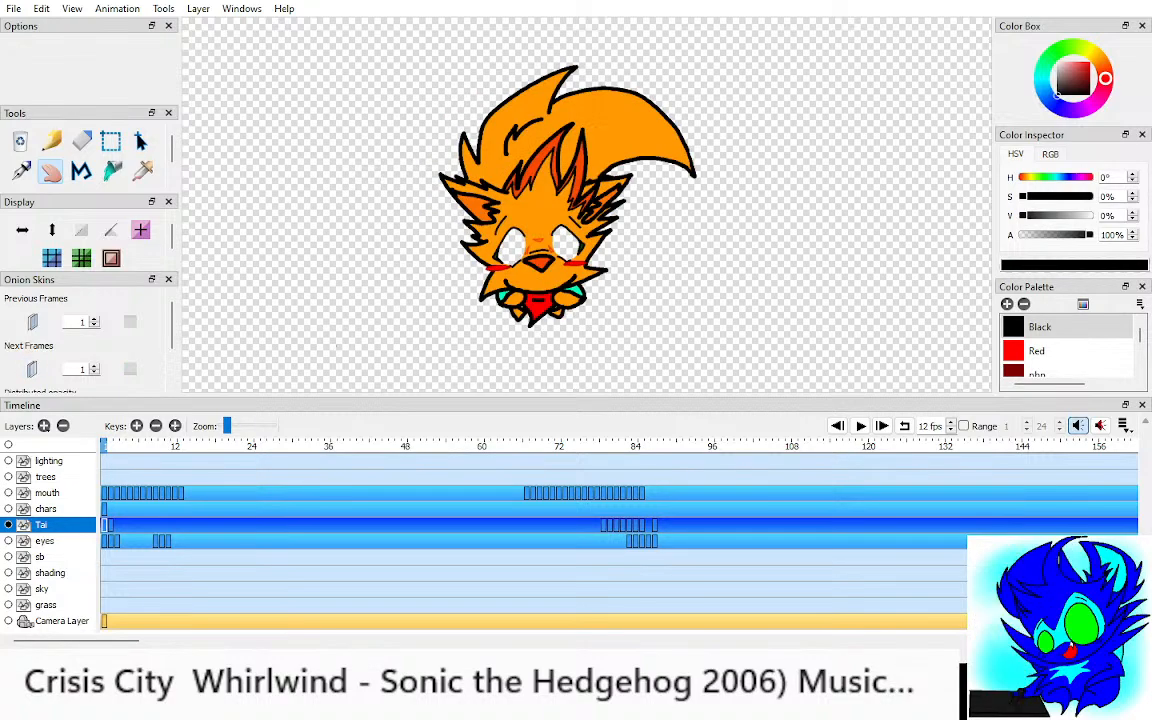
pyautogui.hotkey('alt', 'o')
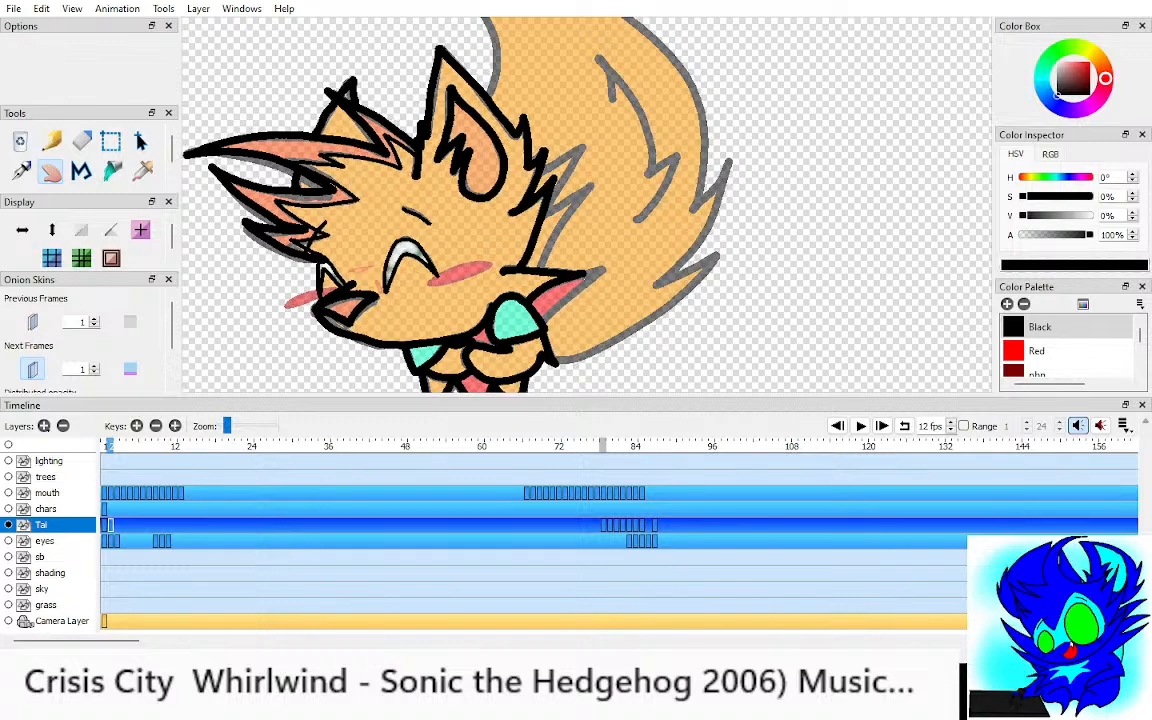
# Step: Trace the fur tufts behind the cheek and the whole tail with its inner fur lines in black at width 10
pyautogui.press('p')
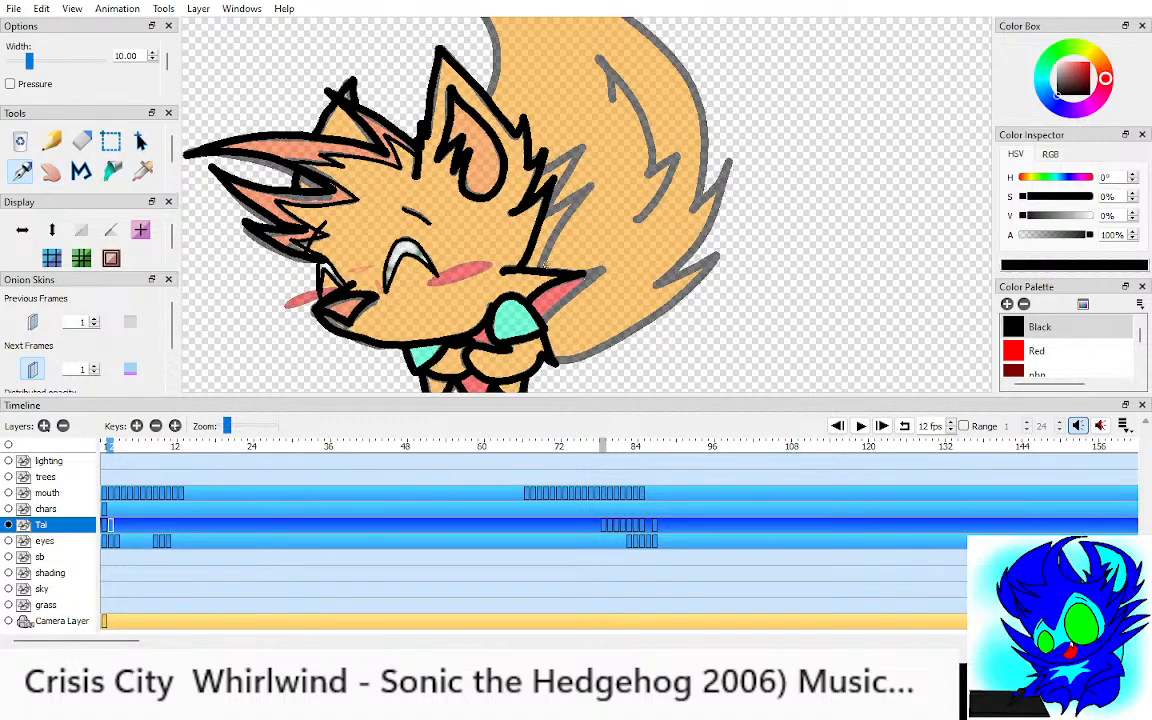
pyautogui.moveTo(560, 190); pyautogui.dragTo(575, 159)
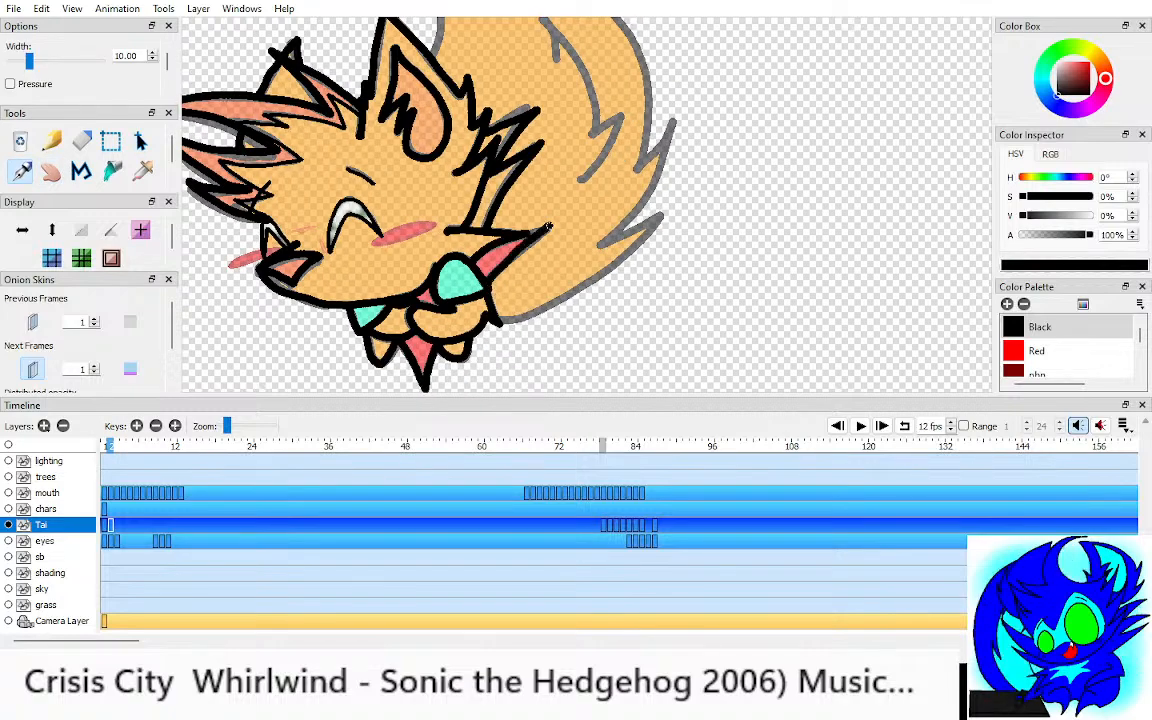
pyautogui.moveTo(455, 322)
pyautogui.mouseDown()
pyautogui.moveTo(508, 315)
pyautogui.moveTo(614, 233)
pyautogui.moveTo(647, 119)
pyautogui.moveTo(633, 314)
pyautogui.moveTo(643, 258)
pyautogui.moveTo(588, 150)
pyautogui.moveTo(464, 88)
pyautogui.moveTo(307, 67)
pyautogui.moveTo(350, 86)
pyautogui.moveTo(433, 168)
pyautogui.mouseUp()
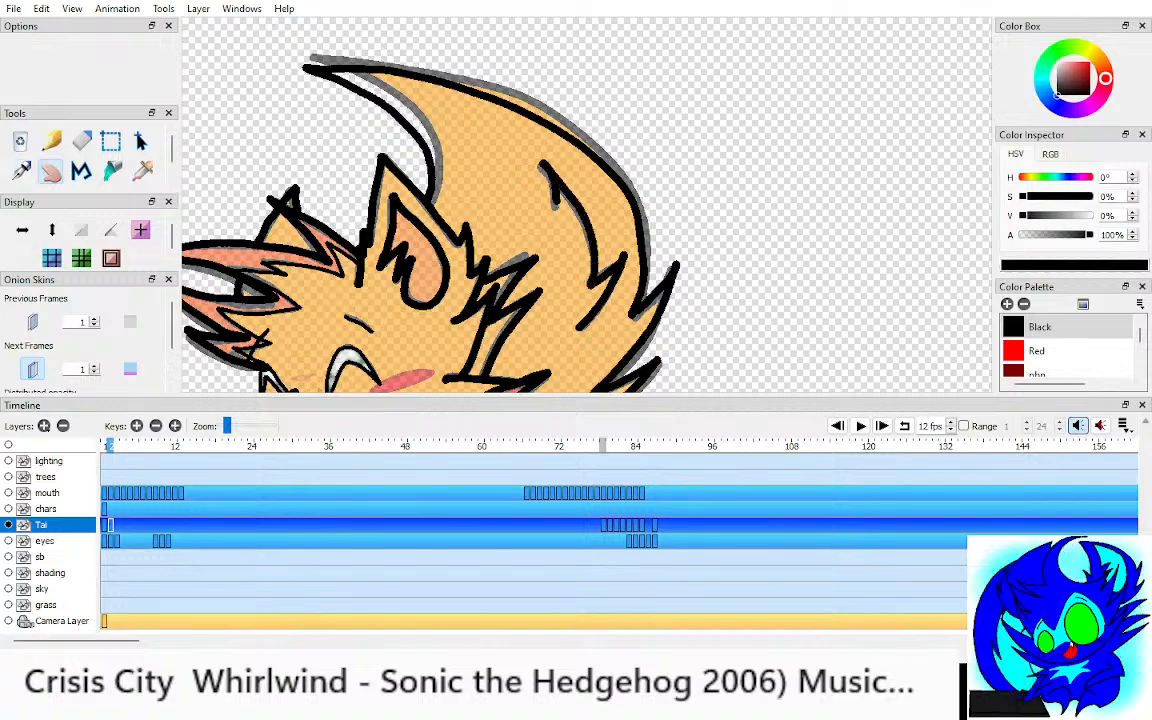
# Step: Trace the small markings between the eyes and beside the near eye in sampled orange-red at width 2
pyautogui.press('o')
pyautogui.press('h')
pyautogui.press('o')
pyautogui.scroll(-4, 585, 200)
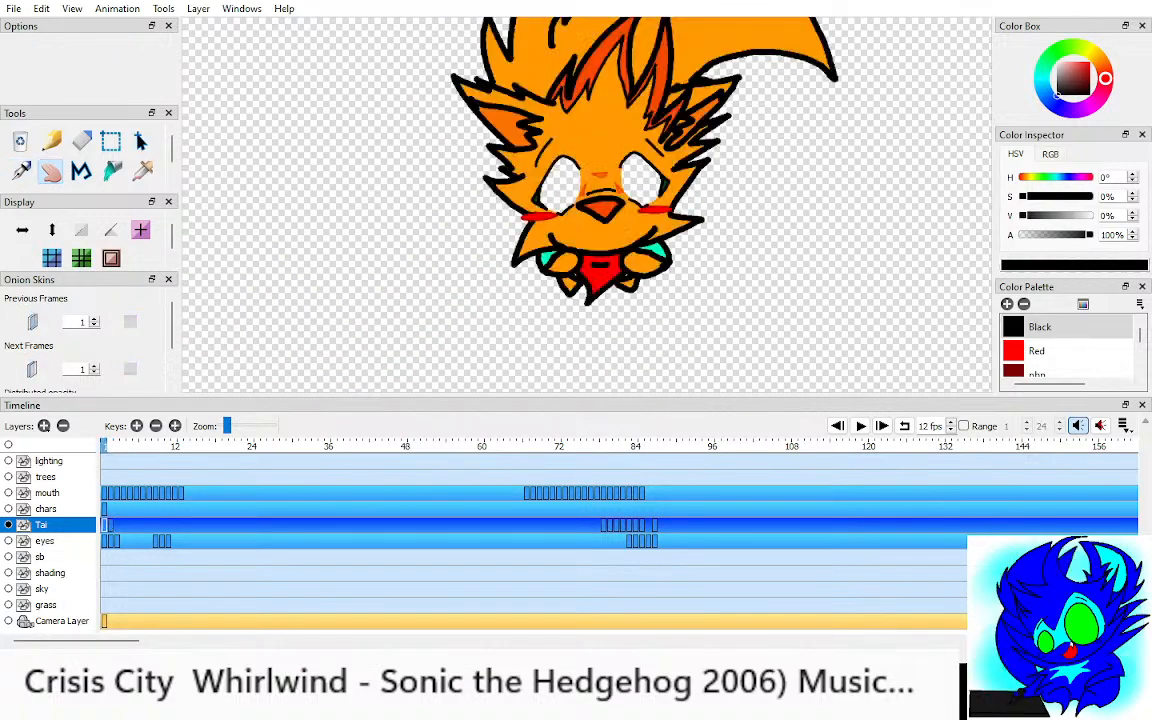
pyautogui.press('.')
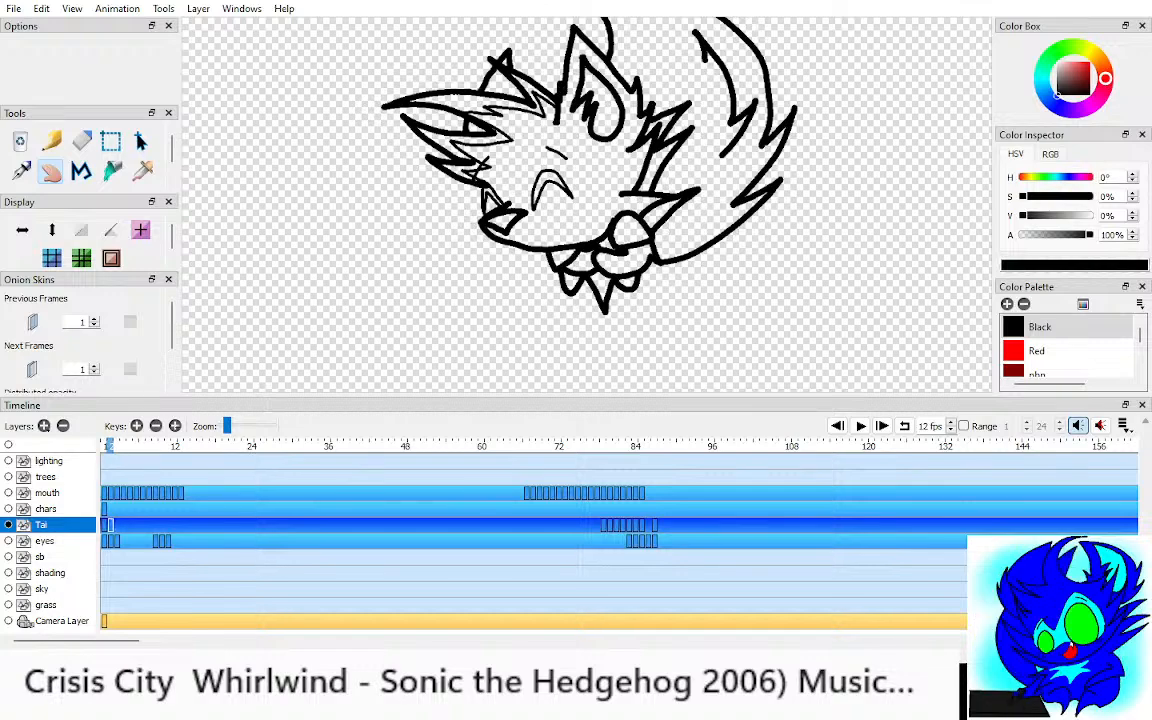
pyautogui.scroll(6, 545, 190)
pyautogui.hotkey('alt', 'o')
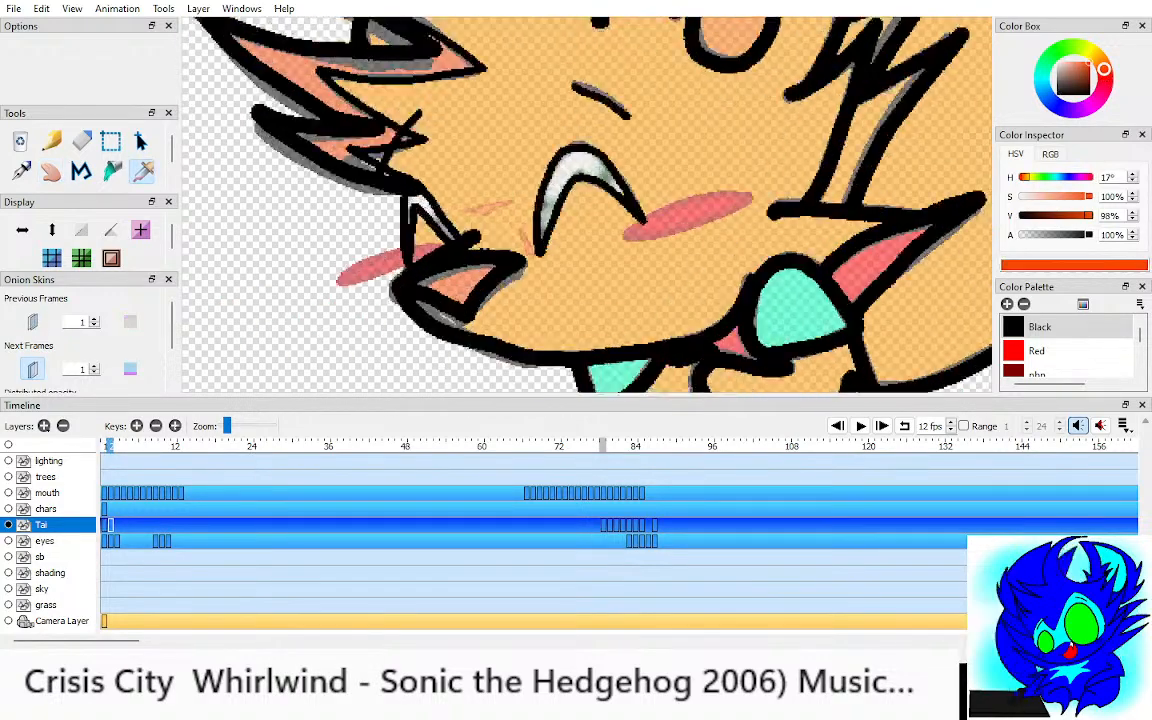
pyautogui.scroll(2, 587, 205)
pyautogui.press('p')
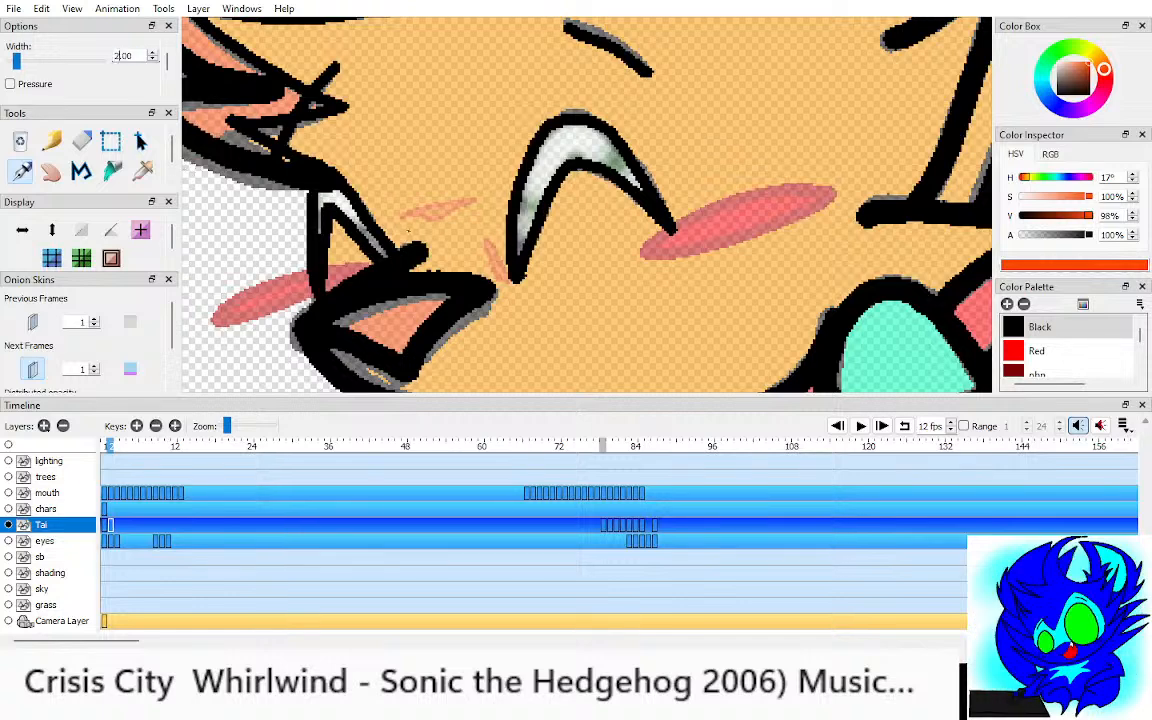
pyautogui.scroll(1, 408, 230)
pyautogui.moveTo(340, 219); pyautogui.dragTo(405, 200)
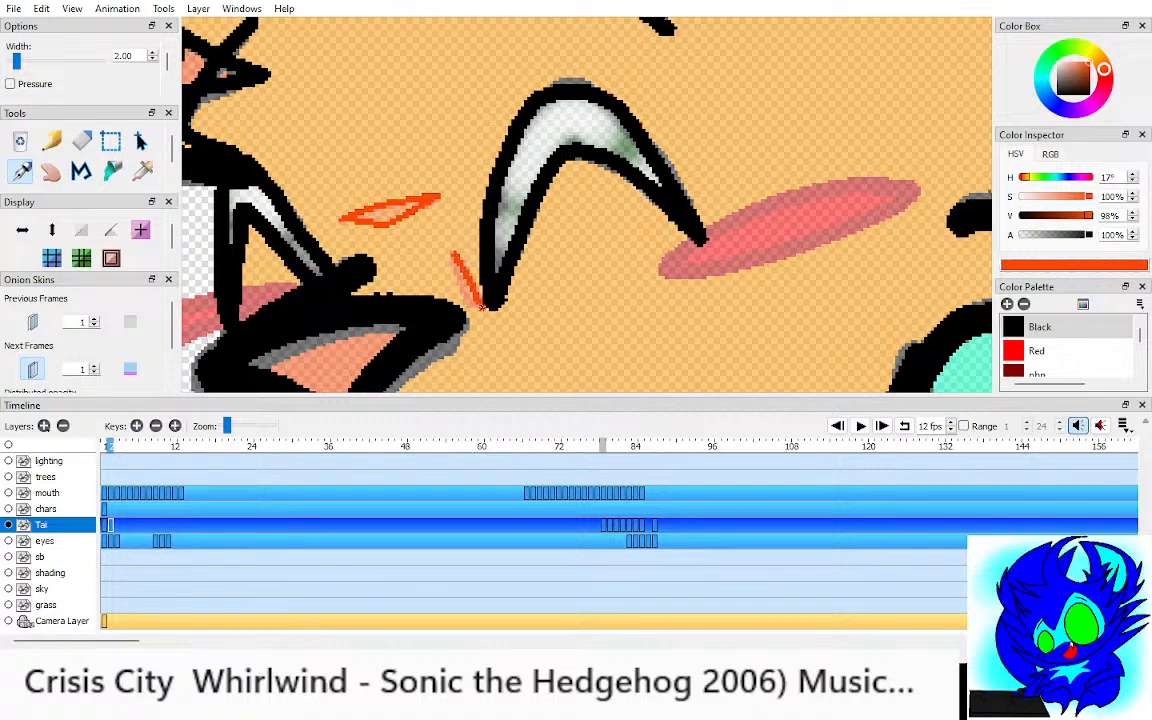
# Step: Fill the small markings between the eyes with the lighter orange, hue 27°, sampled from frame 1
pyautogui.press('i')
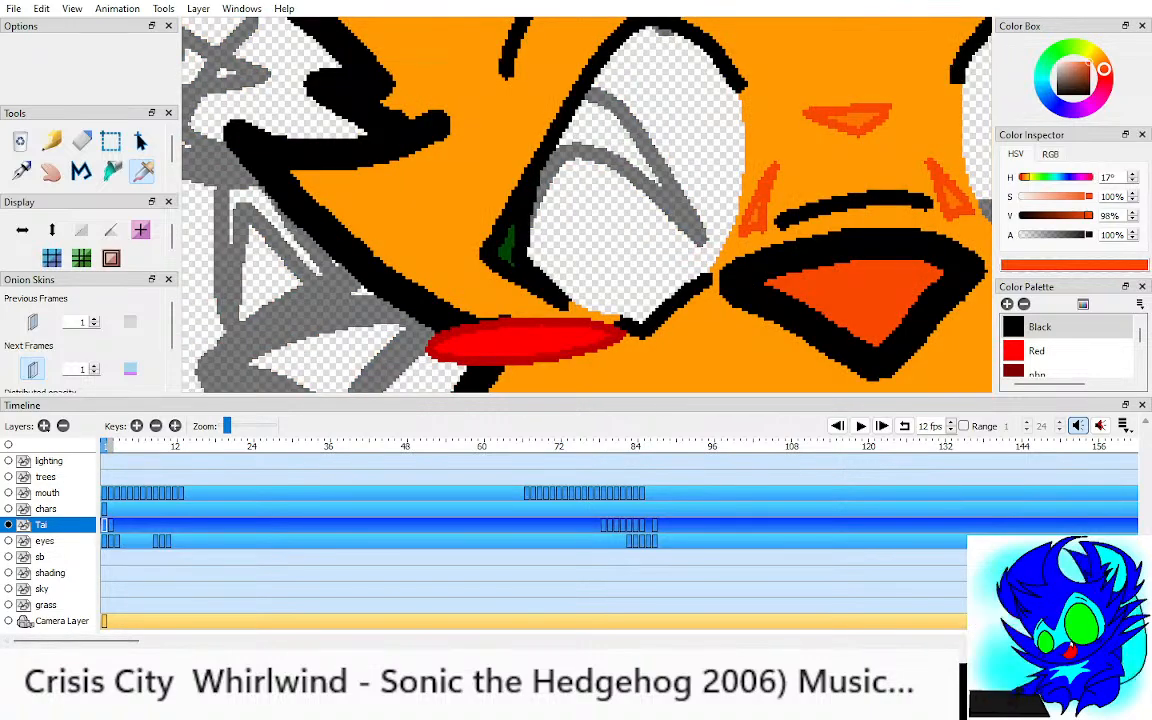
pyautogui.press('k')
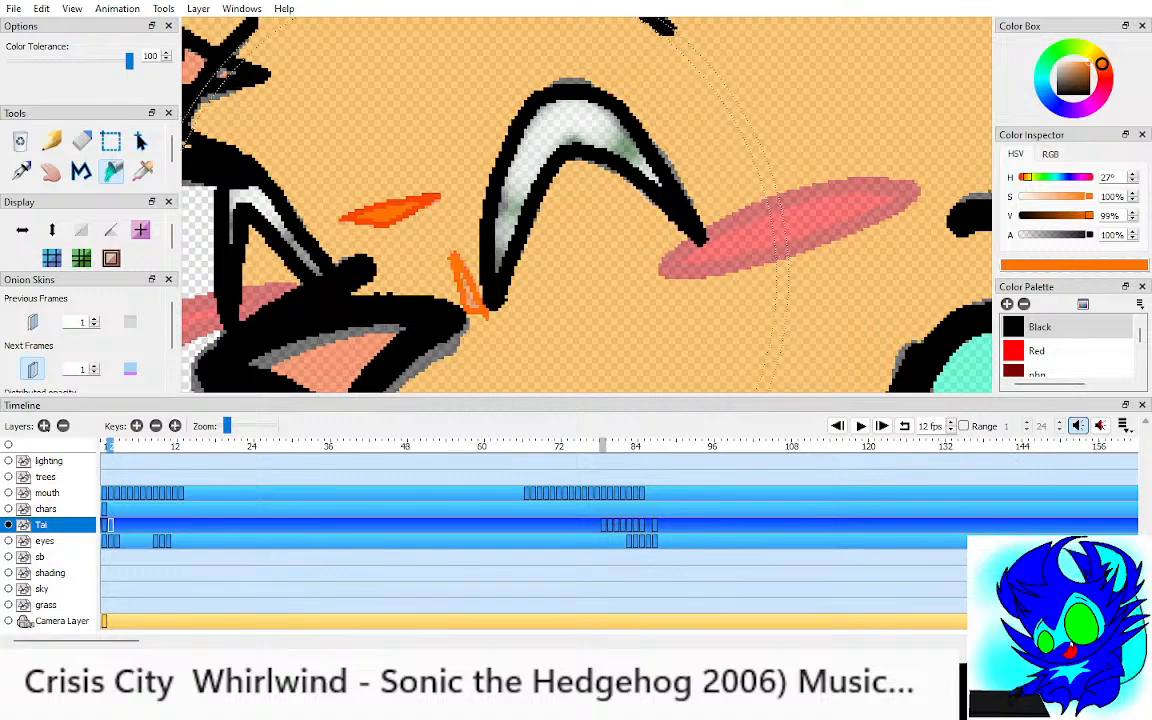
pyautogui.press('h')
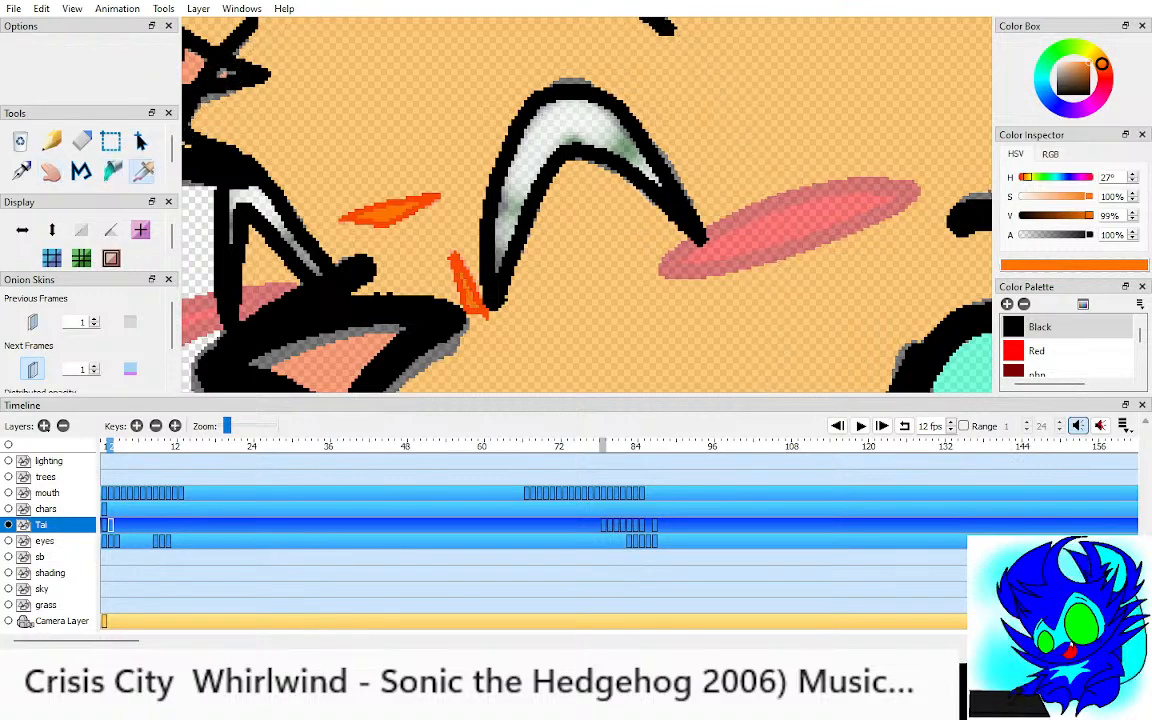
# Step: Fill the nose and the fringe strands with the orange-red of hue 17°
pyautogui.press('k')
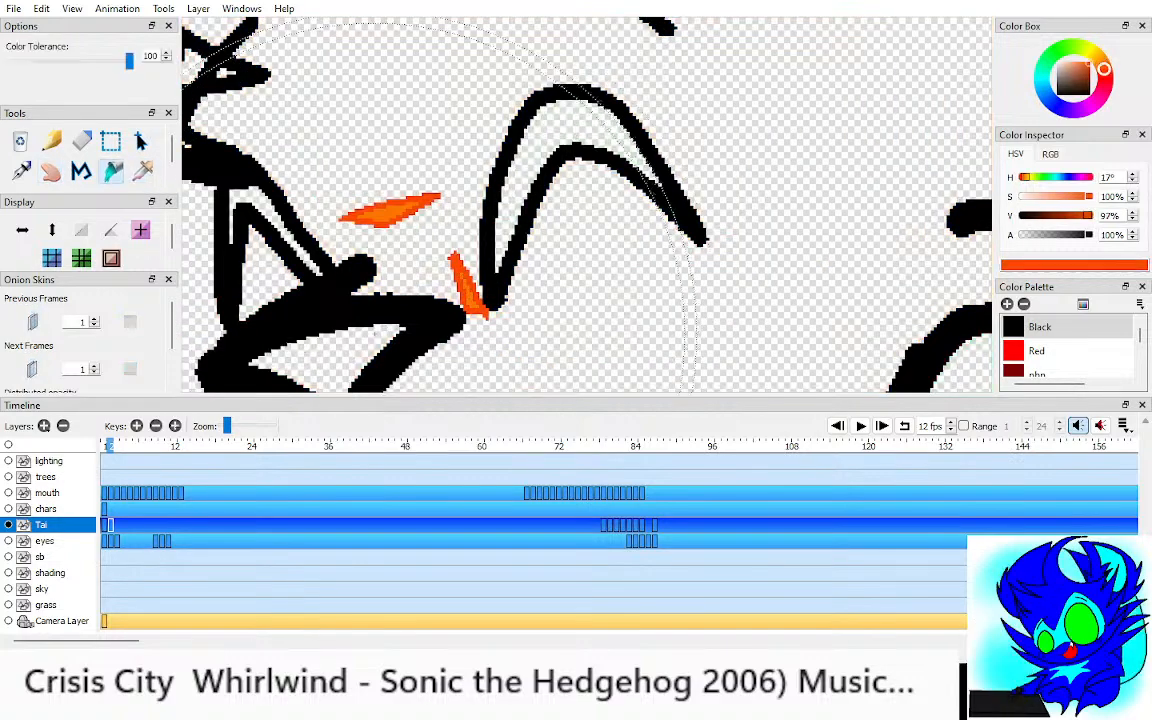
pyautogui.press('h')
pyautogui.press('k')
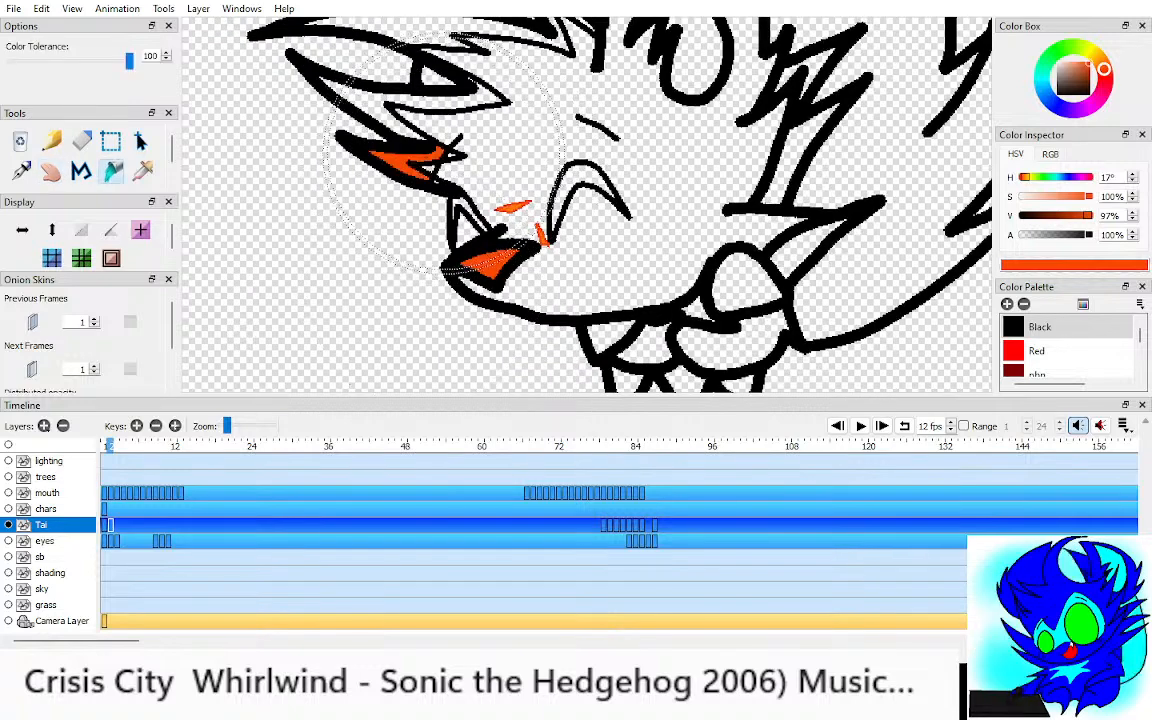
pyautogui.click(432, 180)
pyautogui.hotkey('ctrl', 'z')
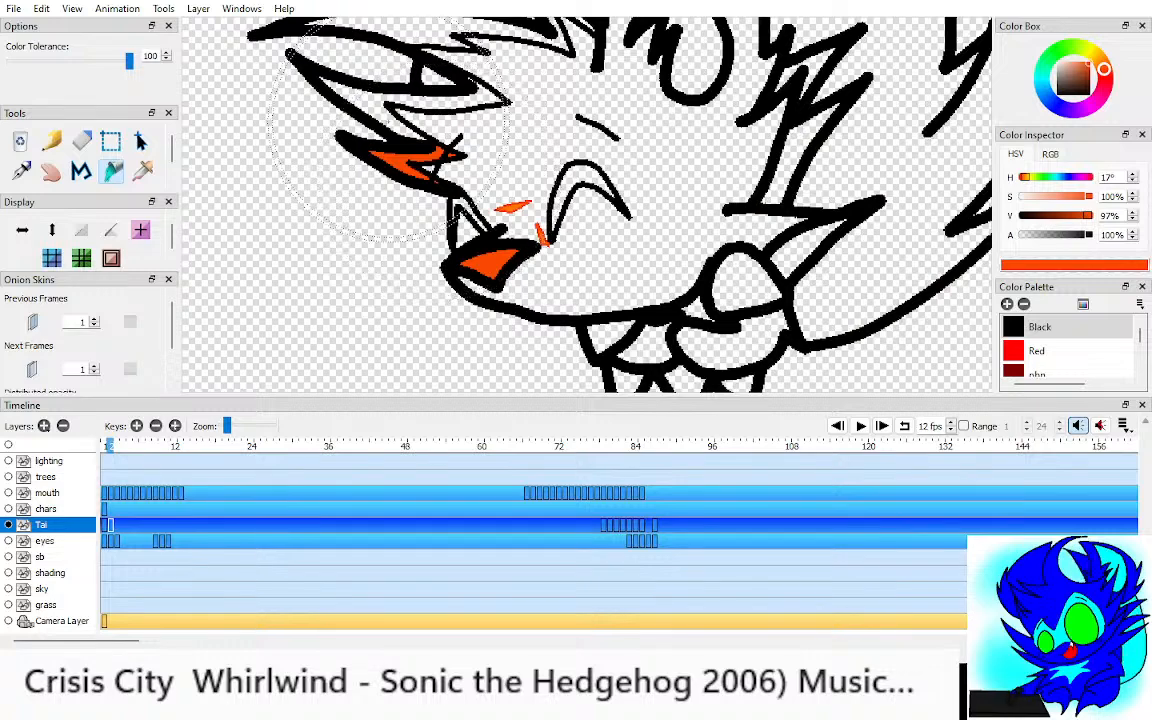
pyautogui.click(380, 85)
pyautogui.press('h')
pyautogui.moveTo(430, 120); pyautogui.dragTo(475, 260)
pyautogui.press('k')
pyautogui.click(543, 160)
pyautogui.press('h')
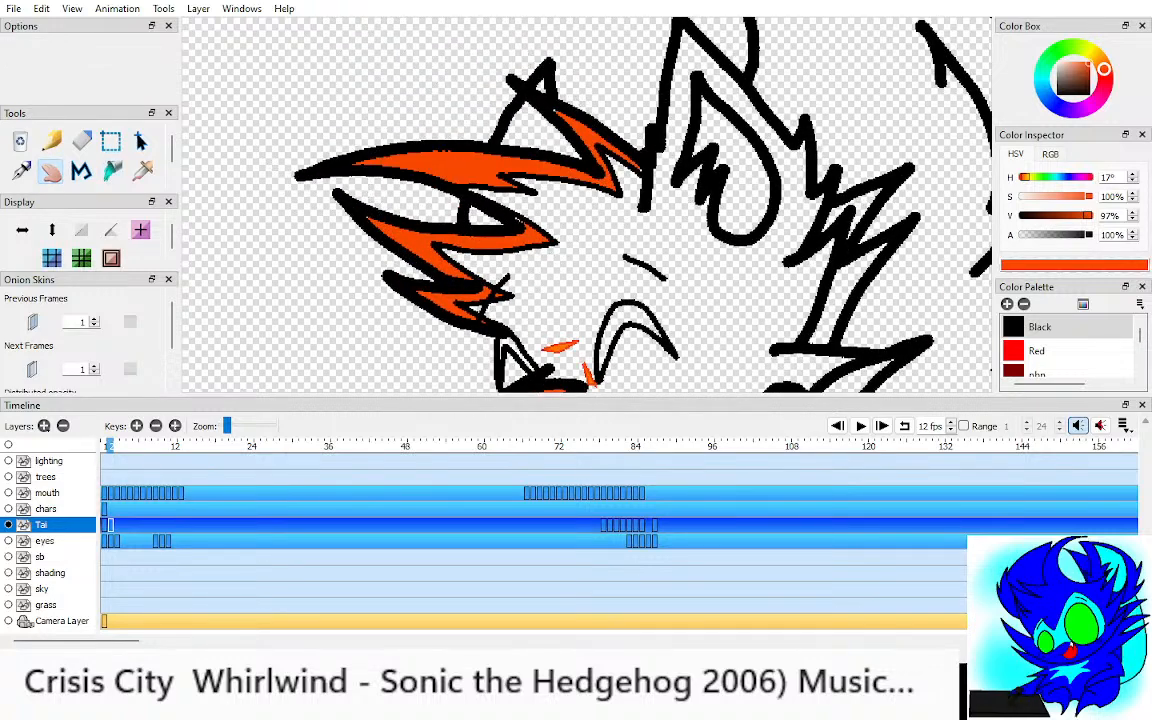
# Step: Paint over the stray unfilled pixels at the tip of the middle fringe strand in orange-red at width 2
pyautogui.scroll(6, 485, 185)
pyautogui.scroll(2, 555, 262)
pyautogui.press('p')
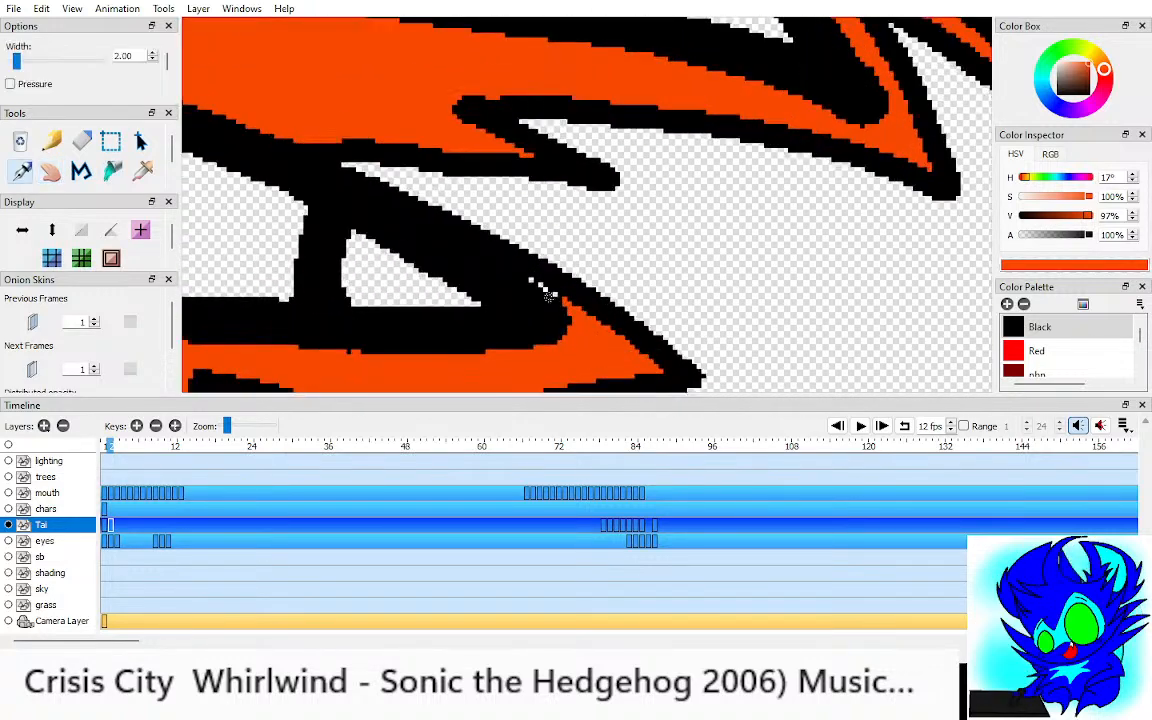
pyautogui.press('h')
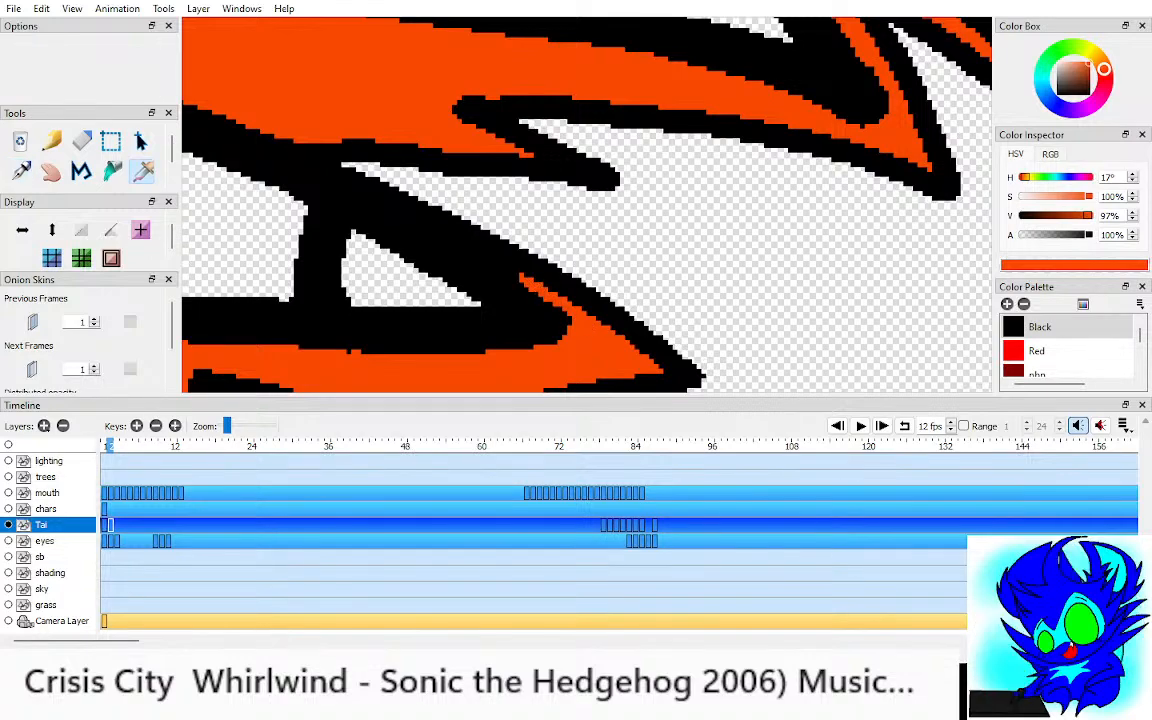
# Step: Fill the inner ear with orange, the shapes beside the paws with teal and the scarf's middle and lower tip with red
pyautogui.scroll(-8, 540, 292)
pyautogui.moveTo(560, 300); pyautogui.dragTo(505, 210)
pyautogui.press('i')
pyautogui.click(410, 318)
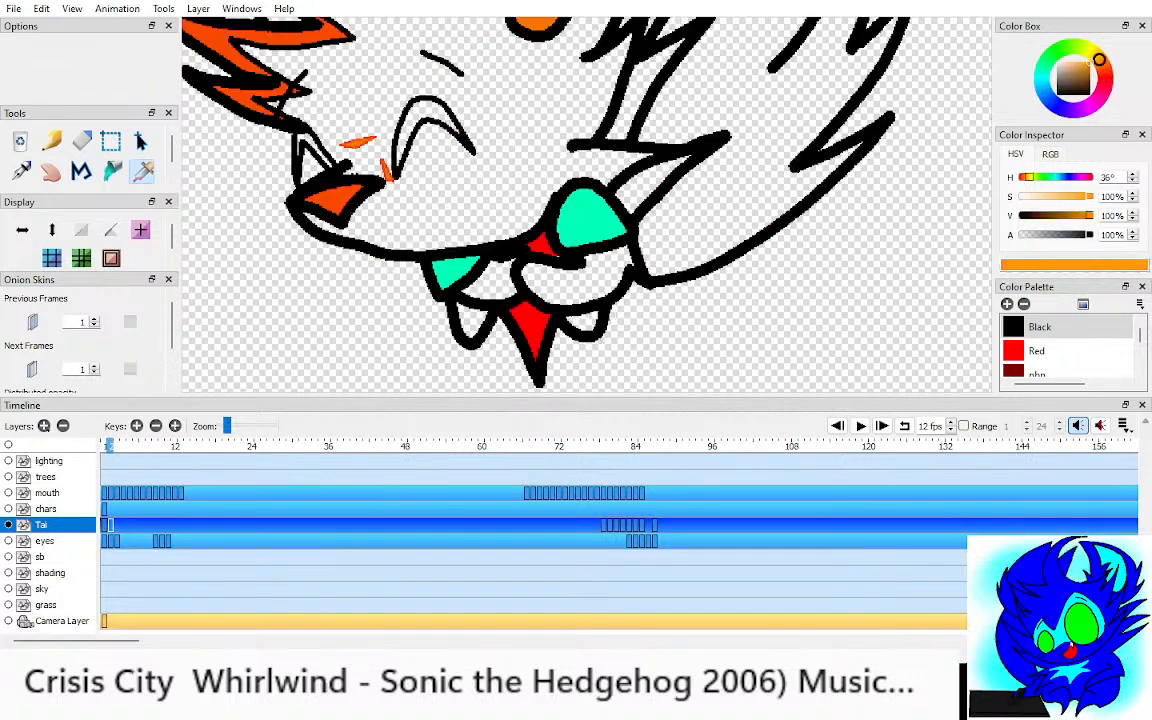
# Step: Fill the head, paws, feet and tail with orange of hue 36°, the eyes with dark green and the remaining scarf end with red
pyautogui.press('k')
pyautogui.click(442, 290)
pyautogui.click(575, 265)
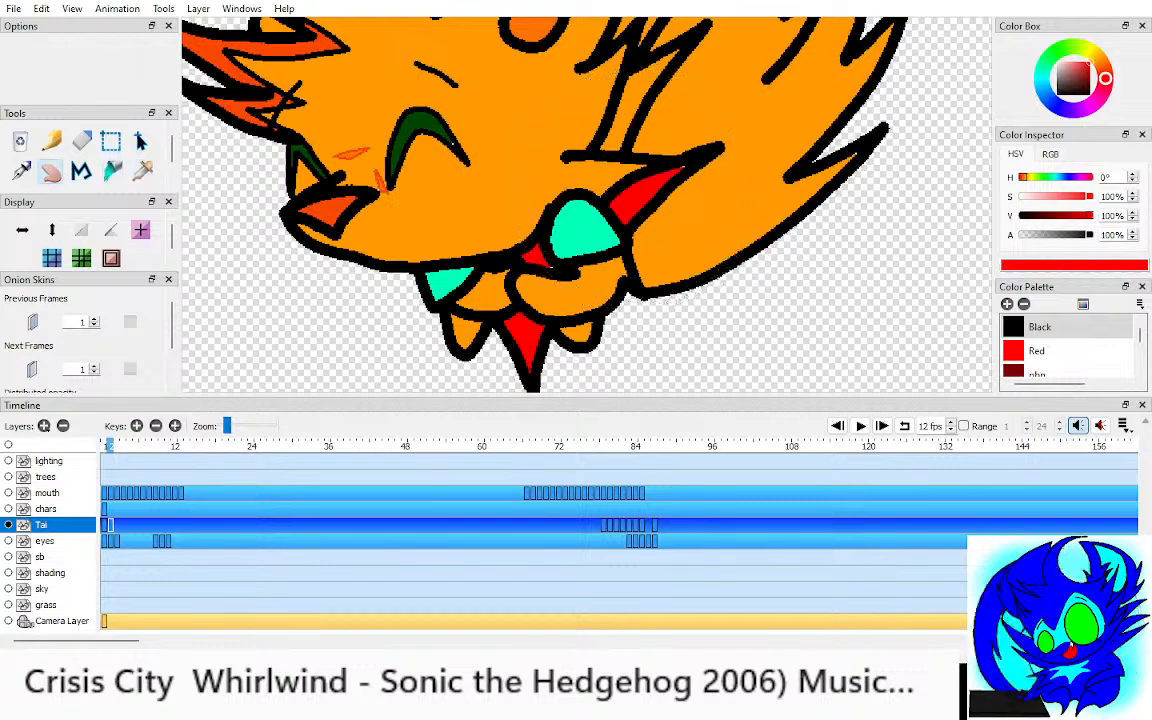
pyautogui.scroll(-5, 585, 205)
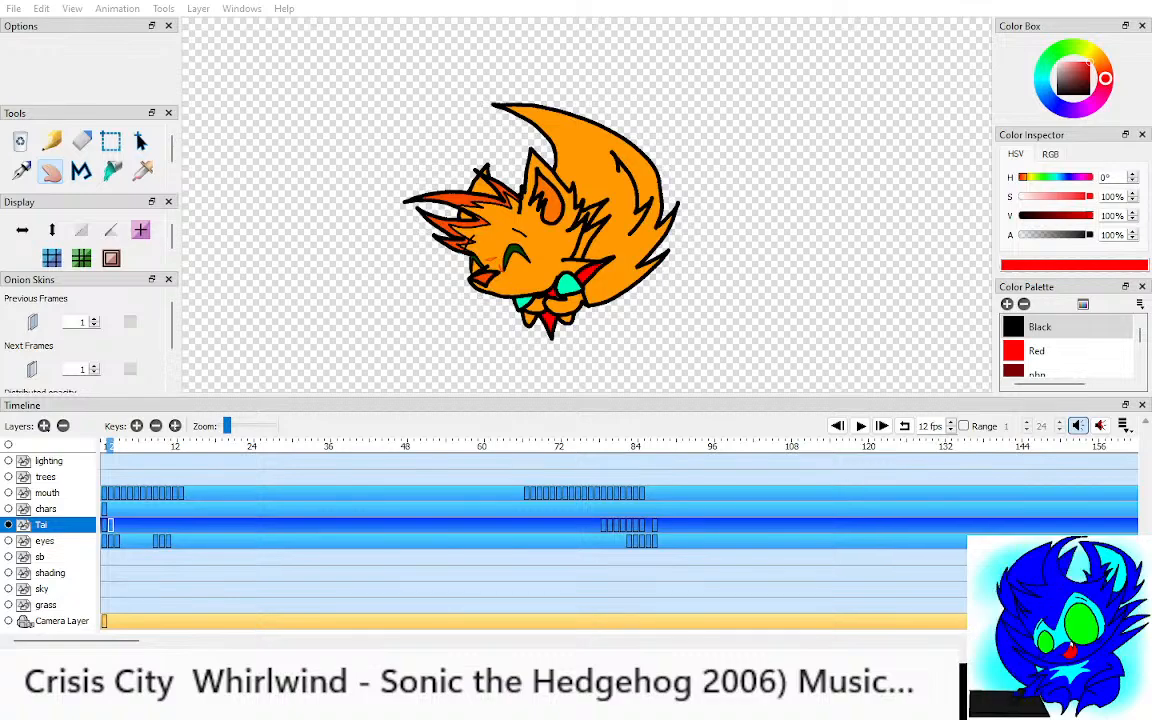
# Step: Sample white from the eye opening on frame 1 as the drawing colour and return to frame 2
pyautogui.moveTo(535, 259); pyautogui.dragTo(580, 206)
pyautogui.scroll(3, 580, 206)
pyautogui.press(',')
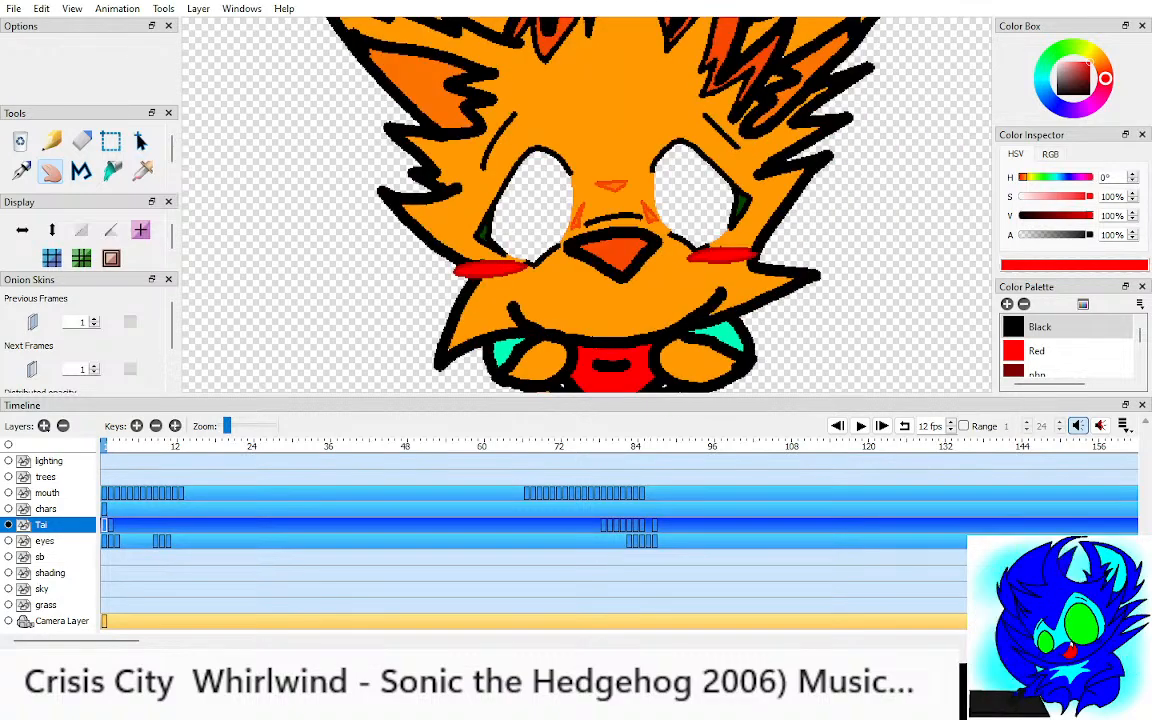
pyautogui.press('a')
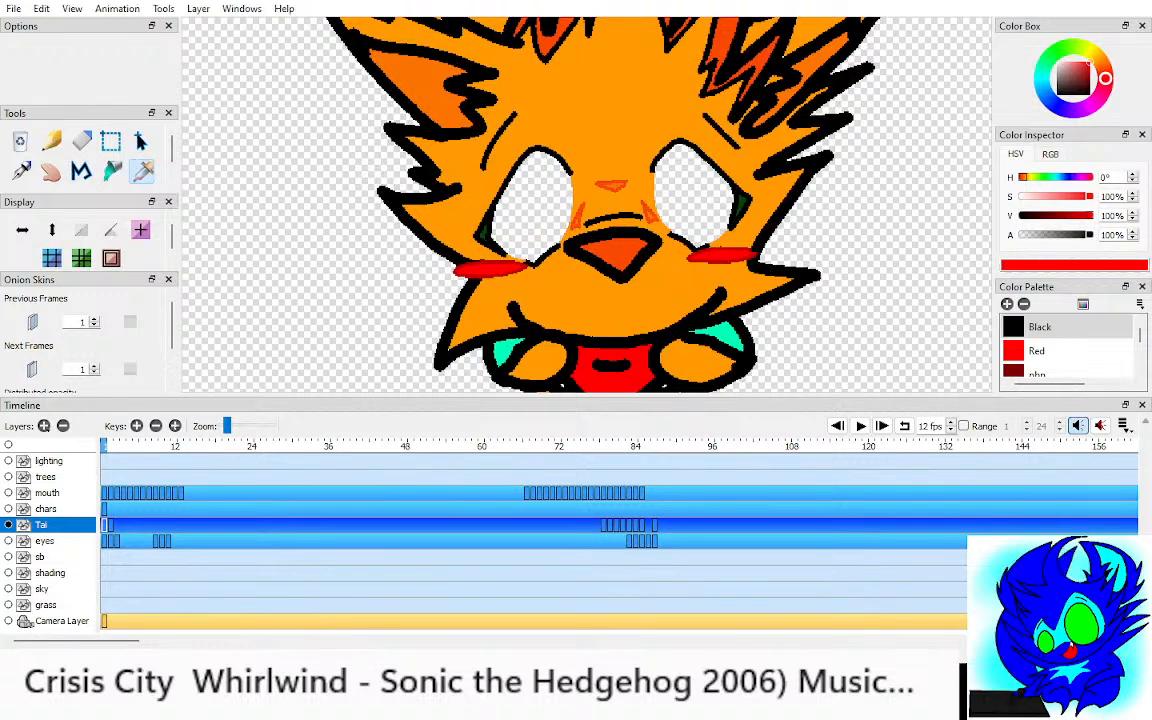
pyautogui.click(578, 242)
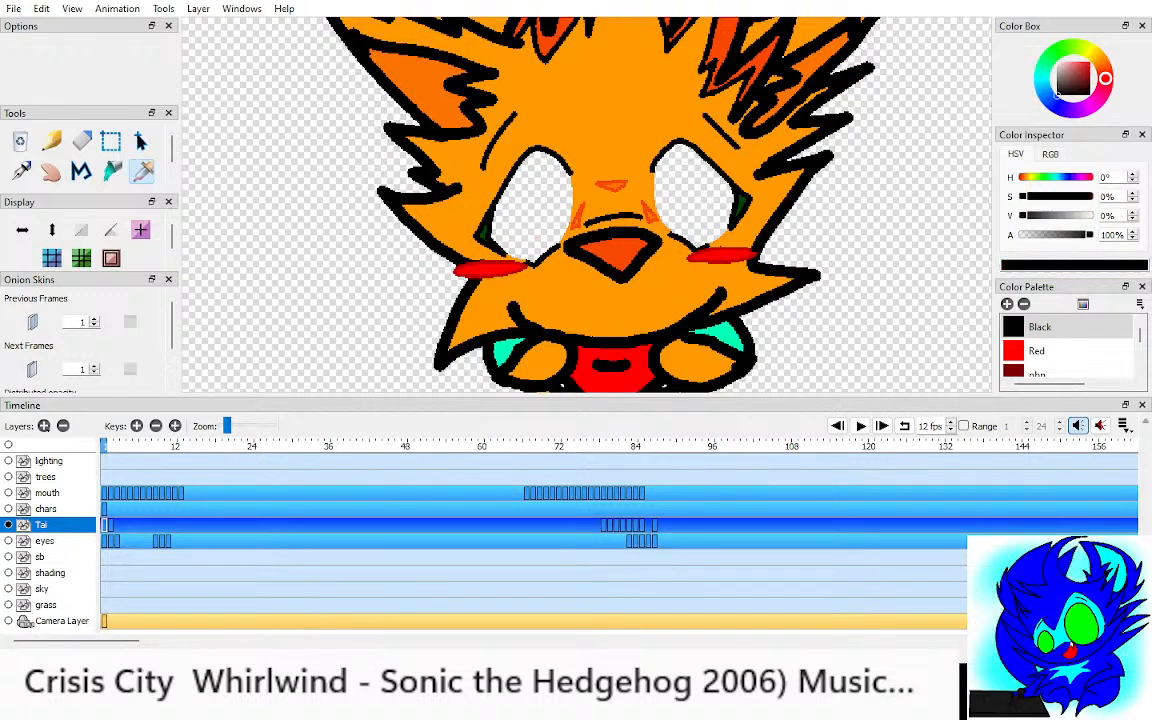
pyautogui.click(541, 207)
pyautogui.press('.')
# Step: Paint soft white highlights over both closed eyes on frame 2 with the pencil at width 20
pyautogui.press('h')
pyautogui.moveTo(511, 195); pyautogui.dragTo(587, 205)
pyautogui.scroll(2, 587, 205)
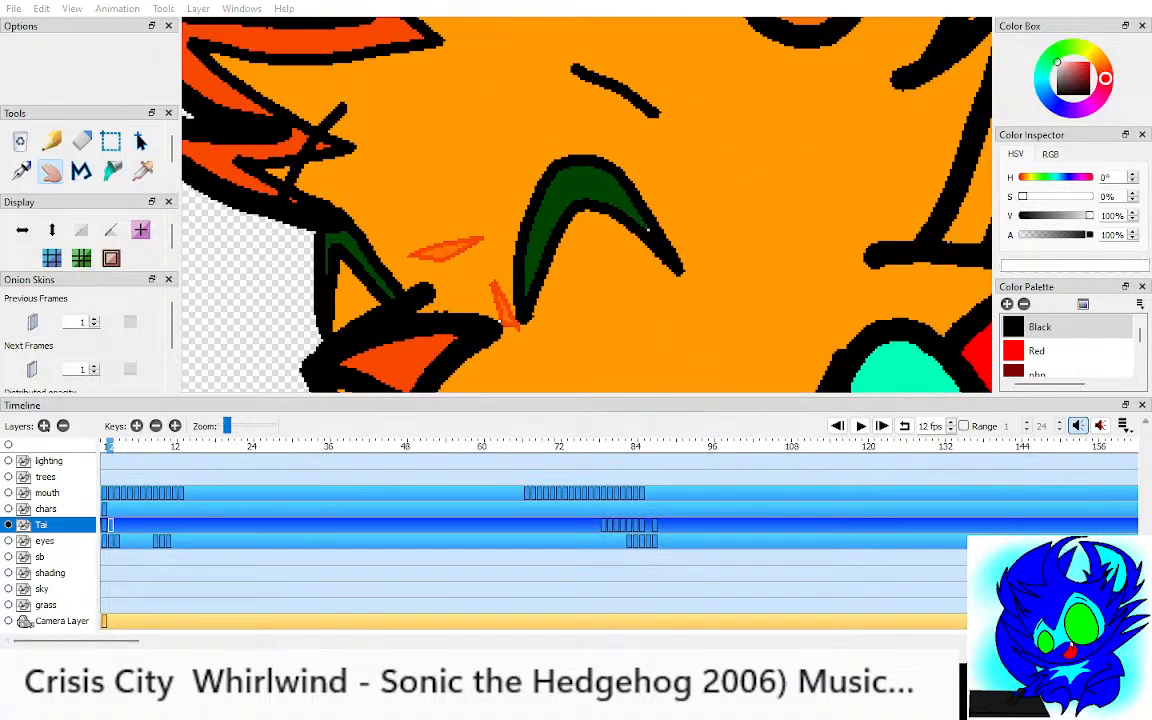
pyautogui.press('n')
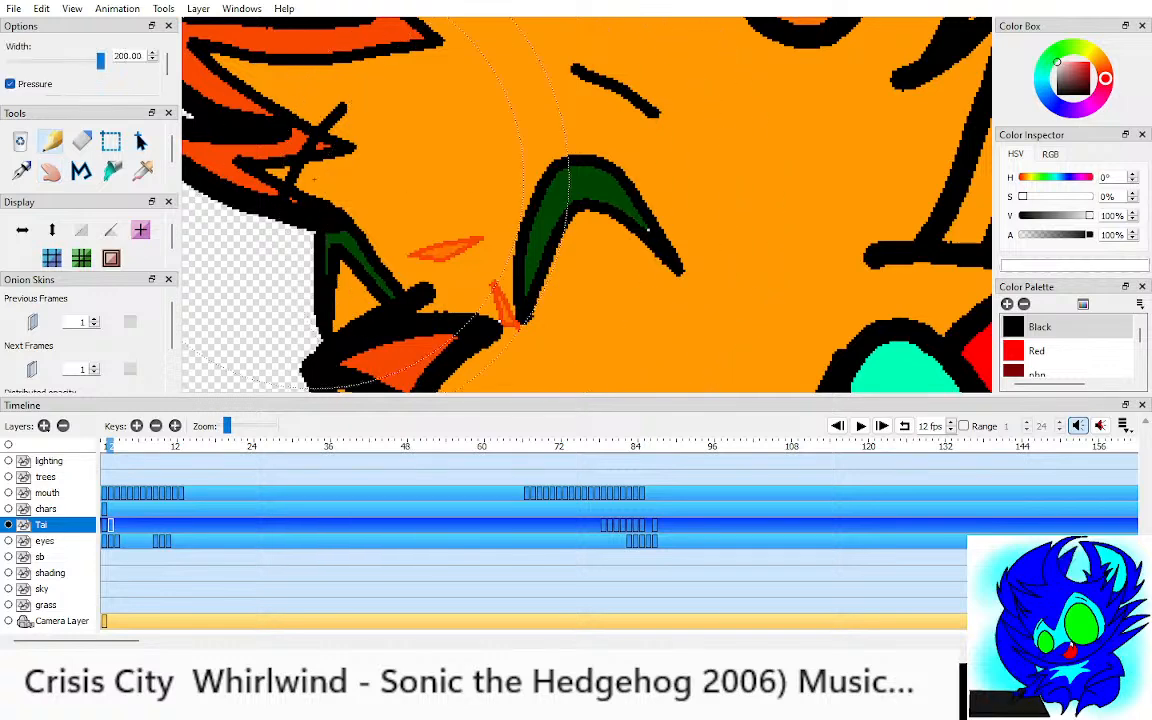
pyautogui.moveTo(142, 56); pyautogui.dragTo(106, 54)
pyautogui.write('20')
pyautogui.moveTo(534, 262)
pyautogui.mouseDown()
pyautogui.moveTo(576, 182)
pyautogui.moveTo(647, 229)
pyautogui.mouseUp()
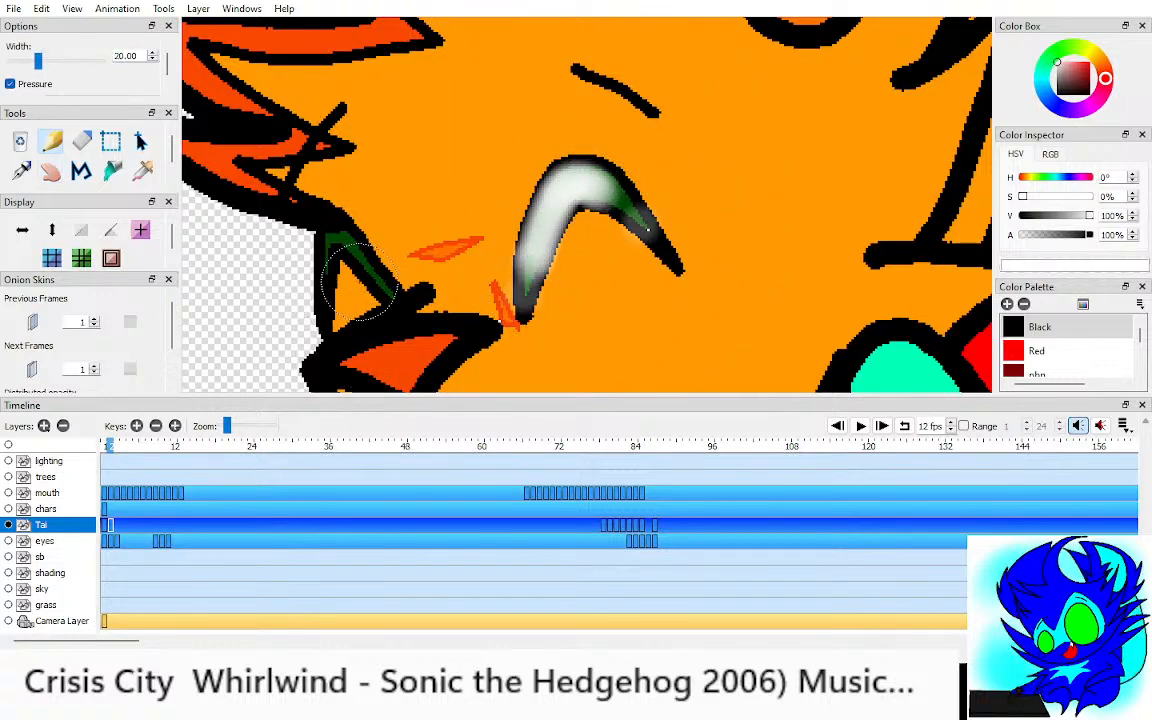
pyautogui.moveTo(322, 228)
pyautogui.mouseDown()
pyautogui.moveTo(383, 290)
pyautogui.moveTo(340, 295)
pyautogui.mouseUp()
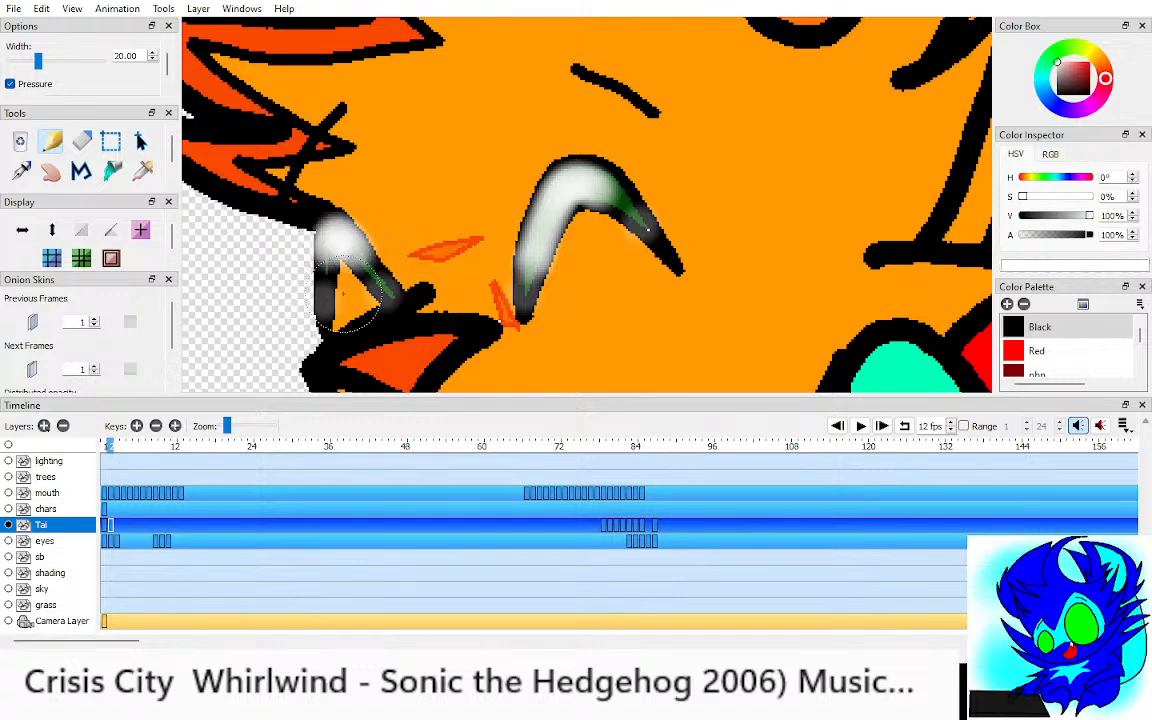
pyautogui.press('h')
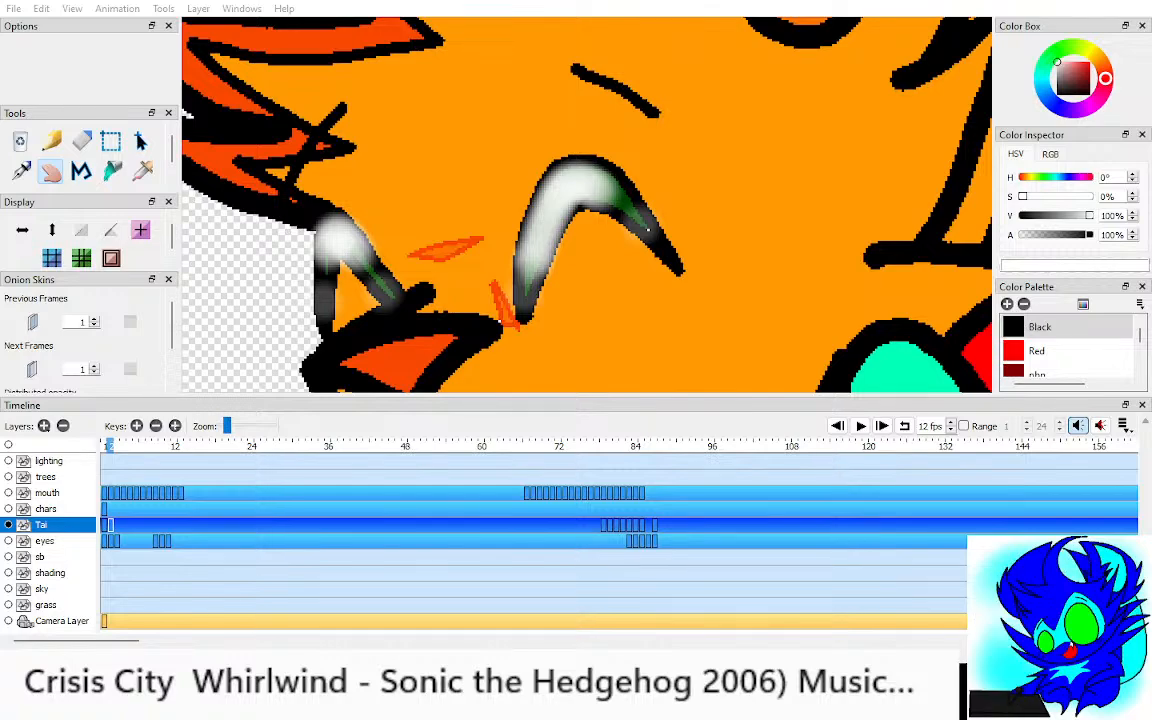
# Step: Flip the whole frame 2 drawing horizontally and shift it slightly to the right, using the previous frame's onion skin as reference
pyautogui.scroll(-10, 587, 205)
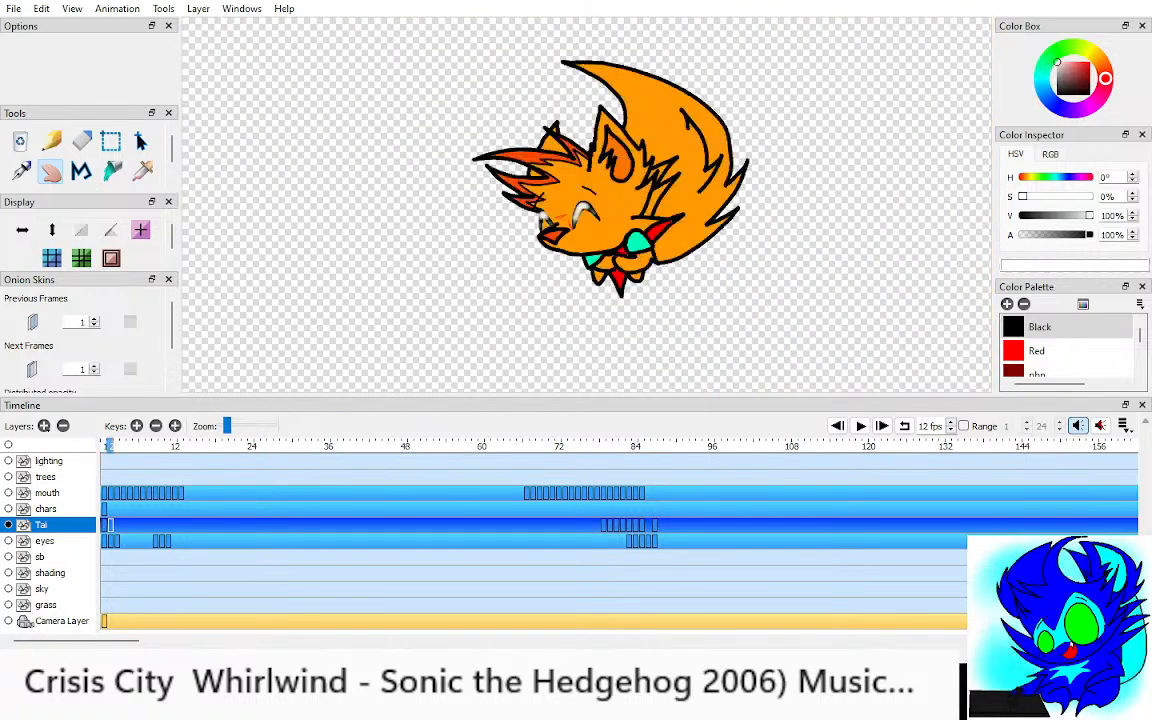
pyautogui.moveTo(587, 205); pyautogui.dragTo(565, 211)
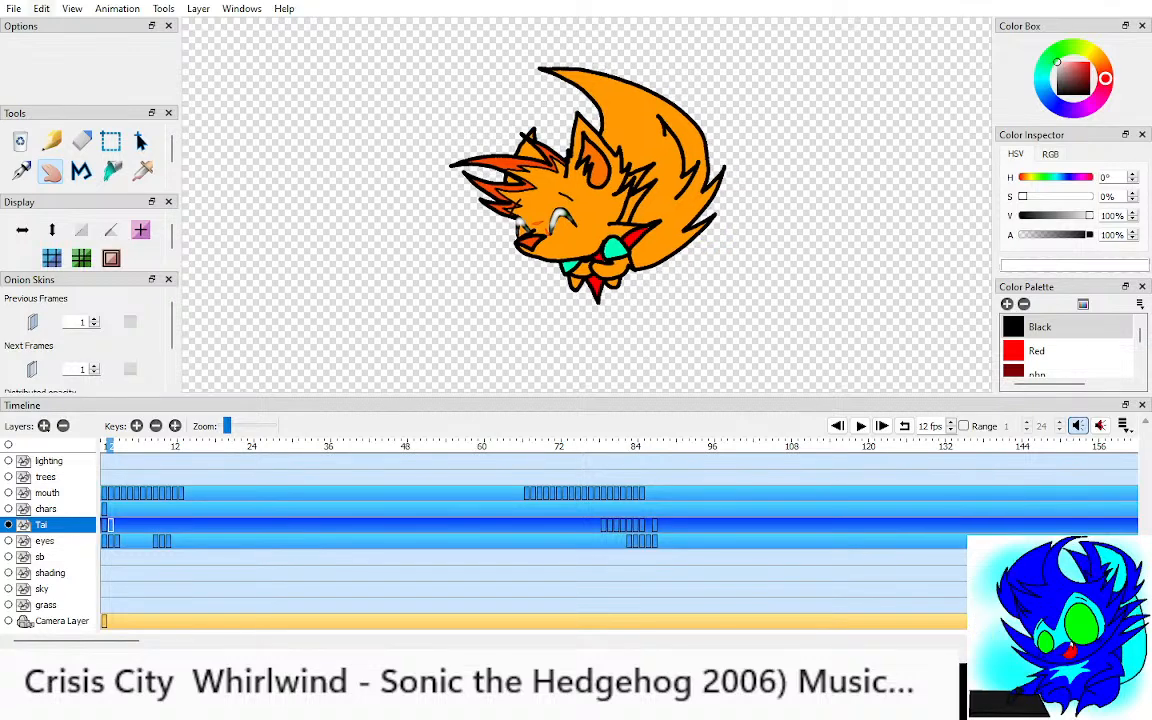
pyautogui.hotkey('ctrl', 'a')
pyautogui.hotkey('shift', 'h')
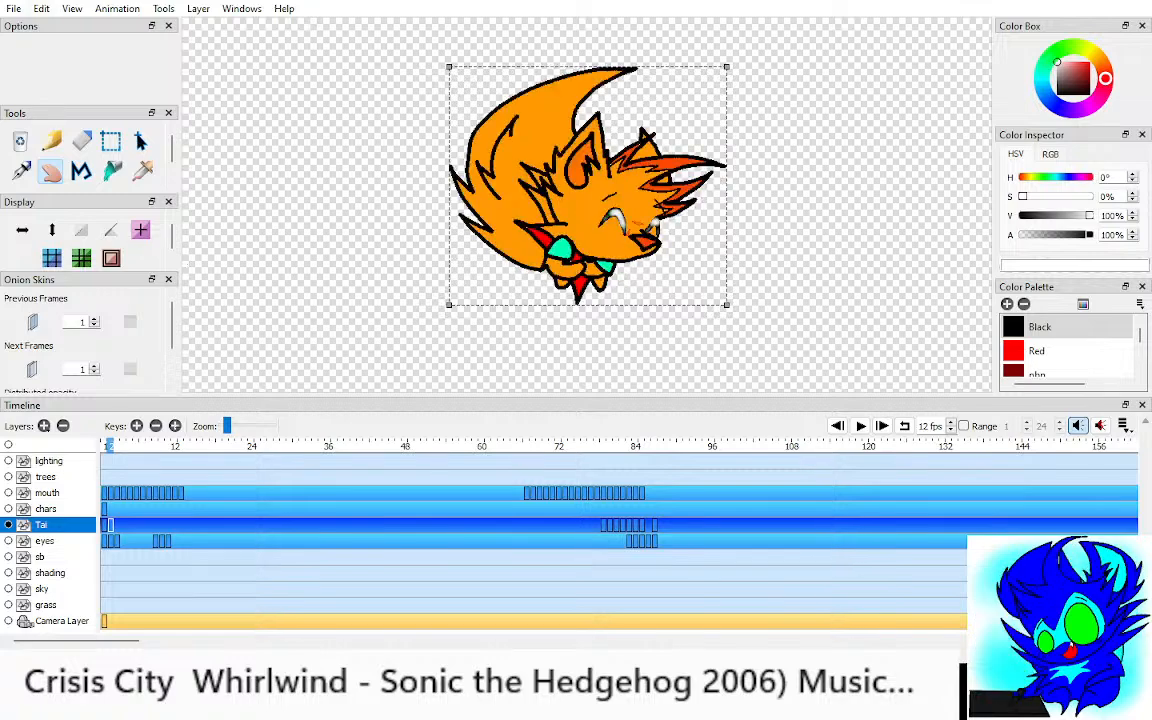
pyautogui.press('q')
pyautogui.press('o')
pyautogui.moveTo(588, 190); pyautogui.dragTo(604, 191)
pyautogui.press('h')
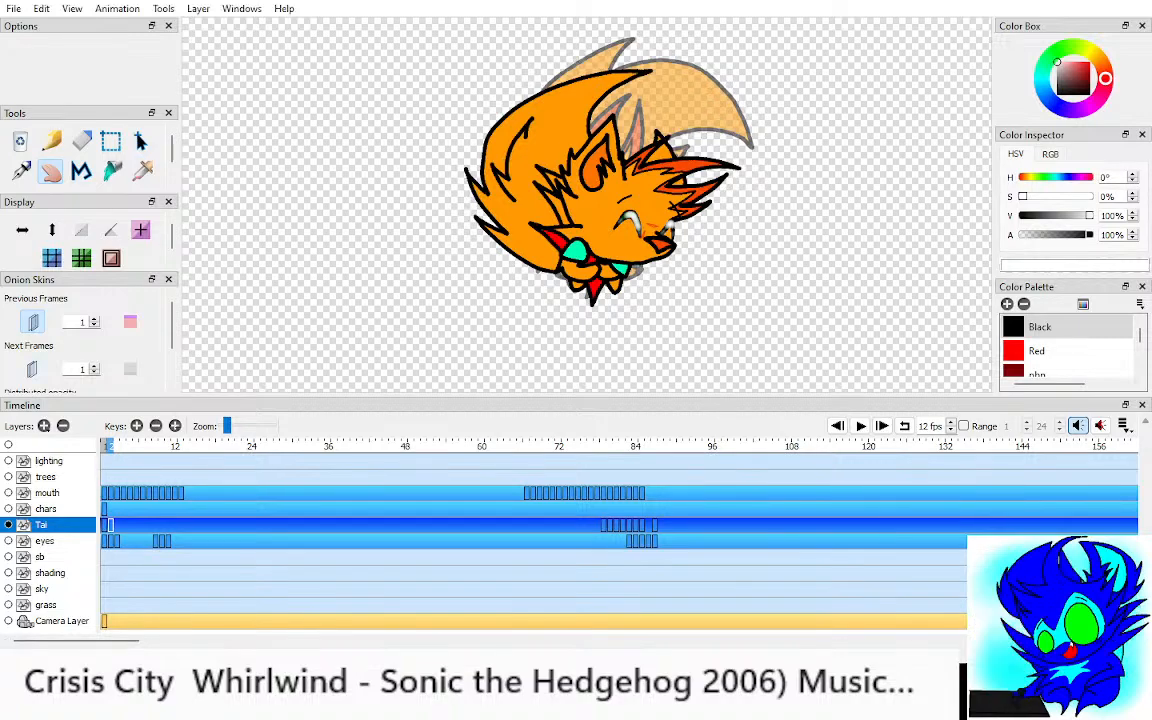
pyautogui.press('o')
# Step: Compare the flipped pose on frame 2 with the front-facing pose on frame 1
pyautogui.moveTo(602, 190); pyautogui.dragTo(592, 211)
pyautogui.scroll(-1, 592, 211)
pyautogui.scroll(2, 592, 211)
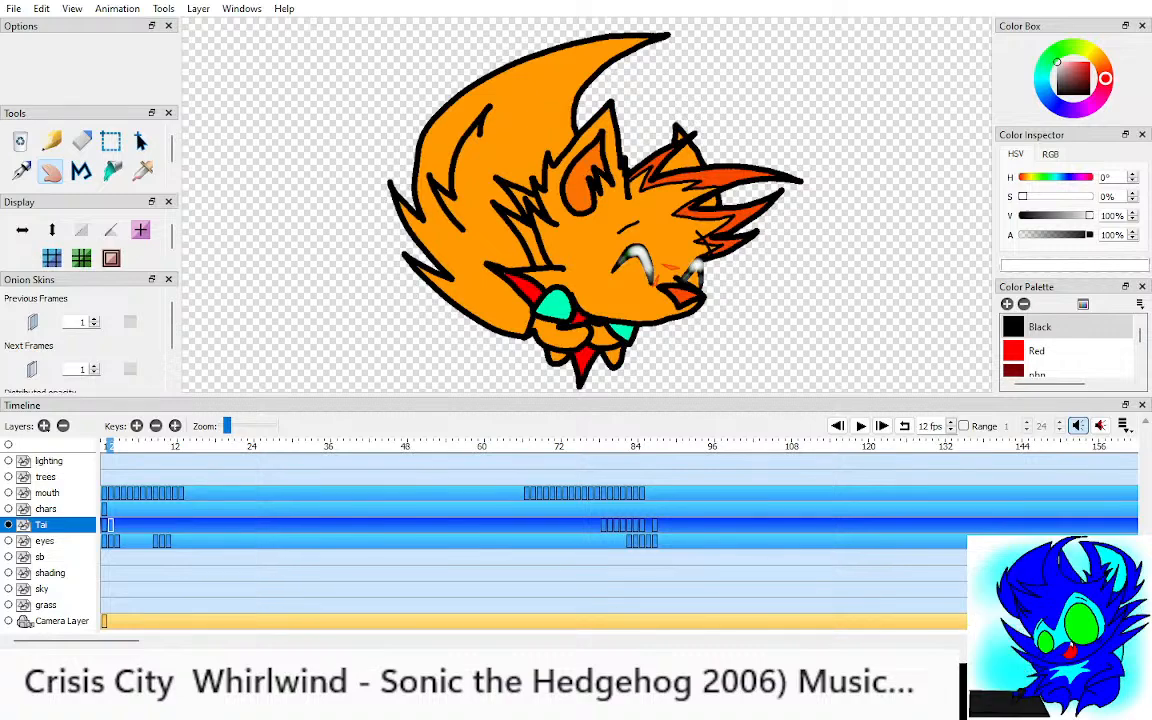
pyautogui.scroll(2, 592, 211)
pyautogui.scroll(-3, 592, 211)
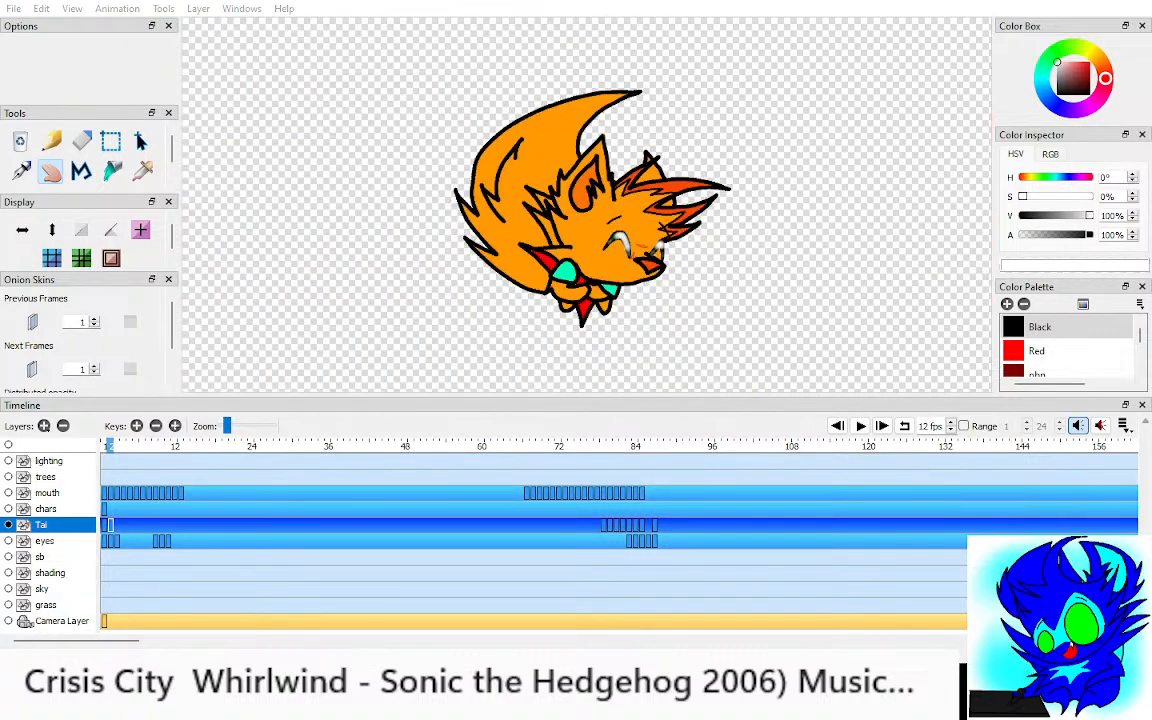
pyautogui.scroll(3, 592, 211)
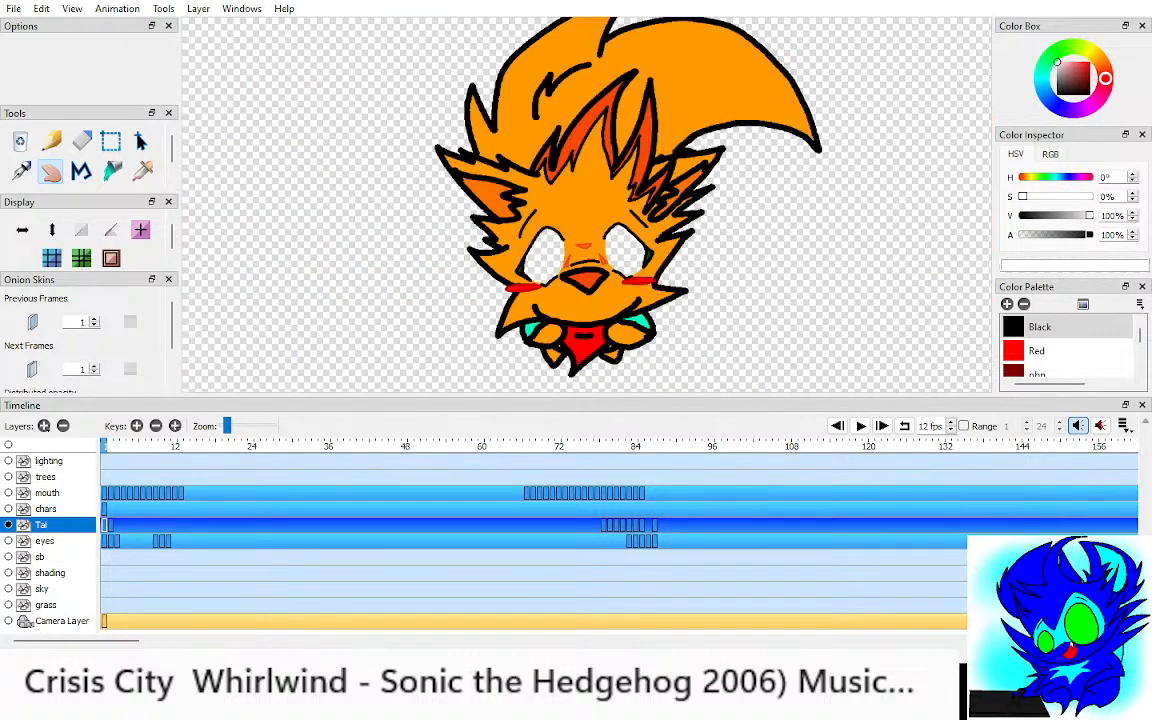
pyautogui.scroll(-1, 592, 211)
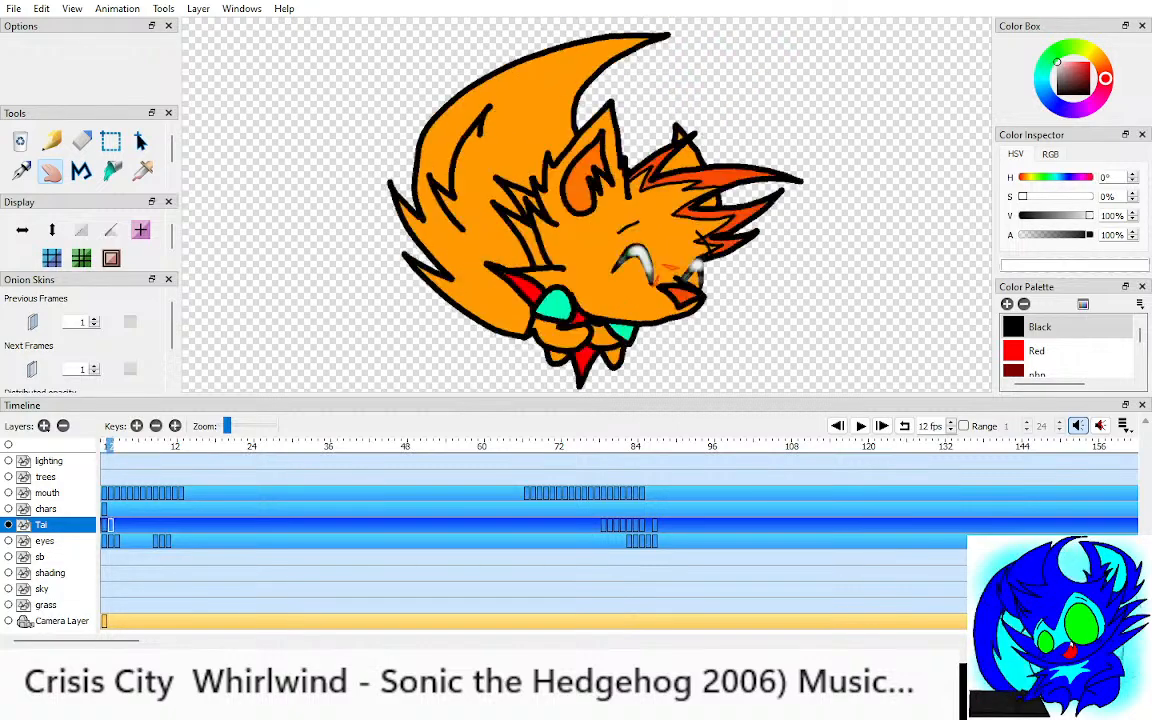
# Step: Sample the dark red of the cheek mark's outline on frame 1, hue 0° with 75% value
pyautogui.scroll(4, 592, 211)
pyautogui.press('i')
pyautogui.click(572, 300)
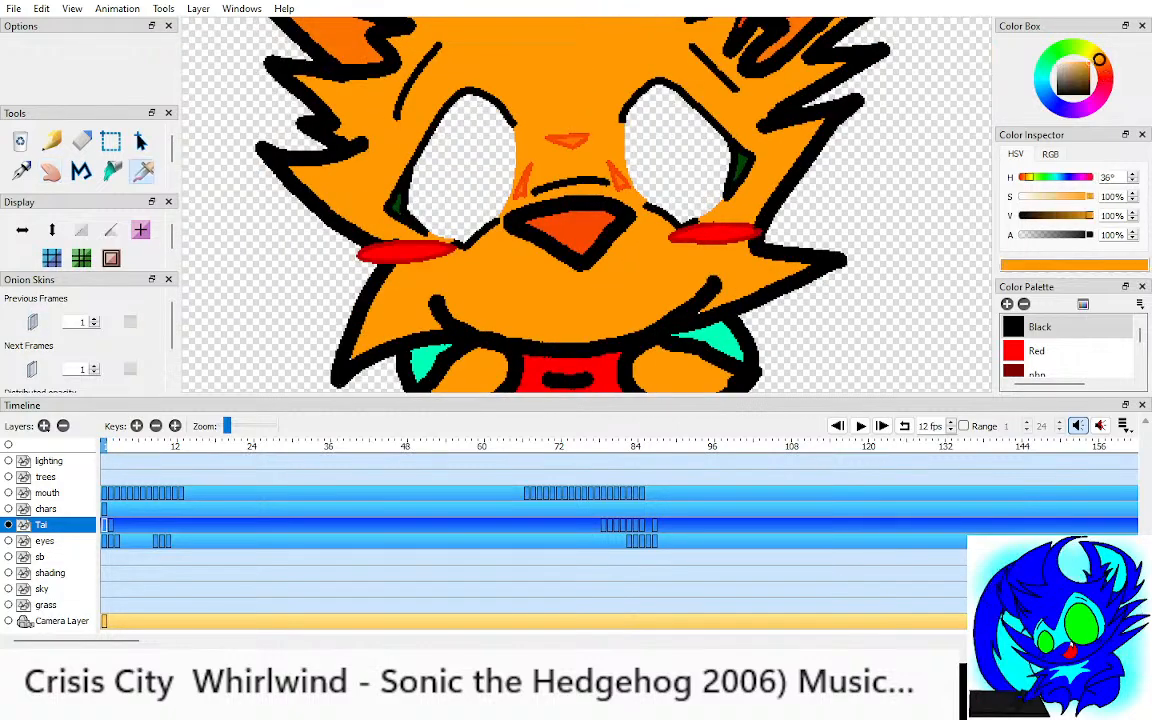
pyautogui.click(408, 261)
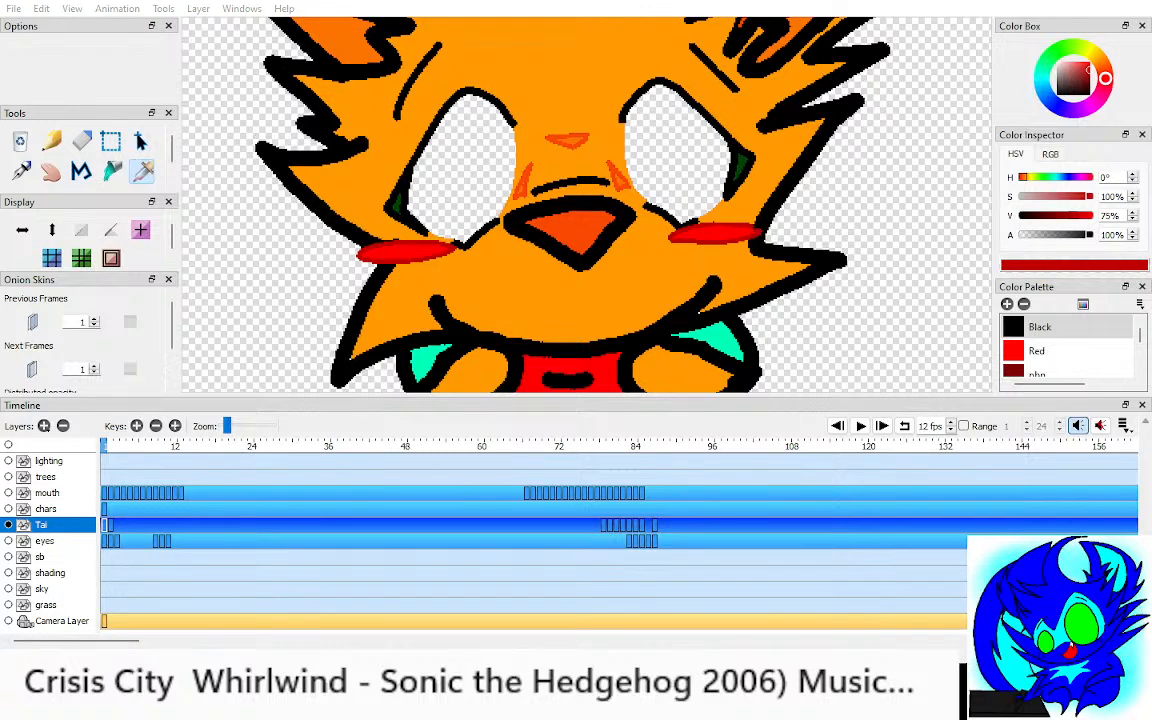
pyautogui.scroll(1, 585, 205)
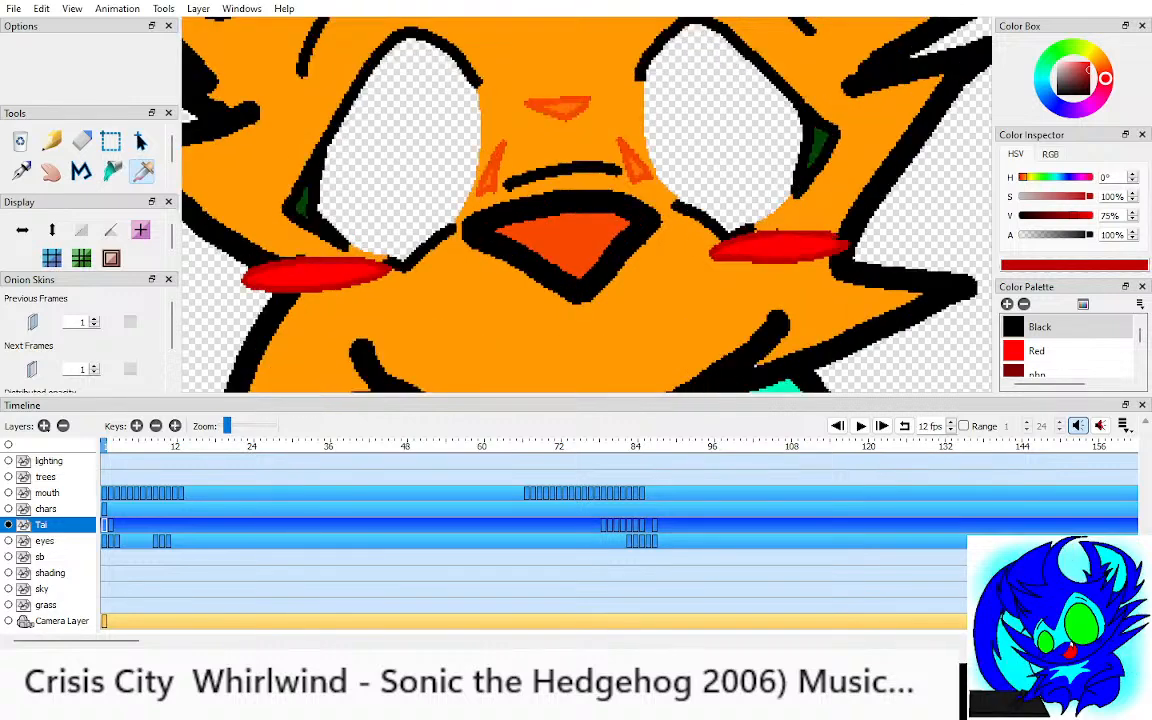
# Step: Outline slanted oval cheek marks beside the eye and beyond the nose on frame 2 in dark red at width 5
pyautogui.press('.')
pyautogui.press('p')
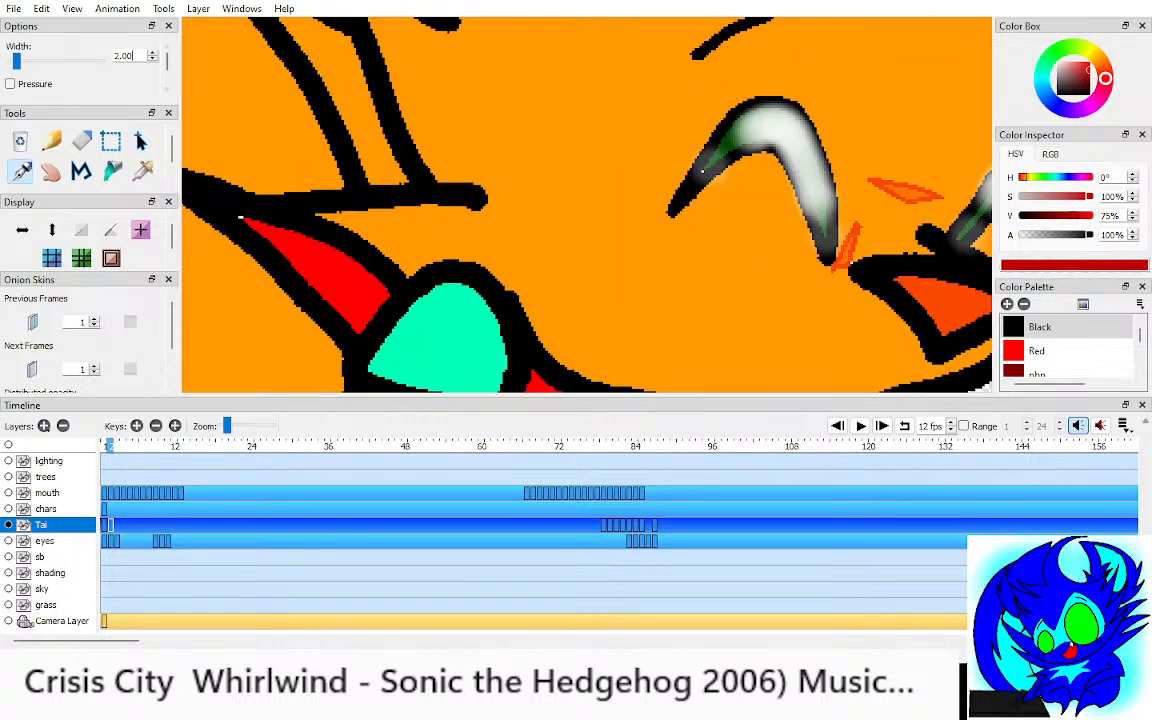
pyautogui.moveTo(612, 204)
pyautogui.mouseDown()
pyautogui.moveTo(550, 188)
pyautogui.moveTo(612, 210)
pyautogui.mouseUp()
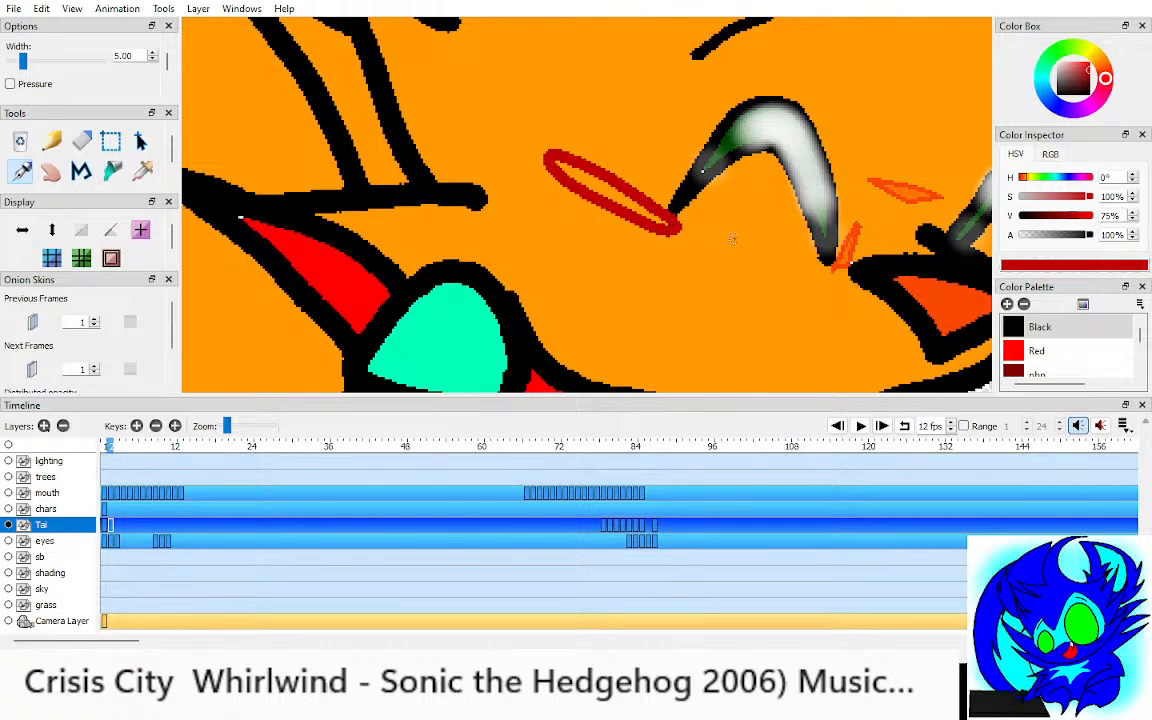
pyautogui.scroll(-1, 612, 208)
pyautogui.moveTo(883, 262)
pyautogui.mouseDown()
pyautogui.moveTo(905, 270)
pyautogui.moveTo(888, 284)
pyautogui.mouseUp()
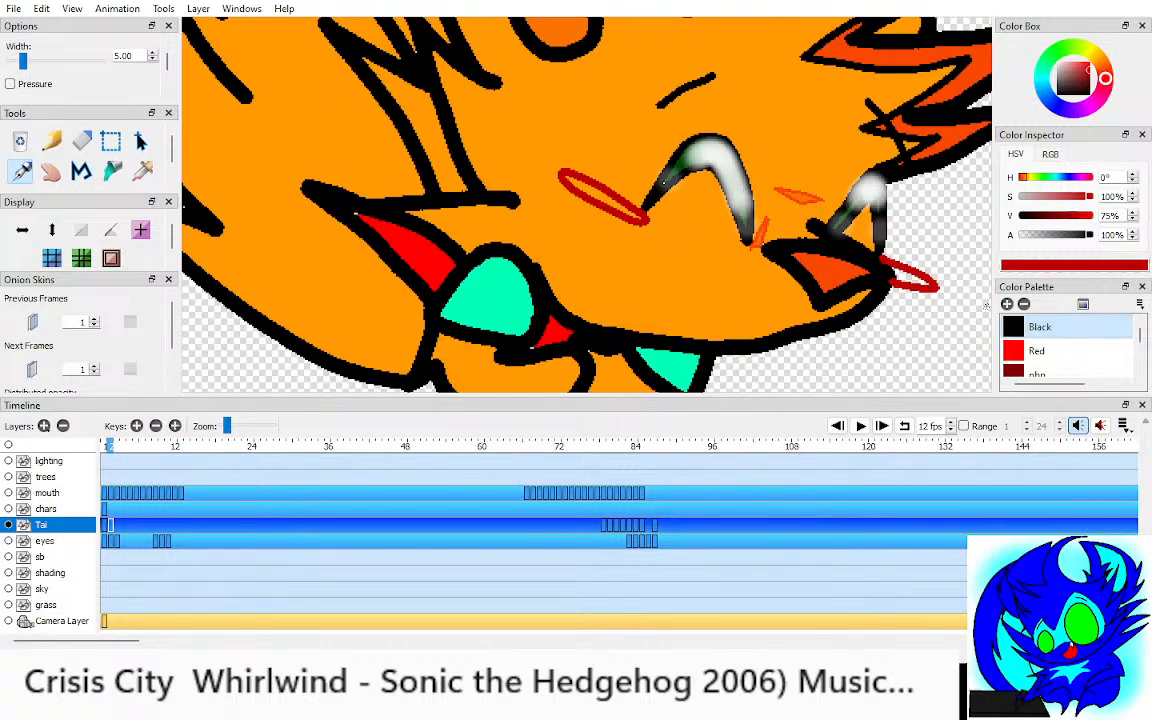
# Step: Fill both cheek marks on frame 2 with the palette's Red
pyautogui.click(1036, 350)
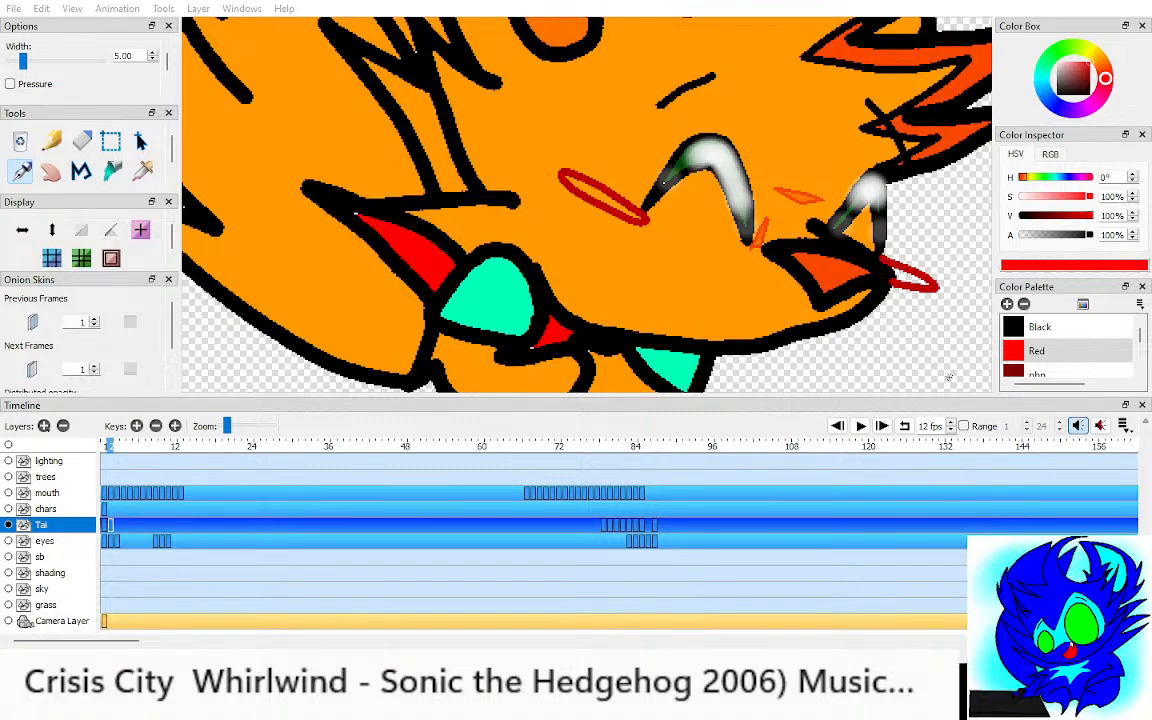
pyautogui.click(112, 171)
pyautogui.click(912, 275)
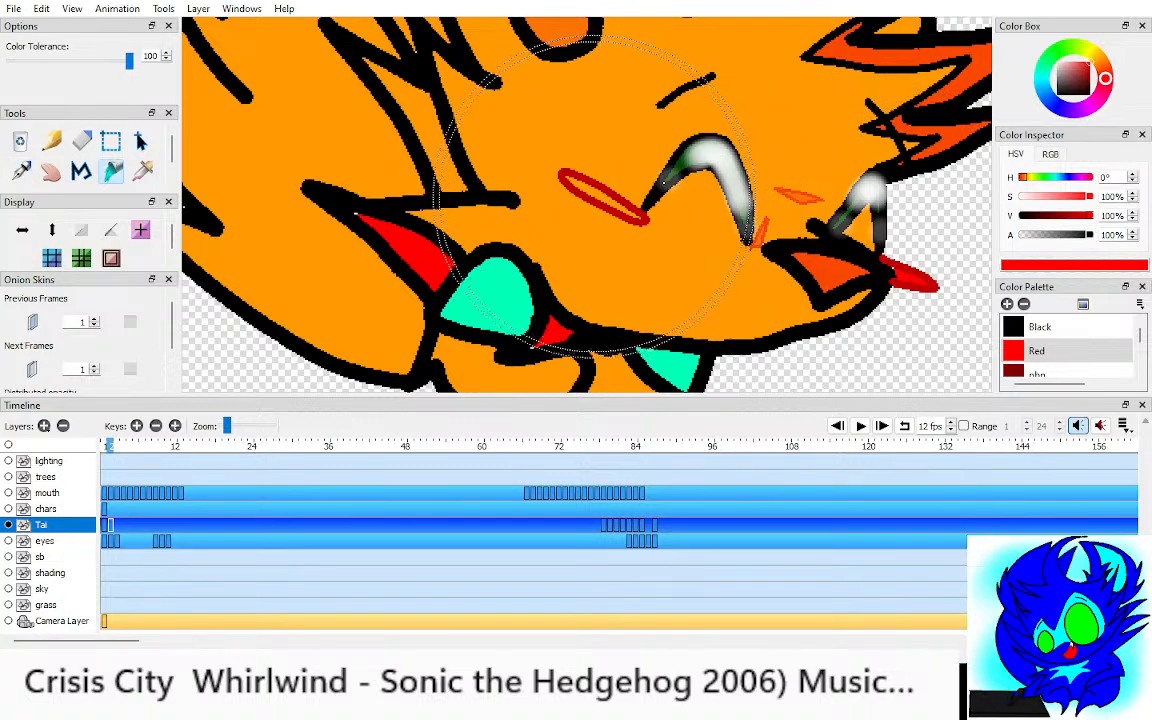
pyautogui.click(600, 198)
pyautogui.press('e')
pyautogui.scroll(3, 701, 217)
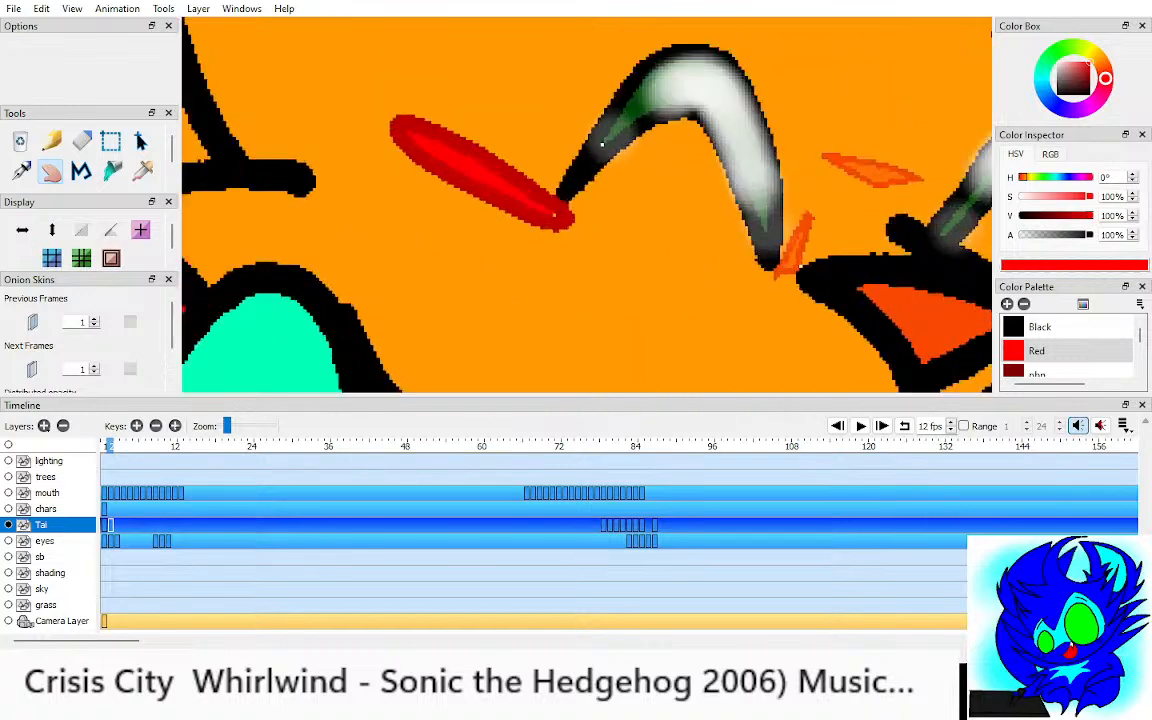
# Step: Try a red fill where the cheek mark meets the nose, and undo it
pyautogui.press('k')
pyautogui.moveTo(559, 205); pyautogui.dragTo(194, 107)
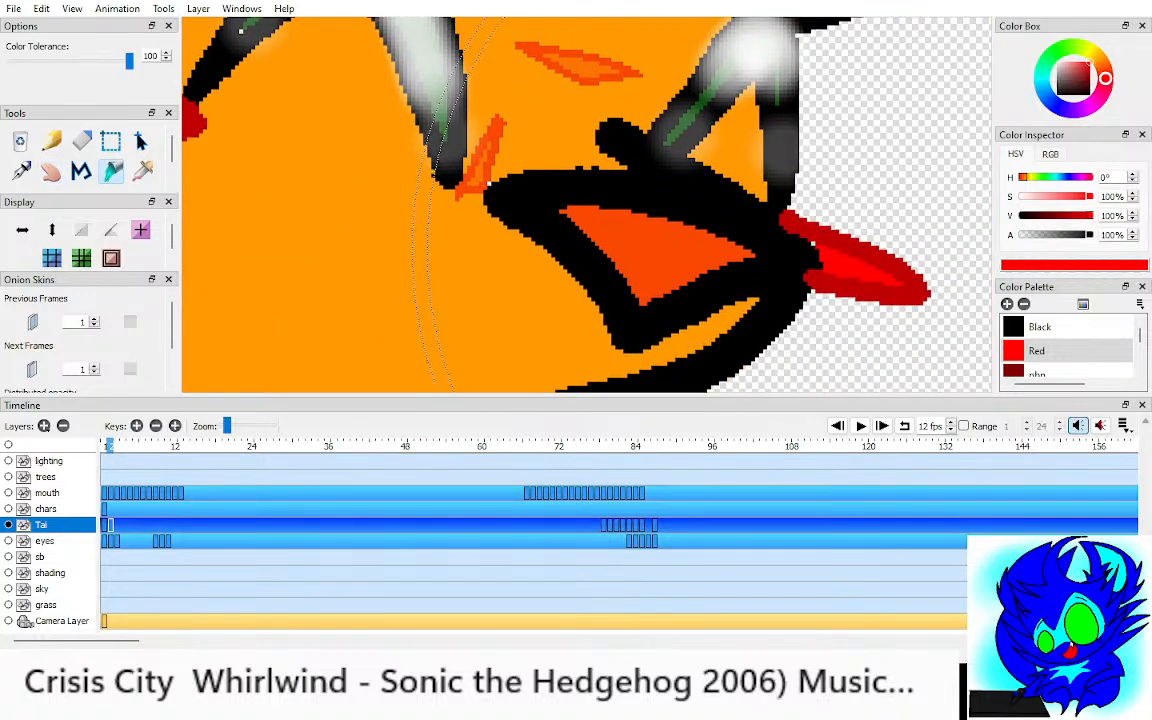
pyautogui.click(808, 237)
pyautogui.hotkey('ctrl', 'z')
# Step: Sample the black of the outline and touch up the nose outline beside the cheek mark at width 5
pyautogui.press('i')
pyautogui.click(241, 30)
pyautogui.press('p')
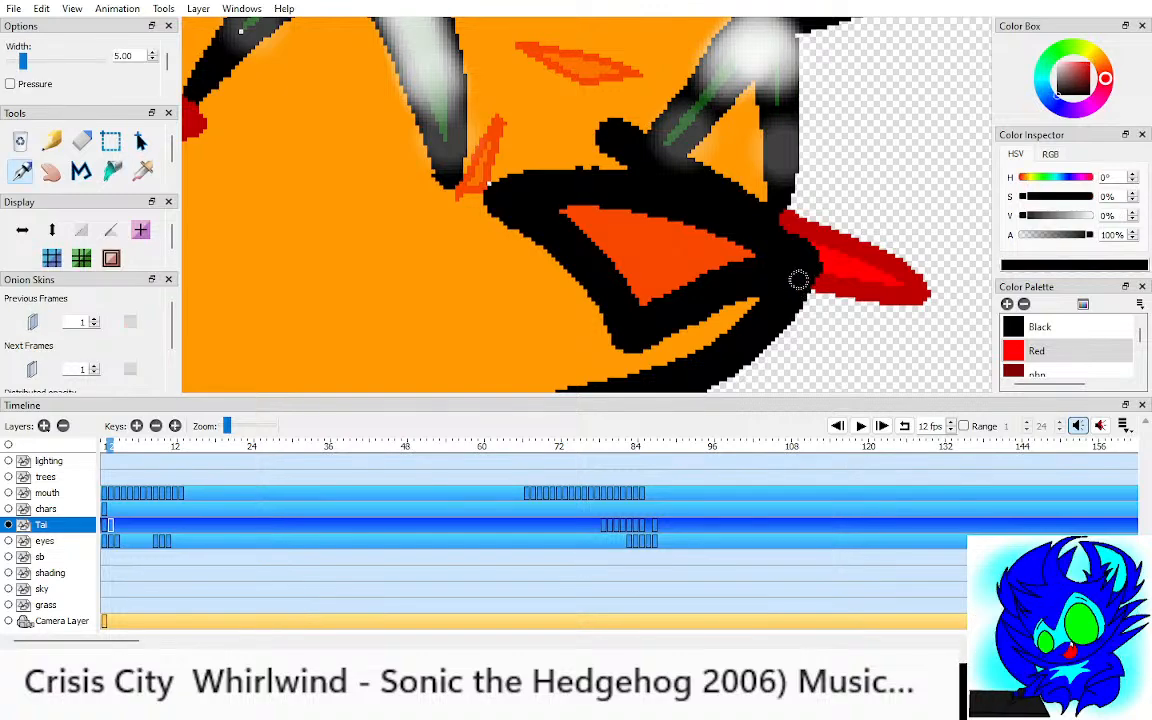
pyautogui.press('space')
pyautogui.moveTo(769, 242); pyautogui.dragTo(825, 175)
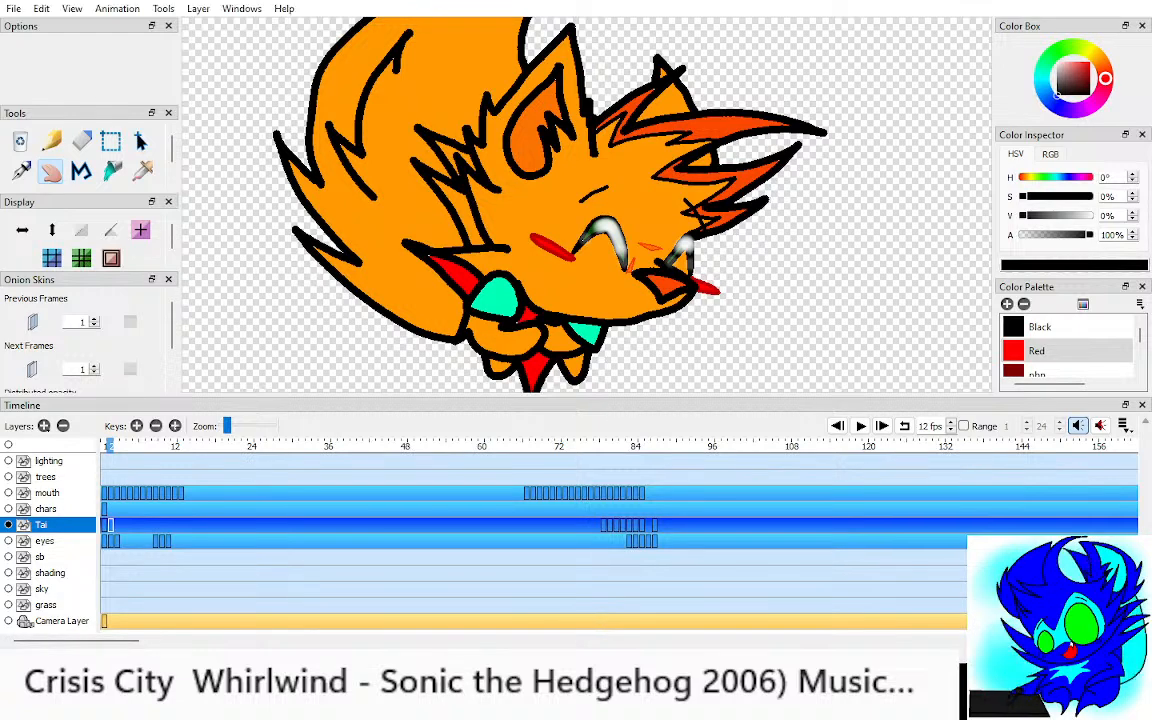
# Step: Copy the turned-head pose to frame 78 and move that key to frame 2 of the Tai layer, shifting the flipped drawing to frame 3
pyautogui.click(104, 446)
pyautogui.click(641, 446)
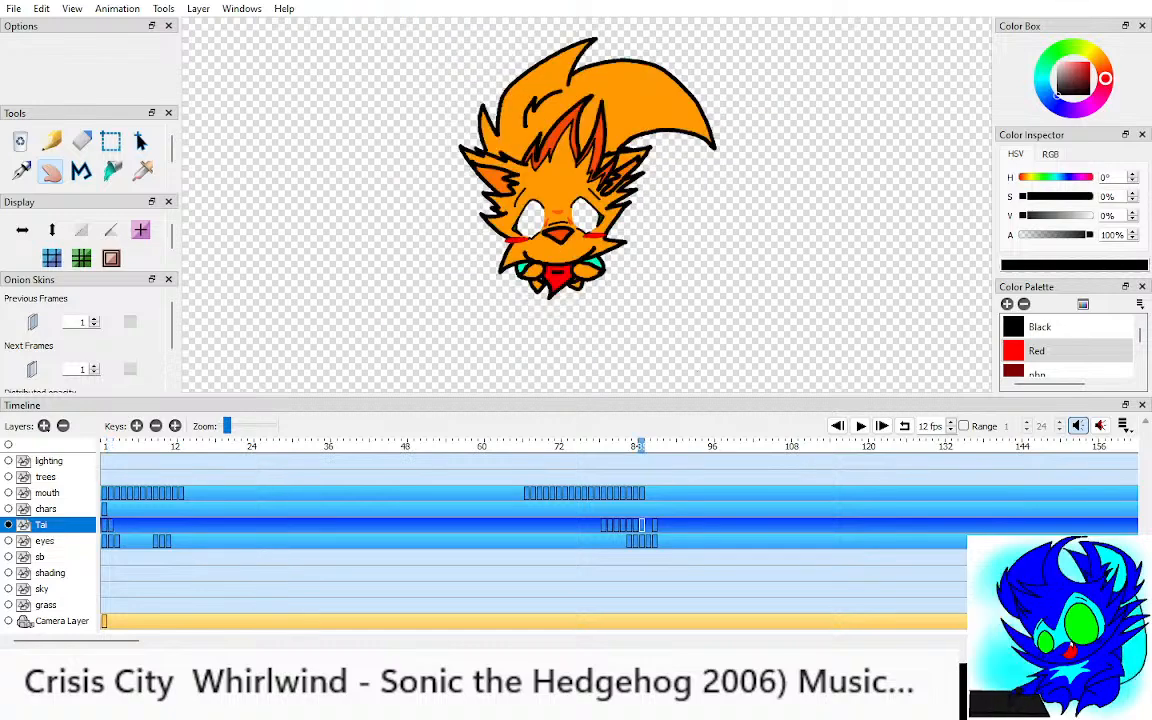
pyautogui.click(635, 446)
pyautogui.moveTo(635, 446)
pyautogui.mouseDown()
pyautogui.moveTo(654, 446)
pyautogui.moveTo(596, 446)
pyautogui.mouseUp()
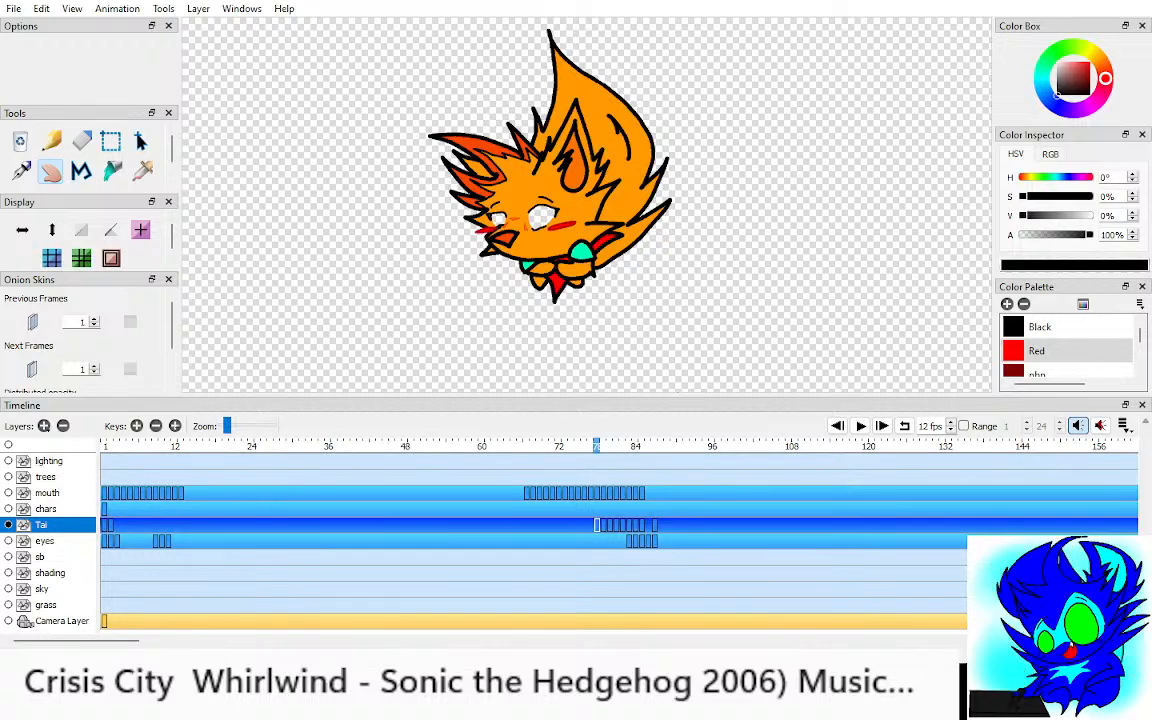
pyautogui.moveTo(597, 525); pyautogui.dragTo(449, 525)
pyautogui.moveTo(129, 525); pyautogui.dragTo(113, 525)
pyautogui.click(110, 525)
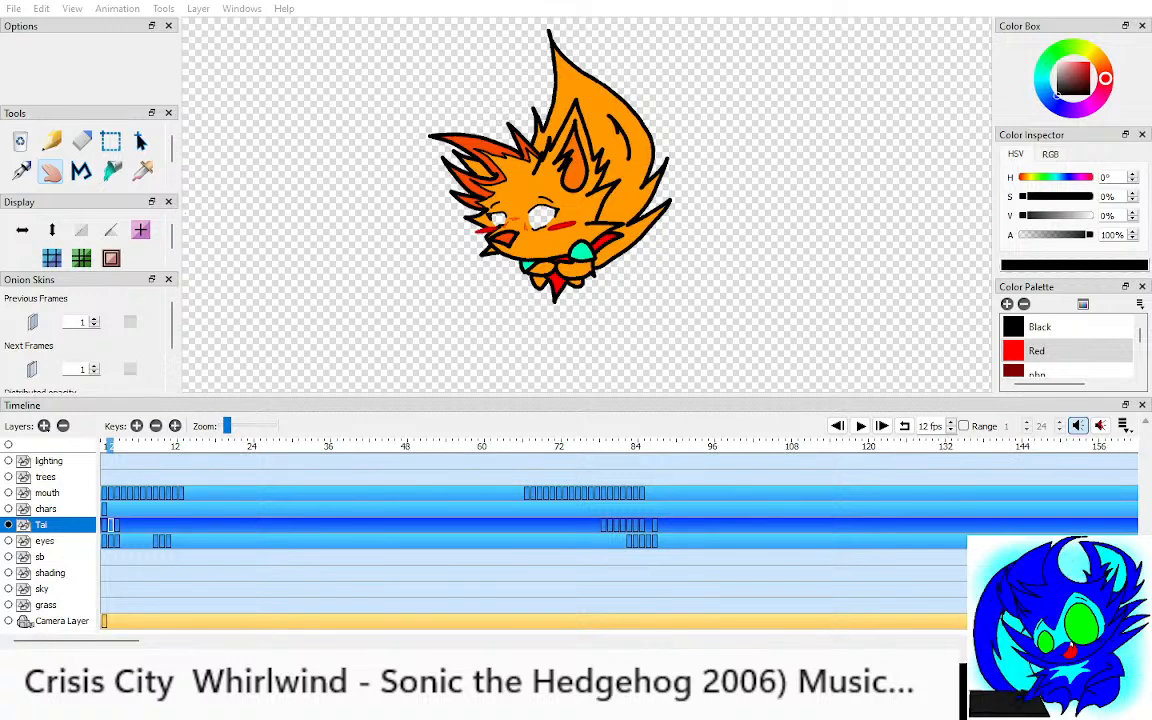
# Step: Flip the copied pose on frame 2 horizontally and shift it slightly right to line up with the previous and next onion skins
pyautogui.scroll(3, 510, 115)
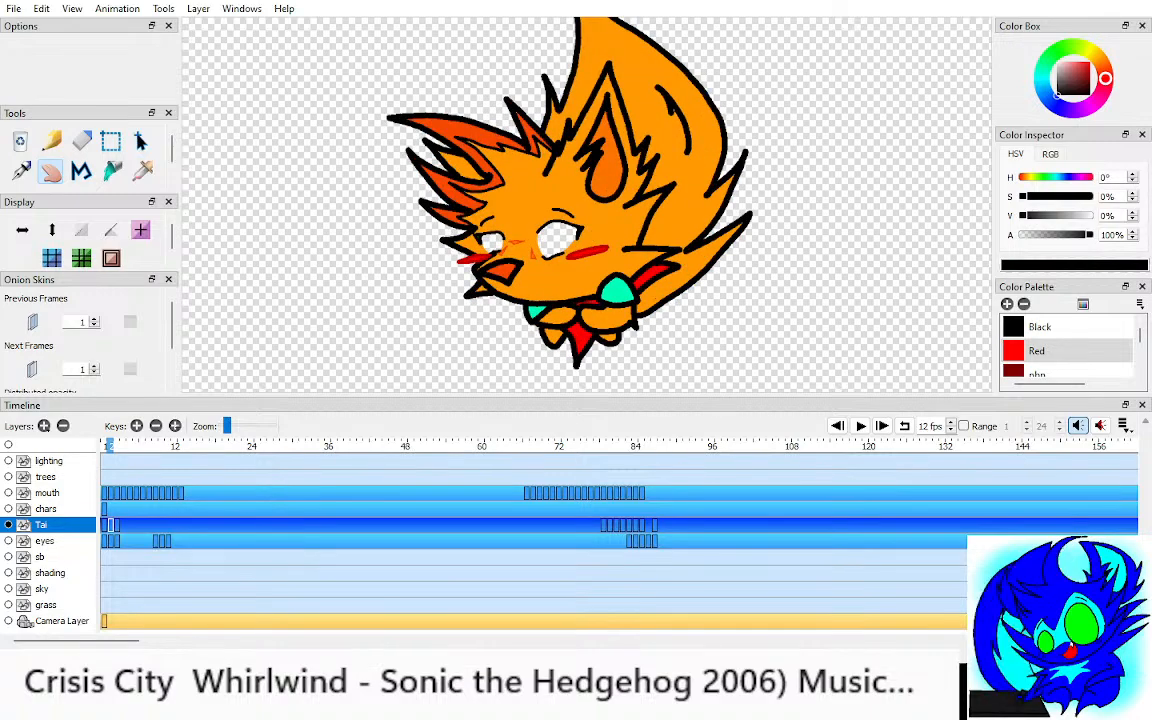
pyautogui.press('o')
pyautogui.hotkey('alt', 'o')
pyautogui.hotkey('ctrl', 'a')
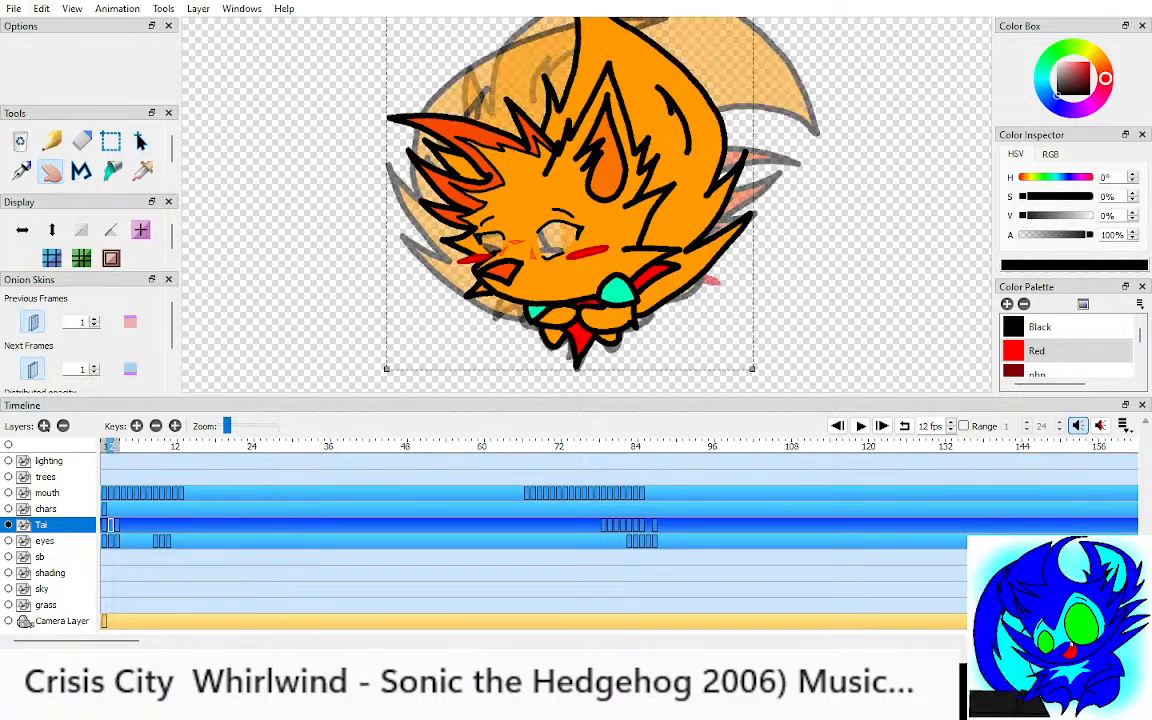
pyautogui.hotkey('shift', 'h')
pyautogui.press('q')
pyautogui.moveTo(570, 220)
pyautogui.mouseDown()
pyautogui.moveTo(619, 196)
pyautogui.moveTo(608, 221)
pyautogui.moveTo(592, 222)
pyautogui.mouseUp()
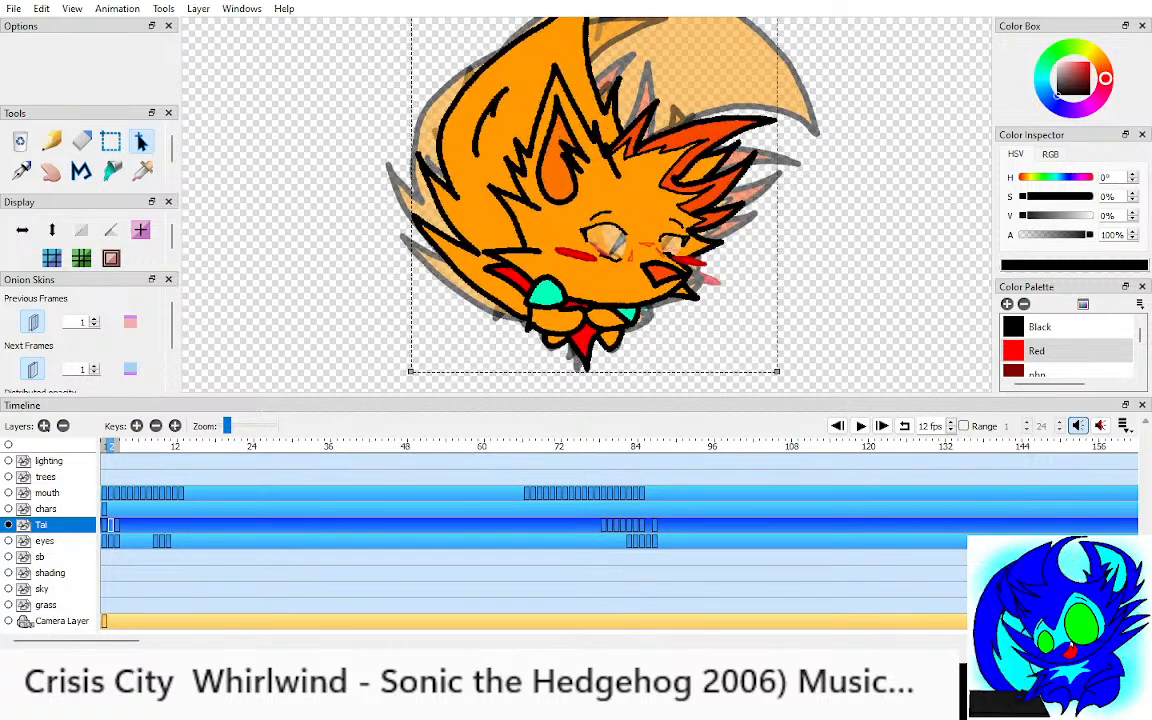
pyautogui.press('h')
pyautogui.press('Return')
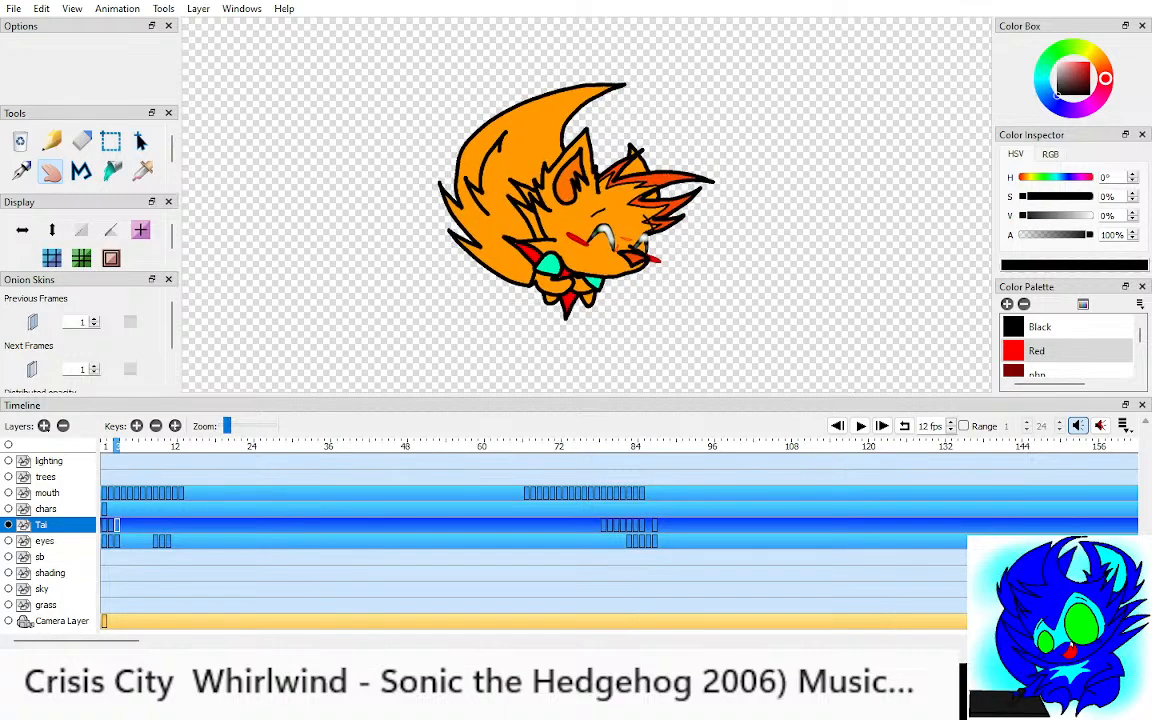
# Step: Show all layers and step back and forth through frames 1 to 3 to check the orange character's head turn against the other characters
pyautogui.hotkey('ctrl', '=')
pyautogui.hotkey('ctrl', '=')
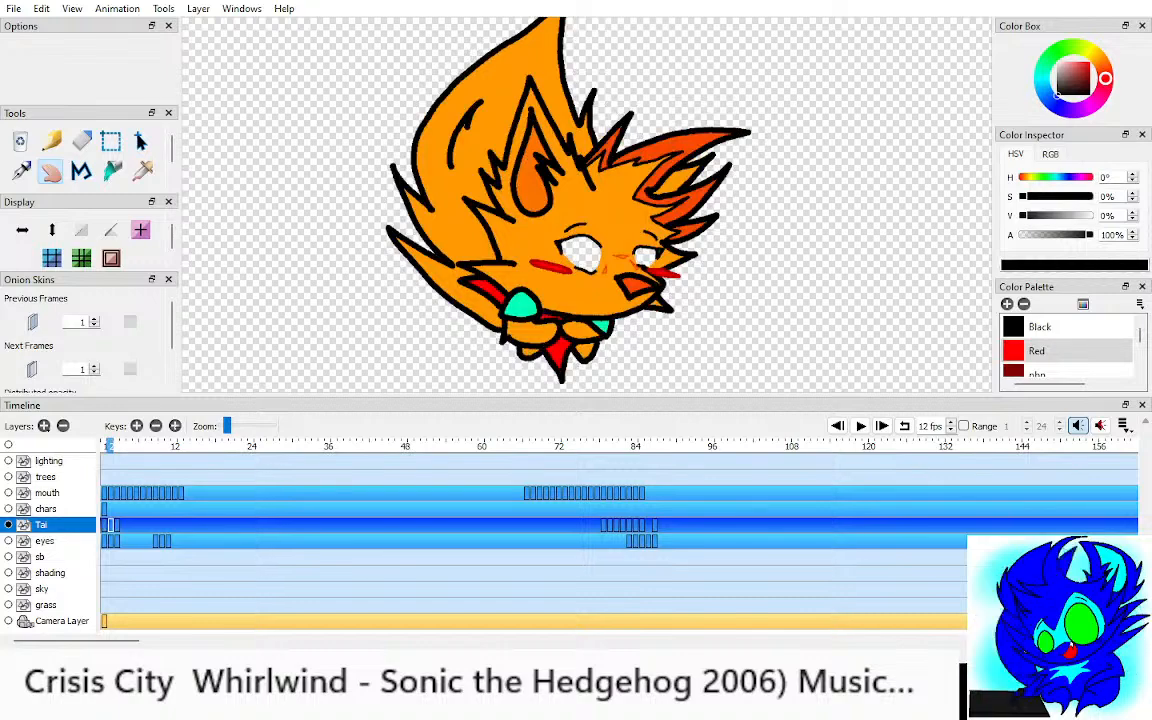
pyautogui.press('Return')
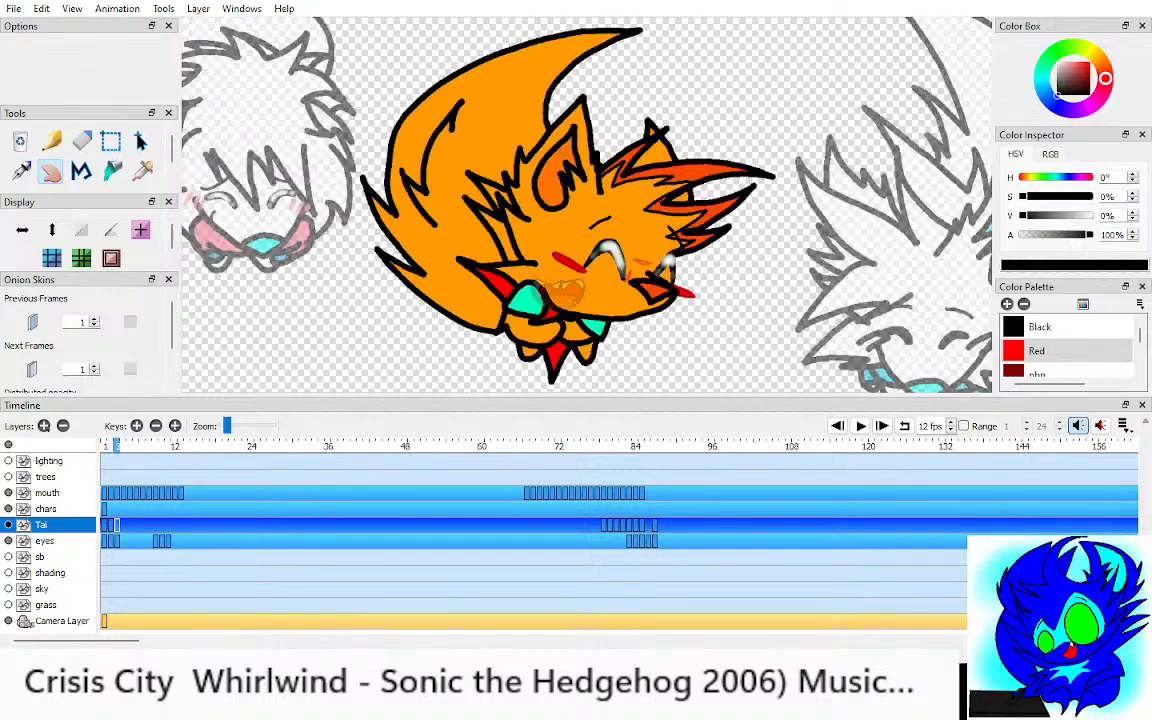
pyautogui.click(8, 445)
pyautogui.scroll(-3, 597, 228)
pyautogui.moveTo(598, 262)
pyautogui.mouseDown()
pyautogui.moveTo(588, 283)
pyautogui.moveTo(609, 243)
pyautogui.mouseUp()
pyautogui.scroll(1, 588, 290)
pyautogui.press(',')
pyautogui.press(',')
pyautogui.press('.')
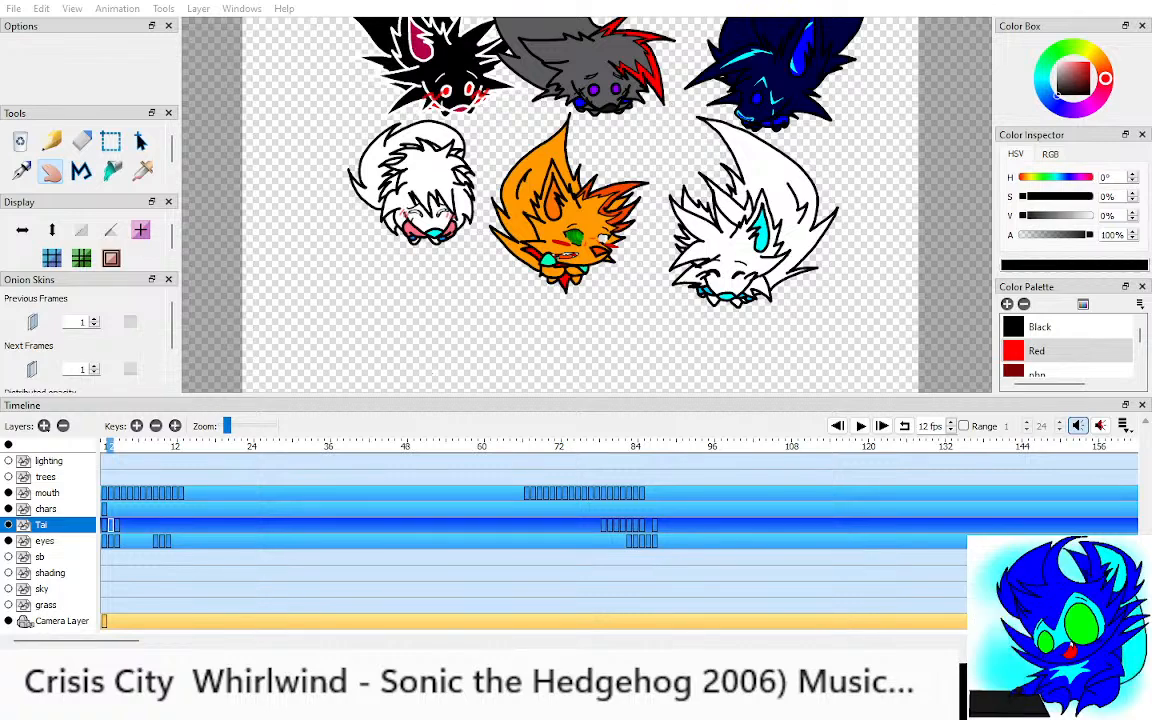
pyautogui.press('Left')
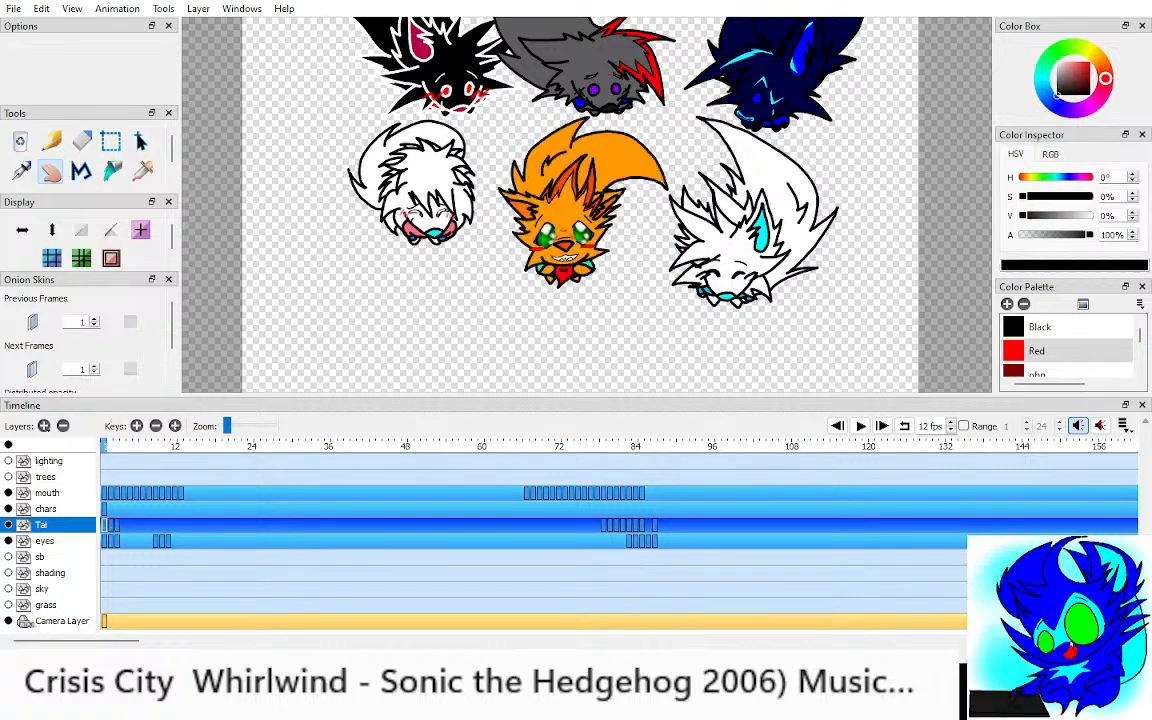
pyautogui.press('Right')
pyautogui.press('Left')
pyautogui.press('Right')
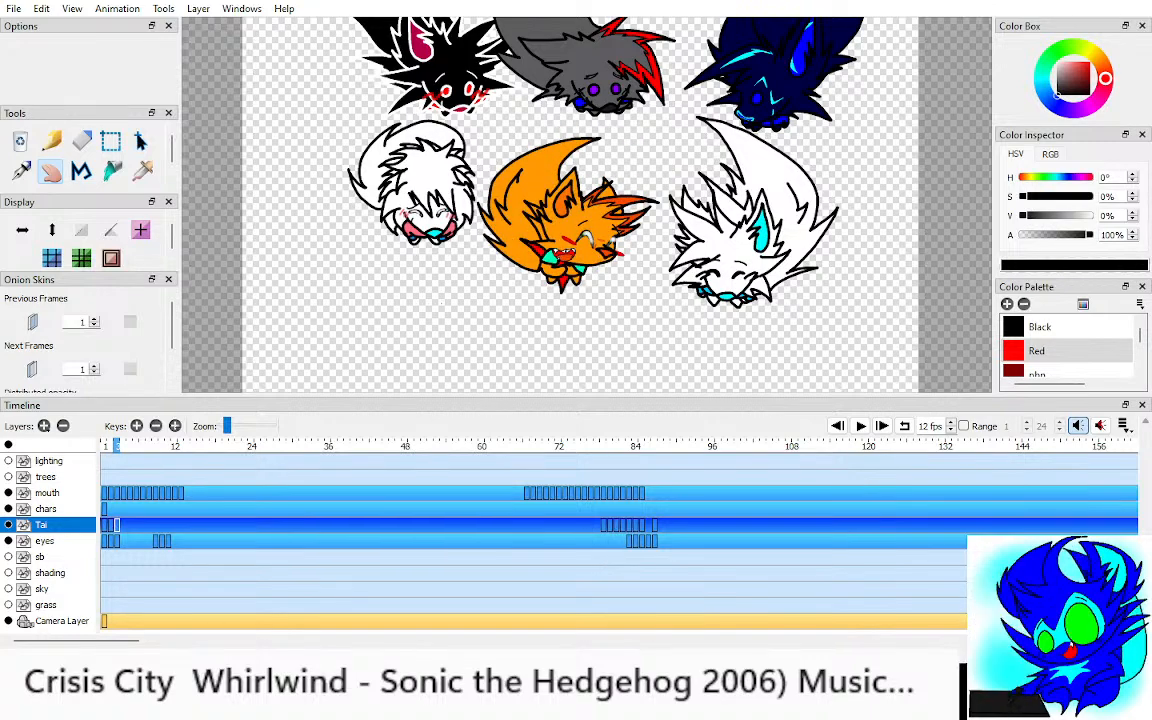
# Step: Switch to the mouth layer and check the orange character's mouth on frames 1 and 13, viewing it alone and with all layers
pyautogui.click(8, 445)
pyautogui.click(47, 493)
pyautogui.click(104, 493)
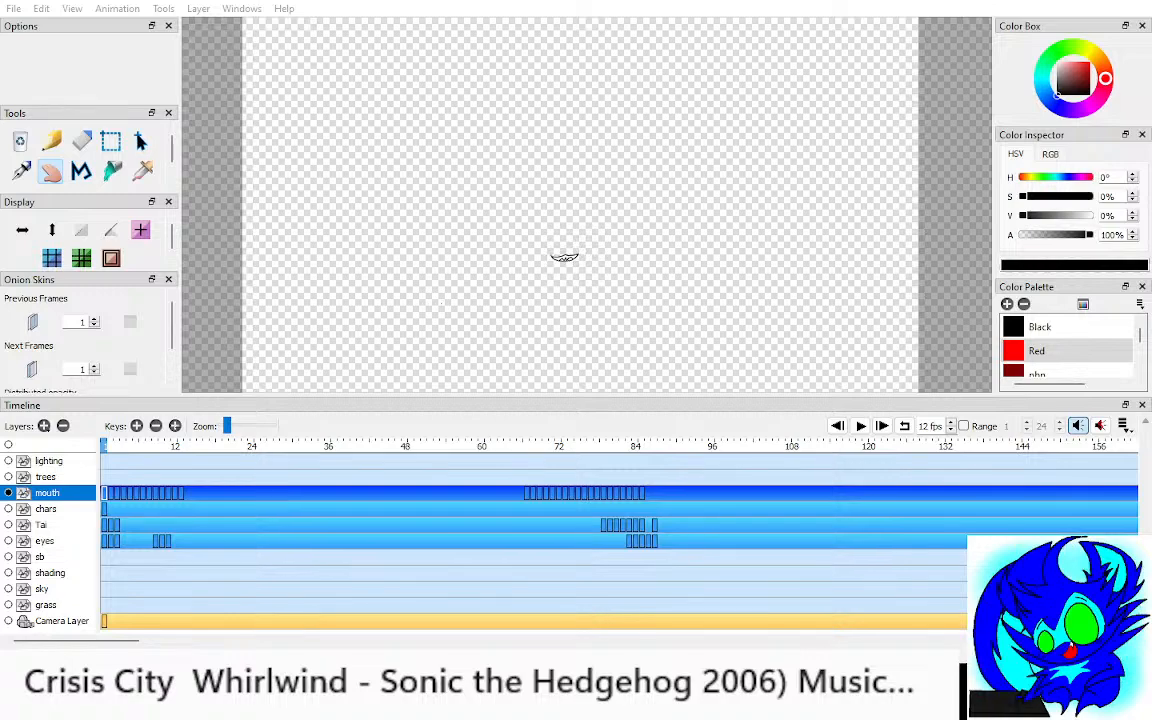
pyautogui.moveTo(580, 257); pyautogui.dragTo(580, 251)
pyautogui.doubleClick(8, 445)
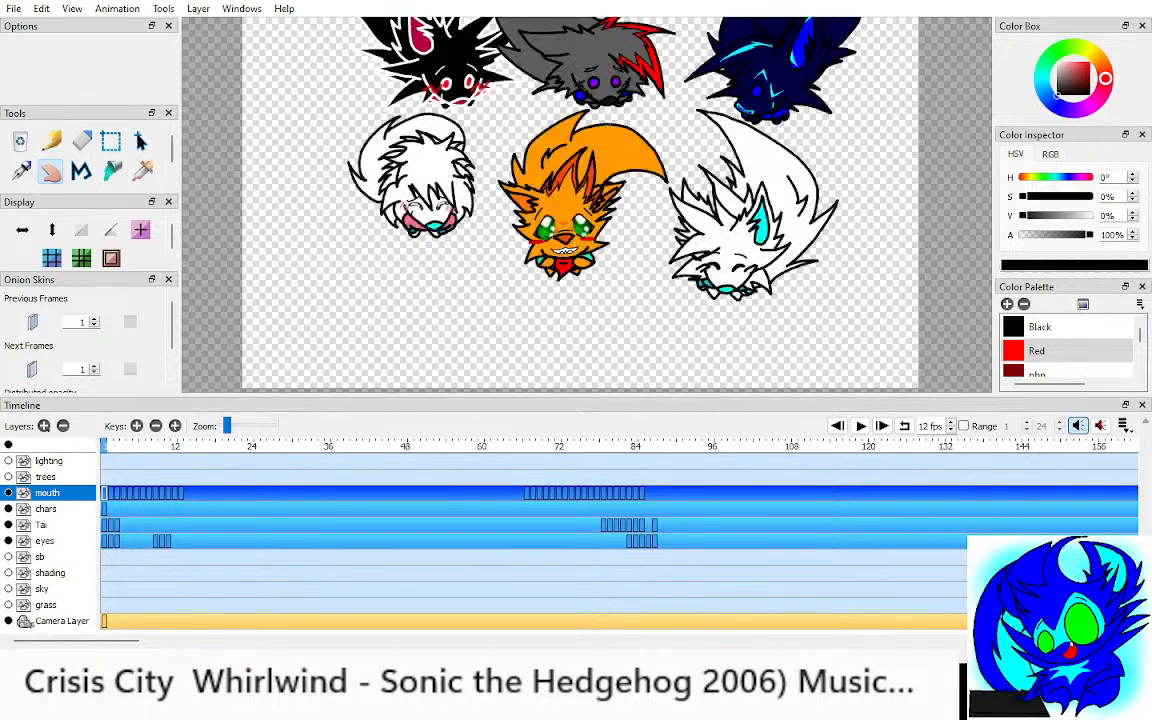
pyautogui.scroll(2, 594, 197)
pyautogui.click(181, 446)
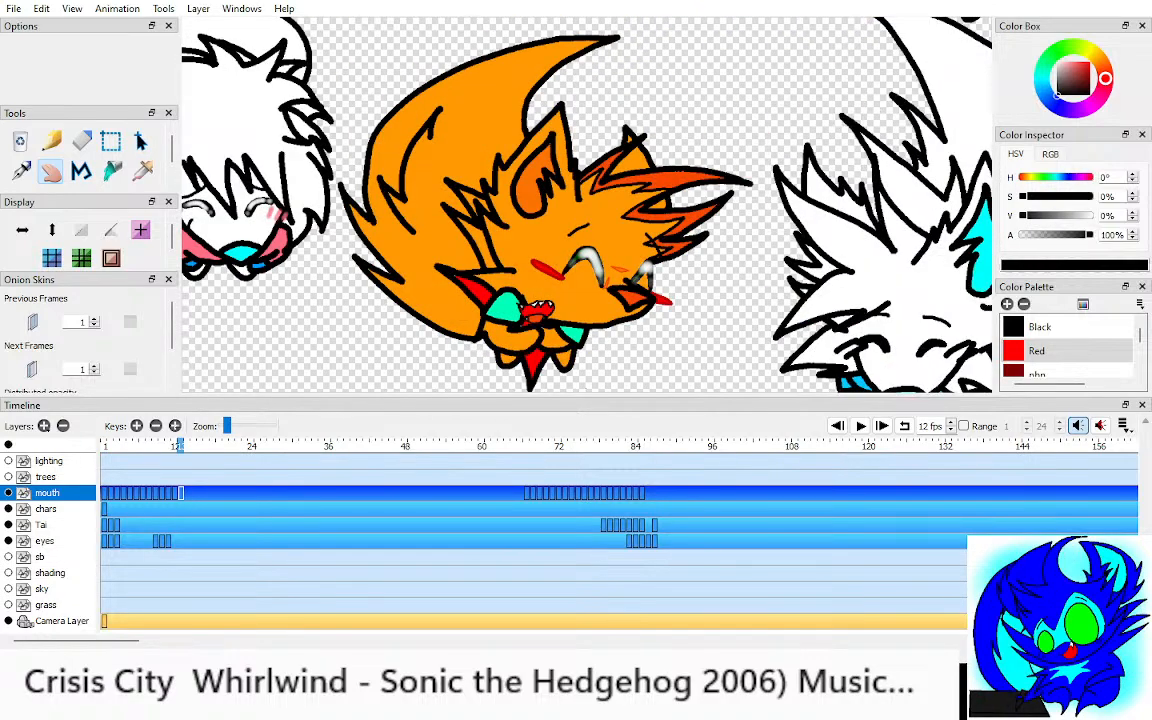
# Step: Examine the mouth on the orange character at frames 1 and 3, and display only the mouth layer
pyautogui.click(8, 445)
pyautogui.click(104, 446)
pyautogui.click(8, 445)
pyautogui.click(8, 445)
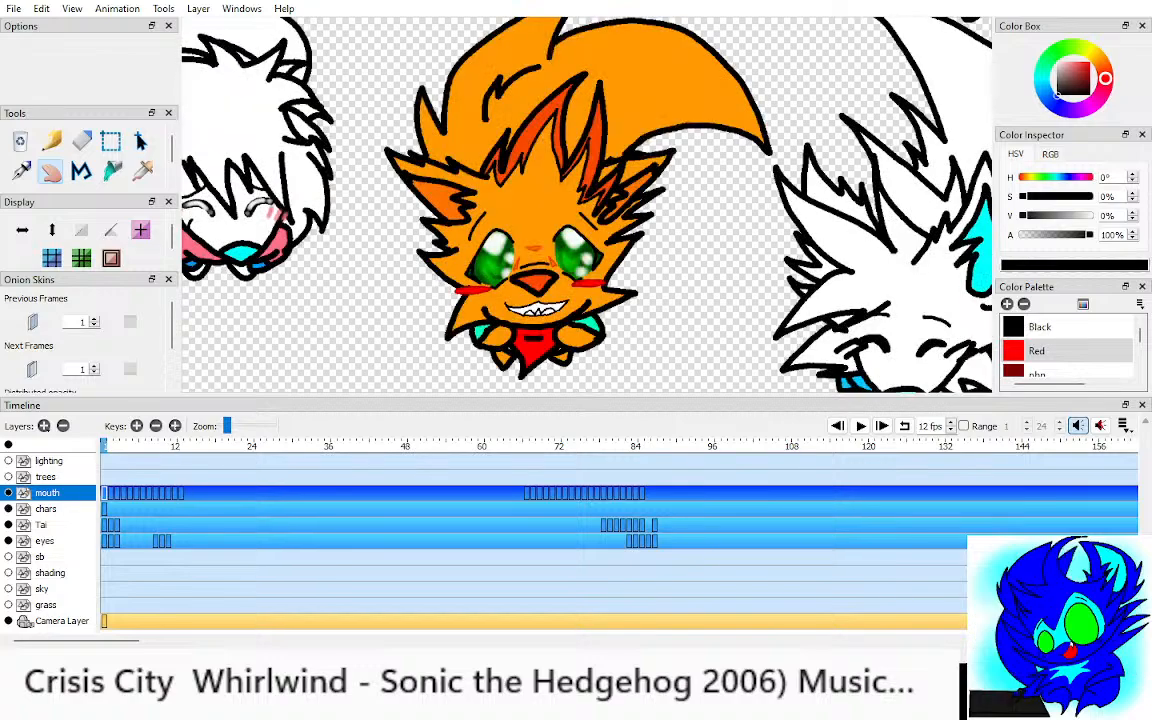
pyautogui.scroll(3, 500, 340)
pyautogui.press('Right')
pyautogui.press('Right')
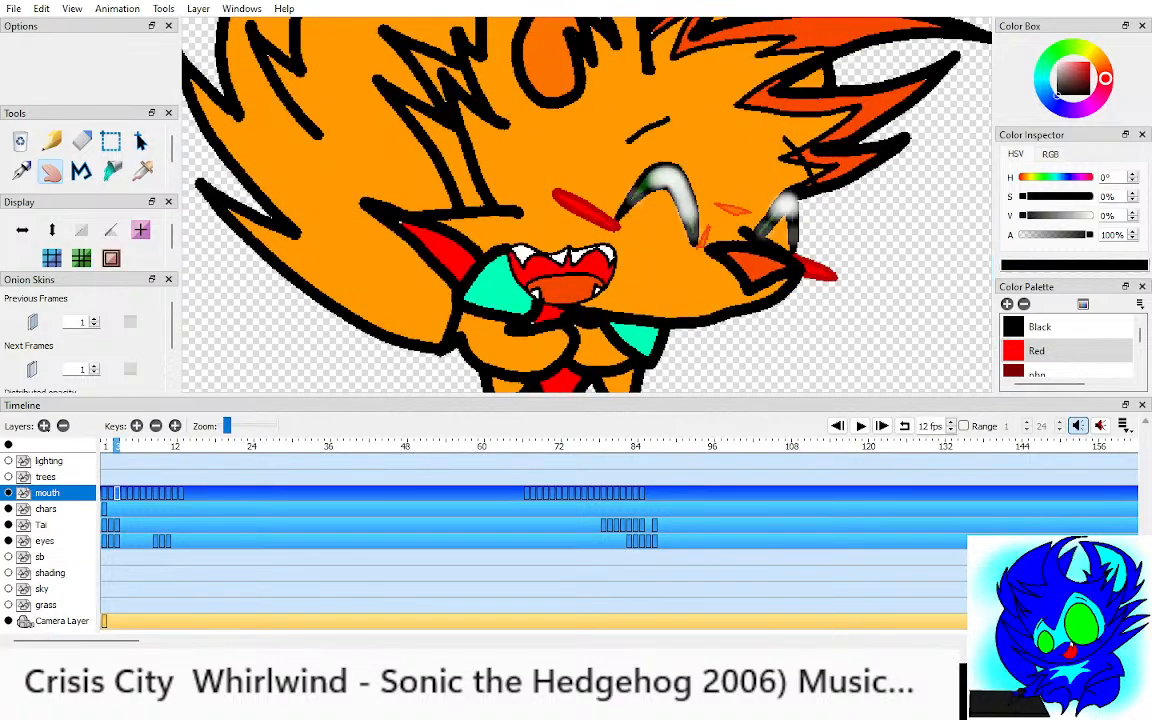
pyautogui.press('Left')
pyautogui.press('Left')
pyautogui.click(8, 445)
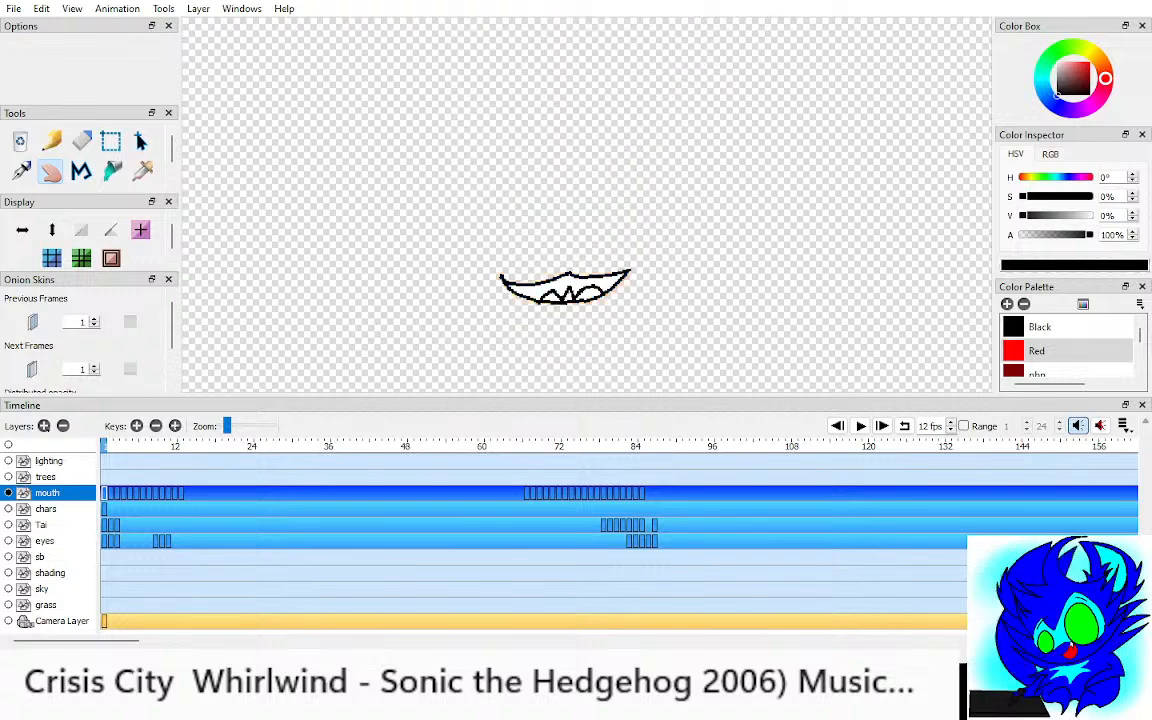
# Step: Check the drawings on mouth-layer frames 2 to 7 and remove those keyframes
pyautogui.press('Right')
pyautogui.press('Right')
pyautogui.press('Right')
pyautogui.press('Right')
pyautogui.press('Right')
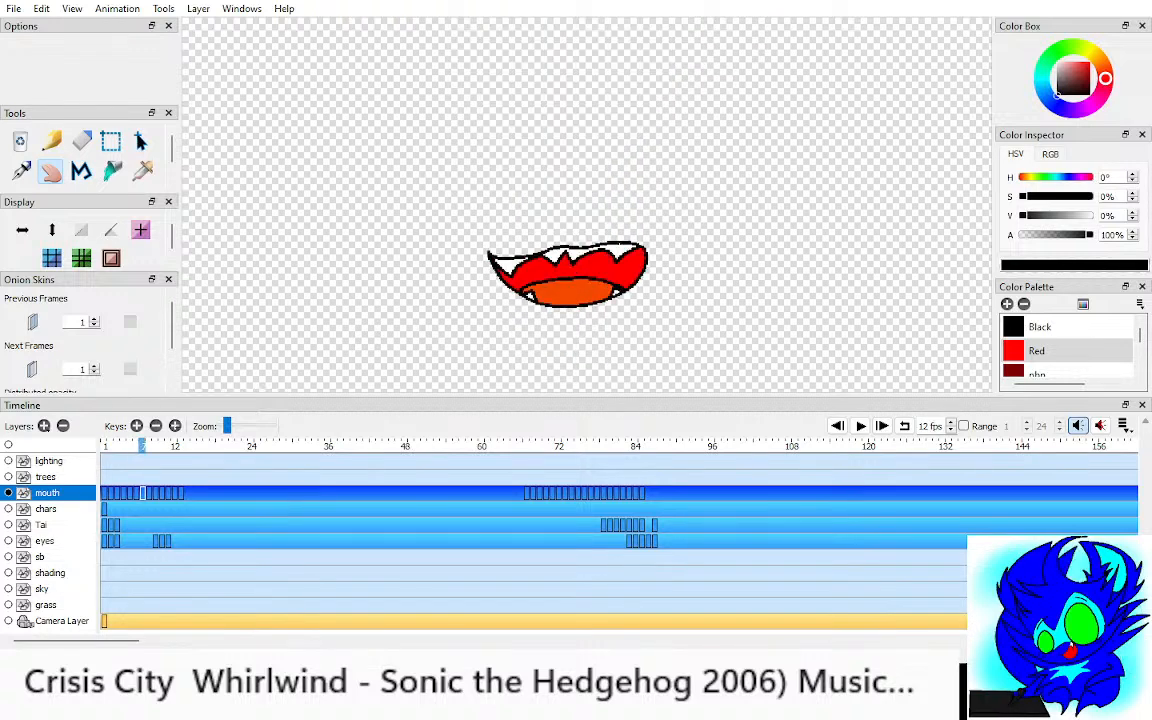
pyautogui.press('Left')
pyautogui.press('Left')
pyautogui.press('Right')
pyautogui.press('Right')
pyautogui.press('Left')
pyautogui.press('Left')
pyautogui.press('Left')
pyautogui.press('Left')
pyautogui.press('Left')
pyautogui.press('Left')
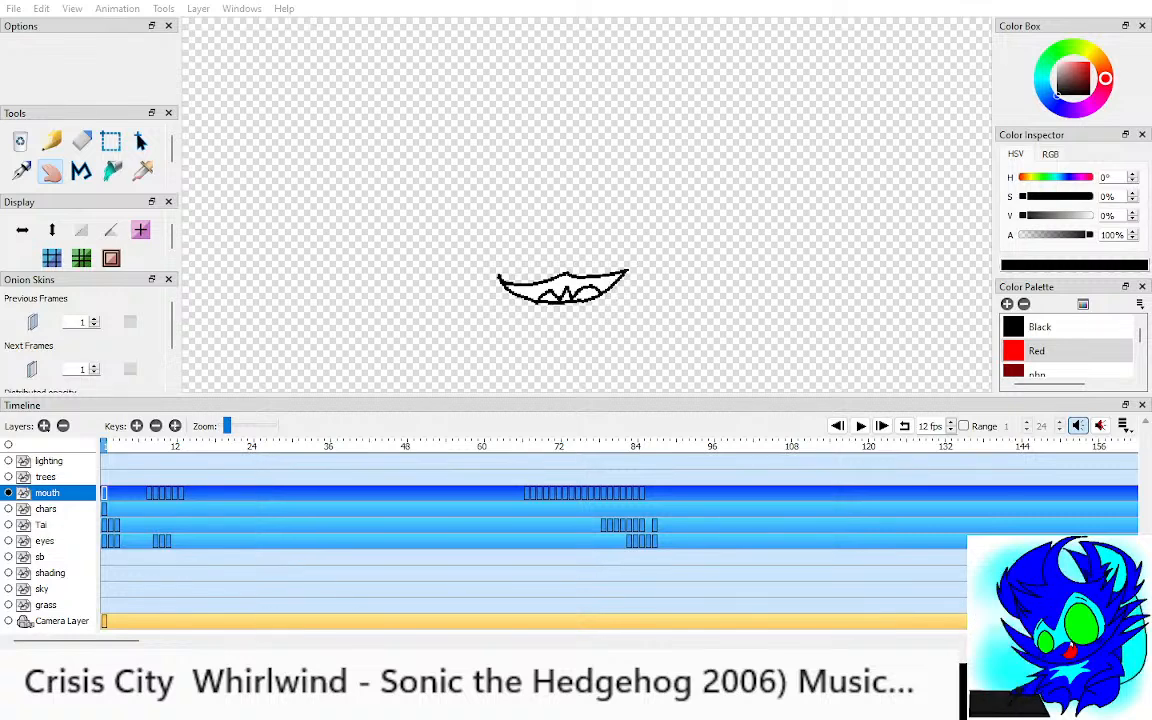
# Step: Check the mouth drawings on frames 8 to 13 and remove the keyframes from 11 to 13
pyautogui.press('Right')
pyautogui.press('Right')
pyautogui.press('Right')
pyautogui.press('Right')
pyautogui.press('Right')
pyautogui.press('Right')
pyautogui.press('Right')
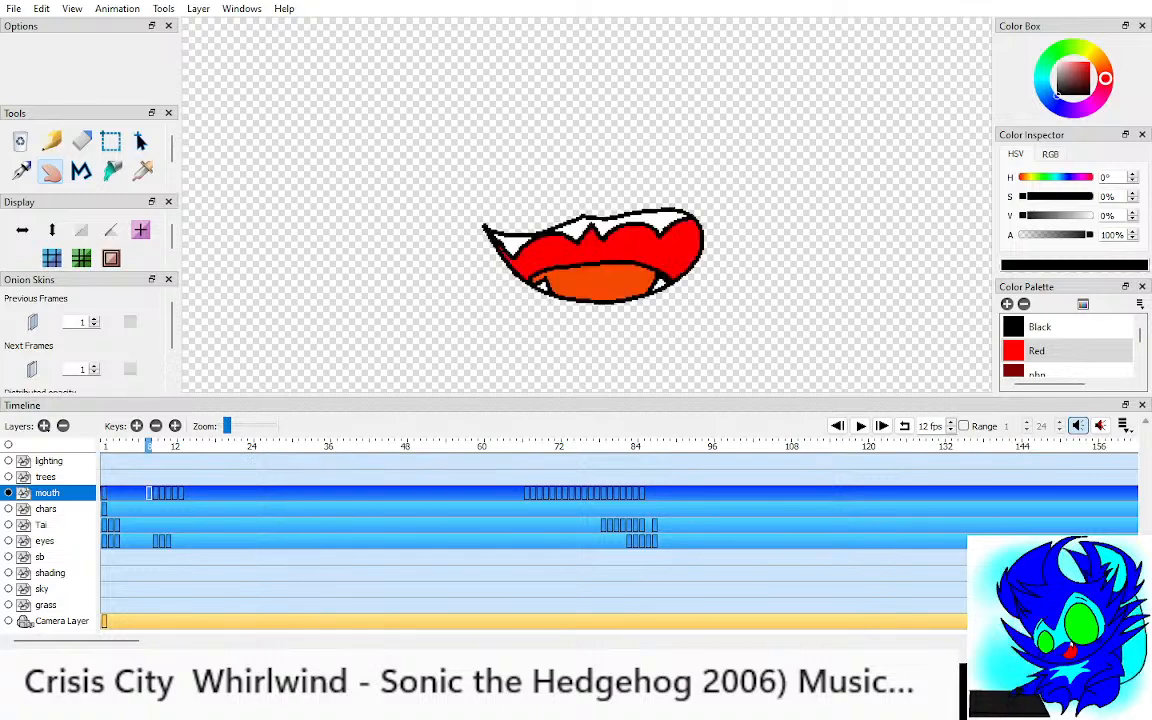
pyautogui.press('Right')
pyautogui.press('Right')
pyautogui.press('Right')
pyautogui.press('Right')
pyautogui.press('Right')
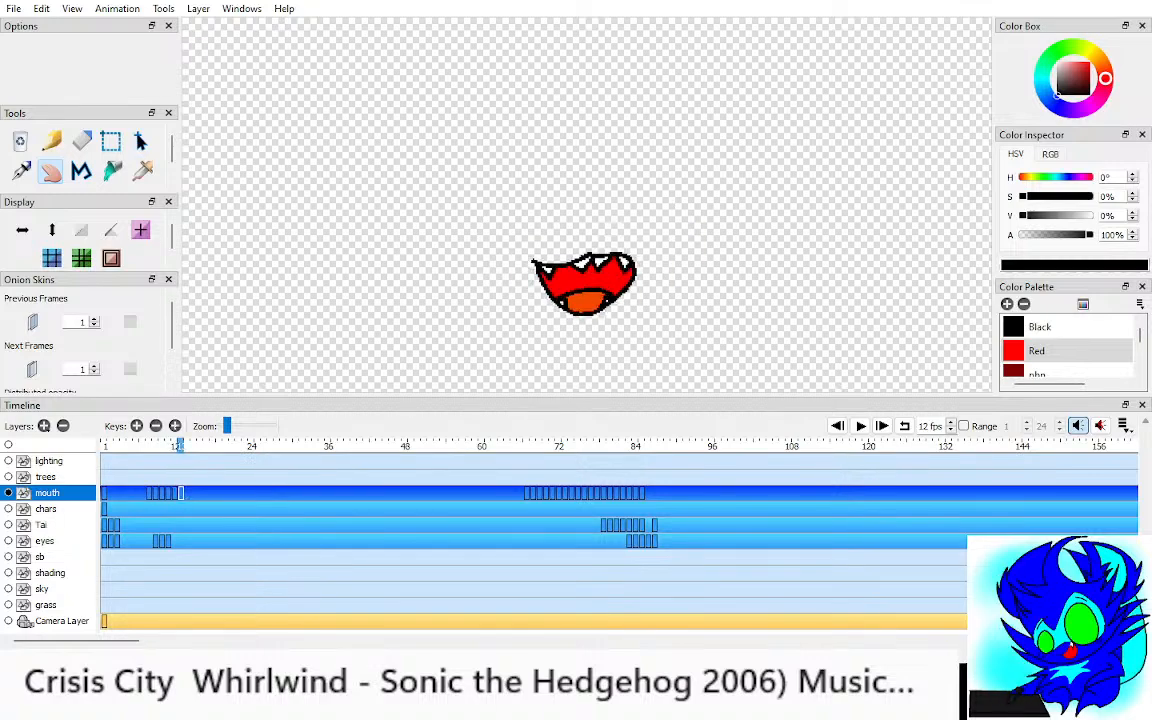
pyautogui.press('Left')
pyautogui.press('Left')
pyautogui.press('Left')
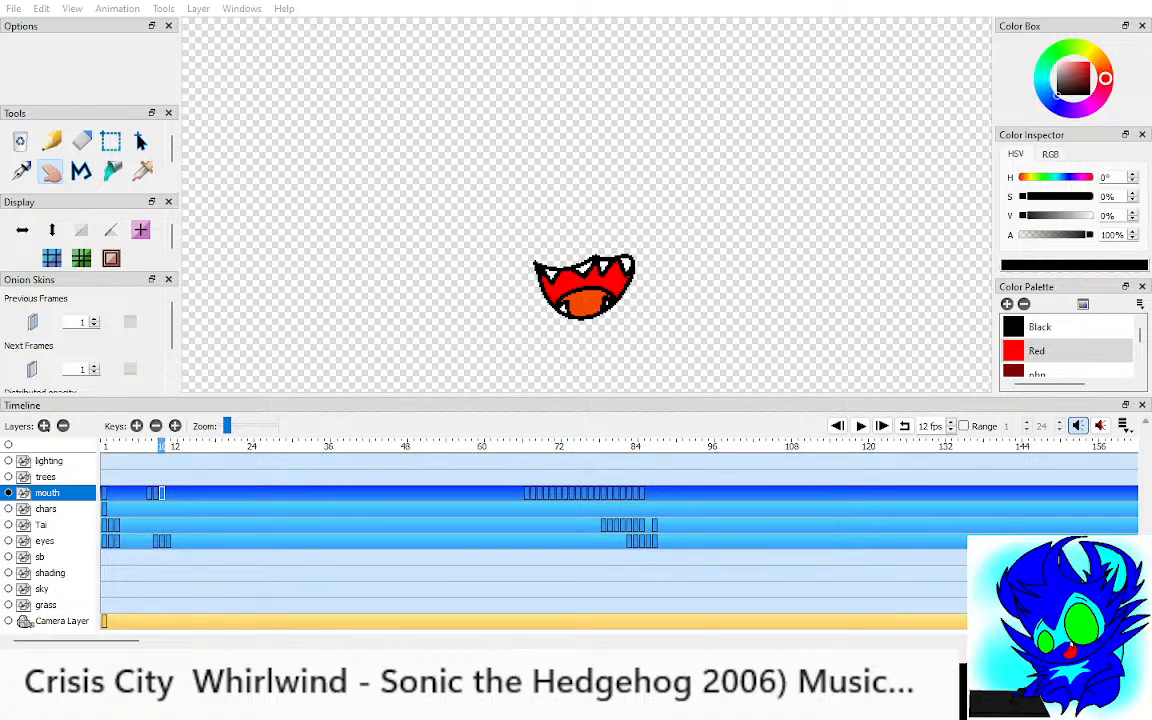
# Step: Move the mouth keyframes on frames 8 to 10 to frames 64 to 66, directly before the existing keyframe group
pyautogui.moveTo(583, 288); pyautogui.dragTo(599, 264)
pyautogui.press(',')
pyautogui.press(',')
pyautogui.press('.')
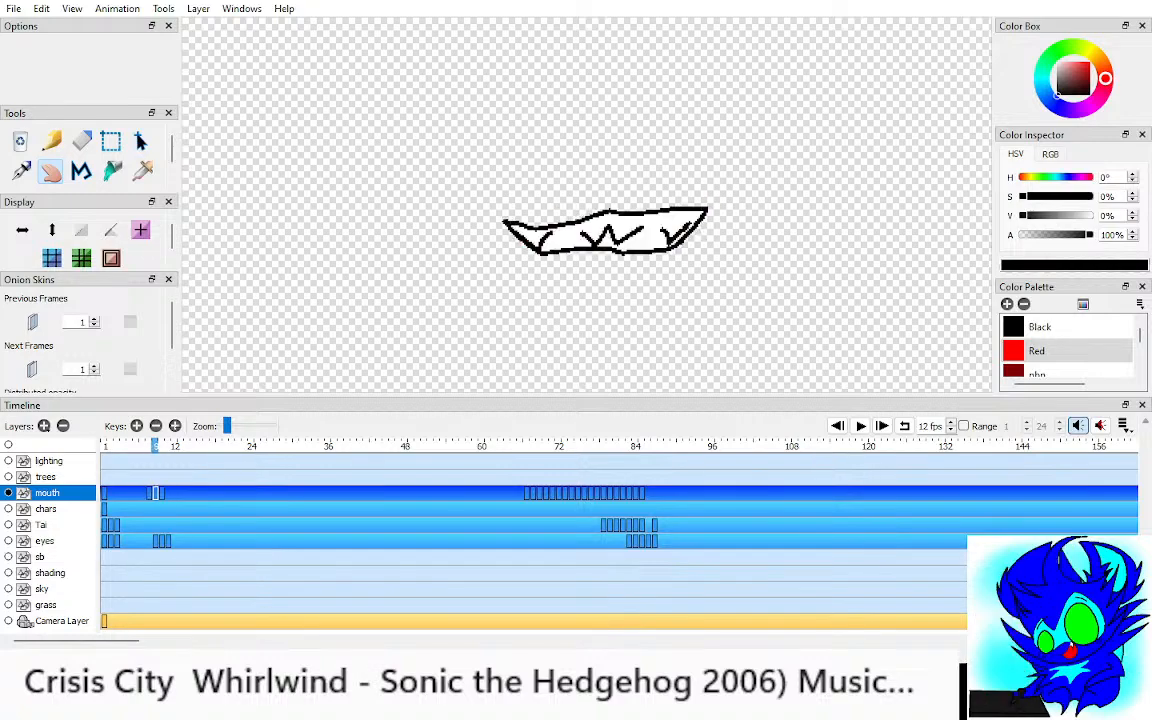
pyautogui.press('.')
pyautogui.press(',')
pyautogui.press(',')
pyautogui.moveTo(149, 493); pyautogui.dragTo(162, 493)
pyautogui.moveTo(156, 493); pyautogui.dragTo(508, 493)
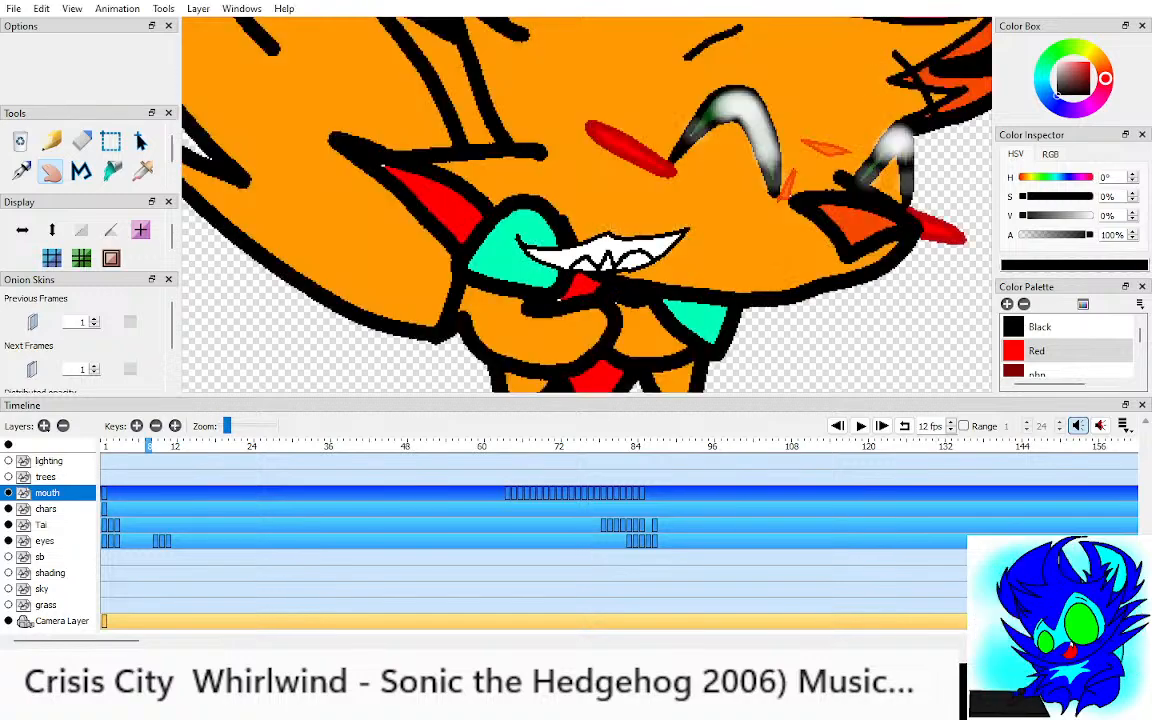
# Step: Preview the grin on the orange character at frames 1 and 3, and display only the mouth layer again
pyautogui.scroll(3, 570, 160)
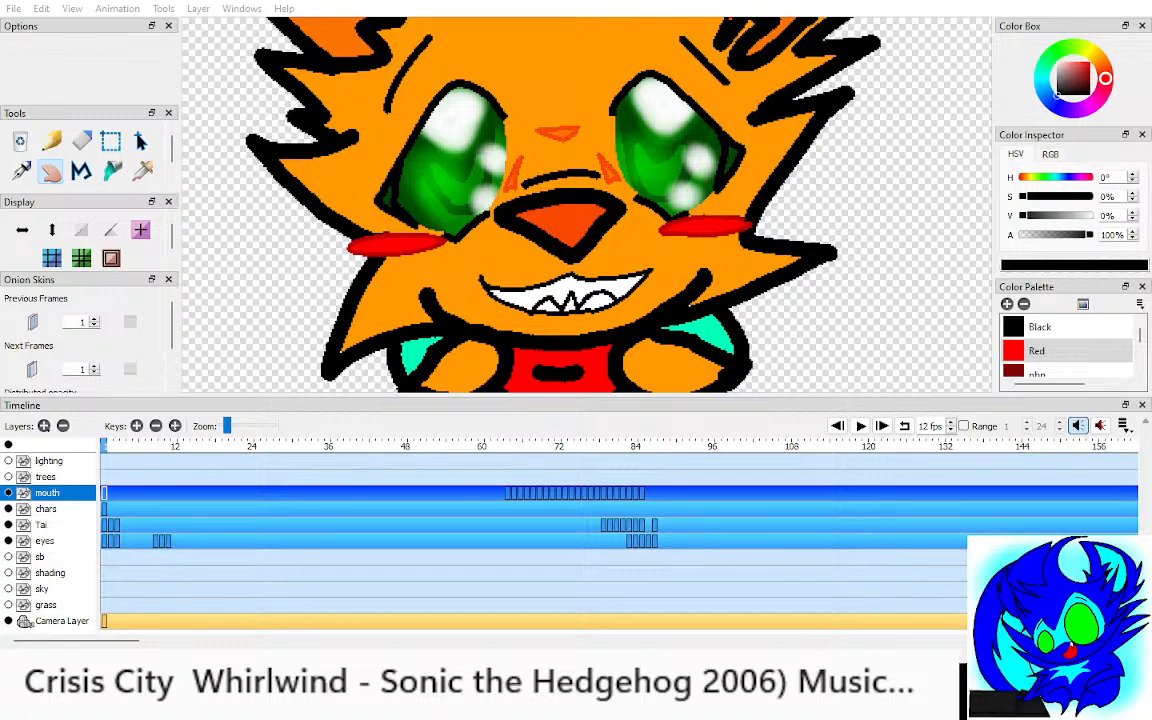
pyautogui.press('Return')
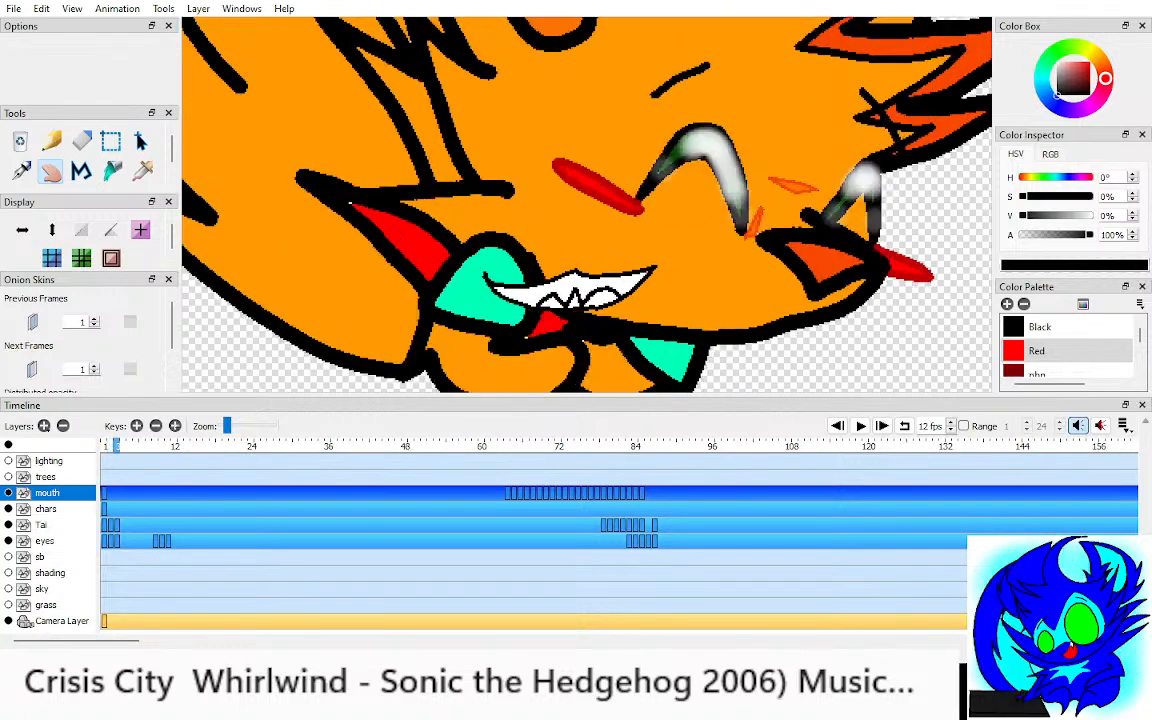
pyautogui.click(8, 445)
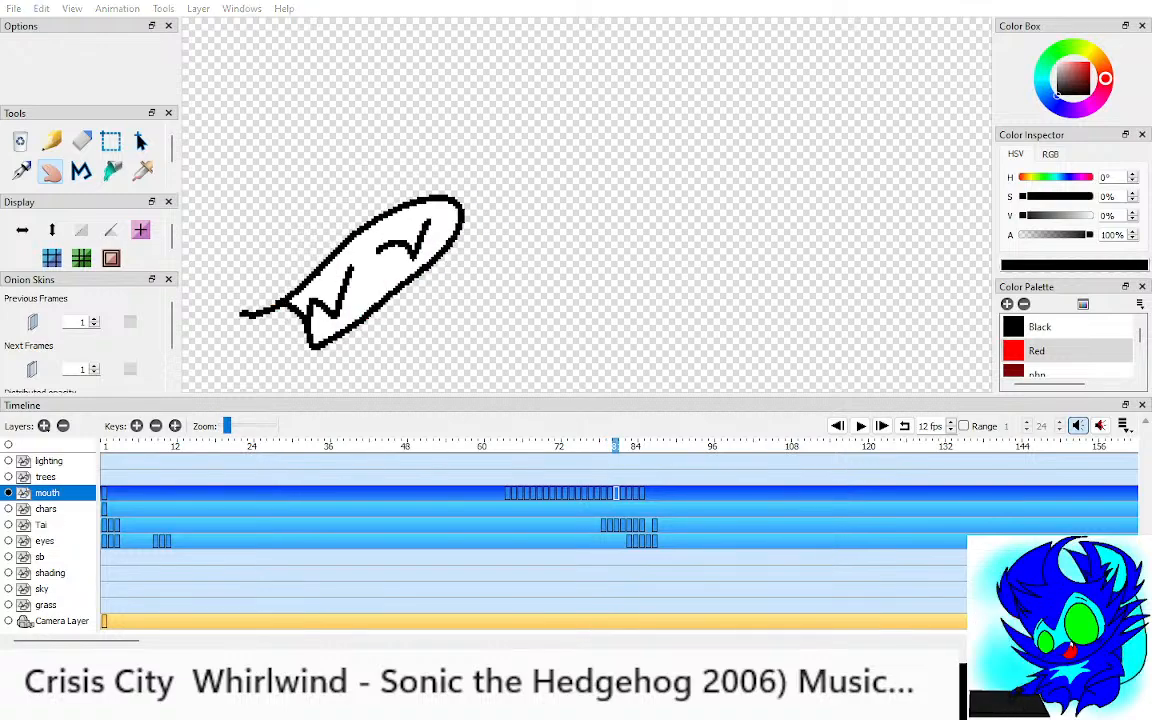
# Step: Examine the drawings in the mouth layer's keyframe group from frame 64 to frame 85, comparing neighbouring frames
pyautogui.press('.')
pyautogui.press('.')
pyautogui.press('.')
pyautogui.press('.')
pyautogui.press(',')
pyautogui.press(',')
pyautogui.press(',')
pyautogui.press(',')
pyautogui.press(',')
pyautogui.press(',')
pyautogui.press(',')
pyautogui.press(',')
pyautogui.press(',')
pyautogui.press(',')
pyautogui.press(',')
pyautogui.press(',')
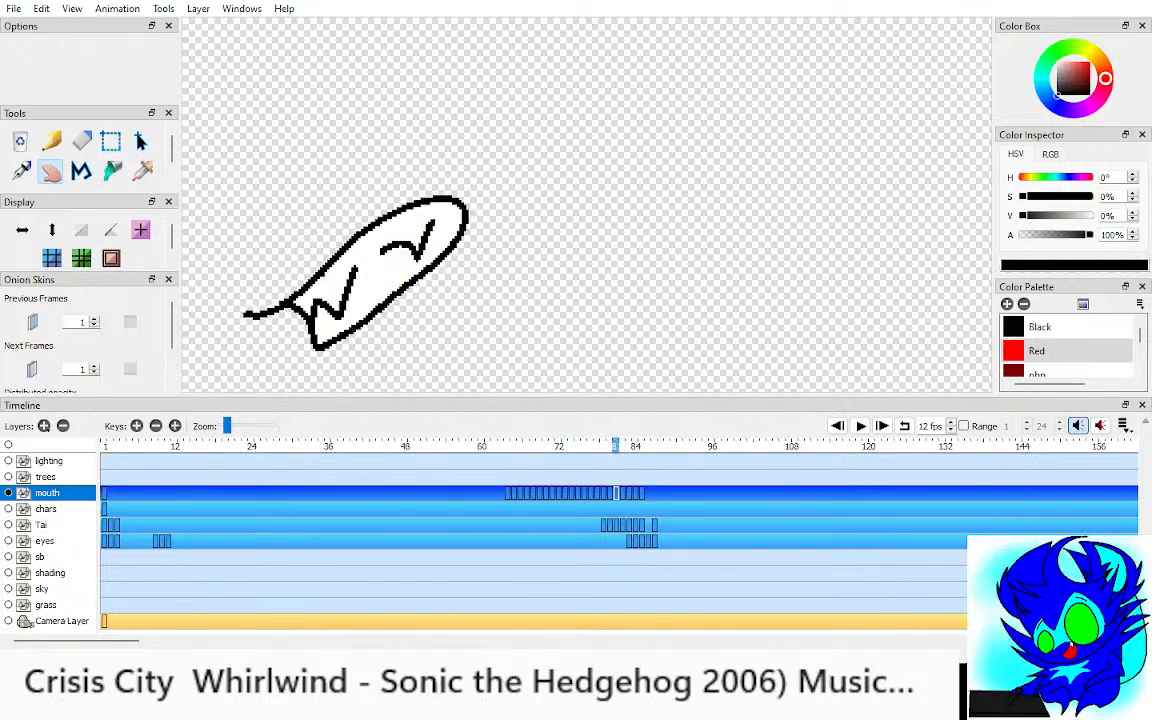
pyautogui.press('.')
pyautogui.press('.')
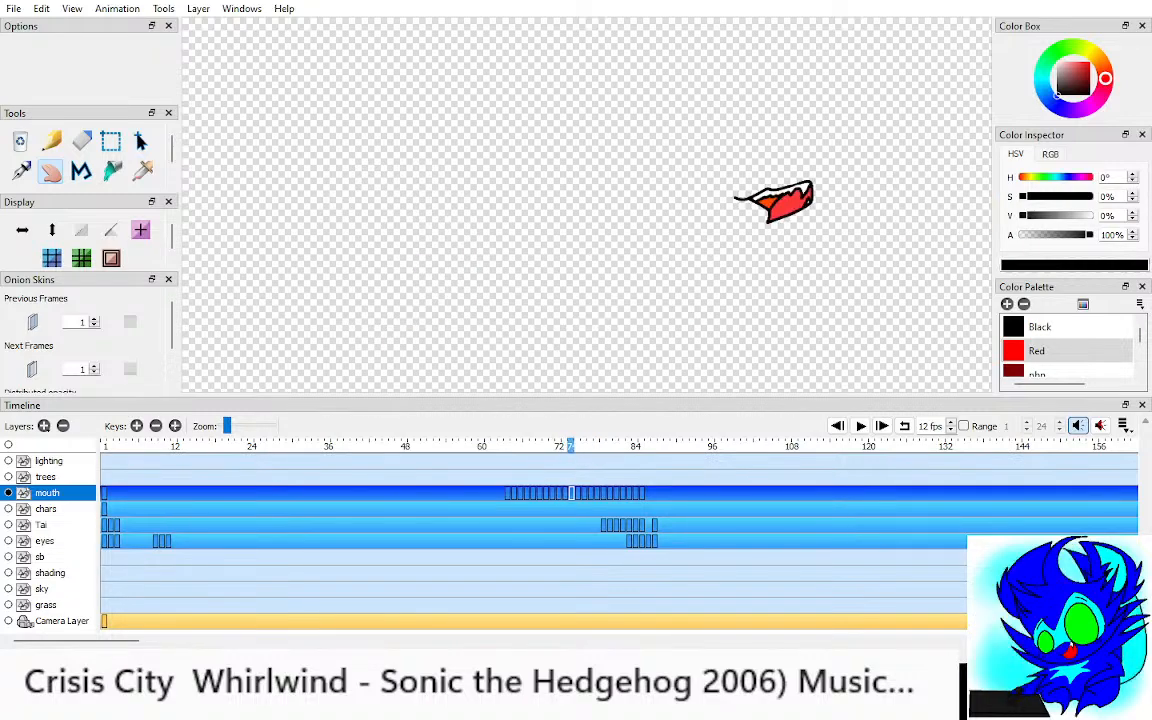
pyautogui.press(',')
pyautogui.press(',')
pyautogui.press(',')
pyautogui.press(',')
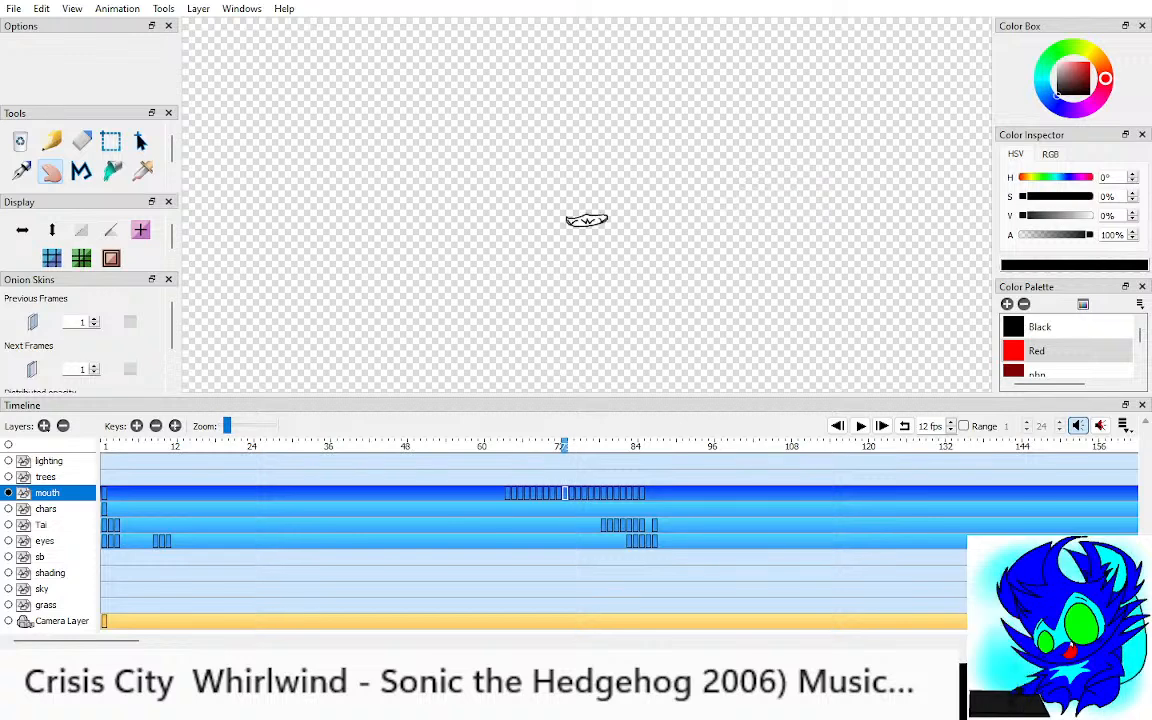
pyautogui.press('.')
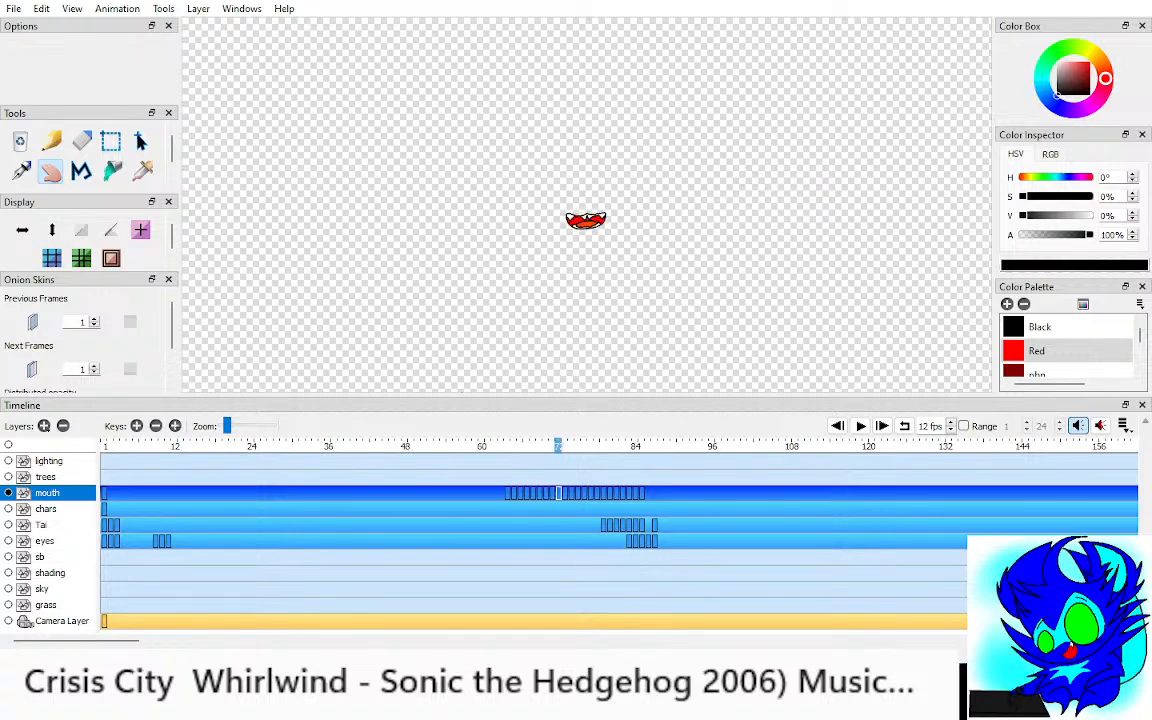
pyautogui.press(',')
pyautogui.press('.')
pyautogui.press('.')
pyautogui.press('.')
pyautogui.press(',')
pyautogui.press(',')
pyautogui.press(',')
pyautogui.press(',')
pyautogui.press(',')
pyautogui.press(',')
pyautogui.press(',')
pyautogui.press(',')
pyautogui.press('.')
pyautogui.press('.')
pyautogui.press('.')
pyautogui.press('.')
pyautogui.press('.')
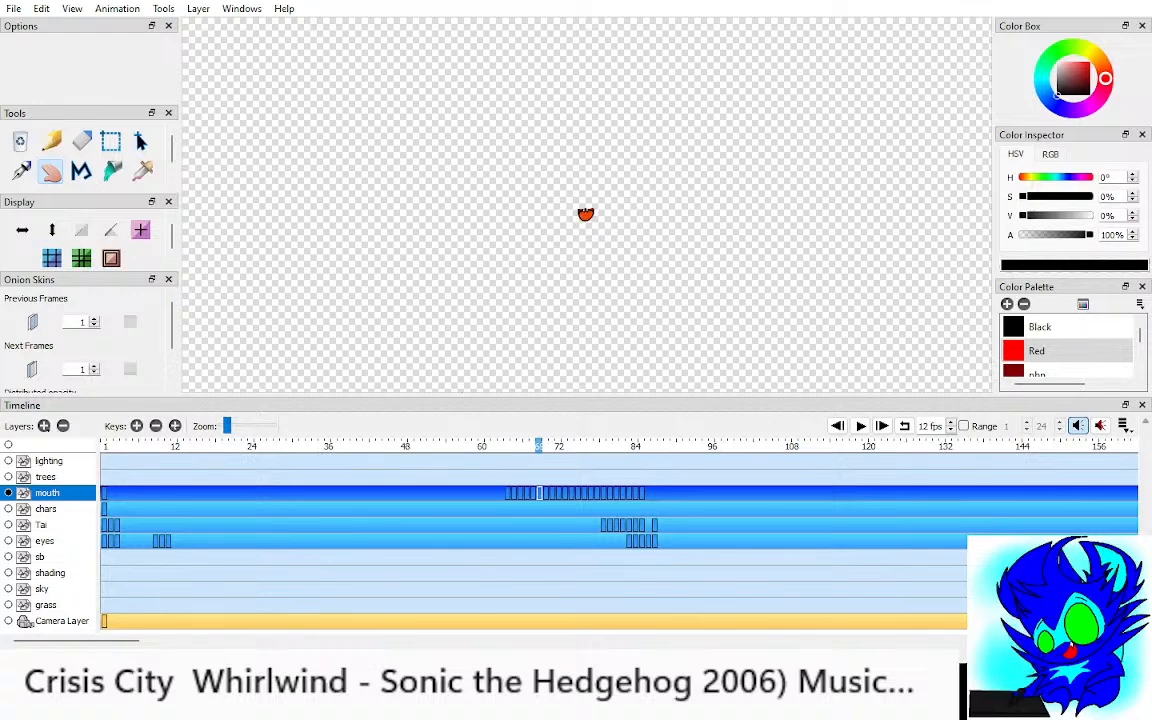
# Step: Compare the mouth drawings around frames 69 to 73 and remove the mouth keyframe on frame 71
pyautogui.press('.')
pyautogui.press('.')
pyautogui.press('.')
pyautogui.press(',')
pyautogui.press(',')
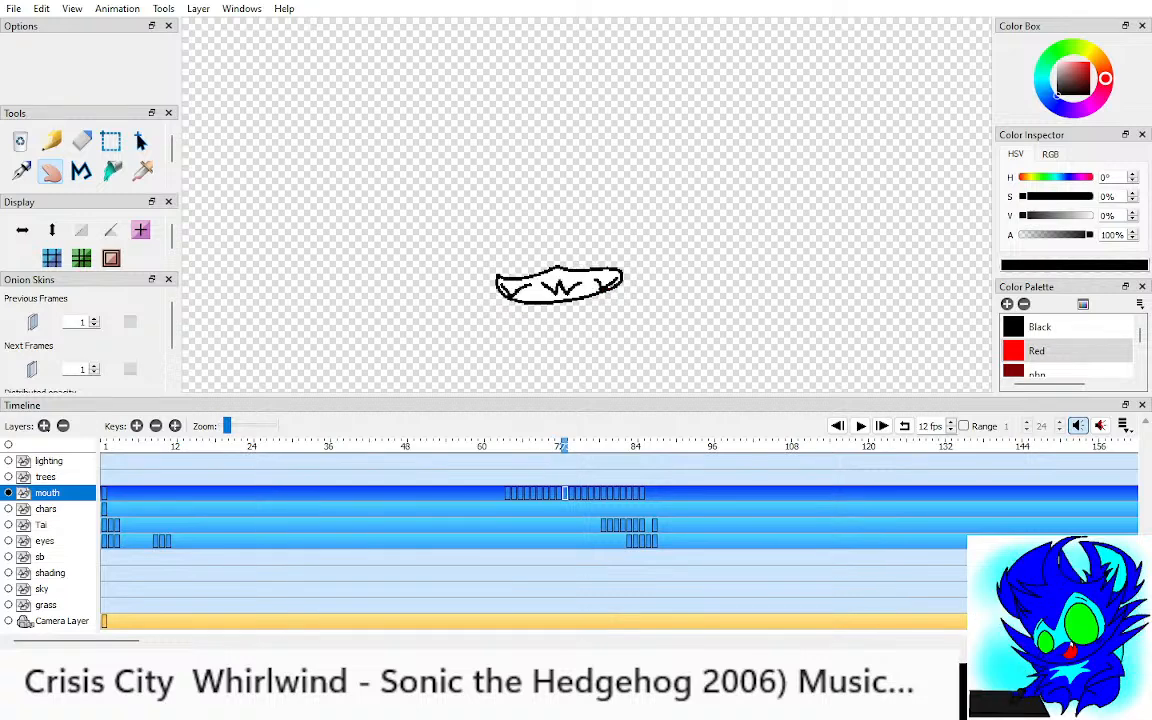
pyautogui.press('.')
pyautogui.press('.')
pyautogui.press(',')
pyautogui.press(',')
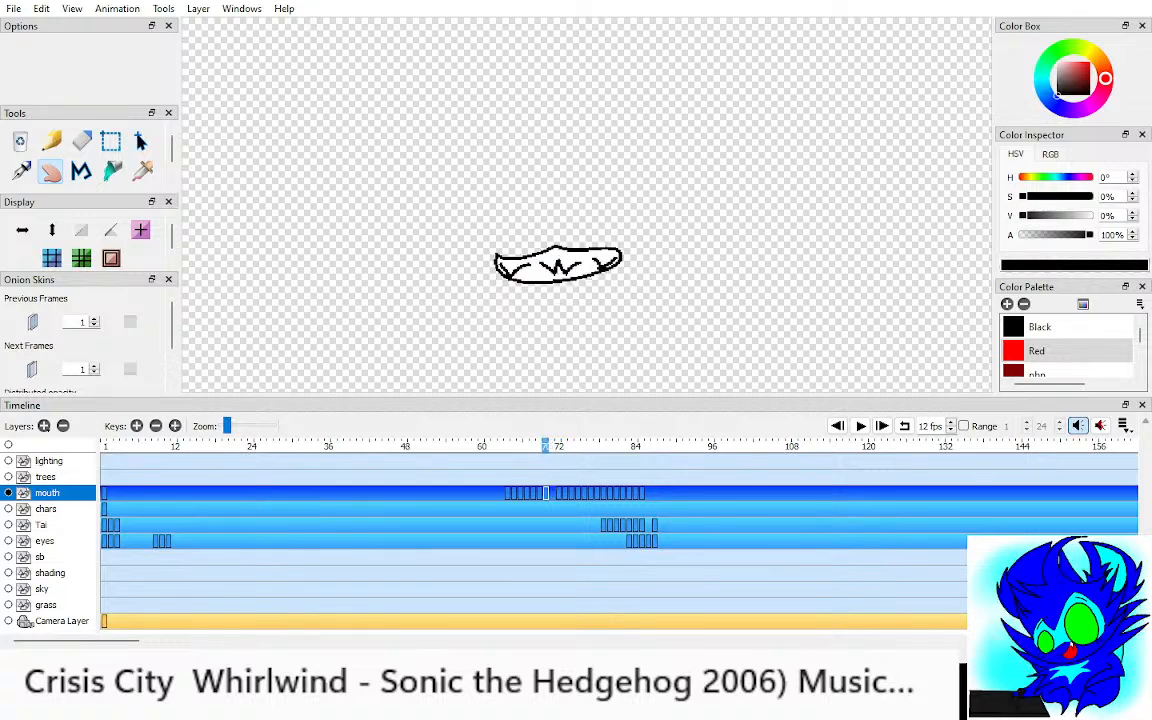
# Step: Shift the mouth keyframes on frames 64 to 70 one frame later to close the gap at frame 71
pyautogui.press(',')
pyautogui.press(',')
pyautogui.press(',')
pyautogui.press(',')
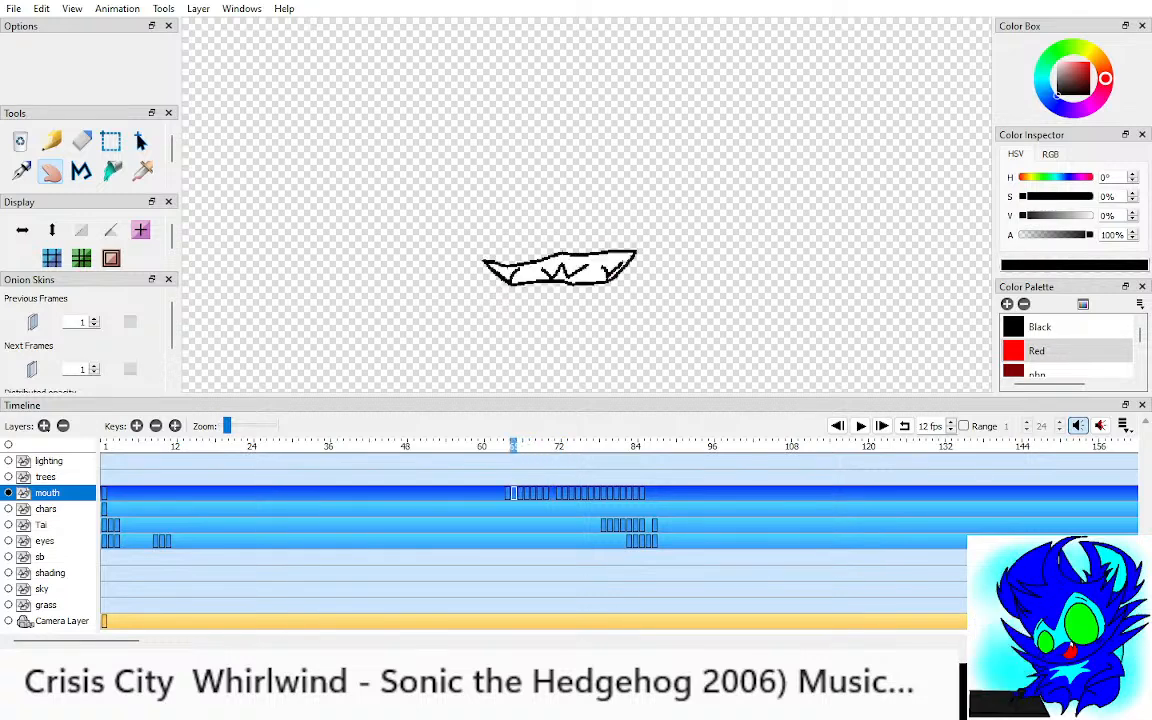
pyautogui.press(',')
pyautogui.press(',')
pyautogui.press('.')
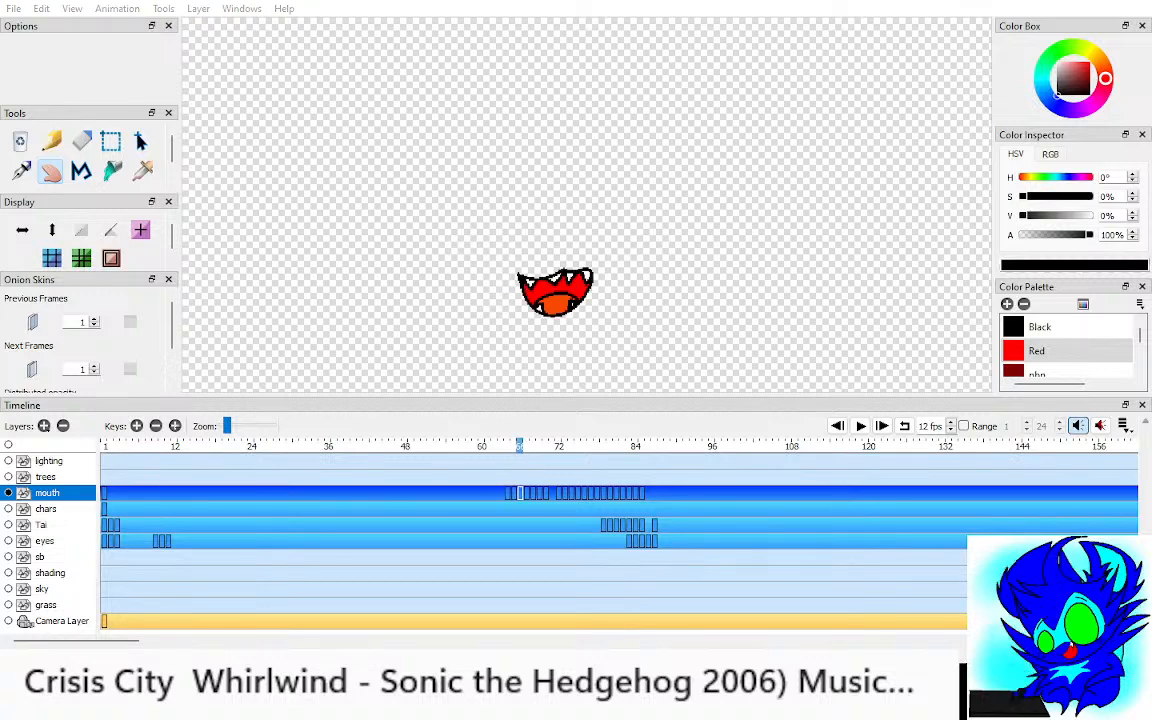
pyautogui.press('.')
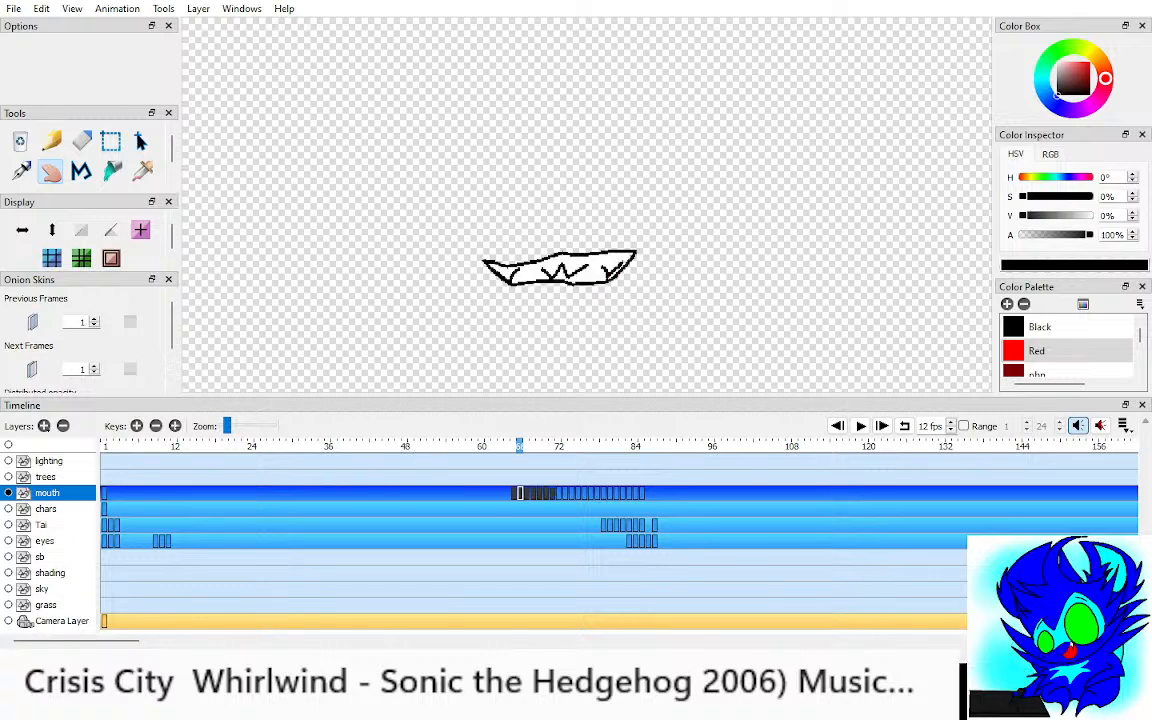
# Step: Check the last mouth drawings back to frame 80 and return to frame 1
pyautogui.press('End')
pyautogui.press(',')
pyautogui.press(',')
pyautogui.press(',')
pyautogui.press(',')
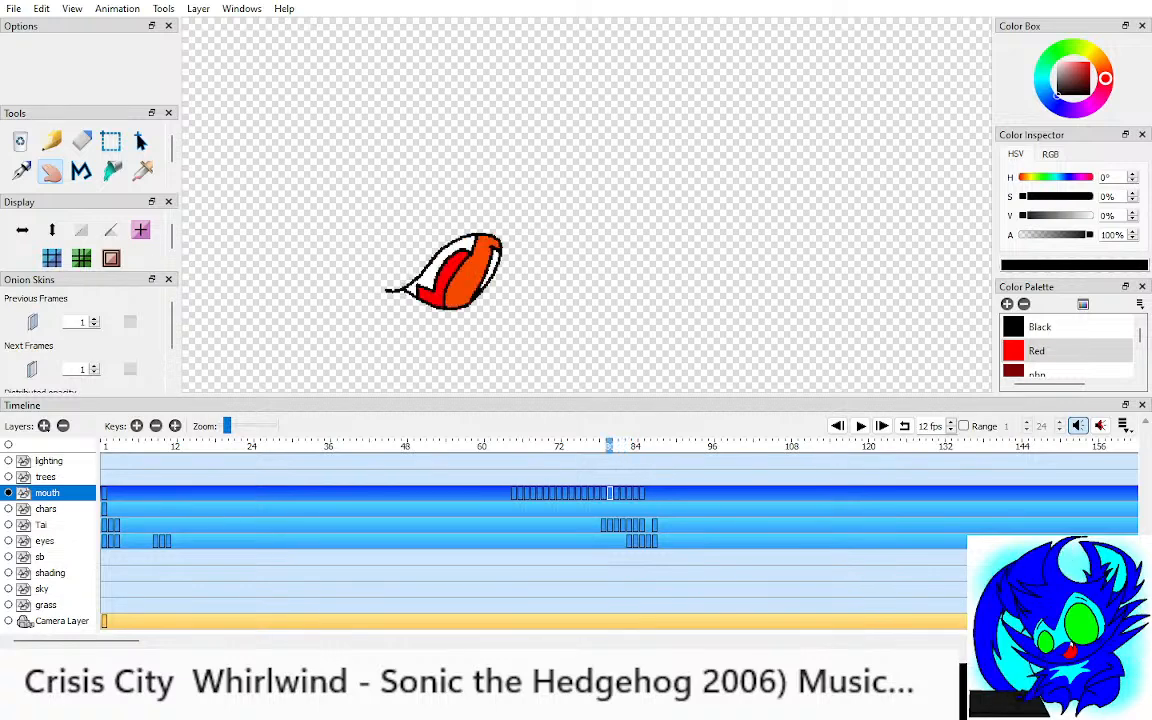
pyautogui.press('Home')
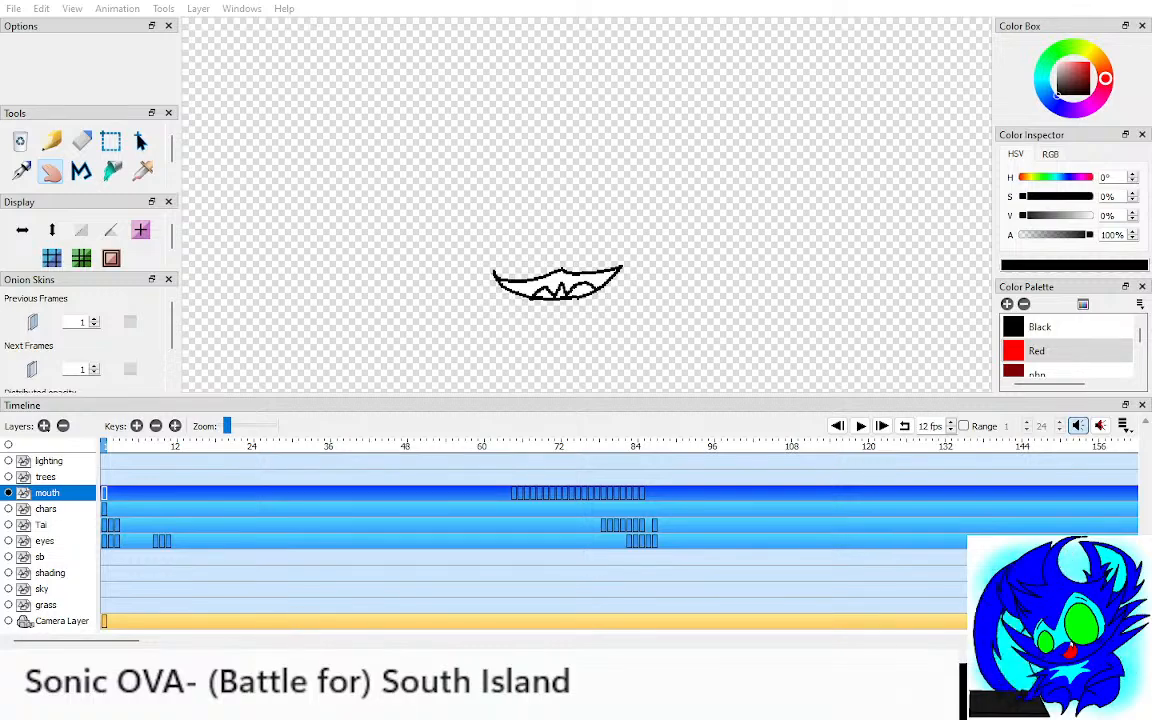
# Step: Show the character layers together with the mouth layer and choose the Black palette colour
pyautogui.scroll(1, 586, 205)
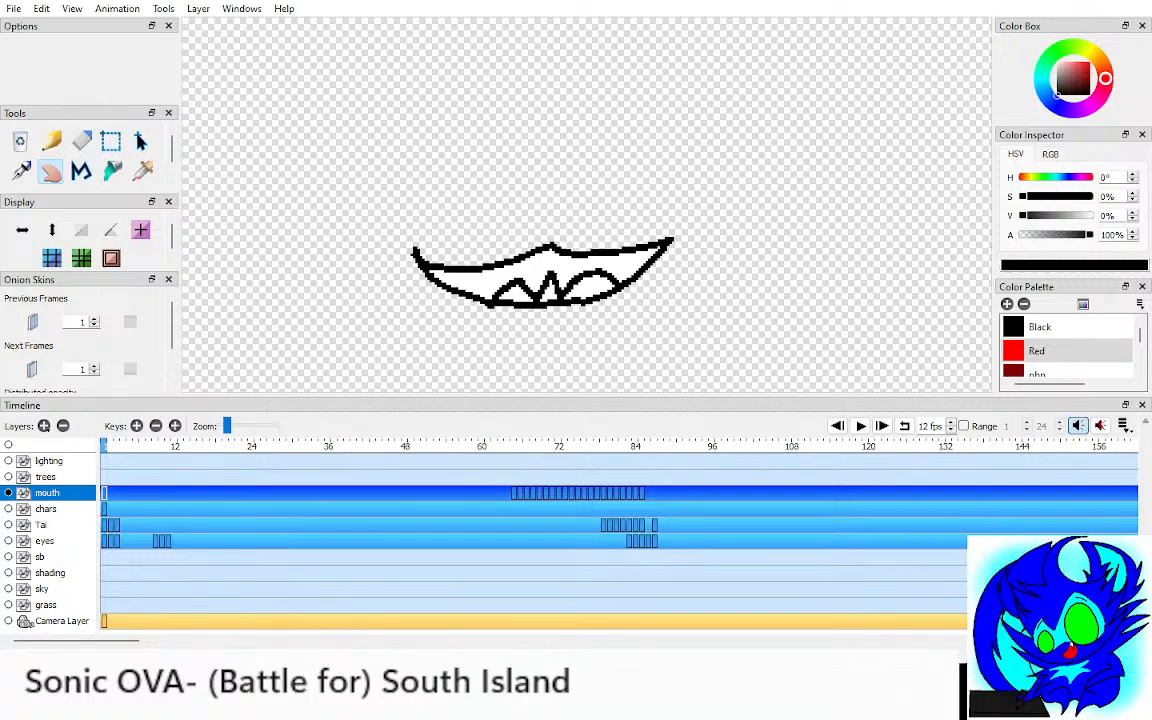
pyautogui.scroll(-3, 586, 205)
pyautogui.scroll(3, 587, 205)
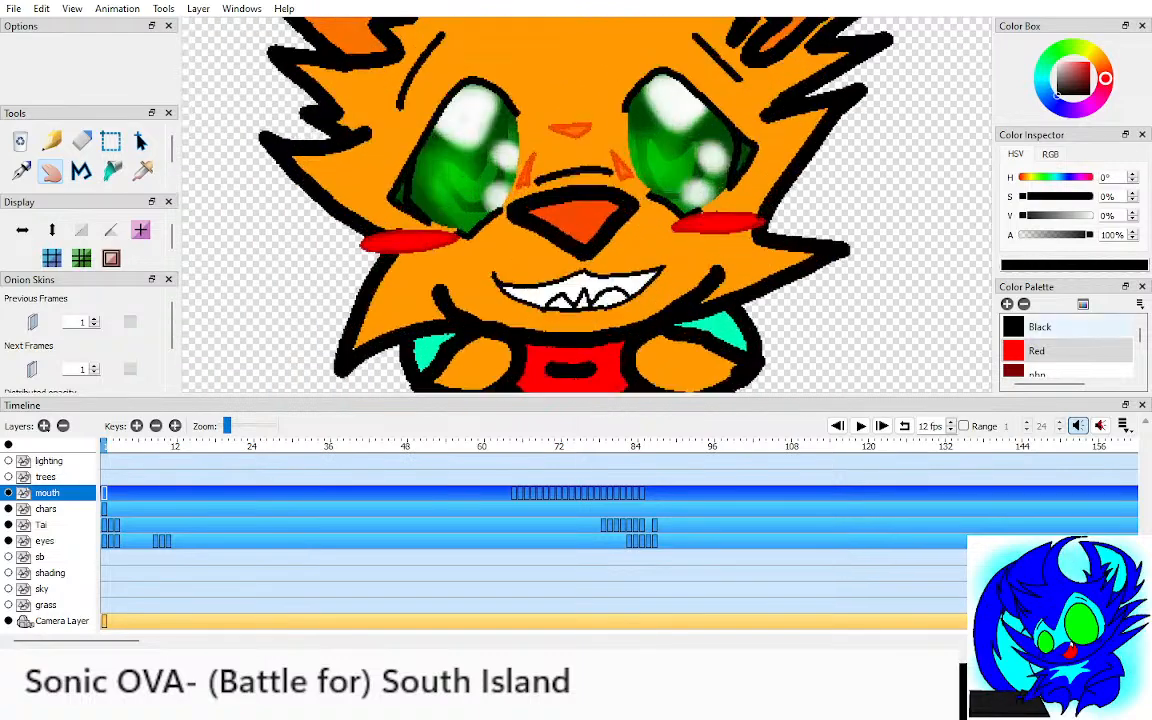
pyautogui.click(1038, 351)
pyautogui.click(1040, 327)
pyautogui.scroll(-1, 587, 205)
pyautogui.scroll(2, 587, 205)
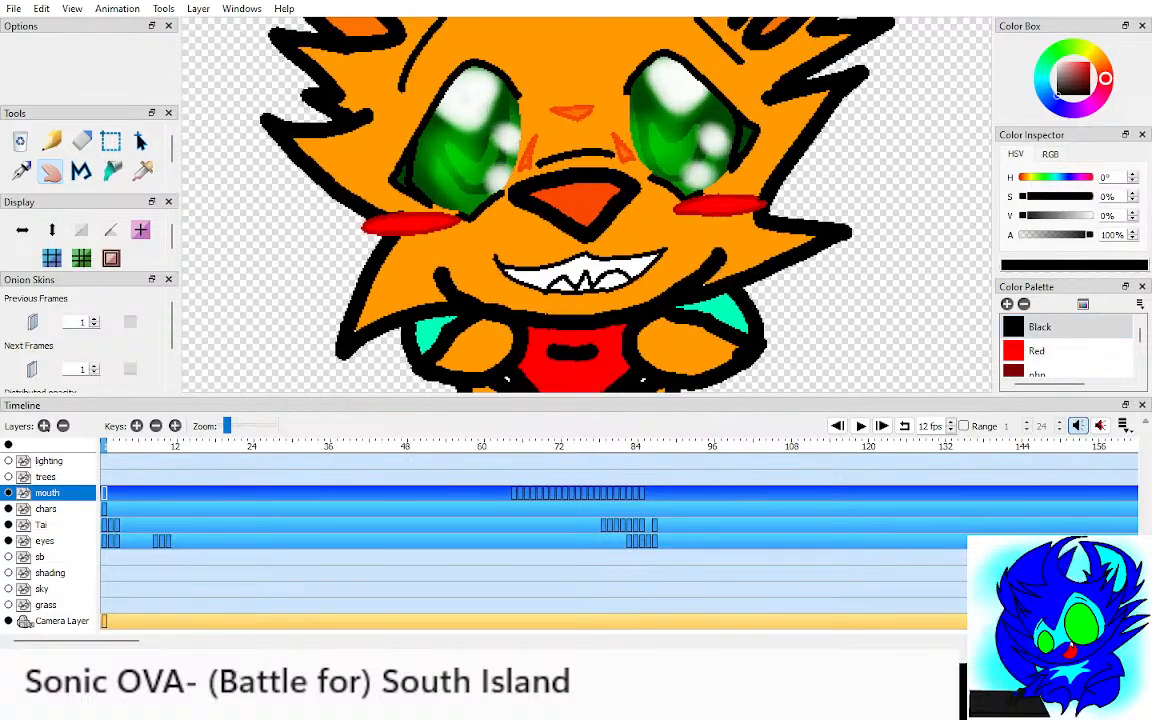
# Step: Add an empty mouth keyframe on frame 3 and turn on the previous-frame onion skin
pyautogui.press('.')
pyautogui.press('.')
pyautogui.press('F7')
pyautogui.moveTo(587, 205); pyautogui.dragTo(497, 190)
pyautogui.click(33, 322)
pyautogui.scroll(2, 620, 220)
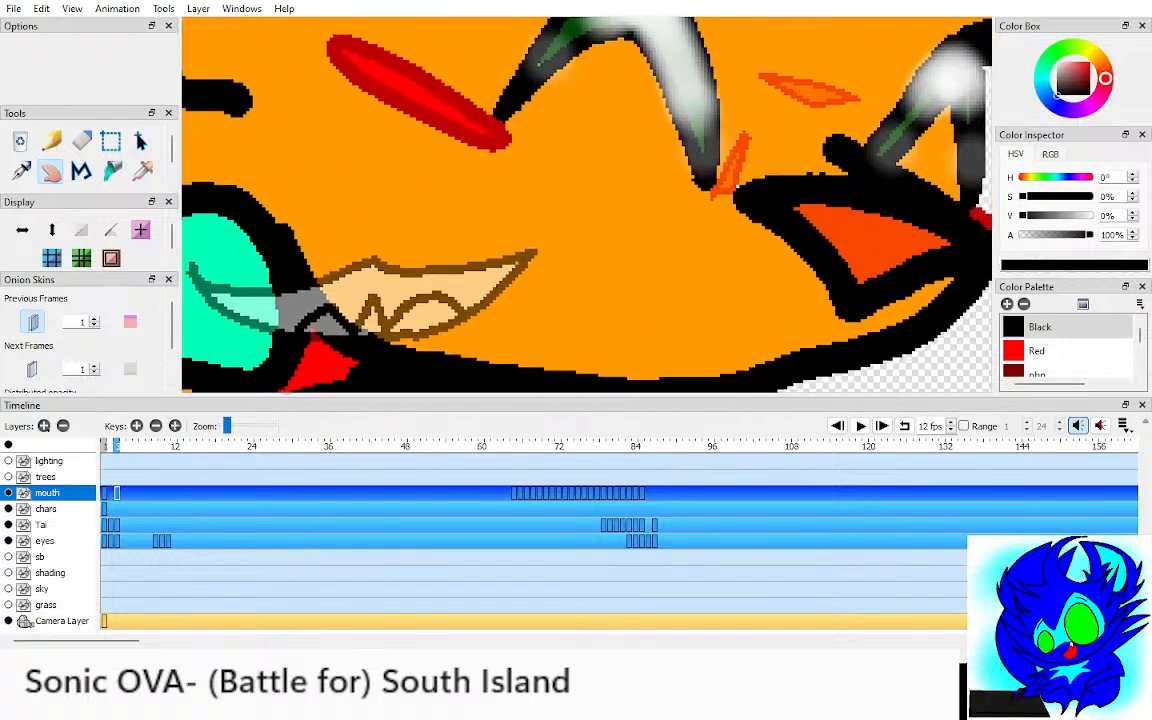
# Step: Draw a wide-open mouth with teeth and a tongue on the character's muzzle at frame 3, using the Pen at width 3
pyautogui.press('p')
pyautogui.press('Down')
pyautogui.press('Down')
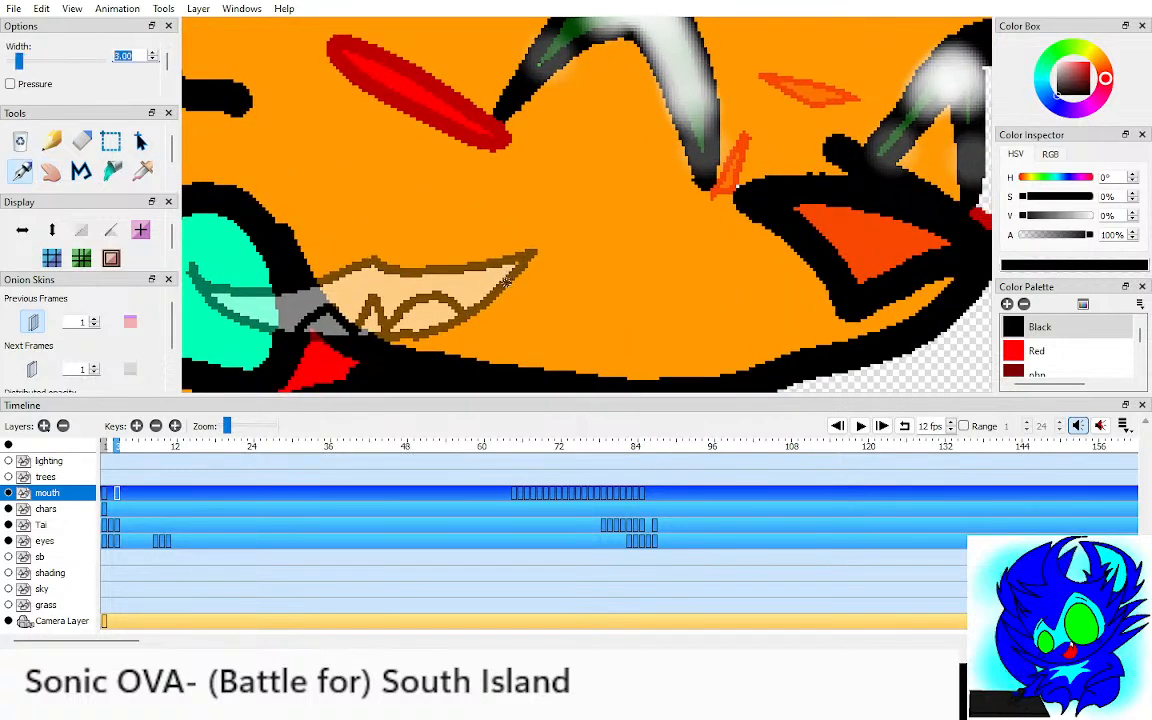
pyautogui.moveTo(792, 330)
pyautogui.mouseDown()
pyautogui.moveTo(634, 157)
pyautogui.moveTo(540, 172)
pyautogui.moveTo(484, 280)
pyautogui.moveTo(578, 341)
pyautogui.moveTo(744, 326)
pyautogui.mouseUp()
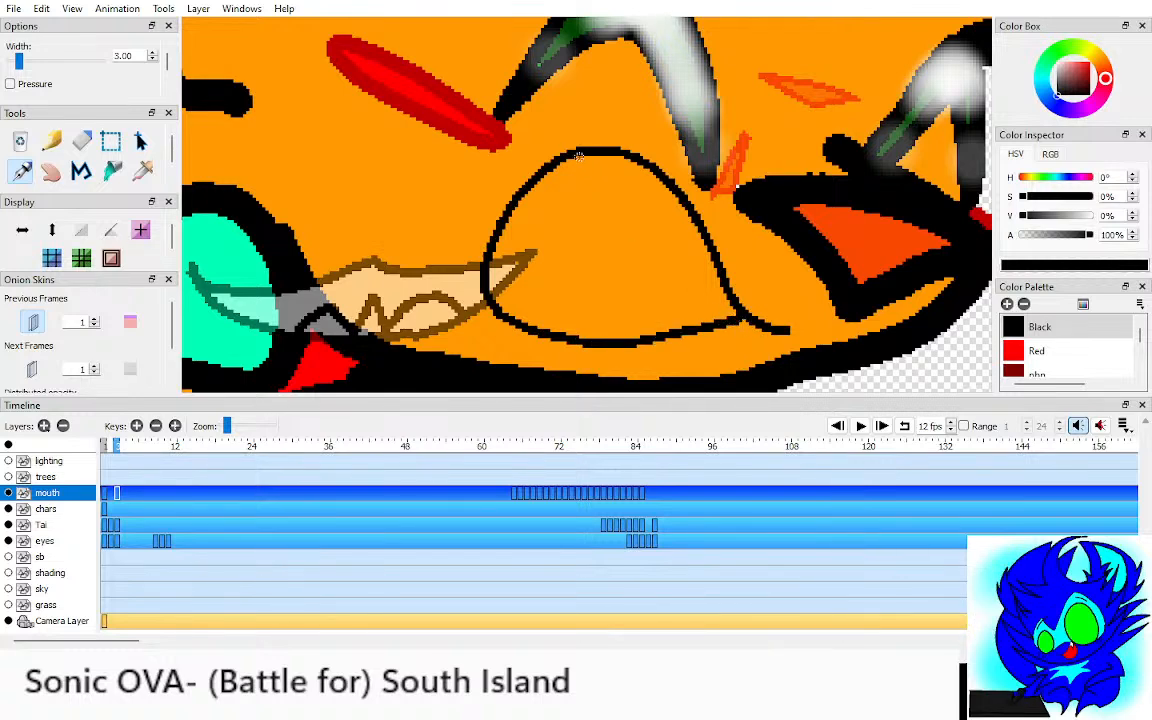
pyautogui.moveTo(578, 157)
pyautogui.mouseDown()
pyautogui.moveTo(568, 213)
pyautogui.moveTo(631, 191)
pyautogui.moveTo(658, 208)
pyautogui.moveTo(675, 292)
pyautogui.moveTo(702, 326)
pyautogui.mouseUp()
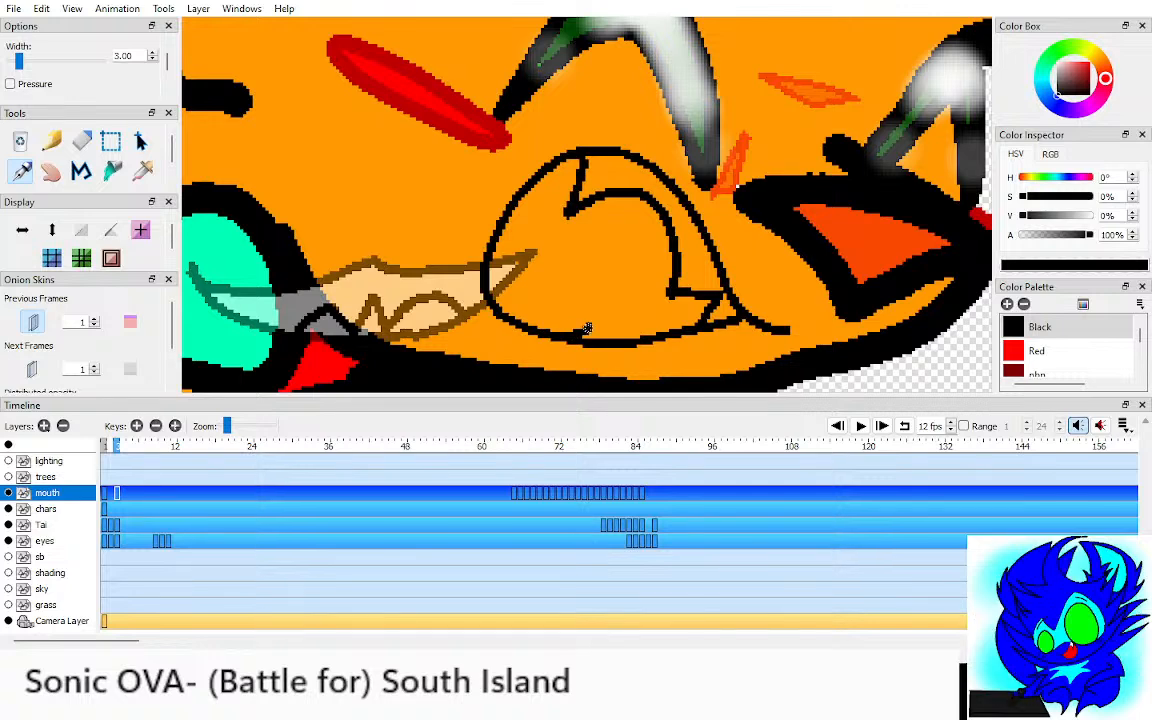
pyautogui.moveTo(580, 334)
pyautogui.mouseDown()
pyautogui.moveTo(614, 228)
pyautogui.moveTo(604, 197)
pyautogui.mouseUp()
pyautogui.moveTo(514, 205)
pyautogui.mouseDown()
pyautogui.moveTo(526, 218)
pyautogui.moveTo(502, 229)
pyautogui.mouseUp()
# Step: Turn off the previous-frame onion skin and fill the inside of the frame 3 mouth with the Red palette colour
pyautogui.press('h')
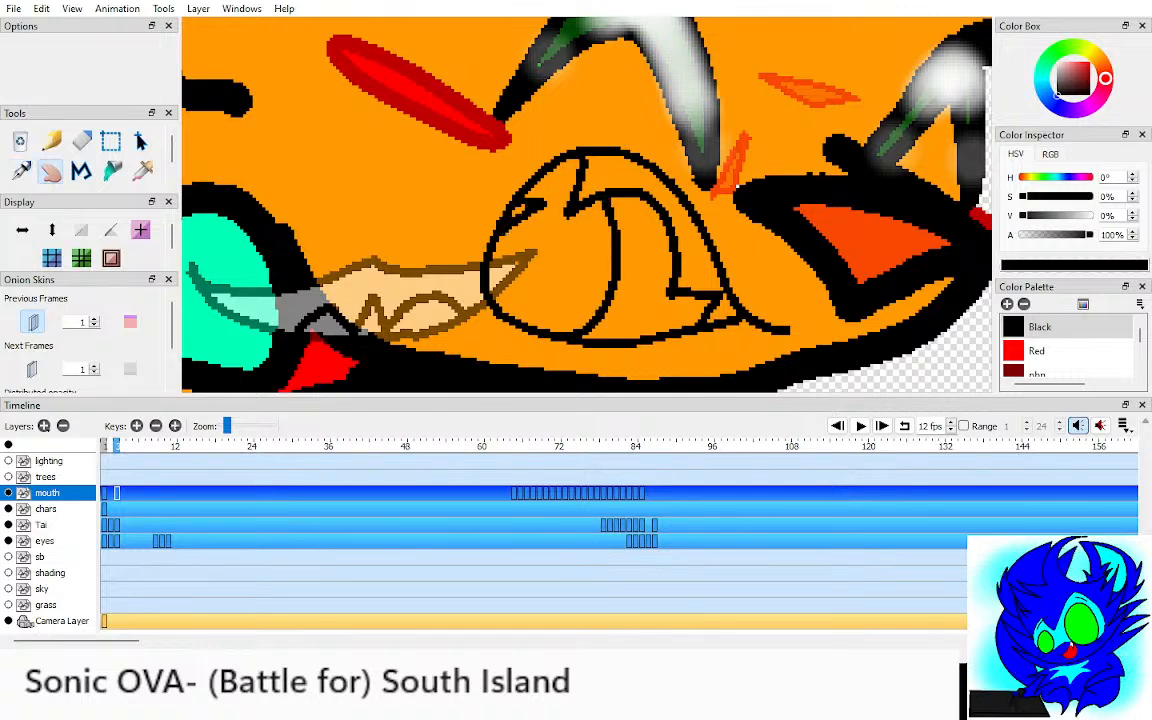
pyautogui.press('p')
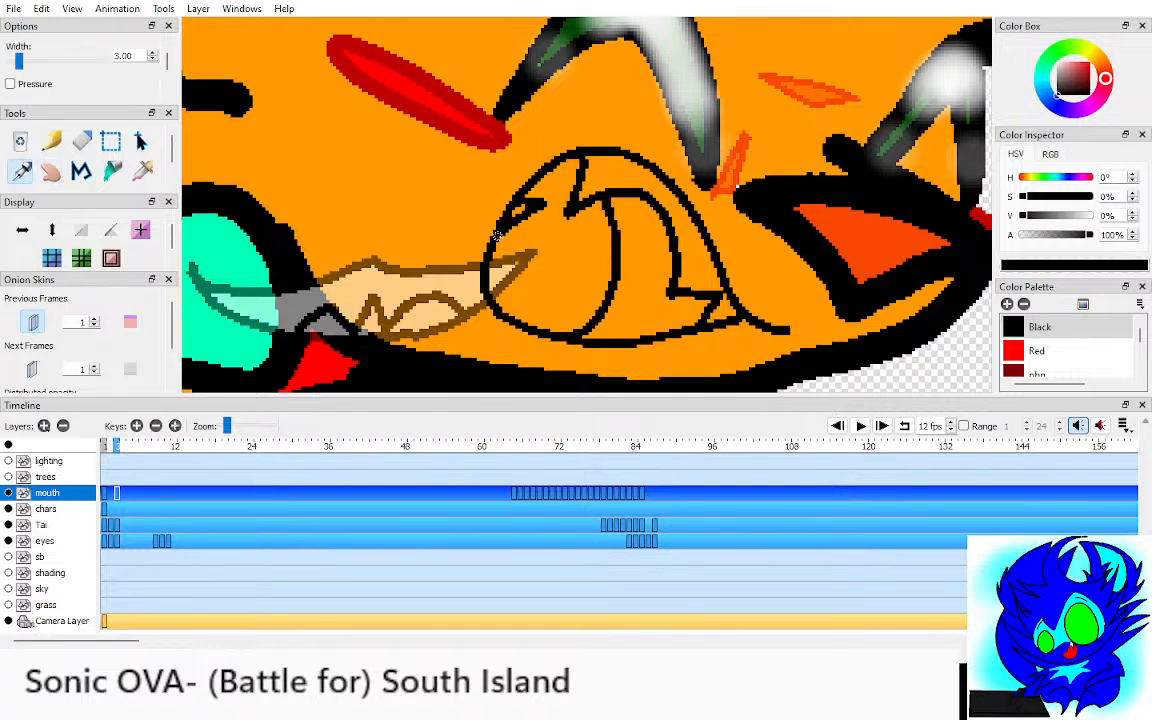
pyautogui.press('o')
pyautogui.press('i')
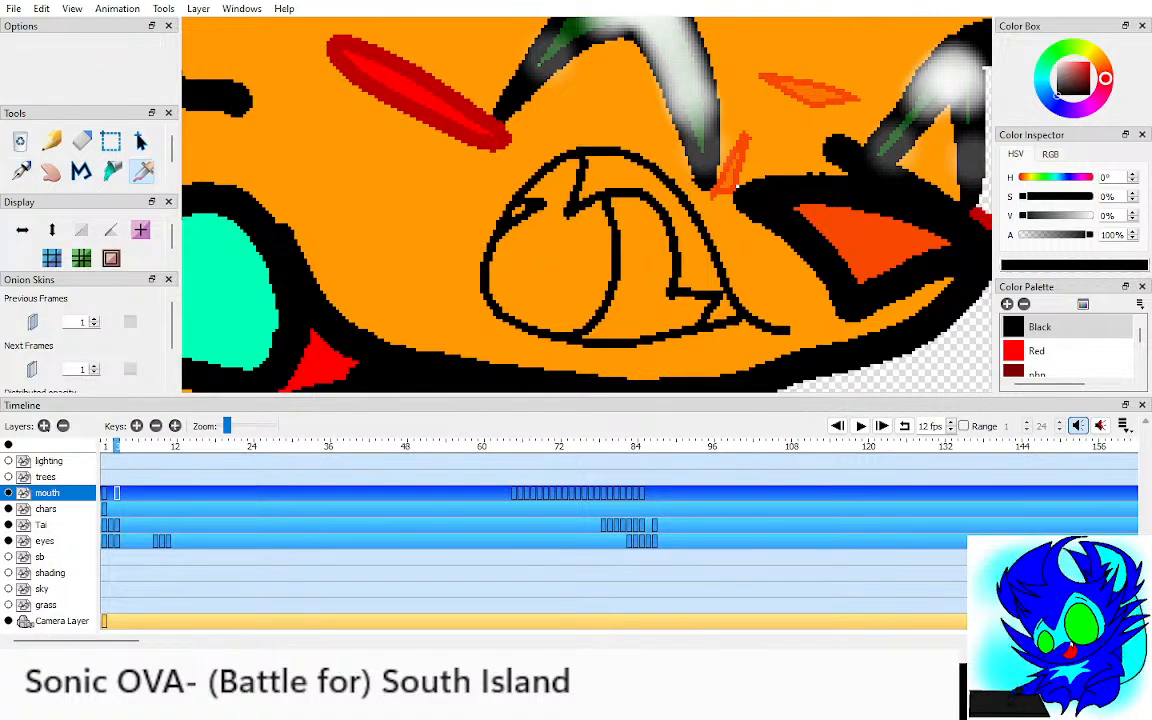
pyautogui.click(1050, 351)
pyautogui.press('k')
pyautogui.click(643, 255)
# Step: Sample white from the frame 1 teeth and fill the teeth of the frame 3 mouth with it
pyautogui.press('i')
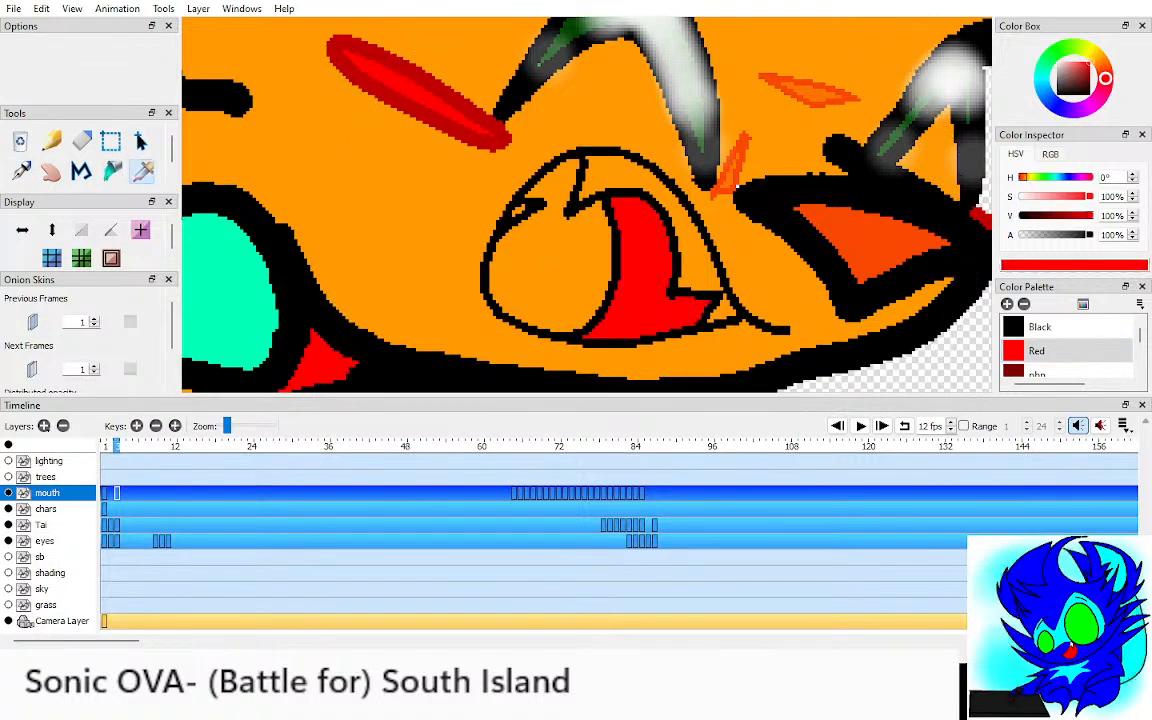
pyautogui.press('Left')
pyautogui.click(476, 285)
pyautogui.press('Right')
pyautogui.press('k')
pyautogui.click(527, 219)
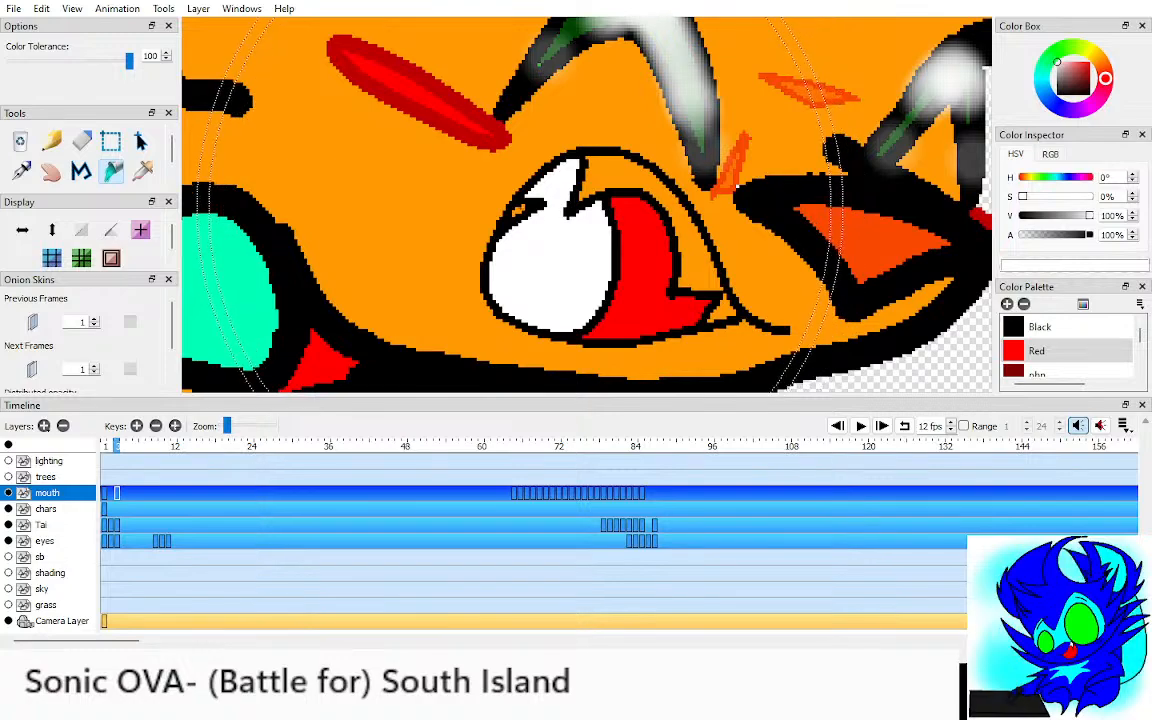
pyautogui.hotkey('ctrl', 'z')
pyautogui.click(518, 210)
pyautogui.click(660, 195)
pyautogui.click(721, 311)
# Step: Sample the nose's dark orange from the Tai layer and fill the tongue of the frame 3 mouth with it
pyautogui.press('i')
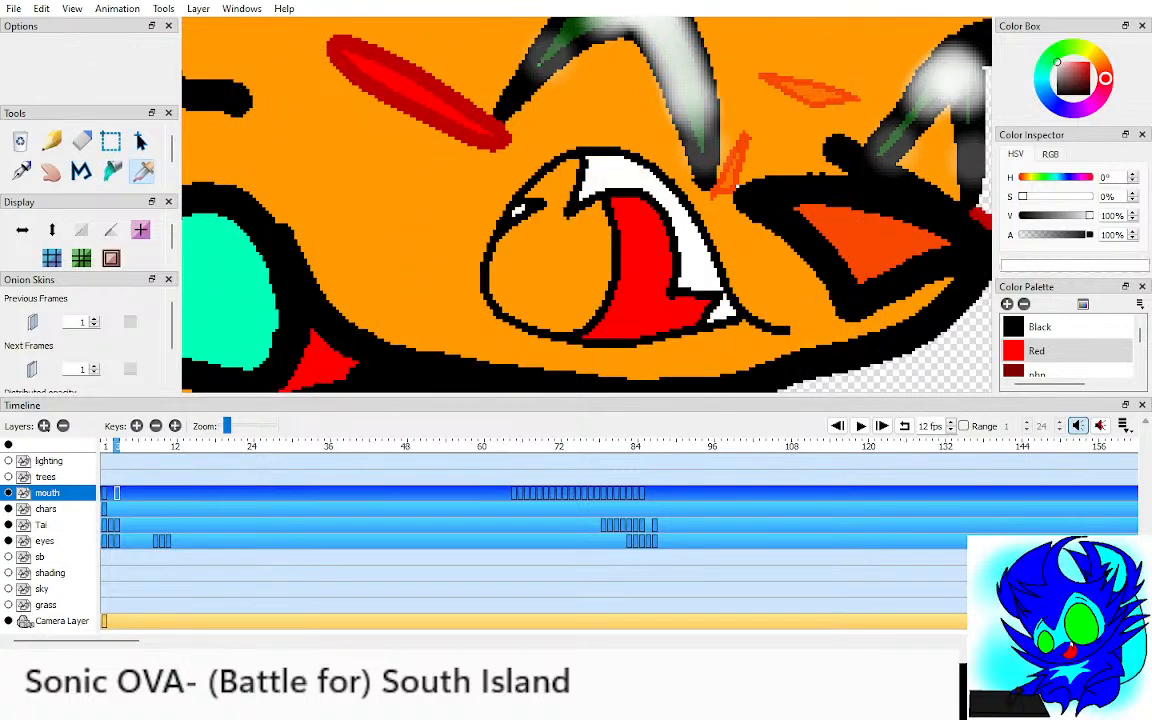
pyautogui.press('Down')
pyautogui.press('Down')
pyautogui.click(868, 243)
pyautogui.press('Up')
pyautogui.press('Up')
pyautogui.press('k')
pyautogui.click(557, 262)
pyautogui.press('h')
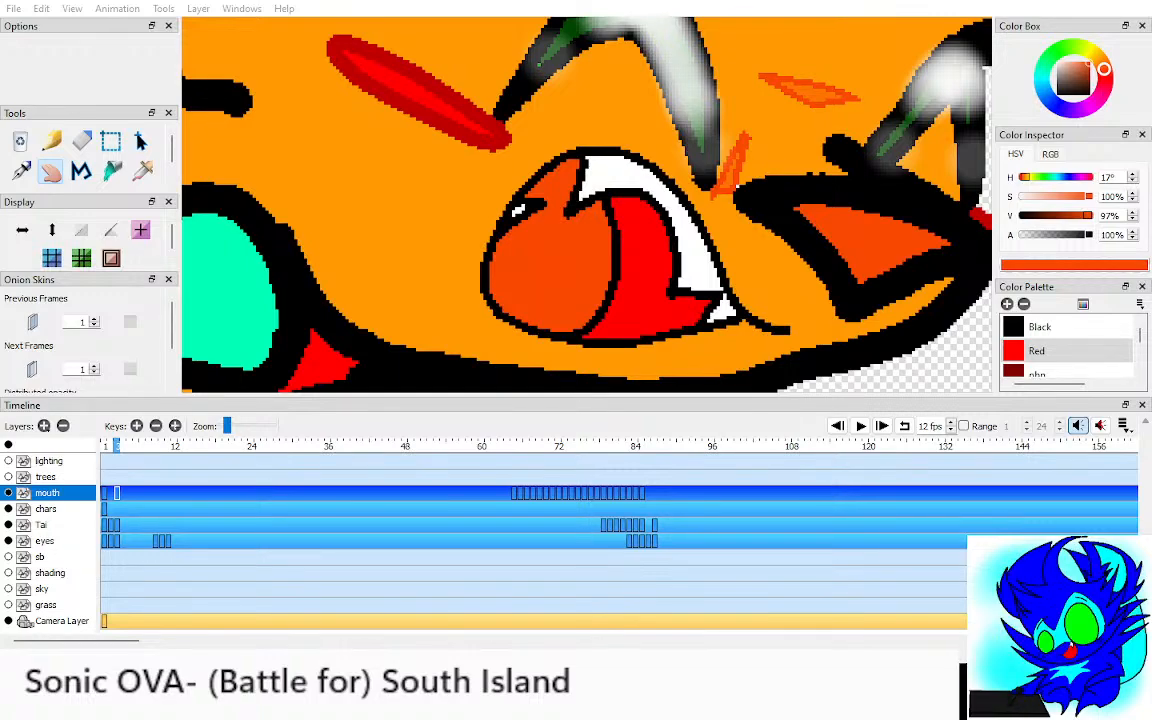
# Step: Add an empty mouth keyframe on frame 2 and turn on the previous- and next-frame onion skins
pyautogui.scroll(-6, 600, 235)
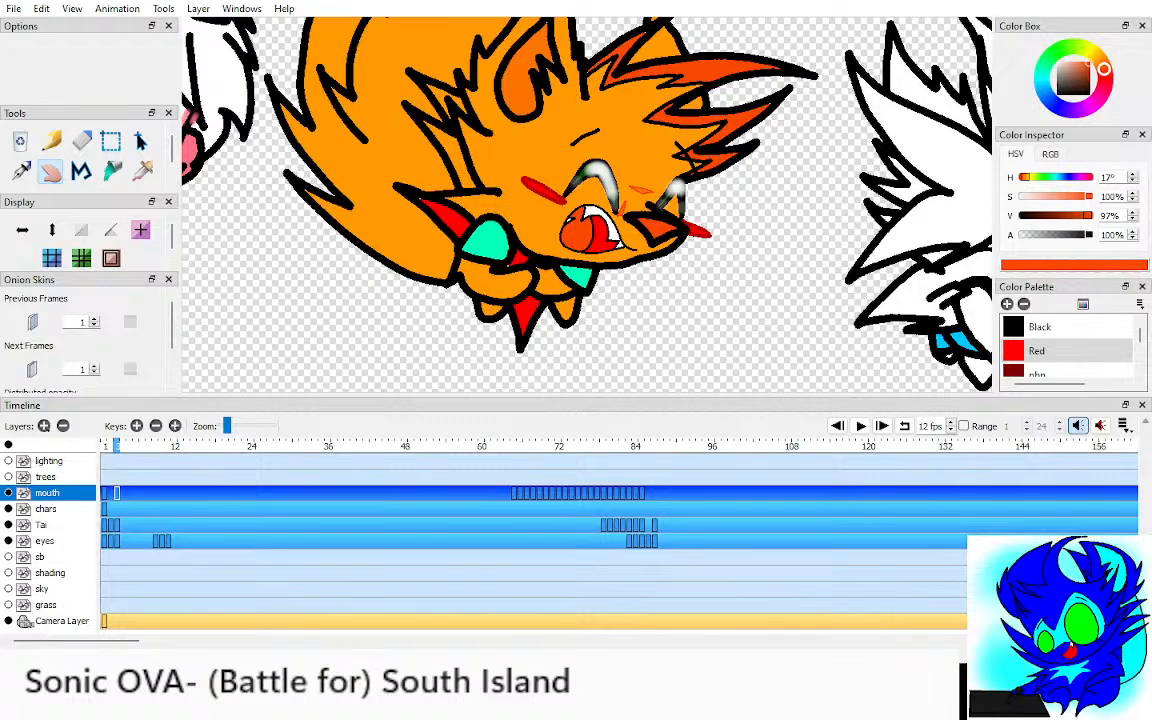
pyautogui.click(110, 446)
pyautogui.click(136, 426)
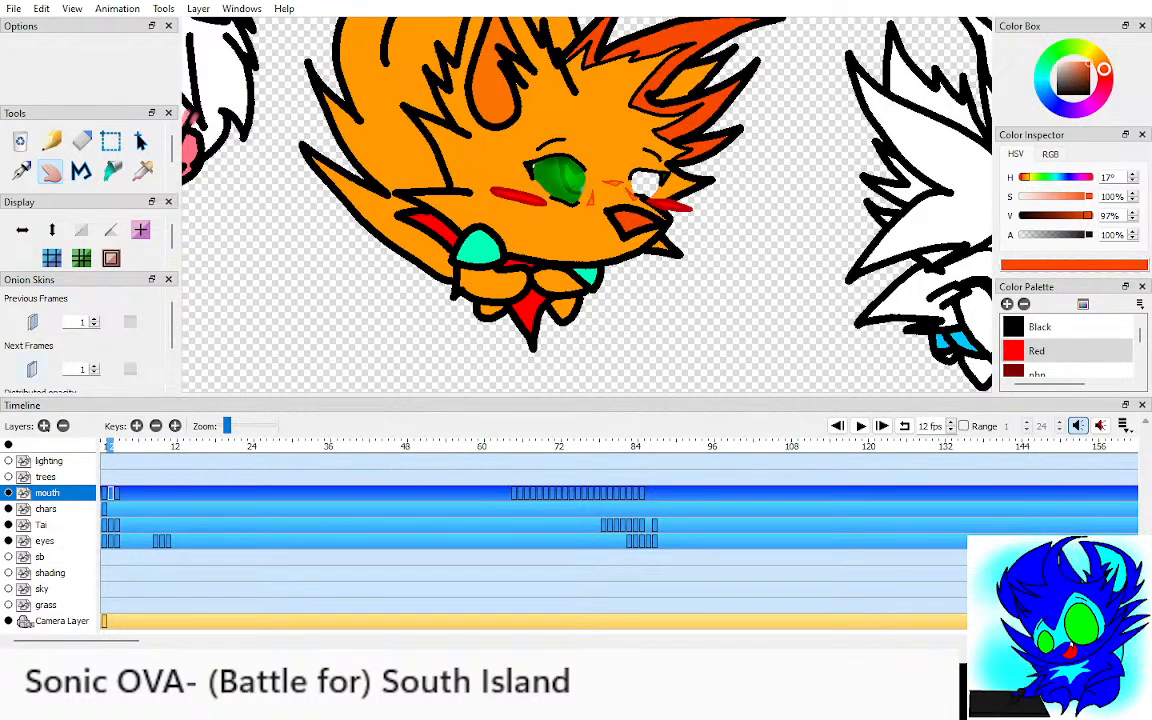
pyautogui.click(33, 369)
pyautogui.click(33, 322)
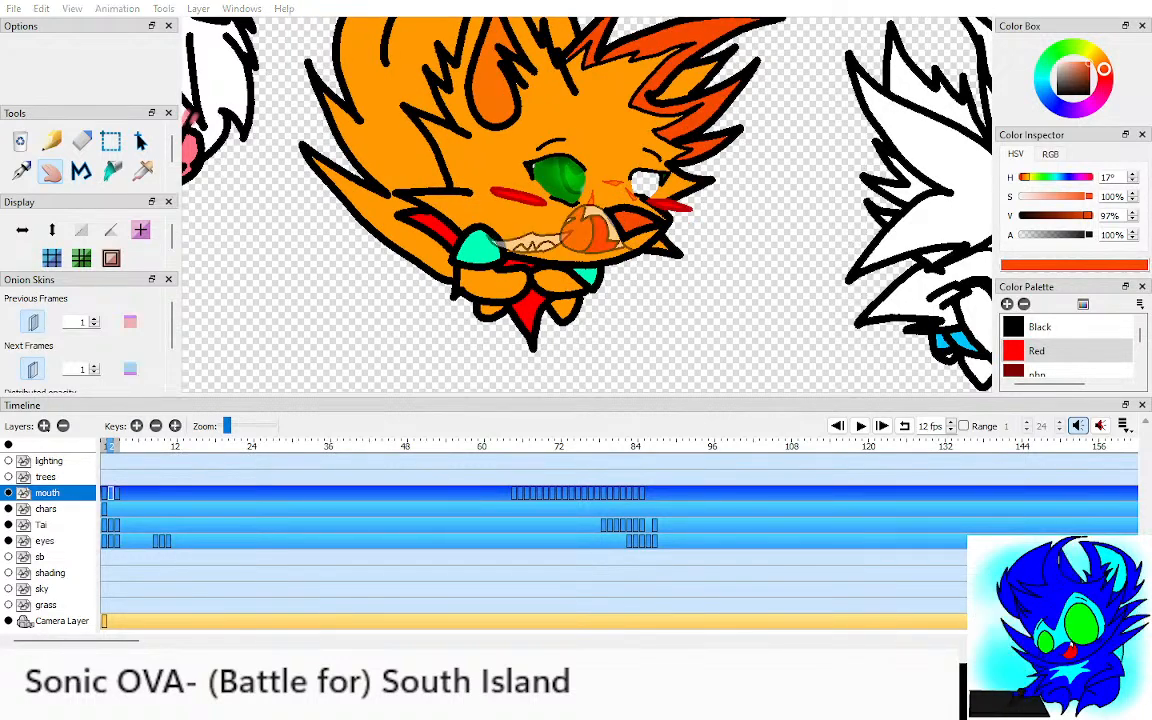
# Step: Draw a Black open mouth with fangs and a tongue on frame 2 using the Pen at width 3, and turn off both onion skins
pyautogui.scroll(5, 580, 225)
pyautogui.click(1041, 327)
pyautogui.moveTo(480, 200); pyautogui.dragTo(629, 237)
pyautogui.click(21, 171)
pyautogui.moveTo(728, 303)
pyautogui.mouseDown()
pyautogui.moveTo(612, 221)
pyautogui.moveTo(524, 177)
pyautogui.moveTo(475, 215)
pyautogui.moveTo(558, 334)
pyautogui.moveTo(731, 331)
pyautogui.mouseUp()
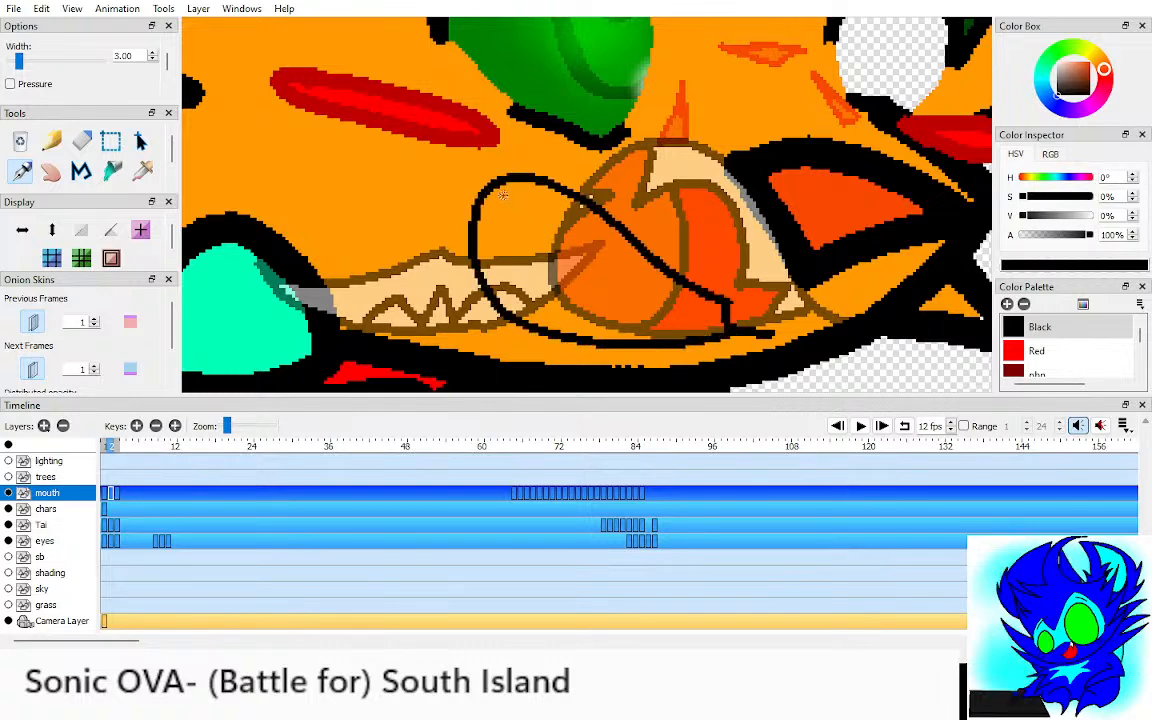
pyautogui.moveTo(512, 203)
pyautogui.mouseDown()
pyautogui.moveTo(540, 200)
pyautogui.moveTo(570, 268)
pyautogui.moveTo(638, 275)
pyautogui.moveTo(667, 330)
pyautogui.mouseUp()
pyautogui.moveTo(580, 338)
pyautogui.mouseDown()
pyautogui.moveTo(593, 256)
pyautogui.moveTo(577, 220)
pyautogui.moveTo(475, 220)
pyautogui.moveTo(475, 253)
pyautogui.mouseUp()
pyautogui.press('h')
pyautogui.press('o')
pyautogui.hotkey('alt', 'o')
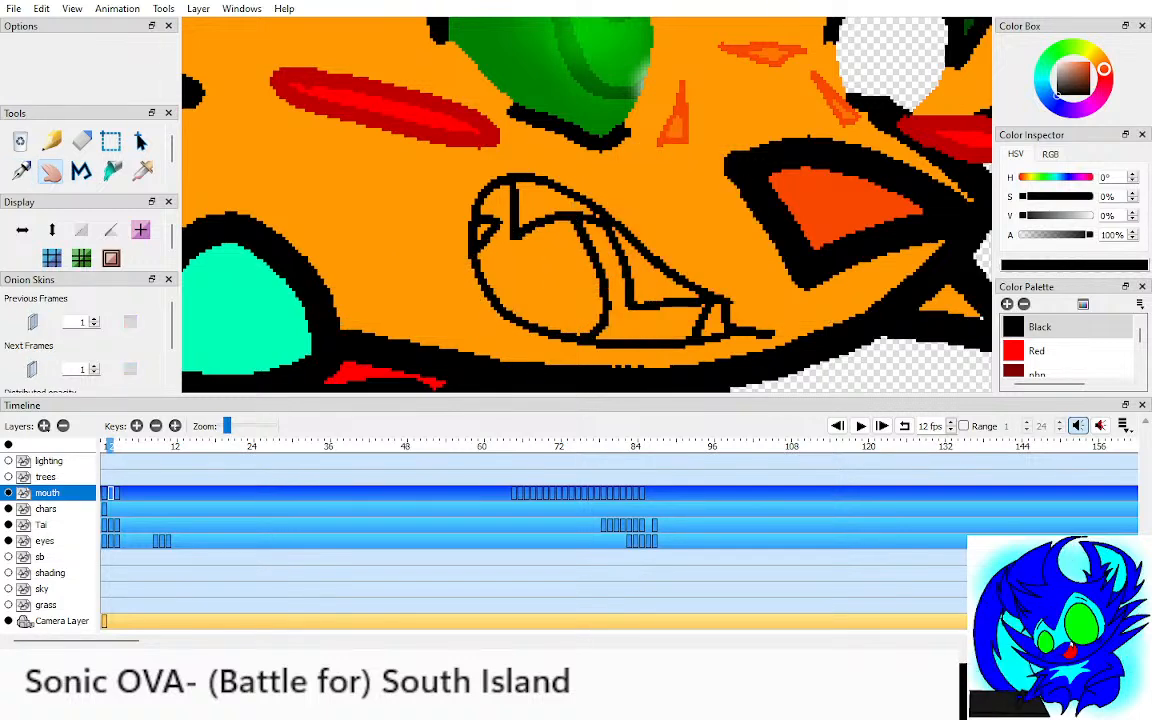
# Step: Sample white from the frame 1 mouth and fill the teeth of the frame 2 mouth with it
pyautogui.press('i')
pyautogui.press(',')
pyautogui.click(530, 275)
pyautogui.press('.')
pyautogui.press('k')
pyautogui.click(491, 248)
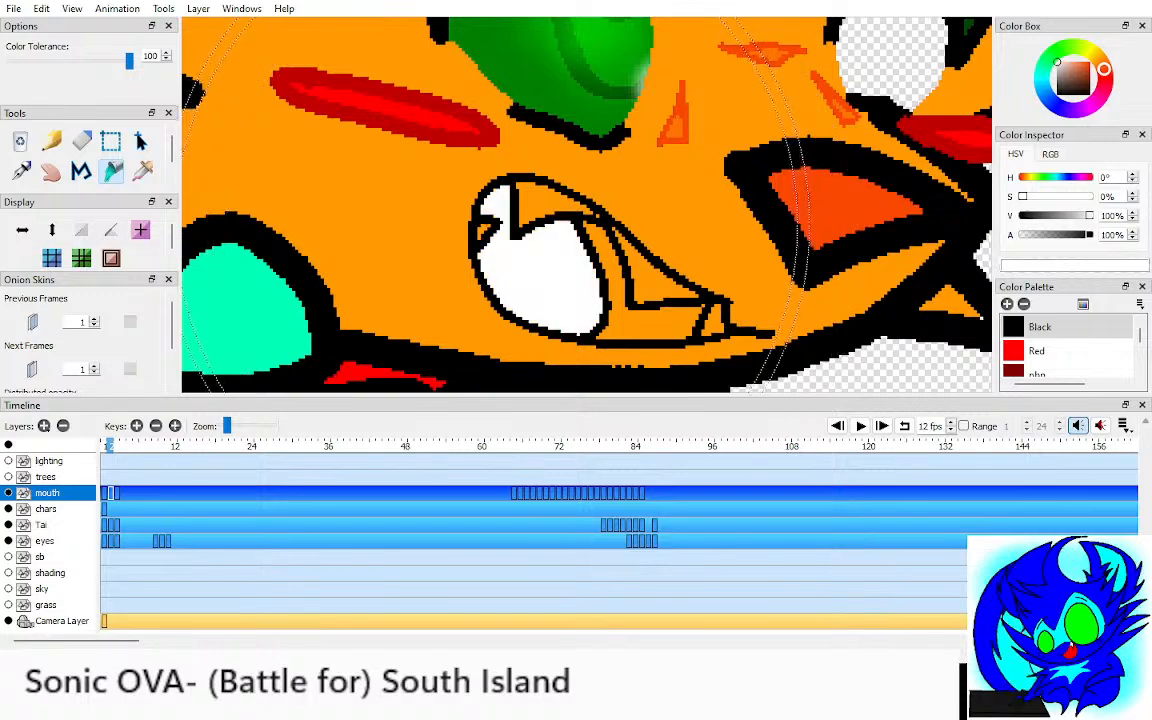
pyautogui.hotkey('ctrl', 'z')
pyautogui.click(485, 232)
pyautogui.click(535, 203)
pyautogui.click(645, 268)
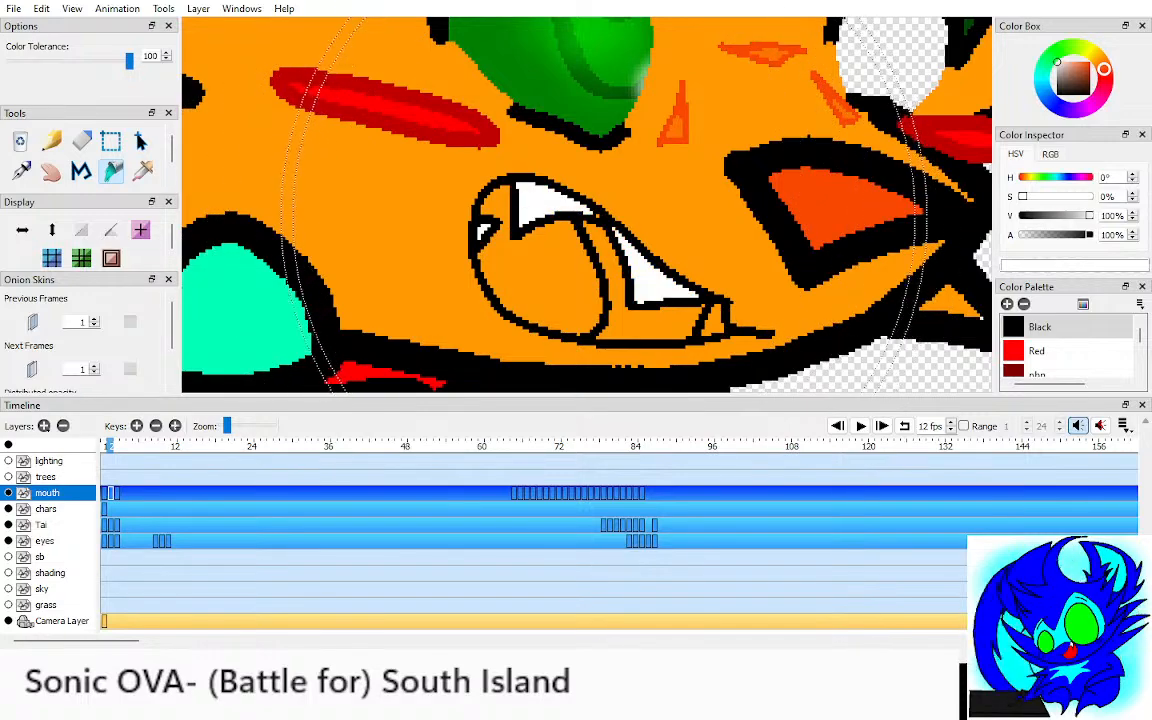
pyautogui.click(713, 321)
# Step: Fill the inside of the frame 2 mouth with the Red palette colour
pyautogui.press('i')
pyautogui.click(1037, 351)
pyautogui.press('k')
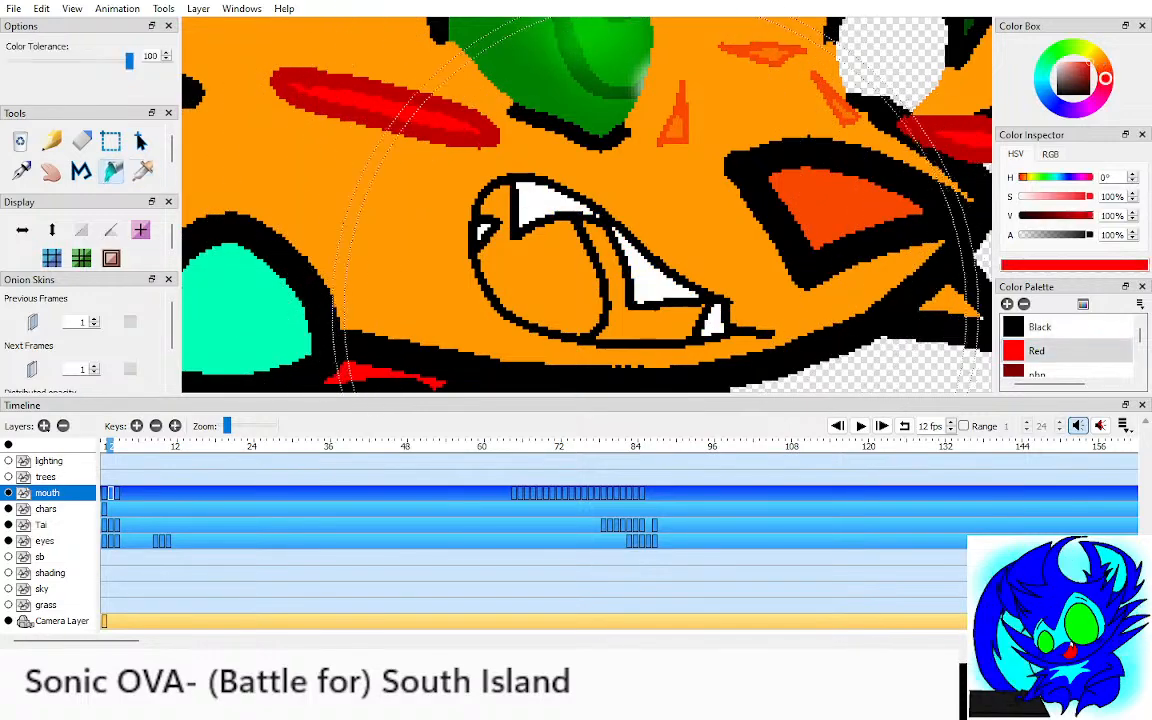
pyautogui.click(650, 321)
# Step: Sample the nose's dark orange from the Tai layer and fill the tongue of the frame 2 mouth with it
pyautogui.press('i')
pyautogui.press('Down')
pyautogui.press('Down')
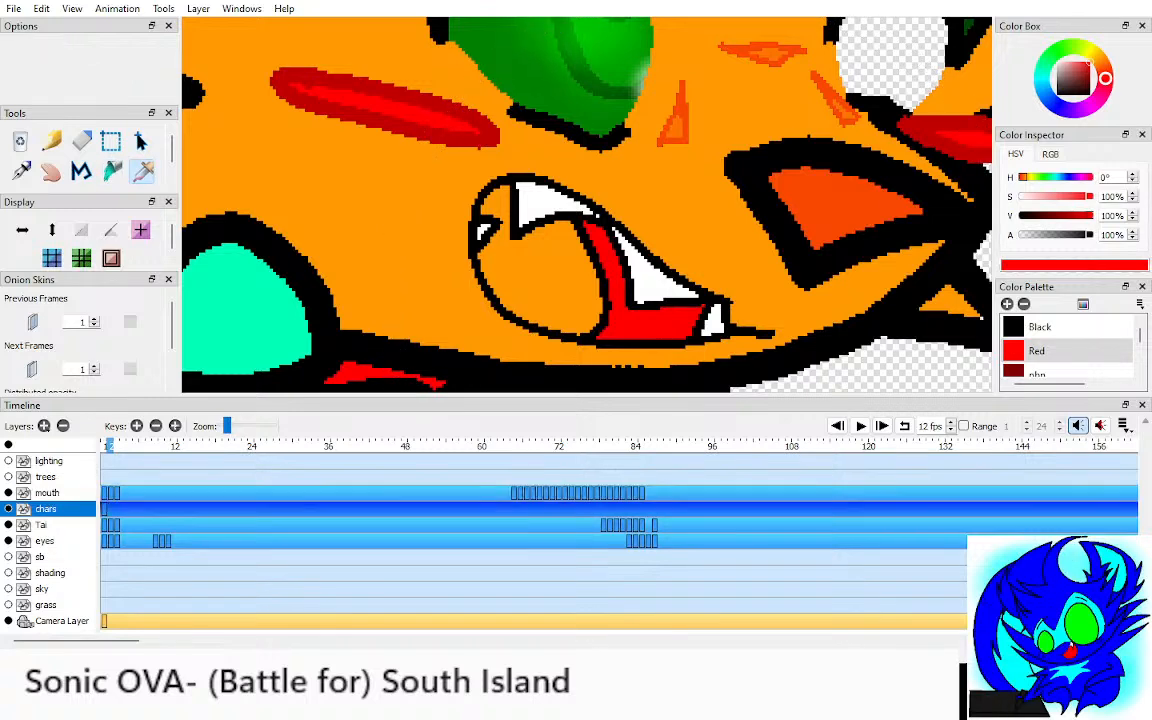
pyautogui.click(823, 208)
pyautogui.press('Up')
pyautogui.press('Up')
pyautogui.press('k')
pyautogui.click(542, 275)
pyautogui.press('h')
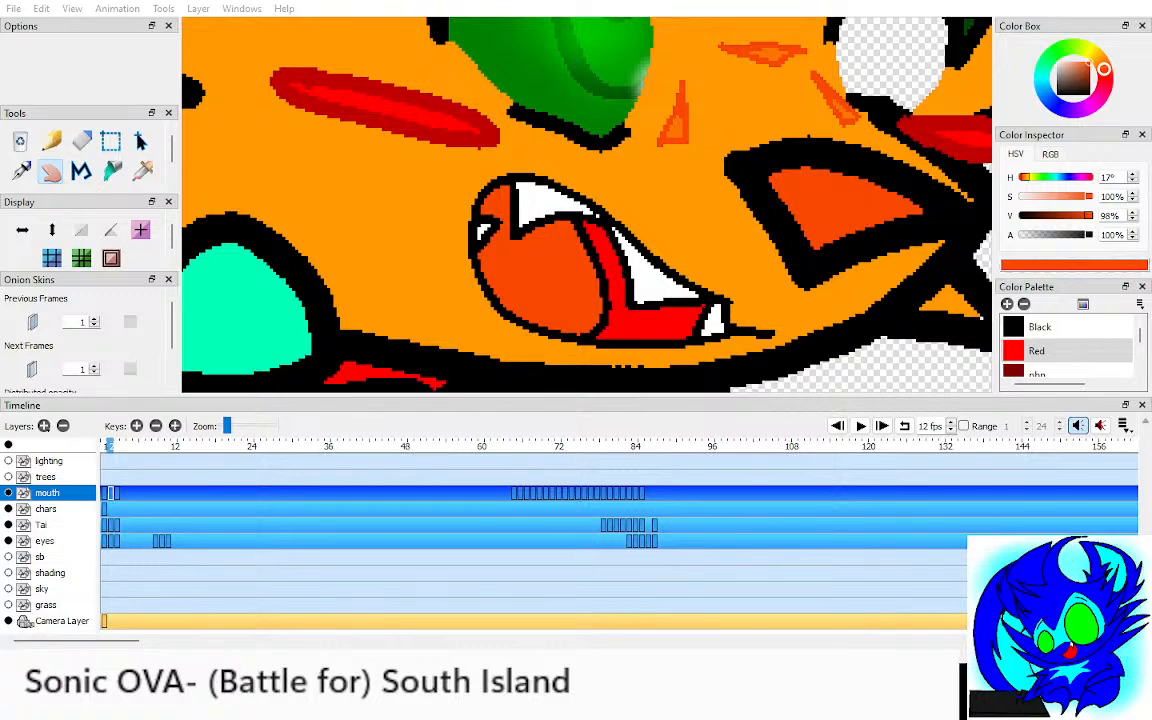
# Step: Compare the orange character's mouth drawings on frames 1 to 3
pyautogui.scroll(-5, 580, 204)
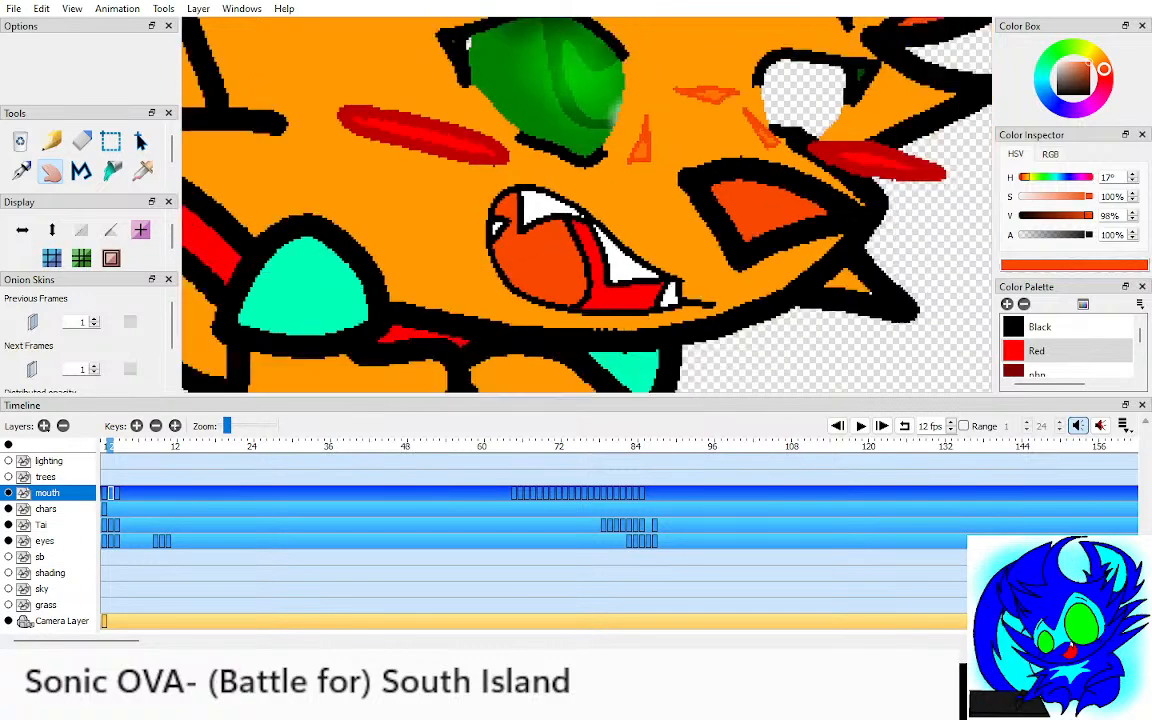
pyautogui.scroll(-1, 582, 208)
pyautogui.scroll(1, 582, 208)
pyautogui.press('Right')
pyautogui.press('Left')
pyautogui.press('Left')
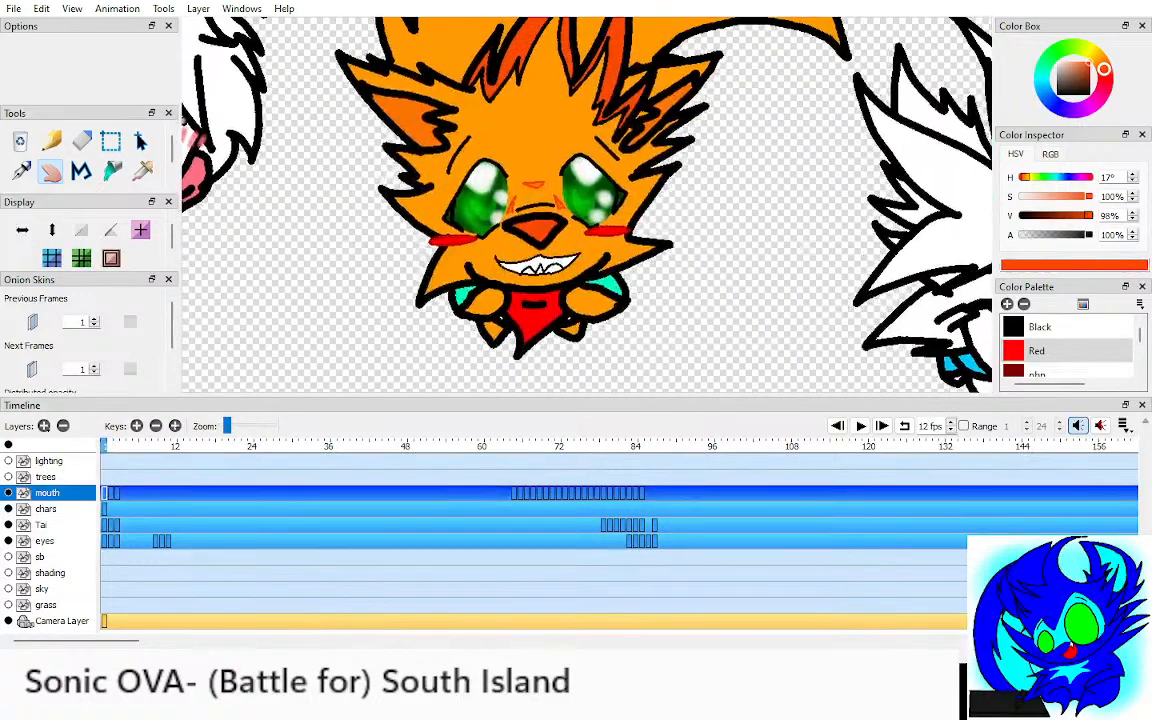
pyautogui.press('Right')
pyautogui.press('Right')
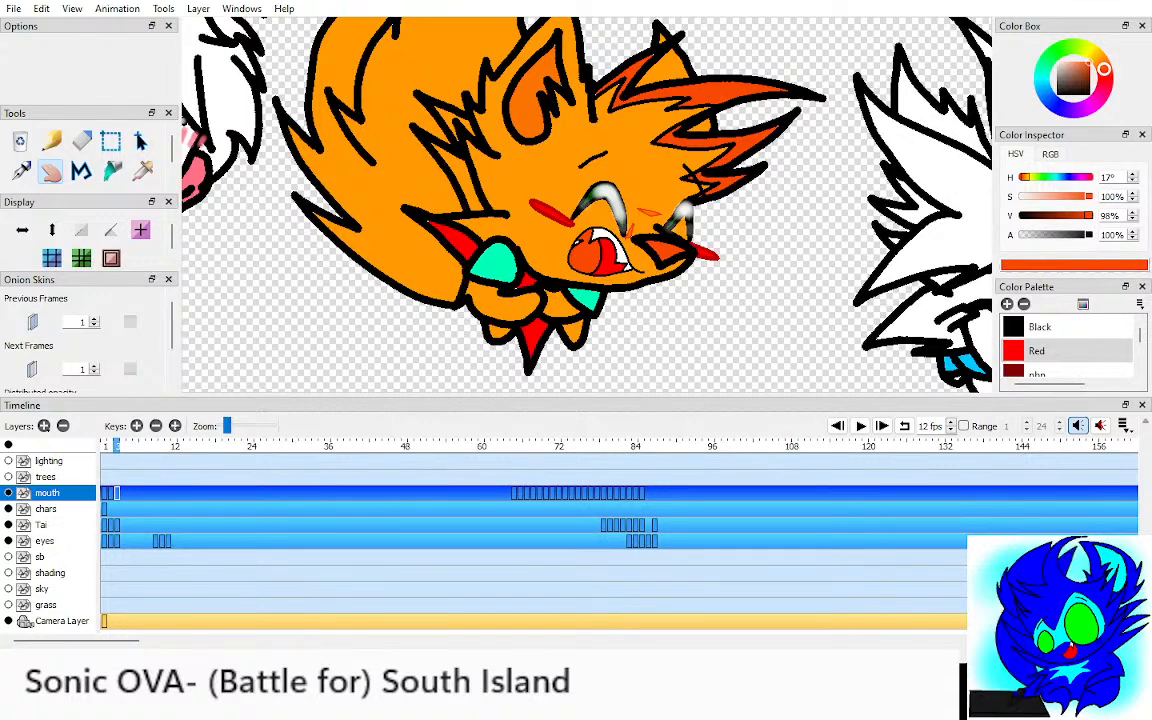
# Step: Add a mouth keyframe on frame 4 and draw a Black clenched grin with fangs at Pen width 3, using the previous-frame onion skin as reference
pyautogui.click(137, 426)
pyautogui.click(33, 322)
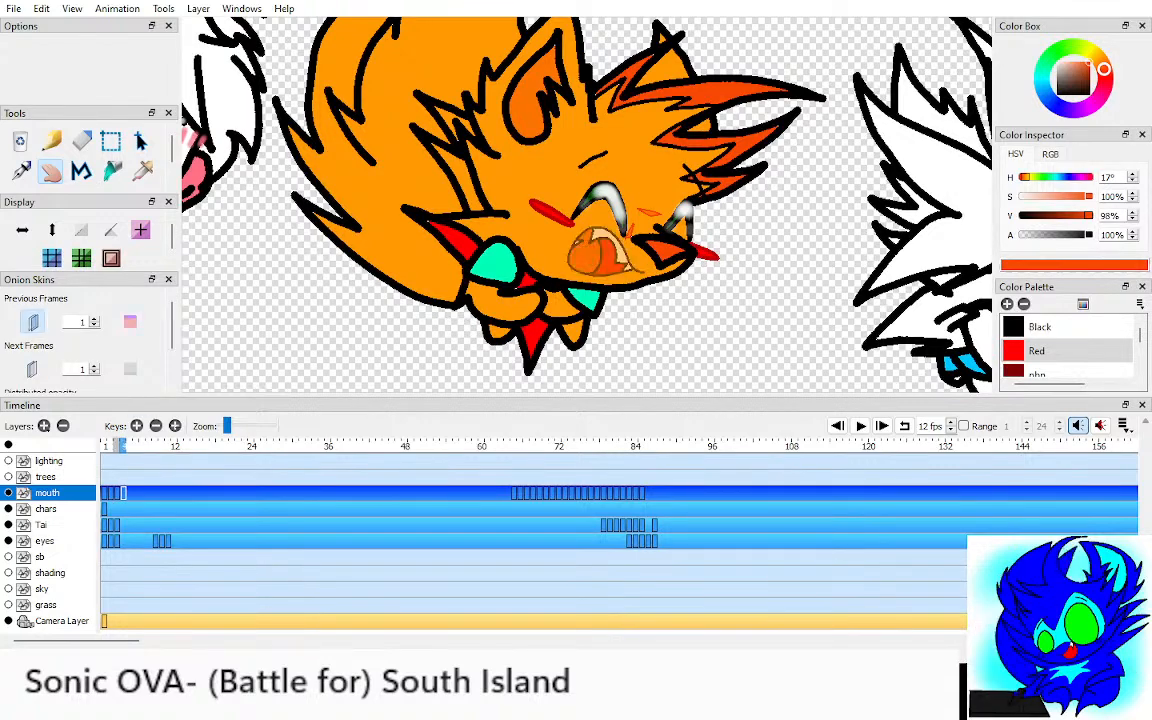
pyautogui.scroll(3, 615, 264)
pyautogui.click(1042, 327)
pyautogui.moveTo(602, 242); pyautogui.dragTo(646, 249)
pyautogui.press('p')
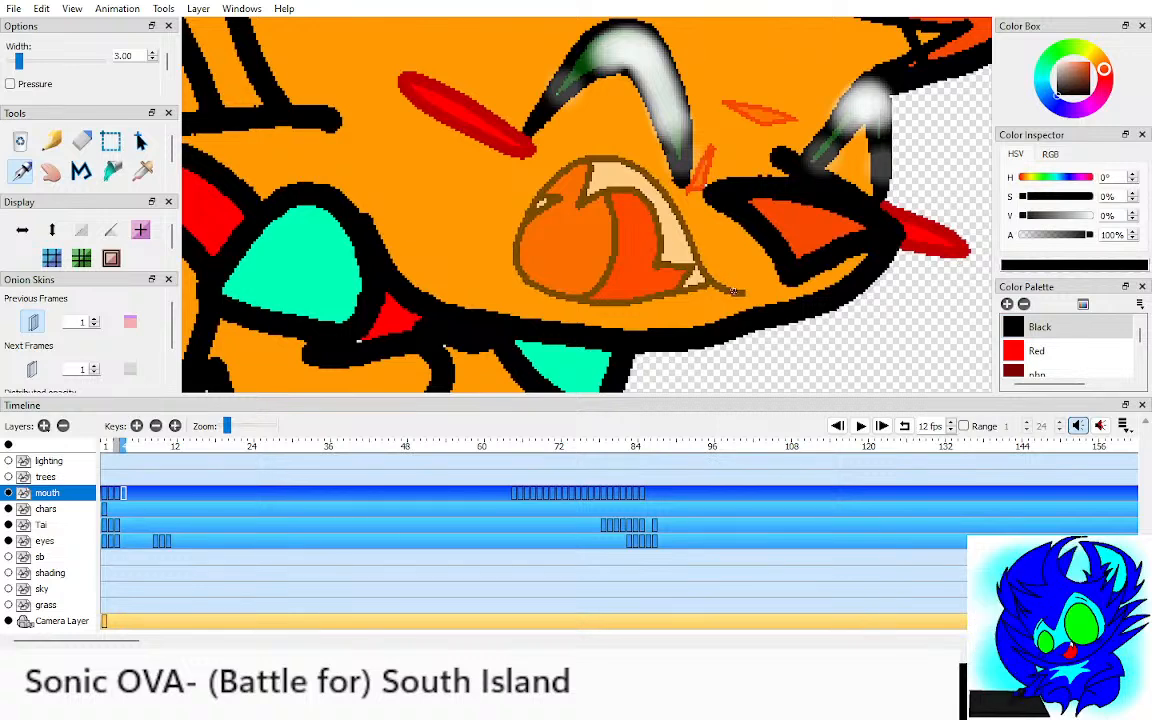
pyautogui.moveTo(735, 292)
pyautogui.mouseDown()
pyautogui.moveTo(608, 195)
pyautogui.moveTo(539, 163)
pyautogui.moveTo(520, 228)
pyautogui.moveTo(597, 296)
pyautogui.moveTo(708, 277)
pyautogui.mouseUp()
pyautogui.moveTo(539, 189)
pyautogui.mouseDown()
pyautogui.moveTo(594, 221)
pyautogui.moveTo(630, 272)
pyautogui.mouseUp()
pyautogui.press('o')
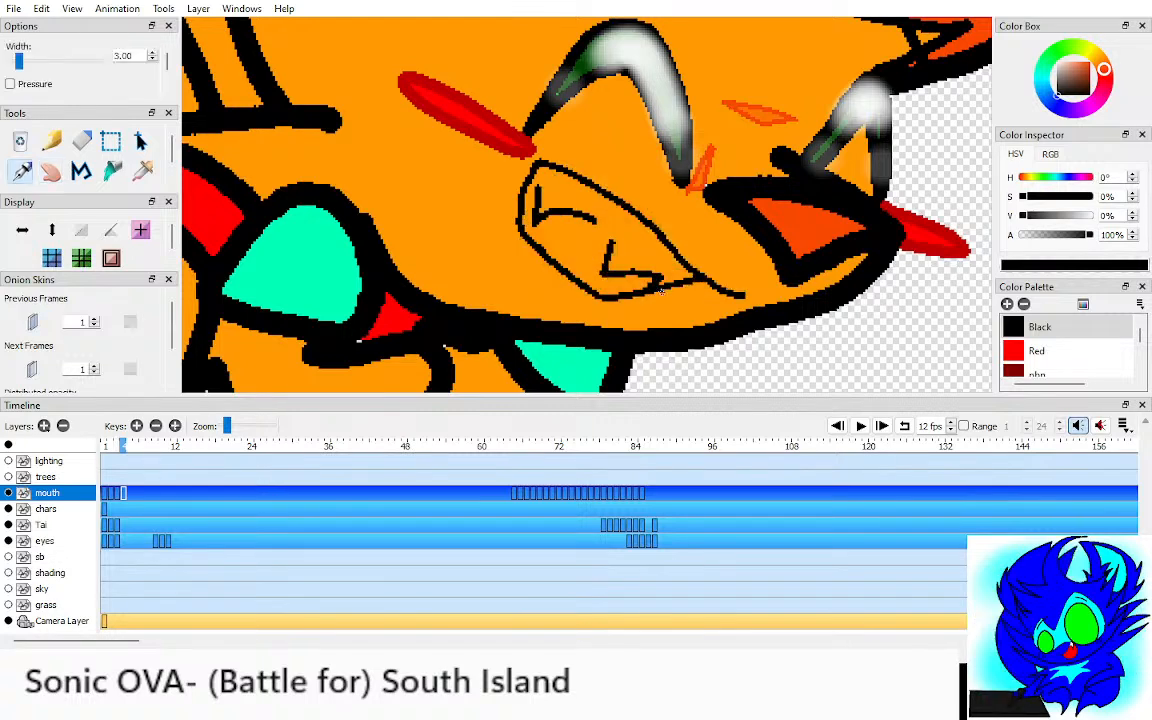
# Step: Sample white from the frame 3 teeth and fill the grin on frame 4 with it
pyautogui.press('i')
pyautogui.press('Left')
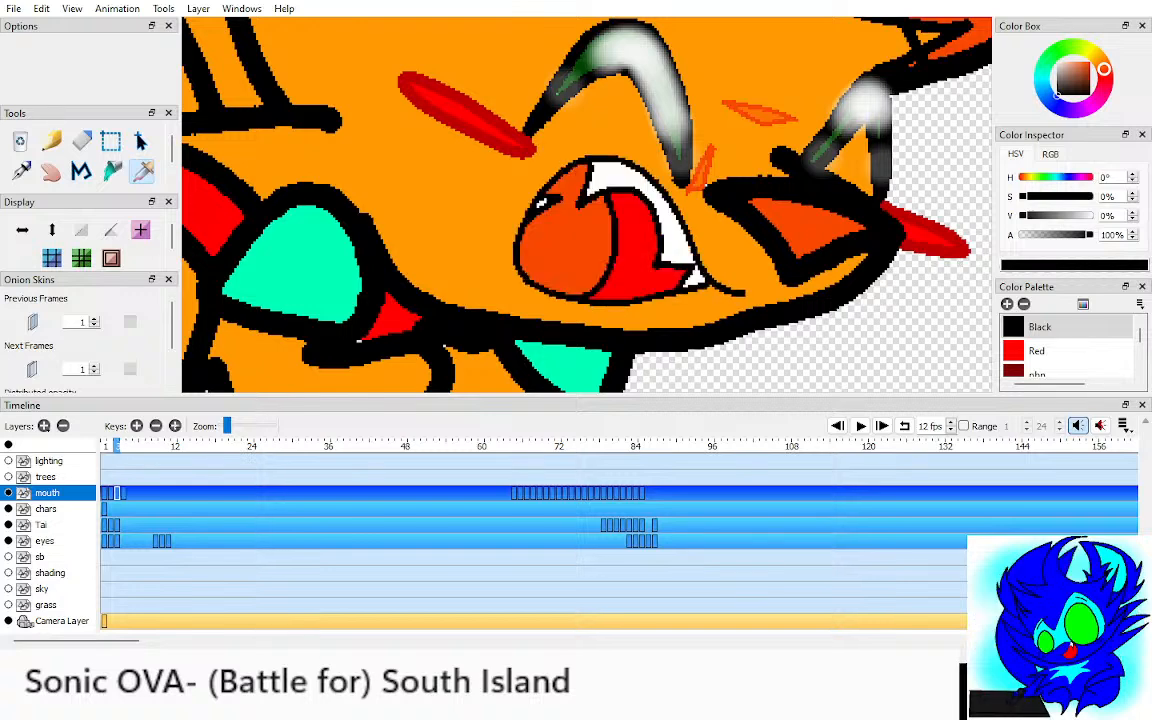
pyautogui.click(620, 208)
pyautogui.press('Right')
pyautogui.press('k')
pyautogui.click(606, 218)
pyautogui.press('h')
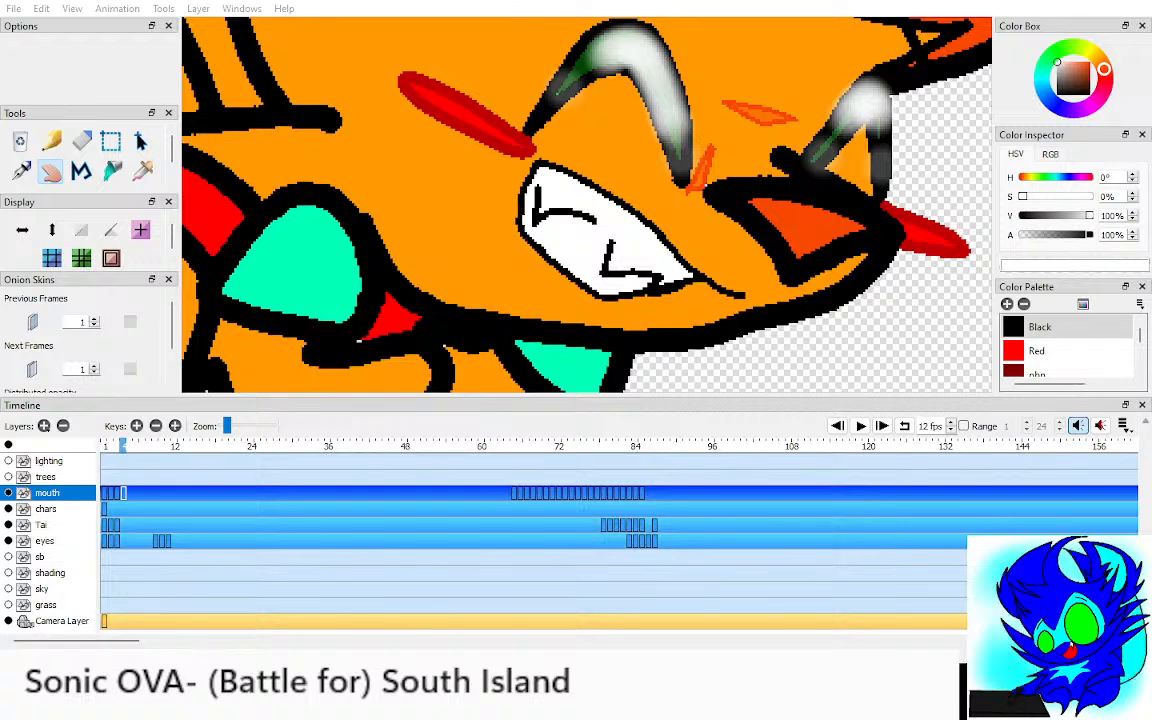
# Step: Step back and forth through frames 1 to 4 to check the orange character's mouth shapes alongside the other characters
pyautogui.scroll(-5, 590, 230)
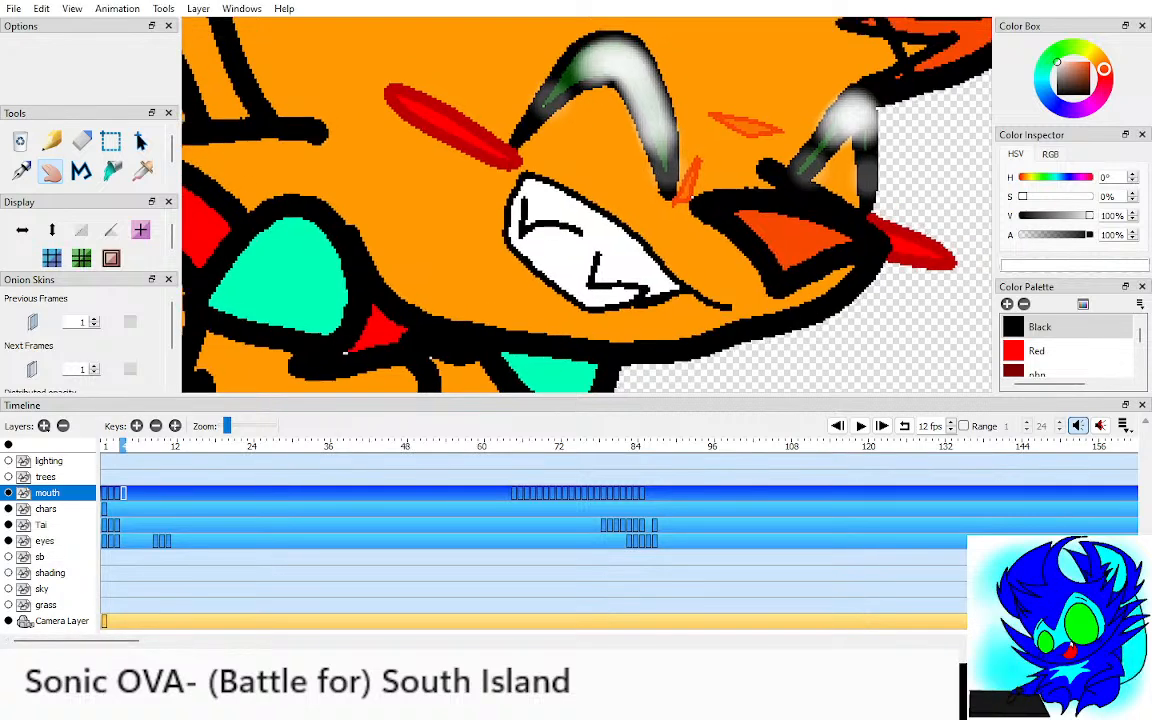
pyautogui.moveTo(590, 205); pyautogui.dragTo(582, 231)
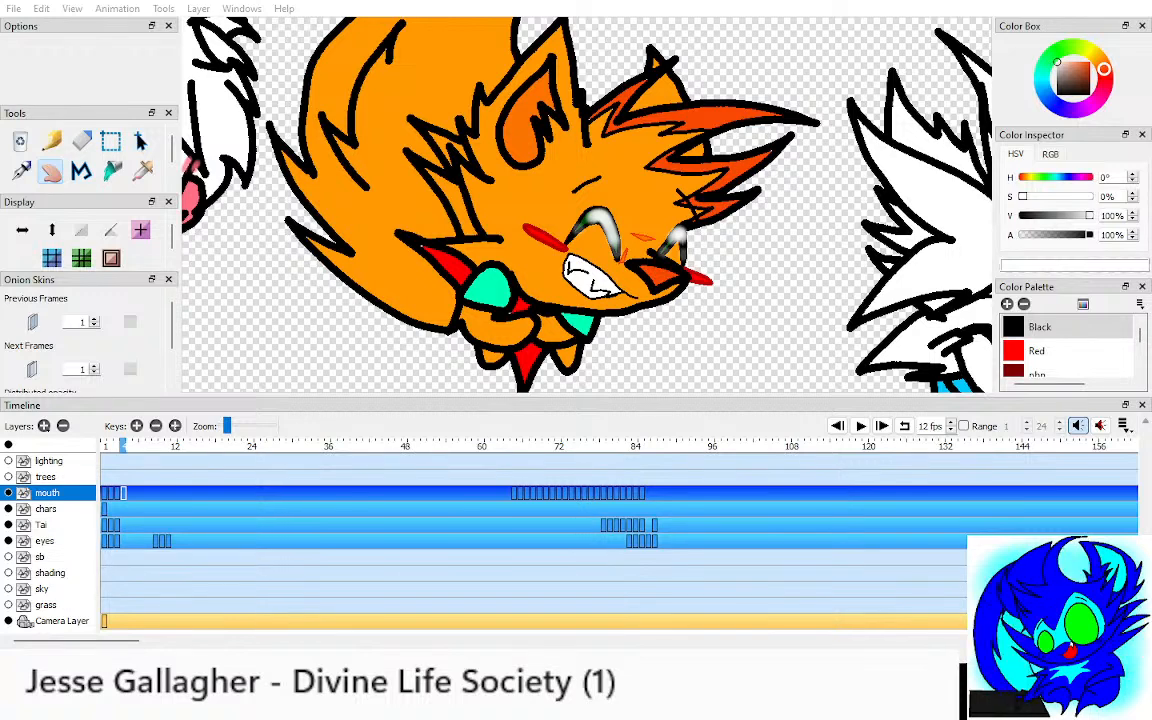
pyautogui.scroll(-6, 585, 205)
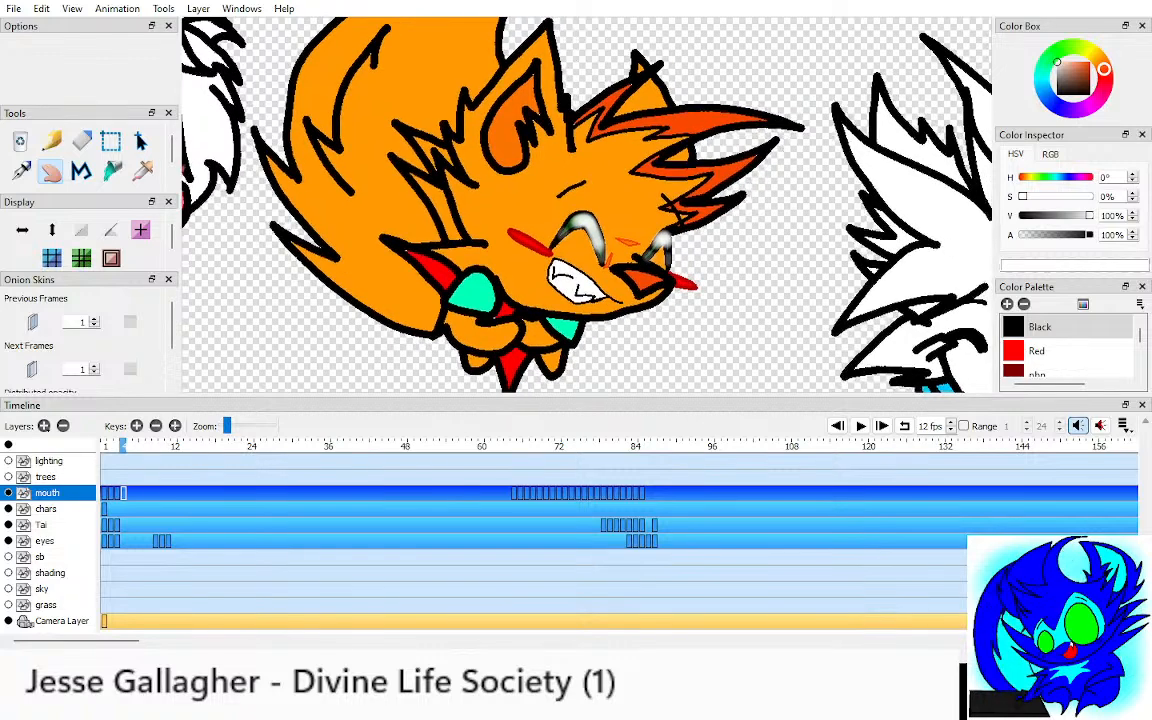
pyautogui.moveTo(573, 205); pyautogui.dragTo(583, 268)
pyautogui.press('Left')
pyautogui.press('Left')
pyautogui.press('Left')
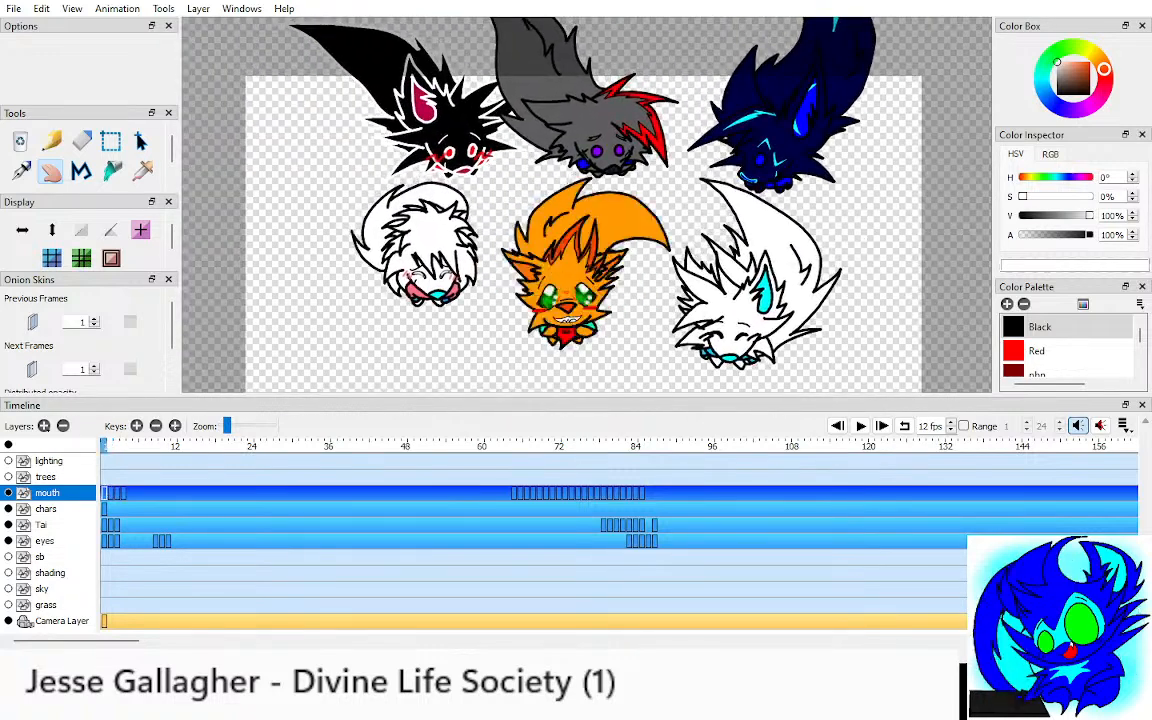
pyautogui.press('Right')
pyautogui.press('Right')
pyautogui.press('Left')
pyautogui.press('Left')
pyautogui.press('Right')
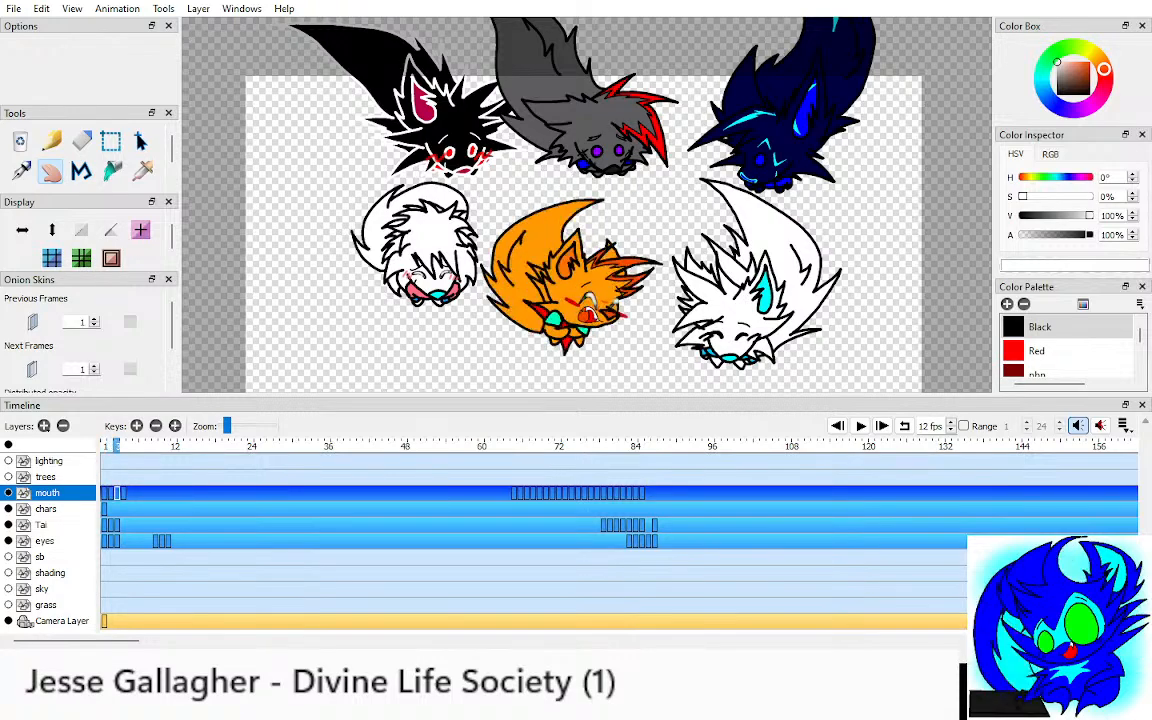
pyautogui.press('Right')
pyautogui.press('Left')
pyautogui.moveTo(583, 268); pyautogui.dragTo(587, 252)
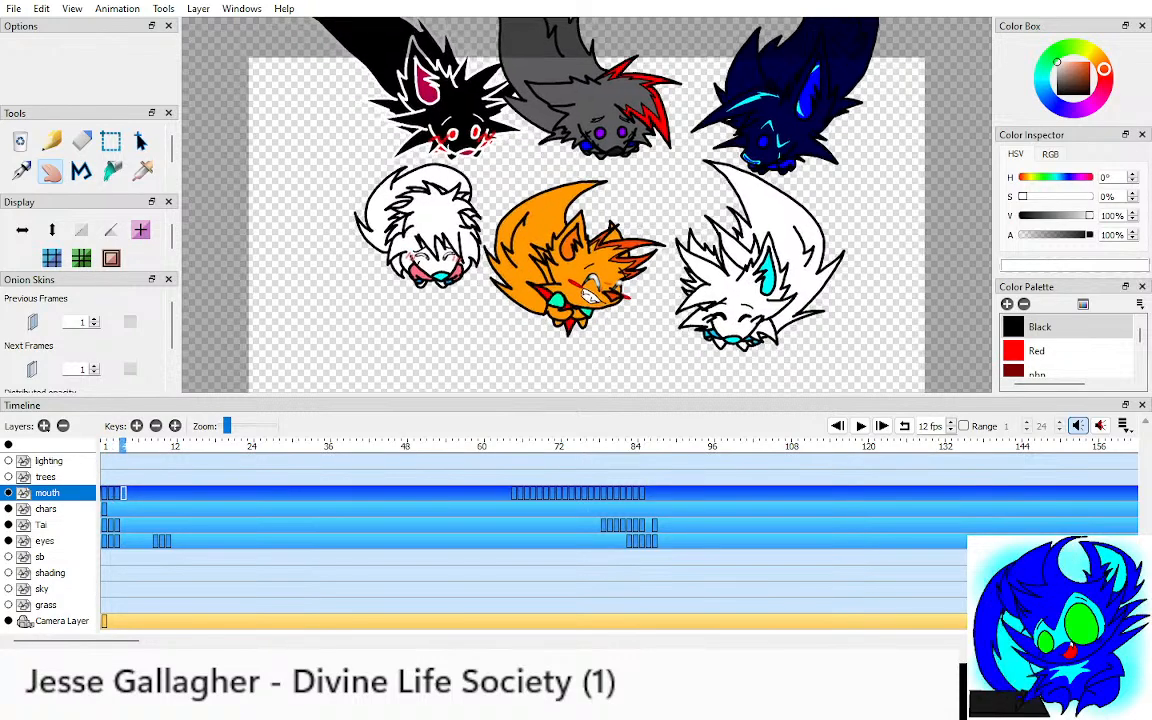
pyautogui.press('Left')
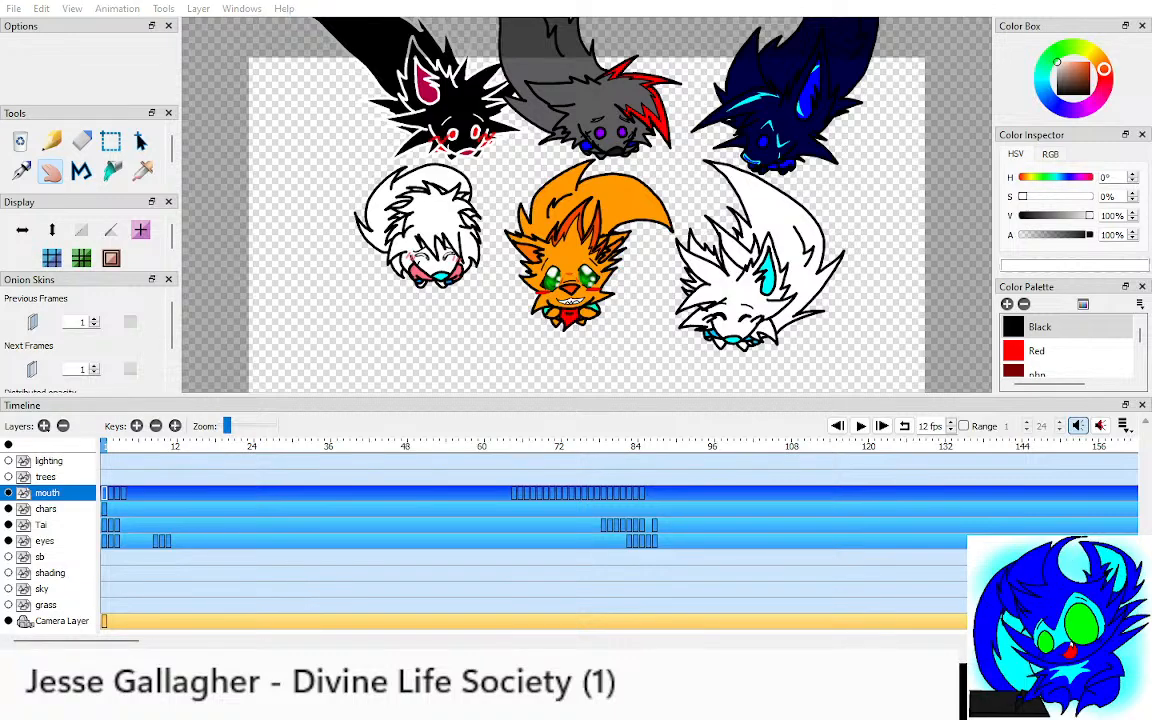
pyautogui.scroll(4, 587, 205)
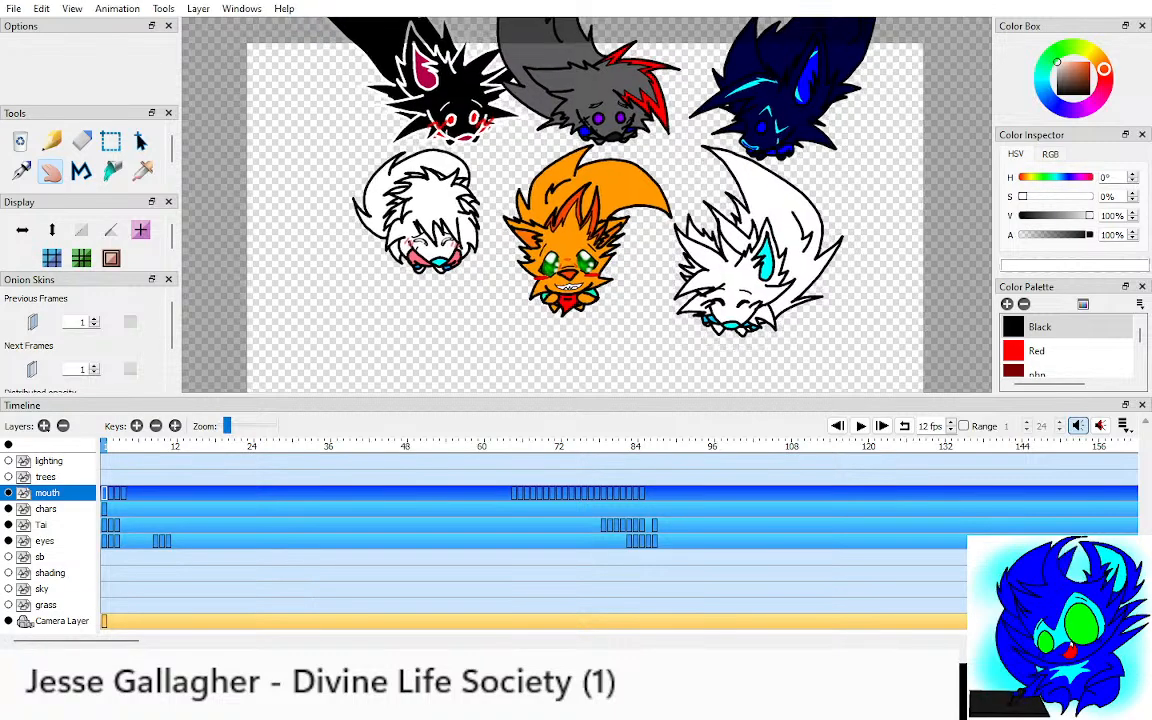
pyautogui.press('.')
pyautogui.press('.')
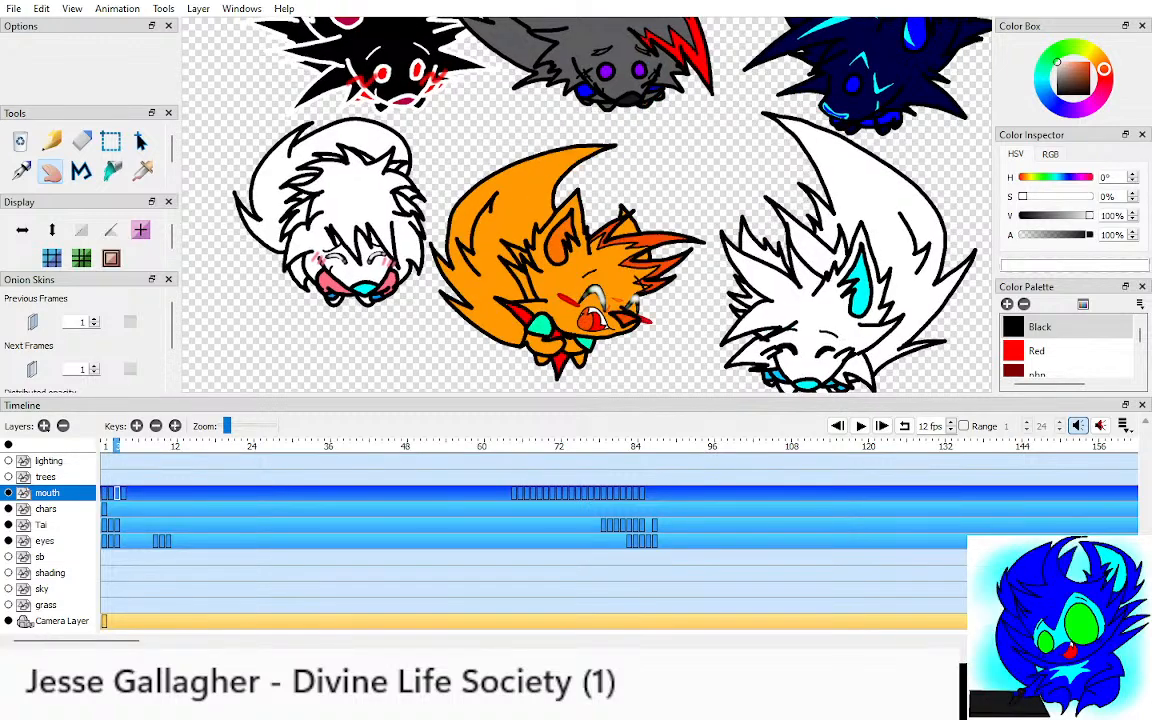
pyautogui.press(',')
pyautogui.press(',')
pyautogui.press('.')
pyautogui.press('.')
pyautogui.press('.')
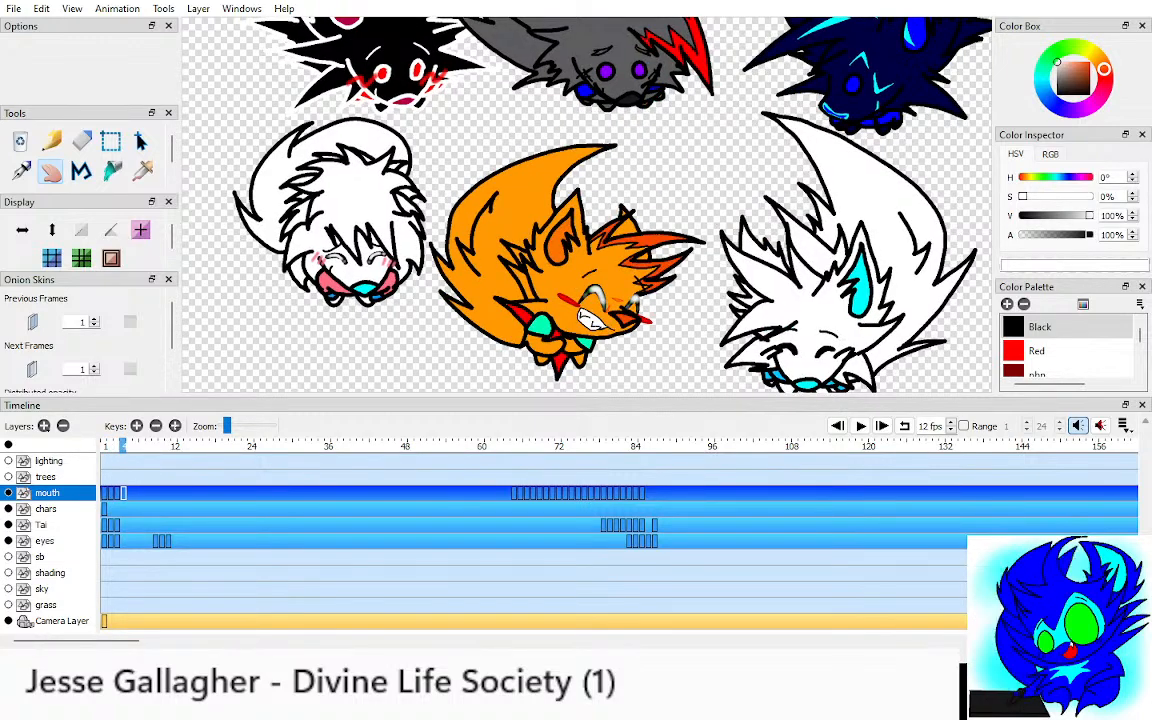
# Step: Insert a blank mouth keyframe on frame 4 ahead of the clenched grin, with the previous-frame onion skin shown
pyautogui.press(',')
pyautogui.scroll(3, 587, 205)
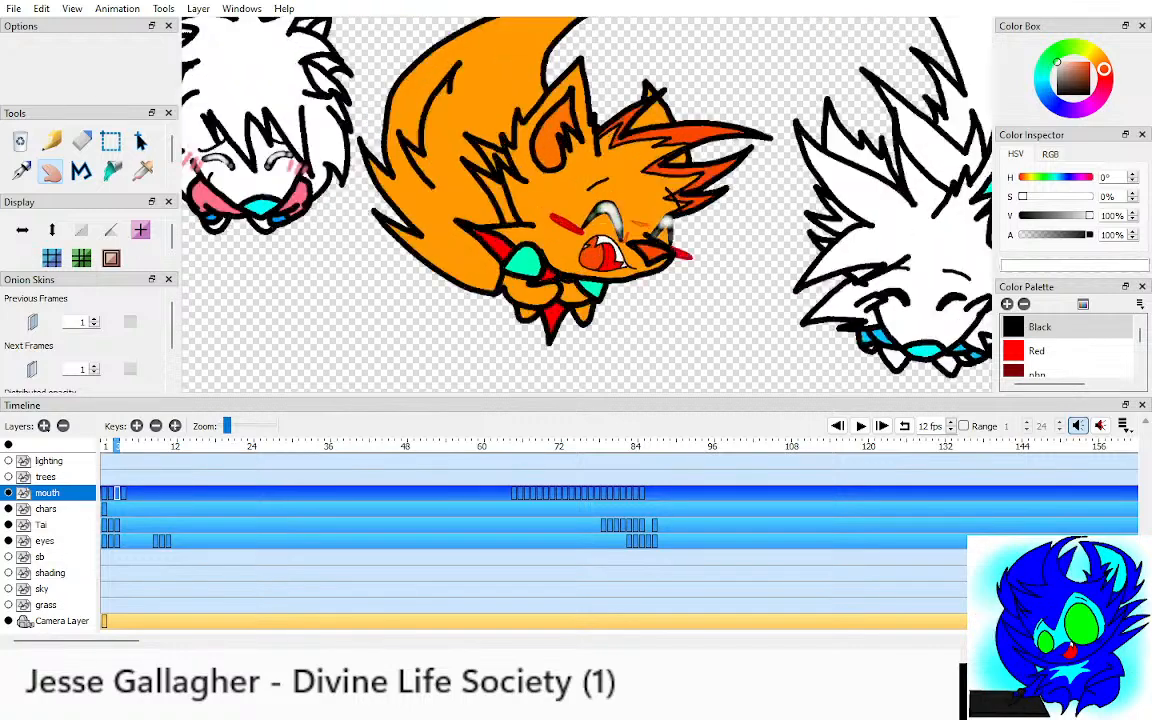
pyautogui.scroll(3, 587, 210)
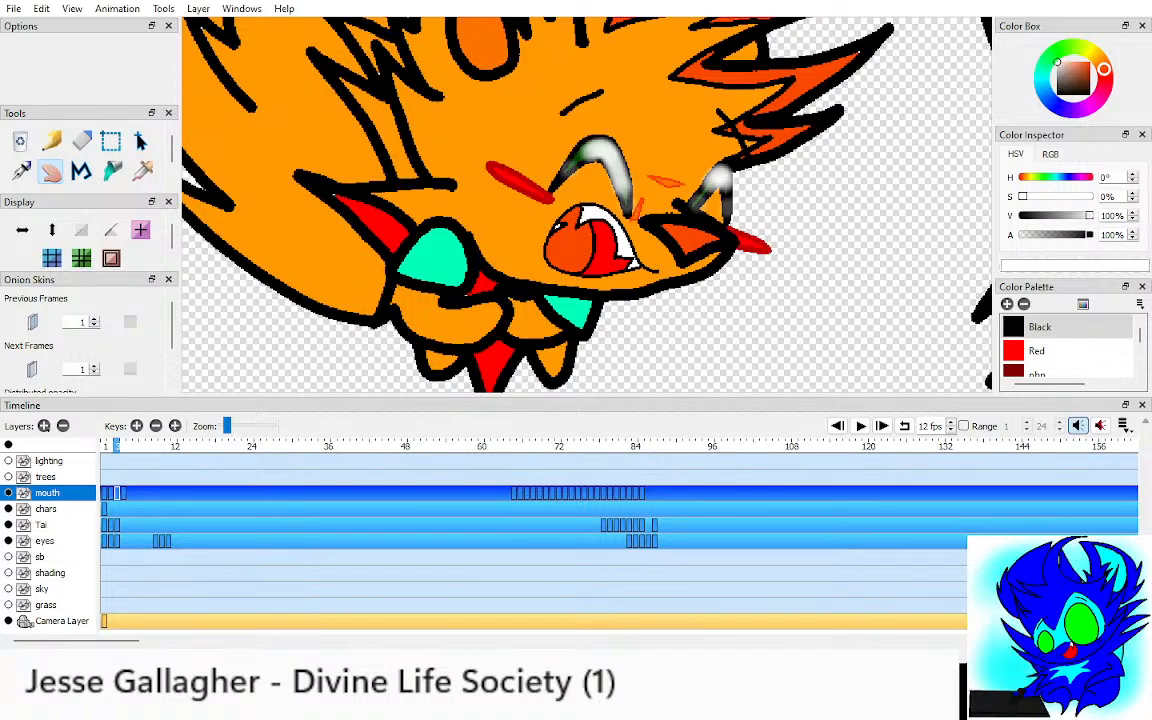
pyautogui.scroll(-4, 600, 220)
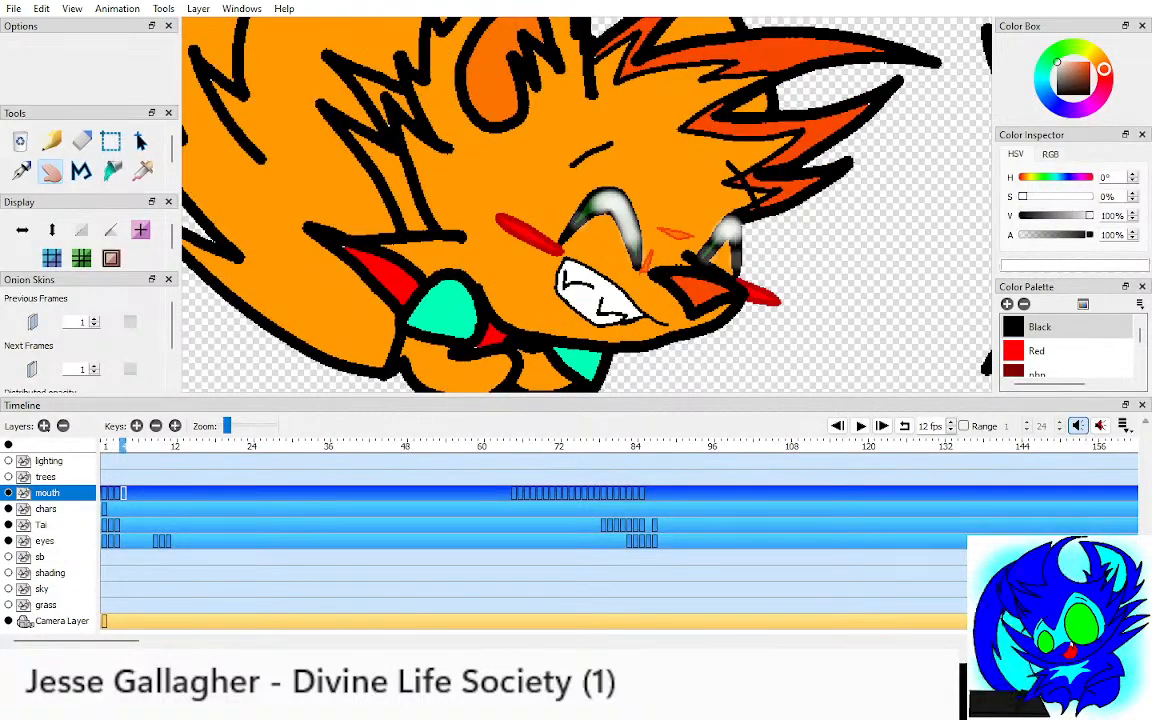
pyautogui.press('o')
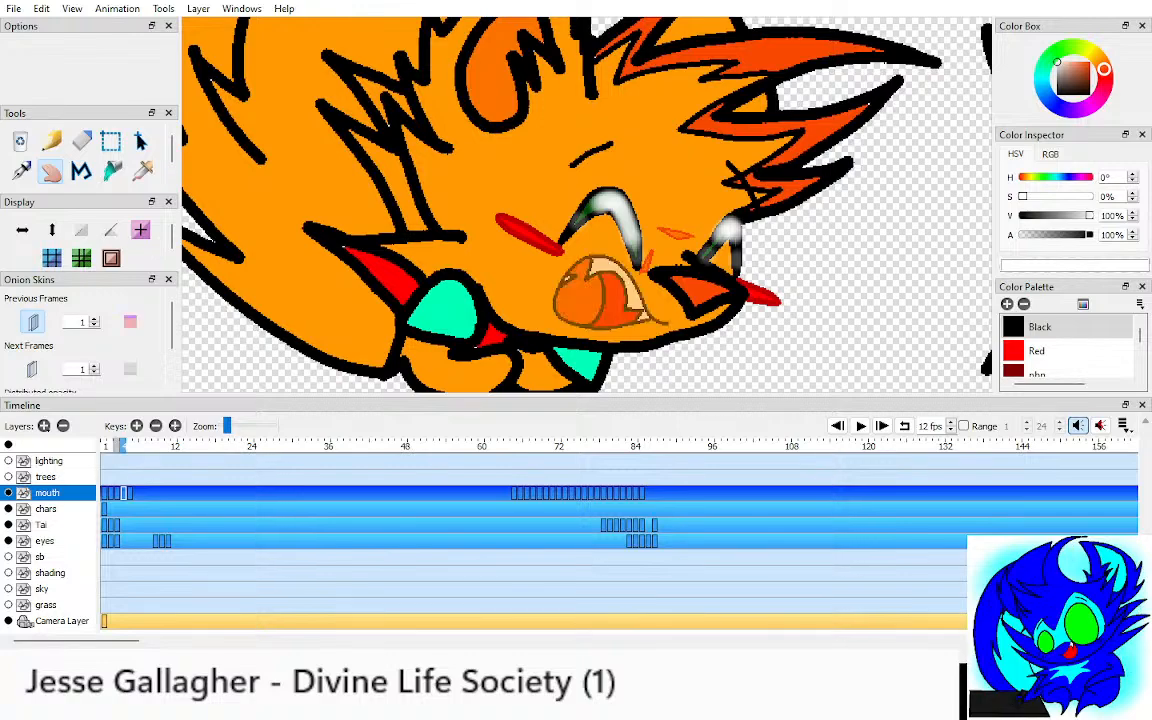
# Step: Draw a slightly larger open mouth with teeth, fangs and tongue on frame 4 at Pen width 3, tracing the onion-skinned frame 3 mouth
pyautogui.scroll(3, 570, 385)
pyautogui.scroll(2, 620, 200)
pyautogui.moveTo(620, 200); pyautogui.dragTo(610, 239)
pyautogui.press('p')
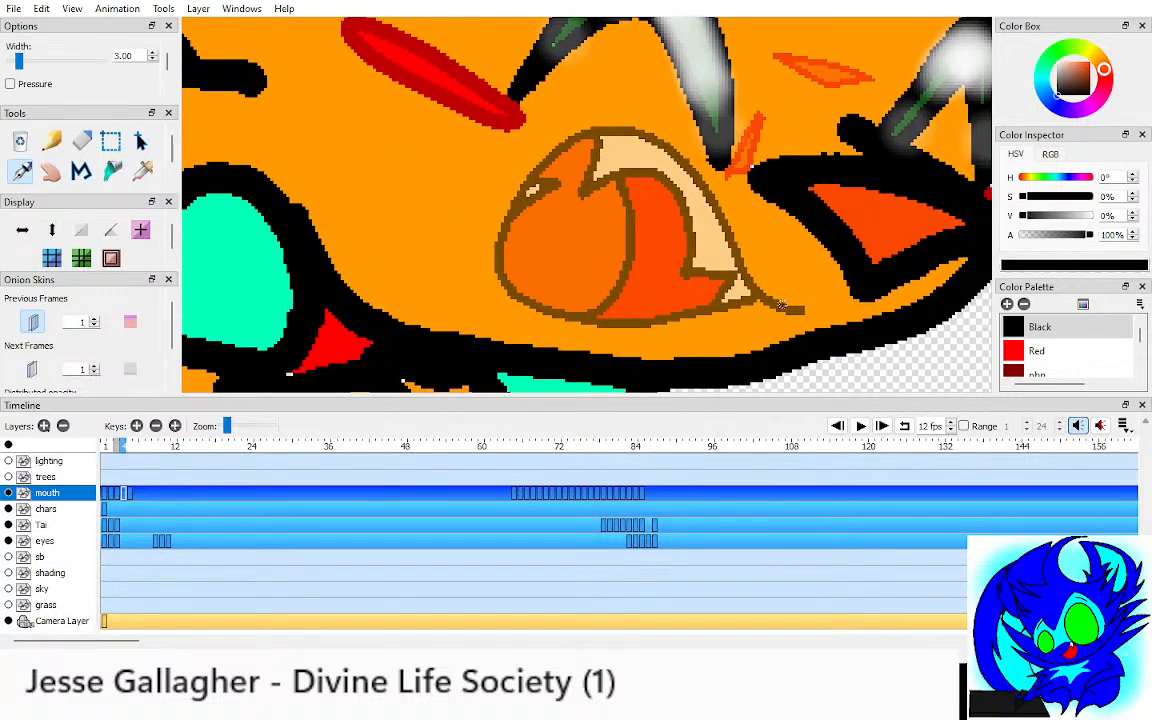
pyautogui.moveTo(773, 303)
pyautogui.mouseDown()
pyautogui.moveTo(682, 143)
pyautogui.moveTo(636, 121)
pyautogui.moveTo(574, 130)
pyautogui.moveTo(506, 206)
pyautogui.moveTo(511, 291)
pyautogui.moveTo(579, 312)
pyautogui.moveTo(752, 295)
pyautogui.mouseUp()
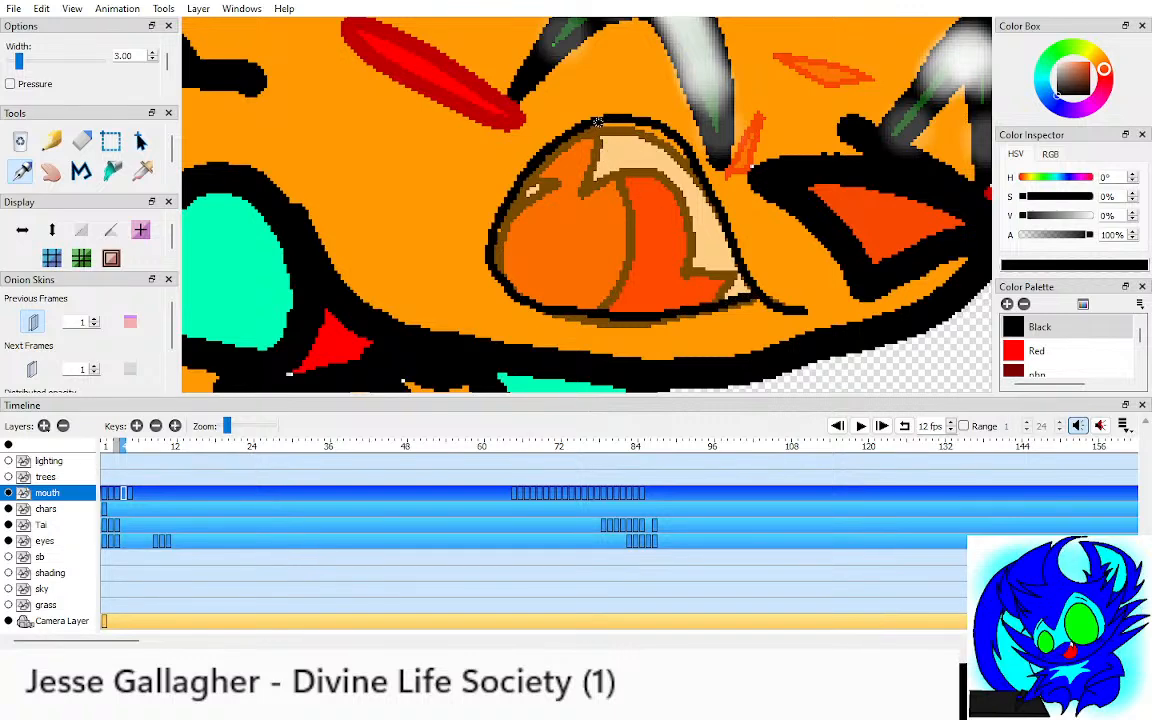
pyautogui.moveTo(597, 122)
pyautogui.mouseDown()
pyautogui.moveTo(599, 167)
pyautogui.moveTo(659, 160)
pyautogui.moveTo(685, 200)
pyautogui.moveTo(693, 247)
pyautogui.moveTo(736, 264)
pyautogui.moveTo(721, 299)
pyautogui.mouseUp()
pyautogui.moveTo(520, 192); pyautogui.dragTo(556, 178)
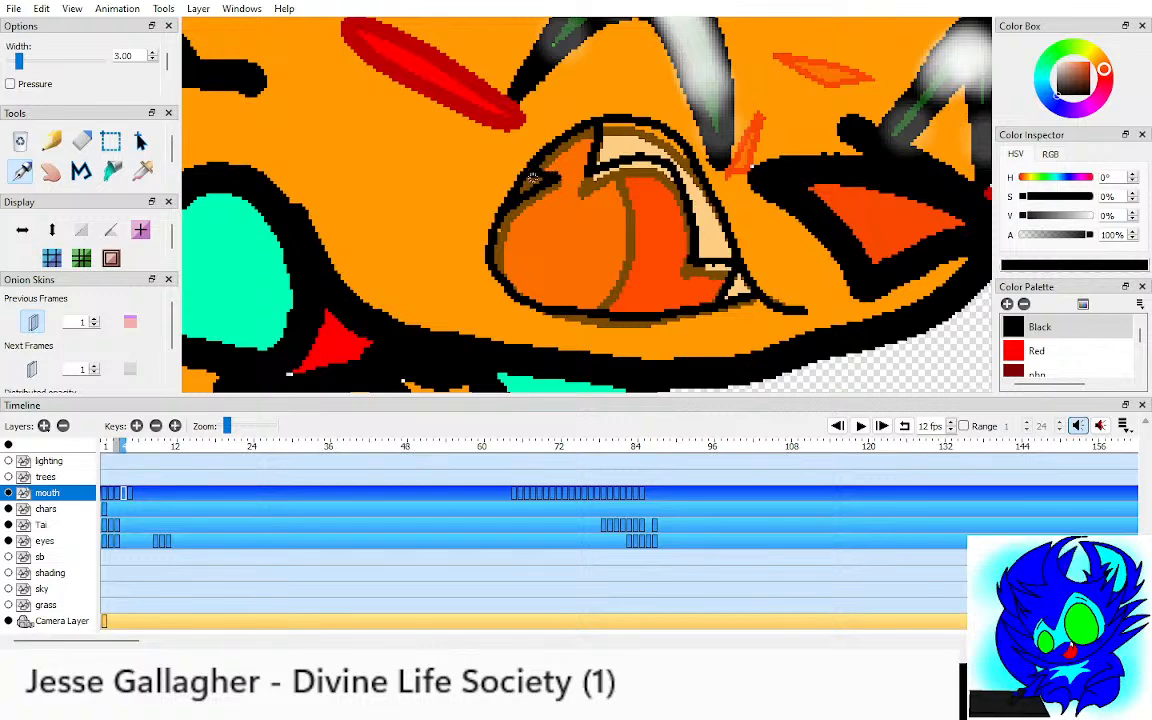
pyautogui.moveTo(614, 302)
pyautogui.mouseDown()
pyautogui.moveTo(646, 234)
pyautogui.moveTo(627, 164)
pyautogui.mouseUp()
# Step: Fill the frame 4 tongue with orange-red and the mouth interior with red, sampling both colours from the frame 3 mouth
pyautogui.press('i')
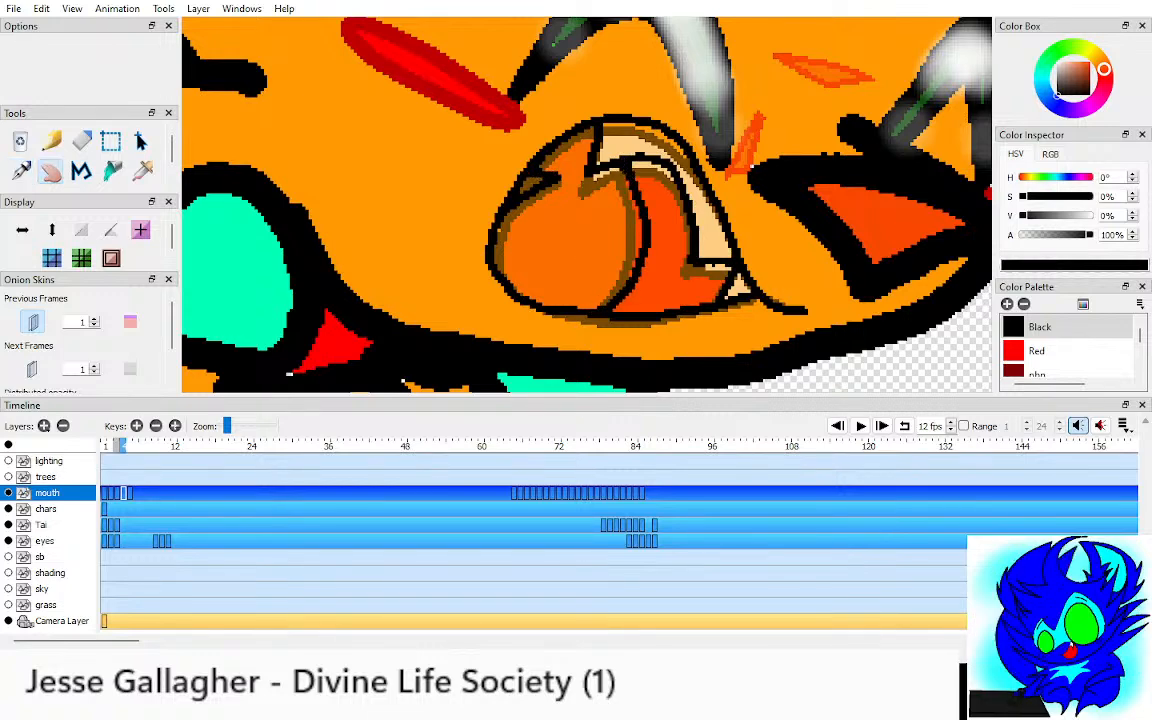
pyautogui.press('o')
pyautogui.press(',')
pyautogui.click(657, 225)
pyautogui.press('.')
pyautogui.press('k')
pyautogui.click(572, 242)
pyautogui.press('i')
pyautogui.press(',')
pyautogui.click(660, 243)
pyautogui.press('.')
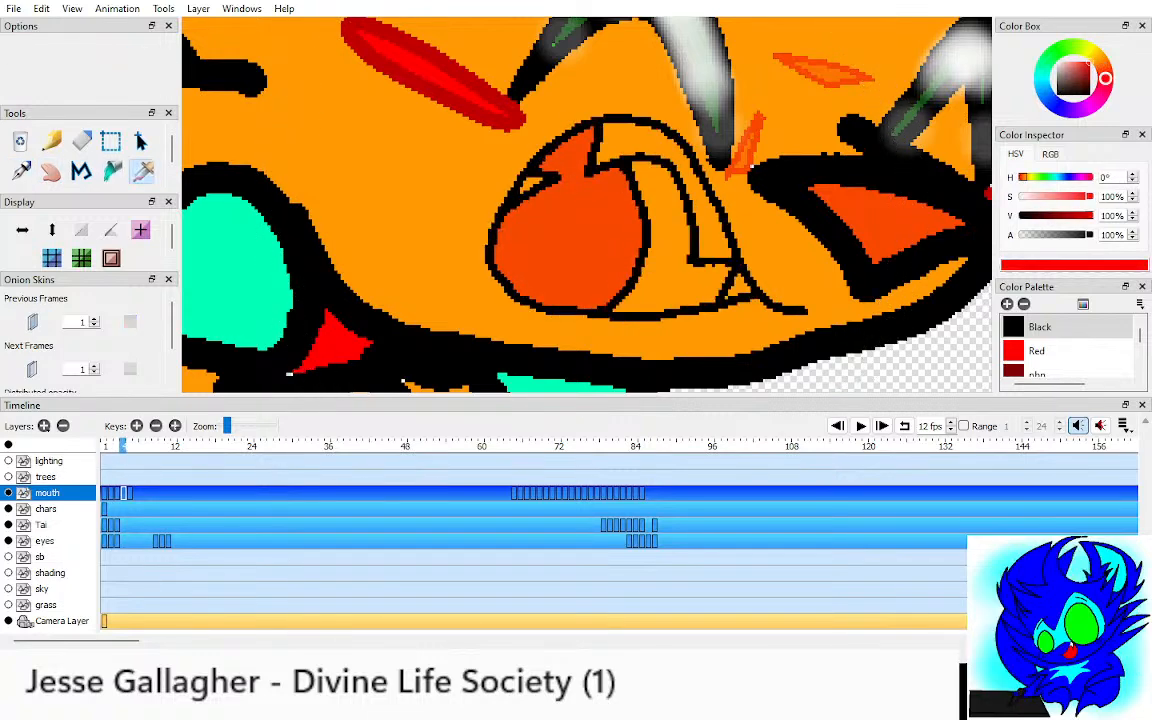
pyautogui.press('k')
pyautogui.click(666, 243)
# Step: Sample white from the frame 3 teeth and fill the teeth and fangs of the frame 4 mouth with it
pyautogui.click(622, 155)
pyautogui.press('.')
pyautogui.press('k')
pyautogui.click(614, 154)
pyautogui.click(541, 184)
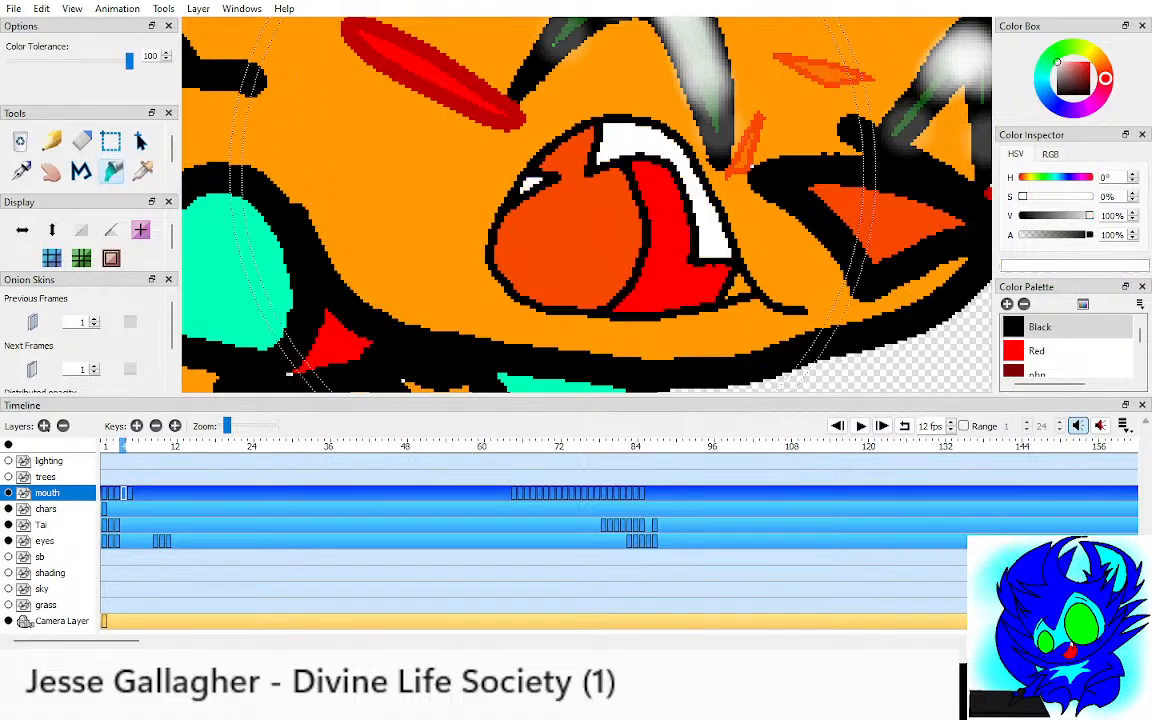
pyautogui.click(726, 297)
pyautogui.hotkey('ctrl', 'z')
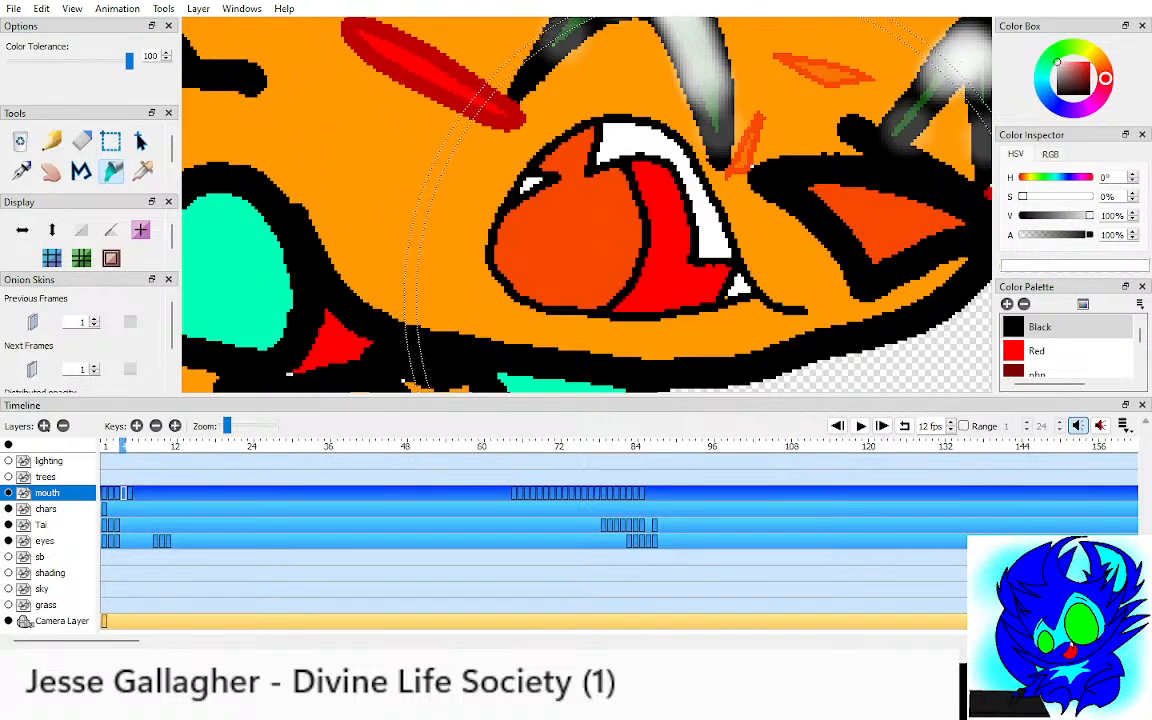
pyautogui.press('h')
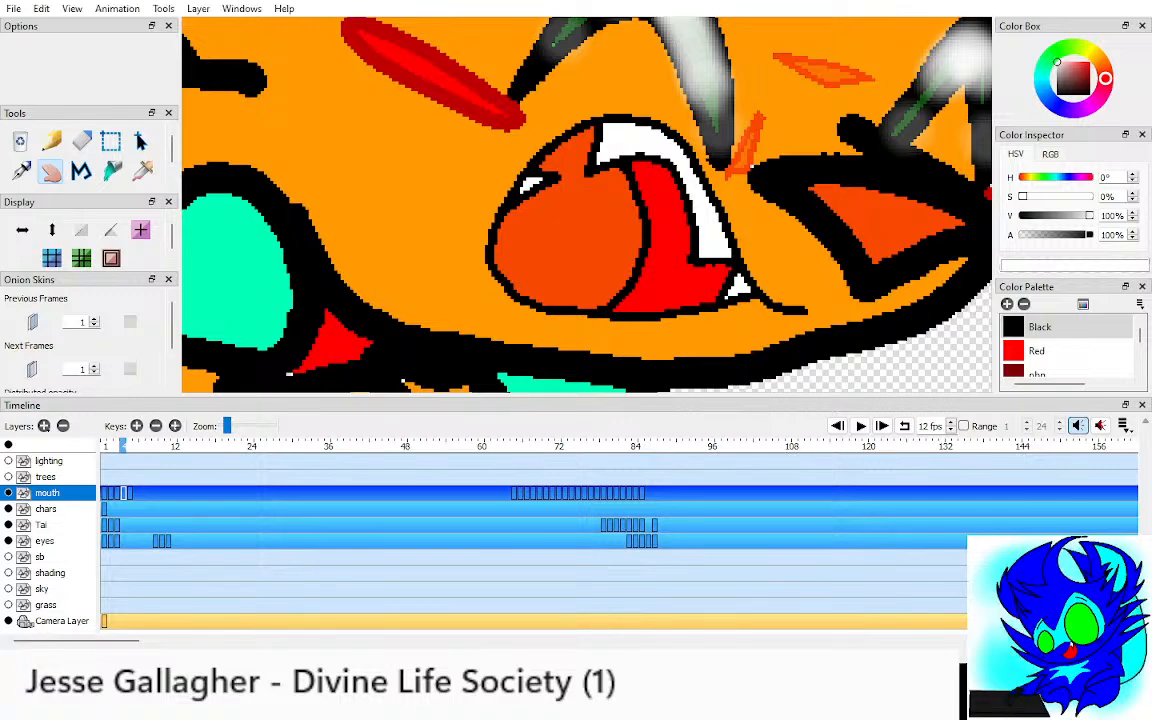
# Step: Step back and forth around frames 3 to 5 to compare the orange character's open mouths and grin
pyautogui.scroll(-4, 587, 205)
pyautogui.moveTo(587, 205); pyautogui.dragTo(567, 267)
pyautogui.press(',')
pyautogui.press('.')
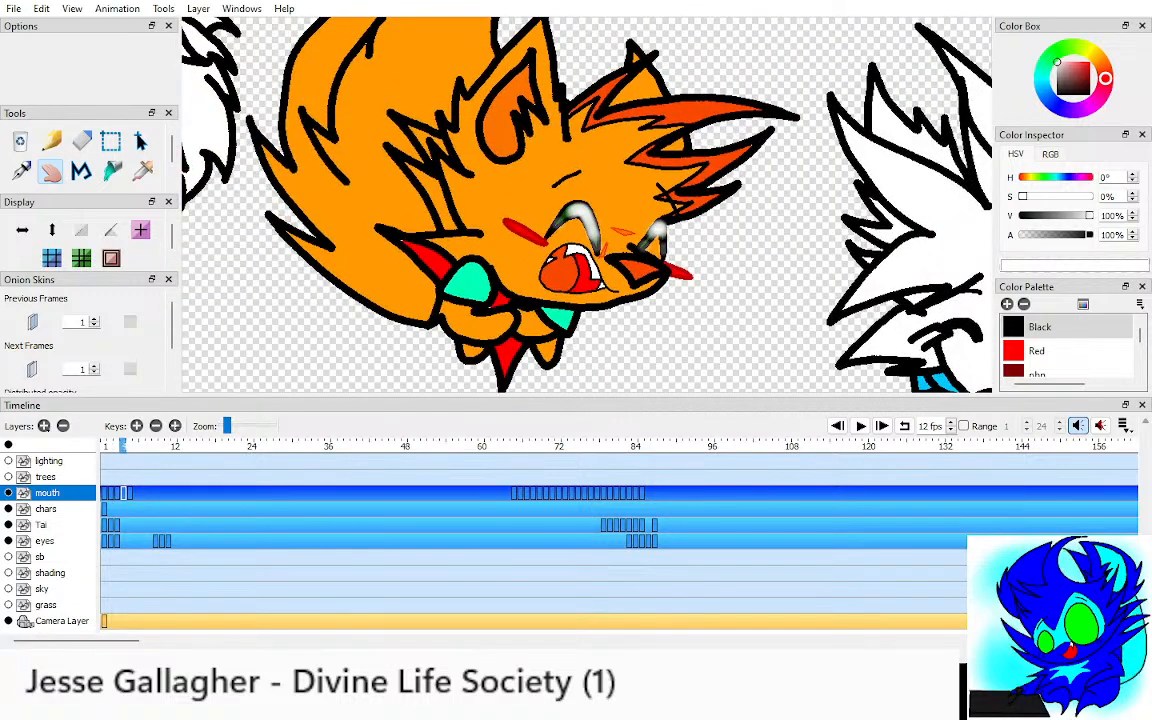
pyautogui.press('.')
pyautogui.press(',')
pyautogui.press('.')
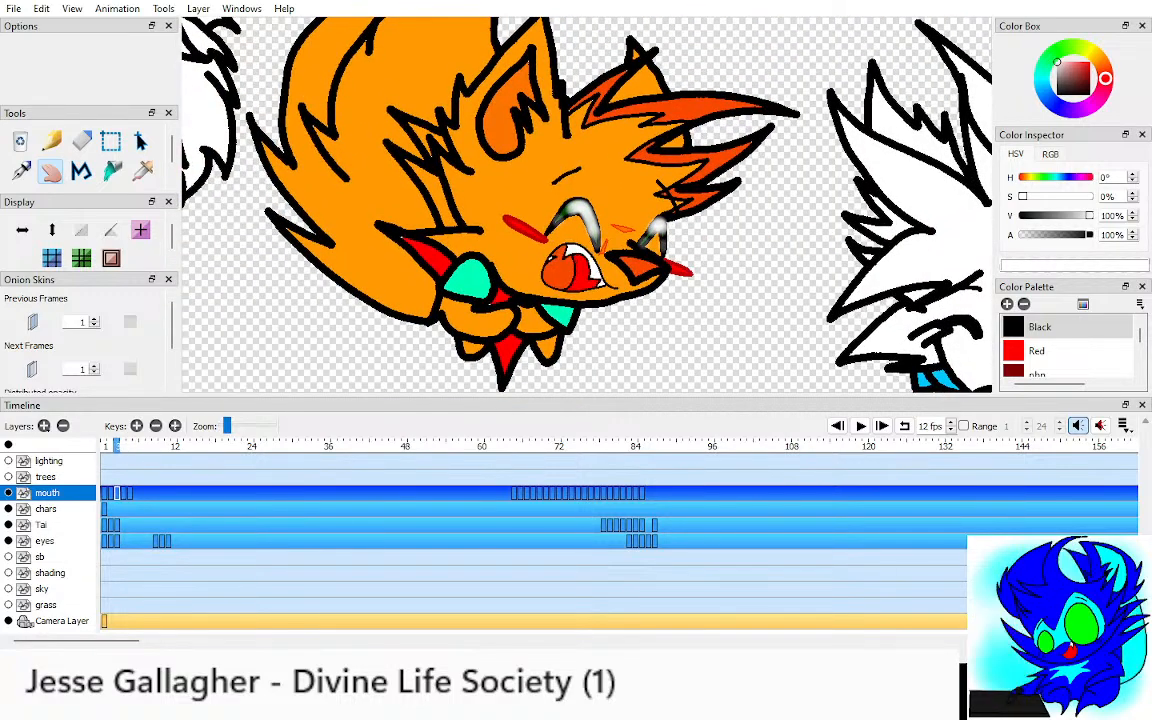
# Step: Place a copy of the frame 3 open mouth on frame 5 of the mouth layer, ahead of the grin
pyautogui.press(',')
pyautogui.press(',')
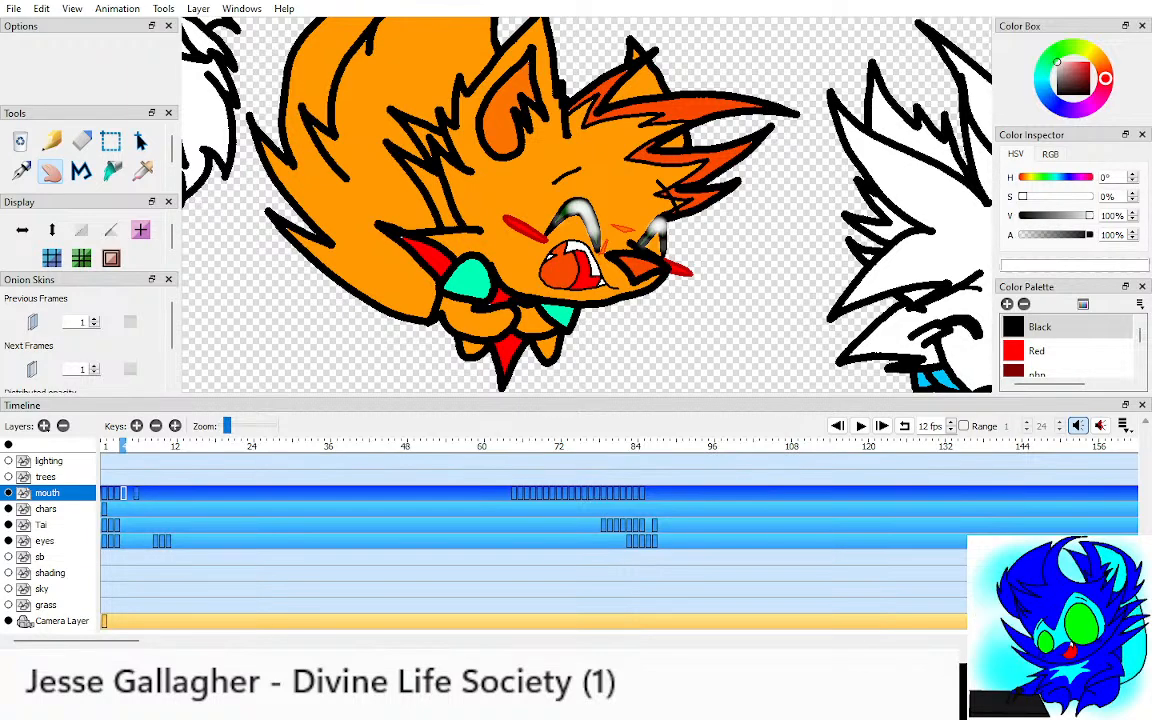
pyautogui.press('.')
pyautogui.press('F6')
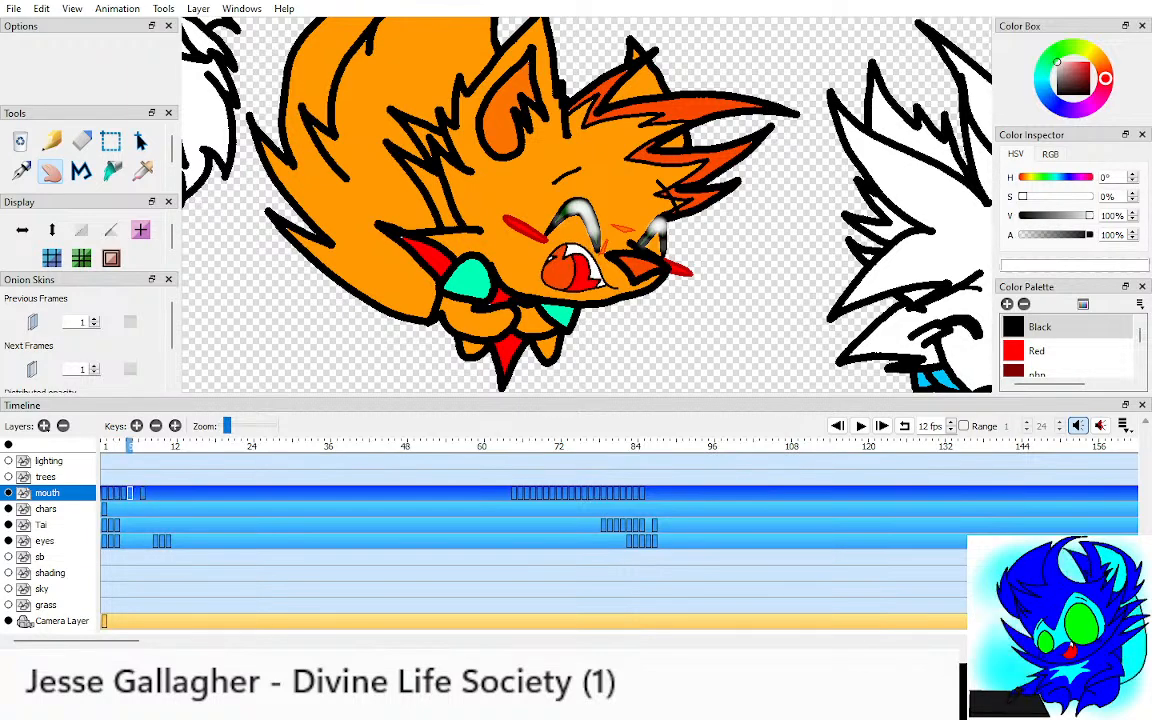
# Step: Insert a blank mouth keyframe on frame 6 and show the previous- and next-frame onion skins
pyautogui.press('F7')
pyautogui.press('o')
pyautogui.hotkey('alt', 'o')
# Step: Draw an in-between open mouth outline with upper teeth on frame 6 in Black at Pen width 3, guided by both onion skins
pyautogui.moveTo(515, 253); pyautogui.dragTo(588, 206)
pyautogui.scroll(3, 588, 206)
pyautogui.click(1062, 327)
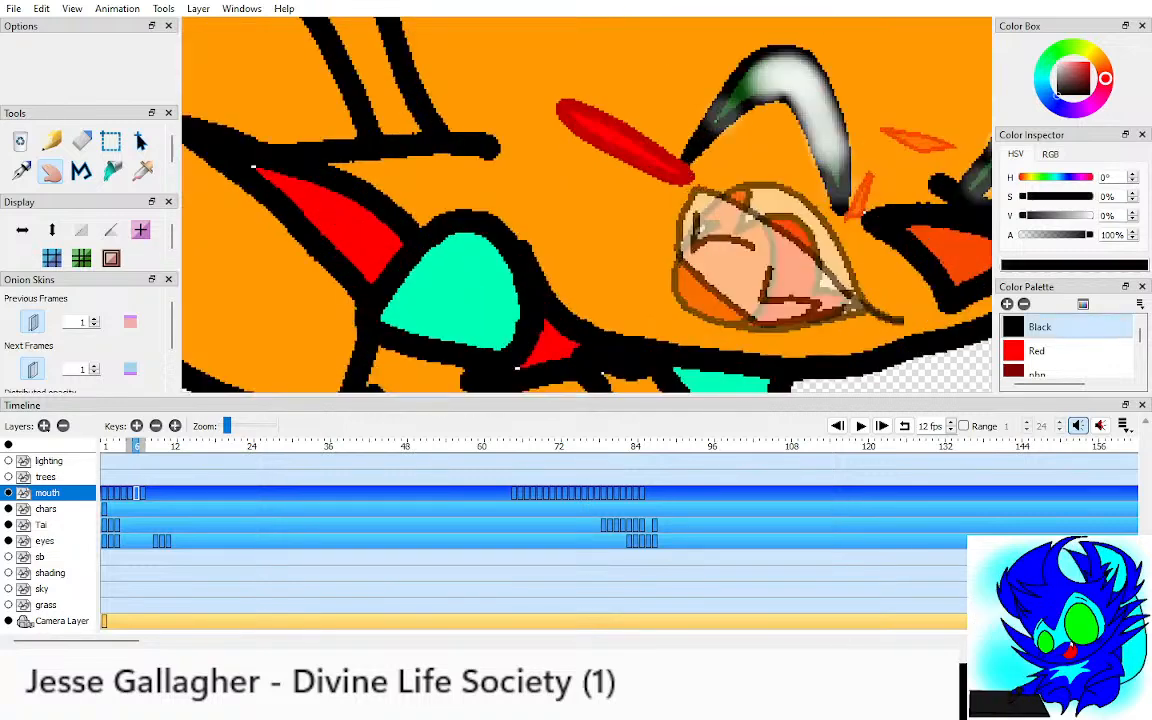
pyautogui.scroll(1, 588, 206)
pyautogui.moveTo(840, 262); pyautogui.dragTo(582, 214)
pyautogui.press('p')
pyautogui.moveTo(745, 312)
pyautogui.mouseDown()
pyautogui.moveTo(598, 157)
pyautogui.moveTo(527, 135)
pyautogui.moveTo(495, 154)
pyautogui.moveTo(469, 212)
pyautogui.moveTo(470, 272)
pyautogui.moveTo(528, 307)
pyautogui.moveTo(599, 323)
pyautogui.moveTo(703, 290)
pyautogui.mouseUp()
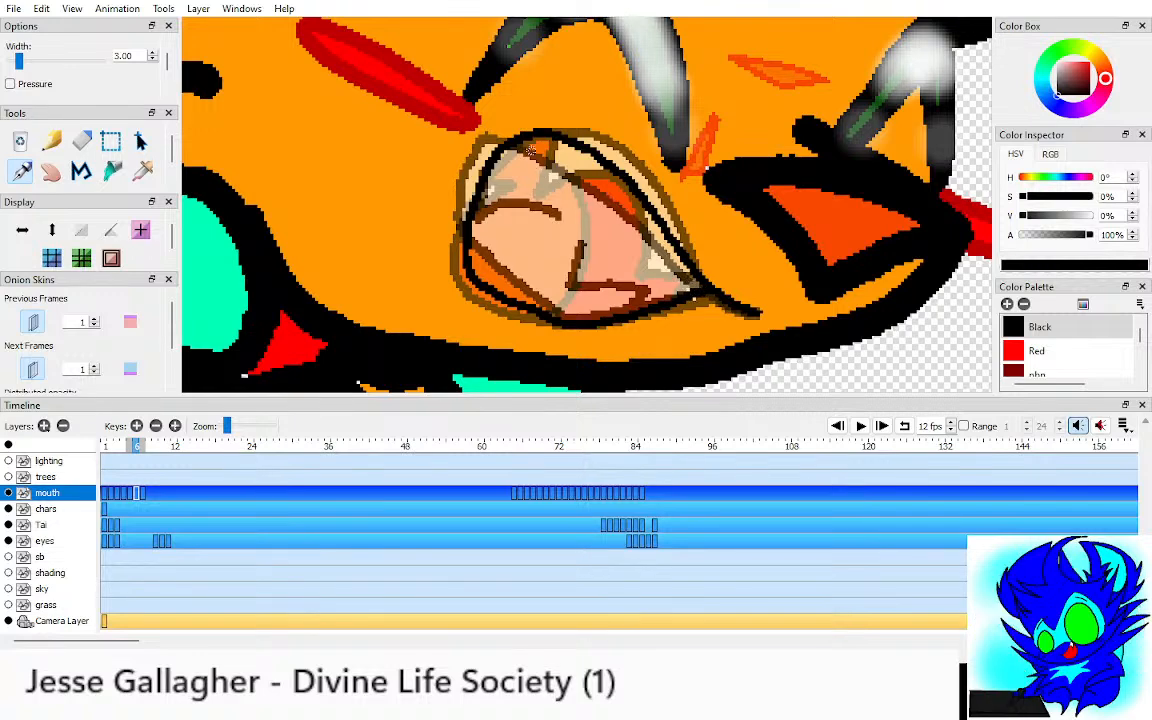
pyautogui.moveTo(462, 130)
pyautogui.mouseDown()
pyautogui.moveTo(465, 172)
pyautogui.moveTo(540, 160)
pyautogui.moveTo(604, 256)
pyautogui.moveTo(661, 258)
pyautogui.moveTo(656, 301)
pyautogui.mouseUp()
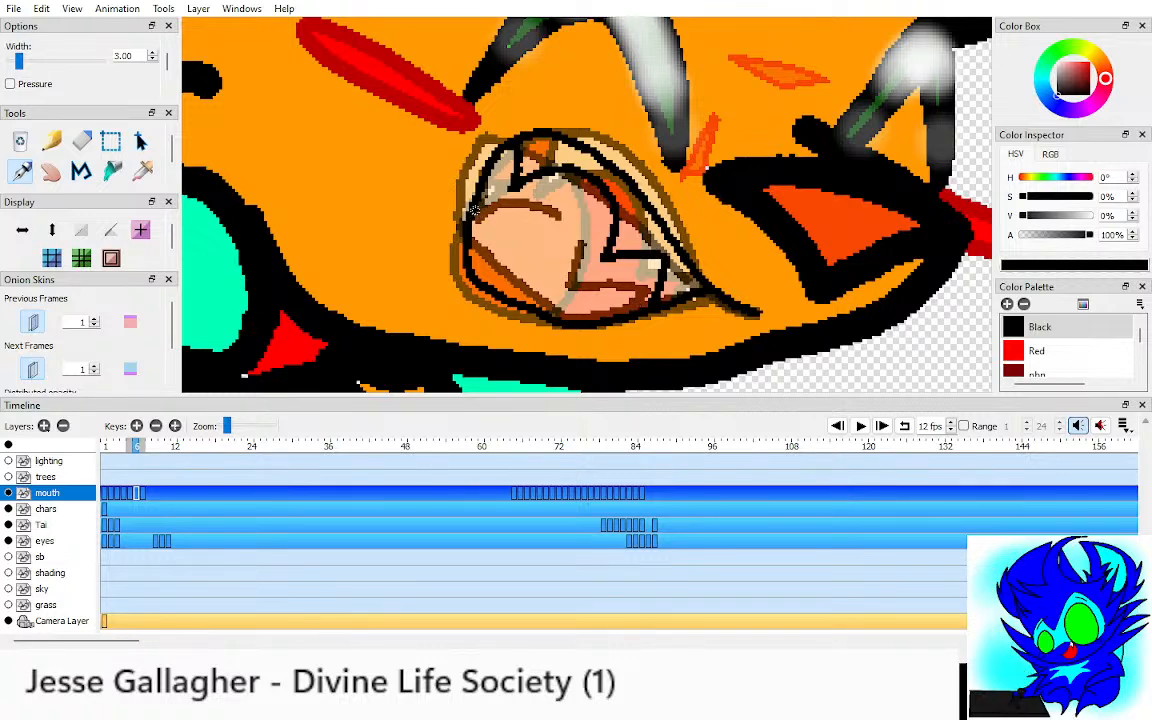
# Step: Add the left fang, lower teeth and tongue lines to the frame 6 mouth in Black, and hide both onion skins
pyautogui.moveTo(477, 210)
pyautogui.mouseDown()
pyautogui.moveTo(493, 268)
pyautogui.moveTo(522, 306)
pyautogui.mouseUp()
pyautogui.press('e')
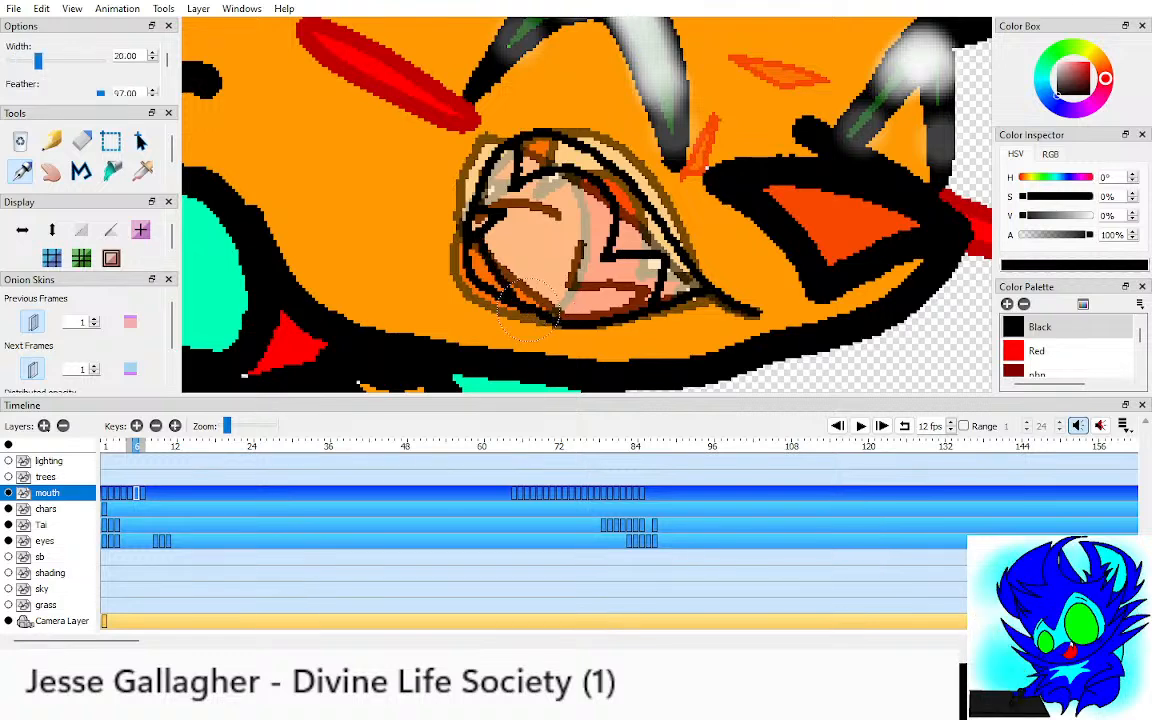
pyautogui.press('p')
pyautogui.moveTo(467, 262); pyautogui.dragTo(518, 302)
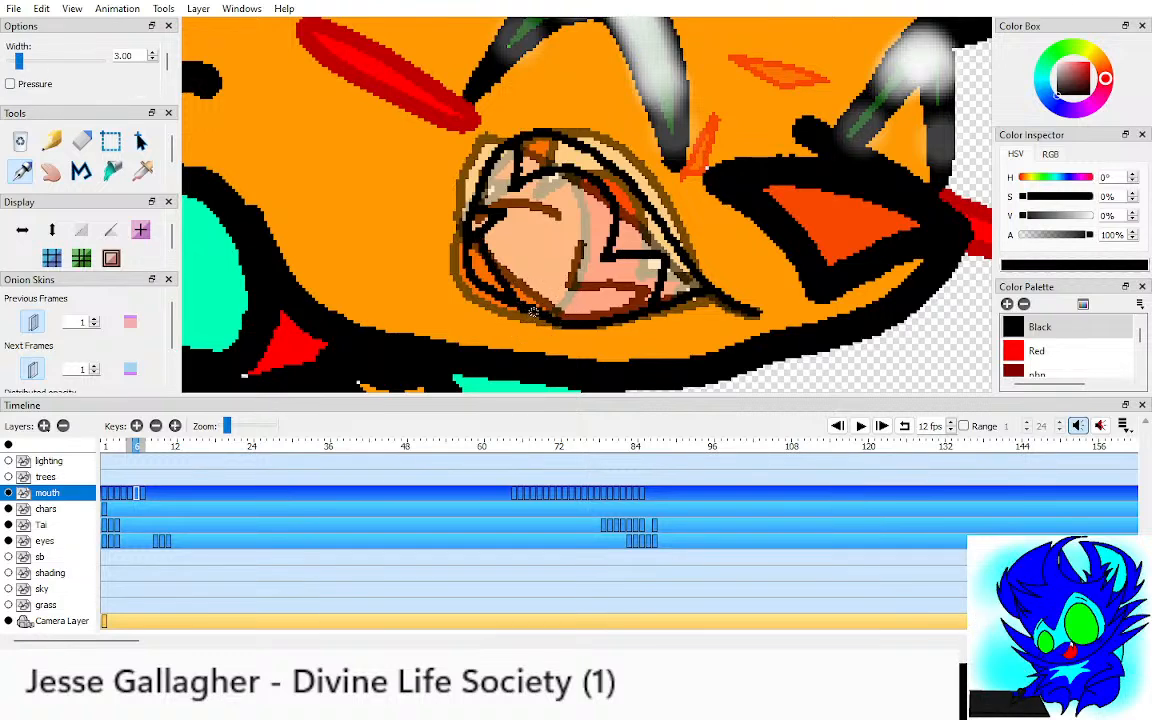
pyautogui.moveTo(577, 322)
pyautogui.mouseDown()
pyautogui.moveTo(597, 283)
pyautogui.moveTo(576, 217)
pyautogui.moveTo(551, 175)
pyautogui.moveTo(527, 186)
pyautogui.moveTo(492, 154)
pyautogui.mouseUp()
pyautogui.press('h')
pyautogui.press('o')
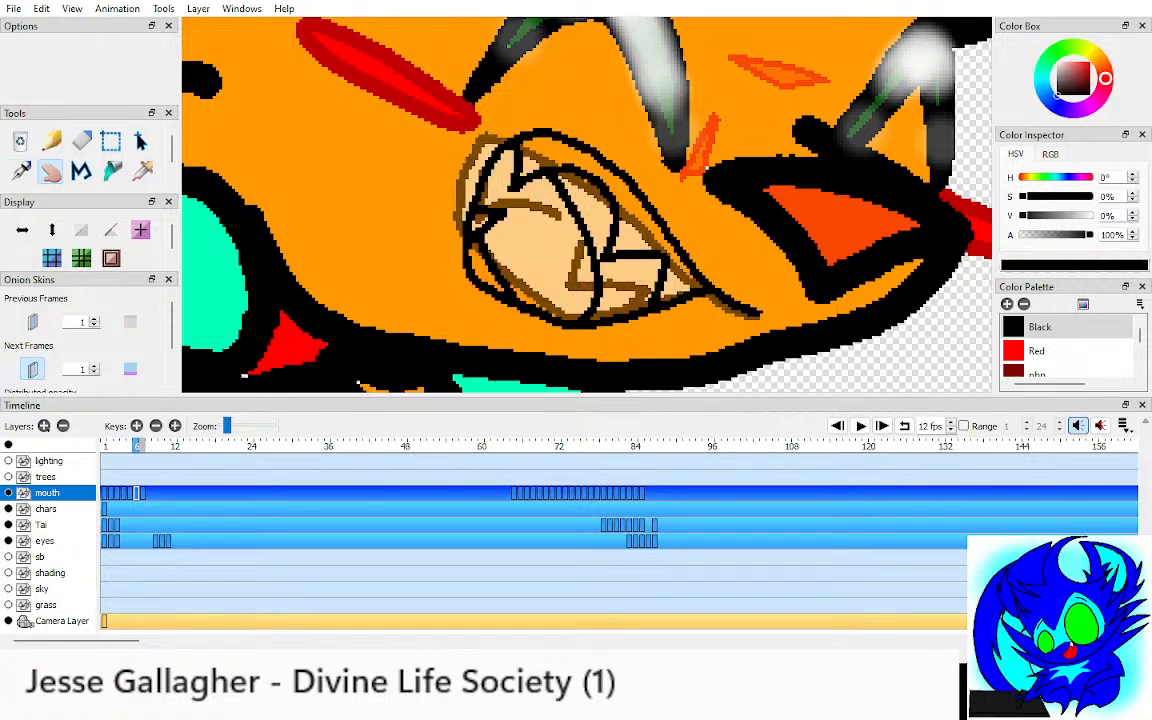
pyautogui.hotkey('alt', 'o')
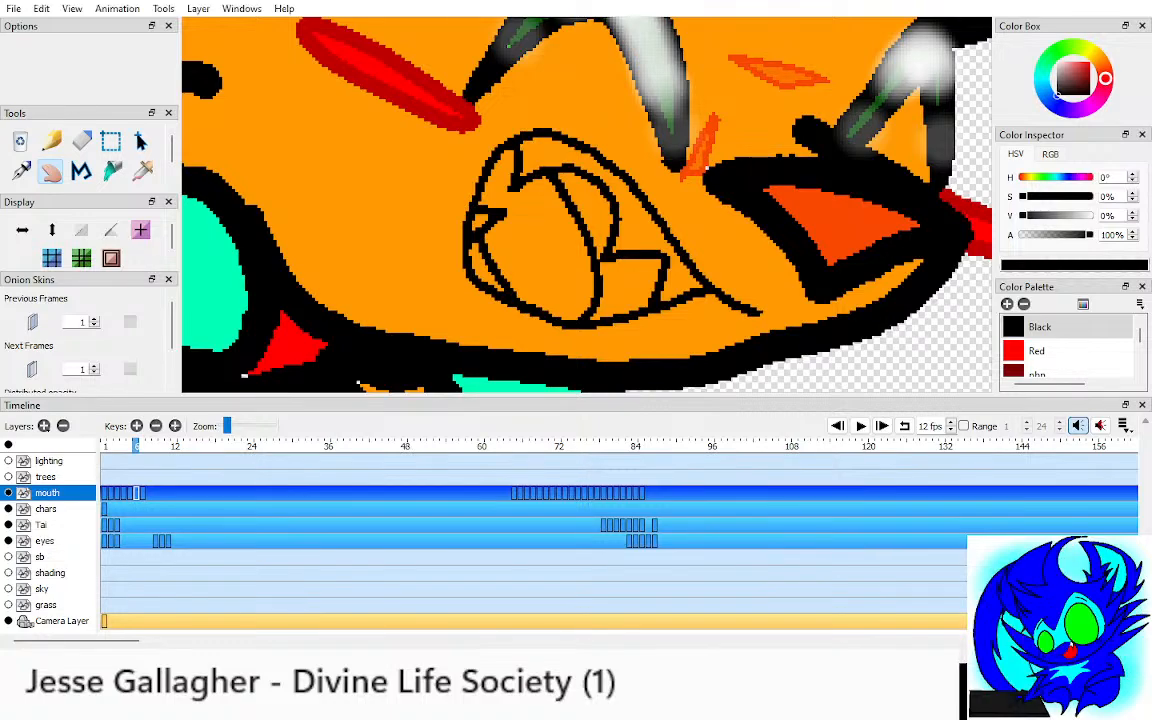
# Step: Sample the orange-red from the frame 5 tongue and fill the tongue on frame 6 with it
pyautogui.scroll(-3, 587, 205)
pyautogui.moveTo(587, 205); pyautogui.dragTo(591, 224)
pyautogui.press('Left')
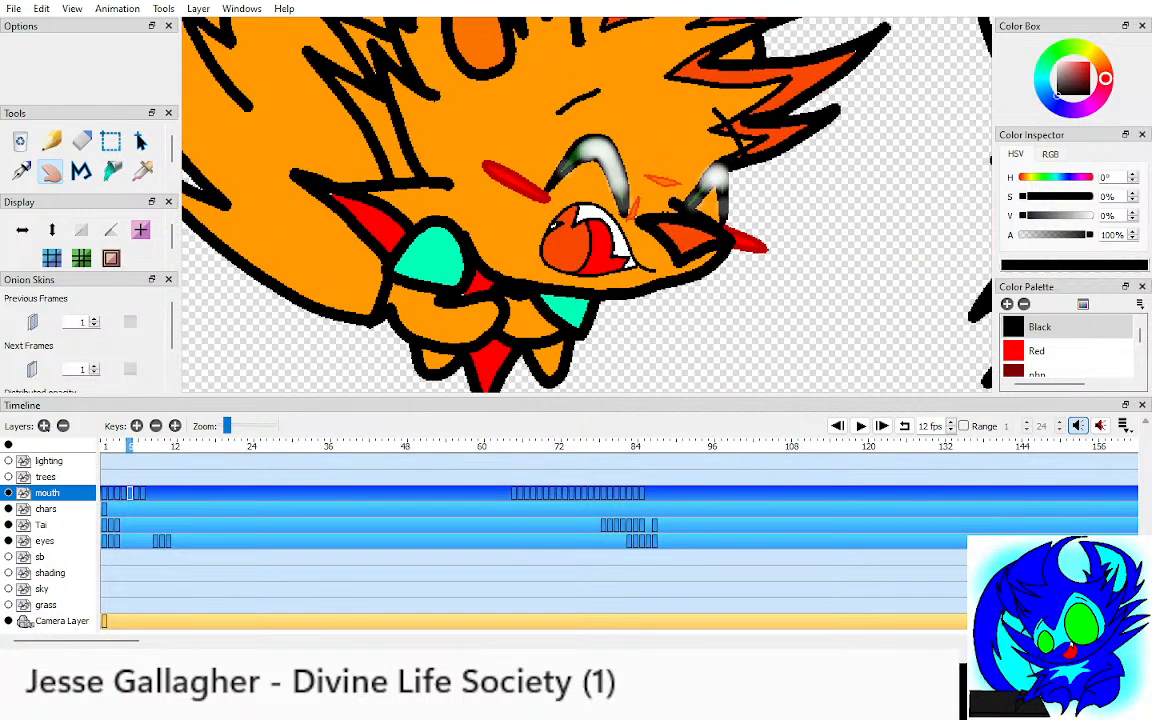
pyautogui.press('o')
pyautogui.press('o')
pyautogui.press('i')
pyautogui.click(582, 246)
pyautogui.press('Right')
pyautogui.scroll(3, 587, 205)
pyautogui.press('k')
pyautogui.click(552, 315)
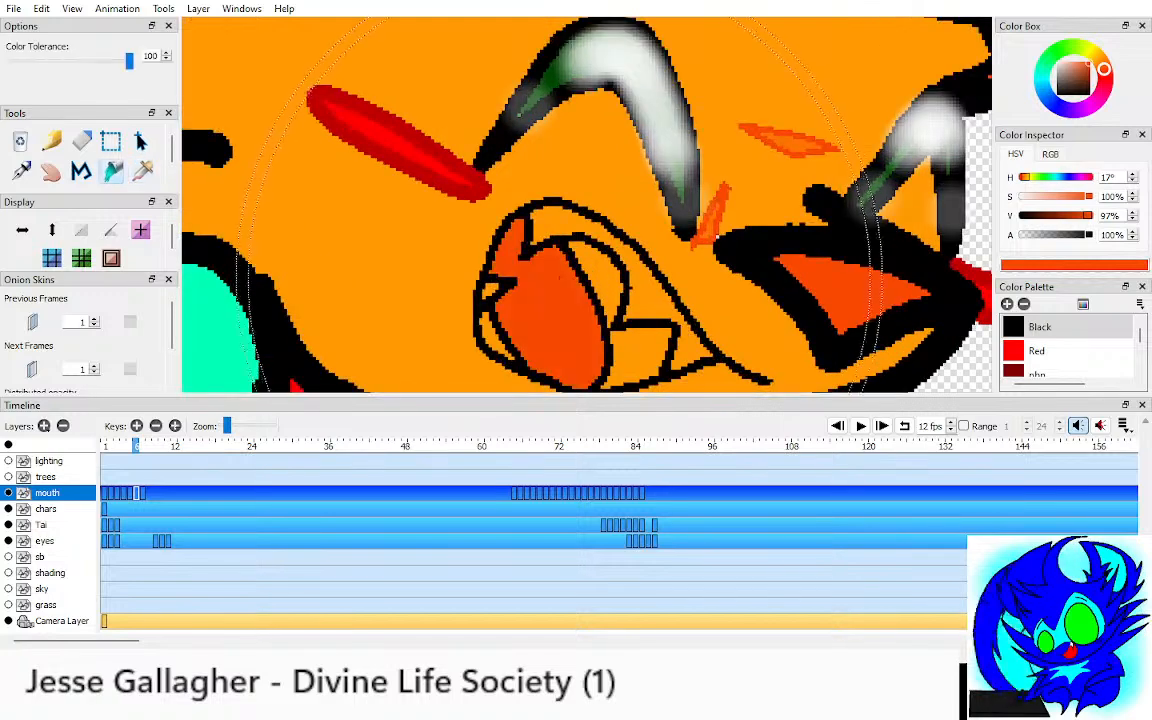
# Step: Sample the red from the frame 5 mouth interior and fill both interior areas of the frame 6 mouth
pyautogui.press('i')
pyautogui.press('Left')
pyautogui.click(628, 308)
pyautogui.press('Right')
pyautogui.press('k')
pyautogui.click(600, 272)
pyautogui.click(640, 350)
# Step: Sample white from the frame 5 teeth and fill the upper teeth, left fang and lower teeth on frame 6
pyautogui.press('i')
pyautogui.press('Left')
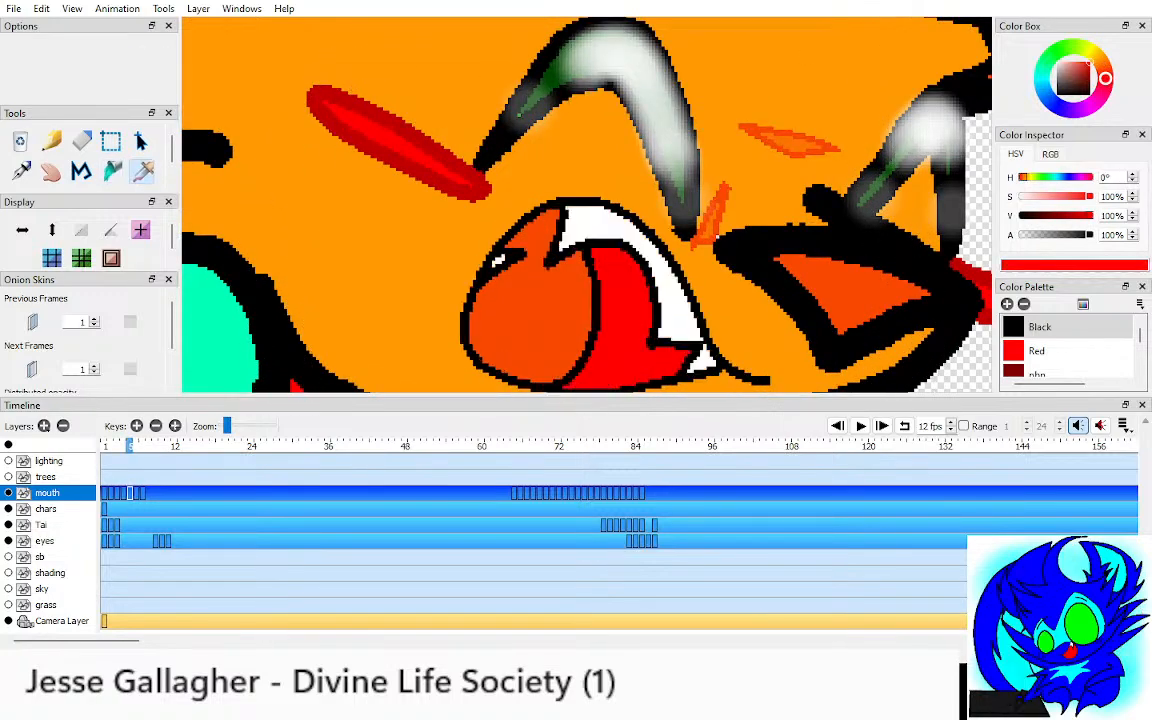
pyautogui.click(632, 242)
pyautogui.press('Right')
pyautogui.press('k')
pyautogui.click(580, 222)
pyautogui.click(490, 291)
pyautogui.press('i')
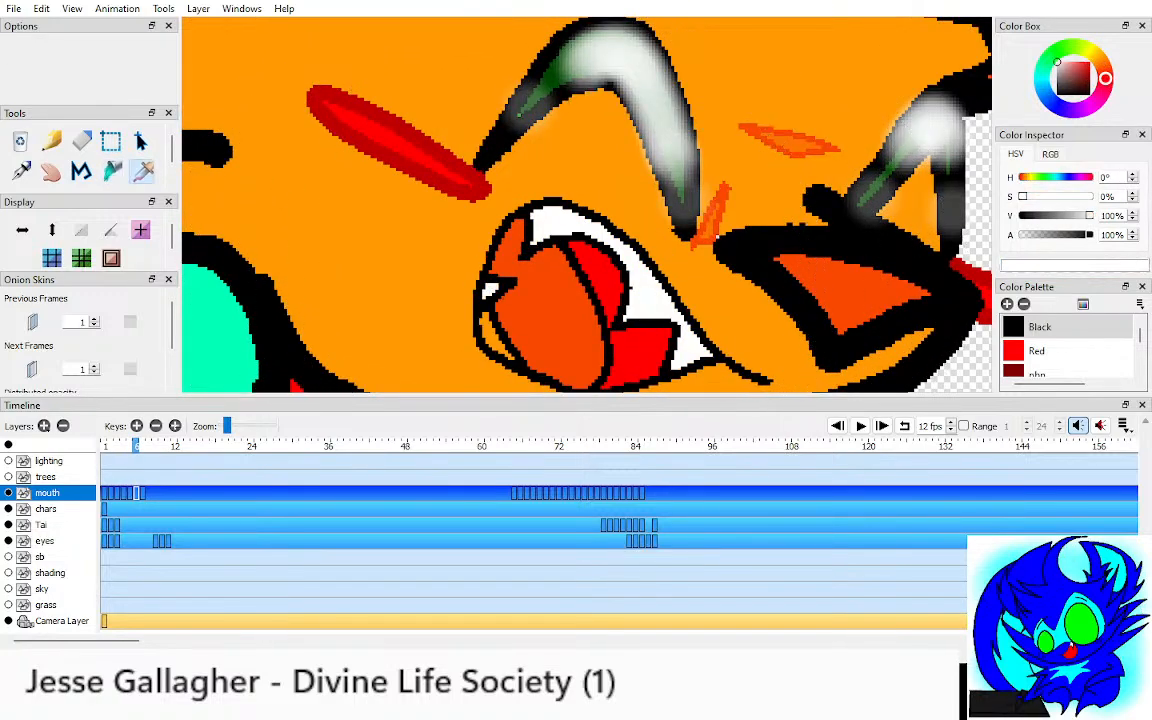
pyautogui.press('k')
pyautogui.click(499, 338)
# Step: Paint out the line between the left fang and lower teeth on frame 6 in white, and touch up the tongue edge in Black
pyautogui.press('space')
pyautogui.moveTo(500, 336); pyautogui.dragTo(540, 286)
pyautogui.press('o')
pyautogui.press('o')
pyautogui.press('p')
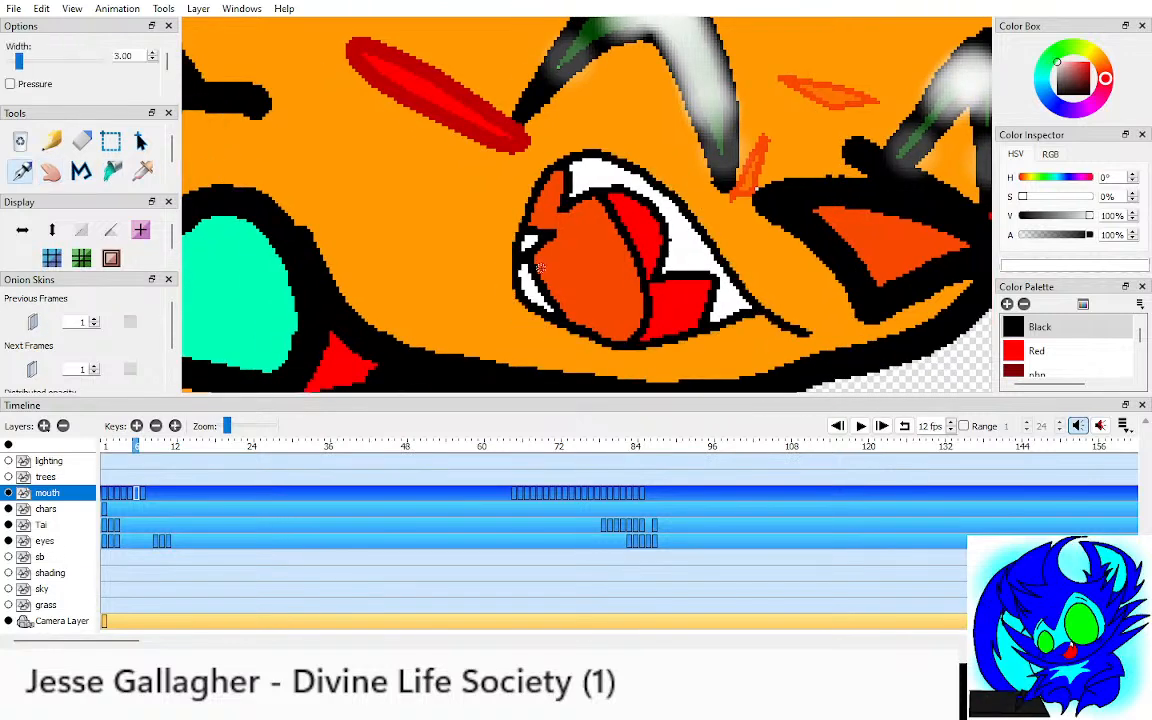
pyautogui.scroll(1, 484, 239)
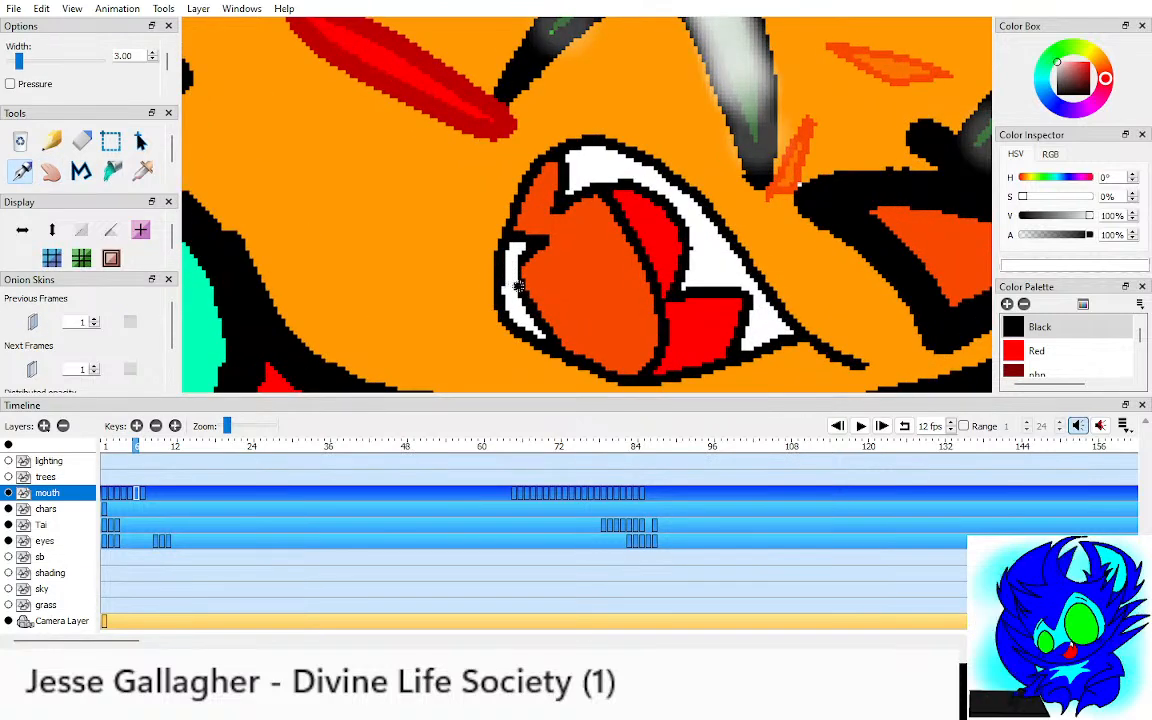
pyautogui.press('i')
pyautogui.click(499, 286)
pyautogui.press('p')
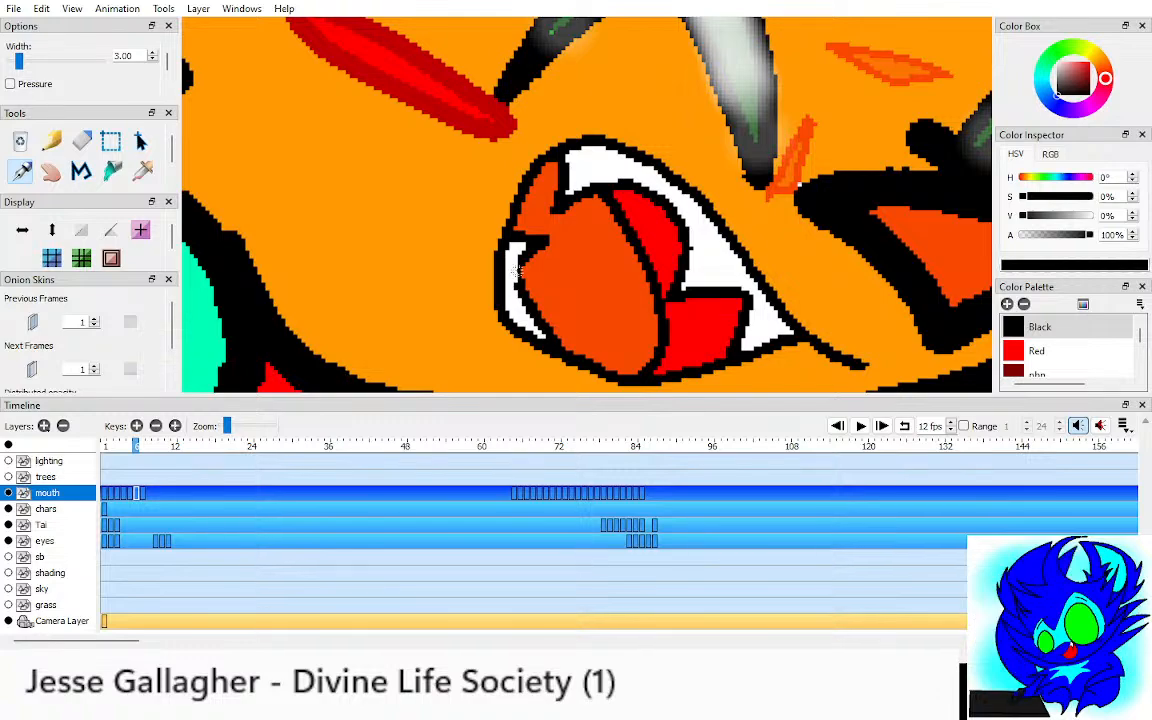
# Step: Step back and forth through frames 5 to 7 to check the mouth's transition from open to clenched grin
pyautogui.press('h')
pyautogui.scroll(-3, 516, 271)
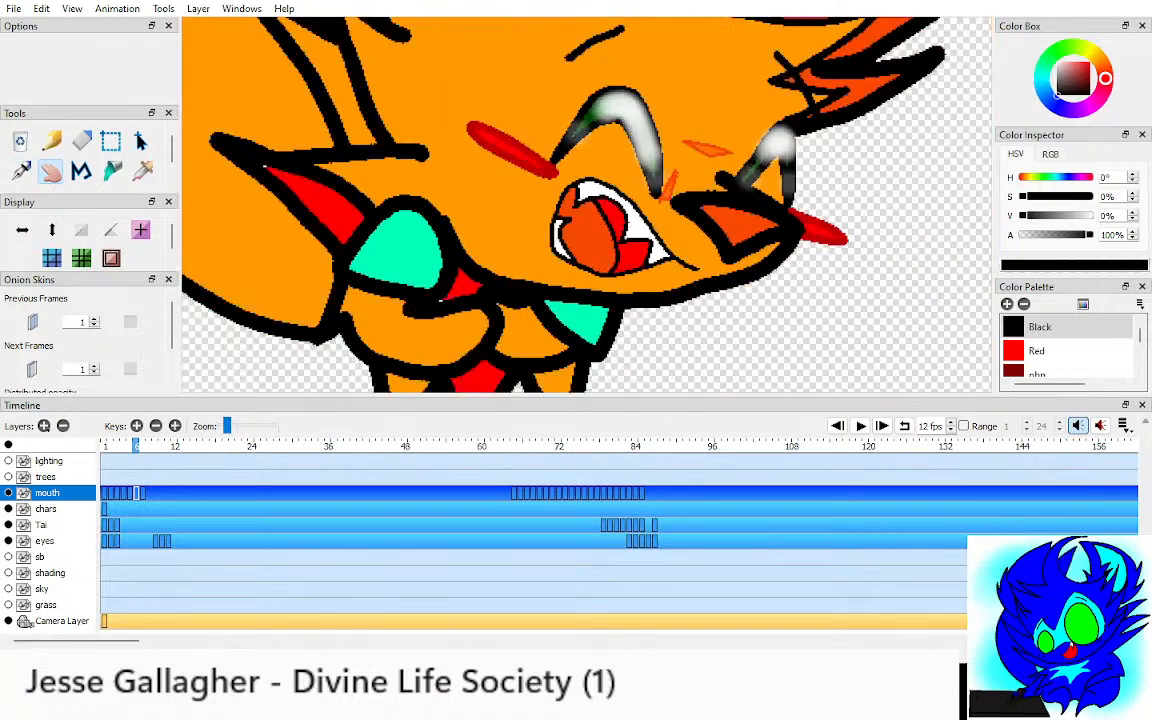
pyautogui.scroll(-4, 586, 205)
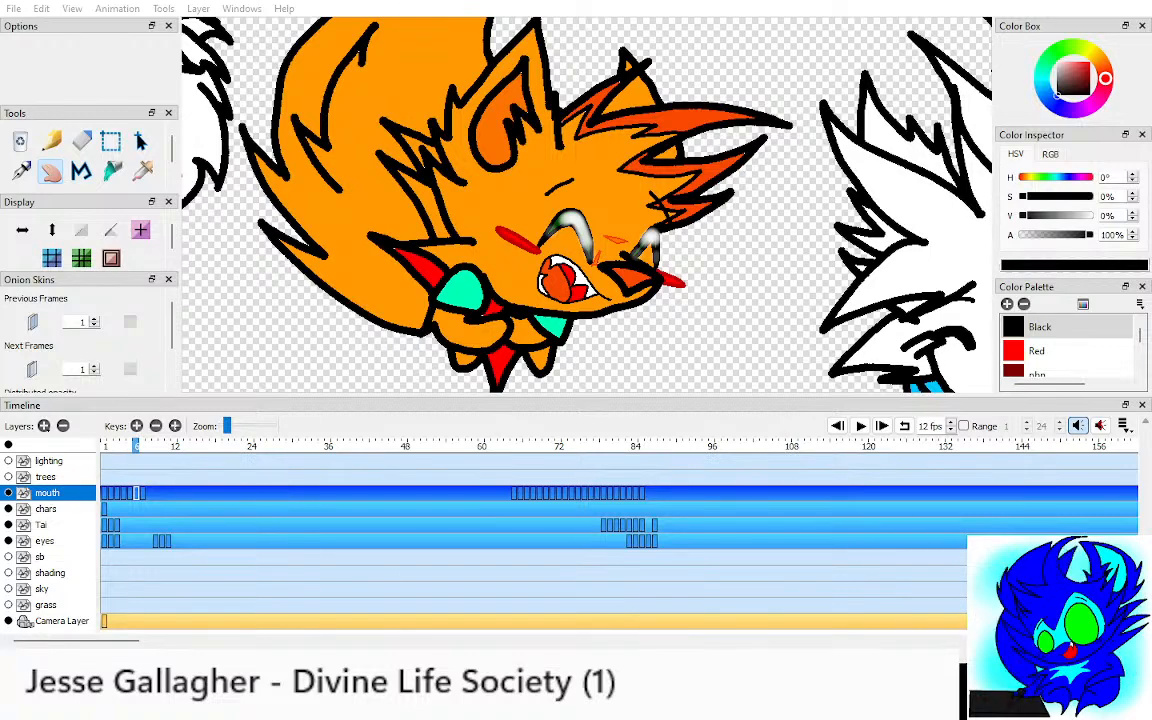
pyautogui.scroll(-5, 587, 205)
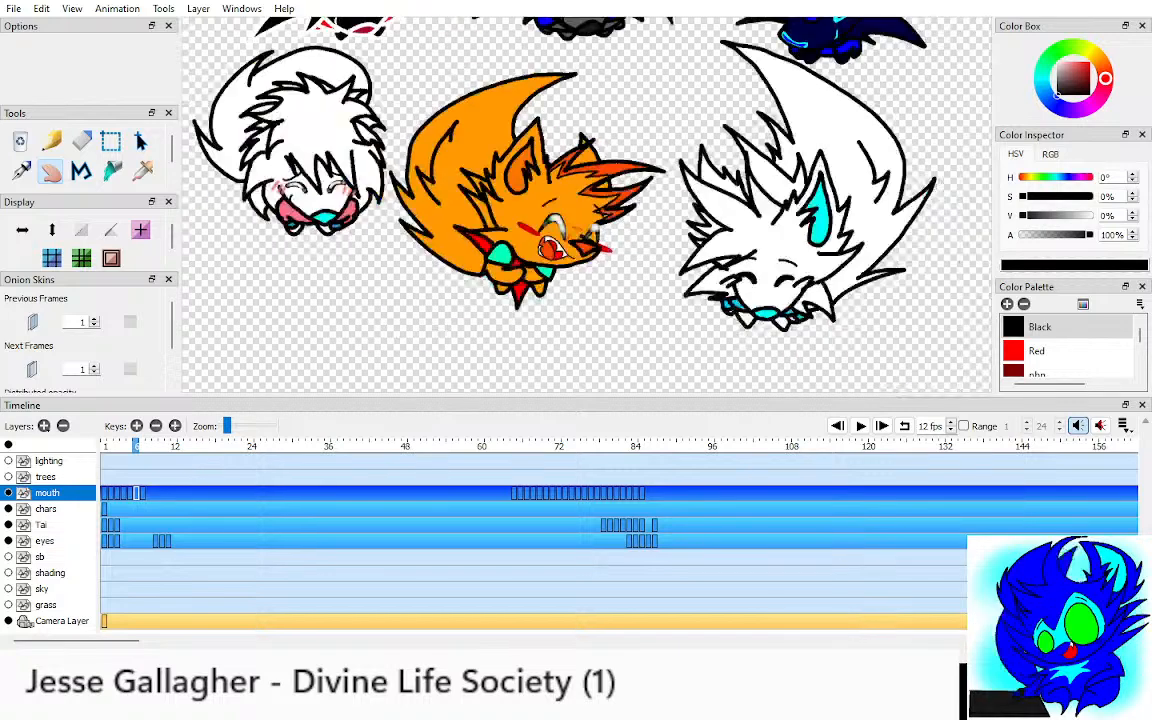
pyautogui.press(',')
pyautogui.press('.')
pyautogui.press('.')
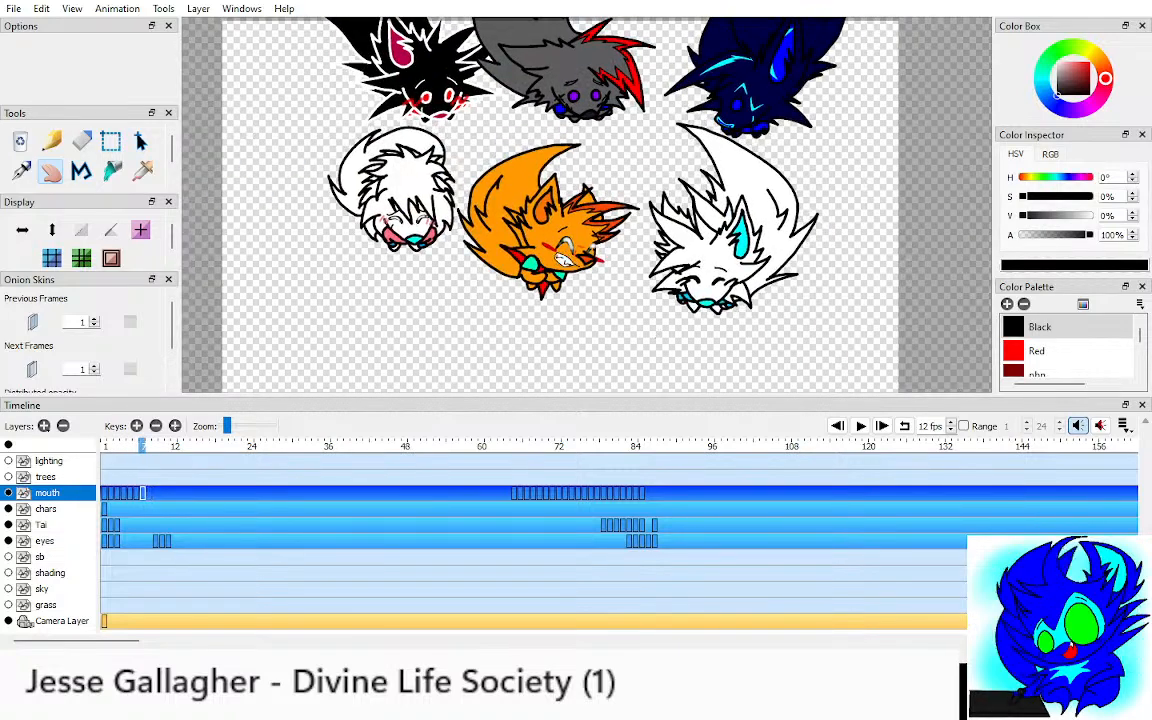
pyautogui.moveTo(594, 250); pyautogui.dragTo(608, 257)
pyautogui.press(',')
pyautogui.press(',')
pyautogui.press('.')
pyautogui.press('.')
pyautogui.scroll(4, 608, 257)
pyautogui.scroll(6, 608, 257)
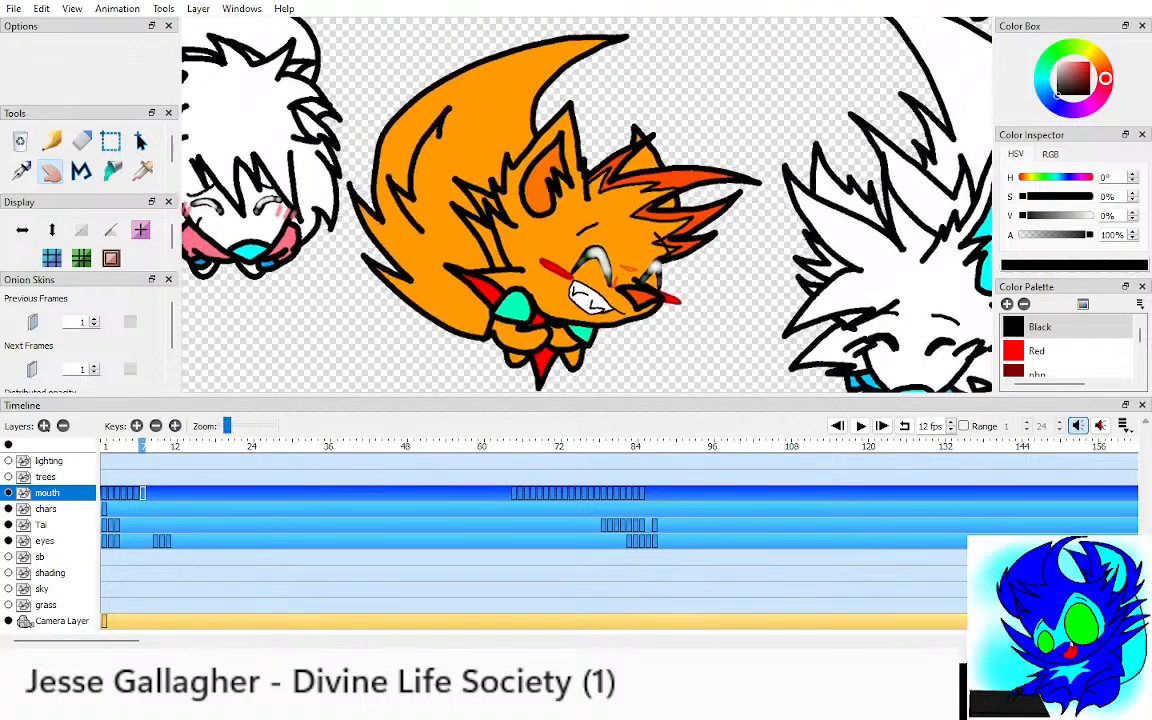
# Step: Step back and forth through the last mouth frames up to frame 7 with all the characters in view
pyautogui.scroll(-10, 608, 257)
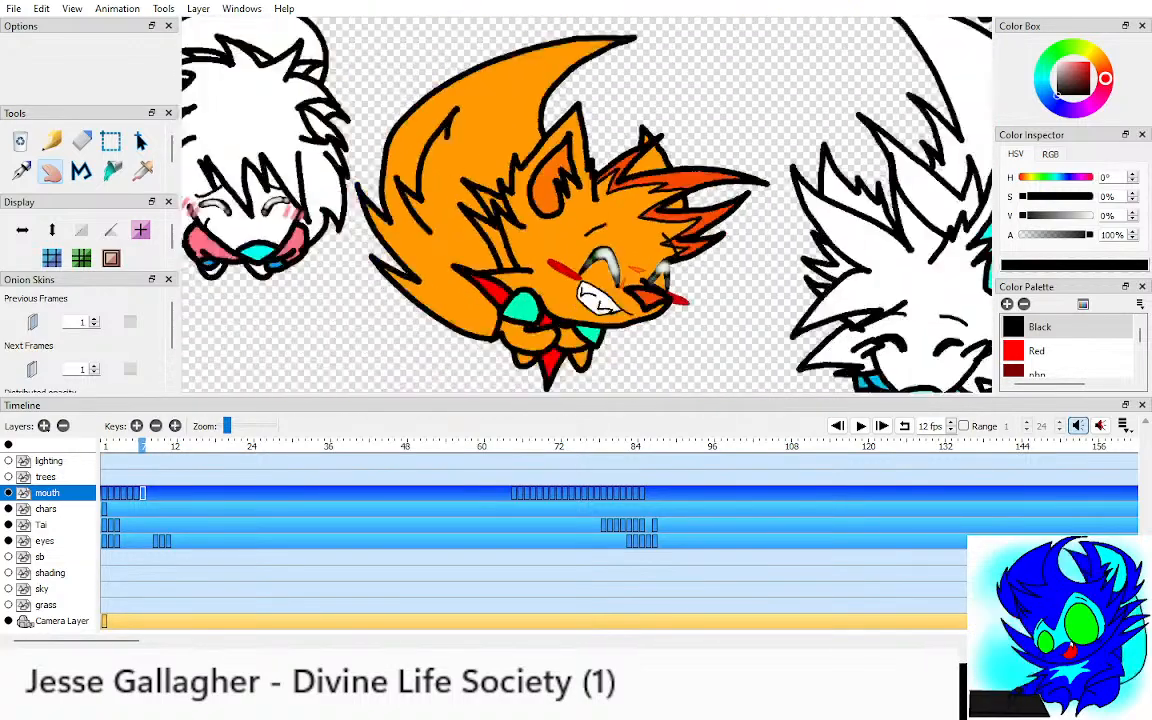
pyautogui.moveTo(608, 255); pyautogui.dragTo(612, 247)
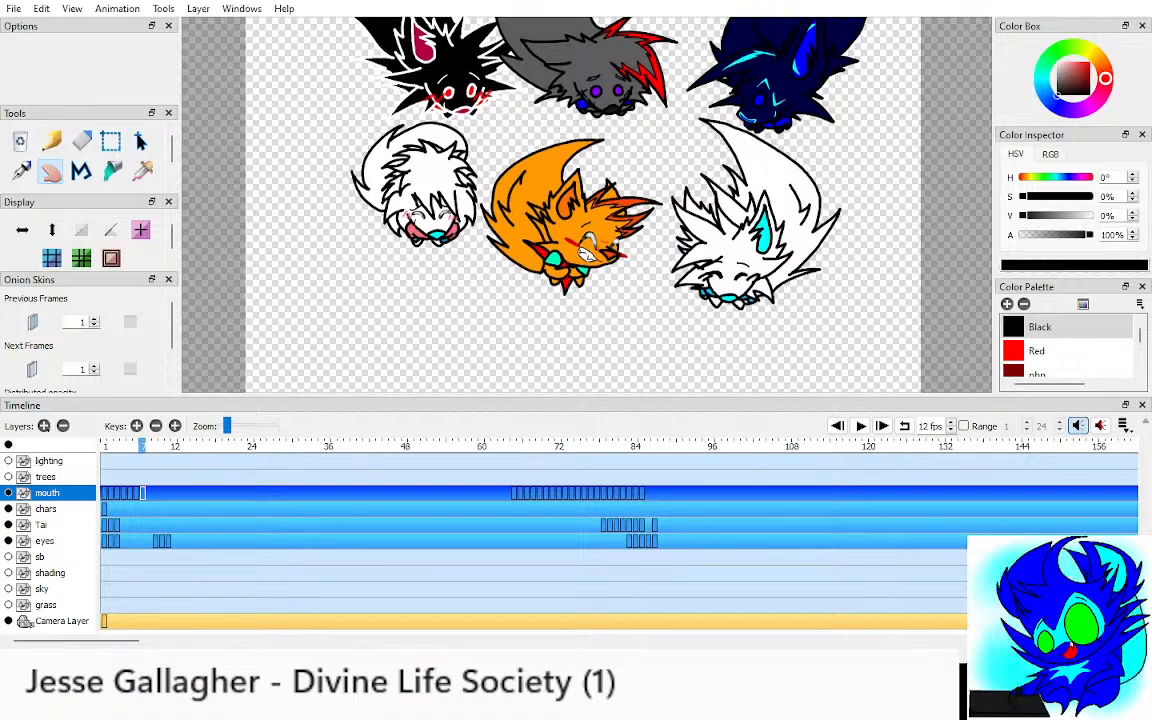
pyautogui.press(',')
pyautogui.press(',')
pyautogui.press('.')
pyautogui.press('.')
pyautogui.moveTo(615, 246); pyautogui.dragTo(603, 295)
# Step: Play the animation to check how the orange character's head turn and mouth shapes move together
pyautogui.press('Return')
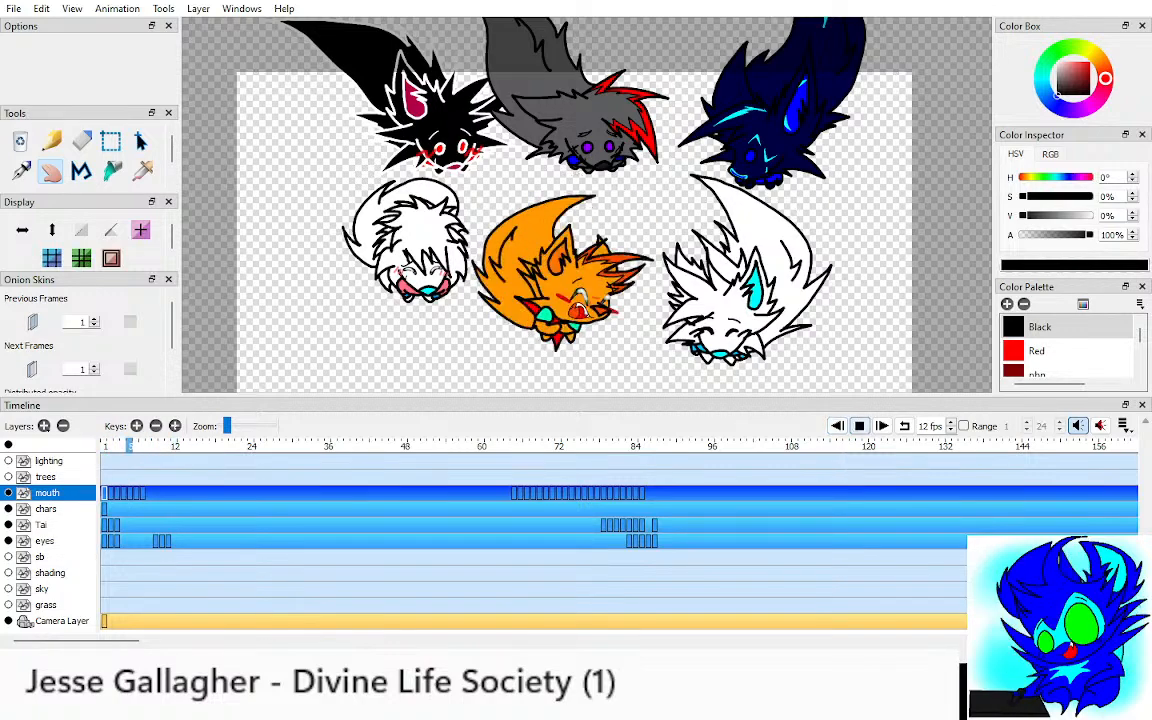
pyautogui.press('Return')
pyautogui.press('Return')
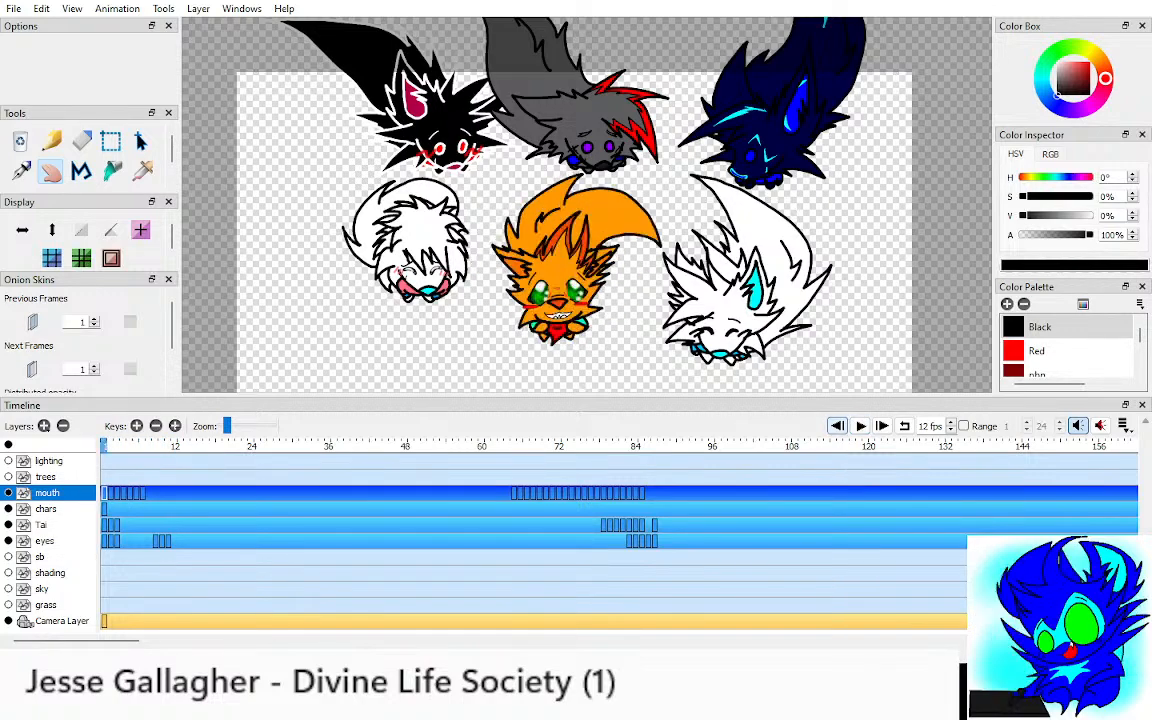
pyautogui.press('Return')
pyautogui.press('Left')
pyautogui.press('Left')
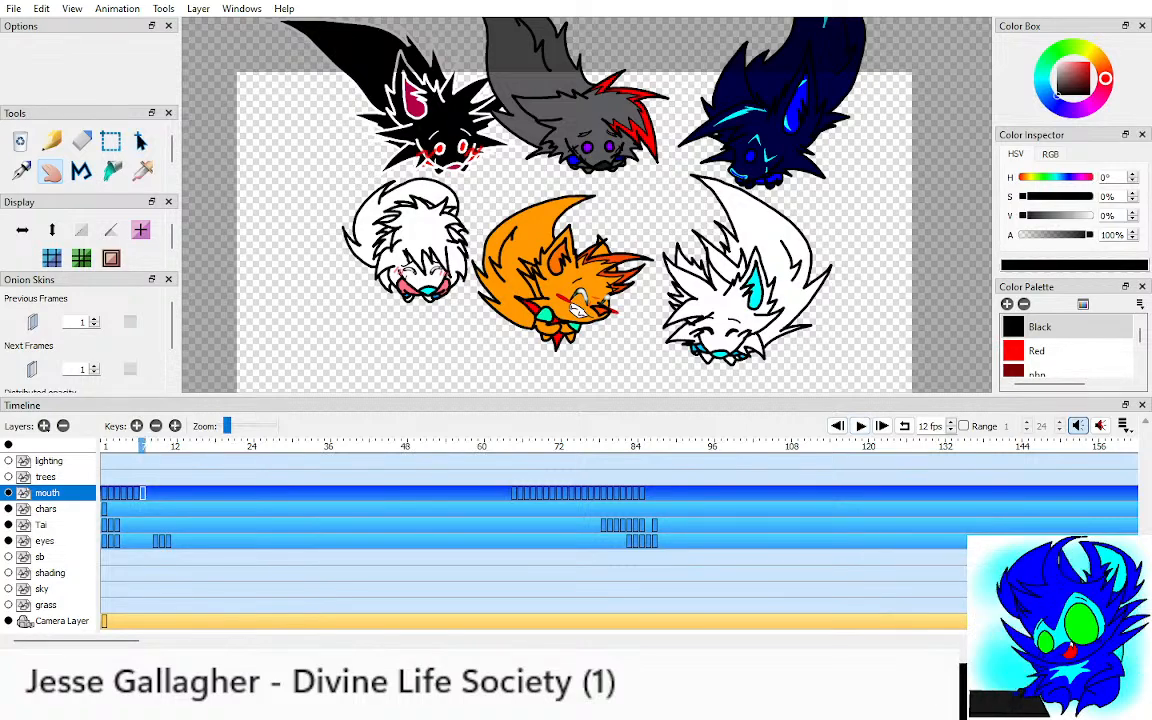
pyautogui.moveTo(605, 300); pyautogui.dragTo(612, 266)
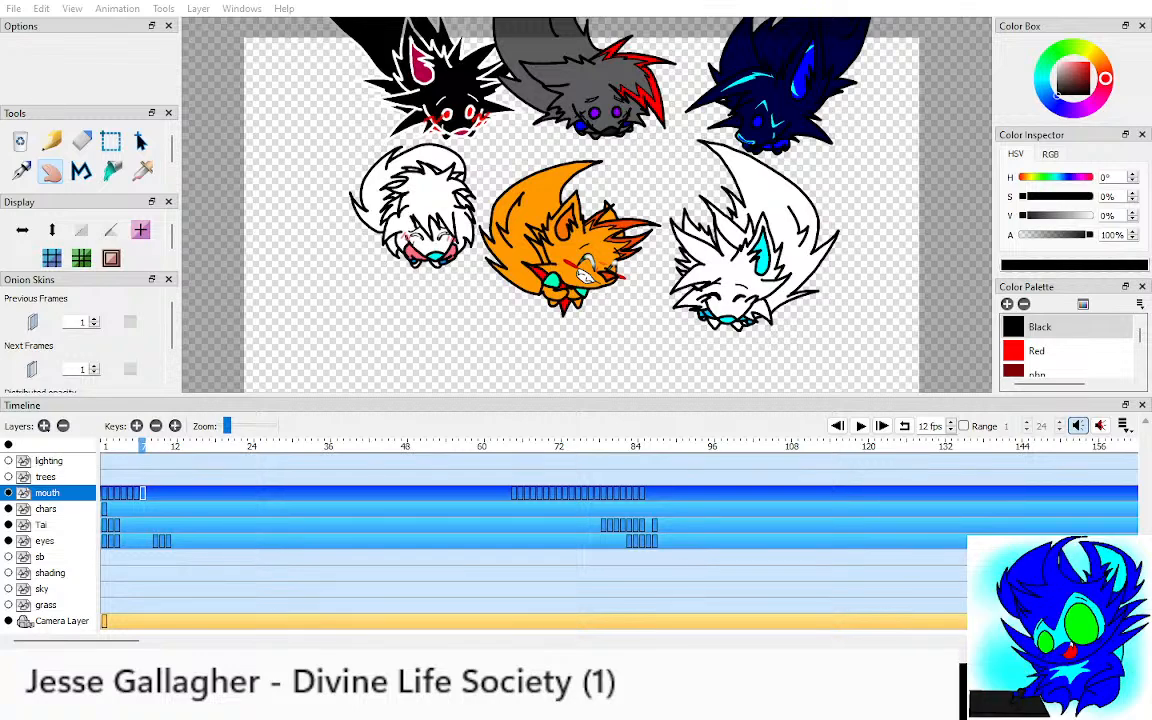
pyautogui.moveTo(611, 267); pyautogui.dragTo(599, 245)
pyautogui.press('Return')
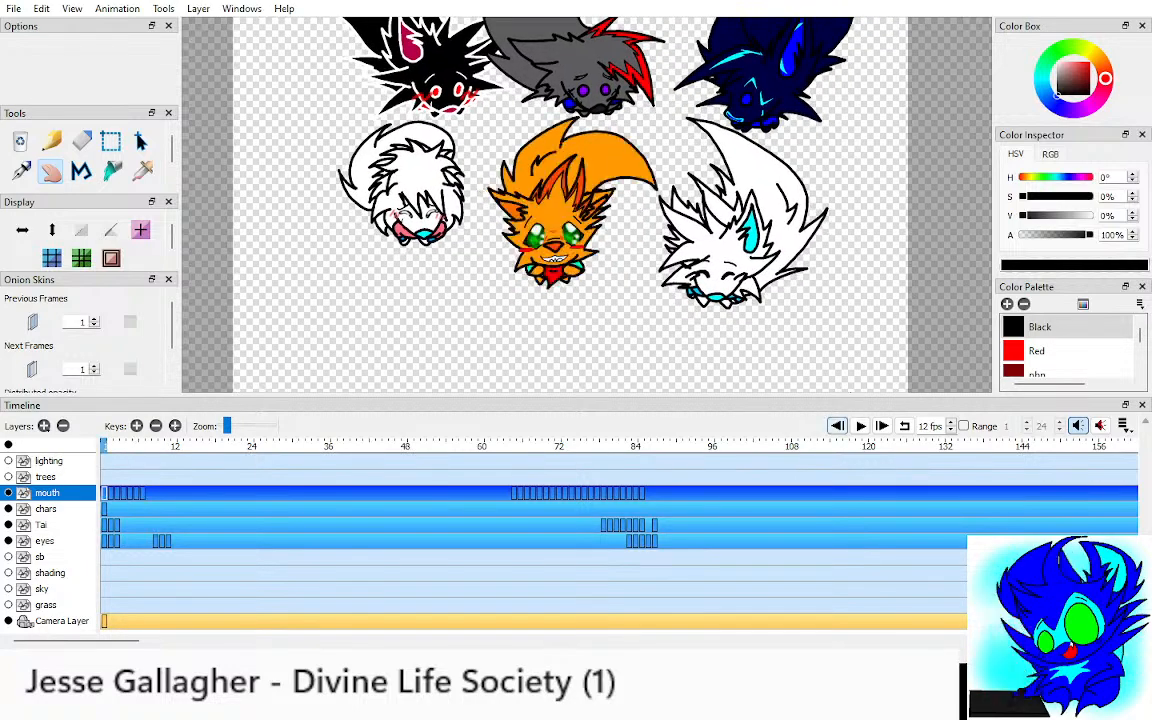
pyautogui.press('Return')
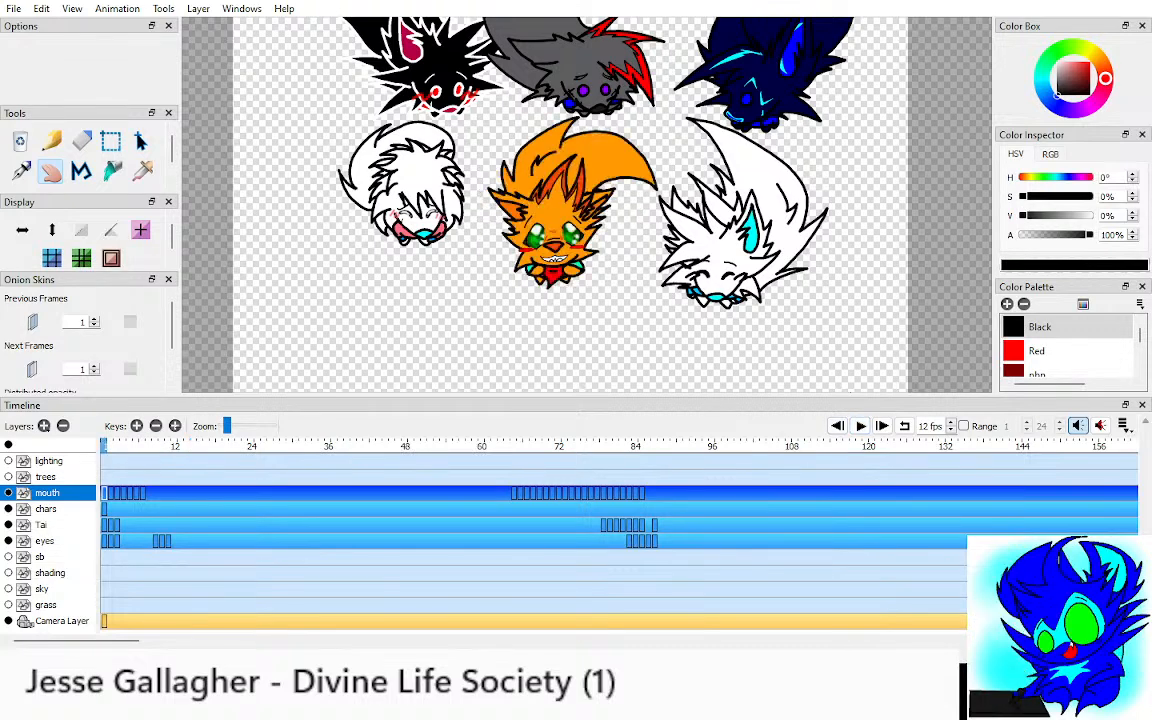
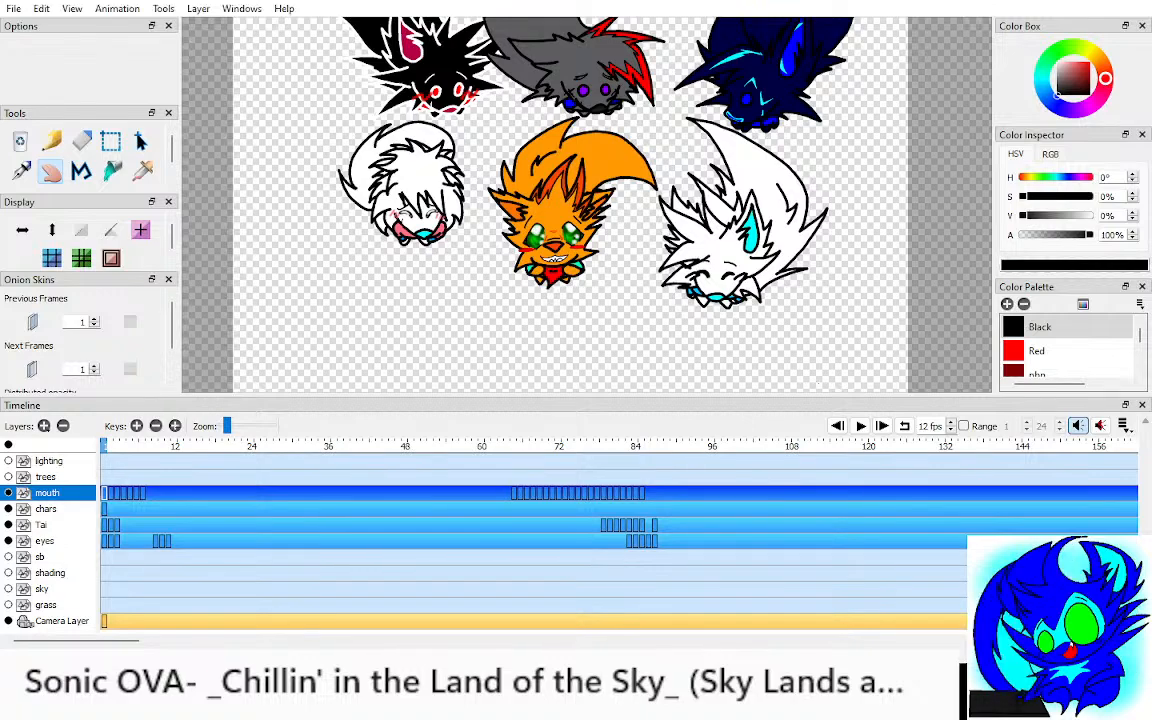
pyautogui.scroll(5, 560, 210)
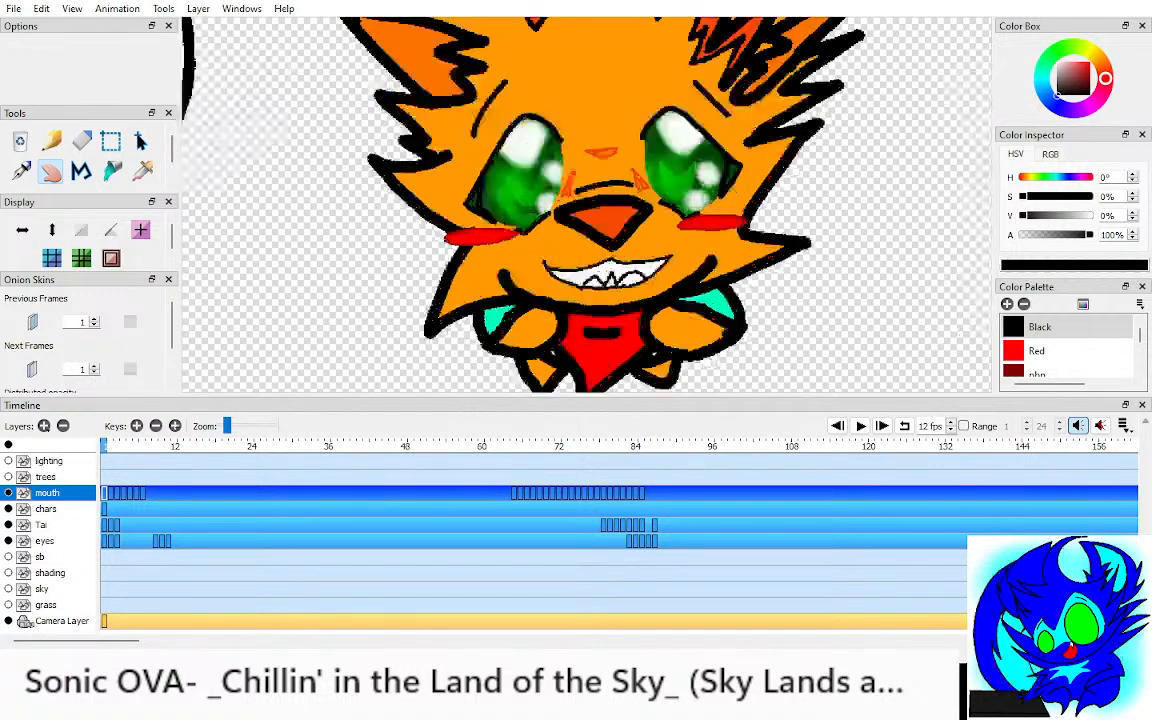
pyautogui.scroll(5, 587, 205)
pyautogui.moveTo(595, 230); pyautogui.dragTo(573, 257)
pyautogui.scroll(-10, 589, 198)
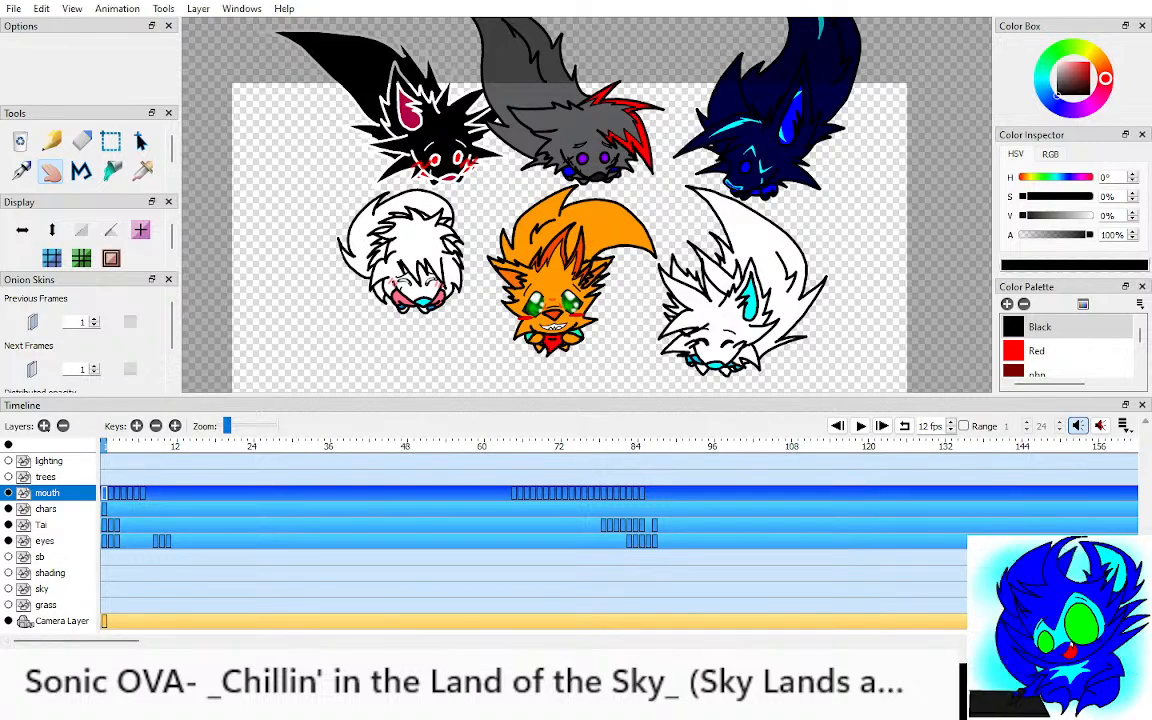
pyautogui.moveTo(573, 257); pyautogui.dragTo(577, 198)
pyautogui.scroll(-1, 576, 226)
pyautogui.scroll(1, 576, 193)
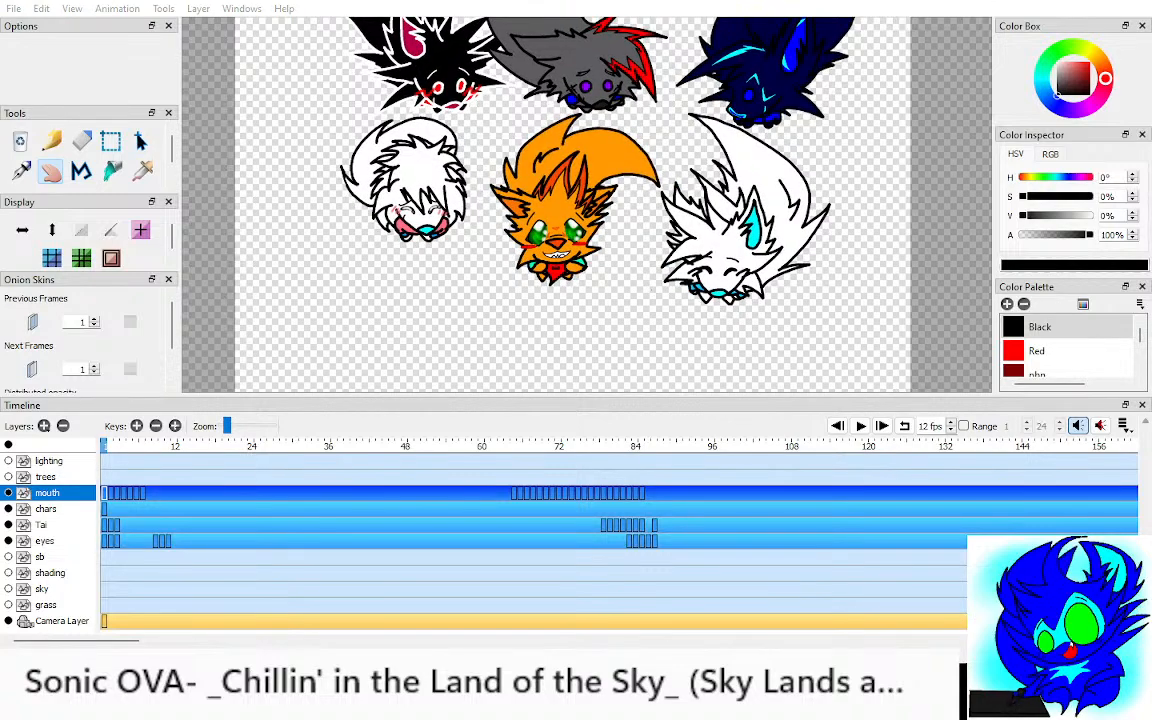
# Step: Replay the opening frames several times from frame 1 to examine the orange character's mouth movement
pyautogui.click(117, 446)
pyautogui.click(838, 426)
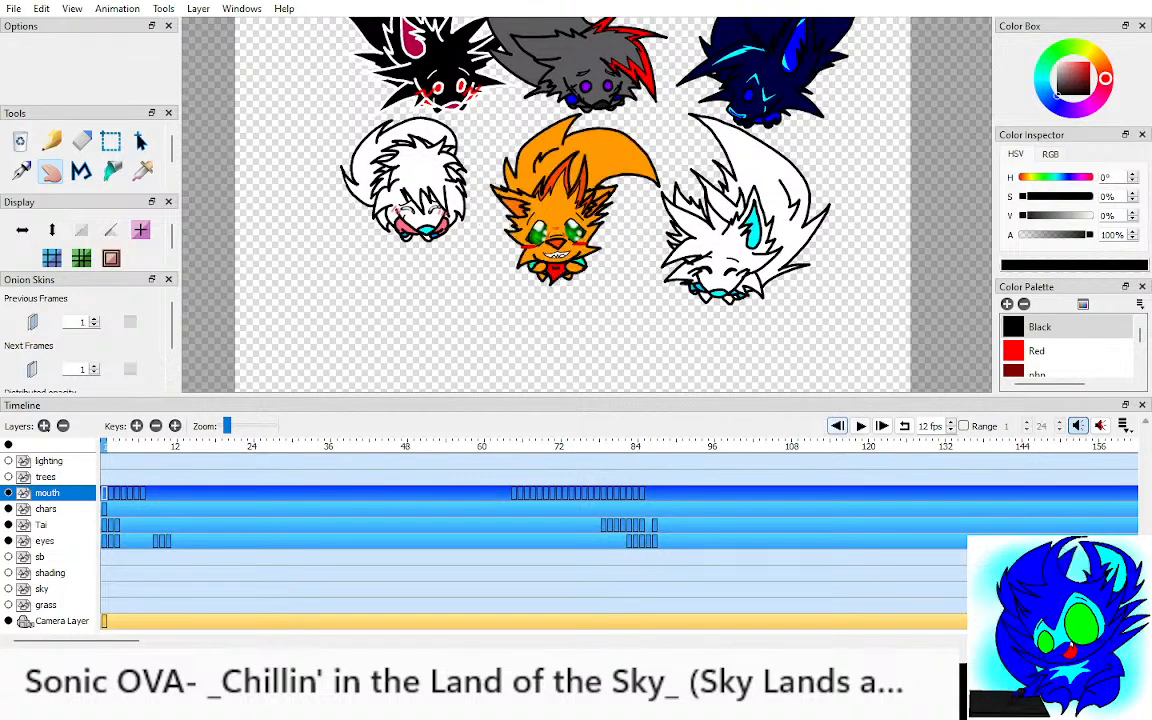
pyautogui.click(860, 426)
pyautogui.click(860, 426)
pyautogui.click(838, 426)
pyautogui.click(860, 426)
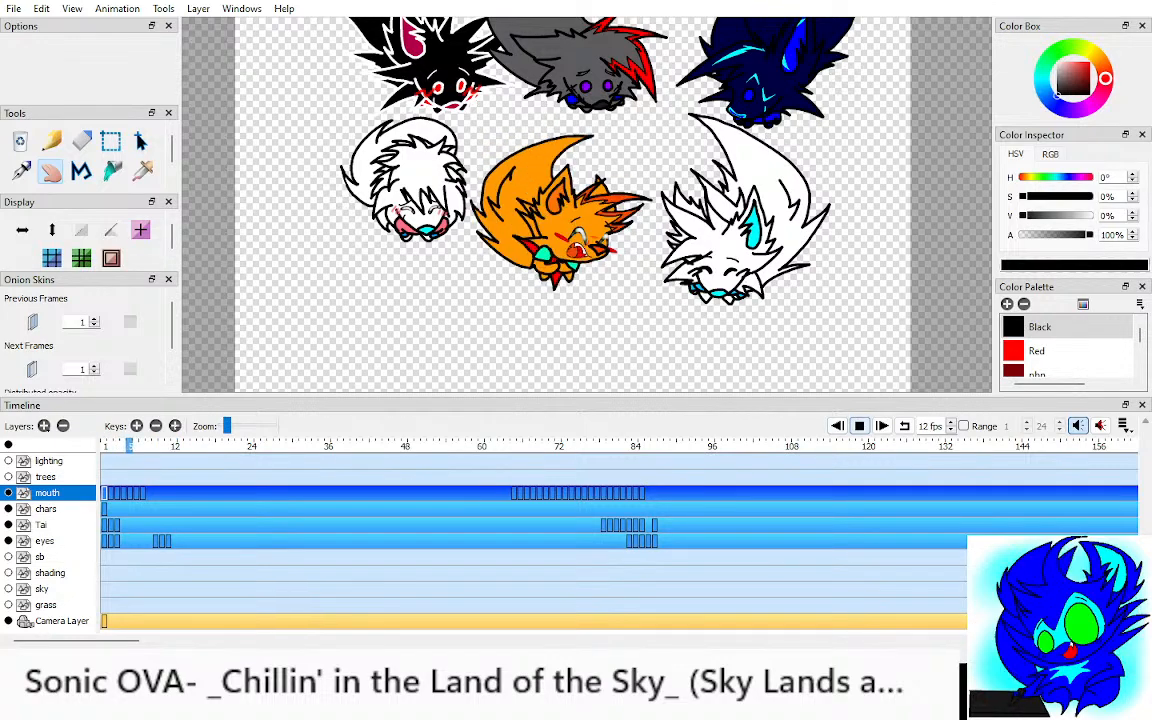
pyautogui.click(860, 426)
pyautogui.click(838, 426)
pyautogui.click(860, 426)
pyautogui.click(860, 426)
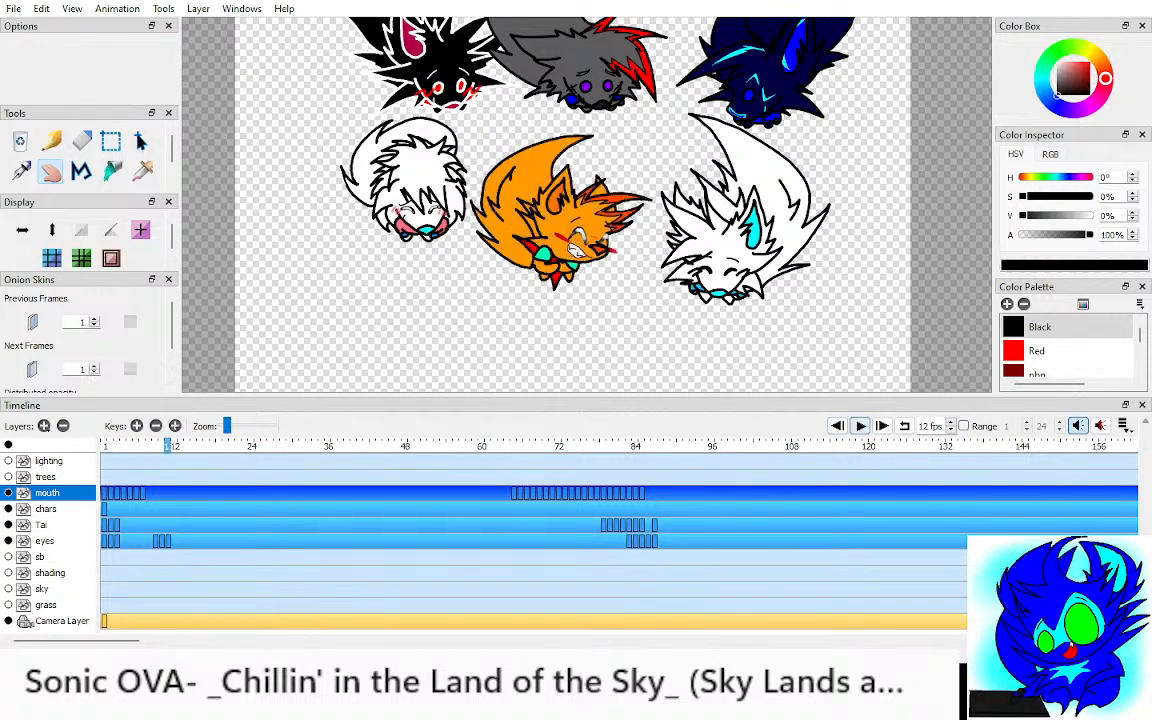
pyautogui.click(838, 426)
pyautogui.click(860, 426)
pyautogui.click(860, 426)
pyautogui.click(838, 426)
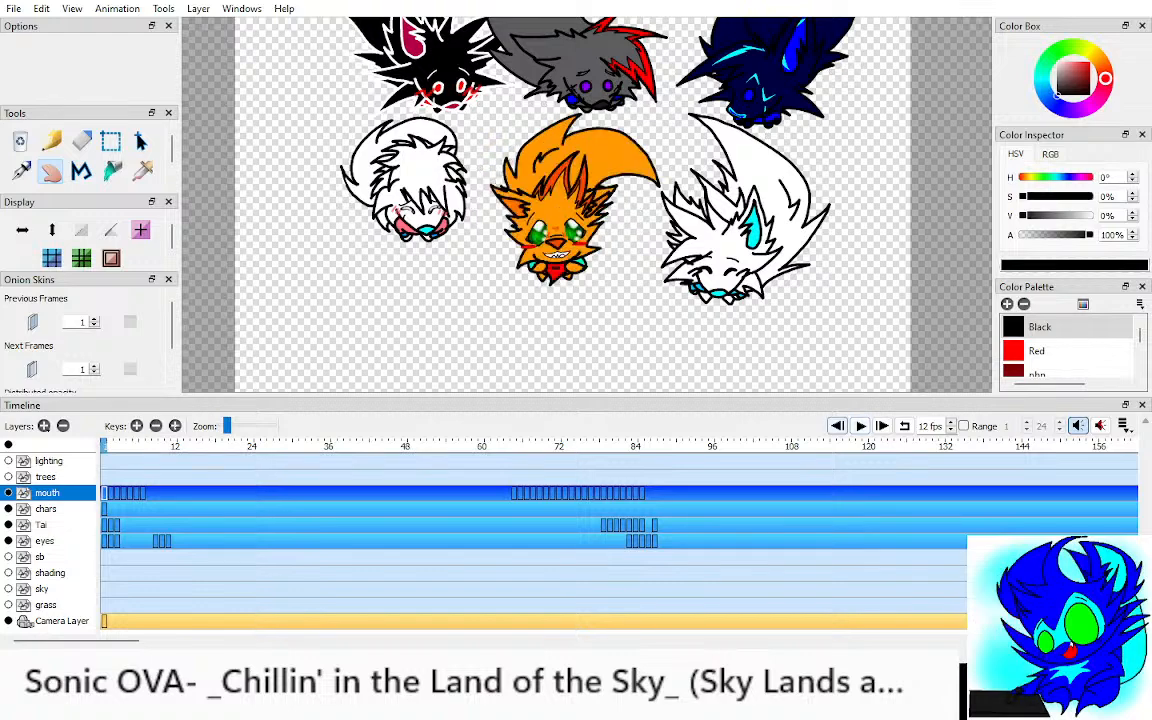
pyautogui.press('.')
pyautogui.press(',')
# Step: Show only the eyes layer and compare its drawings on frames 1 to 3 with those around frame 10
pyautogui.click(45, 541)
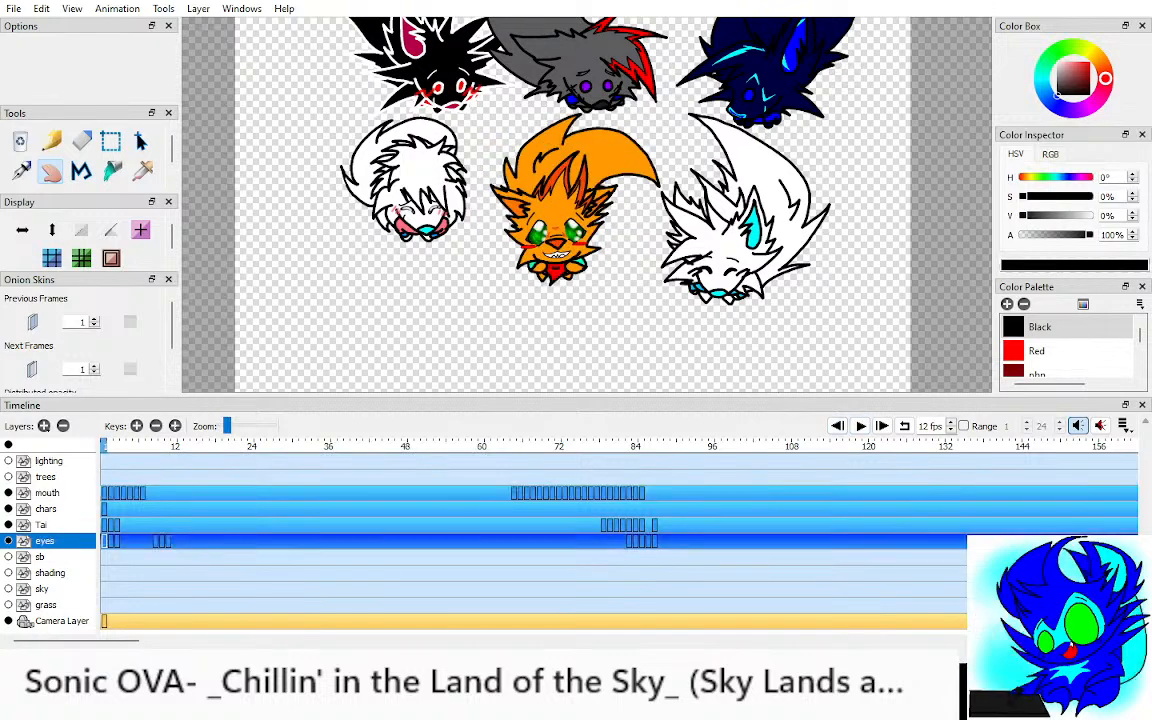
pyautogui.press('.')
pyautogui.press('.')
pyautogui.click(8, 445)
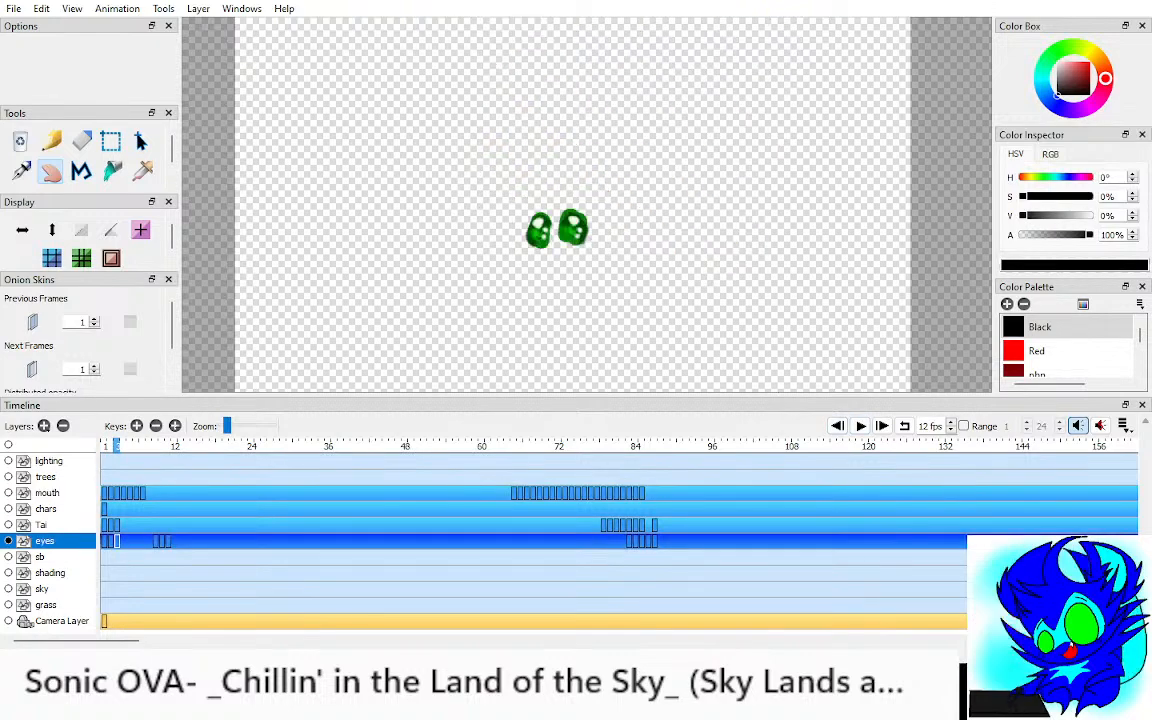
pyautogui.click(168, 446)
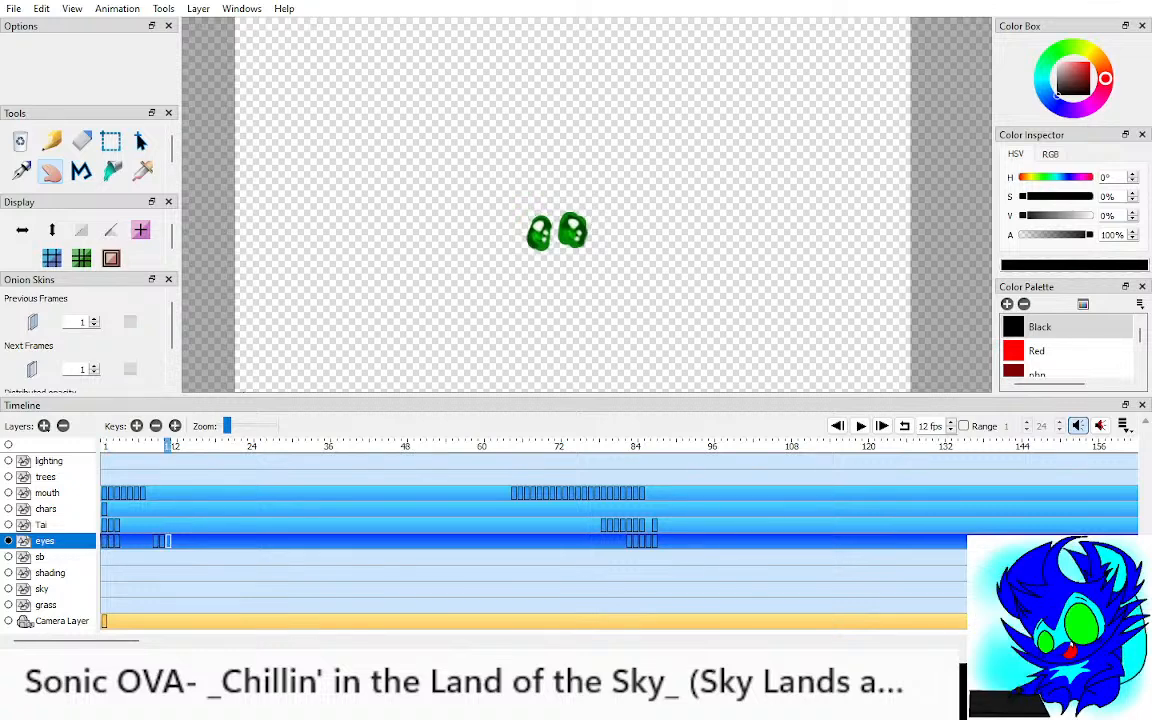
pyautogui.moveTo(572, 230); pyautogui.dragTo(575, 229)
pyautogui.click(104, 446)
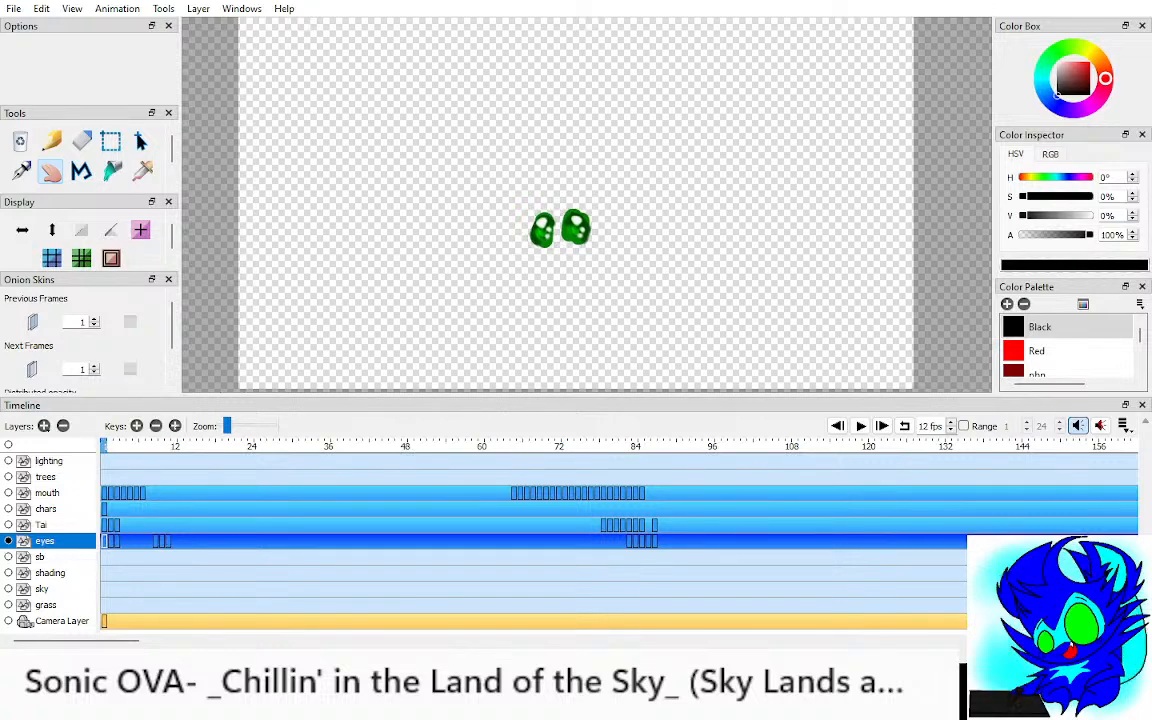
pyautogui.click(161, 446)
pyautogui.click(117, 446)
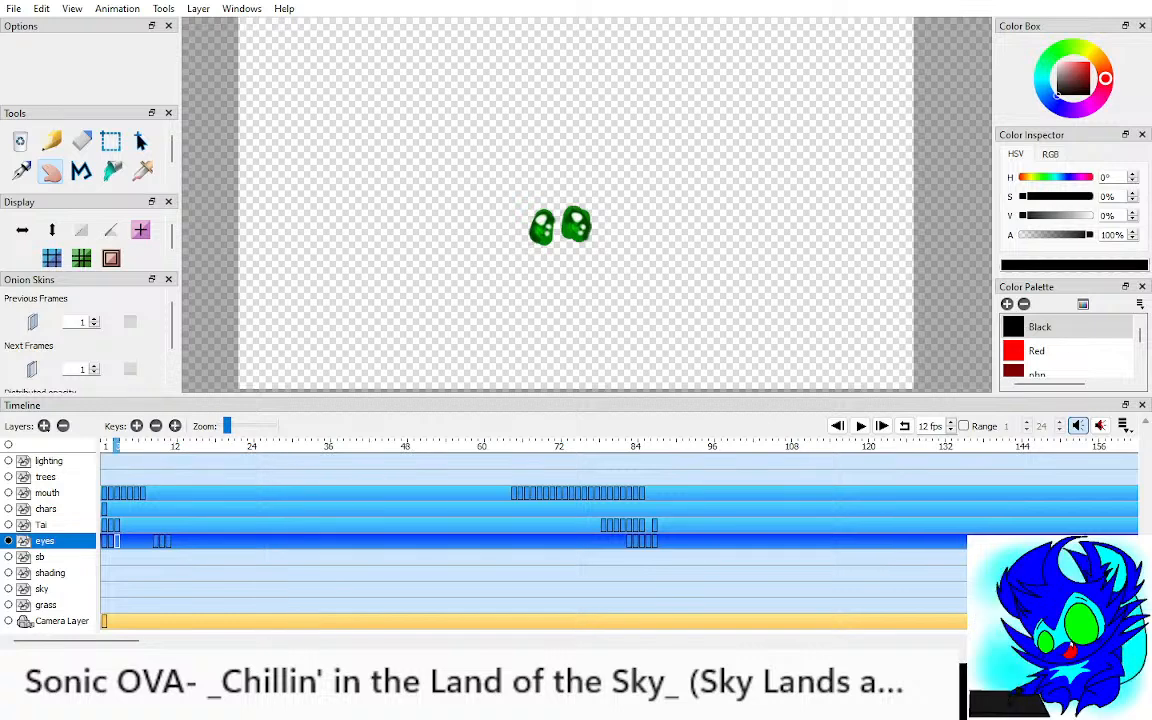
pyautogui.click(110, 446)
# Step: Move all eyes keyframes after frame 1, including the group near frame 10, to just before the existing eyes keys near frame 84
pyautogui.moveTo(116, 541); pyautogui.dragTo(603, 541)
pyautogui.keyDown('shift'); pyautogui.click(168, 541); pyautogui.keyUp('shift')
pyautogui.click(155, 541)
pyautogui.click(143, 541)
pyautogui.keyDown('shift'); pyautogui.click(168, 541); pyautogui.keyUp('shift')
# Step: Show the other layers again and return to frame 1 of the eyes layer
pyautogui.click(42, 525)
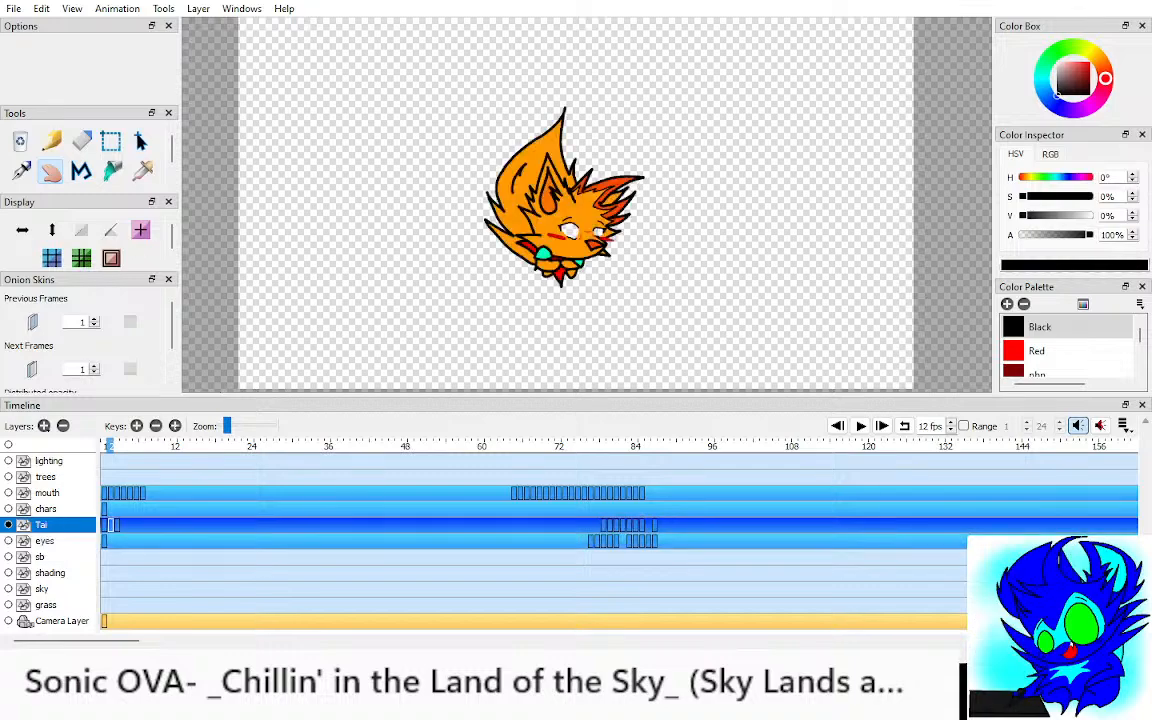
pyautogui.click(8, 445)
pyautogui.scroll(2, 565, 240)
pyautogui.doubleClick(104, 541)
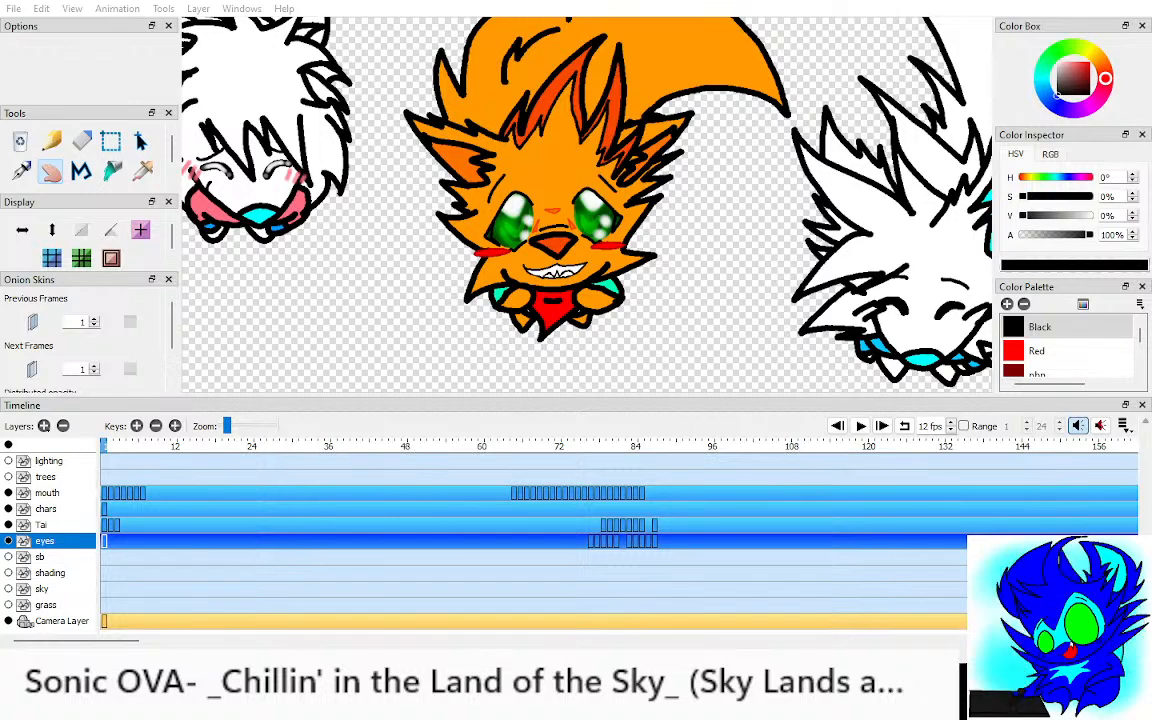
# Step: Compare the orange character's poses on frames 1 to 3 and add eyes-layer keyframes at frames 2 and 3
pyautogui.scroll(3, 521, 206)
pyautogui.press('Right')
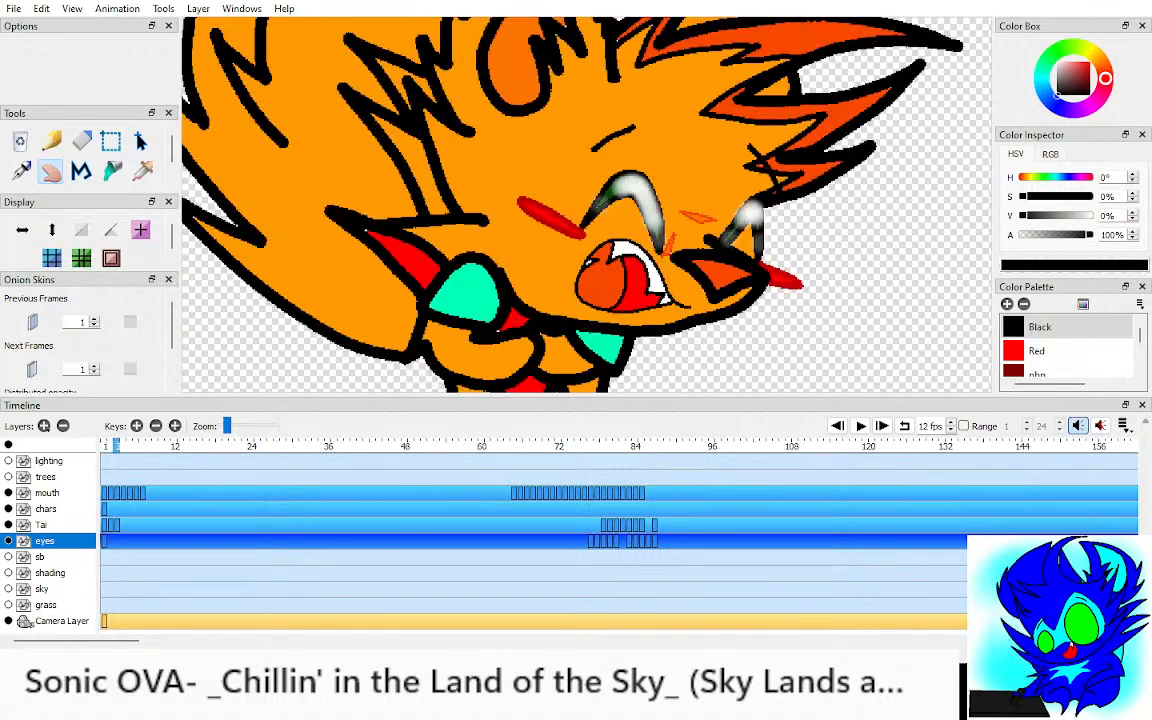
pyautogui.press('Left')
pyautogui.press('Left')
pyautogui.press('Right')
pyautogui.press('Right')
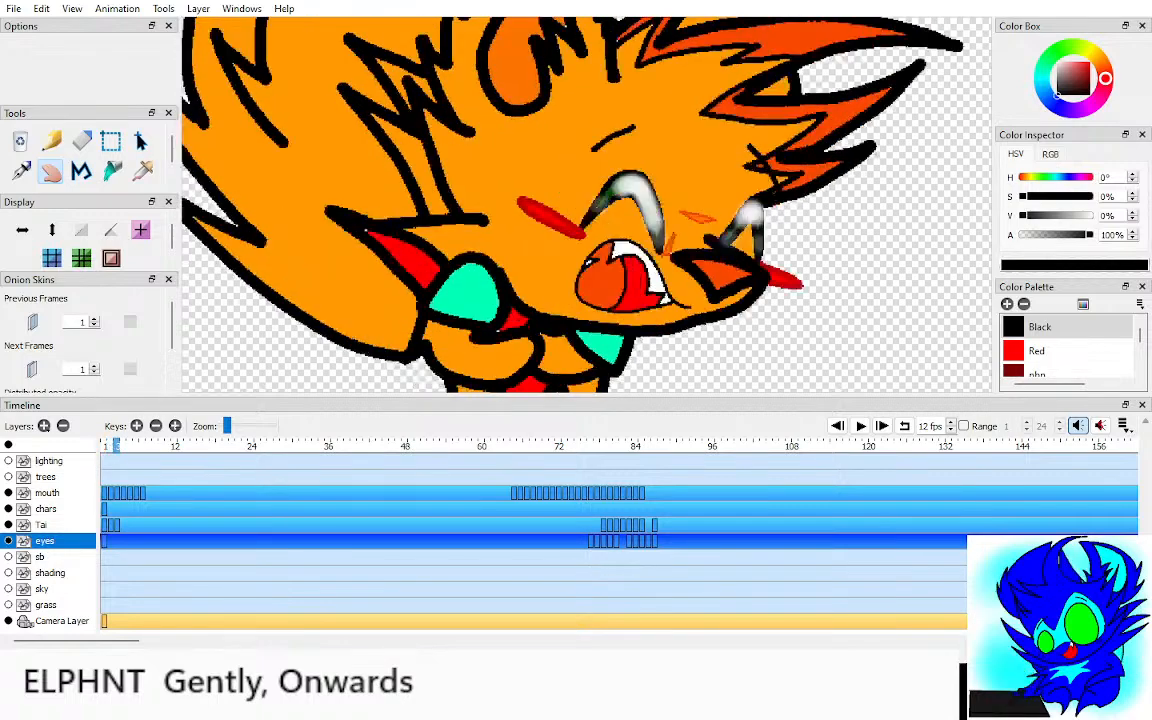
pyautogui.press('Left')
pyautogui.press('Left')
pyautogui.press('Right')
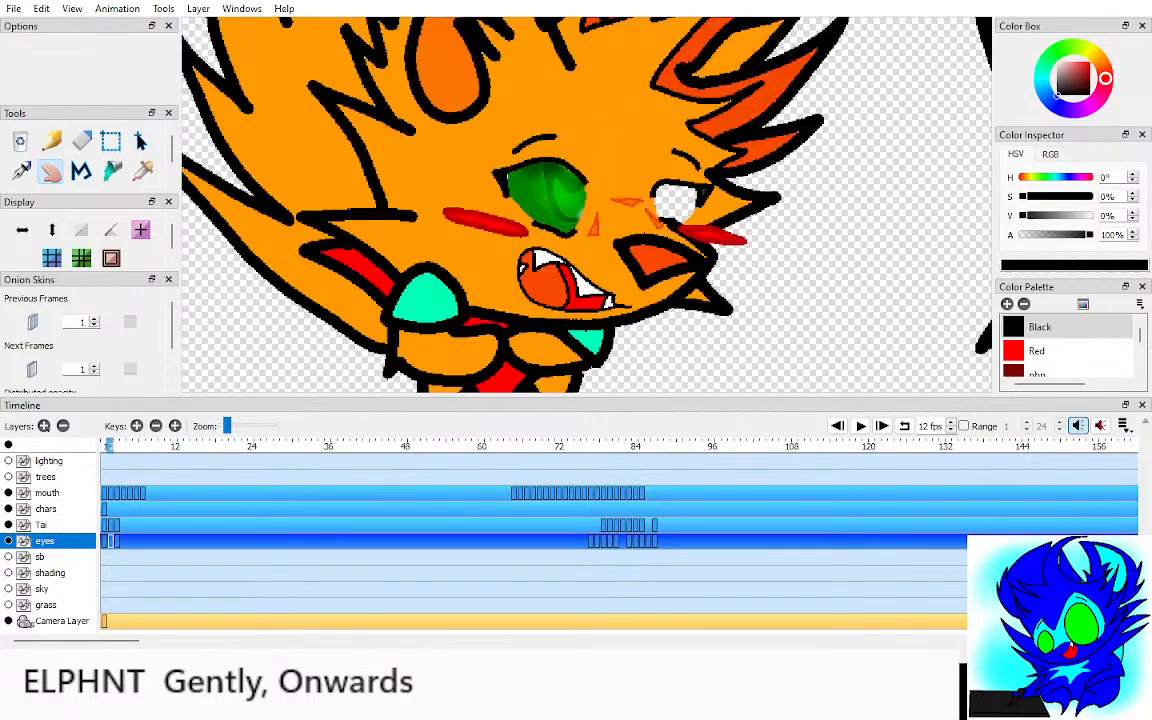
# Step: Select the green eyes on frame 2, then shrink and reposition them to fit the turned head's eye openings
pyautogui.hotkey('ctrl', 'a')
pyautogui.press('q')
pyautogui.moveTo(545, 195); pyautogui.dragTo(677, 199)
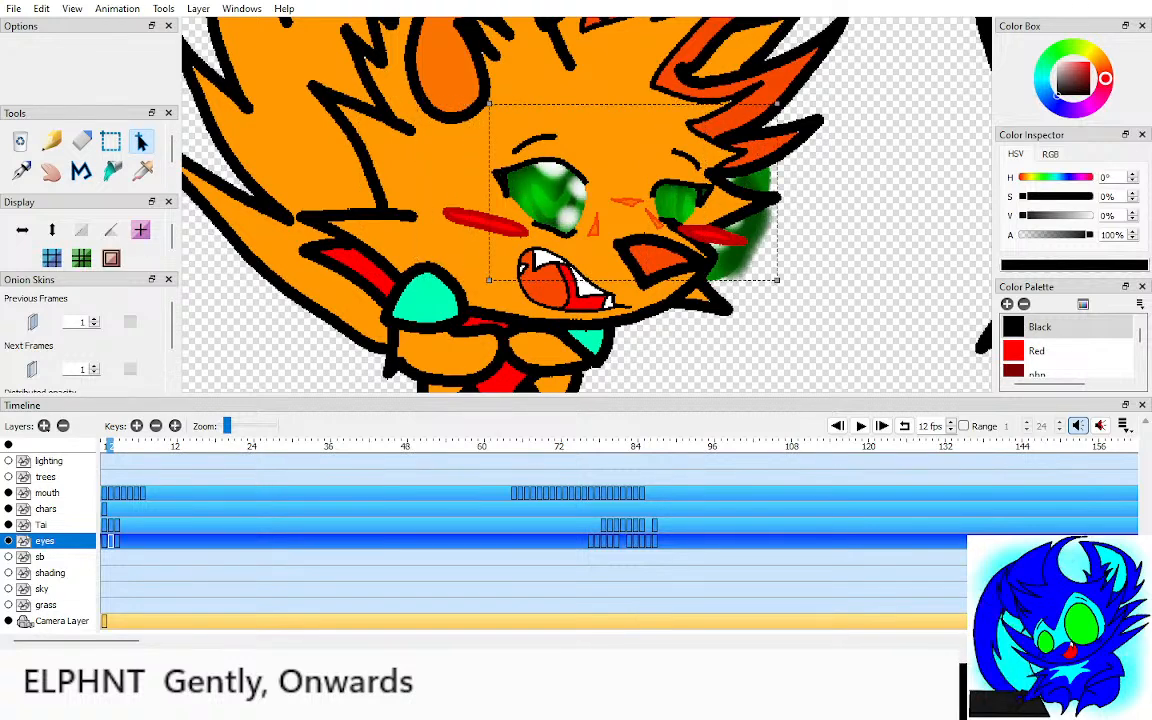
pyautogui.moveTo(777, 104); pyautogui.dragTo(703, 150)
pyautogui.moveTo(596, 215); pyautogui.dragTo(614, 199)
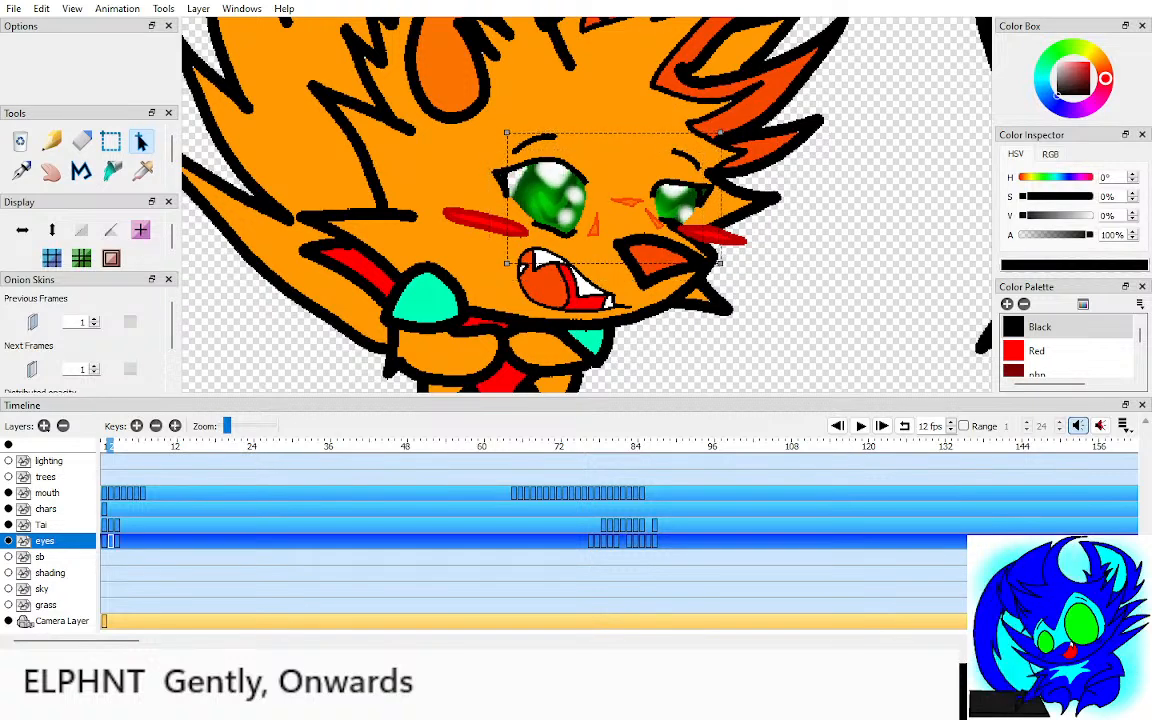
# Step: Sample the dark green from the larger eye on frame 2 and paint over its empty outer corner
pyautogui.press('Escape')
pyautogui.press('i')
pyautogui.click(545, 205)
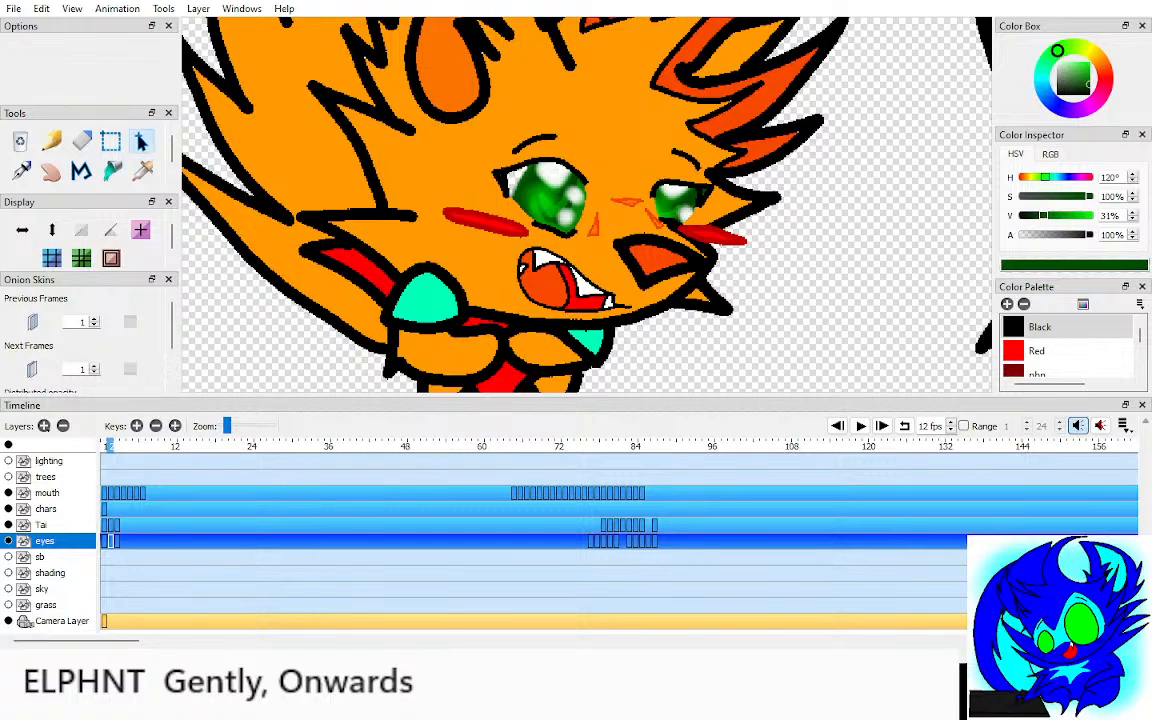
pyautogui.press('n')
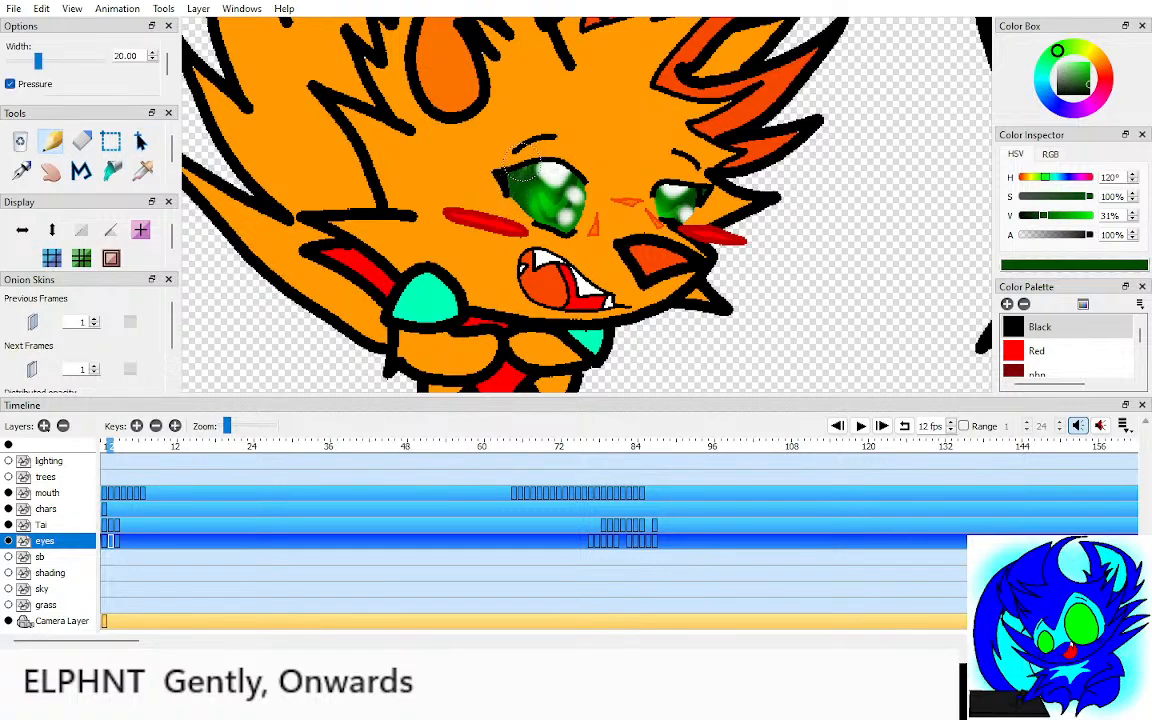
pyautogui.press('h')
pyautogui.moveTo(545, 205); pyautogui.dragTo(520, 229)
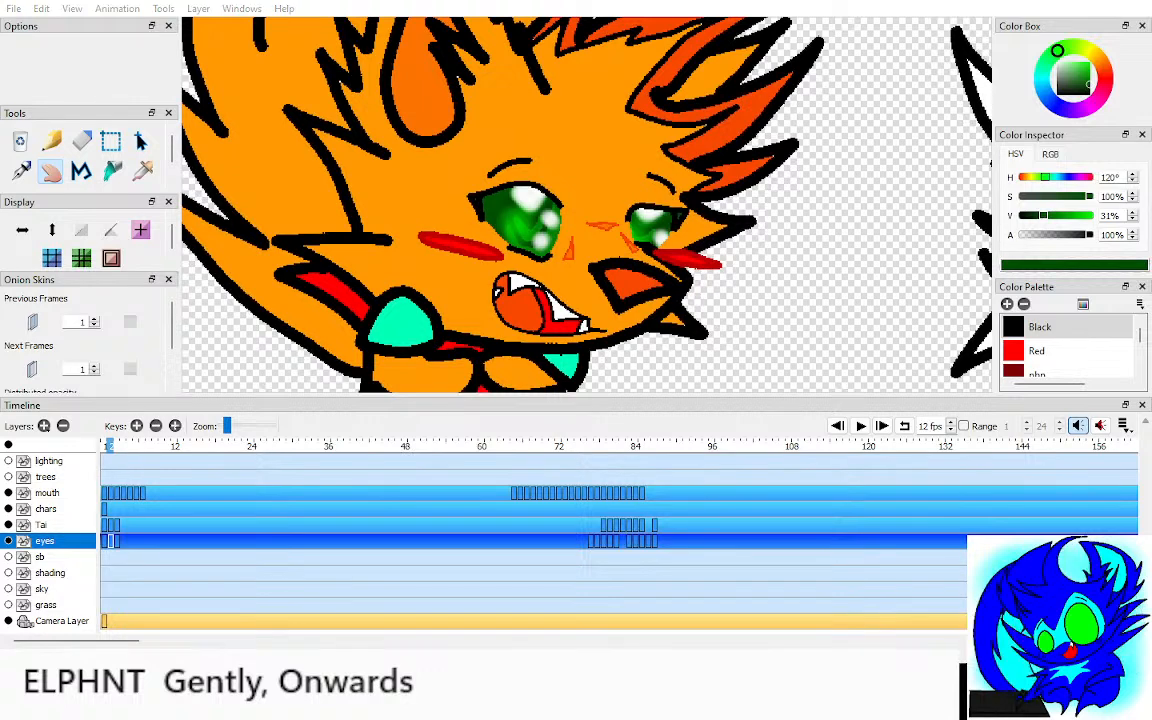
pyautogui.scroll(-1, 580, 203)
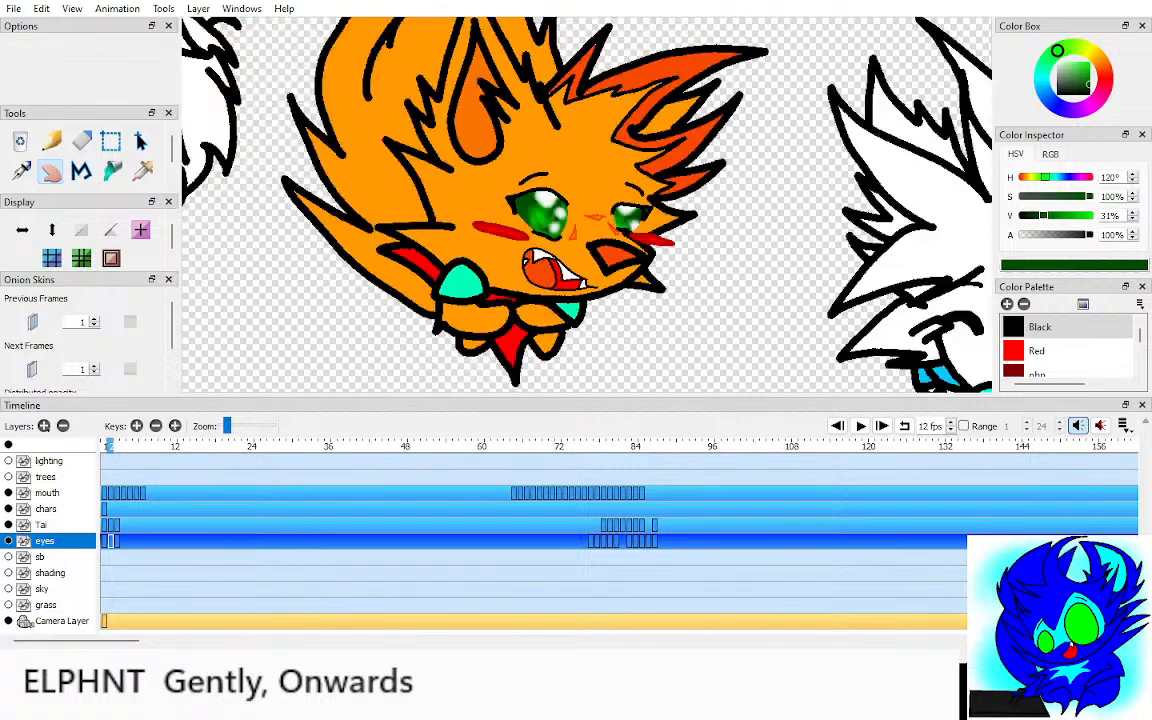
# Step: Check the eyes layer on its own at frames 2 and 3, then show all layers again on frame 2
pyautogui.click(8, 444)
pyautogui.press('.')
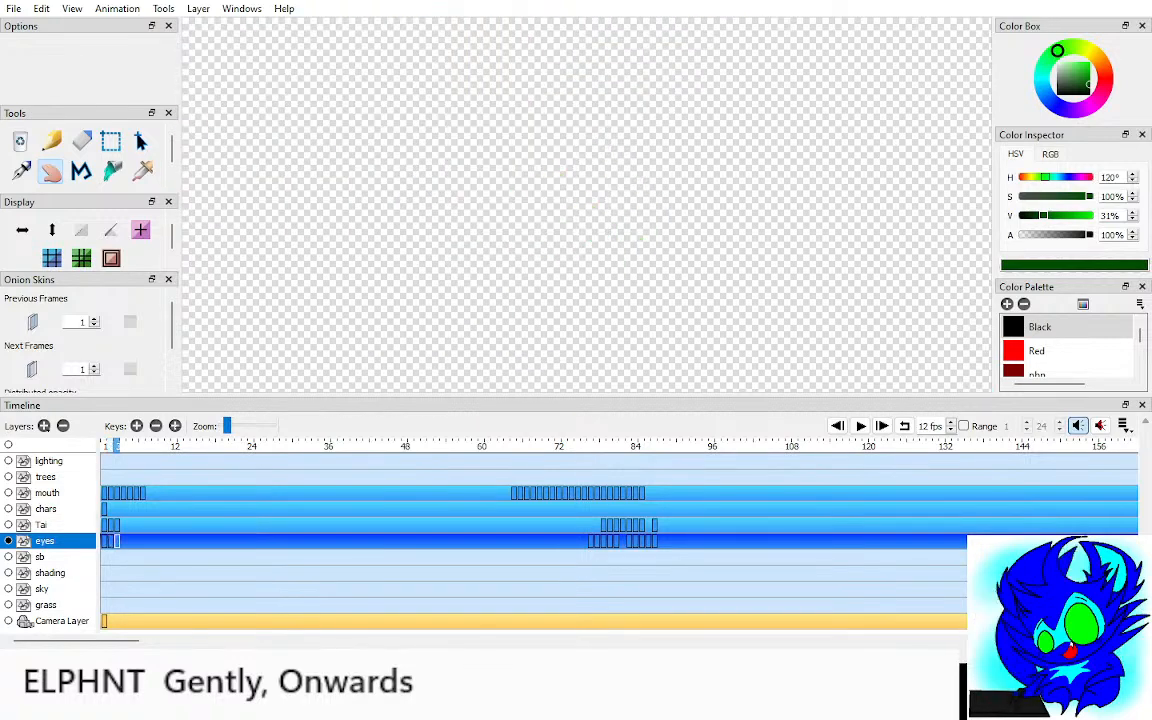
pyautogui.press(',')
pyautogui.scroll(-2, 584, 204)
pyautogui.click(8, 444)
pyautogui.scroll(-3, 584, 204)
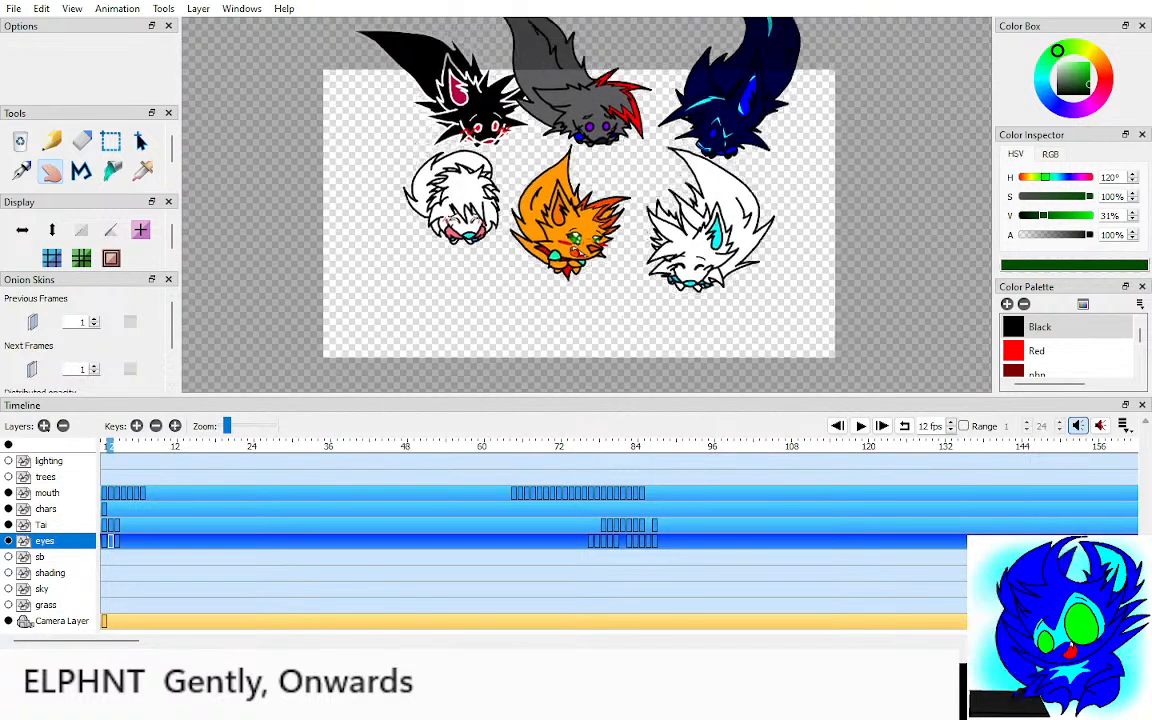
pyautogui.scroll(1, 584, 204)
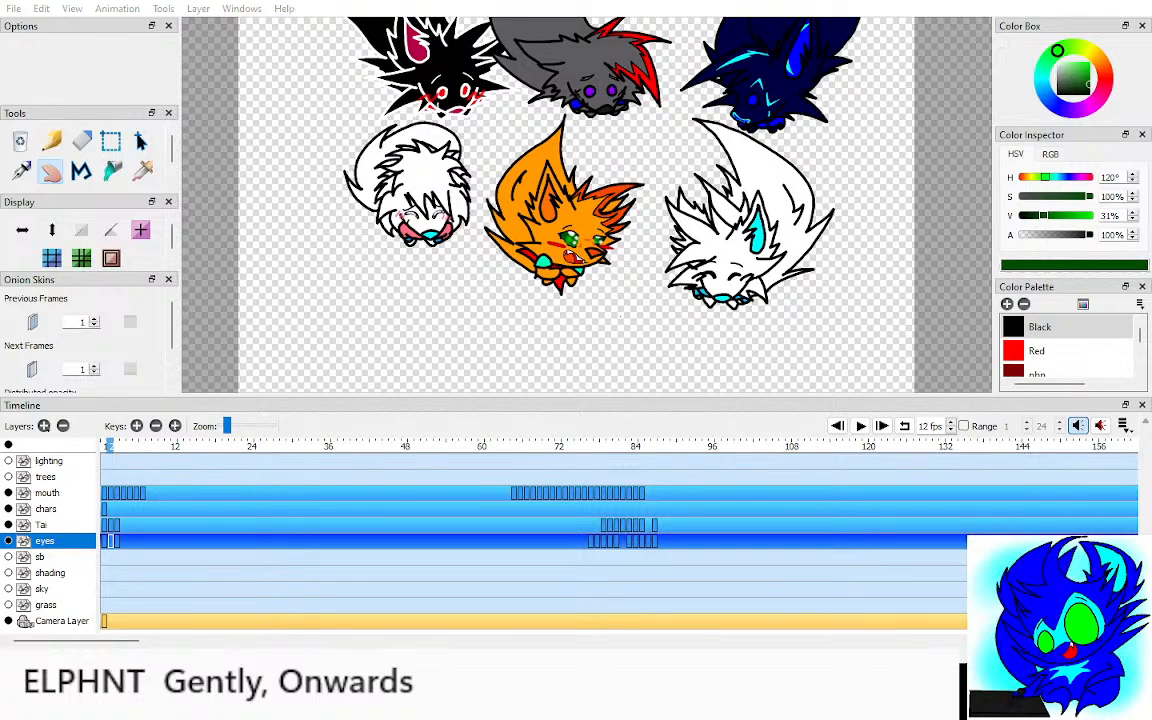
# Step: Play back the opening frames repeatedly to review the eyes and mouths, with black as the color and the mouth layer active
pyautogui.press('Return')
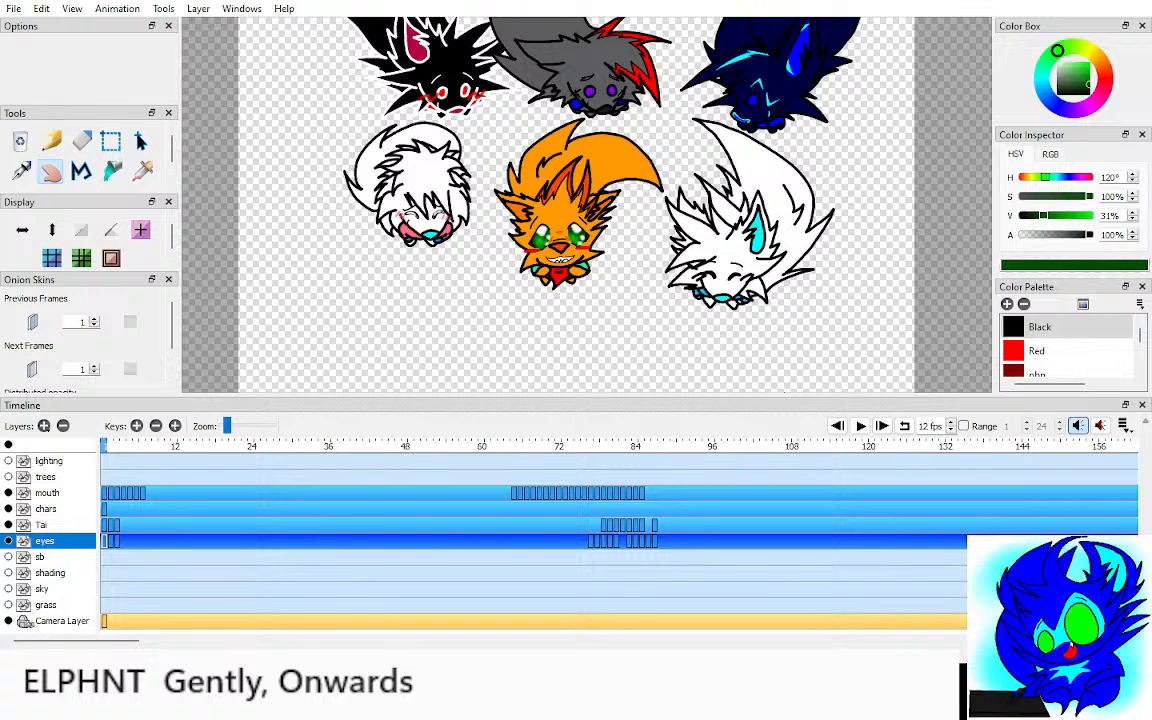
pyautogui.click(1040, 350)
pyautogui.click(1042, 328)
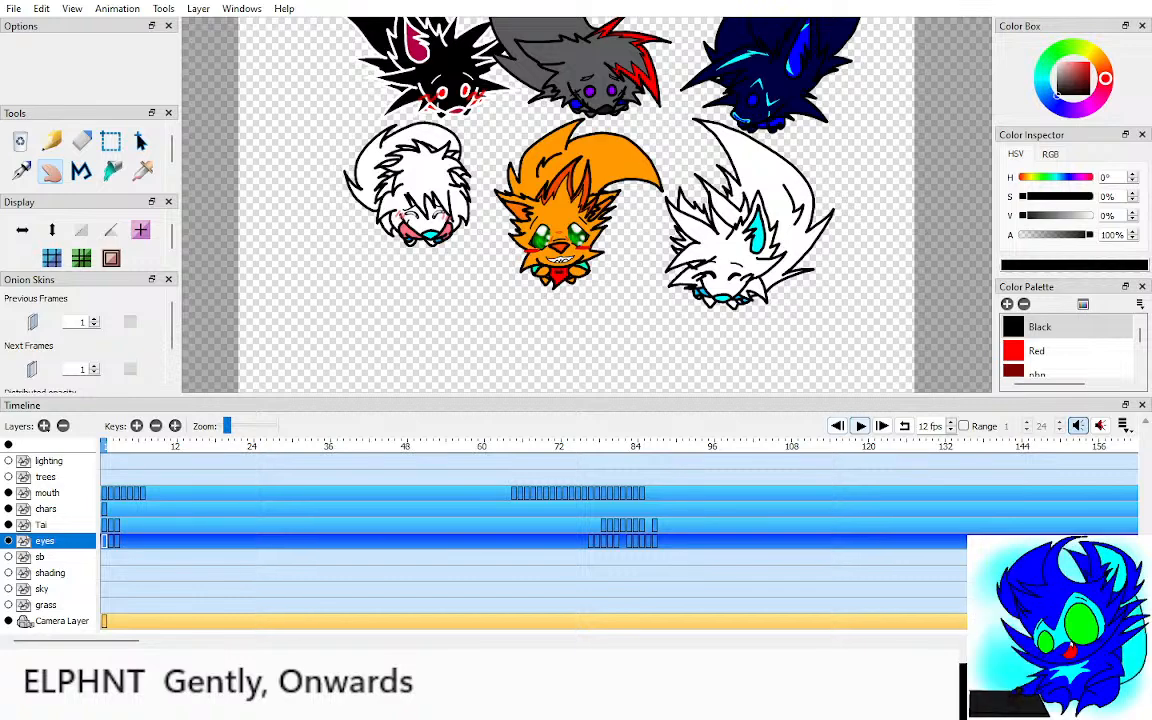
pyautogui.press('Return')
pyautogui.press('Return')
pyautogui.press('Return')
pyautogui.press('Return')
pyautogui.click(47, 493)
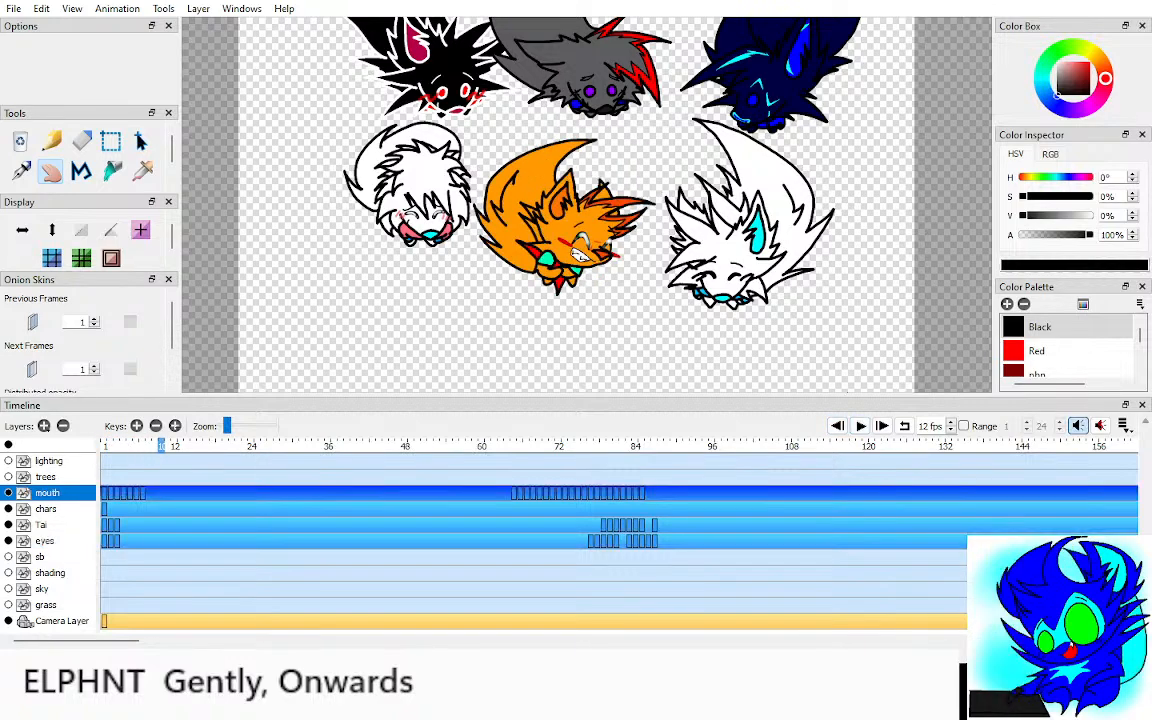
pyautogui.press('Return')
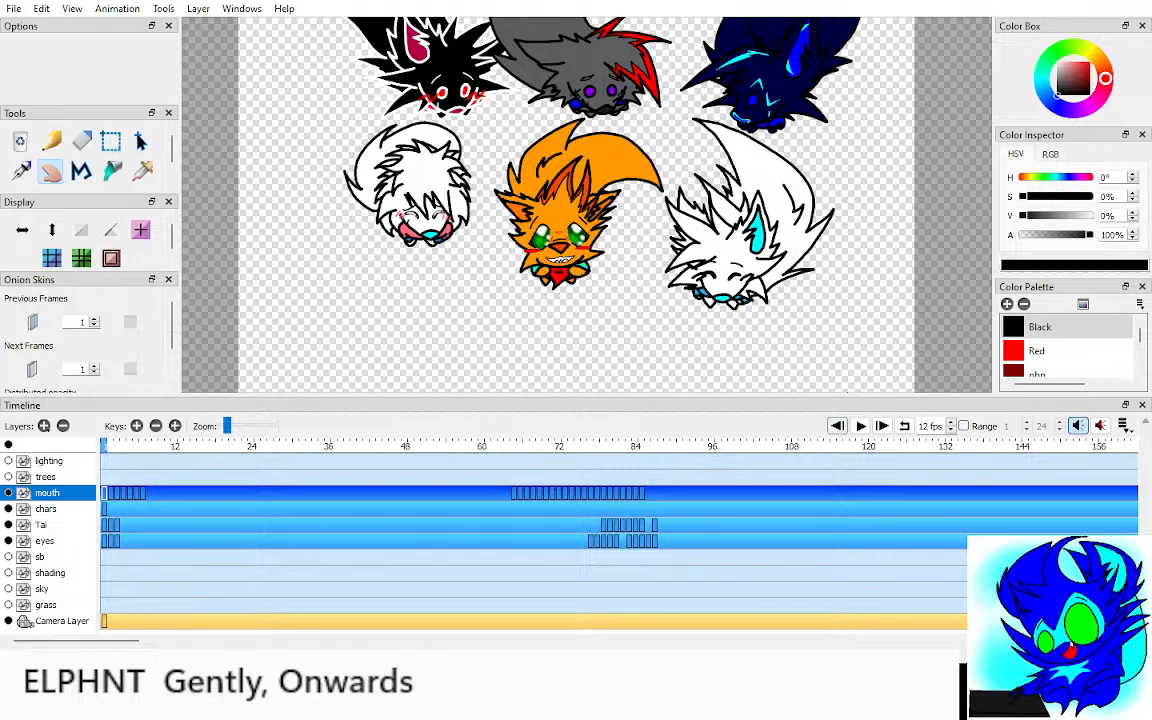
pyautogui.press('Return')
pyautogui.press('Return')
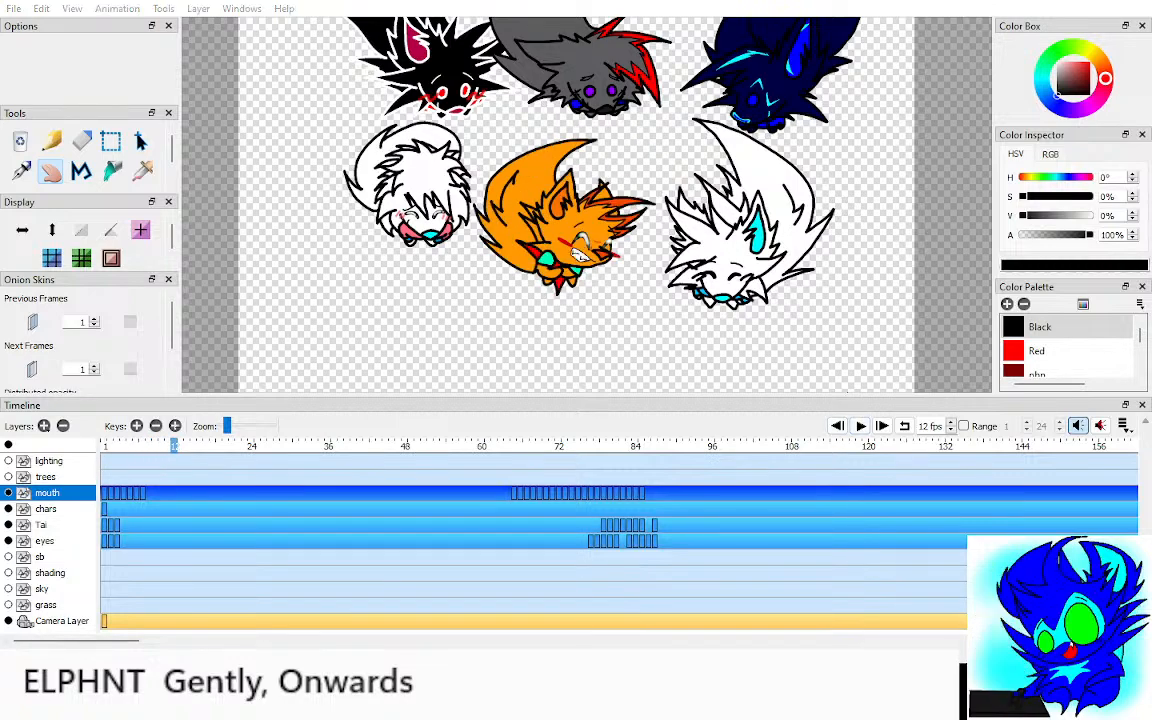
# Step: Duplicate the orange character's existing mouth drawings onto new mouth-layer keyframes, extending the sequence to frame 10
pyautogui.press('Left')
pyautogui.press('Left')
pyautogui.press('Left')
pyautogui.press('Left')
pyautogui.press('Left')
pyautogui.press('Left')
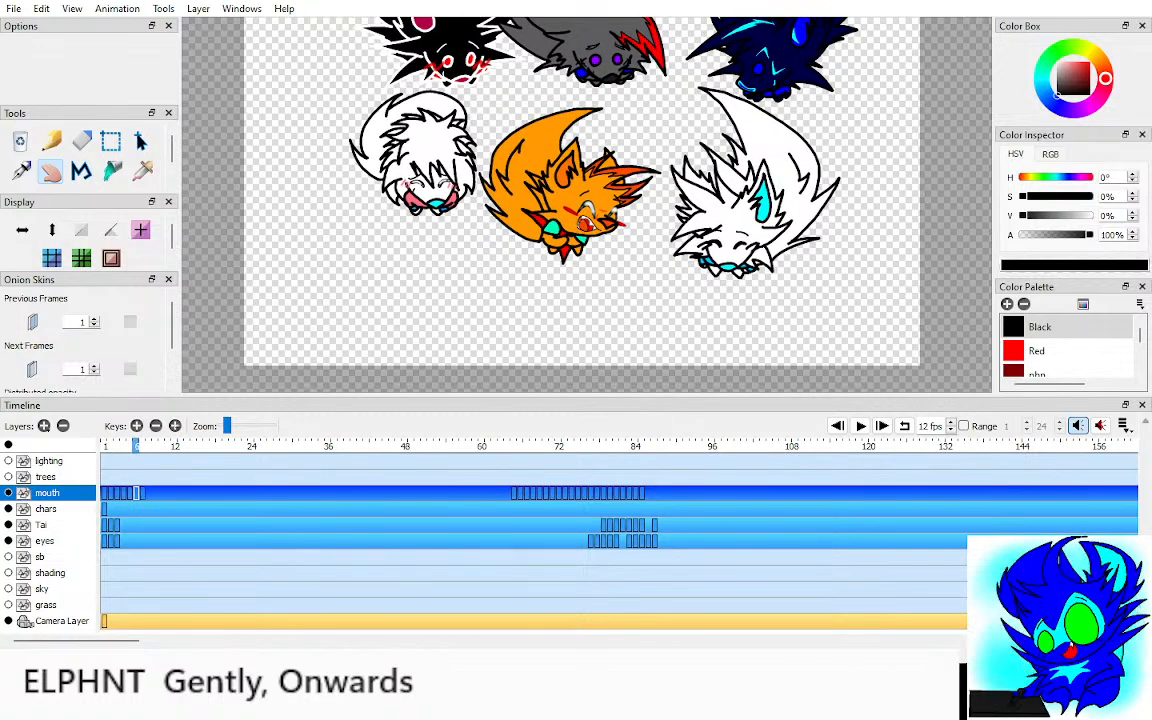
pyautogui.press('Right')
pyautogui.press('Right')
pyautogui.press('Right')
pyautogui.scroll(3, 587, 206)
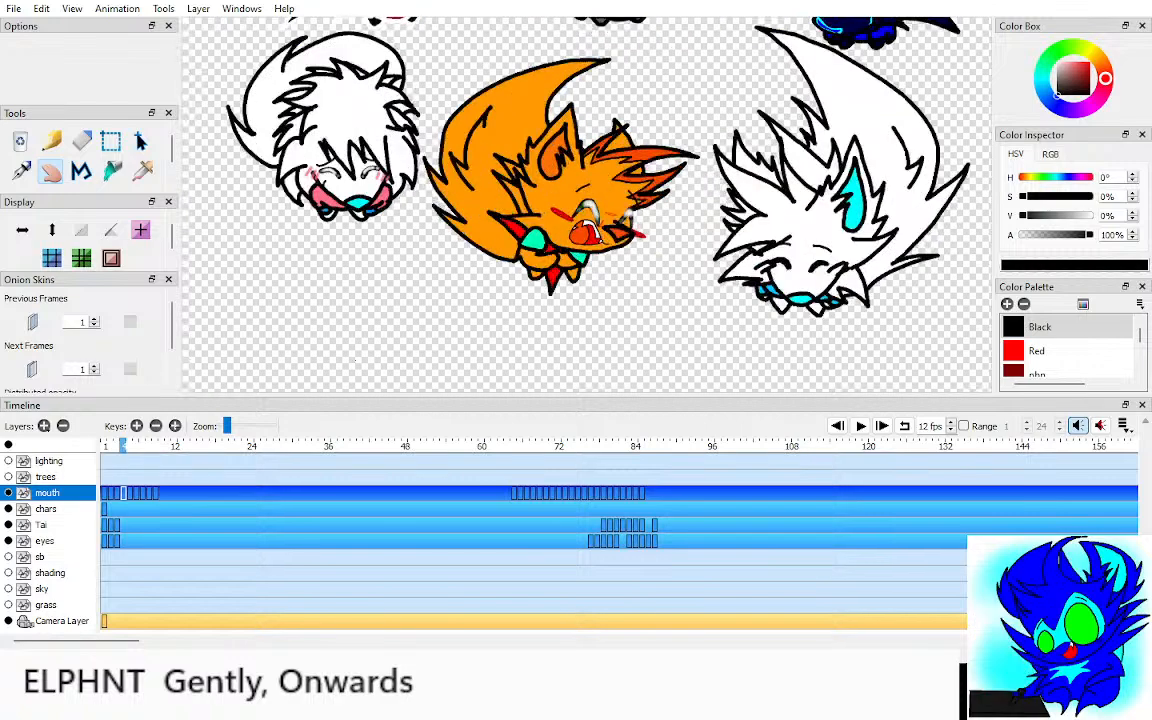
pyautogui.press('F6')
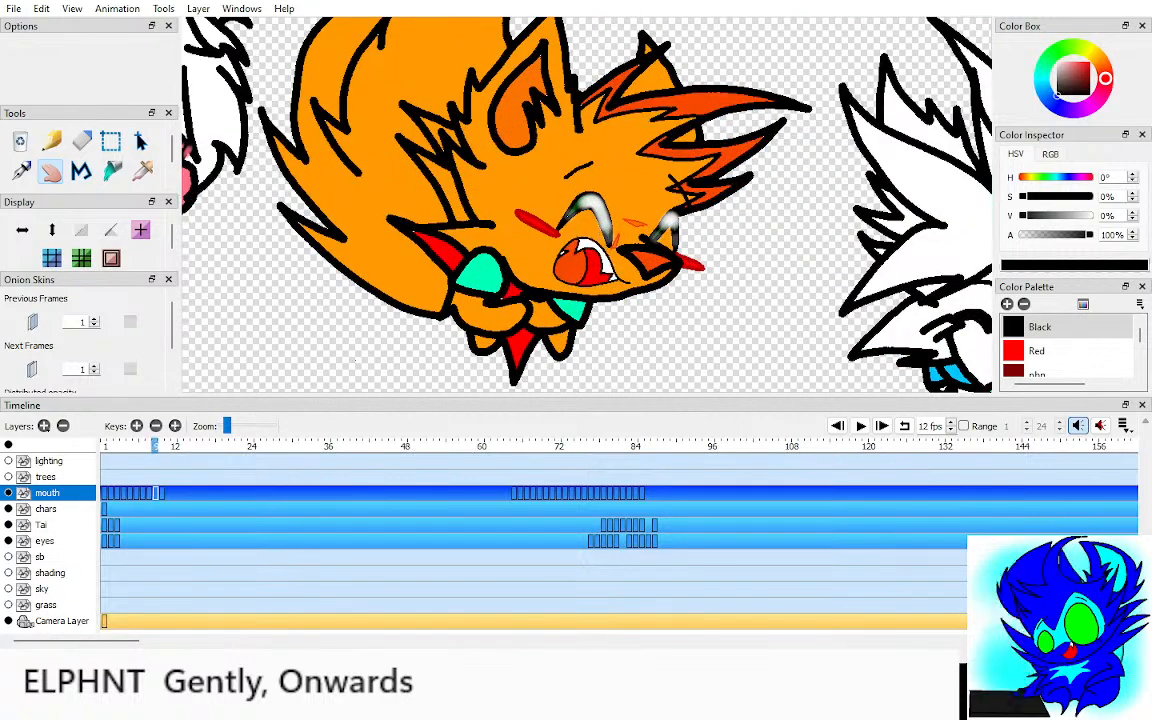
# Step: Copy the clenched-teeth grin from frame 7 to a new mouth keyframe at frame 12
pyautogui.press('Left')
pyautogui.press('Left')
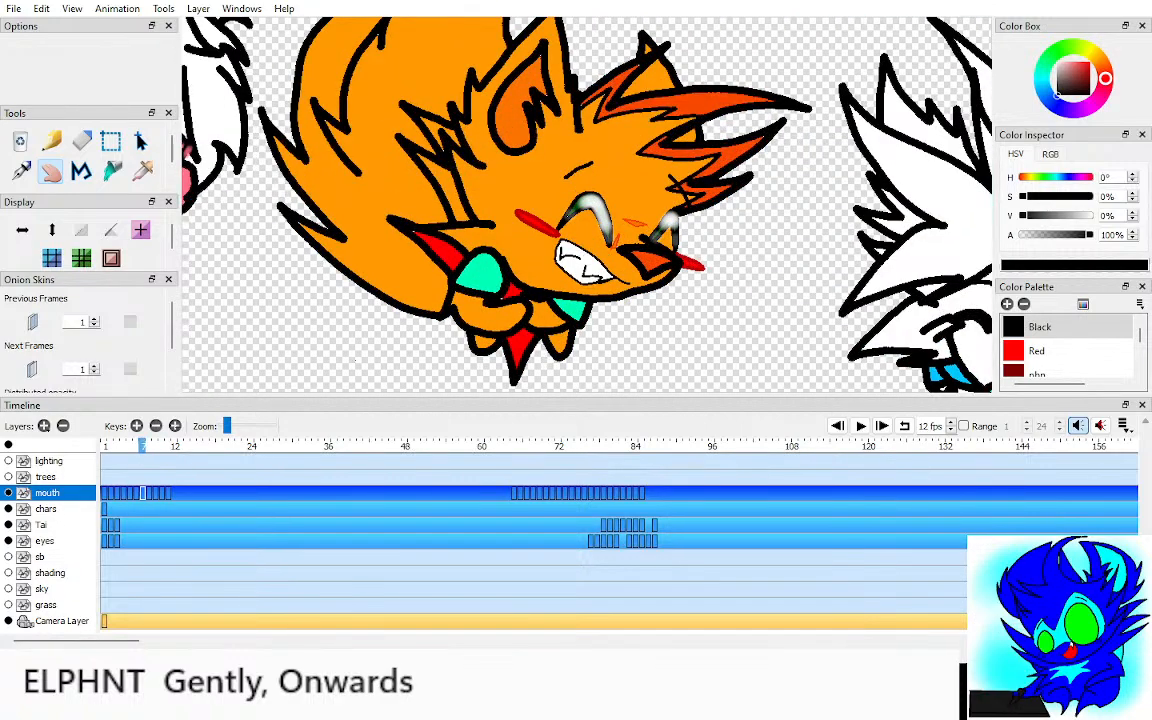
pyautogui.press('Right')
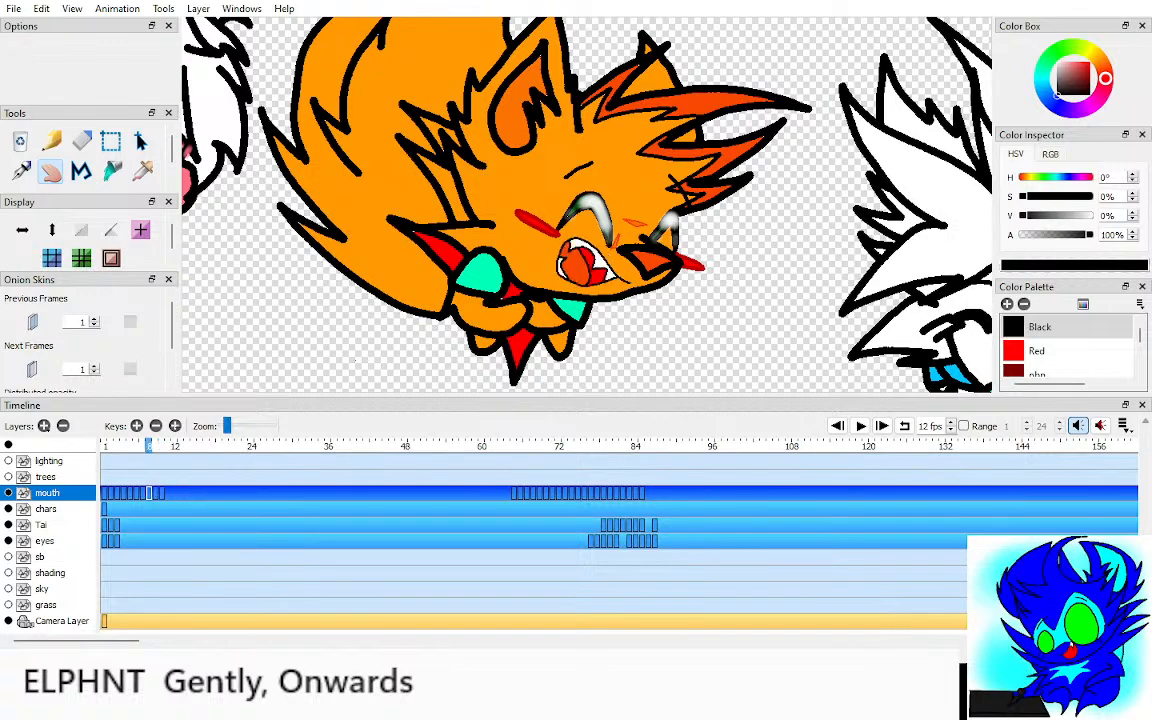
pyautogui.press('Right')
pyautogui.press('Right')
pyautogui.press('Right')
pyautogui.press('Right')
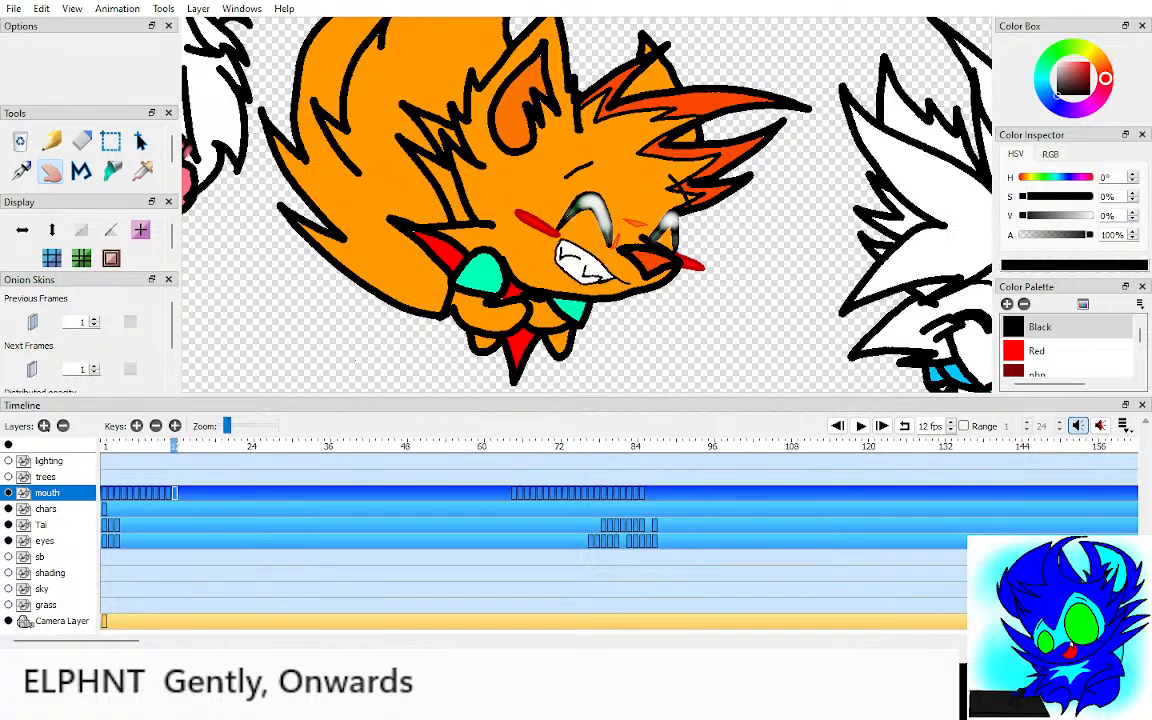
# Step: Reuse the open-mouth drawings on further mouth-layer keyframes from frame 13 through frame 16
pyautogui.press('Left')
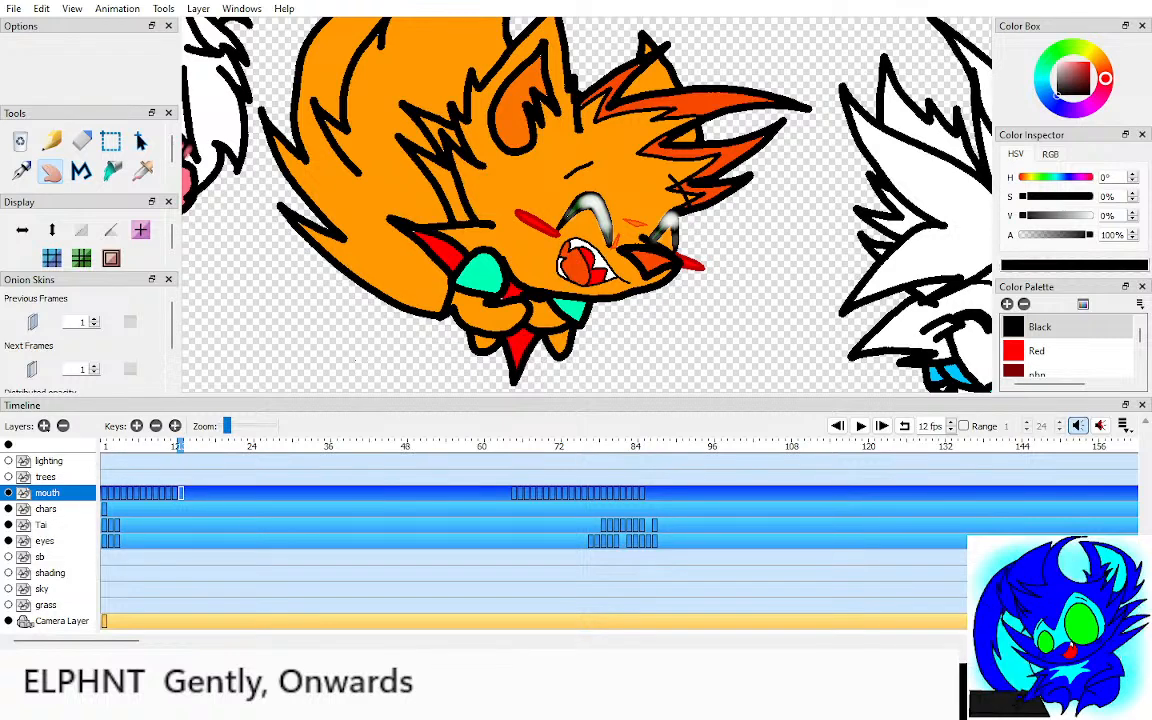
pyautogui.press('Left')
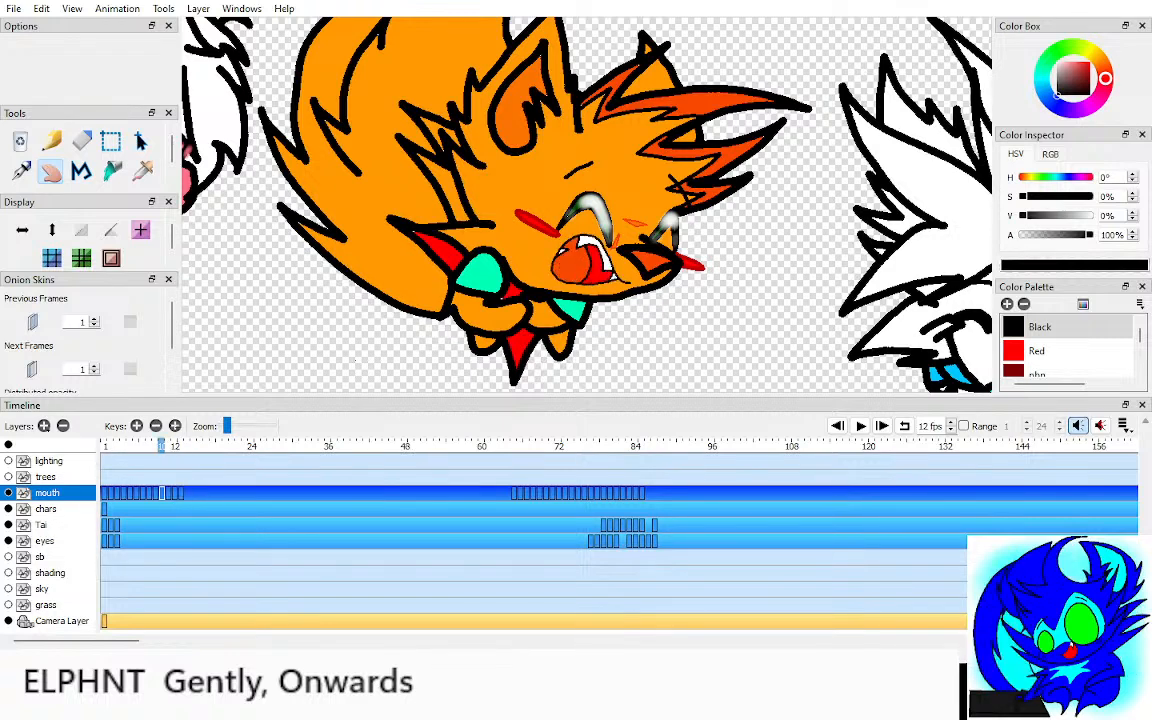
pyautogui.press('Right')
pyautogui.press('Right')
pyautogui.press('Right')
pyautogui.press('Right')
pyautogui.press('Right')
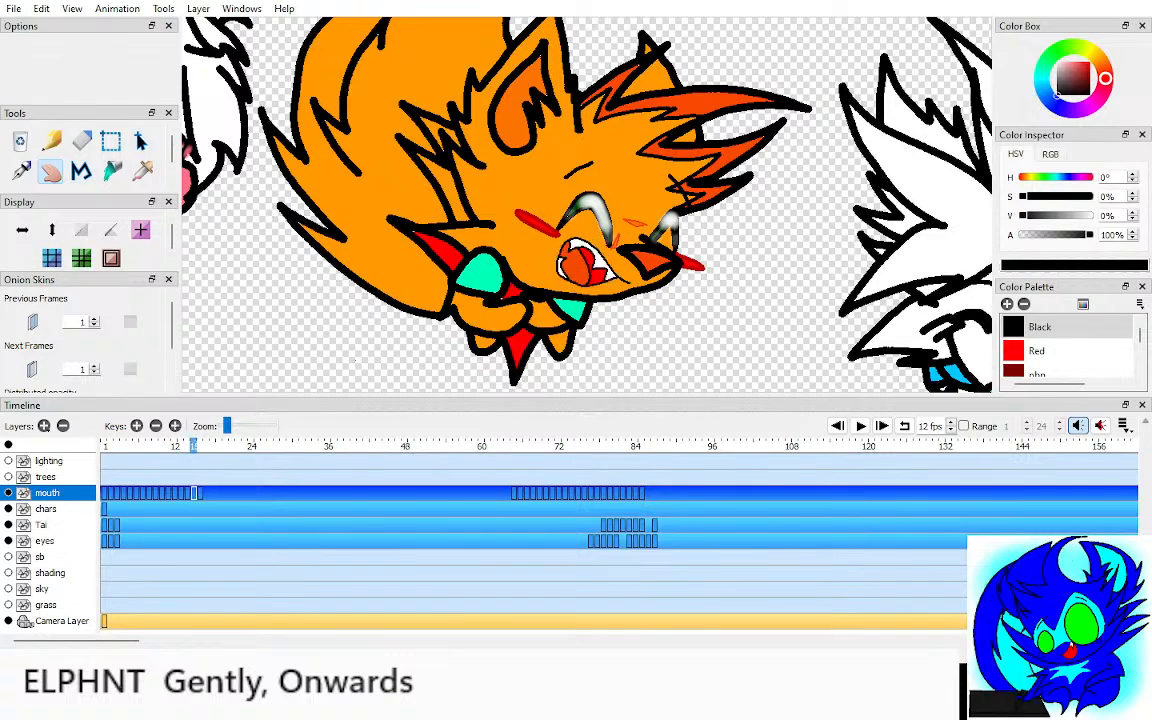
# Step: Add an empty mouth keyframe at frame 17 and draw a small wavy closed mouth in black, guided by the previous frame's onion skin
pyautogui.press('Right')
pyautogui.press('Right')
pyautogui.press('o')
pyautogui.scroll(6, 600, 245)
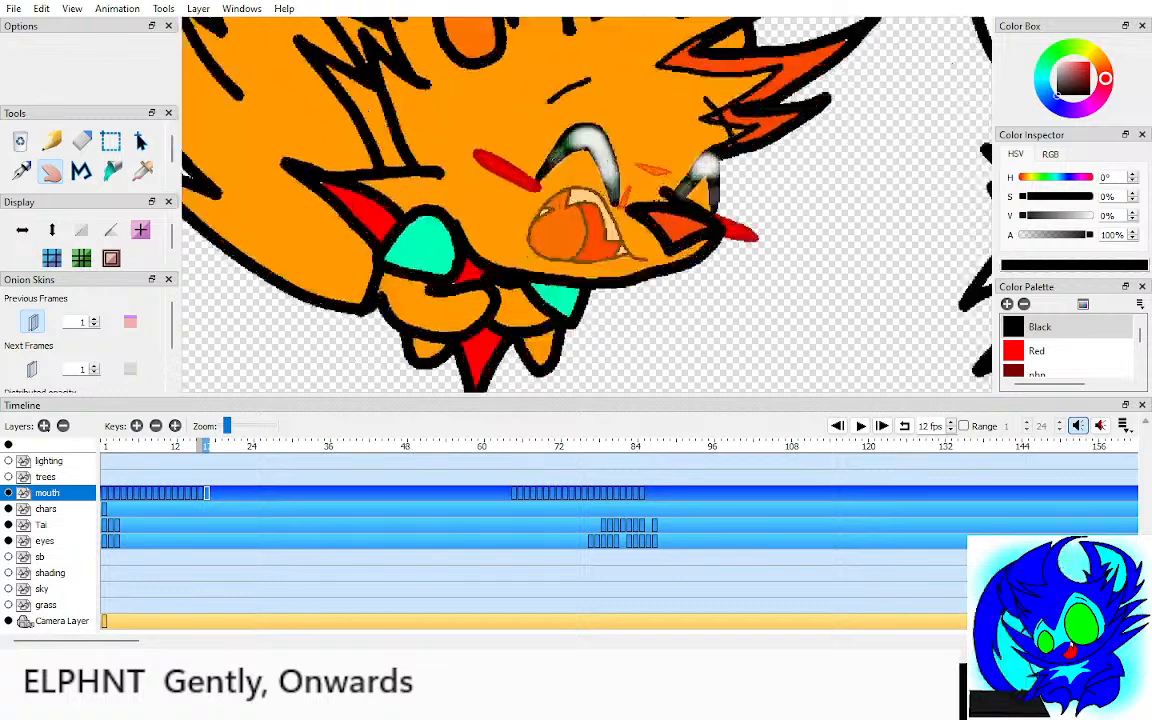
pyautogui.press('p')
pyautogui.moveTo(695, 326); pyautogui.dragTo(600, 286)
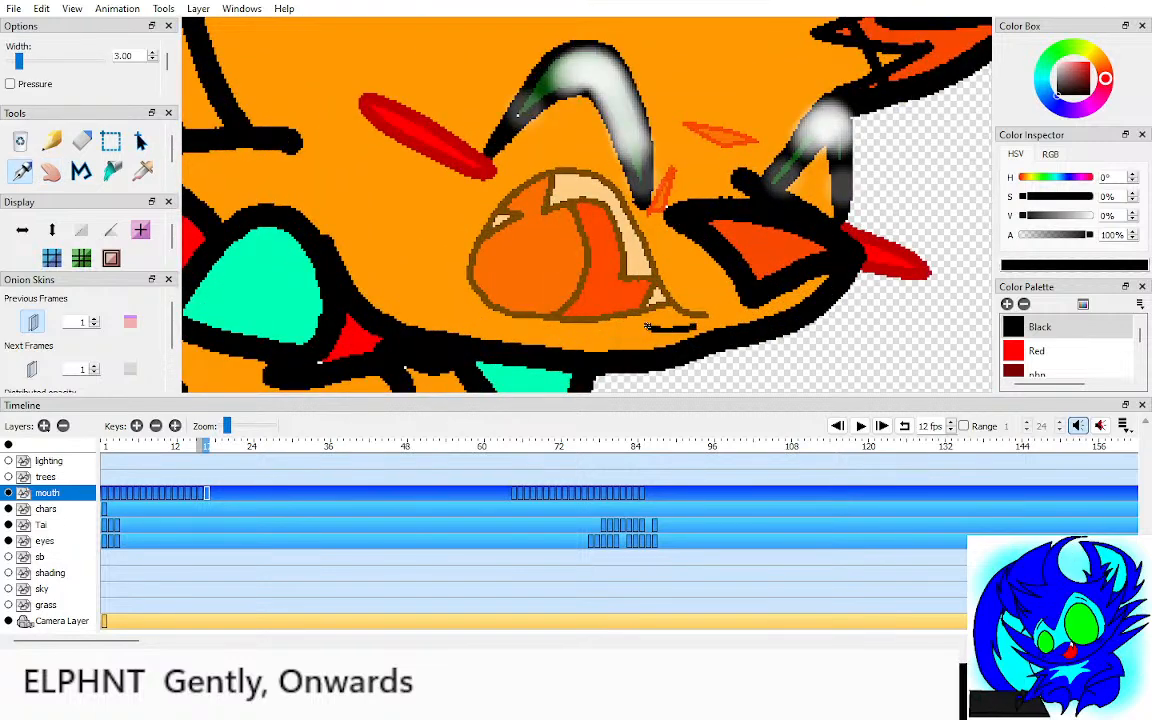
pyautogui.press('o')
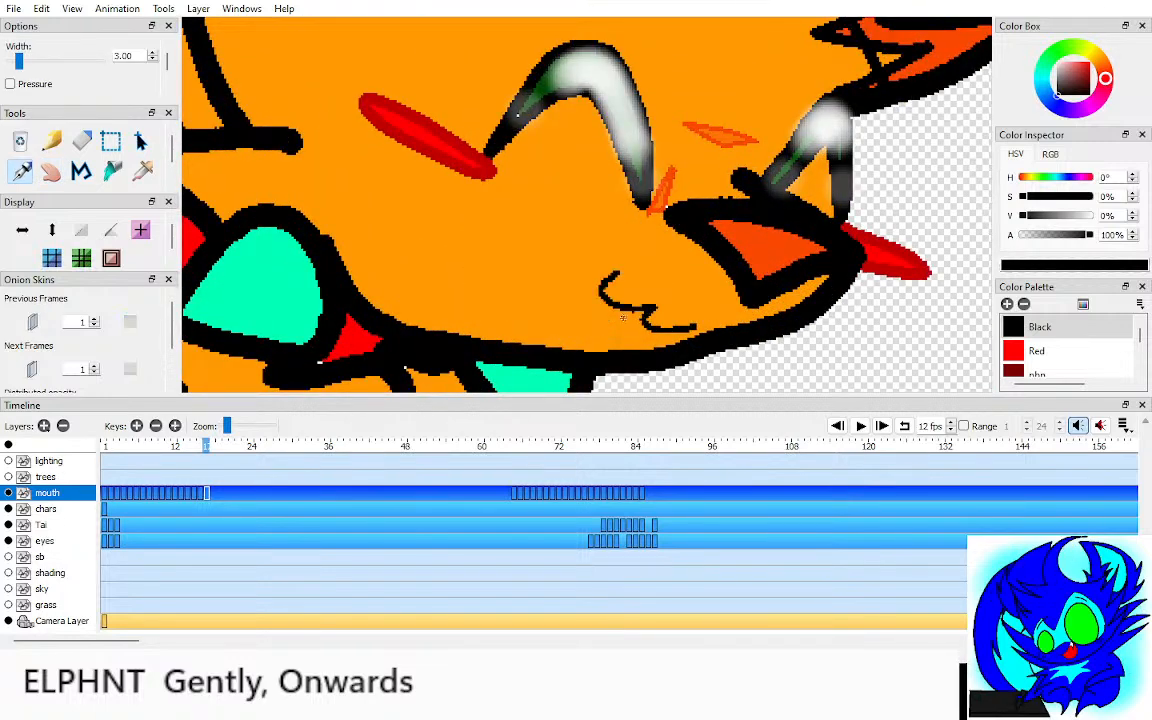
# Step: Shift the small closed mouth to frame 18, leaving frame 17 empty, and show onion skins of both neighboring frames
pyautogui.press('Left')
pyautogui.press('Right')
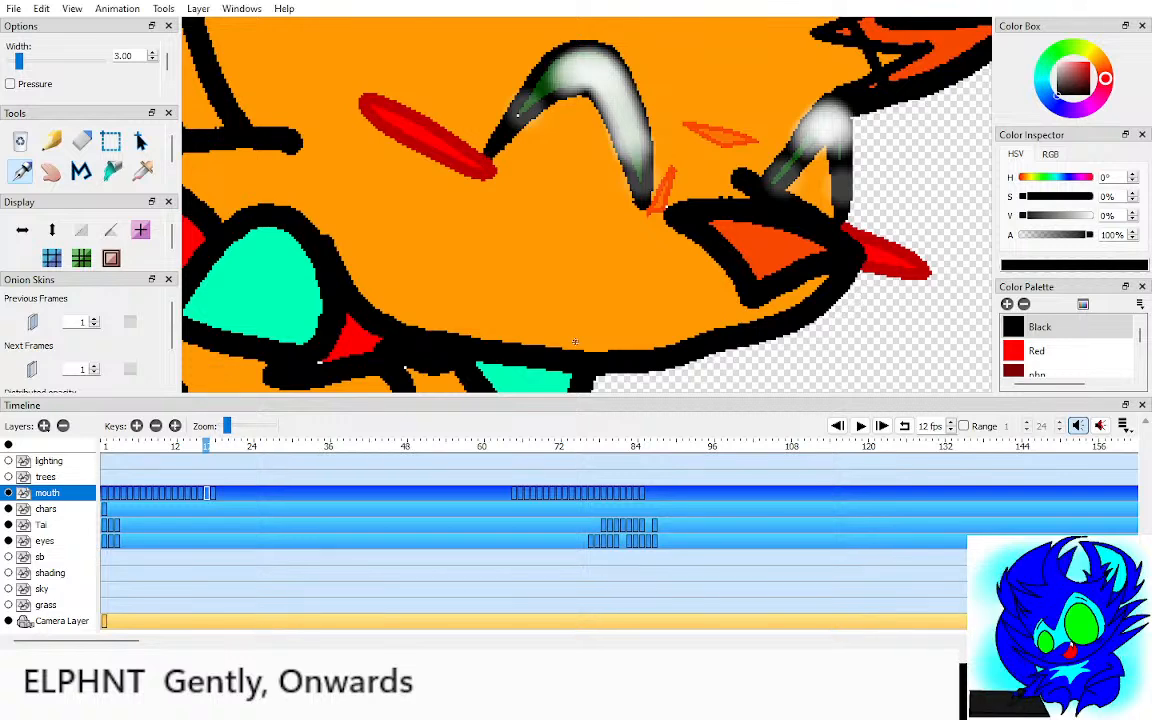
pyautogui.press('h')
pyautogui.moveTo(575, 342); pyautogui.dragTo(561, 328)
pyautogui.press('o')
pyautogui.hotkey('alt', 'o')
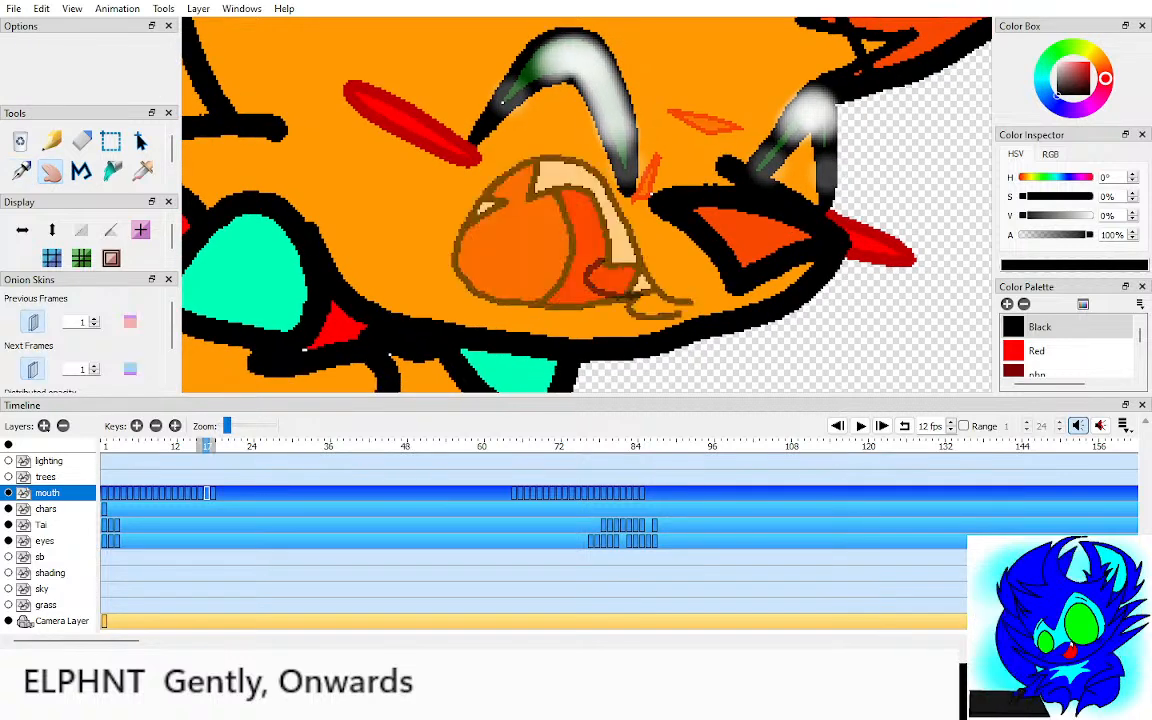
# Step: Draw the black in-between mouth outline with pointed teeth on frame 17, between the wide-open and closed mouths
pyautogui.scroll(2, 655, 284)
pyautogui.press('p')
pyautogui.scroll(1, 655, 284)
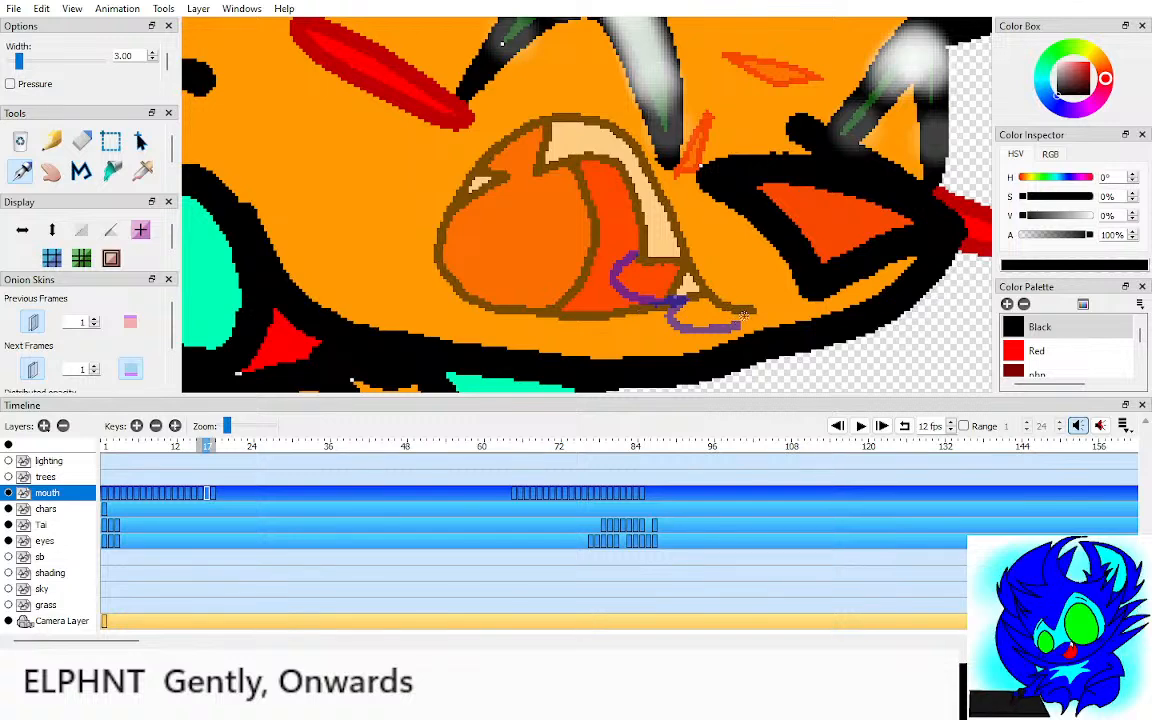
pyautogui.moveTo(745, 316); pyautogui.dragTo(680, 300)
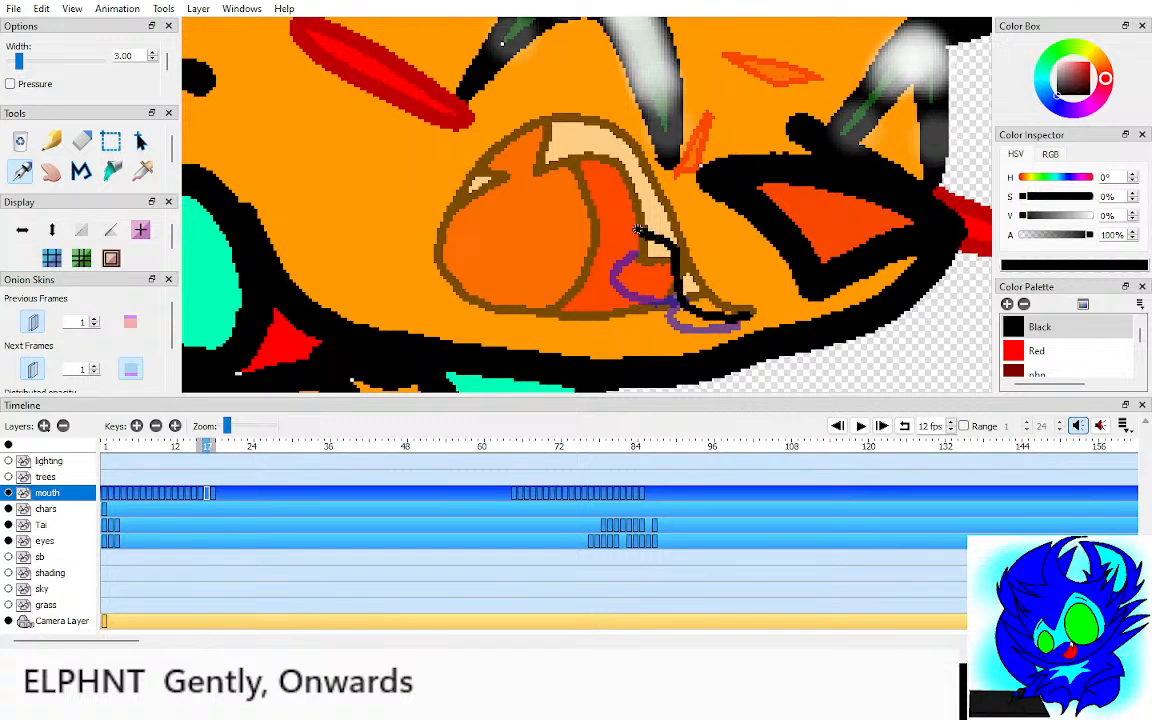
pyautogui.moveTo(614, 175)
pyautogui.mouseDown()
pyautogui.moveTo(592, 262)
pyautogui.moveTo(630, 308)
pyautogui.moveTo(677, 305)
pyautogui.mouseUp()
pyautogui.moveTo(636, 231)
pyautogui.mouseDown()
pyautogui.moveTo(669, 256)
pyautogui.moveTo(653, 286)
pyautogui.moveTo(676, 295)
pyautogui.moveTo(634, 287)
pyautogui.mouseUp()
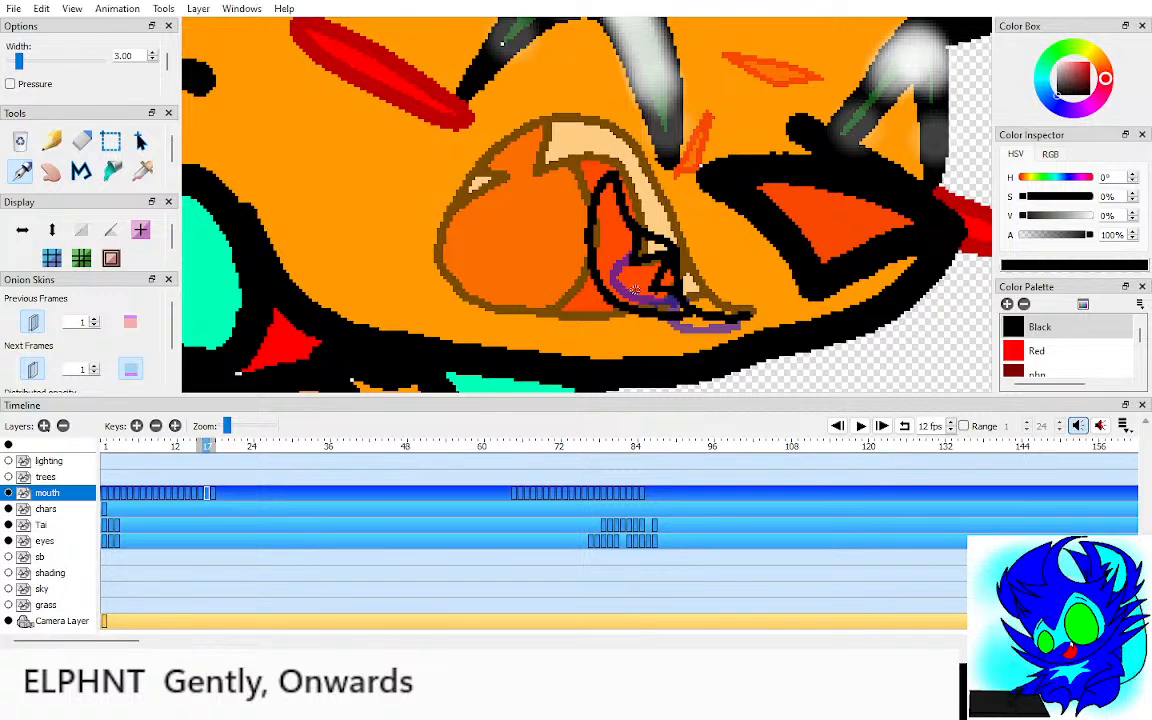
pyautogui.moveTo(635, 289); pyautogui.dragTo(665, 300)
pyautogui.press('h')
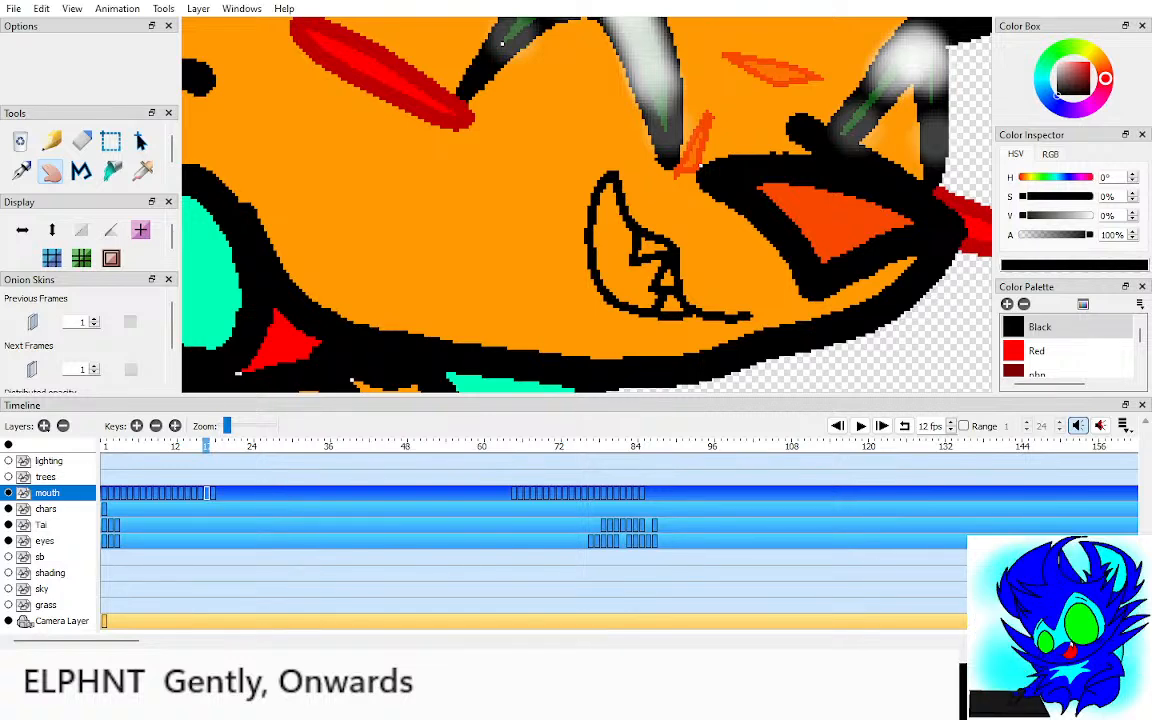
# Step: Fill the small triangular section at the lower corner of frame 17's mouth with red, undoing the fill that recolors the outline
pyautogui.moveTo(600, 250); pyautogui.dragTo(545, 228)
pyautogui.click(1036, 350)
pyautogui.press('k')
pyautogui.click(536, 230)
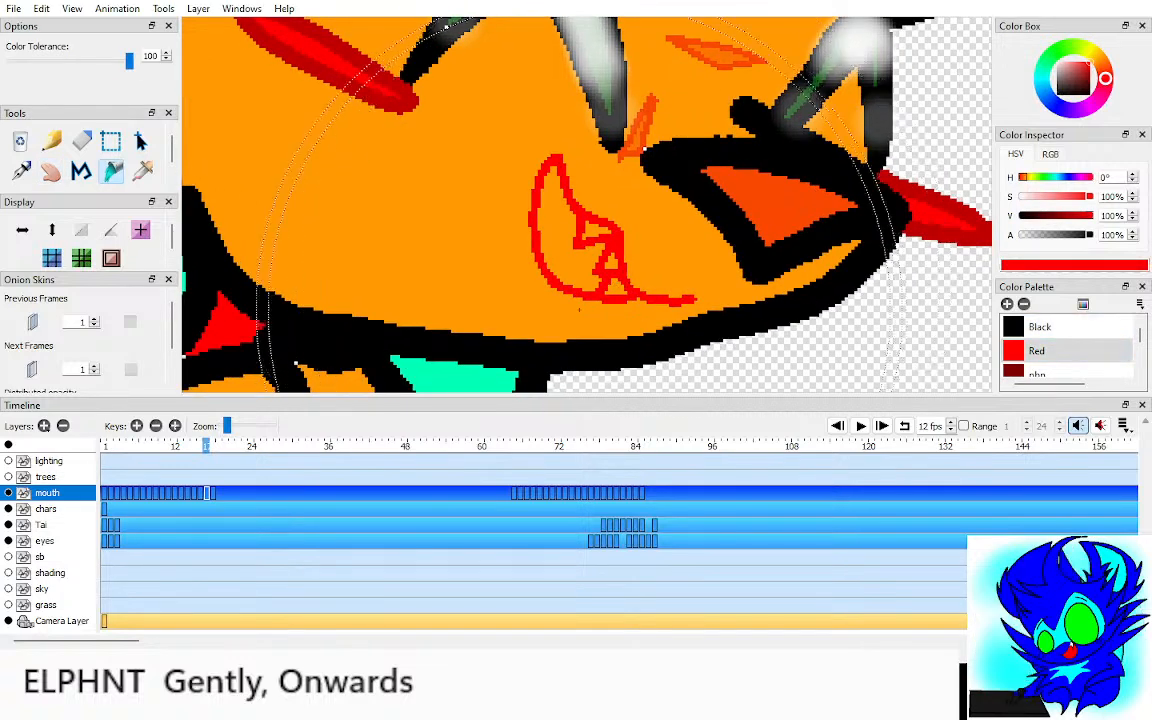
pyautogui.hotkey('ctrl', 'z')
pyautogui.click(613, 289)
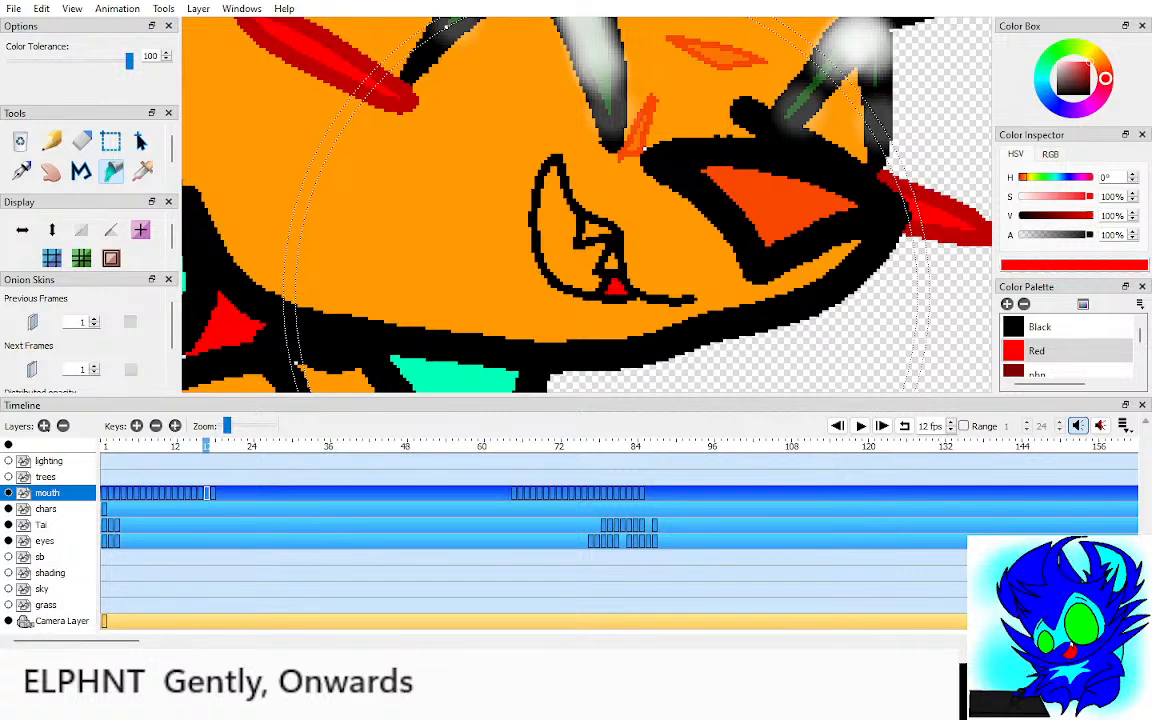
# Step: Sample the mouth interior color and the tooth white from frame 16 and fill the matching areas of frame 17's mouth
pyautogui.press(',')
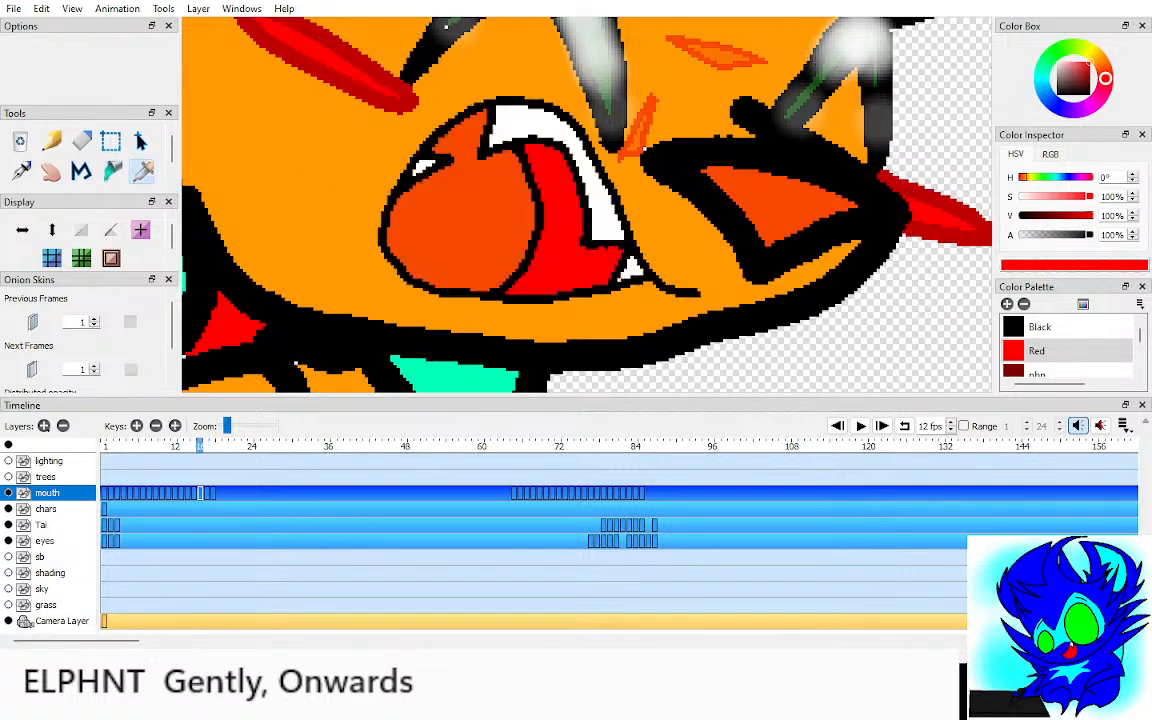
pyautogui.keyDown('alt'); pyautogui.click(559, 238); pyautogui.keyUp('alt')
pyautogui.press('.')
pyautogui.click(559, 238)
pyautogui.press(',')
pyautogui.keyDown('alt'); pyautogui.click(590, 245); pyautogui.keyUp('alt')
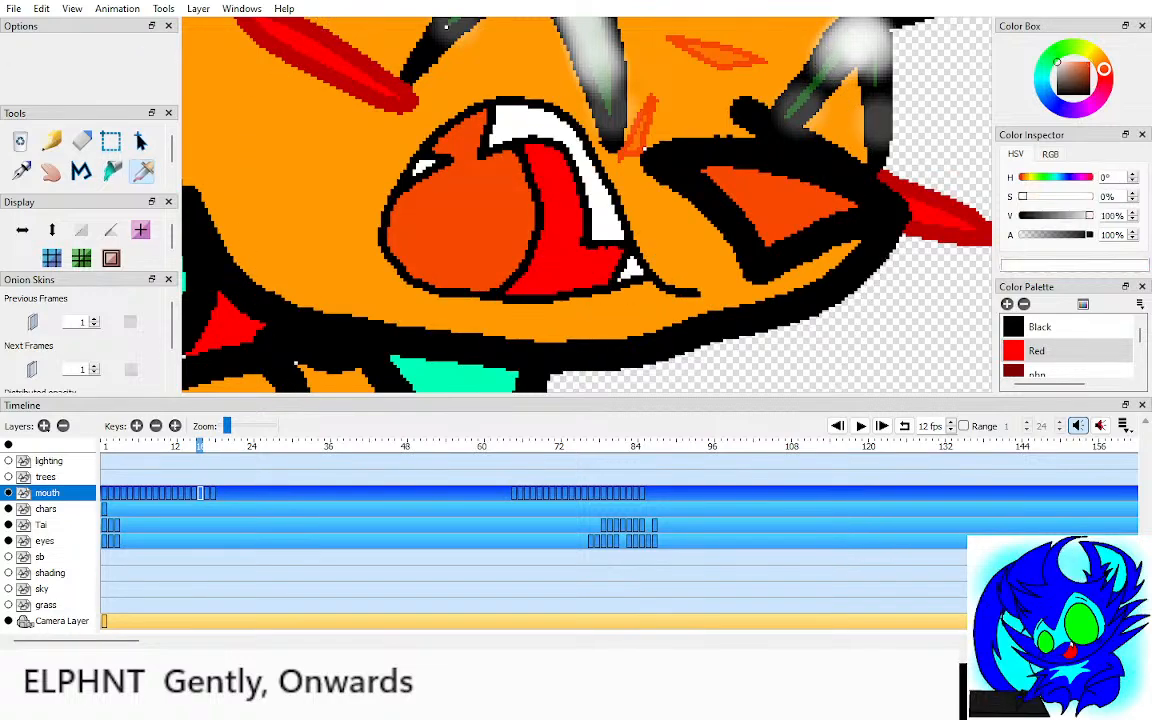
pyautogui.press('.')
pyautogui.click(595, 232)
pyautogui.press('h')
pyautogui.scroll(-5, 595, 240)
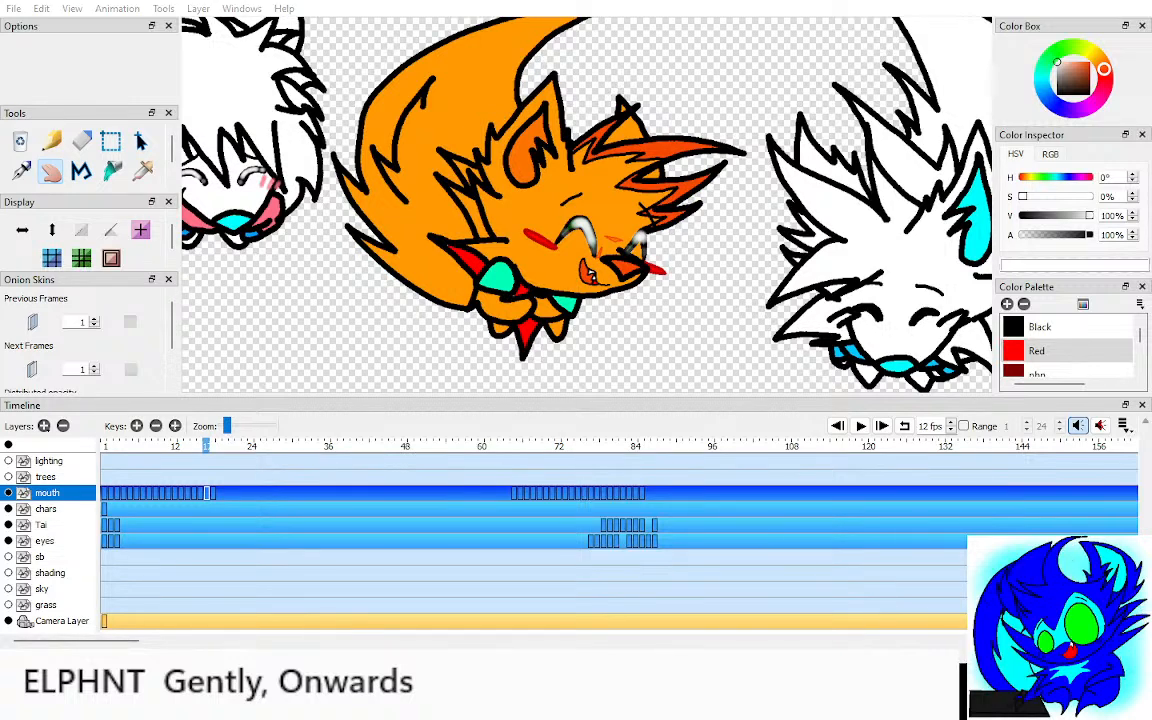
# Step: Add an empty mouth keyframe at frame 19, show the previous frame's onion skin, and choose black
pyautogui.scroll(-4, 587, 205)
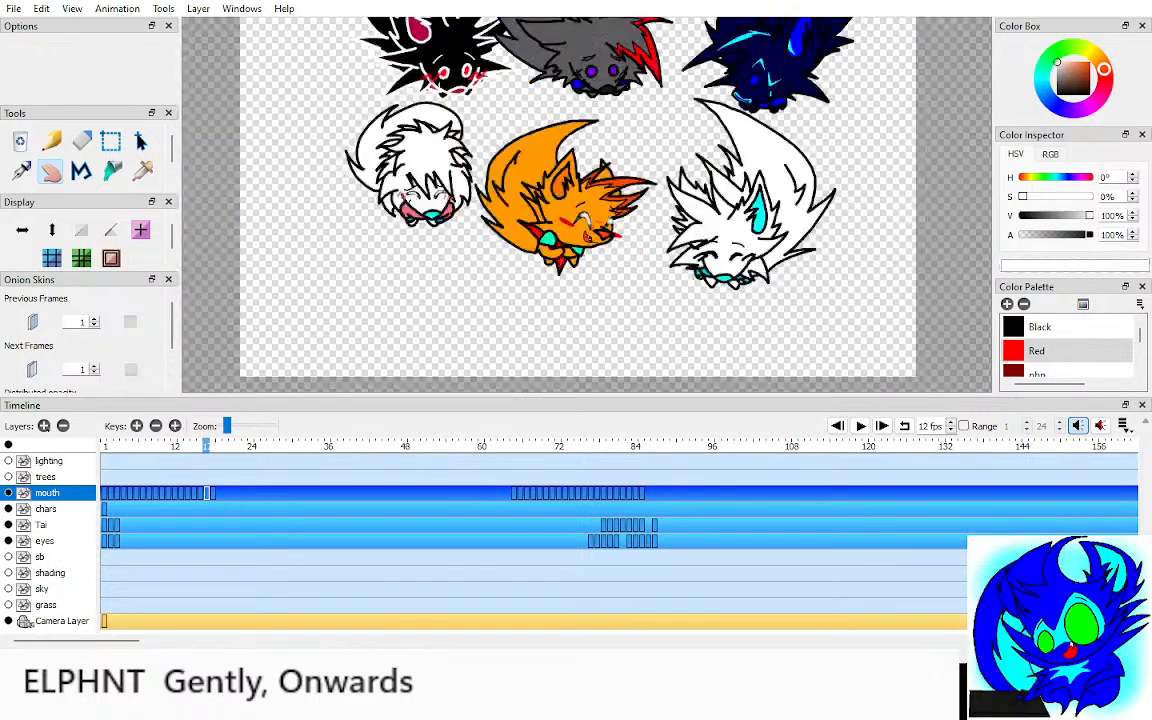
pyautogui.scroll(-1, 587, 205)
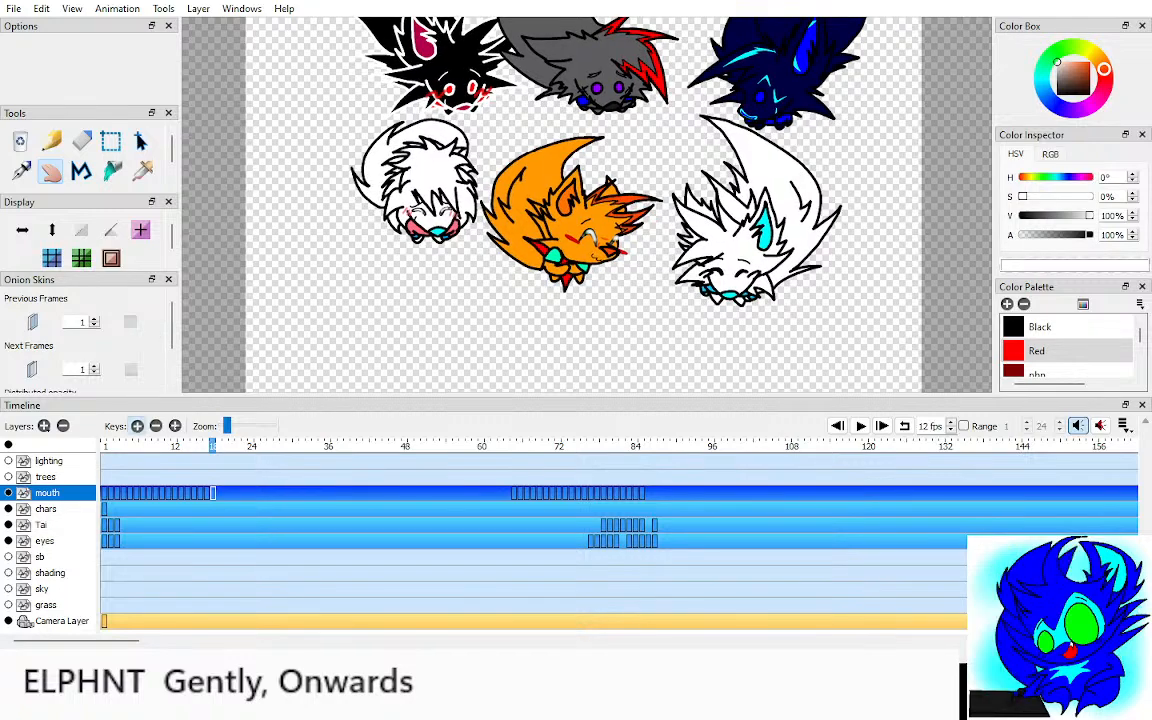
pyautogui.click(137, 426)
pyautogui.click(33, 322)
pyautogui.moveTo(609, 250); pyautogui.dragTo(588, 208)
pyautogui.scroll(4, 587, 205)
pyautogui.click(1037, 351)
pyautogui.click(1040, 327)
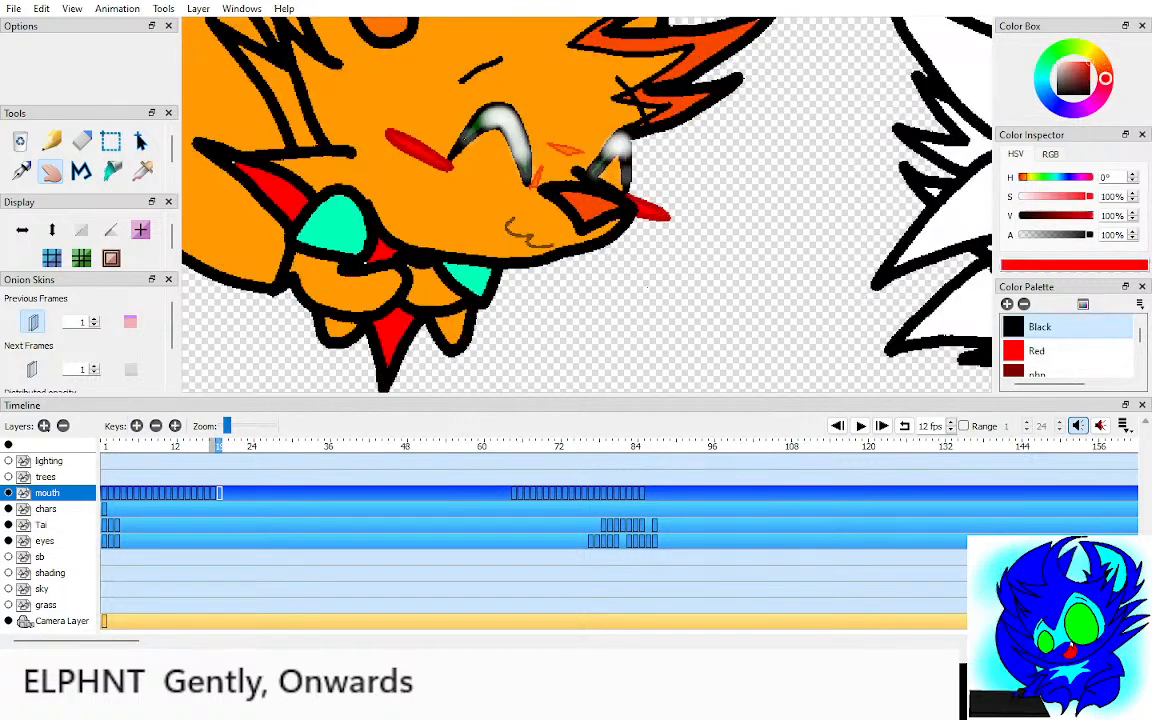
# Step: Outline a half-open mouth with pointed teeth and a tongue in black on frame 19, using a 3.00-wide pen
pyautogui.scroll(2, 314, 233)
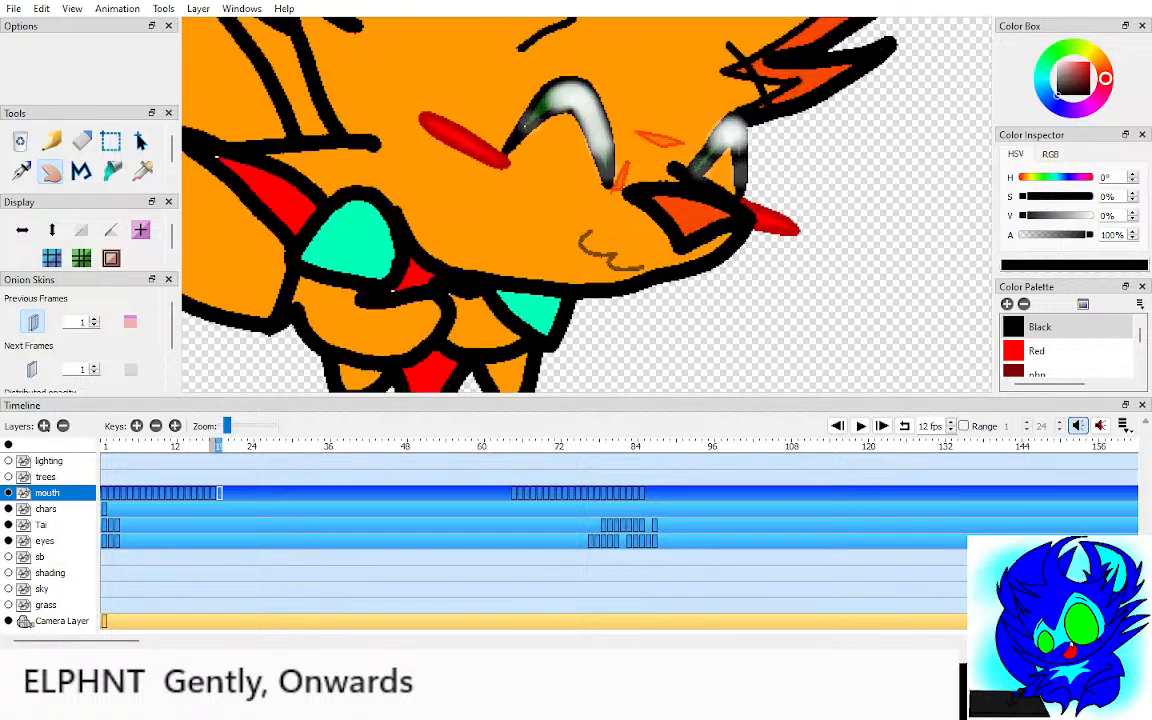
pyautogui.scroll(2, 590, 194)
pyautogui.press('p')
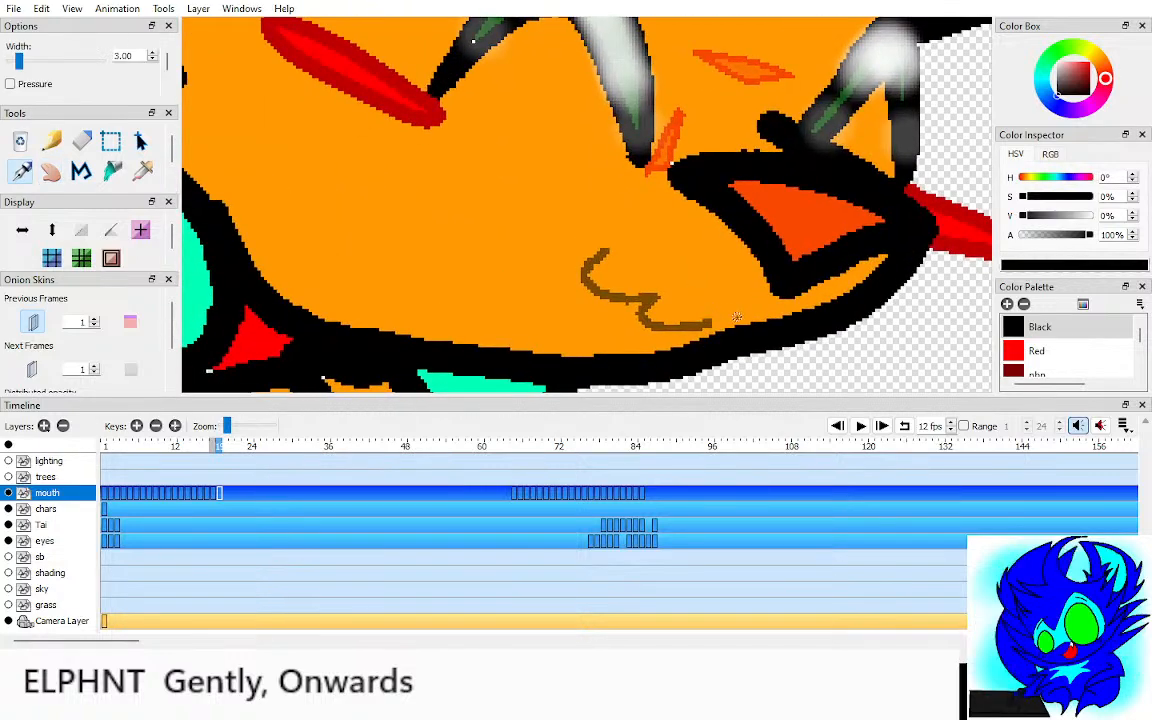
pyautogui.moveTo(736, 318)
pyautogui.mouseDown()
pyautogui.moveTo(691, 320)
pyautogui.moveTo(675, 276)
pyautogui.moveTo(607, 231)
pyautogui.moveTo(523, 303)
pyautogui.moveTo(623, 354)
pyautogui.moveTo(695, 320)
pyautogui.mouseUp()
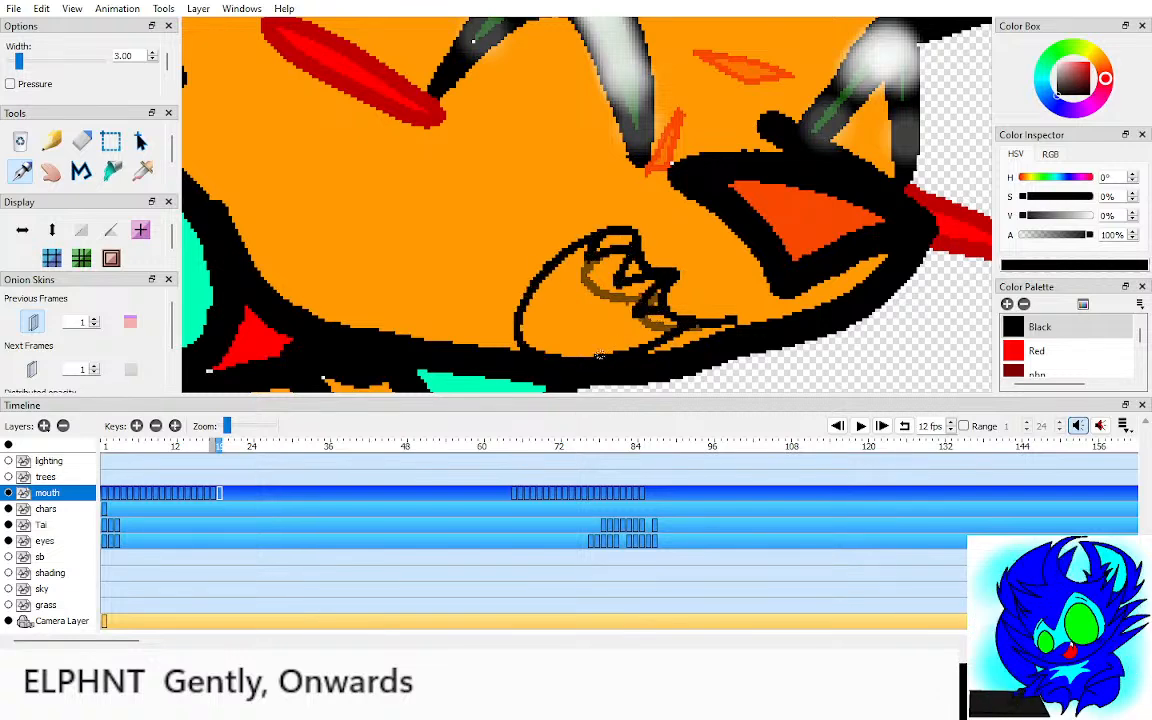
pyautogui.moveTo(599, 355); pyautogui.dragTo(619, 316)
pyautogui.press('h')
pyautogui.press('o')
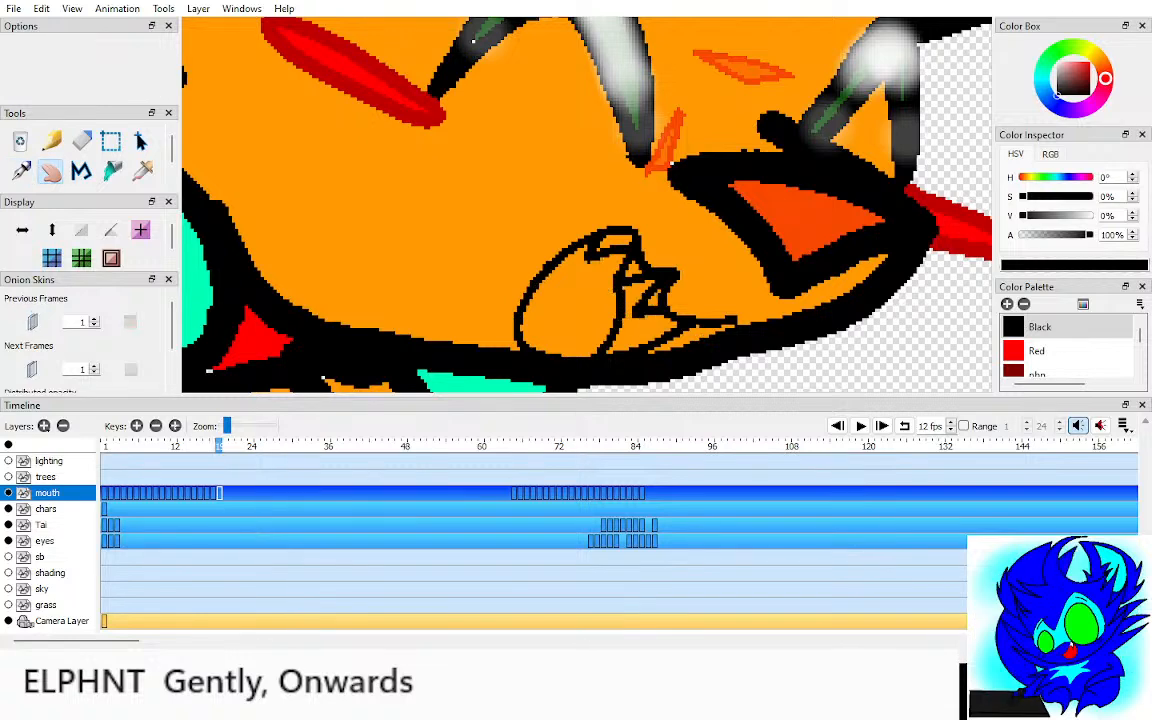
# Step: Fill the large rounded area of frame 19's mouth with orange-red sampled from frame 17, and the section beside the teeth with Red
pyautogui.press('i')
pyautogui.press(',')
pyautogui.press(',')
pyautogui.click(584, 250)
pyautogui.press('.')
pyautogui.press('.')
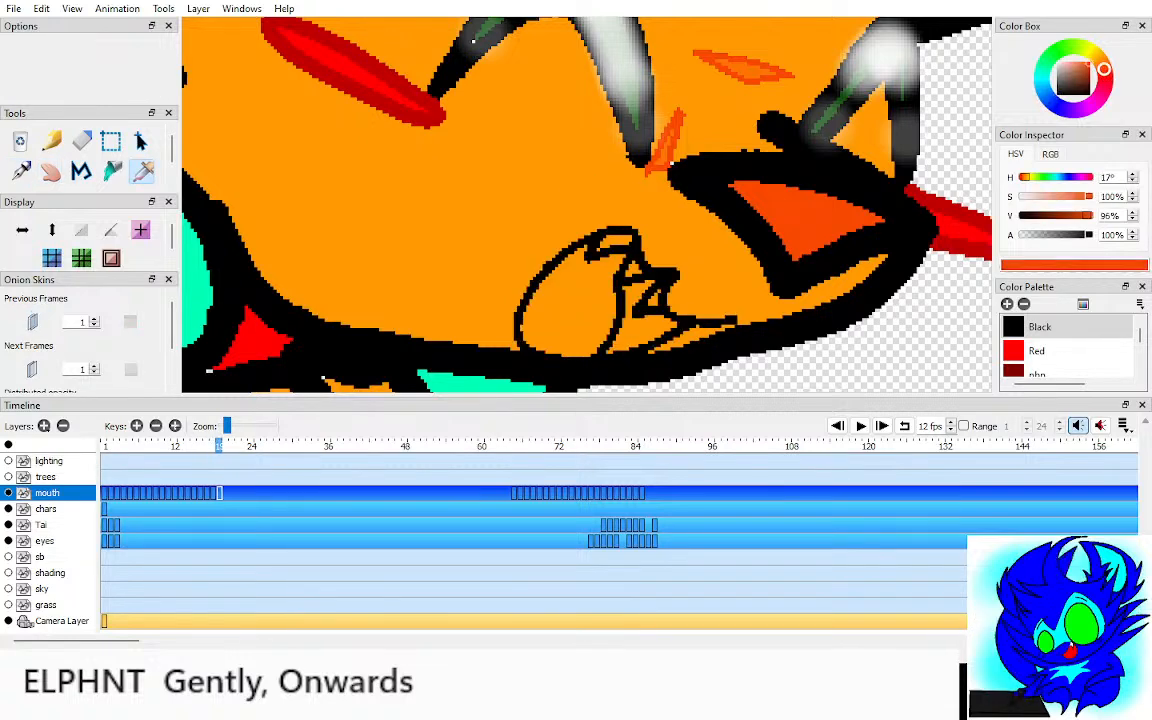
pyautogui.press('k')
pyautogui.click(570, 308)
pyautogui.press('i')
pyautogui.click(1037, 351)
pyautogui.press('k')
pyautogui.click(634, 322)
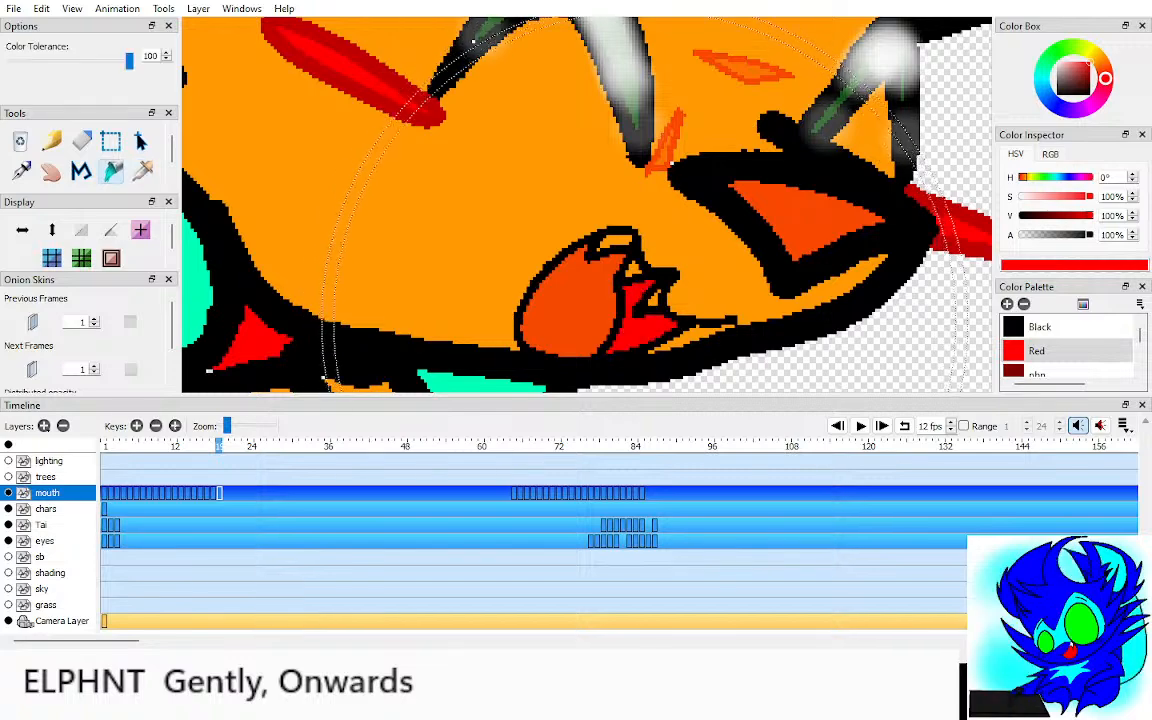
# Step: Fill the pointed teeth of frame 19's mouth with white sampled from an earlier frame, undoing the fill that recolors the outline
pyautogui.press('i')
pyautogui.press(',')
pyautogui.press(',')
pyautogui.click(622, 243)
pyautogui.press('.')
pyautogui.press('k')
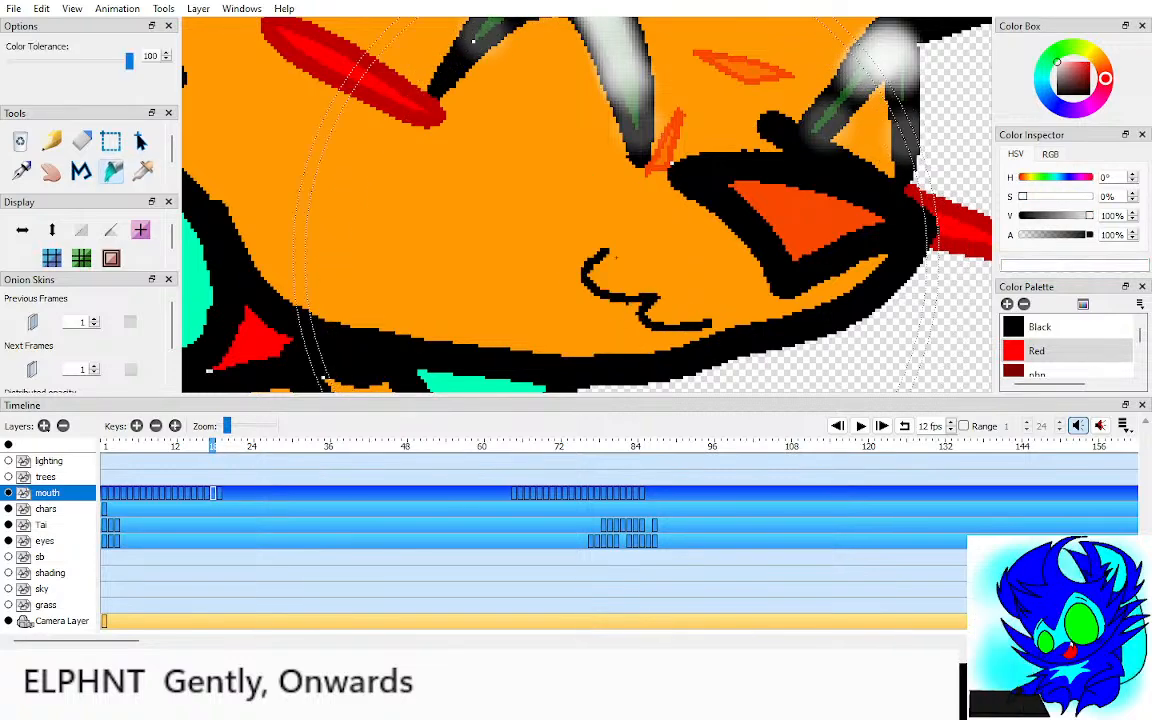
pyautogui.press('.')
pyautogui.click(606, 243)
pyautogui.click(622, 258)
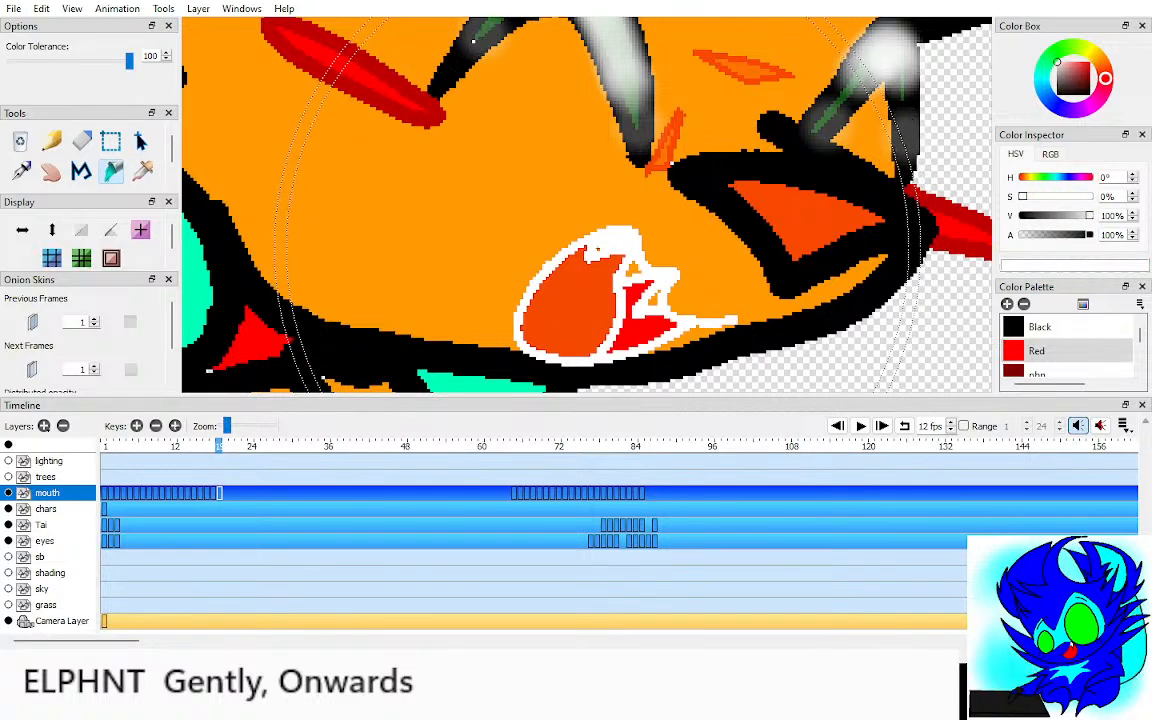
pyautogui.hotkey('ctrl', 'z')
pyautogui.click(634, 269)
pyautogui.click(656, 295)
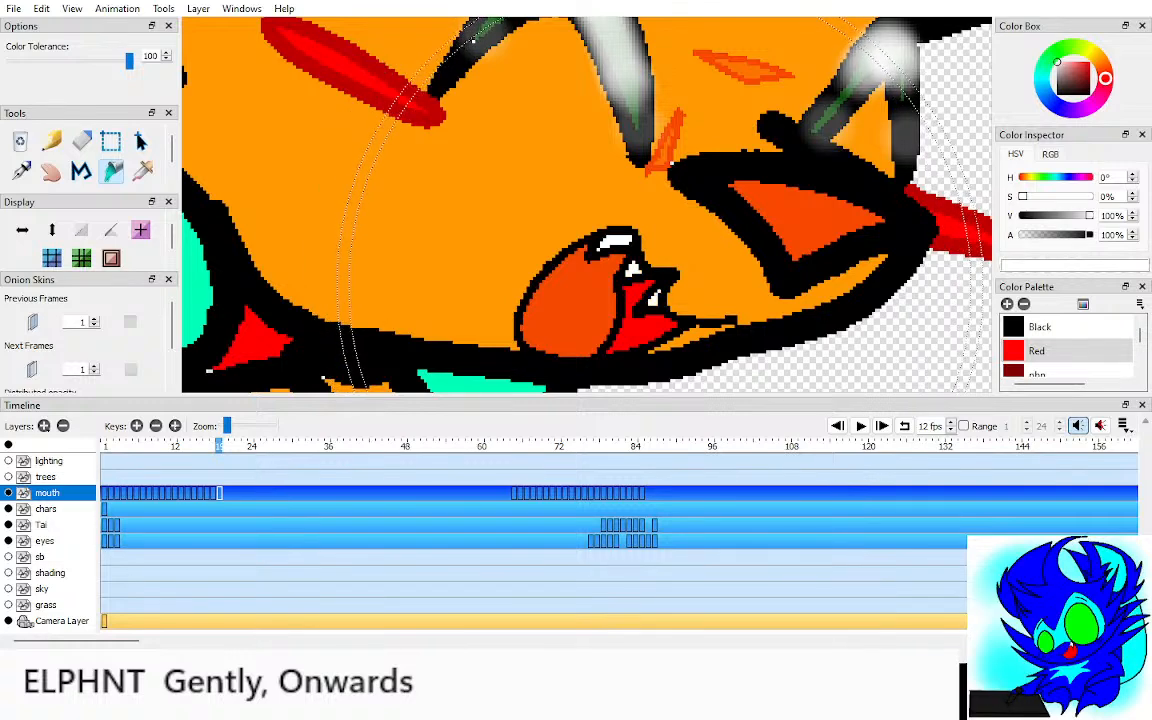
# Step: Compare the colored mouth on frame 19 with the mouth shapes on frames 17 and 18
pyautogui.press('h')
pyautogui.scroll(-2, 620, 280)
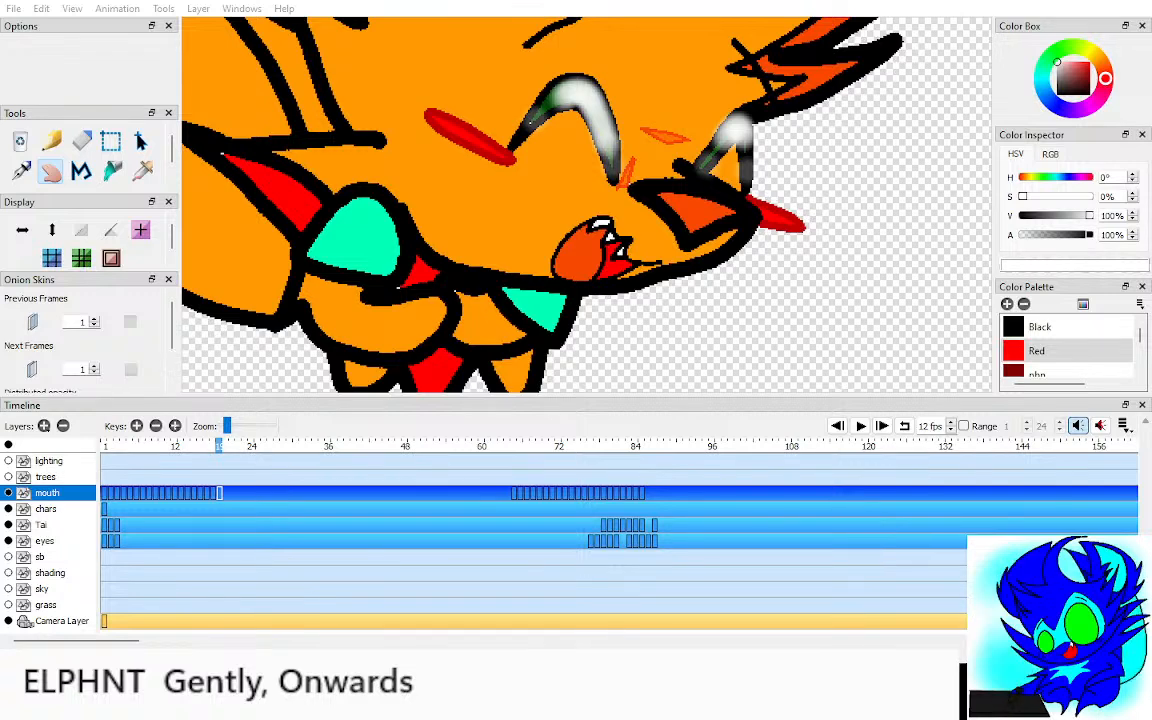
pyautogui.scroll(-1, 590, 203)
pyautogui.scroll(2, 590, 203)
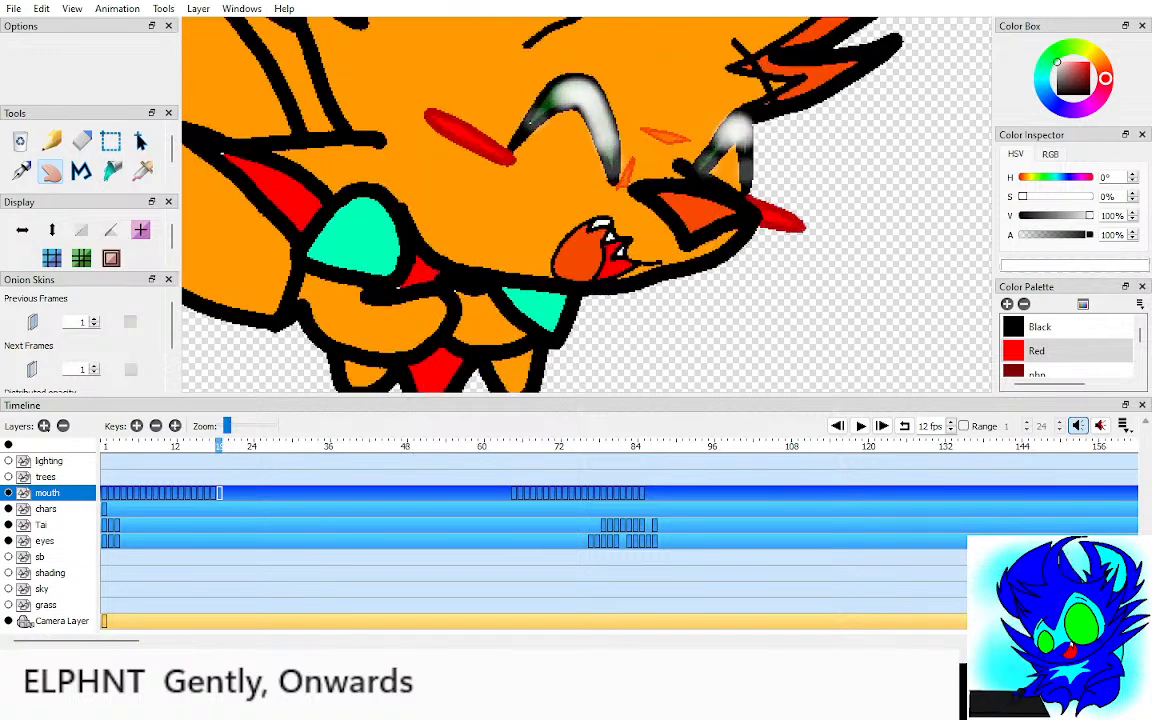
pyautogui.press(',')
pyautogui.press(',')
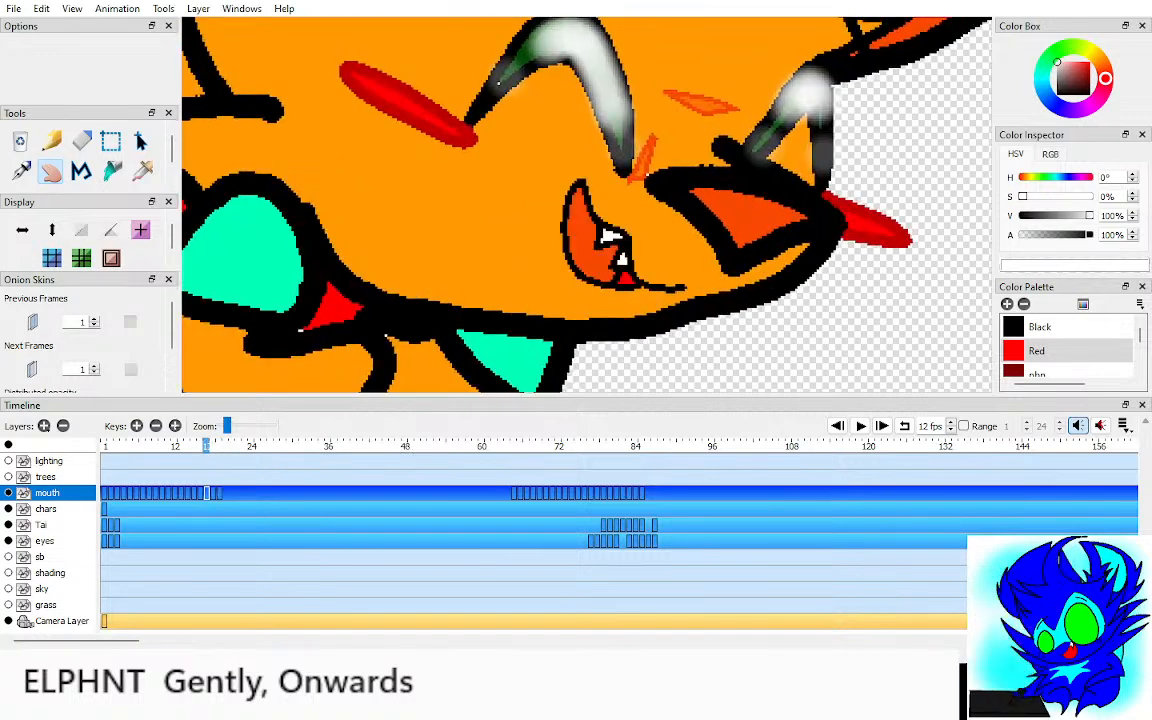
pyautogui.press('.')
pyautogui.press('.')
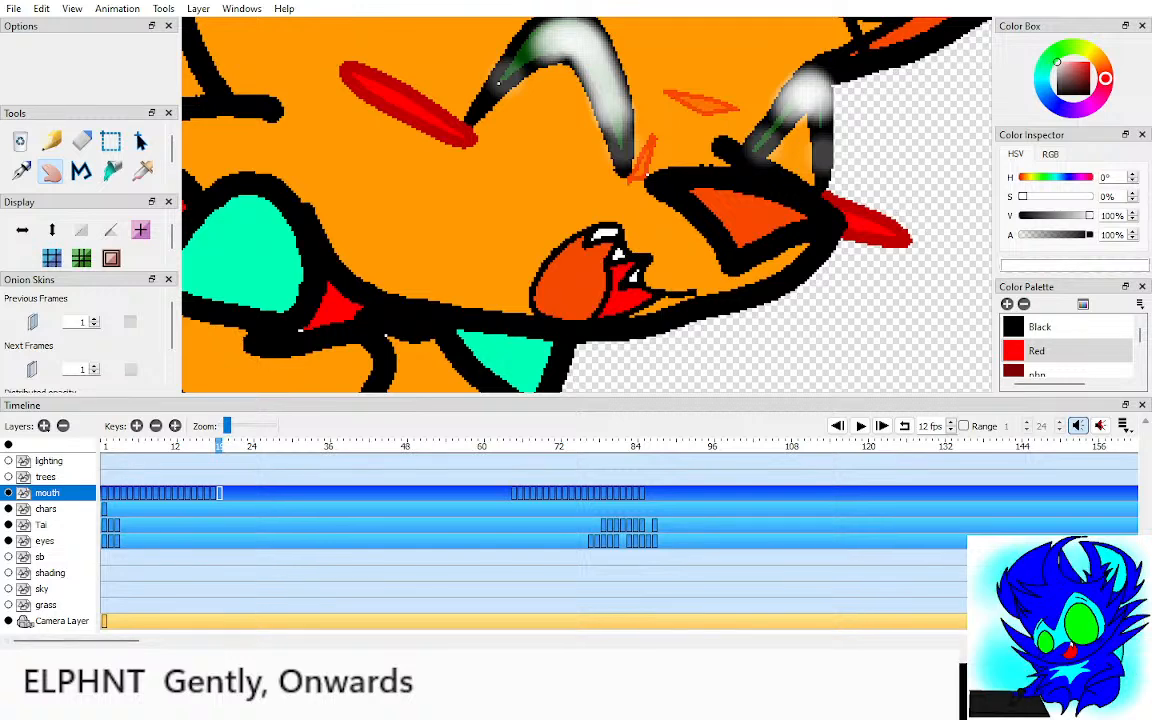
# Step: Move the mouth keyframe from frame 19 to frame 20 and insert an empty keyframe at frame 19
pyautogui.press(',')
pyautogui.moveTo(219, 493); pyautogui.dragTo(226, 493)
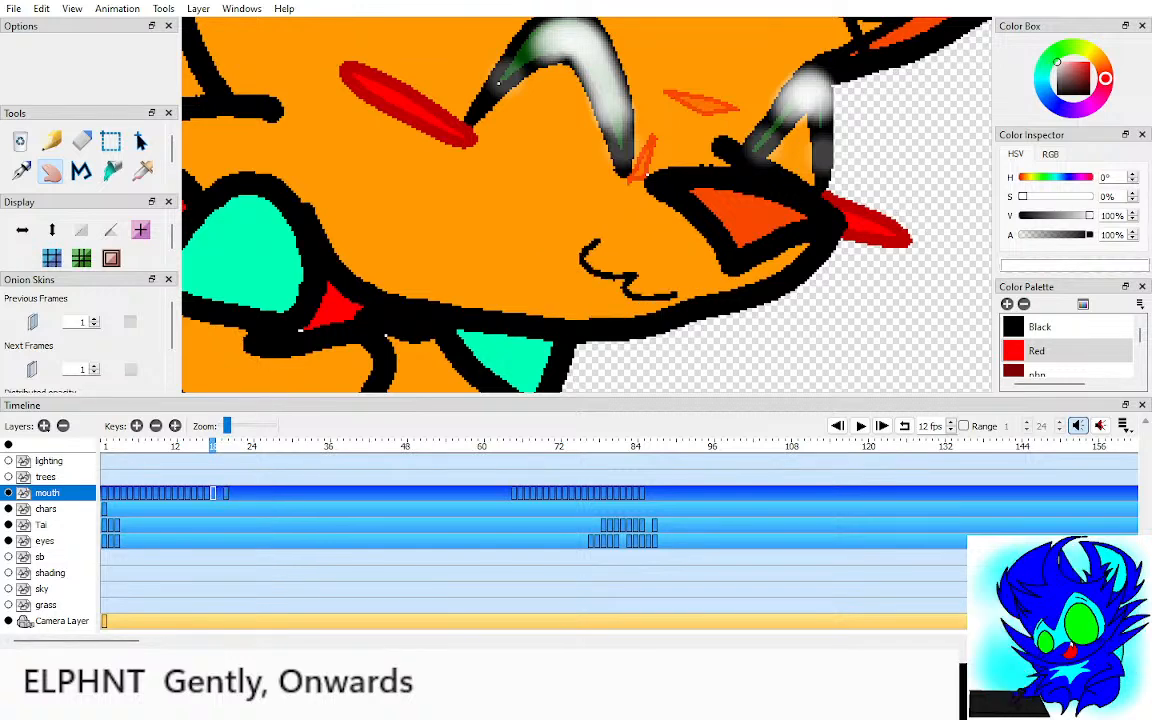
pyautogui.press('F7')
# Step: Show the previous and next frames' onion skins around frame 19's mouth, with the previous frame tinted red
pyautogui.hotkey('alt', 'o')
pyautogui.press('o')
pyautogui.moveTo(590, 250); pyautogui.dragTo(560, 204)
pyautogui.scroll(3, 585, 206)
pyautogui.click(131, 369)
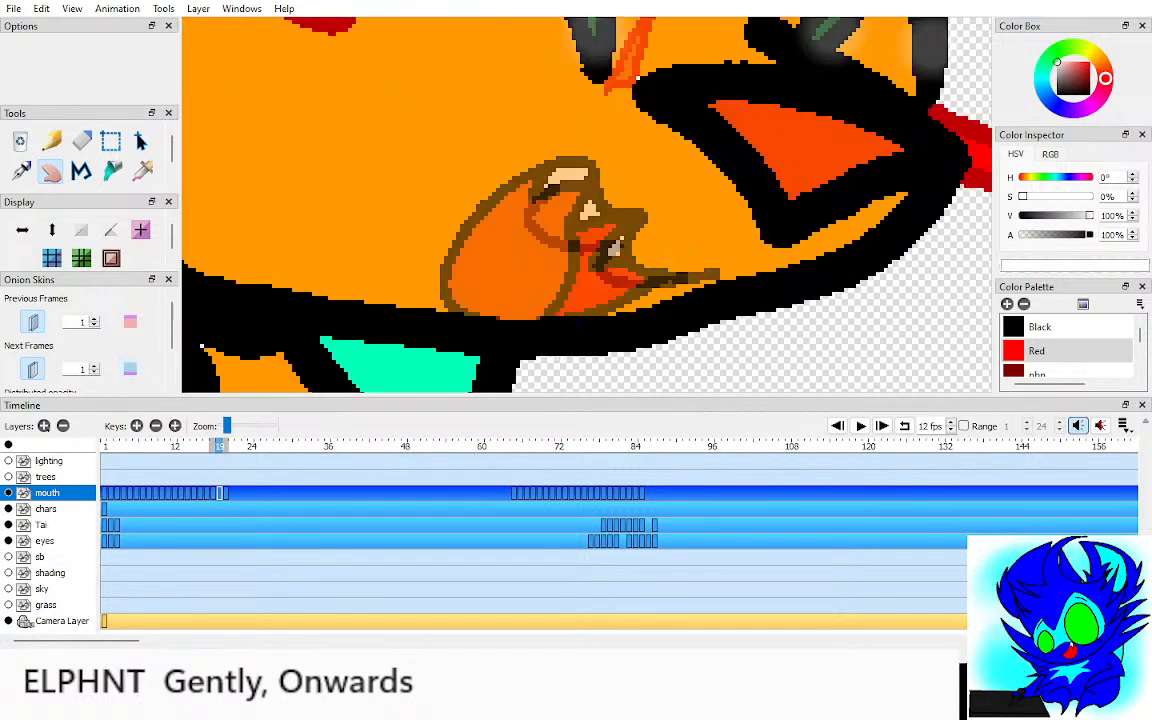
pyautogui.click(131, 322)
# Step: Outline a smaller half-open mouth with teeth and a tongue line in black on frame 19, using a 3.00-wide pen
pyautogui.click(1050, 327)
pyautogui.press('i')
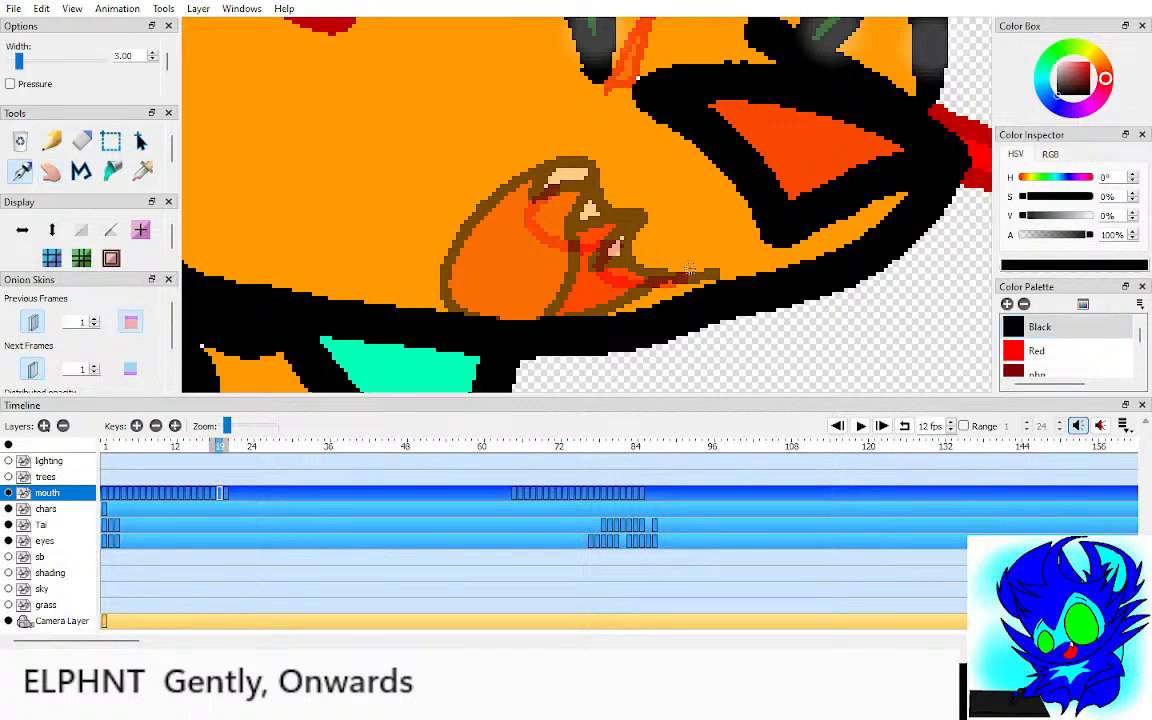
pyautogui.moveTo(690, 283)
pyautogui.mouseDown()
pyautogui.moveTo(626, 269)
pyautogui.moveTo(627, 230)
pyautogui.moveTo(554, 179)
pyautogui.moveTo(502, 213)
pyautogui.moveTo(597, 297)
pyautogui.mouseUp()
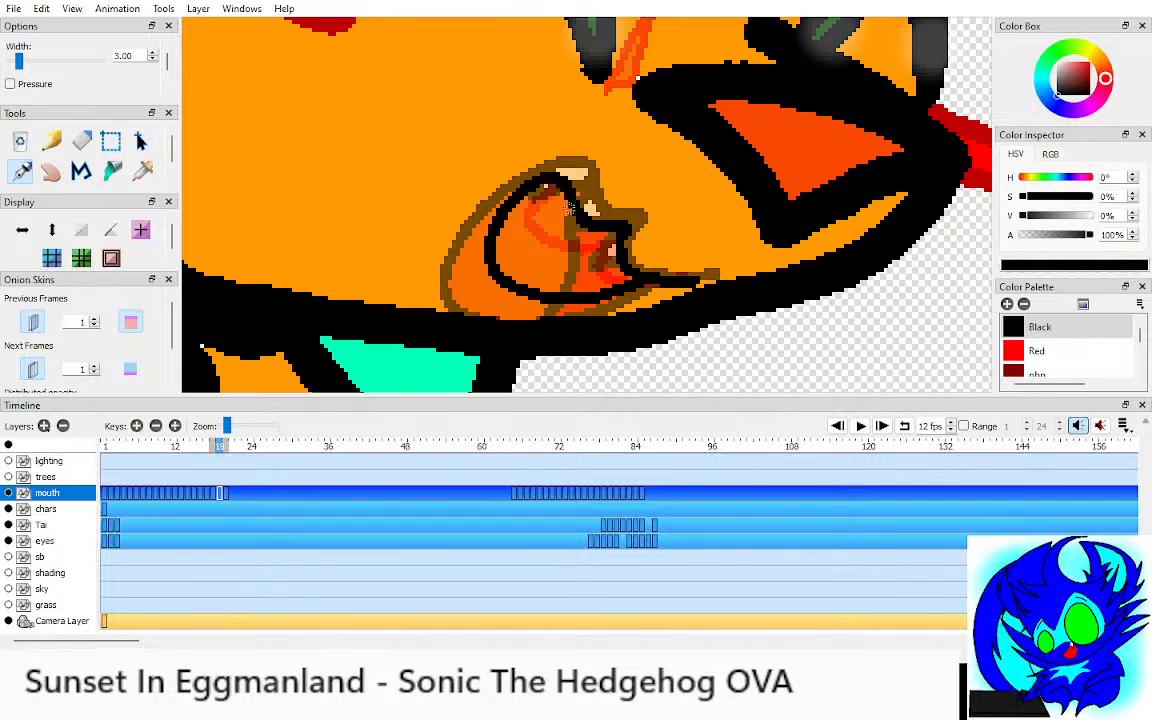
pyautogui.moveTo(574, 229)
pyautogui.mouseDown()
pyautogui.moveTo(613, 238)
pyautogui.moveTo(605, 249)
pyautogui.moveTo(626, 272)
pyautogui.moveTo(597, 285)
pyautogui.moveTo(589, 254)
pyautogui.moveTo(583, 291)
pyautogui.mouseUp()
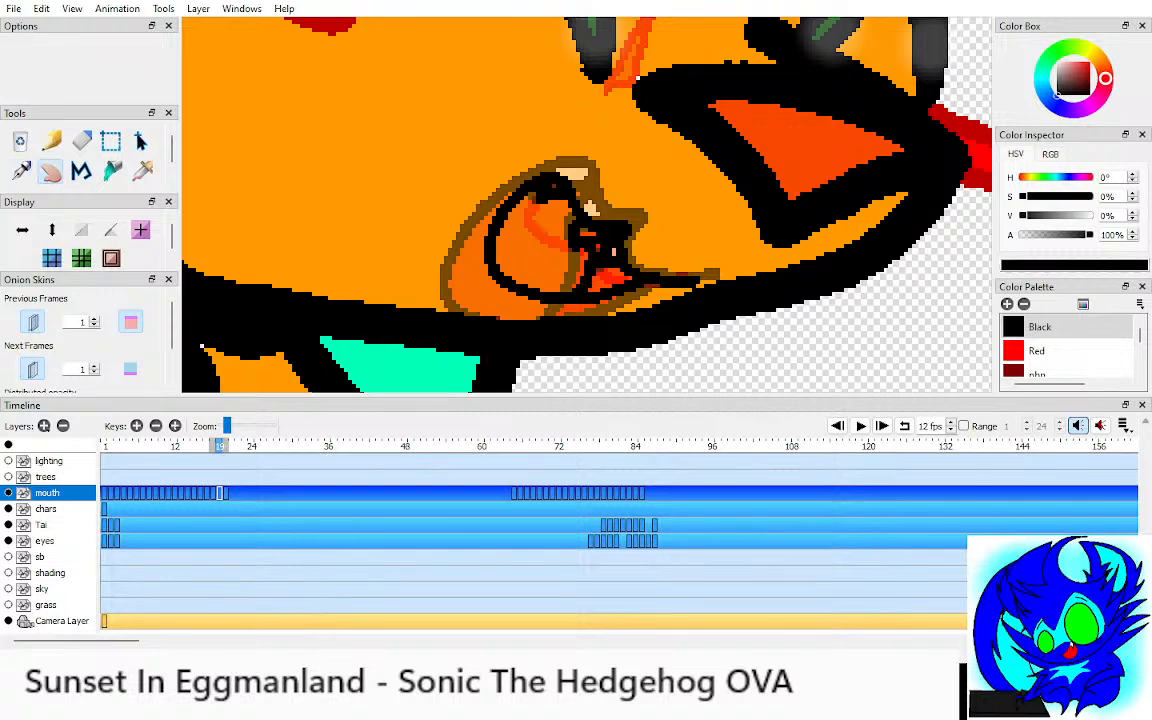
# Step: Turn off the onion skins and fill the small section beside the teeth of frame 19's new mouth with Red
pyautogui.press('o')
pyautogui.hotkey('alt', 'o')
pyautogui.click(1037, 351)
pyautogui.press('k')
pyautogui.click(614, 275)
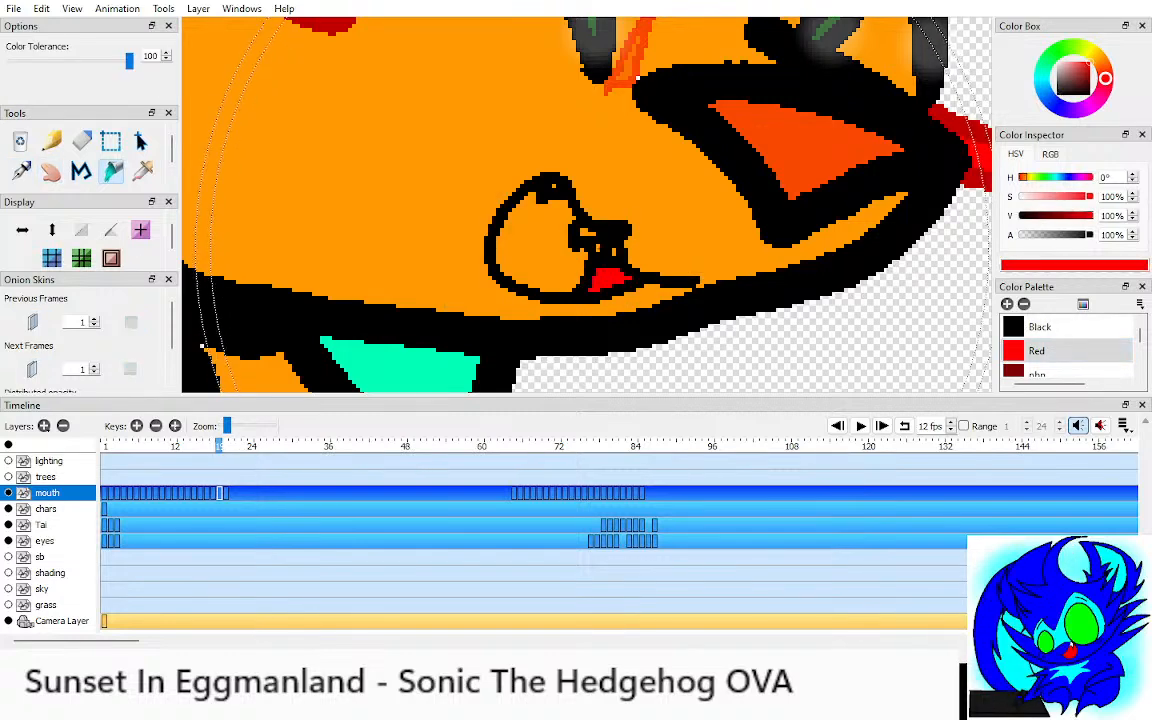
# Step: Sample the orange-red from frame 17's mouth and fill the large rounded area of frame 19's new mouth
pyautogui.press('i')
pyautogui.press('Left')
pyautogui.press('Left')
pyautogui.click(540, 222)
pyautogui.press('Right')
pyautogui.press('Right')
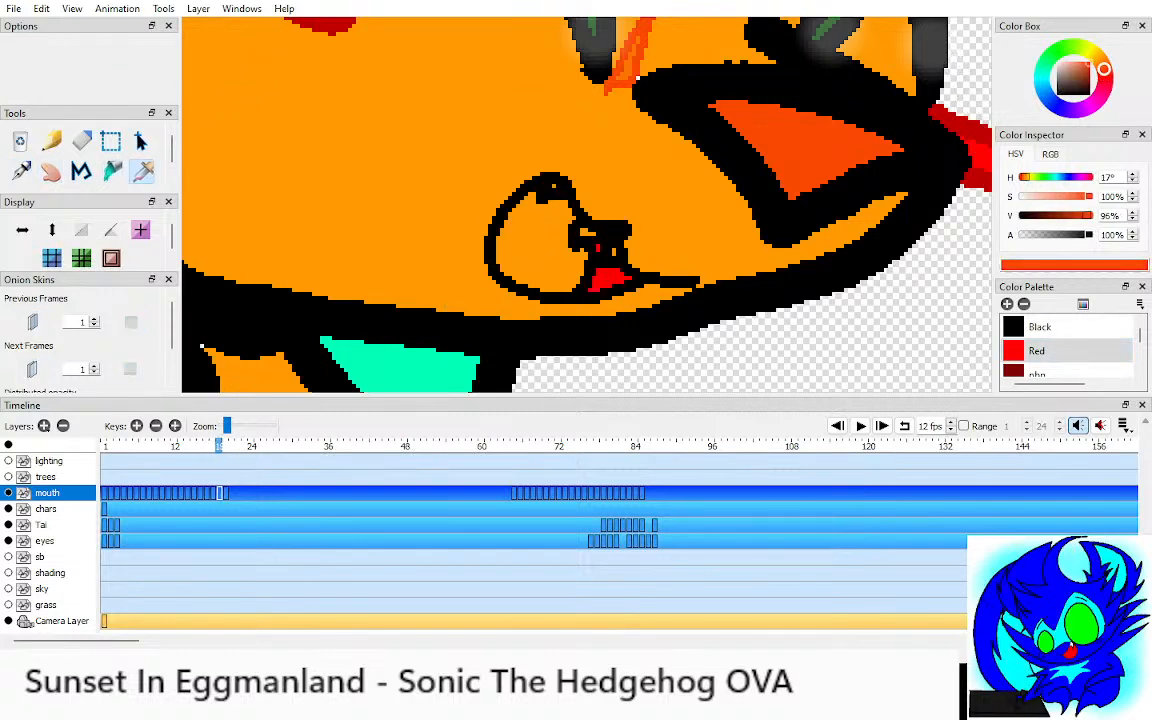
pyautogui.press('k')
pyautogui.click(540, 240)
# Step: Sample the tooth white from frame 20's mouth and fill the tiny teeth of frame 19's mouth
pyautogui.press('i')
pyautogui.press('Right')
pyautogui.click(572, 179)
pyautogui.press('Left')
pyautogui.press('k')
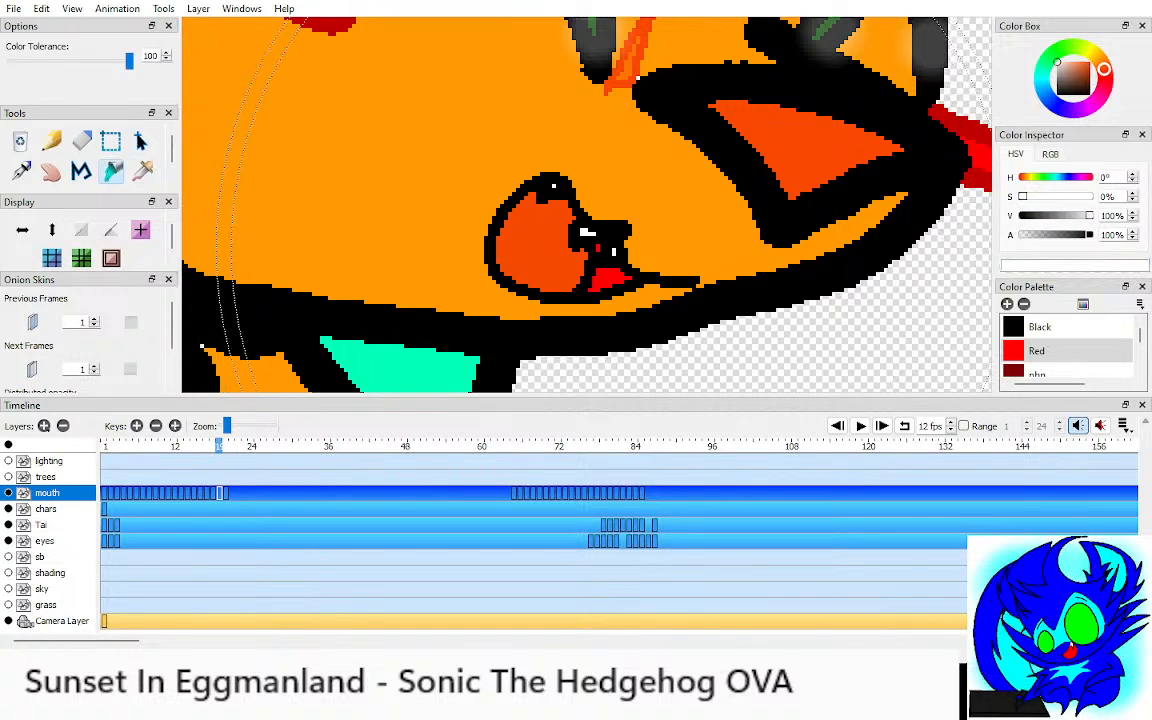
# Step: Compare the mouth shapes on frames 18 to 20 with the whole character in view, and play the animation back
pyautogui.press('h')
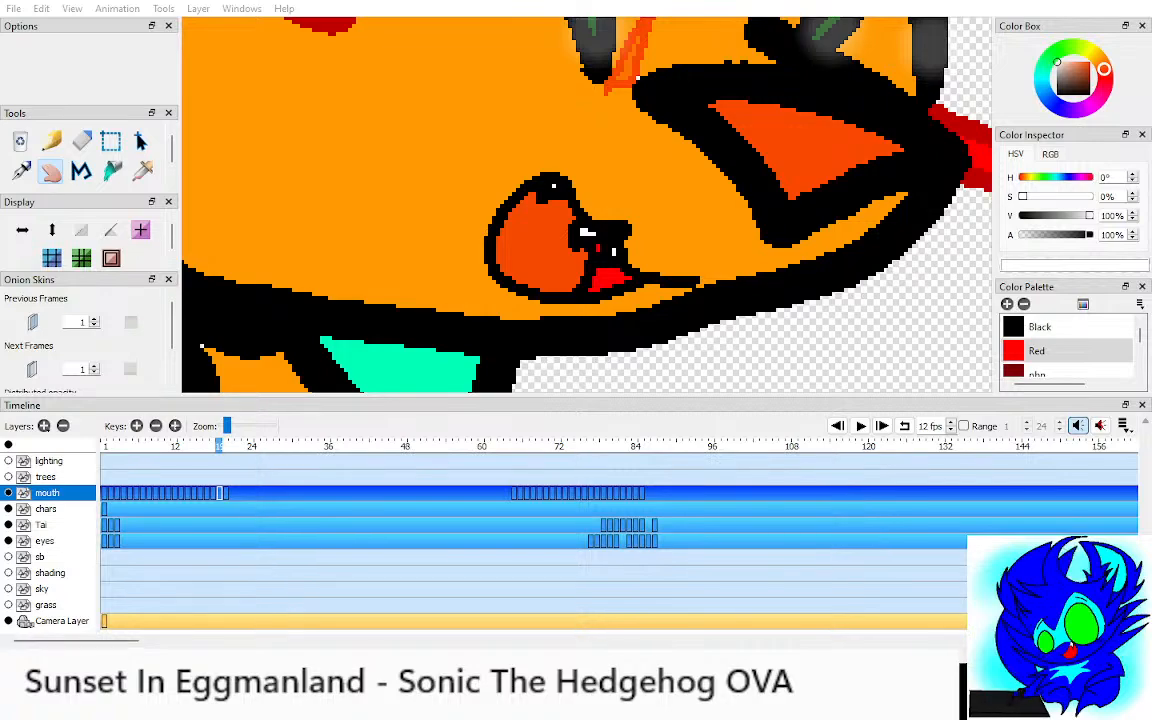
pyautogui.scroll(-12, 587, 205)
pyautogui.moveTo(587, 205); pyautogui.dragTo(583, 240)
pyautogui.press('Left')
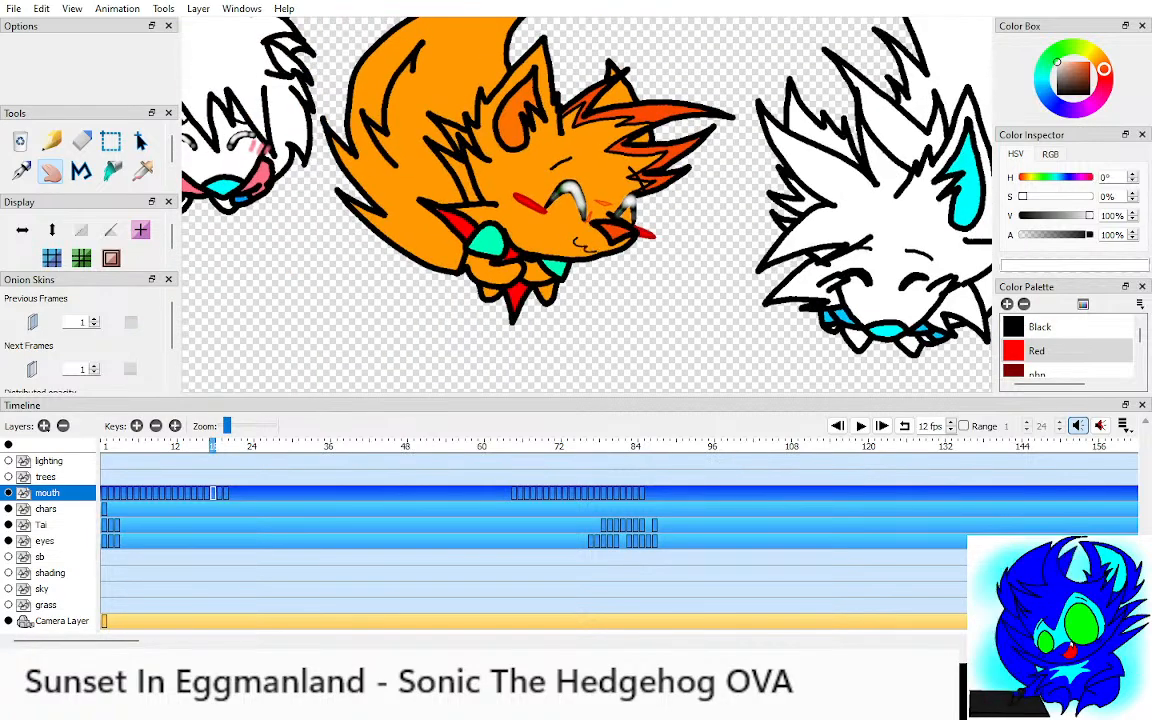
pyautogui.press('Right')
pyautogui.press('Right')
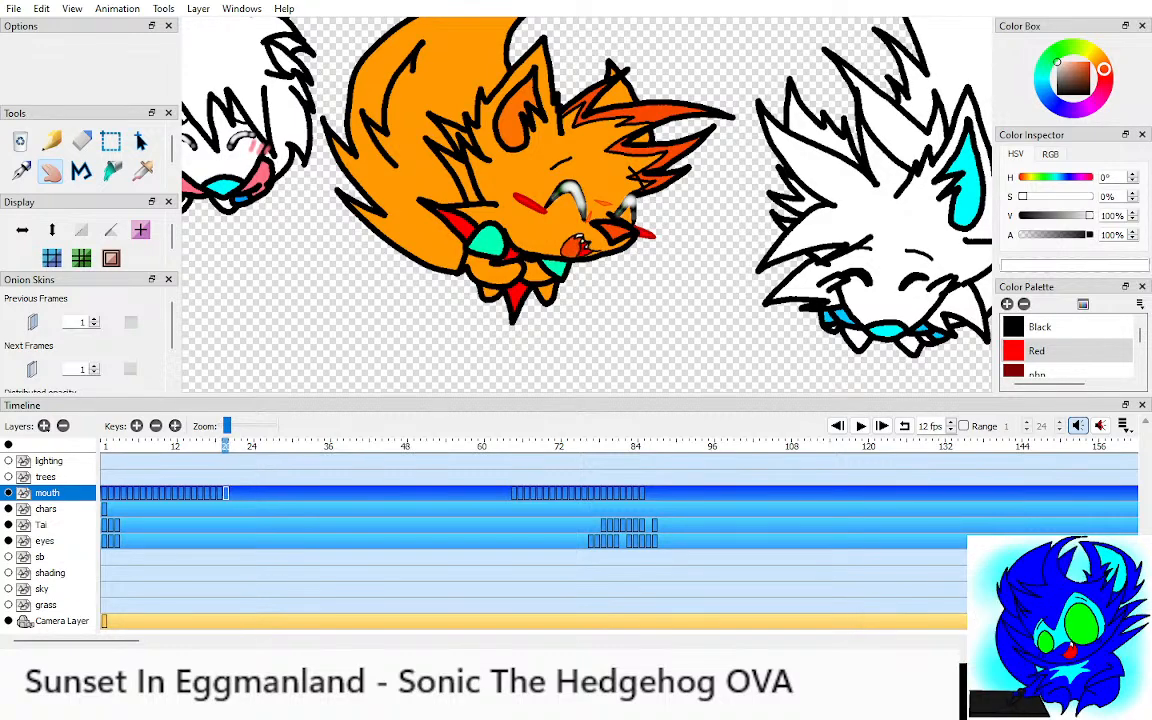
pyautogui.scroll(-4, 594, 180)
pyautogui.moveTo(597, 209); pyautogui.dragTo(597, 246)
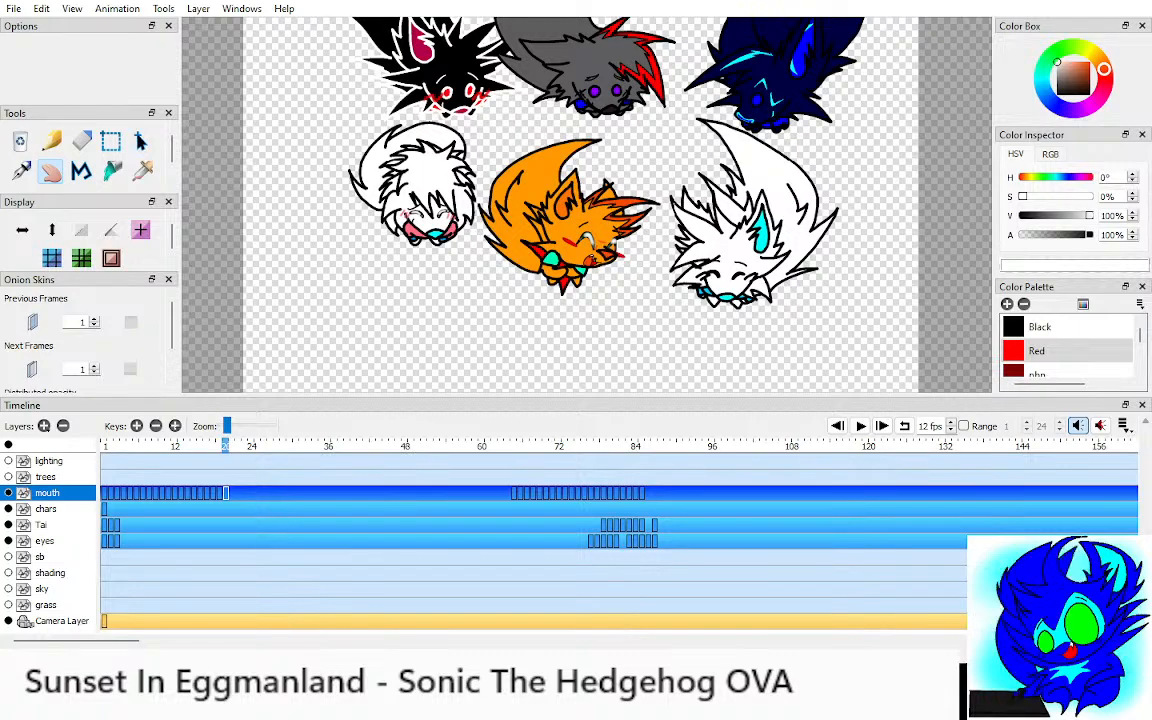
pyautogui.scroll(4, 525, 202)
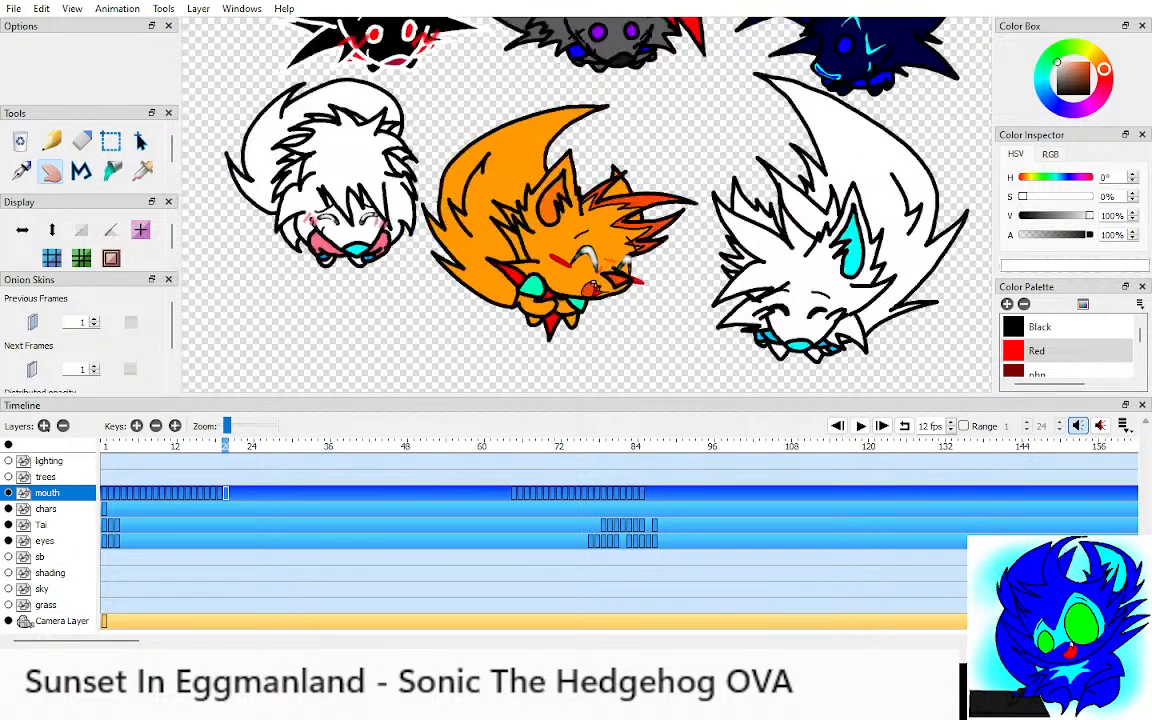
pyautogui.scroll(-4, 525, 202)
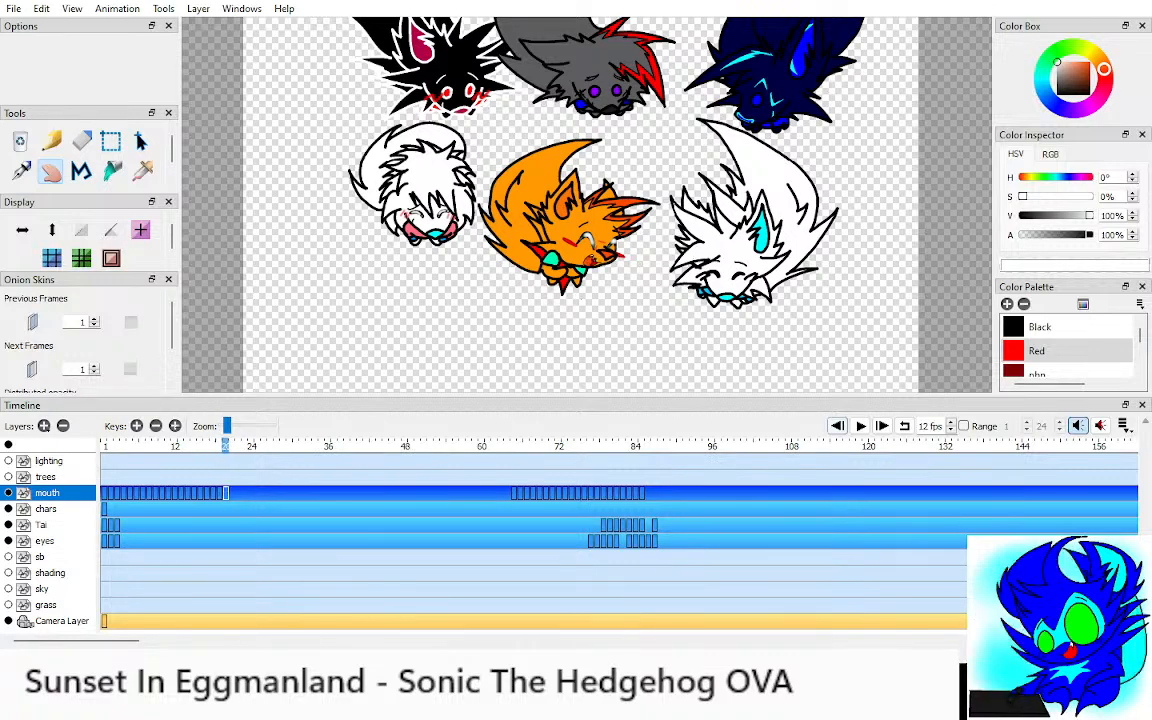
pyautogui.press('Return')
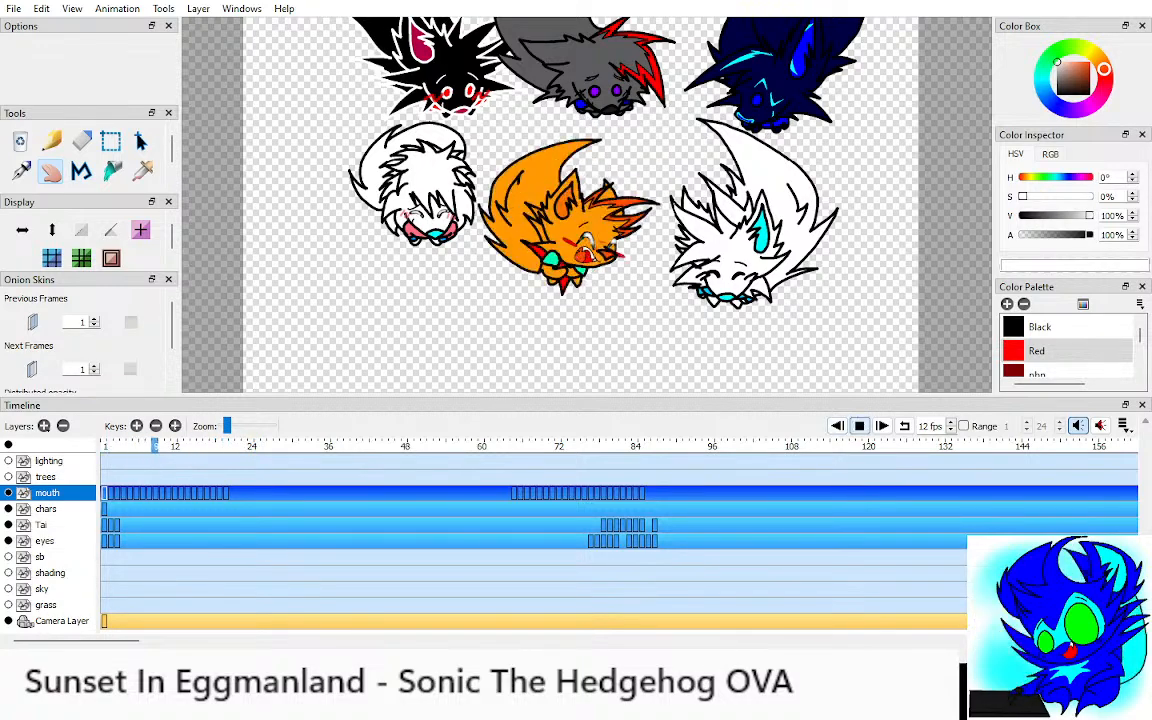
pyautogui.press('Return')
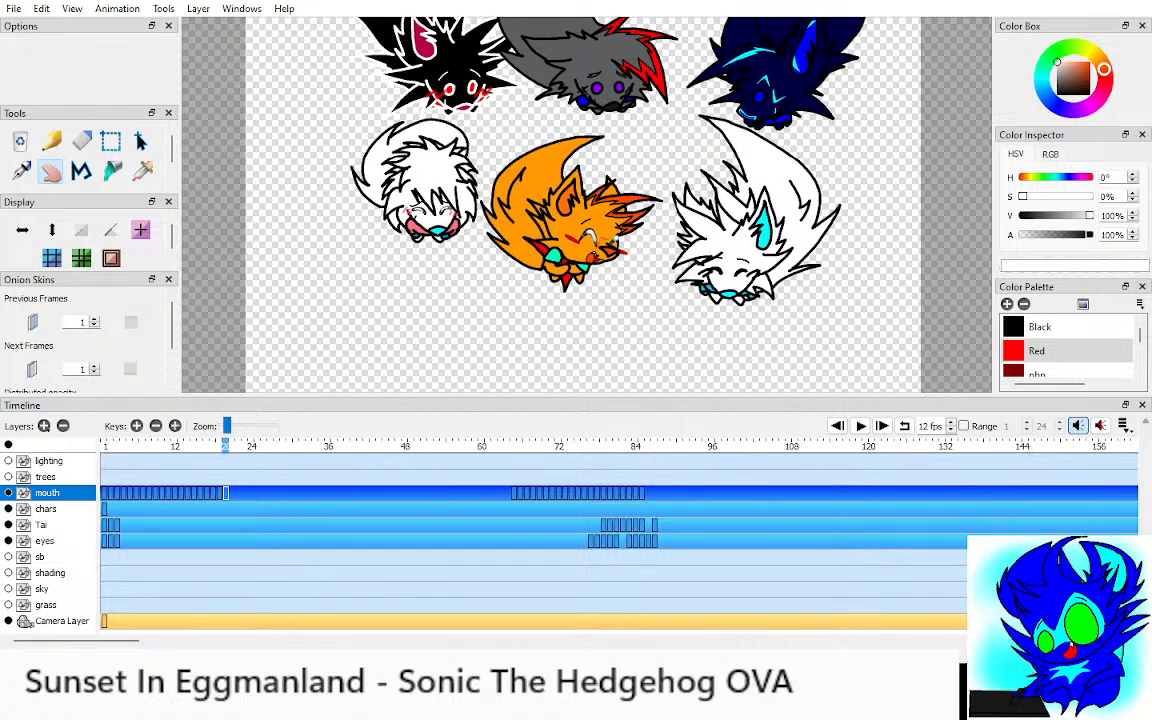
# Step: Find the white bared-teeth mouth among the earlier mouth frames and copy it to a keyframe at frame 21
pyautogui.press('Left')
pyautogui.press('Left')
pyautogui.press('Left')
pyautogui.press('Left')
pyautogui.press('Left')
pyautogui.press('Left')
pyautogui.press('Left')
pyautogui.press('Left')
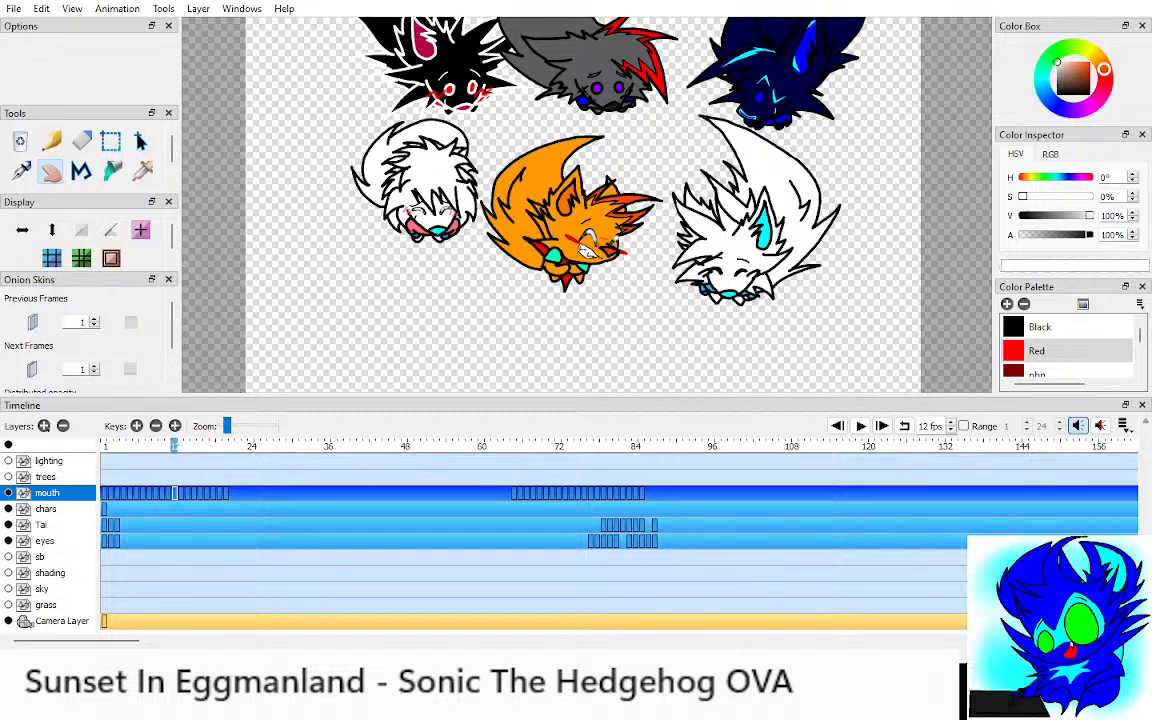
pyautogui.press('Left')
pyautogui.press('Right')
pyautogui.press('Right')
pyautogui.press('Right')
pyautogui.press('Right')
pyautogui.press('Right')
pyautogui.press('Right')
pyautogui.press('Right')
pyautogui.press('Right')
pyautogui.press('Right')
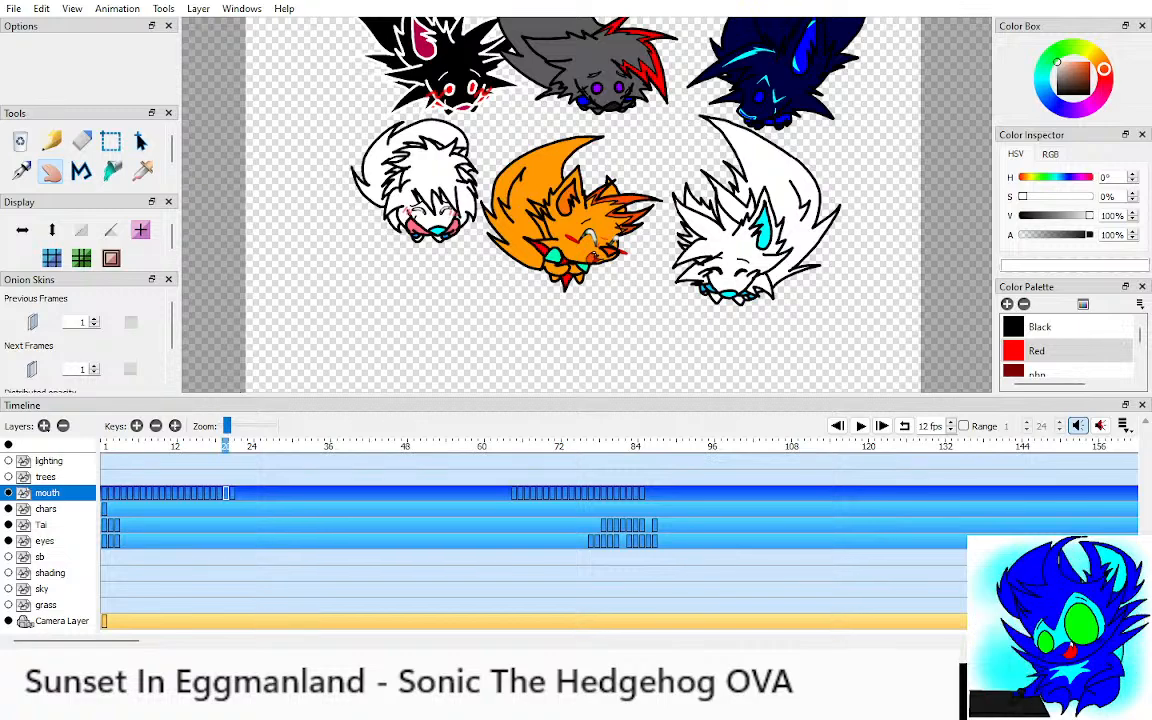
# Step: Move the copied mouth to frame 22, leave an empty keyframe at frame 21, and show untinted onion skins of both neighboring frames
pyautogui.press('o')
pyautogui.hotkey('alt', 'o')
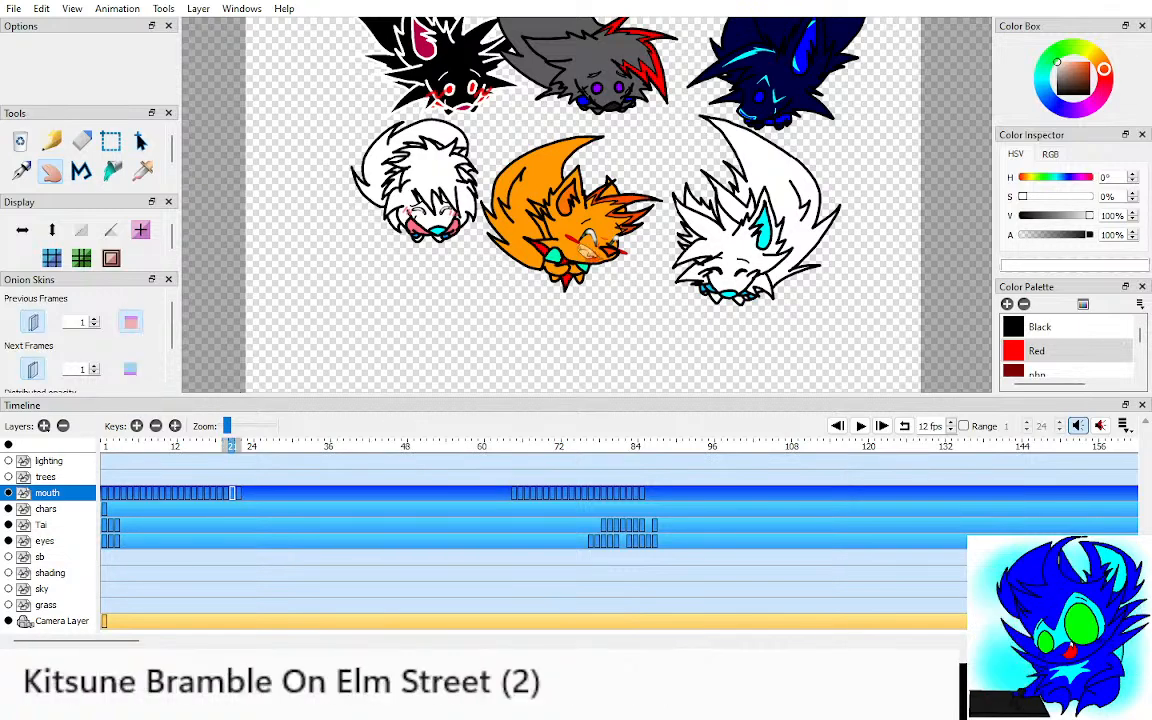
pyautogui.scroll(4, 584, 253)
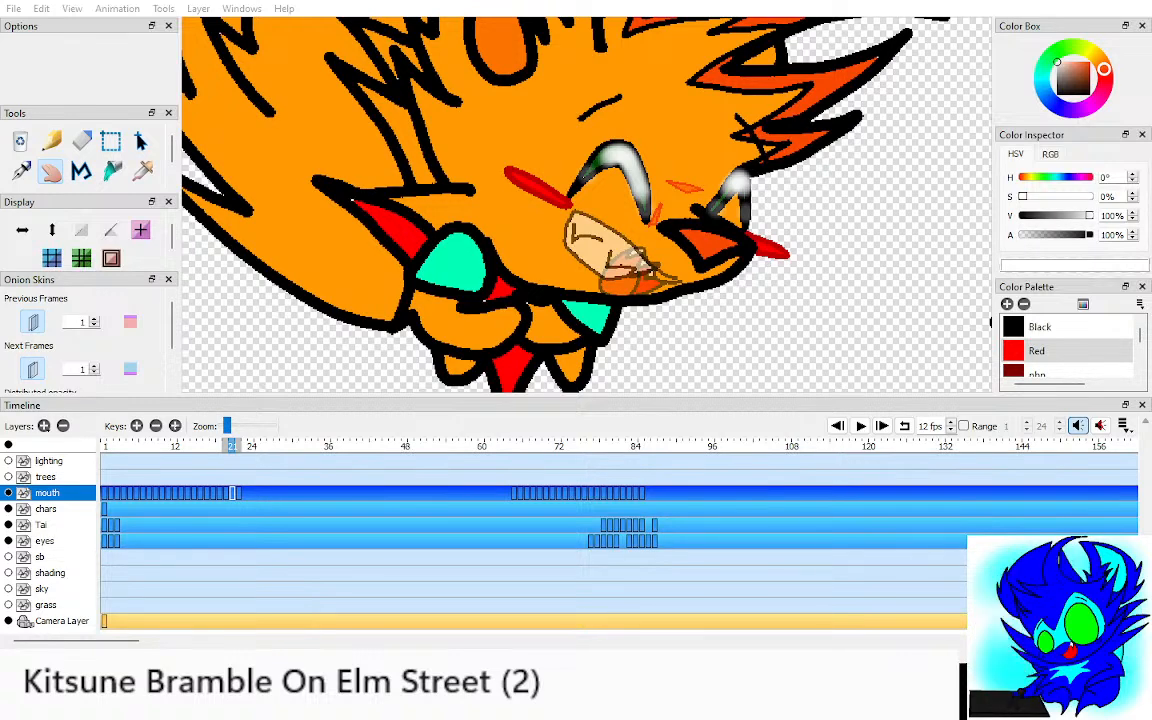
pyautogui.moveTo(627, 238); pyautogui.dragTo(580, 196)
pyautogui.scroll(3, 580, 196)
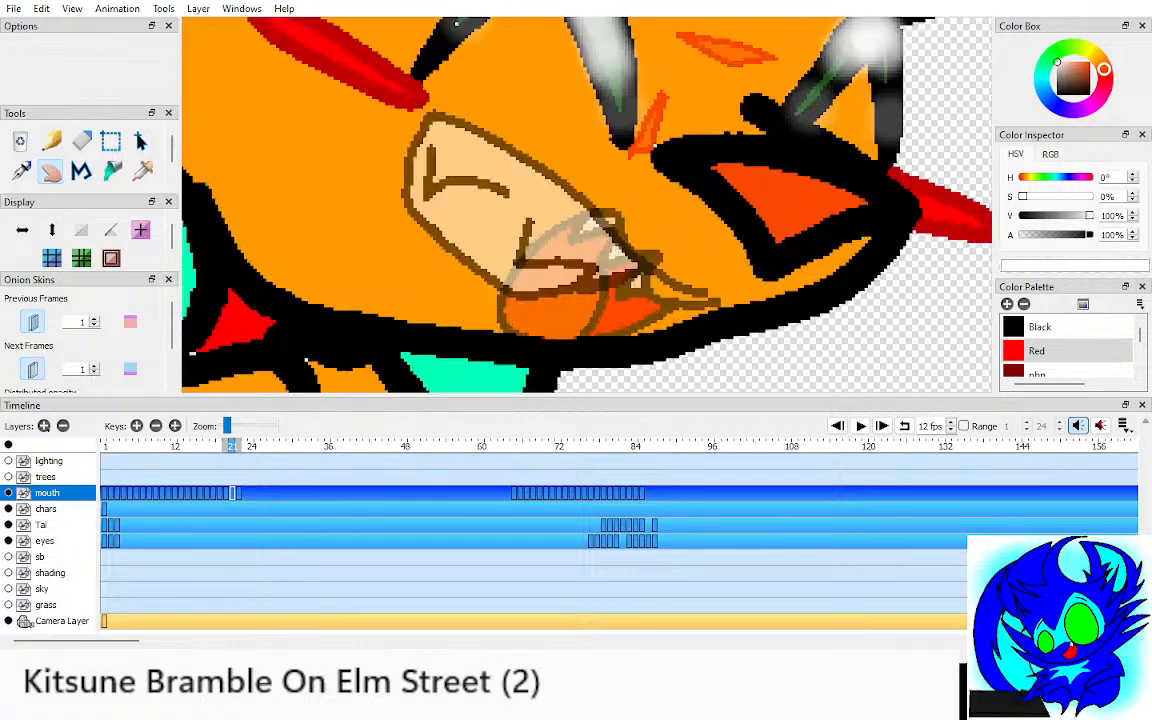
# Step: Outline a rounded open mouth with pointed teeth and a tongue line in black on frame 21, using a 3.00-wide pen
pyautogui.click(1042, 327)
pyautogui.click(21, 171)
pyautogui.moveTo(716, 300)
pyautogui.mouseDown()
pyautogui.moveTo(683, 292)
pyautogui.moveTo(590, 207)
pyautogui.moveTo(530, 172)
pyautogui.moveTo(470, 172)
pyautogui.moveTo(478, 287)
pyautogui.moveTo(552, 283)
pyautogui.moveTo(598, 258)
pyautogui.mouseUp()
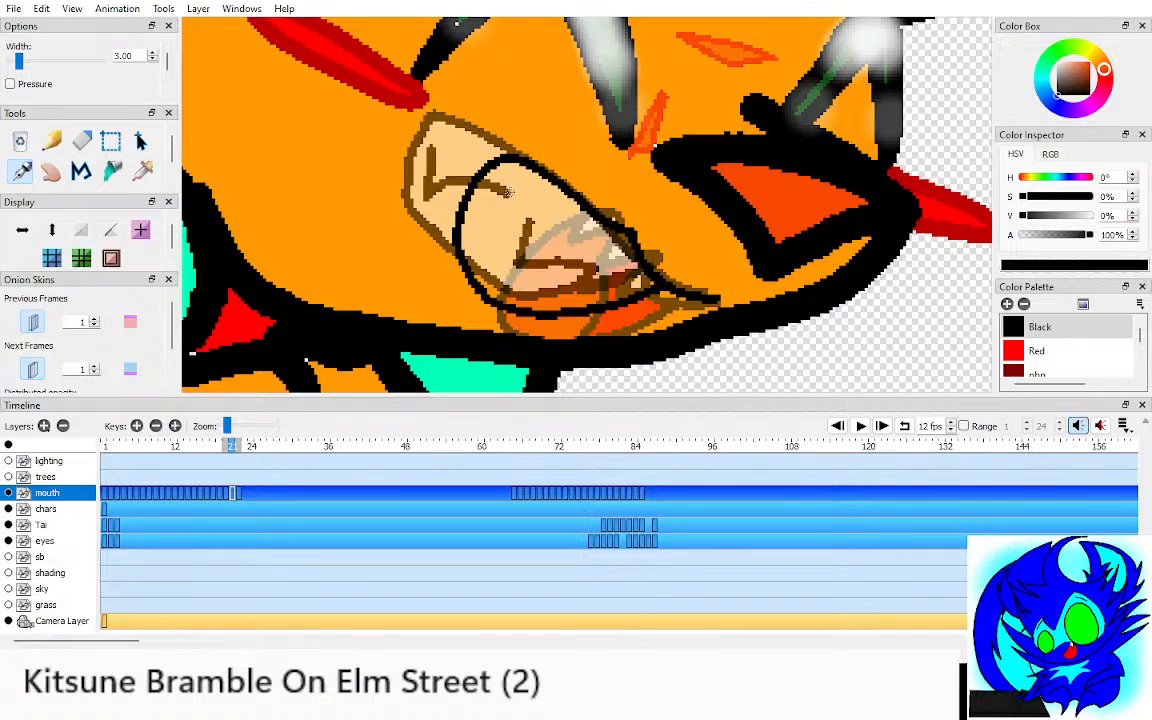
pyautogui.moveTo(490, 178)
pyautogui.mouseDown()
pyautogui.moveTo(590, 228)
pyautogui.moveTo(600, 245)
pyautogui.moveTo(615, 240)
pyautogui.moveTo(632, 272)
pyautogui.mouseUp()
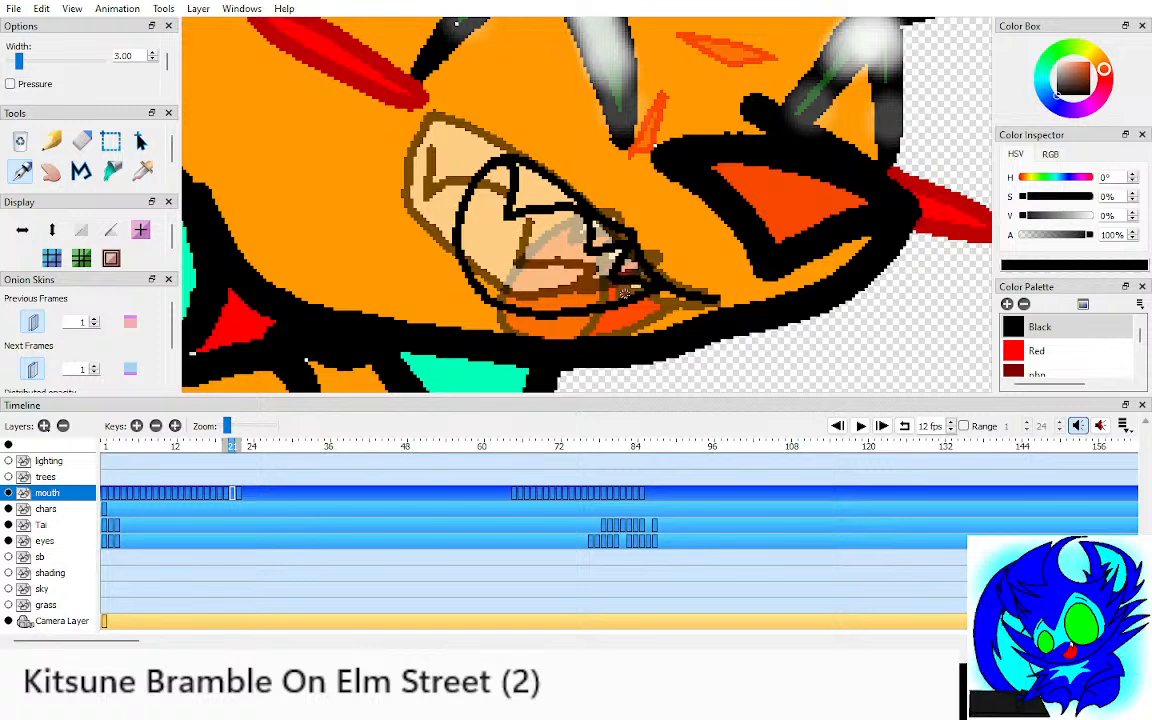
# Step: Turn off both onion skins and fill the small section beside the teeth of frame 21's mouth with Red
pyautogui.click(51, 171)
pyautogui.click(32, 321)
pyautogui.click(32, 369)
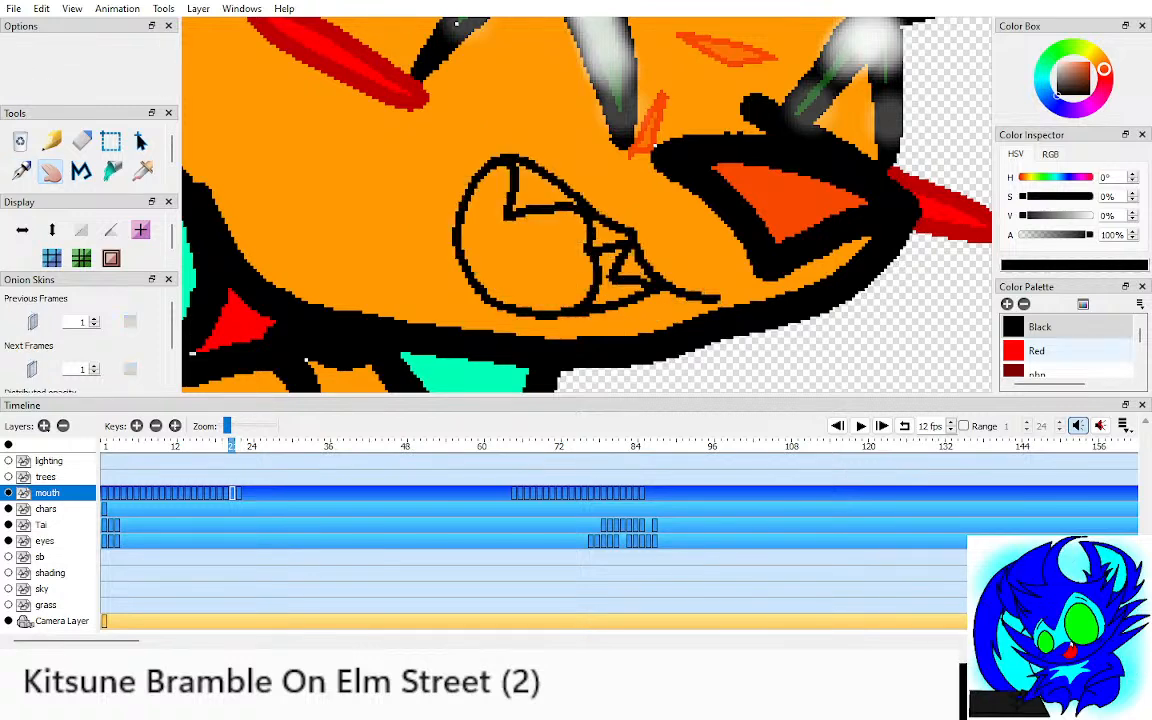
pyautogui.click(1036, 351)
pyautogui.press('k')
pyautogui.click(615, 283)
# Step: Sample the orange-red and fill the large rounded area of frame 21's mouth with it
pyautogui.press('i')
pyautogui.click(790, 205)
pyautogui.press('k')
pyautogui.click(540, 250)
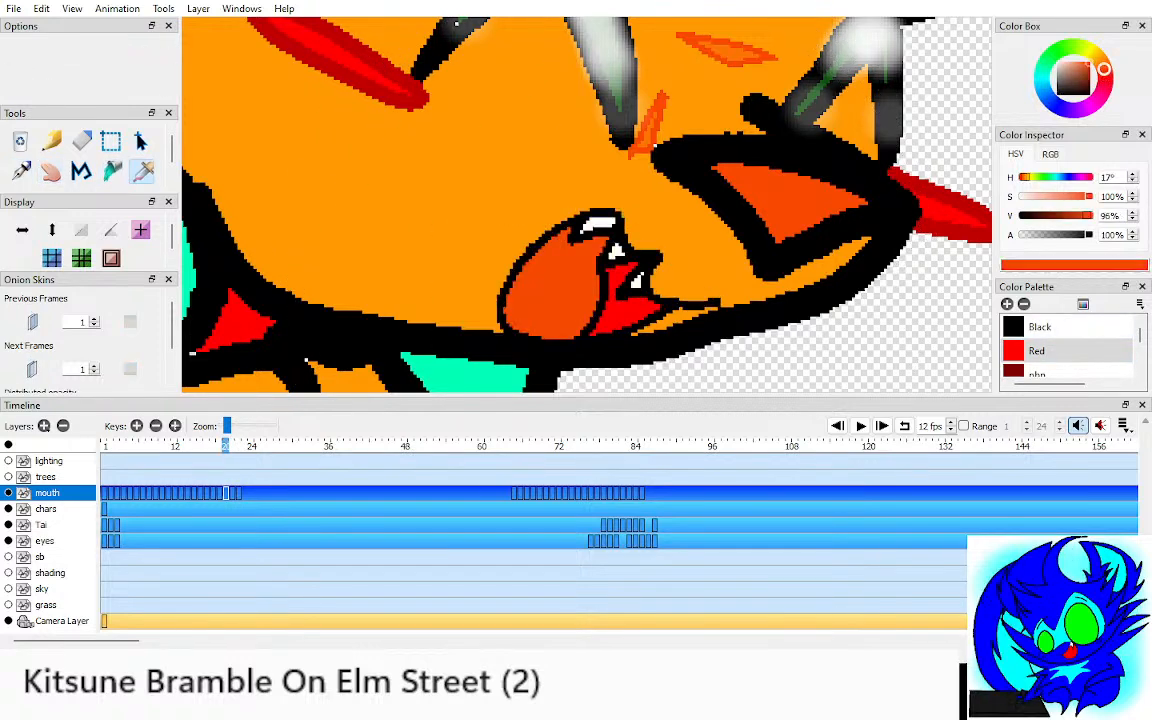
# Step: Sample white and fill the three teeth of frame 21's mouth with it, keeping the outline black
pyautogui.press('i')
pyautogui.click(862, 38)
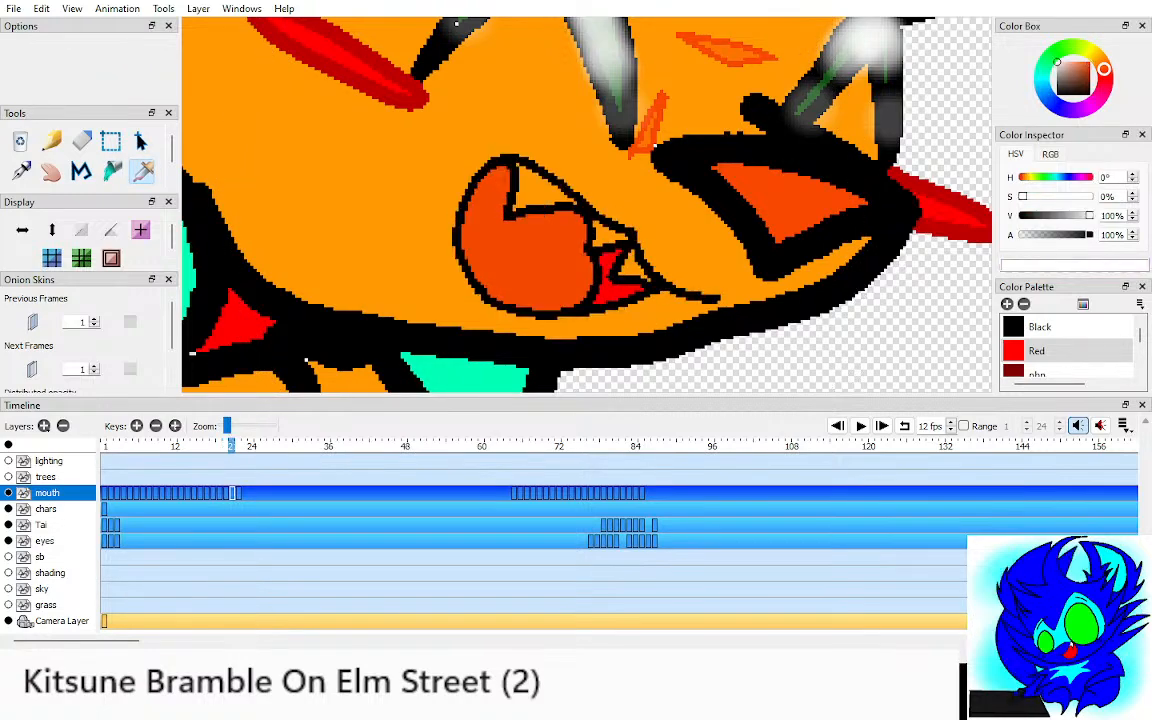
pyautogui.press('k')
pyautogui.click(540, 190)
pyautogui.click(462, 230)
pyautogui.hotkey('ctrl', 'z')
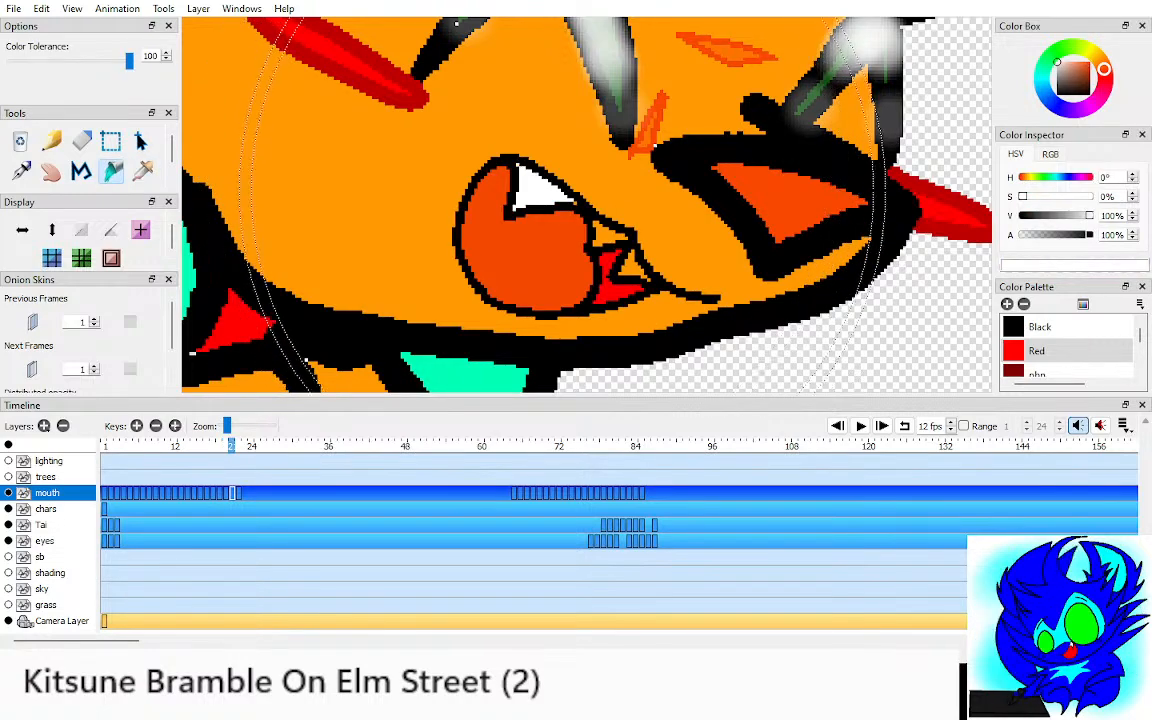
pyautogui.click(607, 236)
pyautogui.click(628, 264)
pyautogui.click(460, 235)
pyautogui.press('h')
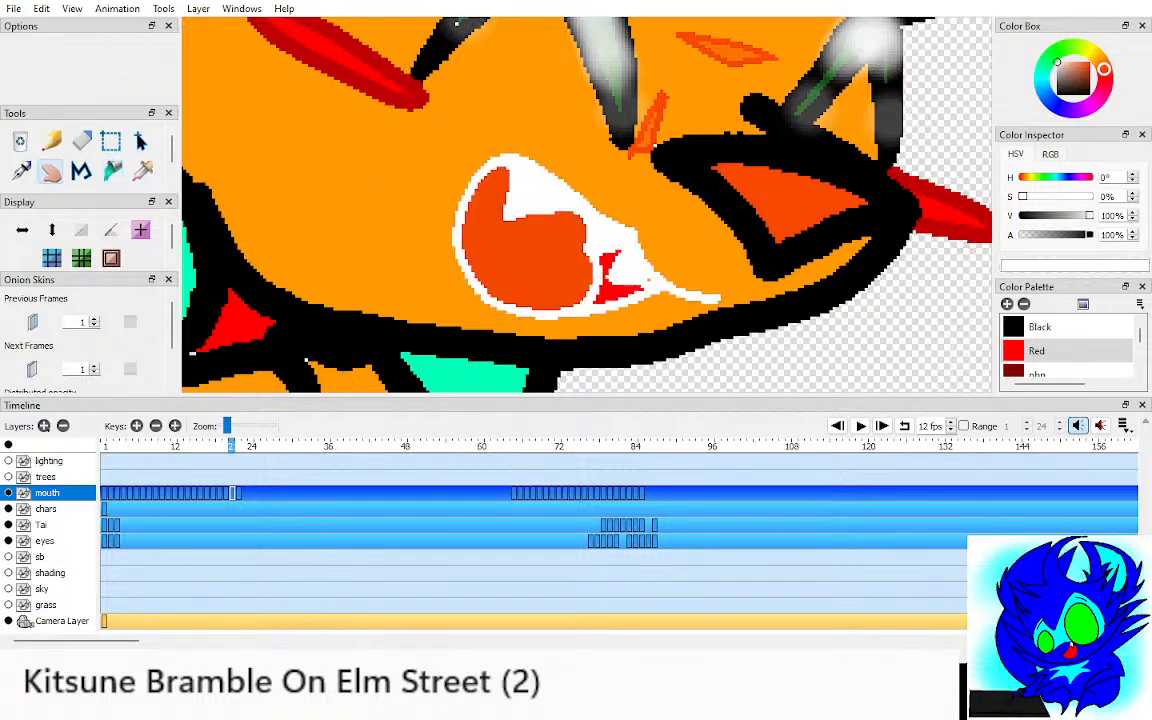
pyautogui.hotkey('ctrl', 'z')
pyautogui.press('k')
pyautogui.press('h')
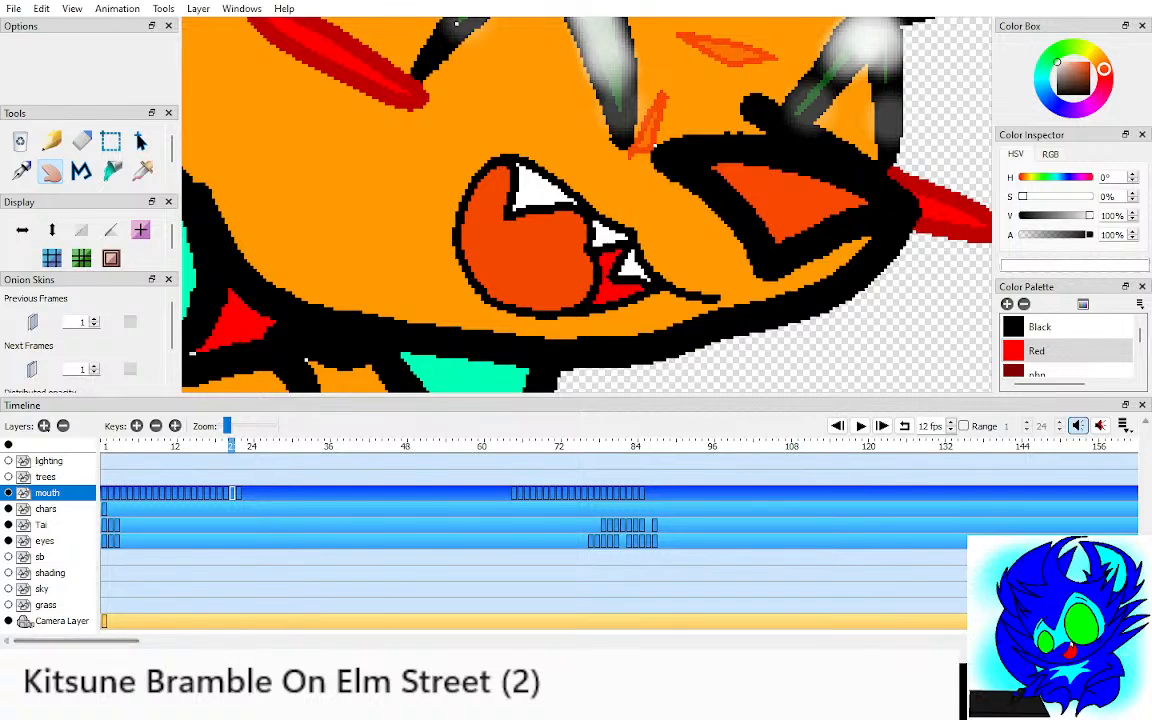
# Step: Step through the frames around frame 21 at full-character view to check how the mouth shapes change
pyautogui.scroll(-4, 587, 205)
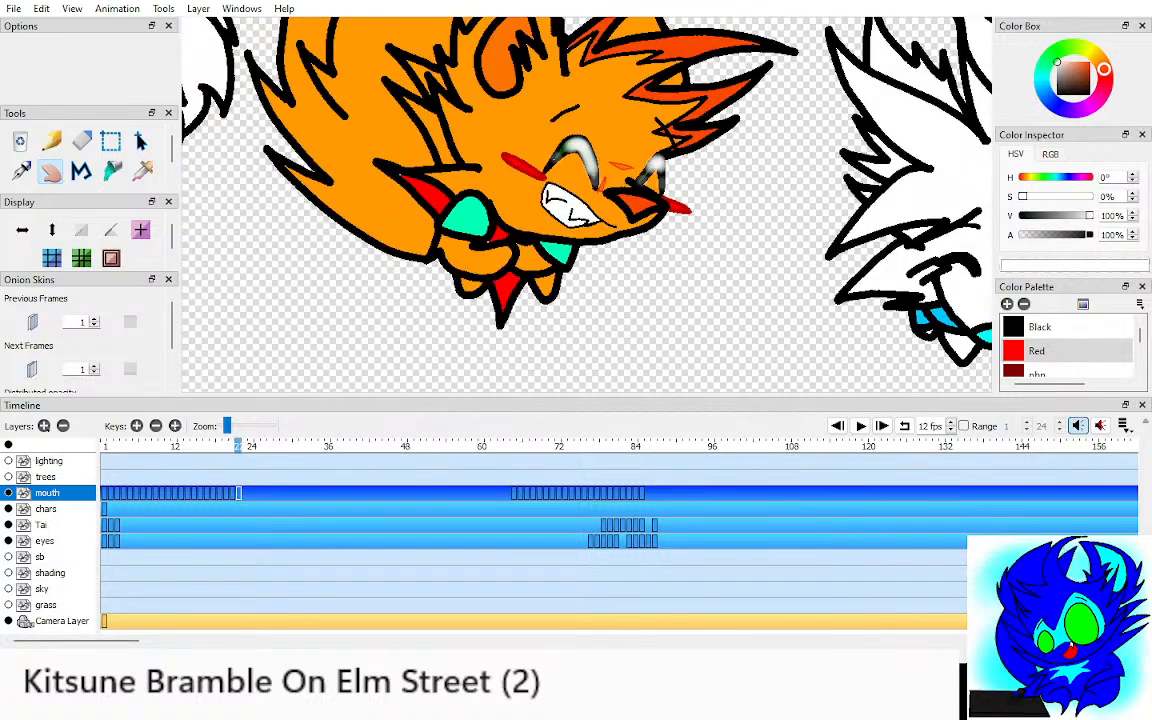
pyautogui.scroll(-5, 587, 205)
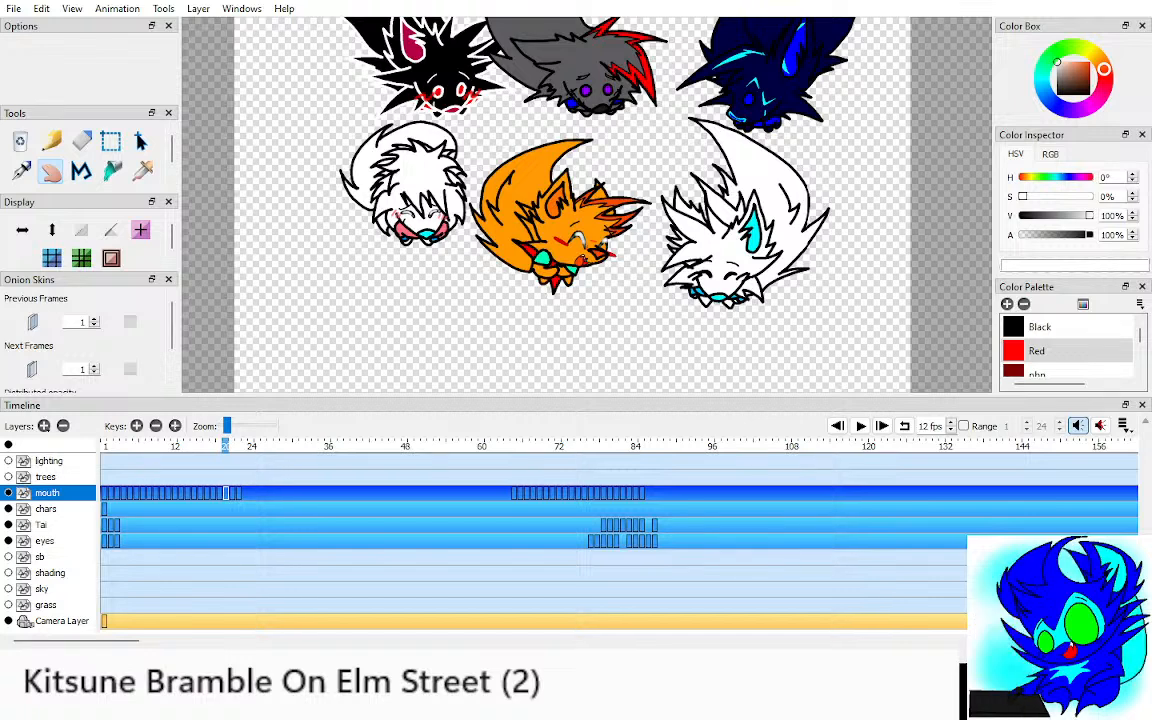
pyautogui.press(',')
pyautogui.press('.')
pyautogui.press('.')
pyautogui.press('.')
pyautogui.press('.')
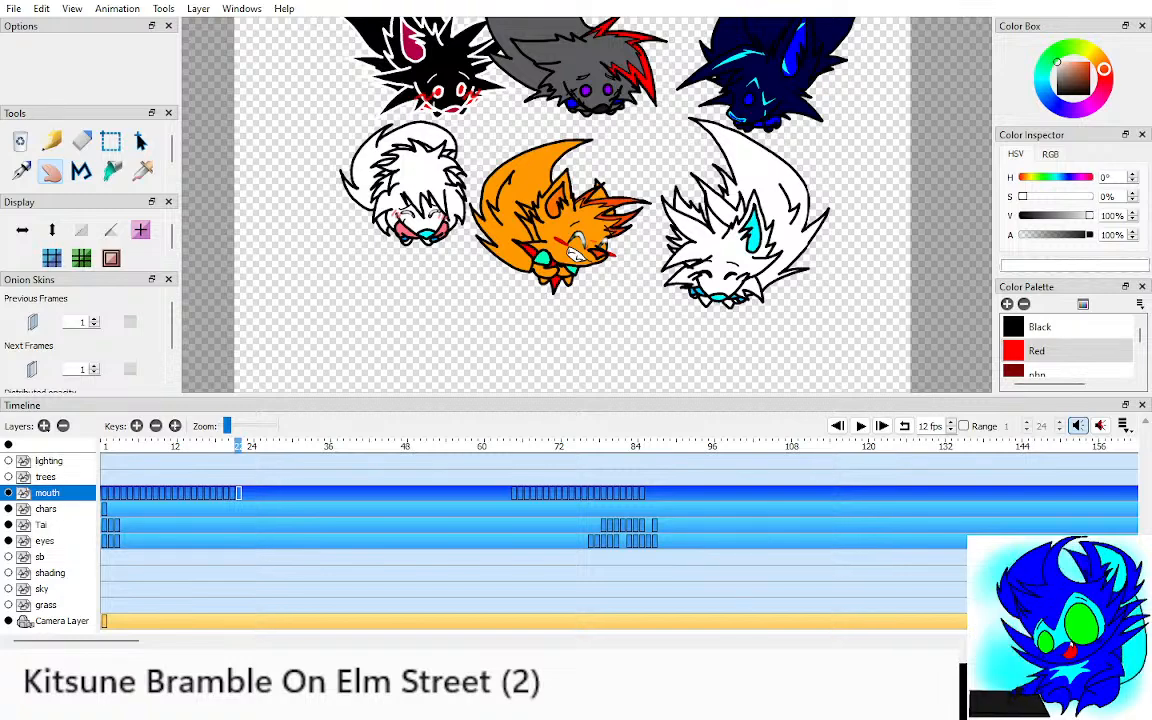
# Step: Play the animation repeatedly from frame 1 to examine the orange character's mouth movement
pyautogui.press('Return')
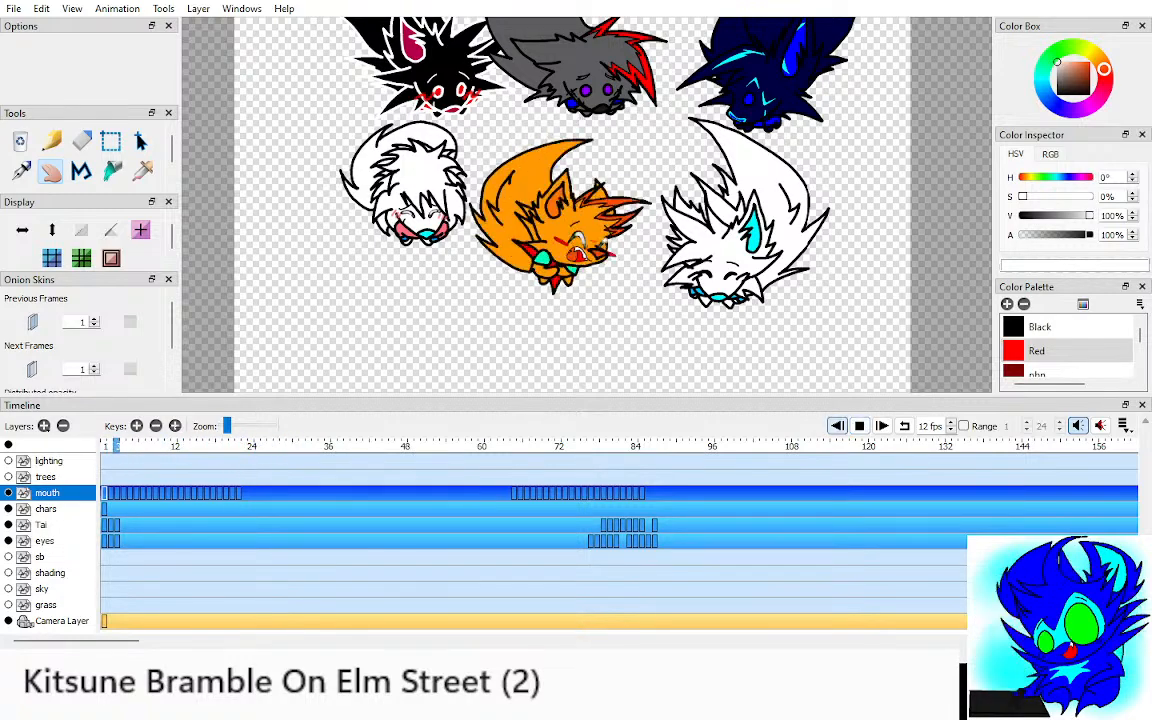
pyautogui.press('Return')
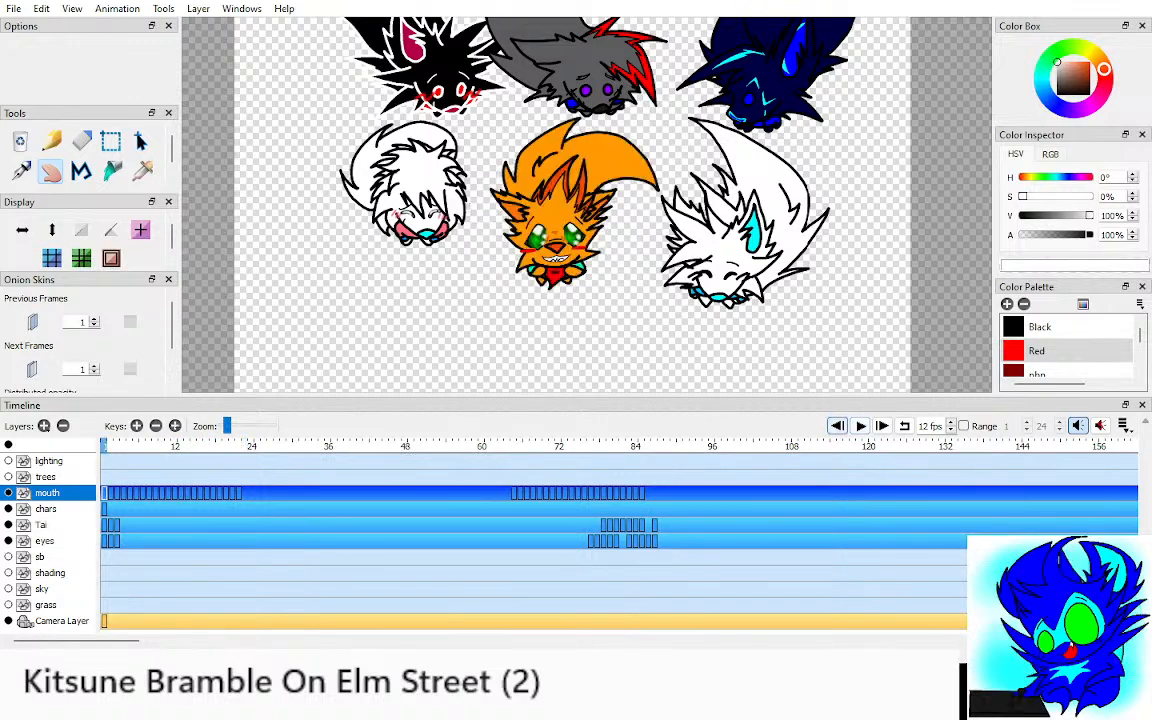
pyautogui.press('Return')
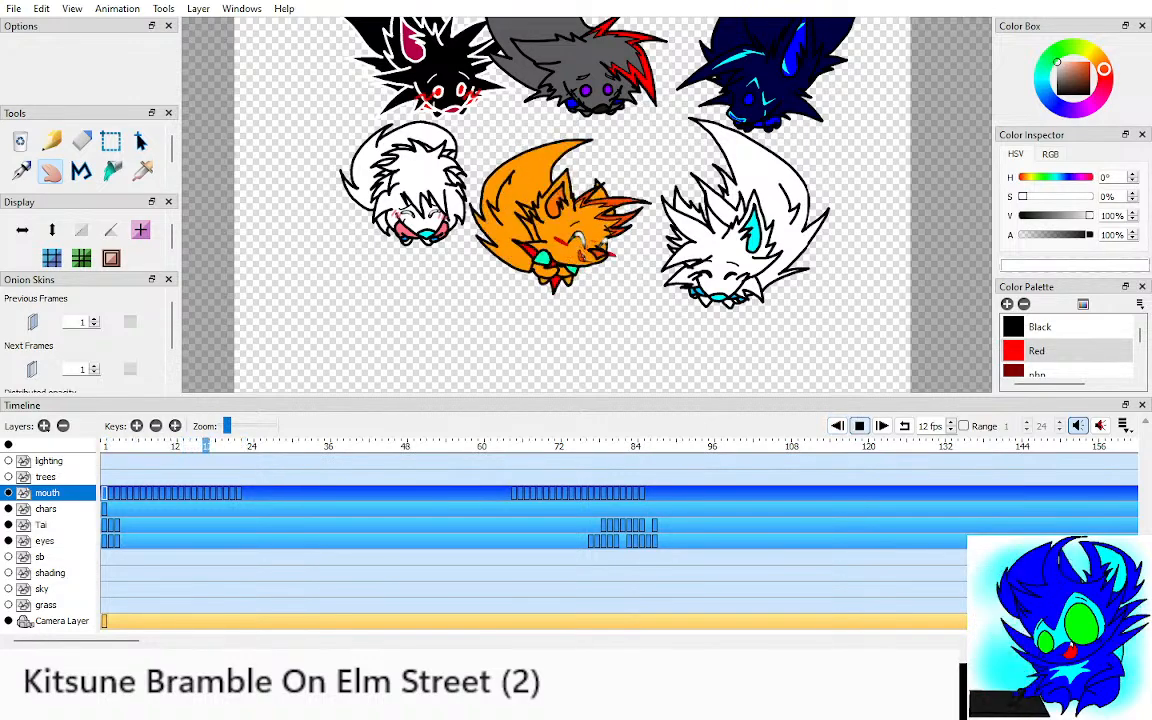
pyautogui.press('Return')
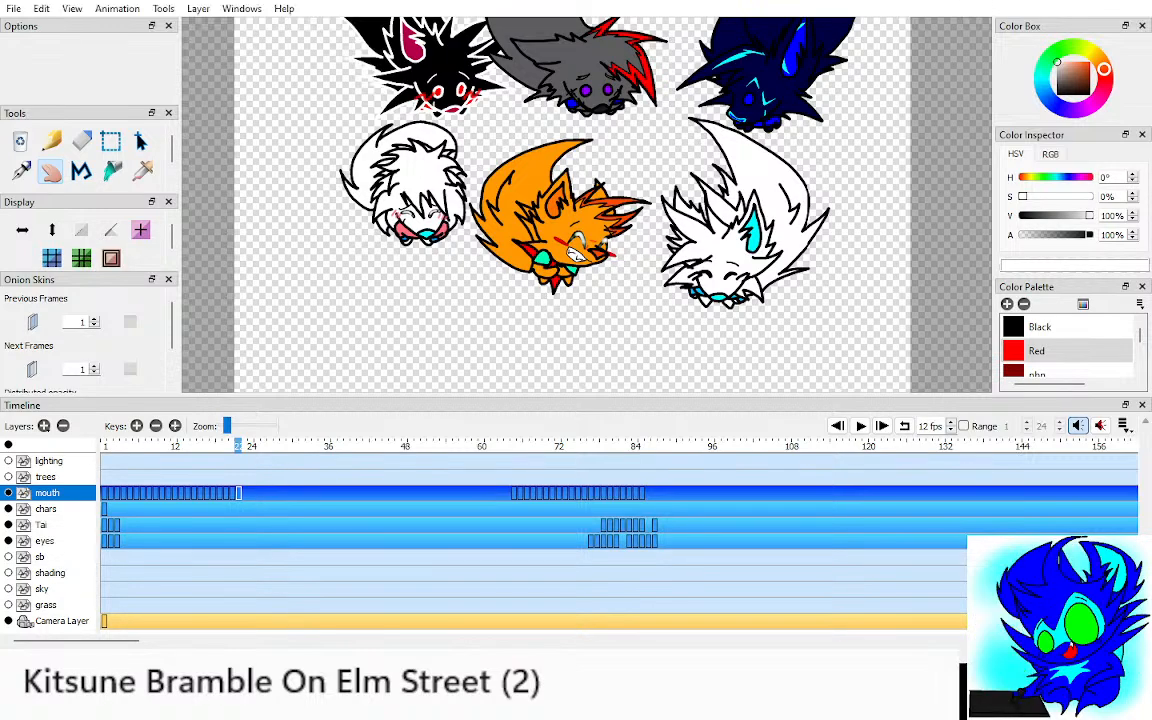
pyautogui.press('Return')
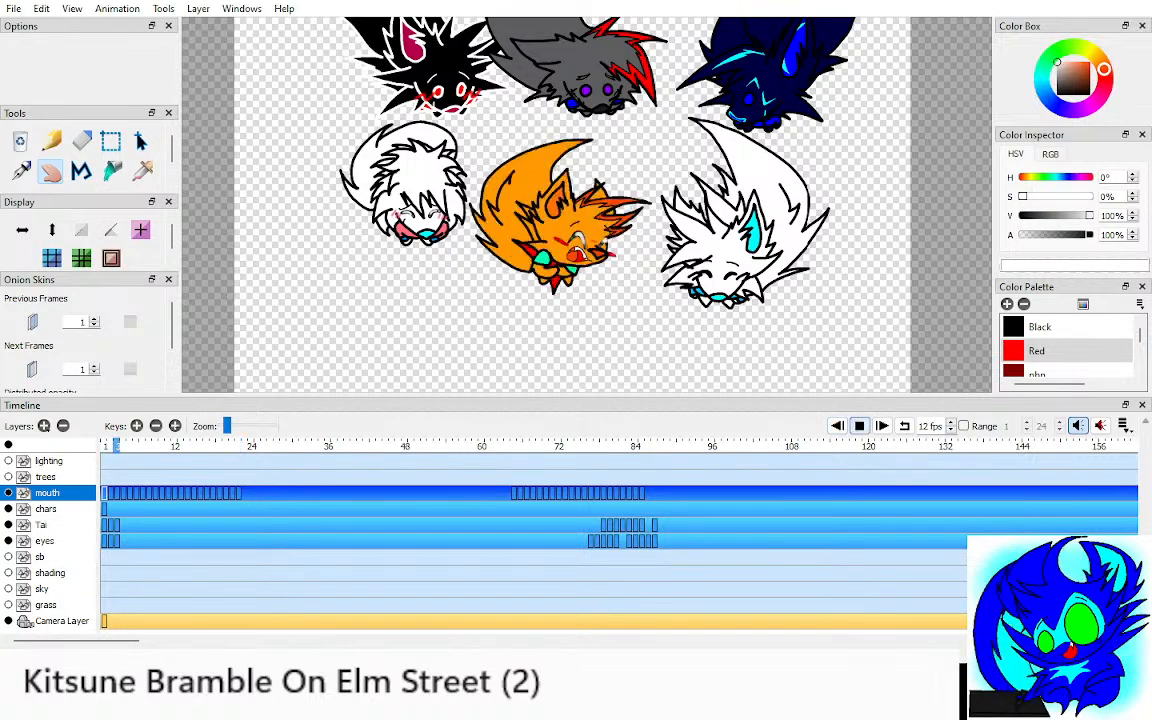
pyautogui.press('Return')
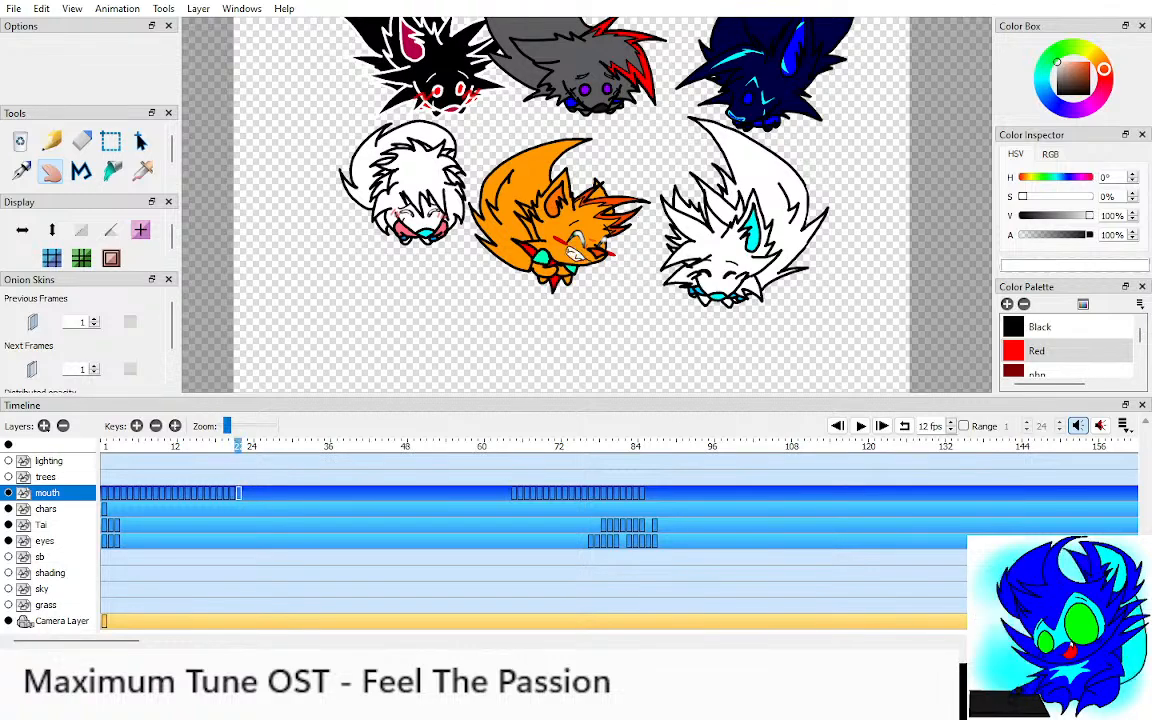
pyautogui.press('Return')
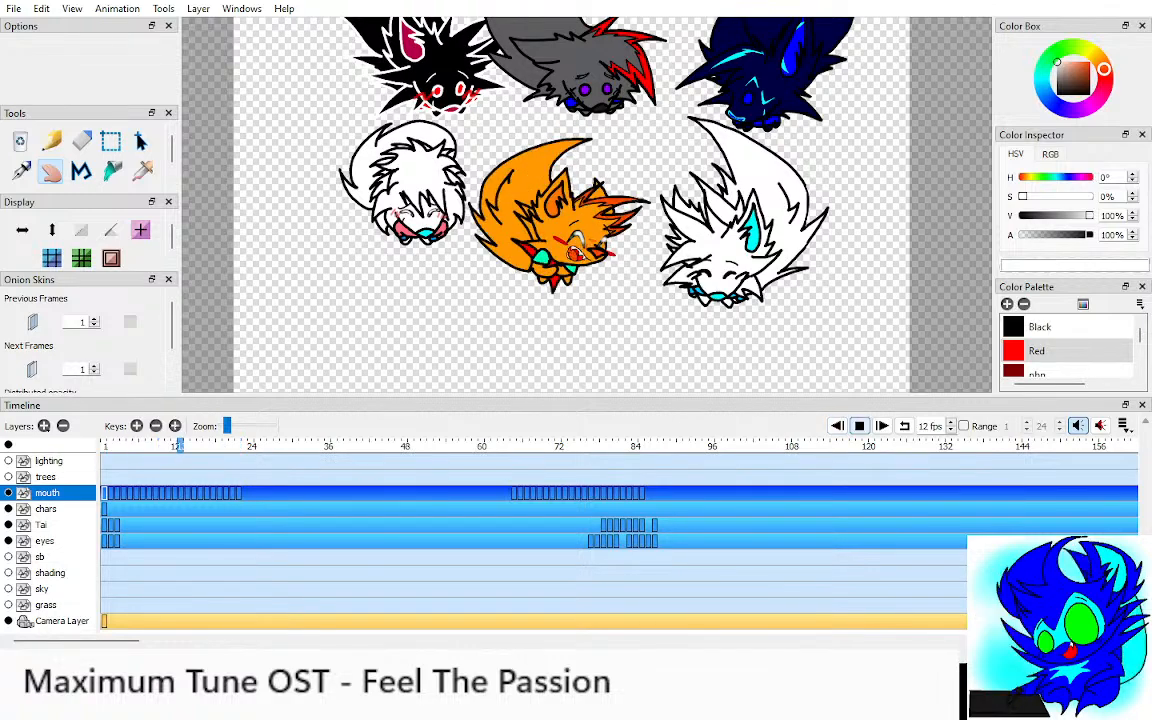
pyautogui.click(838, 426)
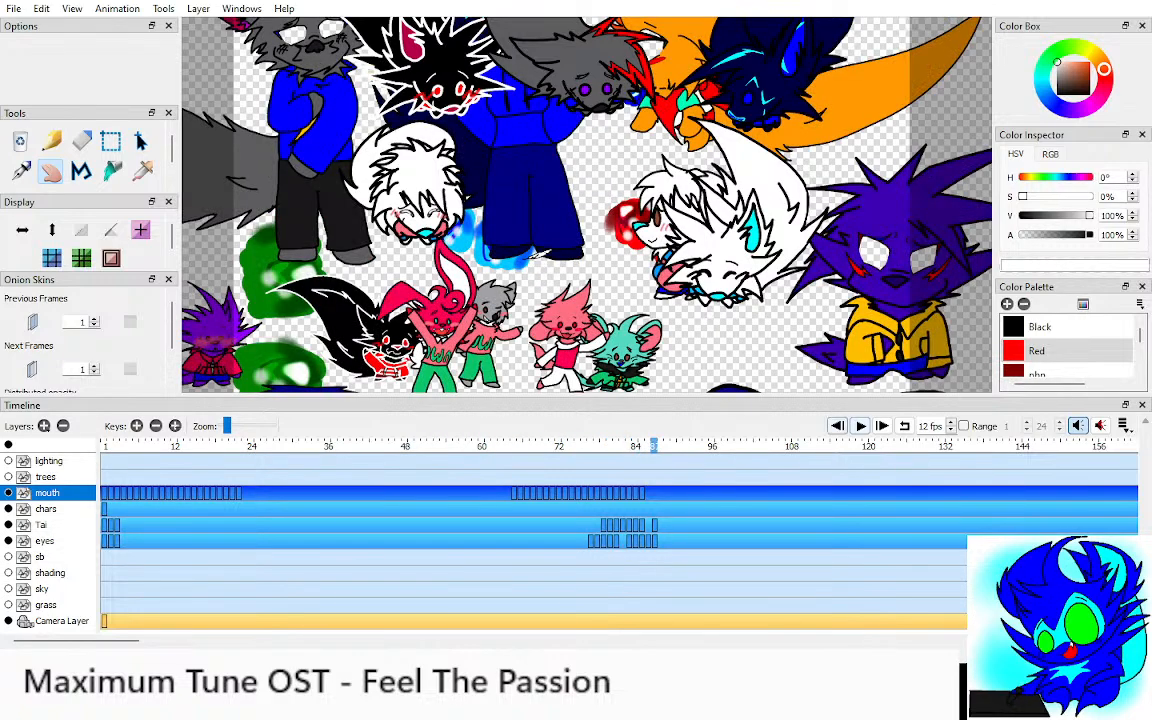
pyautogui.click(838, 426)
pyautogui.click(860, 426)
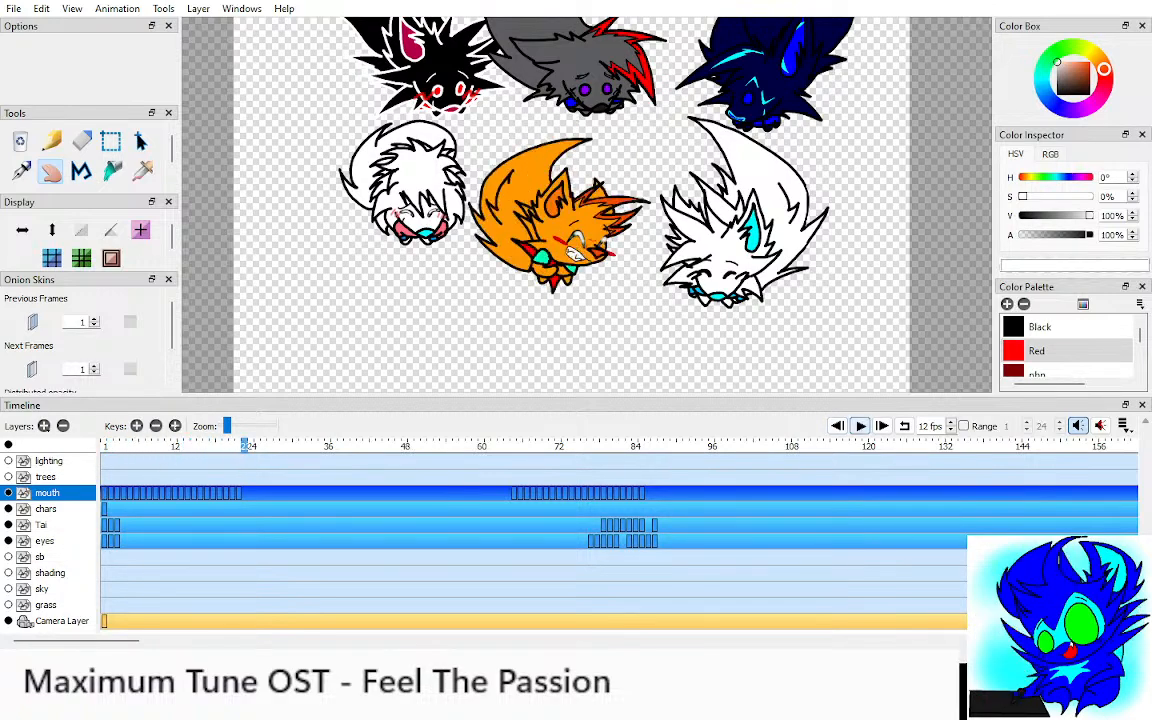
pyautogui.click(837, 426)
pyautogui.click(860, 426)
# Step: Limit playback to frames 1 through 24 and play that range
pyautogui.click(837, 426)
pyautogui.click(860, 426)
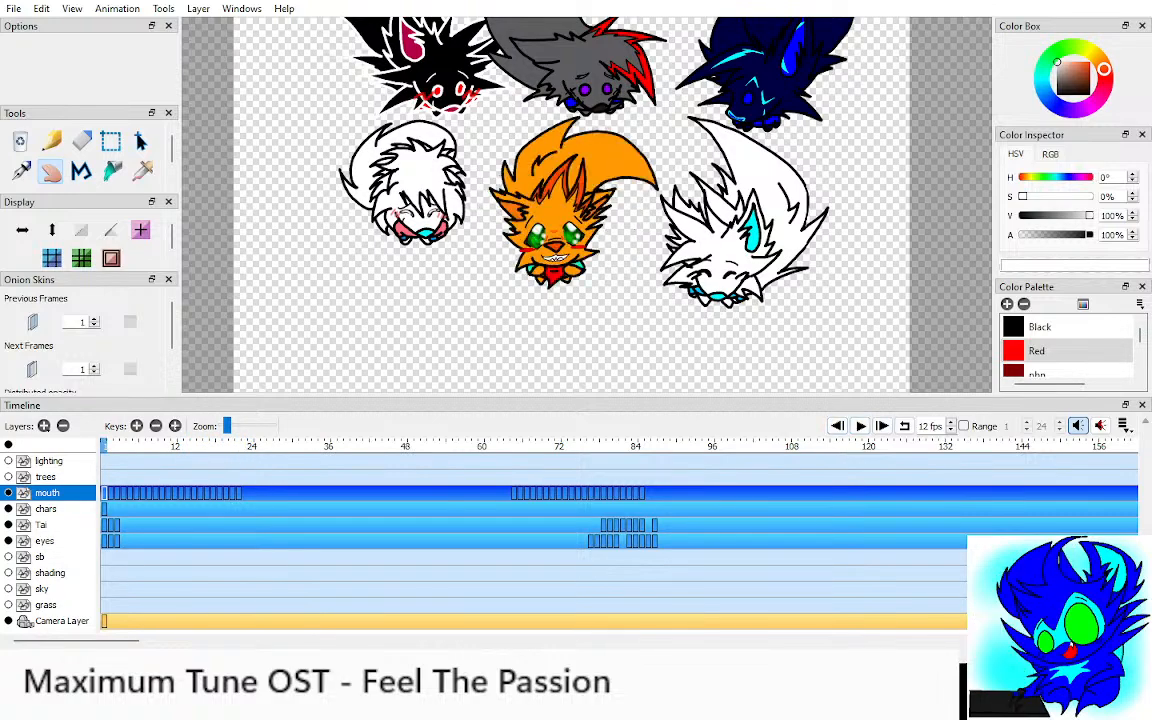
pyautogui.click(964, 426)
pyautogui.click(860, 426)
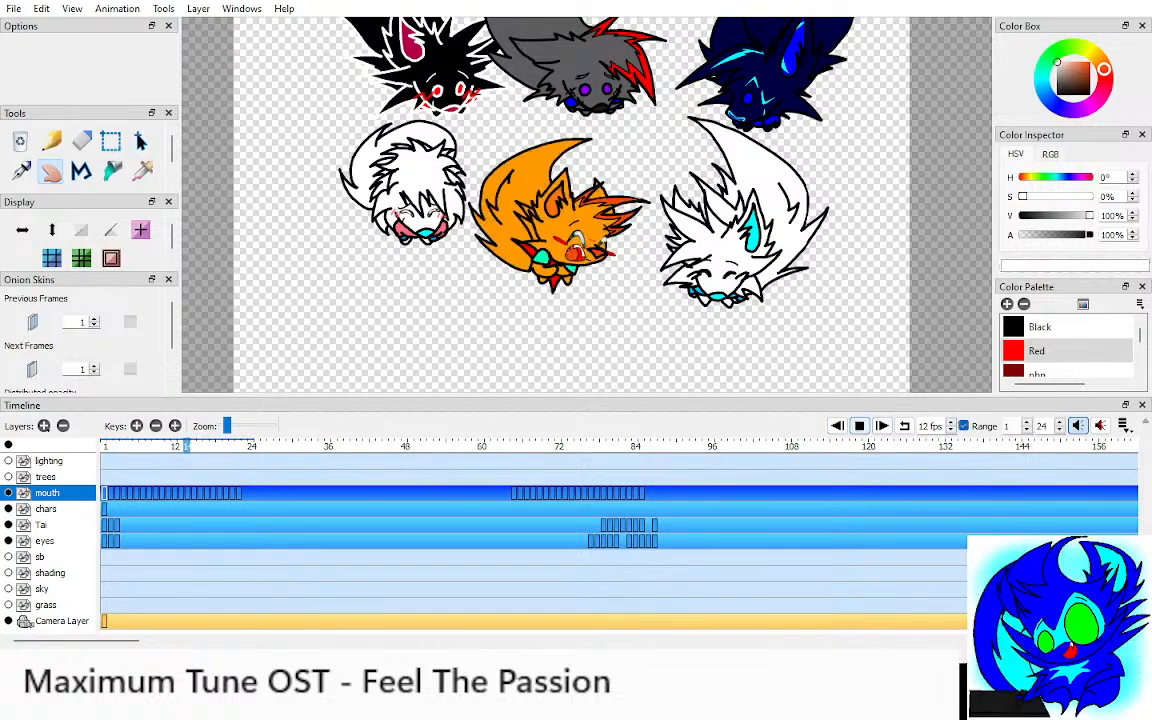
# Step: Choose Black, add an empty keyframe at frame 23 of the mouth layer, and show the previous frame's onion skin
pyautogui.click(1037, 351)
pyautogui.click(1040, 327)
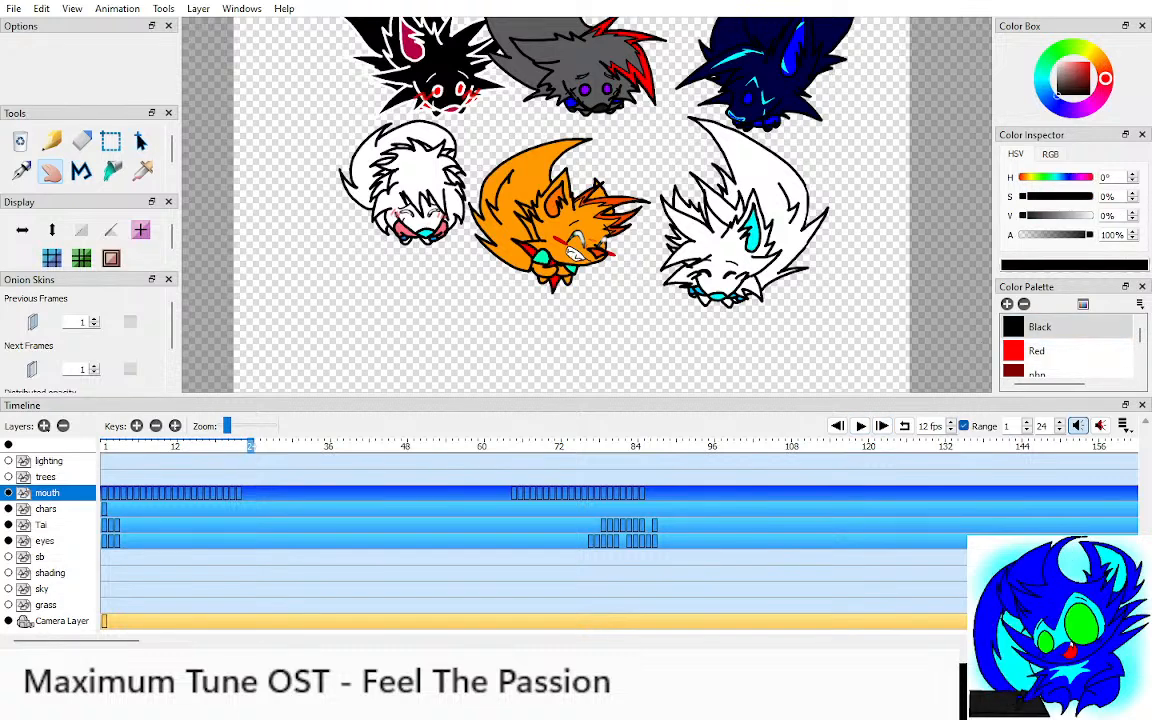
pyautogui.moveTo(251, 446); pyautogui.dragTo(136, 446)
pyautogui.click(239, 446)
pyautogui.press('F7')
pyautogui.press('o')
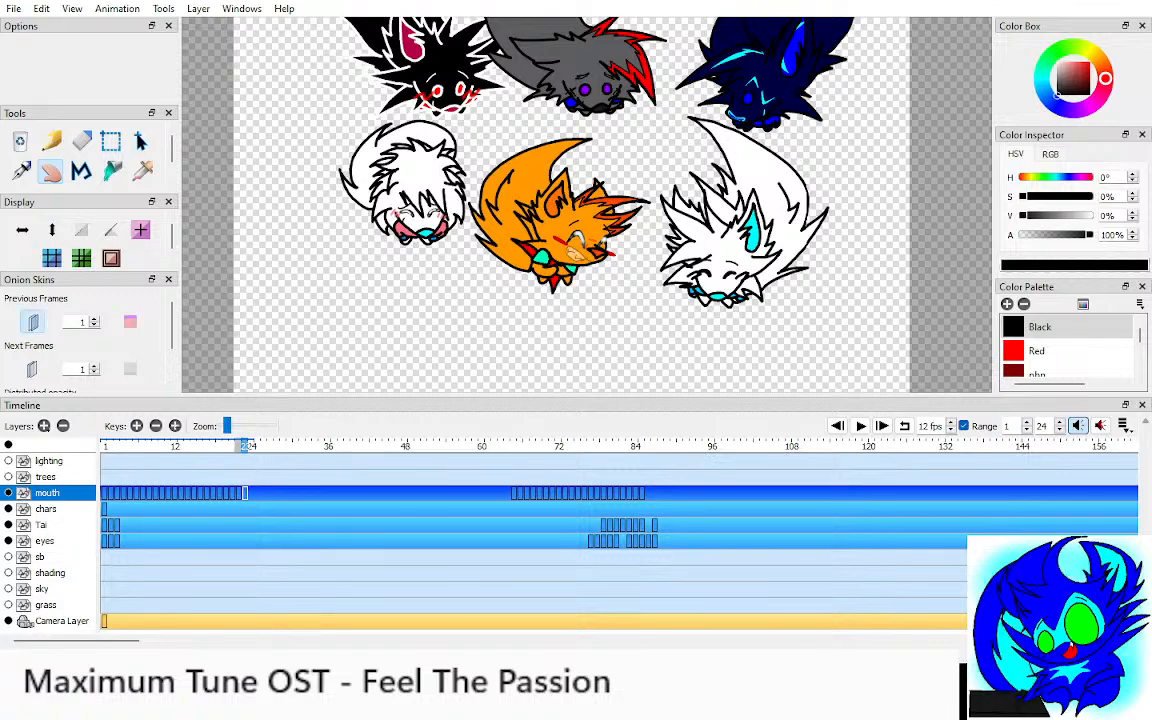
# Step: Outline a wide open mouth with pointed teeth and a large tongue on frame 23, using a 3.00-wide black pen
pyautogui.scroll(10, 563, 246)
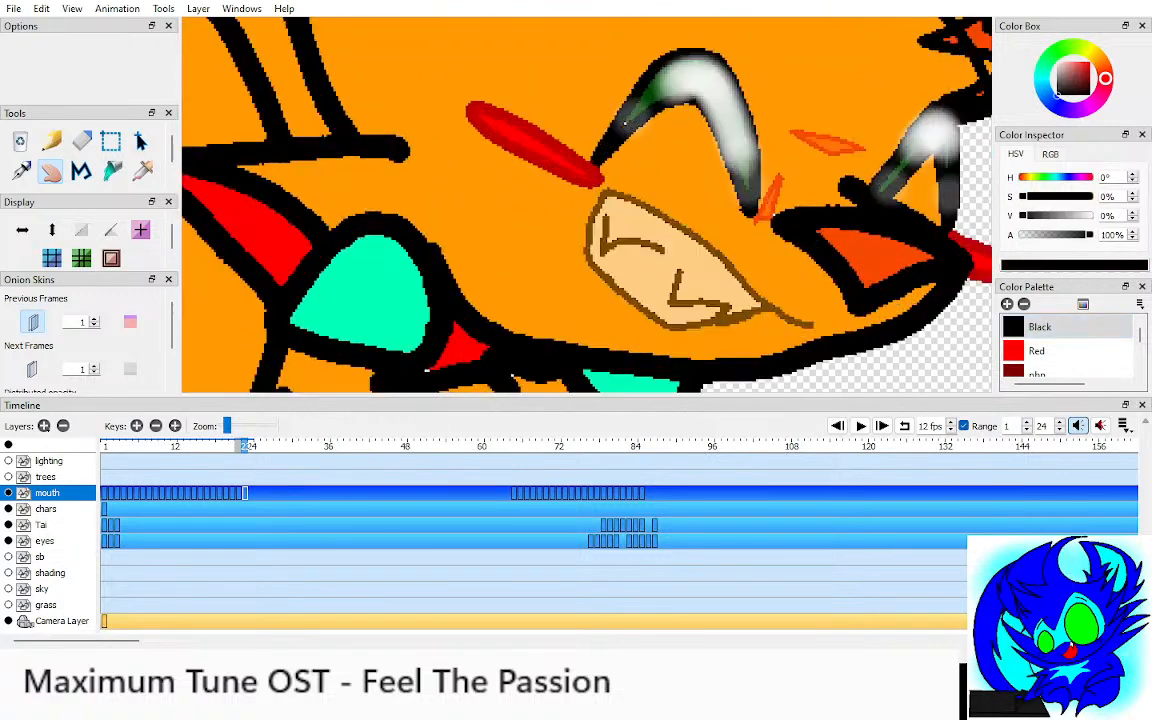
pyautogui.press('p')
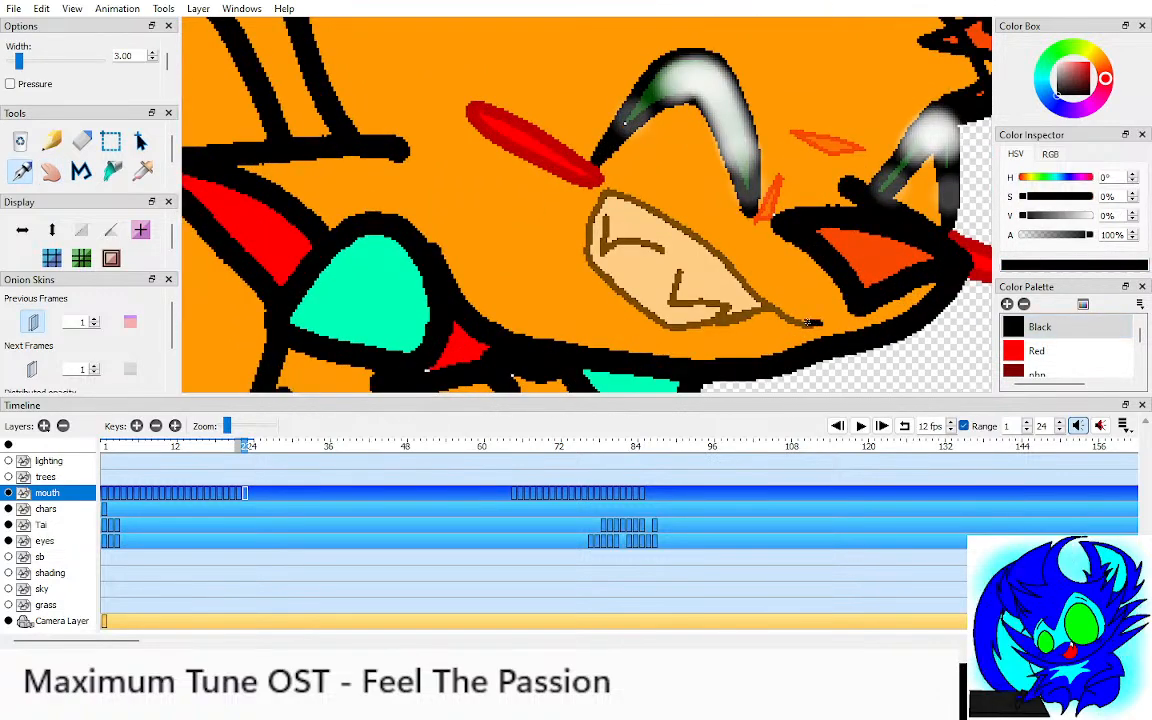
pyautogui.moveTo(808, 322)
pyautogui.mouseDown()
pyautogui.moveTo(608, 186)
pyautogui.moveTo(567, 179)
pyautogui.moveTo(533, 197)
pyautogui.moveTo(542, 253)
pyautogui.moveTo(610, 309)
pyautogui.moveTo(754, 320)
pyautogui.mouseUp()
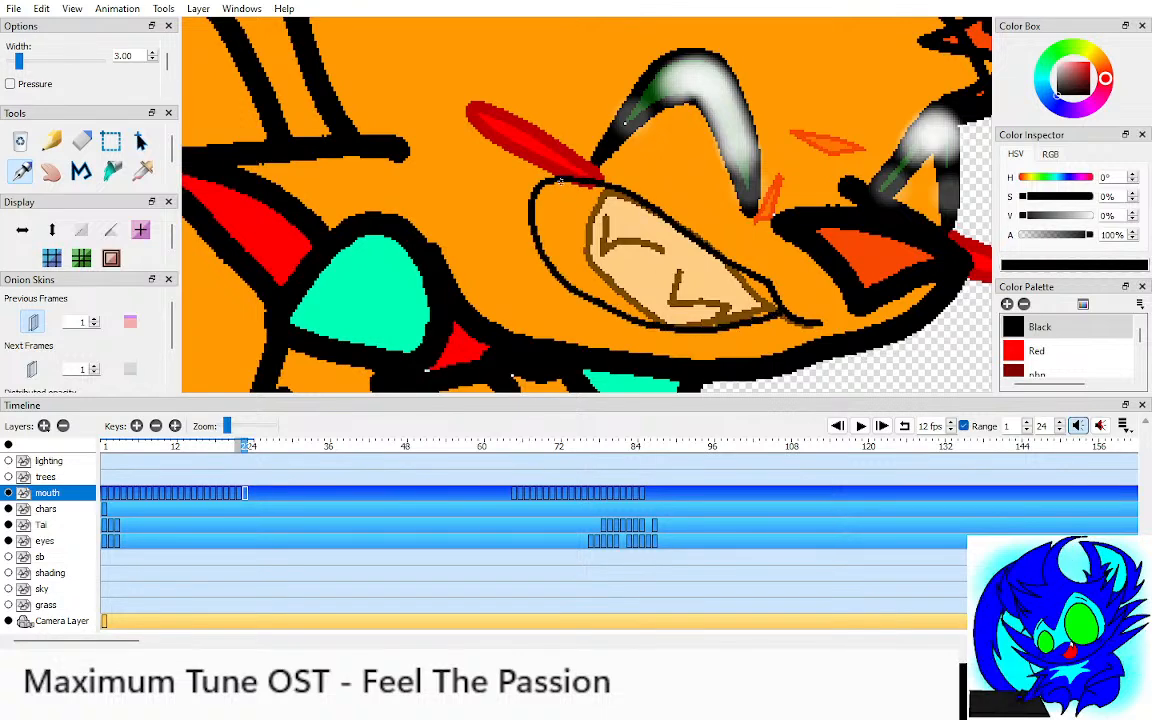
pyautogui.moveTo(560, 183)
pyautogui.mouseDown()
pyautogui.moveTo(626, 242)
pyautogui.moveTo(768, 298)
pyautogui.mouseUp()
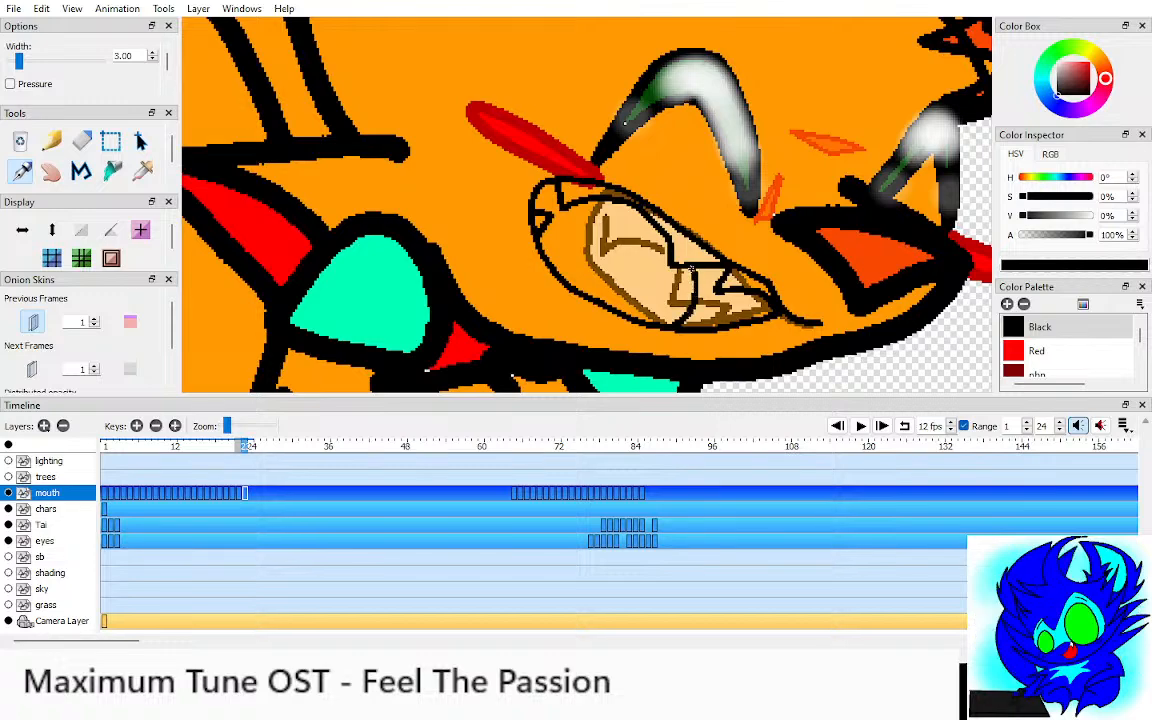
# Step: Turn off the onion skin, sample white from frame 22's mouth, and fill the teeth of frame 23's mouth with it
pyautogui.press('i')
pyautogui.press('o')
pyautogui.press(',')
pyautogui.click(690, 268)
pyautogui.press('.')
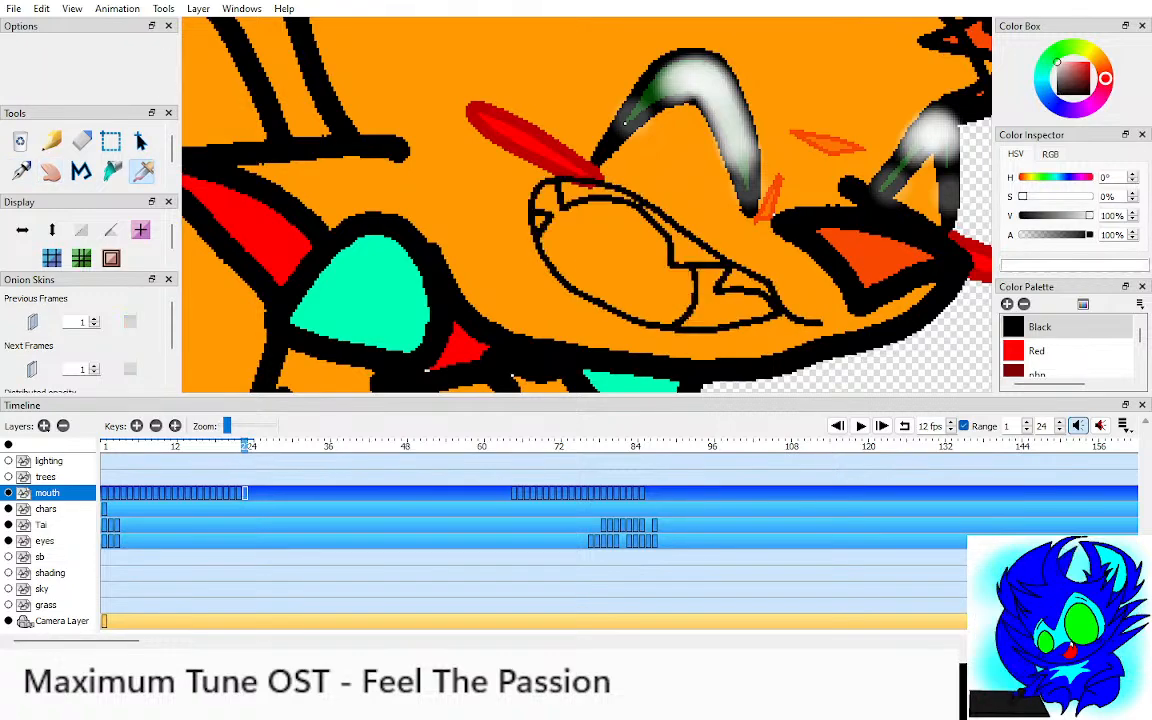
pyautogui.press('k')
pyautogui.click(600, 193)
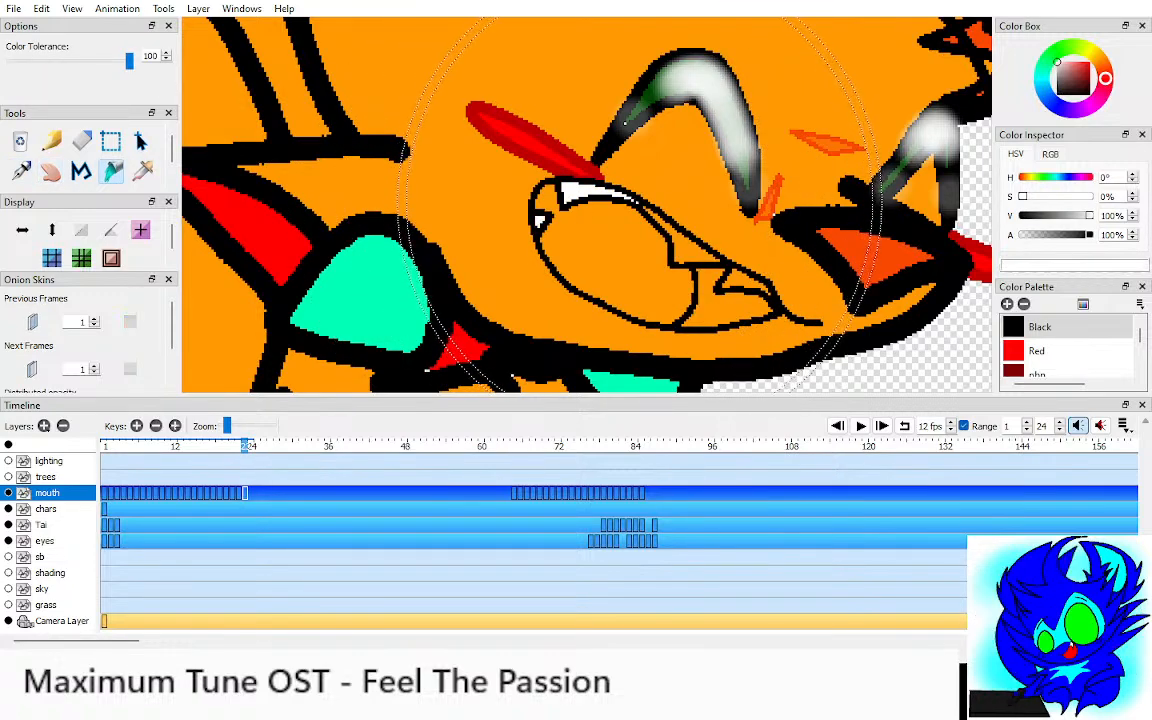
pyautogui.click(680, 252)
pyautogui.click(740, 283)
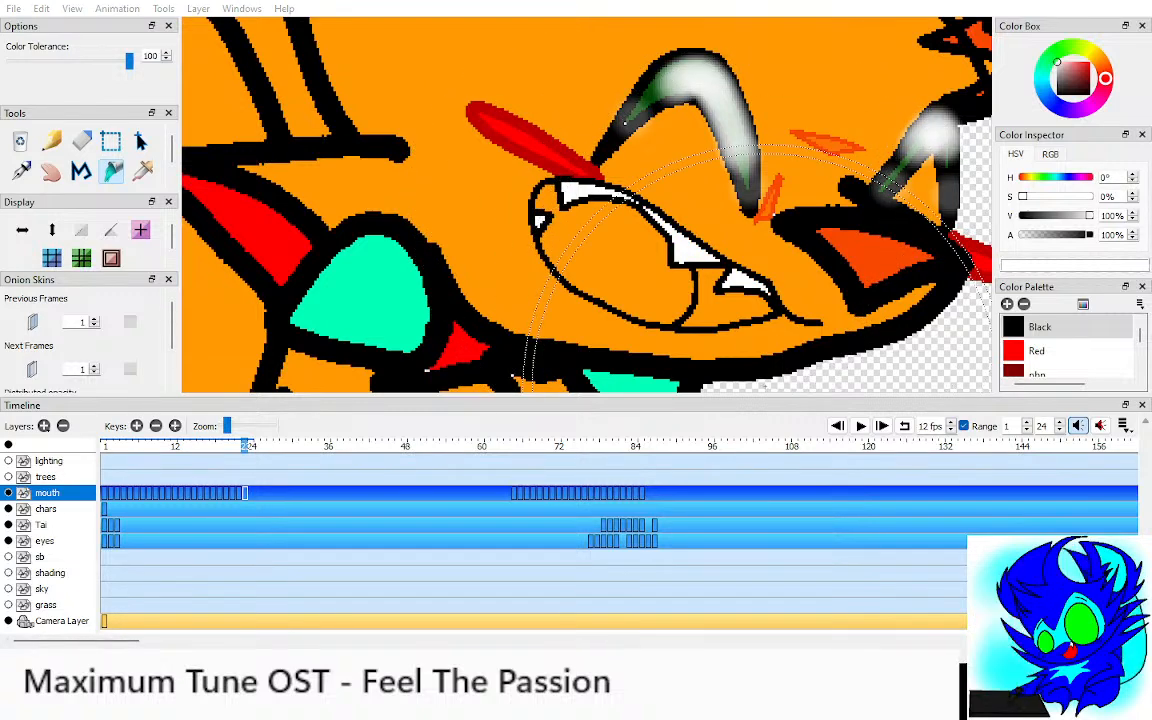
# Step: Sample the orange-red from frame 21's mouth and fill the large rounded area of frame 23's mouth with it
pyautogui.press('h')
pyautogui.moveTo(690, 260); pyautogui.dragTo(624, 239)
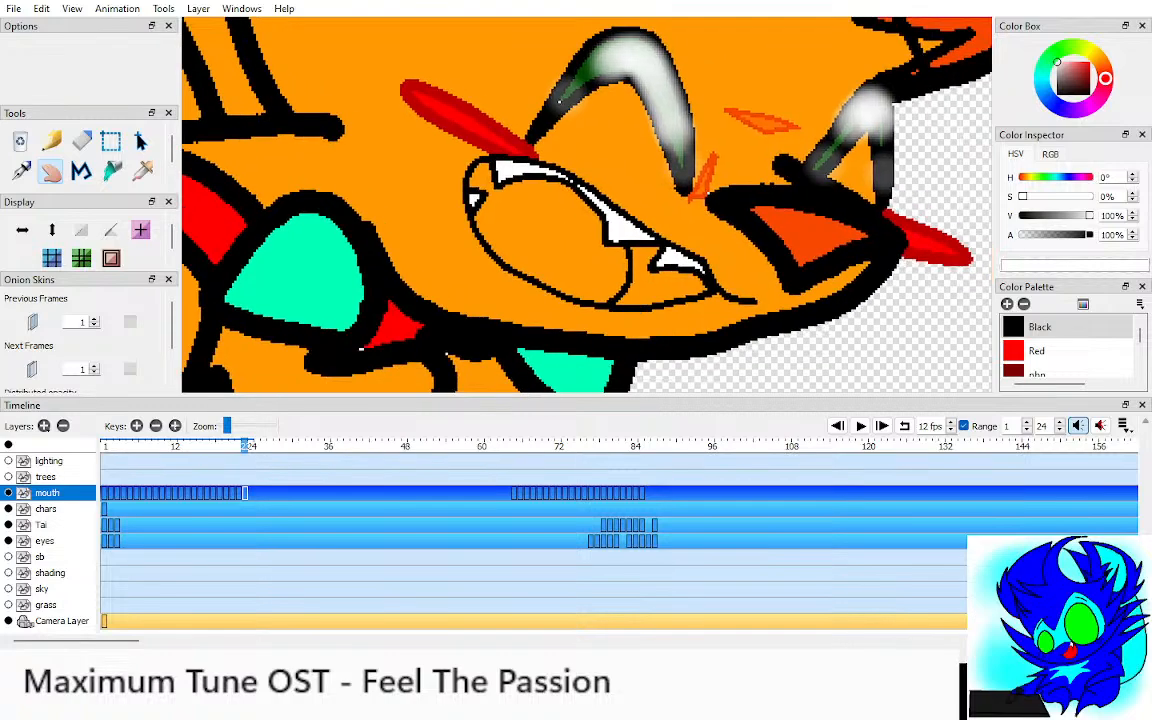
pyautogui.press(',')
pyautogui.press(',')
pyautogui.press('i')
pyautogui.click(612, 270)
pyautogui.press('.')
pyautogui.press('.')
pyautogui.press('k')
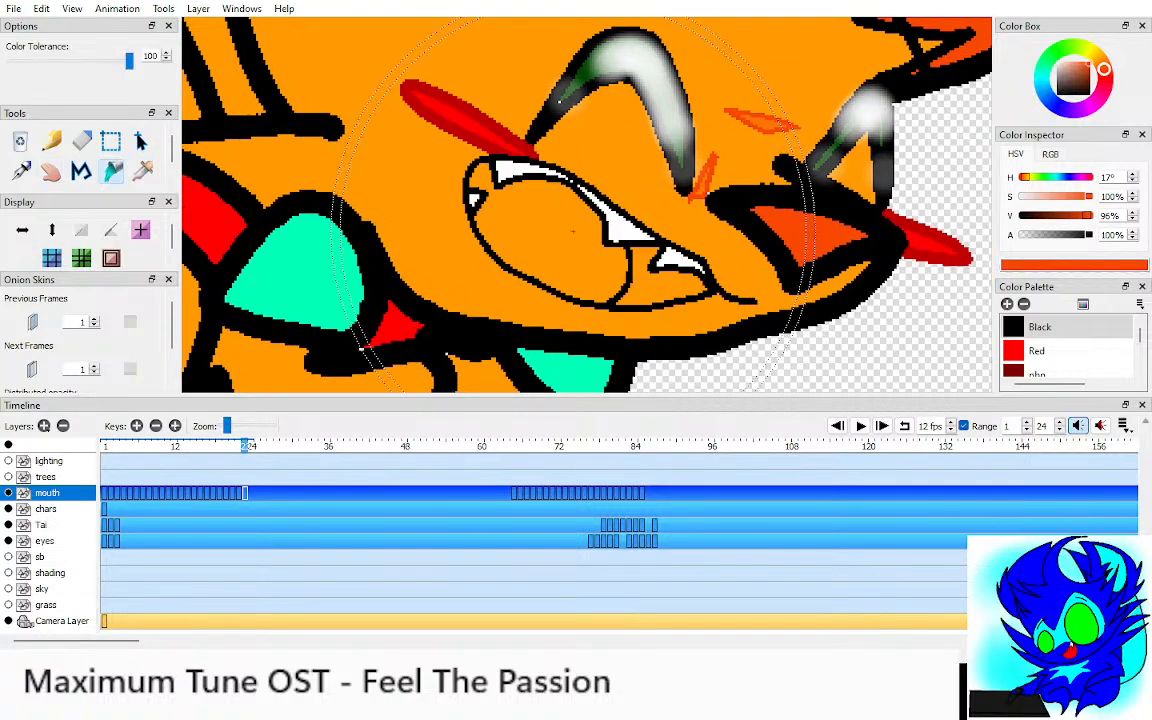
pyautogui.click(540, 230)
# Step: Fill the remaining section beside the tongue in frame 23's mouth with Red
pyautogui.click(1036, 350)
pyautogui.click(665, 284)
pyautogui.press('h')
pyautogui.scroll(-11, 665, 284)
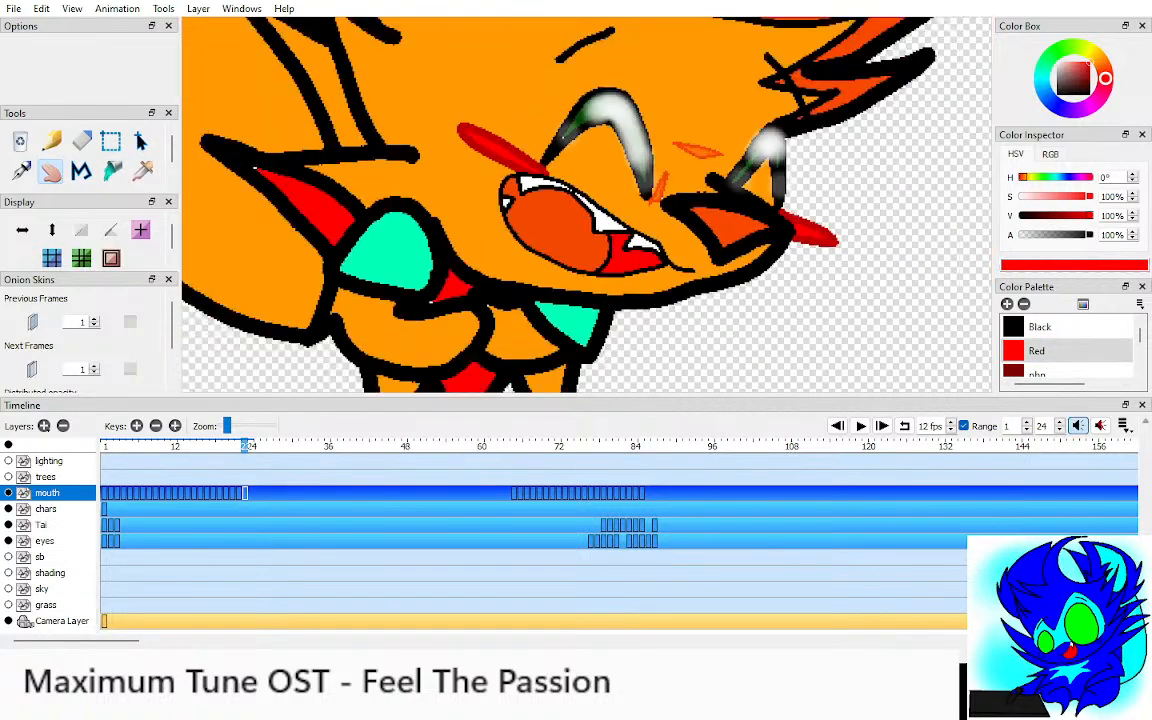
# Step: Move the wide open mouth to frame 24, leave an empty keyframe at frame 23, and show onion skins of both neighboring frames
pyautogui.press(',')
pyautogui.scroll(8, 597, 205)
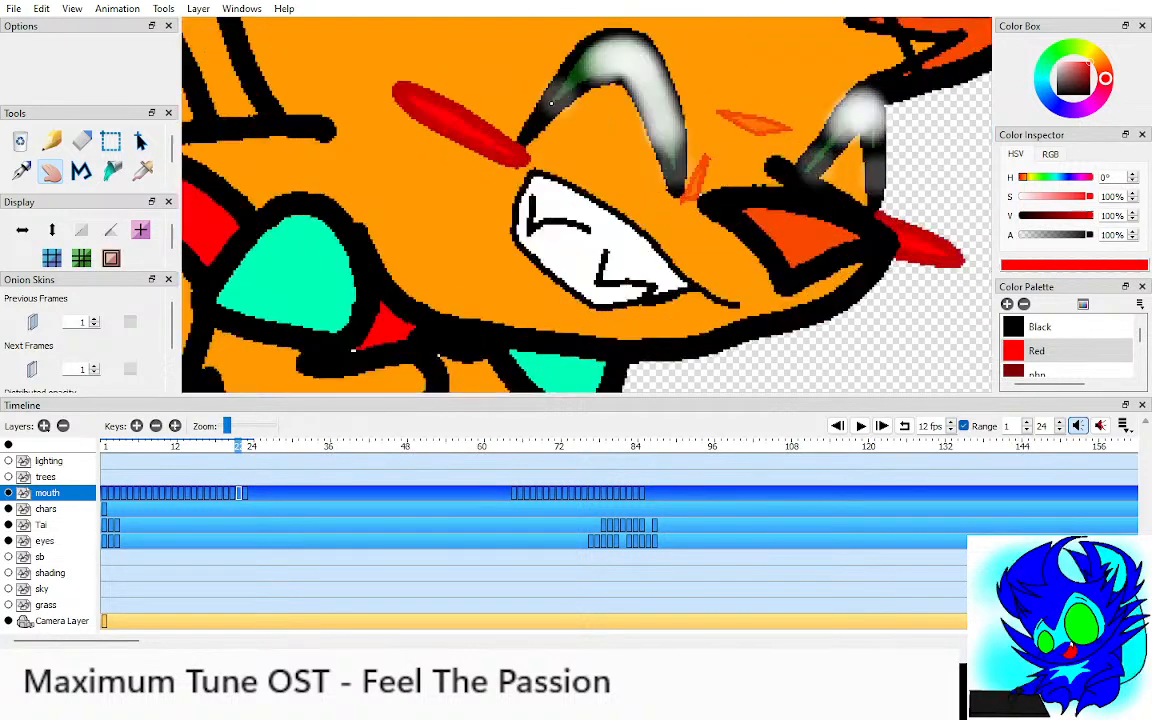
pyautogui.press('.')
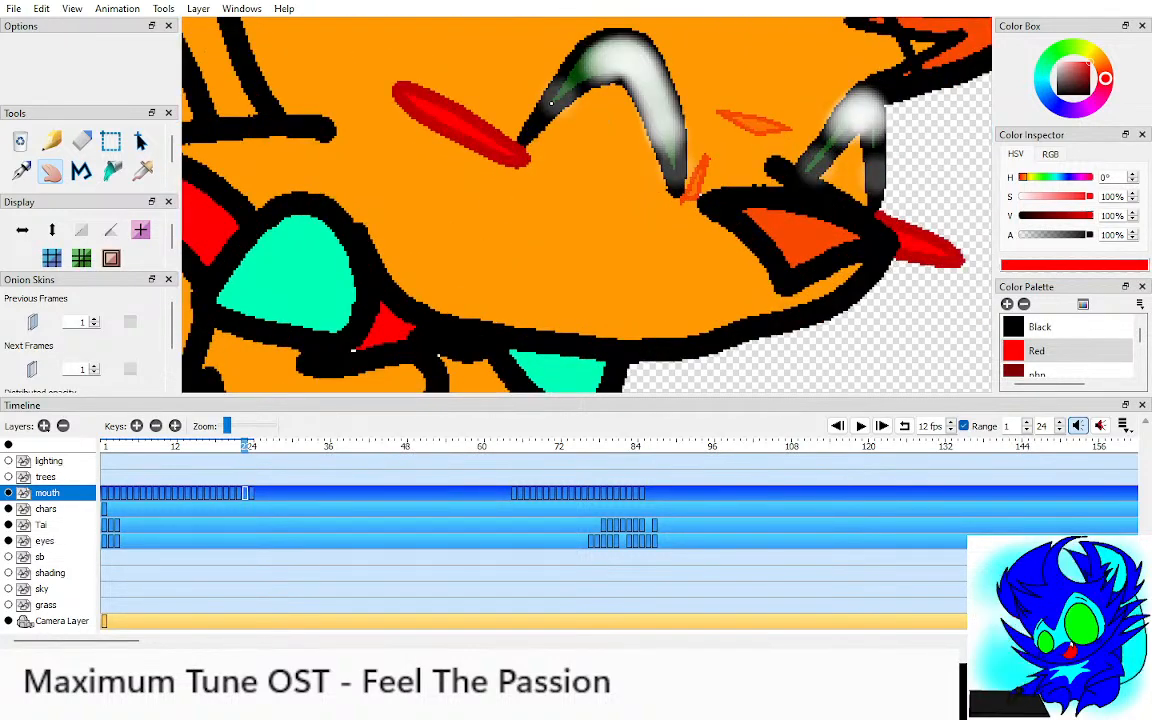
pyautogui.press('o')
pyautogui.scroll(5, 550, 103)
pyautogui.moveTo(758, 169); pyautogui.dragTo(748, 149)
# Step: Draw frame 23's in-between mouth in Black at width 3.00, with its outline, teeth edges and inner tongue line
pyautogui.press('p')
pyautogui.click(1088, 328)
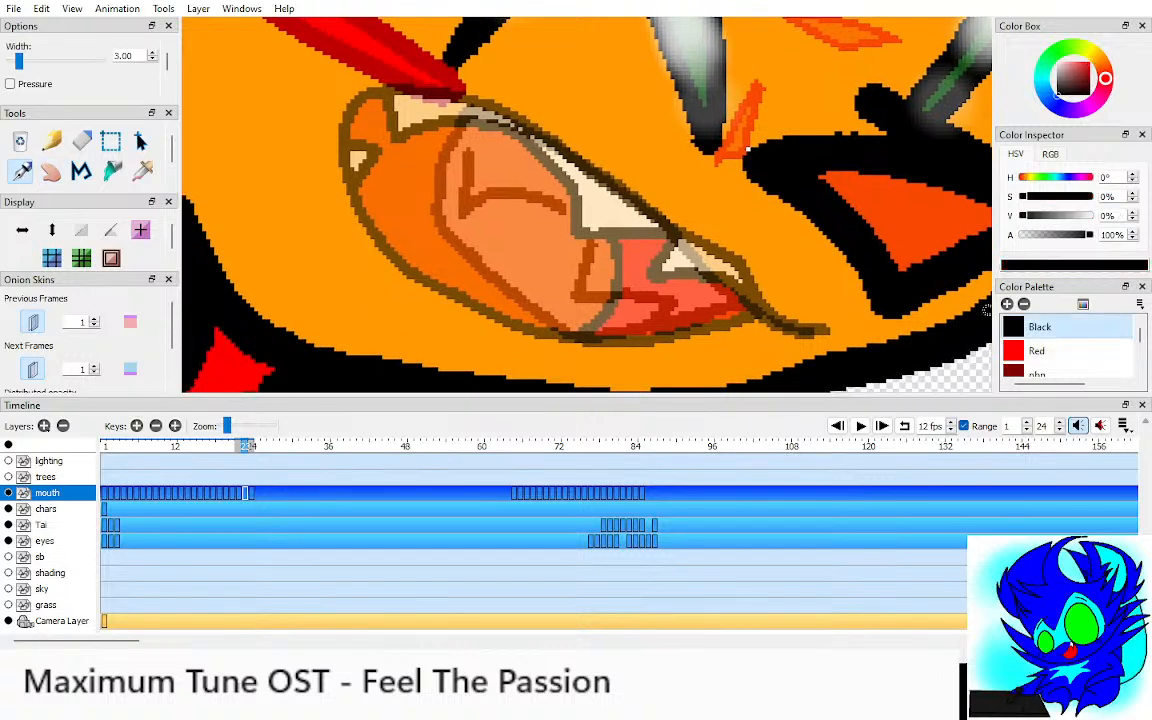
pyautogui.moveTo(822, 331)
pyautogui.mouseDown()
pyautogui.moveTo(784, 318)
pyautogui.moveTo(712, 252)
pyautogui.moveTo(525, 142)
pyautogui.moveTo(403, 96)
pyautogui.moveTo(360, 128)
pyautogui.moveTo(455, 296)
pyautogui.moveTo(556, 315)
pyautogui.moveTo(678, 272)
pyautogui.mouseUp()
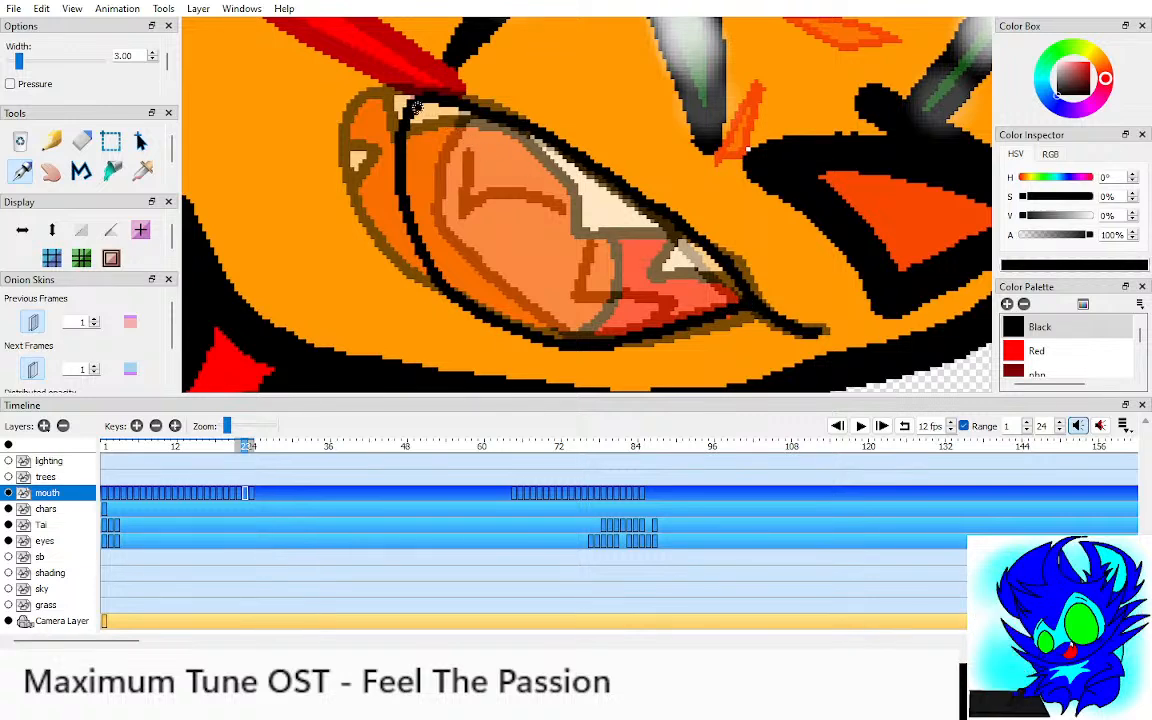
pyautogui.moveTo(416, 106)
pyautogui.mouseDown()
pyautogui.moveTo(425, 168)
pyautogui.moveTo(520, 163)
pyautogui.moveTo(568, 189)
pyautogui.moveTo(576, 241)
pyautogui.moveTo(662, 260)
pyautogui.mouseUp()
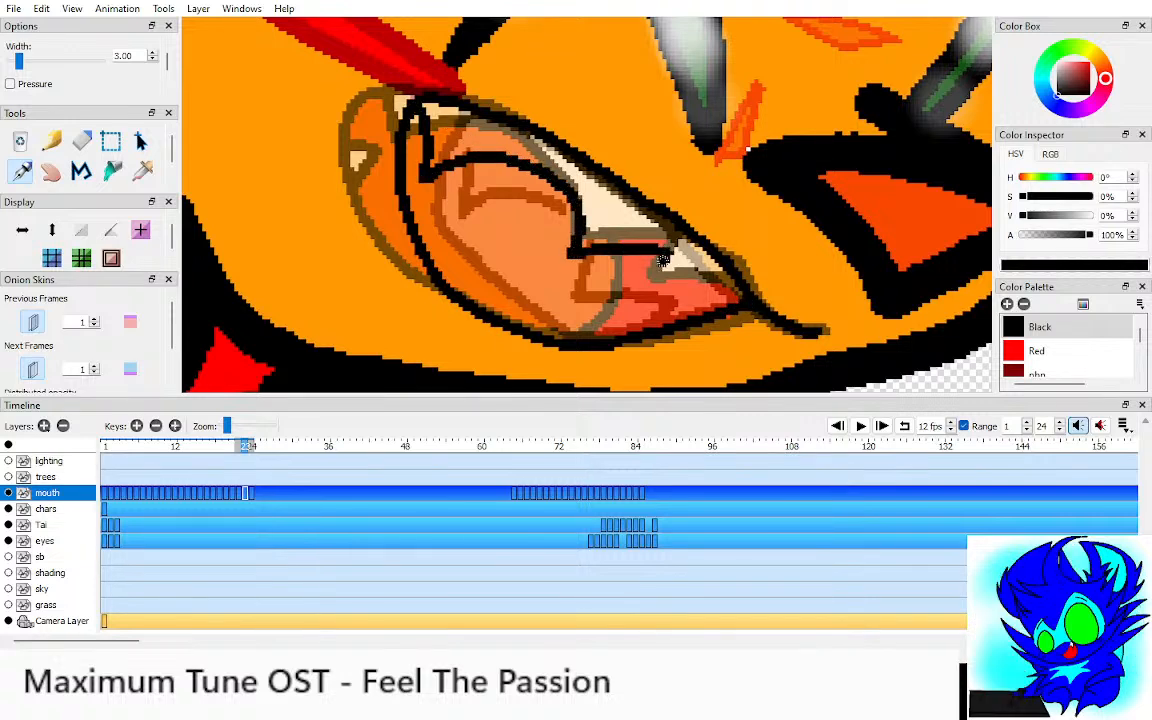
pyautogui.moveTo(578, 232)
pyautogui.mouseDown()
pyautogui.moveTo(658, 270)
pyautogui.moveTo(670, 264)
pyautogui.mouseUp()
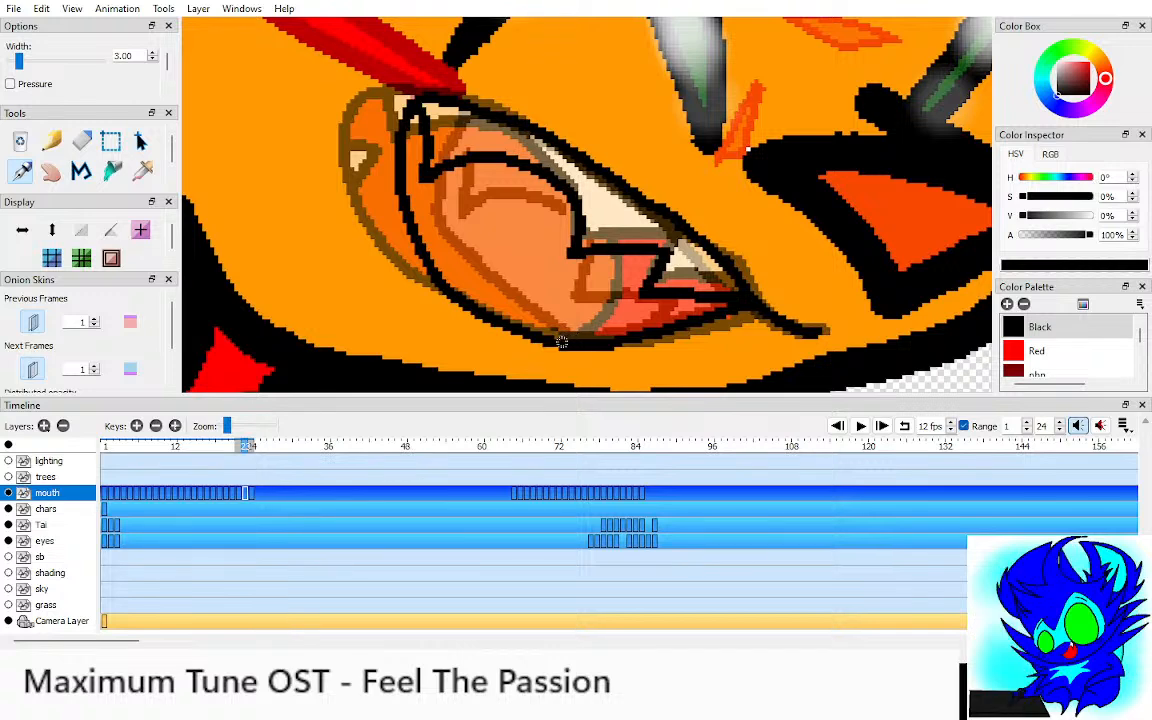
pyautogui.moveTo(510, 305); pyautogui.dragTo(535, 225)
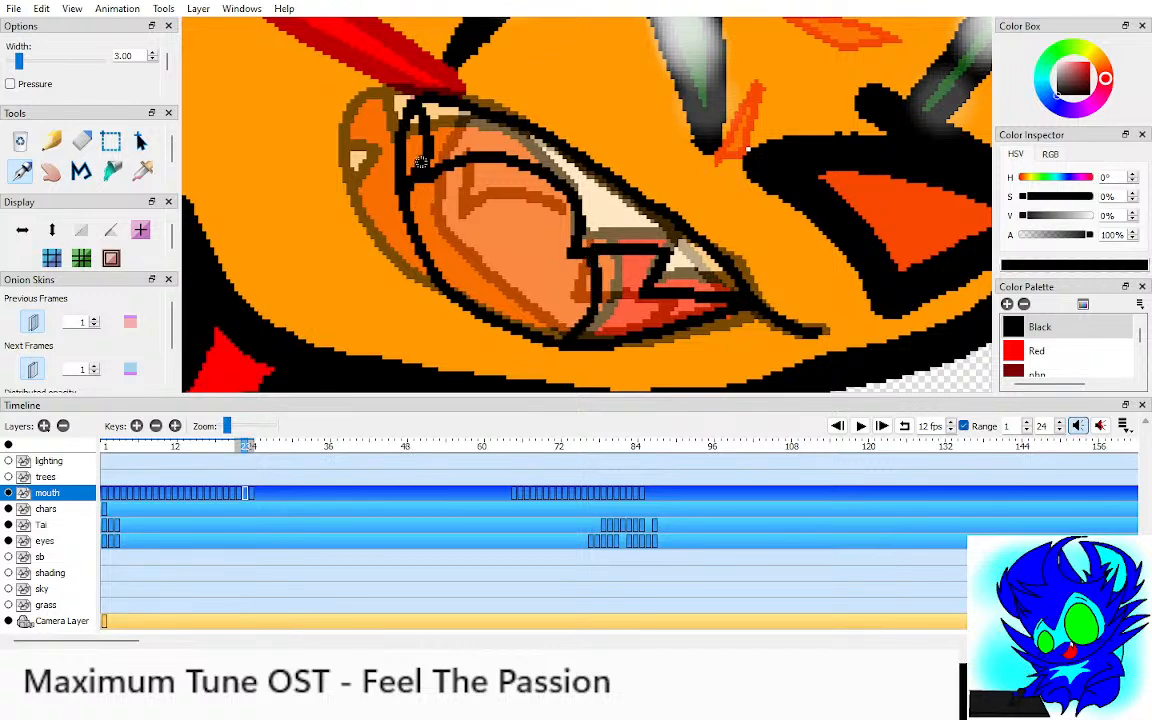
# Step: Turn off both onion skins, sample white from frame 22's mouth, and fill the teeth of frame 23's mouth with it
pyautogui.press('h')
pyautogui.press('o')
pyautogui.hotkey('alt', 'o')
pyautogui.press('i')
pyautogui.press(',')
pyautogui.click(425, 115)
pyautogui.press('.')
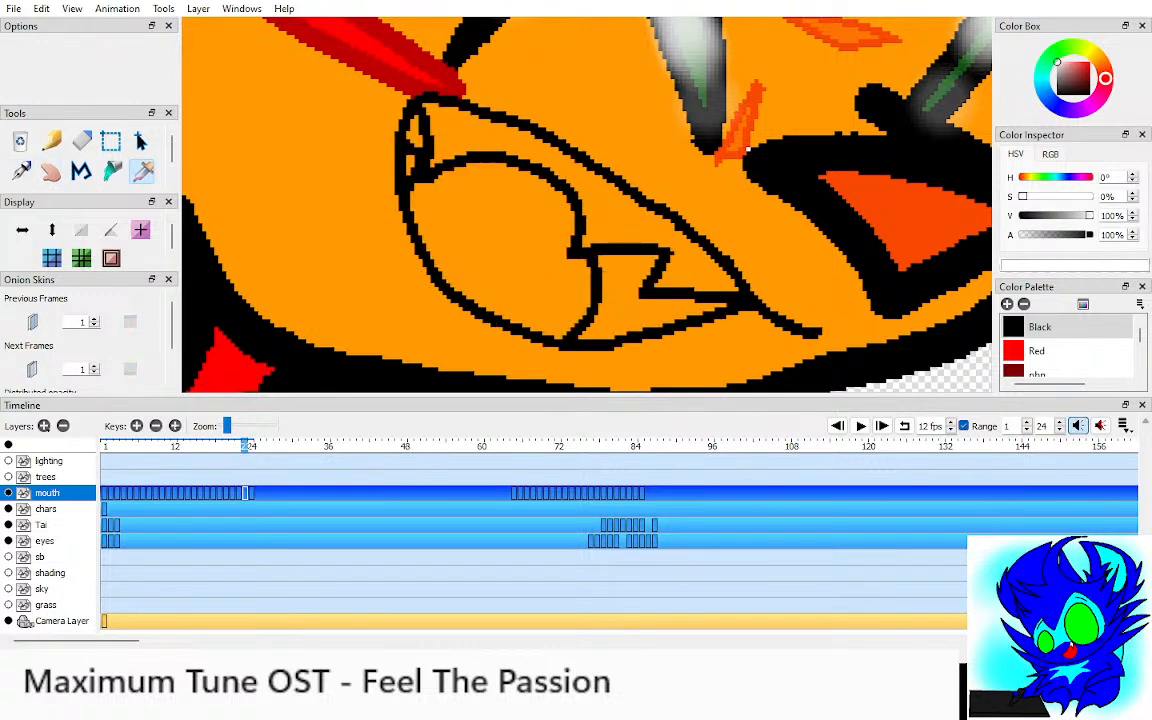
pyautogui.press('k')
pyautogui.click(410, 158)
pyautogui.click(598, 222)
# Step: Sample the orange-red from frame 24's mouth and fill the large rounded area and small upper gap of frame 23's mouth
pyautogui.press('i')
pyautogui.press(',')
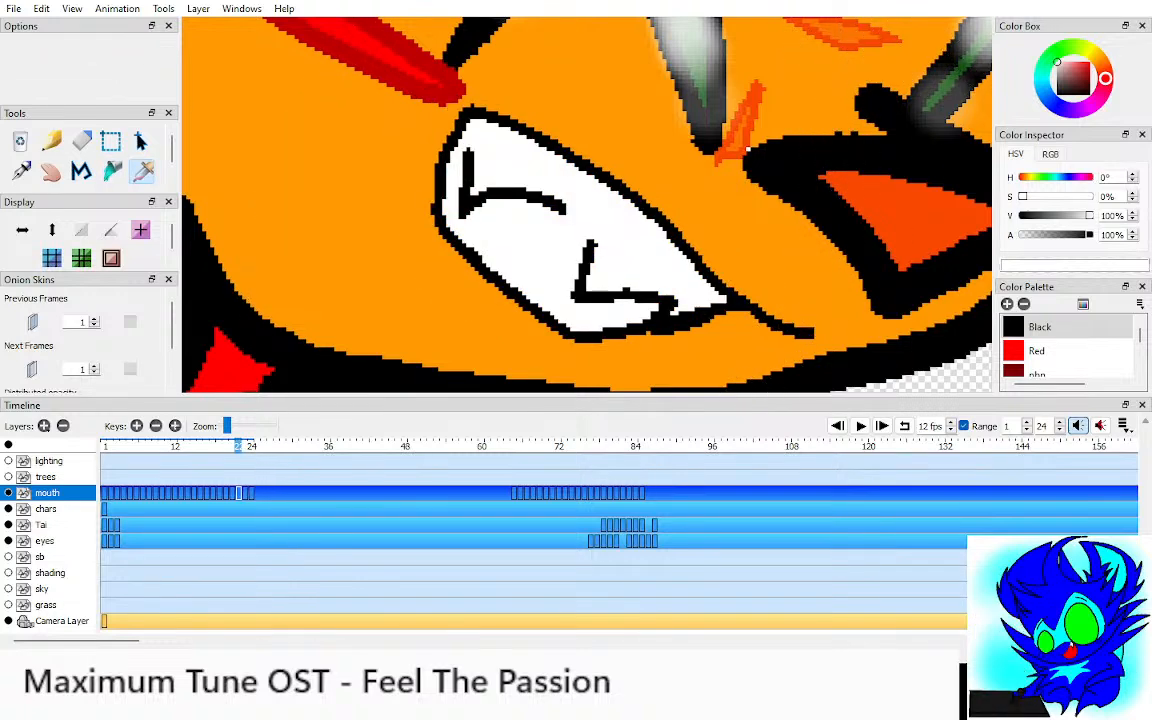
pyautogui.press('.')
pyautogui.press('.')
pyautogui.click(485, 240)
pyautogui.press(',')
pyautogui.press('k')
pyautogui.click(492, 242)
pyautogui.click(416, 132)
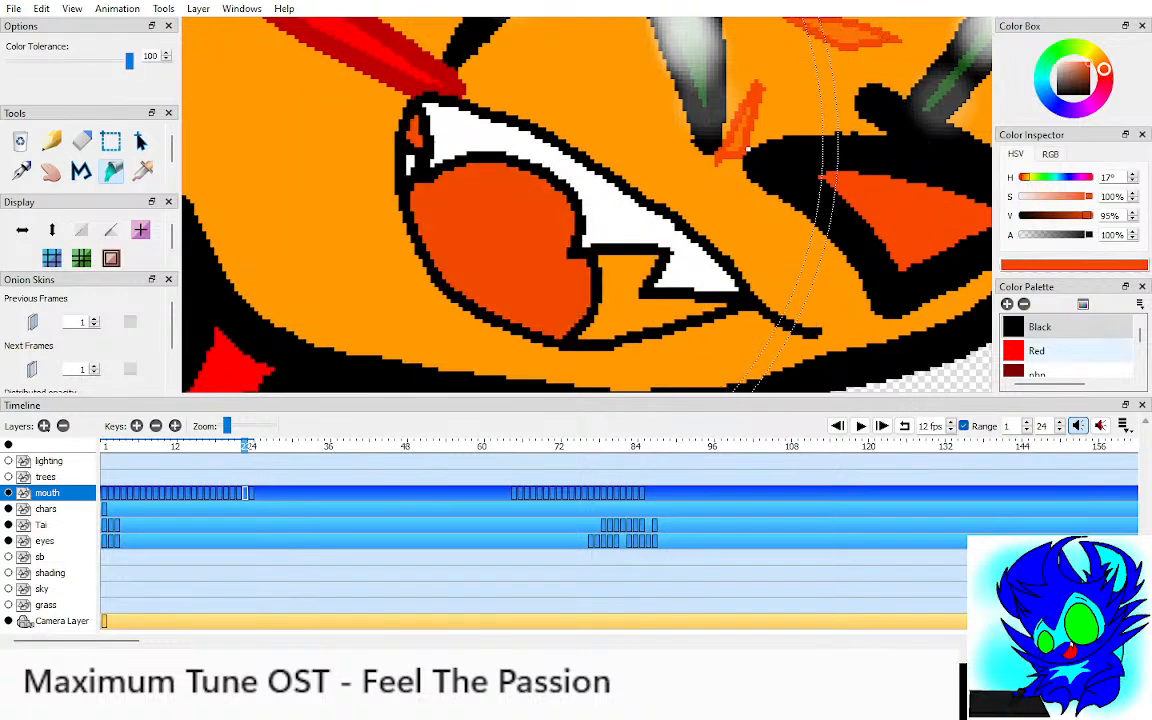
# Step: Fill the remaining section beneath the teeth in frame 23's mouth with Red
pyautogui.click(1040, 351)
pyautogui.click(632, 287)
pyautogui.press('h')
pyautogui.scroll(-10, 620, 230)
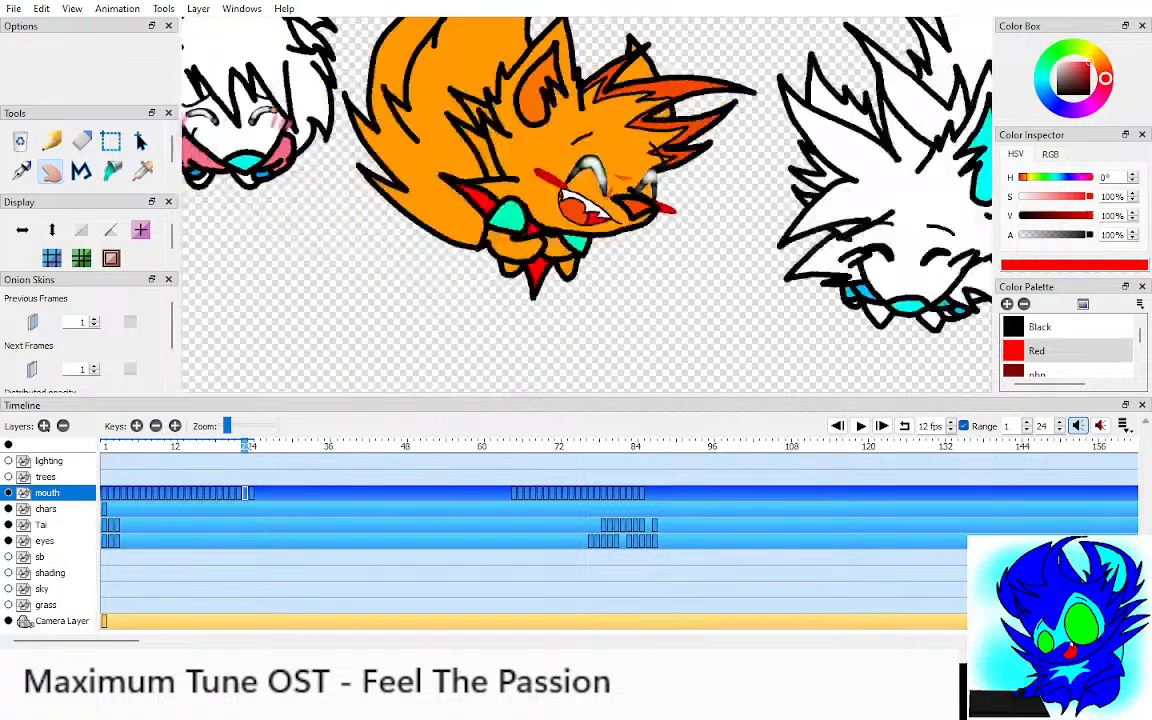
# Step: Play back frames 1 to 24 several times to review the mouth animation on the whole character
pyautogui.moveTo(600, 205); pyautogui.dragTo(591, 248)
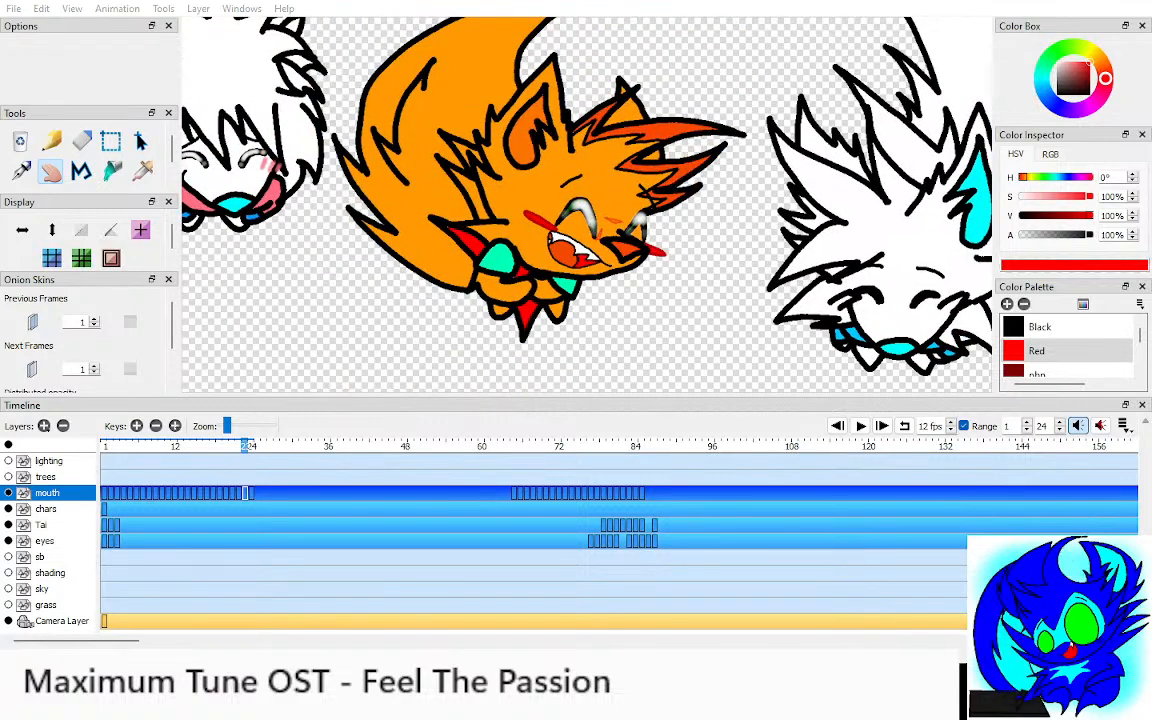
pyautogui.scroll(-5, 615, 210)
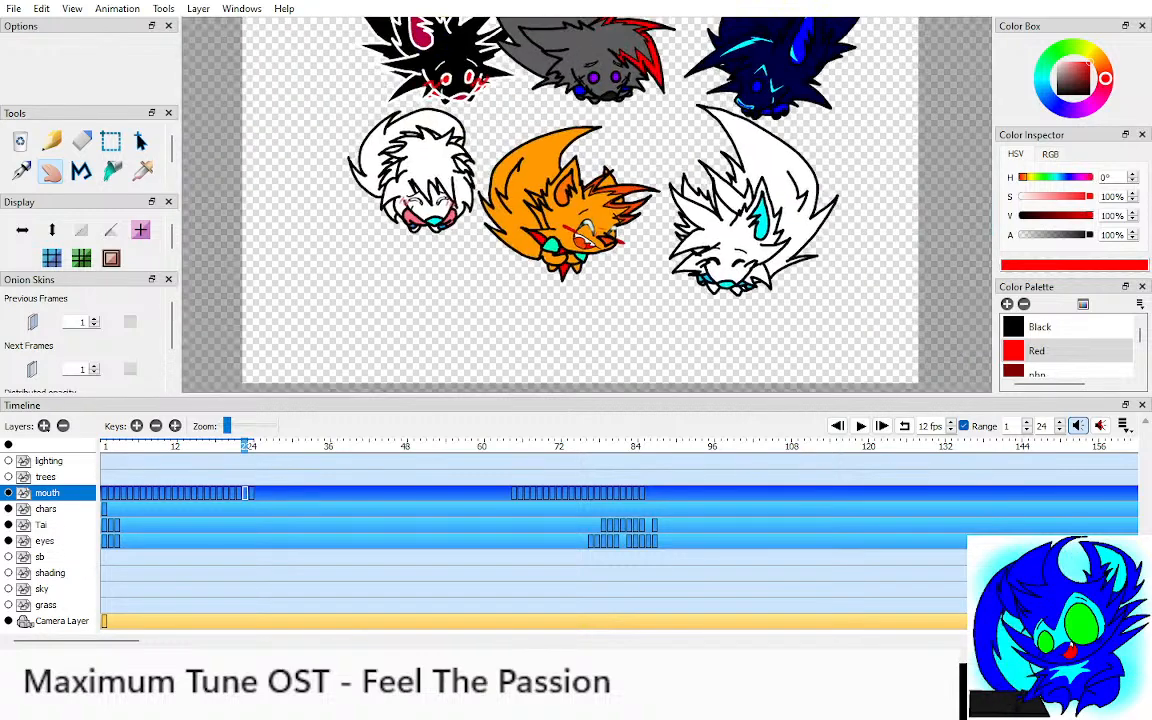
pyautogui.press('Return')
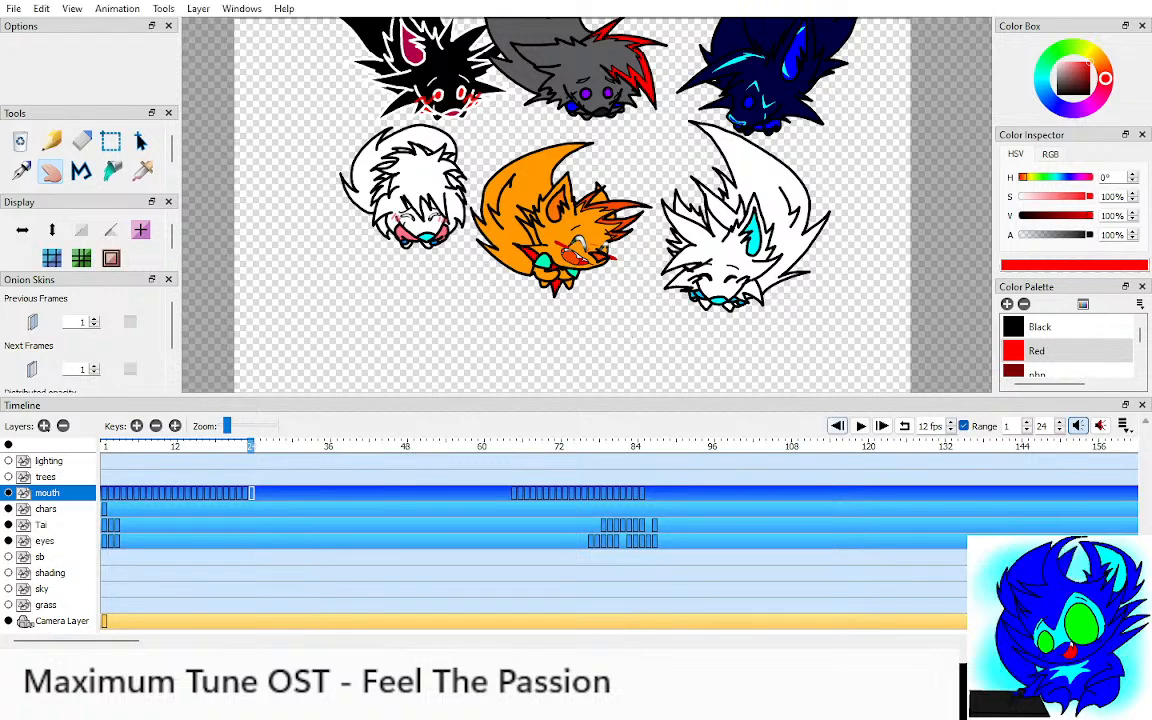
pyautogui.press('Return')
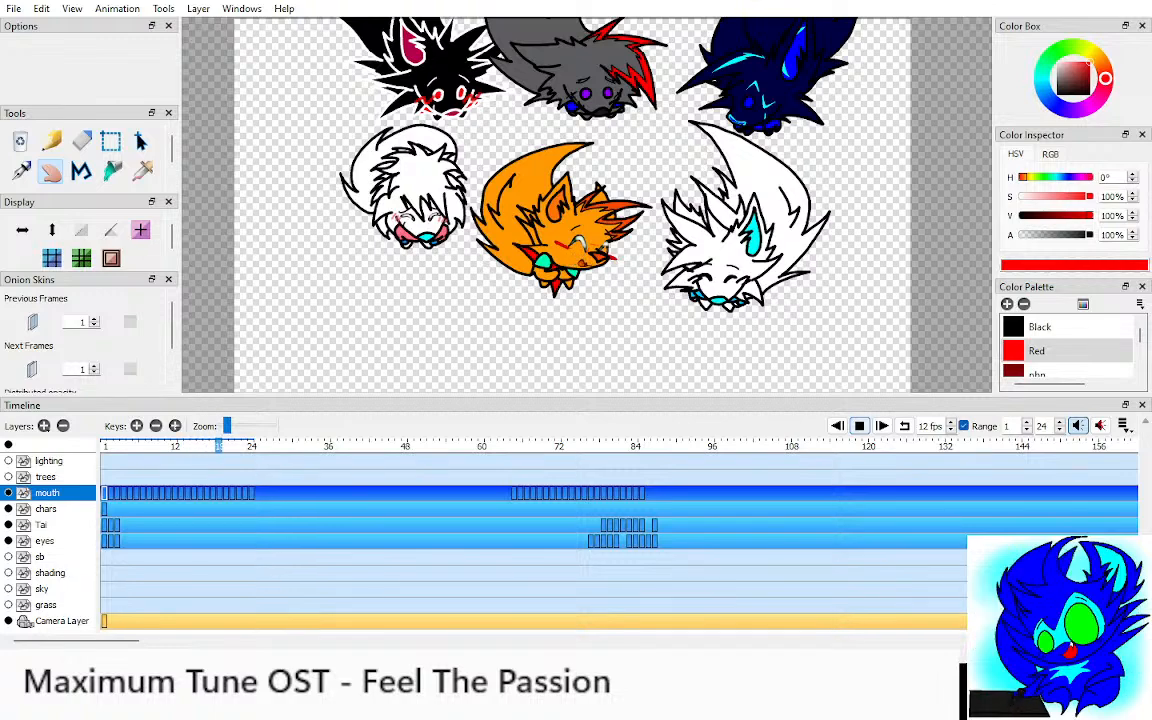
pyautogui.press('Return')
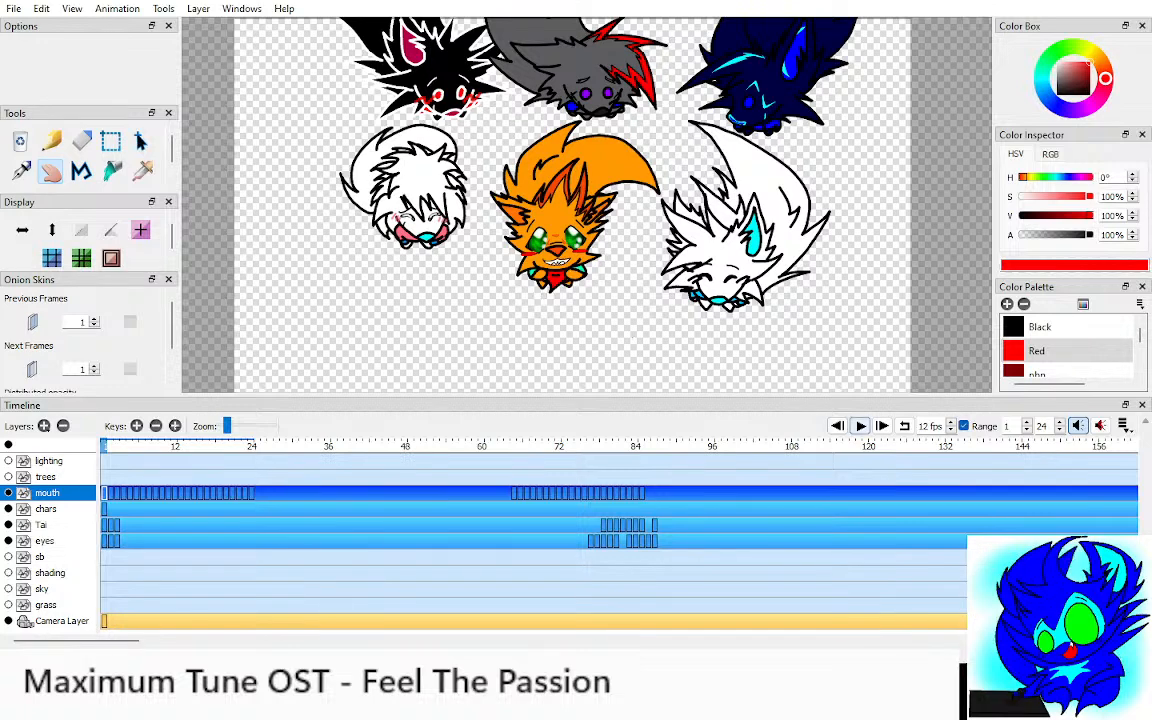
pyautogui.press('space')
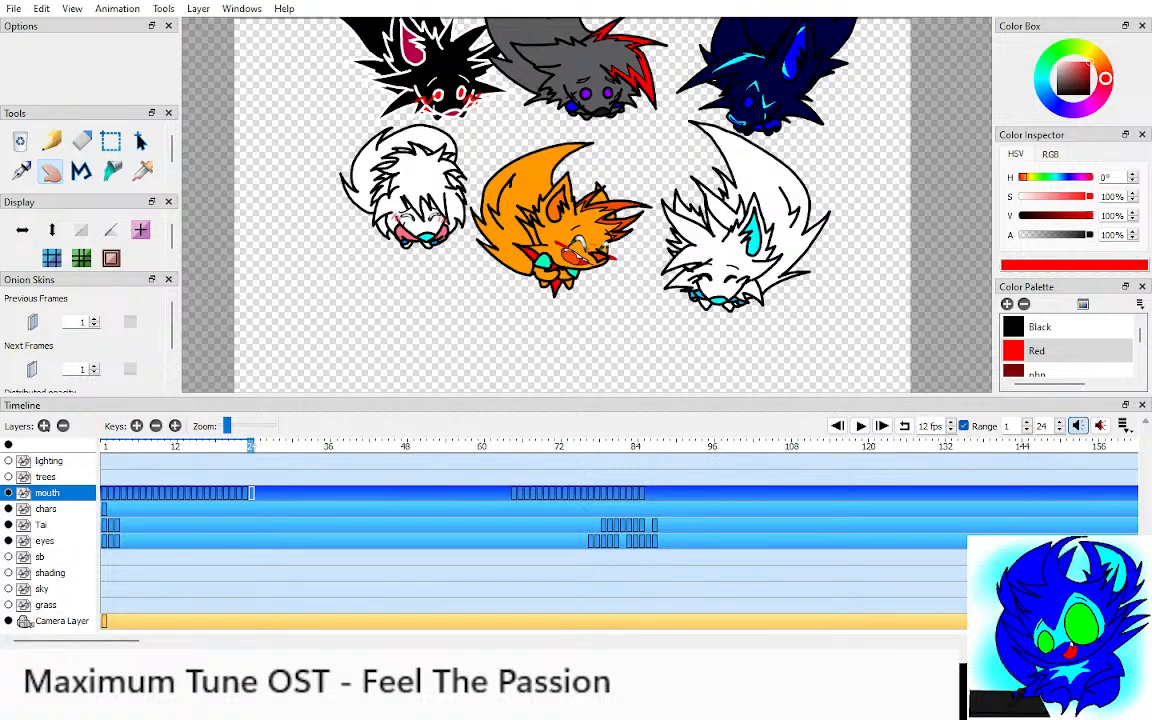
pyautogui.press('space')
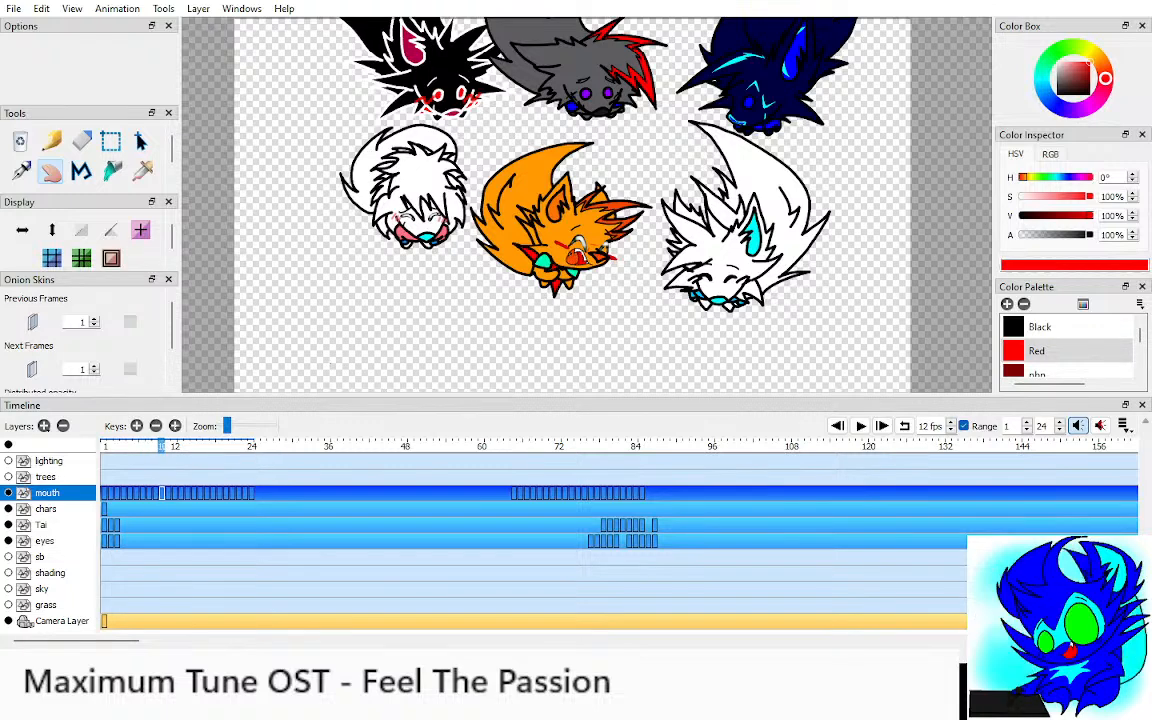
# Step: Compare the mouth drawings around frame 10 and move two opening mouth keyframes to frames 63 and 64, beside the stored mouths
pyautogui.press('Left')
pyautogui.press('Left')
pyautogui.press('Right')
pyautogui.press('Right')
pyautogui.press('Right')
pyautogui.press('Left')
pyautogui.press('Left')
pyautogui.press('Left')
pyautogui.press('Right')
pyautogui.press('Right')
pyautogui.press('Right')
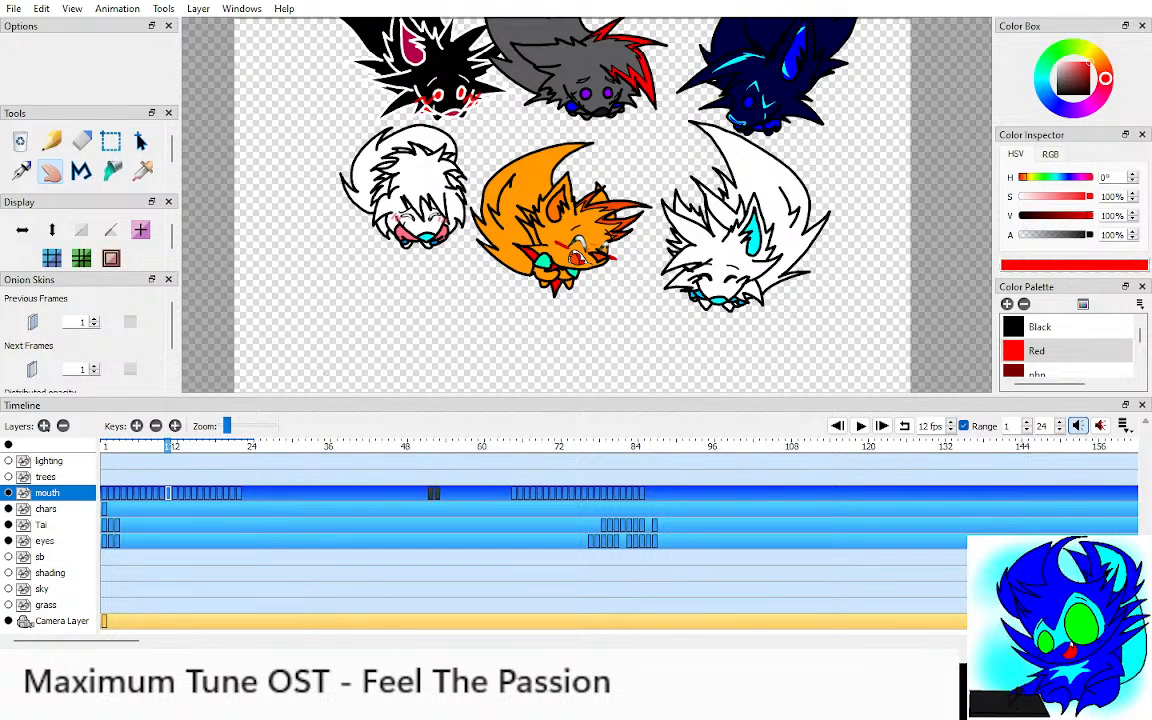
pyautogui.press('Left')
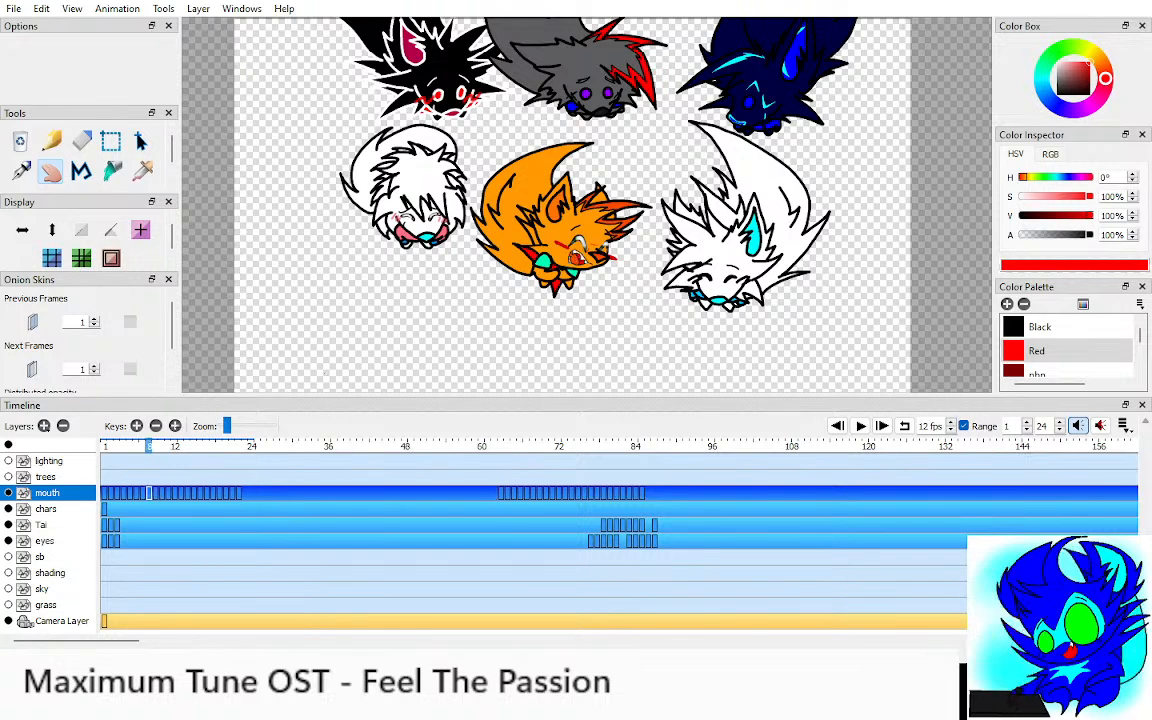
pyautogui.moveTo(155, 446); pyautogui.dragTo(513, 446)
pyautogui.press('Left')
pyautogui.press('Left')
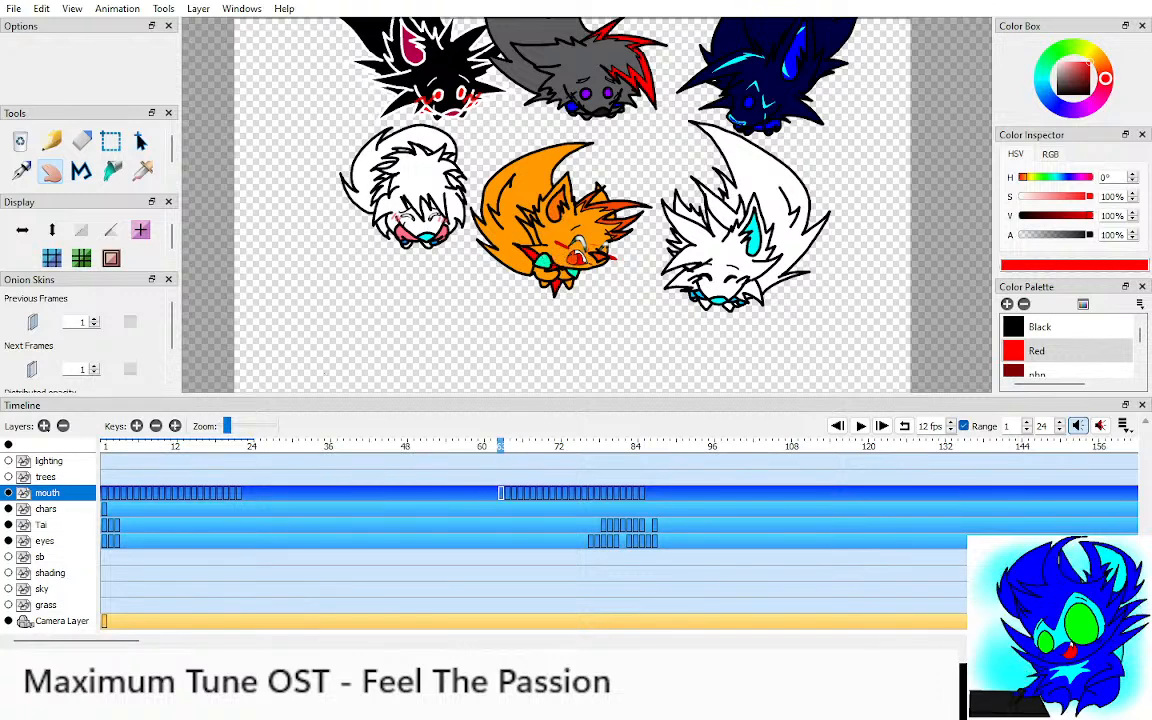
# Step: Undo the last mouth keyframe move and play back frames 1 to 24
pyautogui.hotkey('ctrl', 'z')
pyautogui.press('Return')
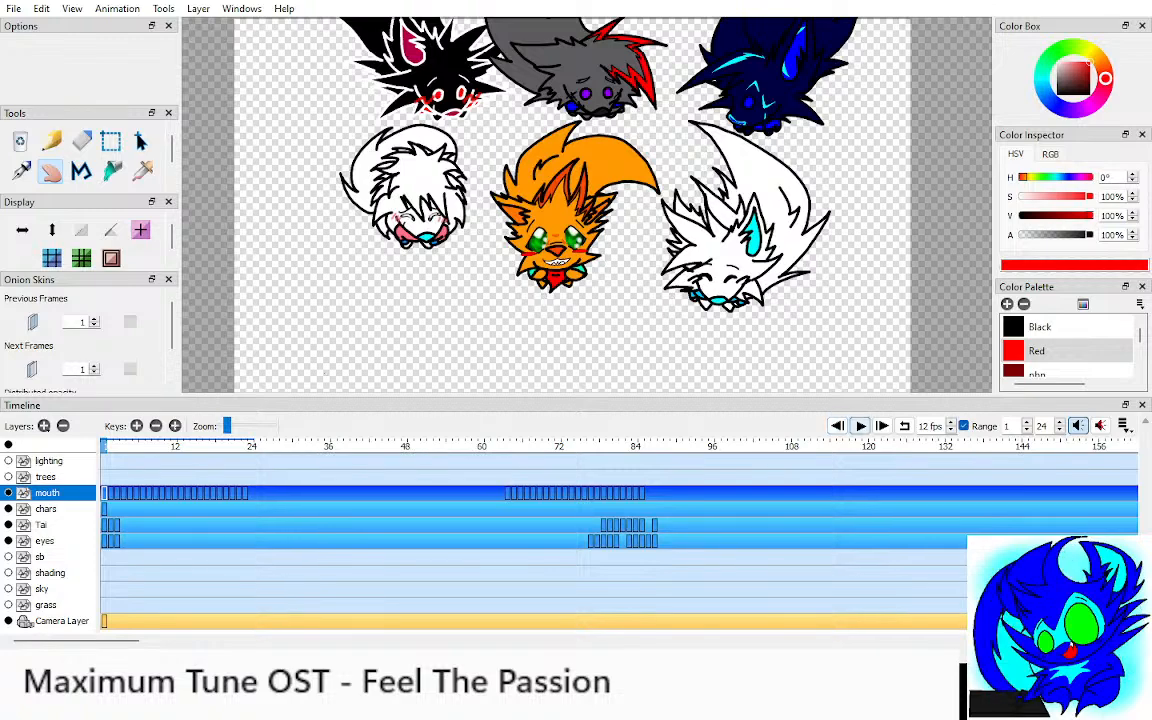
pyautogui.click(860, 426)
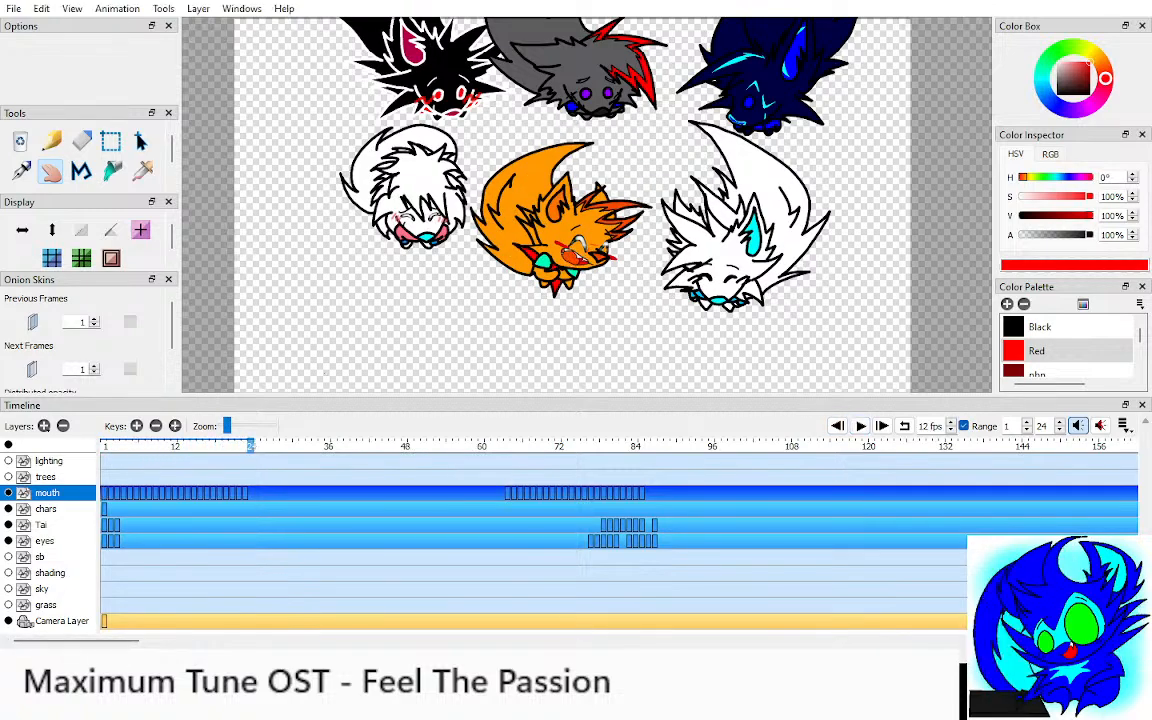
# Step: Step back and forth through the first six frames to compare the character's mouth drawings
pyautogui.scroll(3, 545, 228)
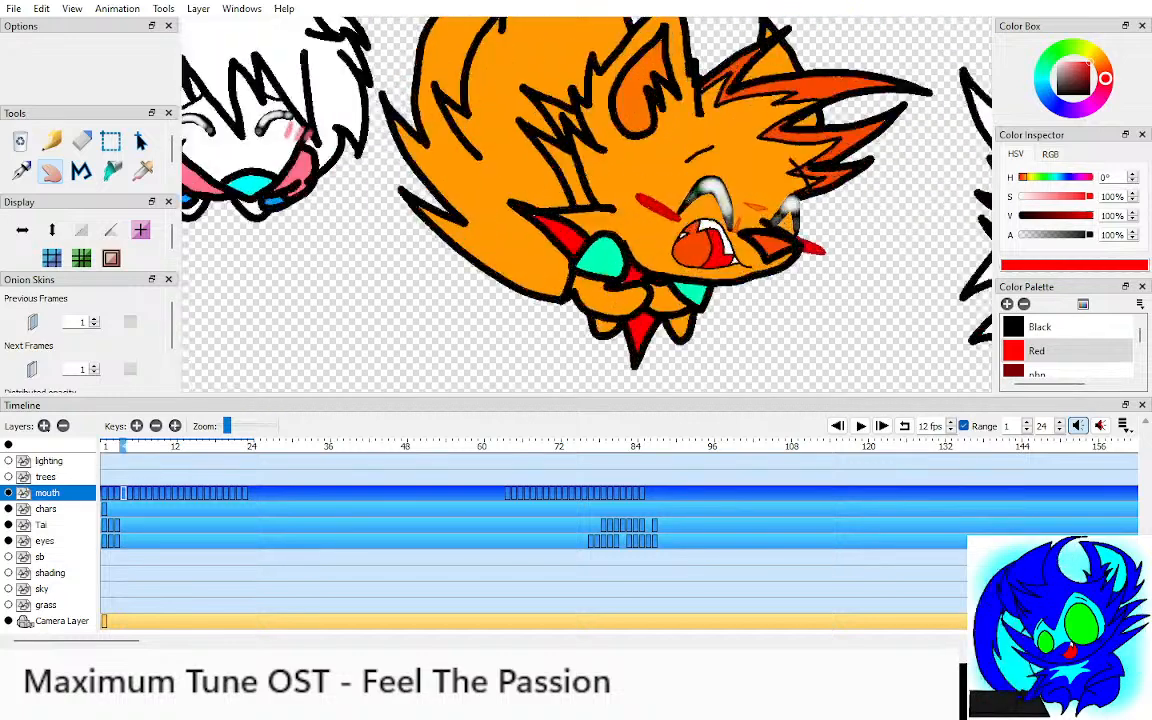
pyautogui.press('Left')
pyautogui.press('Right')
pyautogui.press('Right')
pyautogui.press('Right')
pyautogui.press('Left')
pyautogui.press('Left')
pyautogui.moveTo(620, 235); pyautogui.dragTo(540, 234)
pyautogui.press('Left')
pyautogui.press('Left')
pyautogui.press('Left')
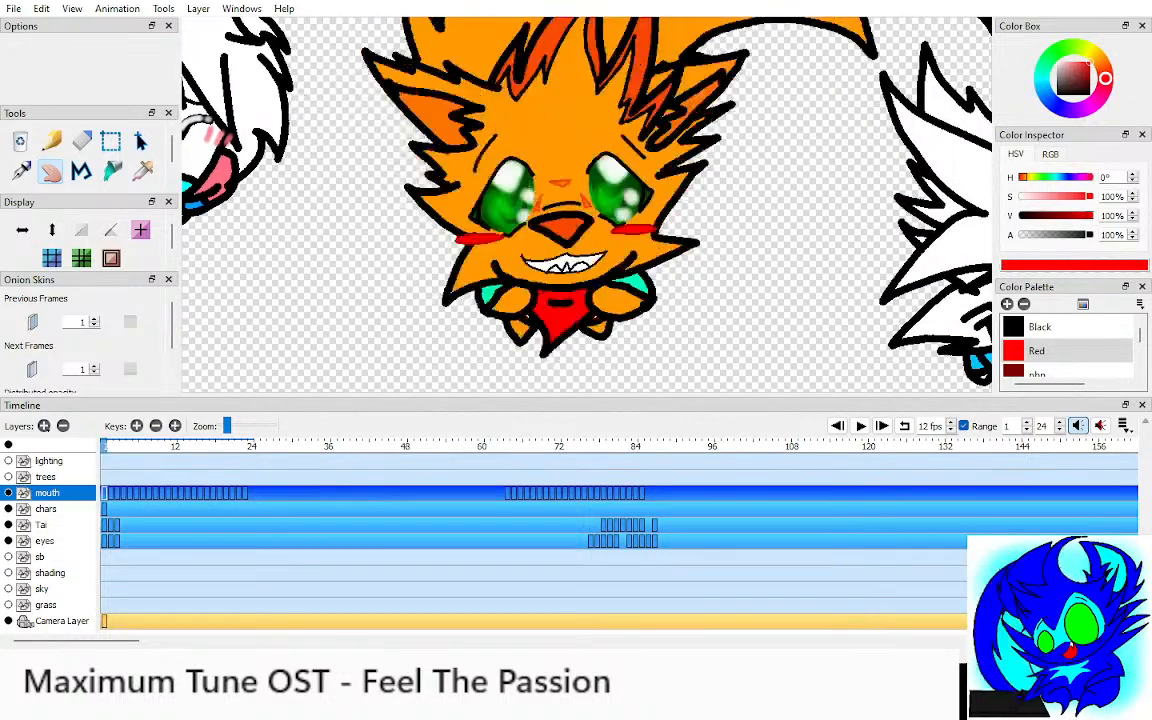
pyautogui.press('Right')
pyautogui.press('Right')
pyautogui.press('Right')
pyautogui.press('Right')
pyautogui.press('Left')
pyautogui.press('Left')
pyautogui.press('Left')
pyautogui.press('Left')
pyautogui.press('Right')
pyautogui.press('Right')
pyautogui.press('Right')
pyautogui.press('Right')
pyautogui.press('Right')
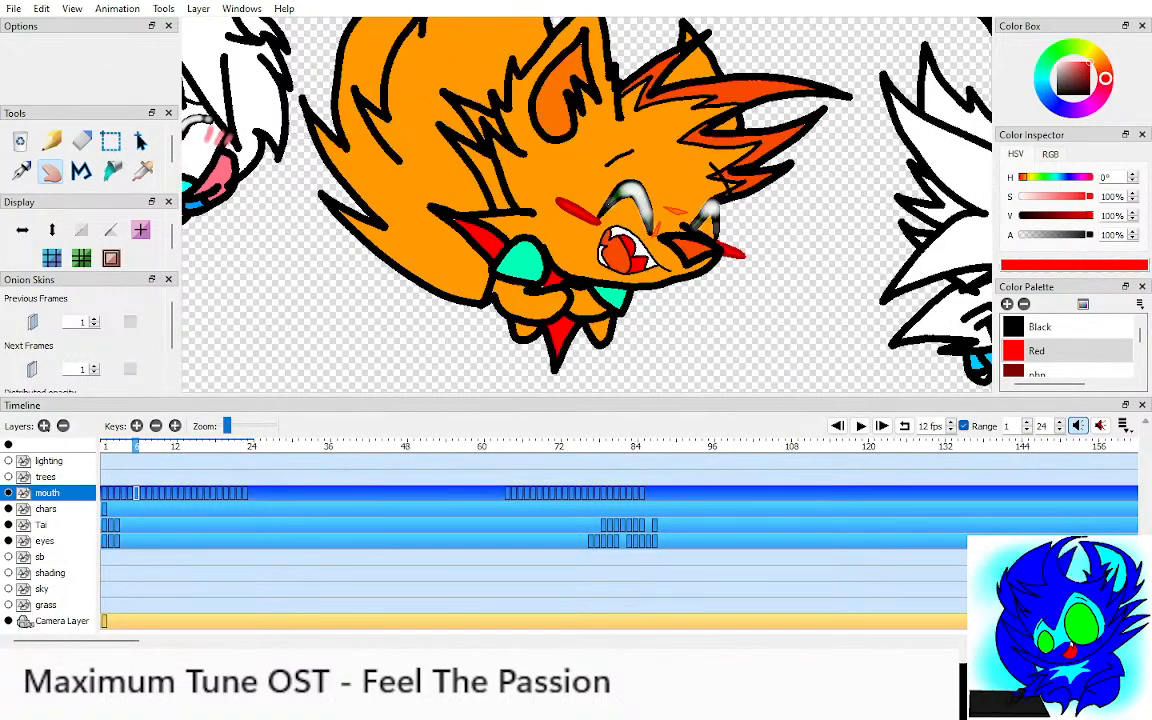
# Step: Move the last two opening mouth keyframes to frames 62 and 63, beside the stored mouths, and return to frame 1
pyautogui.moveTo(242, 493); pyautogui.dragTo(499, 493)
pyautogui.press('Left')
pyautogui.press('Left')
pyautogui.press('Left')
pyautogui.press('Left')
pyautogui.press('Left')
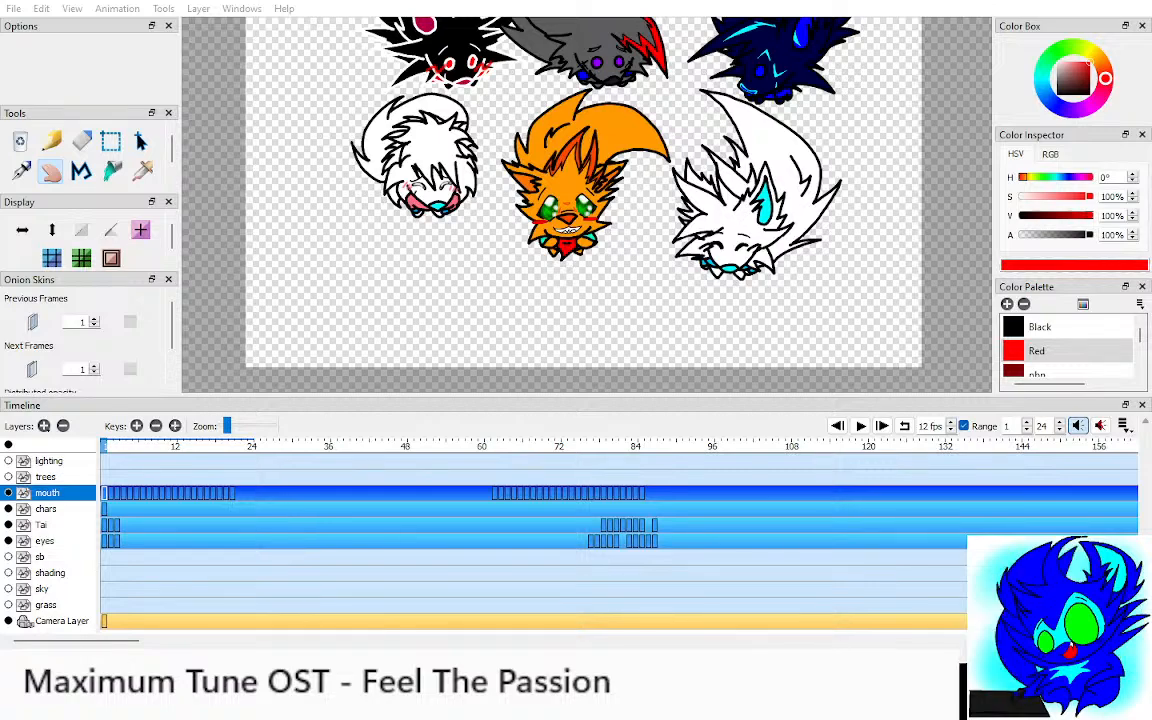
# Step: Review the opening animation and step through frames 1 to 7 up close to examine how the mouth shapes follow each other
pyautogui.moveTo(600, 220); pyautogui.dragTo(586, 231)
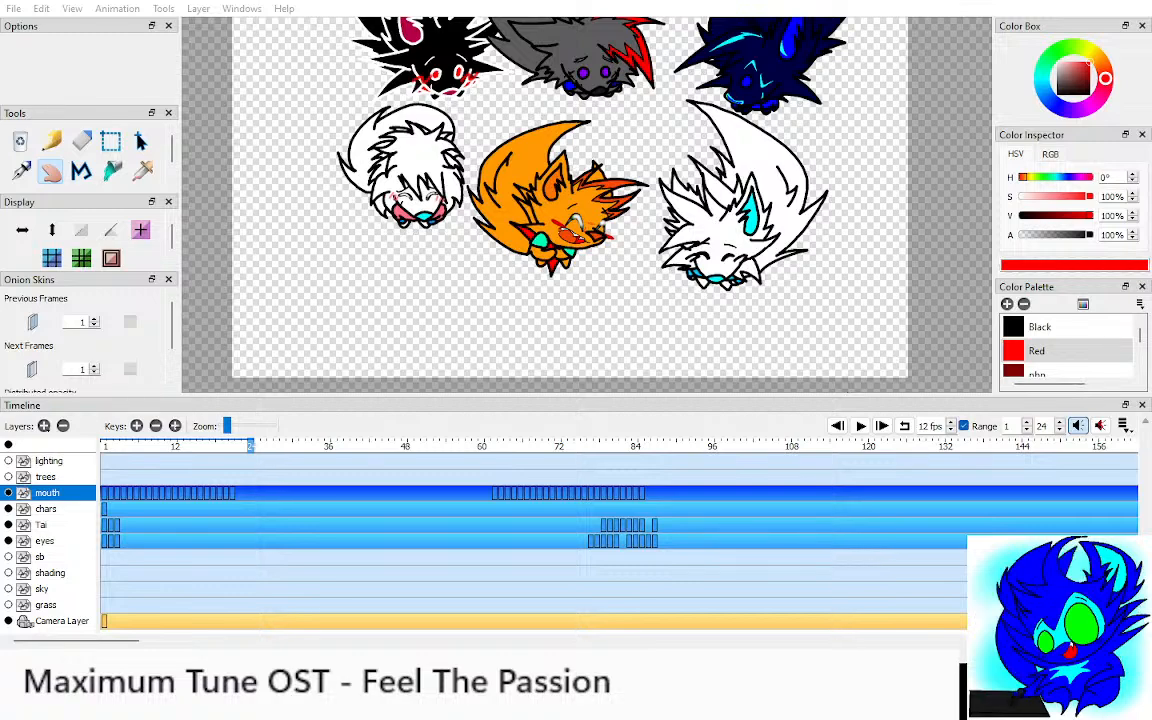
pyautogui.click(585, 200)
pyautogui.moveTo(585, 200); pyautogui.dragTo(589, 185)
pyautogui.scroll(3, 586, 204)
pyautogui.click(123, 446)
pyautogui.press(',')
pyautogui.press(',')
pyautogui.press(',')
pyautogui.press('.')
pyautogui.press('.')
pyautogui.press('.')
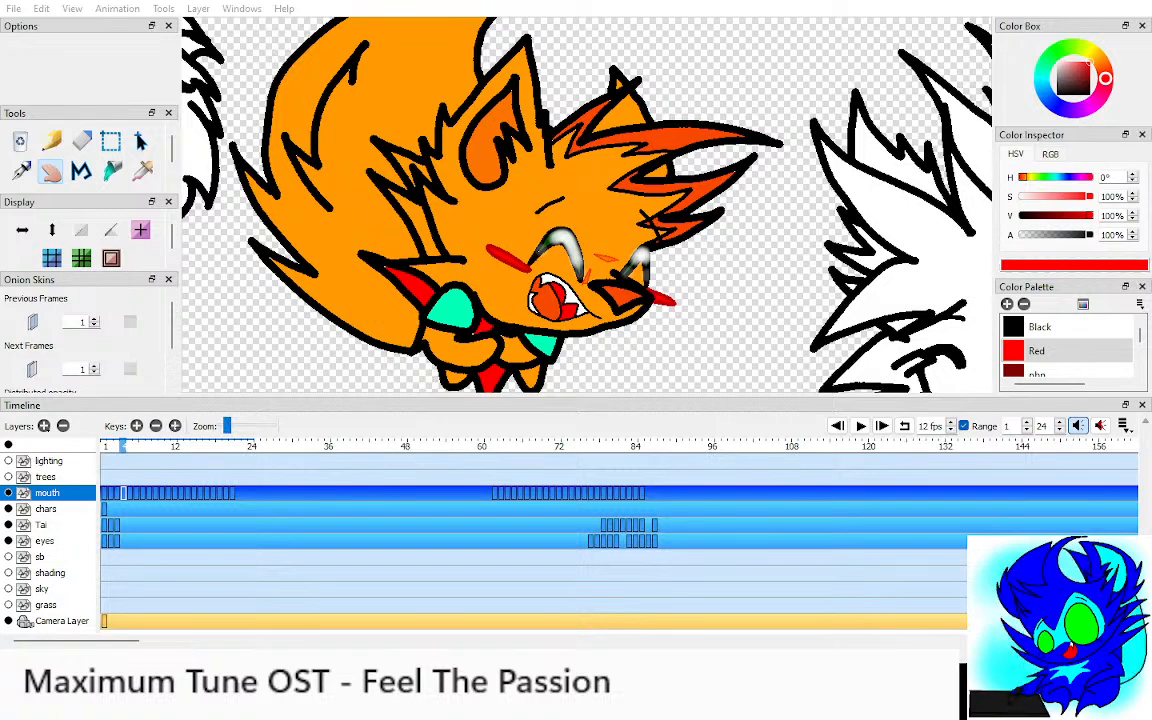
pyautogui.moveTo(587, 218); pyautogui.dragTo(613, 190)
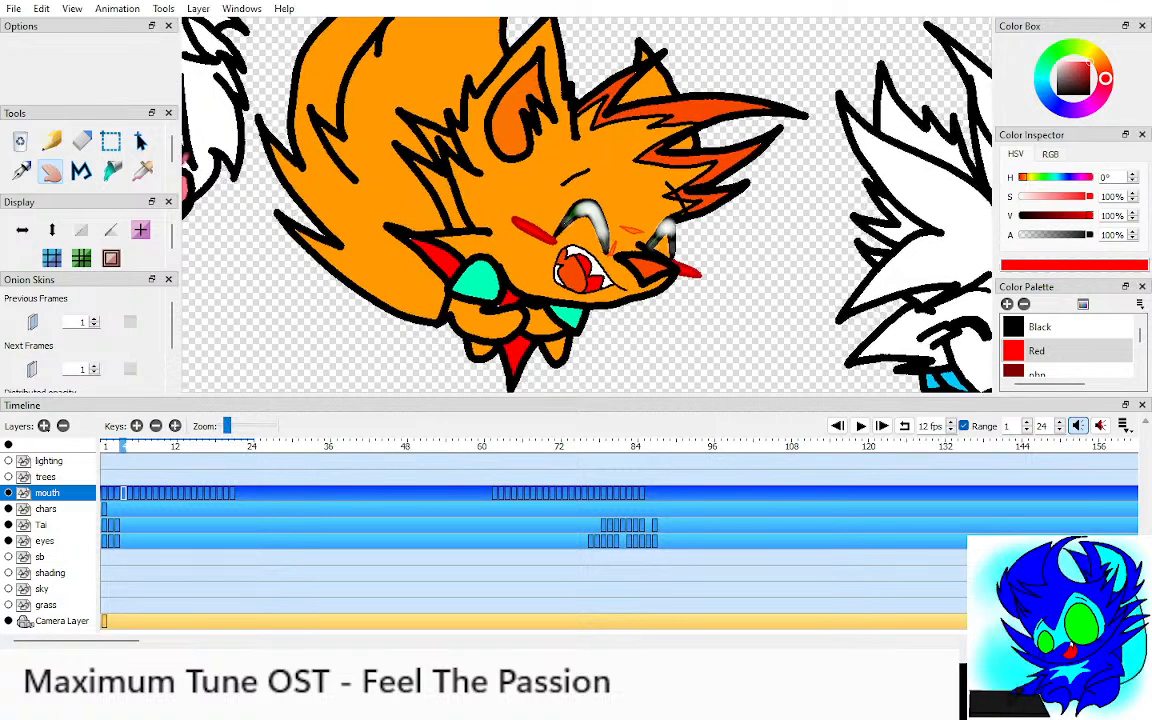
pyautogui.press(',')
pyautogui.press('.')
pyautogui.press('.')
pyautogui.press('.')
pyautogui.press('.')
pyautogui.press('.')
pyautogui.press('.')
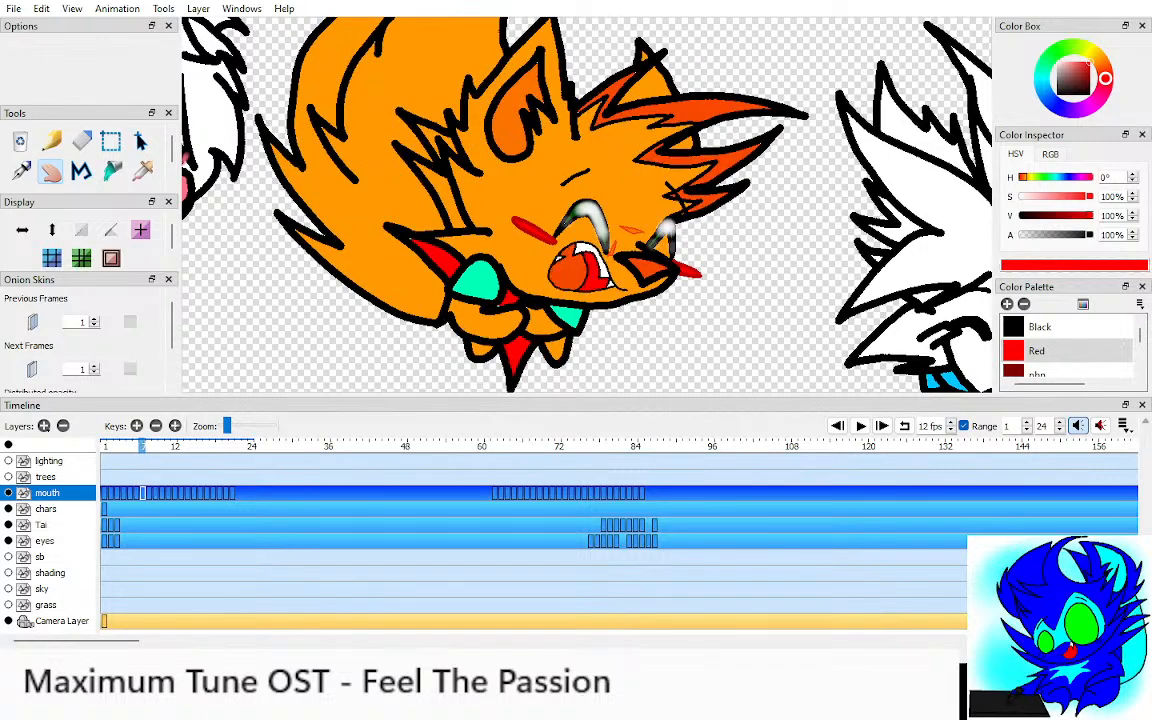
# Step: Recheck the first six frames and move one opening mouth keyframe to frame 61, just before the stored mouths
pyautogui.click(110, 446)
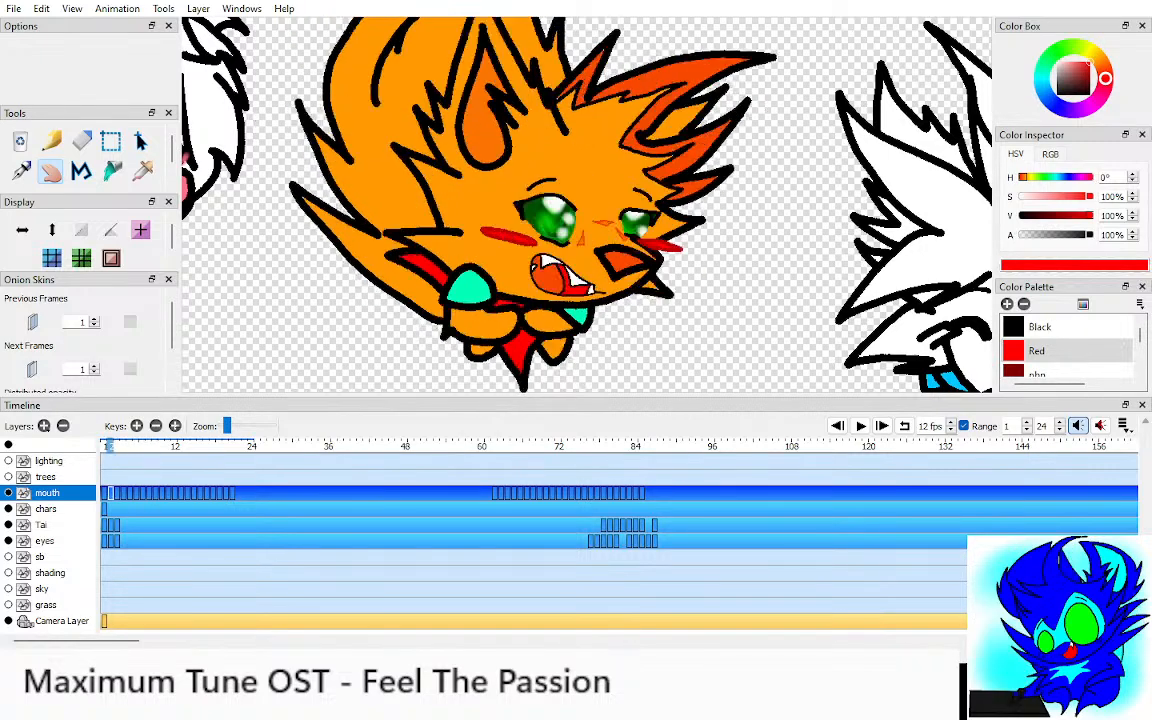
pyautogui.press(',')
pyautogui.press('.')
pyautogui.press('.')
pyautogui.press('.')
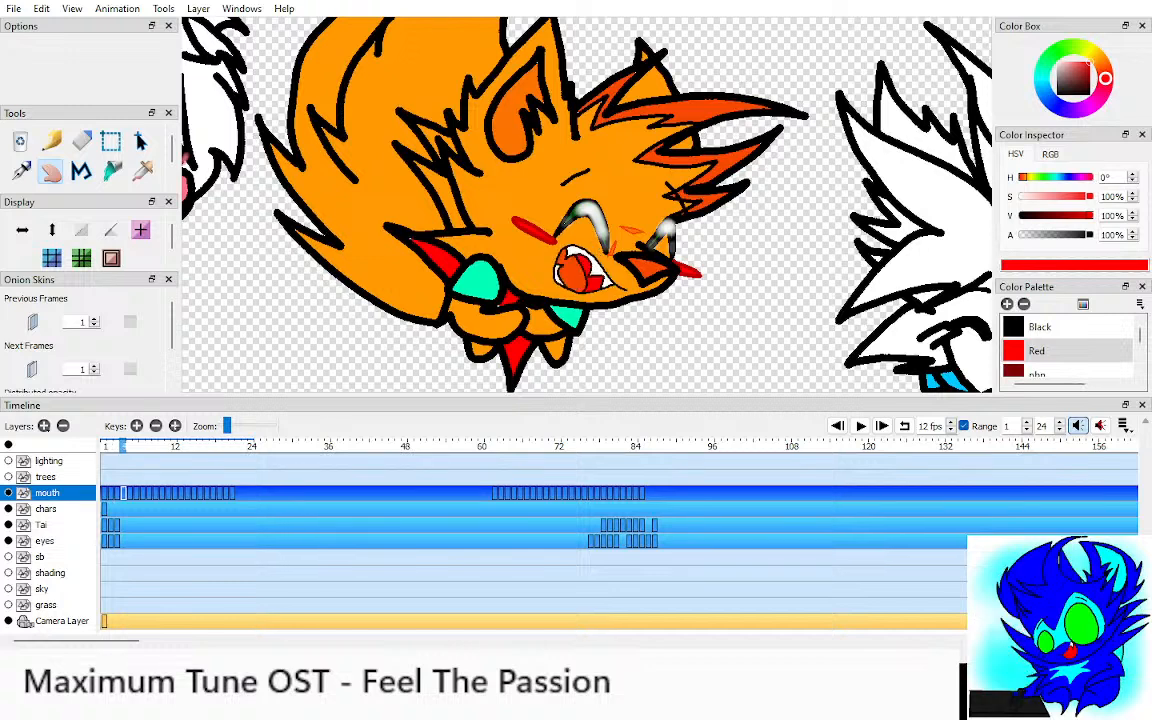
pyautogui.press('.')
pyautogui.press('.')
pyautogui.click(487, 446)
pyautogui.click(116, 446)
pyautogui.press('.')
pyautogui.press('.')
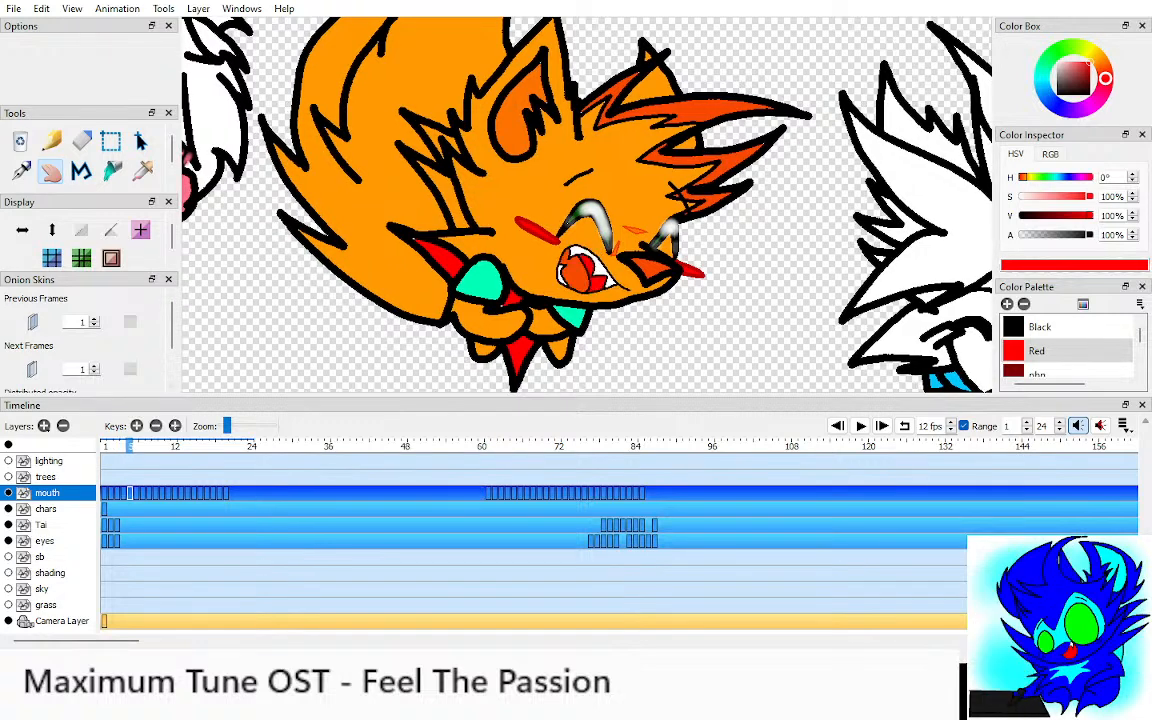
# Step: Compare the mouths at frames 4 to 6, delete the frame 5 mouth keyframe and shift the following ones one frame earlier
pyautogui.press('.')
pyautogui.press('.')
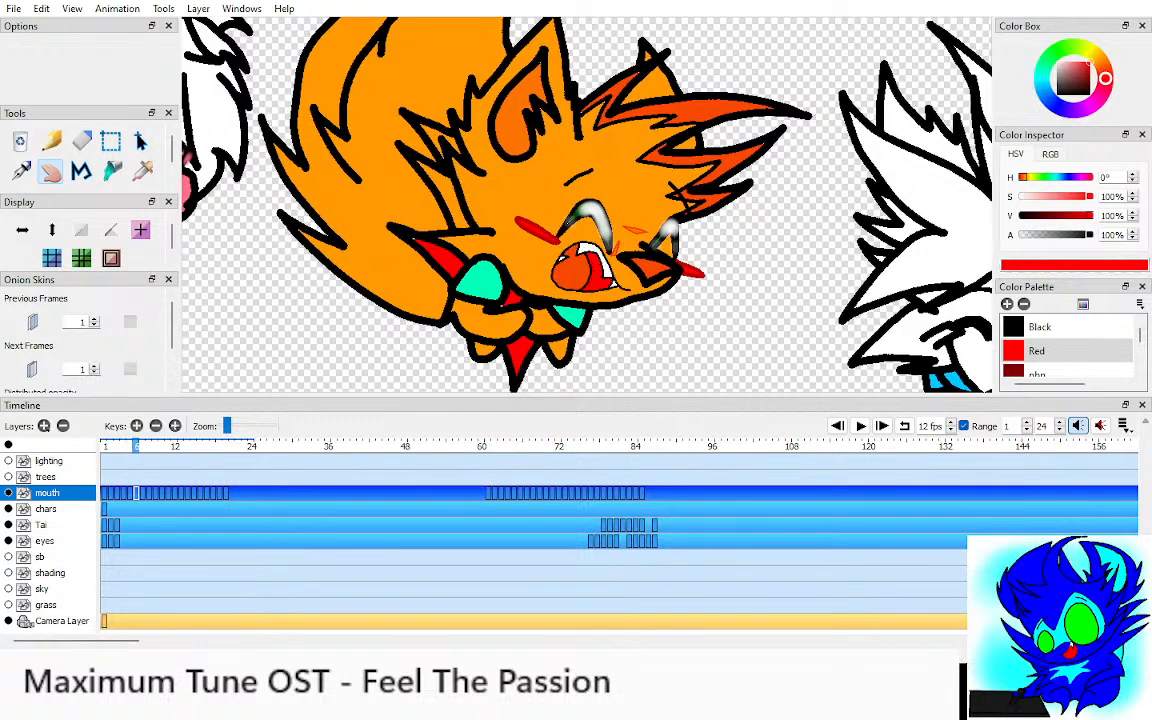
pyautogui.press(',')
pyautogui.press(',')
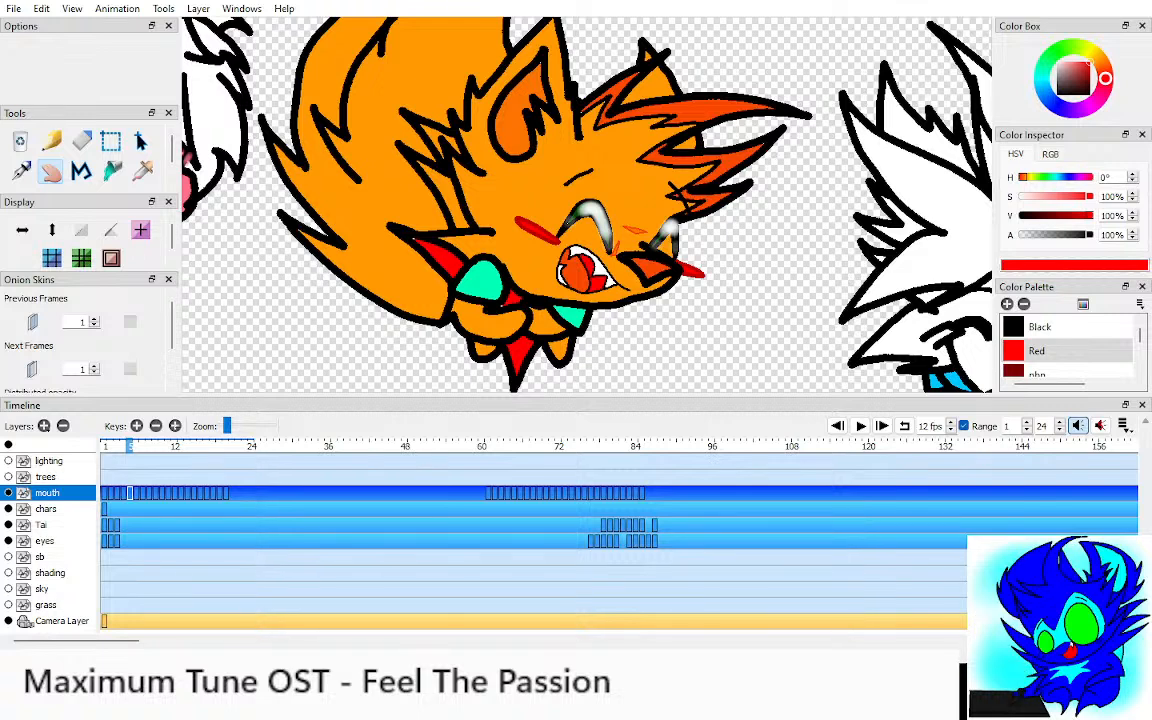
pyautogui.press(',')
pyautogui.press('.')
pyautogui.click(155, 426)
pyautogui.moveTo(134, 493); pyautogui.dragTo(228, 493)
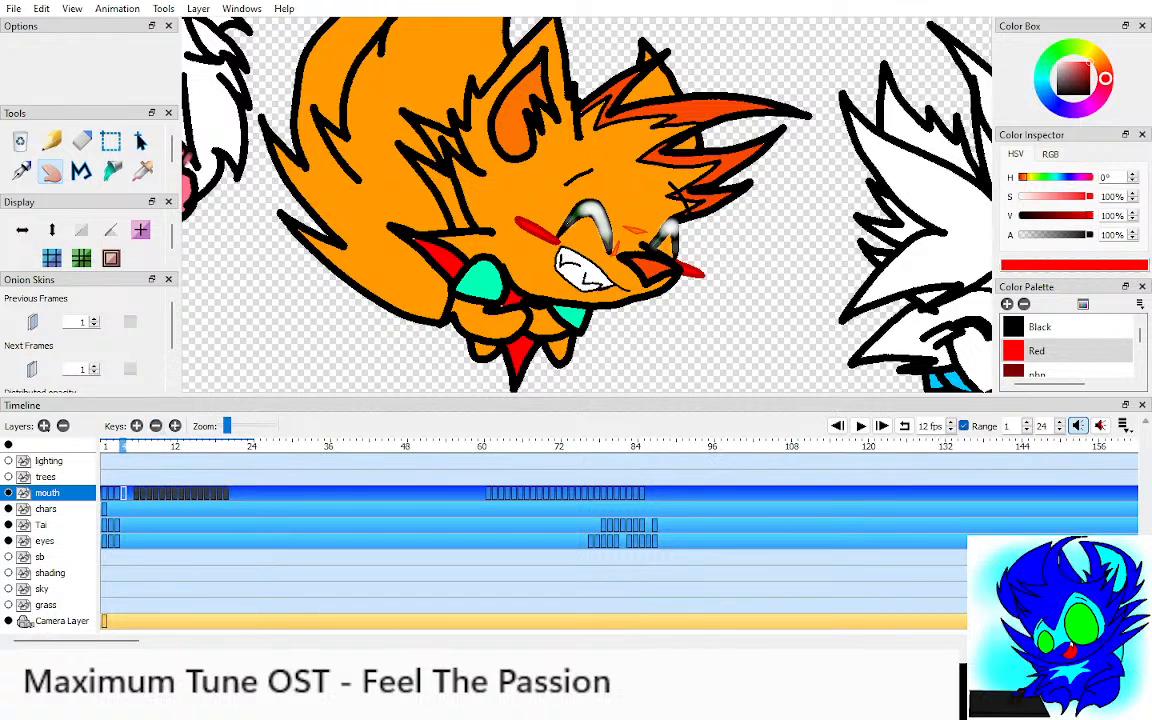
pyautogui.click(142, 493)
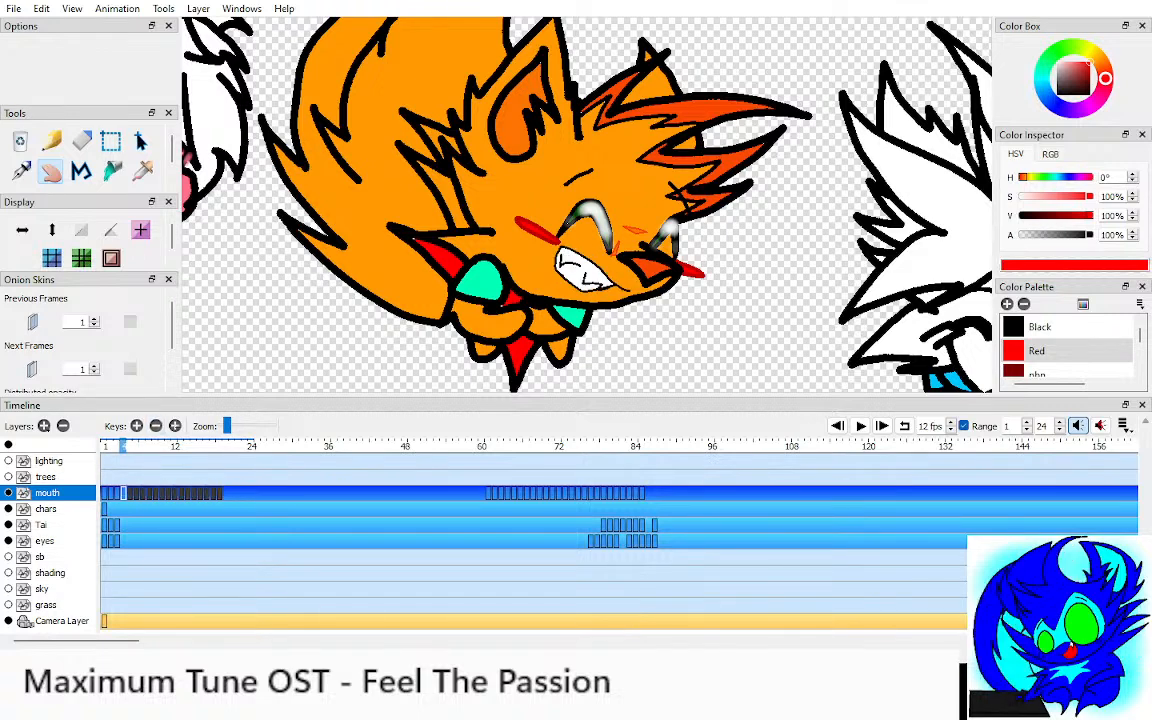
pyautogui.click(138, 493)
# Step: Step forward to frame 9 and through the opening frames again from frame 1 to review the shortened mouth sequence
pyautogui.press('.')
pyautogui.press('.')
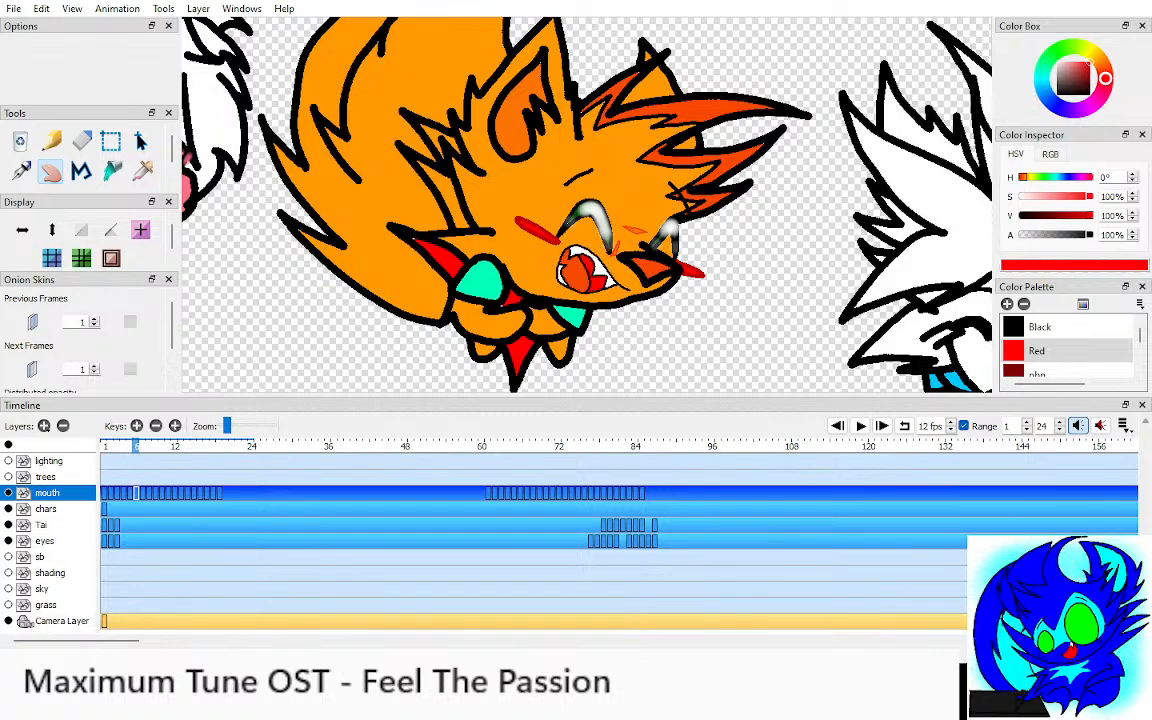
pyautogui.press('.')
pyautogui.press('.')
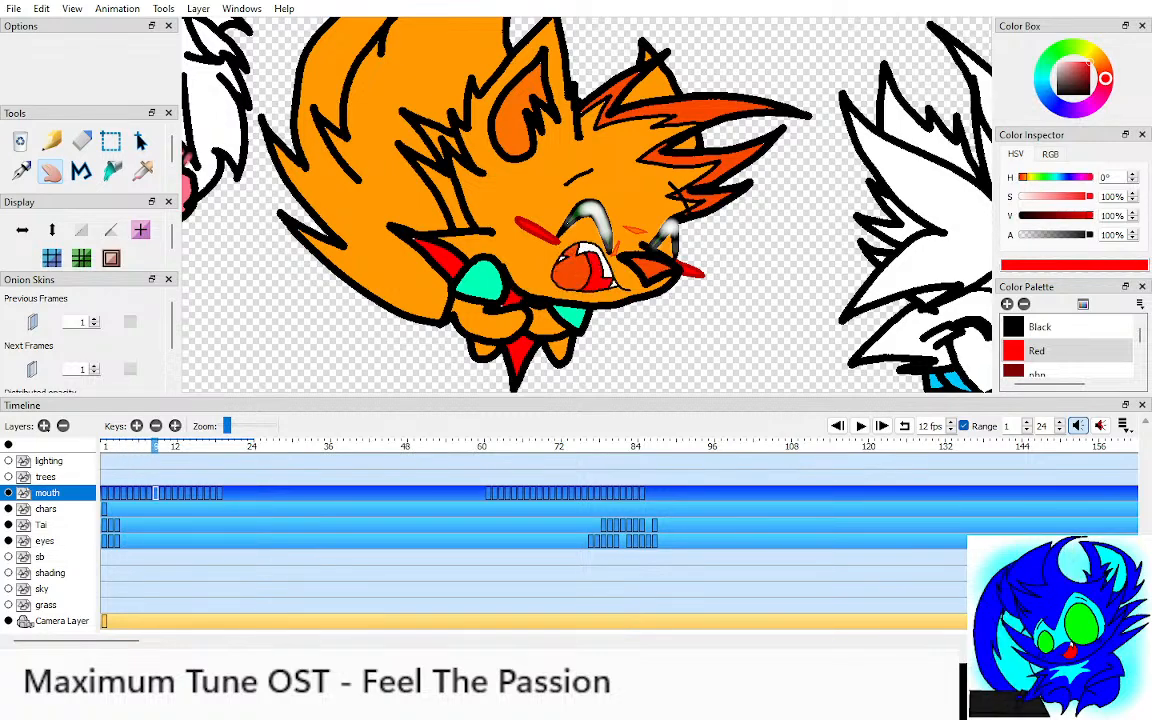
pyautogui.click(105, 446)
pyautogui.press('.')
pyautogui.press('.')
pyautogui.press('.')
pyautogui.press('.')
pyautogui.press('.')
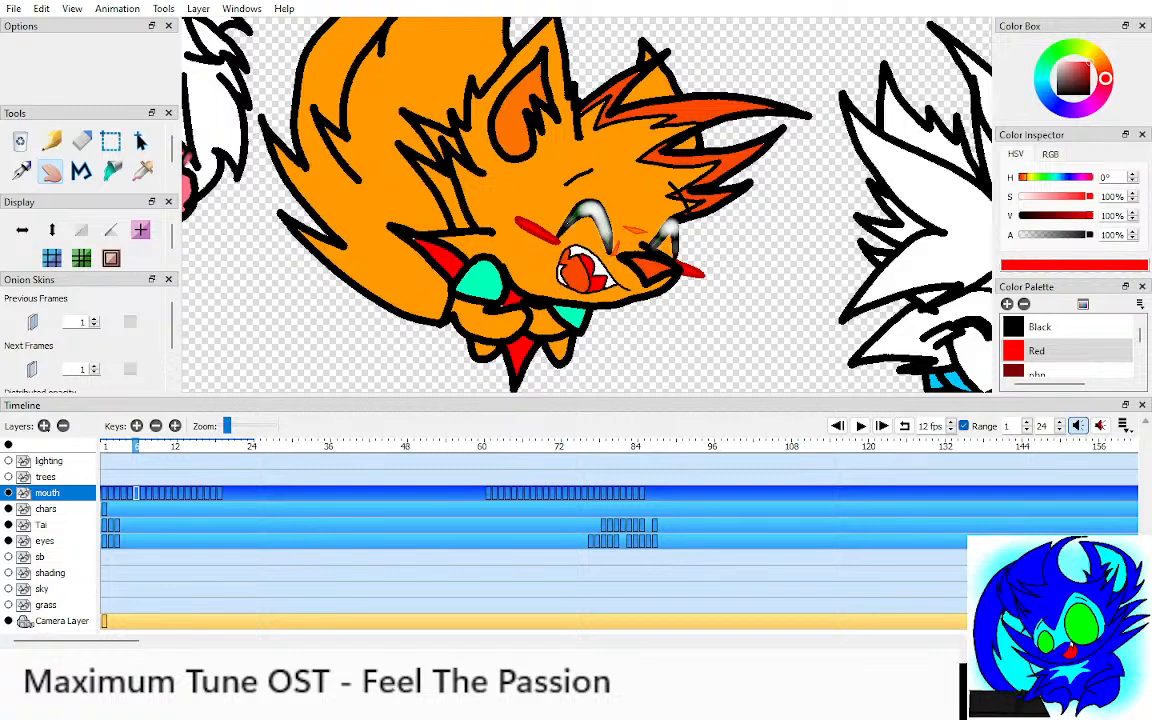
pyautogui.press('.')
pyautogui.press(',')
pyautogui.press(',')
pyautogui.press(',')
pyautogui.press(',')
pyautogui.press(',')
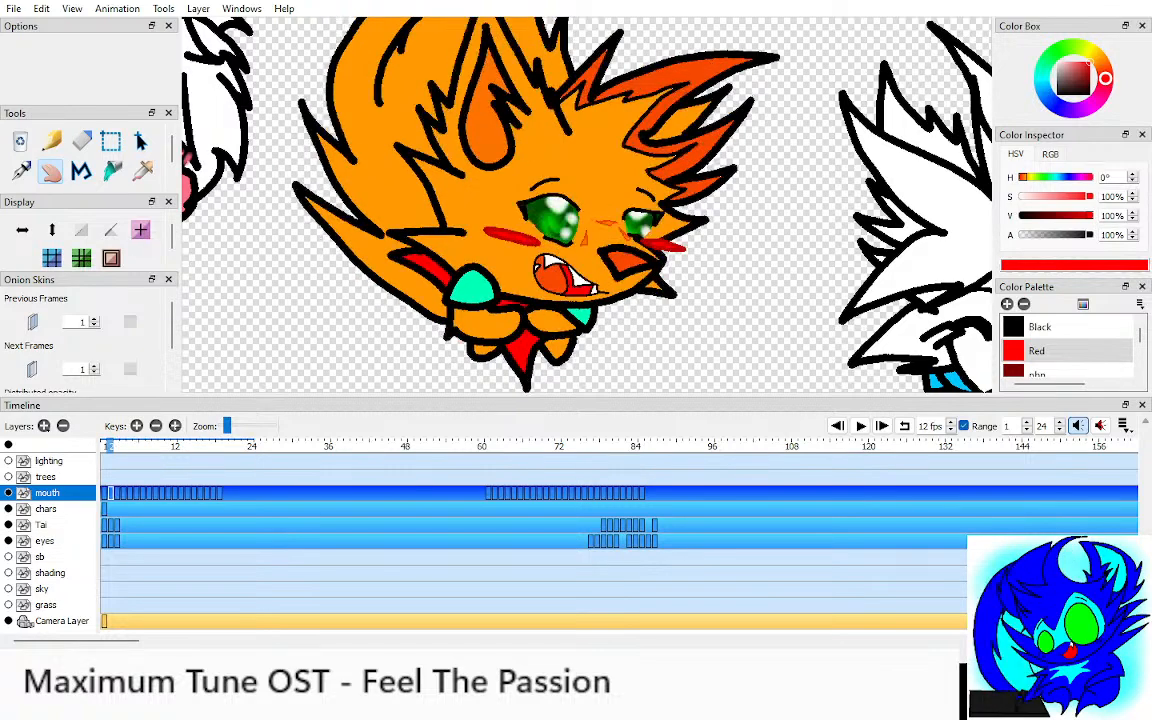
# Step: Move the open-mouth keyframe at frame 6 to frame 60, just before the stored mouths, and close the gap it leaves
pyautogui.press('.')
pyautogui.press('.')
pyautogui.press('.')
pyautogui.press('.')
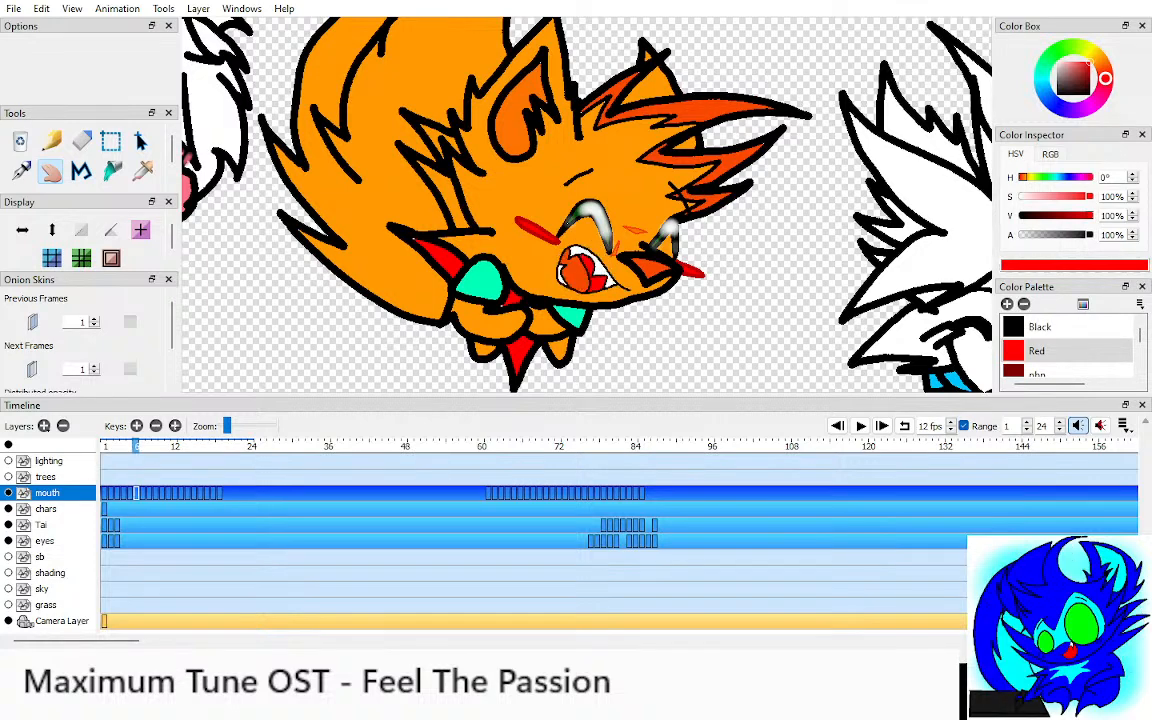
pyautogui.click(136, 493)
pyautogui.moveTo(136, 493); pyautogui.dragTo(488, 493)
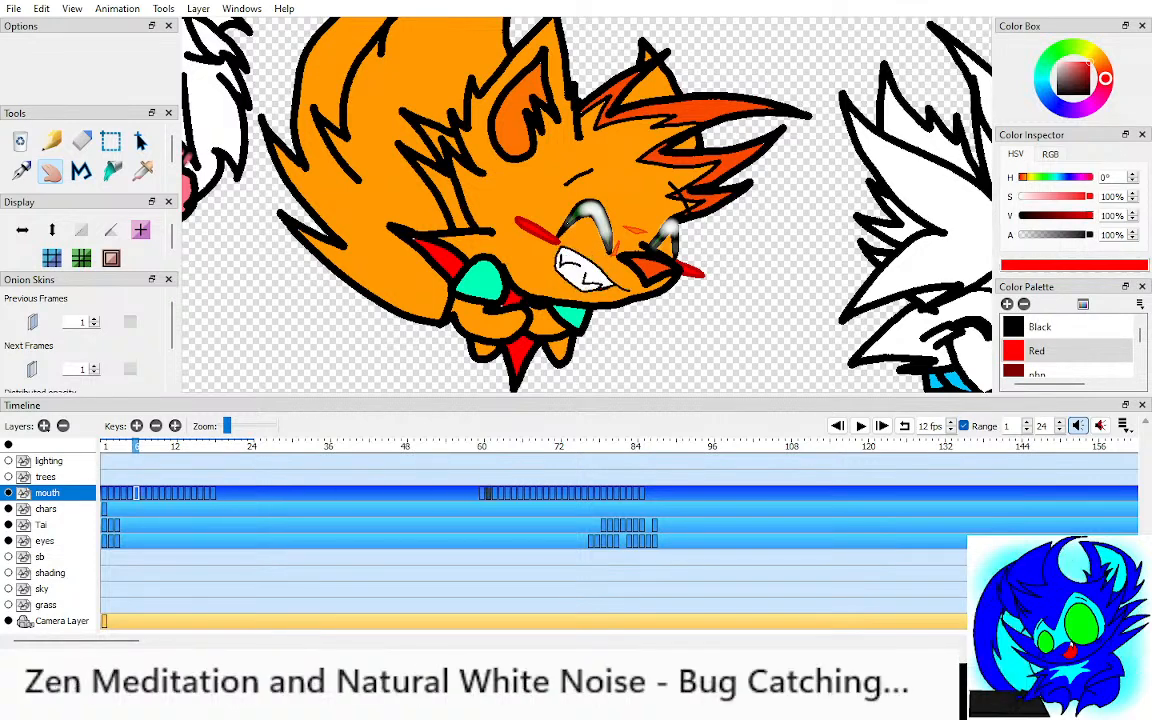
pyautogui.click(481, 446)
pyautogui.click(129, 446)
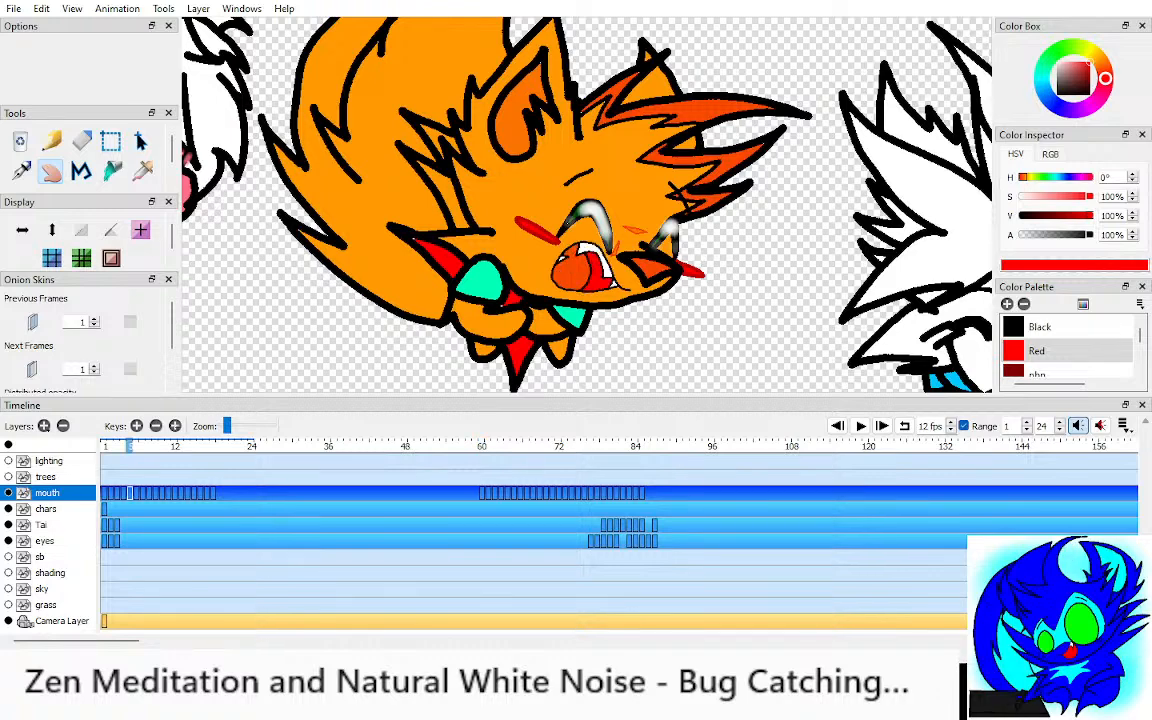
# Step: Step back to frame 1 and forward to frame 10 to check how the opening mouth shapes follow each other
pyautogui.press(',')
pyautogui.press(',')
pyautogui.press(',')
pyautogui.press(',')
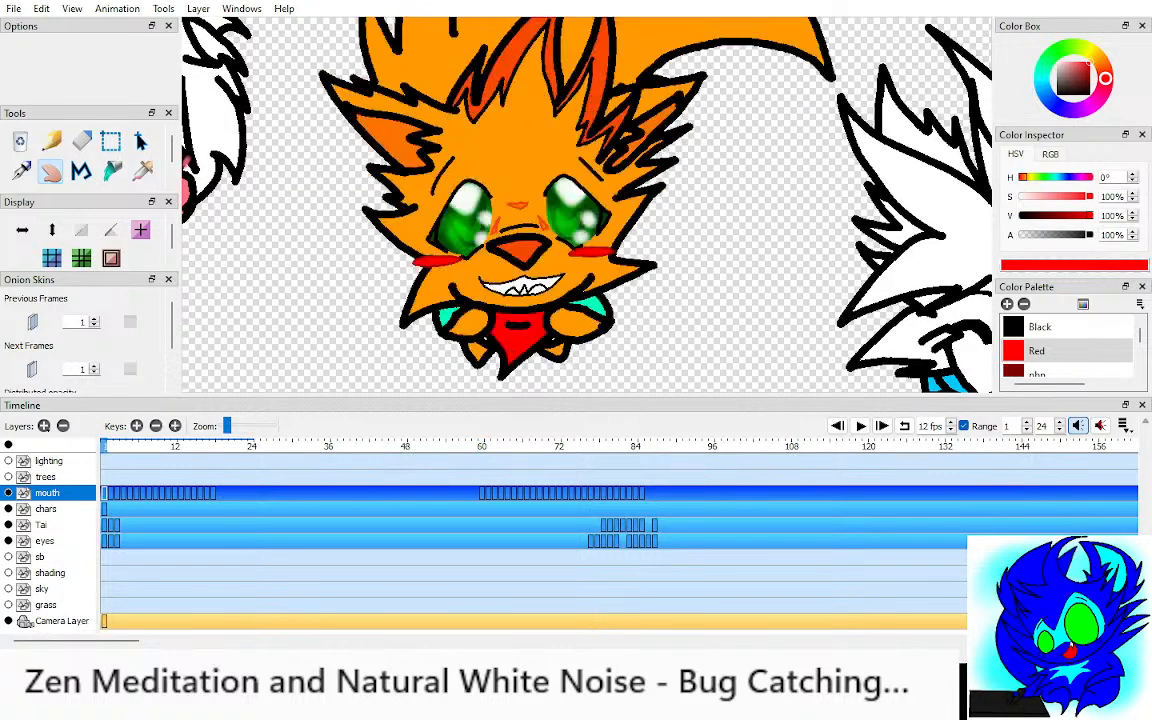
pyautogui.press('.')
pyautogui.press('.')
pyautogui.press('.')
pyautogui.press('.')
pyautogui.press('.')
pyautogui.press('.')
pyautogui.press('.')
pyautogui.press('.')
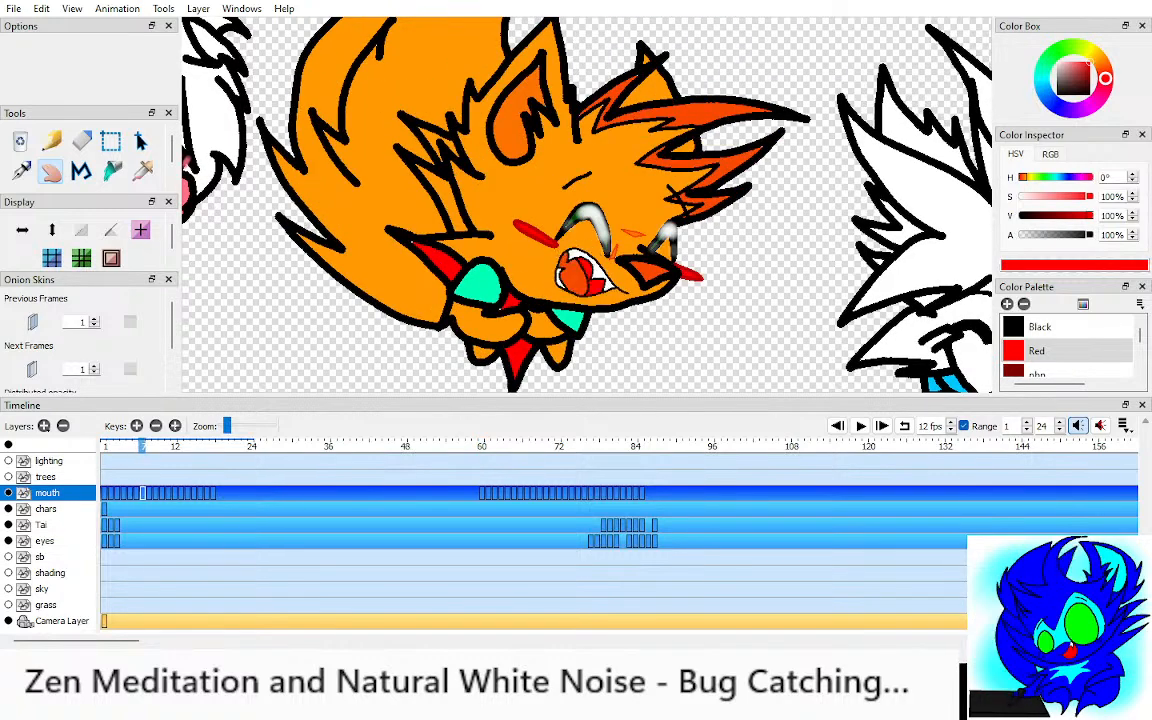
pyautogui.press('.')
pyautogui.press('.')
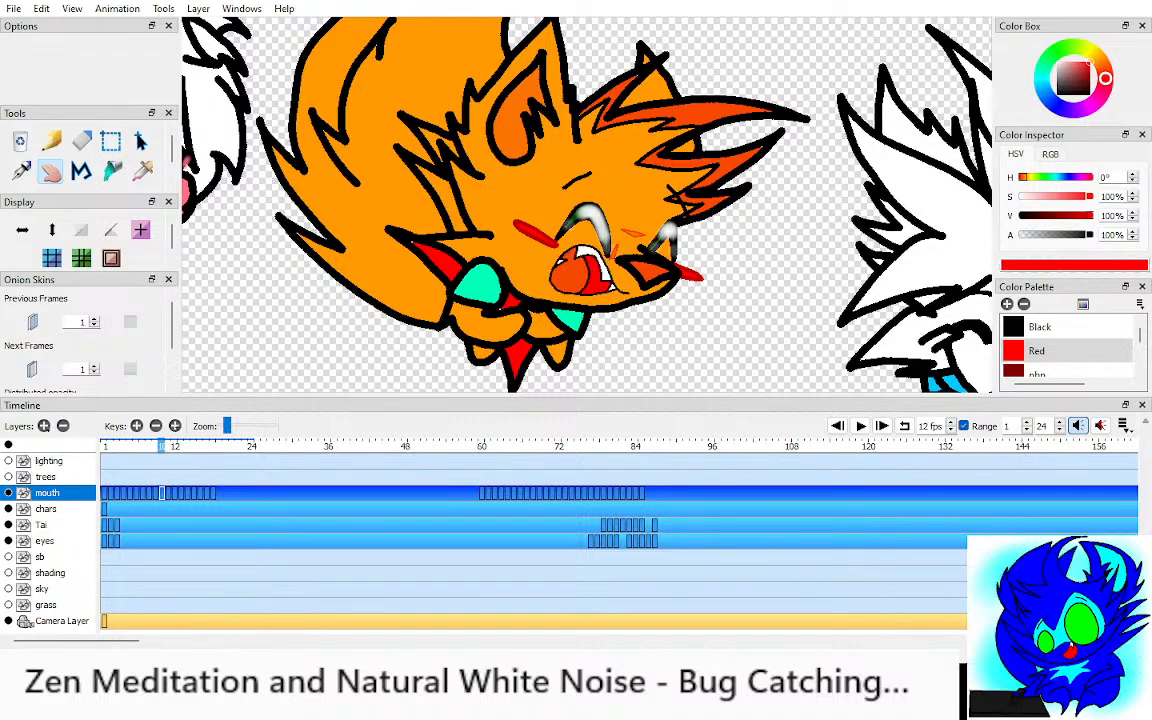
# Step: Restart from frame 1, compare the first three mouth drawings, and step on through frame 11
pyautogui.click(105, 446)
pyautogui.press('.')
pyautogui.press('.')
pyautogui.press('.')
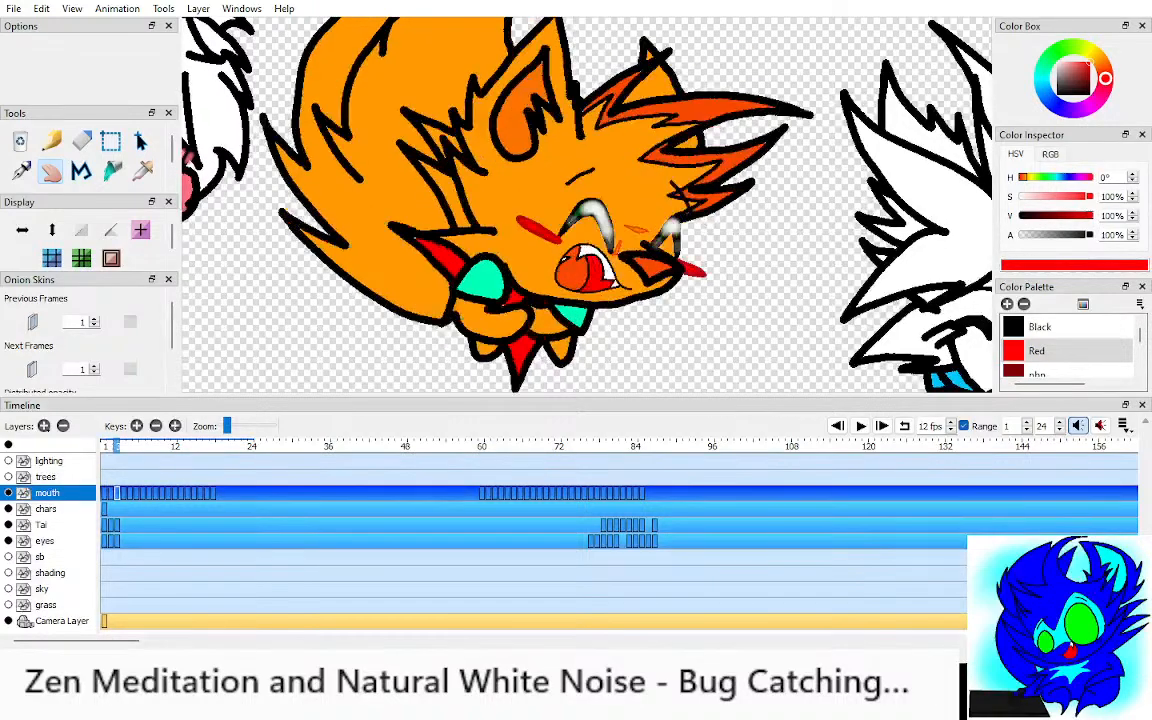
pyautogui.press(',')
pyautogui.press(',')
pyautogui.press(',')
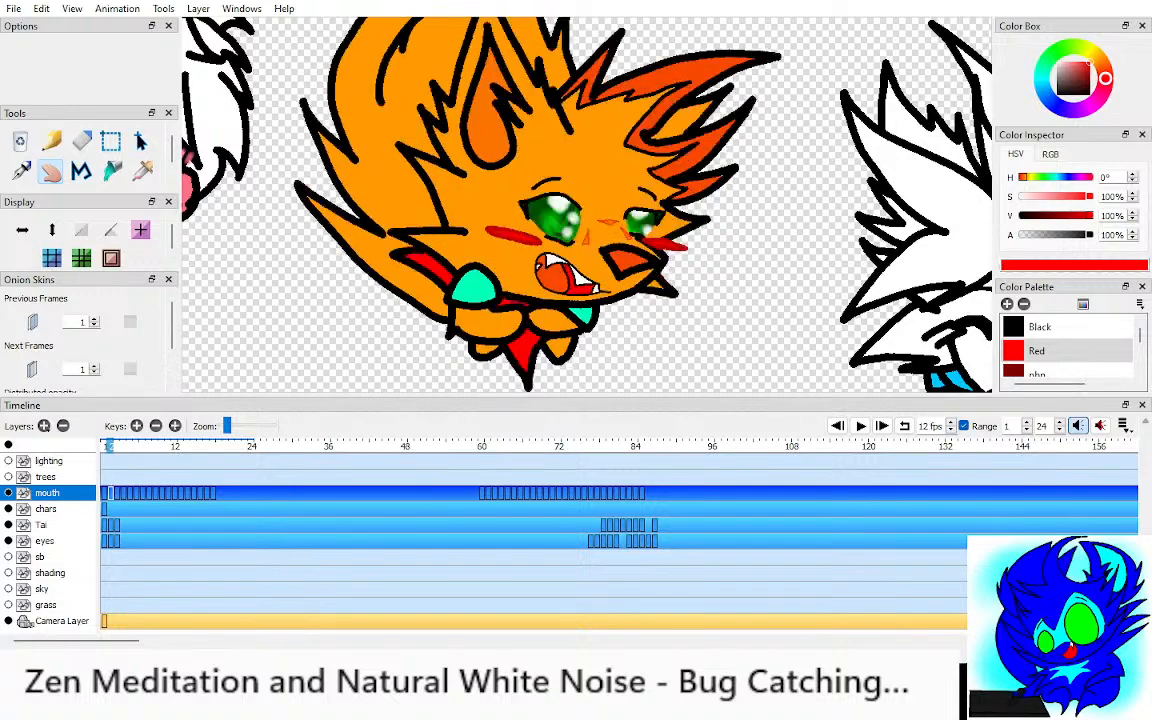
pyautogui.press('.')
pyautogui.press('.')
pyautogui.press('.')
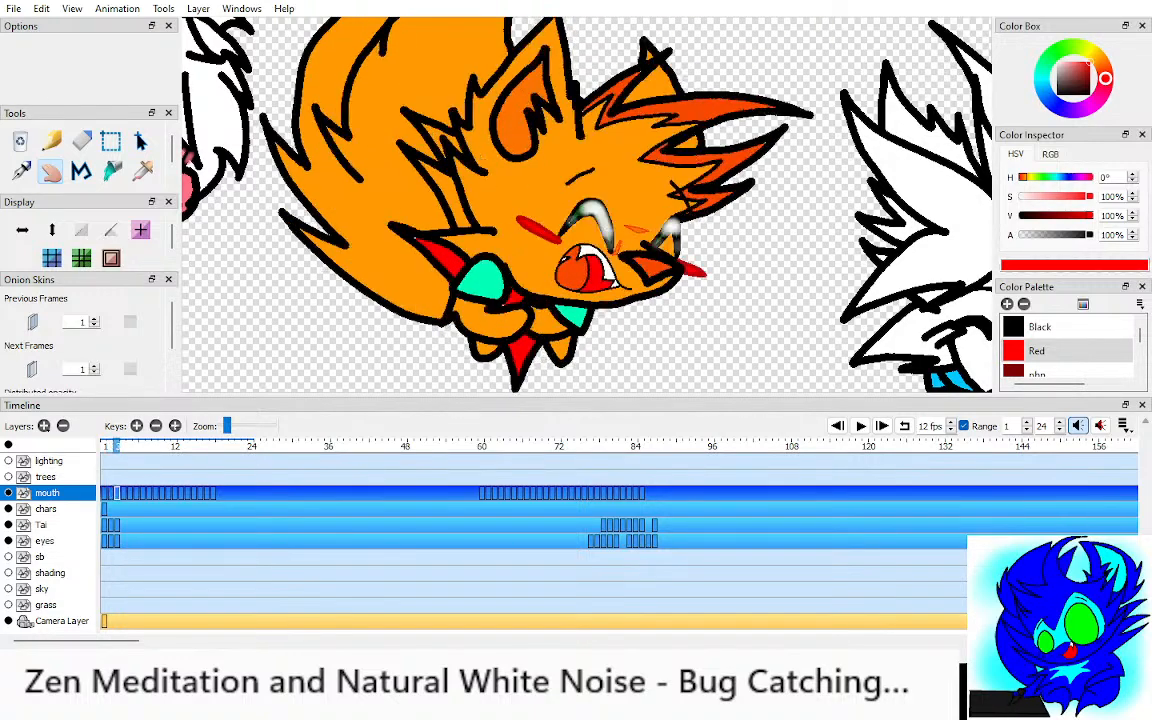
pyautogui.press('.')
pyautogui.press('.')
pyautogui.press('.')
pyautogui.press('.')
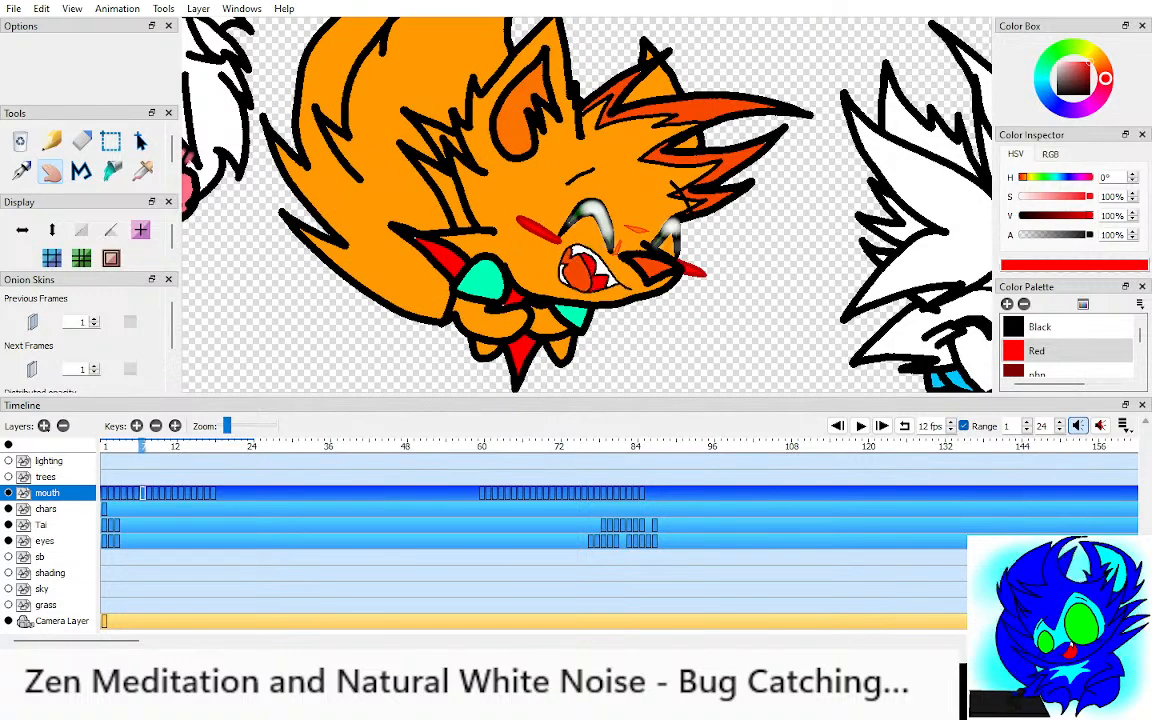
pyautogui.press('.')
pyautogui.press('.')
pyautogui.press('.')
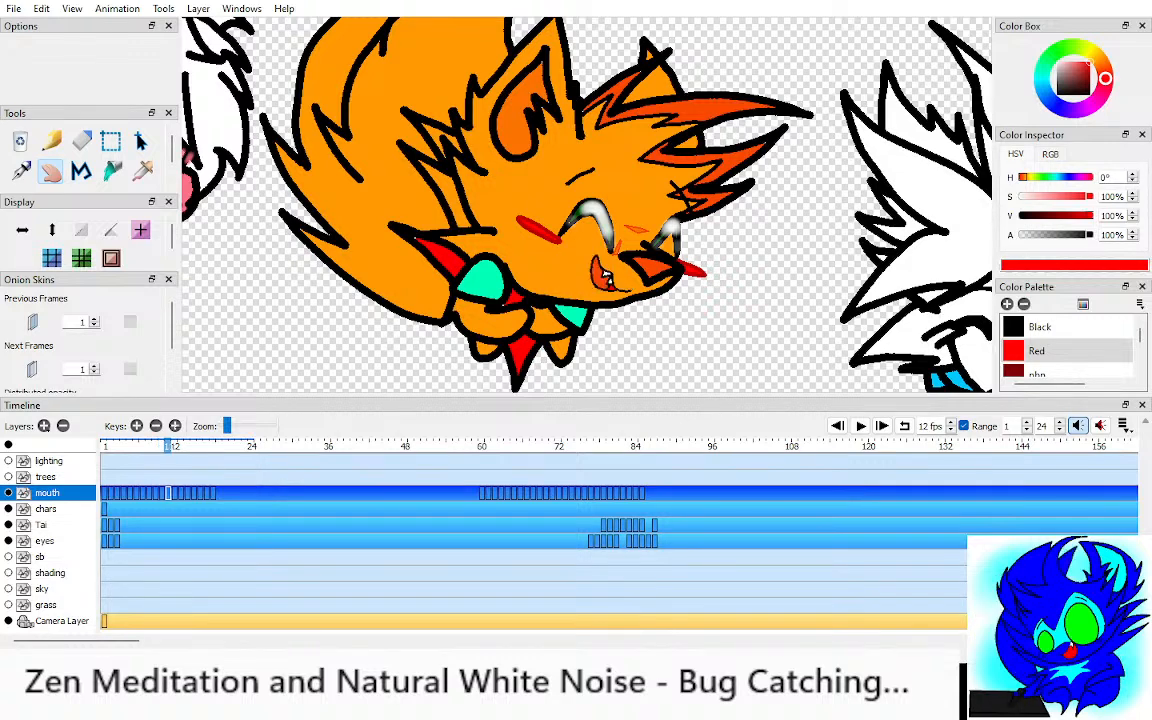
# Step: Compare the mouths around frames 4 to 6, return to frame 1 and examine the sequence forward to about frame 10
pyautogui.click(130, 446)
pyautogui.press(',')
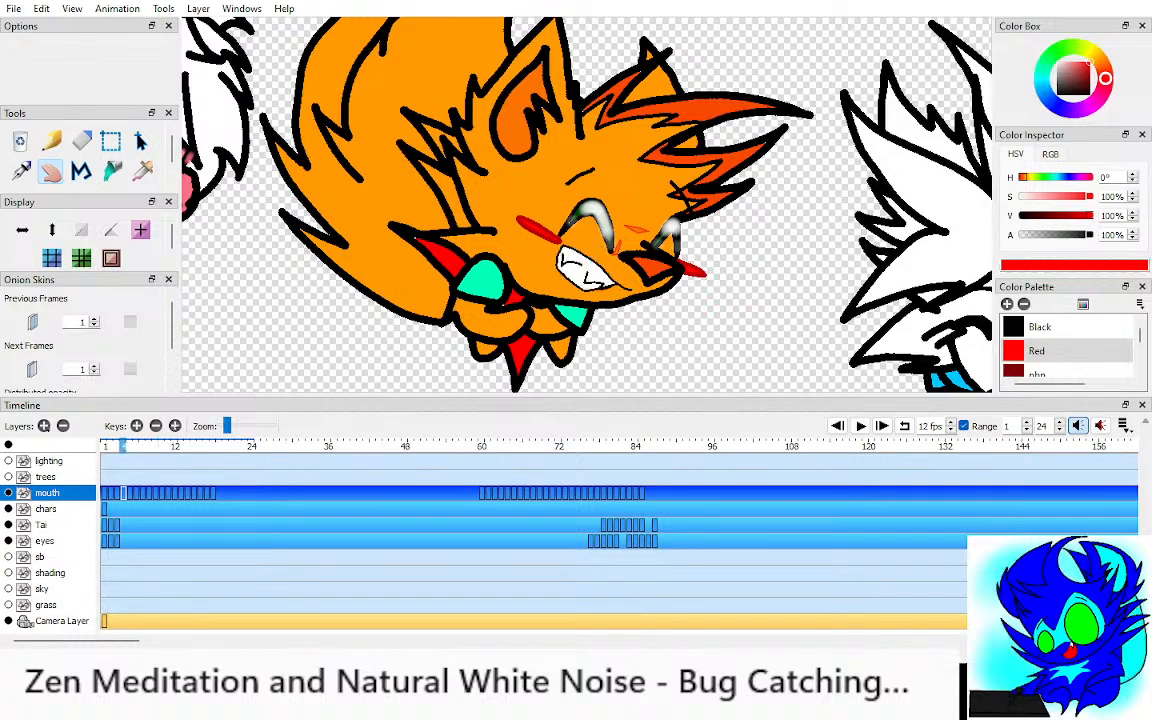
pyautogui.press('.')
pyautogui.press('.')
pyautogui.press(',')
pyautogui.press(',')
pyautogui.press(',')
pyautogui.press(',')
pyautogui.press(',')
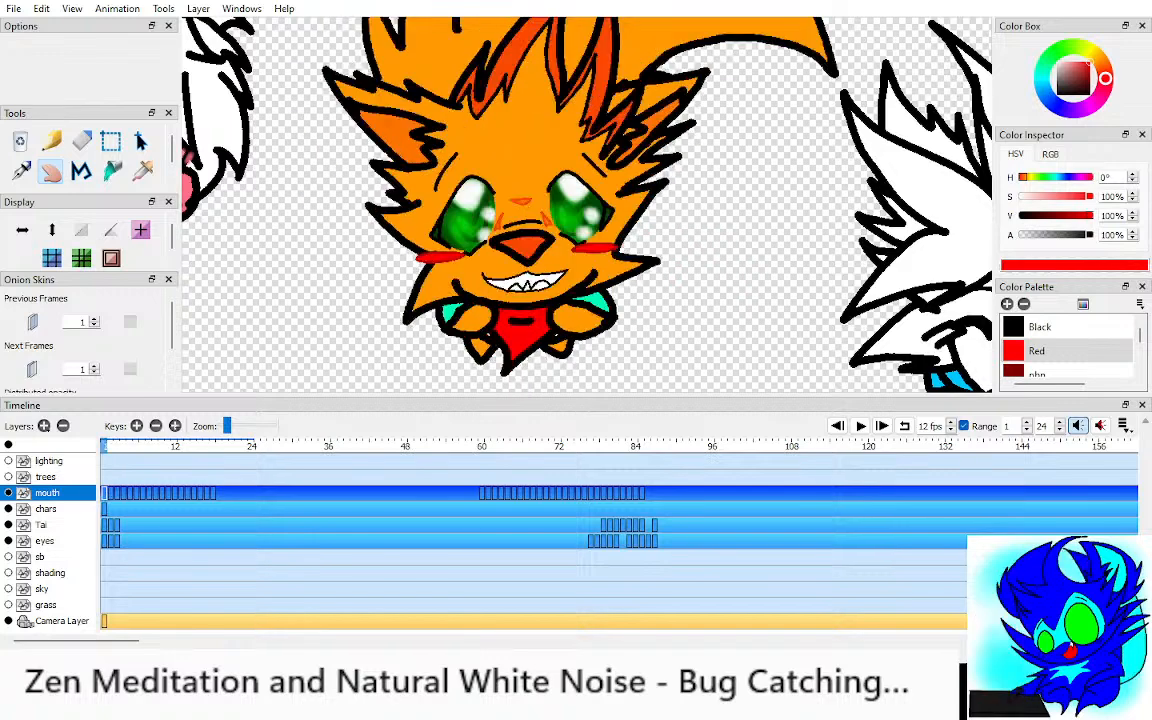
pyautogui.press('.')
pyautogui.press('.')
pyautogui.press('.')
pyautogui.press('.')
pyautogui.press('.')
pyautogui.press('.')
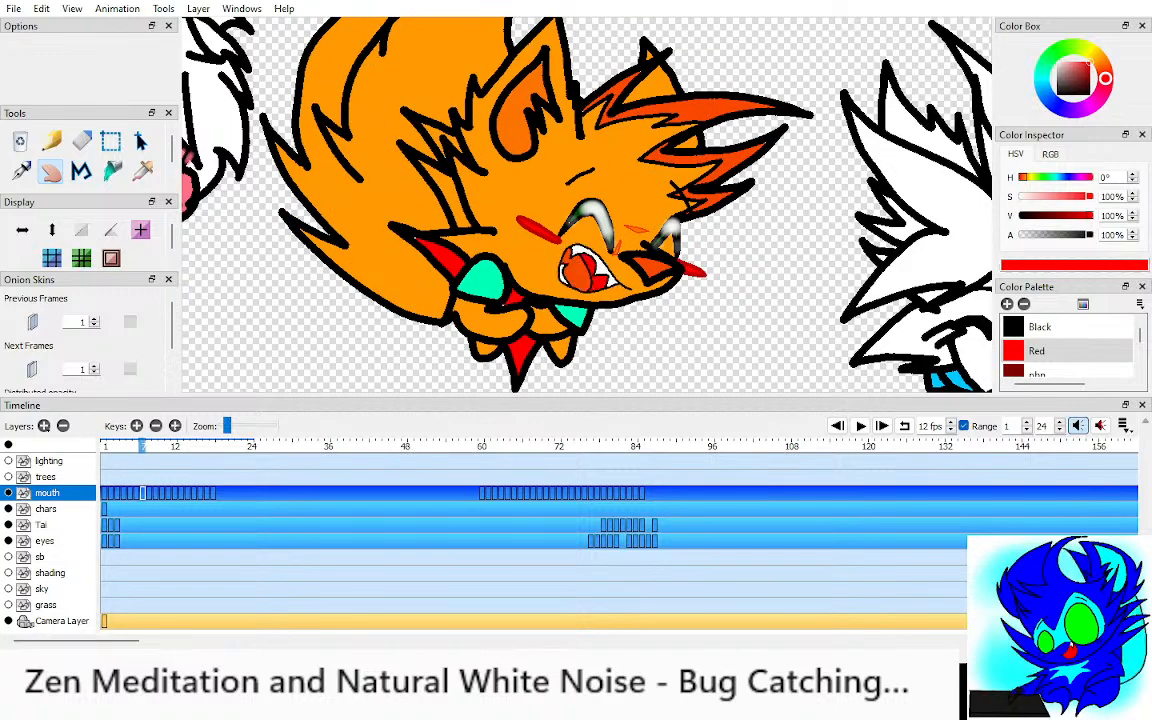
pyautogui.press('.')
pyautogui.press('.')
pyautogui.press('.')
pyautogui.press('.')
pyautogui.press(',')
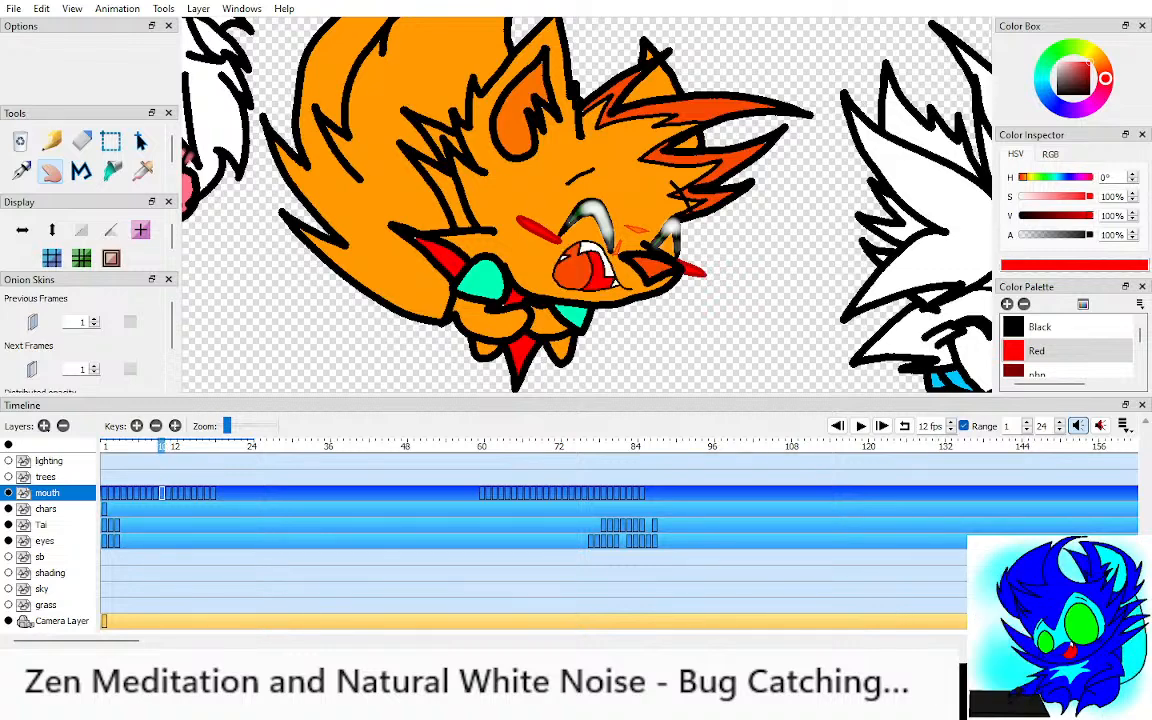
# Step: Move three opening mouth keyframes to frames 57 to 59, beside the stored mouths, leaving no gap in the opening sequence
pyautogui.press(',')
pyautogui.press(',')
pyautogui.press(',')
pyautogui.press(',')
pyautogui.press('.')
pyautogui.moveTo(162, 493)
pyautogui.mouseDown()
pyautogui.moveTo(150, 493)
pyautogui.moveTo(462, 493)
pyautogui.mouseUp()
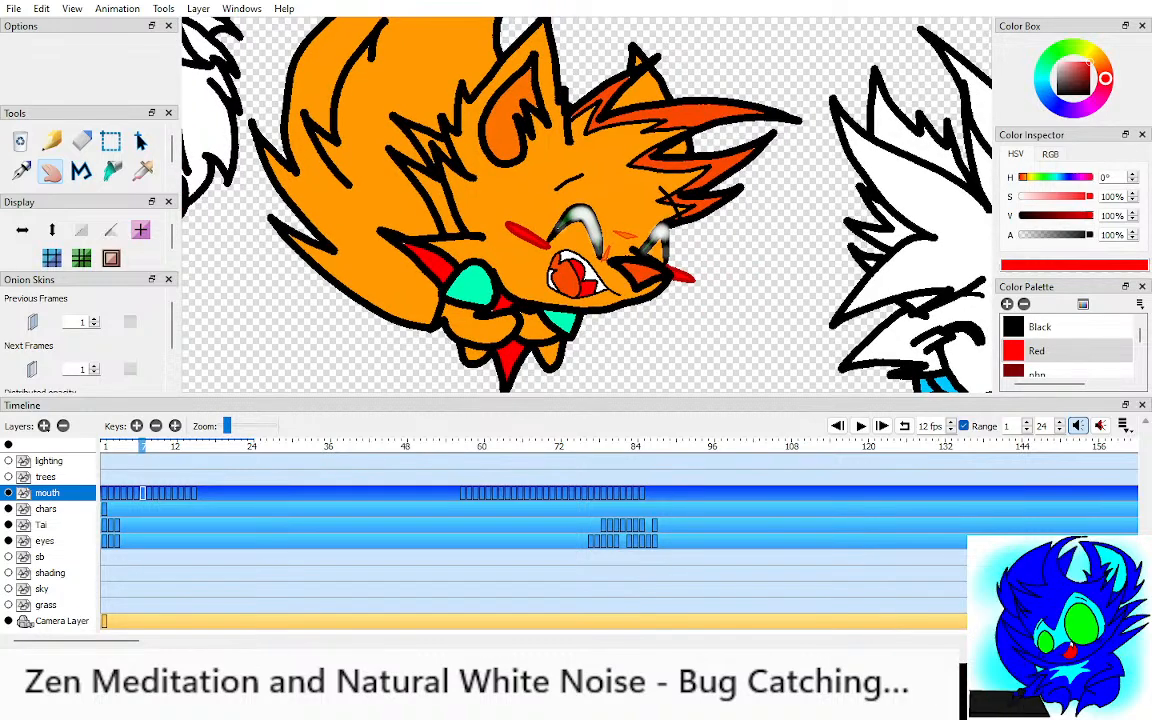
# Step: Play the opening animation several times from frame 1, viewing all the characters, to judge the orange character's mouth movement
pyautogui.press('Return')
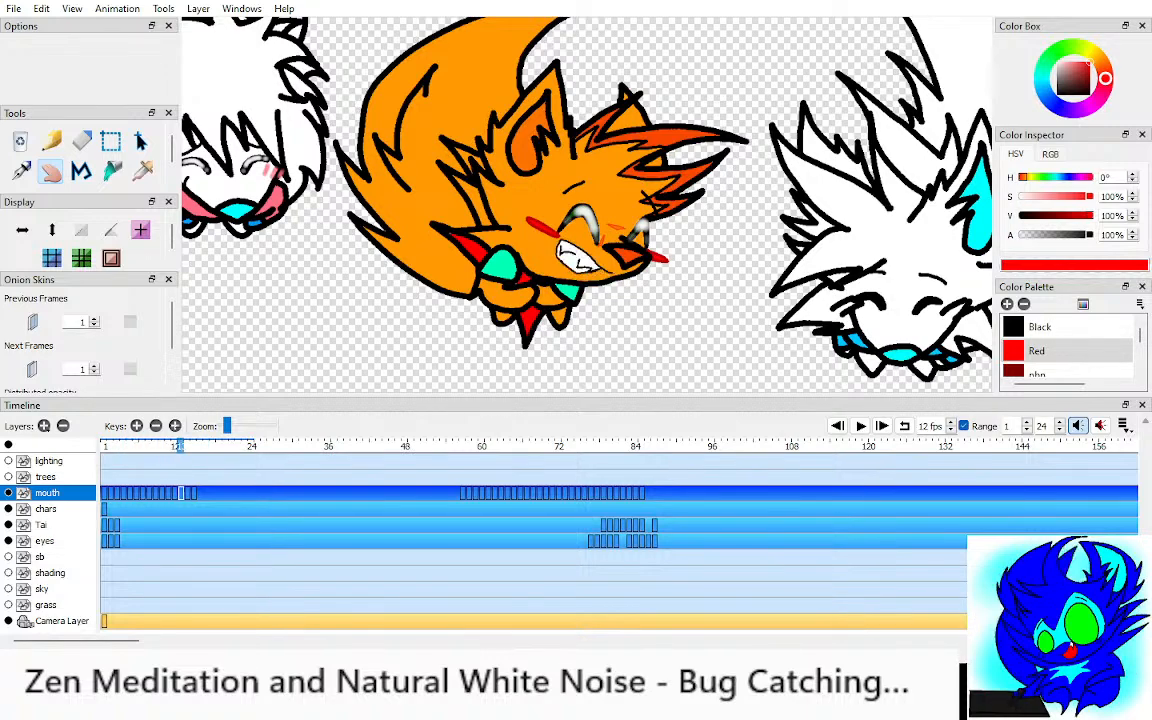
pyautogui.scroll(-4, 587, 205)
pyautogui.scroll(2, 587, 205)
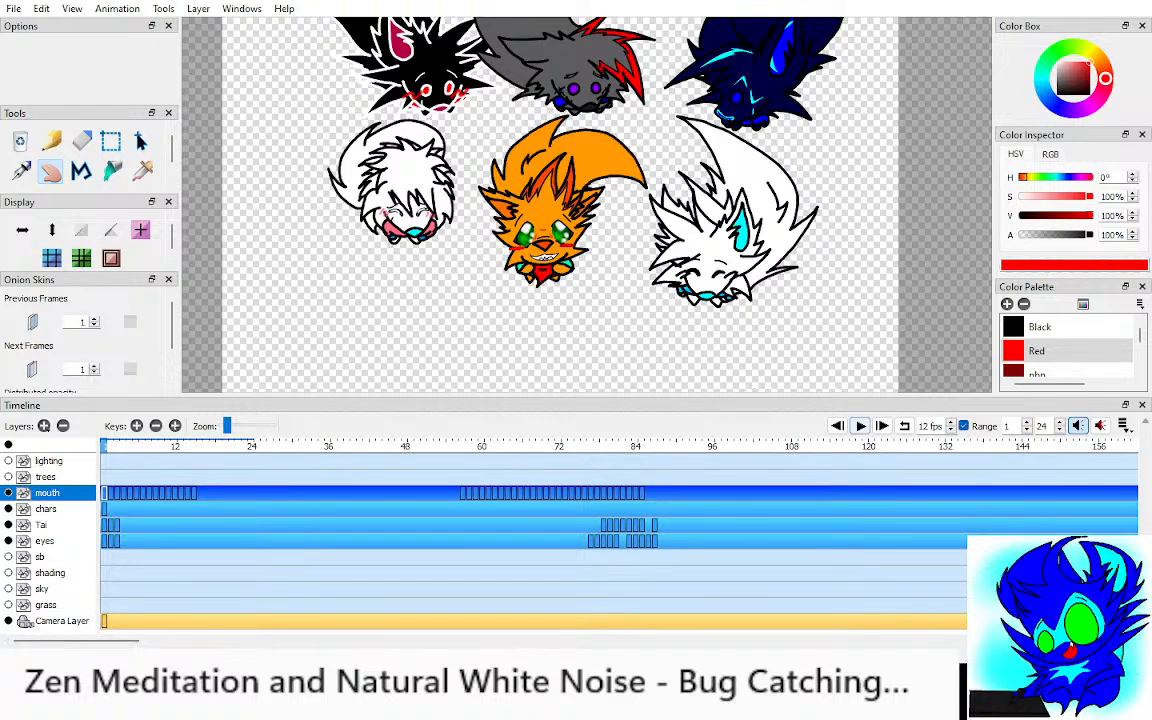
pyautogui.click(860, 426)
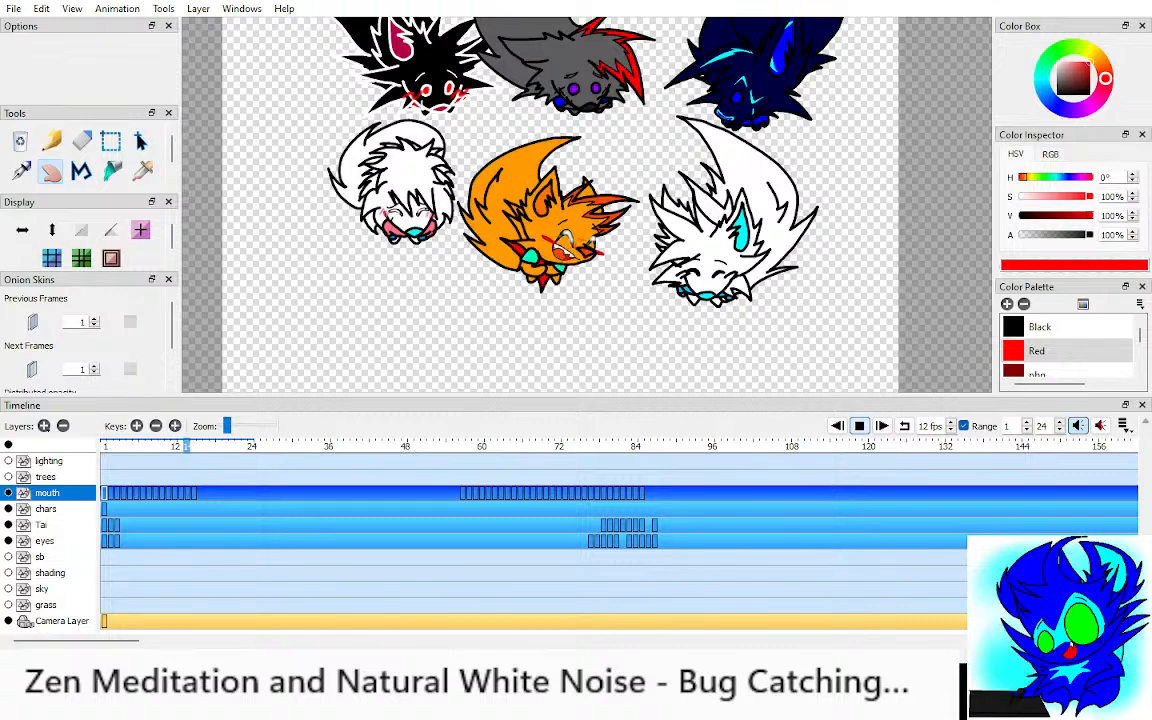
pyautogui.press('Return')
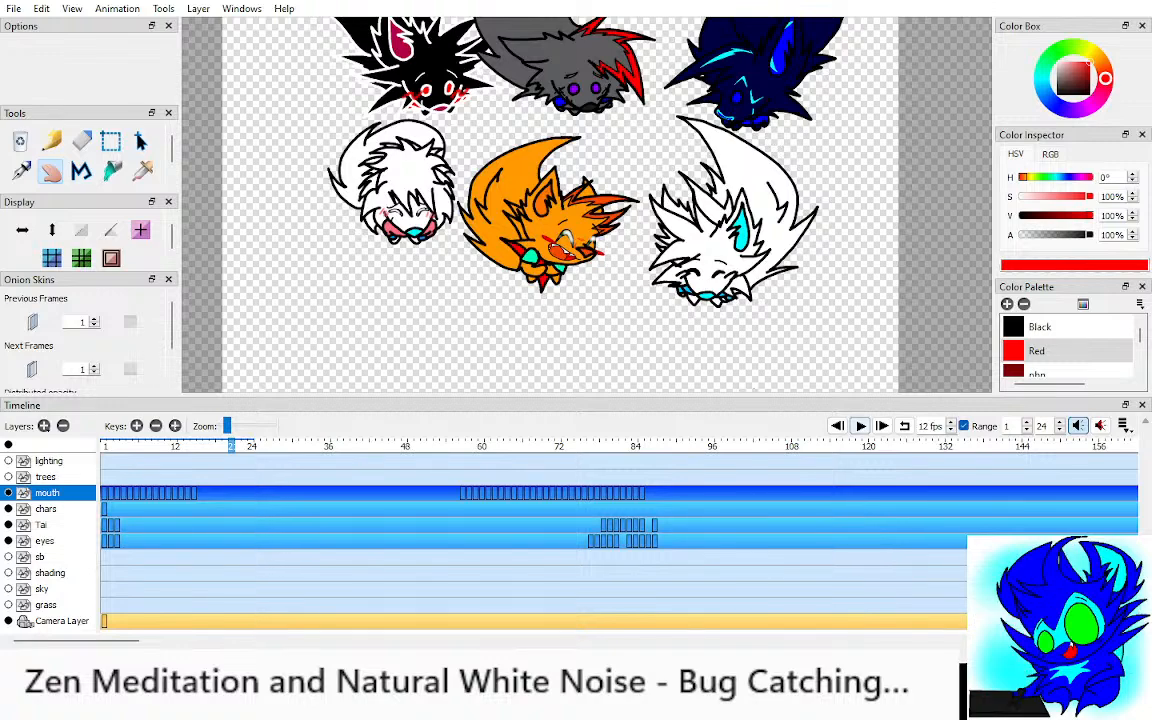
pyautogui.hotkey('ctrl', 'shift', 'Left')
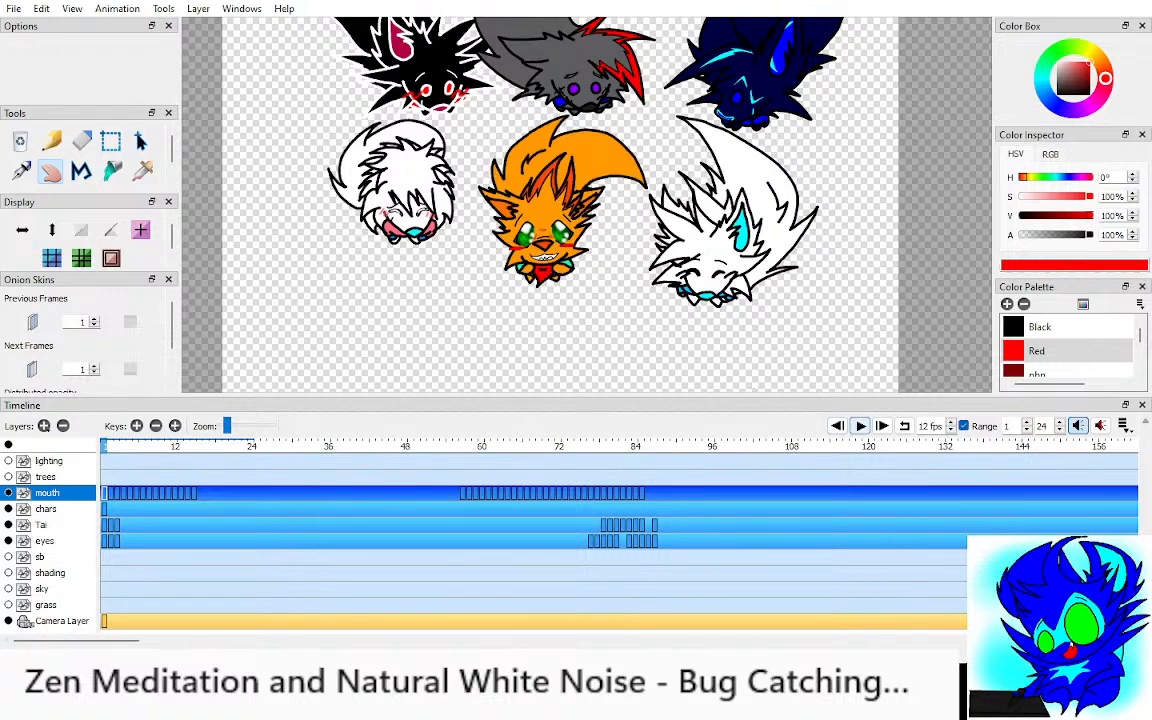
pyautogui.press('Return')
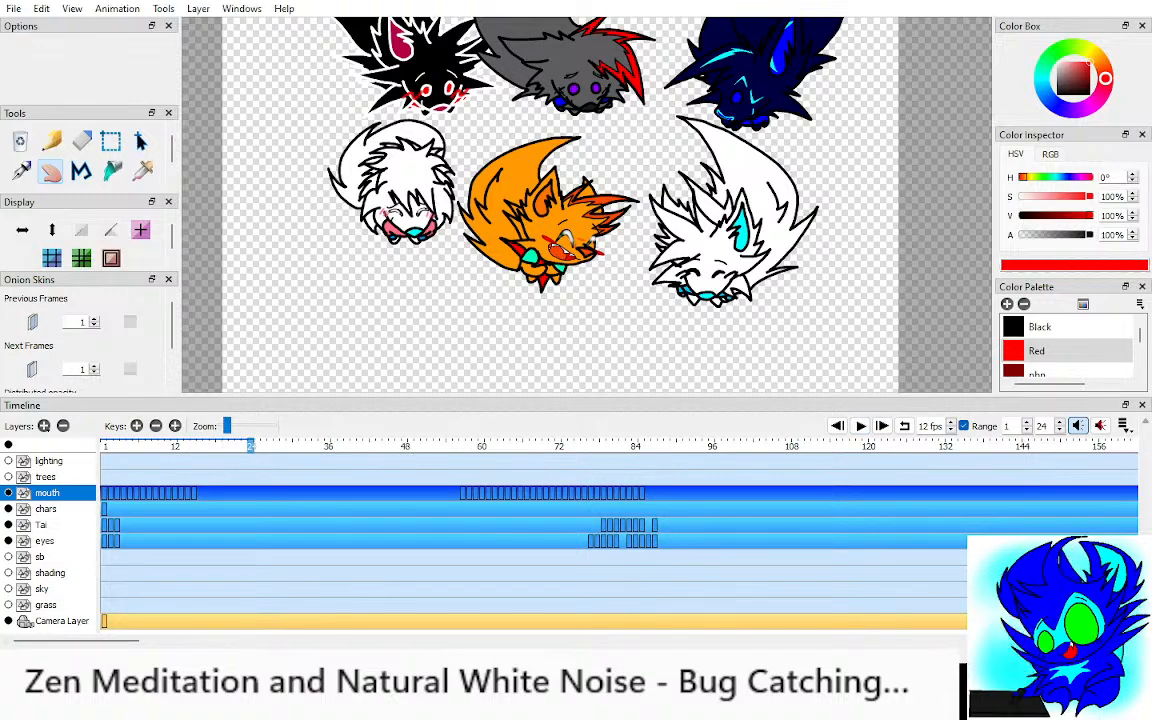
pyautogui.press('Return')
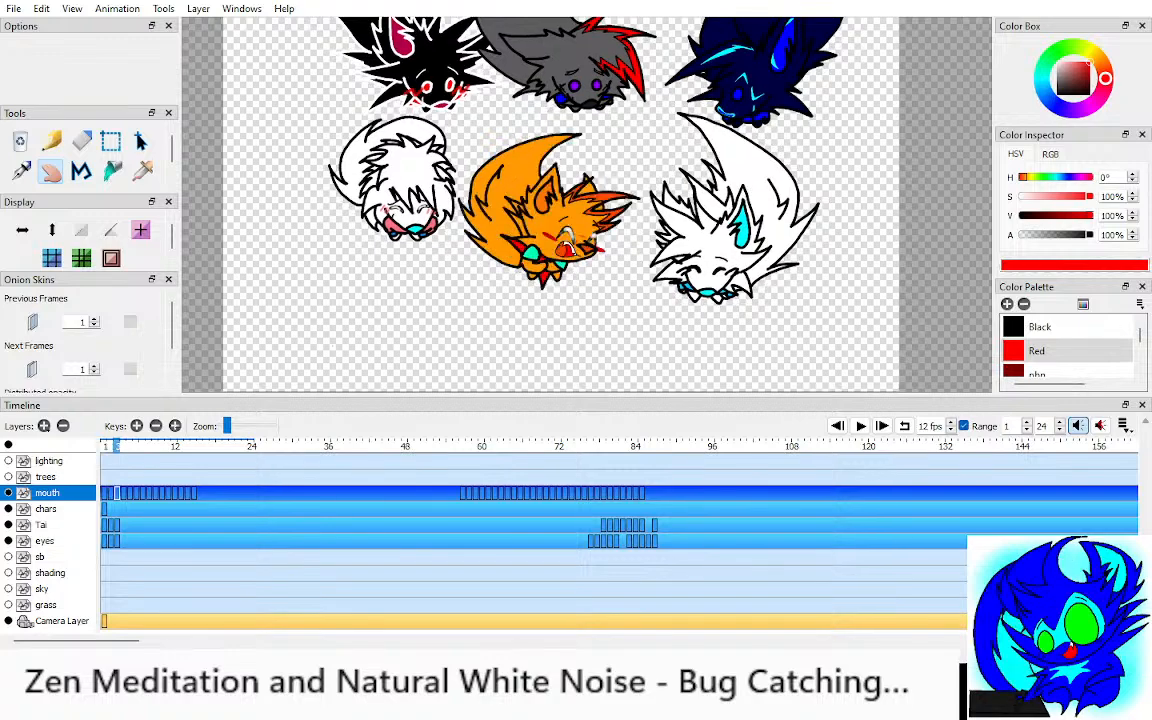
# Step: Bring one stored open-mouth keyframe back to frame 4 of the opening sequence and return to frame 3
pyautogui.scroll(4, 545, 230)
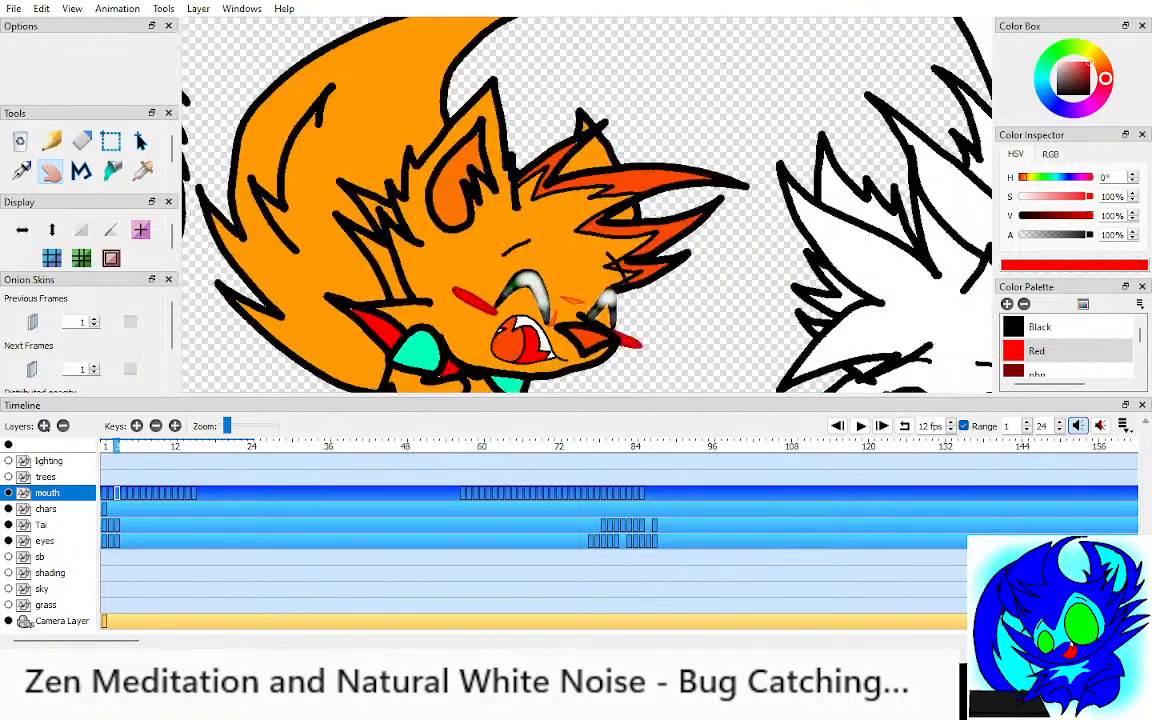
pyautogui.scroll(2, 545, 230)
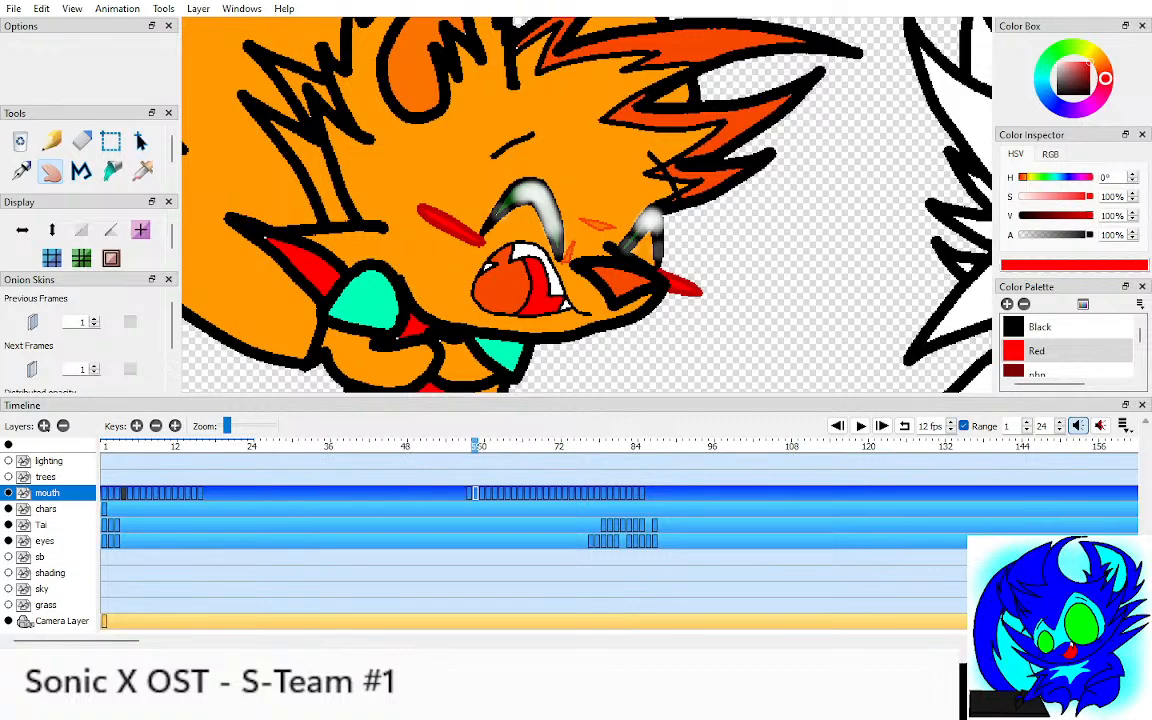
pyautogui.click(106, 446)
pyautogui.click(117, 446)
# Step: Shift the mouth keyframes following frame 4 two frames later and duplicate a mouth drawing into frame 5
pyautogui.moveTo(201, 493); pyautogui.dragTo(130, 493)
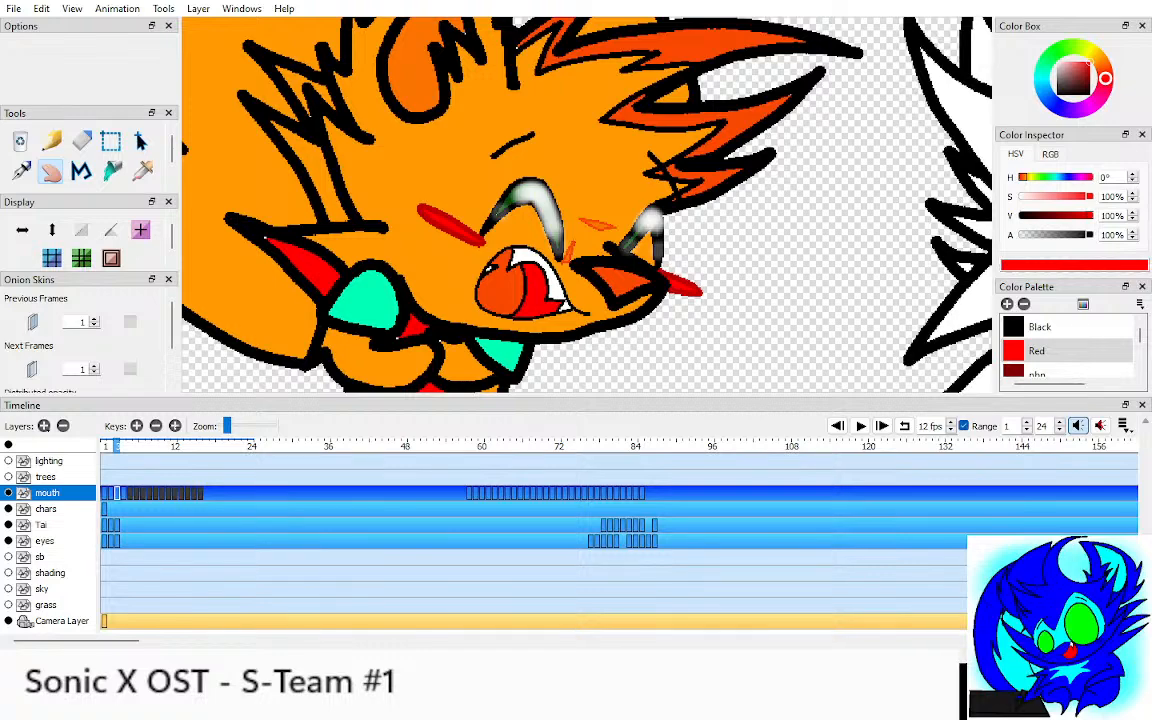
pyautogui.click(130, 493)
pyautogui.press('F6')
pyautogui.click(123, 446)
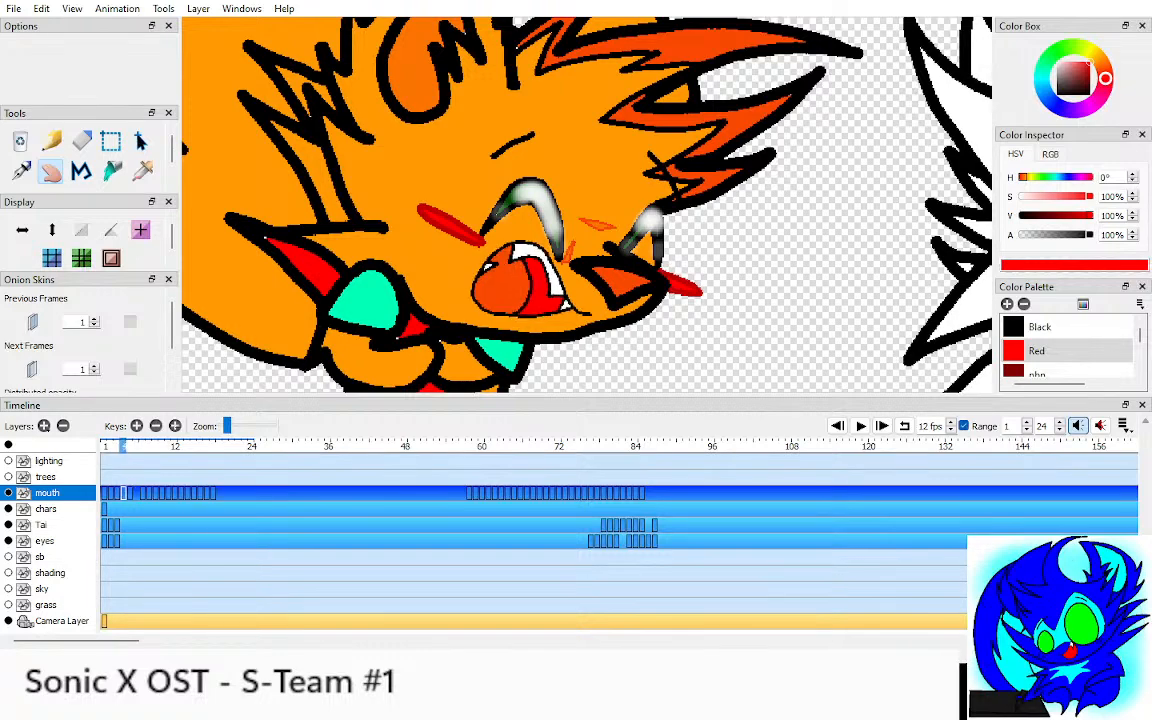
# Step: Duplicate the mouth drawing to close the gap at frame 6, and play the opening from frame 1
pyautogui.press('F6')
pyautogui.scroll(-2, 587, 204)
pyautogui.click(105, 446)
pyautogui.moveTo(600, 205); pyautogui.dragTo(572, 217)
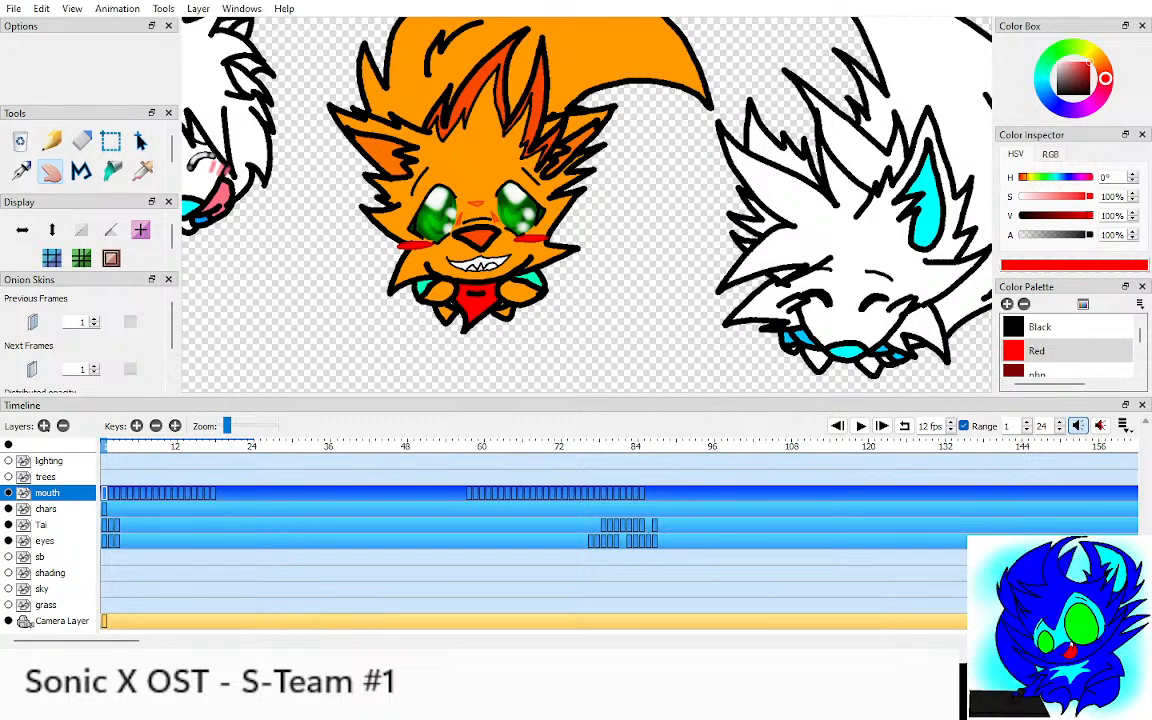
pyautogui.moveTo(587, 204); pyautogui.dragTo(595, 218)
pyautogui.scroll(-1, 587, 204)
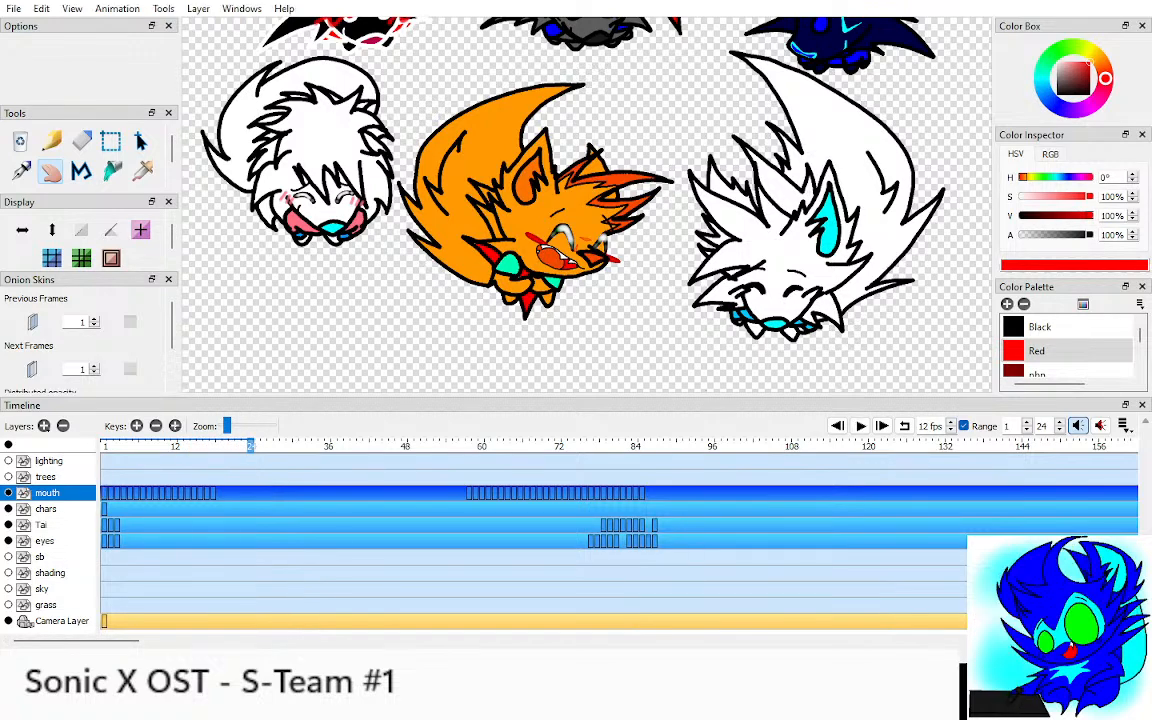
pyautogui.click(105, 446)
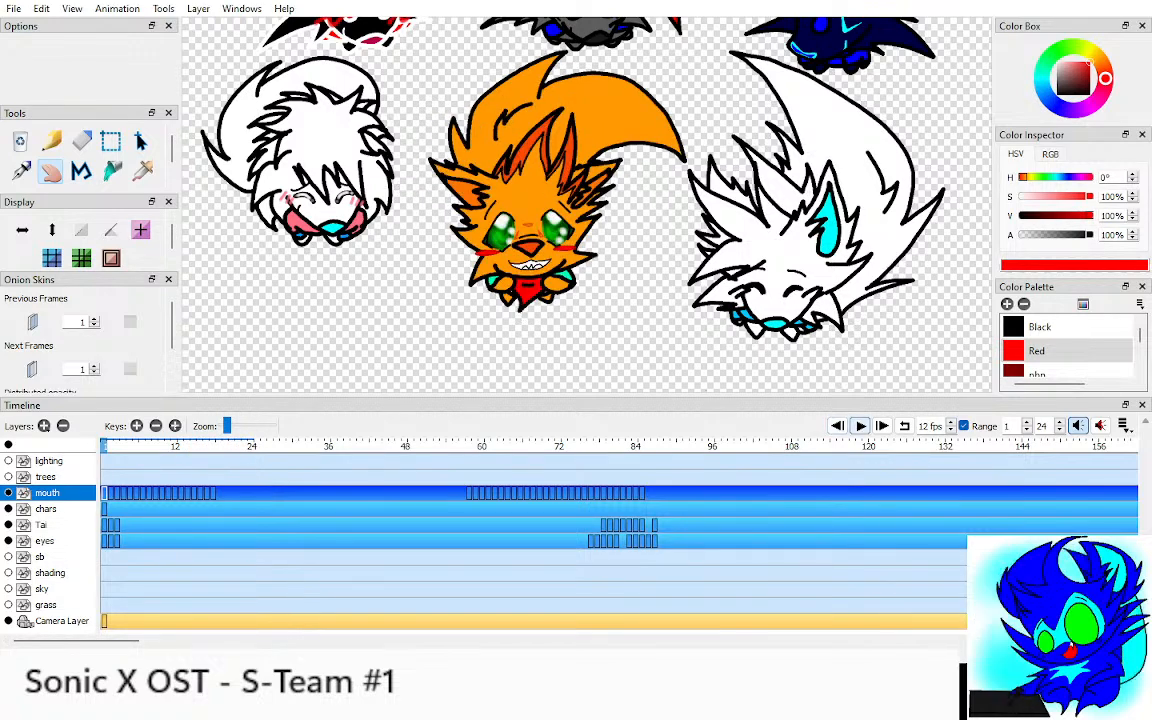
pyautogui.click(860, 426)
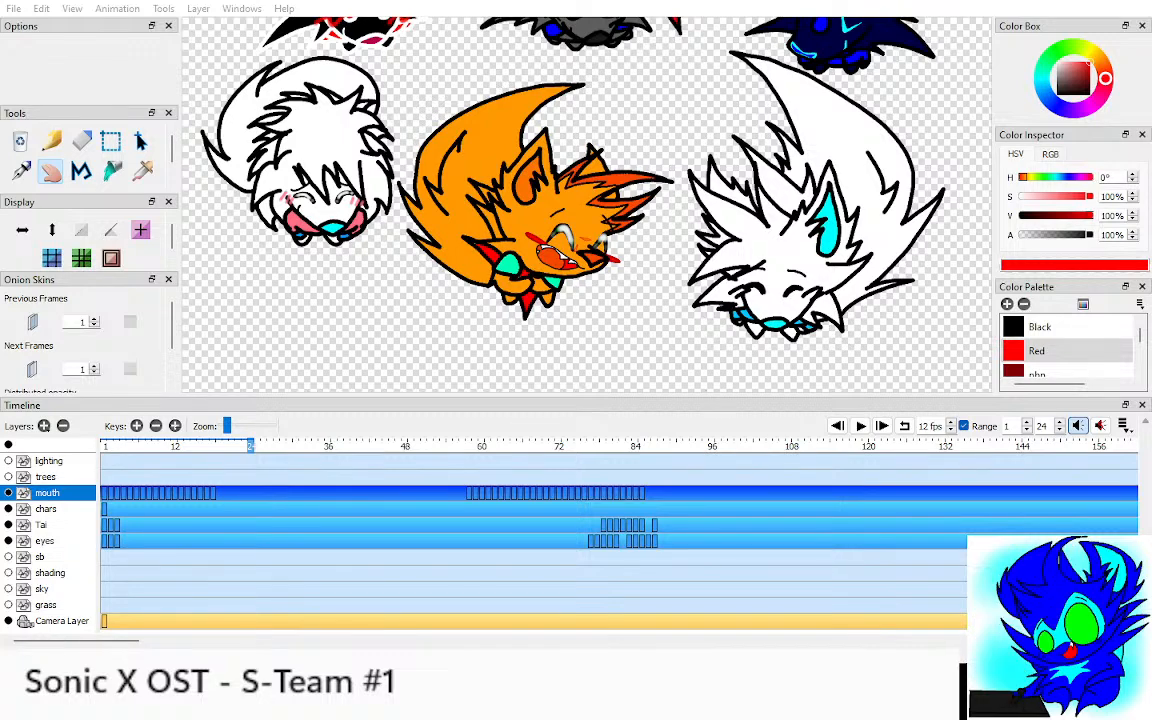
pyautogui.click(838, 426)
# Step: Step through frames 1 to 18 to examine the orange character's mouth shapes one by one
pyautogui.scroll(3, 534, 213)
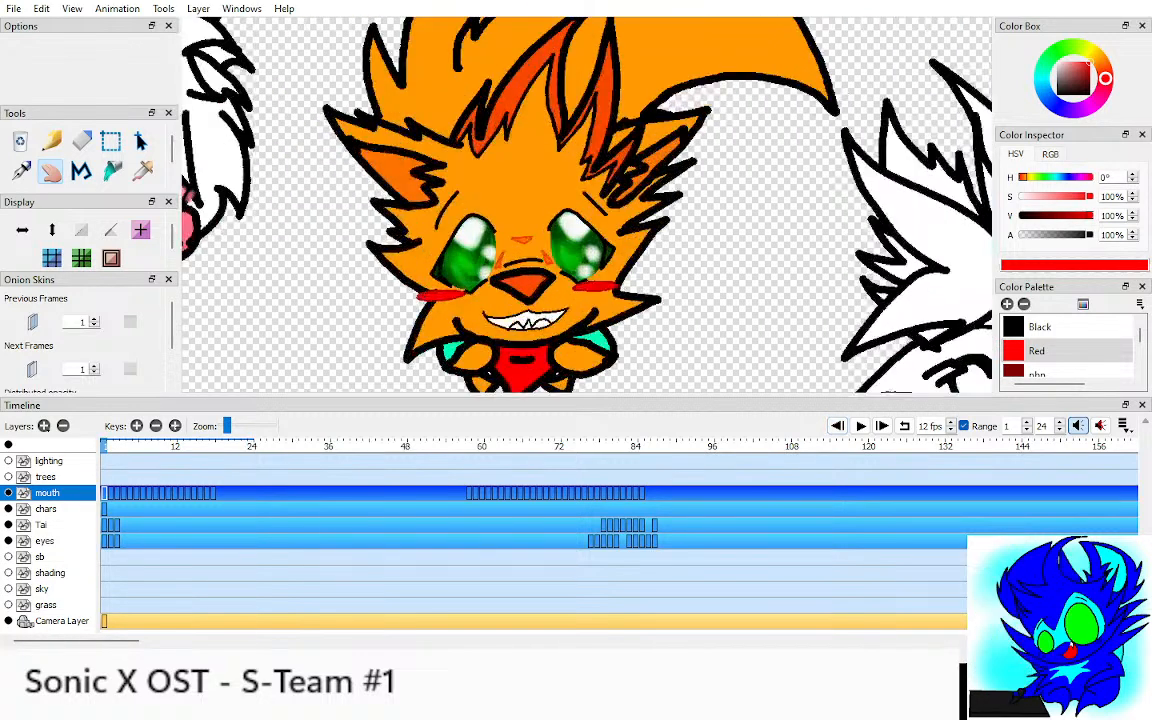
pyautogui.press('.')
pyautogui.press('.')
pyautogui.press('.')
pyautogui.press('.')
pyautogui.press('.')
pyautogui.press('.')
pyautogui.press('.')
pyautogui.press('.')
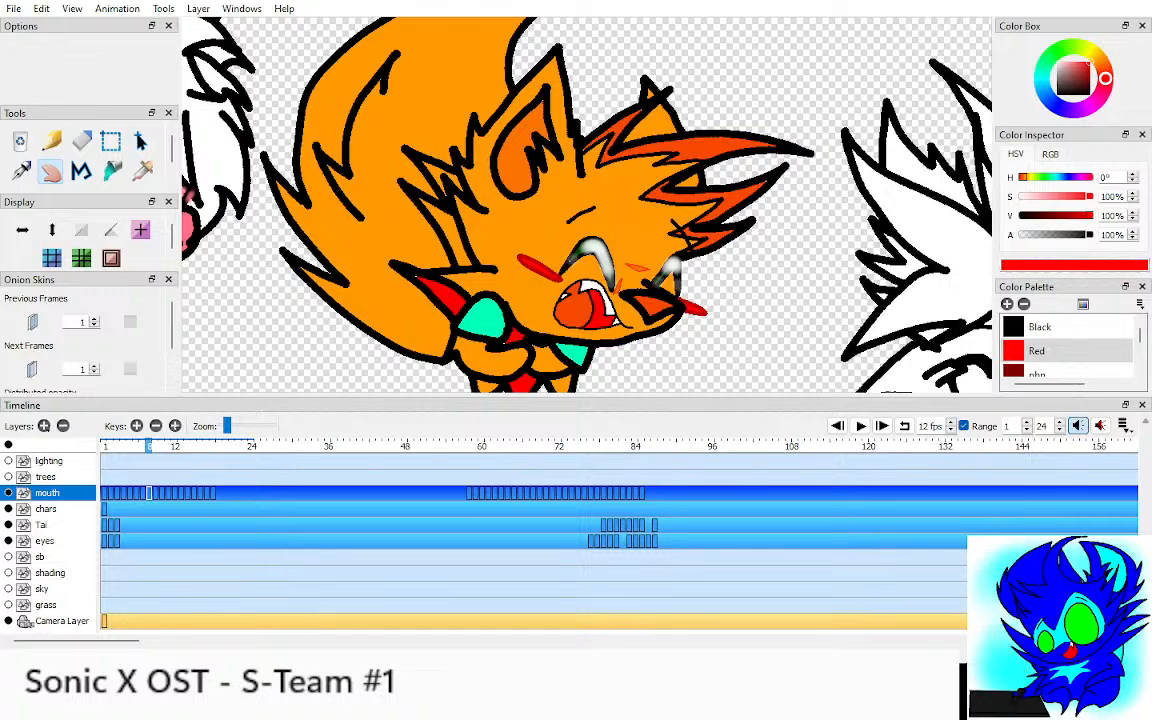
pyautogui.press('.')
pyautogui.press('.')
pyautogui.press('.')
pyautogui.press('.')
pyautogui.press('.')
pyautogui.press('.')
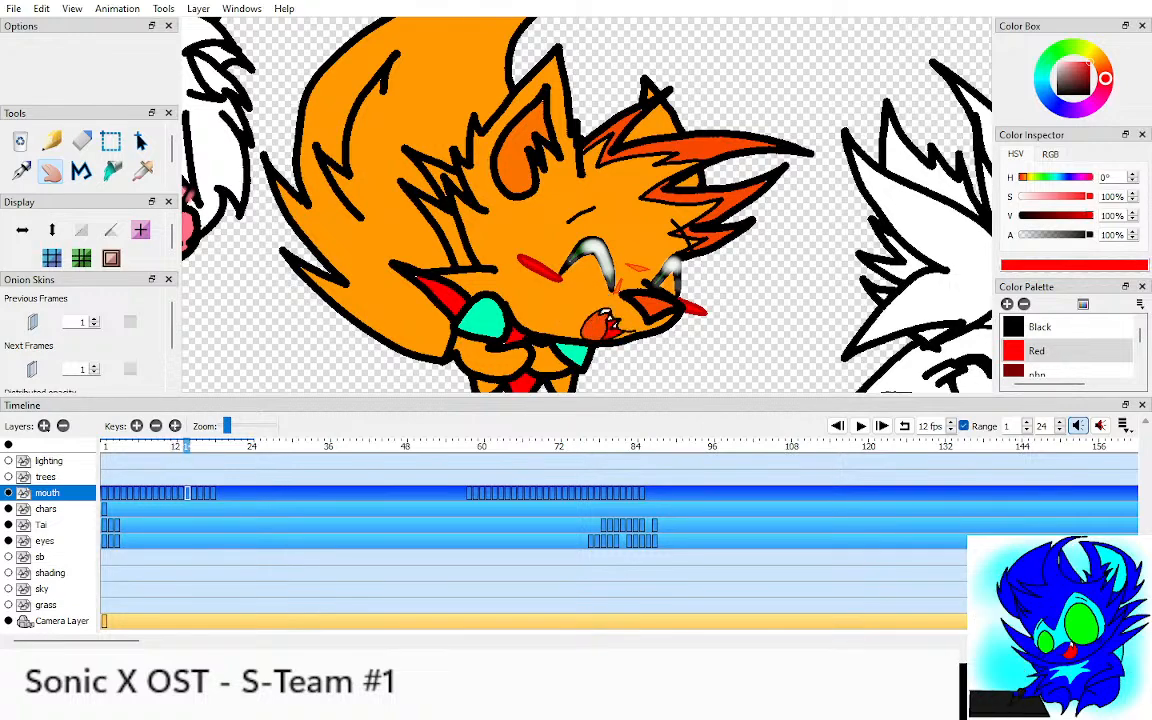
pyautogui.press('.')
pyautogui.press('.')
pyautogui.press('.')
# Step: Add a mouth keyframe at frame 19 and trace the mouth's outer outline in black over the previous frame's onion skin
pyautogui.scroll(5, 599, 322)
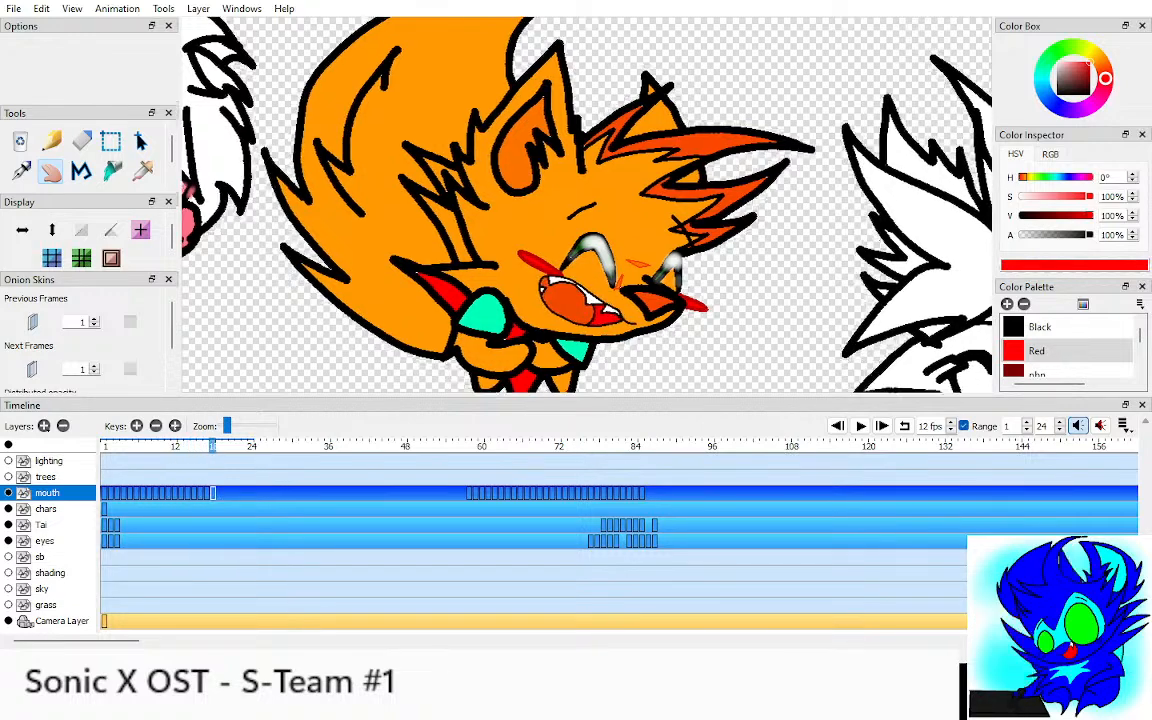
pyautogui.click(137, 426)
pyautogui.click(32, 322)
pyautogui.moveTo(554, 358); pyautogui.dragTo(558, 338)
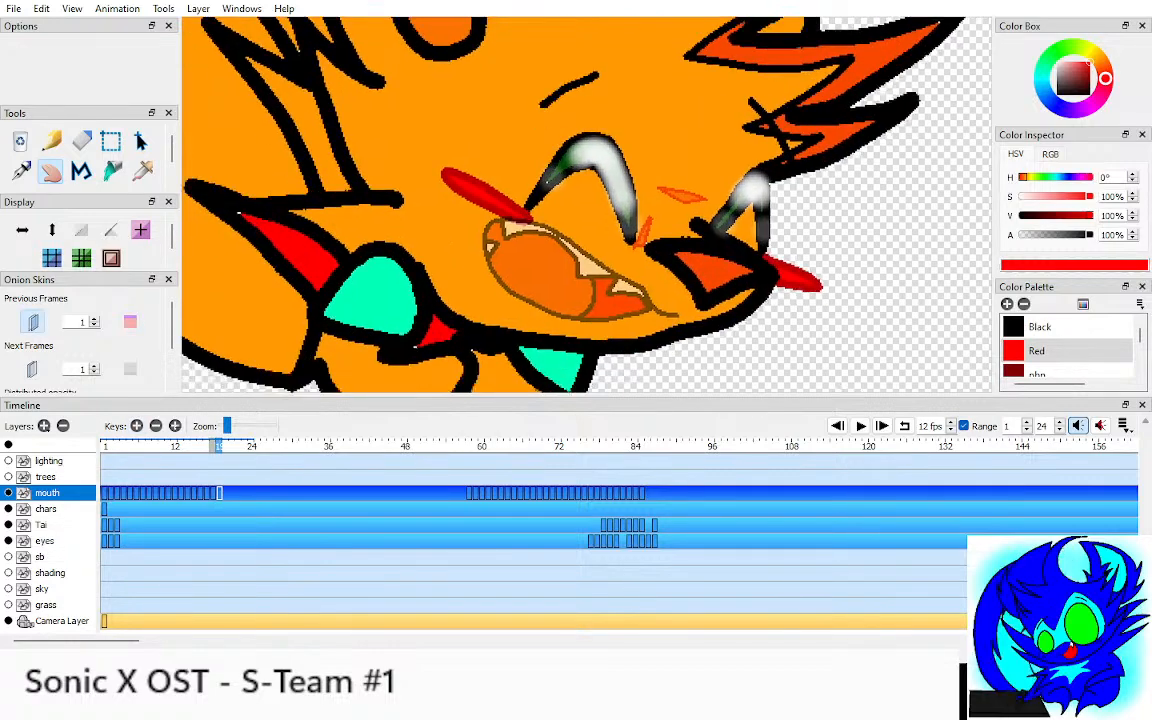
pyautogui.scroll(5, 558, 338)
pyautogui.click(1070, 328)
pyautogui.click(21, 171)
pyautogui.moveTo(797, 293)
pyautogui.mouseDown()
pyautogui.moveTo(574, 129)
pyautogui.moveTo(520, 104)
pyautogui.moveTo(421, 109)
pyautogui.moveTo(404, 166)
pyautogui.moveTo(460, 252)
pyautogui.moveTo(535, 296)
pyautogui.moveTo(642, 312)
pyautogui.moveTo(785, 290)
pyautogui.mouseUp()
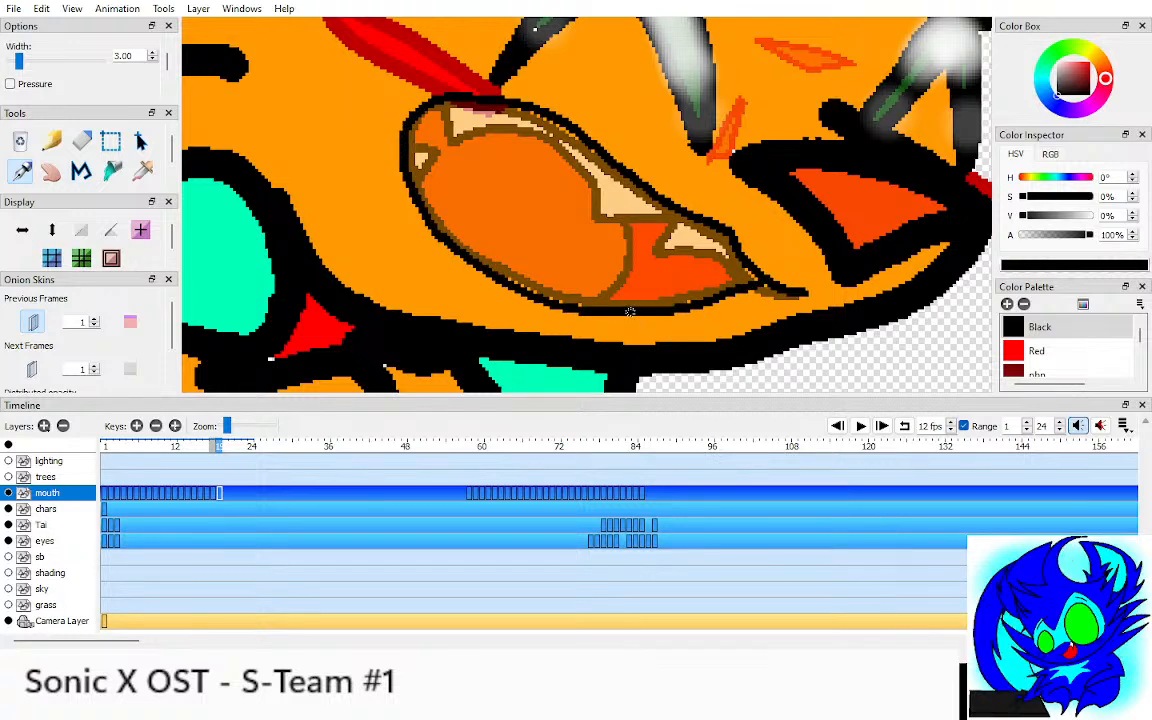
# Step: Trace the upper and lower teeth and the tongue edge in black, and turn off the onion skin
pyautogui.moveTo(401, 92)
pyautogui.mouseDown()
pyautogui.moveTo(497, 128)
pyautogui.moveTo(545, 188)
pyautogui.moveTo(599, 190)
pyautogui.moveTo(612, 214)
pyautogui.moveTo(672, 237)
pyautogui.mouseUp()
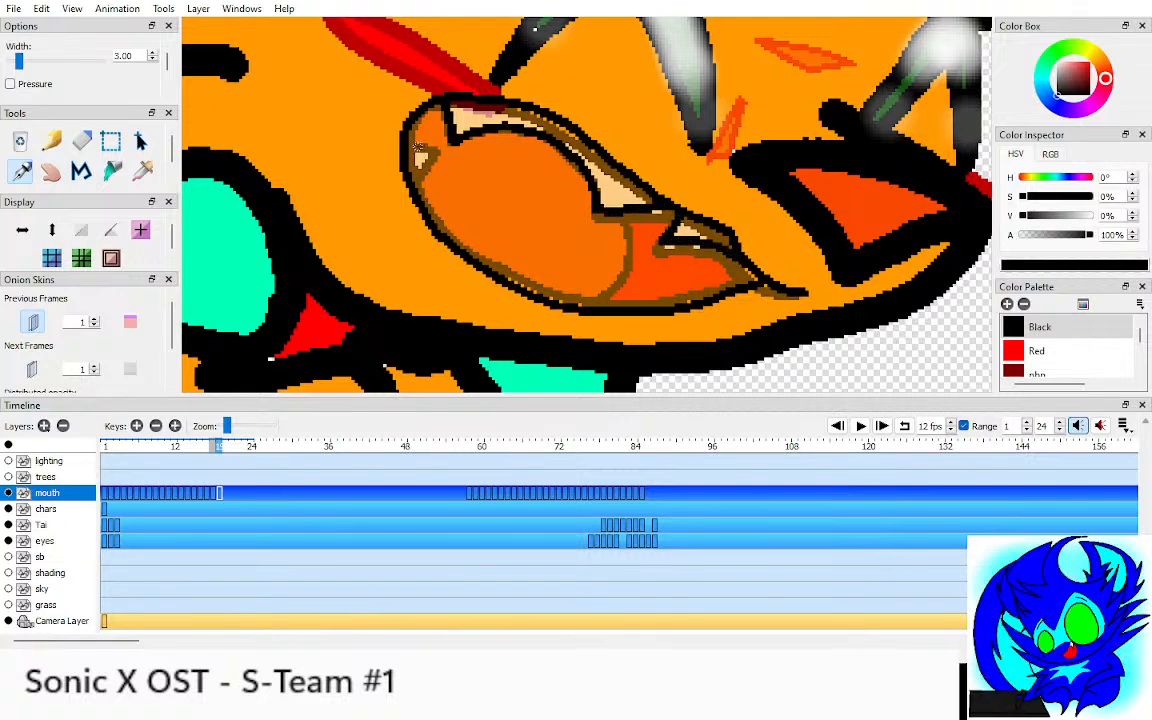
pyautogui.moveTo(410, 151)
pyautogui.mouseDown()
pyautogui.moveTo(436, 151)
pyautogui.moveTo(415, 179)
pyautogui.mouseUp()
pyautogui.moveTo(600, 305)
pyautogui.mouseDown()
pyautogui.moveTo(624, 258)
pyautogui.moveTo(613, 216)
pyautogui.mouseUp()
pyautogui.press('h')
pyautogui.press('o')
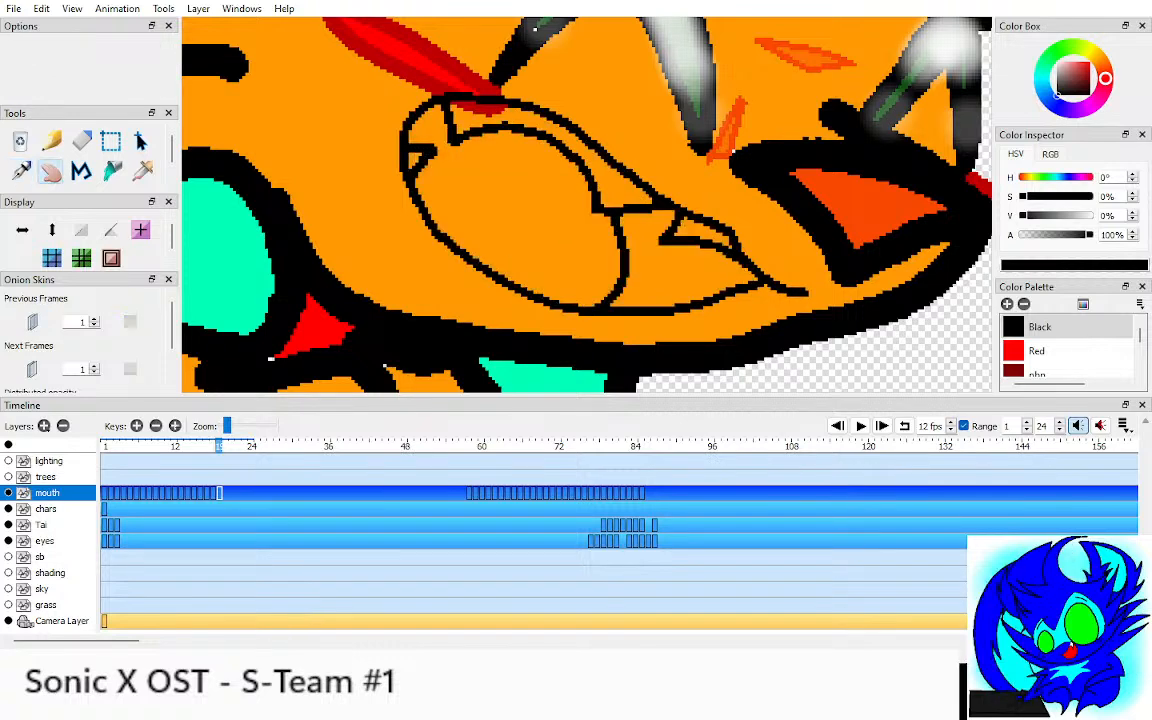
# Step: Fill the frame 19 mouth interior with red and the tongue with the orange-red sampled from the previous frame
pyautogui.click(1048, 350)
pyautogui.press('k')
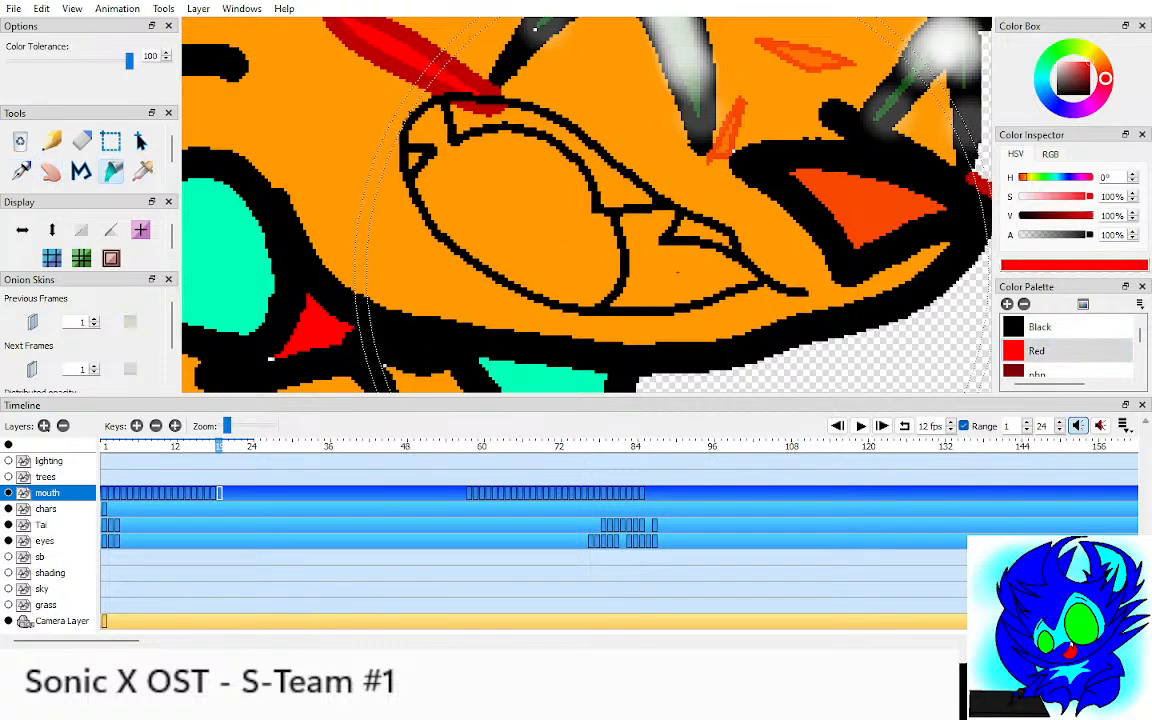
pyautogui.click(665, 265)
pyautogui.press('i')
pyautogui.press(',')
pyautogui.click(555, 215)
pyautogui.press('.')
pyautogui.press('k')
pyautogui.click(555, 215)
# Step: Sample white from the previous frame's teeth and fill the three tooth areas in frame 19 with it
pyautogui.press('i')
pyautogui.press(',')
pyautogui.click(616, 195)
pyautogui.press('.')
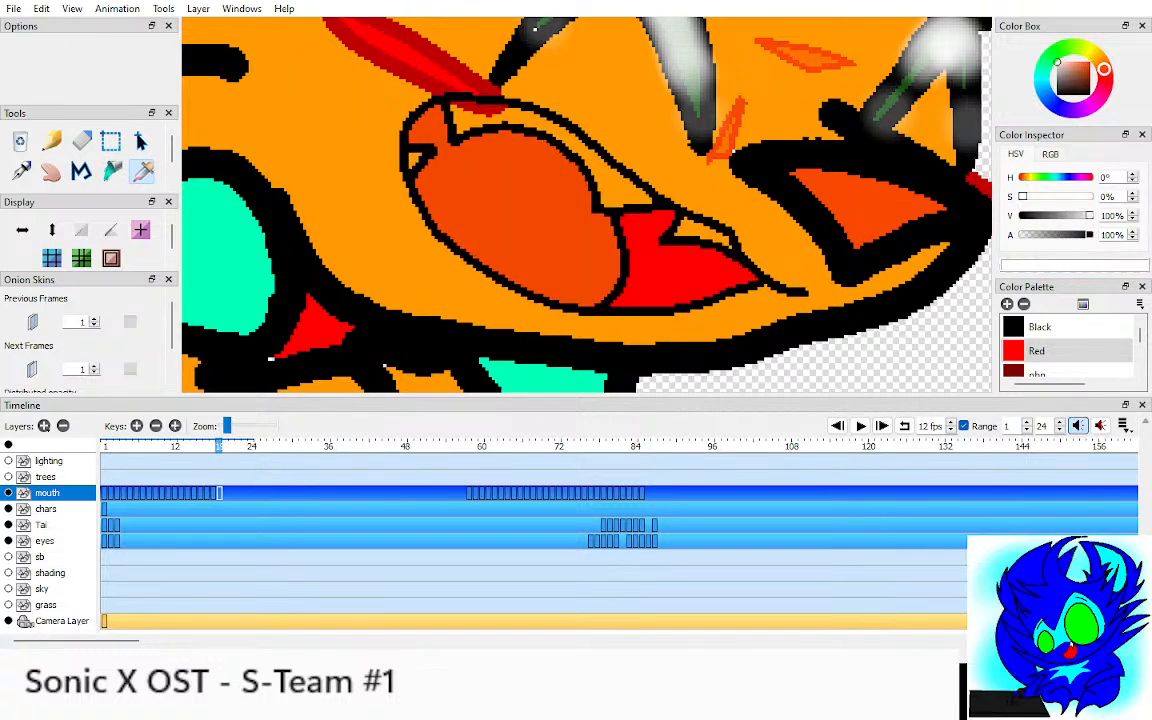
pyautogui.press('k')
pyautogui.click(577, 148)
pyautogui.click(416, 160)
pyautogui.click(708, 235)
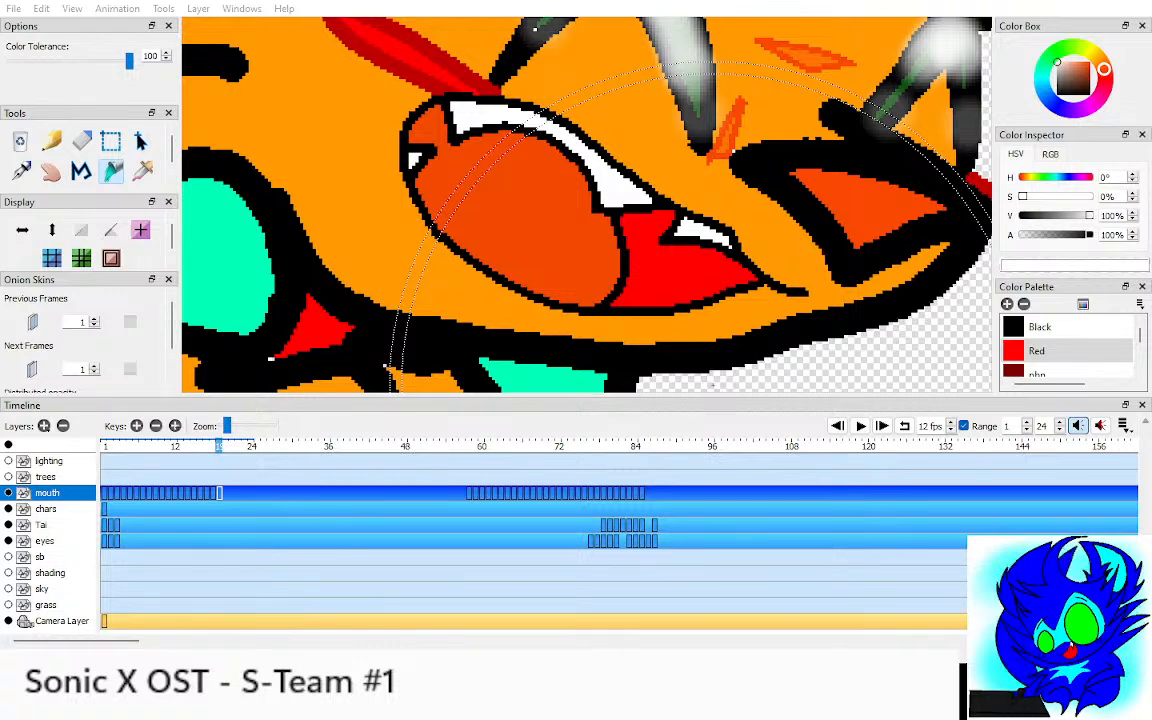
# Step: Compare the mouth drawings in frames 16 to 19 and duplicate a mouth drawing into frame 20
pyautogui.scroll(-5, 676, 270)
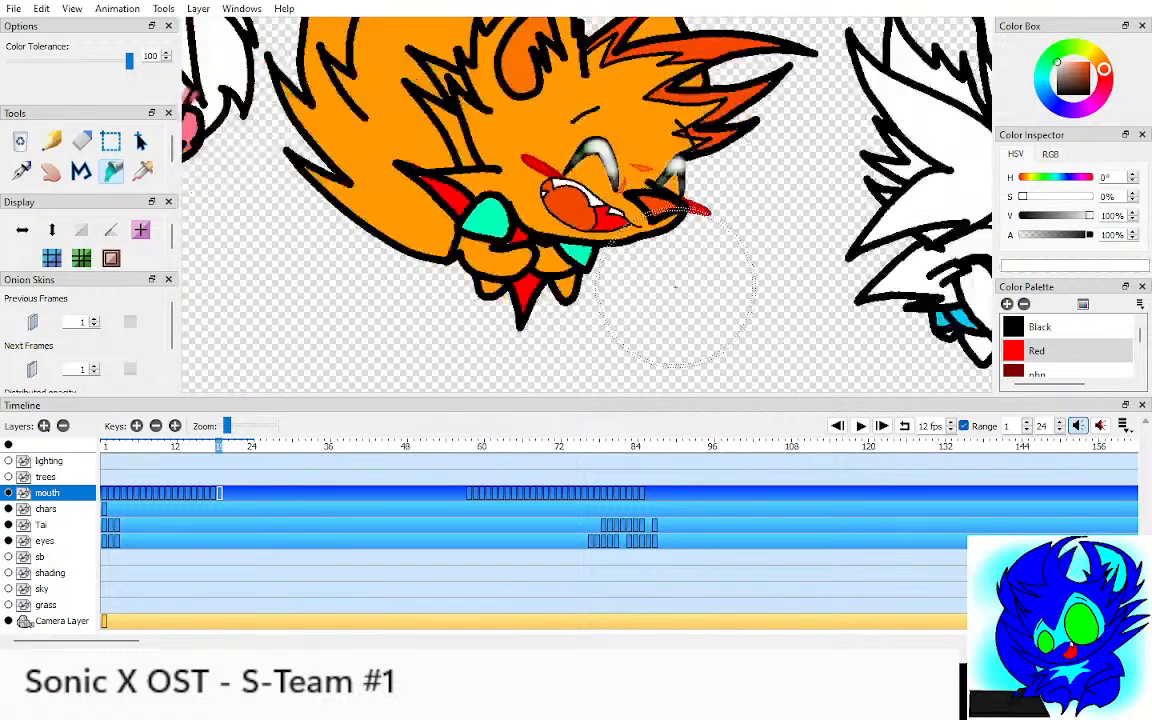
pyautogui.press('h')
pyautogui.moveTo(668, 256); pyautogui.dragTo(657, 297)
pyautogui.scroll(-5, 600, 215)
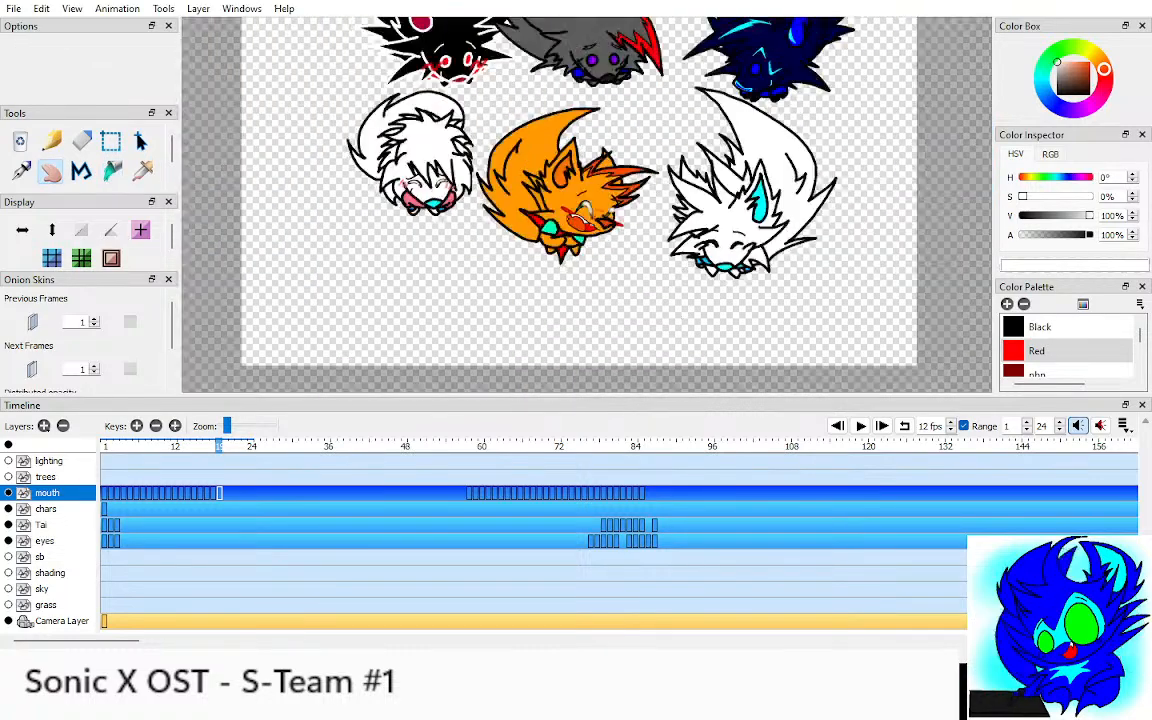
pyautogui.moveTo(600, 215); pyautogui.dragTo(601, 249)
pyautogui.click(597, 253)
pyautogui.press('Left')
pyautogui.press('Left')
pyautogui.press('Left')
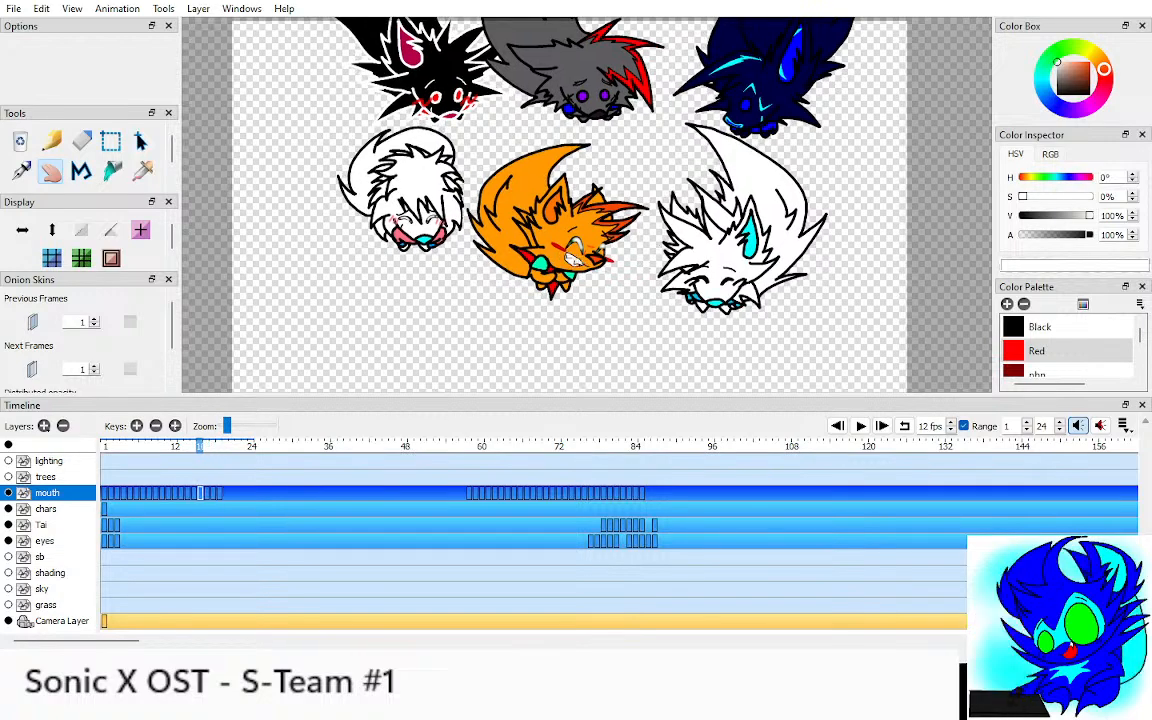
pyautogui.press('Right')
pyautogui.press('Right')
pyautogui.press('Right')
pyautogui.press('Right')
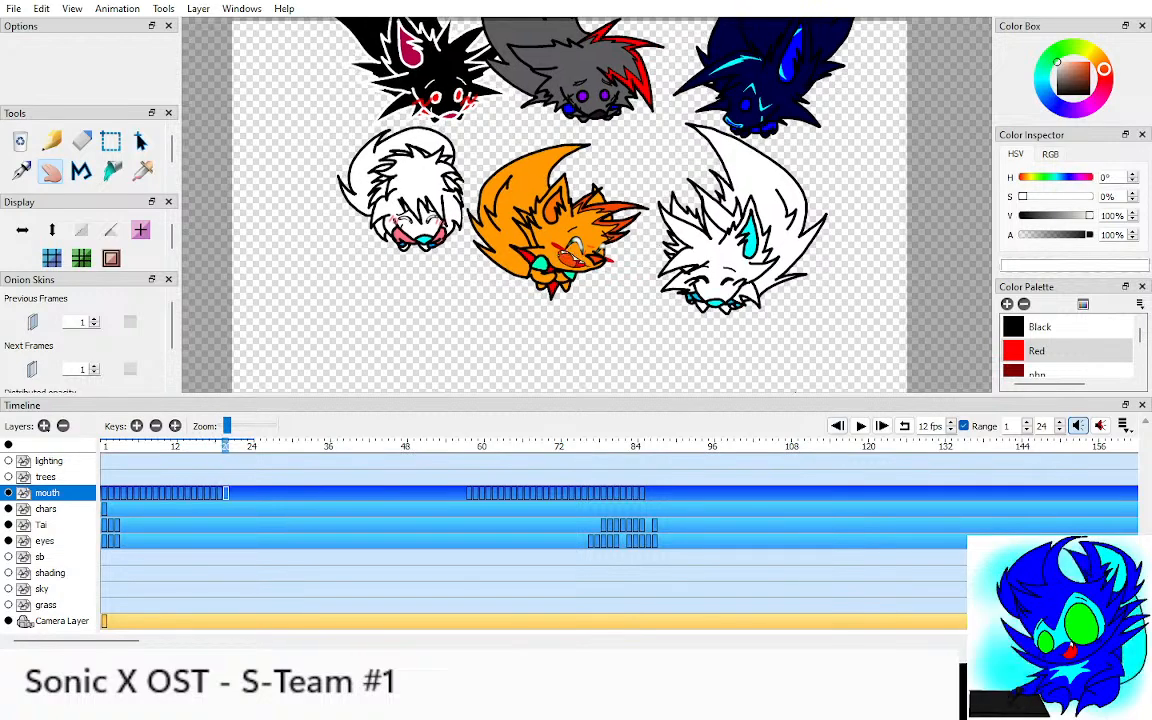
# Step: Duplicate mouth drawings from frame 19 to extend the opening mouth sequence to frame 22
pyautogui.click(837, 426)
pyautogui.click(219, 446)
pyautogui.press('F6')
pyautogui.press('F6')
# Step: Play the opening animation from frame 1 to judge the extended mouth sequence
pyautogui.press('Home')
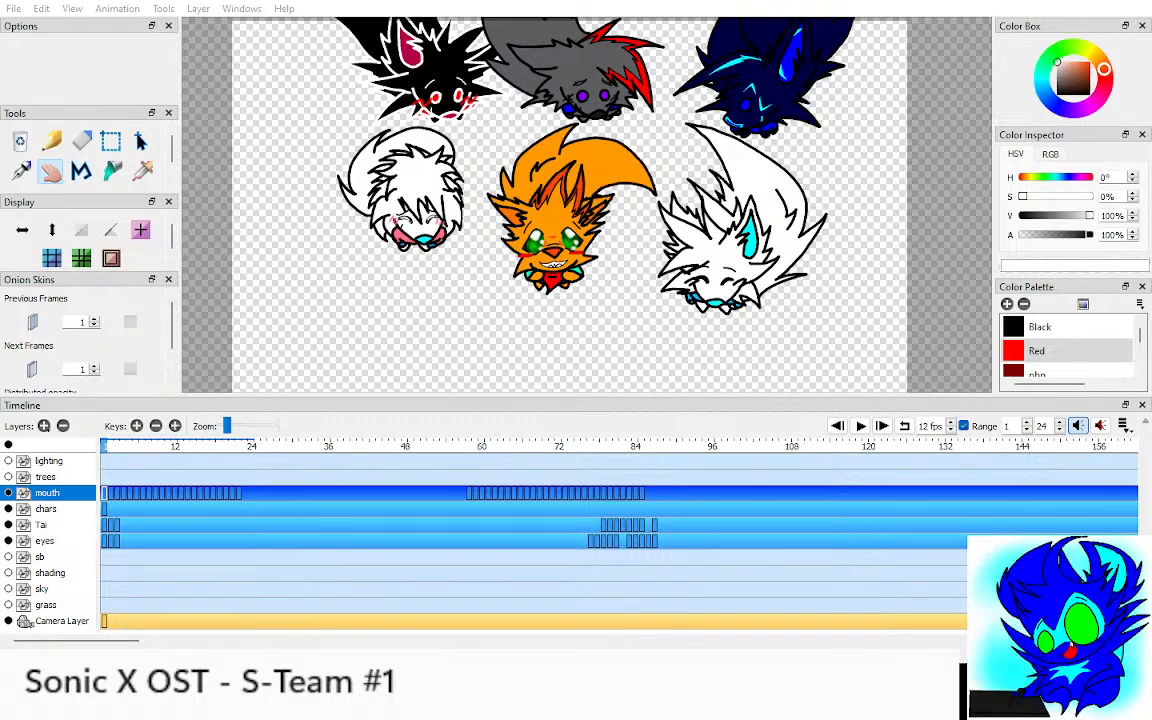
pyautogui.click(570, 205)
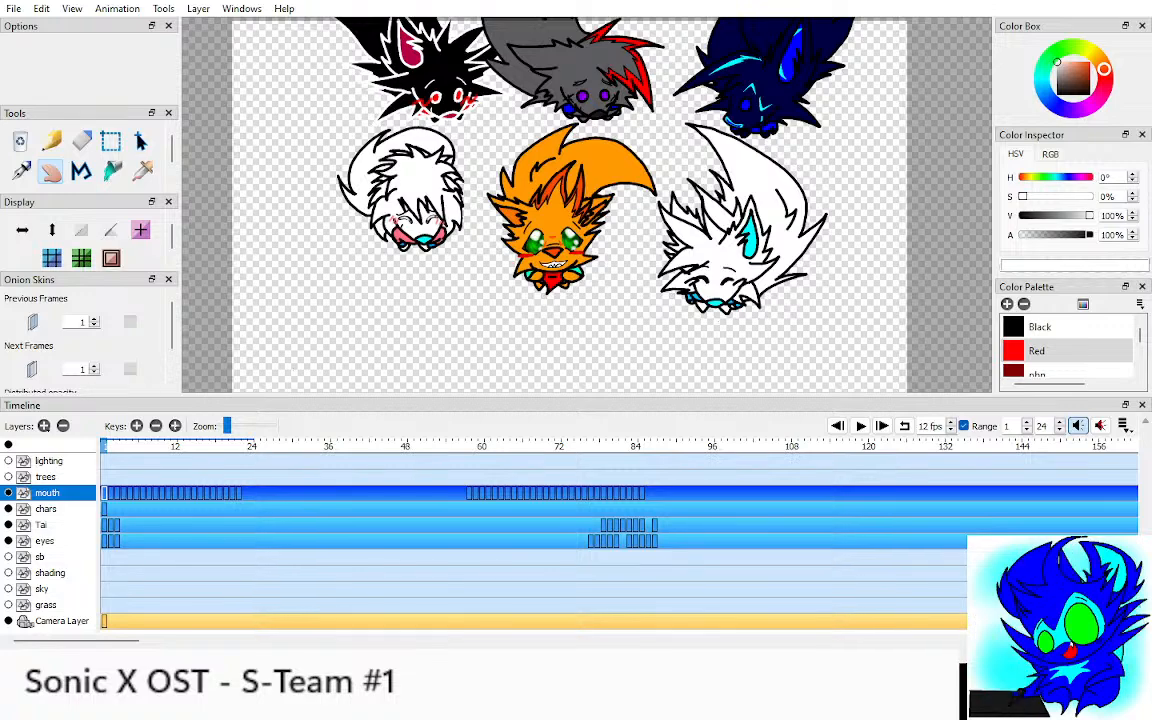
pyautogui.moveTo(570, 205); pyautogui.dragTo(566, 202)
pyautogui.press('space')
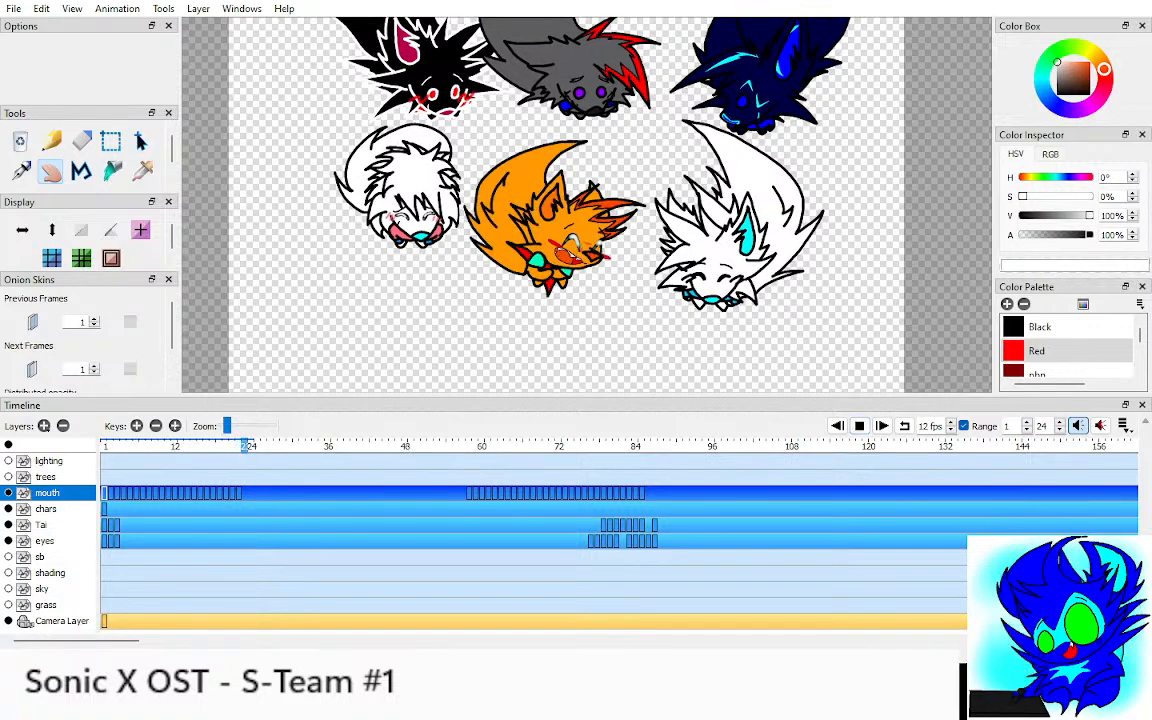
pyautogui.press('space')
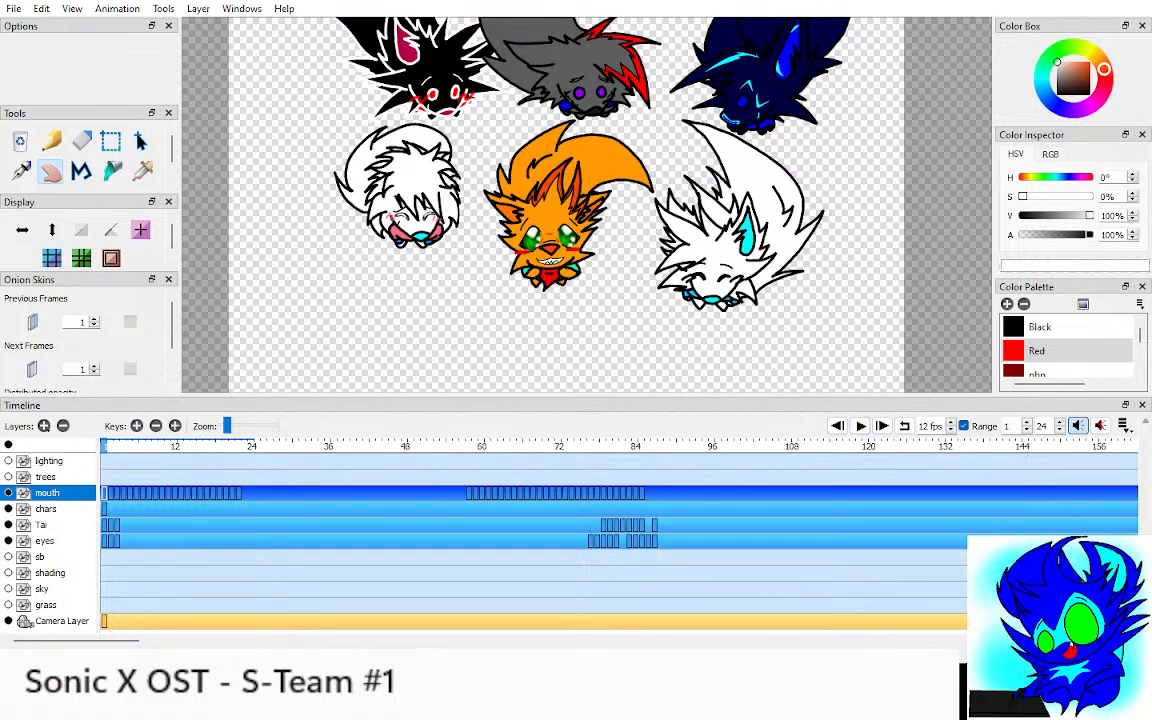
# Step: Show the trees and lighting layers and make the eyes layer current
pyautogui.click(8, 476)
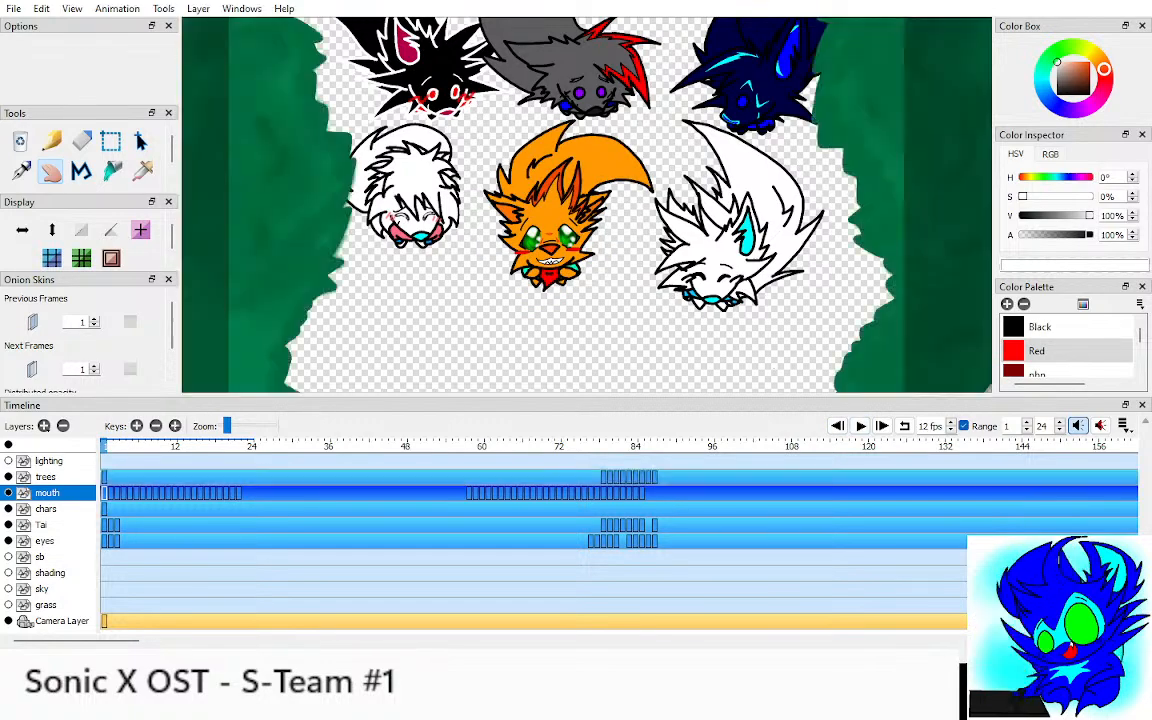
pyautogui.click(8, 460)
pyautogui.click(45, 540)
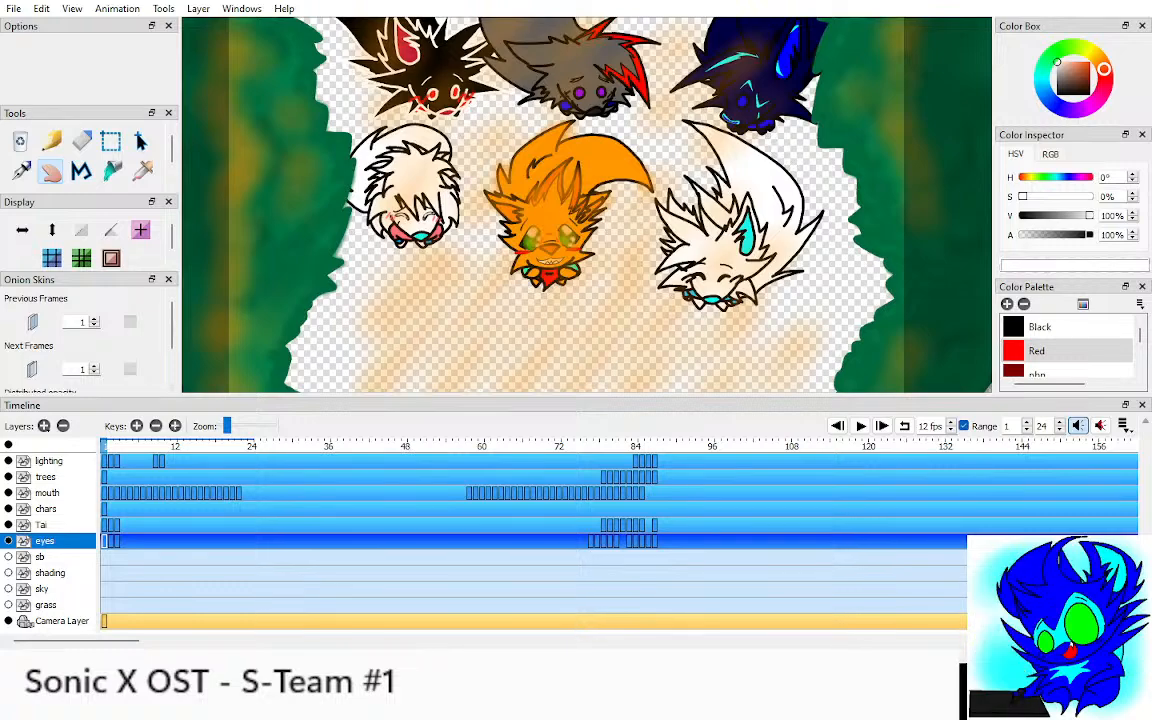
# Step: Examine the eyes drawings in frames 1 to 3, both isolated and together with the other layers
pyautogui.press('Right')
pyautogui.press('Right')
pyautogui.press('Left')
pyautogui.press('Left')
pyautogui.click(8, 444)
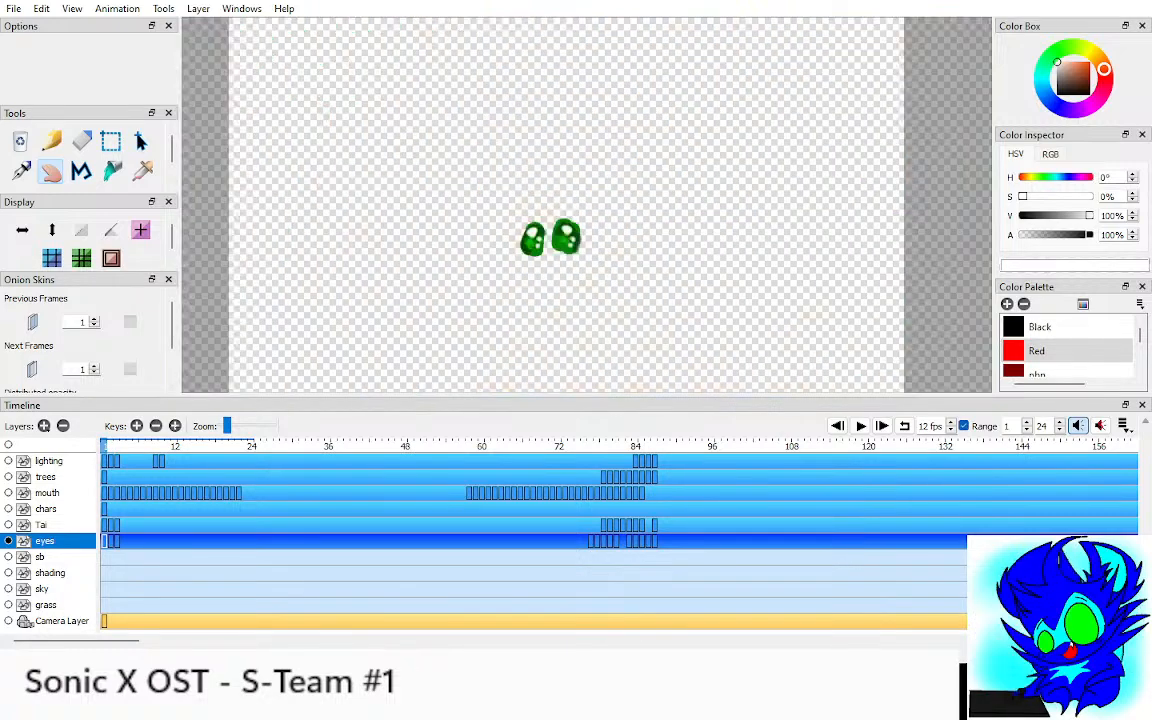
pyautogui.press('Right')
pyautogui.click(8, 444)
pyautogui.click(8, 444)
pyautogui.press('Right')
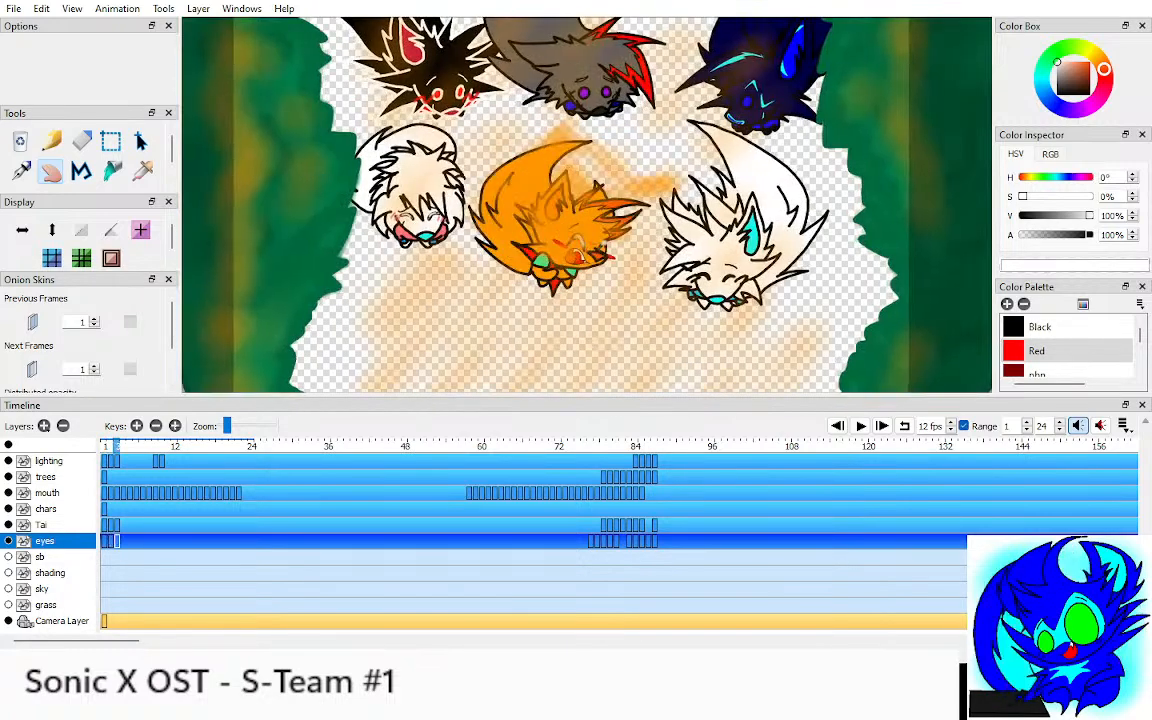
pyautogui.click(8, 444)
pyautogui.click(8, 444)
# Step: Show the grass, sky and shading layers behind the characters
pyautogui.hotkey('ctrl', 'Down')
pyautogui.click(8, 605)
pyautogui.click(8, 589)
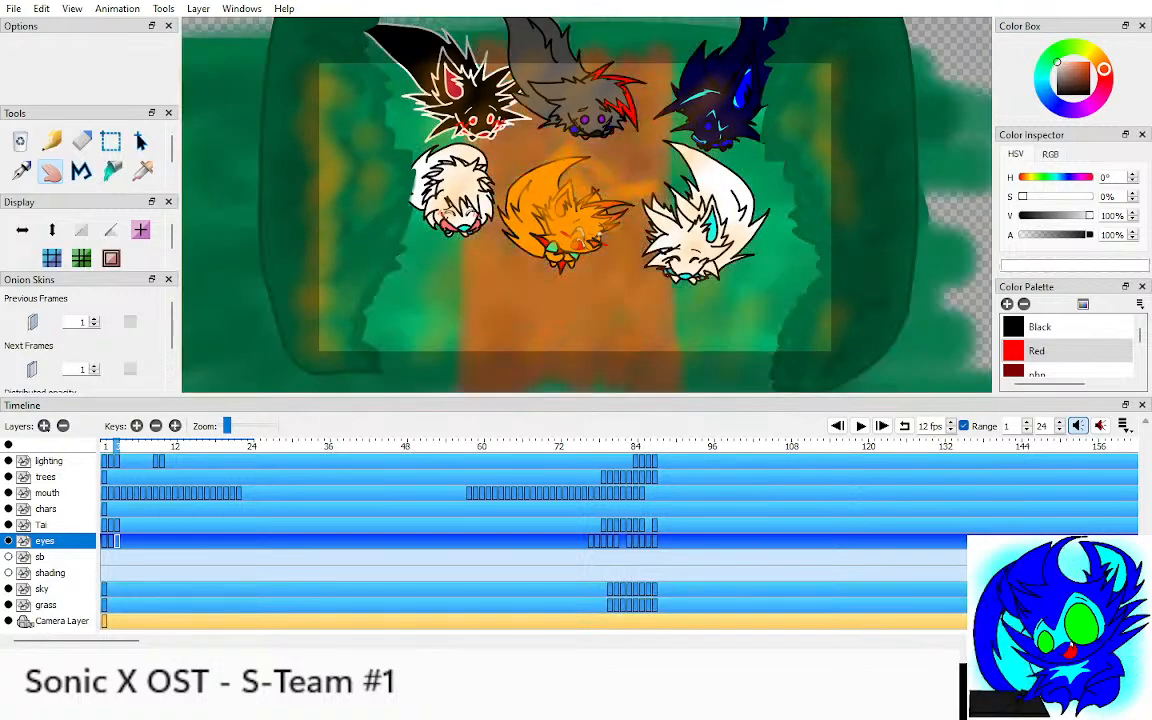
pyautogui.click(8, 573)
# Step: View the storyboard note on the sb layer by itself, and return to all layers with sb hidden
pyautogui.click(40, 557)
pyautogui.click(8, 557)
pyautogui.click(8, 444)
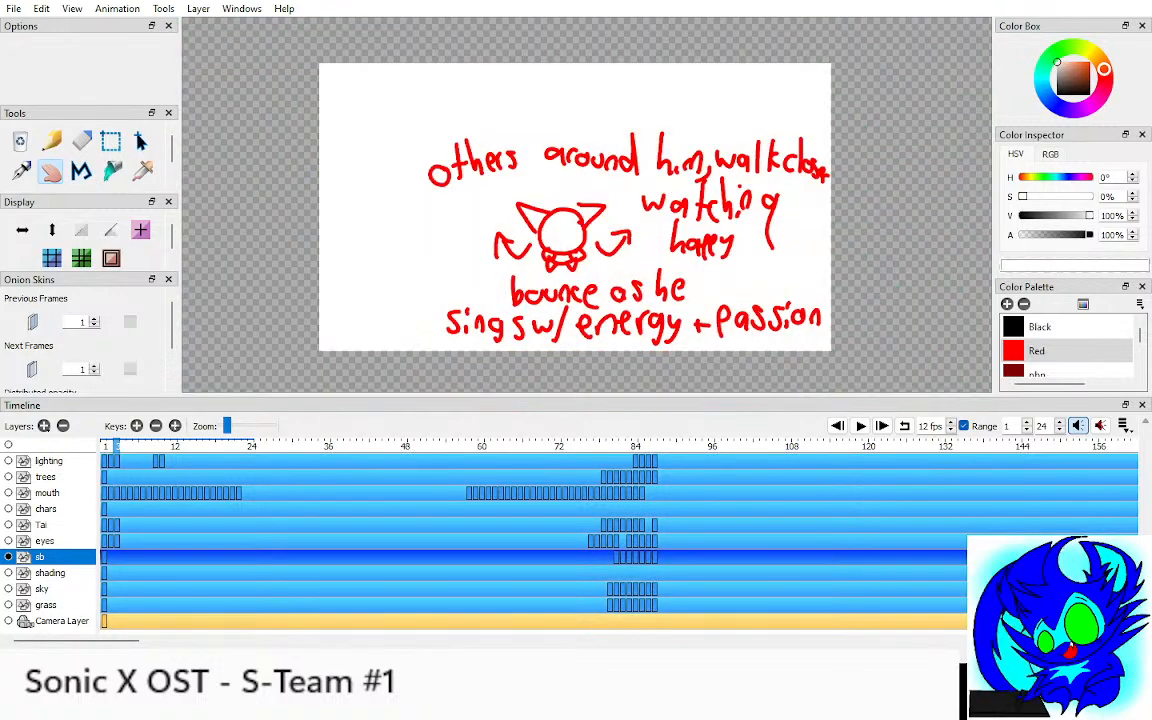
pyautogui.click(8, 557)
pyautogui.click(8, 444)
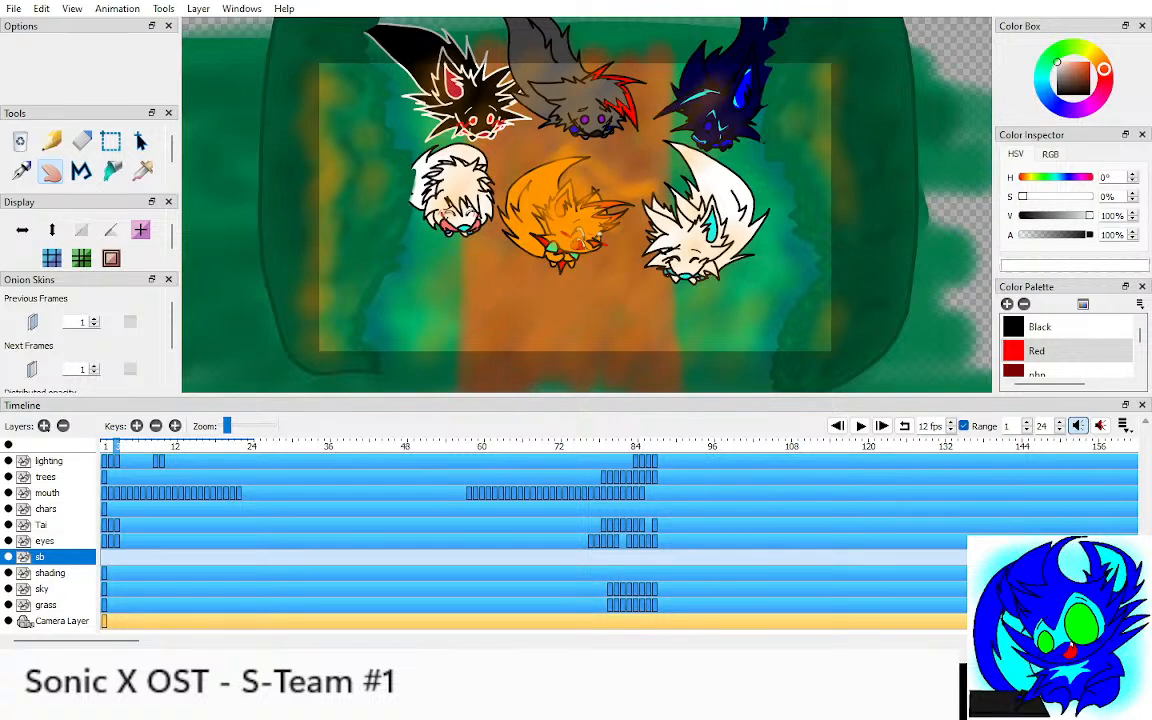
# Step: Isolate the lighting layer and move its keyframes following frame 1 to frames 80 to 83, beside the stored ones
pyautogui.click(49, 461)
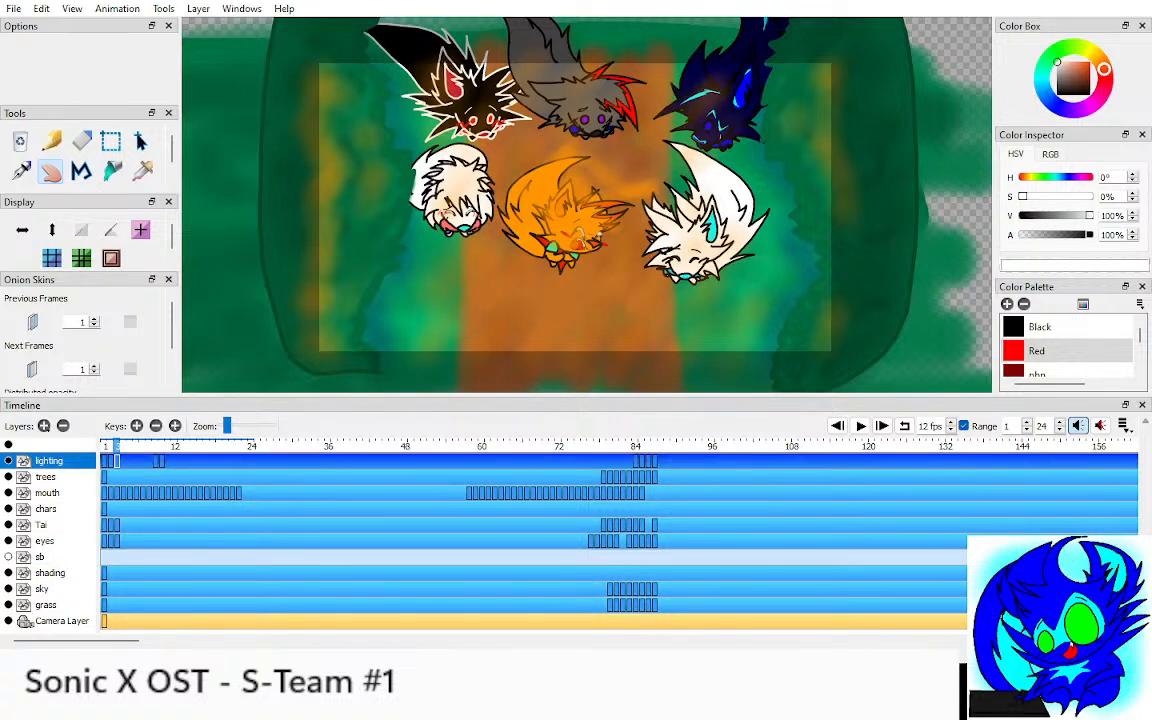
pyautogui.click(8, 444)
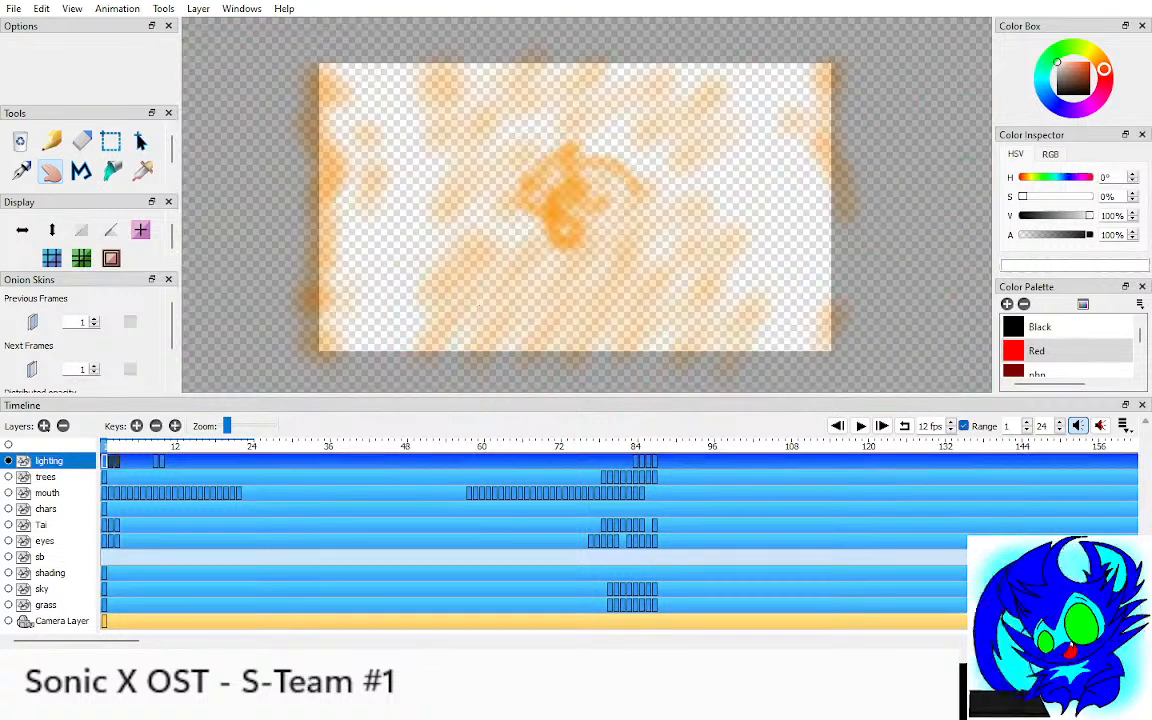
pyautogui.moveTo(113, 461); pyautogui.dragTo(612, 461)
# Step: Compare the stored lighting drawings in frames 83 to 86
pyautogui.click(641, 445)
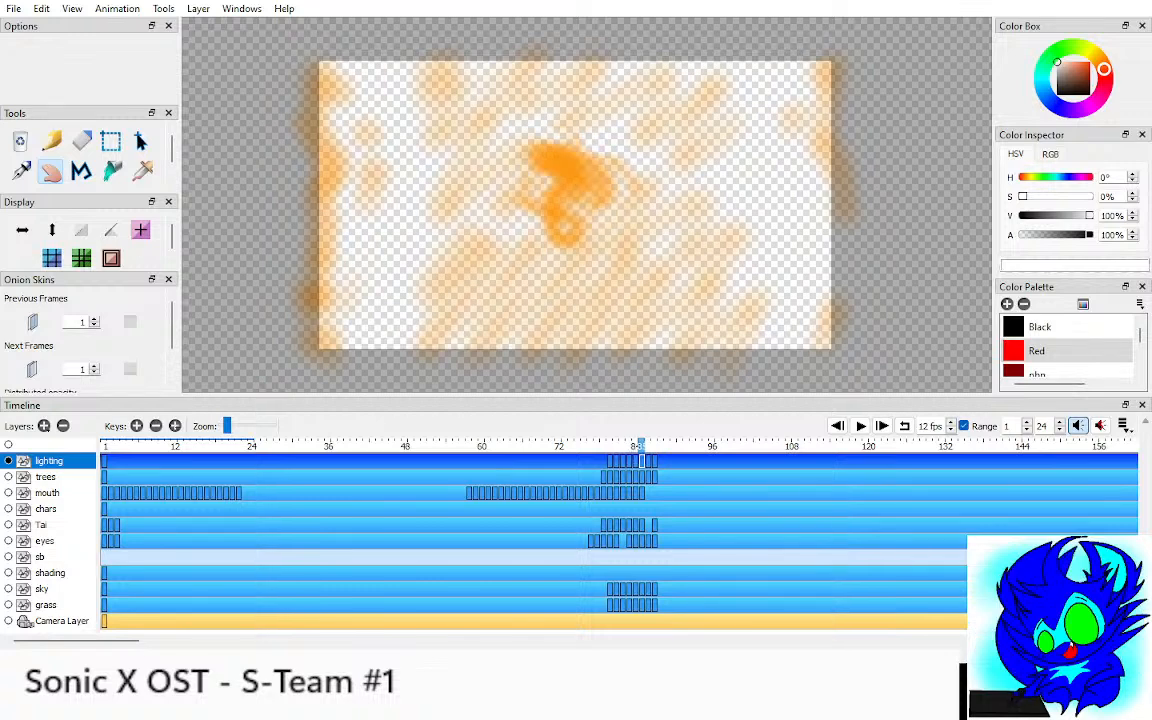
pyautogui.press('Left')
pyautogui.press('Left')
pyautogui.press('Right')
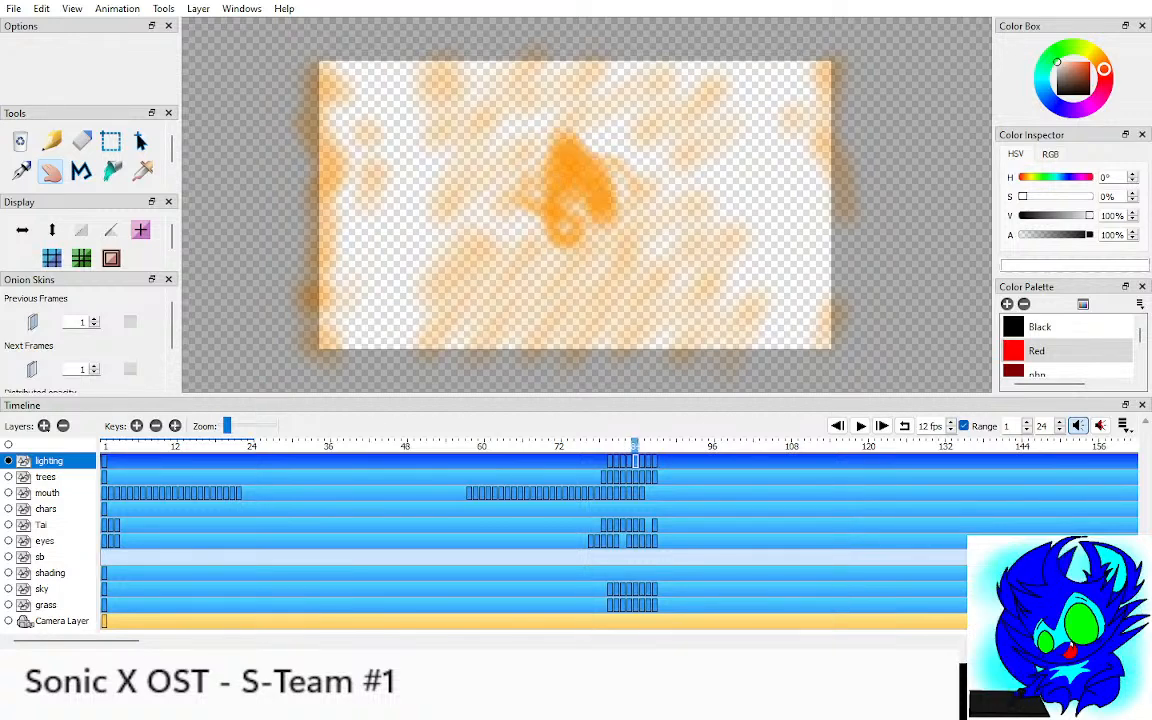
pyautogui.press('Right')
pyautogui.press('Right')
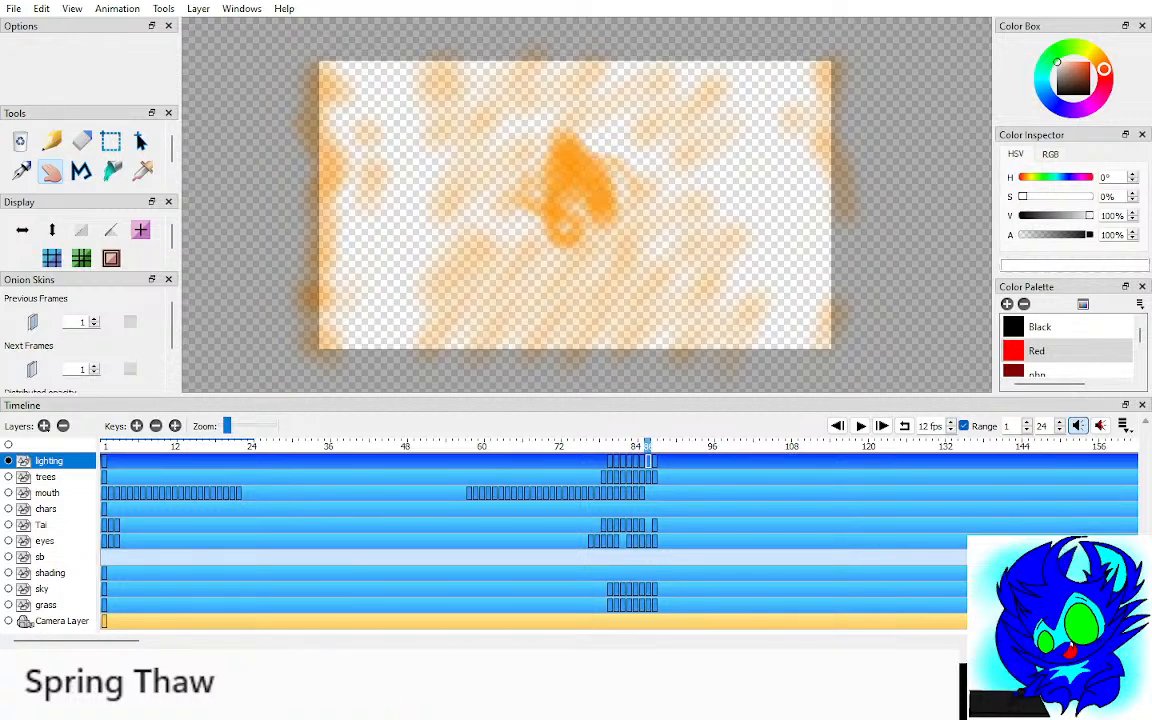
# Step: Try the first three stored lighting keyframes in frames 2 to 4 and check them against the other layers
pyautogui.moveTo(615, 461); pyautogui.dragTo(115, 461)
pyautogui.press('Return')
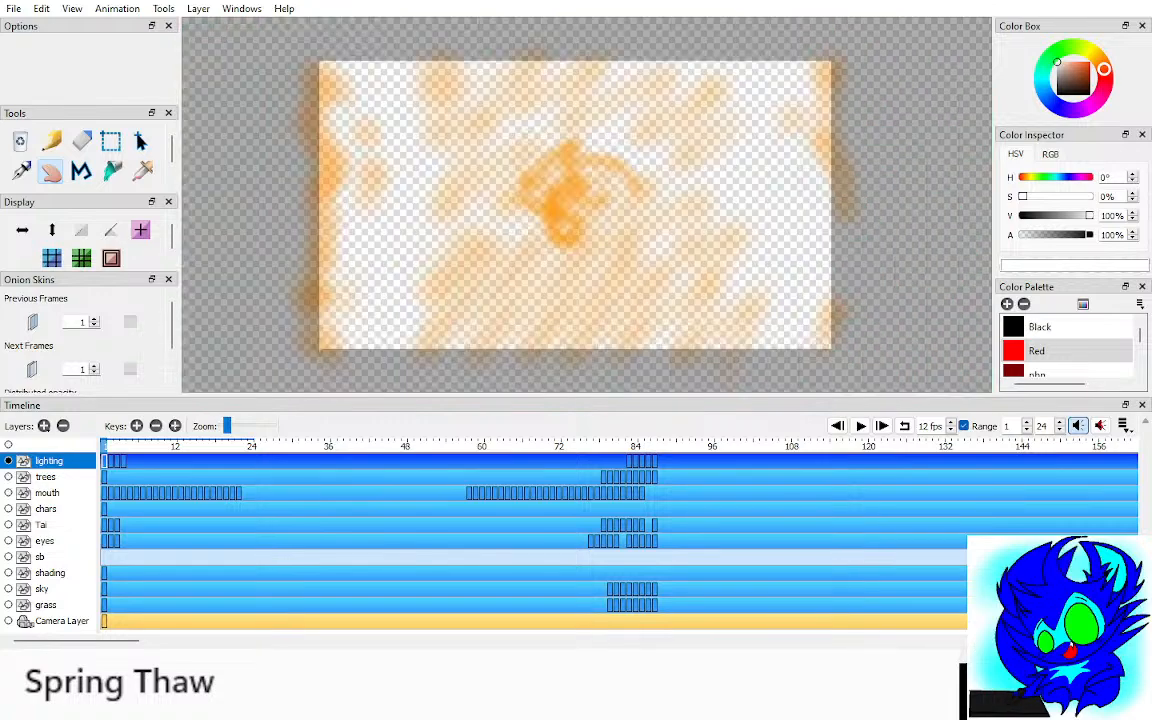
pyautogui.hotkey('ctrl', 'alt', 'v')
pyautogui.hotkey('ctrl', 'alt', 'v')
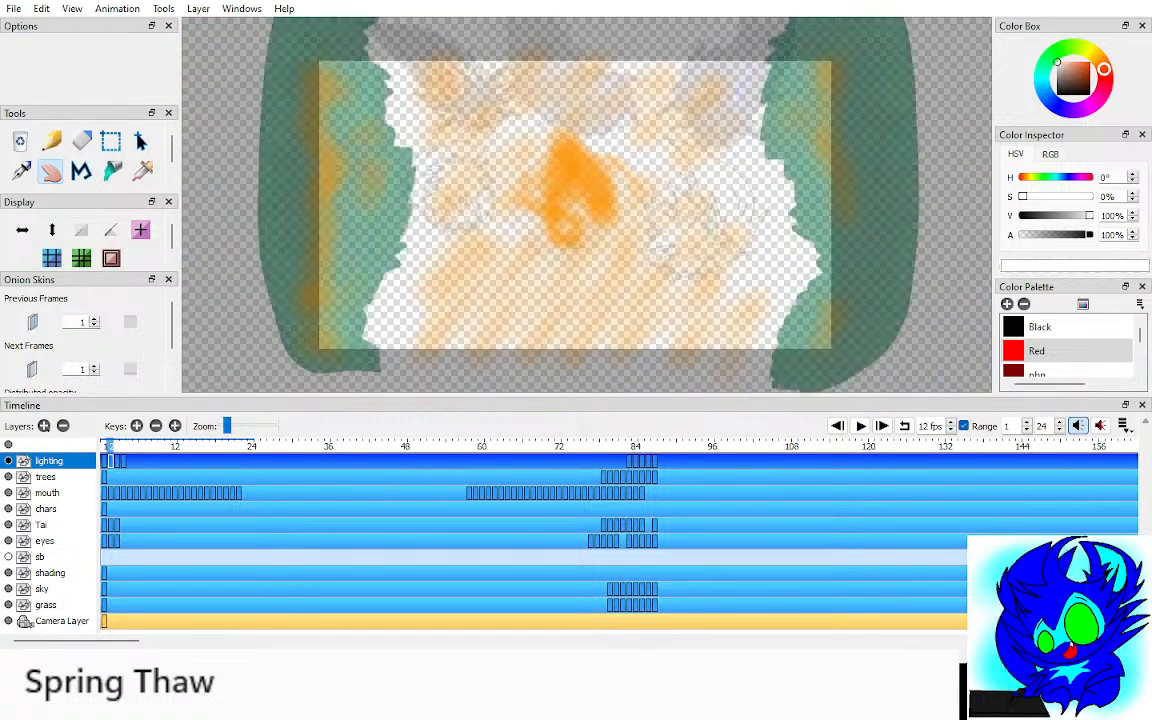
pyautogui.hotkey('ctrl', 'alt', 'v')
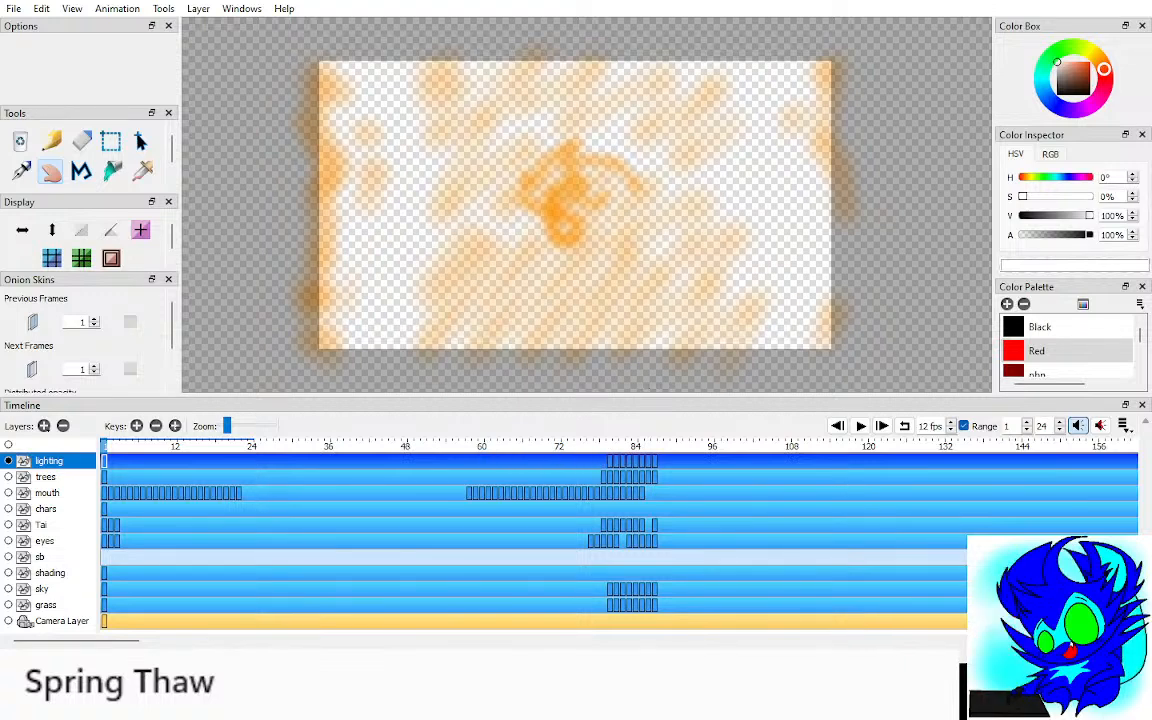
# Step: With all layers shown, duplicate frame 1's lighting into frame 2 and erase the leftover tail glow beside the orange character with a 200-wide eraser
pyautogui.hotkey('alt', '.')
pyautogui.hotkey('alt', ',')
pyautogui.hotkey('ctrl', 'alt', '3')
pyautogui.scroll(3, 587, 205)
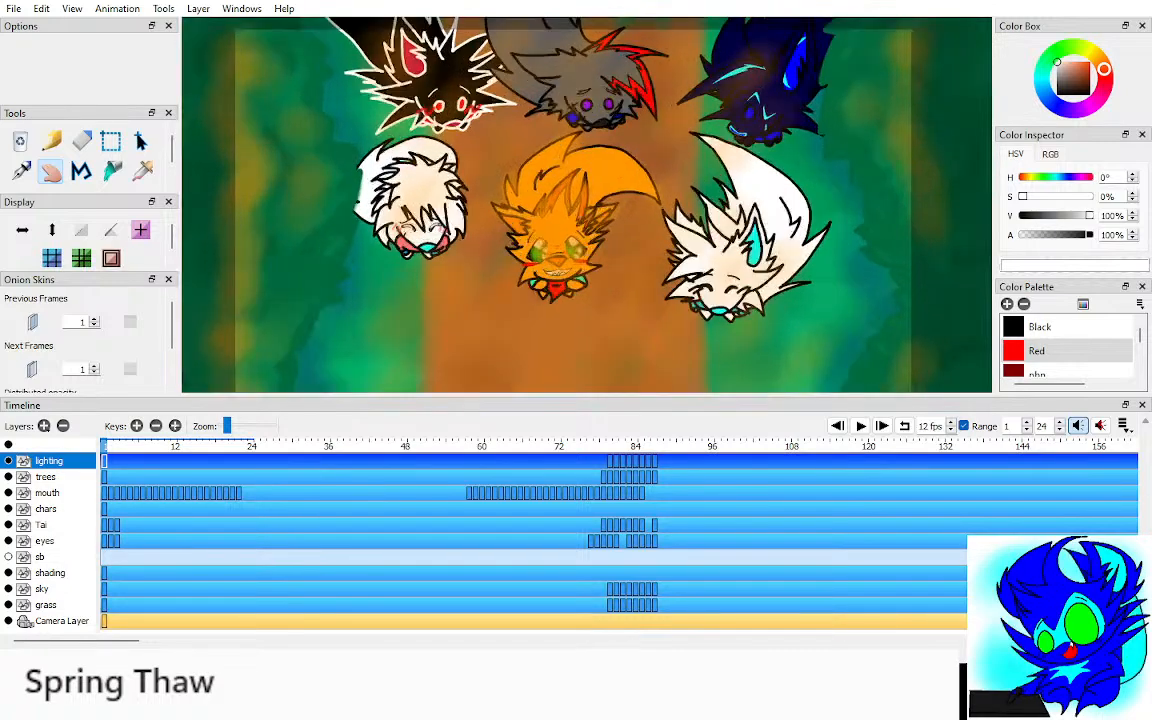
pyautogui.press('.')
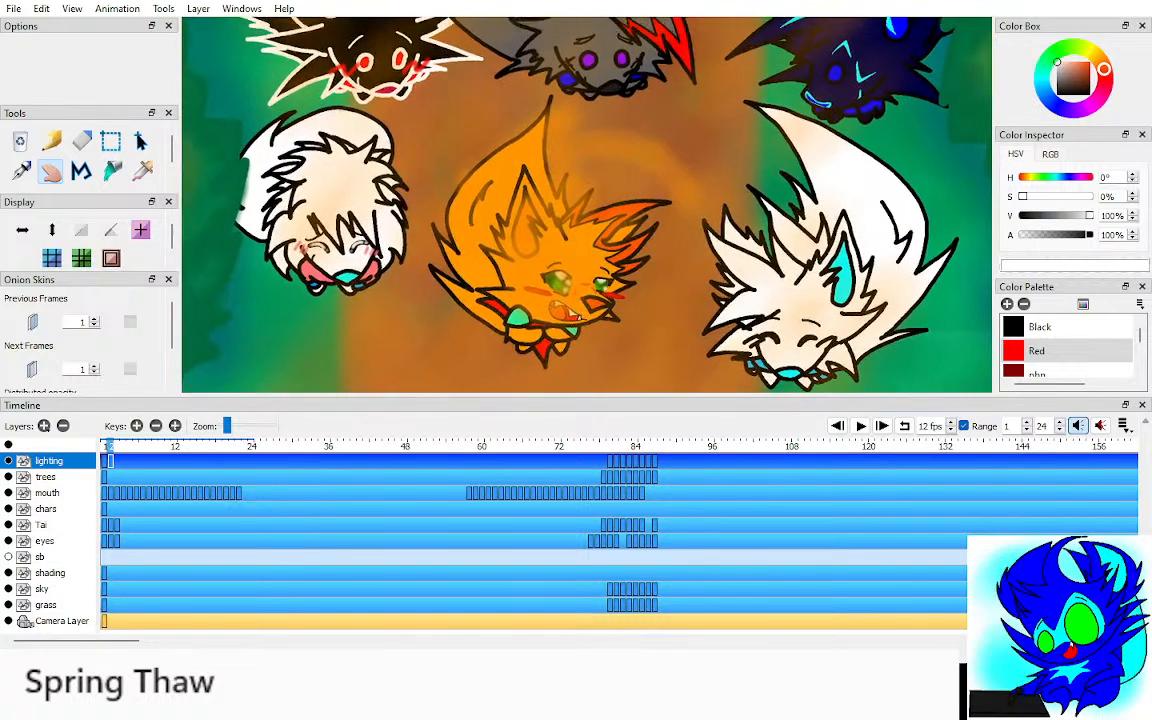
pyautogui.press('e')
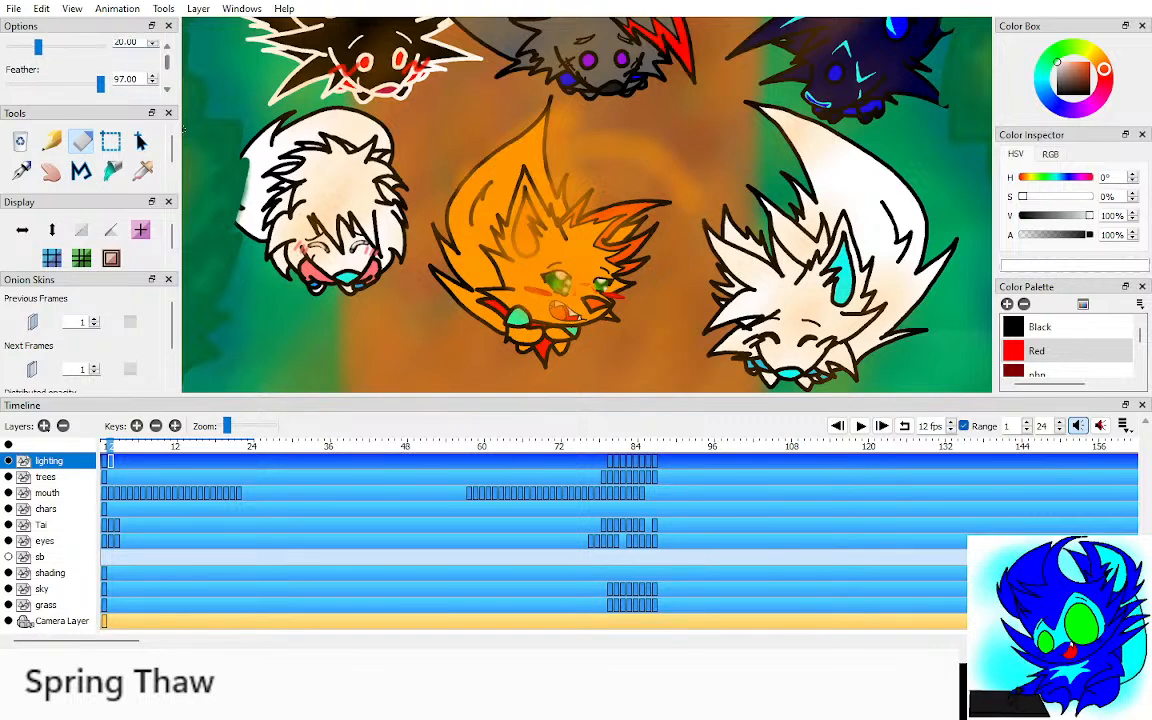
pyautogui.scroll(-2, 100, 60)
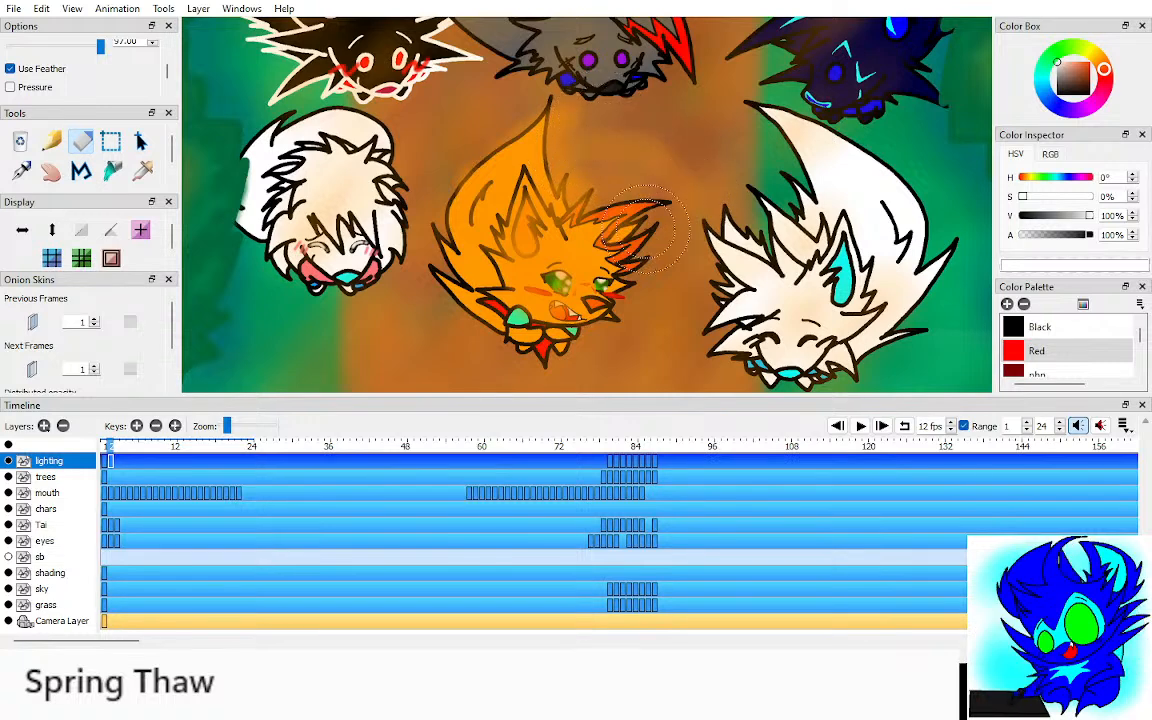
pyautogui.press('h')
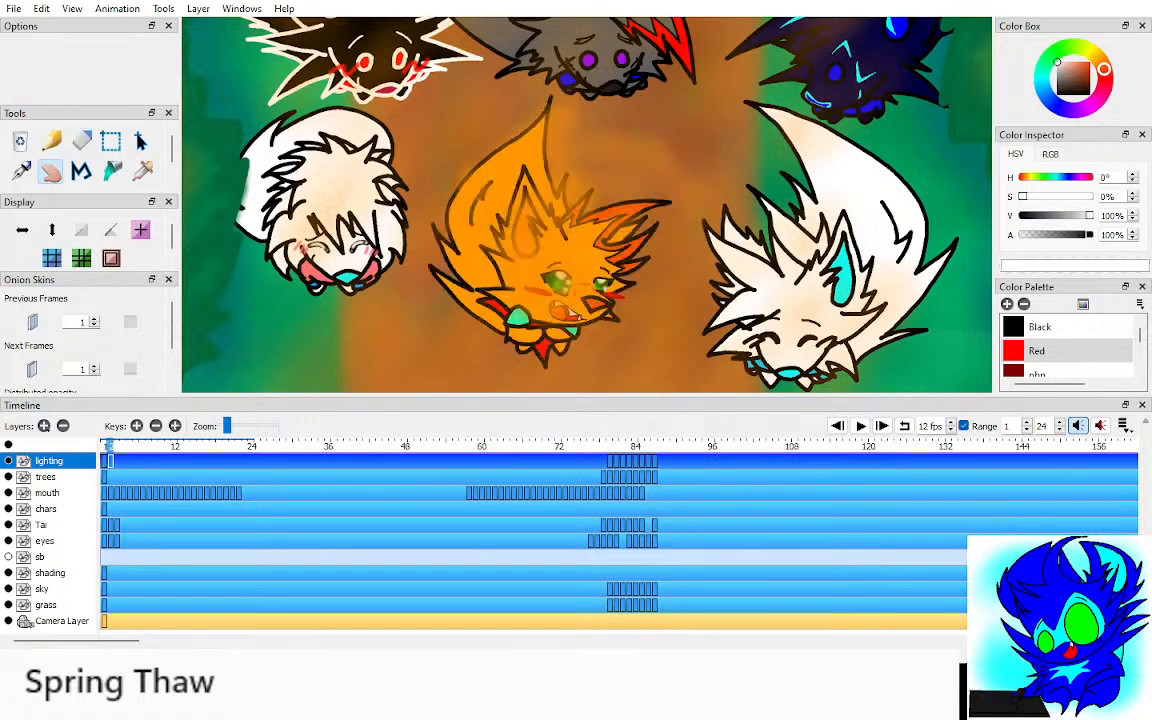
# Step: Add a lighting keyframe in frame 3 and erase the excess glow around the orange character's changed pose
pyautogui.press('.')
pyautogui.press('.')
pyautogui.press('.')
pyautogui.press('e')
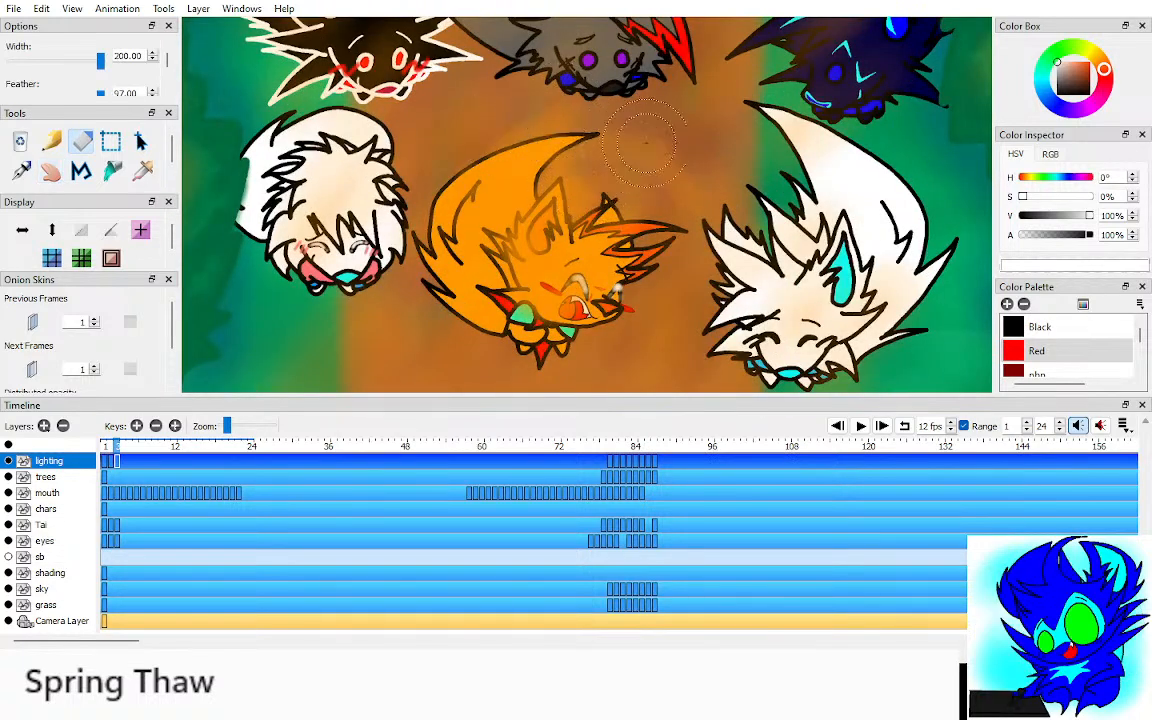
pyautogui.press('a')
pyautogui.hotkey('ctrl', 'Down')
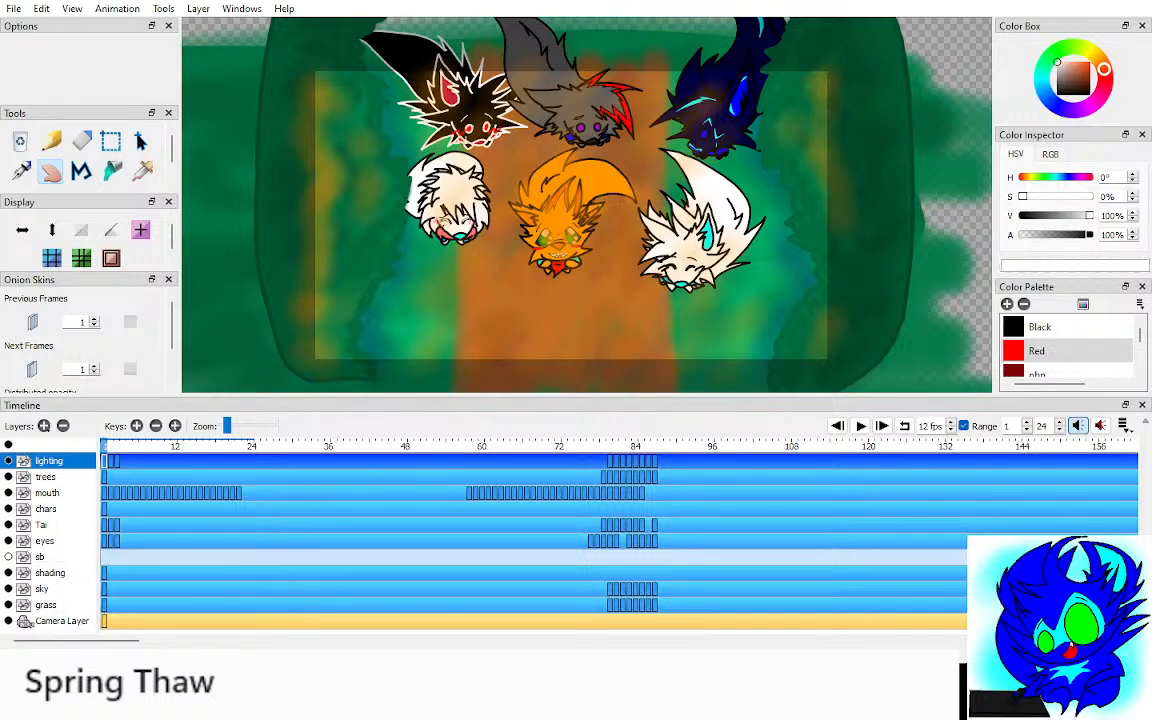
# Step: Play the animation from frame 1 several times to review the reworked lighting, and return to the first frame
pyautogui.click(861, 426)
pyautogui.click(861, 426)
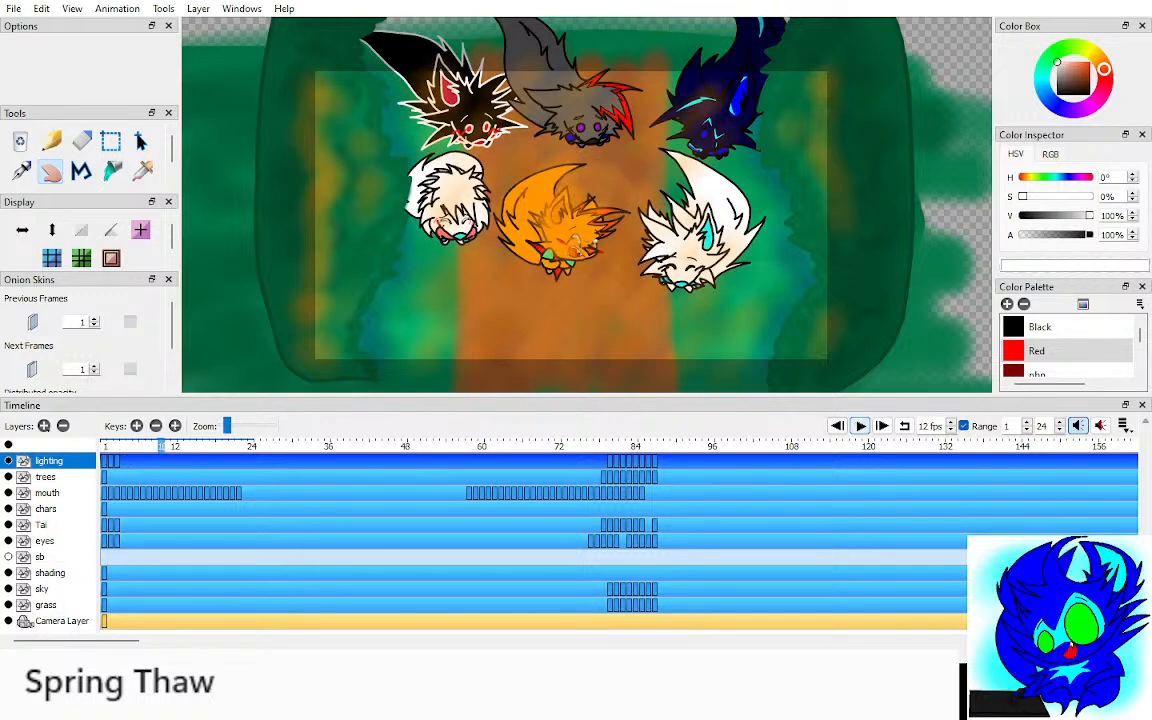
pyautogui.click(861, 426)
pyautogui.click(861, 426)
pyautogui.click(838, 426)
pyautogui.click(861, 426)
pyautogui.click(861, 426)
pyautogui.click(838, 426)
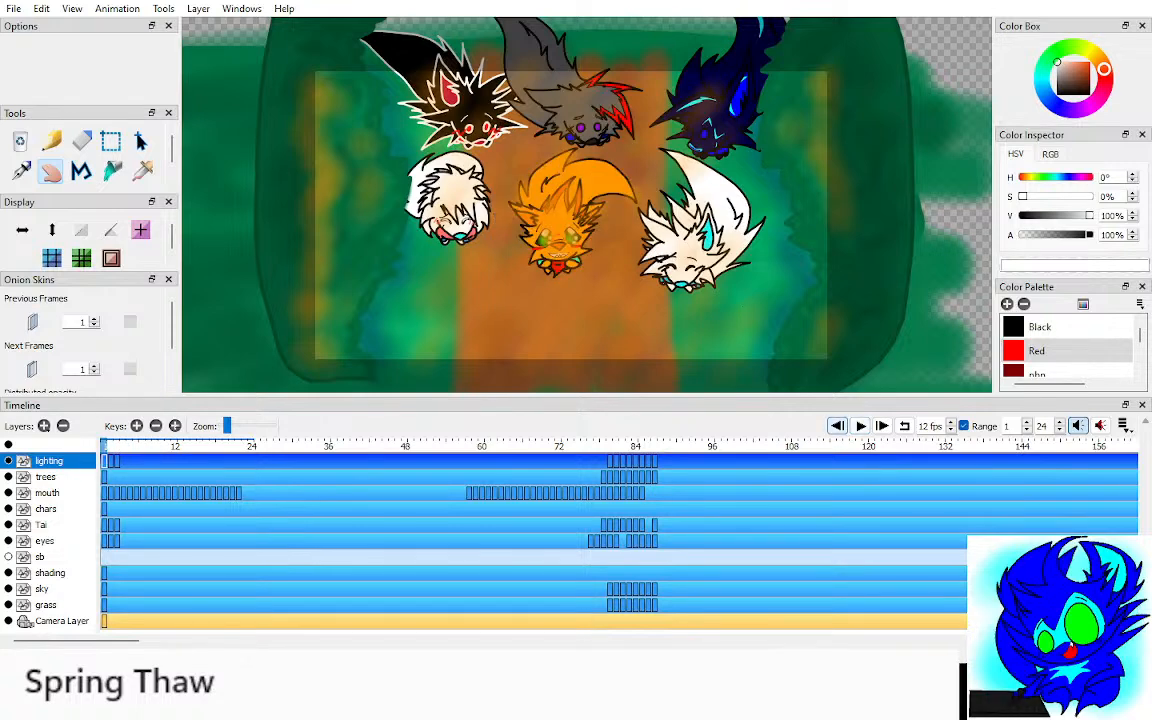
# Step: Set the drawing color to Black
pyautogui.click(1040, 327)
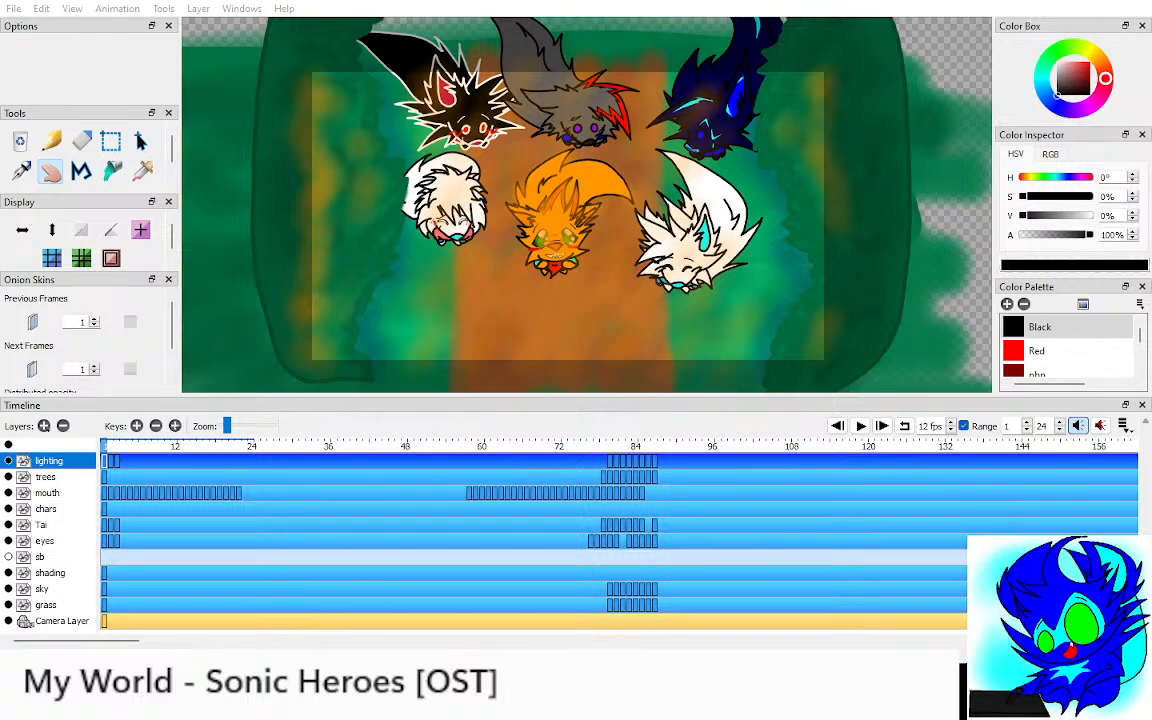
pyautogui.moveTo(568, 216); pyautogui.dragTo(567, 217)
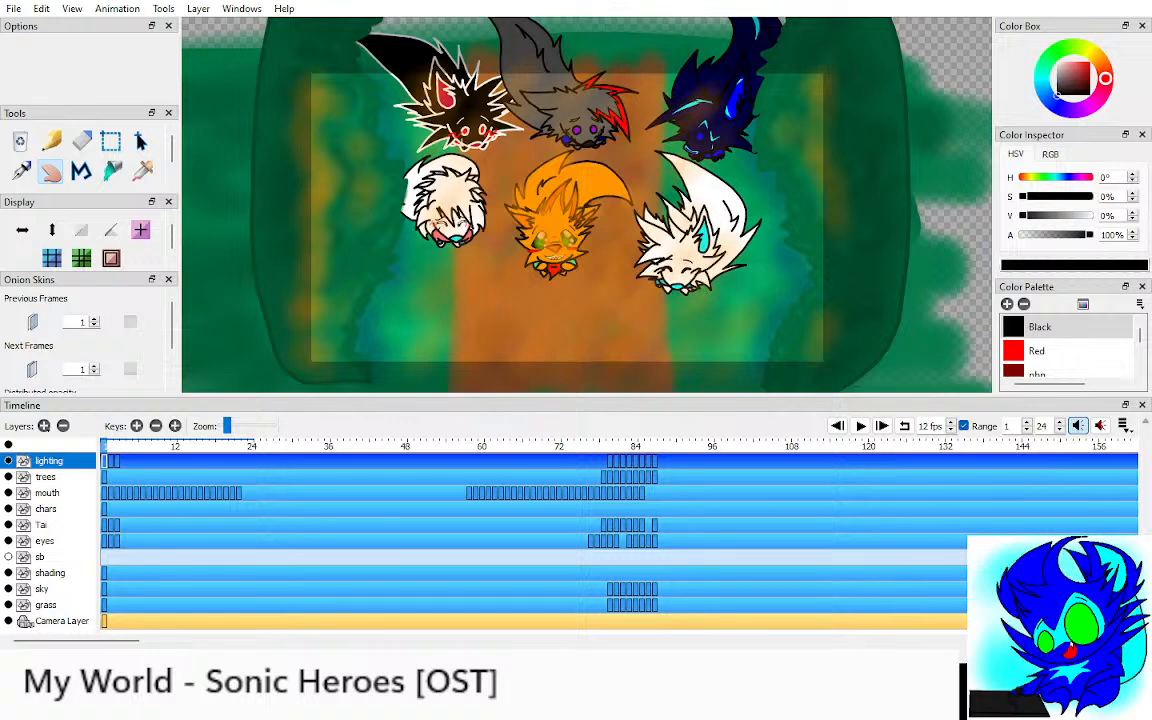